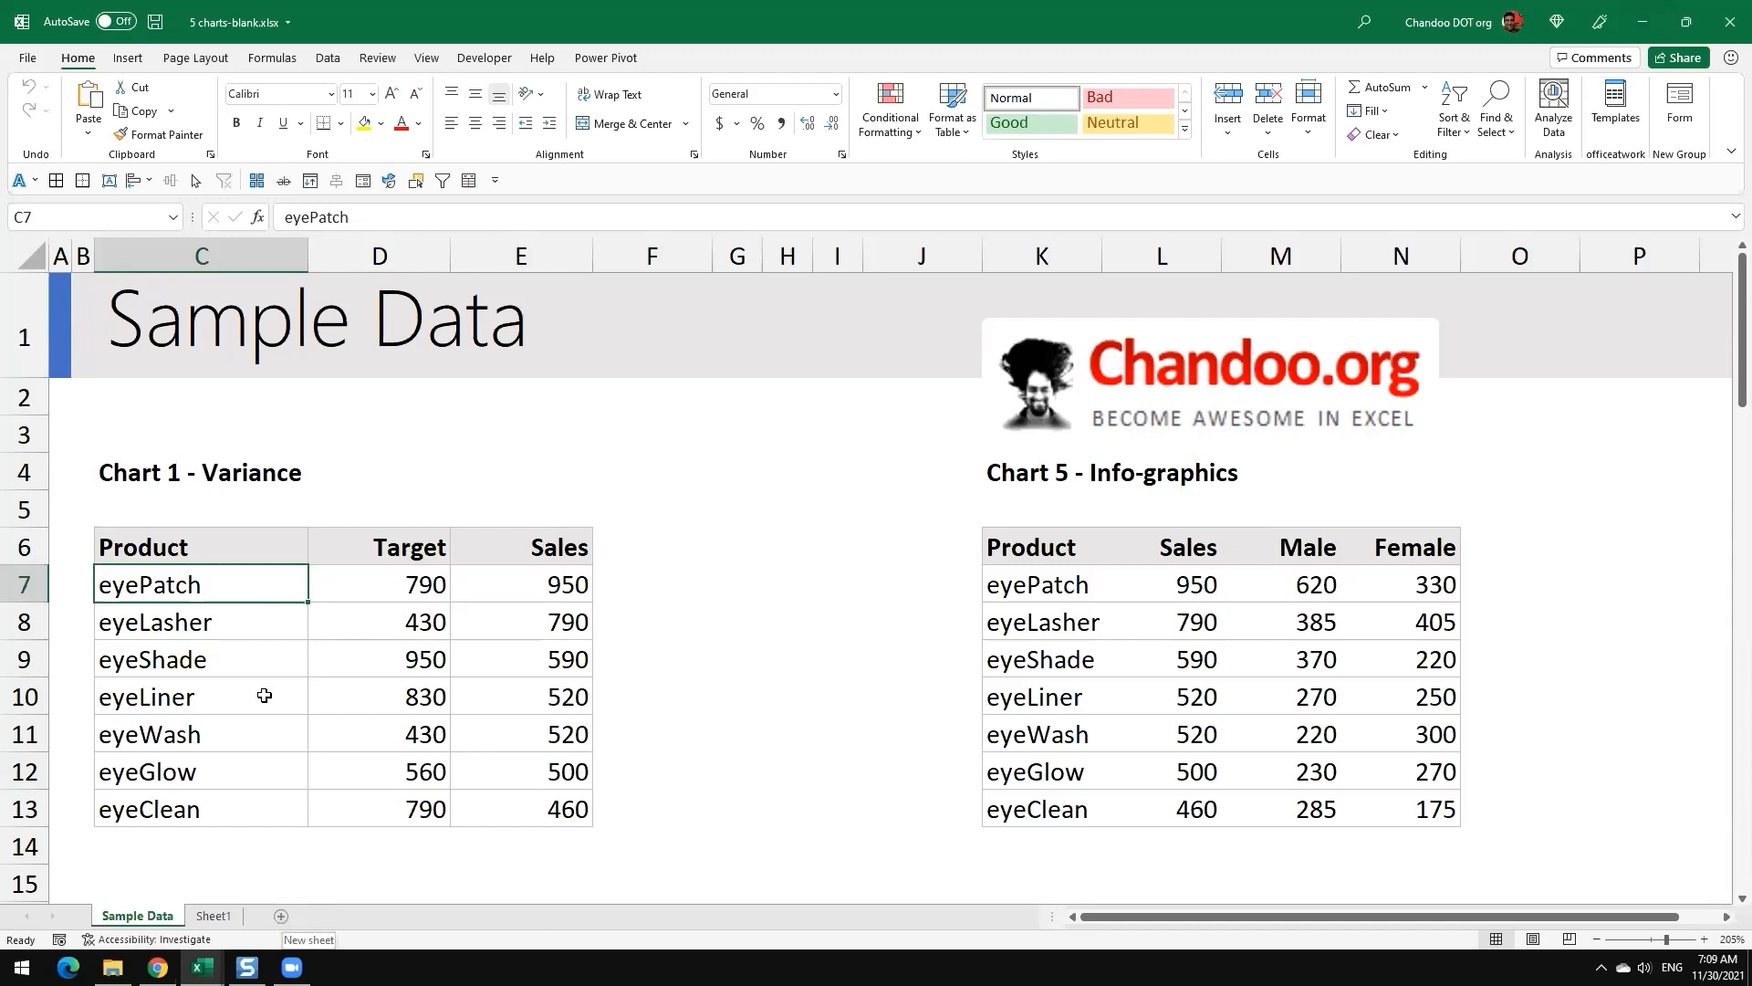
Step: Add a new worksheet after Sample Data and name it Thermometer
scroll(696, 743, down, 4)
scroll(698, 747, up, 4)
click(281, 917)
double_click(216, 915)
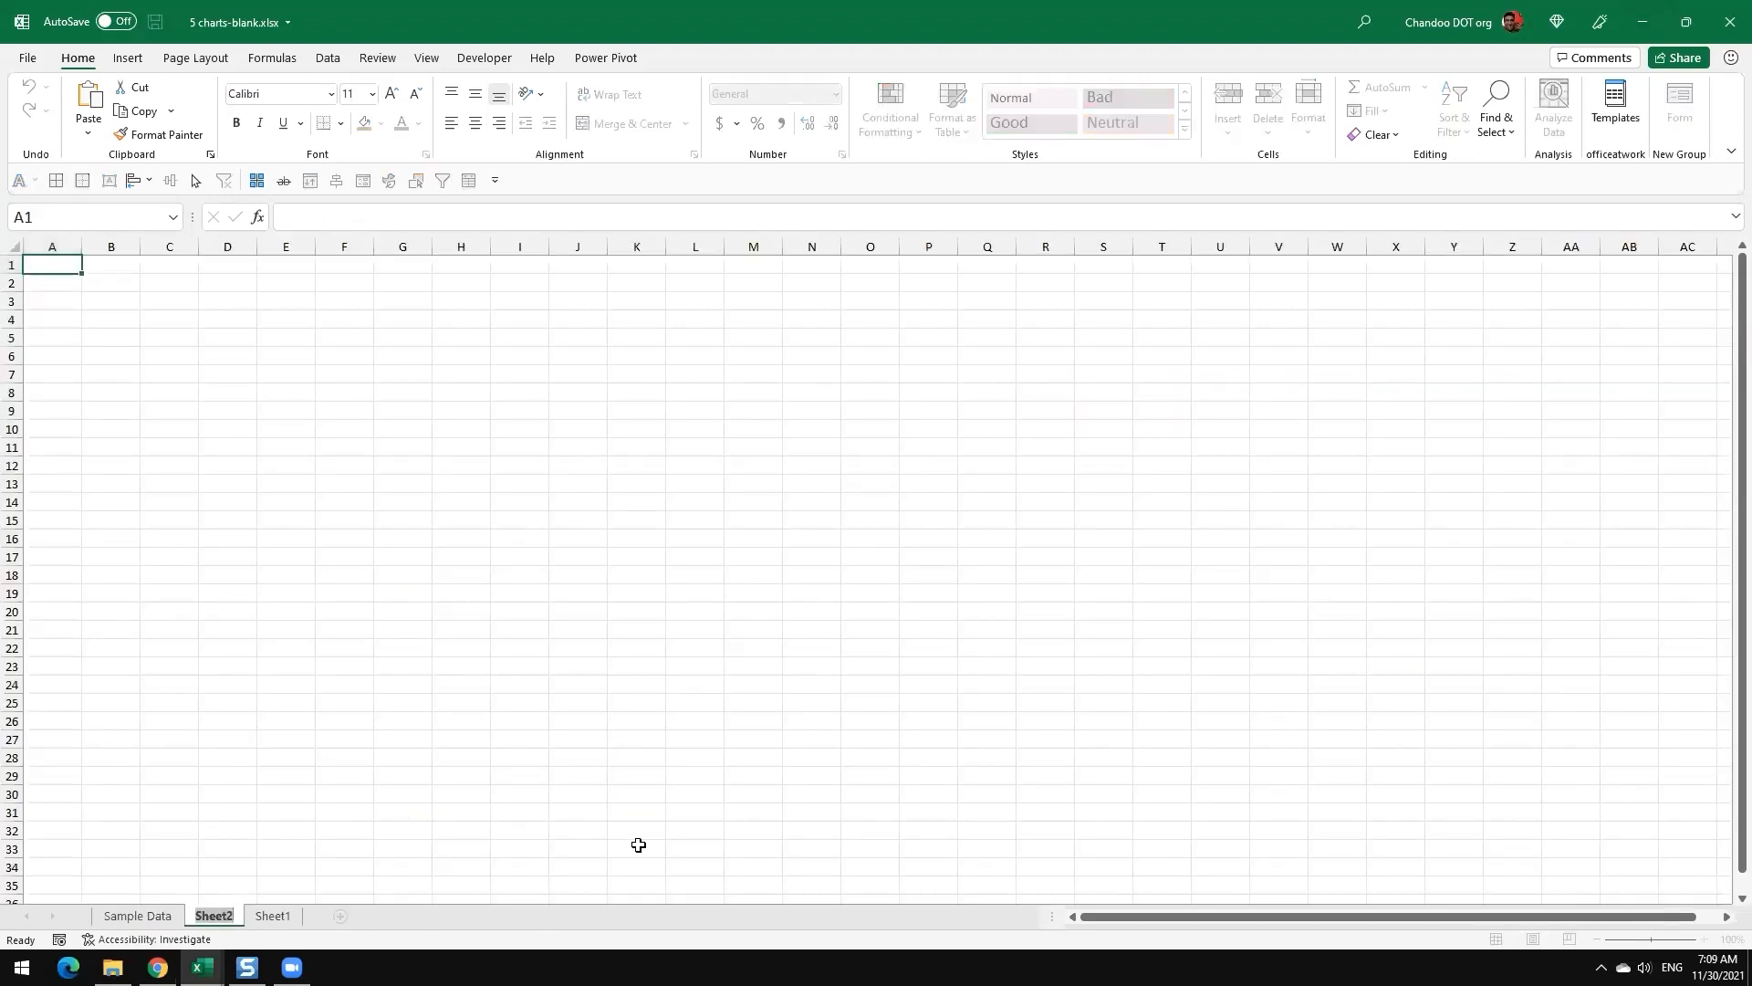
text(Thermometer)
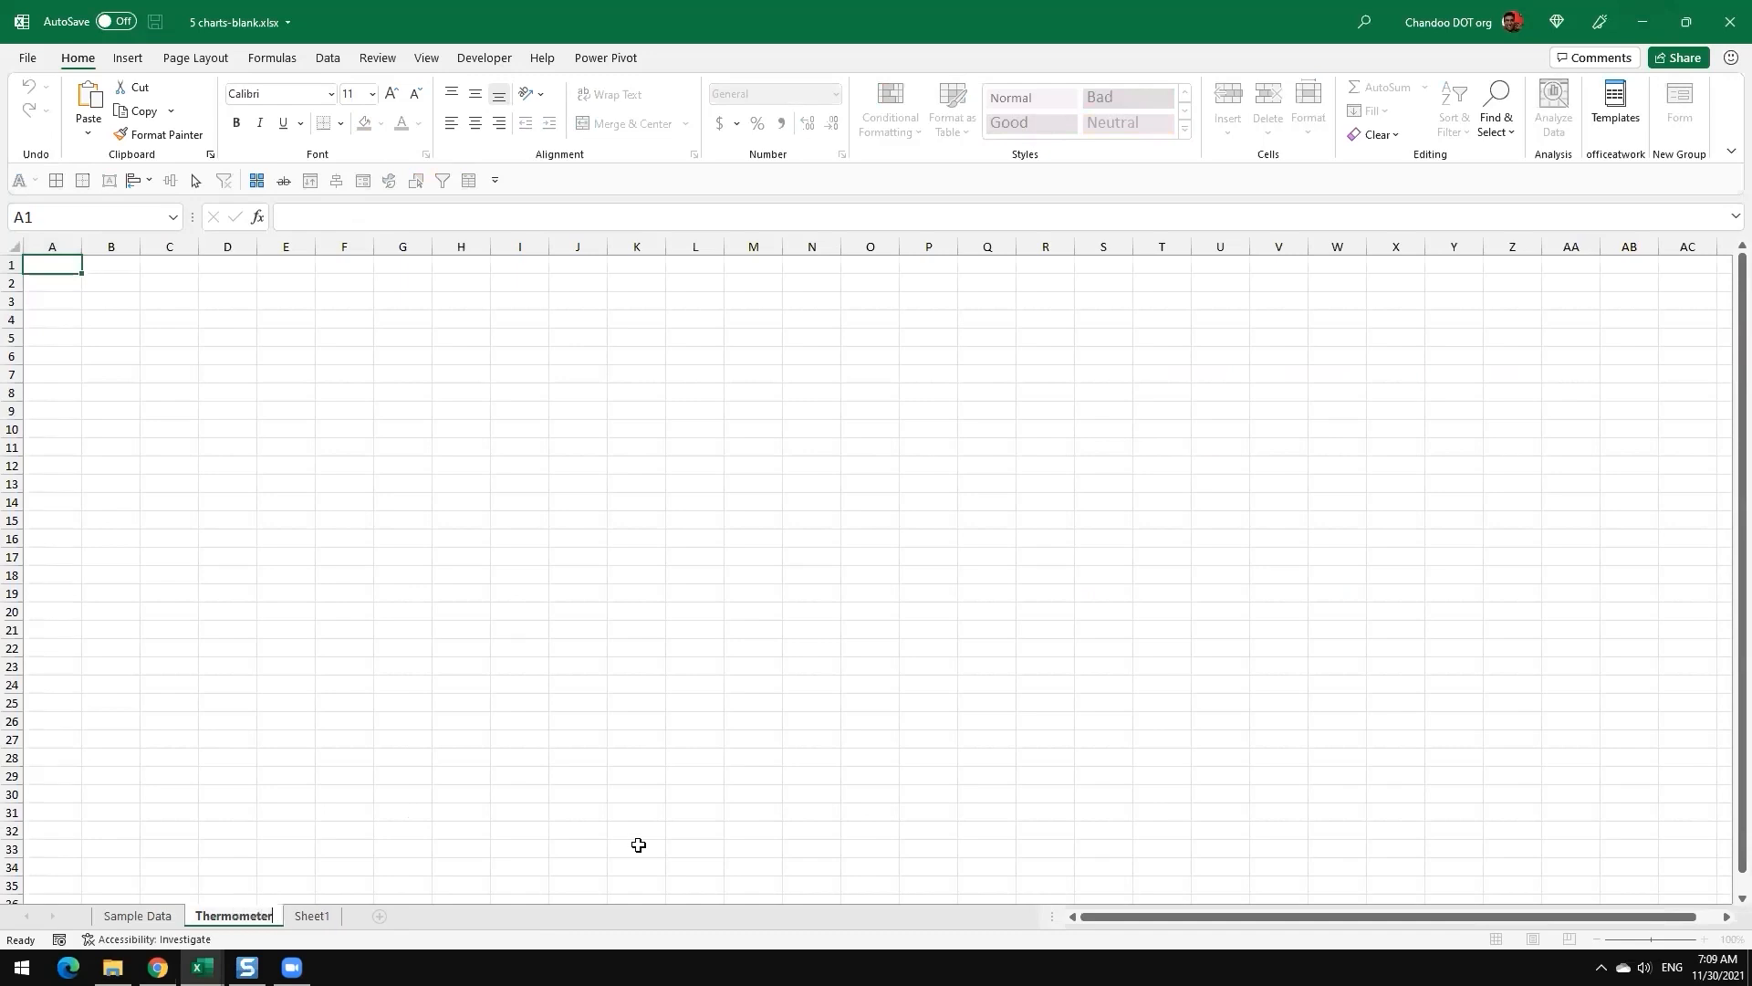
key(Return)
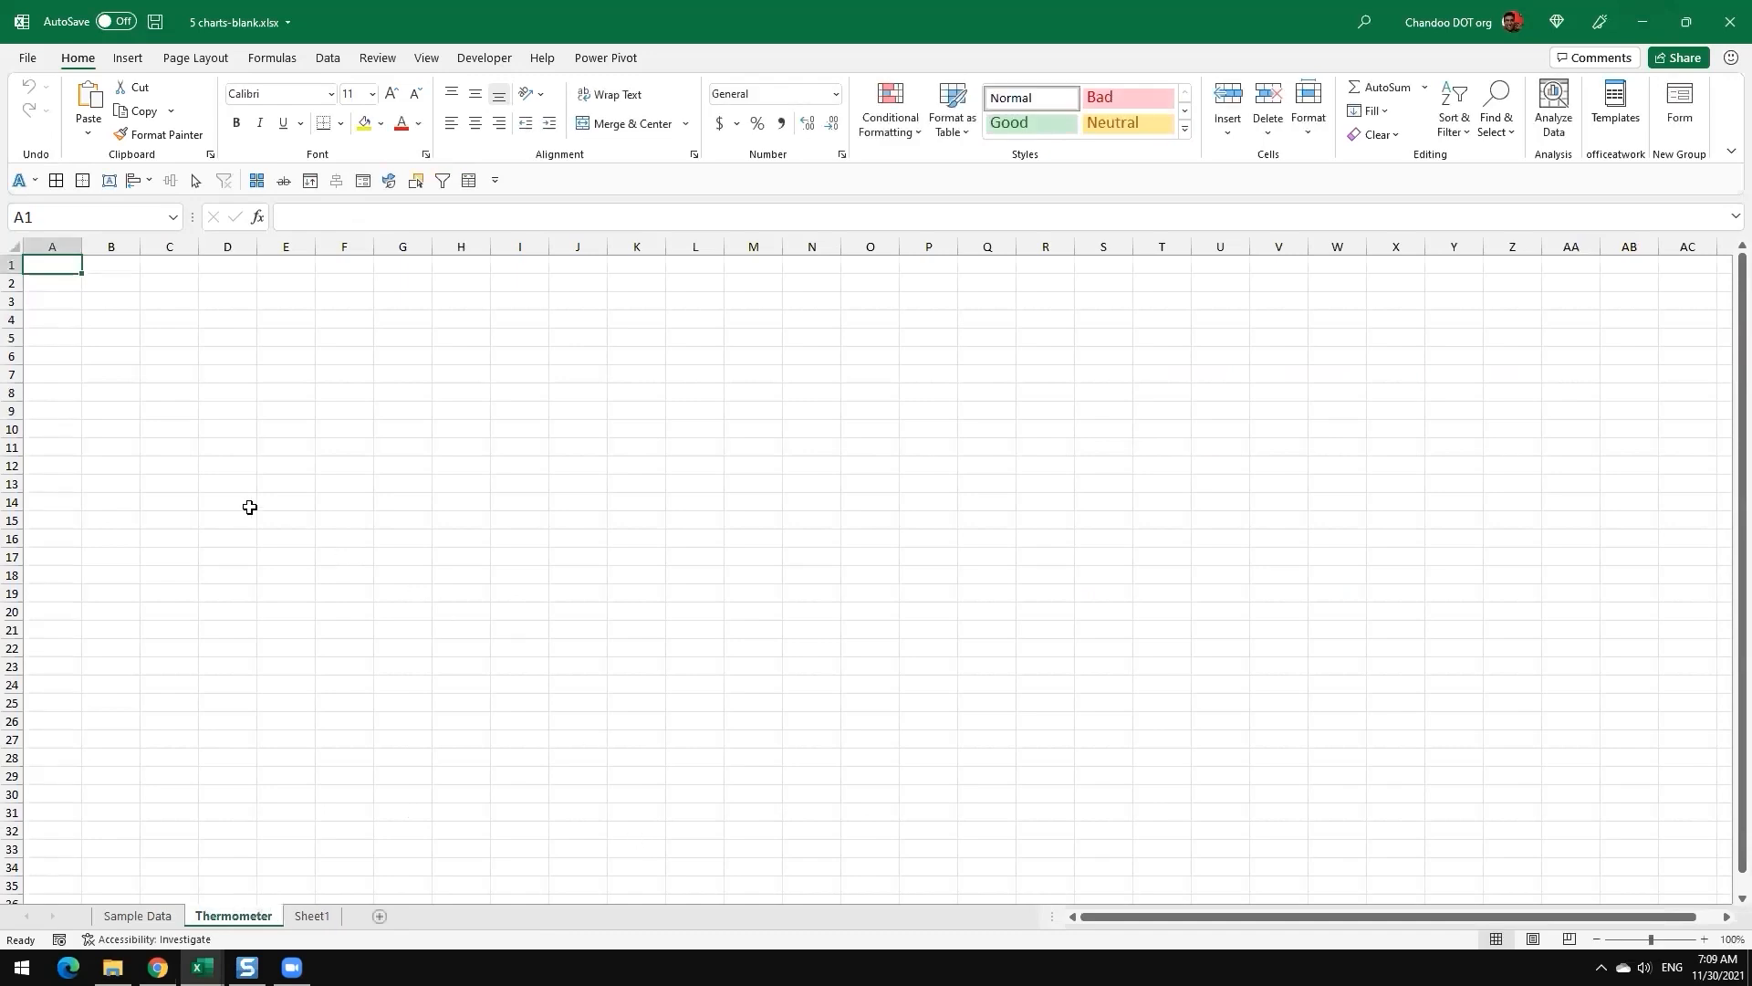
Step: Enter the labels Budget in B2 and Actual in B3 of the Thermometer sheet
ctrl+scroll(235, 497, up, 9)
click(252, 331)
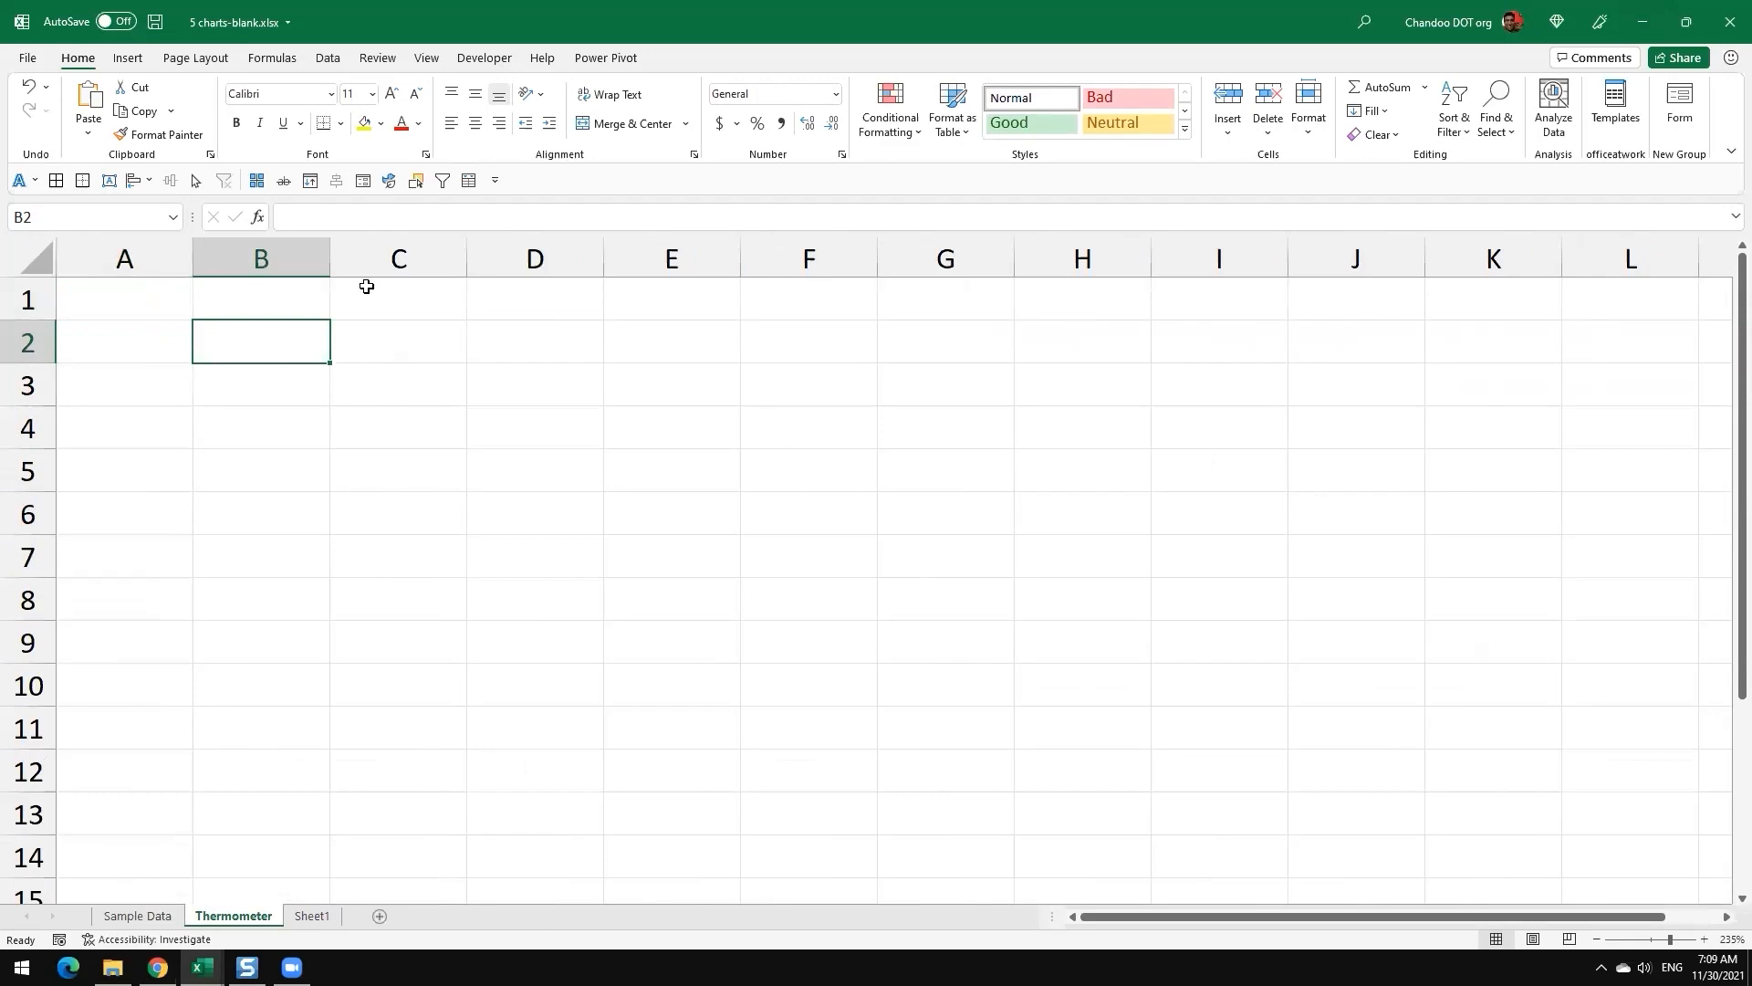
click(129, 59)
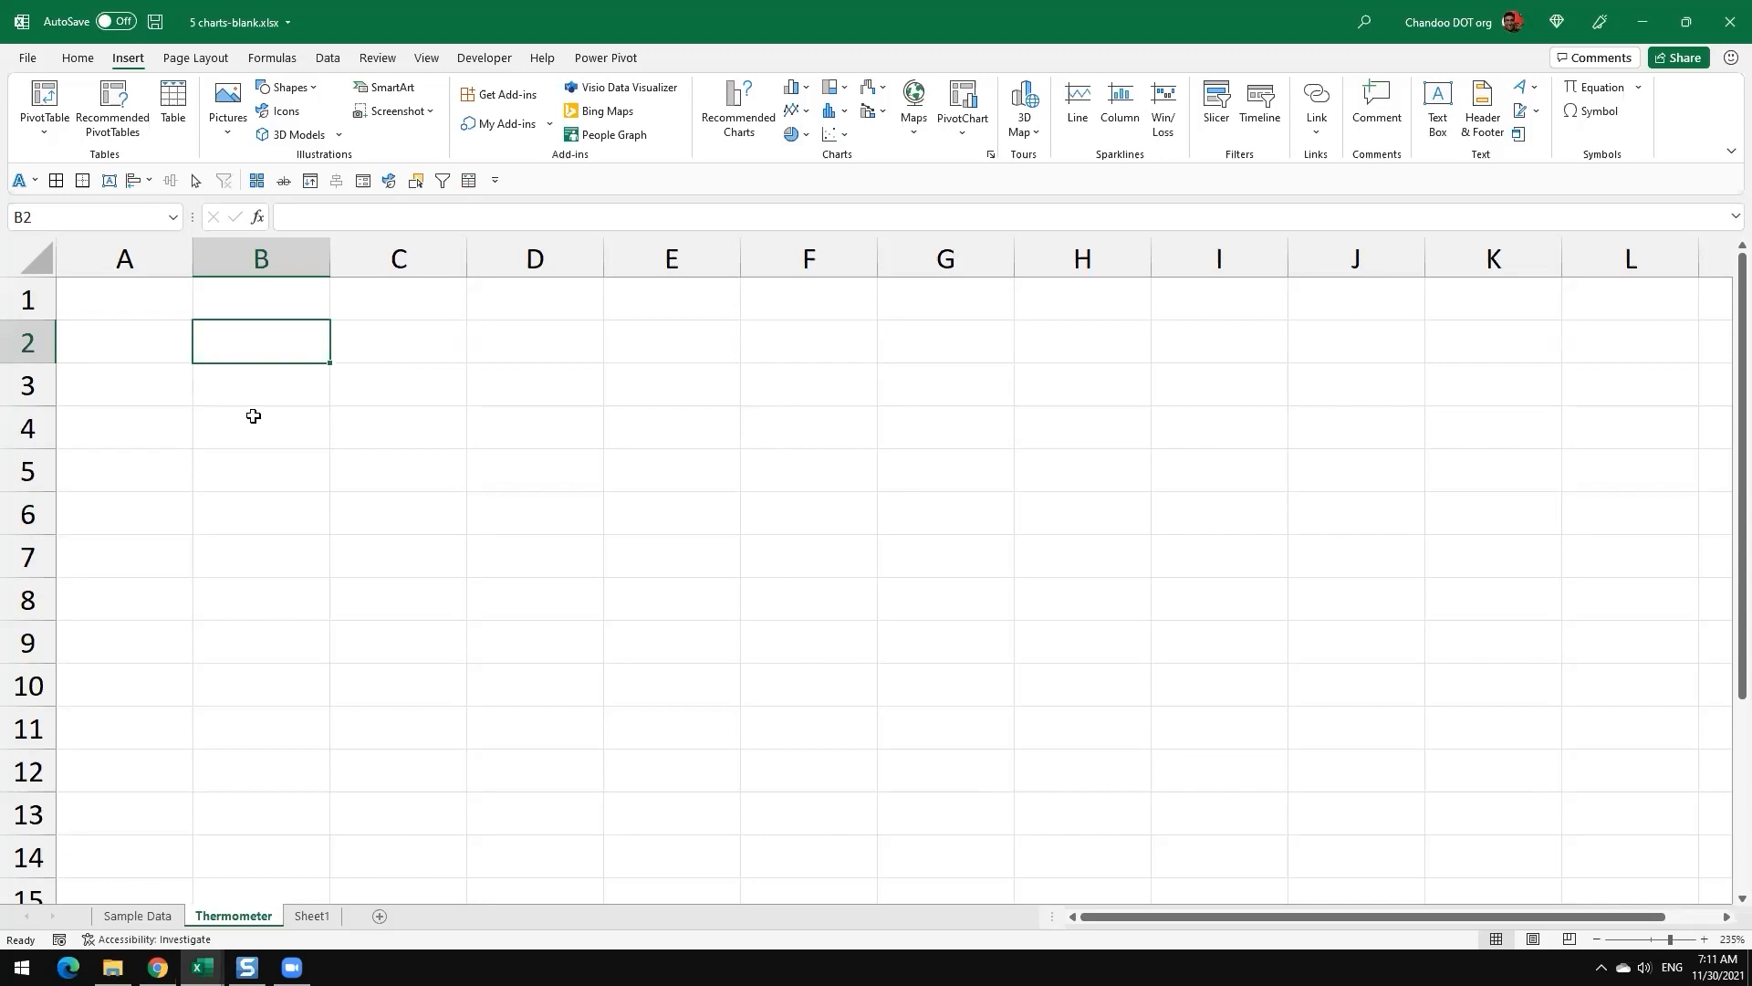
text(Budget)
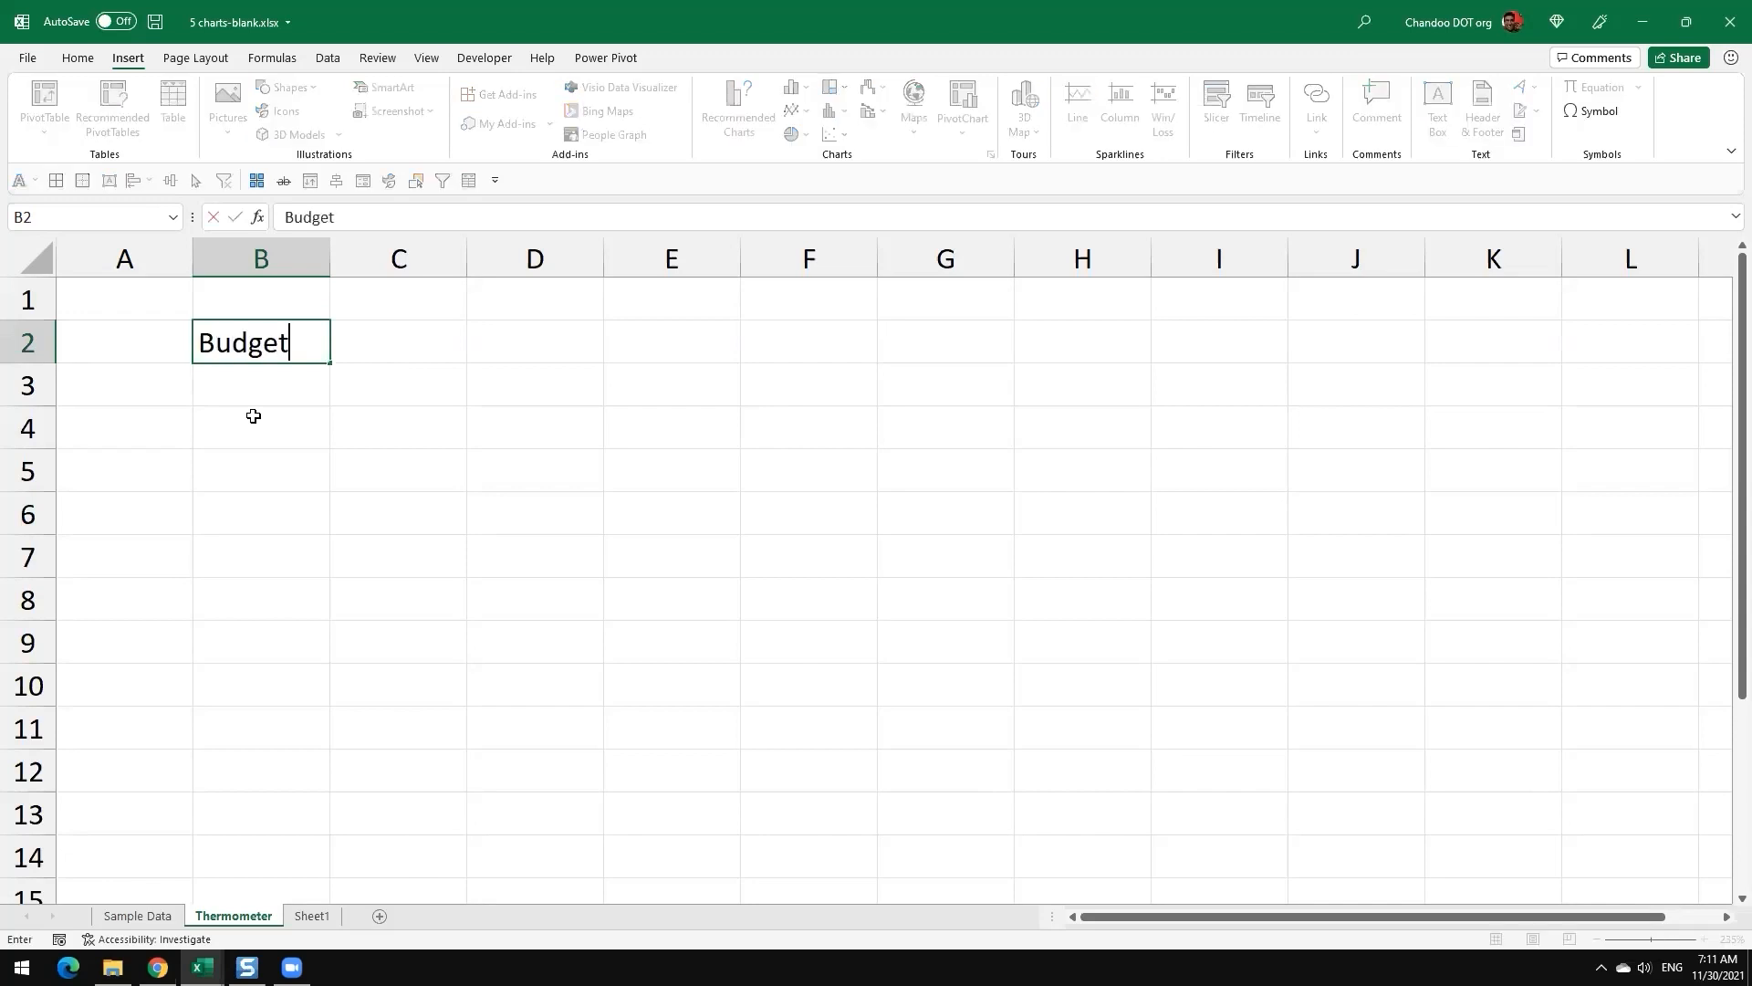
key(Return)
text(Actual)
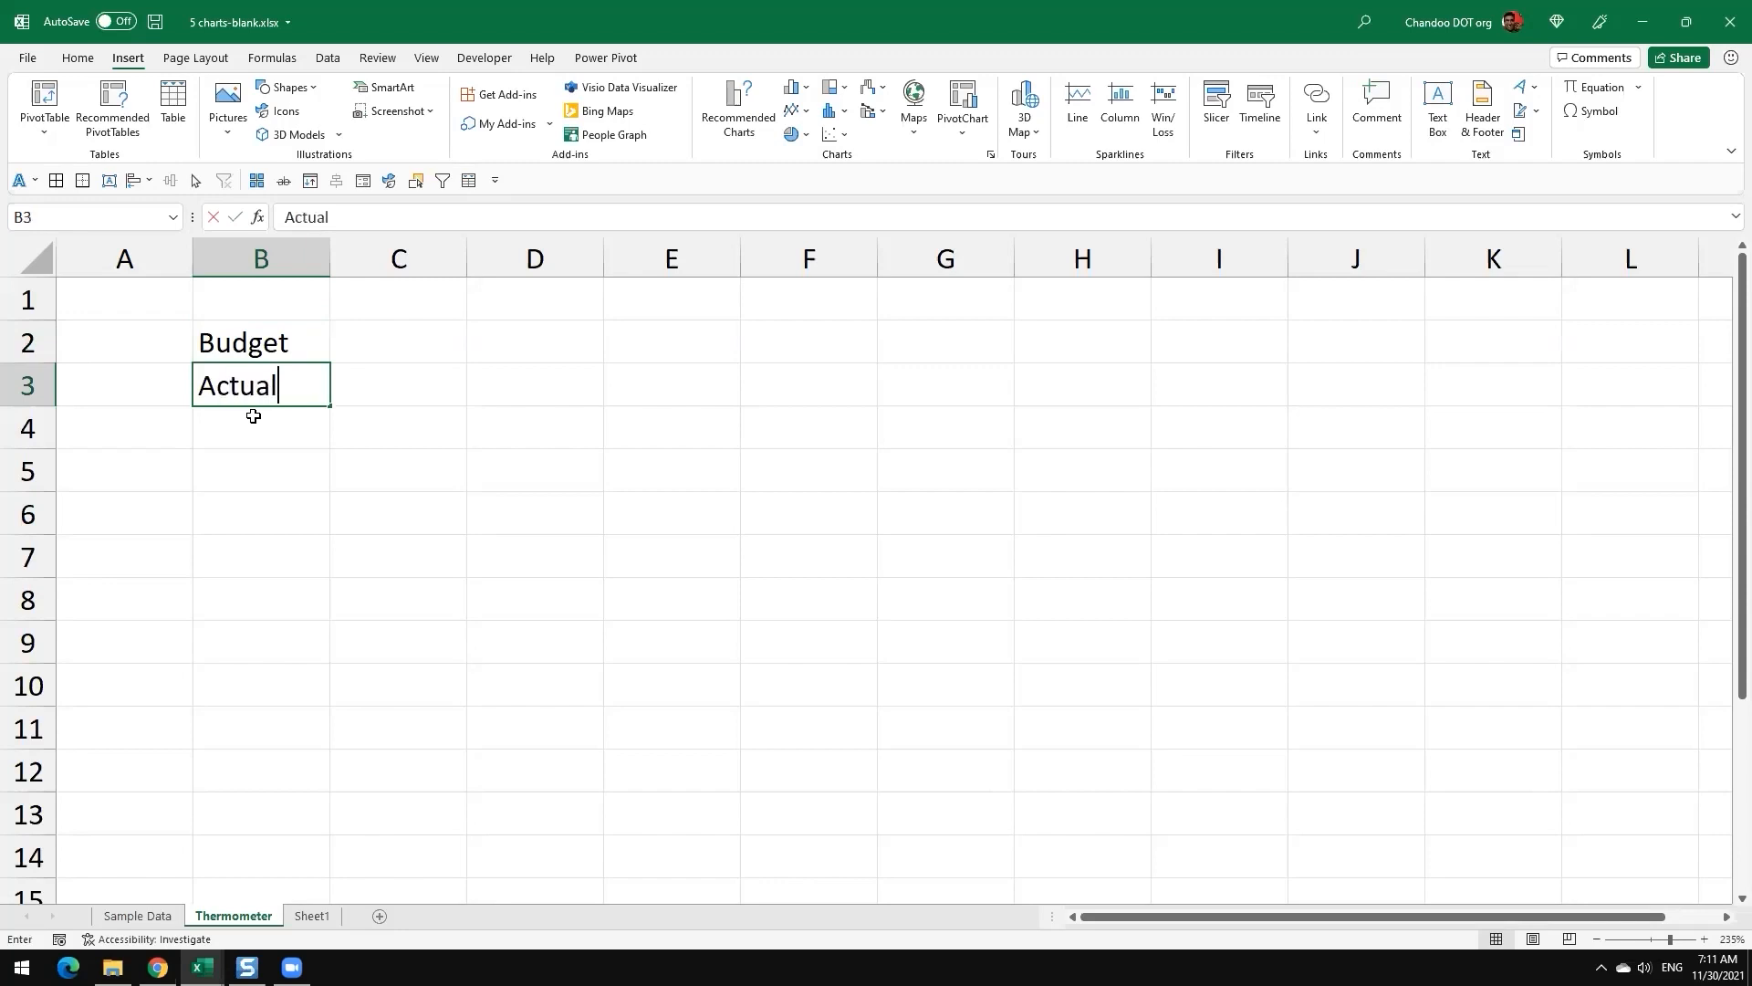
key(Return)
Step: Enter $100 in C2 as the budget and $75 in C3 as the actual value
click(387, 351)
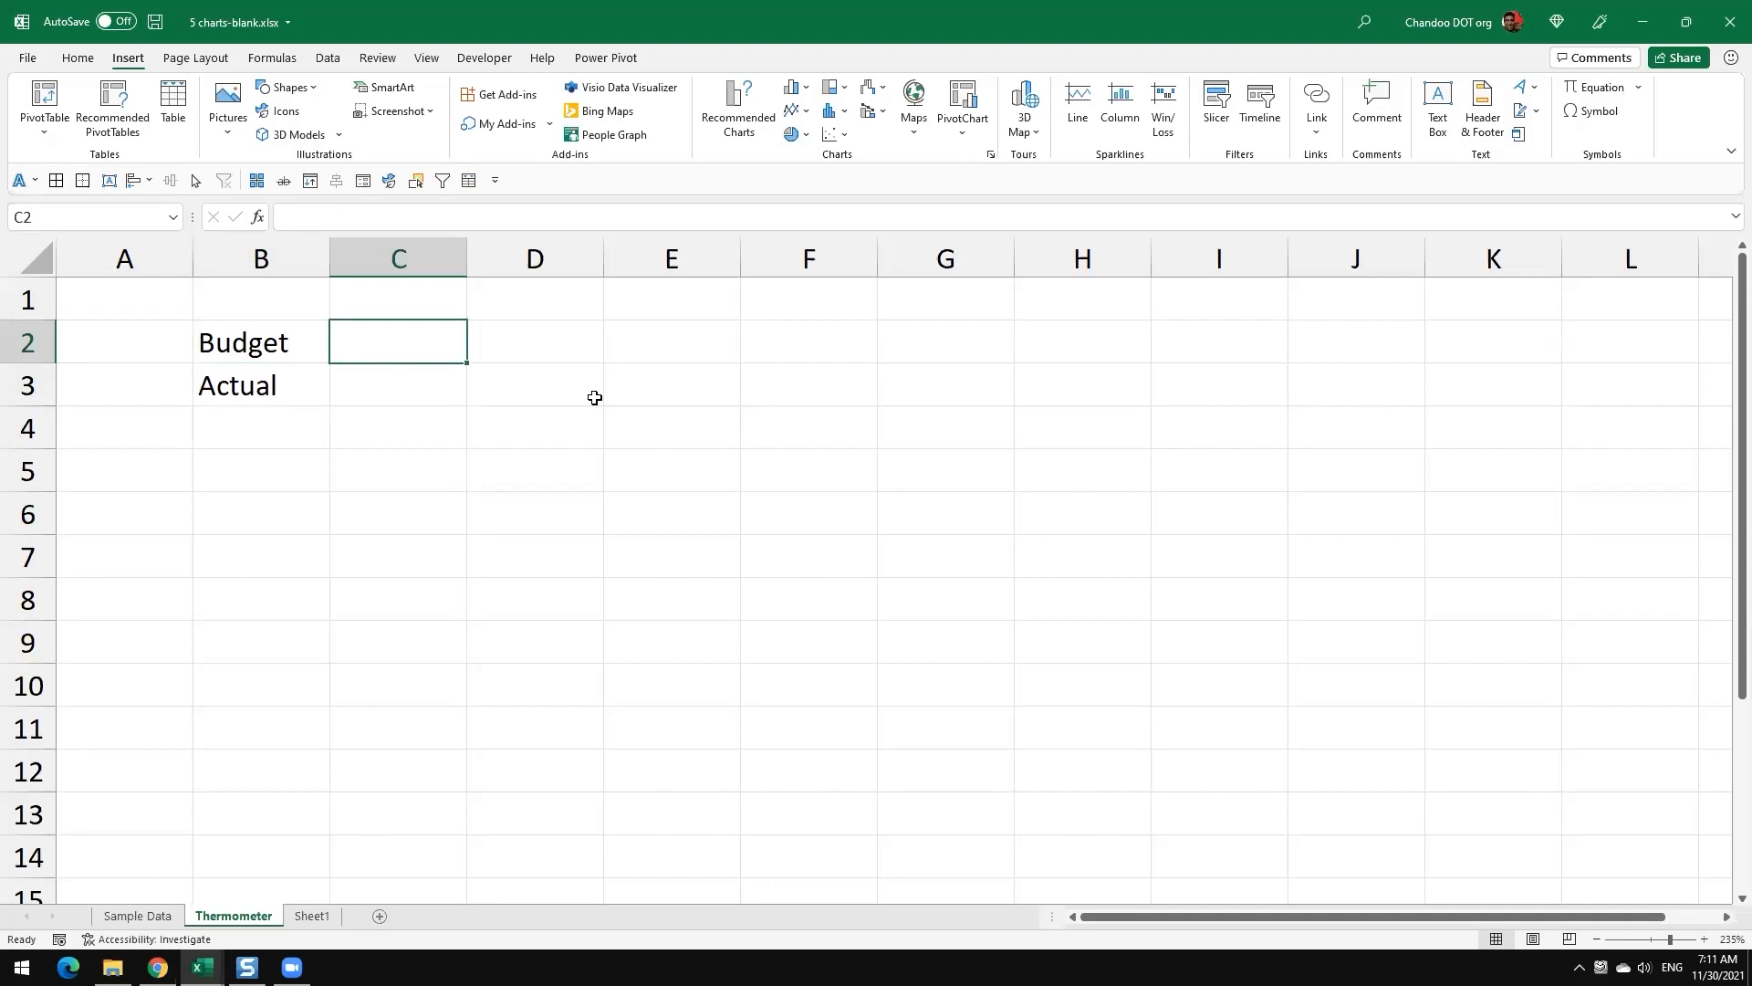
text($100)
key(Return)
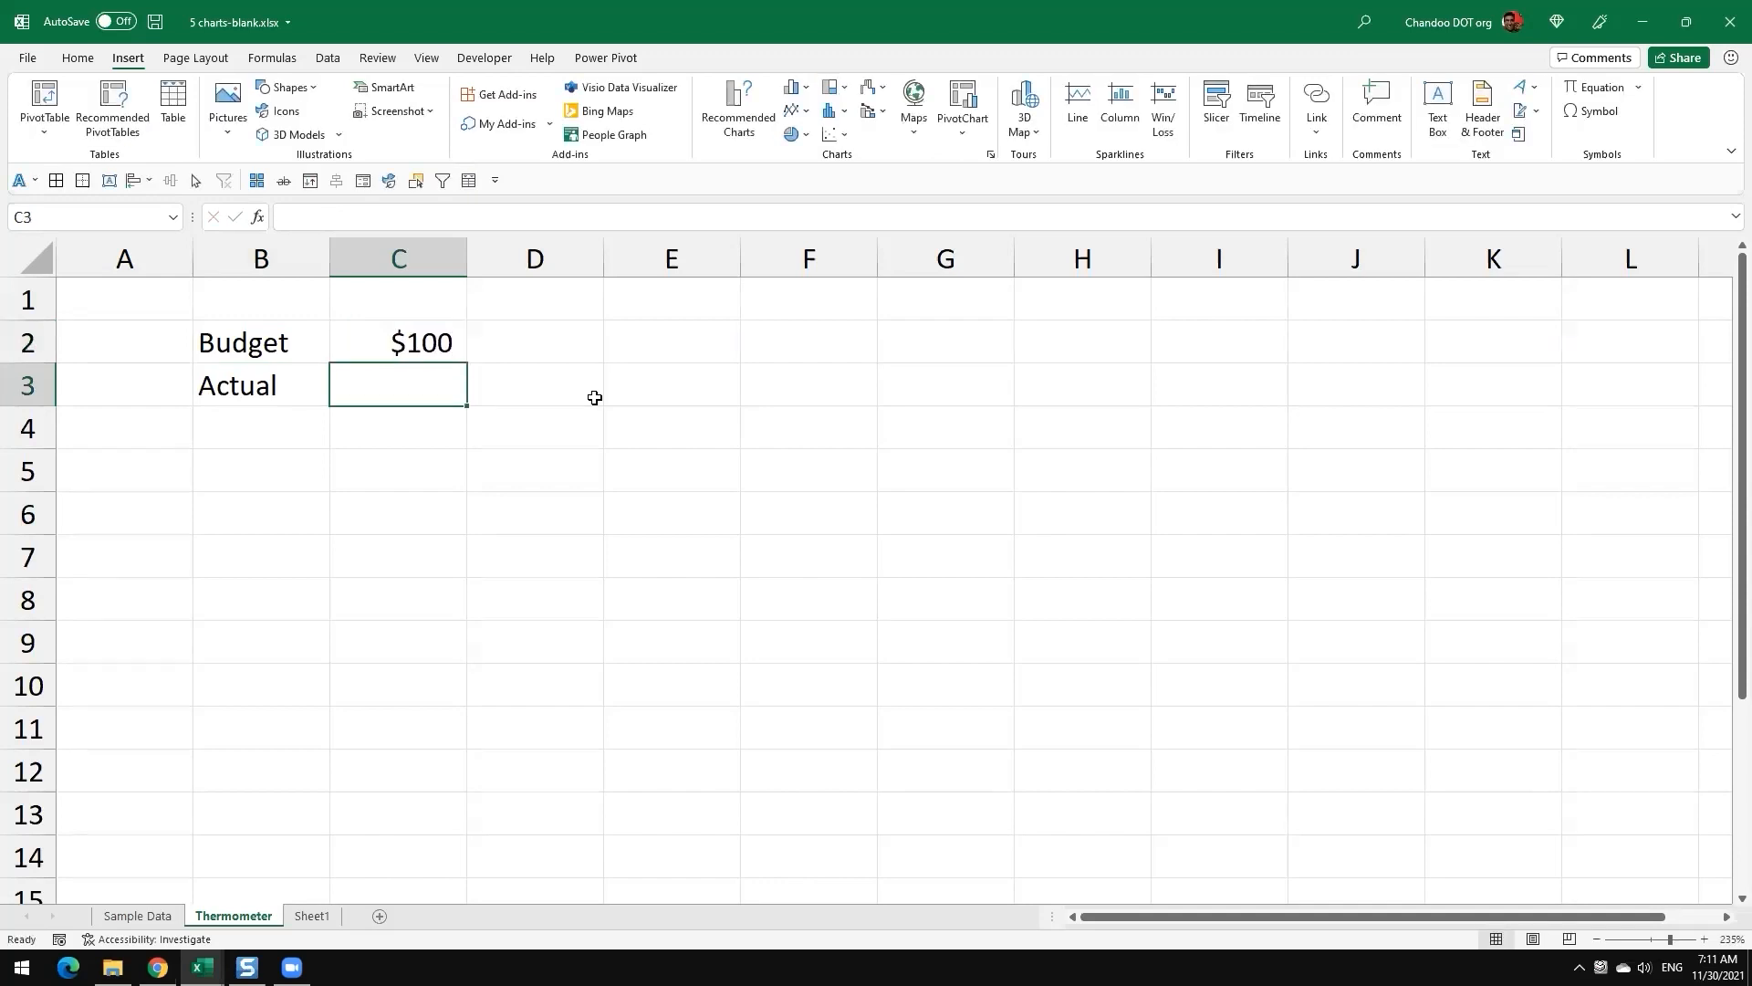
text($75)
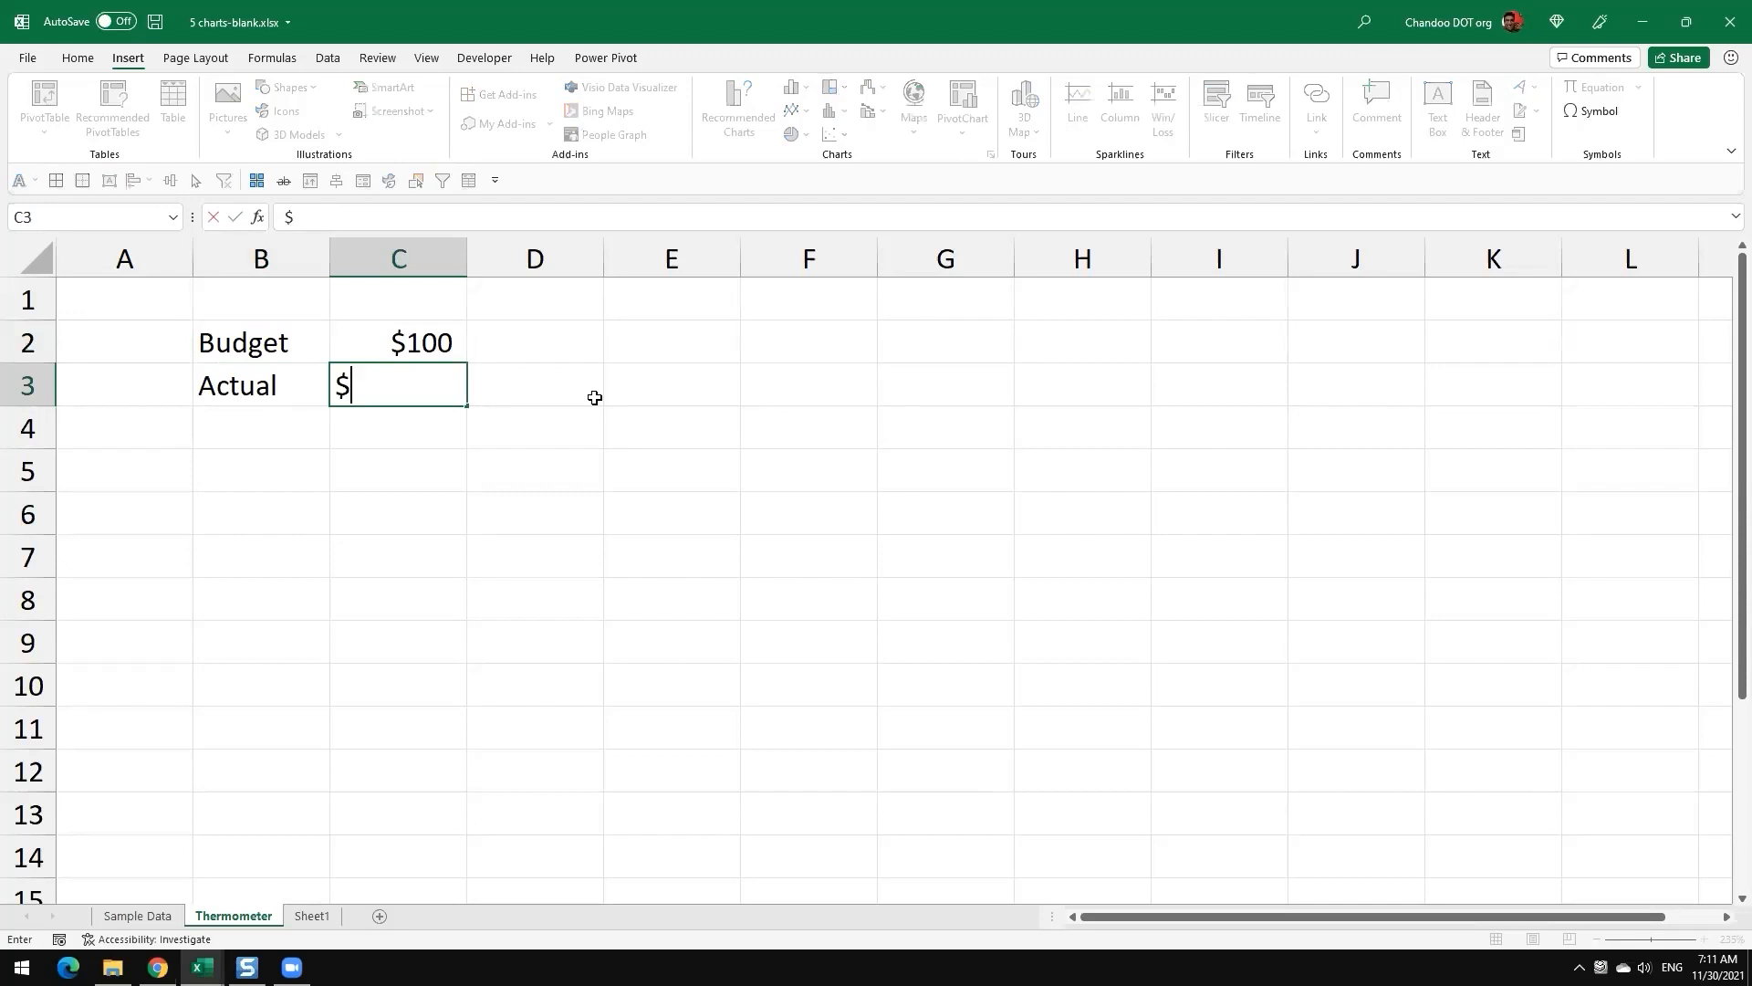
key(Return)
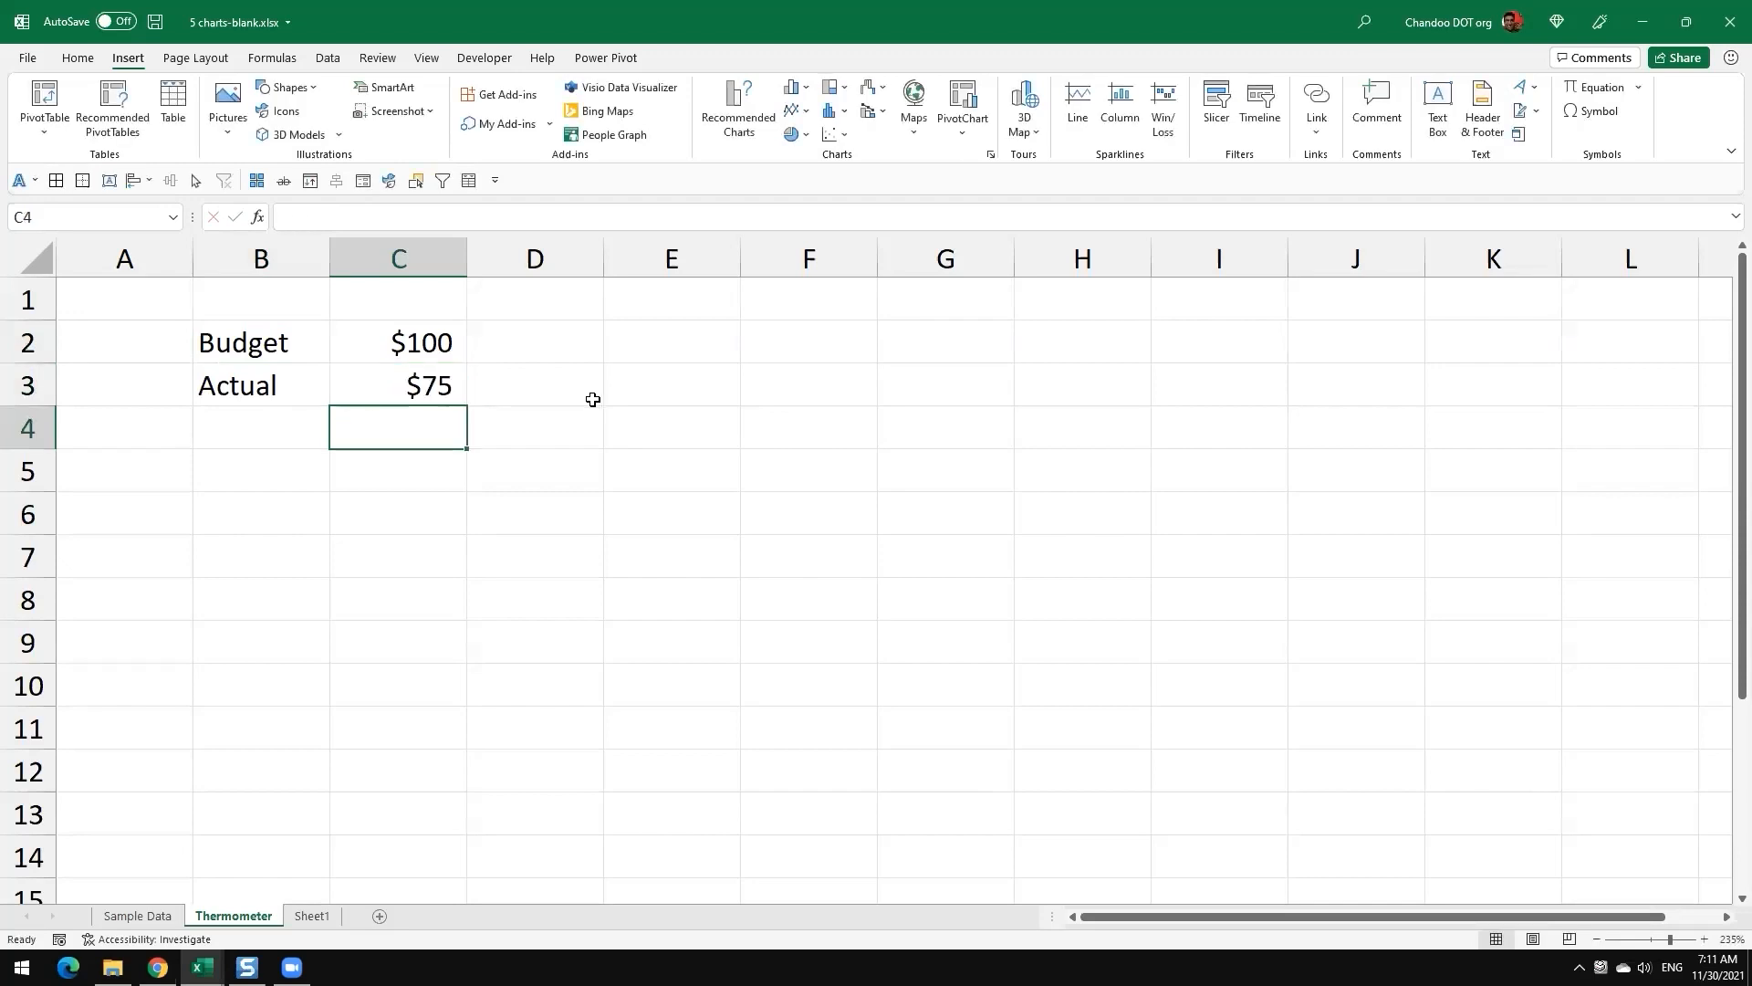
Step: Search the stock icons for thermometer and insert the solid black thermometer icon on the sheet
click(259, 341)
drag(260, 341, 422, 383)
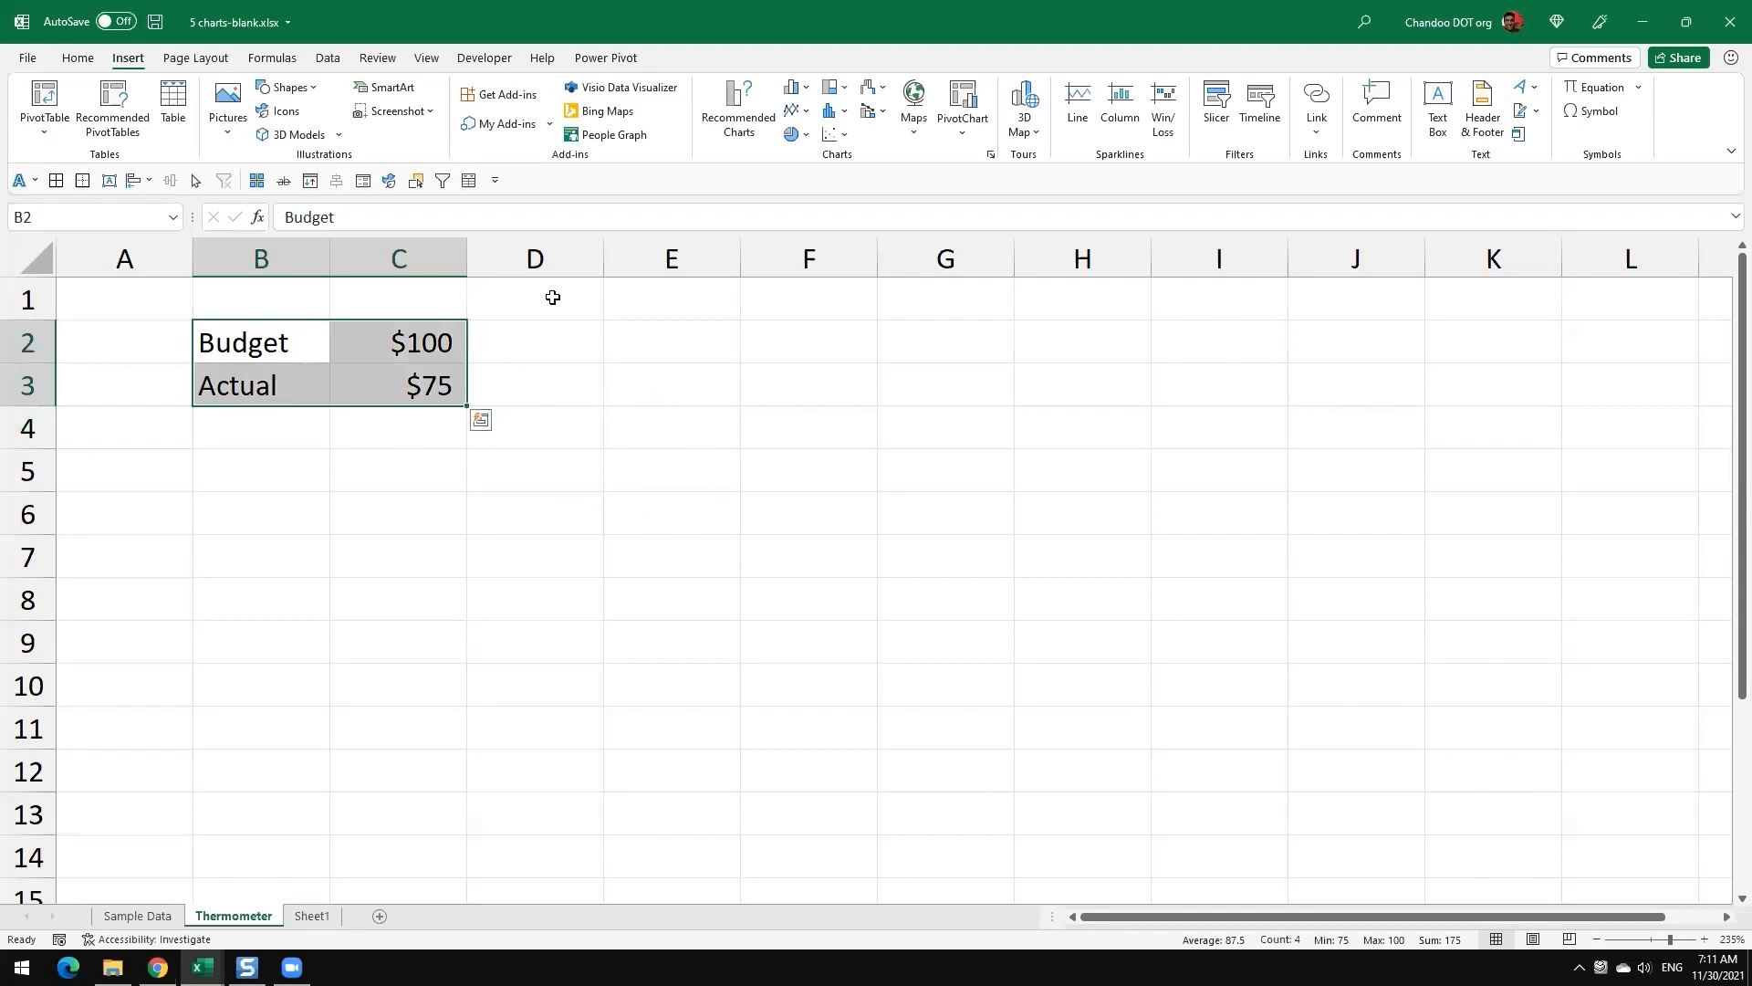
click(283, 112)
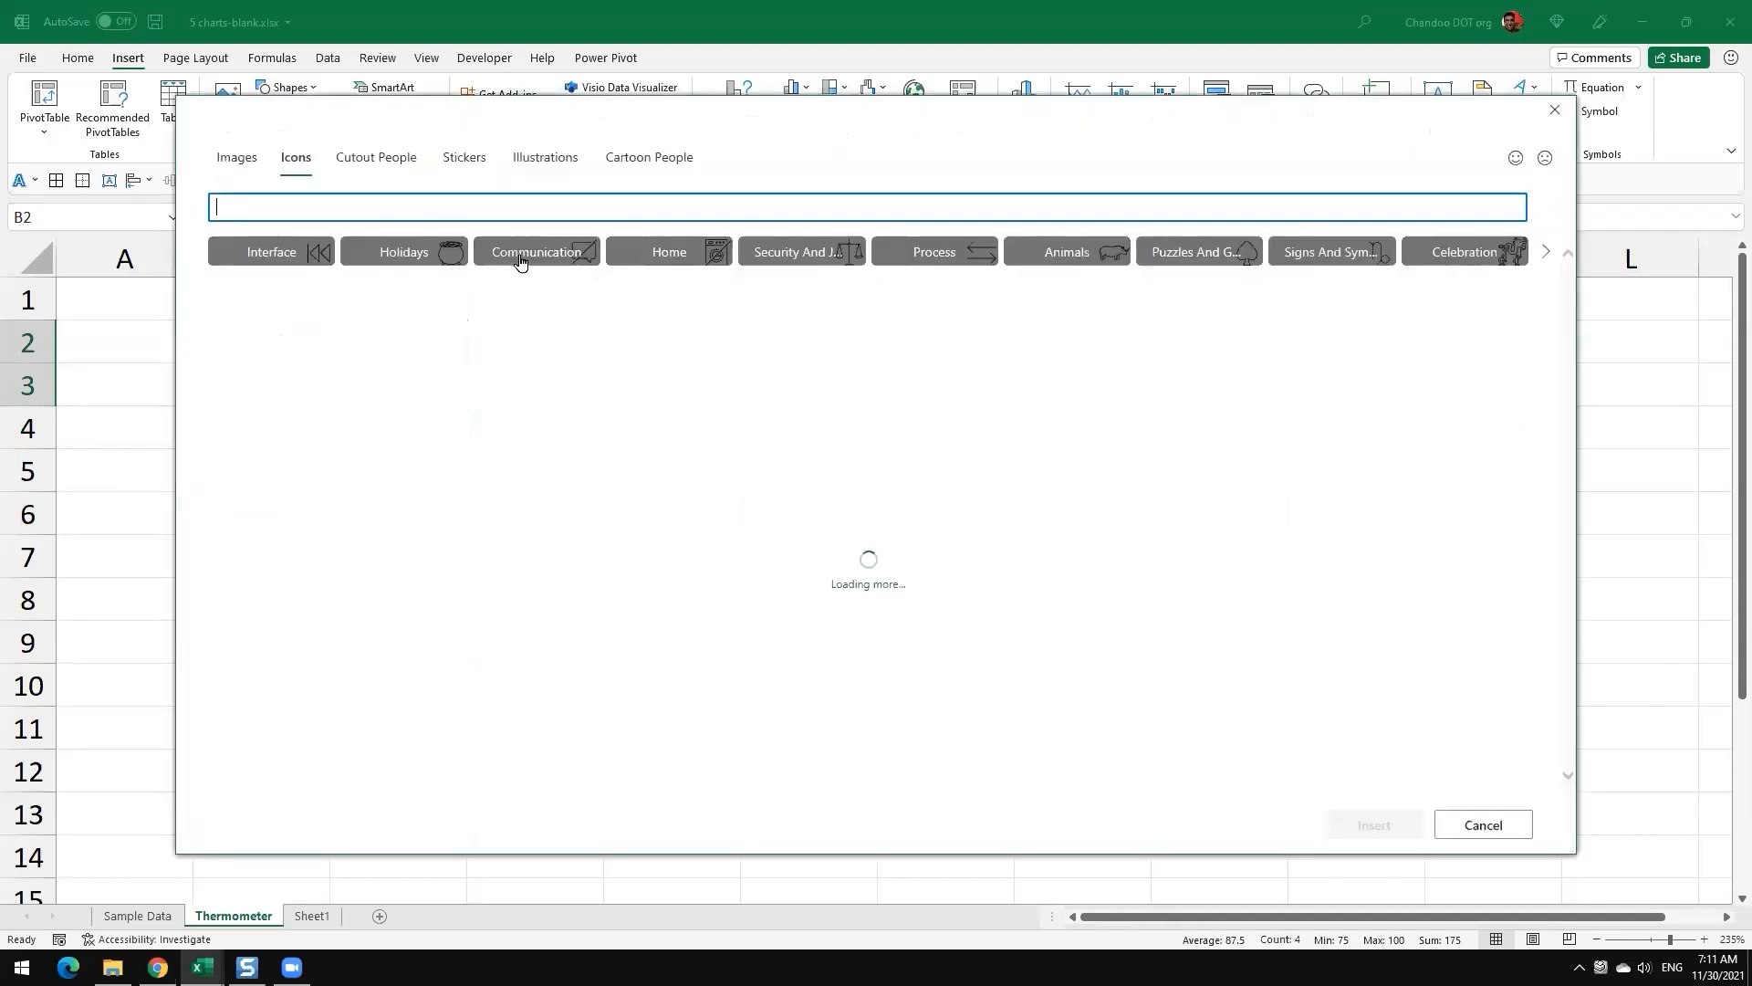
text(the)
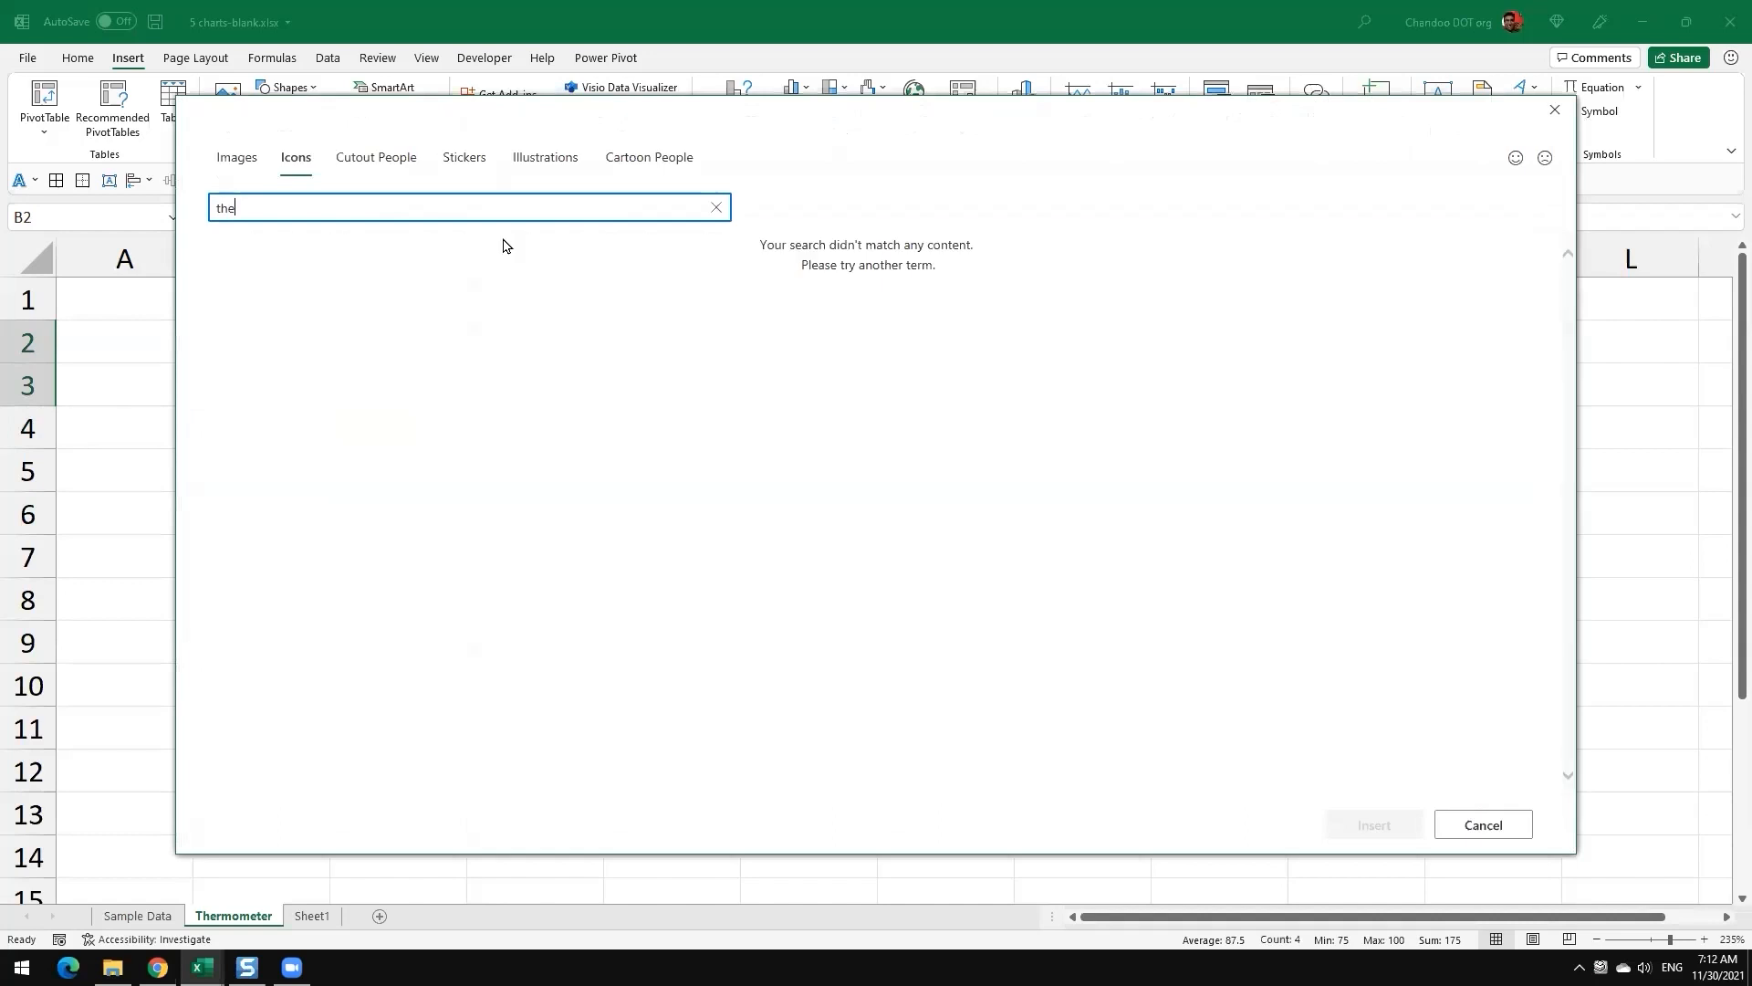
text(rmometer)
click(324, 285)
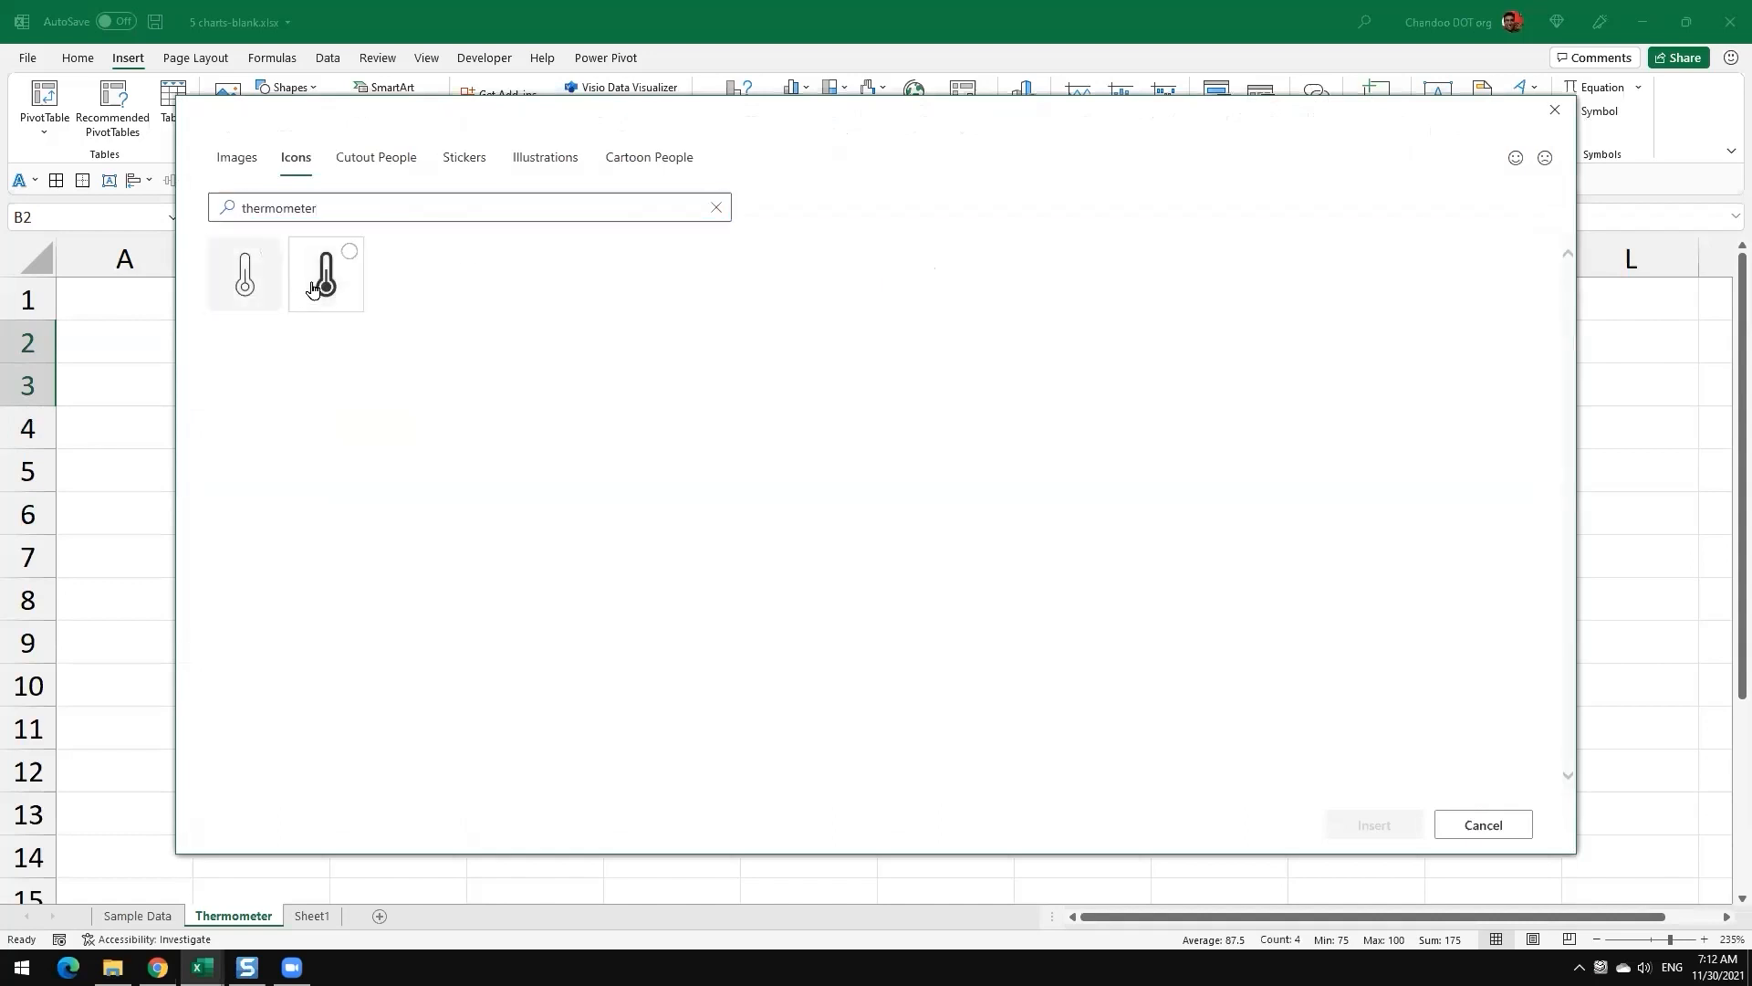
click(1373, 824)
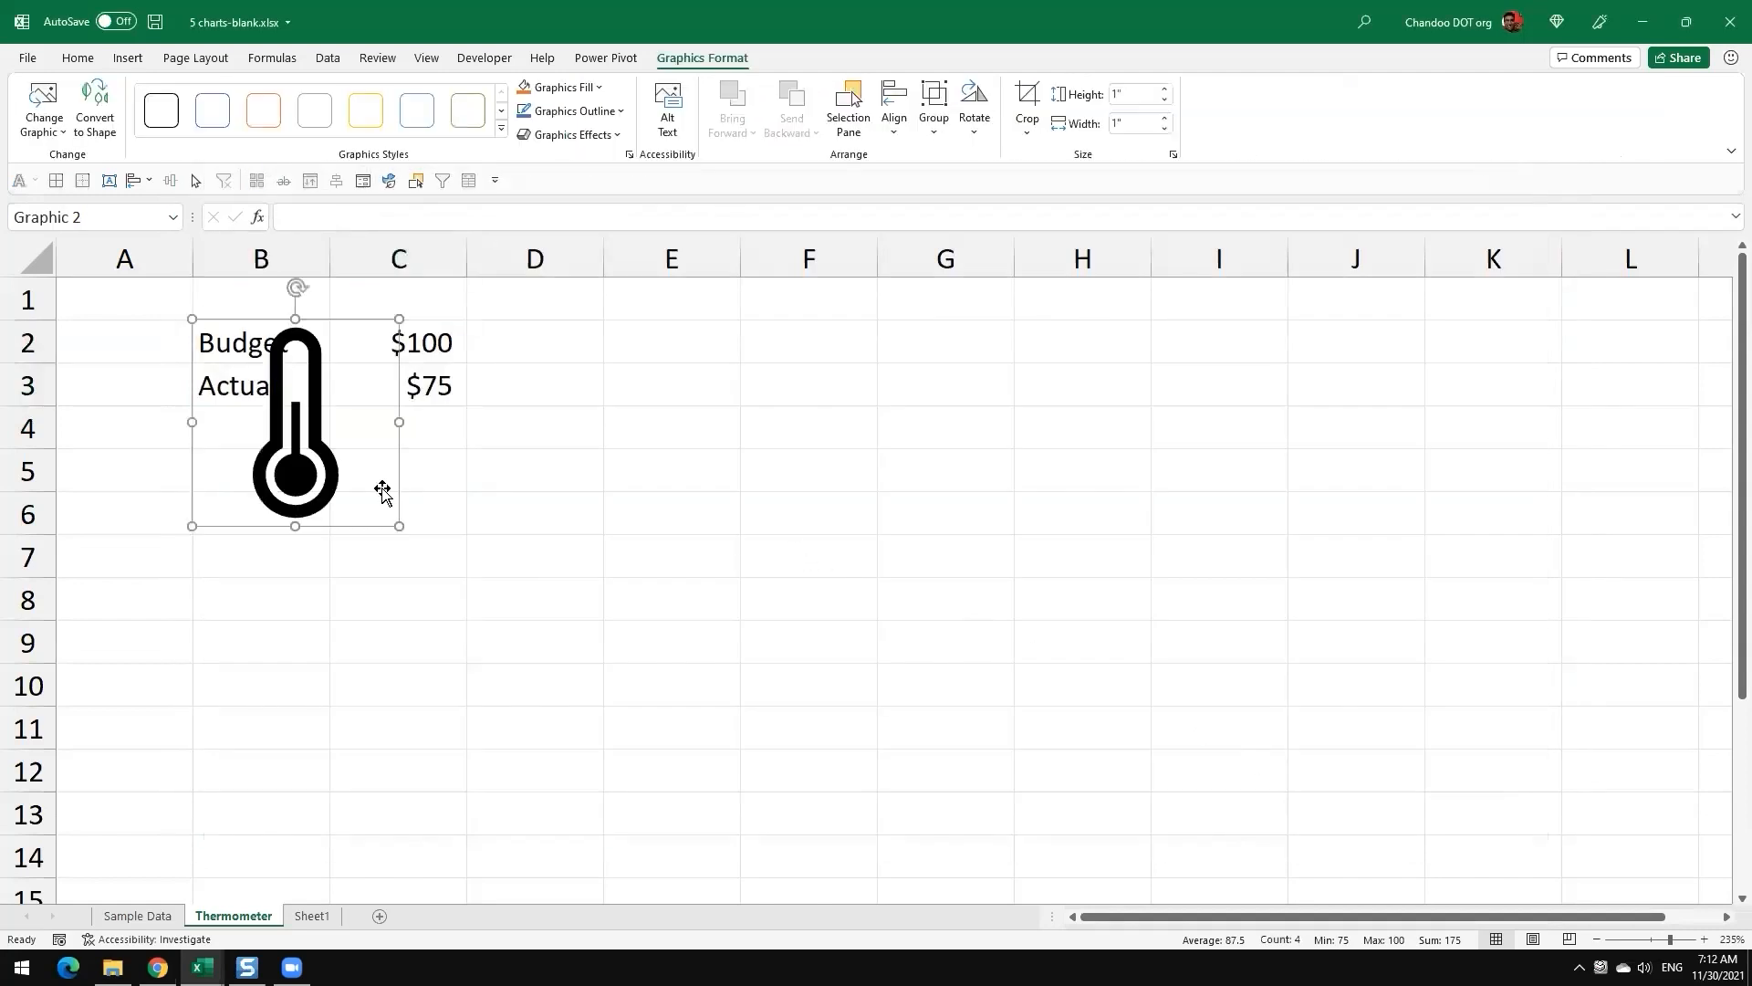
Step: Enlarge the thermometer icon to about 1.85 inches square and place it over columns J to L, away from the data
drag(380, 489, 968, 680)
drag(1064, 542, 1238, 718)
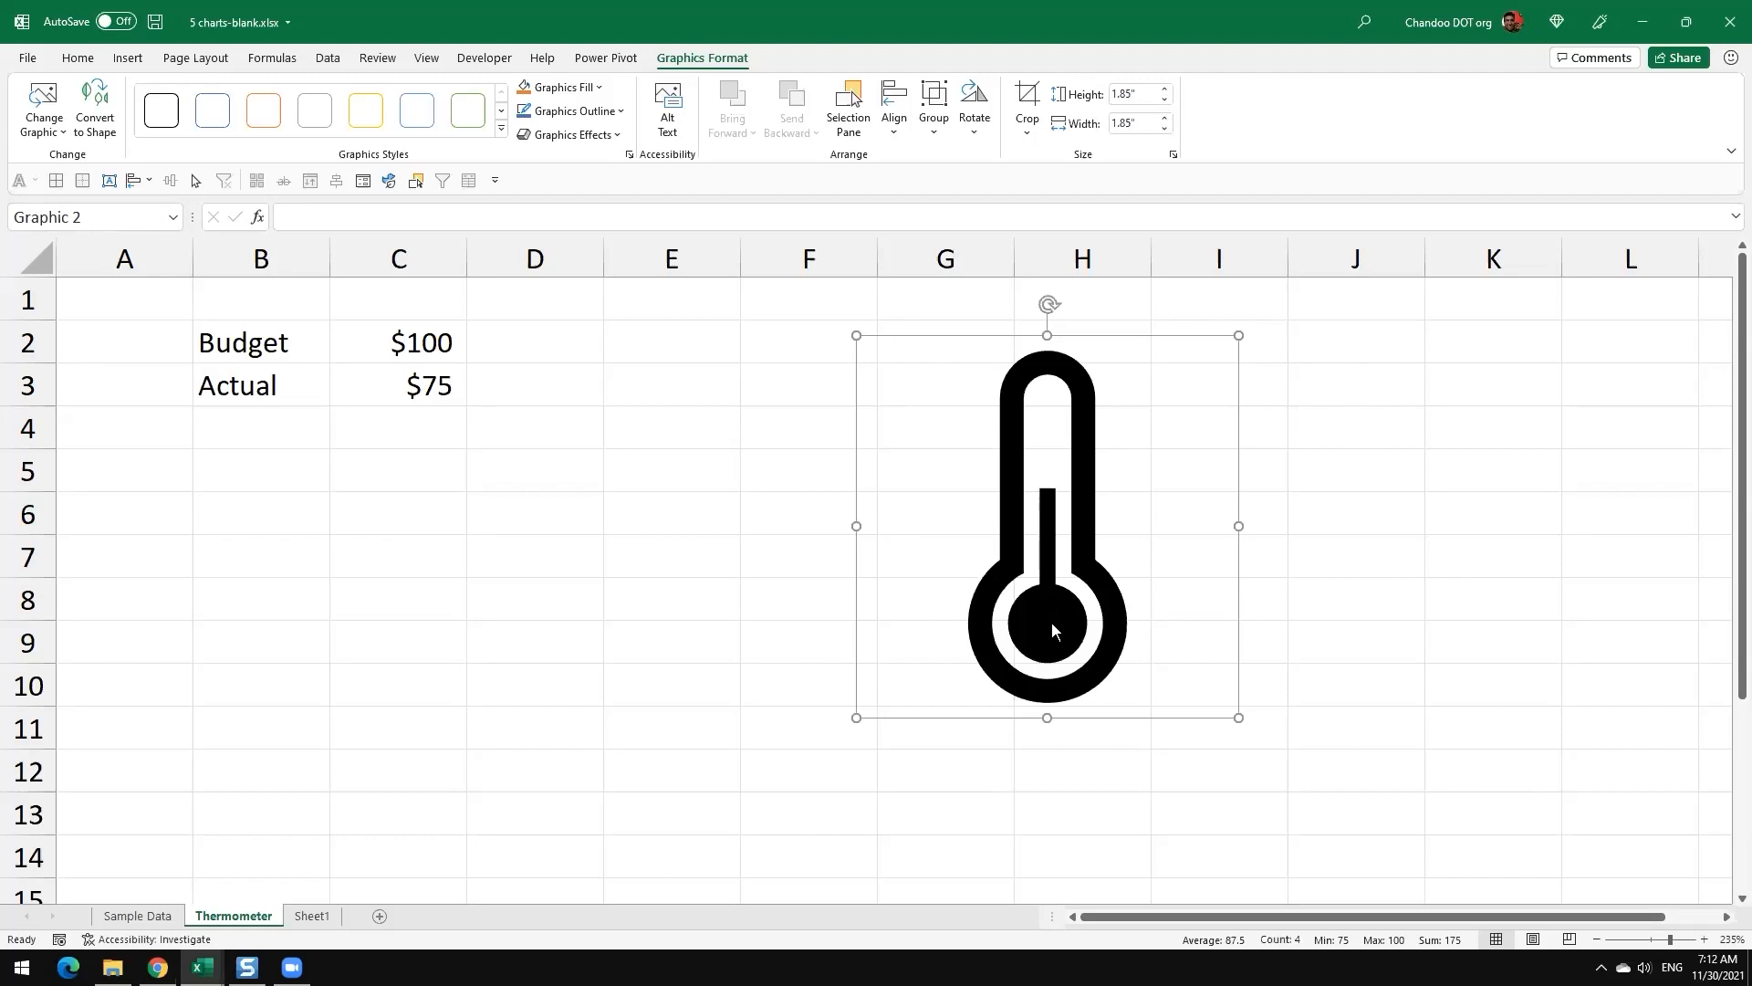
drag(927, 512, 1325, 538)
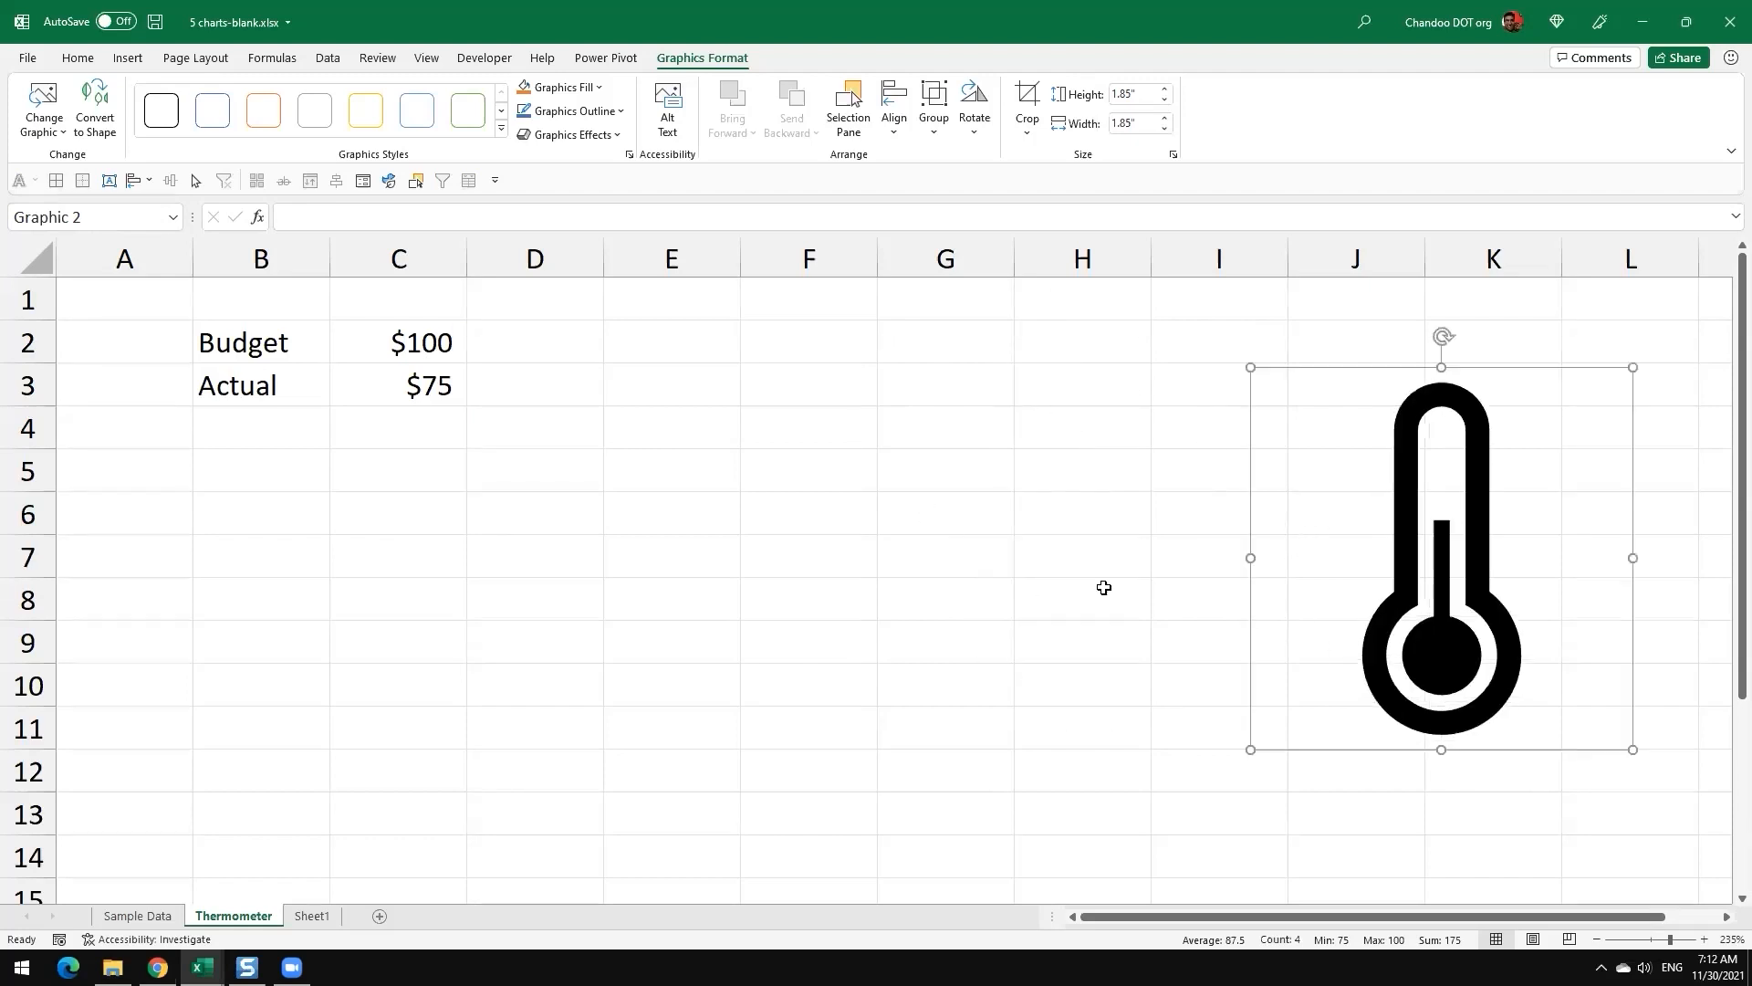
Step: Insert a 2-D clustered column chart from the Budget and Actual data in B2:C3
click(879, 576)
drag(271, 351, 430, 382)
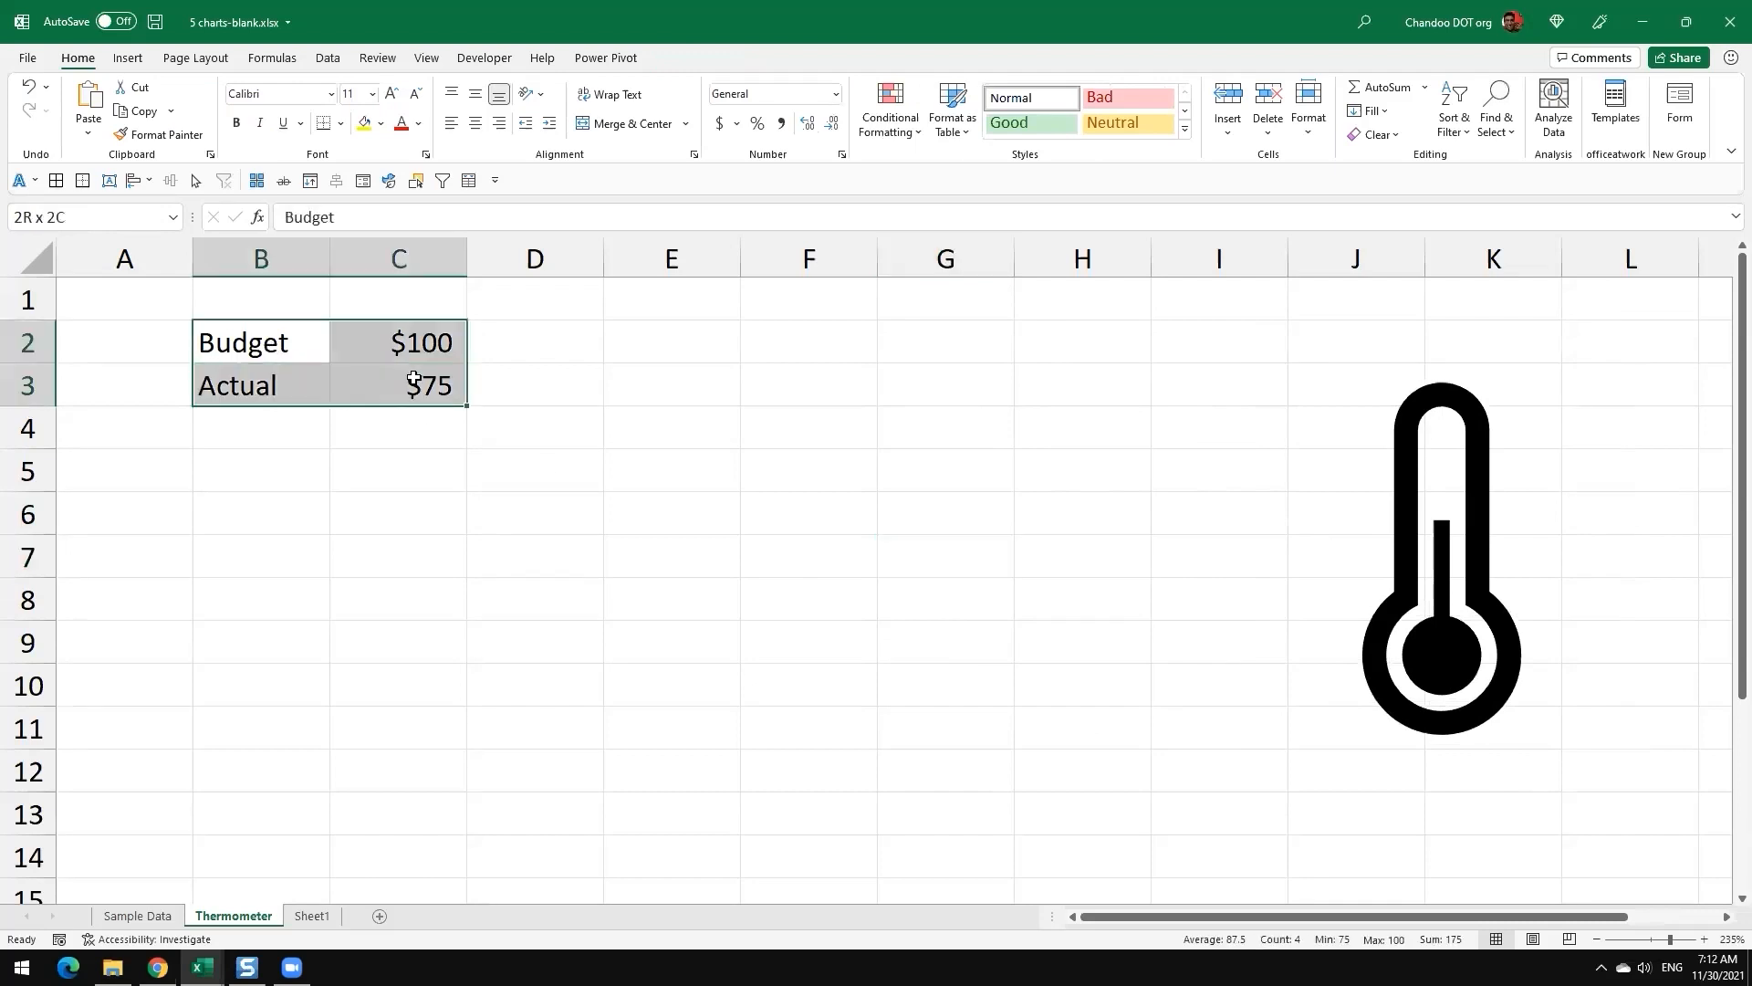
click(128, 59)
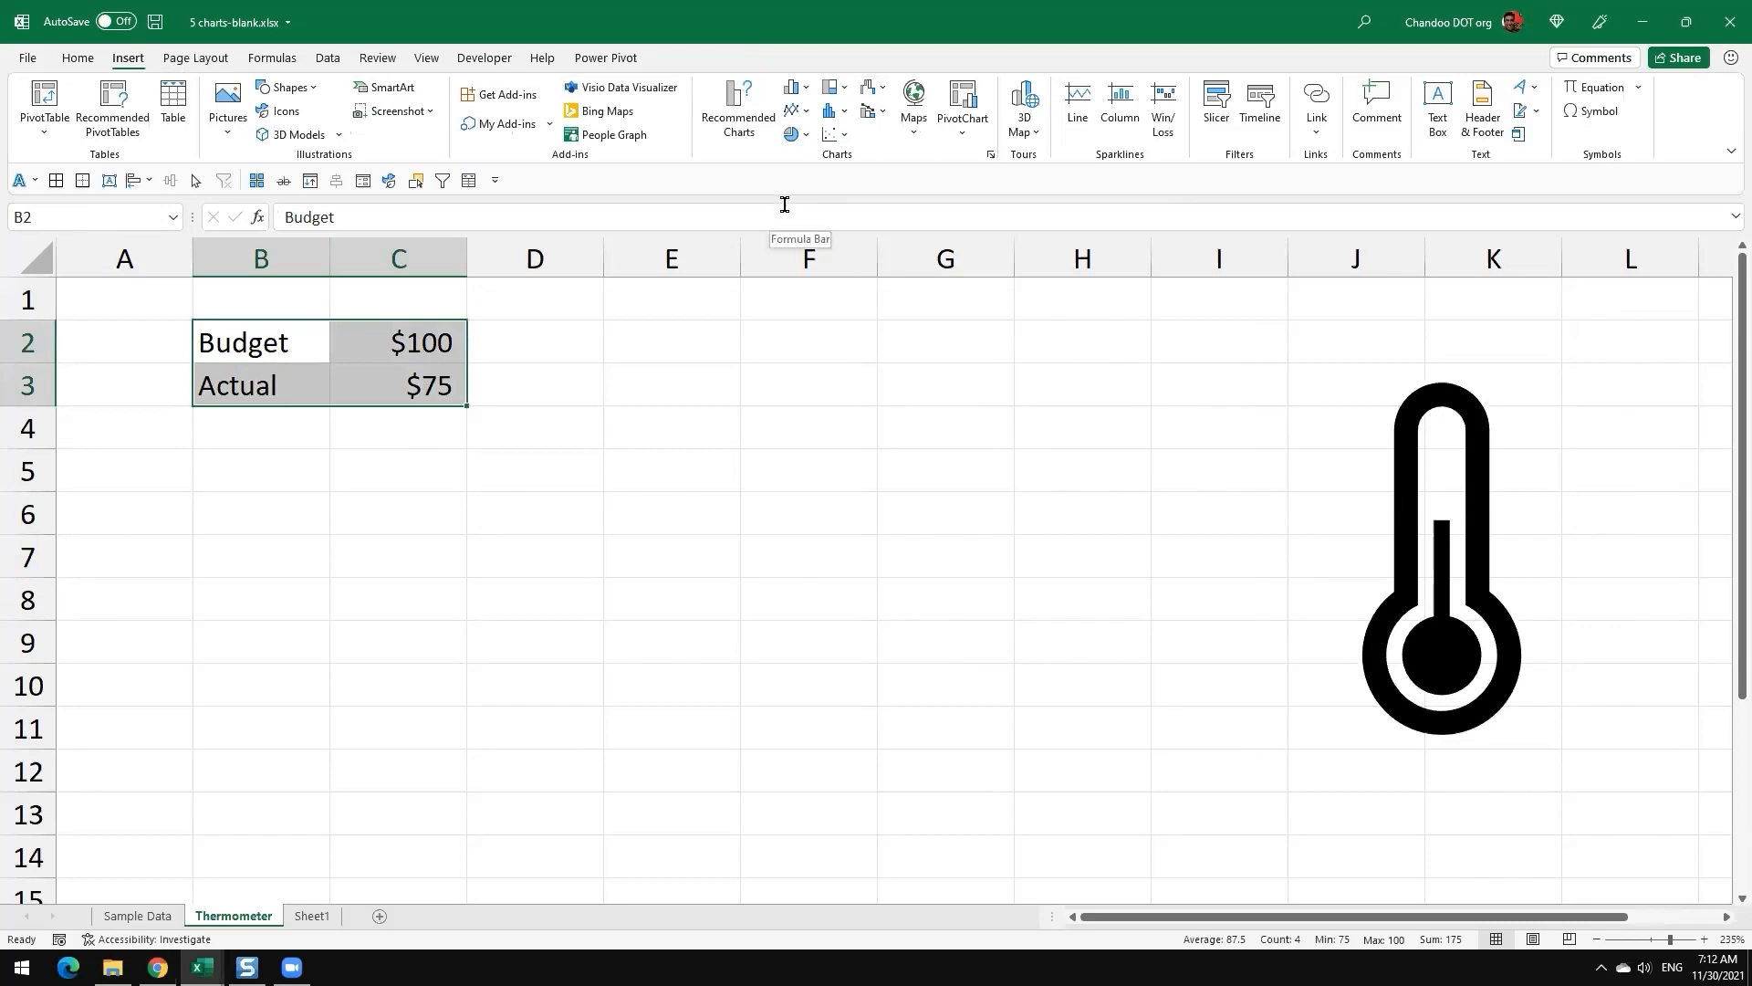
click(794, 88)
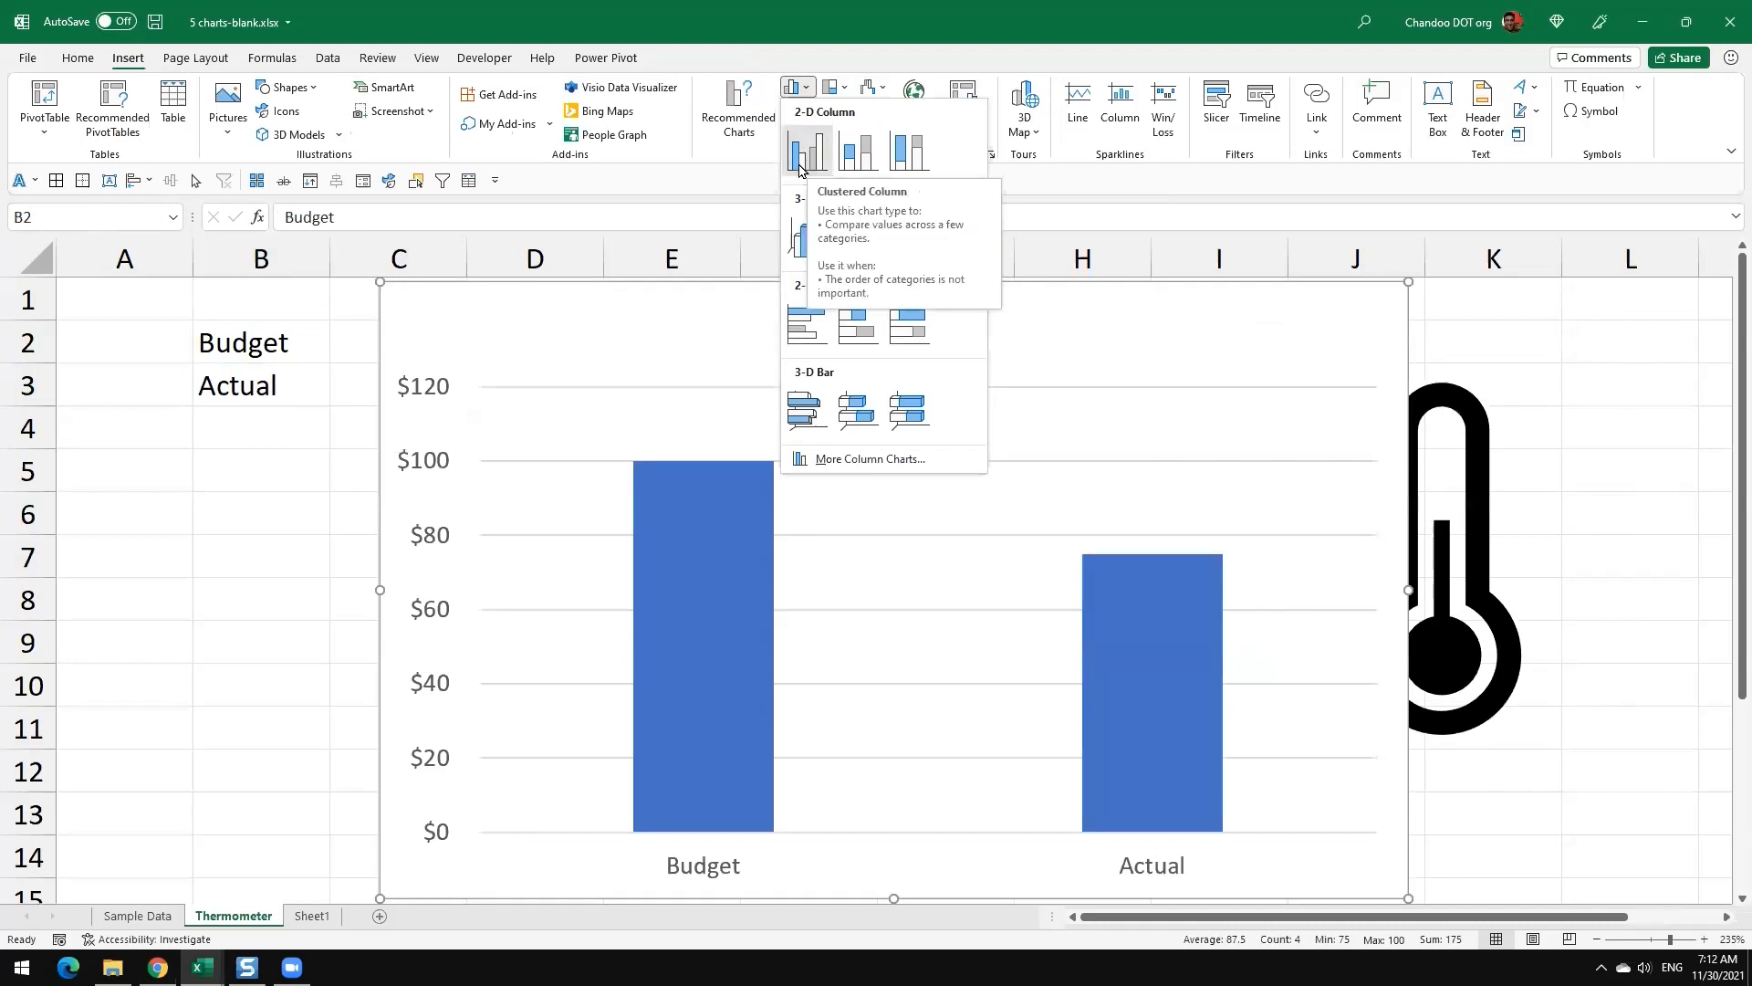
click(812, 163)
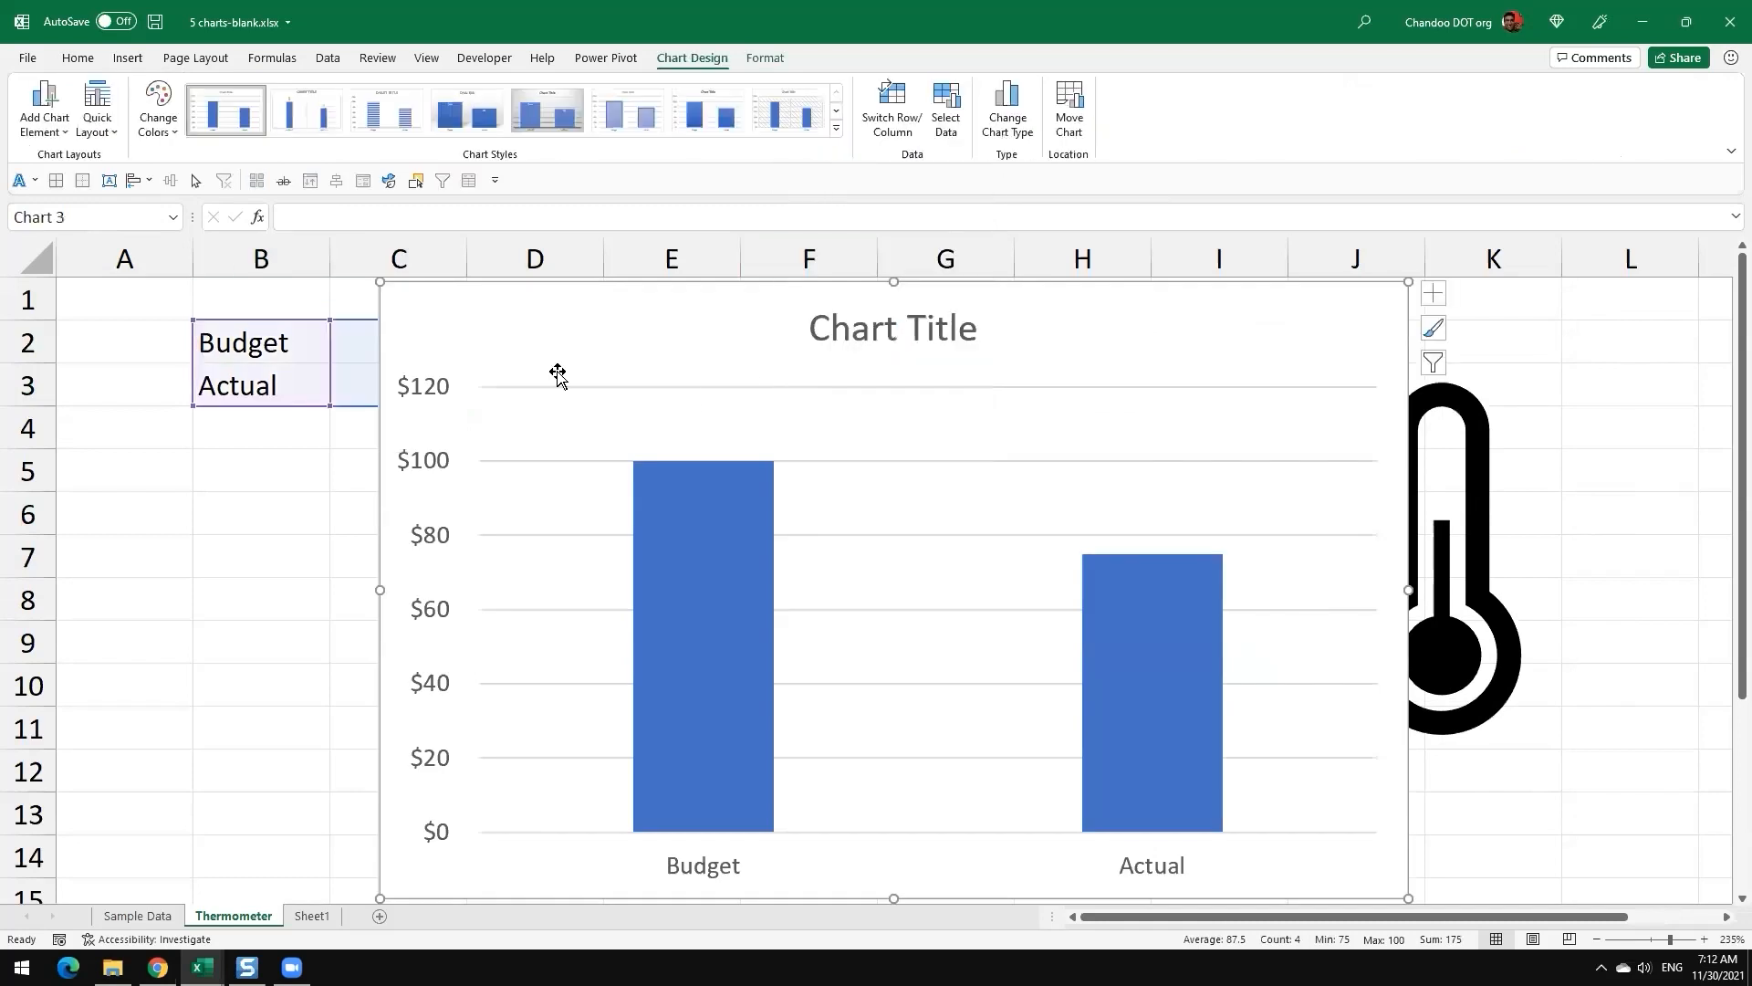
Step: Shrink the Budget and Actual column chart and position it over about columns D to H, between the data and the icon
drag(383, 285, 775, 454)
drag(967, 535, 718, 399)
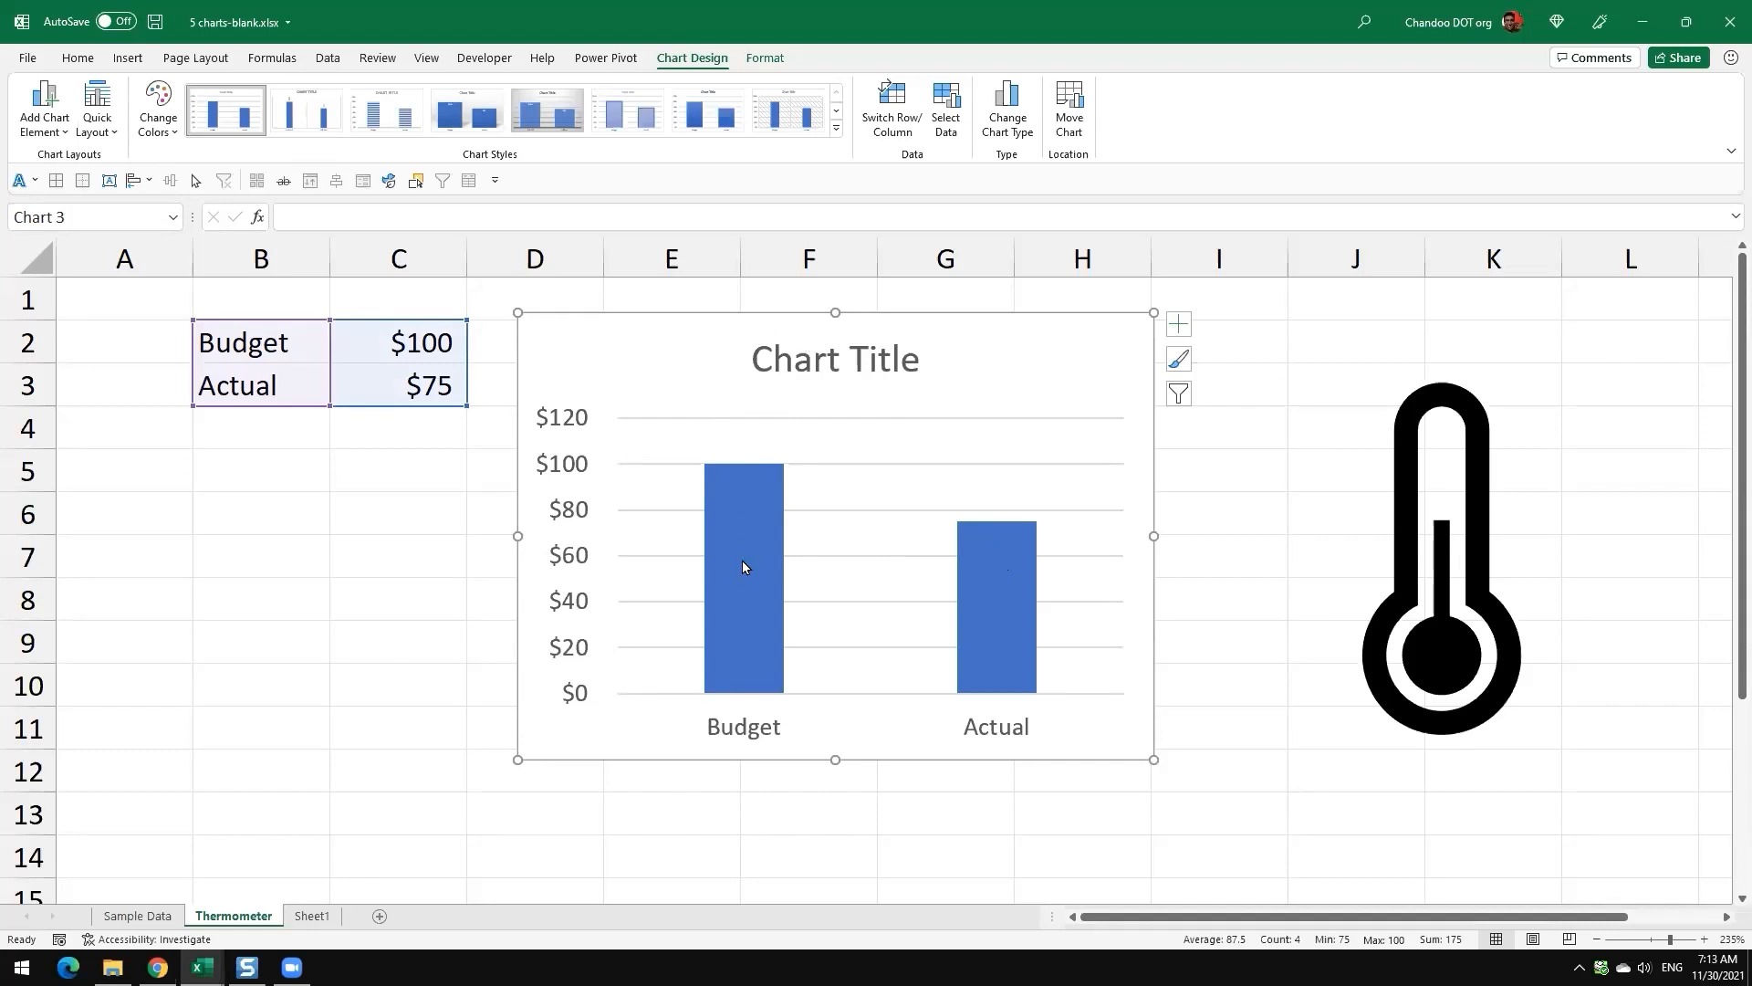
mouse_move(743, 566)
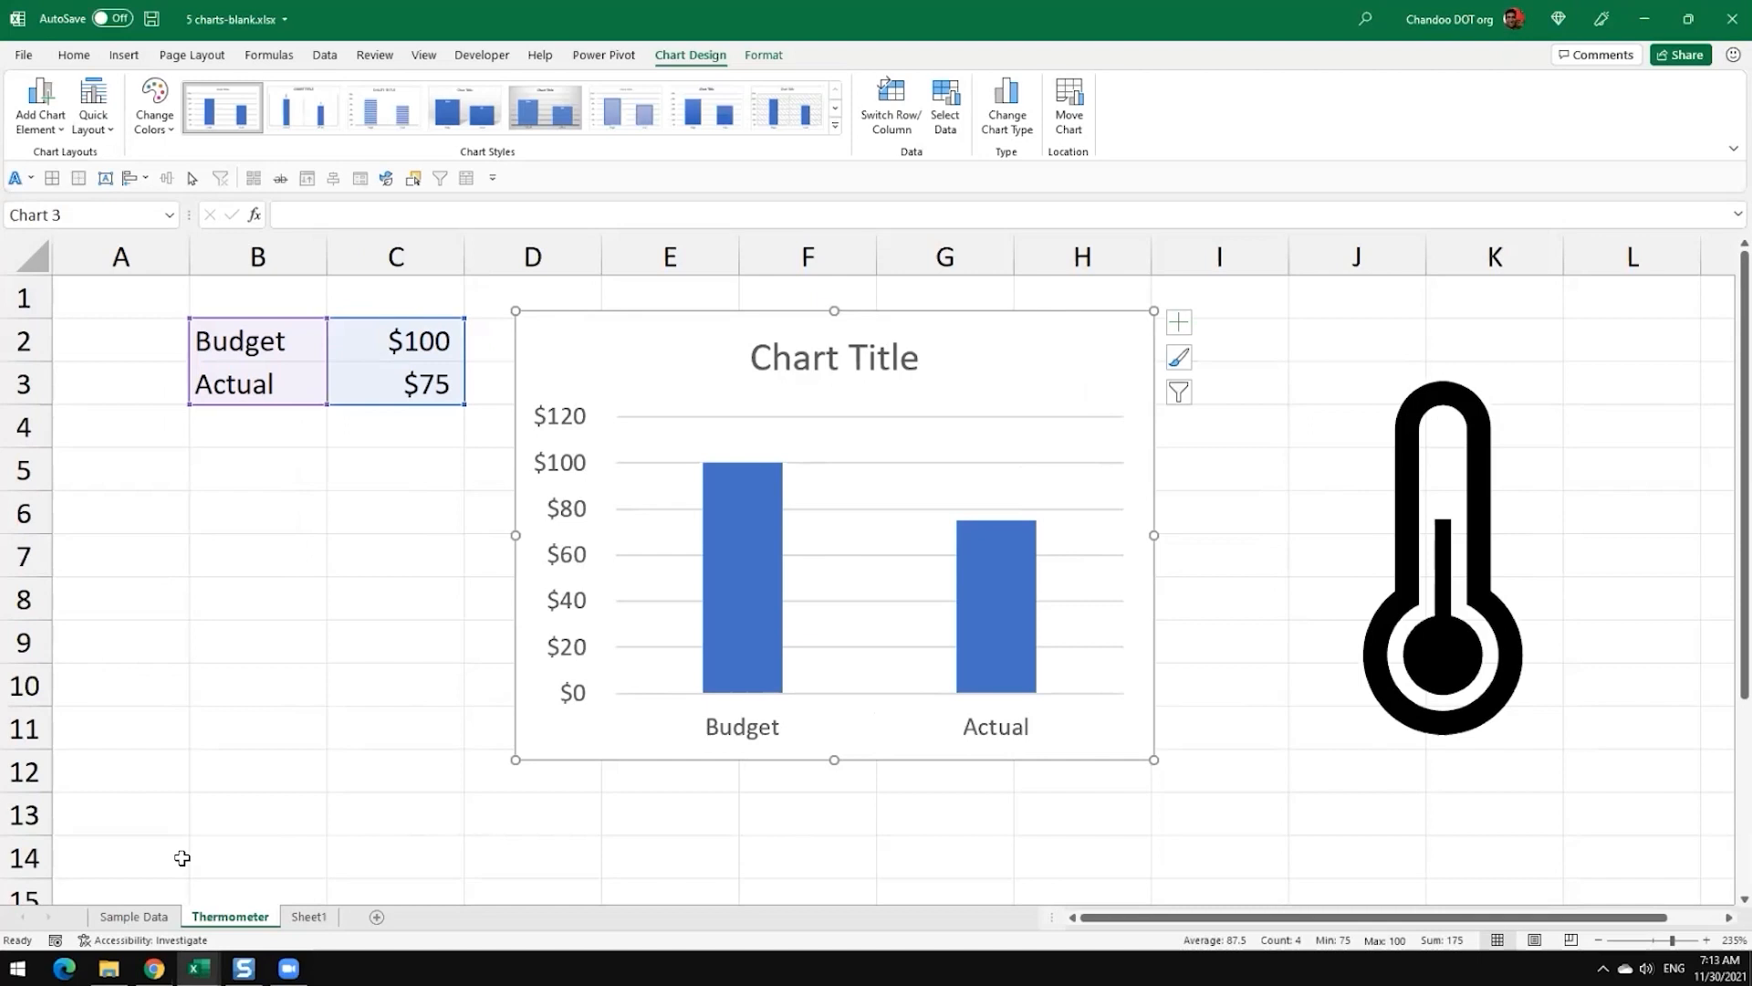
Step: On the Sample Data sheet, insert a 2-D clustered column chart from the Product, Target and Sales table in C6:E13
click(144, 917)
scroll(573, 617, down, 1)
click(130, 337)
drag(137, 359, 520, 626)
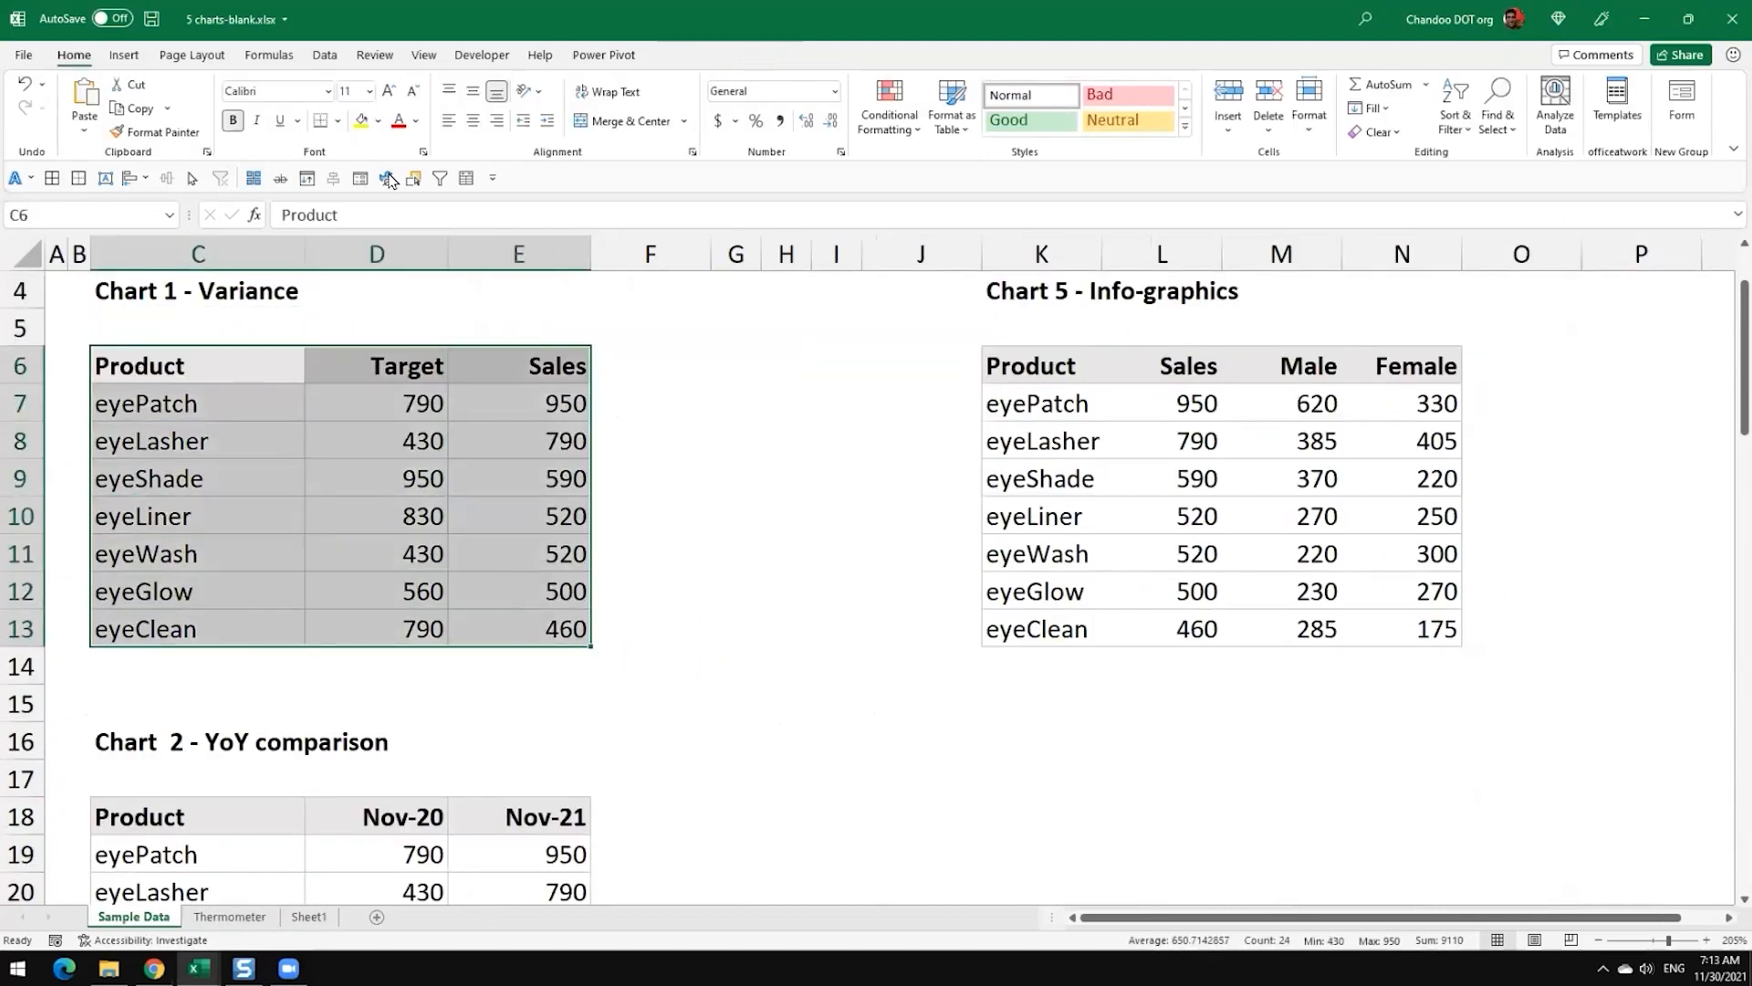
click(126, 56)
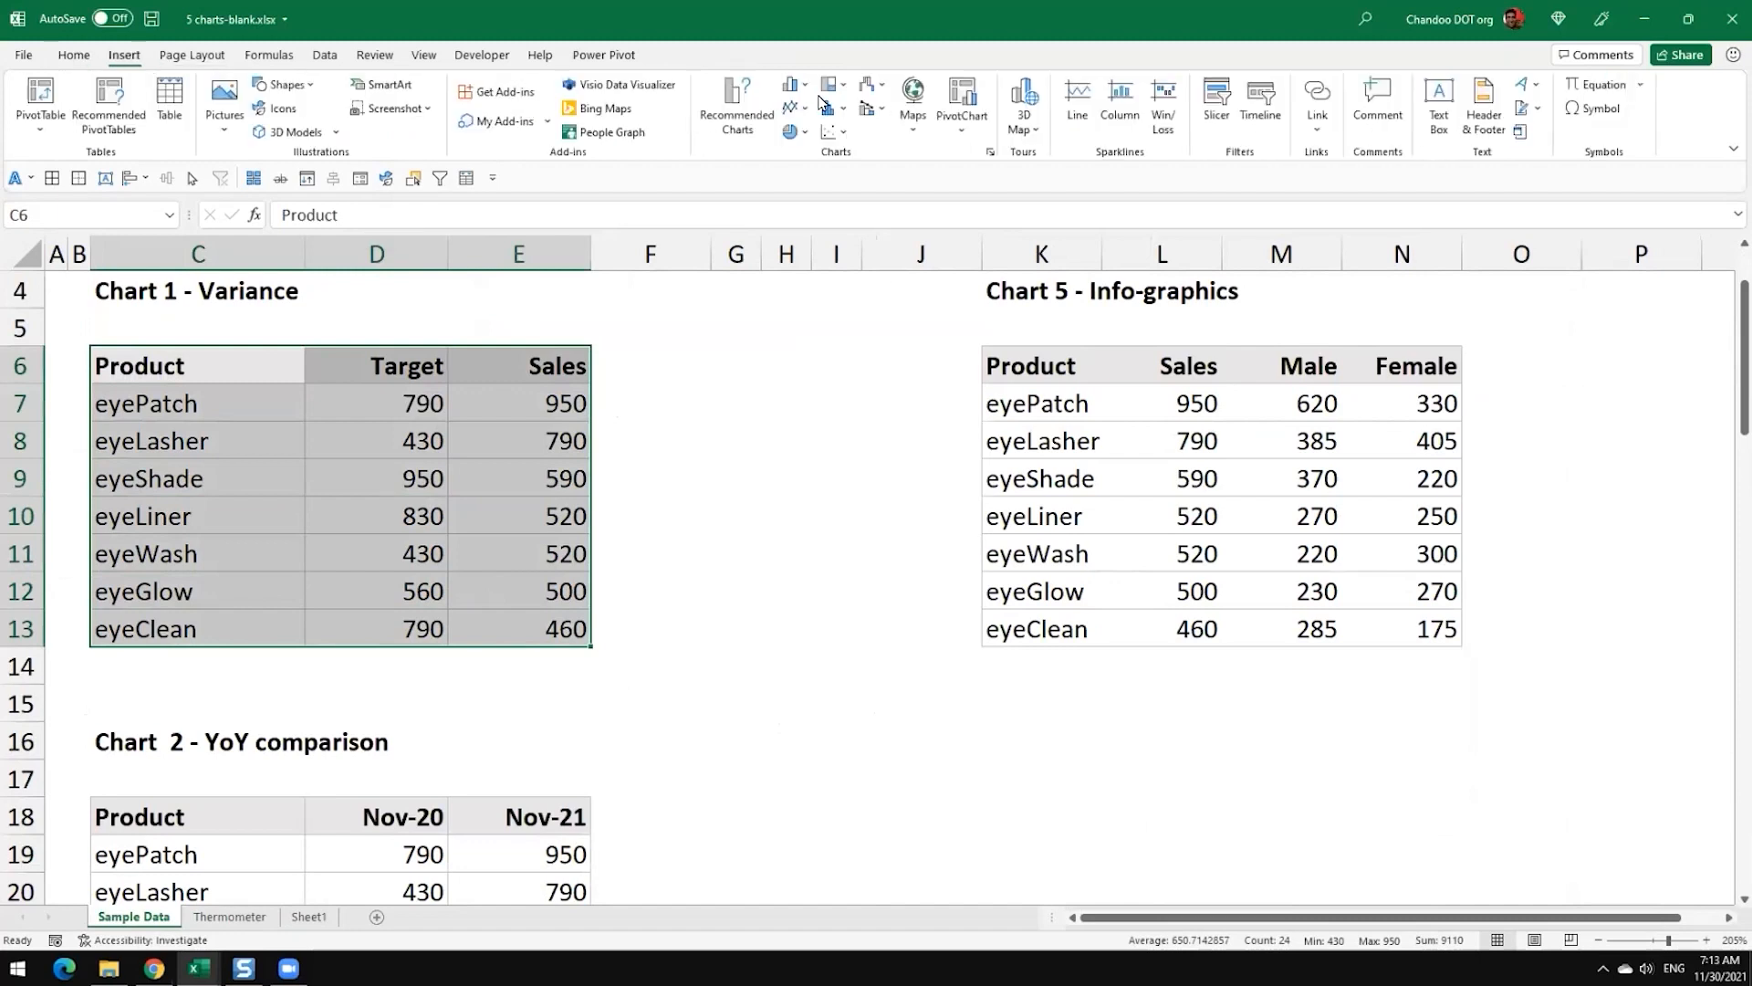
click(796, 85)
click(805, 149)
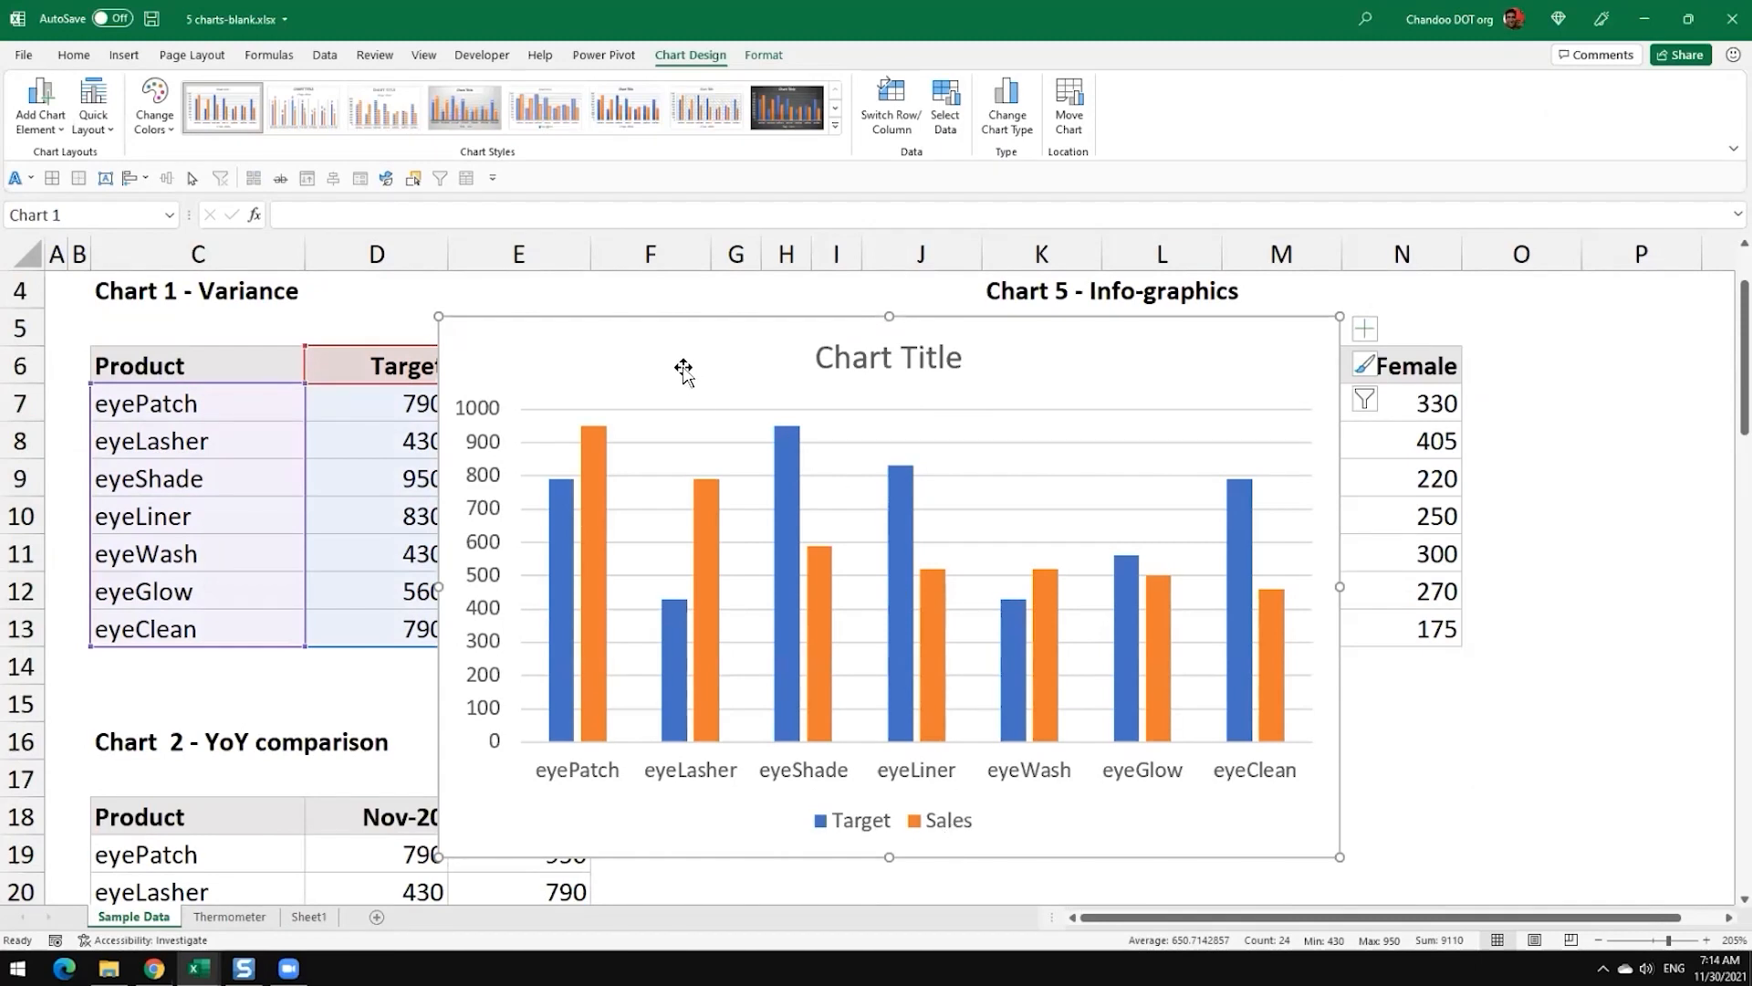
Step: Switch the rows and columns of the chart on the Thermometer sheet, making Budget and Actual separate series
click(231, 920)
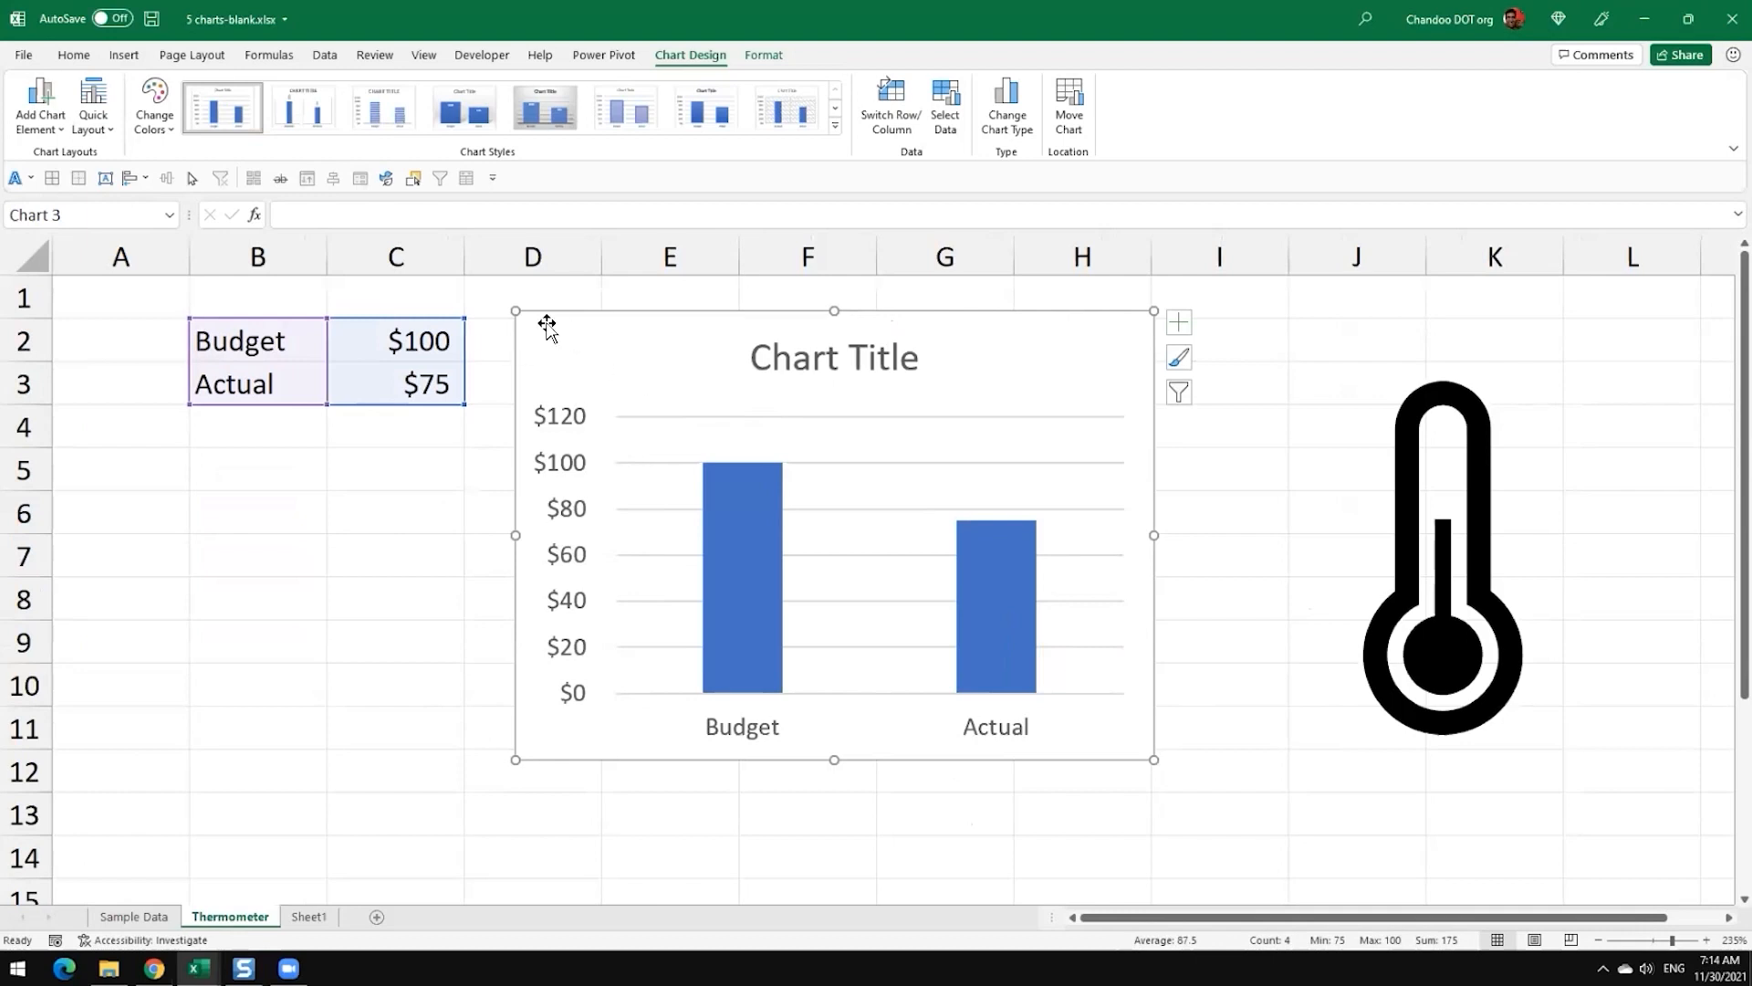
click(900, 128)
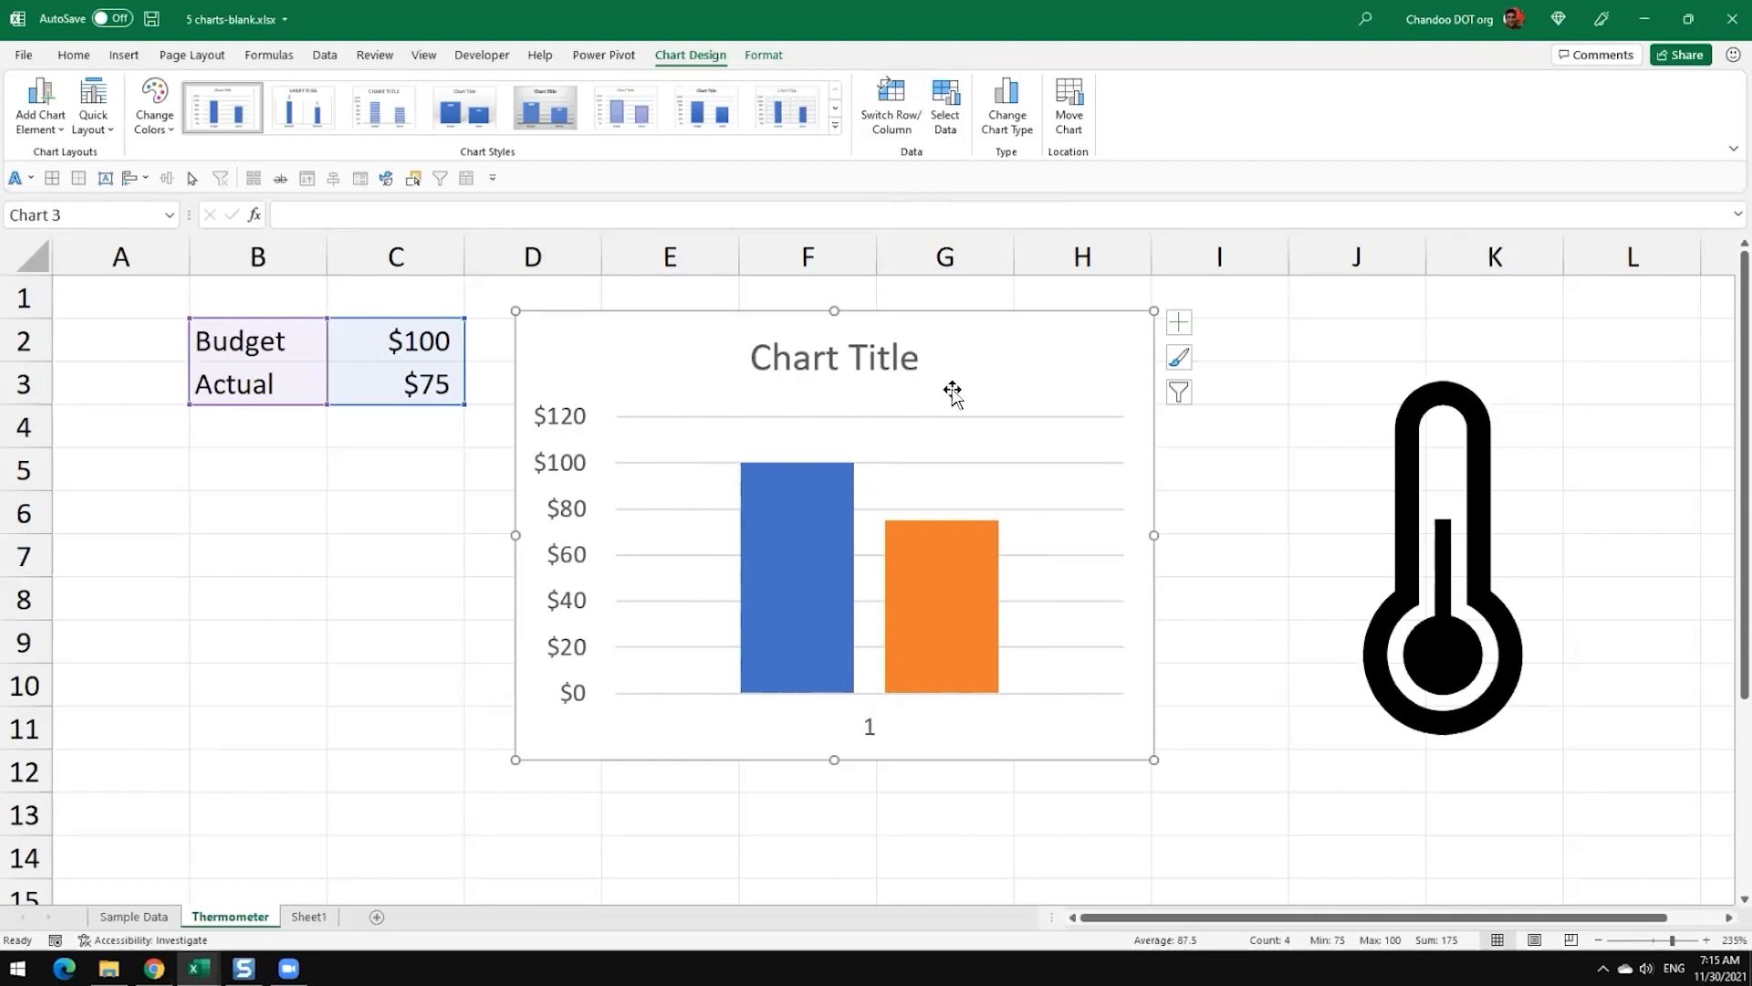
Step: Move the thermometer icon below the data, then reposition it beyond the chart, around column K
mouse_move(962, 621)
mouse_move(933, 672)
drag(1409, 481, 178, 507)
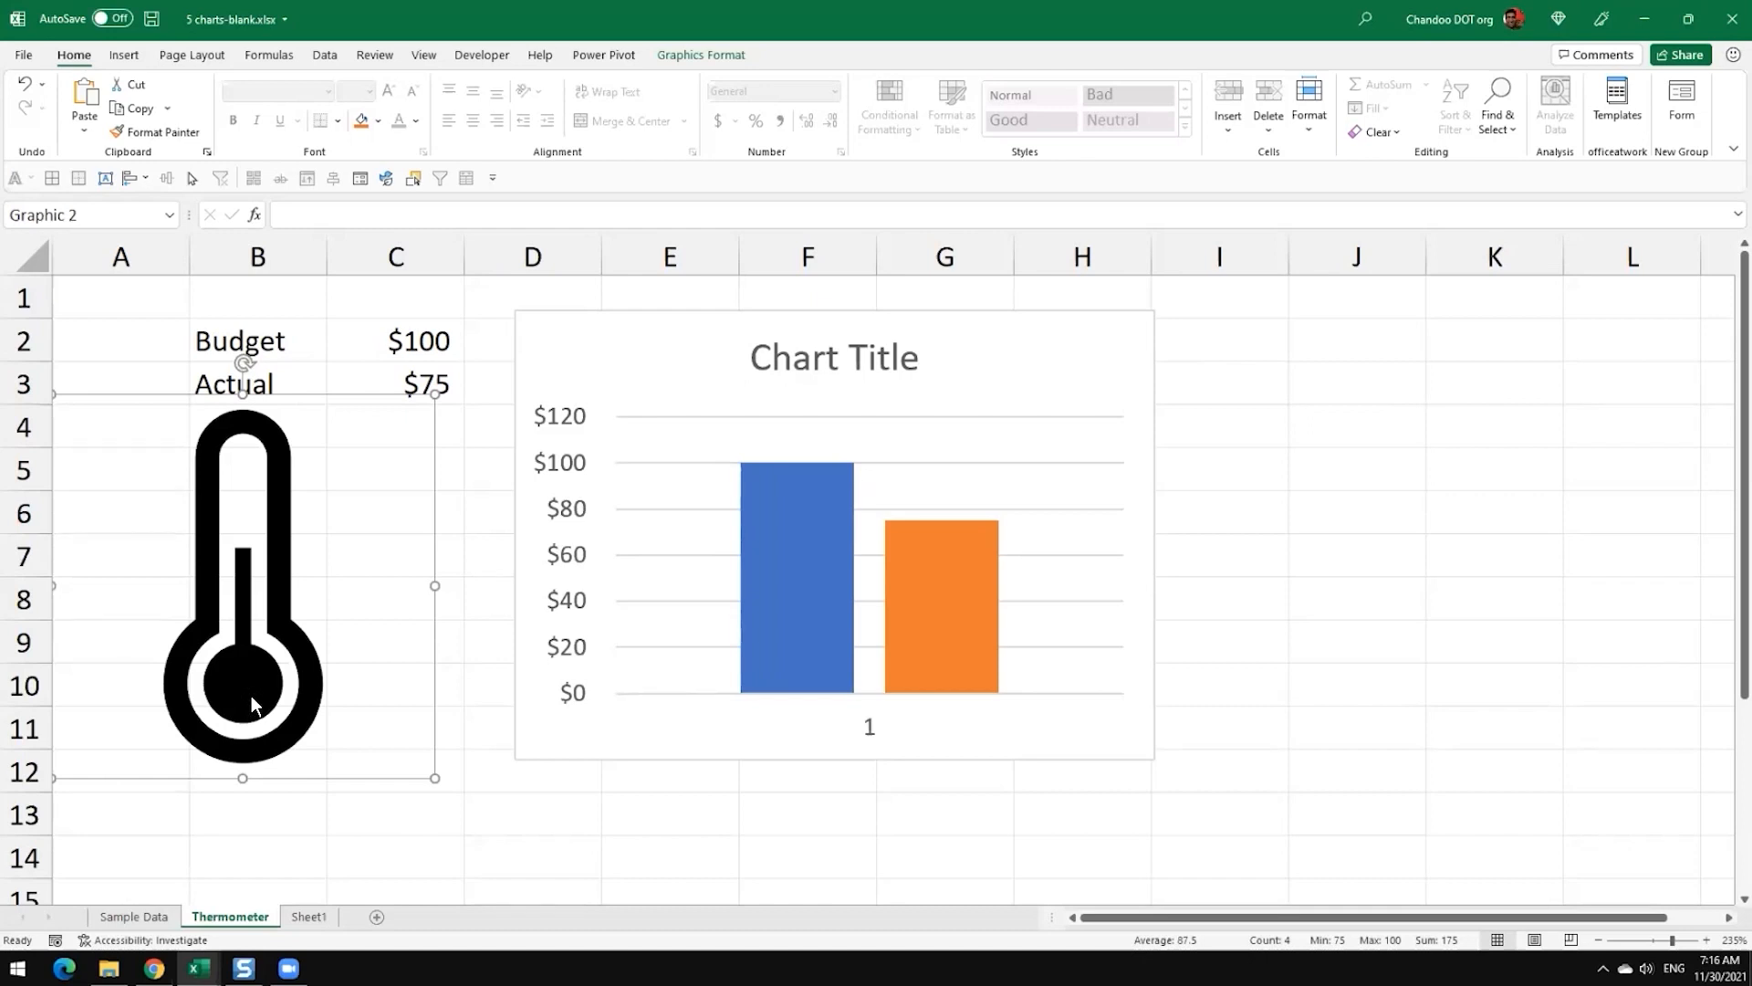
drag(250, 696, 1553, 637)
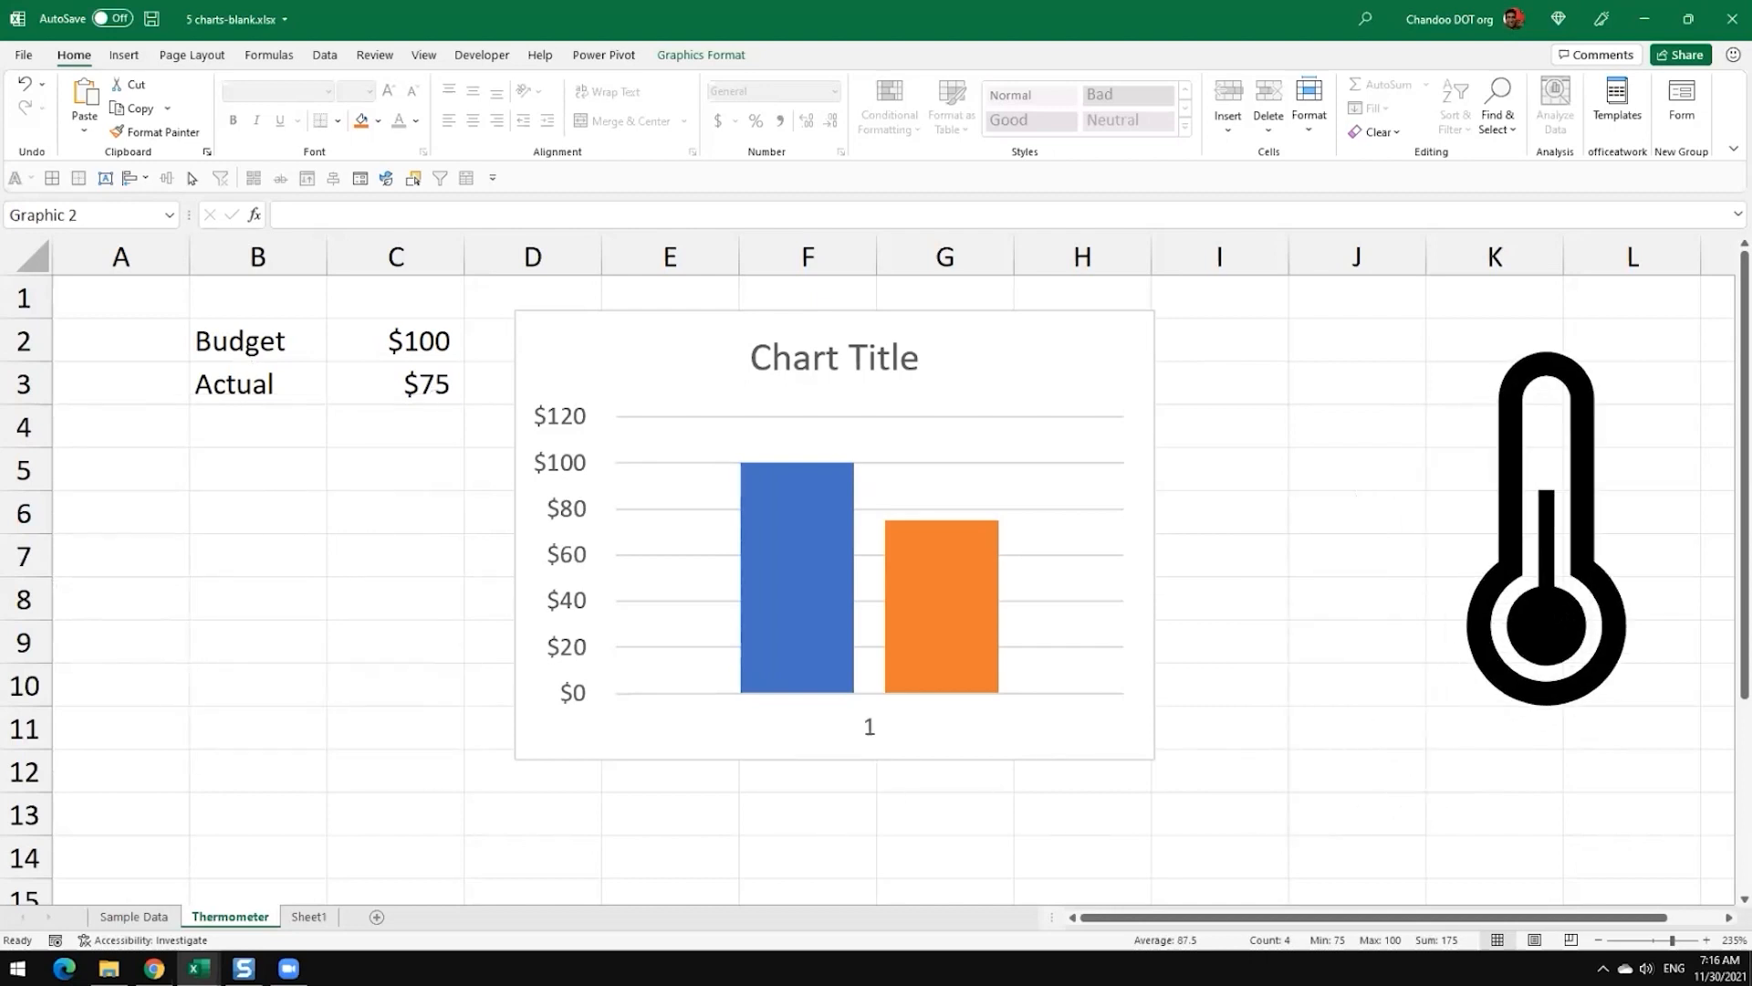
click(933, 617)
click(785, 587)
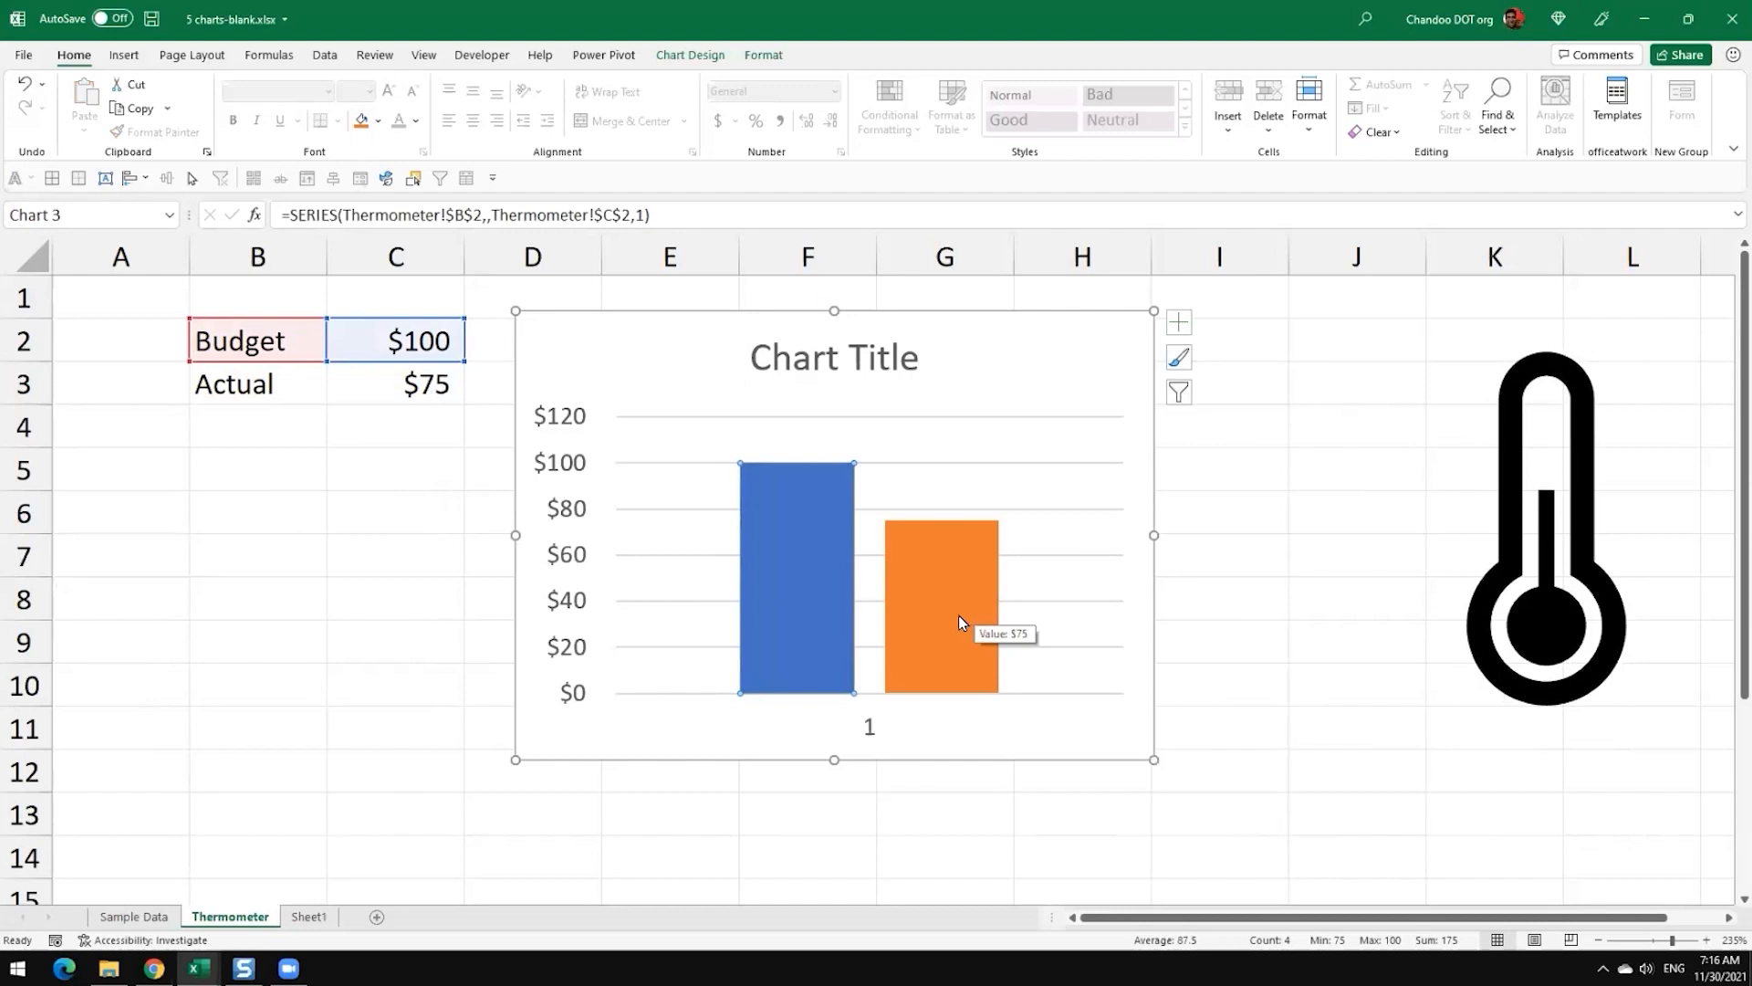
click(958, 617)
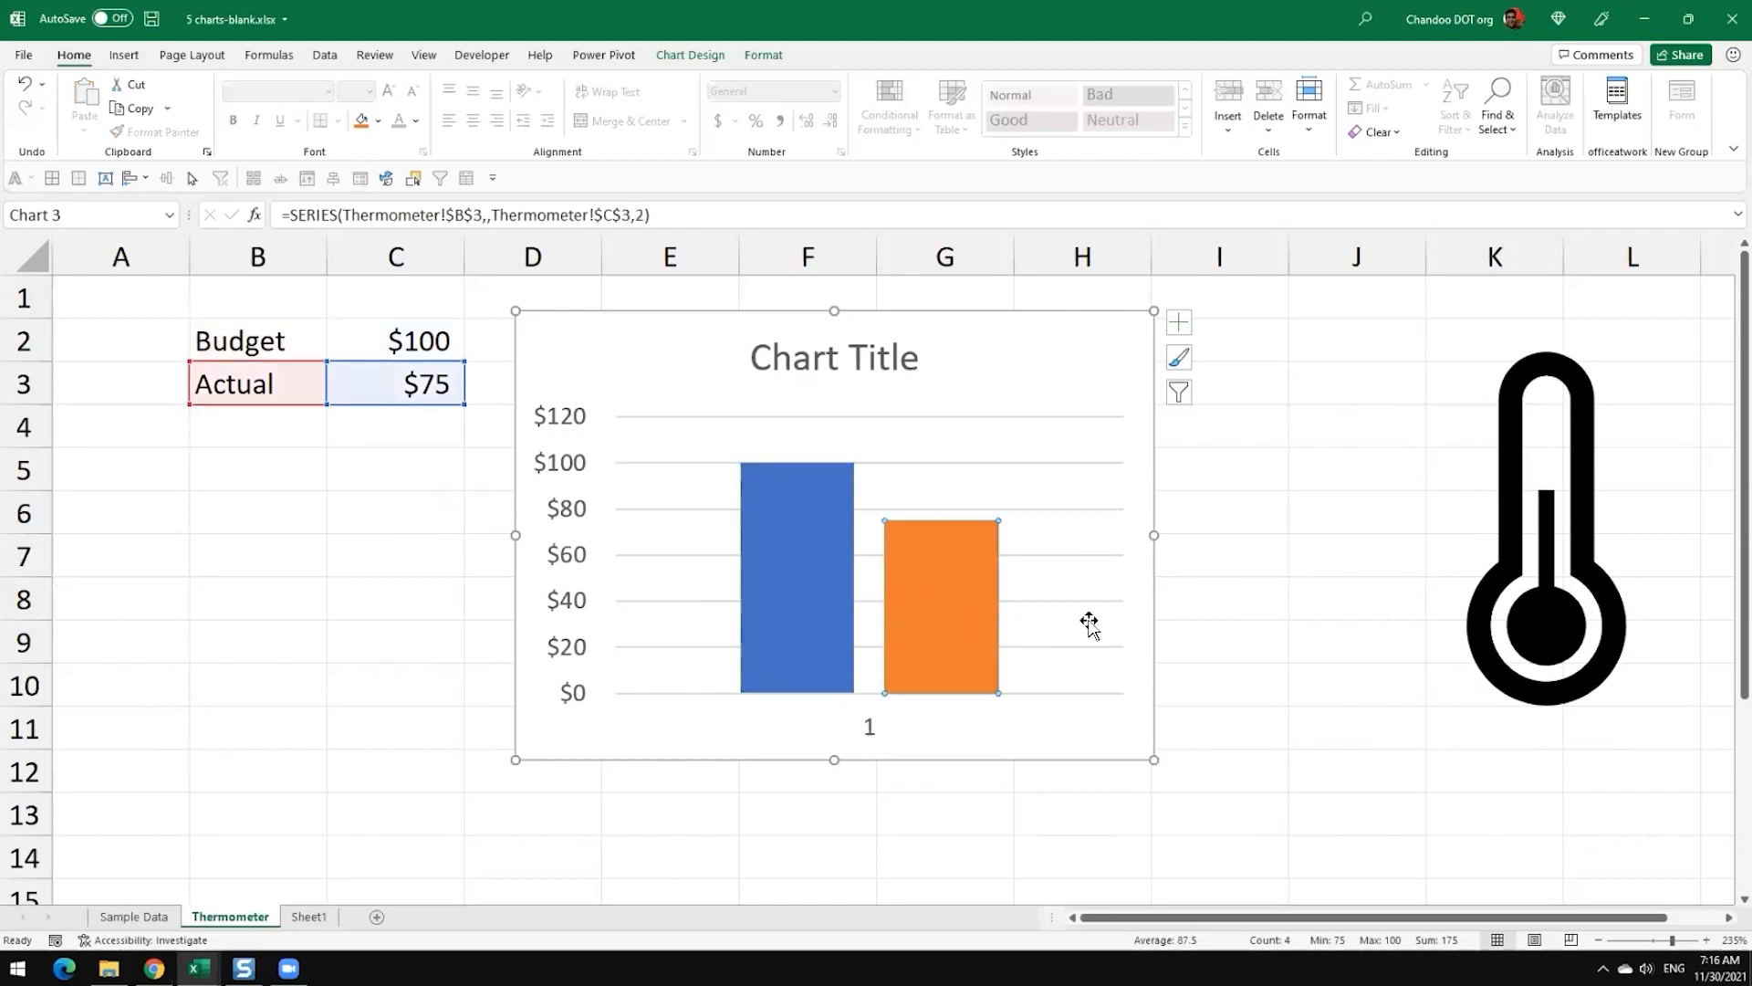
right_click(962, 615)
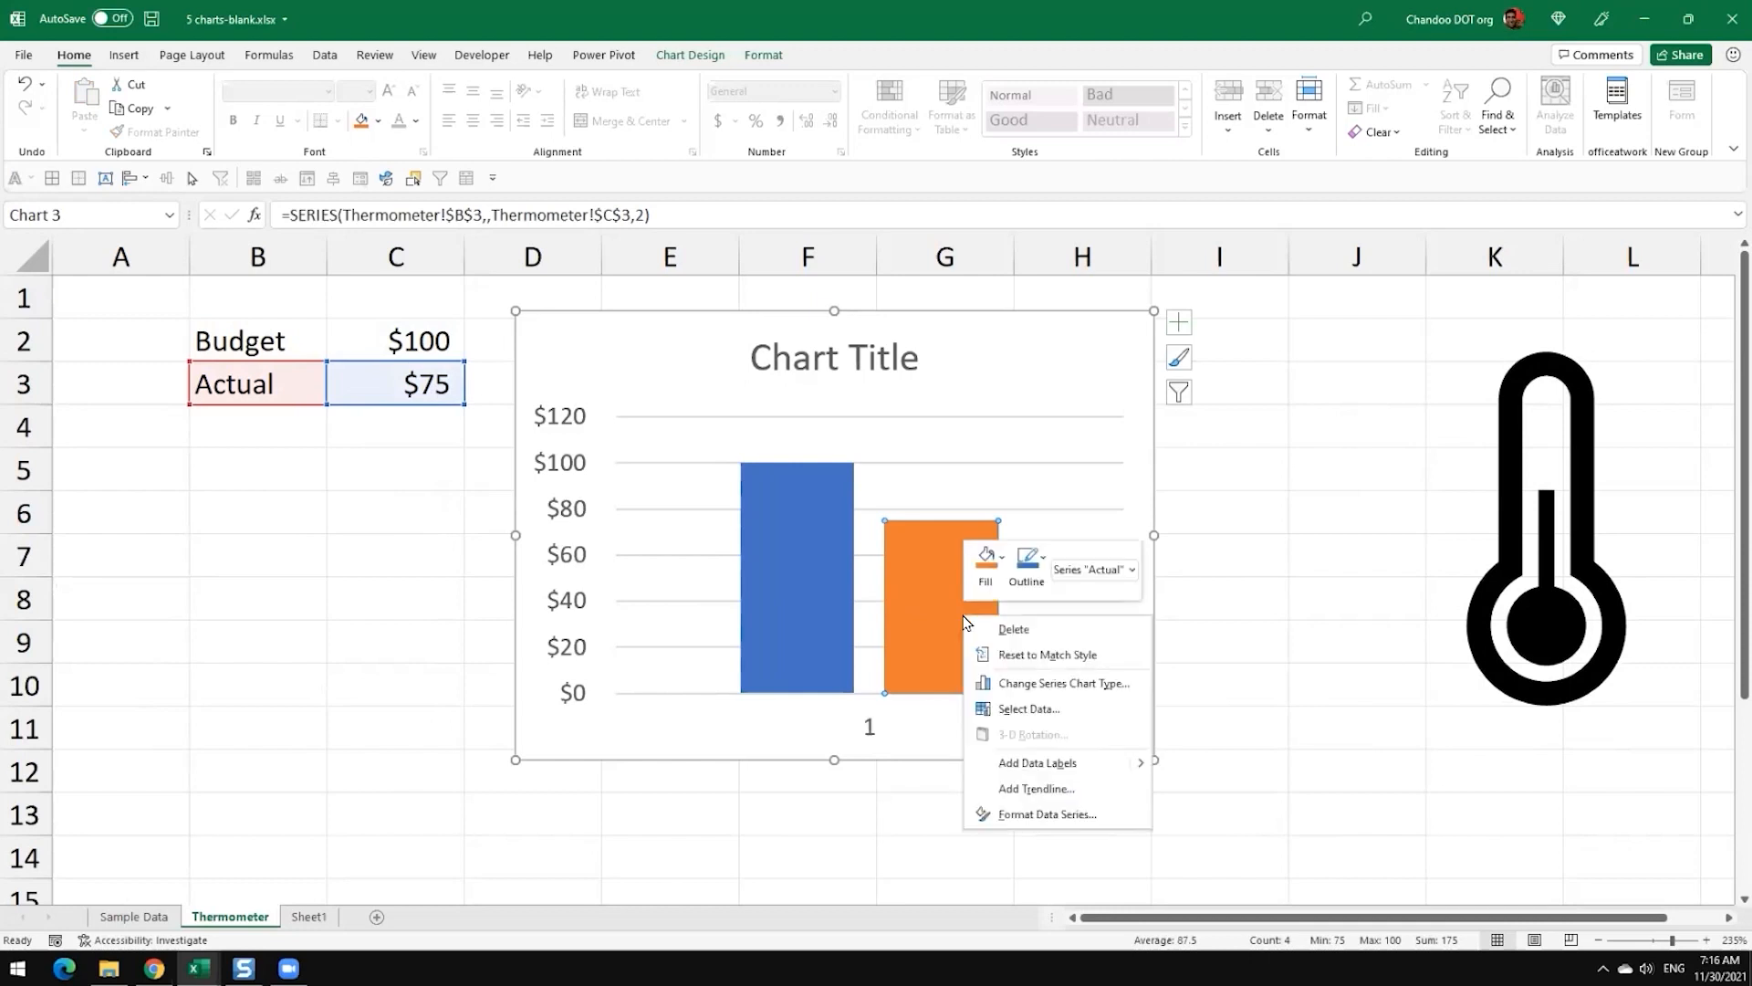
key(Escape)
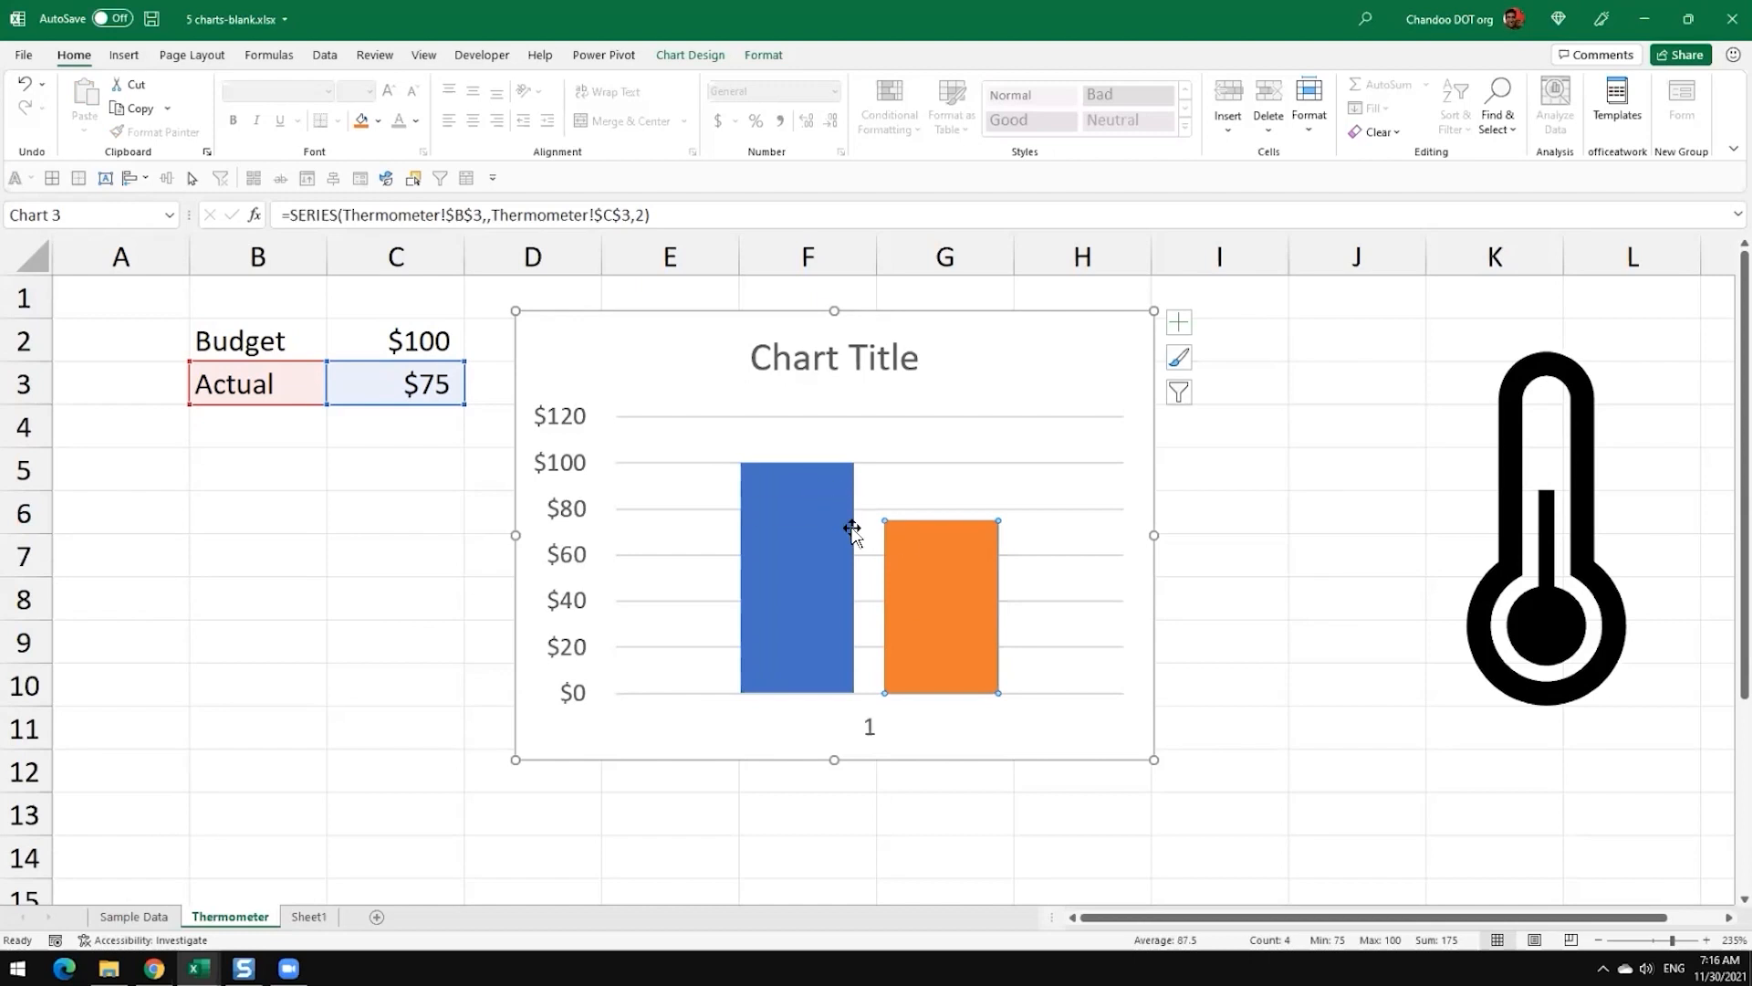
Step: Open the series formatting options for the Actual column in the chart
double_click(949, 697)
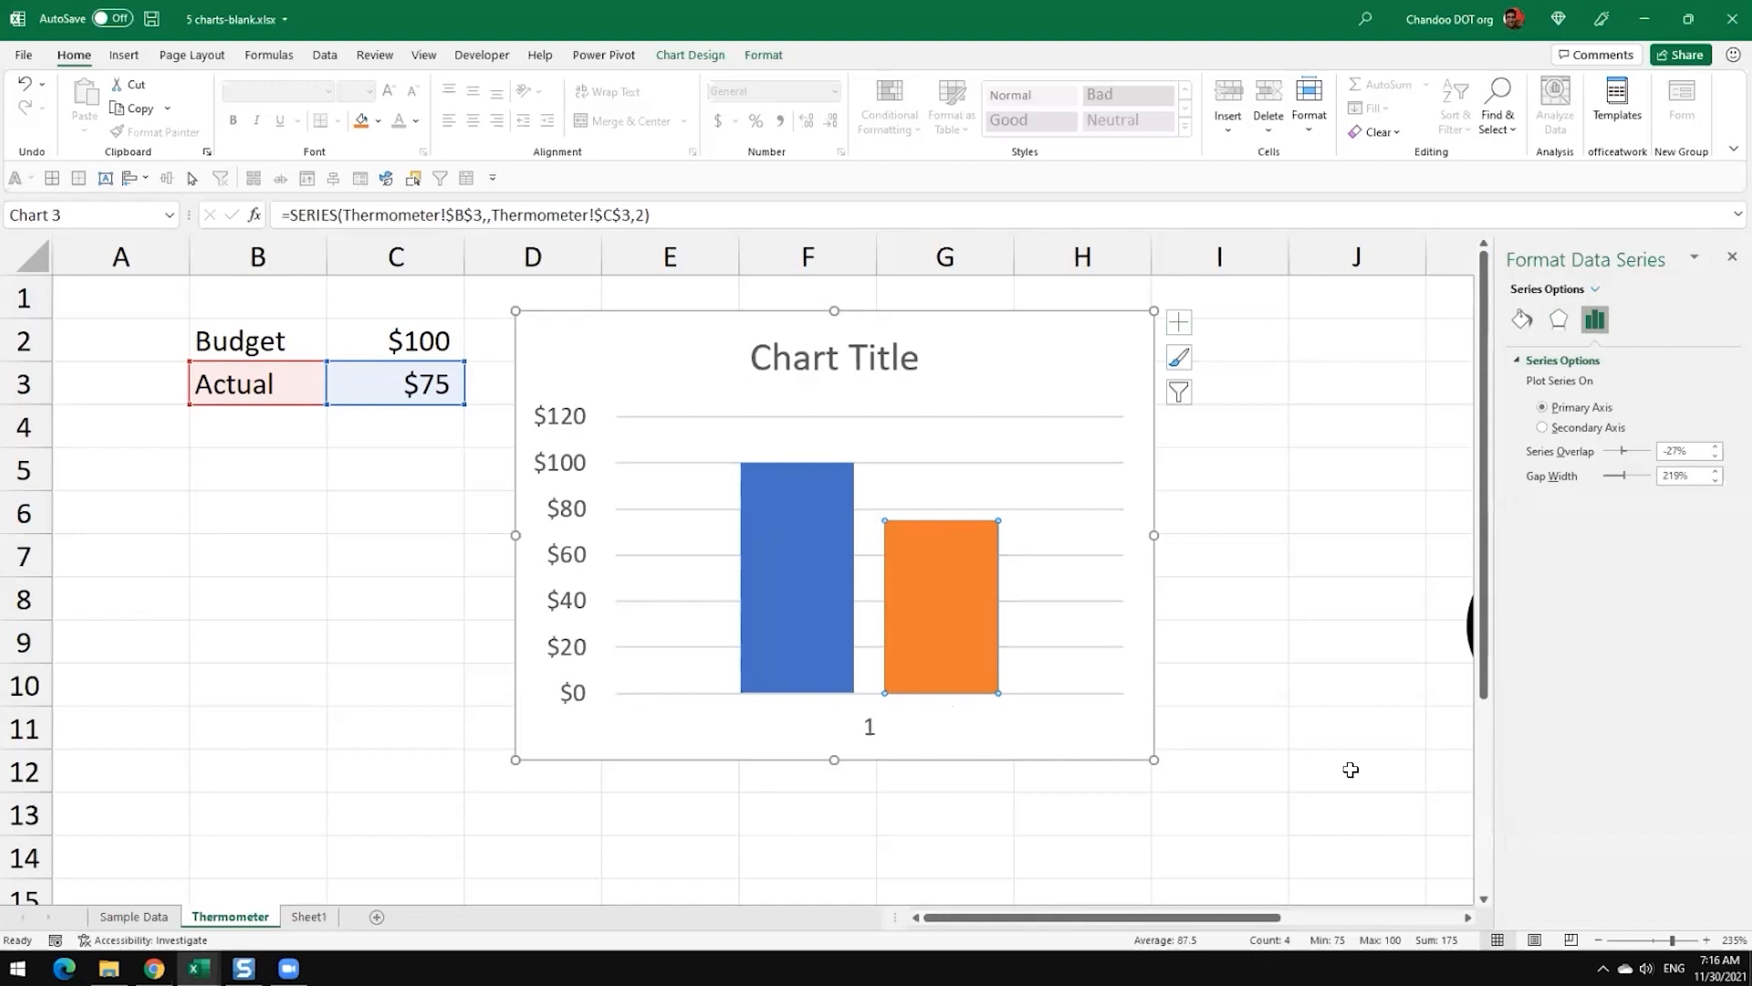
click(251, 345)
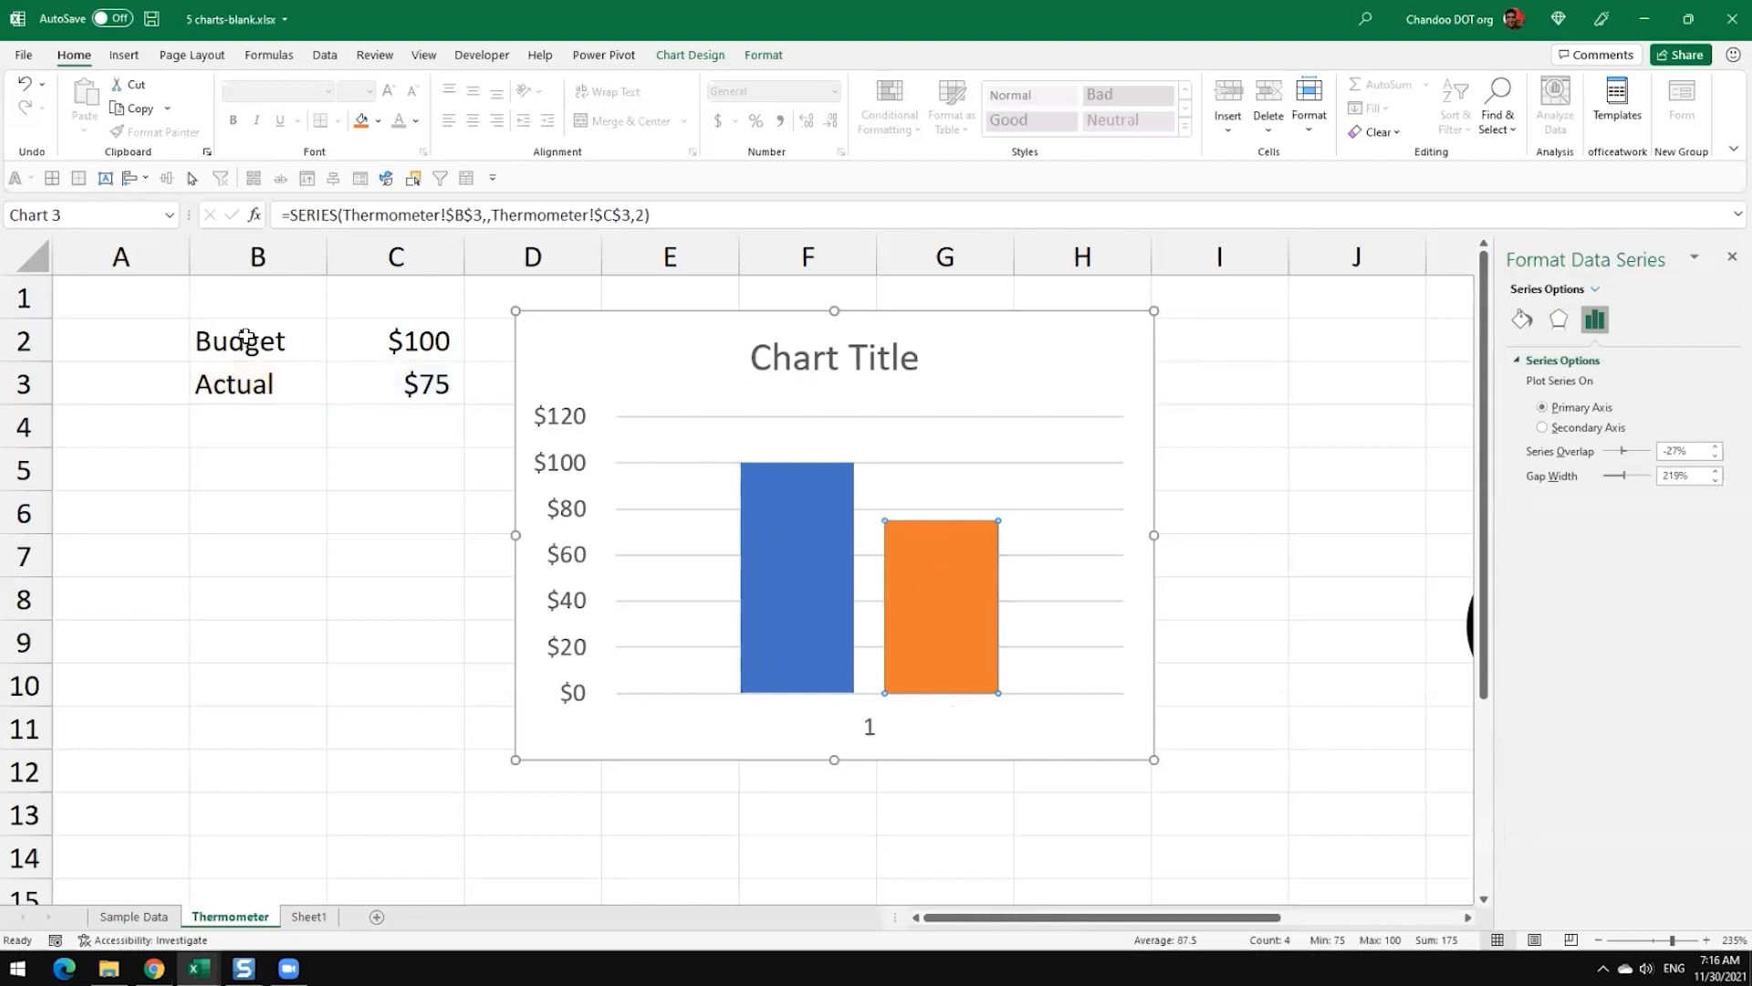
key(ctrl+1)
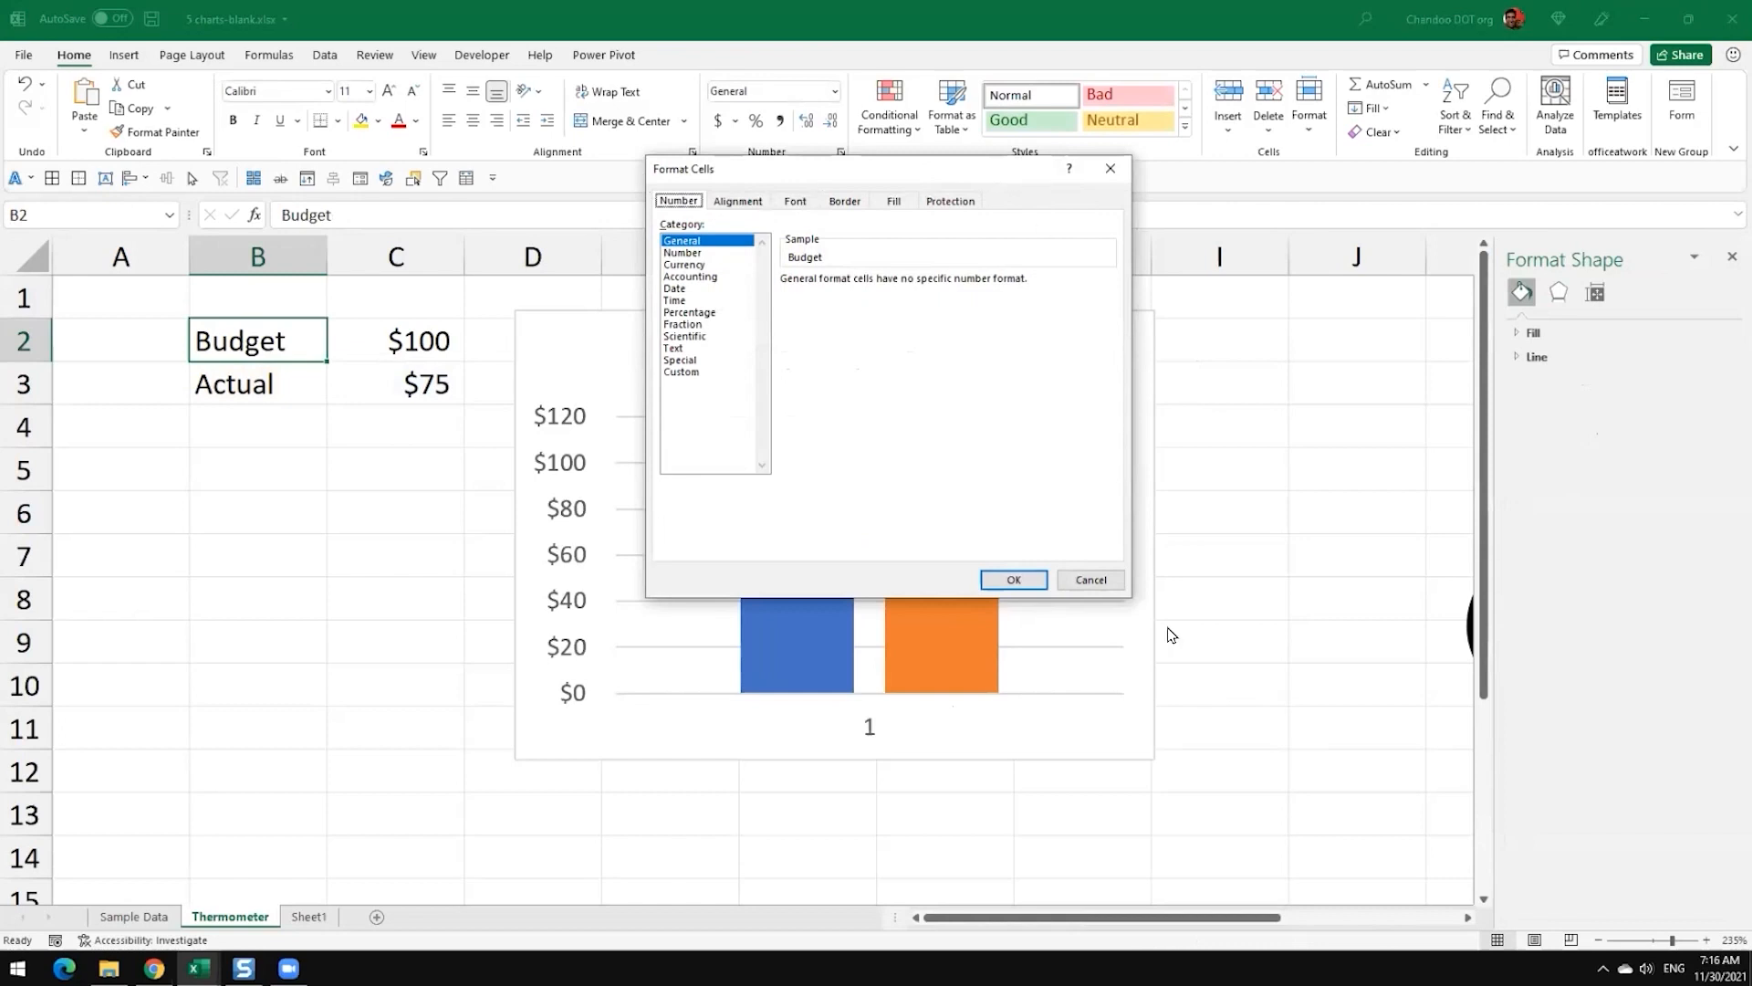
click(1089, 580)
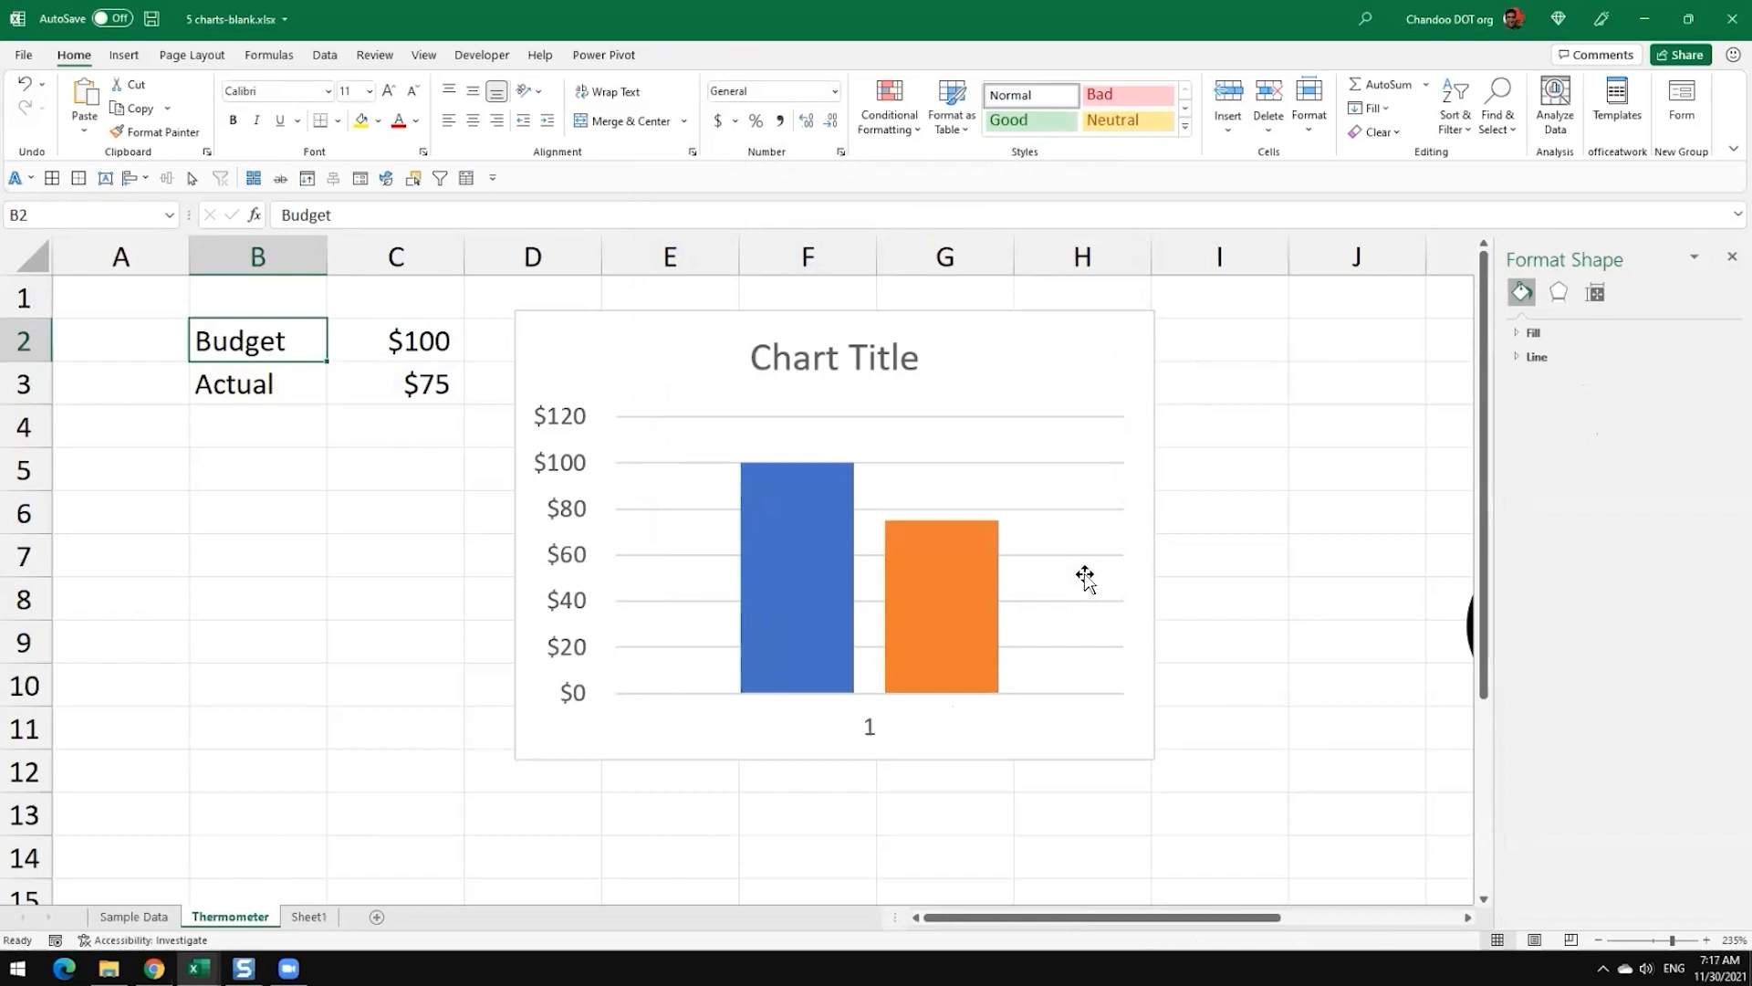
Step: Set the series overlap of the chart's columns to 100% so that Actual sits directly over Budget
mouse_move(943, 595)
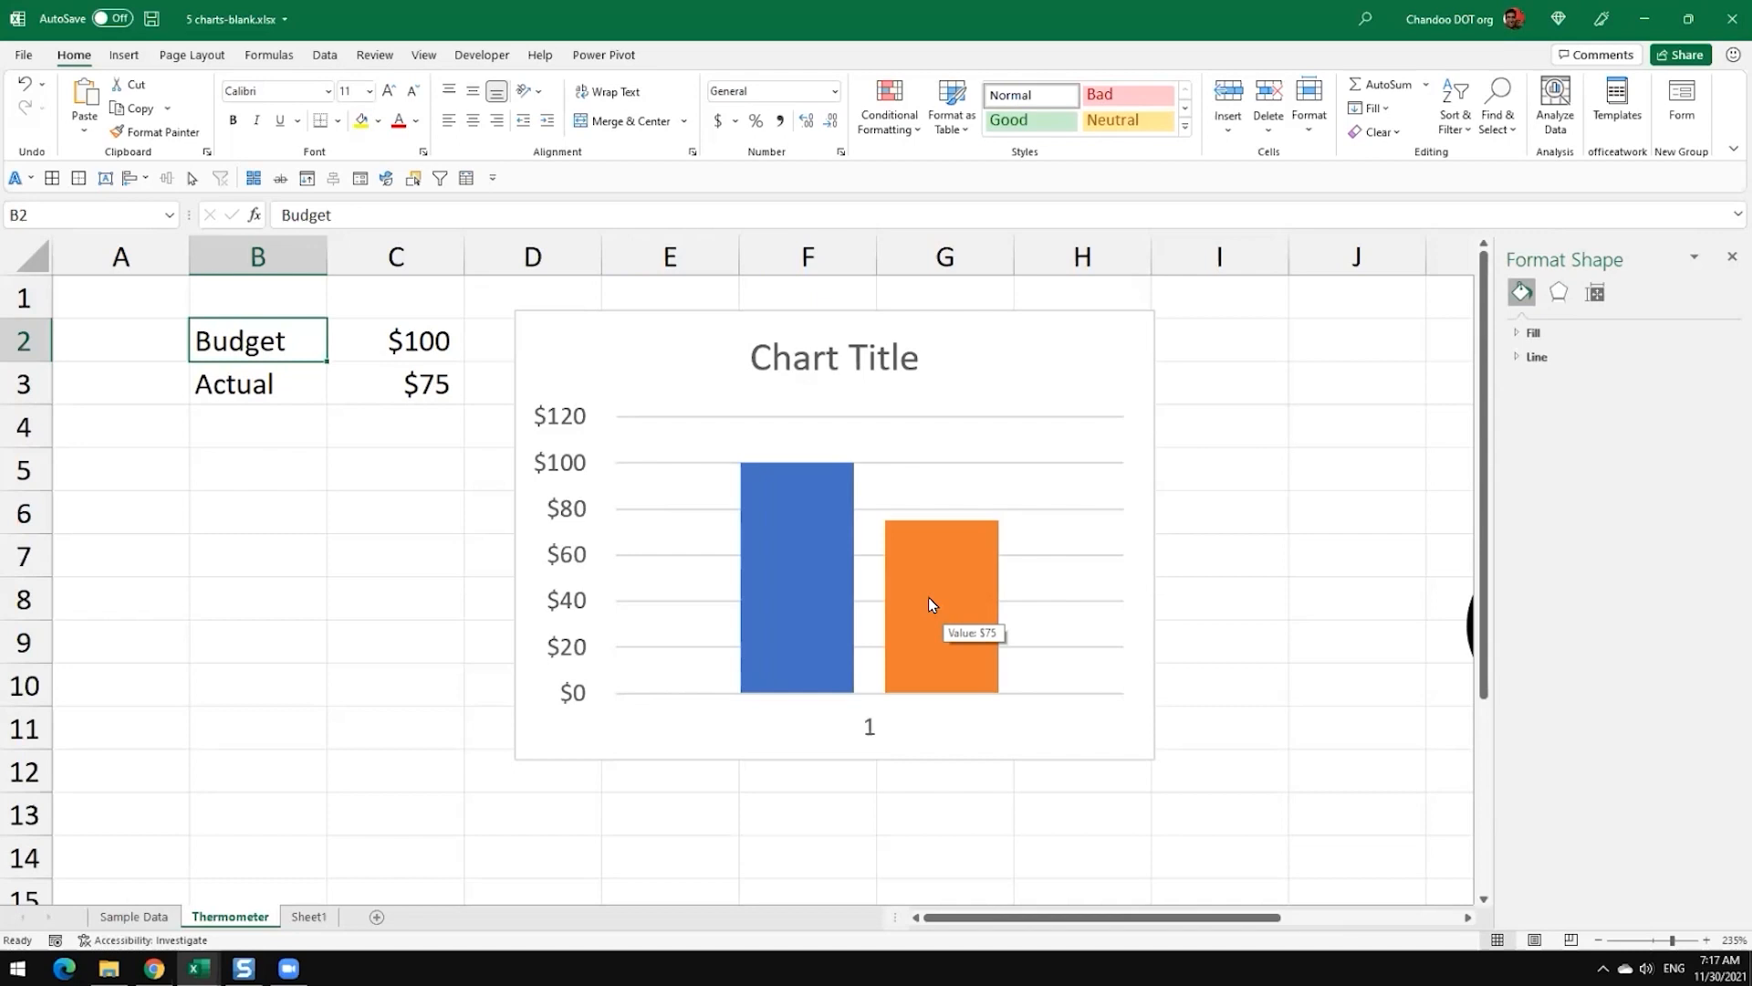
click(928, 596)
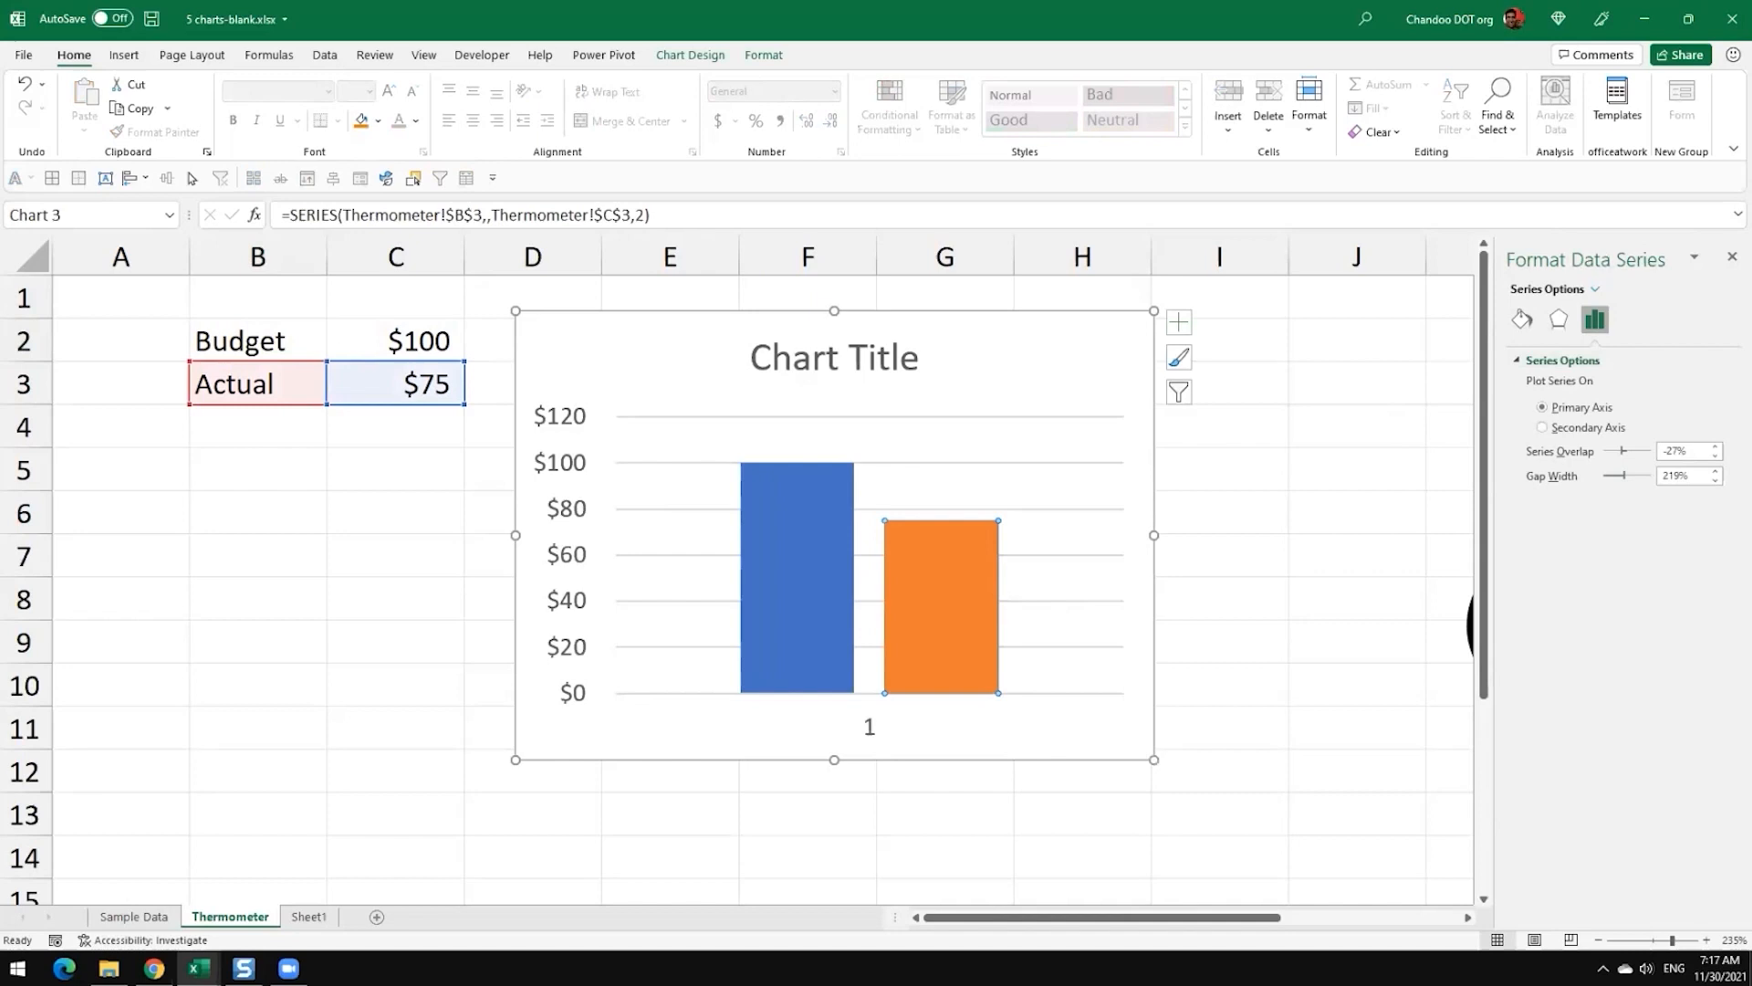
drag(1533, 258, 1067, 201)
drag(1286, 633, 1401, 771)
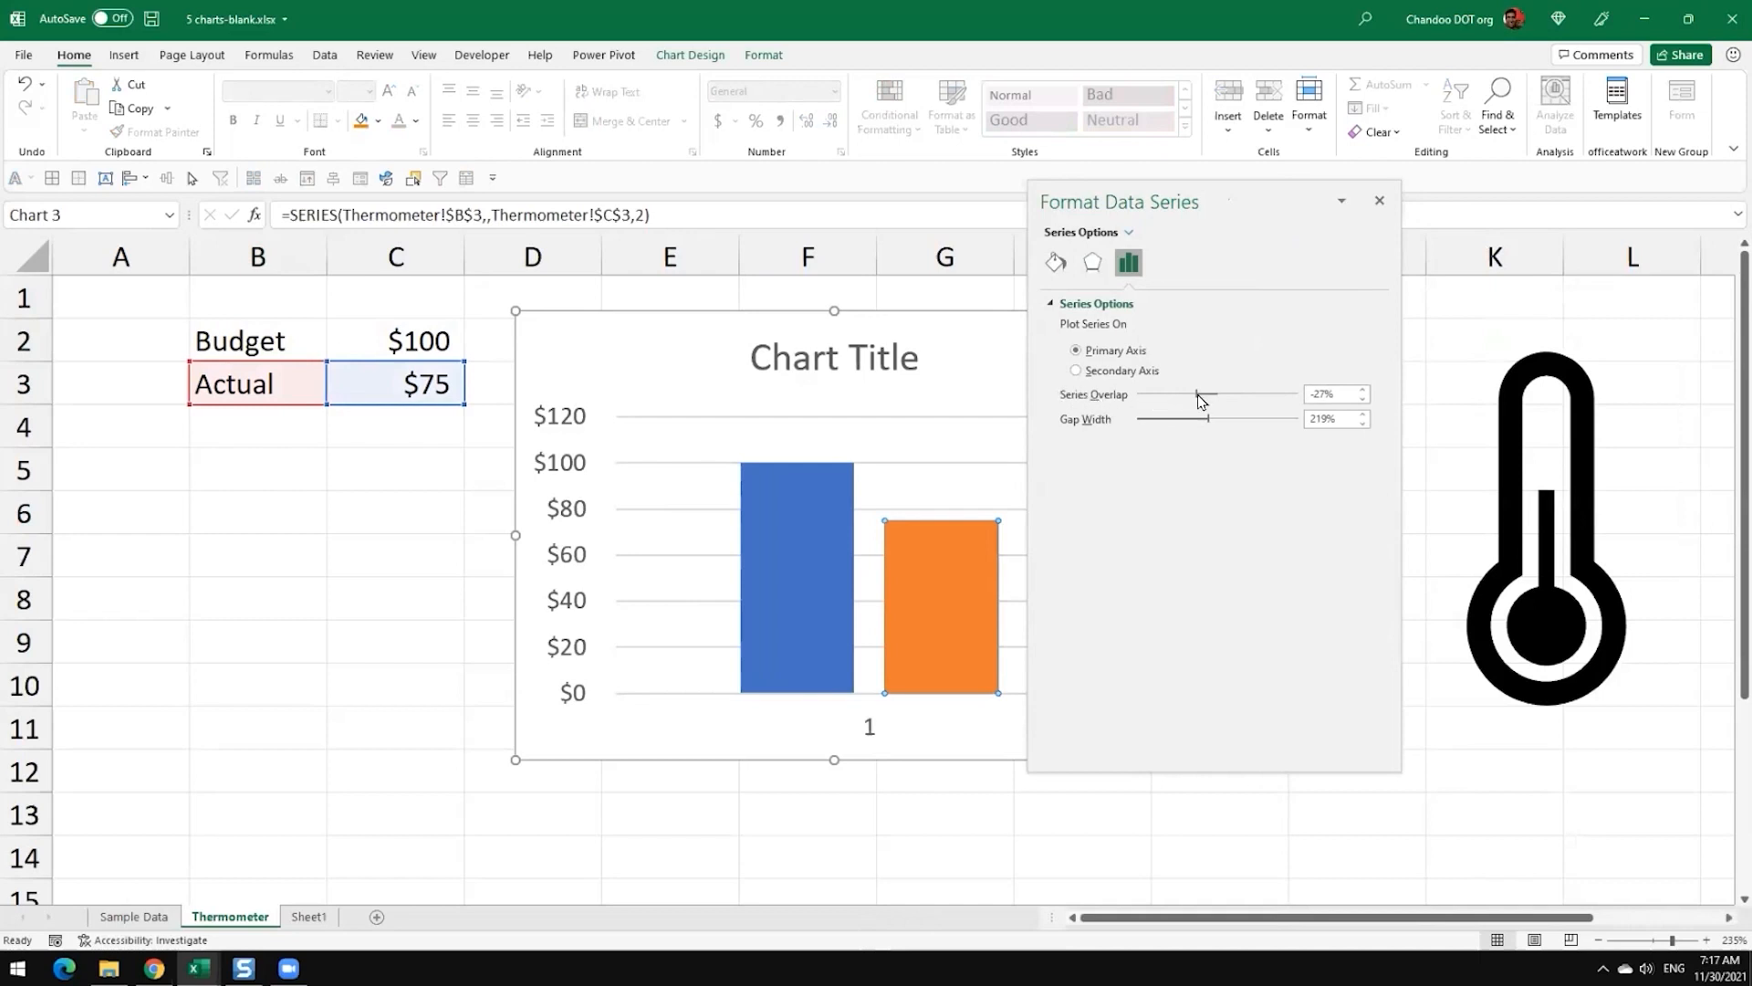
drag(1200, 396, 1126, 394)
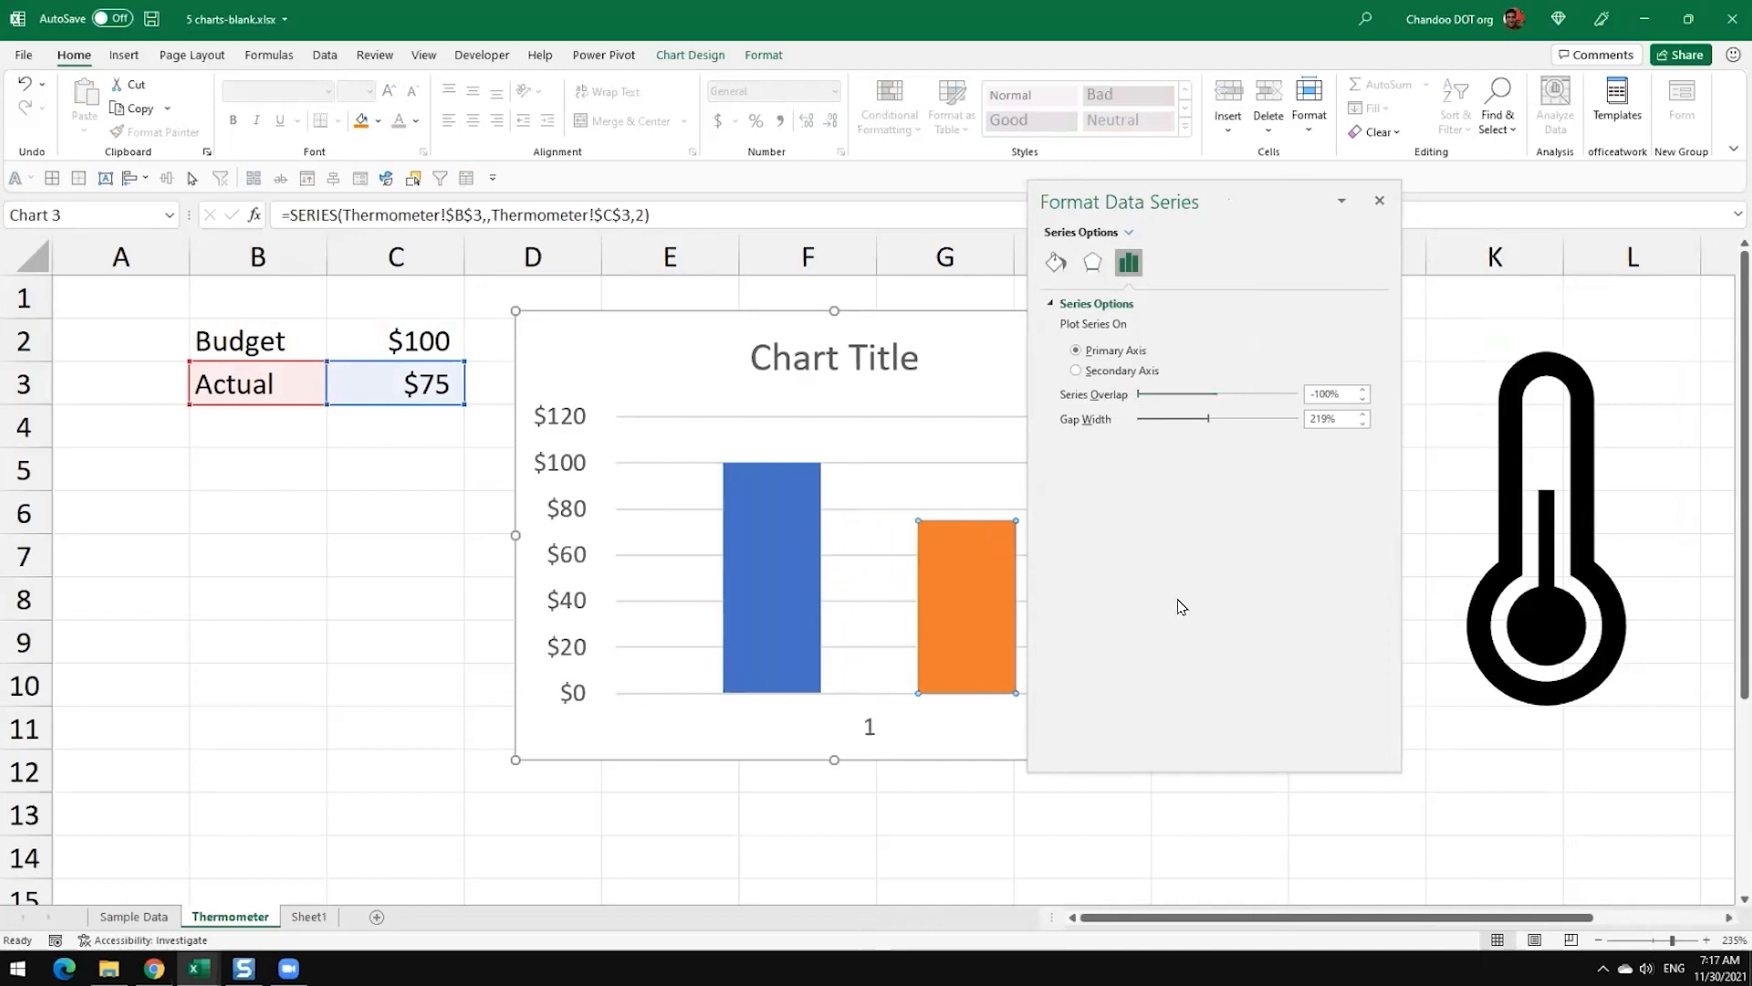
drag(1139, 398, 1313, 399)
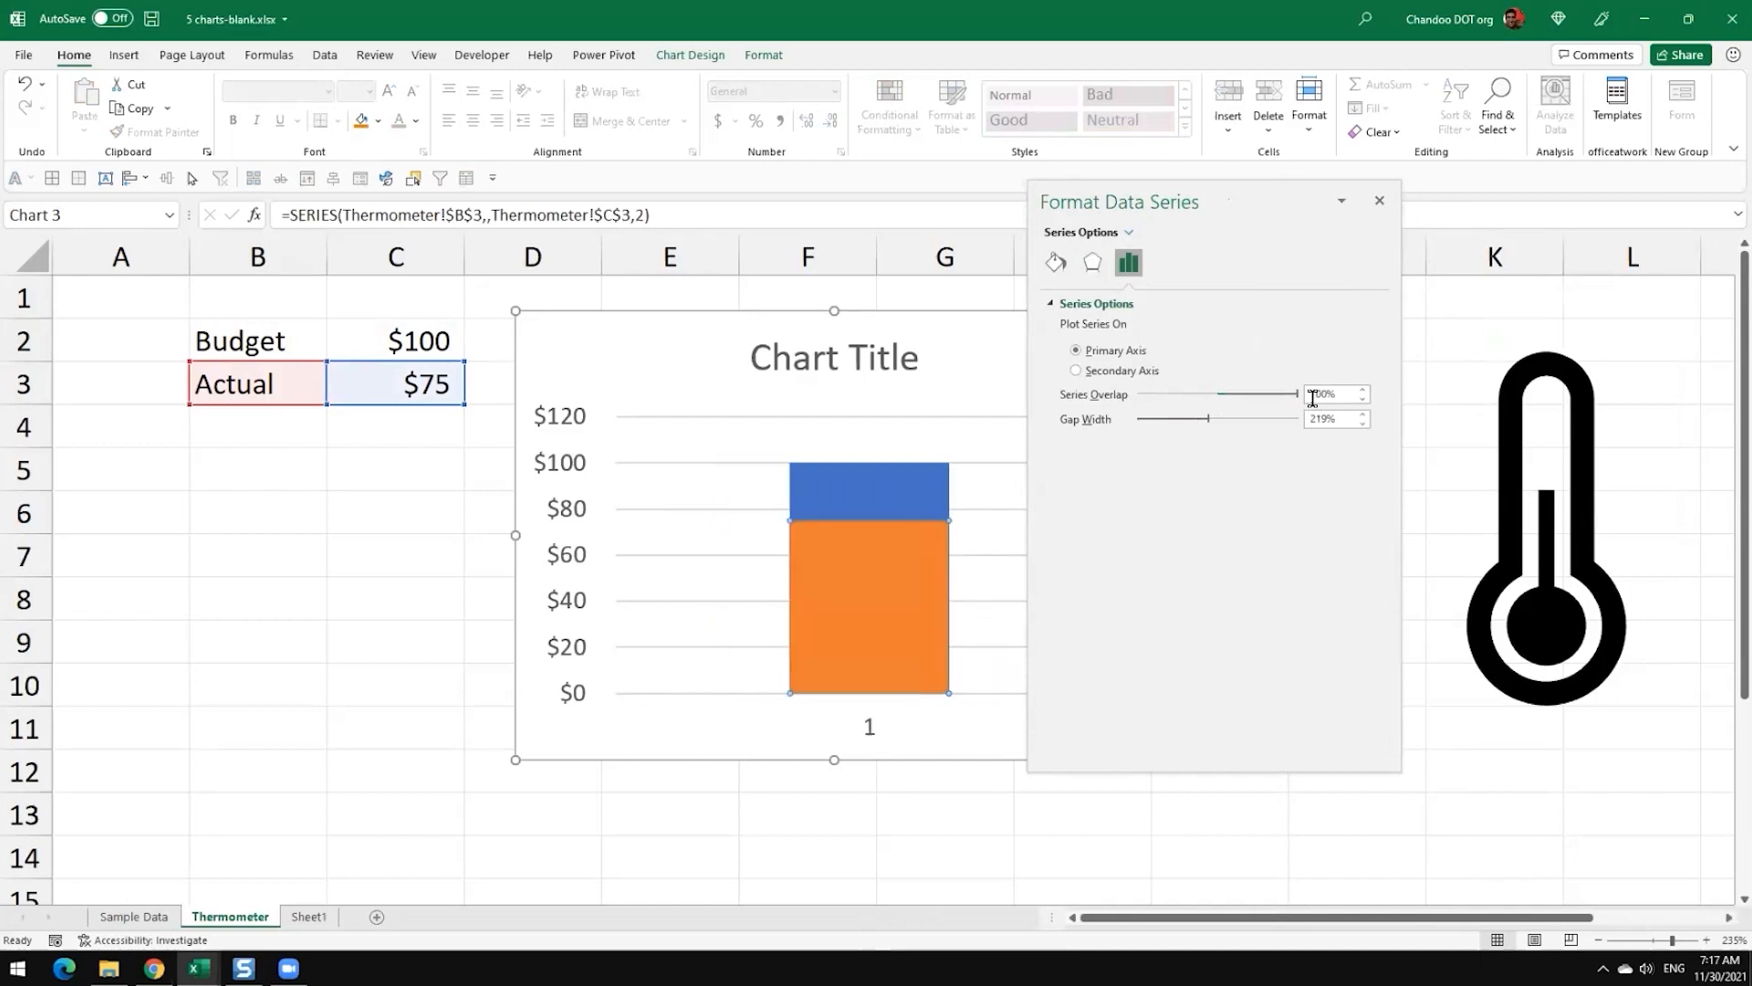
mouse_move(1298, 394)
mouse_down()
mouse_move(1256, 399)
mouse_move(1297, 395)
mouse_up()
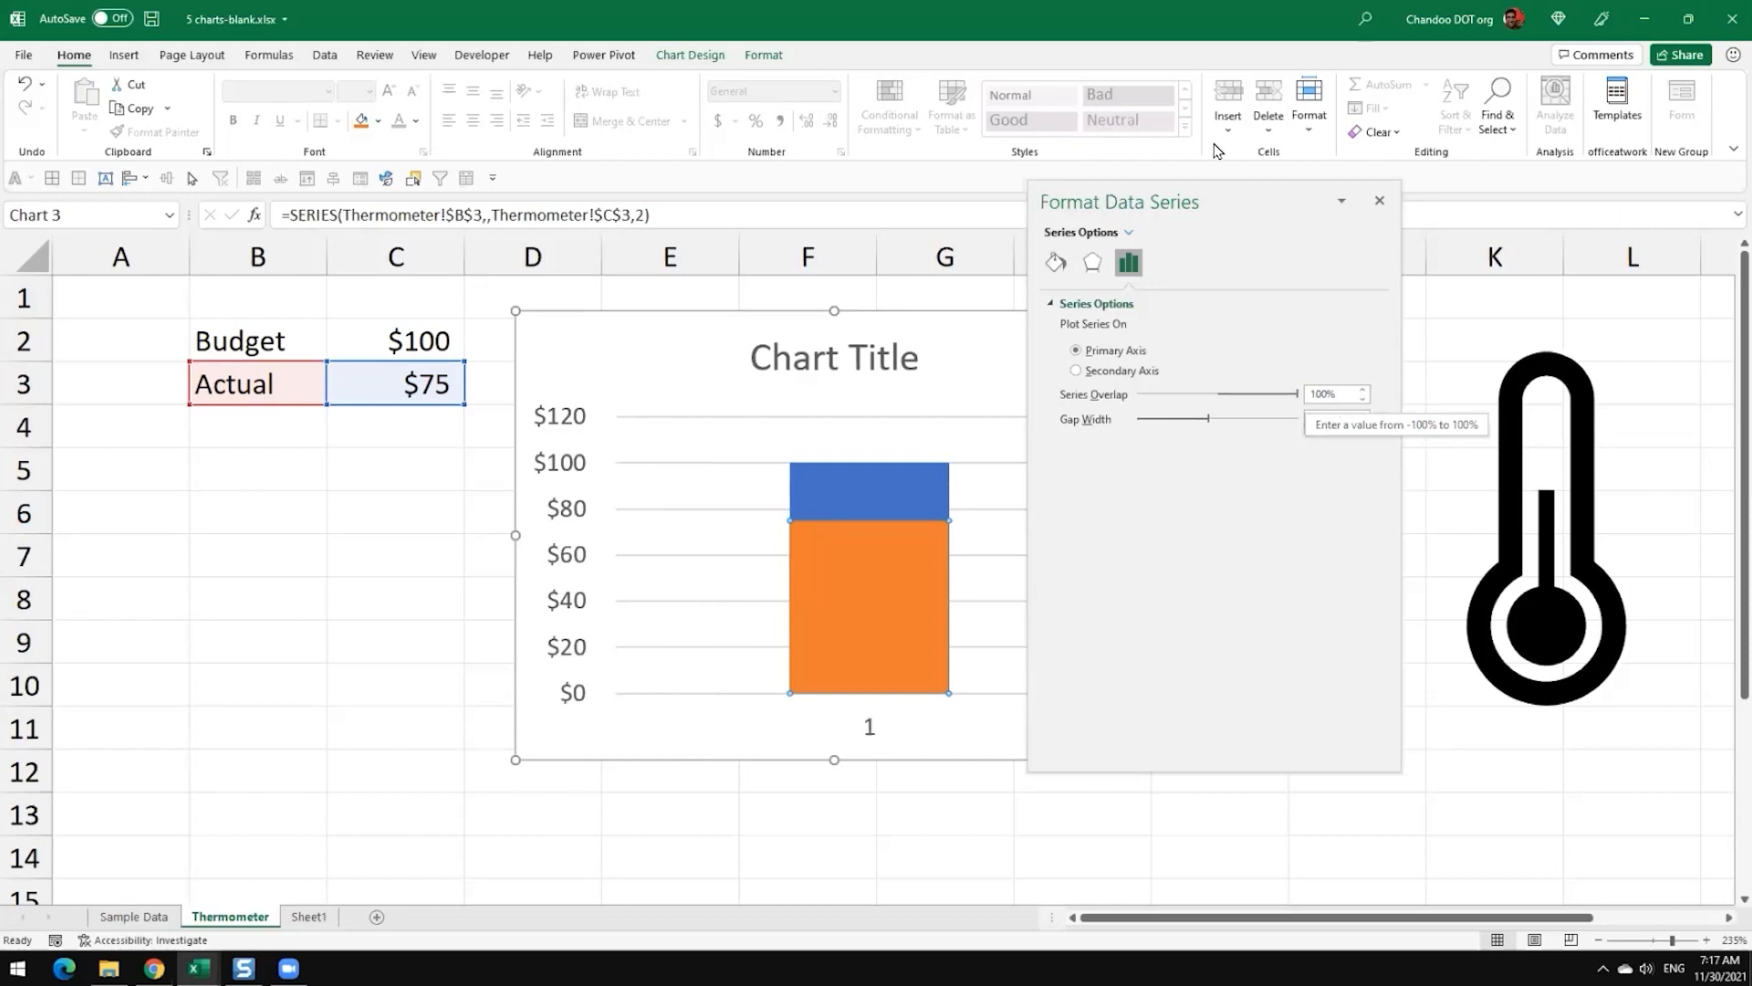
drag(1236, 196, 1698, 265)
drag(1579, 265, 1743, 260)
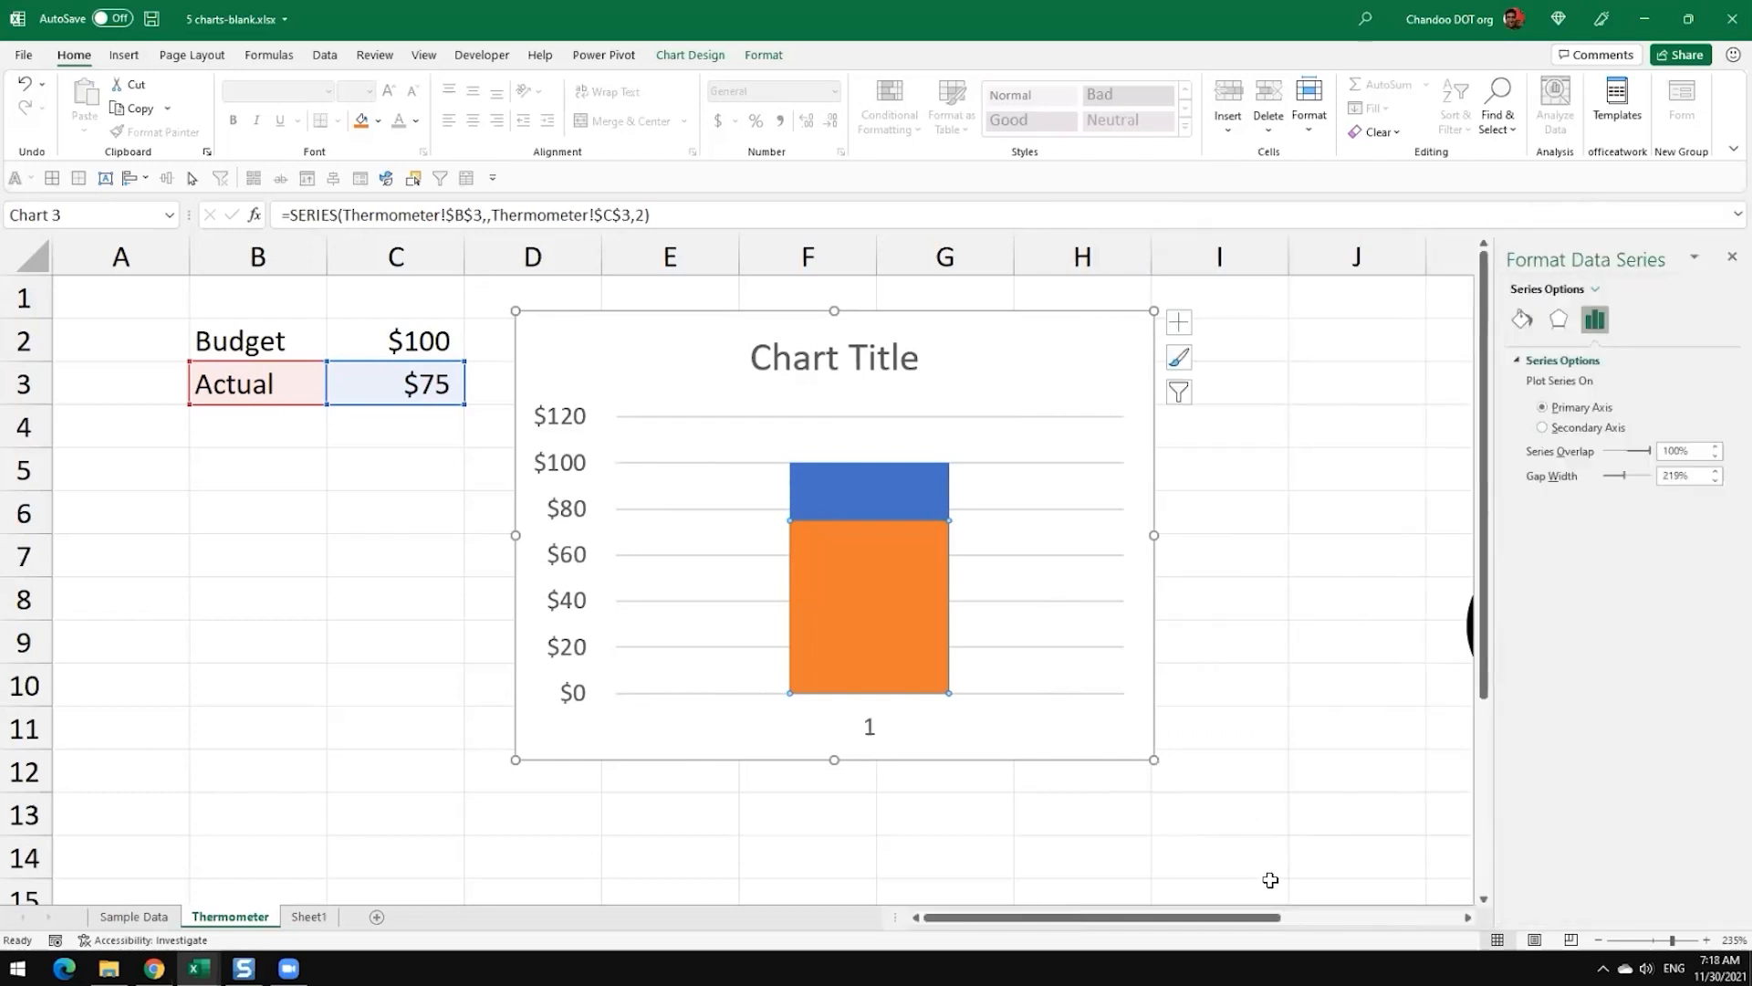
Step: Remove the fill from the Budget column in the chart
drag(1264, 918, 1322, 907)
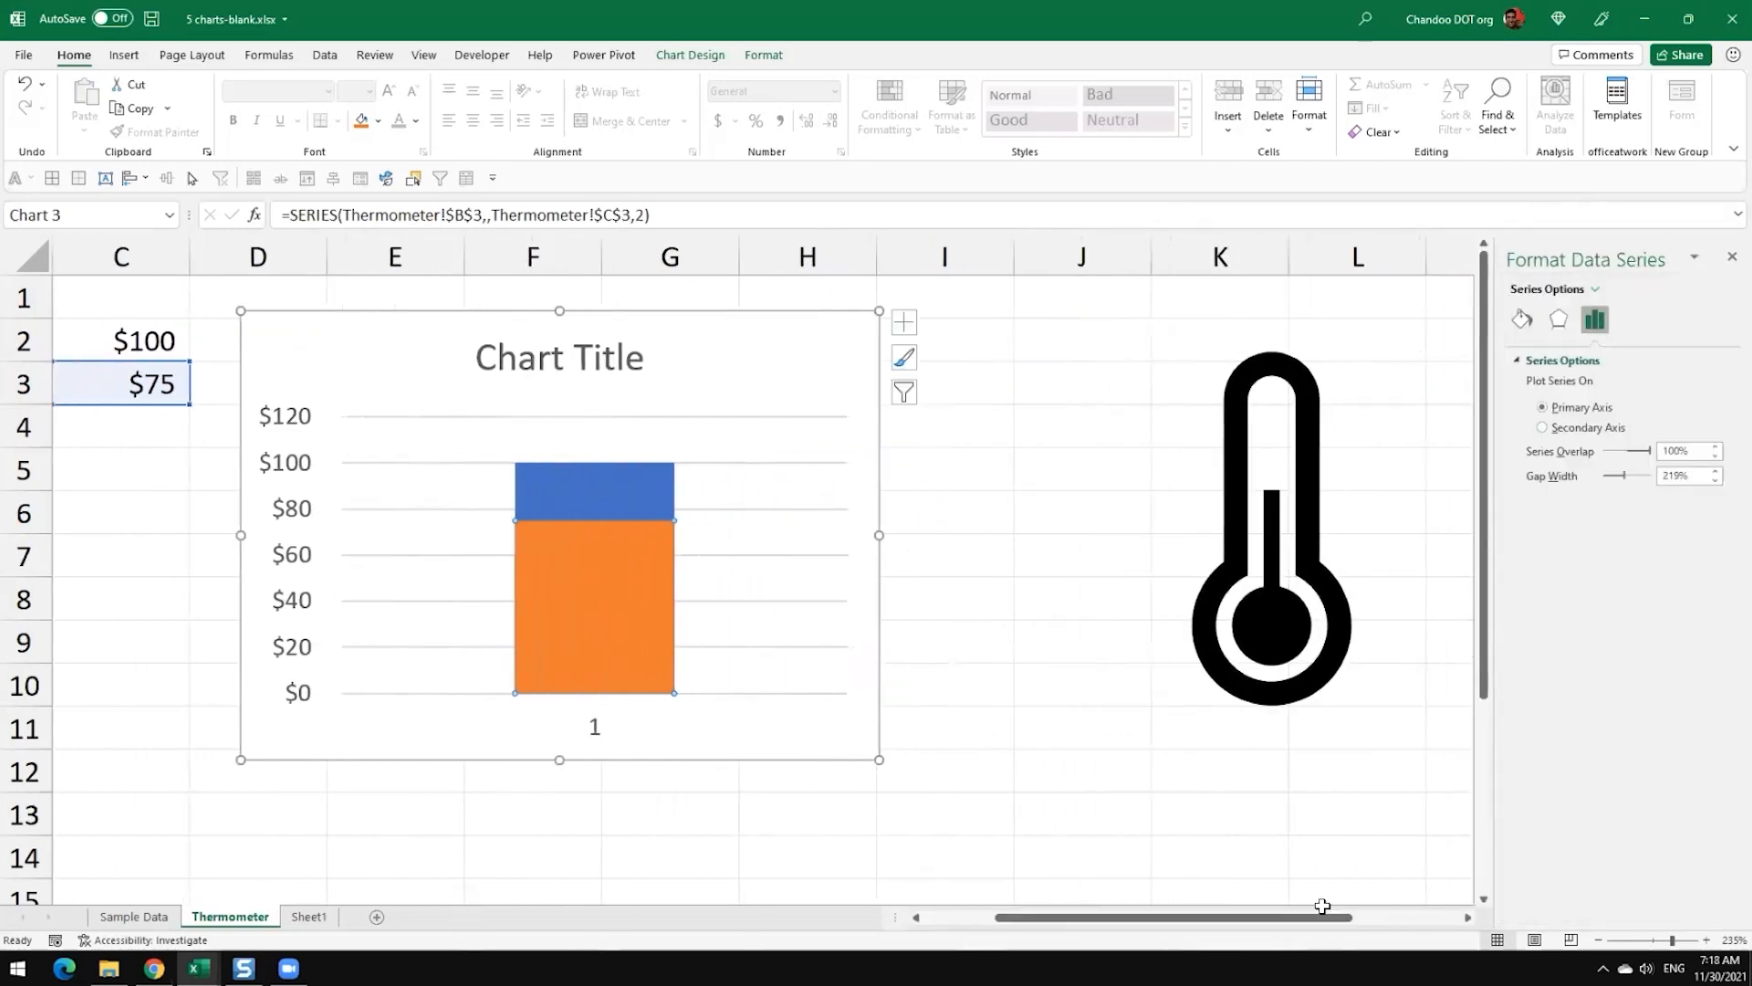
click(1029, 590)
click(626, 496)
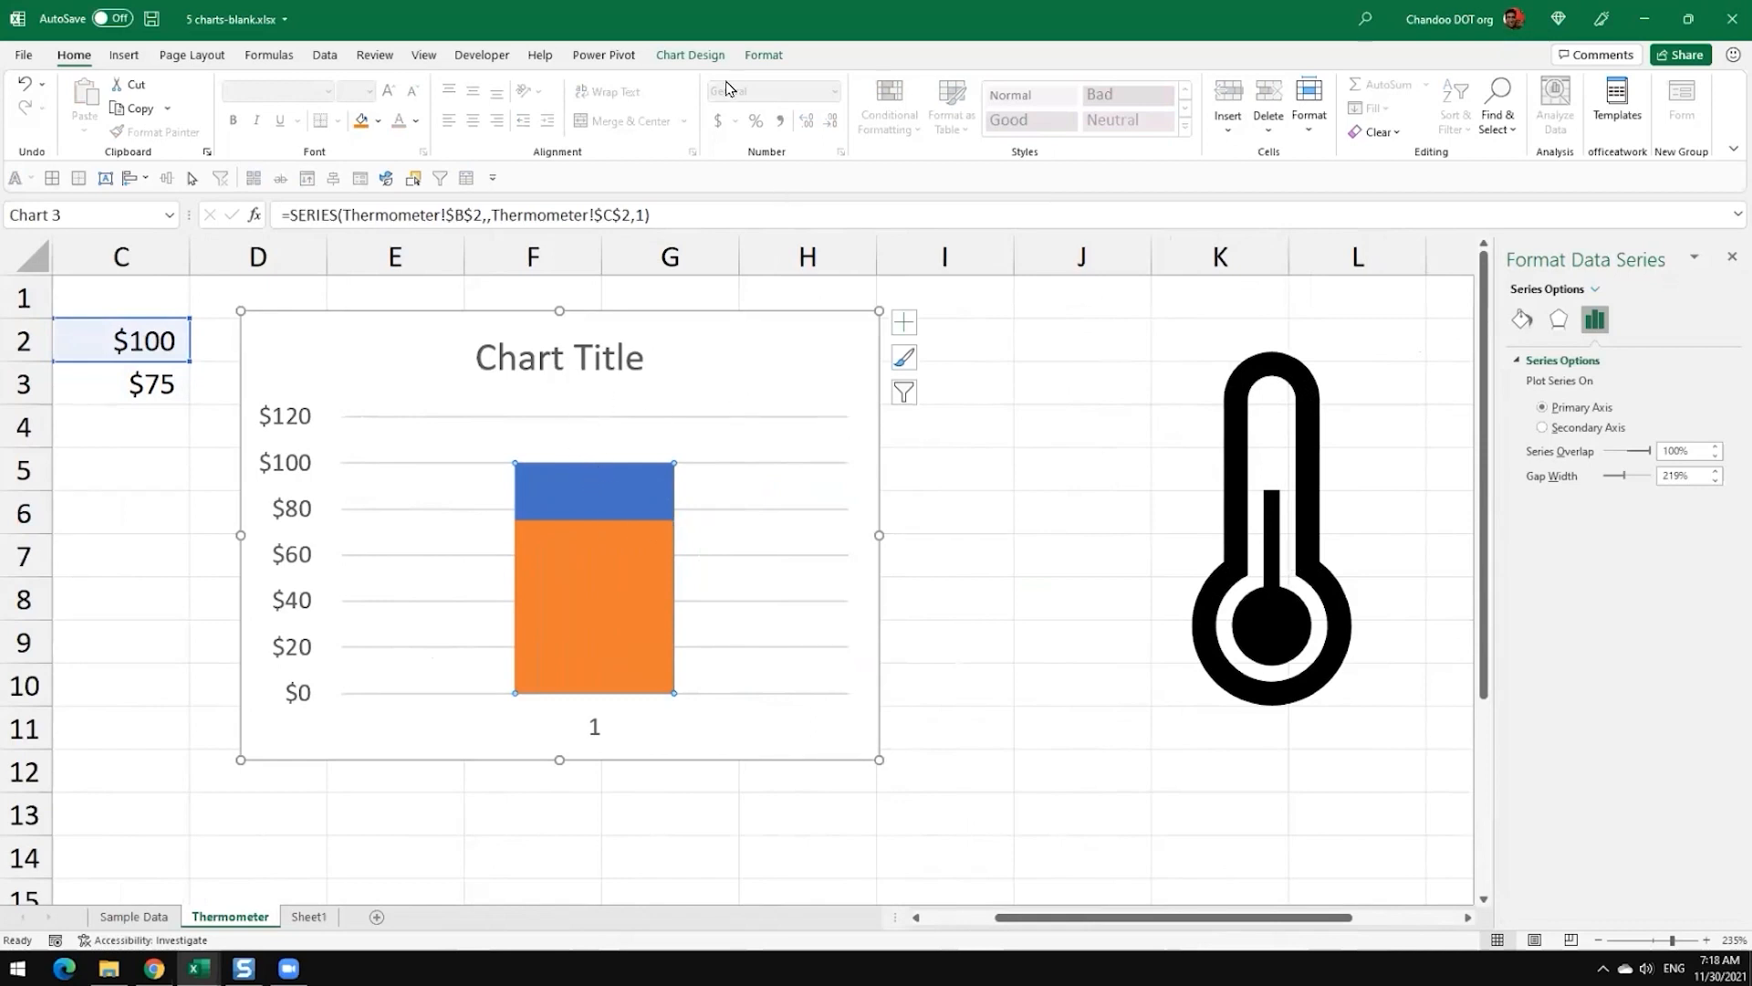
click(777, 61)
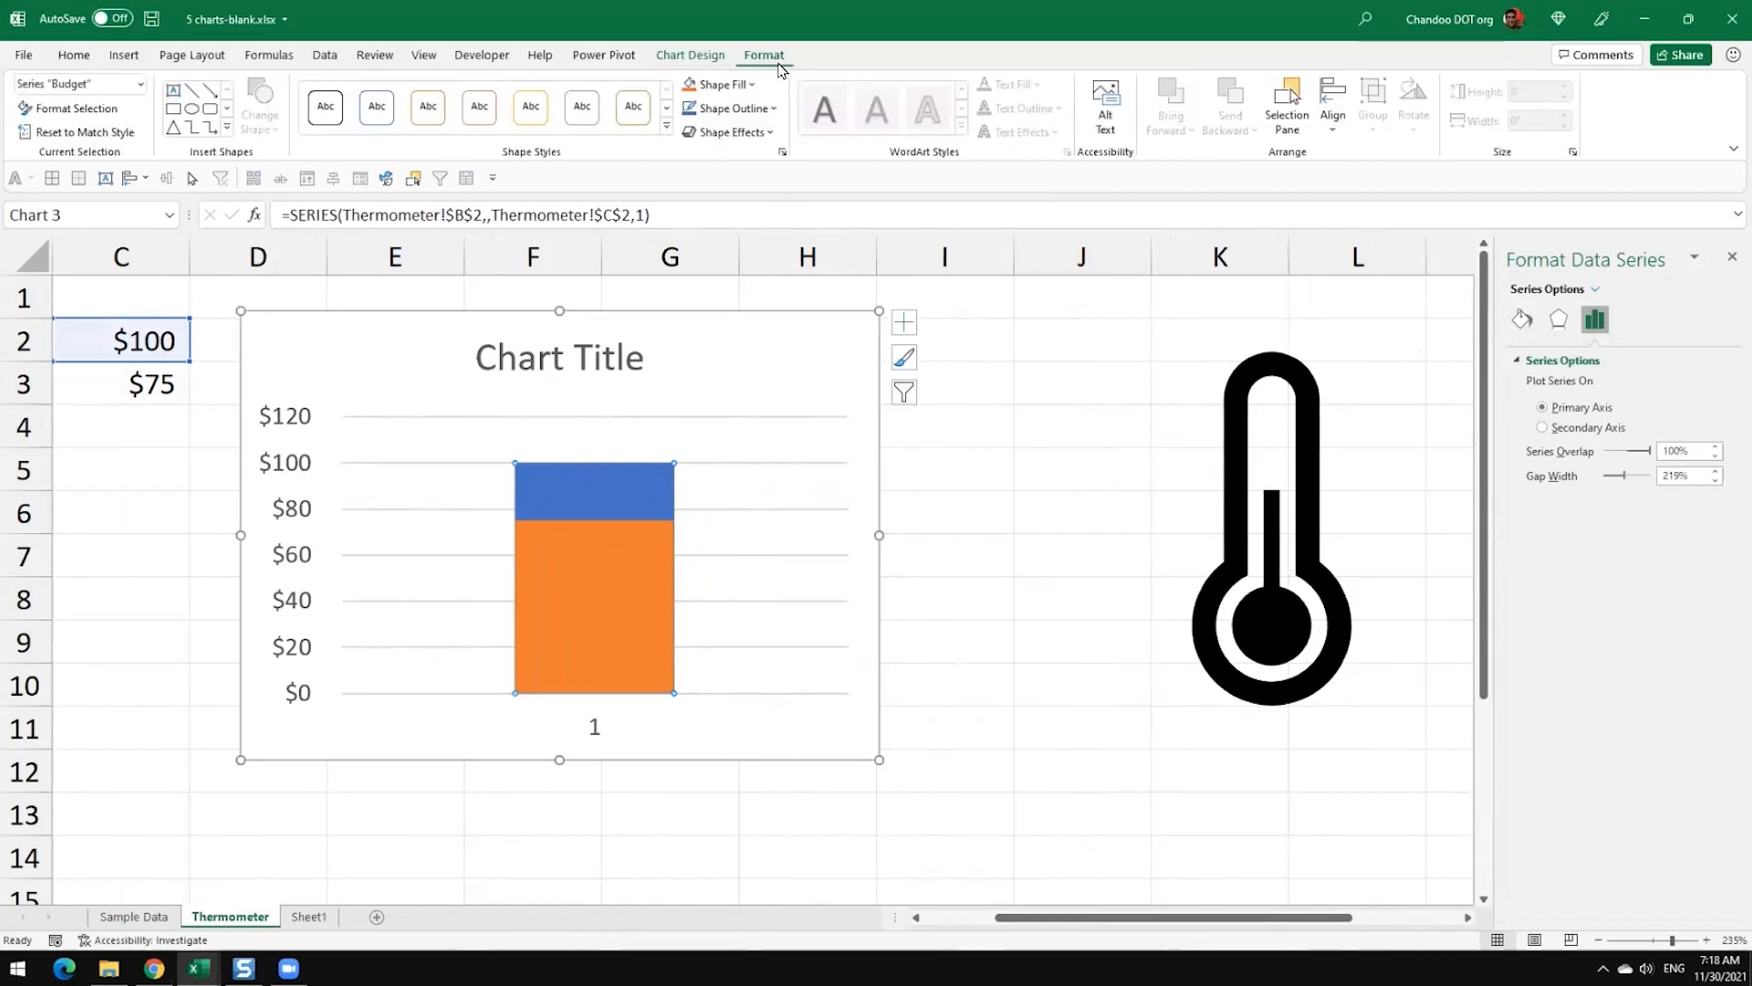
click(752, 85)
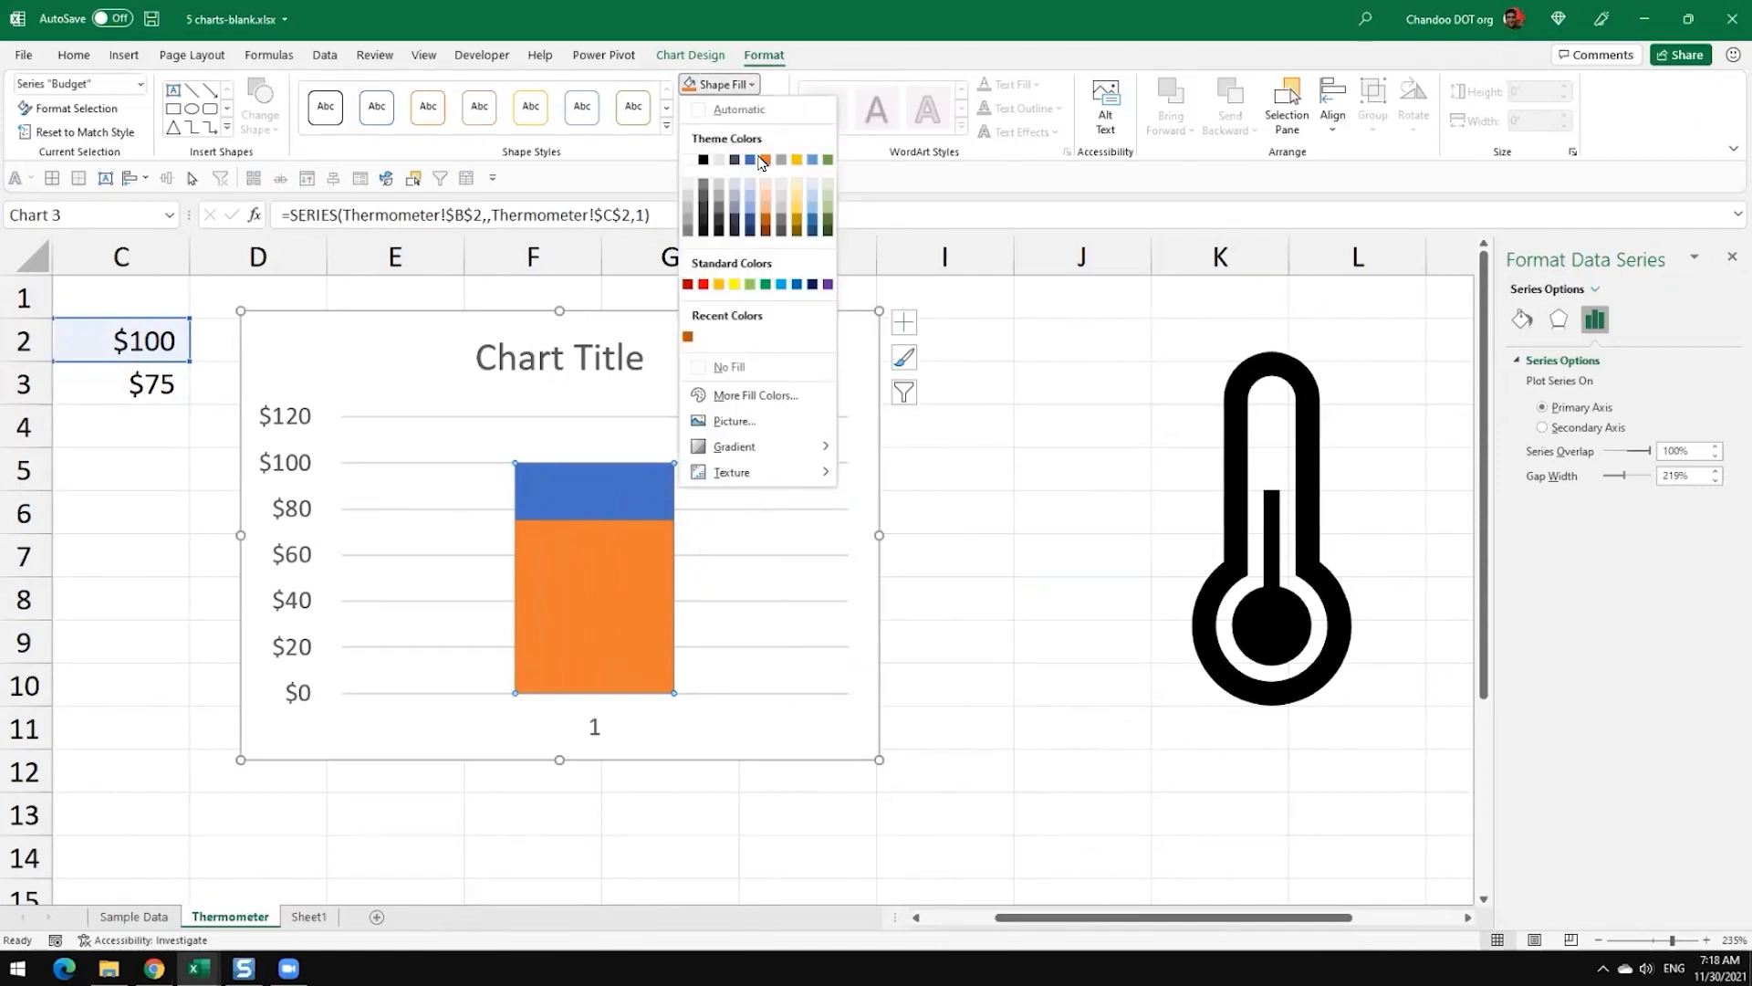
click(762, 376)
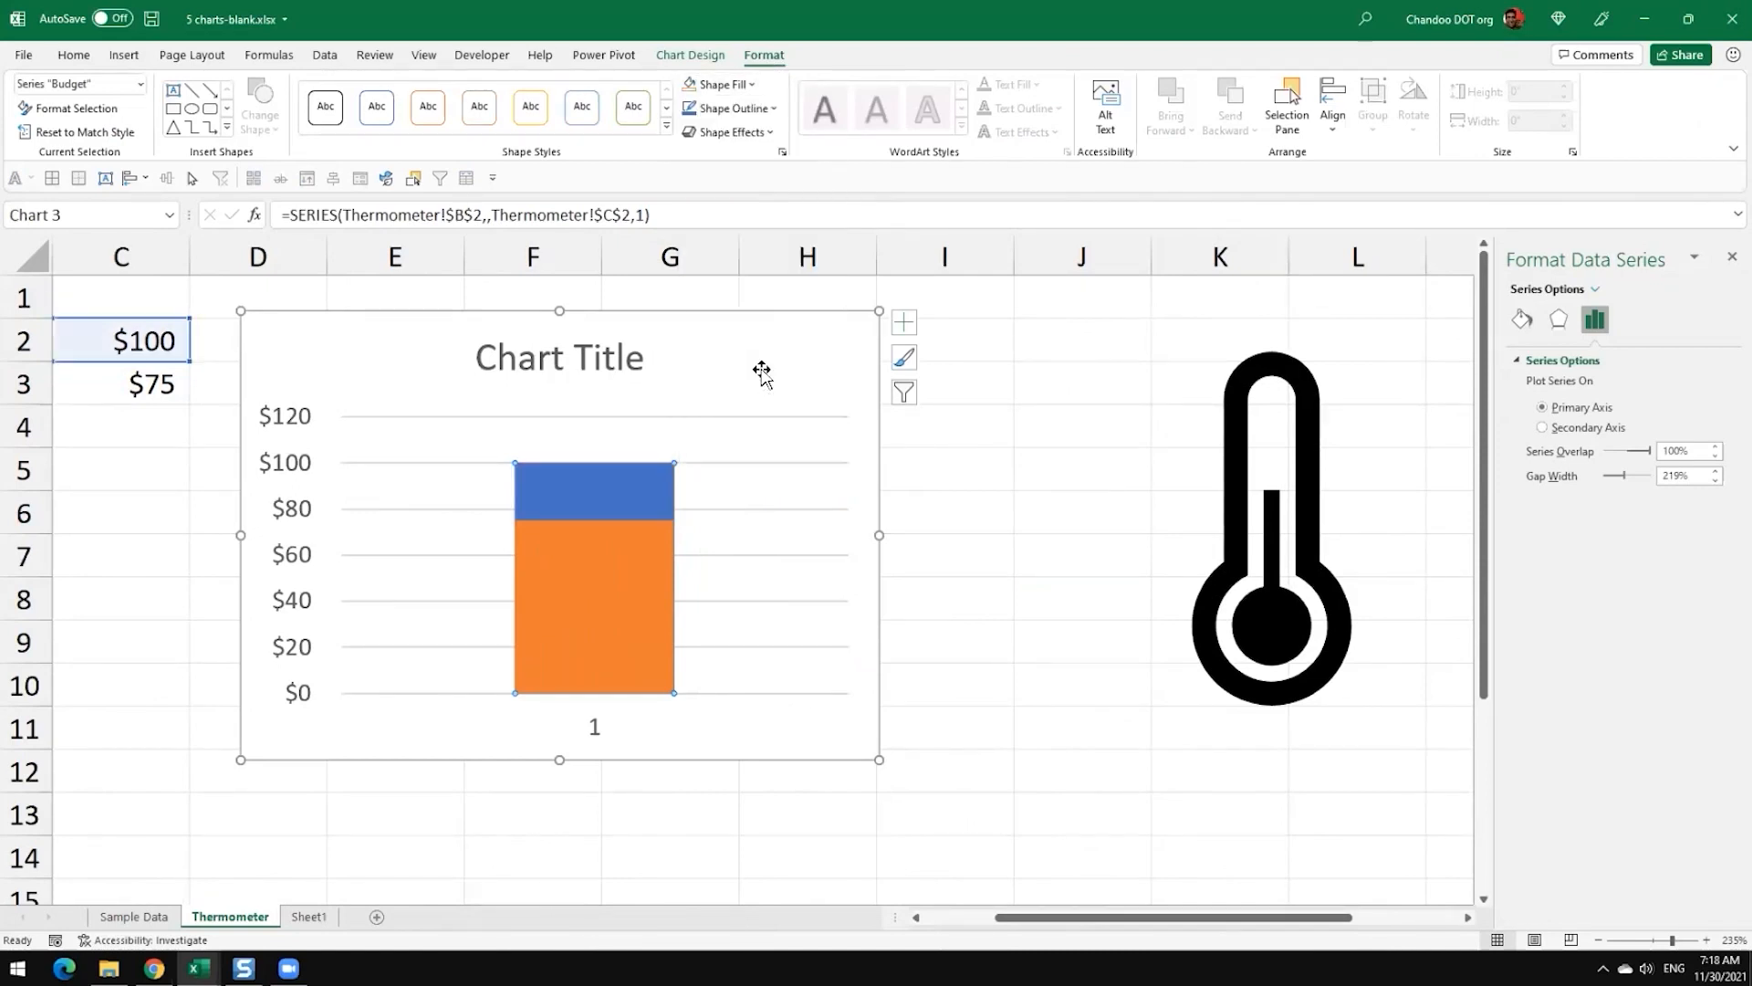
Step: Give the Budget column a dark orange outline with a weight of 3 pt
click(732, 113)
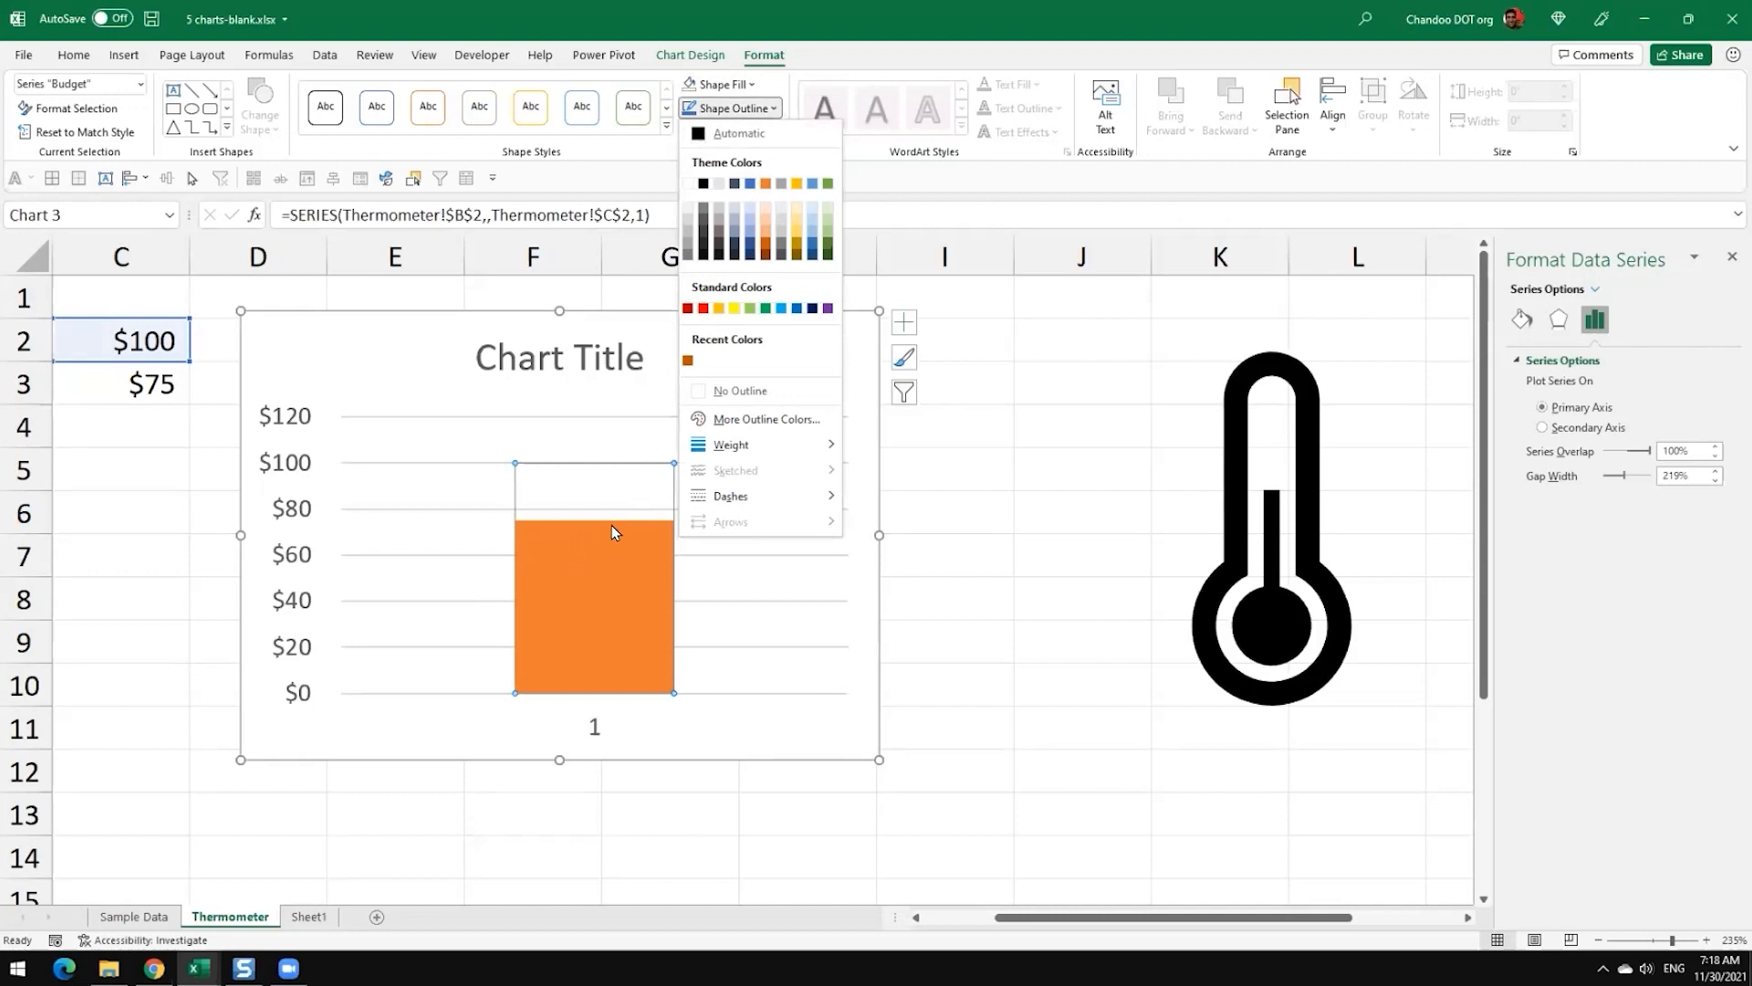
click(765, 248)
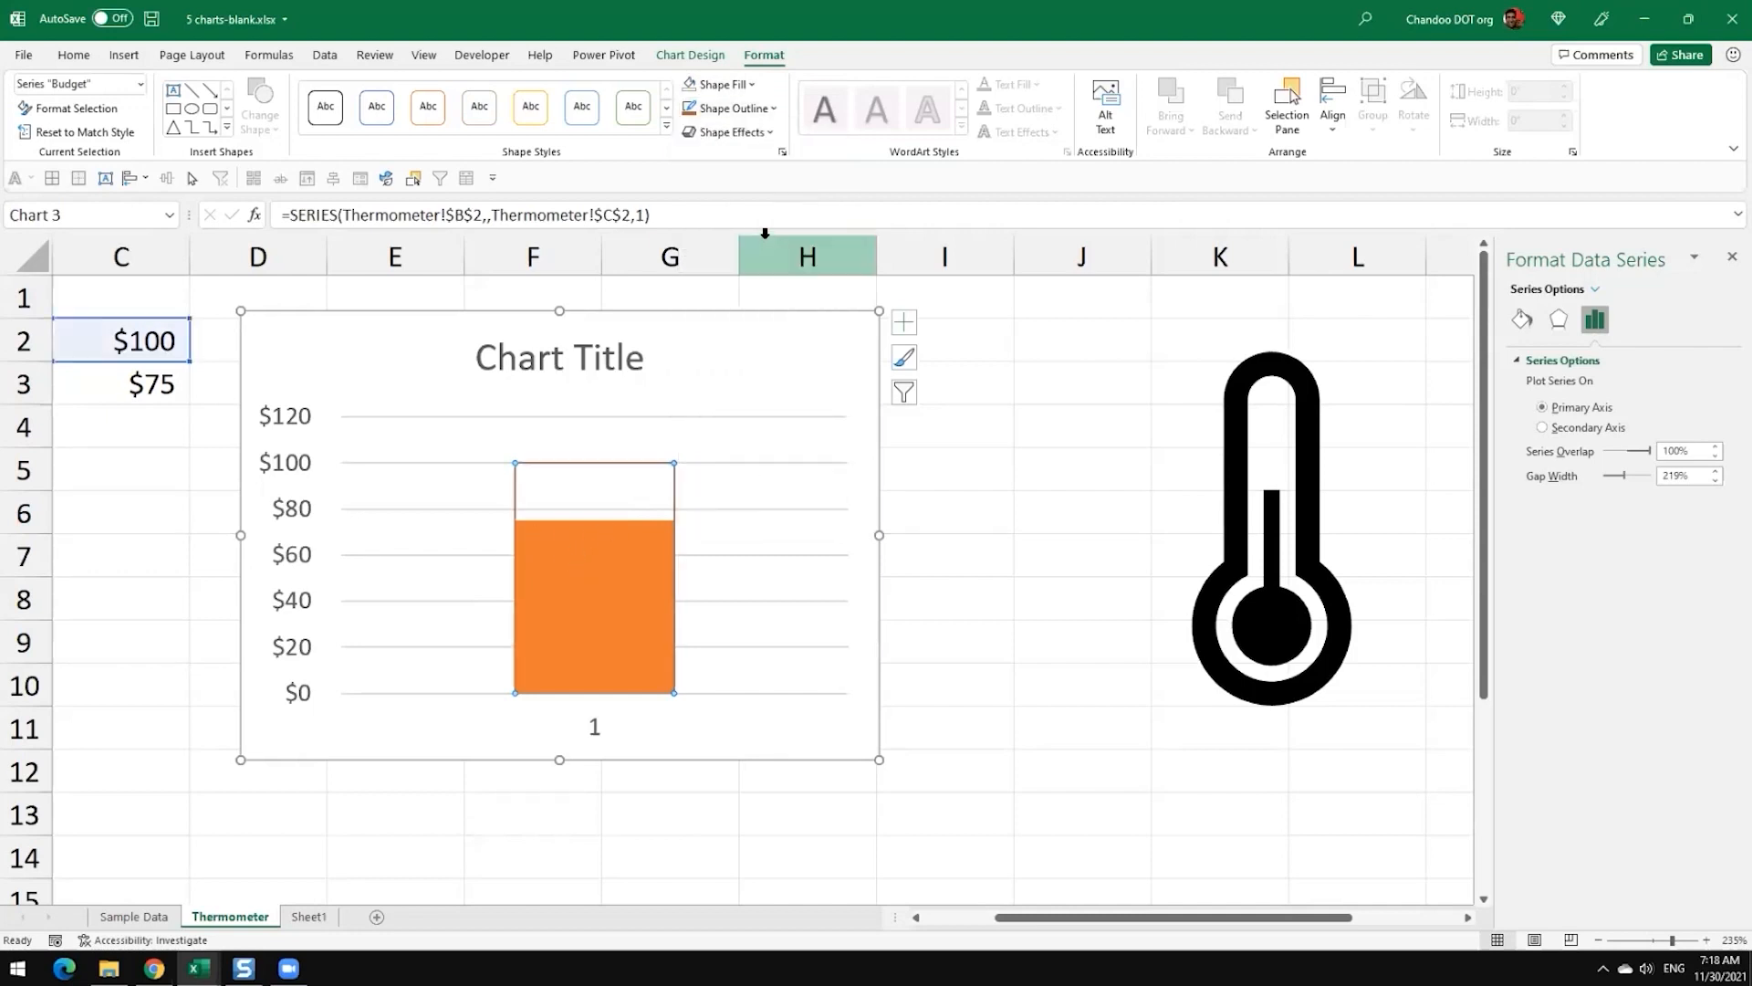
click(732, 111)
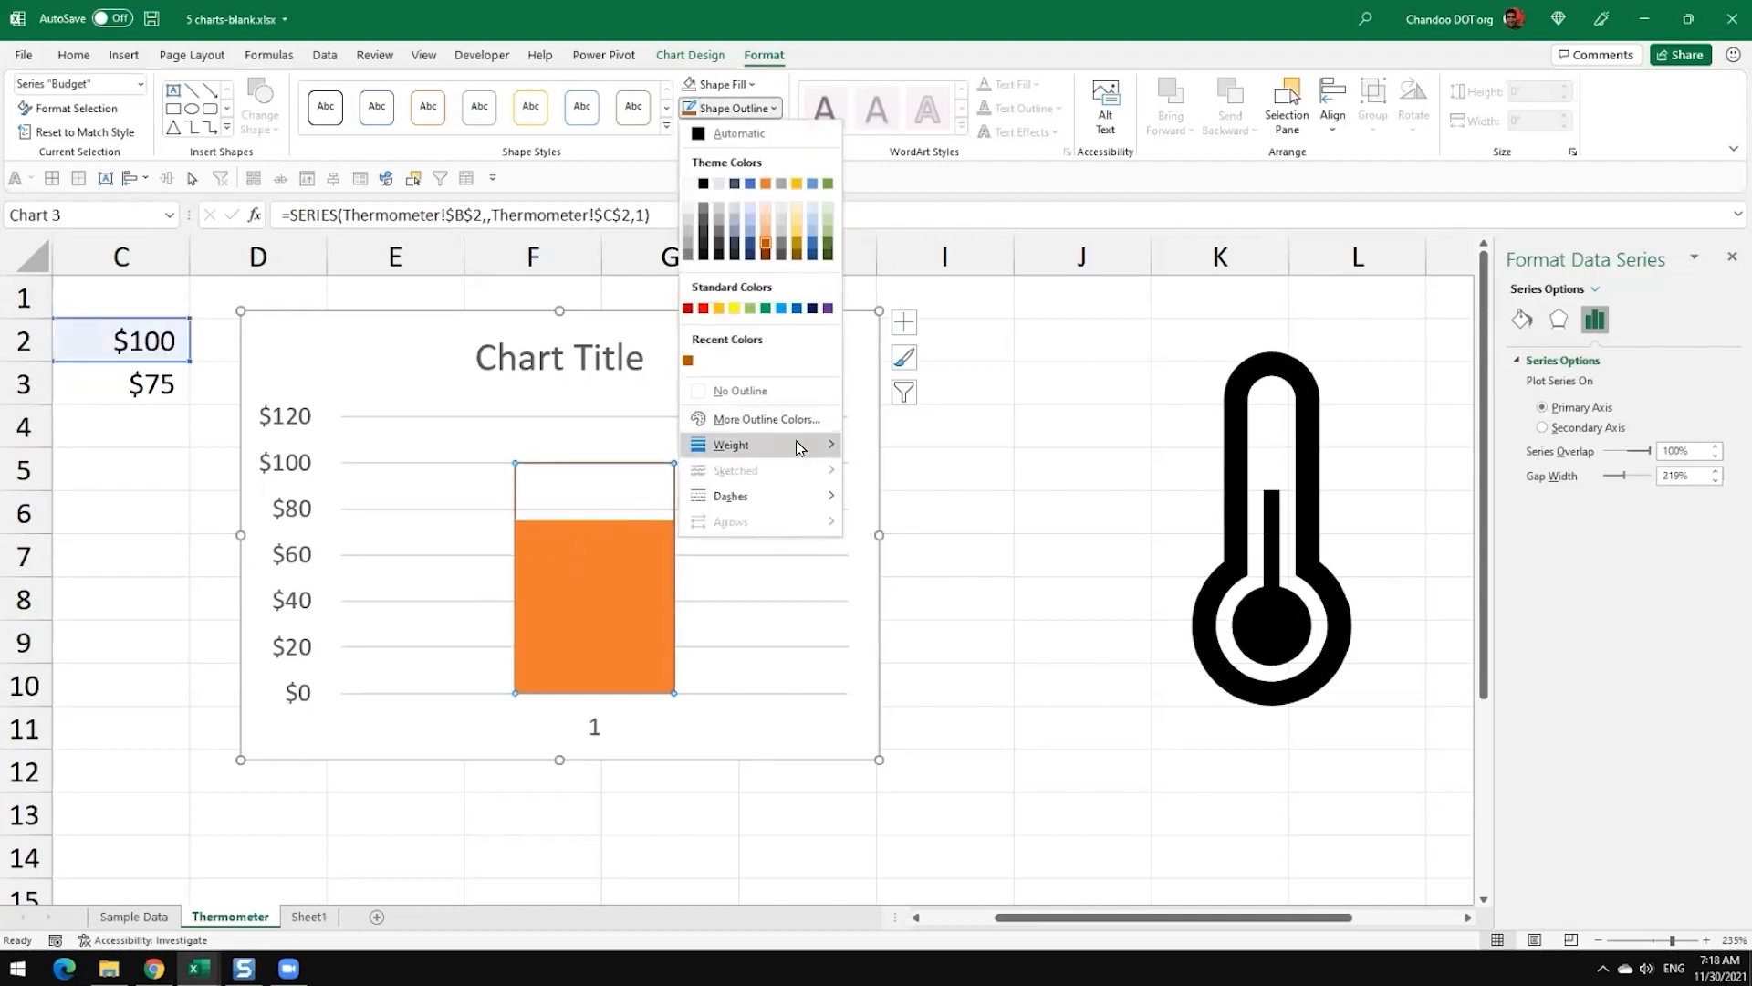
mouse_move(796, 442)
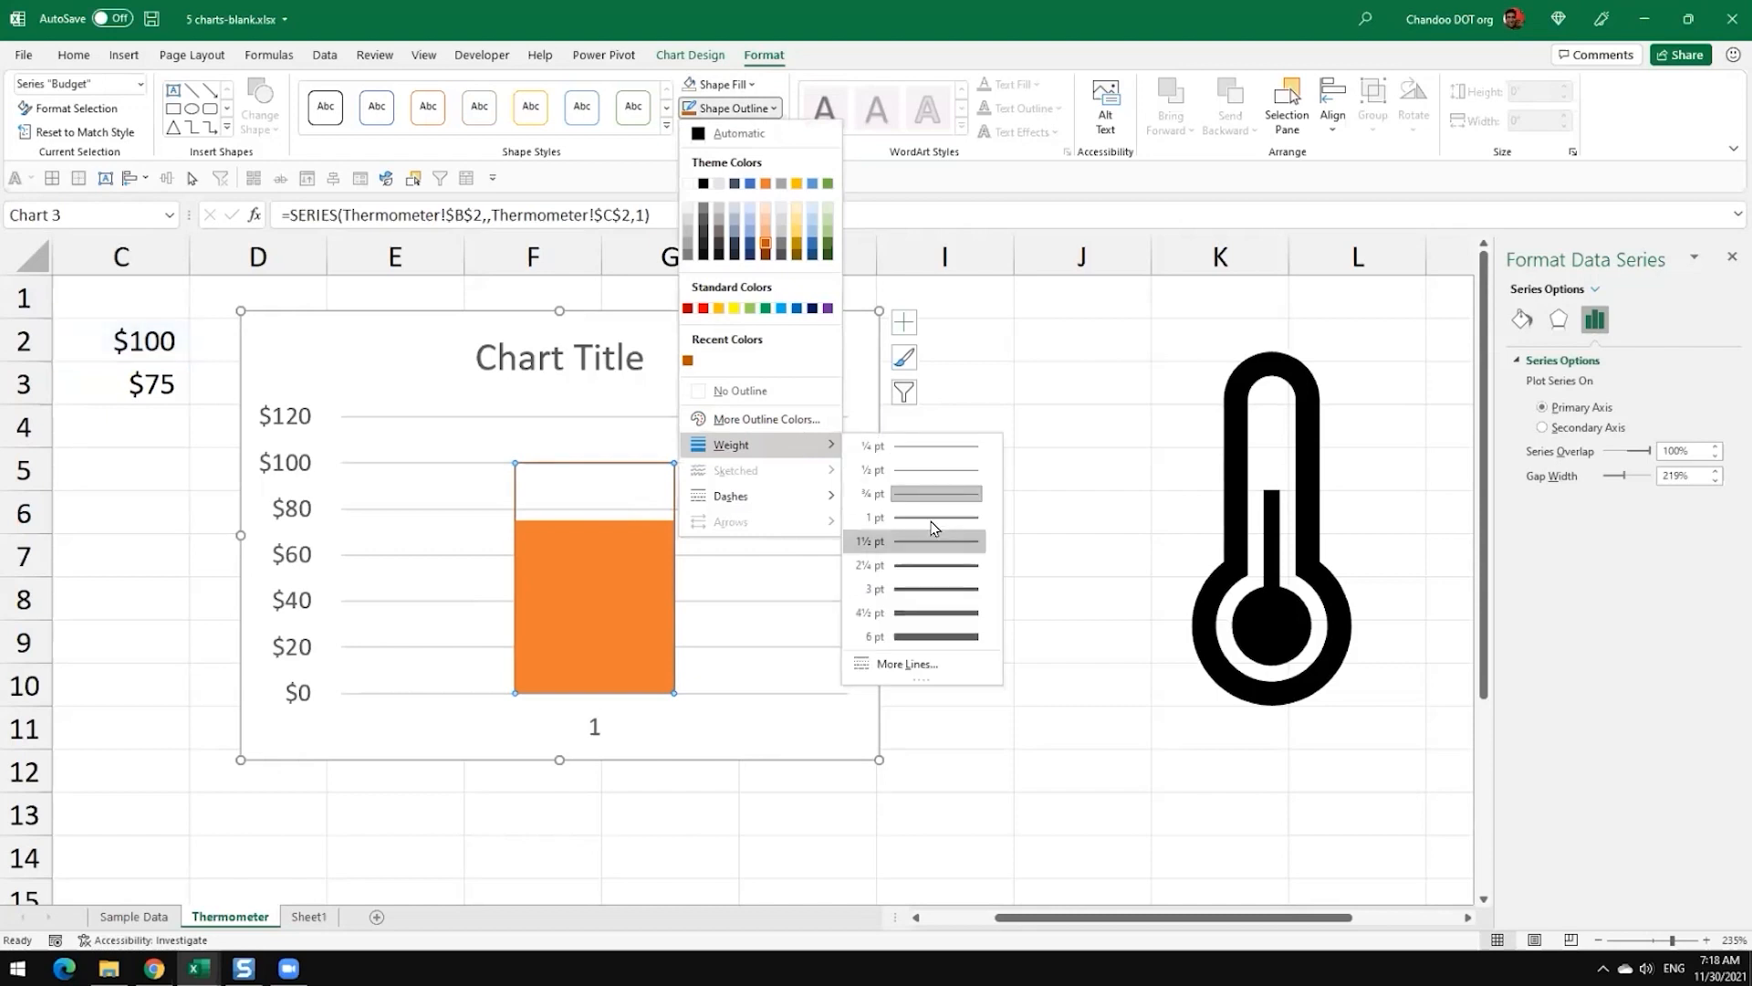
click(927, 588)
click(1045, 586)
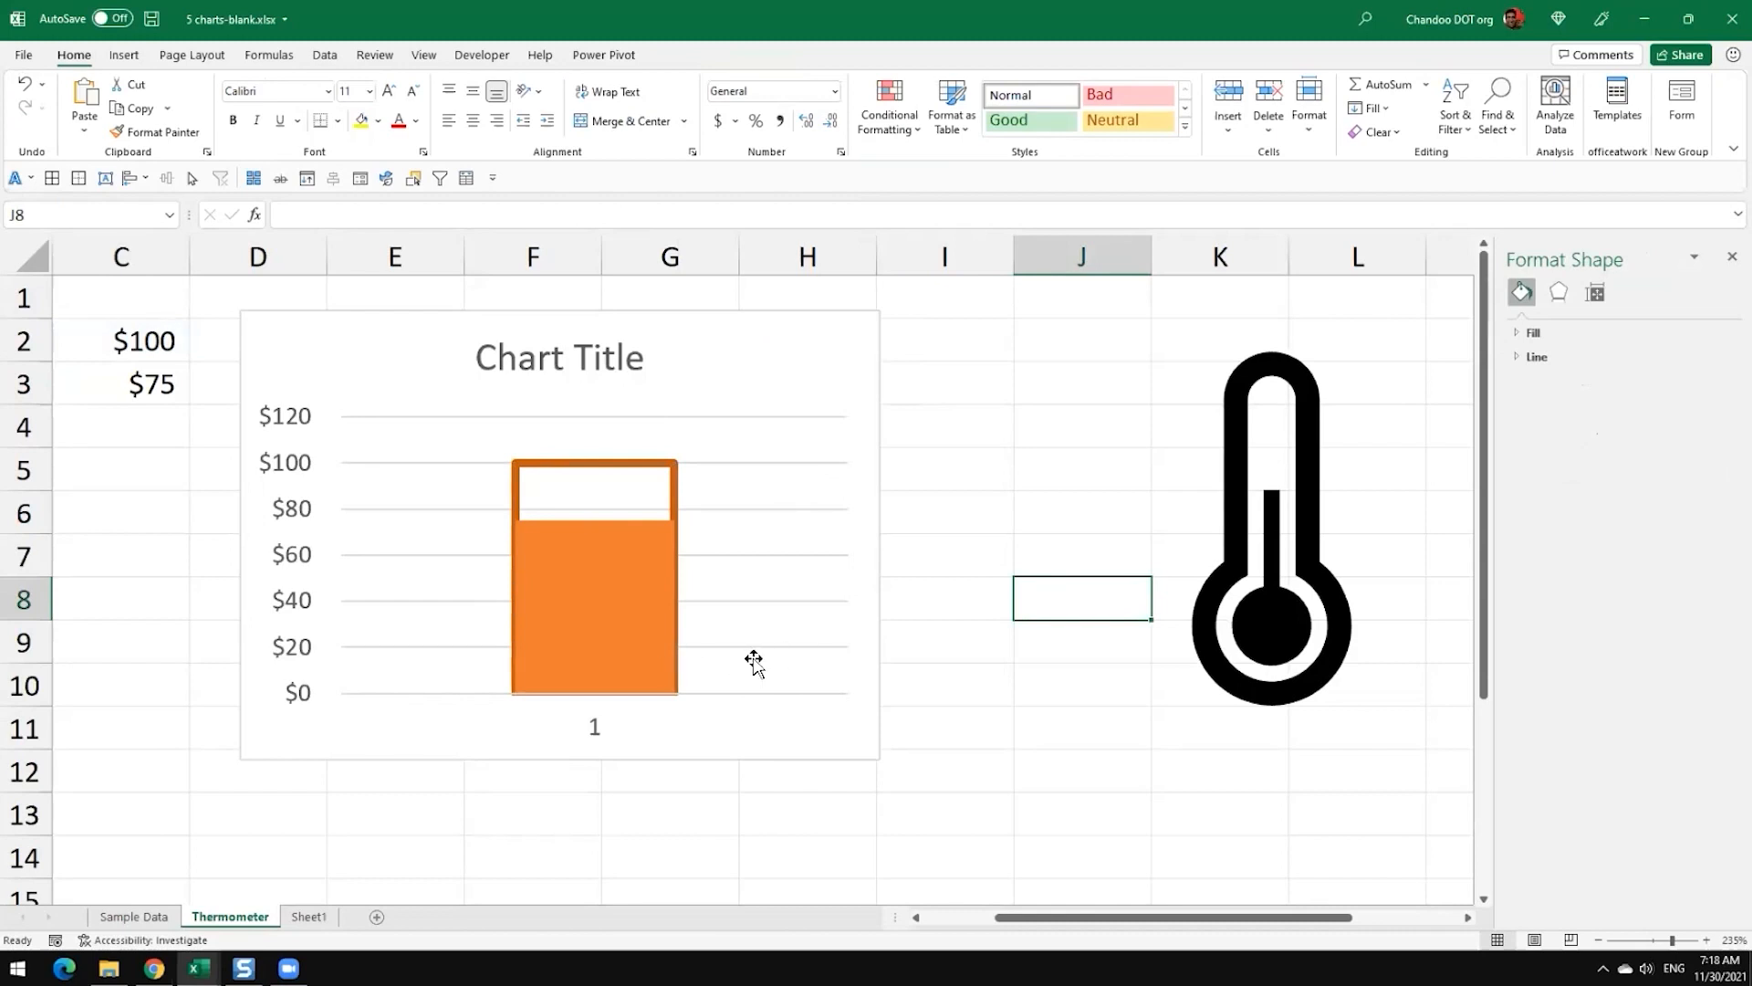
Step: Fill the Actual column with the orange theme colour, then deselect the chart
click(595, 657)
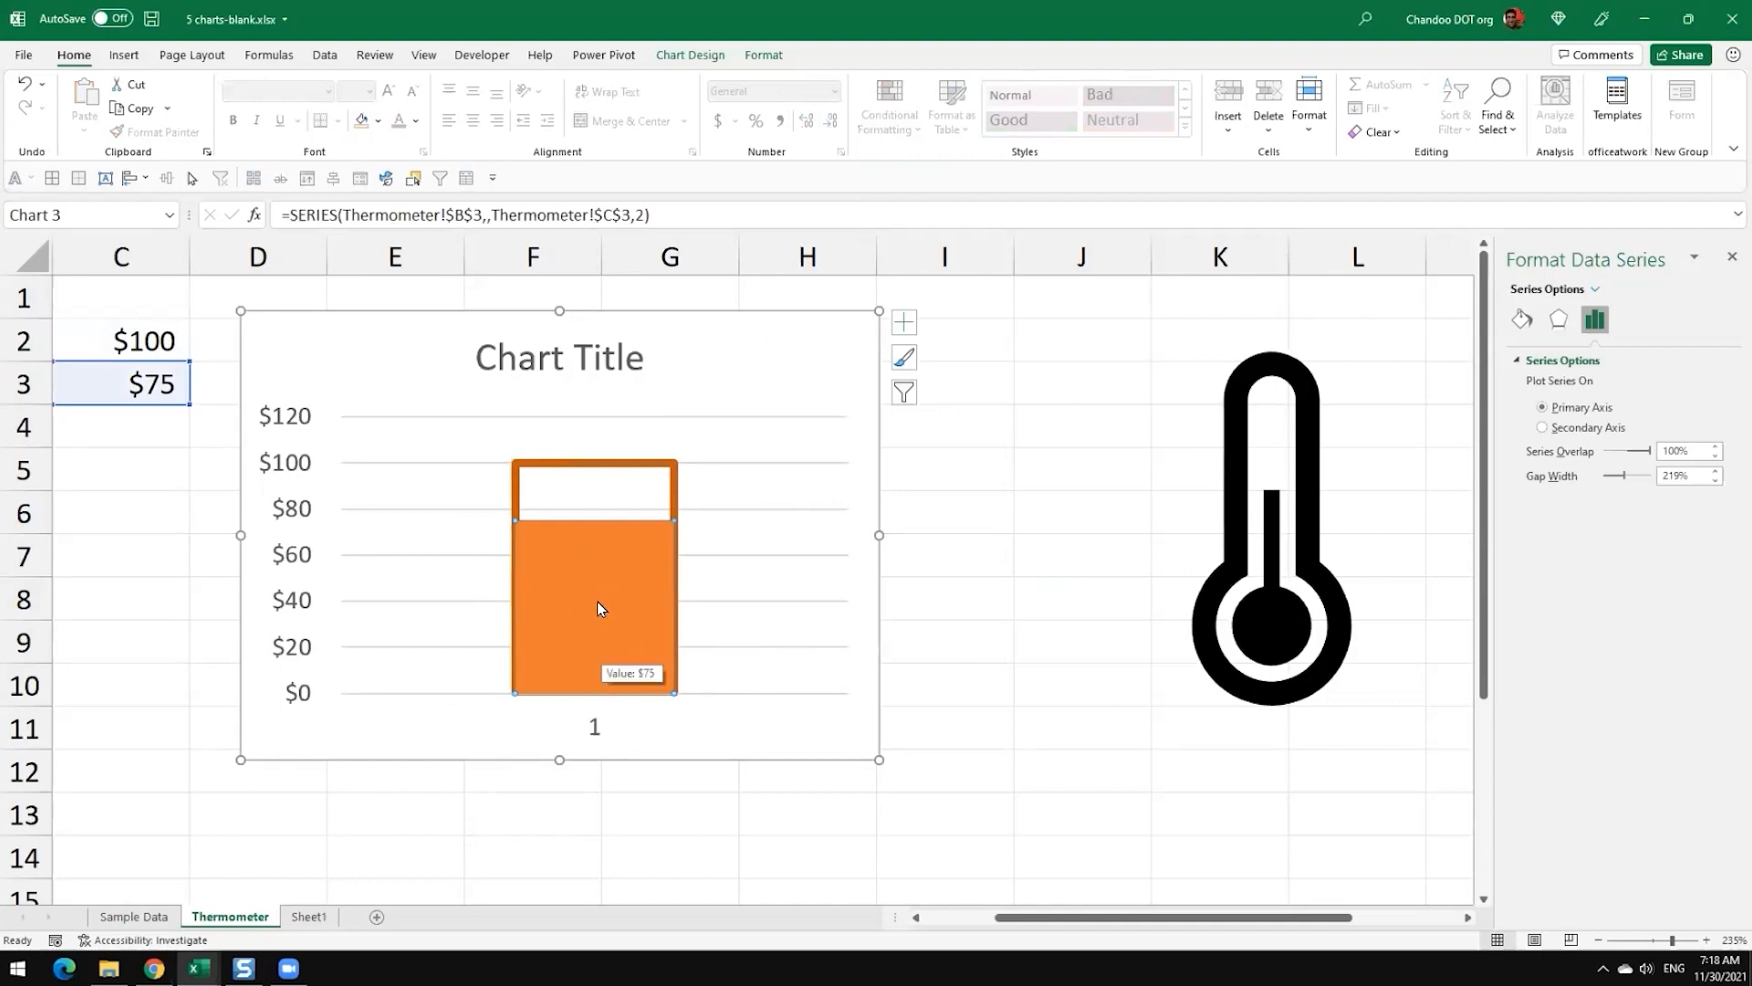
click(742, 56)
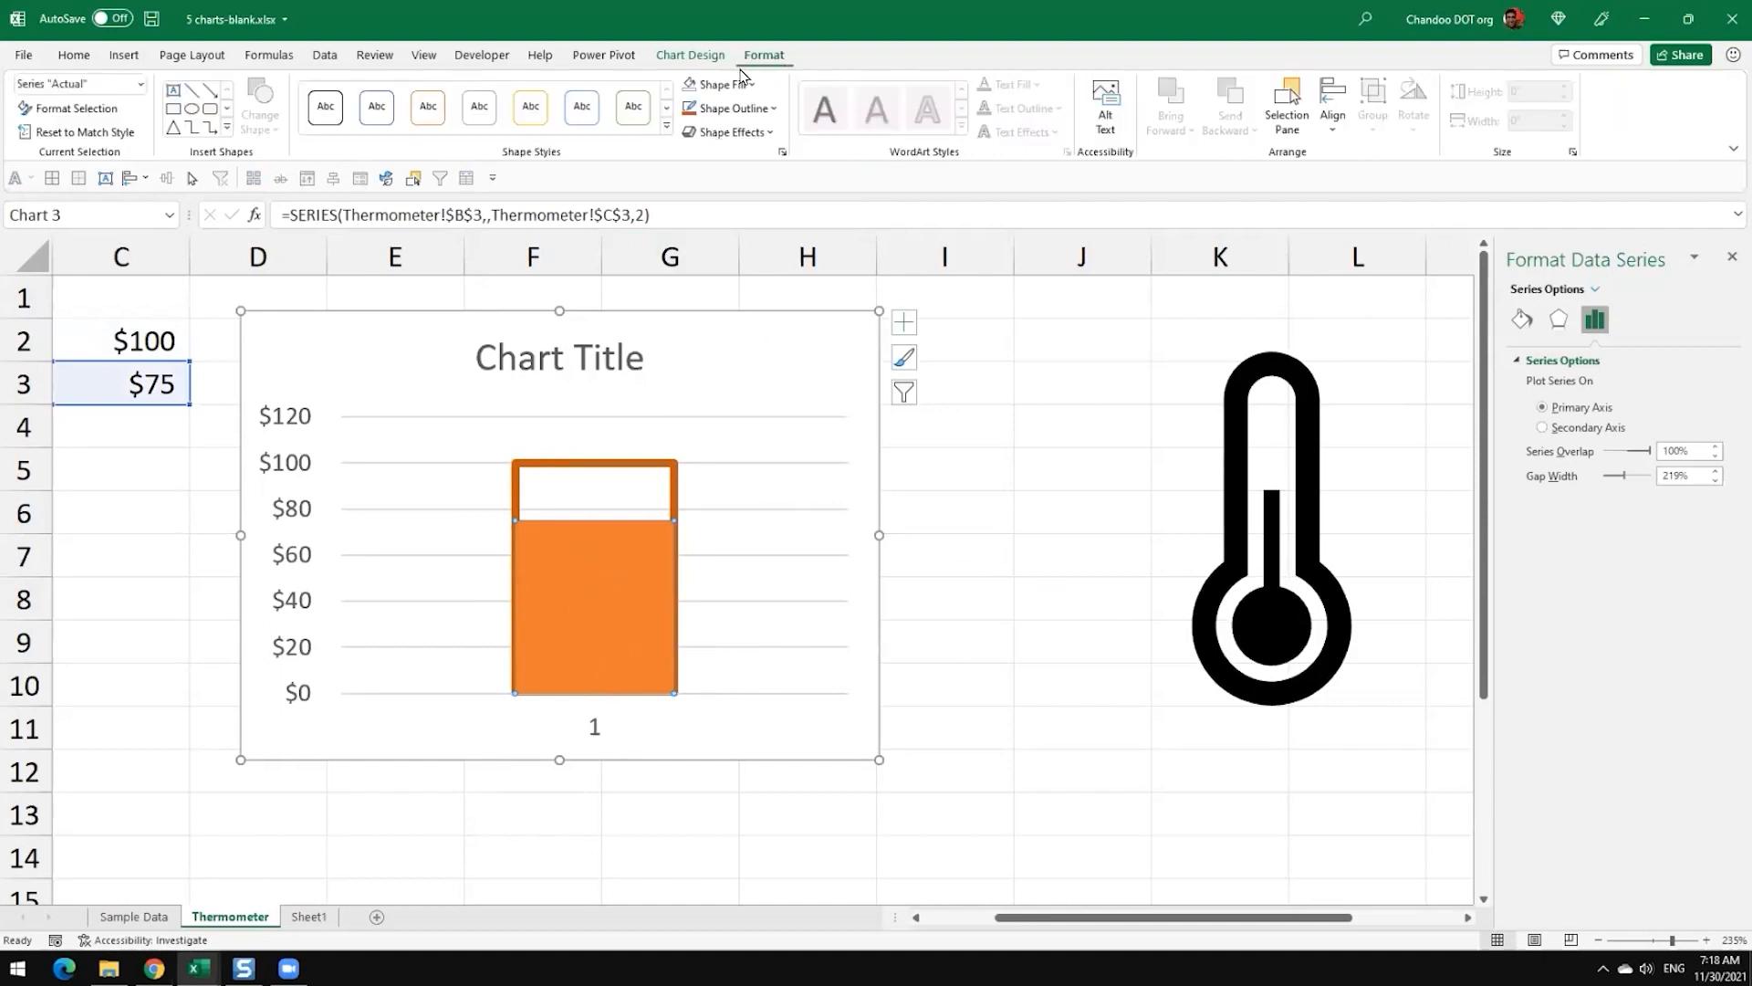
click(718, 84)
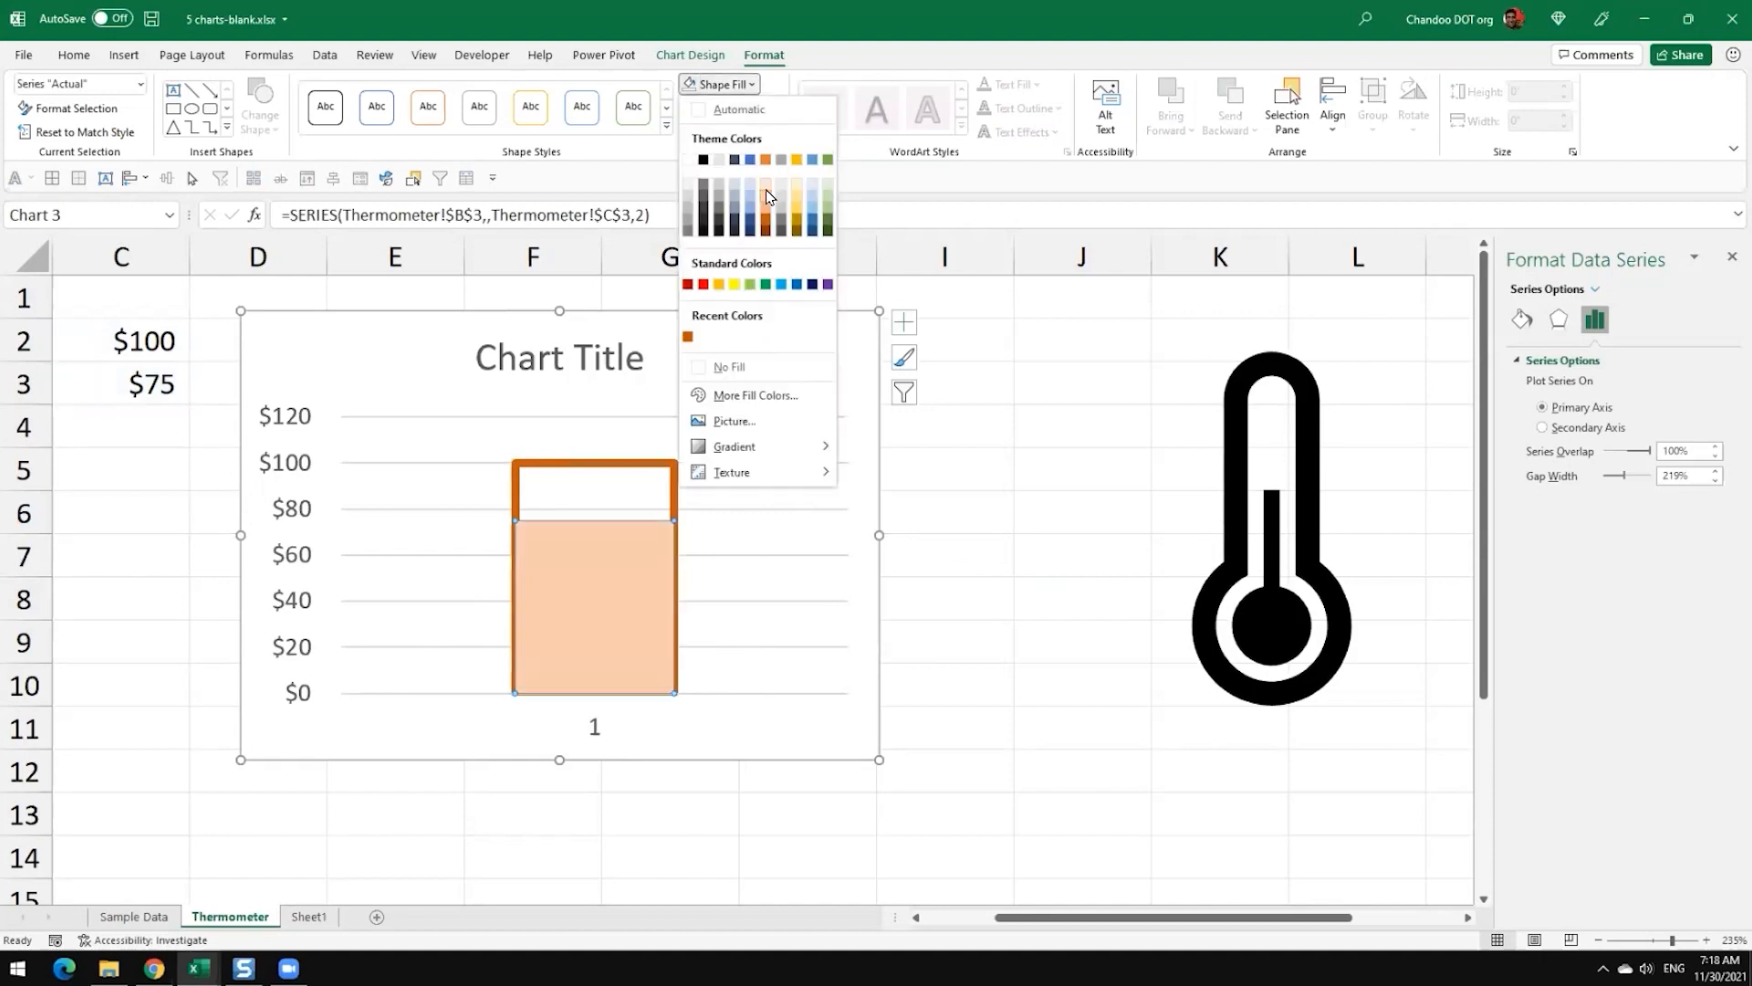
click(764, 160)
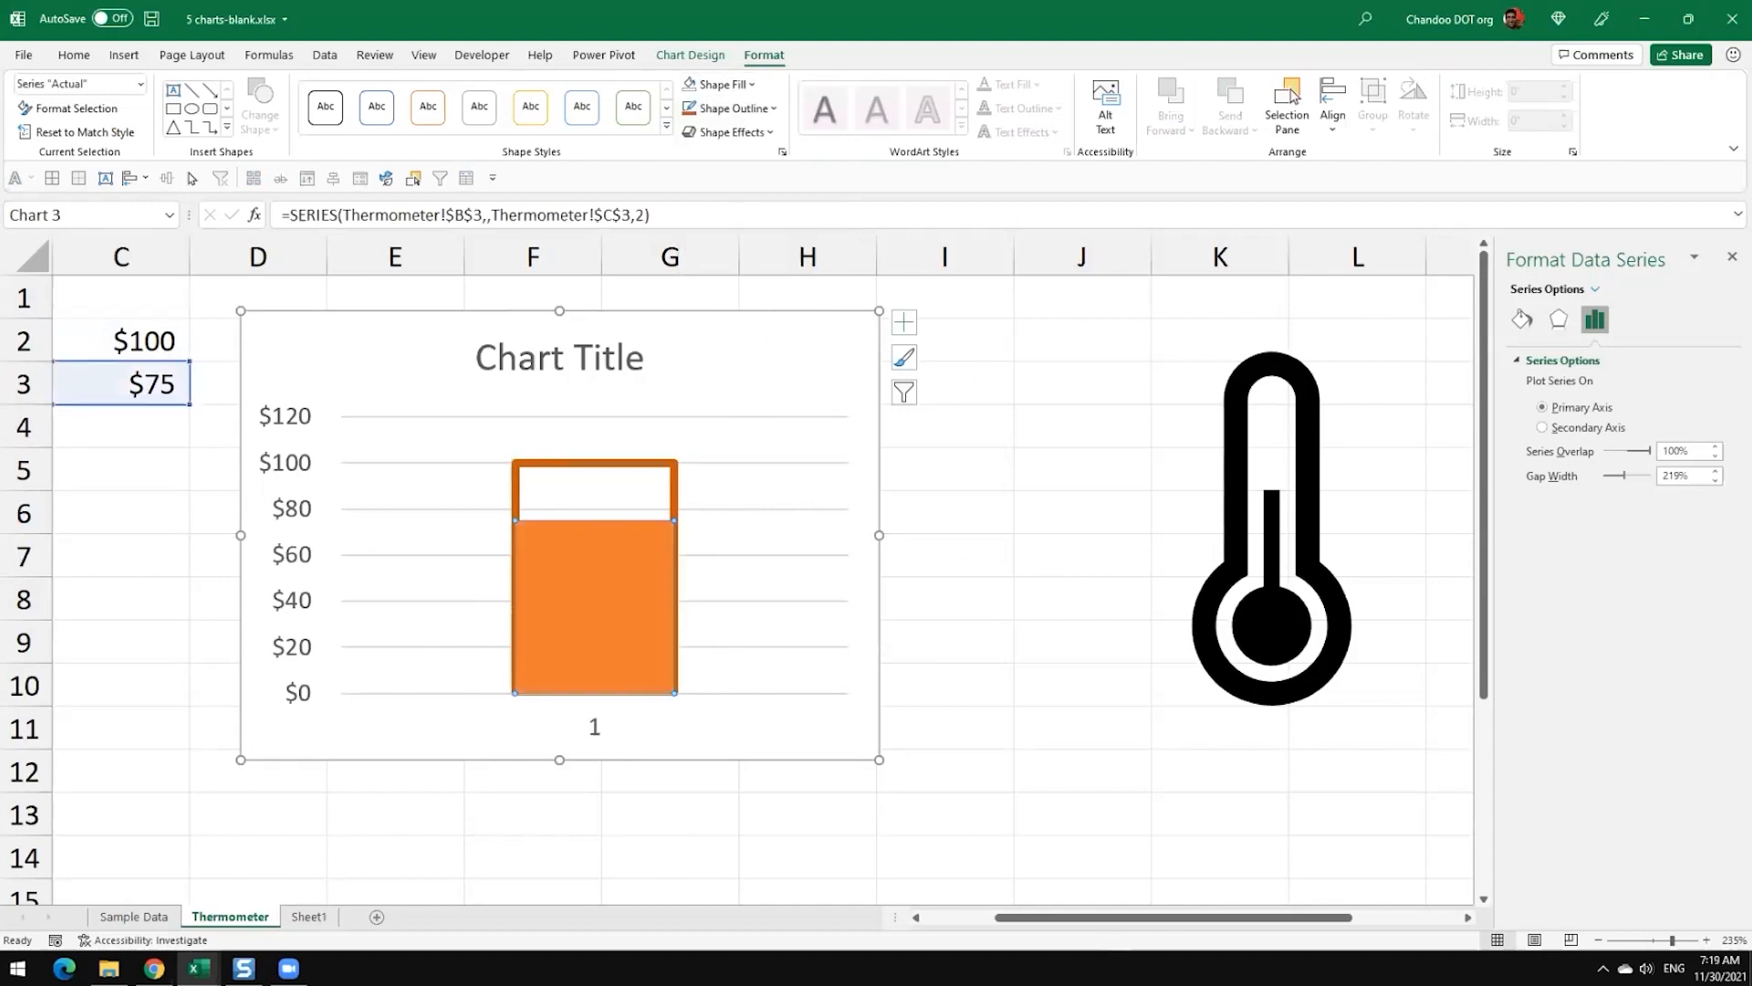
click(966, 918)
click(1004, 841)
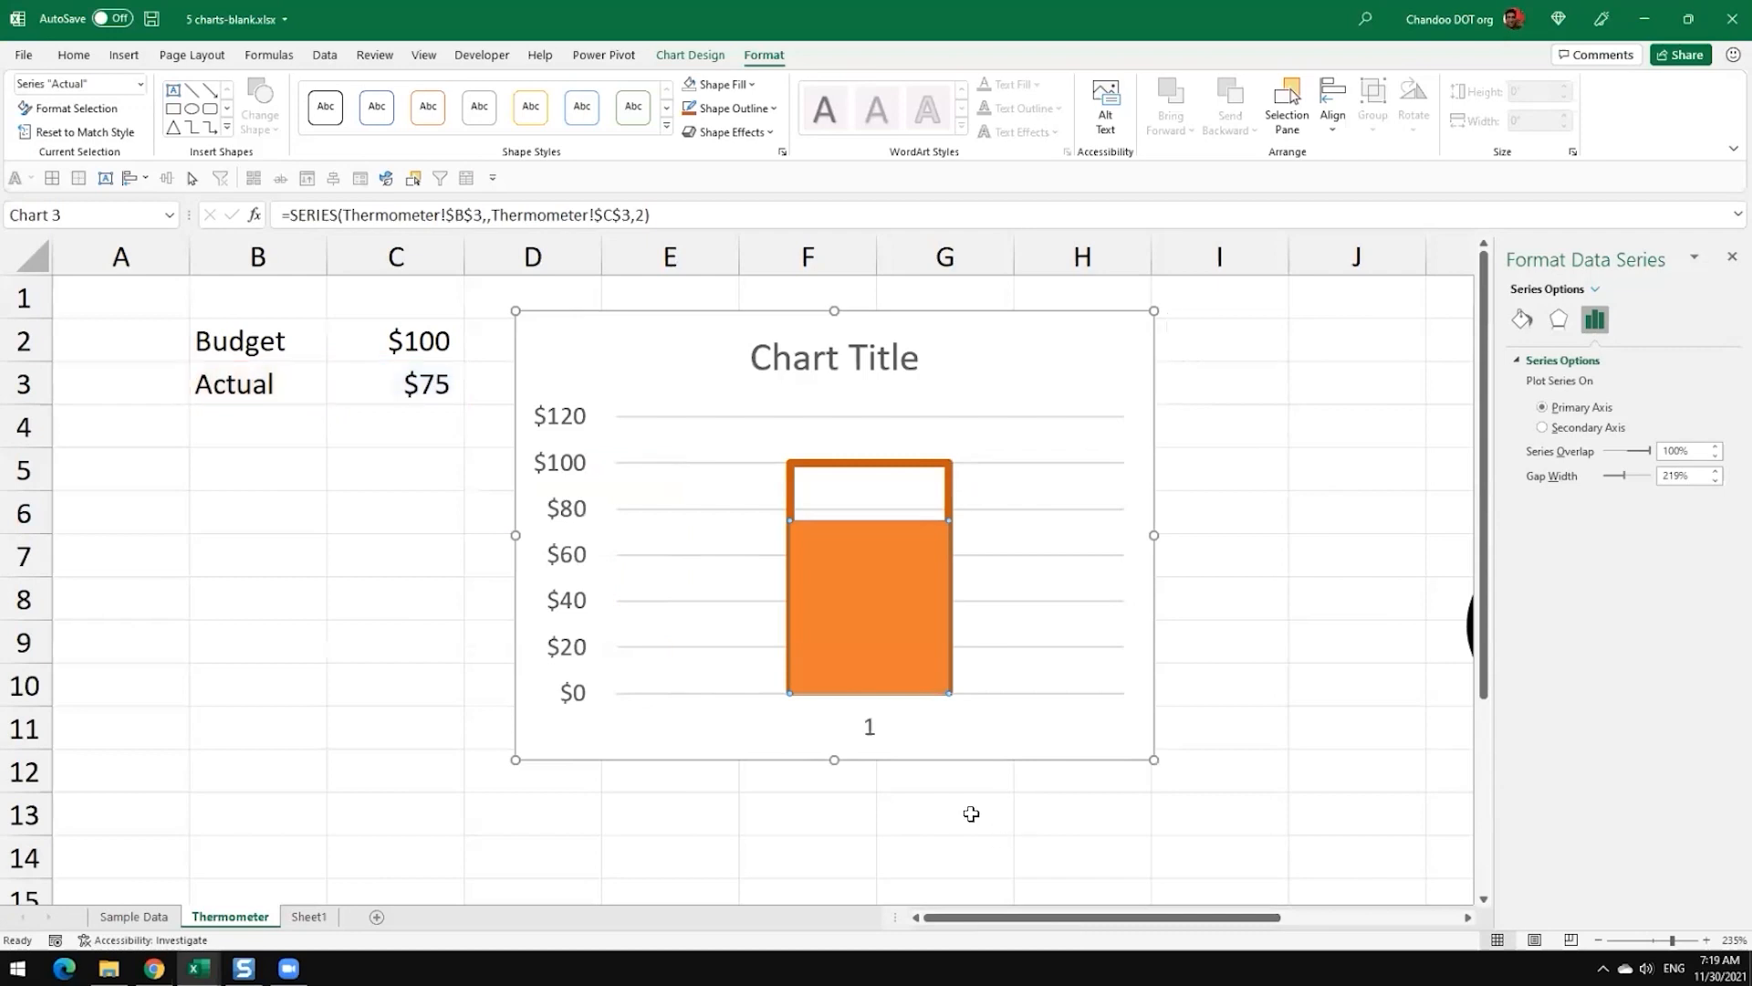
Step: Change the Actual value in C3 to 90
mouse_move(897, 664)
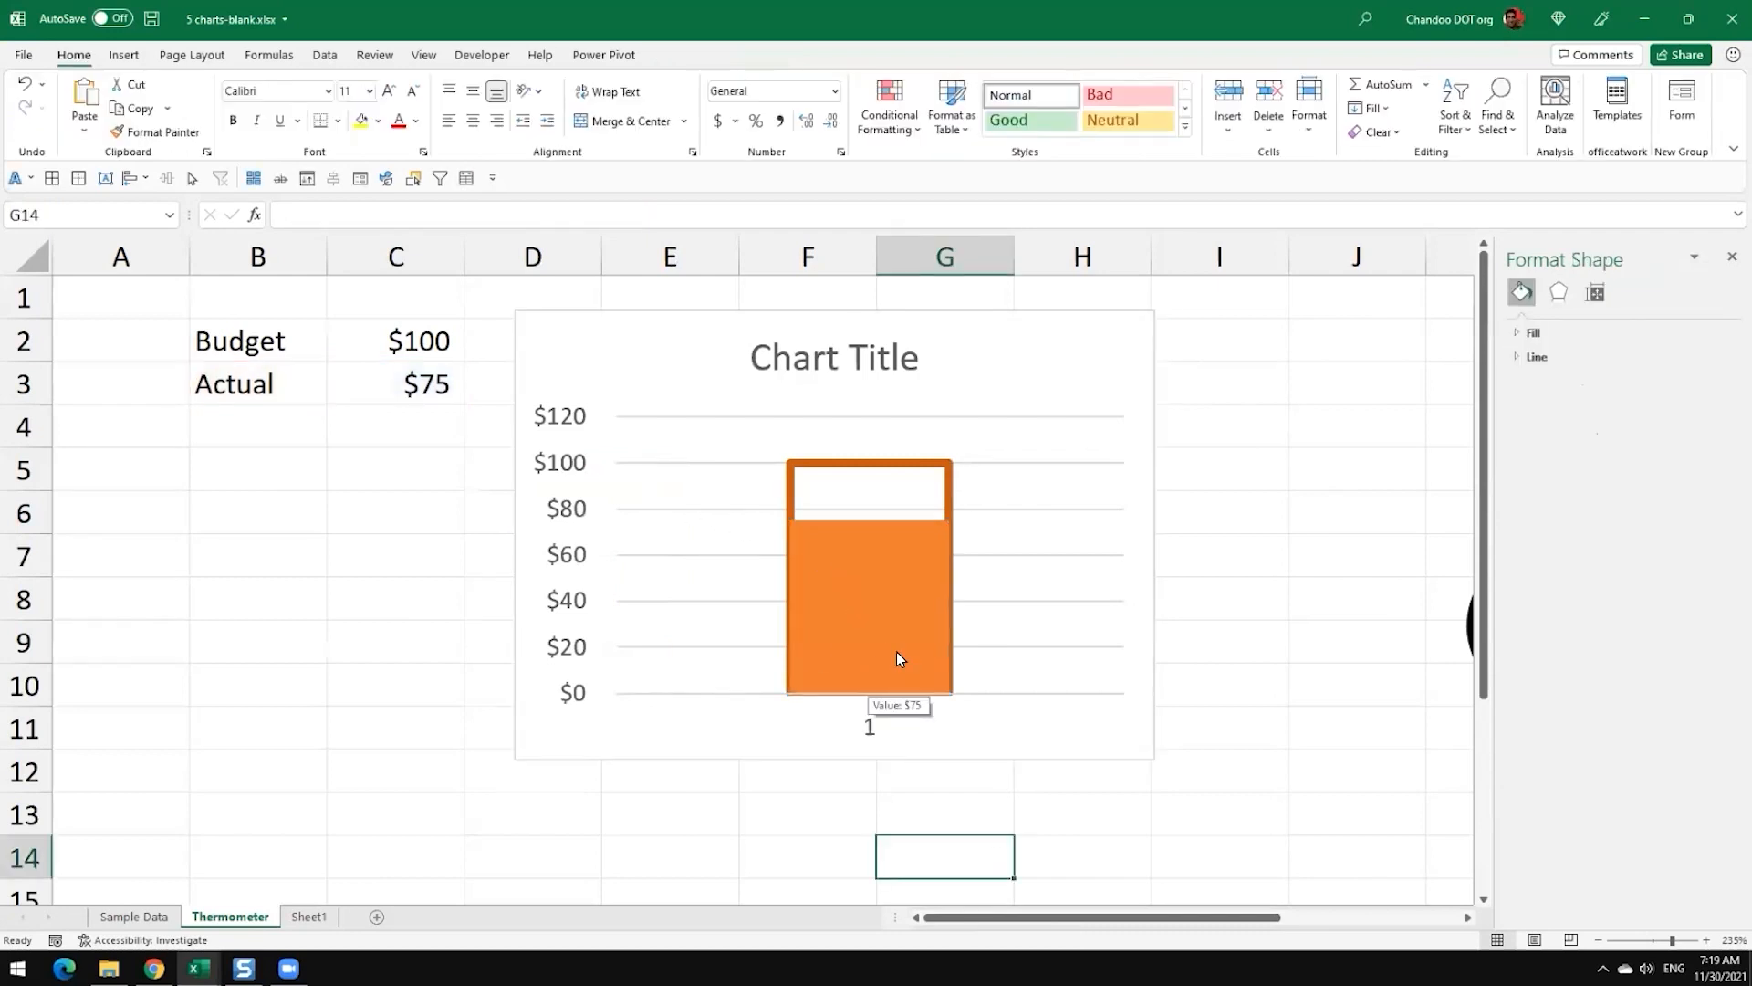
click(408, 381)
mouse_move(815, 459)
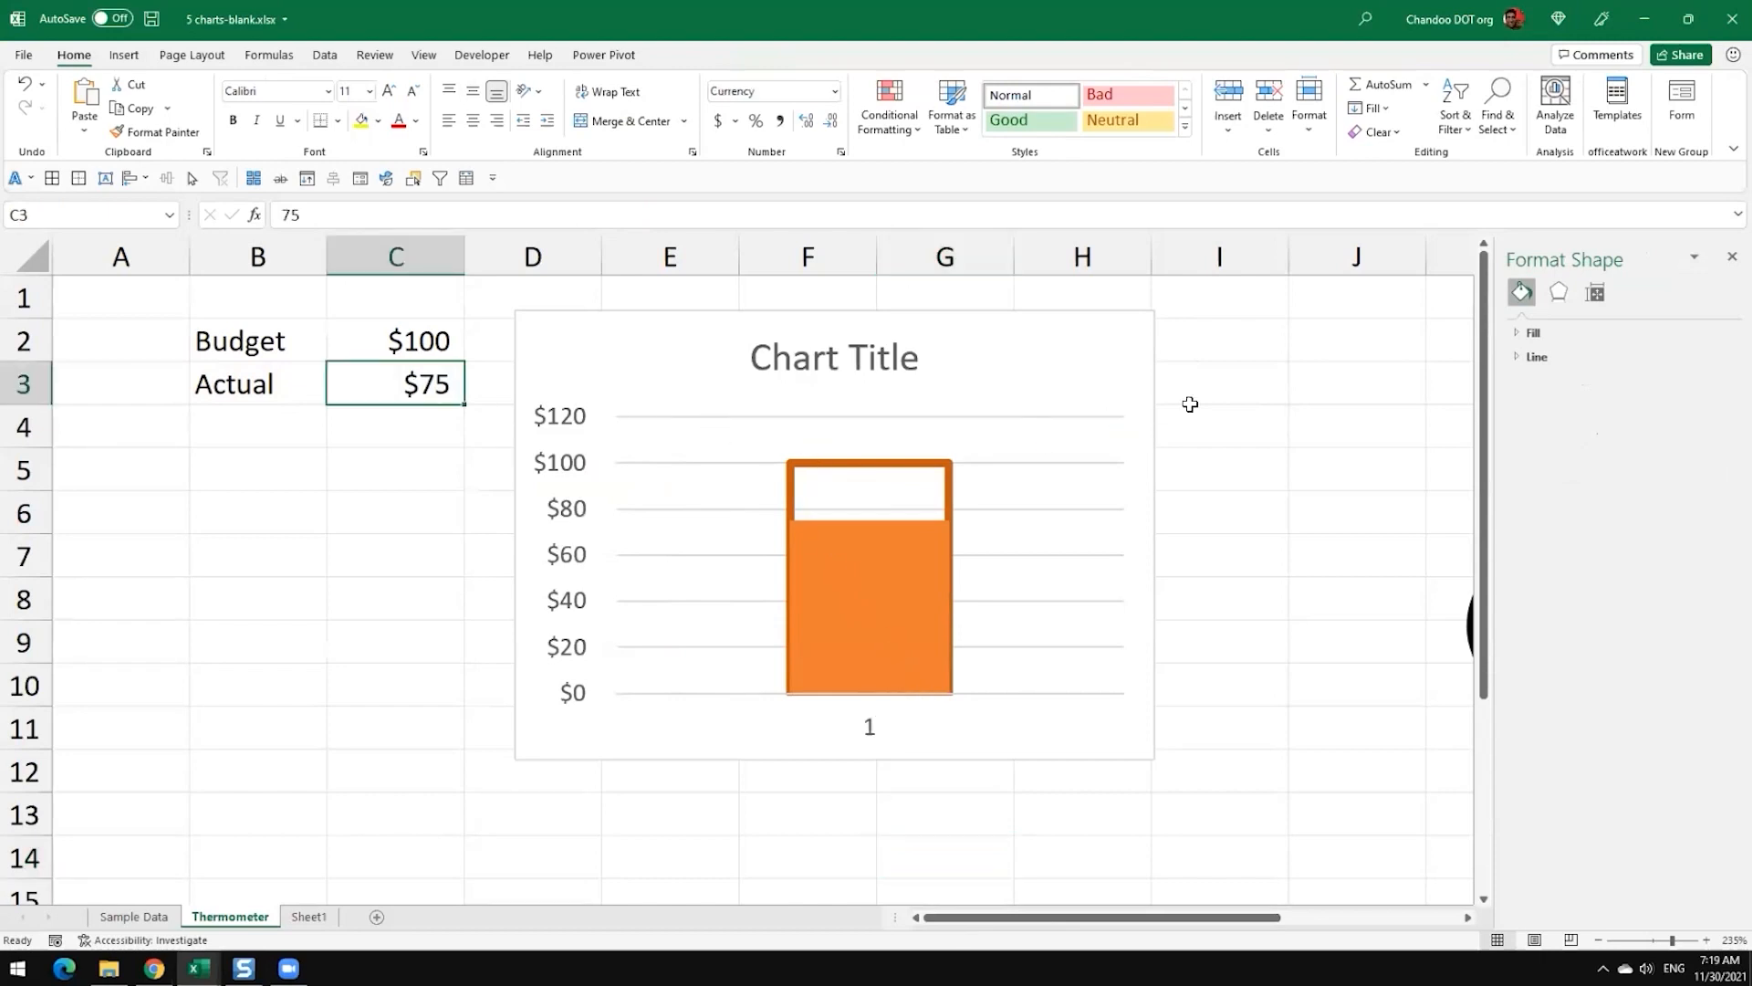
text(90)
key(Return)
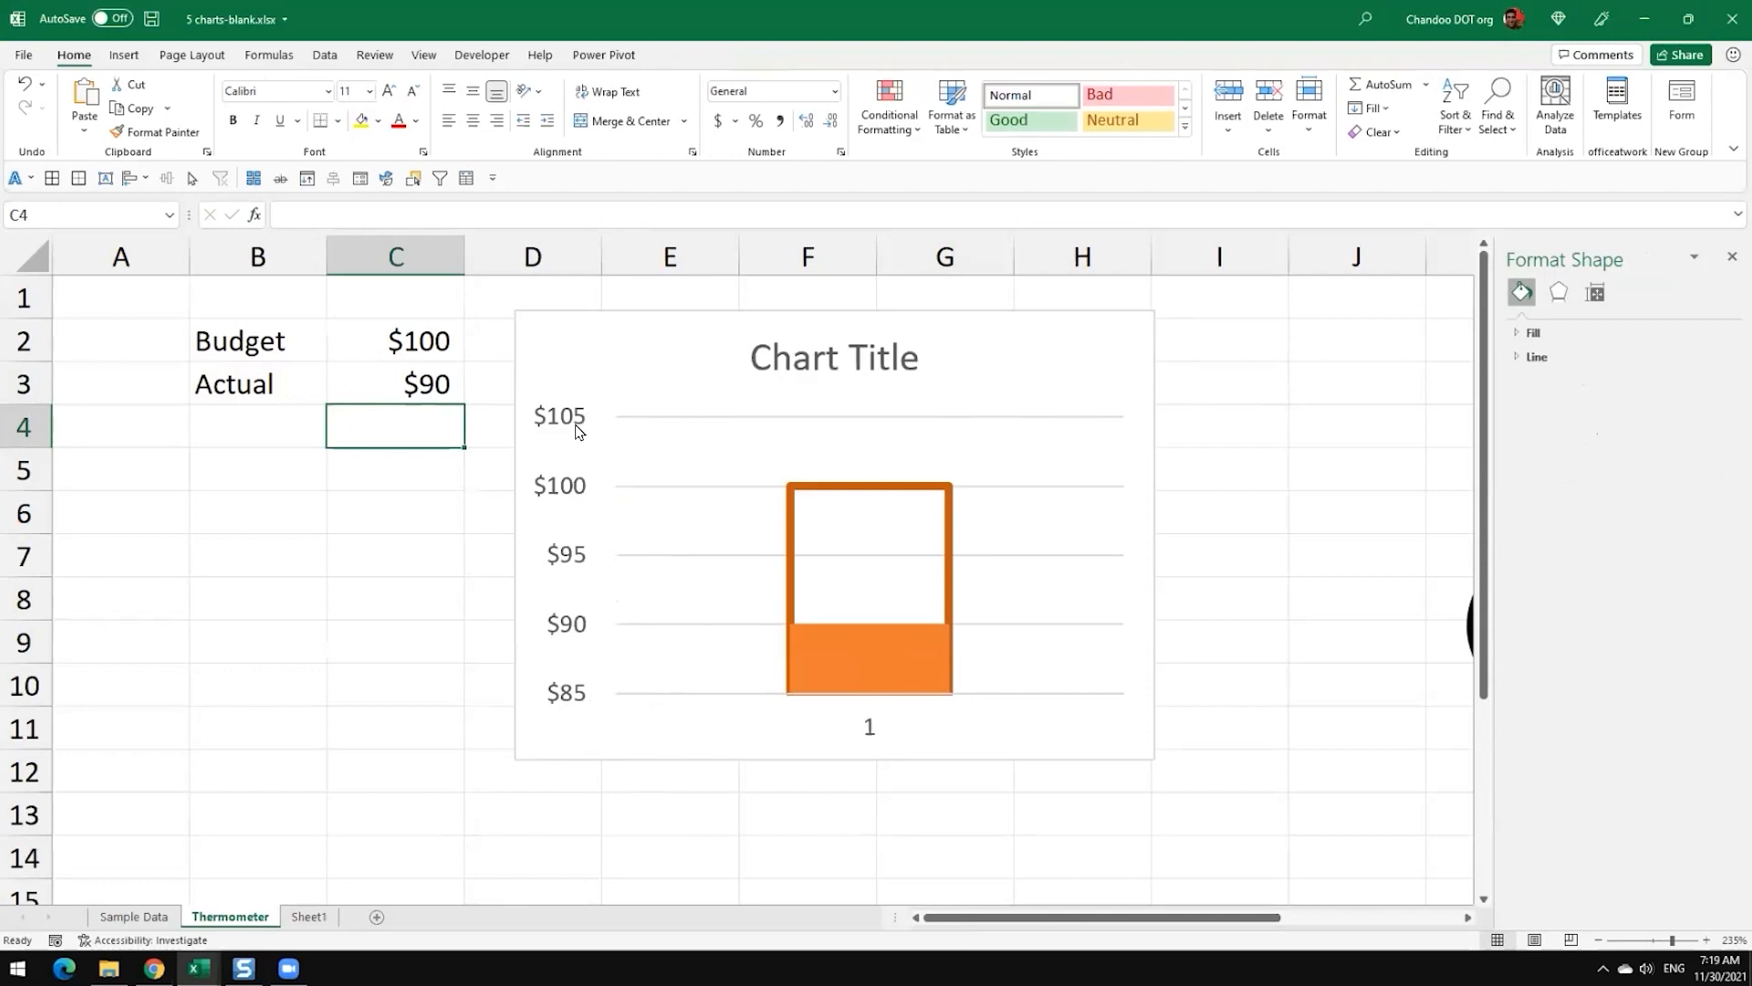
Step: Fix the bounds of the chart's value axis at a minimum of 0 and a maximum of 100
click(570, 698)
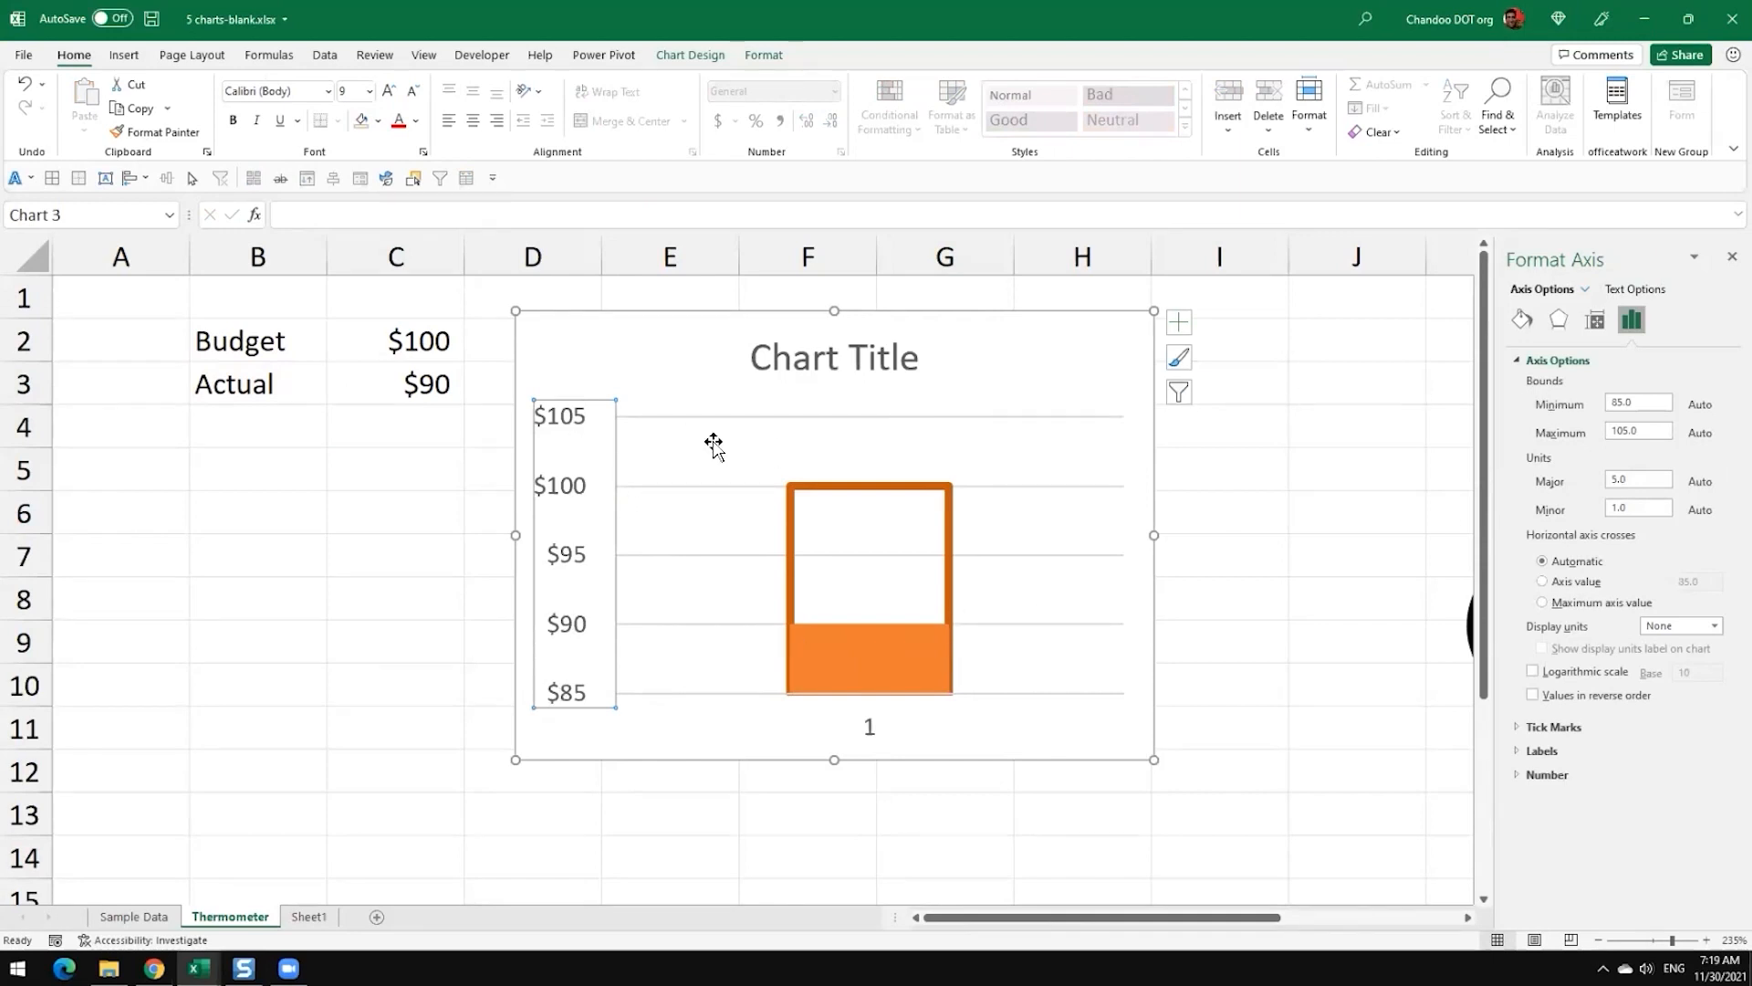
click(805, 354)
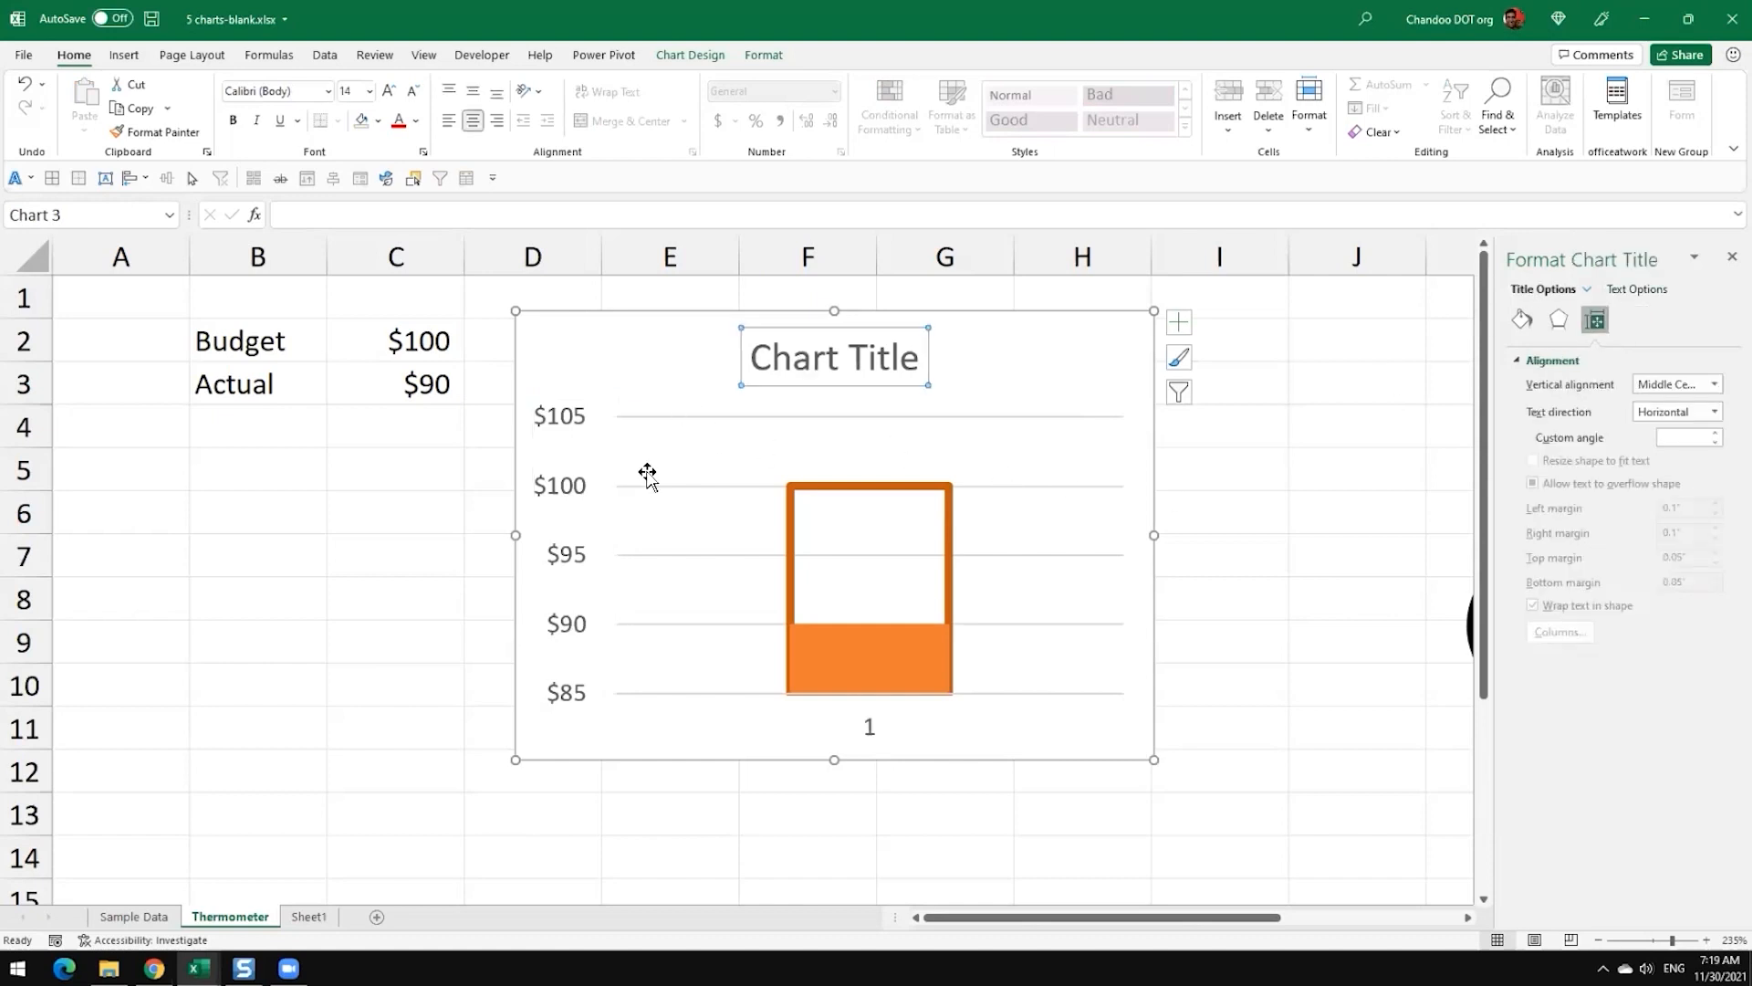
click(550, 488)
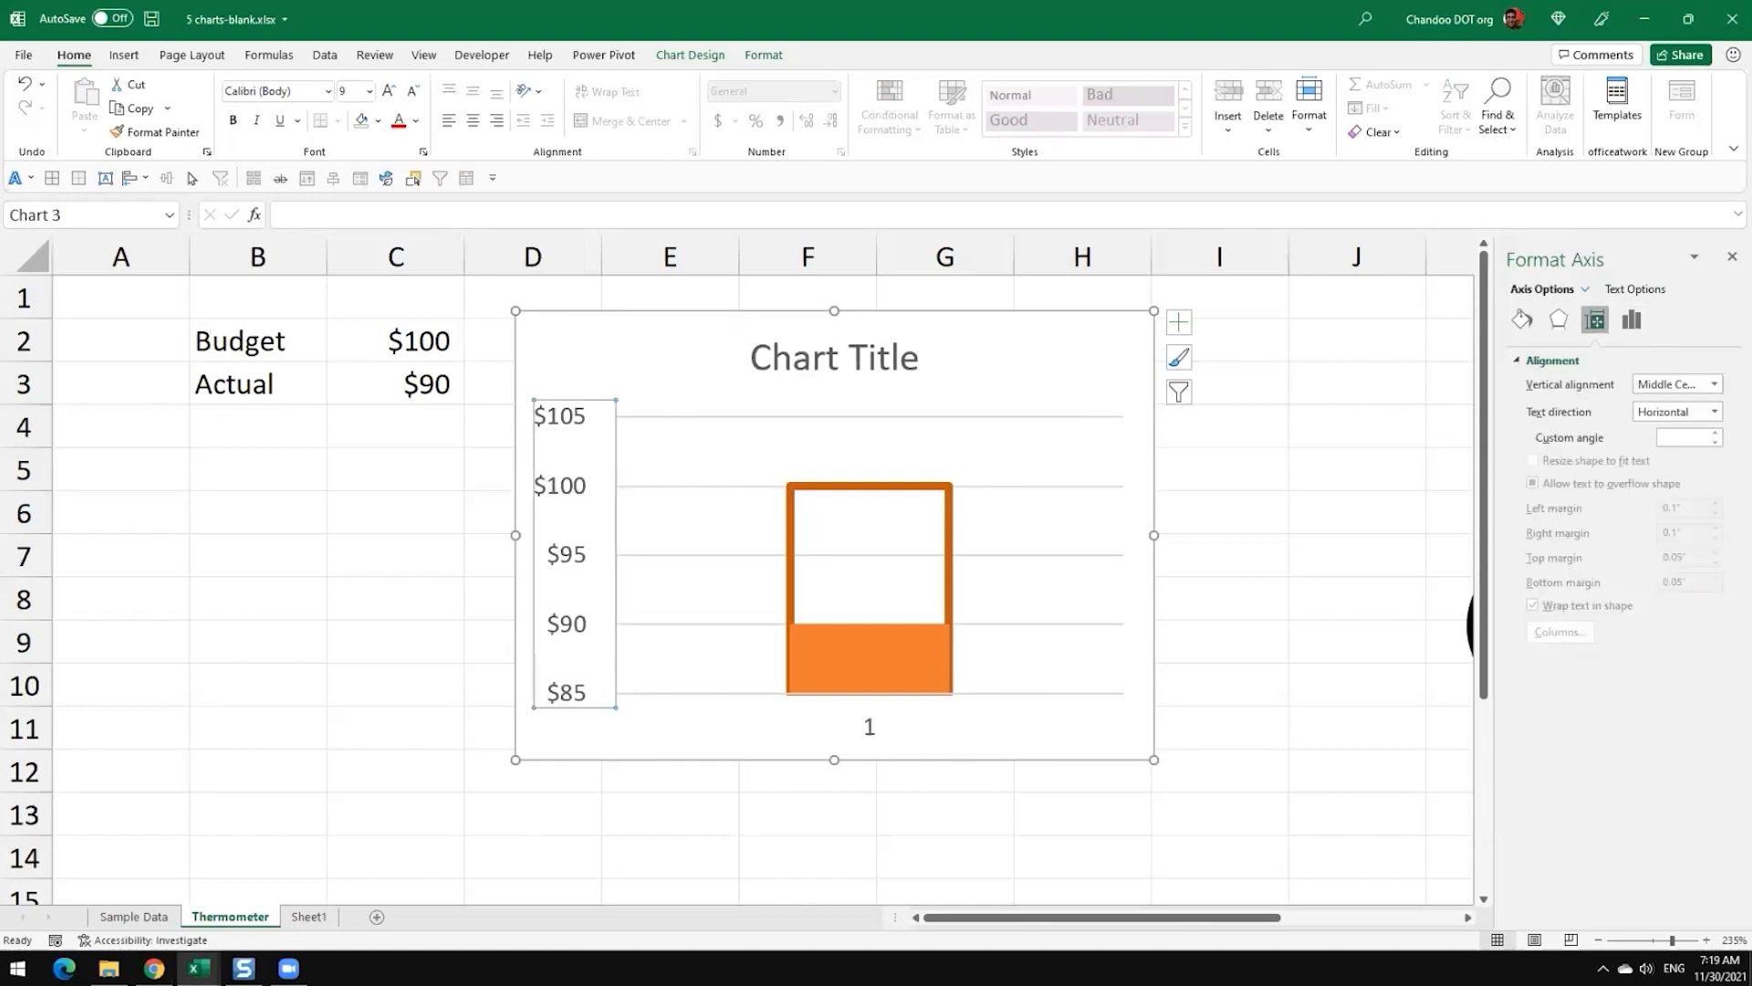
click(1632, 320)
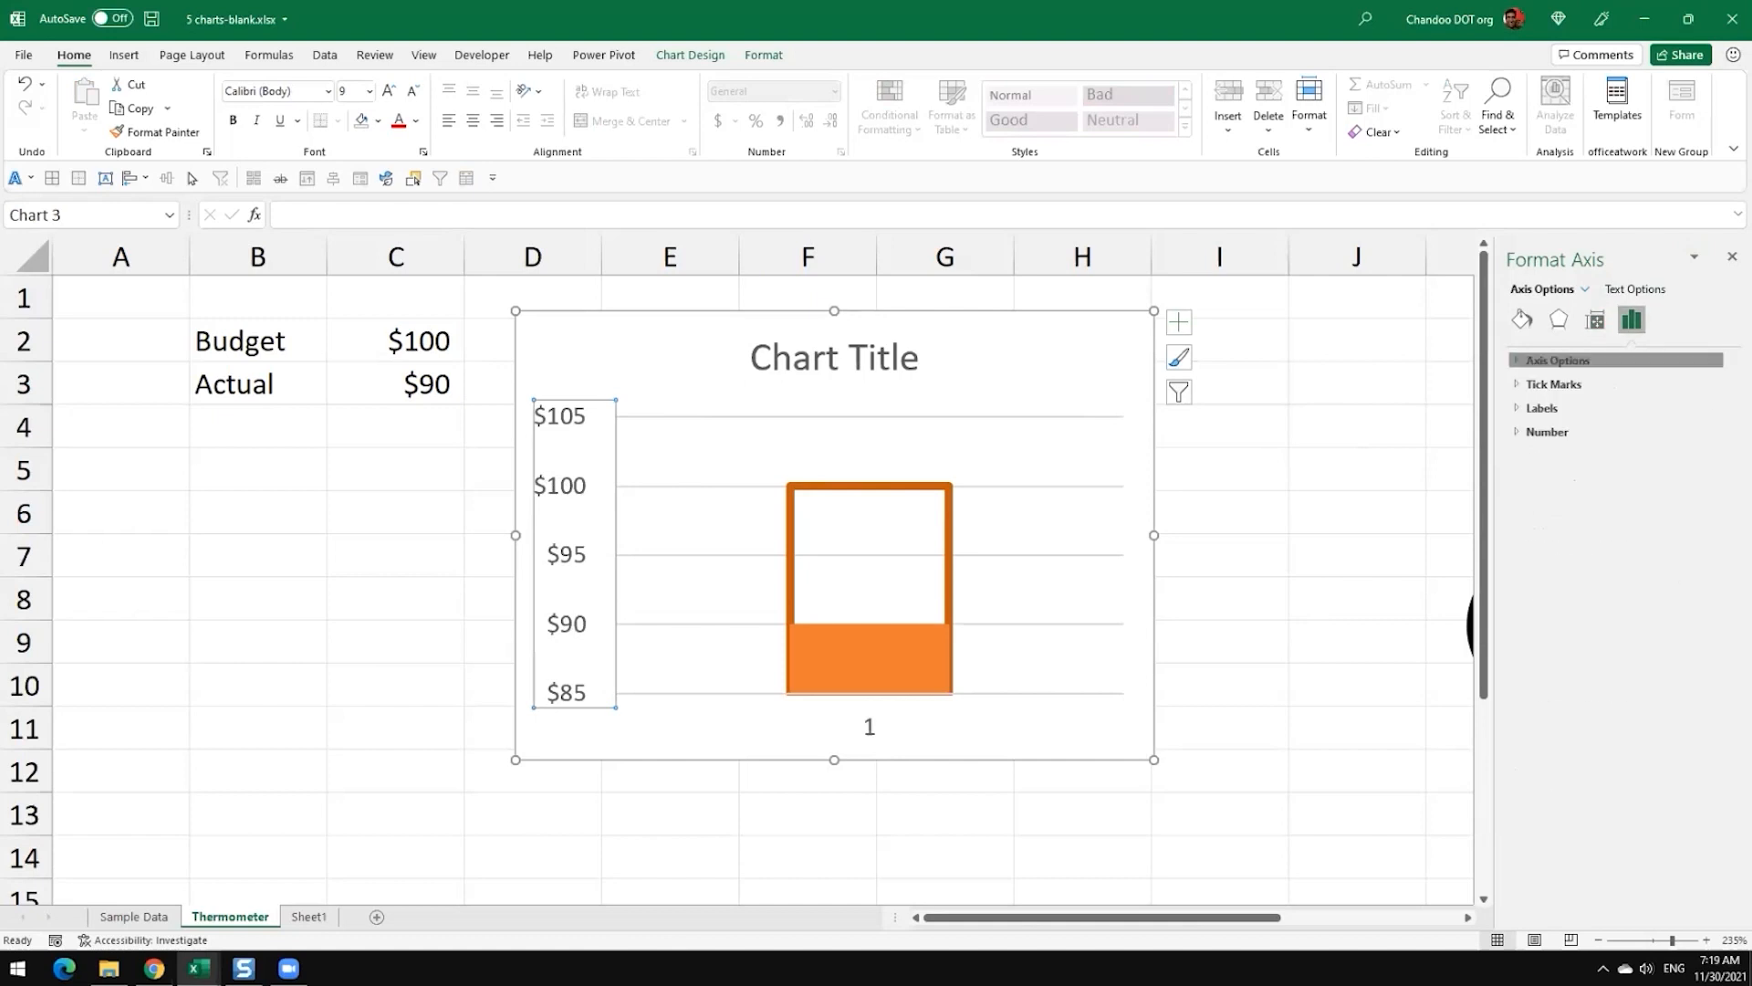
click(1557, 360)
click(1563, 406)
text(0)
key(Return)
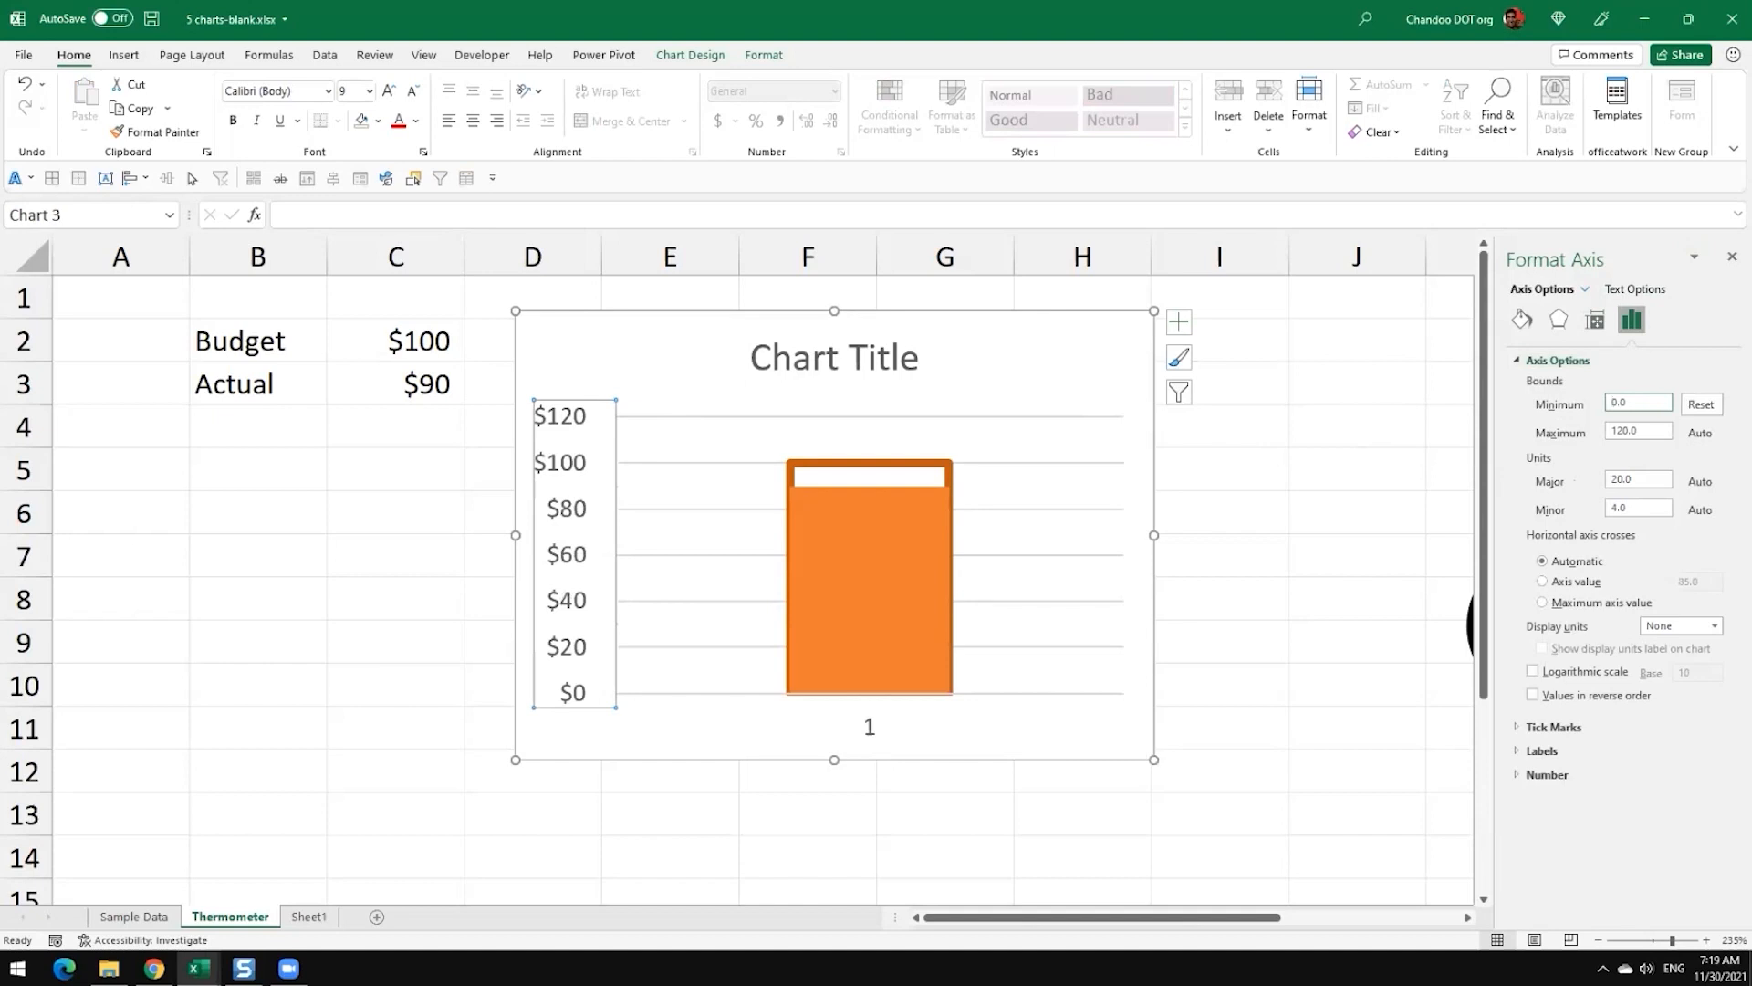
key(Tab)
text(100)
key(Return)
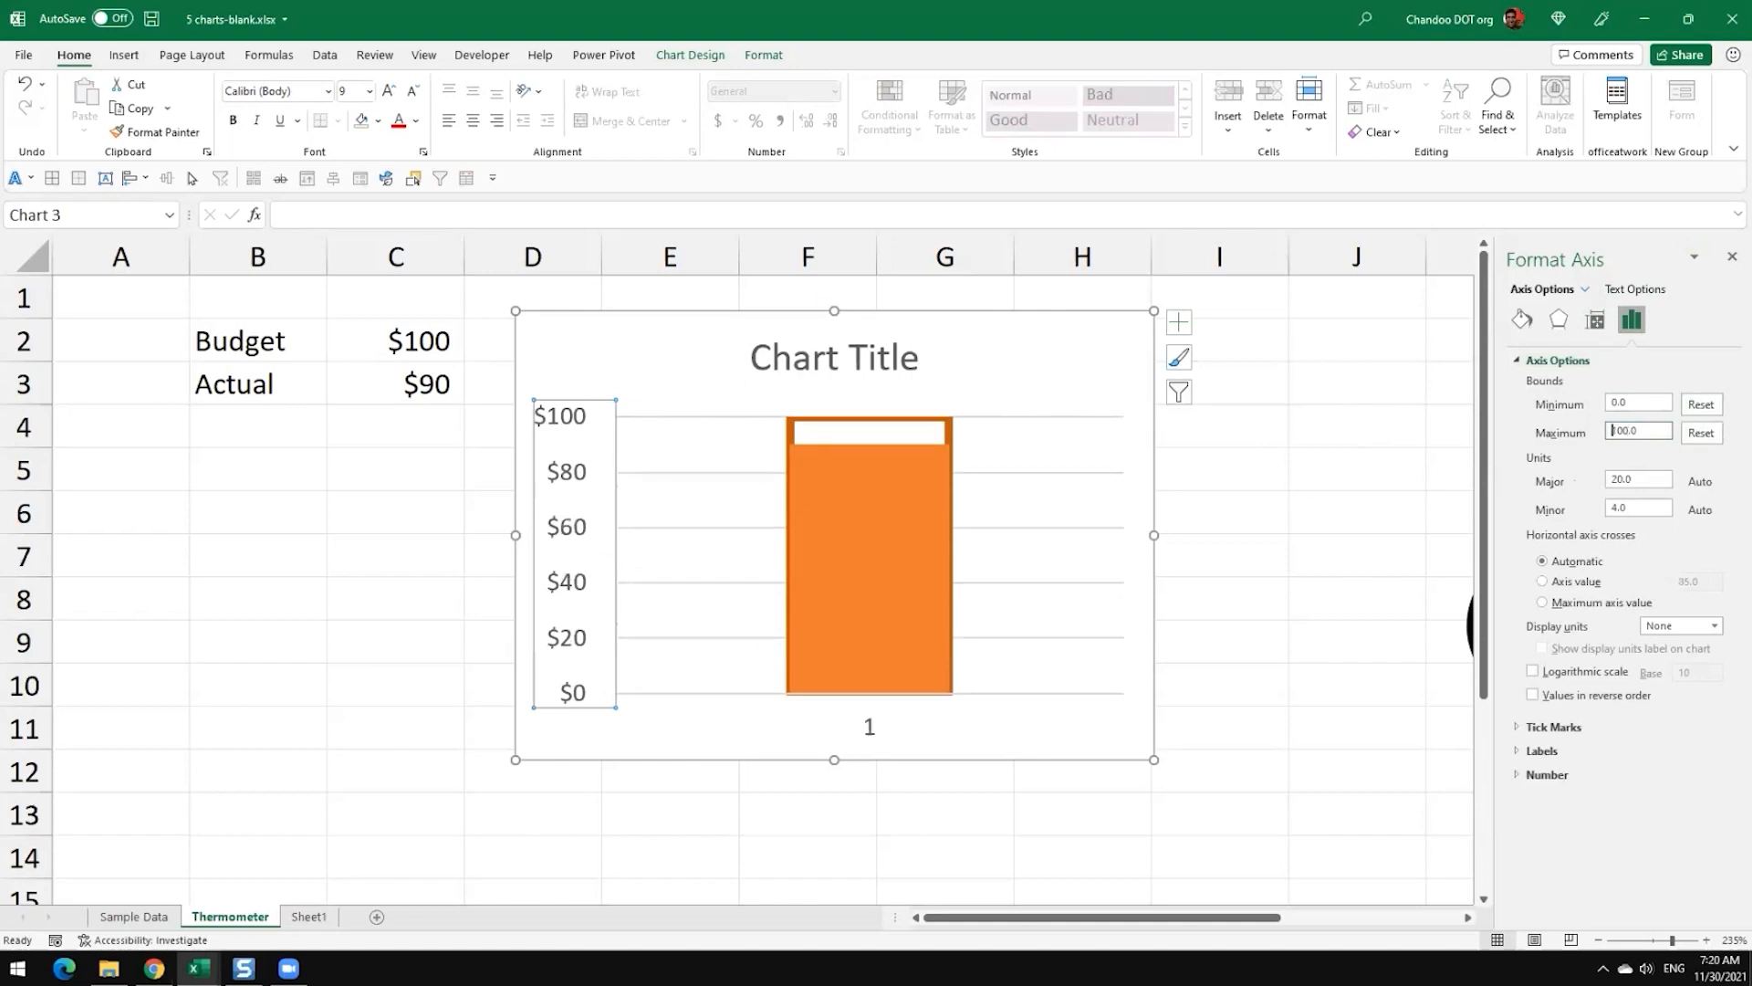
Step: Test the chart's fill by changing the Actual value in C3 to 45 and then to 65
key(shift+Tab)
click(1244, 505)
mouse_move(831, 568)
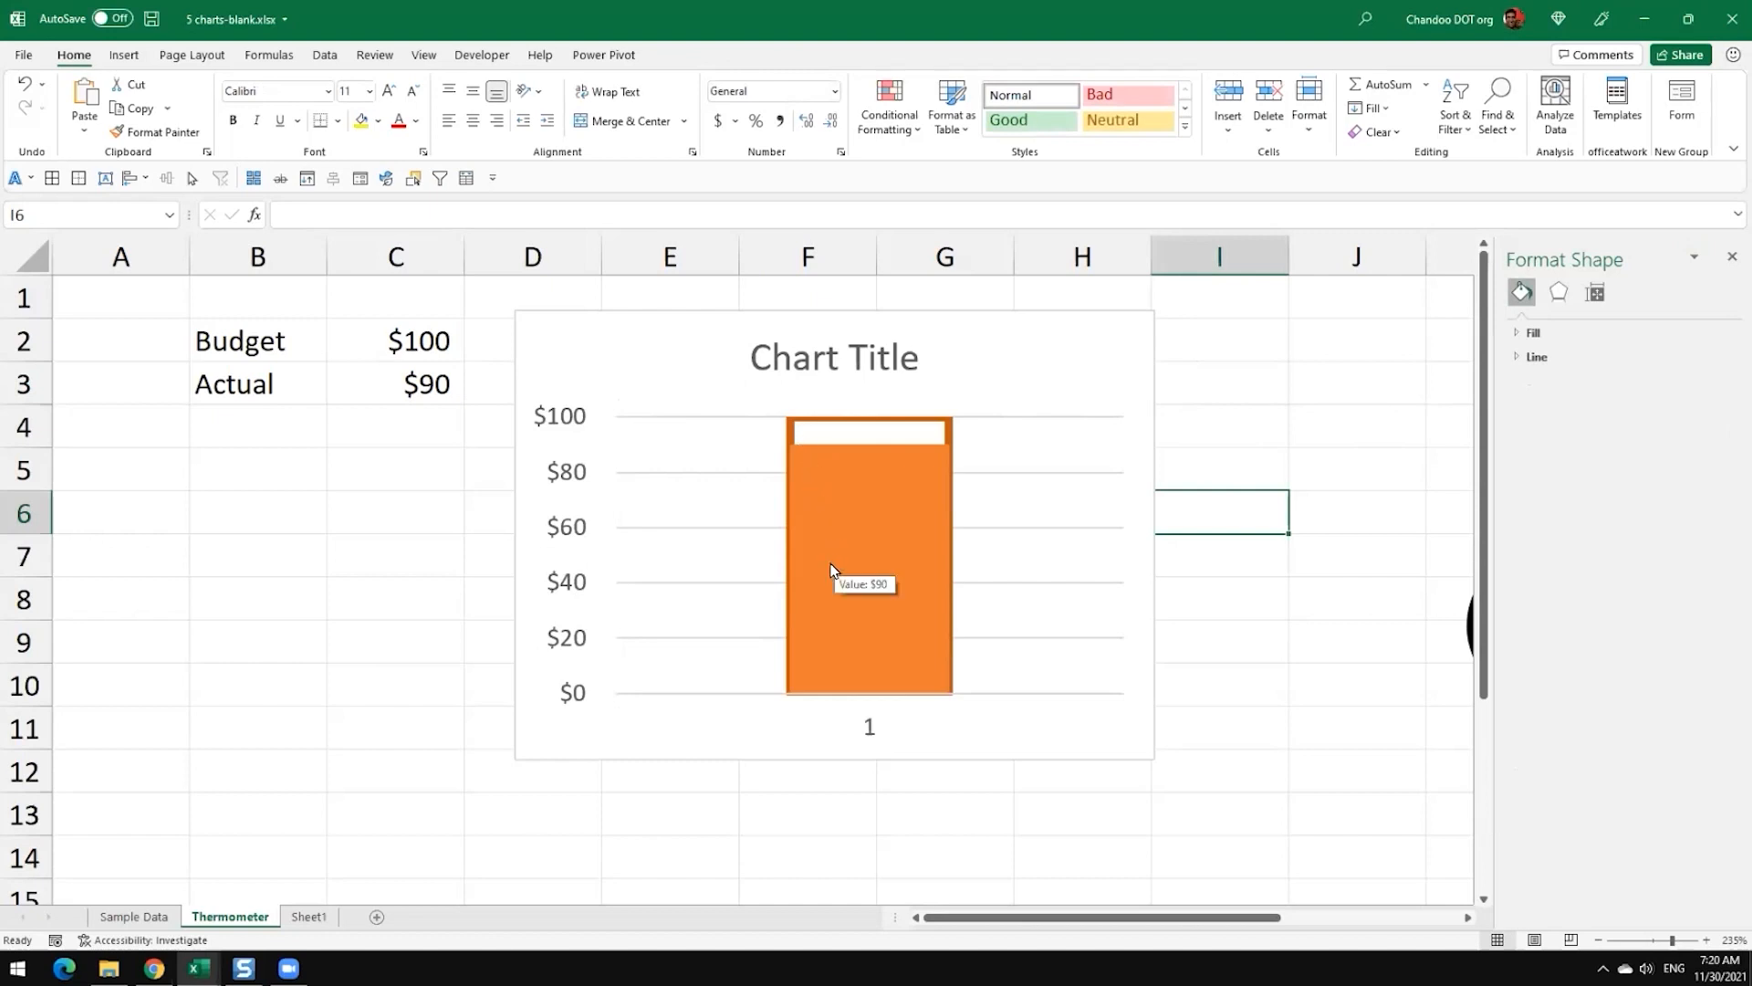
click(440, 387)
text(45)
key(Return)
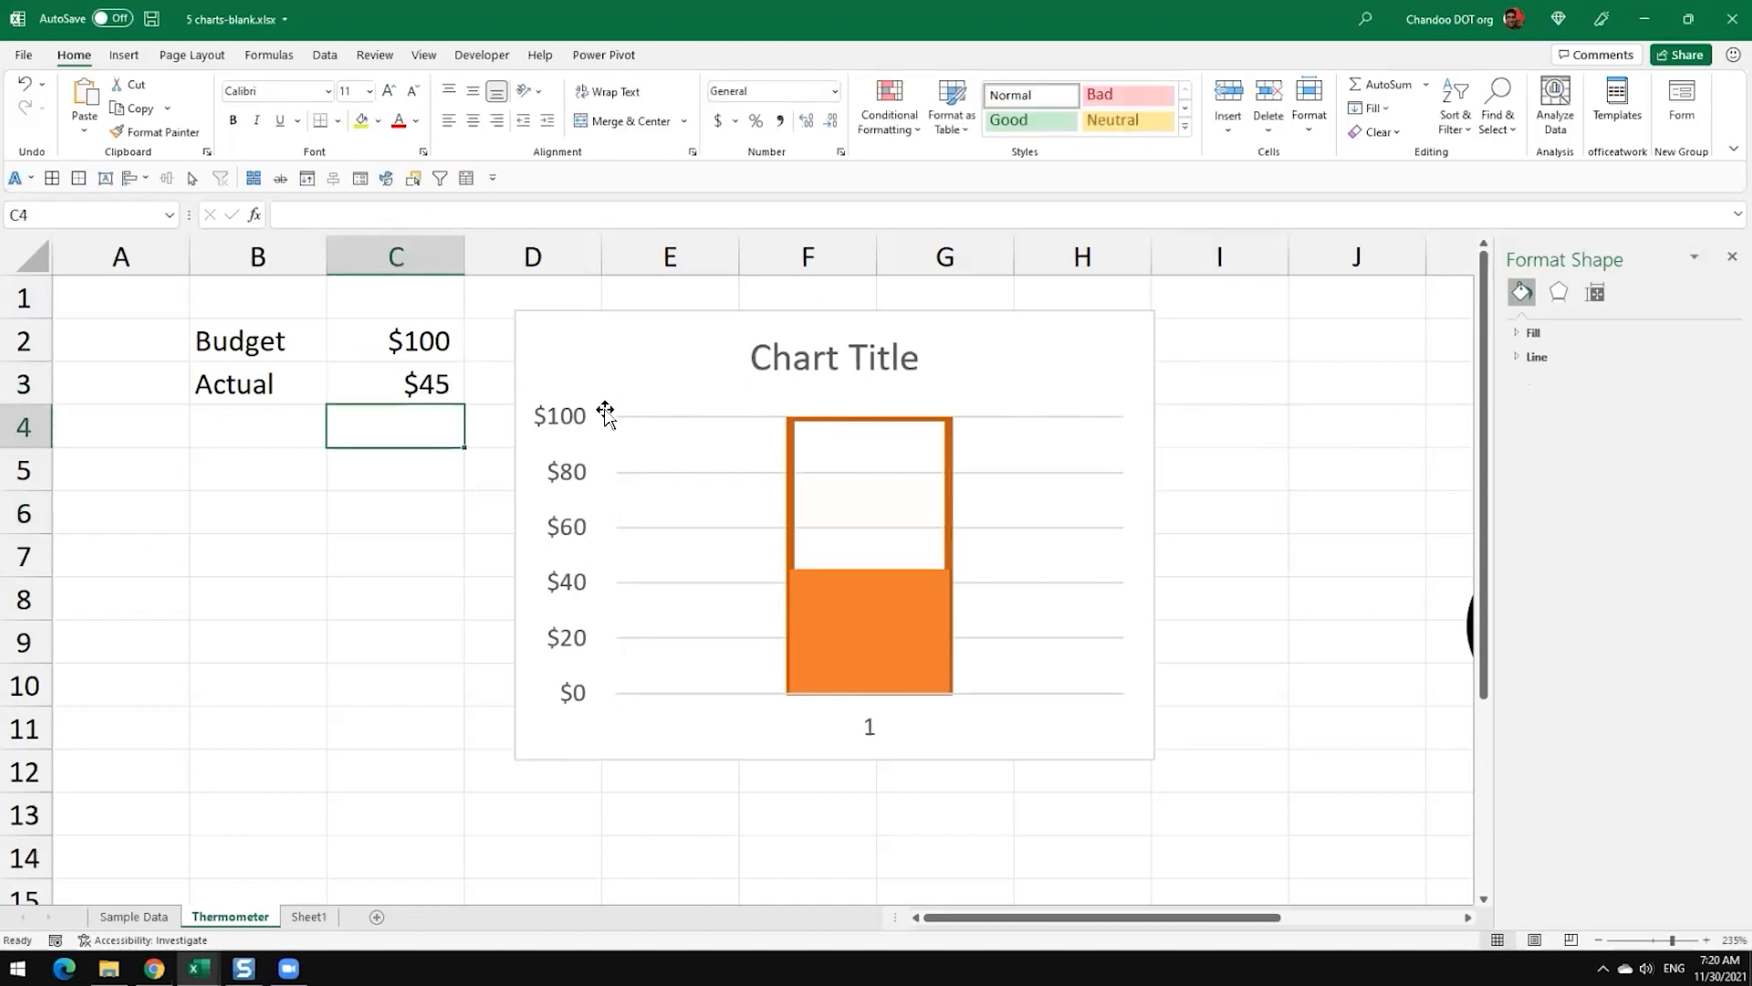
key(Up)
text(65)
key(Return)
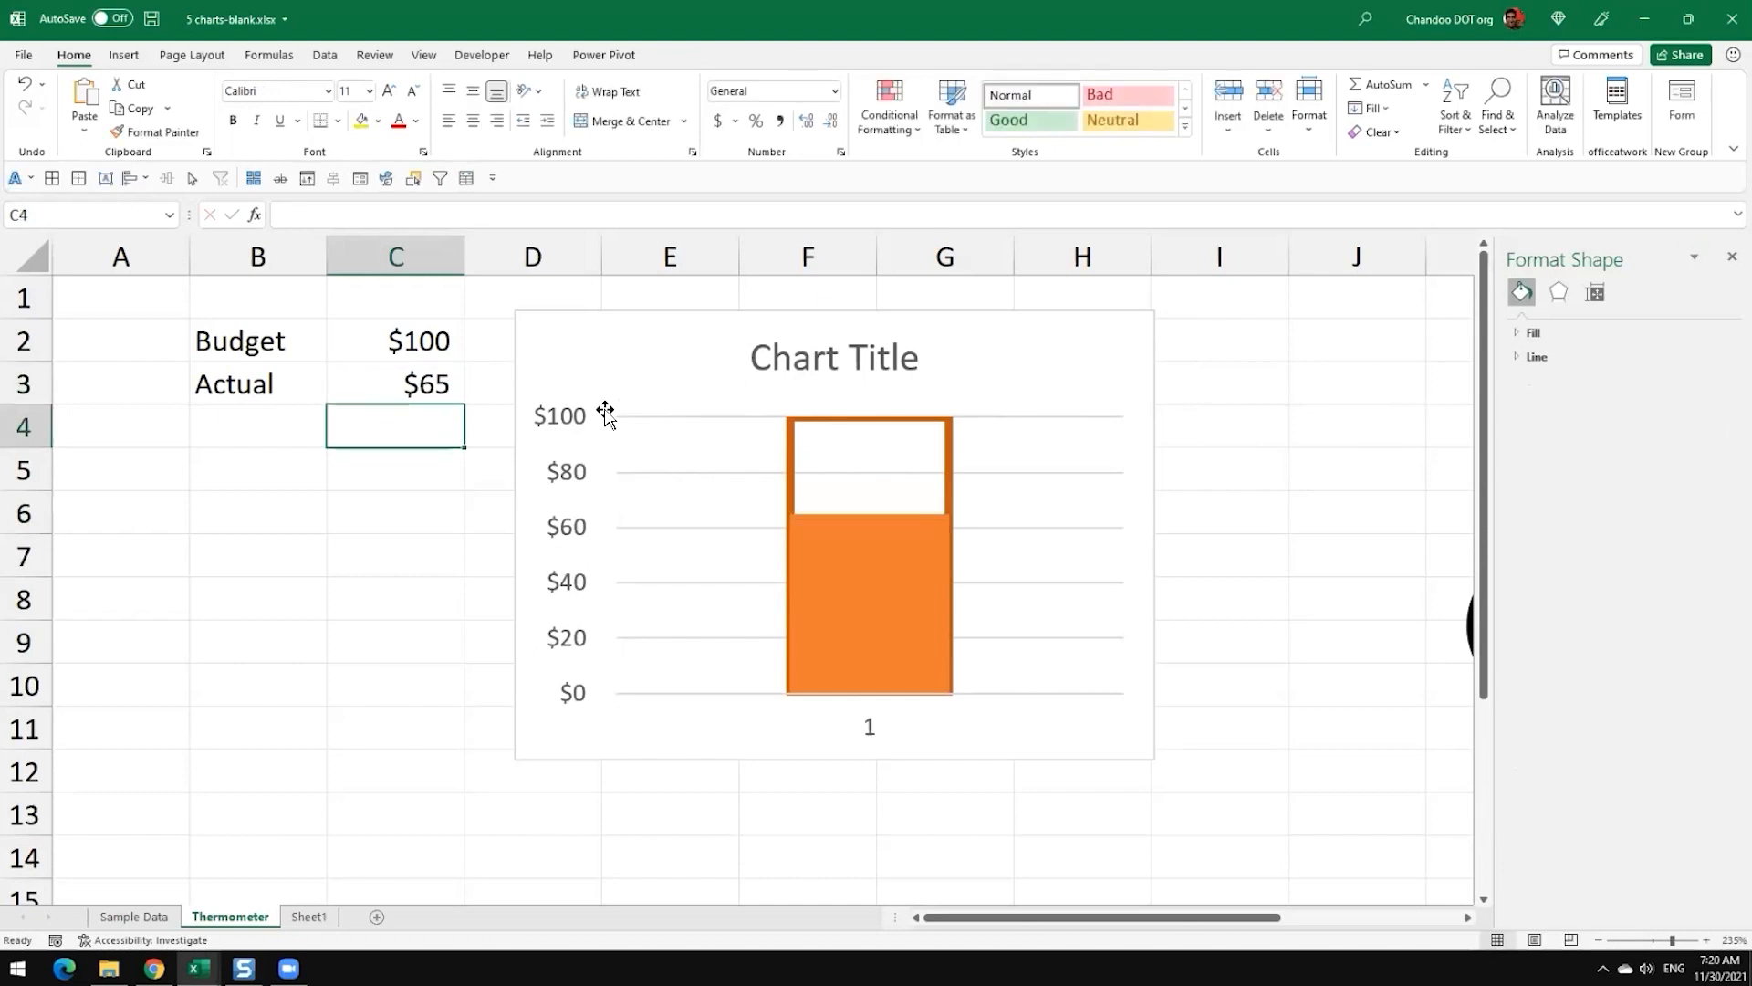
Step: Highlight the Actual value cell C3 with a gold fill colour
key(Up)
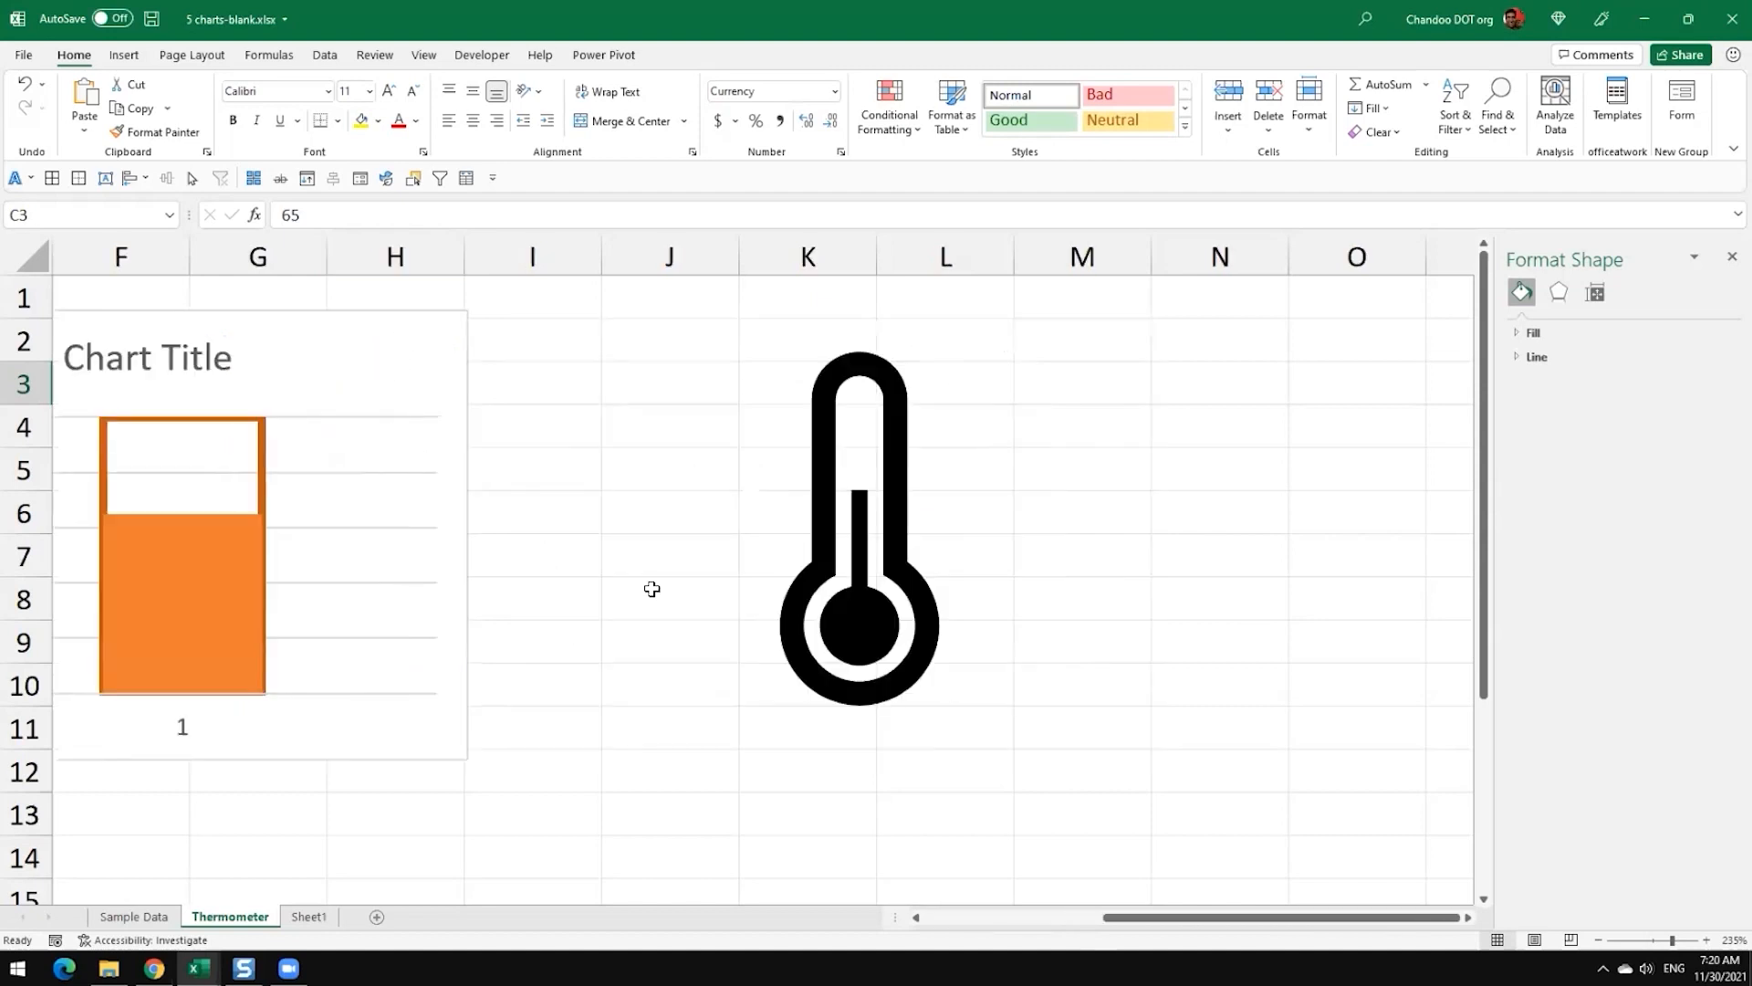
click(974, 920)
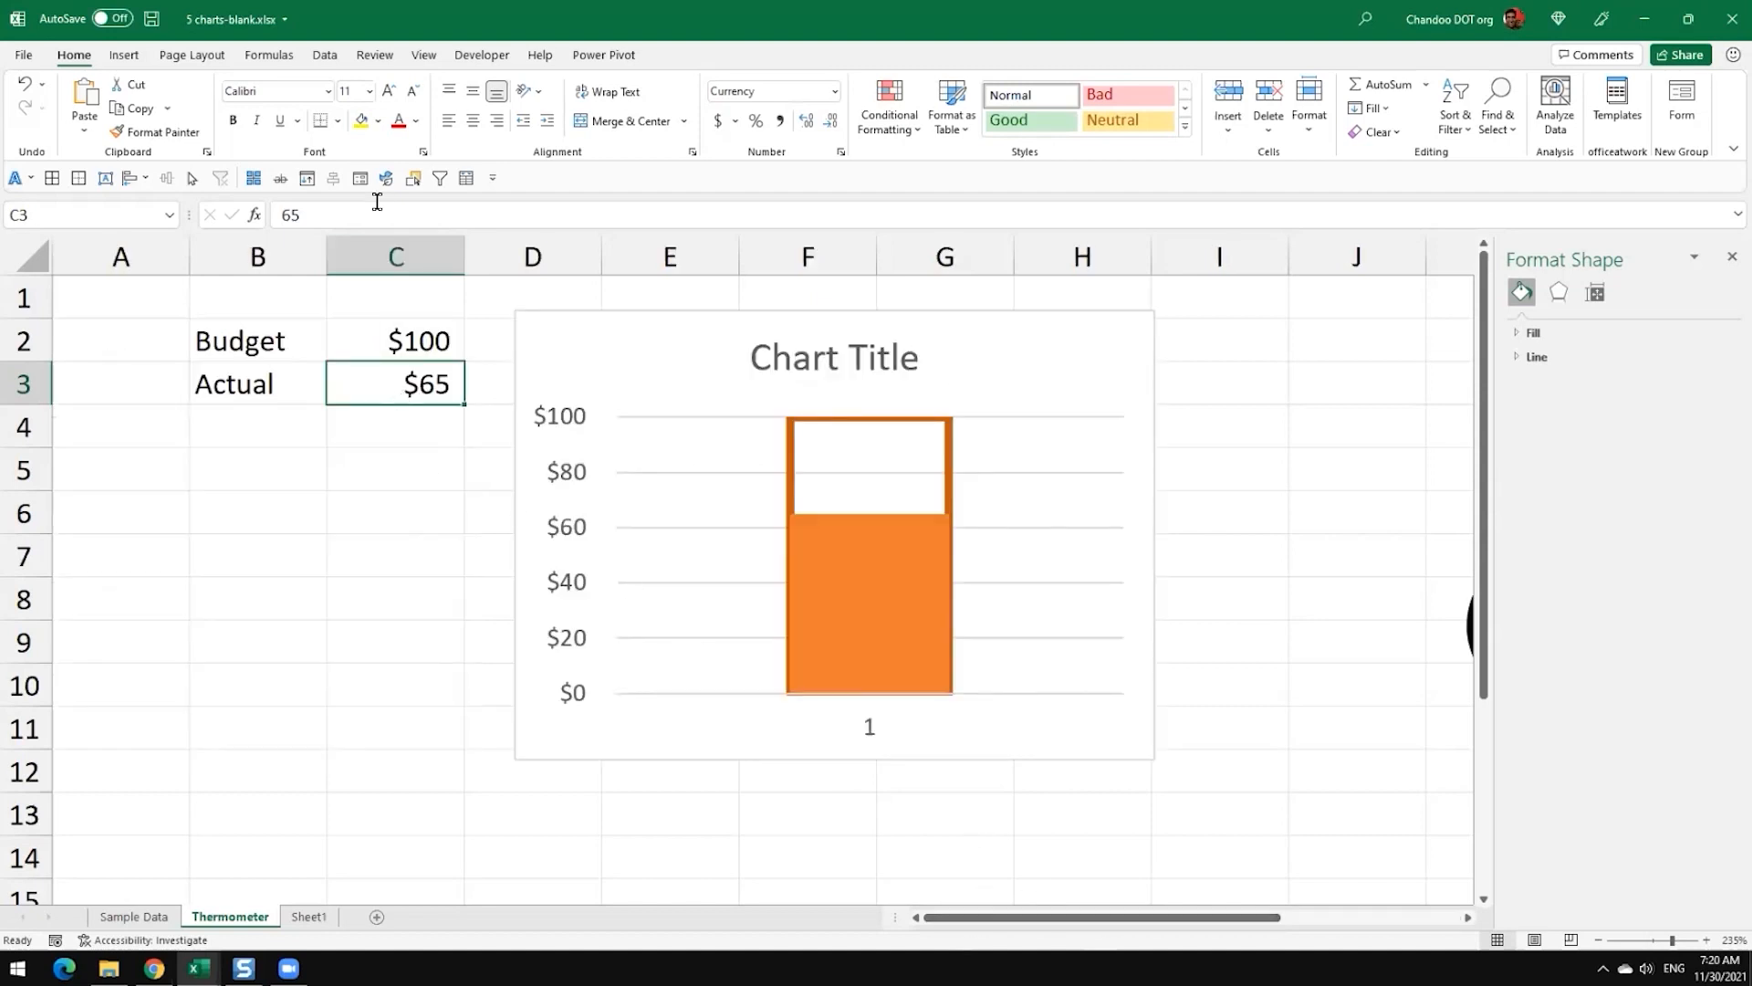
click(378, 120)
click(473, 169)
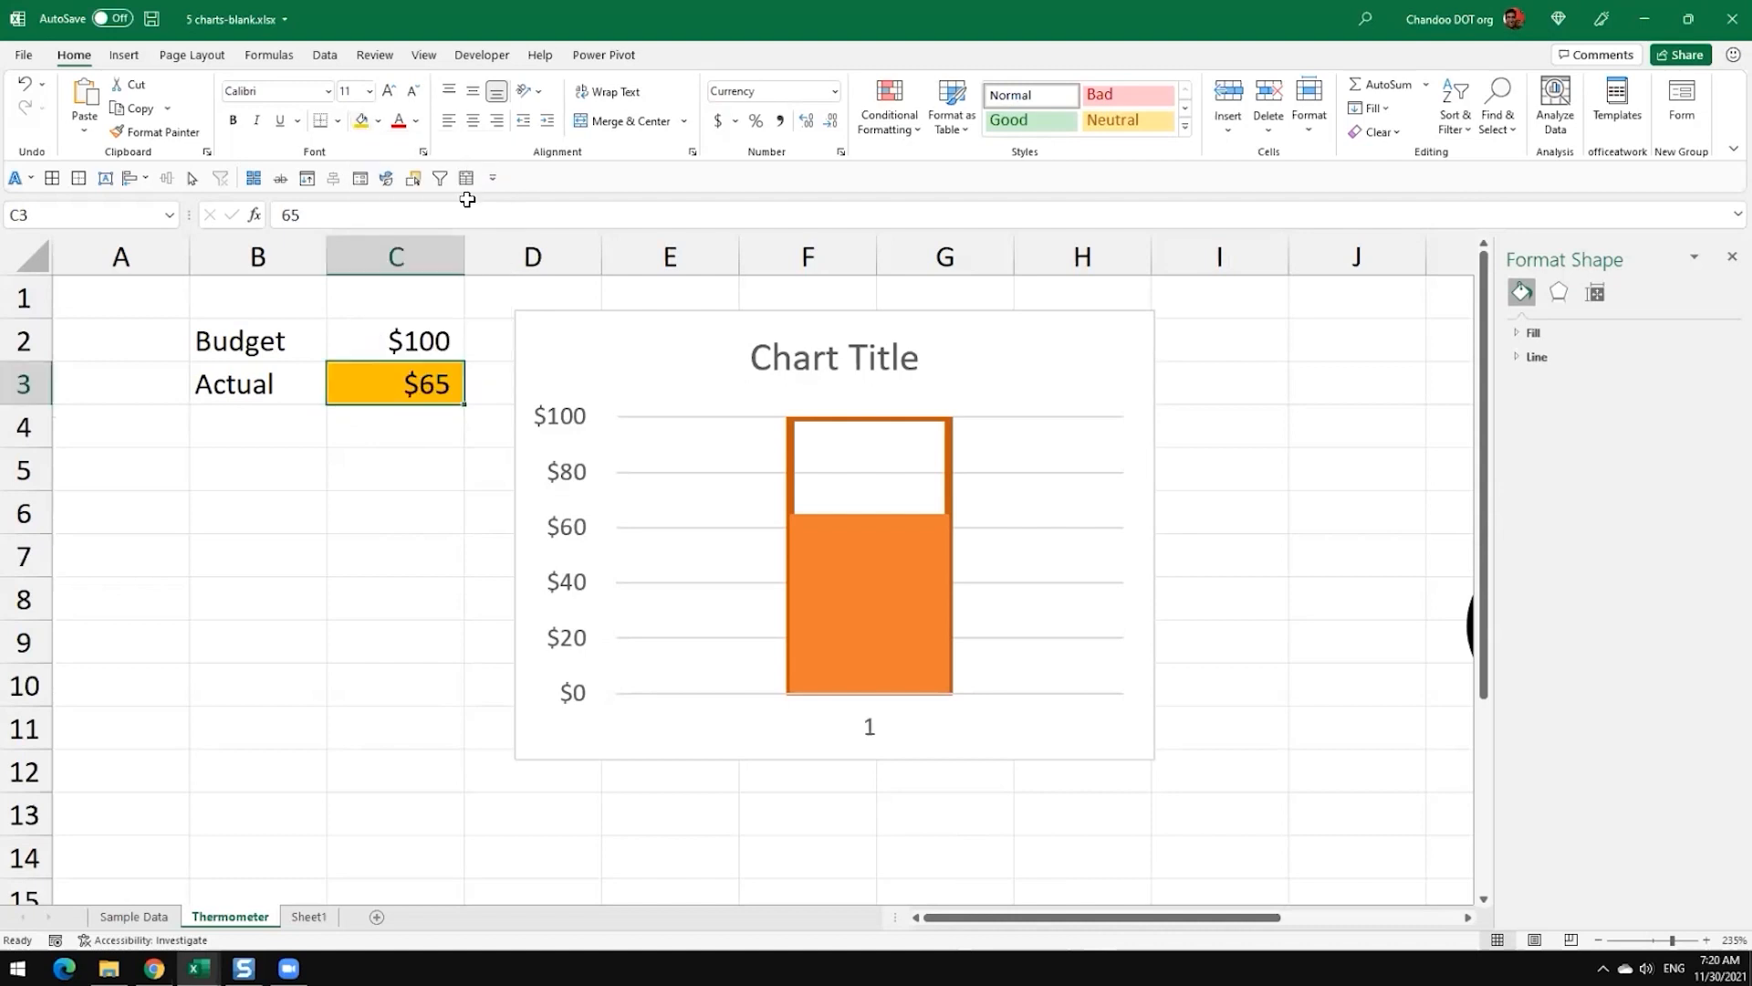
Step: Change the Actual value in C3 to 75
click(395, 468)
click(383, 372)
mouse_move(811, 425)
text(75)
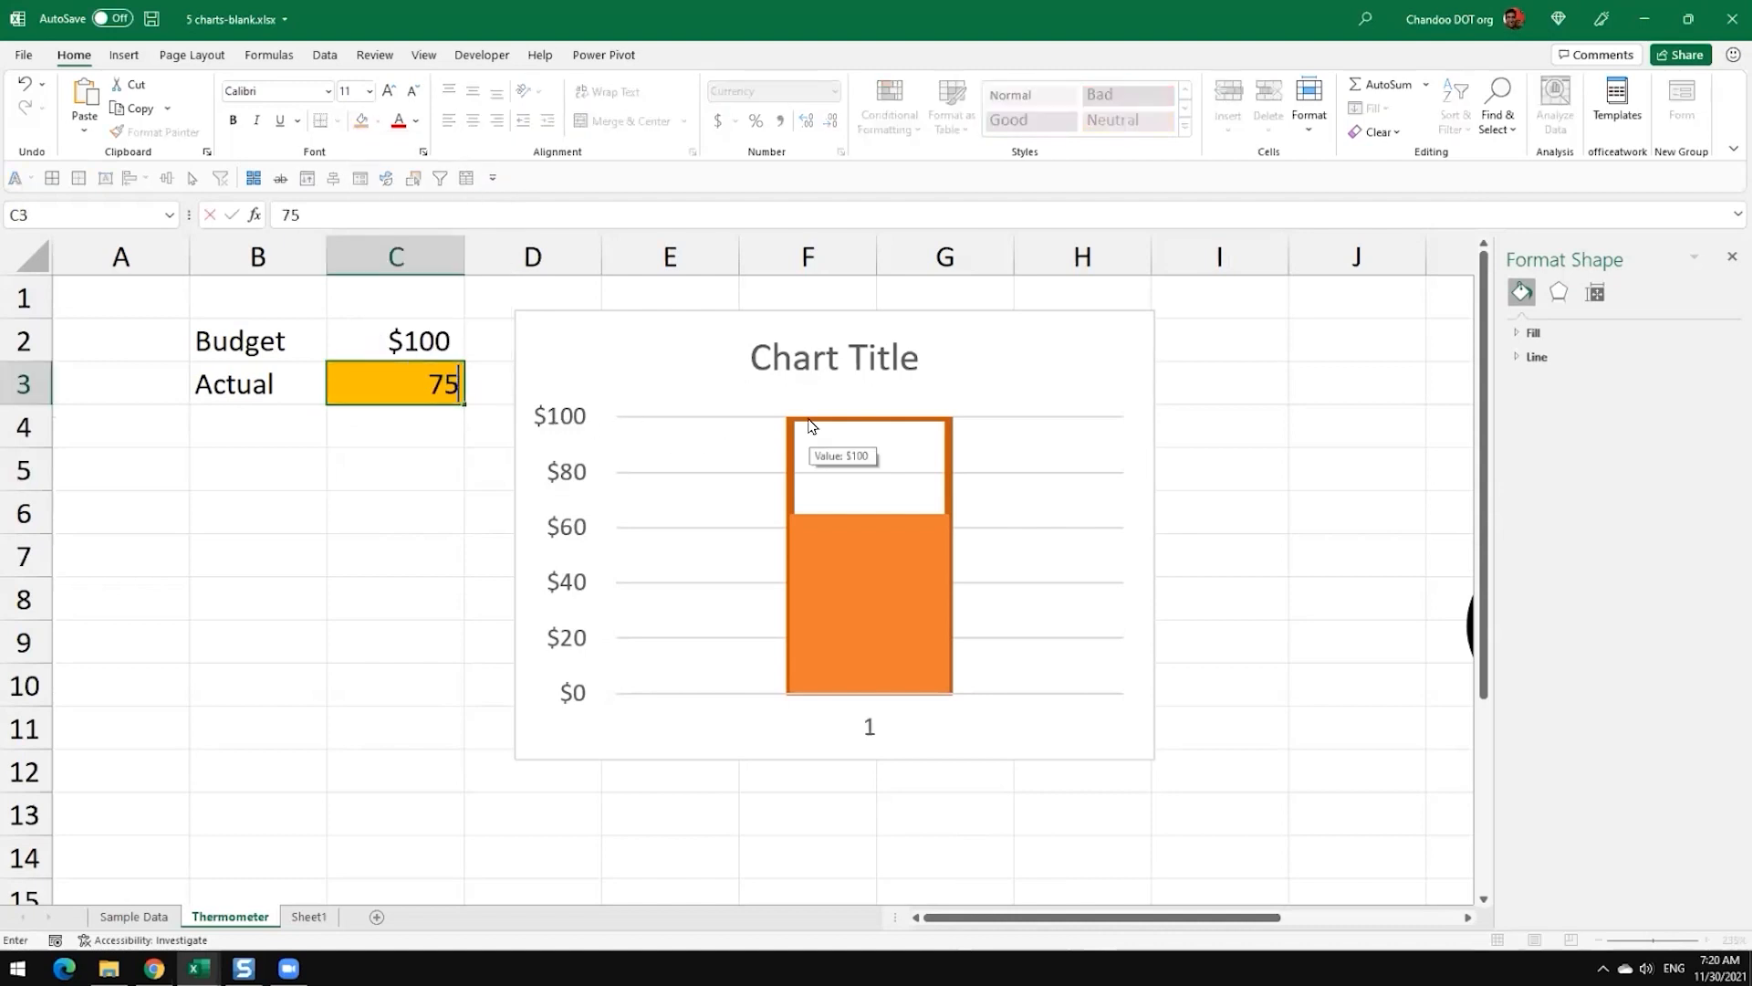
key(Return)
mouse_move(922, 612)
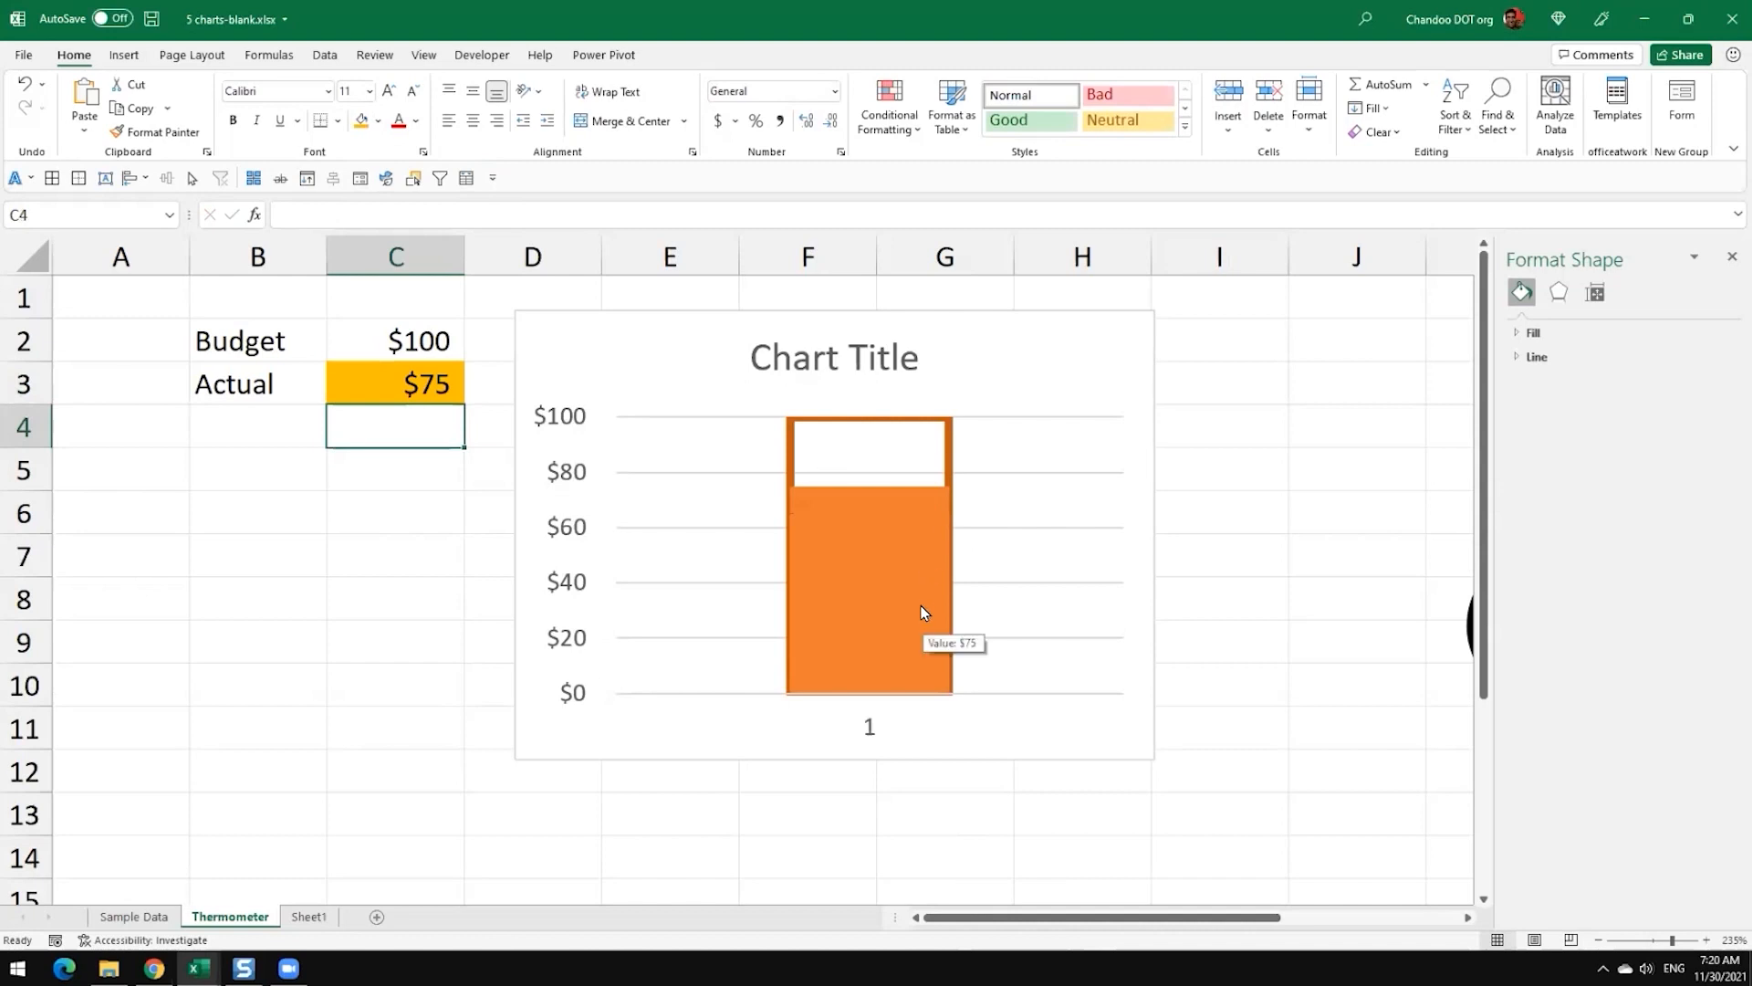
Step: Recolour the outline of the chart's Budget column to a near-black theme shade, then deselect the chart
drag(1235, 918, 1340, 918)
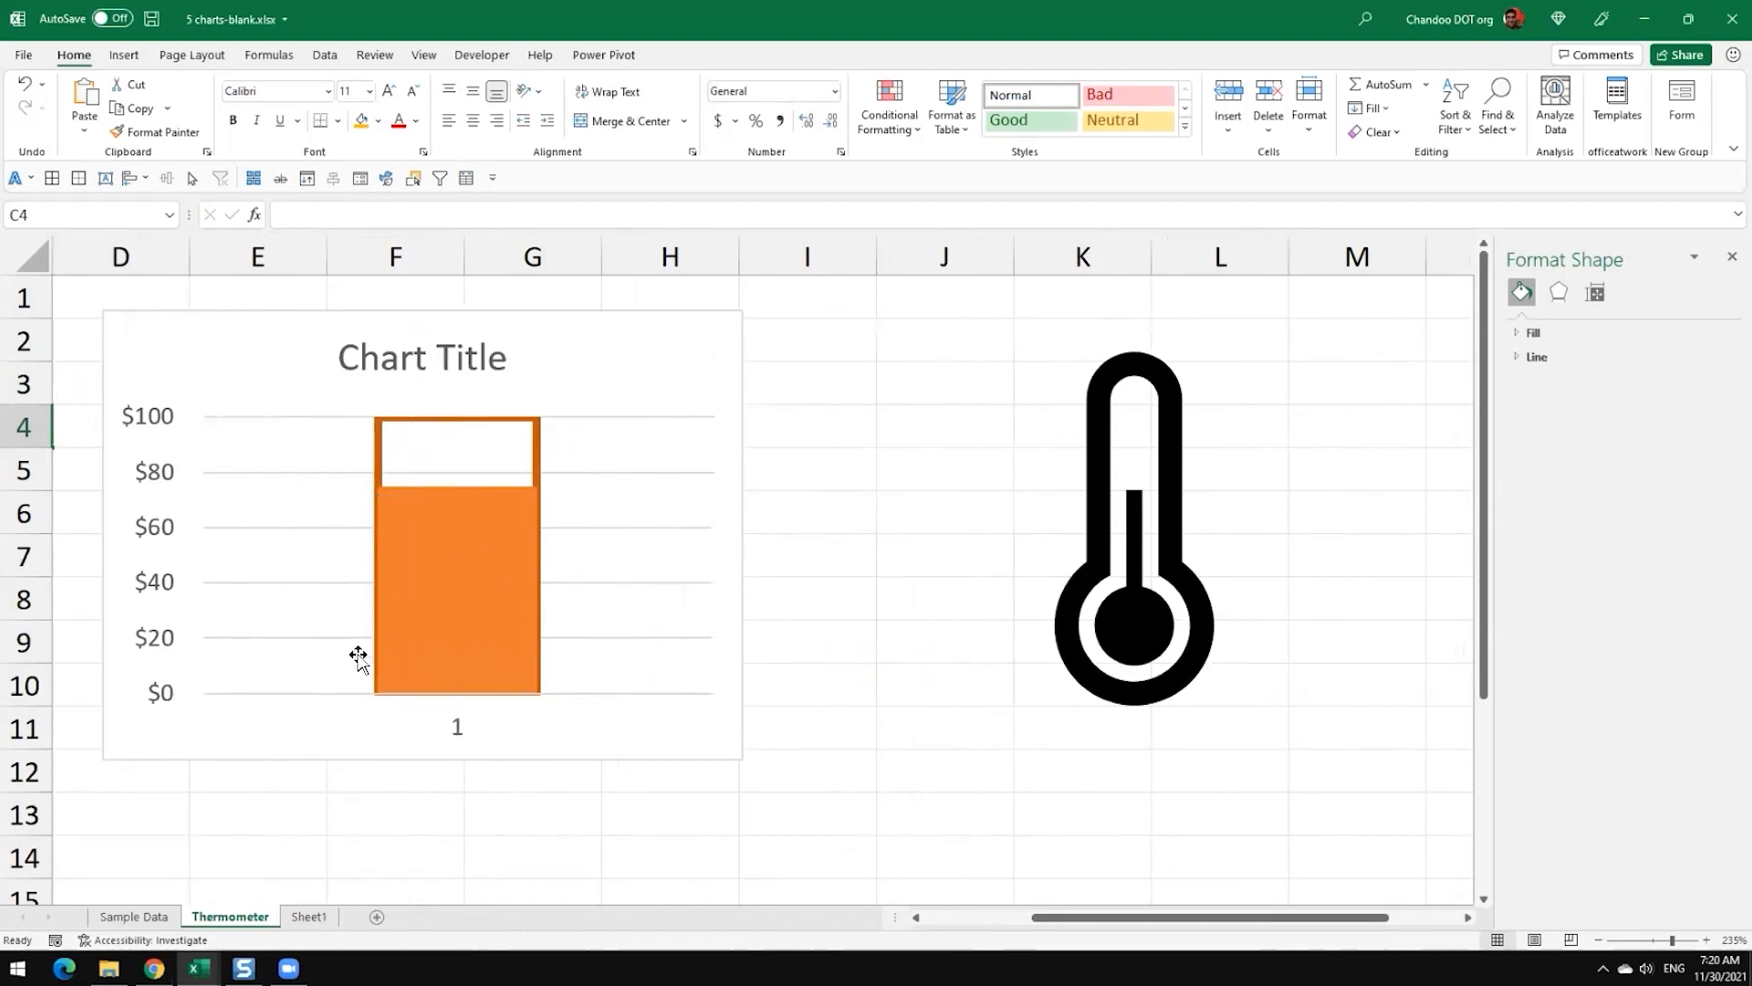
click(540, 450)
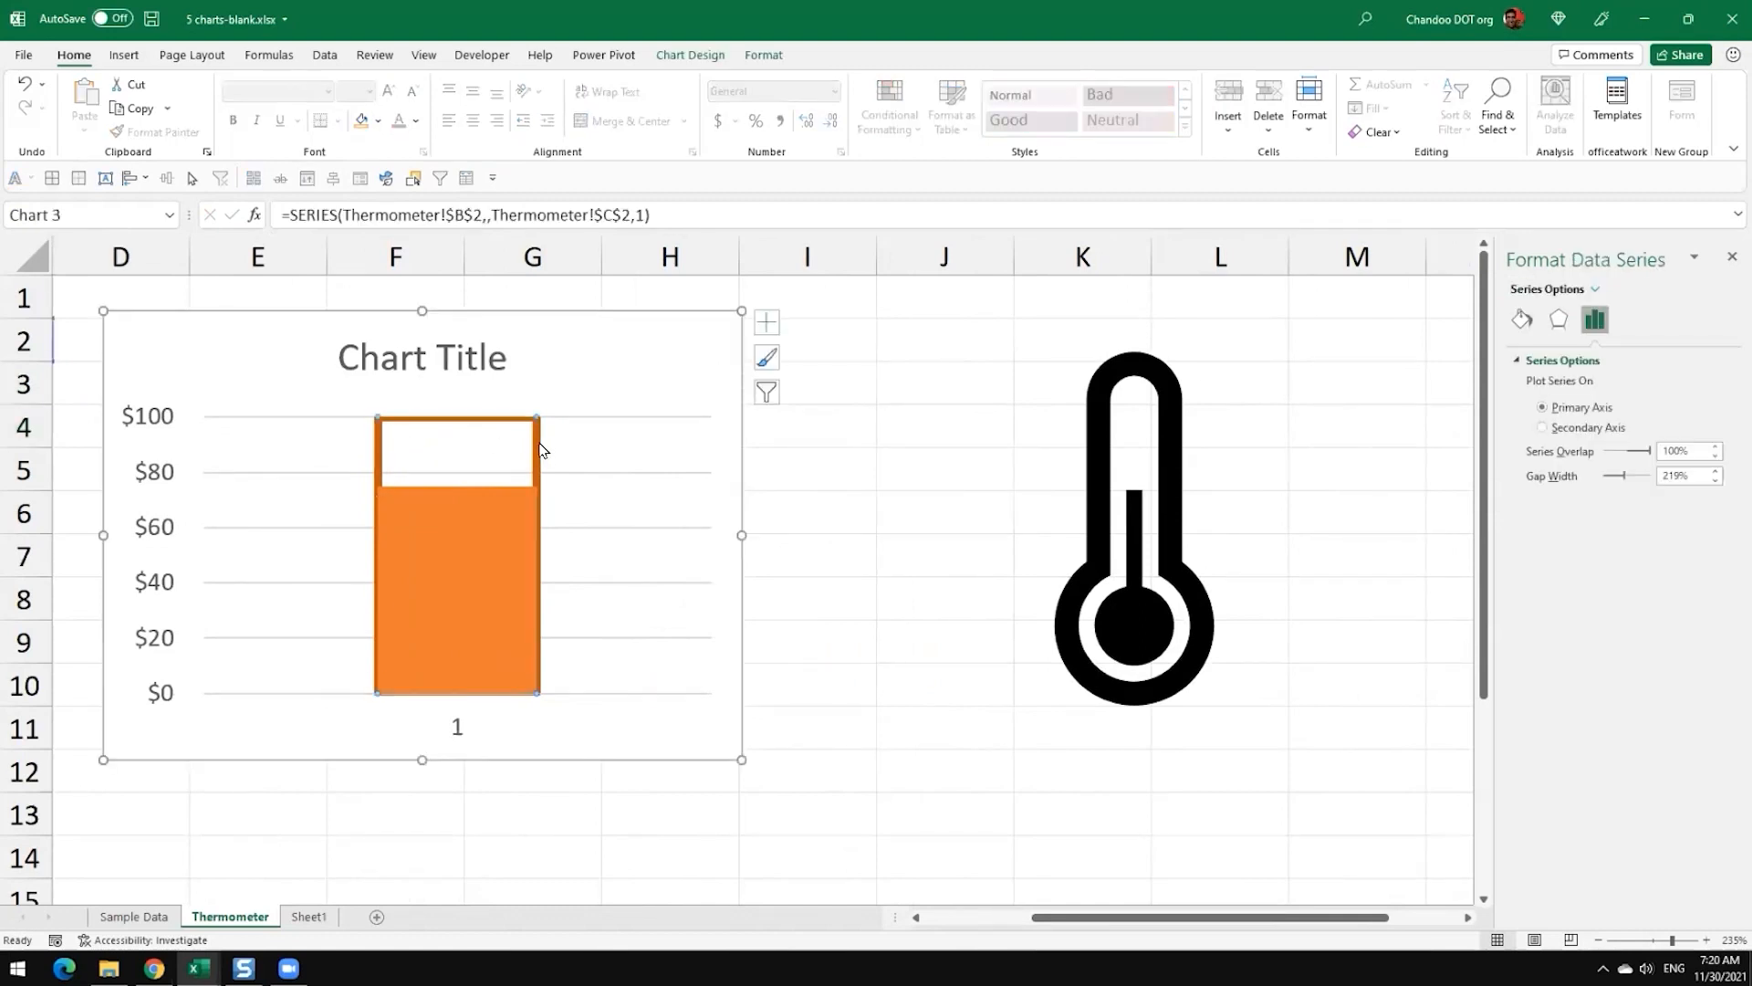
click(763, 55)
click(769, 109)
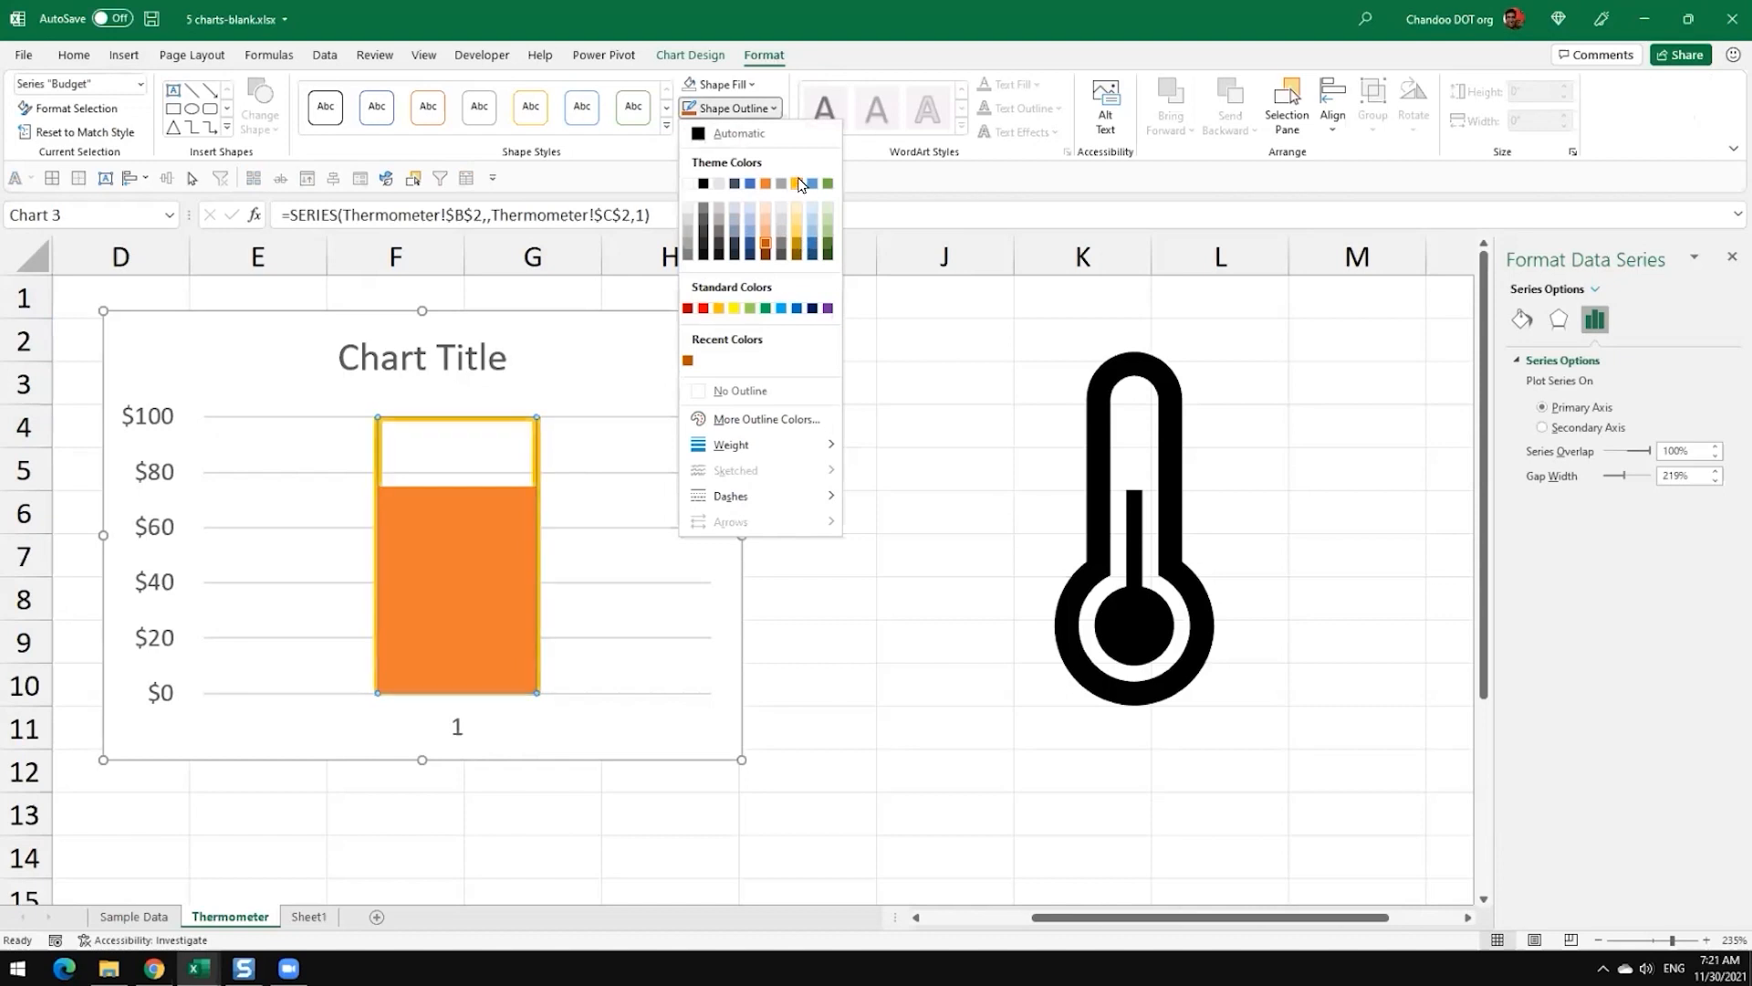
click(703, 244)
click(913, 599)
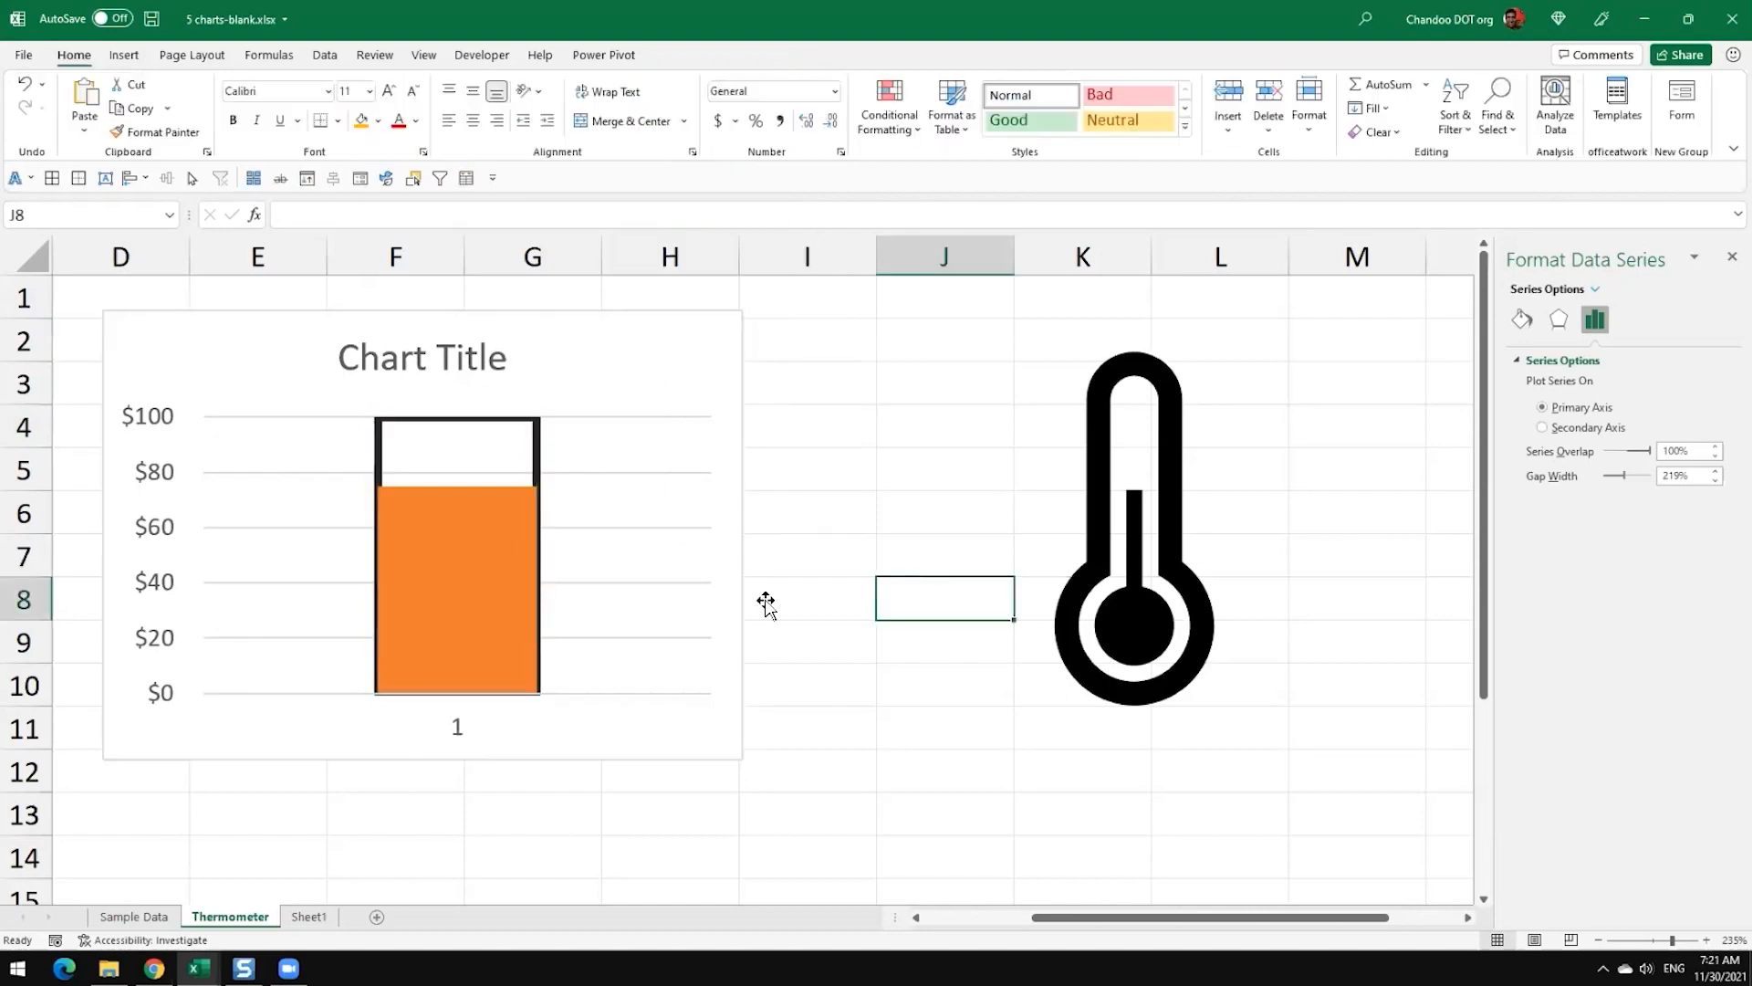
Step: Examine the chart up close where the Actual fill meets the side edges of the Budget column's outline
ctrl+scroll(573, 595, up, 5)
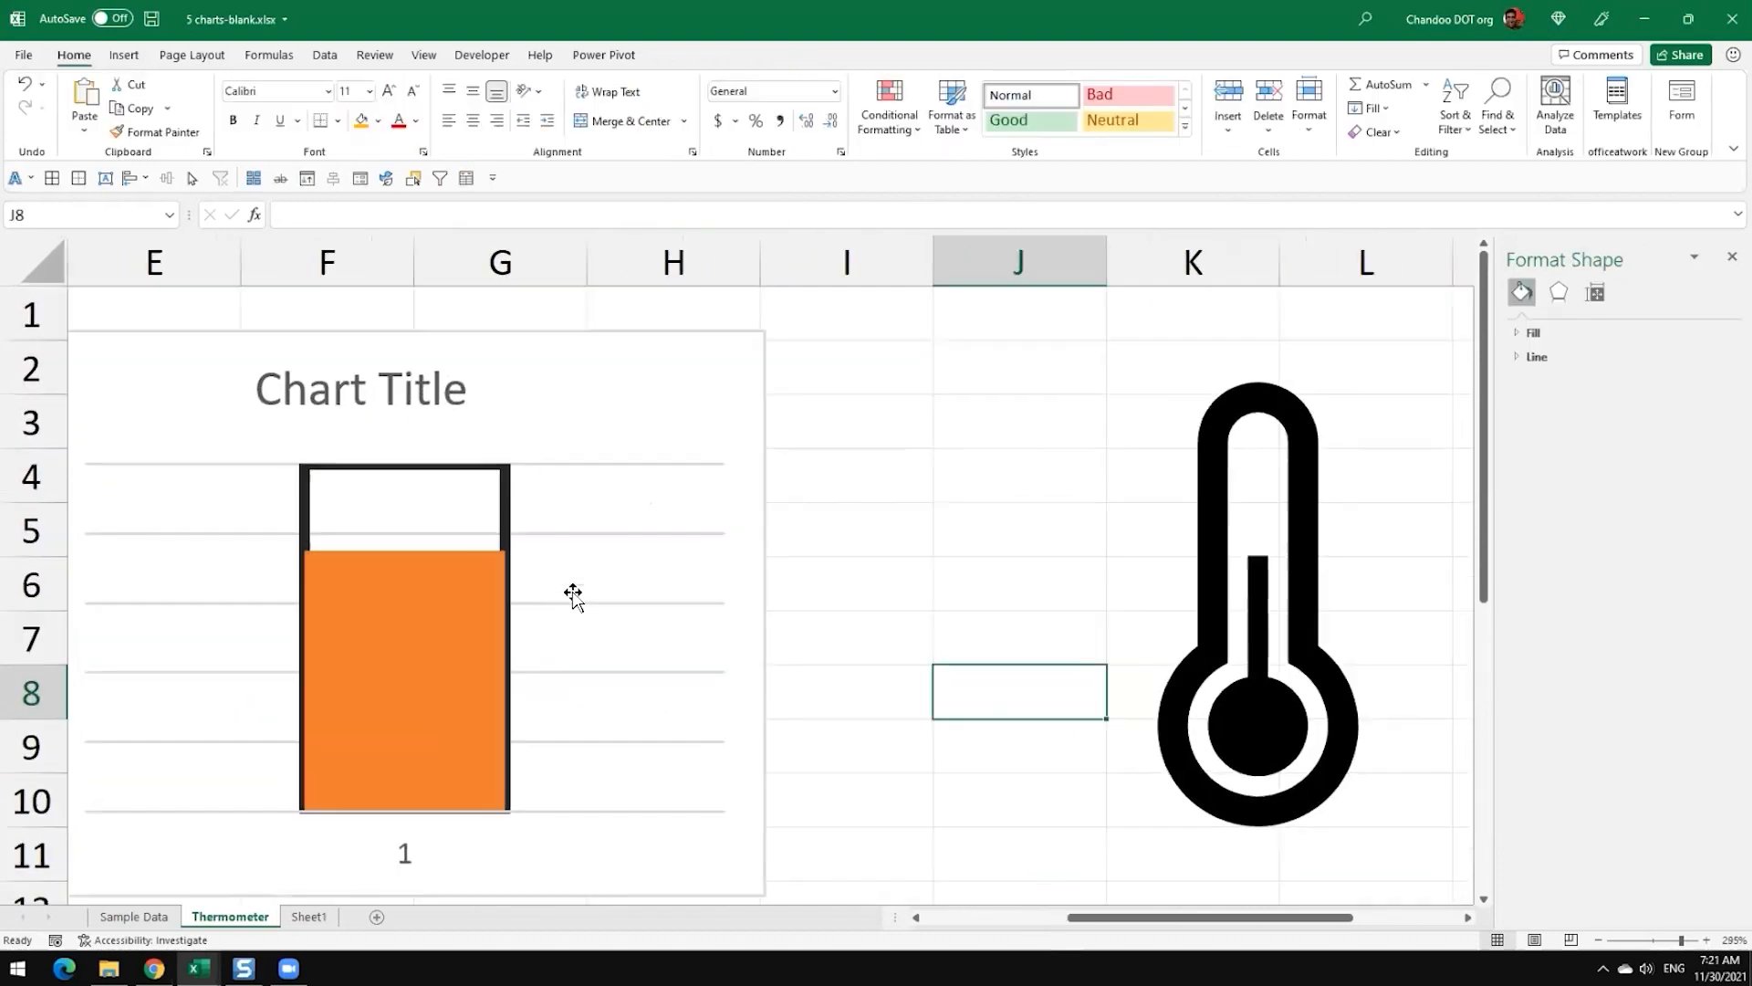
click(1023, 920)
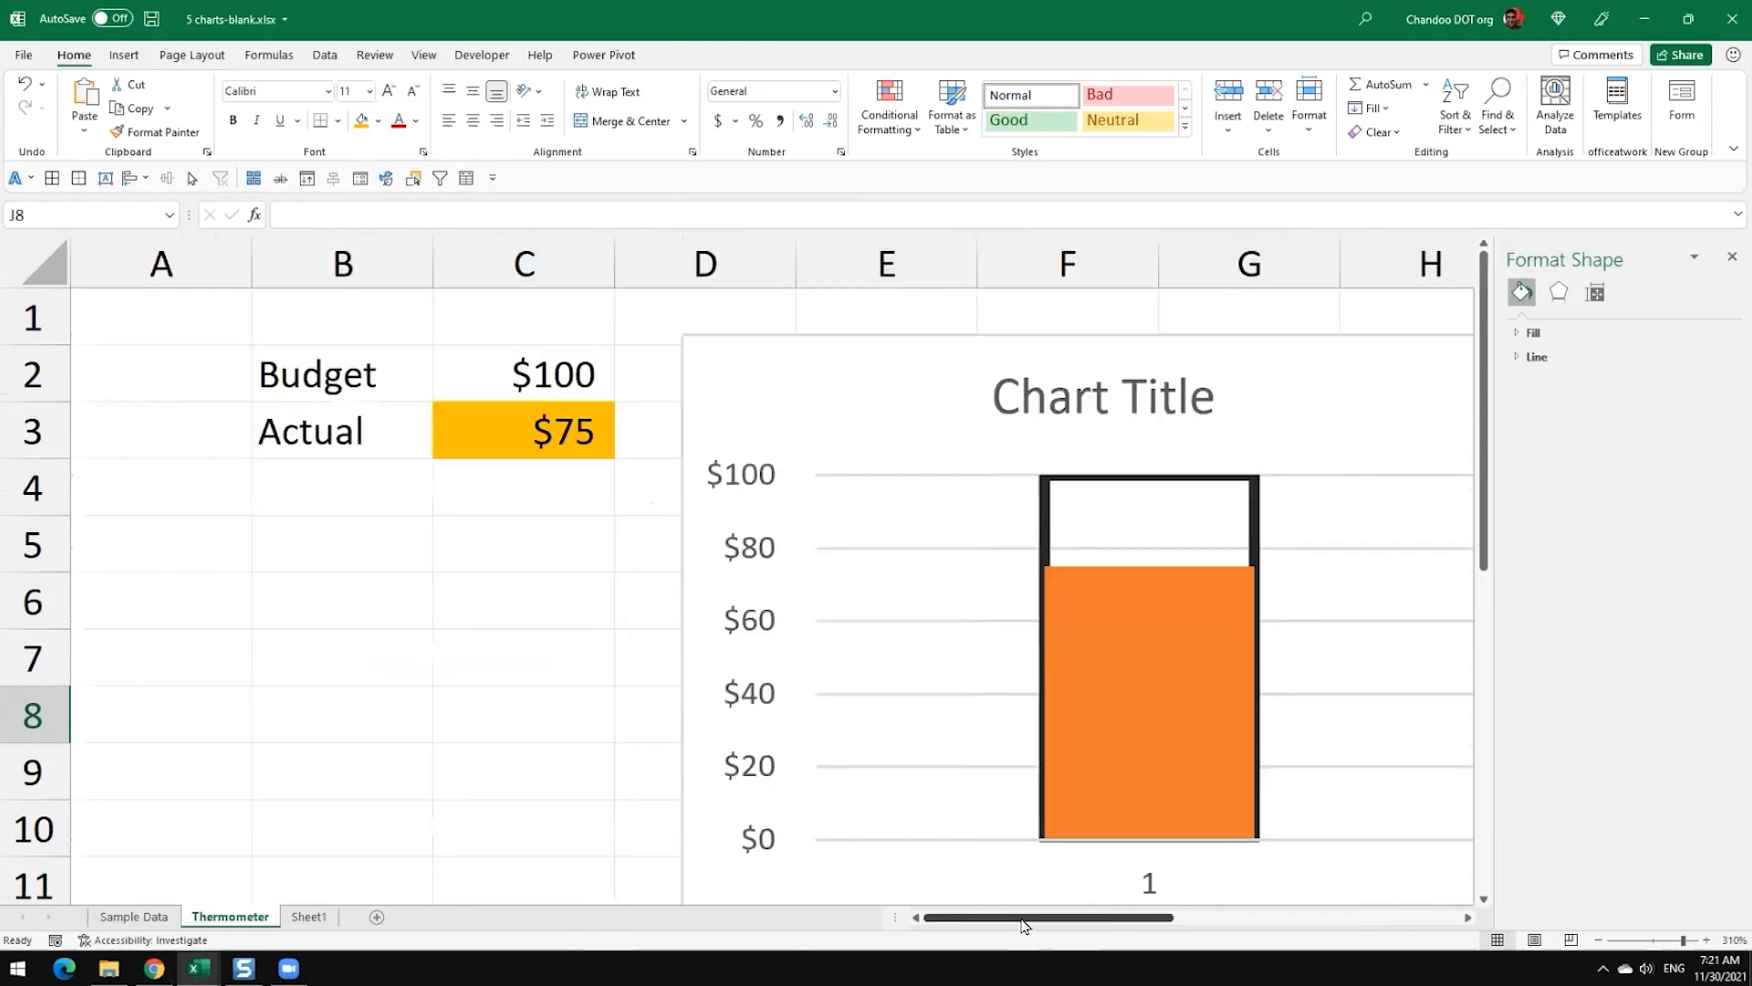
scroll(1032, 833, down, 4)
scroll(1065, 702, up, 4)
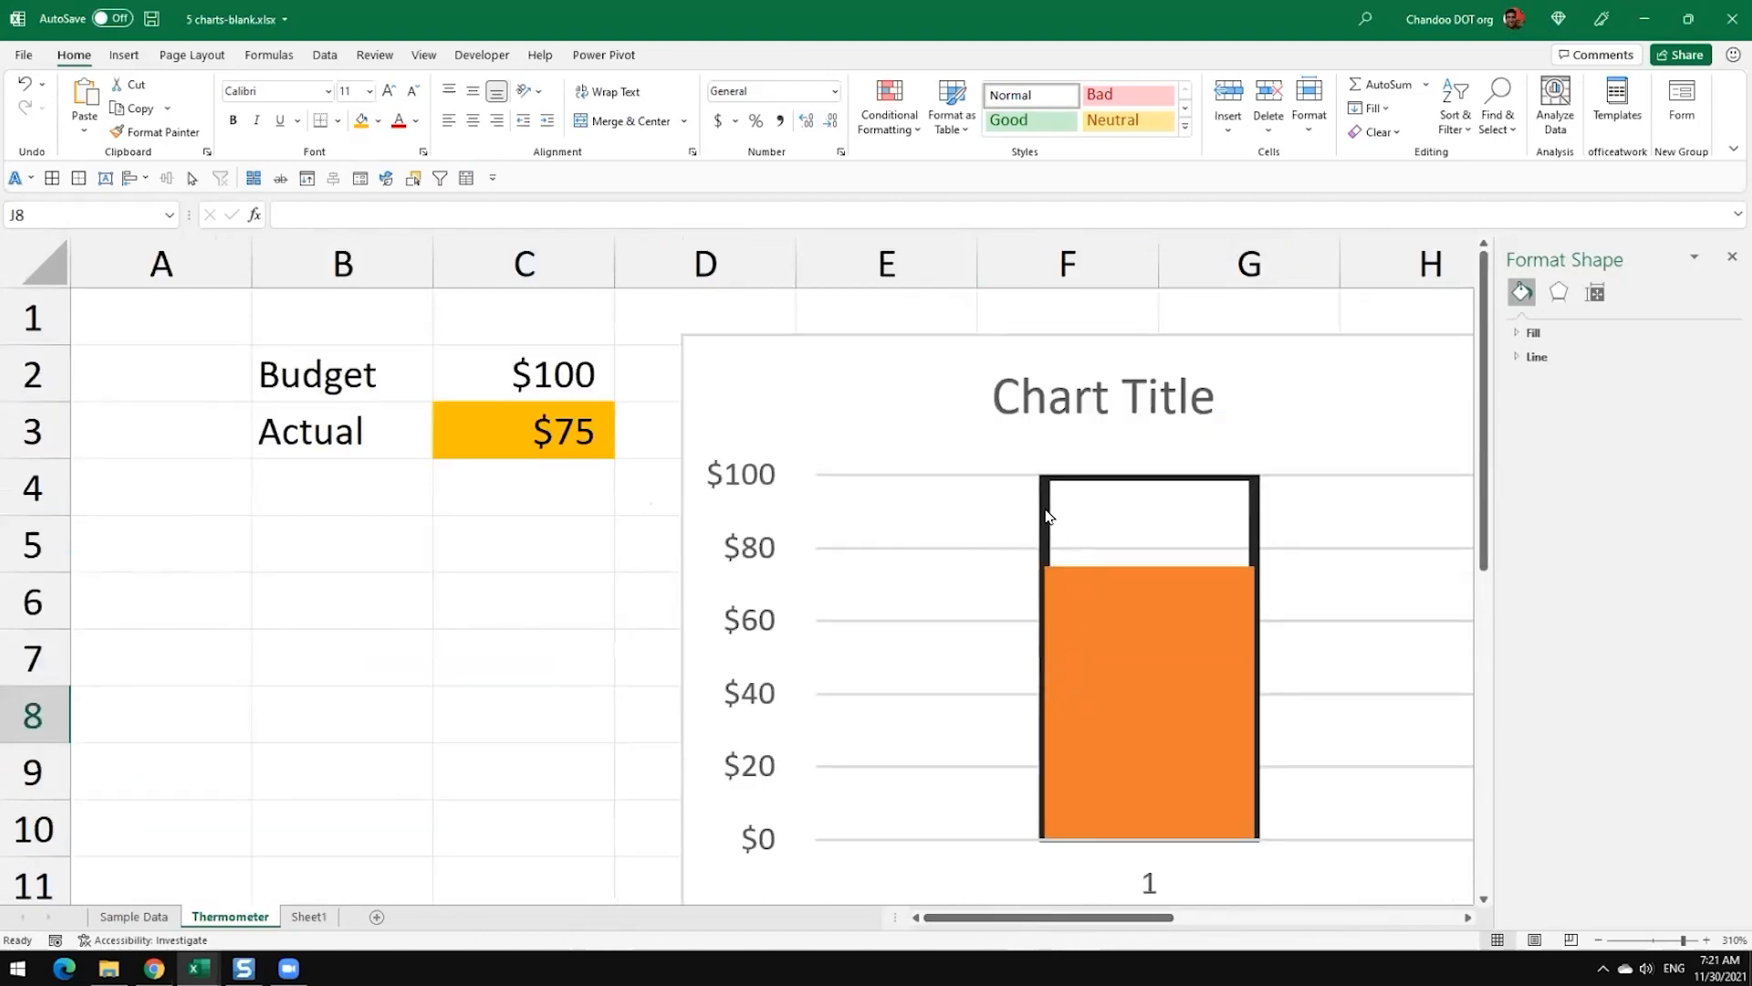
mouse_move(1046, 504)
mouse_move(1047, 571)
ctrl+scroll(1224, 696, down, 4)
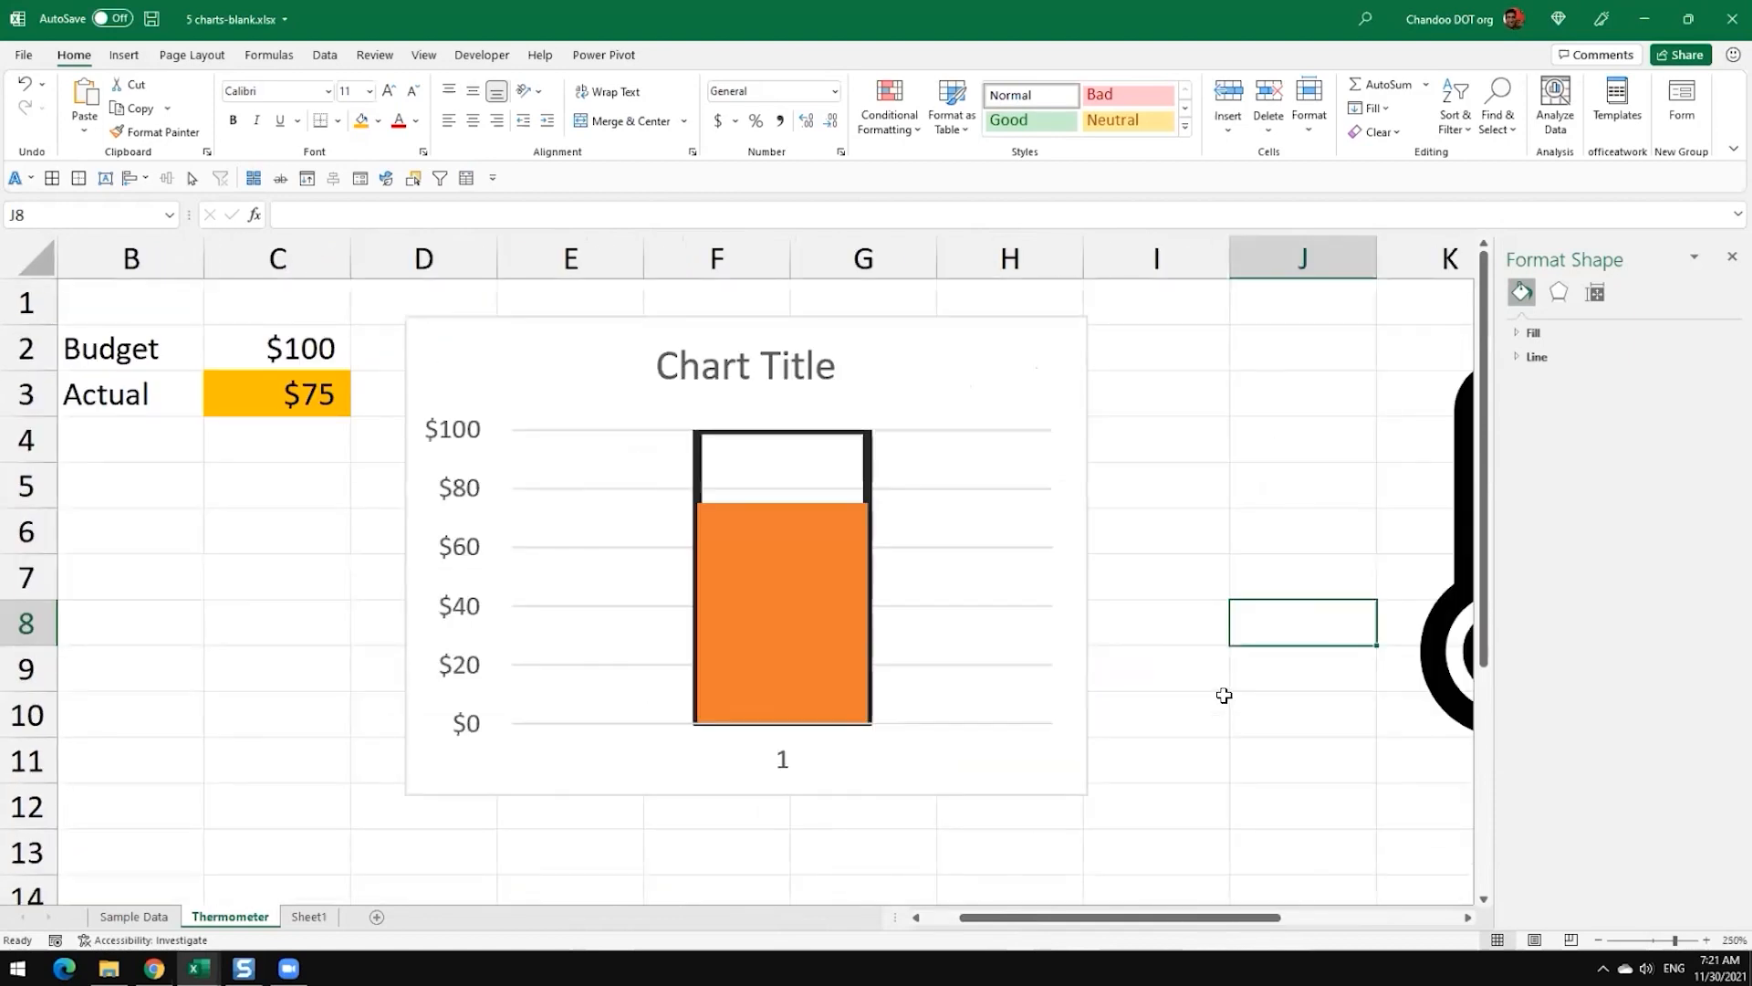
ctrl+scroll(1225, 695, down, 2)
ctrl+scroll(1225, 695, down, 2)
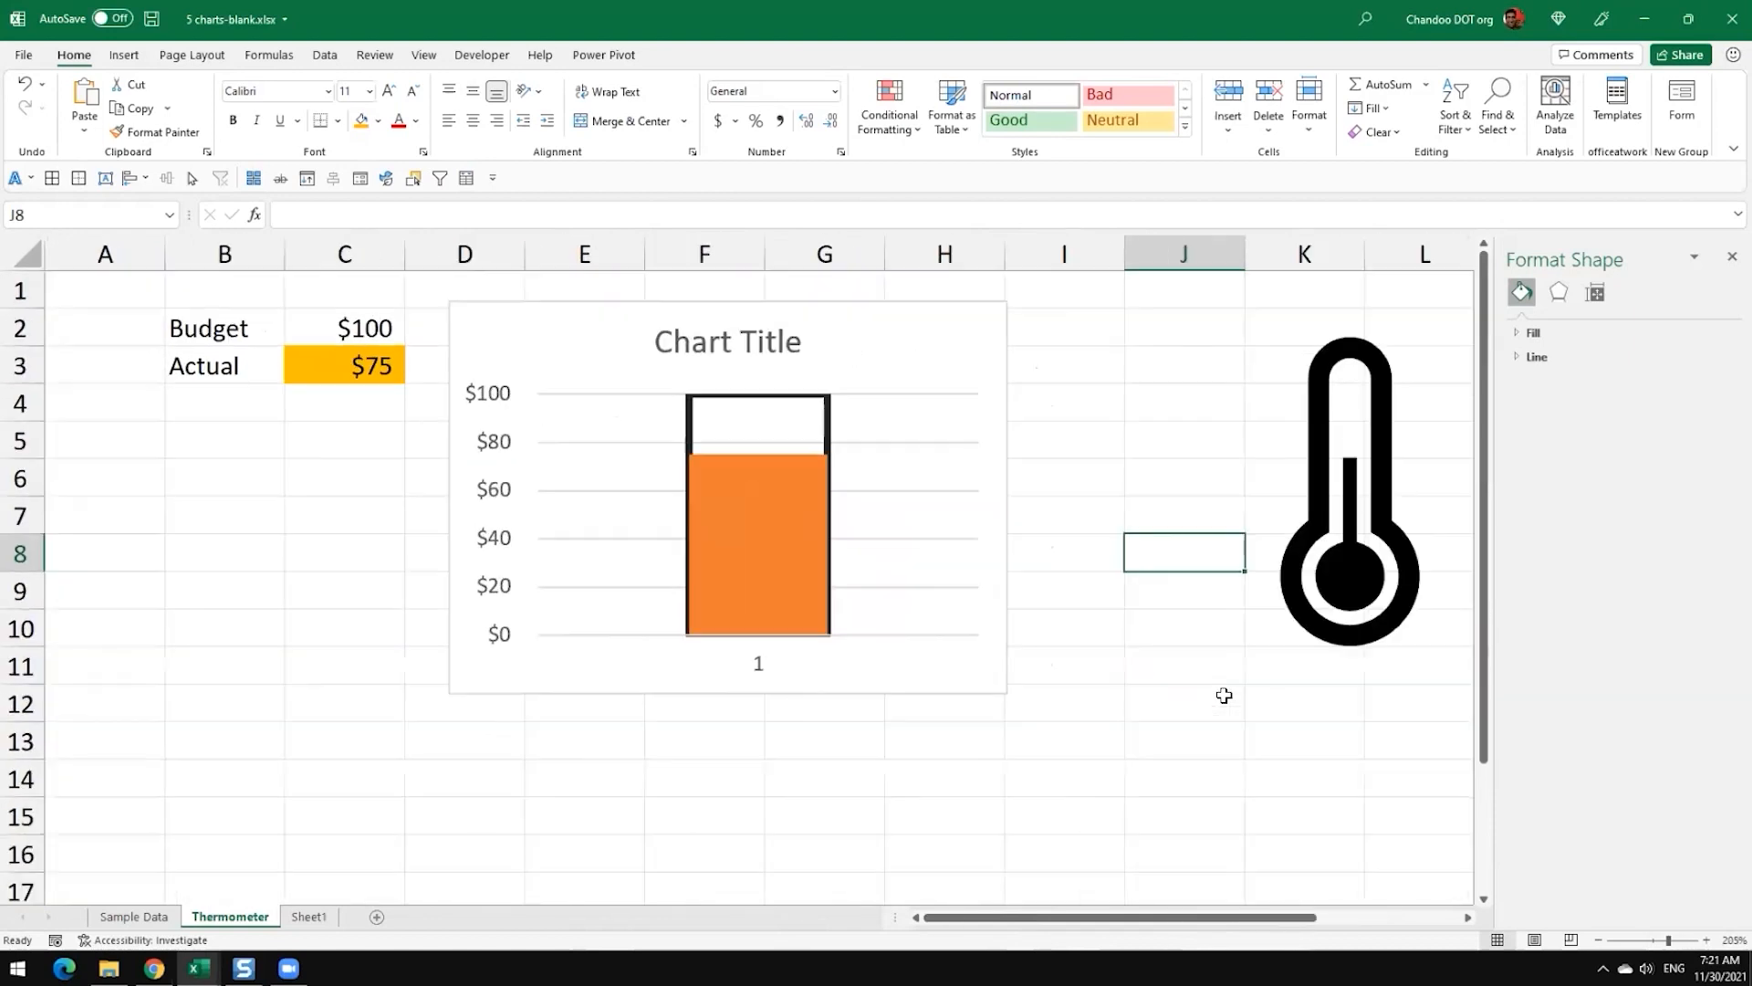
click(655, 468)
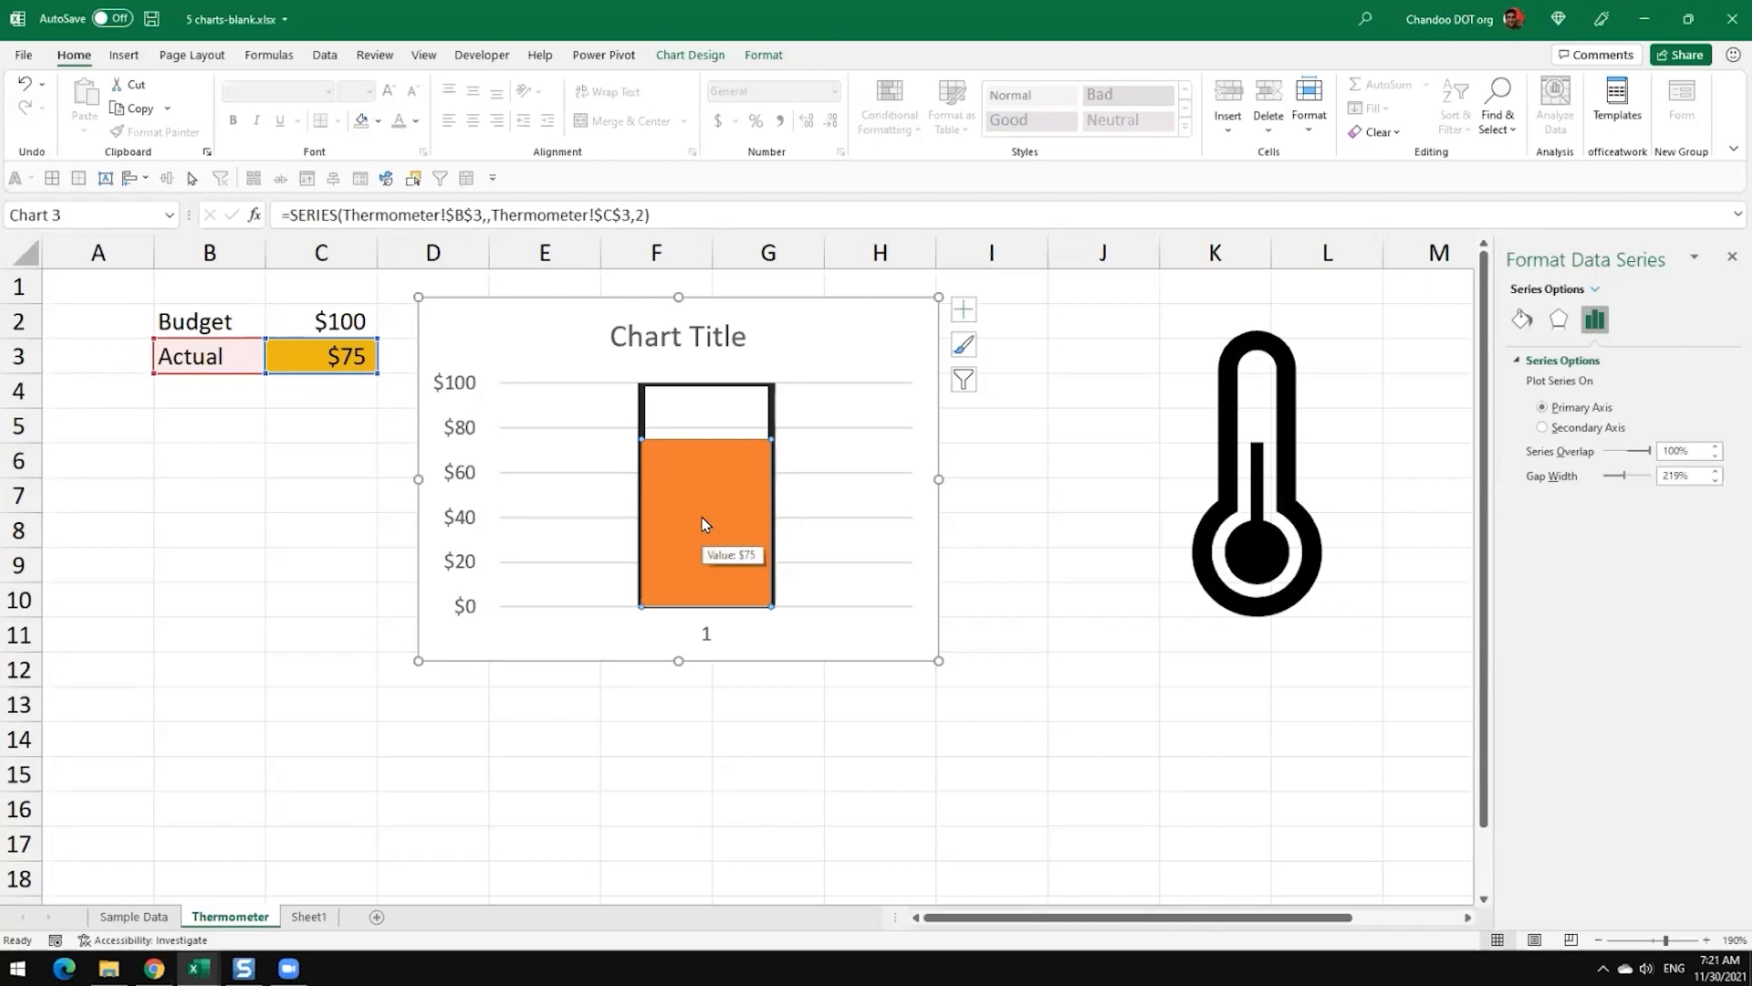
click(959, 484)
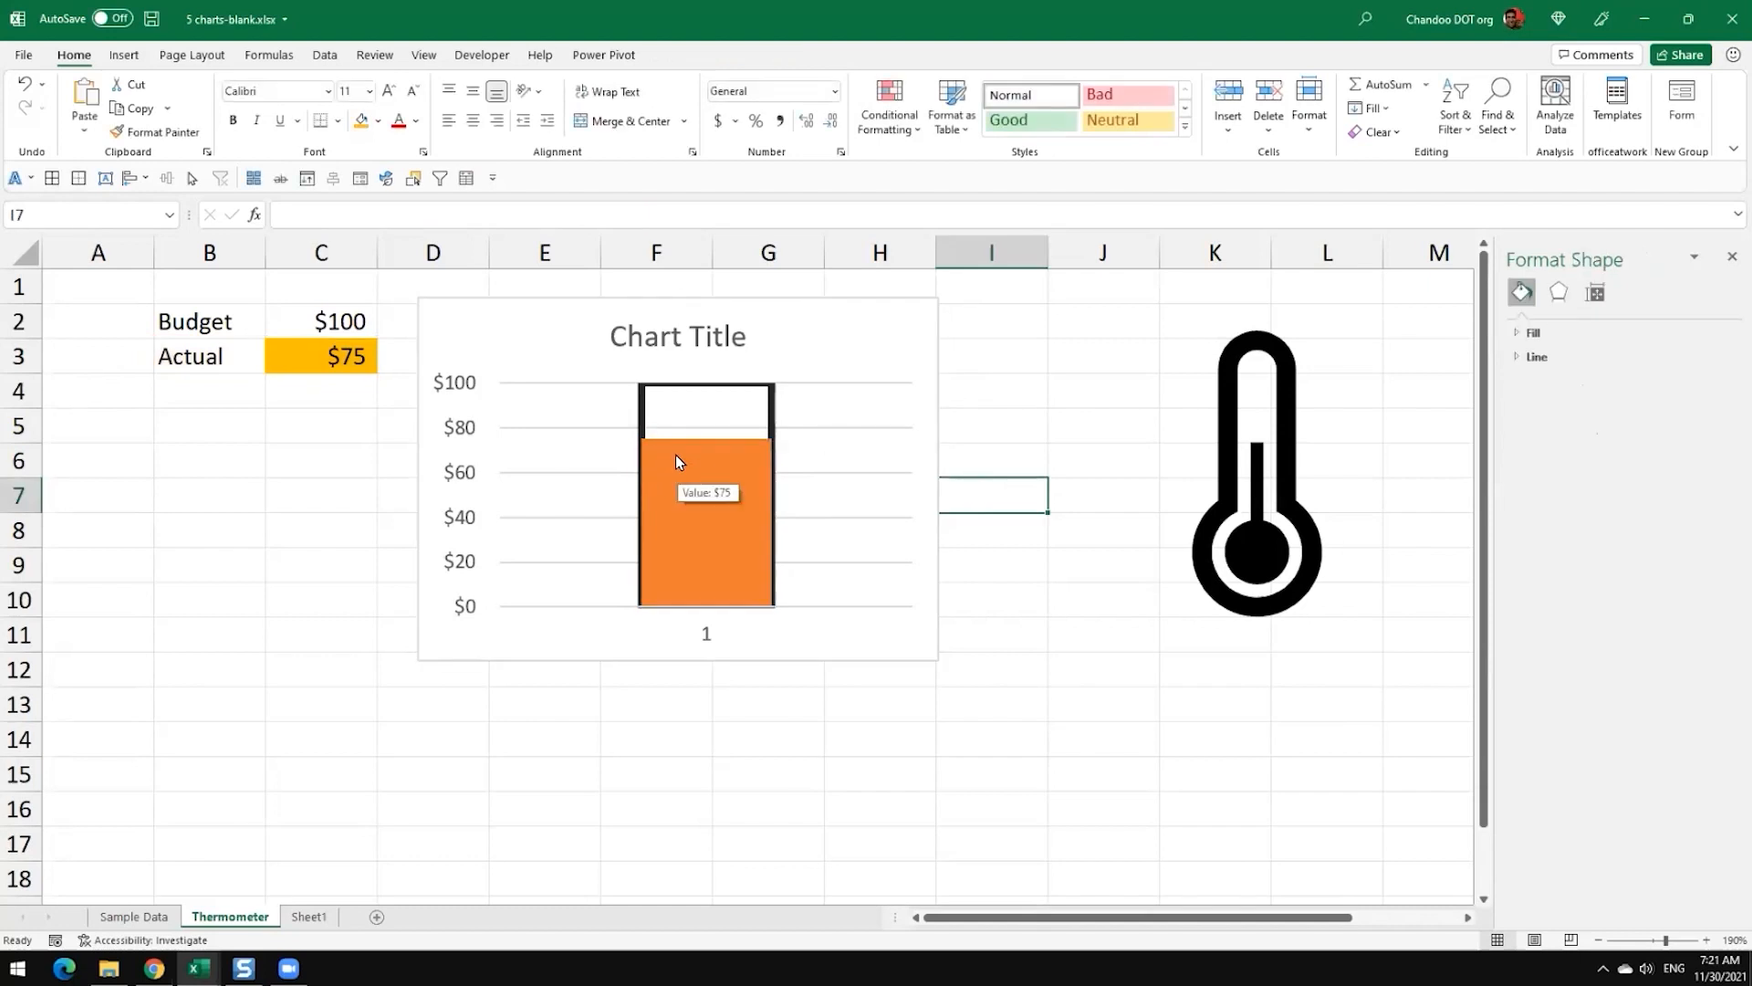
click(676, 461)
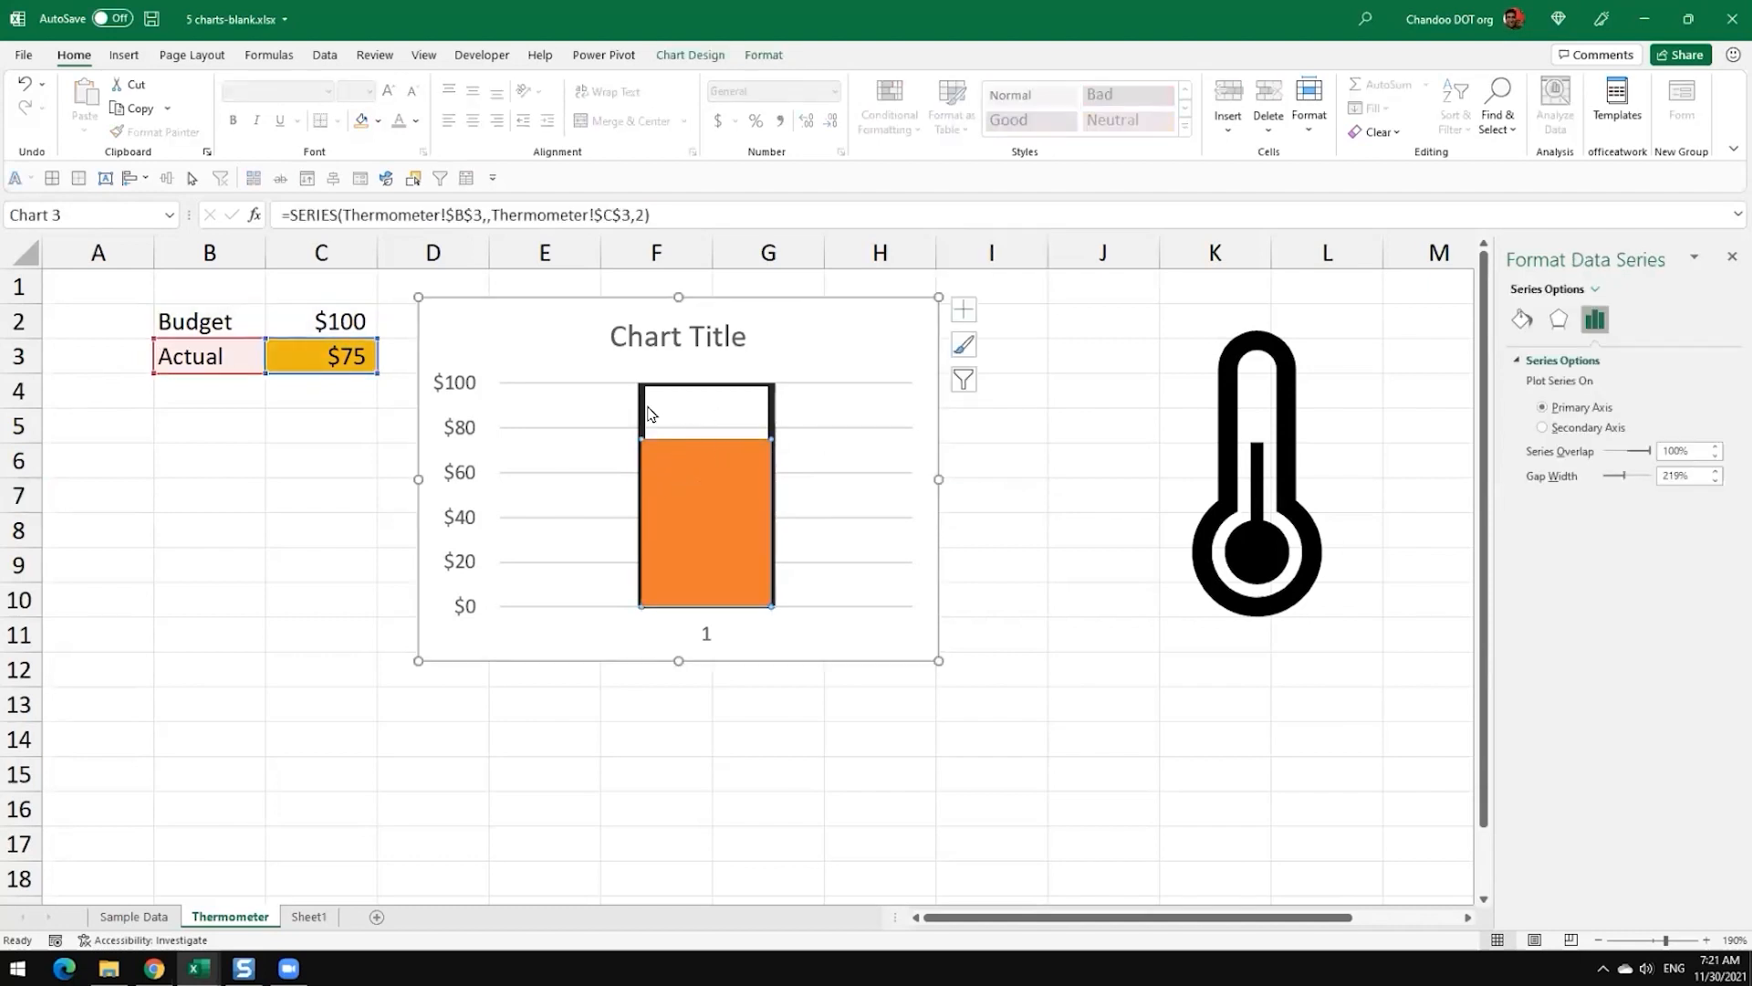
Step: Reorder the chart's data series so that Budget comes after Actual, then deselect the chart
right_click(545, 414)
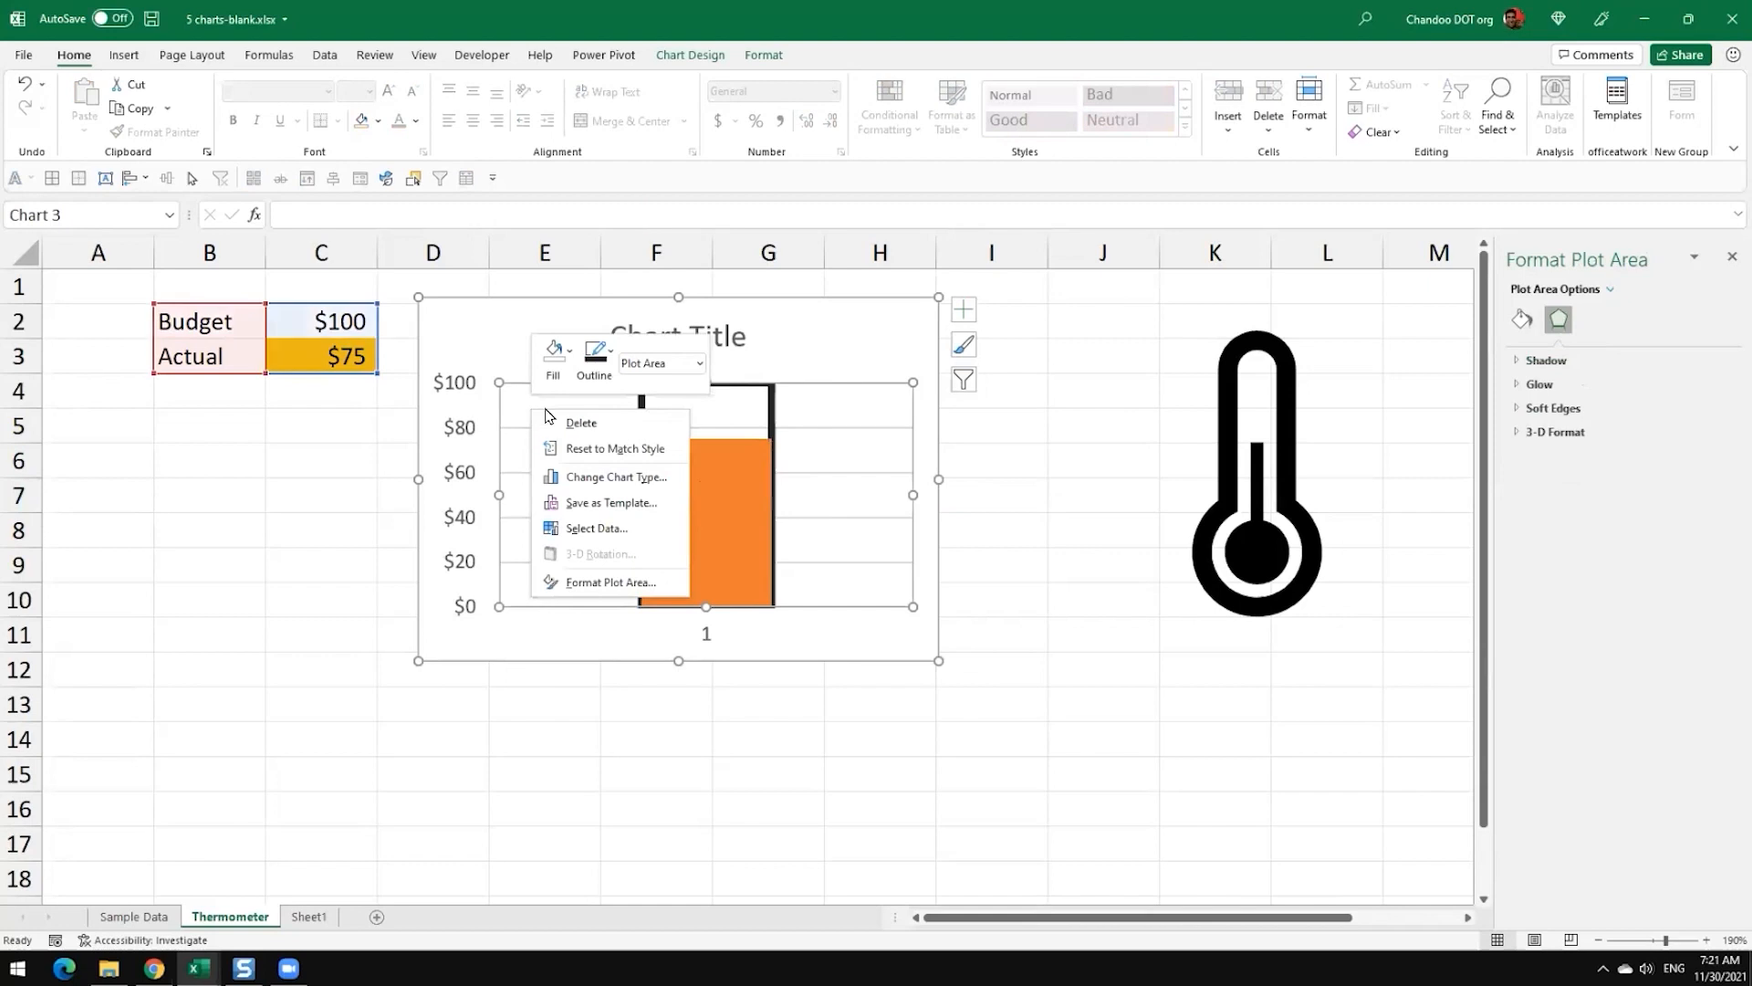
click(600, 530)
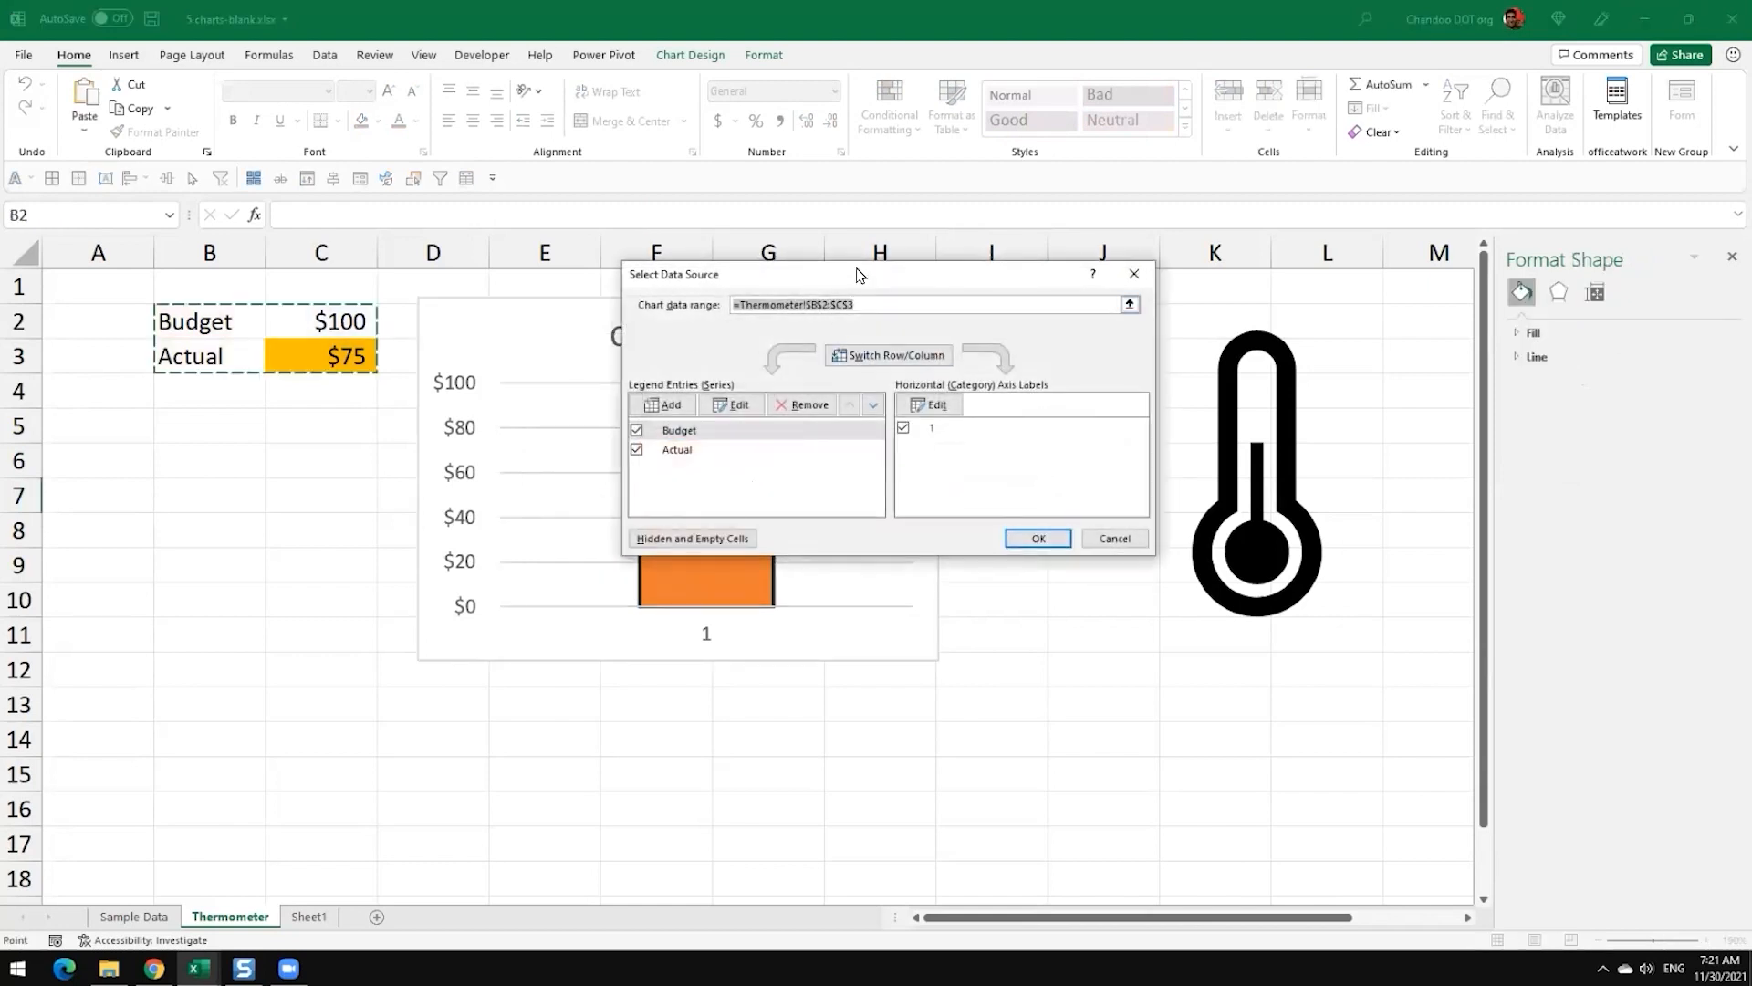
drag(858, 276, 1077, 155)
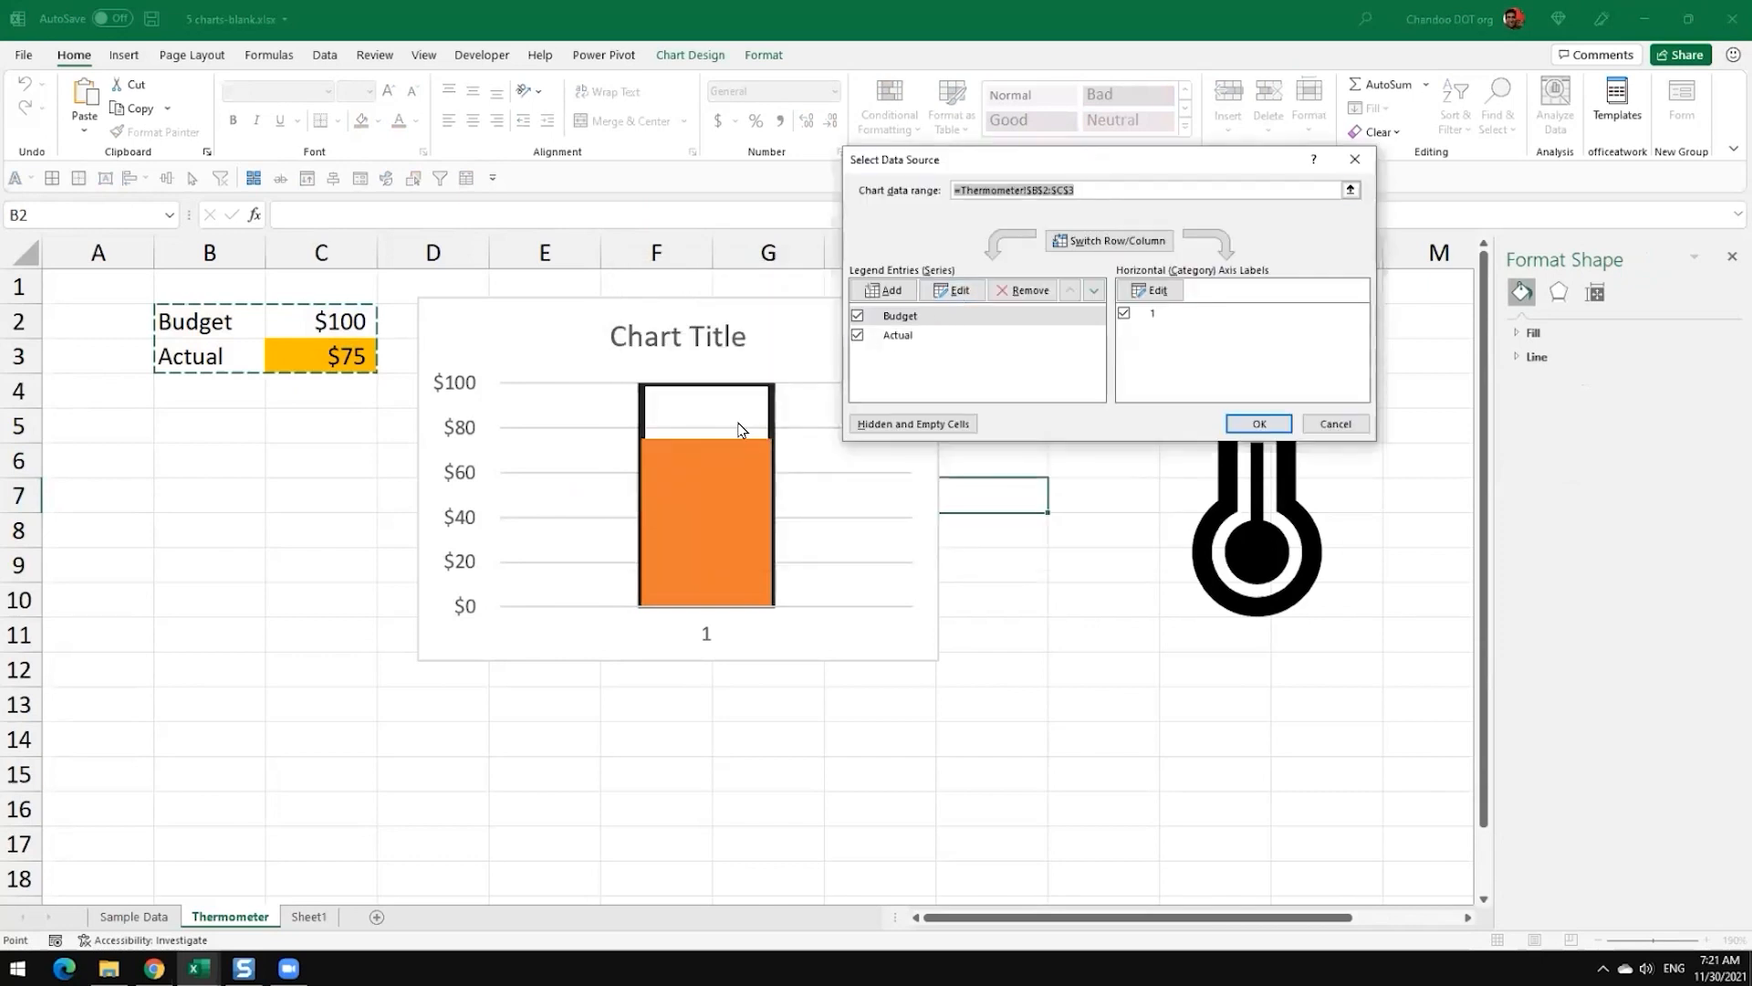
click(909, 319)
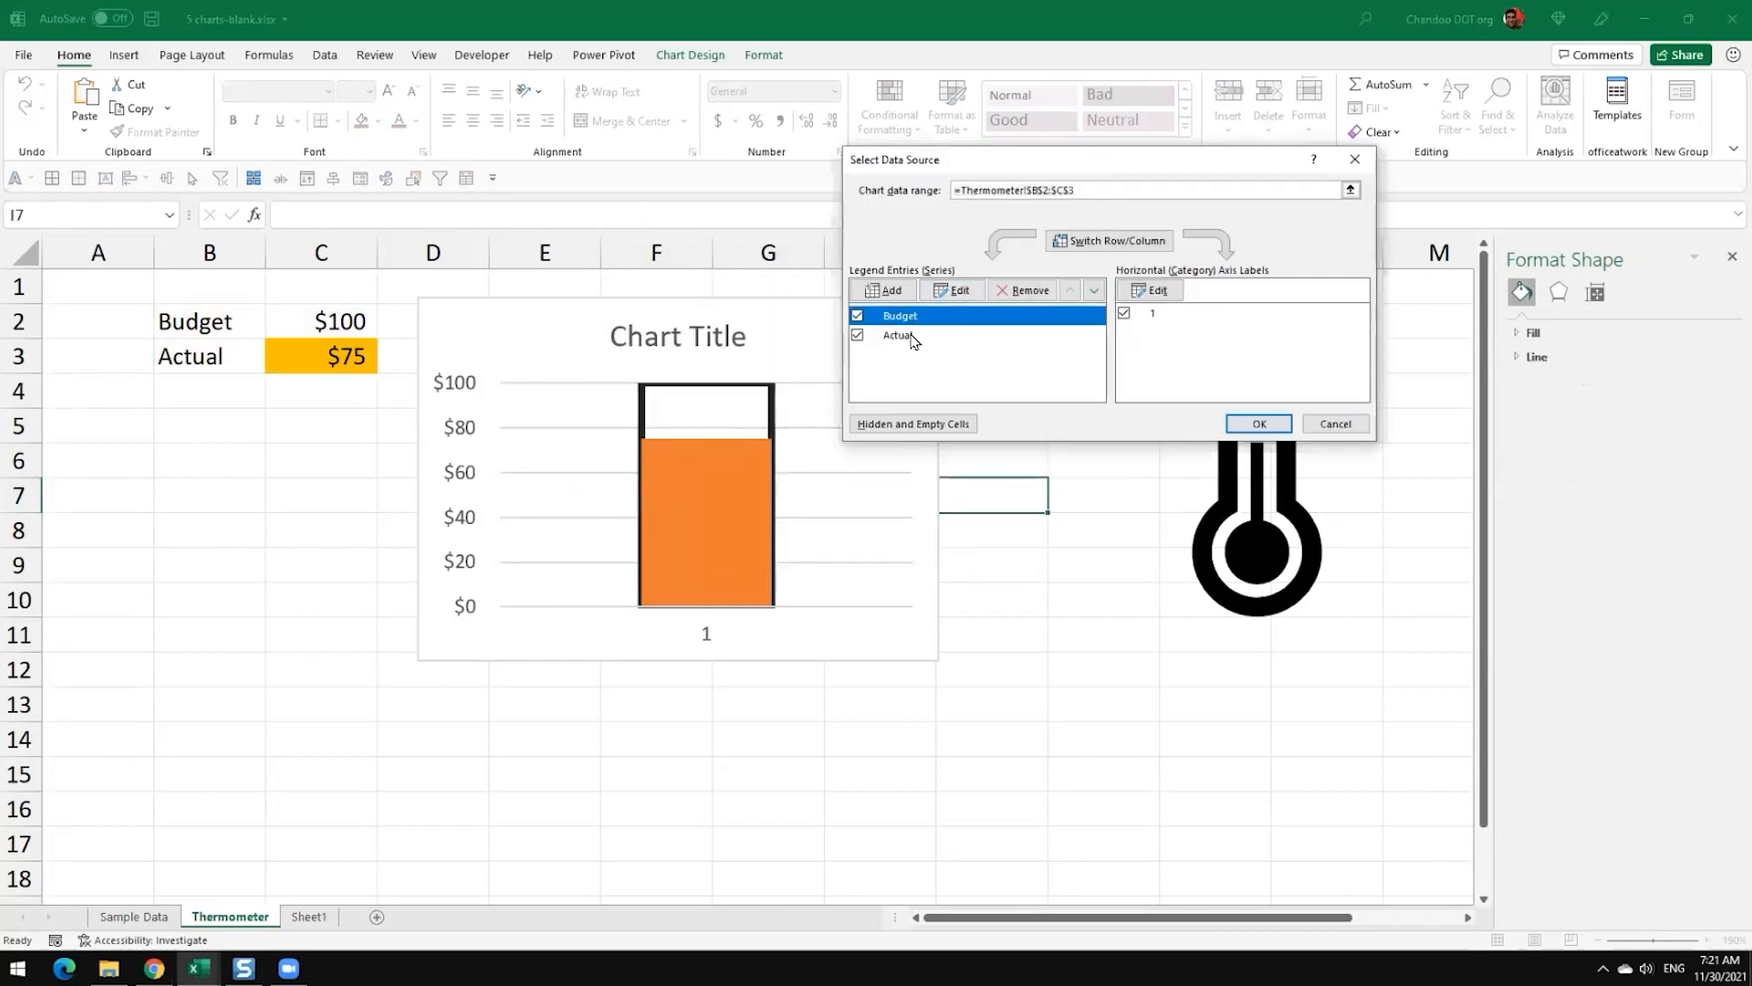
click(912, 338)
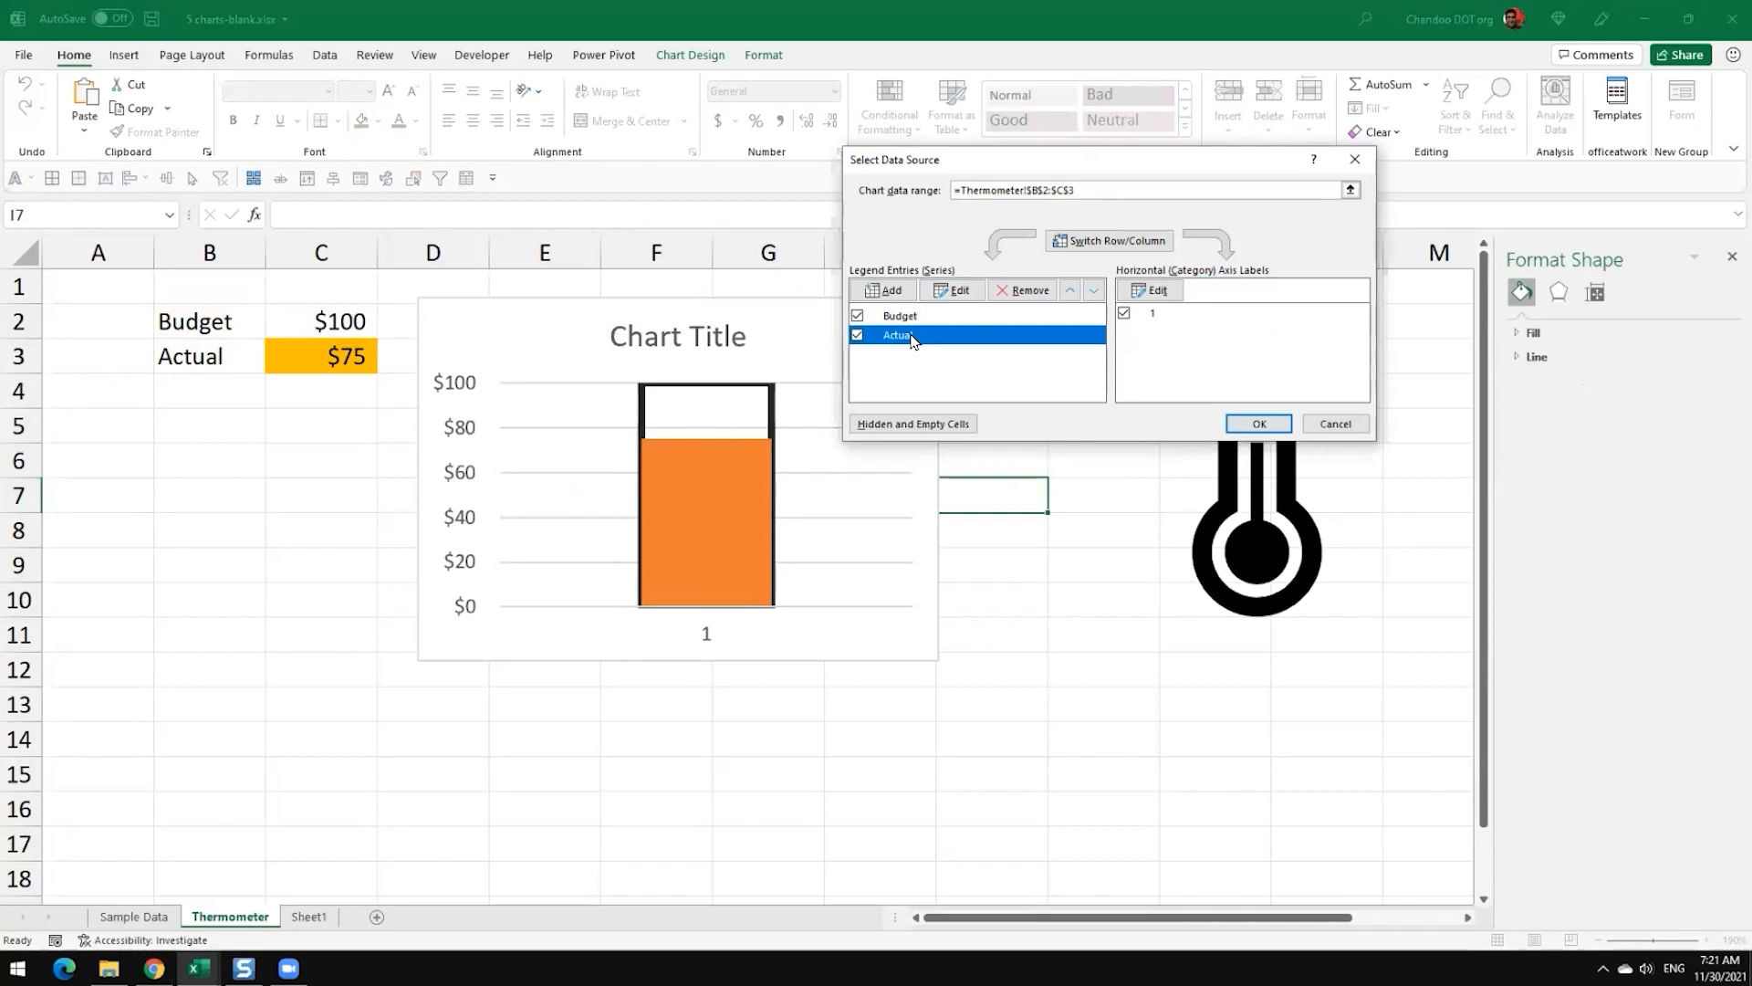
click(907, 315)
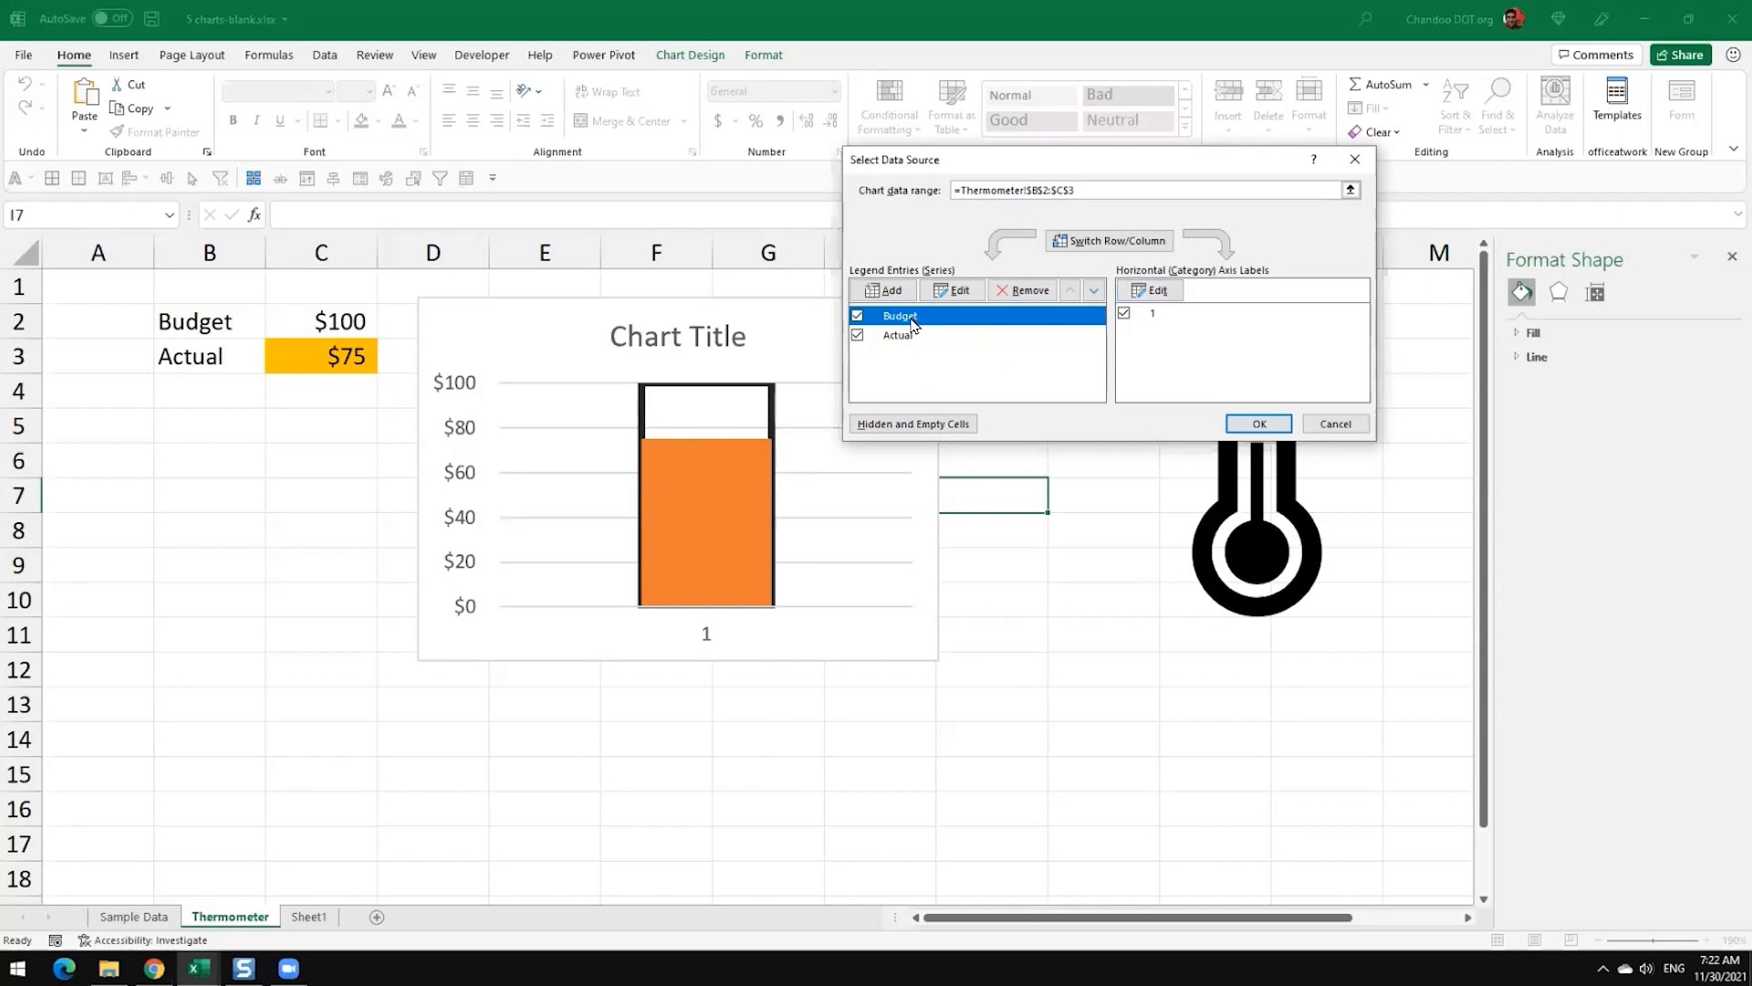
click(1095, 291)
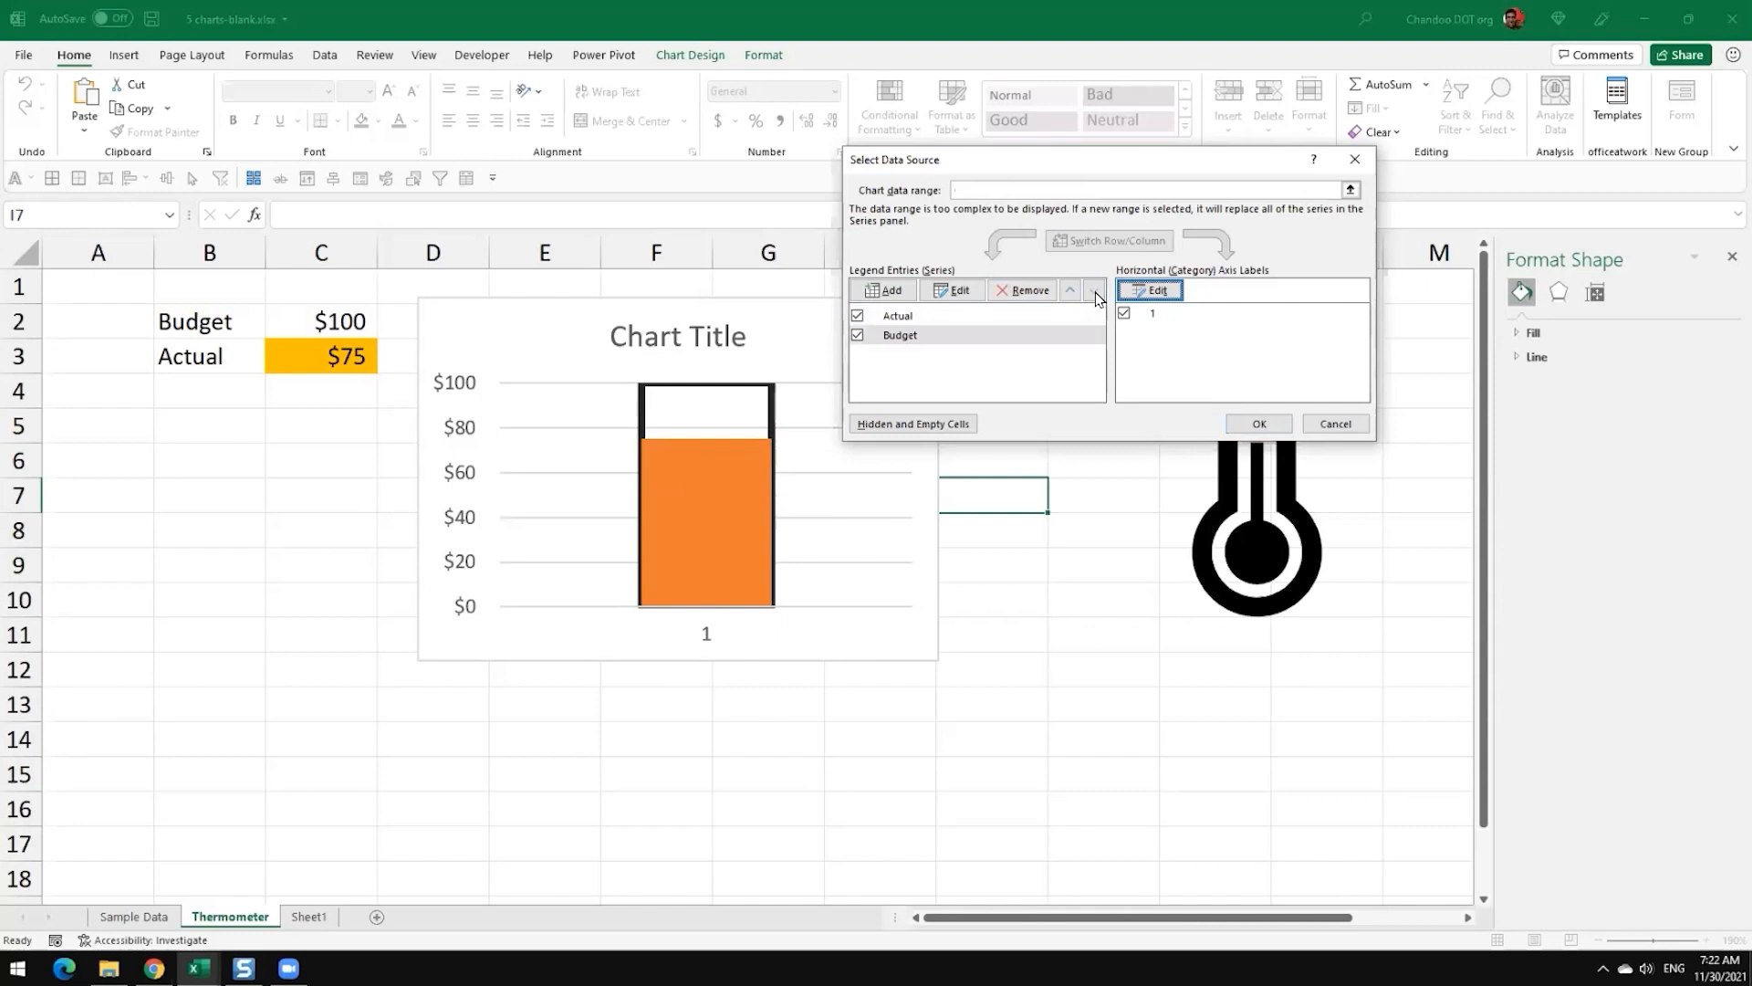
click(1259, 423)
click(804, 688)
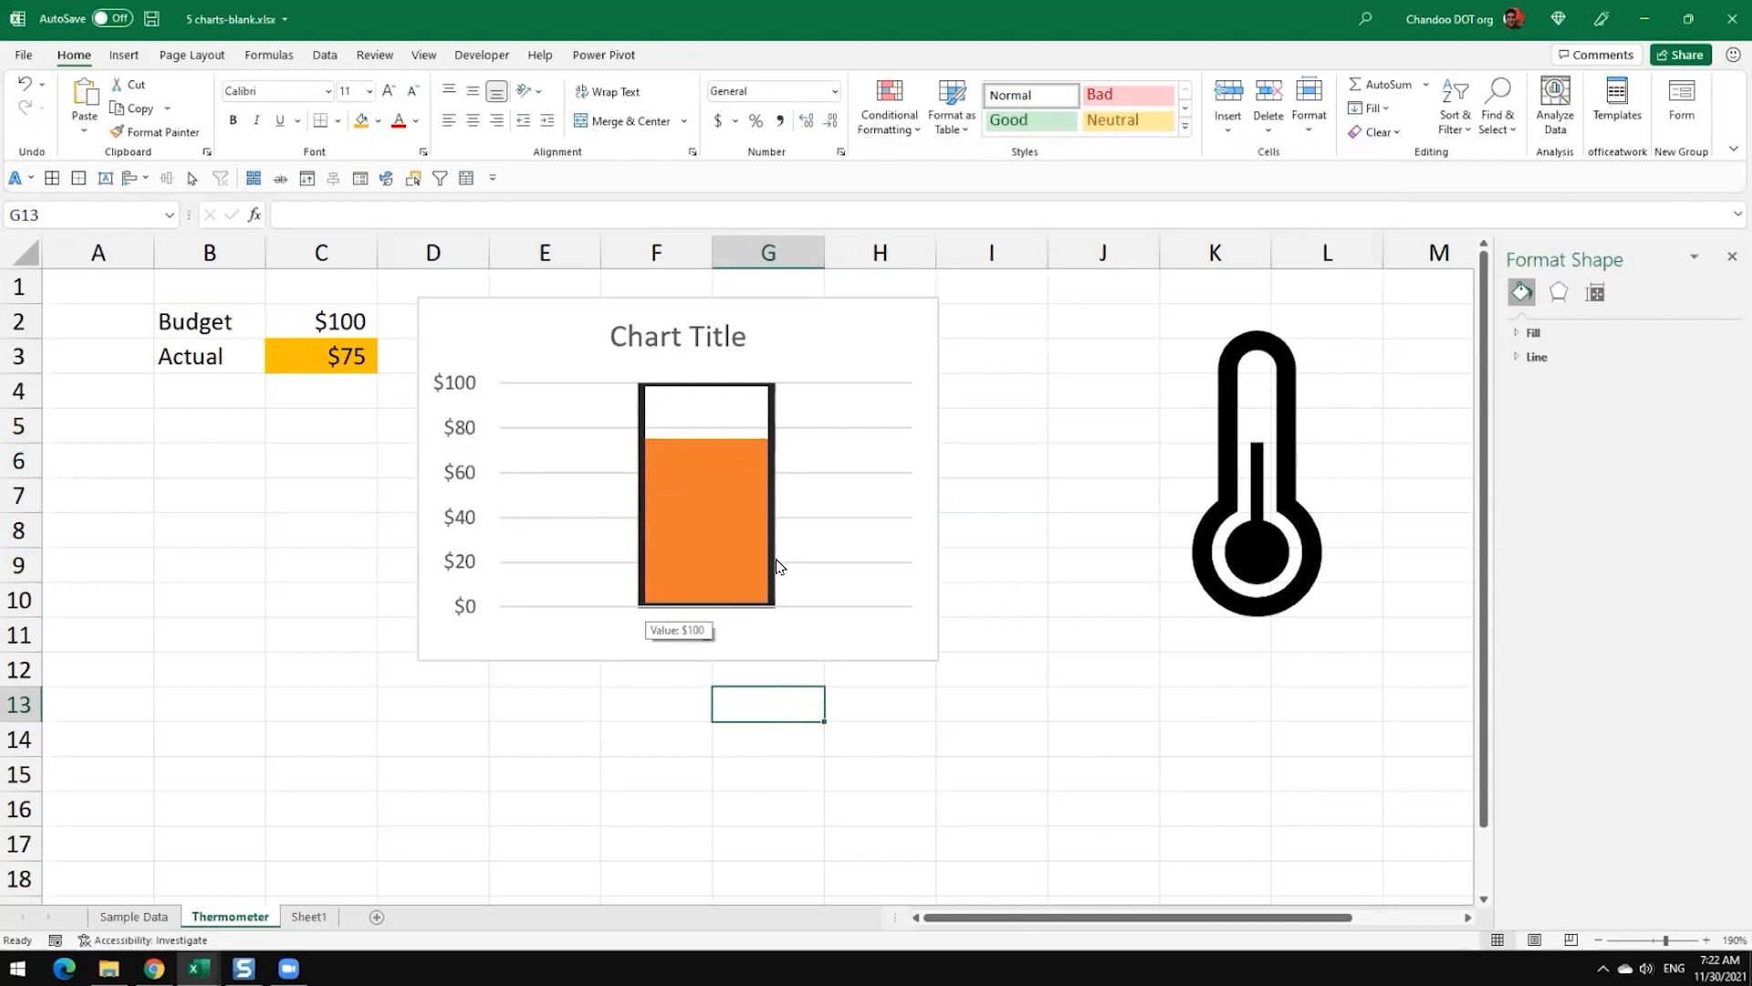
Step: Test the reordered chart by changing the Actual value in C3 to 45 and then back to 75
click(343, 362)
key(F2)
key(BackSpace)
key(BackSpace)
text(45)
key(Return)
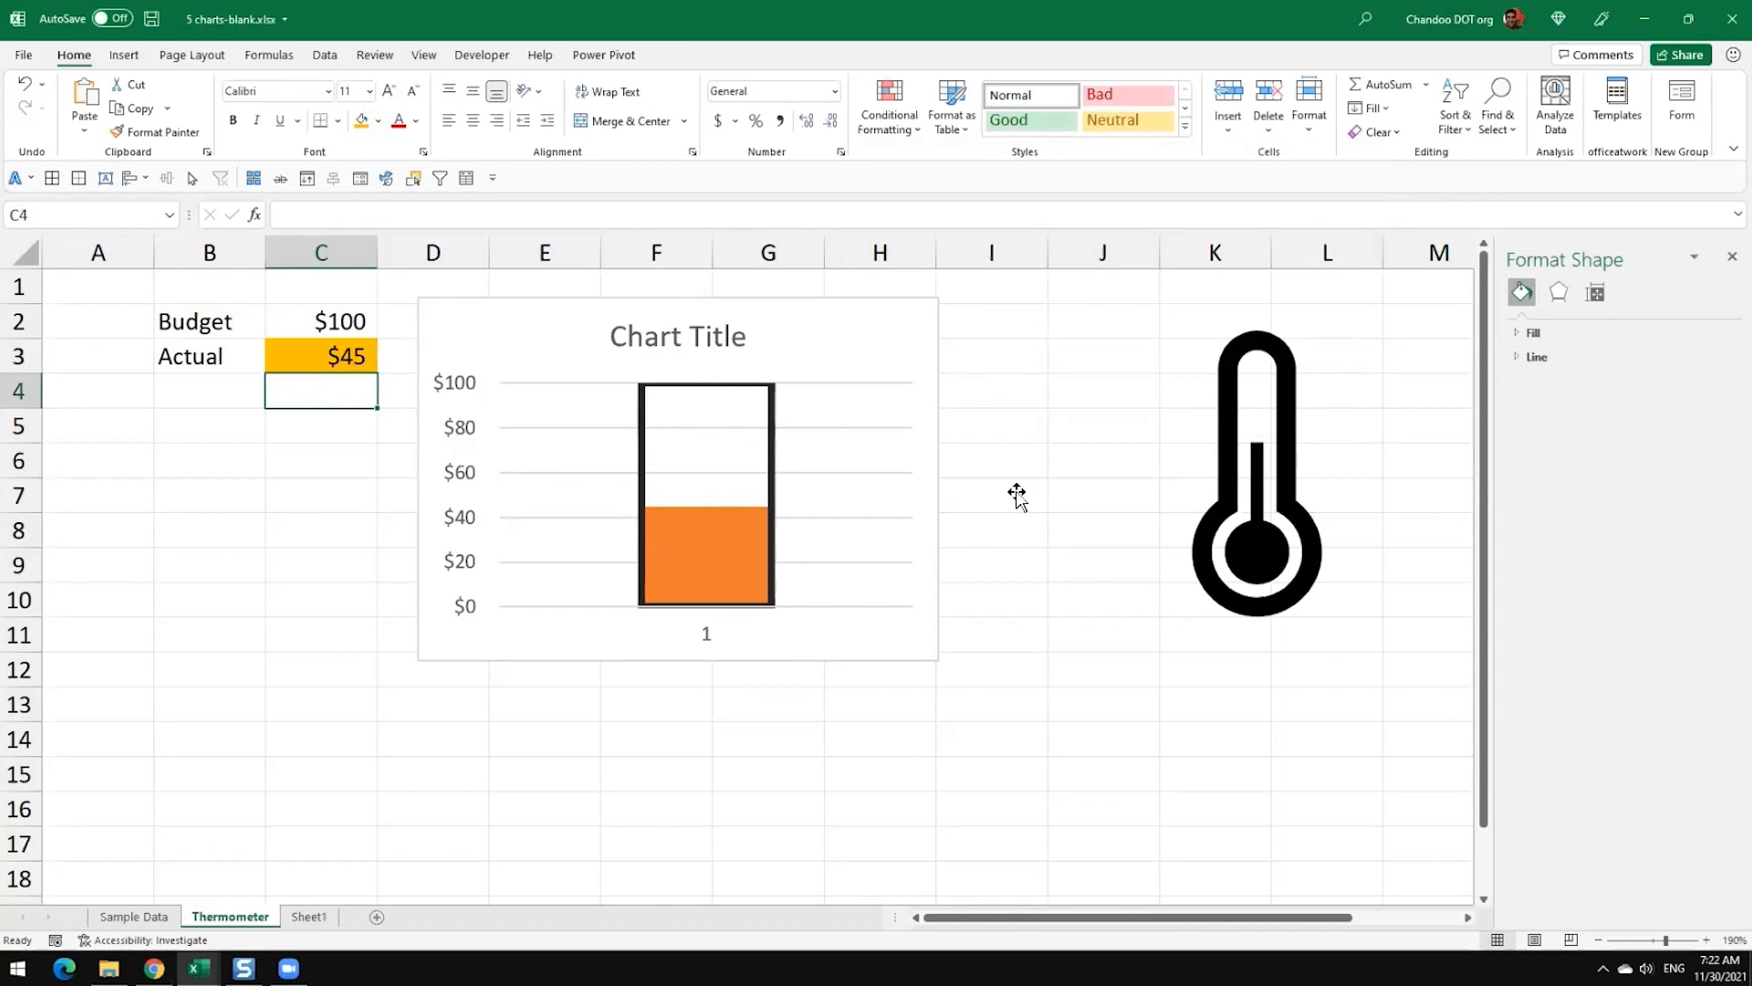
key(Up)
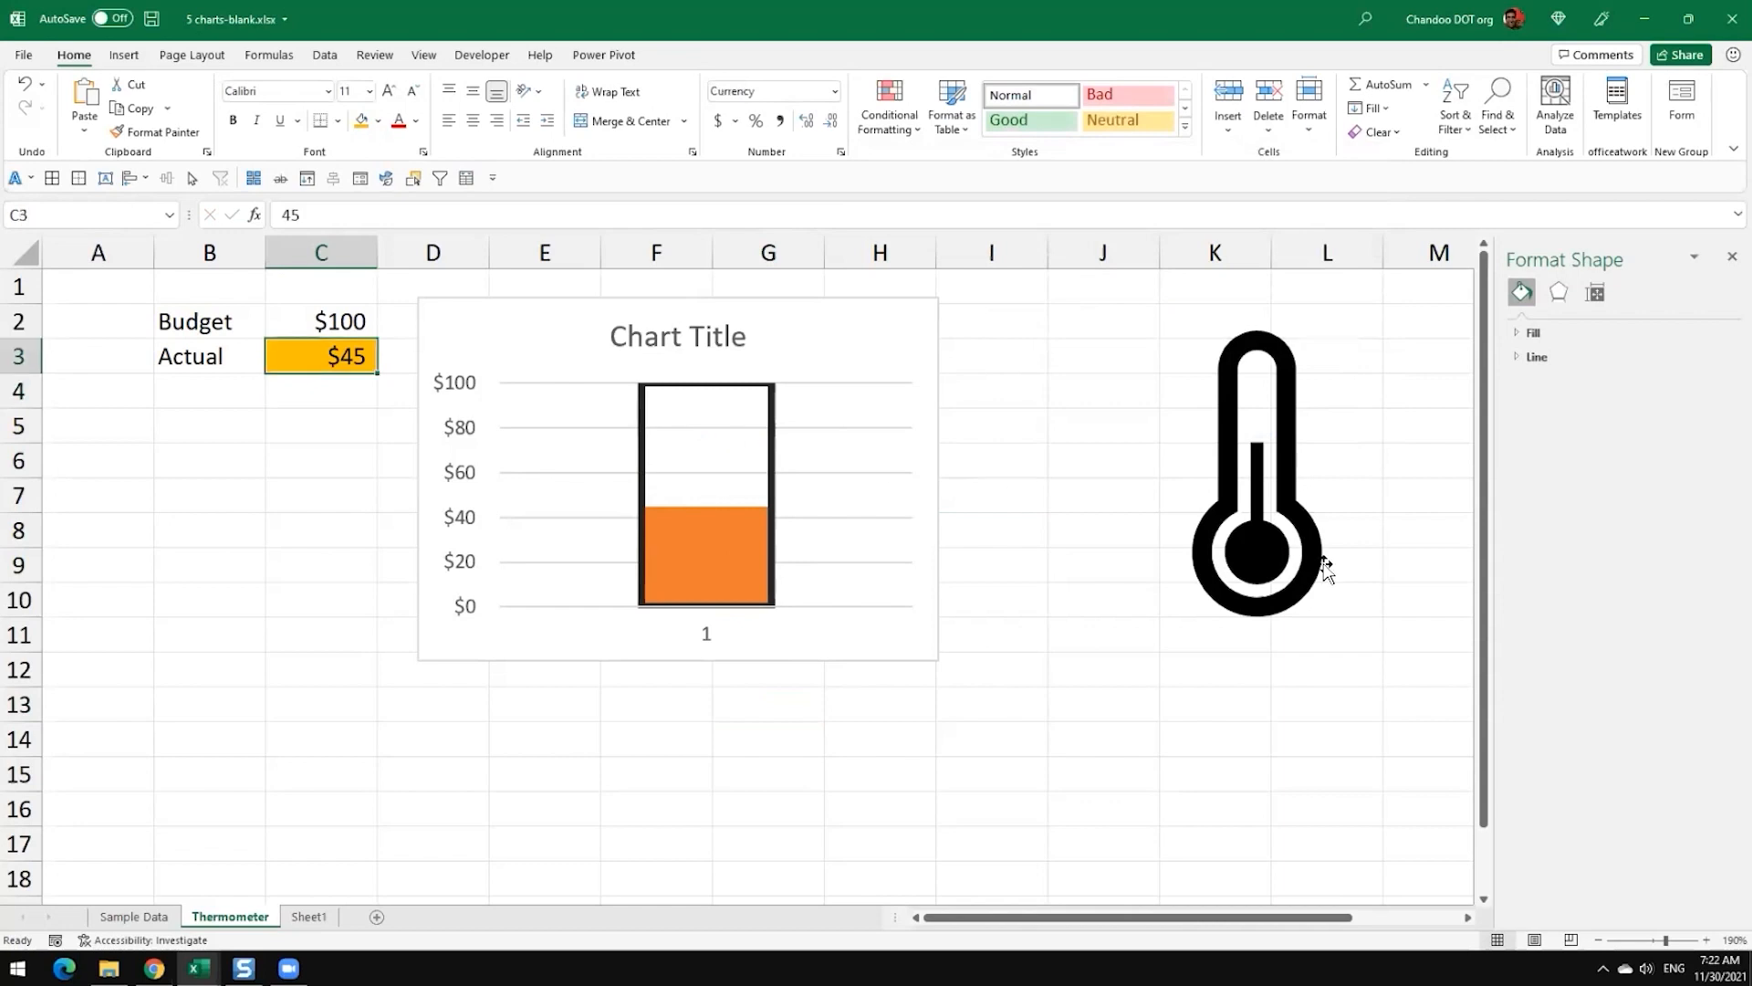
text(75)
key(Return)
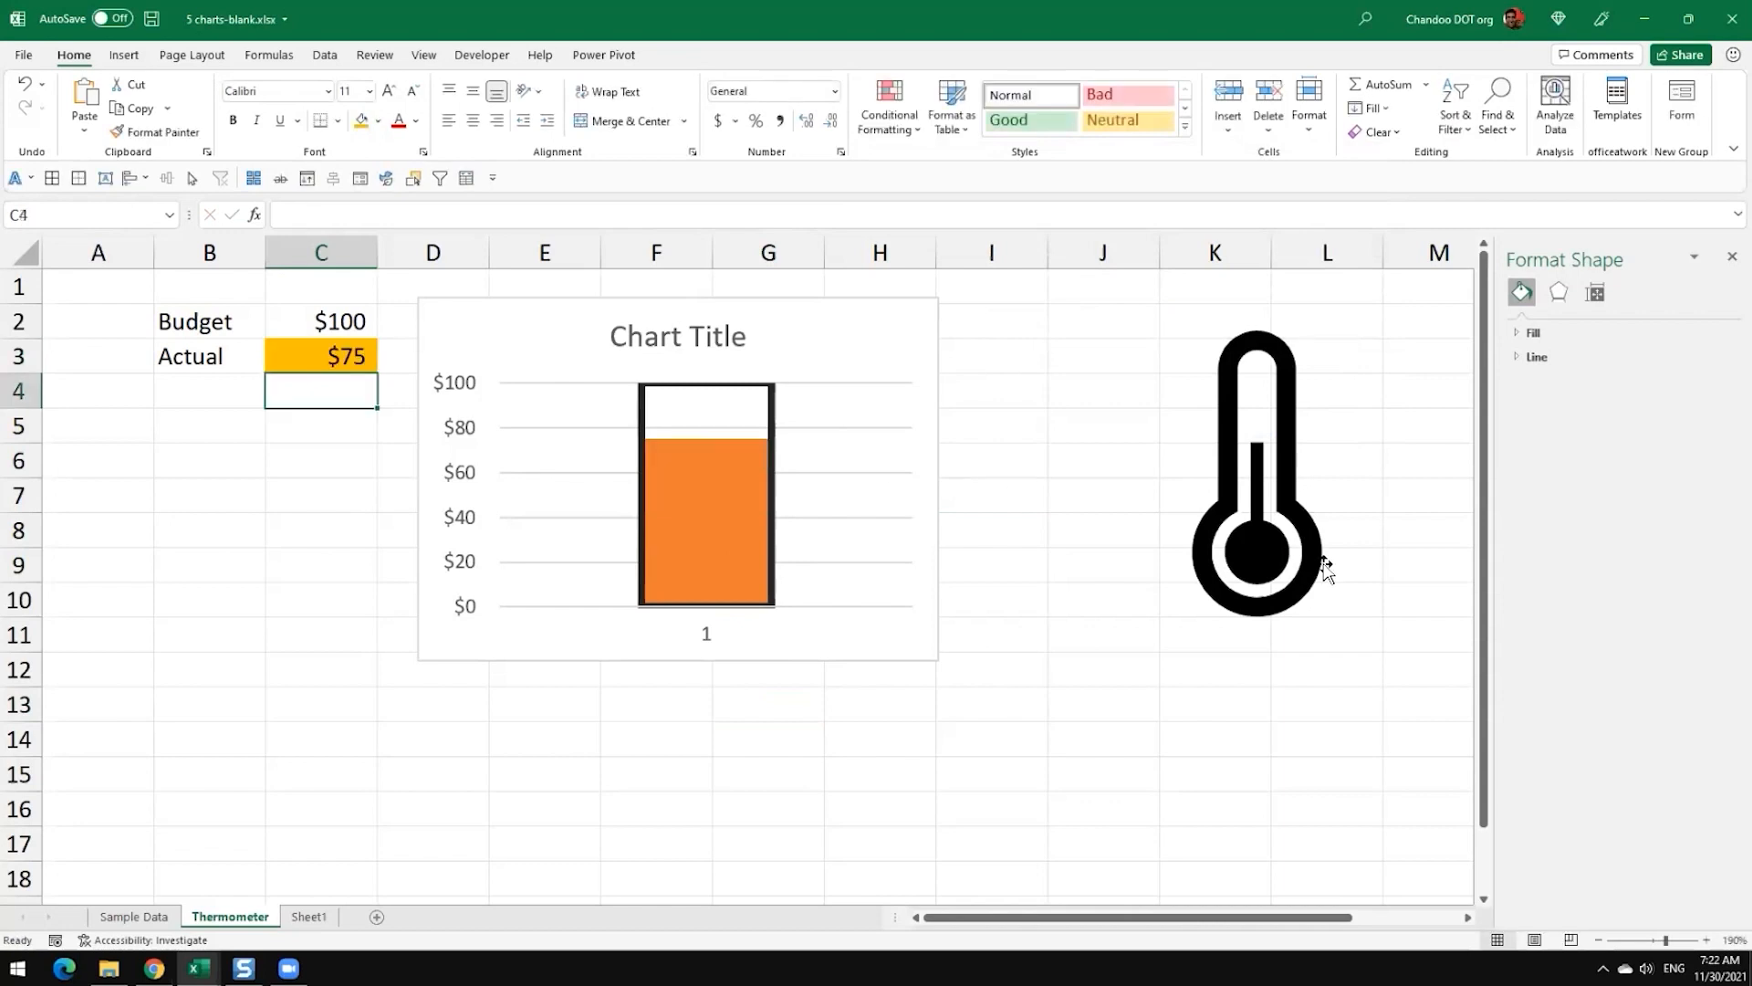
click(832, 577)
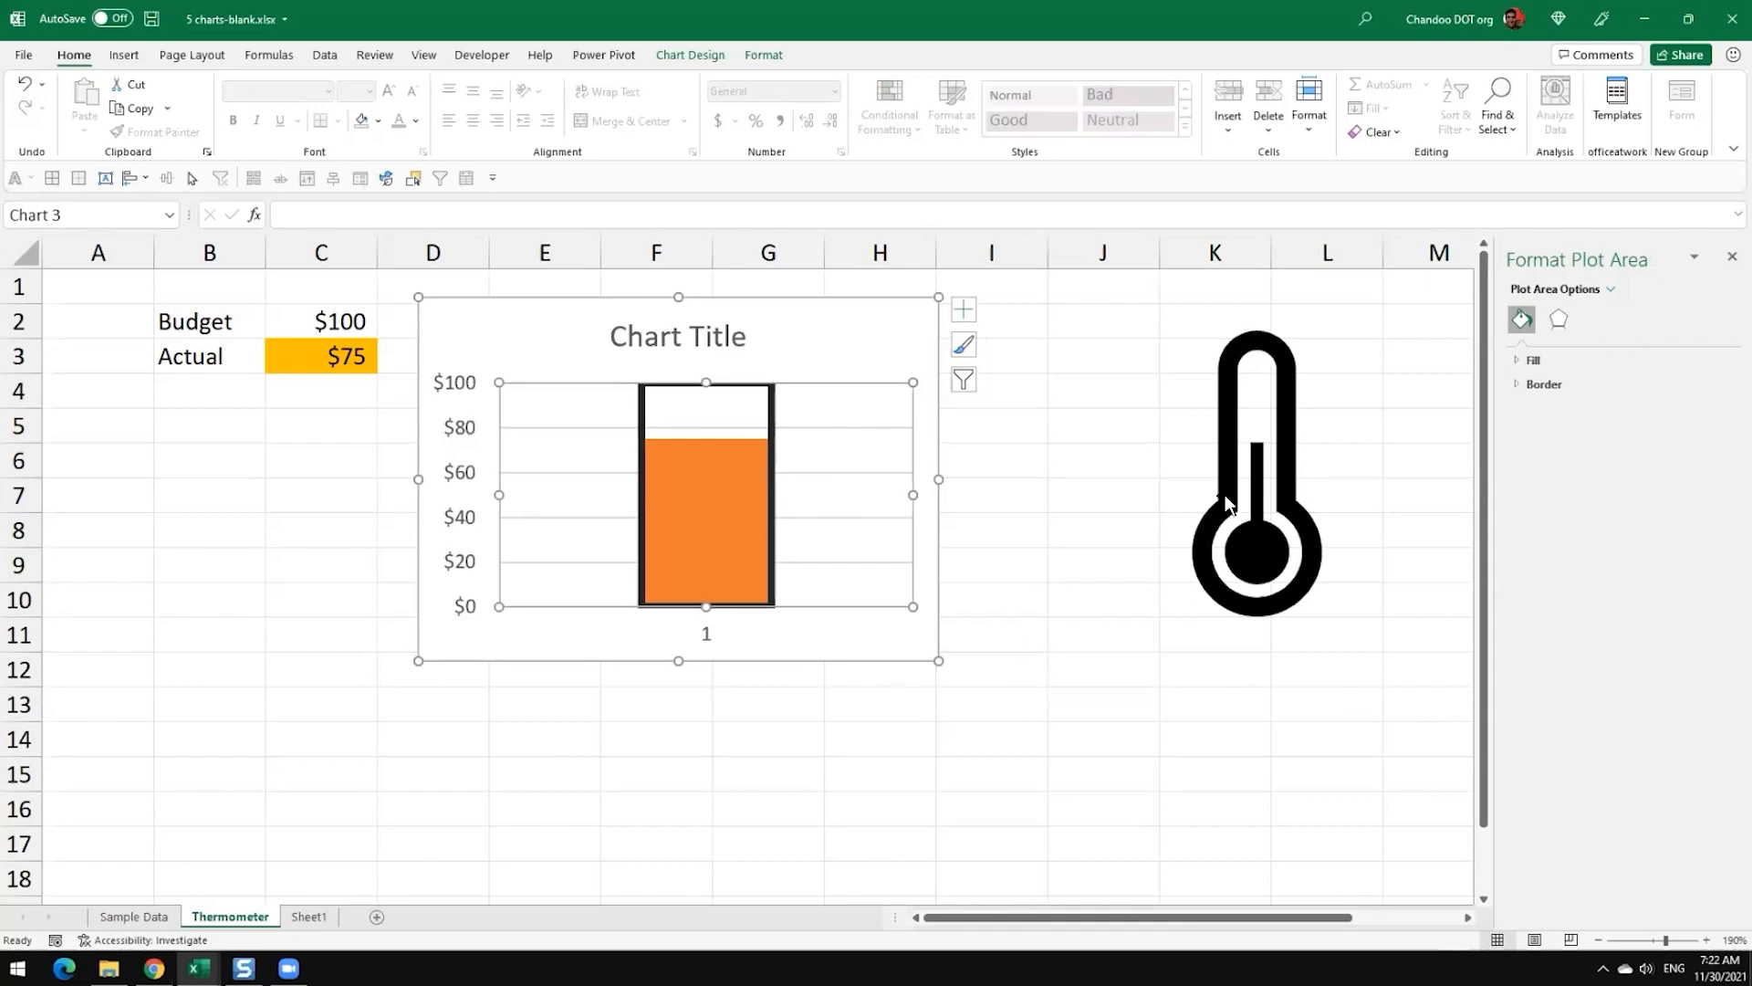
click(712, 480)
click(1271, 421)
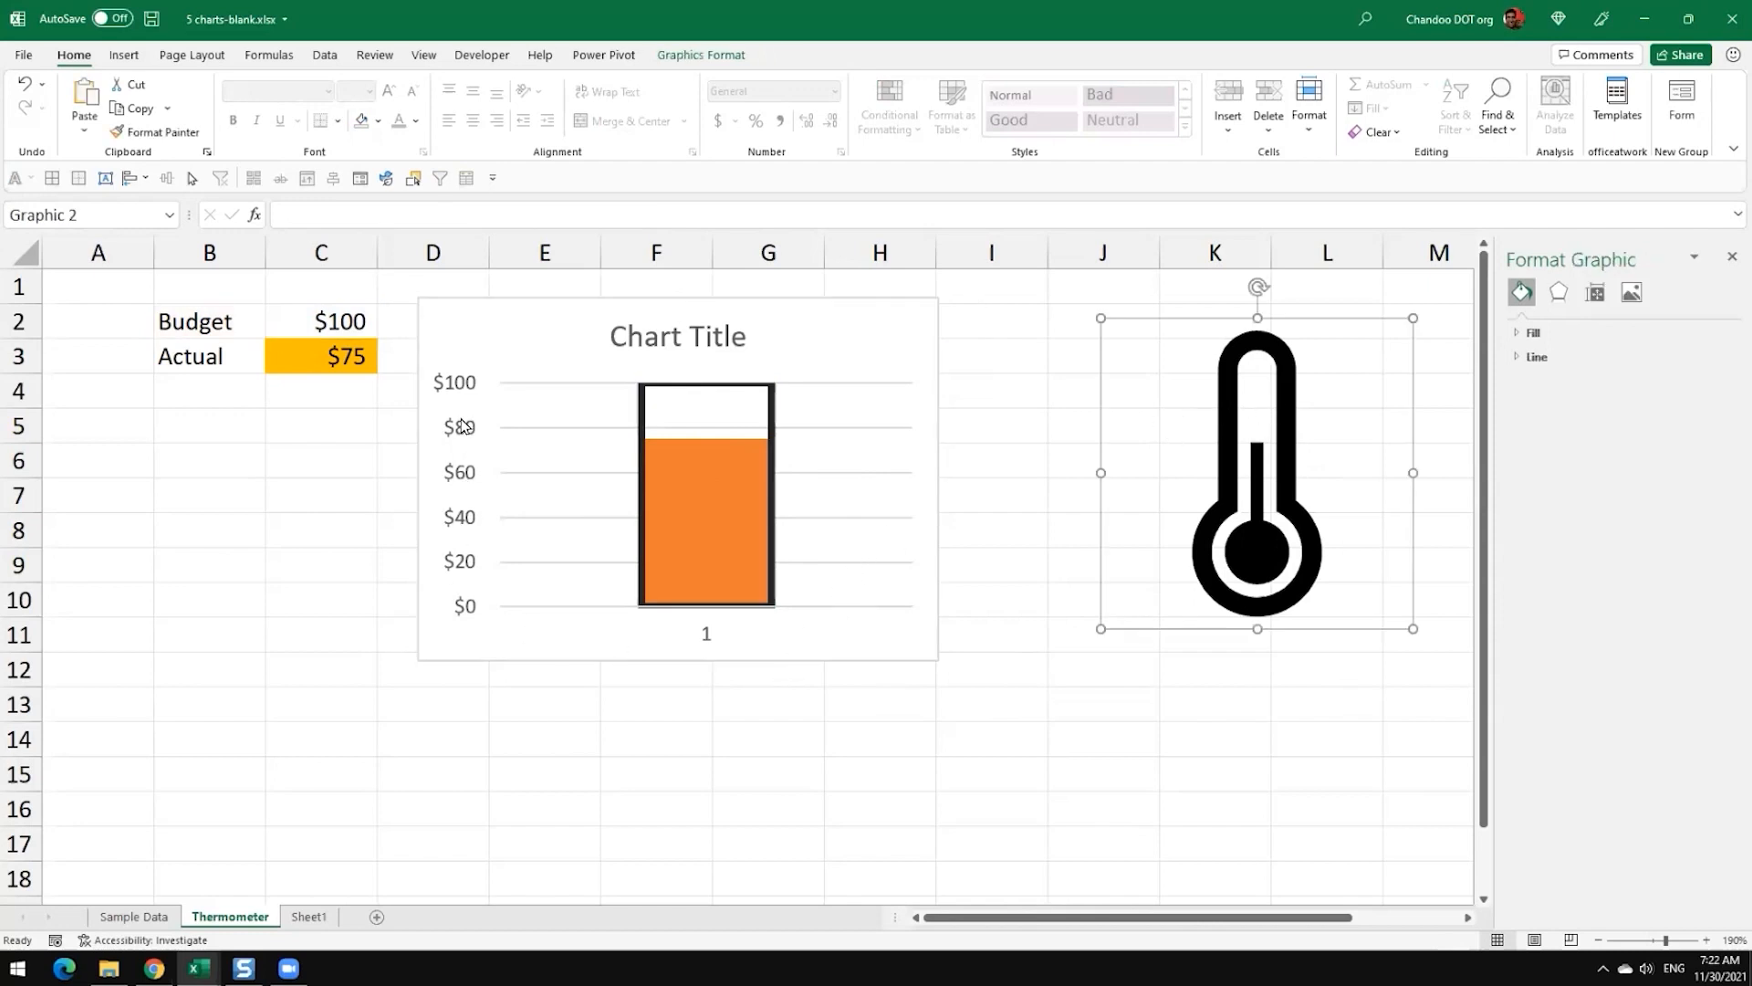
Step: Remove the horizontal gridlines from the thermometer chart
click(606, 562)
click(913, 578)
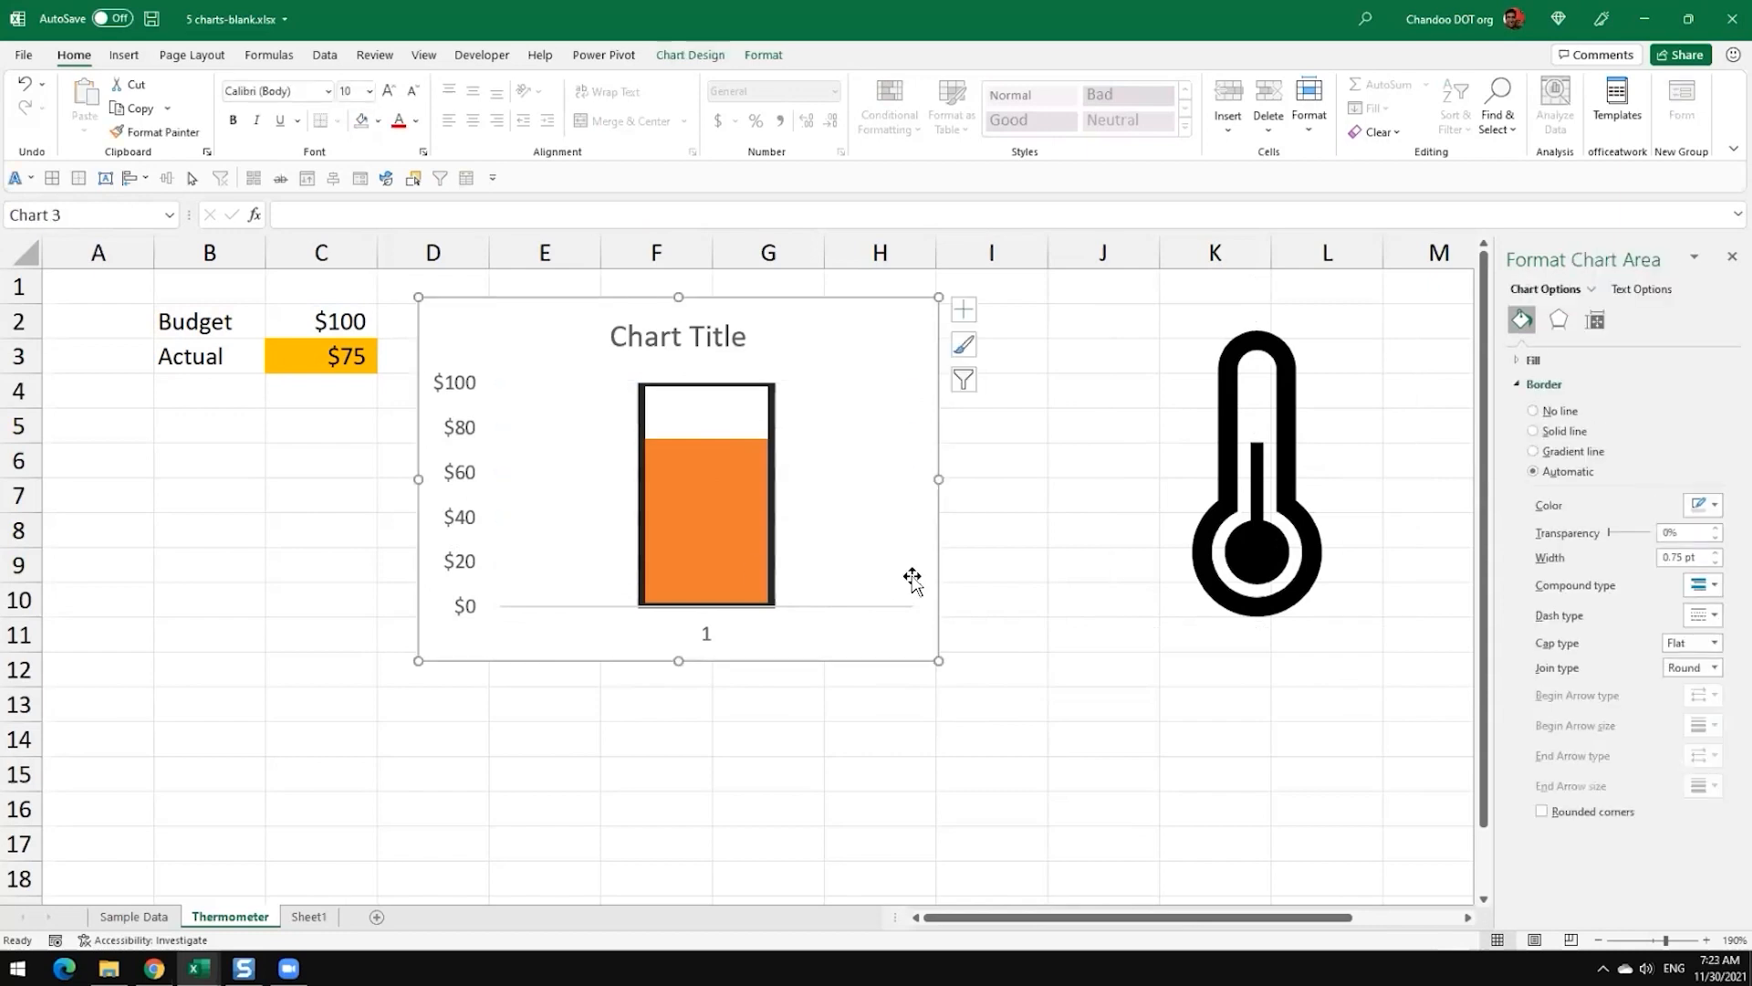
Step: Delete the chart's value axis, then delete the chart itself
click(456, 495)
key(Delete)
key(Delete)
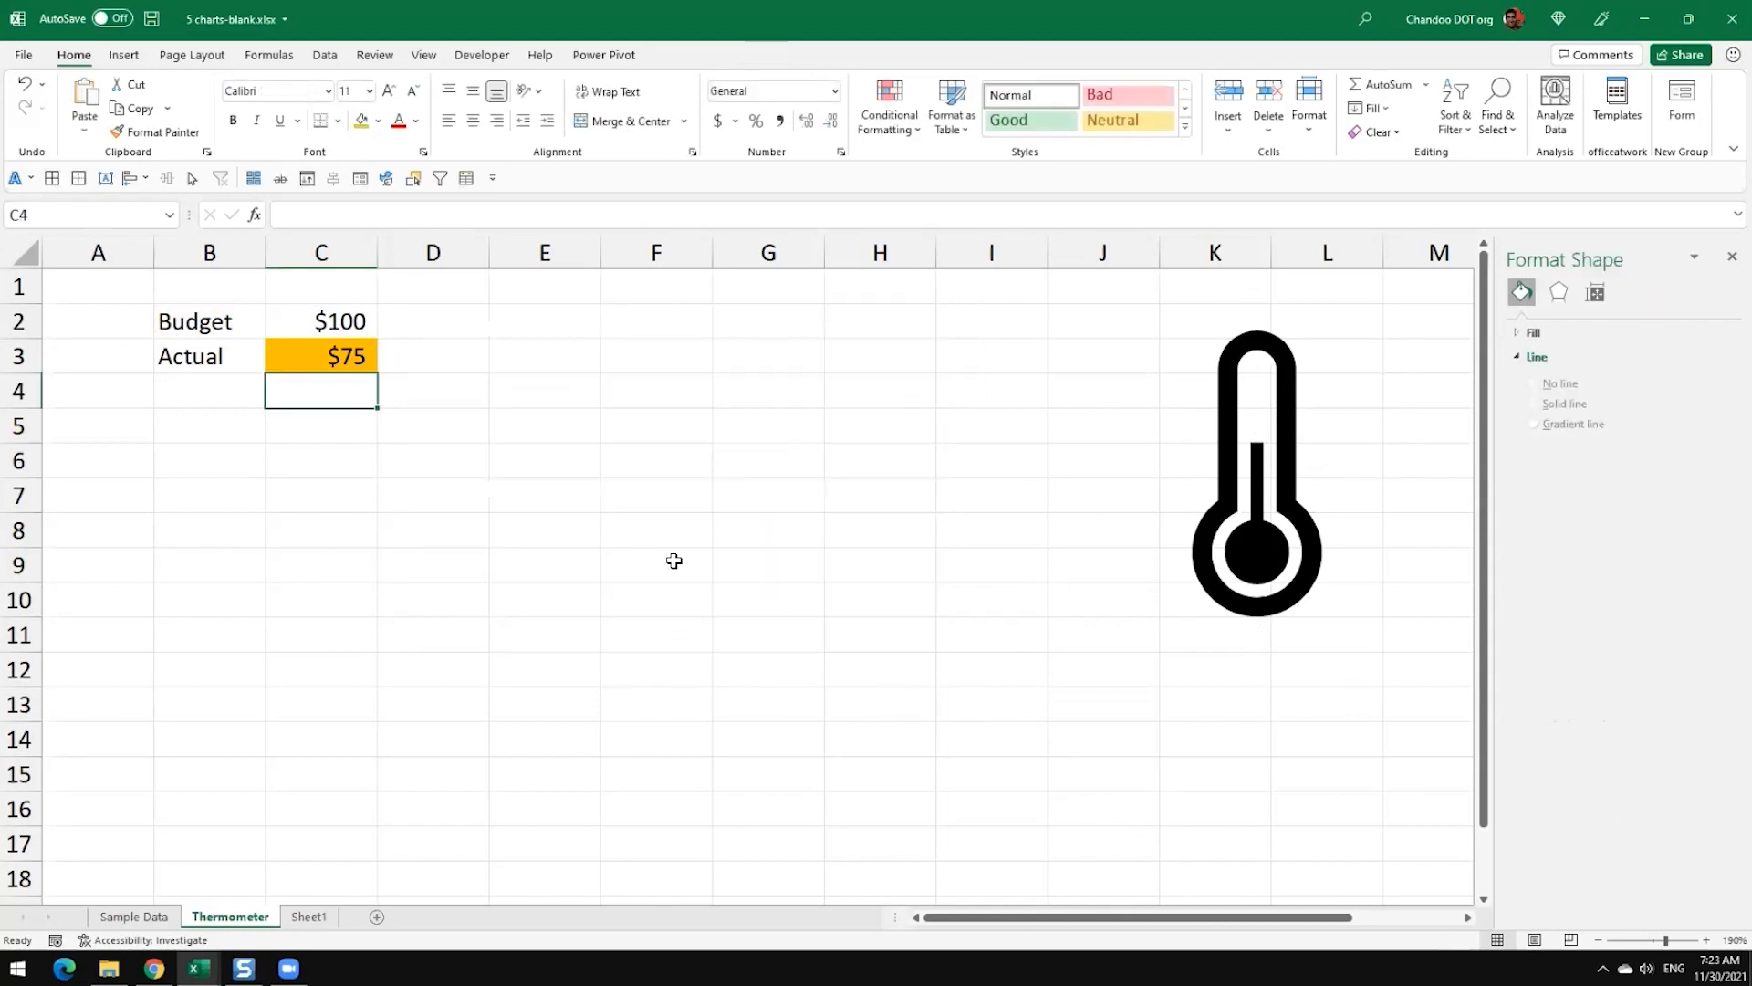
Step: Undo the chart deletion, then remove the chart's category axis and chart title
key(ctrl+z)
click(678, 636)
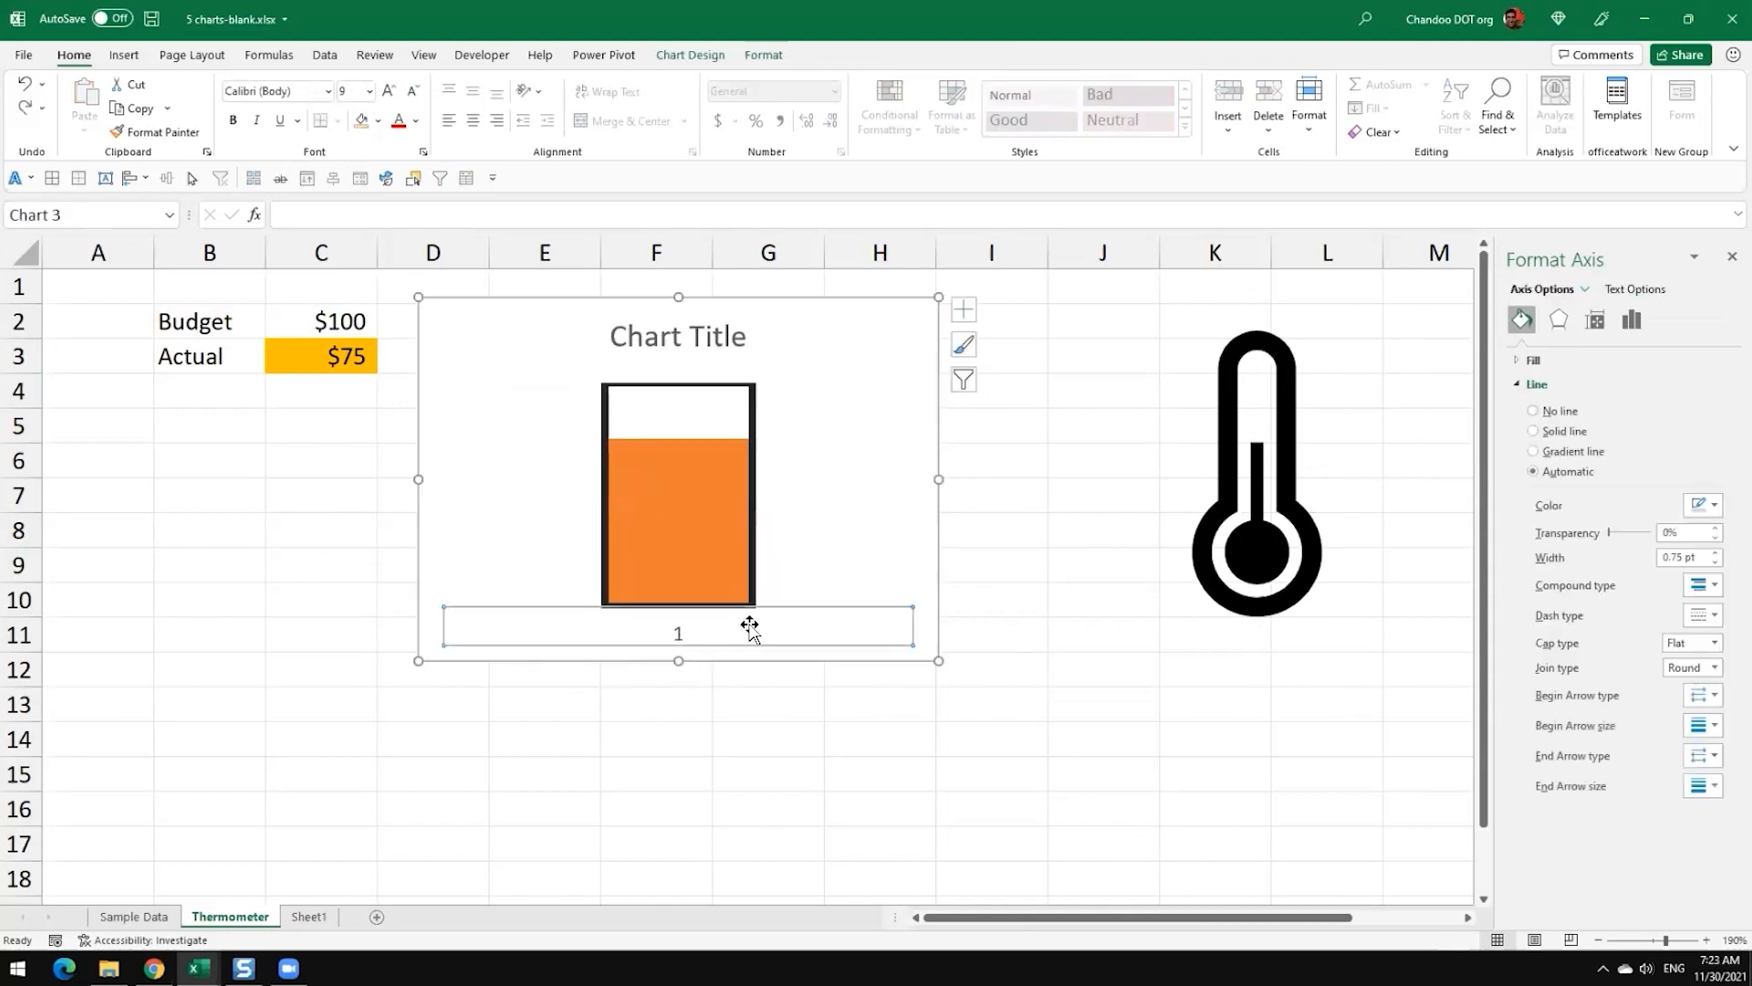
key(Delete)
click(677, 328)
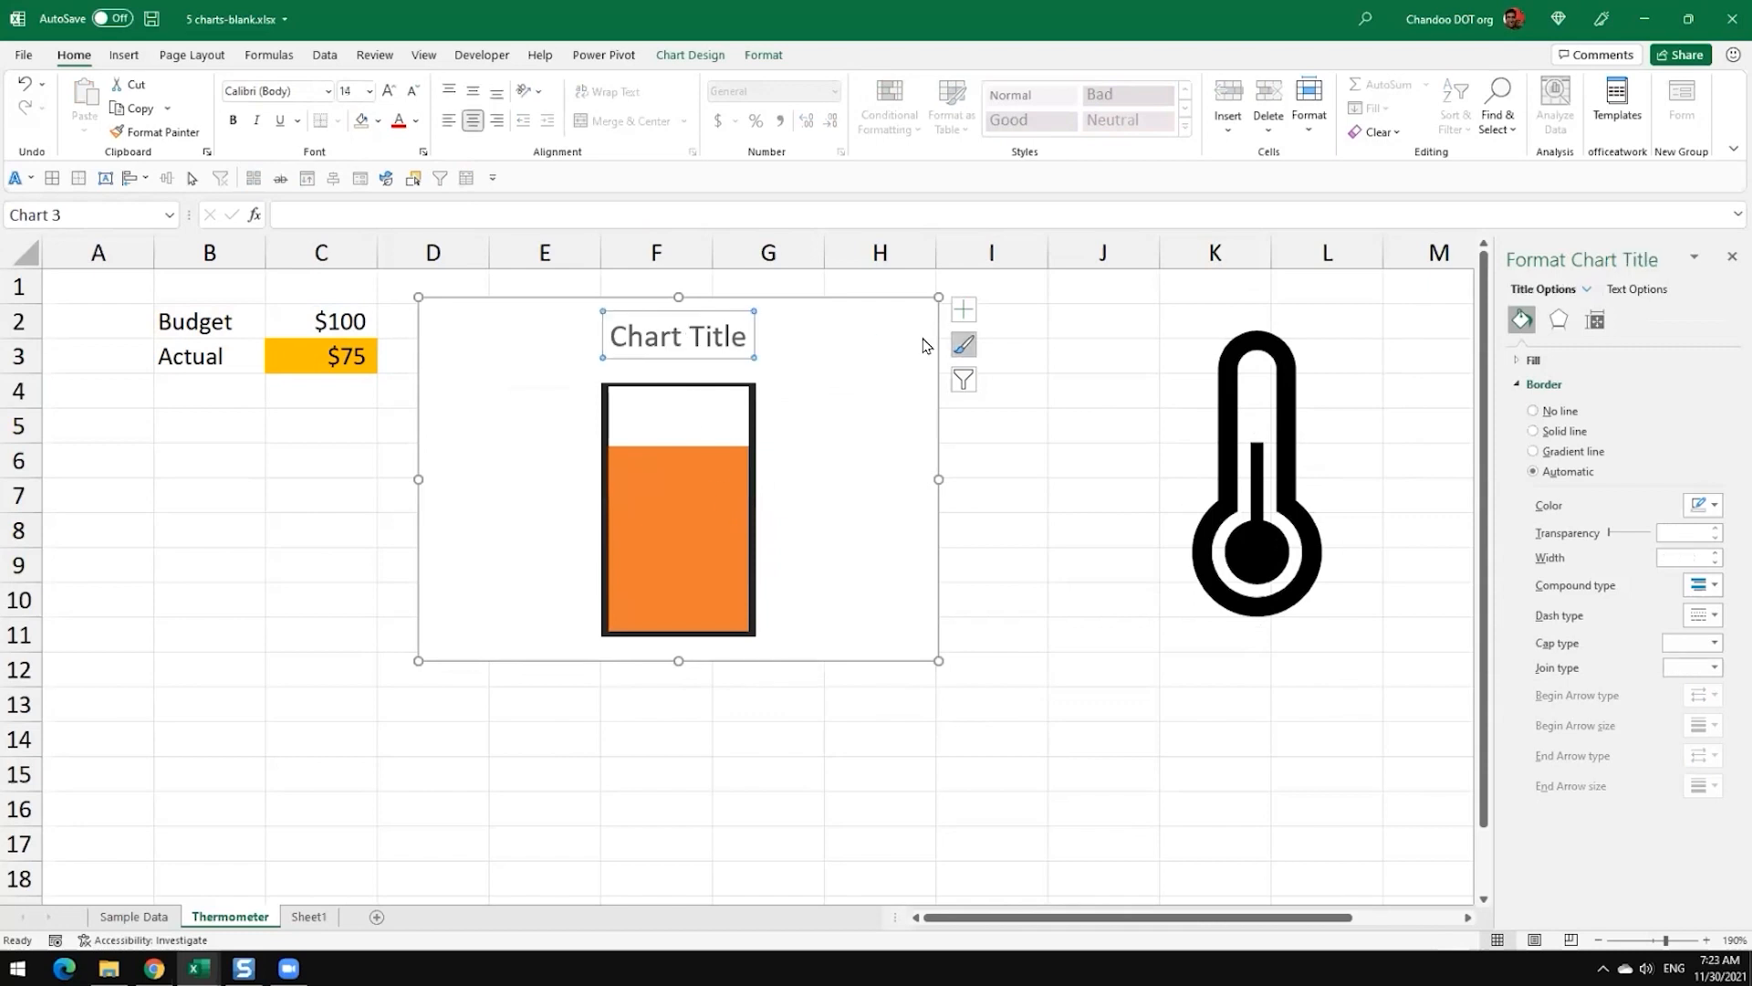
key(Delete)
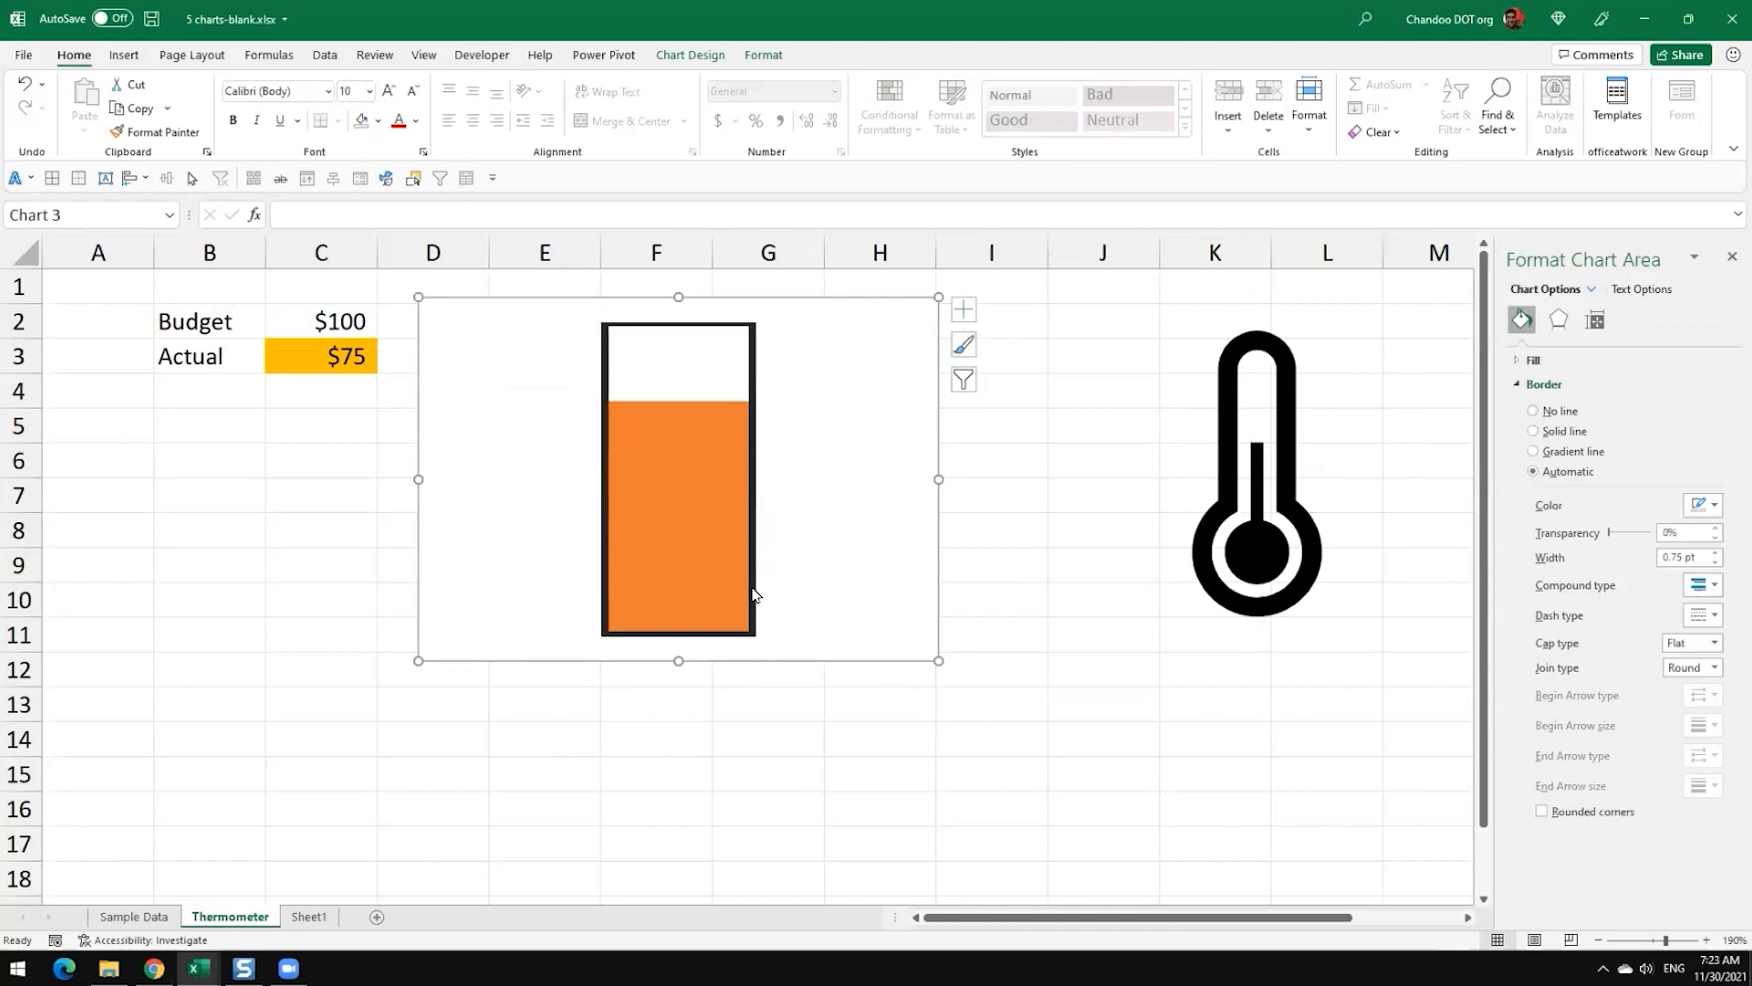
Step: Add data labels to the Actual series of the thermometer chart
click(643, 474)
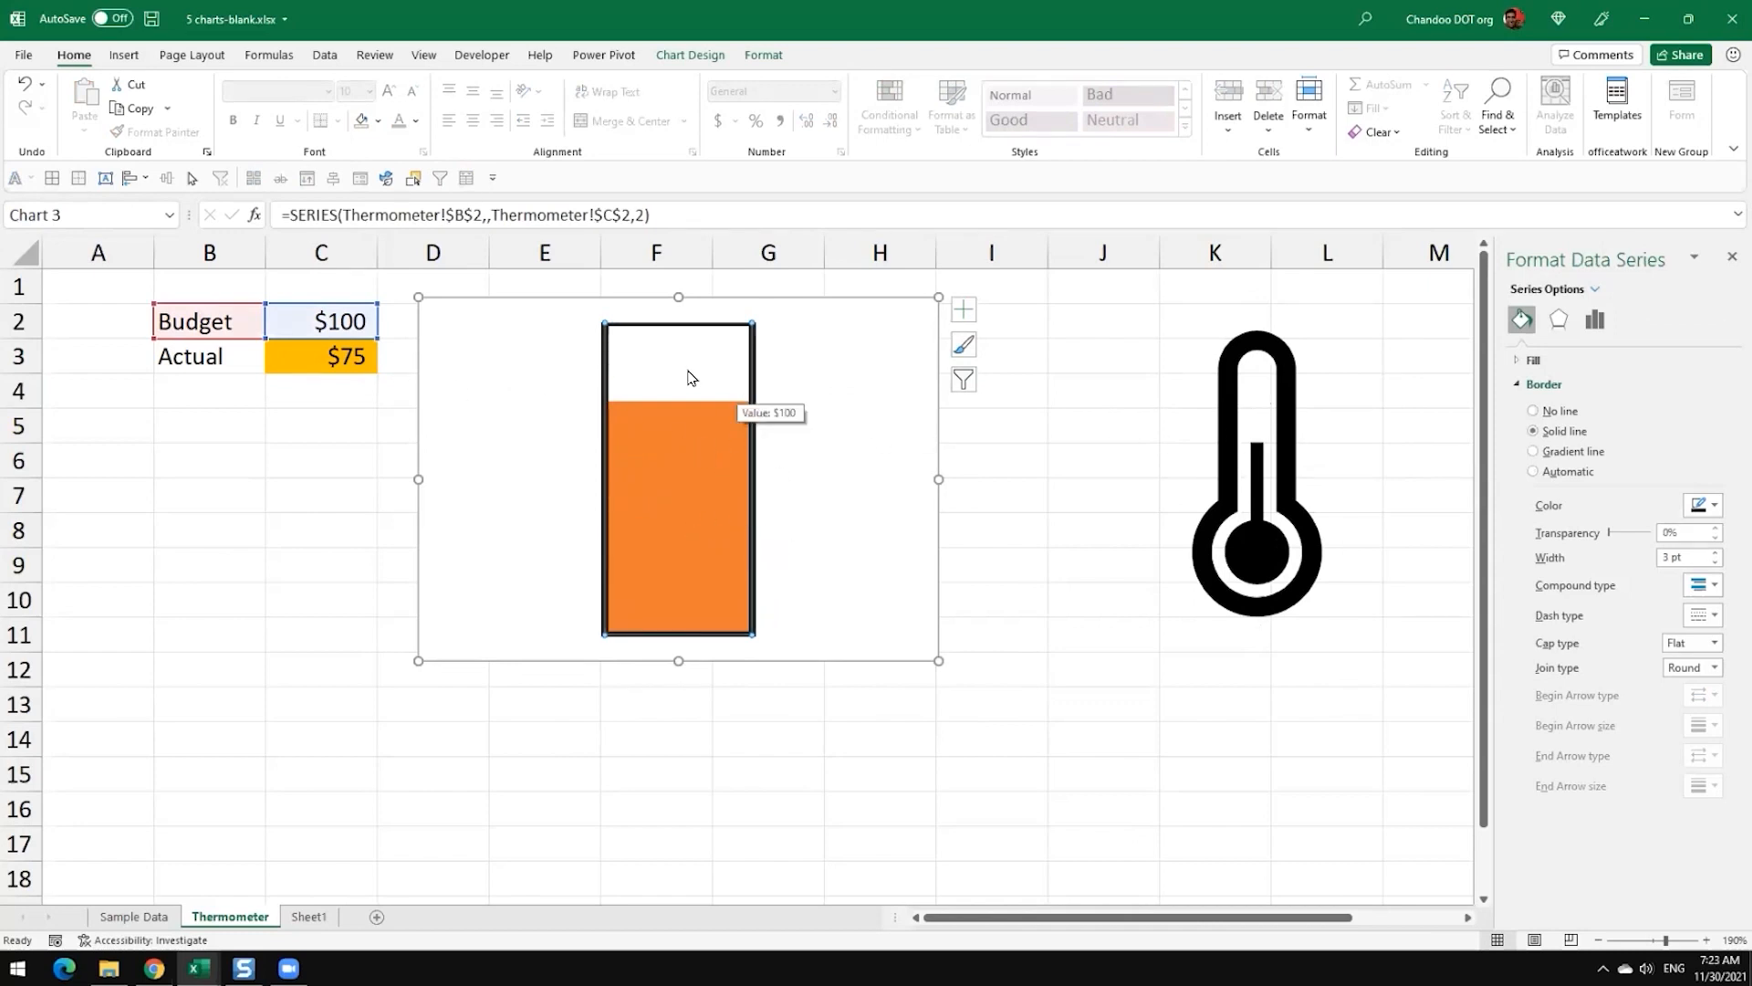
click(786, 493)
click(697, 452)
click(1595, 288)
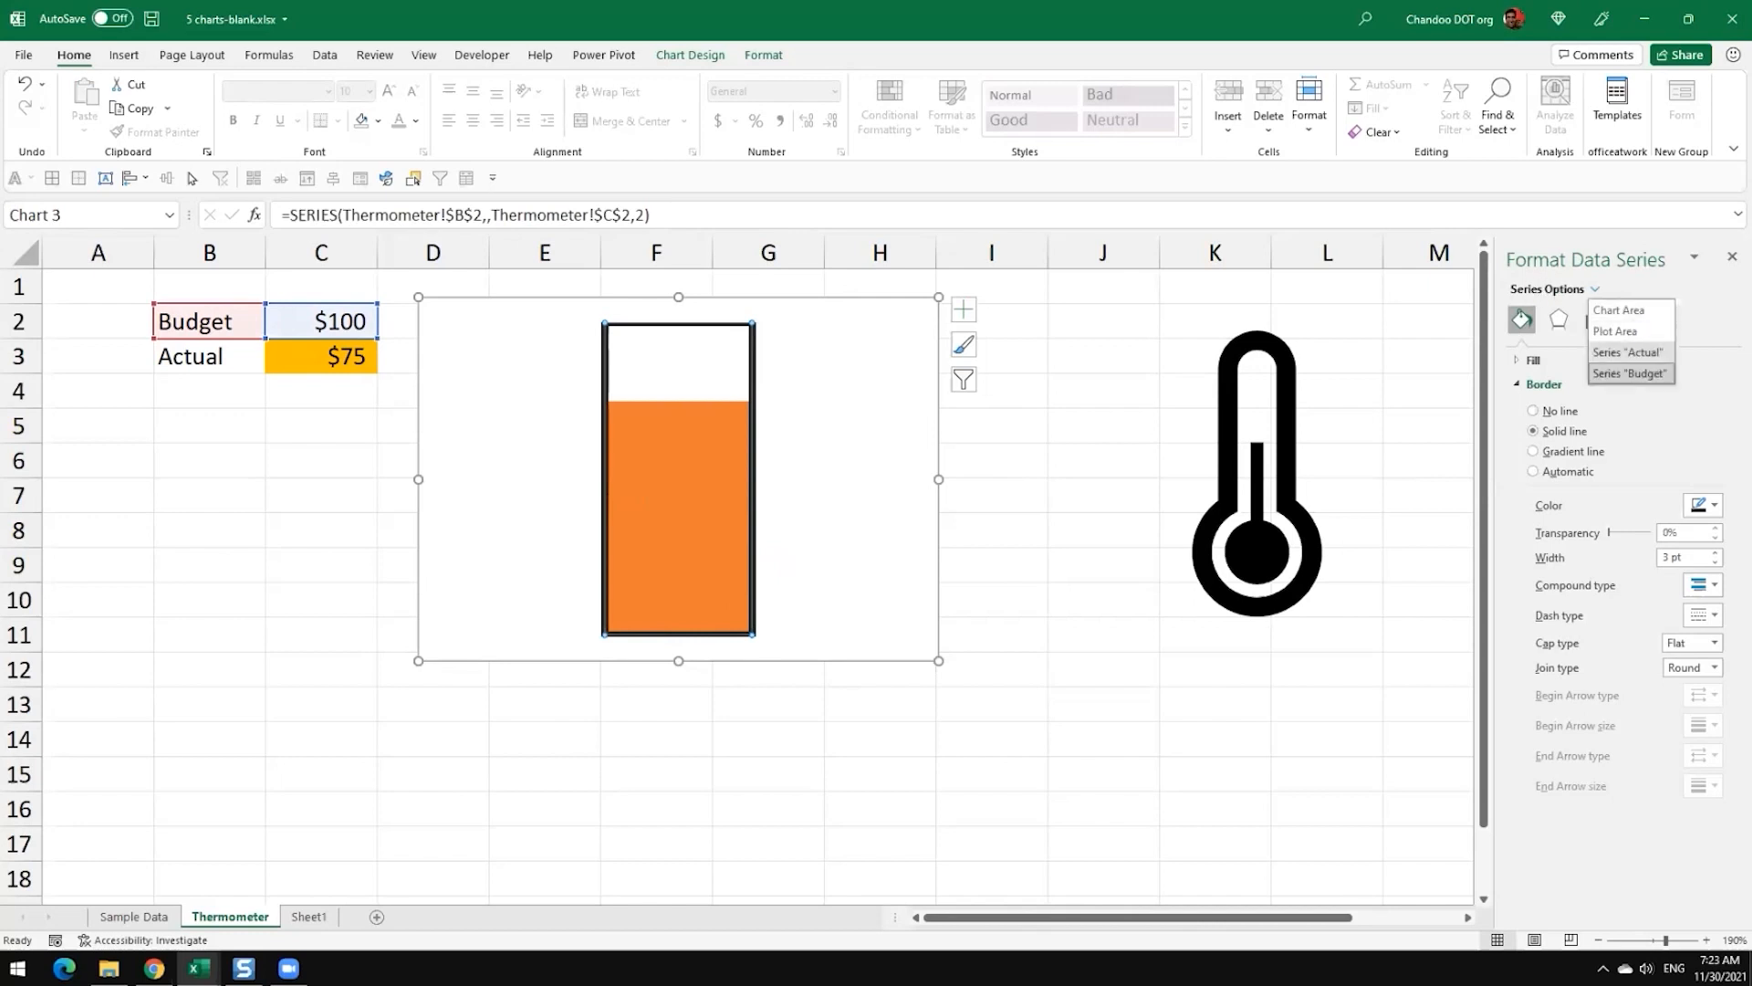
click(1627, 352)
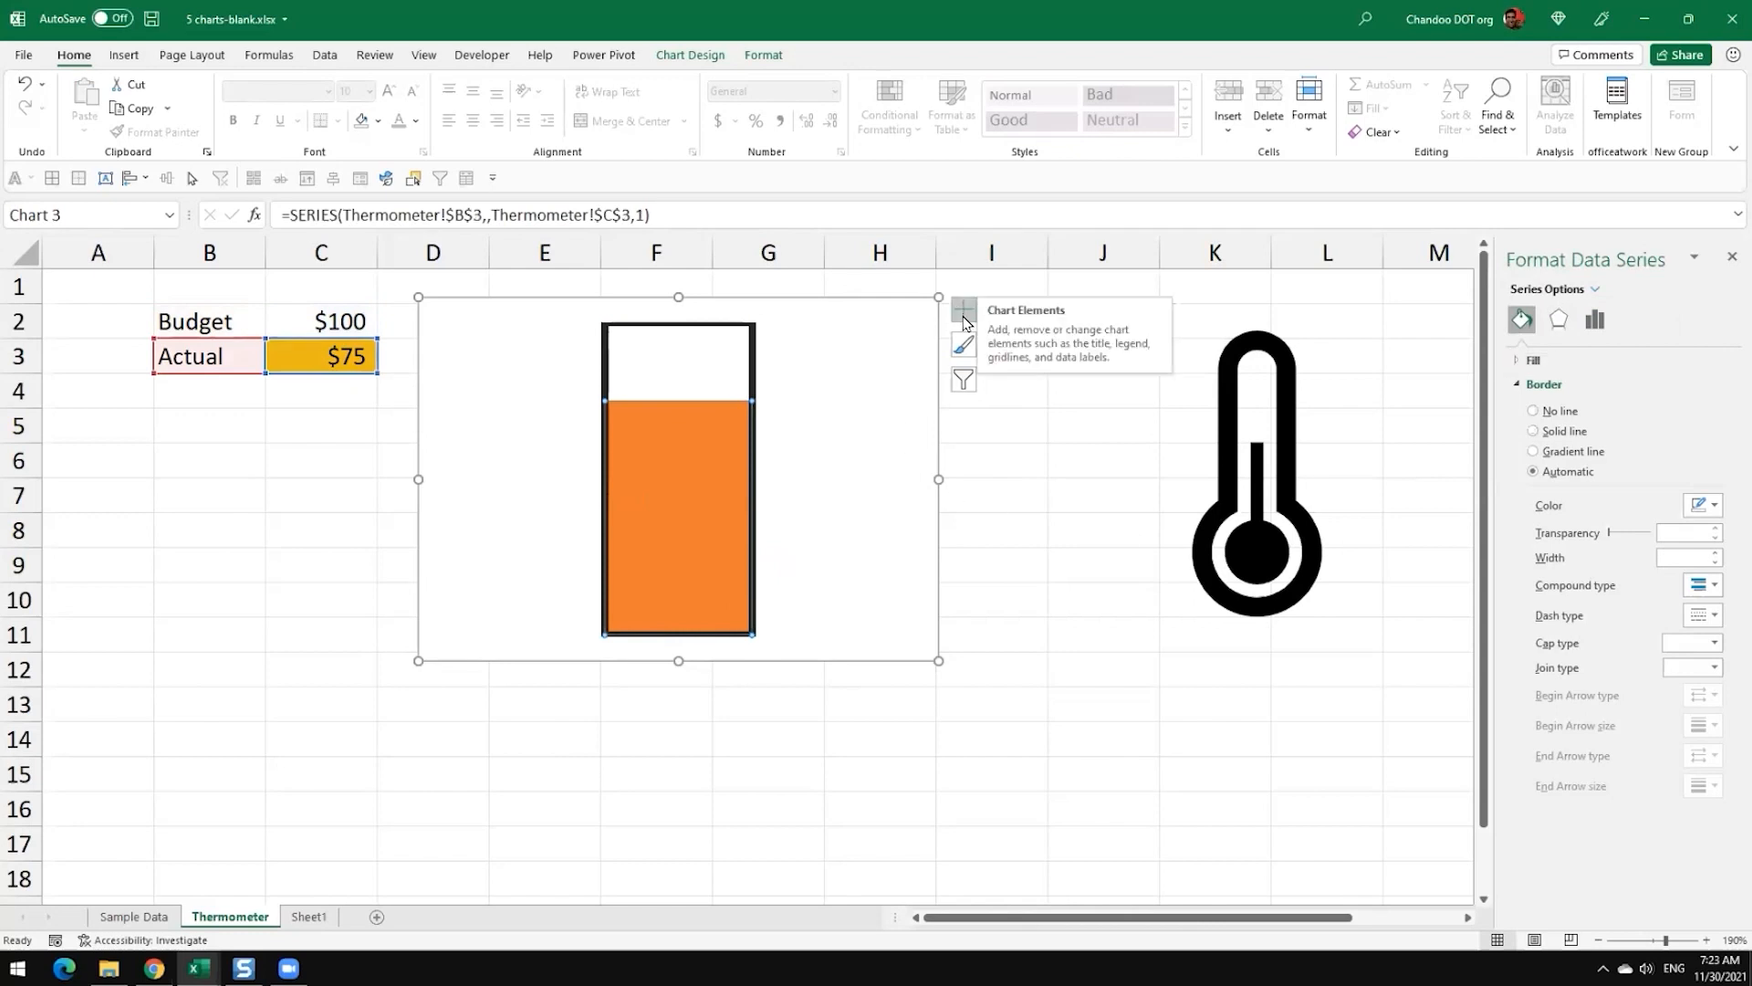
click(964, 320)
click(1009, 387)
click(900, 626)
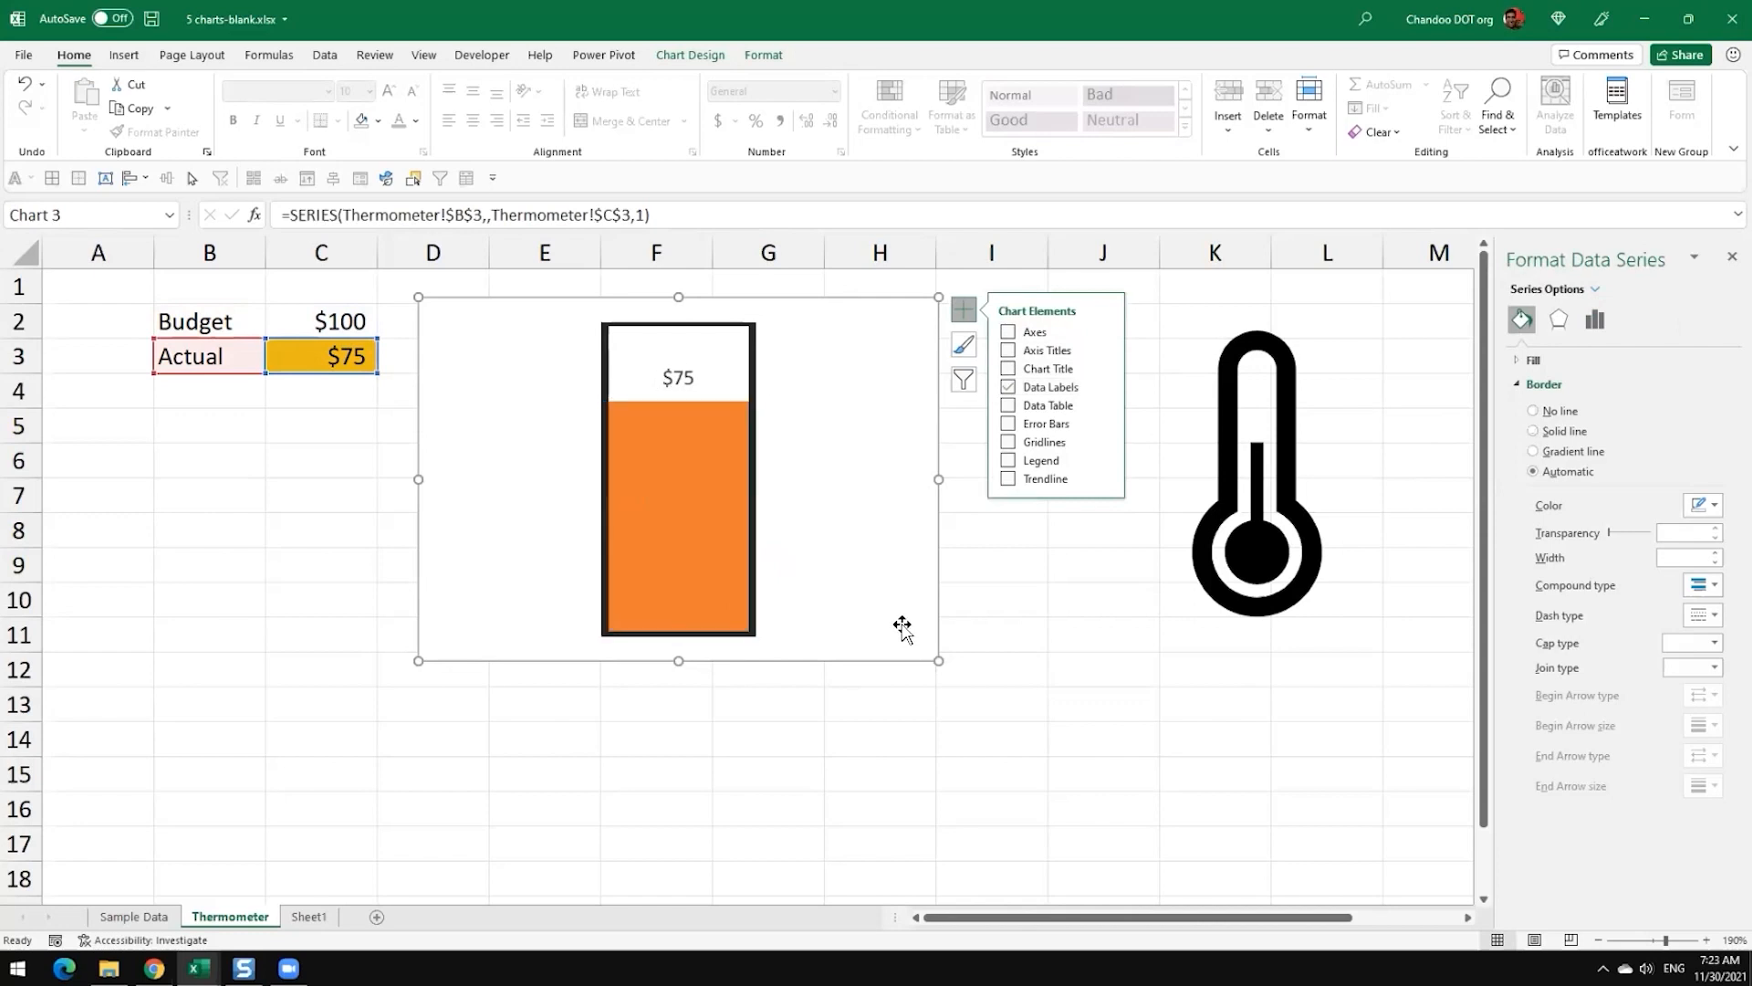
Step: Set the Actual data label's position to Inside End and make its text white
click(689, 377)
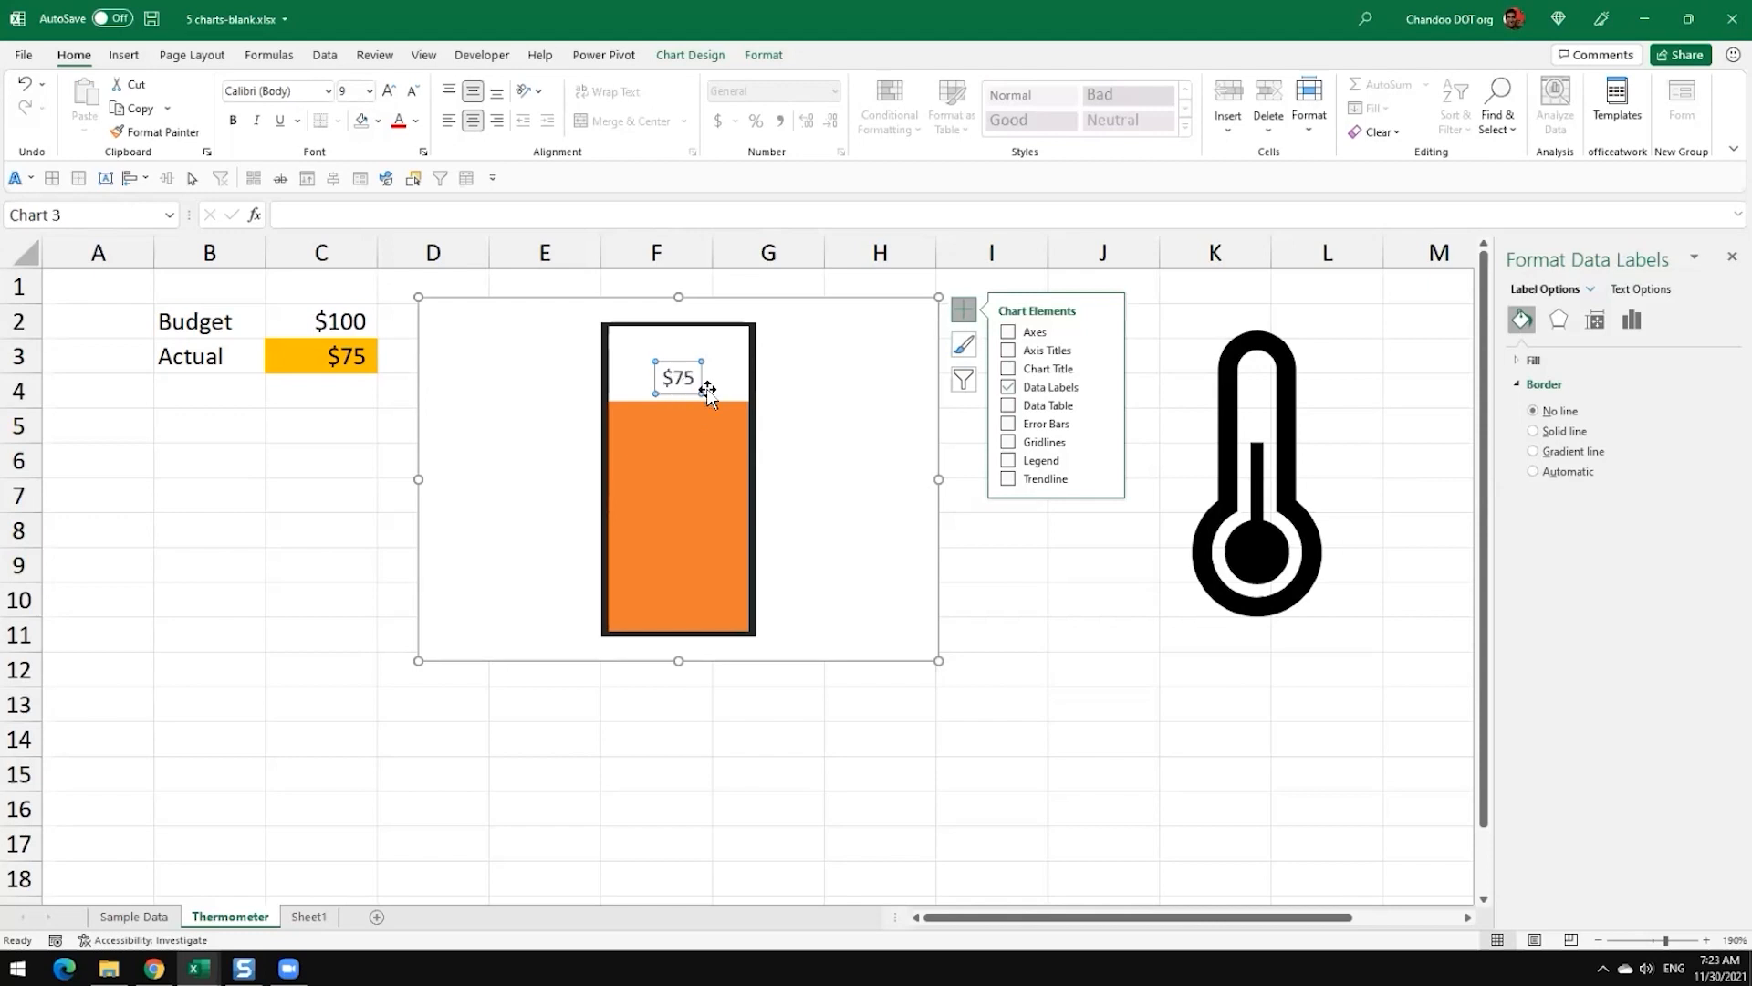
click(863, 546)
click(663, 370)
click(1632, 319)
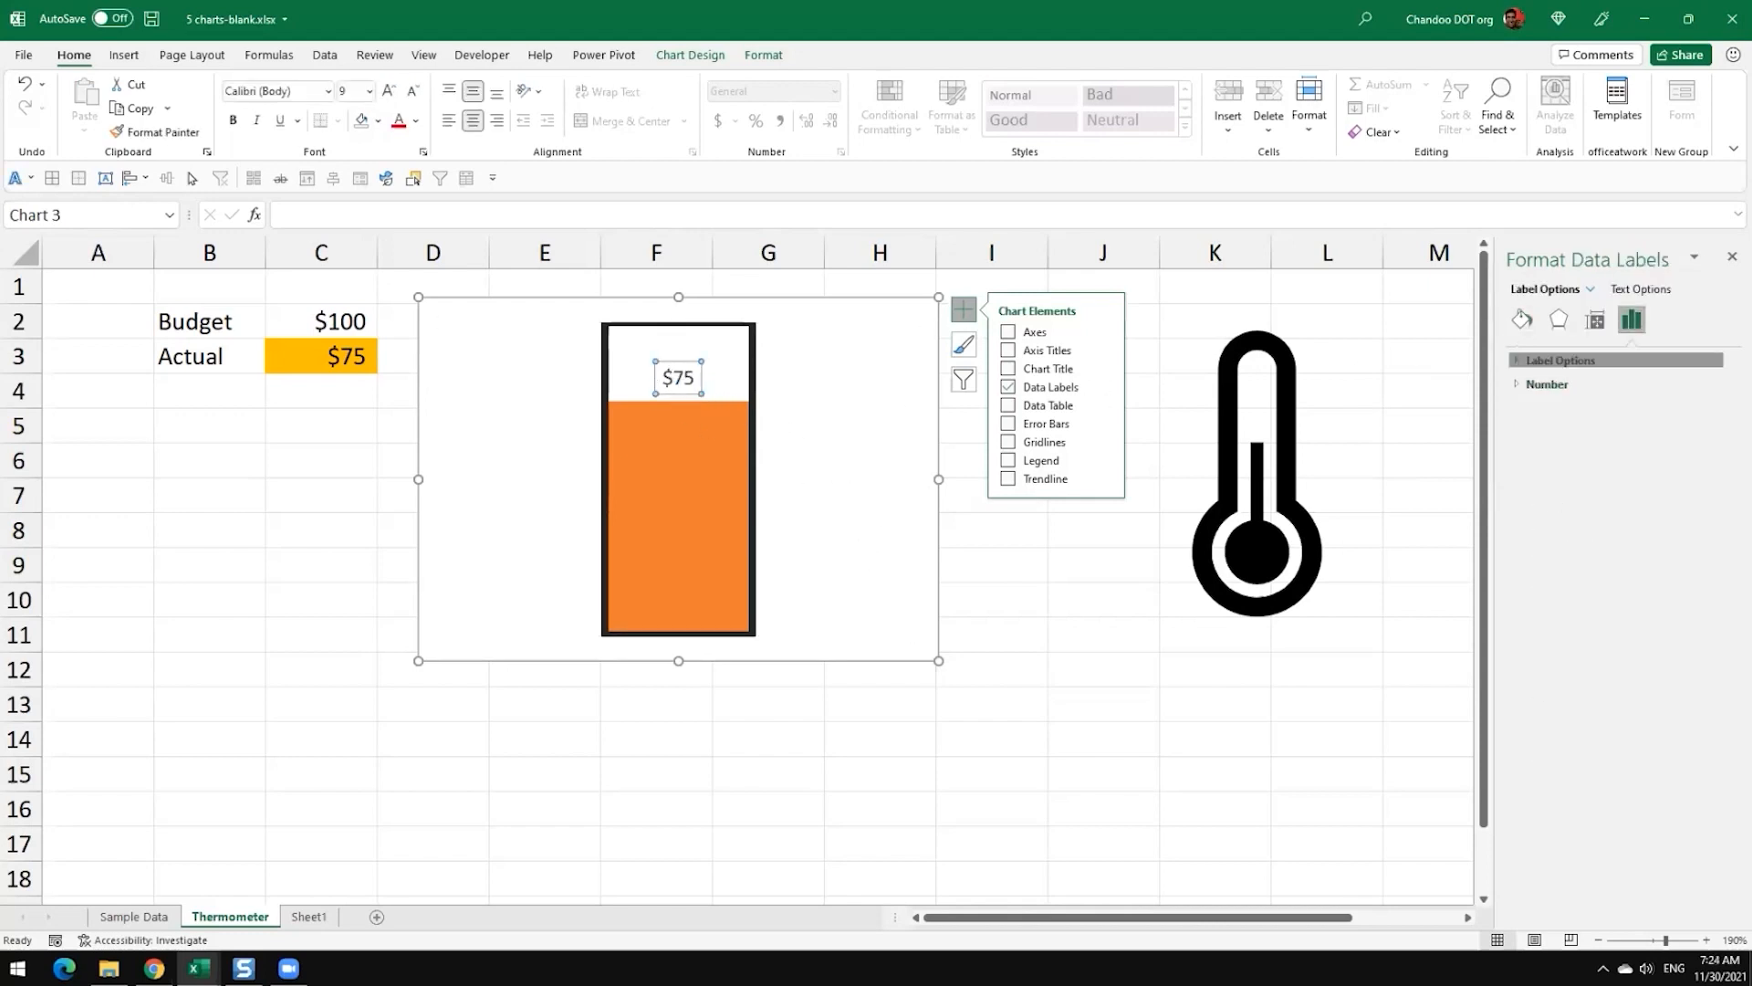
click(1561, 360)
click(1542, 637)
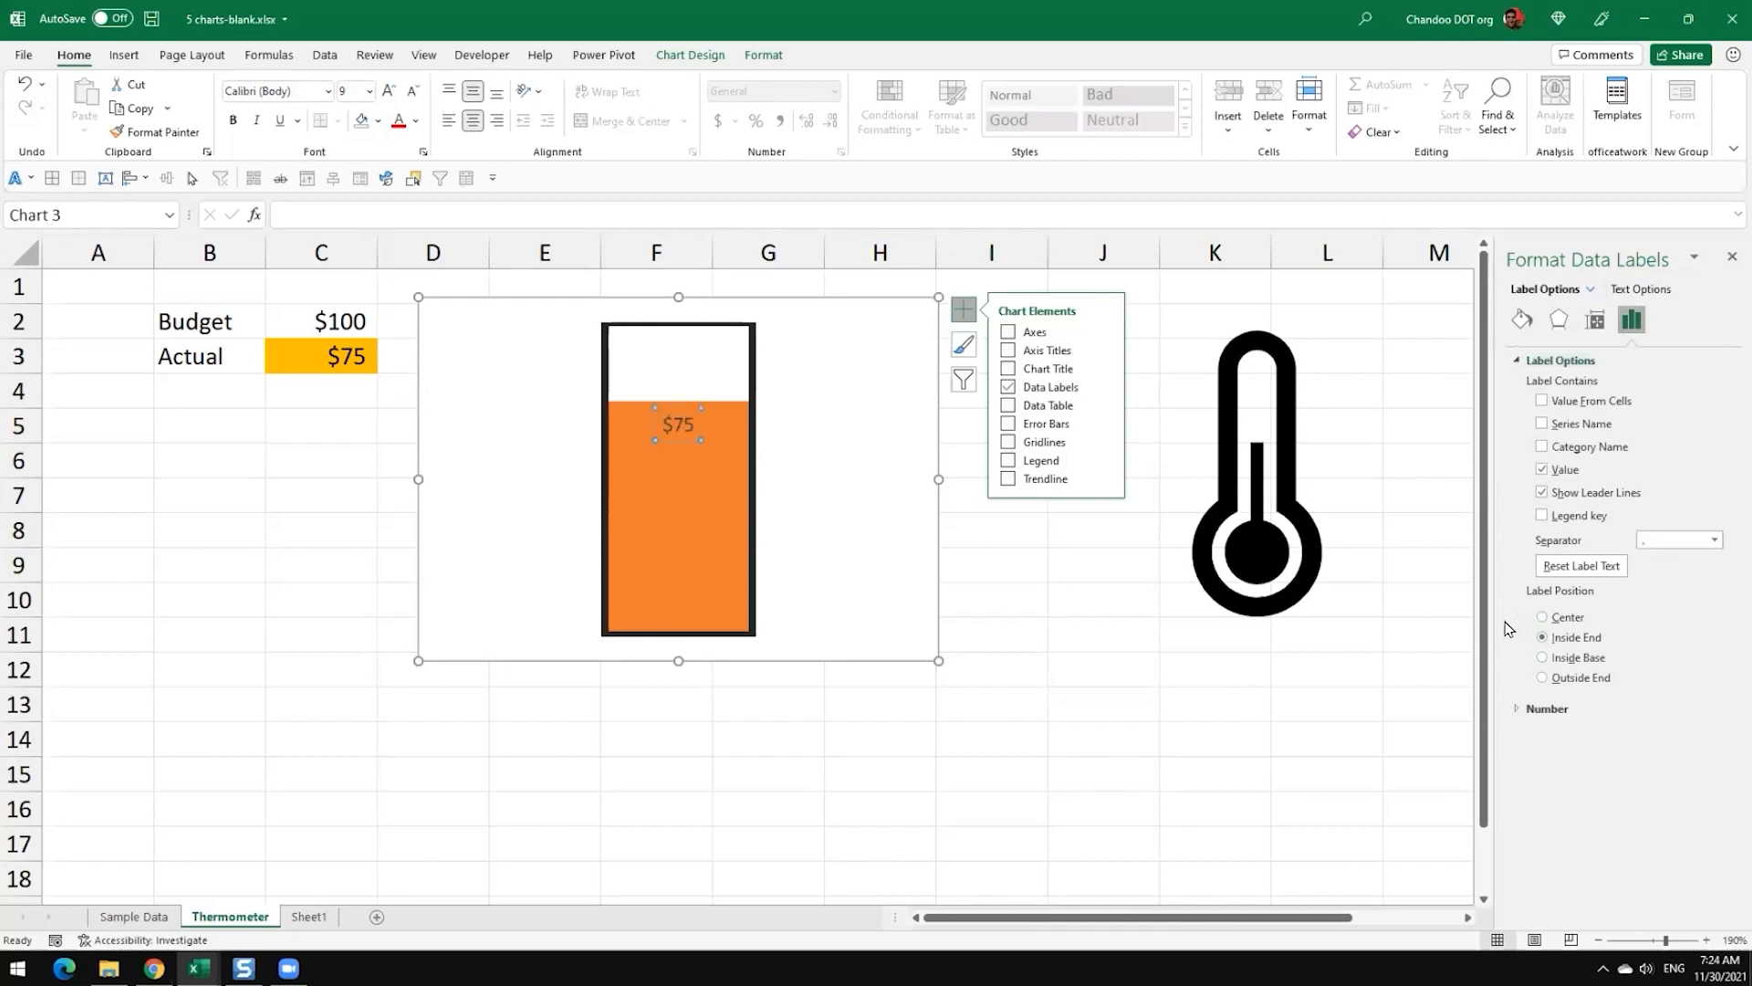
click(418, 127)
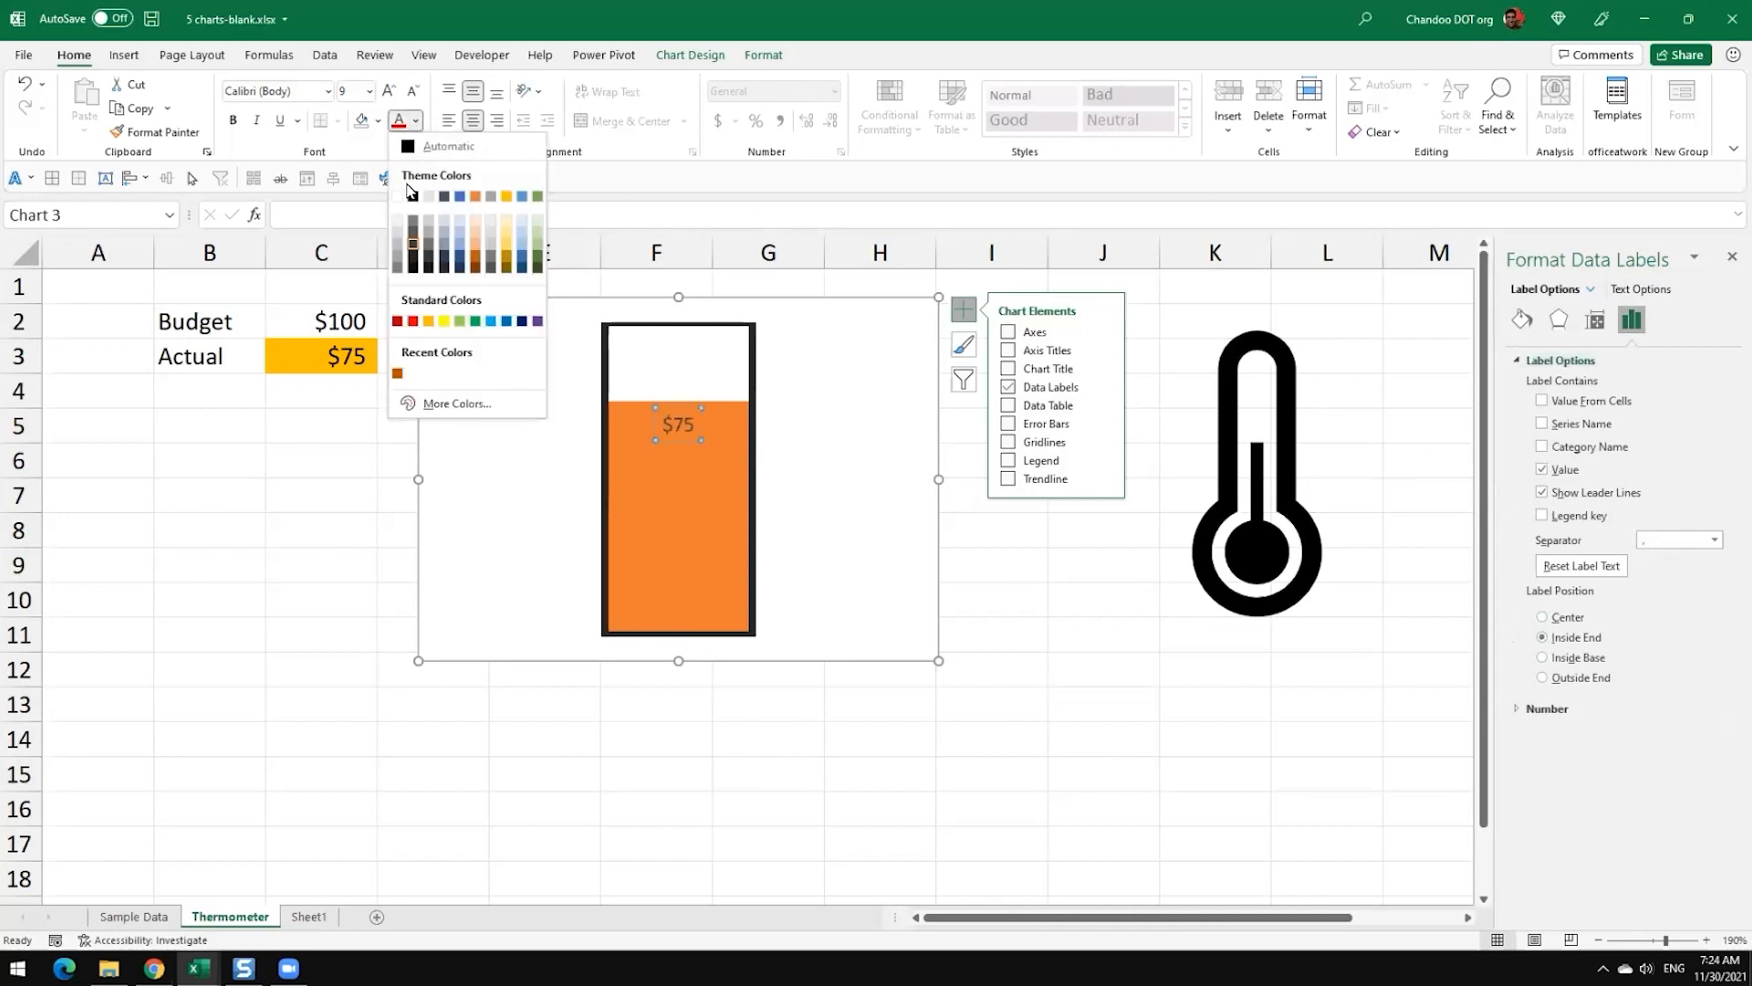
click(399, 199)
click(947, 727)
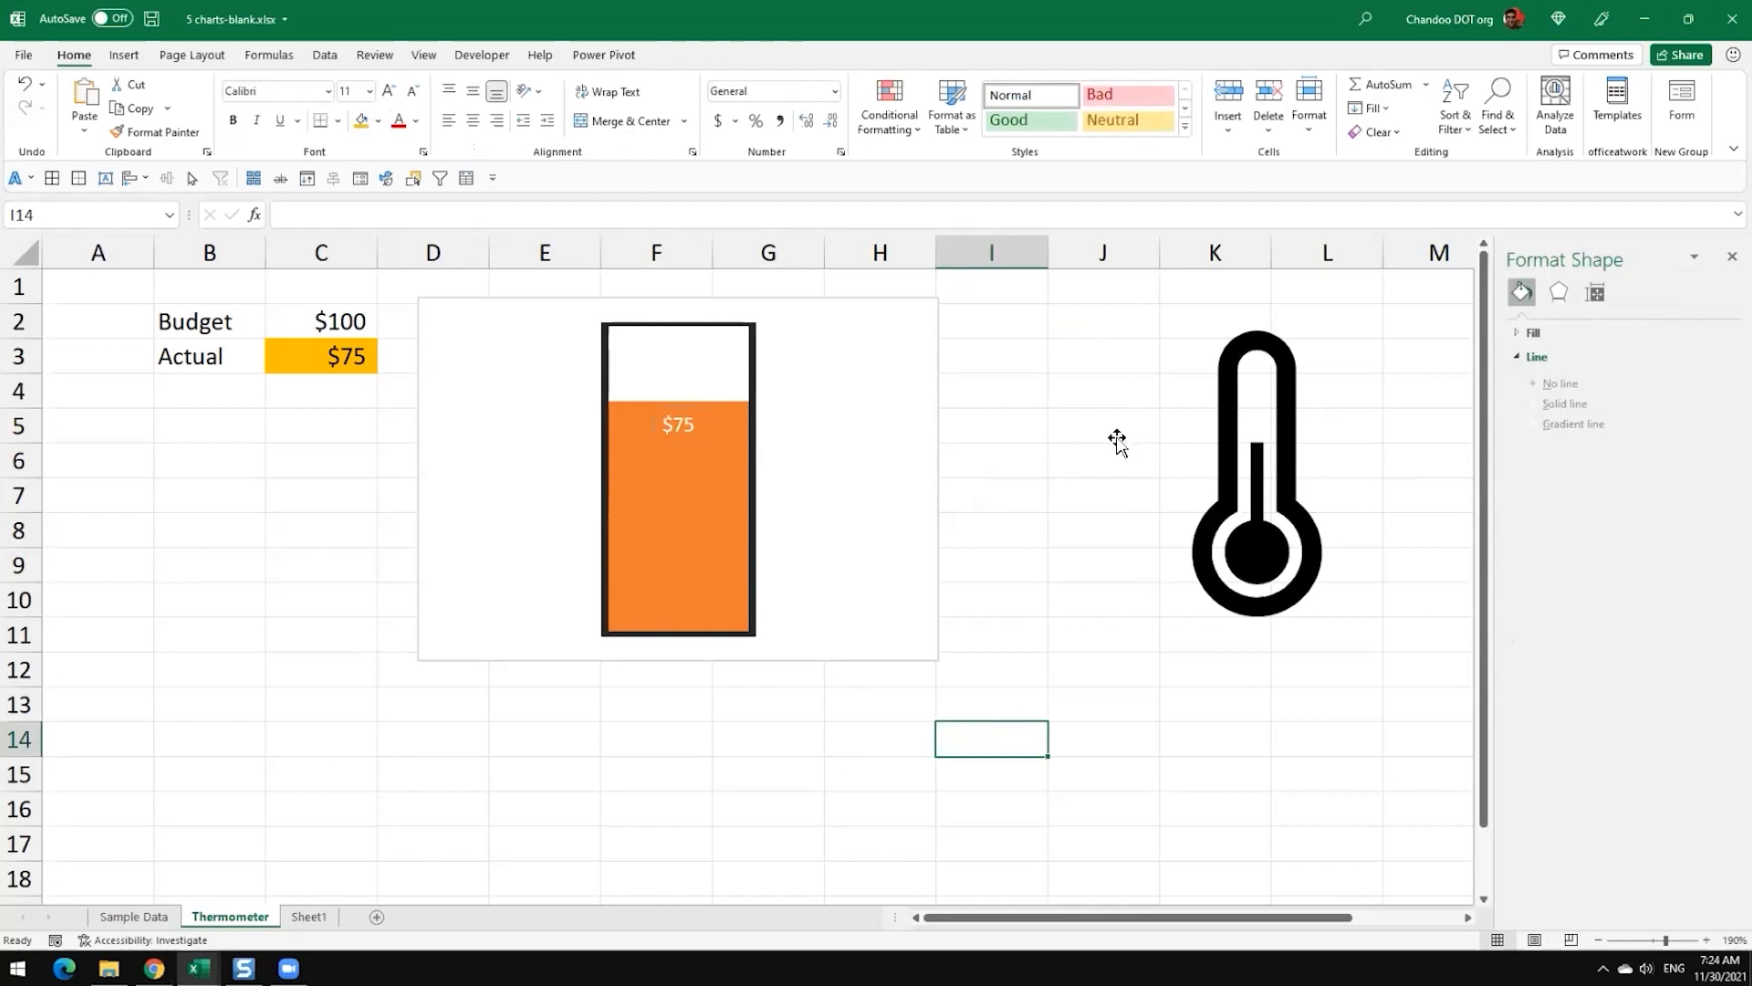
Step: Change the Budget column's outline colour to dark orange
click(752, 371)
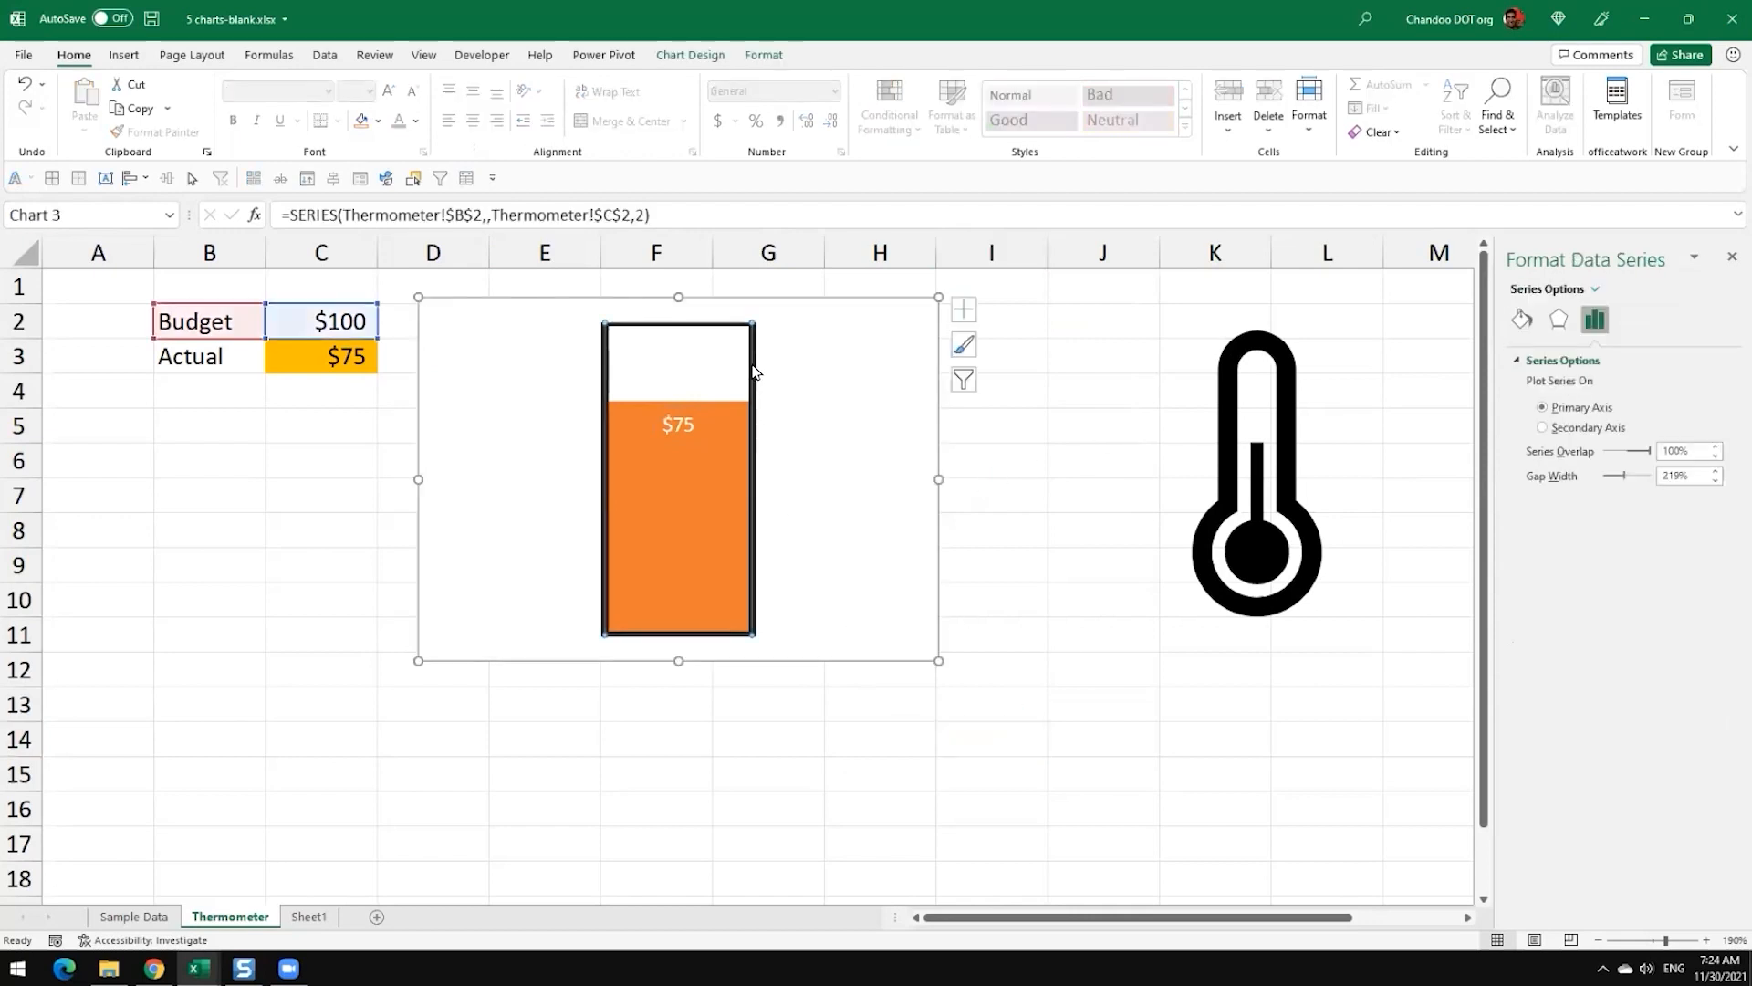
click(761, 57)
click(734, 108)
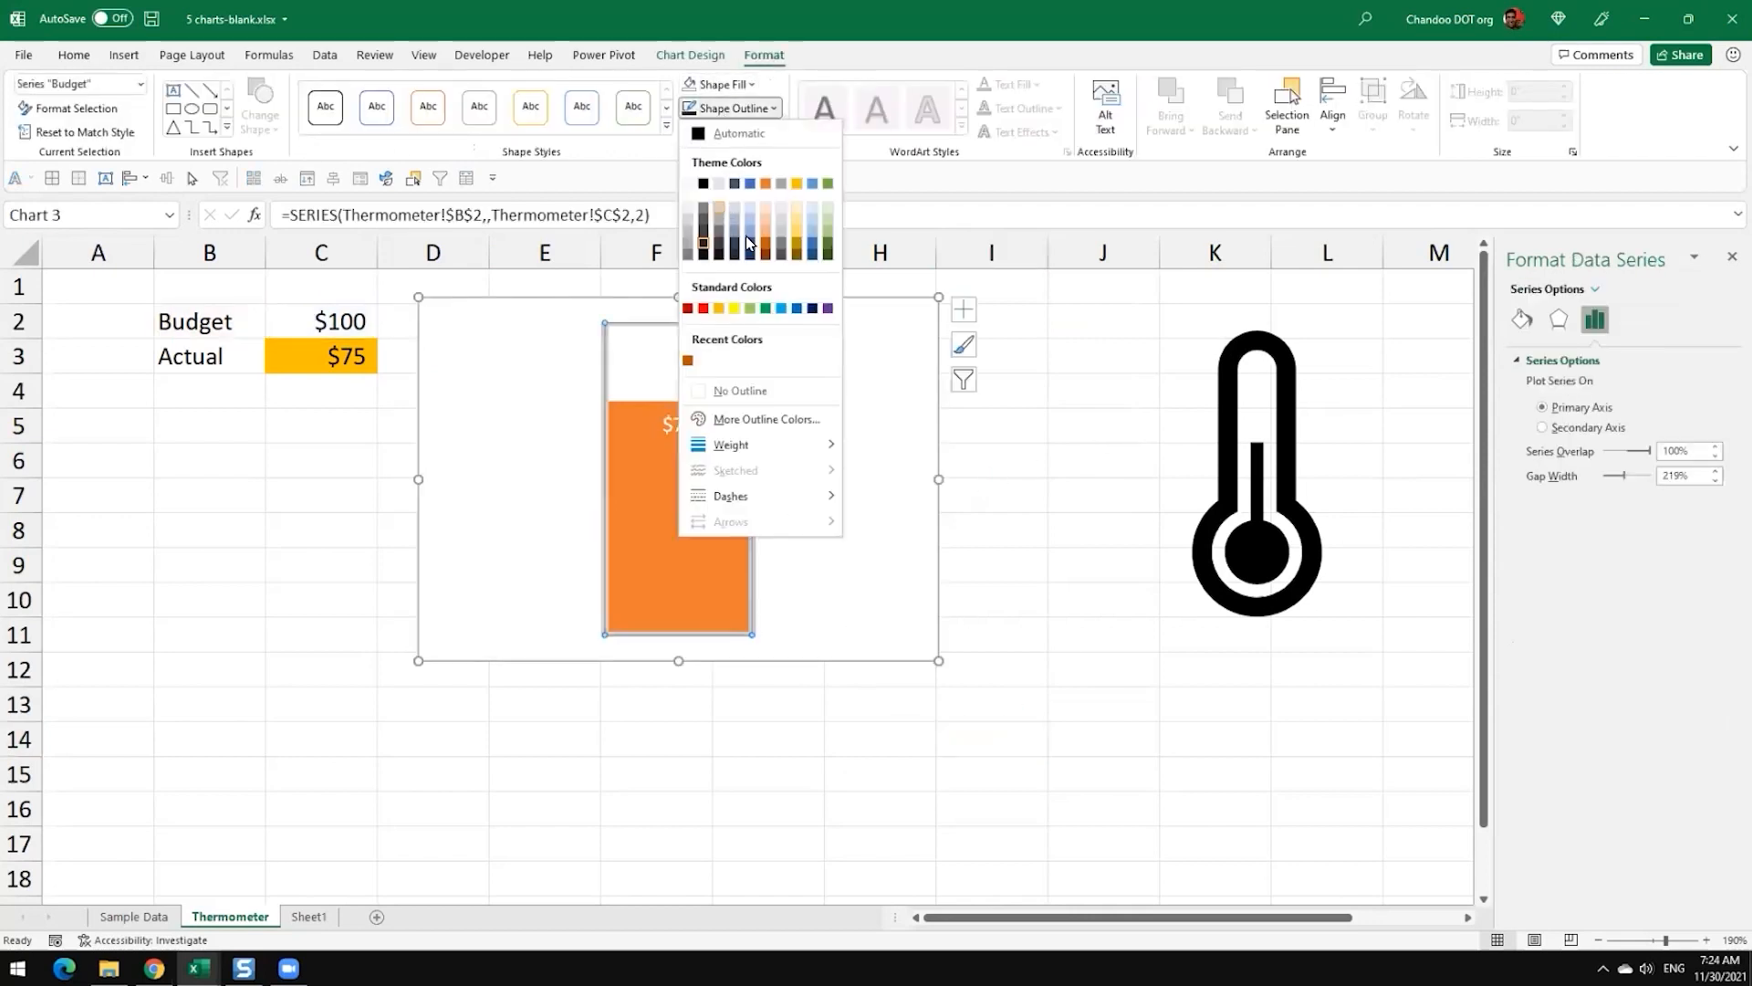
click(765, 245)
click(920, 452)
click(887, 801)
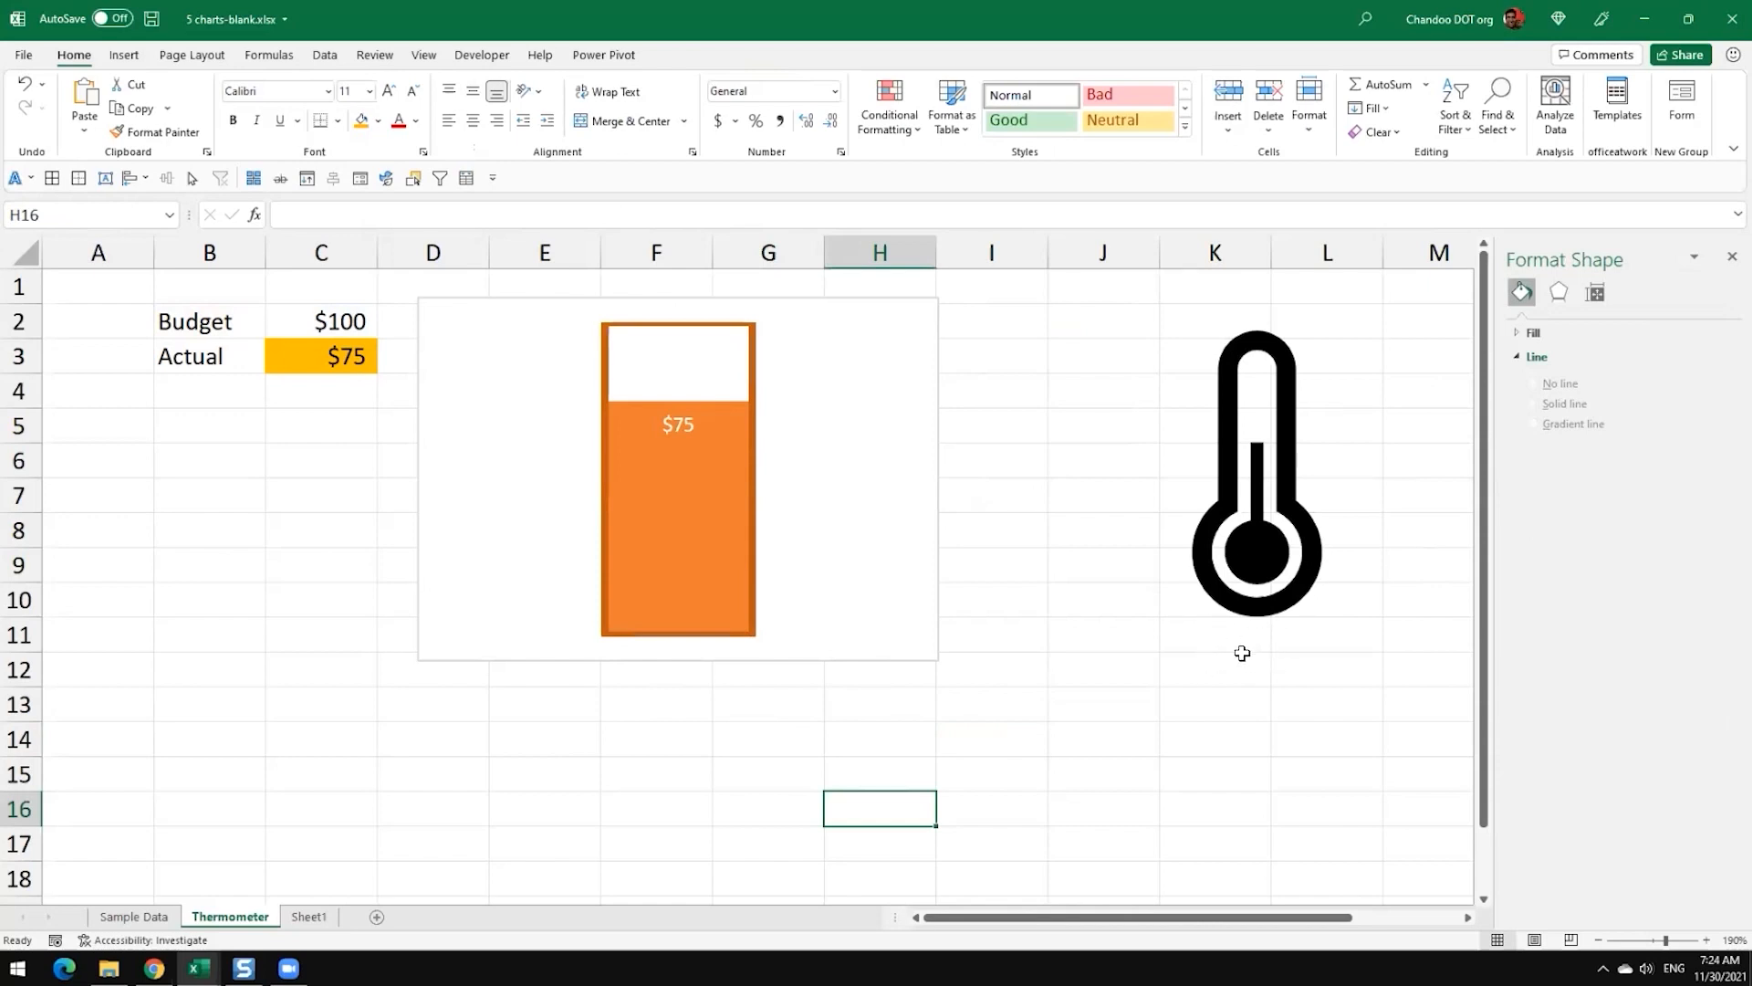
Step: Narrow the chart to about 1.34" wide and reduce the data label's font size so it fits on one line
click(803, 493)
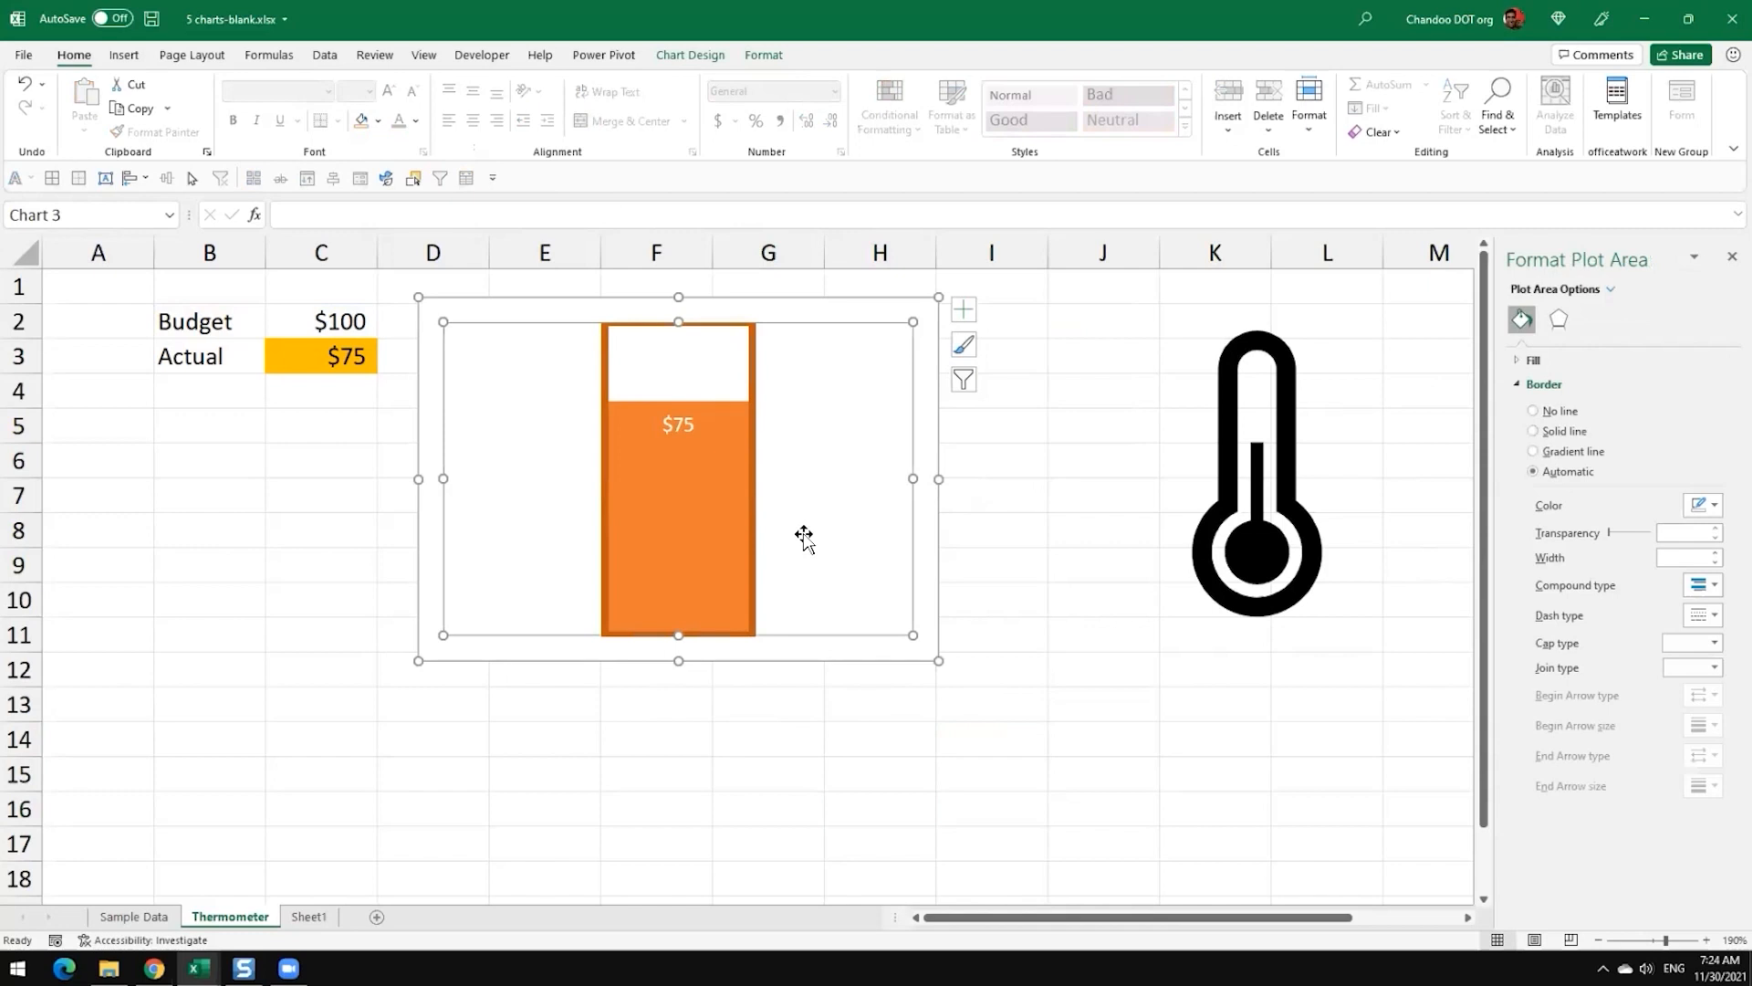
drag(914, 478, 643, 479)
click(525, 433)
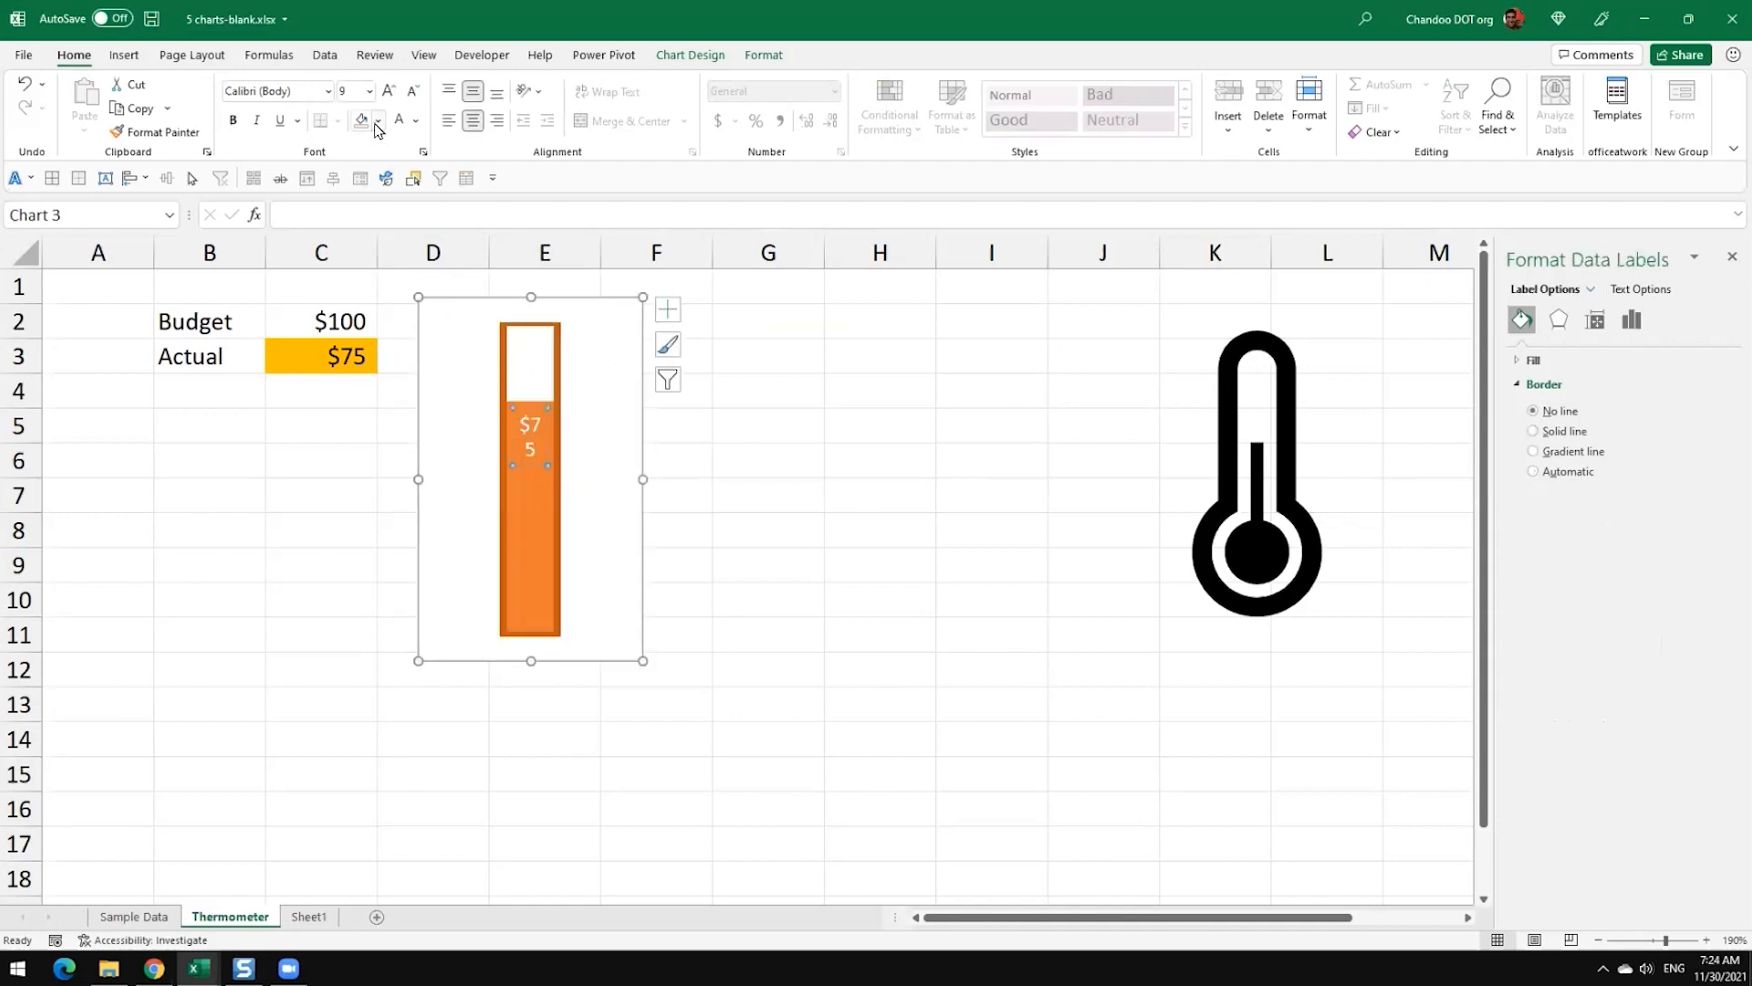
click(413, 91)
click(808, 531)
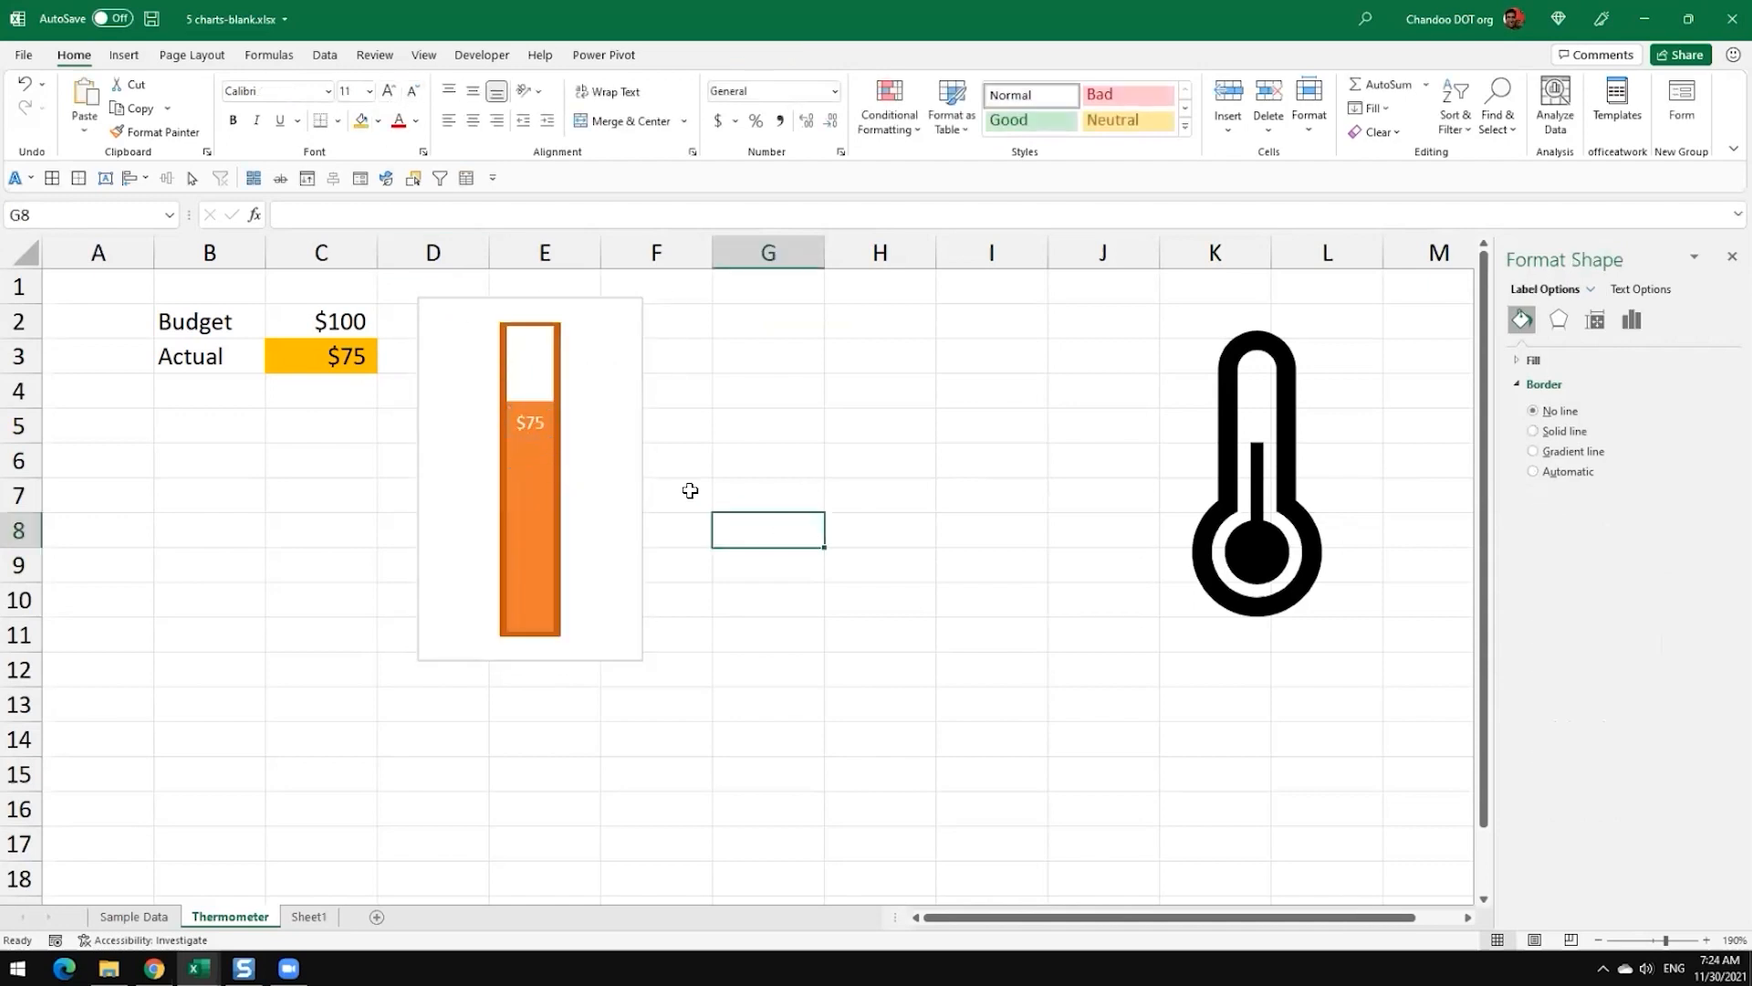
Step: Move the narrowed chart so that it sits over columns E and F
click(623, 467)
drag(630, 465, 700, 473)
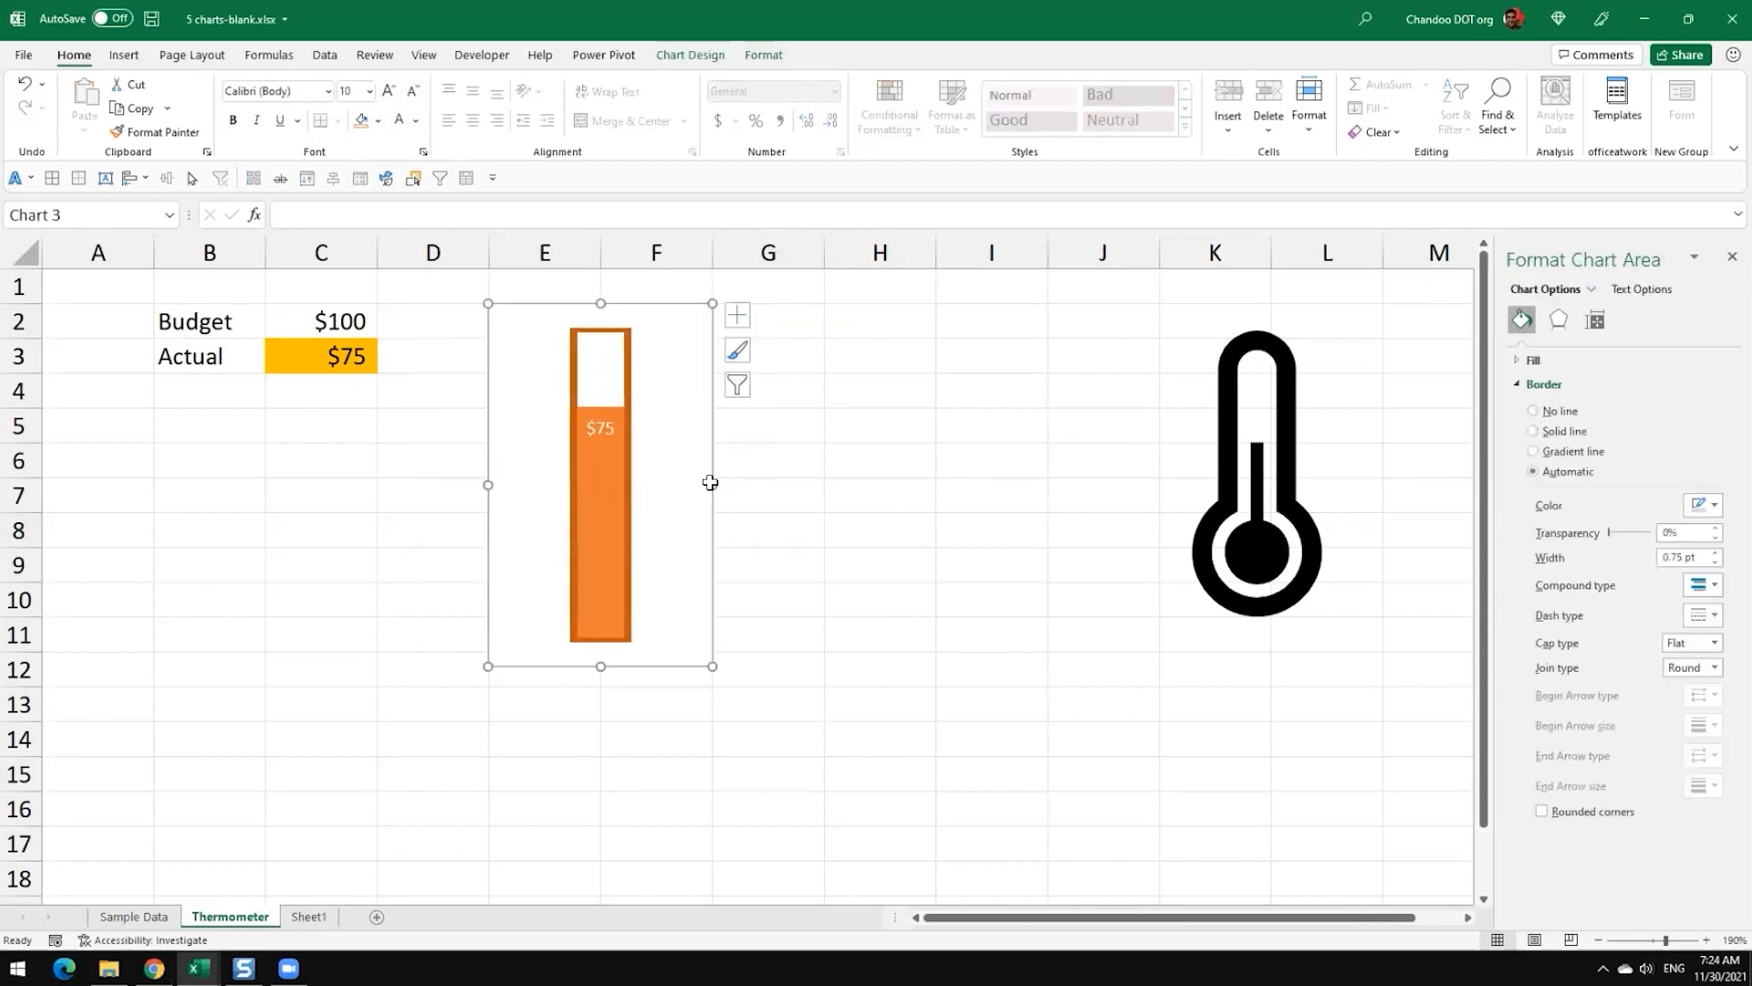
click(861, 633)
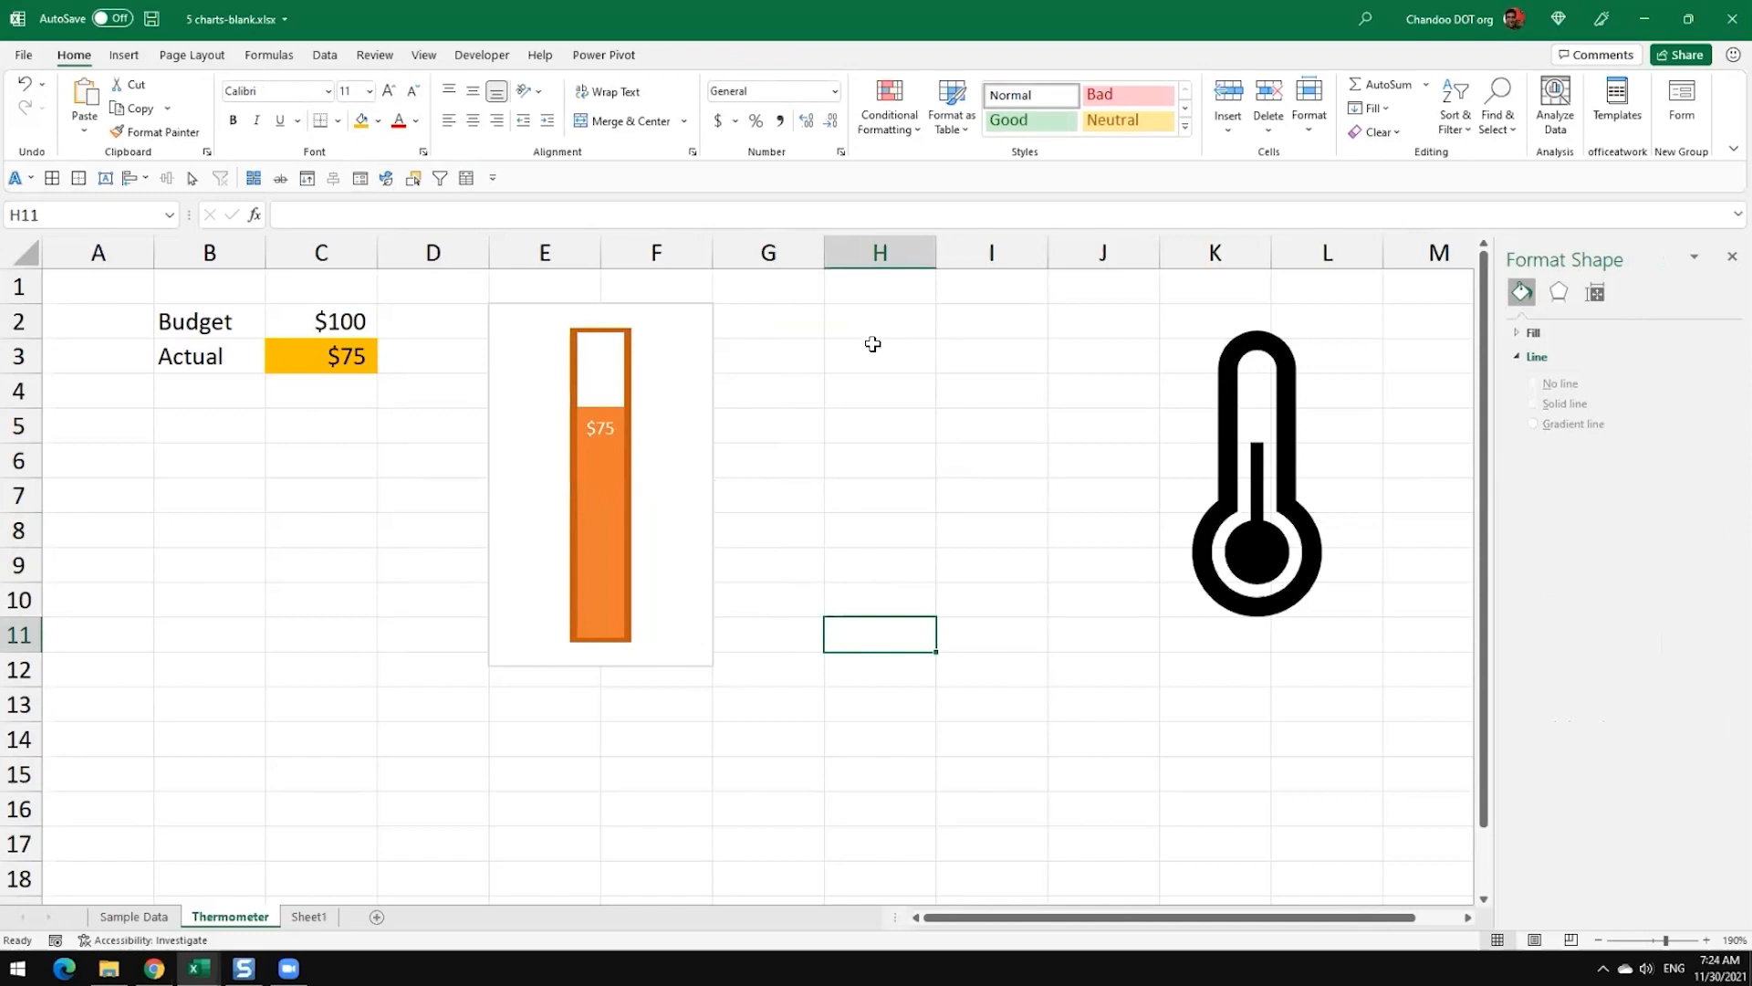
Step: Remove the fill and outline from the chart area, leaving only the thermometer column
click(633, 343)
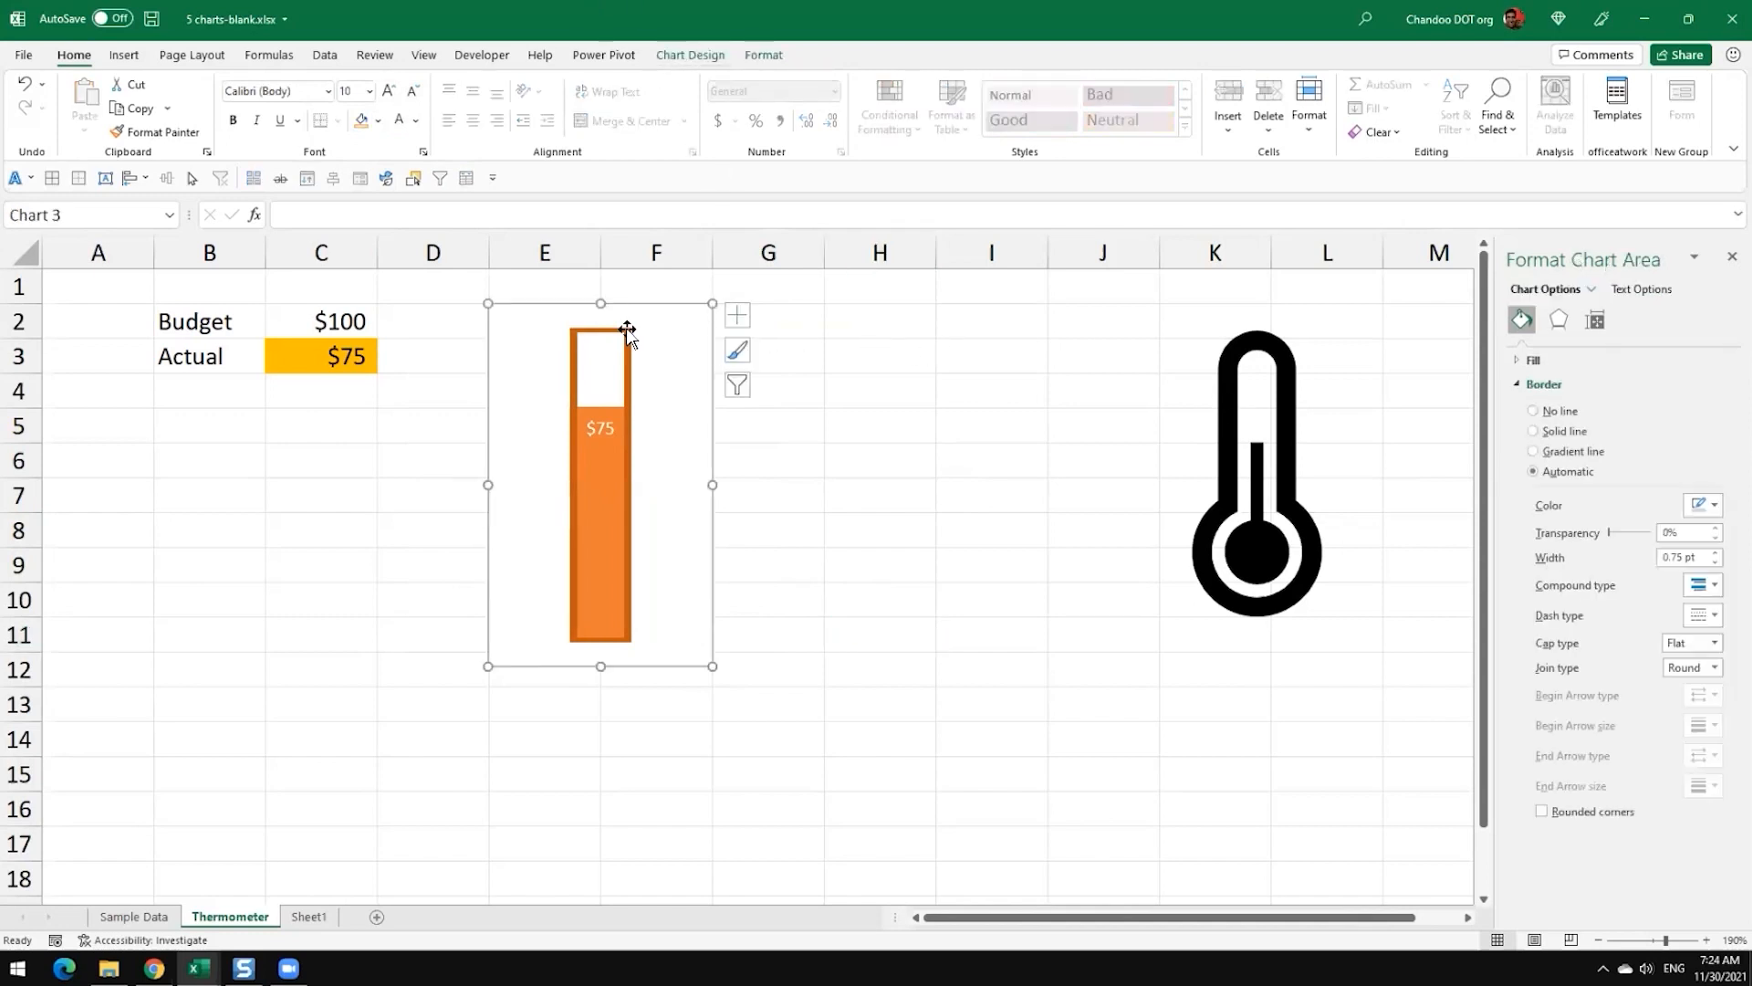
click(764, 57)
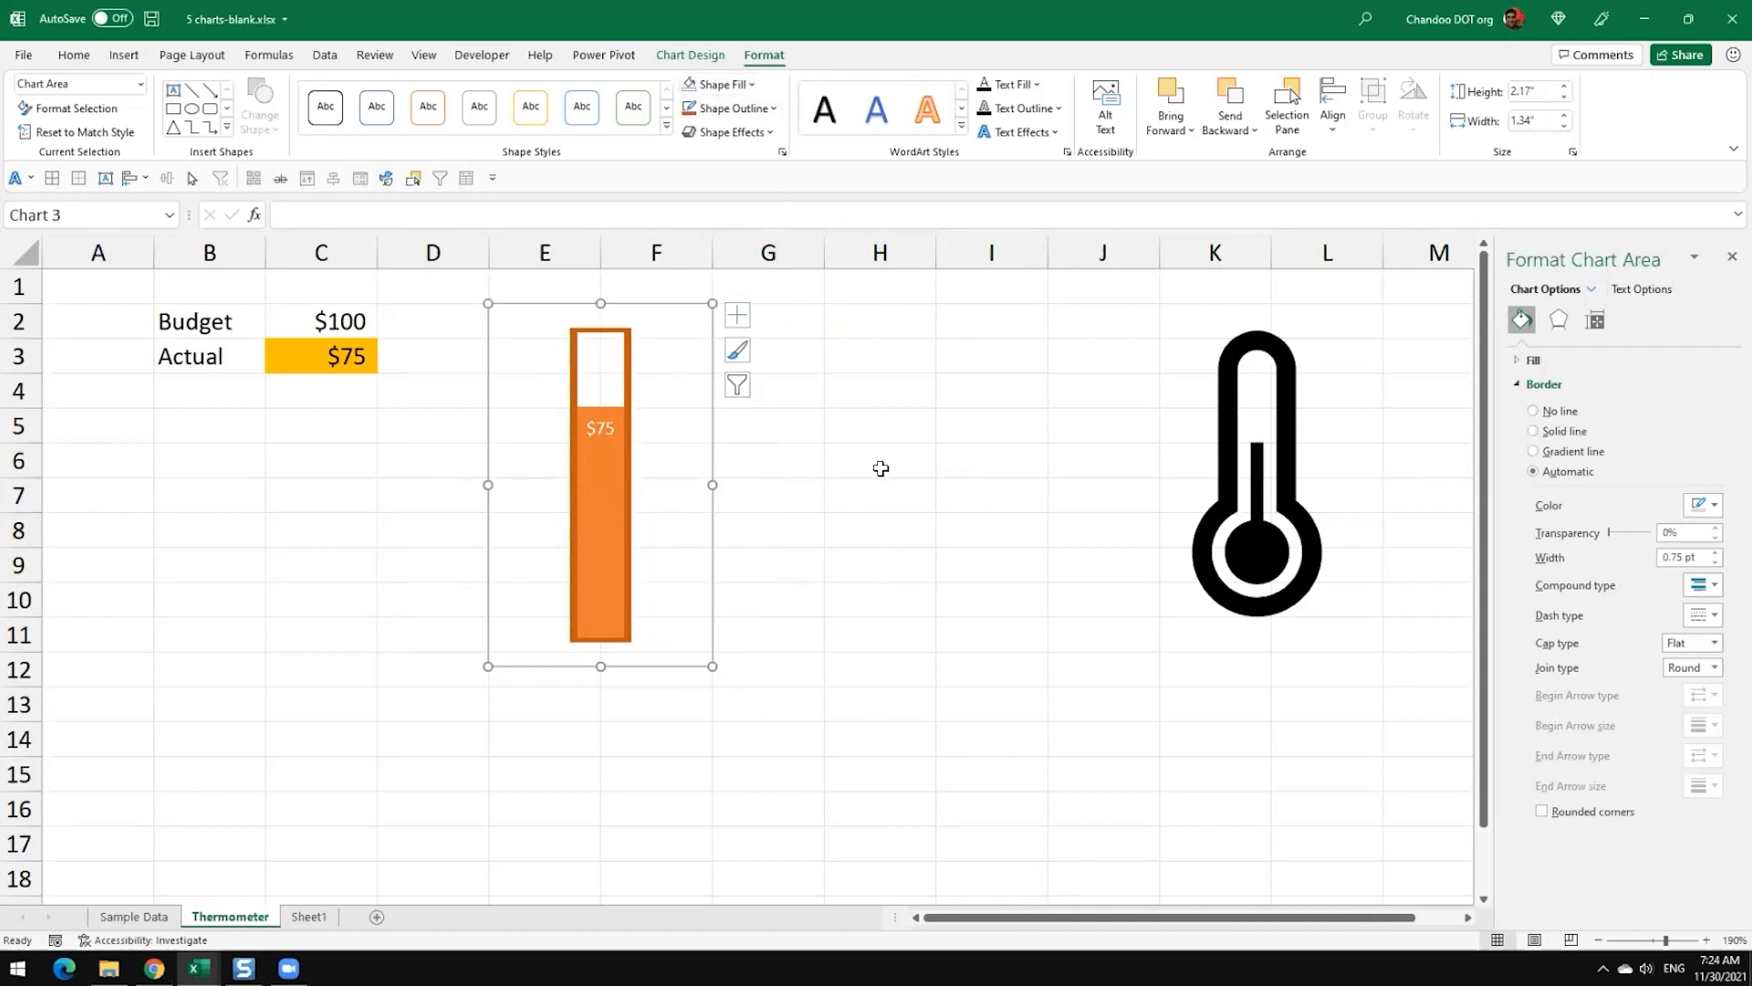
click(735, 107)
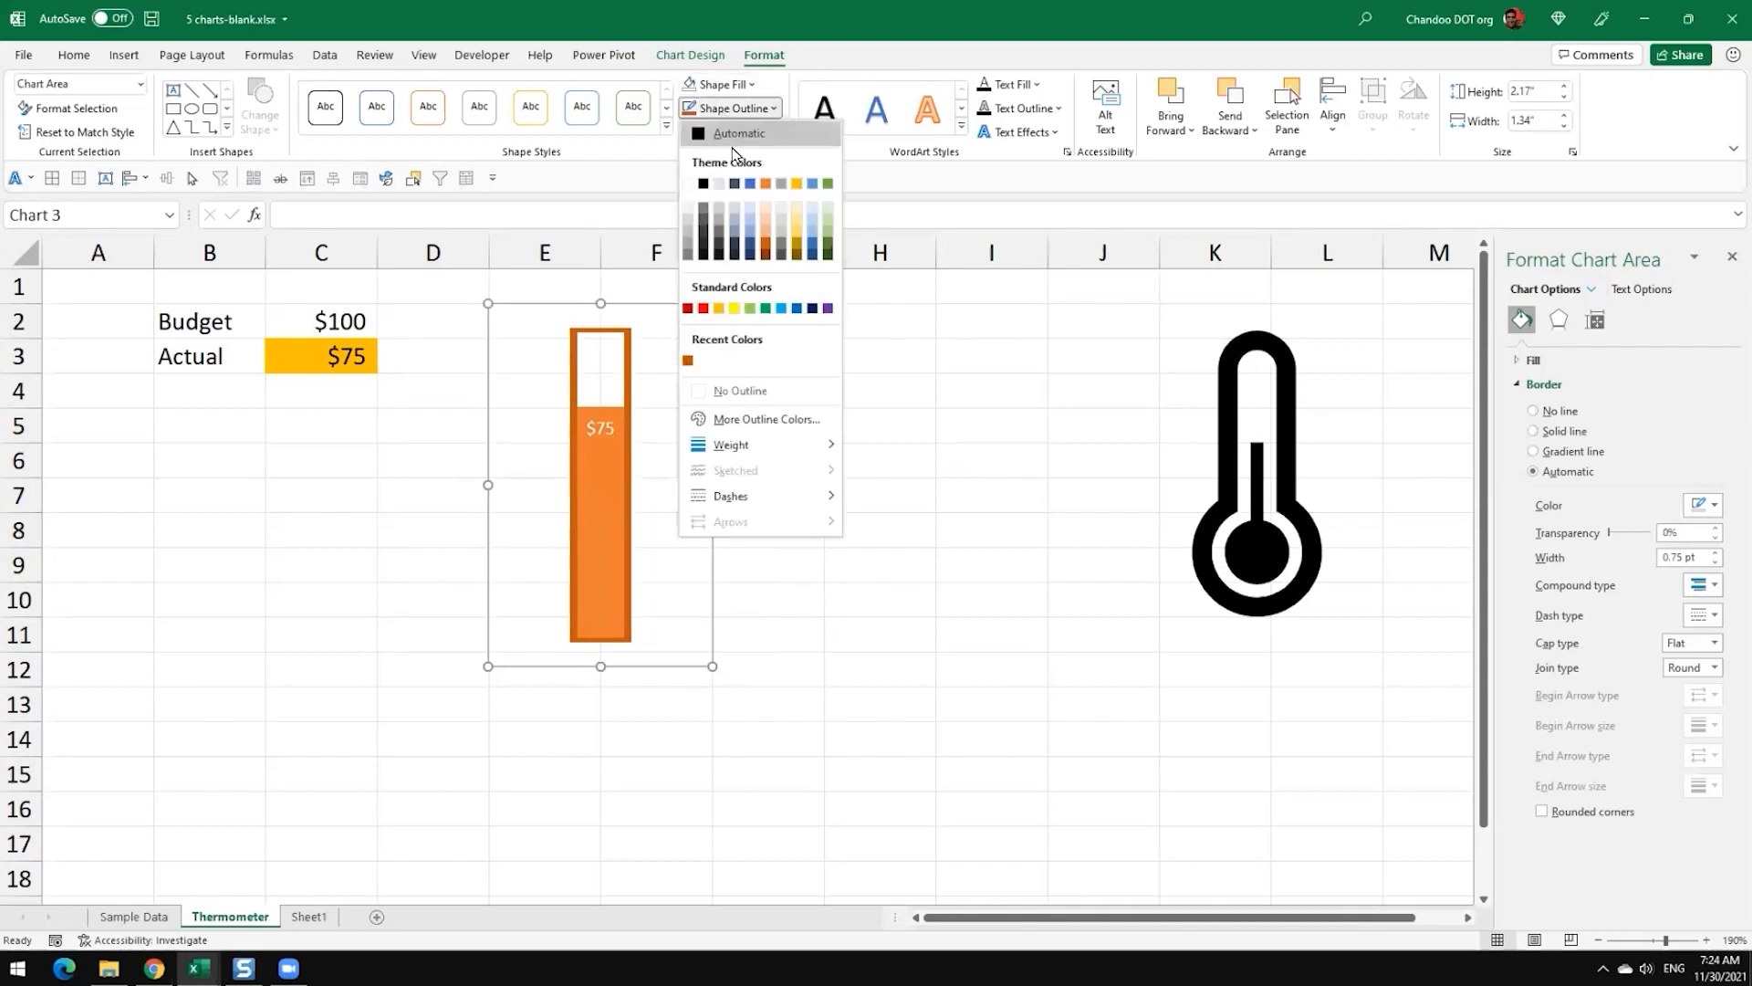
click(740, 392)
click(827, 425)
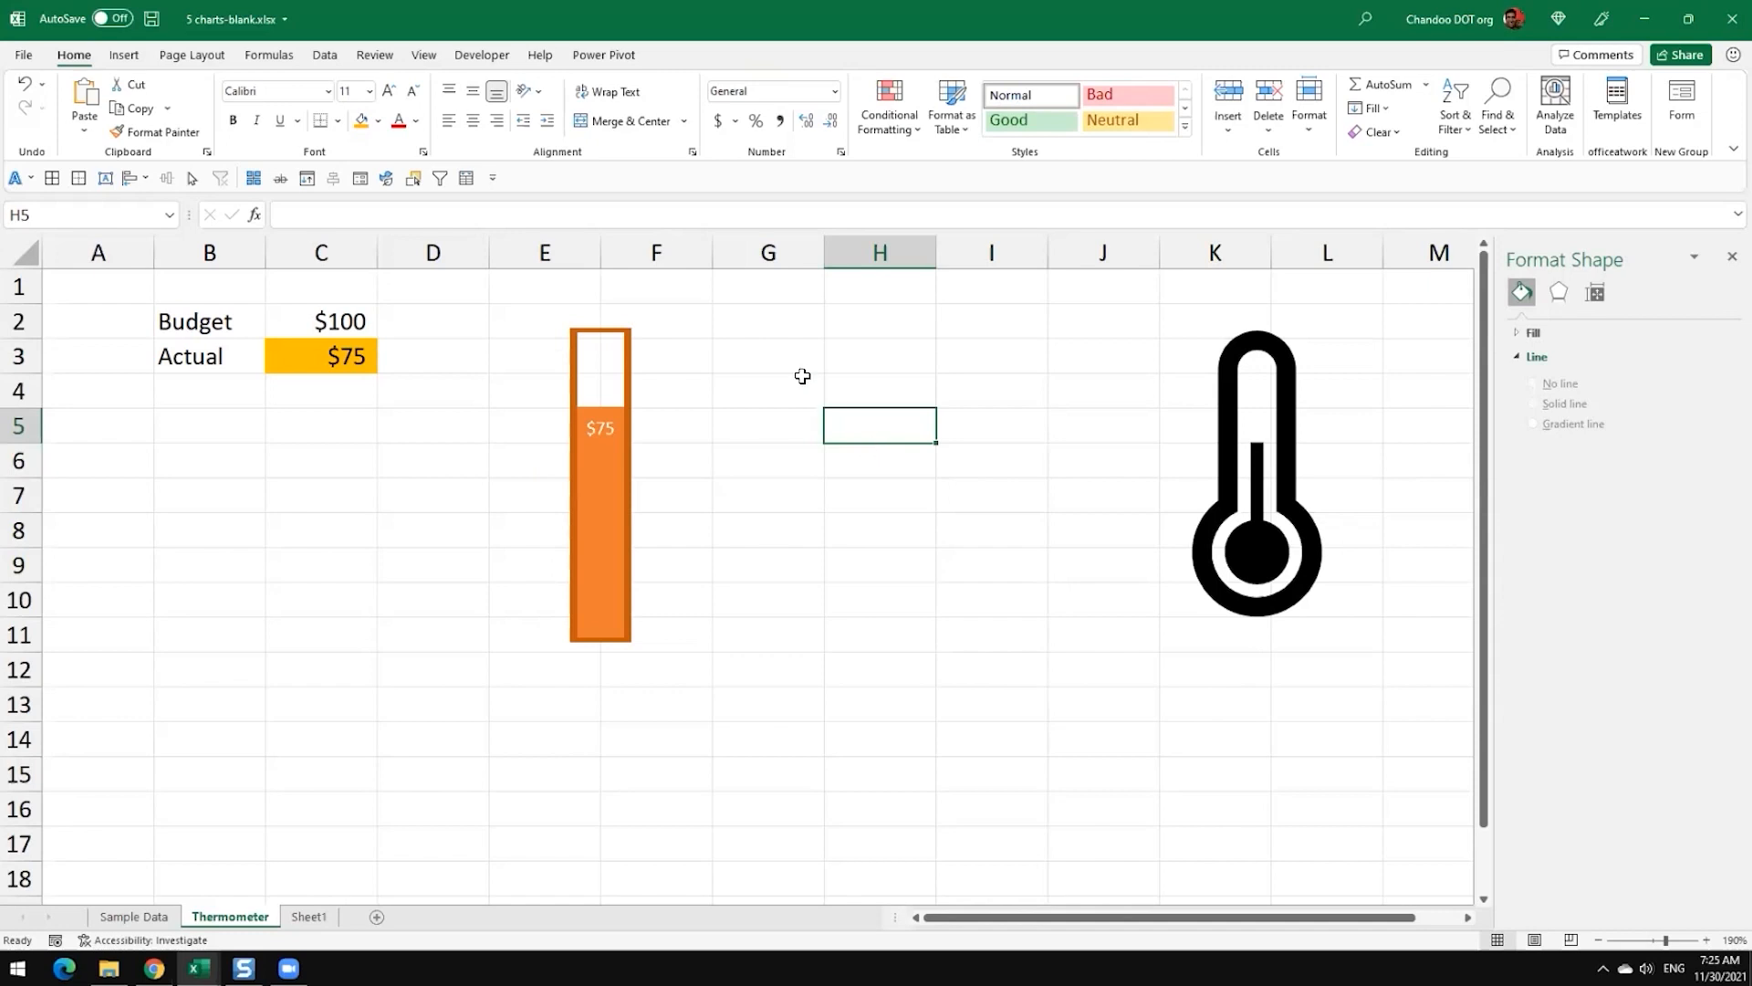
Step: Draw a circle about 0.71" across as the thermometer's bulb, centred at the base of the column
click(123, 57)
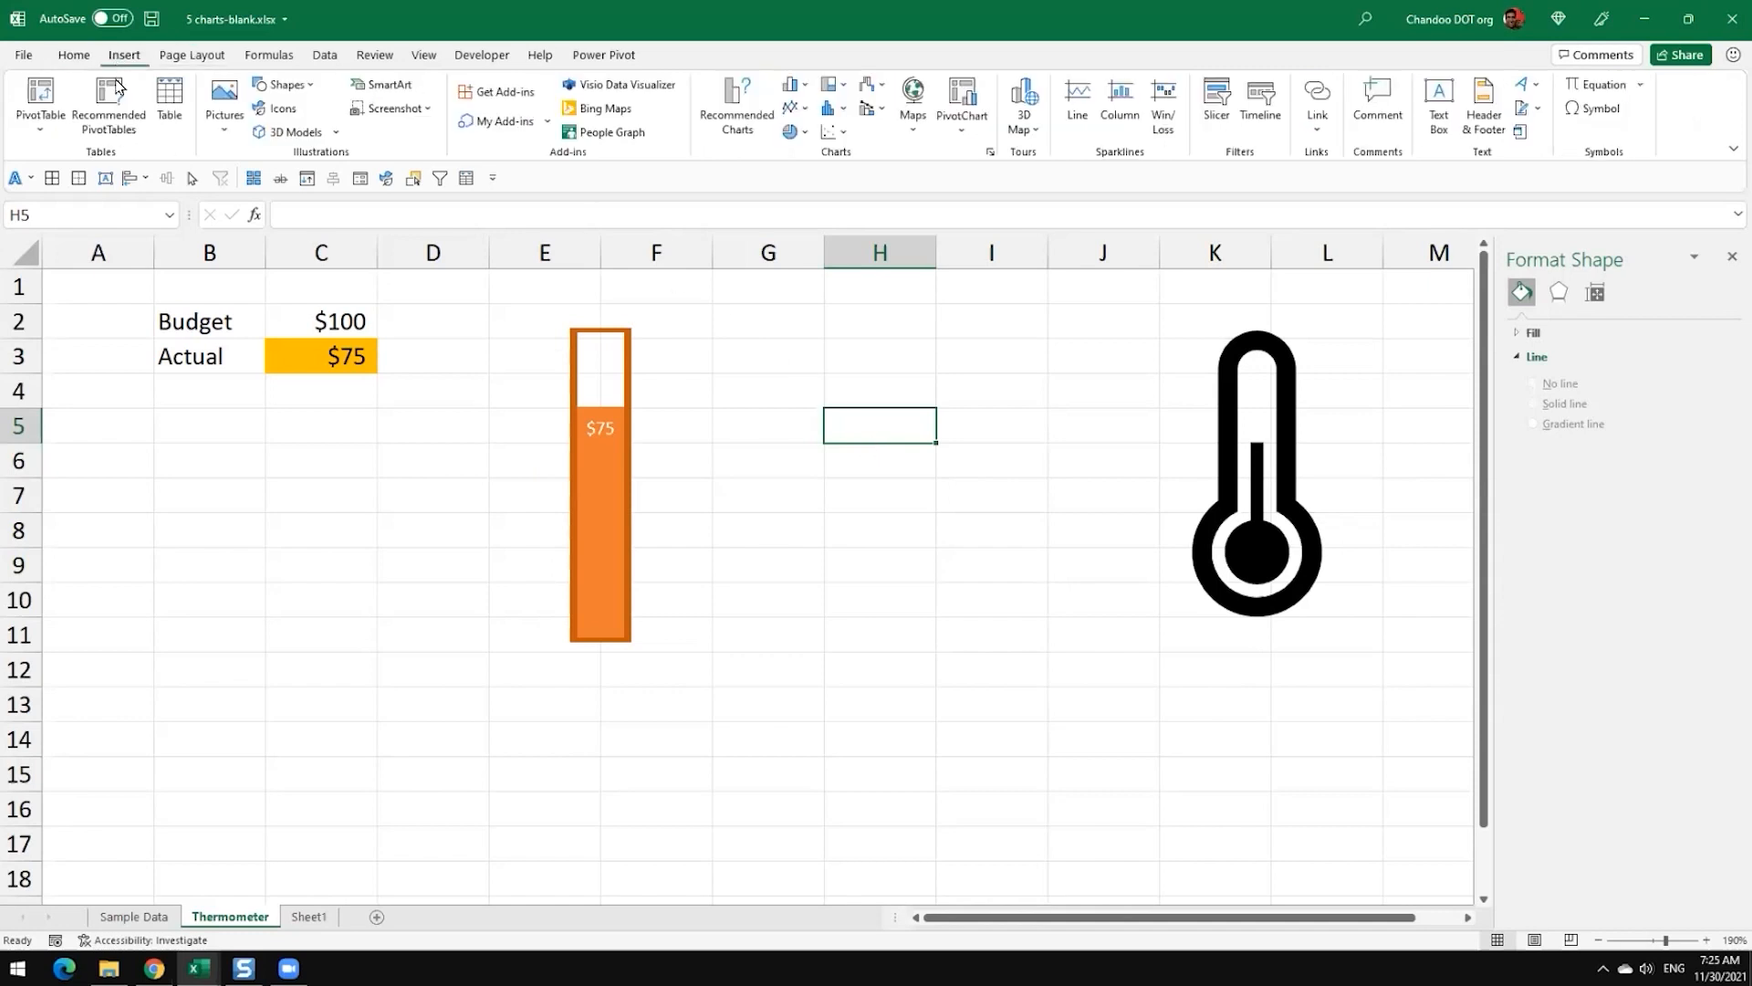
click(285, 84)
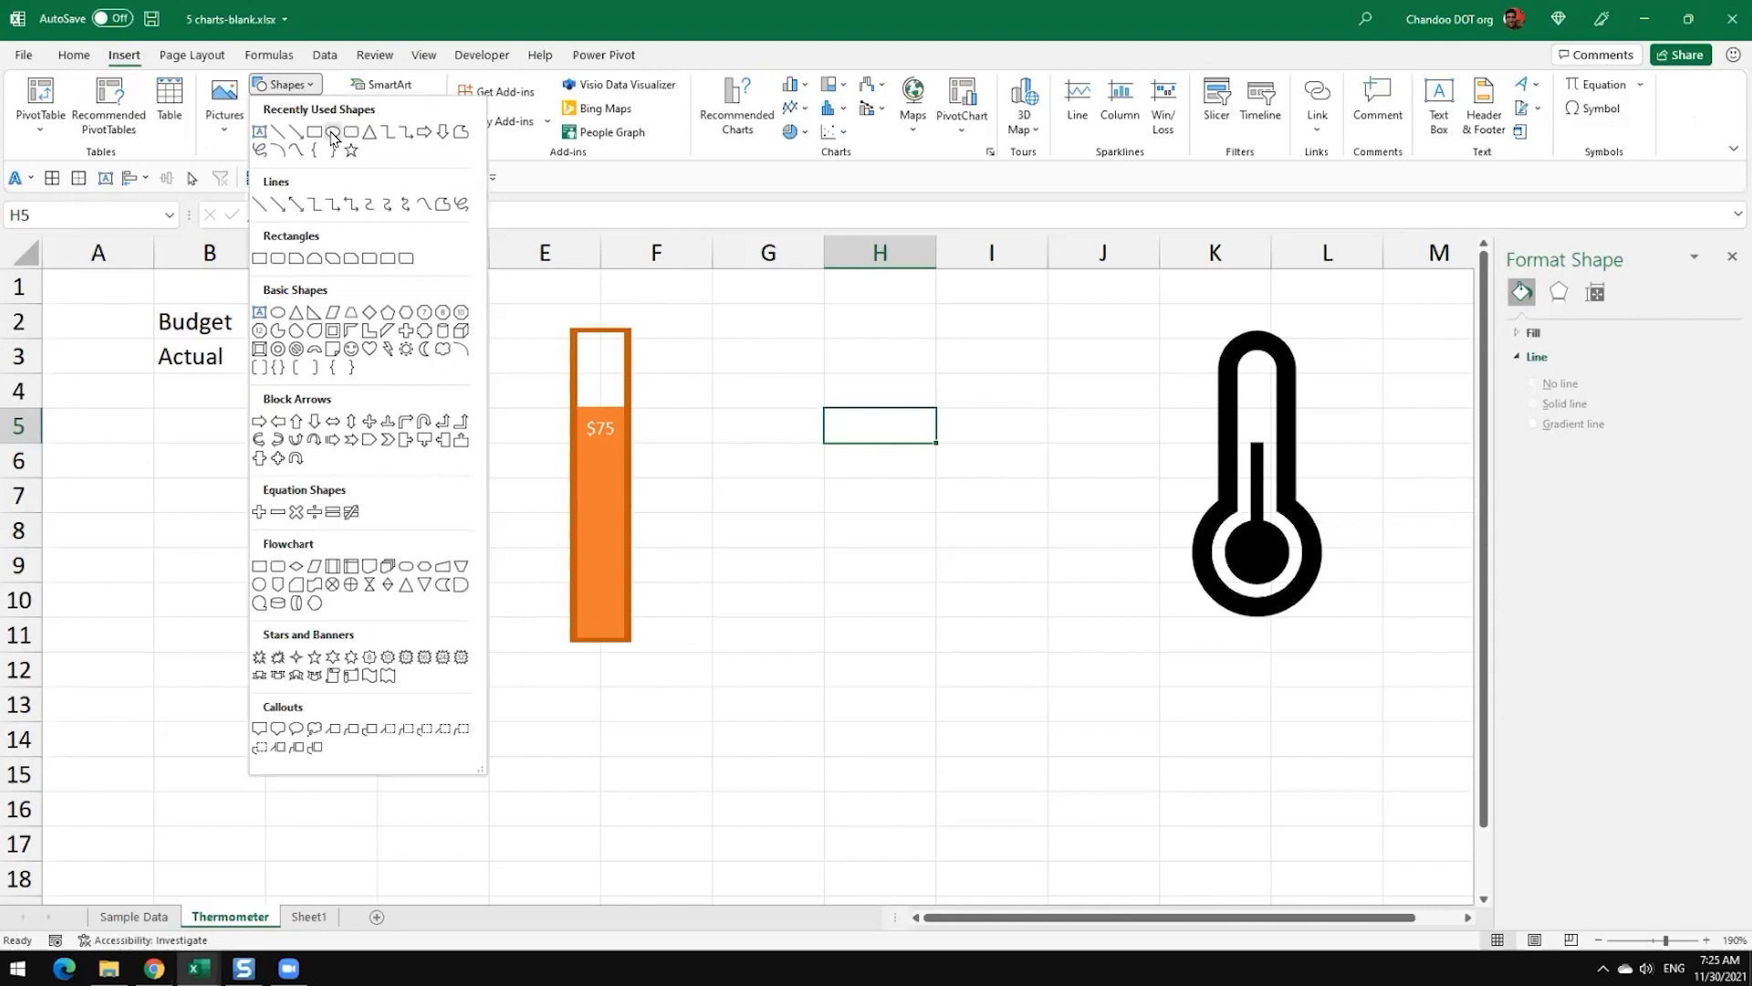
click(331, 133)
click(292, 86)
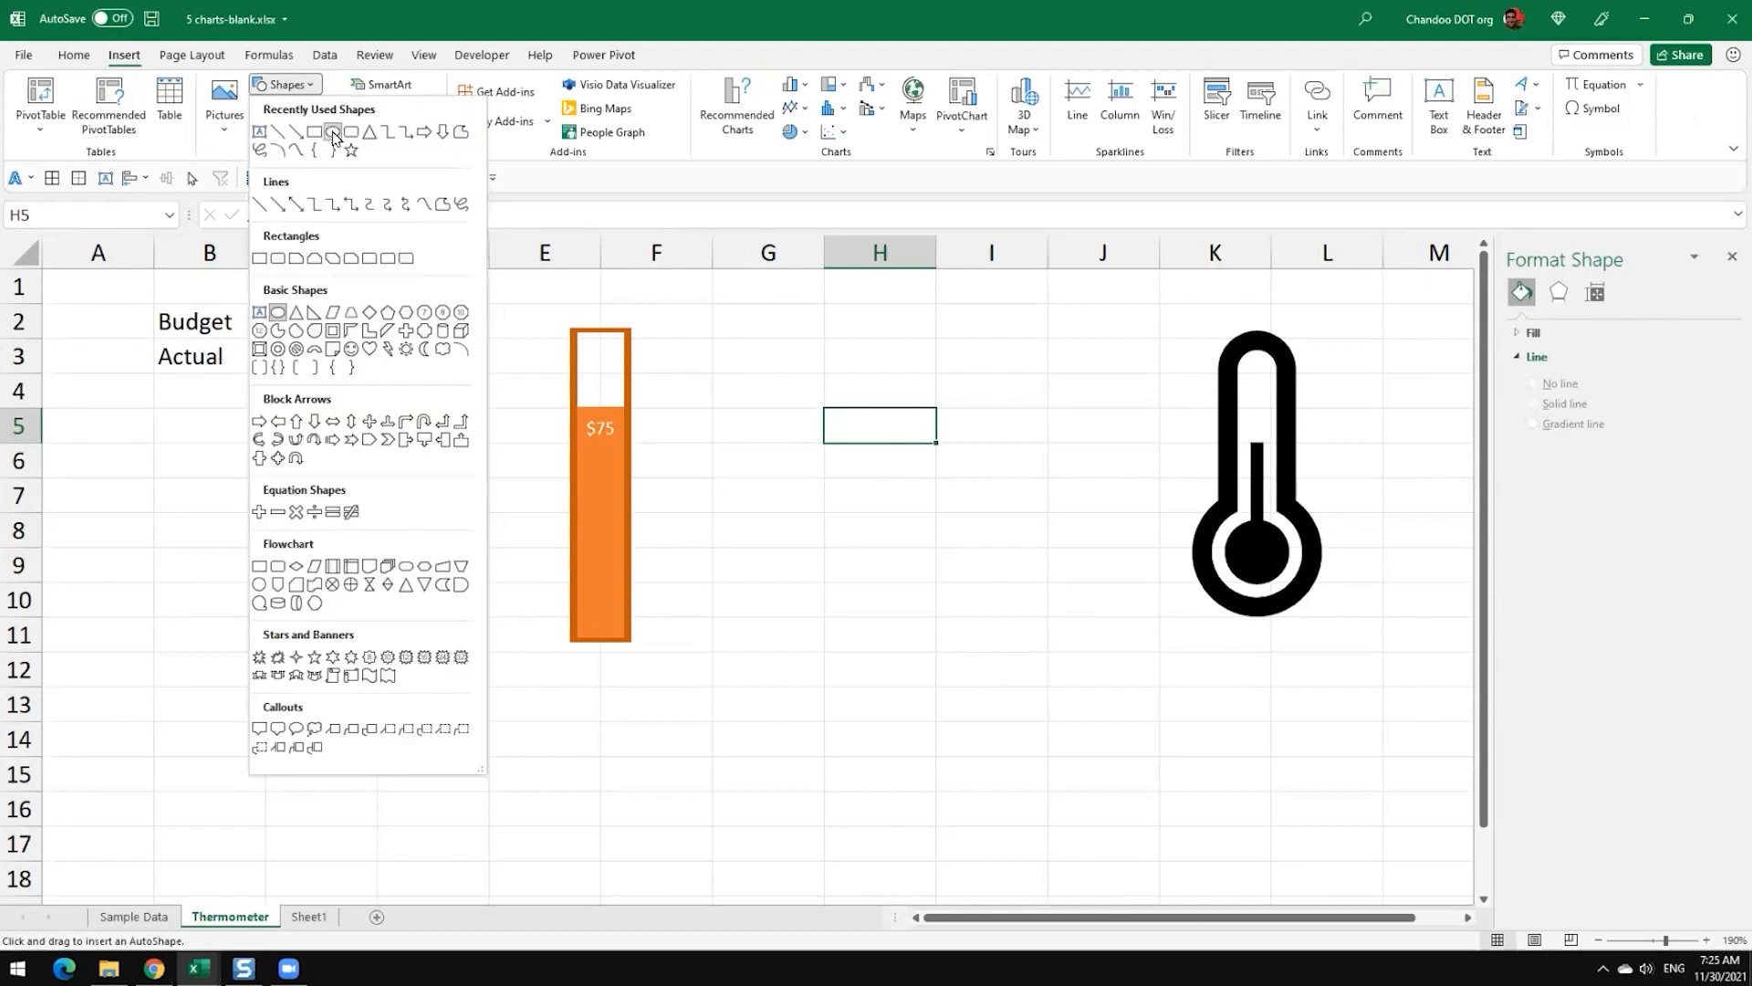
click(629, 645)
click(631, 646)
drag(698, 705, 614, 715)
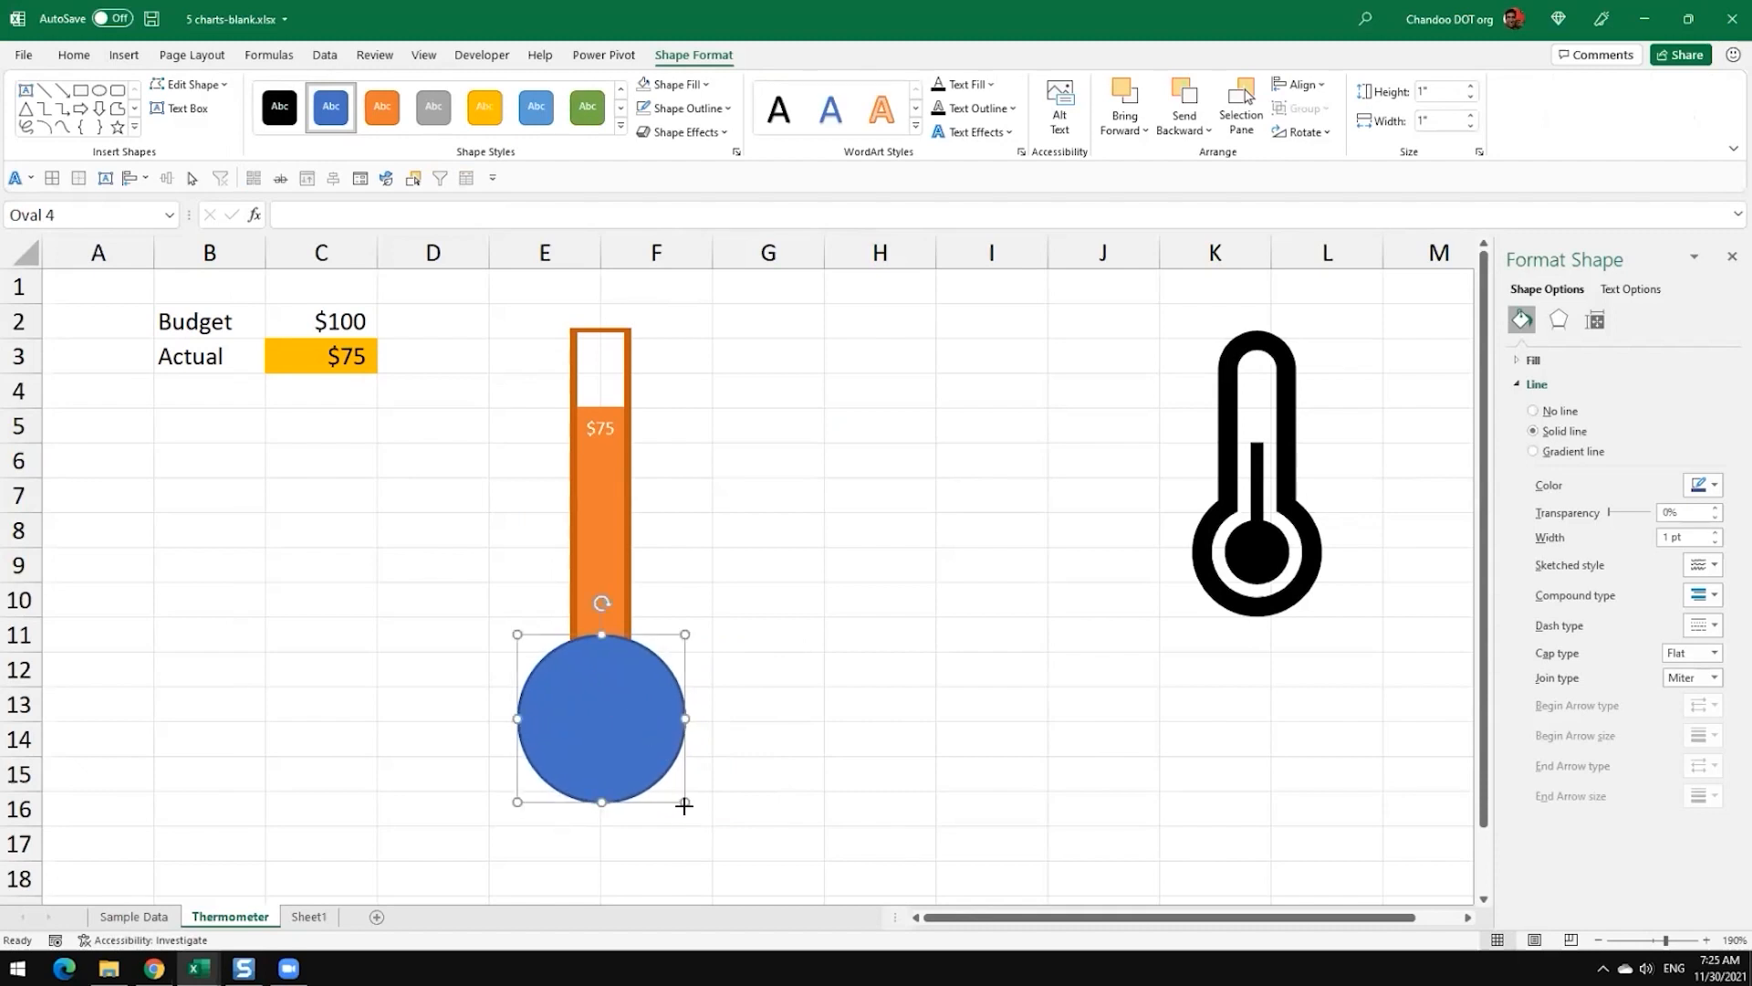
drag(685, 805, 634, 743)
drag(575, 693, 591, 695)
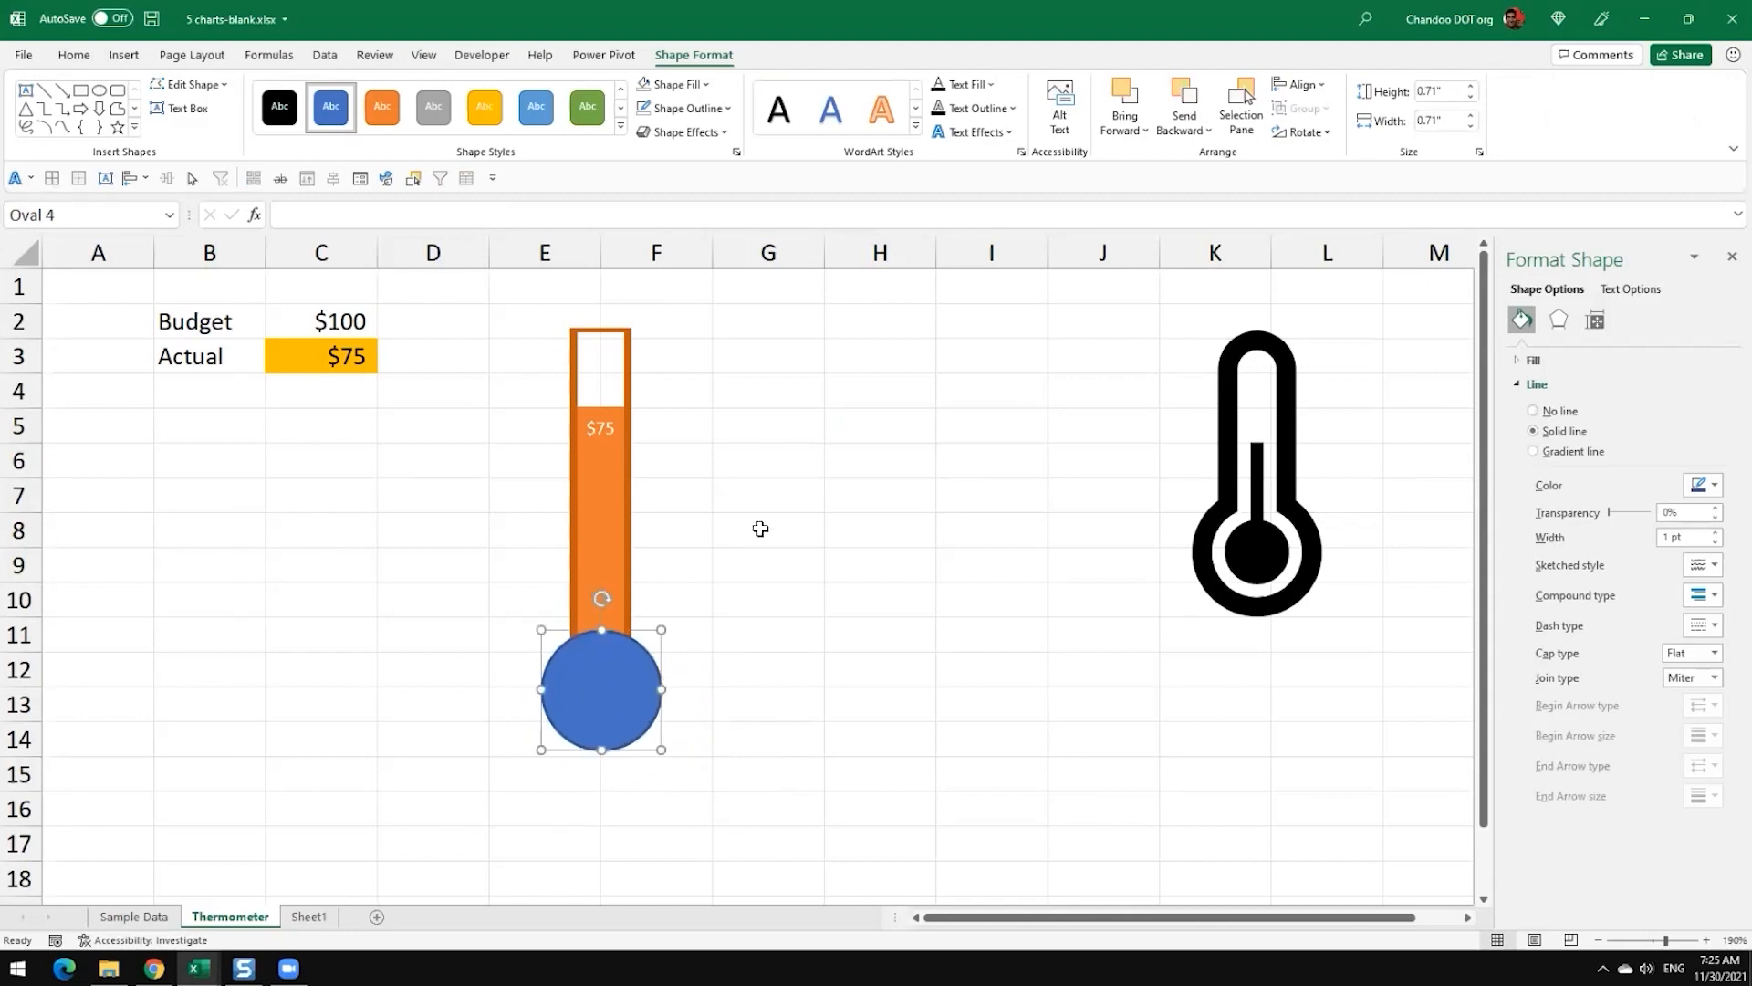
Step: Give the bulb circle a dark orange fill and a matching dark orange outline
click(658, 88)
click(706, 84)
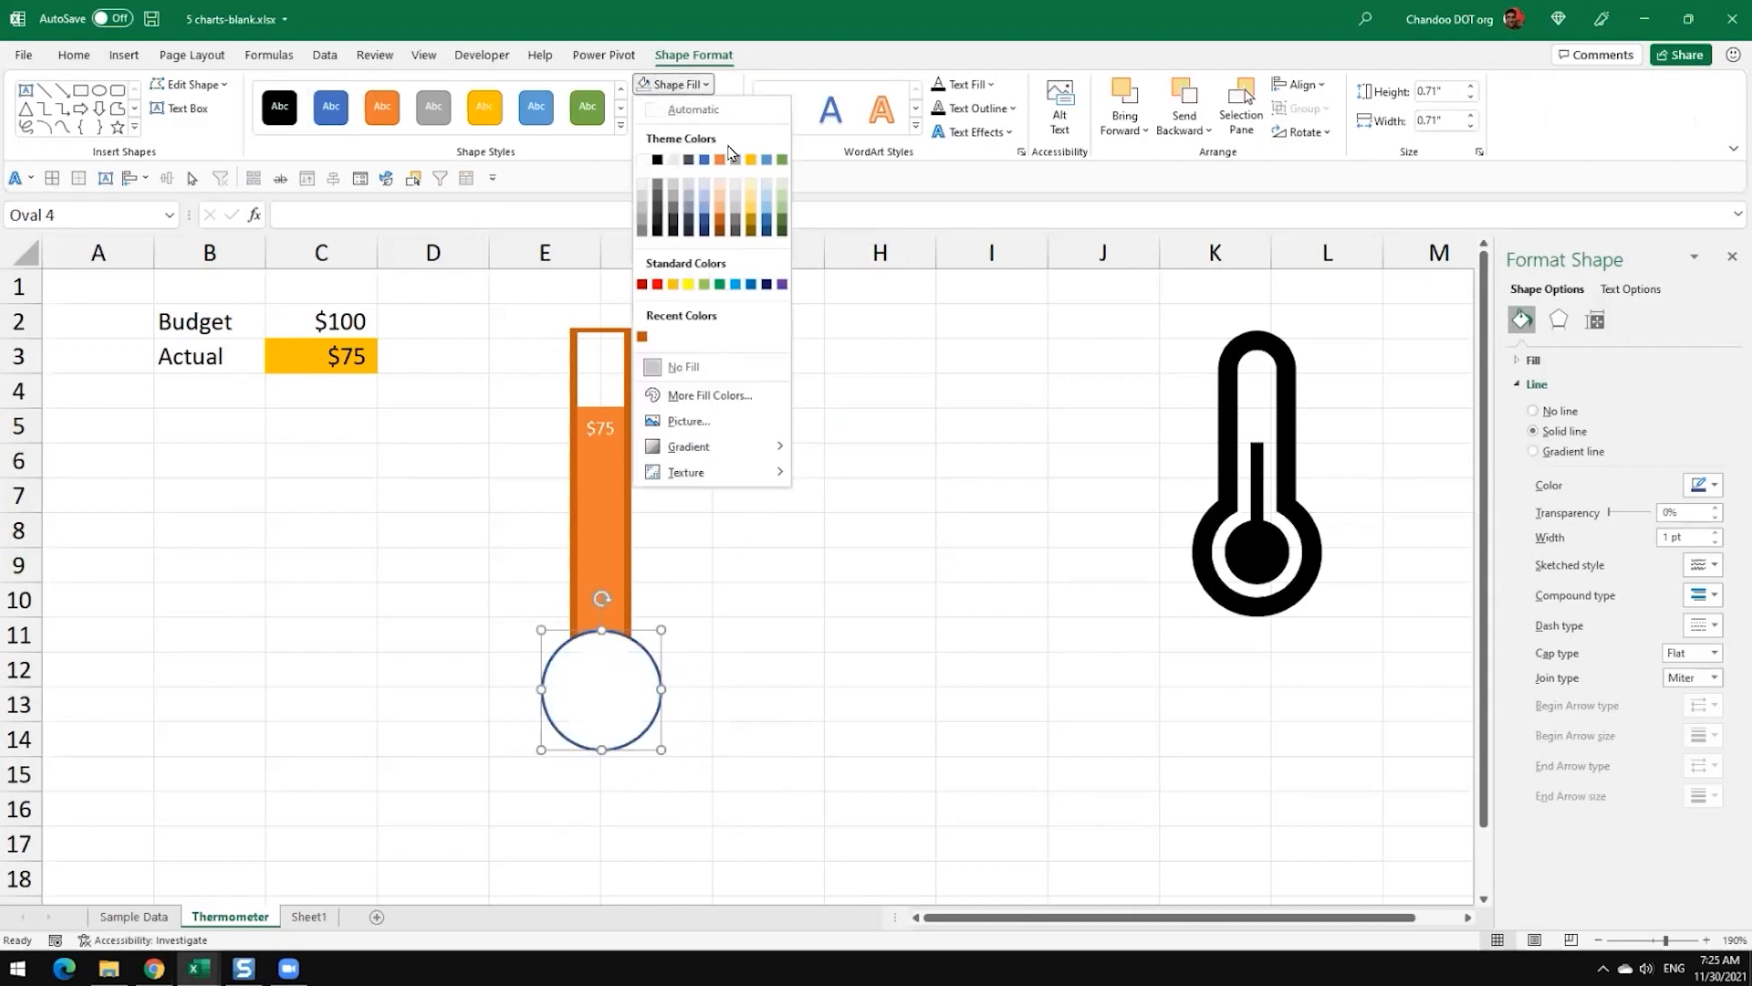
click(718, 217)
click(676, 109)
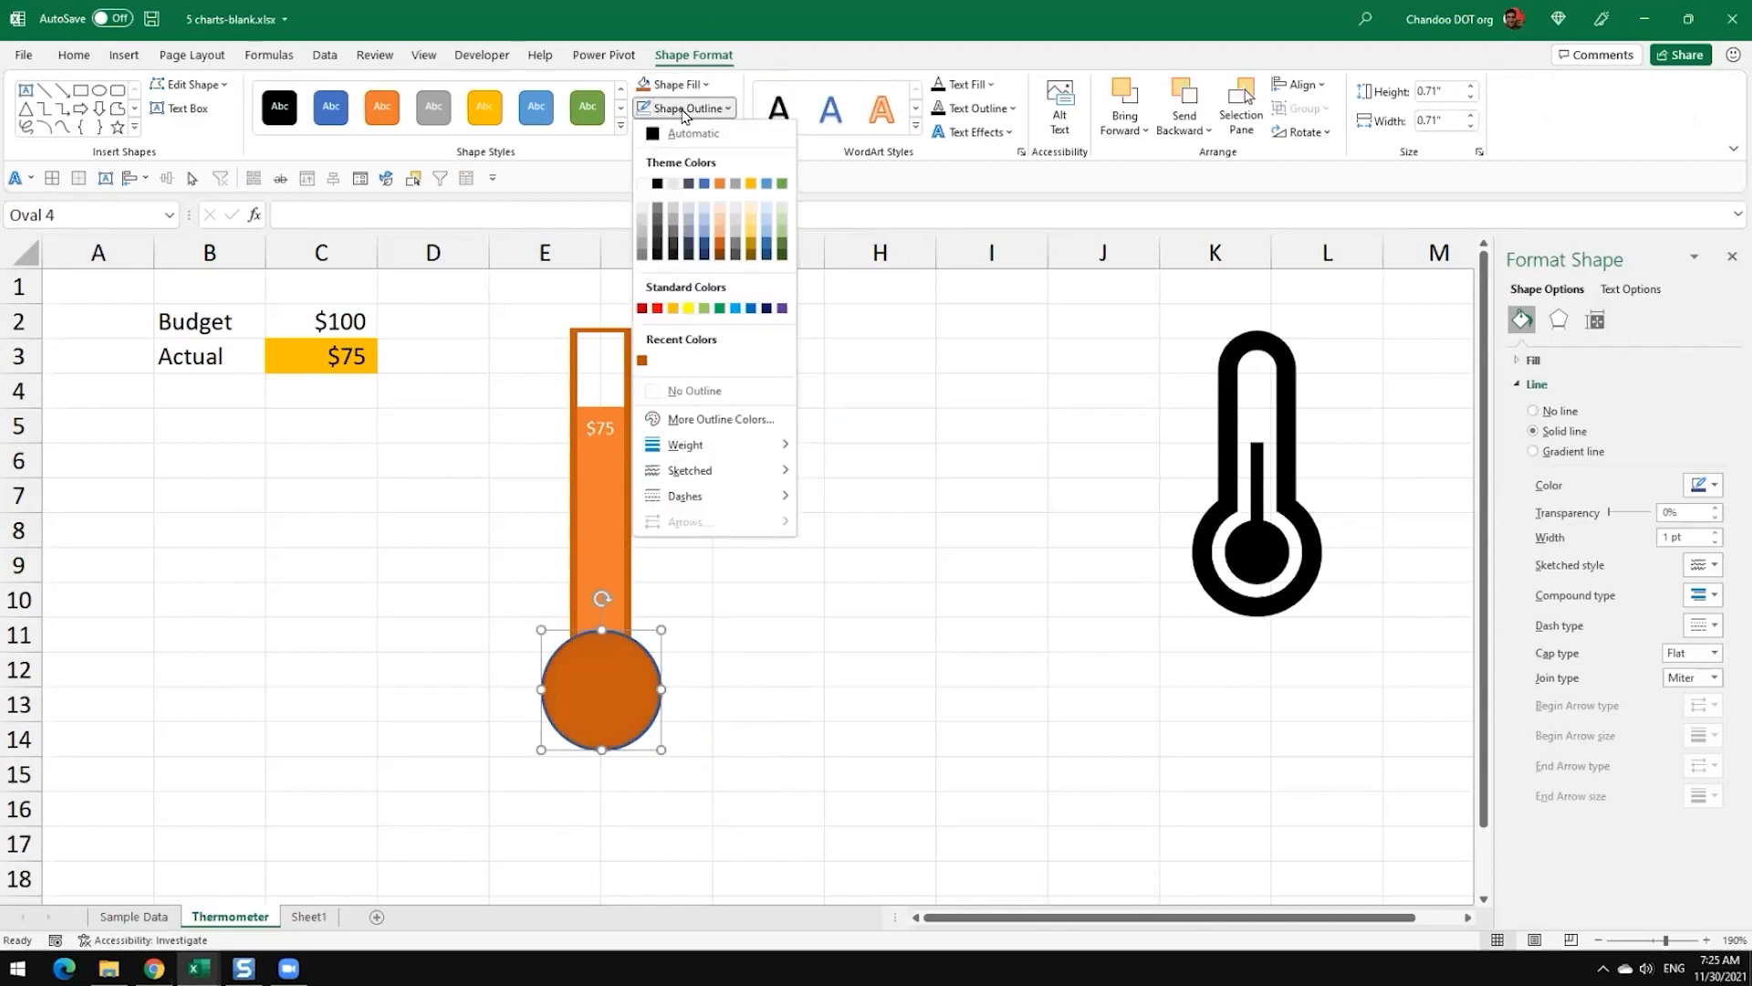
click(720, 247)
click(787, 502)
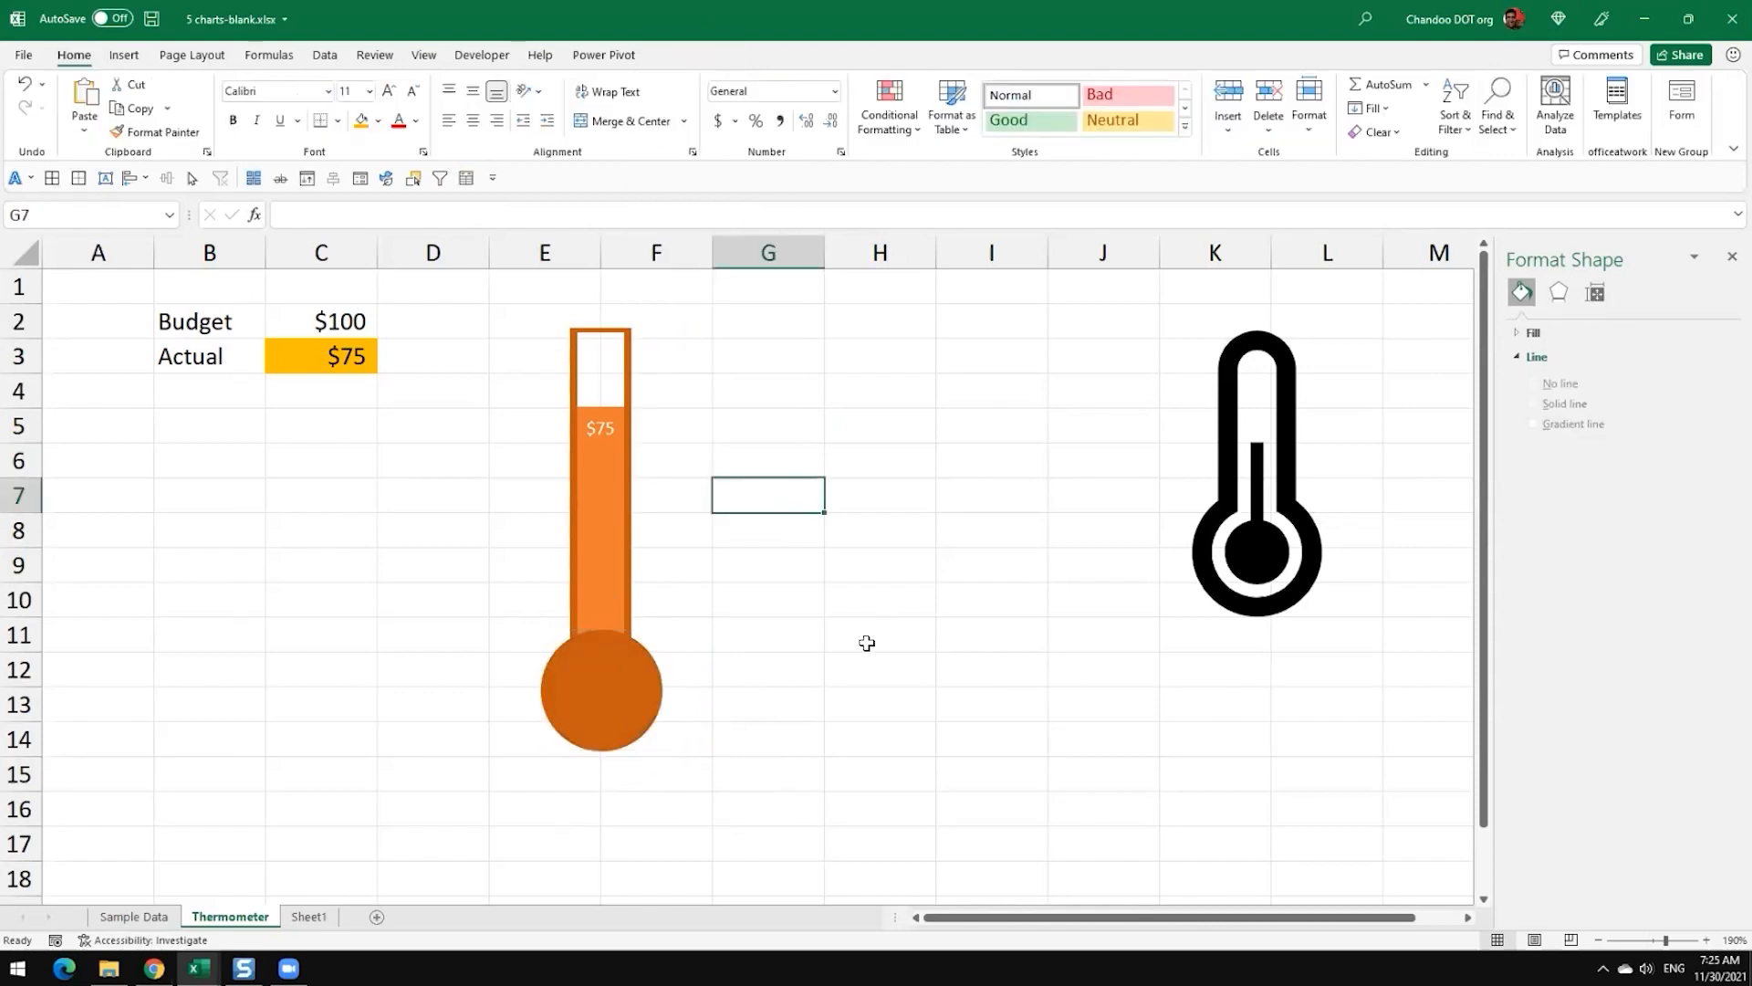
Step: Send the bulb circle to the back, behind the thermometer chart
click(617, 715)
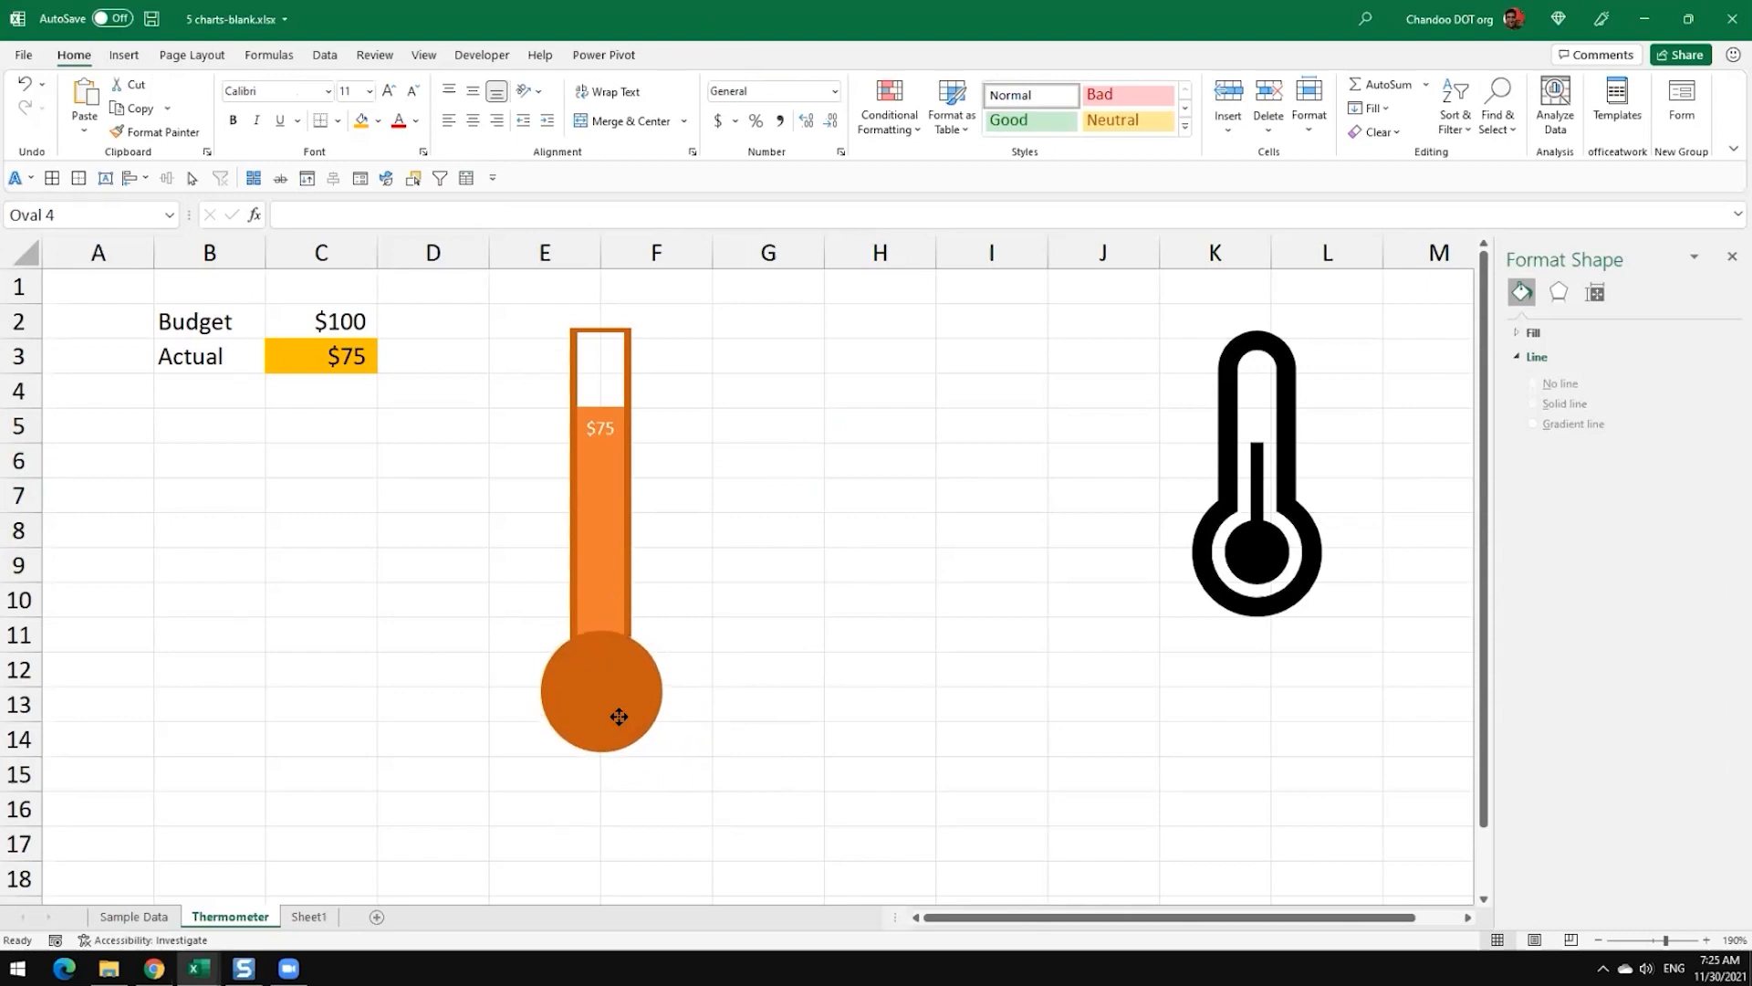
click(768, 669)
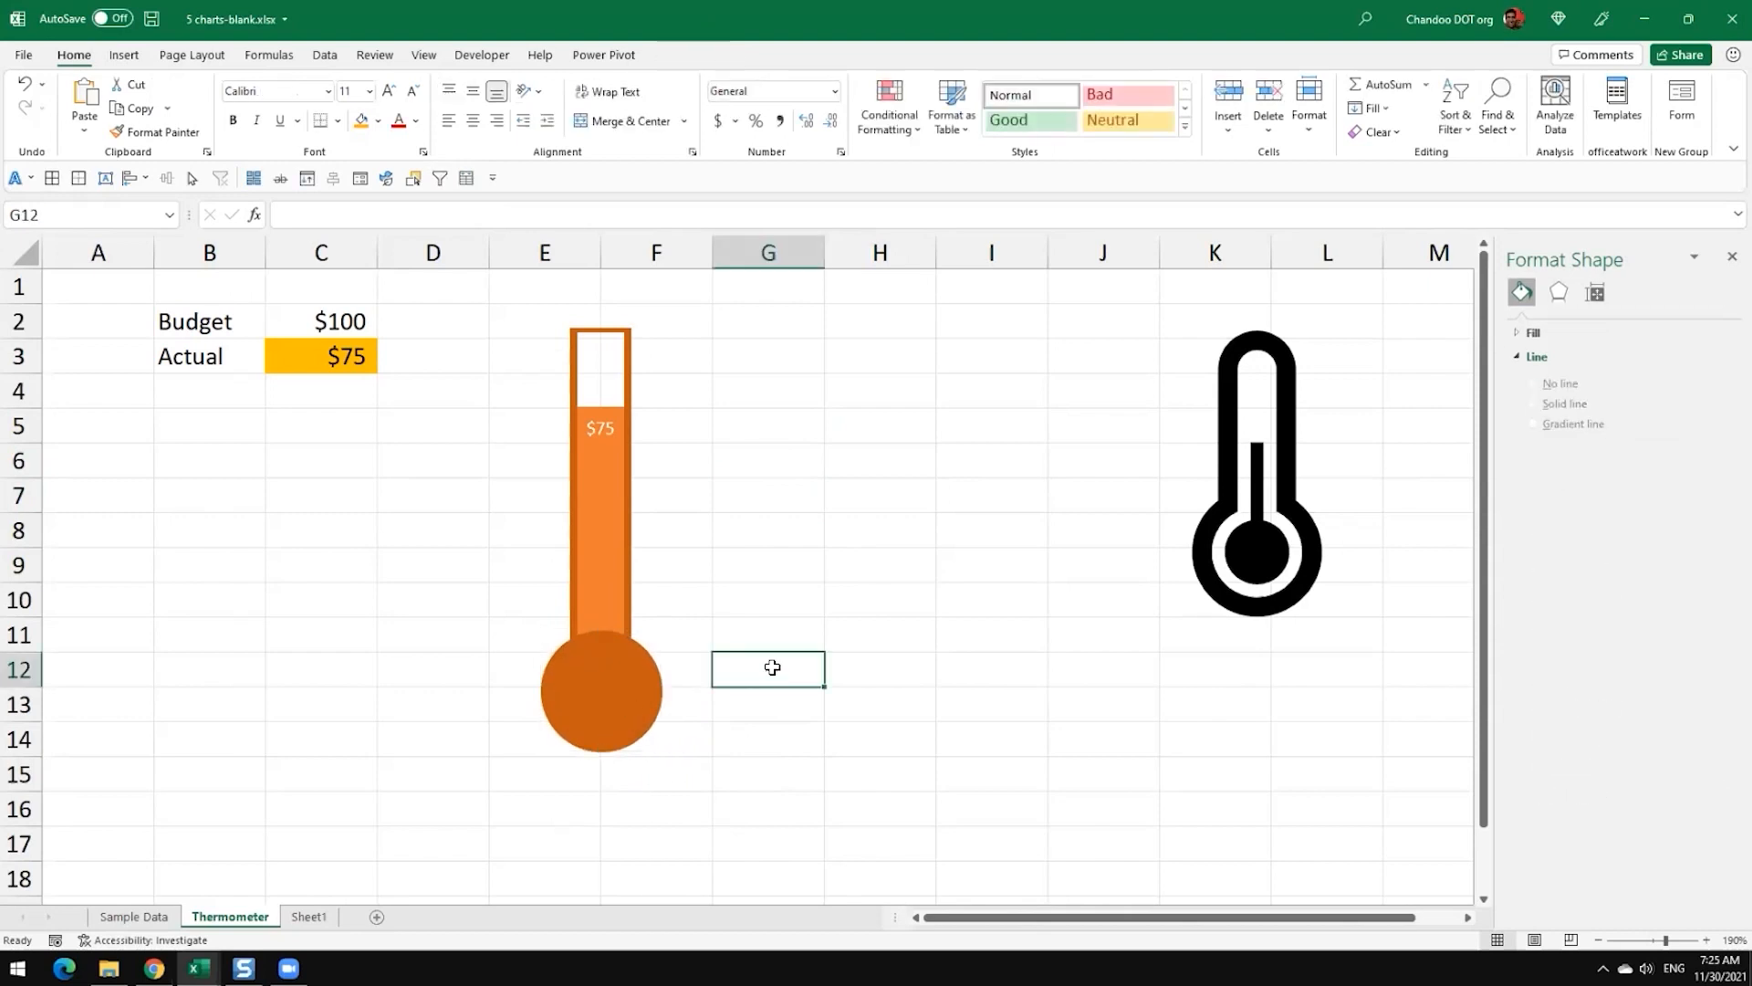
click(618, 681)
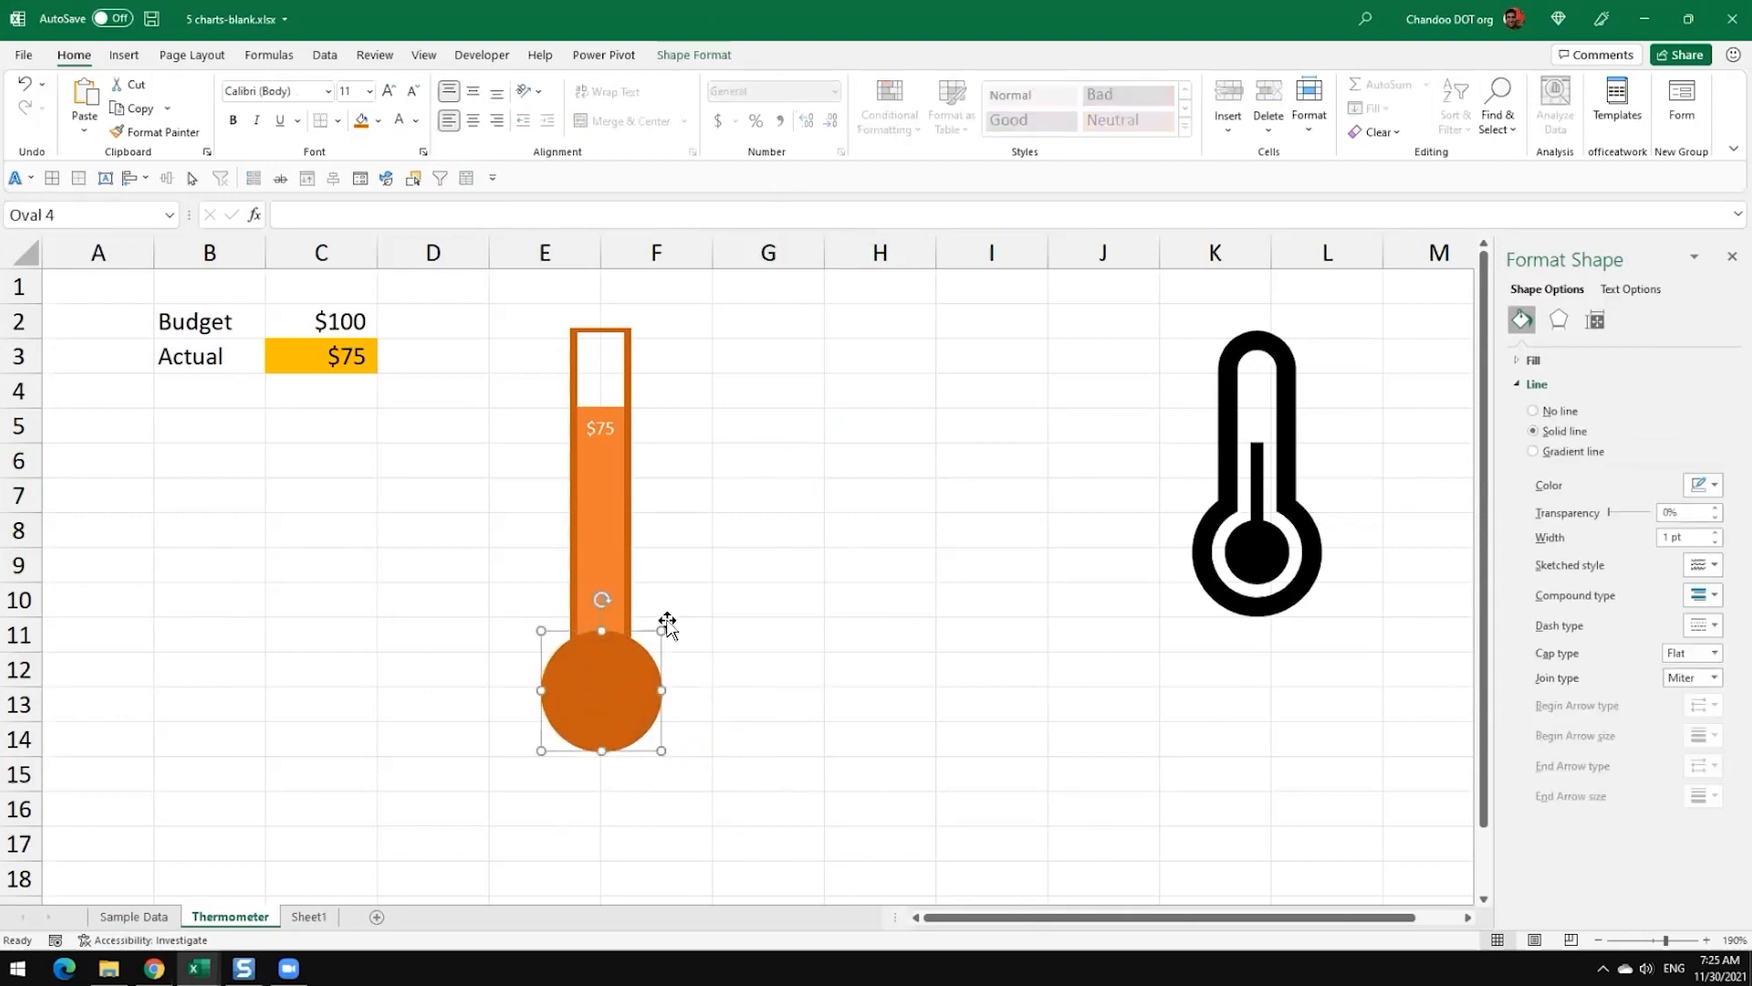
right_click(637, 663)
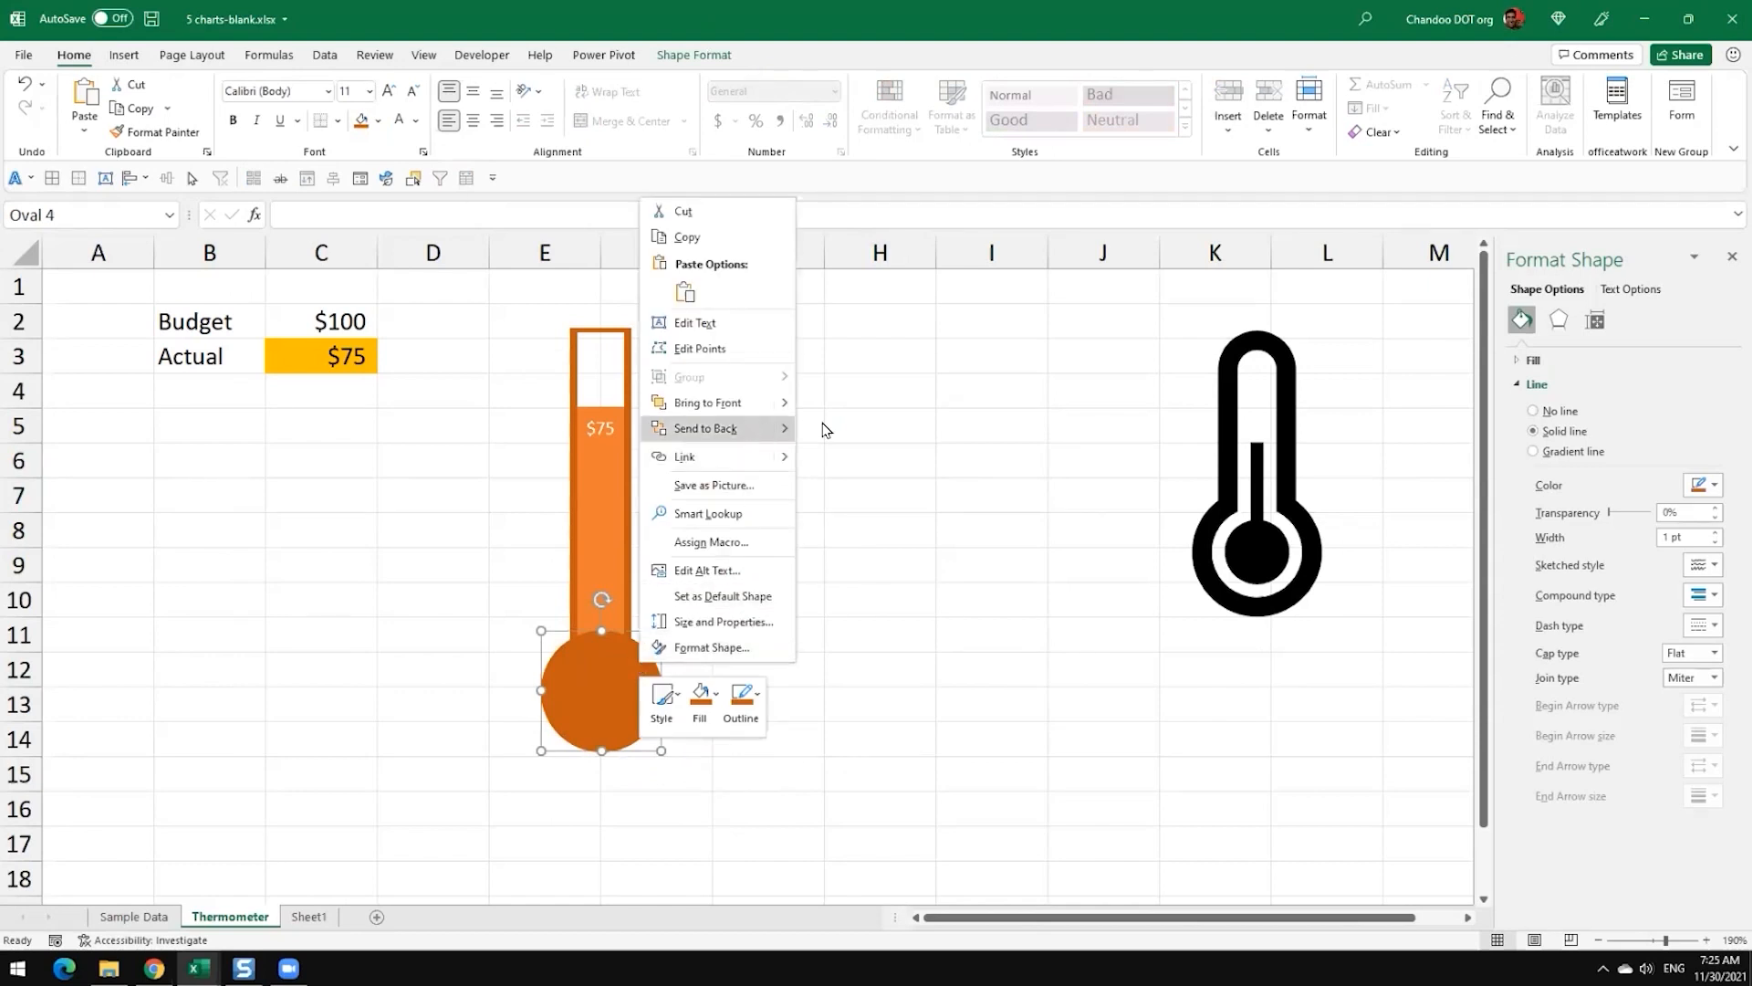
click(758, 427)
click(849, 671)
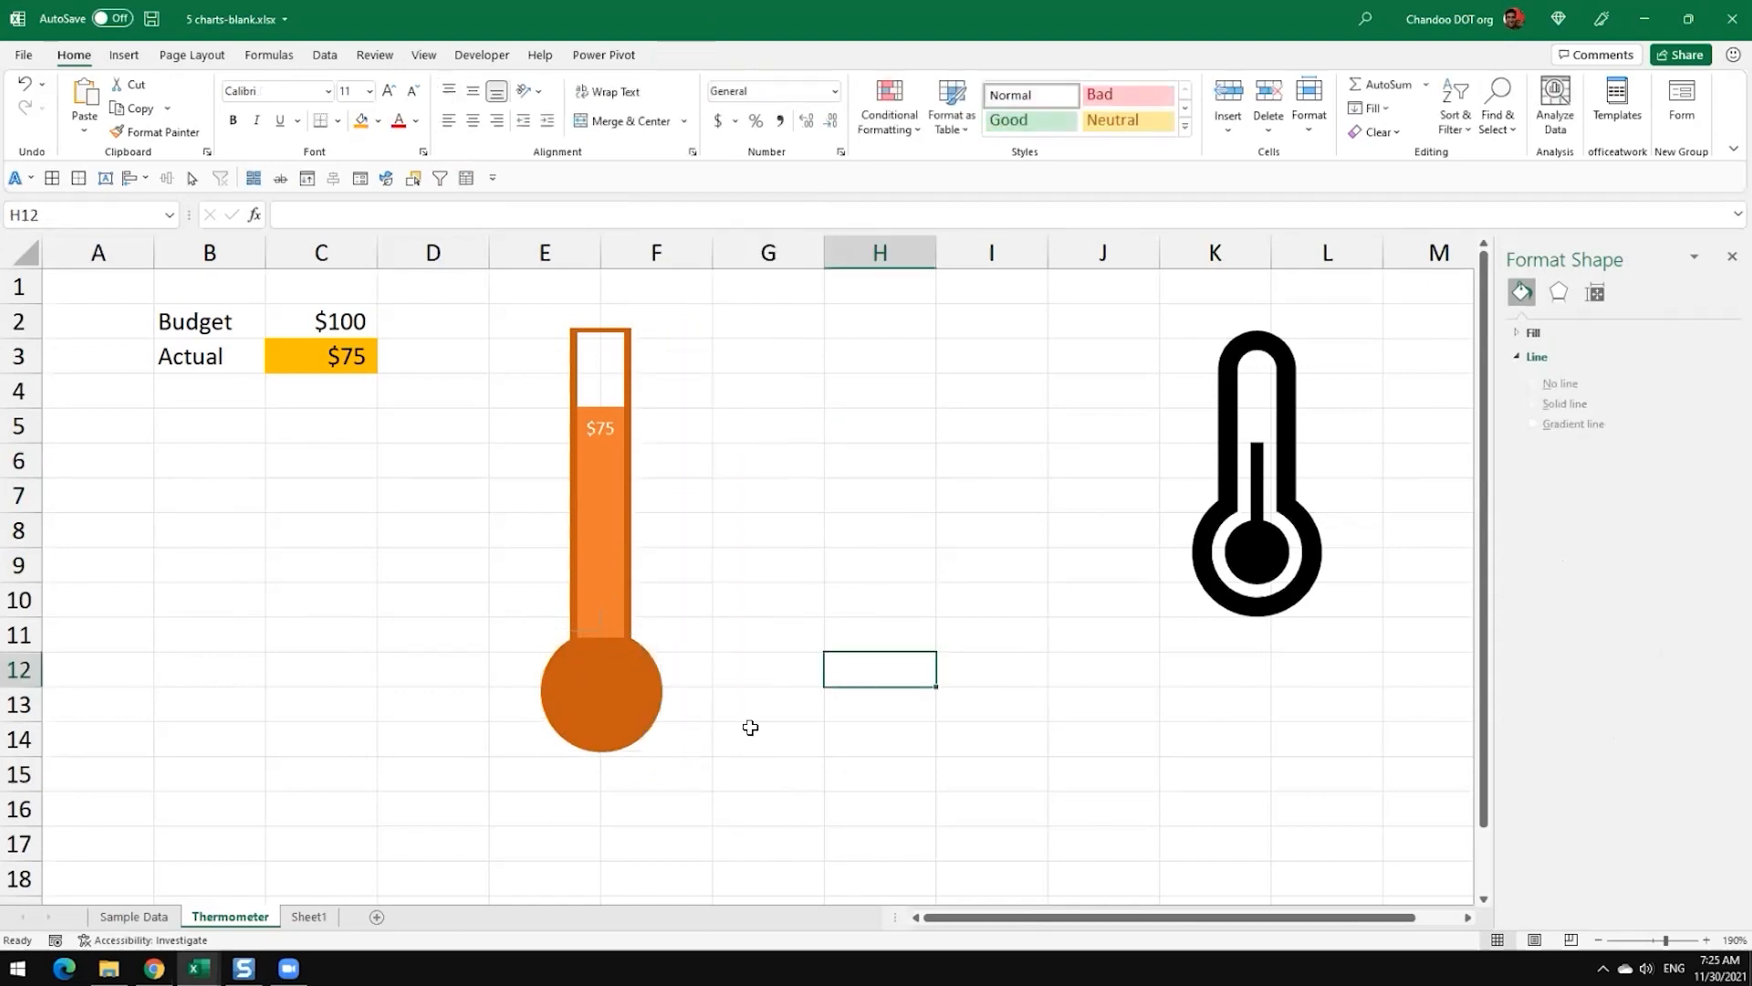
Step: Give the bulb circle the lighter theme orange fill so it matches the Actual column
click(610, 708)
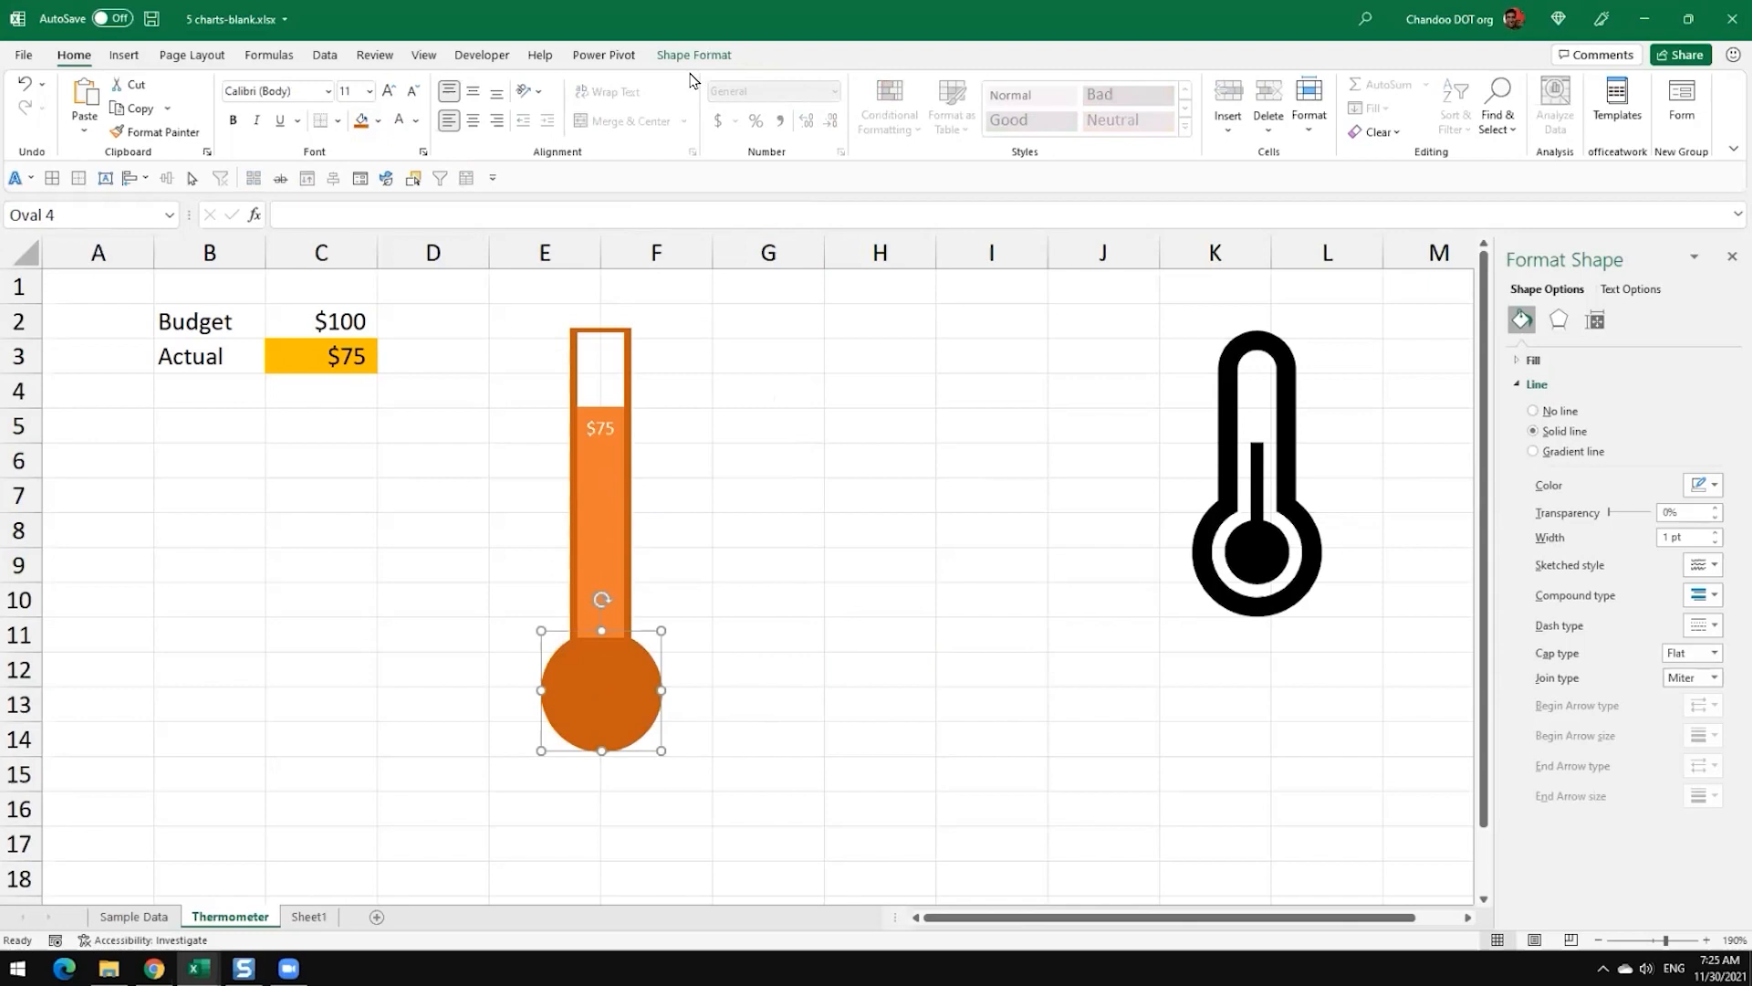
click(694, 58)
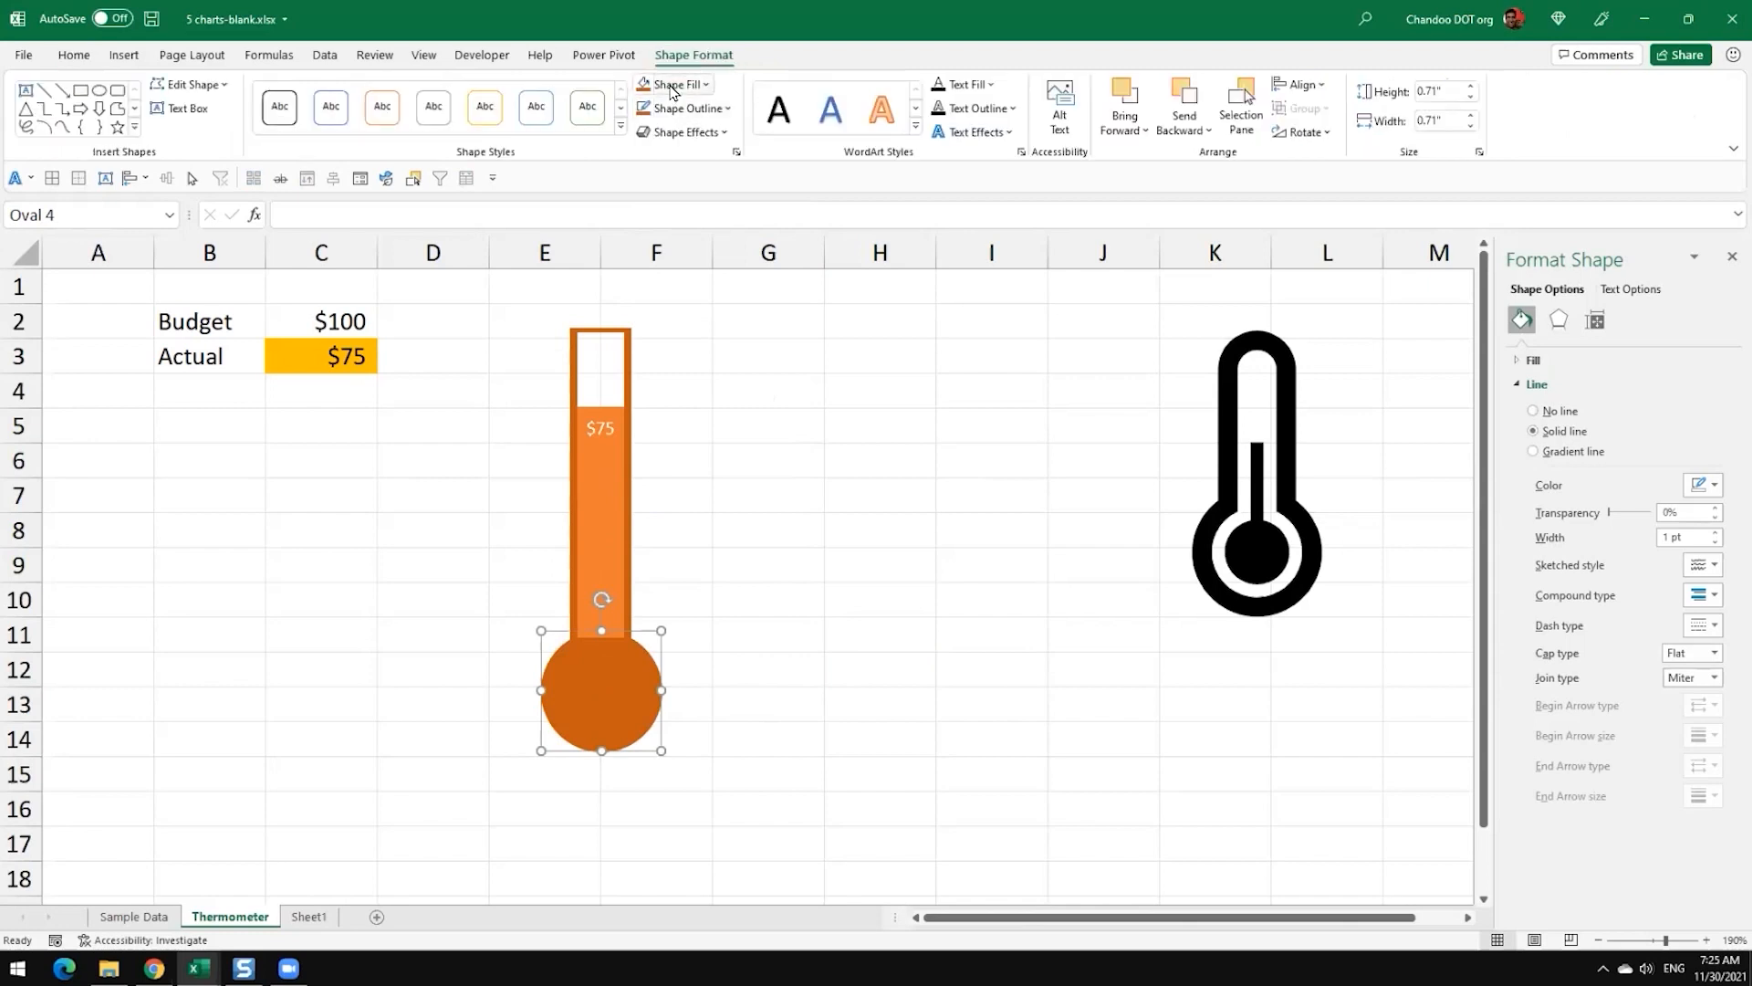
click(670, 90)
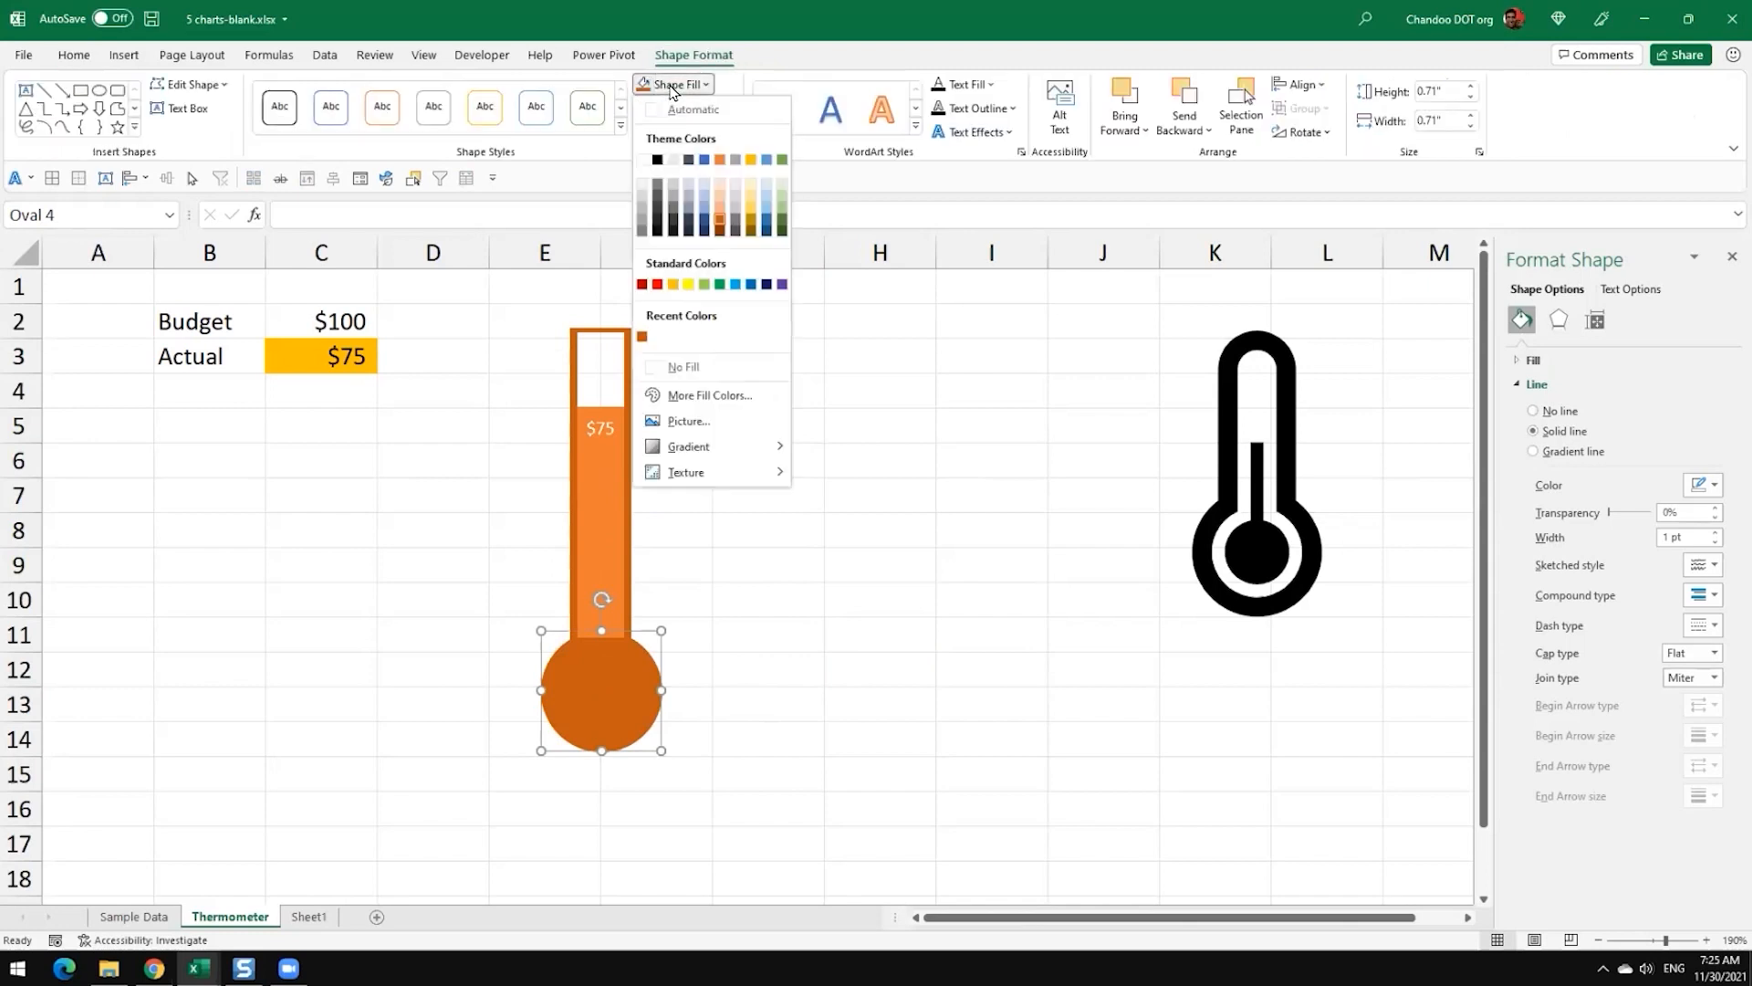
click(720, 160)
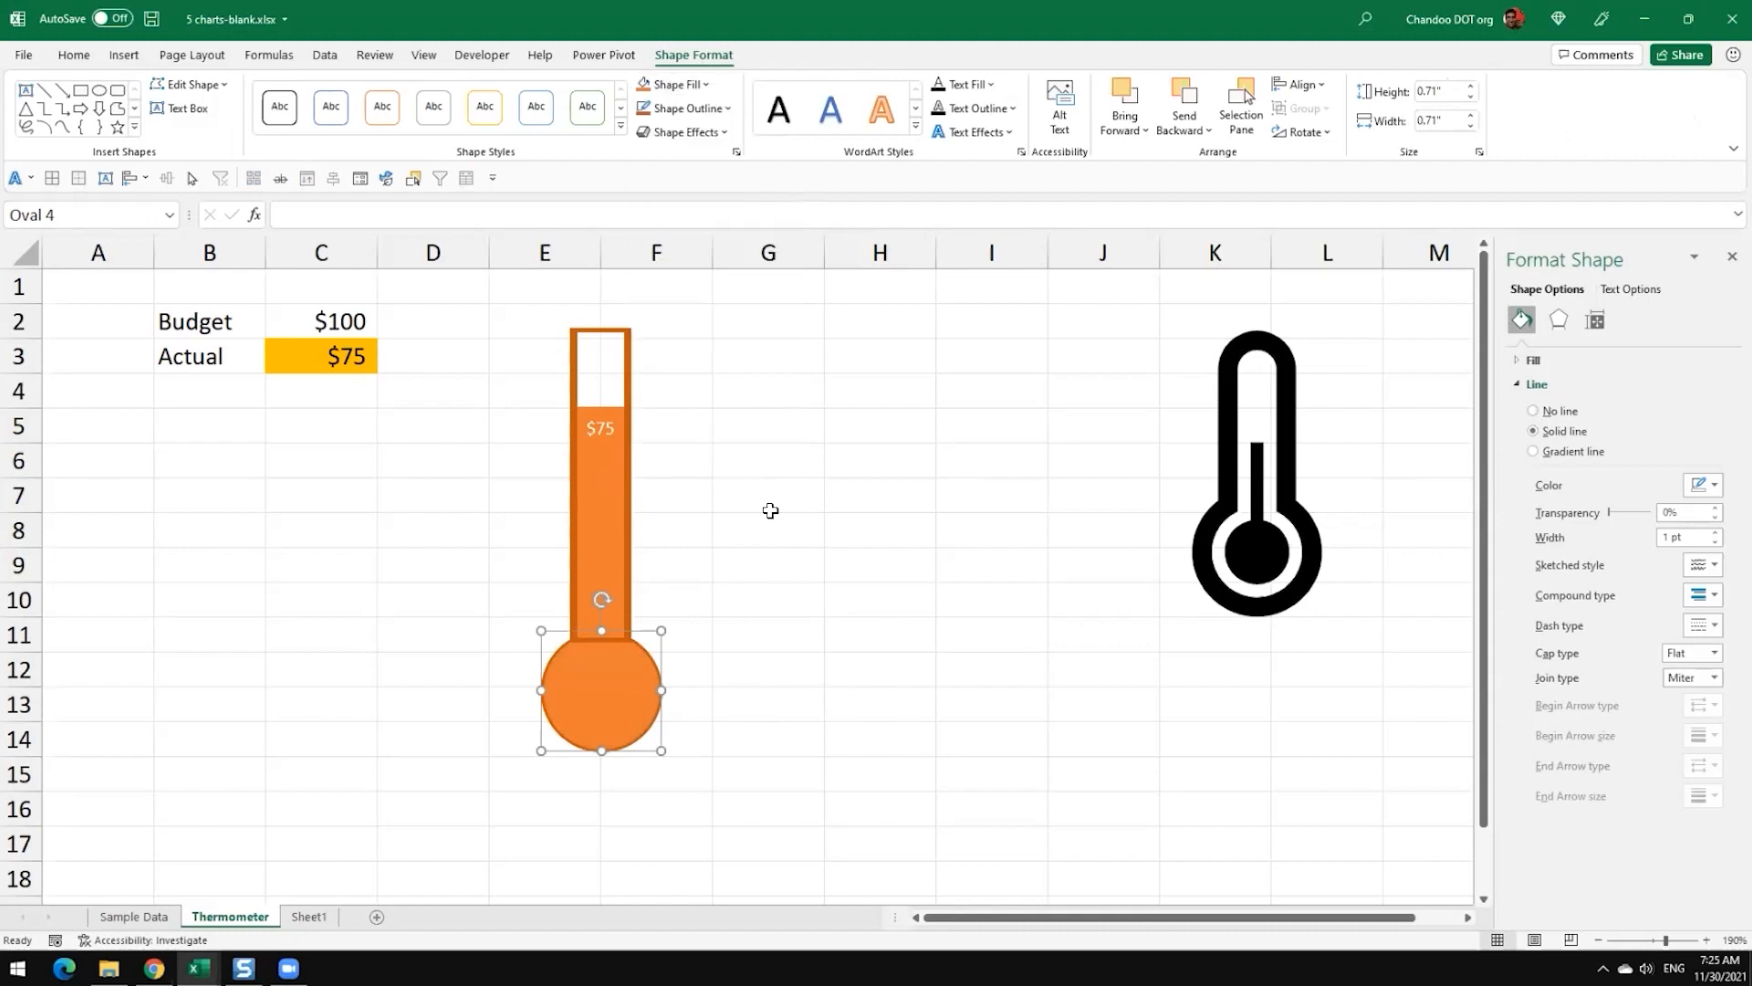
click(769, 564)
Step: Bring the bulb circle to the front, above the base of the thermometer column
click(618, 680)
right_click(618, 680)
click(694, 421)
click(868, 607)
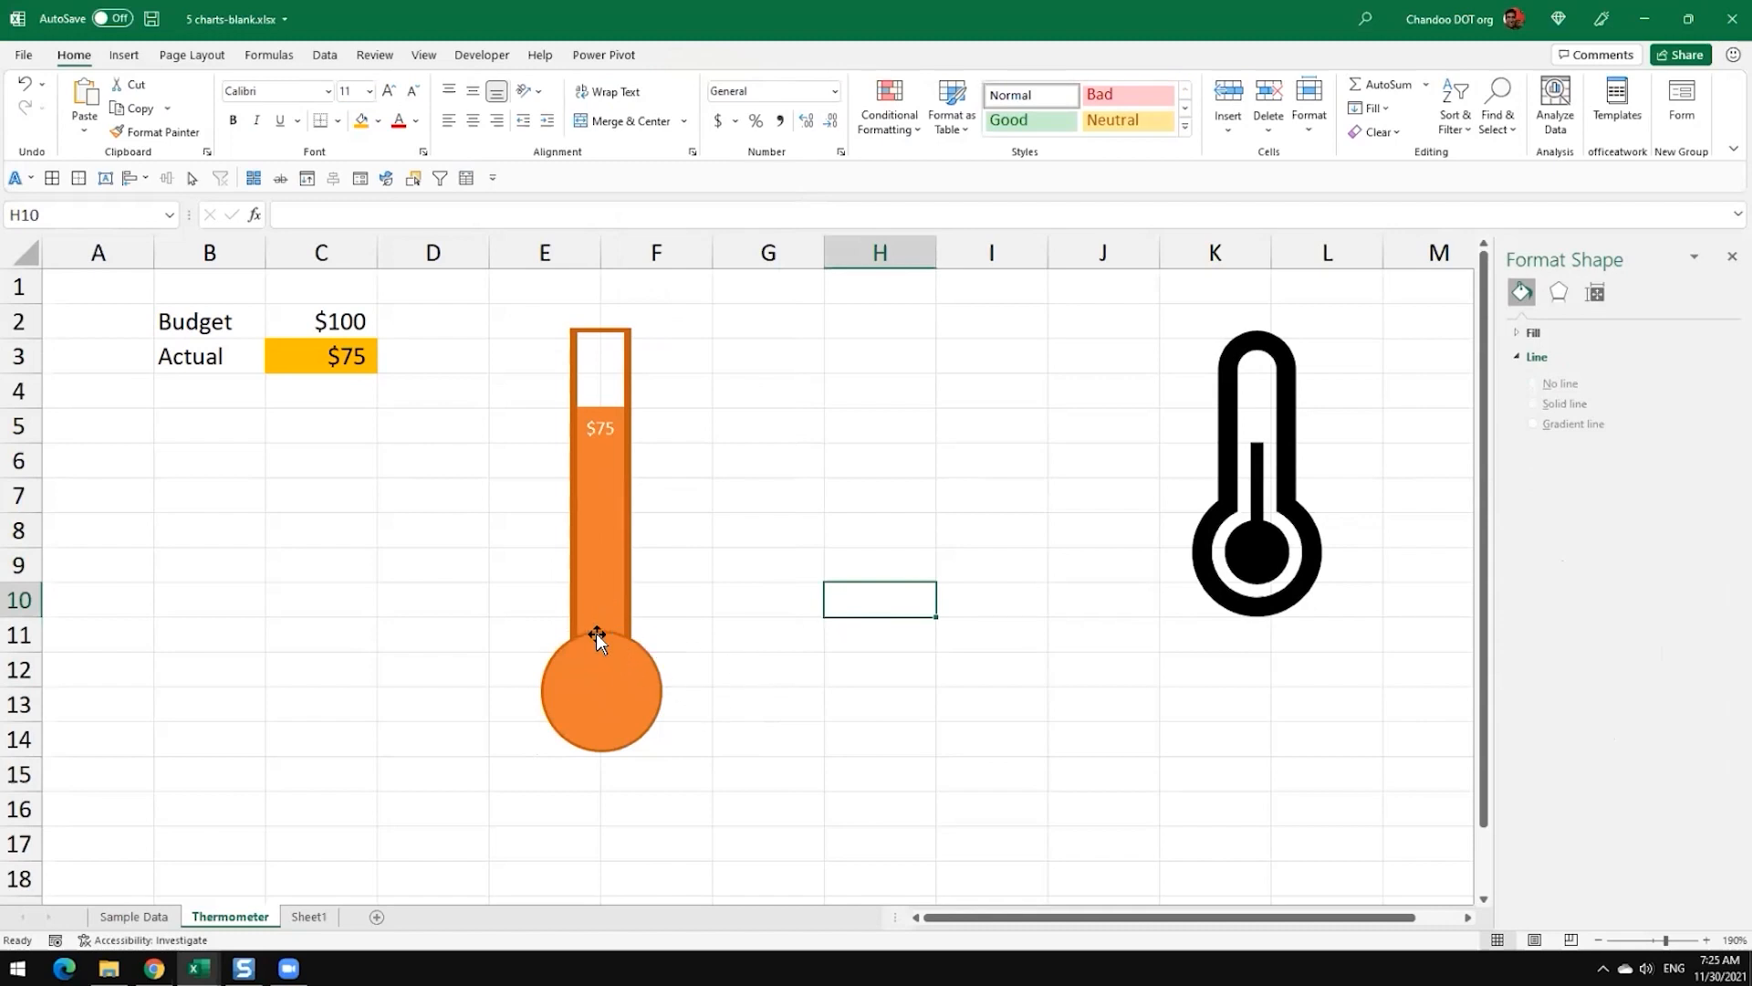
Step: Remove the outline from the bulb circle
click(593, 677)
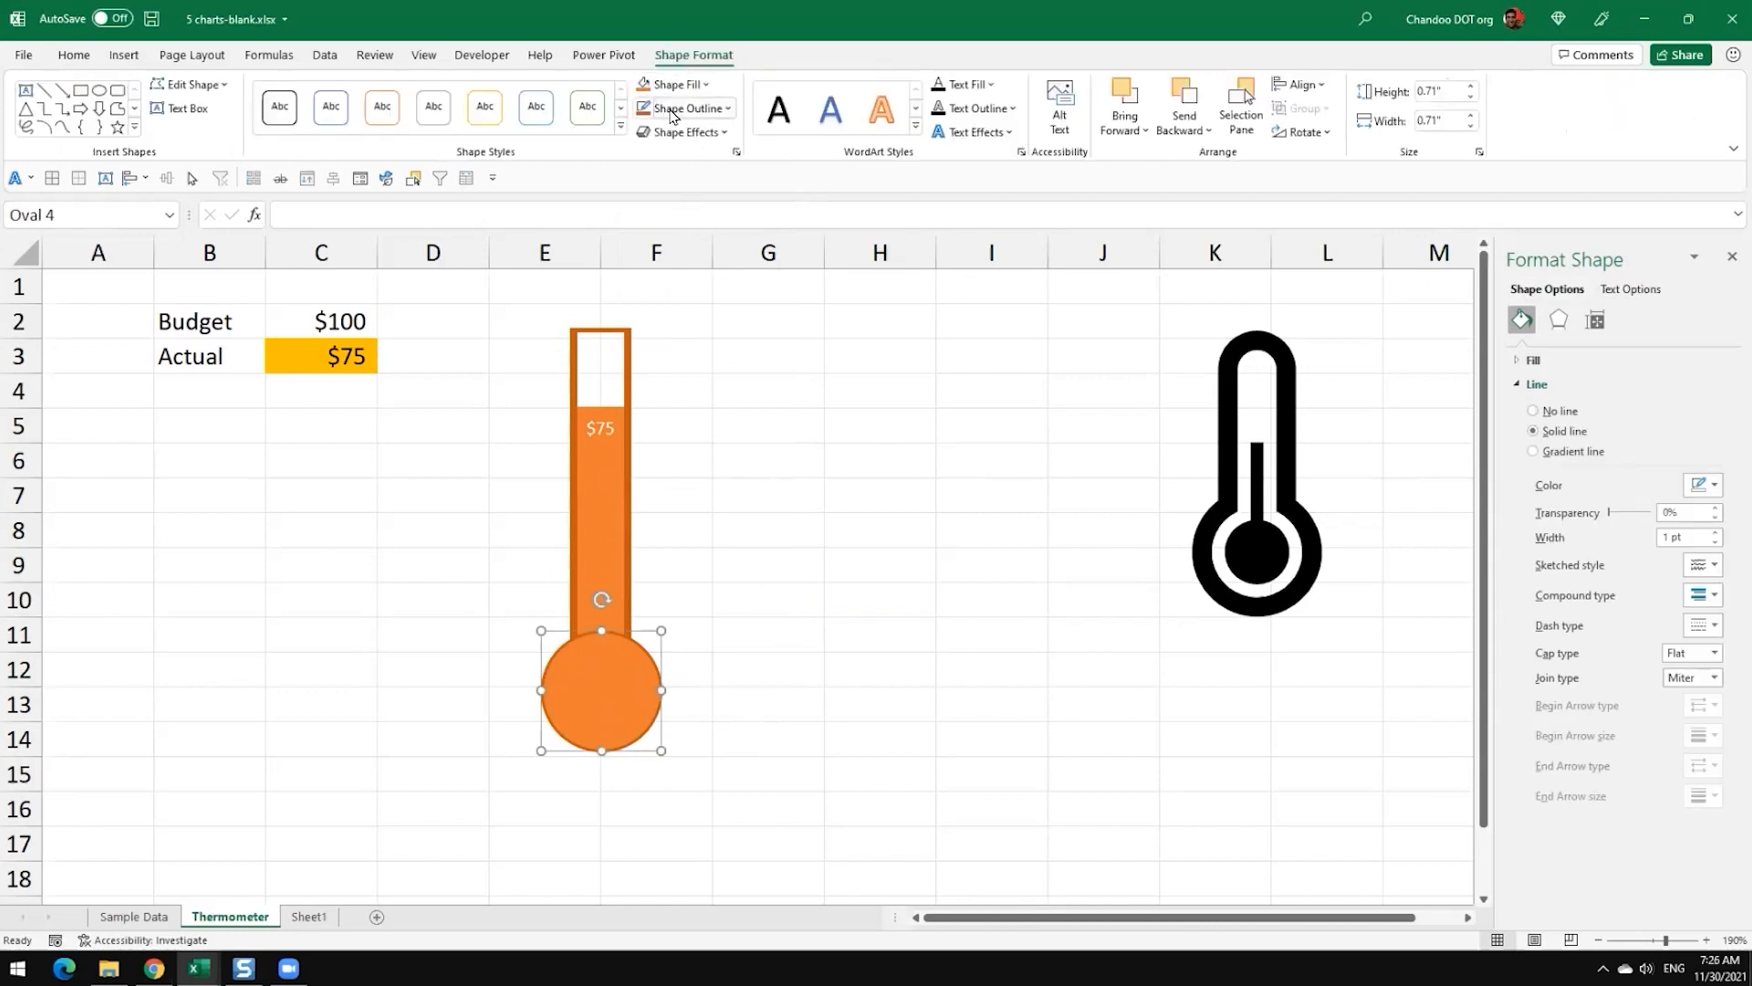
click(680, 108)
click(684, 394)
click(901, 516)
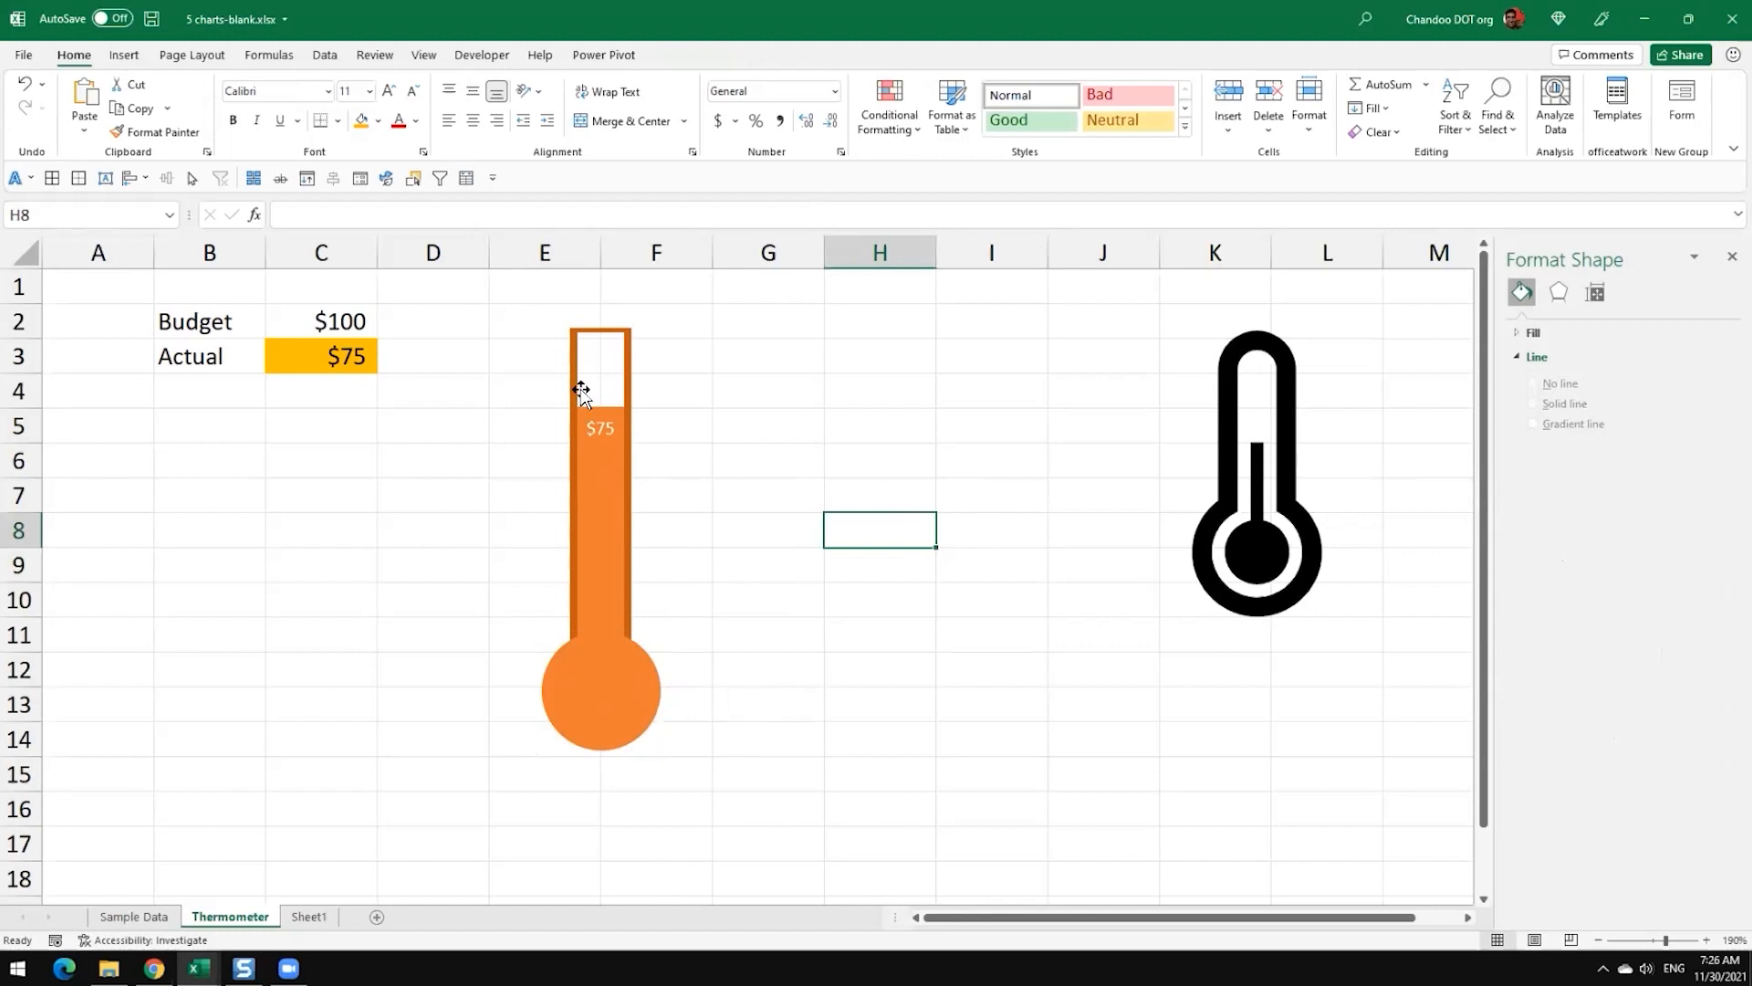
Step: Move the bulb circle away from the column over to columns H and I, and undo the move
click(335, 362)
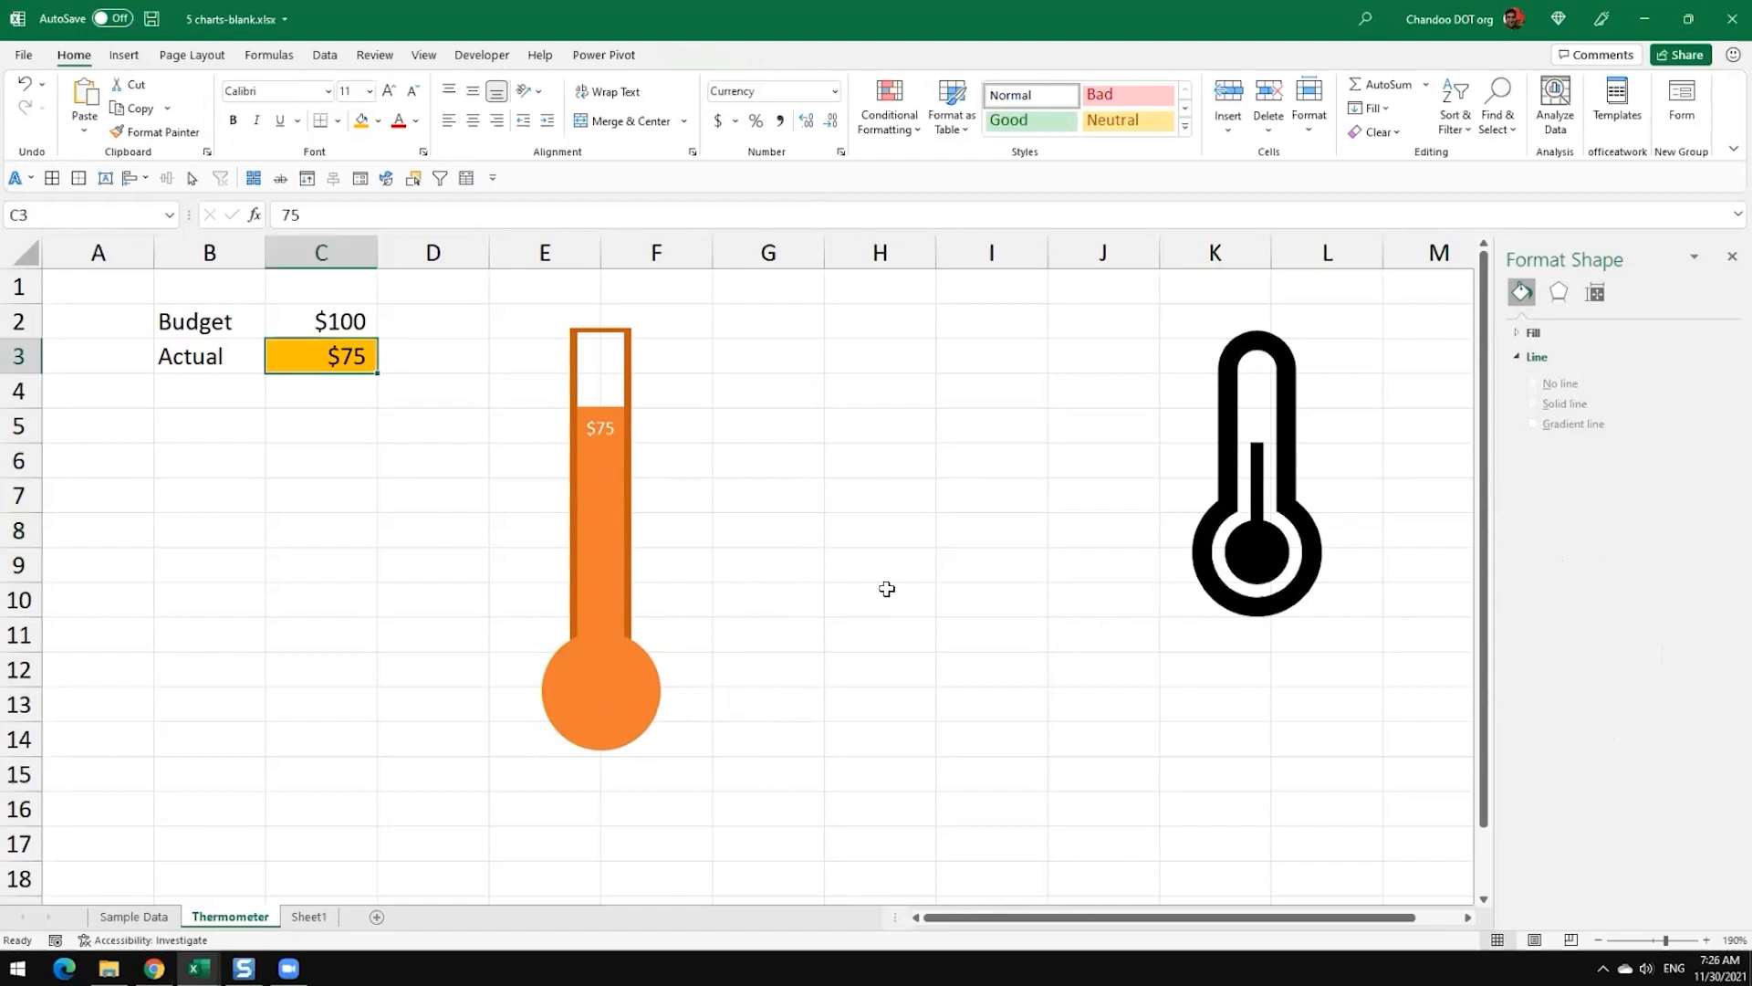
drag(612, 689, 940, 692)
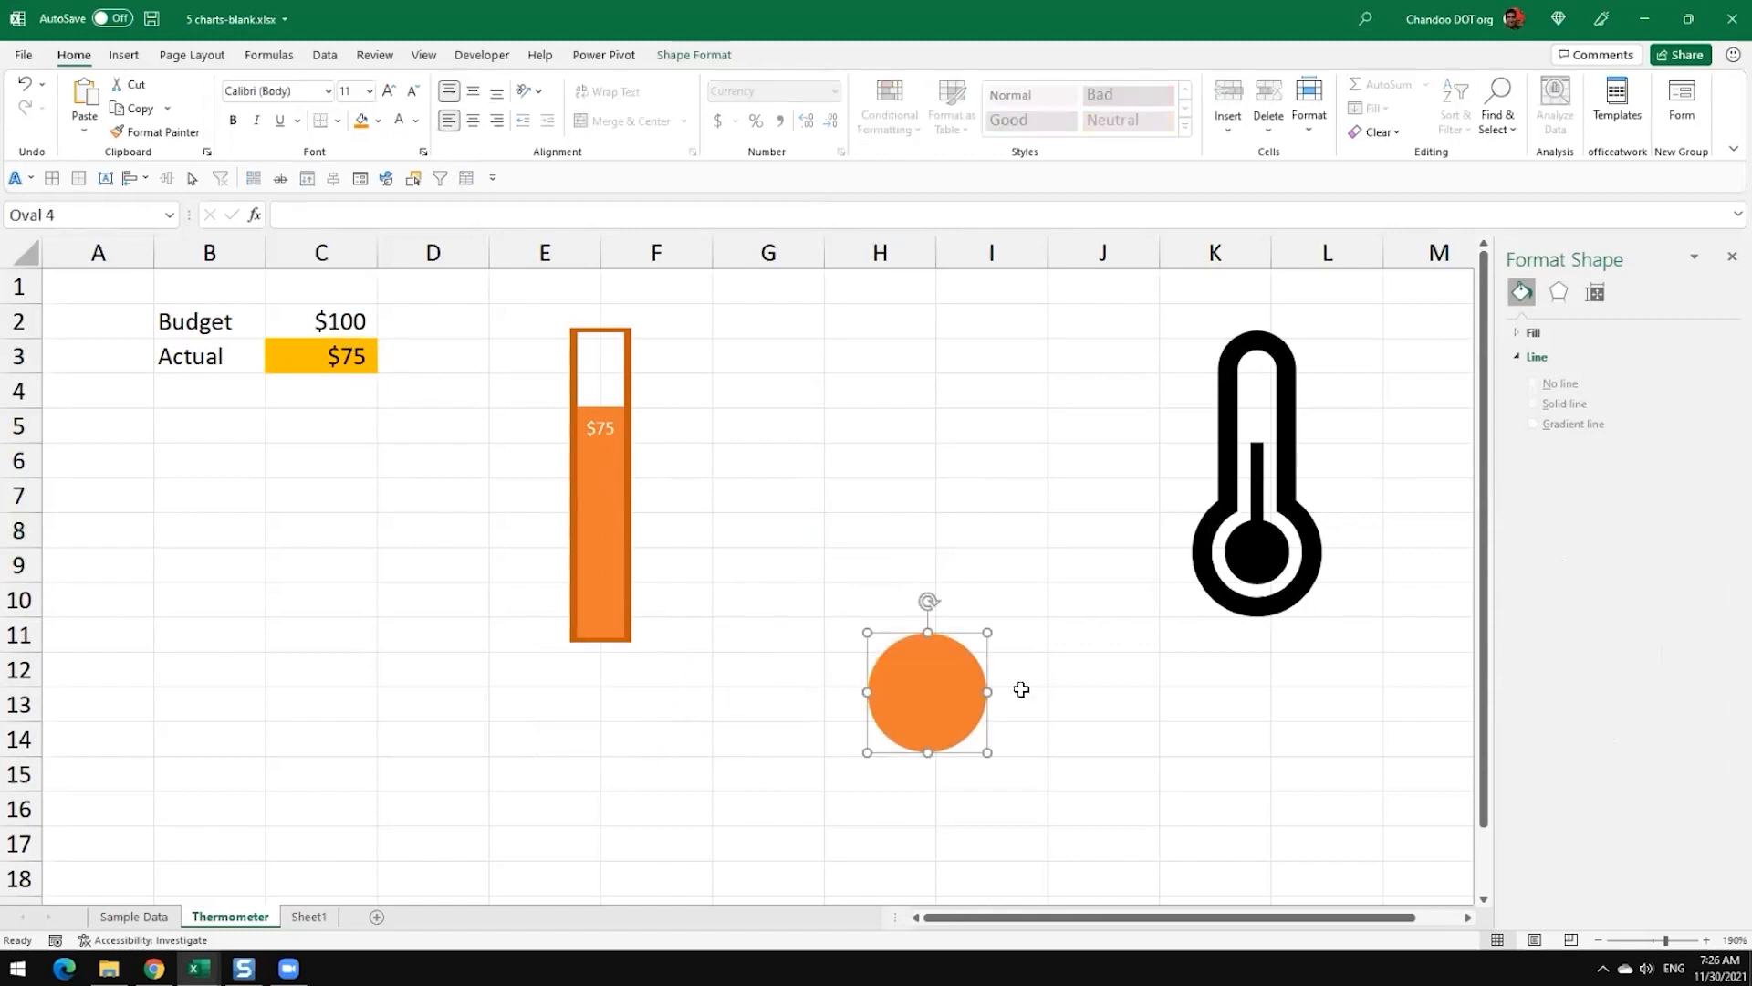
key(ctrl+z)
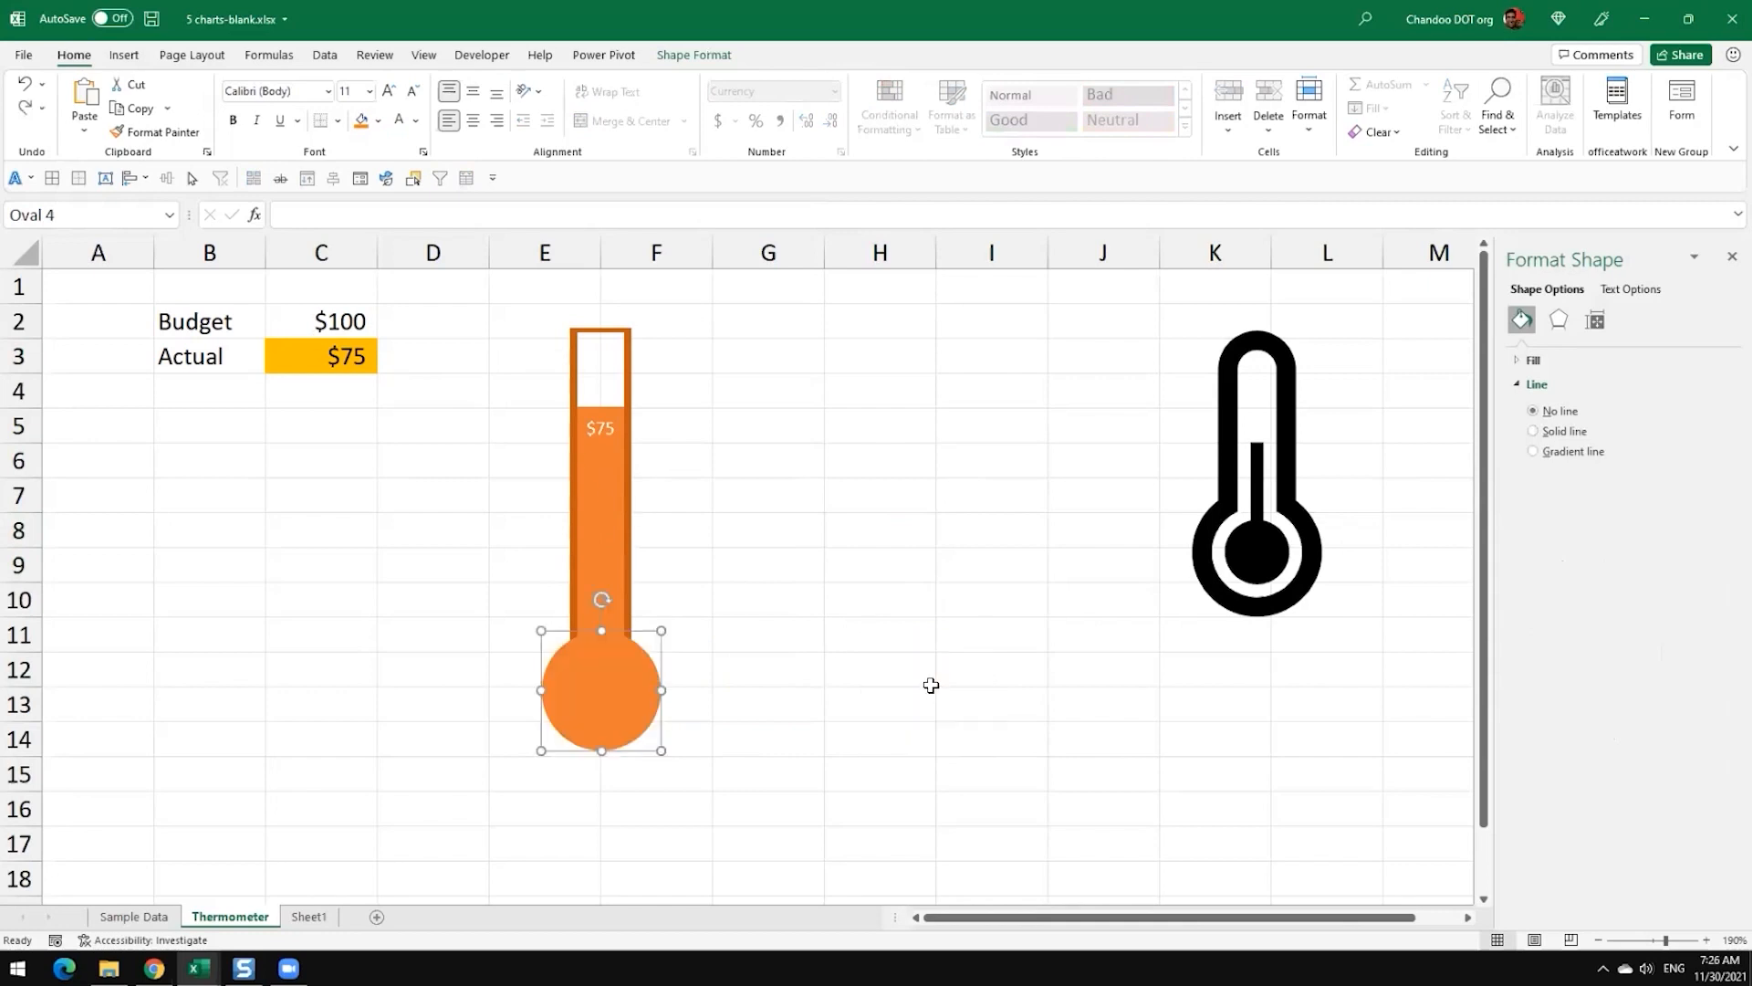
click(769, 470)
Step: Test the thermometer by setting the Actual value in C3 to 45 and then to 20
click(311, 364)
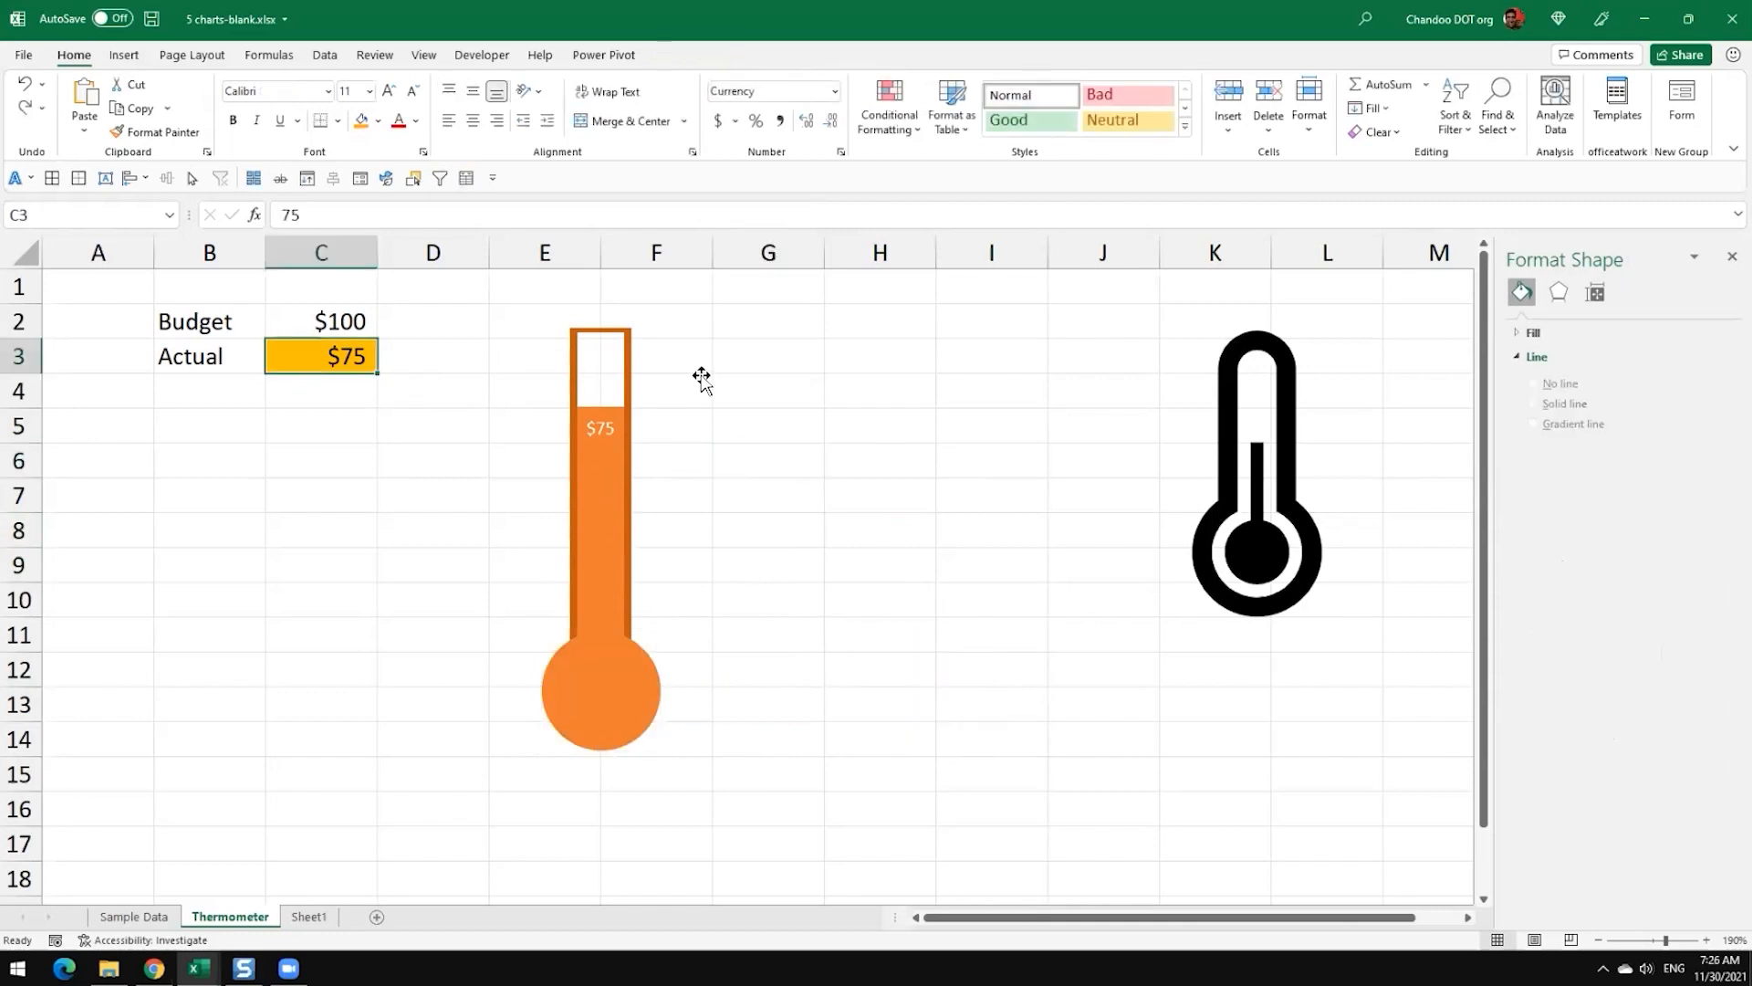
text(45)
key(Return)
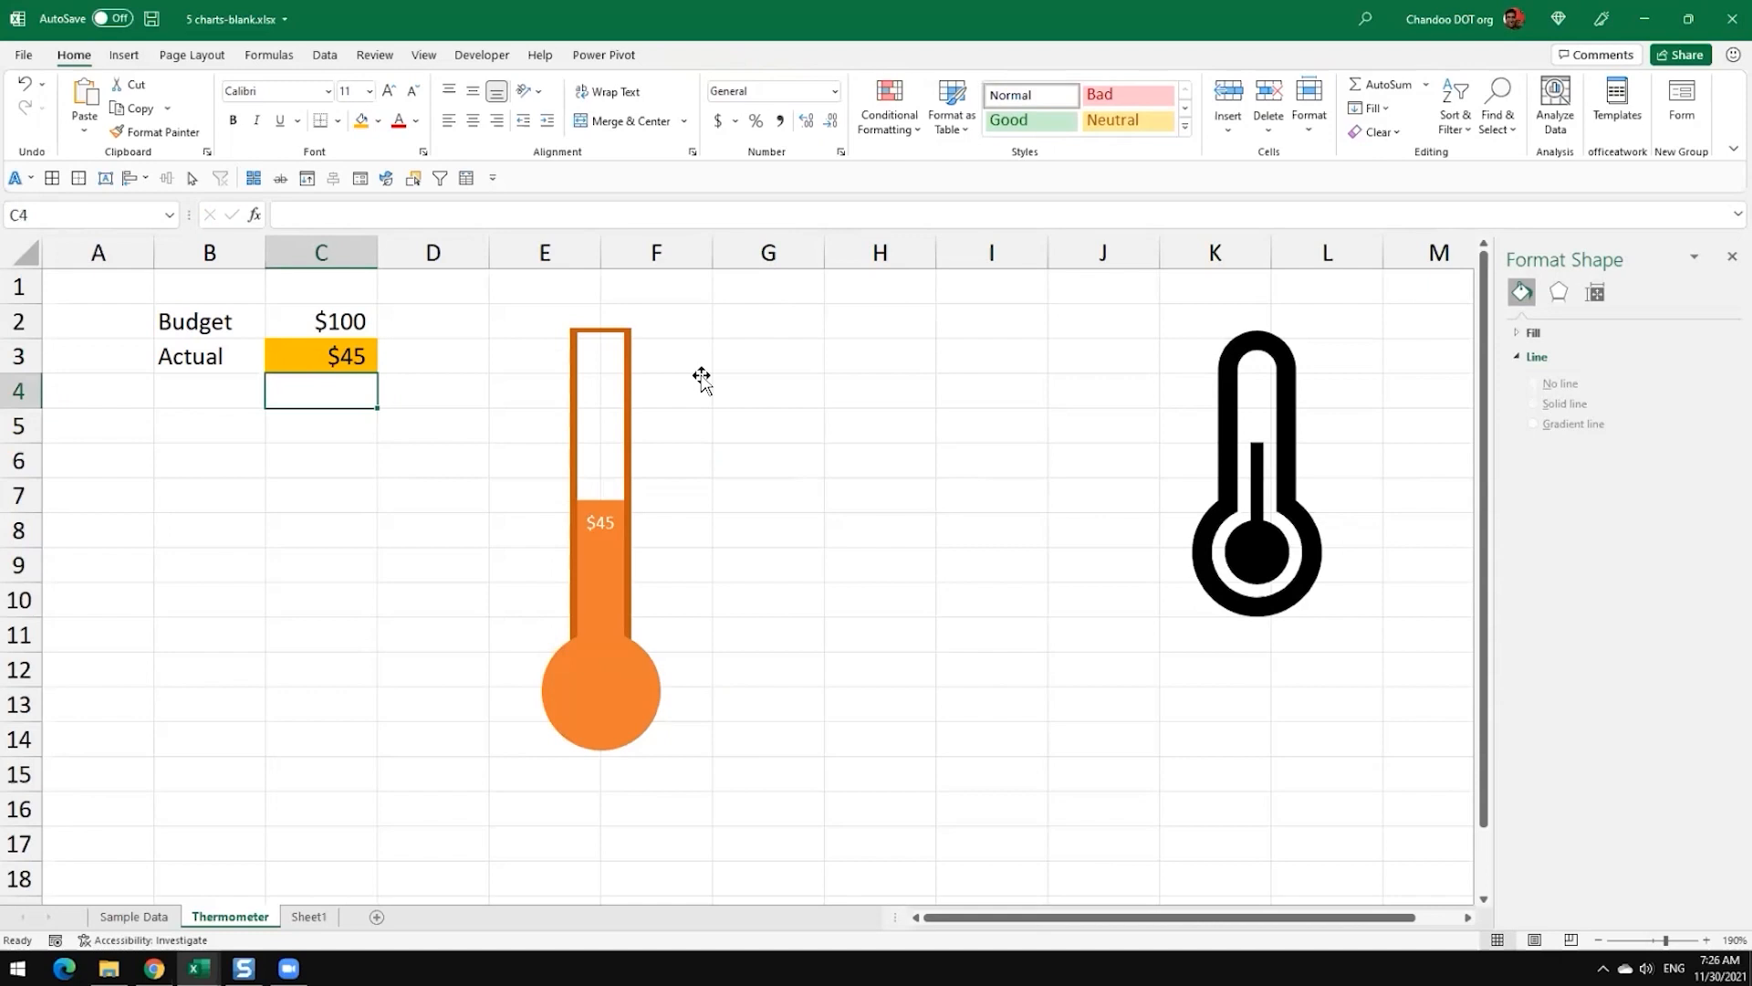
key(Up)
text(2)
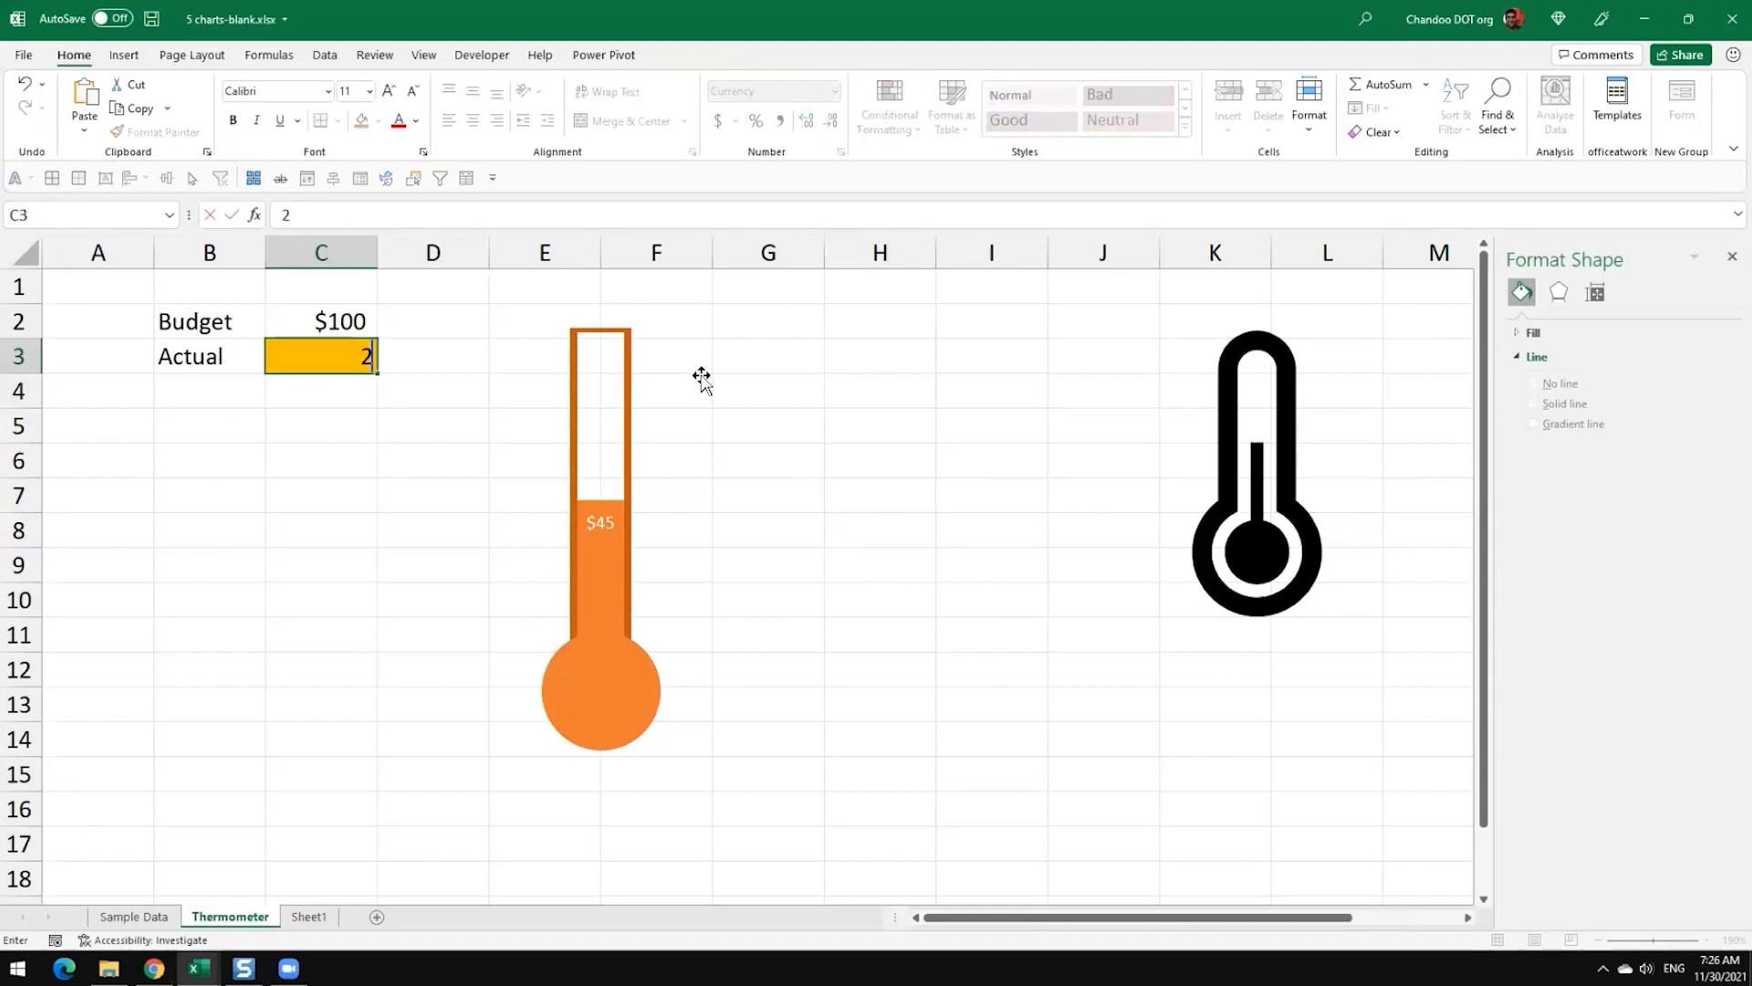
text(0)
key(Return)
click(854, 542)
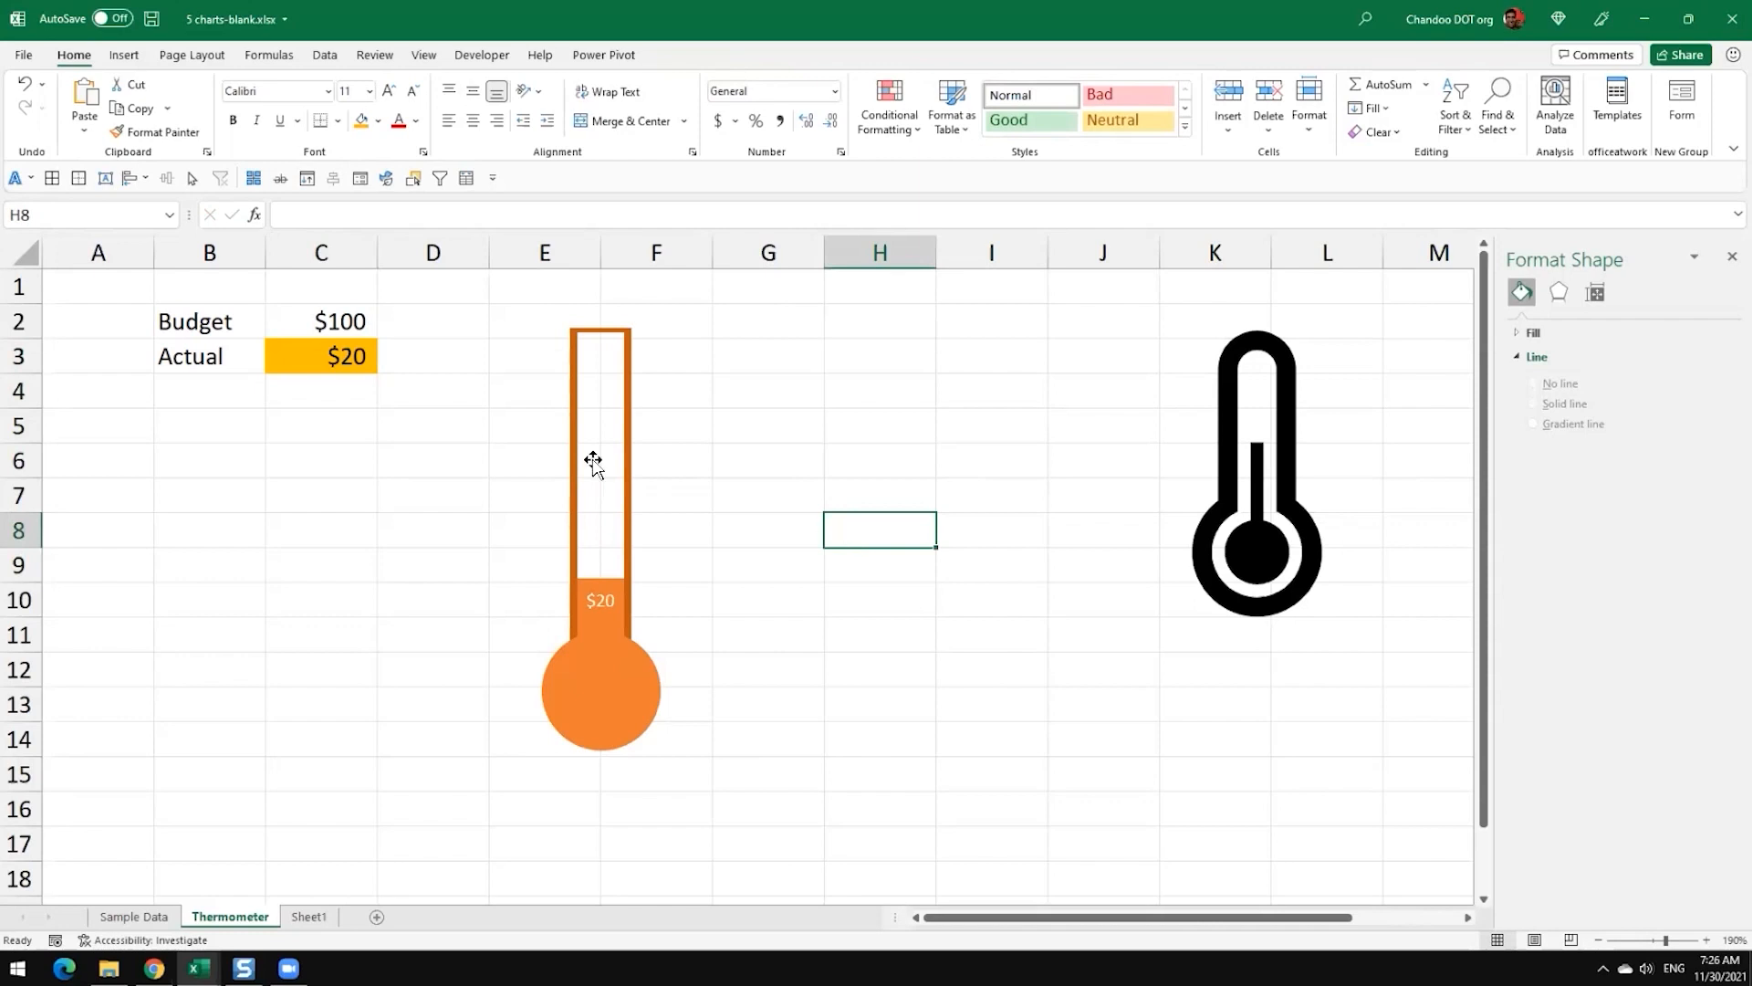
Step: Test the thermometer above the budget by setting the Actual value in C3 to 110
click(329, 370)
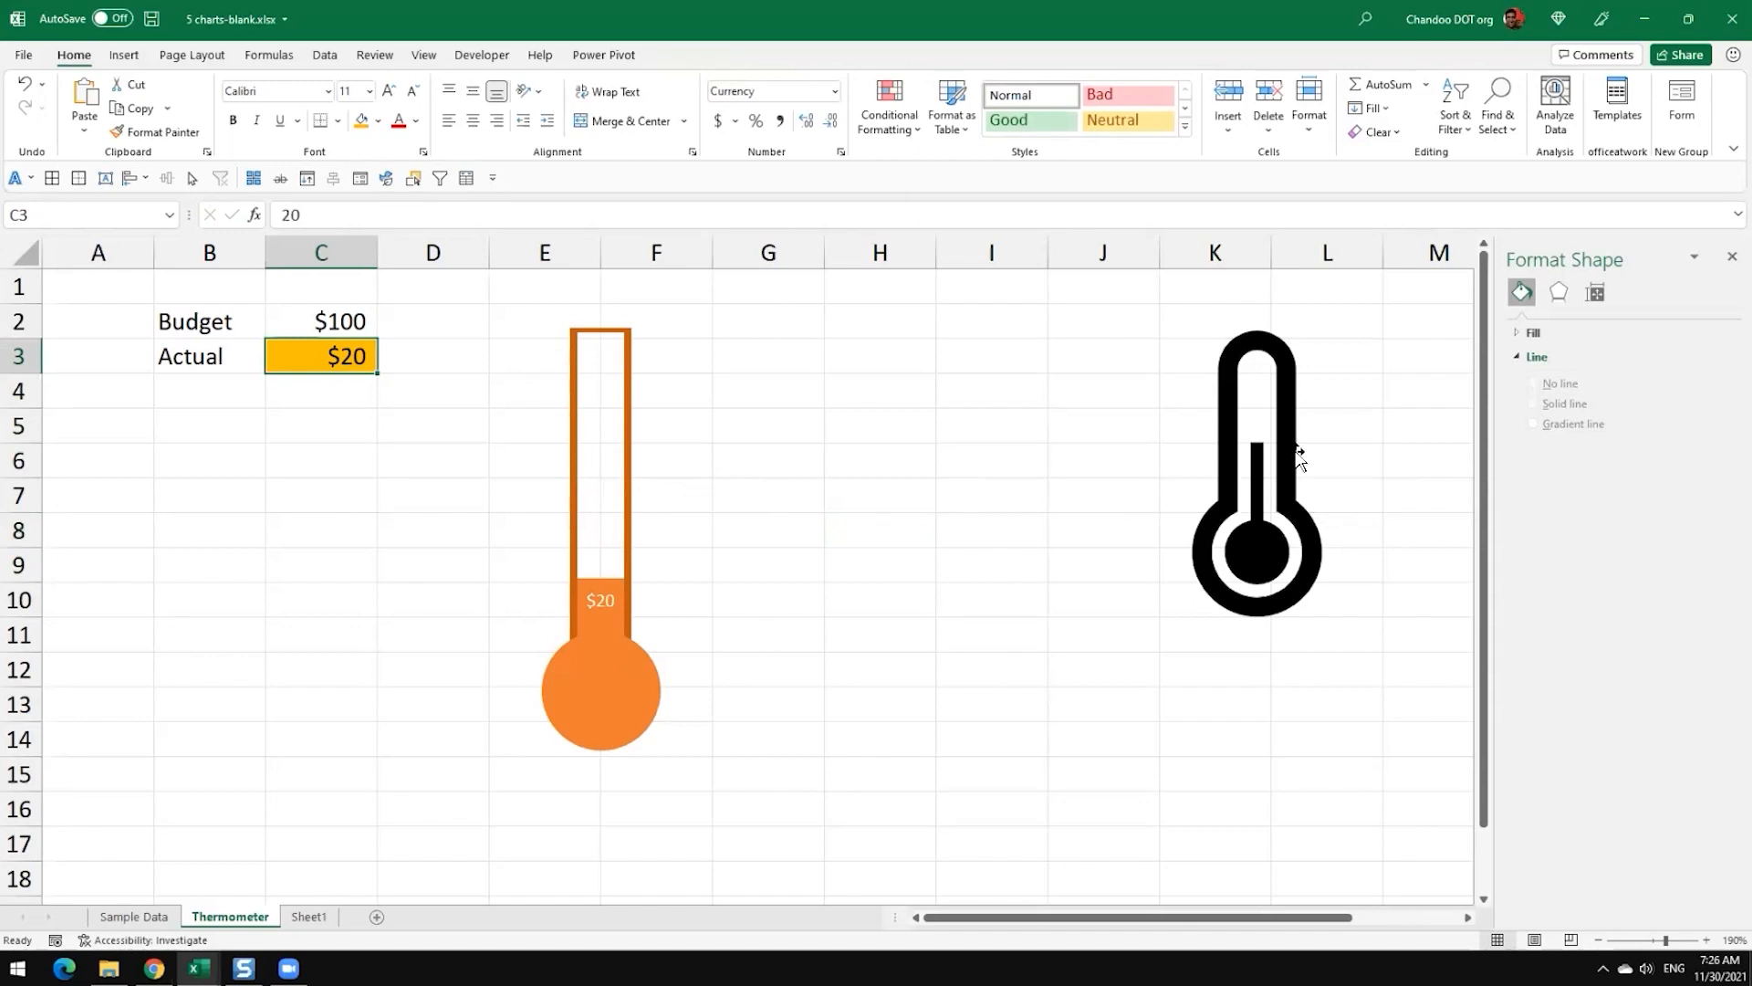
text(110)
key(Return)
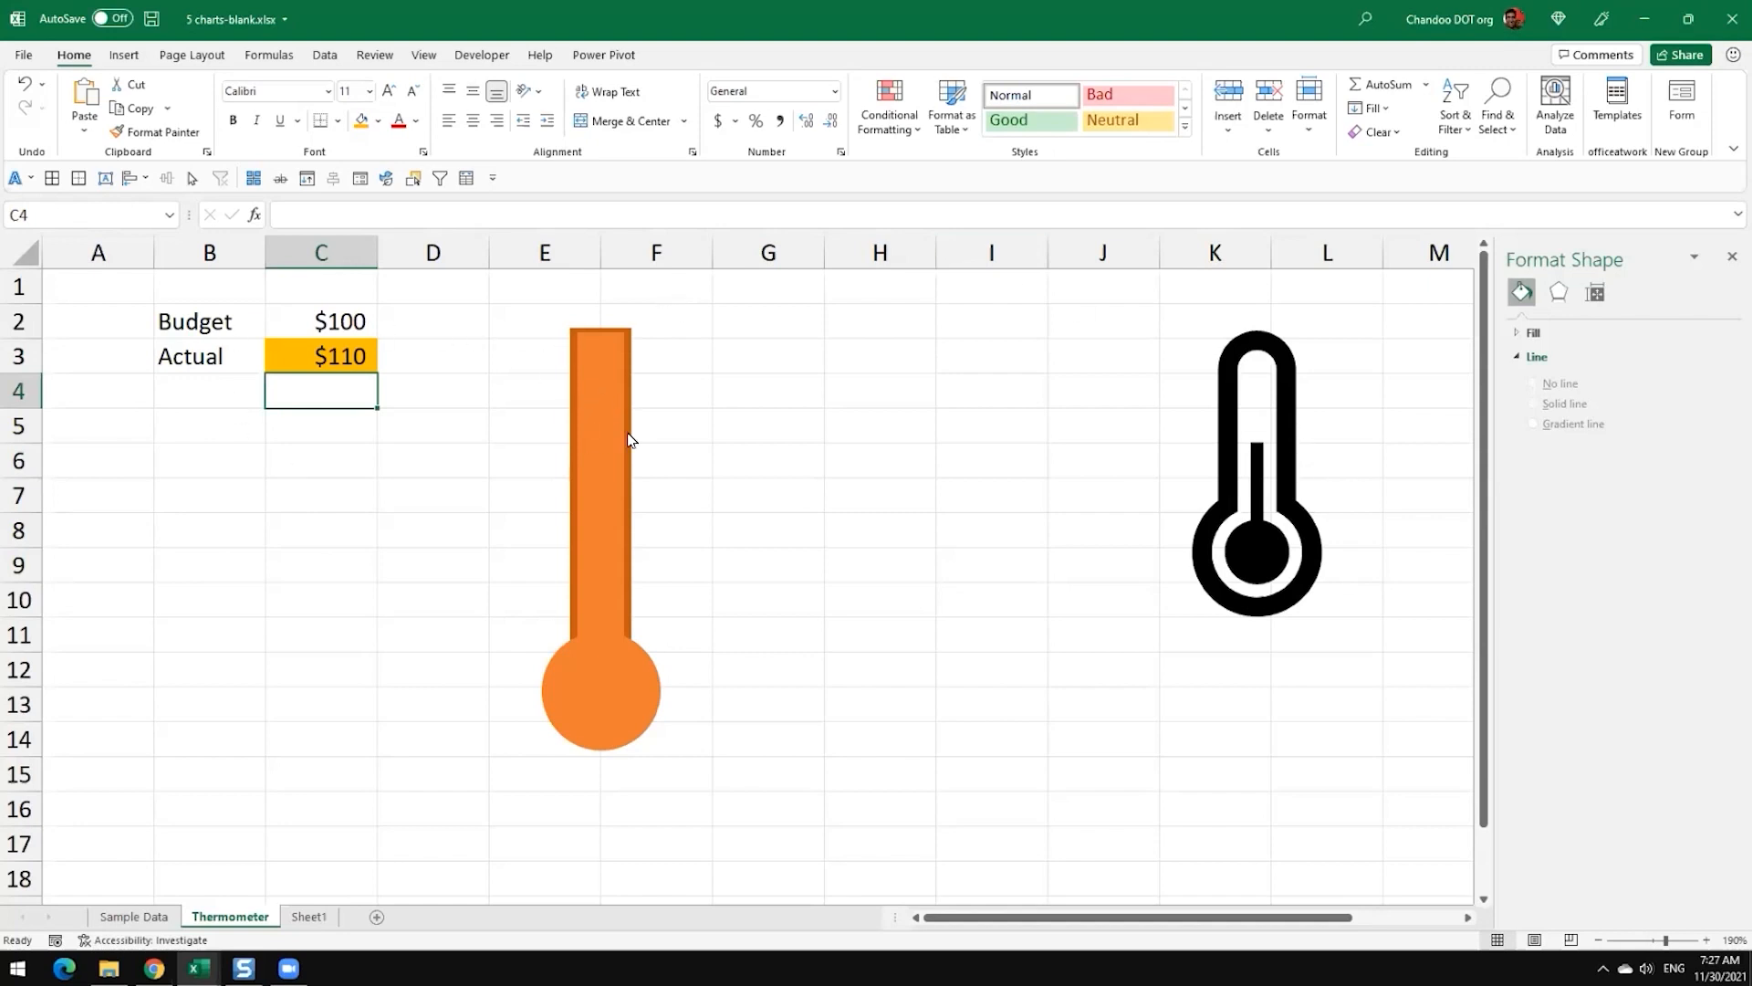
Step: On the Sample Data sheet, delete the Target and Sales column chart
mouse_move(636, 445)
click(128, 917)
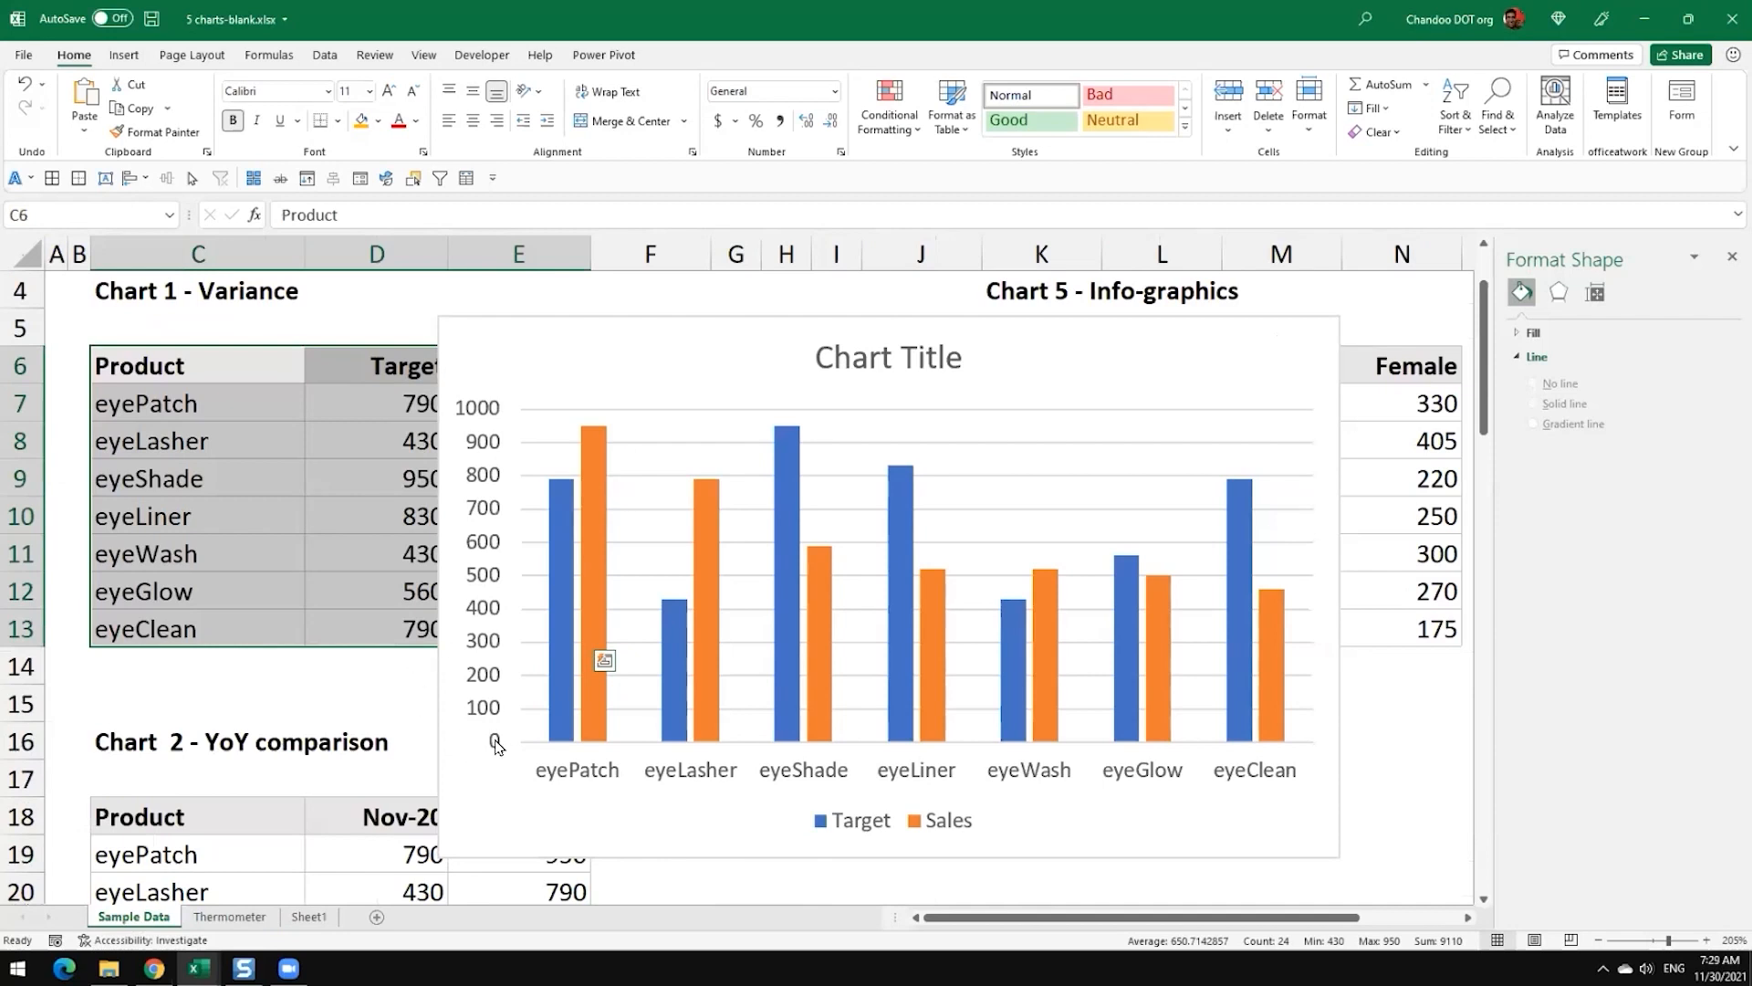
click(481, 773)
key(Delete)
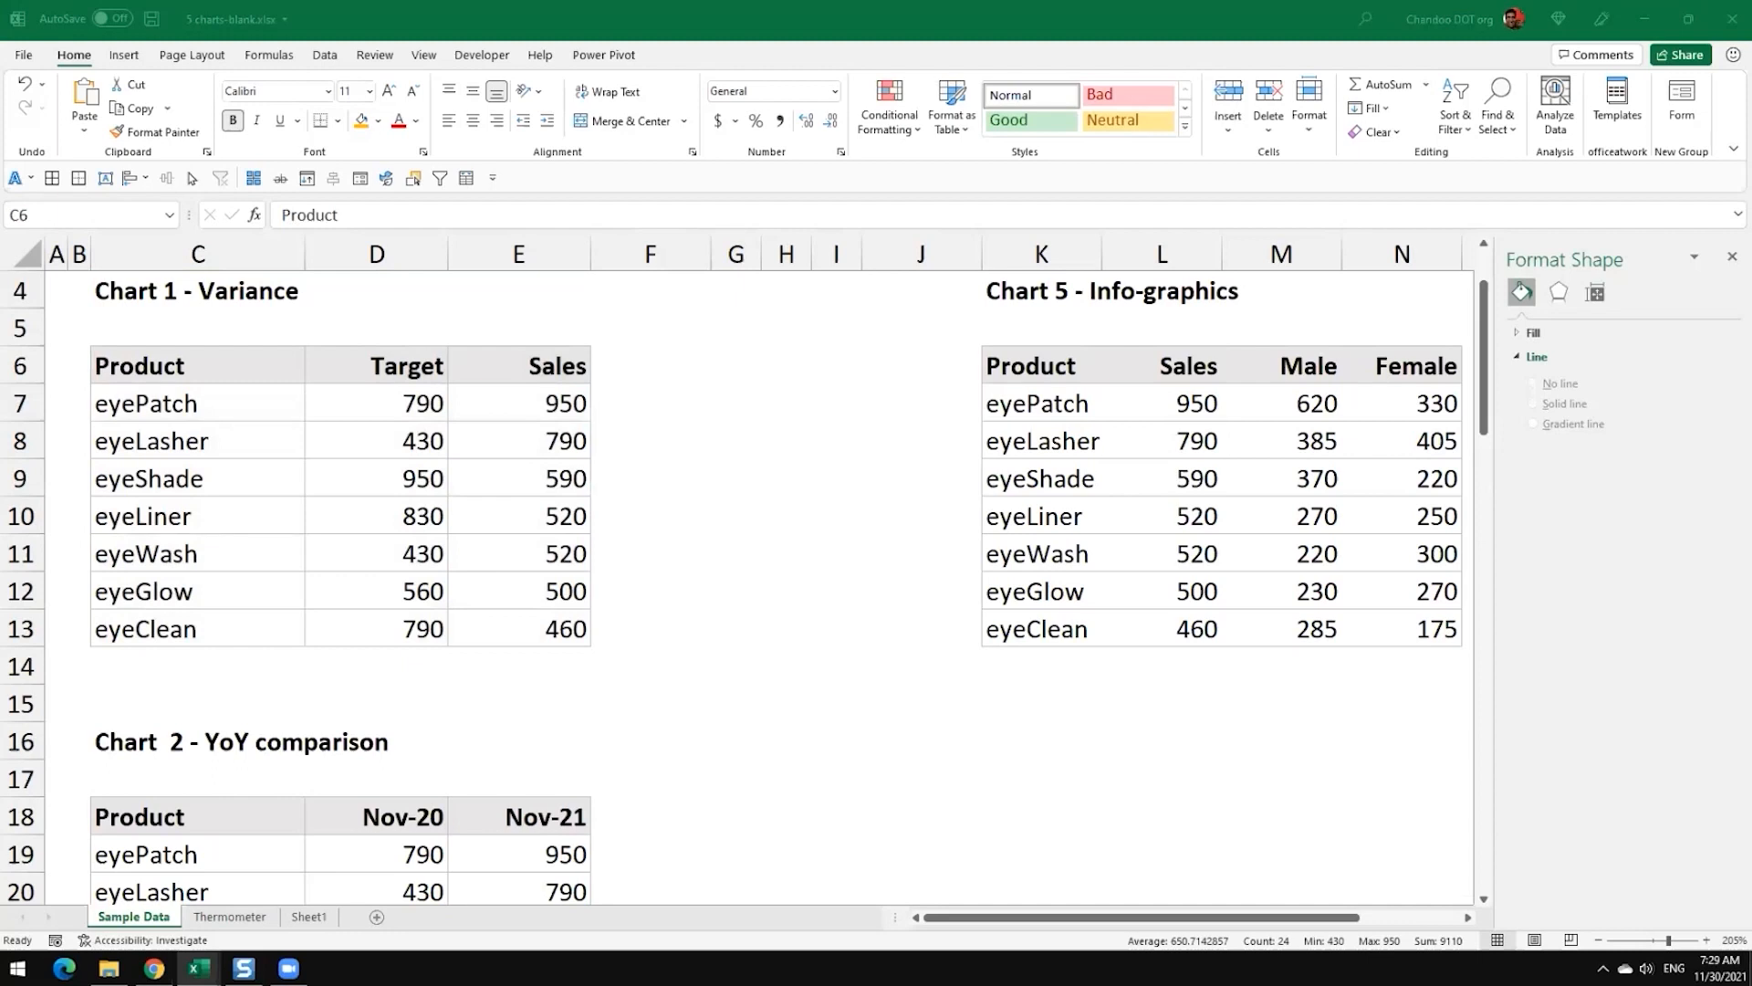
Step: Return to the Thermometer sheet and set the Actual value in C3 to 65
click(204, 918)
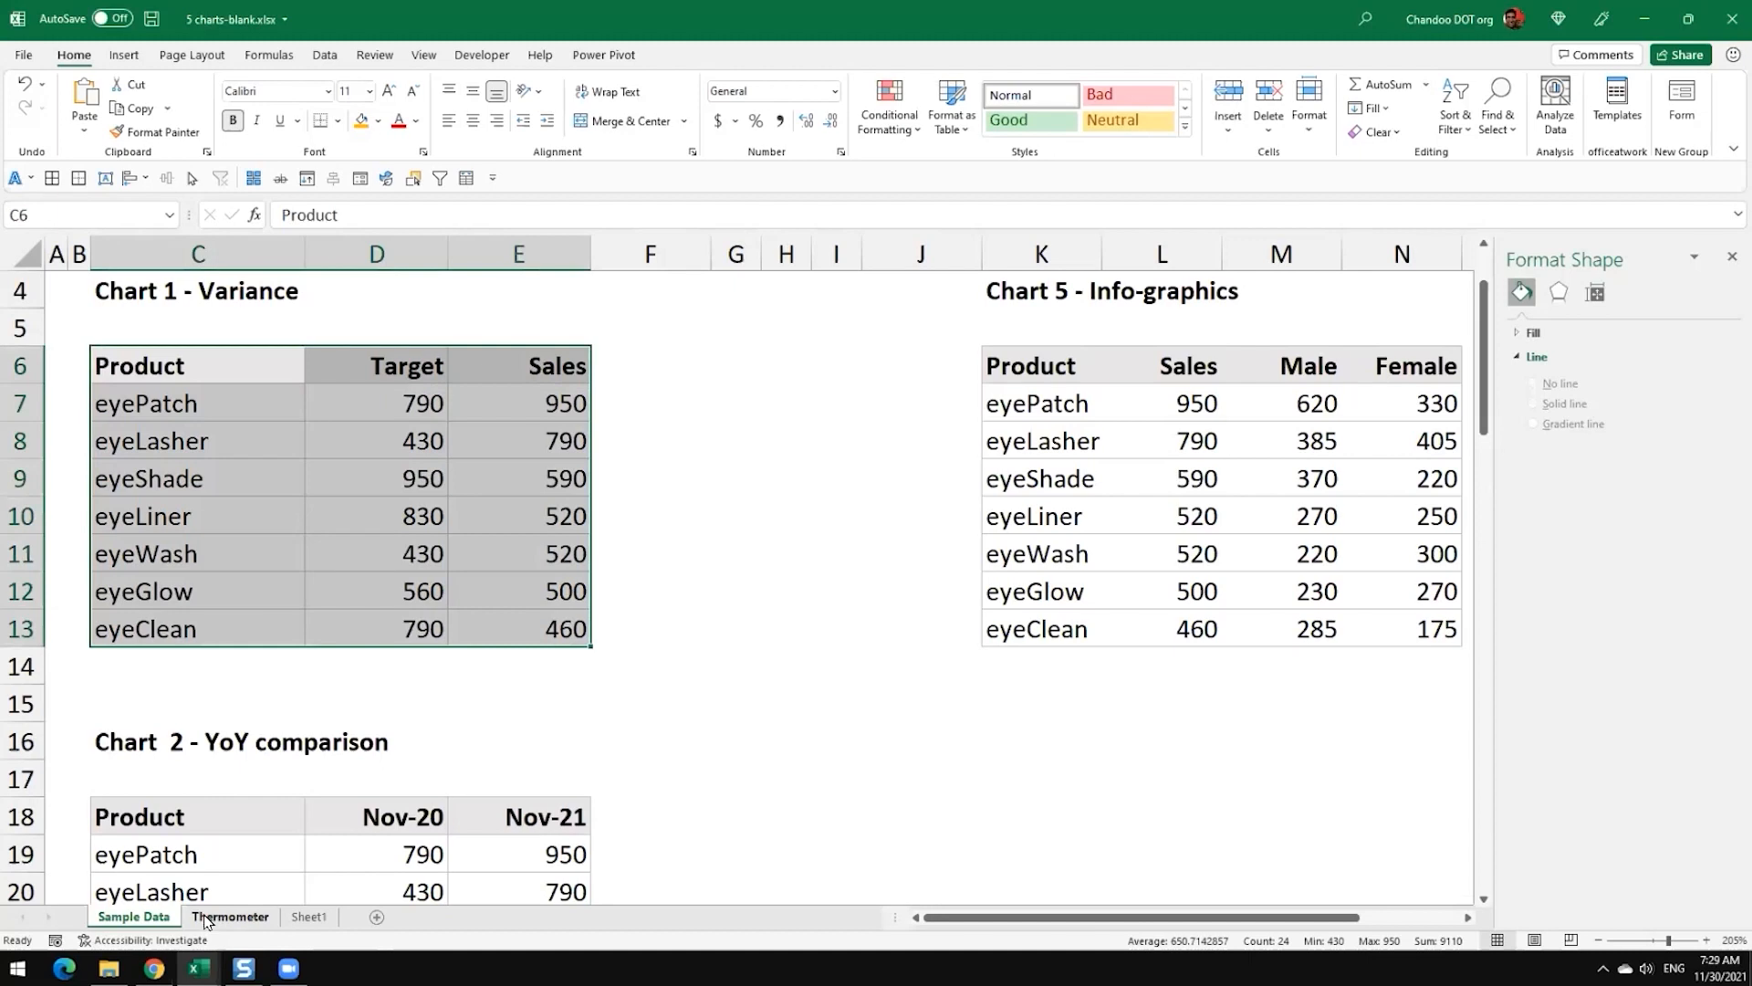
click(206, 918)
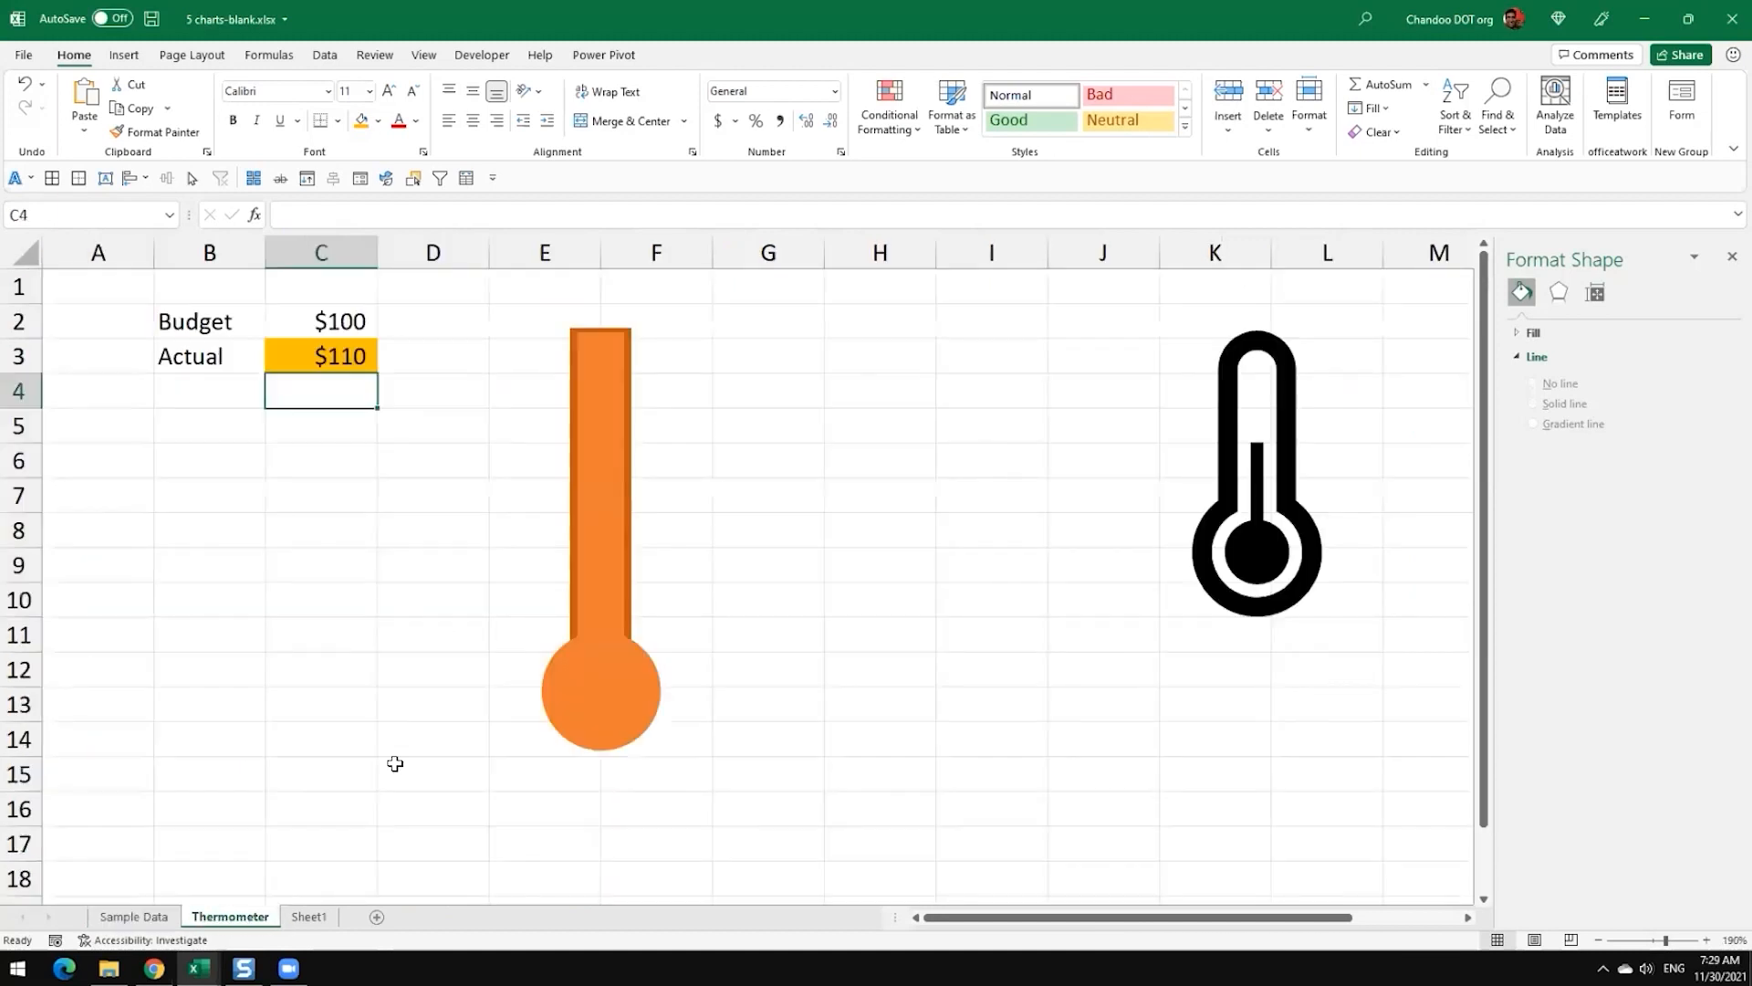
click(598, 646)
click(337, 364)
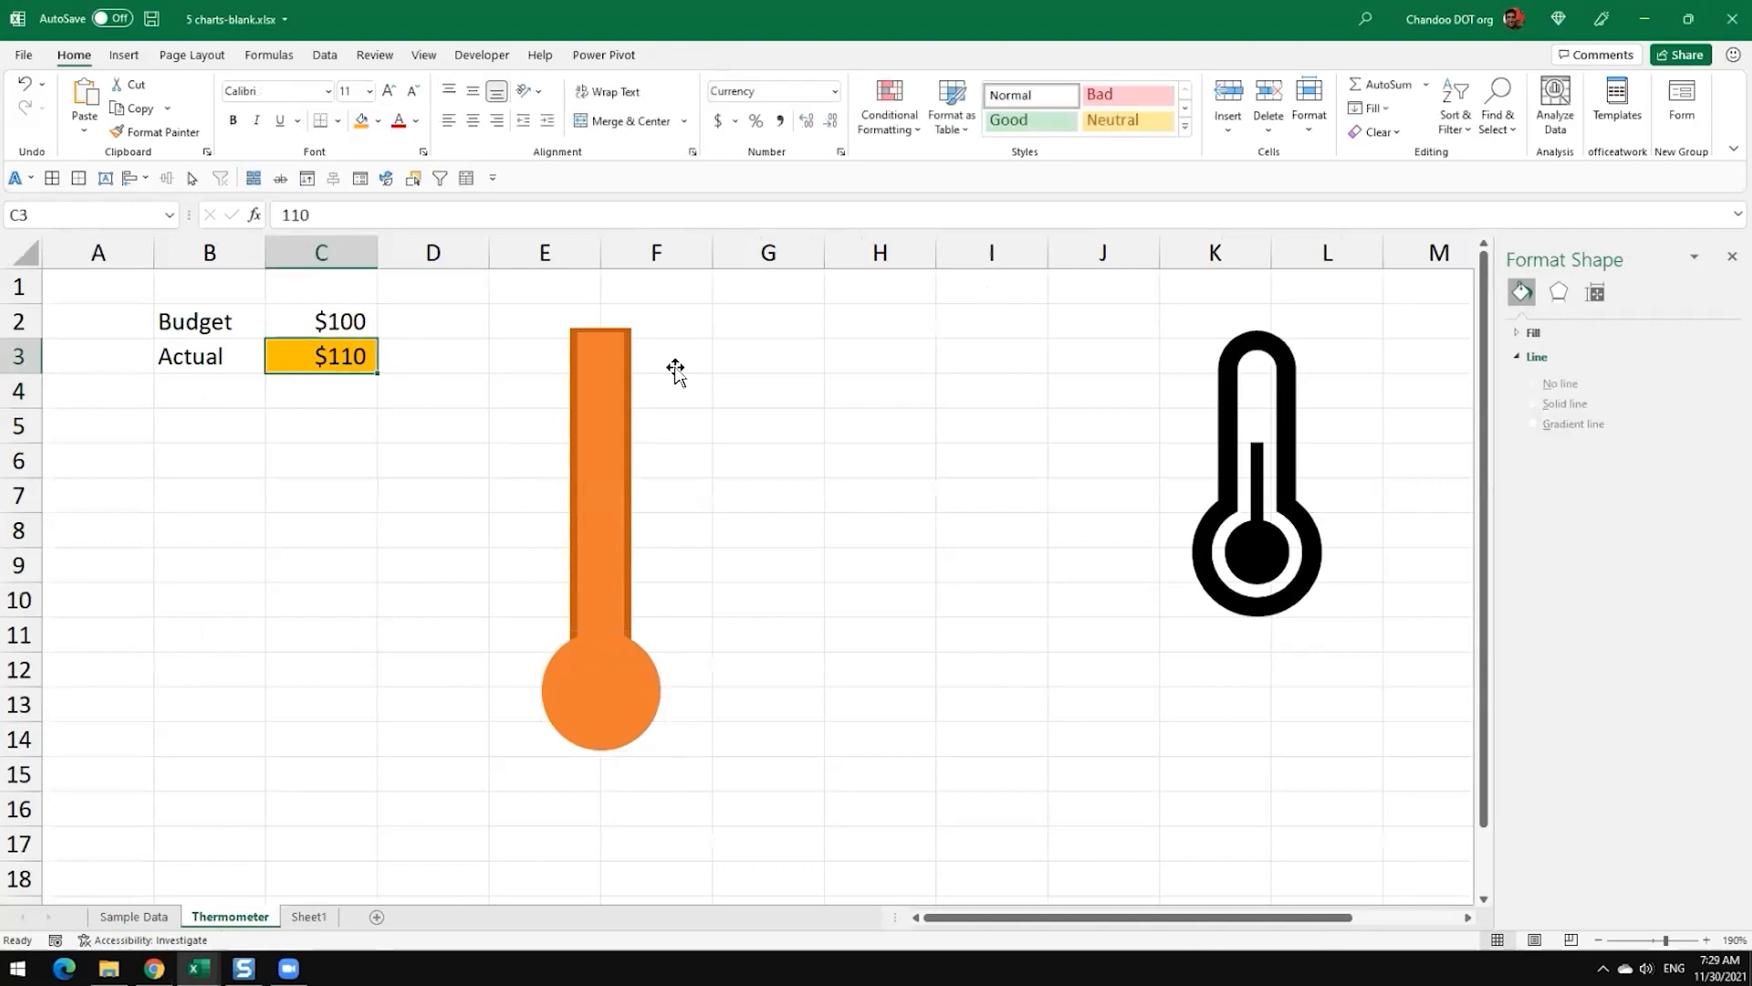
text(65)
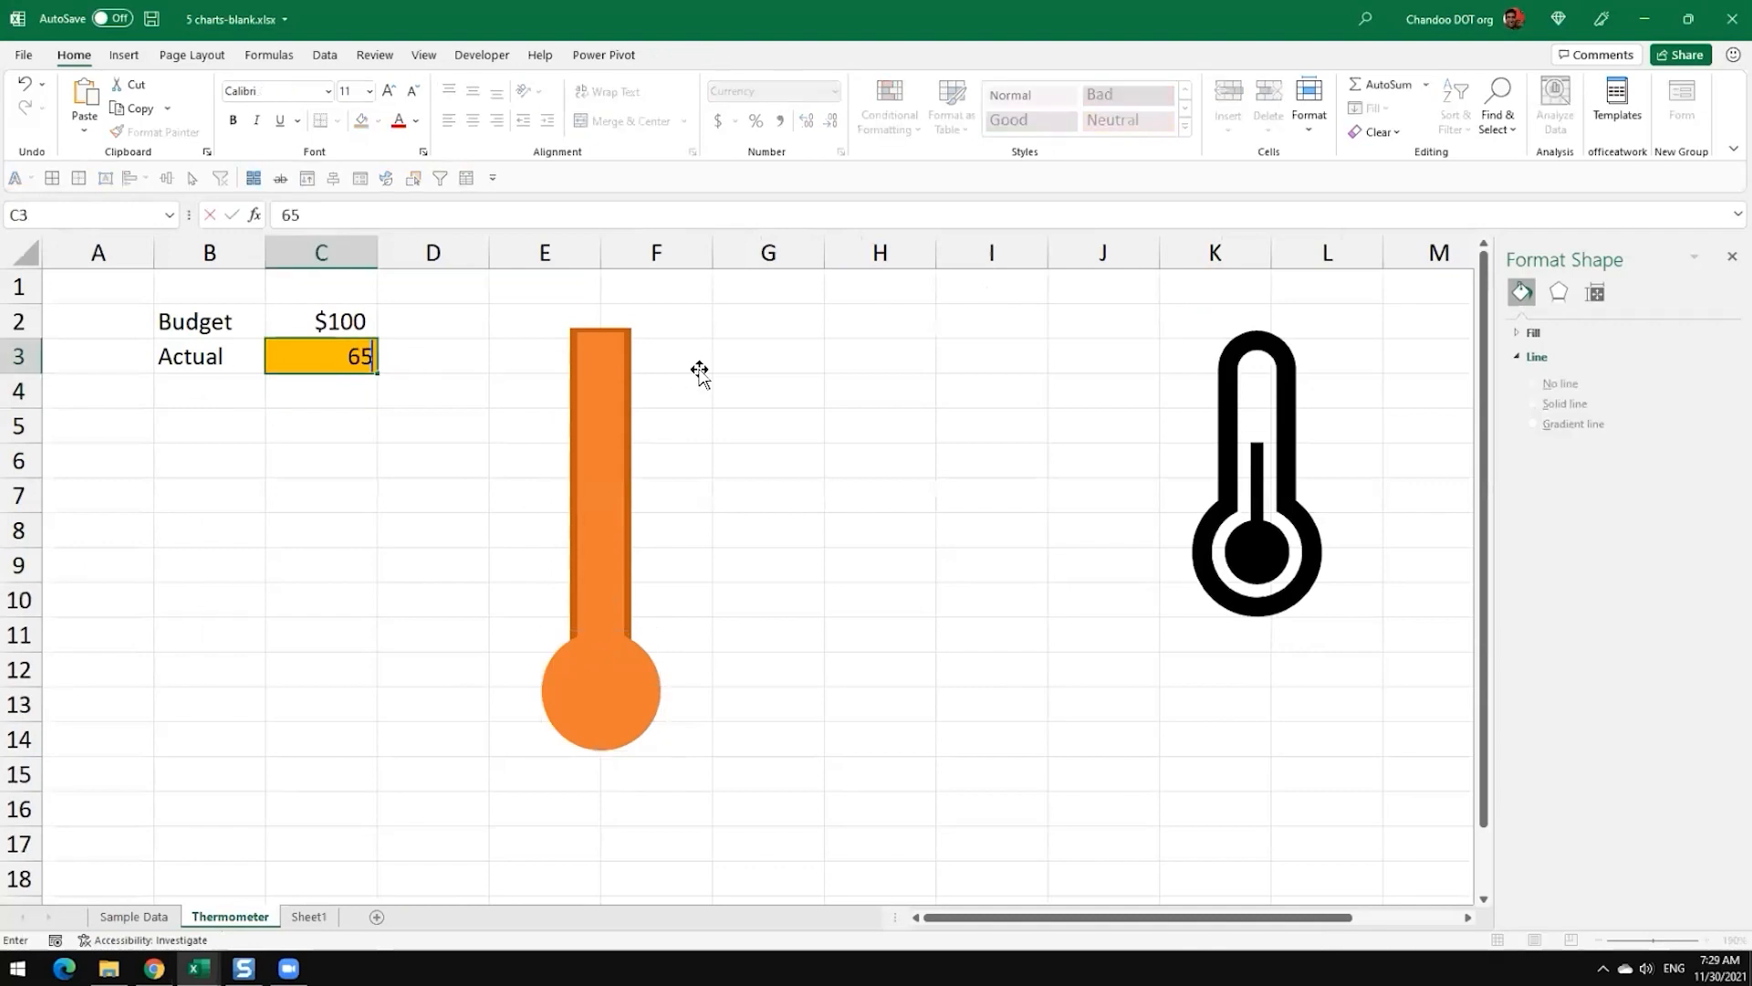
key(Return)
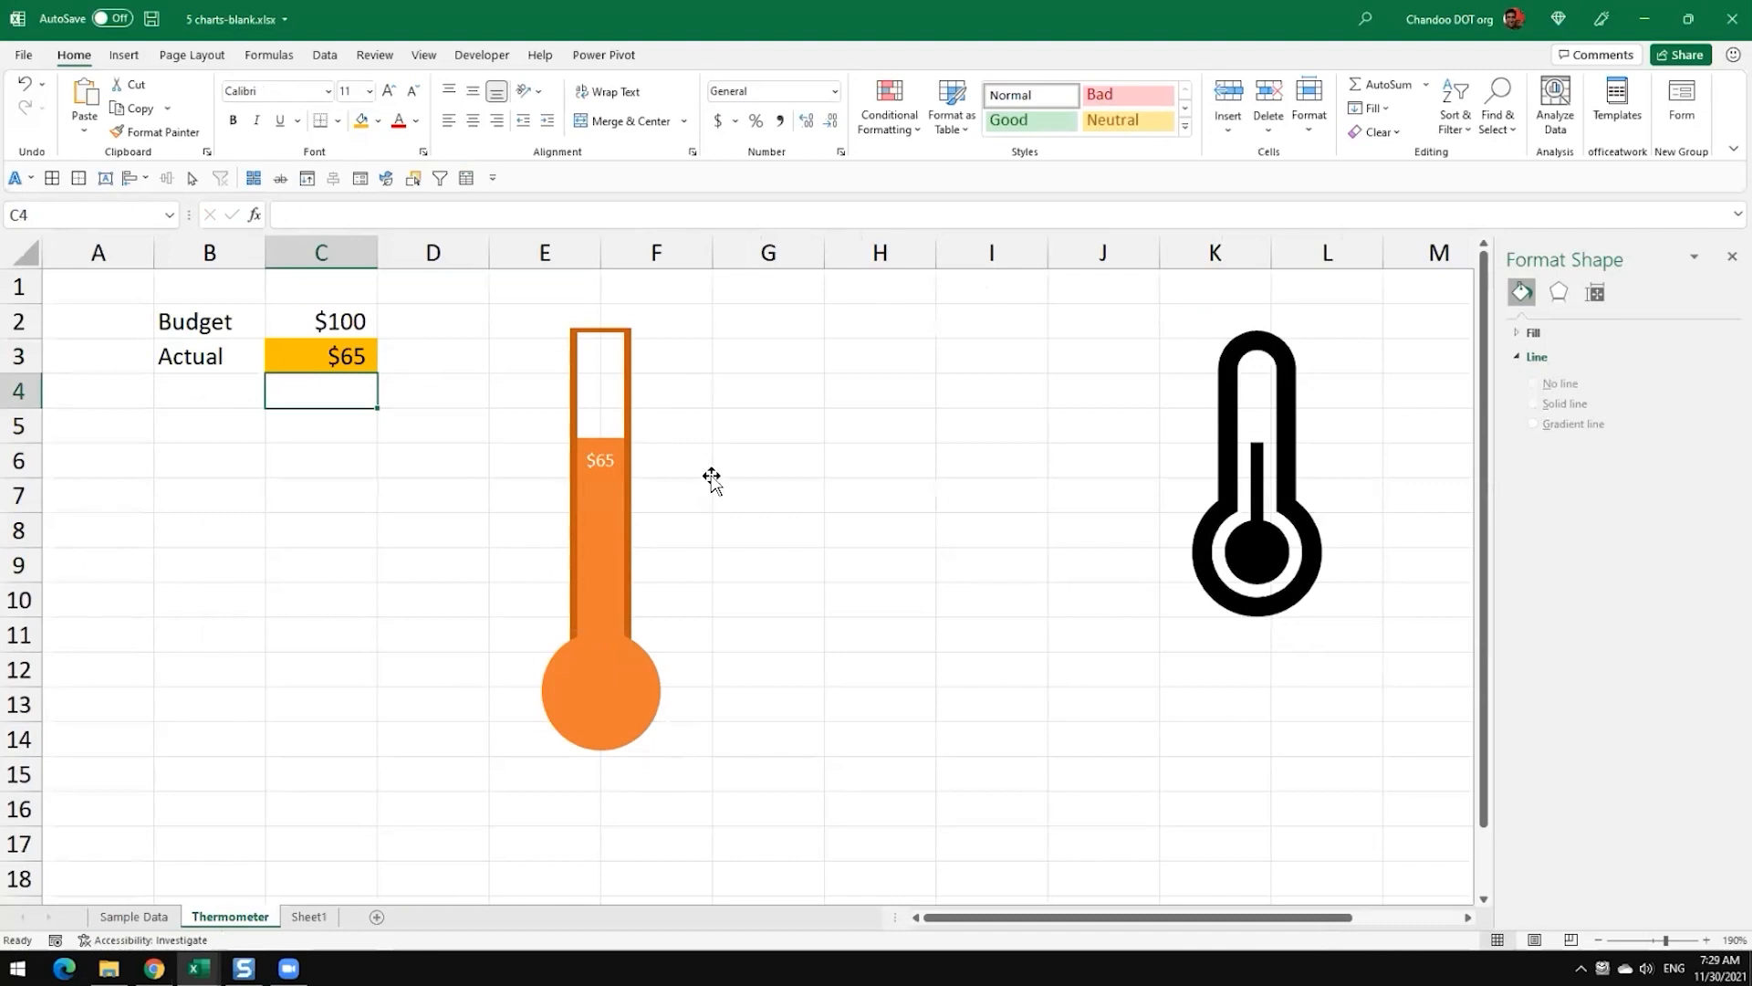
click(827, 489)
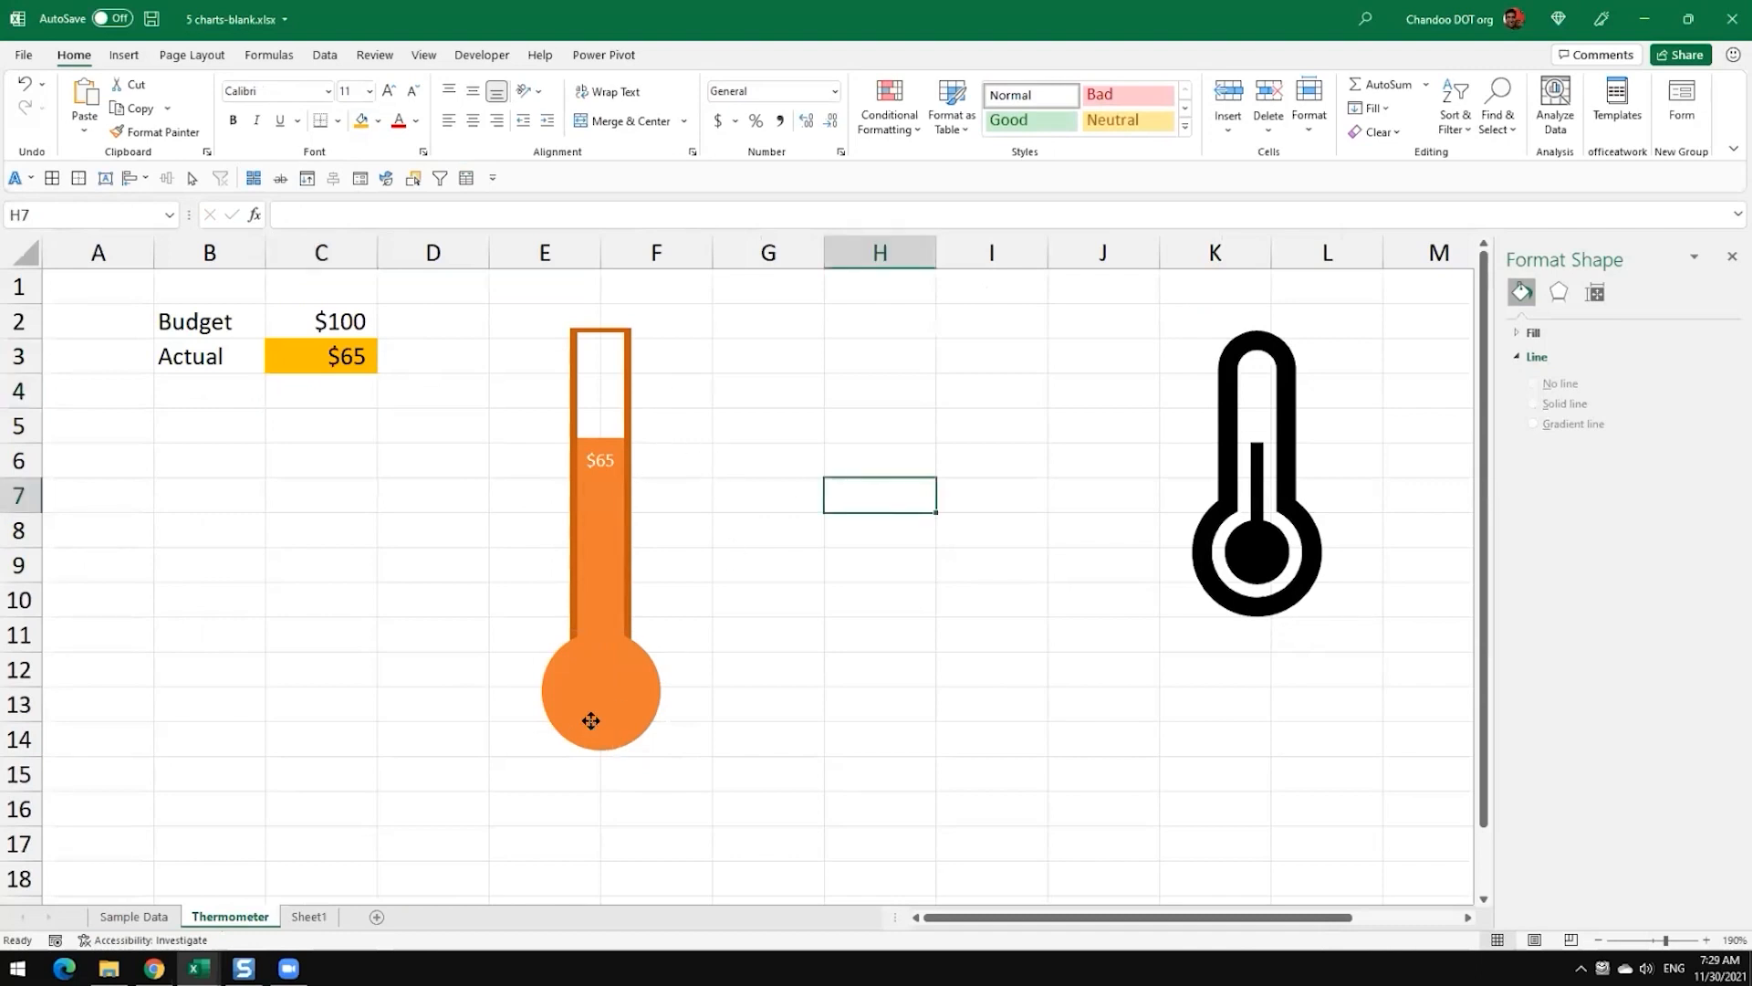
Step: Move the bulb circle aside to column I and inspect the Actual series and its data labels setting
drag(591, 720, 996, 750)
click(607, 450)
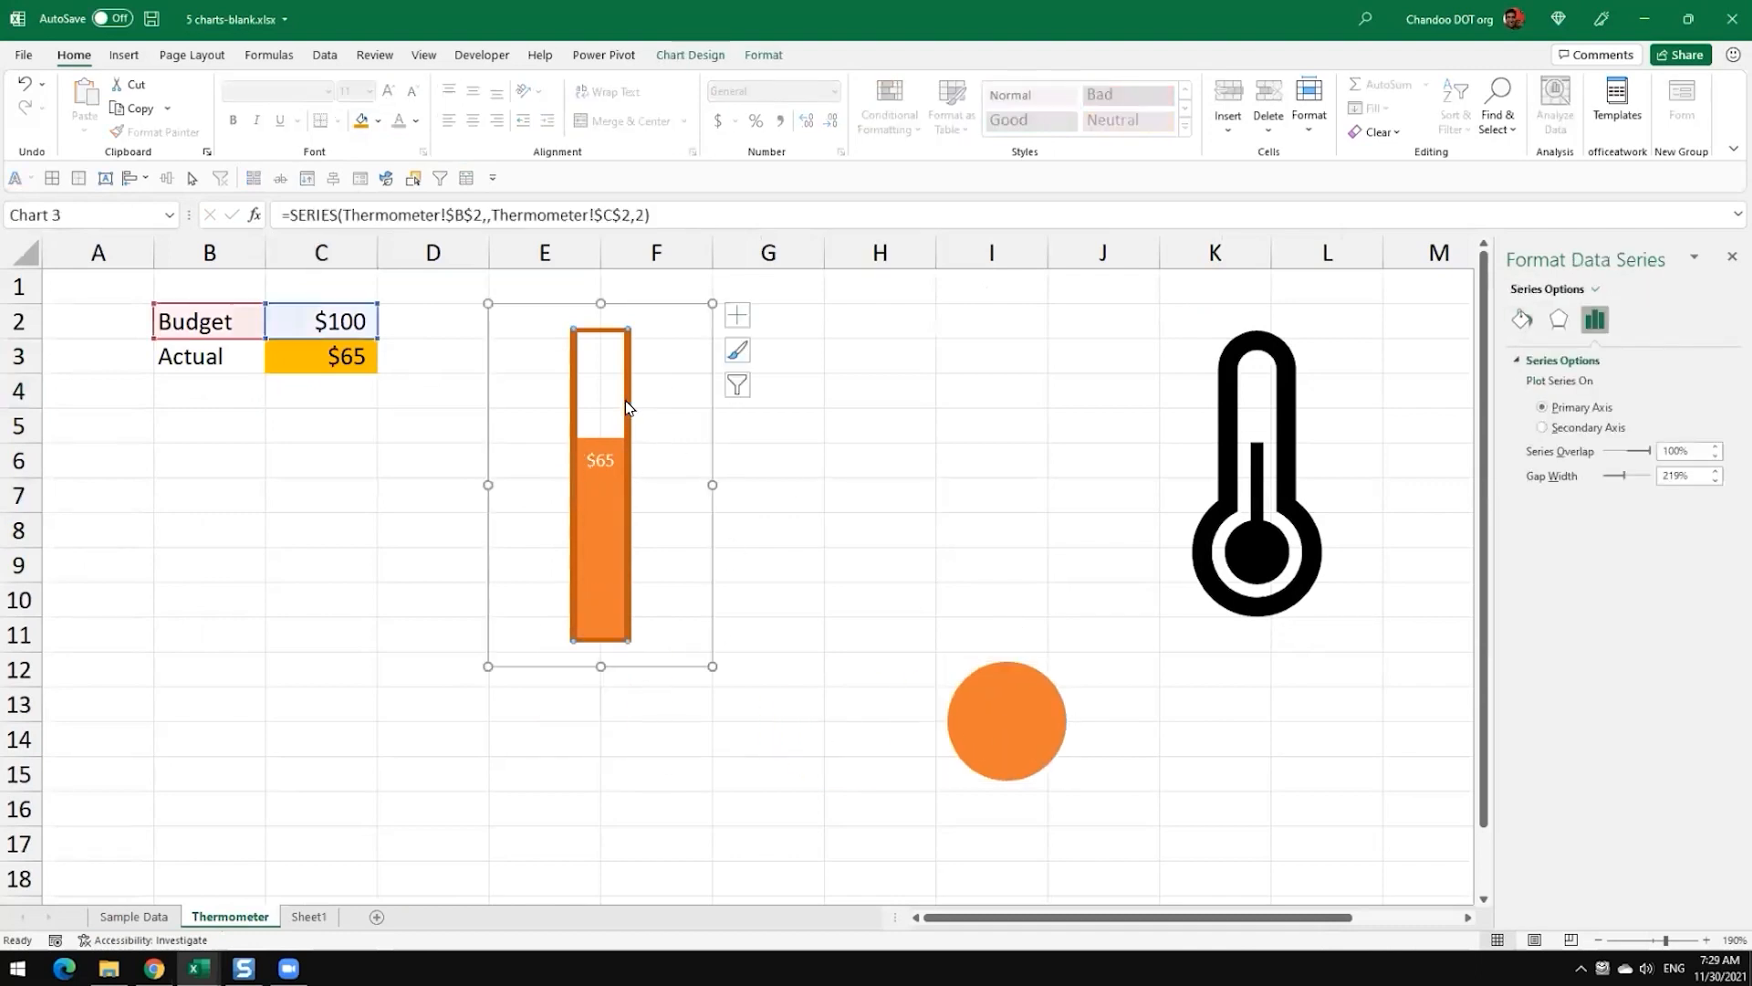
mouse_move(635, 434)
click(1596, 289)
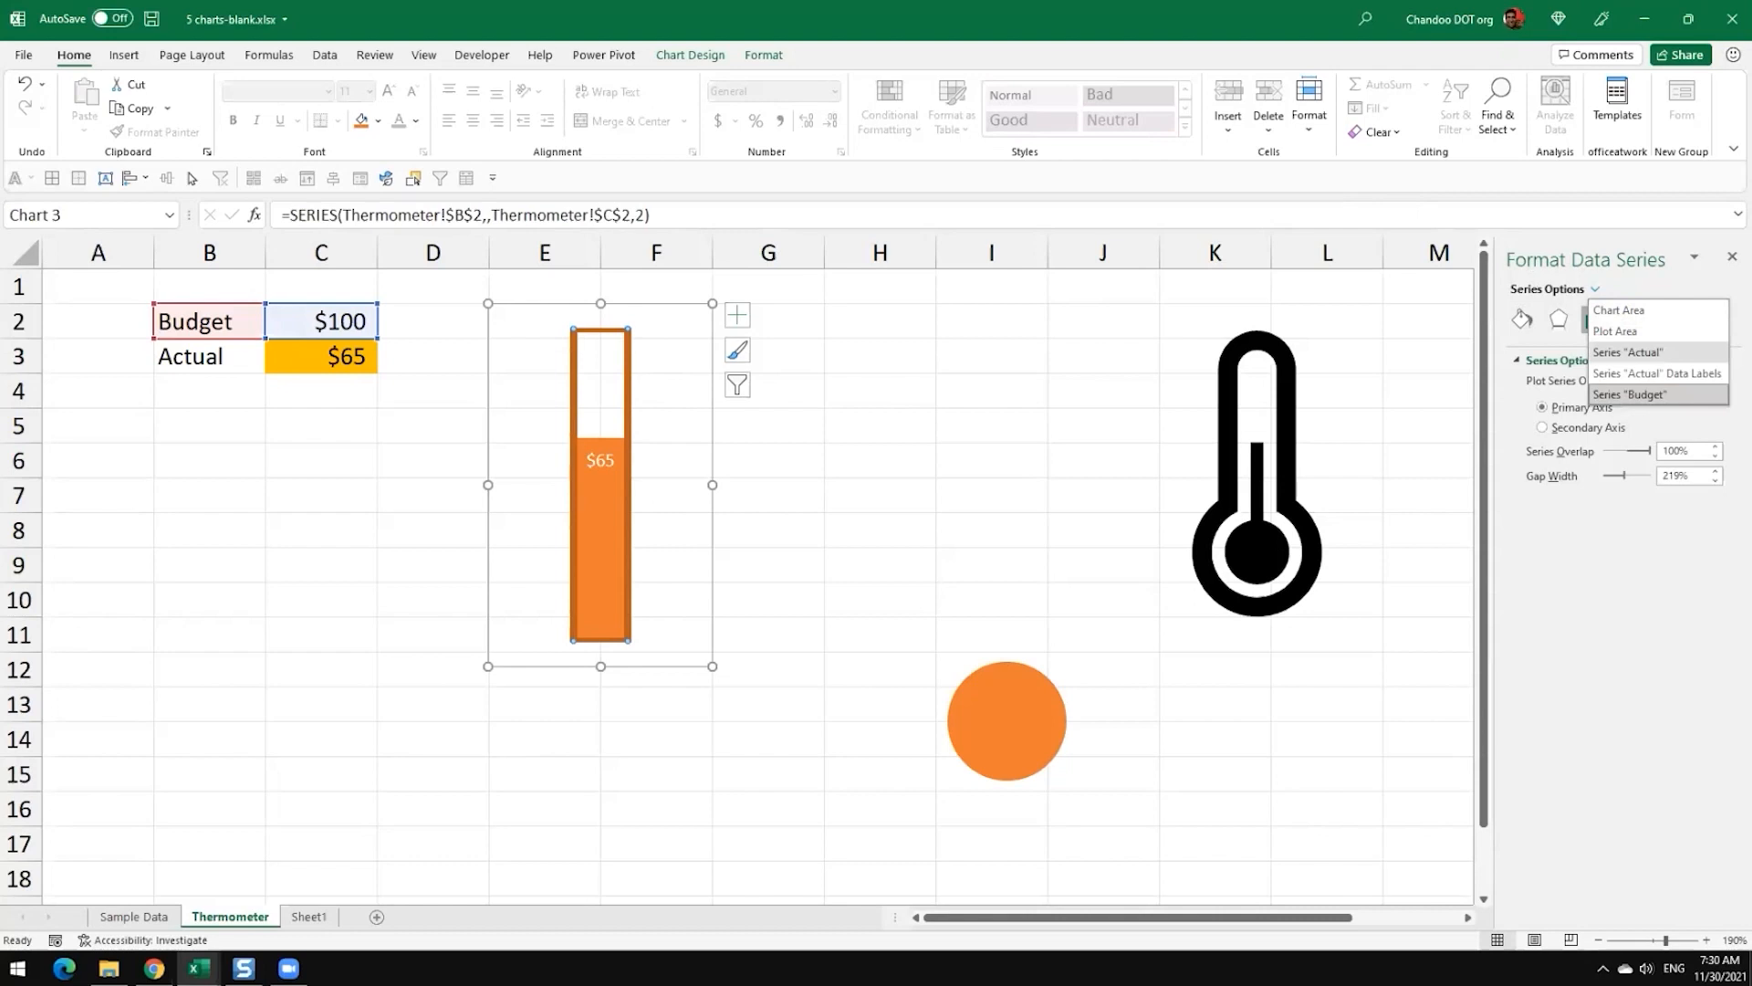
click(1629, 352)
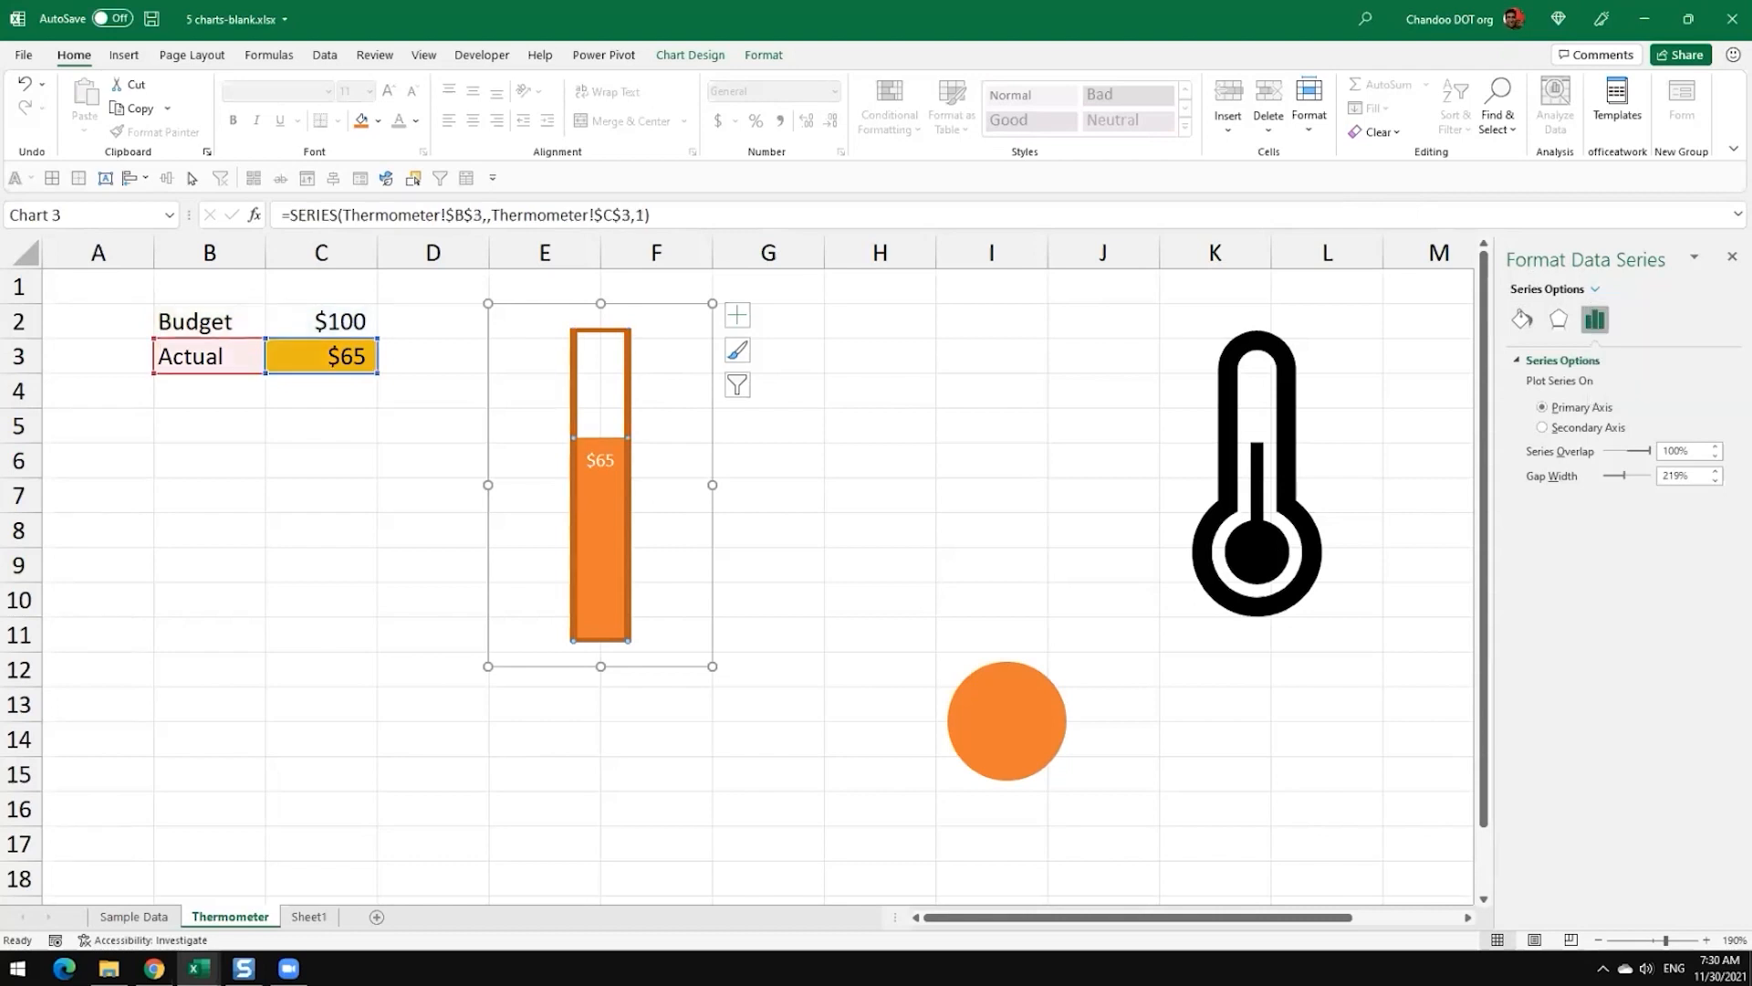
click(747, 317)
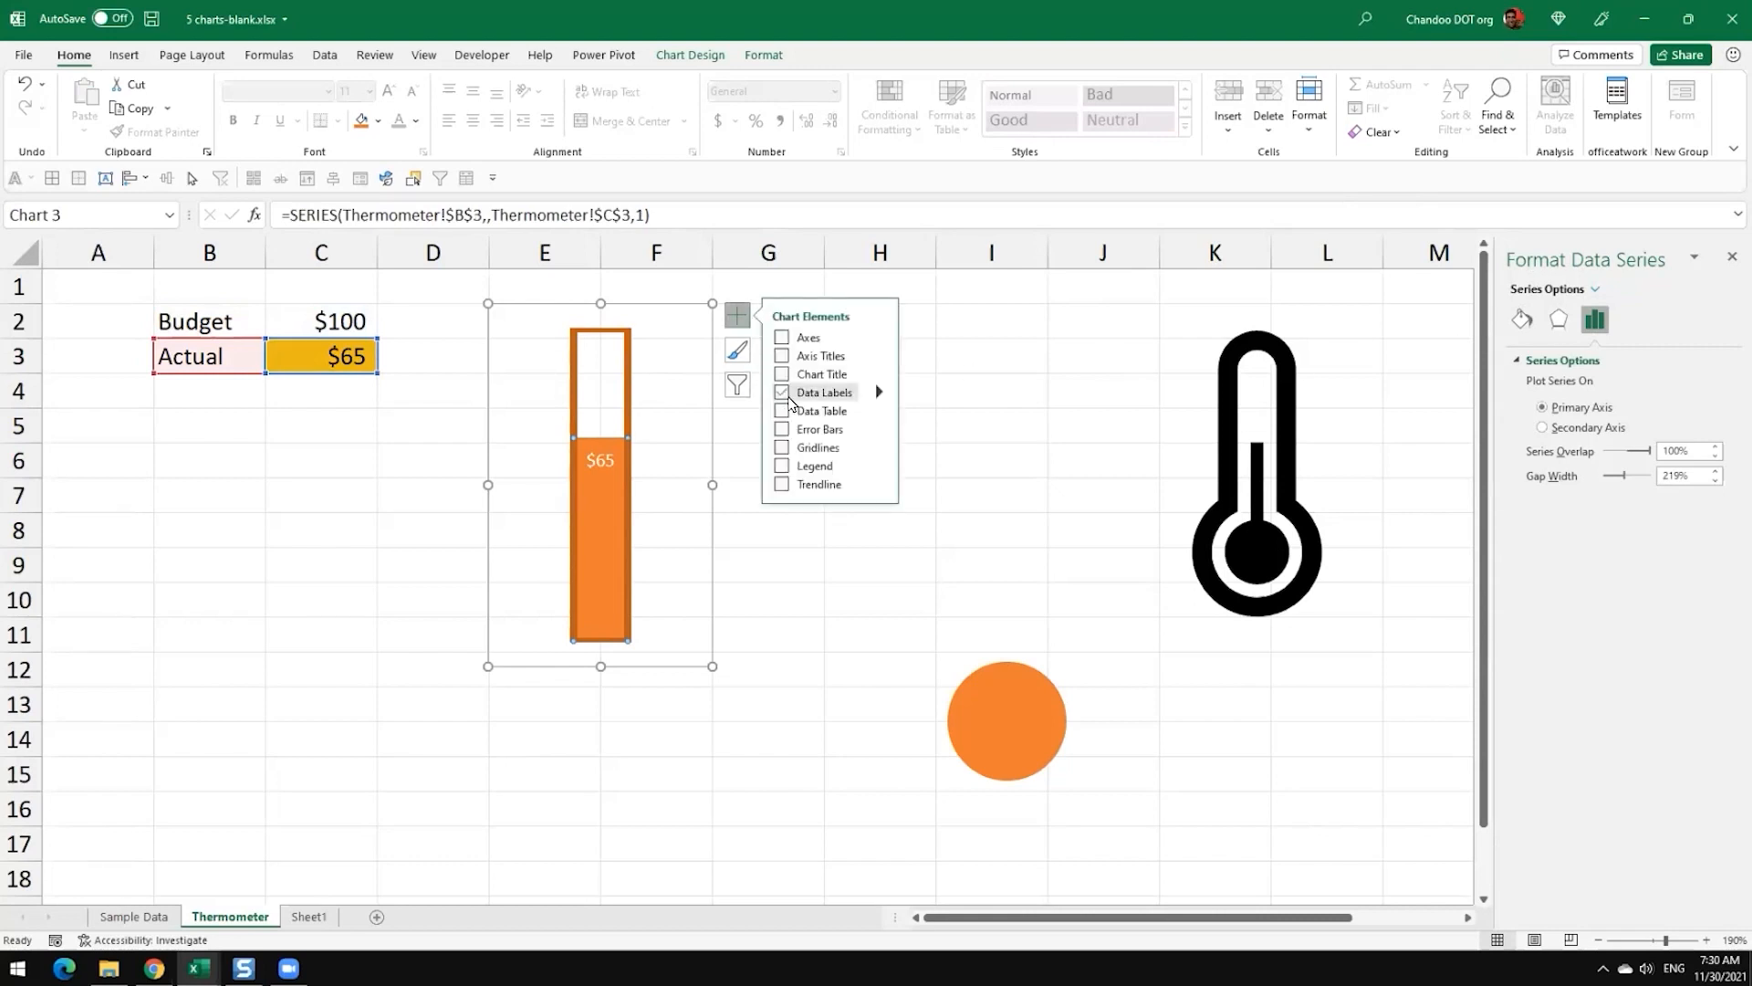
click(927, 575)
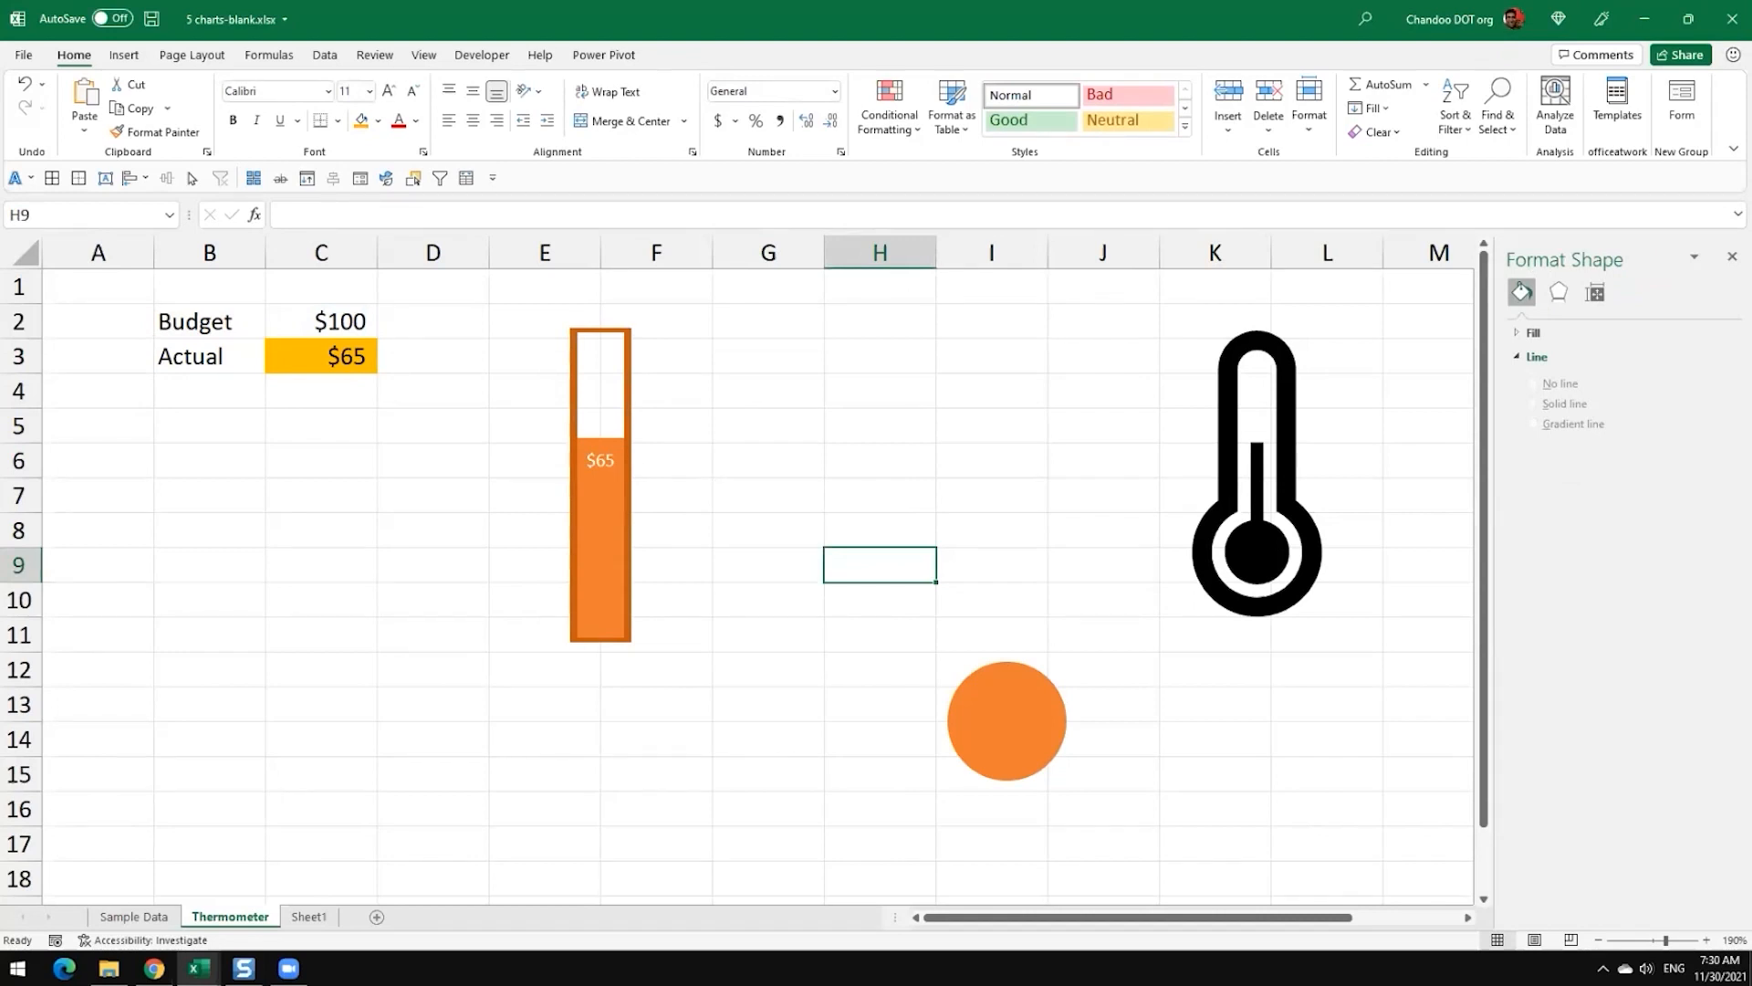
Step: Move the bulb circle from column I back to the base of the thermometer column
drag(979, 725, 603, 699)
click(752, 701)
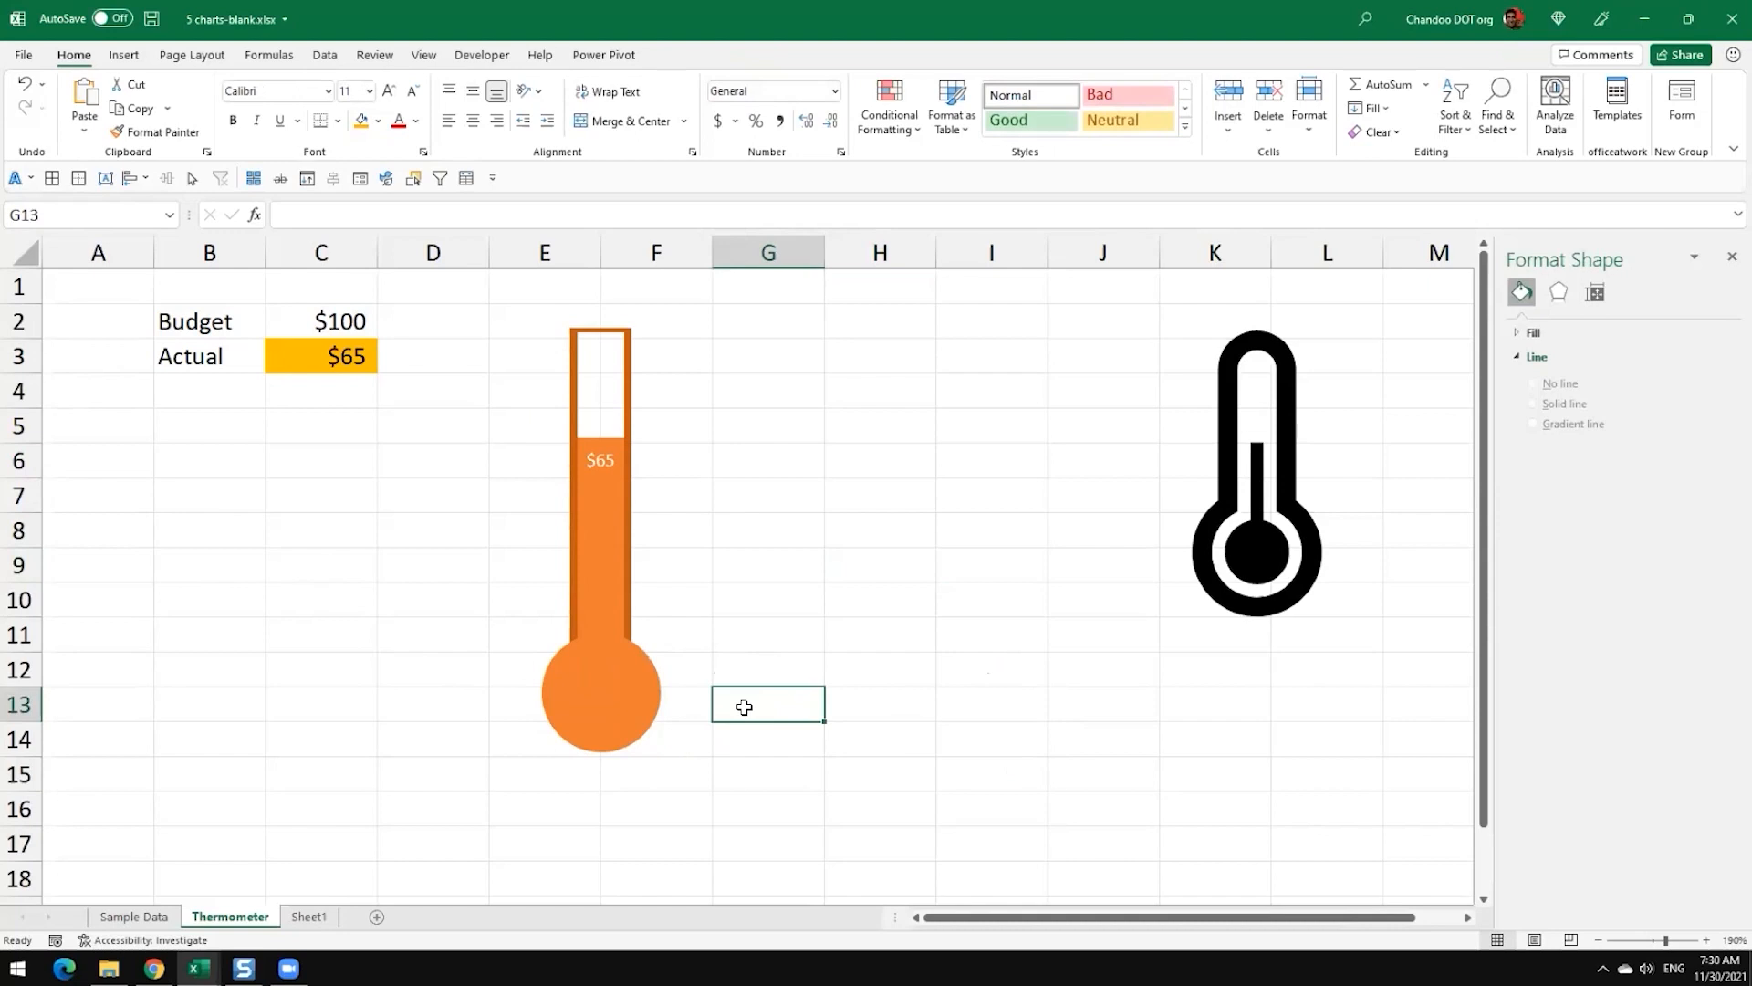
Step: Insert a clustered column chart from the Budget and Actual range B2:C3 and move it clear of the source data
click(661, 477)
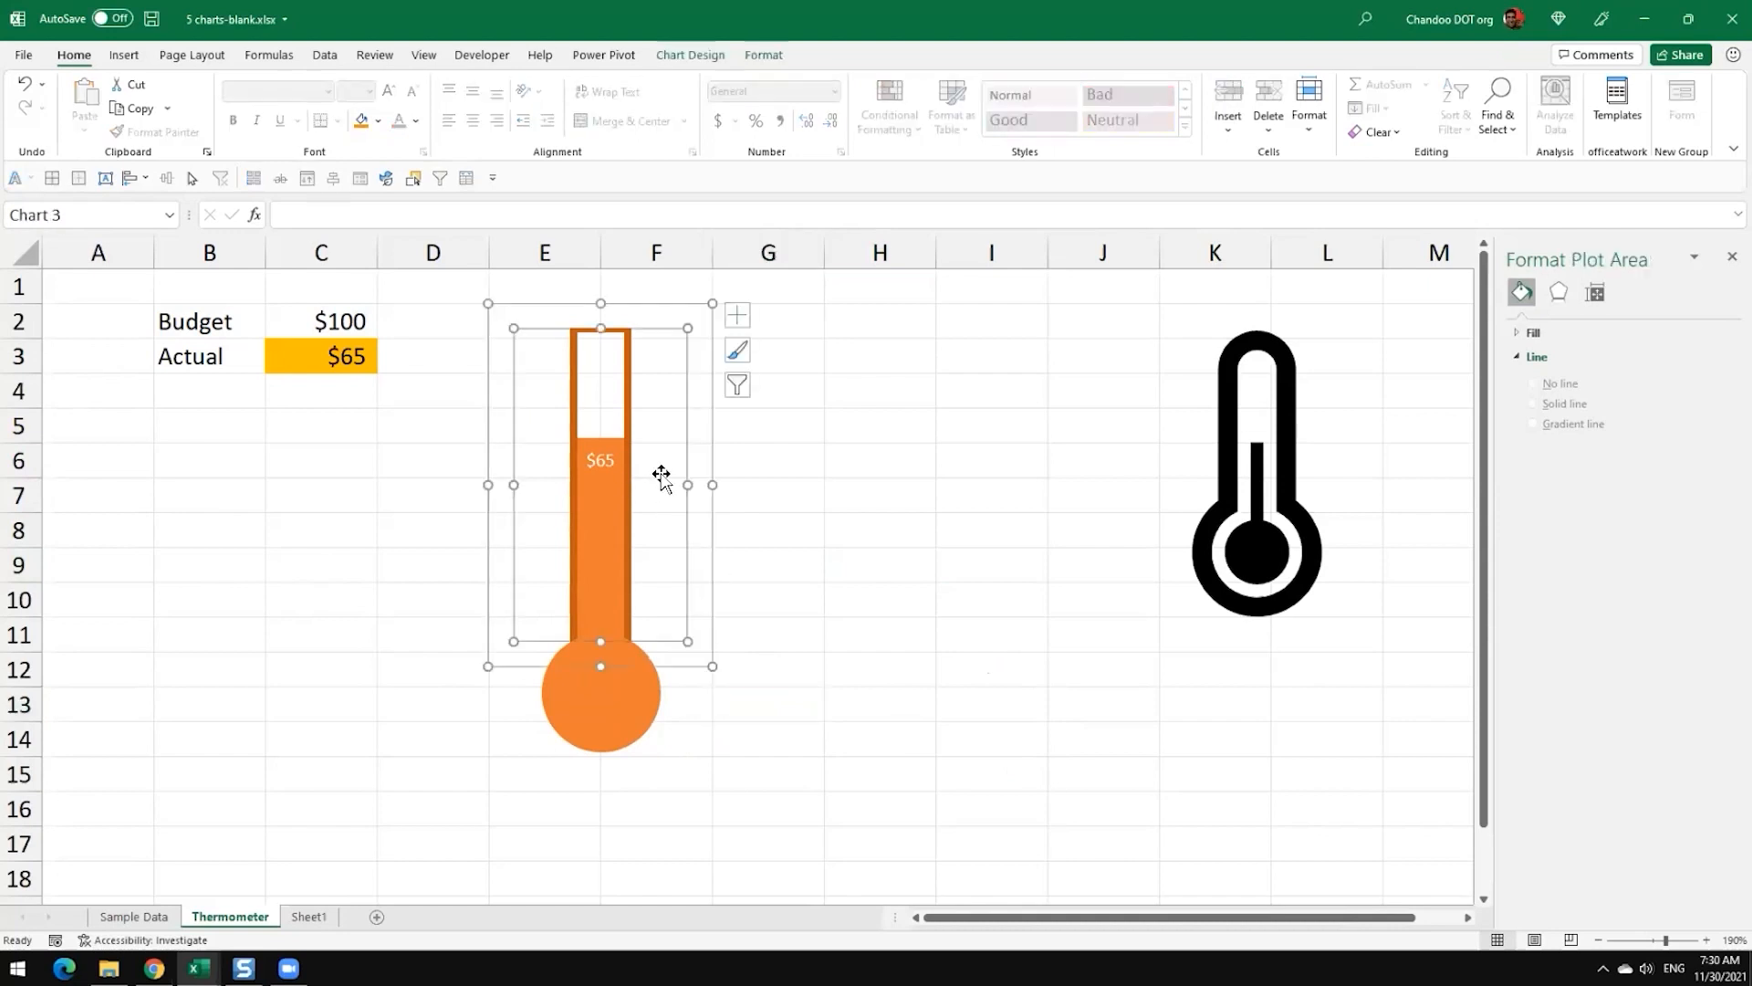
click(873, 572)
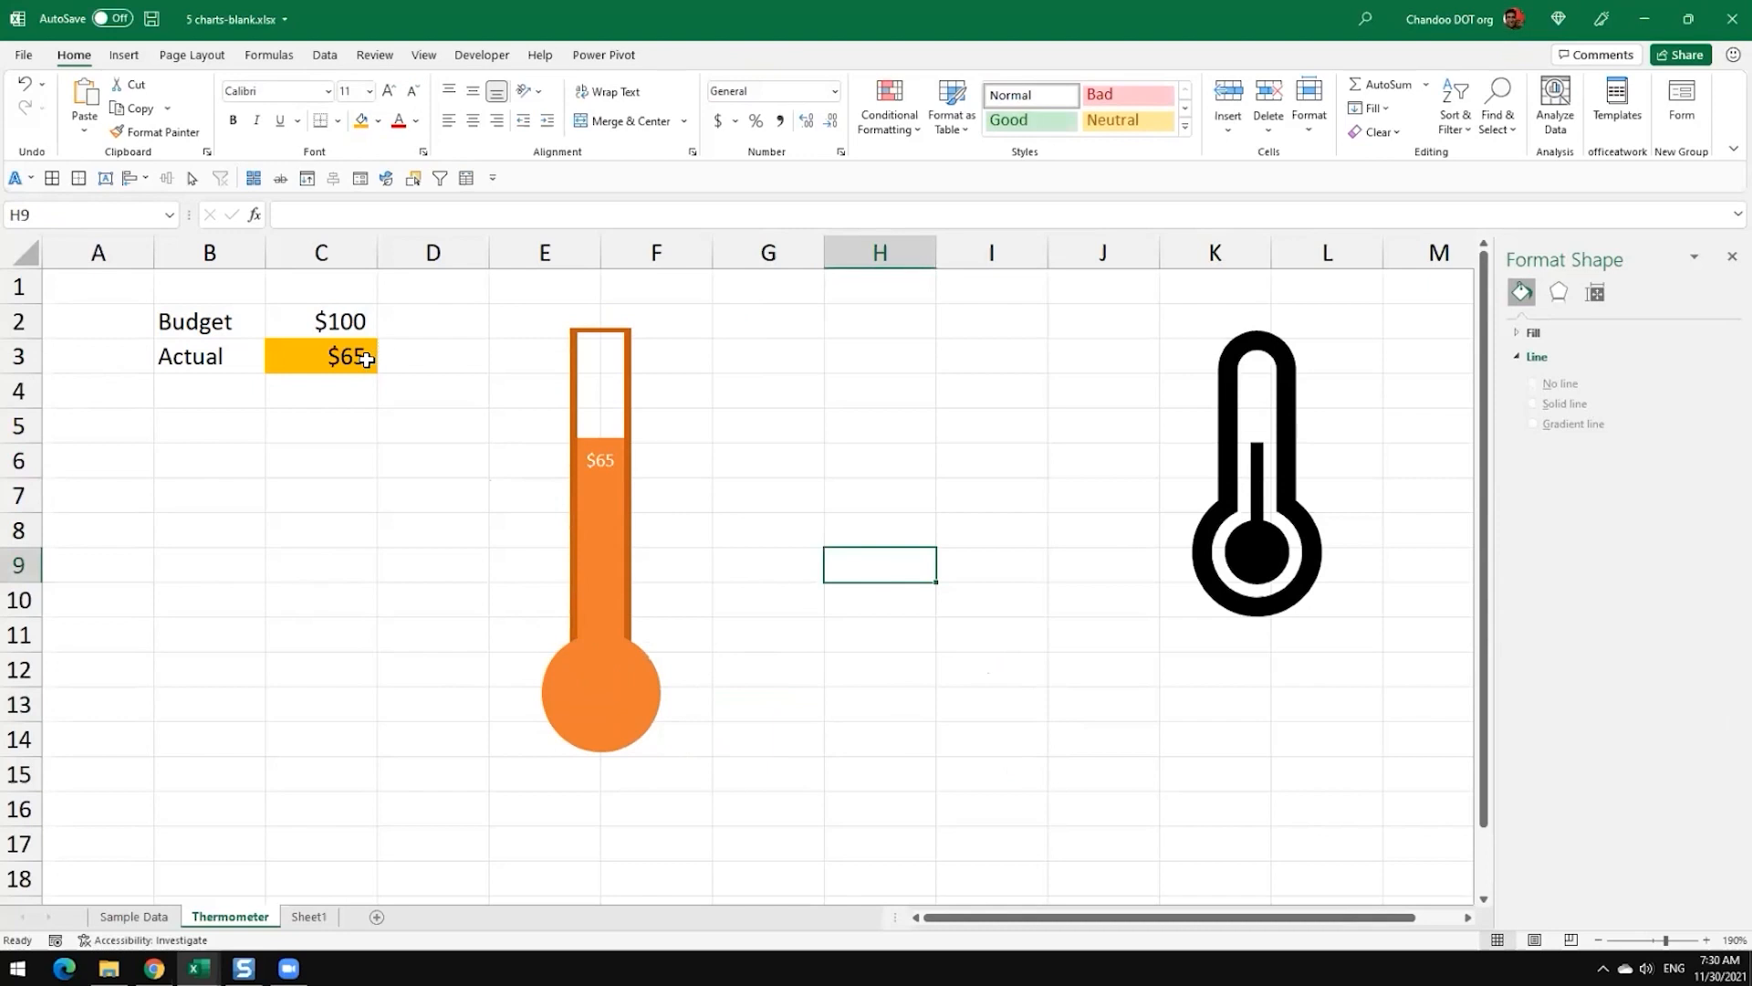
drag(217, 314, 356, 358)
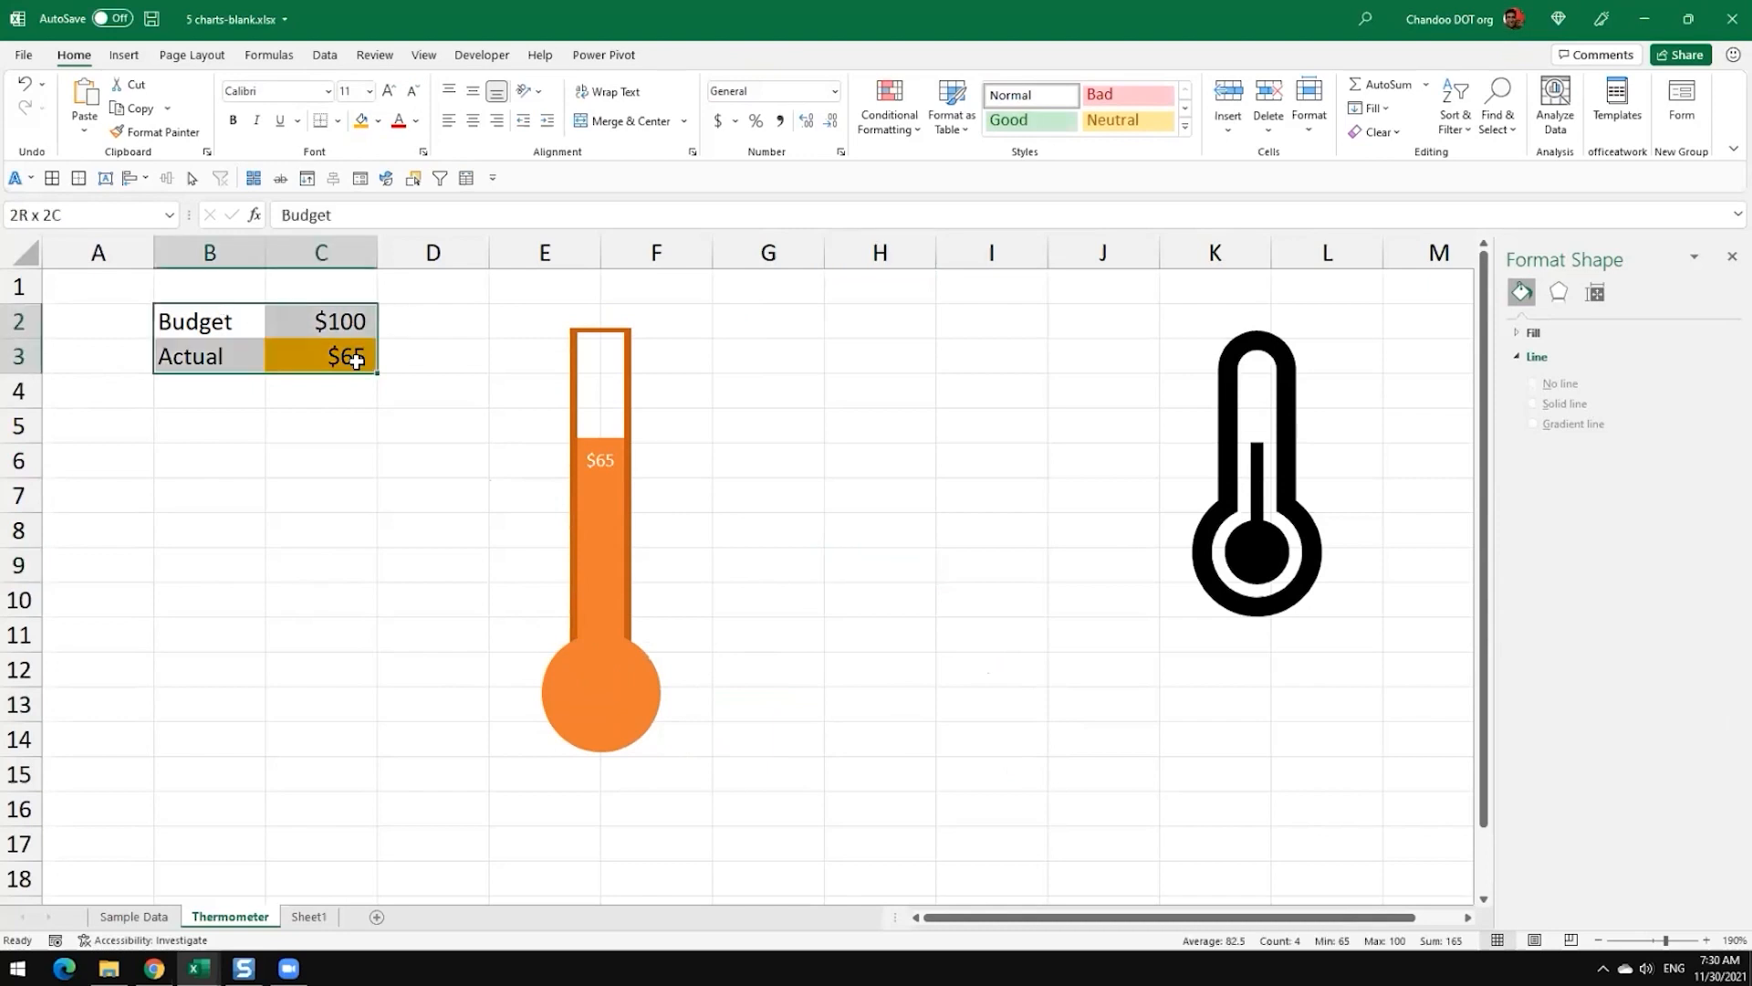
click(126, 56)
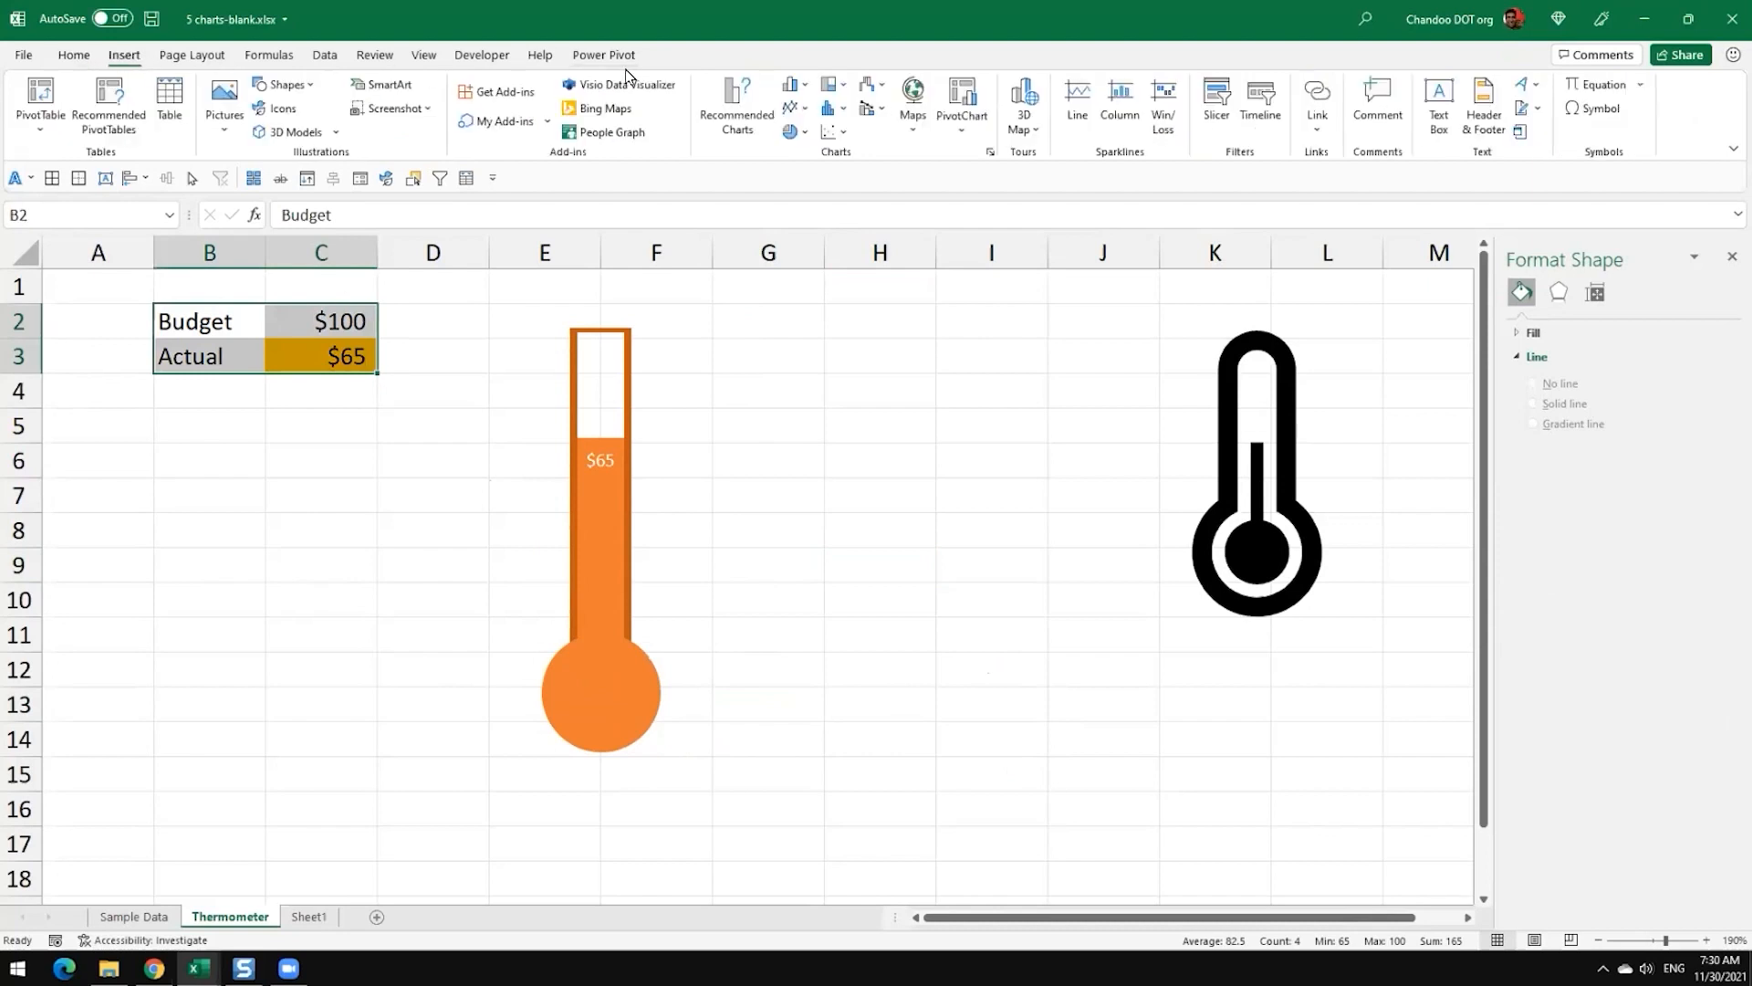
click(796, 85)
click(806, 149)
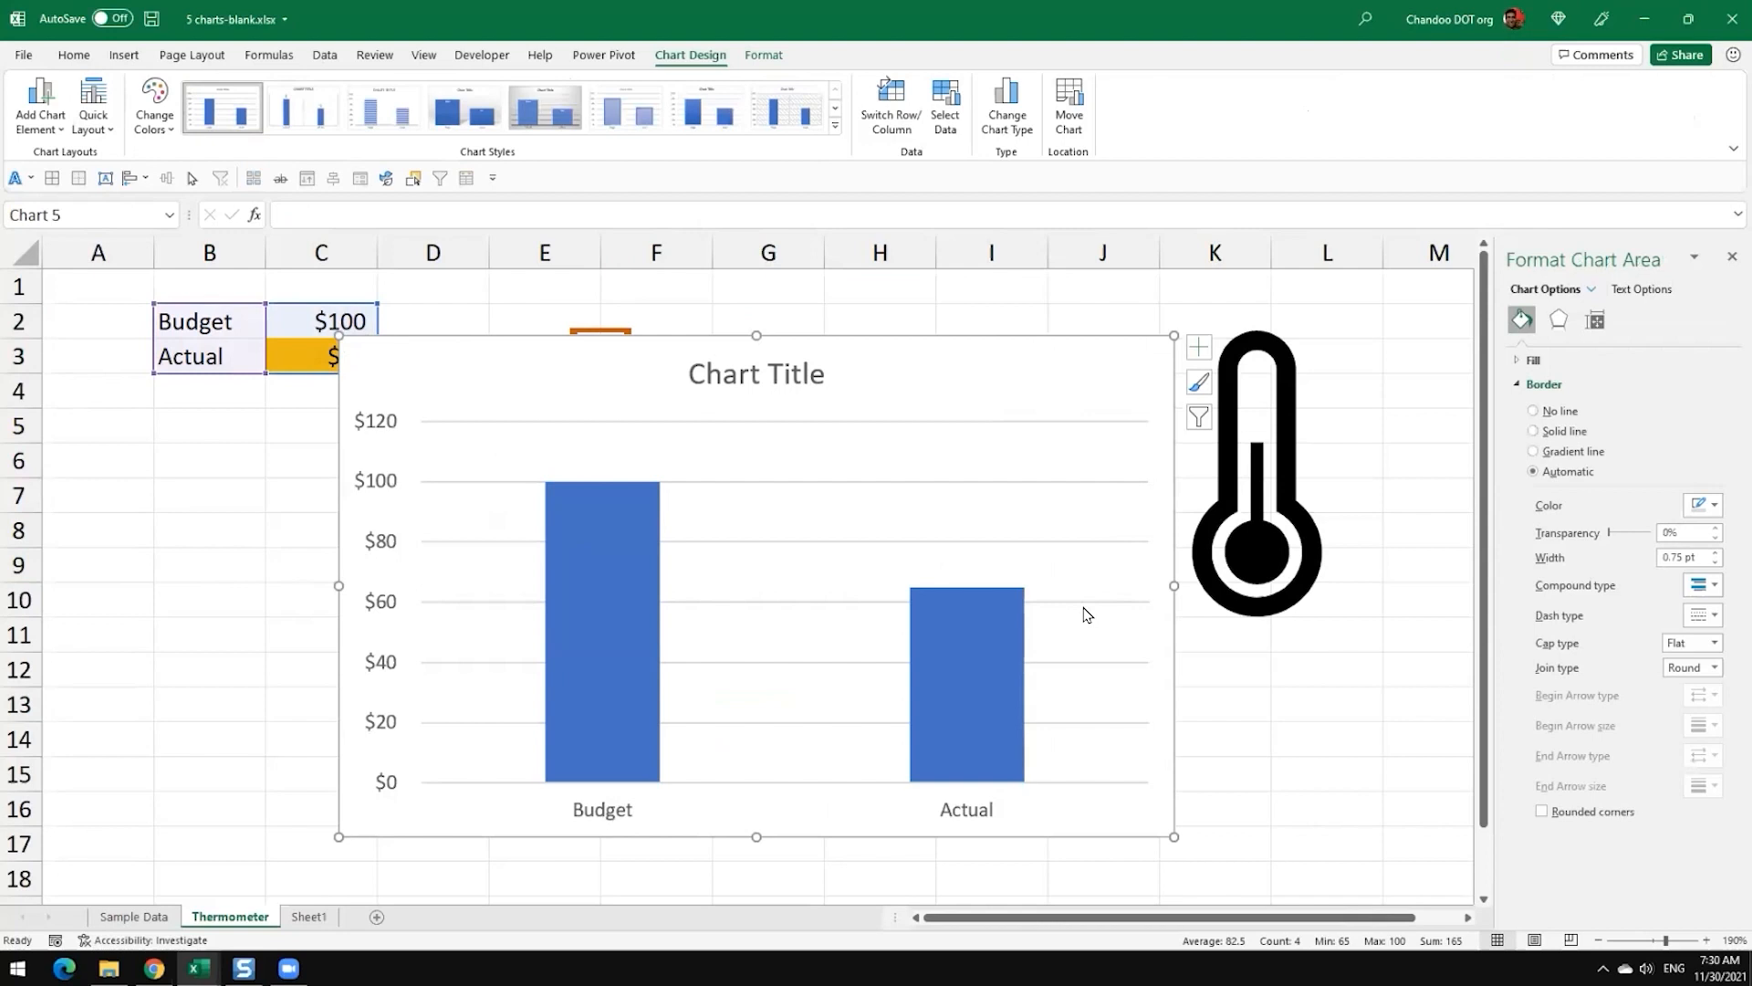
drag(567, 395, 638, 391)
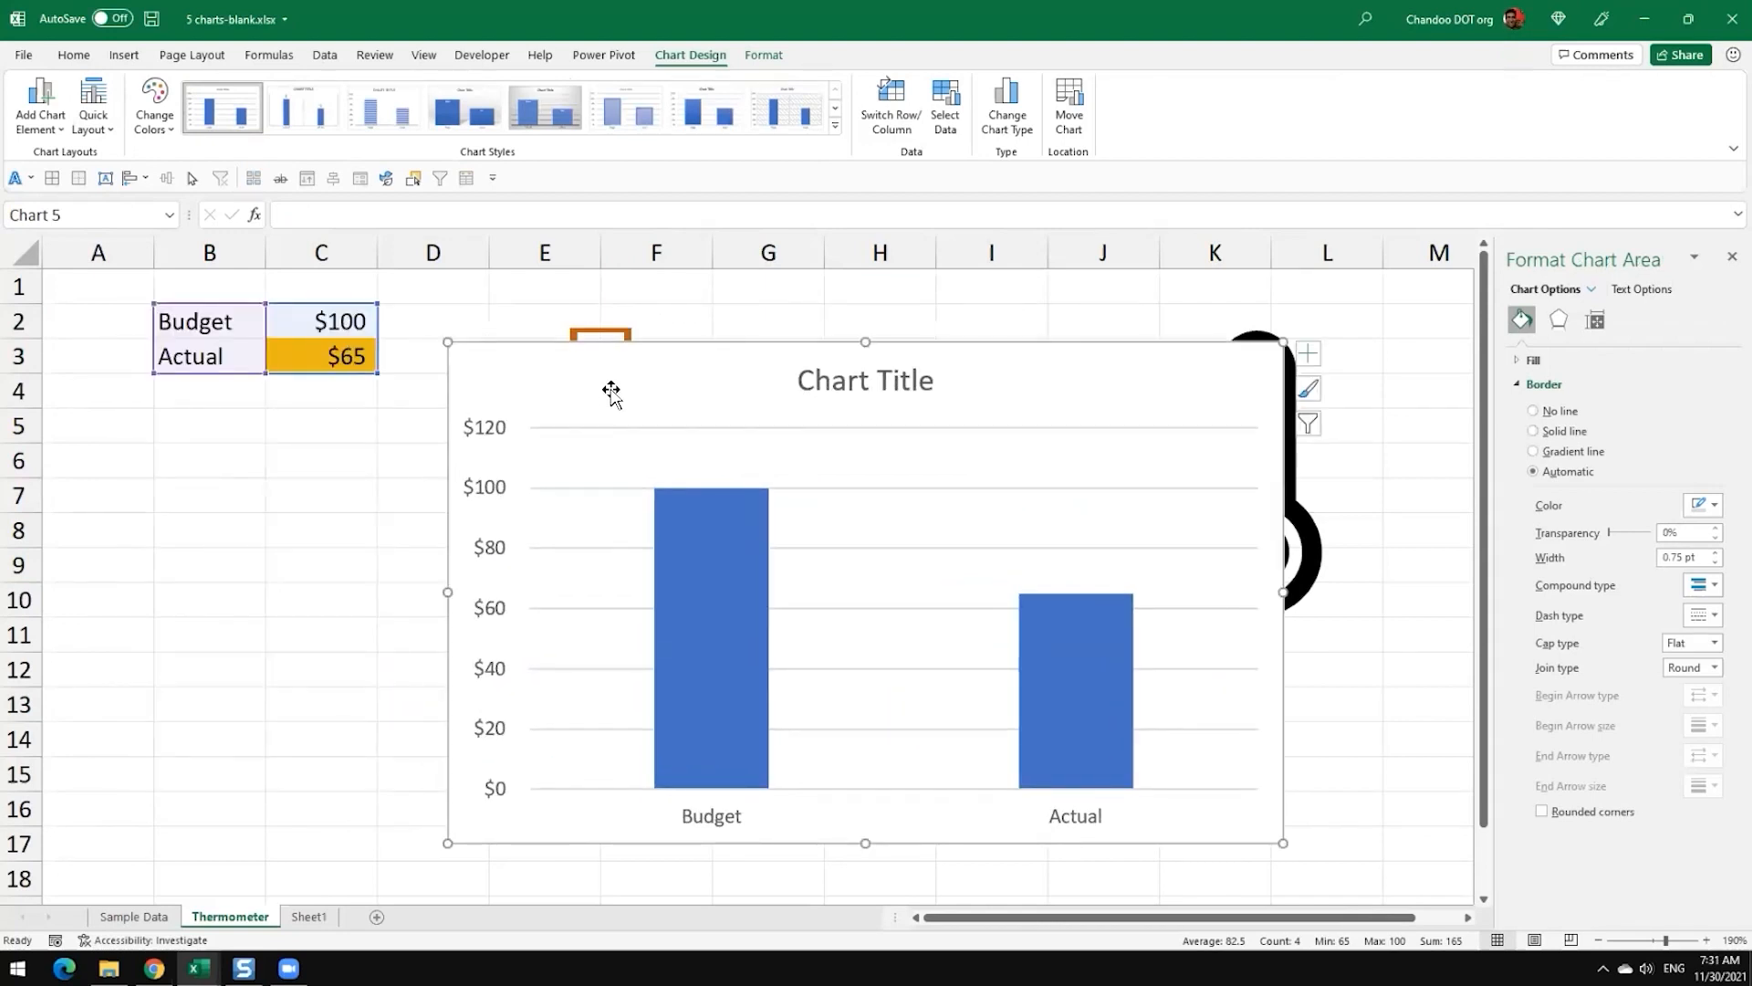
Step: Set the chart area of the new Budget and Actual column chart to No Fill
click(765, 56)
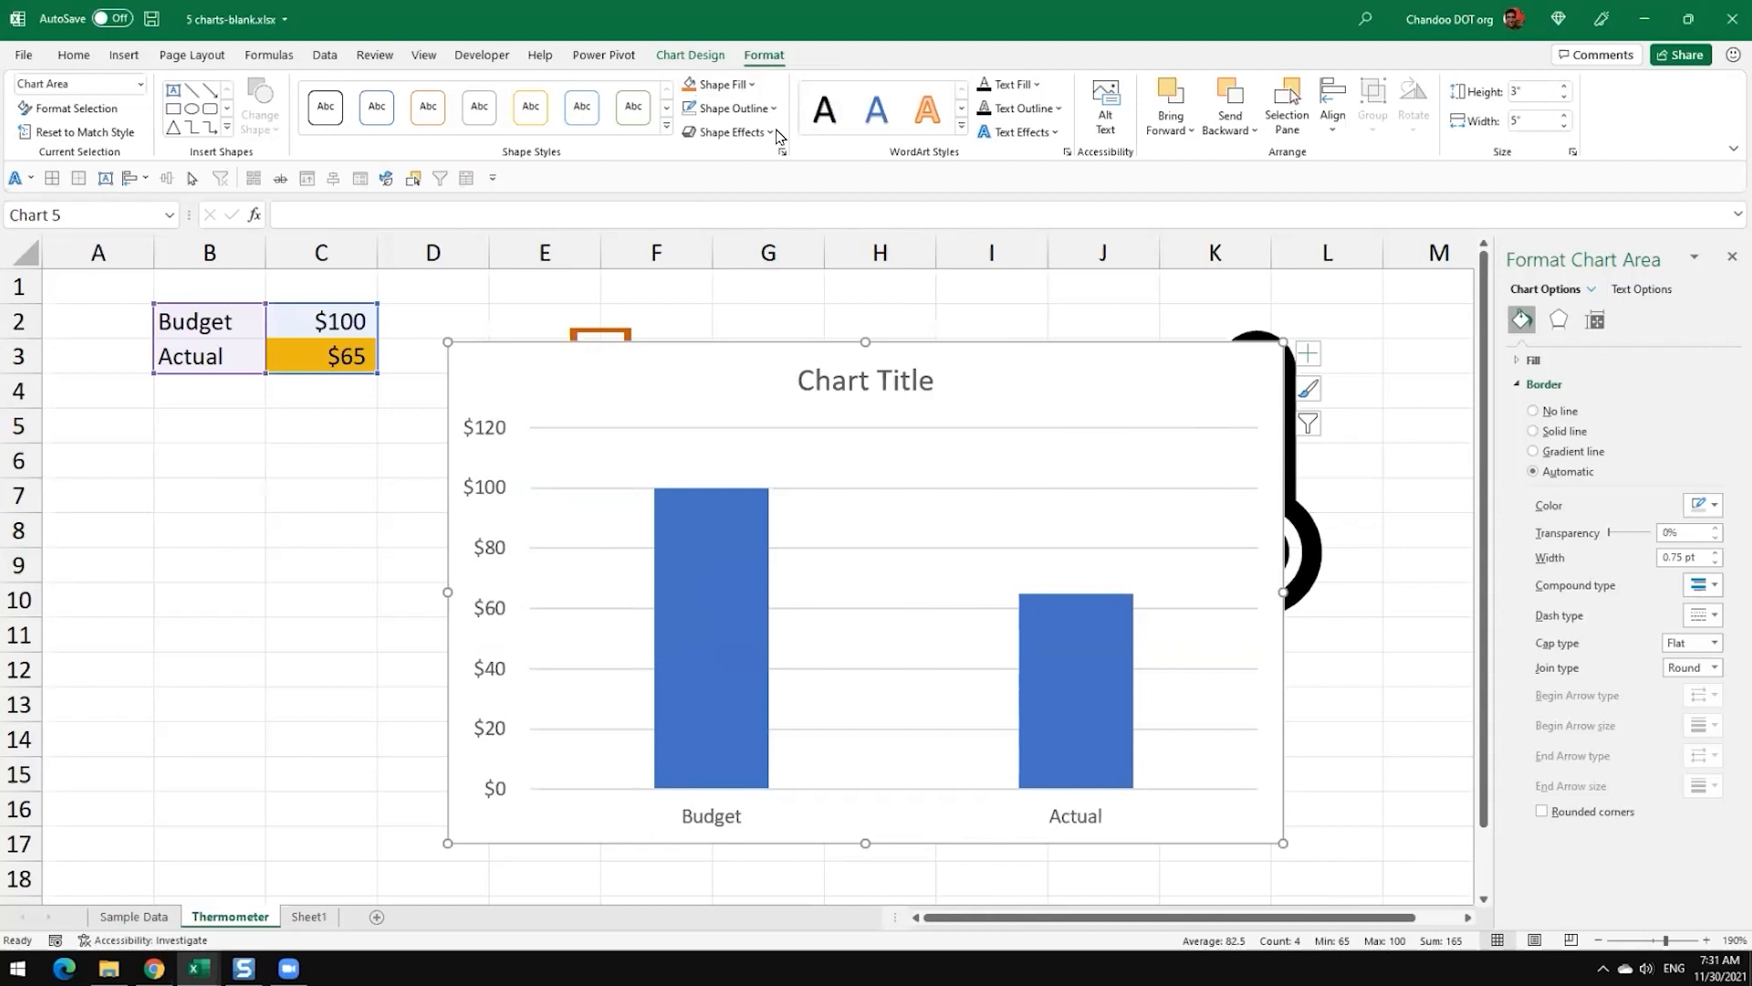
click(731, 86)
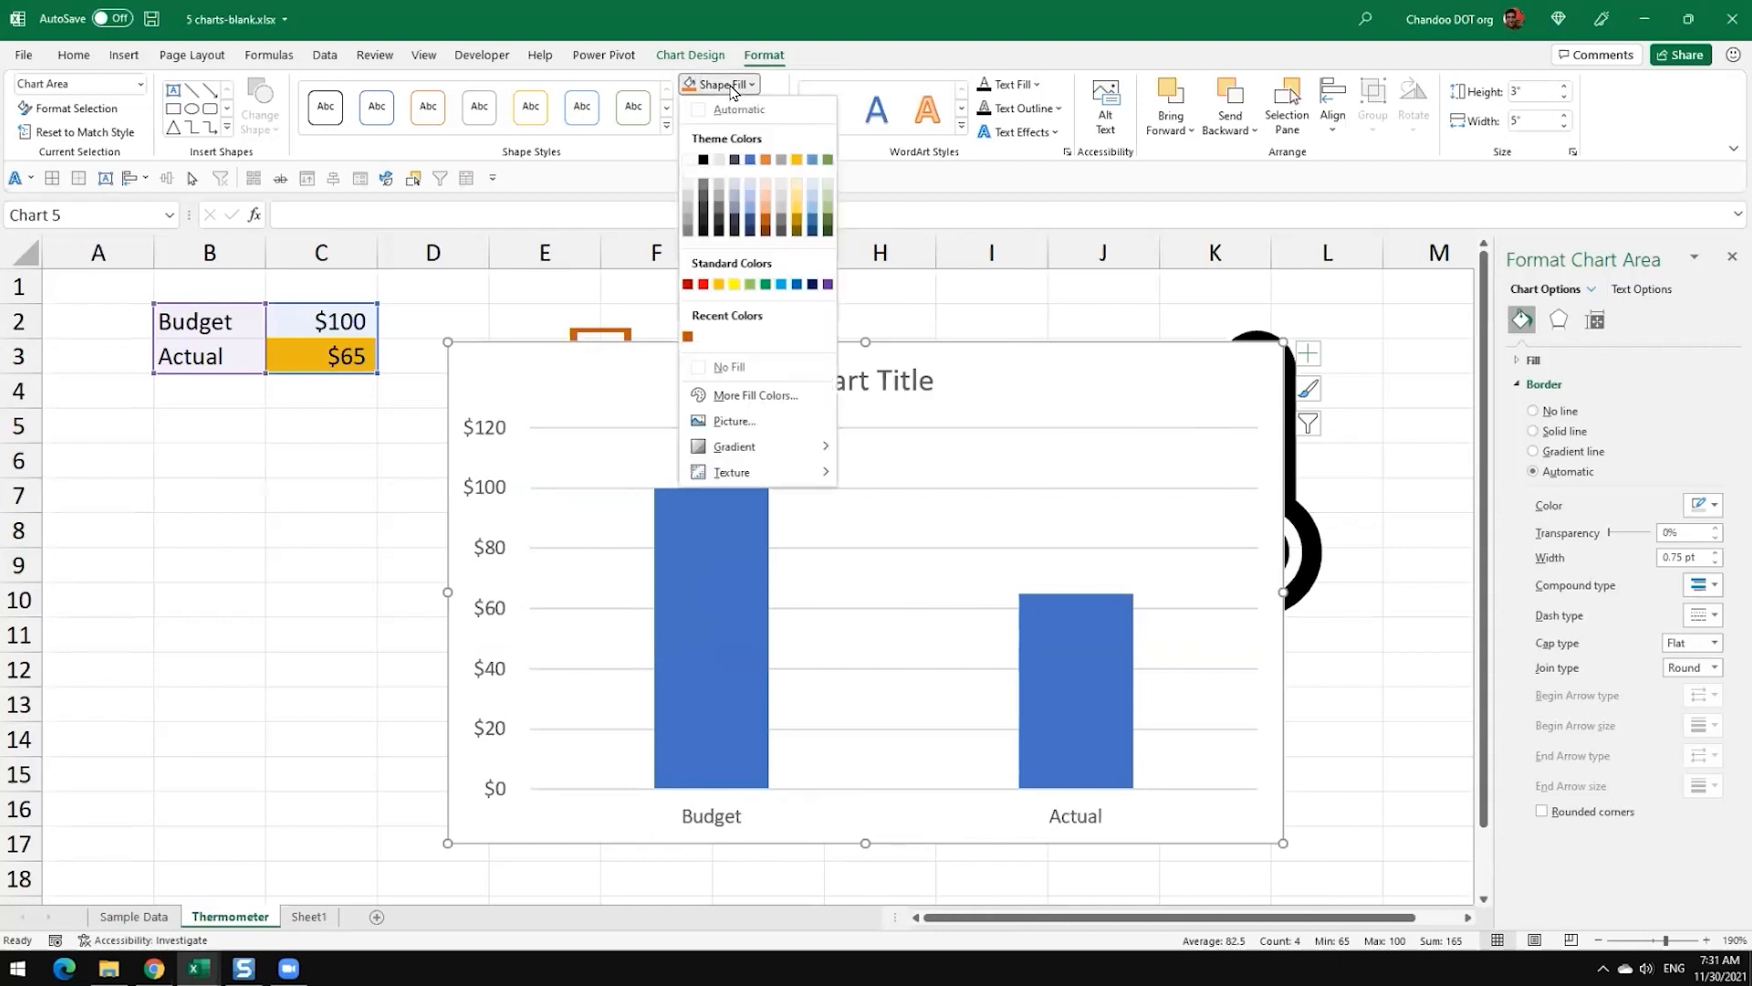
click(728, 369)
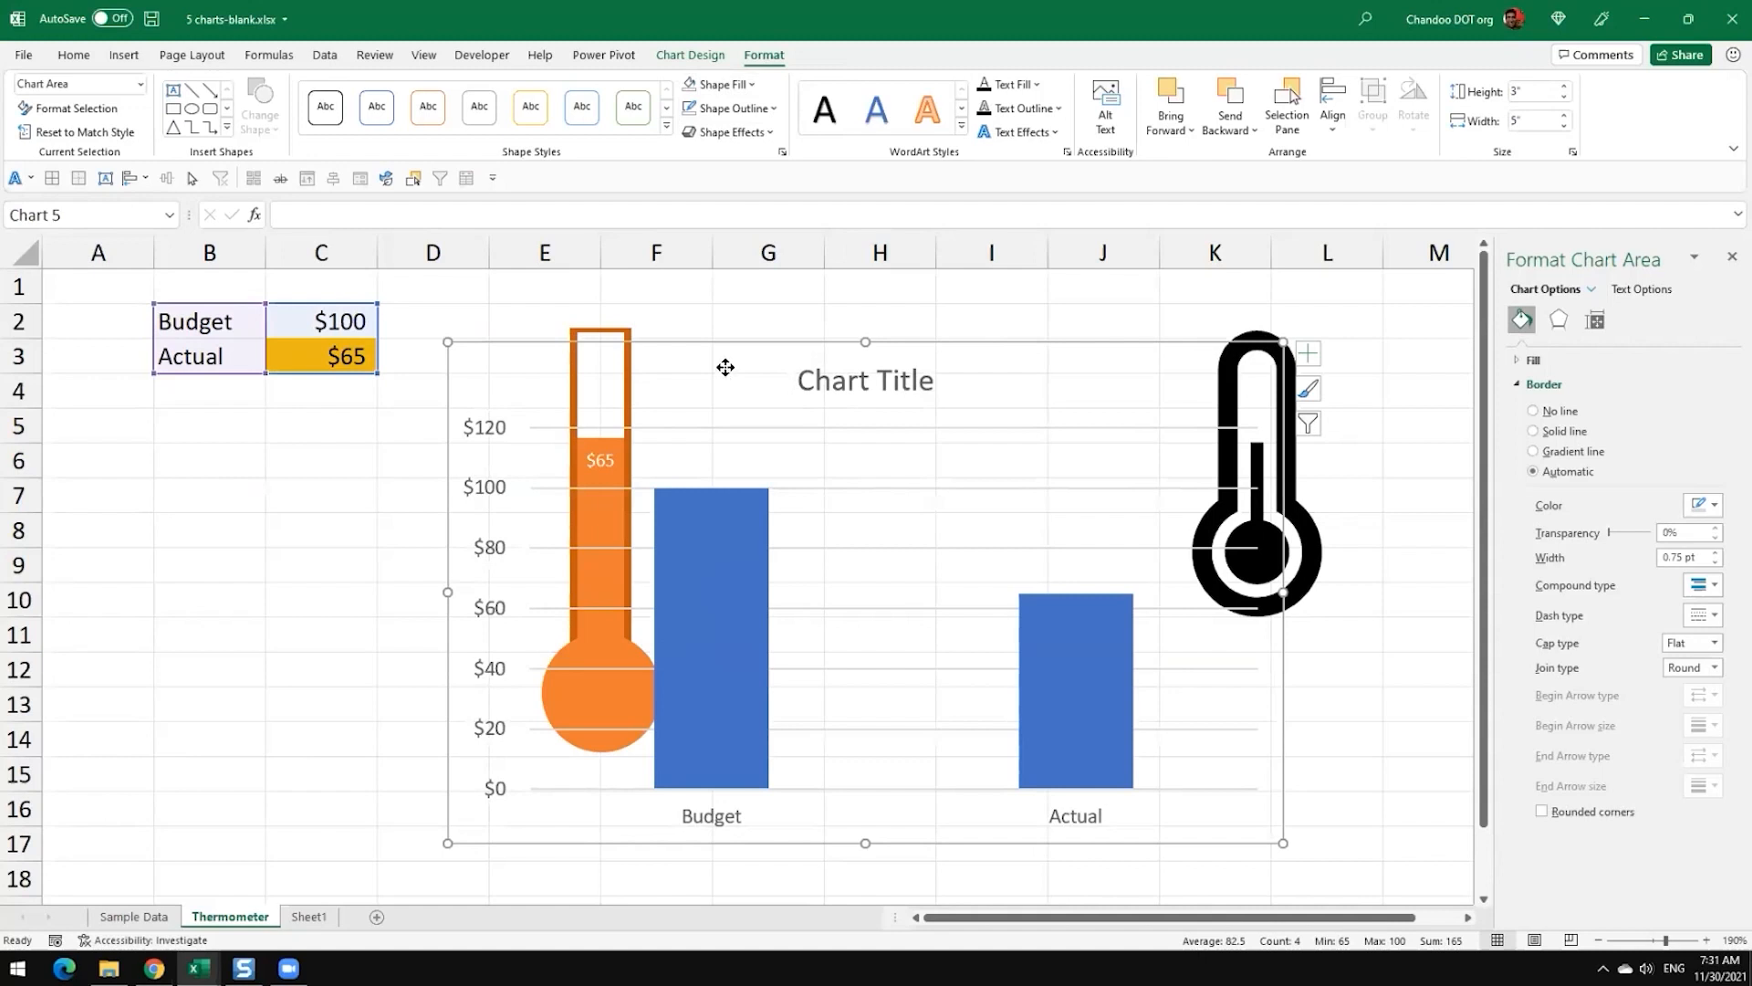
Step: Move the transparent column chart across the thermometer to check the see-through background, and delete that chart
click(726, 84)
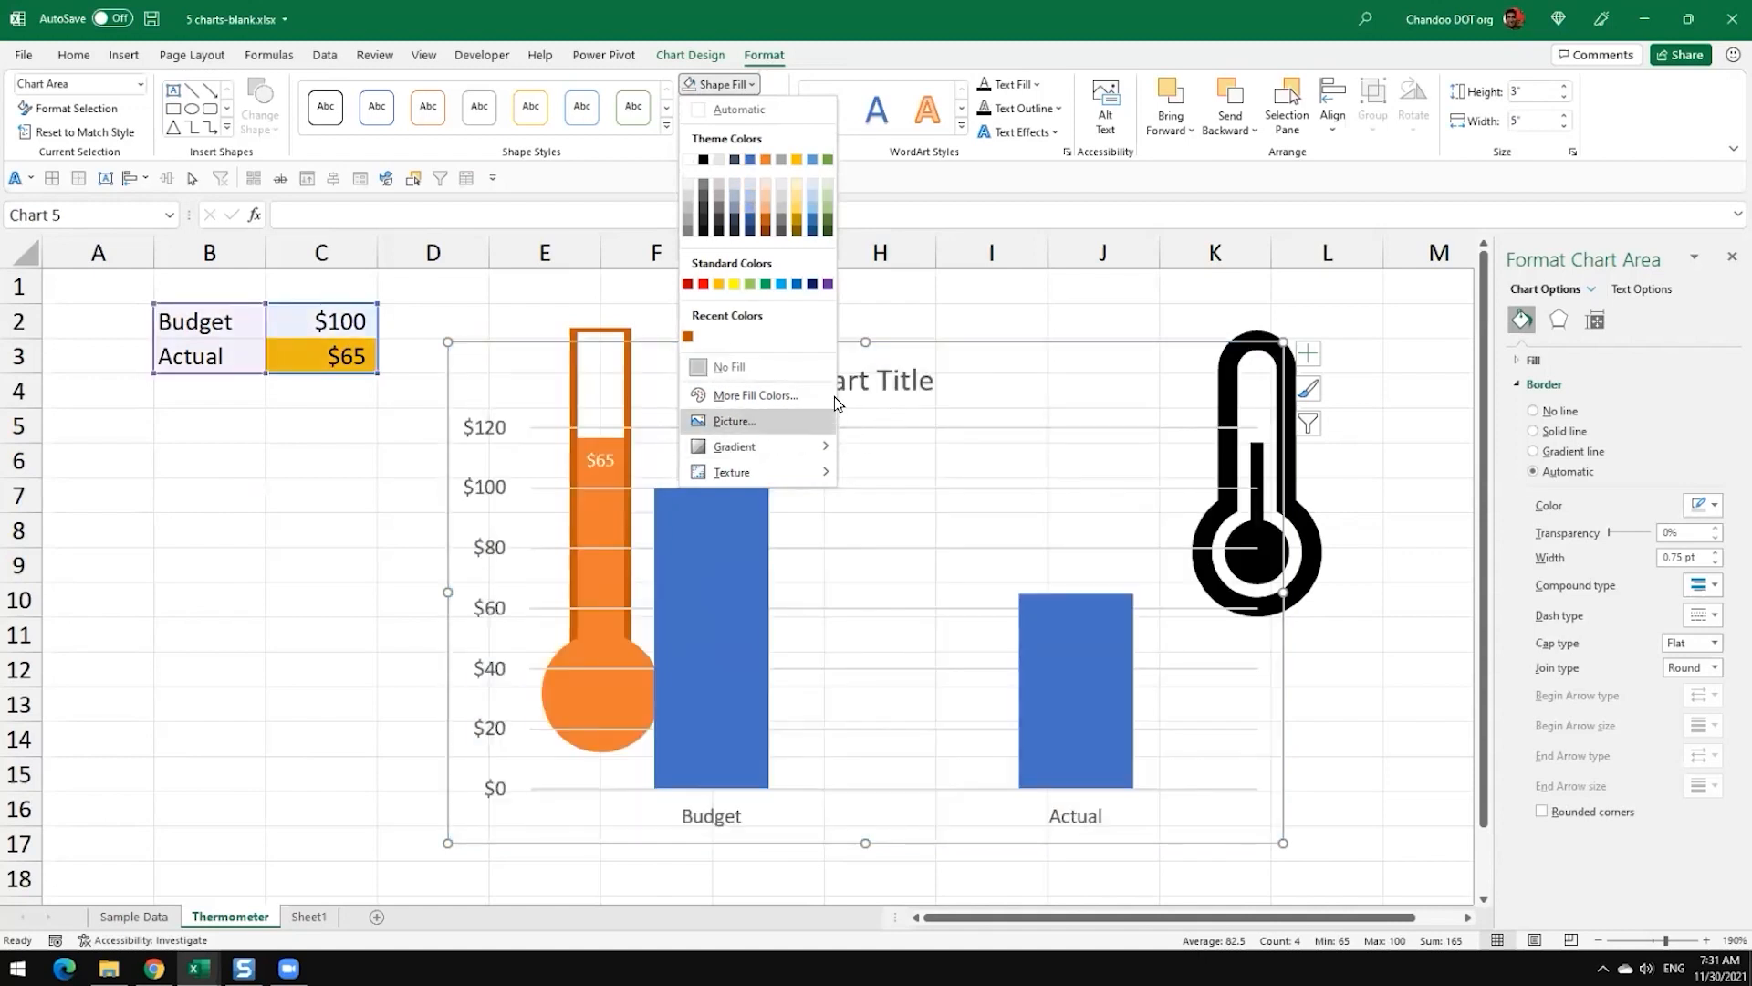
click(1001, 297)
drag(1005, 383, 747, 391)
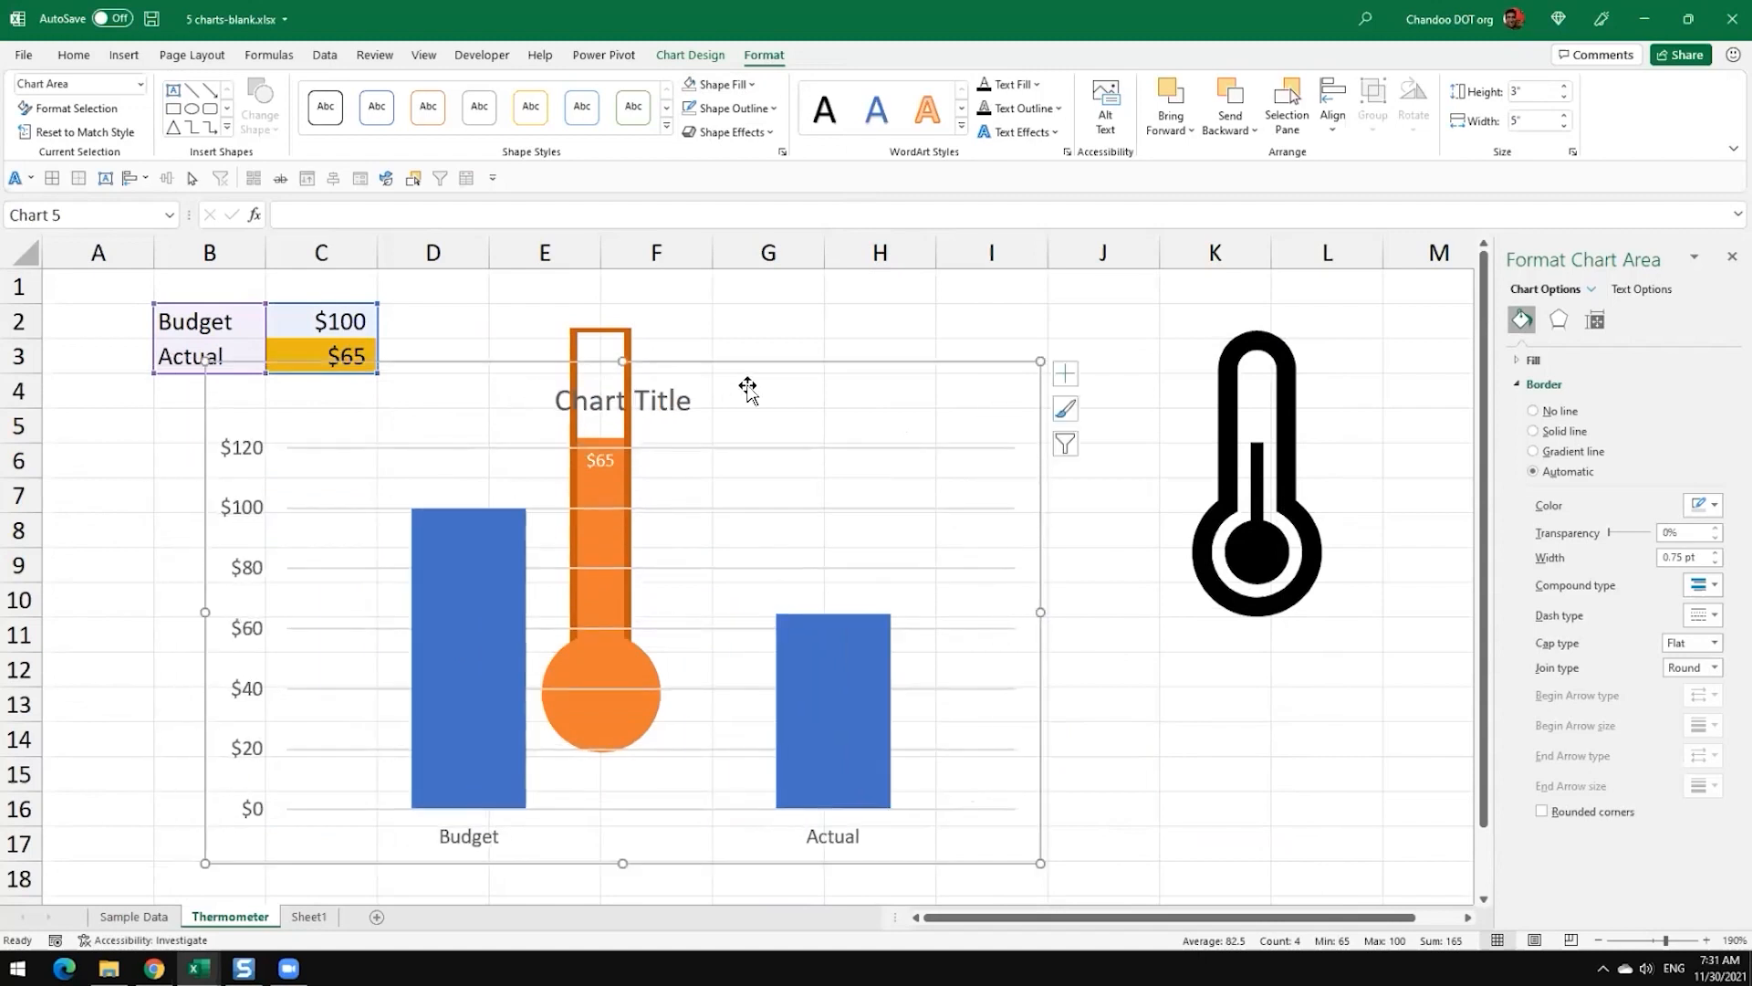
key(Delete)
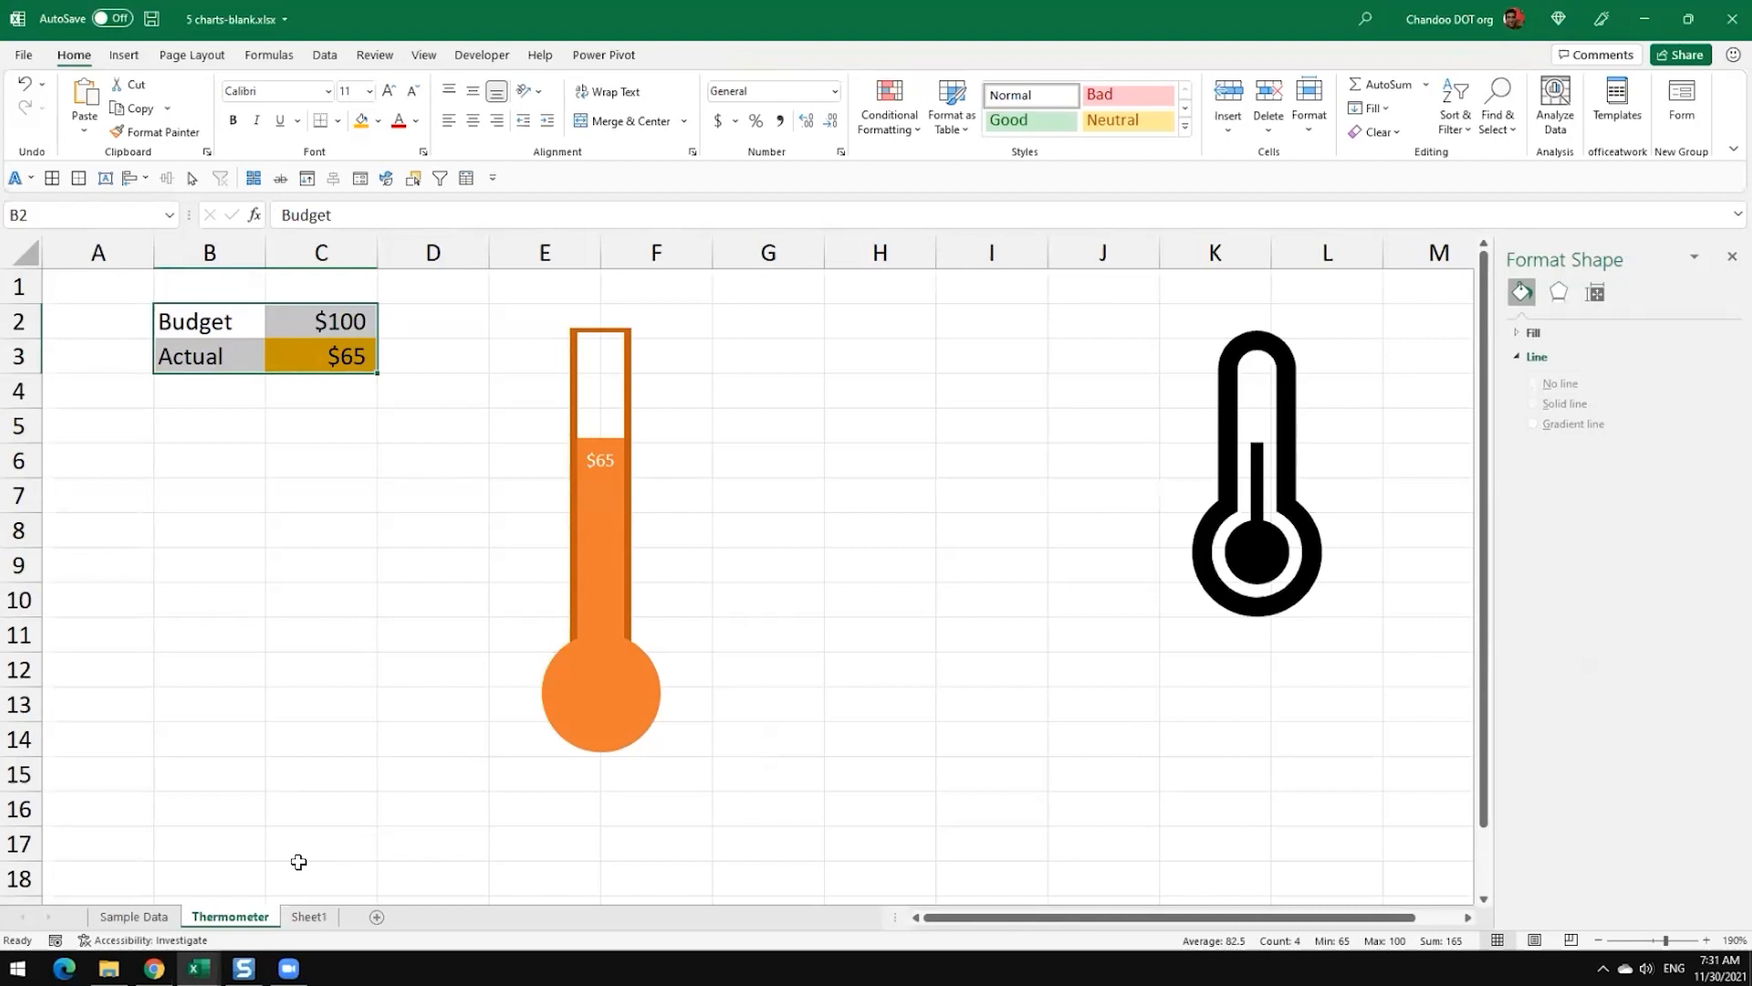
Step: On the Sample Data sheet, copy the Chart 1 - Variance table in C6:E13
click(157, 918)
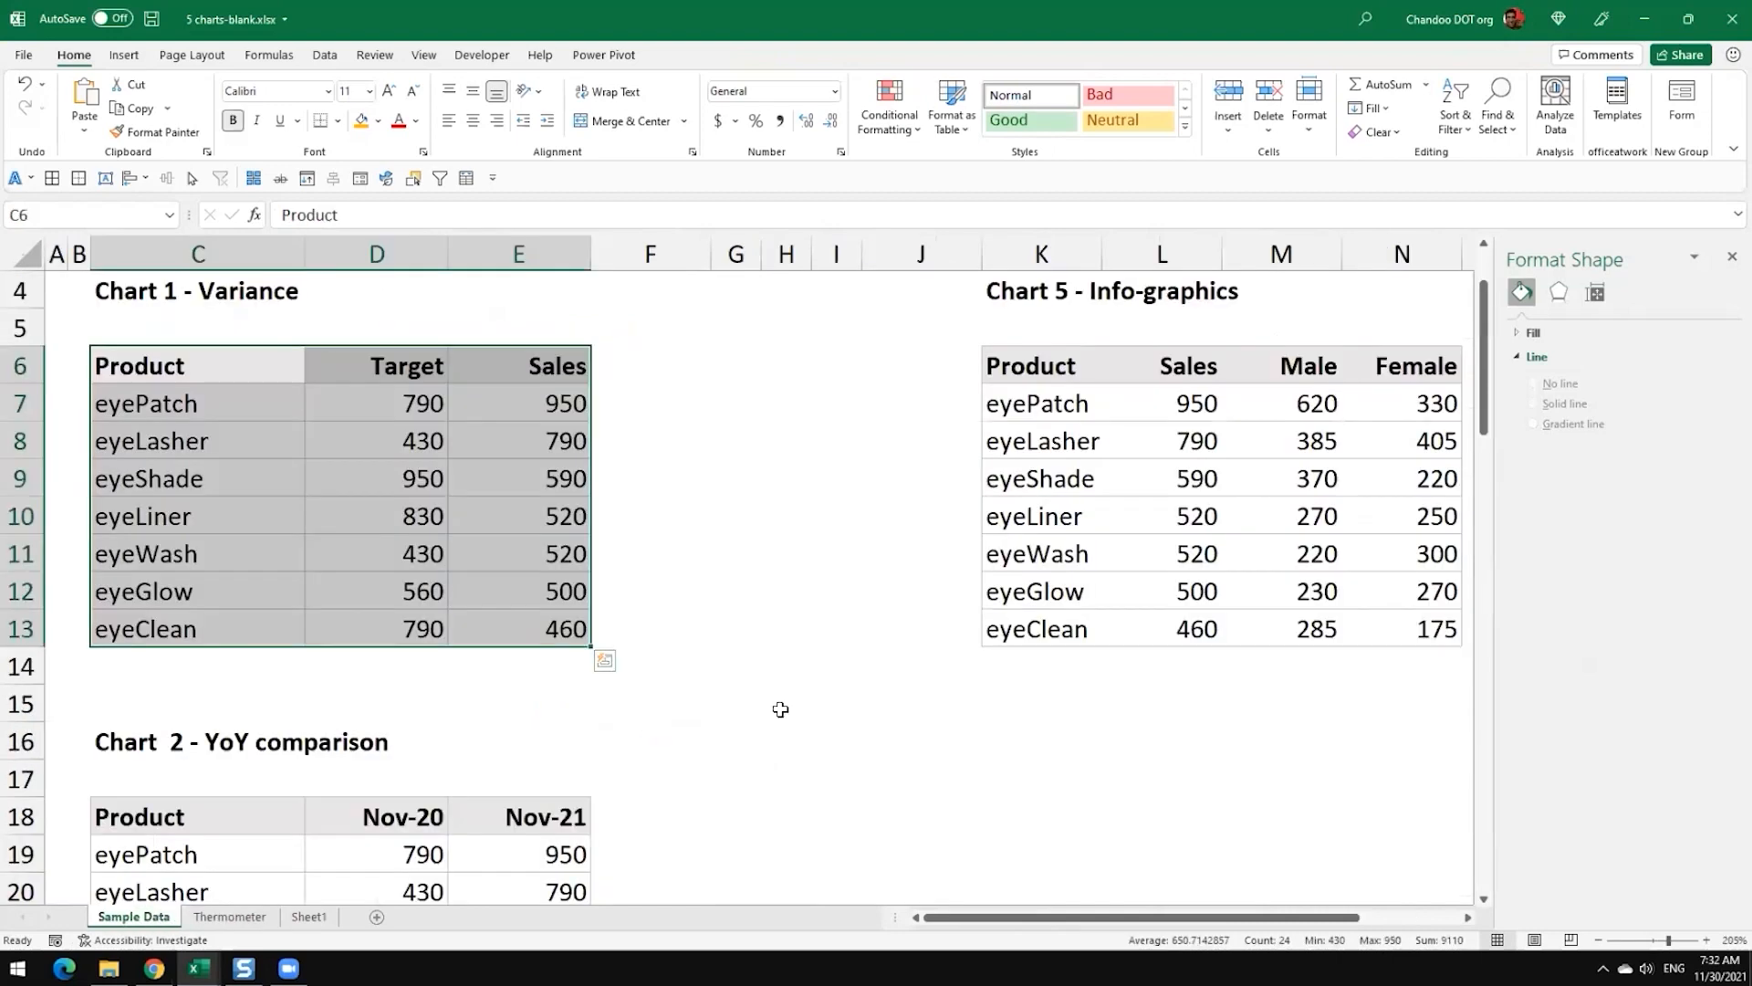
click(779, 706)
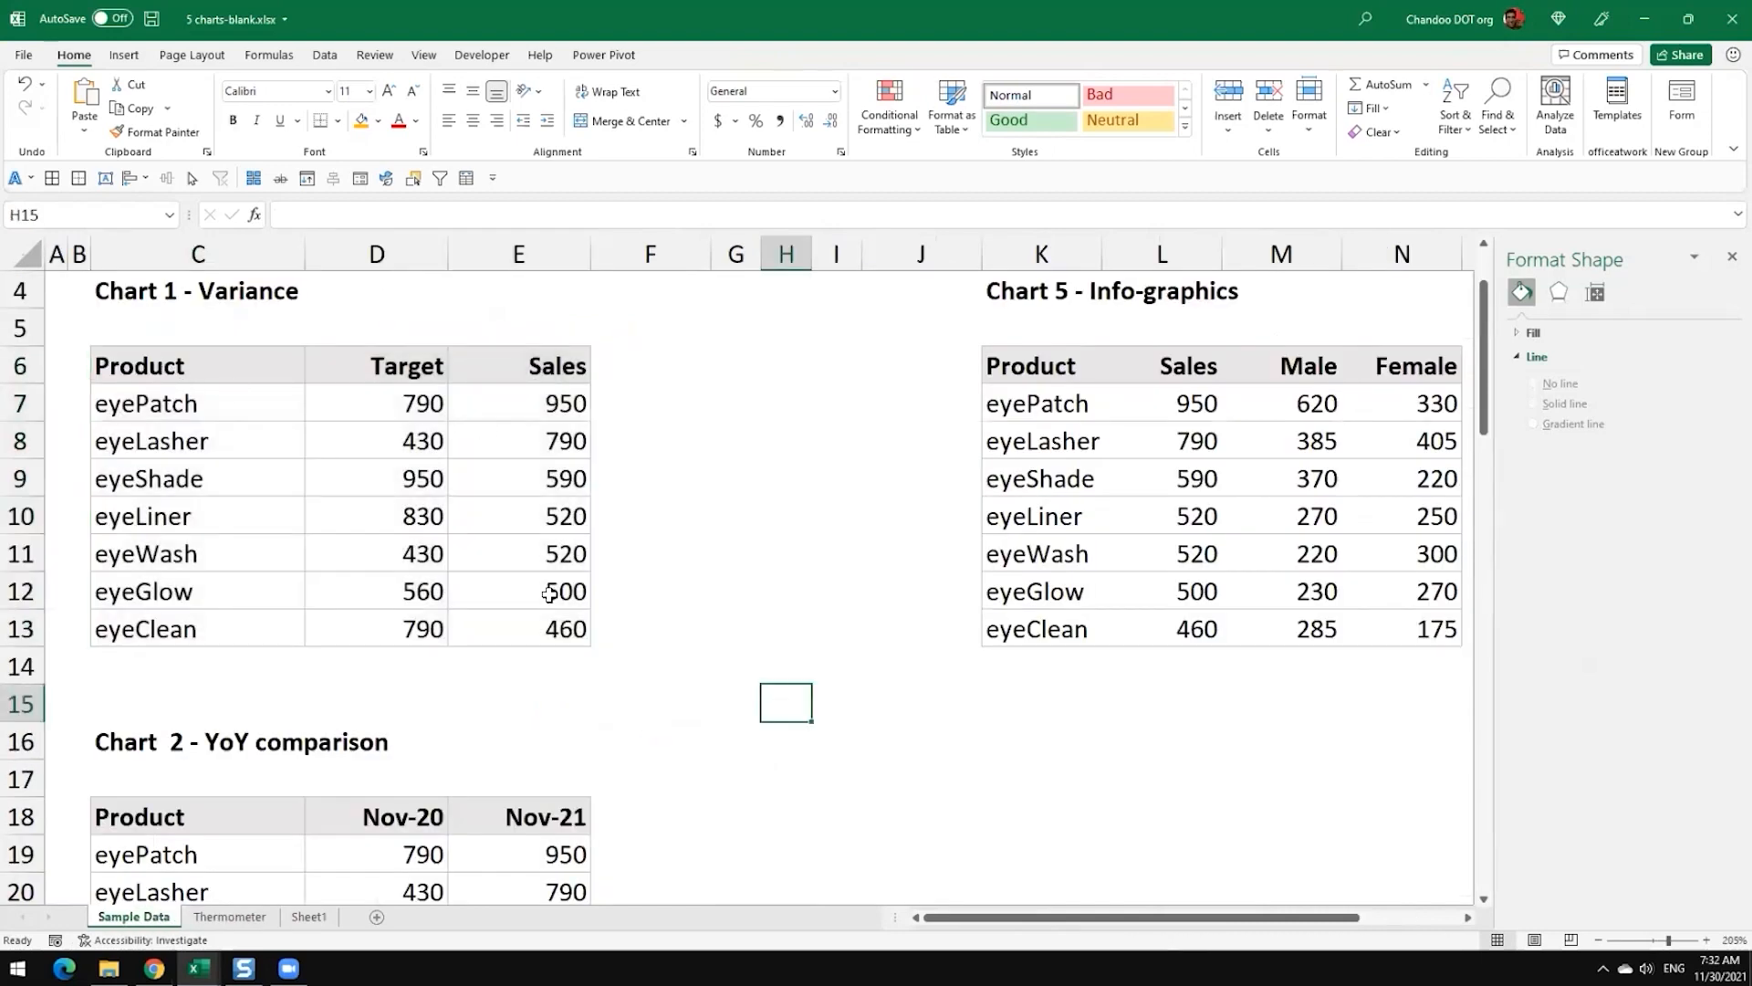
click(204, 916)
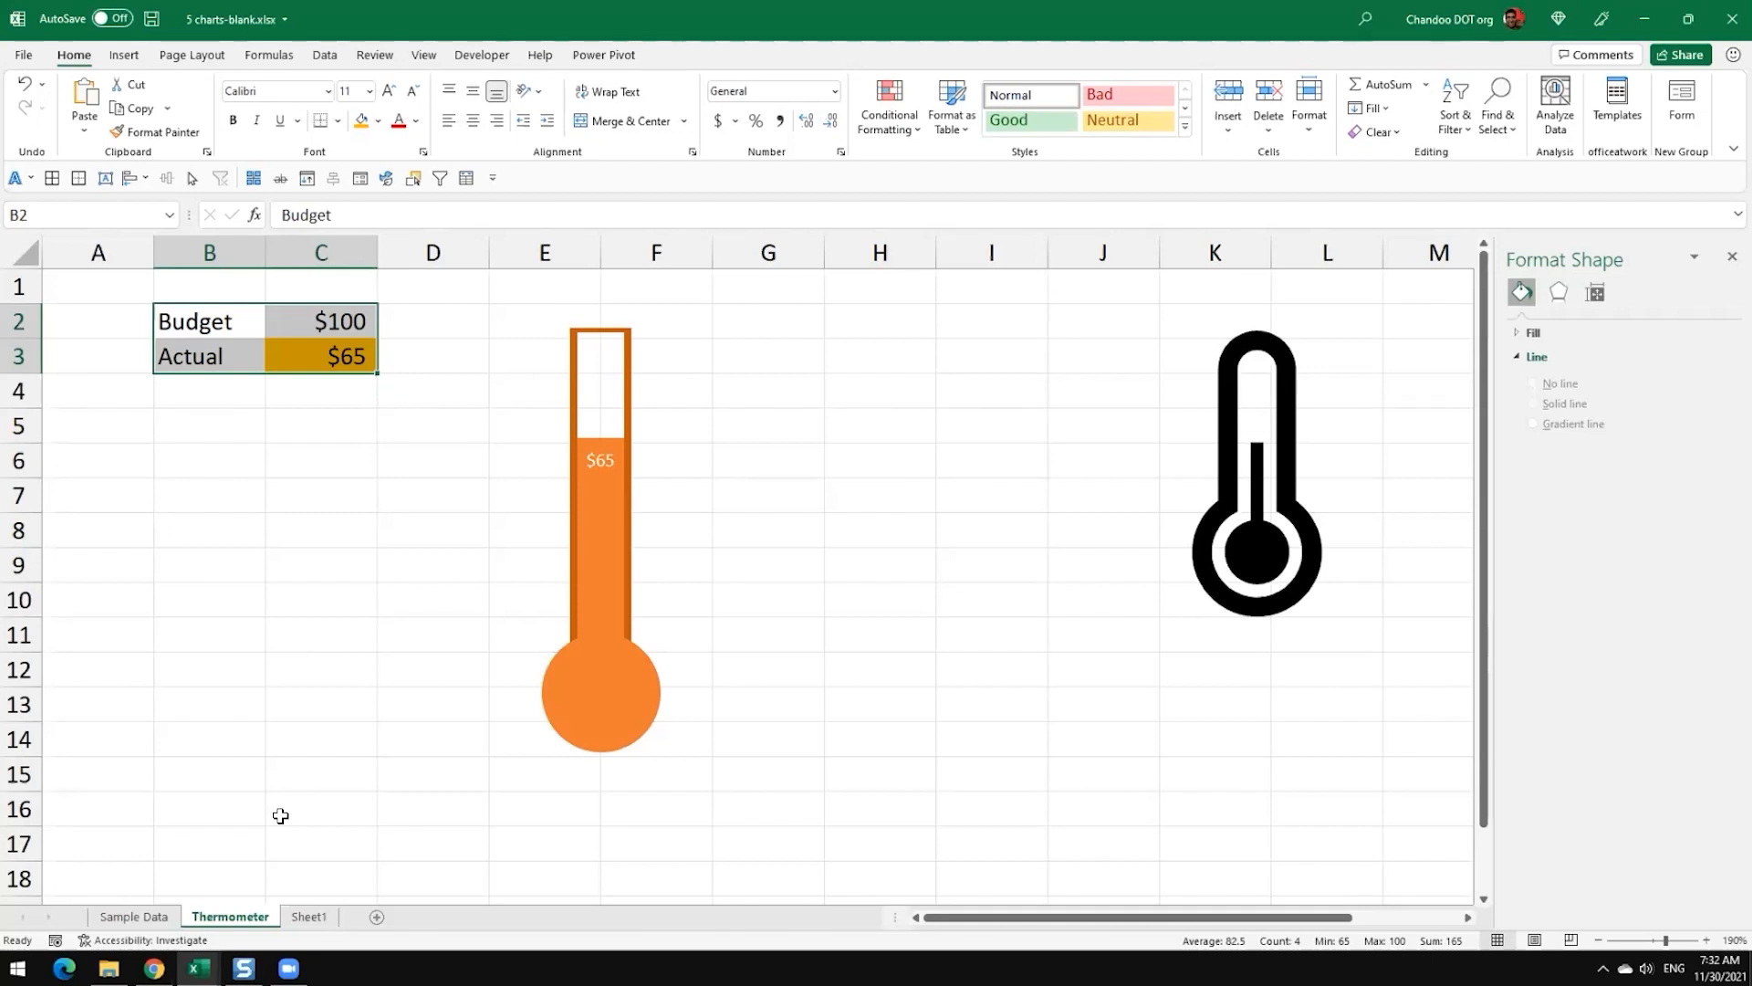
click(146, 917)
drag(185, 369, 579, 638)
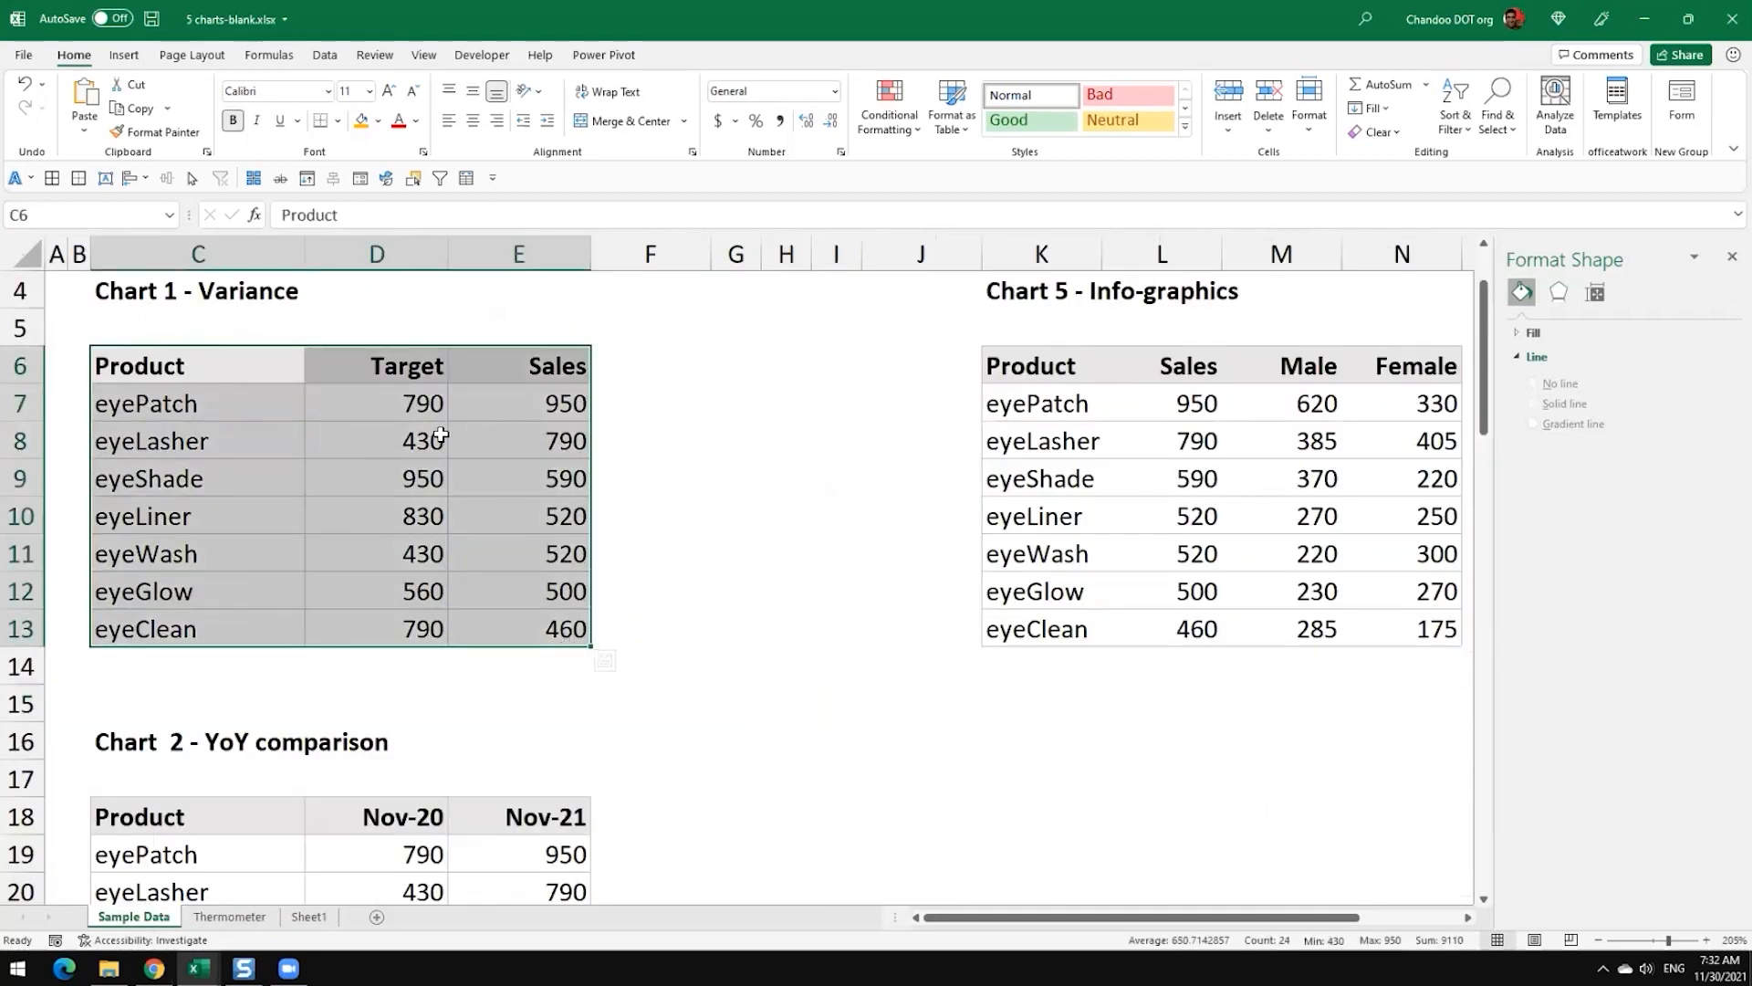
key(ctrl+c)
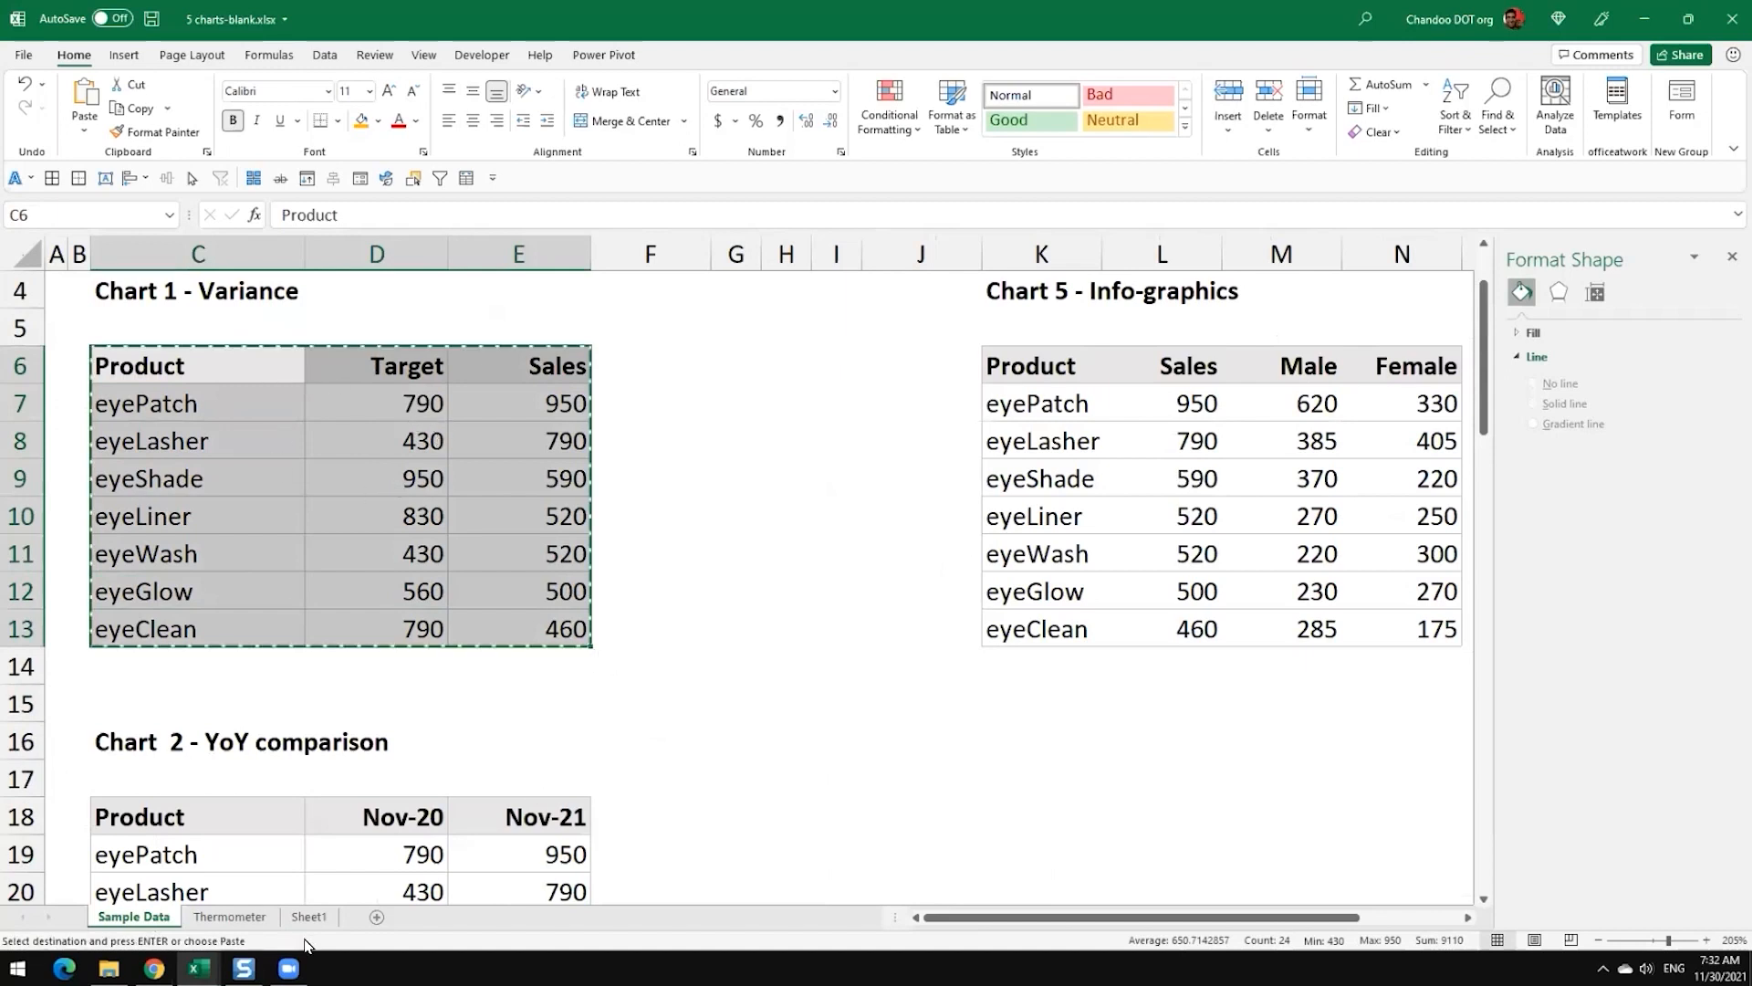
Step: Compare the product table on Sheet1 with the Chart 1 - Variance table on Sample Data, and return to Sheet1
click(309, 916)
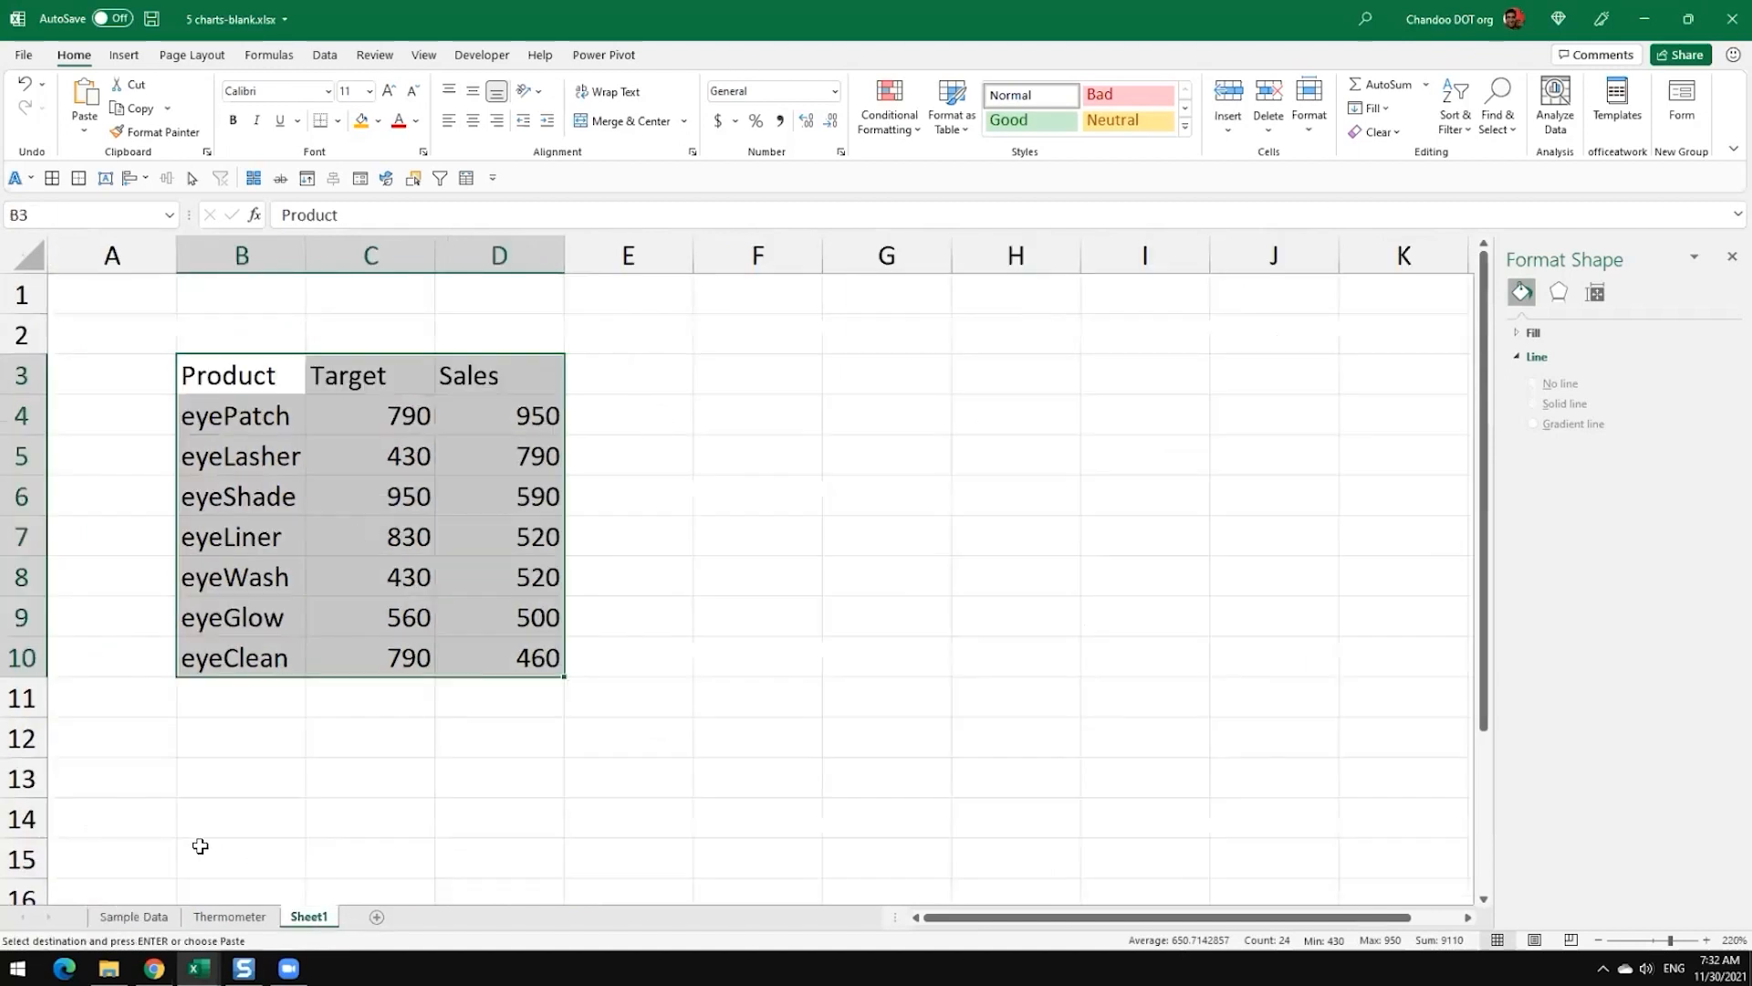
click(137, 916)
click(330, 918)
click(873, 643)
click(133, 918)
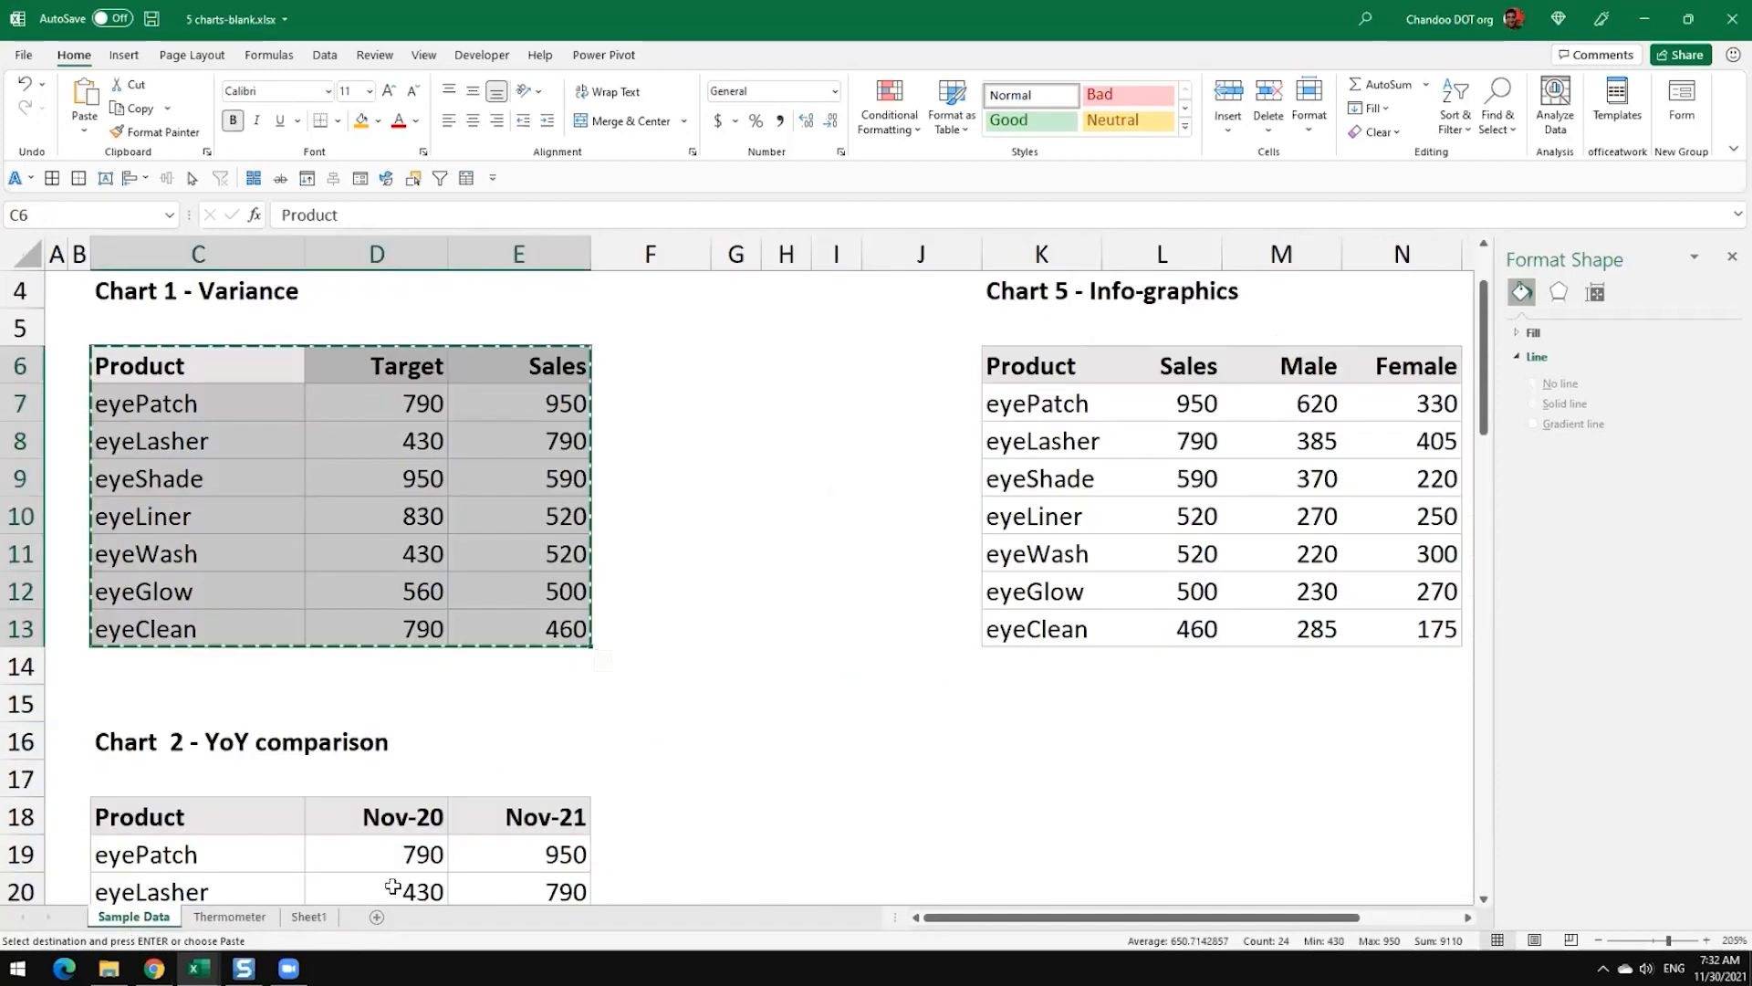
click(301, 918)
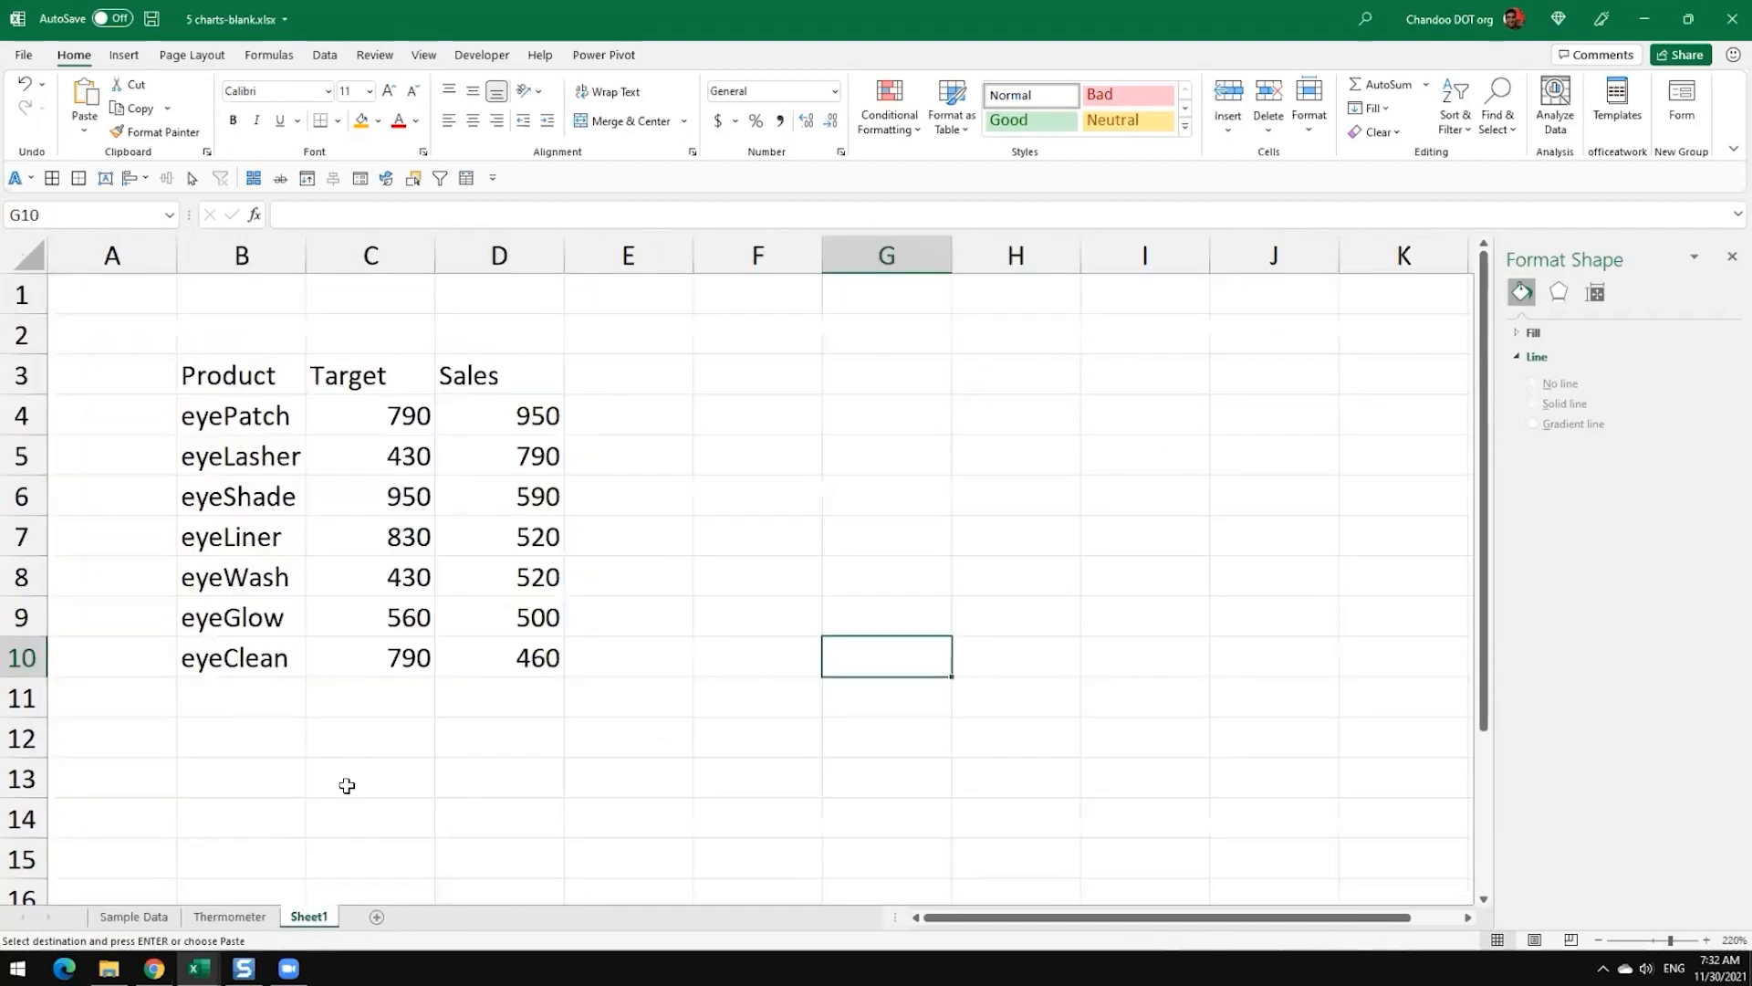
Step: Examine the Product, Target and Sales columns of the table in B3:D10 on Sheet1
click(657, 552)
drag(263, 382, 274, 659)
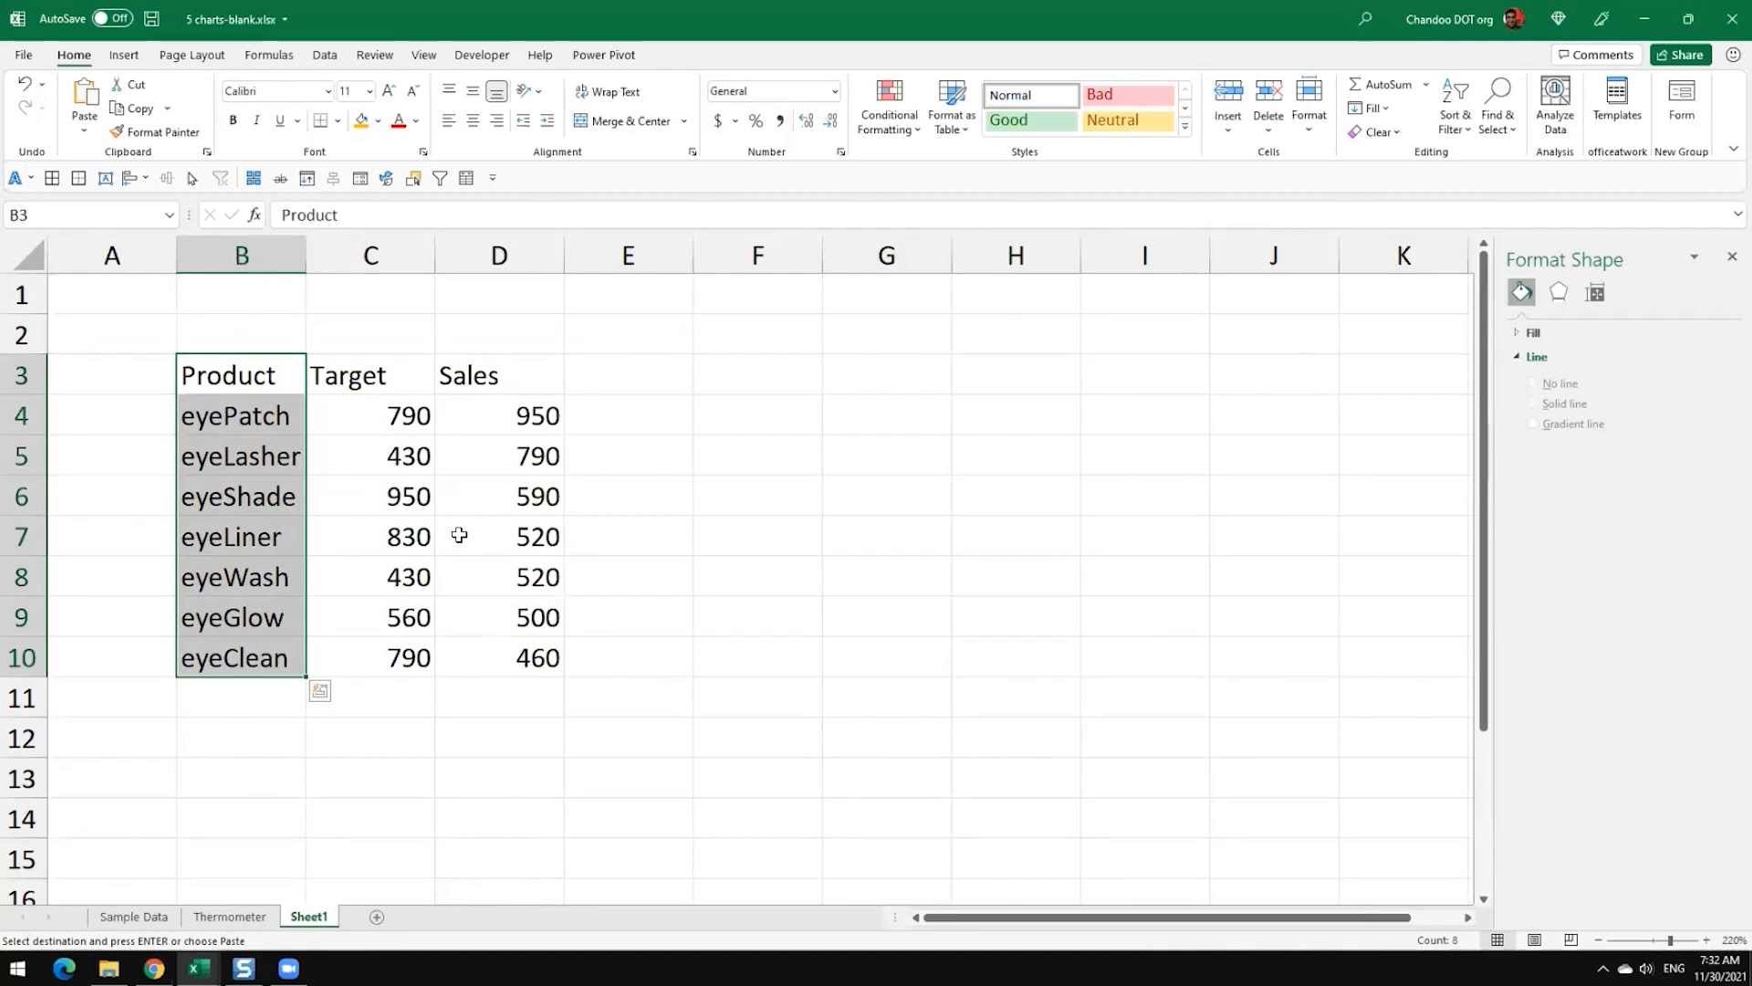
drag(364, 374, 541, 655)
click(686, 573)
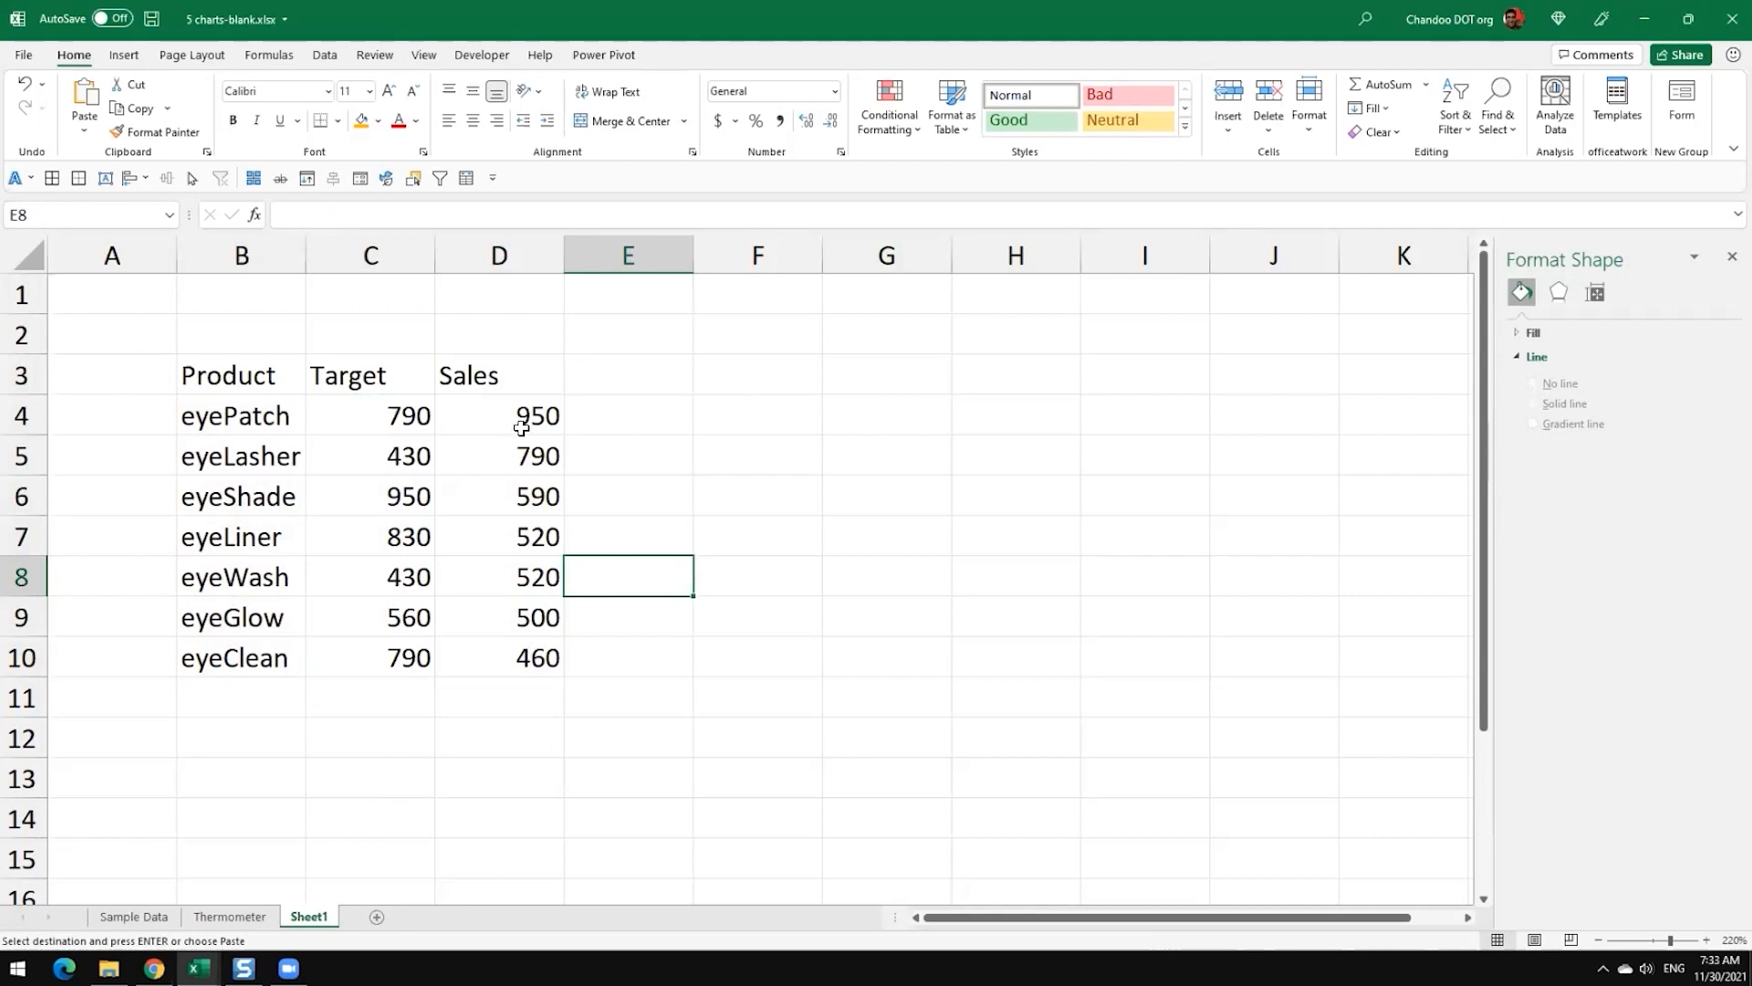
drag(266, 383, 529, 648)
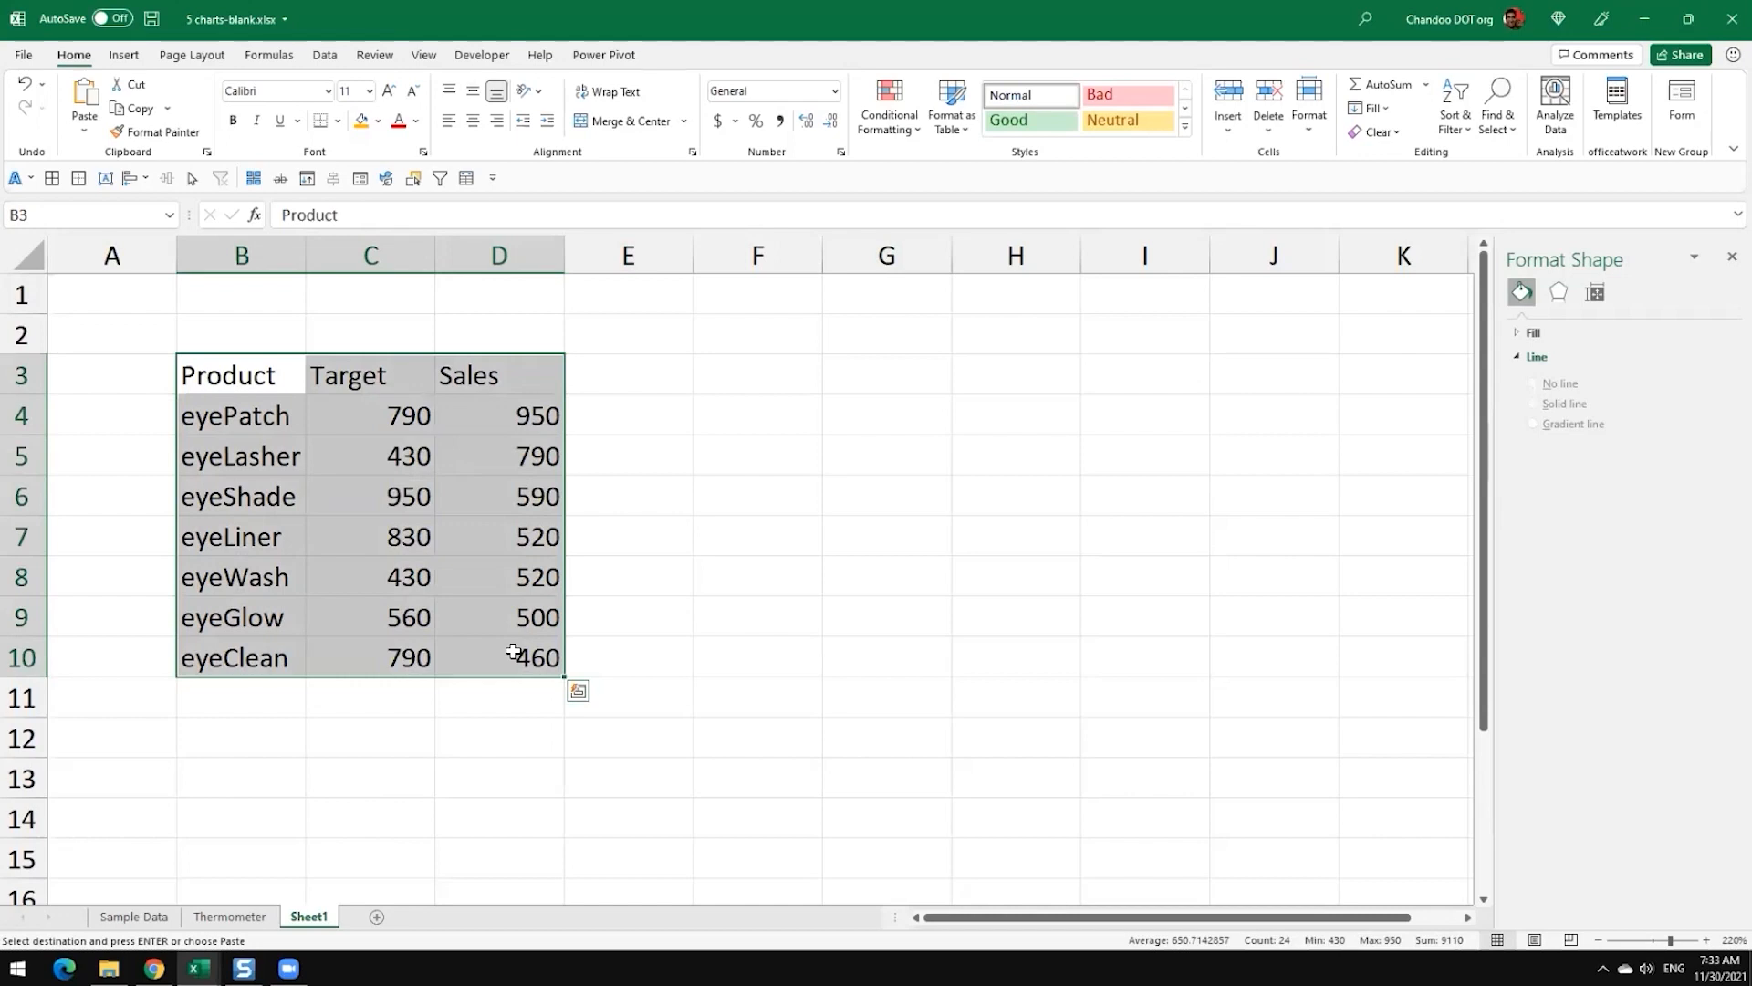
click(379, 383)
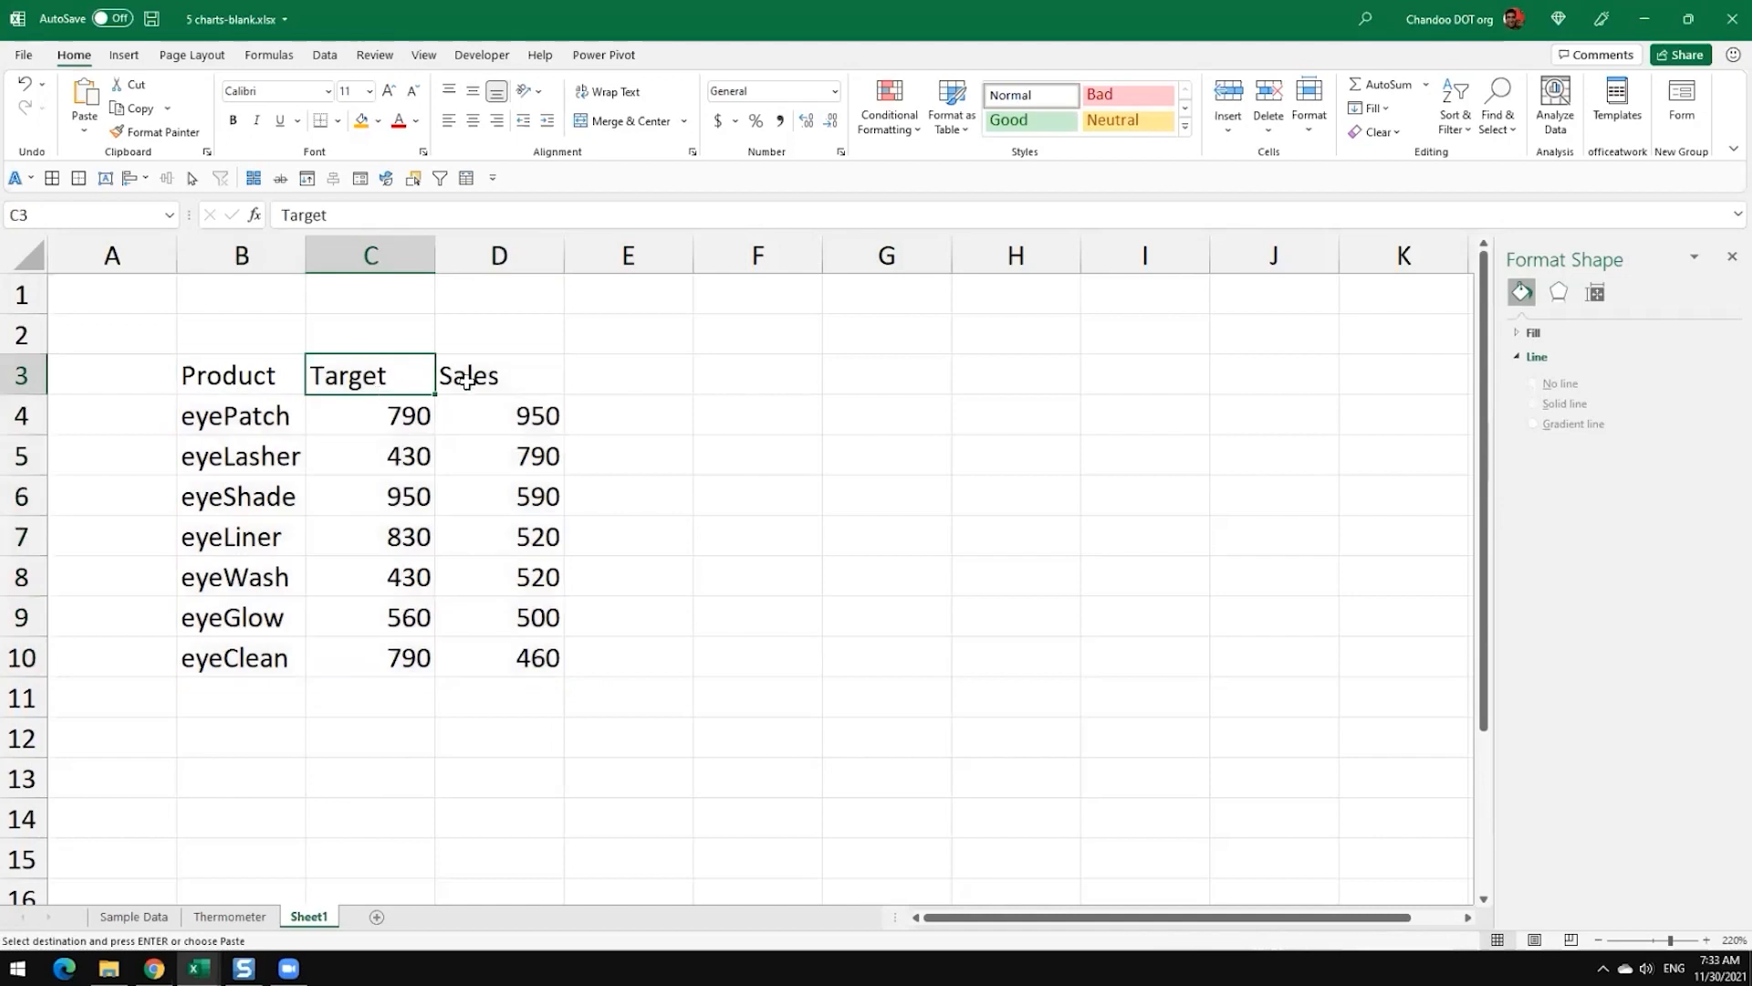
click(470, 379)
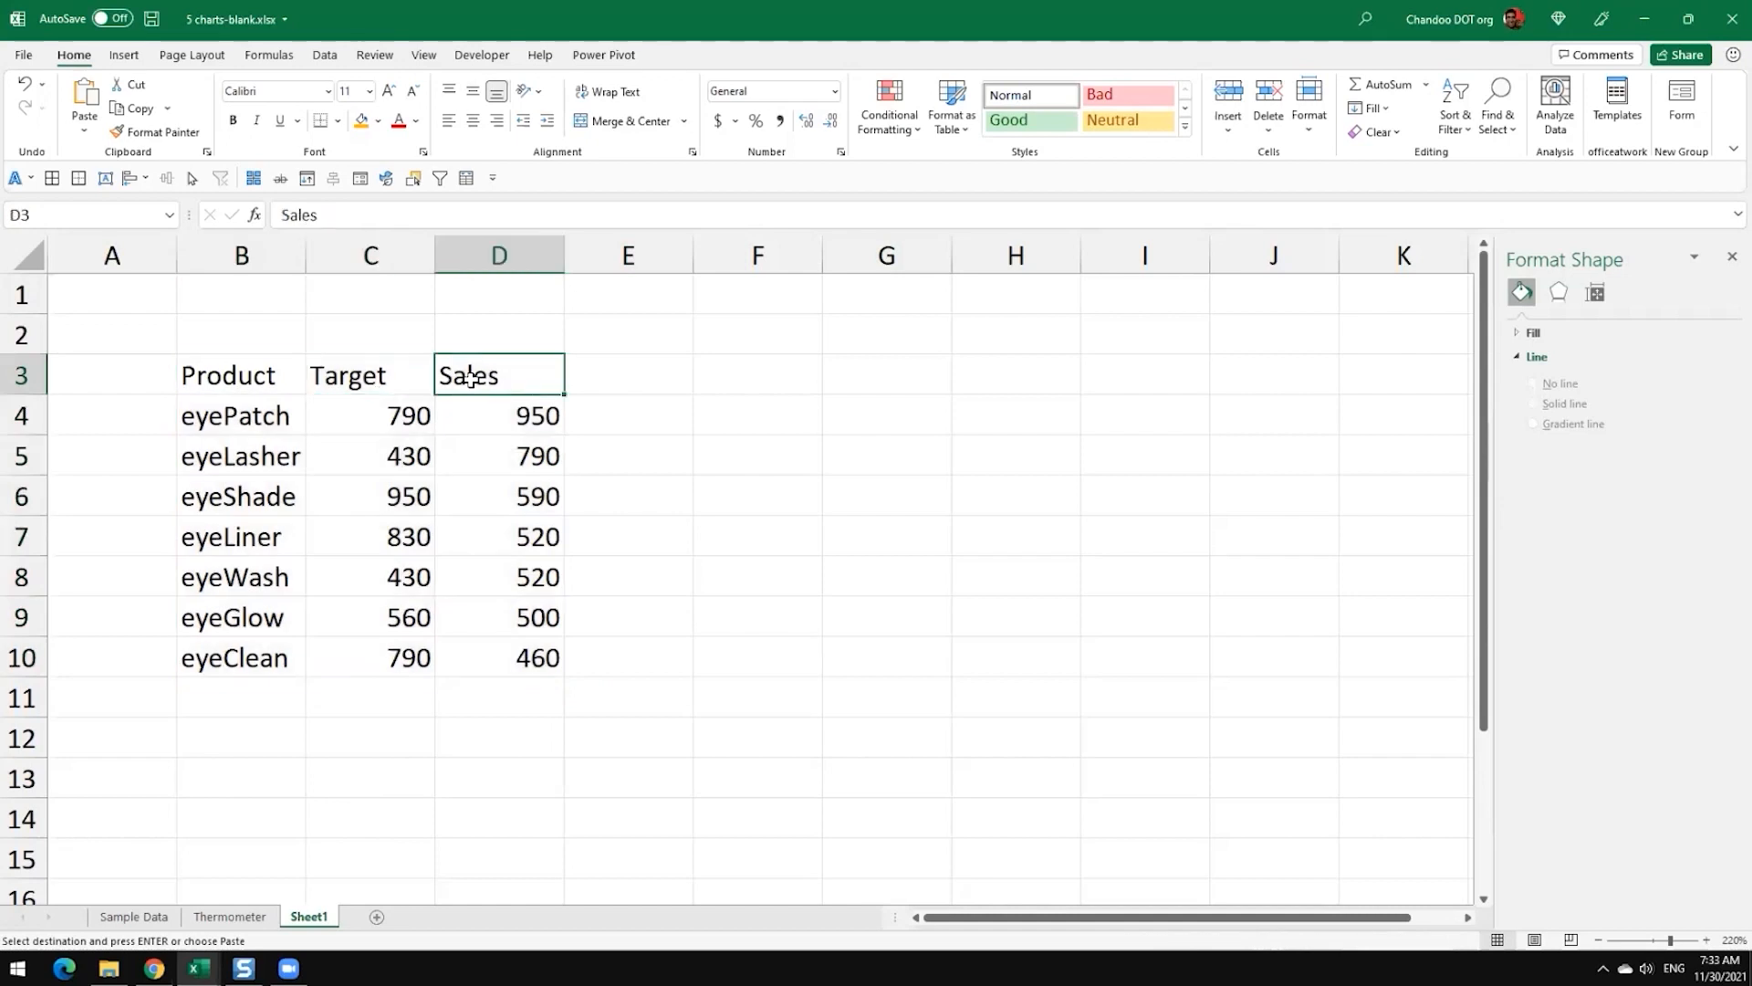
click(407, 383)
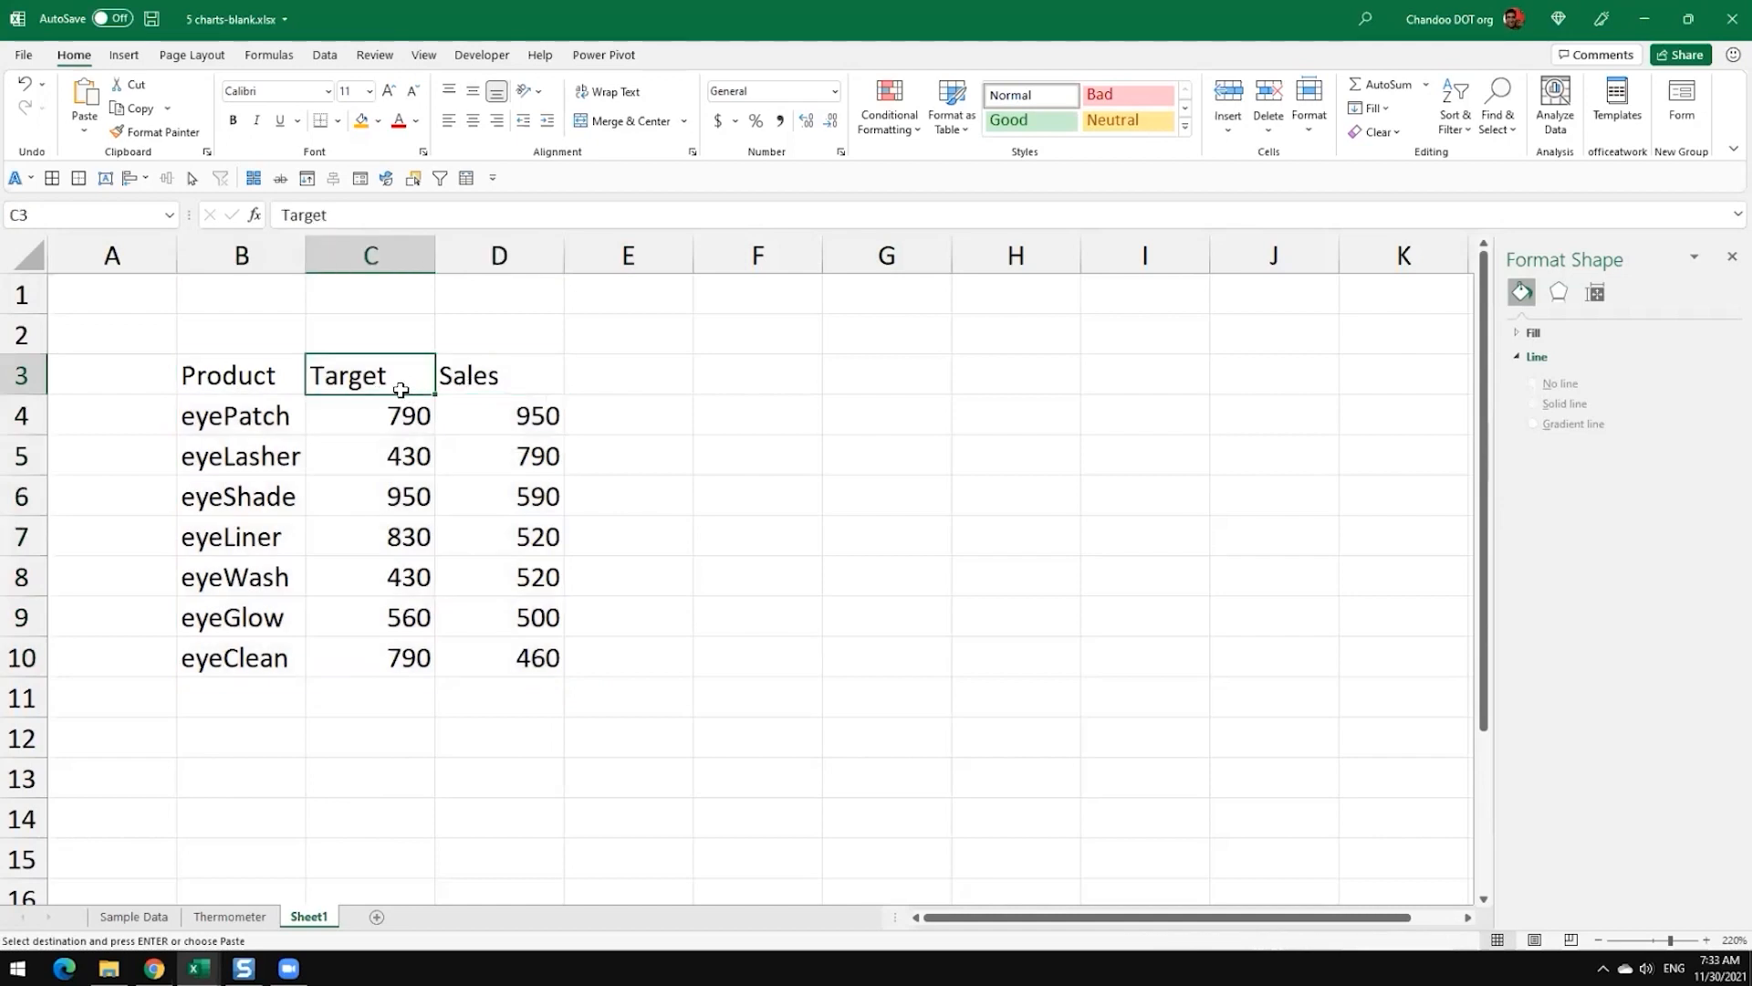
click(484, 375)
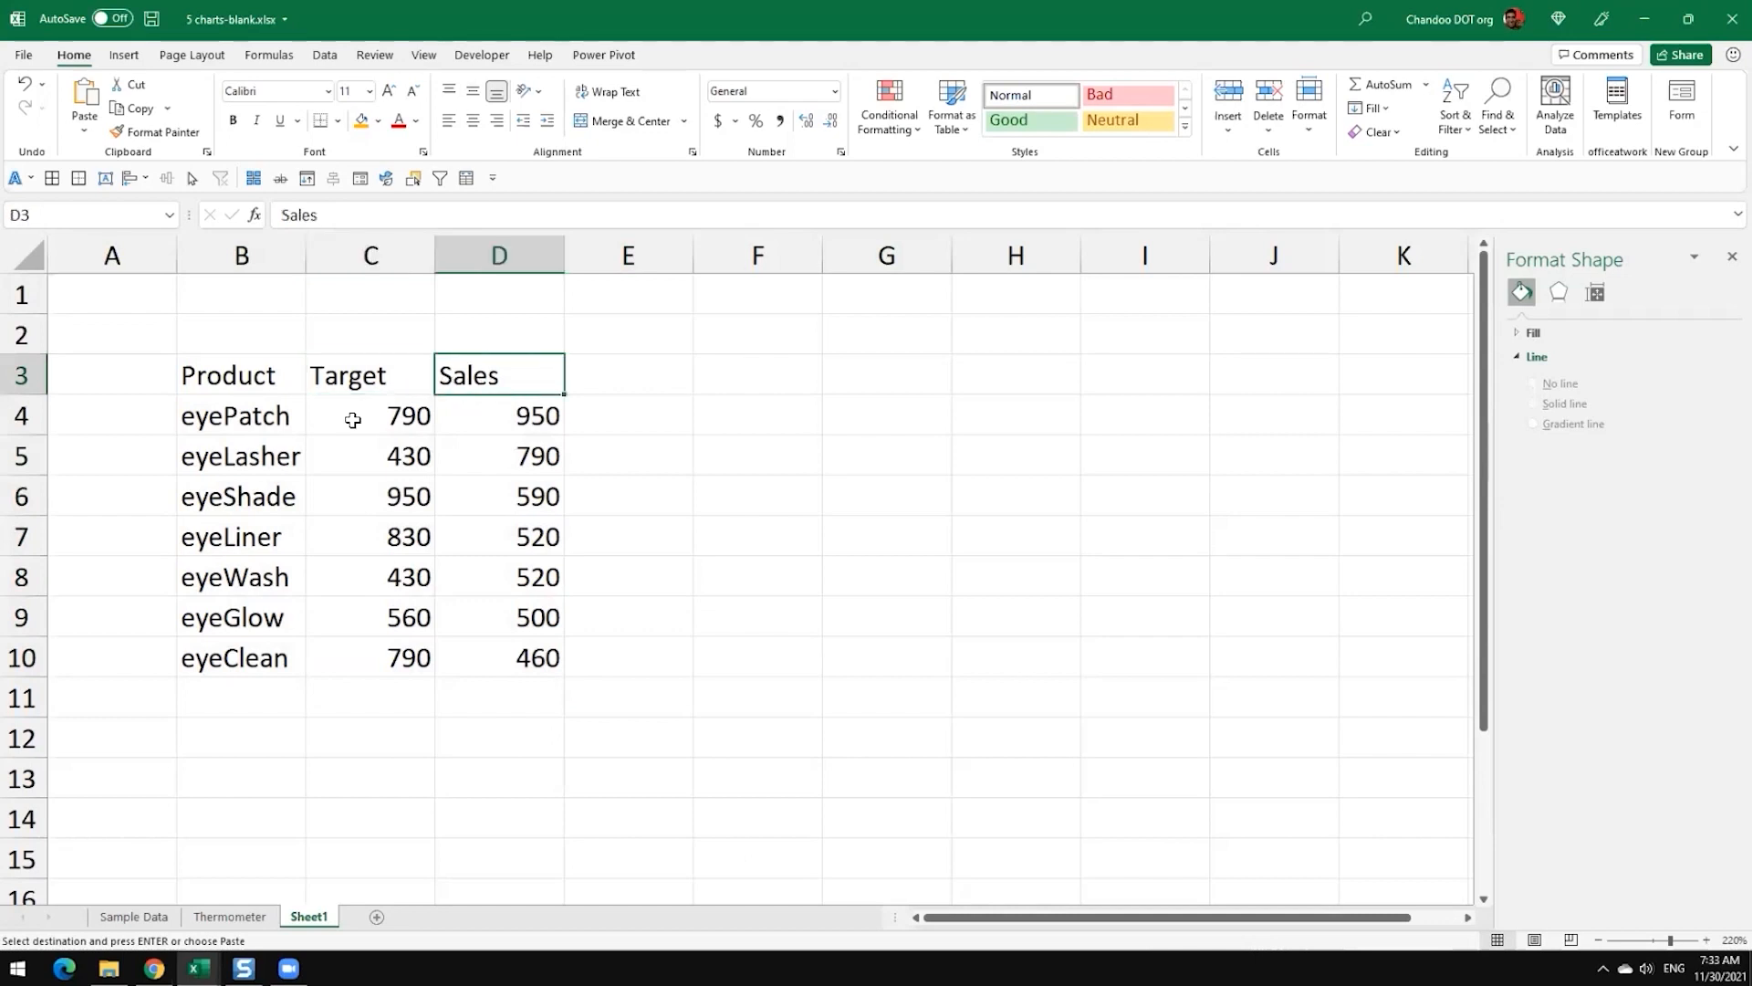
drag(259, 387, 480, 660)
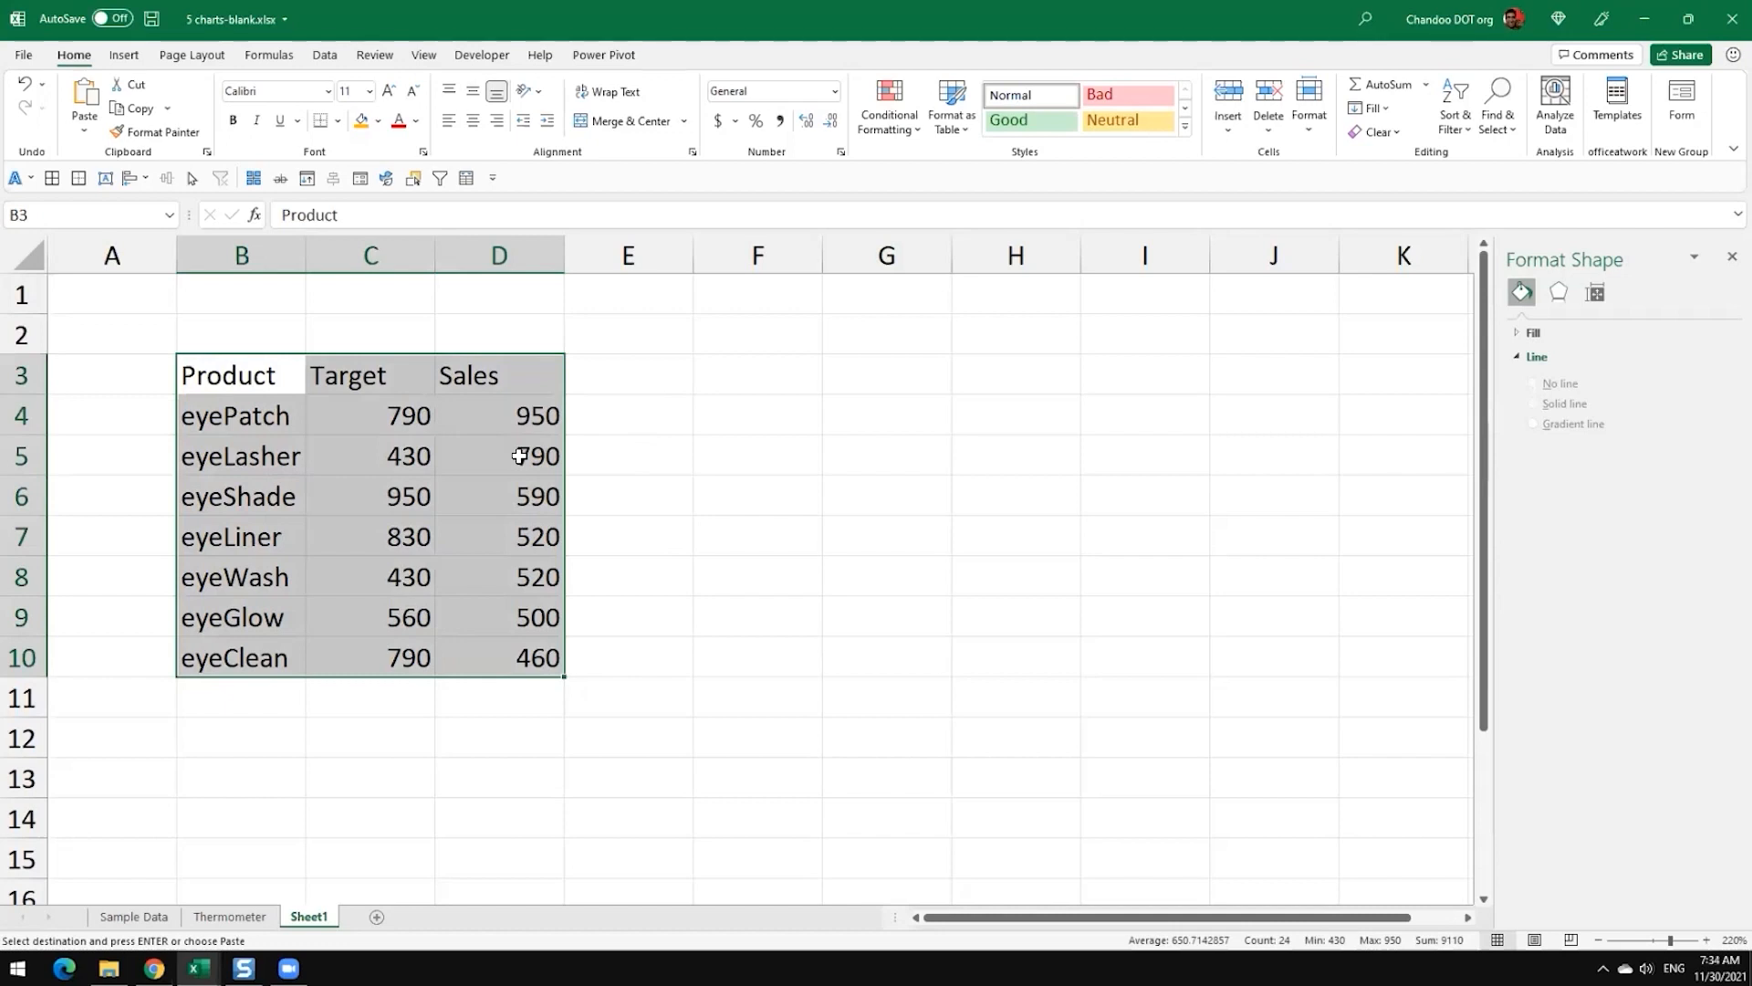
Step: Apply all borders to the whole product table in B3:D10
click(635, 374)
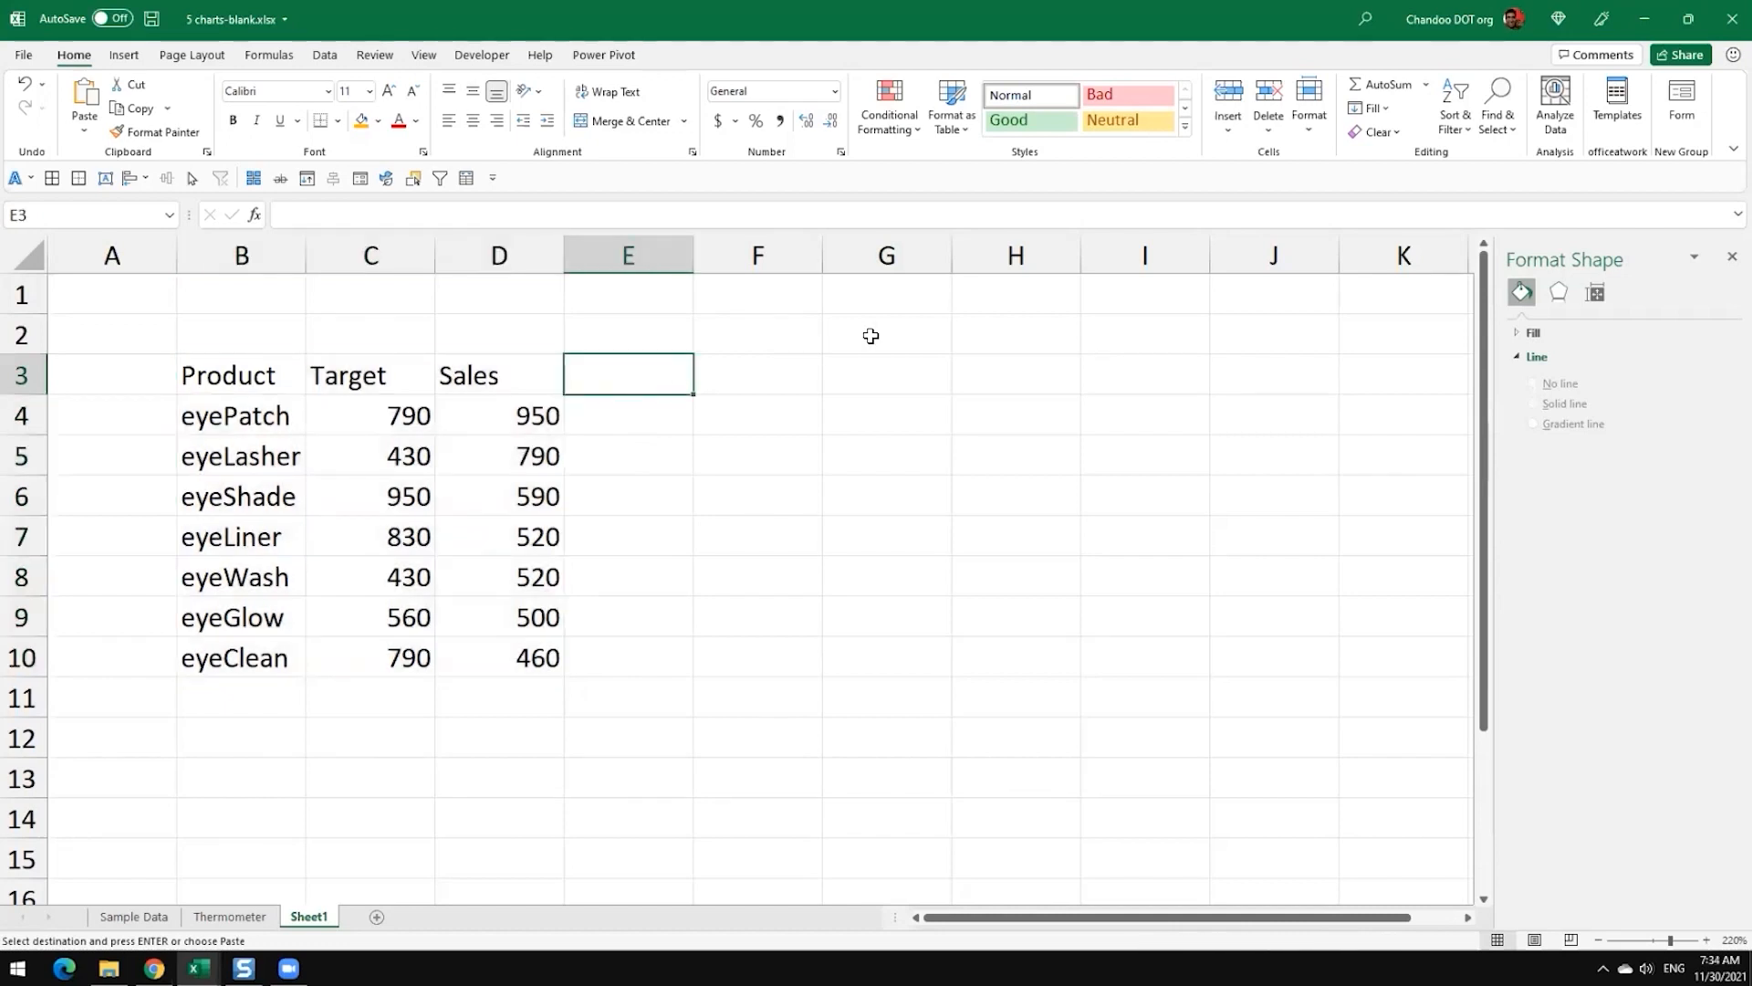
key(Left)
key(Left)
key(Left)
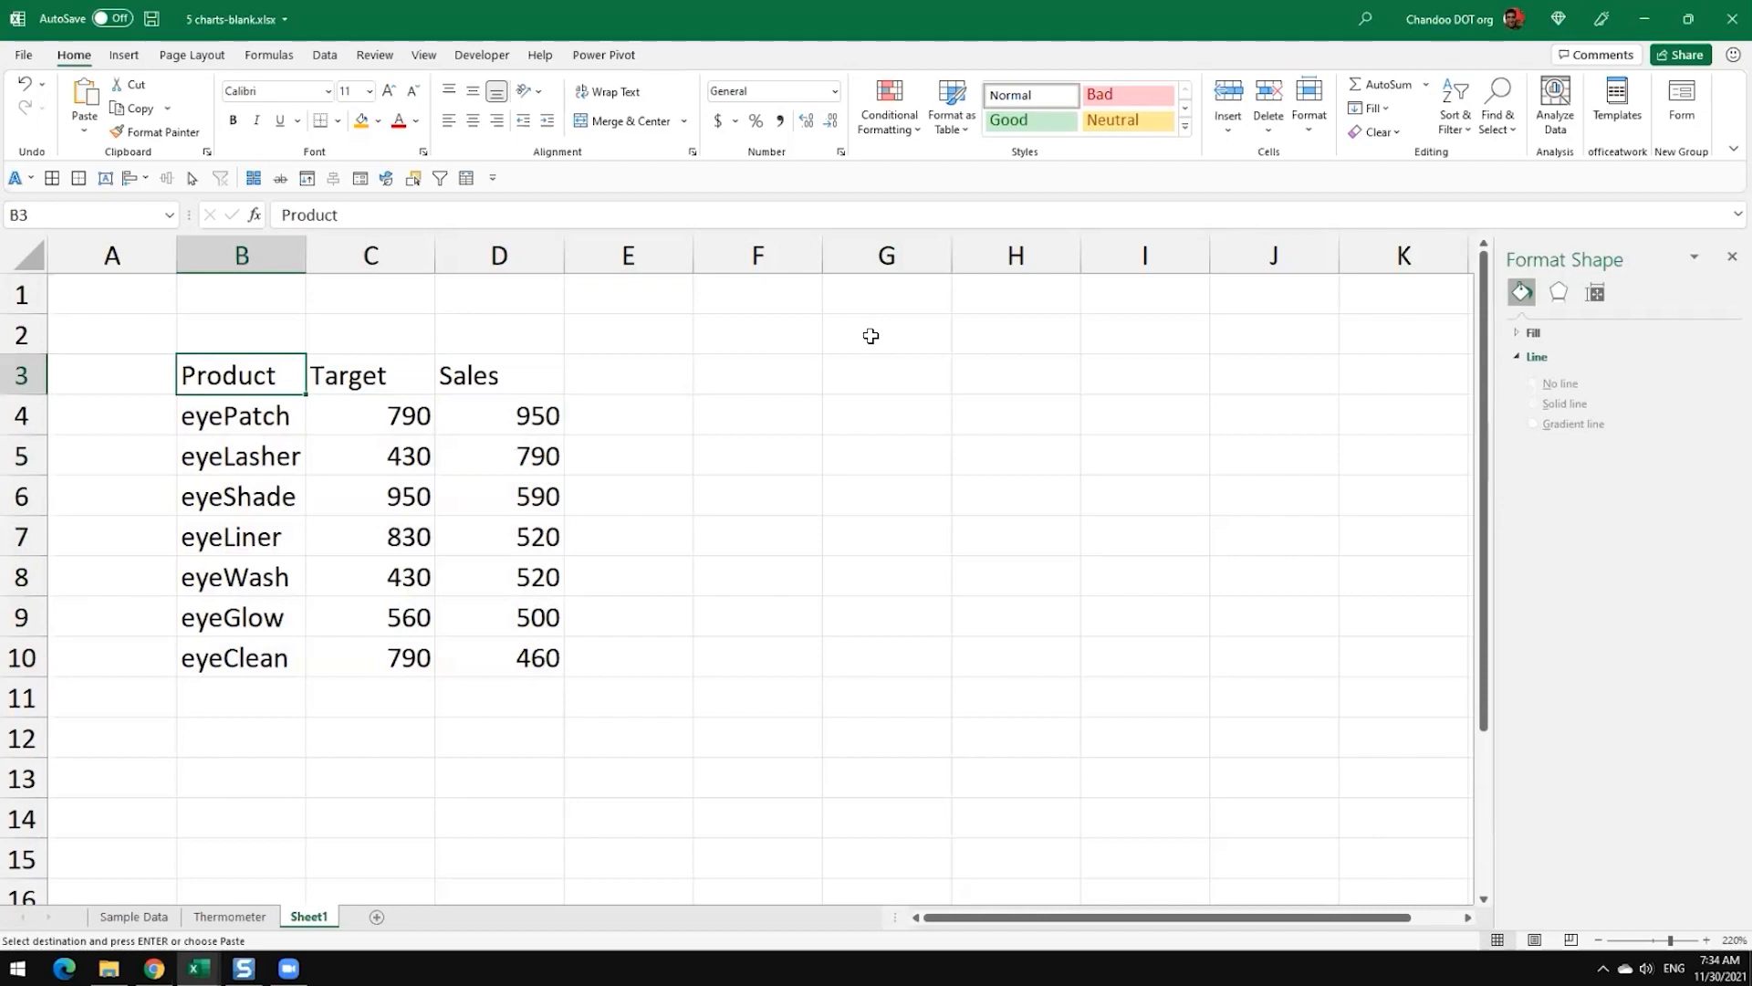
key(ctrl+a)
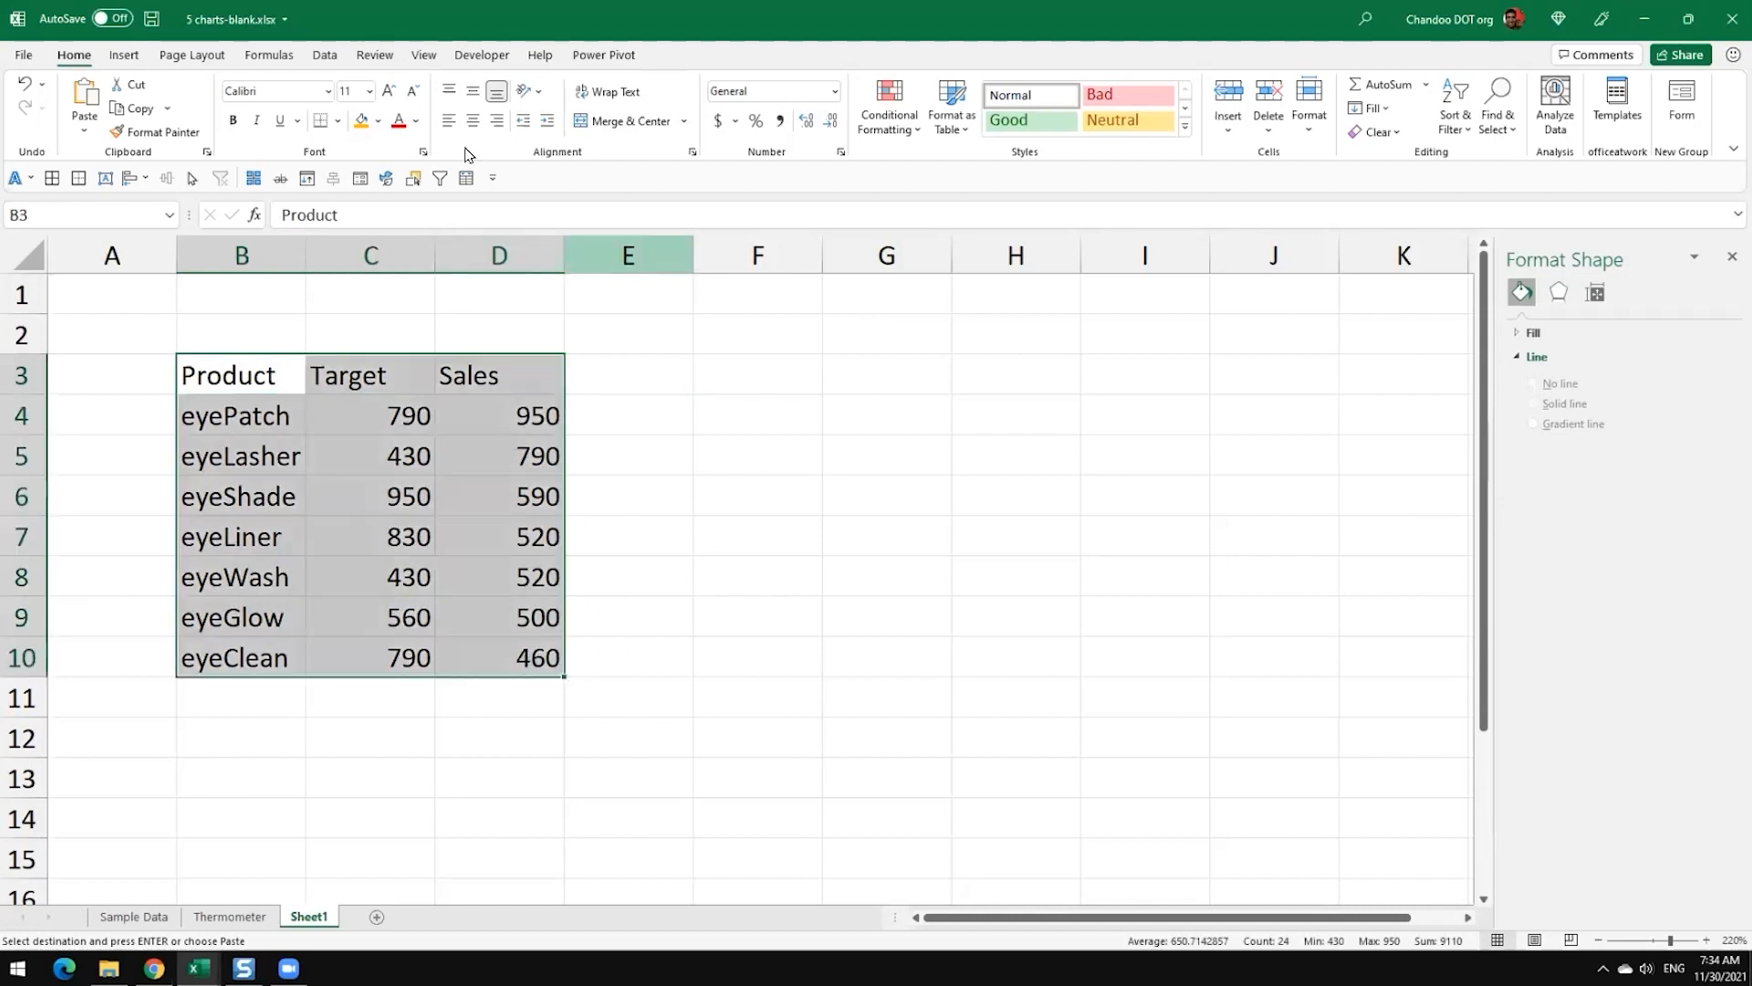
click(46, 178)
Step: Give the header row B3:D3 a gold fill and bold text
drag(255, 374, 469, 365)
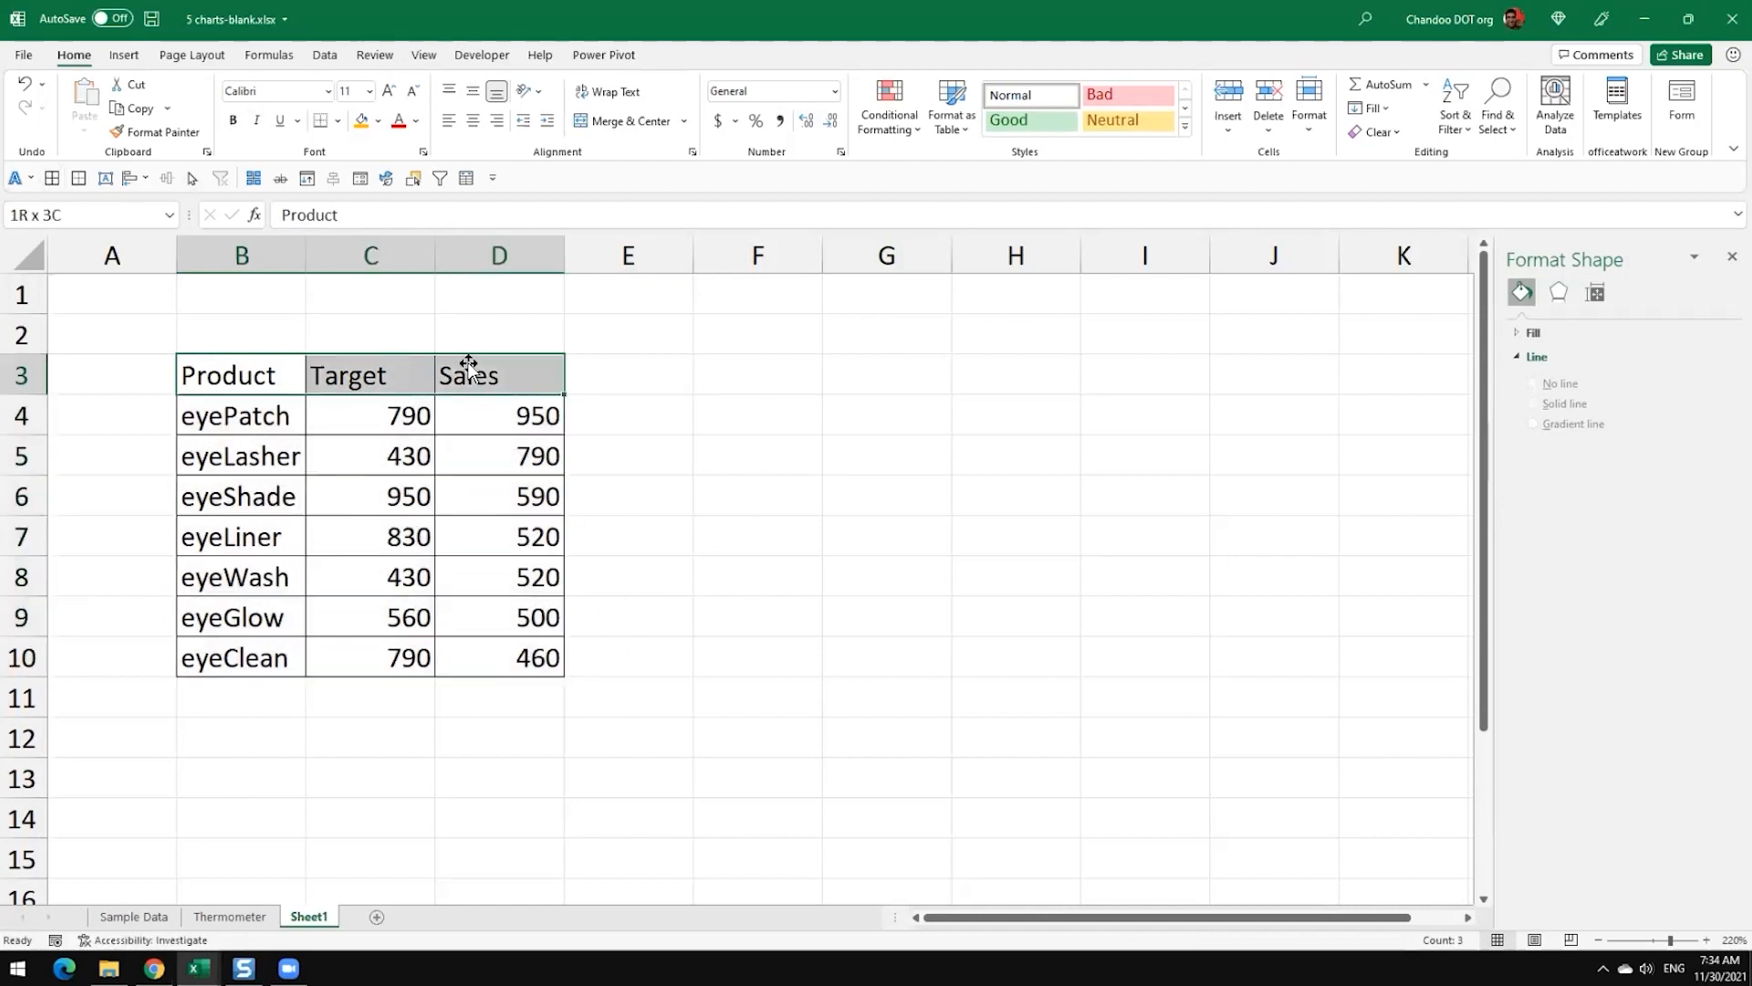
click(364, 119)
click(233, 119)
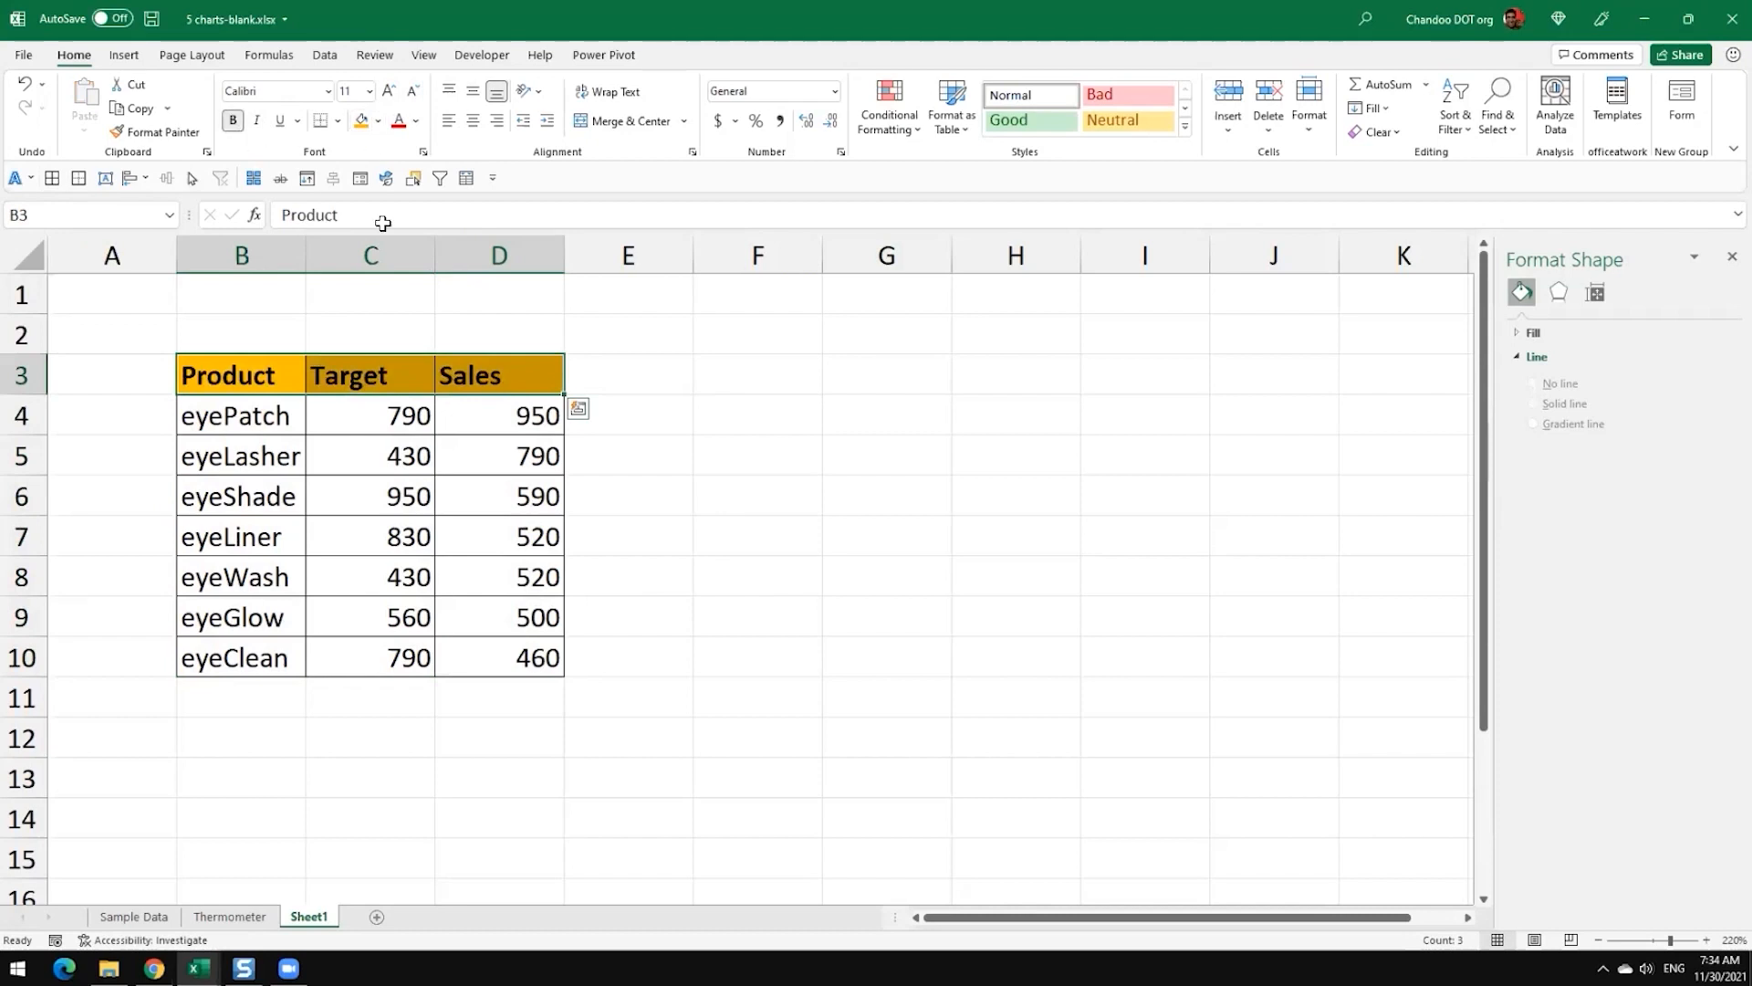
click(626, 376)
Step: Right-align the Target and Sales headers in C3:D3
drag(365, 375, 474, 375)
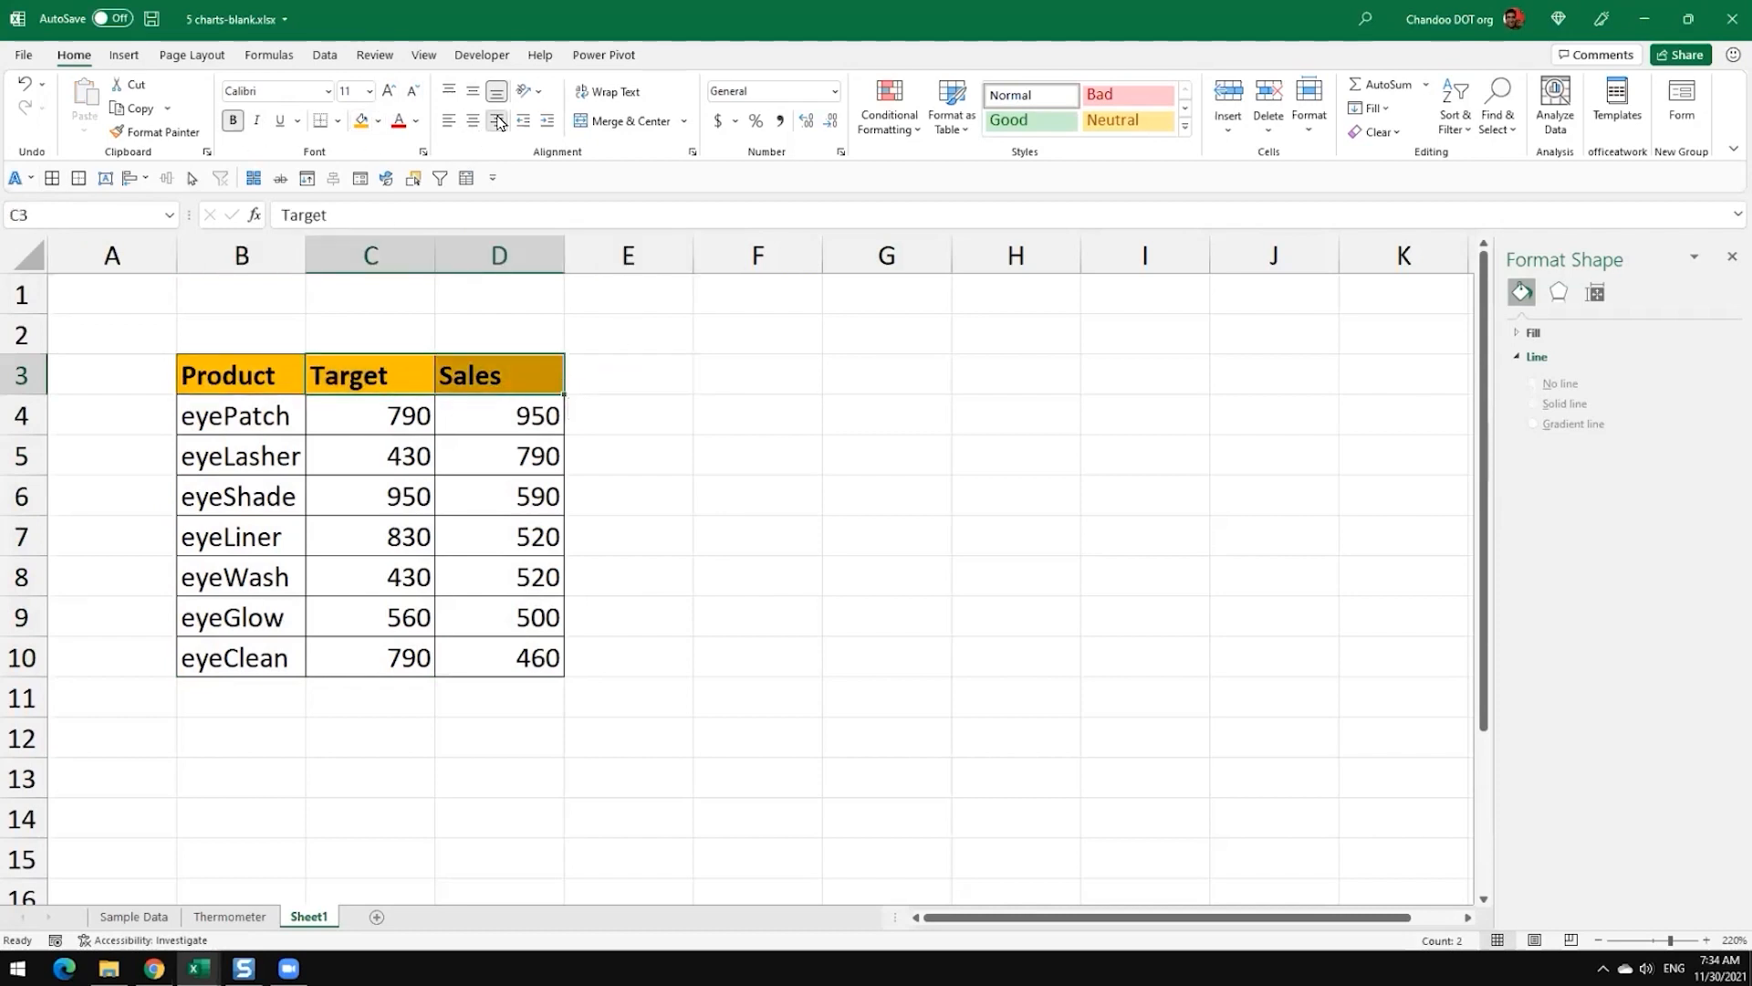
click(496, 121)
click(639, 382)
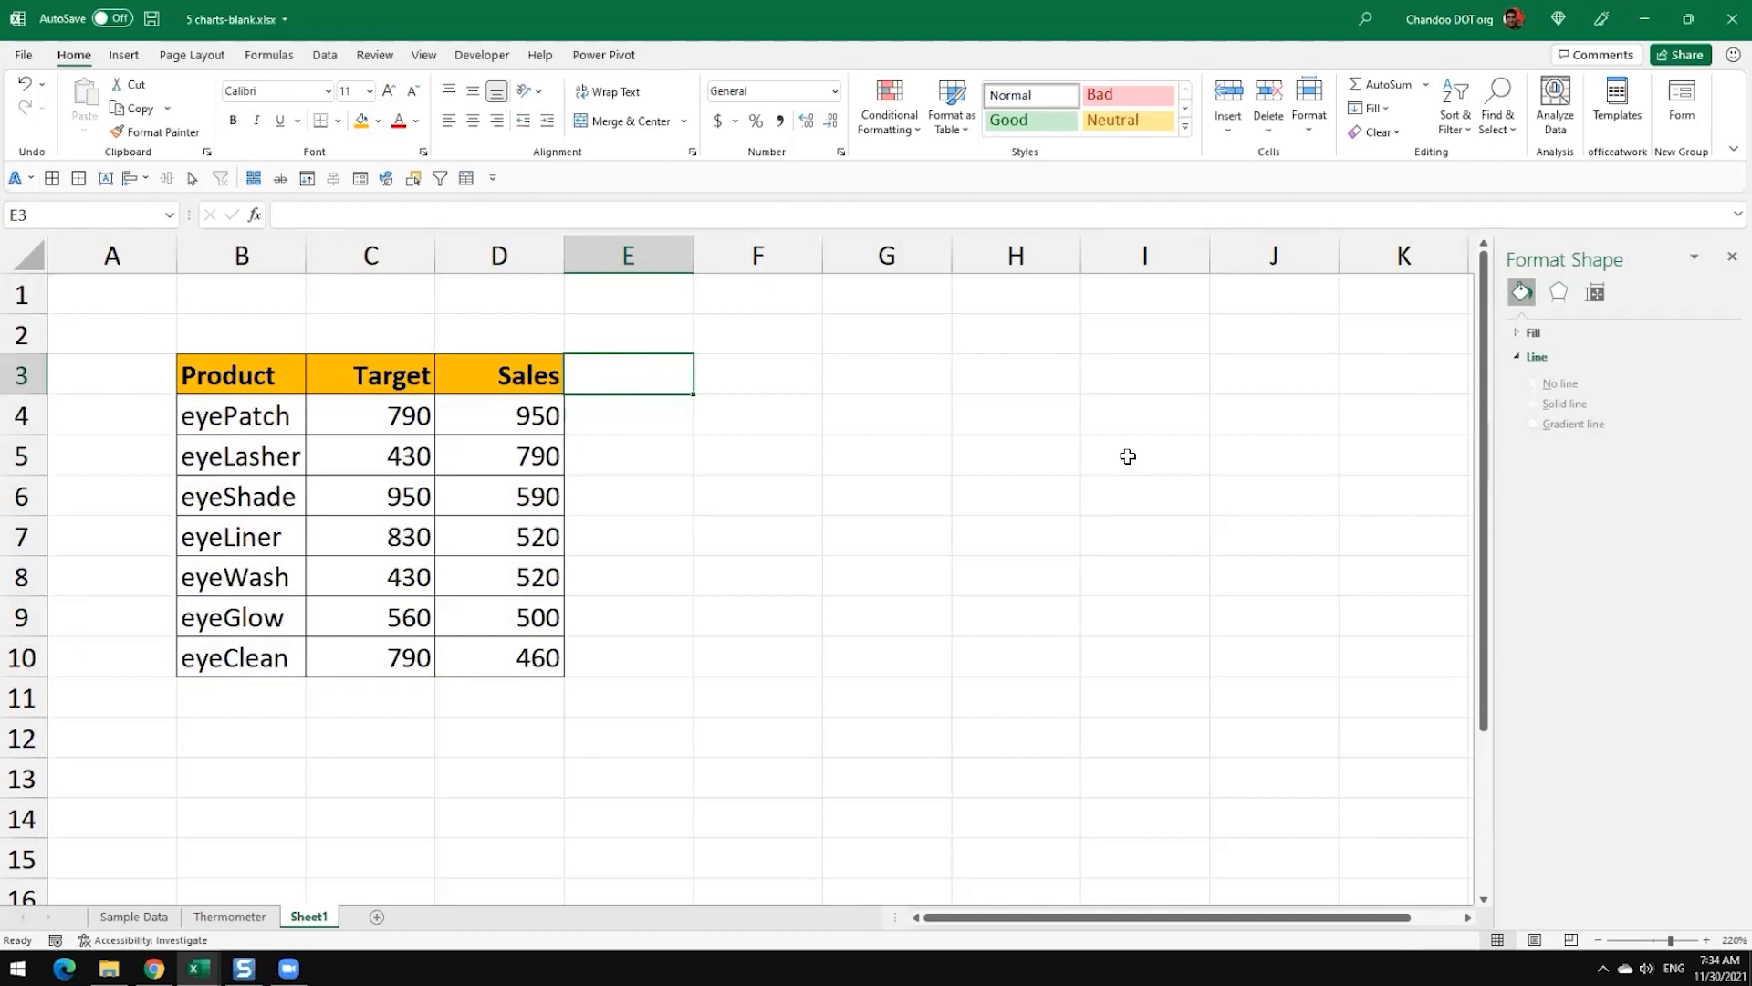
Step: Add a Variance header in E3, next to the Sales column
text(V)
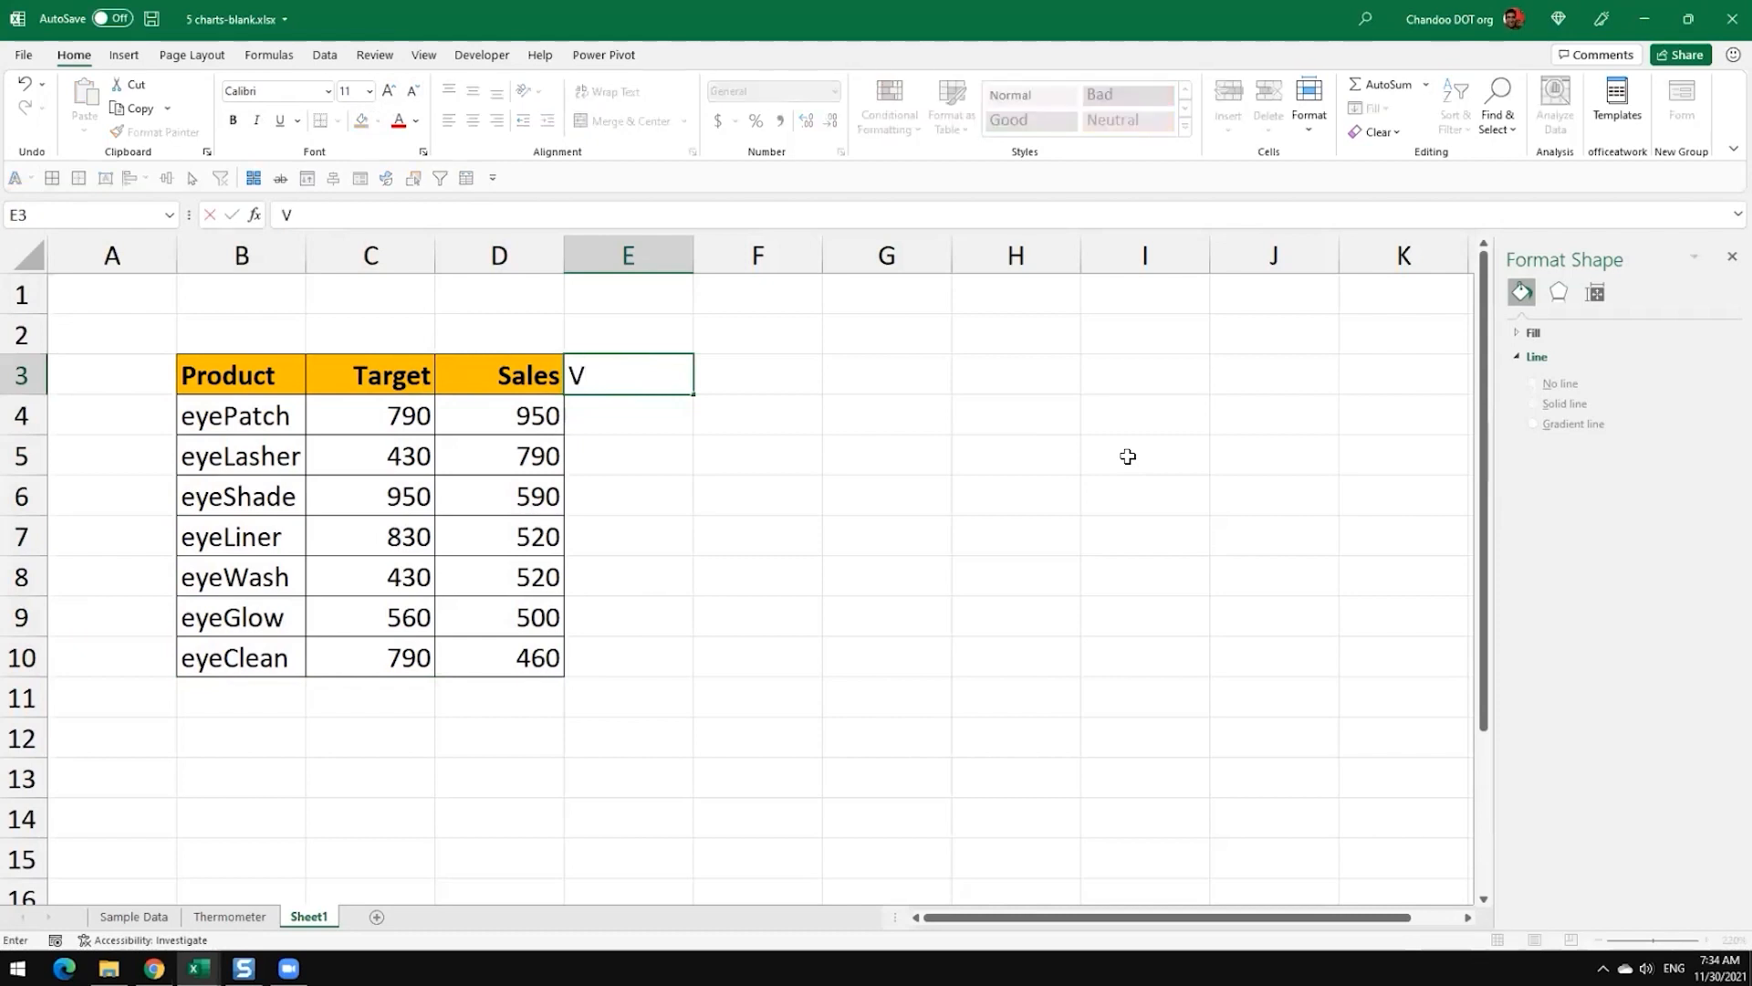
text(ariance)
key(Return)
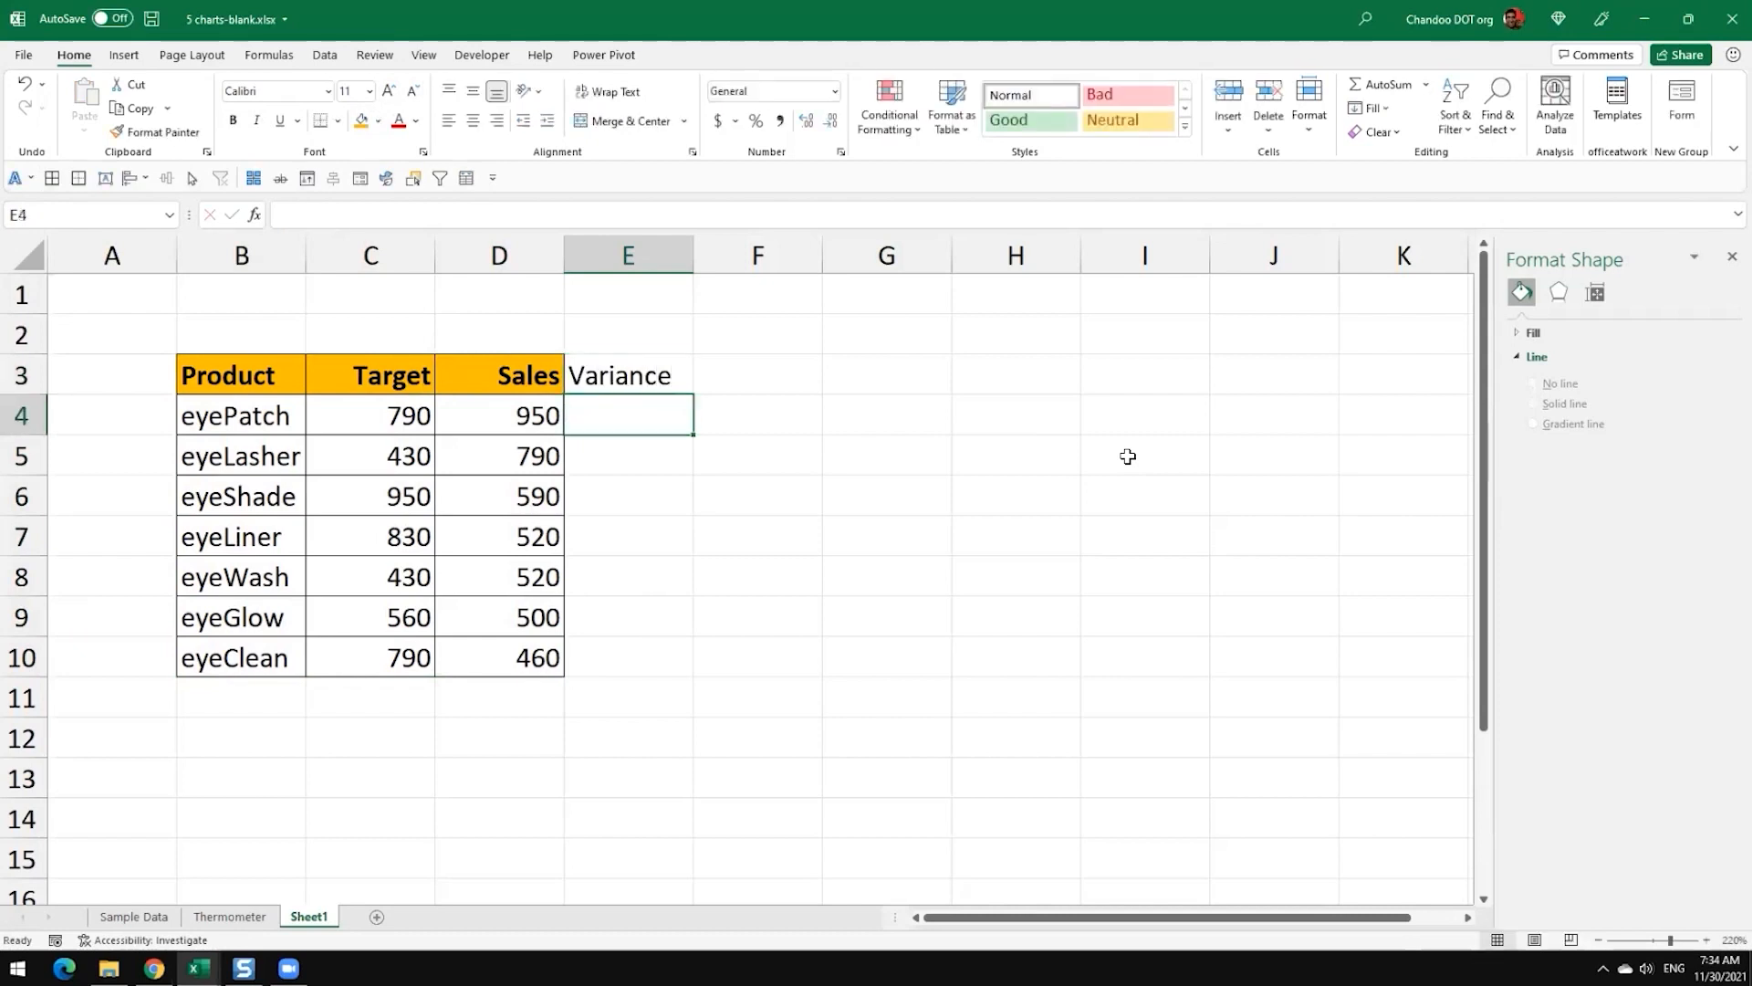
Step: Calculate each product's variance as Sales minus Target with =D4-C4 in E4, filled down to E10
text(=)
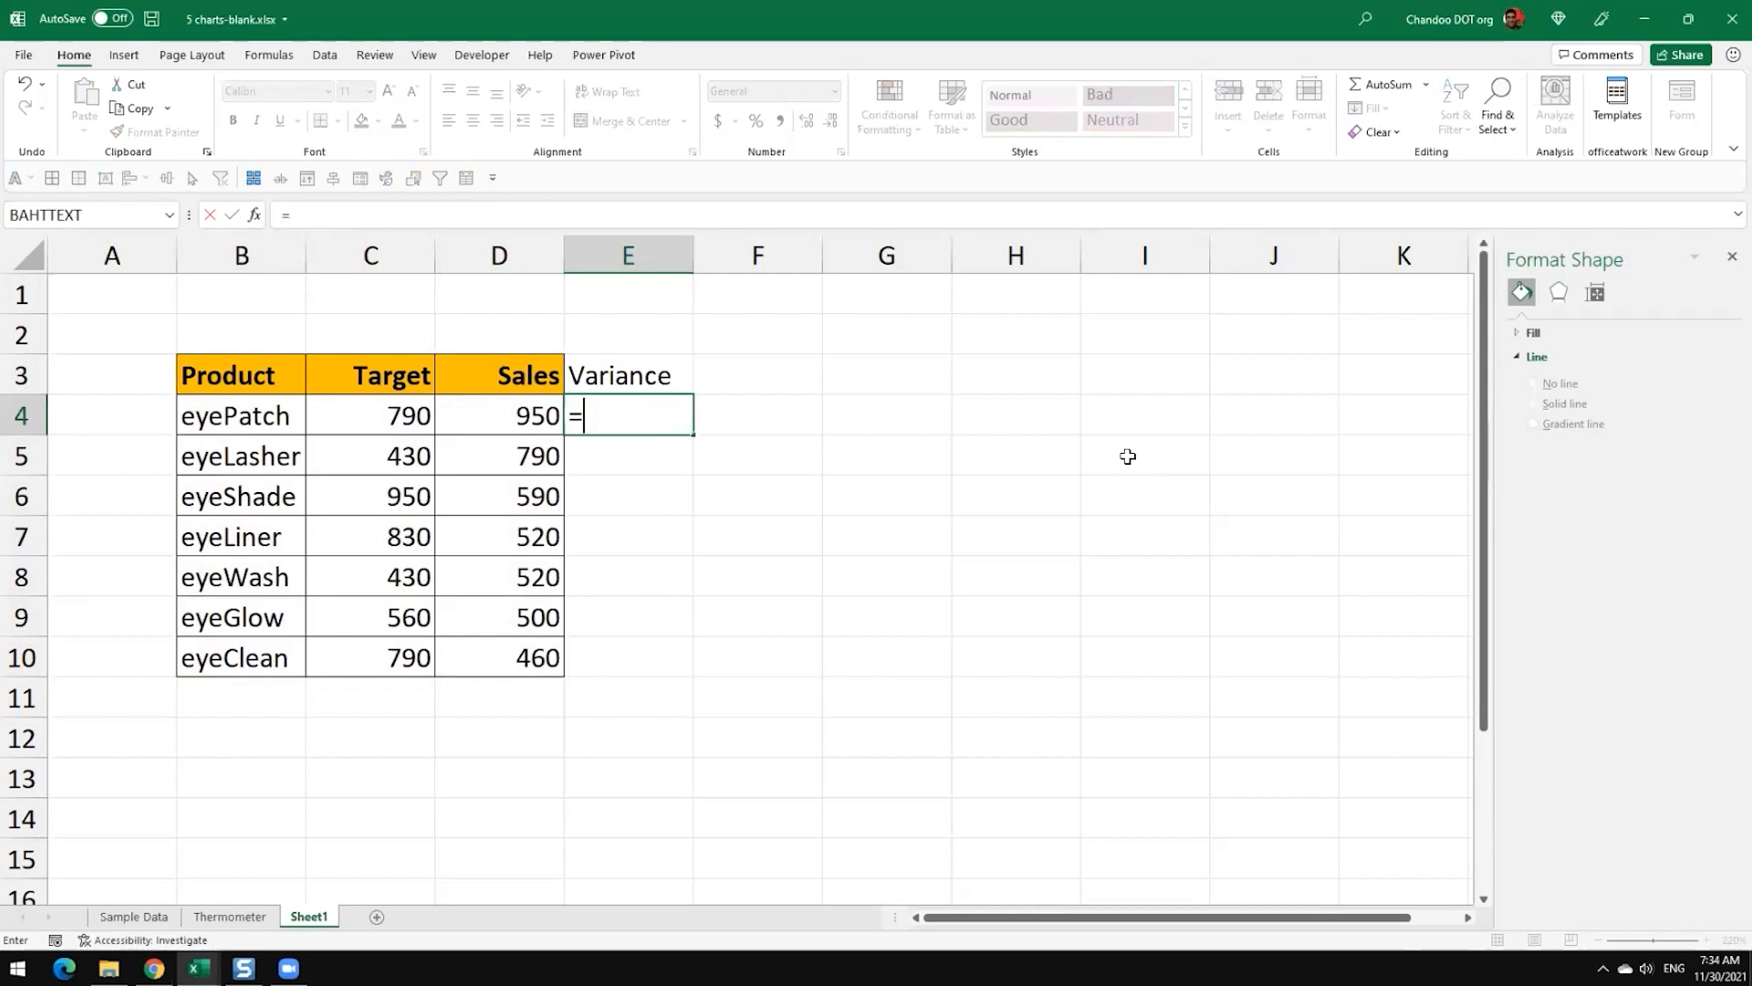
key(Left)
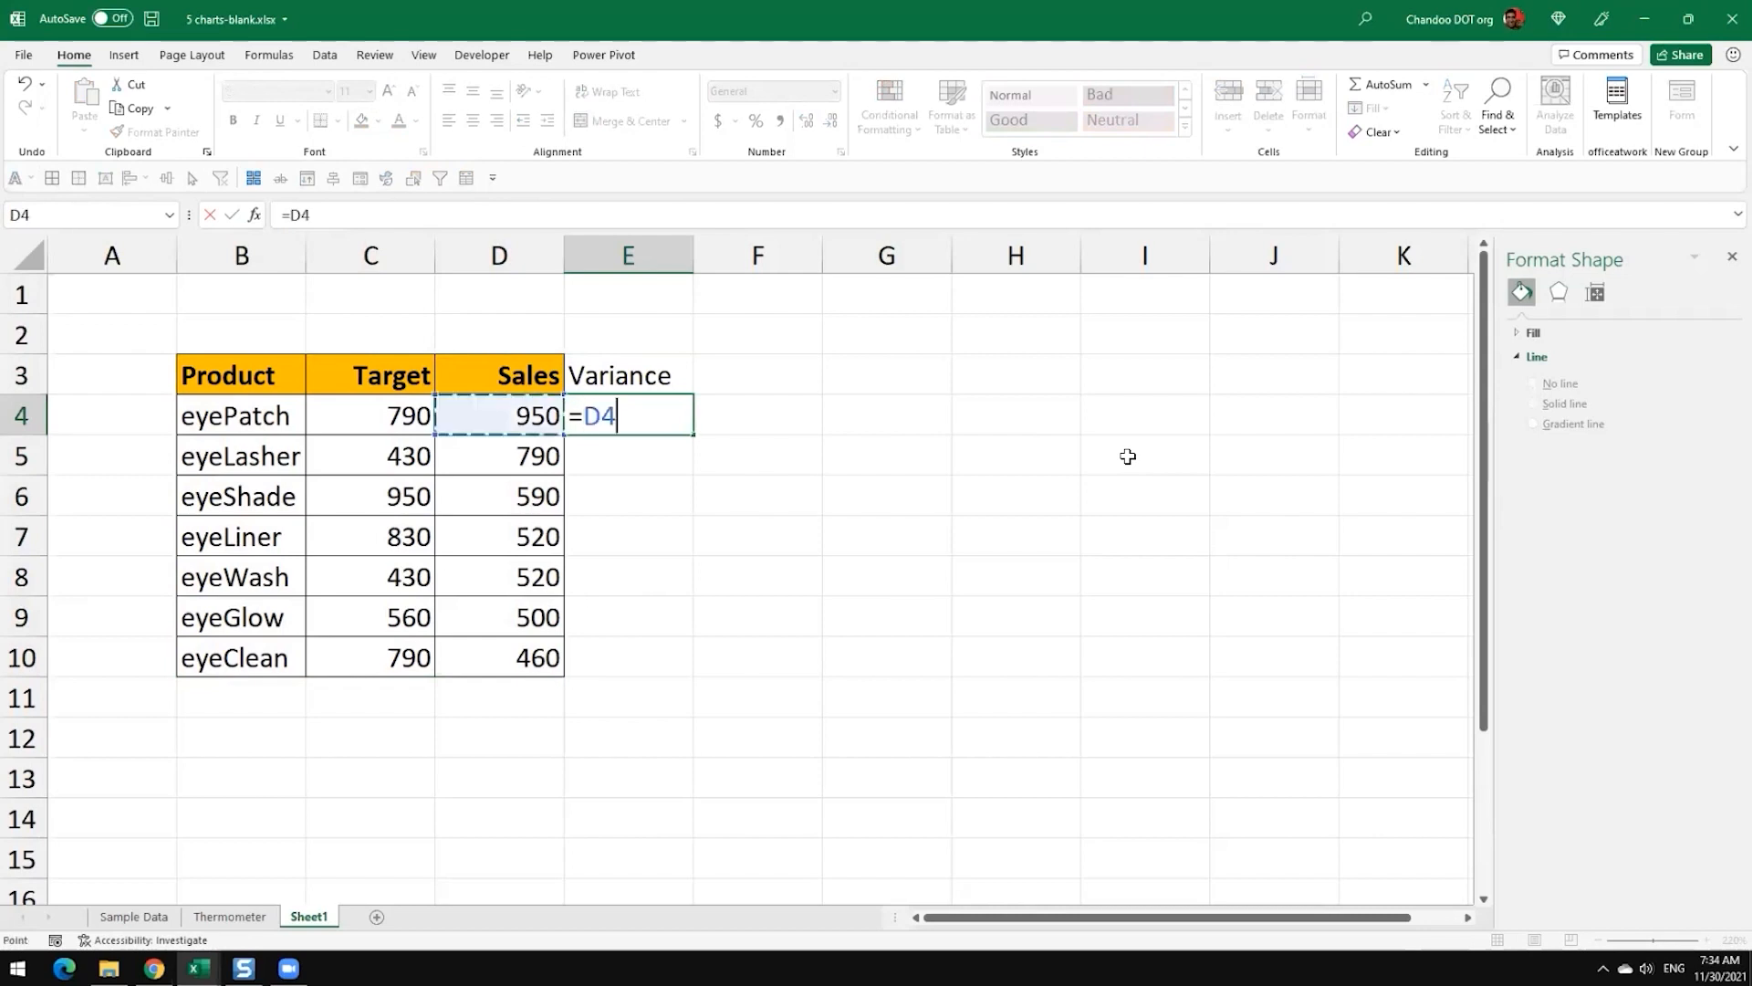
text(-)
key(Left)
key(Left)
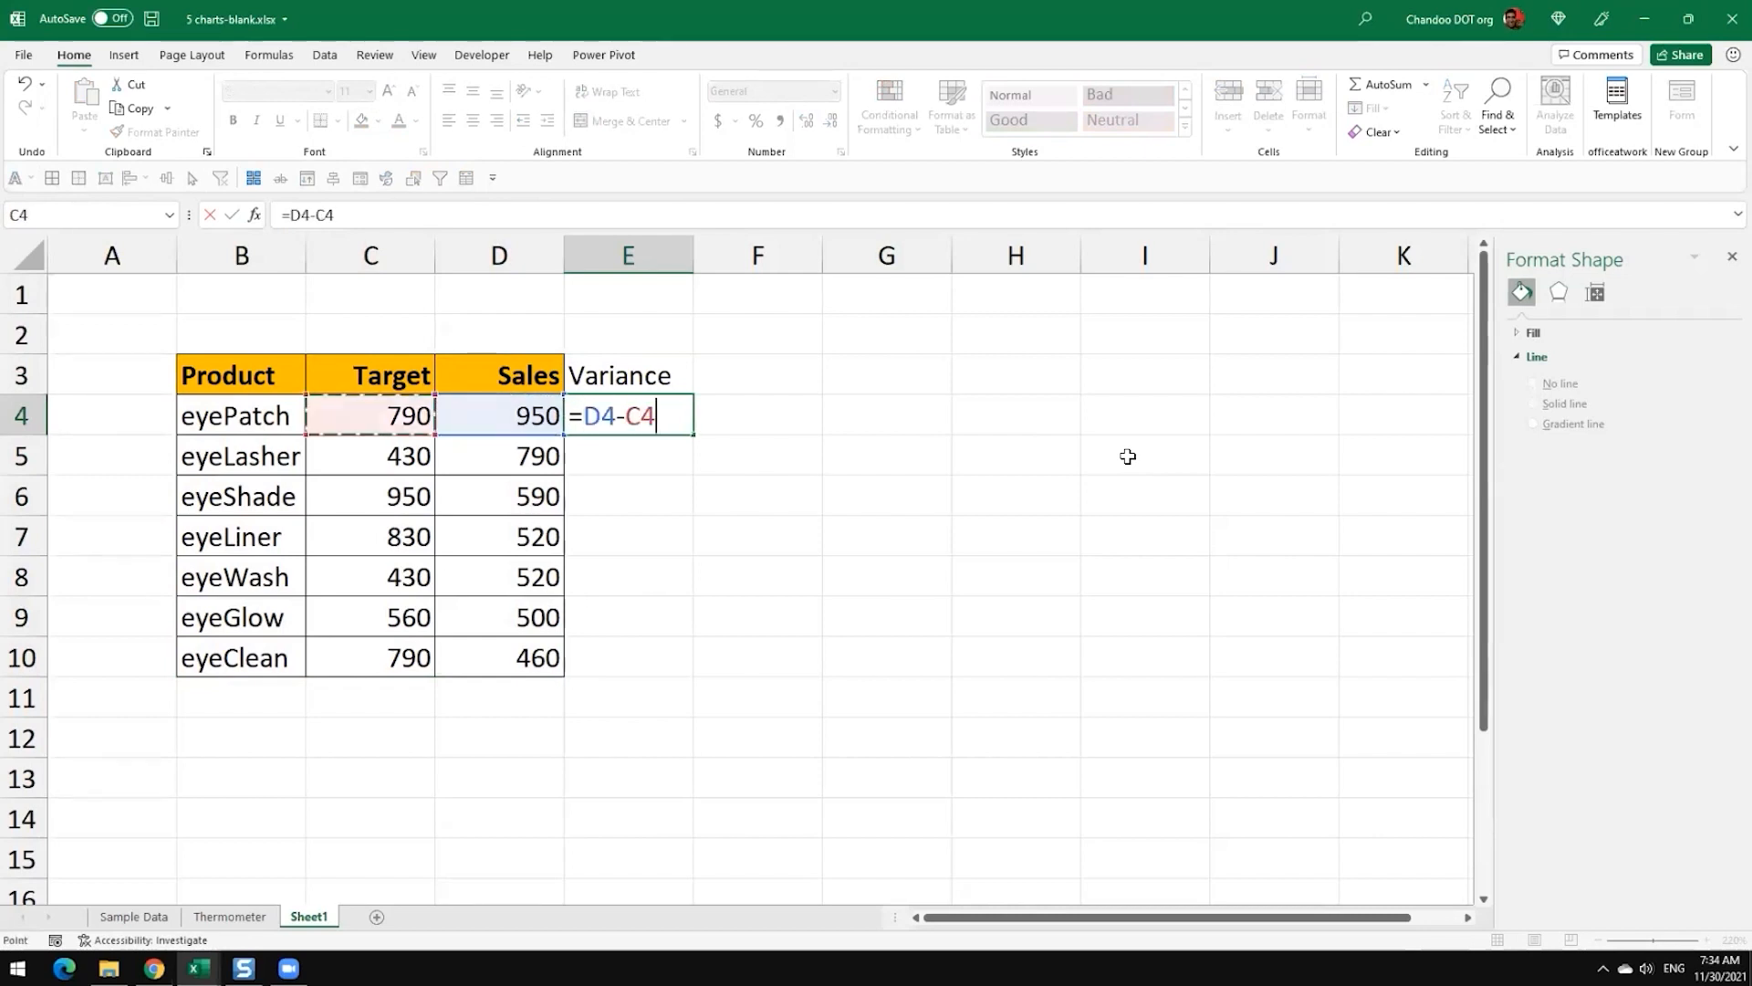
key(Return)
key(Up)
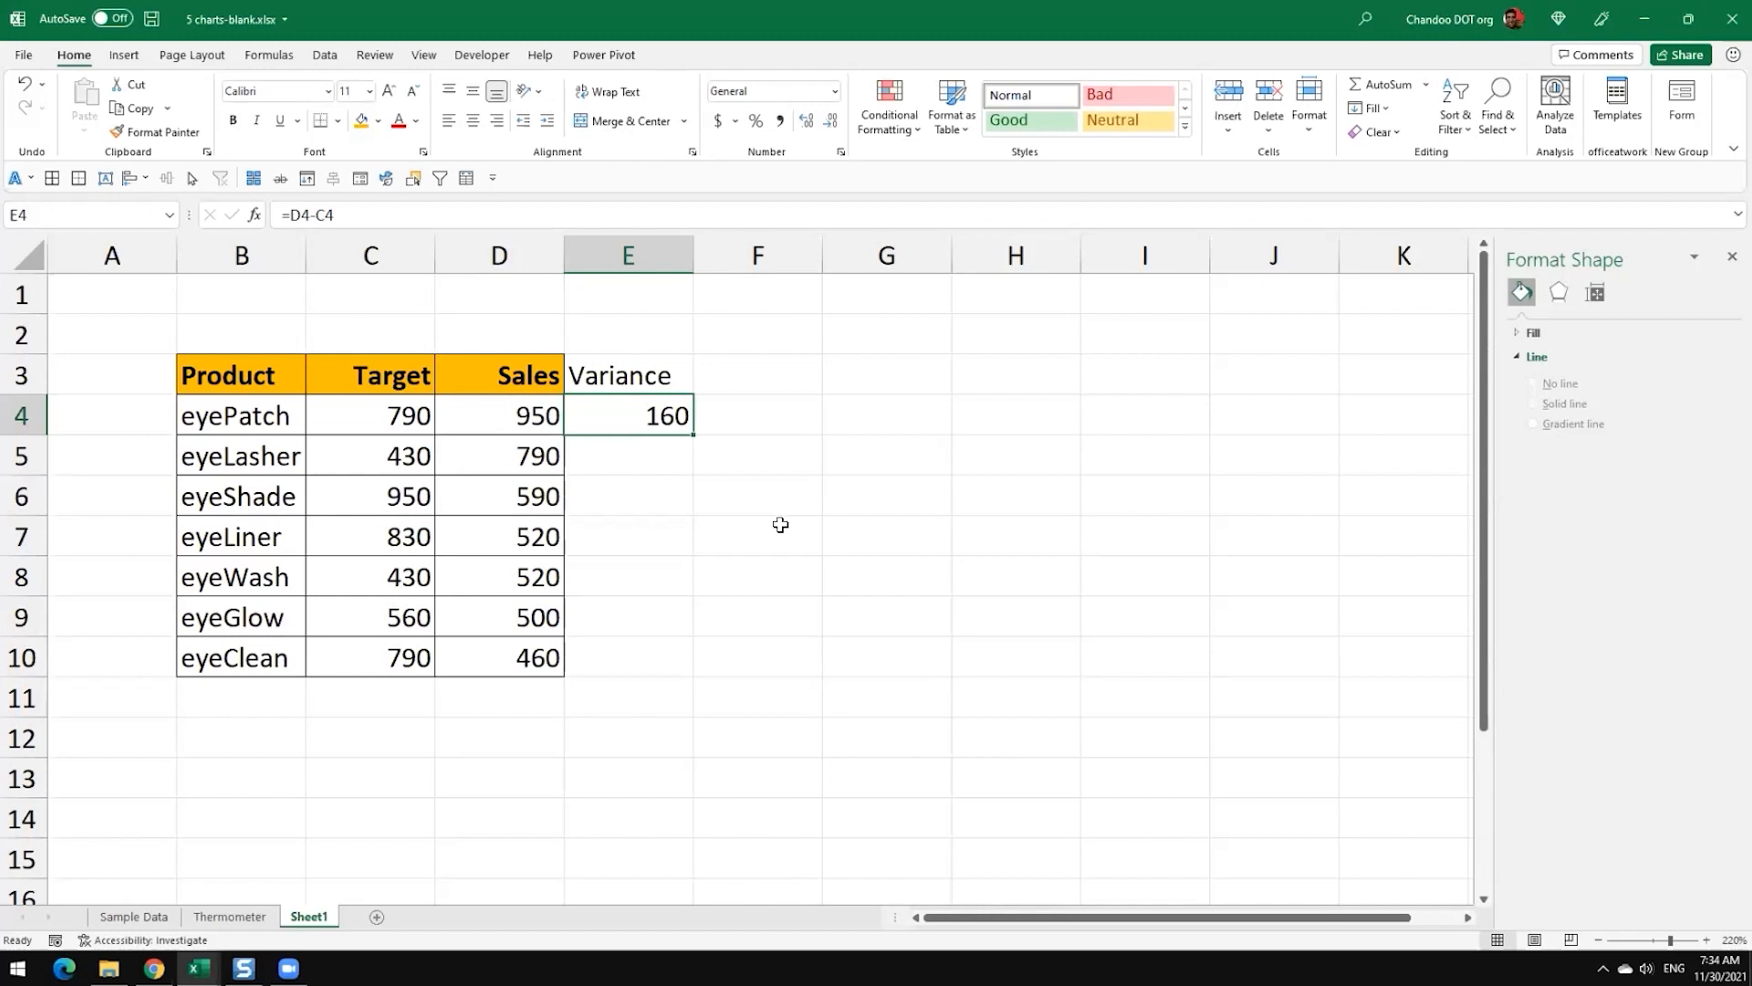
double_click(694, 435)
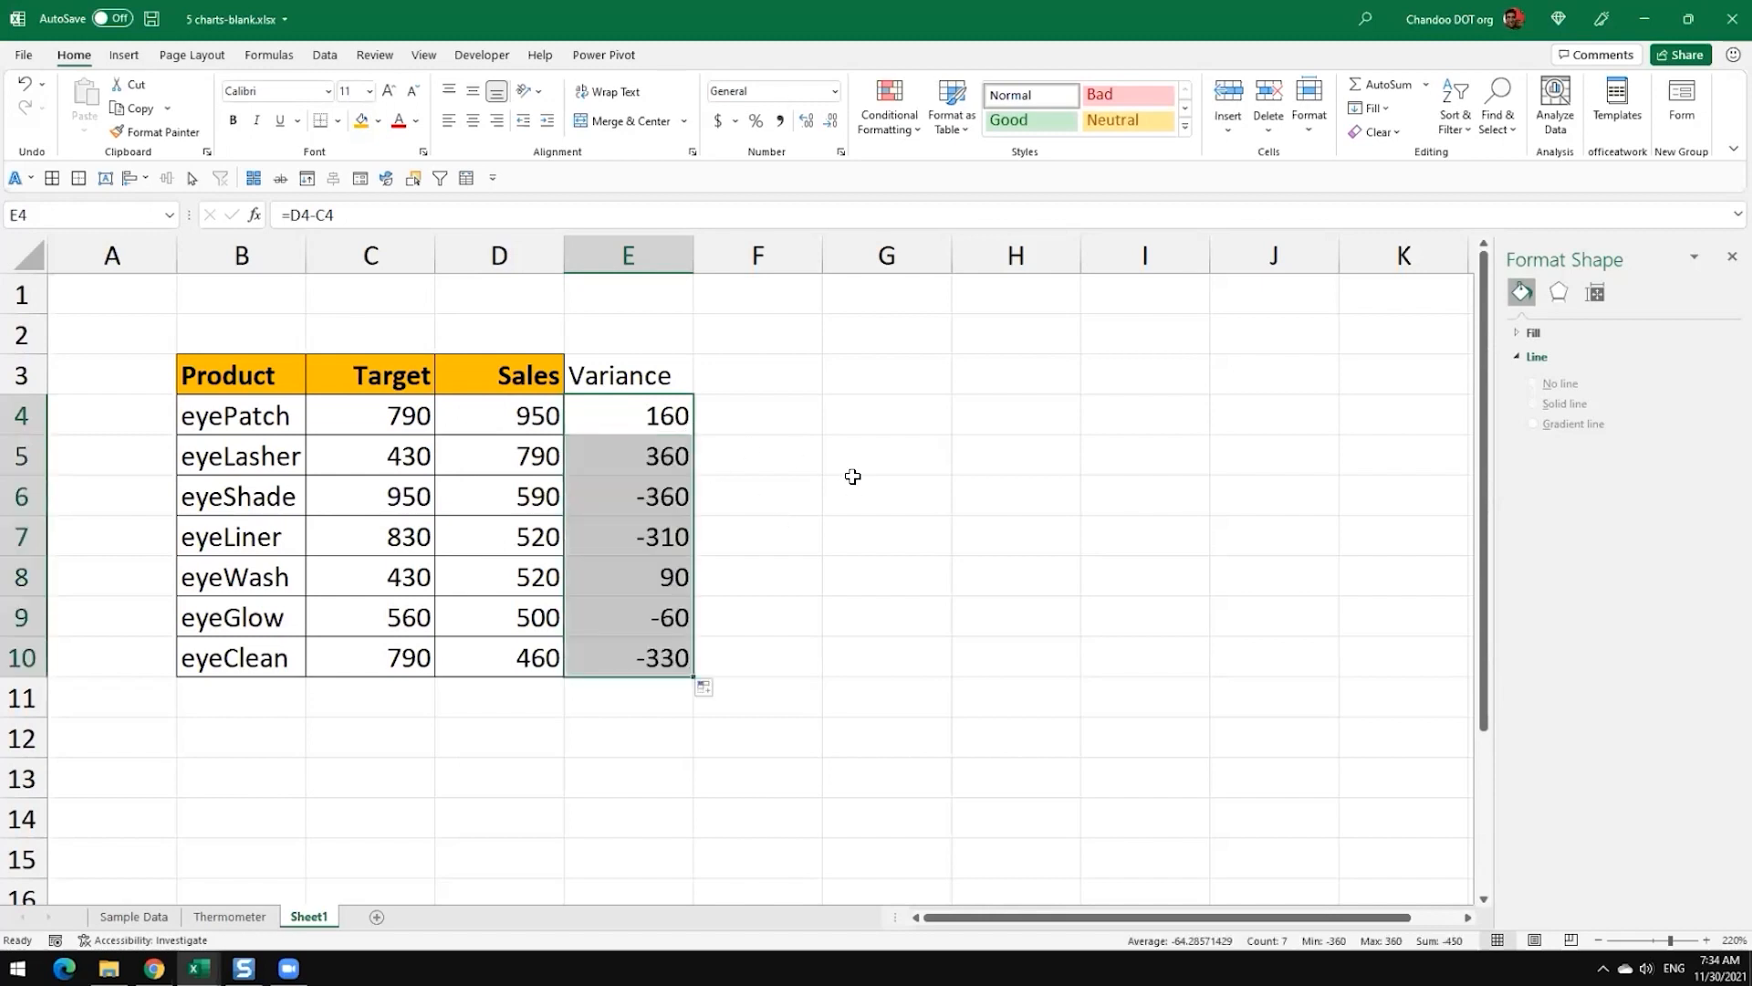
click(758, 446)
click(672, 493)
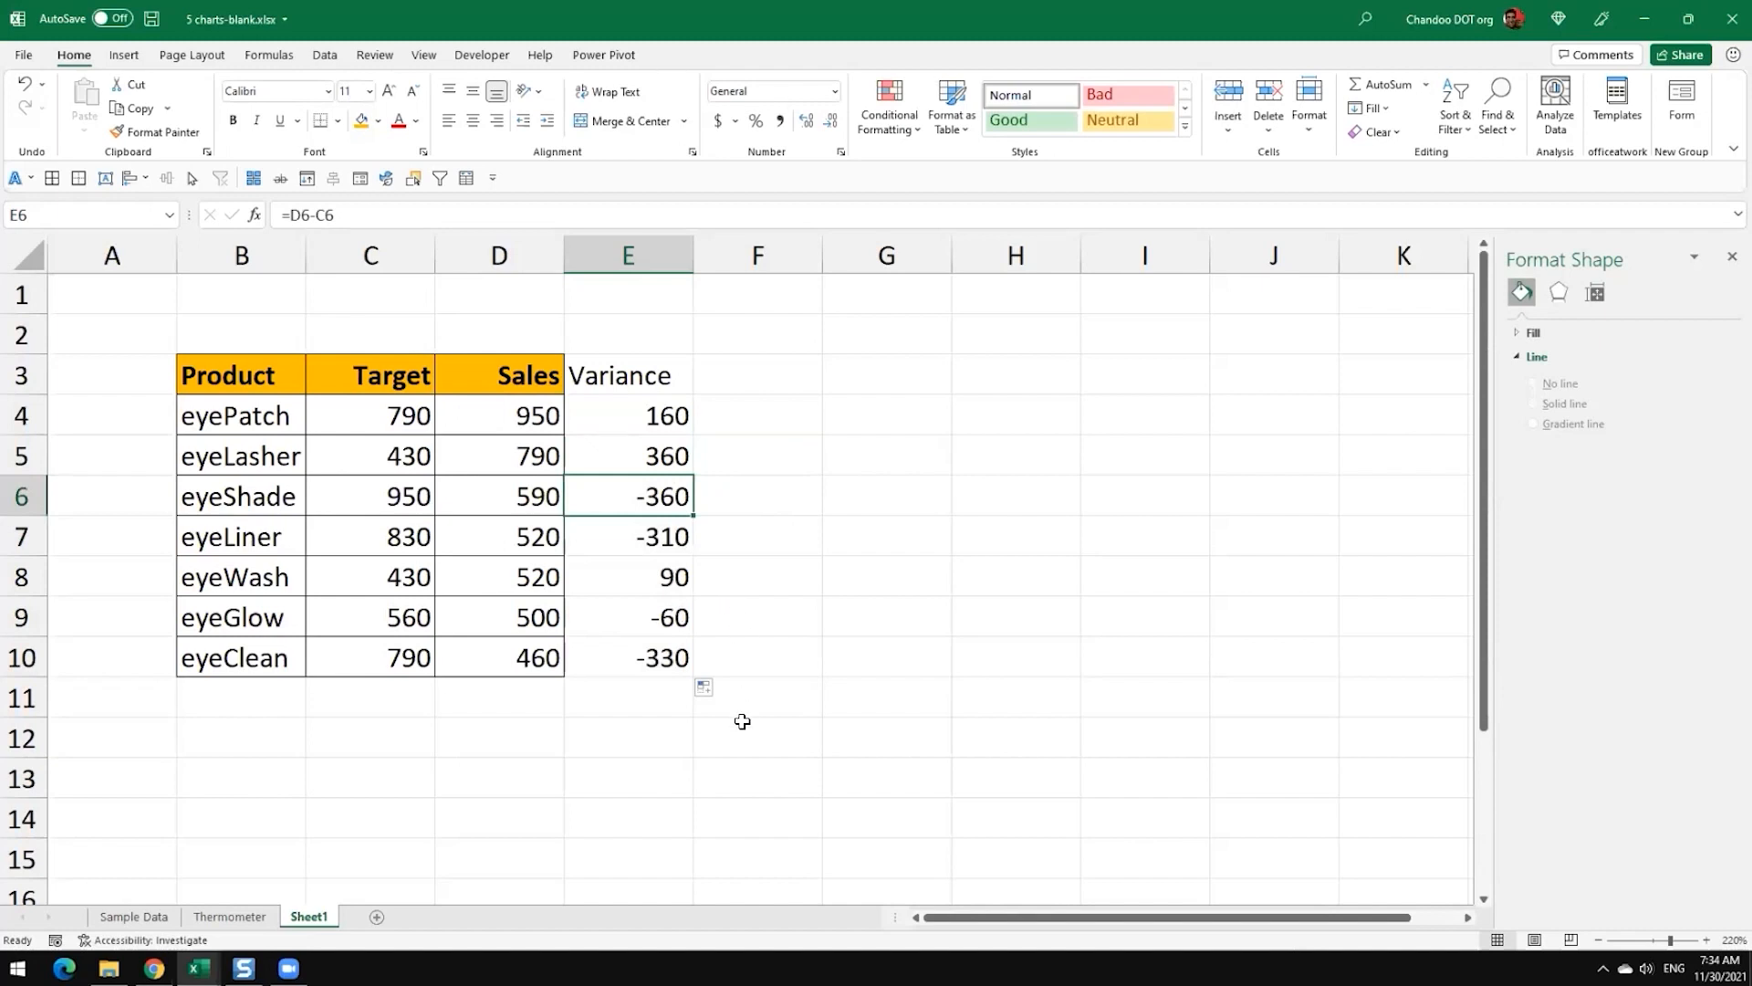
click(662, 659)
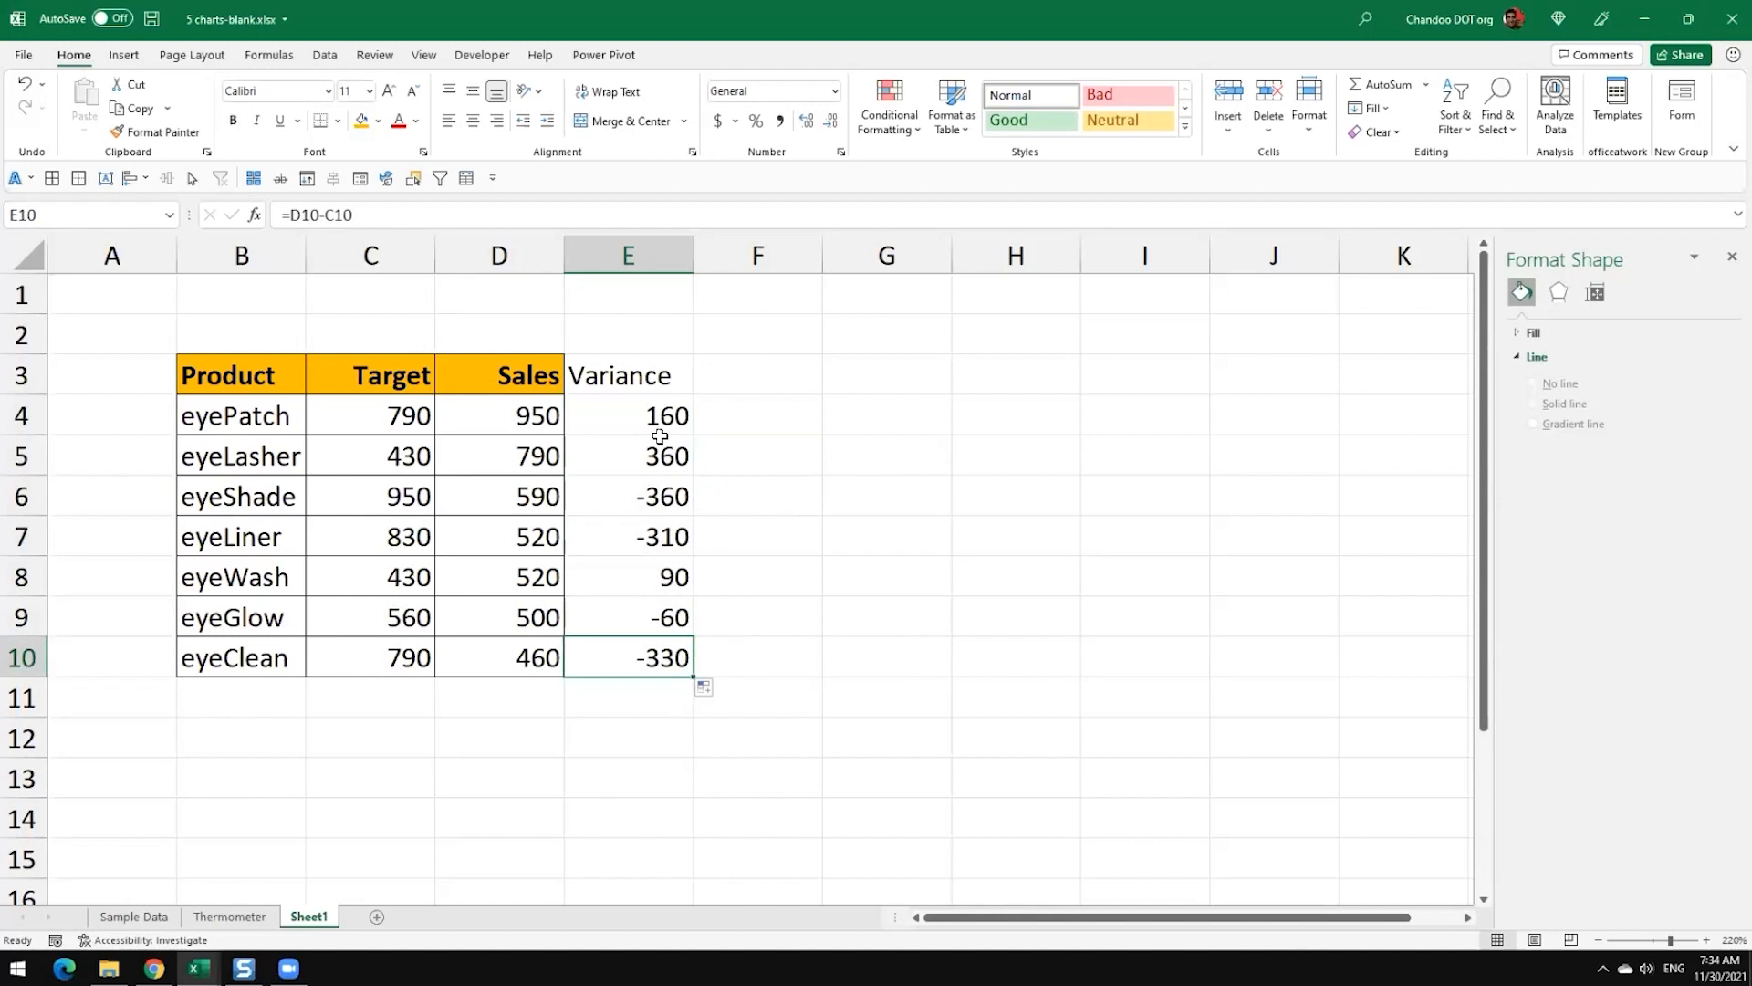
click(659, 423)
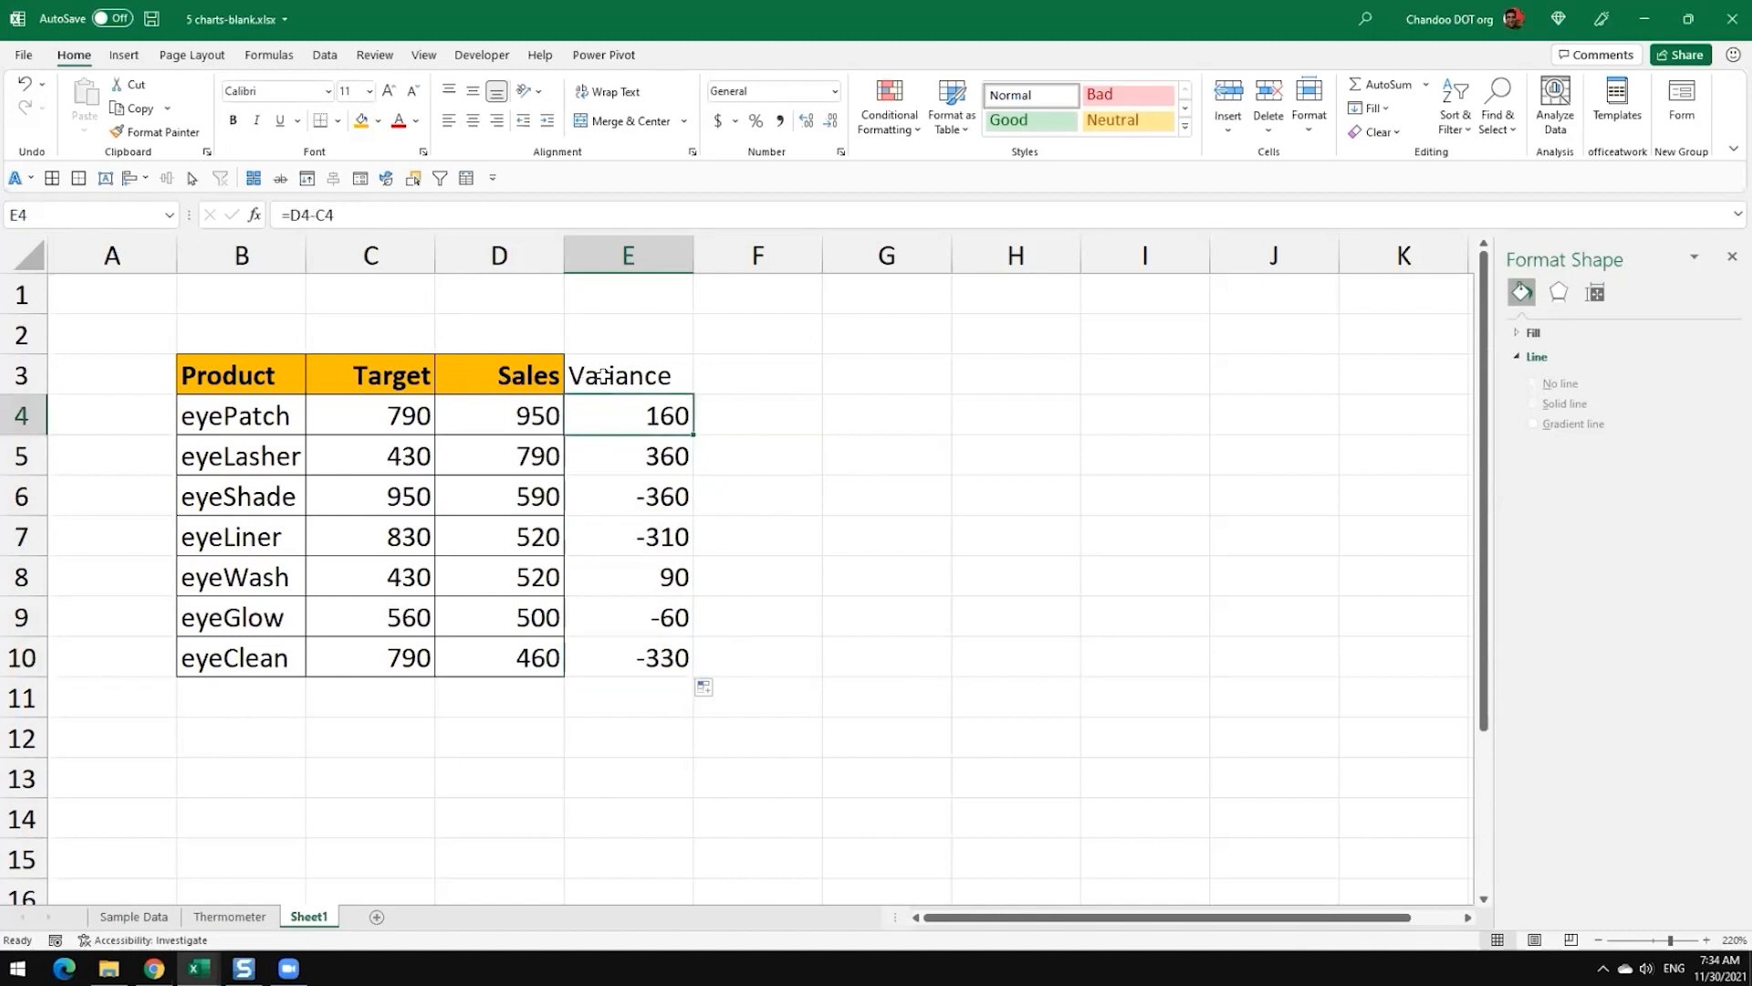
Step: Apply all borders to the Variance column E3:E10 and give its header bold text and the gold fill
drag(589, 382, 617, 650)
click(46, 178)
click(614, 373)
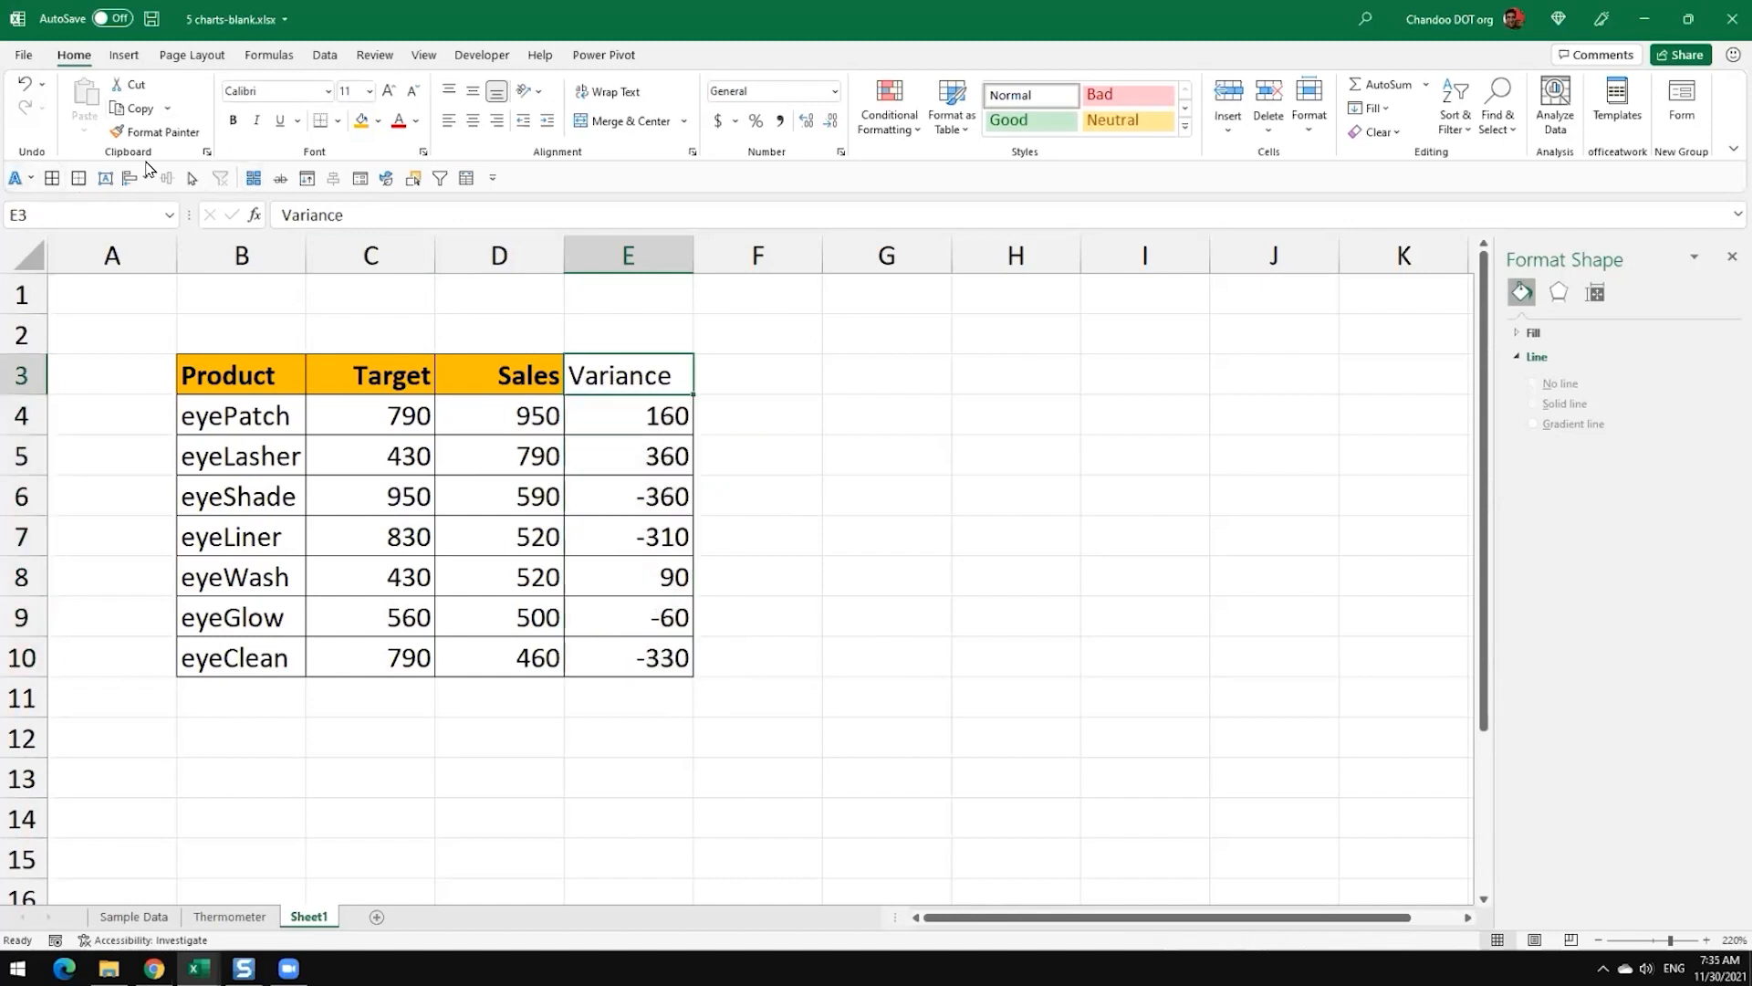
click(233, 120)
click(361, 121)
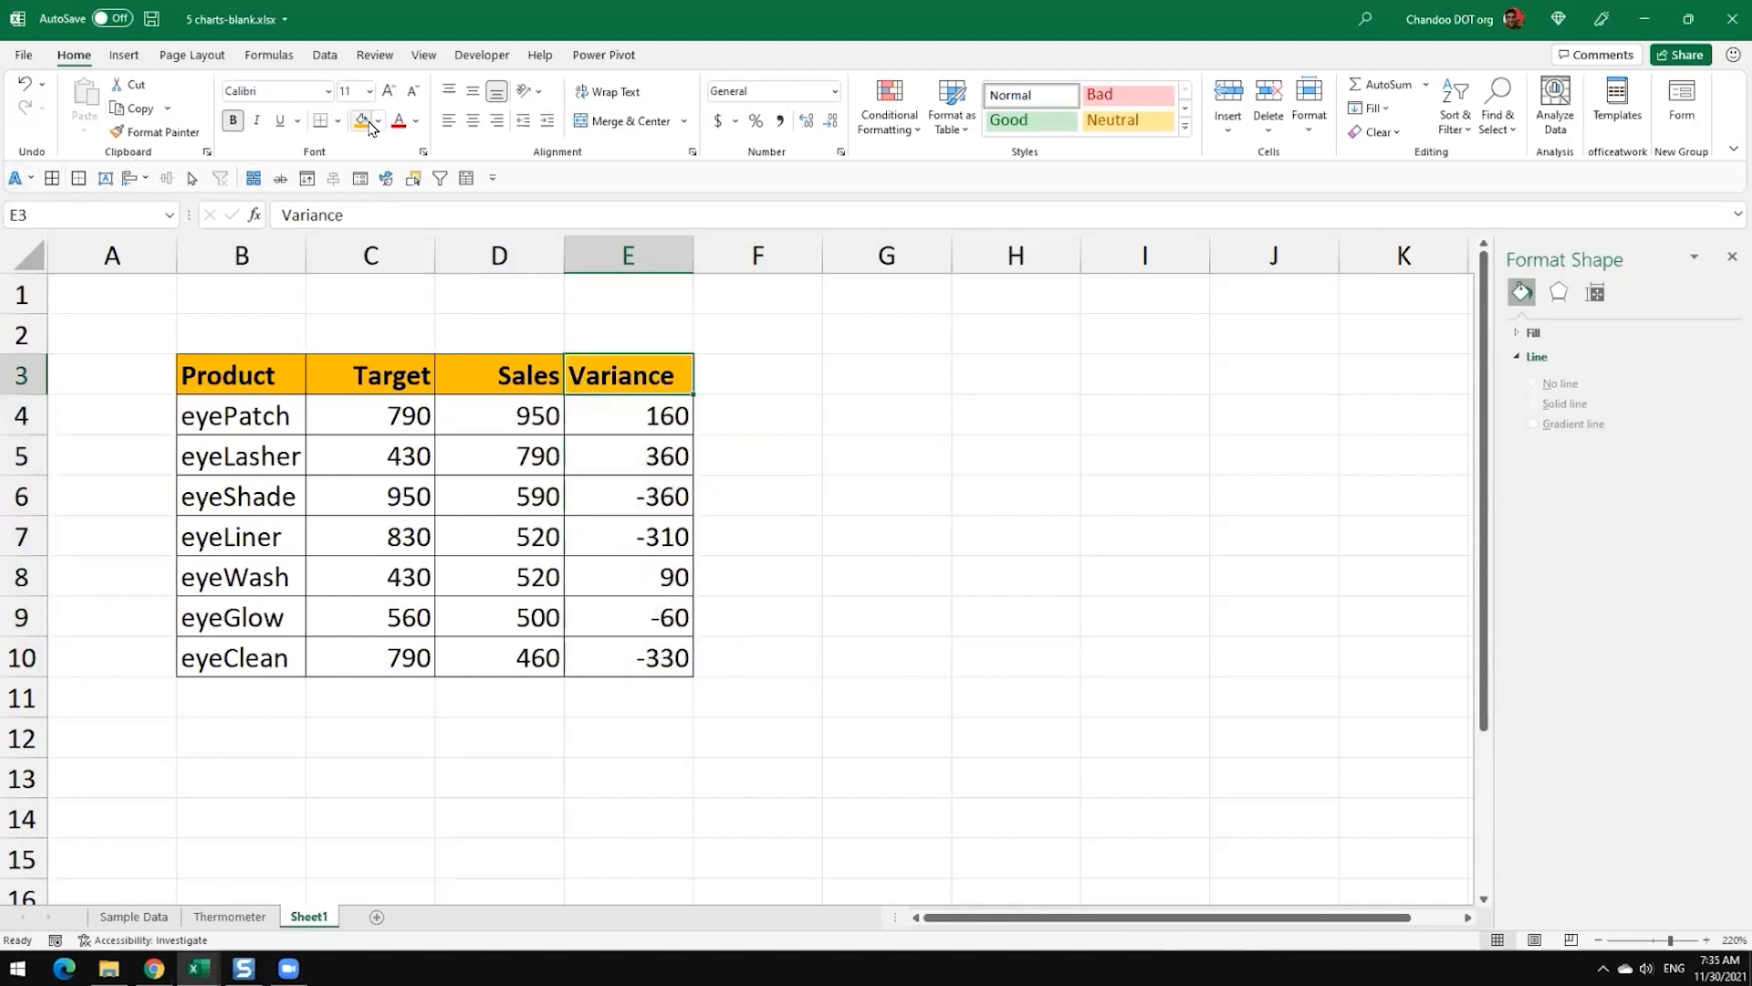
click(875, 441)
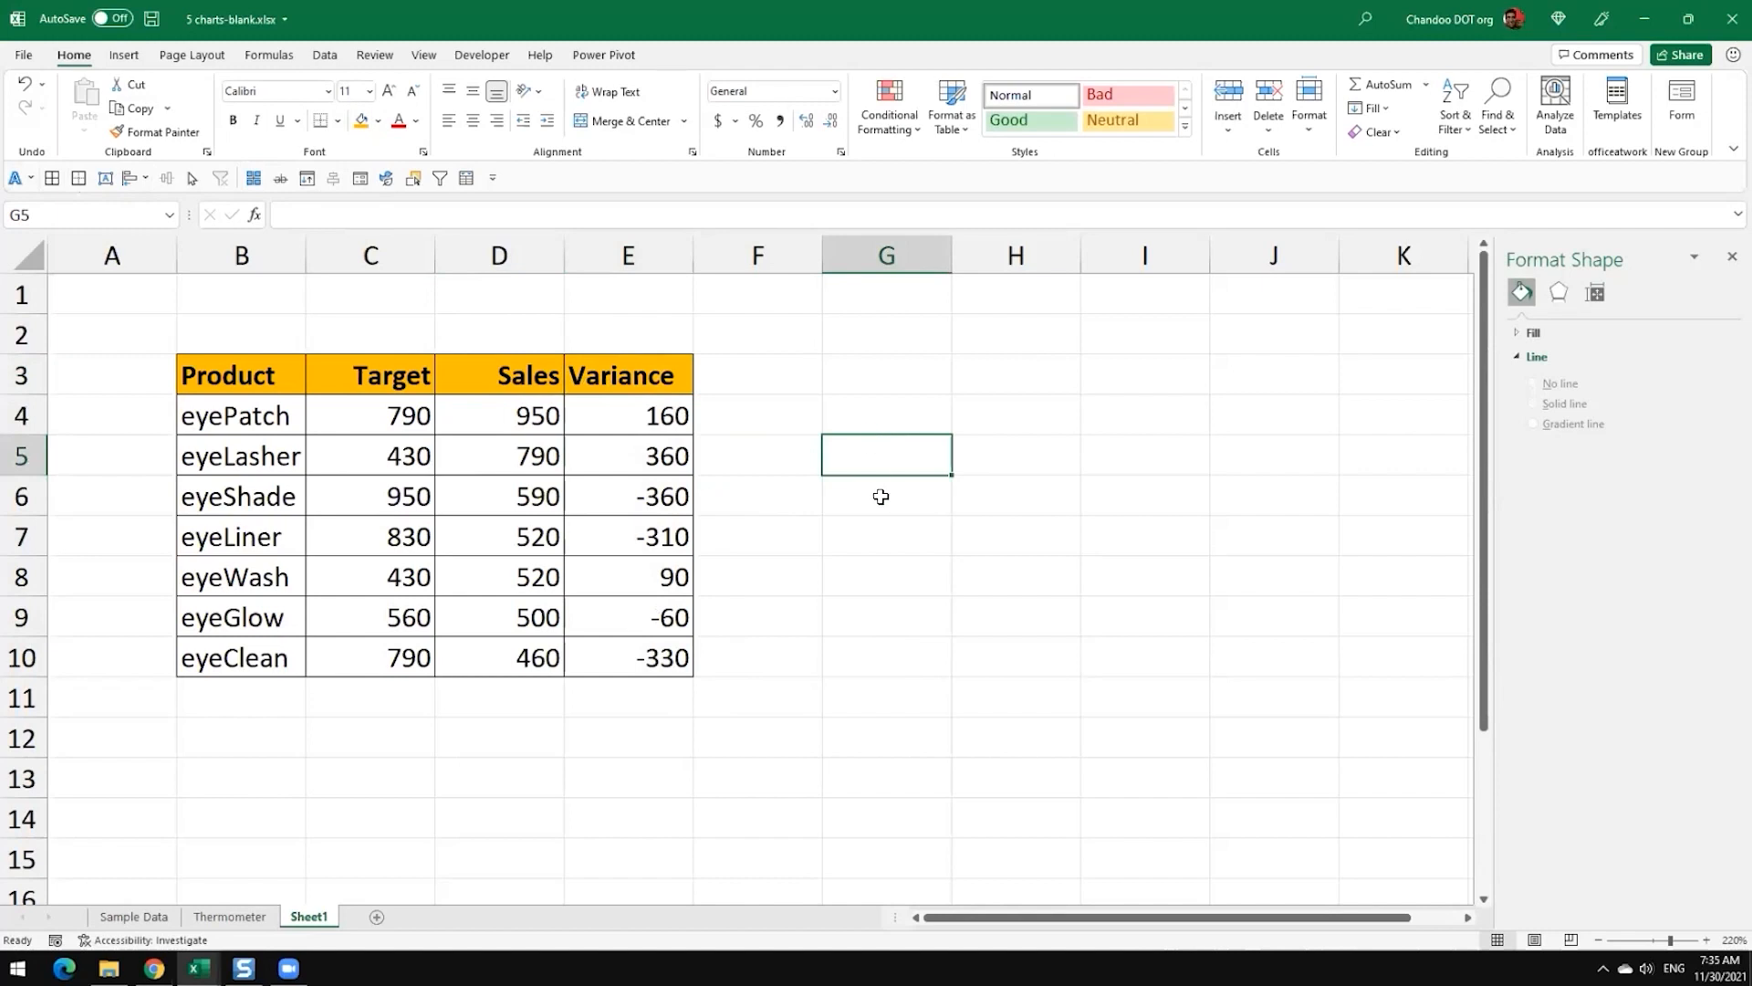
Step: Insert a clustered column chart from the Product, Target and Sales data in B3:D10
drag(224, 372, 544, 657)
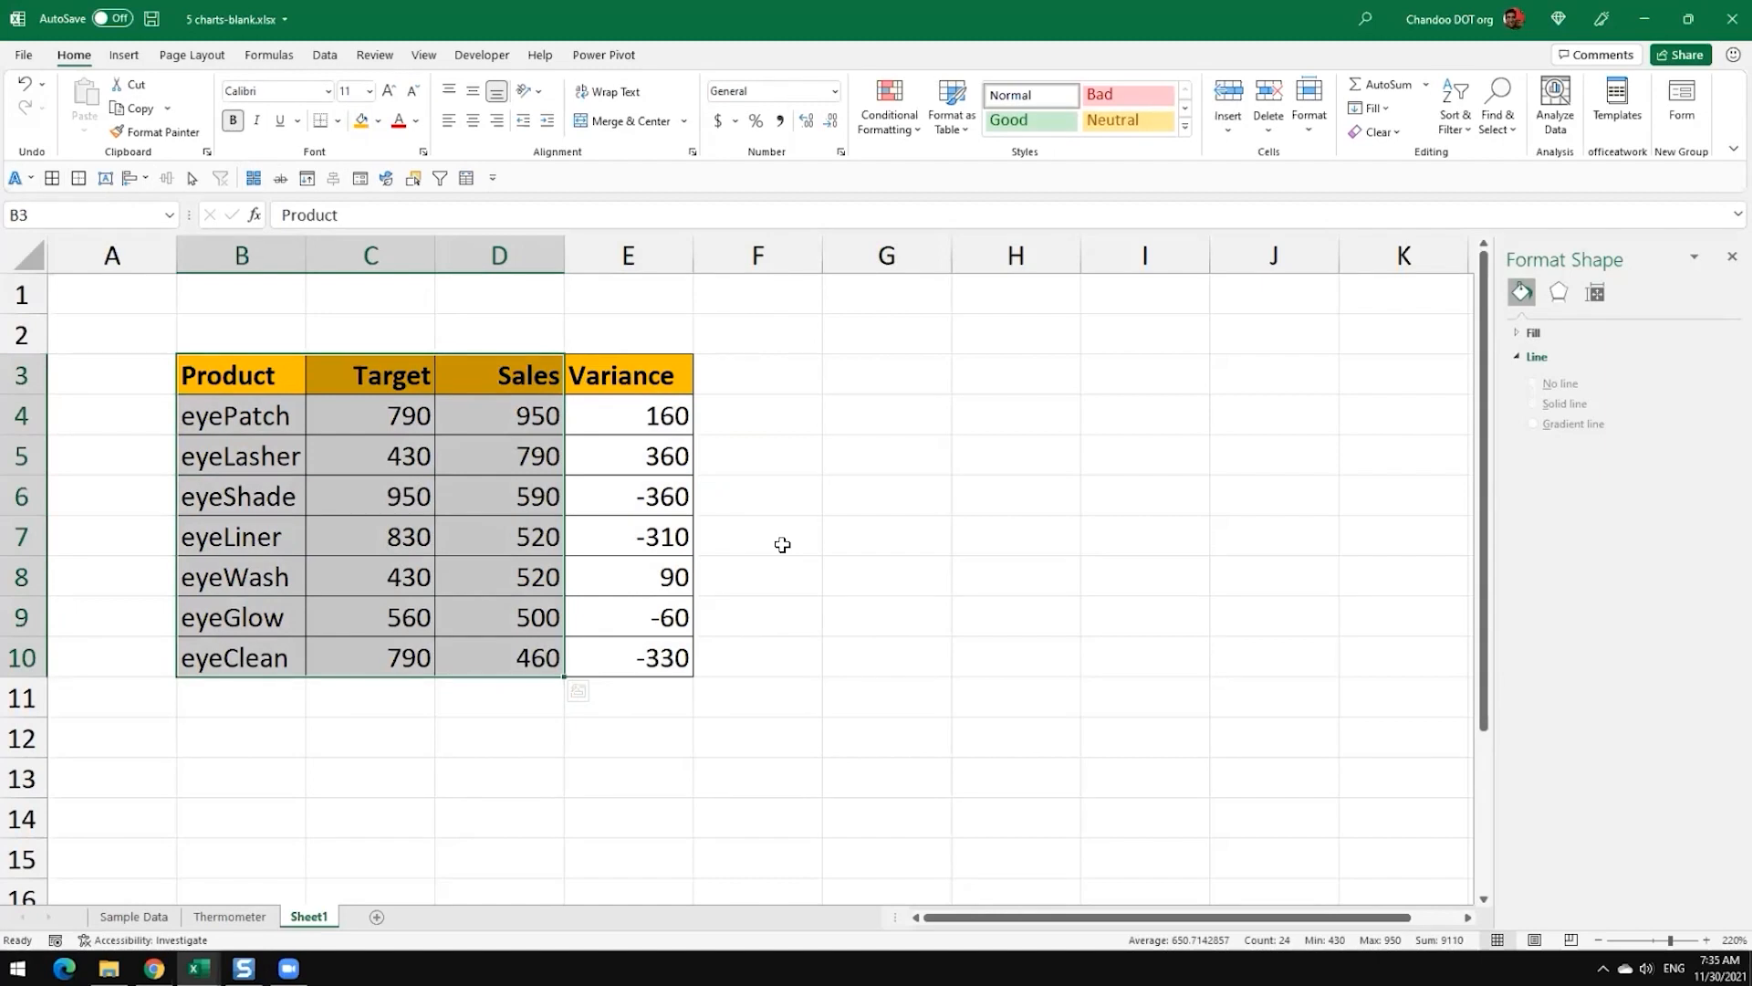
drag(205, 365, 499, 659)
click(124, 57)
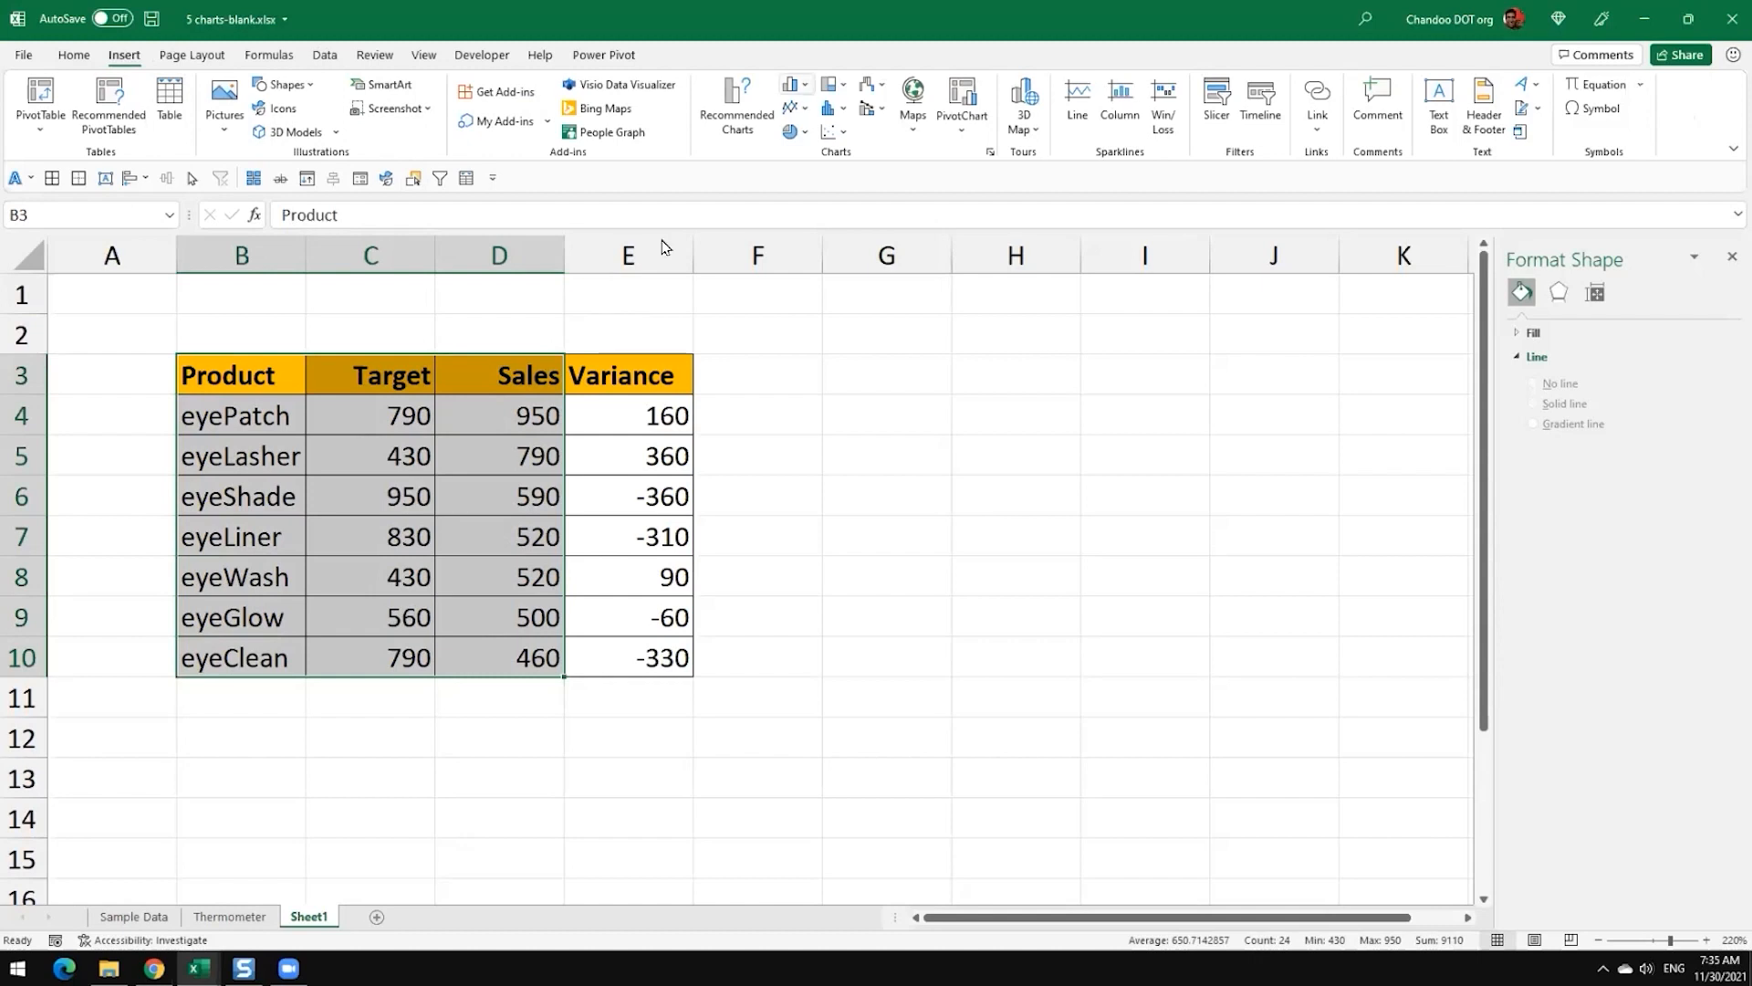
click(792, 84)
click(800, 155)
Step: Move the column chart beside the table and shrink it to span about F1:K10, clear of the Variance column
drag(426, 342, 649, 319)
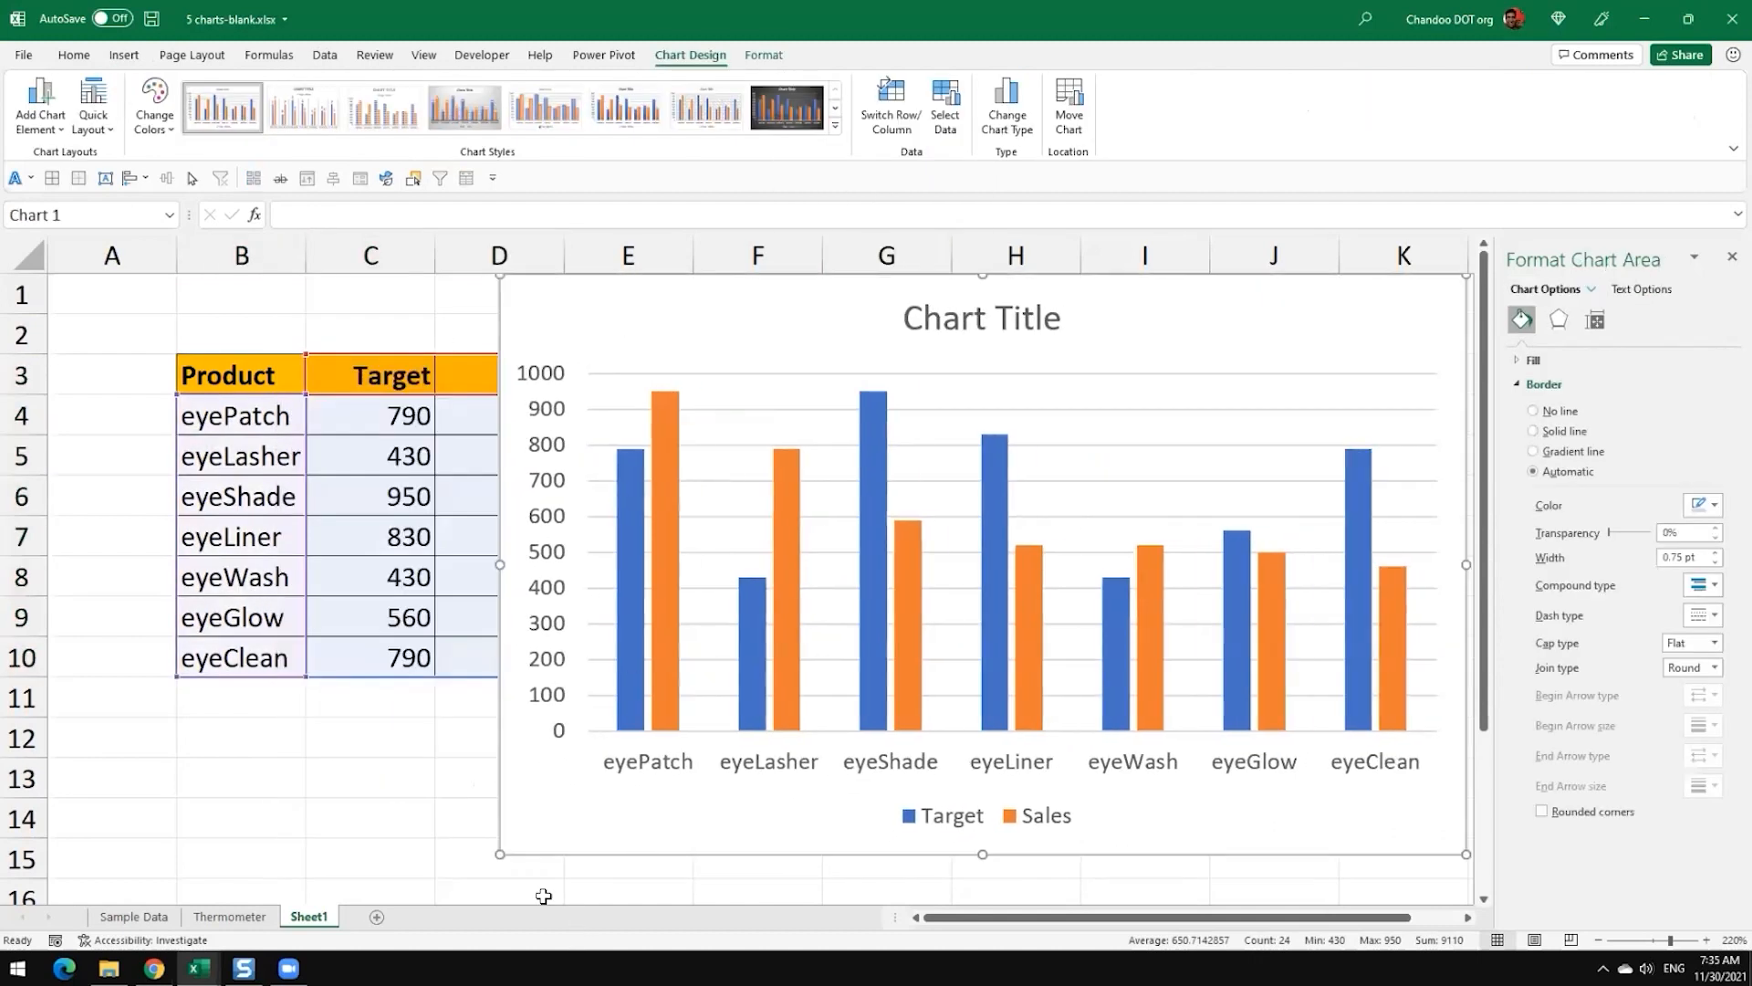
drag(500, 853, 762, 651)
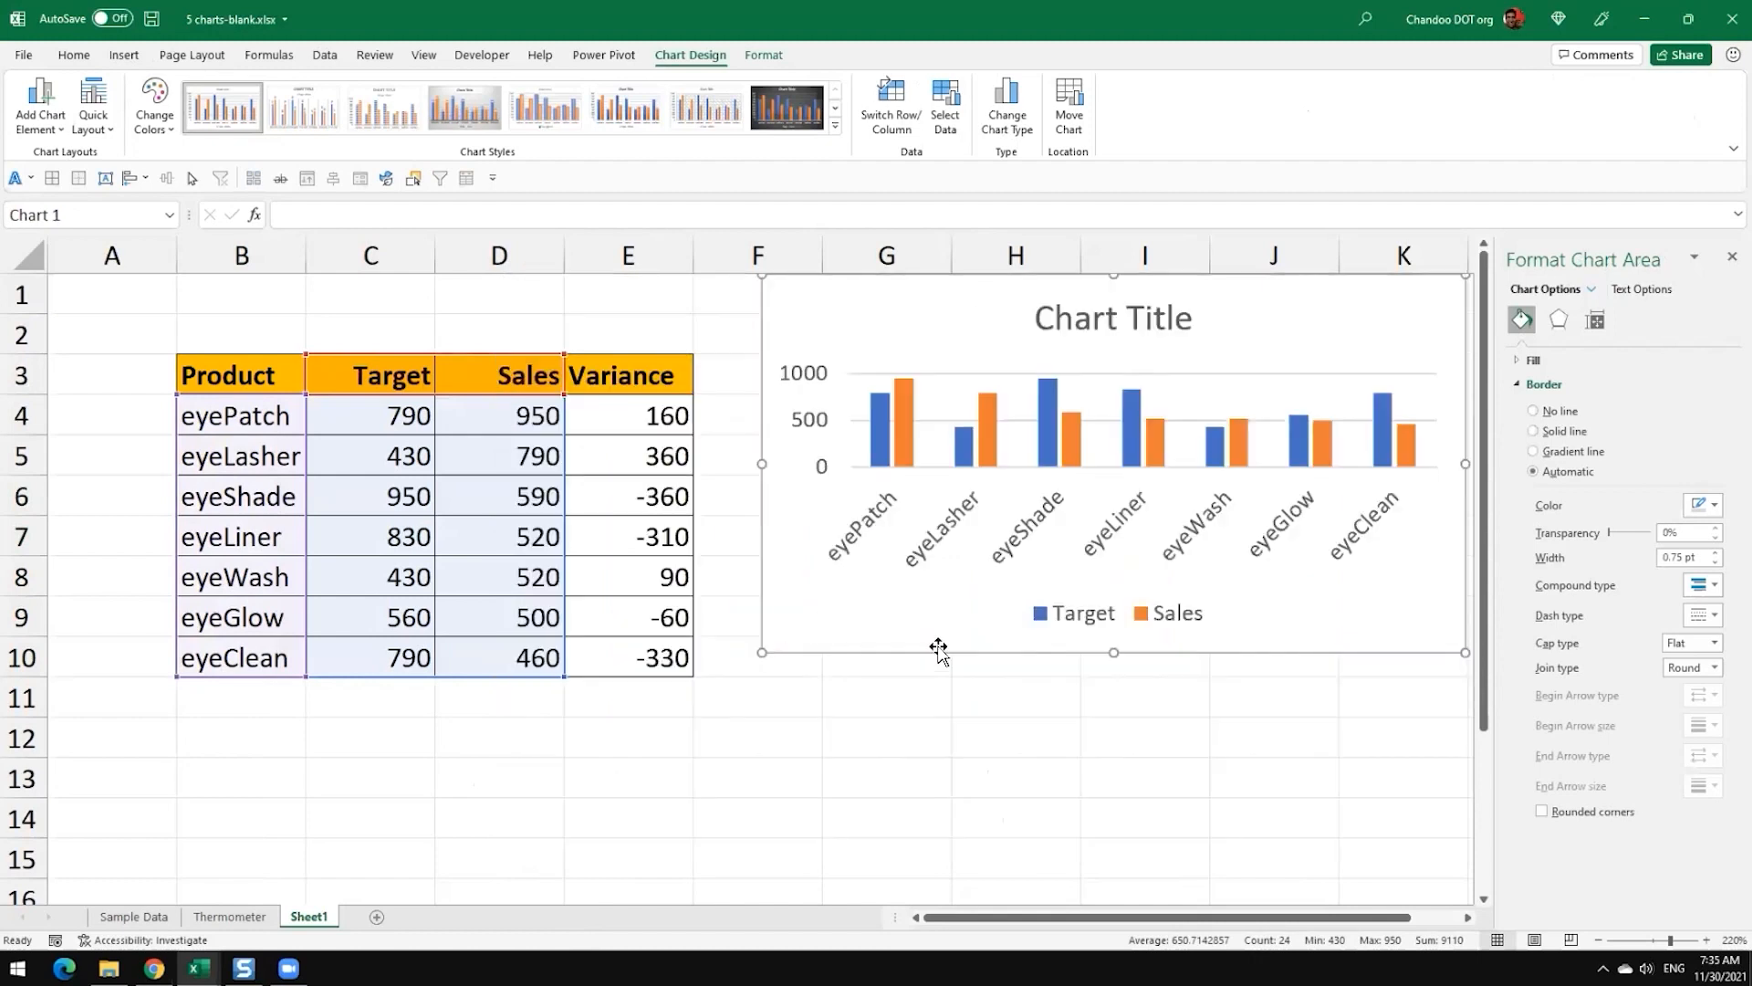
drag(1382, 923, 1421, 922)
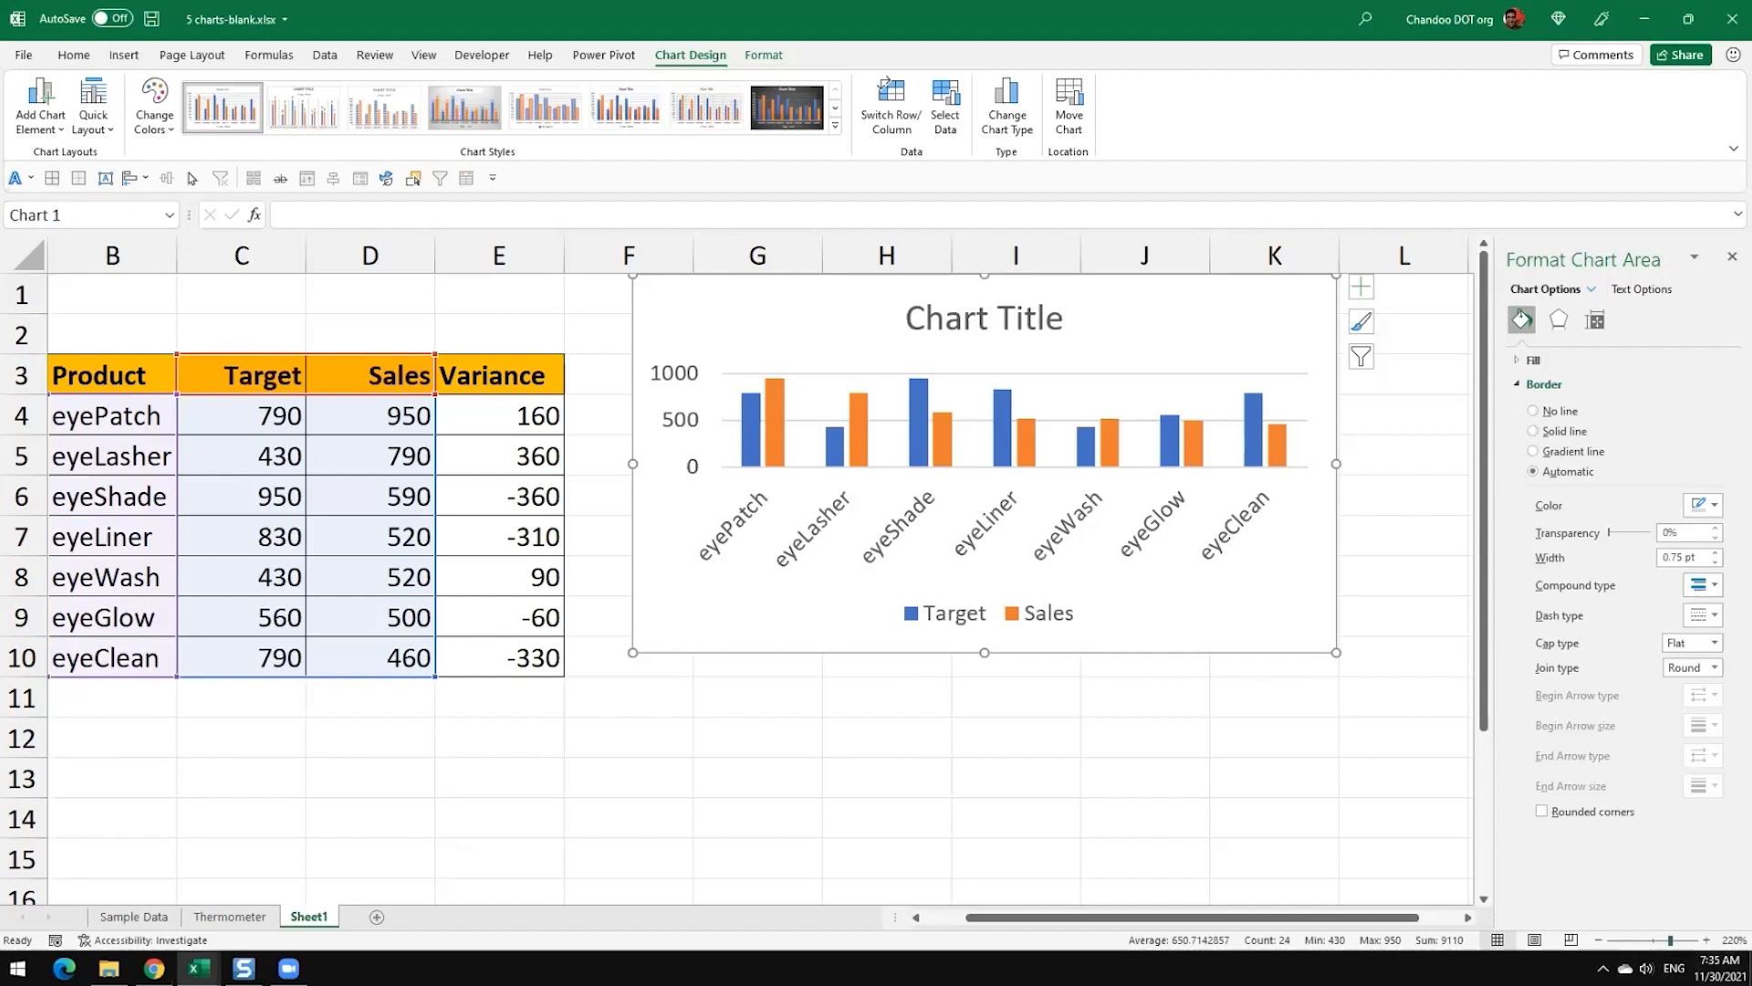
Step: Enlarge the column chart so that it extends to about column L and row 14
ctrl+scroll(1119, 728, down, 2)
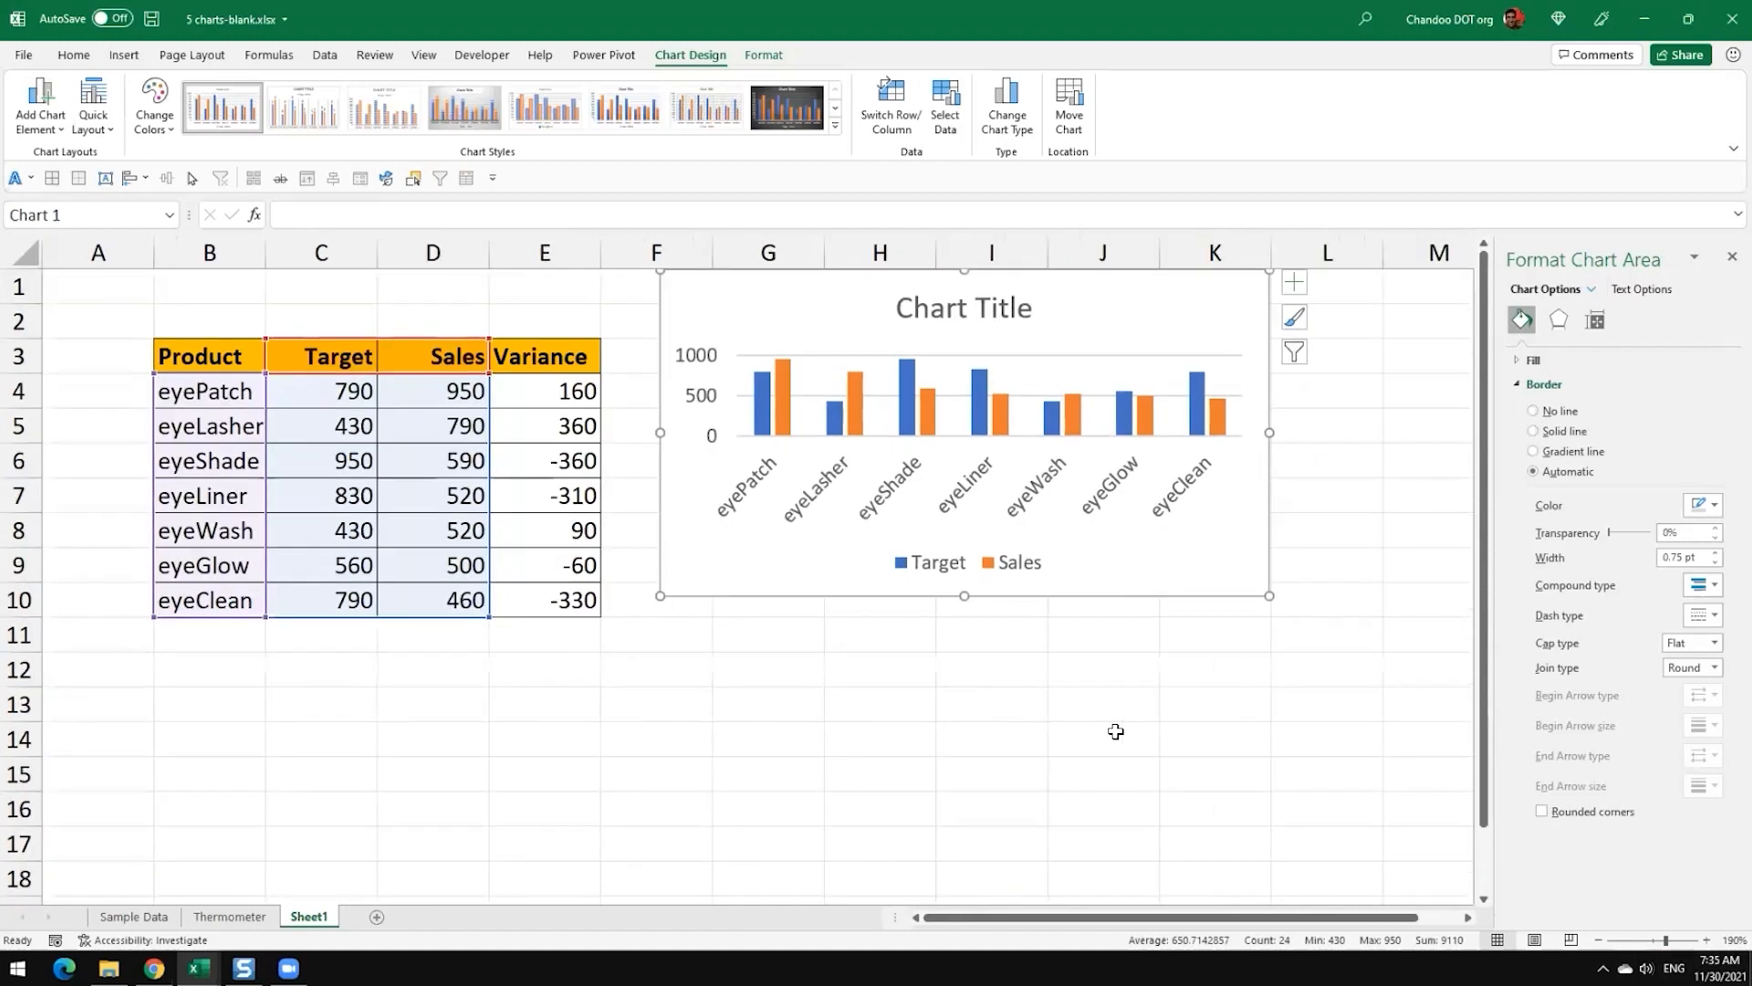
ctrl+scroll(1116, 731, down, 6)
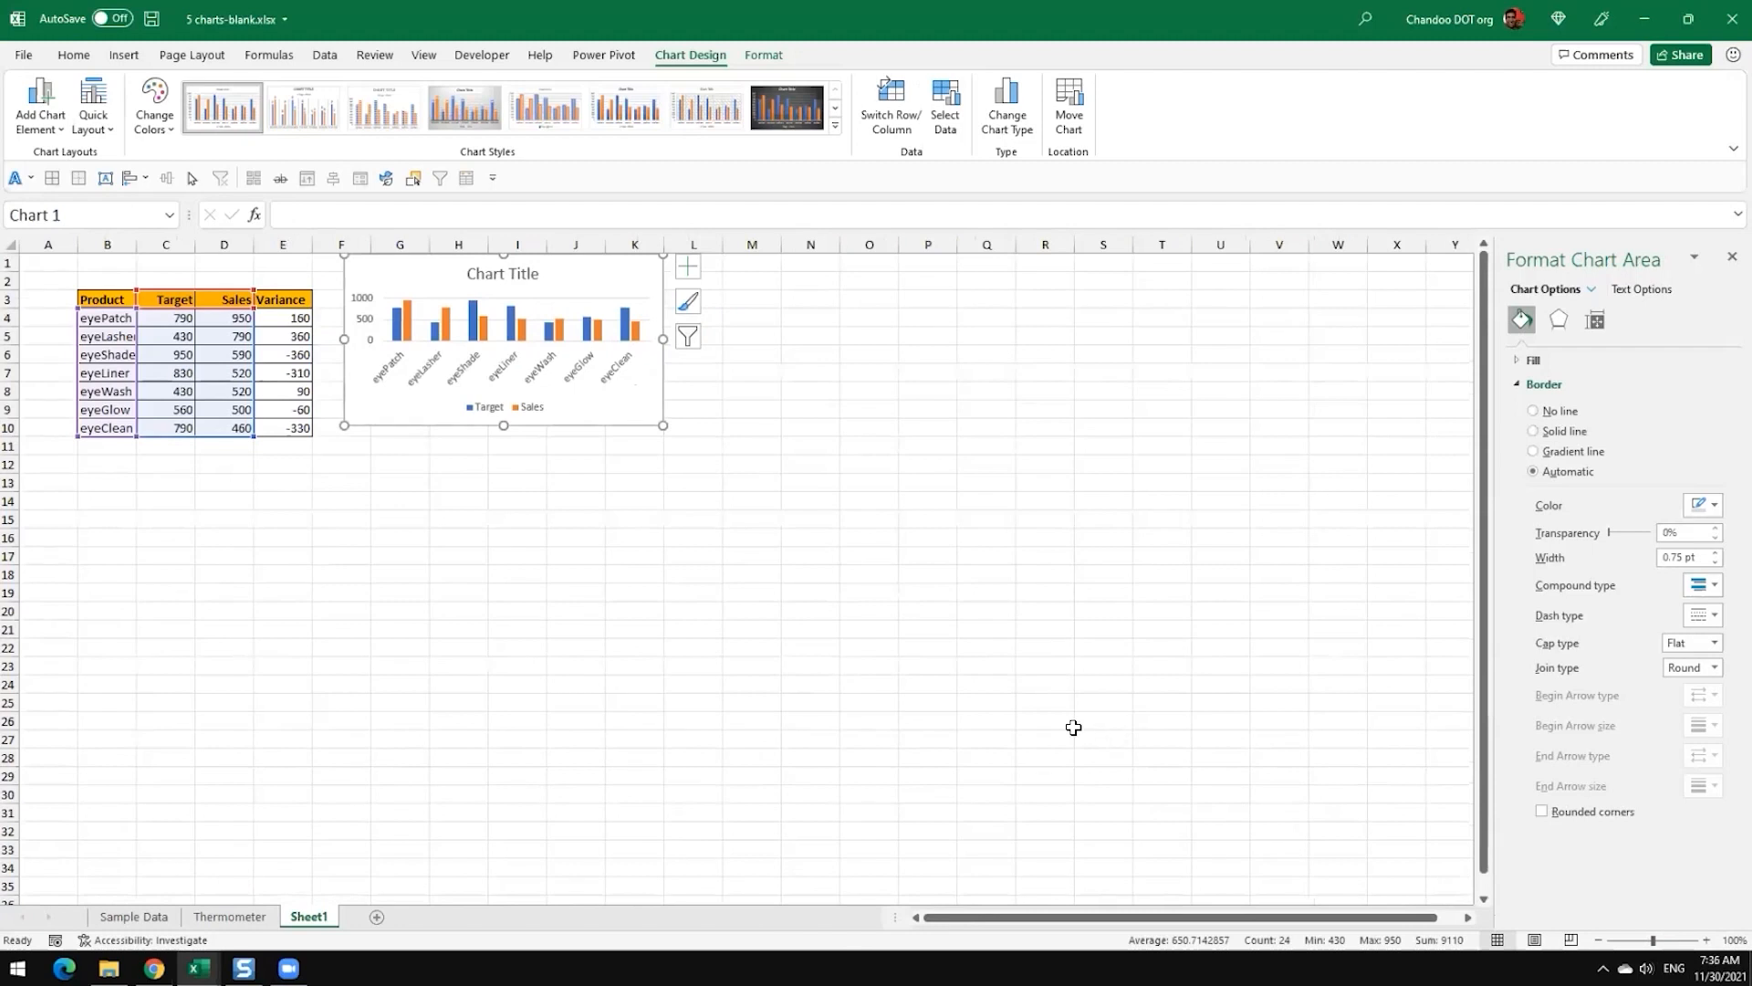
ctrl+scroll(1073, 725, up, 4)
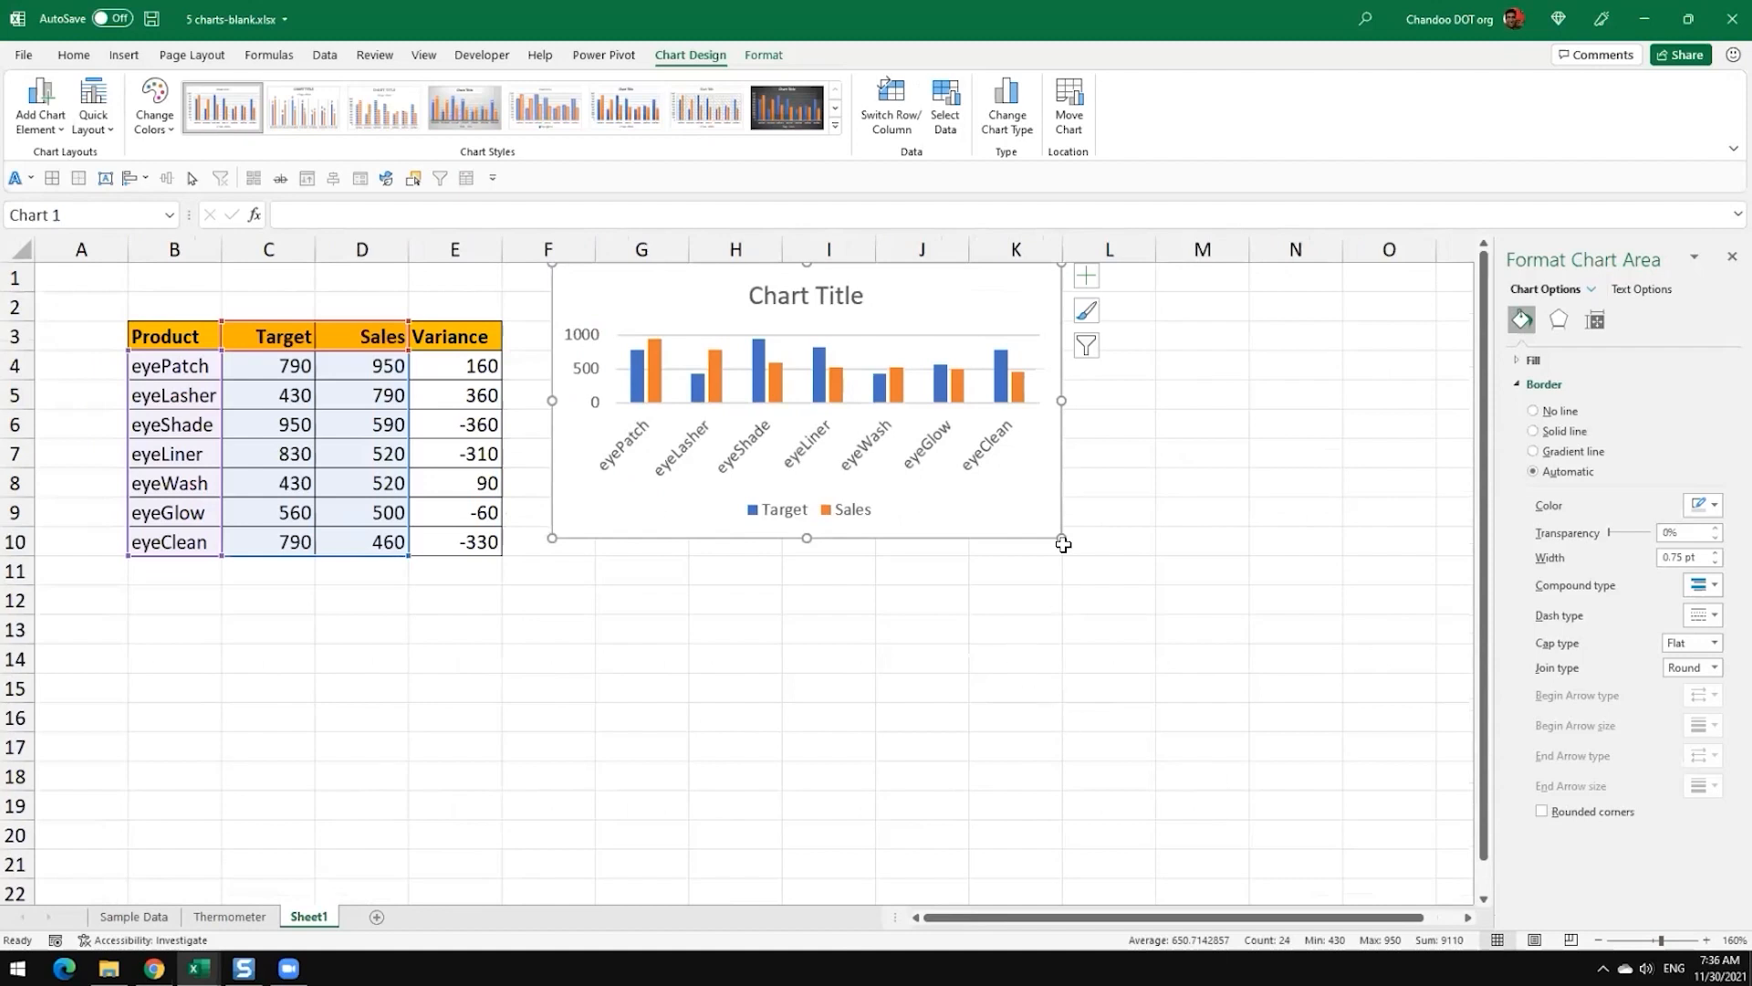
drag(1057, 535, 1021, 595)
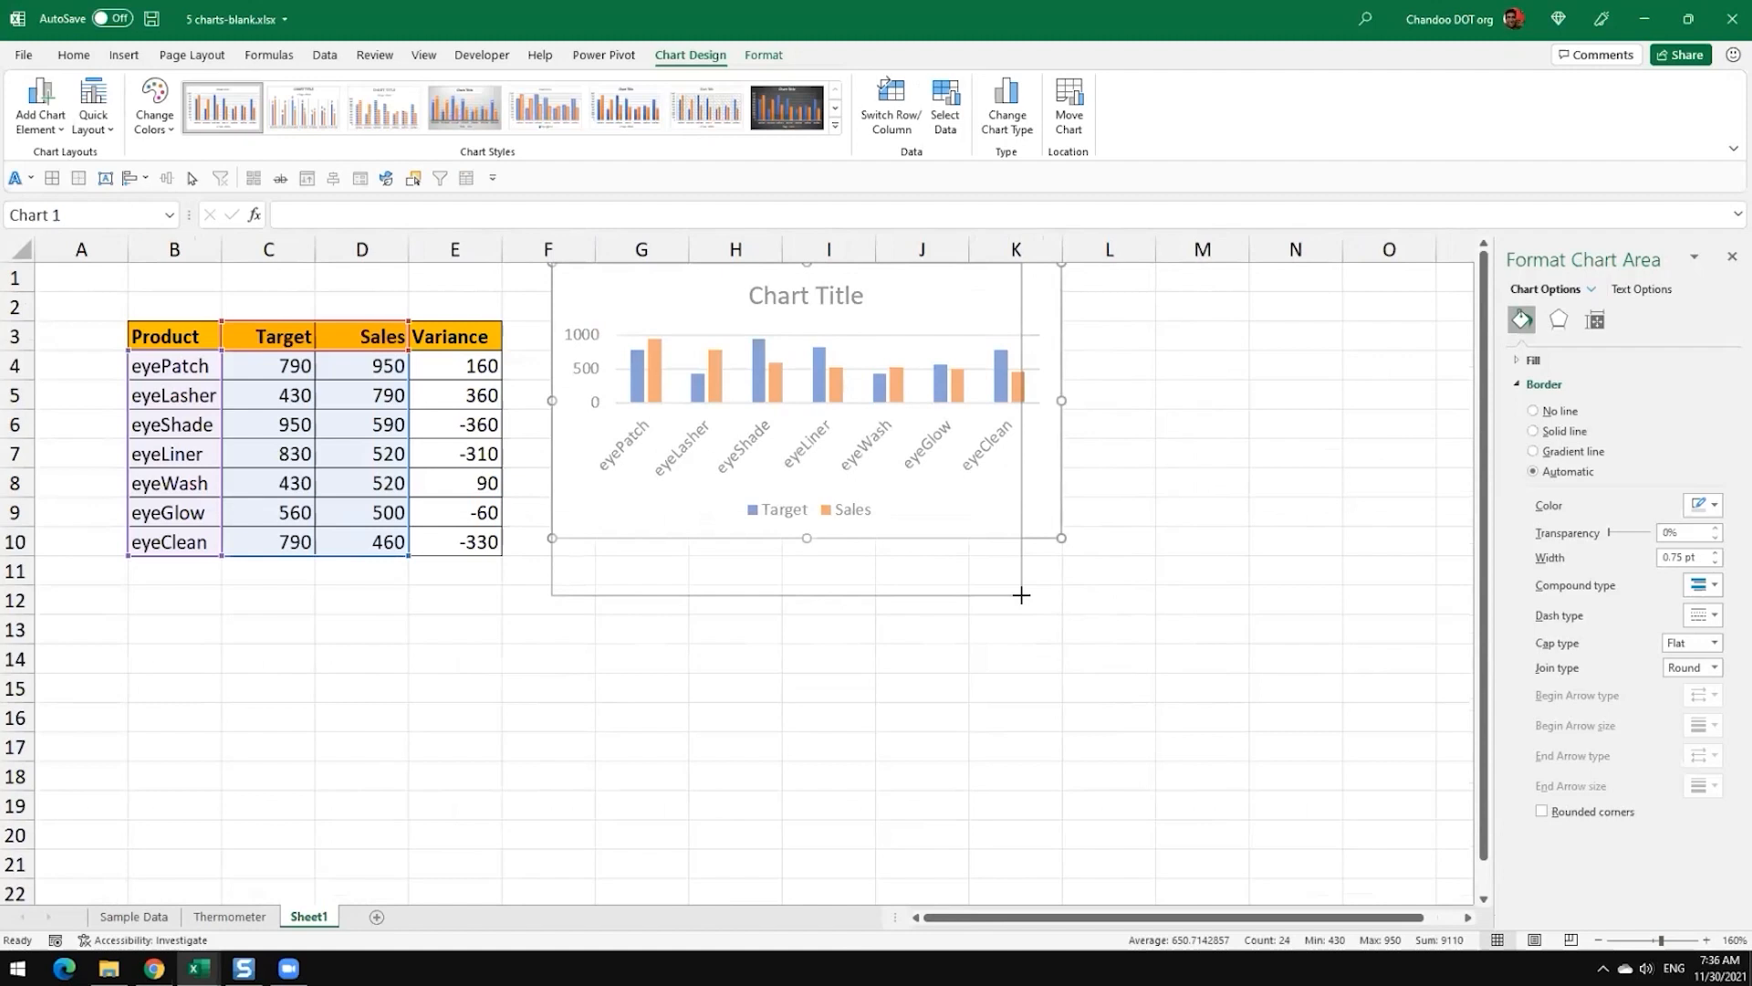
drag(1022, 595, 1160, 672)
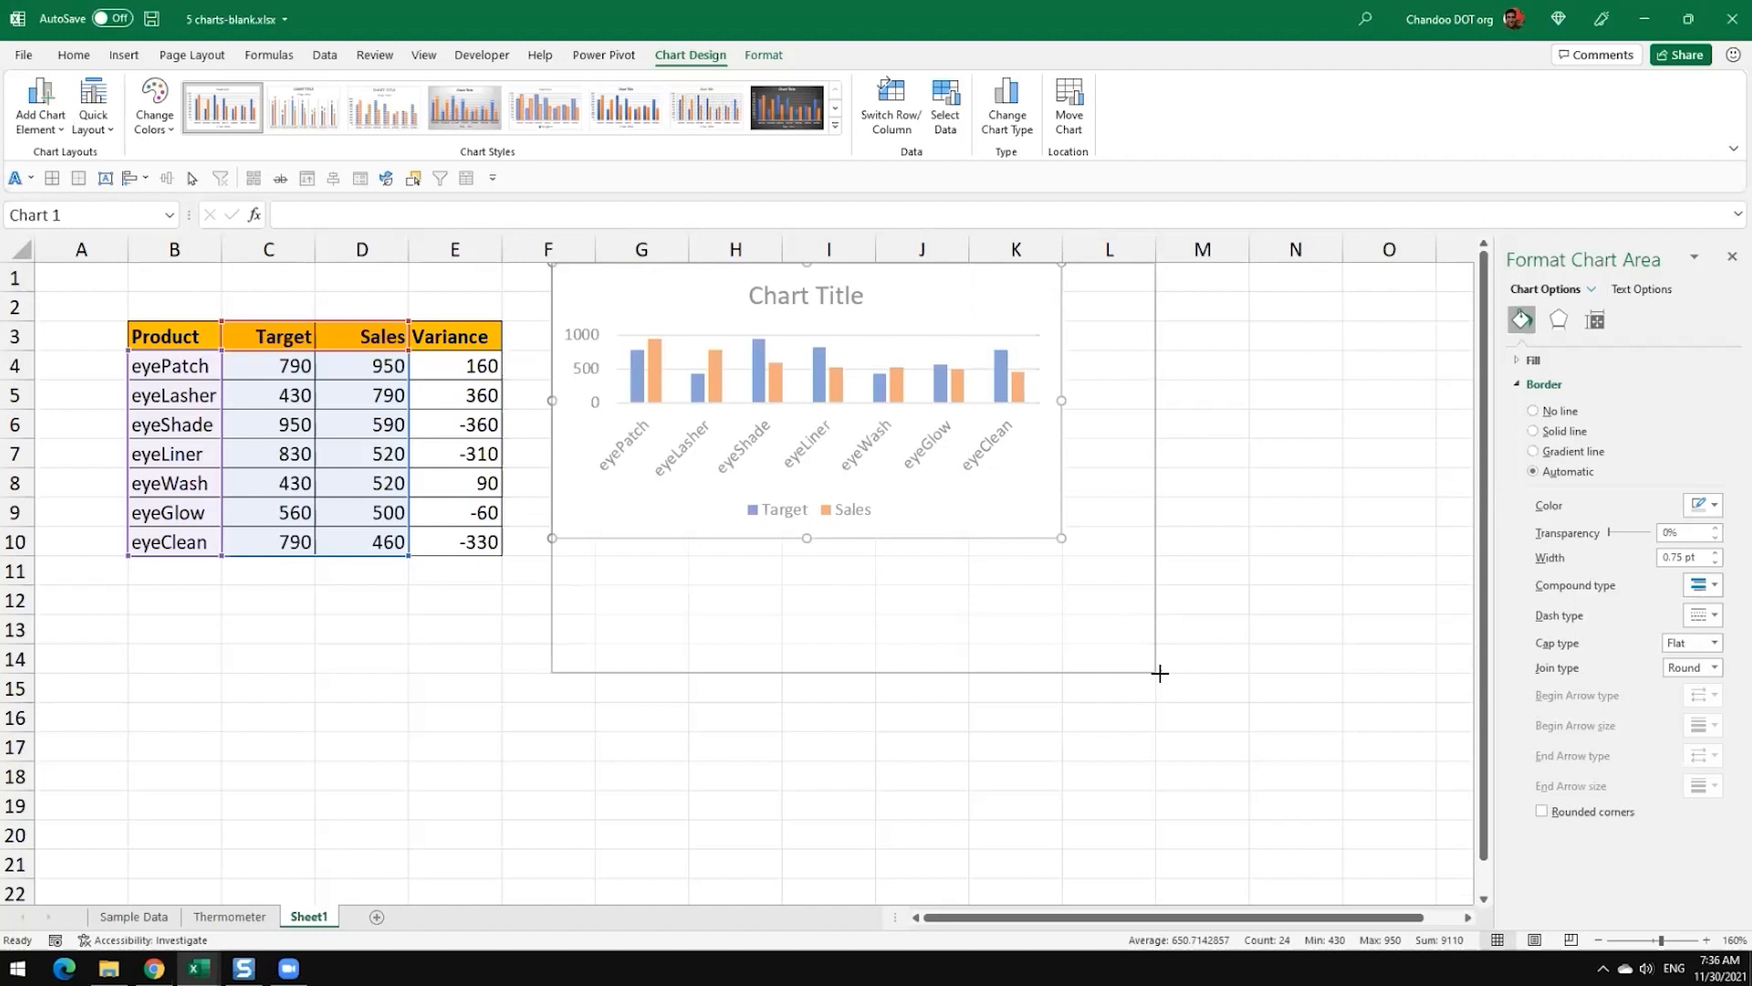
mouse_move(1159, 672)
mouse_down()
mouse_move(1118, 605)
mouse_move(1138, 673)
mouse_move(1060, 731)
mouse_move(1199, 737)
mouse_move(1156, 673)
mouse_up()
Step: Reposition the chart so its upper corner aligns with cell G3 and widen it to the end of column M
drag(693, 302, 737, 356)
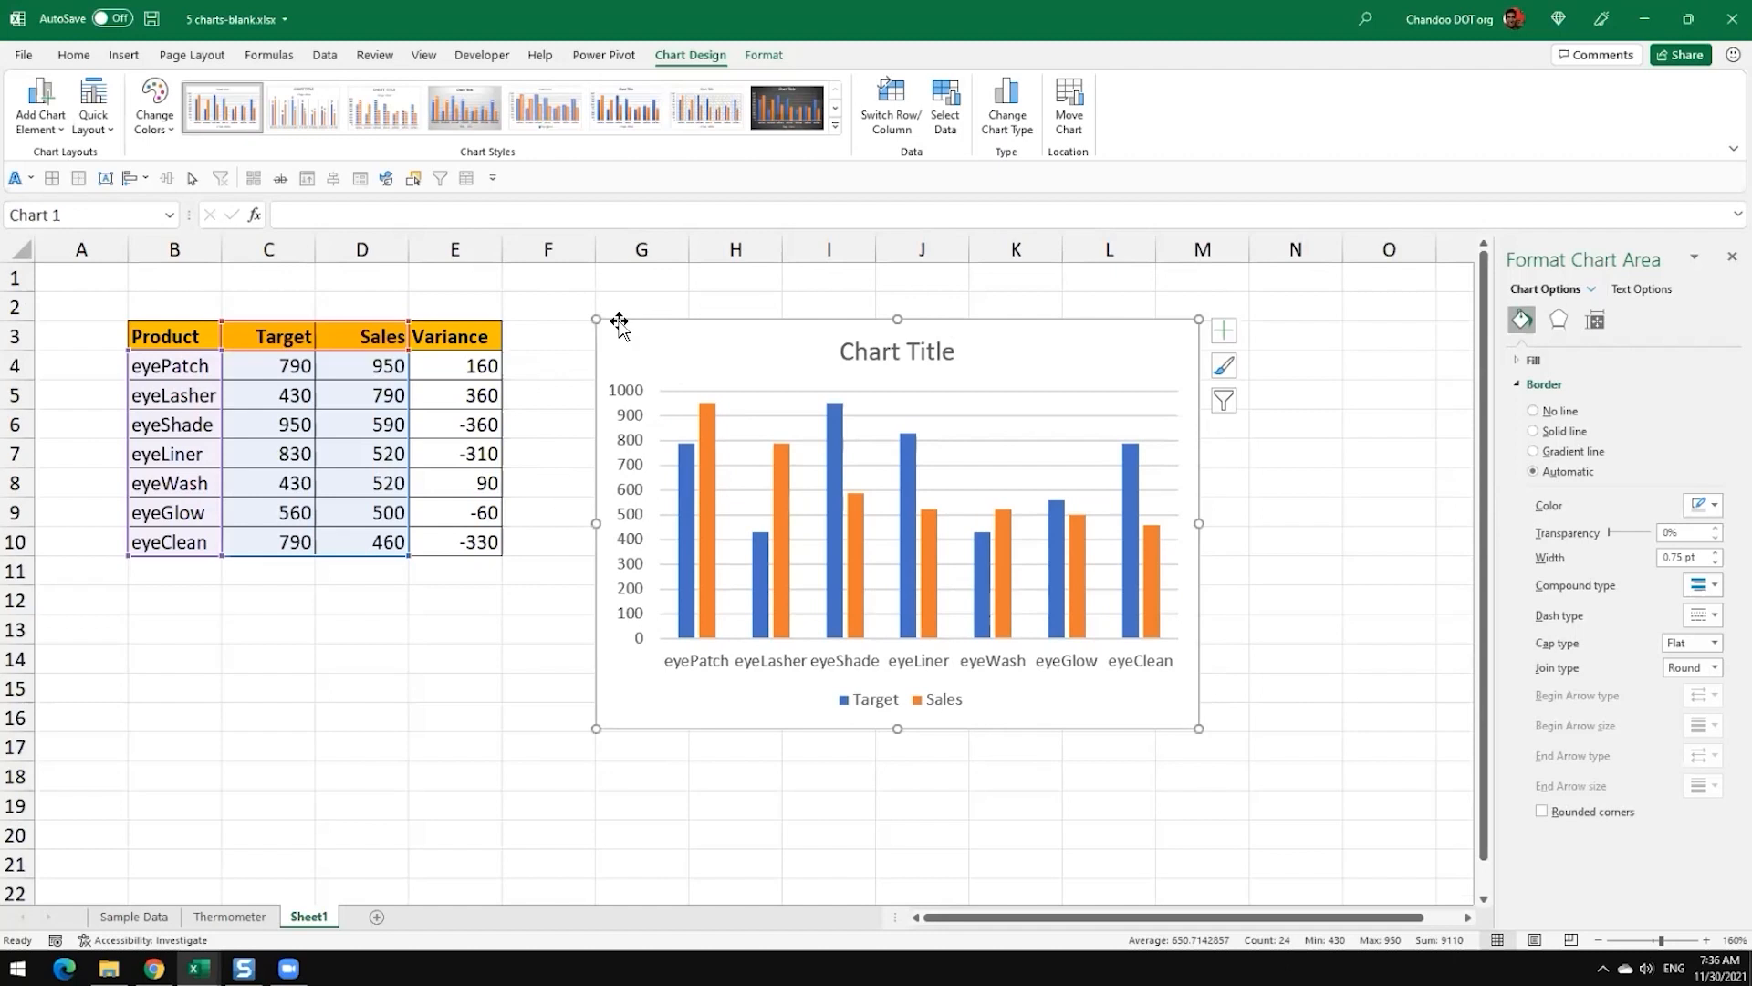
mouse_move(596, 319)
mouse_down()
mouse_move(638, 363)
mouse_move(594, 323)
mouse_up()
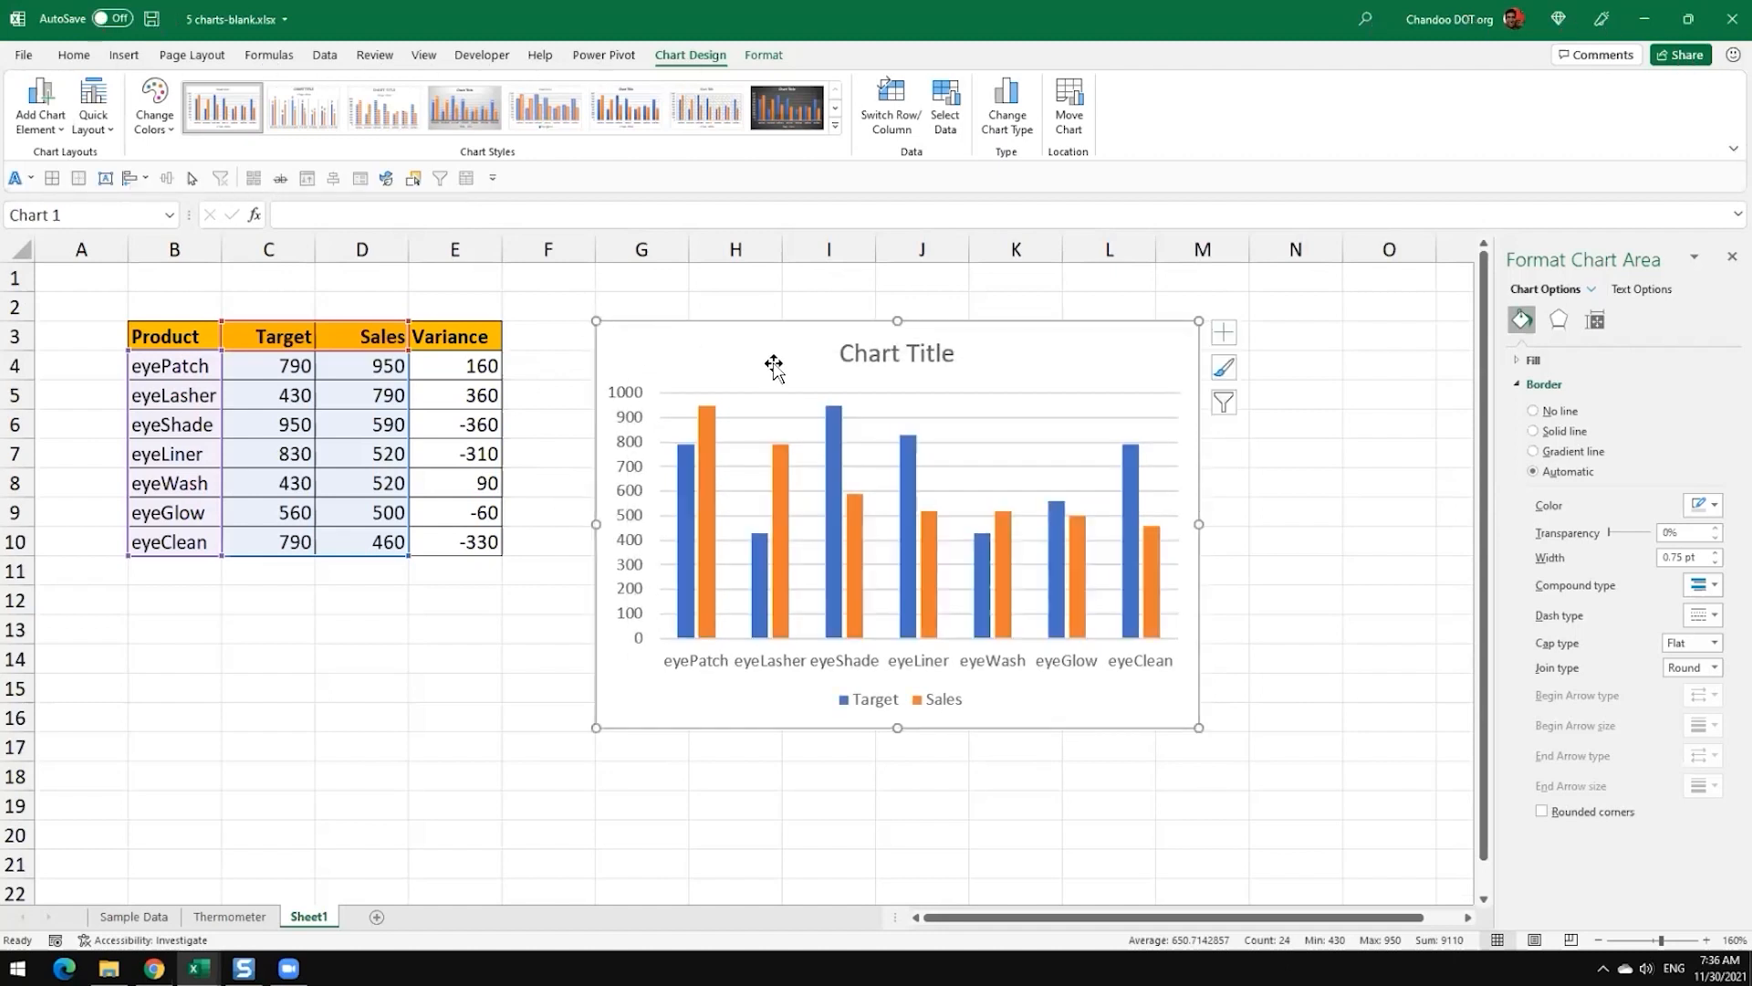
drag(731, 344, 875, 373)
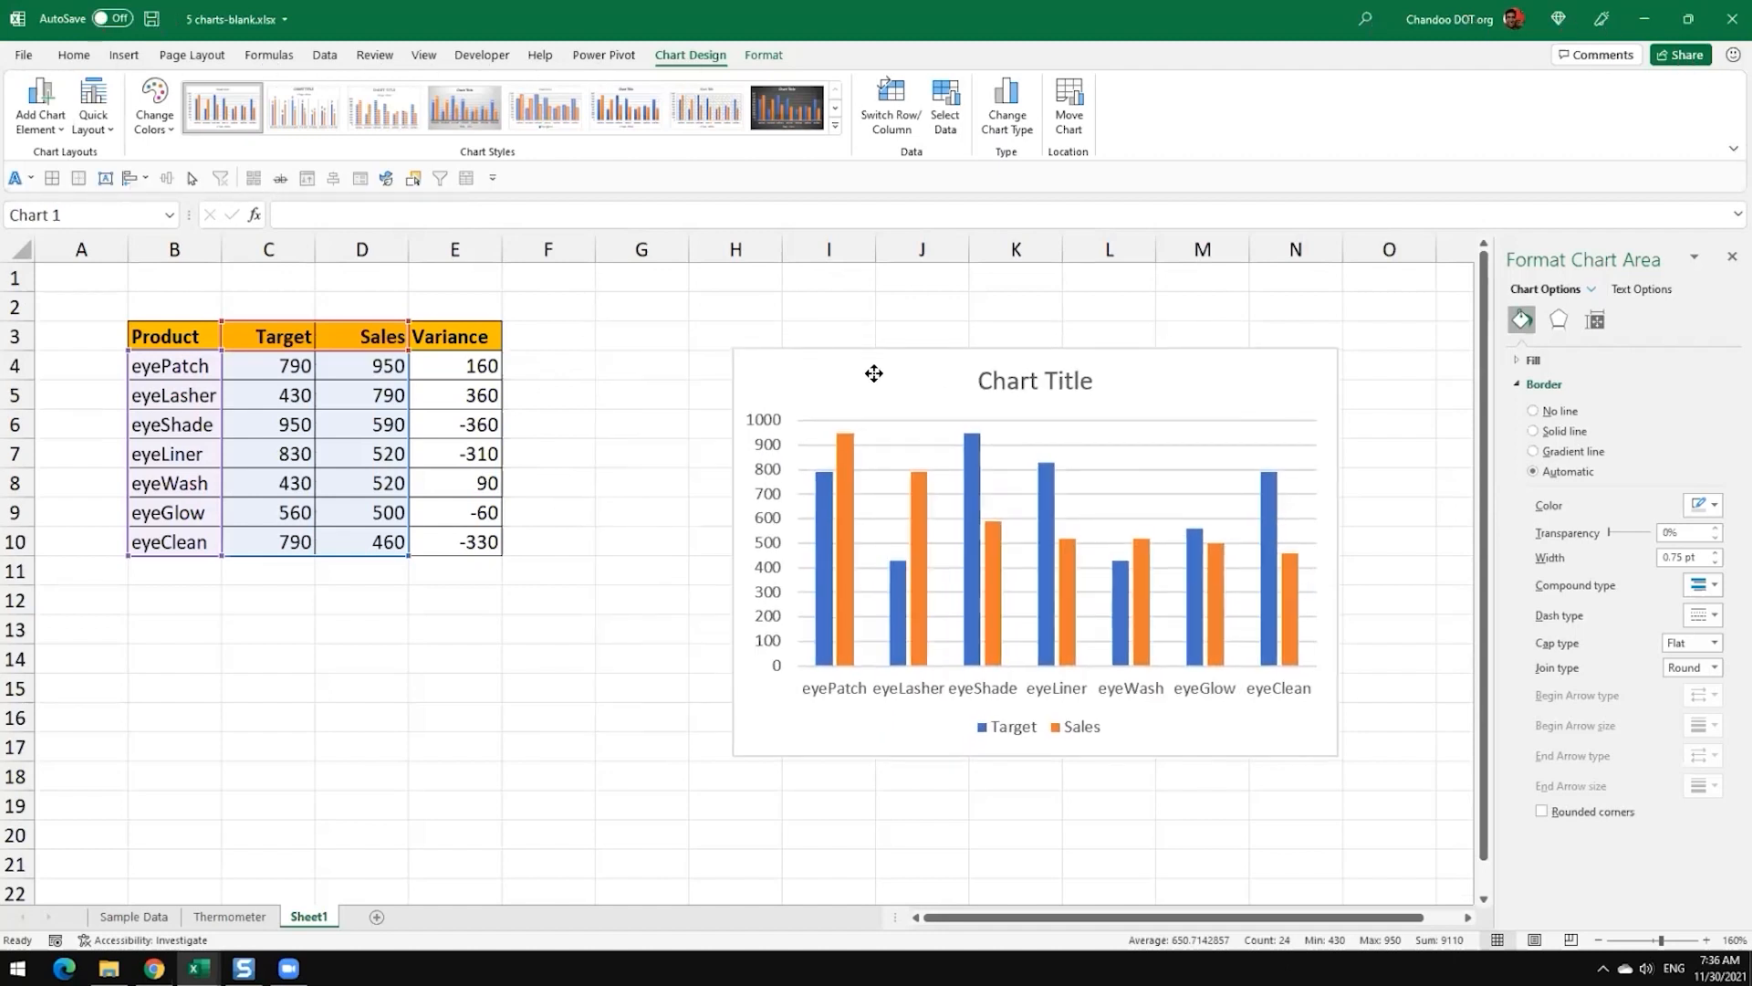
drag(874, 373, 800, 393)
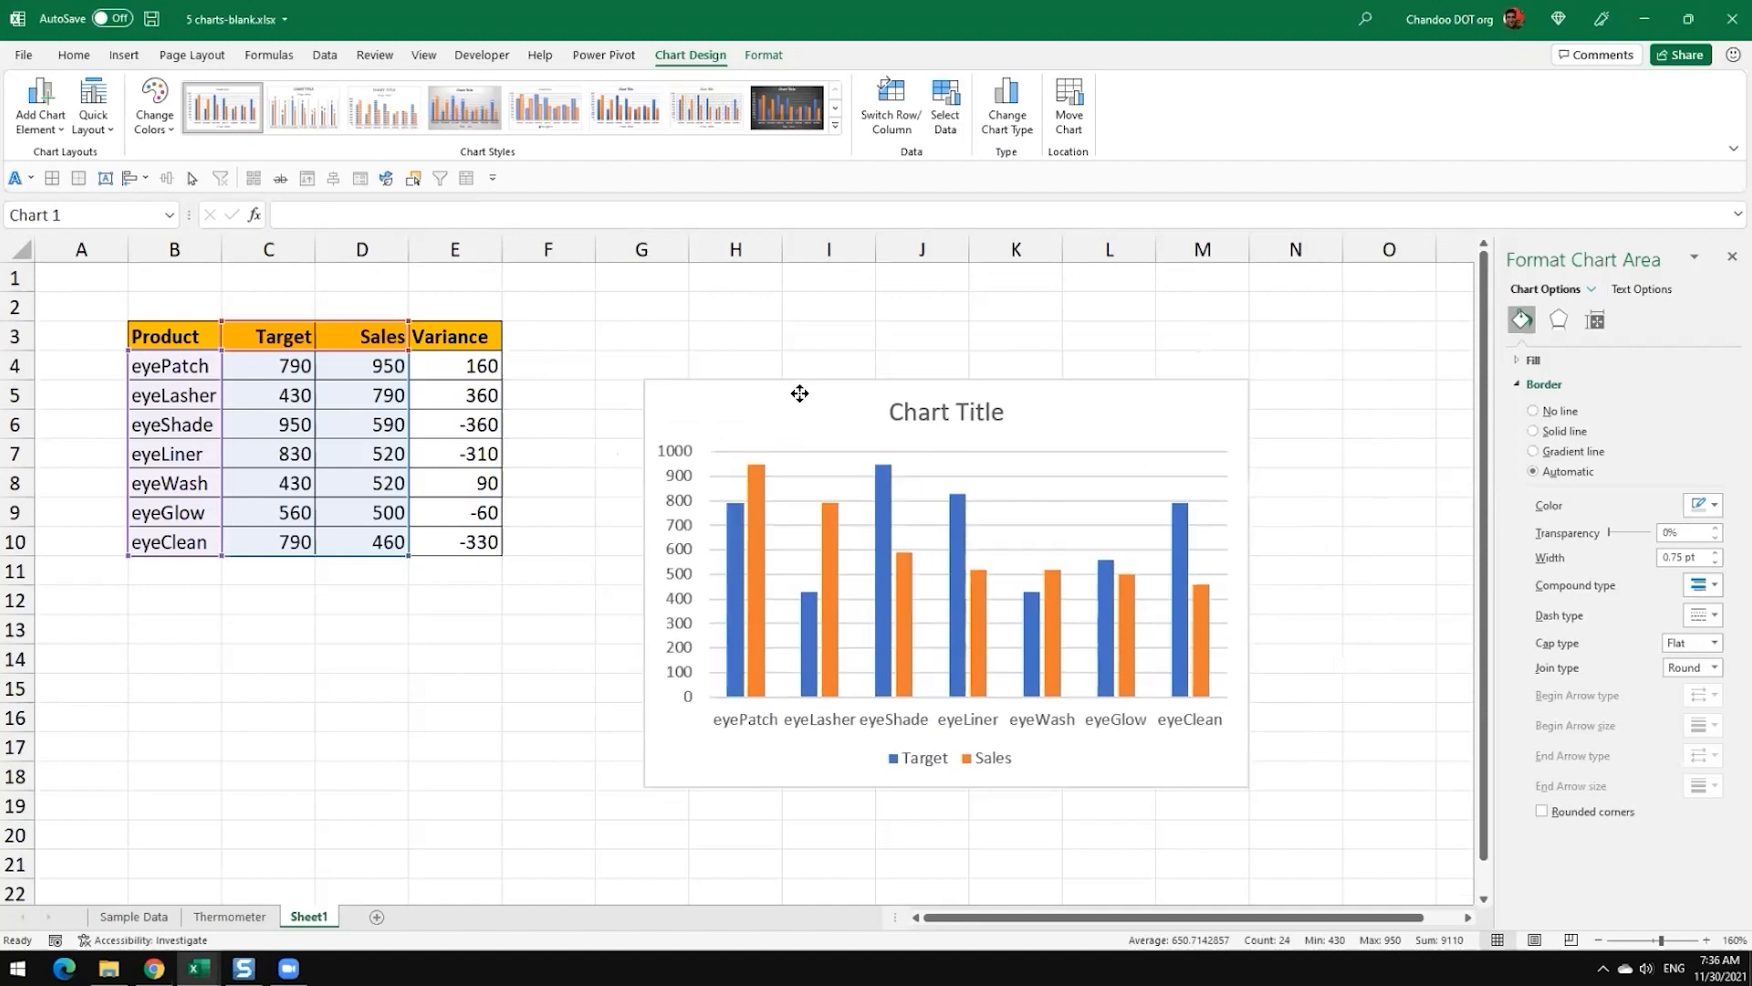
drag(799, 393, 746, 339)
drag(1198, 729, 1247, 730)
click(1280, 721)
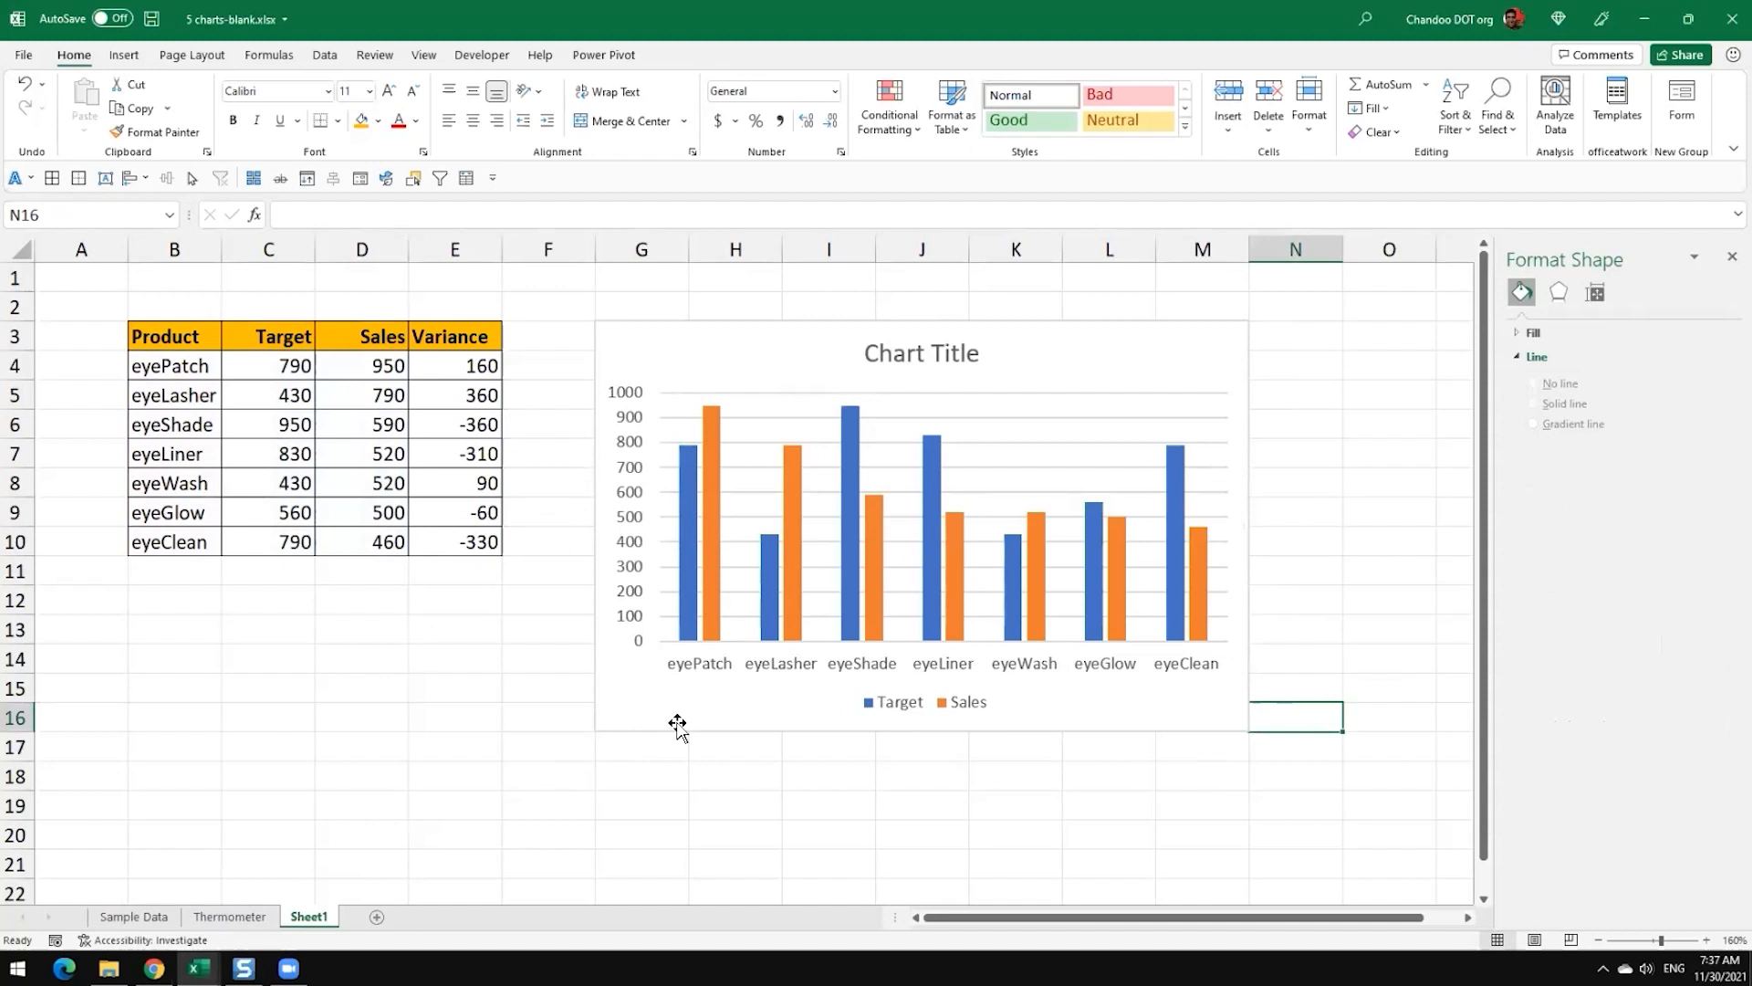
click(480, 368)
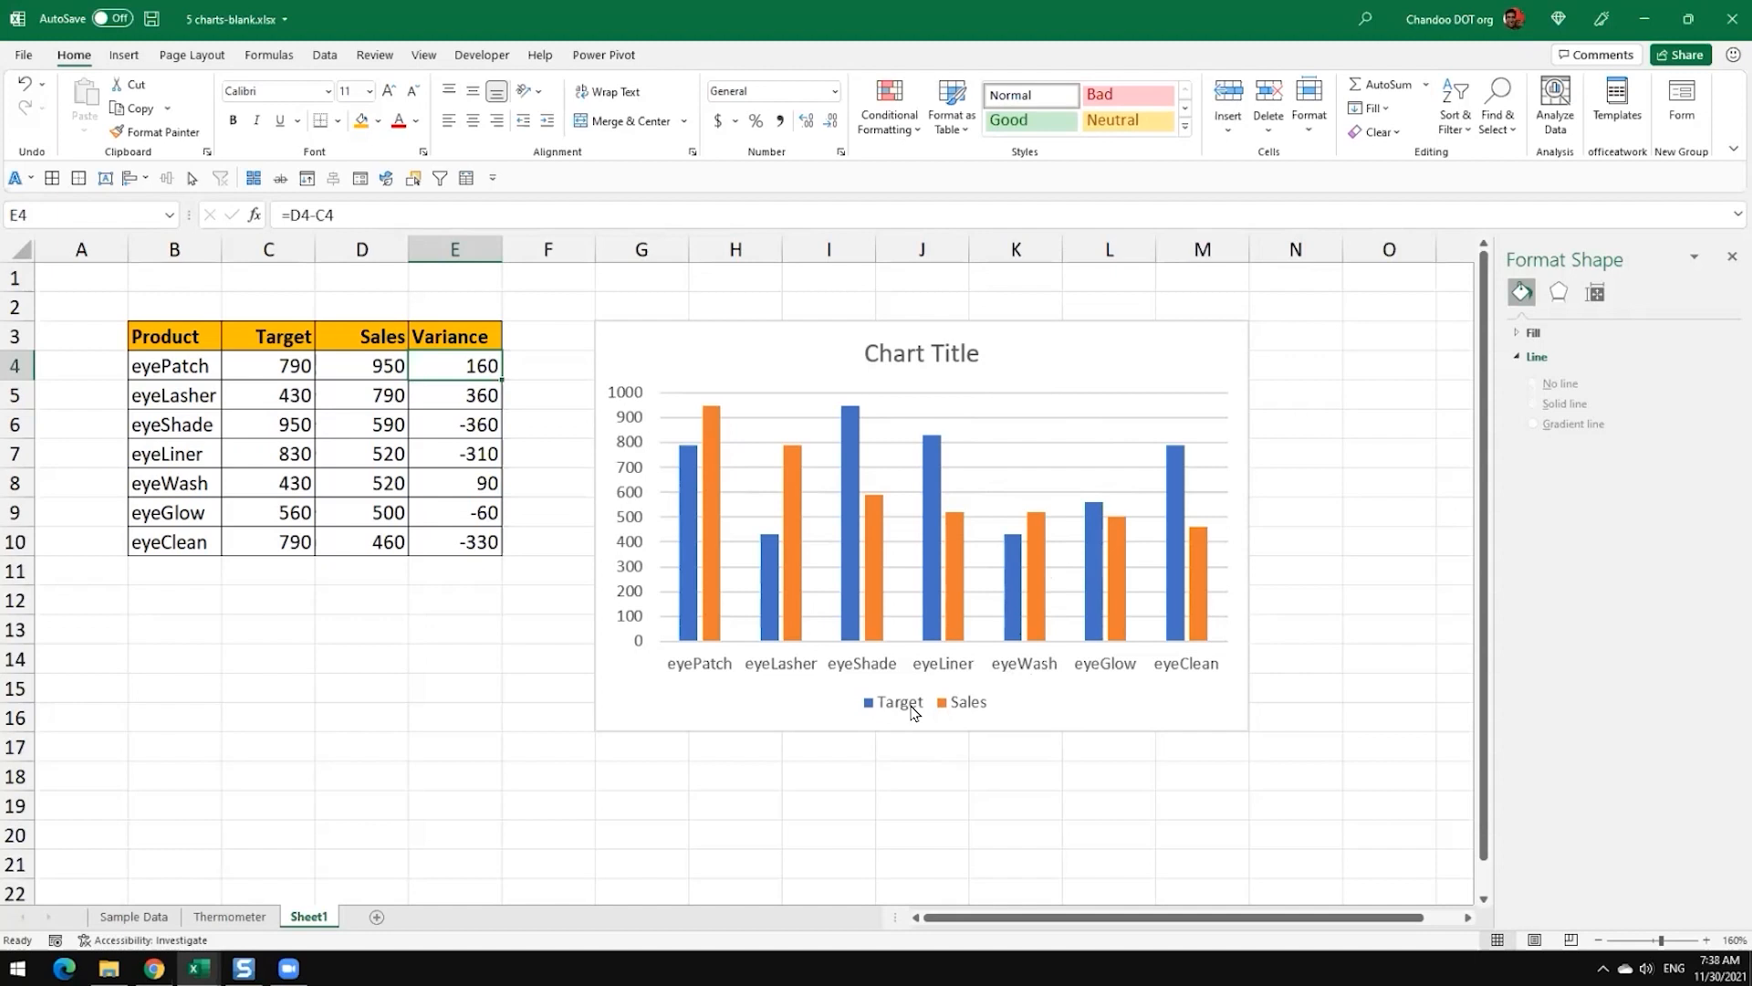
Step: Set the series overlap of the Target columns to 0% so the paired columns touch
mouse_move(862, 528)
click(686, 485)
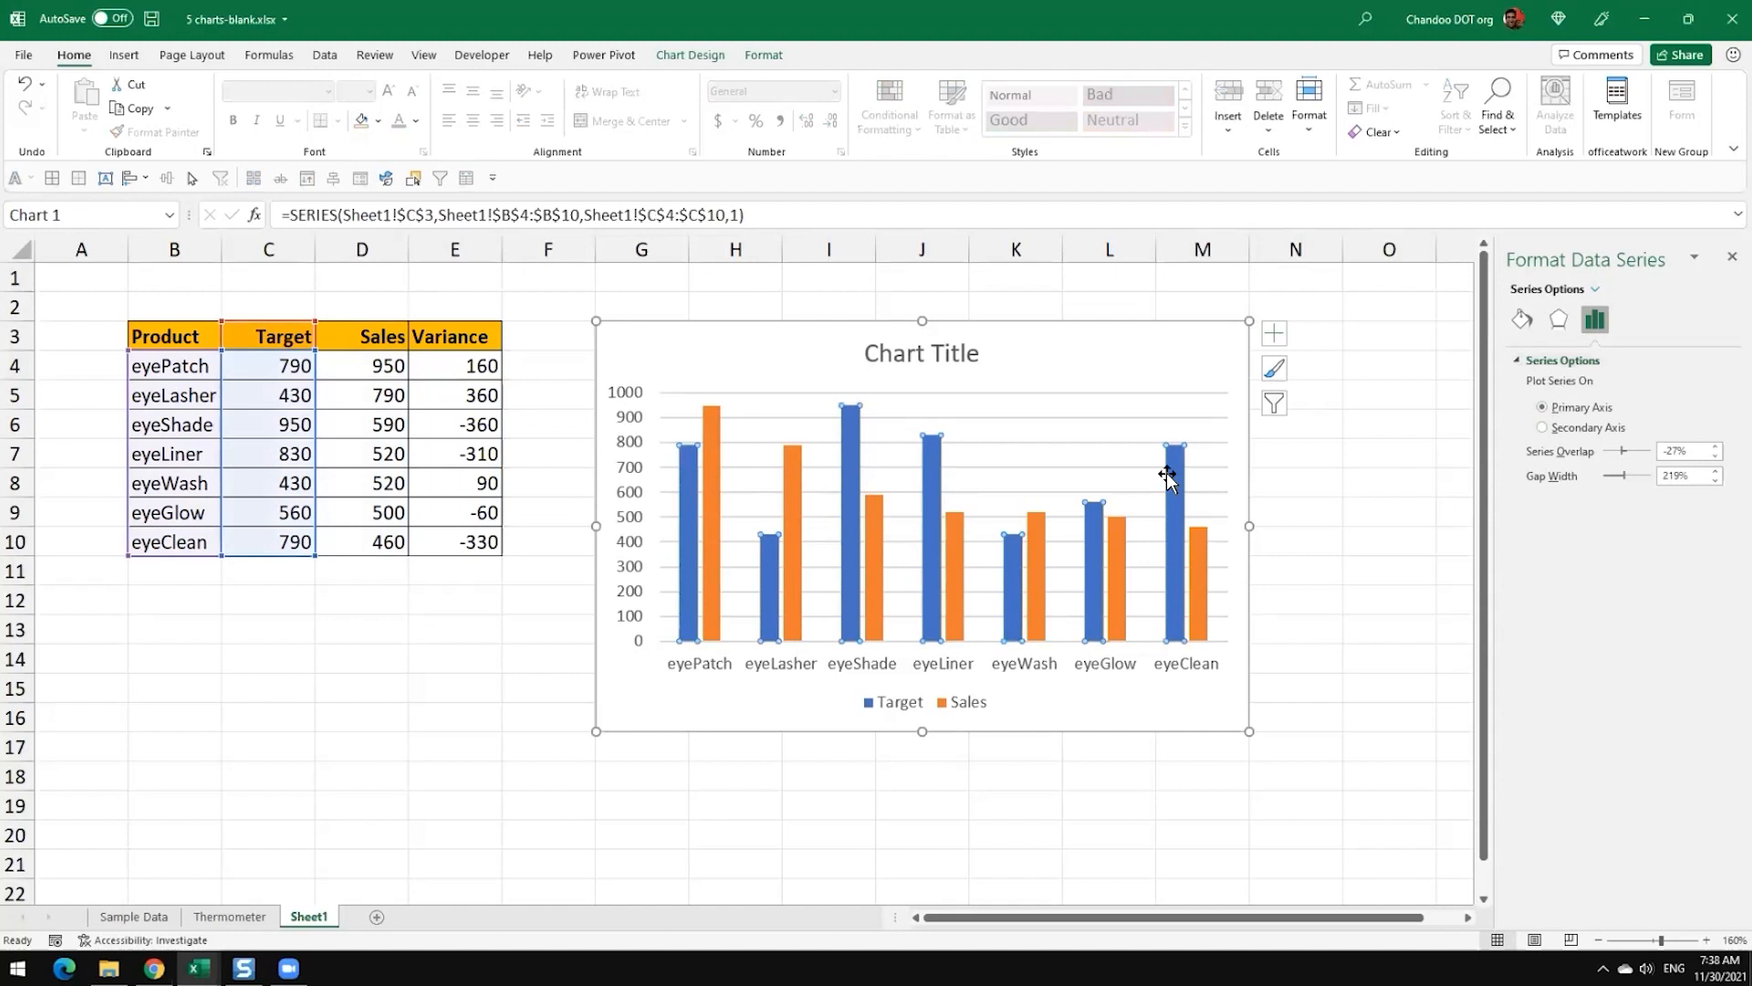
mouse_move(949, 589)
double_click(1676, 451)
text(0)
key(Tab)
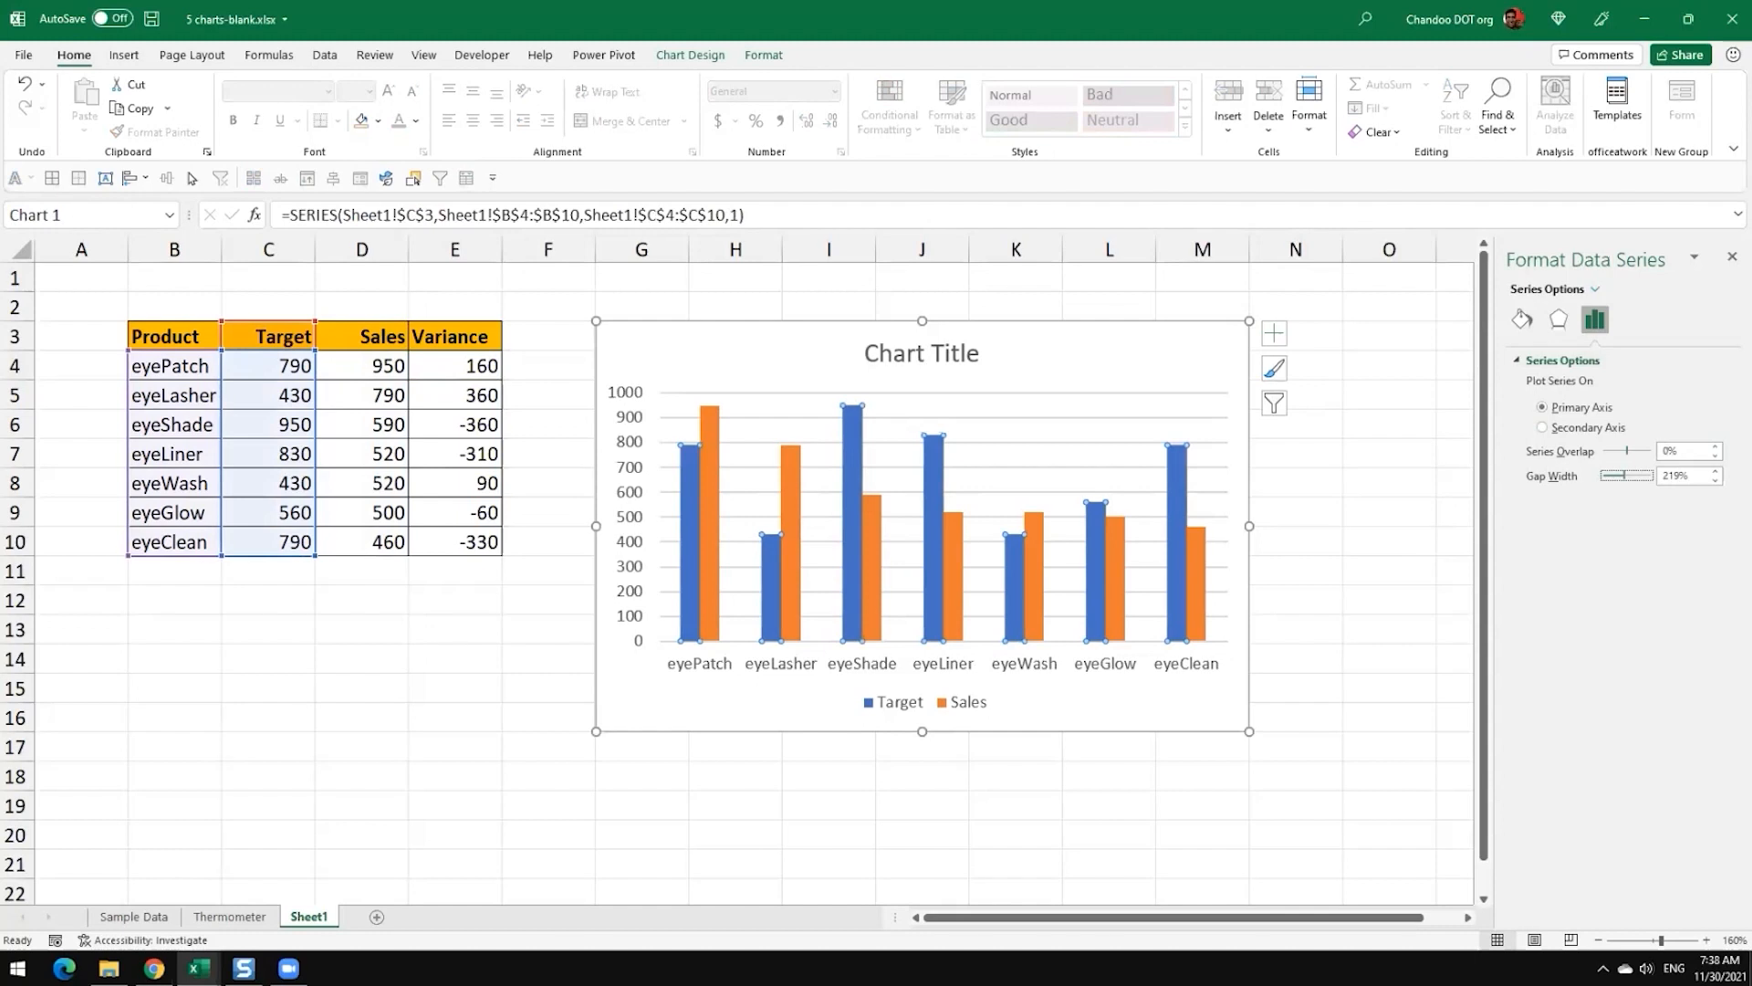
Step: Try series overlaps of 100% and -100% on the chart, and restore the overlap to 0%
key(shift+Tab)
text(100)
key(Return)
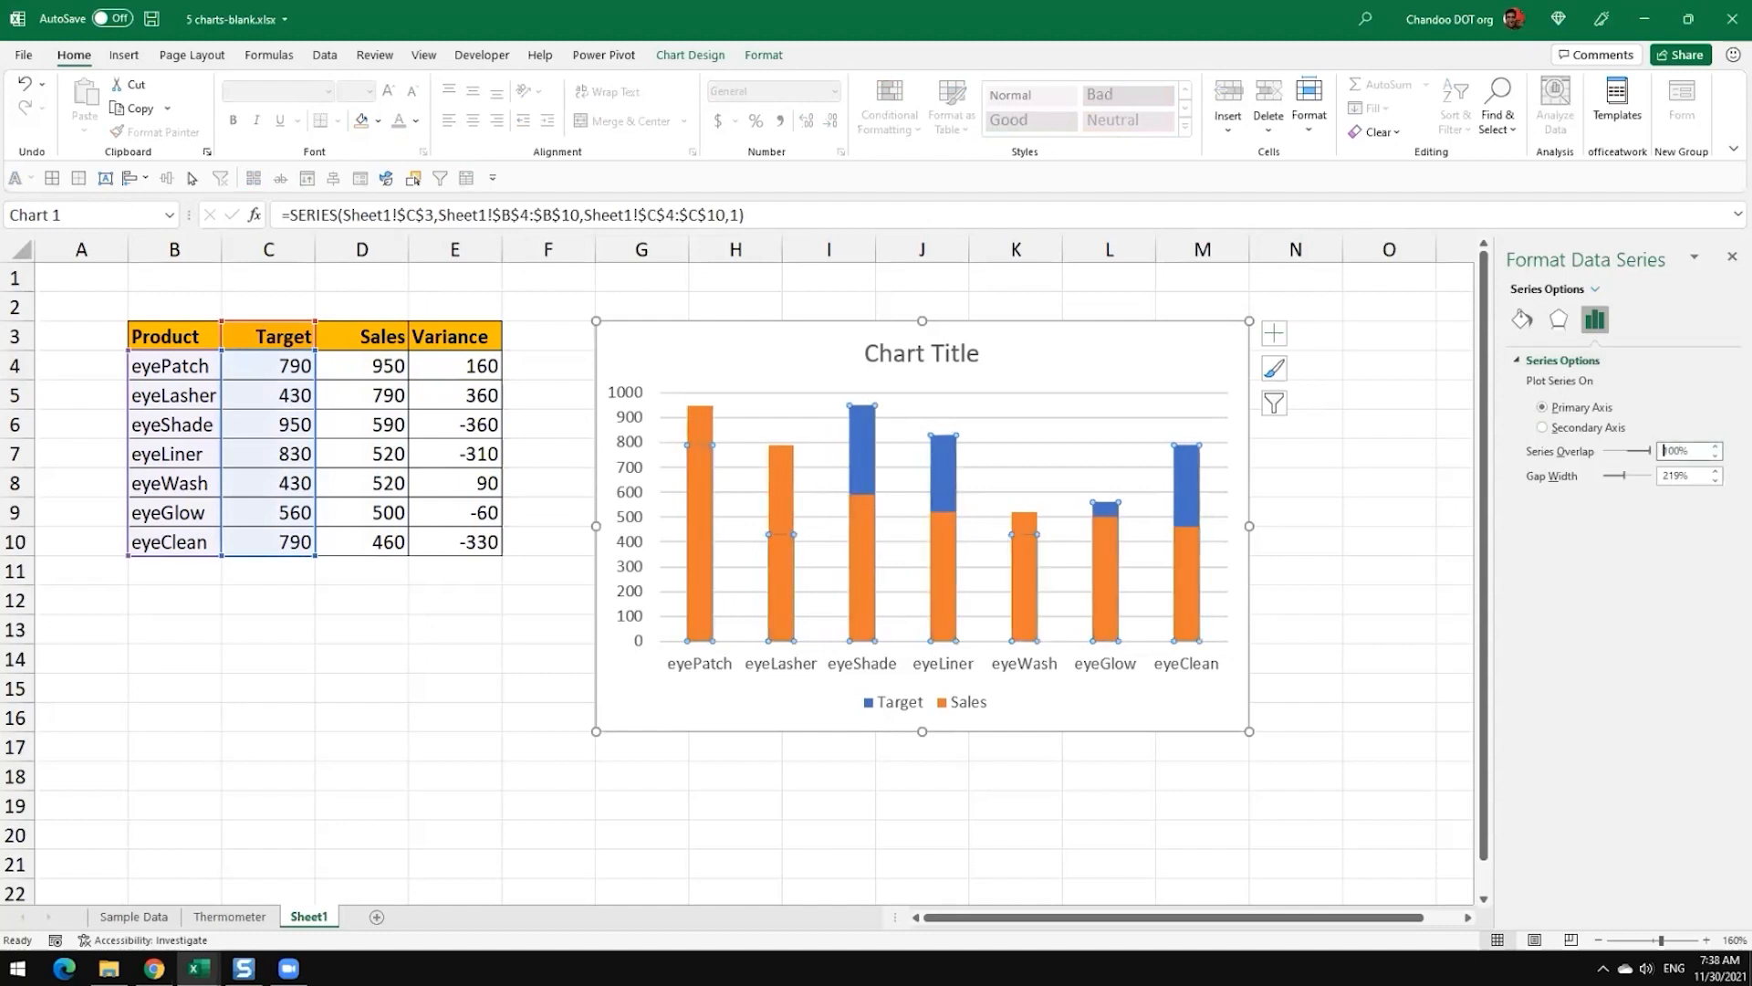
text(-)
key(Return)
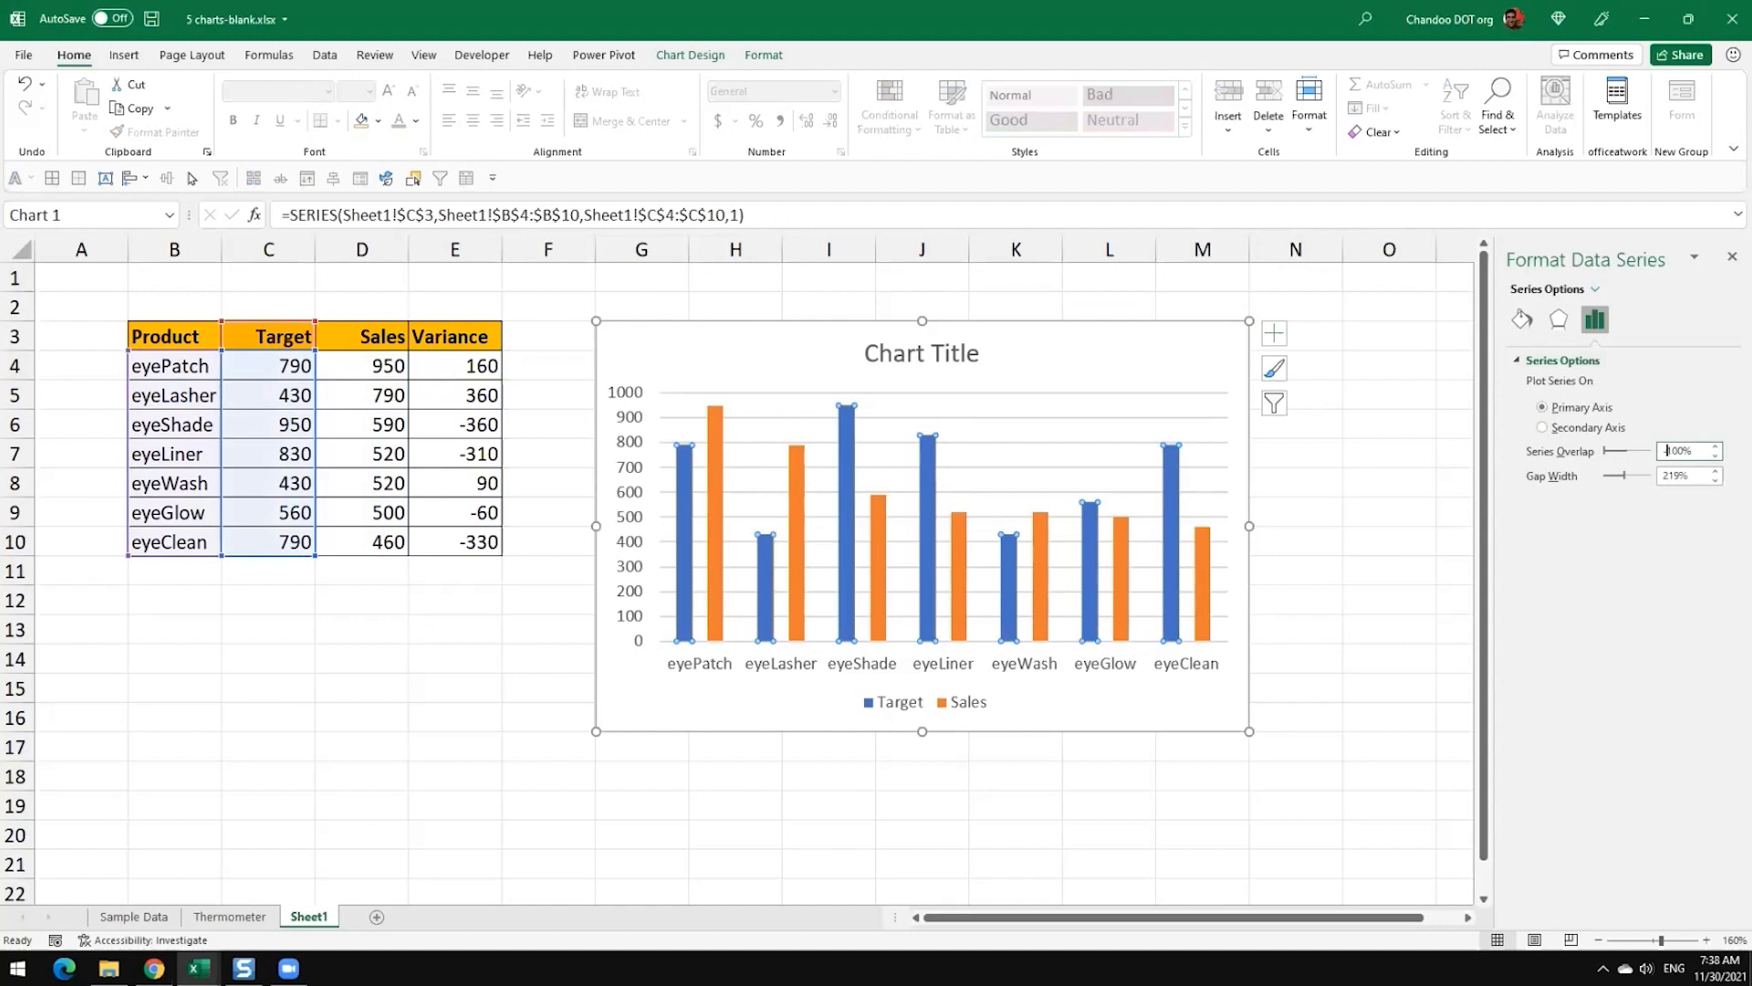
key(ctrl+a)
text(0)
key(Return)
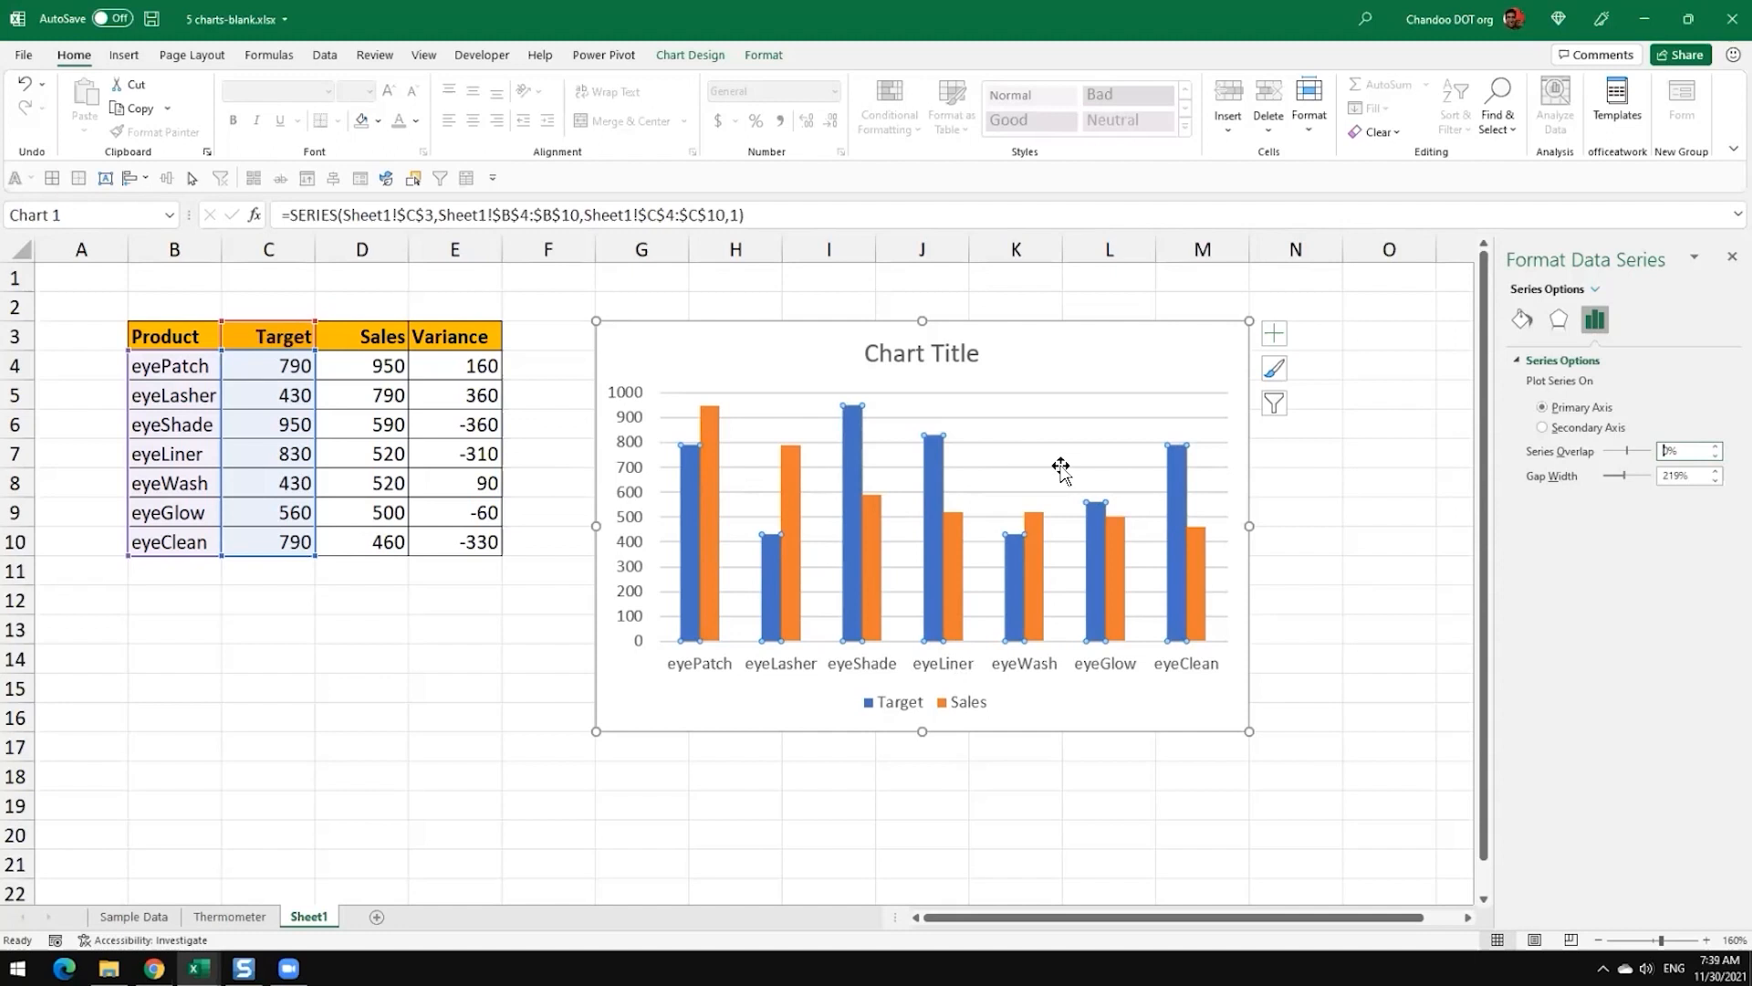
Step: Try gap widths of 500%, 0% and 50% on the Target and Sales columns
key(Tab)
text(500)
key(Return)
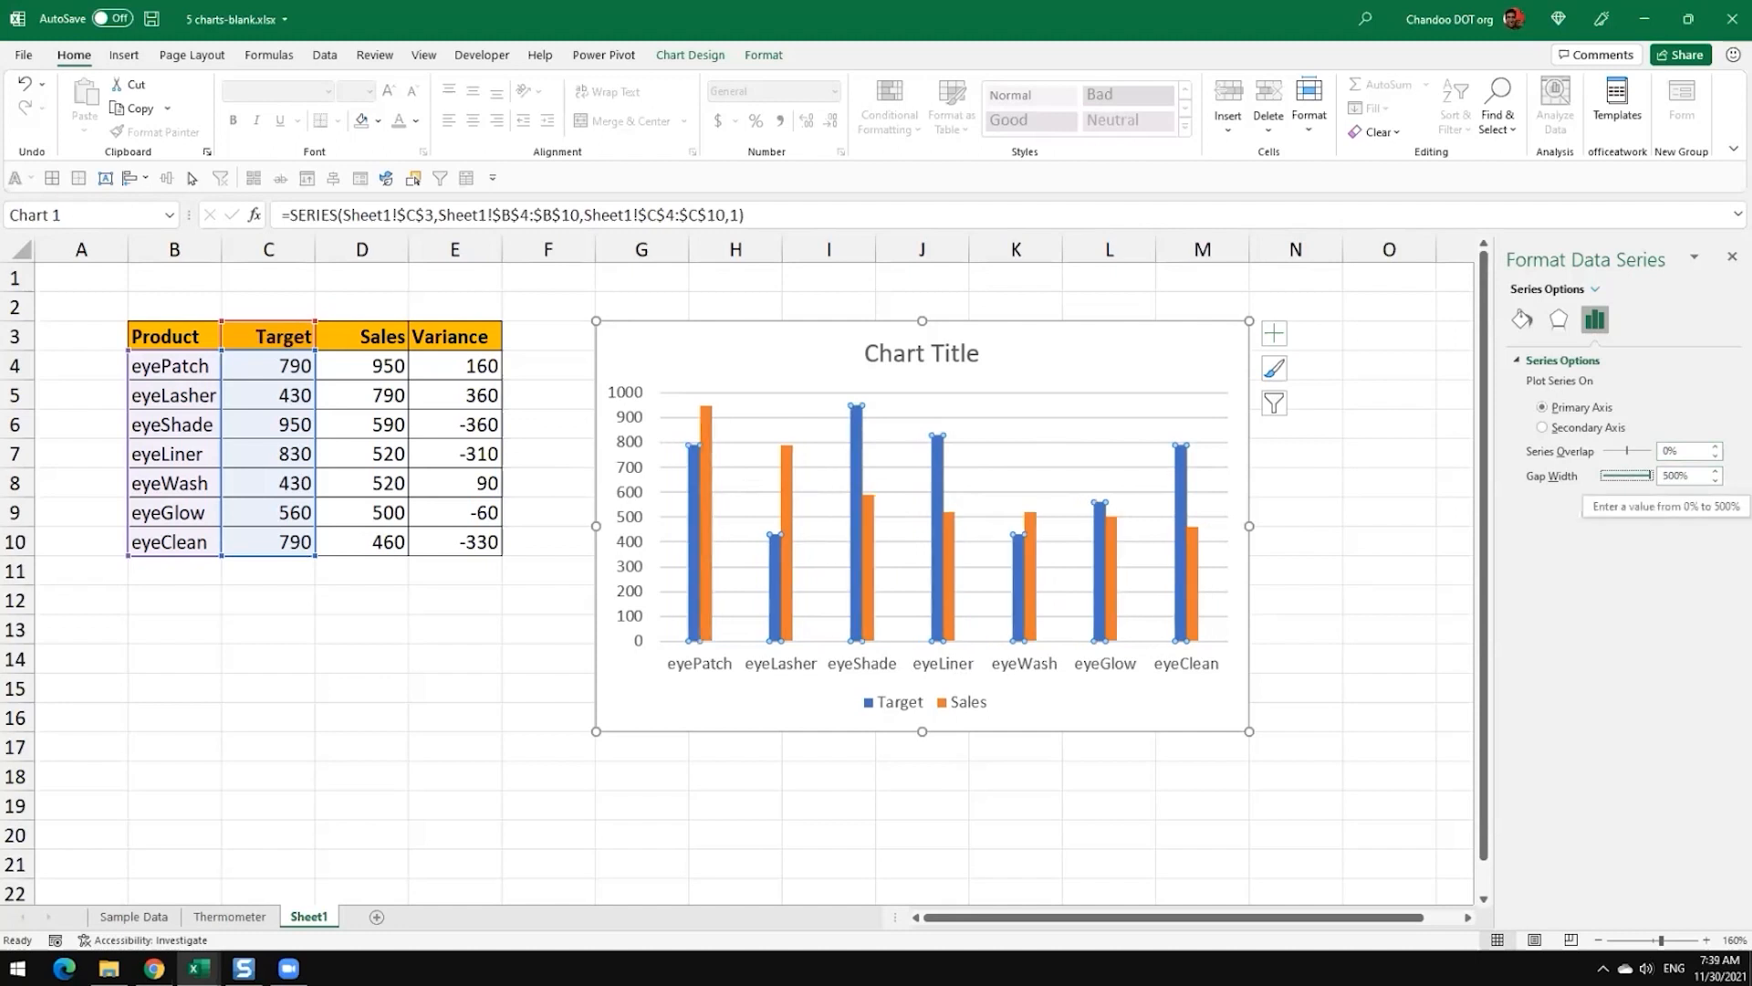
drag(1650, 476, 1565, 486)
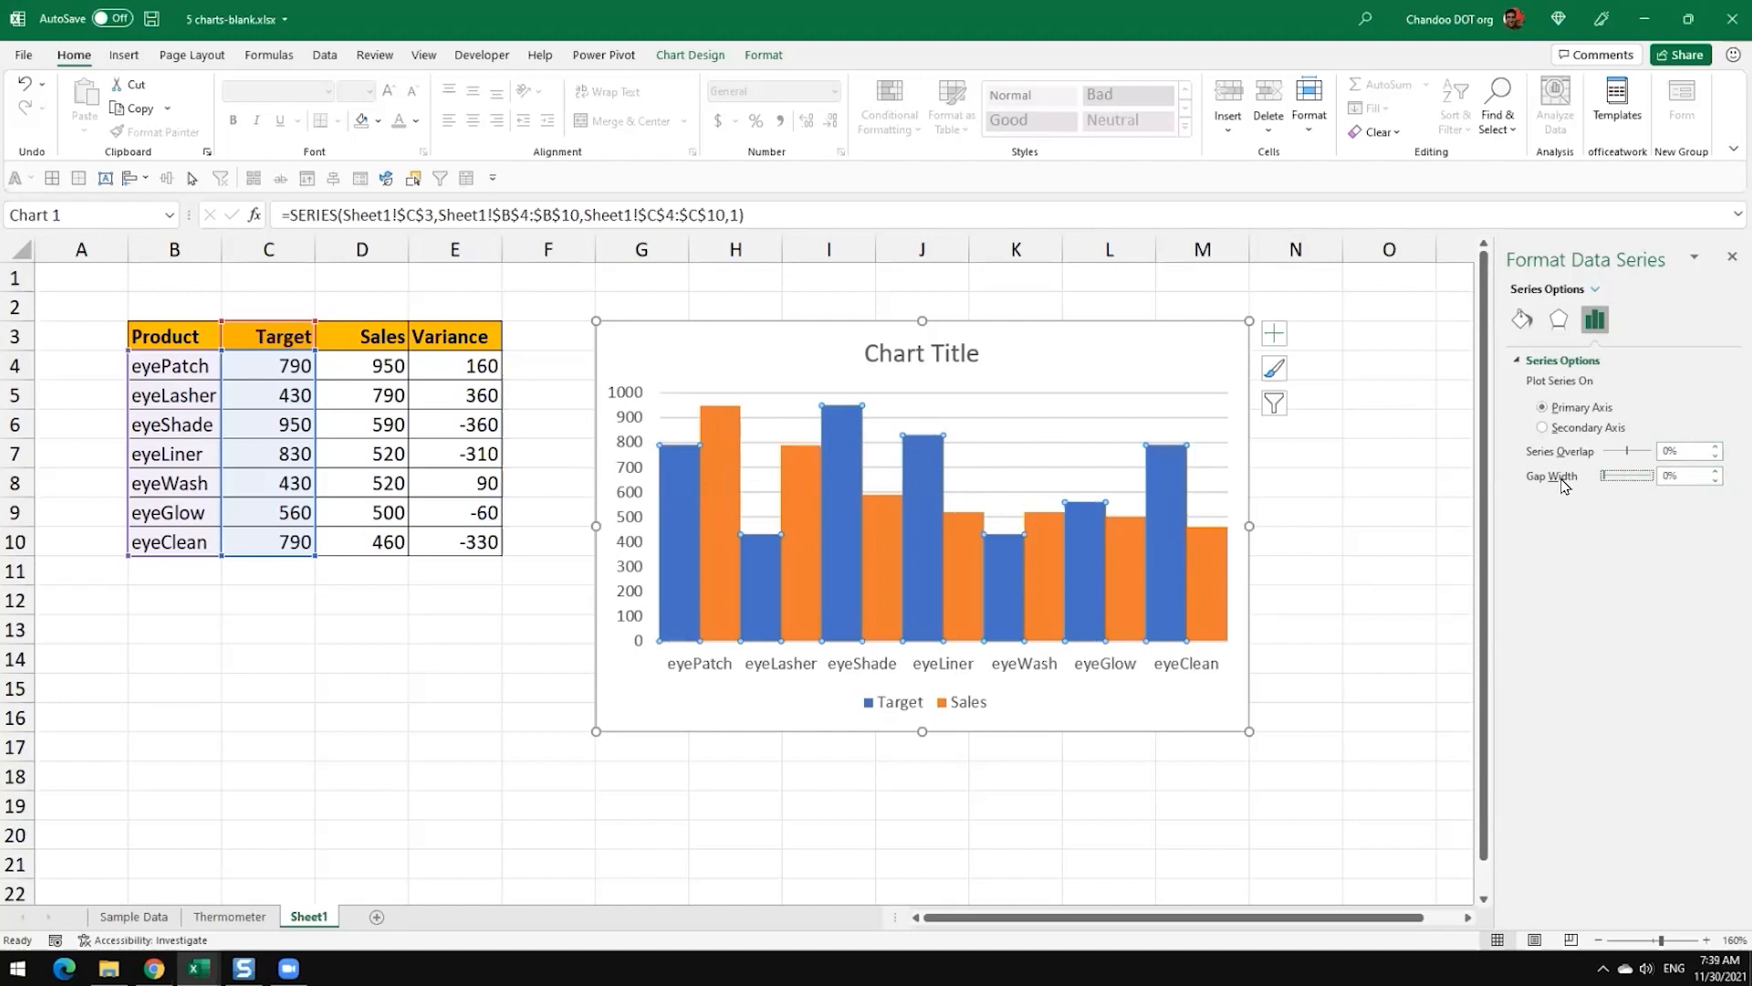
drag(1603, 475, 1605, 476)
key(Tab)
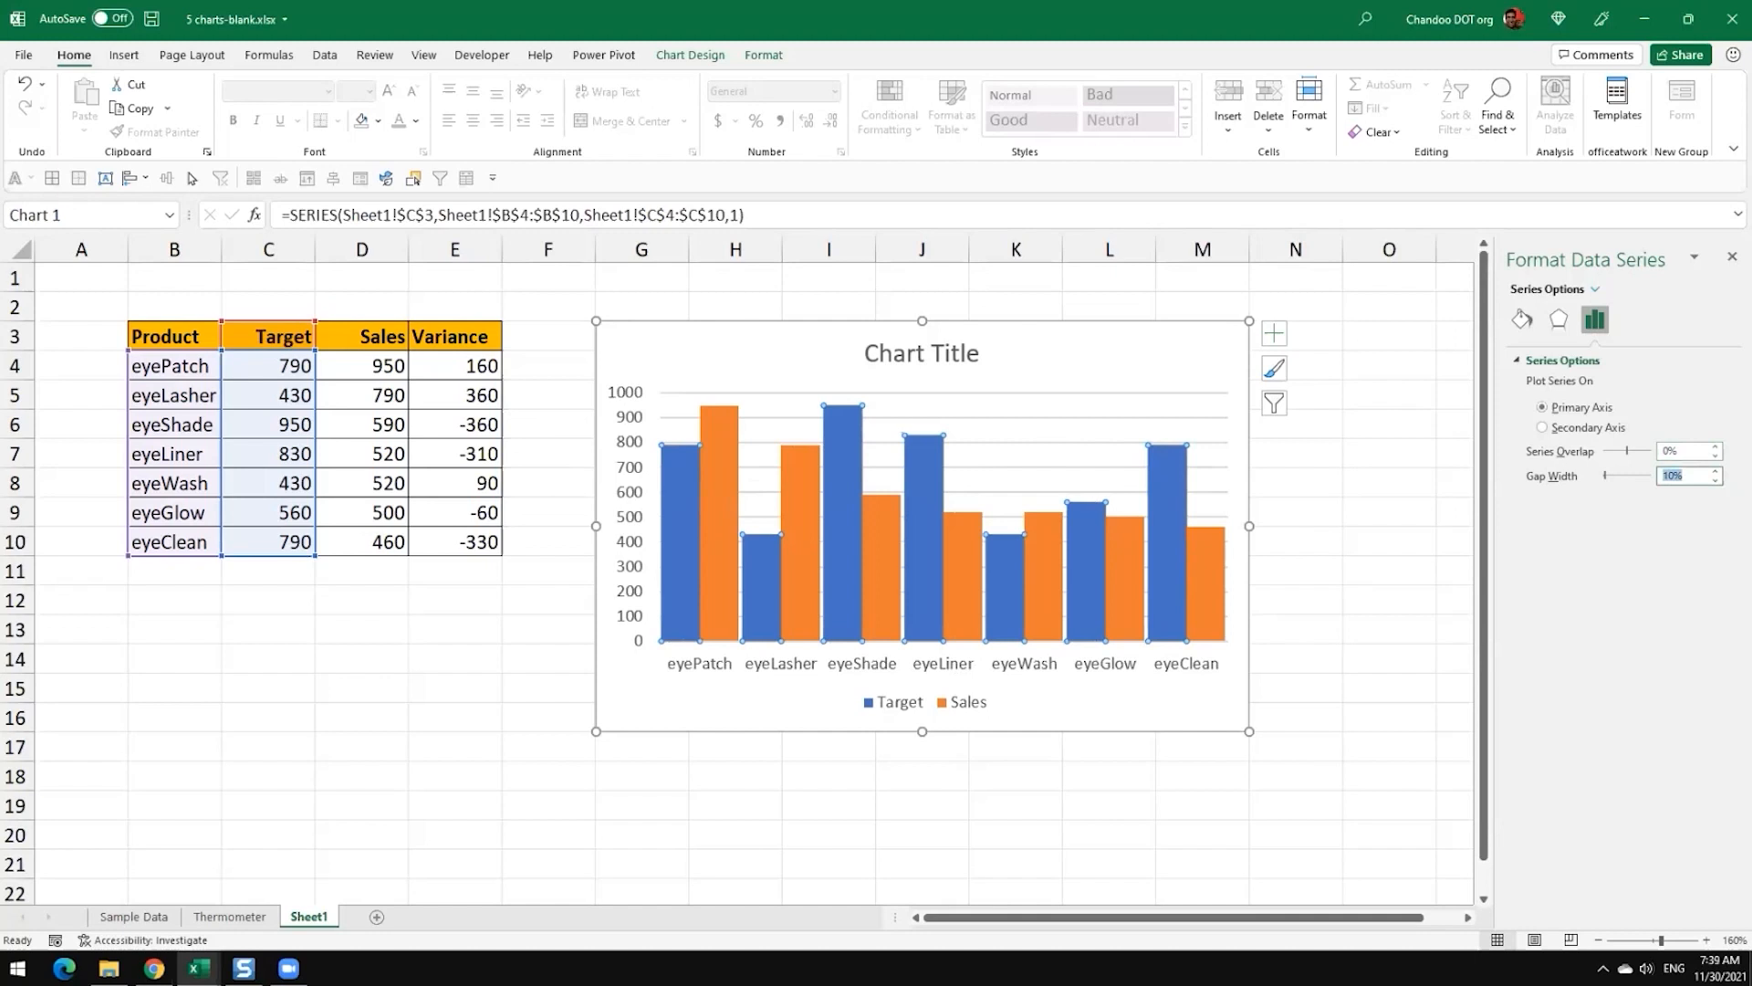
text(50)
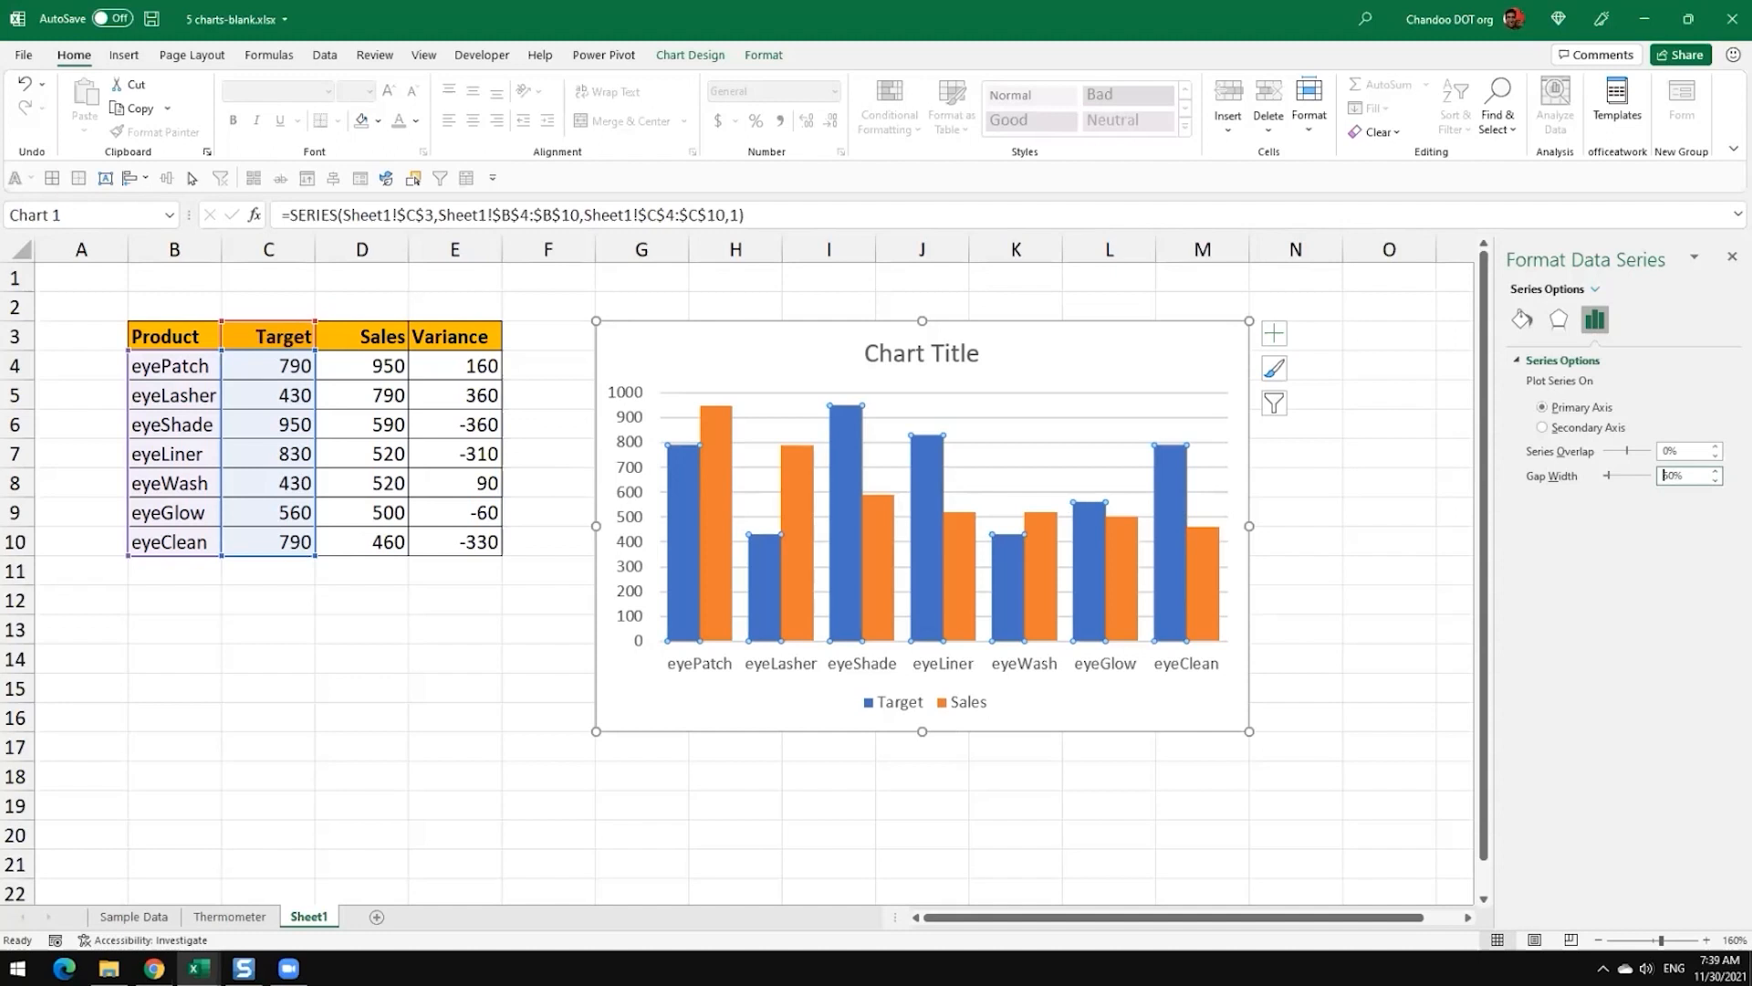
Step: Set the gap width of the Target and Sales columns to 100%
text(10)
key(Delete)
key(Return)
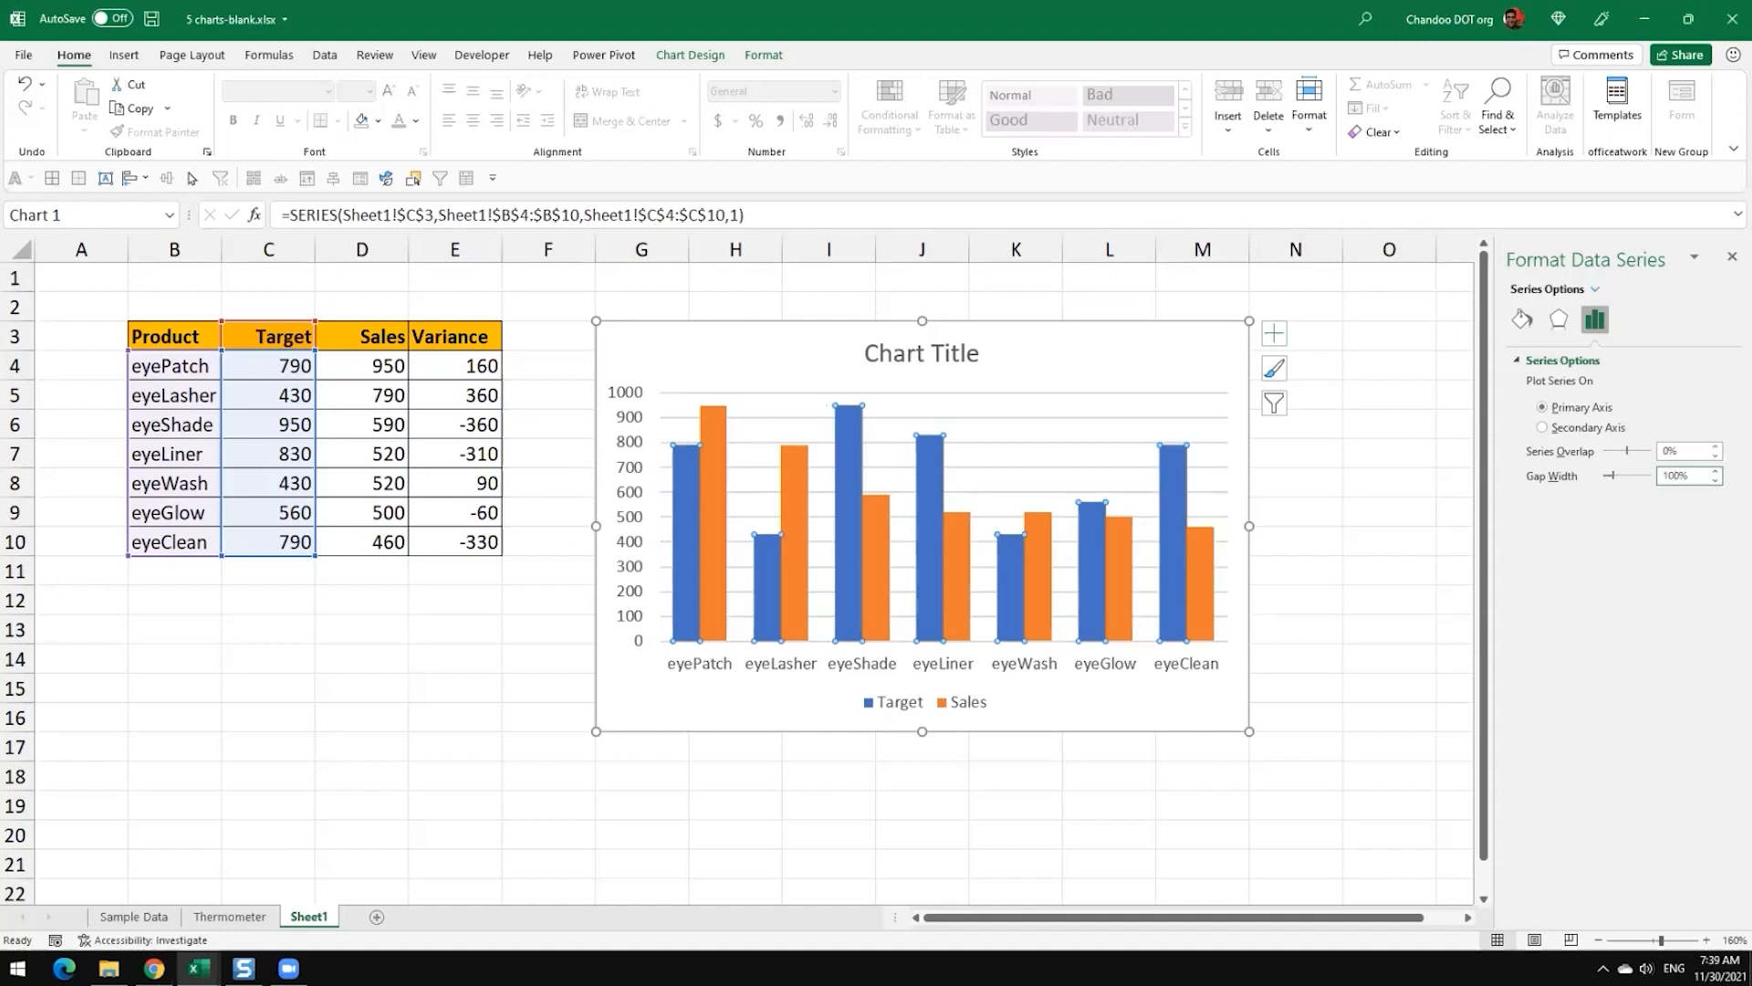
Step: Insert a second clustered column chart with default settings from the Product, Target and Sales data in B3:D10
click(203, 622)
drag(179, 339, 358, 545)
click(124, 54)
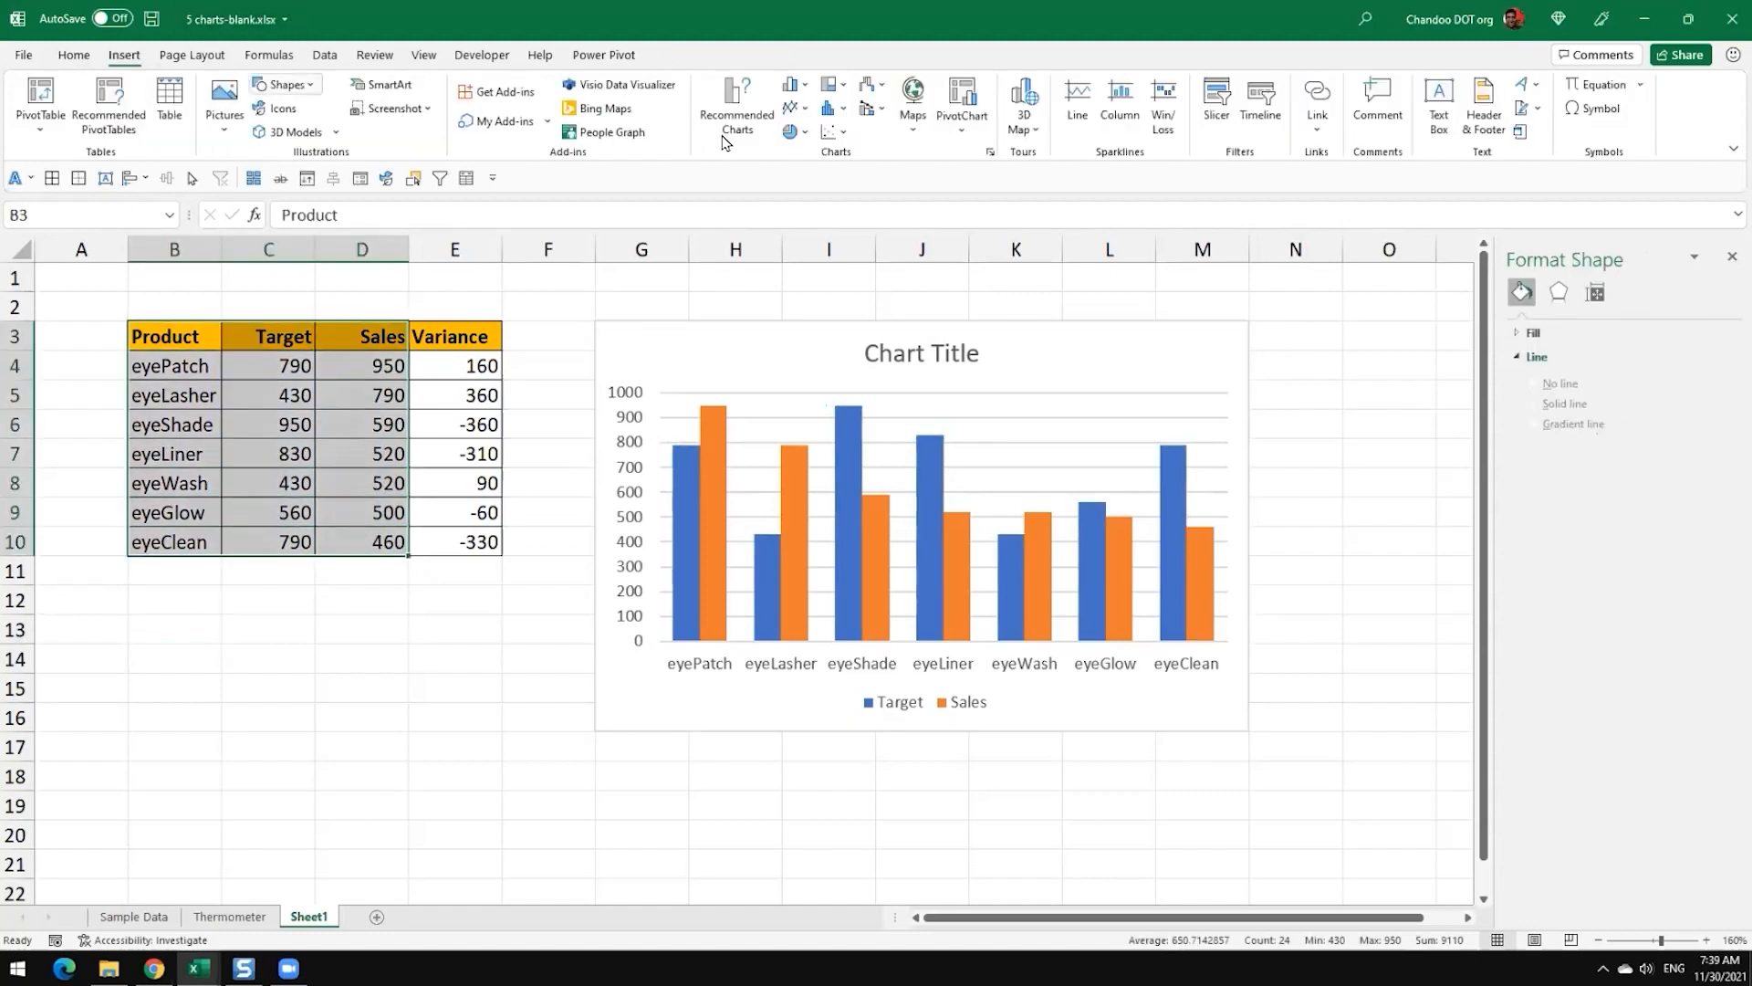
click(841, 110)
click(798, 146)
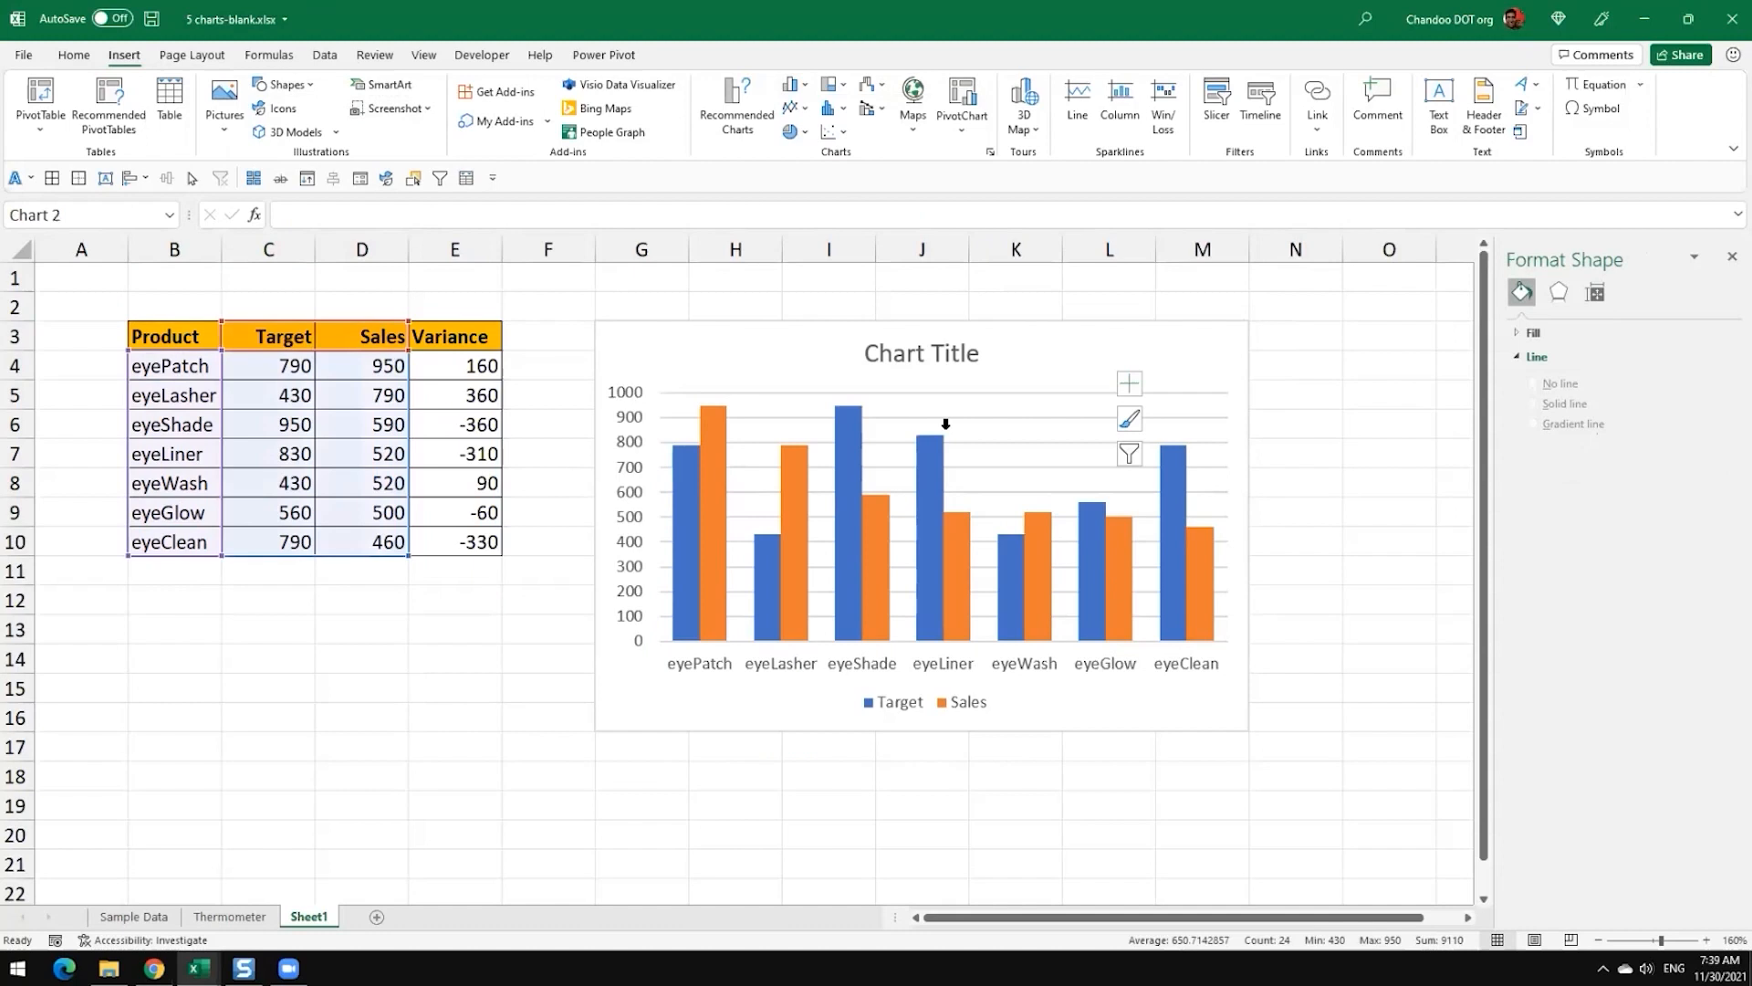
click(953, 644)
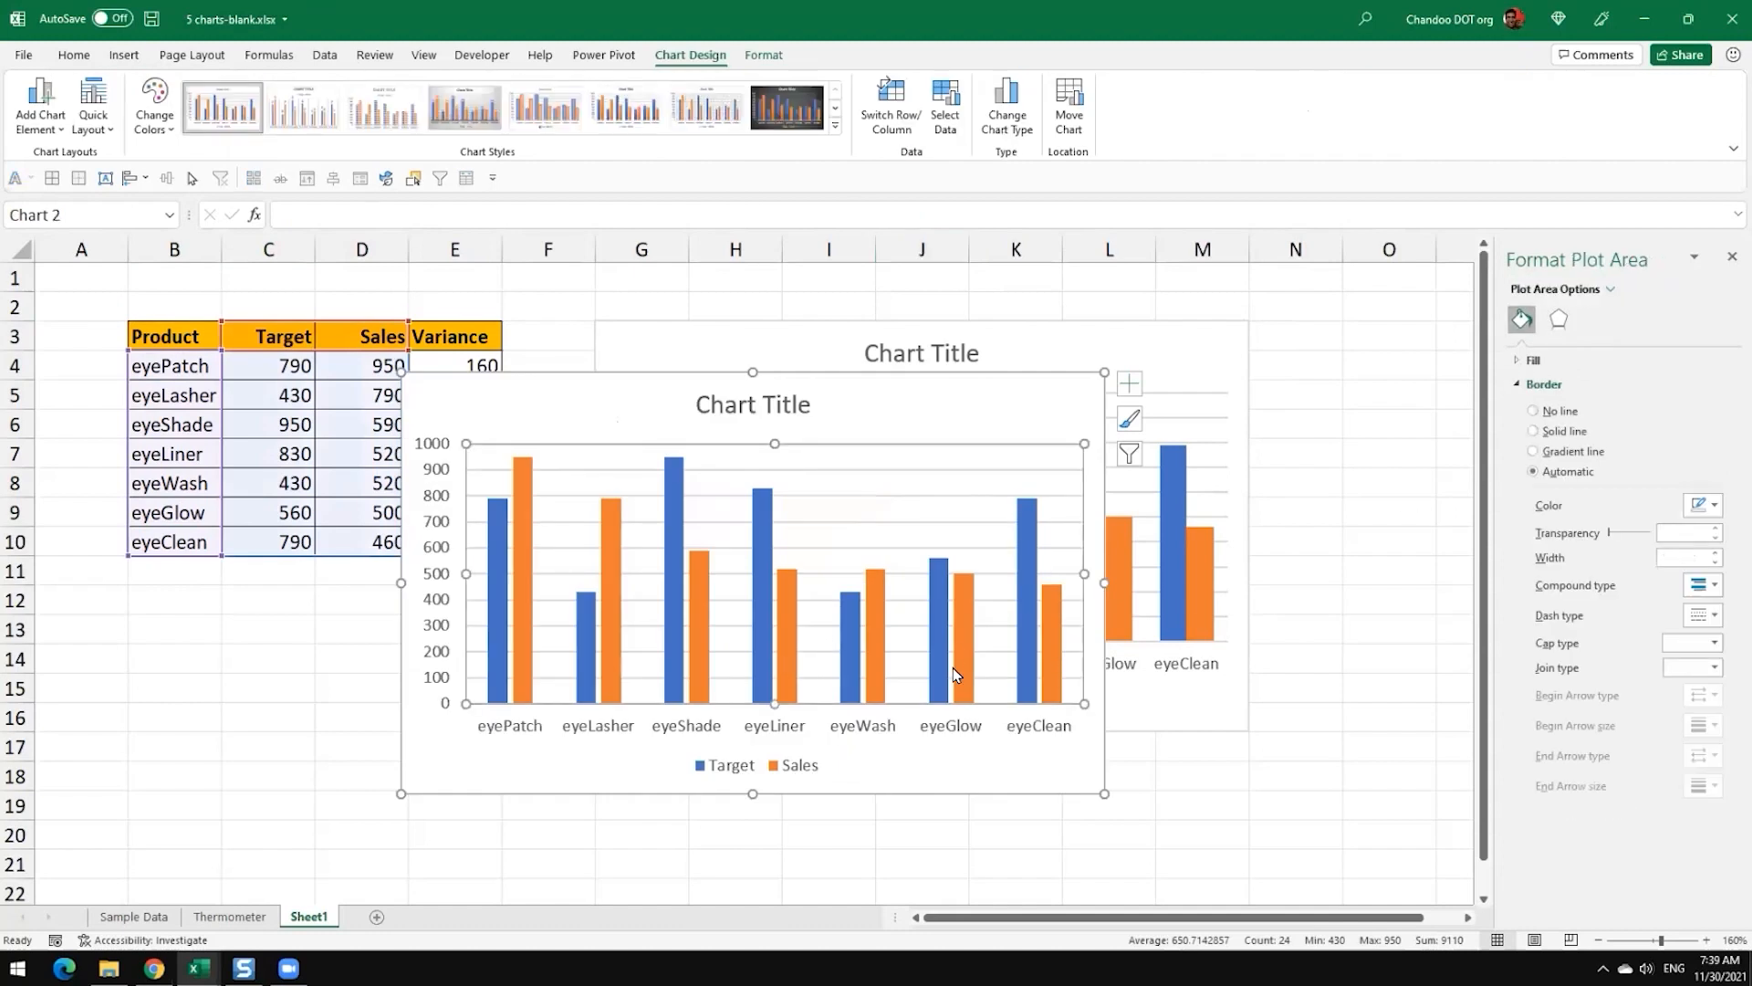
Step: Check the default gap width of the second chart's Sales series, and delete that chart
click(955, 666)
click(1594, 318)
drag(1693, 476, 1553, 488)
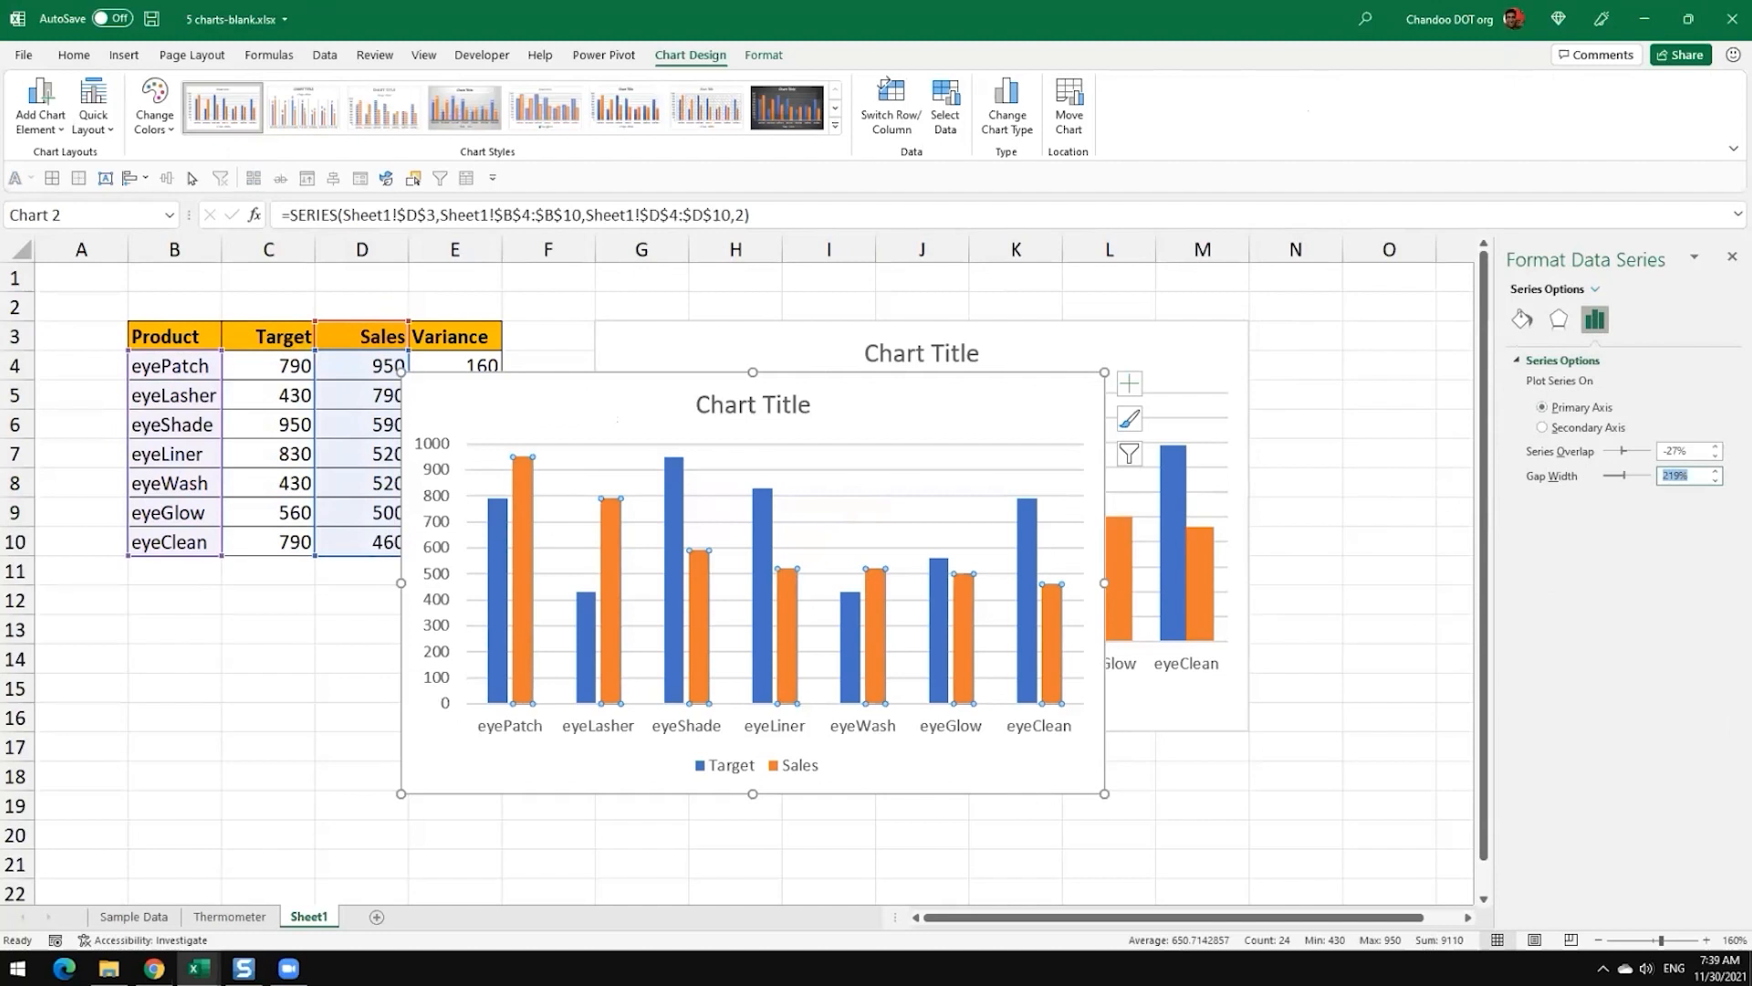
click(1253, 806)
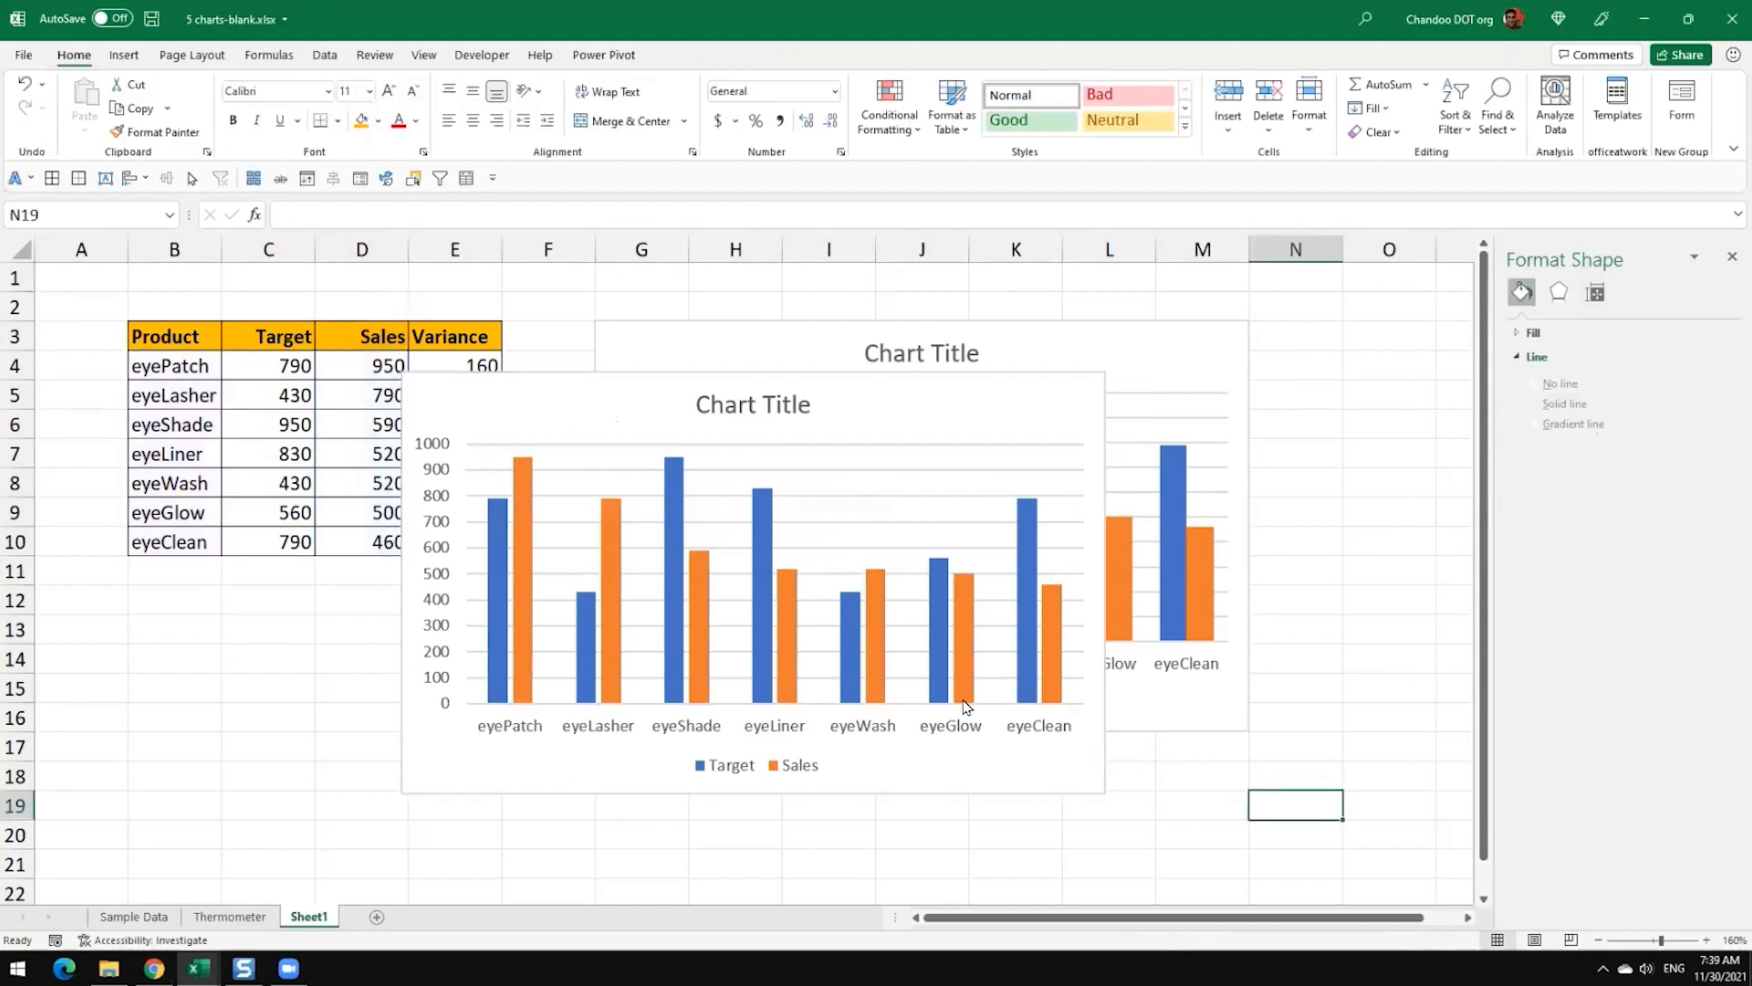
click(1056, 785)
key(Delete)
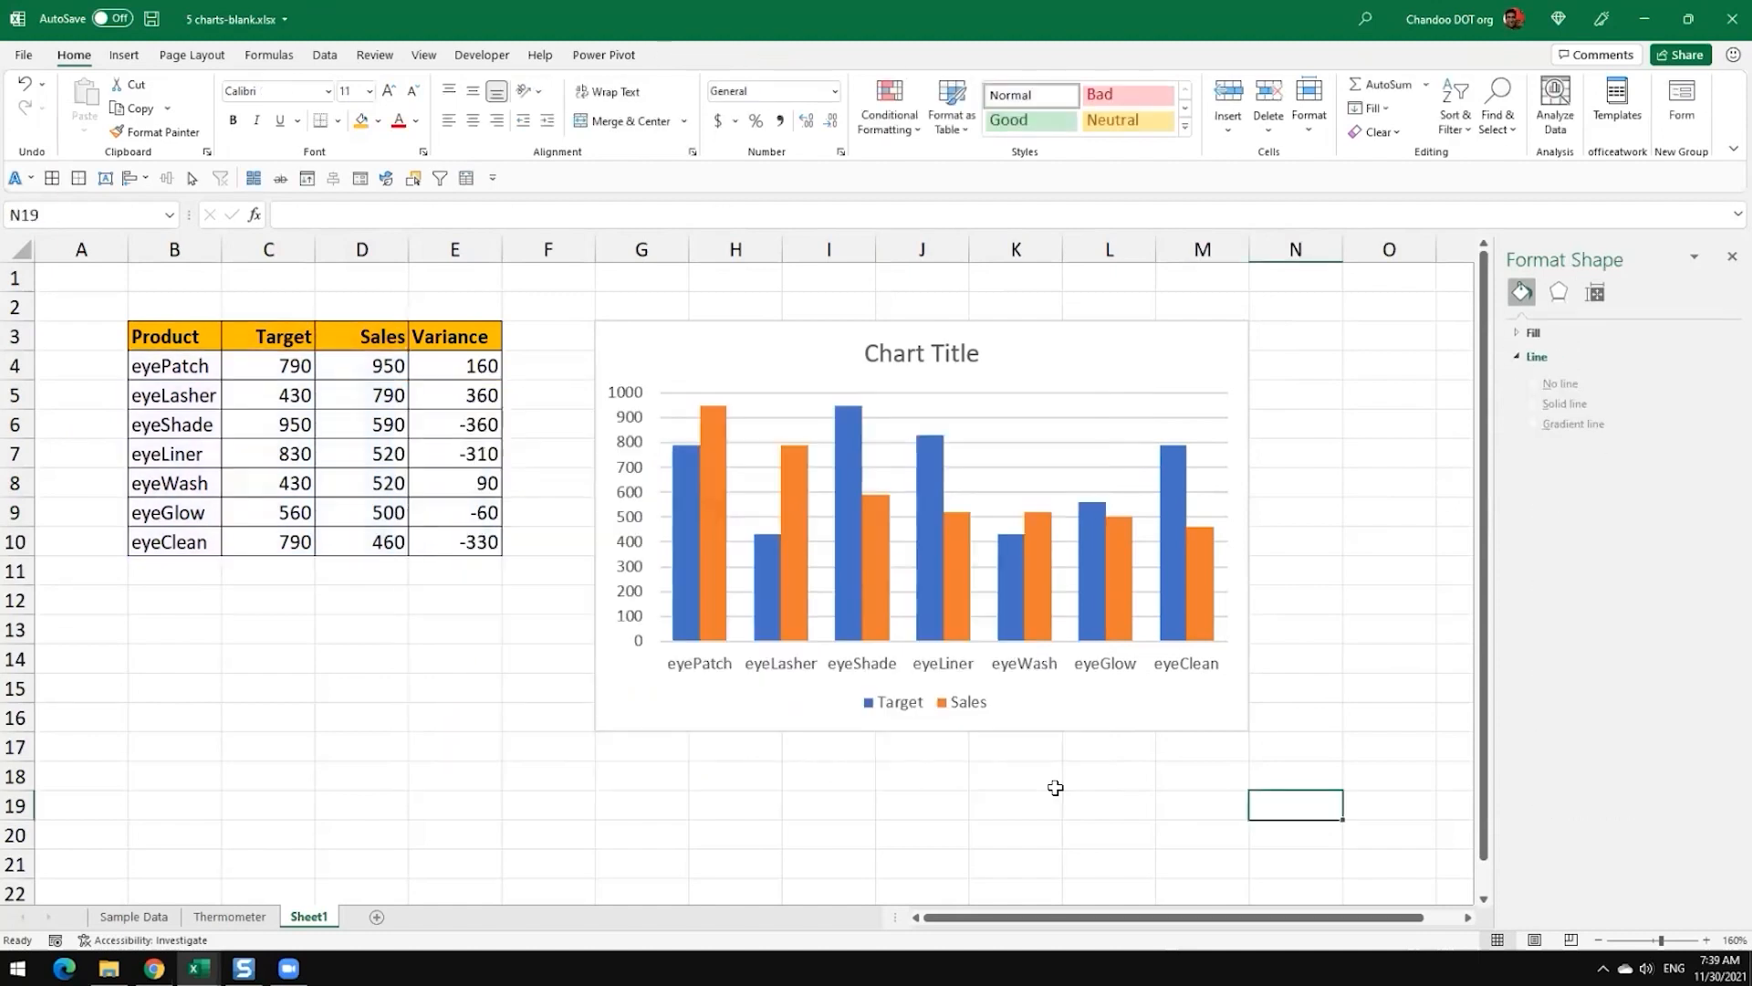
Step: Review the overlap and gap width settings of the Target series in the remaining chart
click(1109, 715)
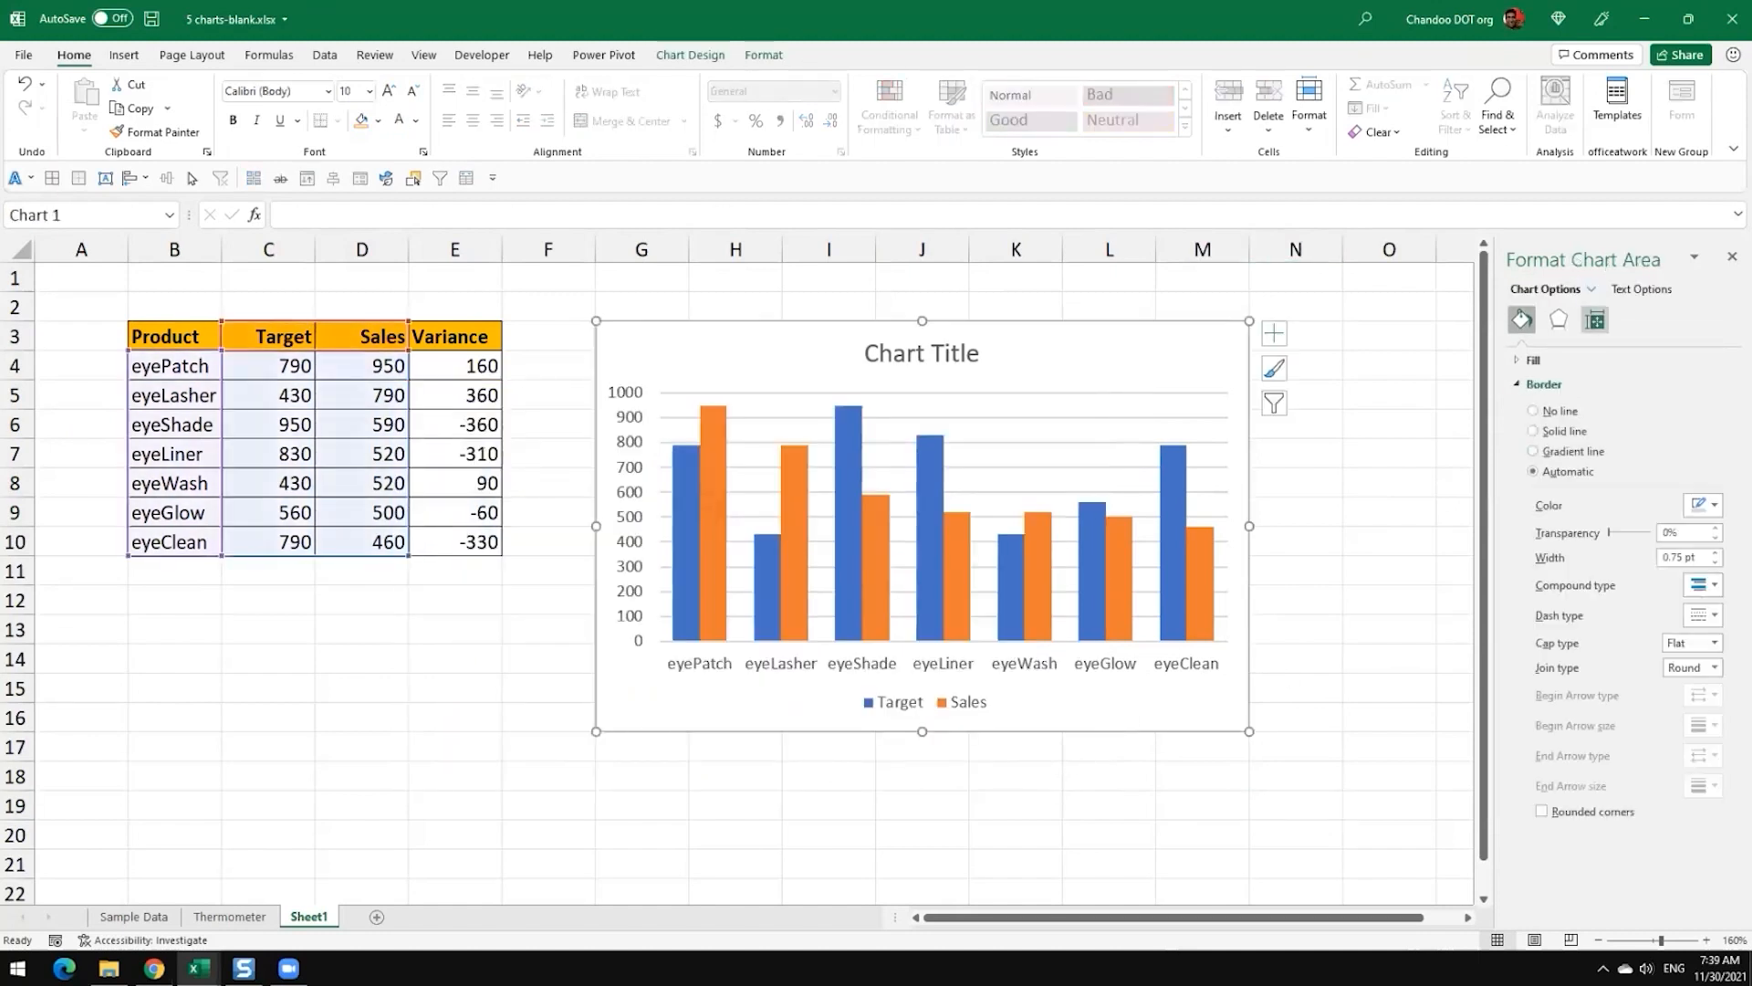
click(1180, 507)
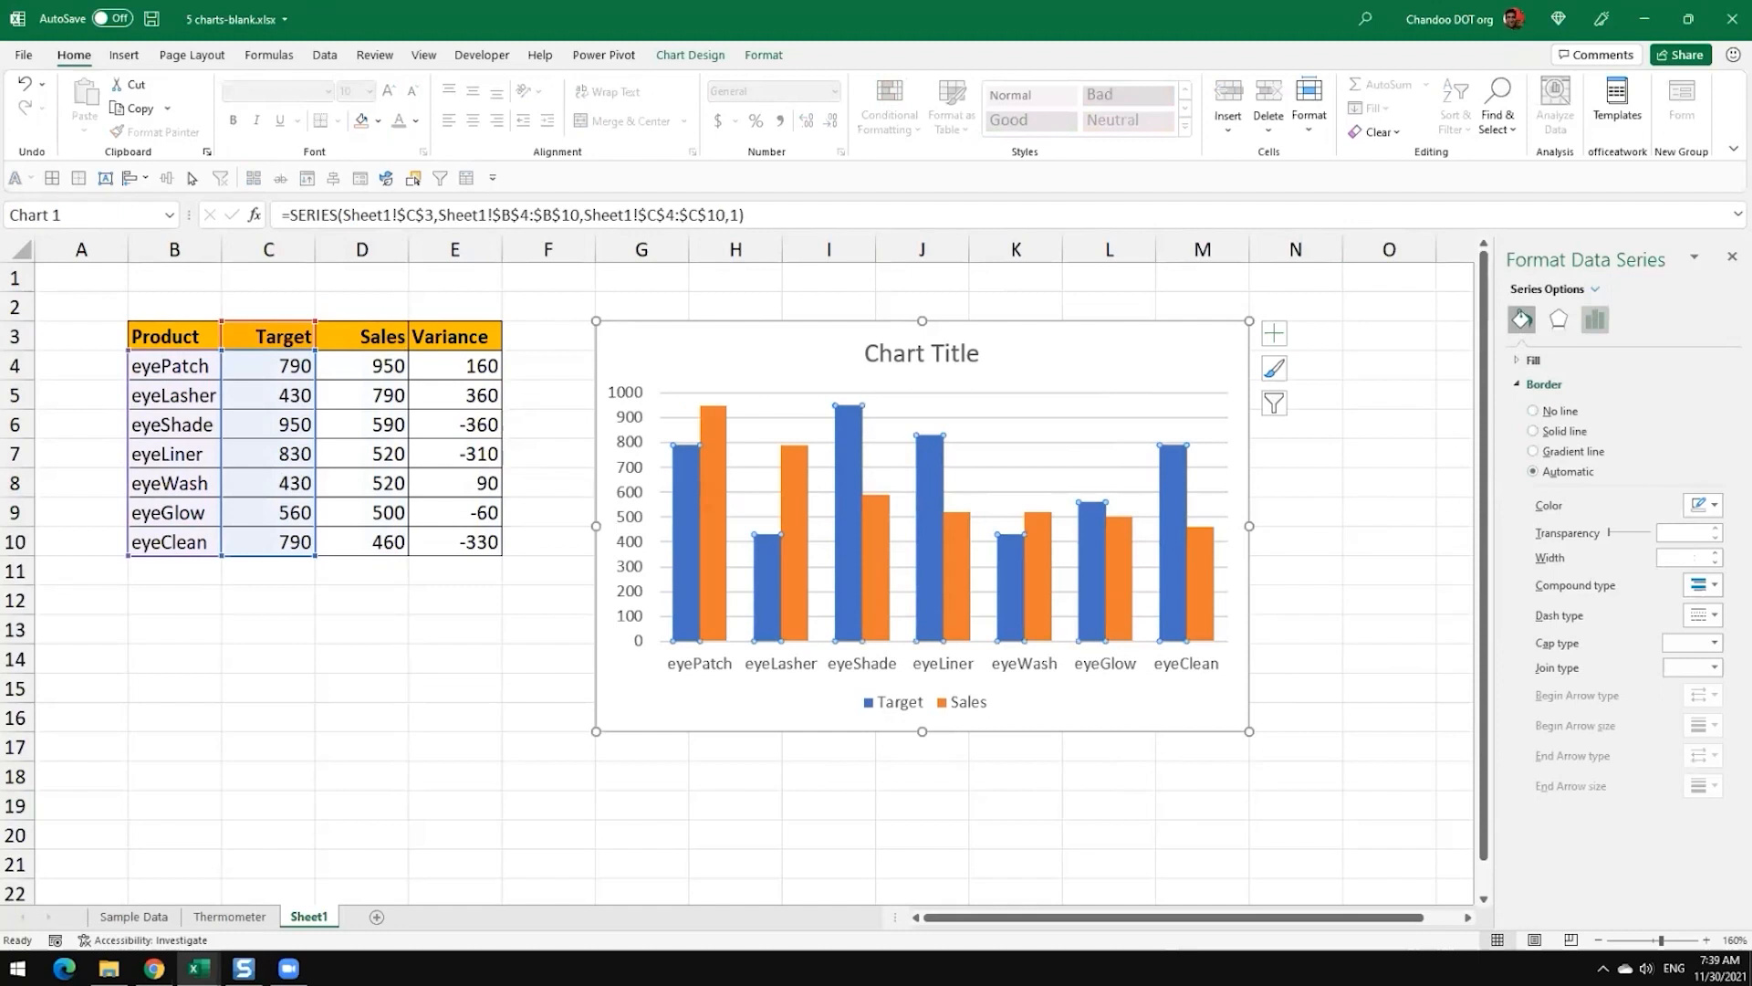
click(1595, 319)
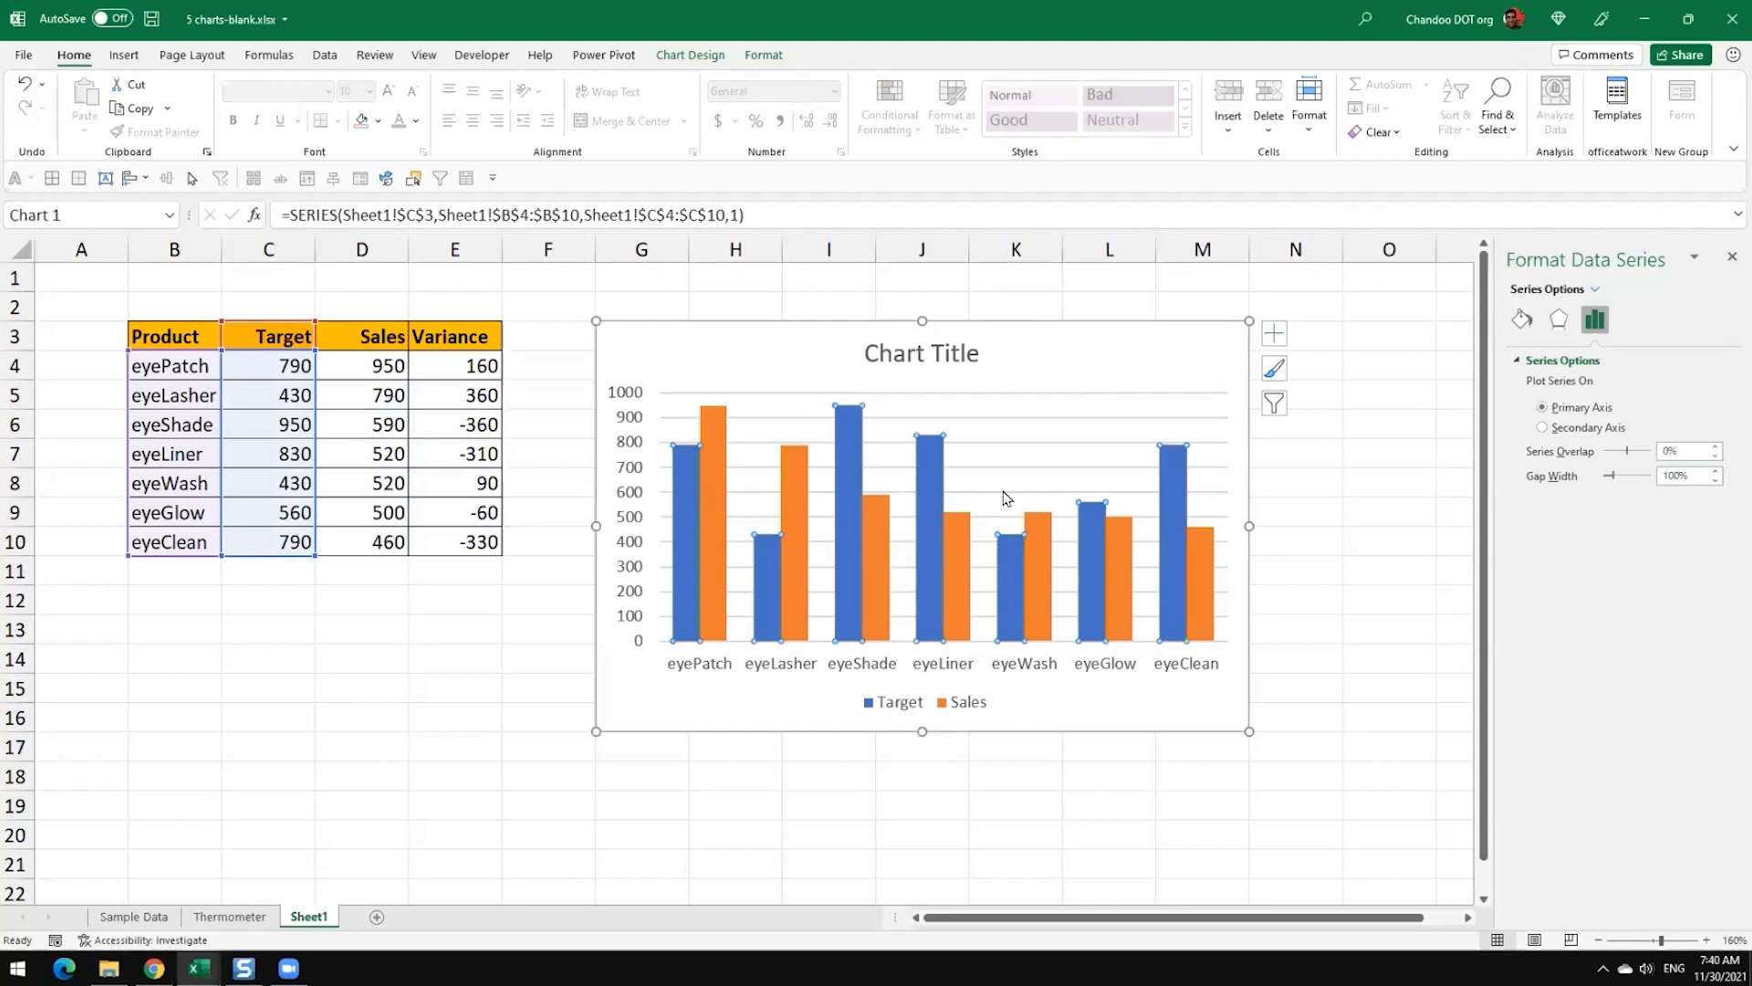
click(897, 770)
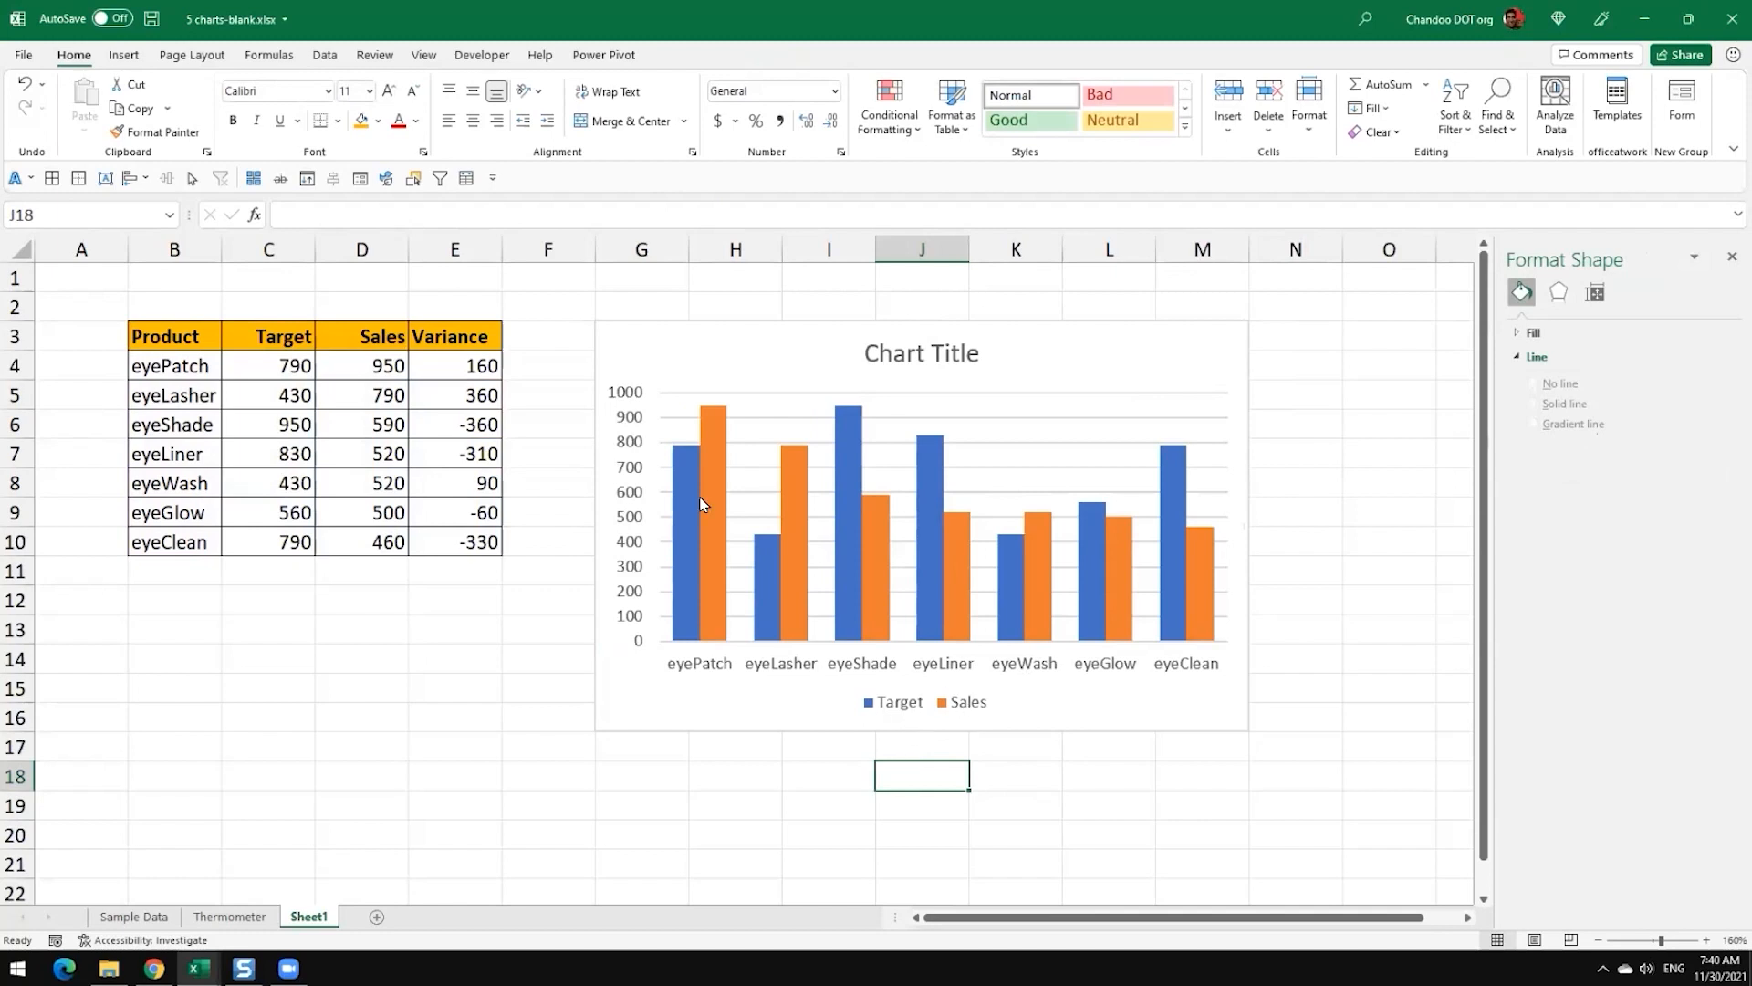
Step: Look at the Sales series and the Thermometer sheet for reference, and return to Sheet1
click(717, 431)
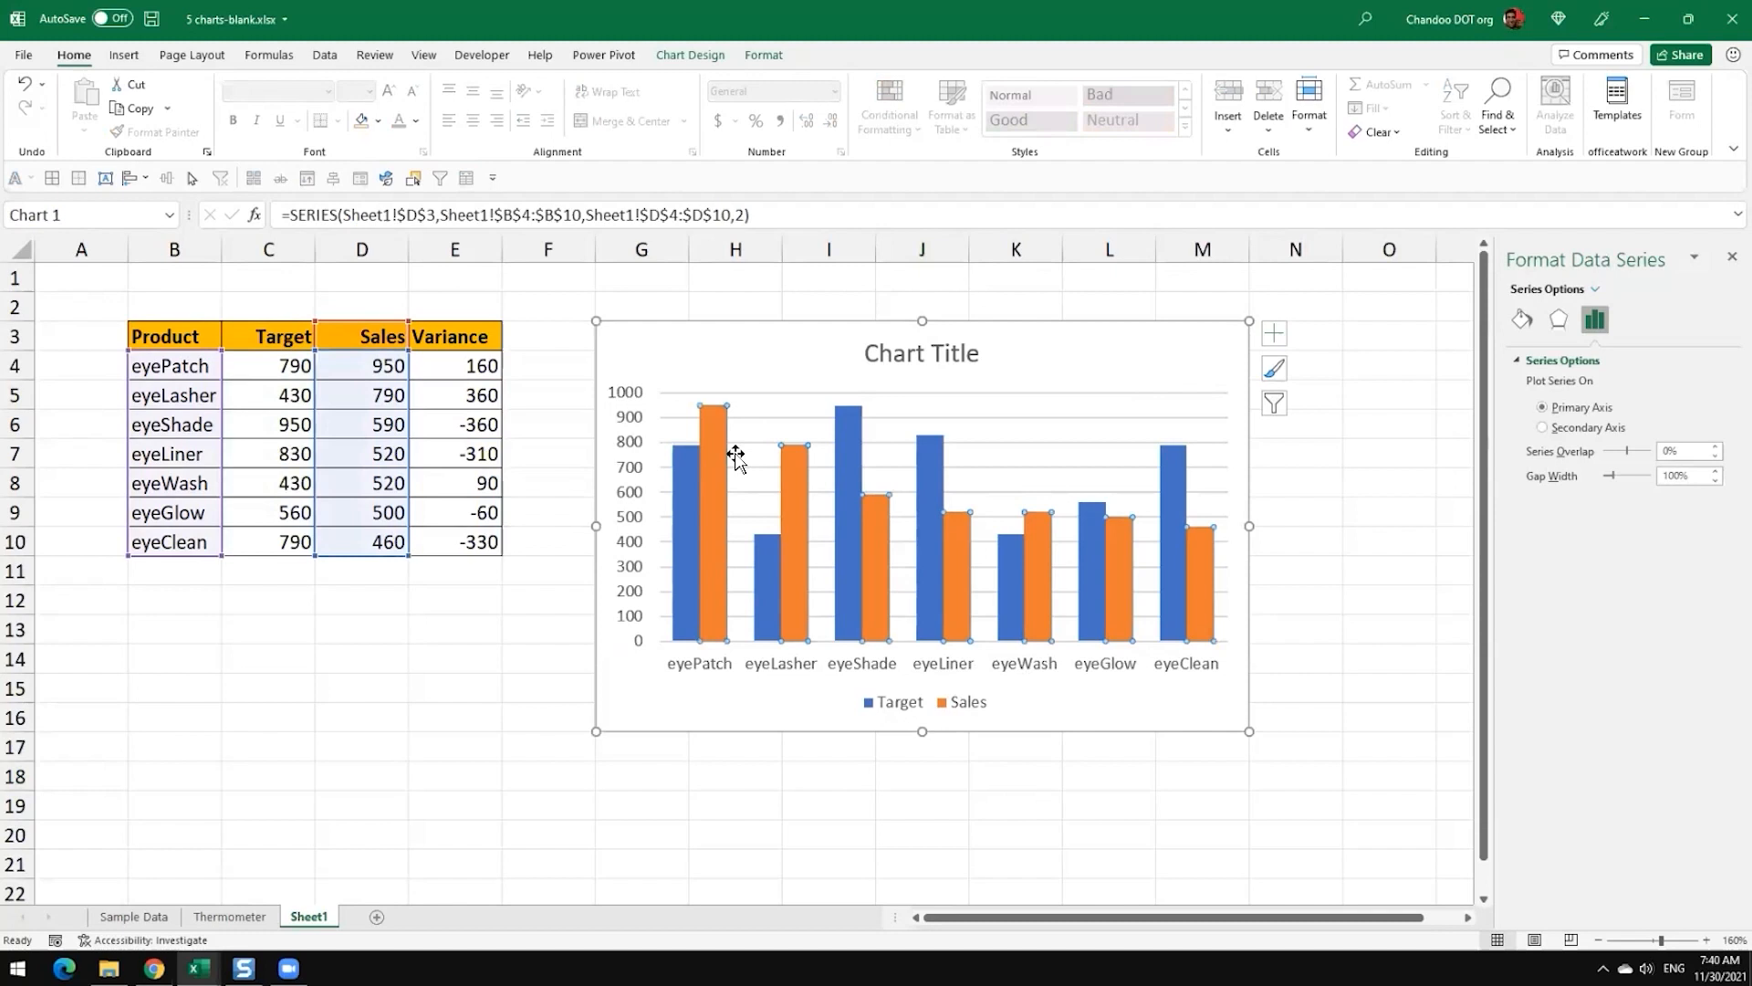
mouse_move(687, 551)
click(231, 917)
click(296, 916)
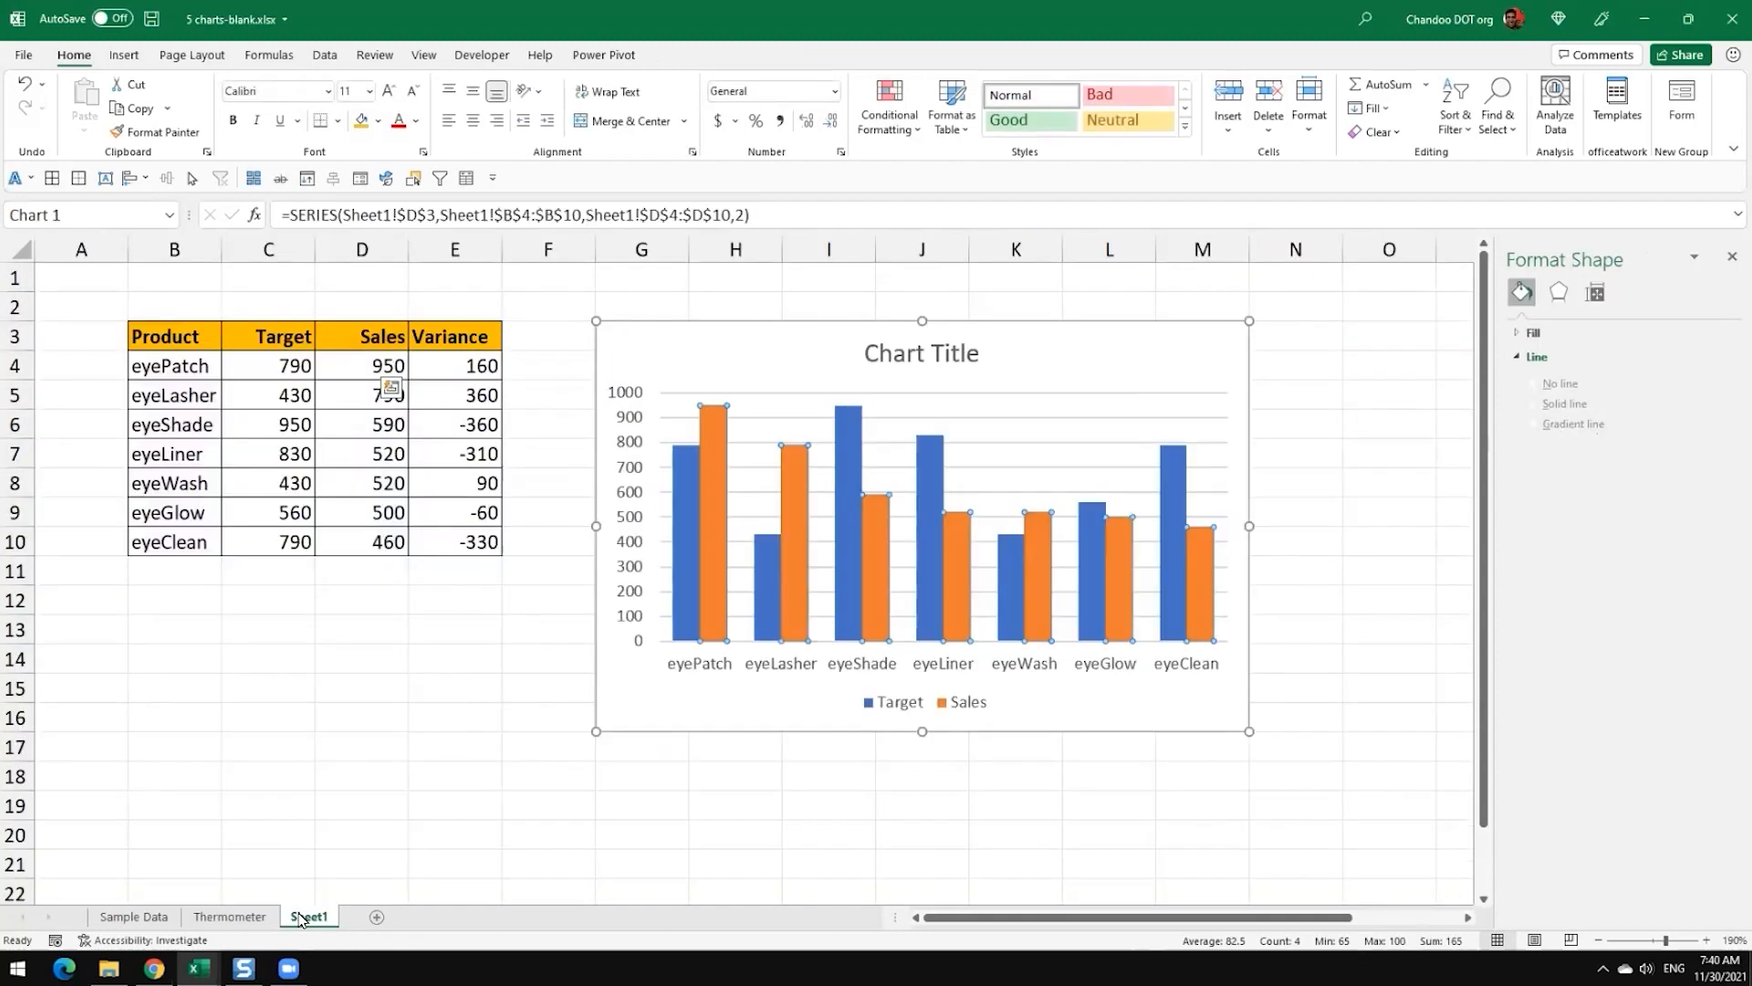
Step: Fill the Target columns with a light orange theme tint that pairs with the orange Sales columns
click(686, 521)
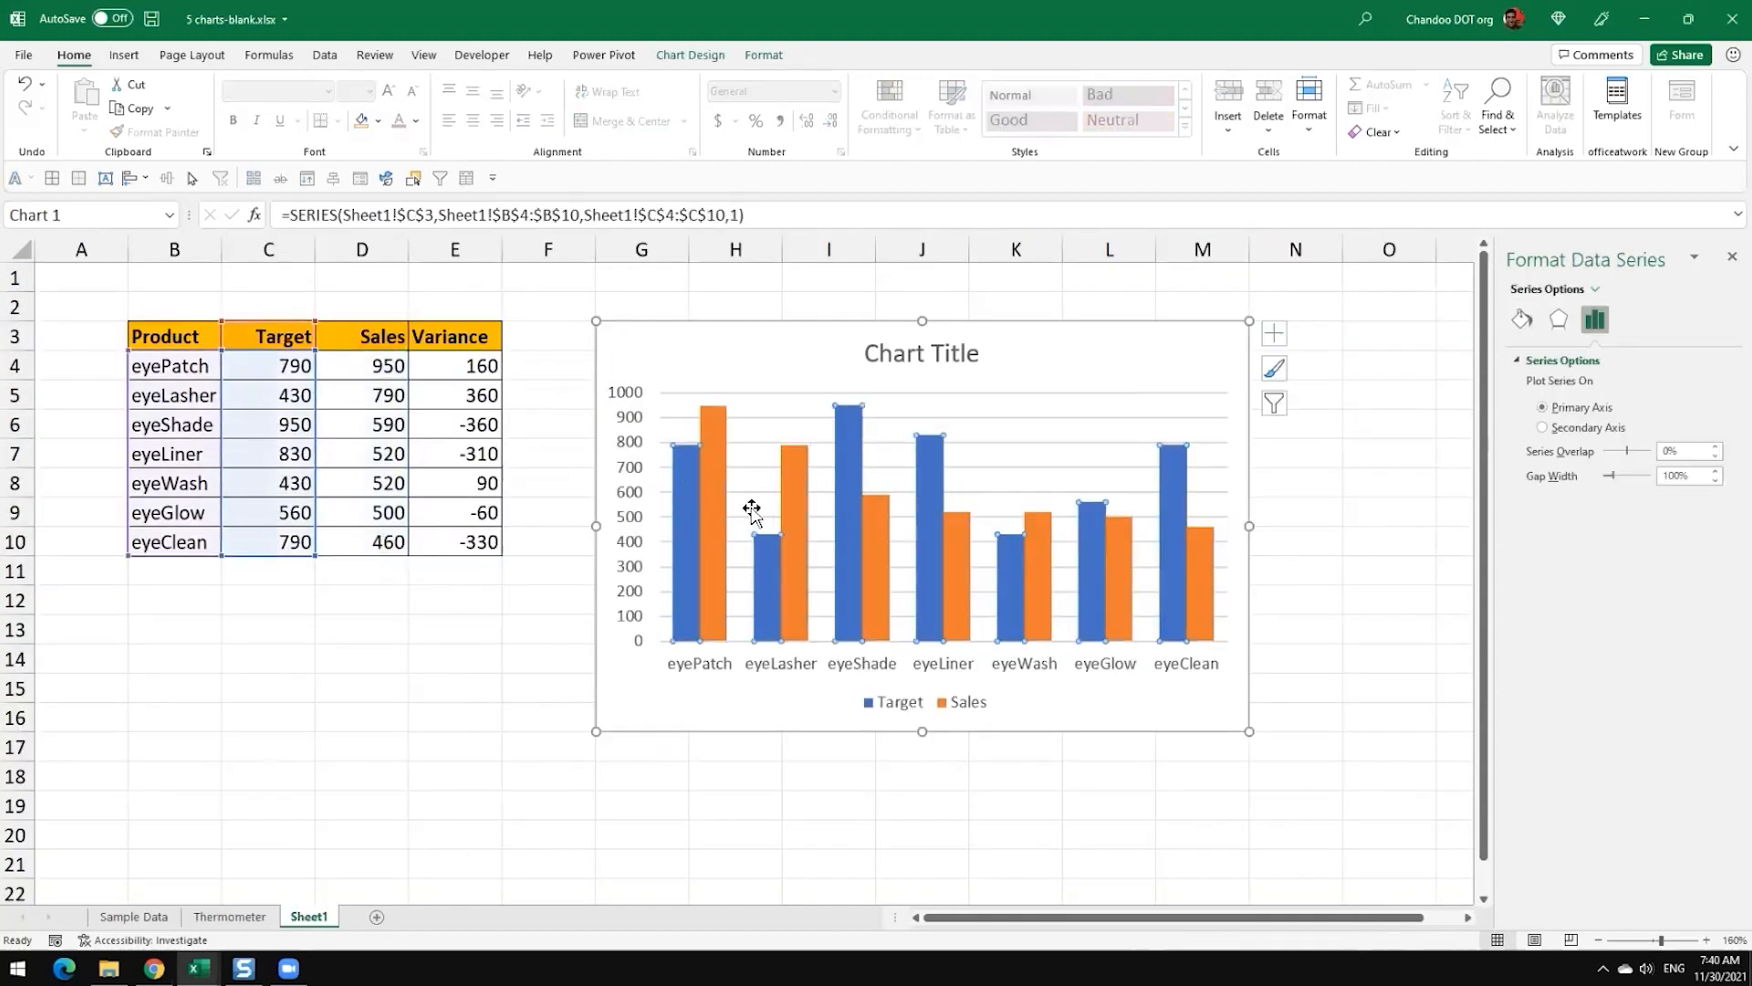
click(767, 56)
click(744, 84)
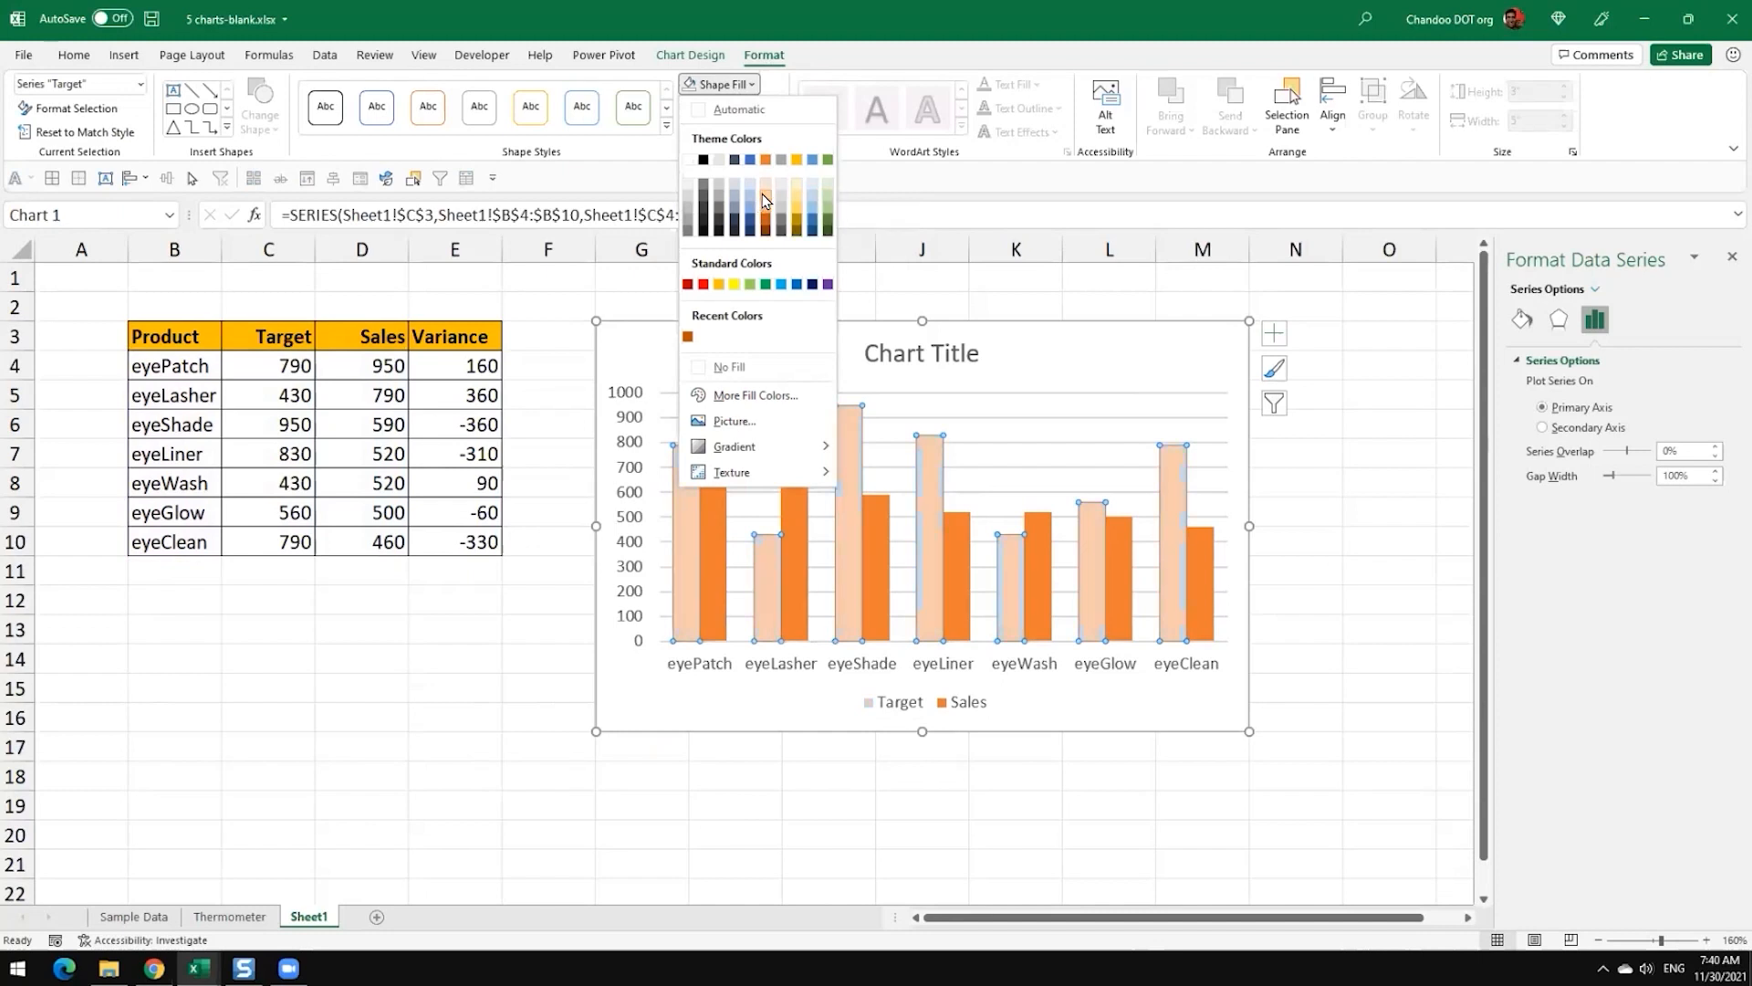
click(763, 193)
click(1352, 581)
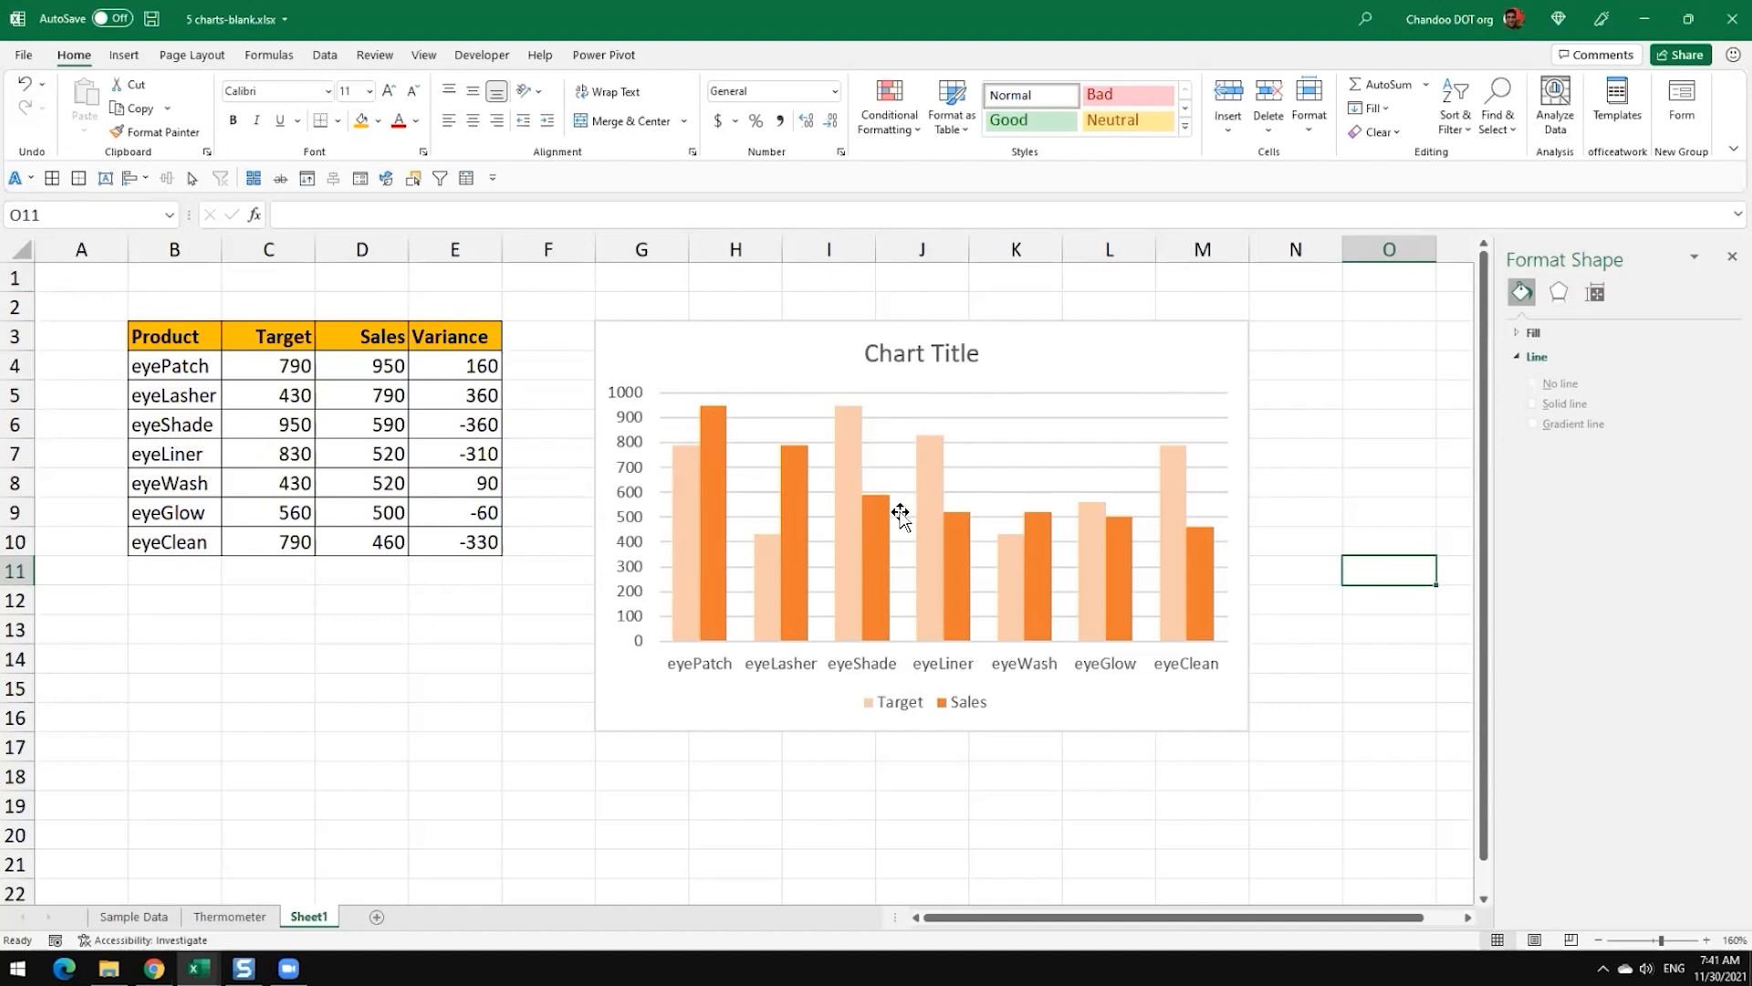
mouse_move(785, 520)
click(1183, 708)
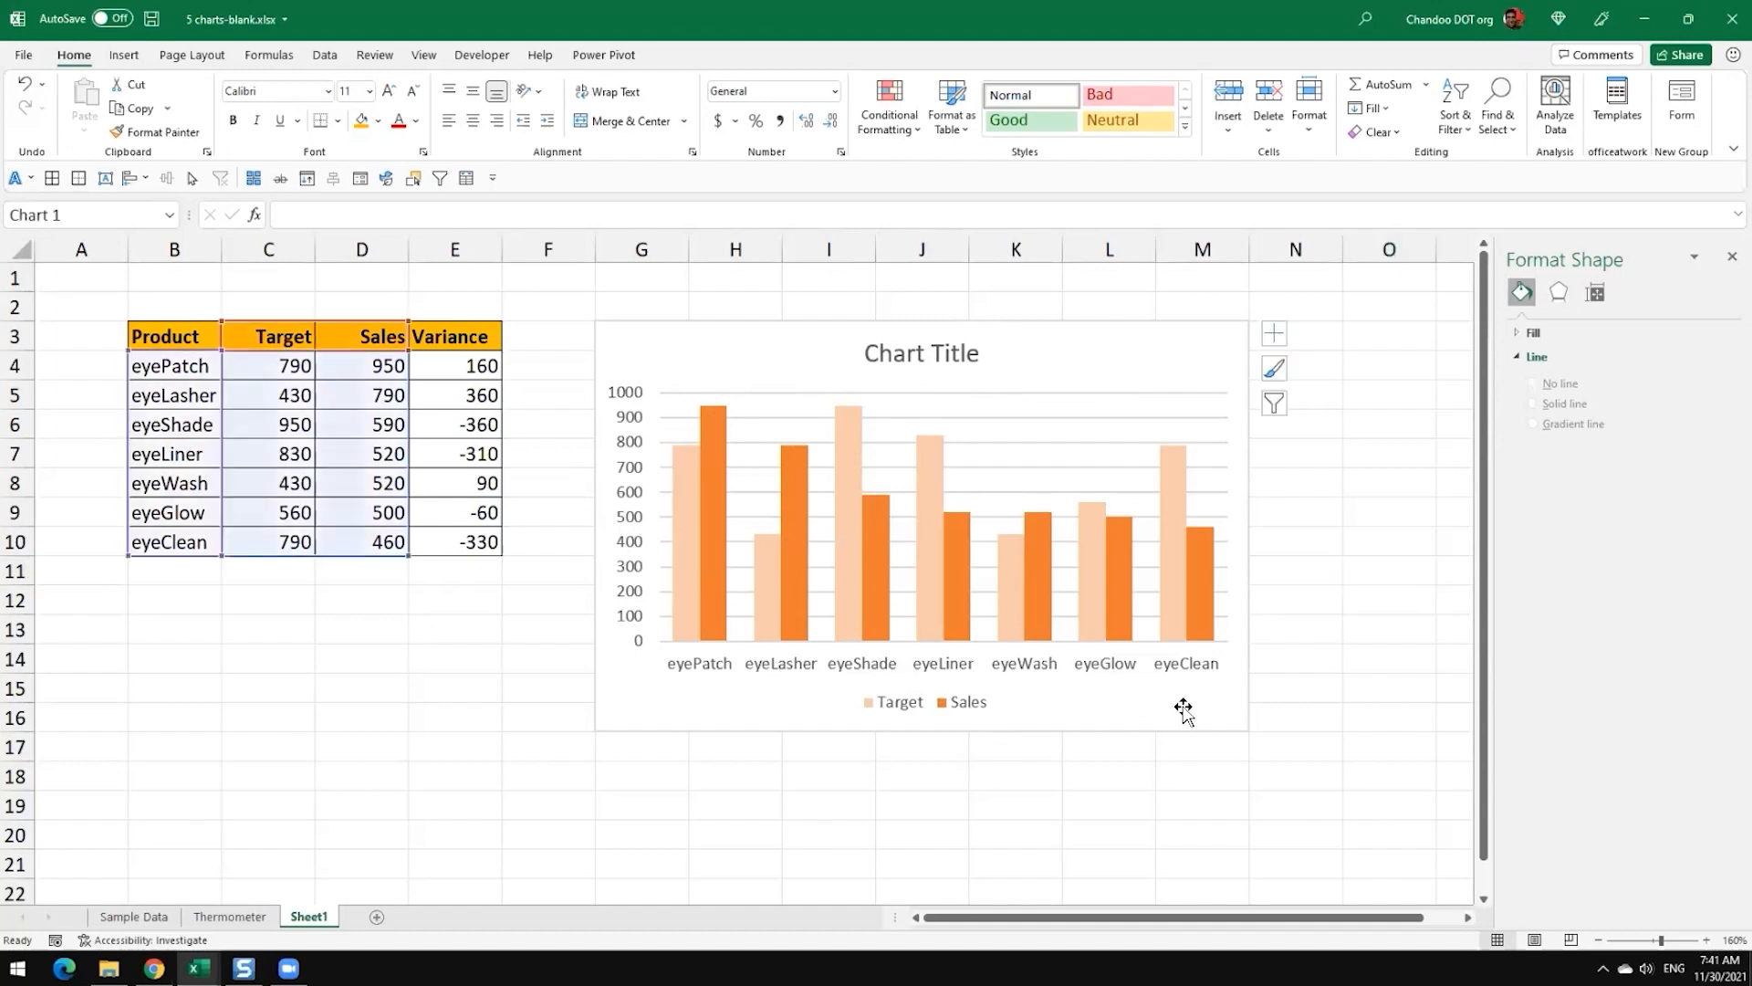
click(1296, 452)
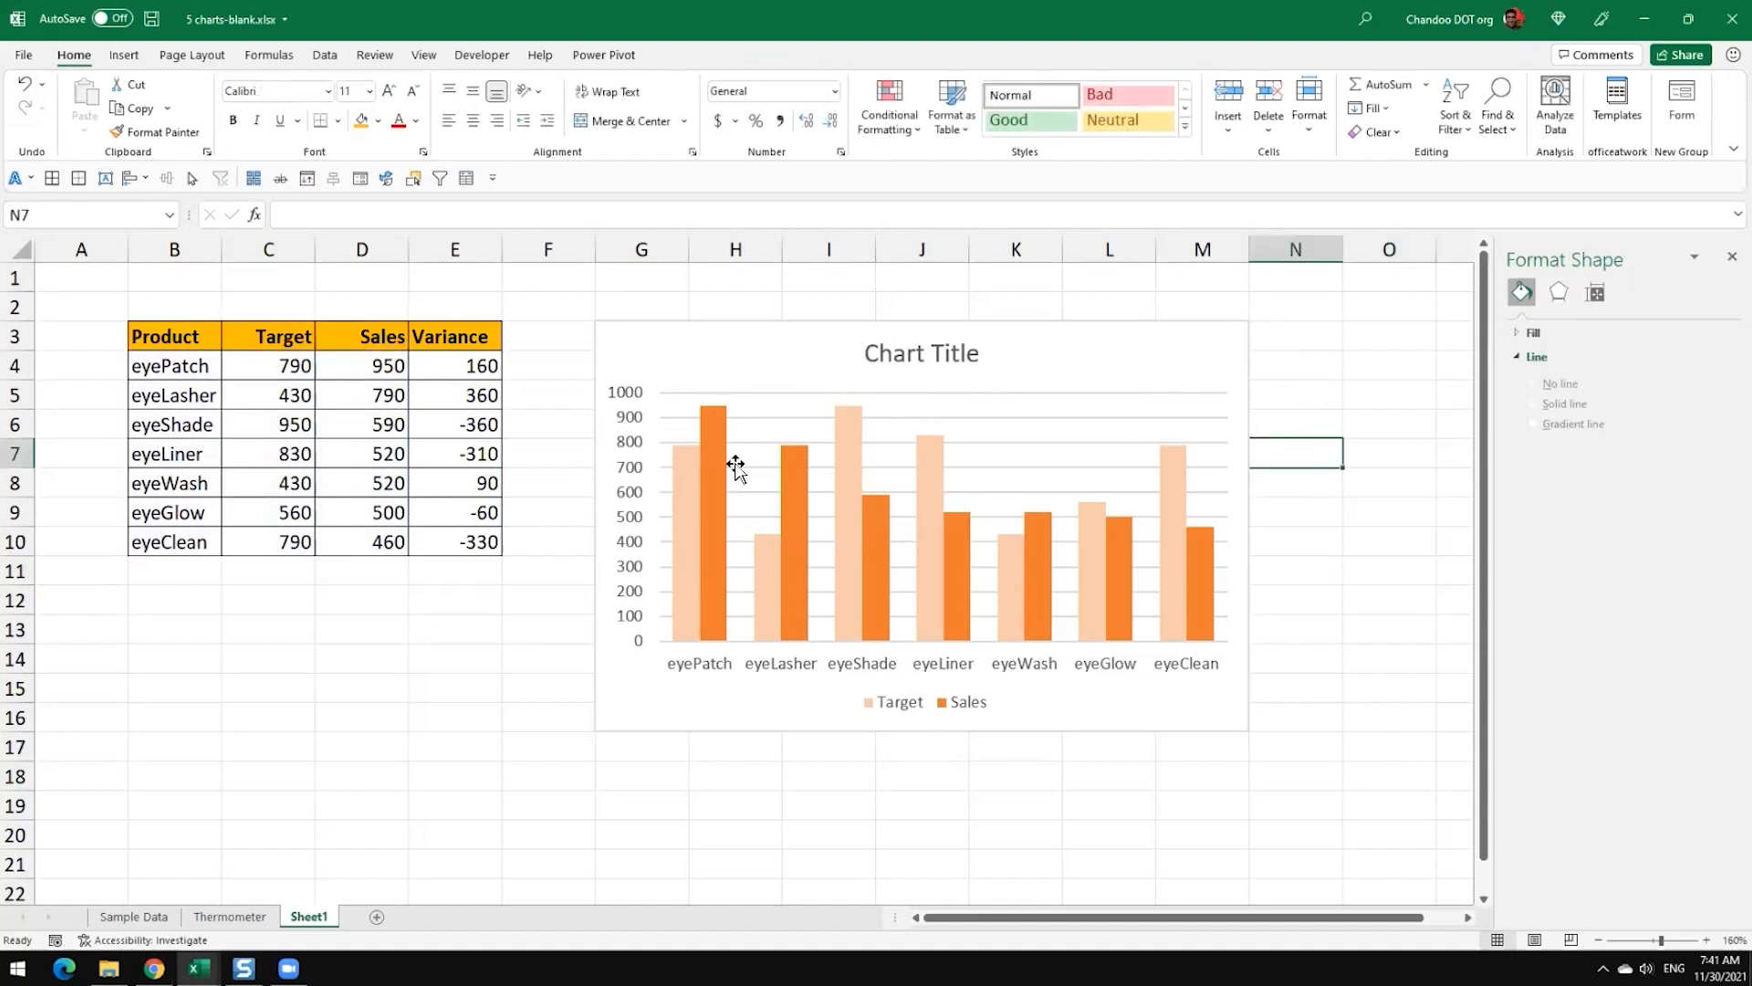
Step: Insert a clustered column chart from the Product data in B3:B10 and the Variance data in E3:E10
drag(194, 340, 182, 543)
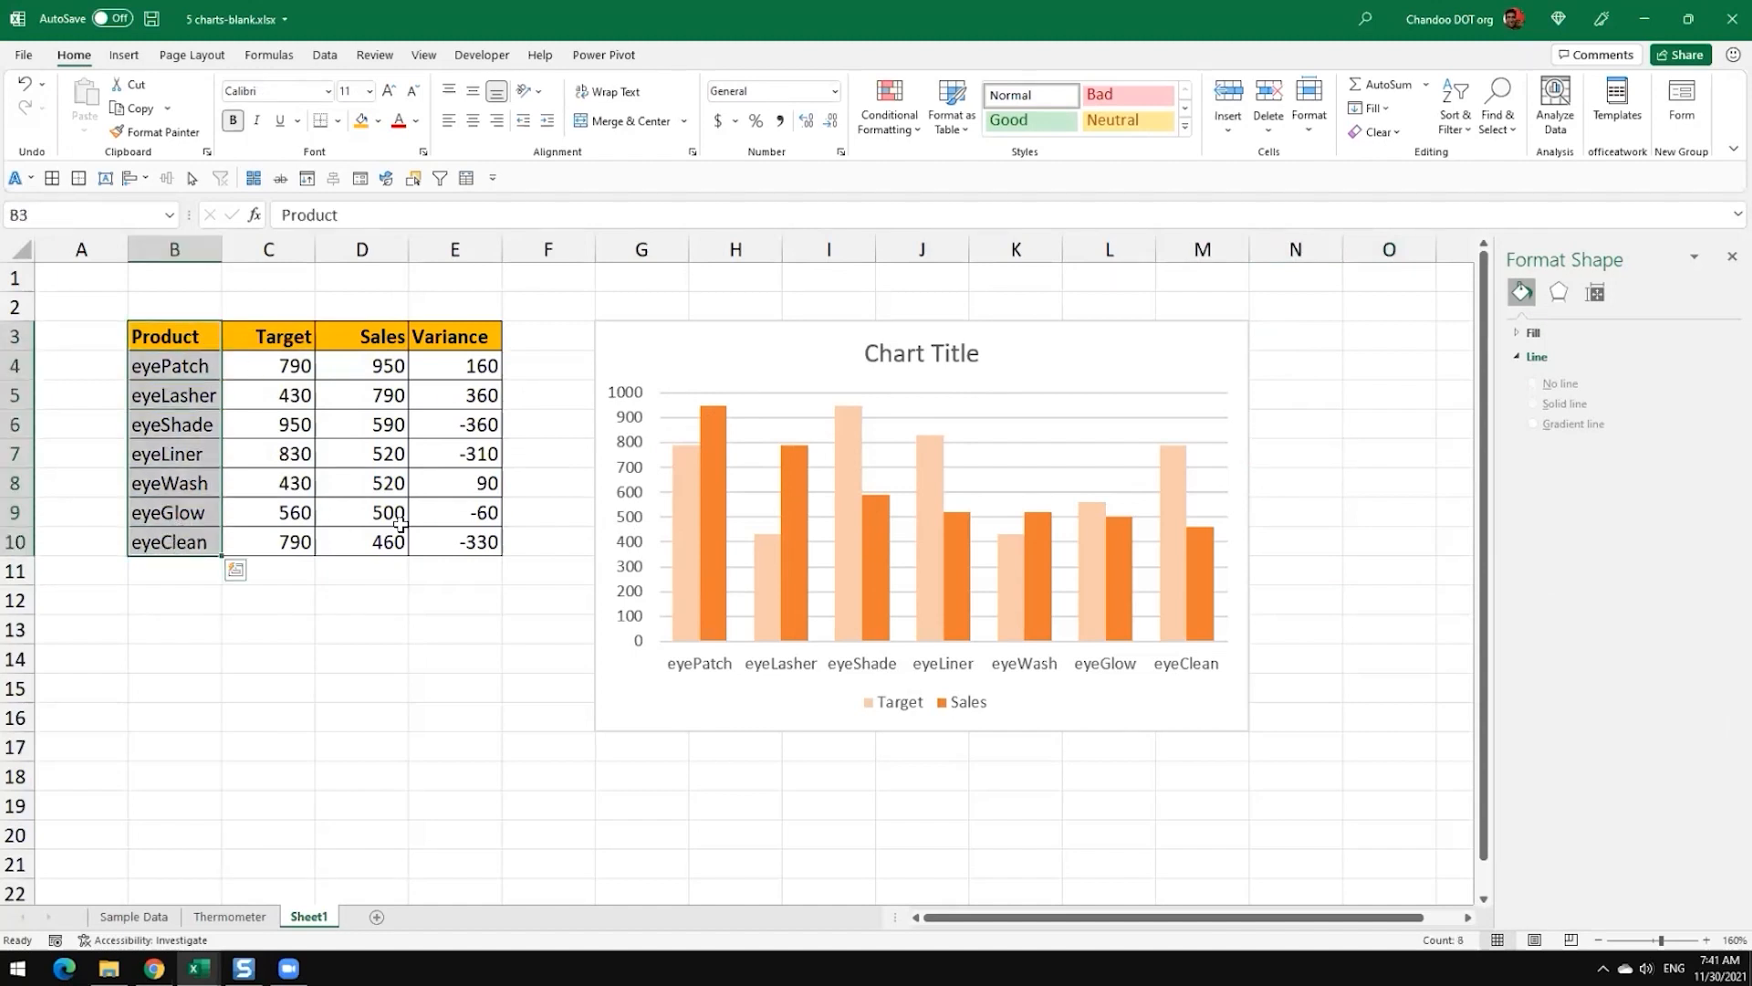
ctrl+drag(470, 340, 478, 538)
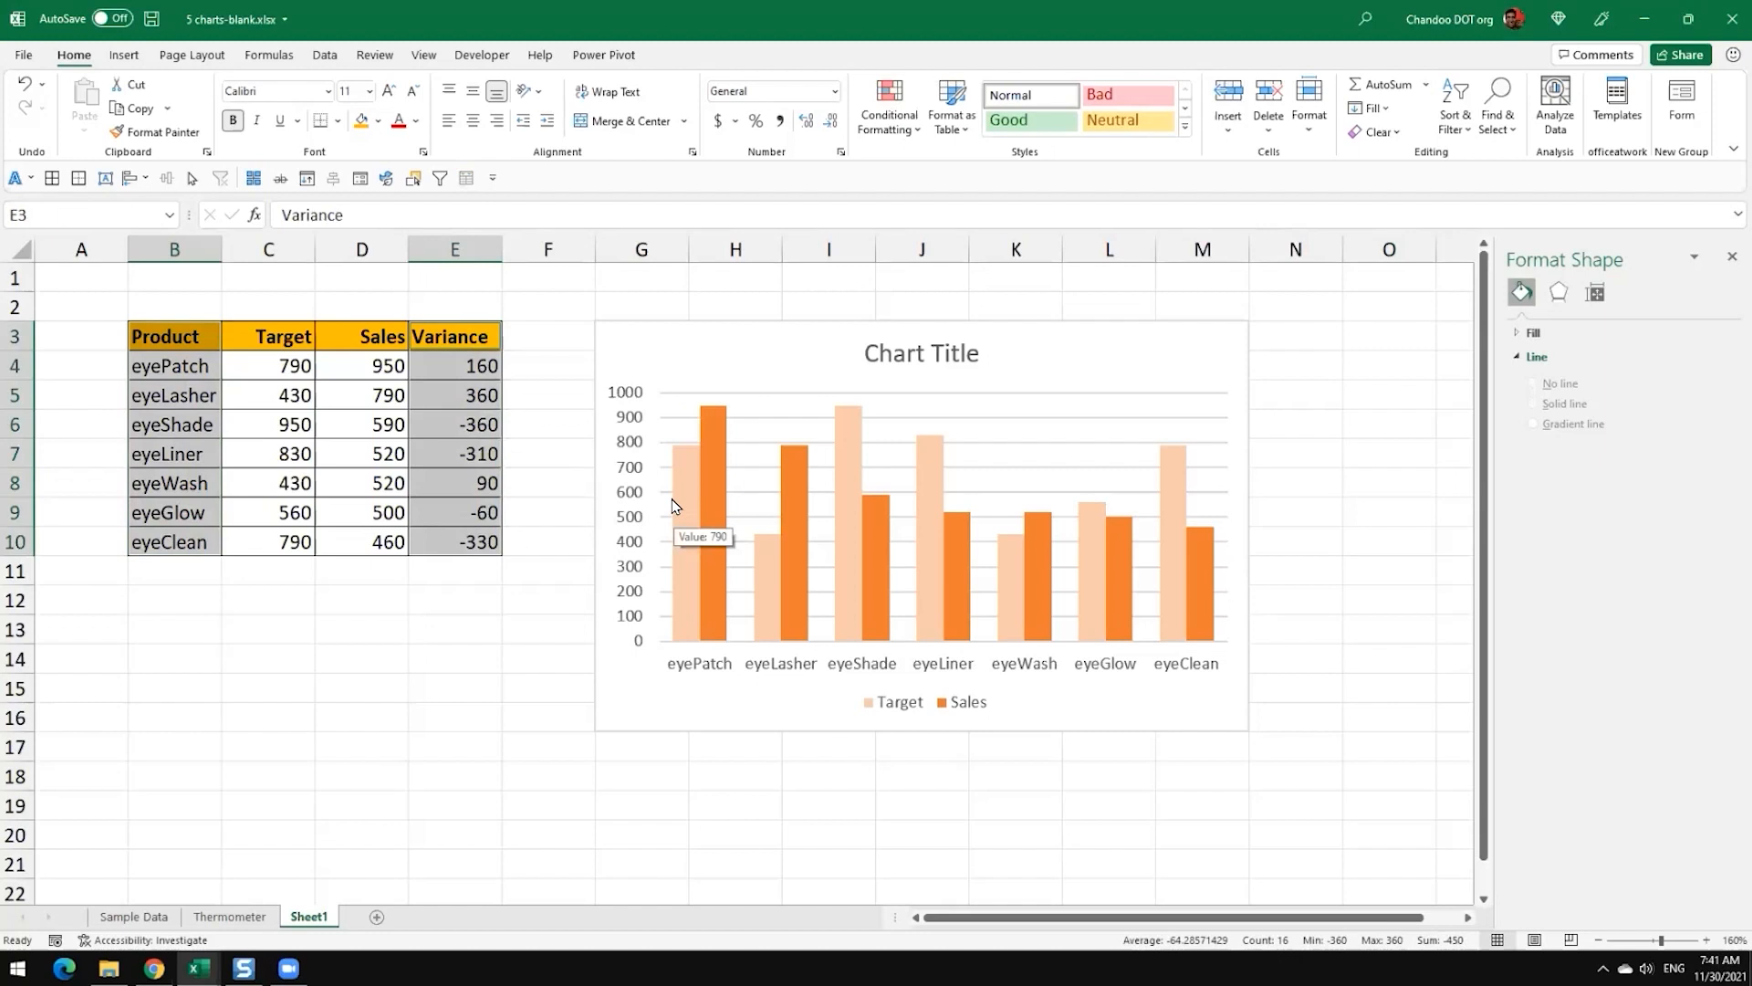
click(124, 55)
click(794, 85)
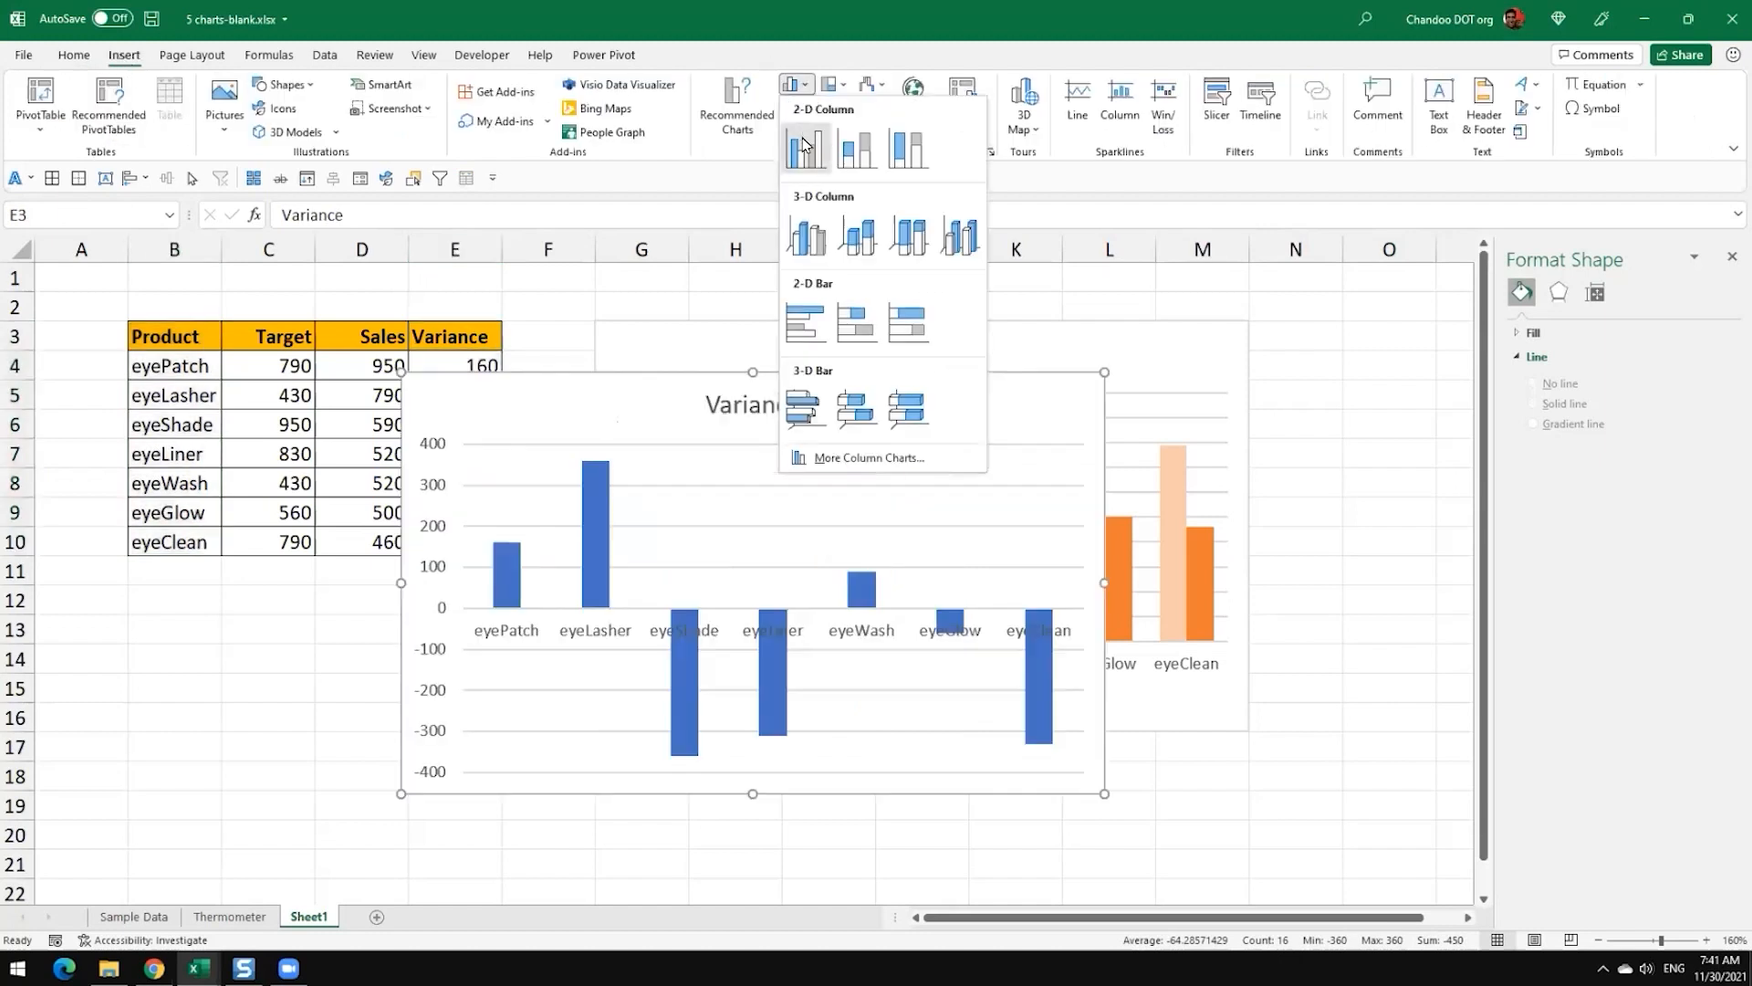
click(803, 146)
Step: Move the Variance chart directly below the Target and Sales chart, with its upper corner at cell G17
drag(528, 402, 720, 461)
scroll(1162, 469, down, 3)
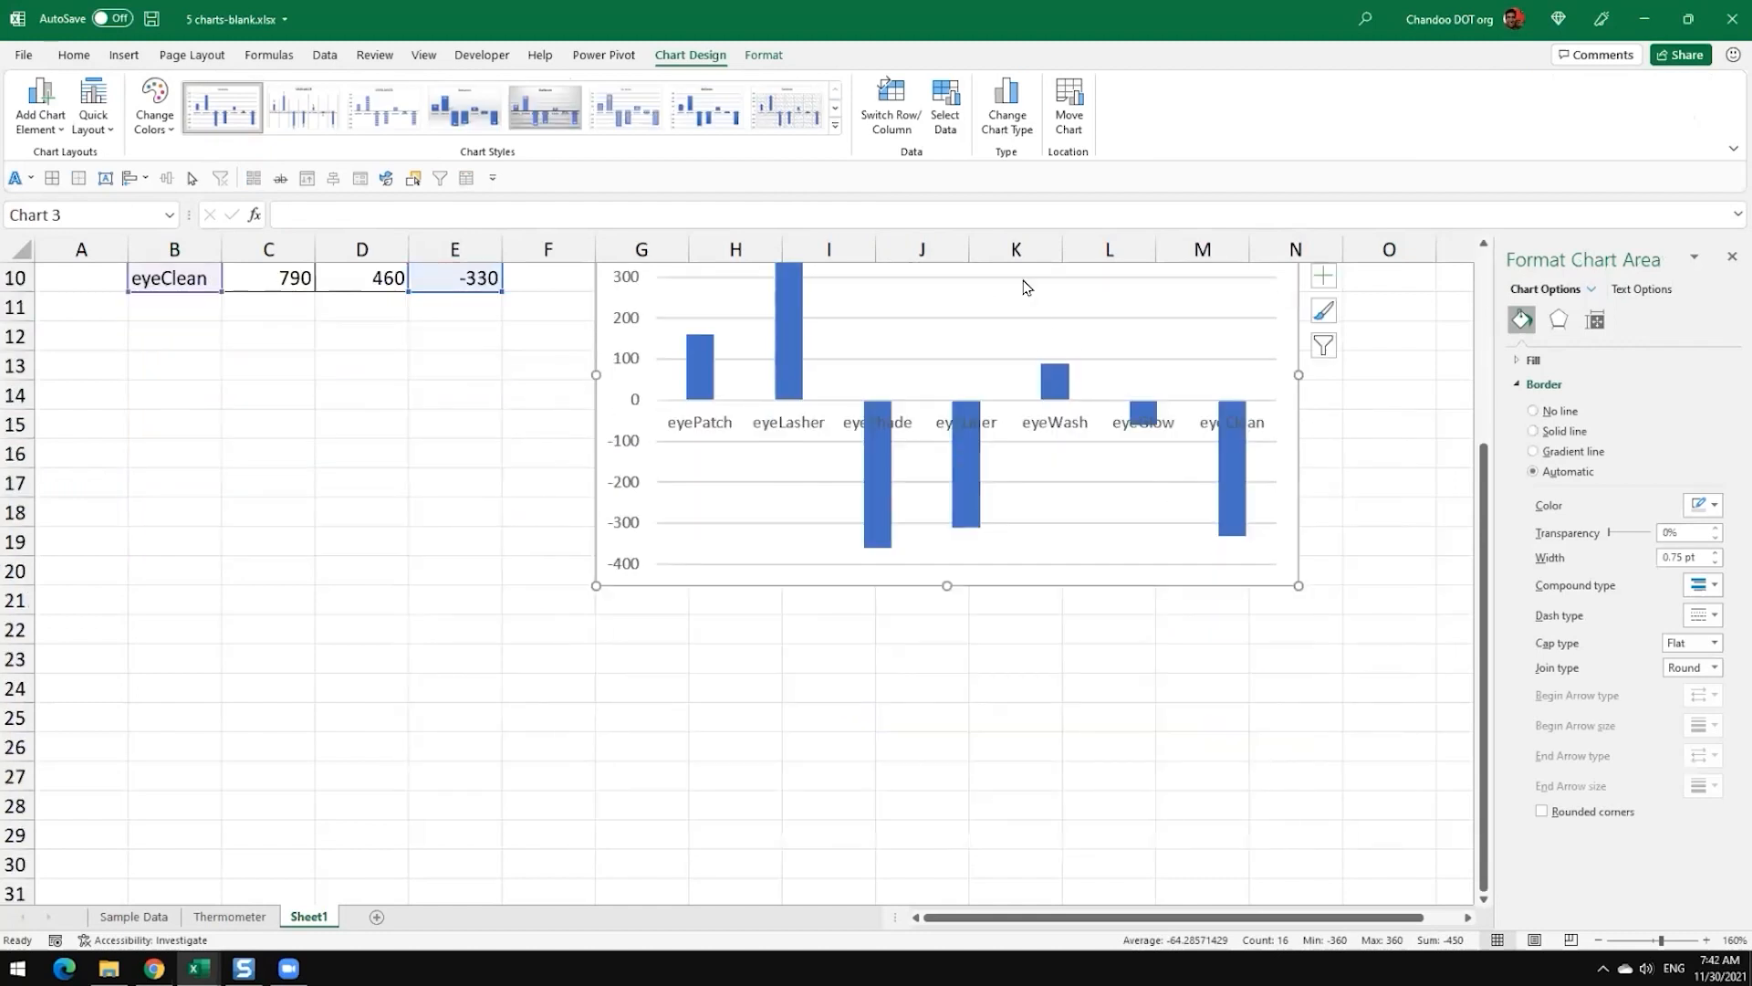
scroll(1025, 450, up, 3)
scroll(1025, 450, down, 2)
drag(832, 413, 834, 654)
scroll(1214, 625, down, 1)
scroll(1214, 626, down, 1)
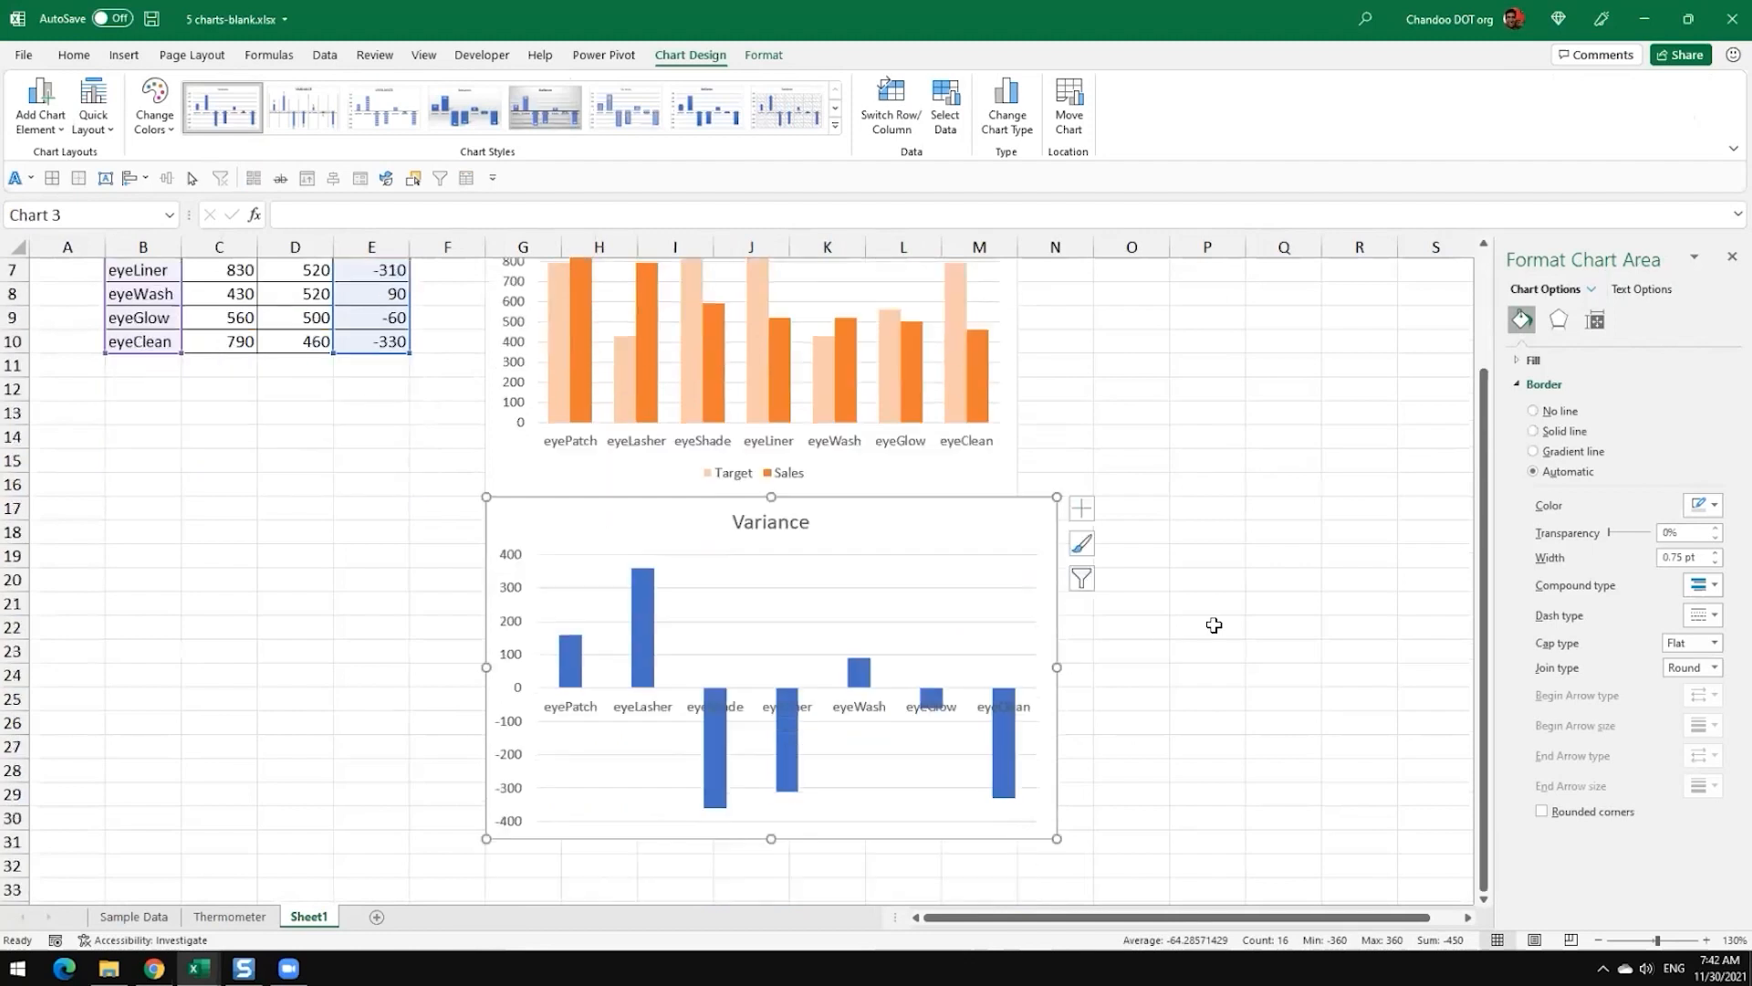
Step: Shrink the Variance chart to end at column M and row 25, matching the upper chart's width, and remove its title
drag(1056, 836, 1018, 710)
click(1107, 629)
click(743, 516)
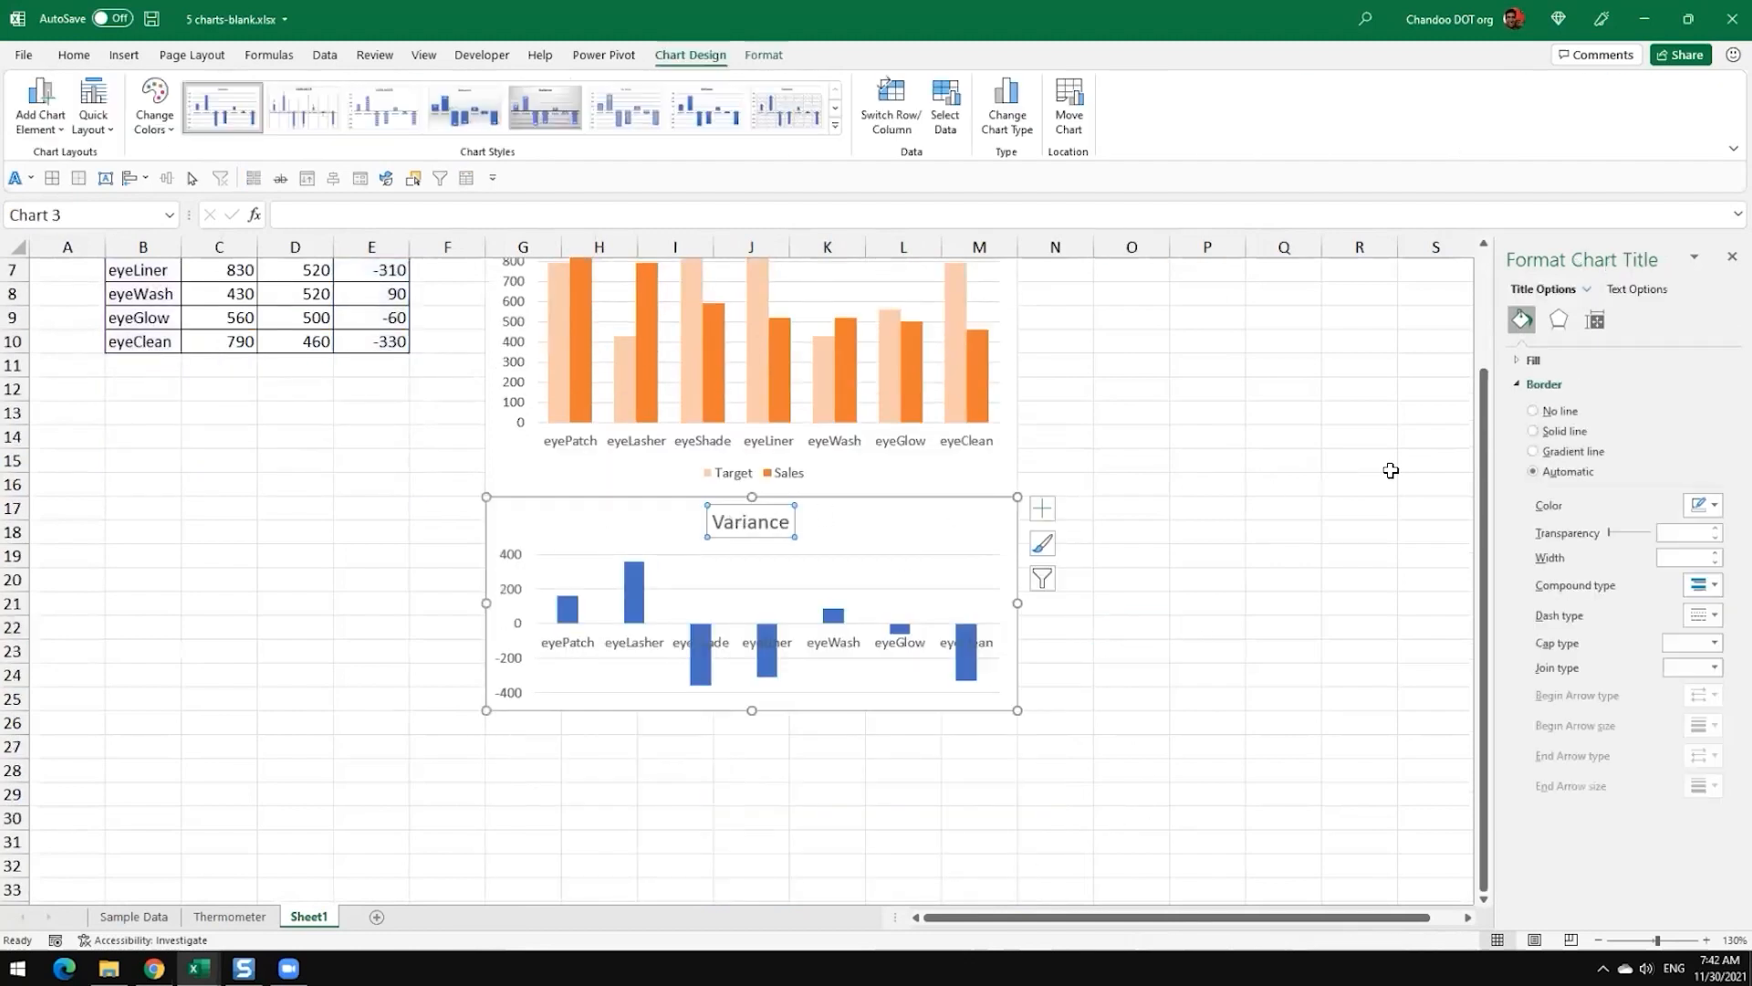
key(Delete)
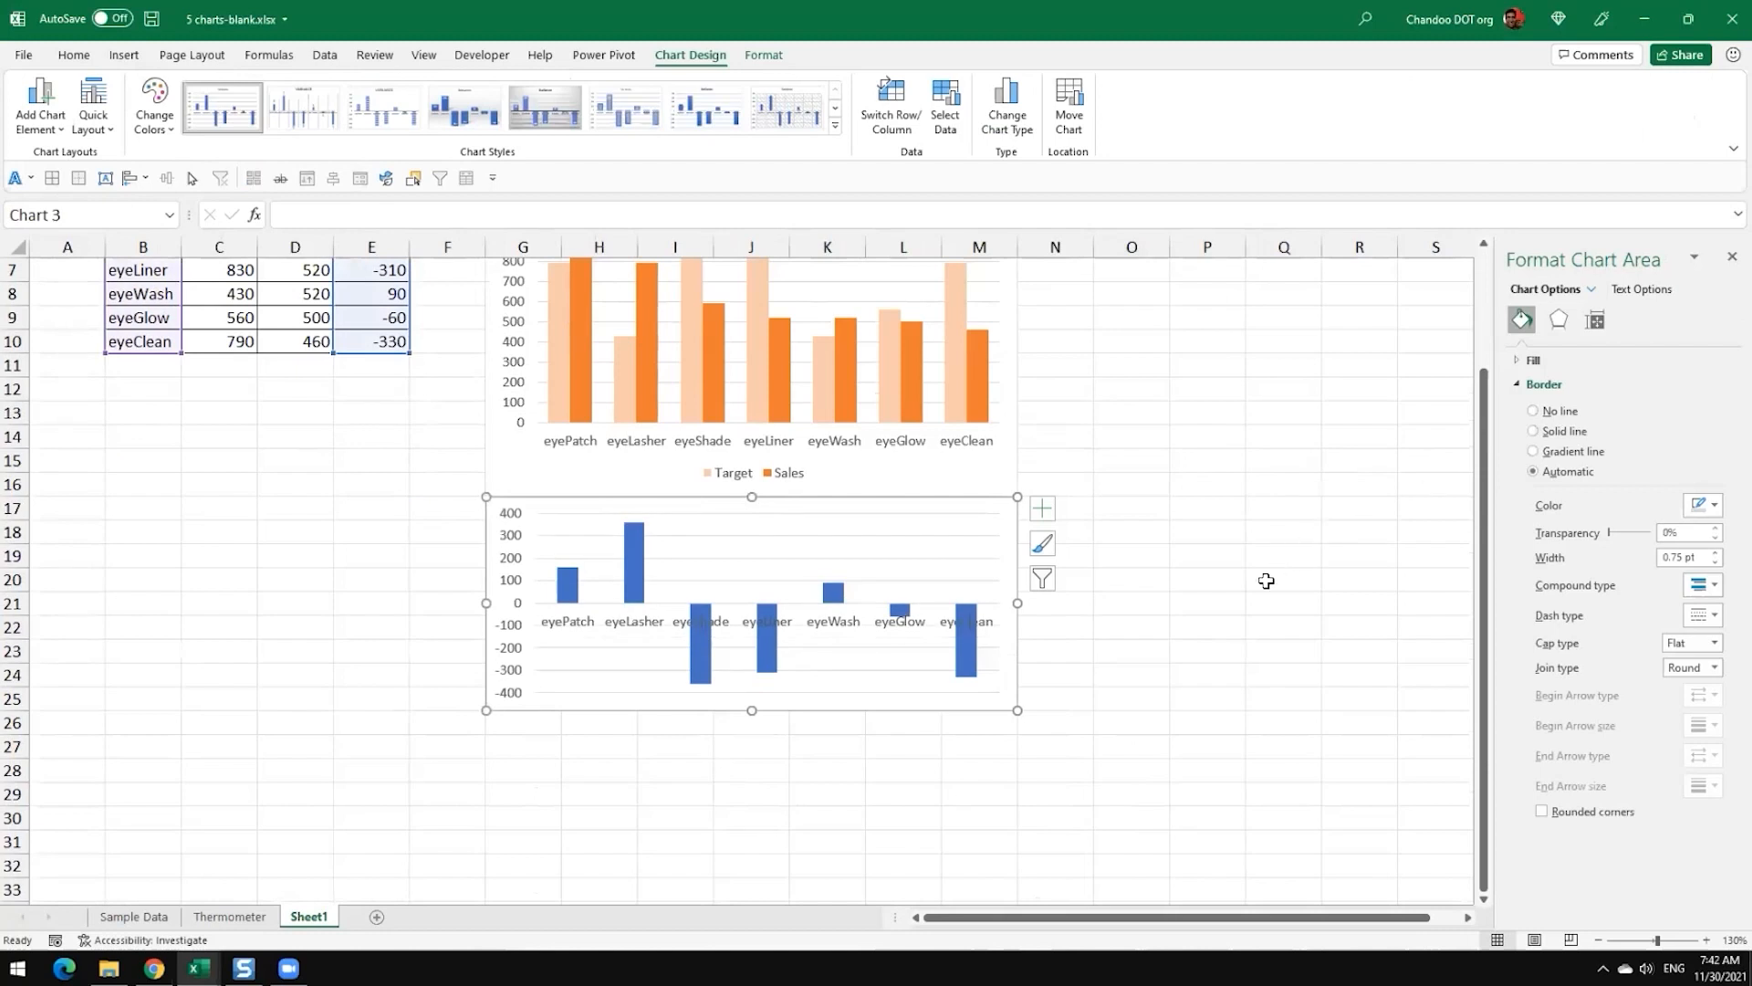
scroll(1264, 584, up, 2)
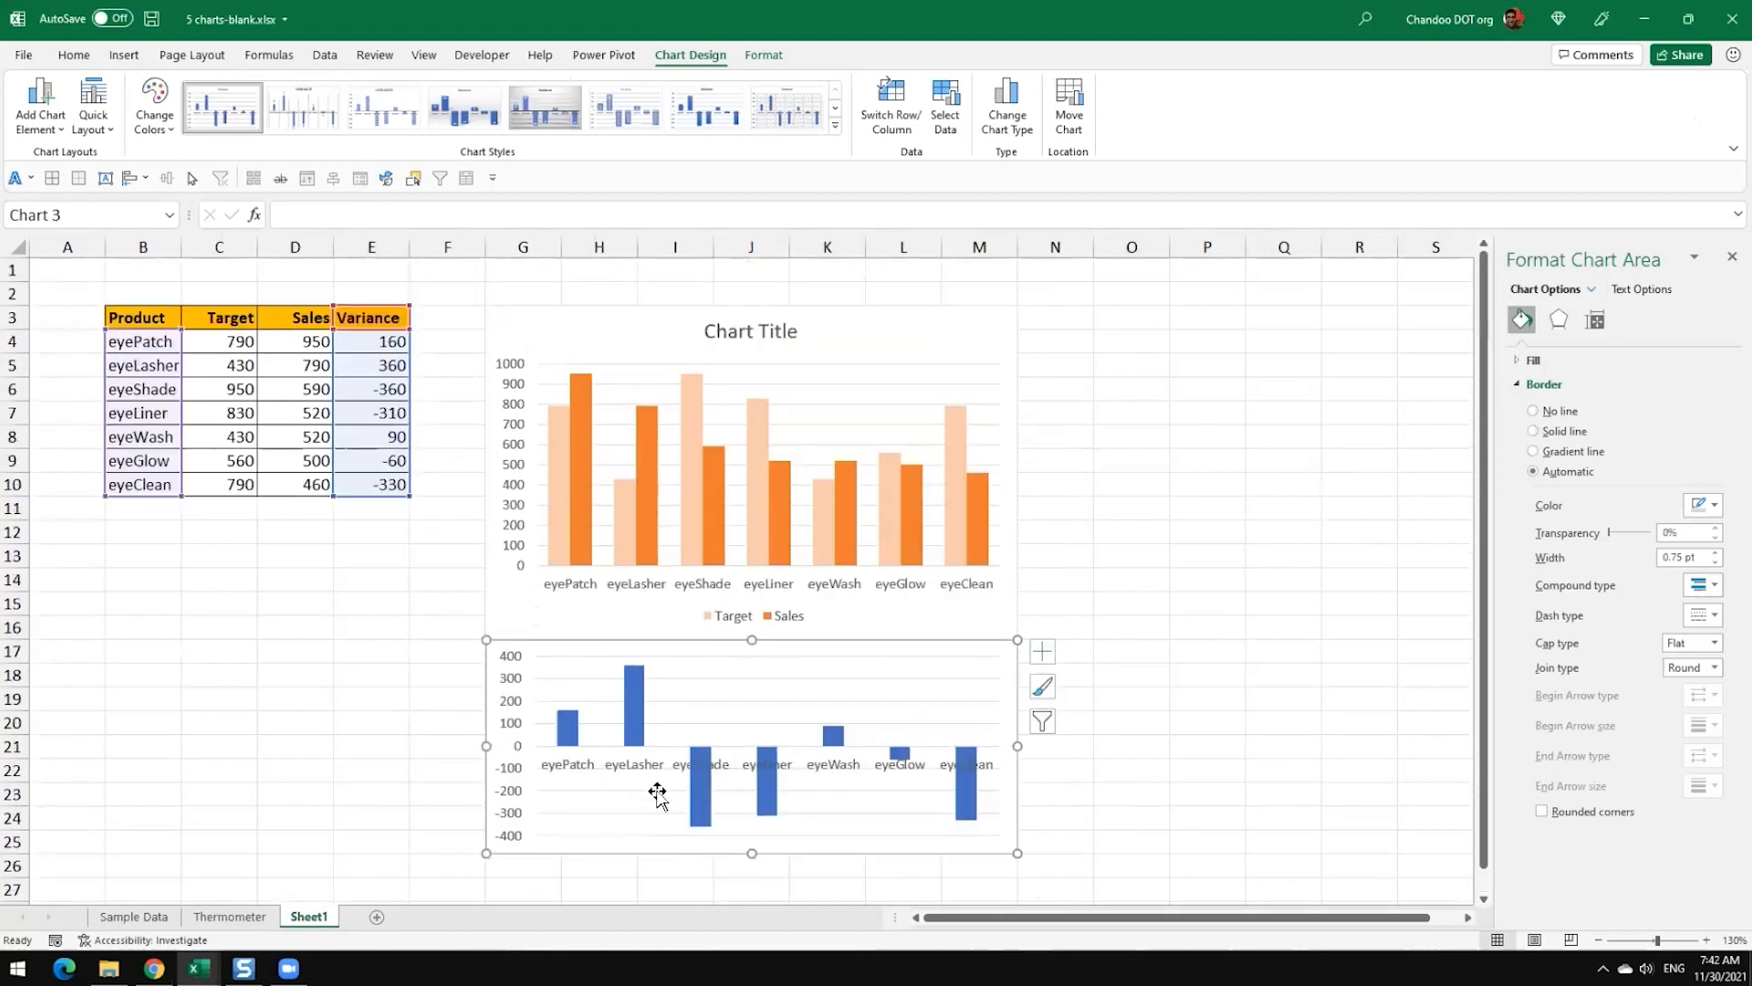
Step: Remove the product-name axis labels from the Variance chart and deselect the chart
click(638, 735)
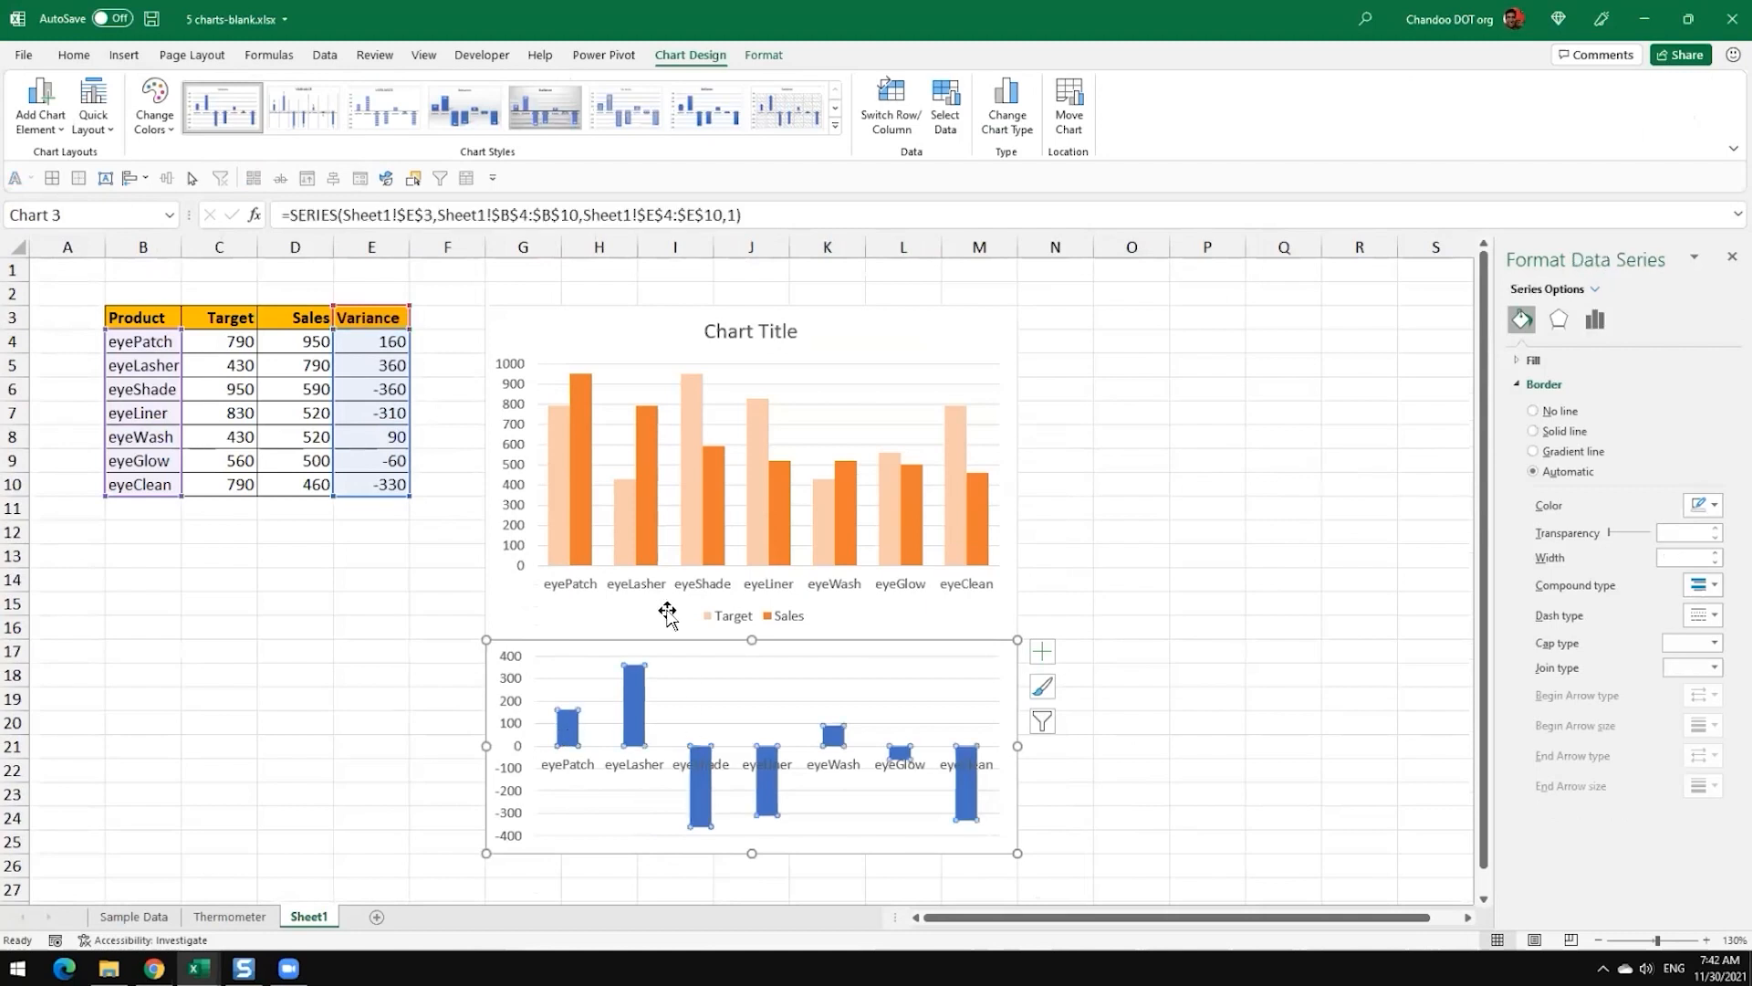
click(573, 769)
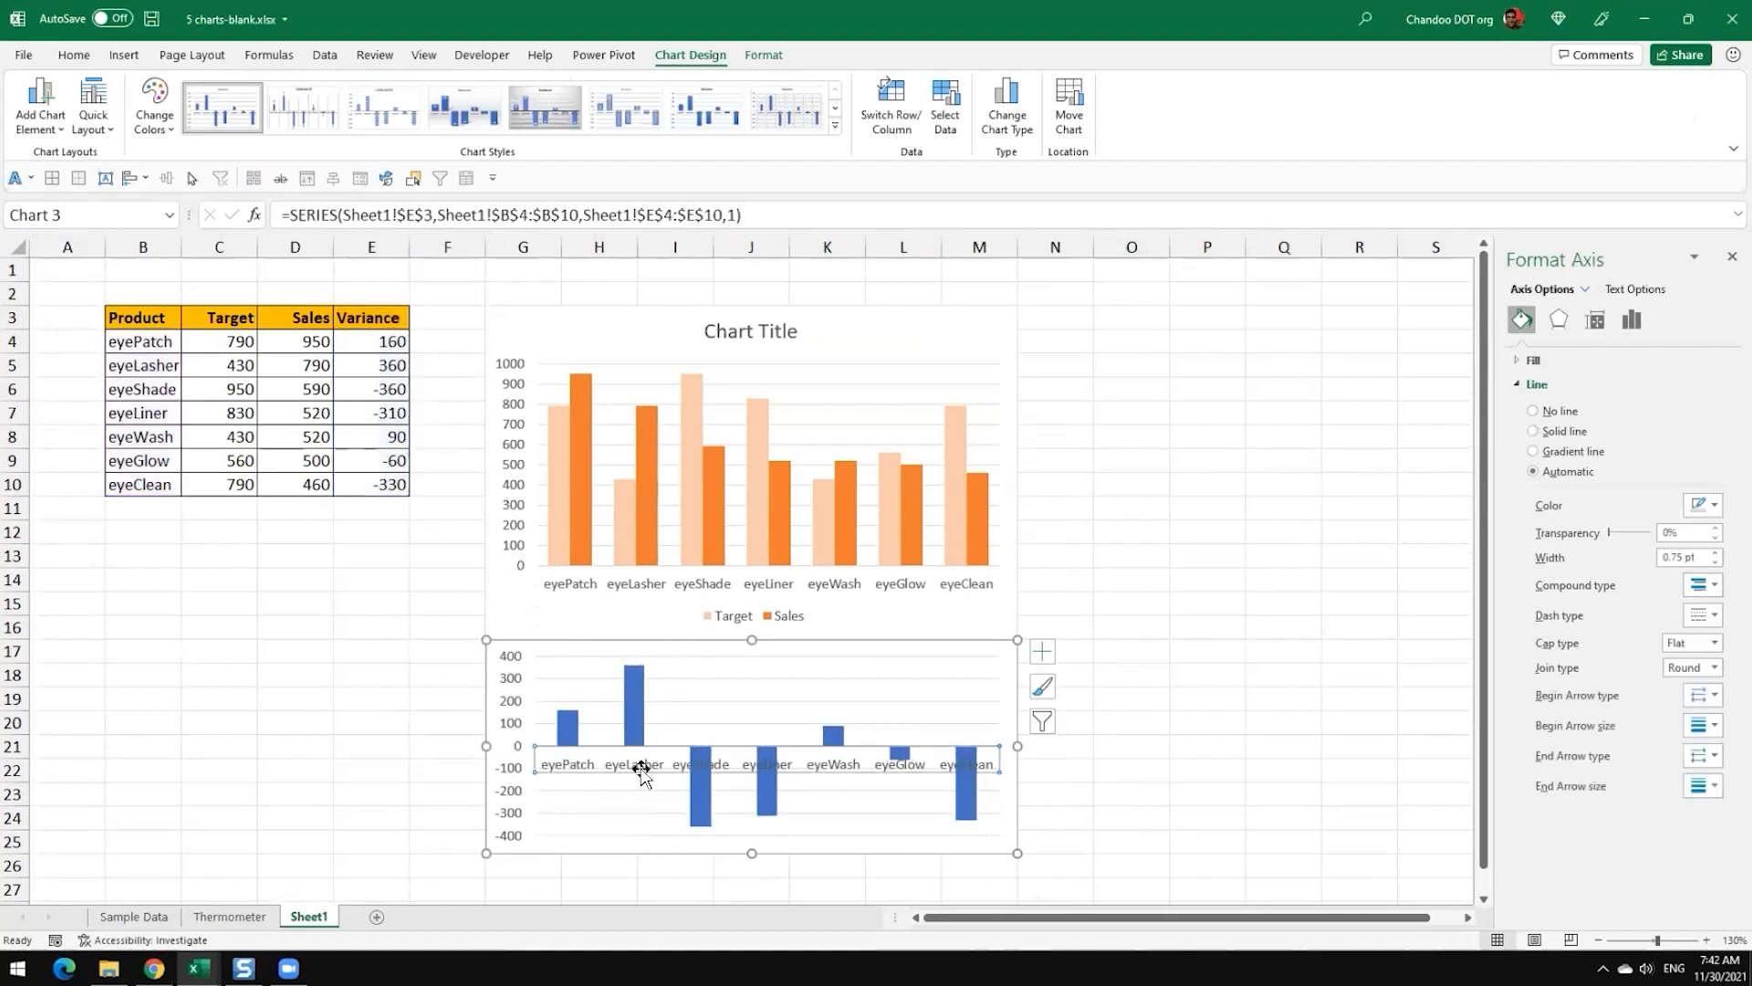
key(Delete)
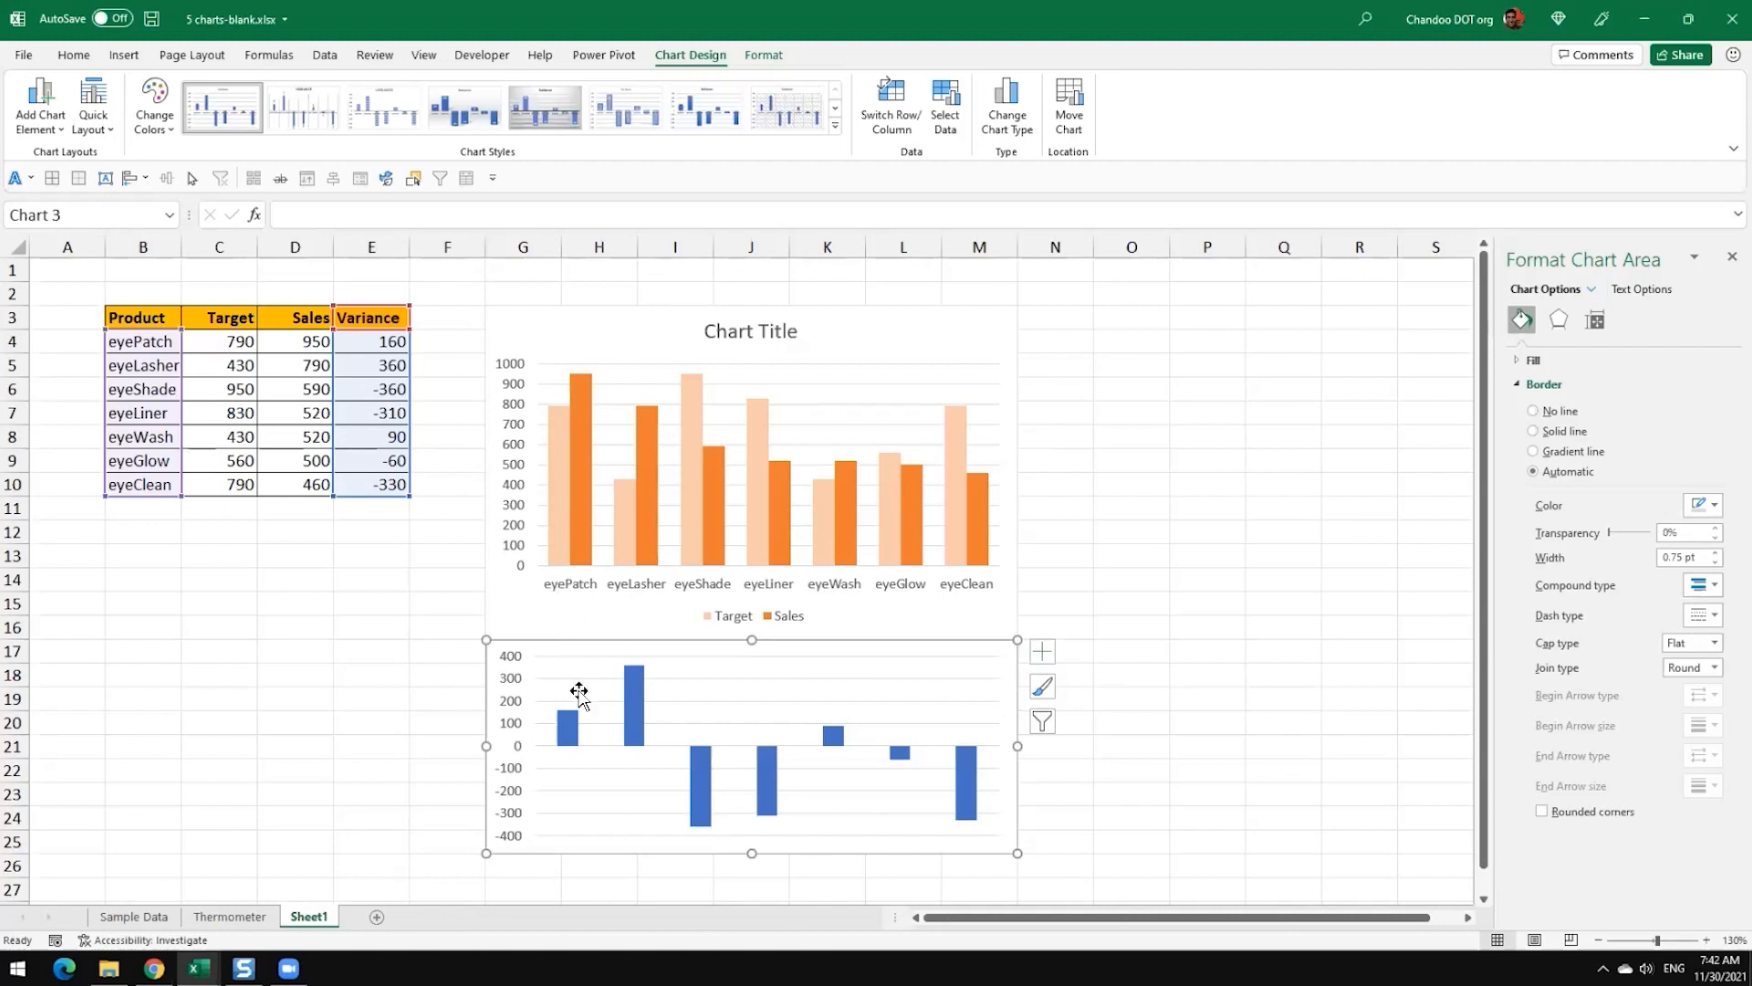
click(1137, 721)
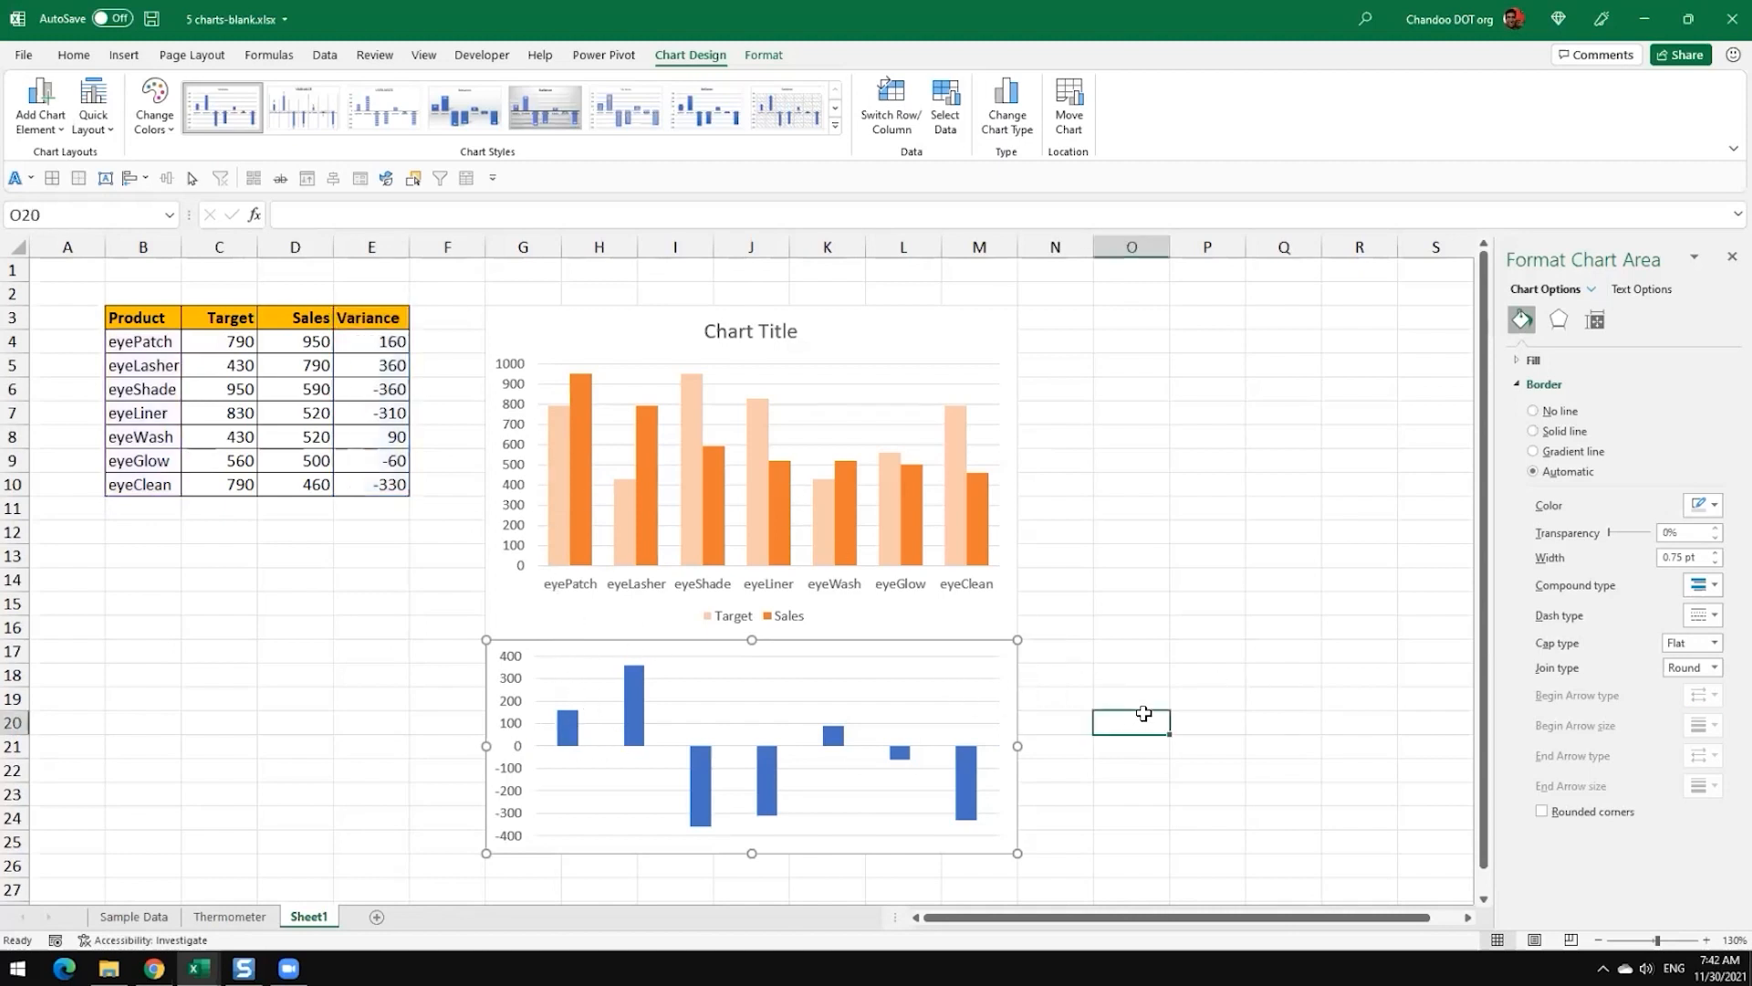
scroll(1141, 714, down, 1)
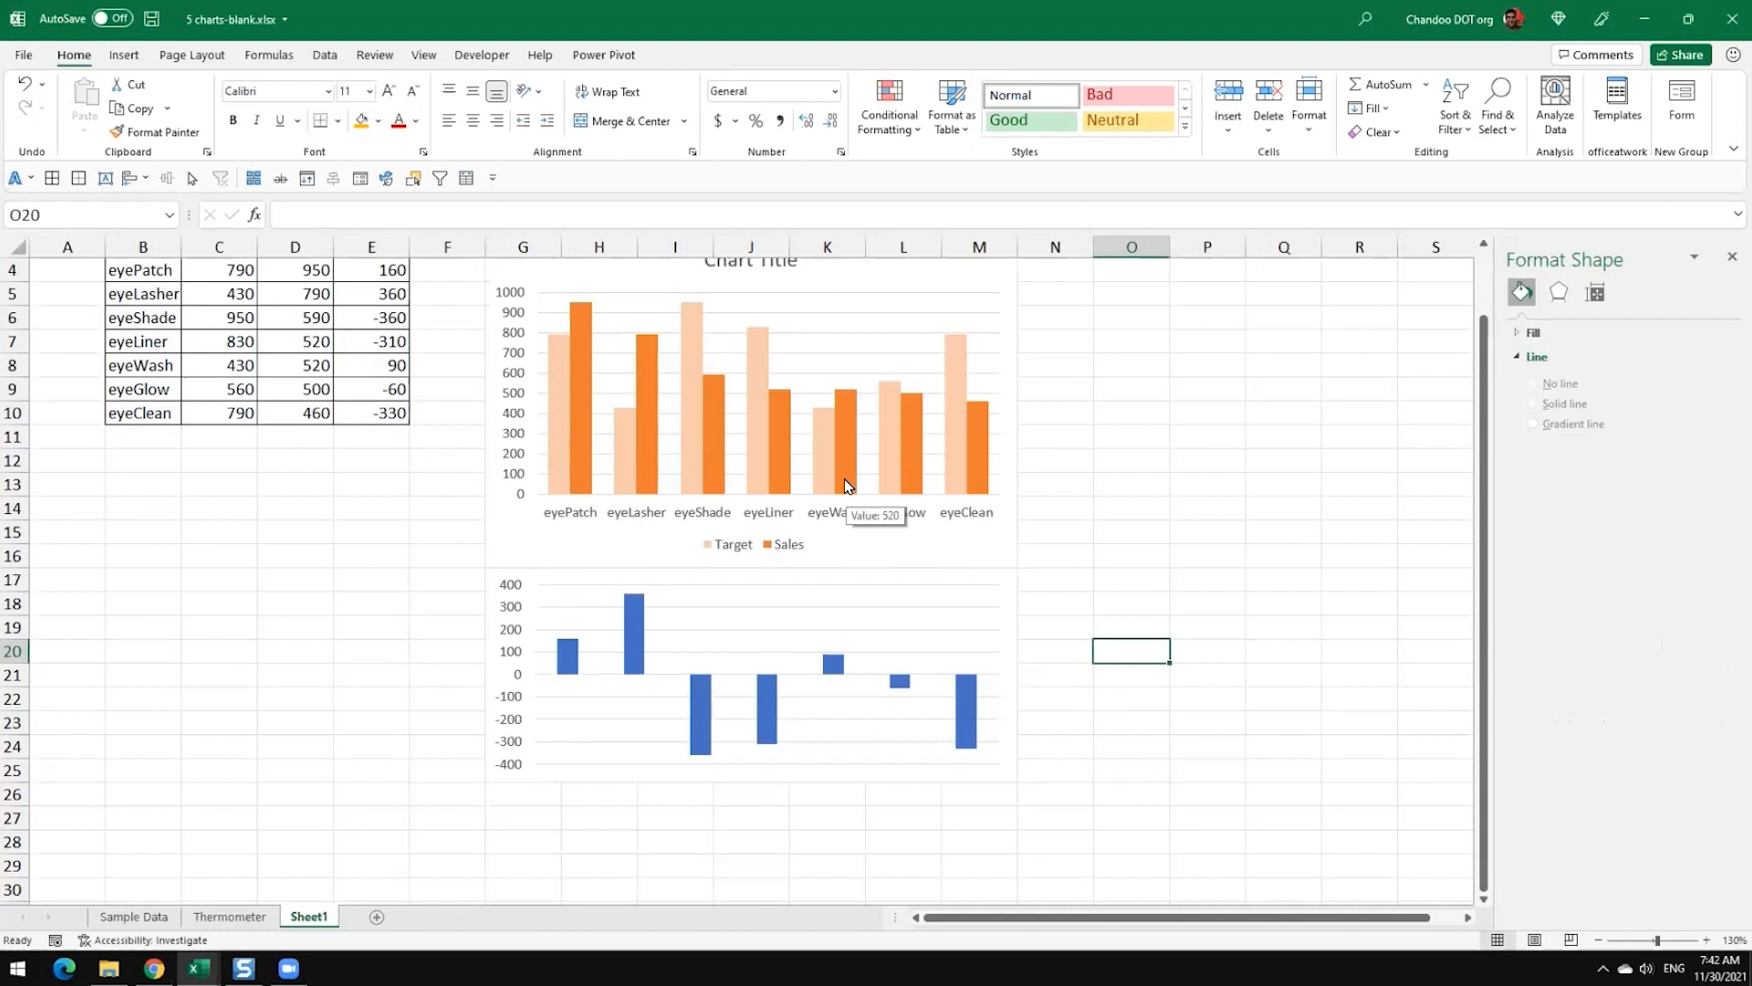
scroll(843, 484, up, 1)
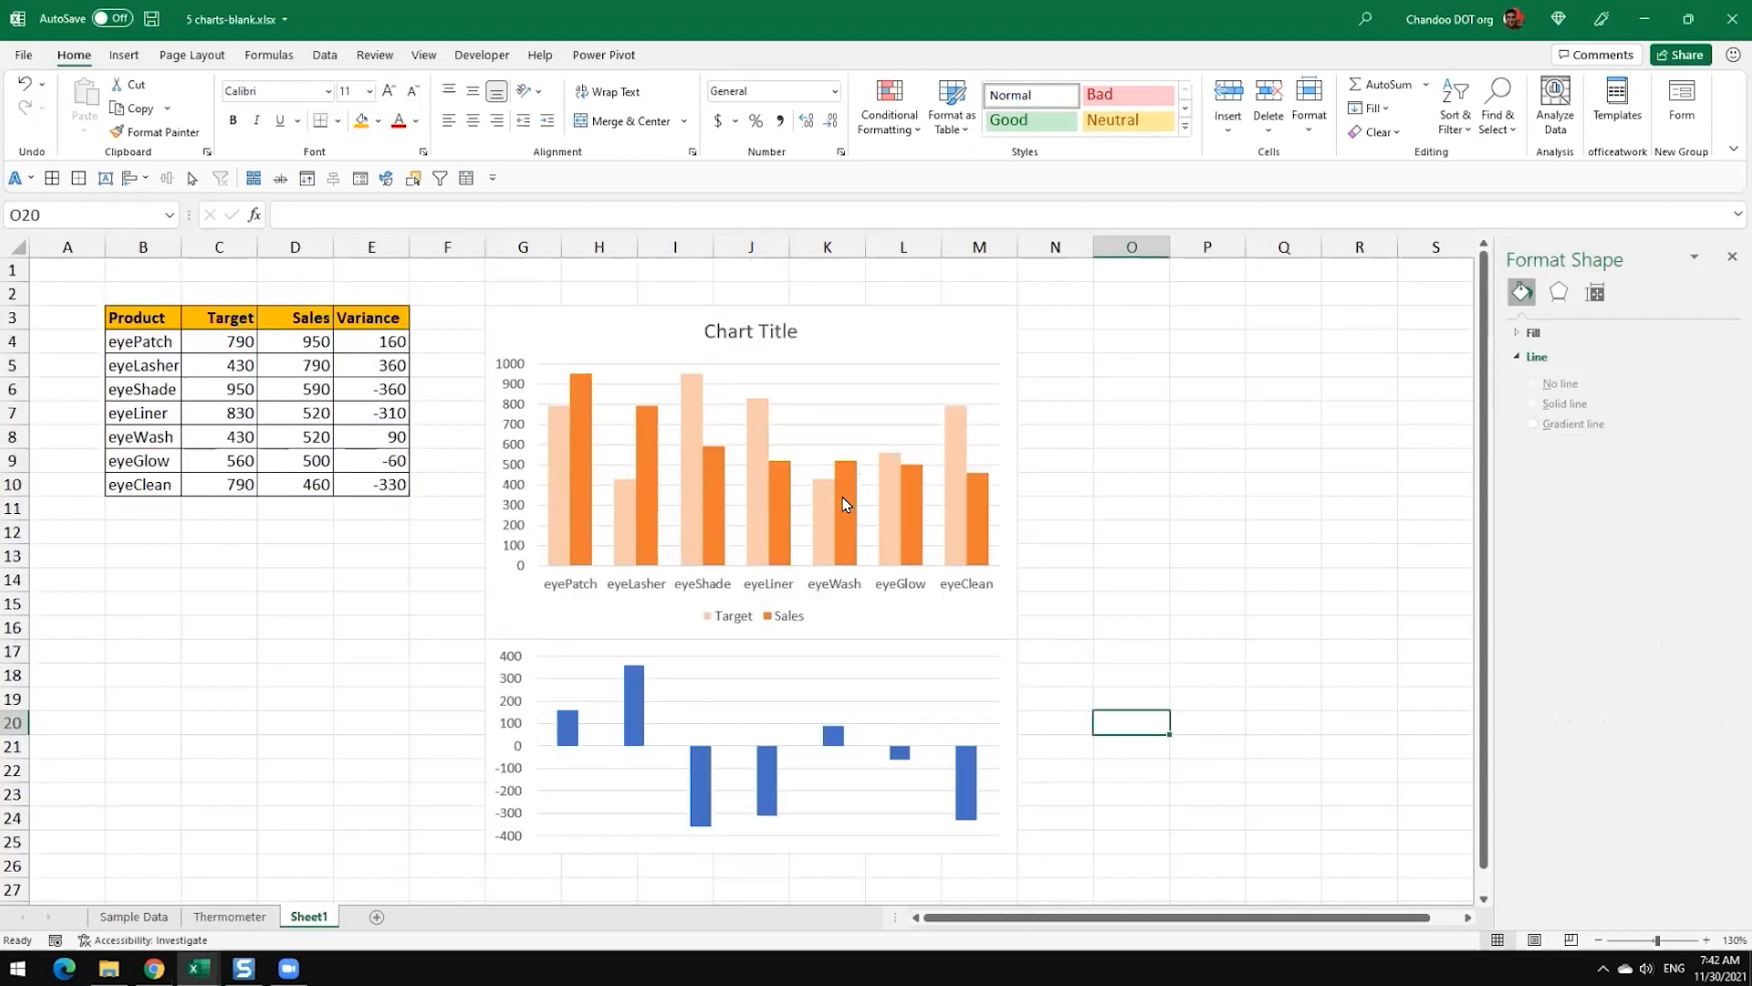
Step: Set the Variance columns' series overlap to -3% and gap width to 50%
click(626, 696)
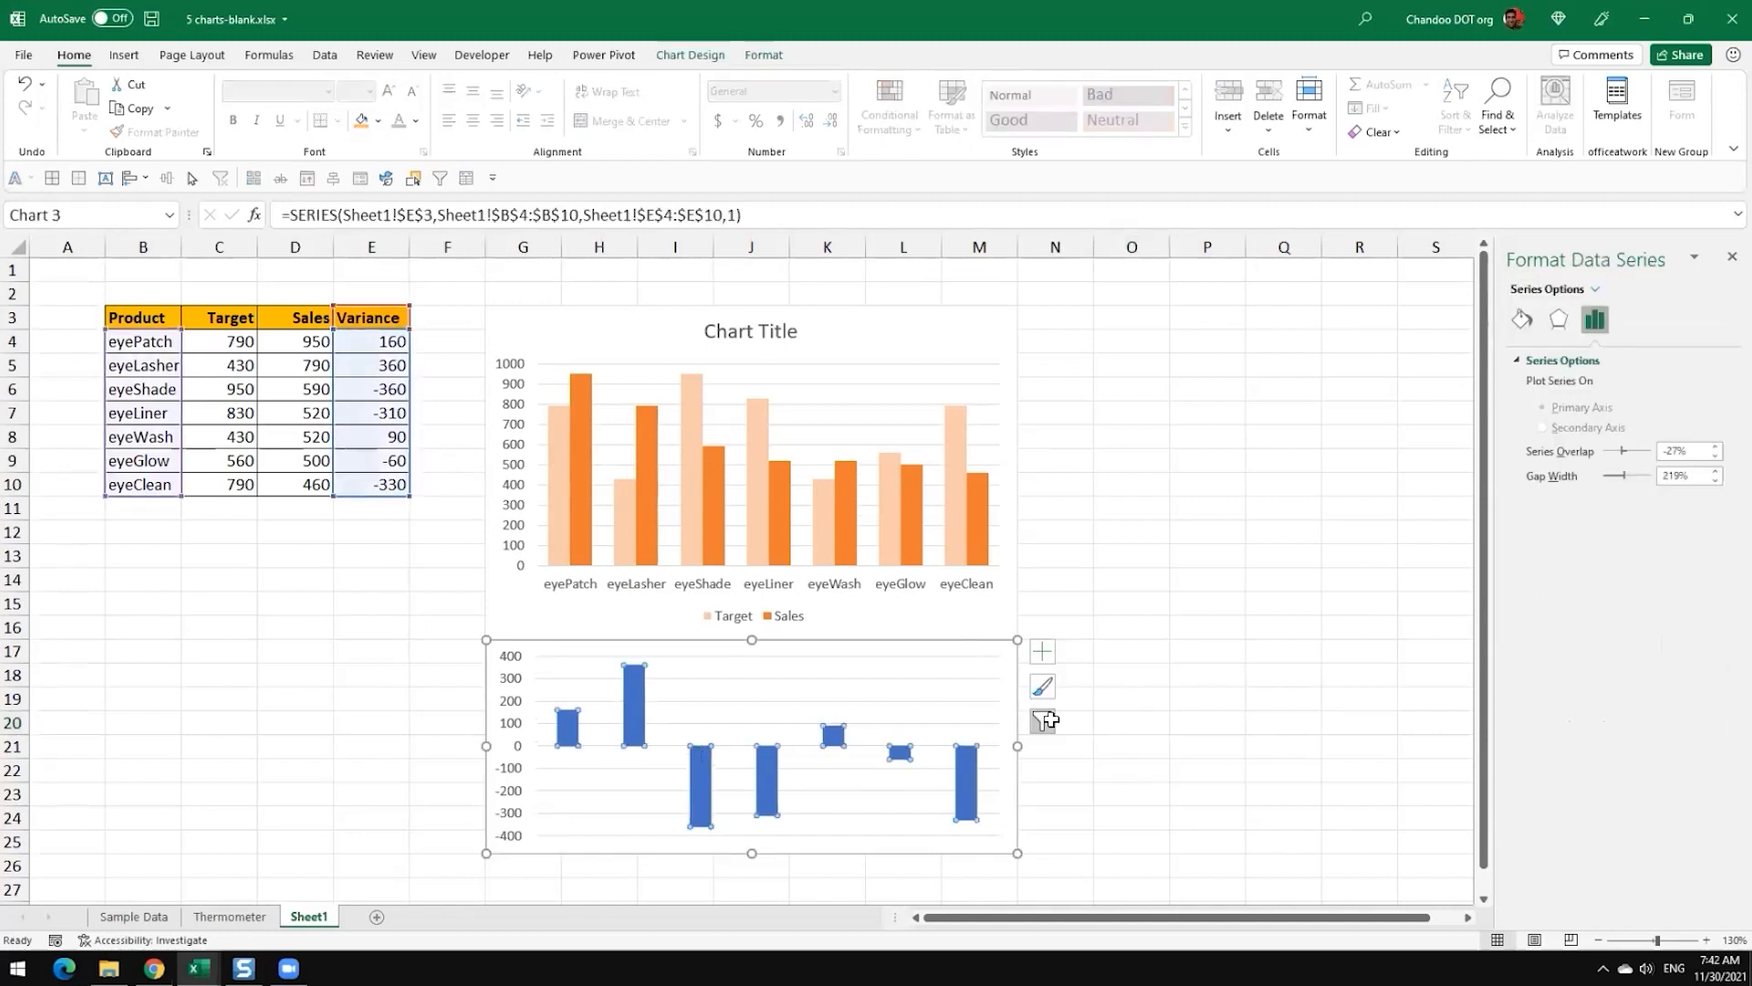
scroll(1090, 708, down, 1)
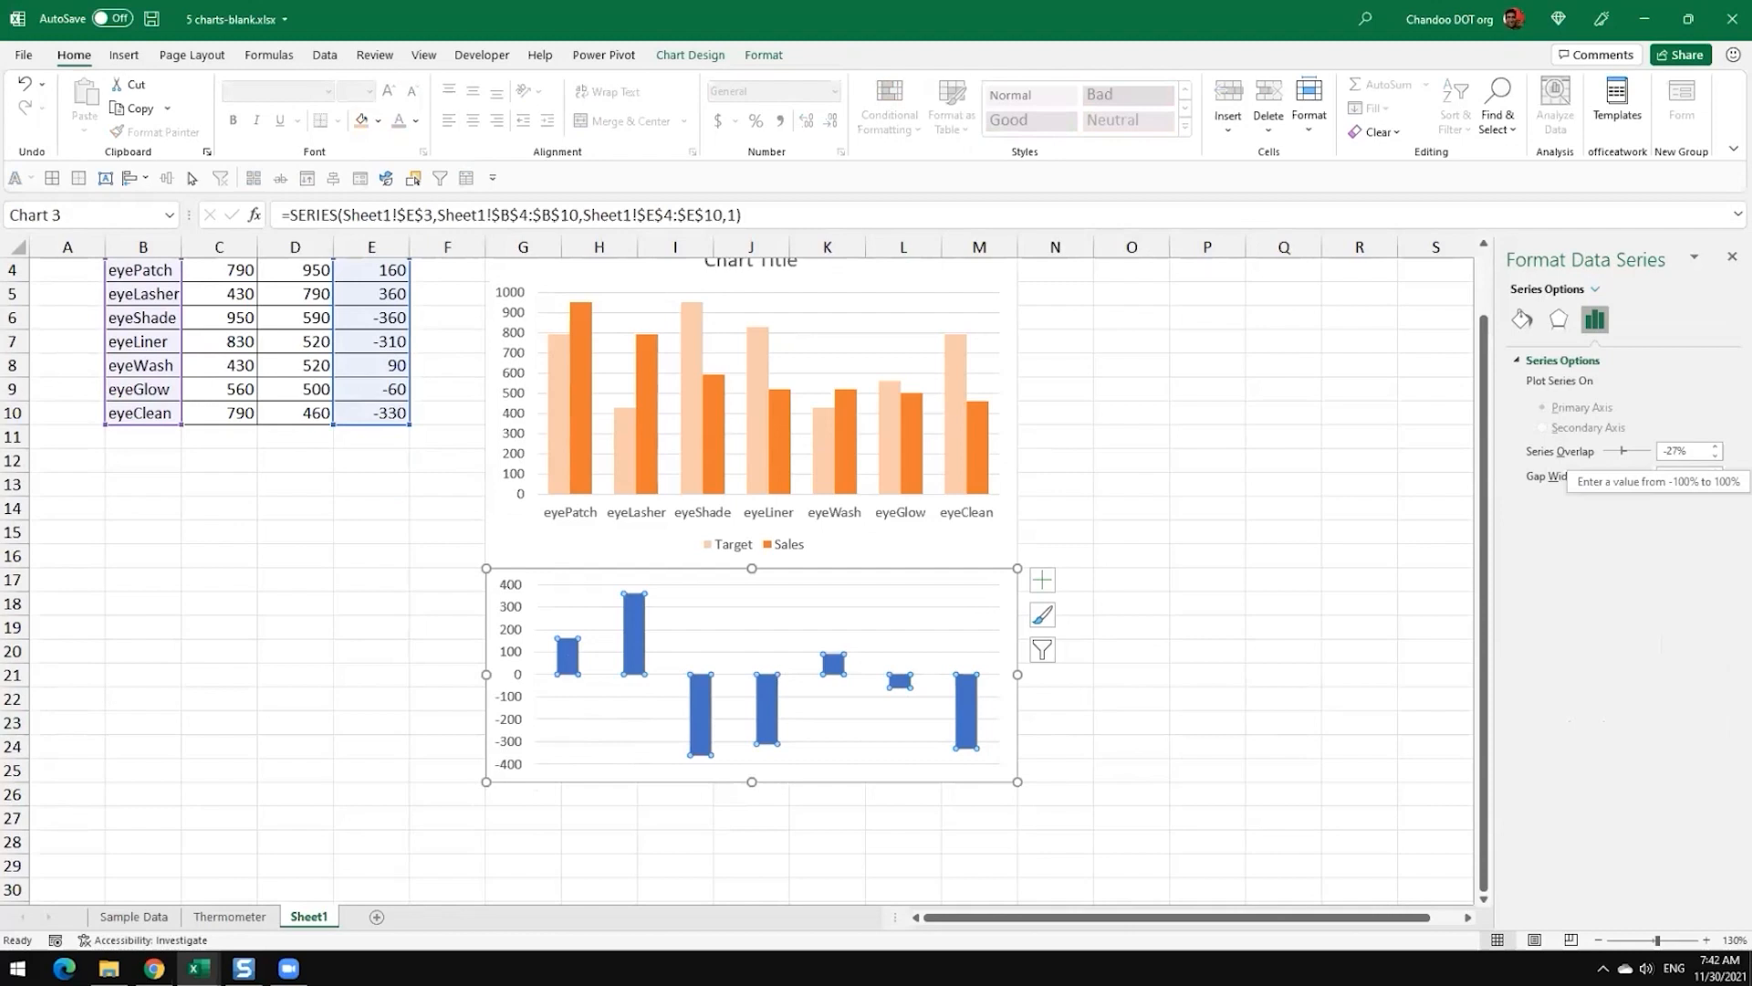
mouse_move(1623, 451)
mouse_down()
mouse_move(1604, 451)
mouse_move(1652, 451)
mouse_move(1554, 452)
mouse_move(1648, 451)
mouse_up()
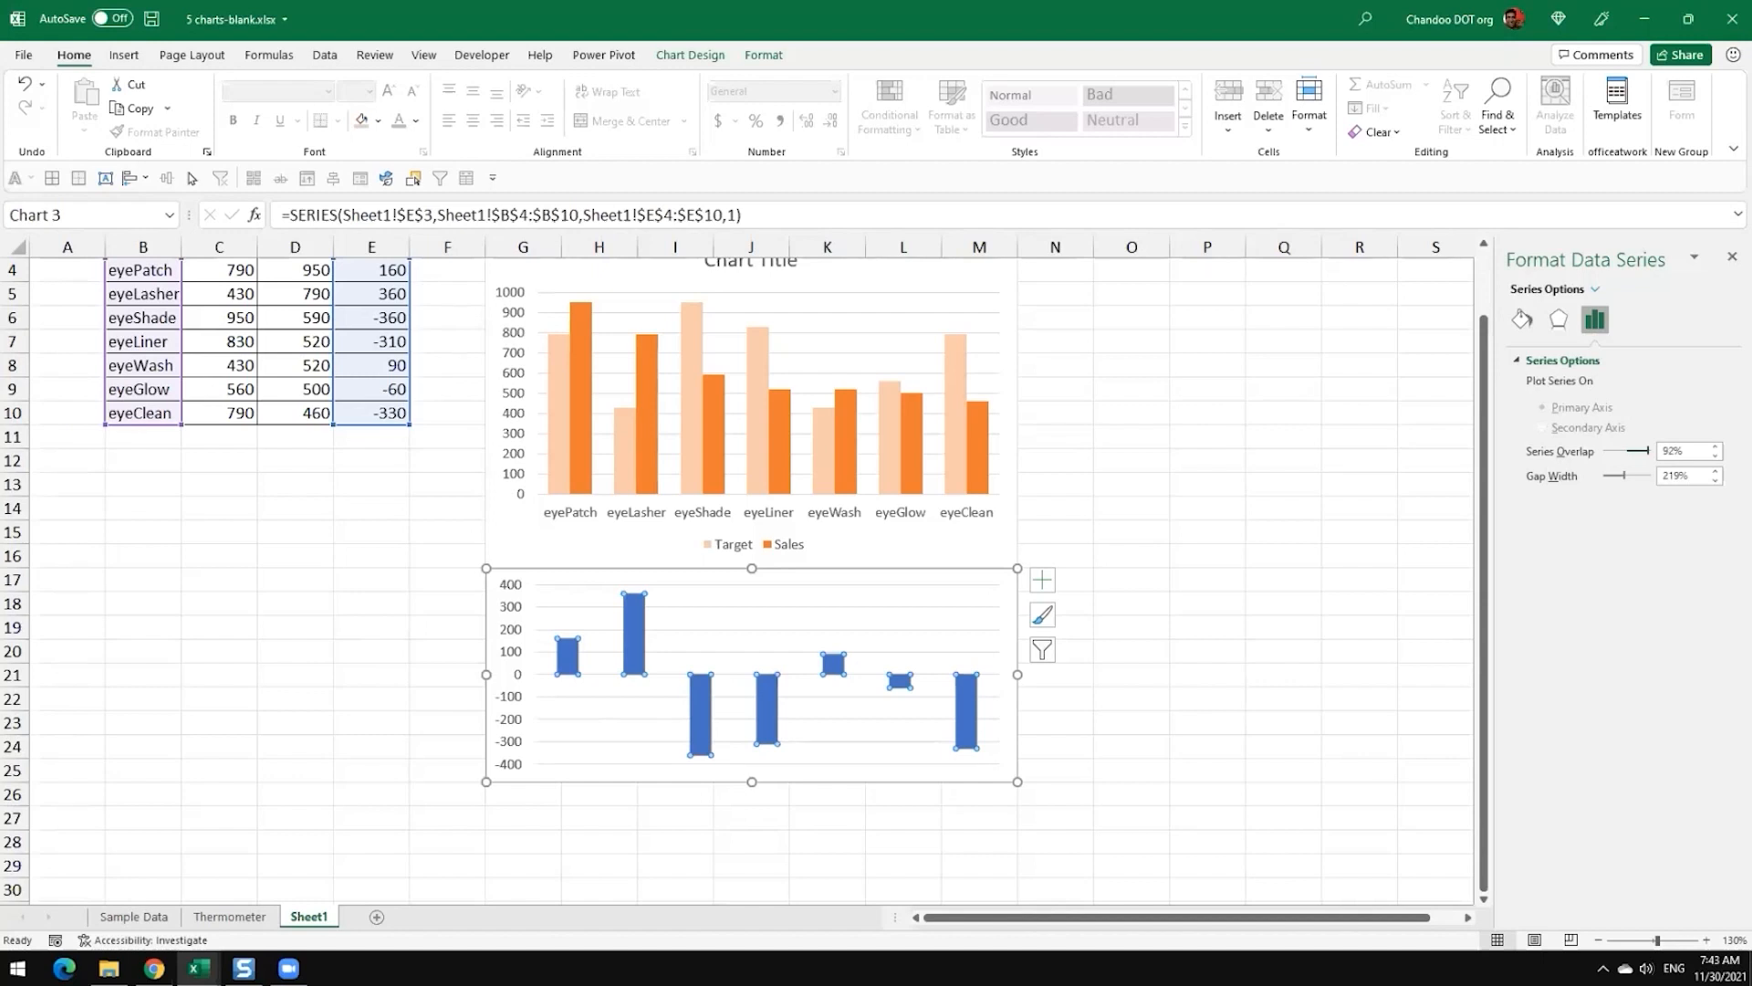
drag(1649, 451, 1627, 451)
mouse_move(1625, 476)
mouse_down()
mouse_move(1650, 476)
mouse_move(1608, 476)
mouse_up()
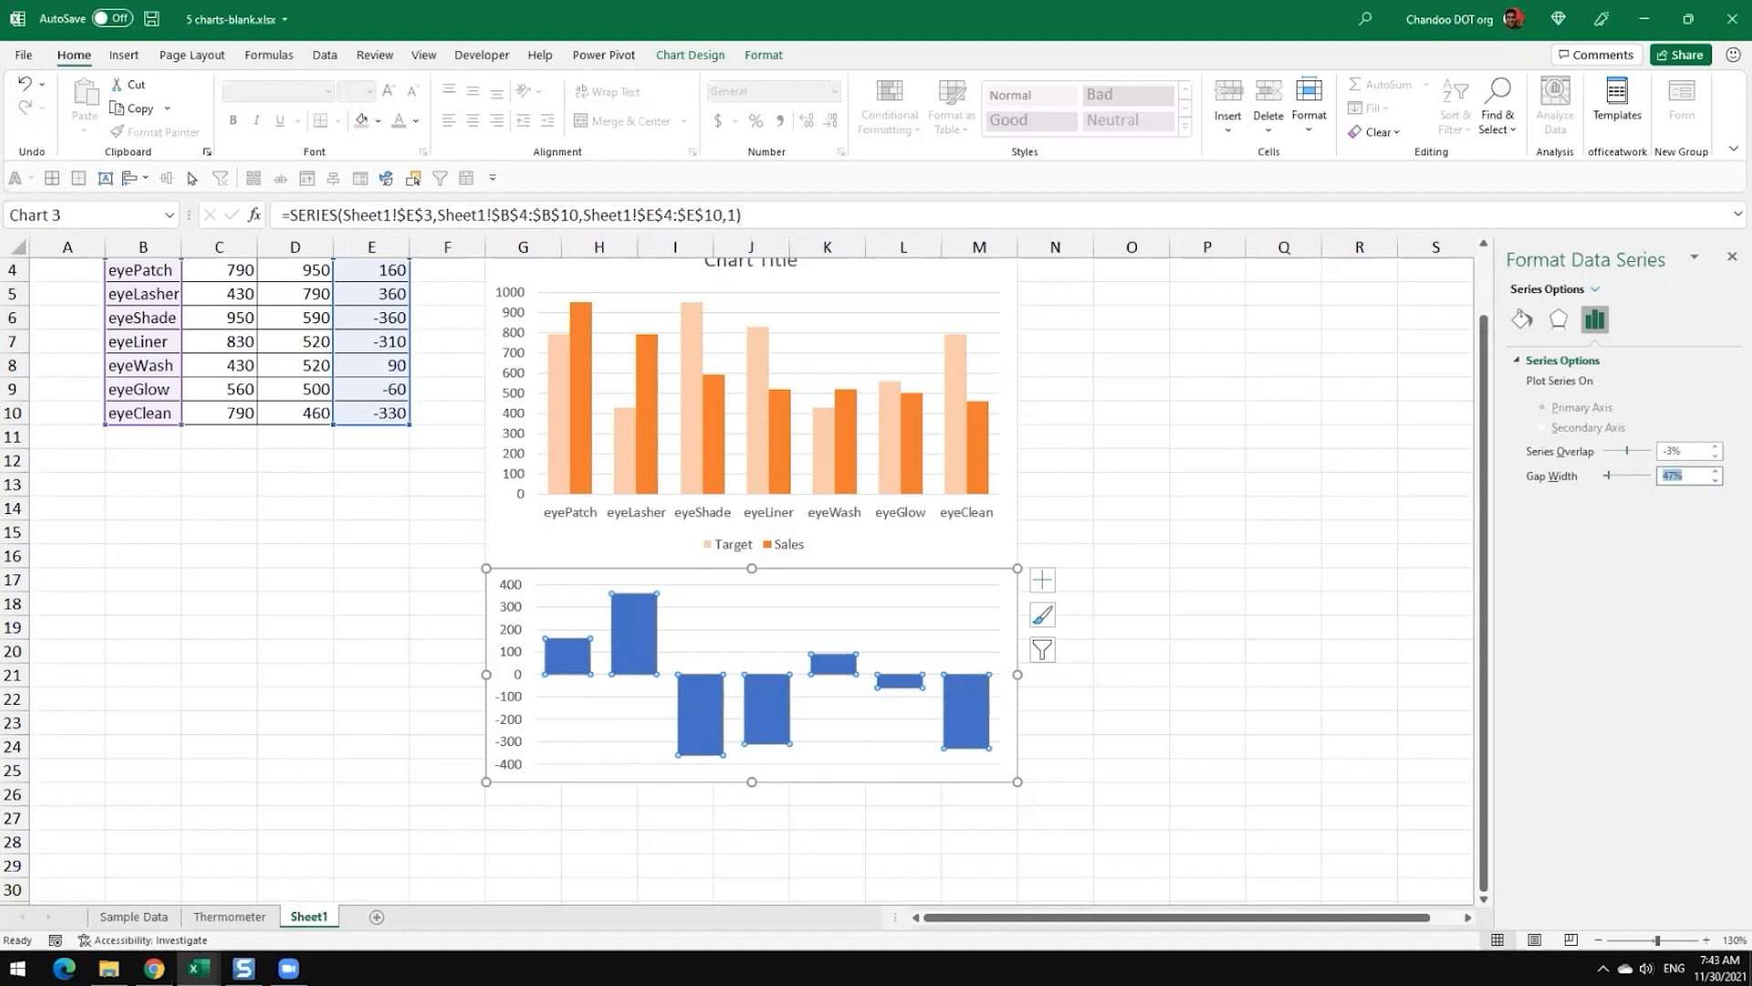
text(50)
key(Return)
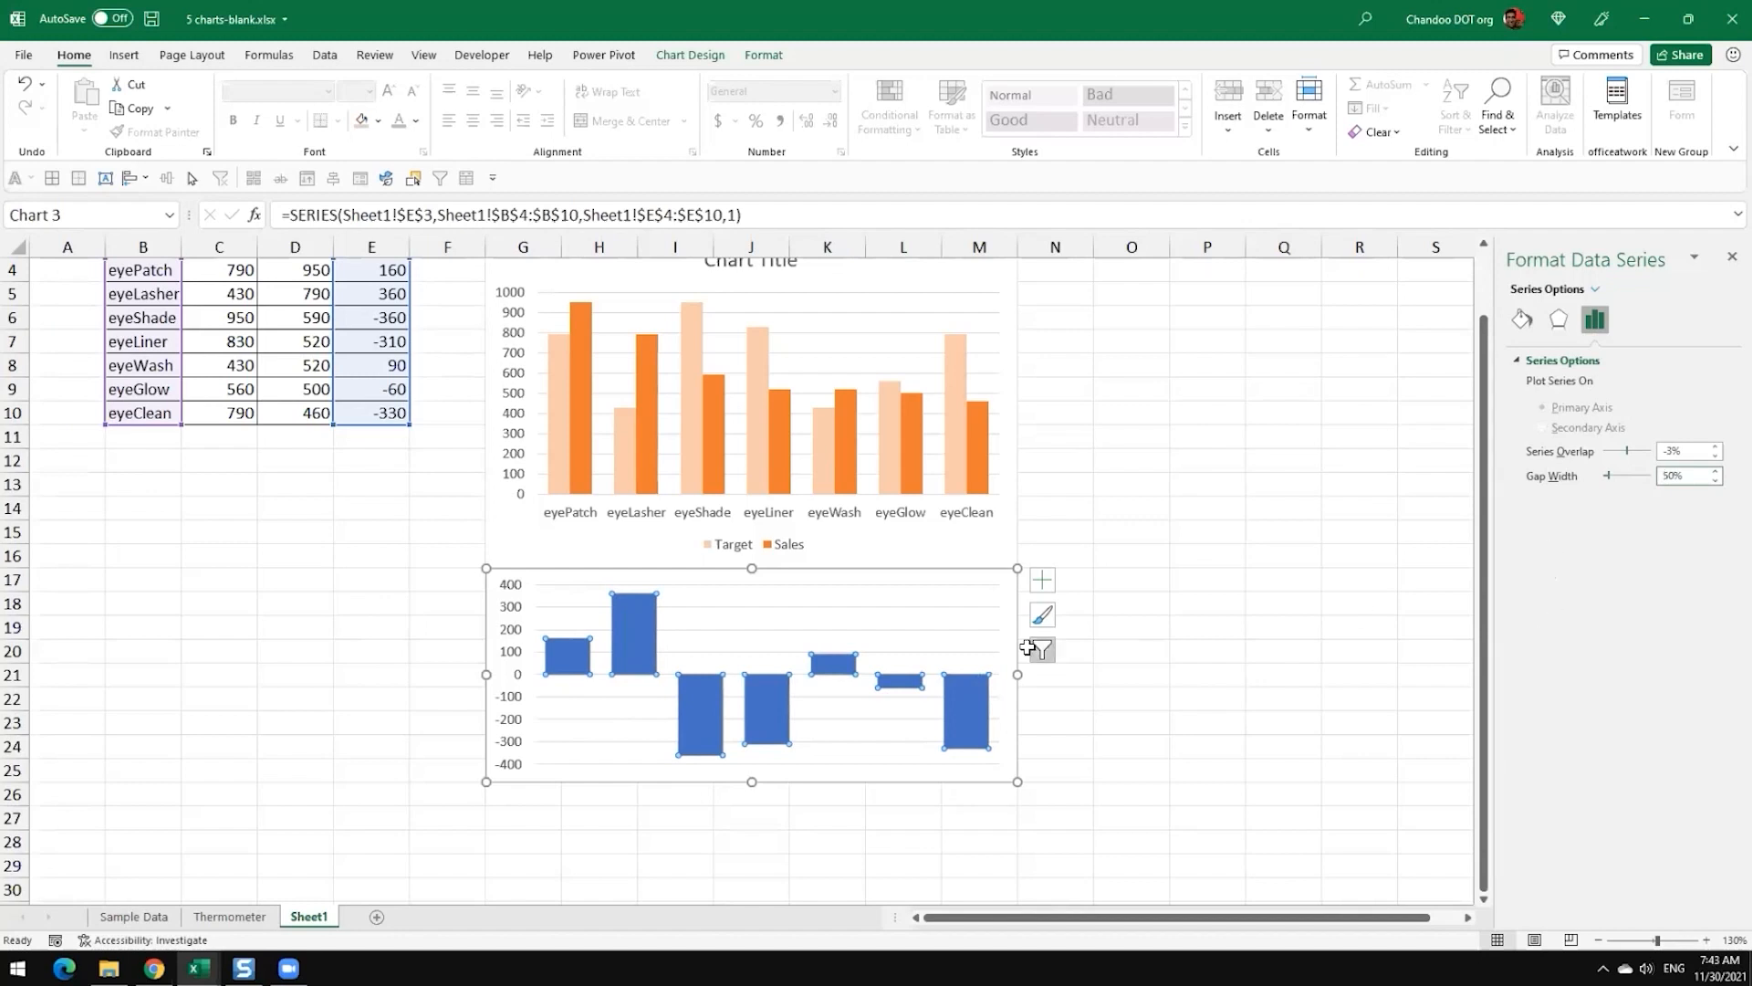
click(1174, 700)
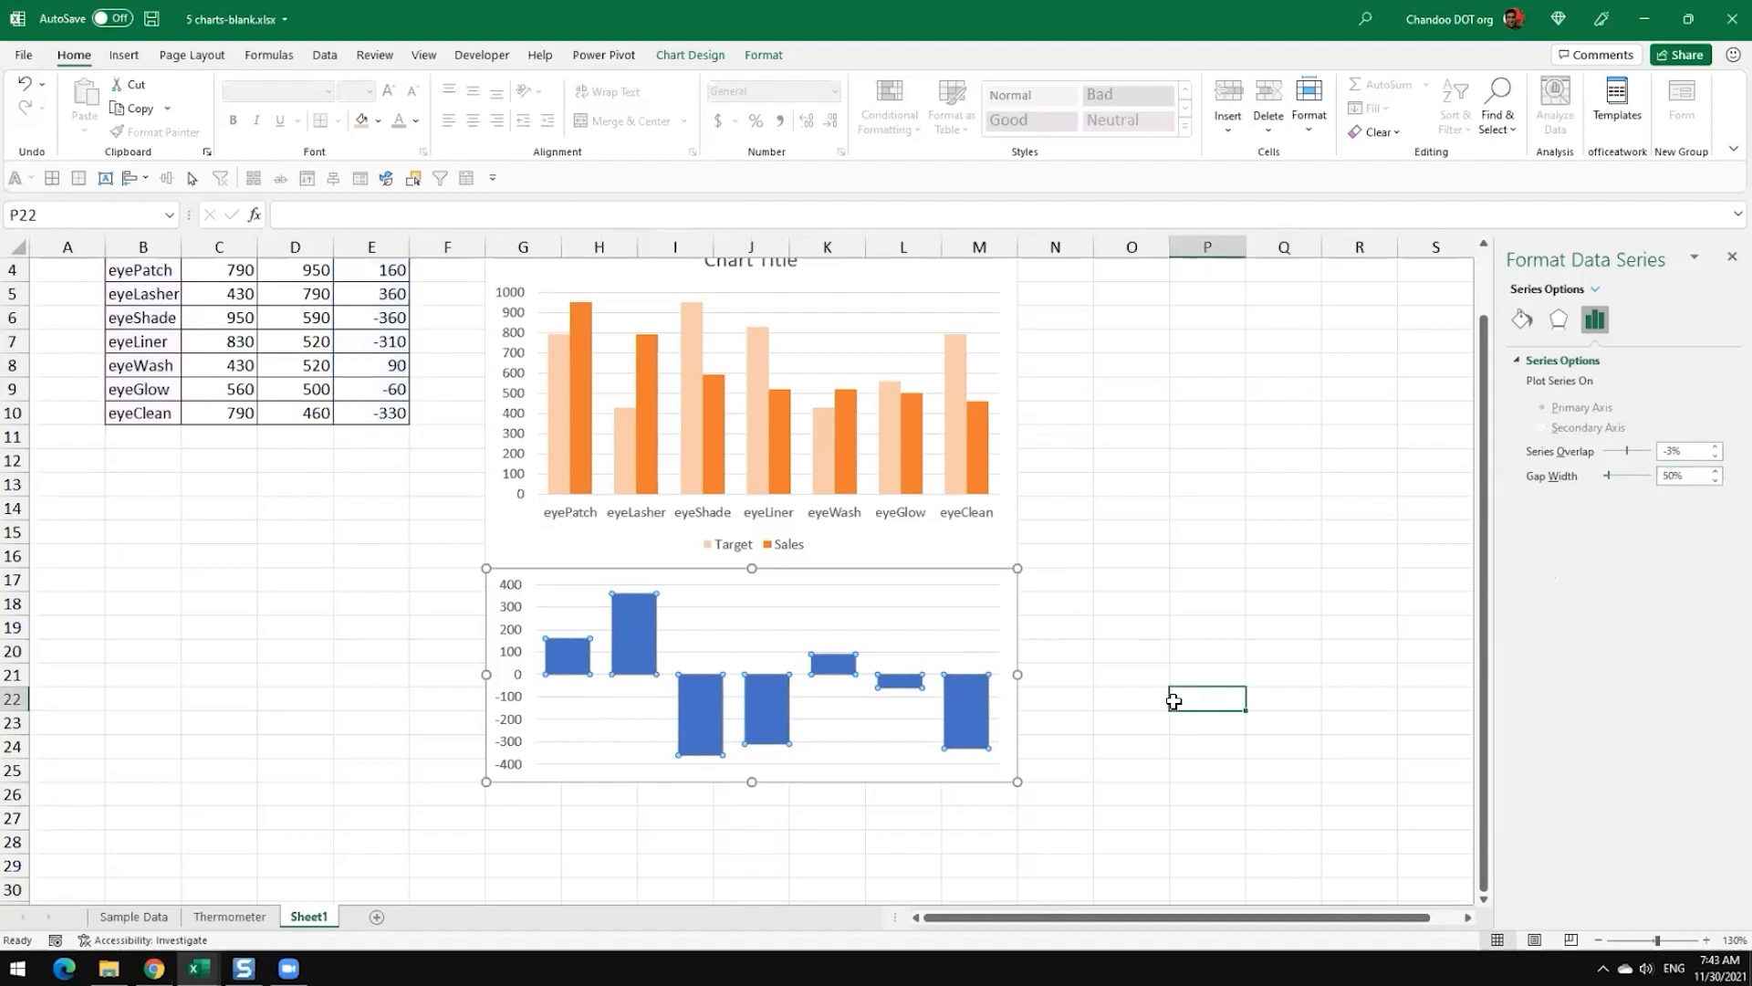
Step: Give the Variance columns a solid fill in the green theme colour
click(966, 703)
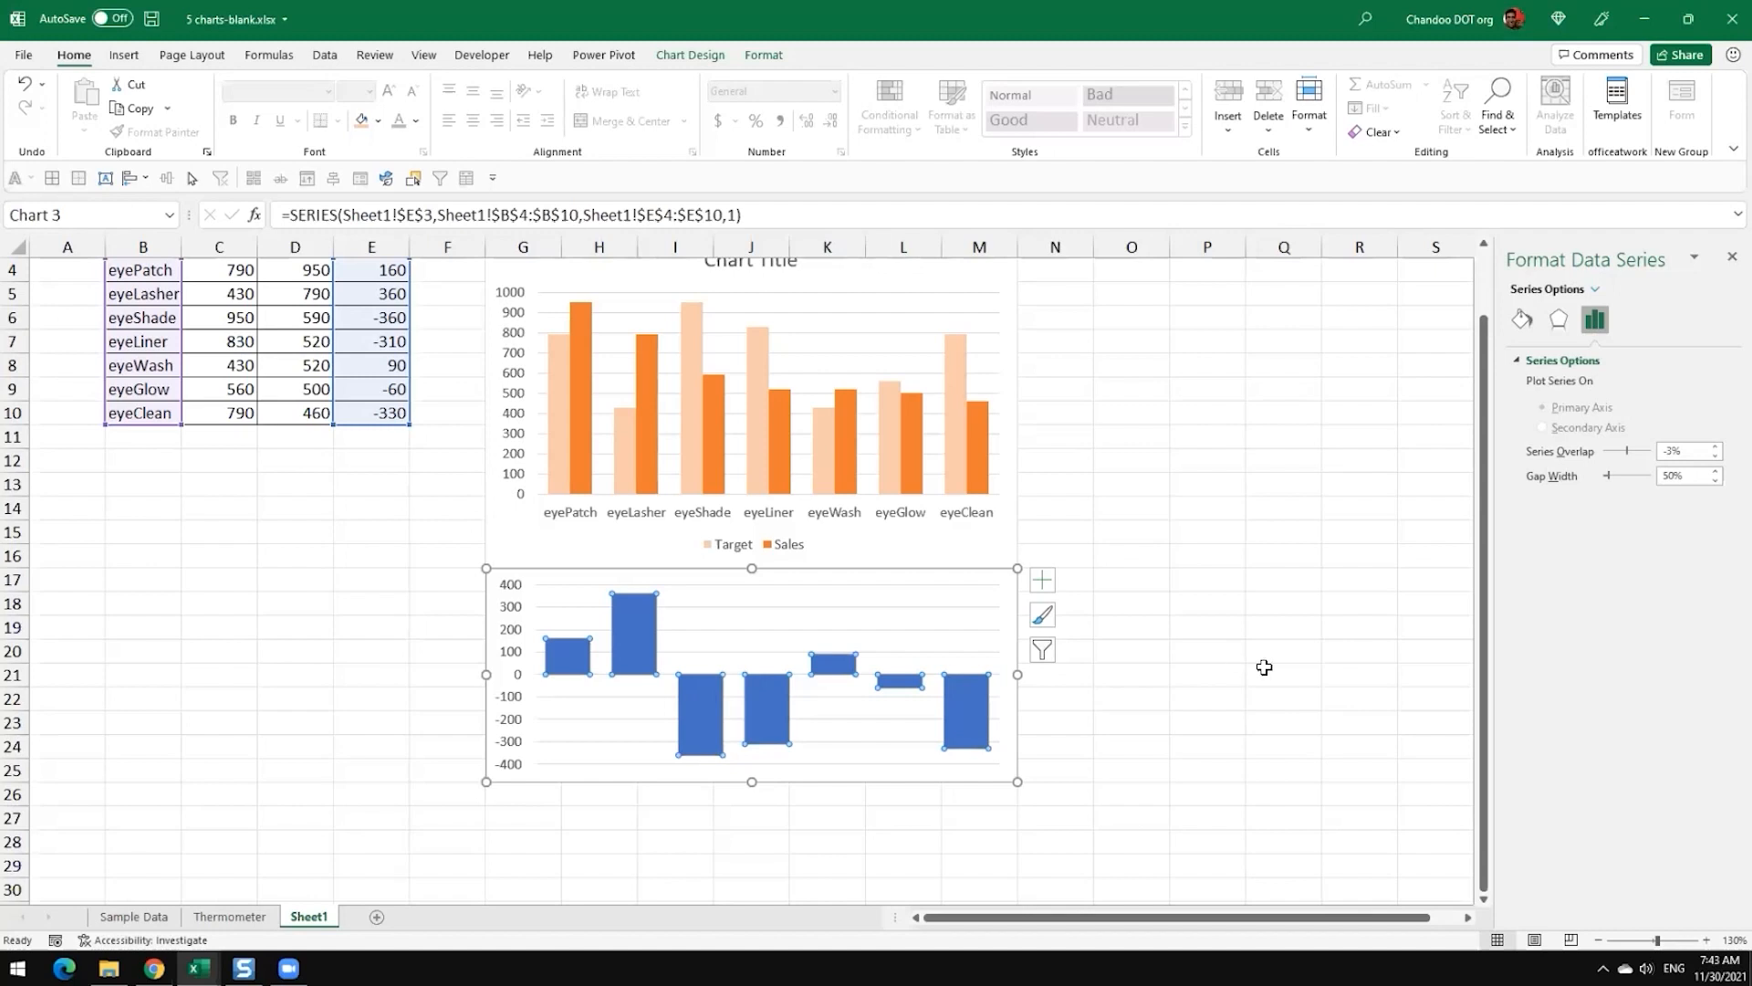
click(1259, 665)
click(648, 627)
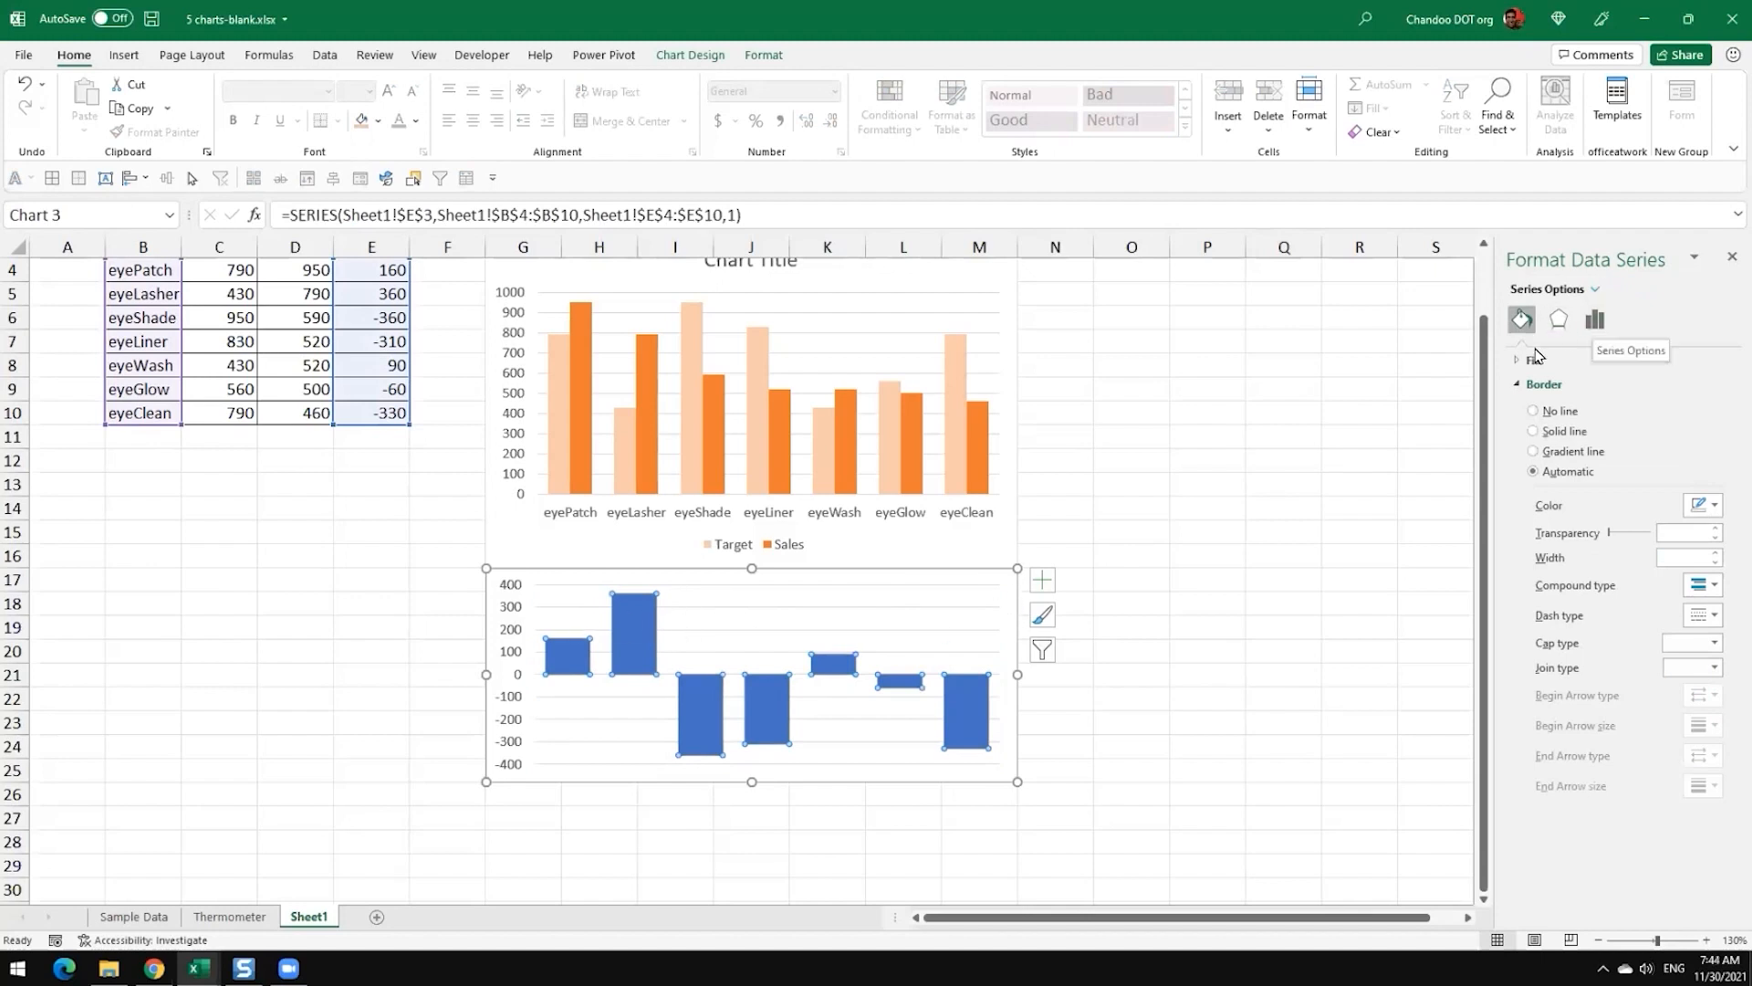
click(1533, 360)
drag(1570, 259, 1100, 71)
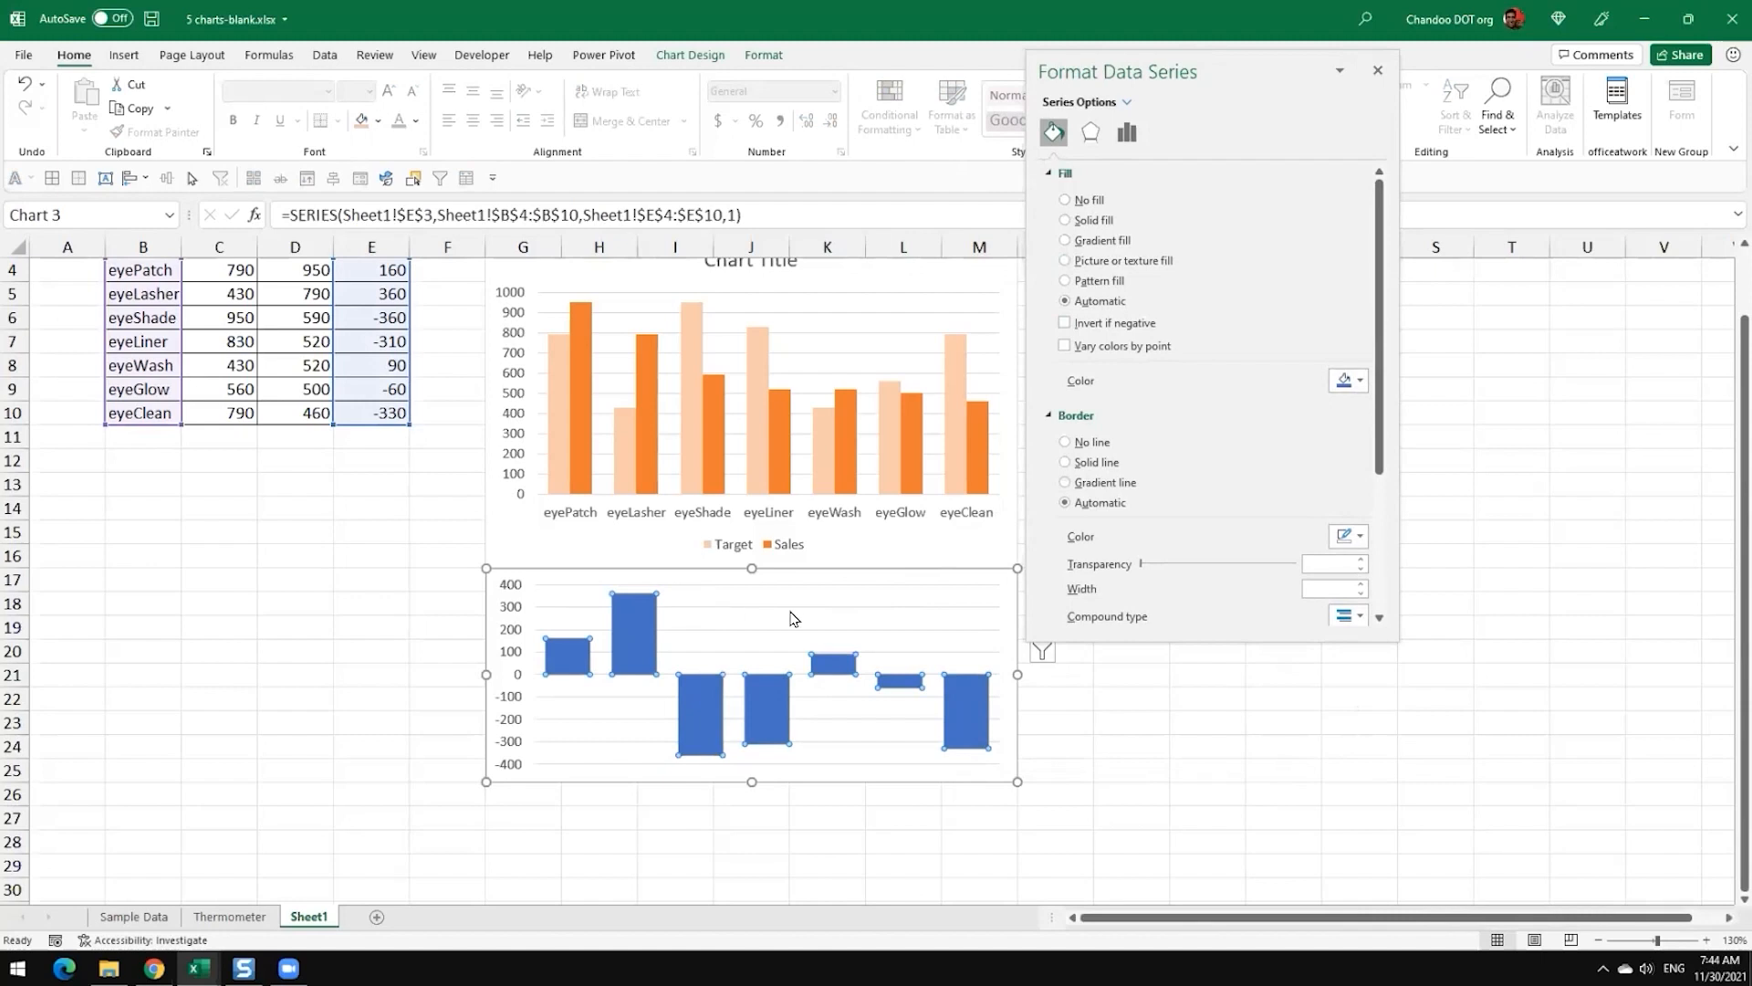
click(1087, 221)
click(1347, 381)
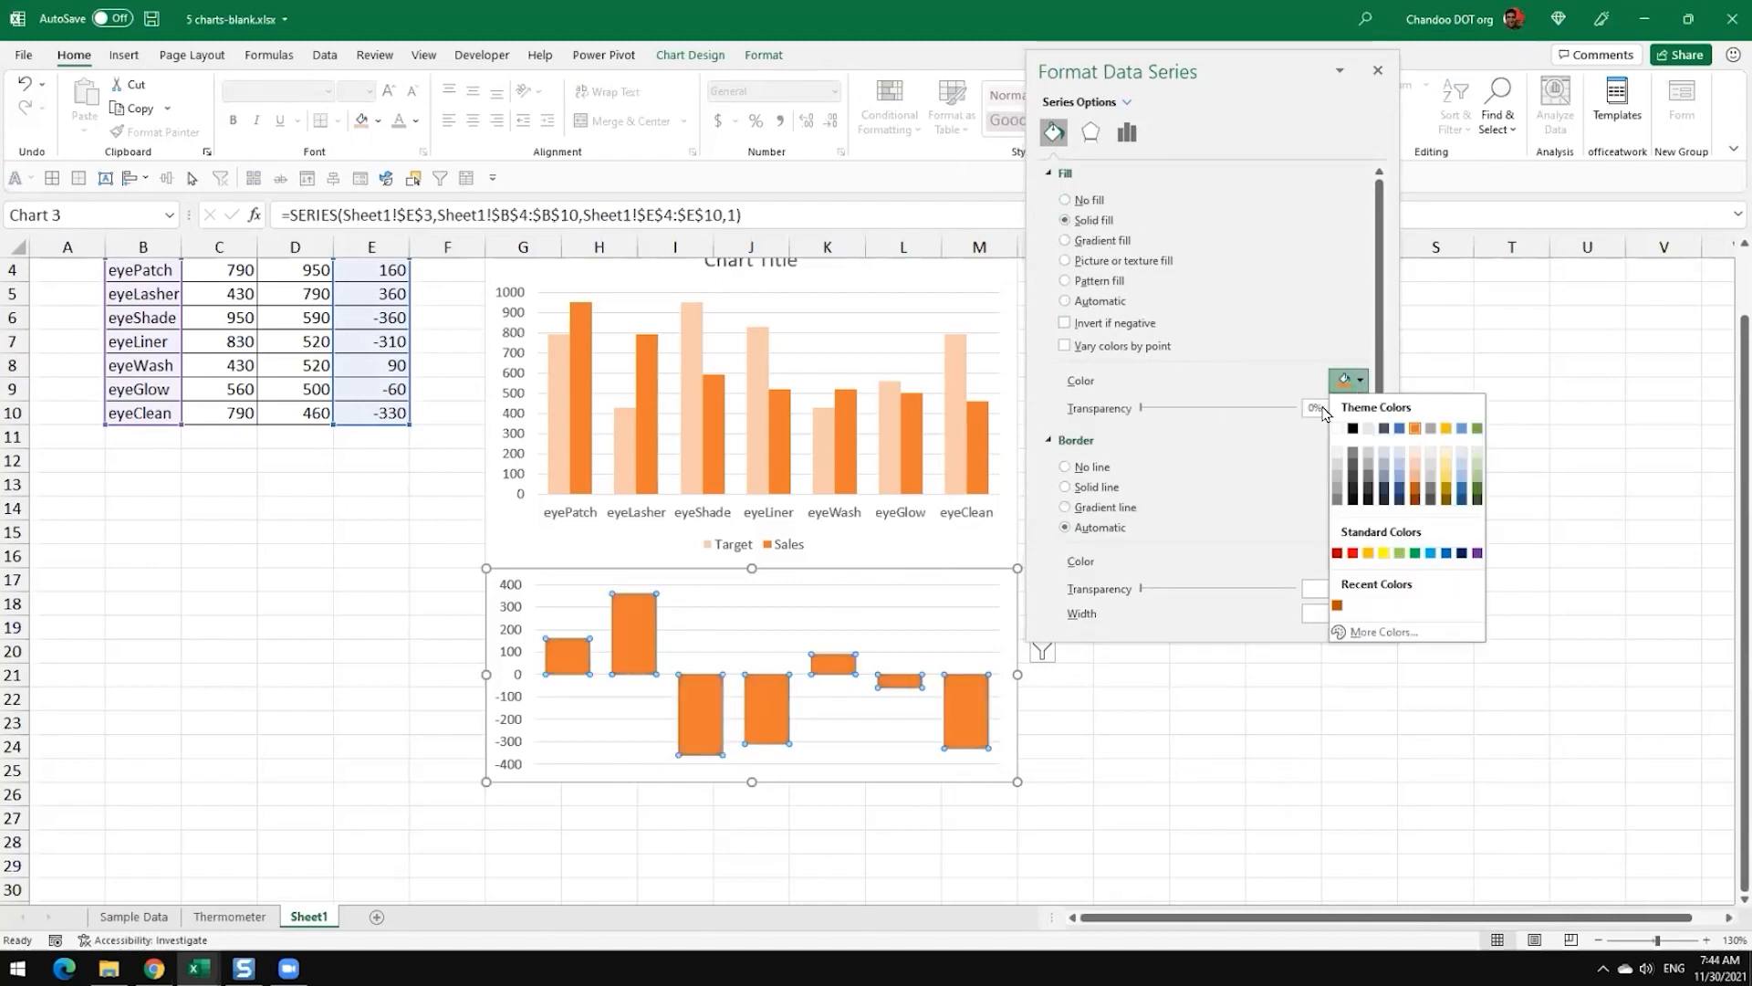
click(1478, 428)
Step: Try a black fill on the Variance columns and reapply the green theme colour
click(1359, 383)
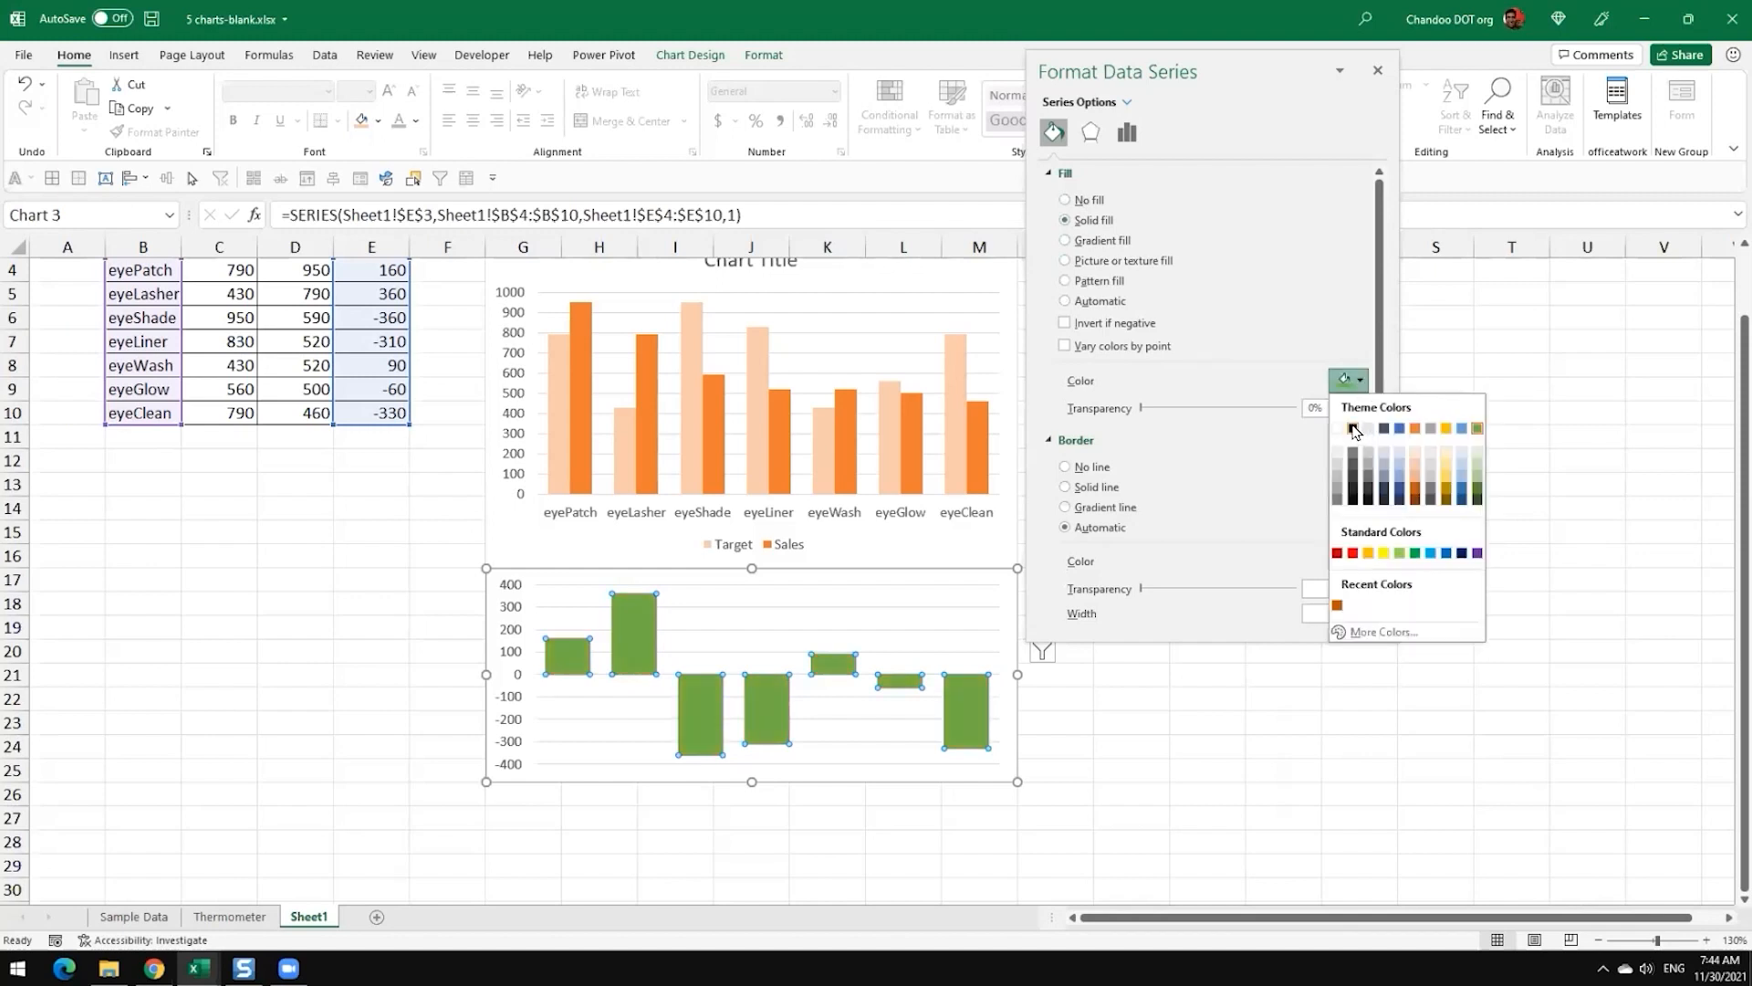
click(1354, 429)
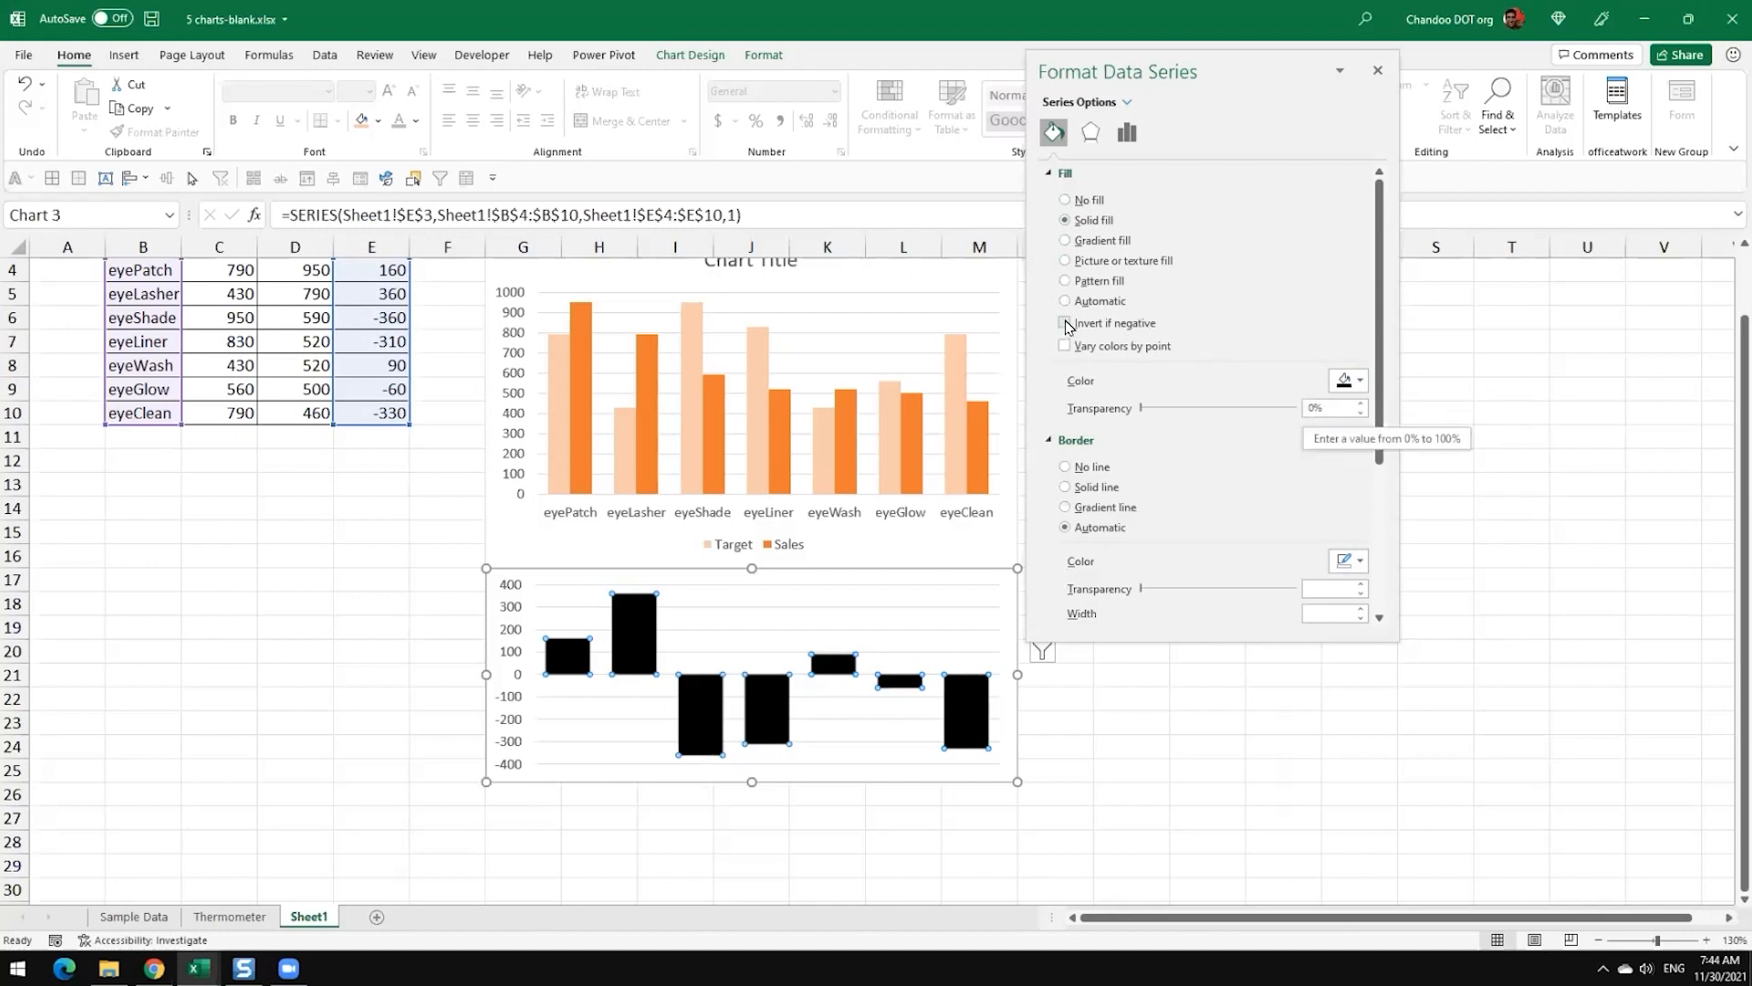
click(1353, 381)
click(1355, 381)
click(1354, 382)
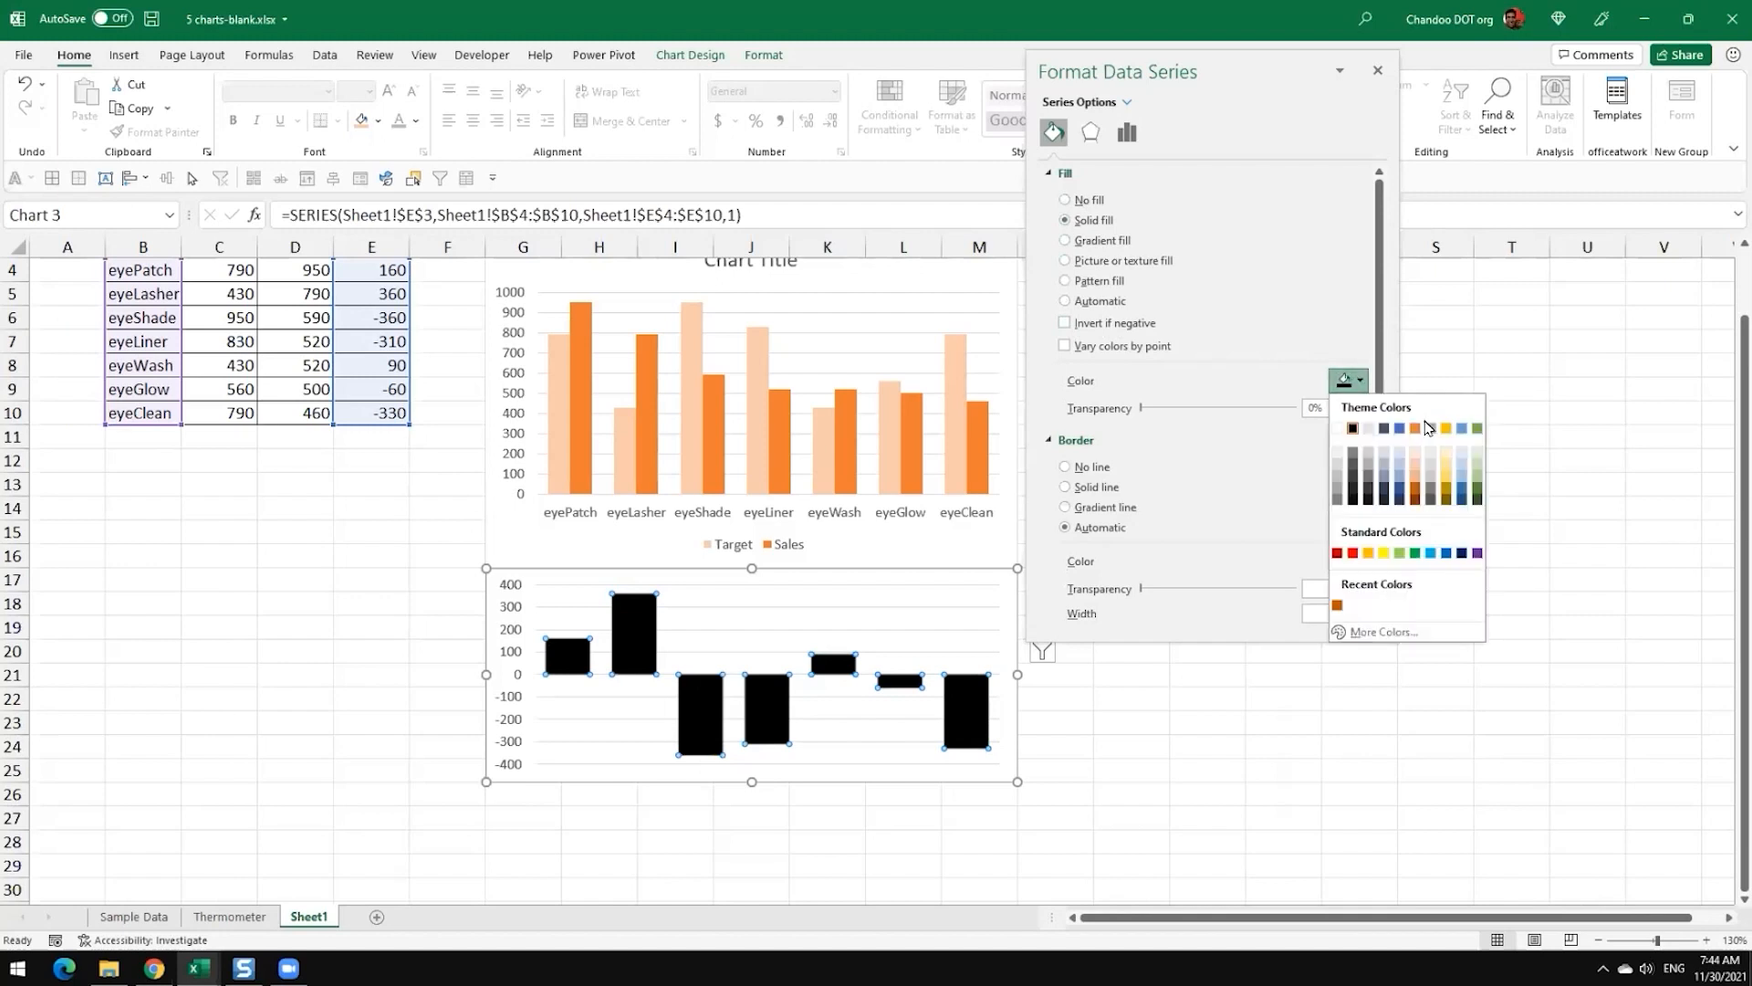
click(1477, 431)
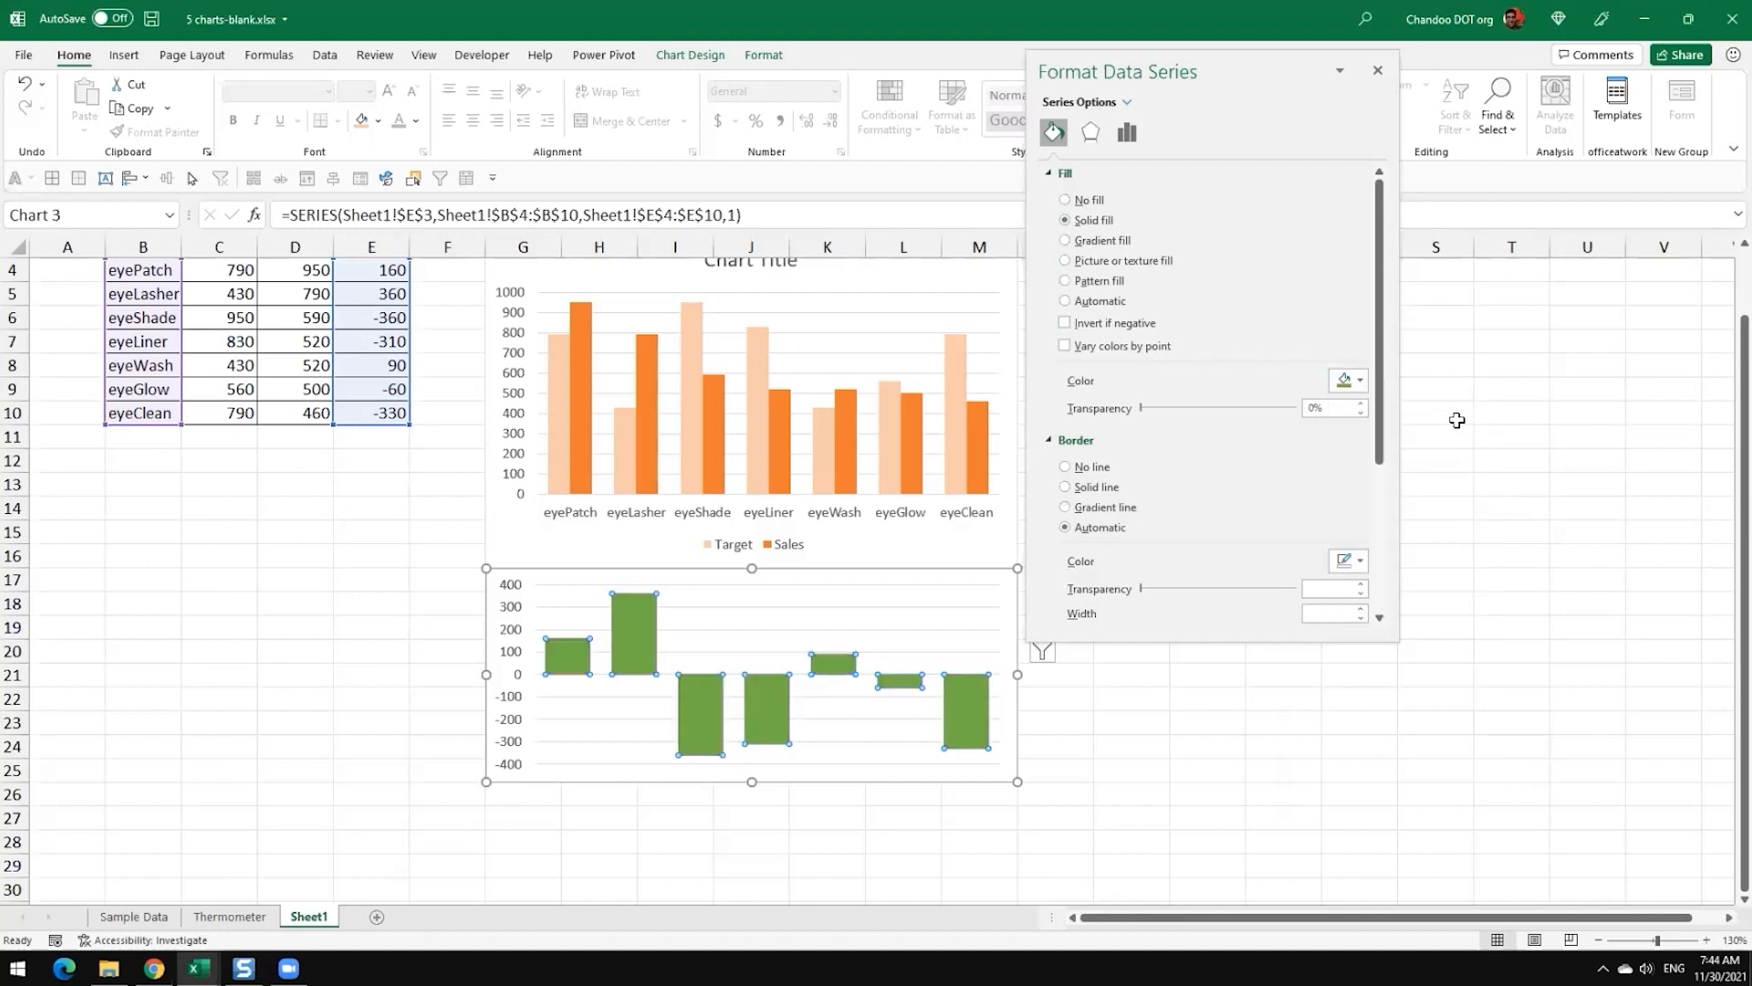
Step: Enable Invert if negative for the Variance columns, give negatives the gold theme colour, and dock the formatting pane again
click(1065, 324)
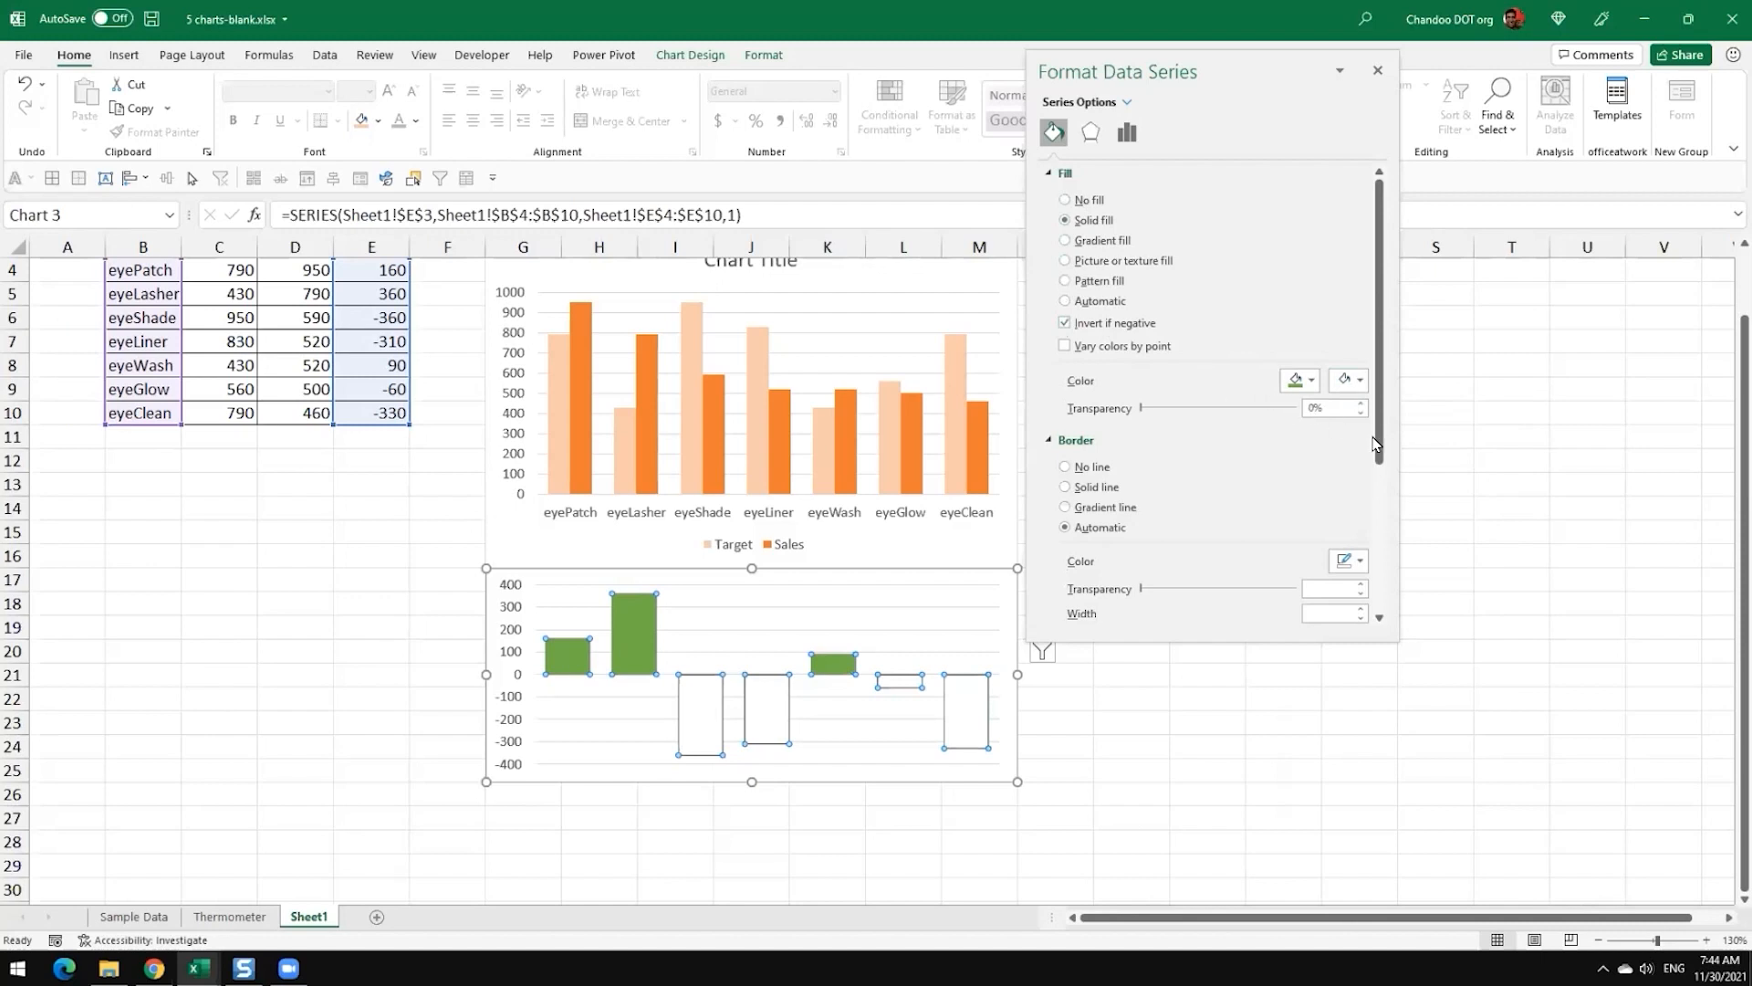
click(1350, 379)
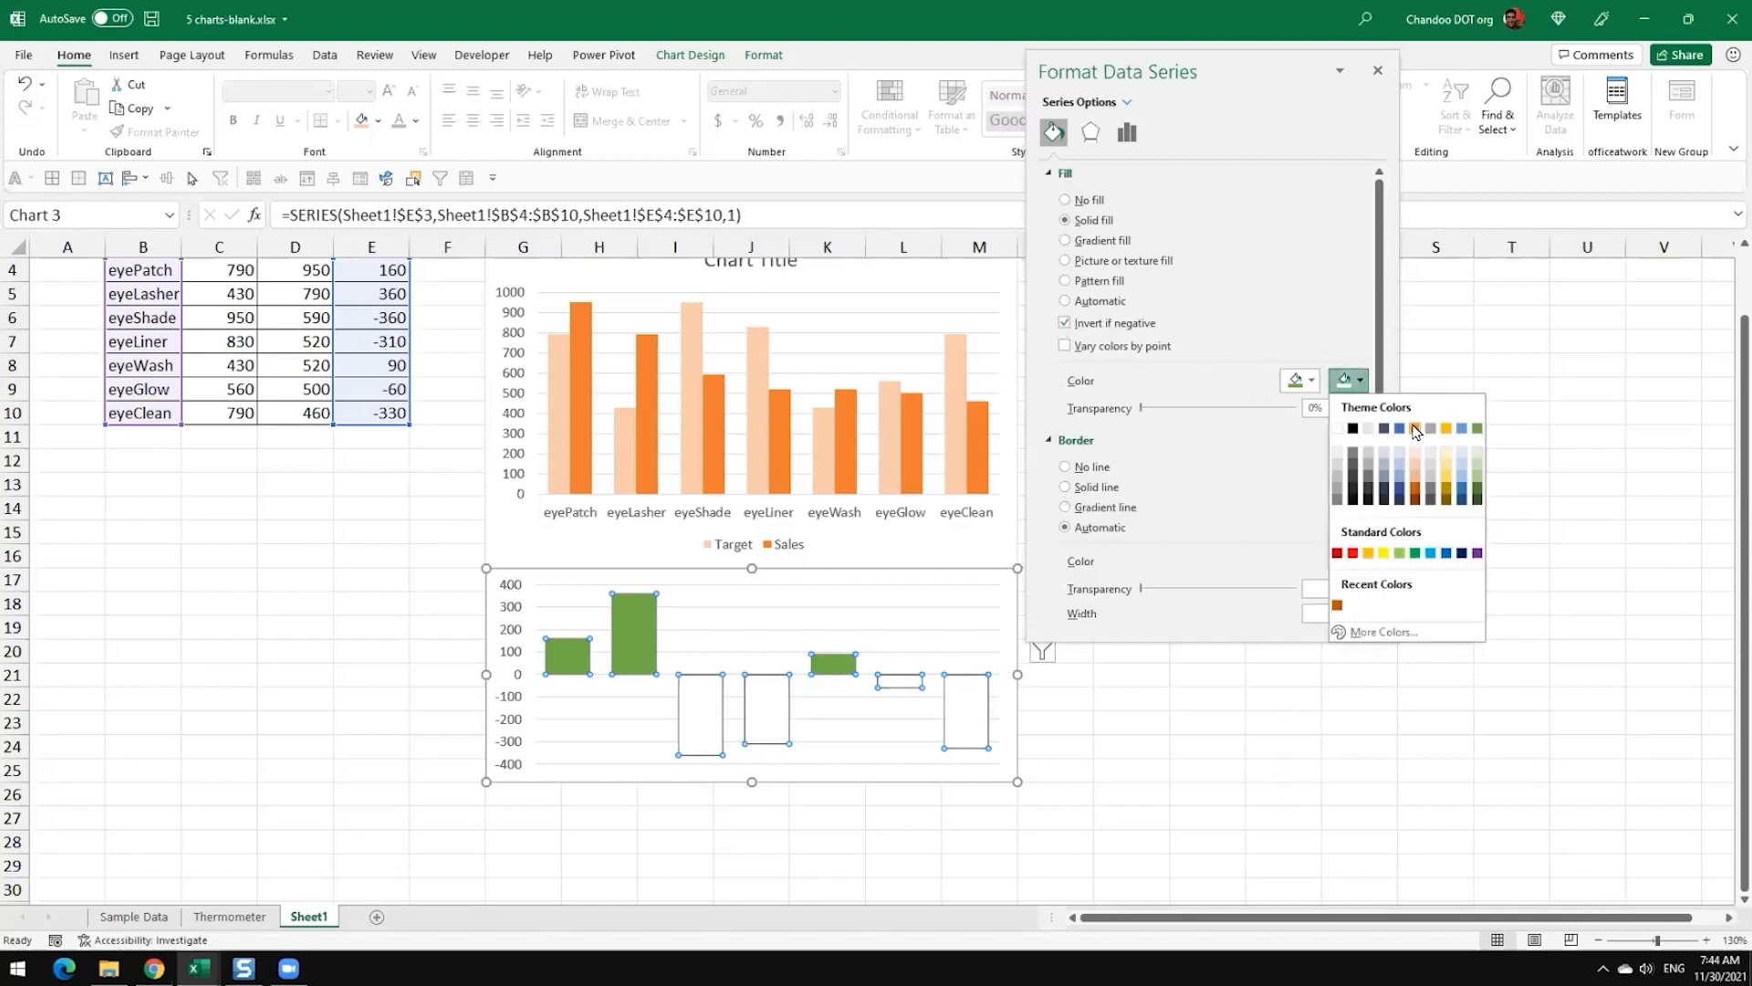
click(1446, 428)
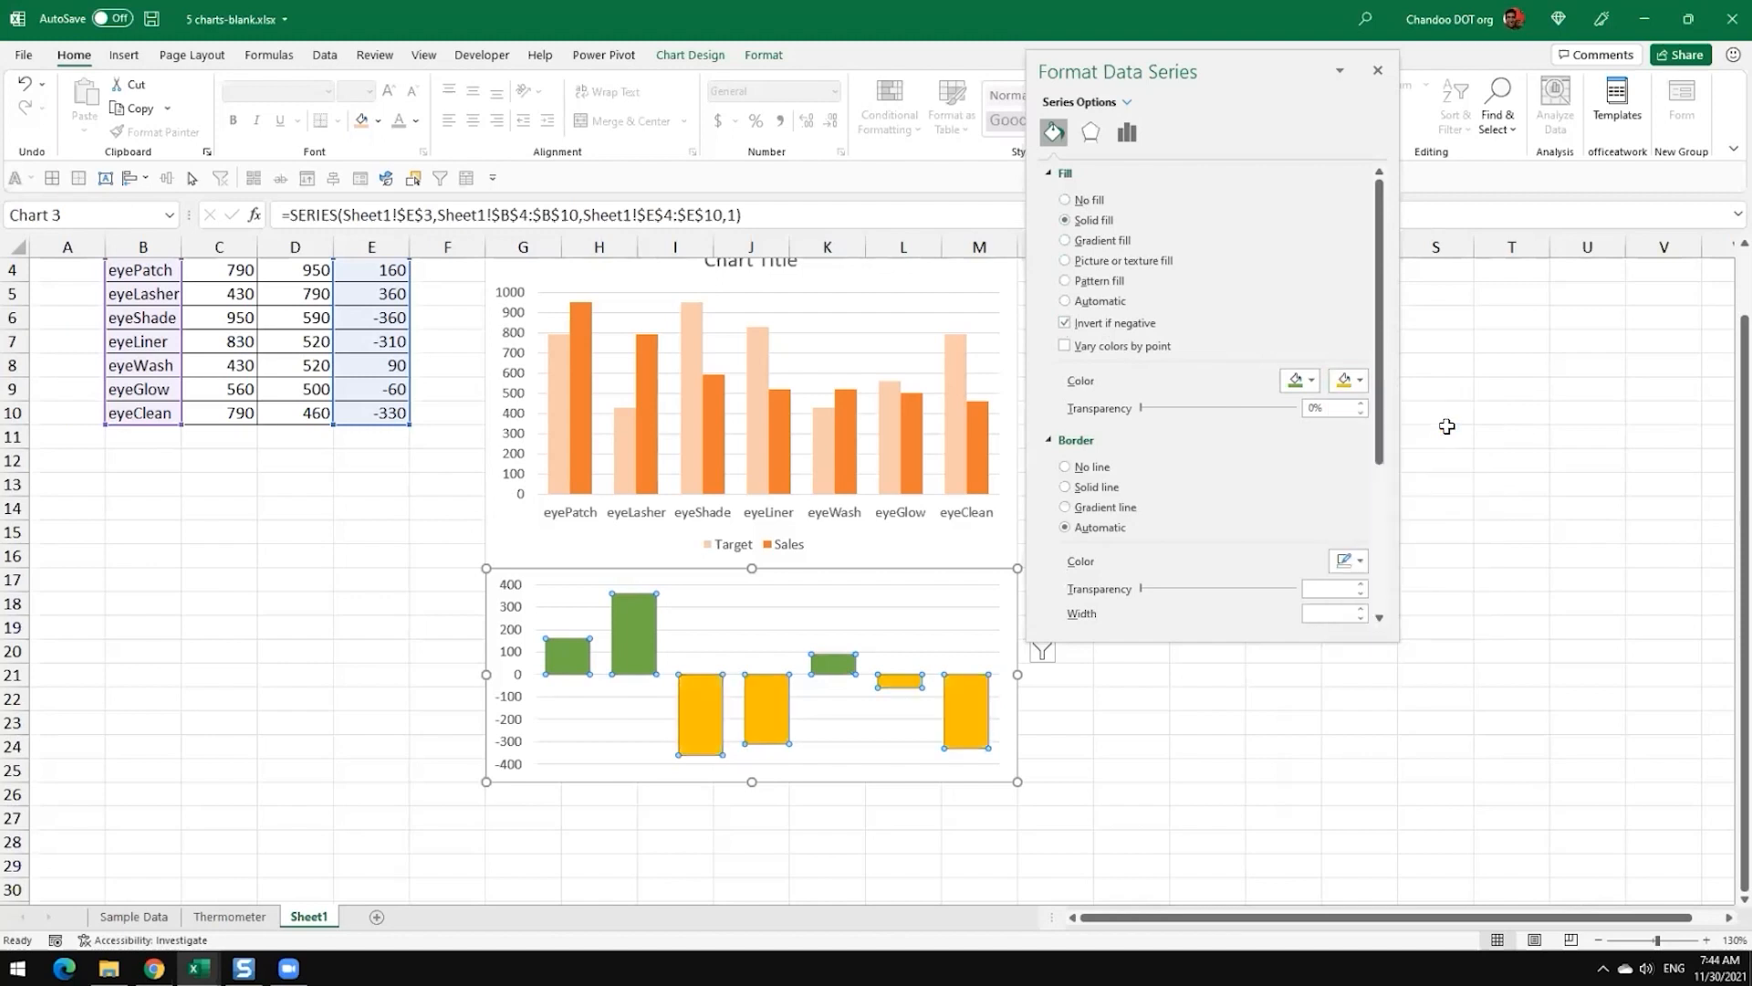
click(1531, 563)
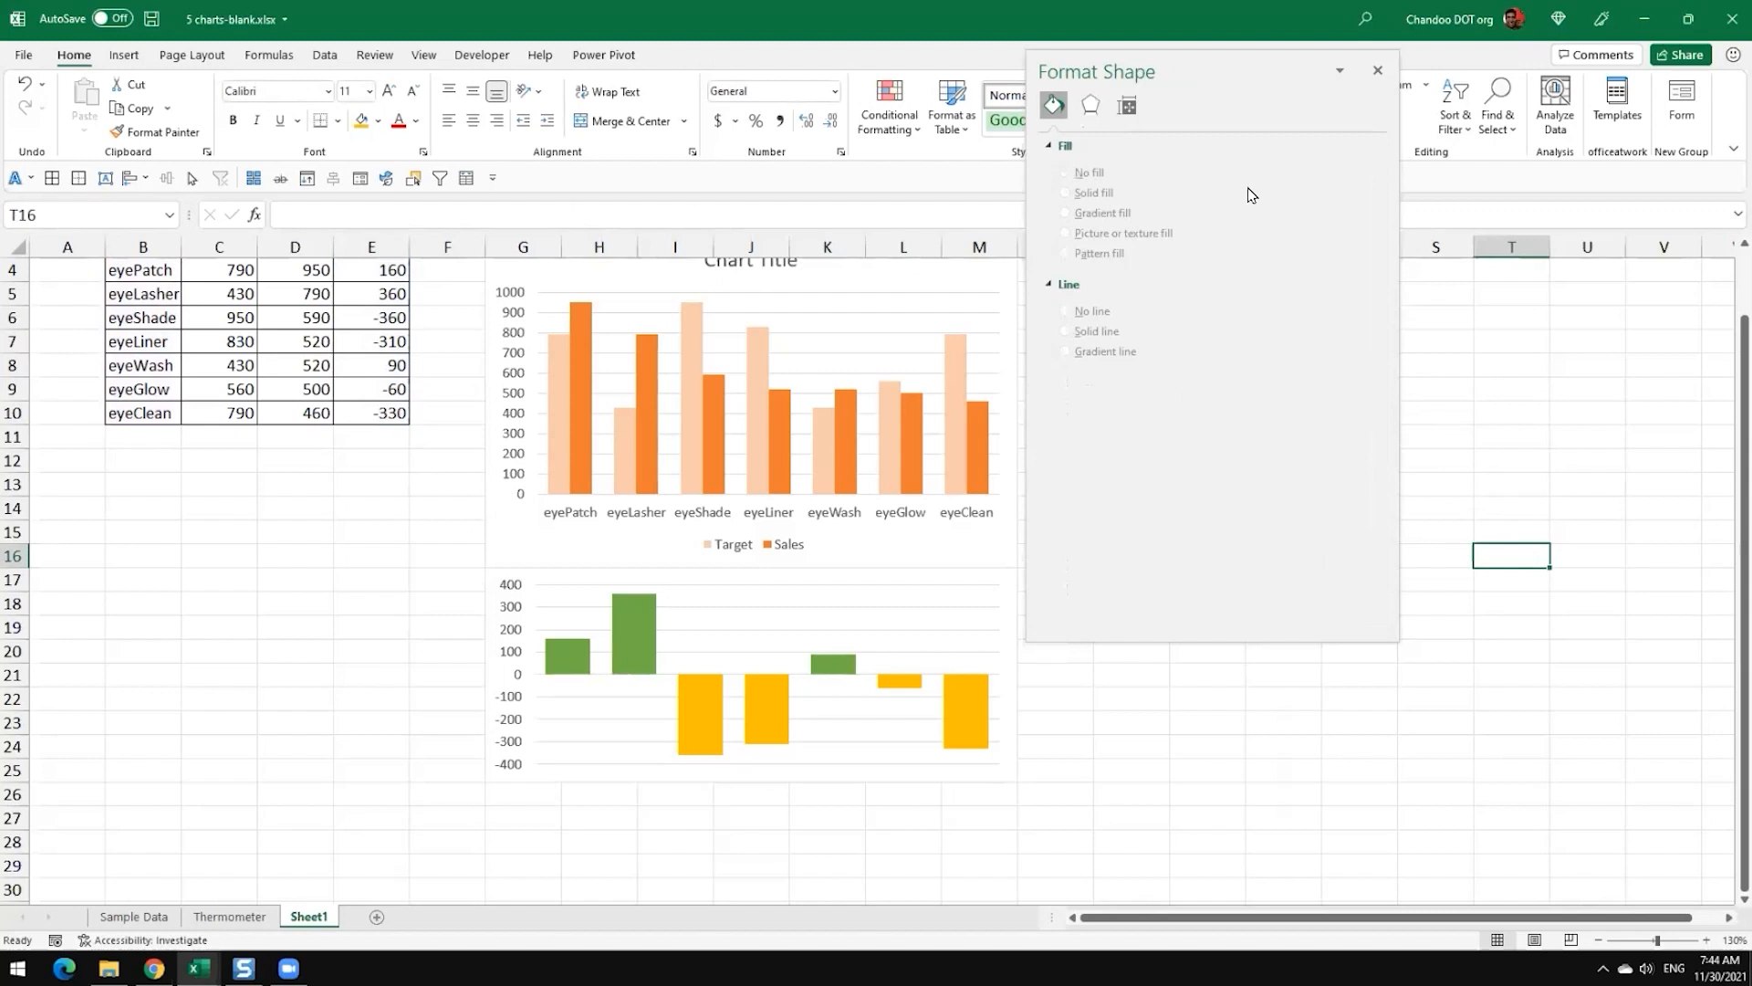
drag(1263, 63, 1739, 137)
mouse_move(715, 738)
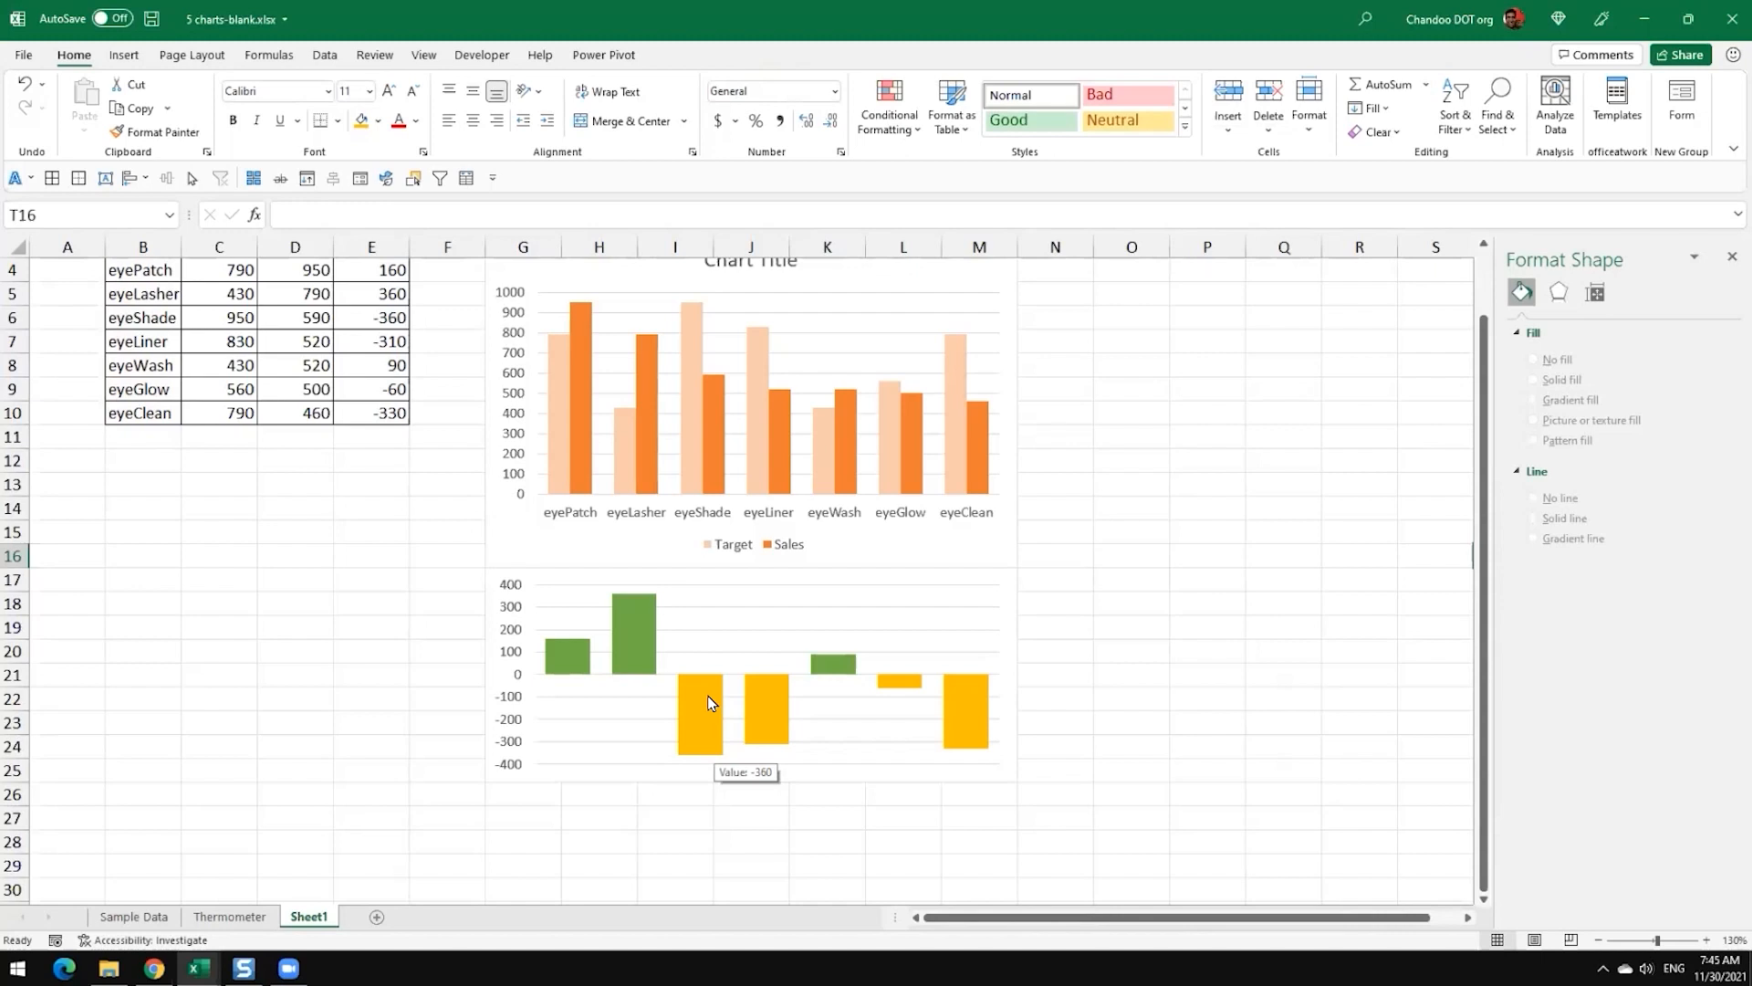
click(1128, 699)
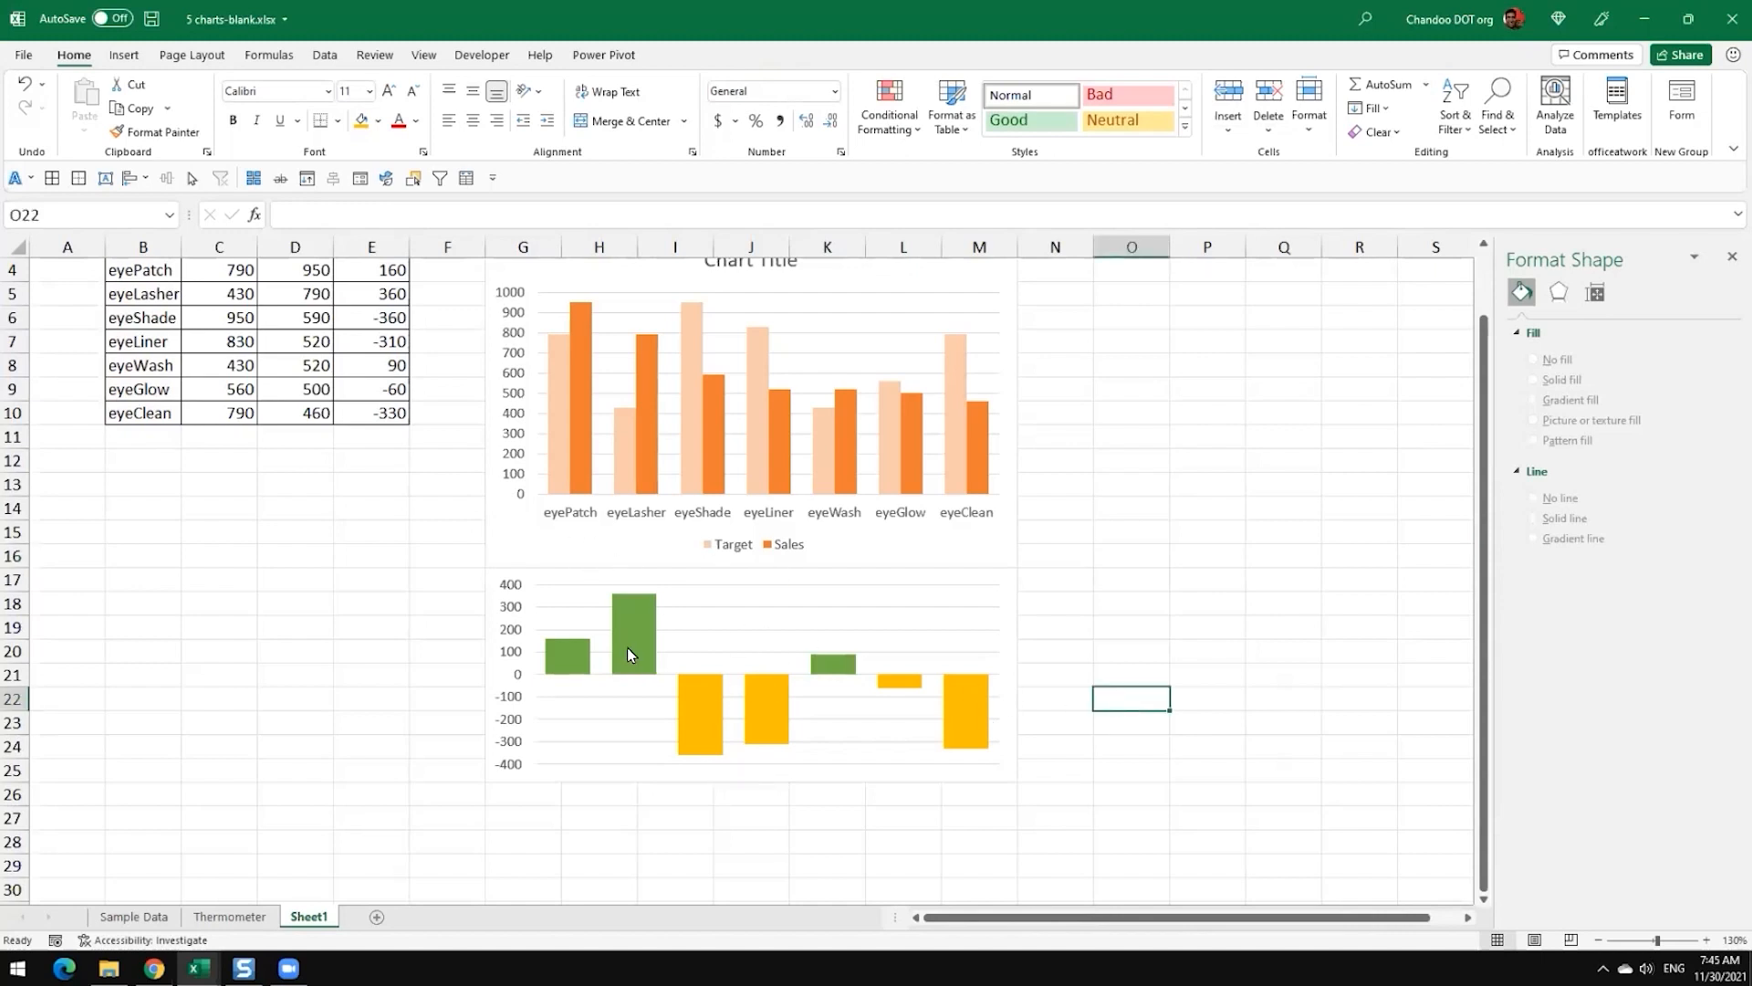
click(1013, 577)
scroll(939, 539, up, 1)
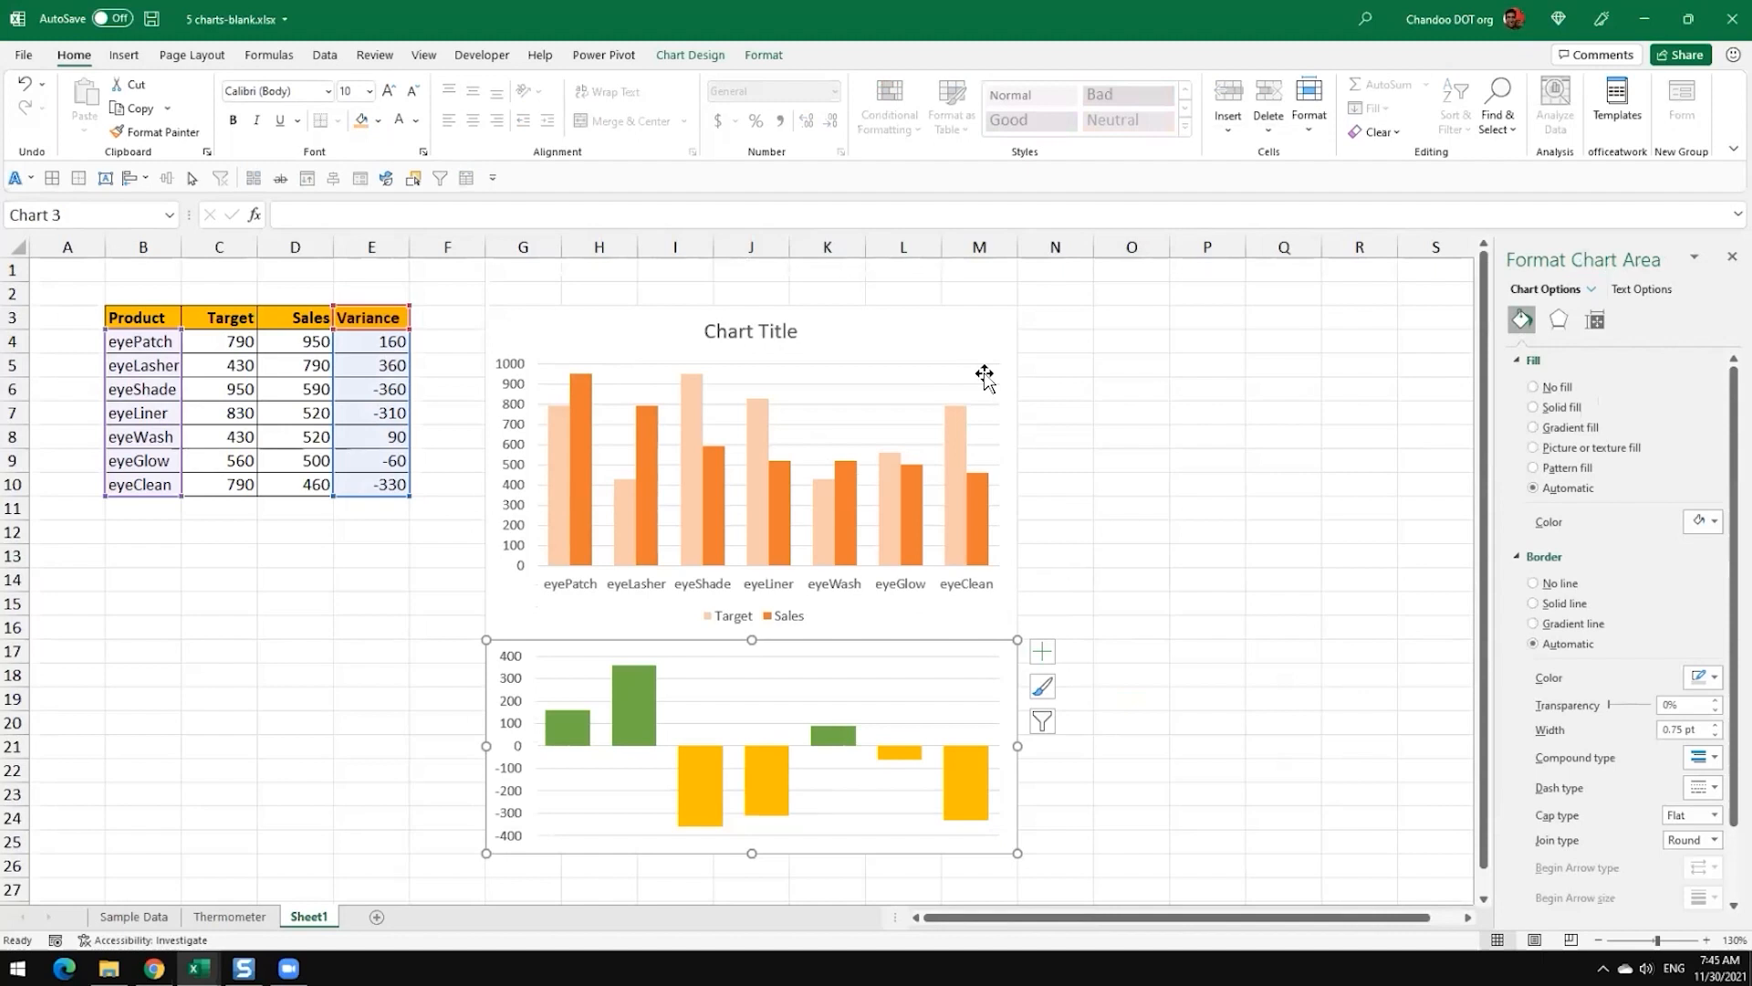
click(1335, 575)
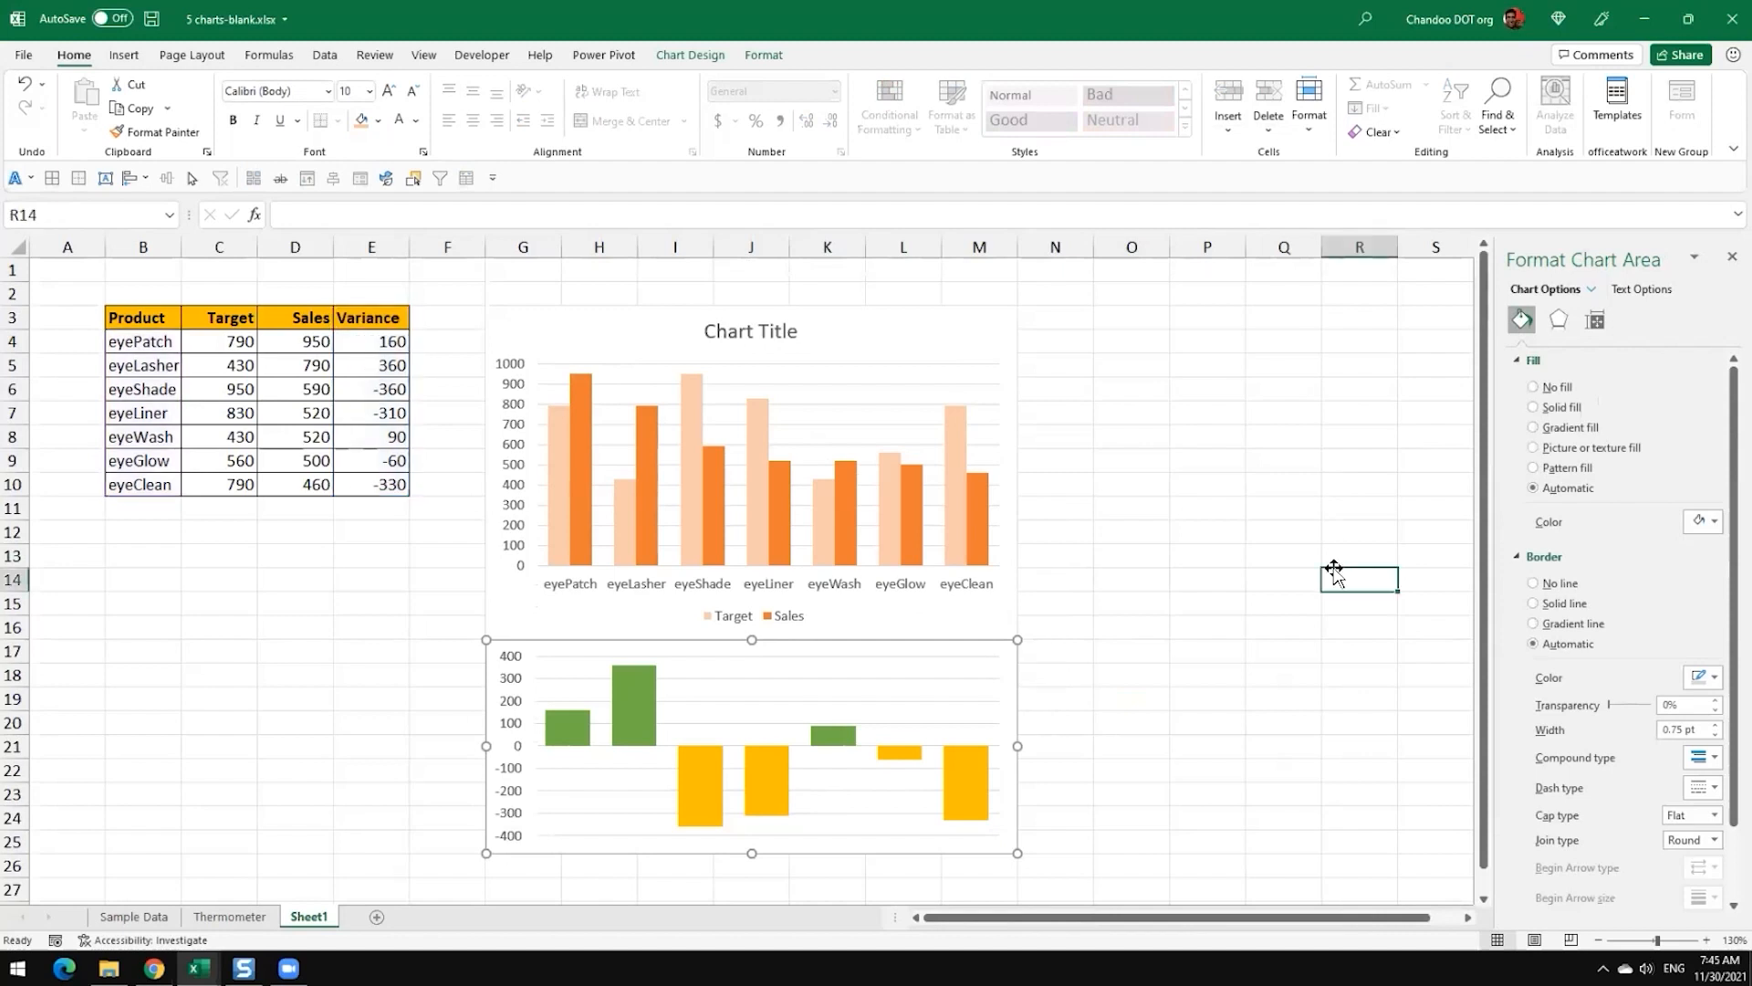
Step: Set the legend position of the Target and Sales chart to Top
click(795, 617)
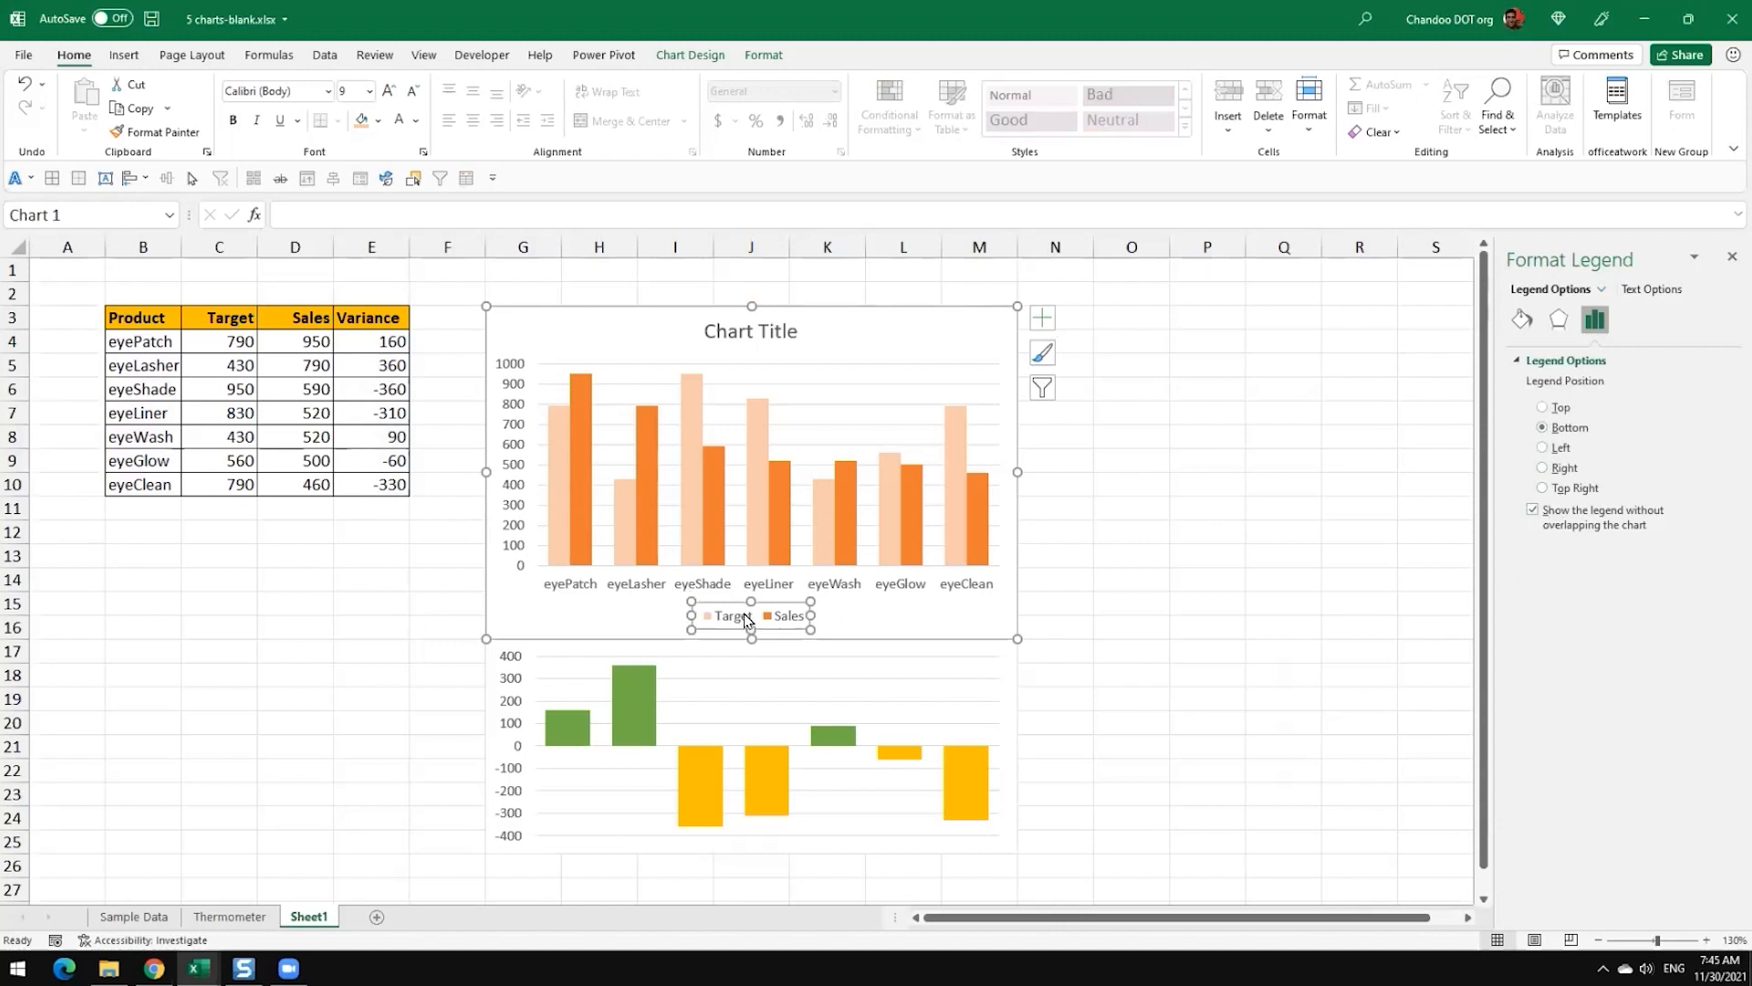
click(1561, 490)
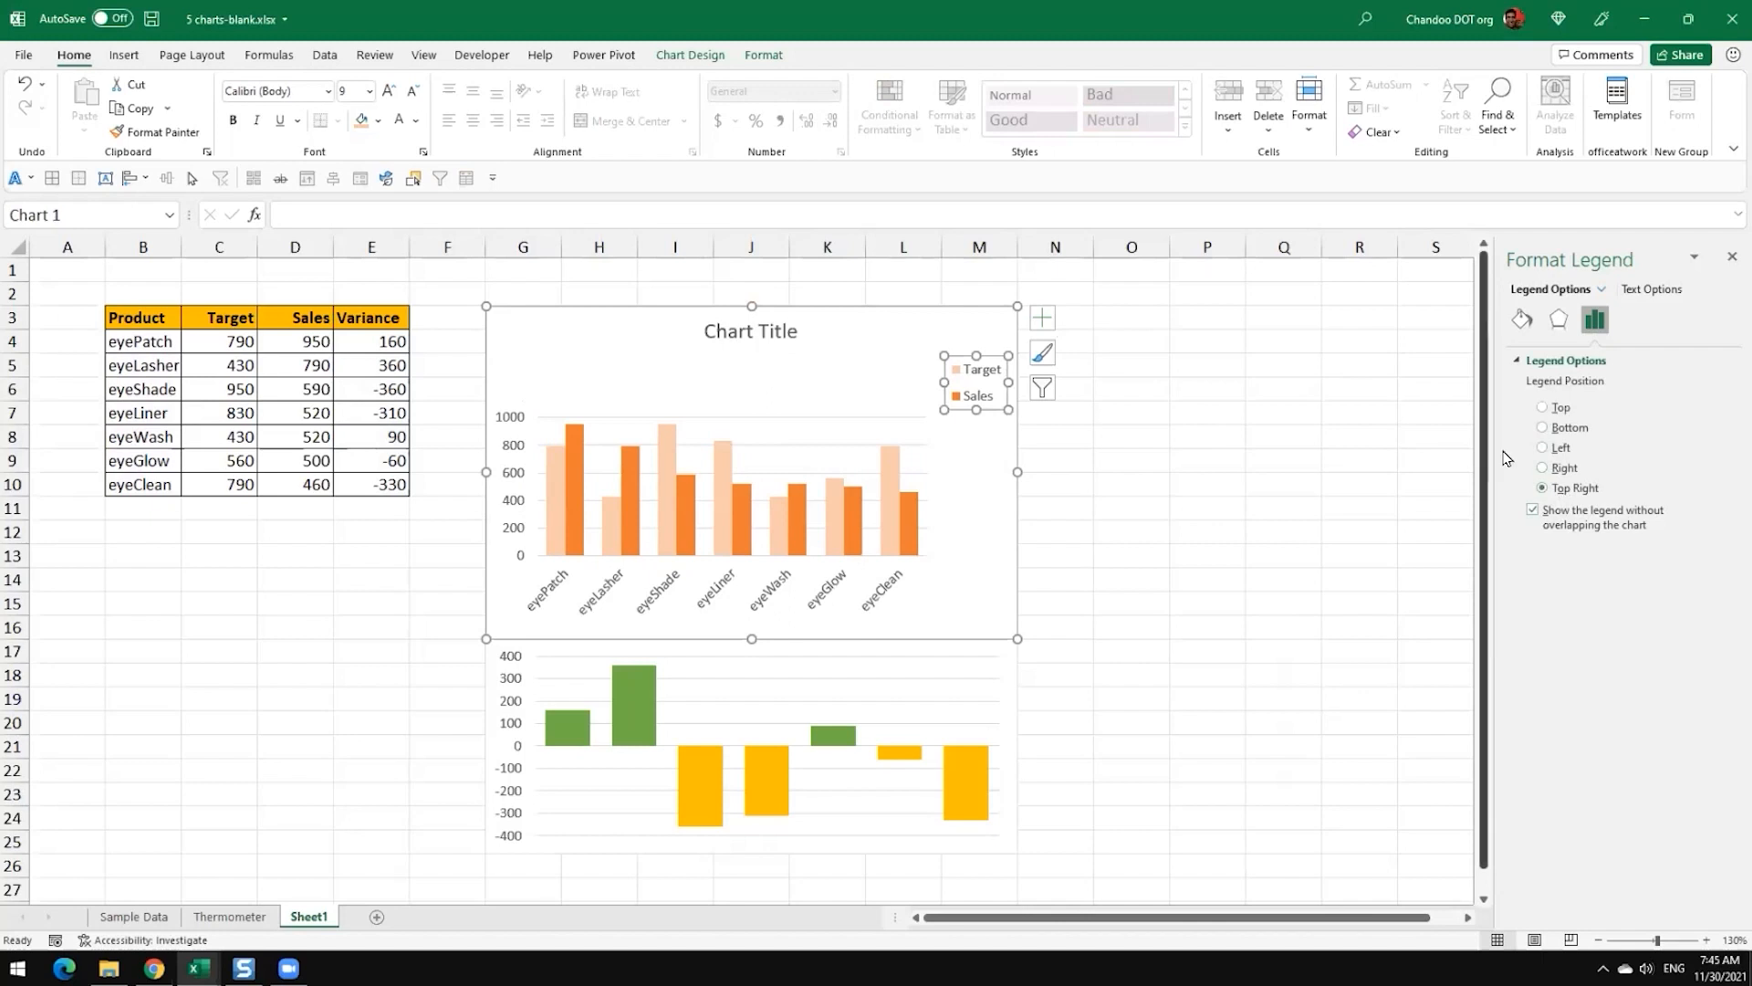
click(1559, 411)
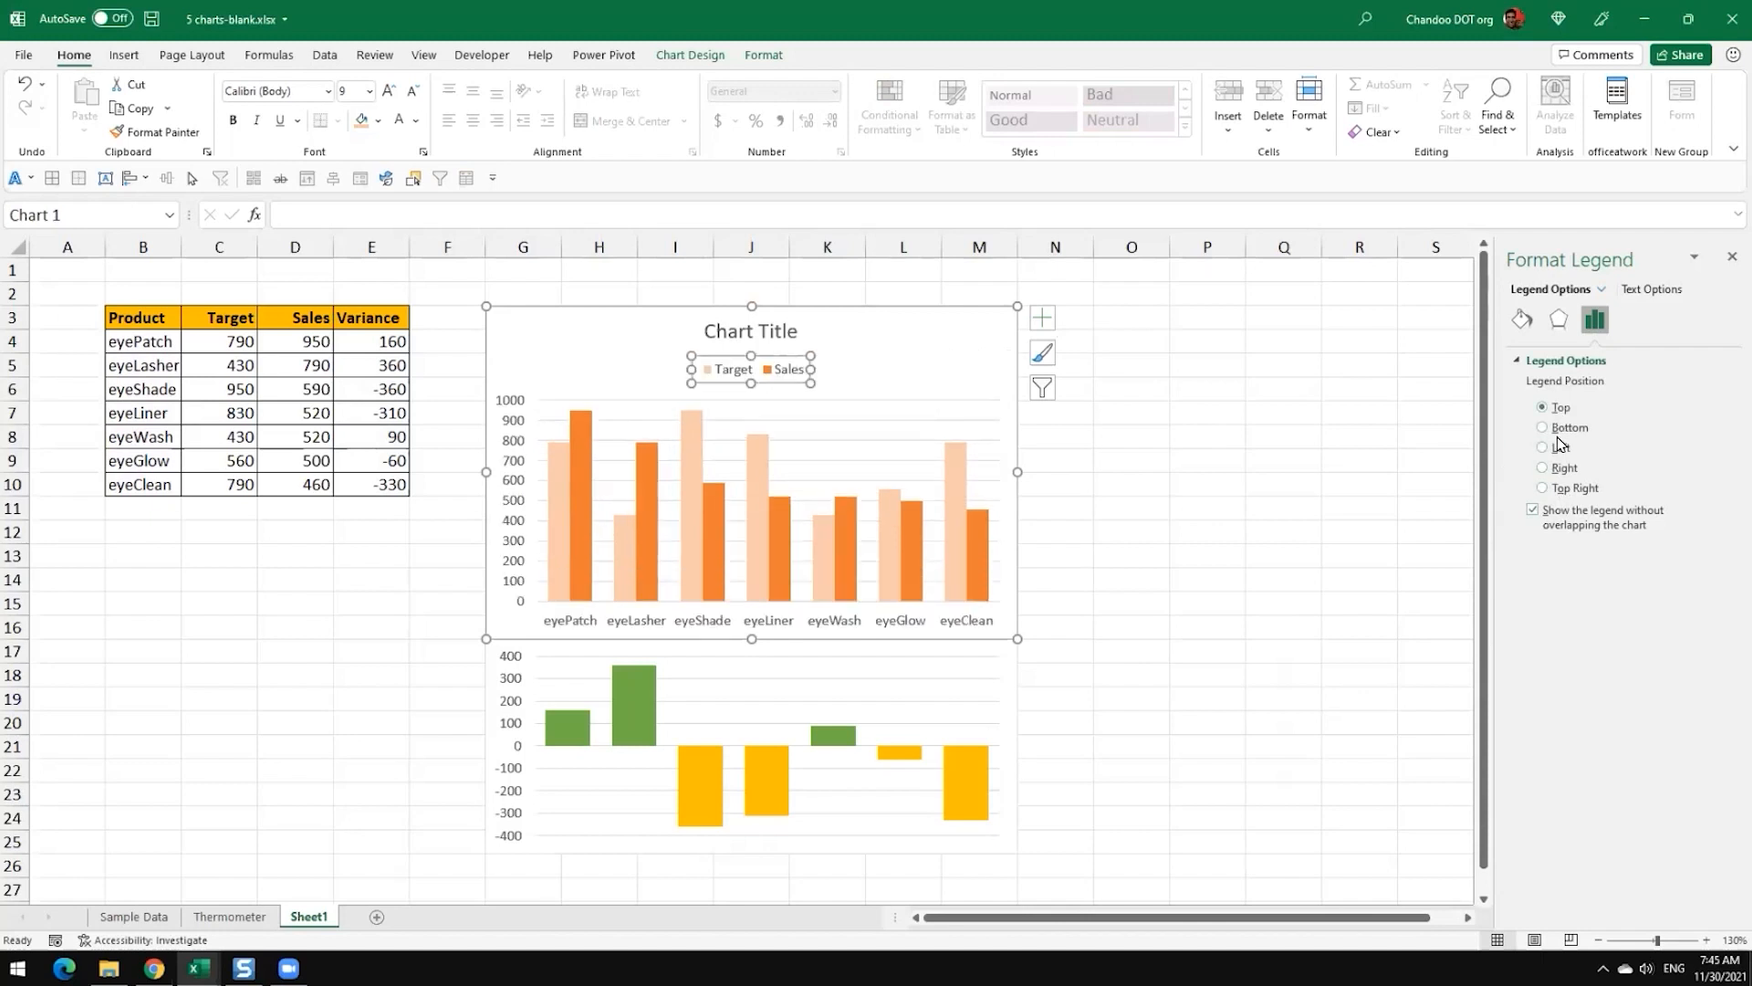
Step: Move the Target and Sales chart's title to its upper-left corner and the legend to its upper-right corner
click(763, 338)
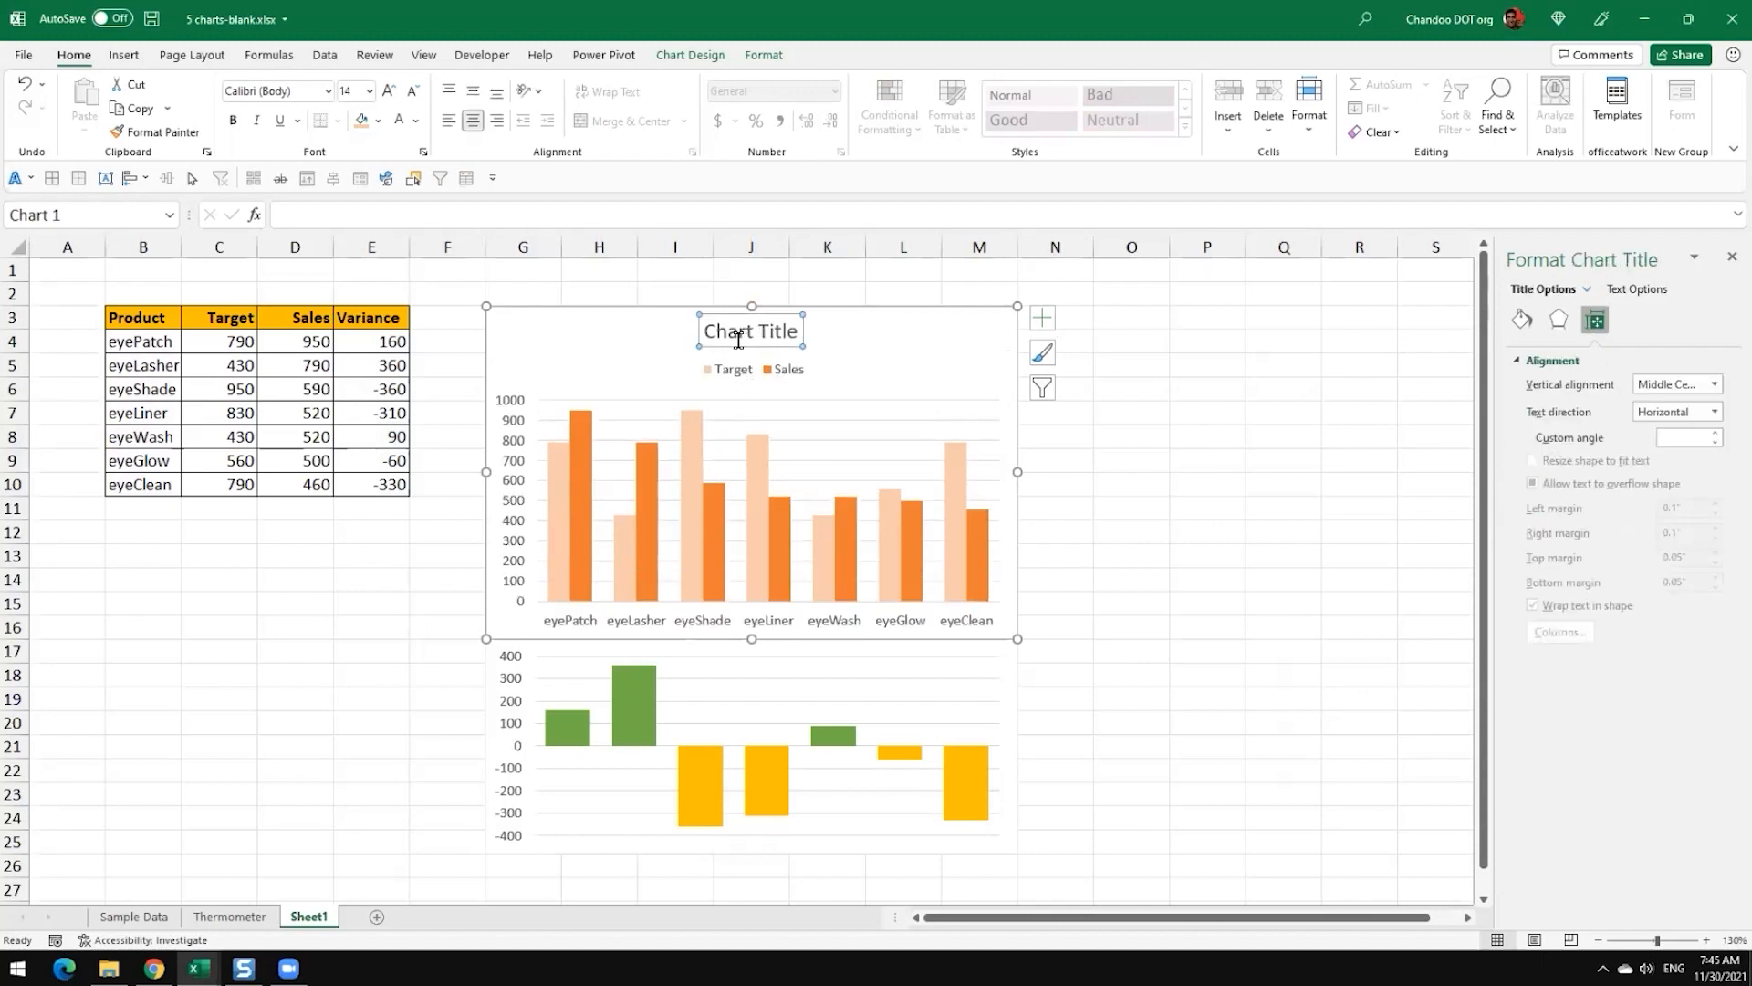
drag(728, 335, 534, 340)
click(718, 369)
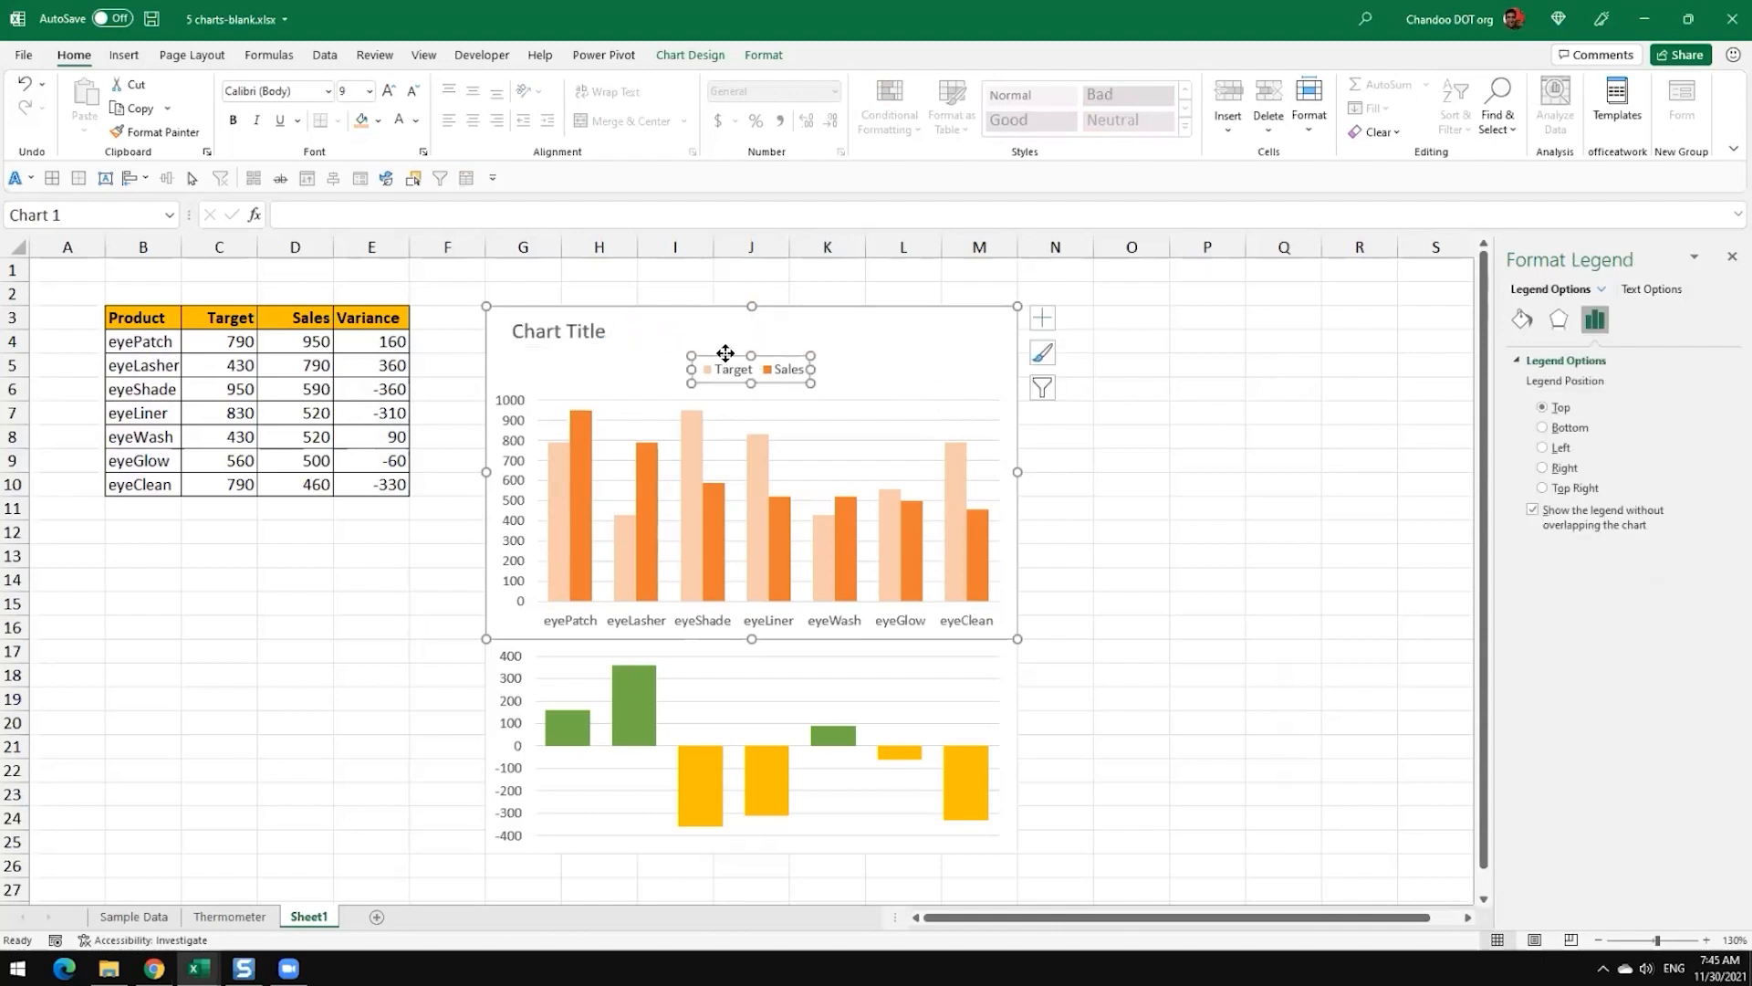
drag(761, 338, 918, 315)
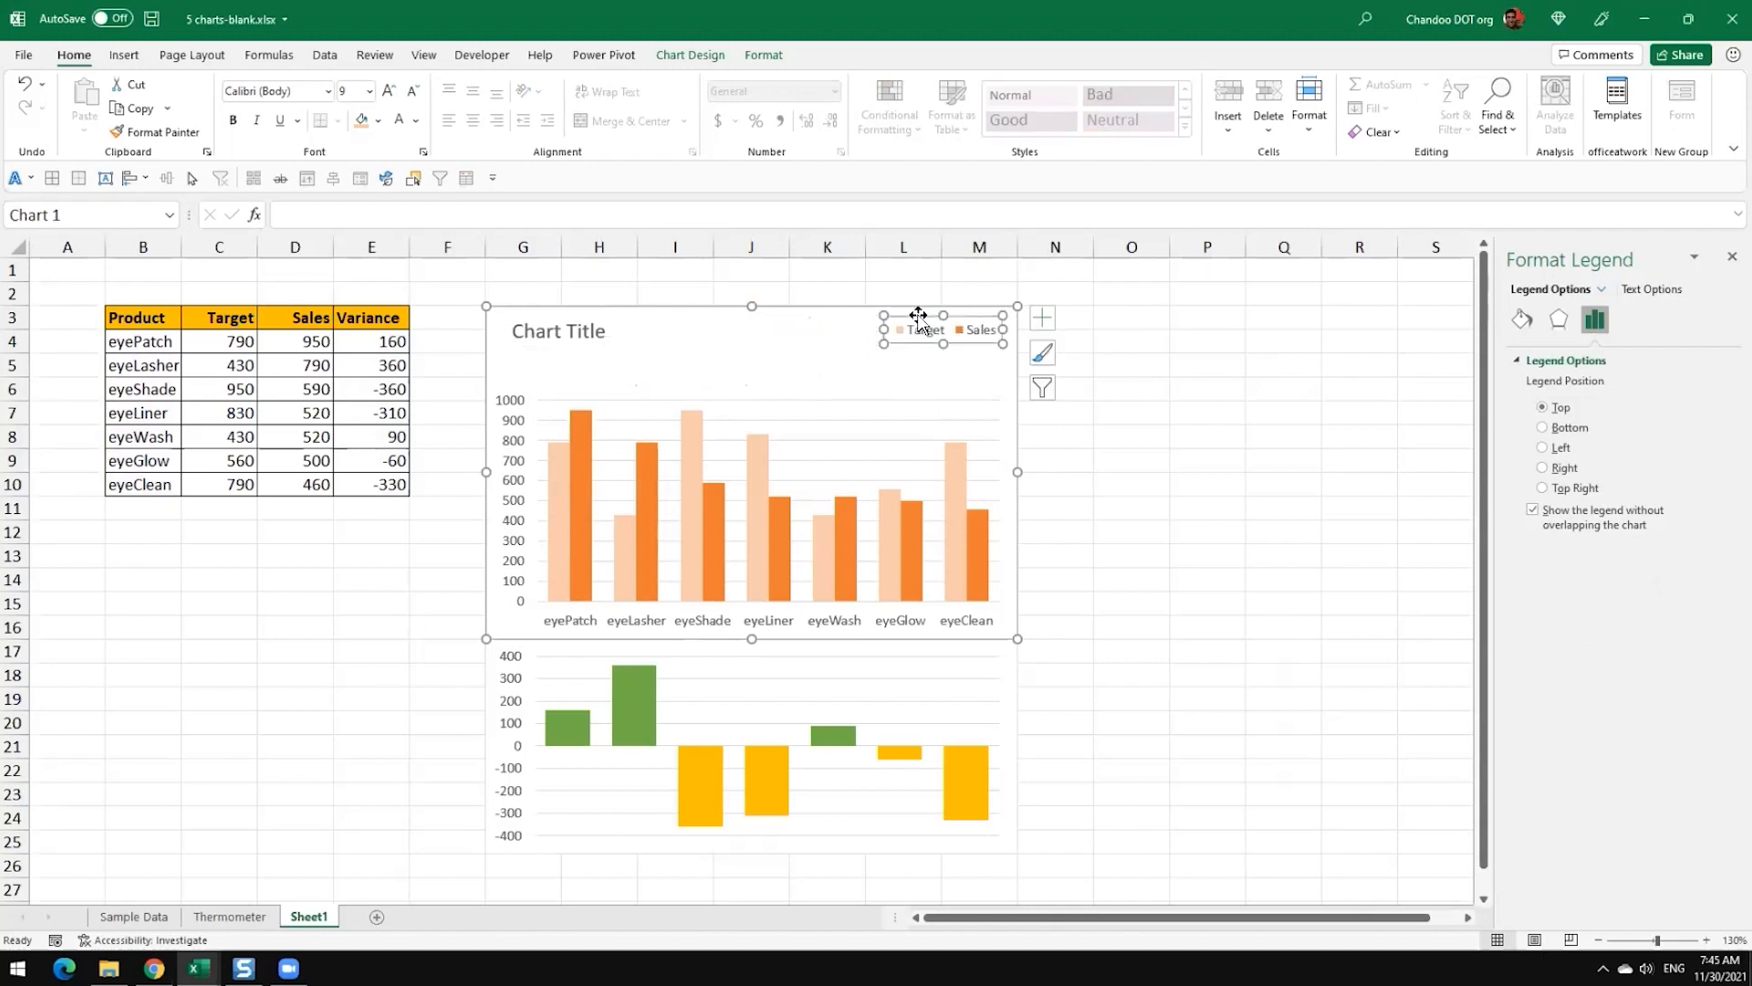
Step: Extend the plot area of the Target and Sales chart upward to just below the title and legend
click(765, 403)
drag(763, 399, 767, 366)
click(1131, 387)
Step: Replace the Target and Sales chart's placeholder title with "Product Sales Review"
click(575, 330)
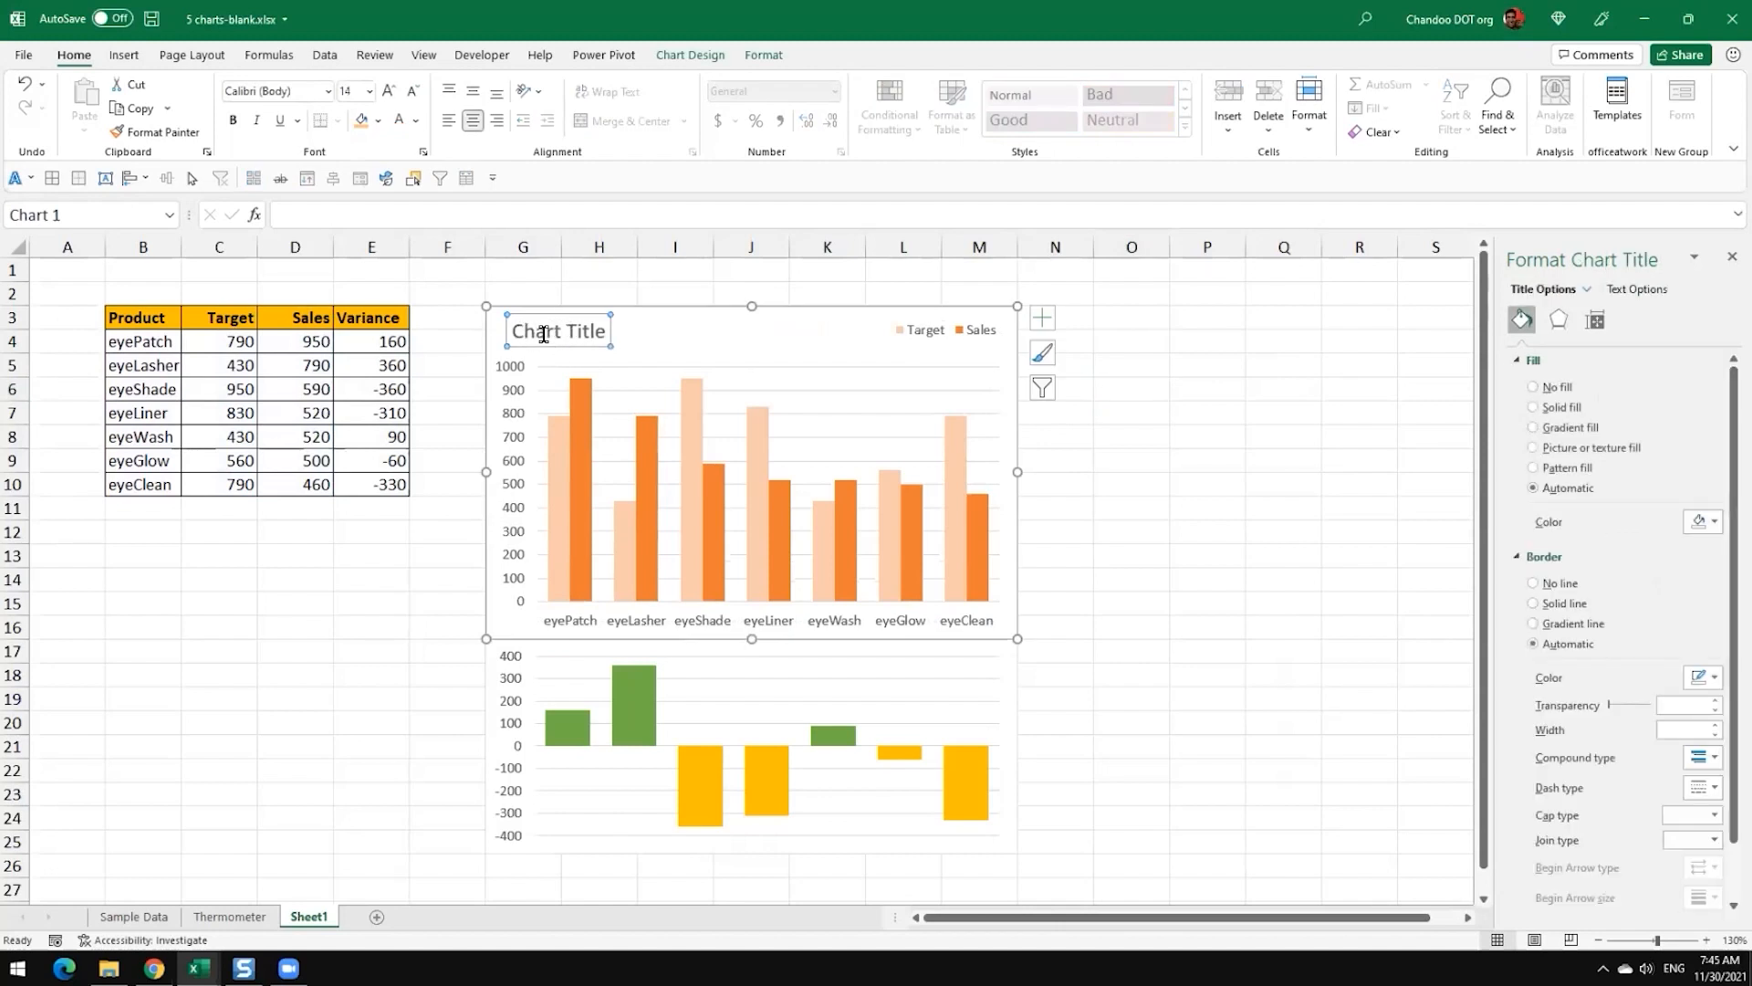
double_click(546, 334)
key(ctrl+a)
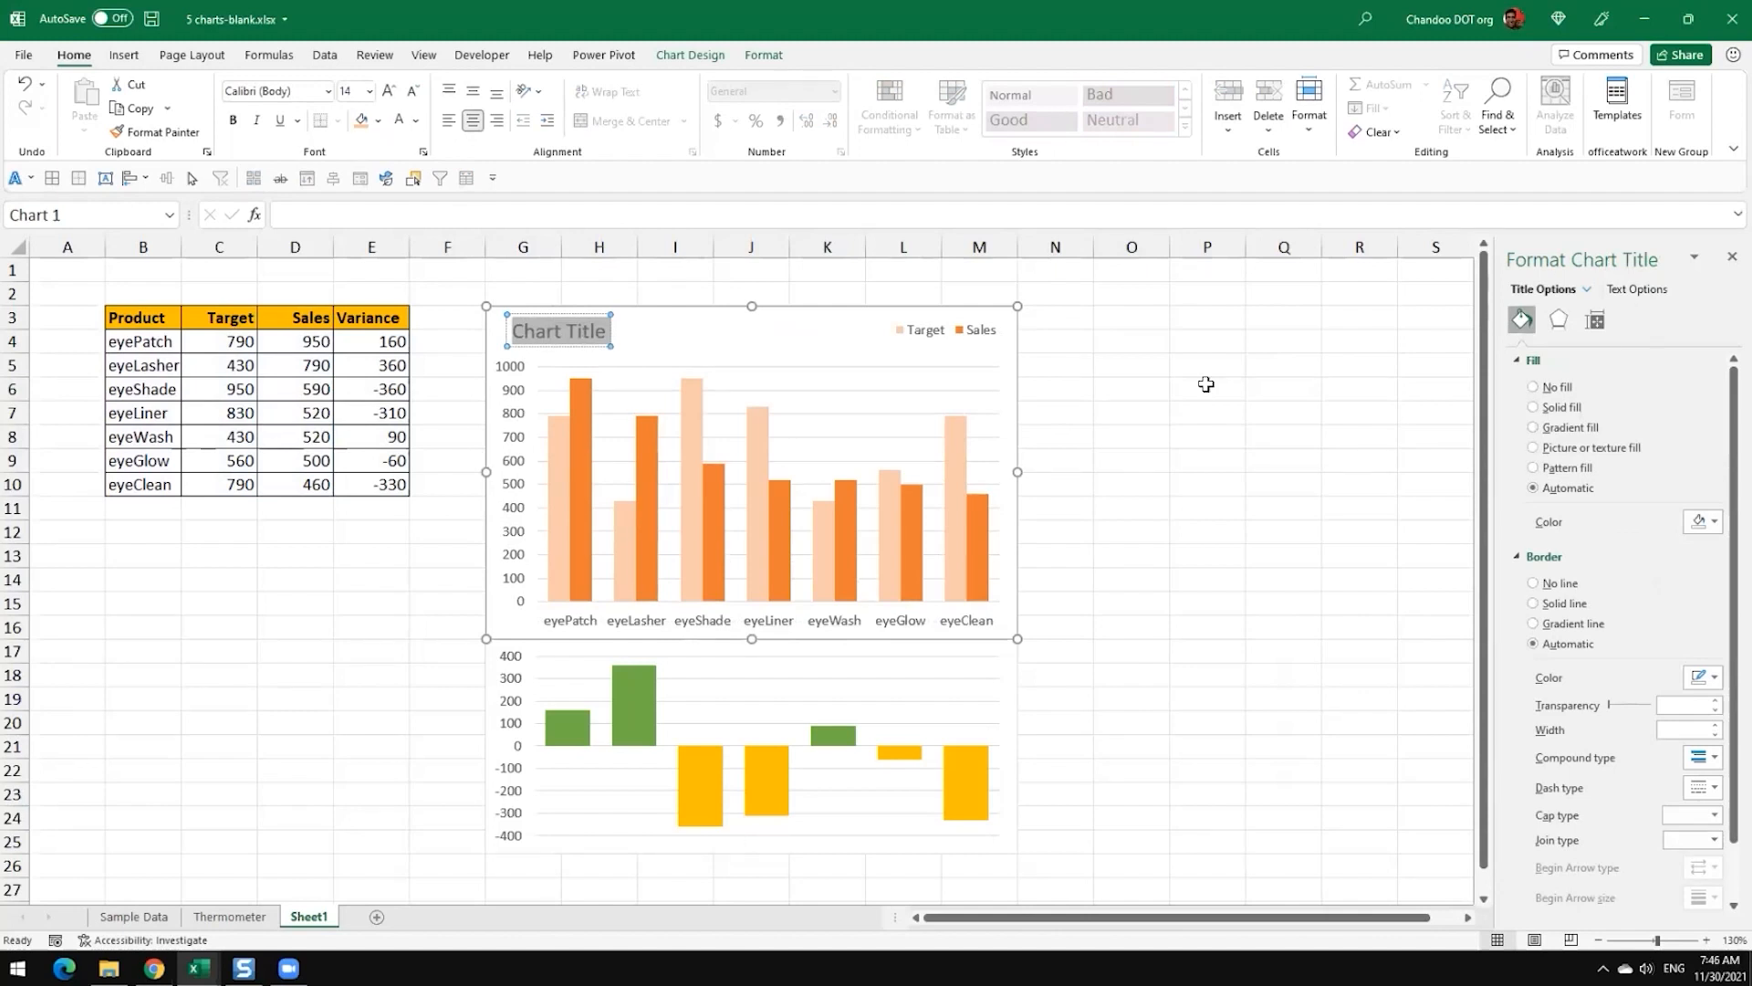
text(P)
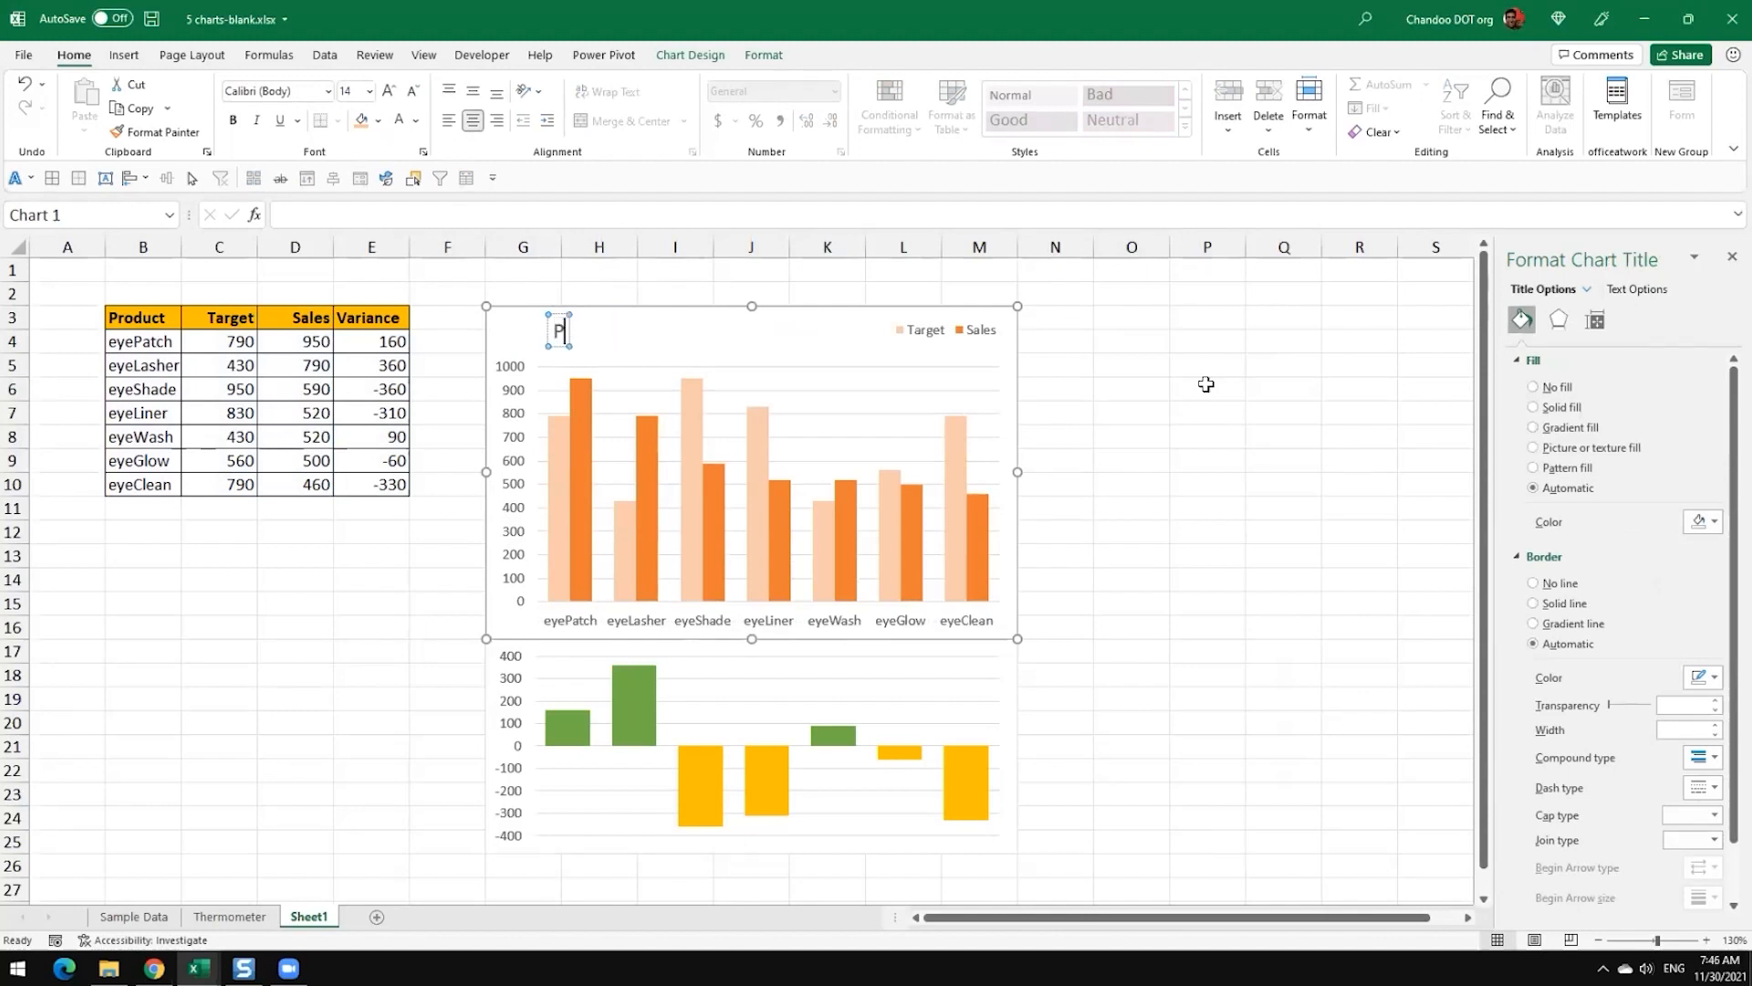
text(roduct )
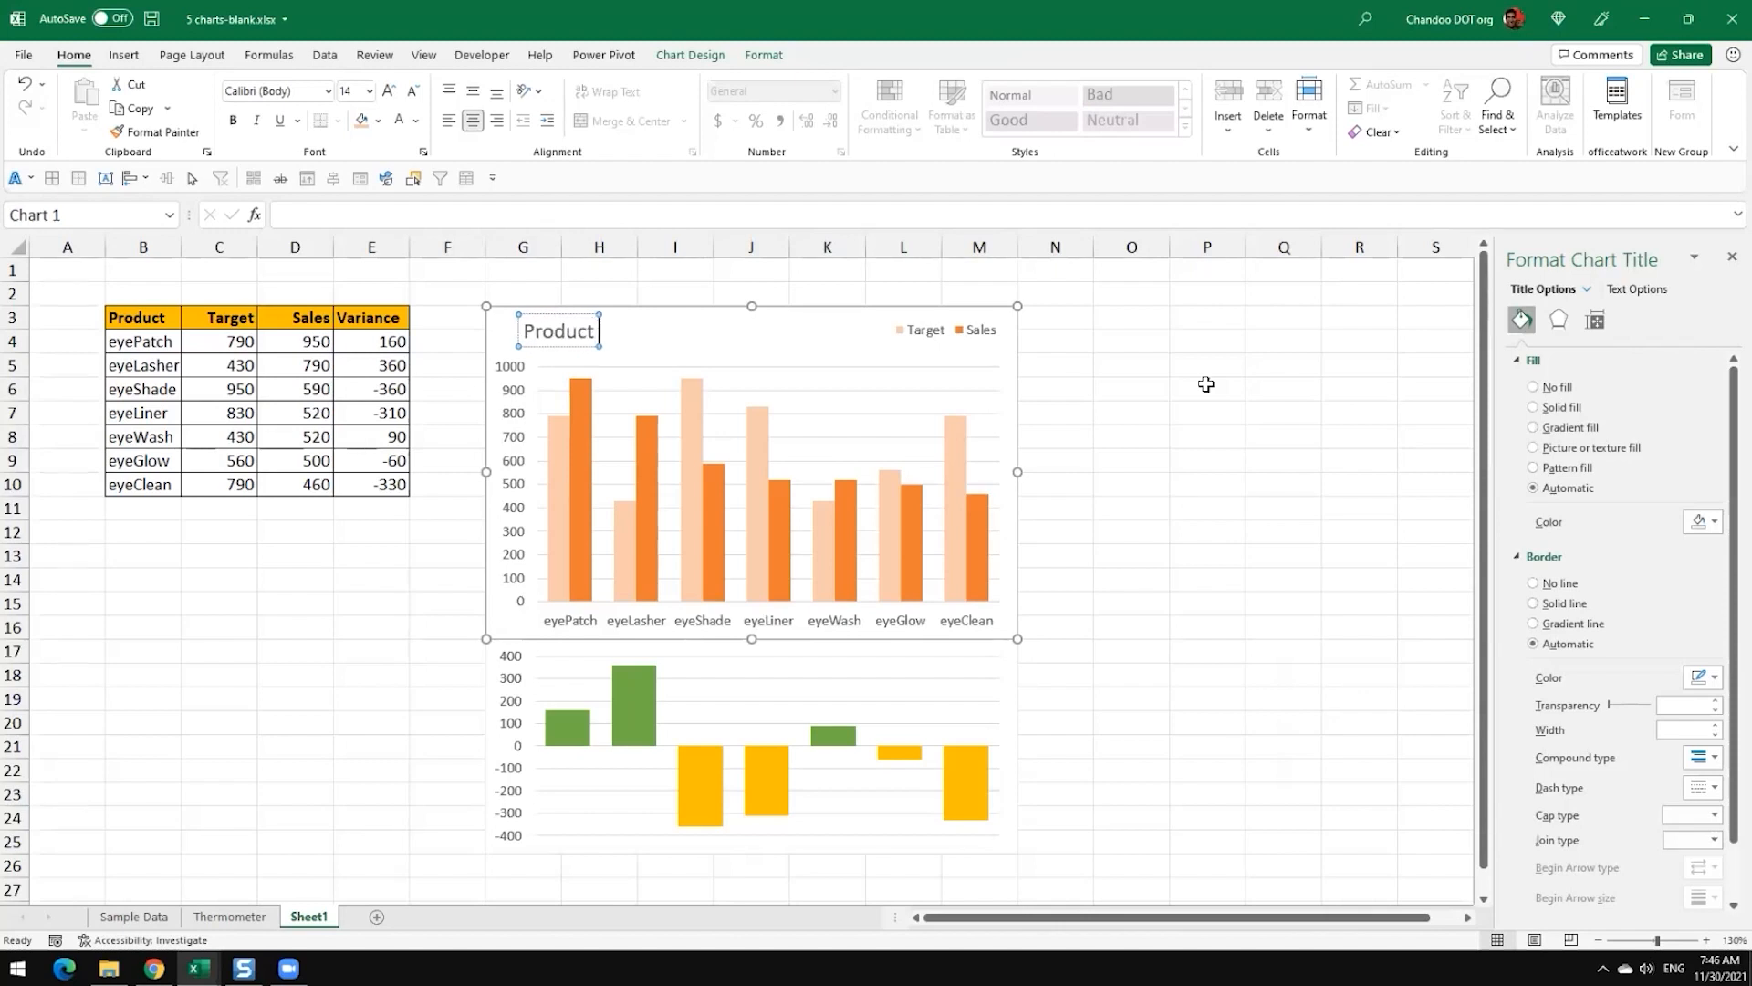
text(Sales Review -)
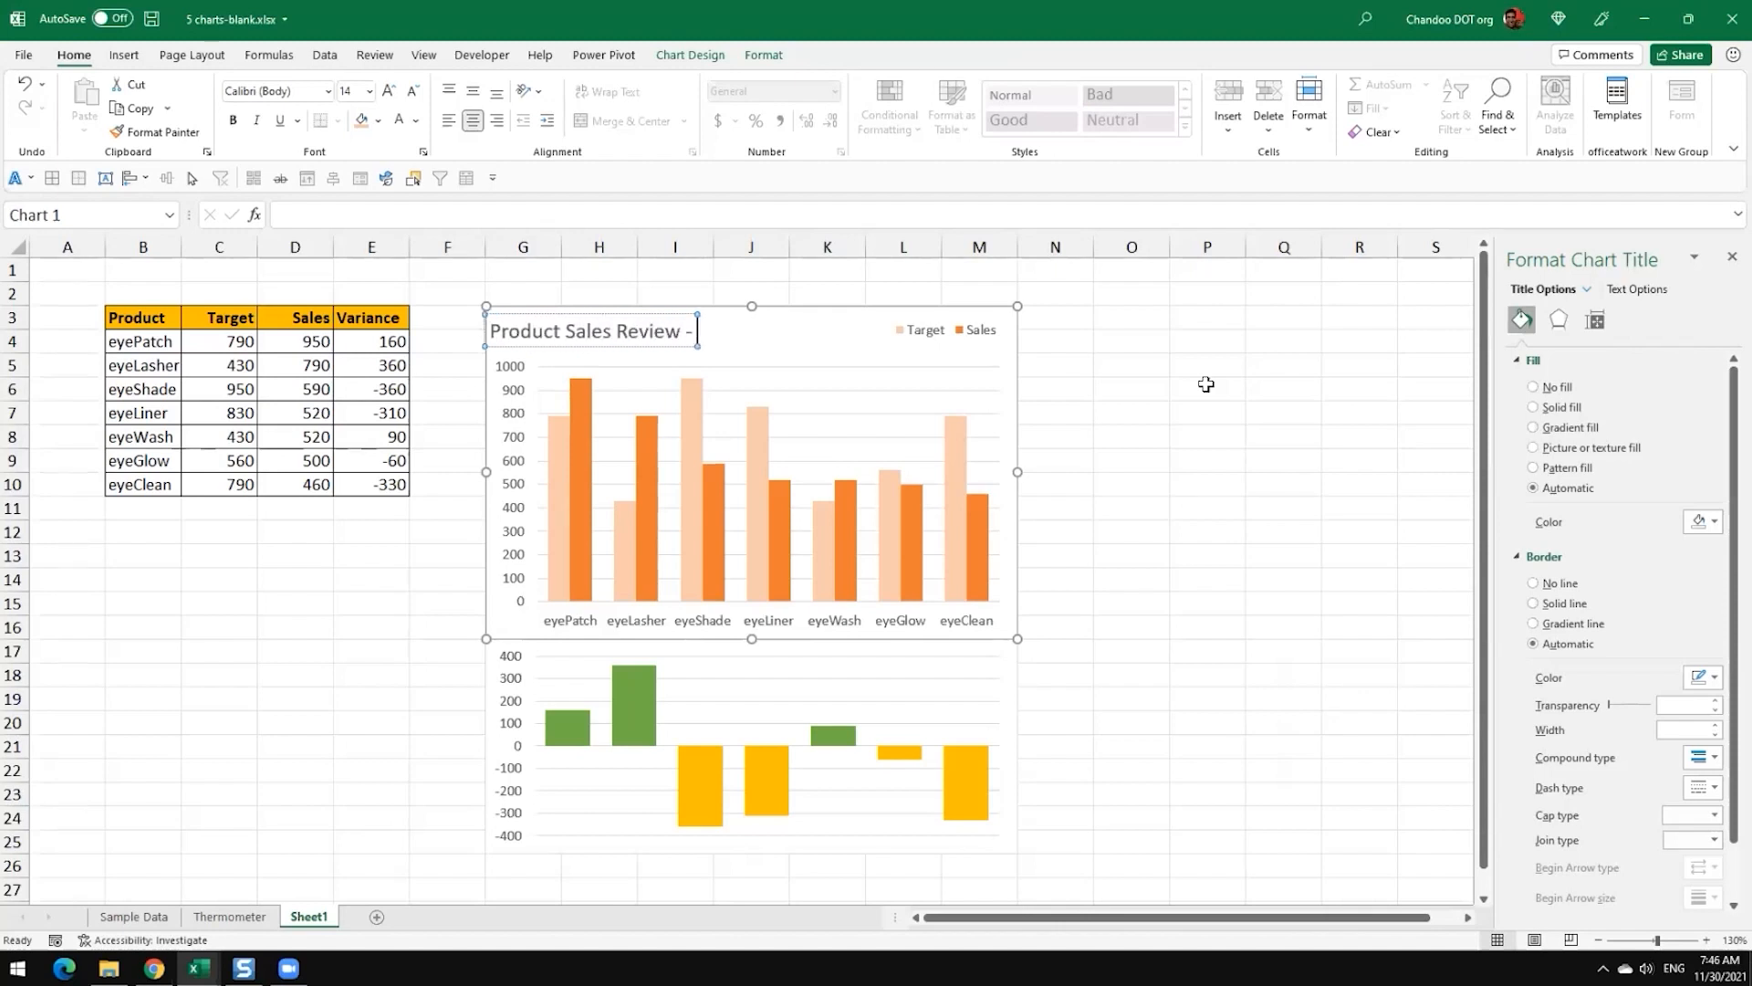
text( November 2021)
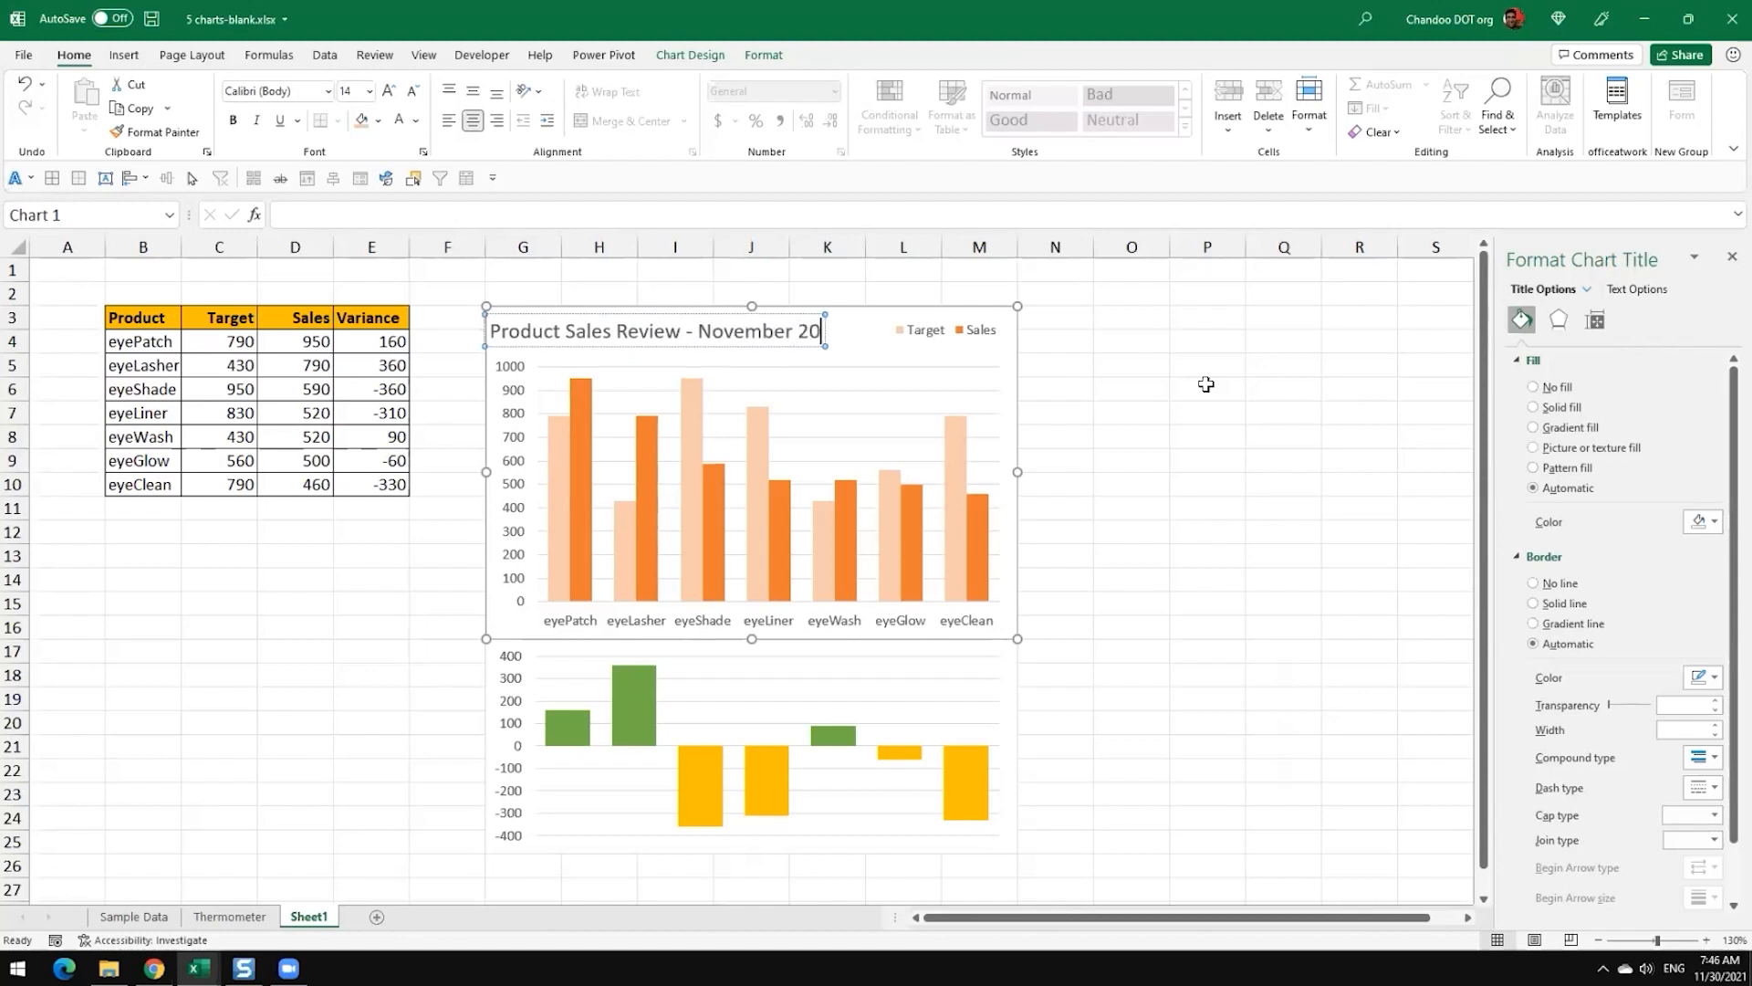
key(BackSpace)
key(BackSpace)
key(BackSpace)
key(BackSpace)
key(BackSpace)
key(BackSpace)
key(BackSpace)
key(BackSpace)
key(BackSpace)
key(BackSpace)
key(BackSpace)
key(BackSpace)
key(BackSpace)
key(BackSpace)
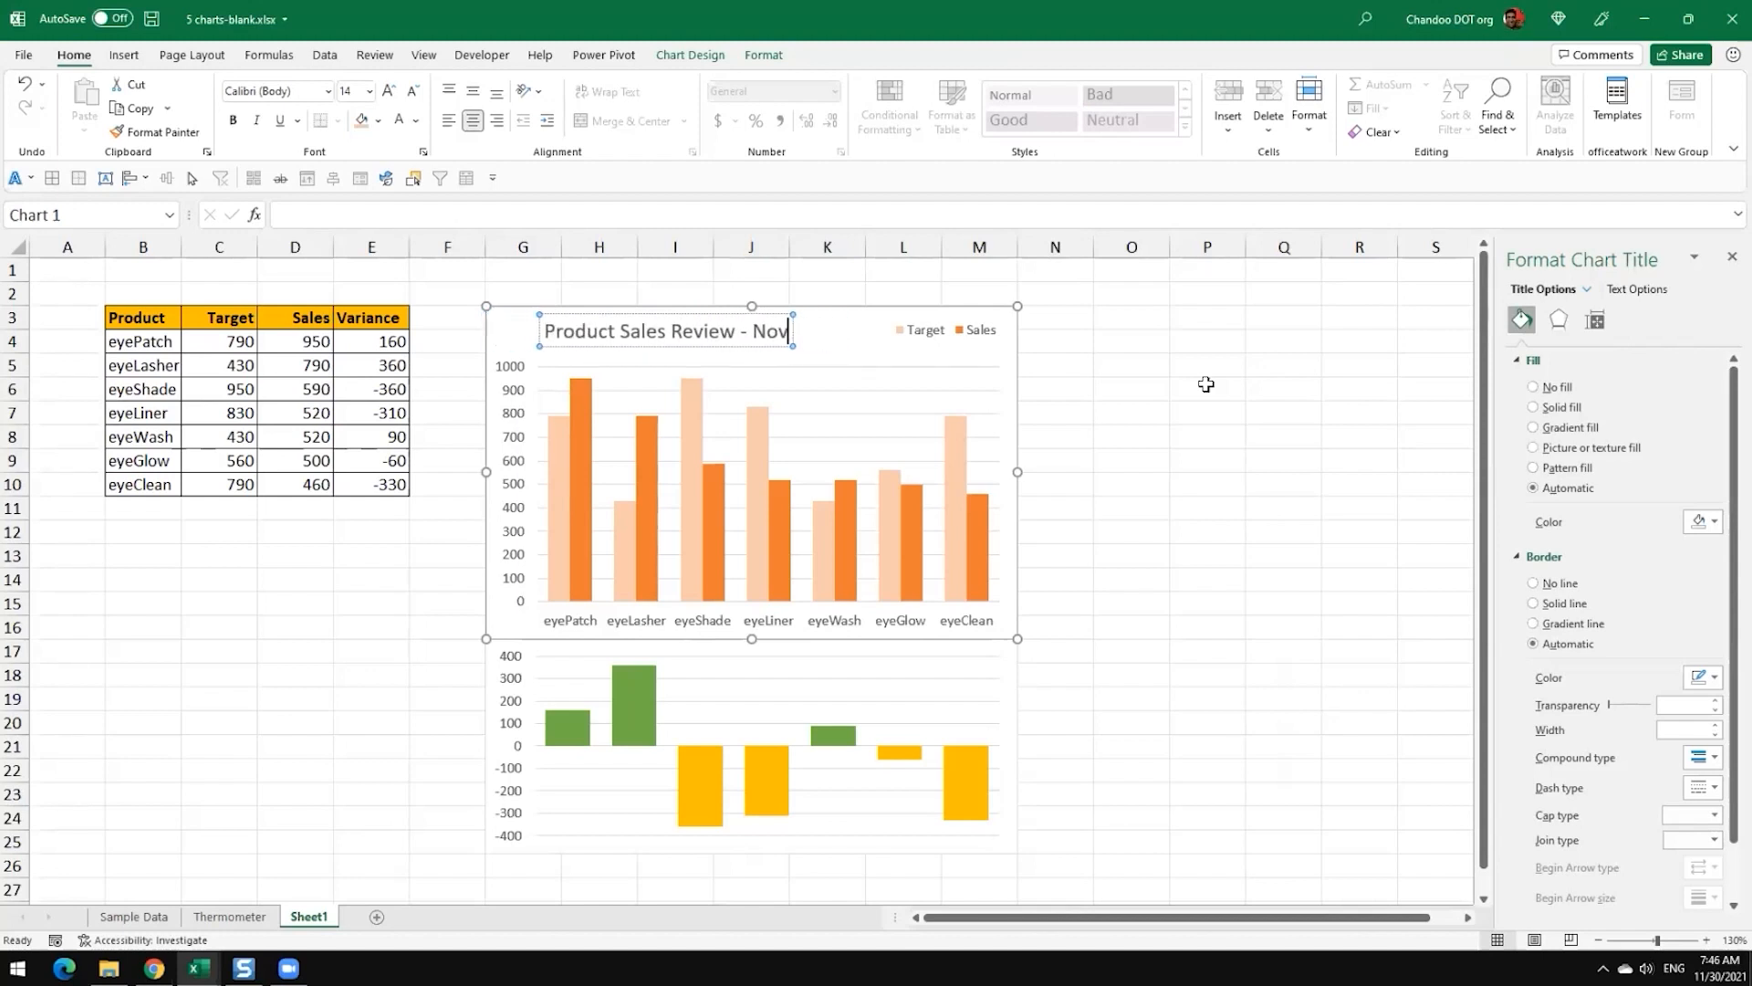
key(BackSpace)
key(BackSpace)
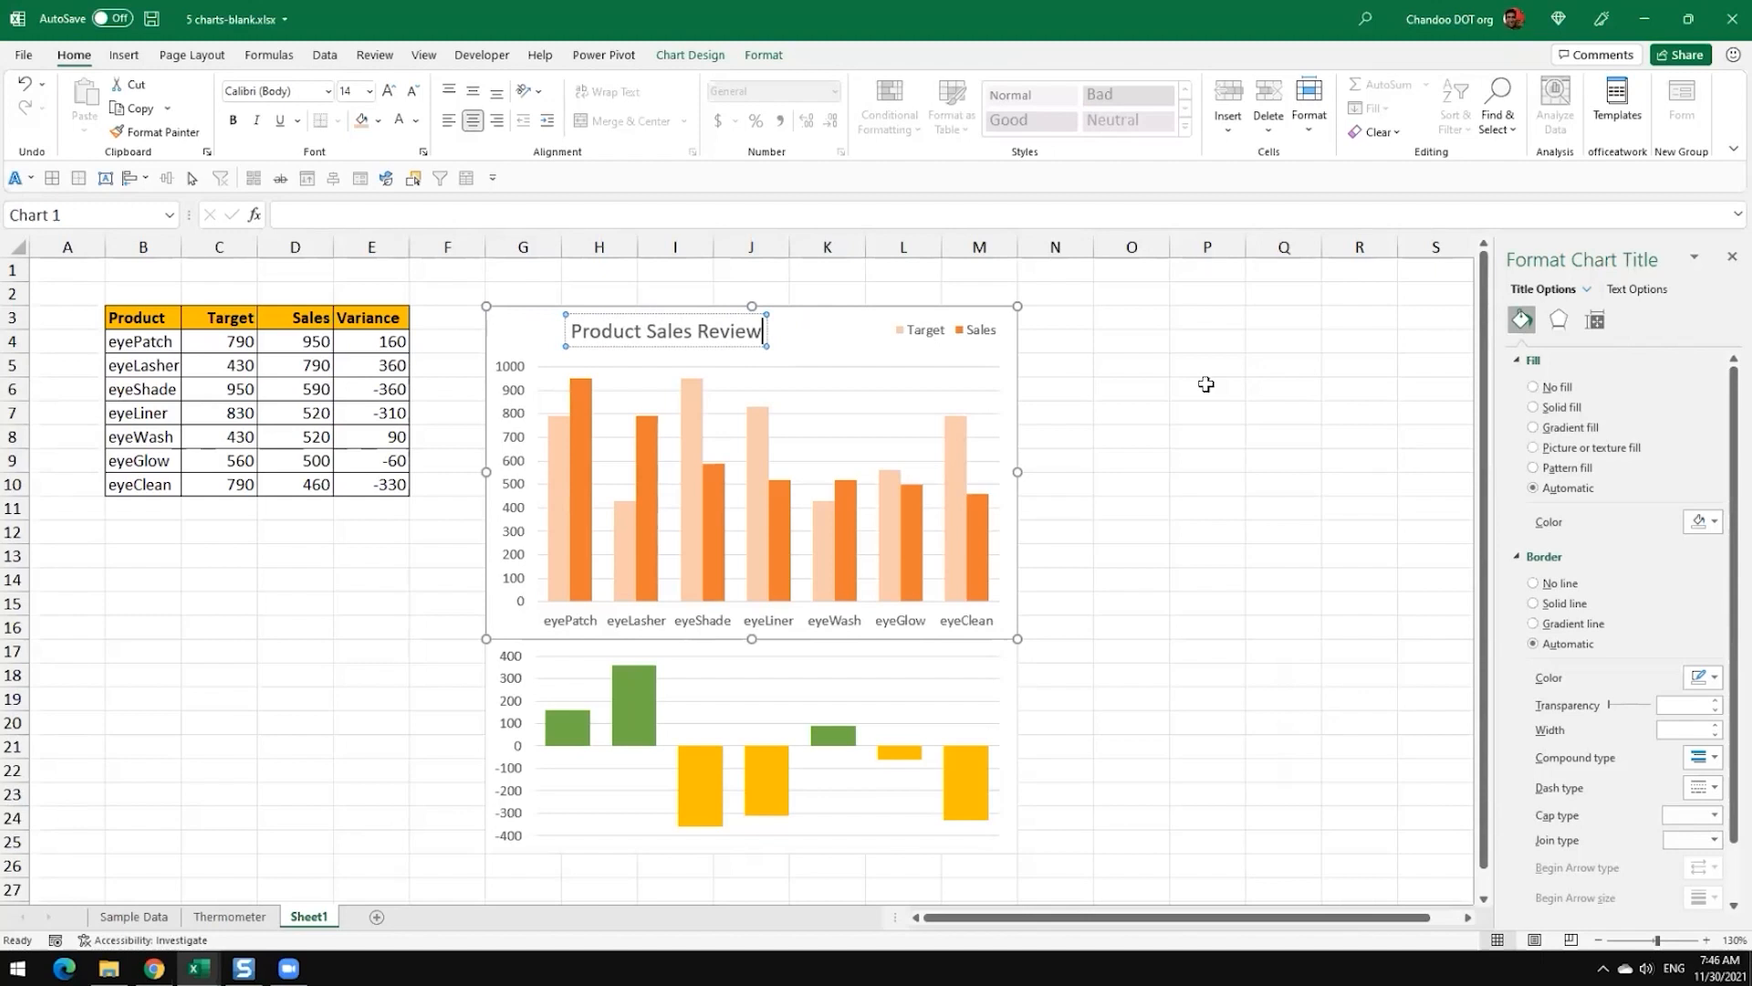
click(1137, 389)
Step: Make the "Product Sales Review" chart title bold
click(637, 332)
click(233, 120)
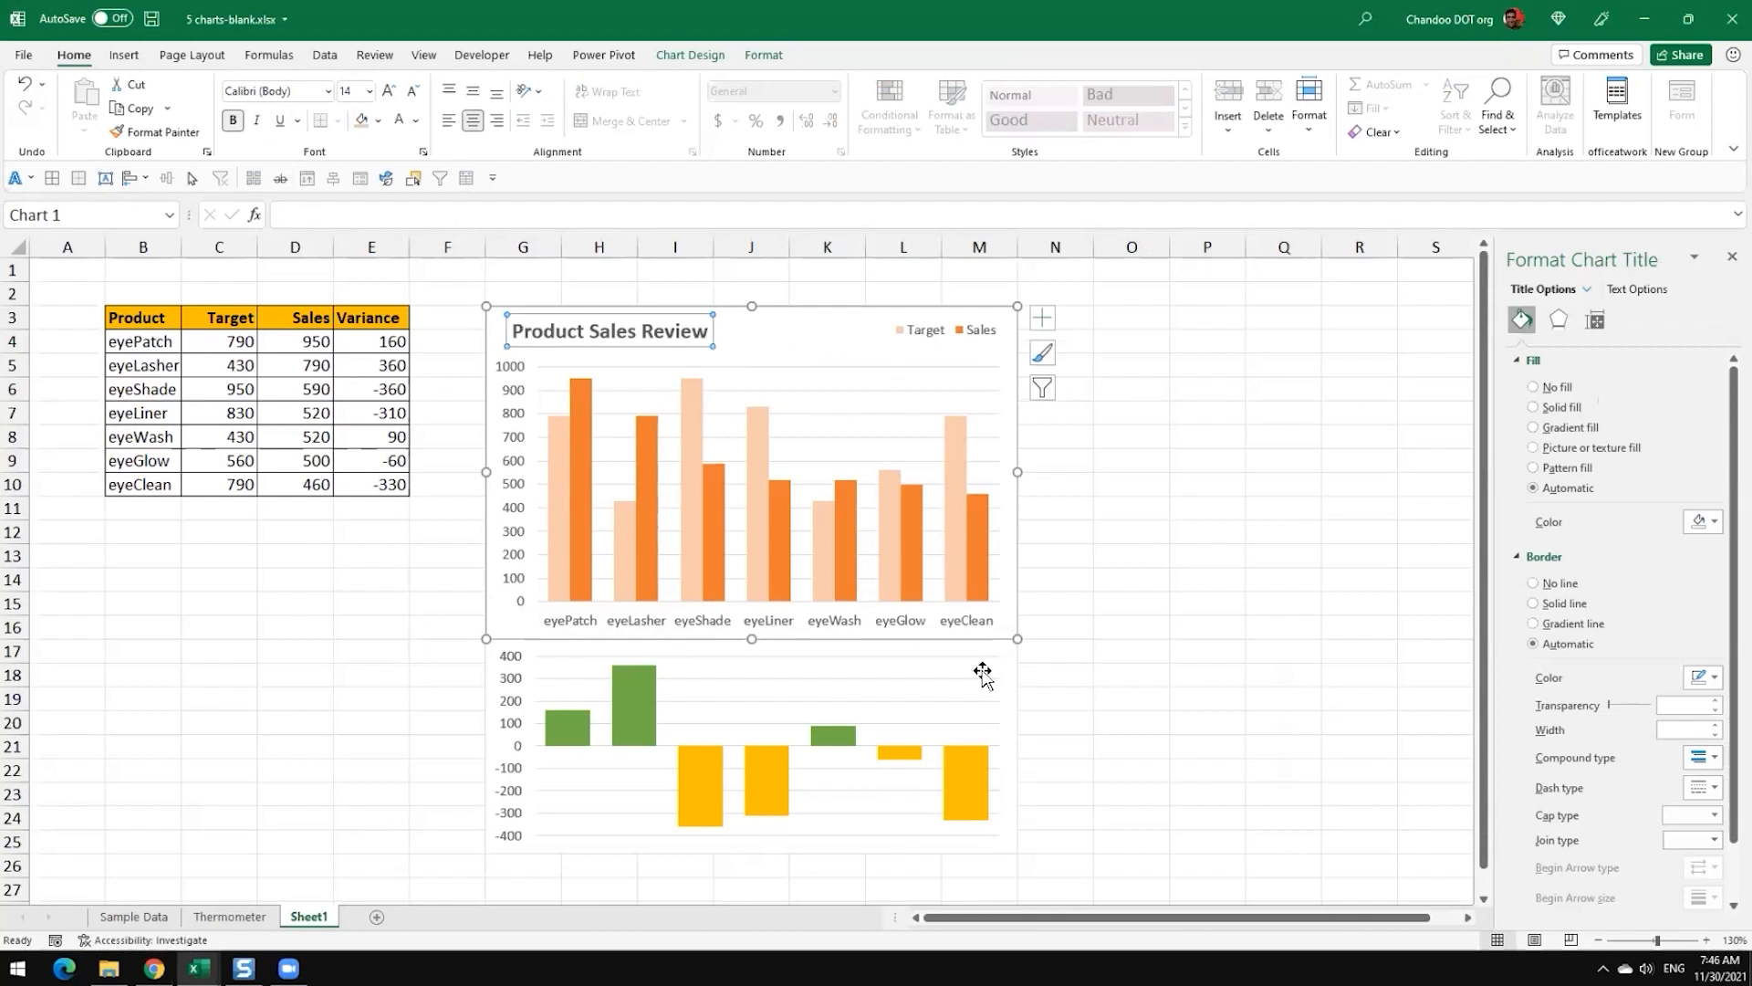
click(1155, 680)
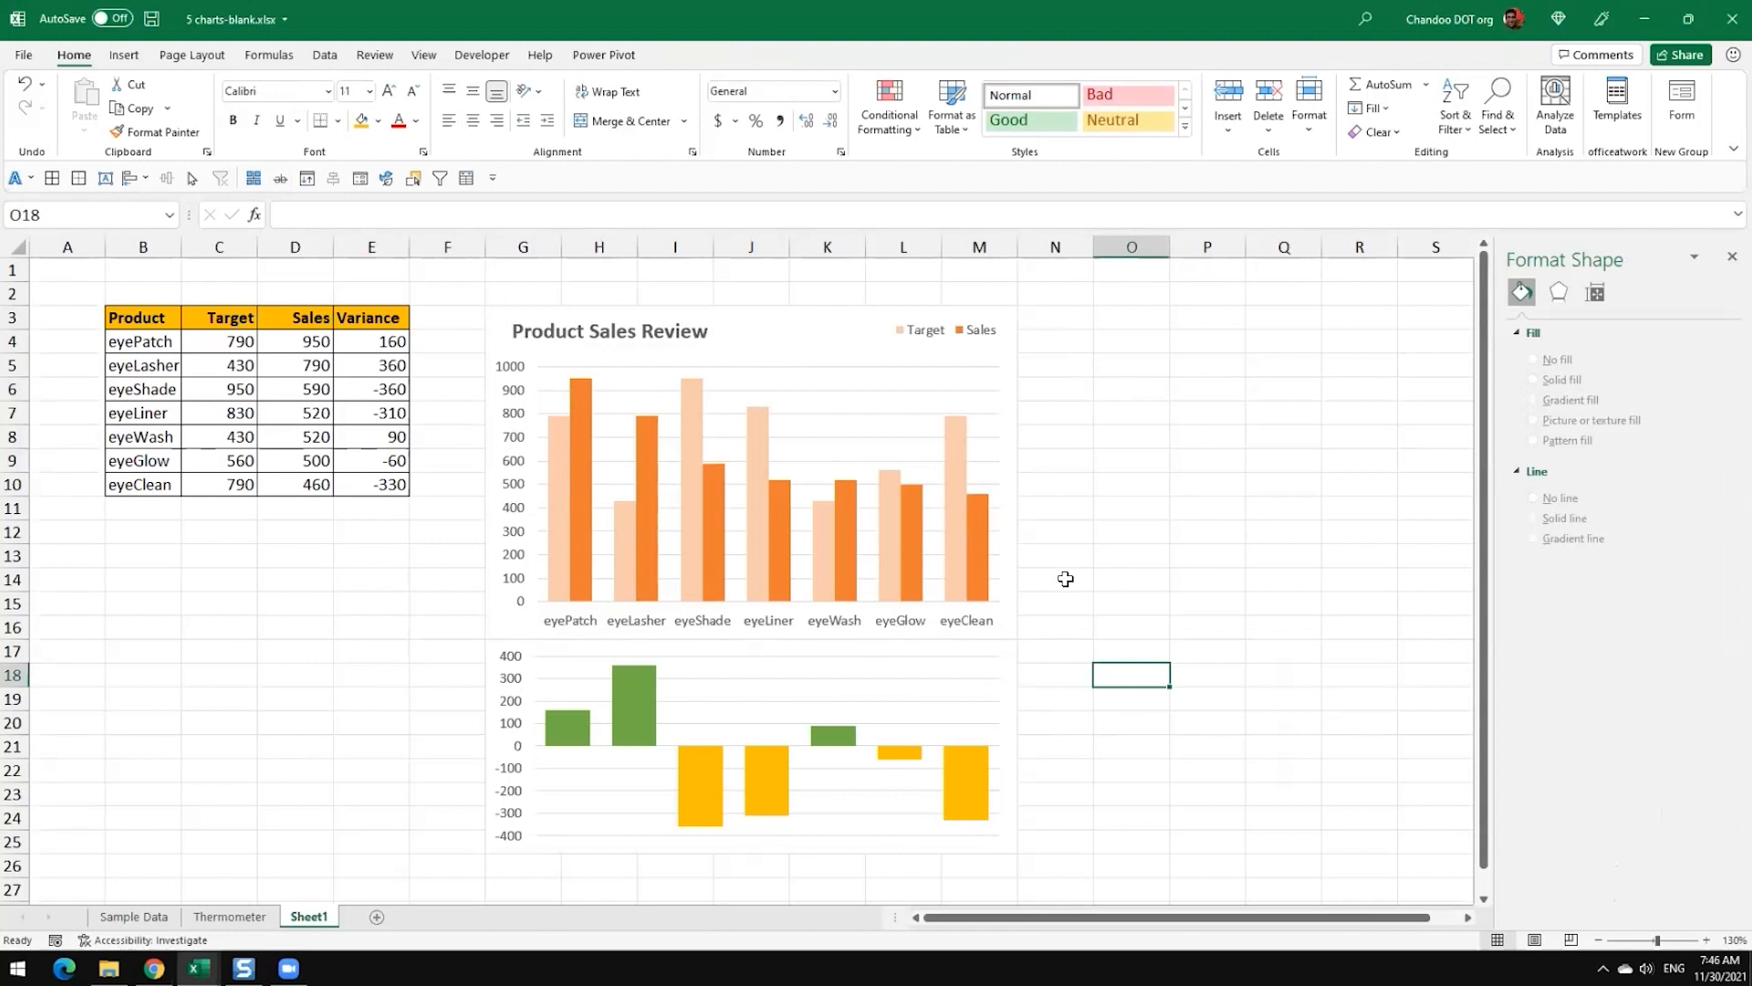
click(956, 662)
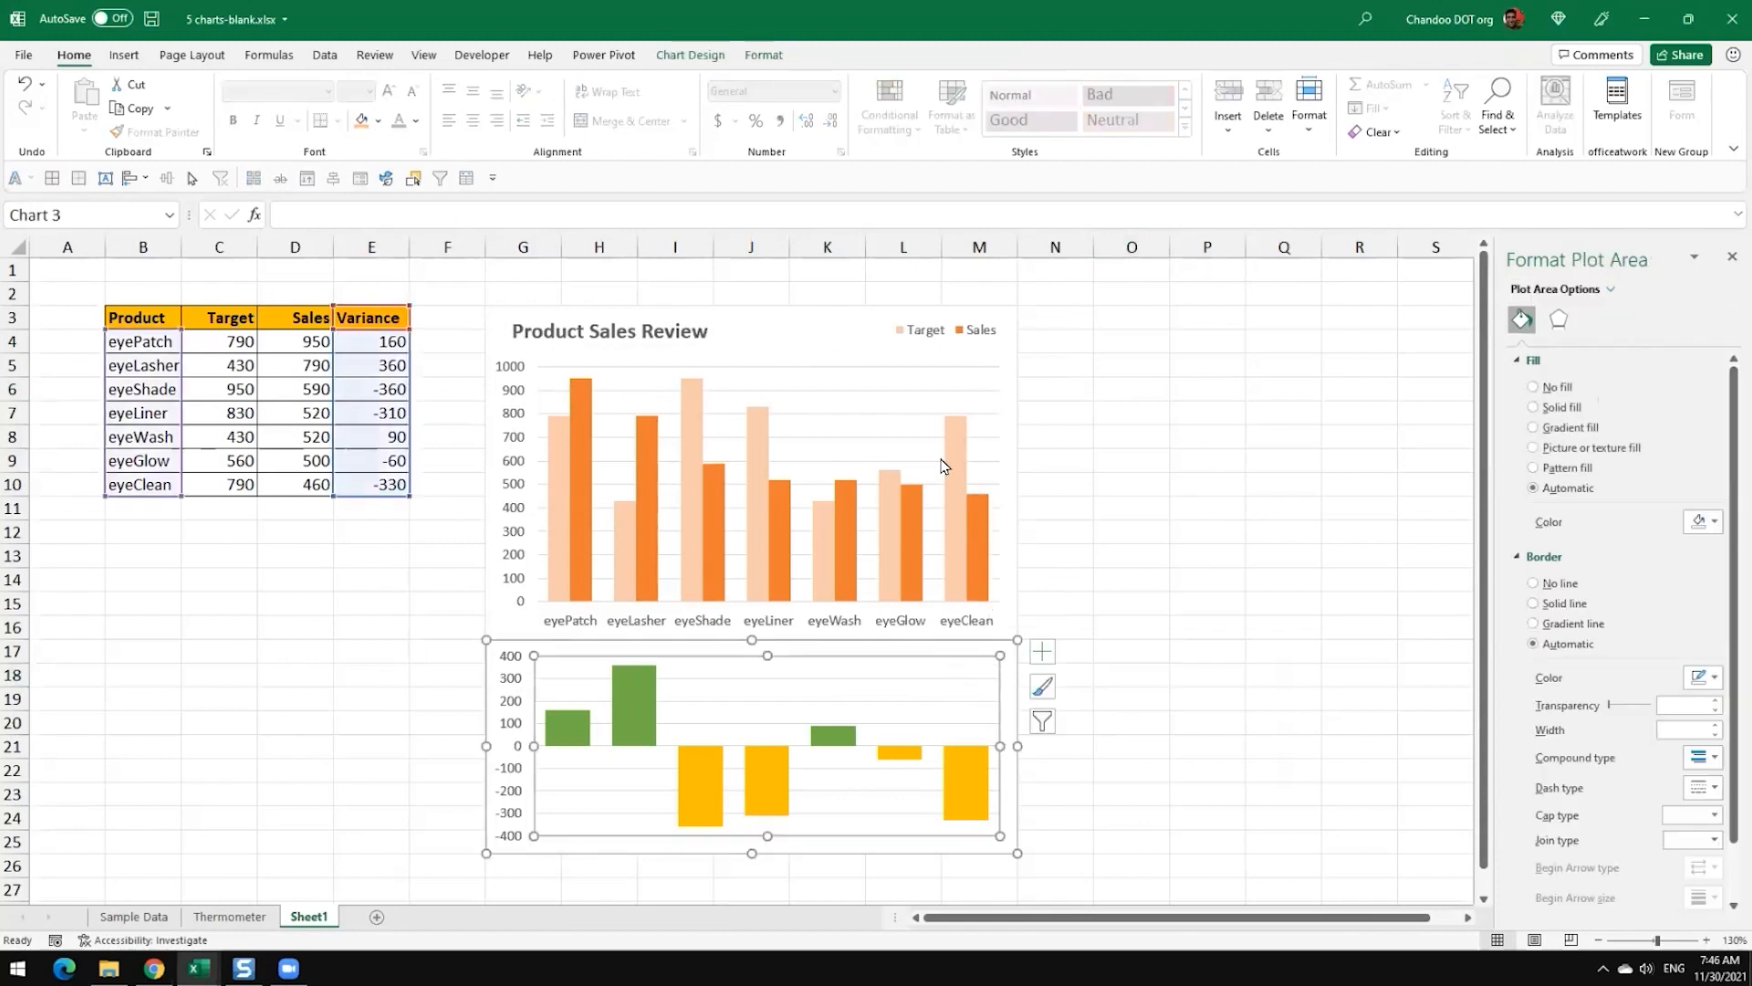
click(823, 351)
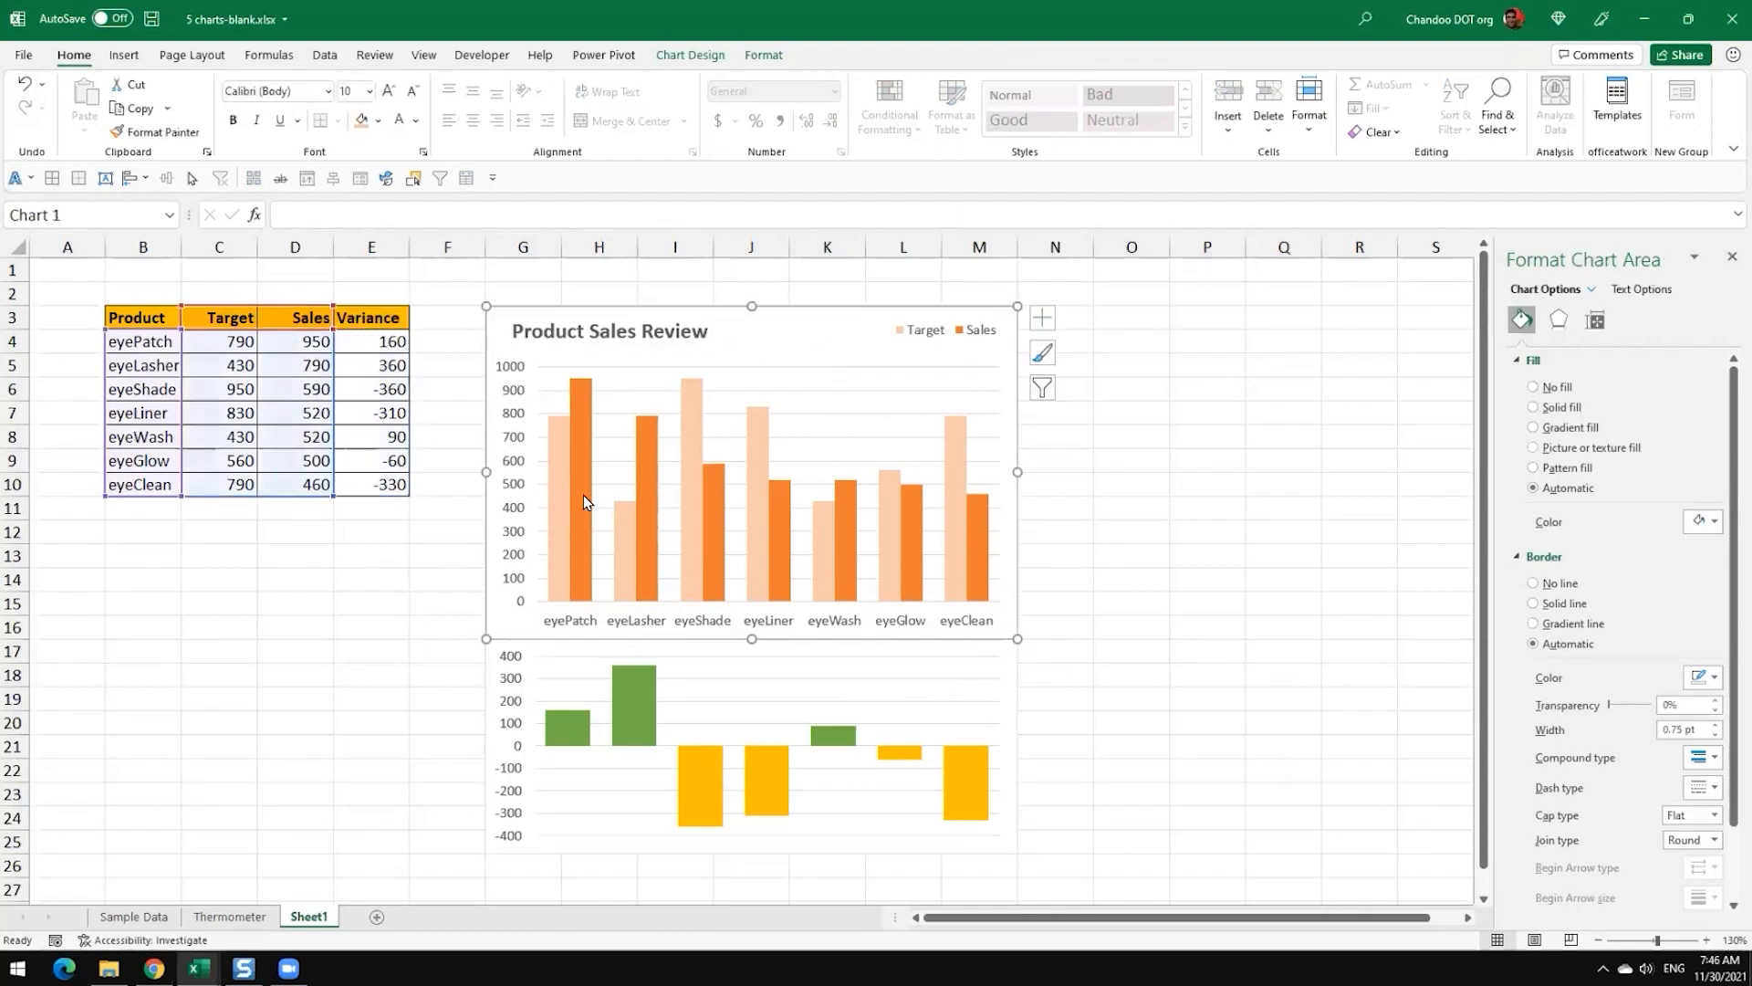
mouse_move(660, 487)
click(1116, 485)
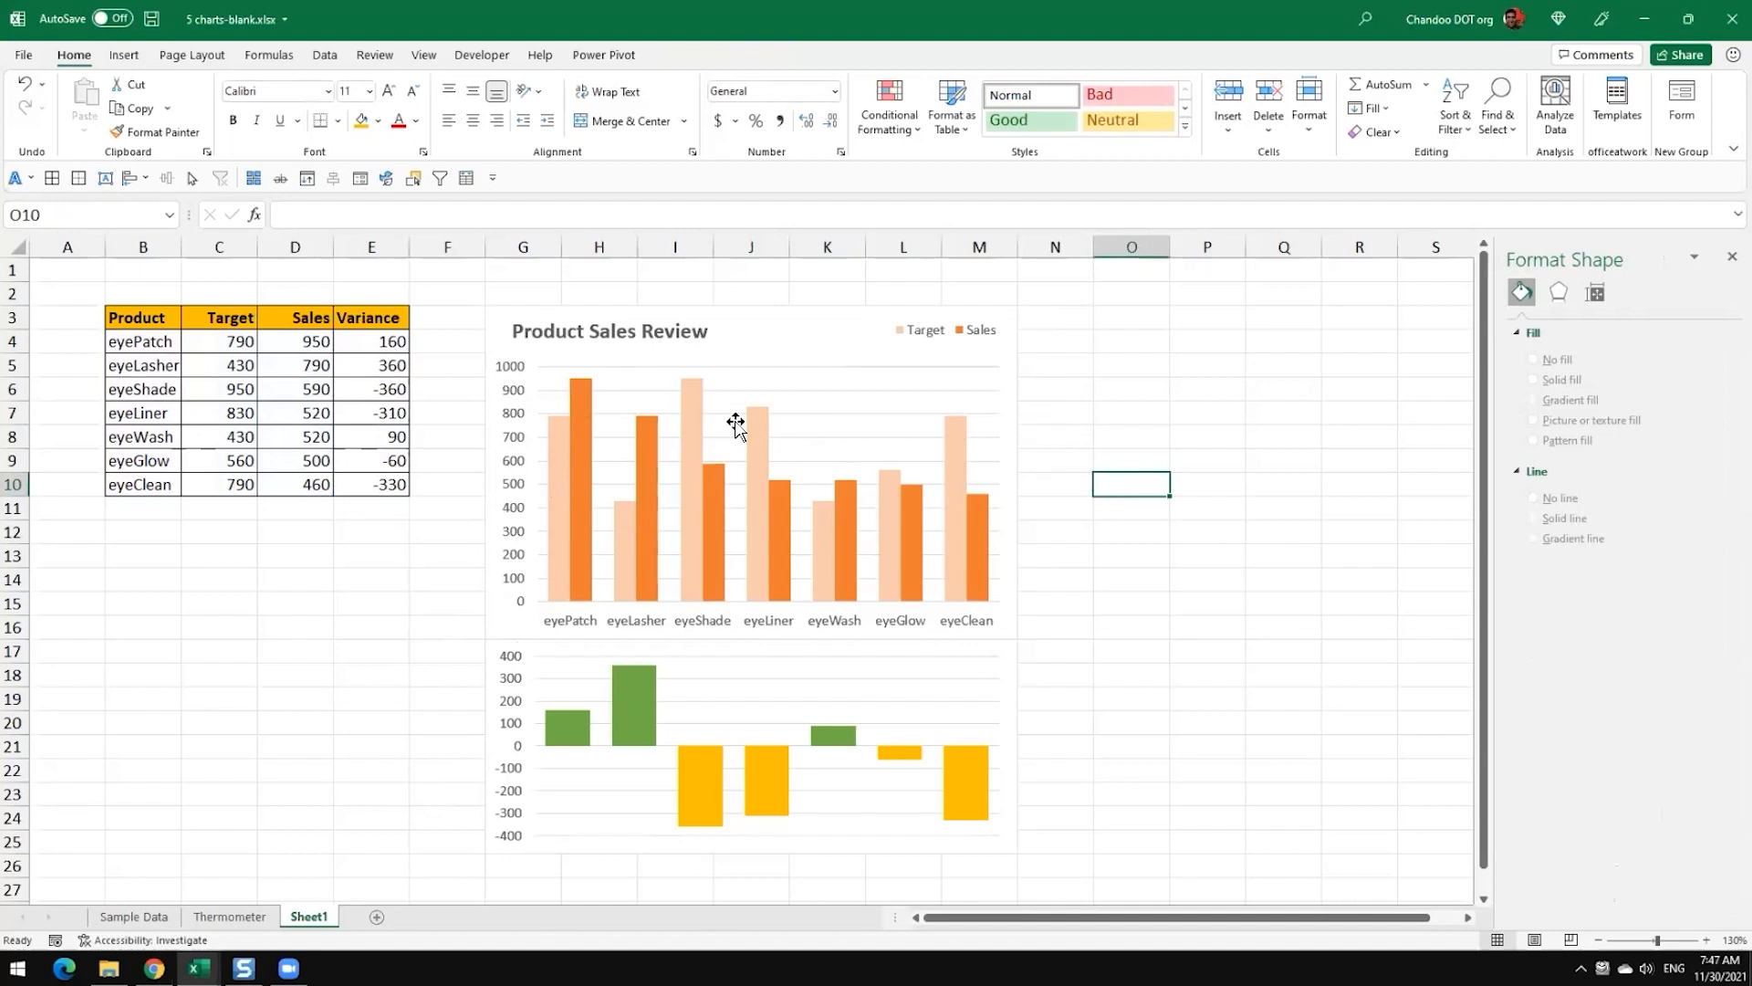
Step: Set the major unit of the Target and Sales chart's value axis to 250 and colour its labels grey
click(516, 447)
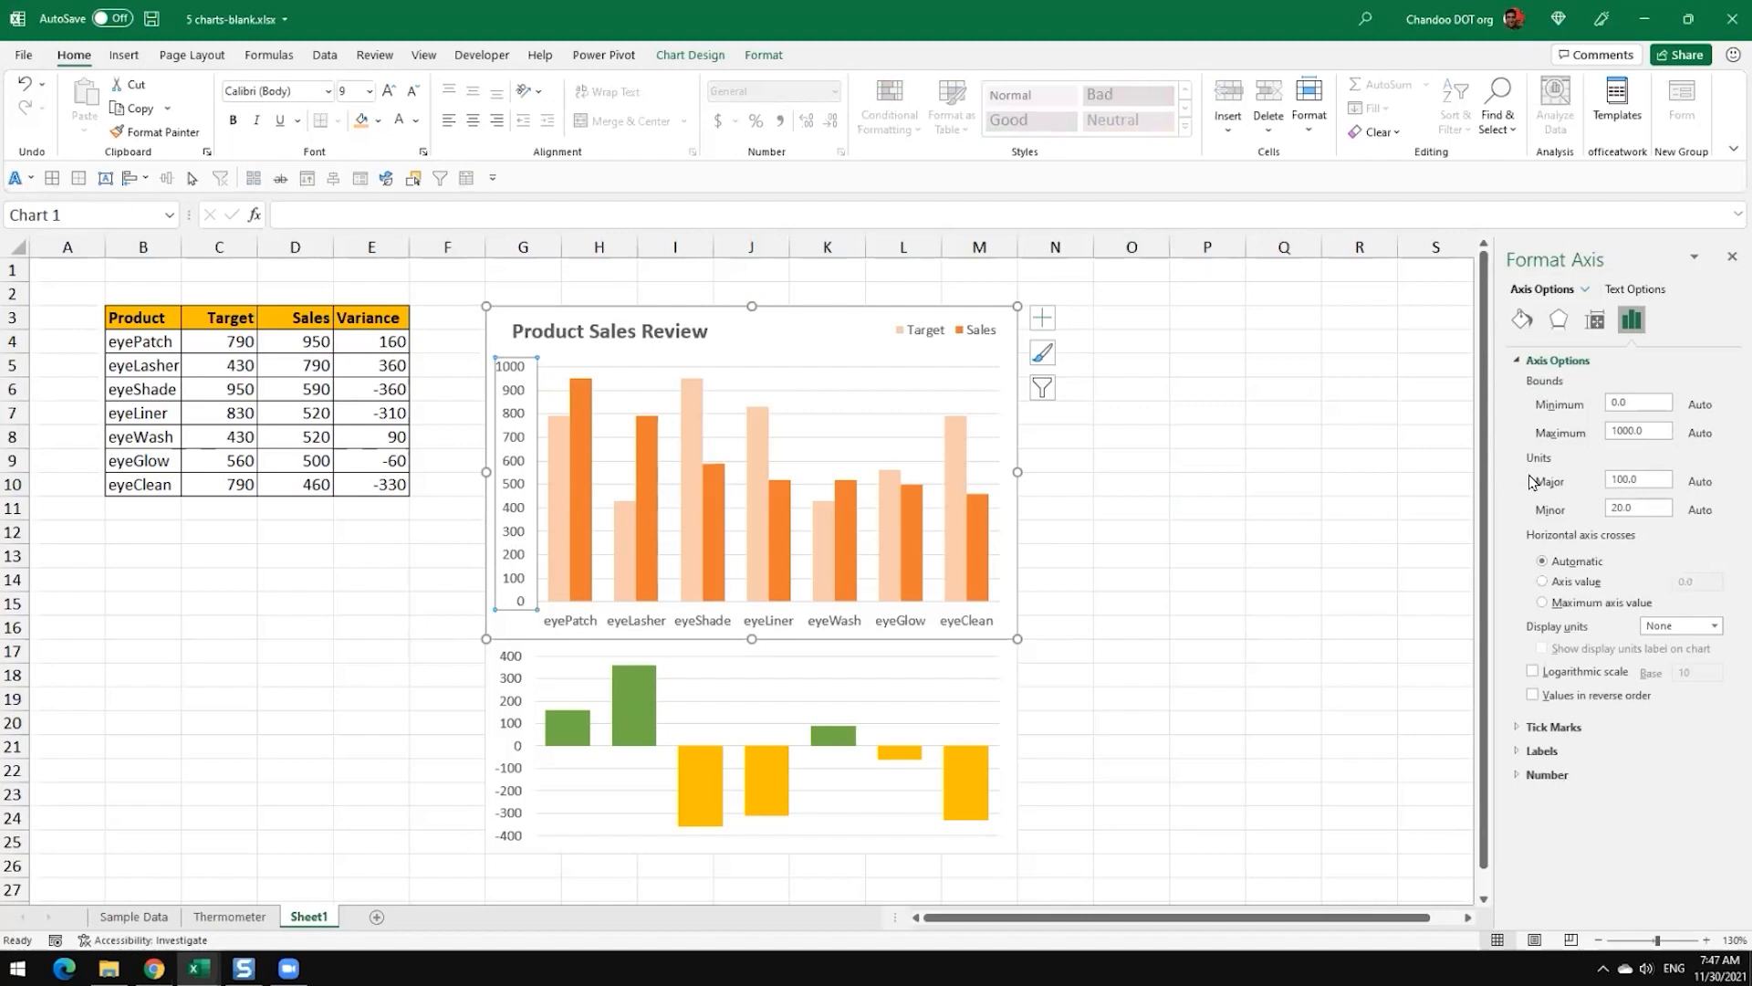
drag(1642, 480, 1537, 483)
text(250)
key(Return)
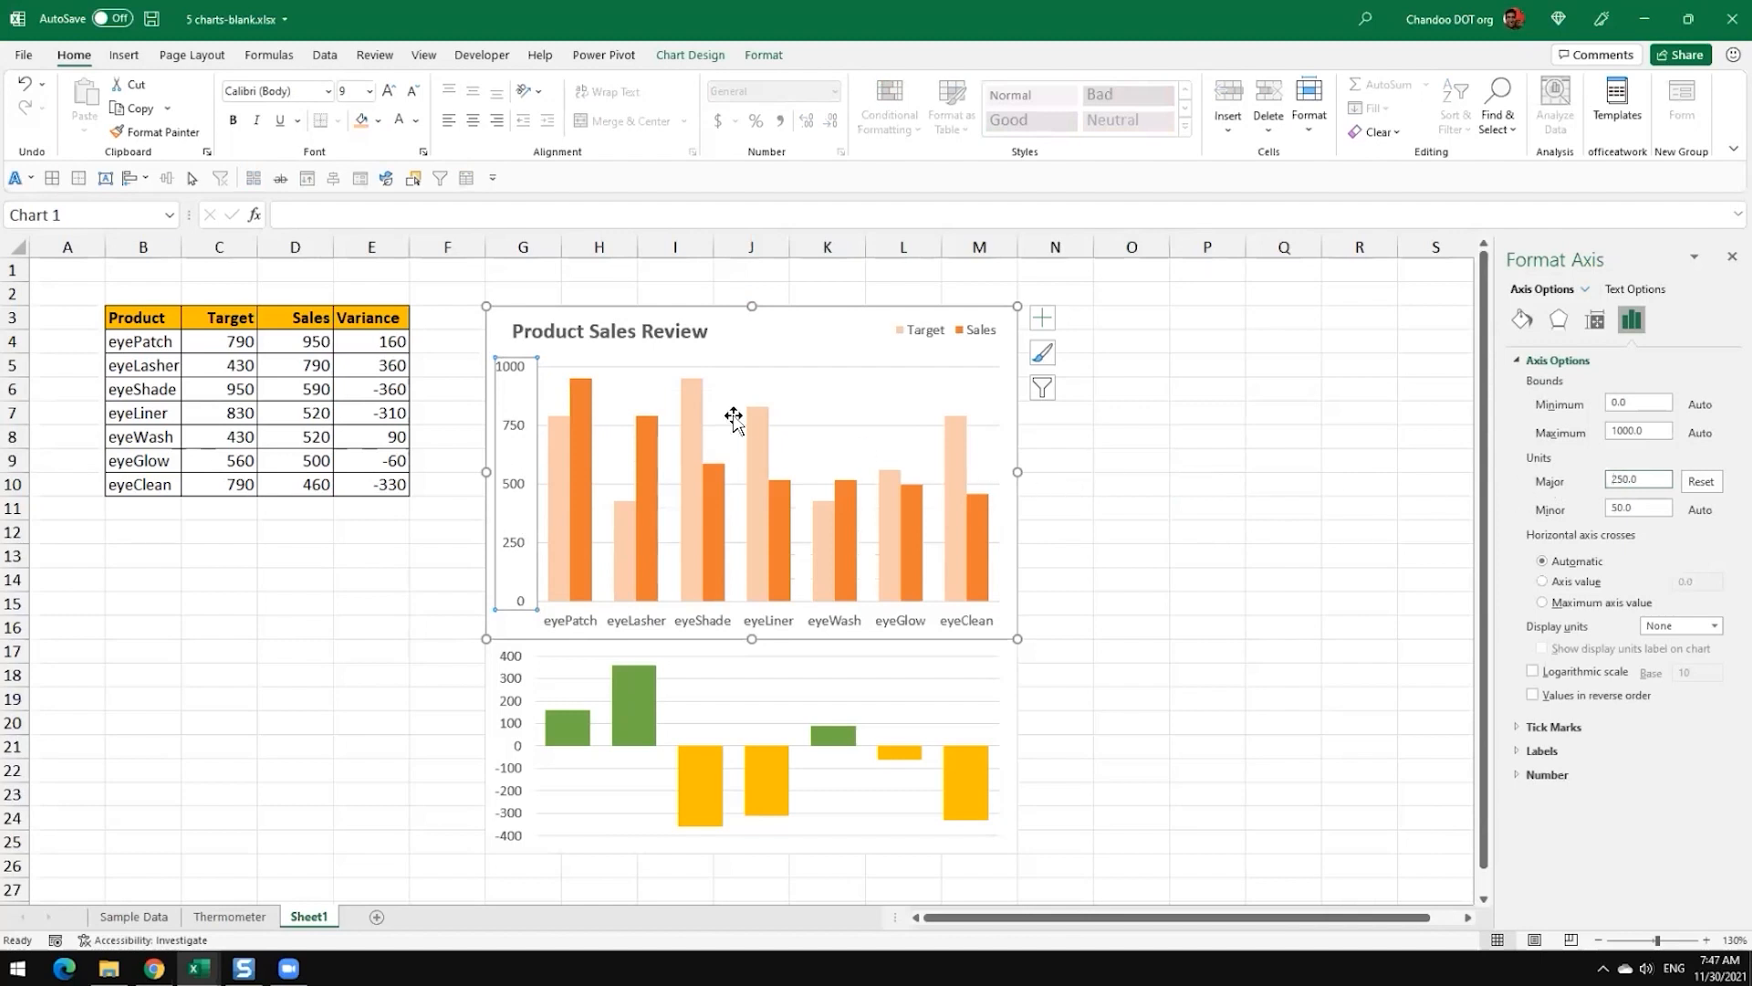
click(415, 120)
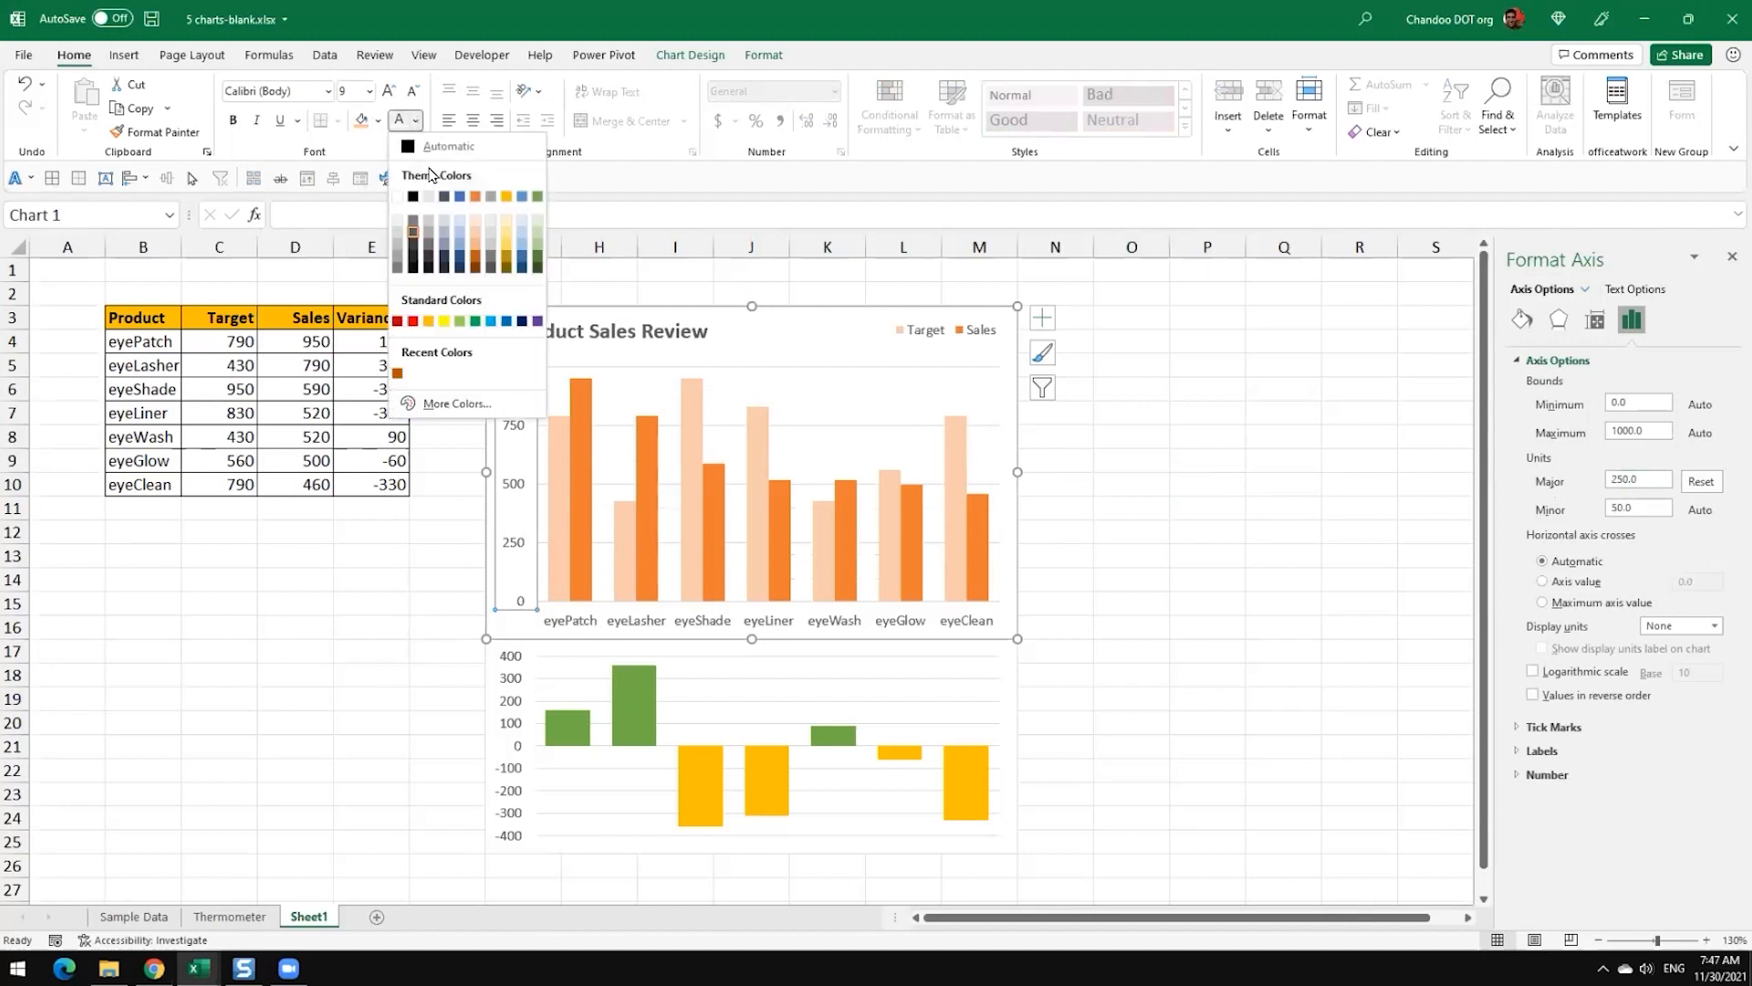
click(411, 224)
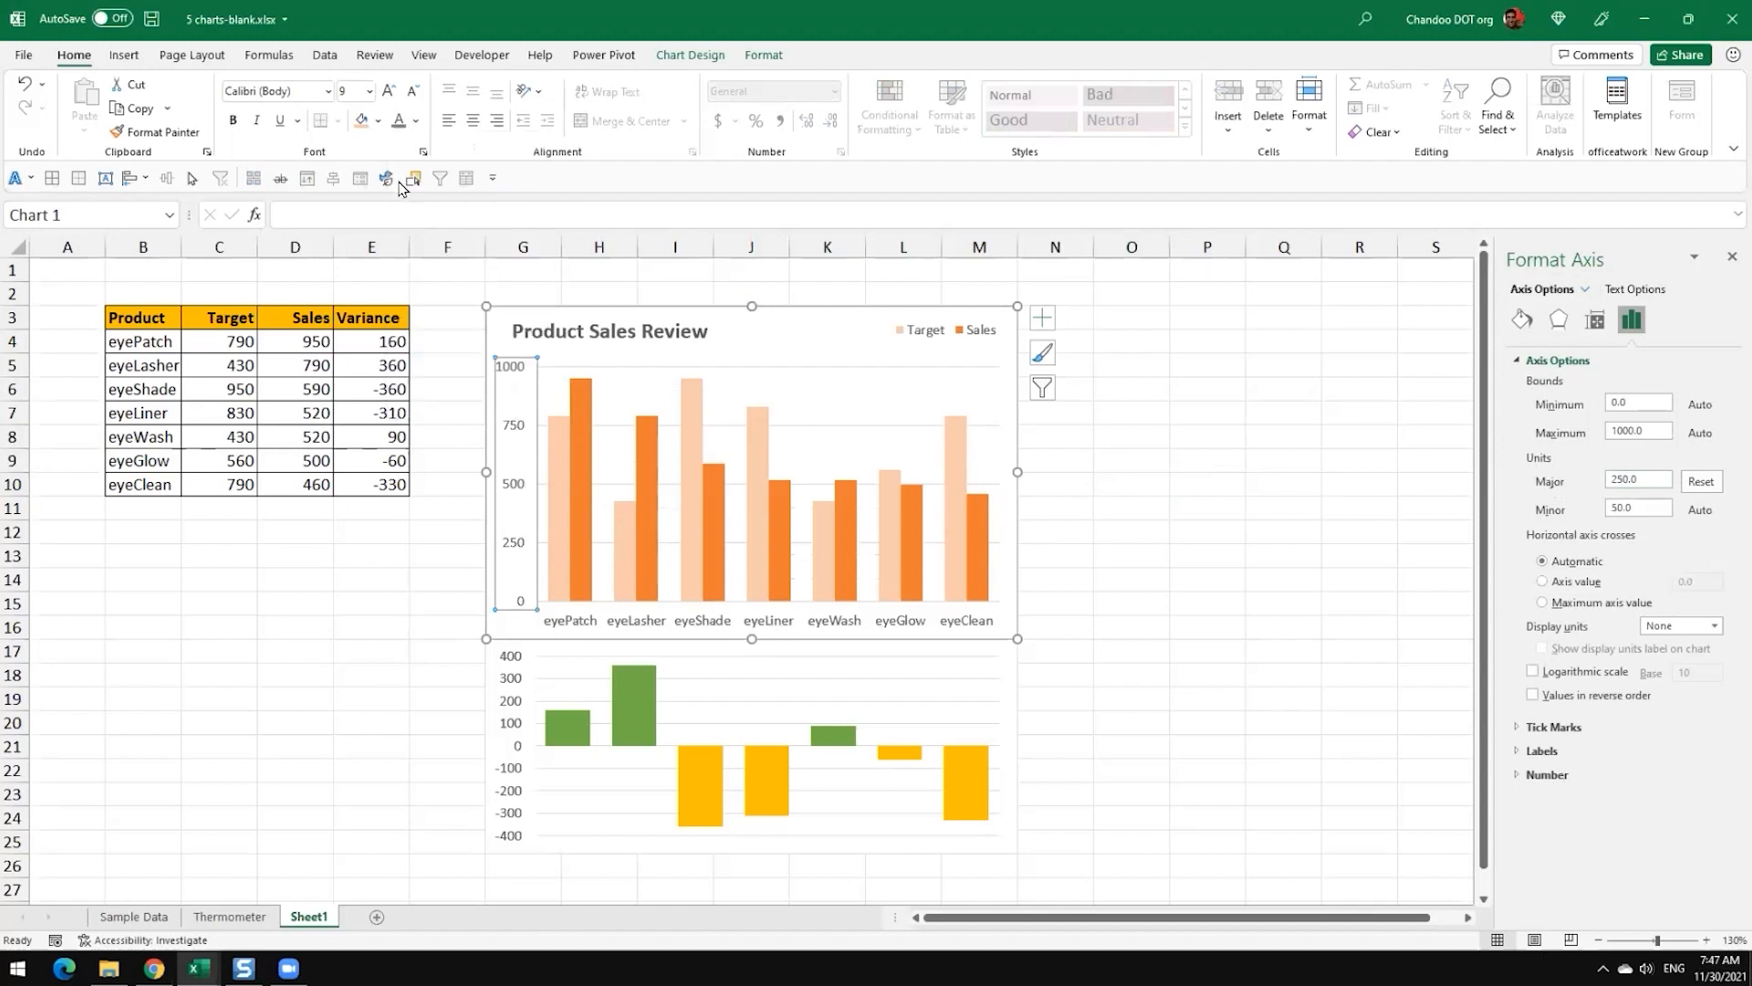
Step: Recolour the major gridlines of the Target and Sales chart with a light grey theme colour
click(833, 426)
click(764, 55)
click(730, 108)
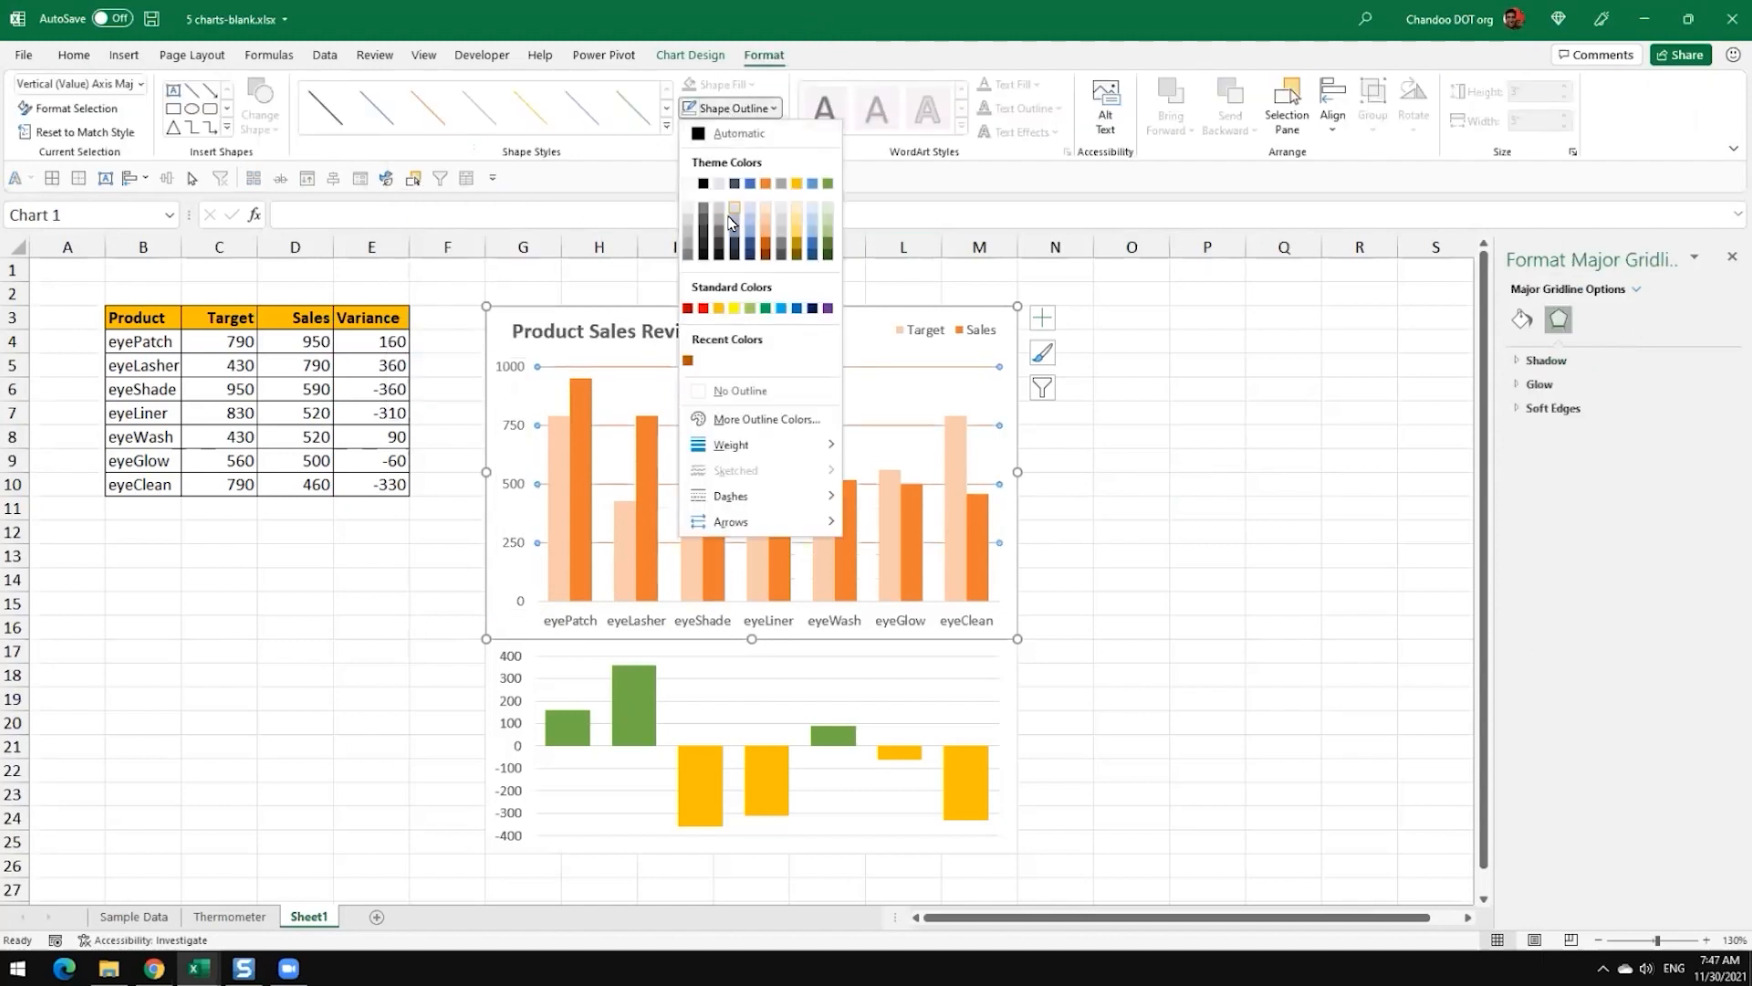
click(686, 217)
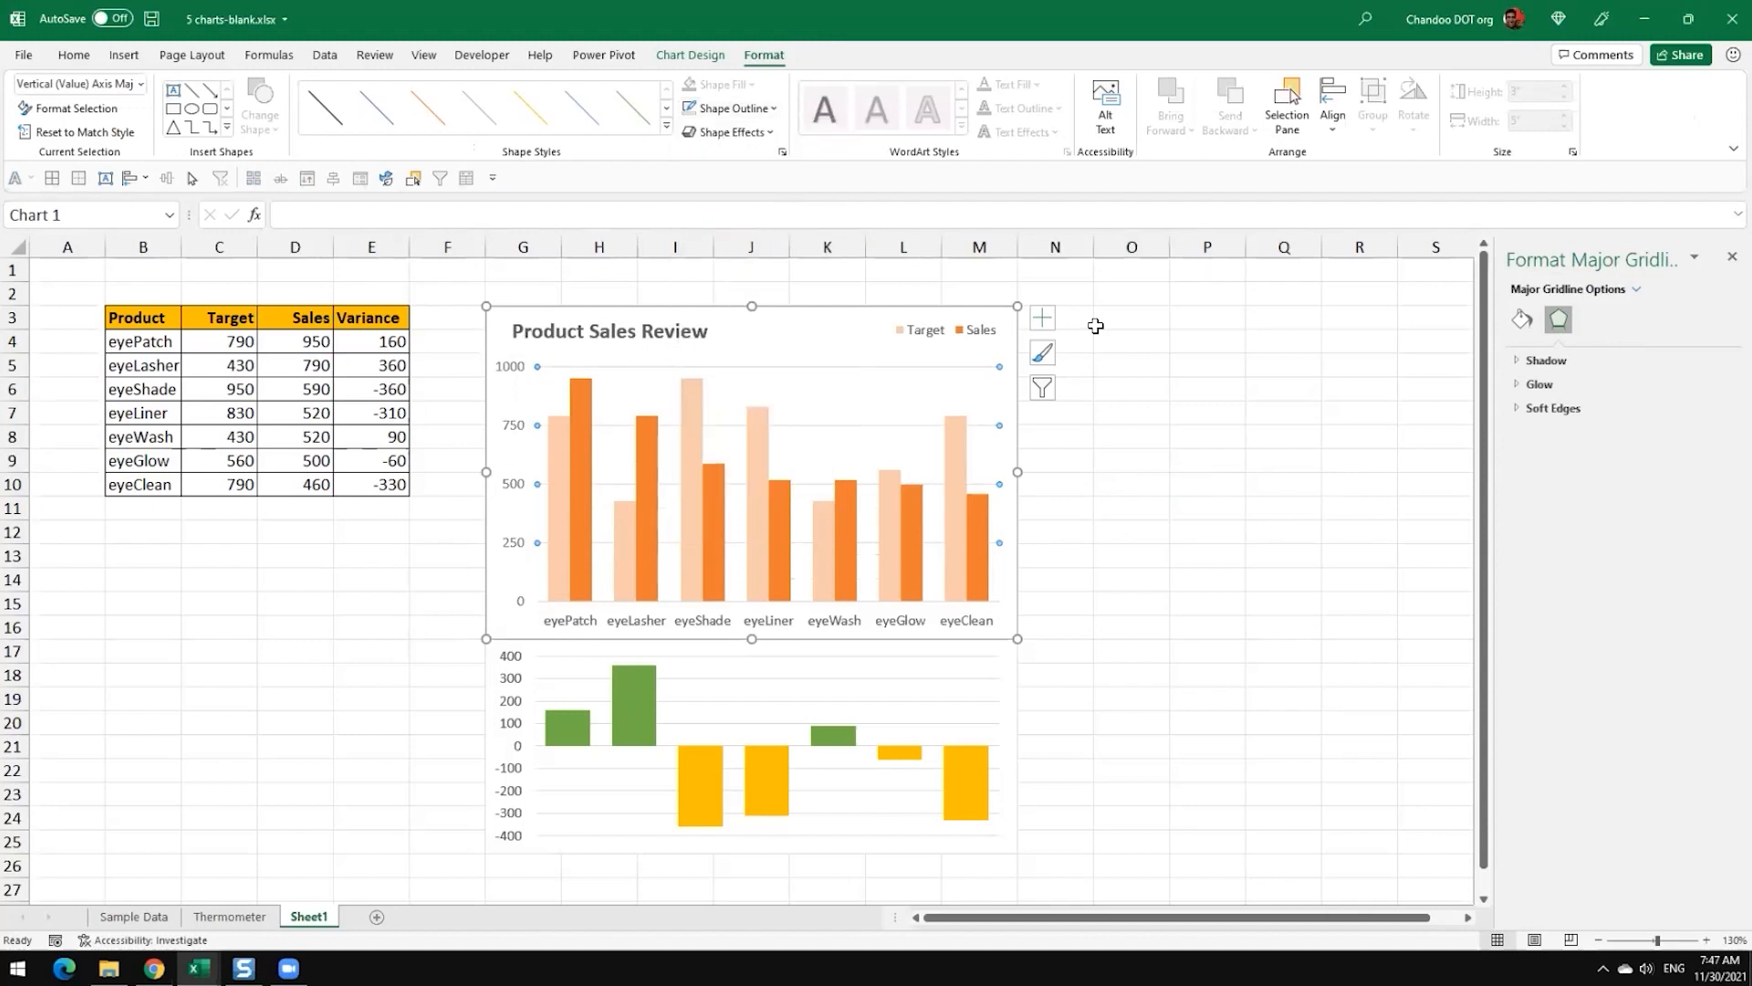
click(1223, 461)
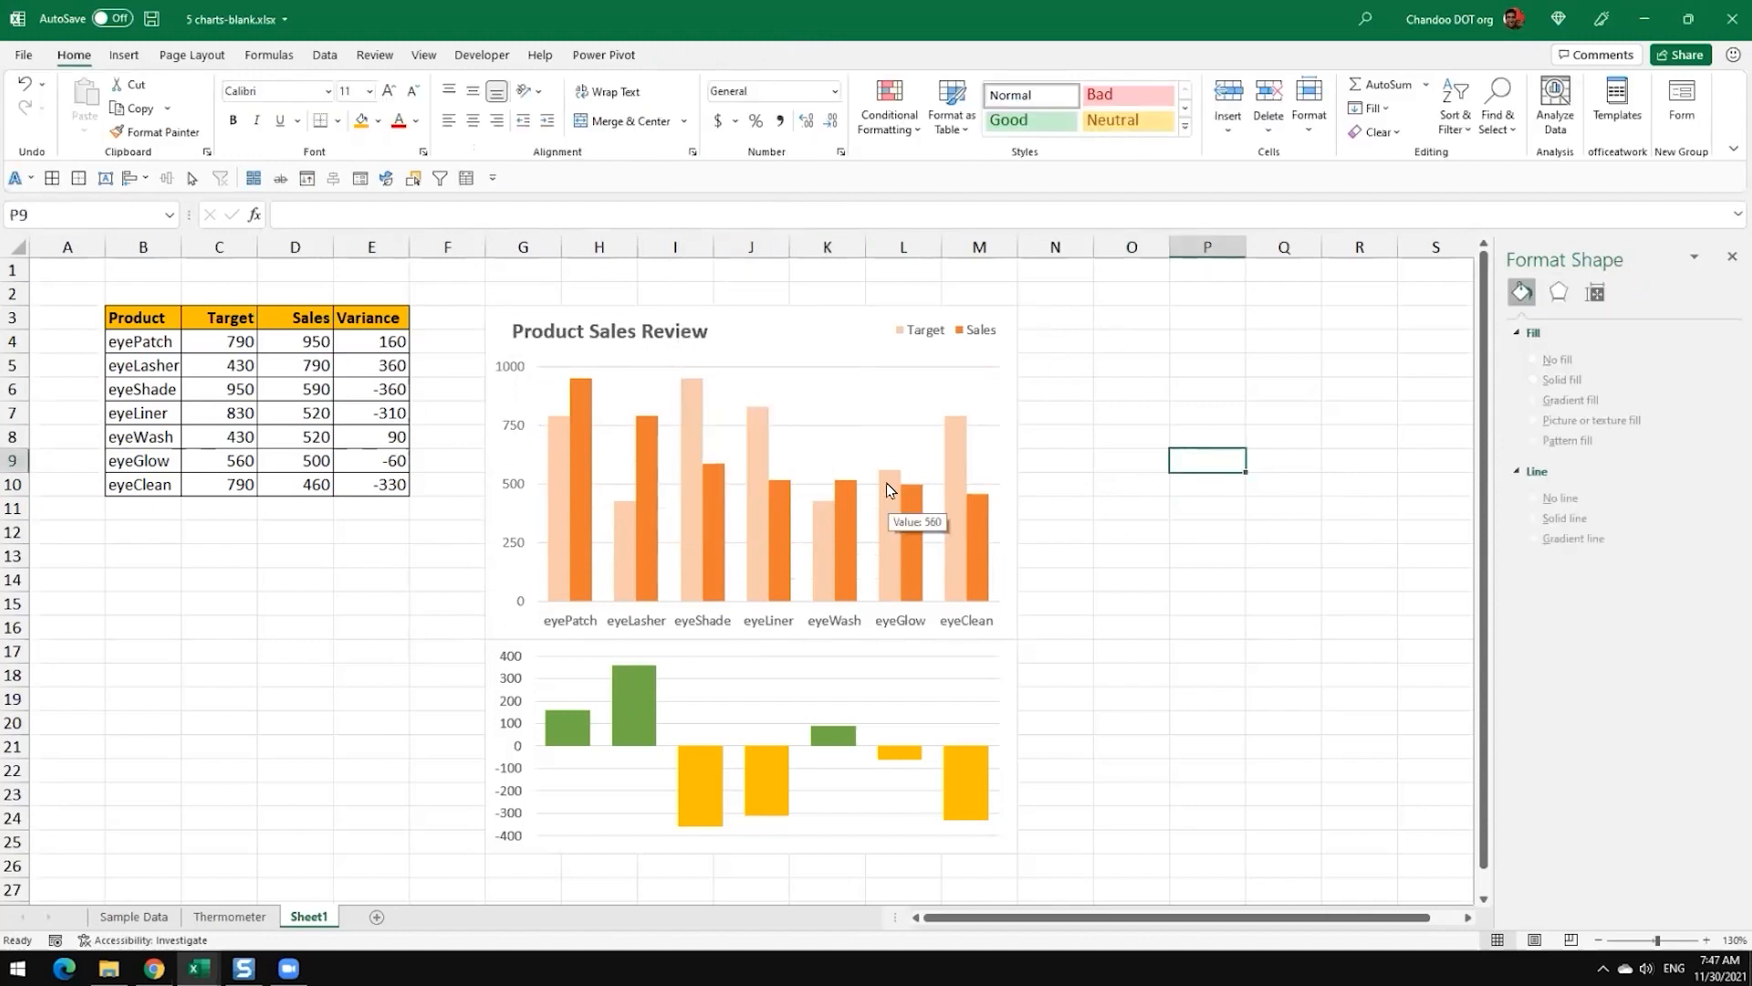
Step: Set the major unit of the Variance chart's value axis to 200
click(511, 698)
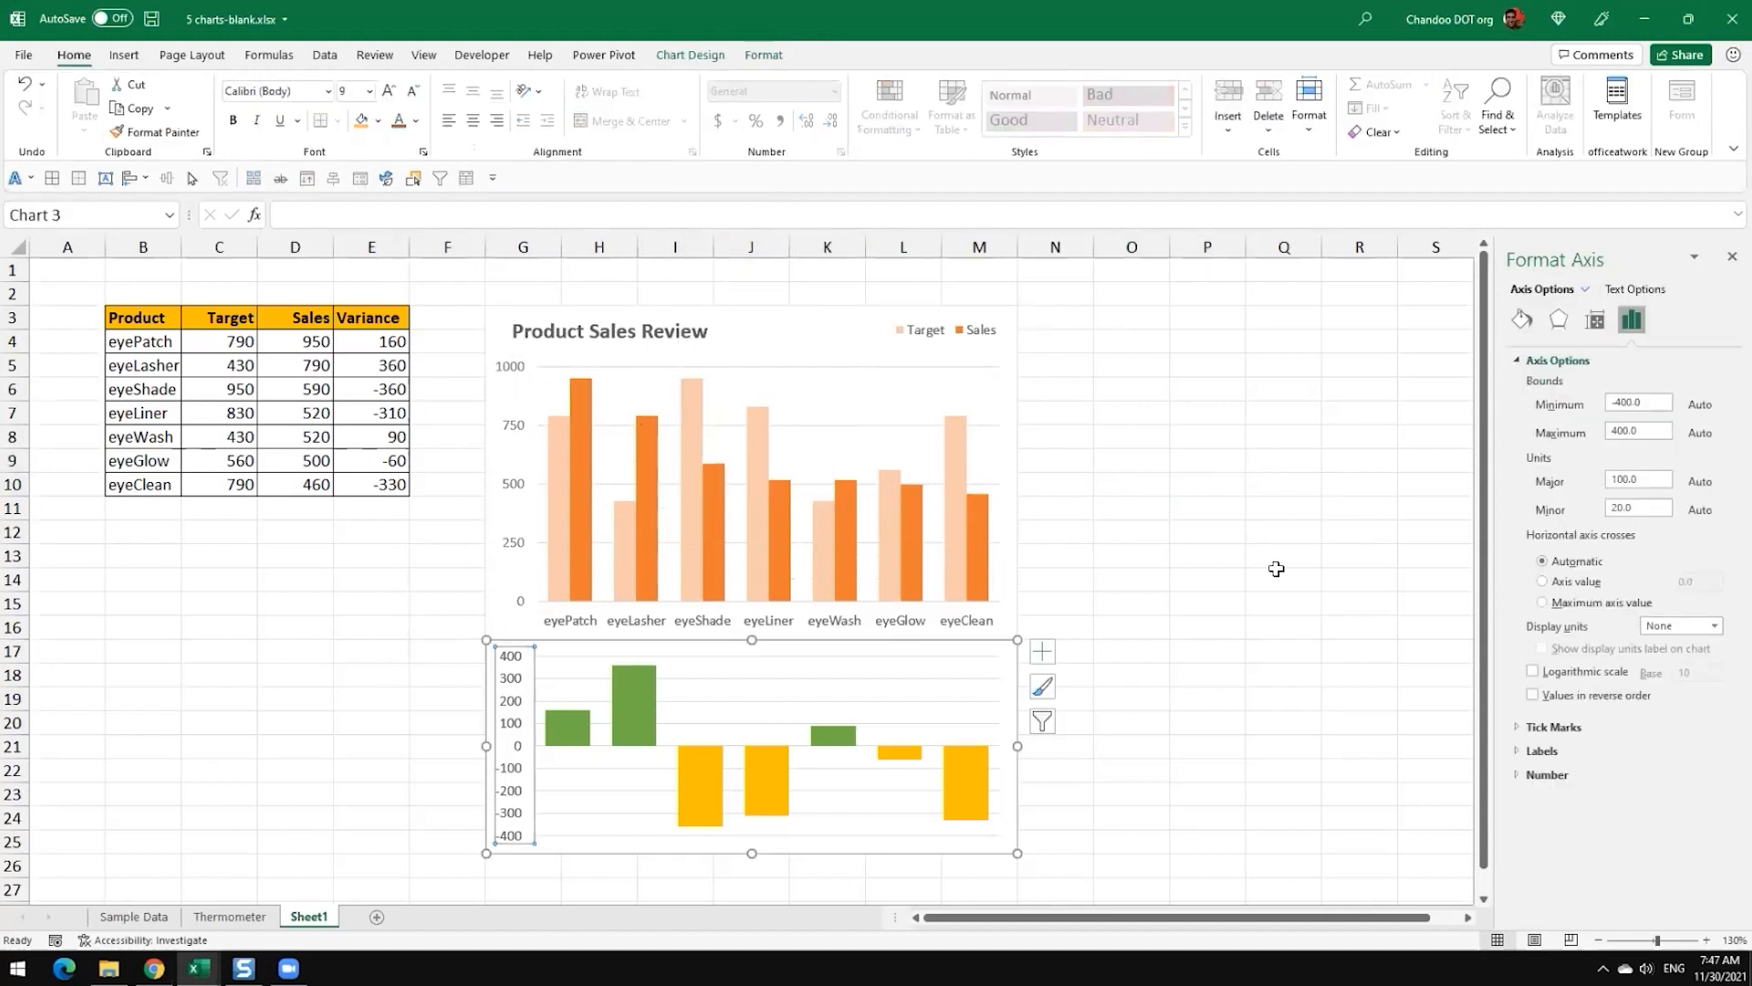
click(1638, 430)
double_click(1627, 479)
text(200)
key(Return)
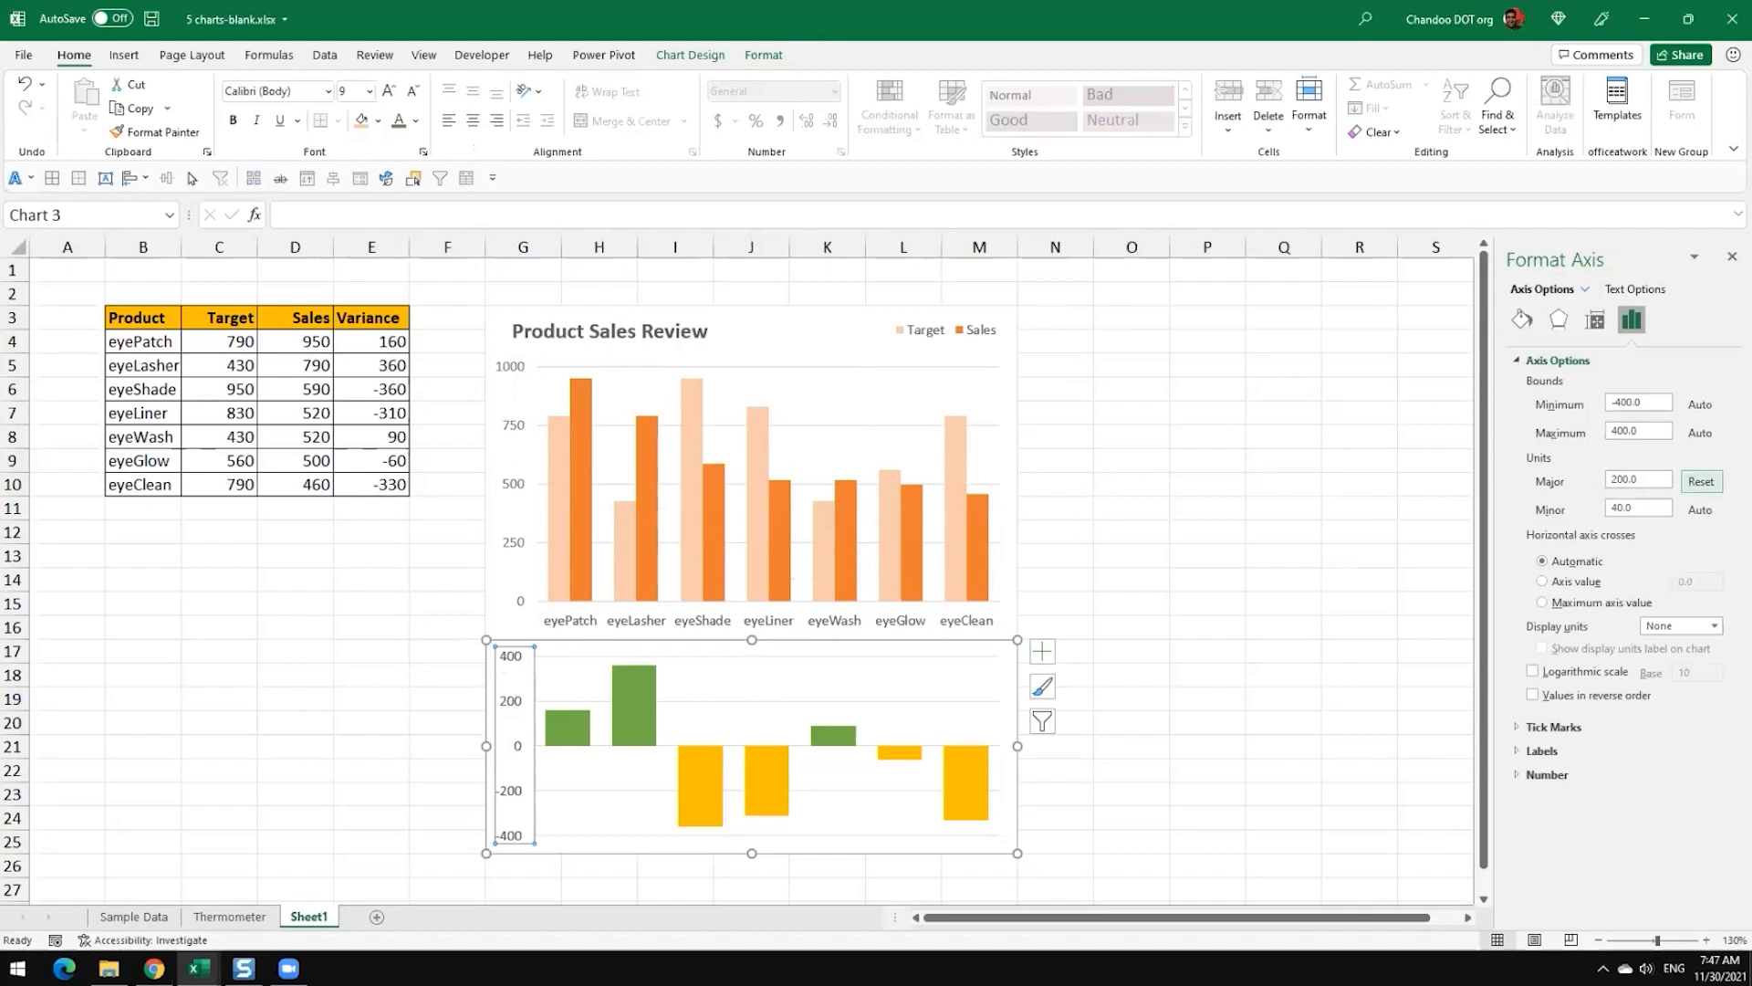
Step: Apply the same grey font colour to the Variance chart's value axis and the upper chart's product labels
click(768, 701)
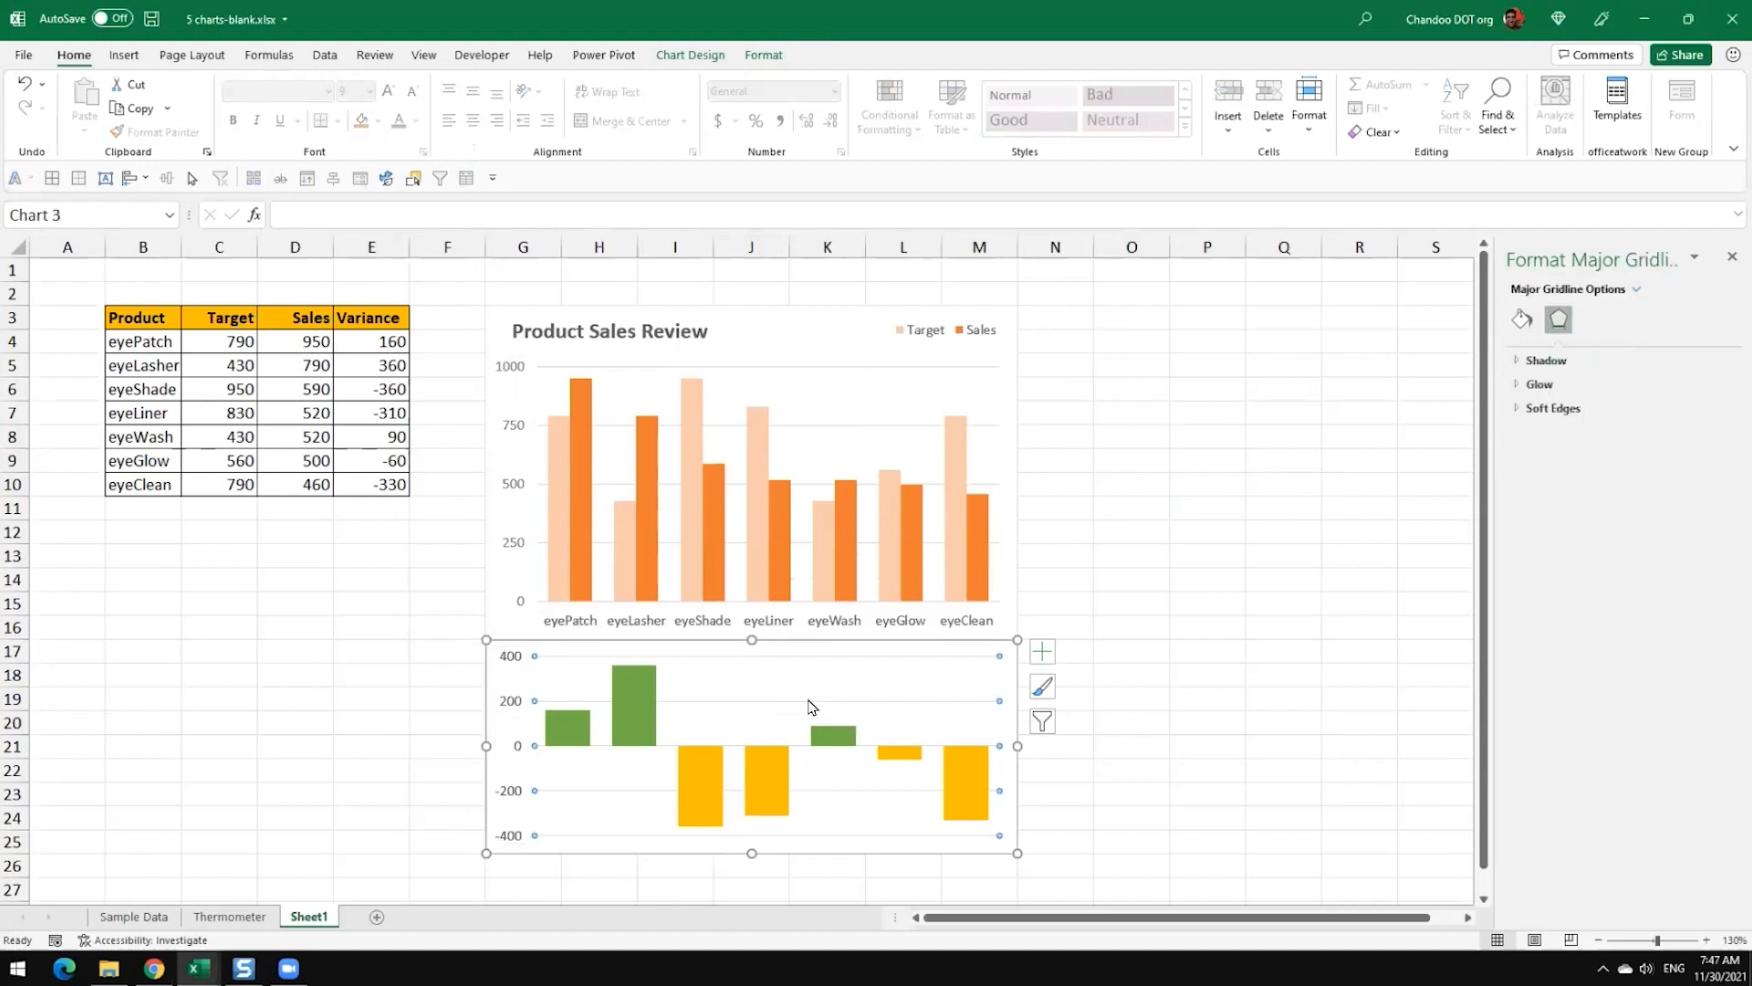
click(508, 703)
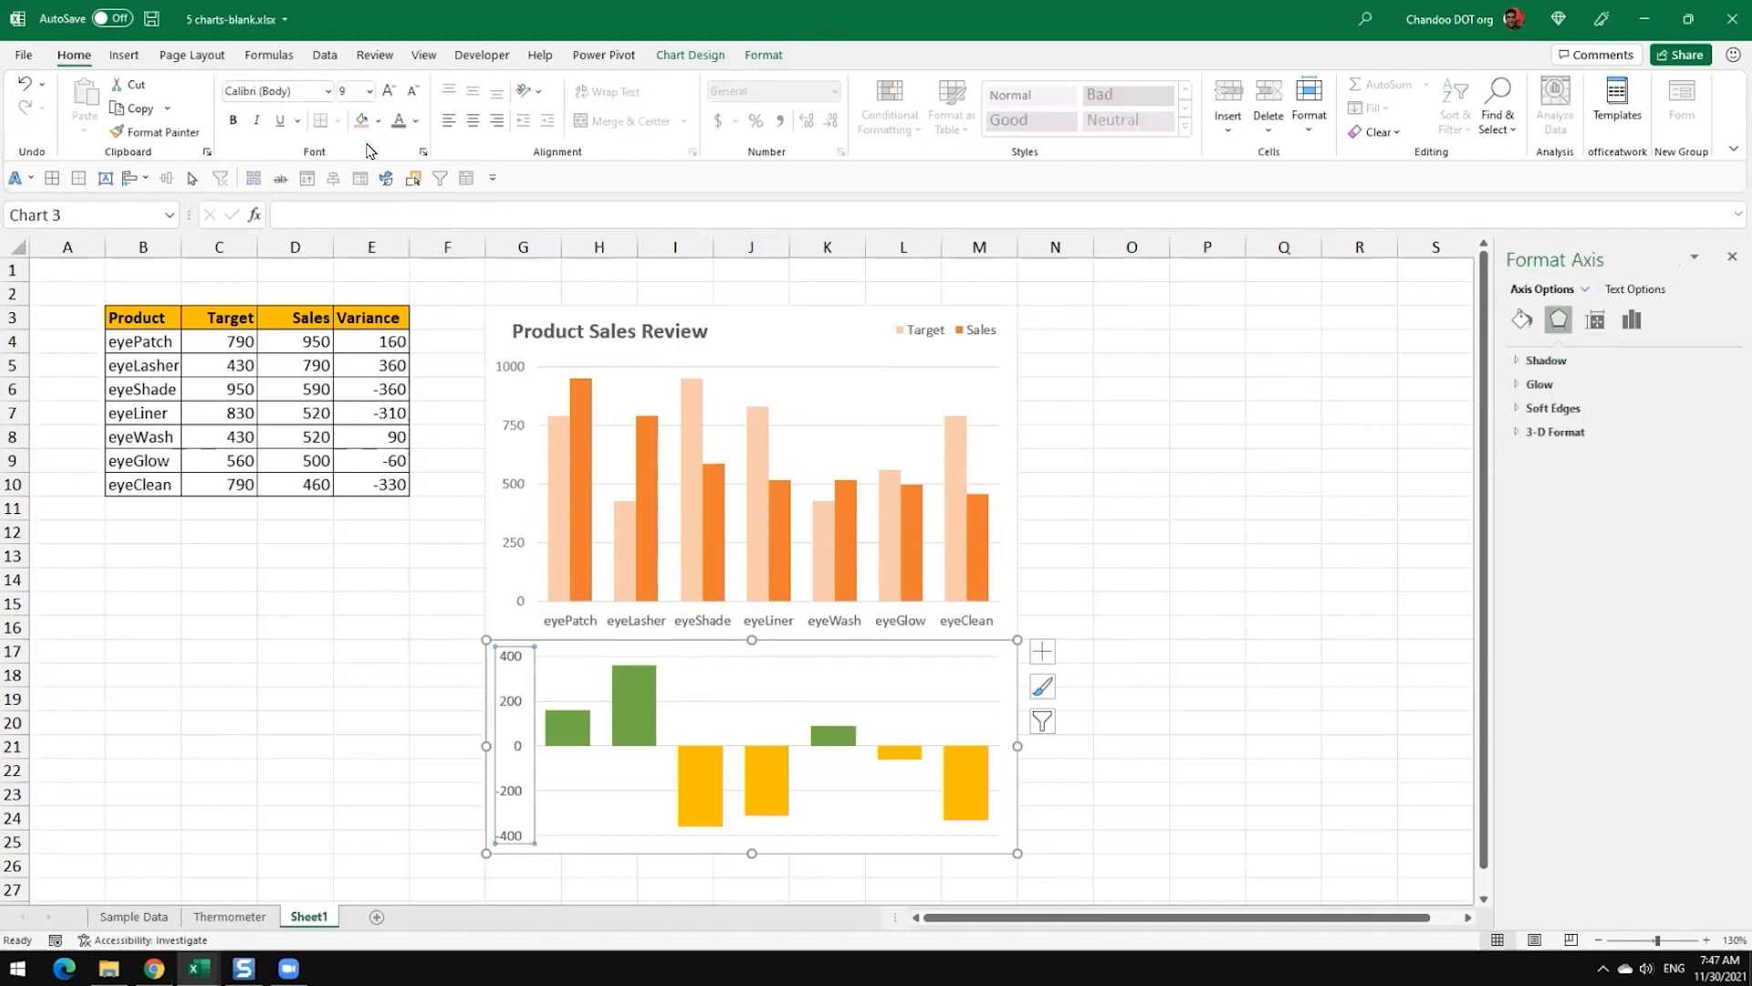
click(1154, 484)
click(928, 621)
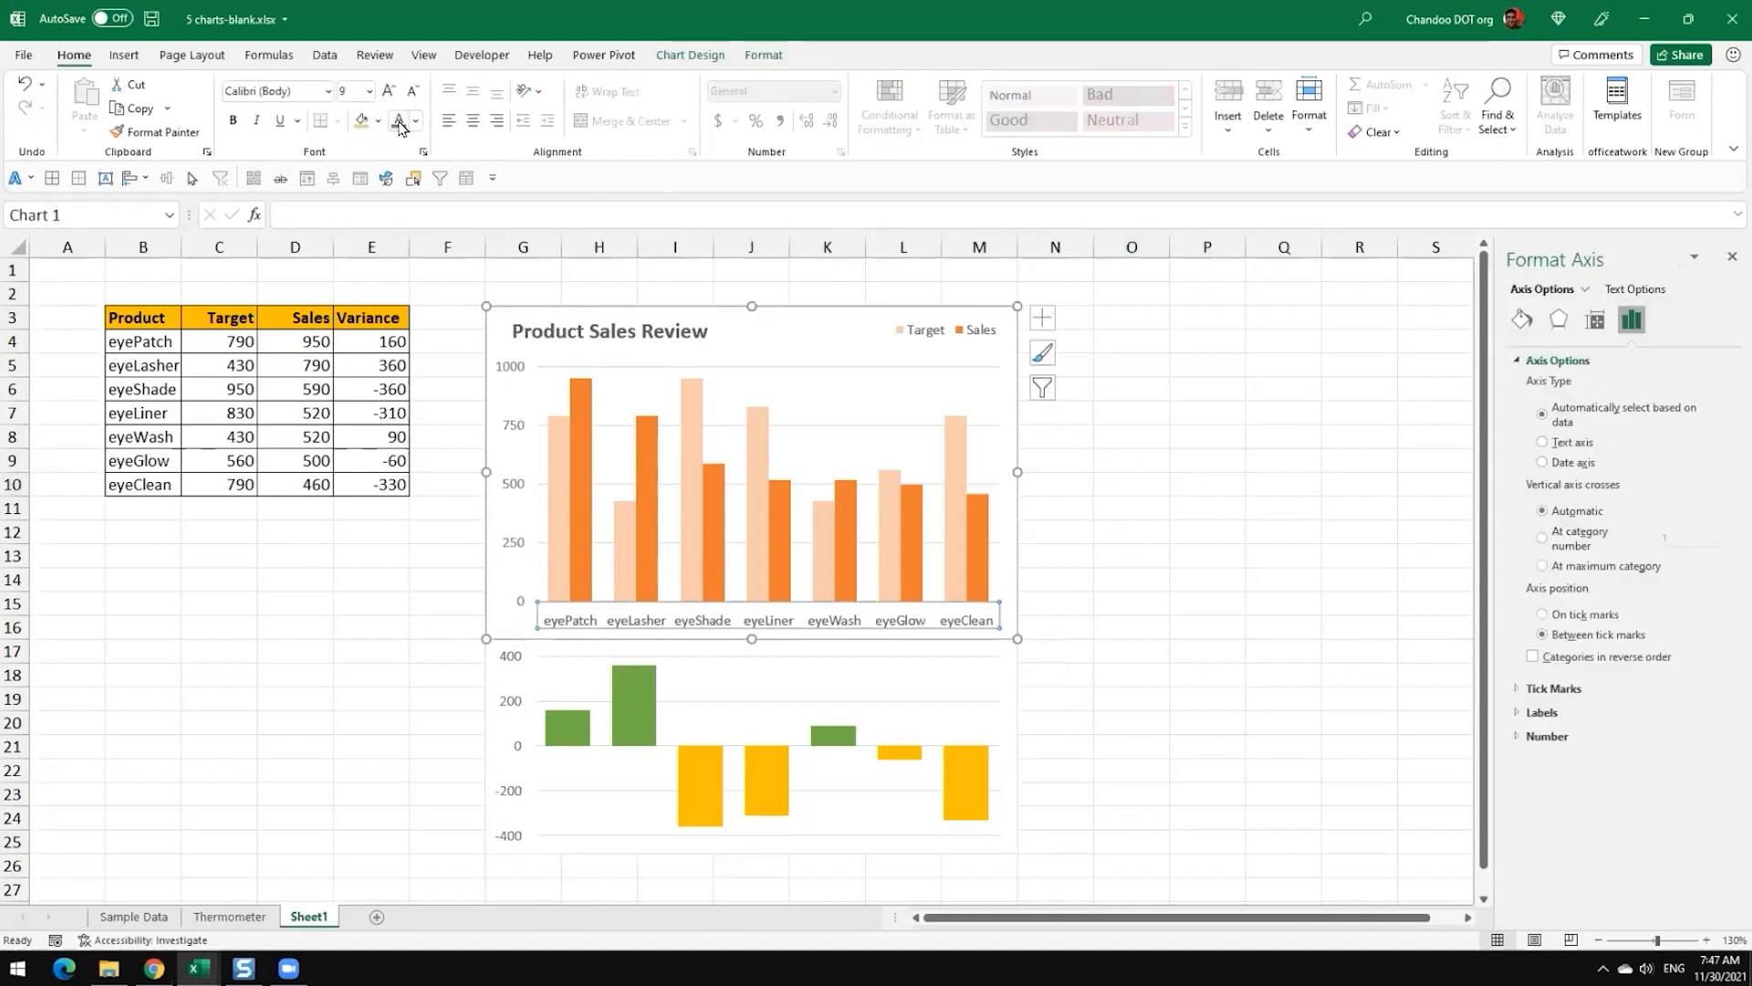
click(1180, 484)
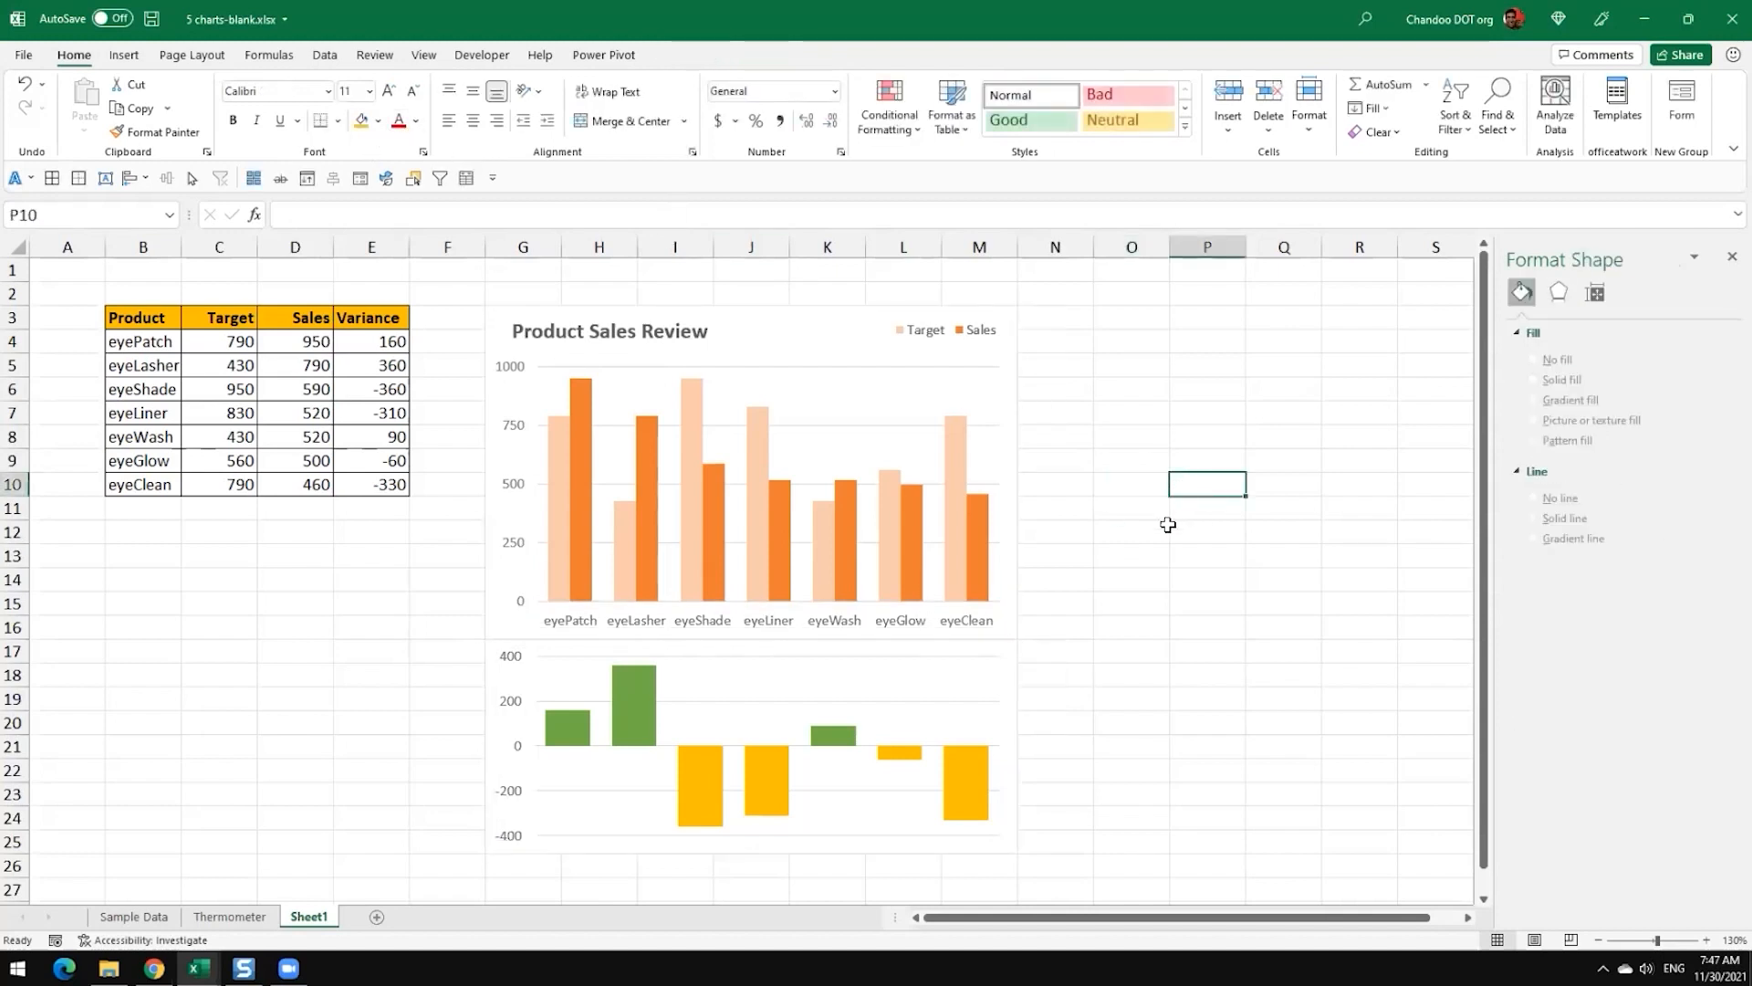
mouse_move(708, 561)
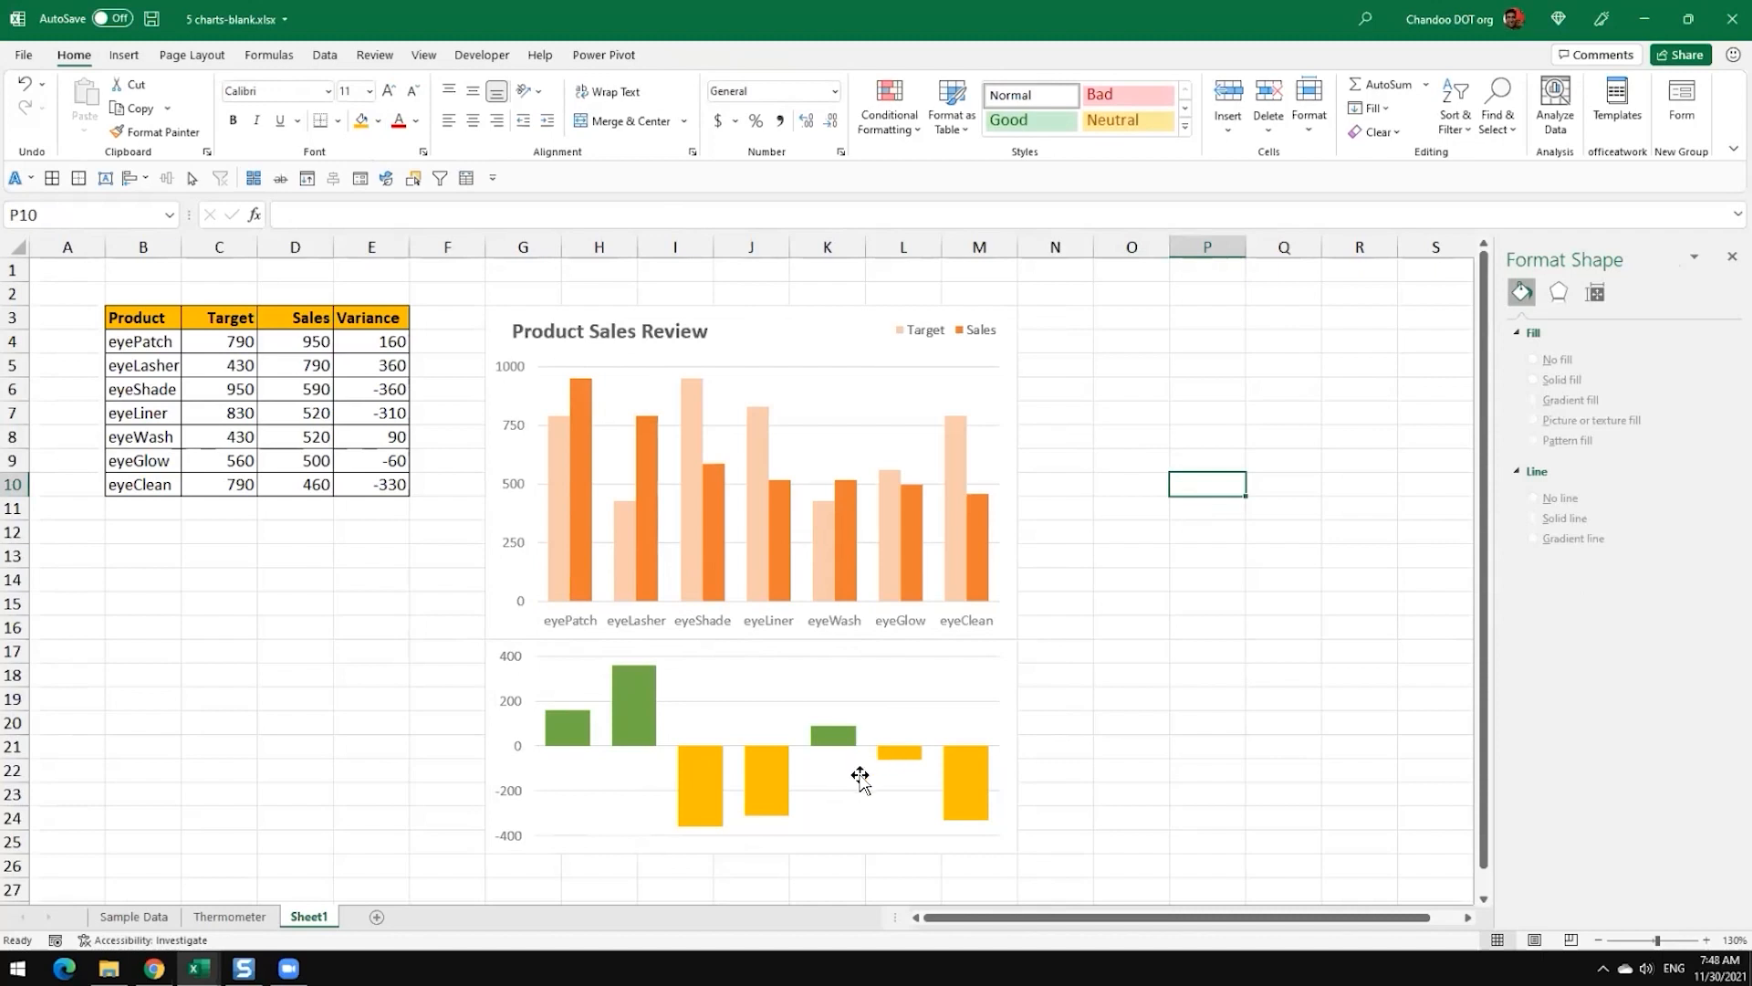
click(1248, 624)
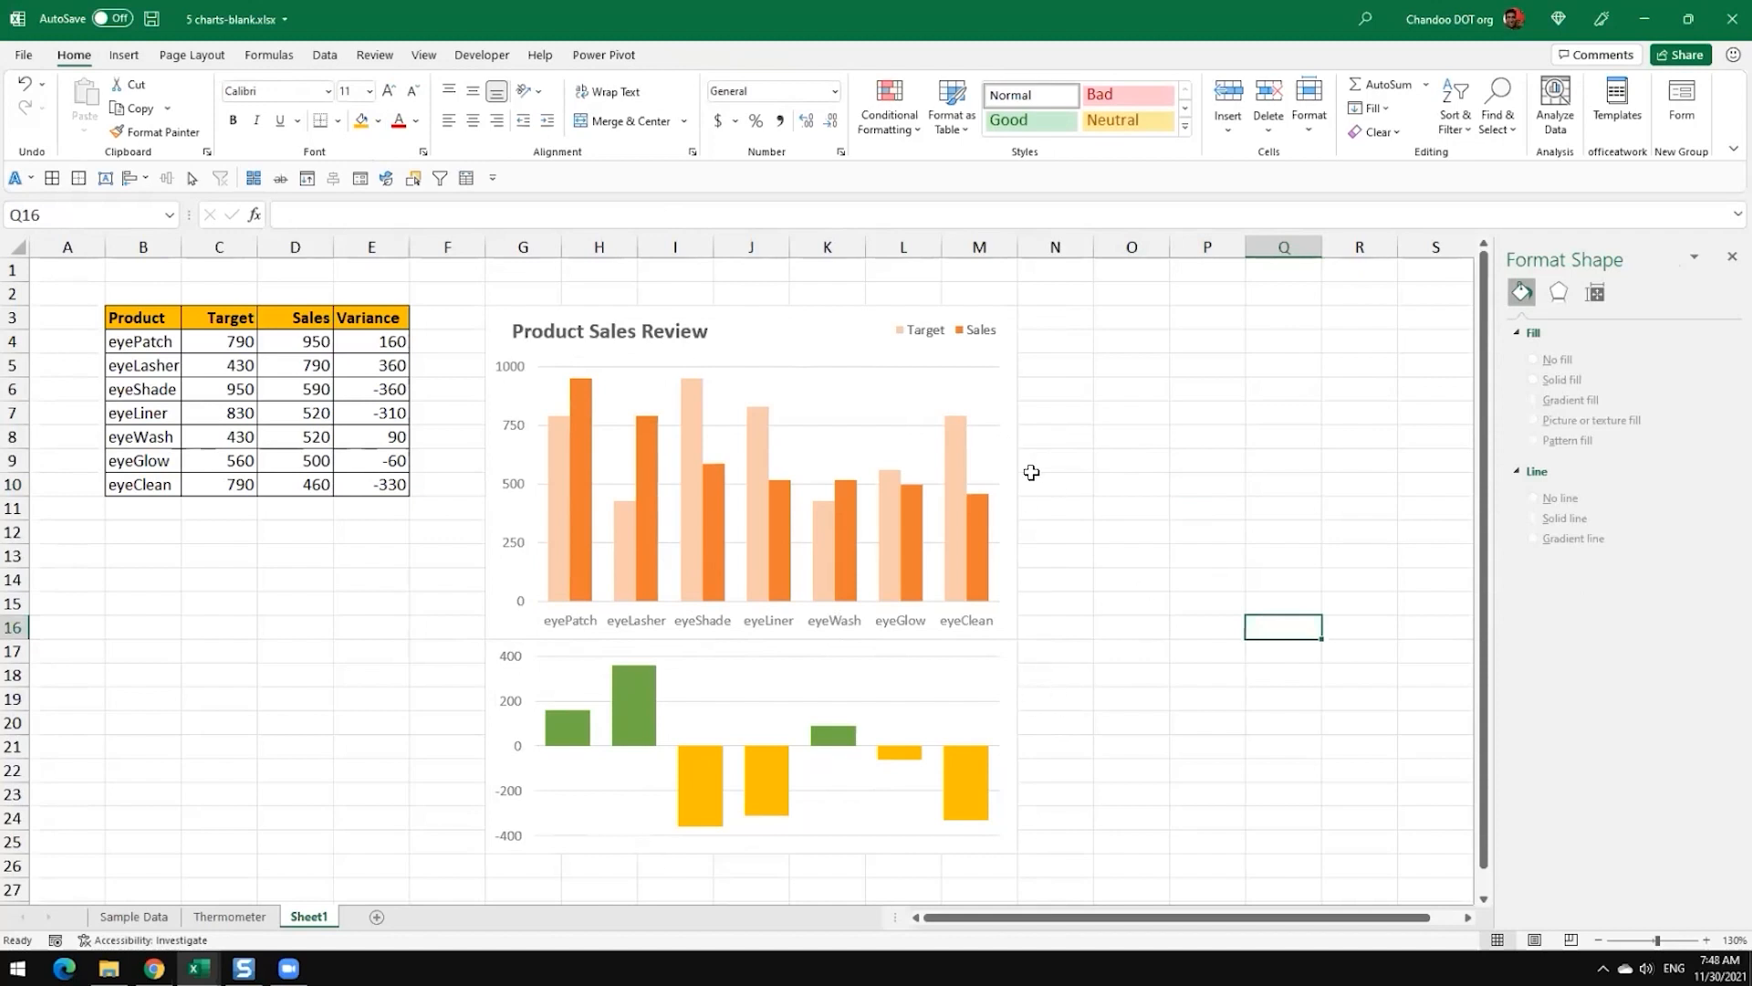
Step: Fill the Target and Sales chart area with White, Background 1, Darker 5% and remove its outline
click(801, 325)
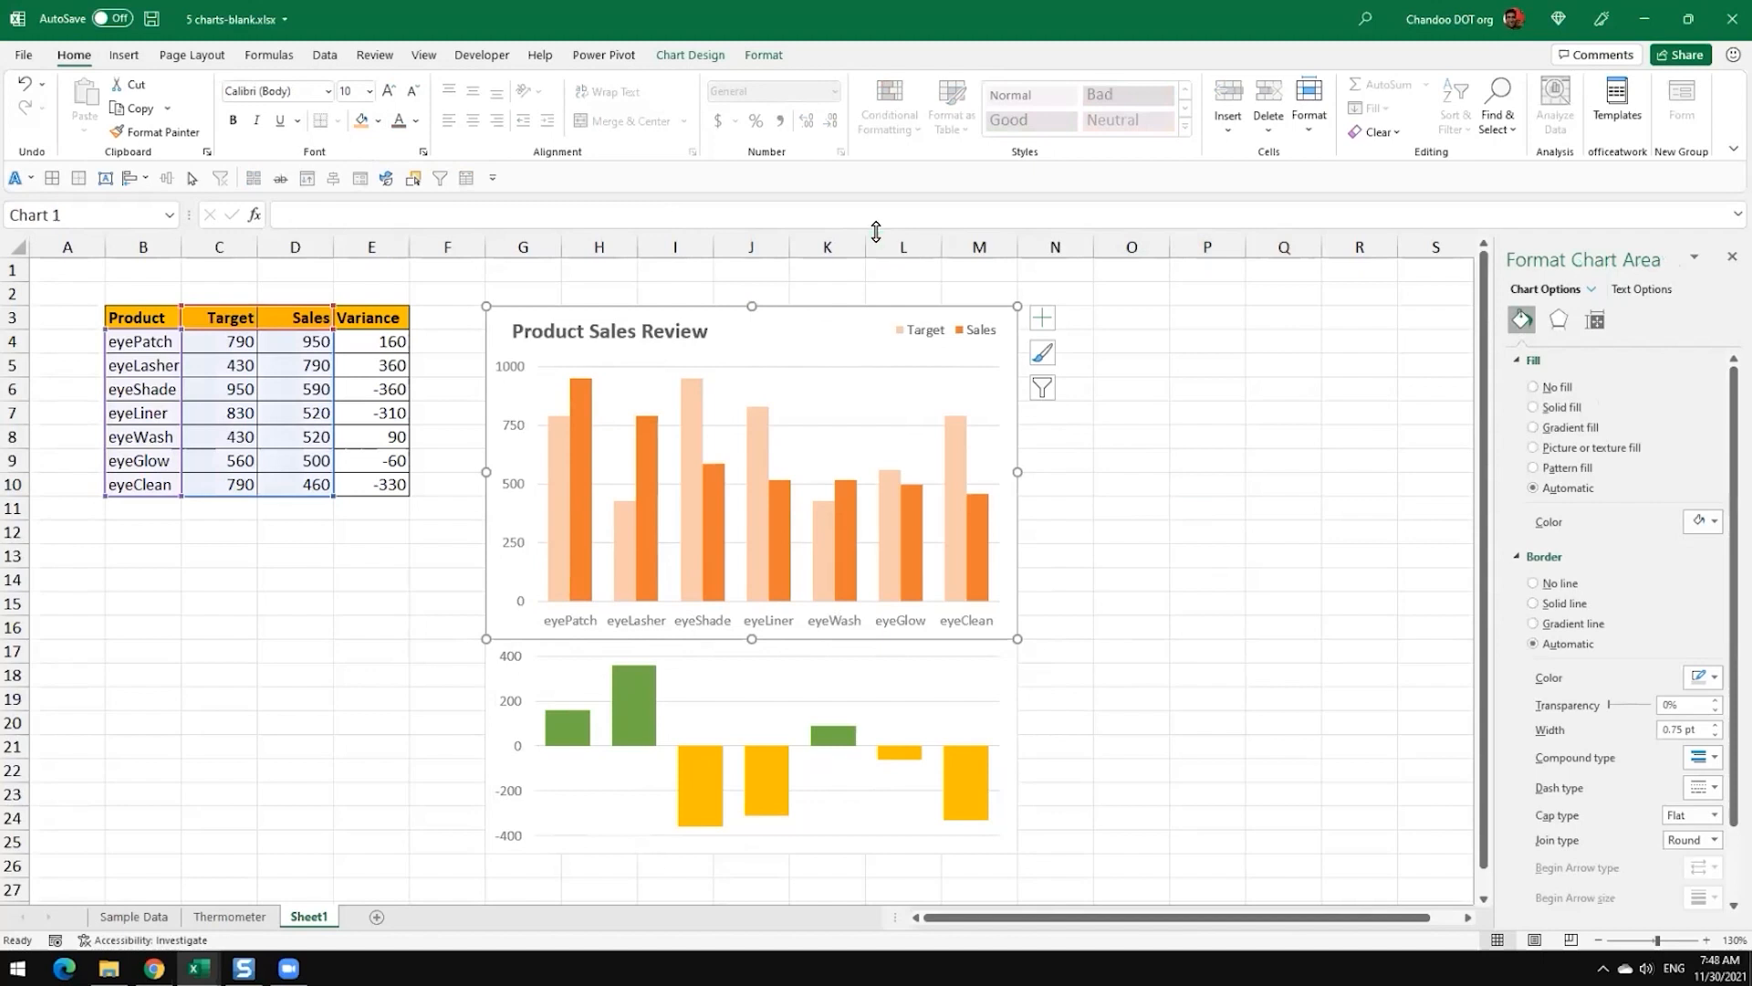
click(764, 55)
click(721, 84)
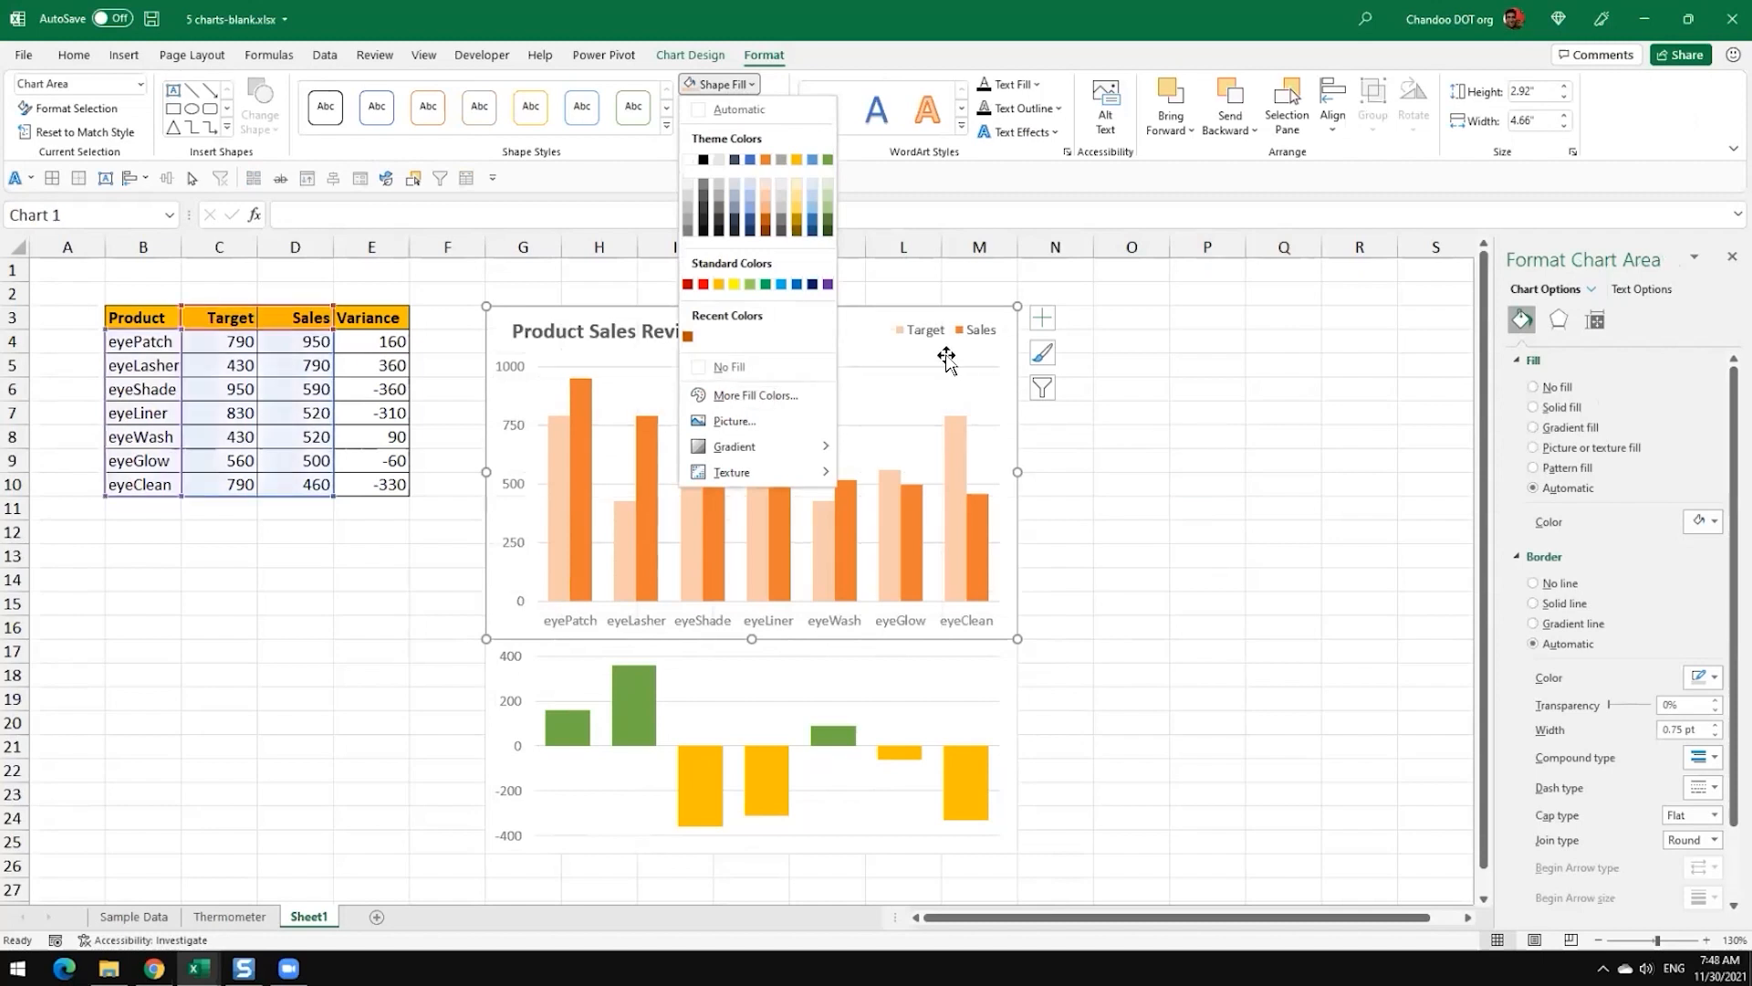
click(689, 187)
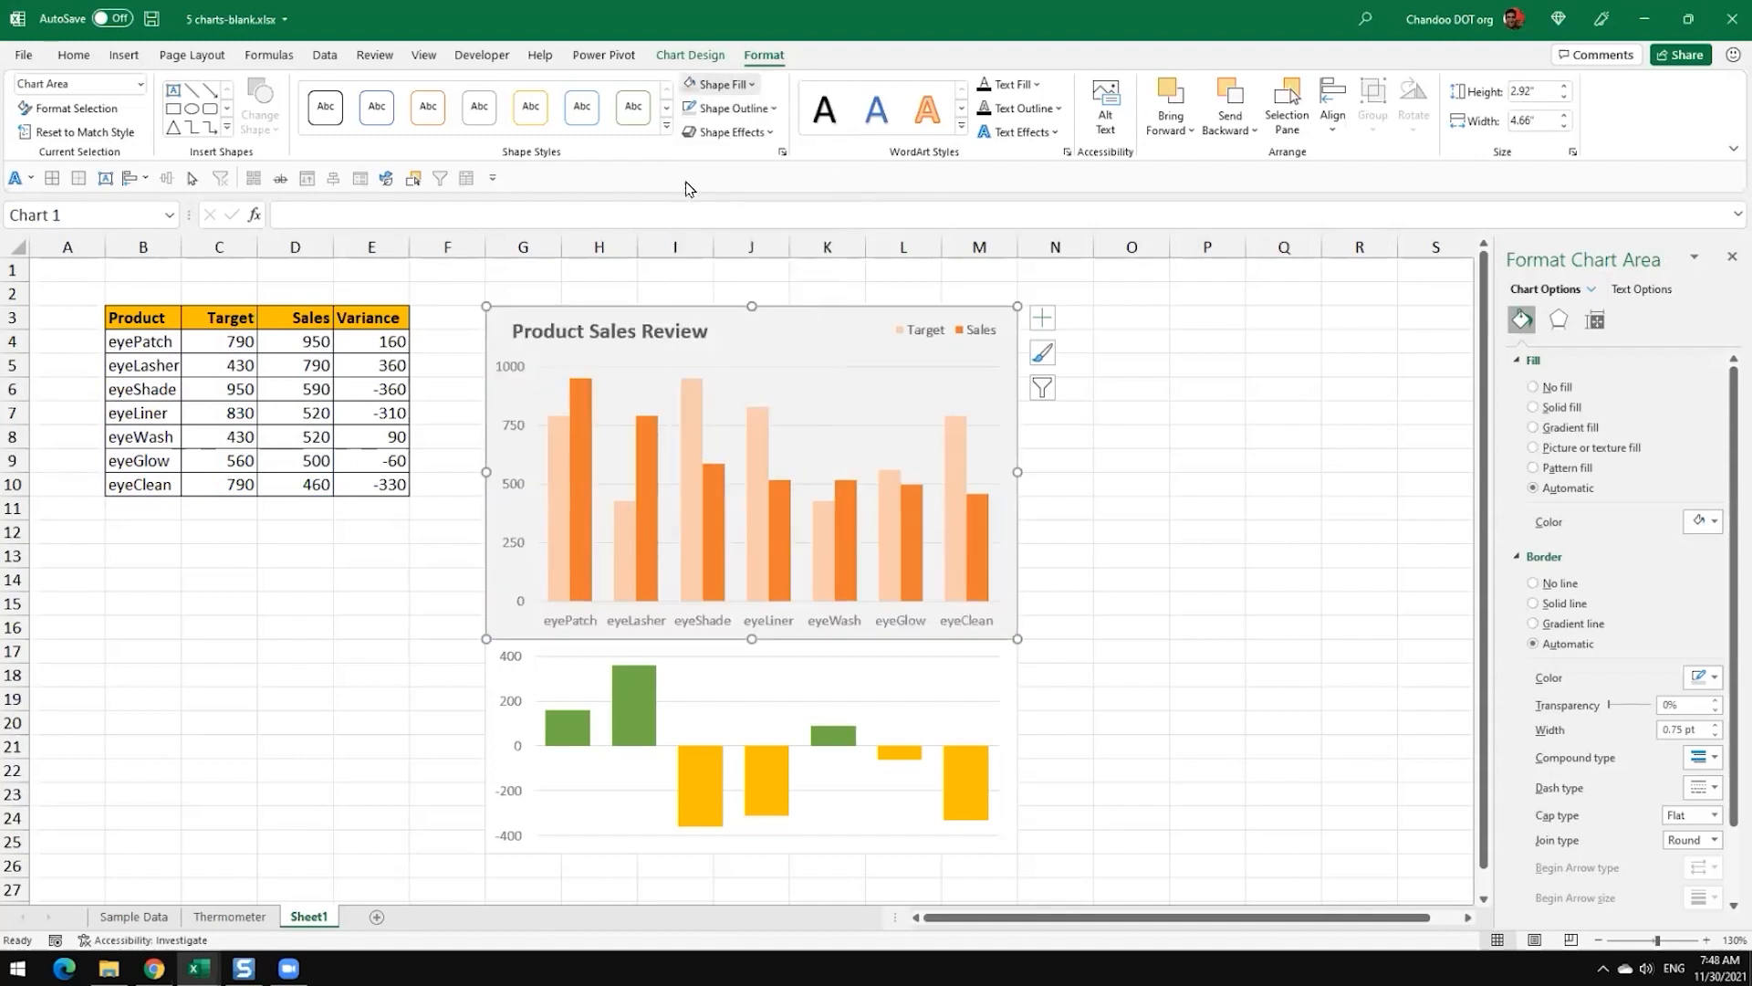
click(733, 109)
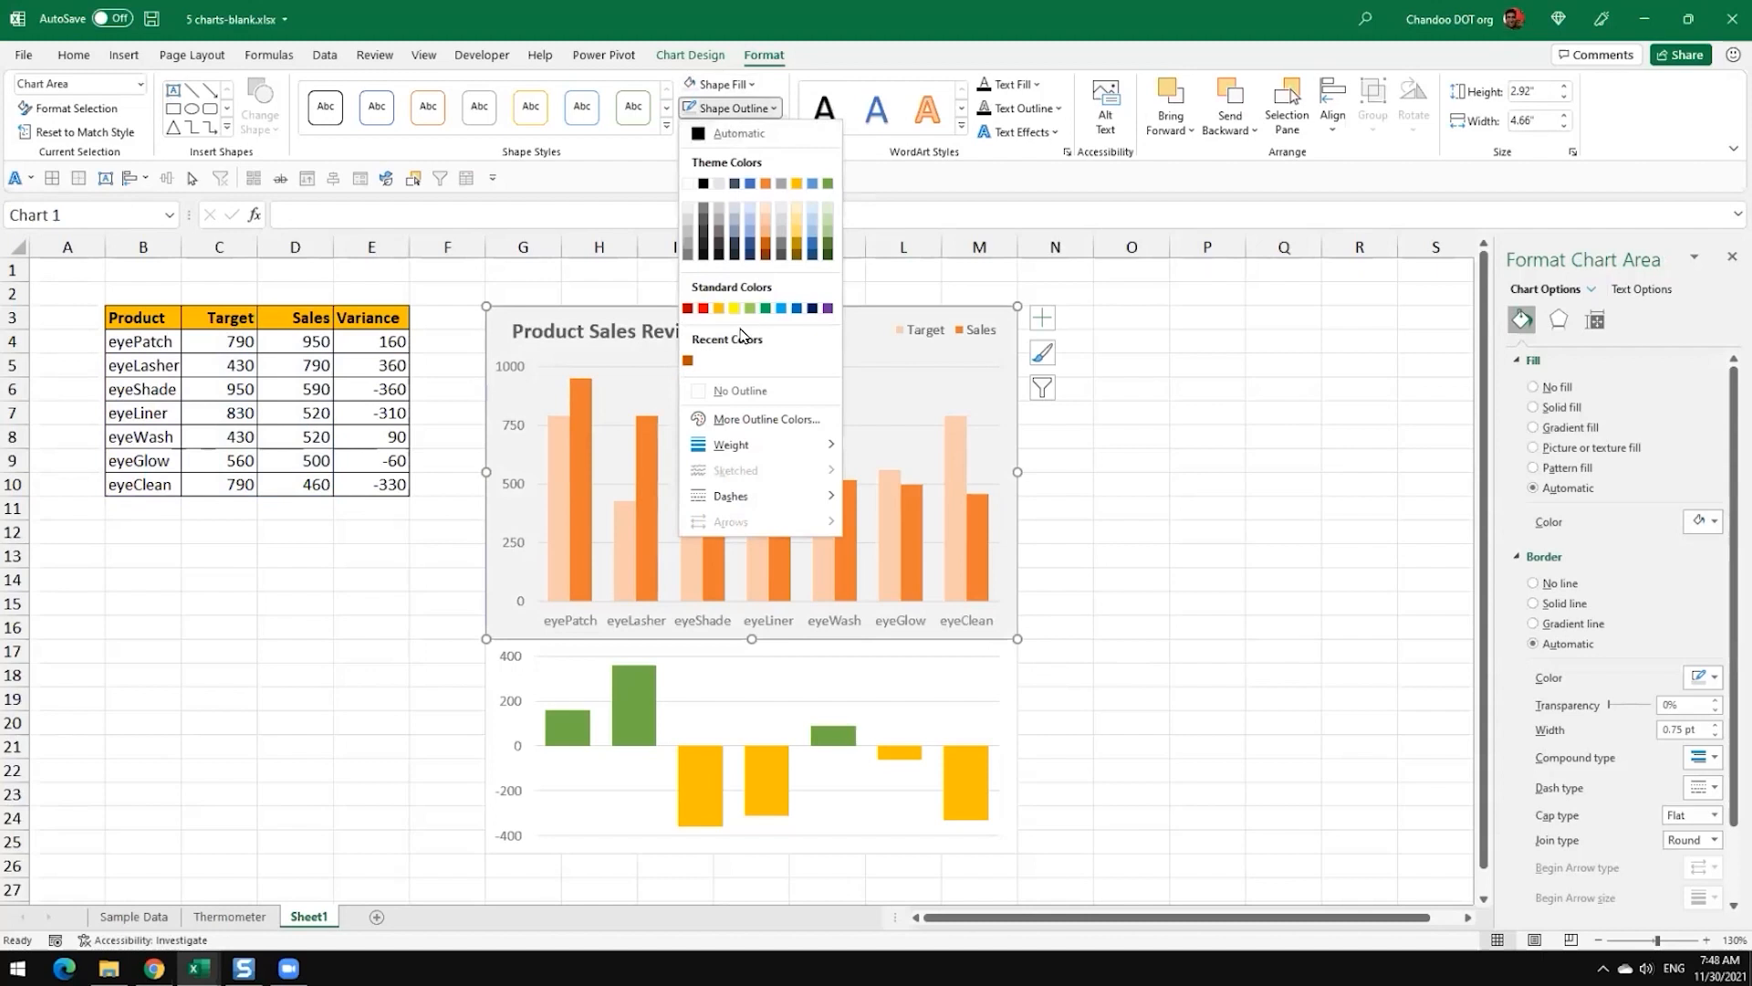
click(741, 390)
Step: Fill the Variance chart area with the same light grey, White, Background 1, Darker 5%
click(995, 680)
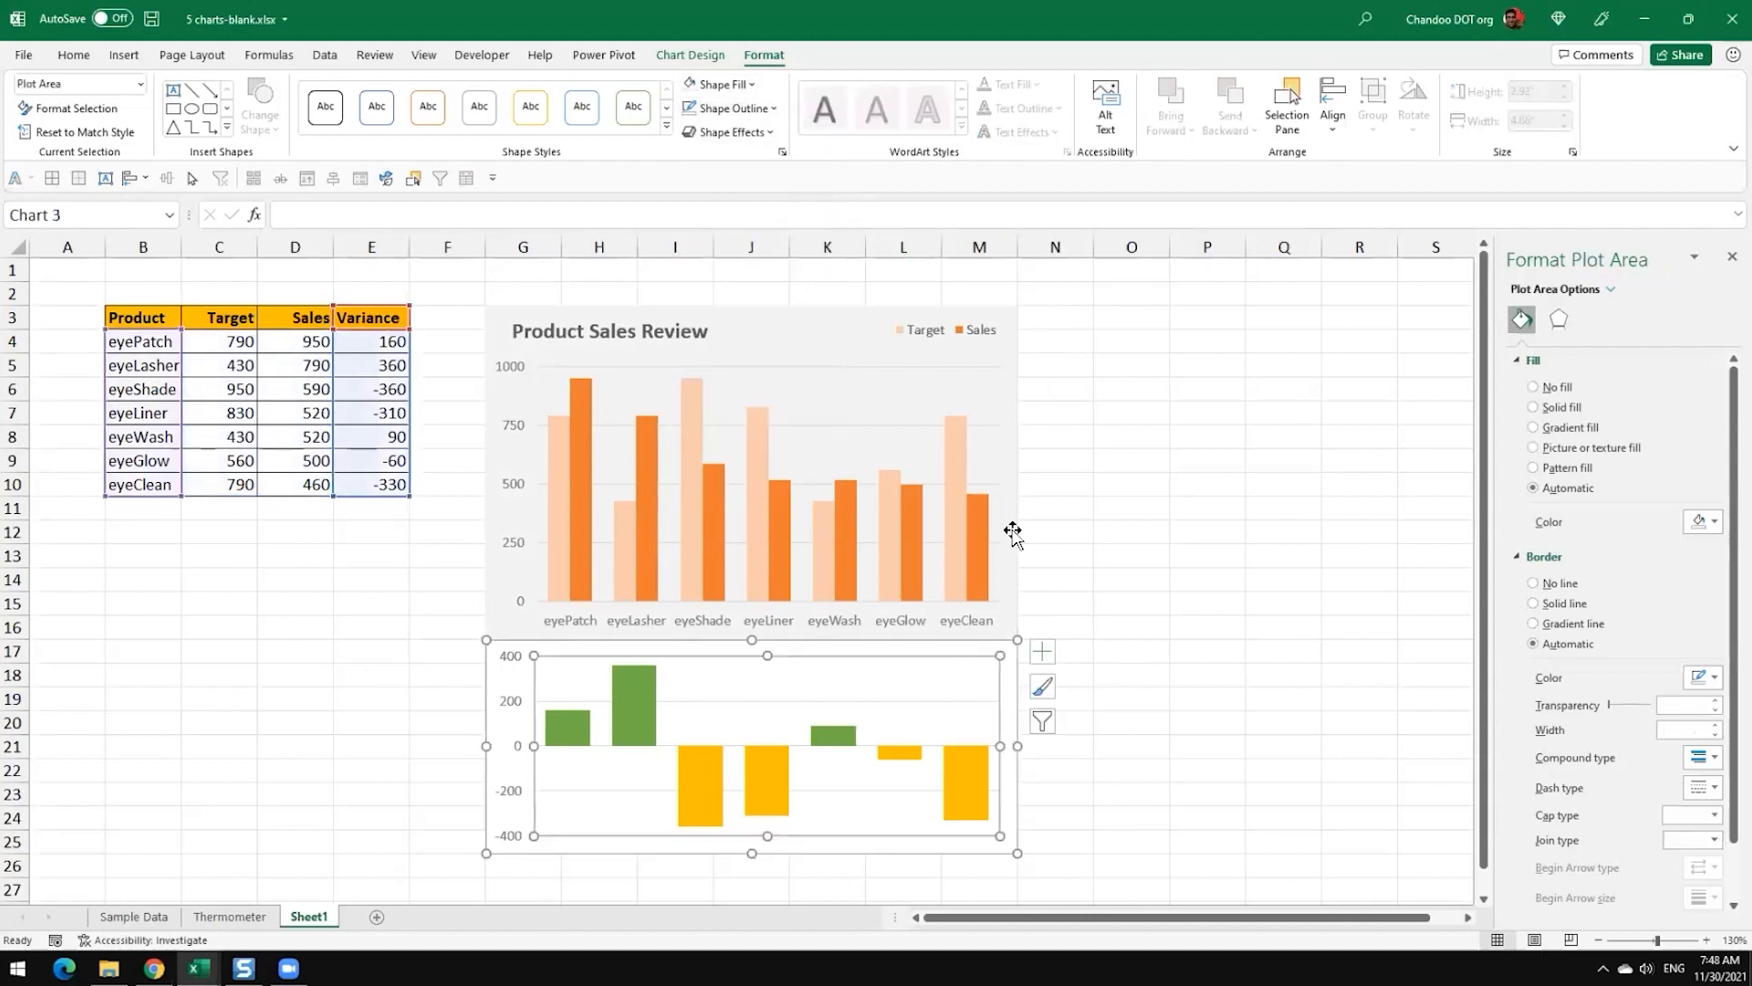
click(1010, 685)
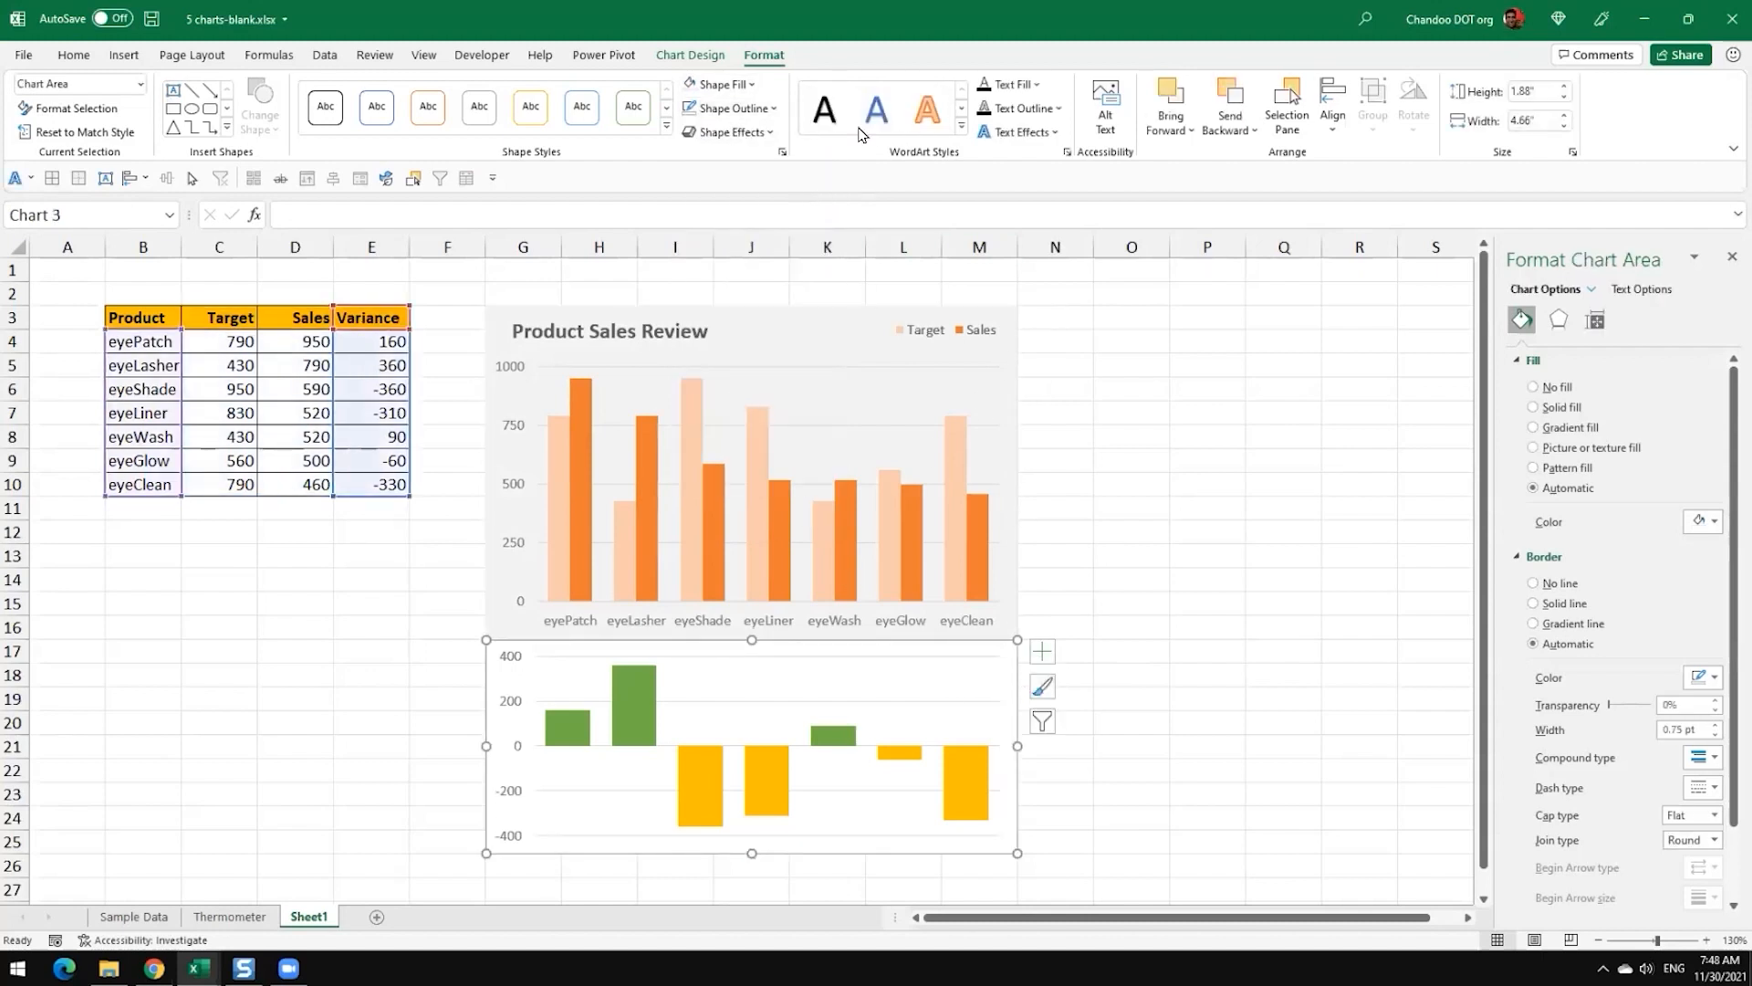
click(689, 84)
click(1232, 559)
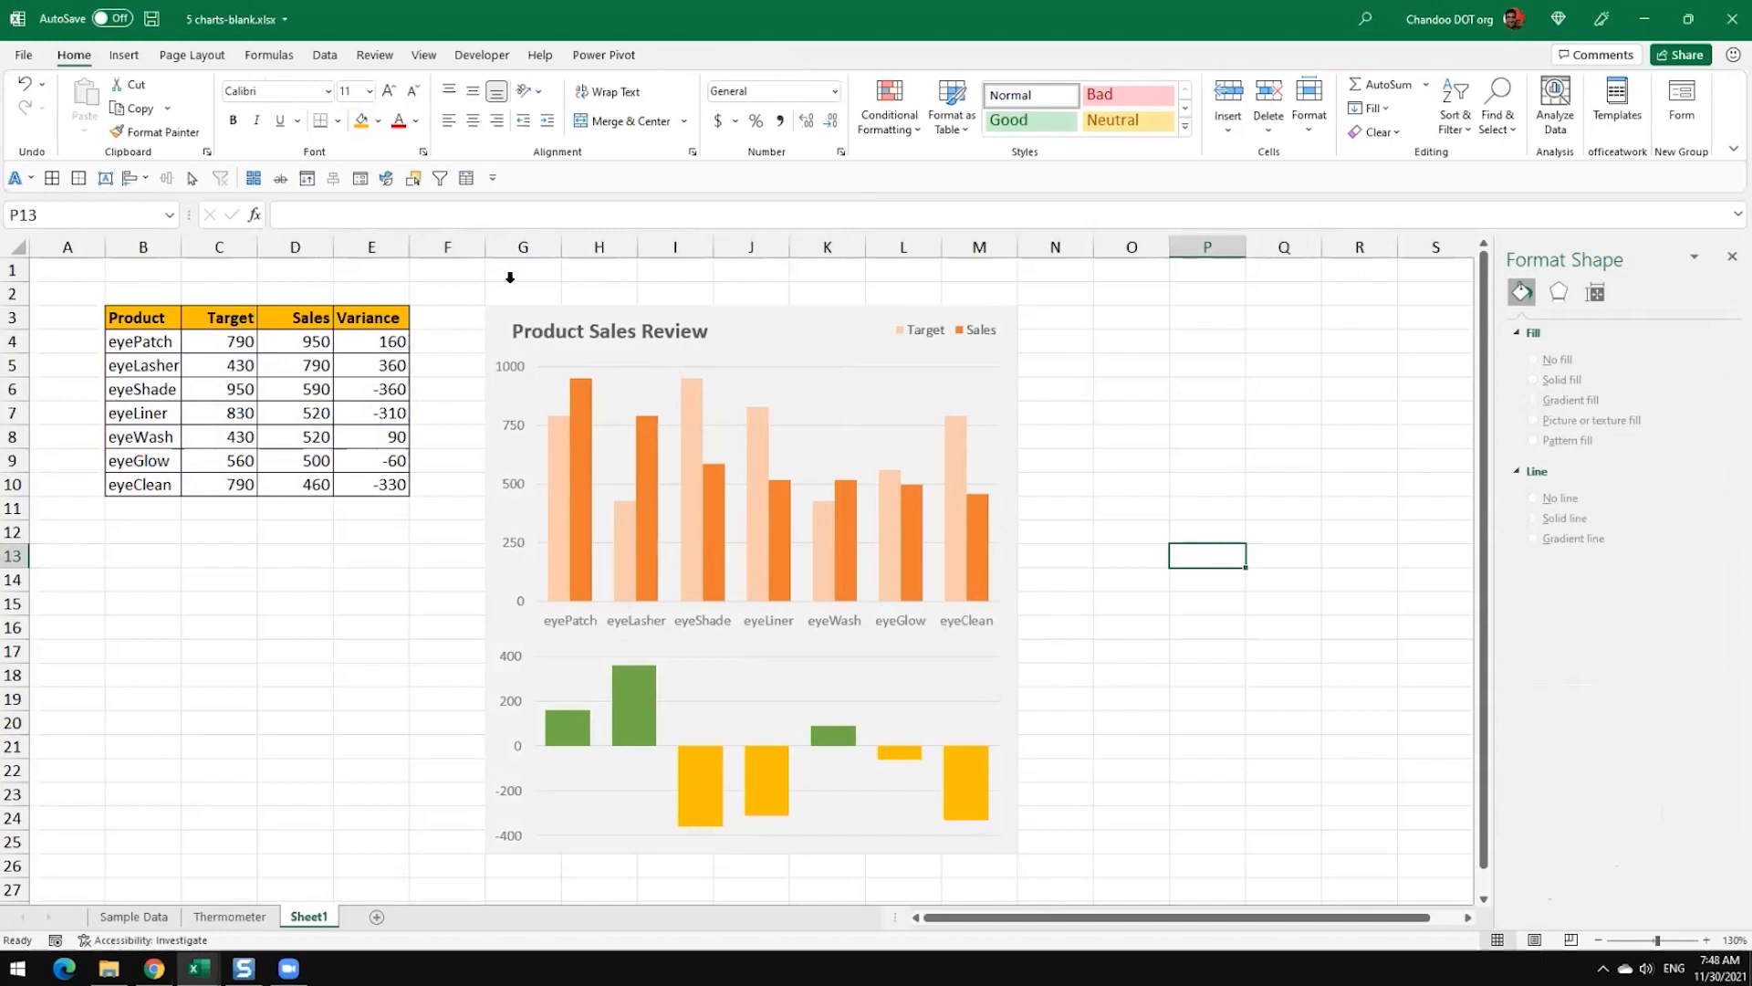
Step: Draw a rectangle about 4.79" high and 4.66" wide that exactly covers both charts
click(498, 329)
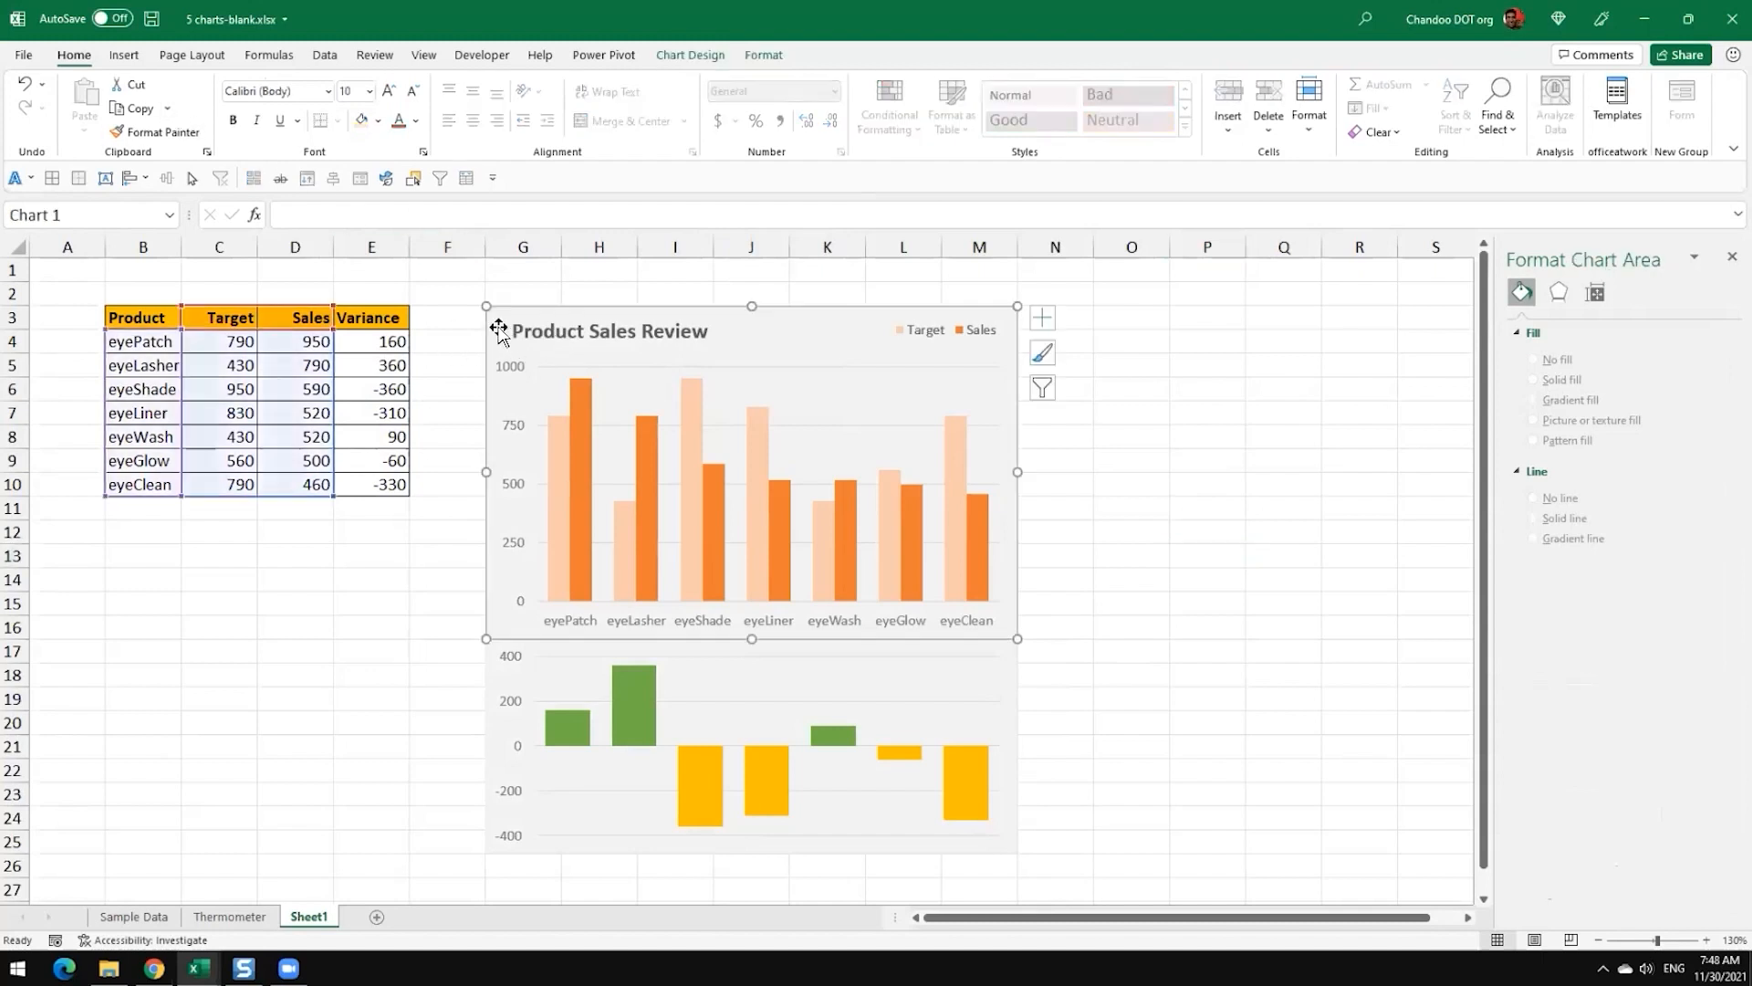
click(1132, 484)
click(125, 57)
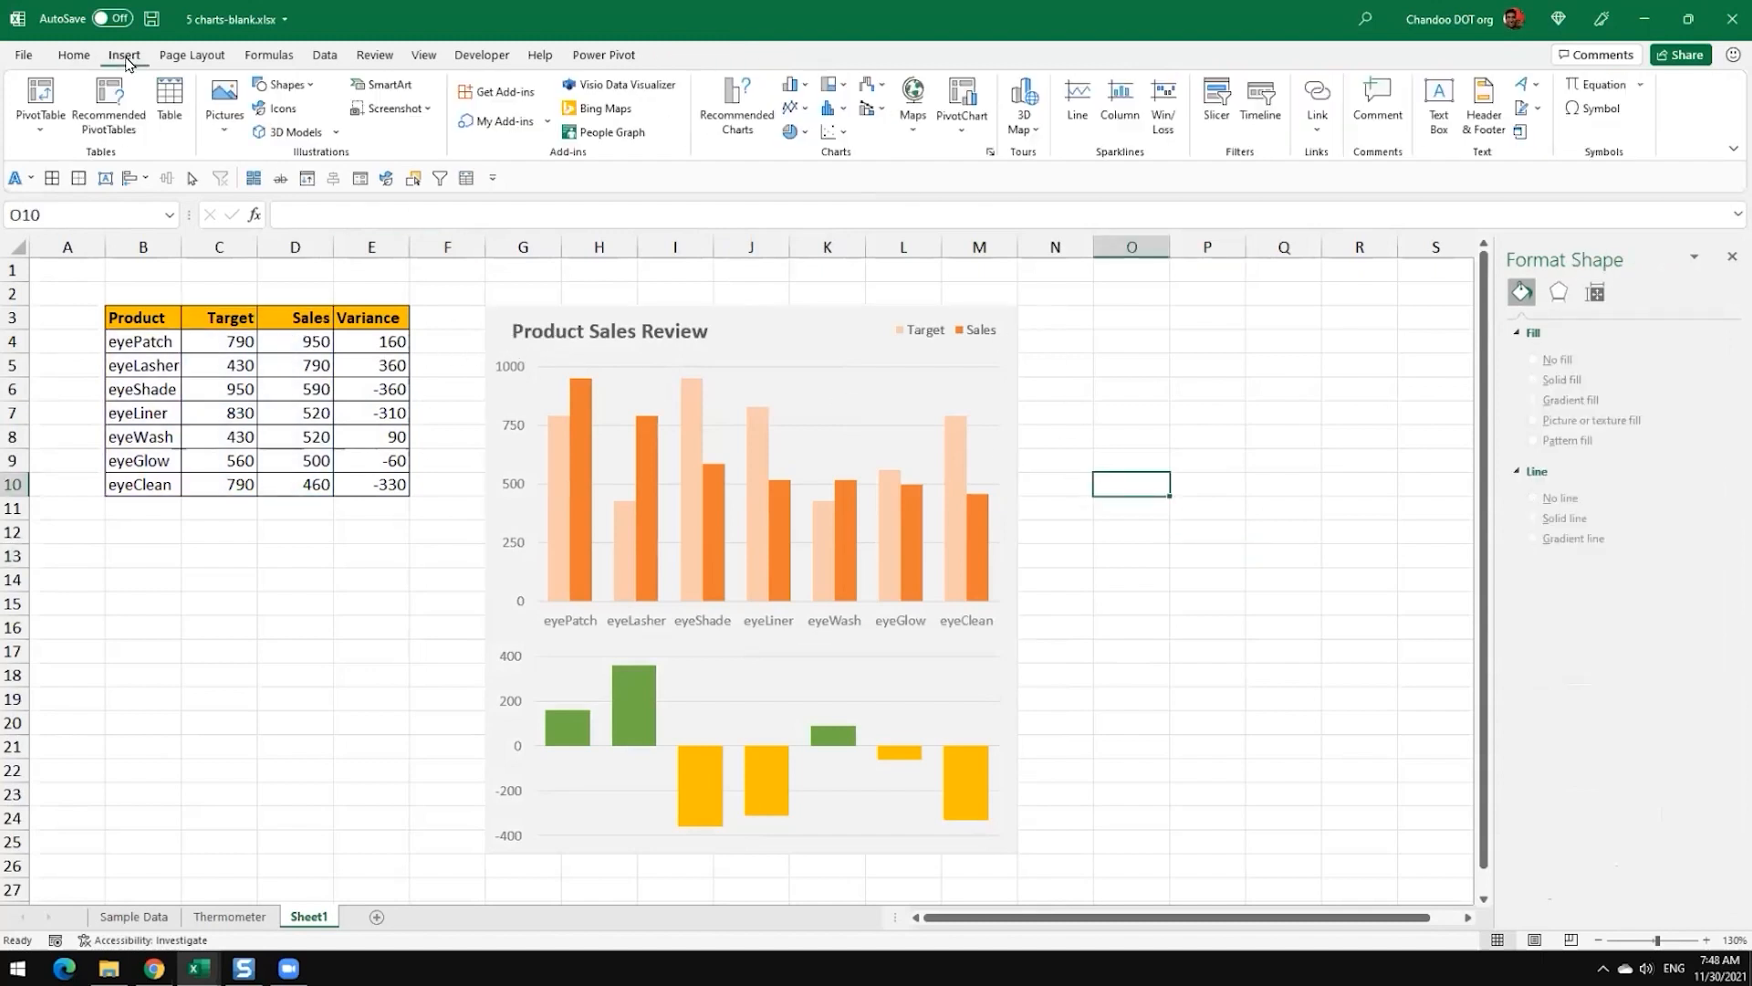
click(298, 92)
click(313, 132)
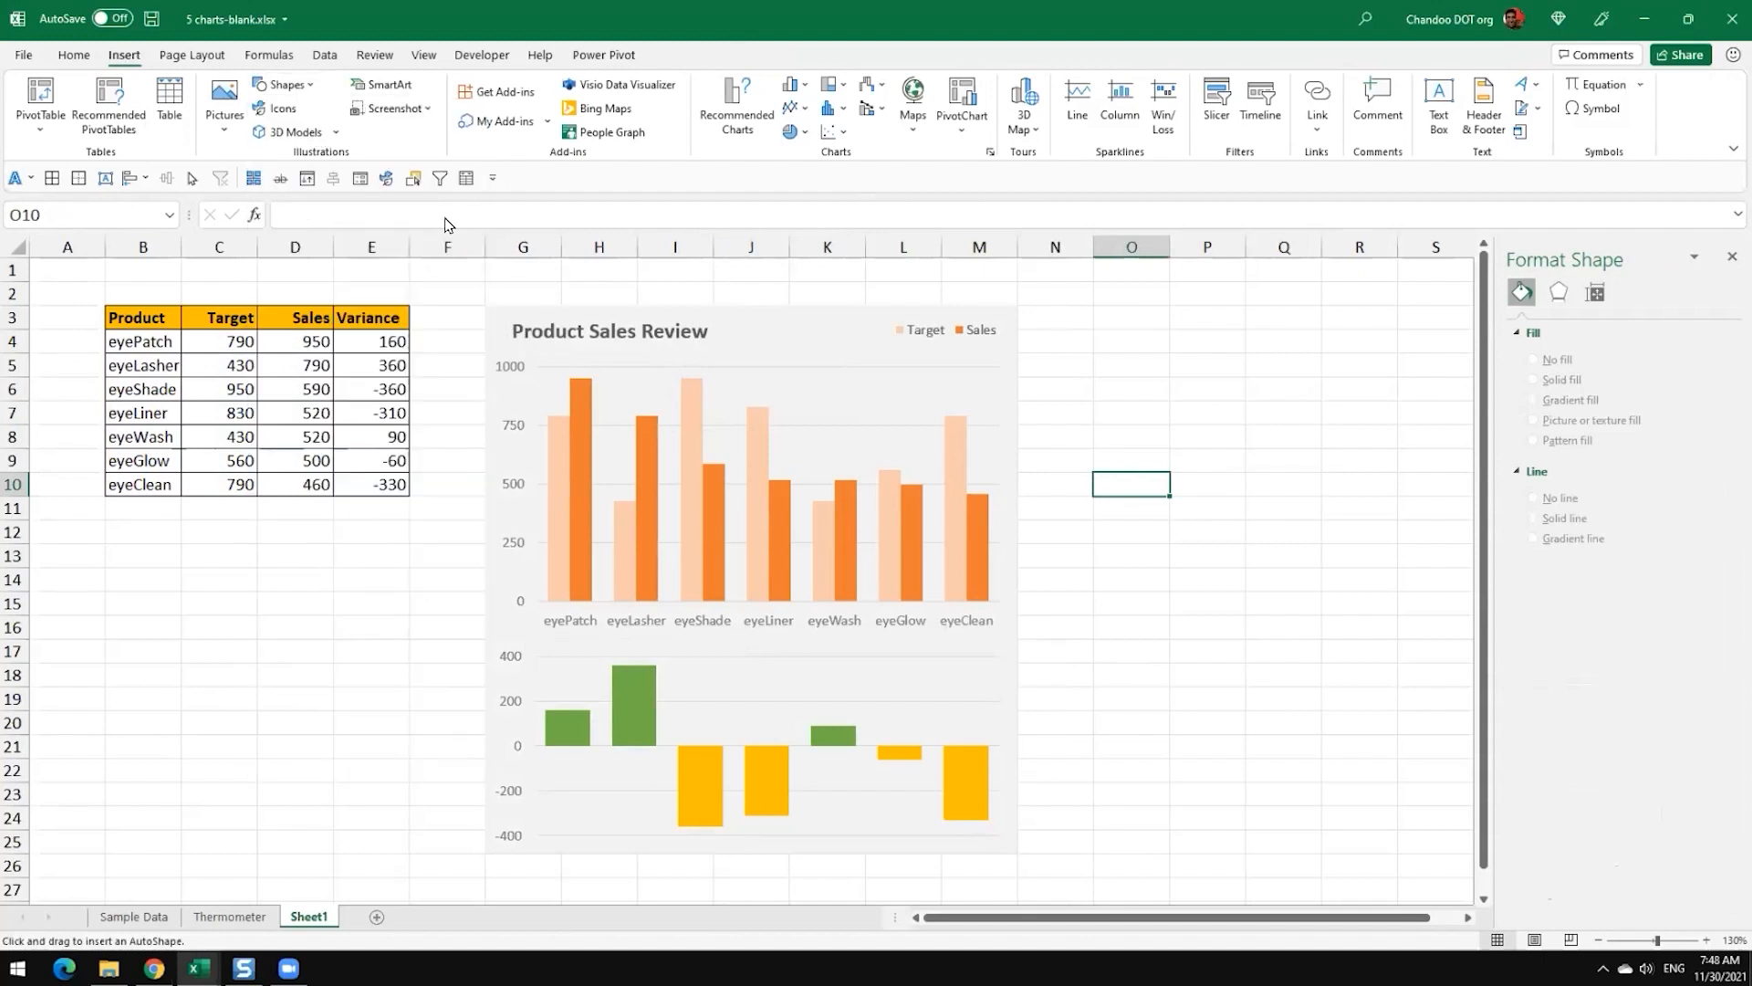
click(551, 308)
drag(595, 356, 536, 348)
drag(598, 419, 1009, 855)
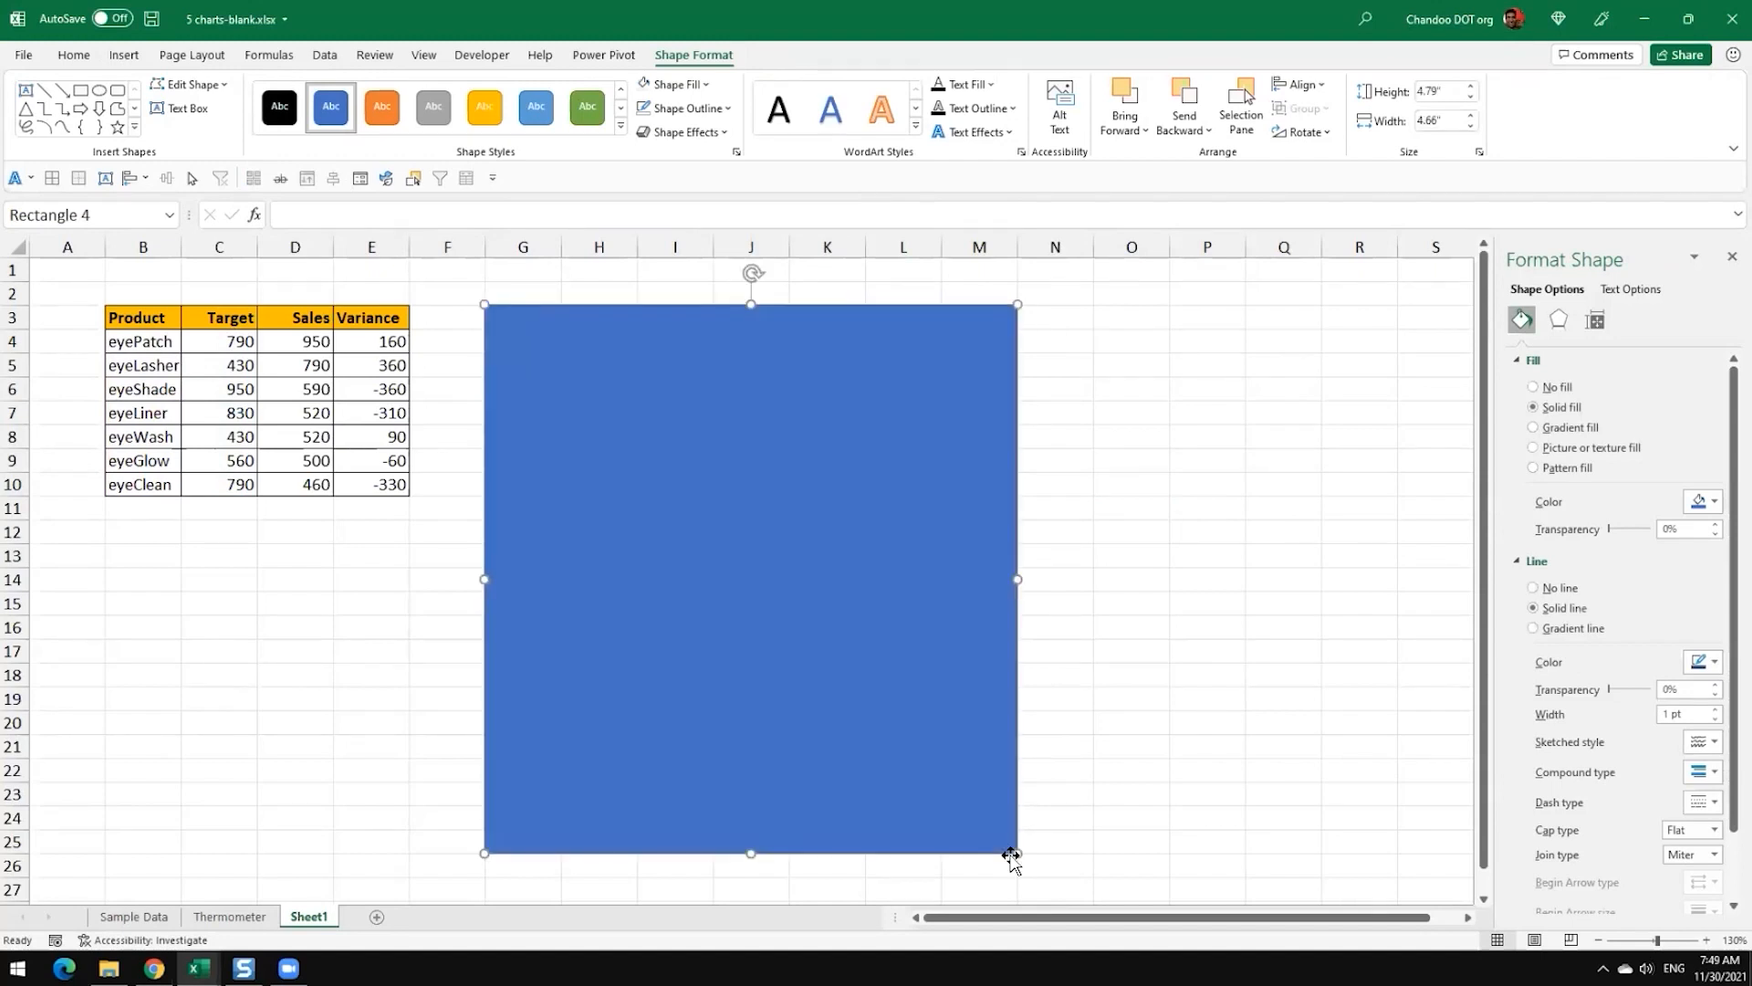
Step: Give the rectangle over the charts a grey outline and no fill so that it frames them
click(685, 109)
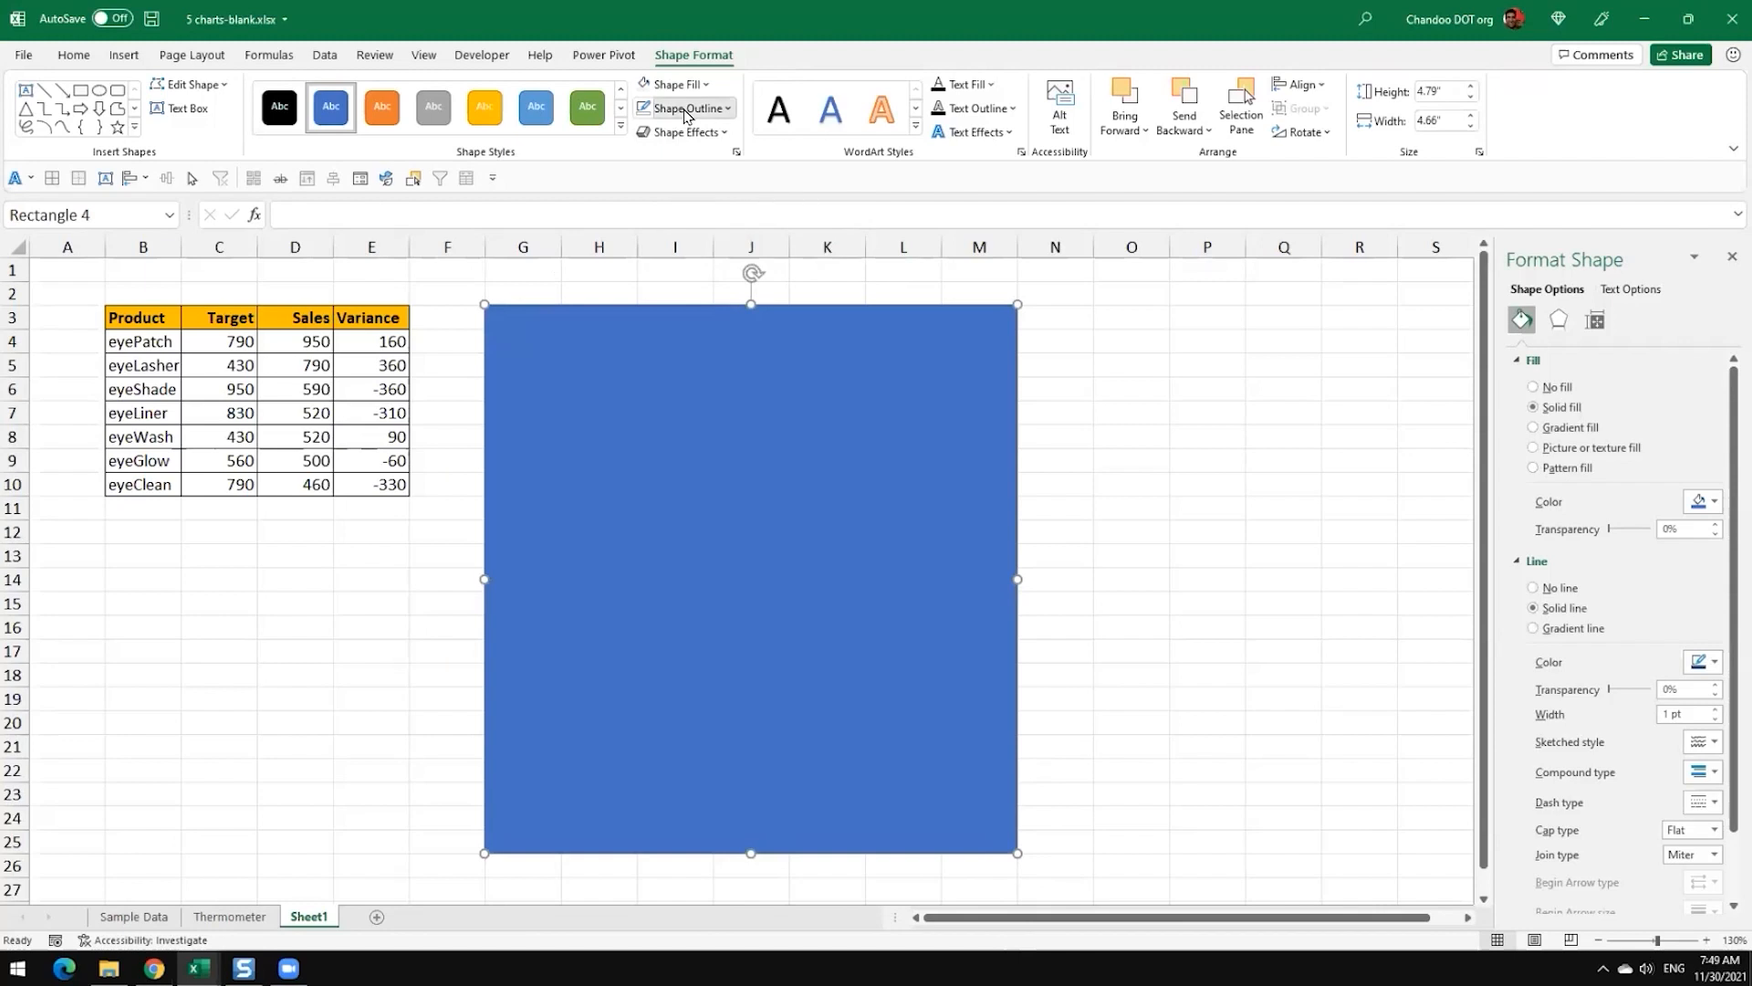
click(659, 219)
click(657, 84)
click(705, 364)
click(1190, 414)
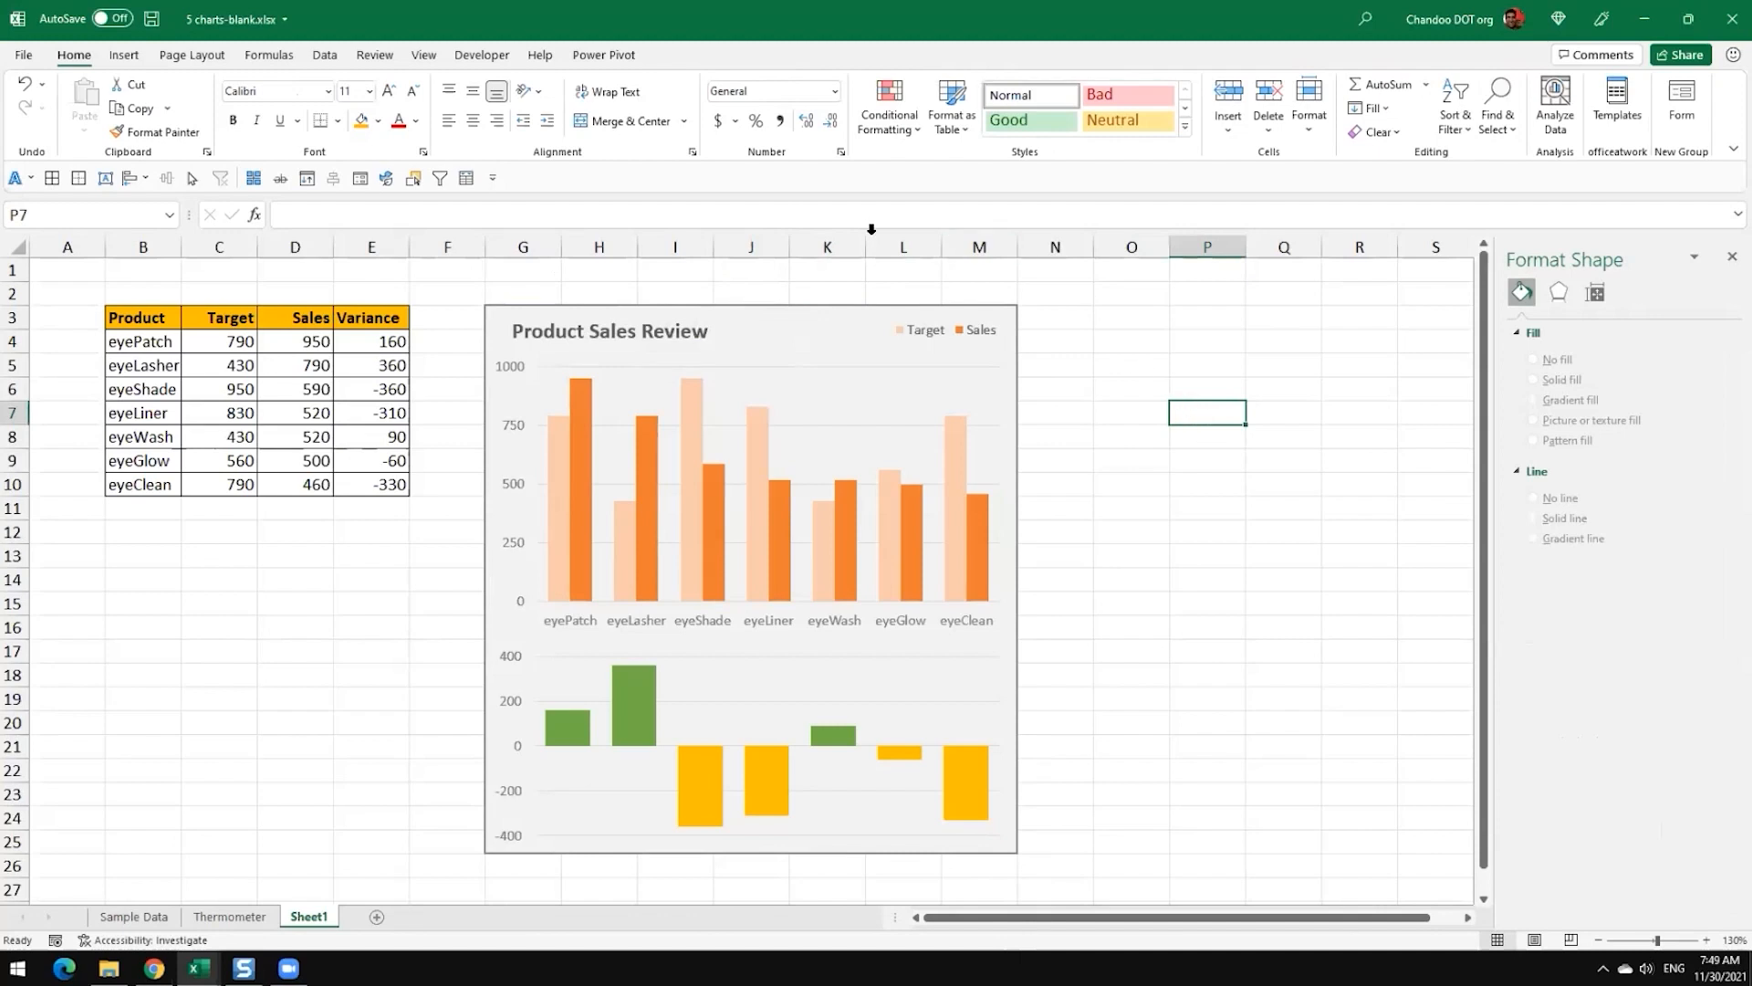
Step: Group the frame rectangle, the Target and Sales chart and the Variance chart into one object
click(489, 313)
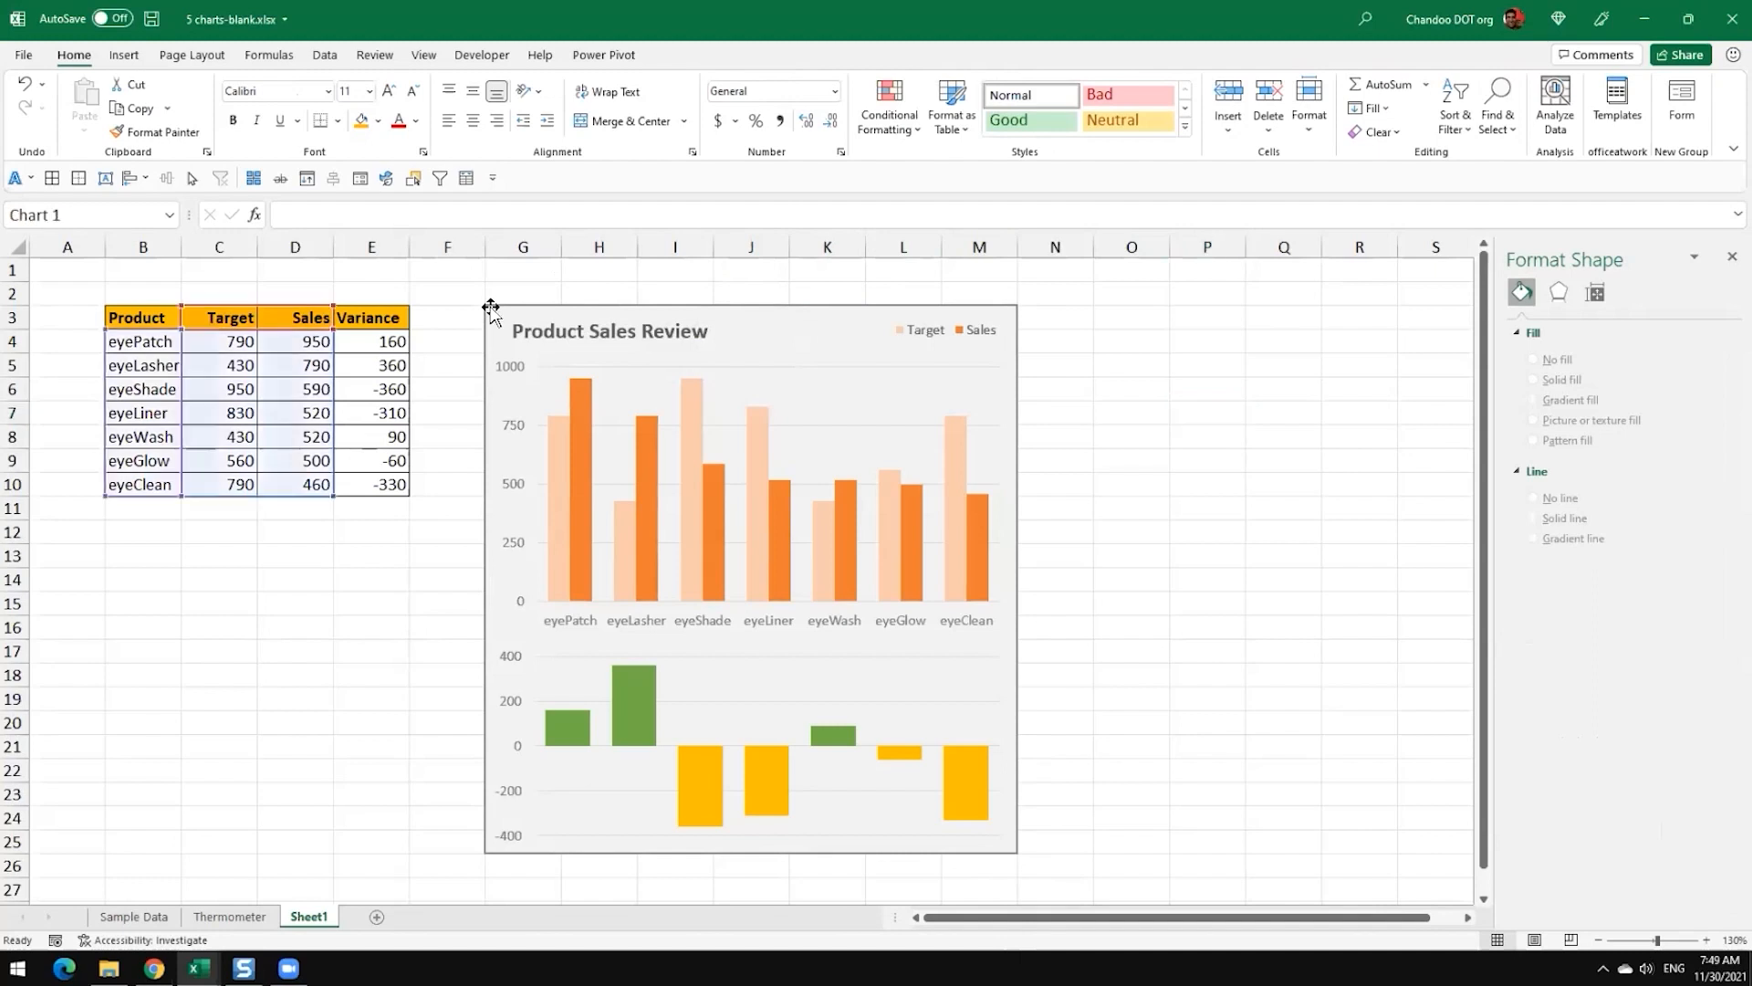
click(1172, 582)
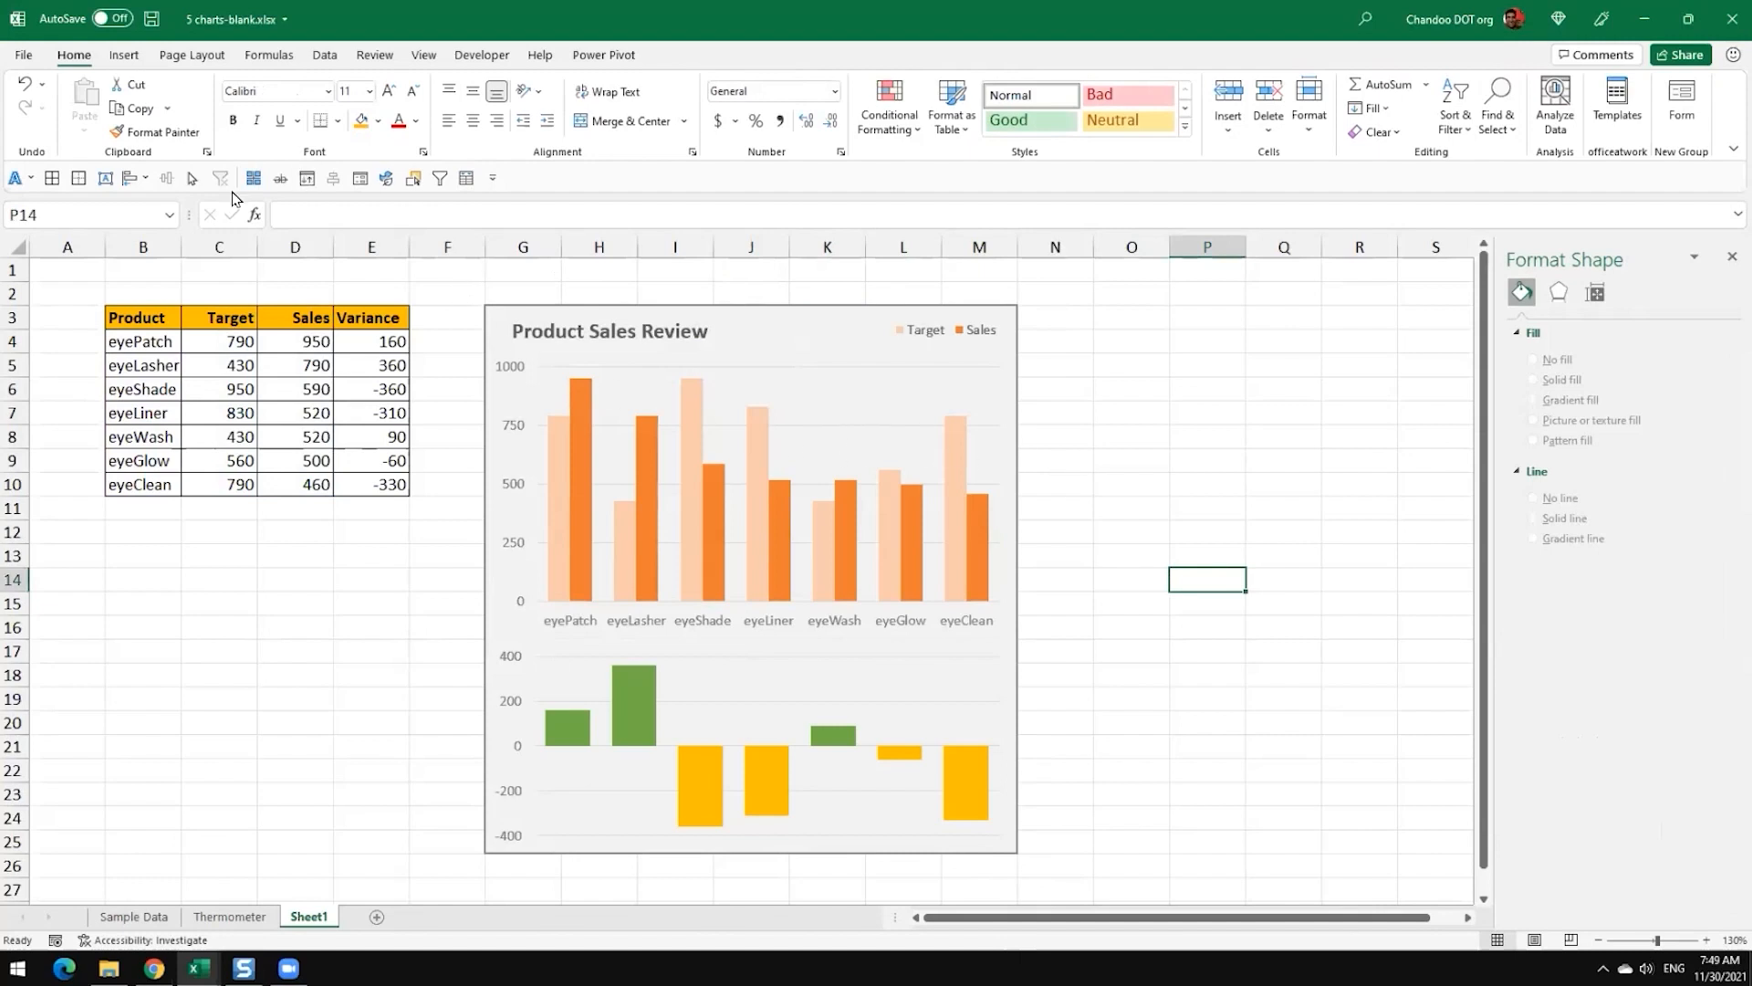
click(607, 299)
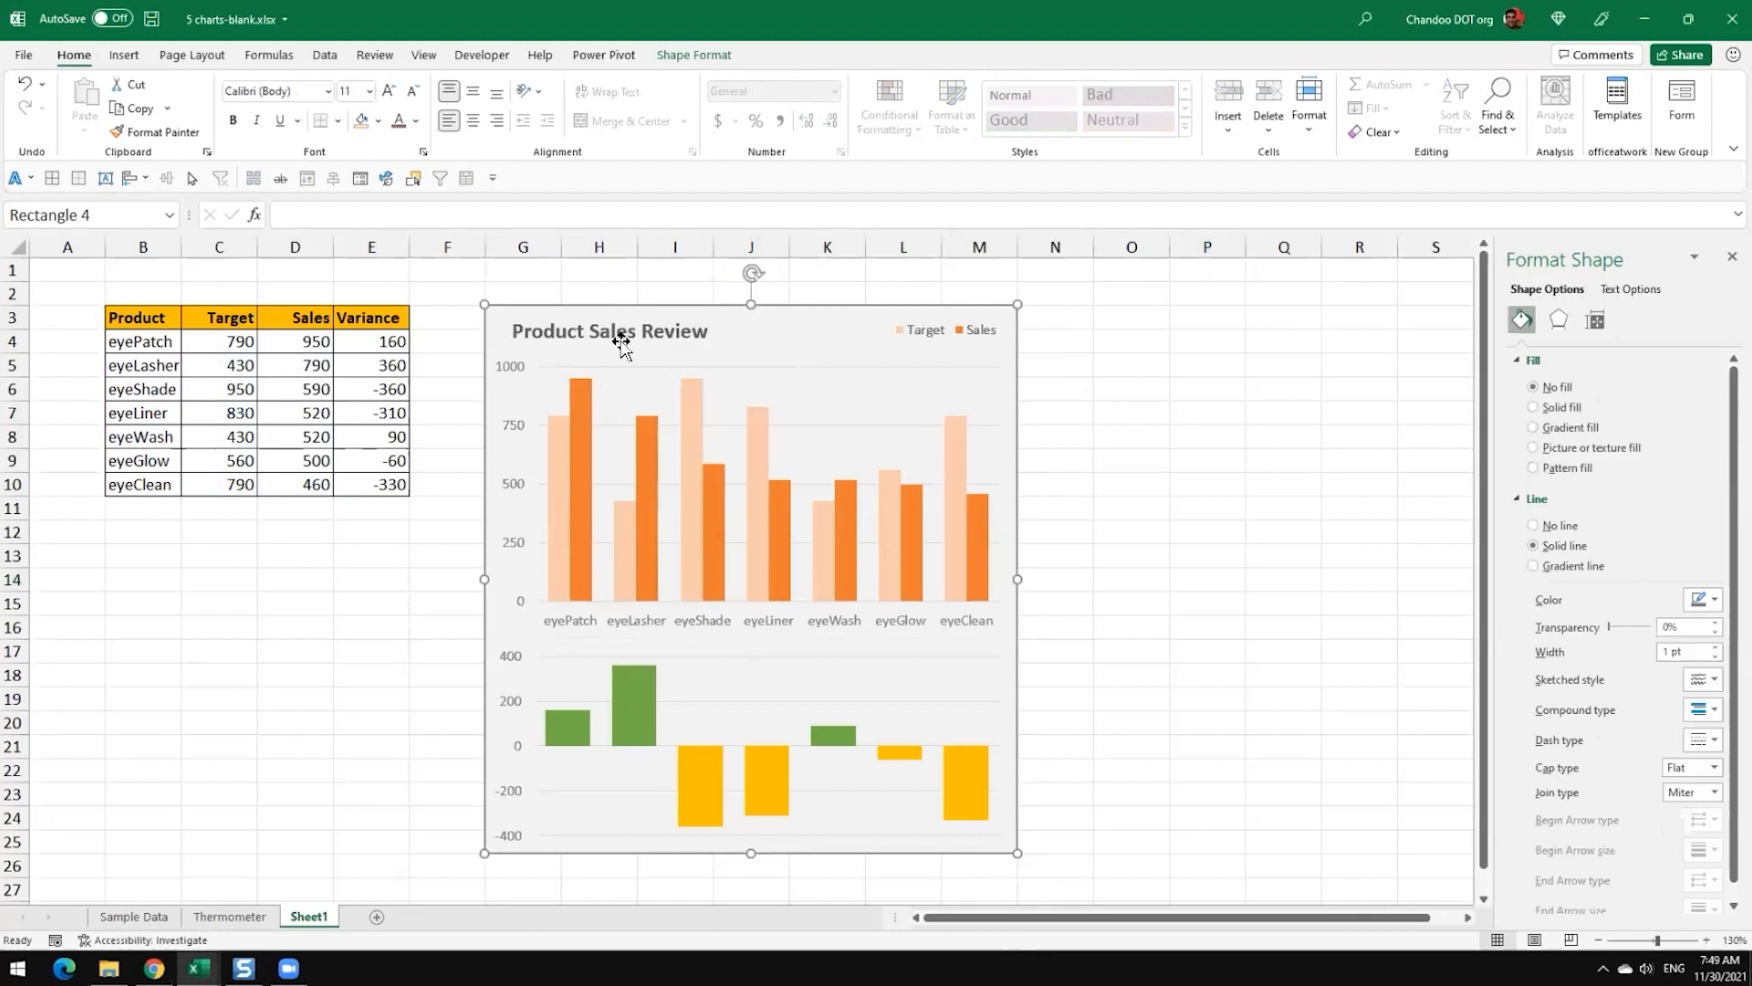
ctrl+click(787, 351)
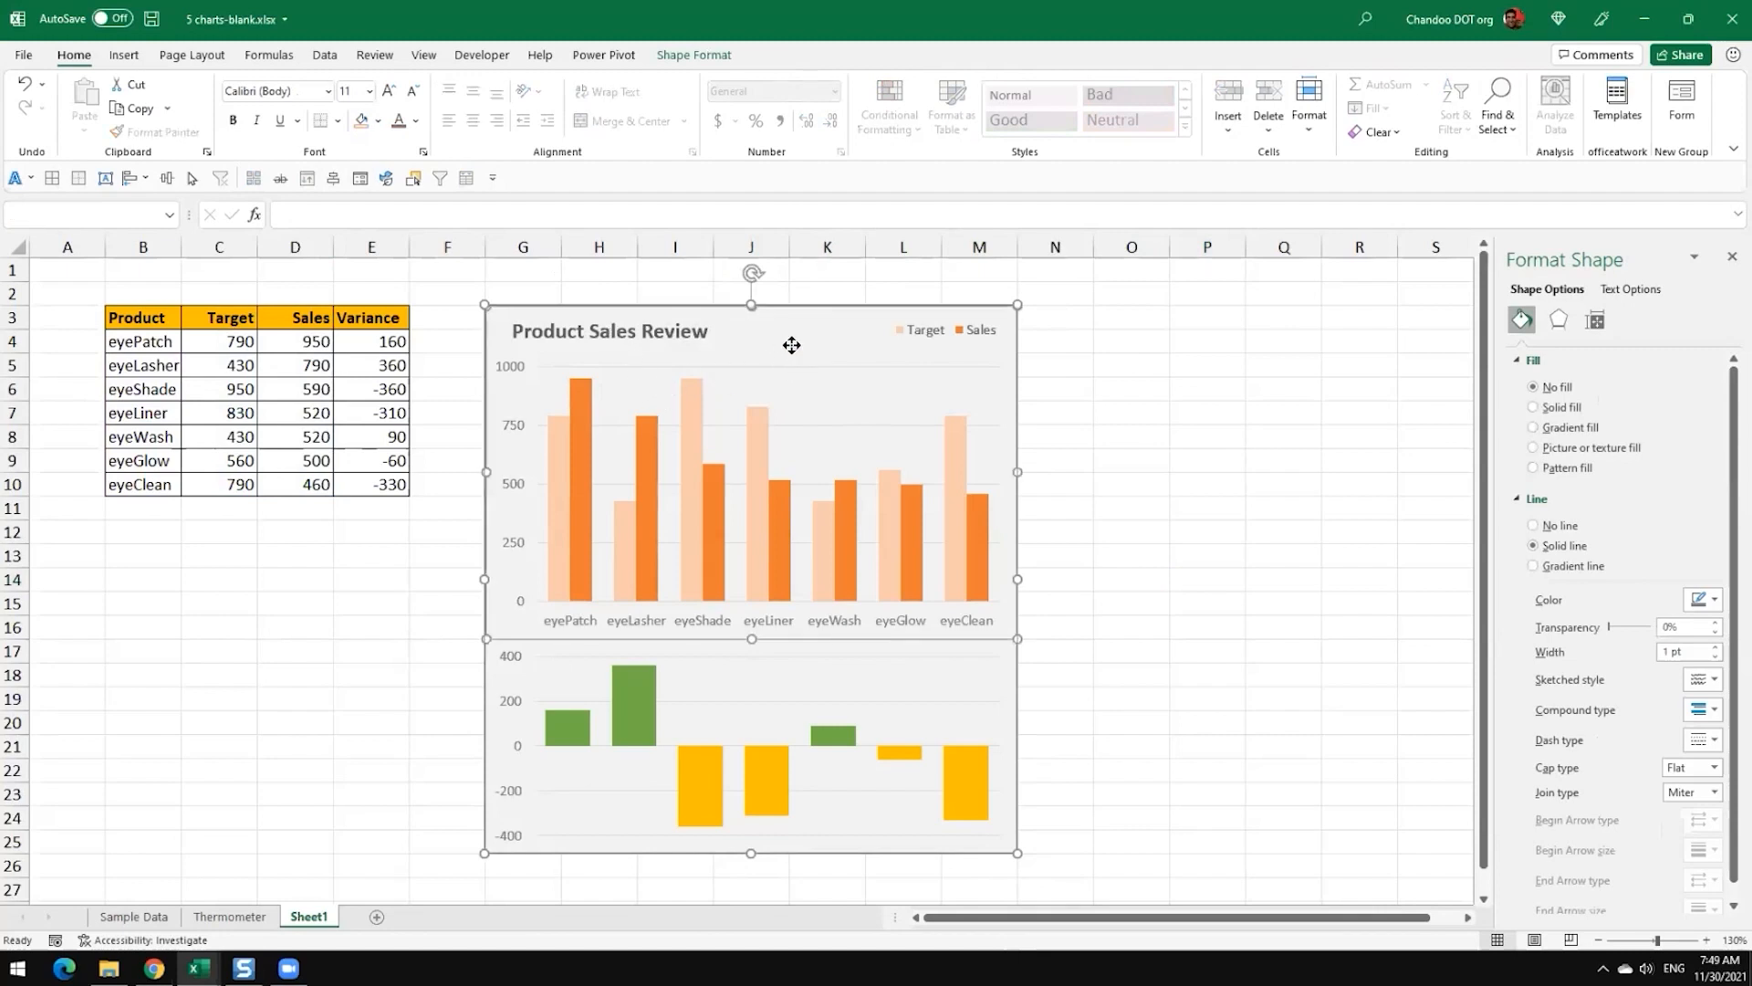
ctrl+click(852, 672)
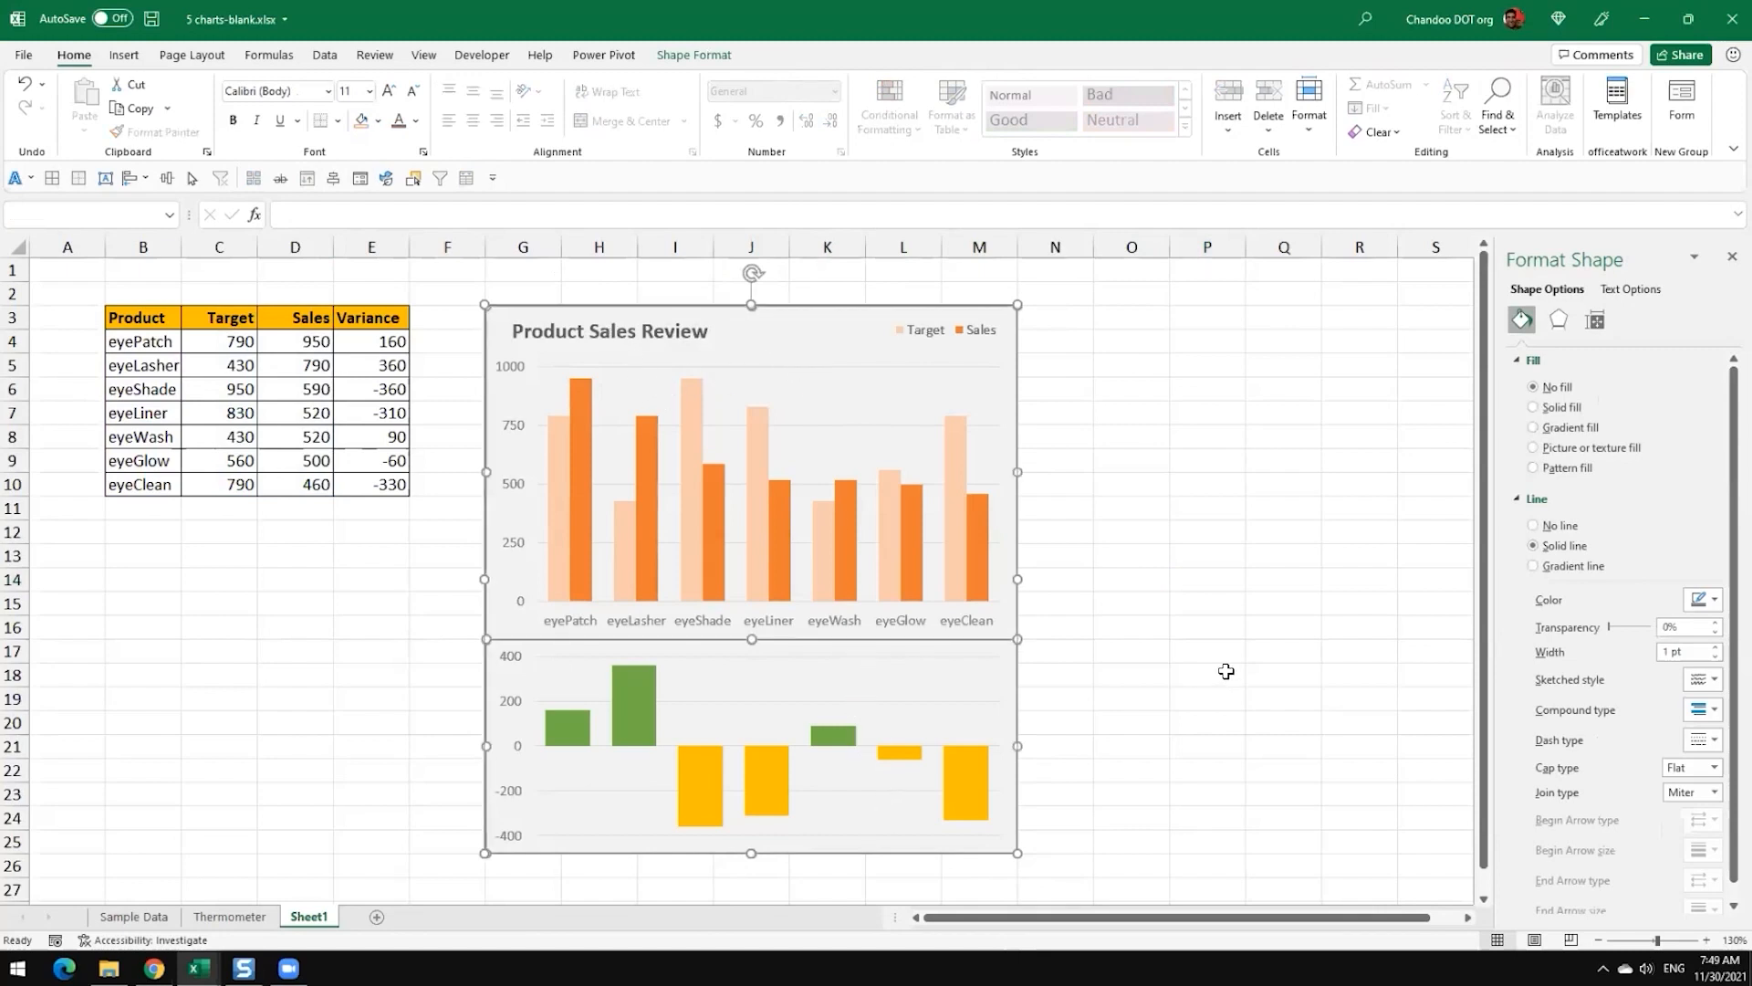
right_click(861, 307)
mouse_move(957, 428)
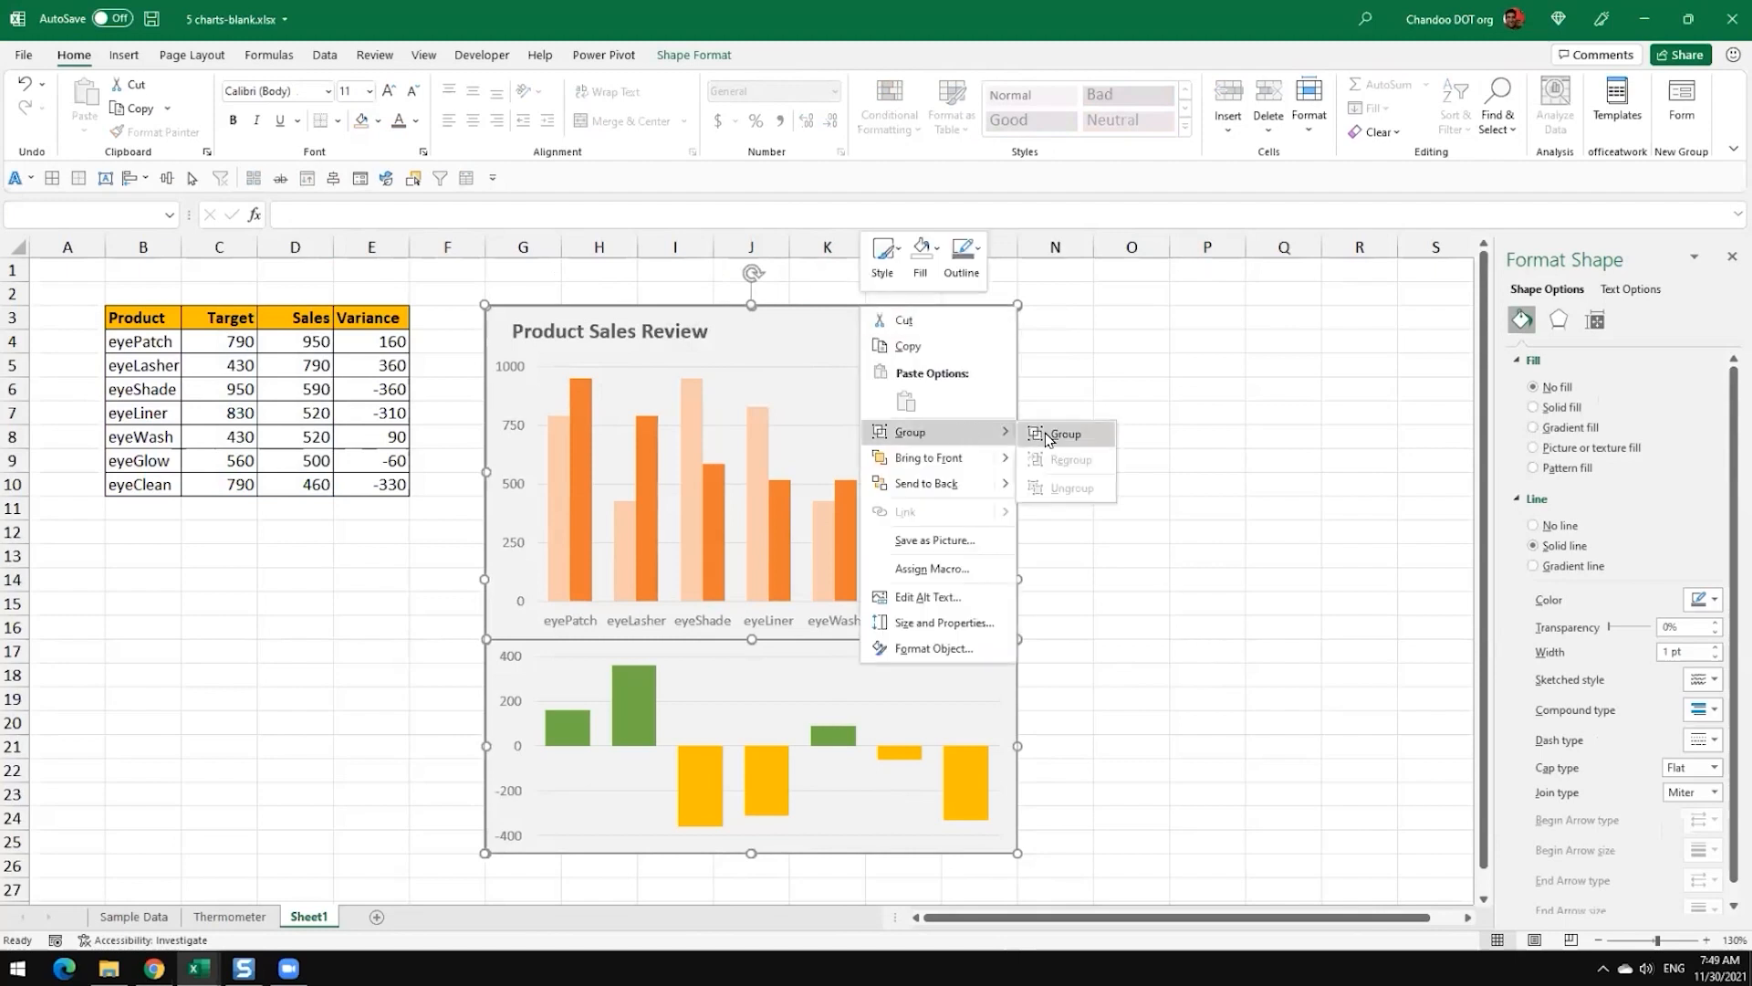
click(1058, 433)
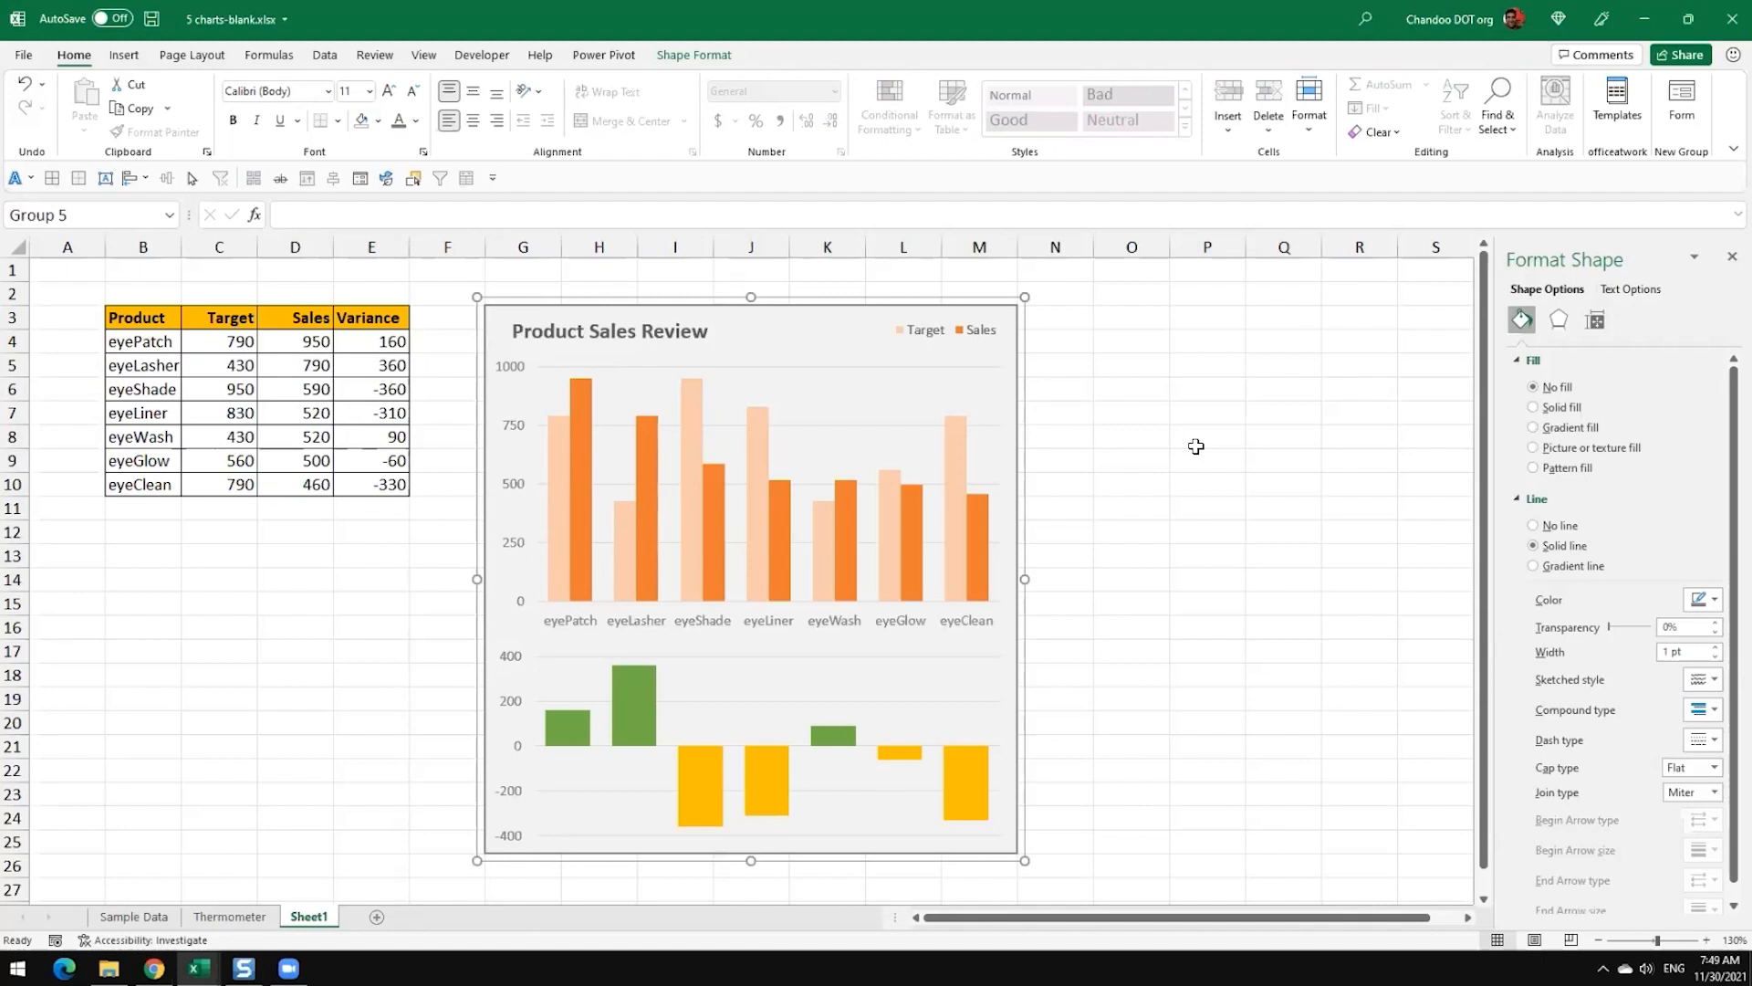
Step: Test the group by moving the panel slightly and returning it to its original place
mouse_move(830, 293)
mouse_down()
mouse_move(1400, 325)
mouse_move(794, 320)
mouse_move(830, 309)
mouse_move(865, 313)
mouse_move(821, 329)
mouse_move(1111, 330)
mouse_move(810, 362)
mouse_move(1119, 348)
mouse_move(770, 289)
mouse_move(821, 303)
mouse_up()
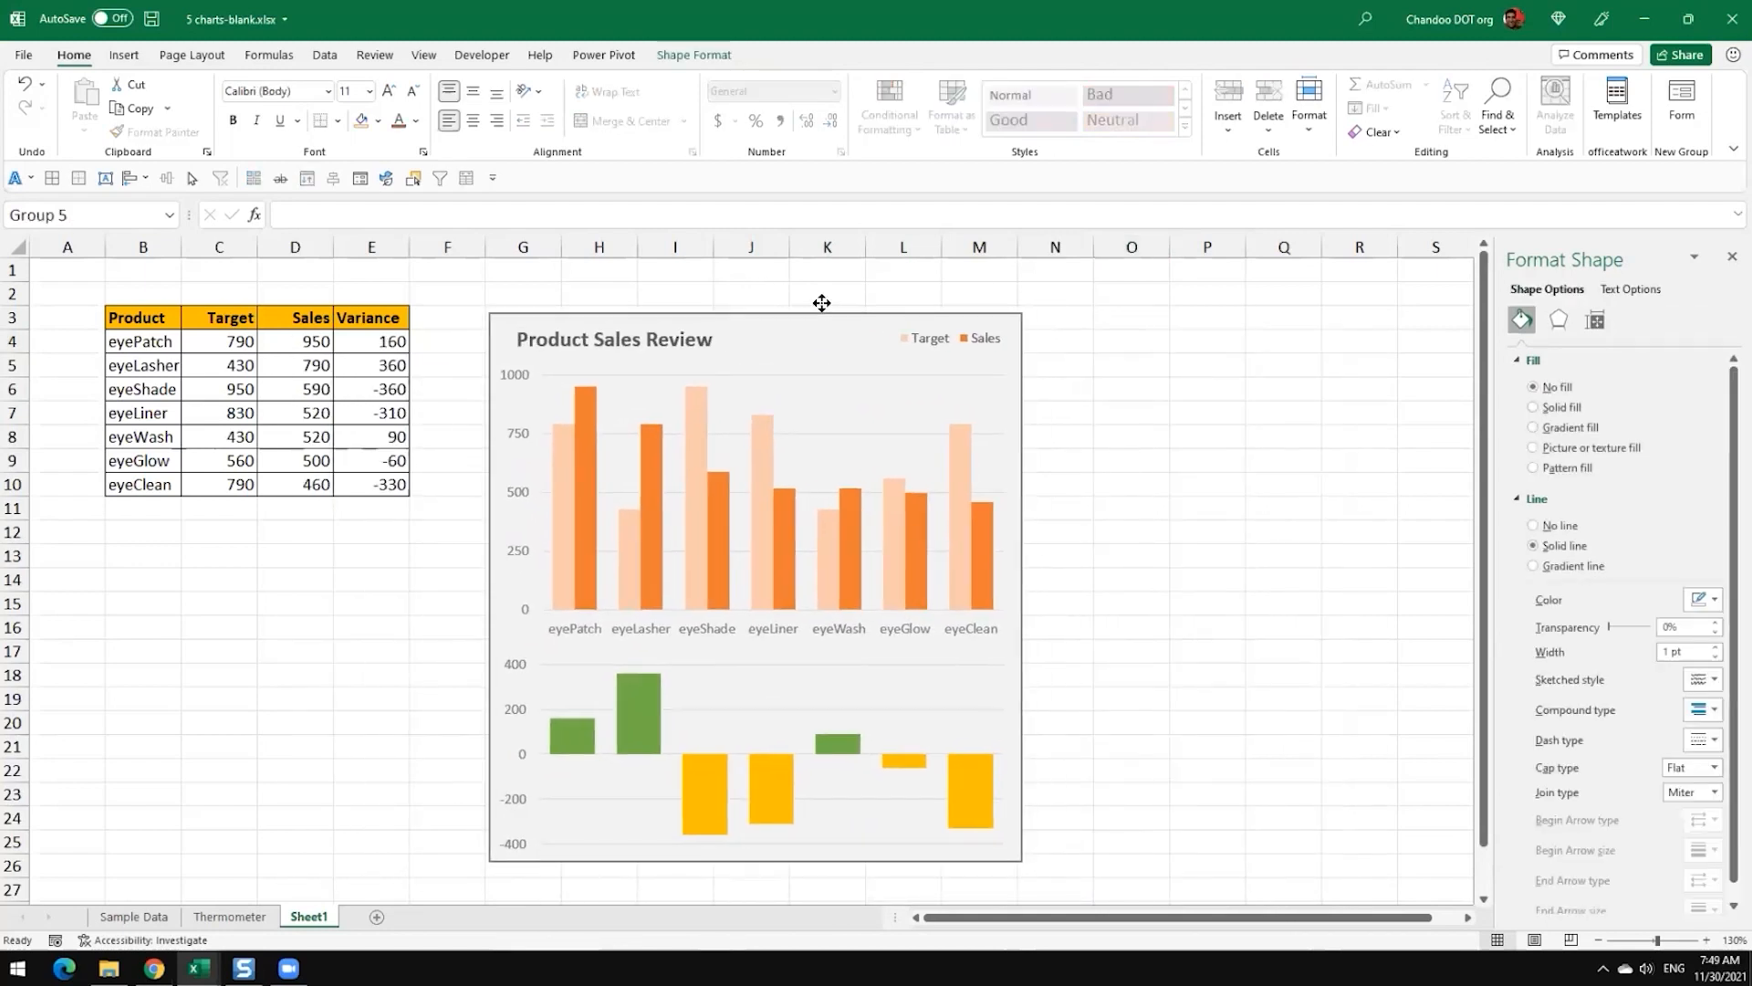
drag(822, 303, 817, 294)
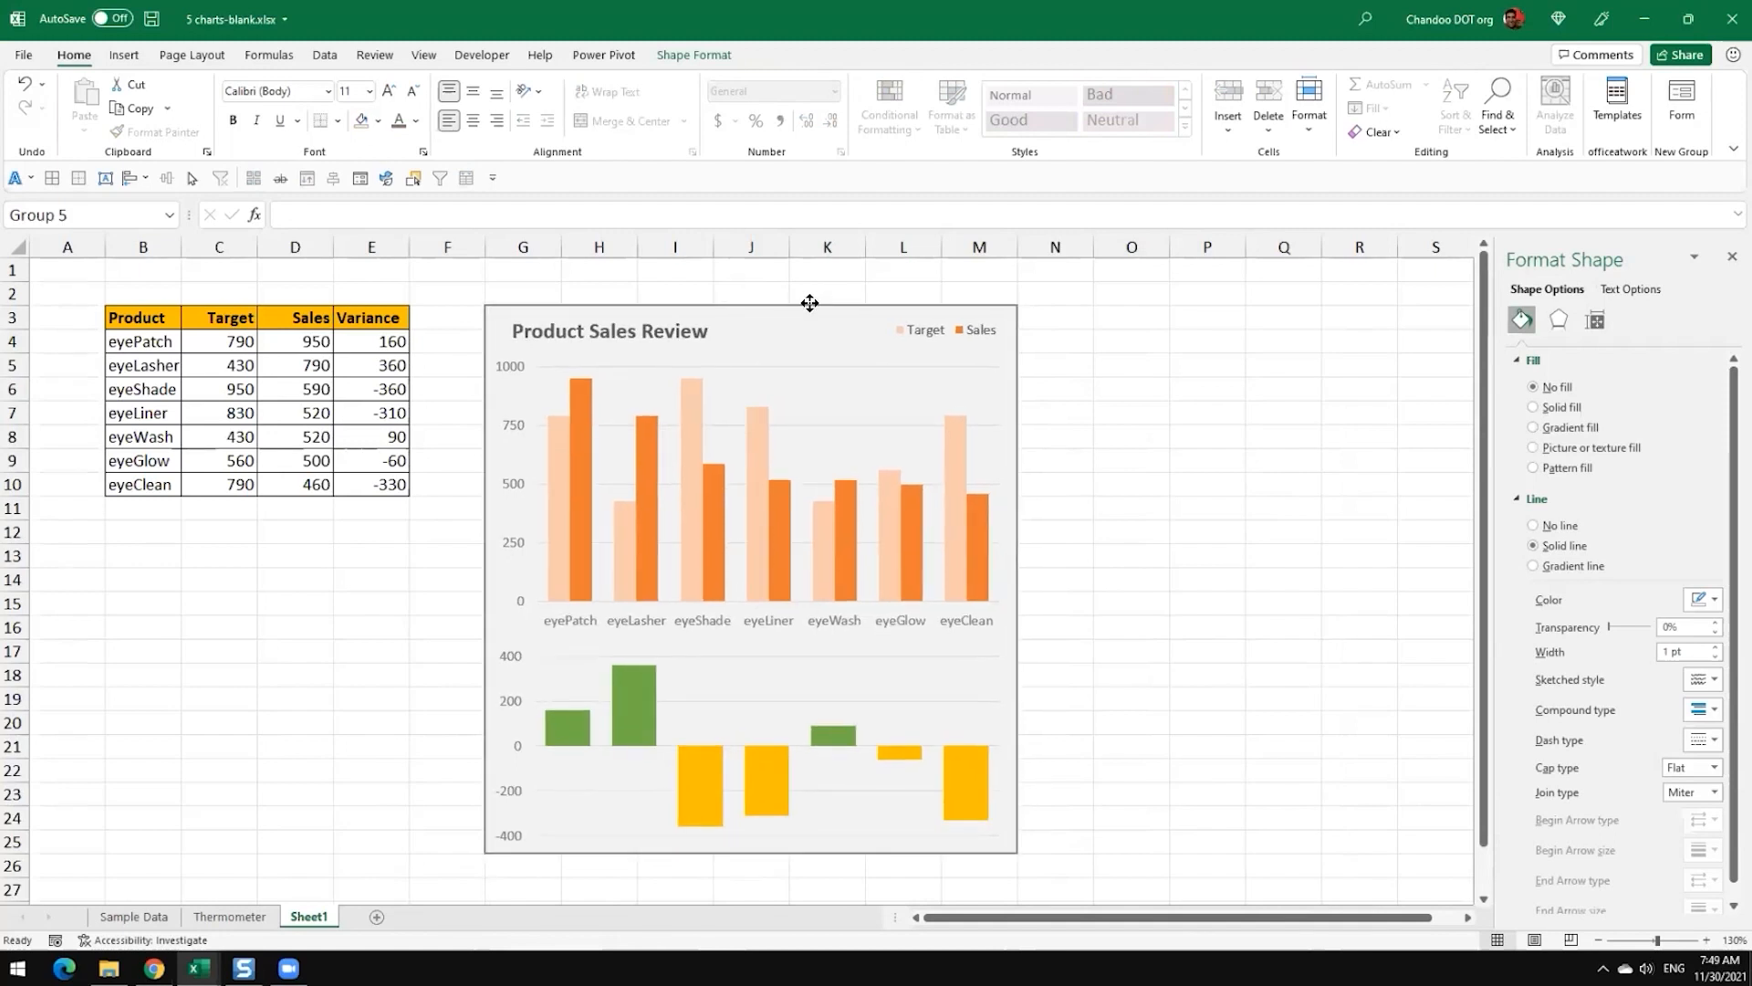
click(1183, 496)
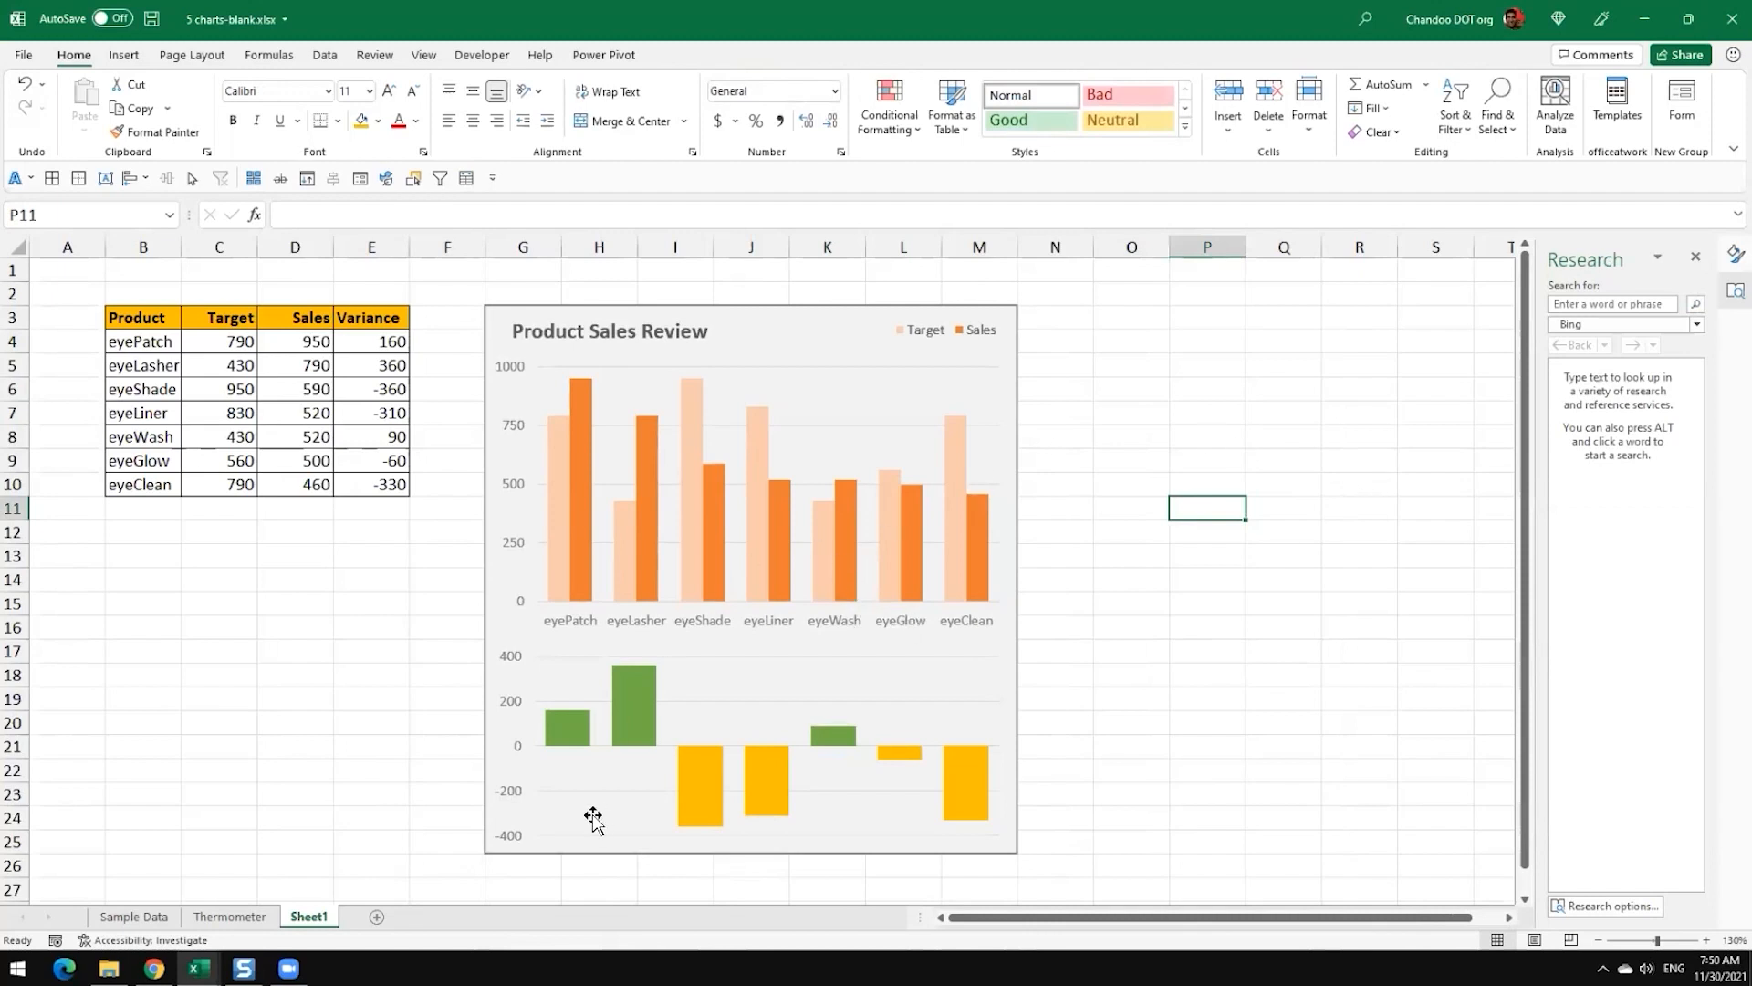
Step: Move the grouped chart panel two columns to the right so that it starts at column I
click(566, 727)
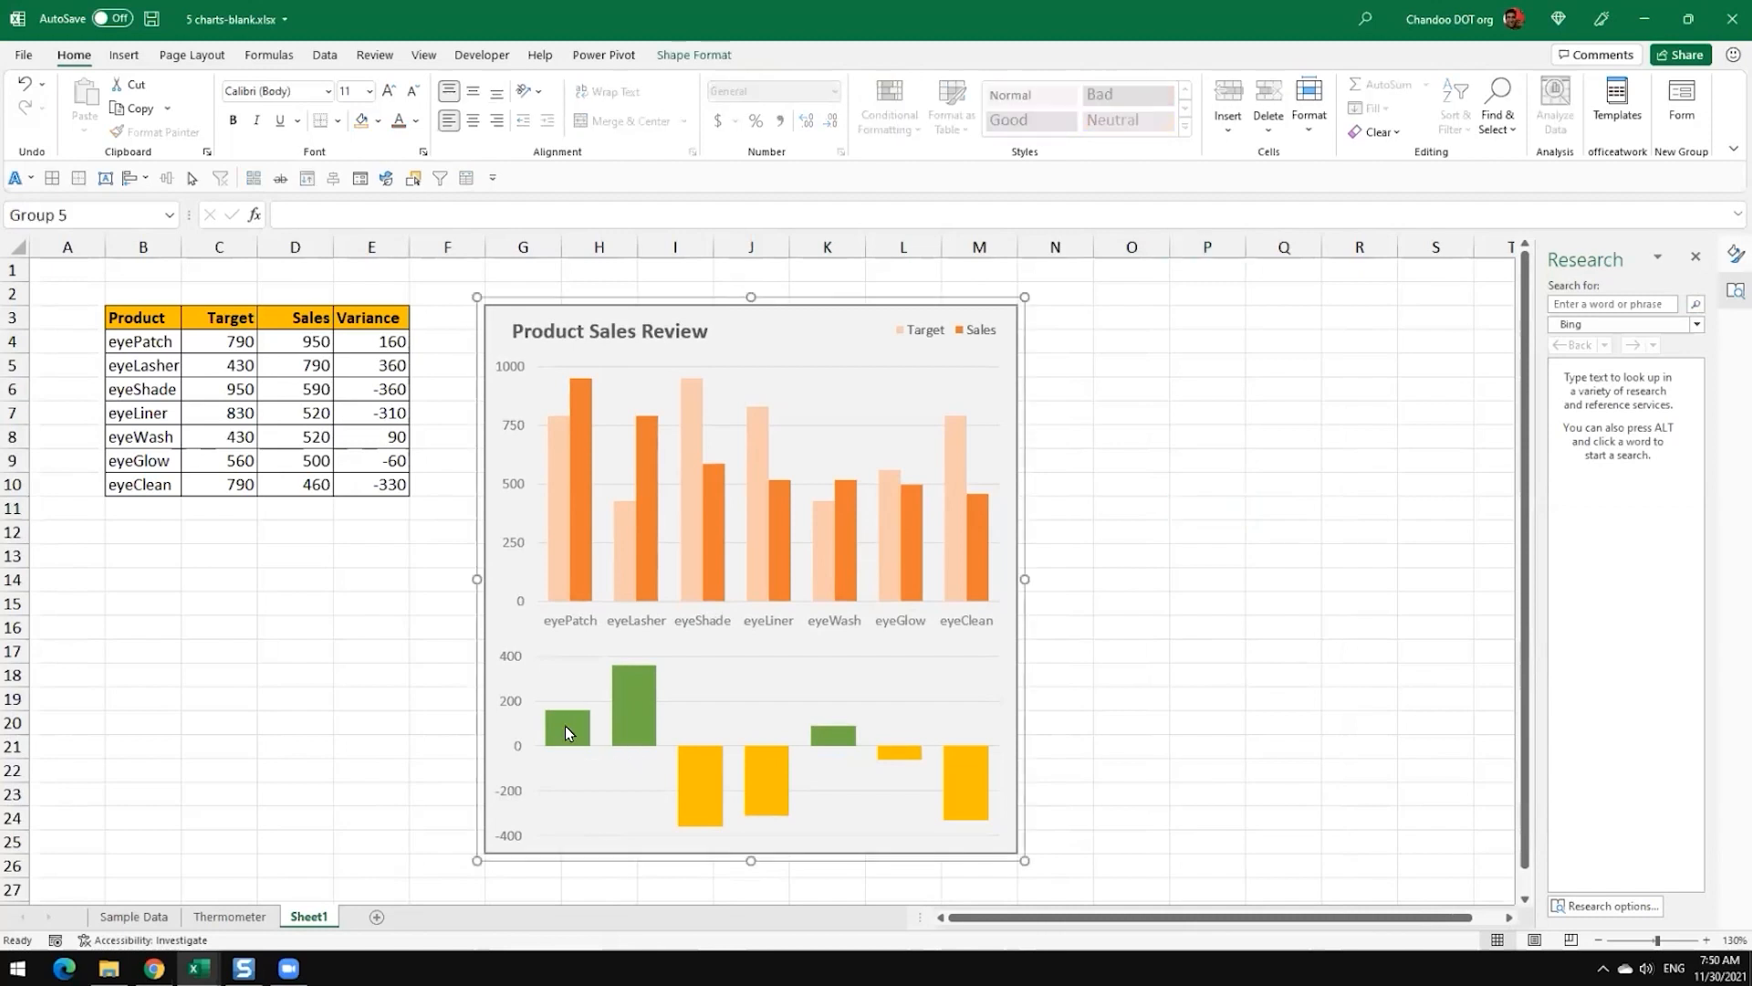
drag(378, 342, 388, 479)
click(587, 305)
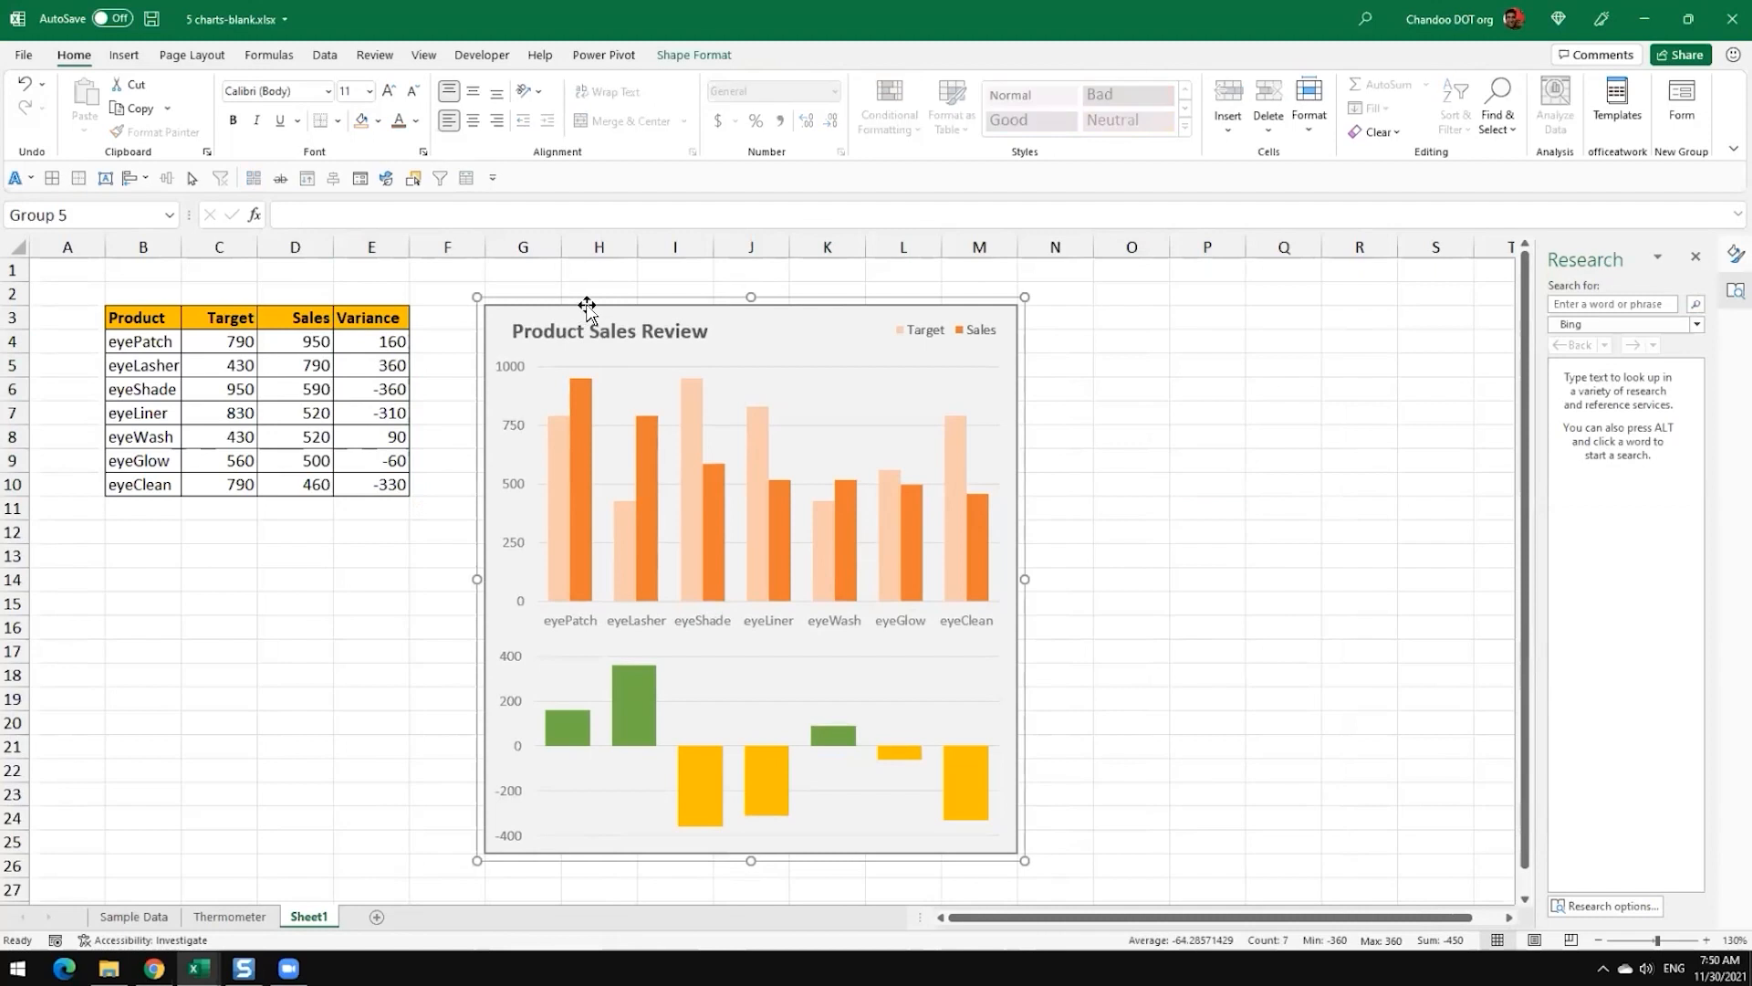
drag(594, 301, 716, 309)
key(ctrl+z)
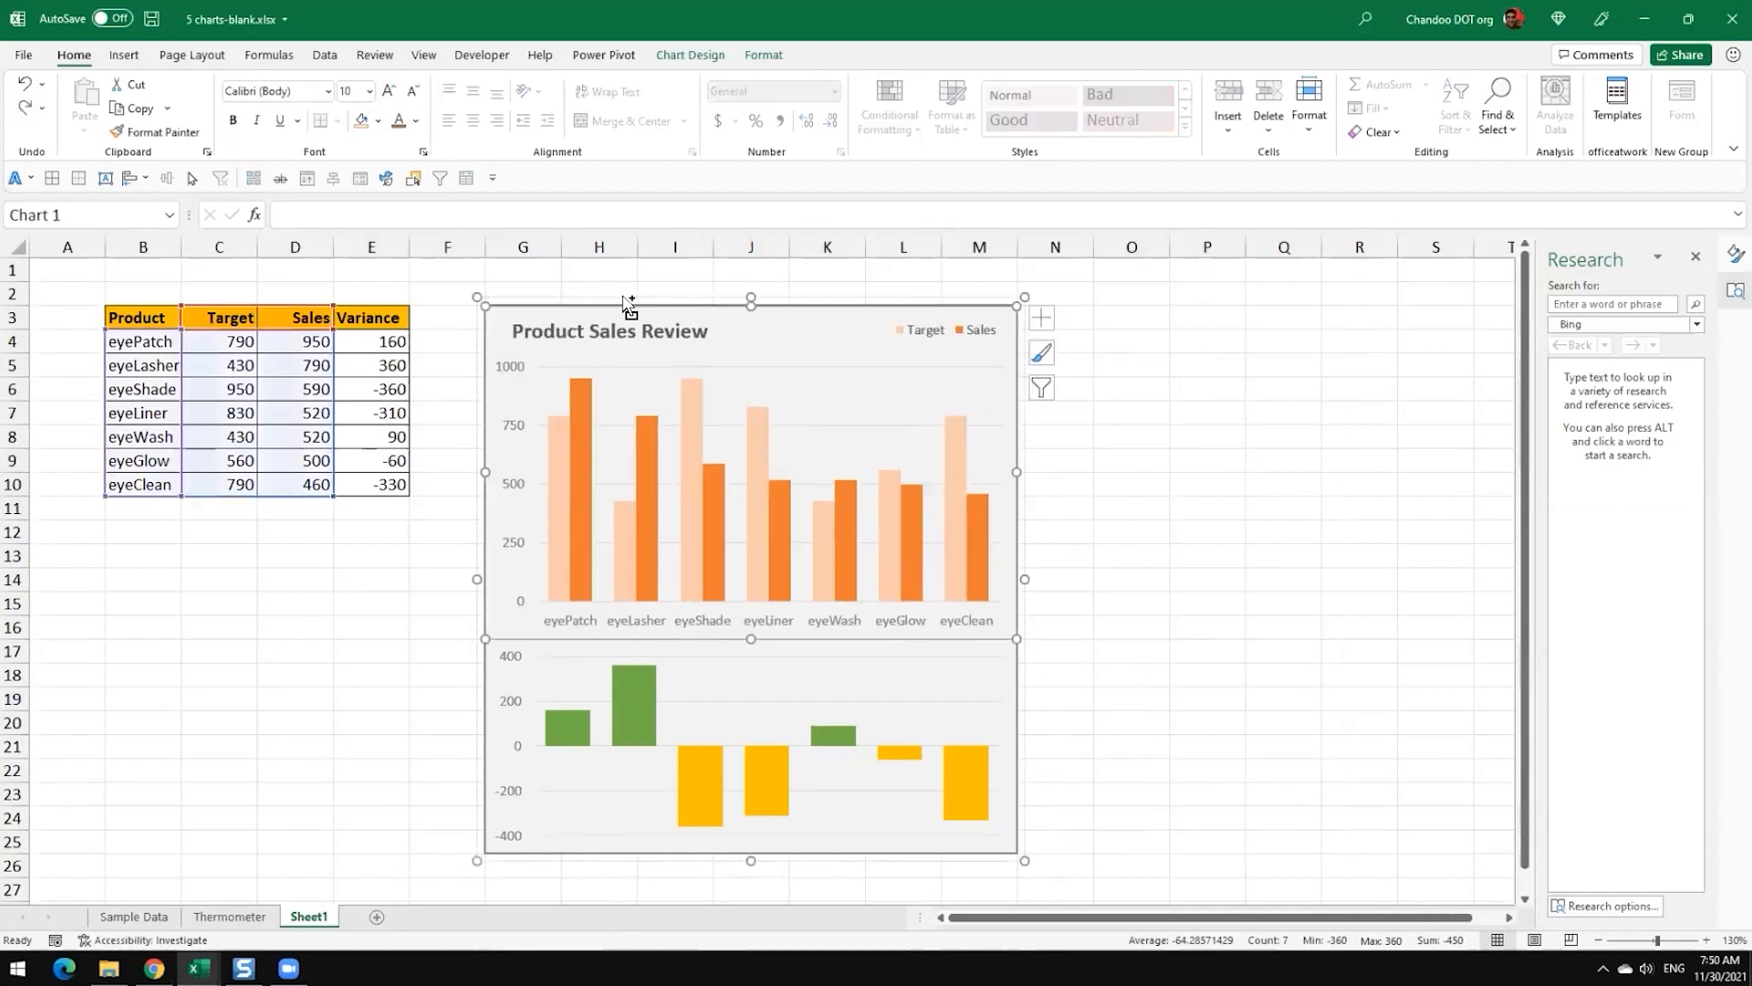
click(594, 297)
drag(595, 296, 749, 297)
Step: Enter the header "Variance %" in F3, beside the Variance column
click(442, 316)
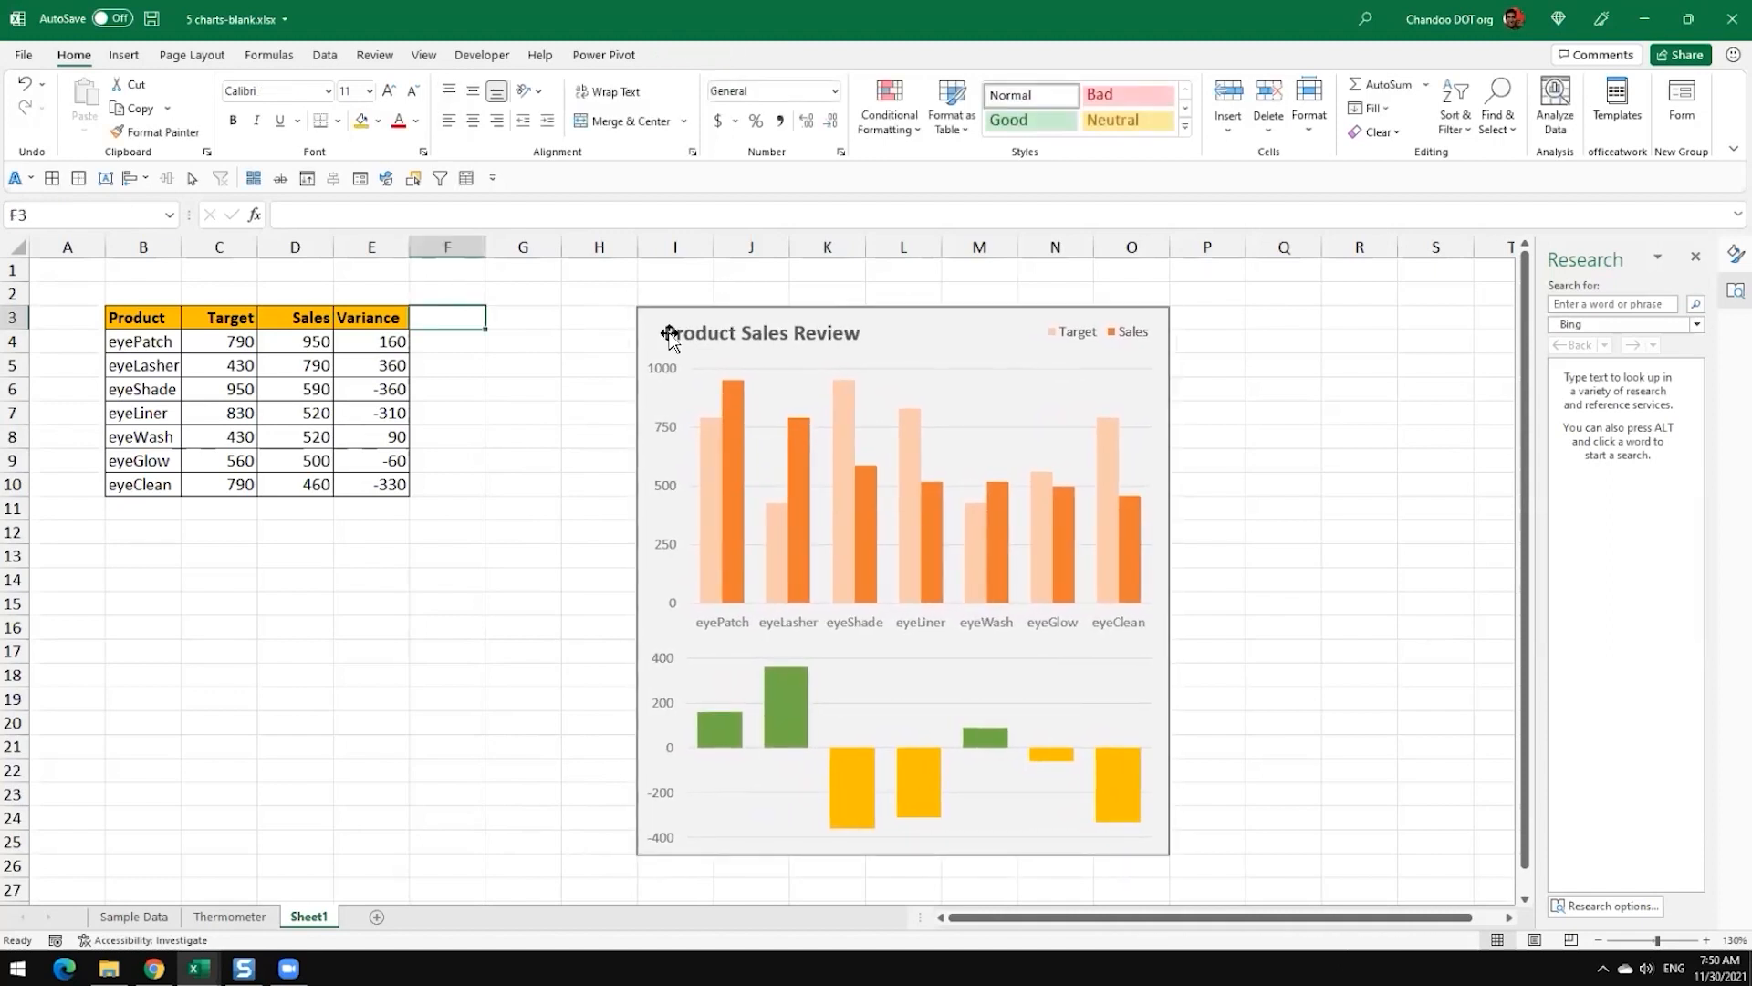
text(VariaNC)
key(BackSpace)
key(BackSpace)
text(NCE)
key(BackSpace)
key(BackSpace)
key(BackSpace)
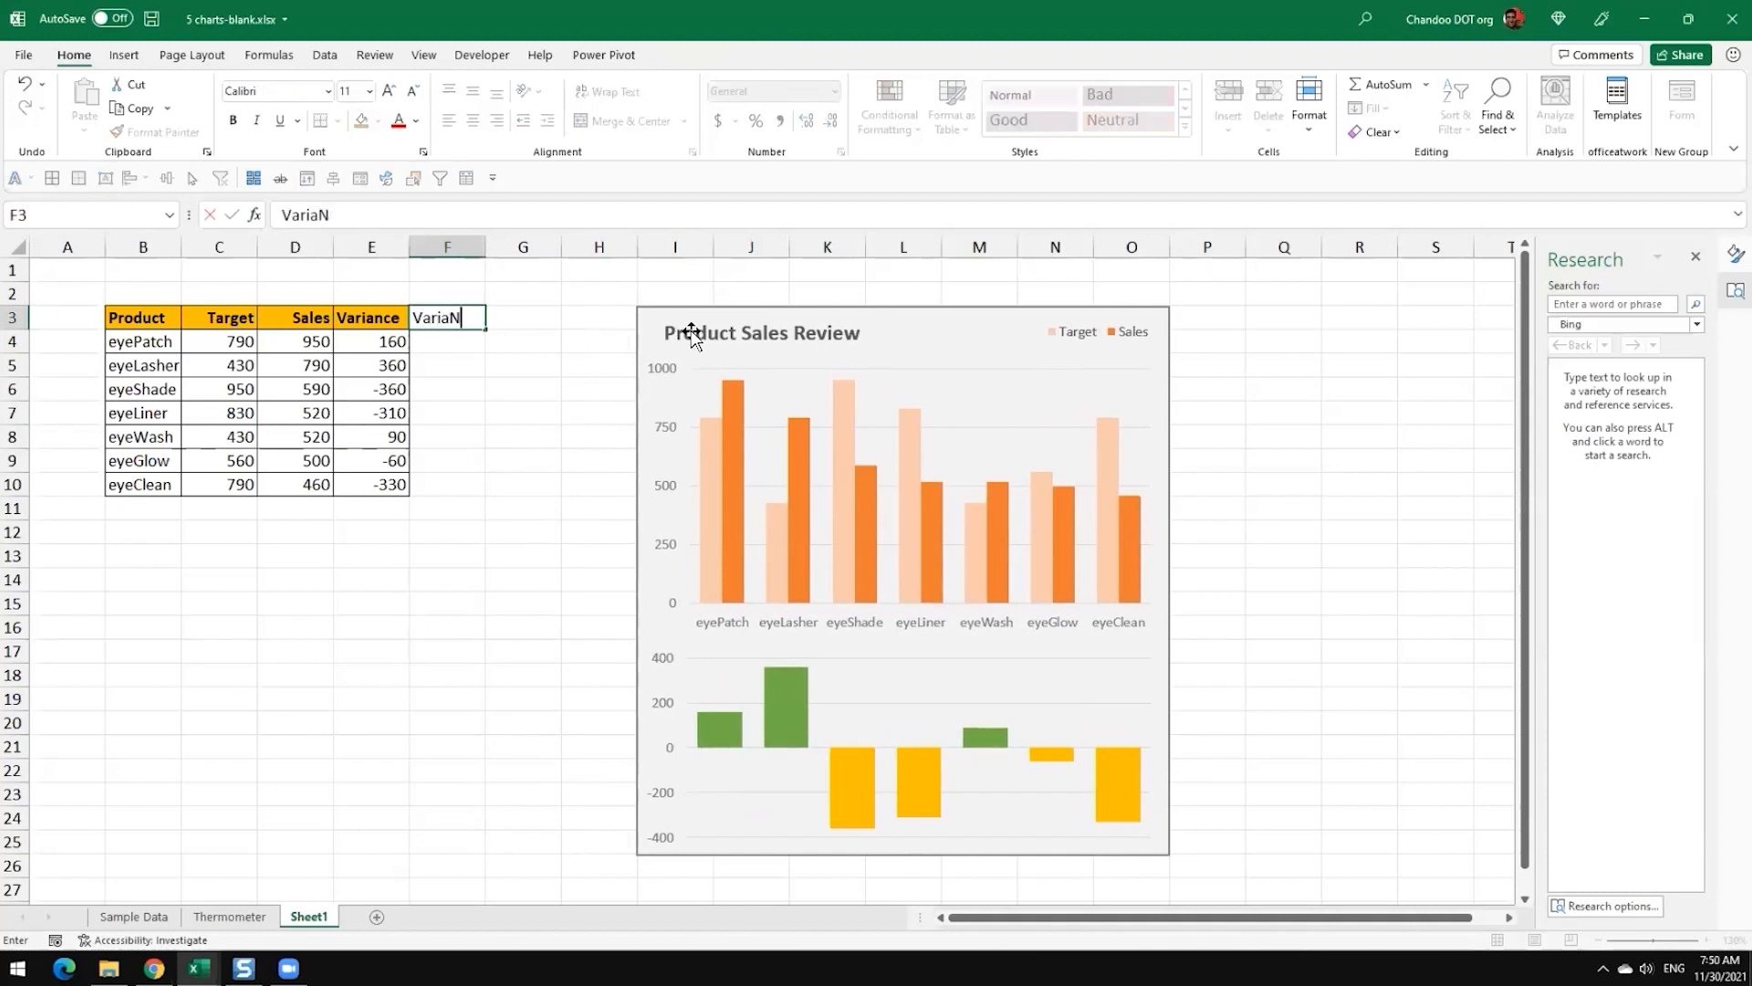
text(nce %)
key(Return)
Step: Calculate the variance as a share of target for eyePatch in F4 with =E4/C4
text(=)
key(Left)
text(/)
key(Left)
key(Left)
key(Return)
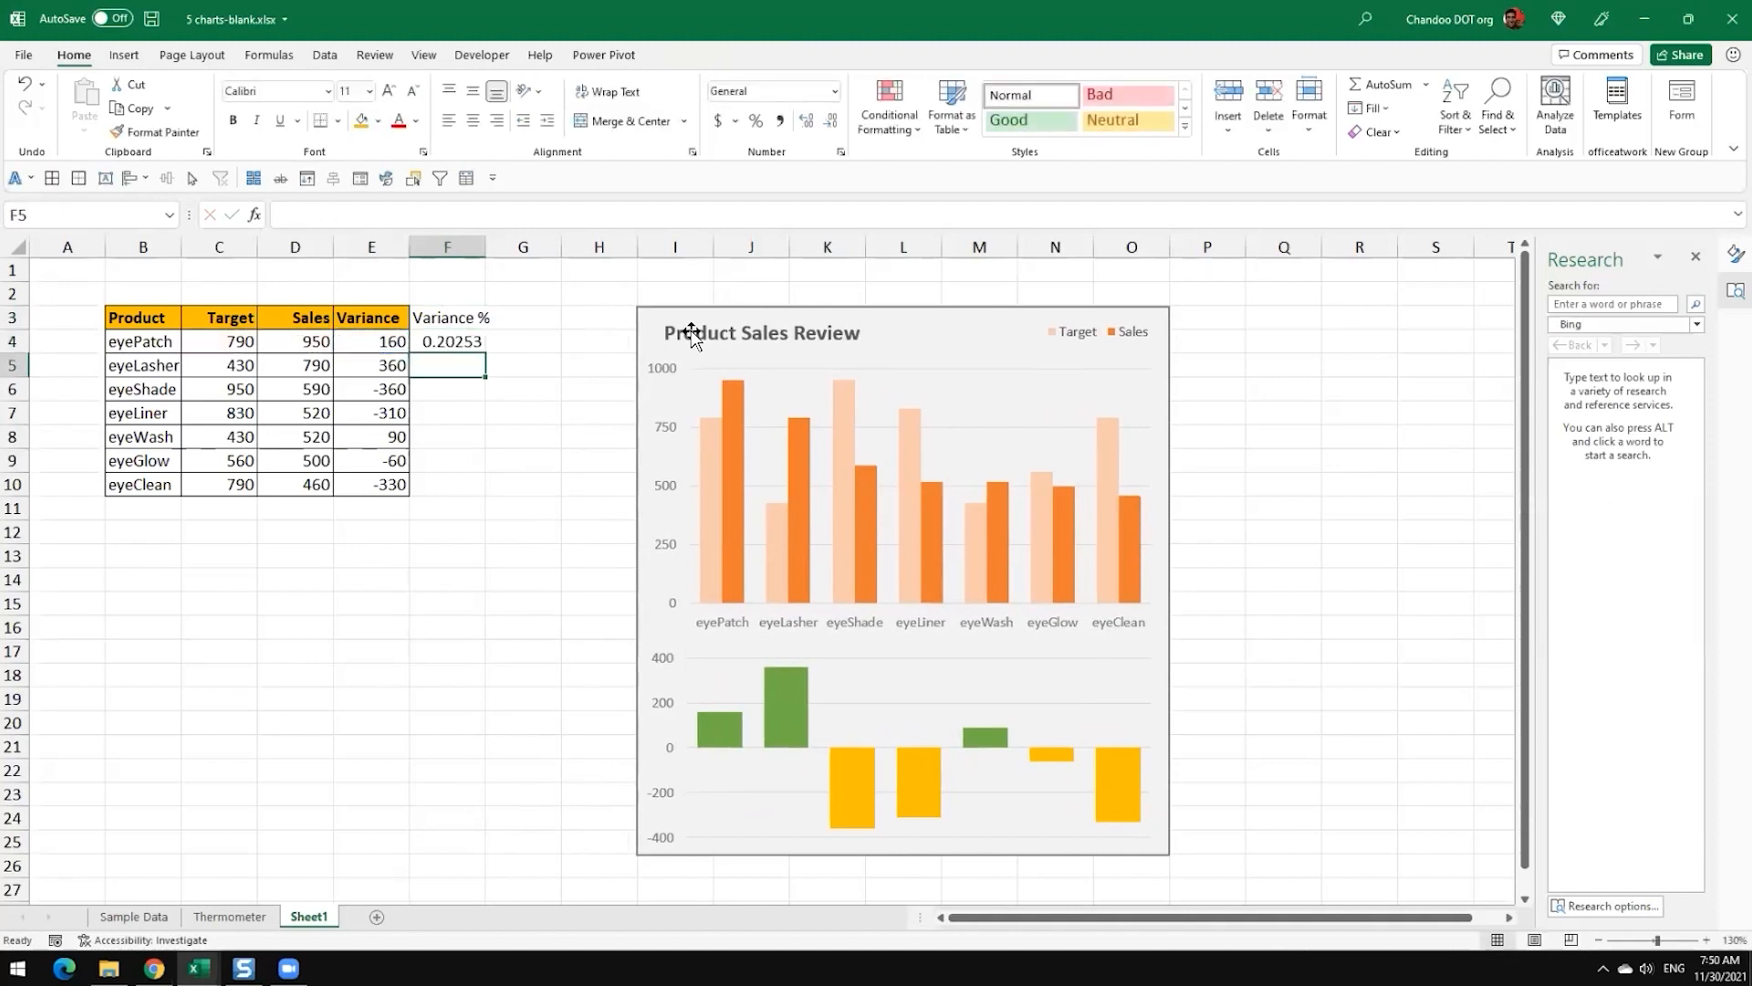
Step: Fill the F4 formula down to F10 and format the results as percentages
click(467, 342)
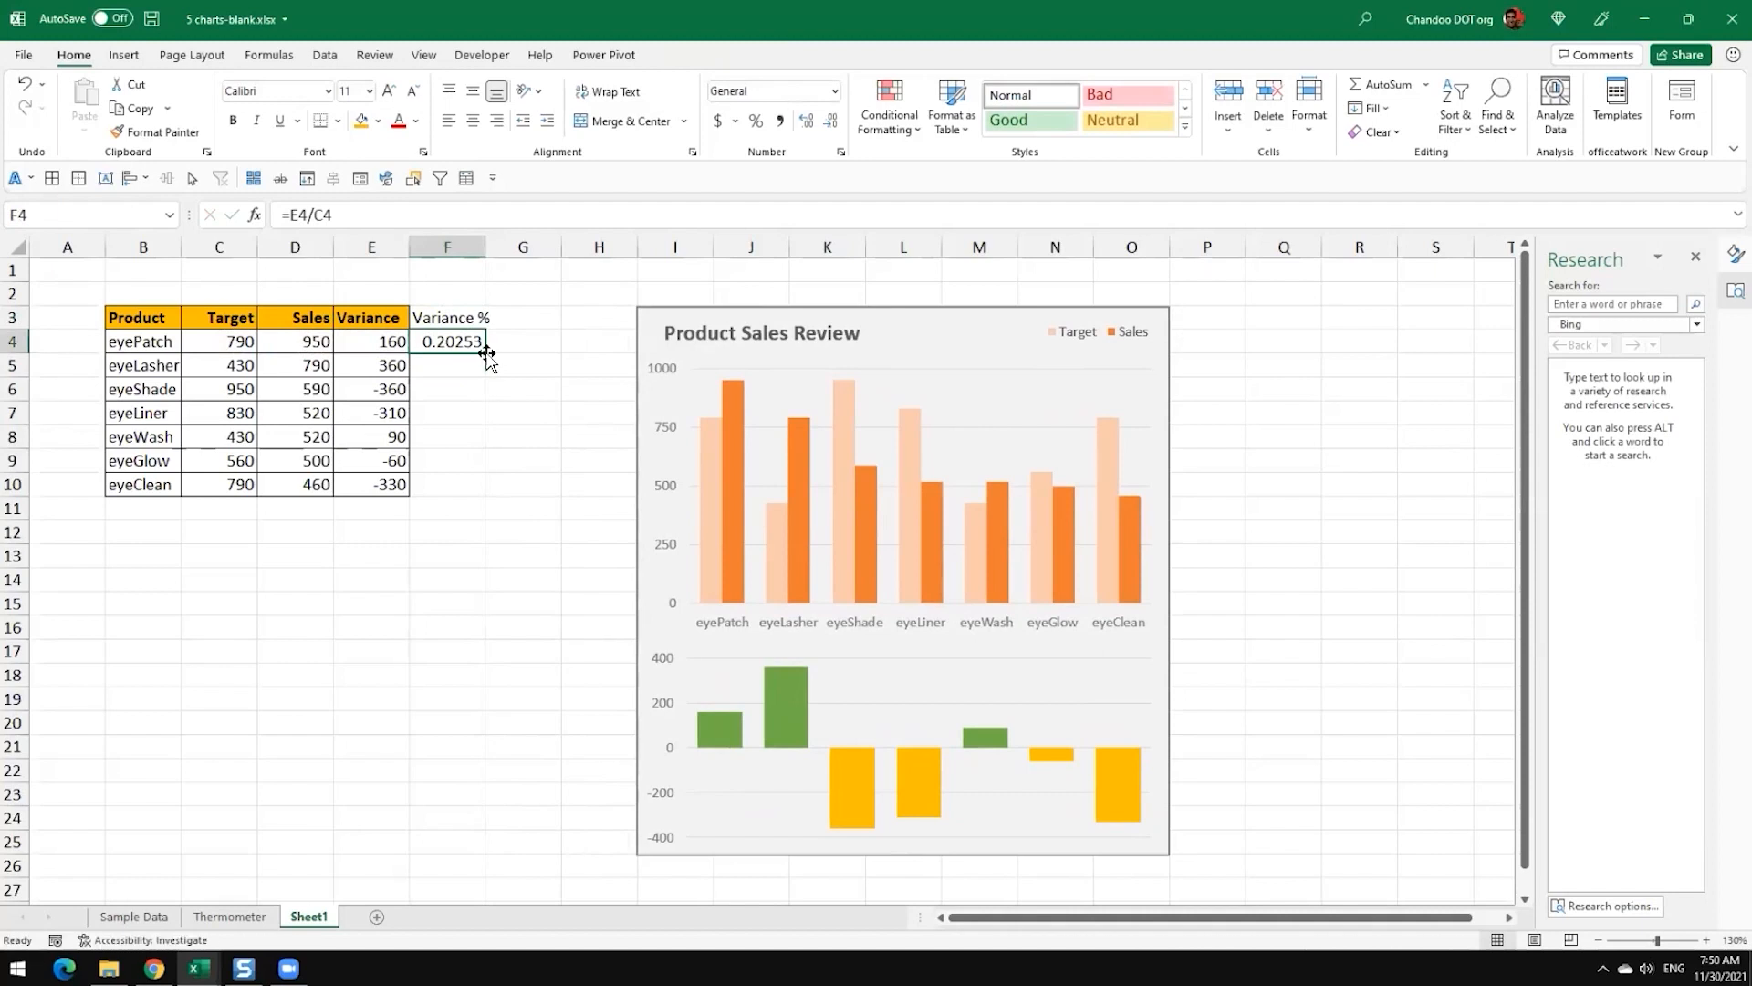
double_click(486, 355)
click(756, 120)
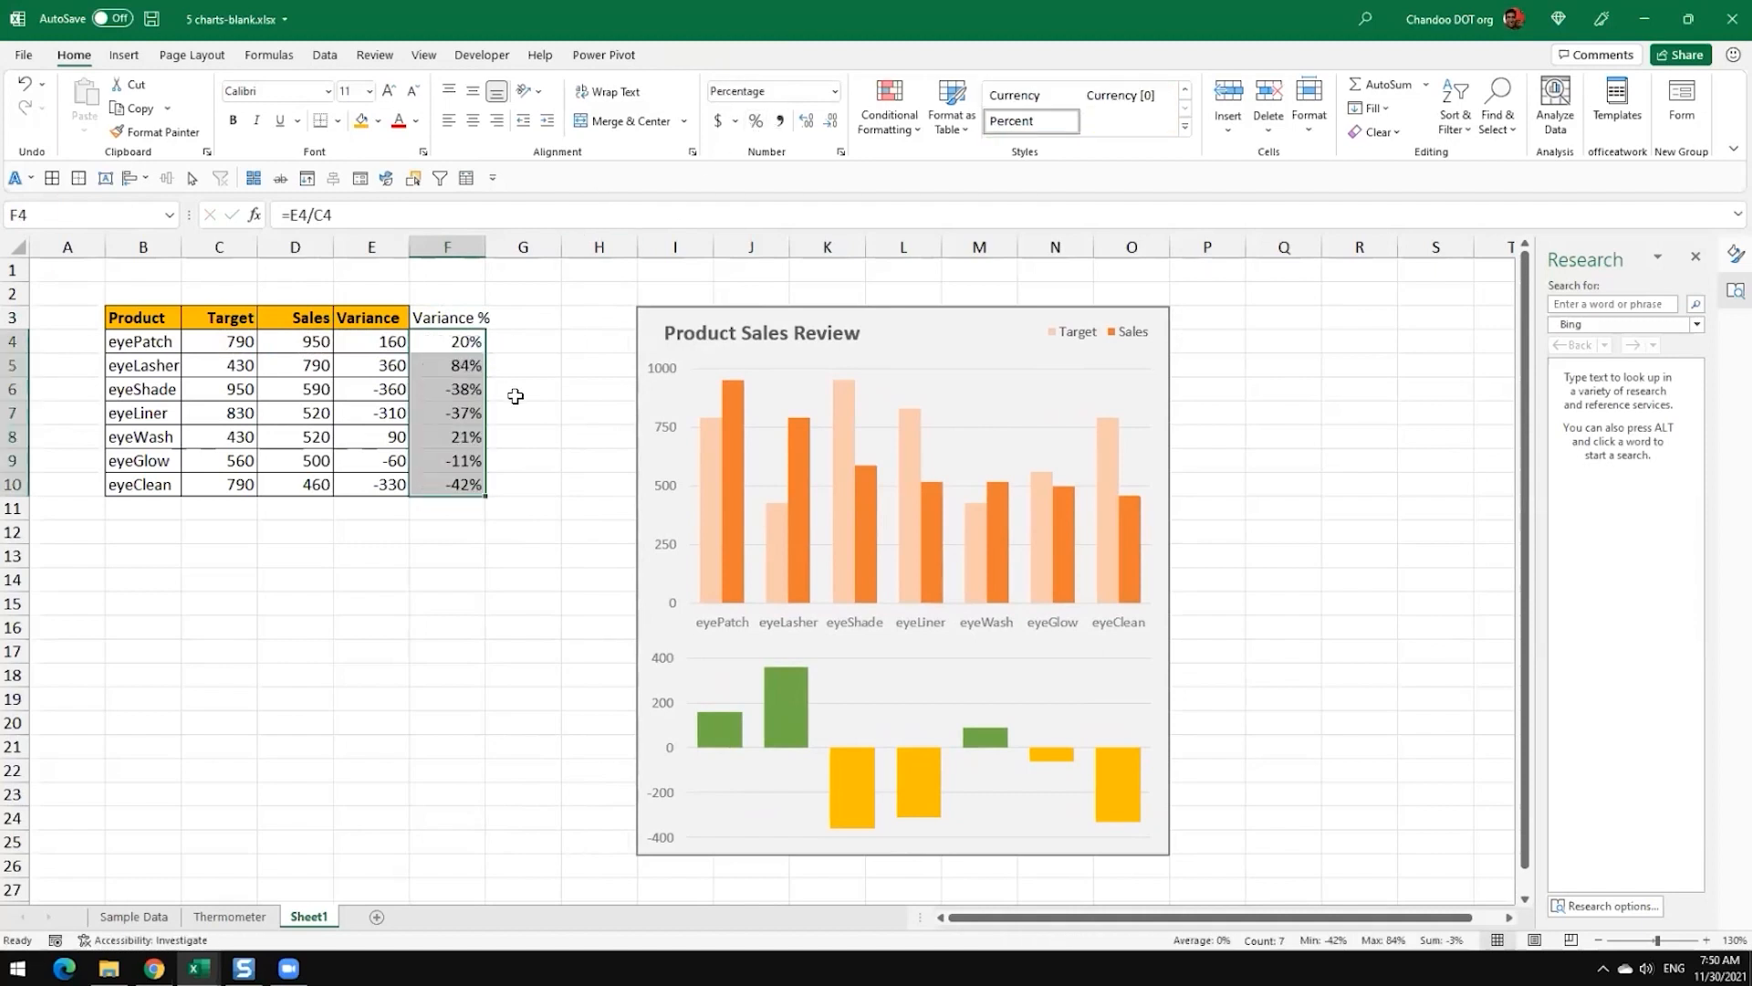
click(515, 397)
Step: Compare the absolute variances of eyeLasher and eyeShade with their Variance % values
click(474, 344)
click(469, 370)
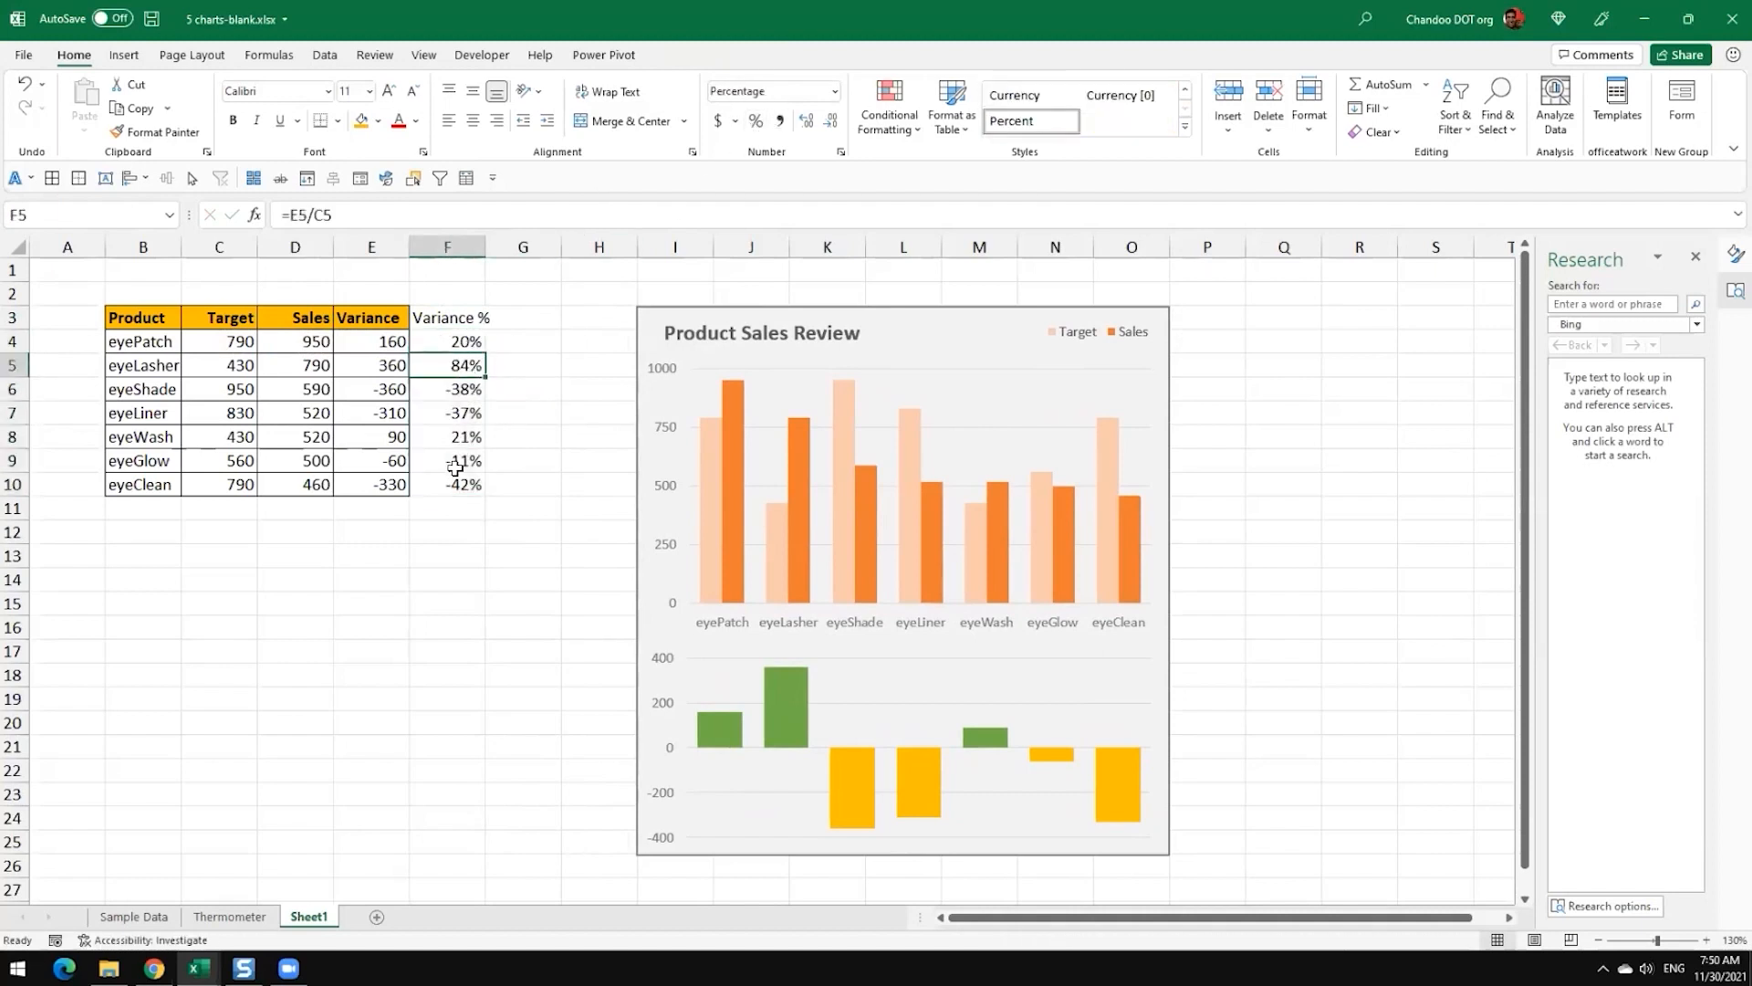
click(462, 393)
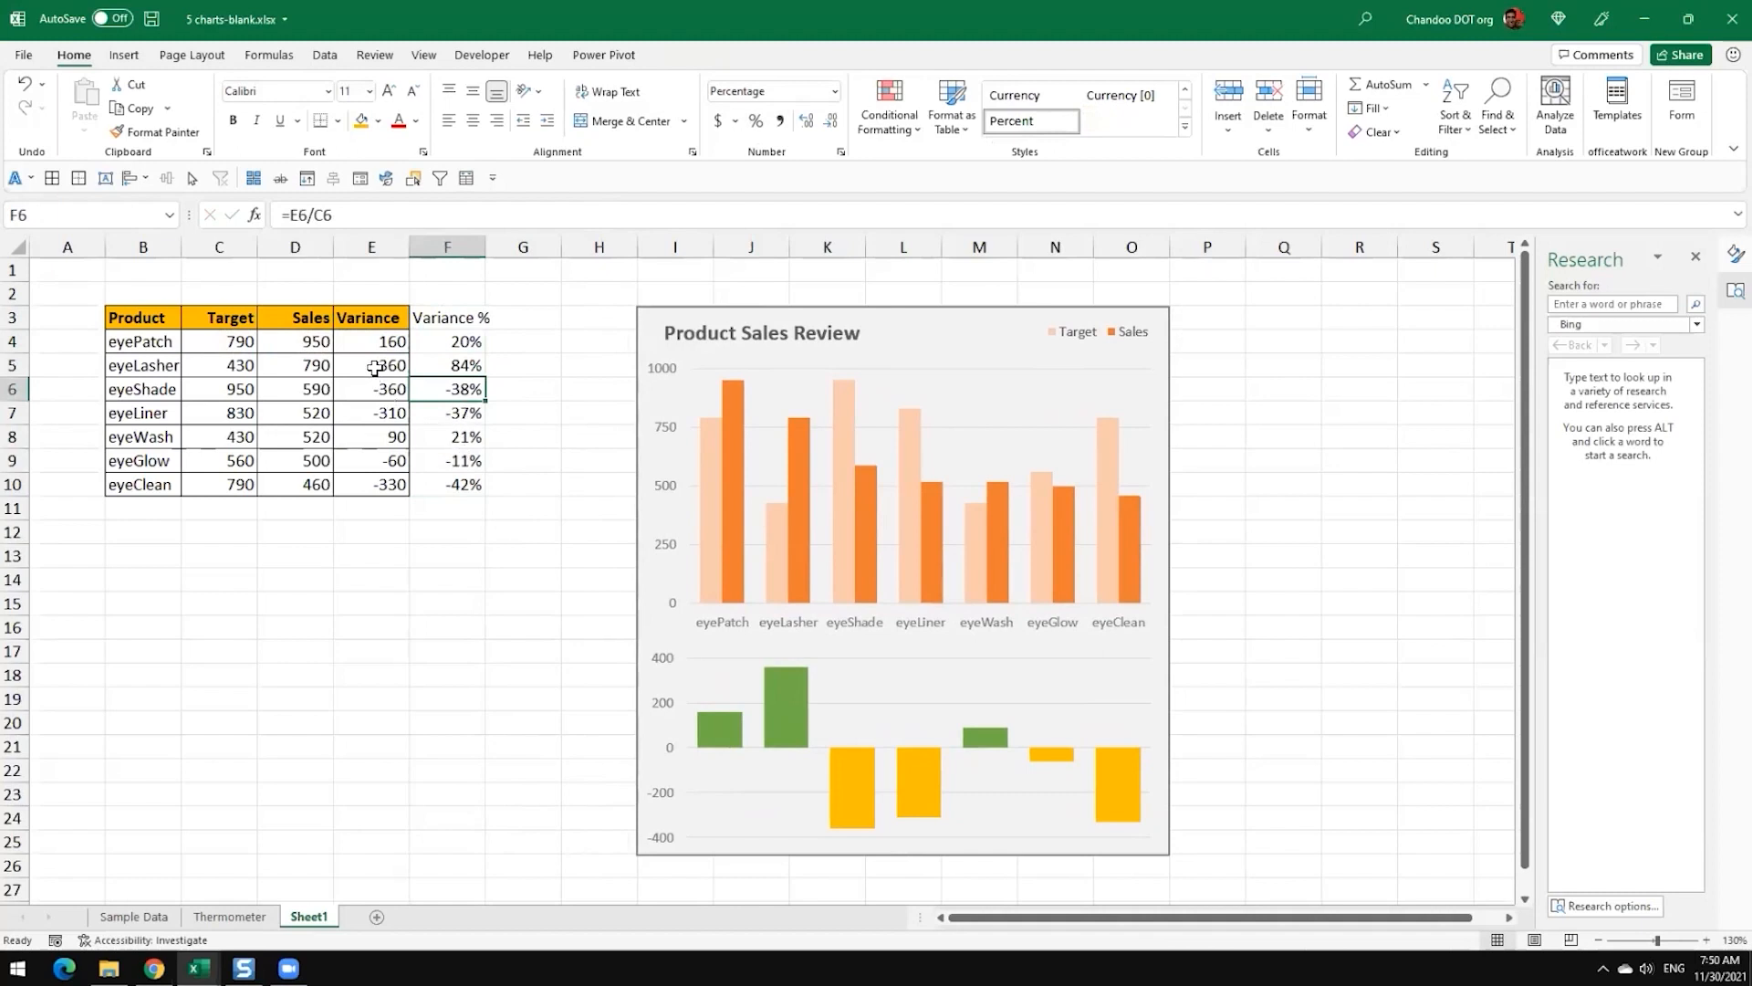
drag(376, 368, 374, 390)
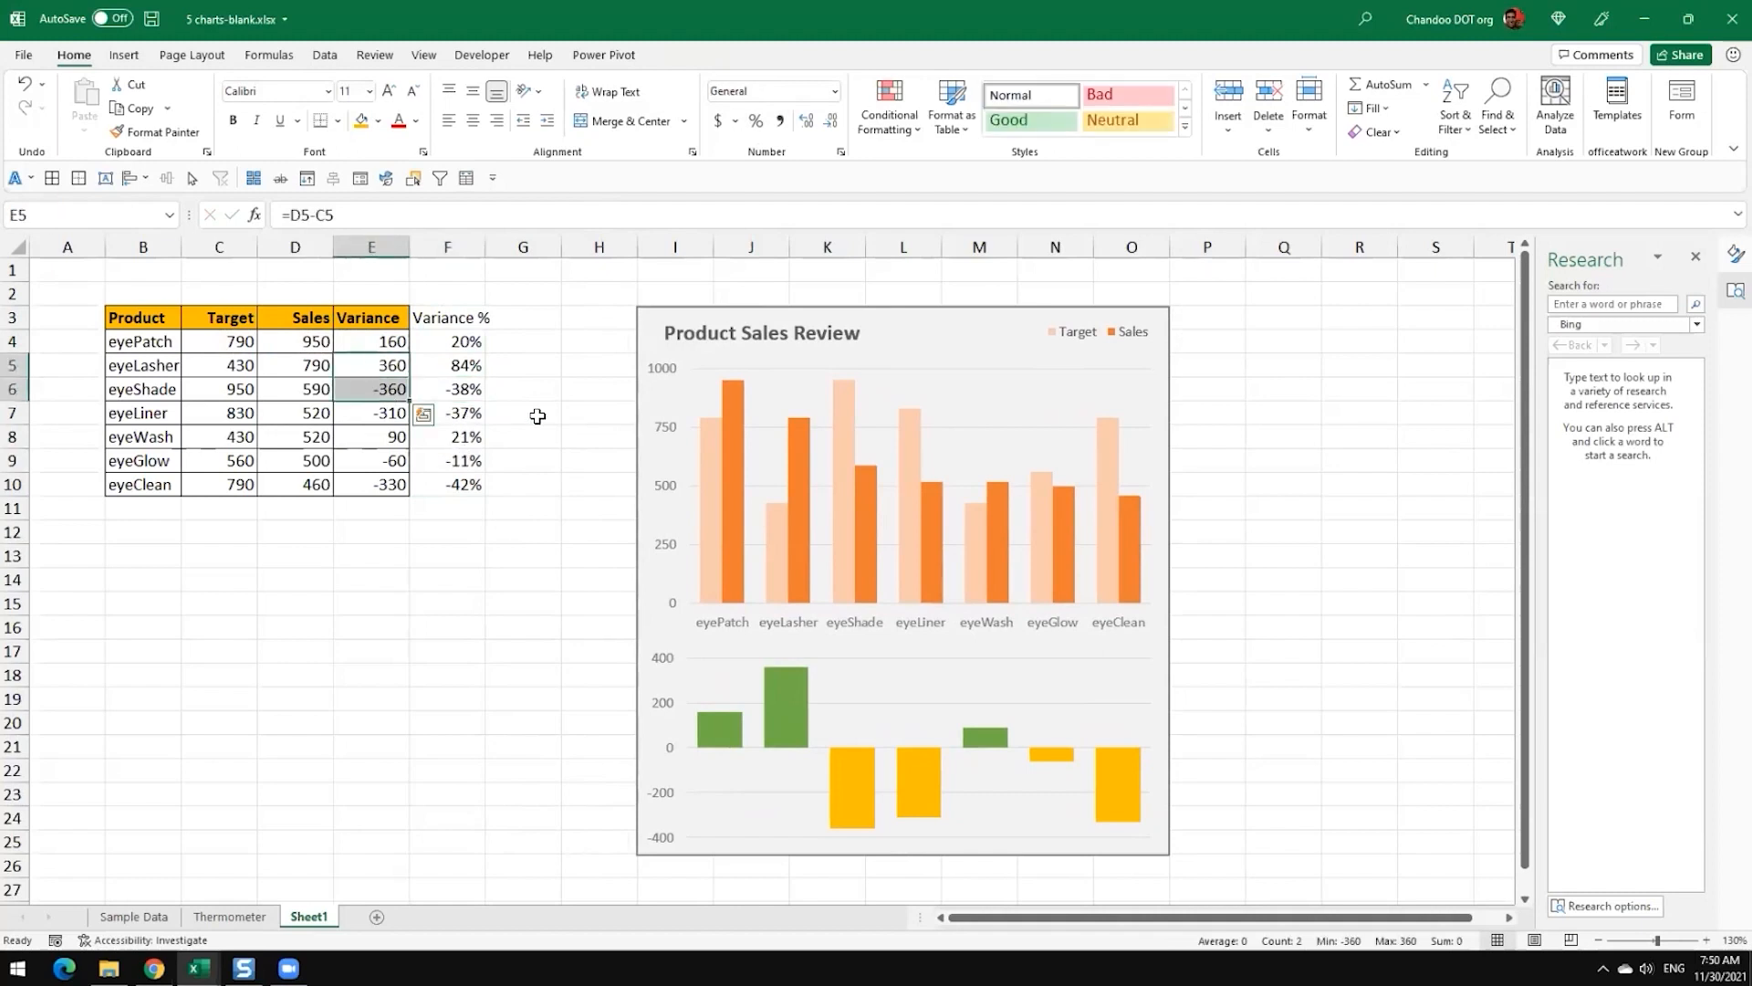
key(Right)
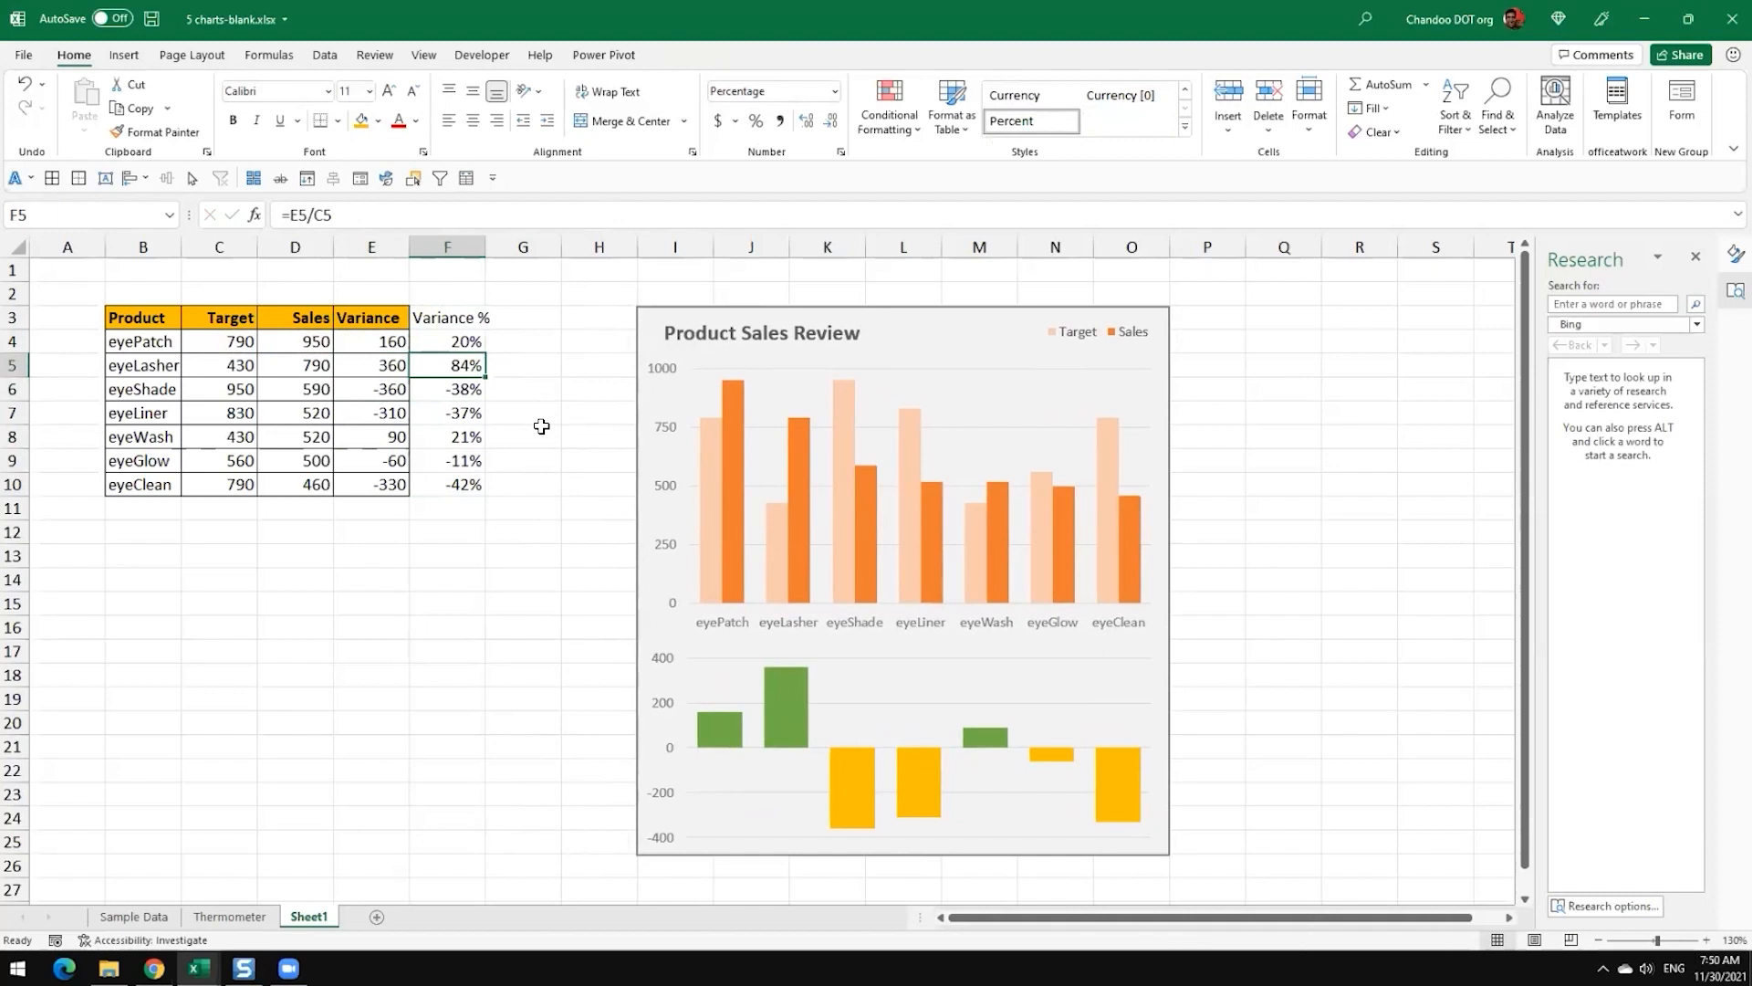
click(469, 394)
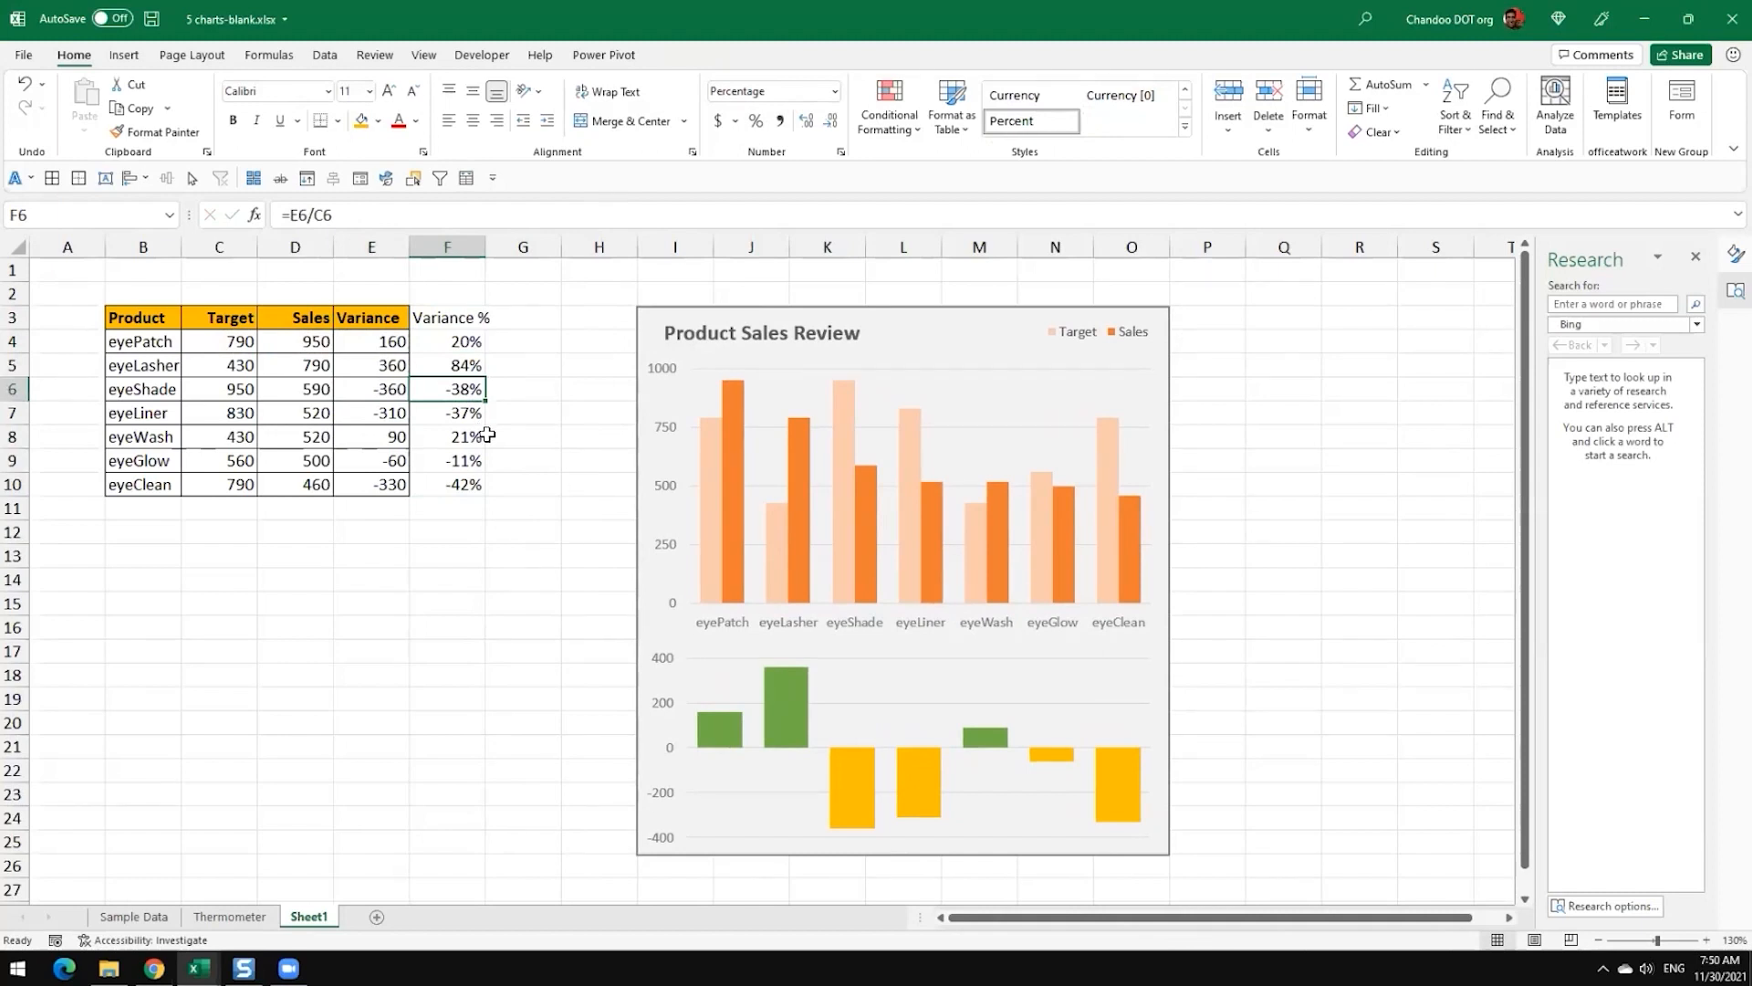
Step: Match the new column to the table: add borders to F3:F10 and give the F3 header bold text and a gold fill
drag(442, 318, 464, 484)
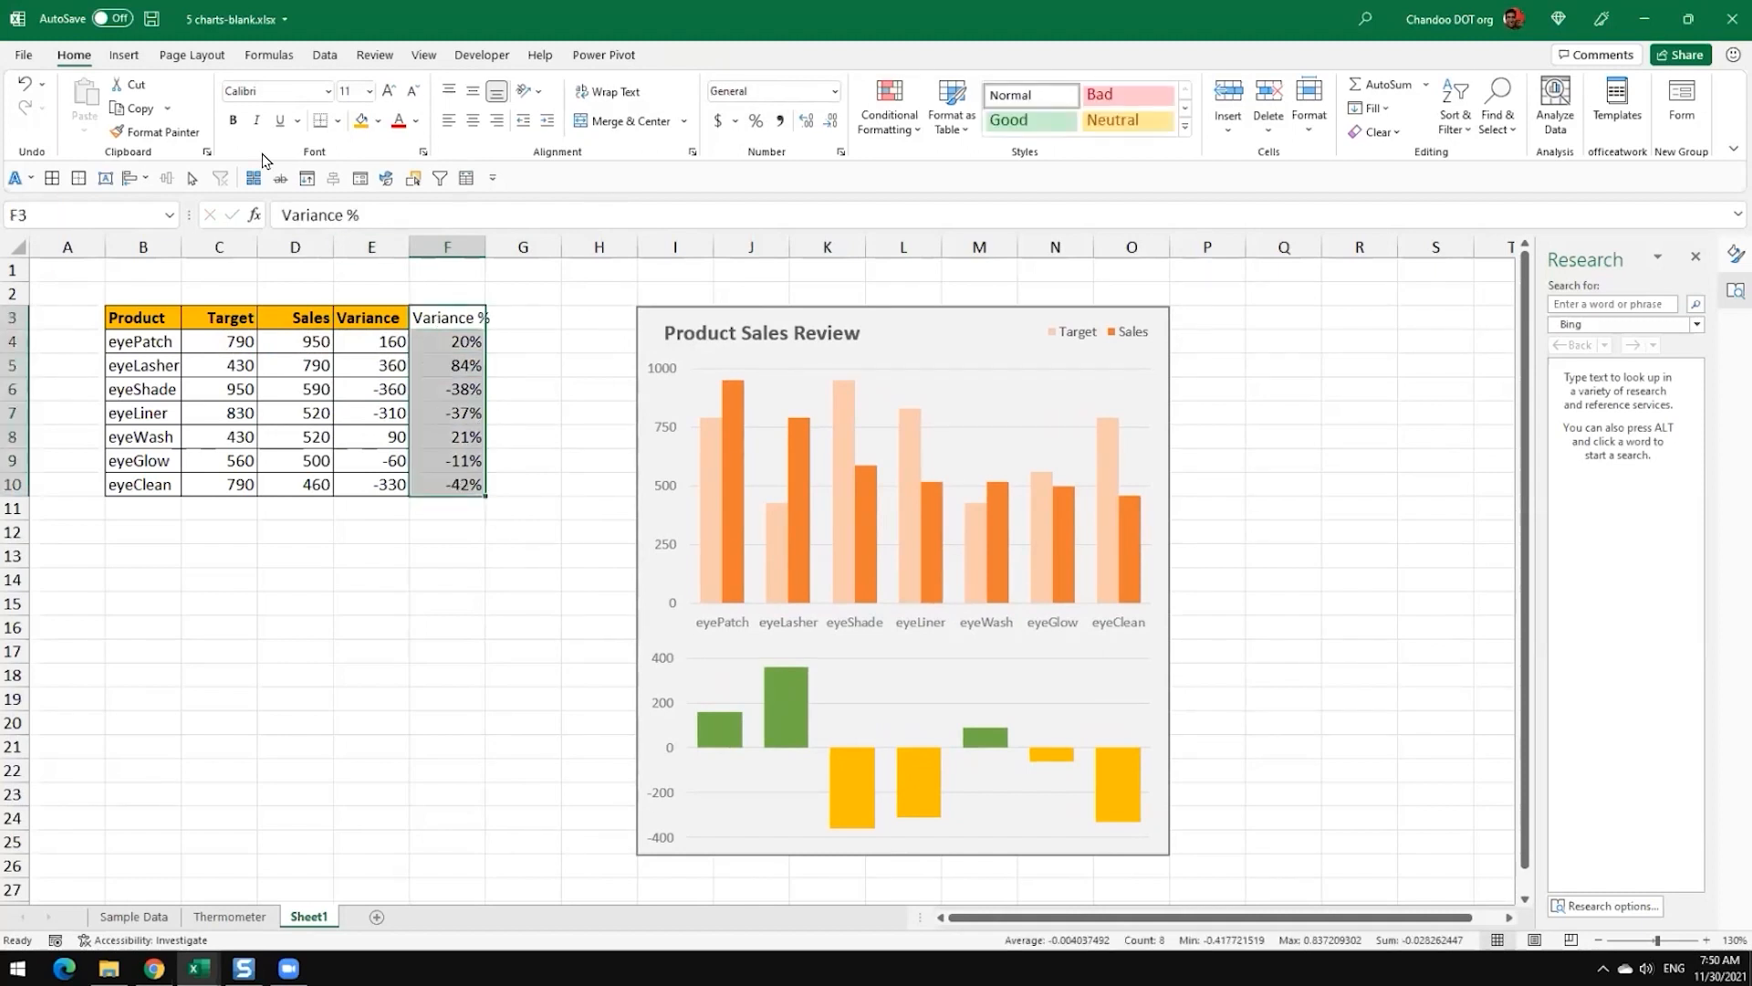
click(523, 341)
click(464, 318)
drag(242, 341, 242, 482)
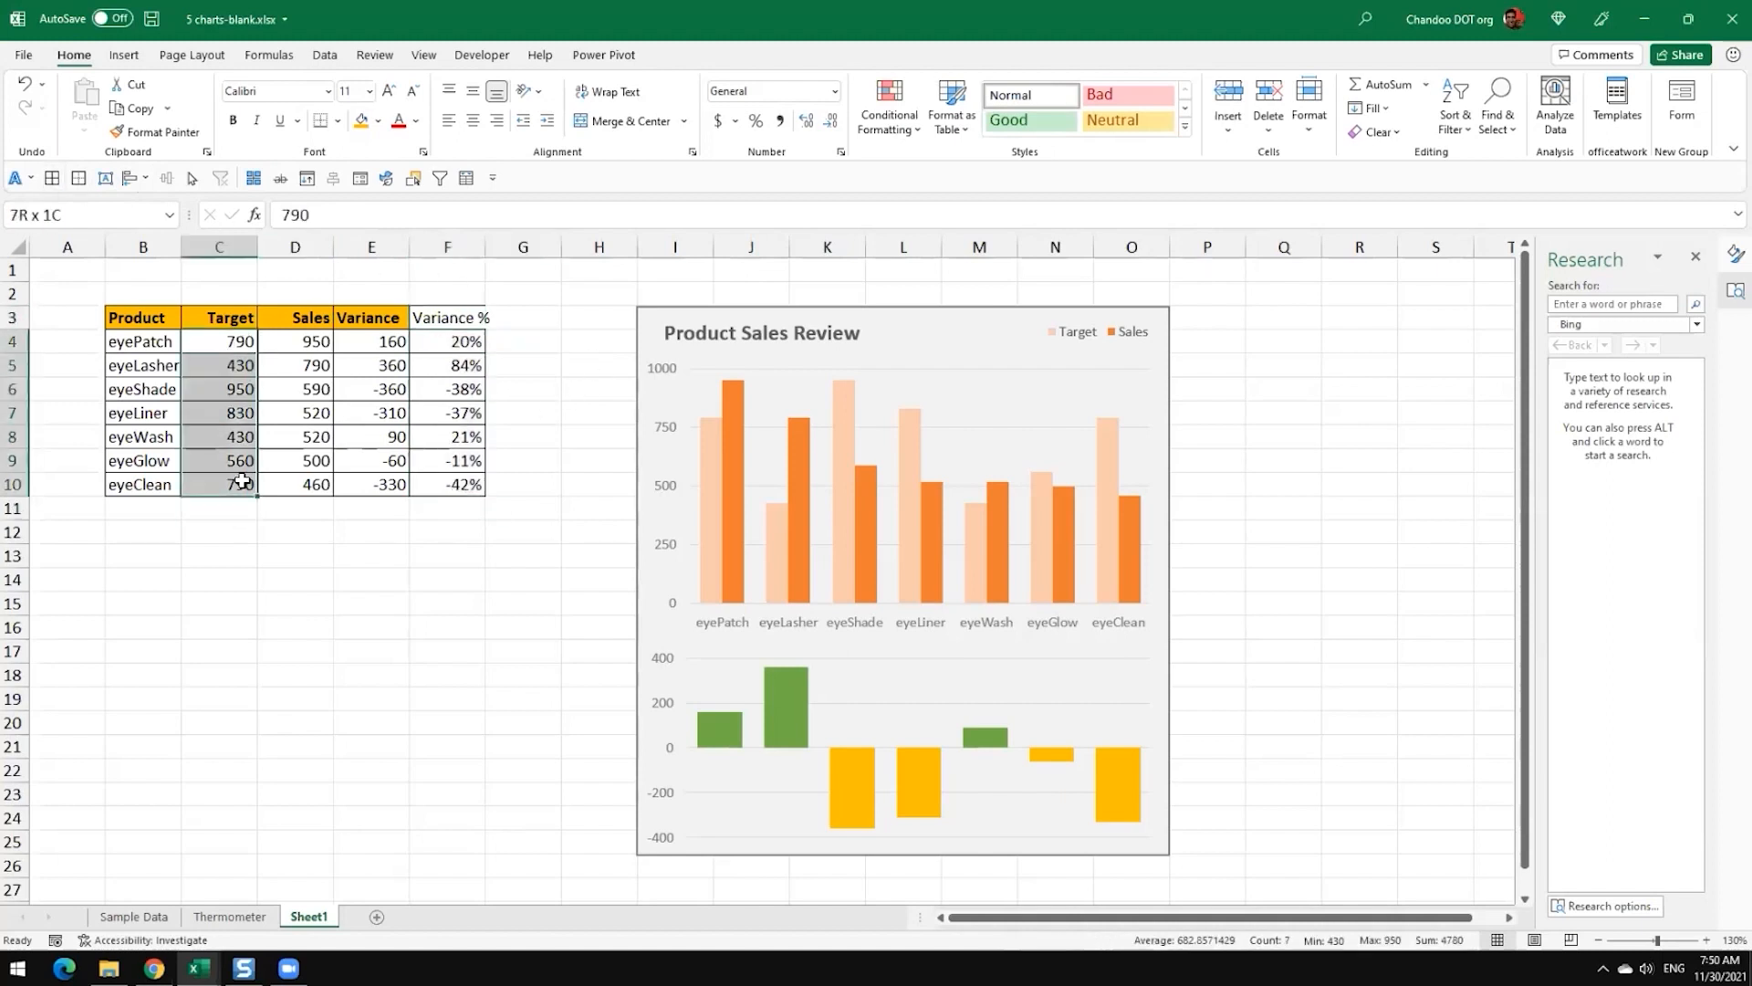
click(464, 319)
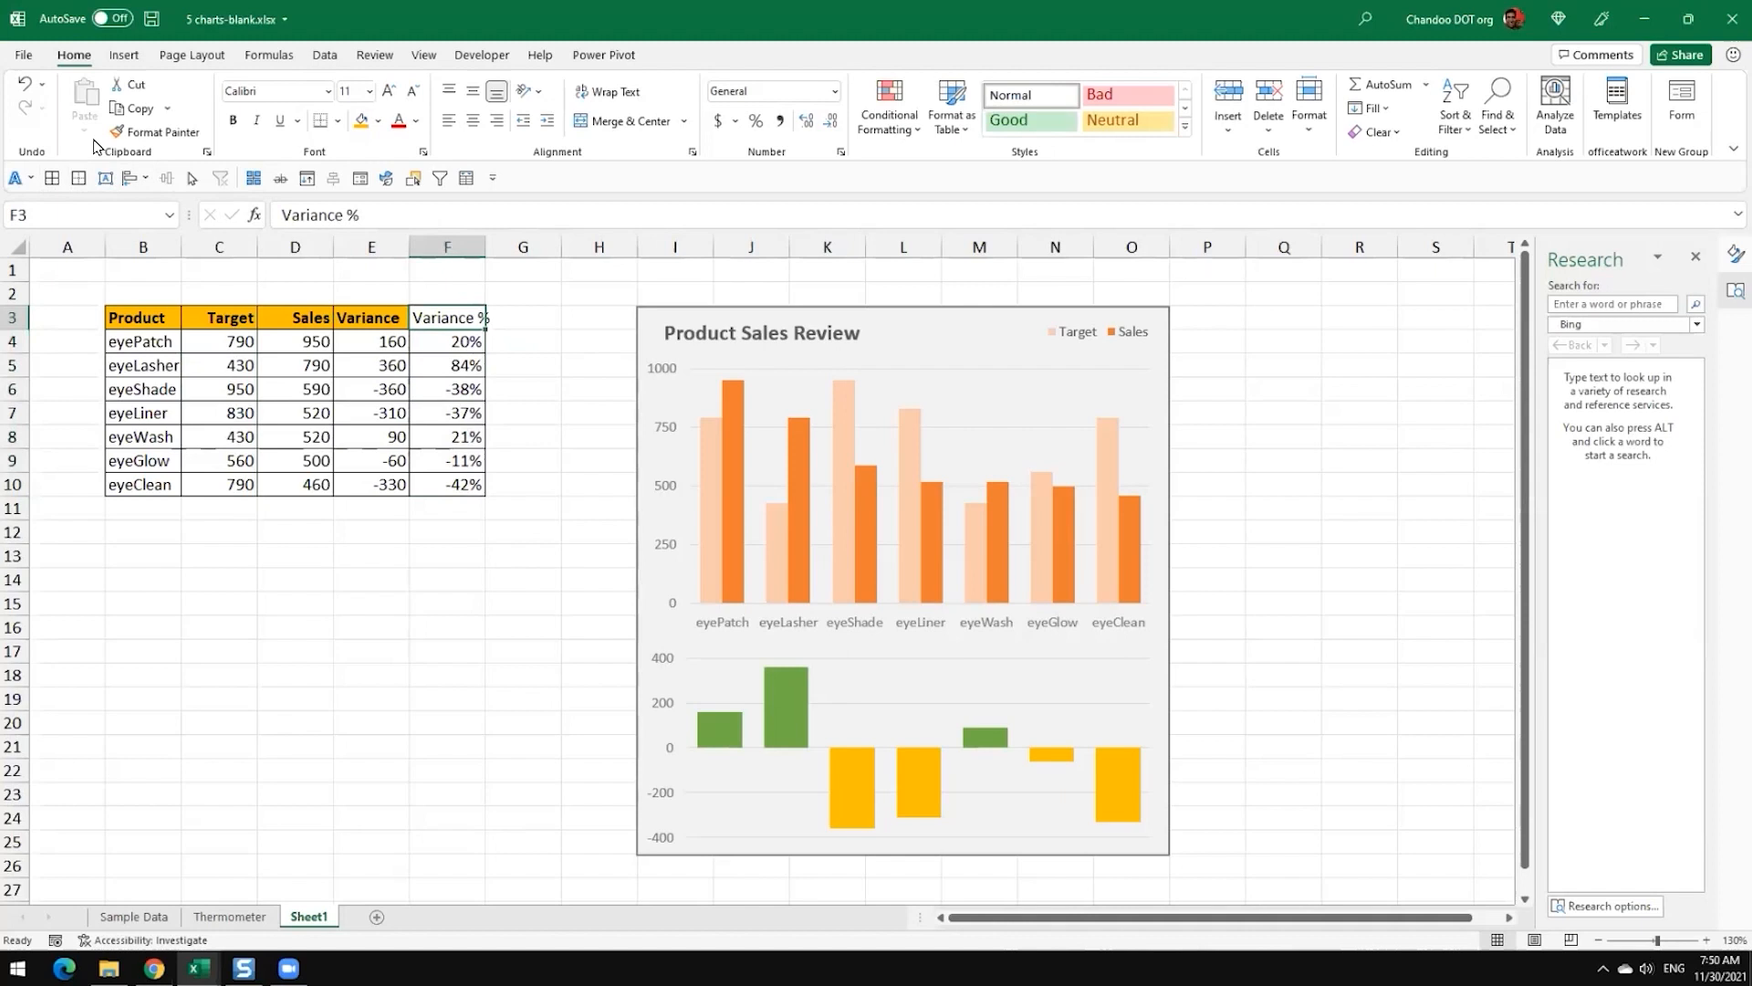
click(233, 121)
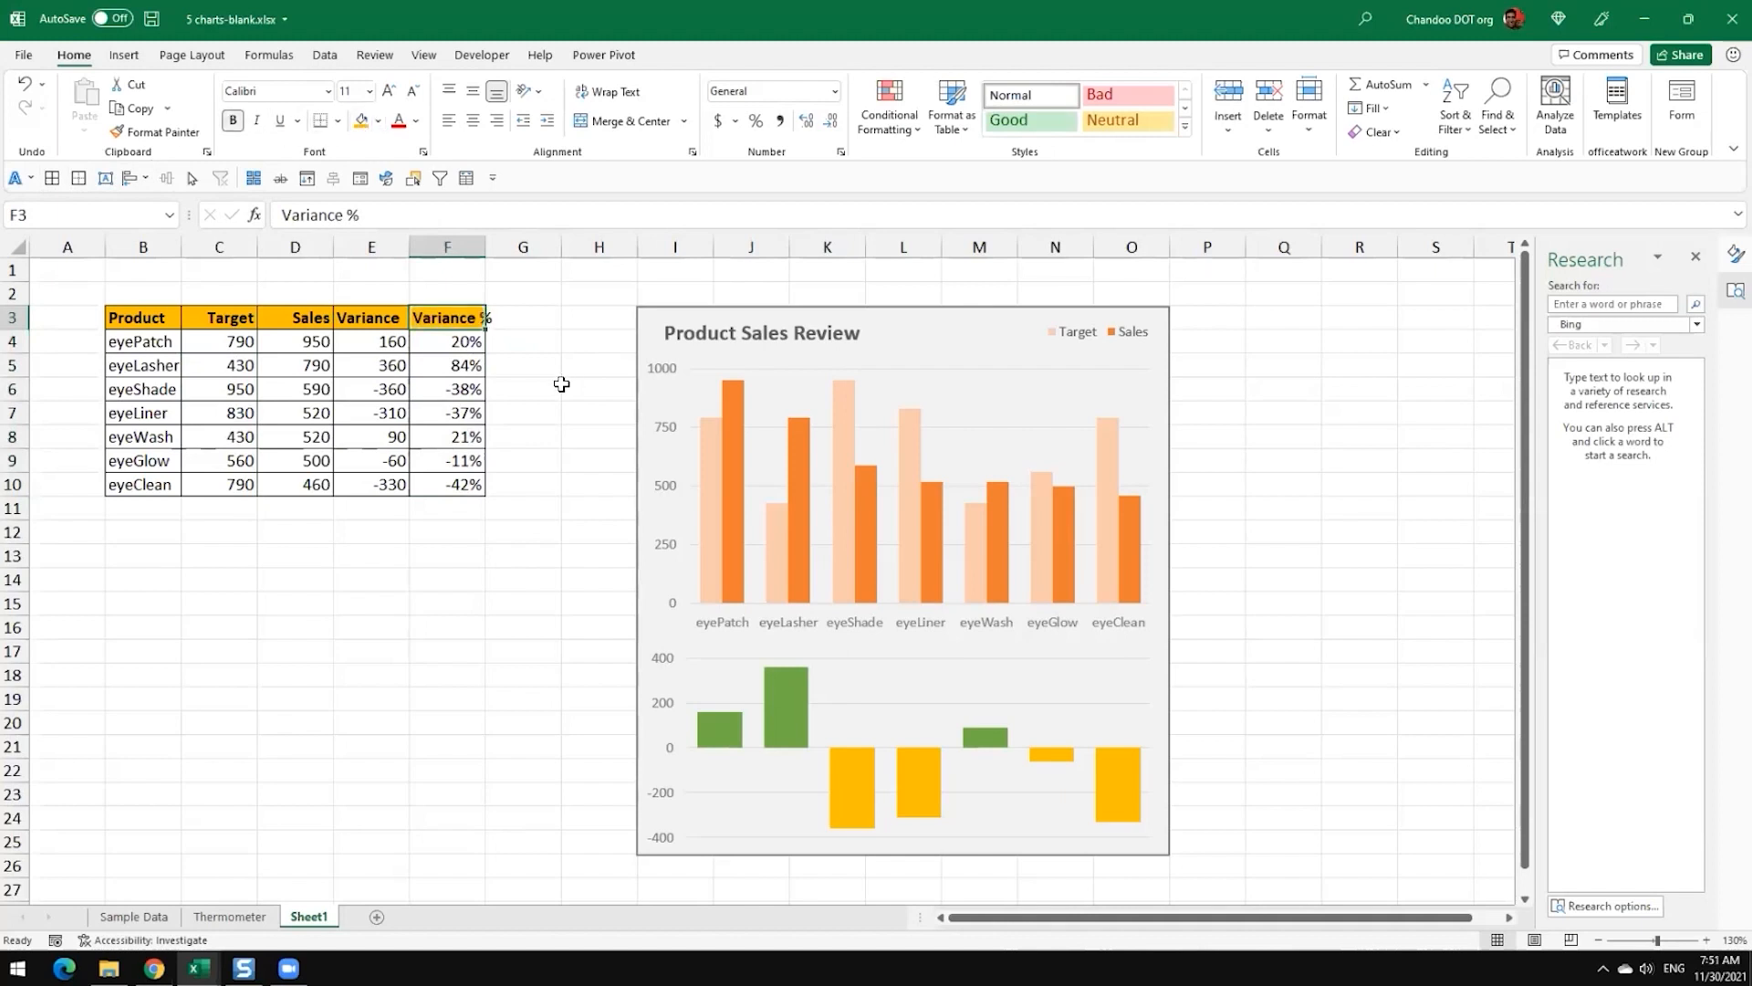
click(563, 384)
Step: Select the Variance % values in F4:F10
click(1172, 674)
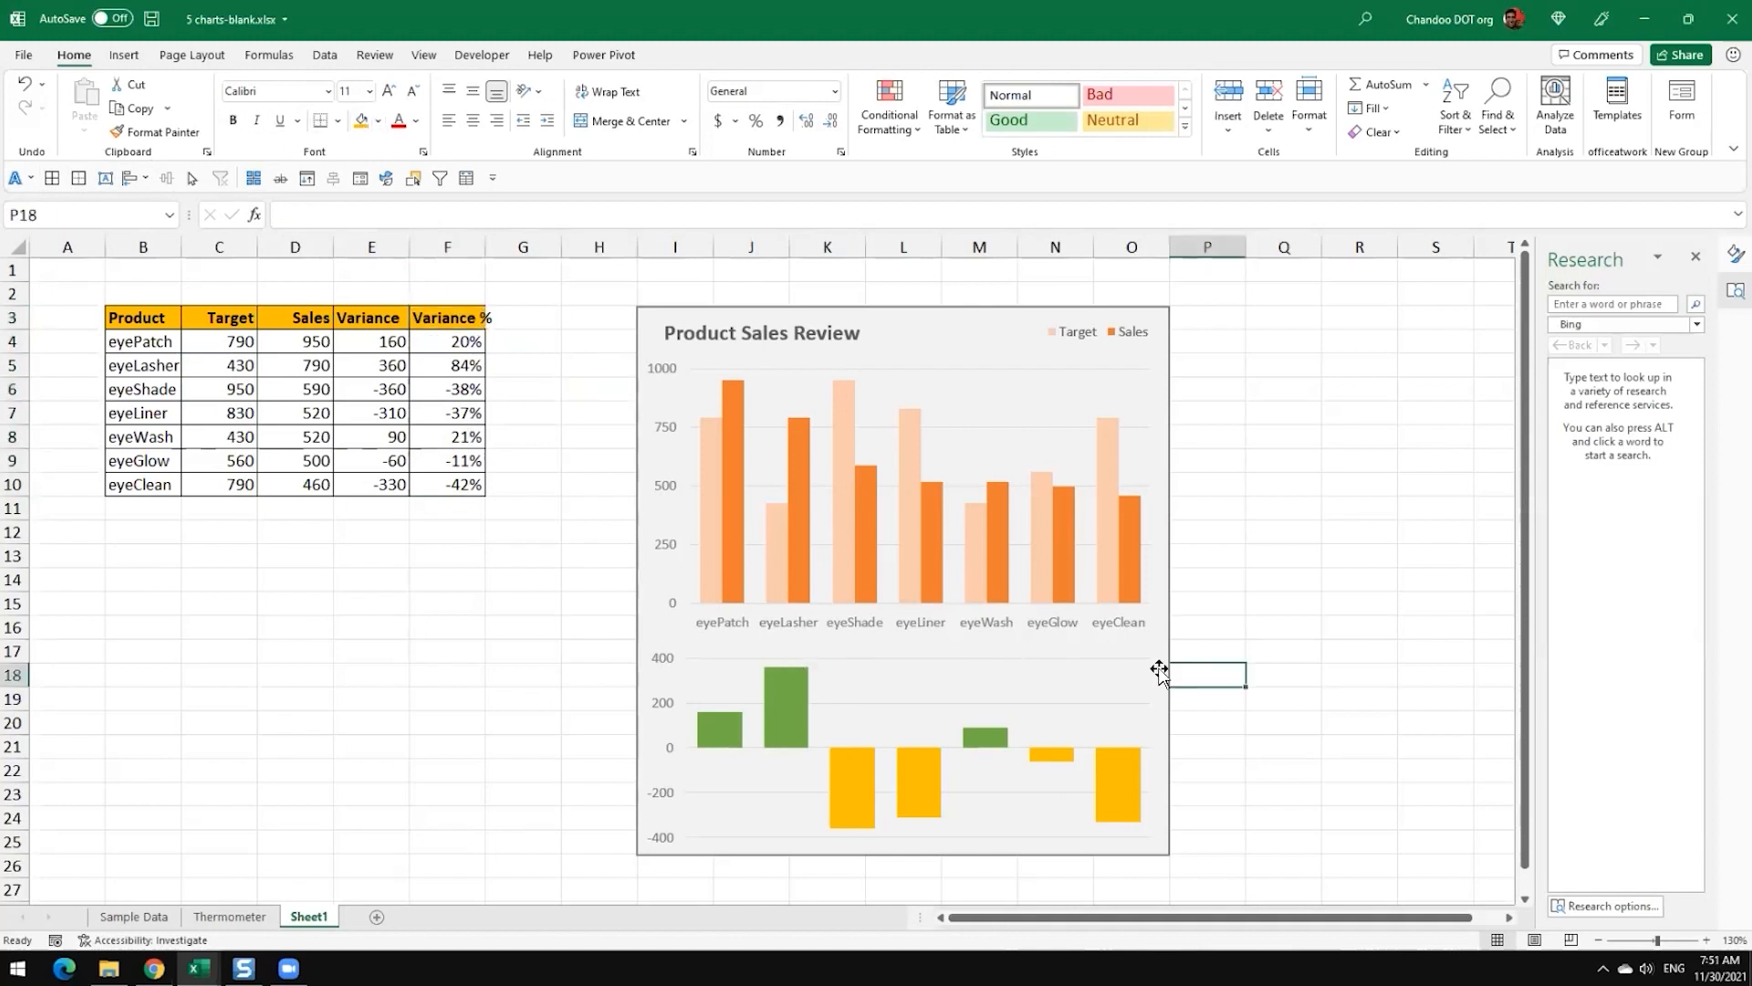
click(1161, 670)
drag(466, 343, 462, 471)
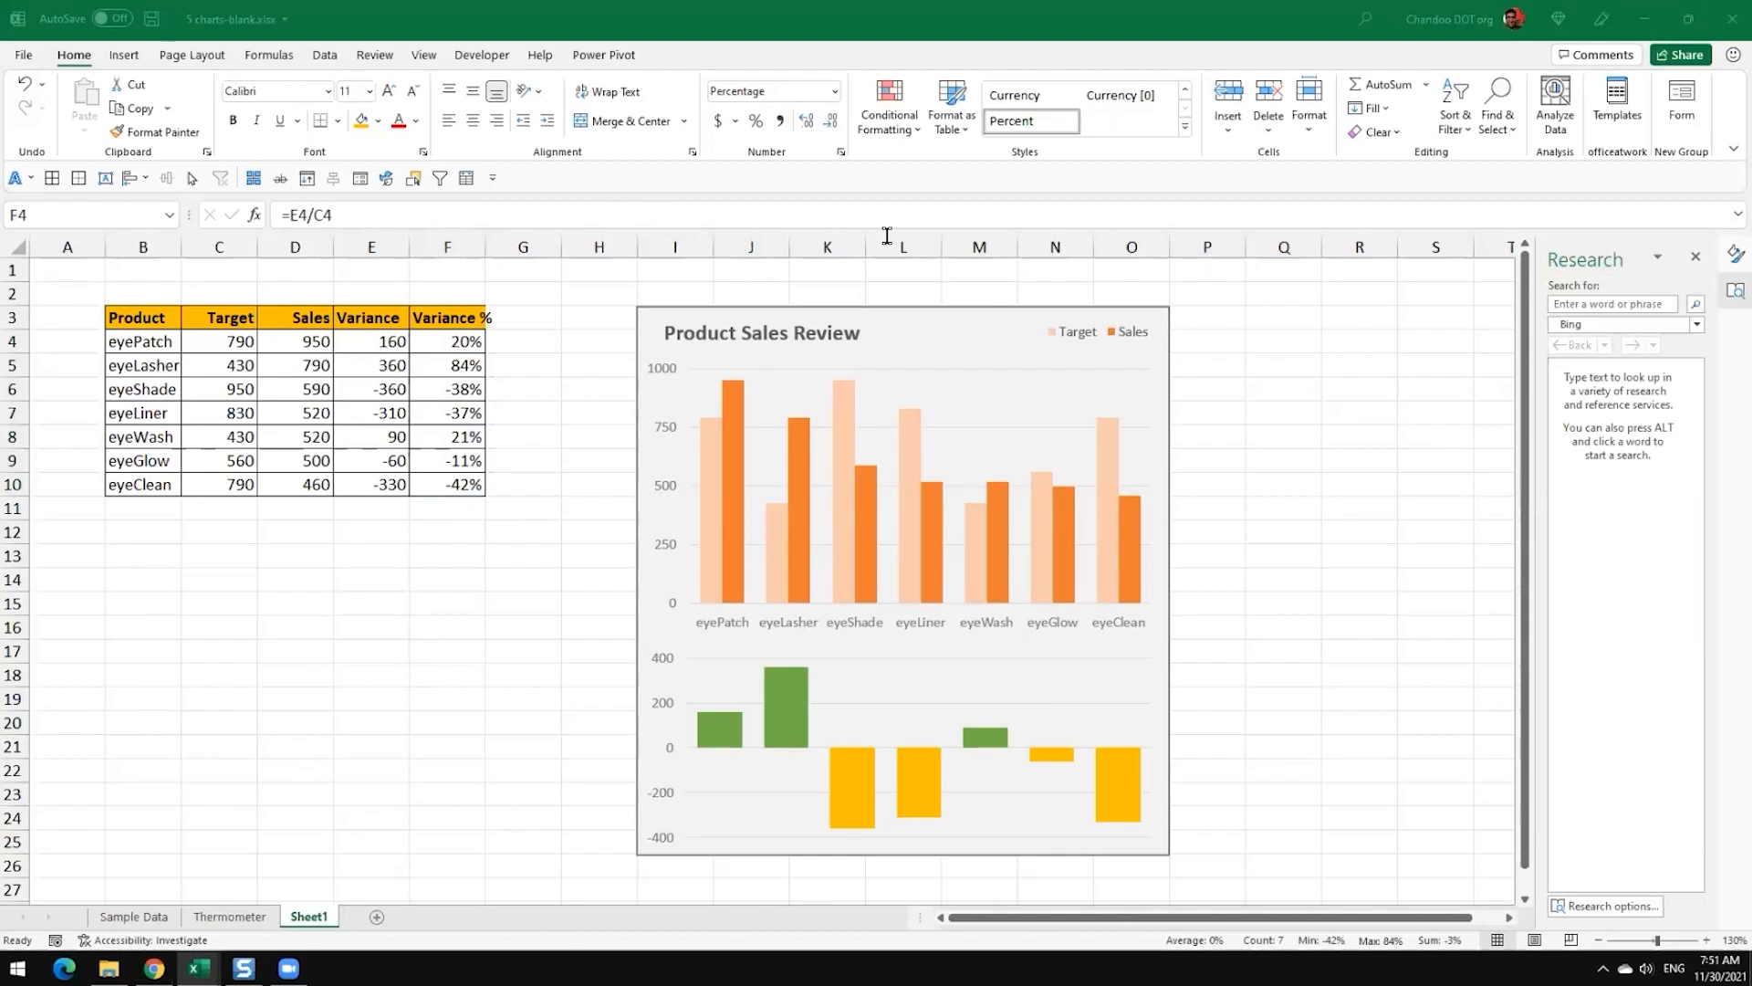
Step: Close the Research pane and deselect the Variance % values
key(ctrl+shift+Down)
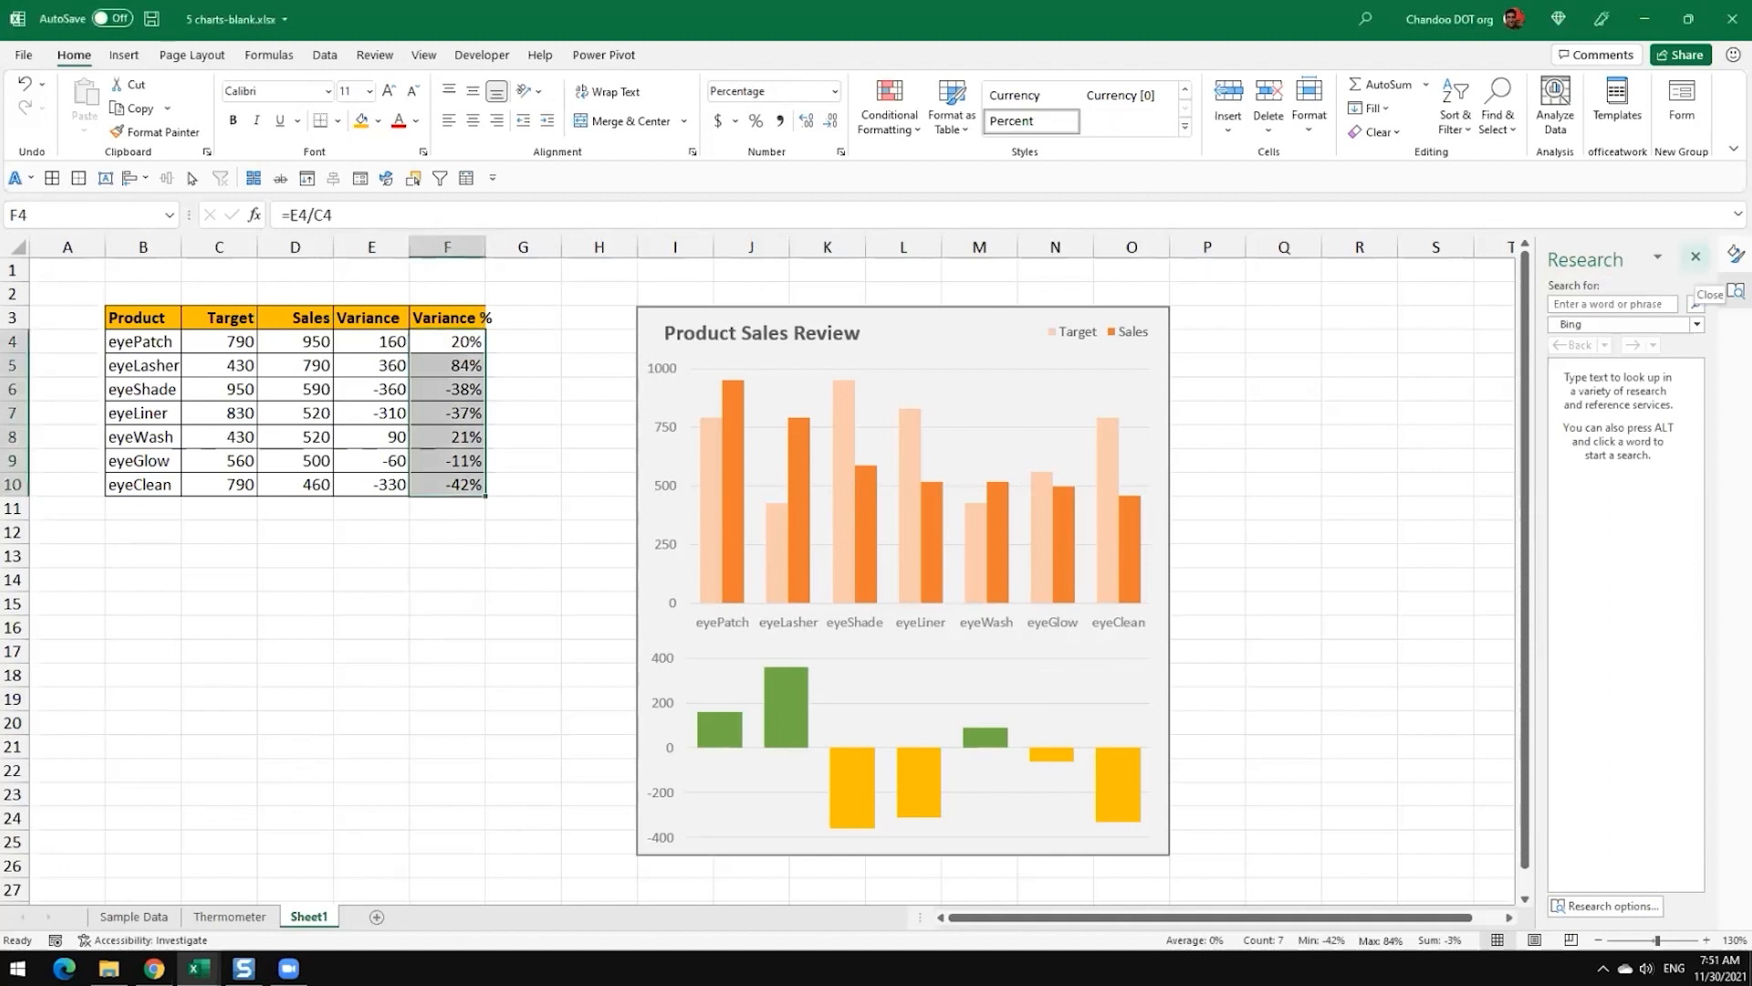
click(1696, 256)
click(1304, 326)
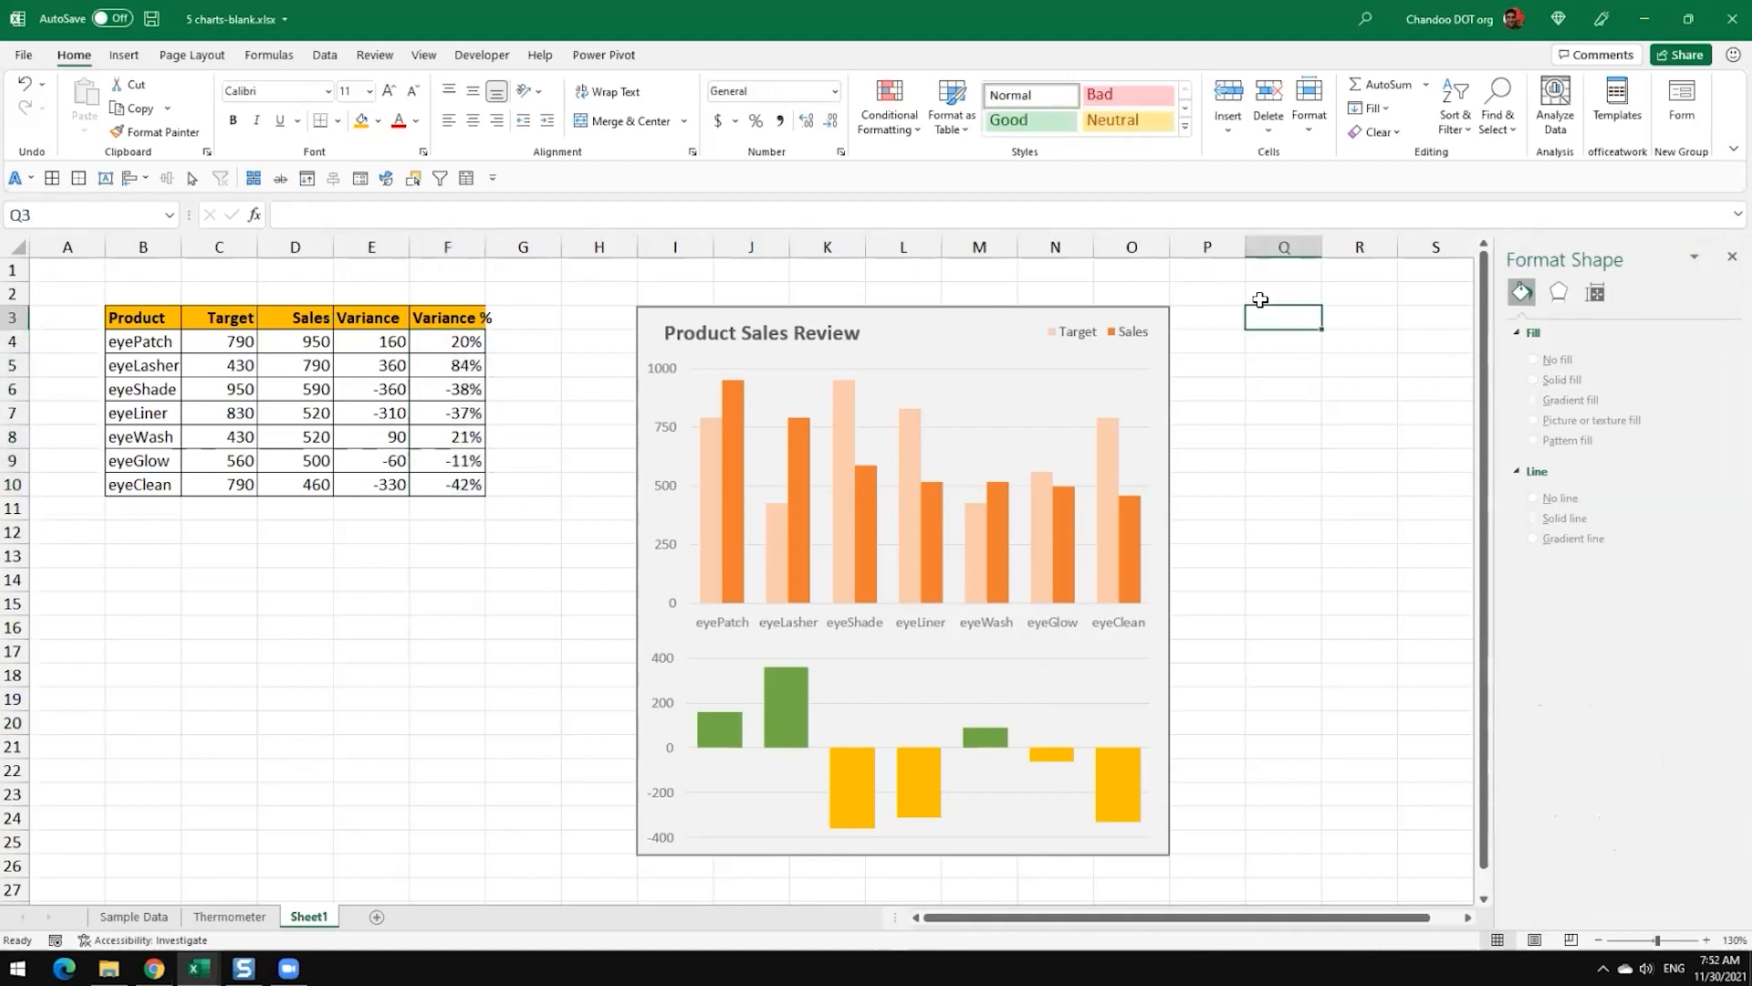
Step: Rename Sheet1 as Variance Chart and widen column F to fit the Variance % header
double_click(303, 920)
text(Variance)
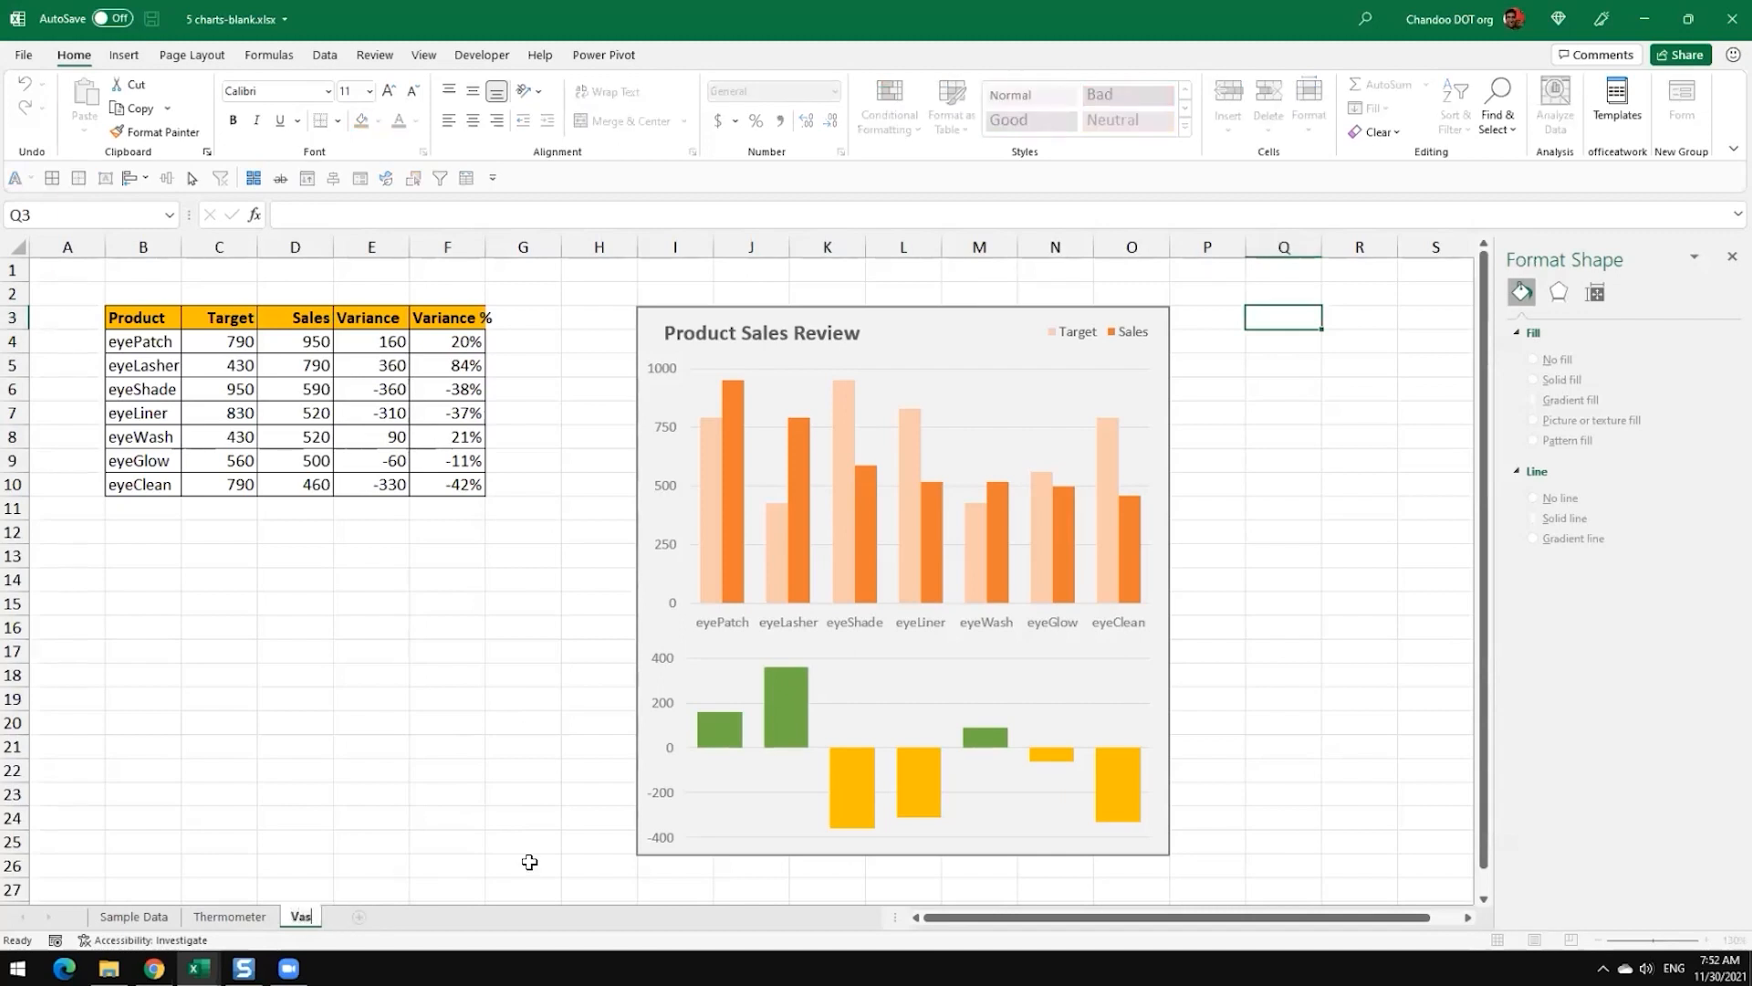
text( Chart)
key(Return)
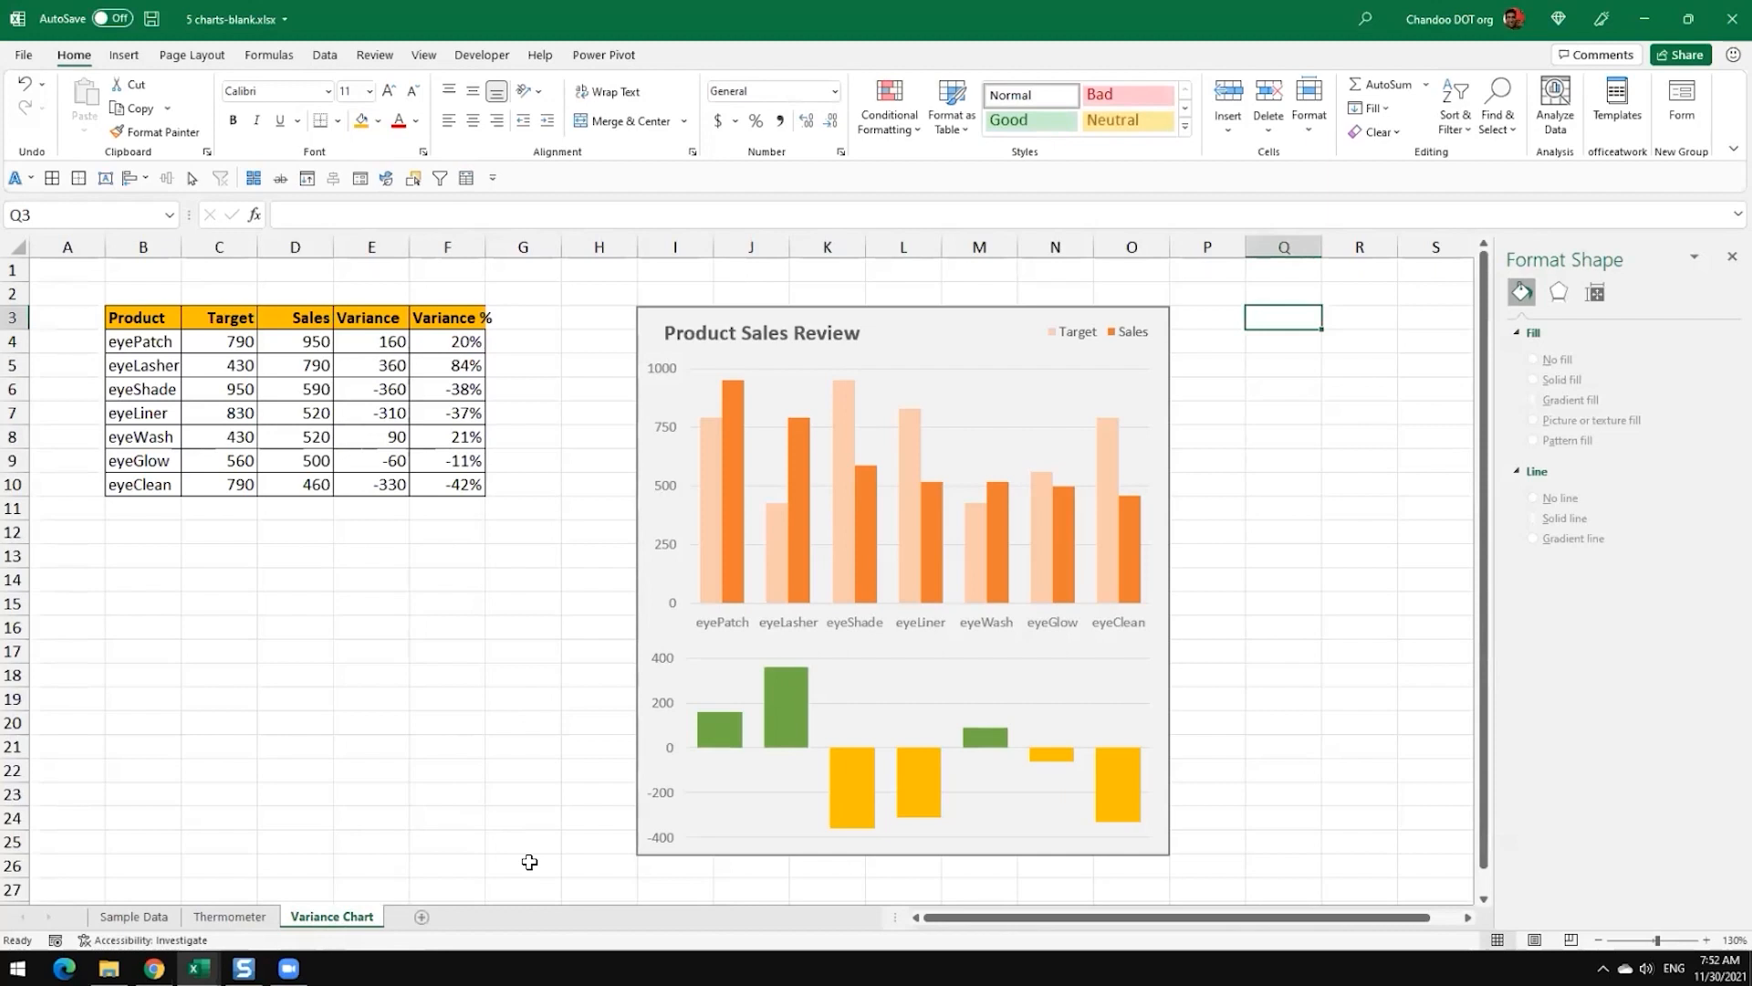
click(547, 771)
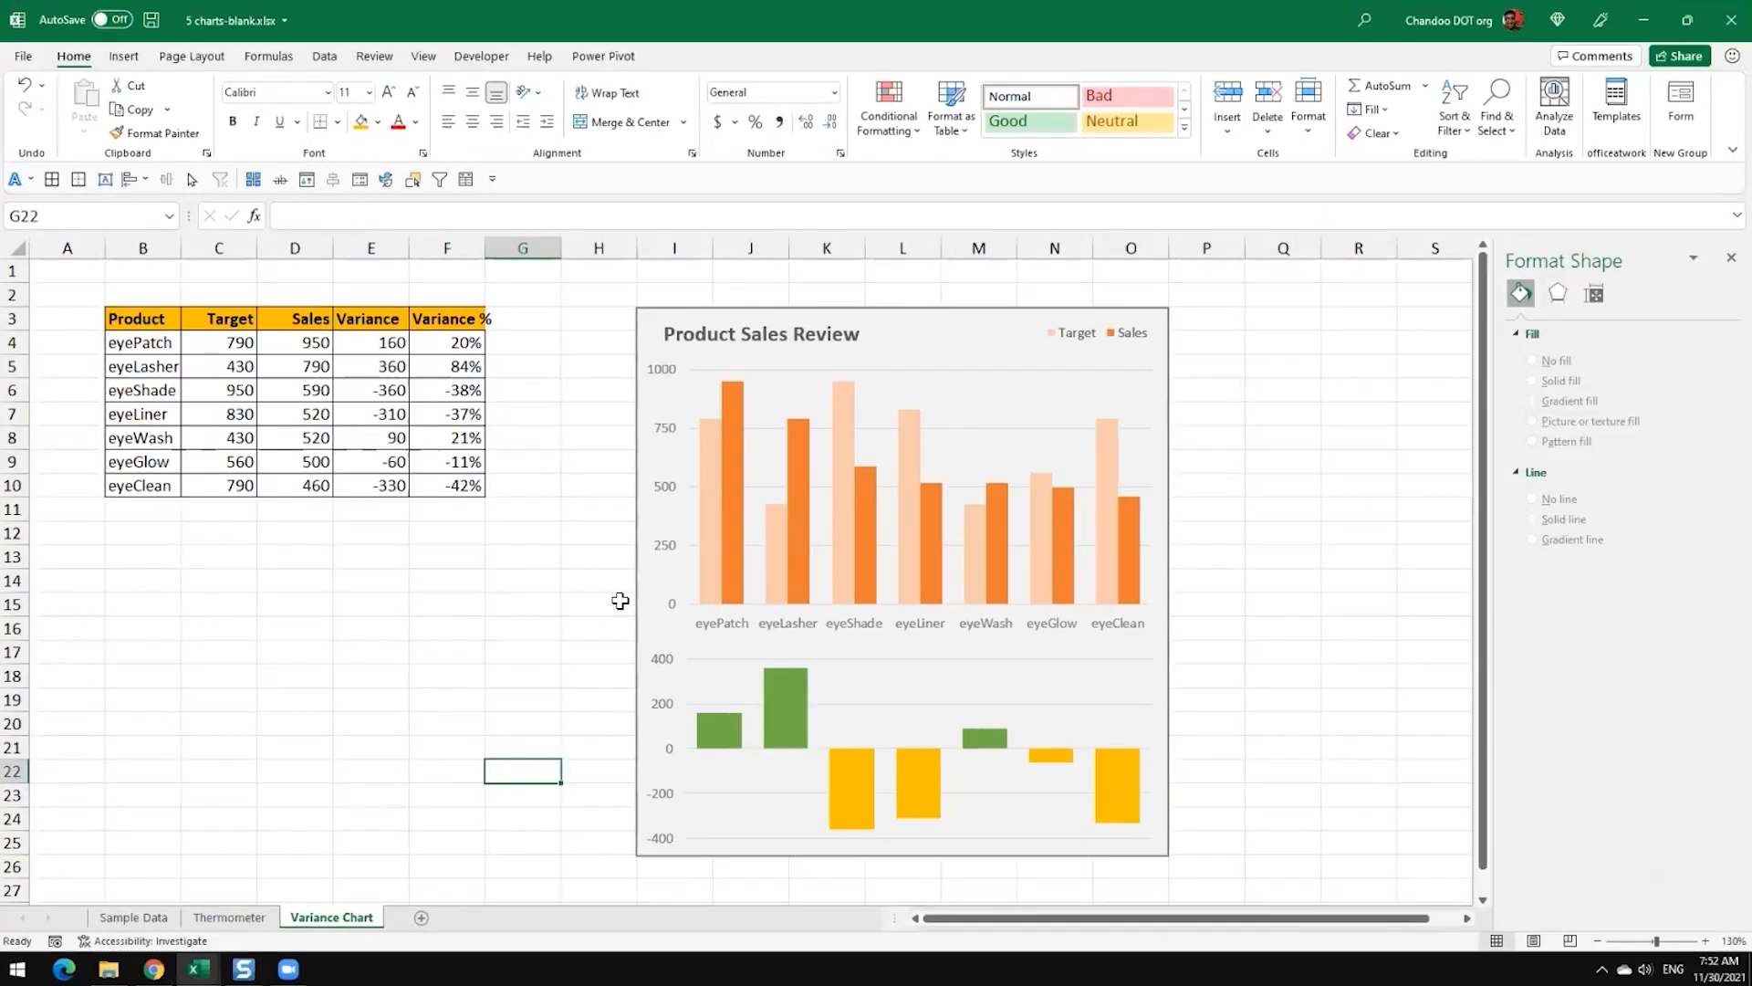
drag(485, 257, 505, 257)
Step: Switch to the 5 charts.xlsx workbook and examine its Sample Data sheet and the finished panels on the 1. Variance Chart sheet
click(109, 969)
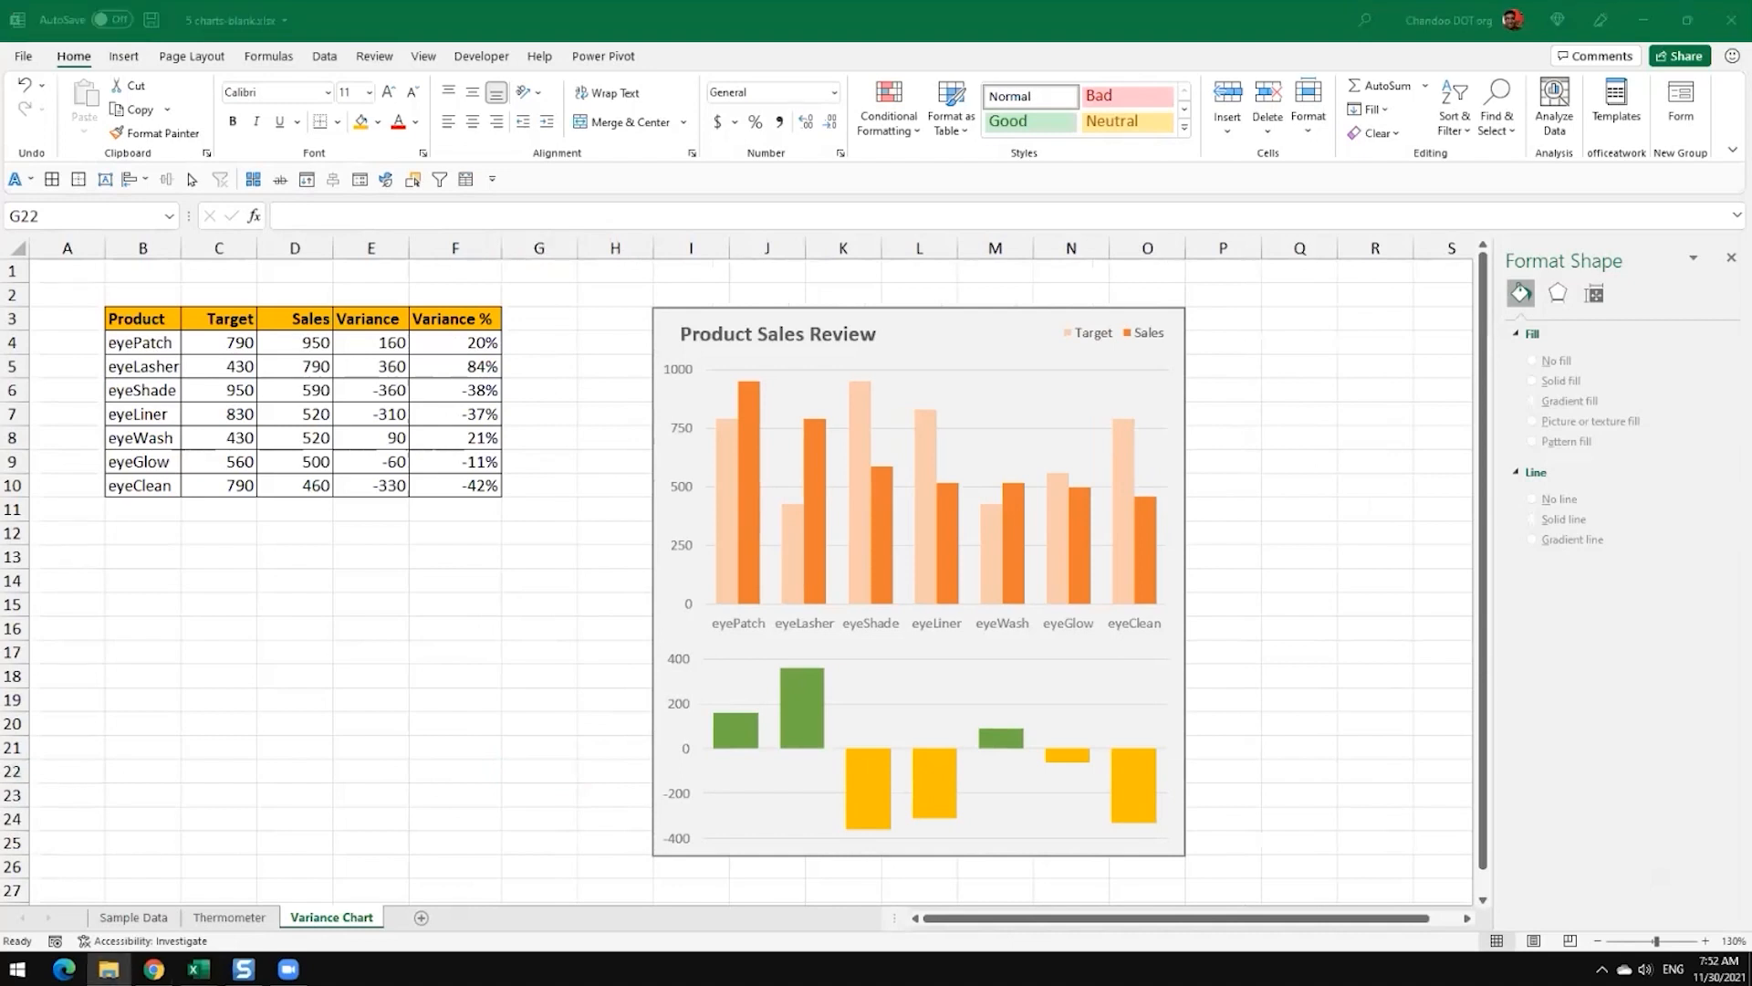
key(alt+Tab)
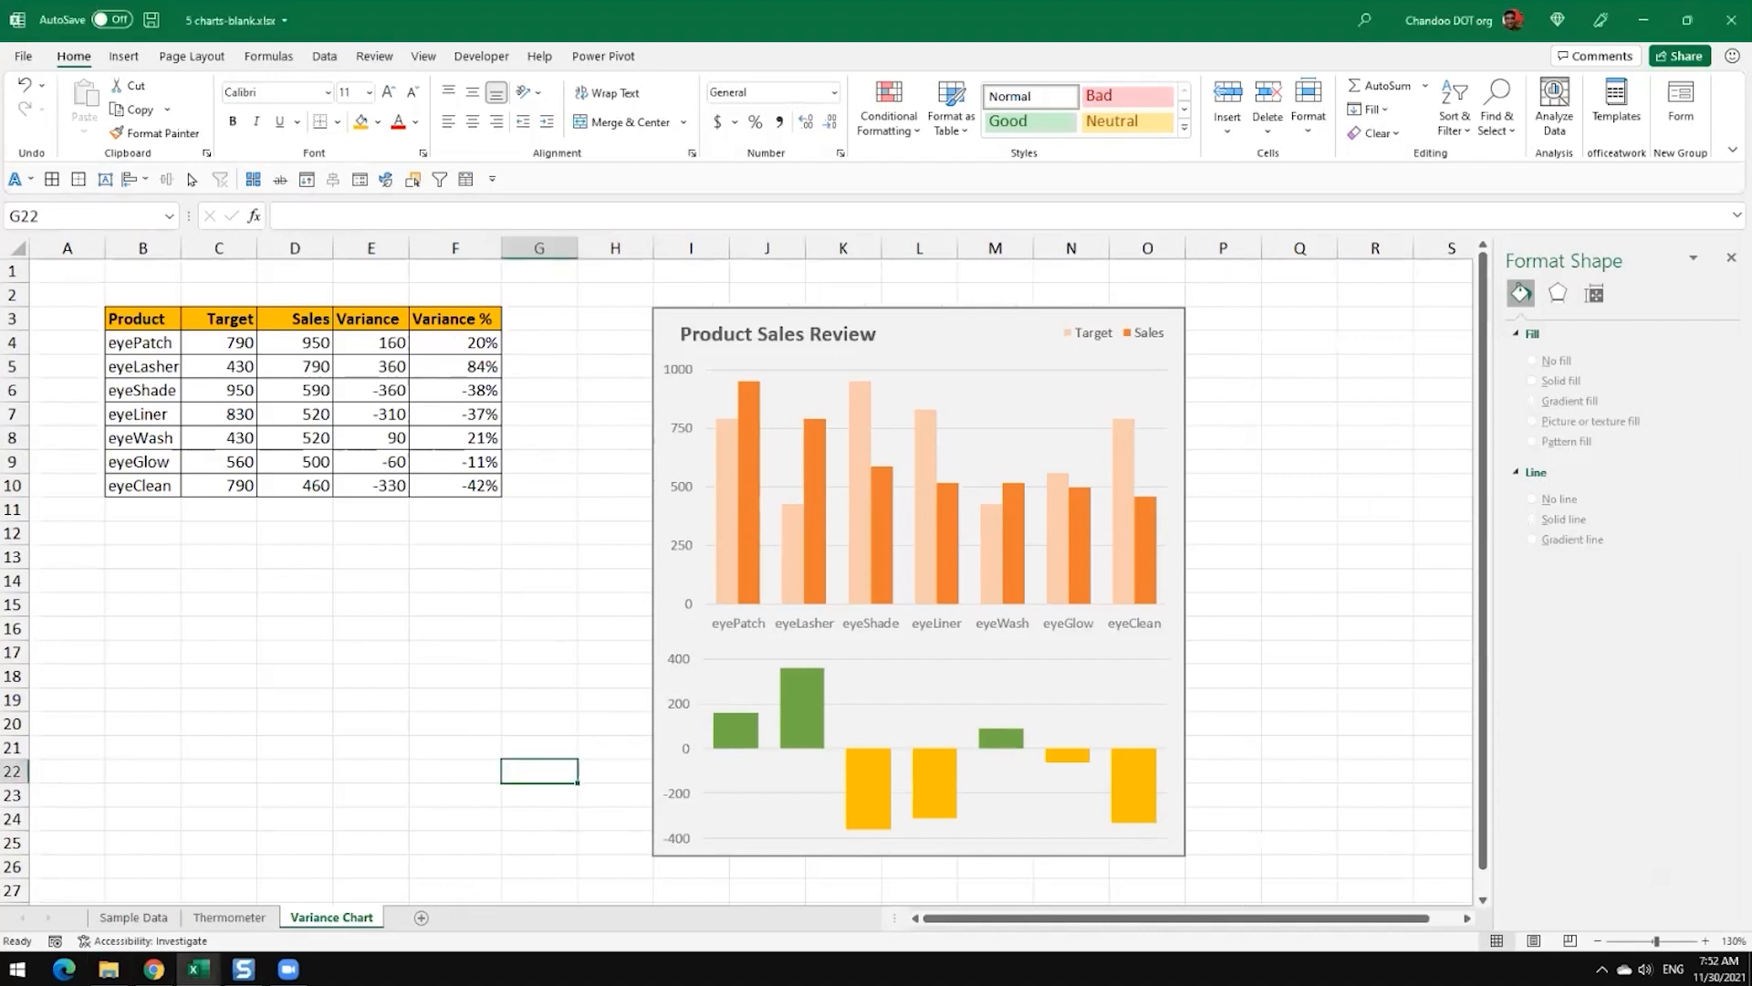
key(alt+Tab)
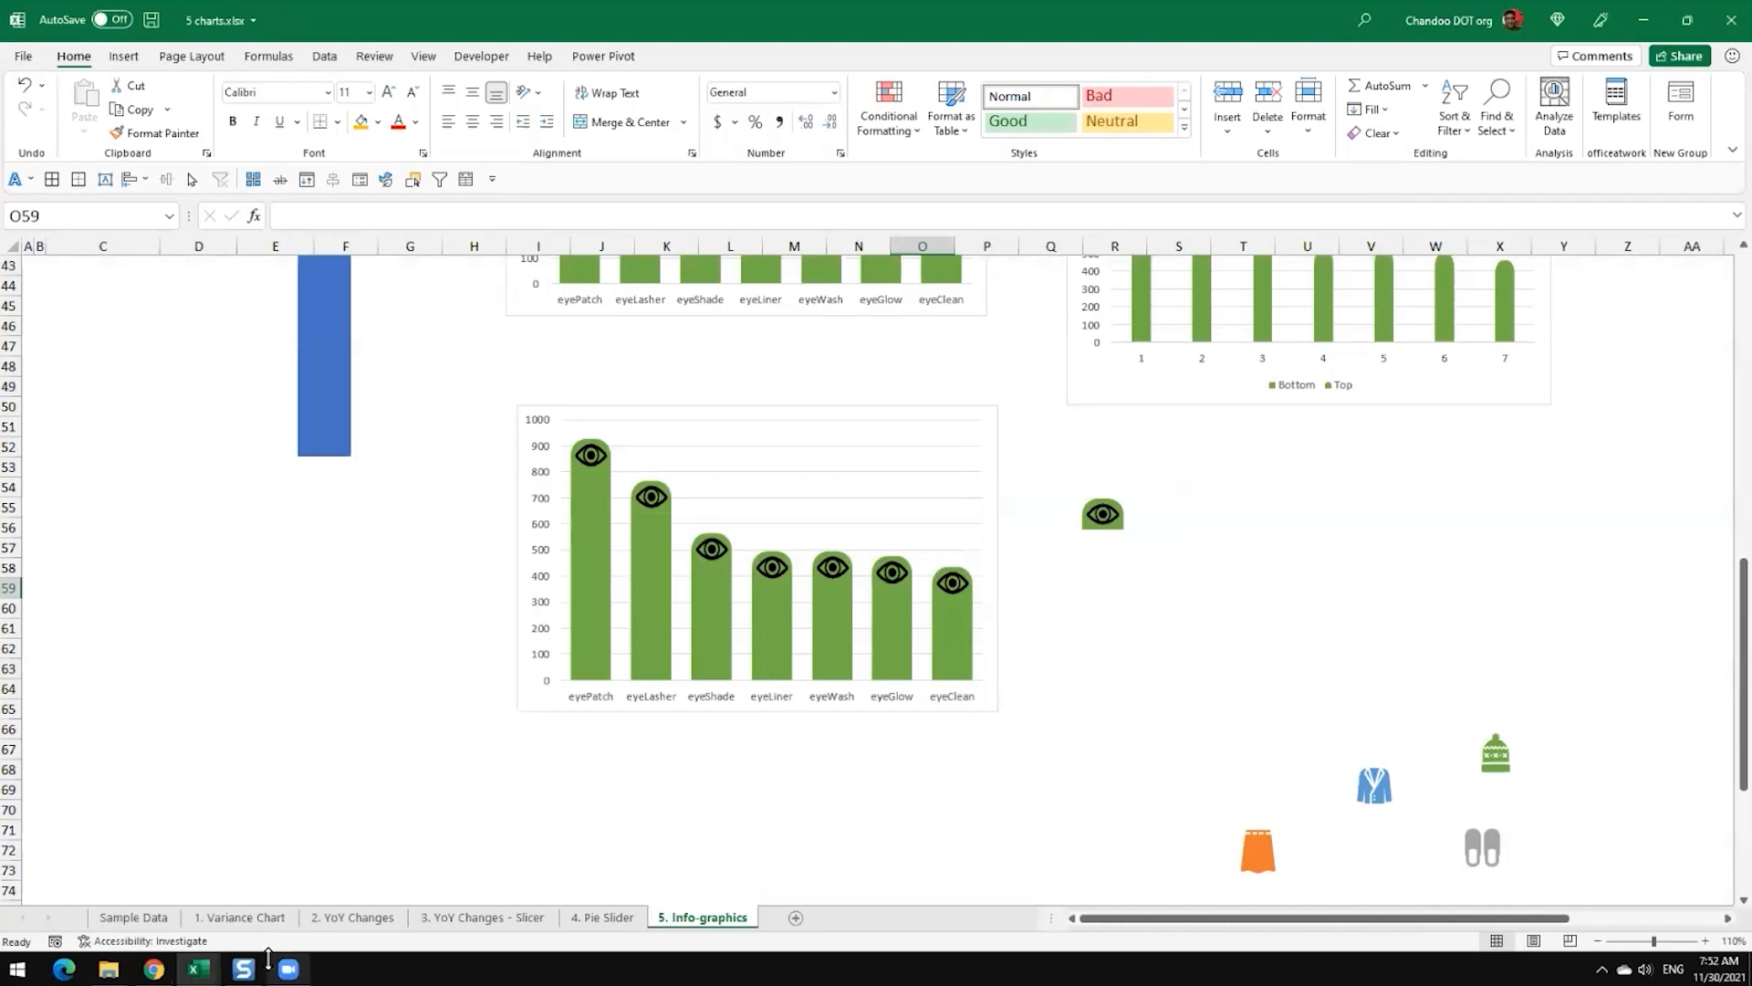
click(128, 917)
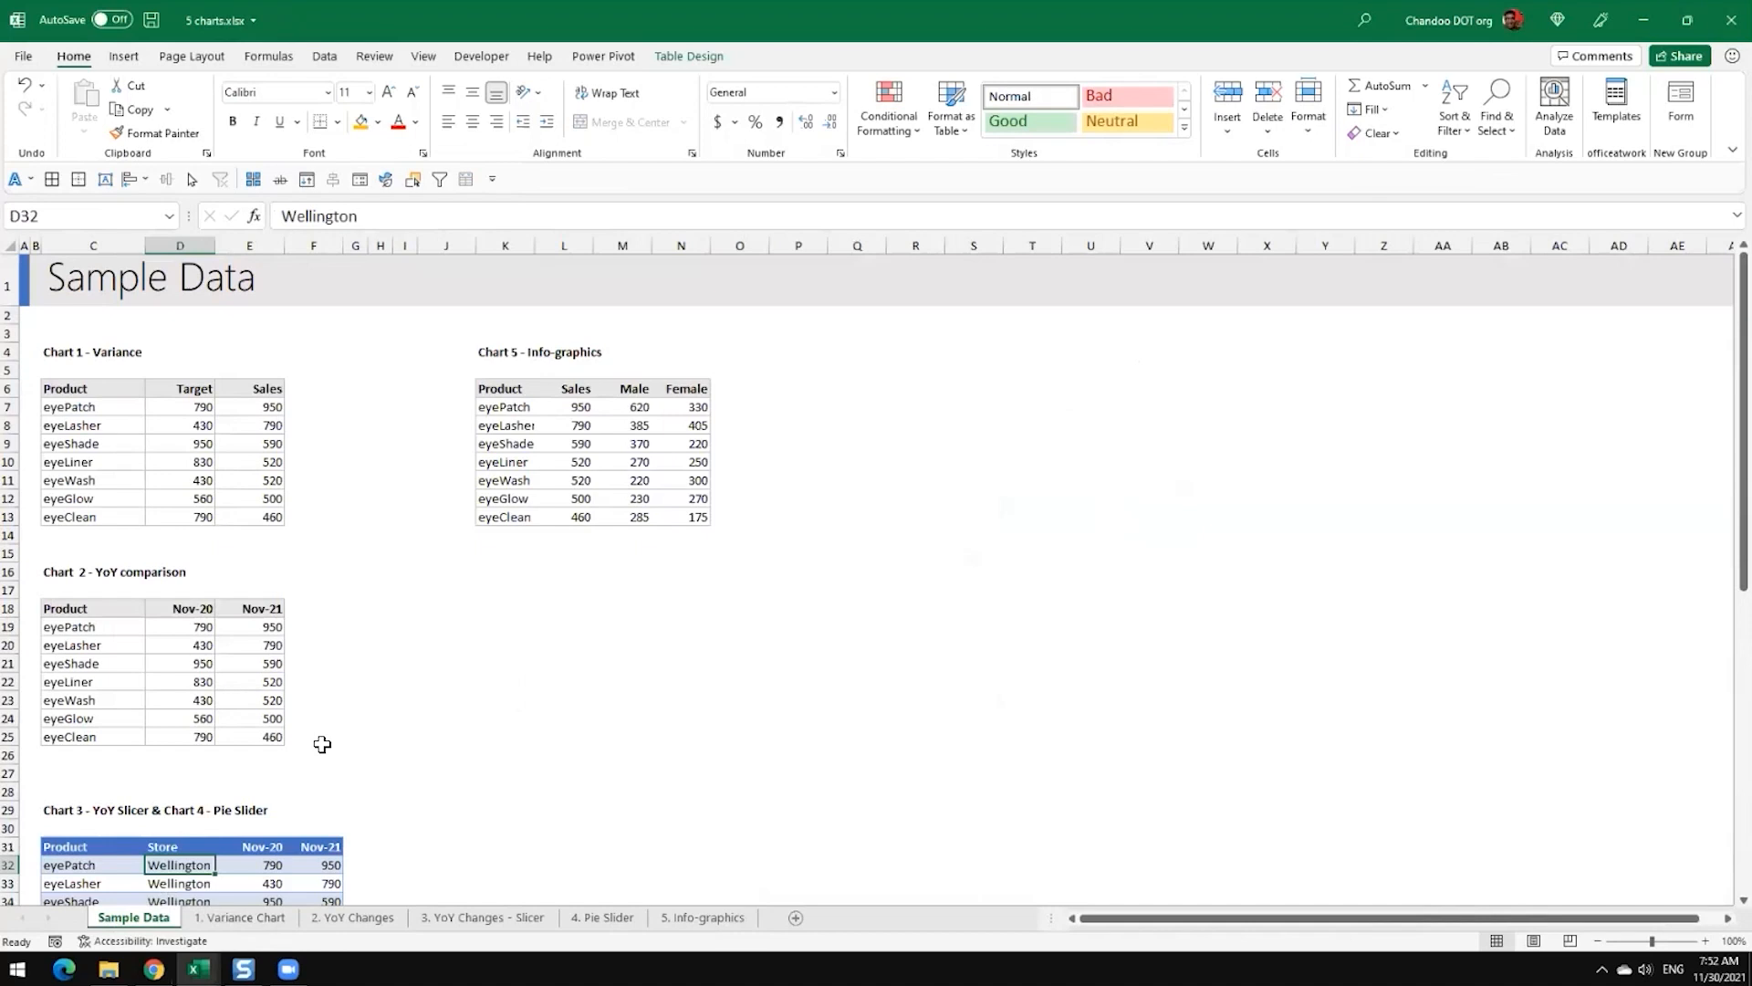
click(241, 917)
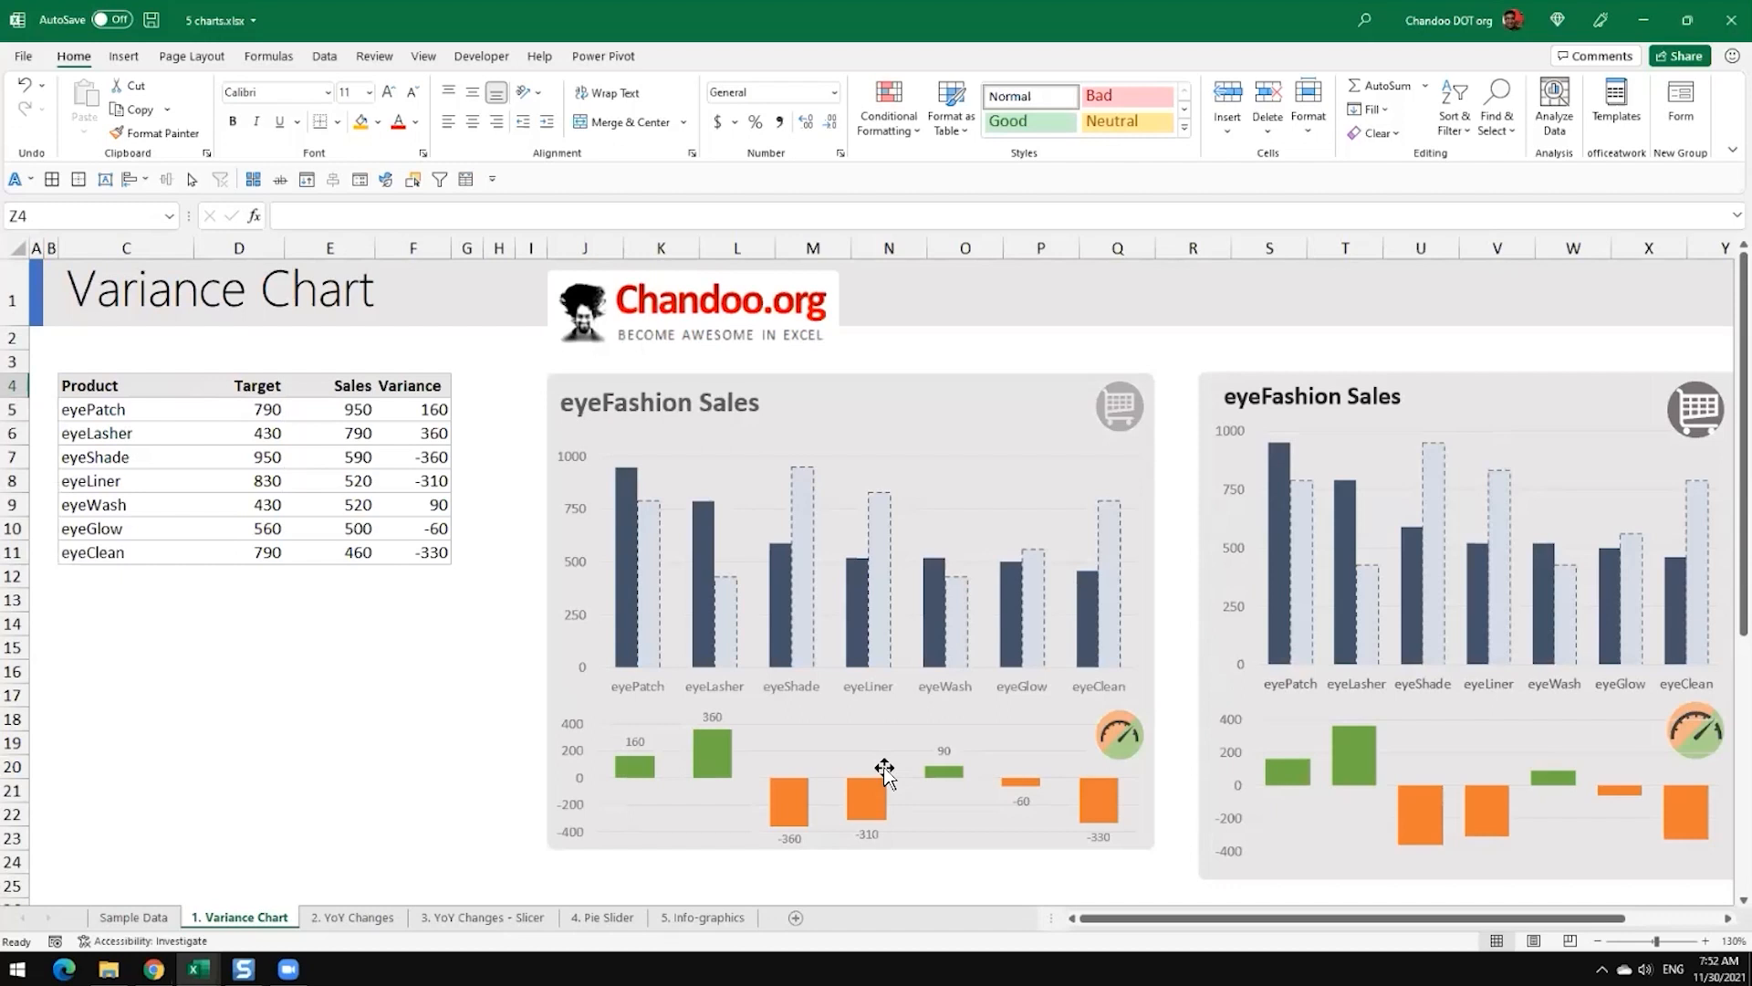
click(653, 518)
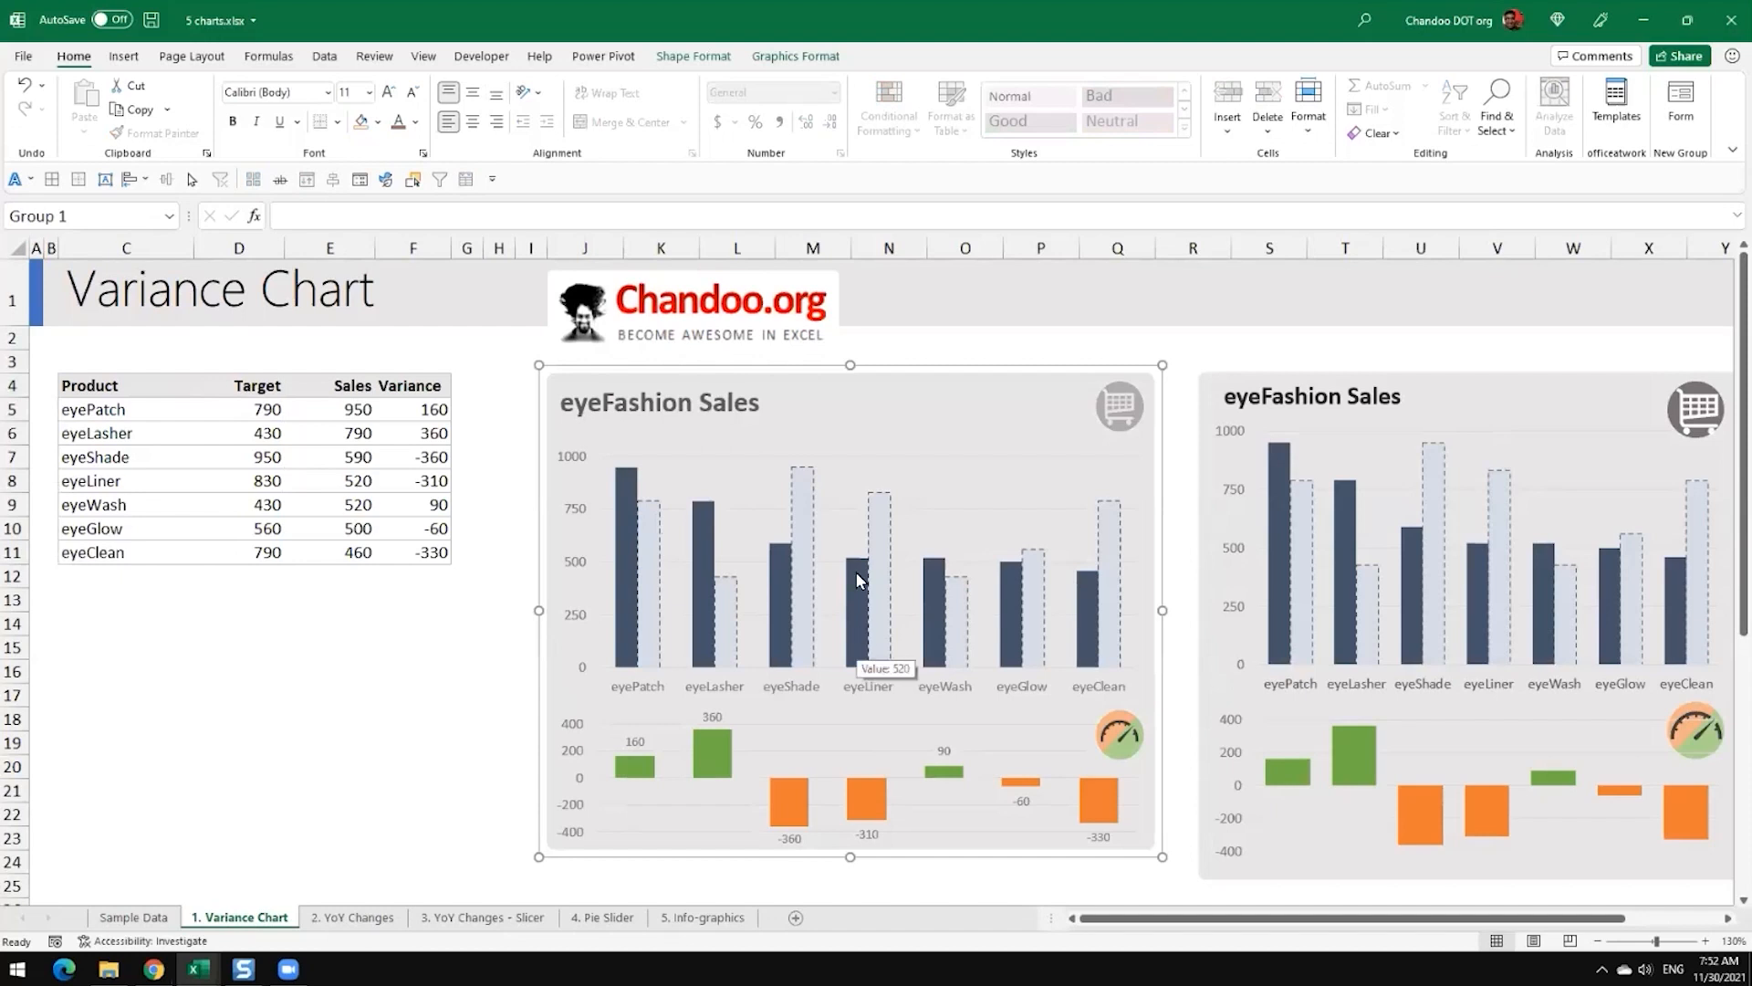
scroll(838, 668, down, 1)
scroll(838, 668, down, 3)
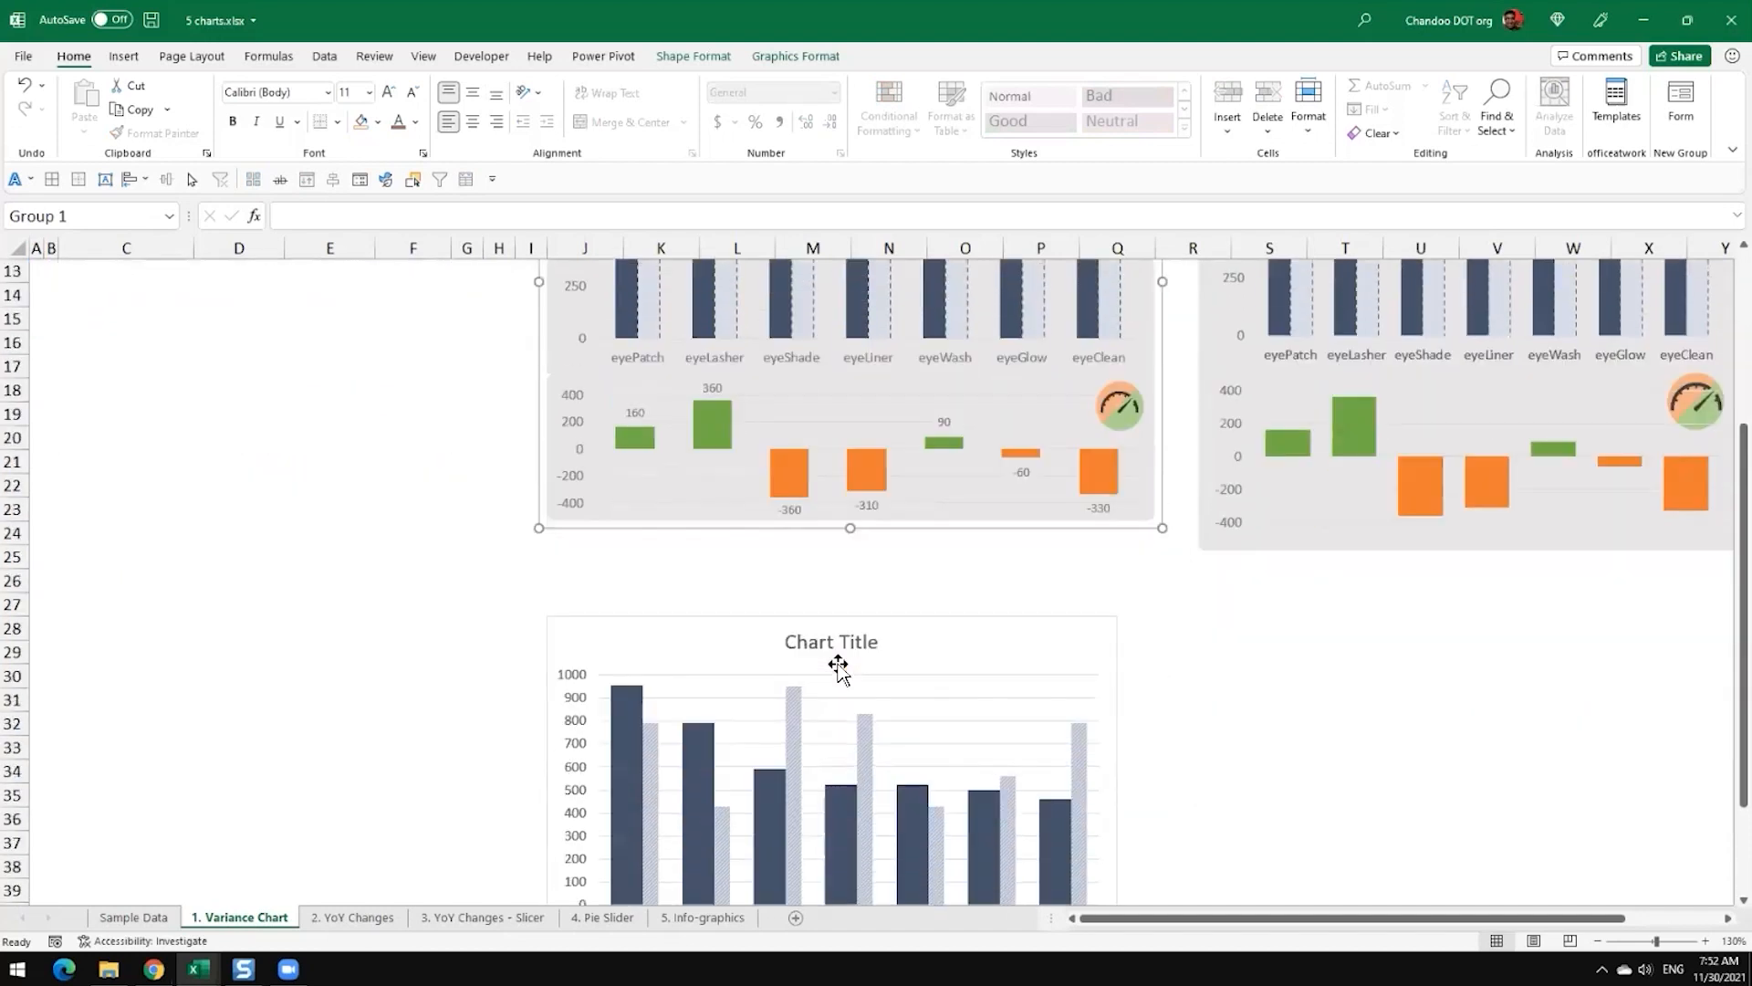
scroll(837, 668, up, 4)
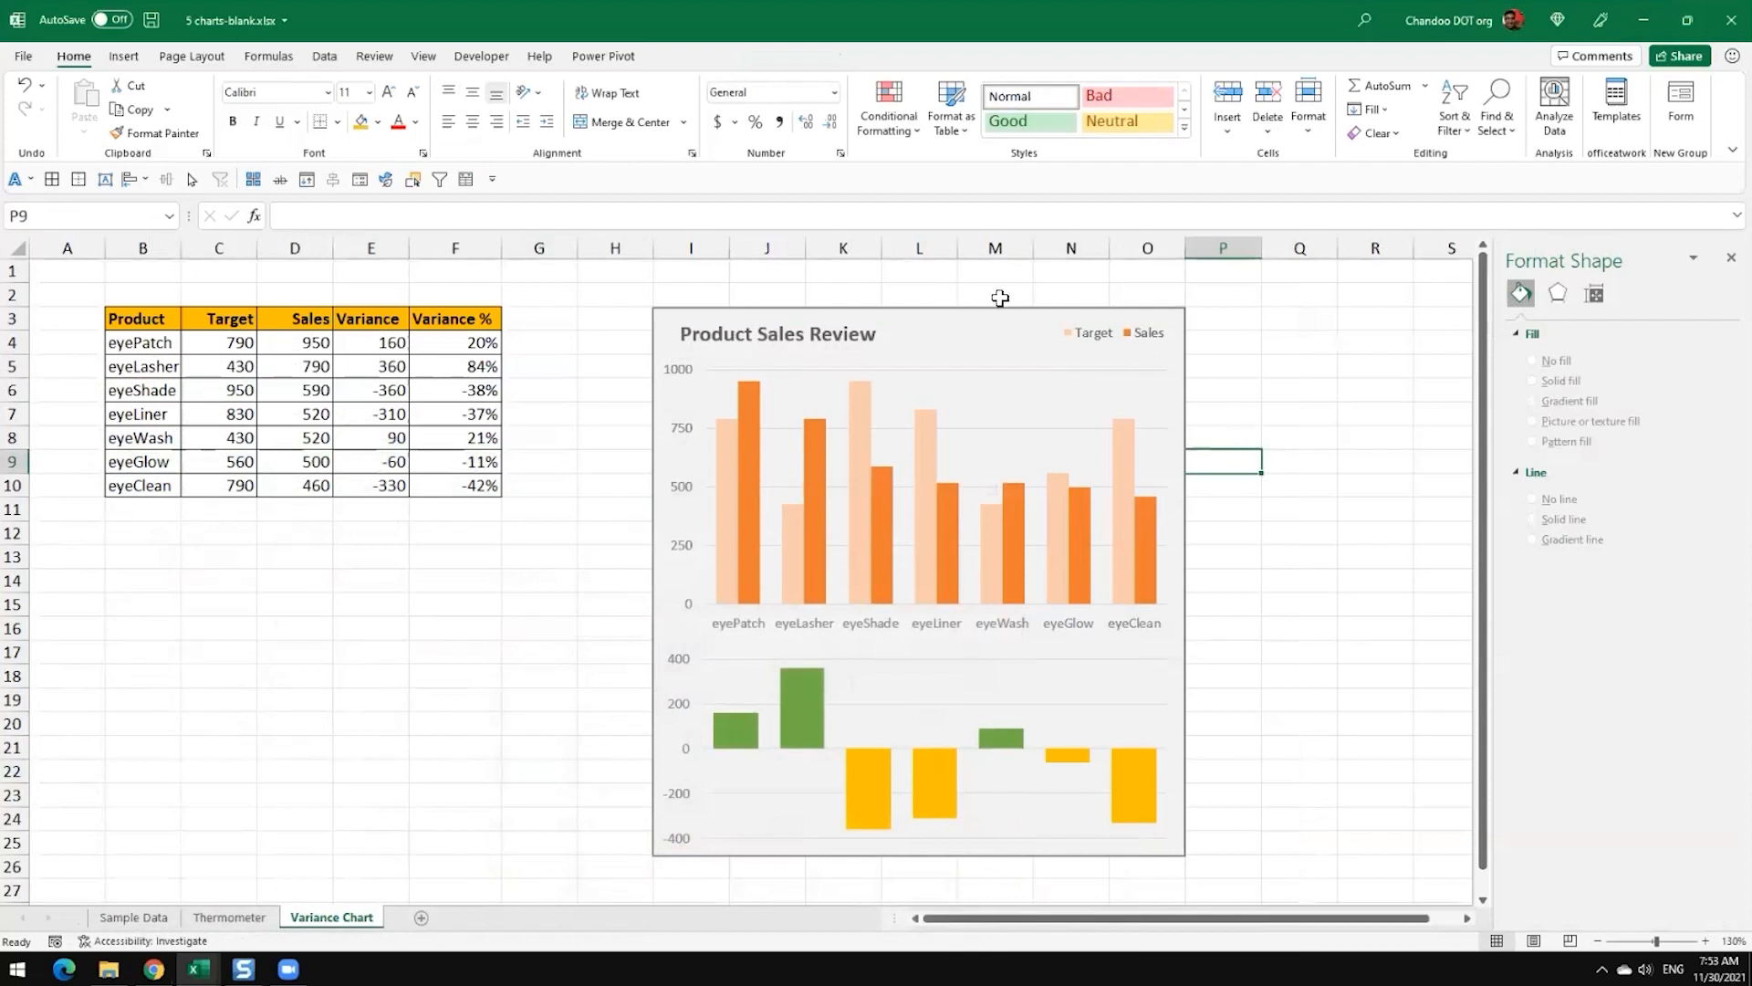
Step: In 5 charts-blank.xlsx, ungroup the Product Sales Review chart panel
click(124, 56)
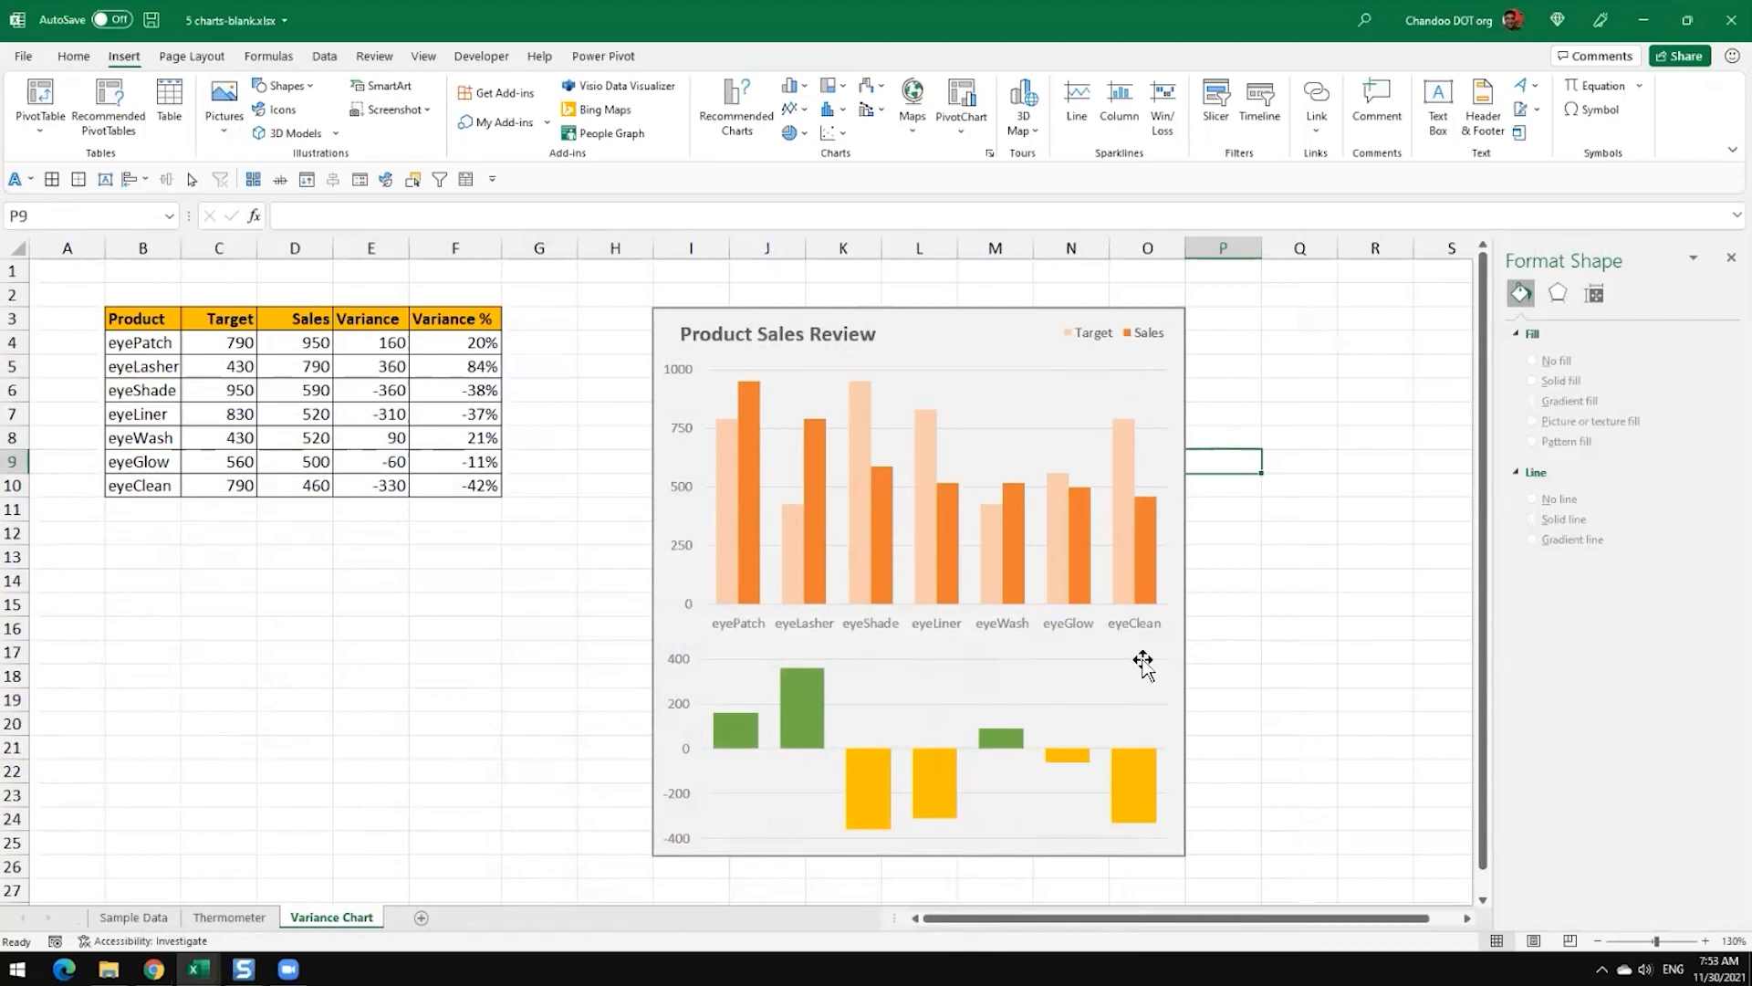
click(991, 390)
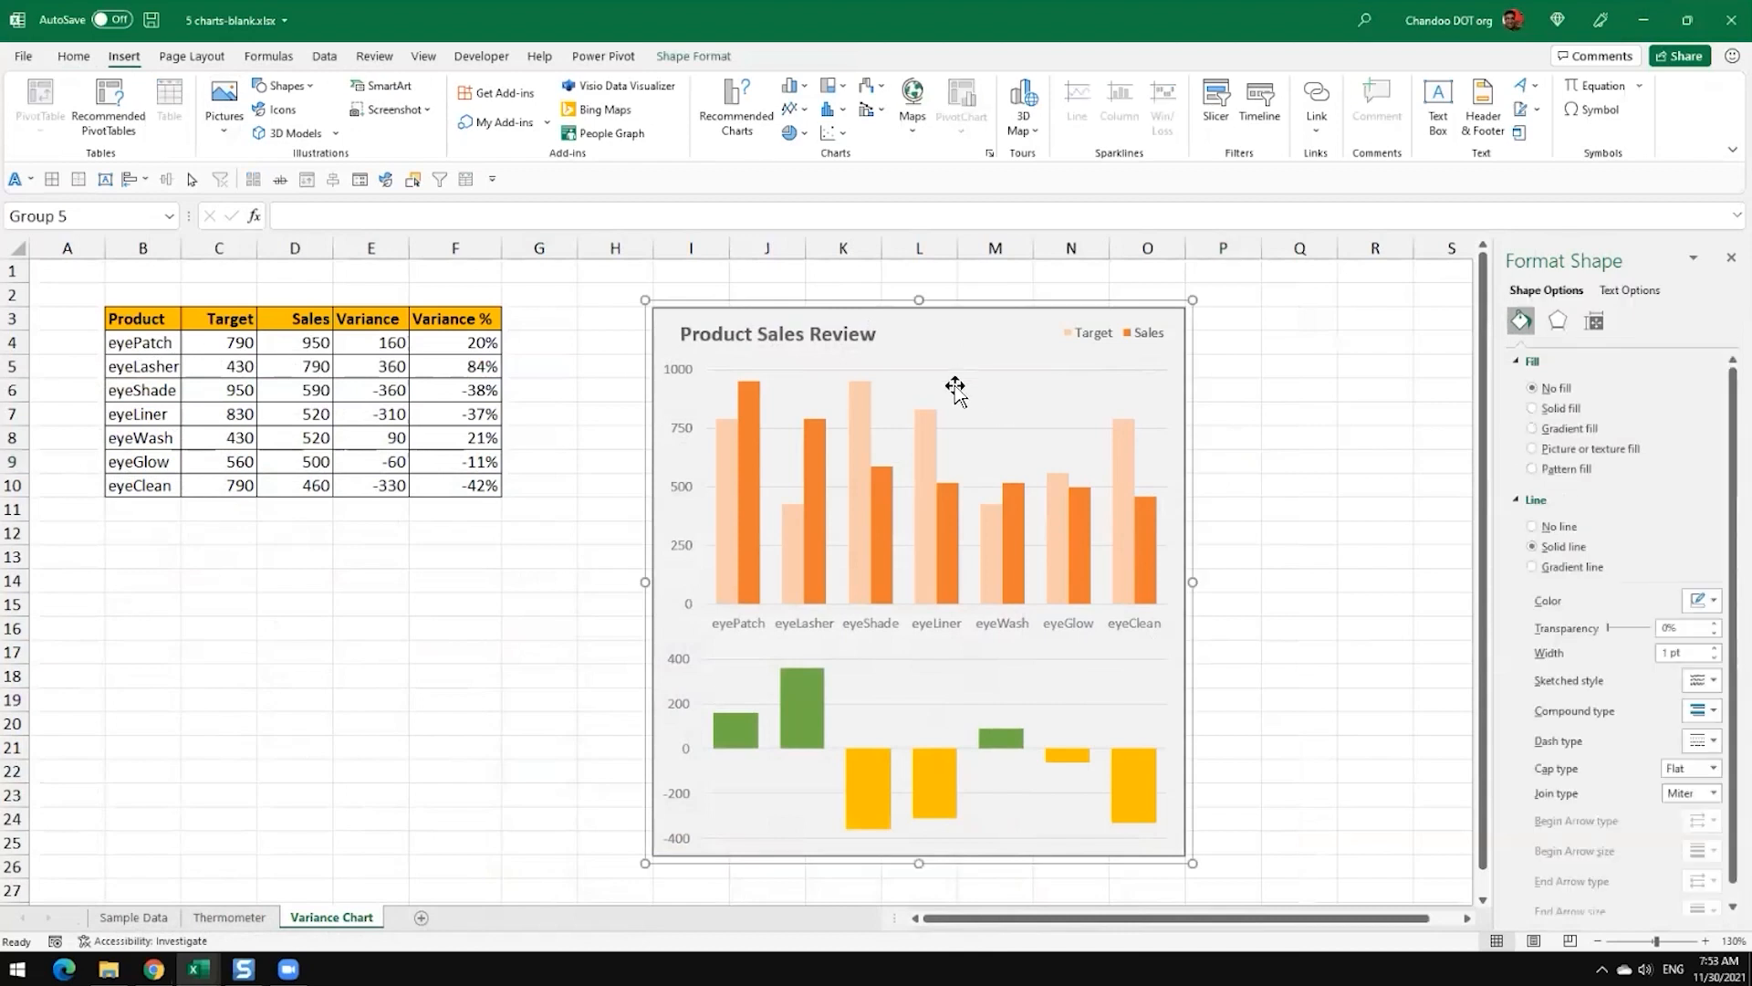
click(1104, 681)
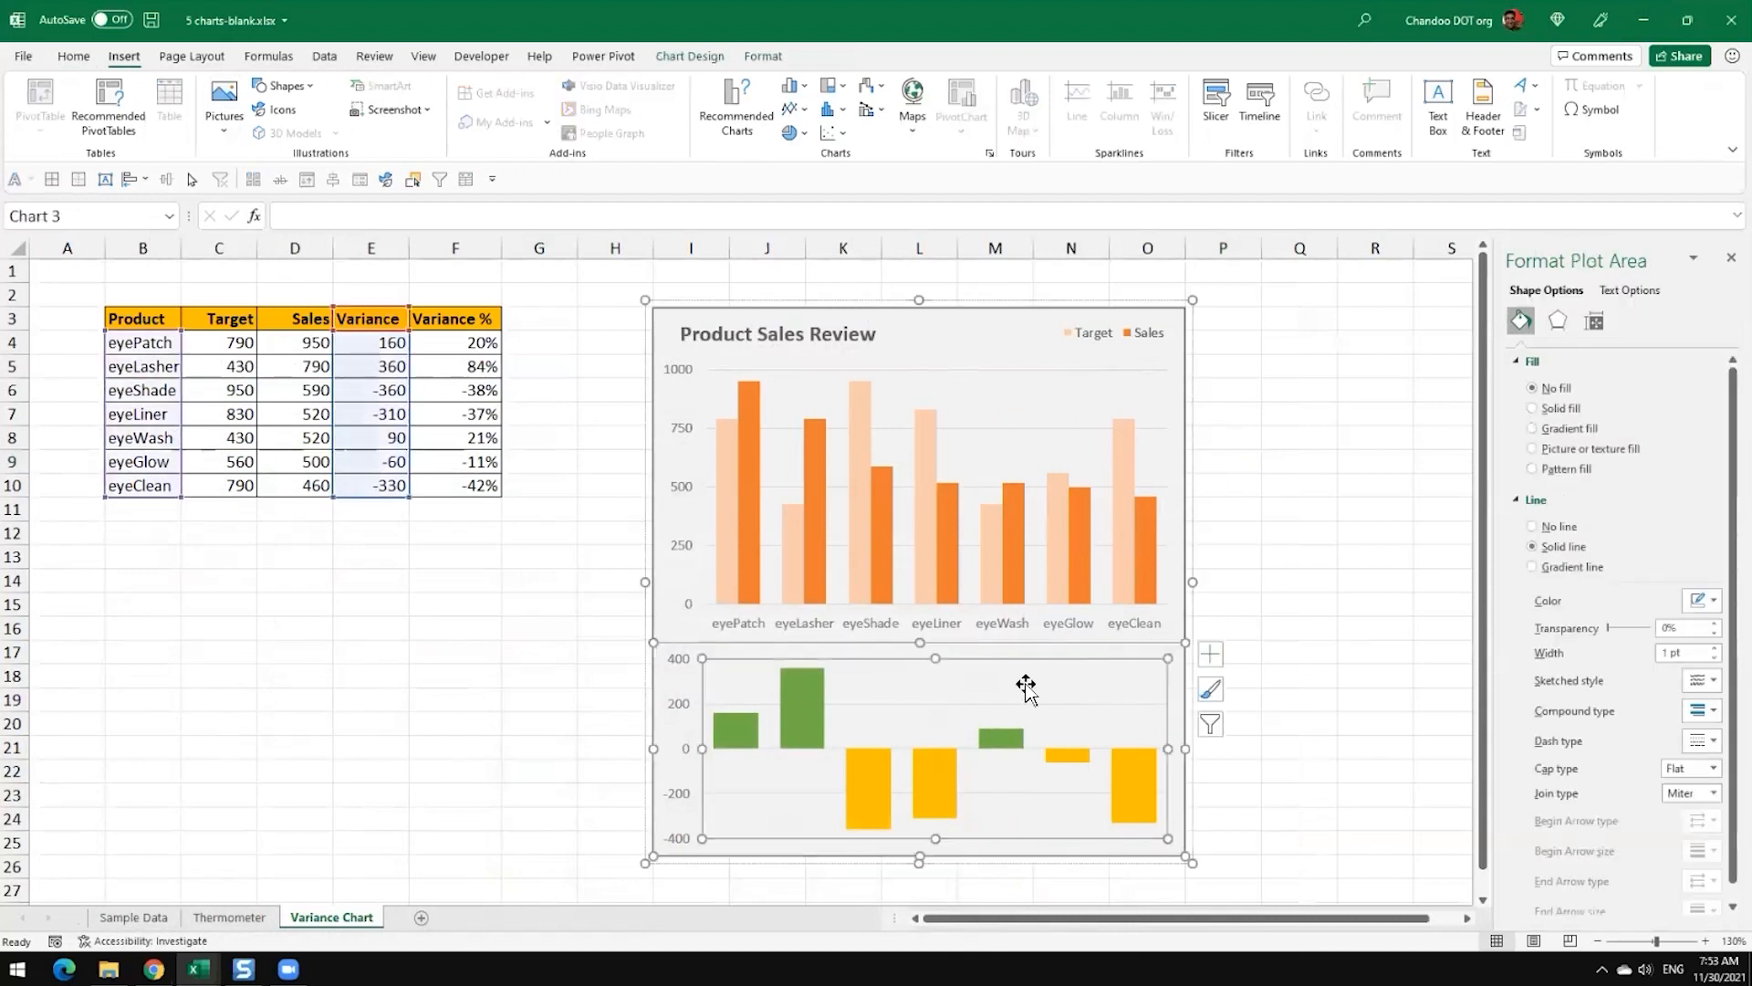
click(1186, 501)
right_click(1186, 502)
mouse_move(1296, 218)
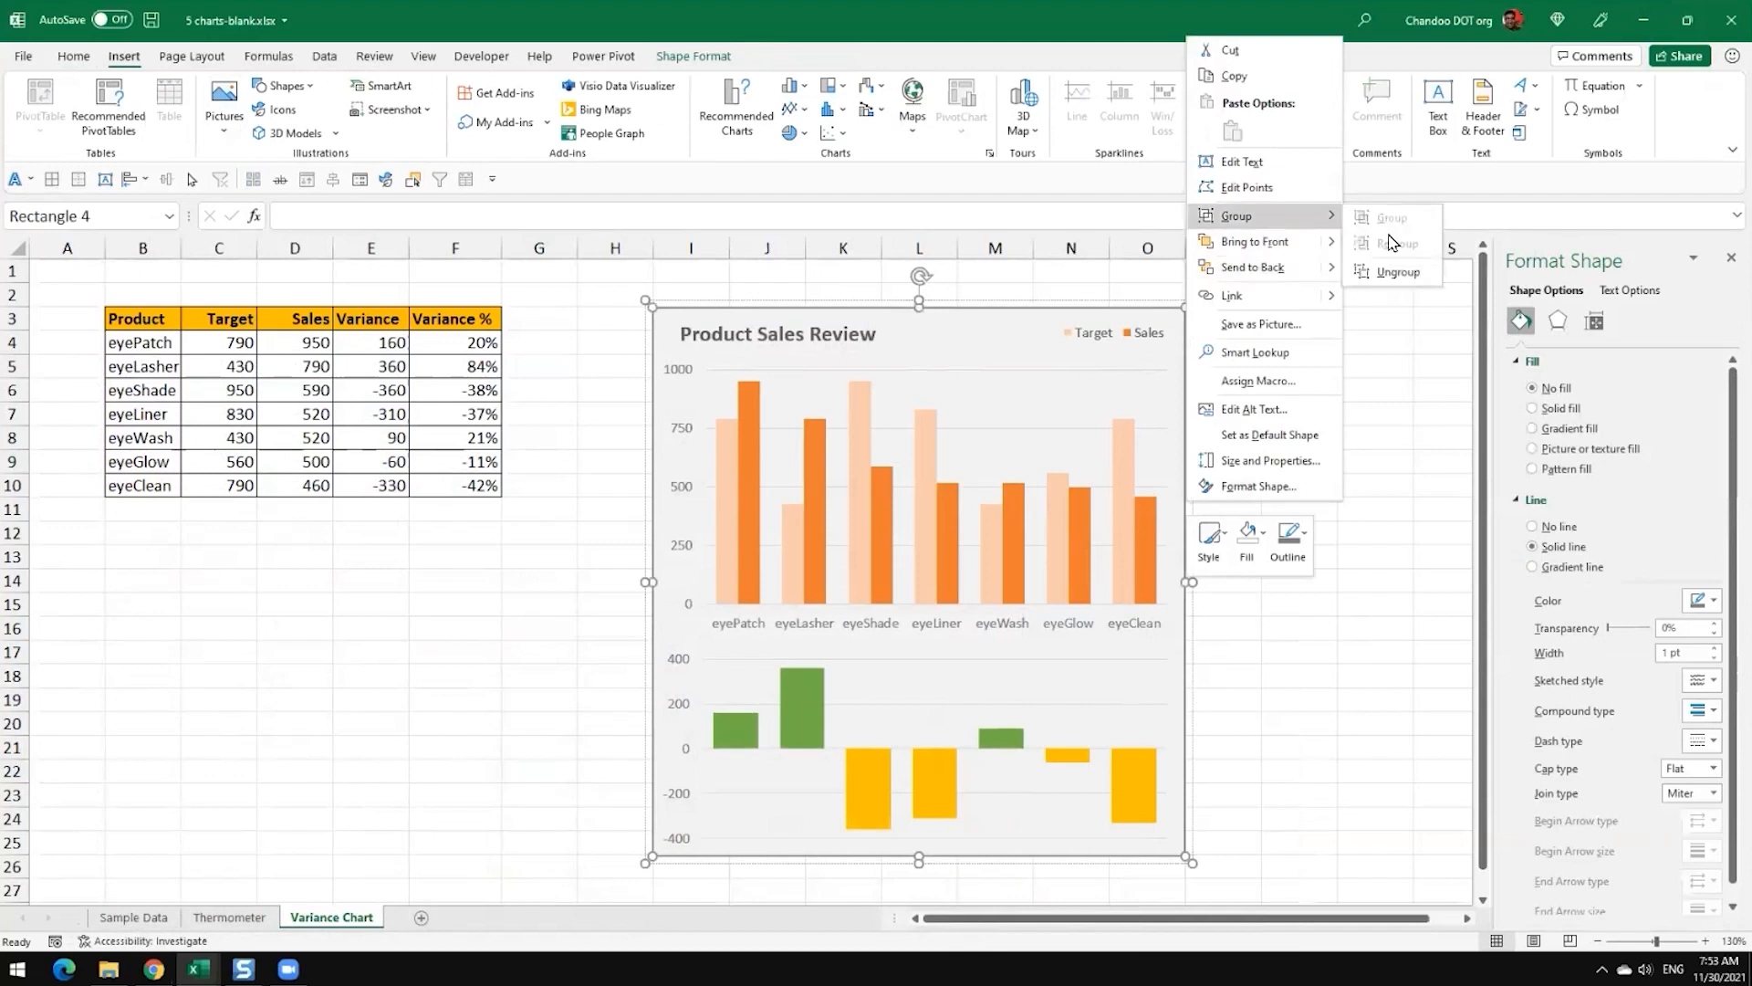
click(1394, 273)
click(1375, 437)
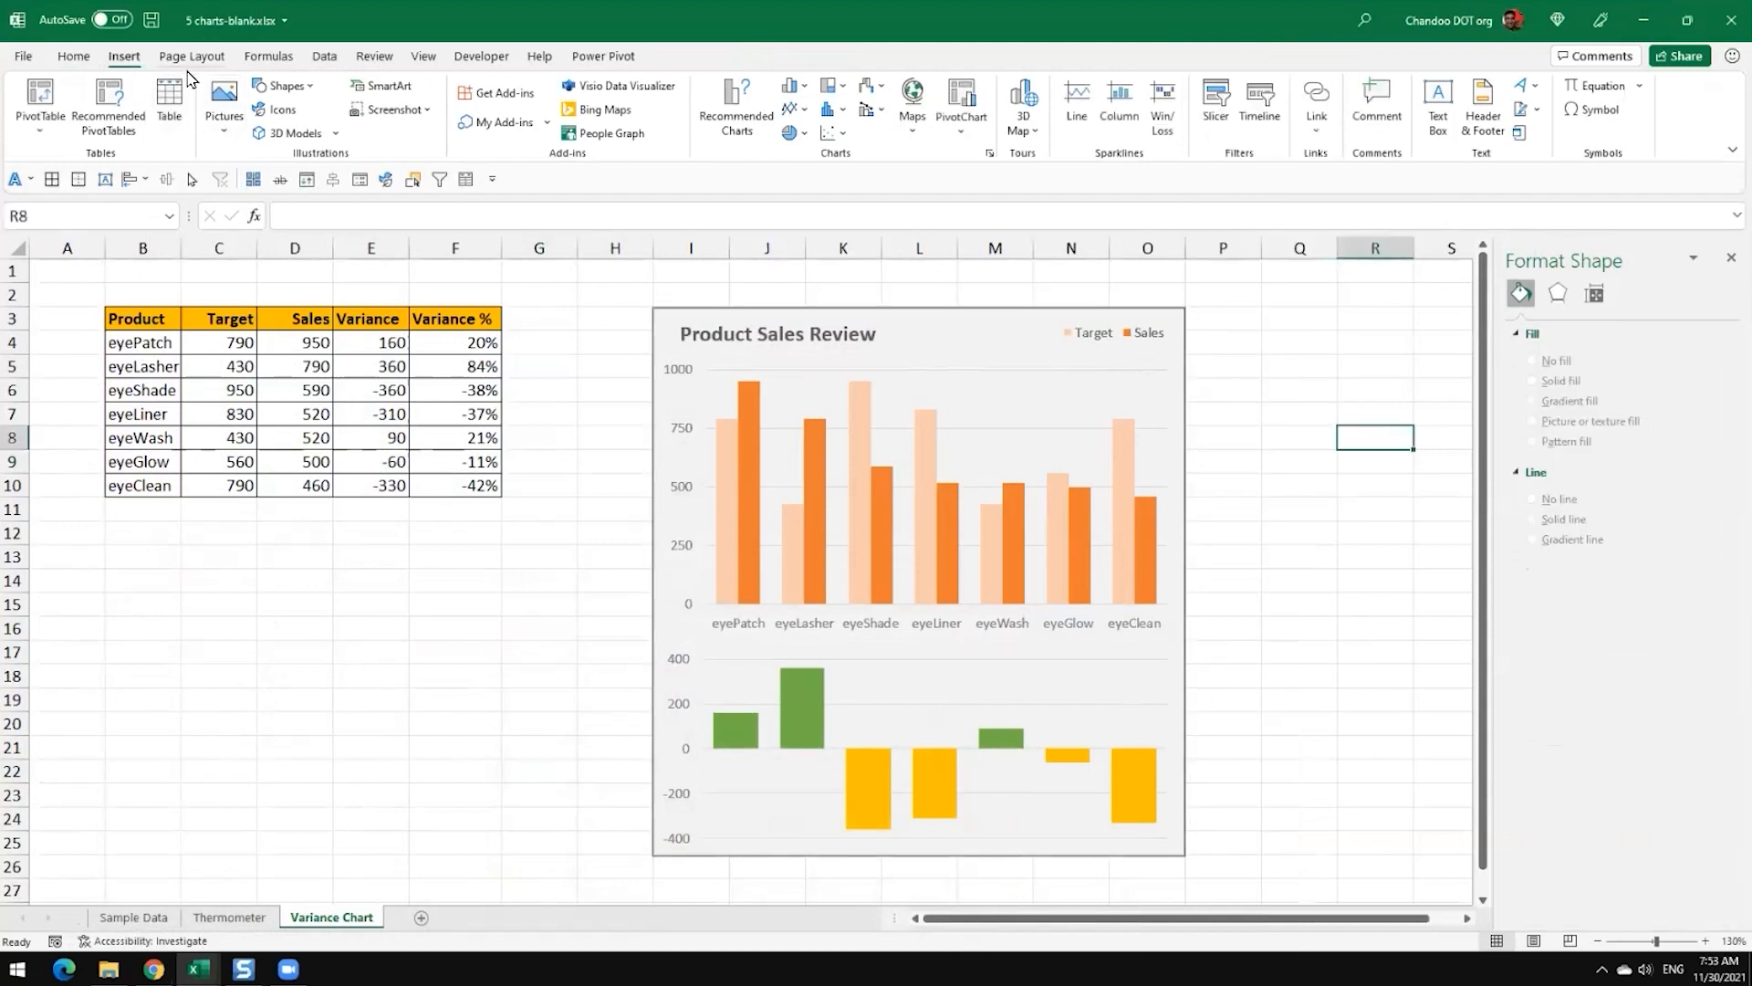
Step: Insert two stock icons: the solid shopping cart and the bold gauge with its needle pointing to the upper right
click(263, 117)
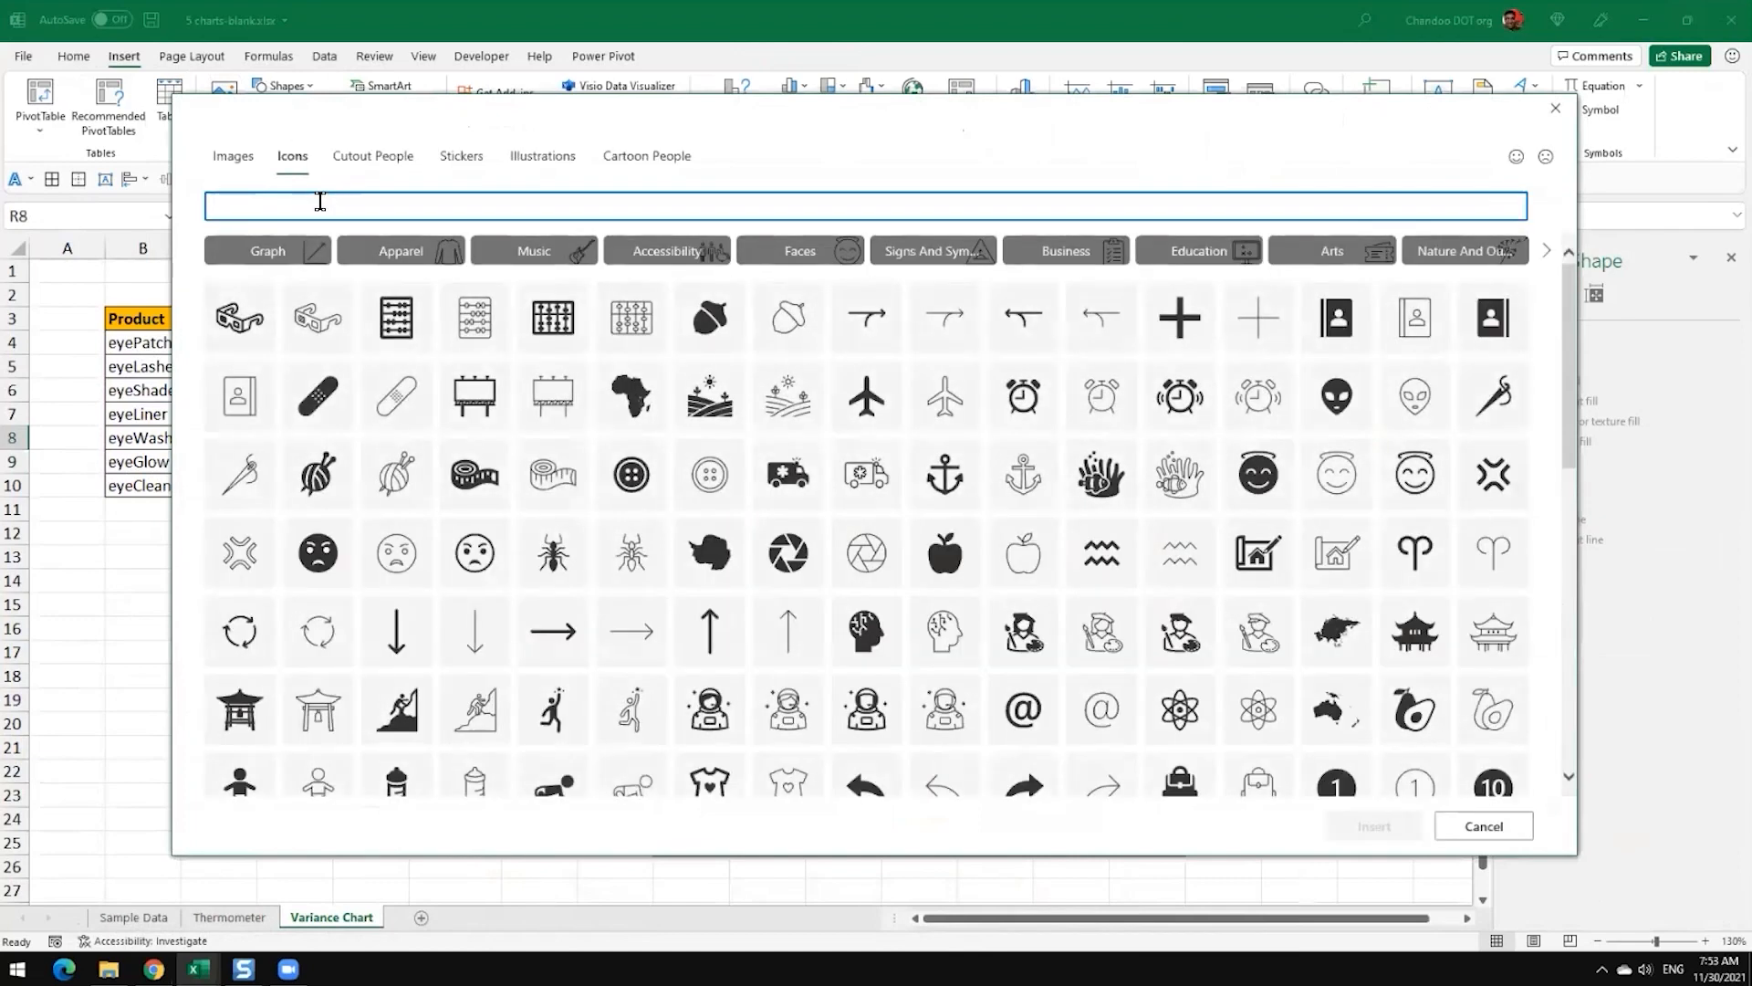
text(sho)
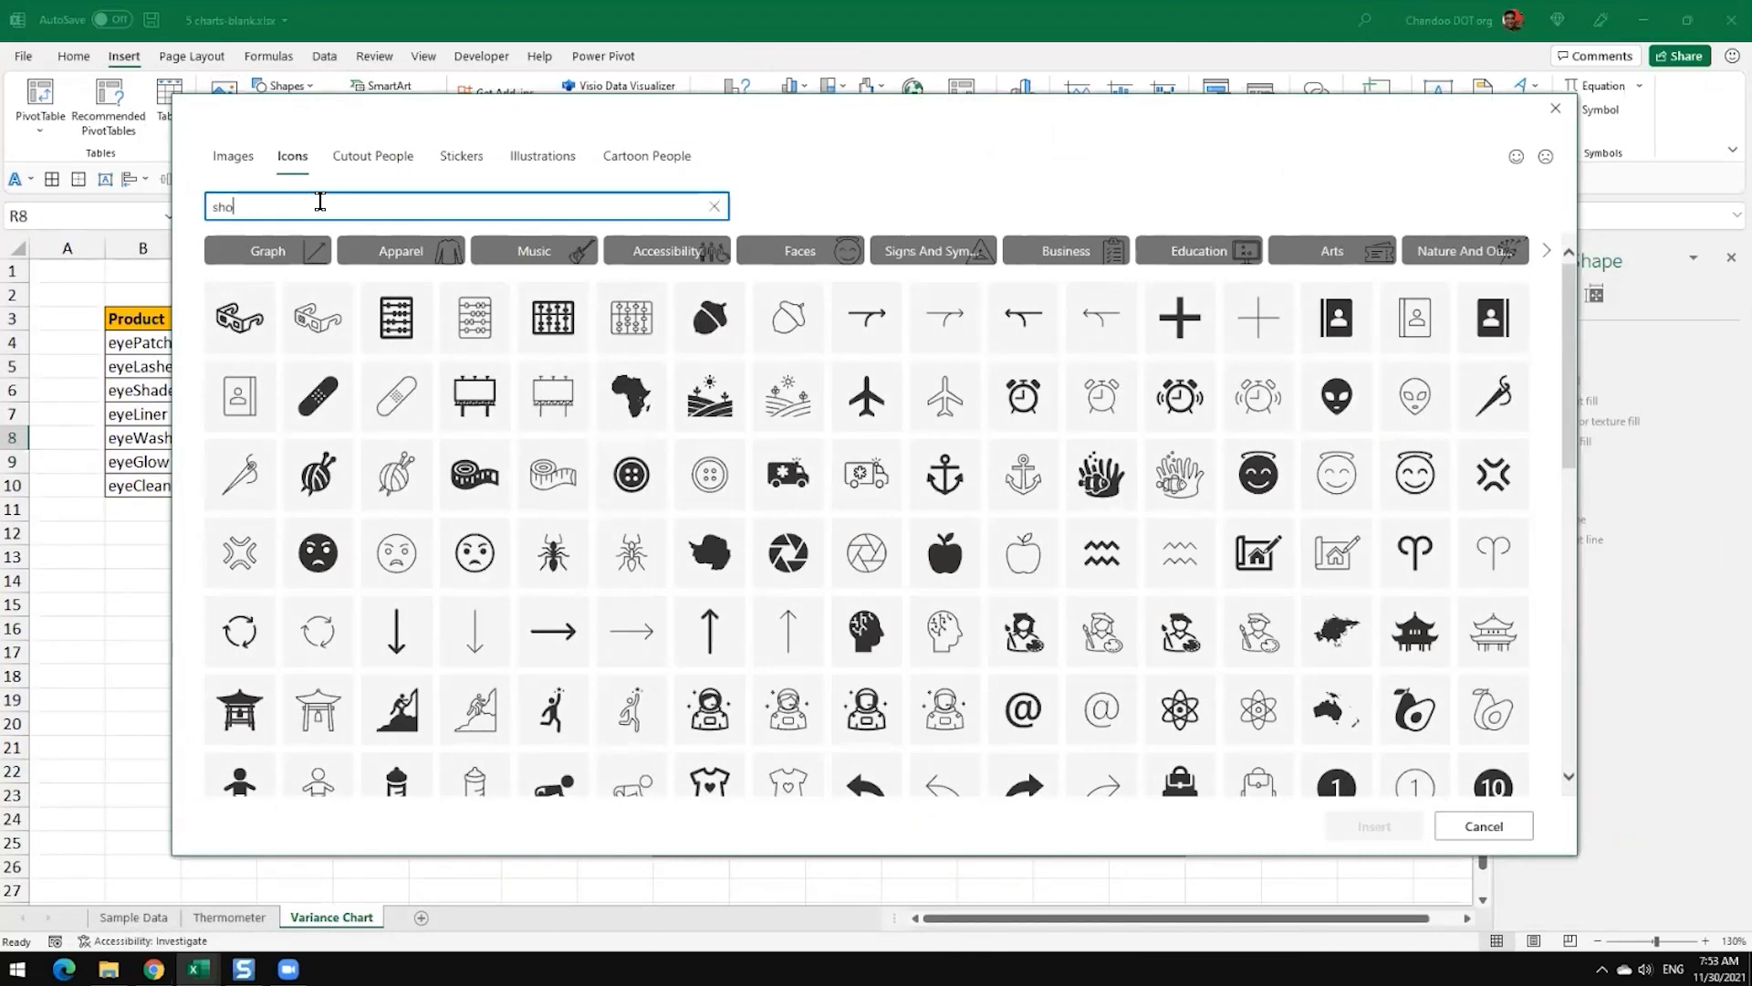
text(pping c)
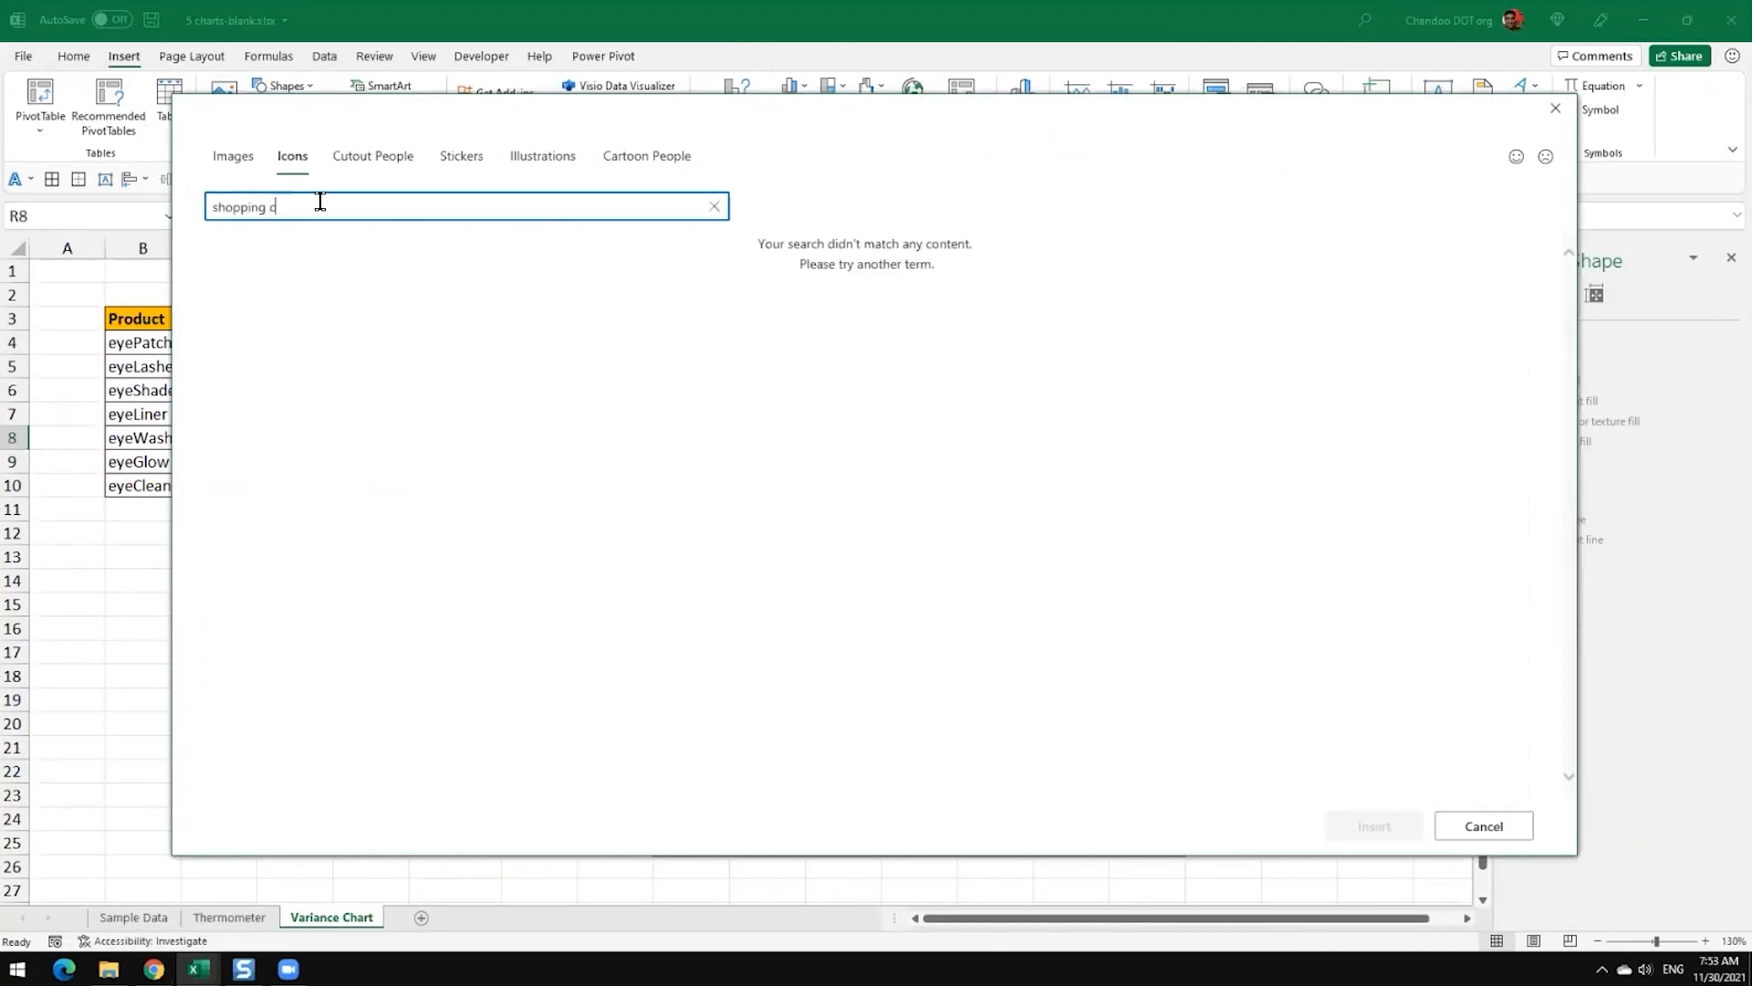
text(art)
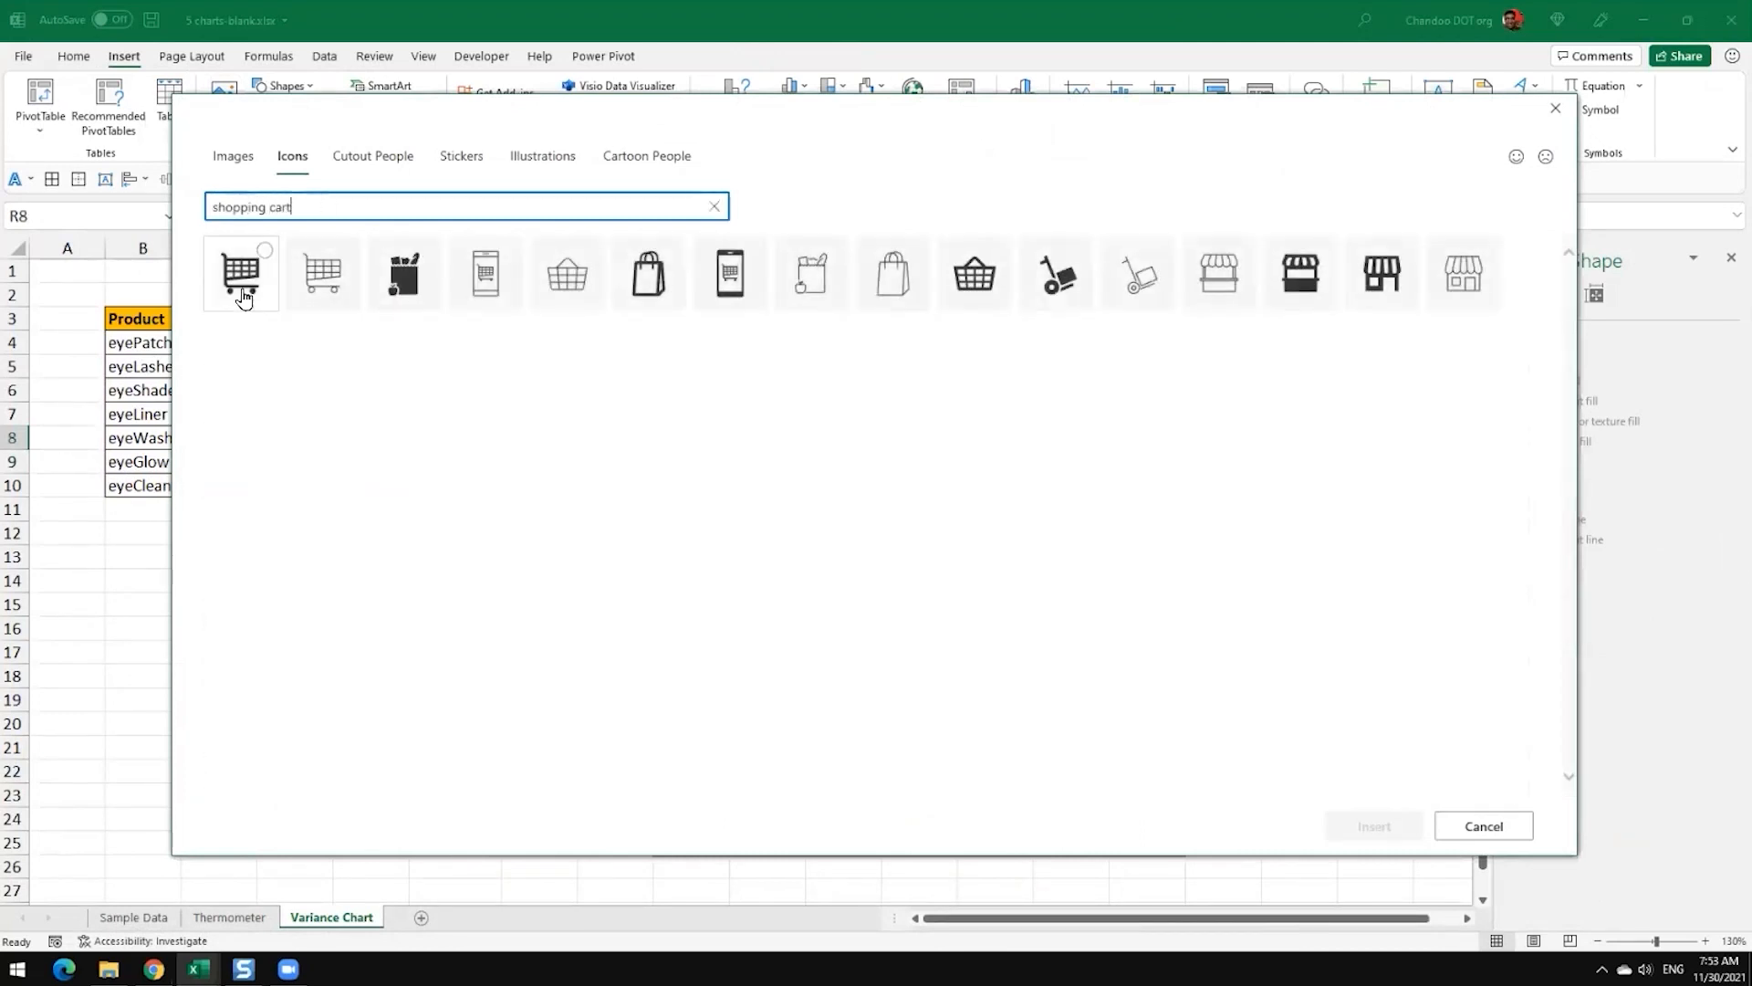
click(235, 279)
double_click(339, 209)
triple_click(340, 209)
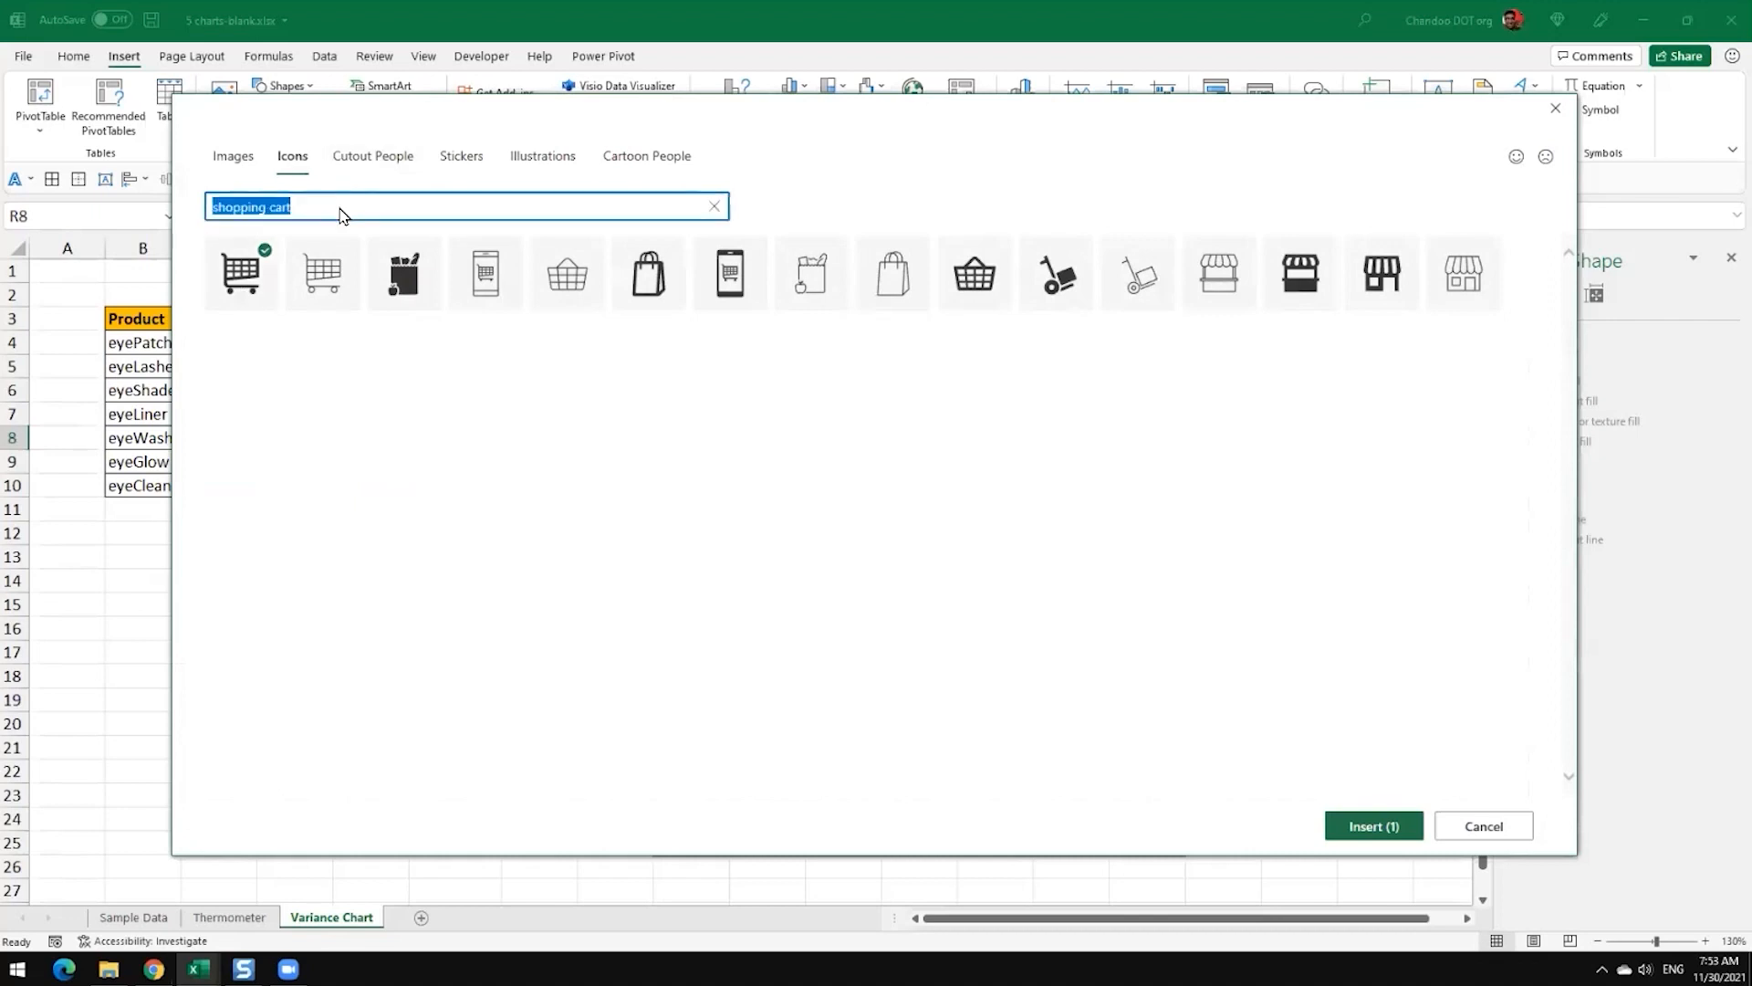
text(gague)
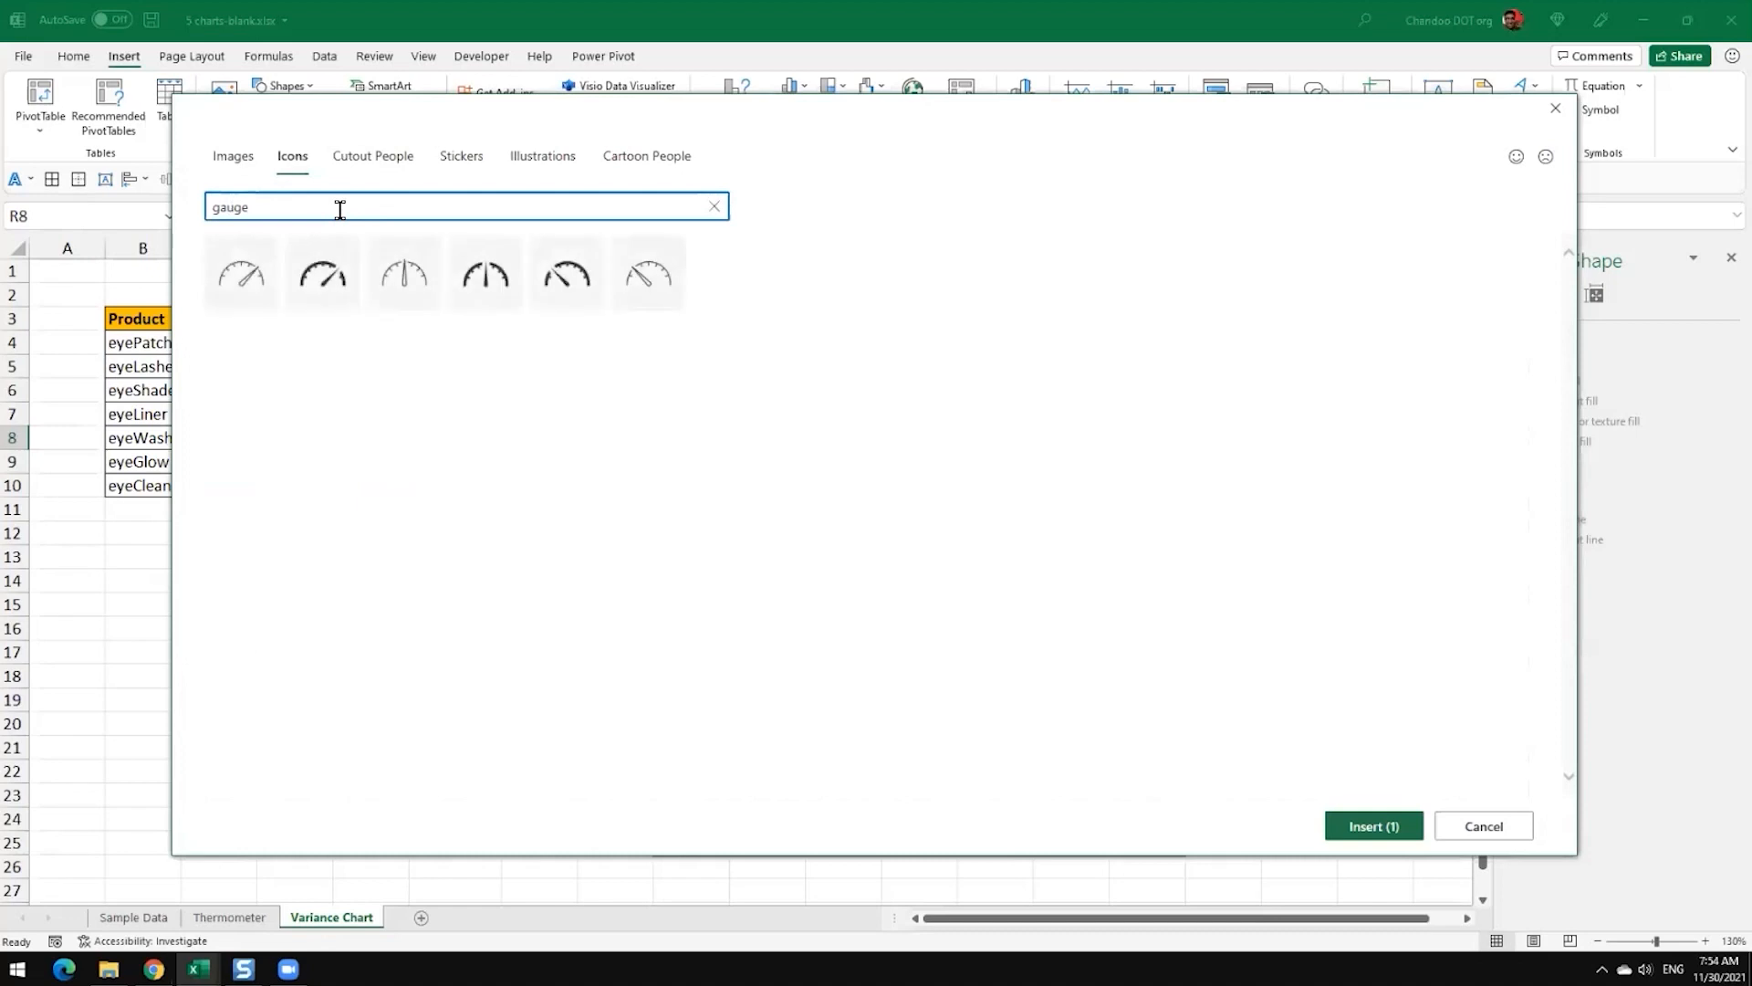
click(330, 279)
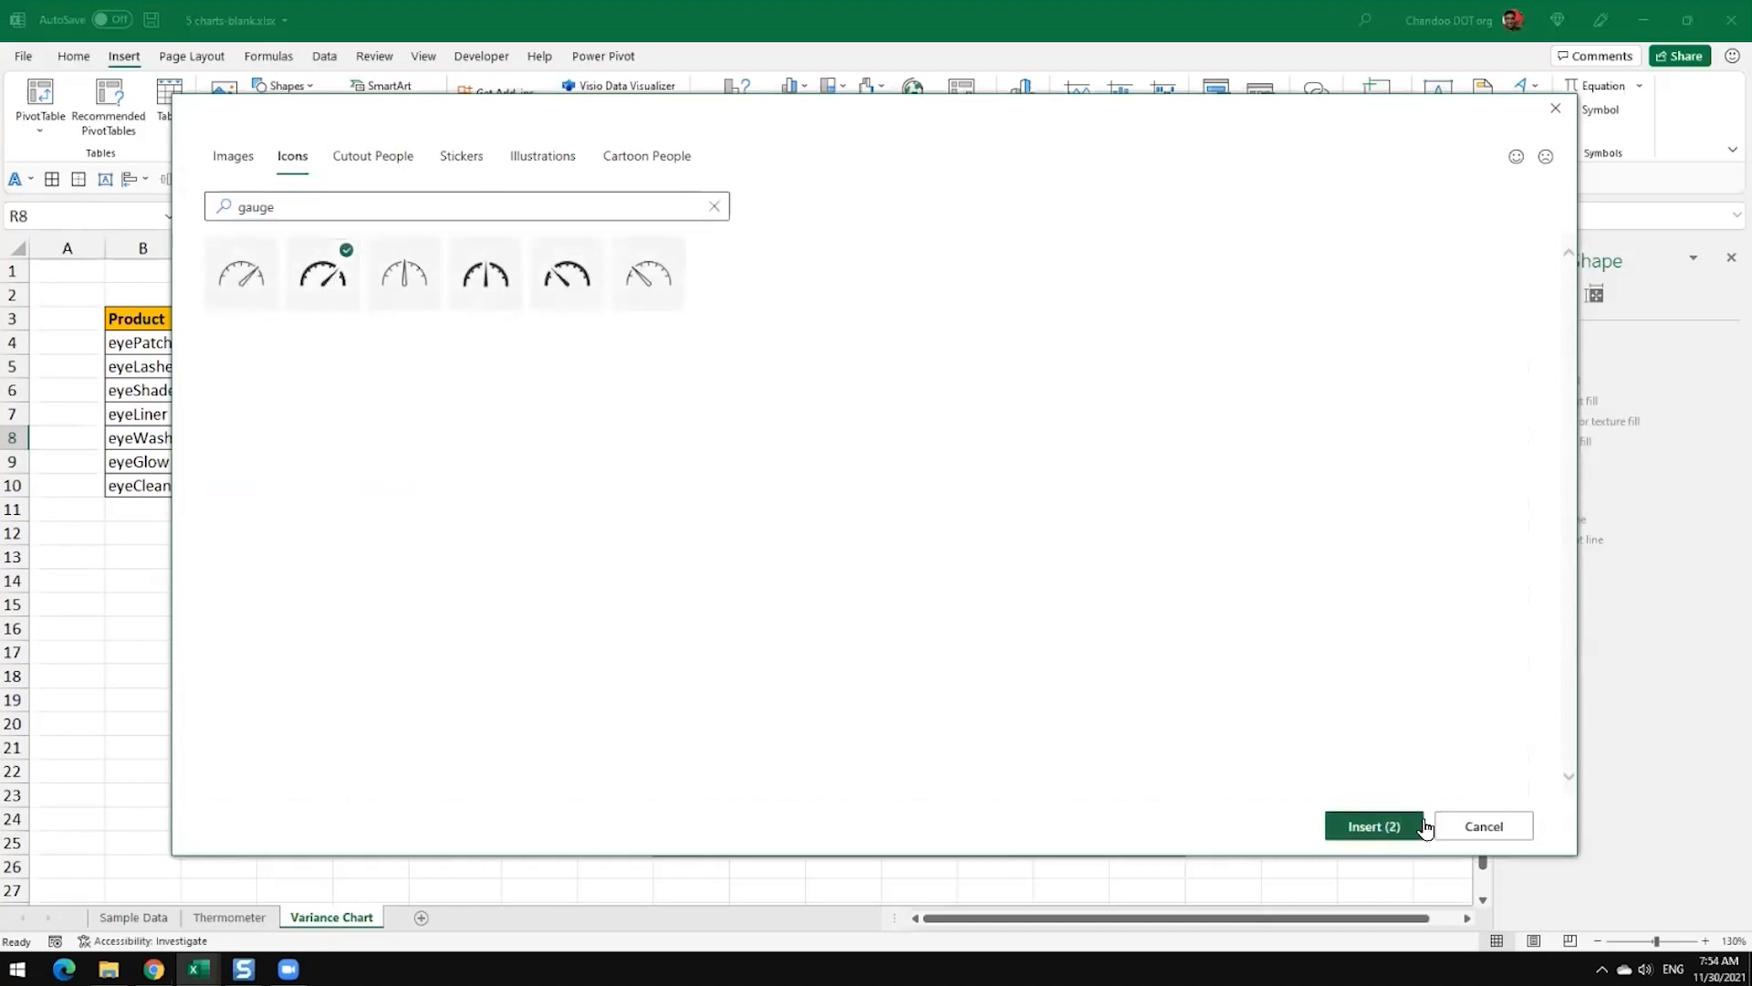
click(1376, 809)
Step: Shrink the gauge to about 0.45" and the shopping cart to about 0.48", placing them in the upper-right corners of the variance and sales charts respectively
drag(1401, 479, 274, 686)
click(606, 529)
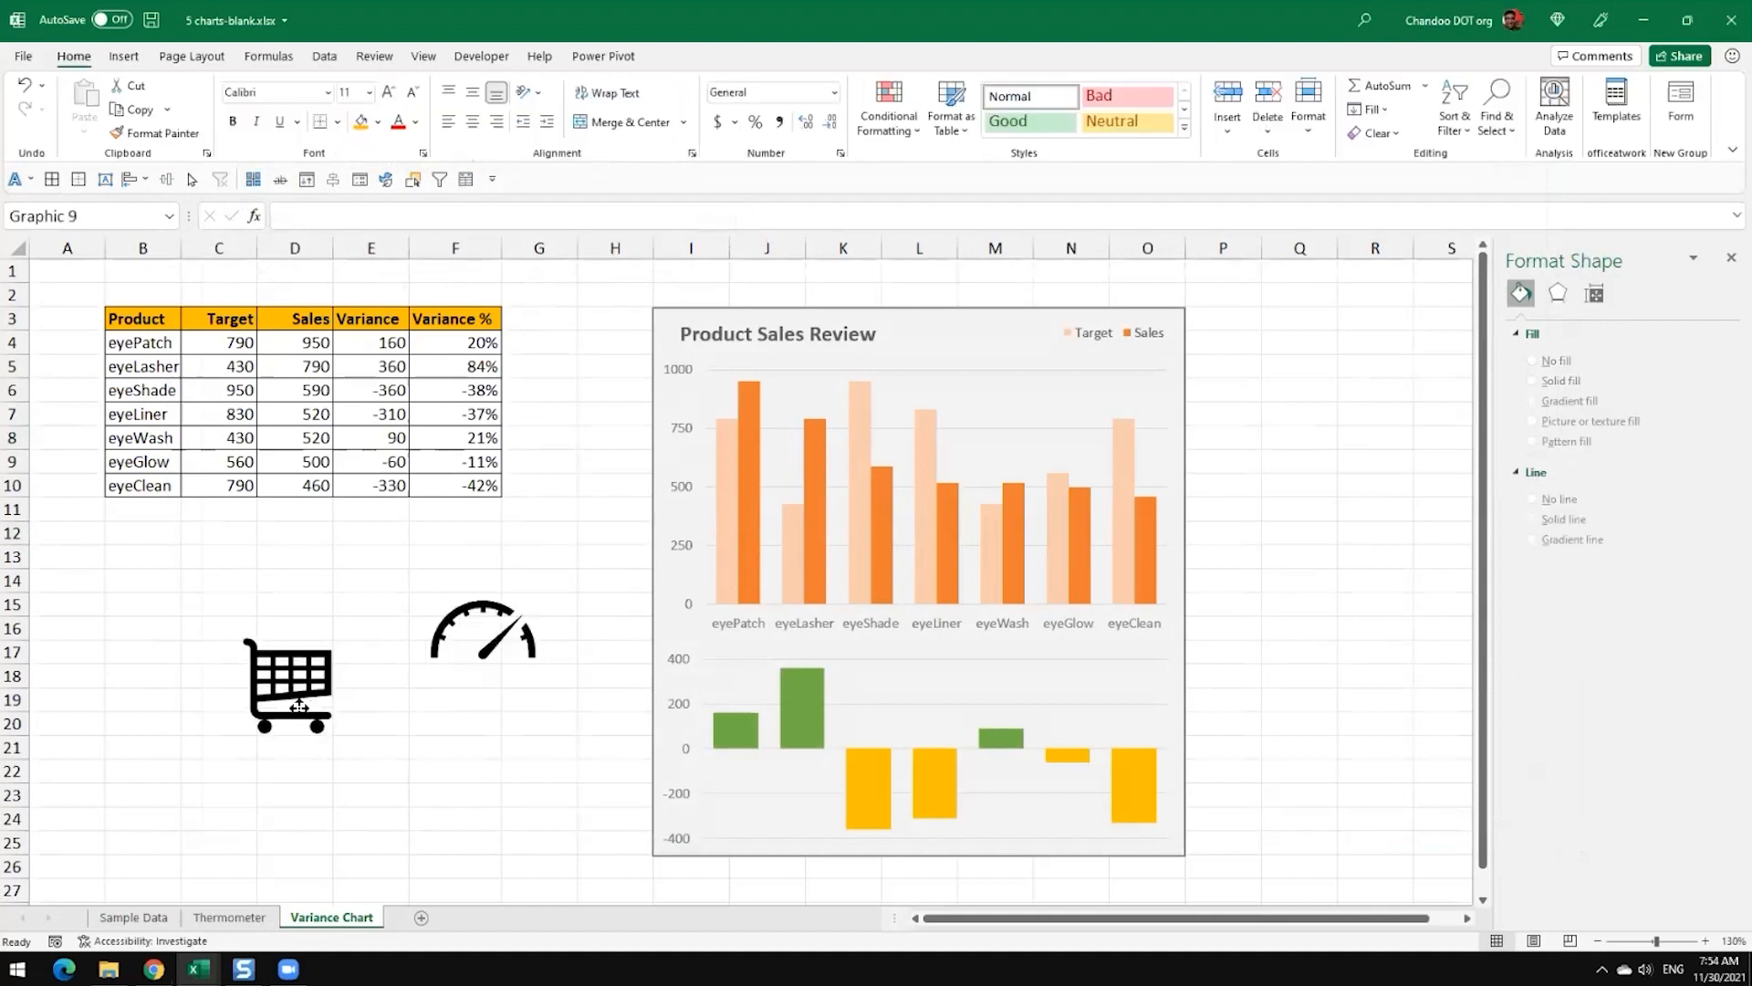
click(493, 639)
drag(492, 638, 1127, 691)
drag(1176, 623, 1132, 685)
click(285, 707)
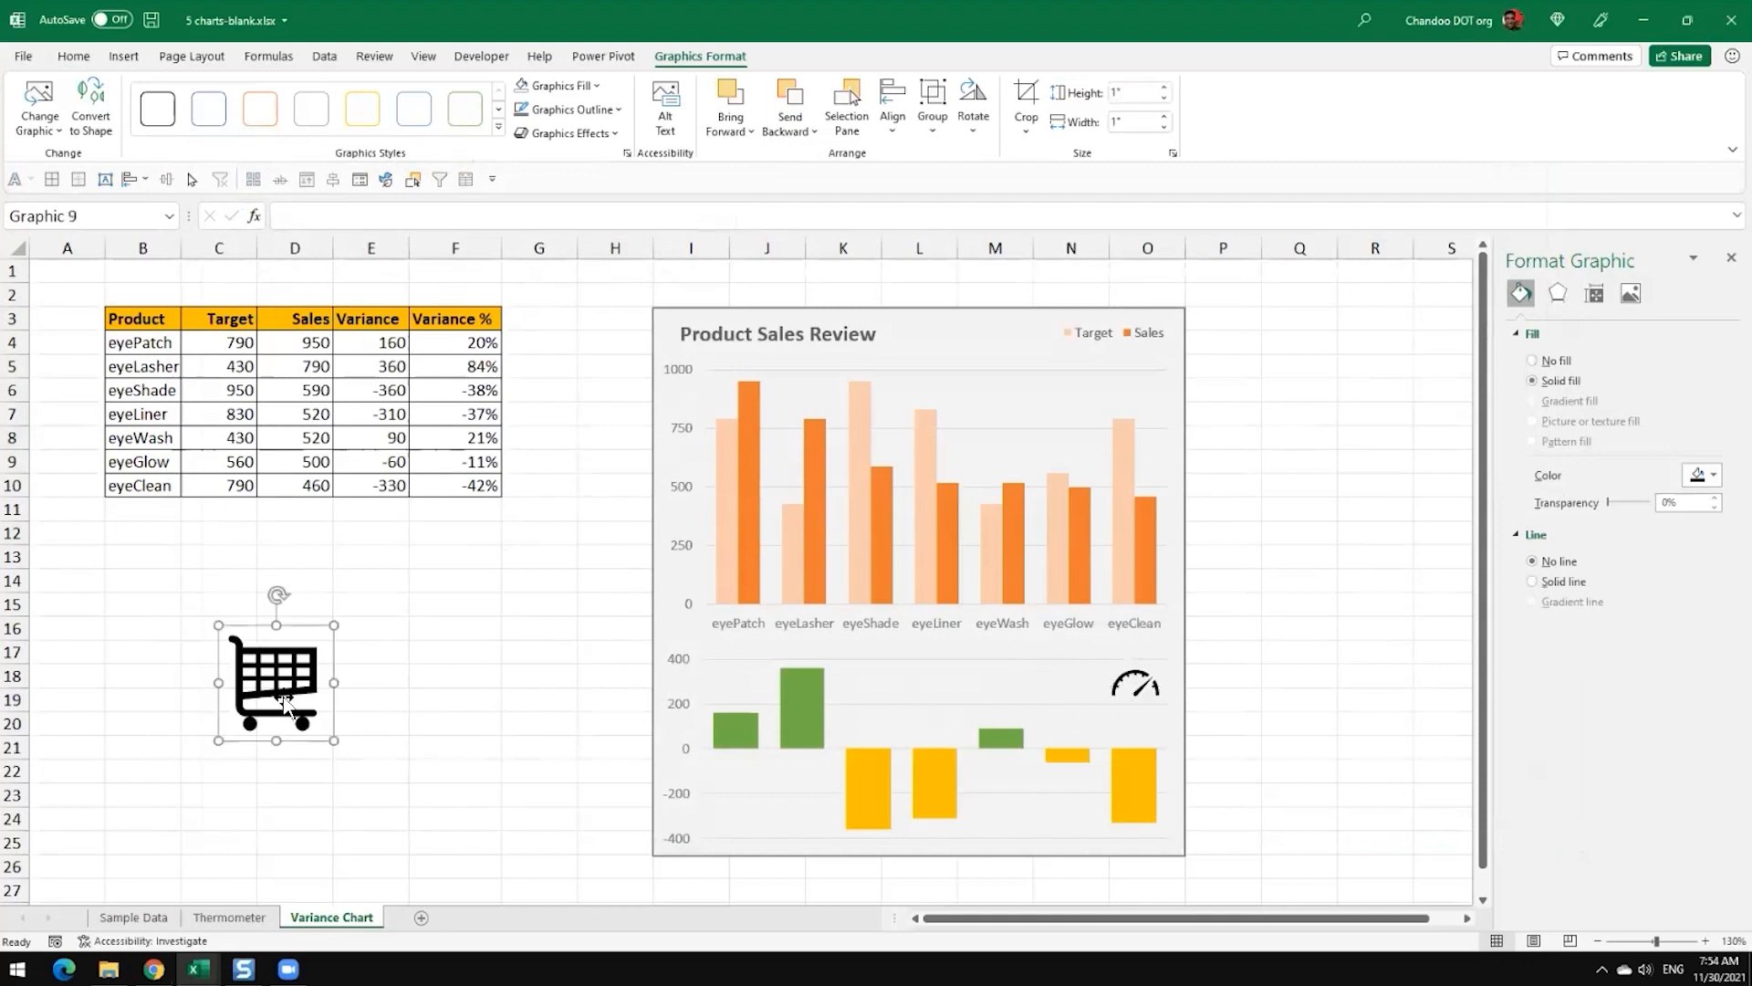
drag(333, 625, 1152, 390)
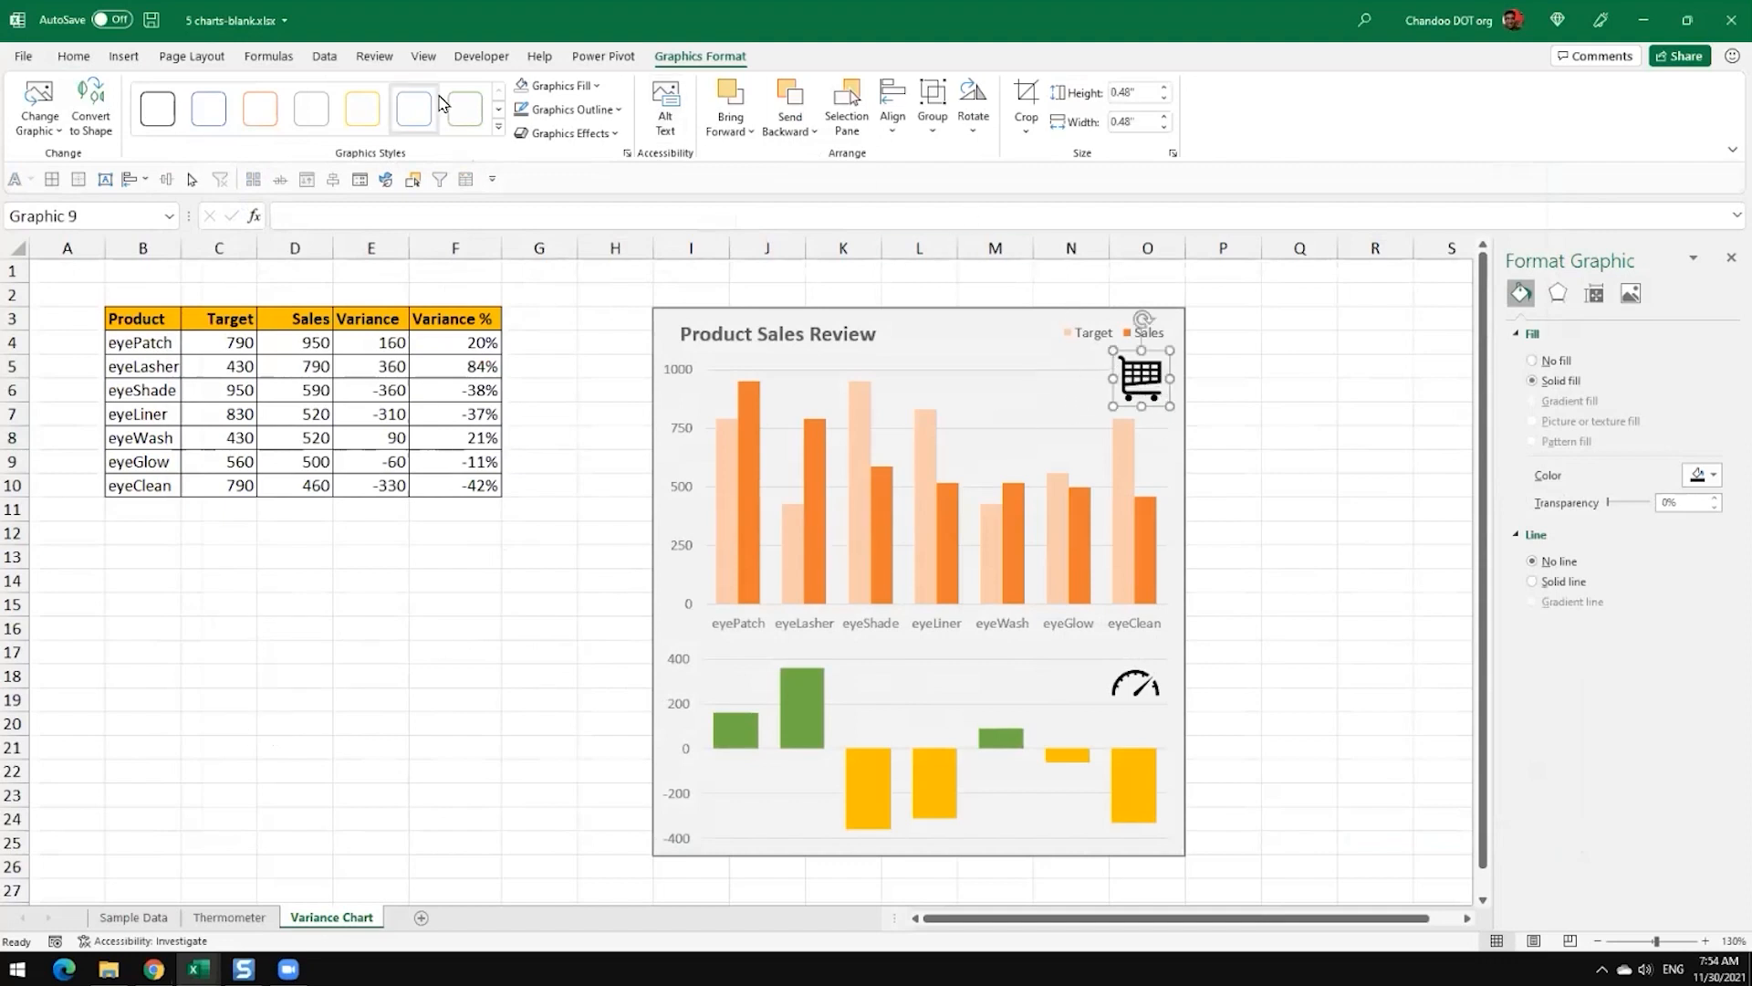
Step: Fill the shopping cart icon with orange and the gauge icon with dark gold
click(576, 91)
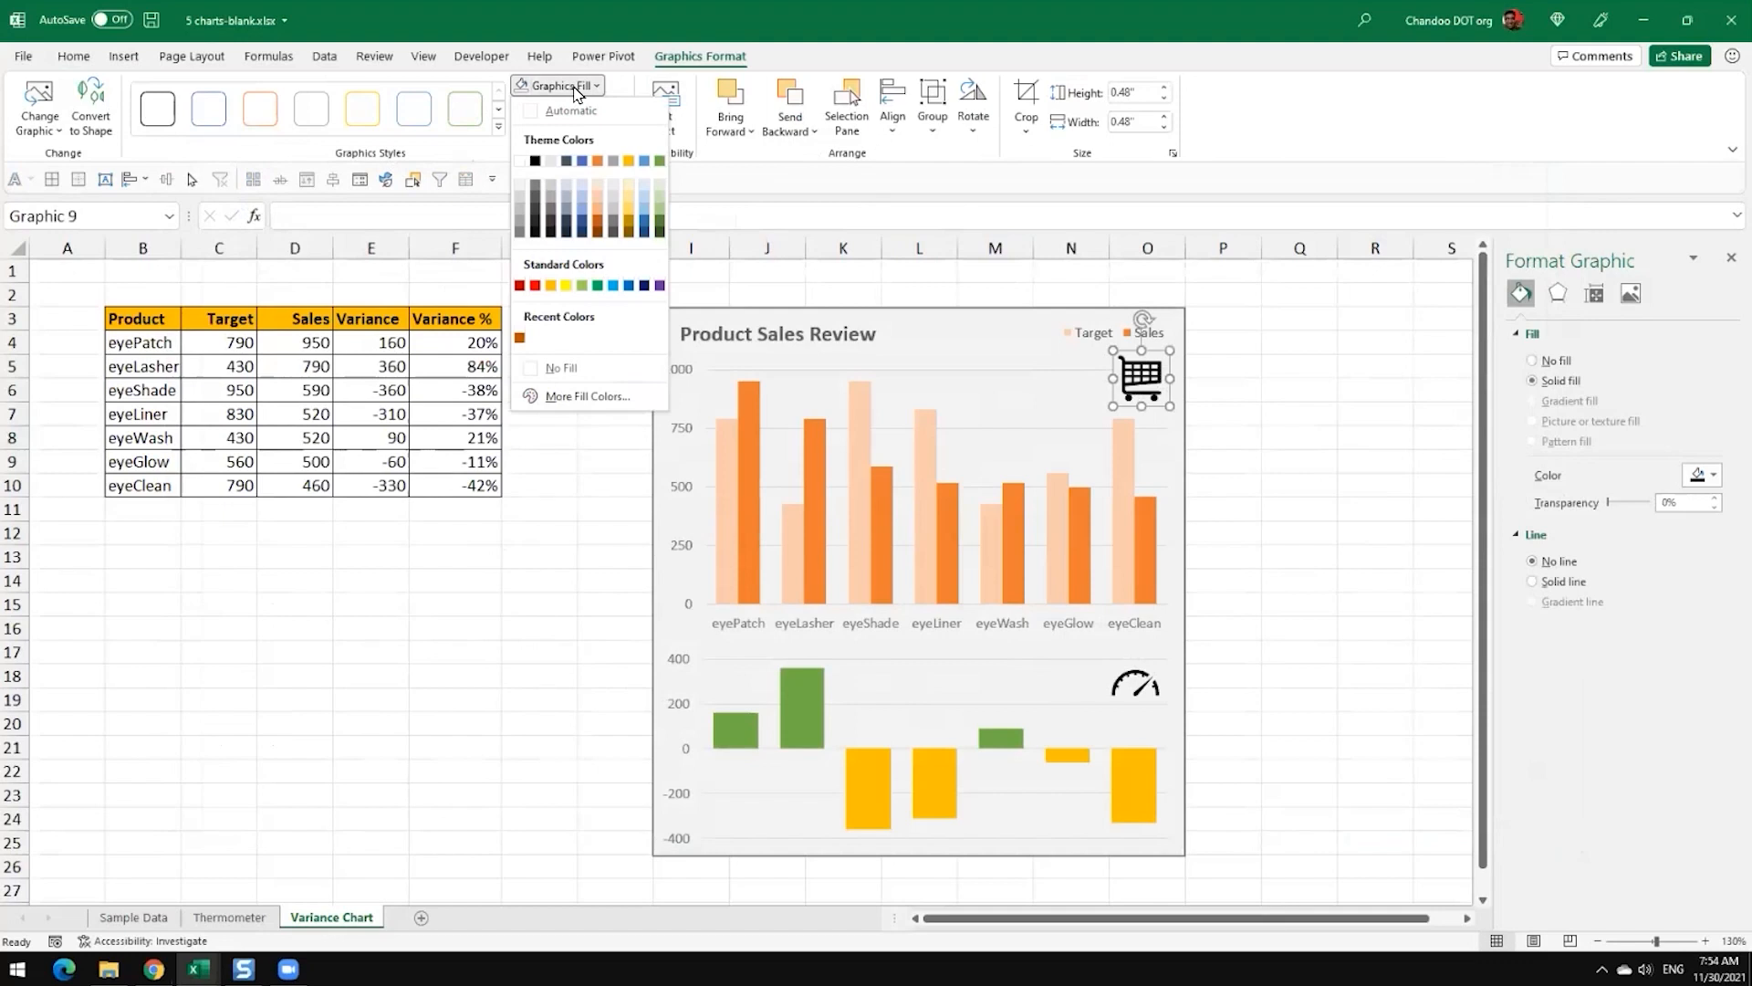
click(600, 162)
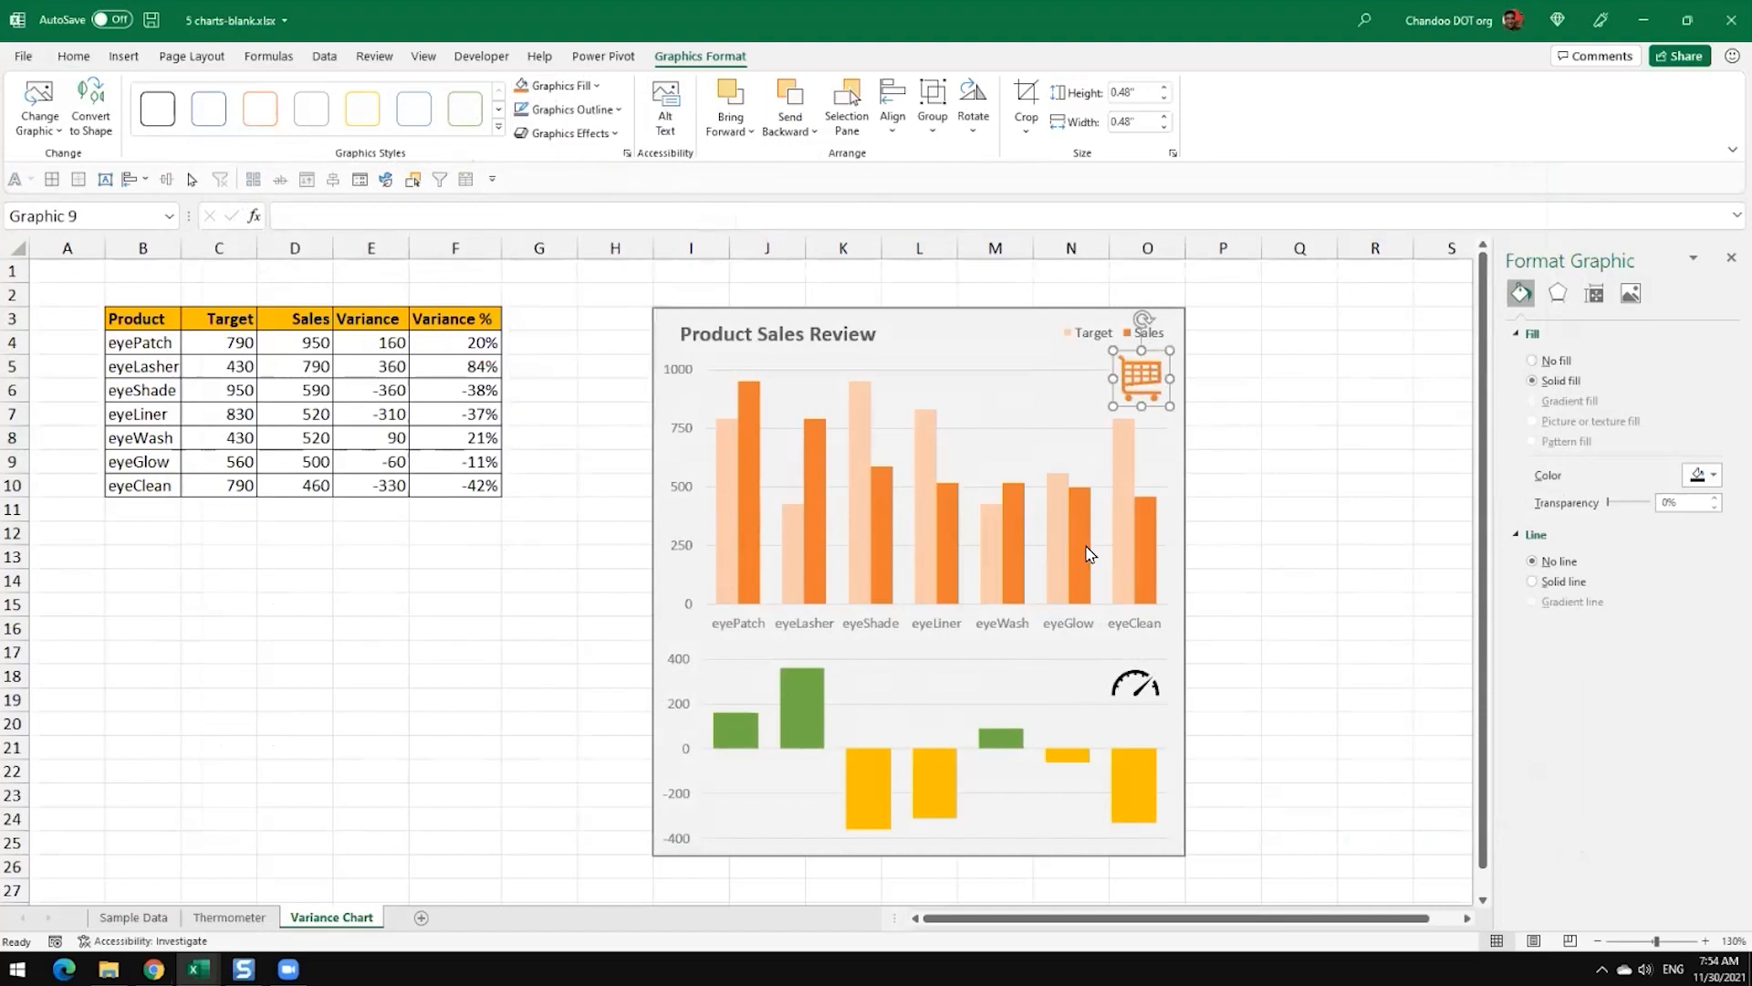
click(1137, 686)
click(561, 85)
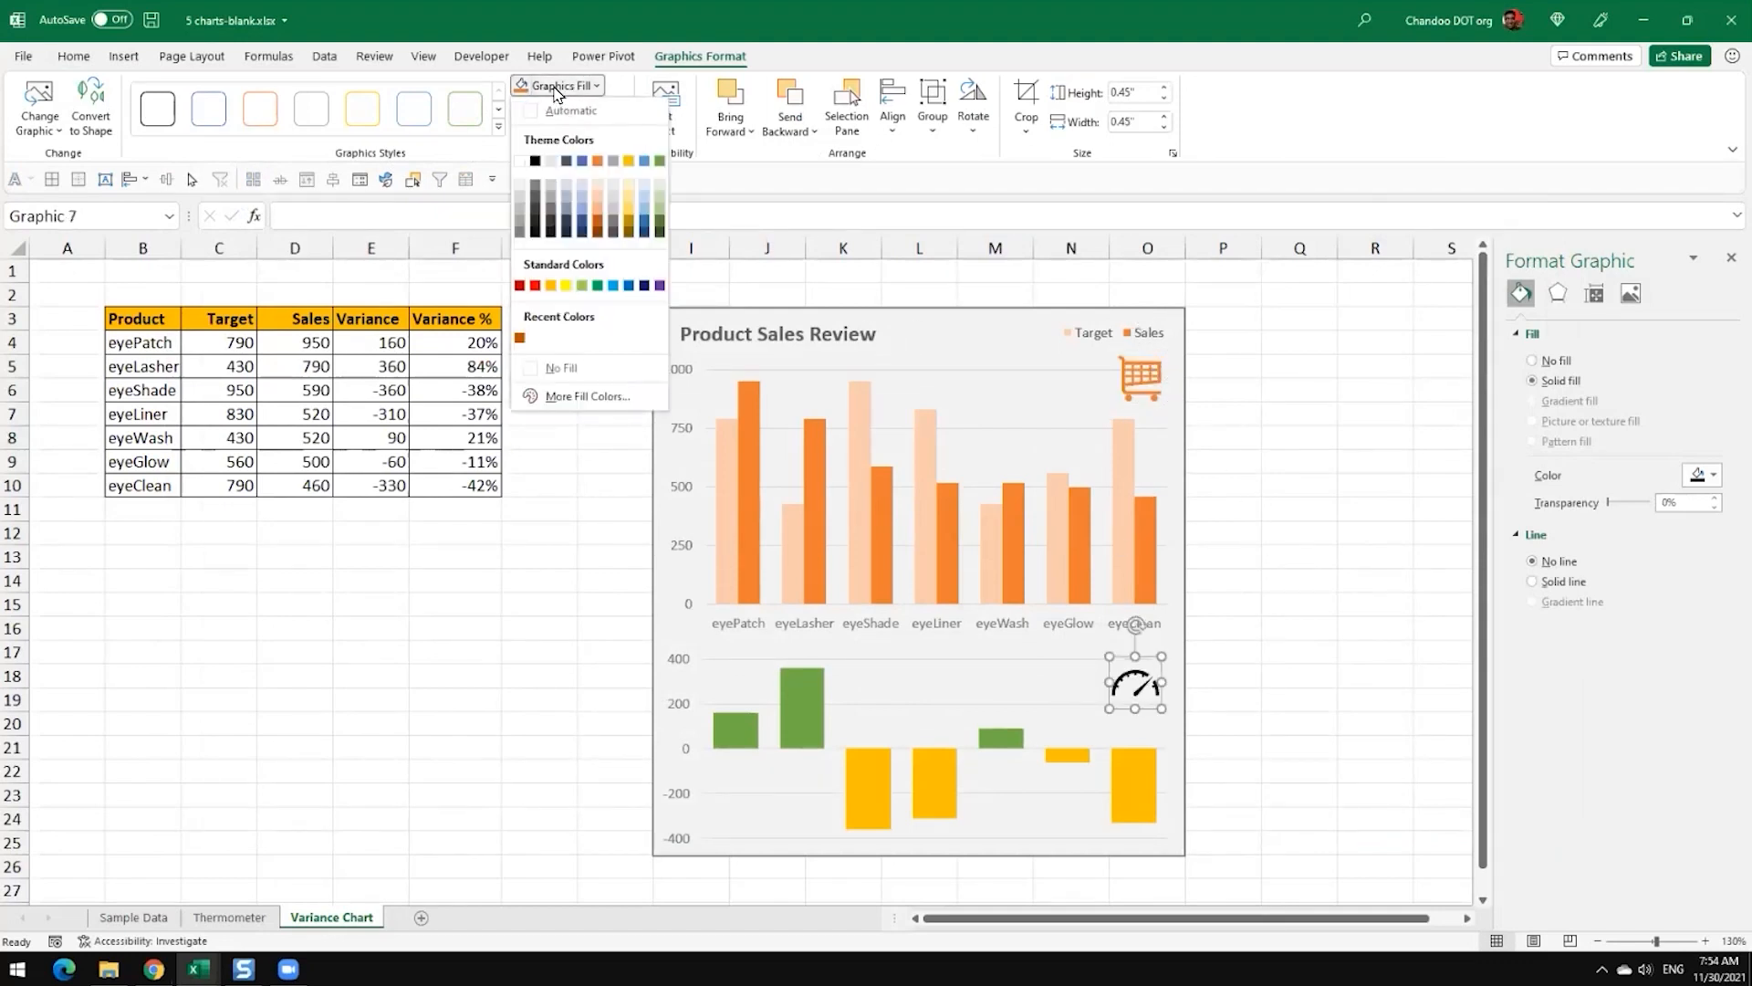
click(629, 224)
click(1223, 676)
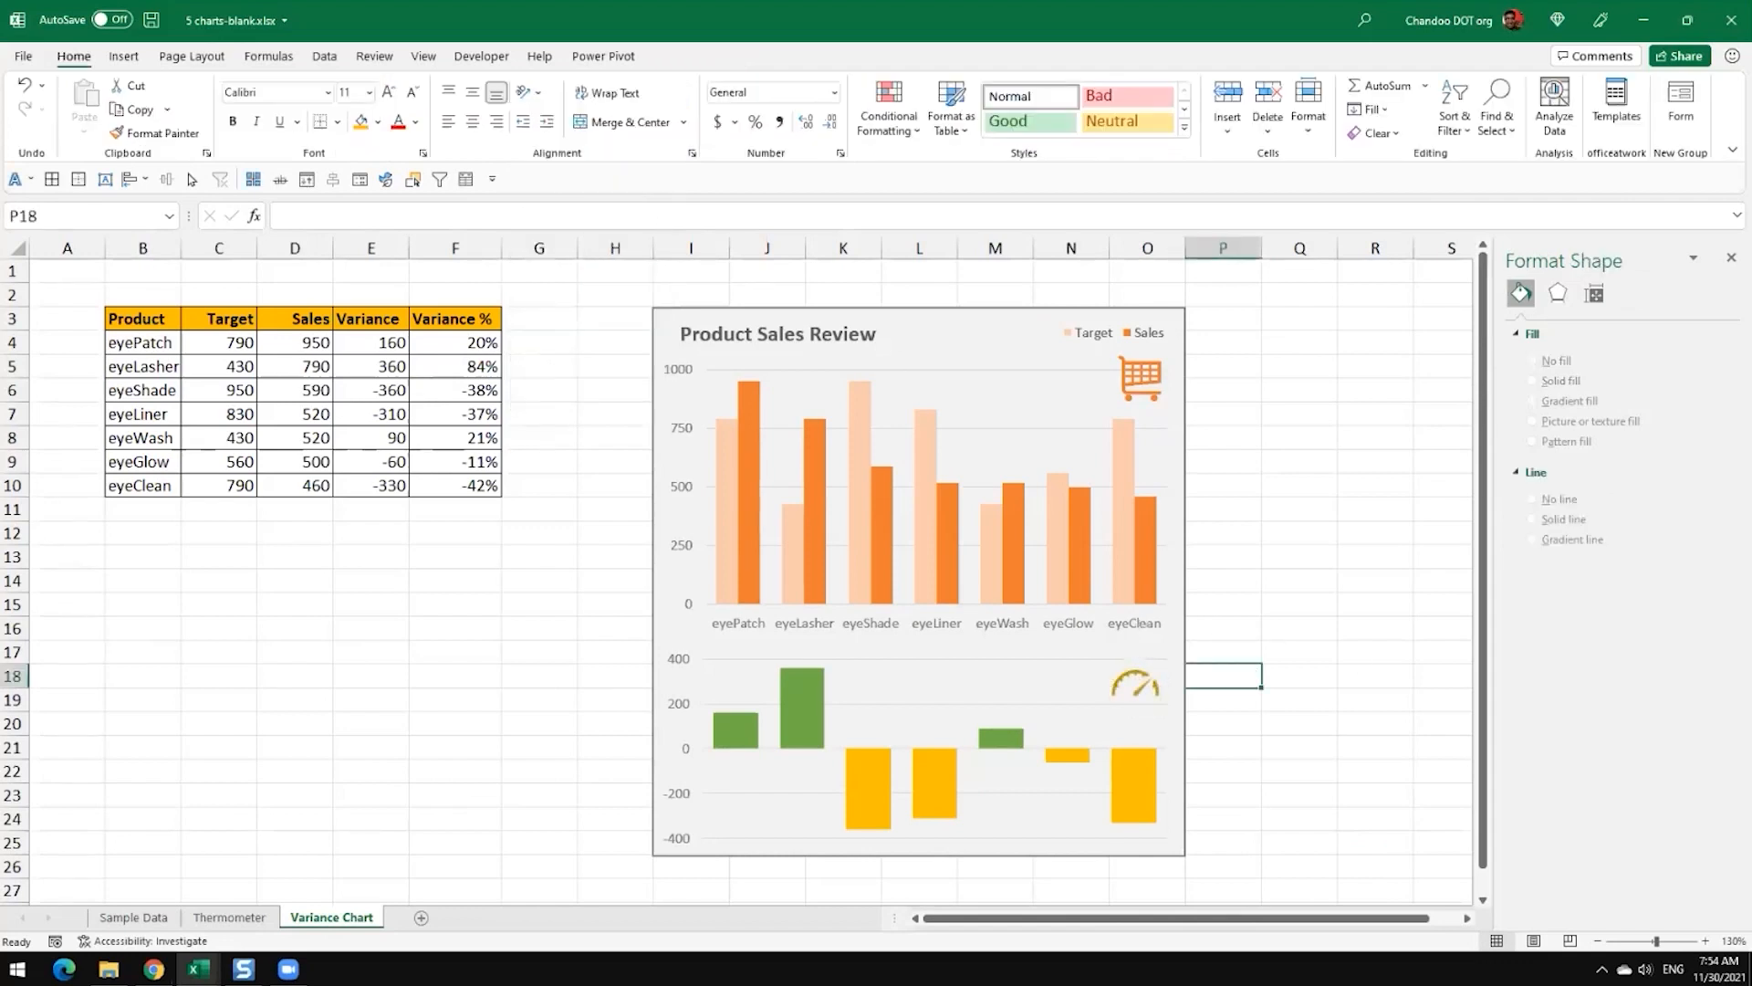
Step: Make the shopping cart icon slightly smaller and compare the panel's icons with those on the finished sheet in 5 charts.xlsx
click(1136, 383)
drag(1171, 417, 1166, 413)
click(1287, 436)
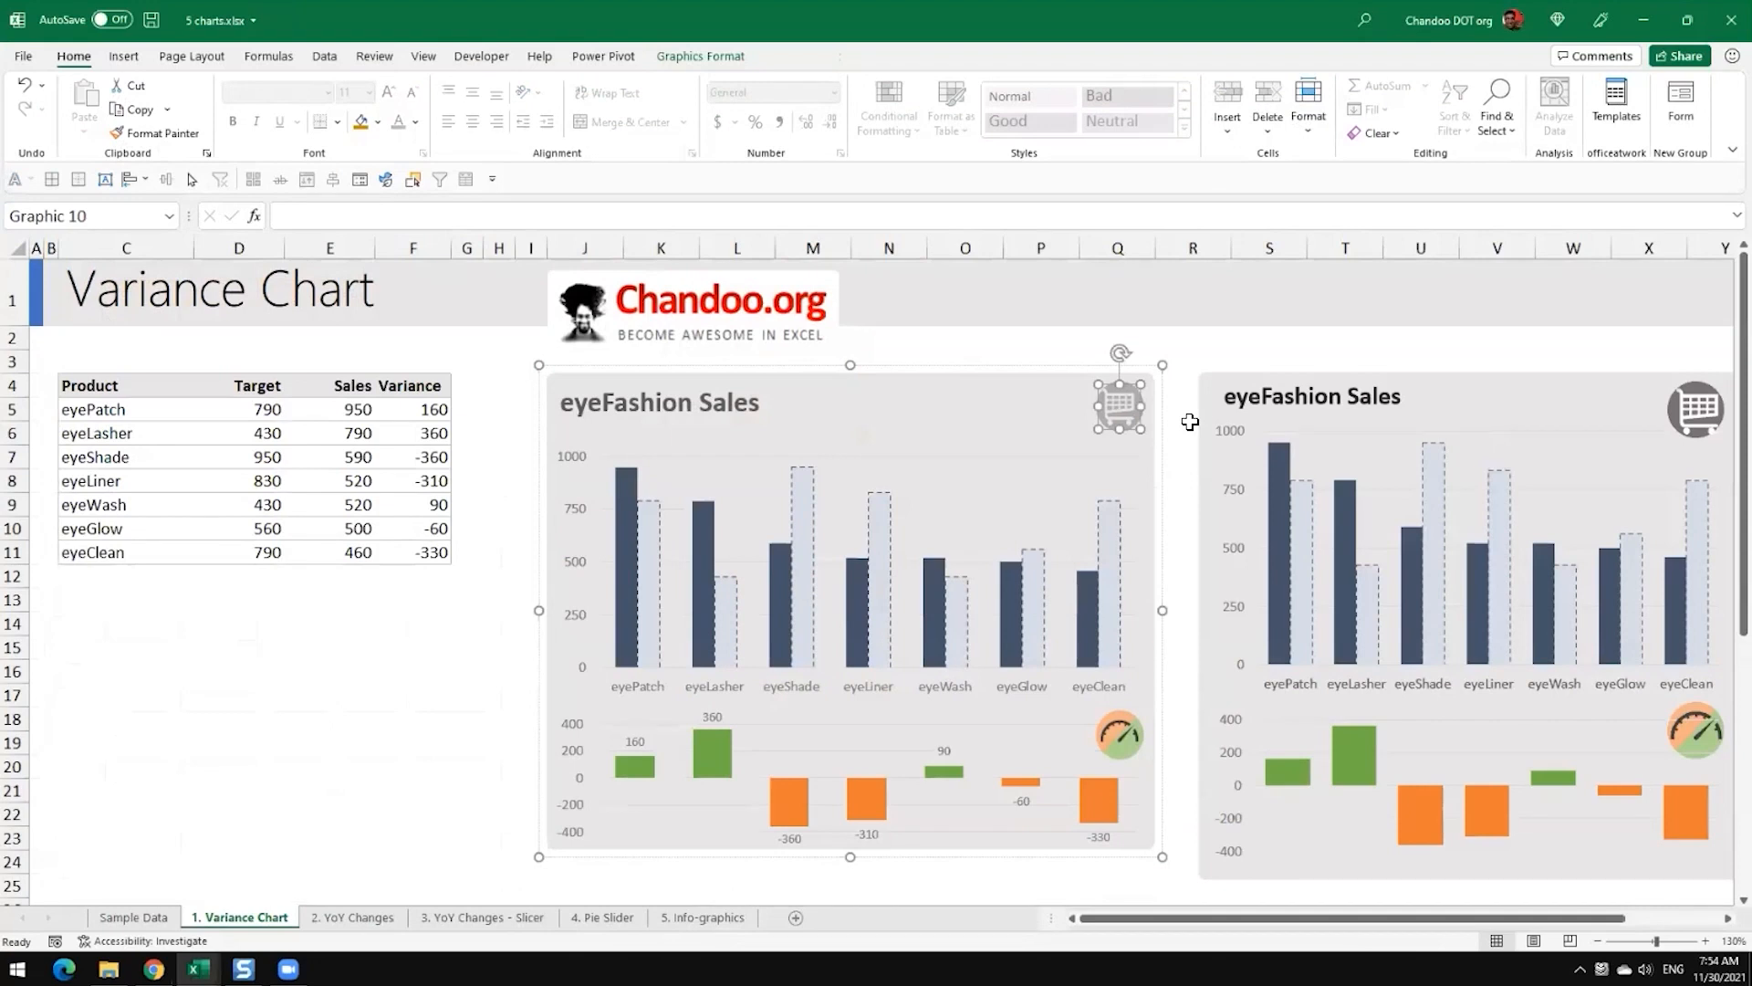
click(1135, 758)
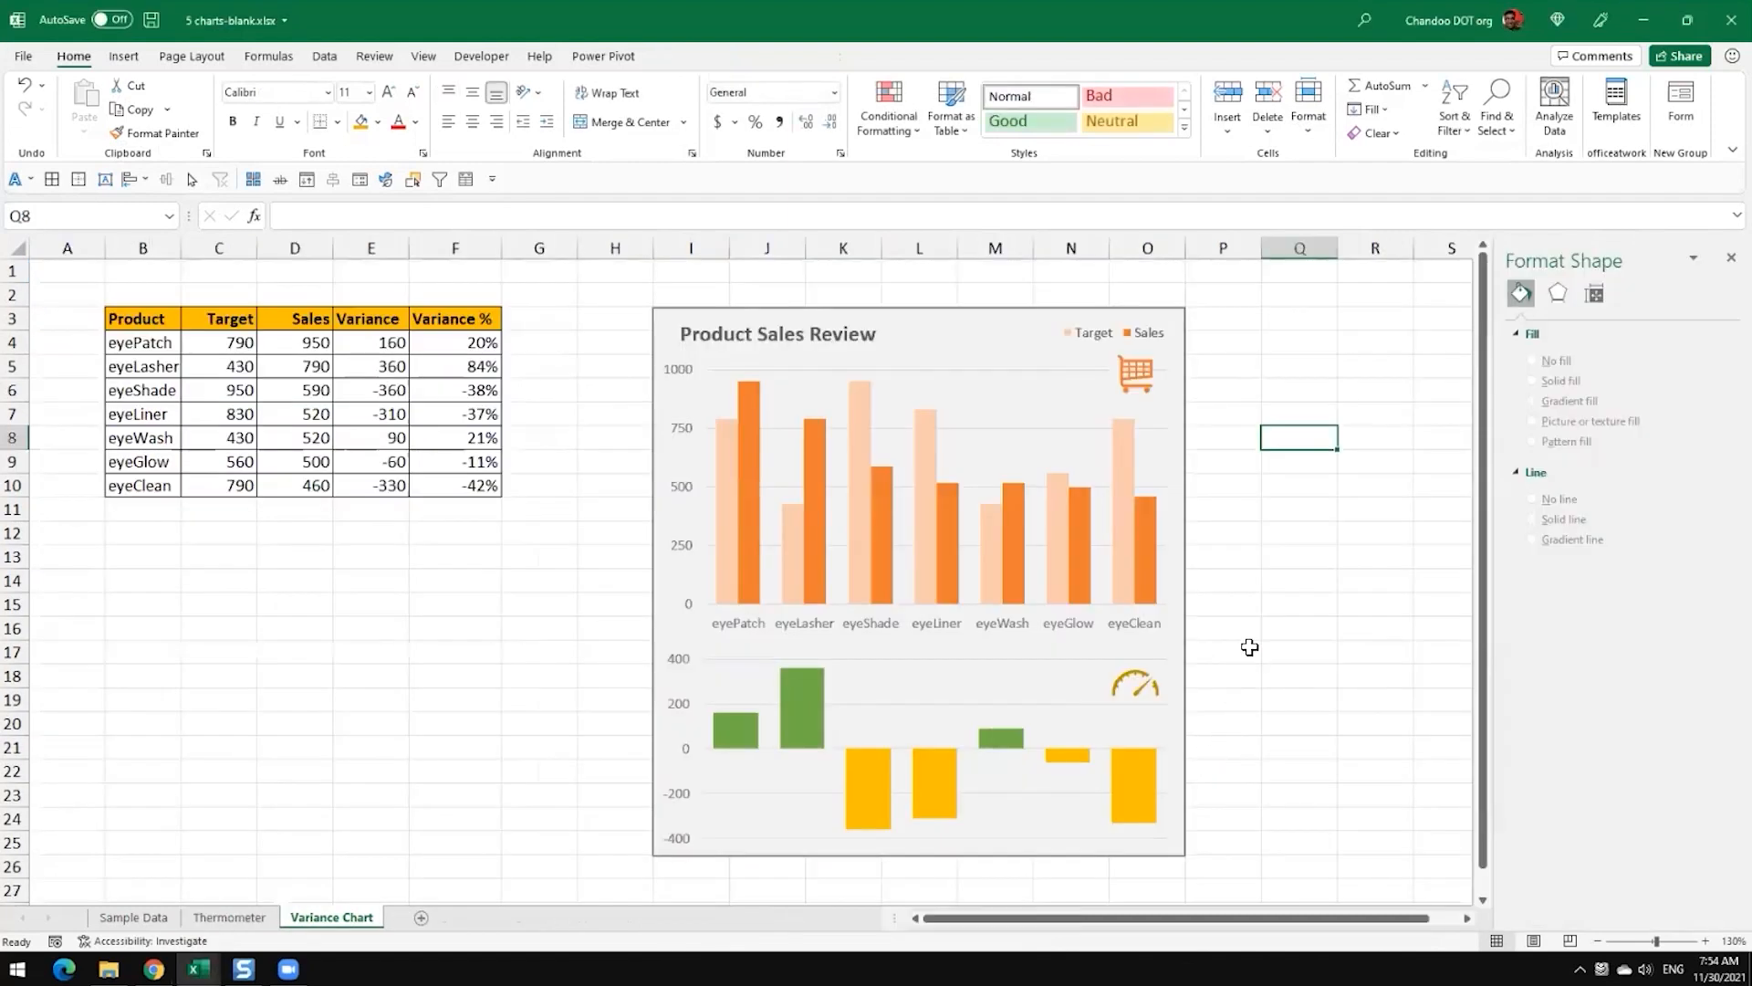
click(1245, 636)
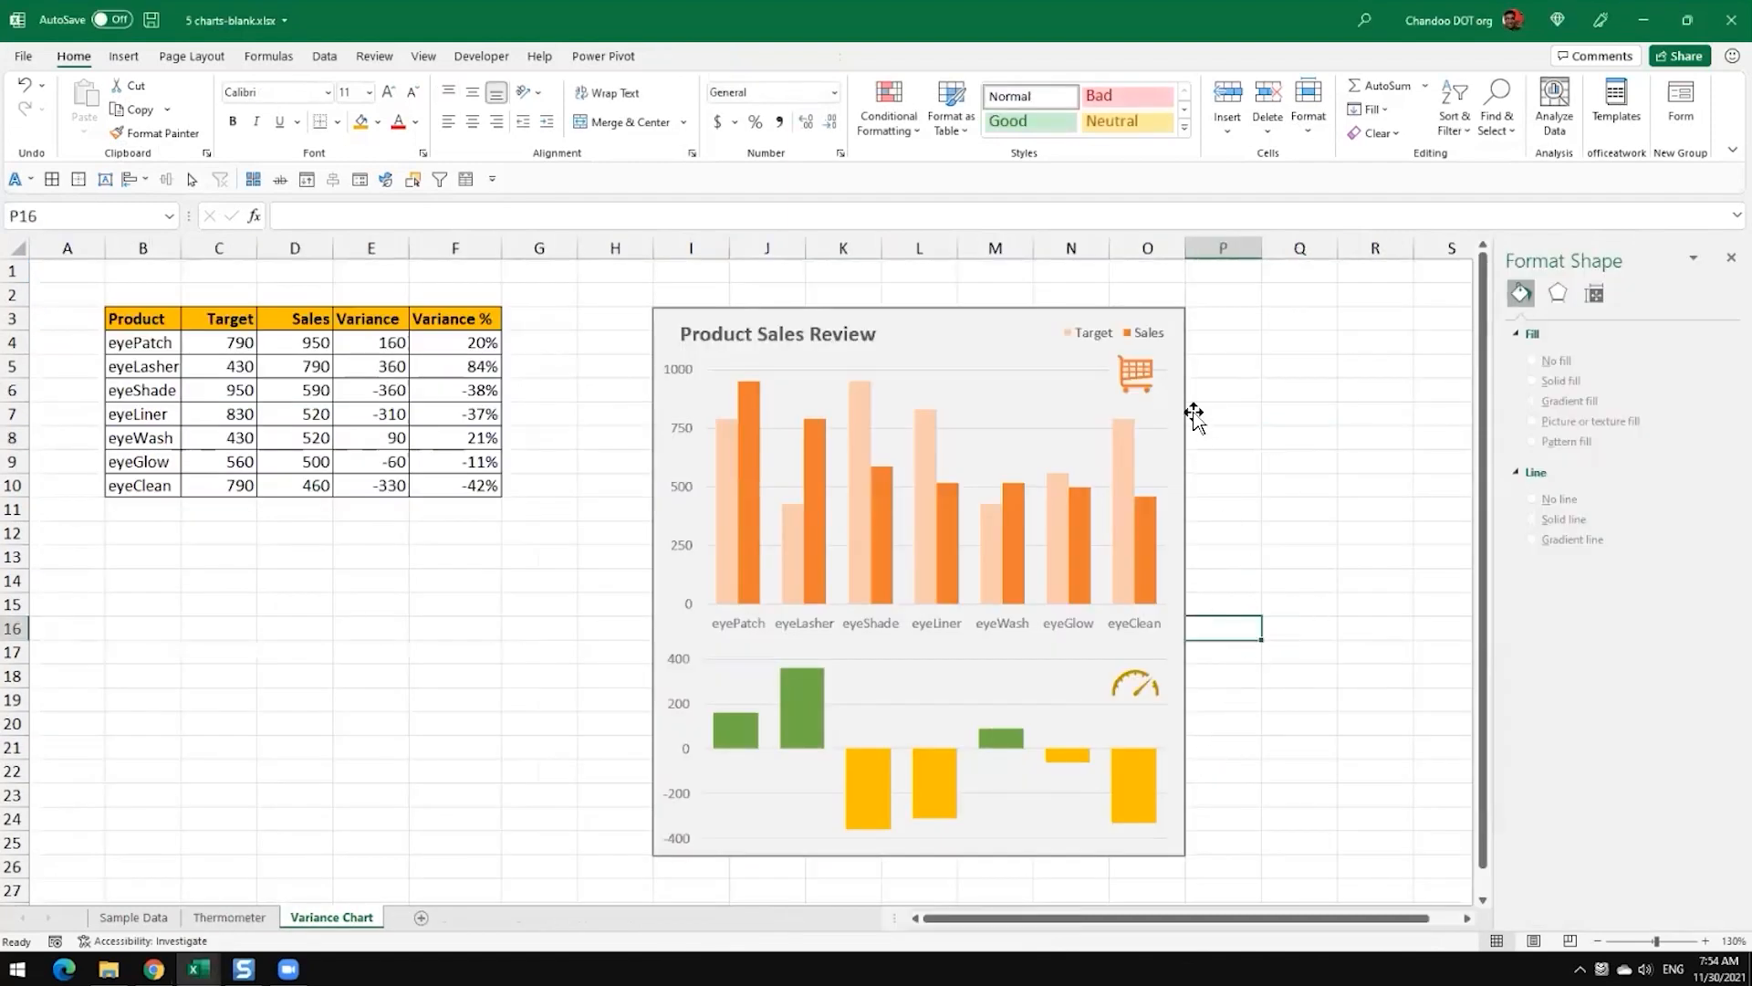
Step: Nudge the cart icon slightly to the right in the sales chart and shrink the gauge icon a little in the variance chart
drag(1139, 374, 1144, 374)
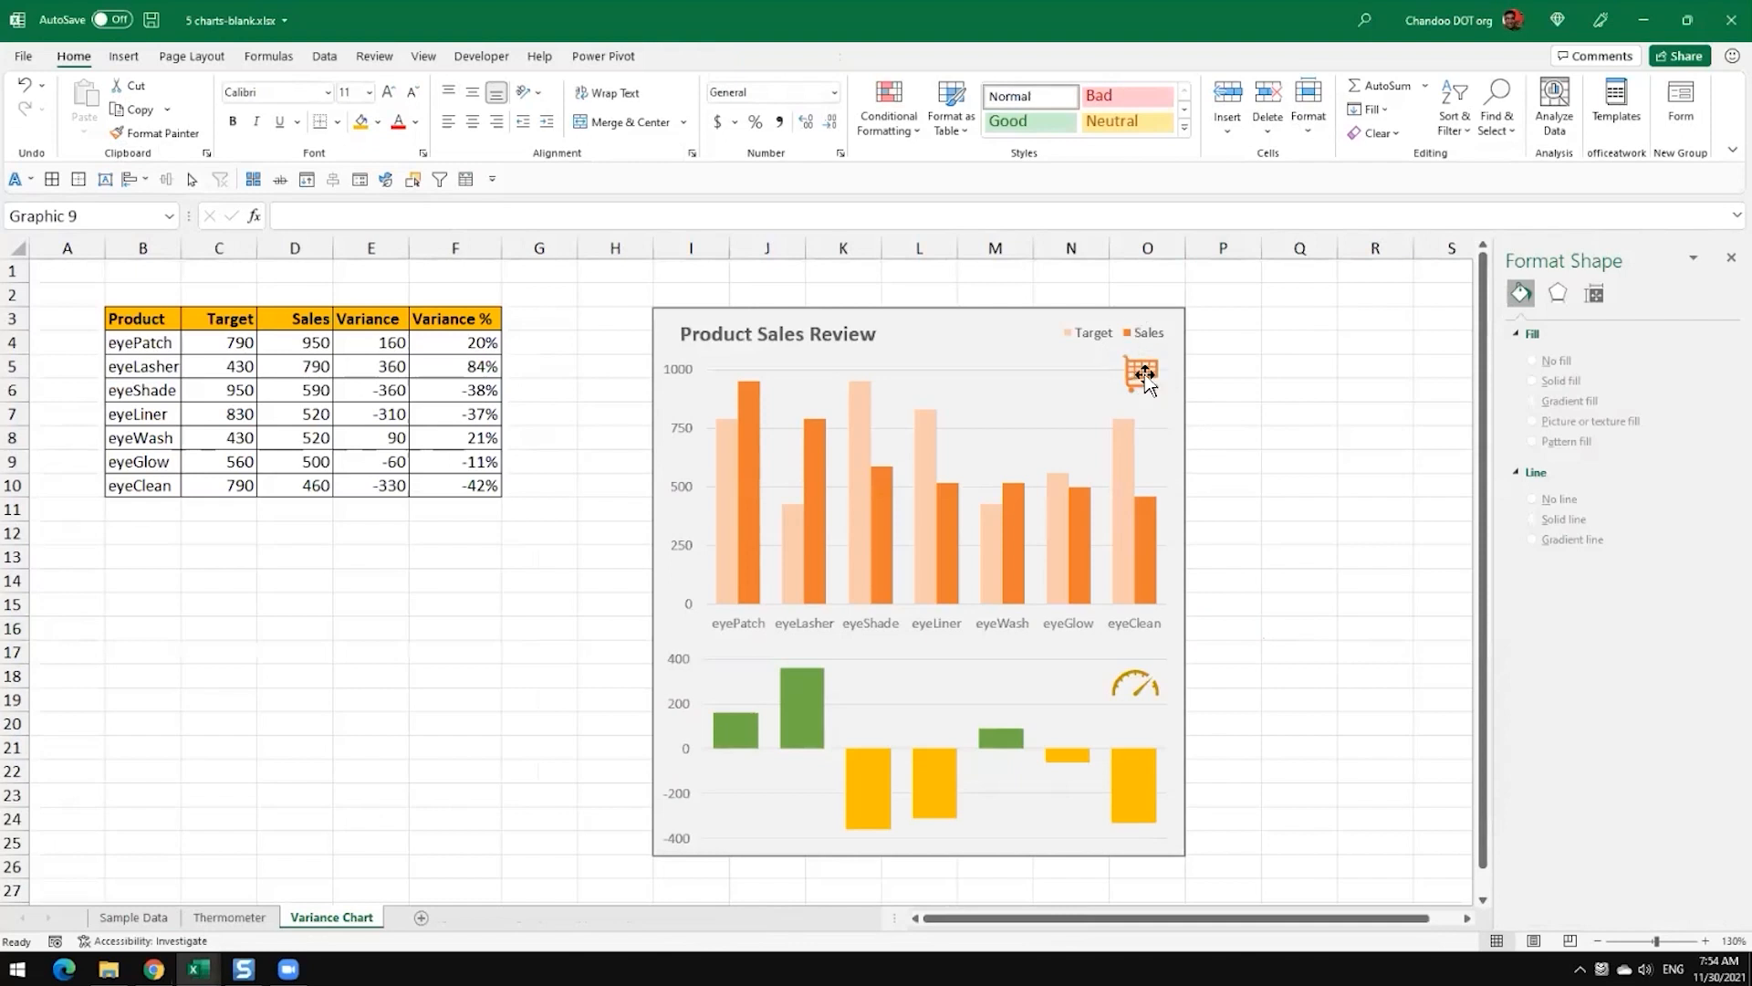
click(1133, 685)
drag(1118, 704, 1119, 703)
click(1312, 680)
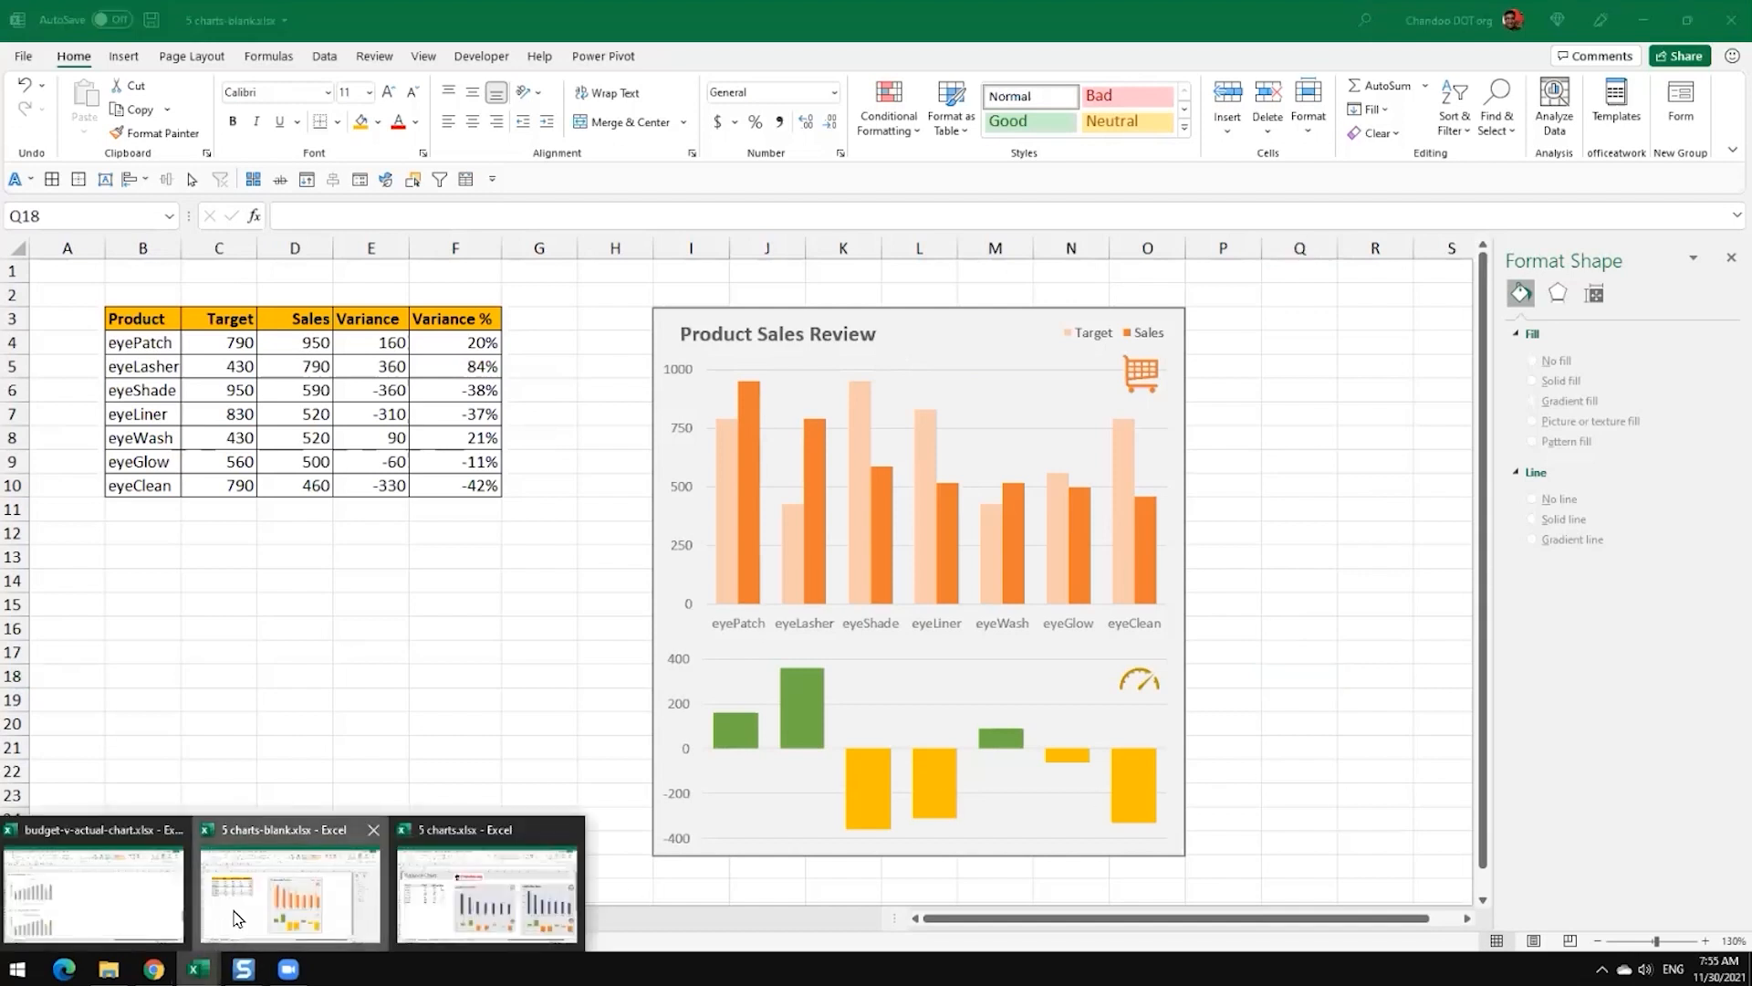
Step: Switch to 5 charts.xlsx and review its finished variance chart and the Chart 2 YoY comparison table on the Sample Data sheet
mouse_move(199, 969)
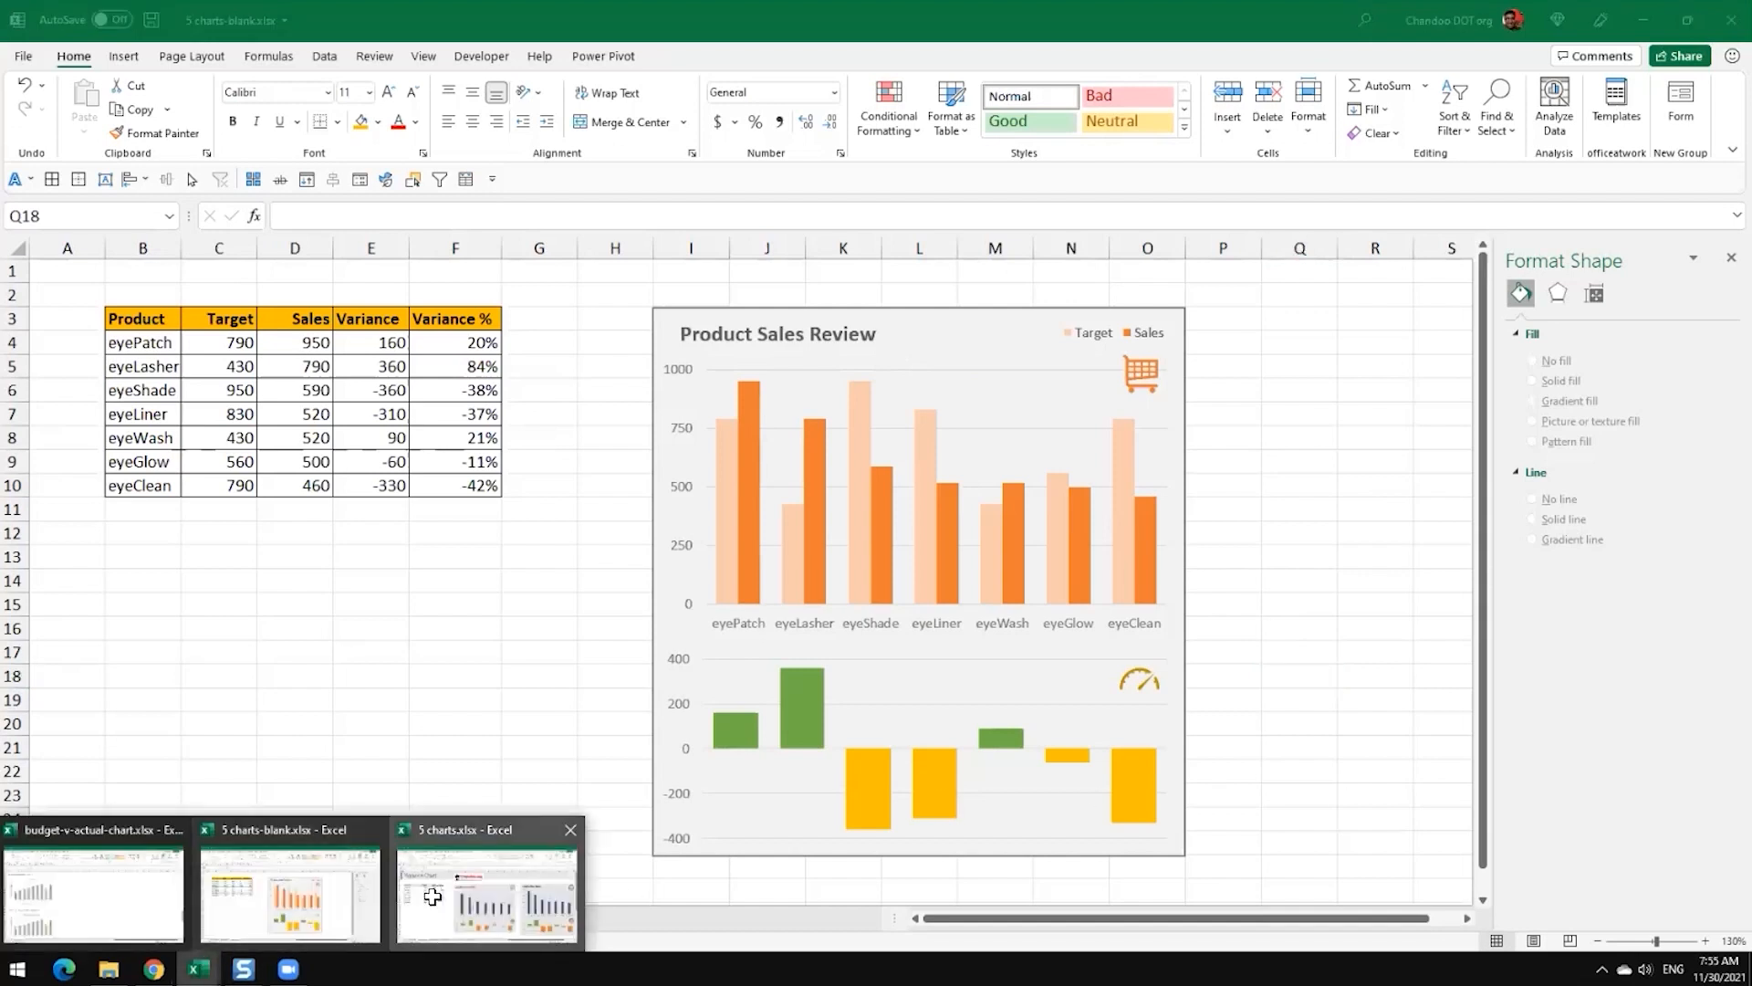
click(257, 926)
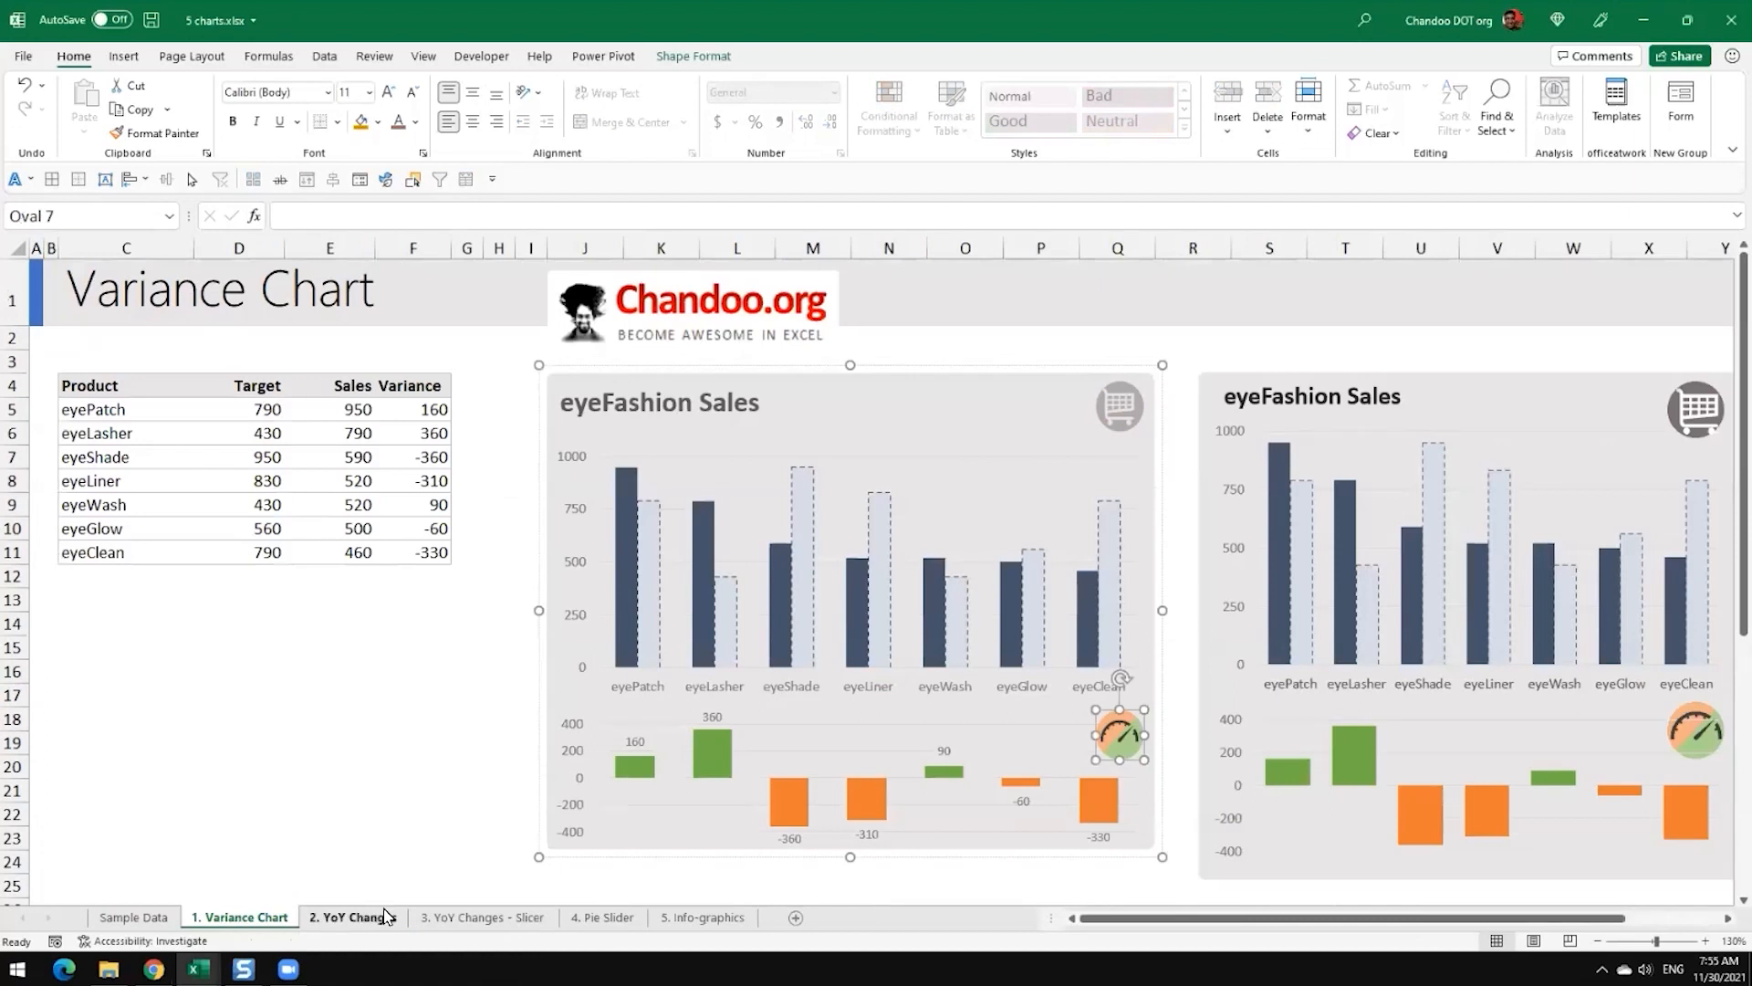
click(394, 699)
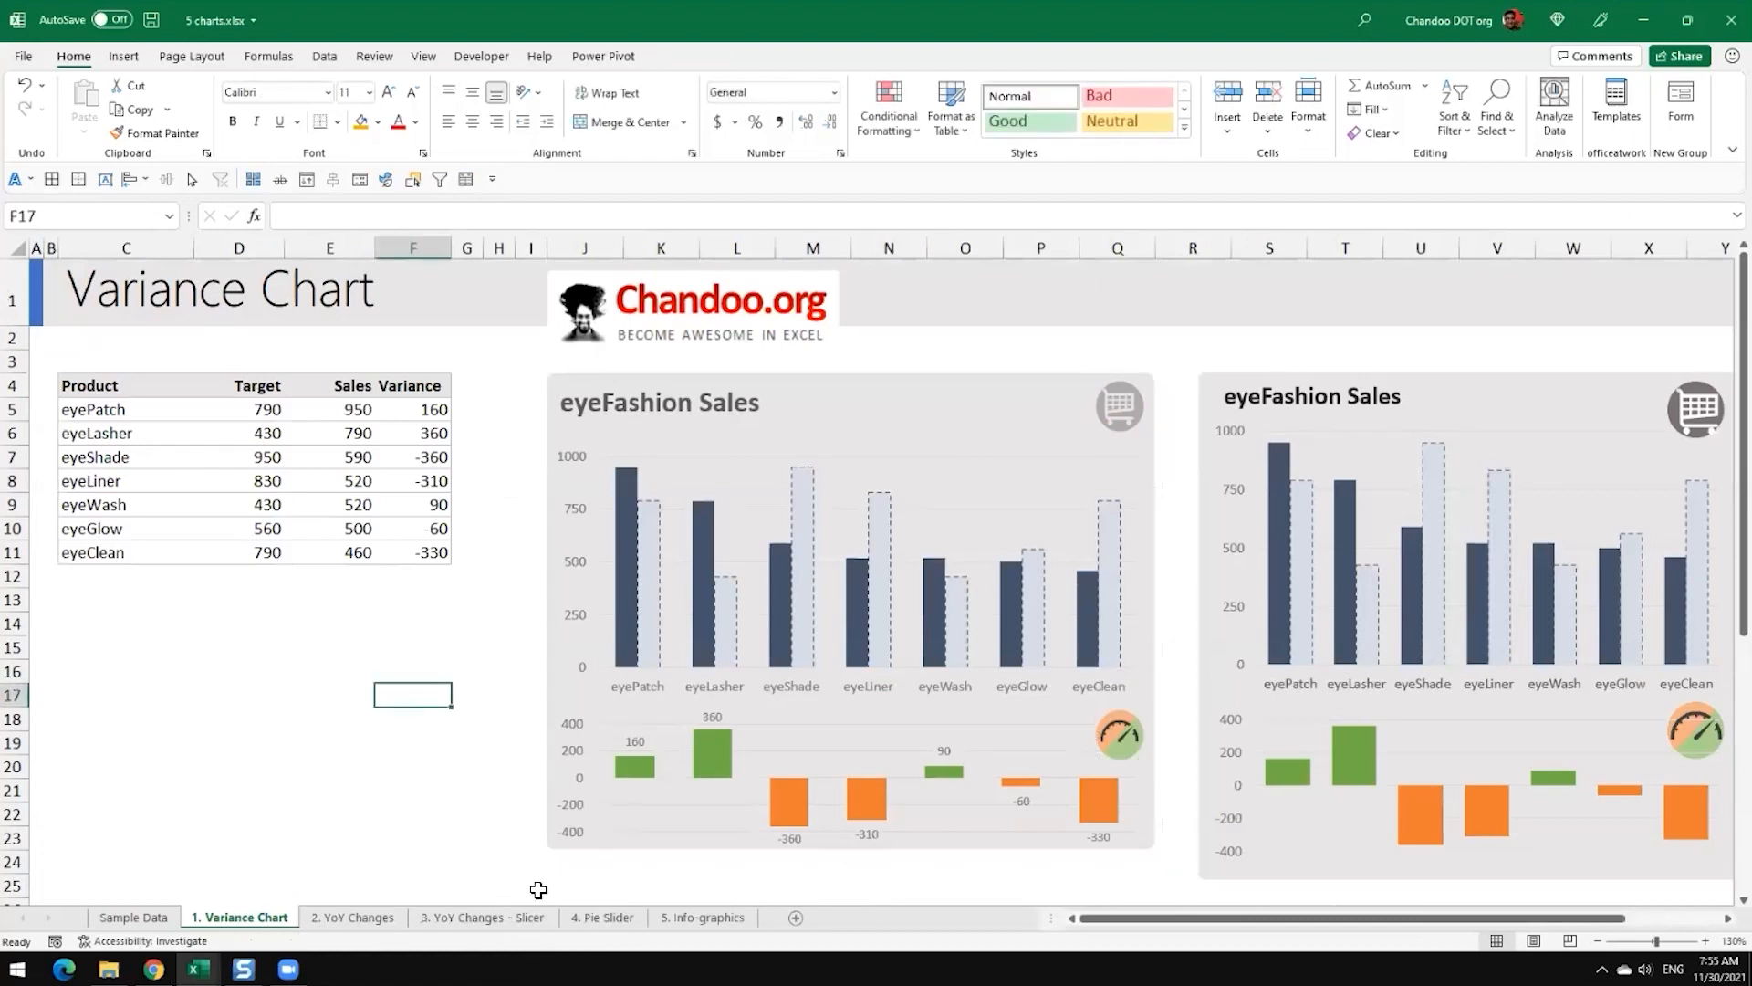
scroll(538, 890, down, 1)
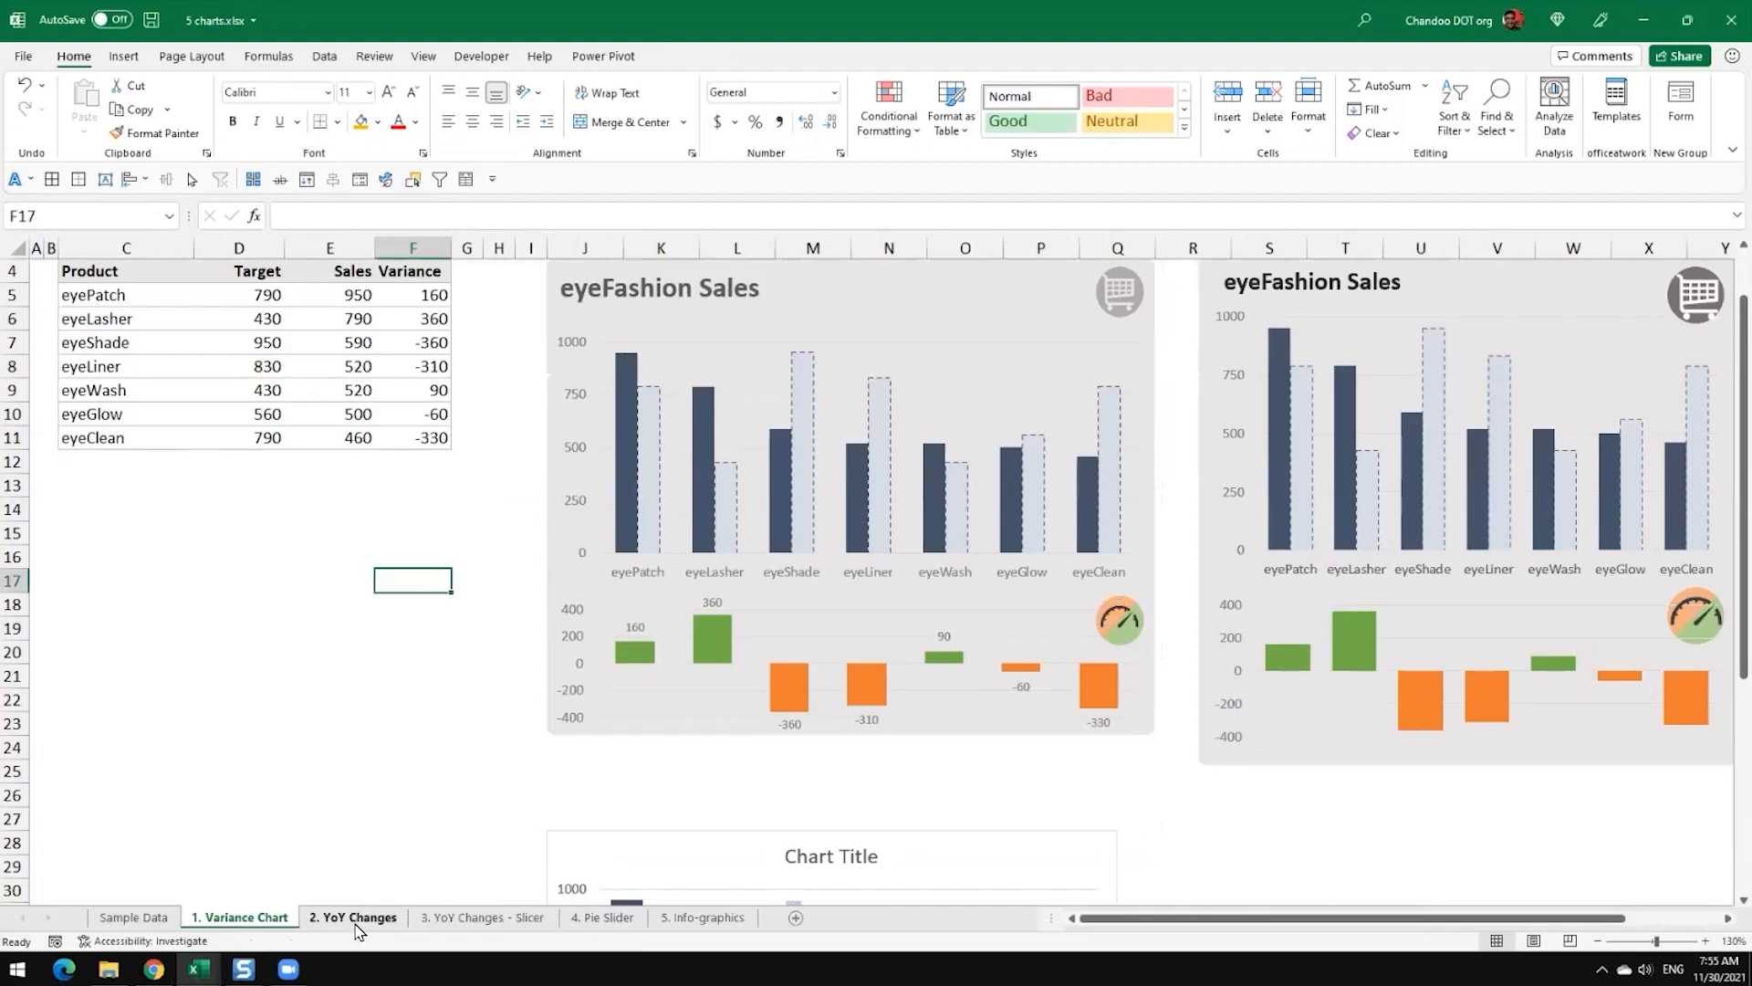
click(127, 922)
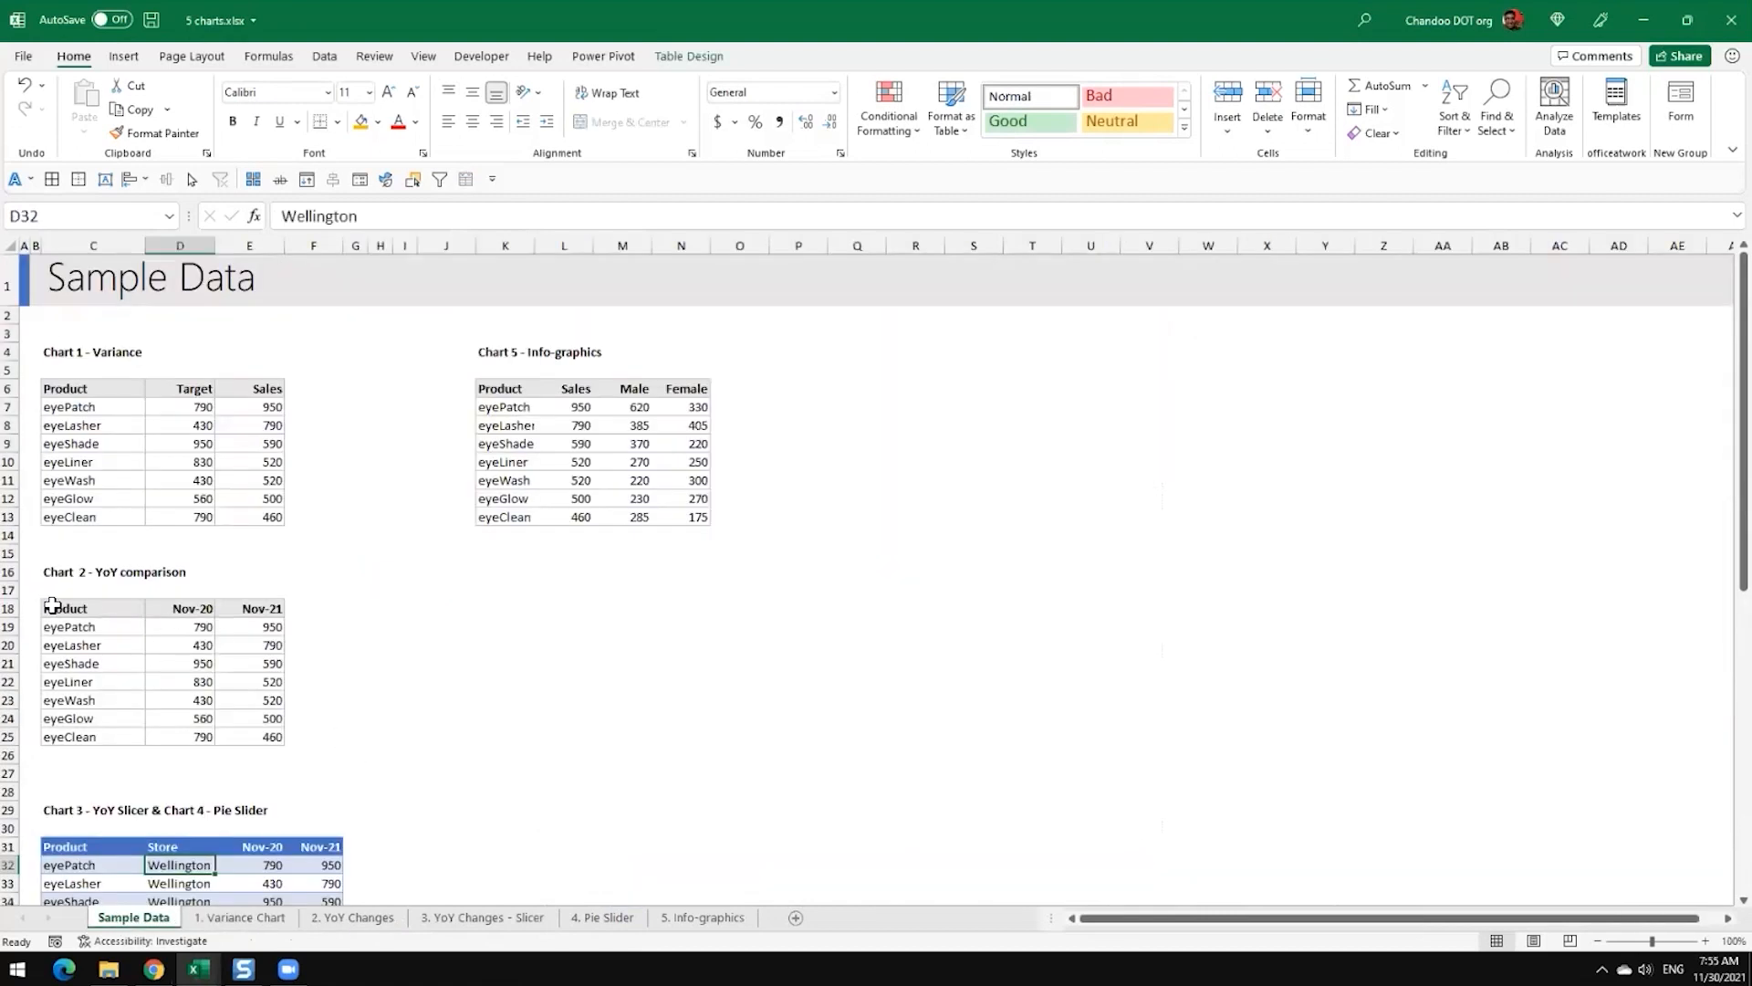
drag(52, 605, 243, 755)
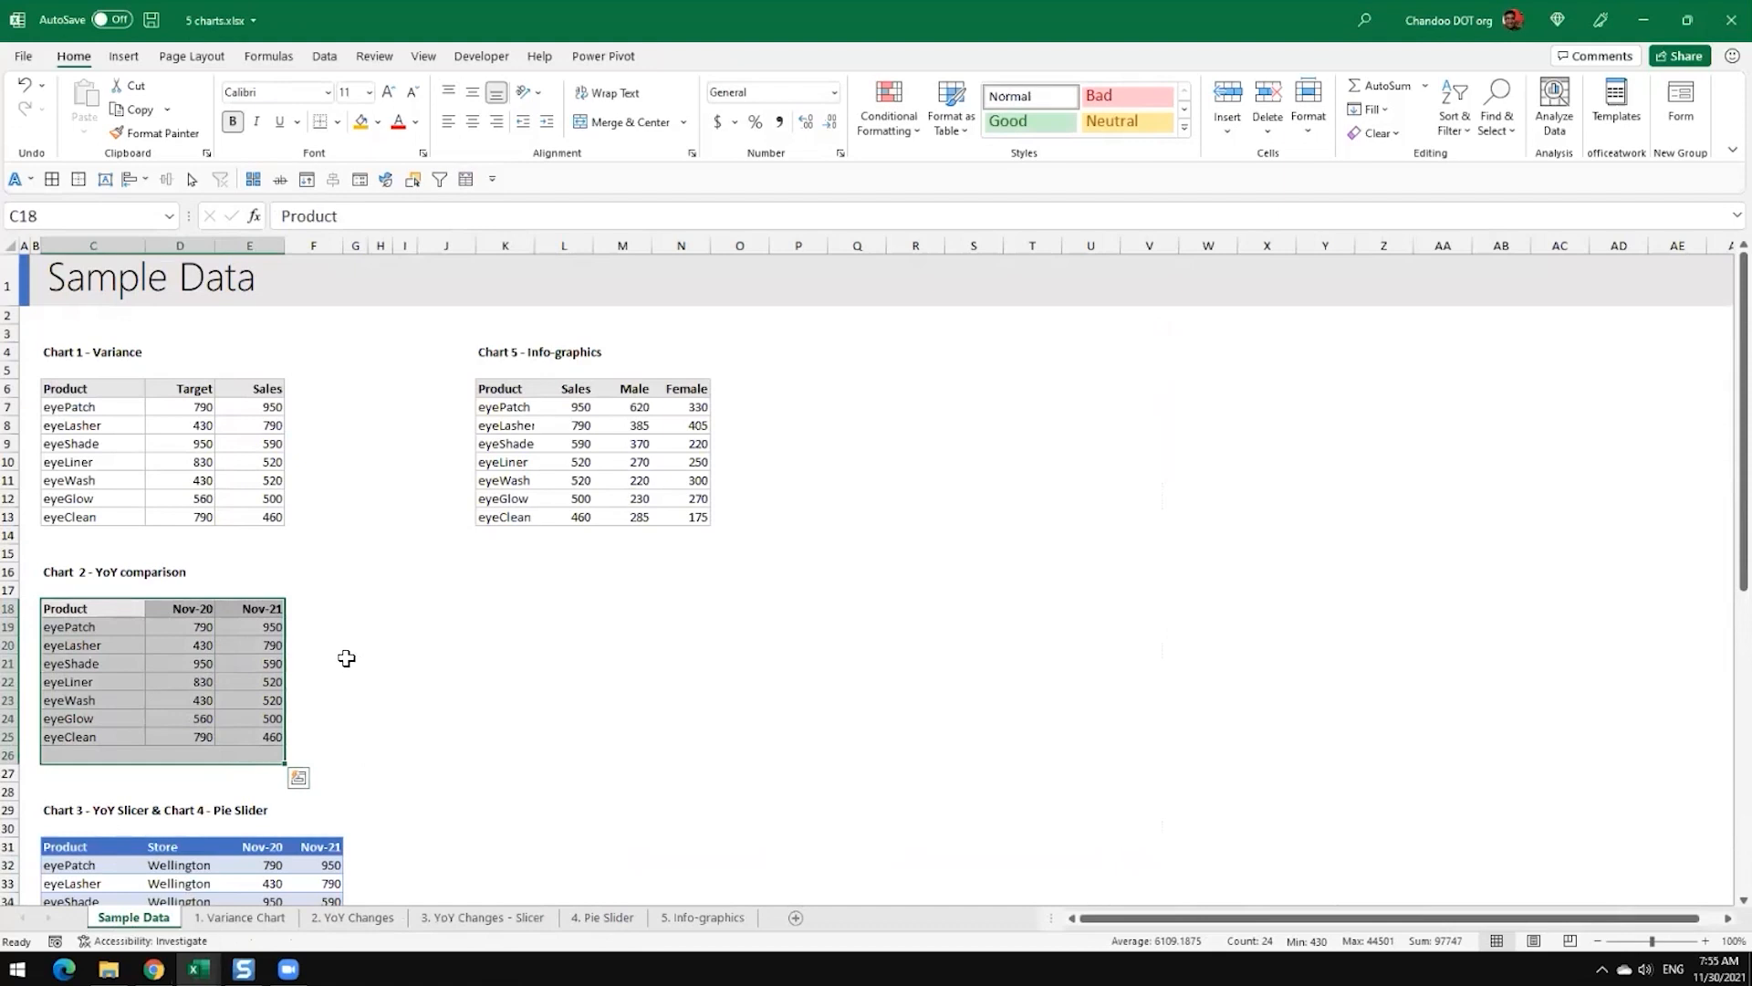
scroll(346, 658, down, 2)
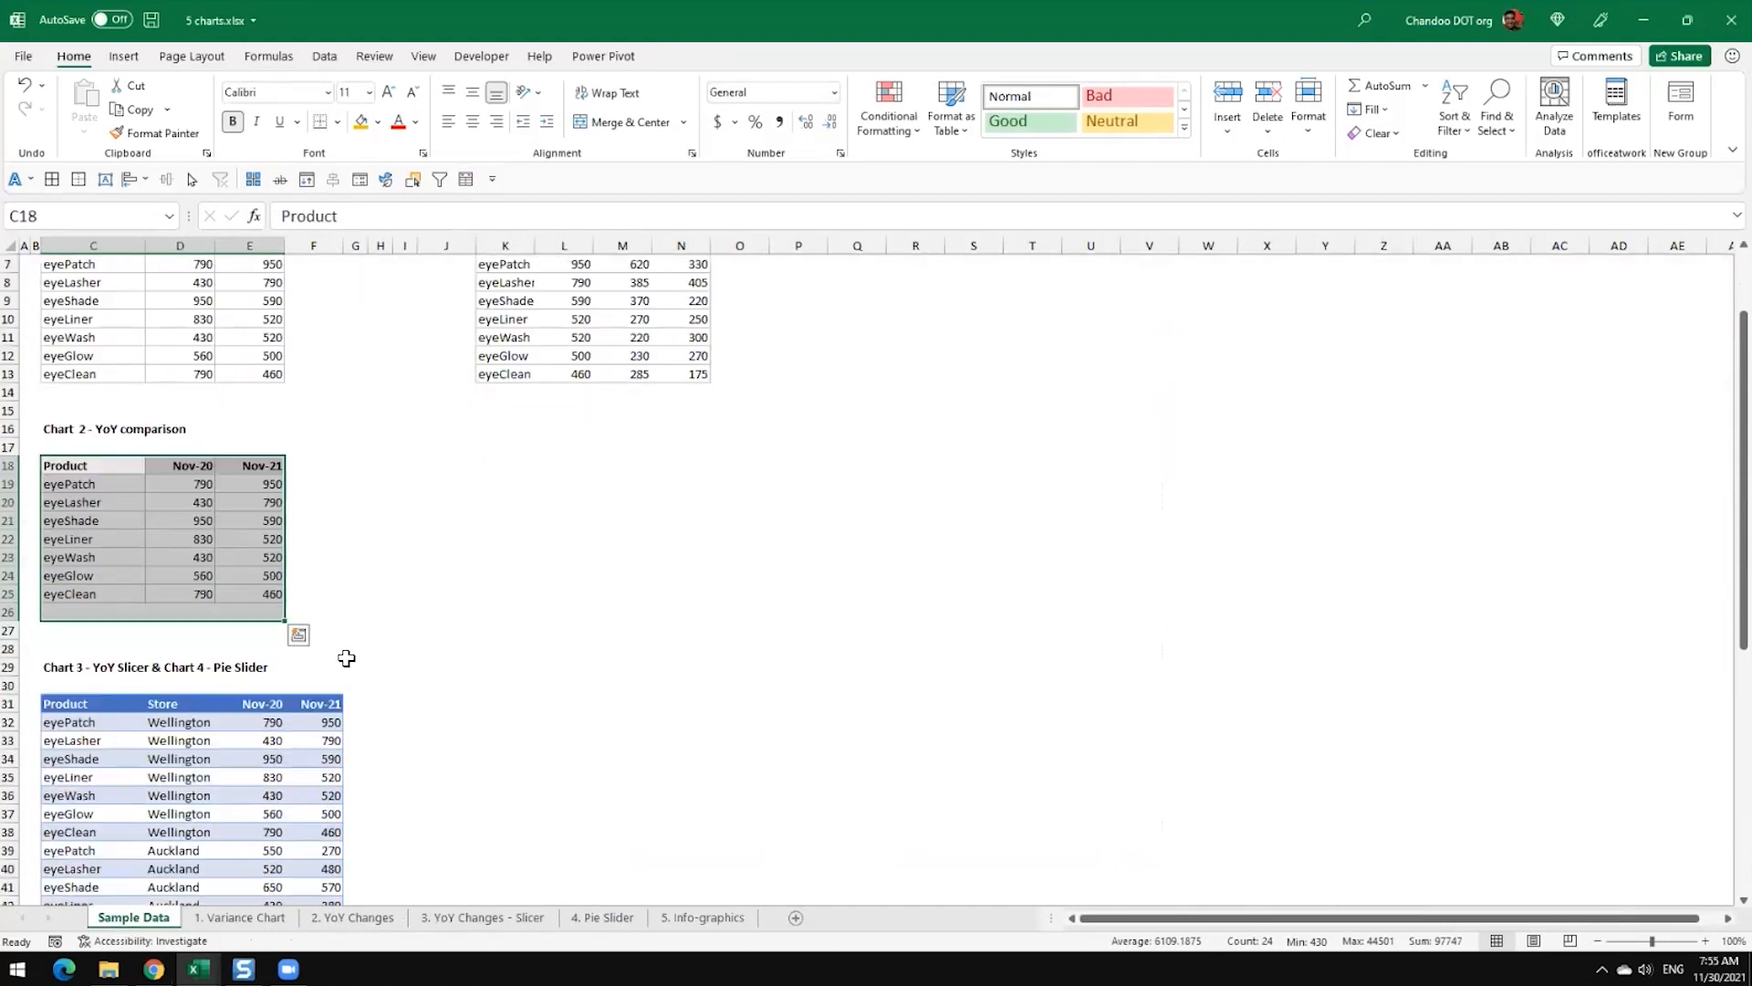
scroll(346, 658, up, 2)
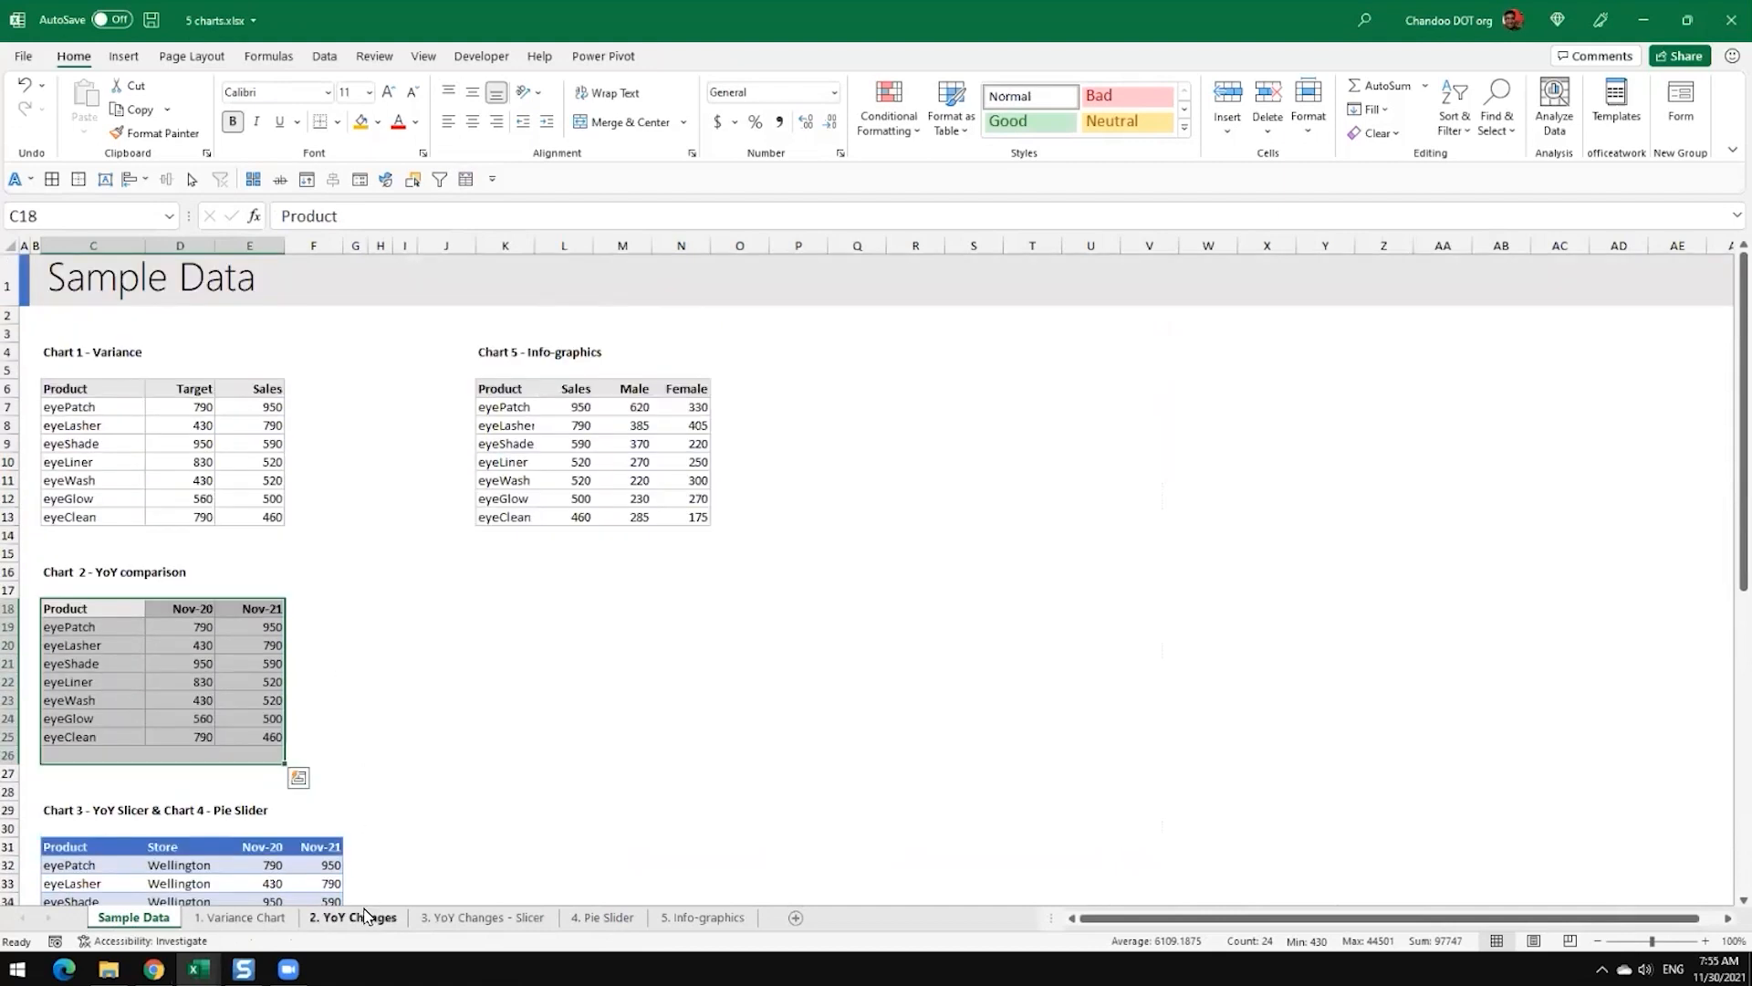
Step: Examine the finished YoY Changes and YoY Changes - Slicer sheets, and return to 5 charts-blank.xlsx
click(352, 917)
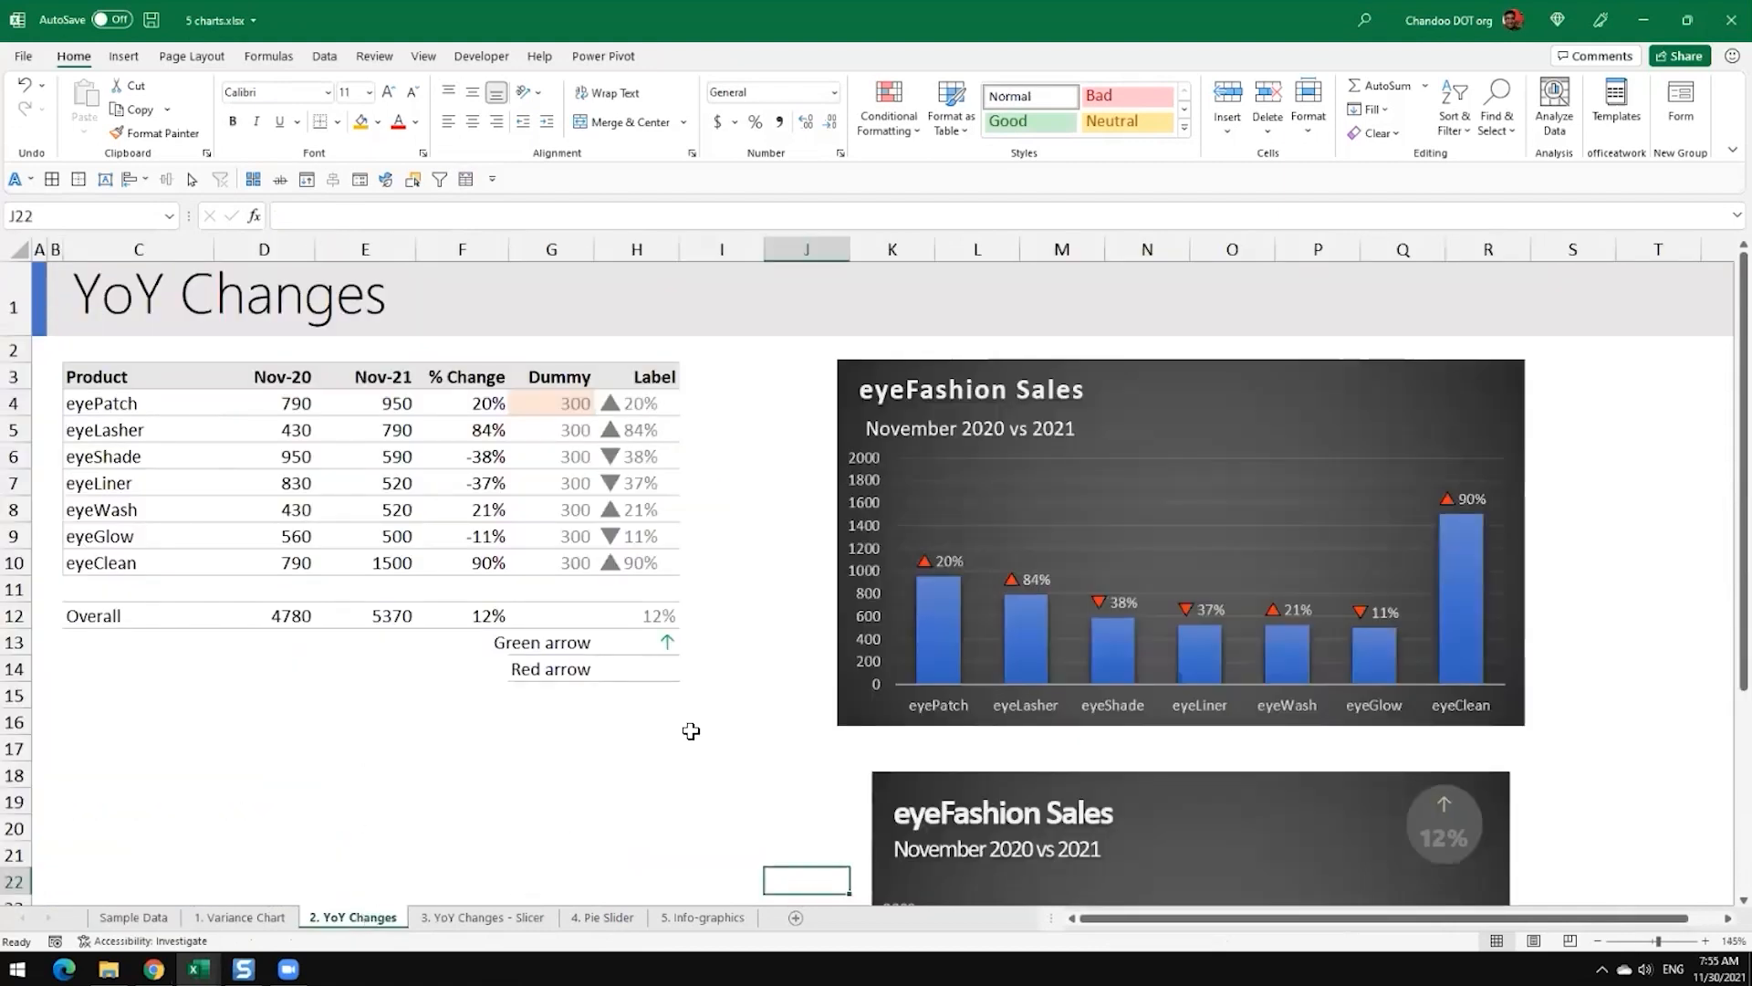
click(228, 917)
click(356, 915)
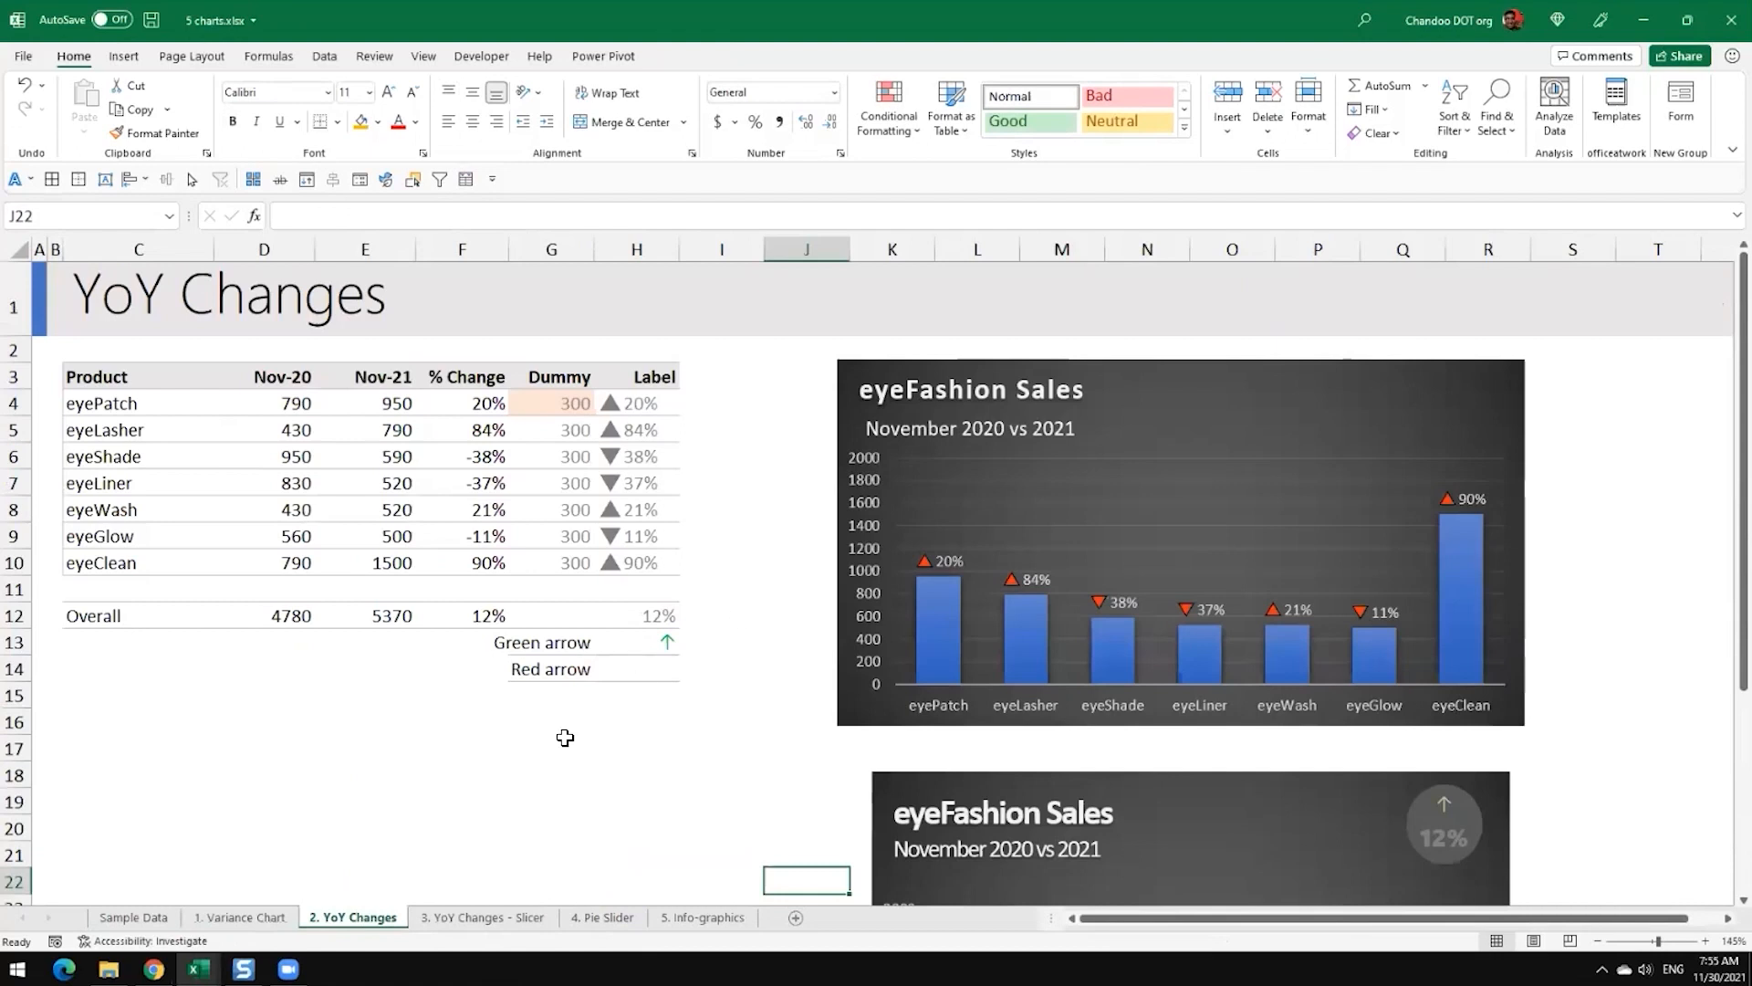
click(451, 923)
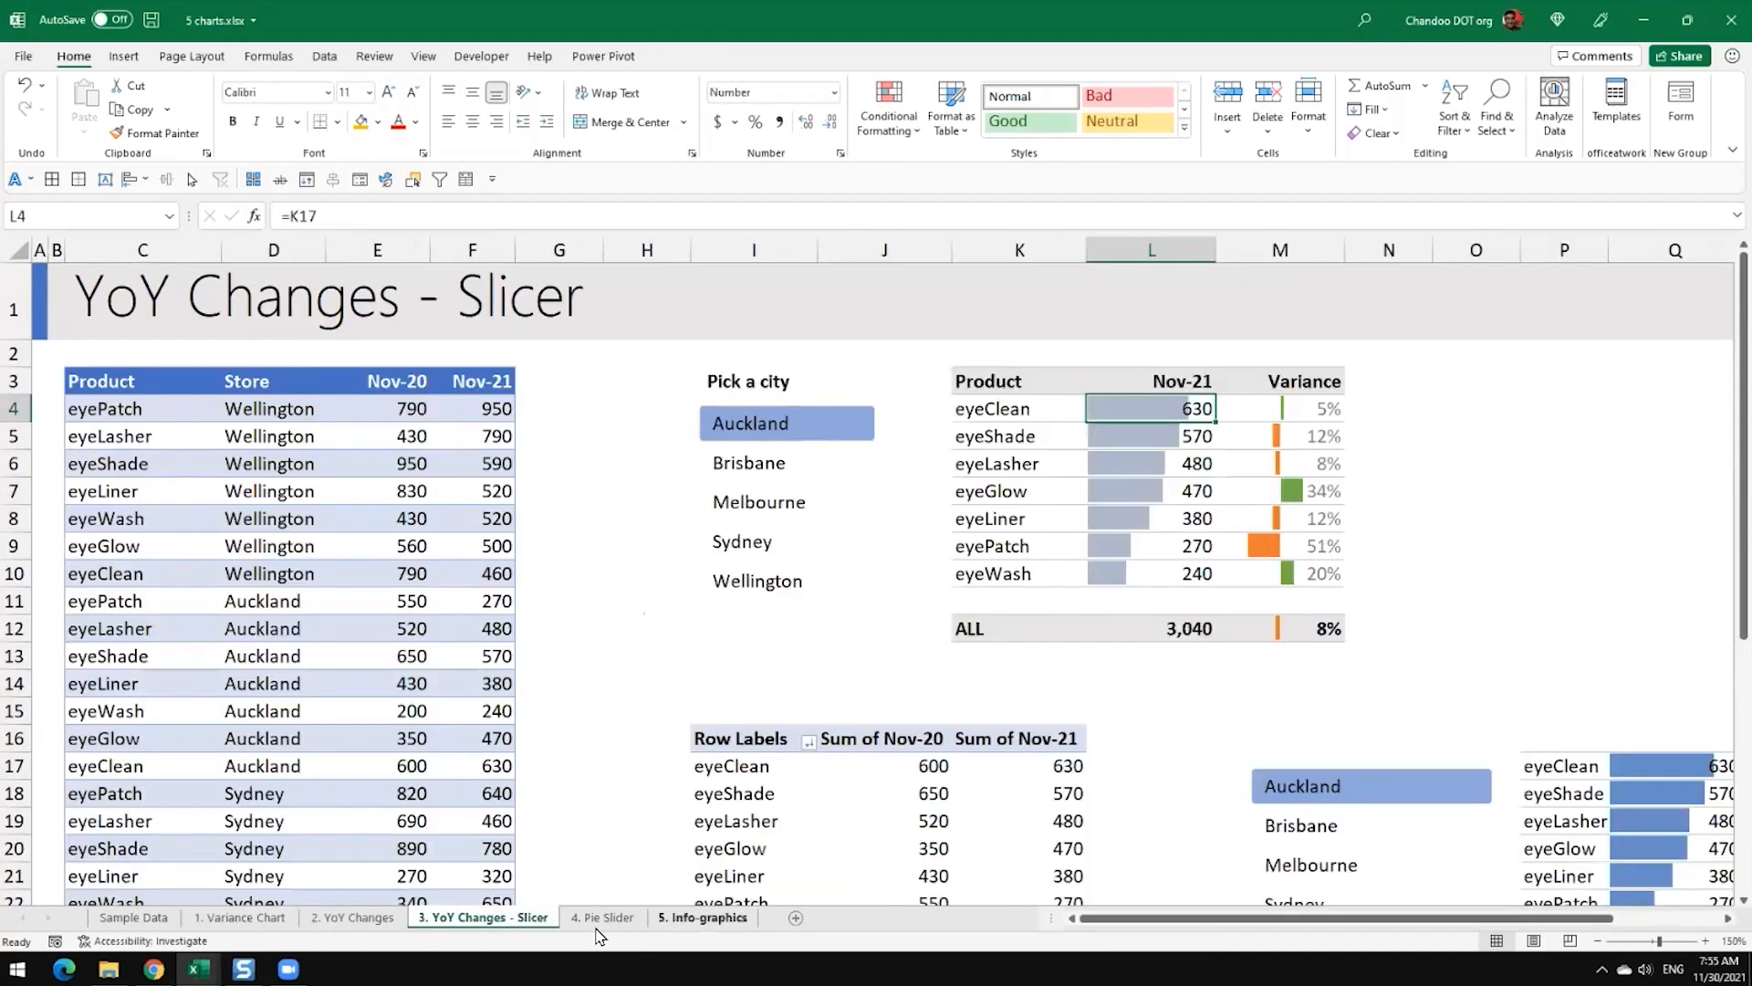
click(340, 920)
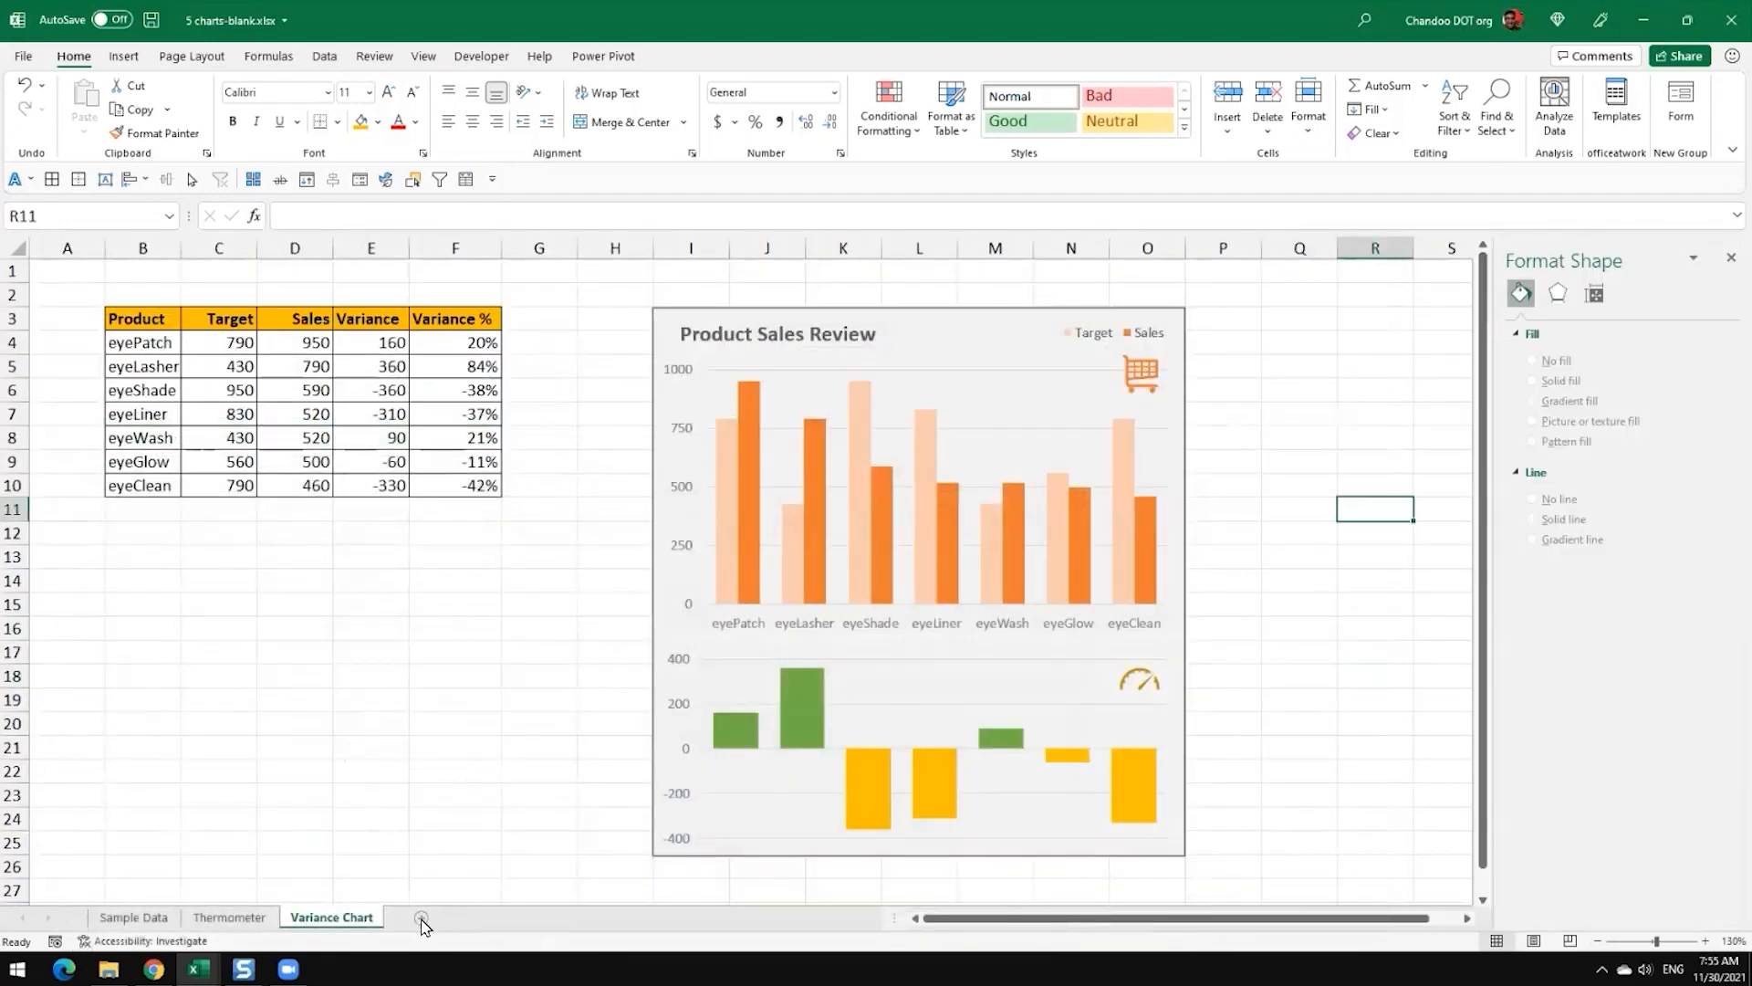
Step: Add a new worksheet after Variance Chart and name it "YoY changes"
click(421, 918)
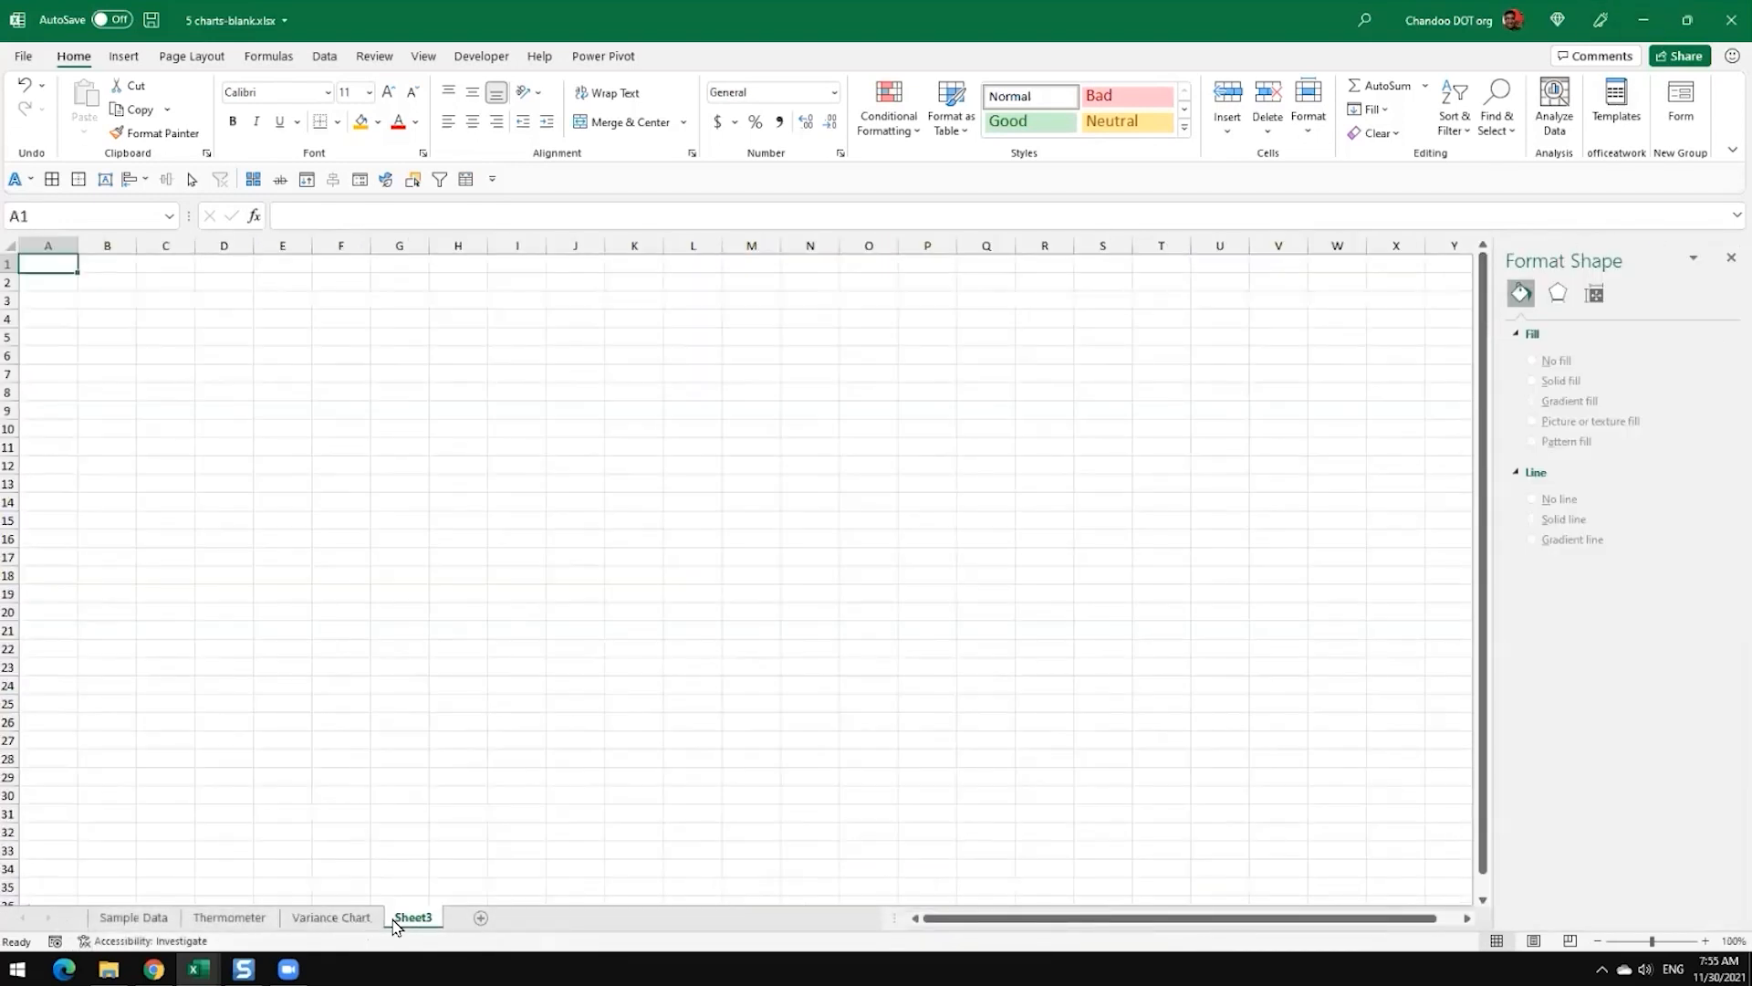
text(Yo)
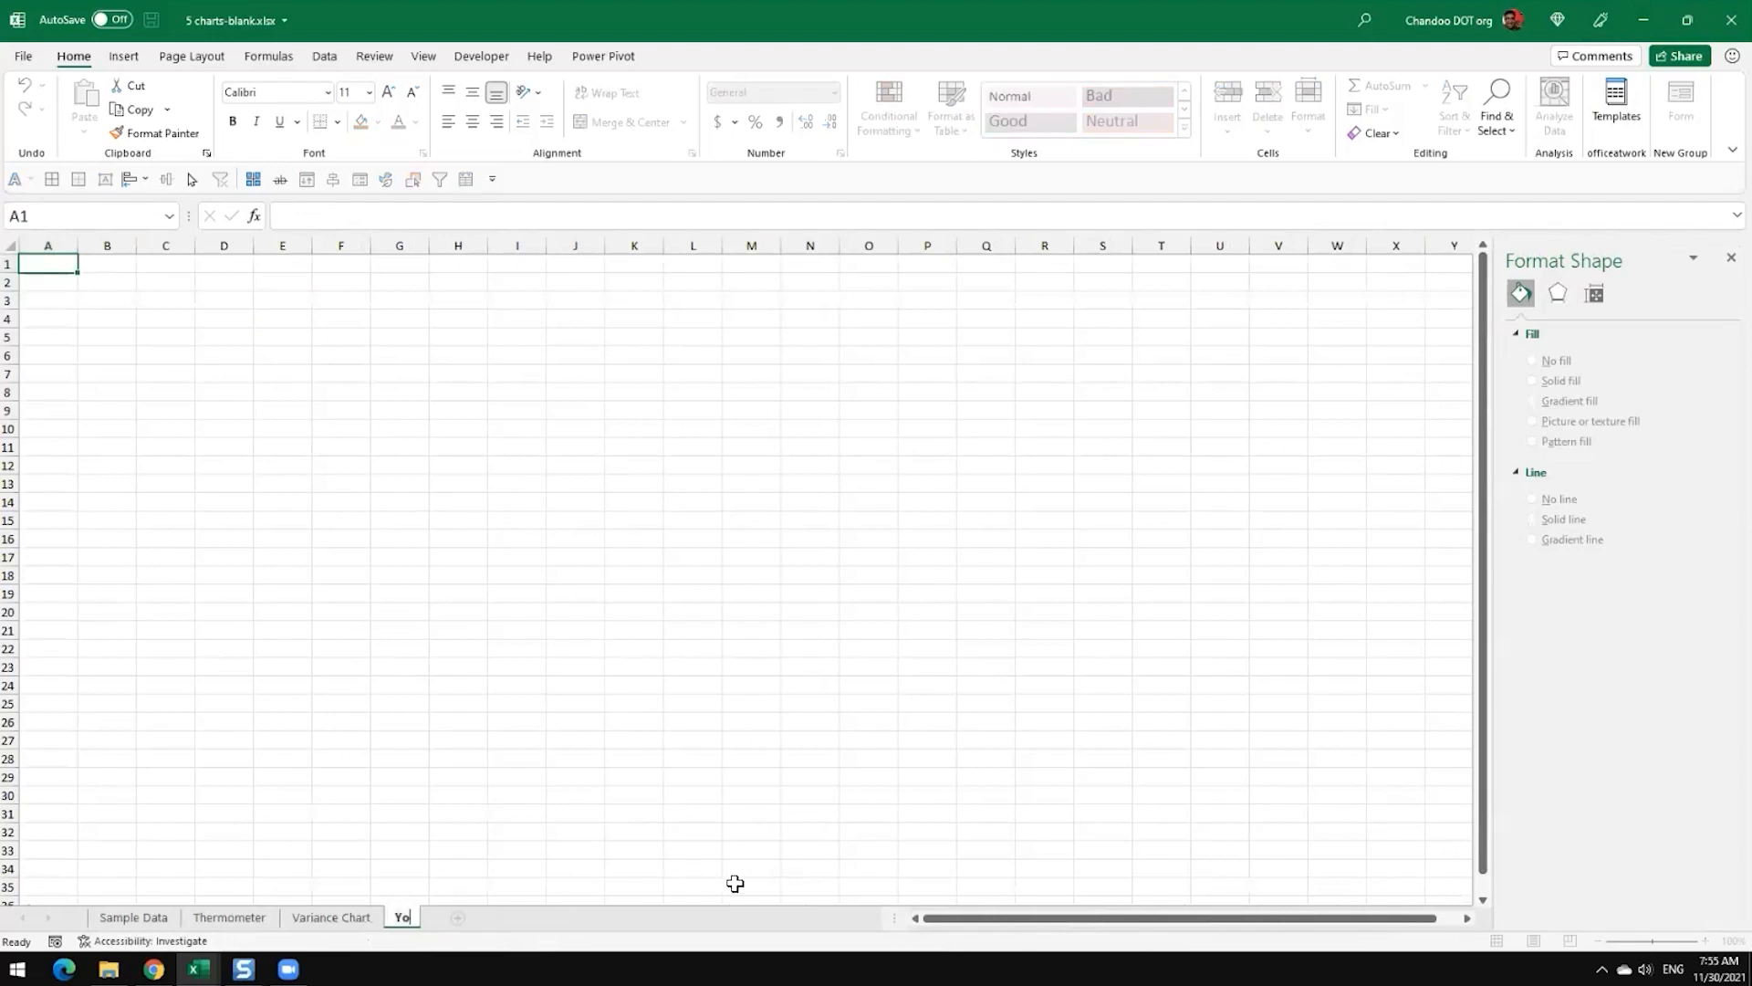
text(Y changes)
key(Return)
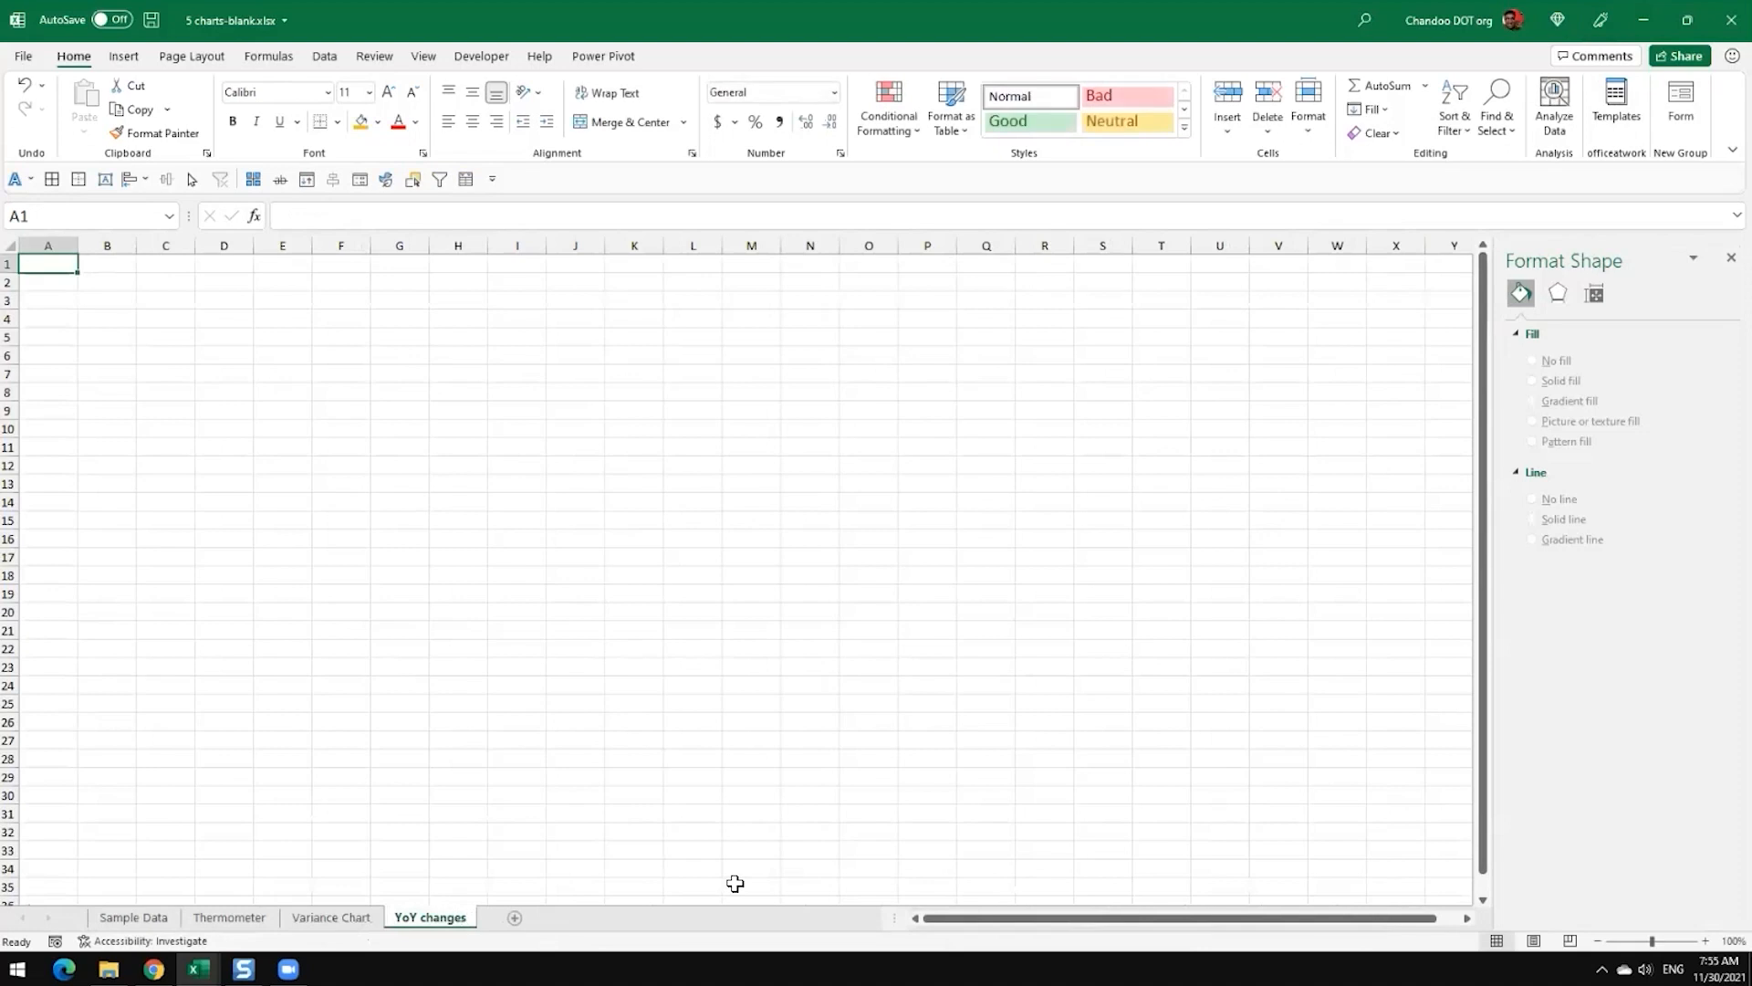
Step: Copy the Chart 2 YoY comparison table, C18:E25, from the Sample Data sheet
click(125, 916)
scroll(329, 785, down, 3)
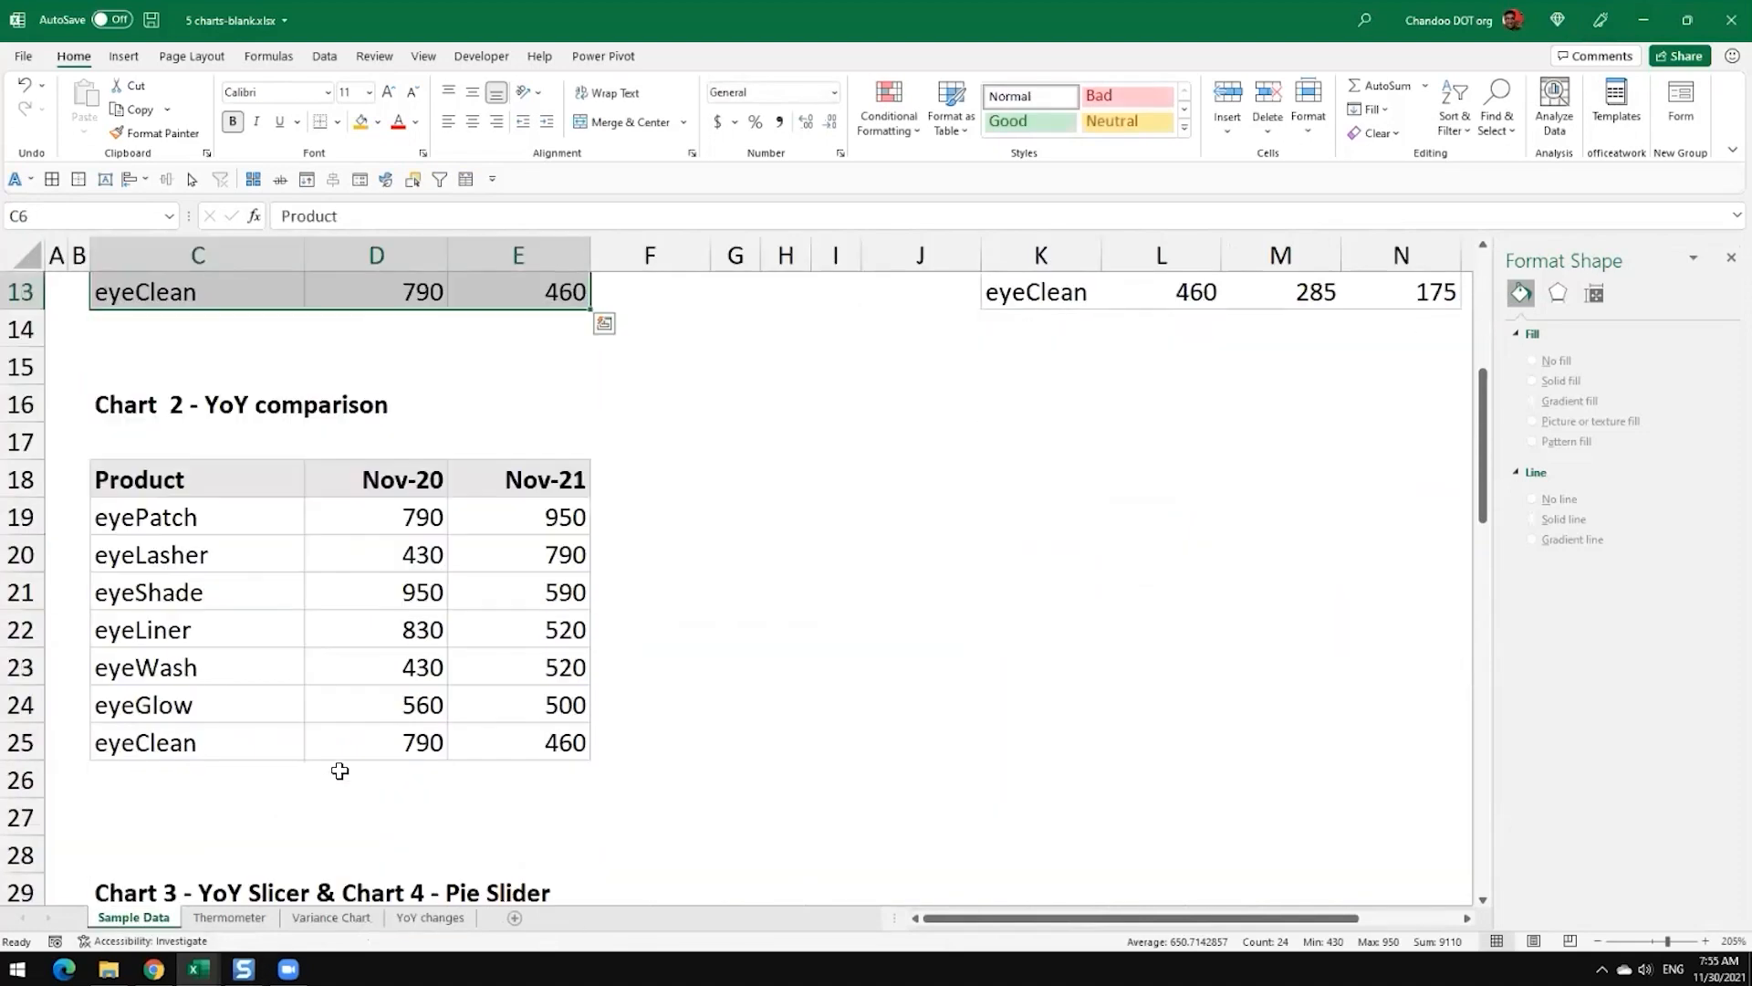
drag(129, 484, 535, 763)
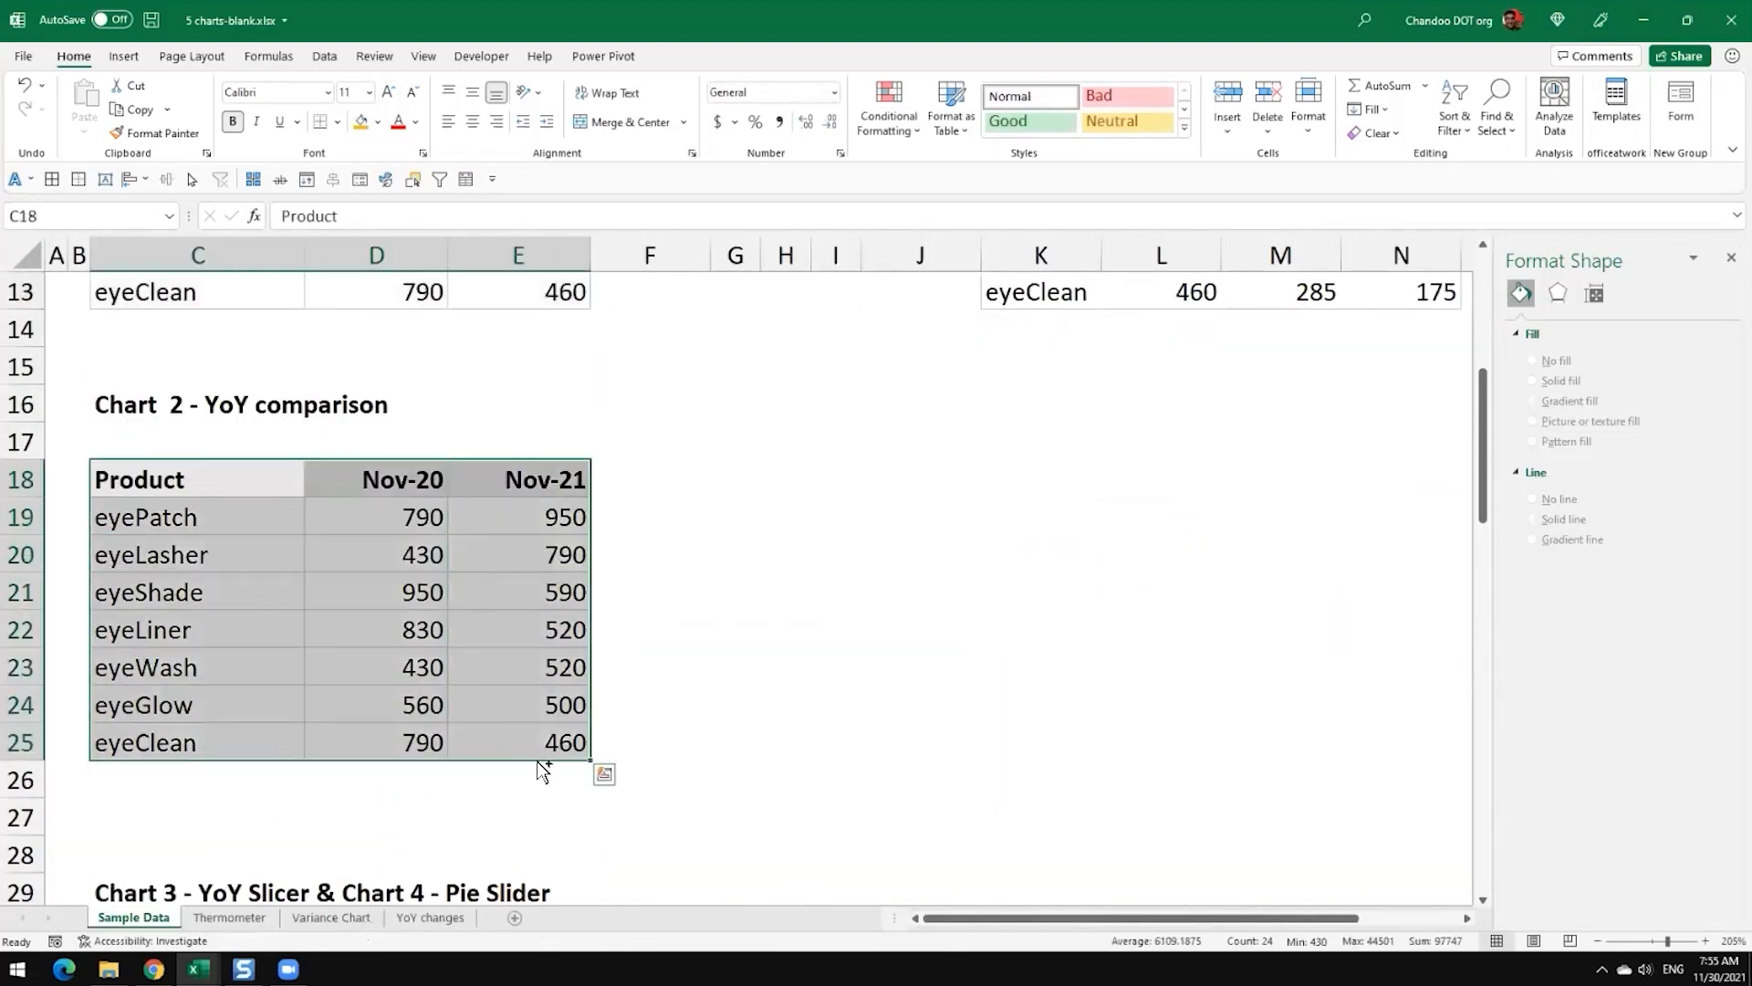
key(ctrl+c)
scroll(599, 712, up, 4)
scroll(476, 550, down, 4)
scroll(539, 604, up, 1)
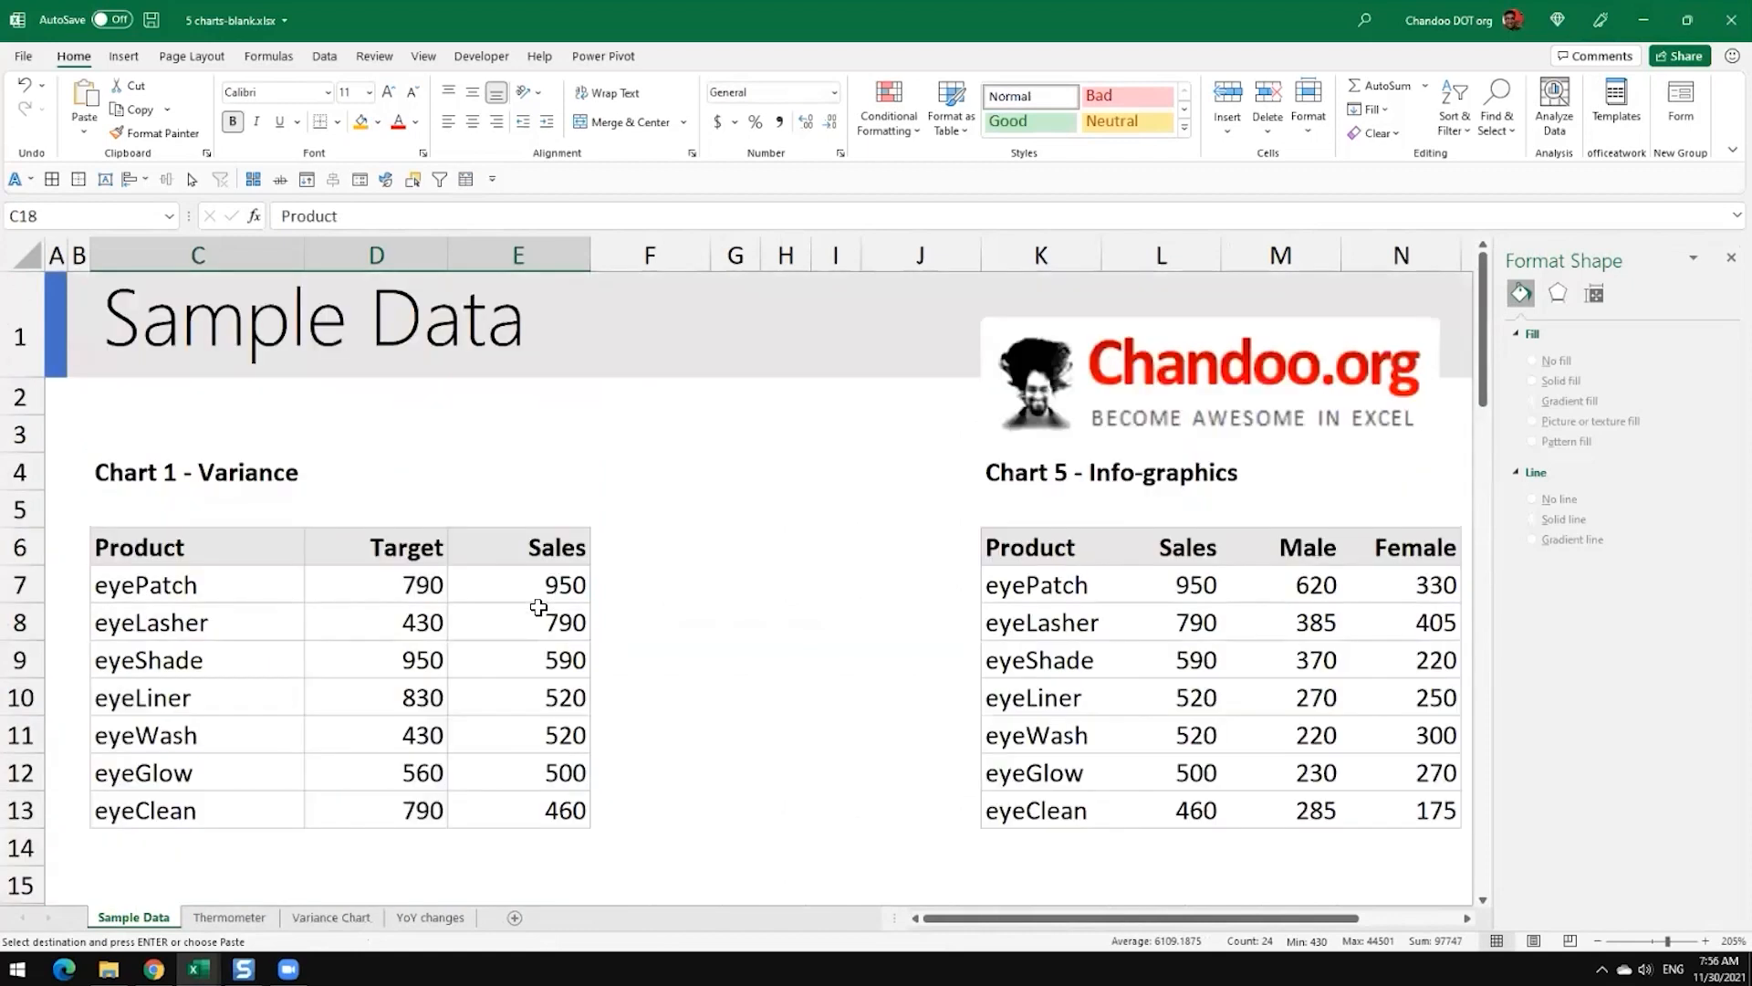
scroll(475, 616, down, 3)
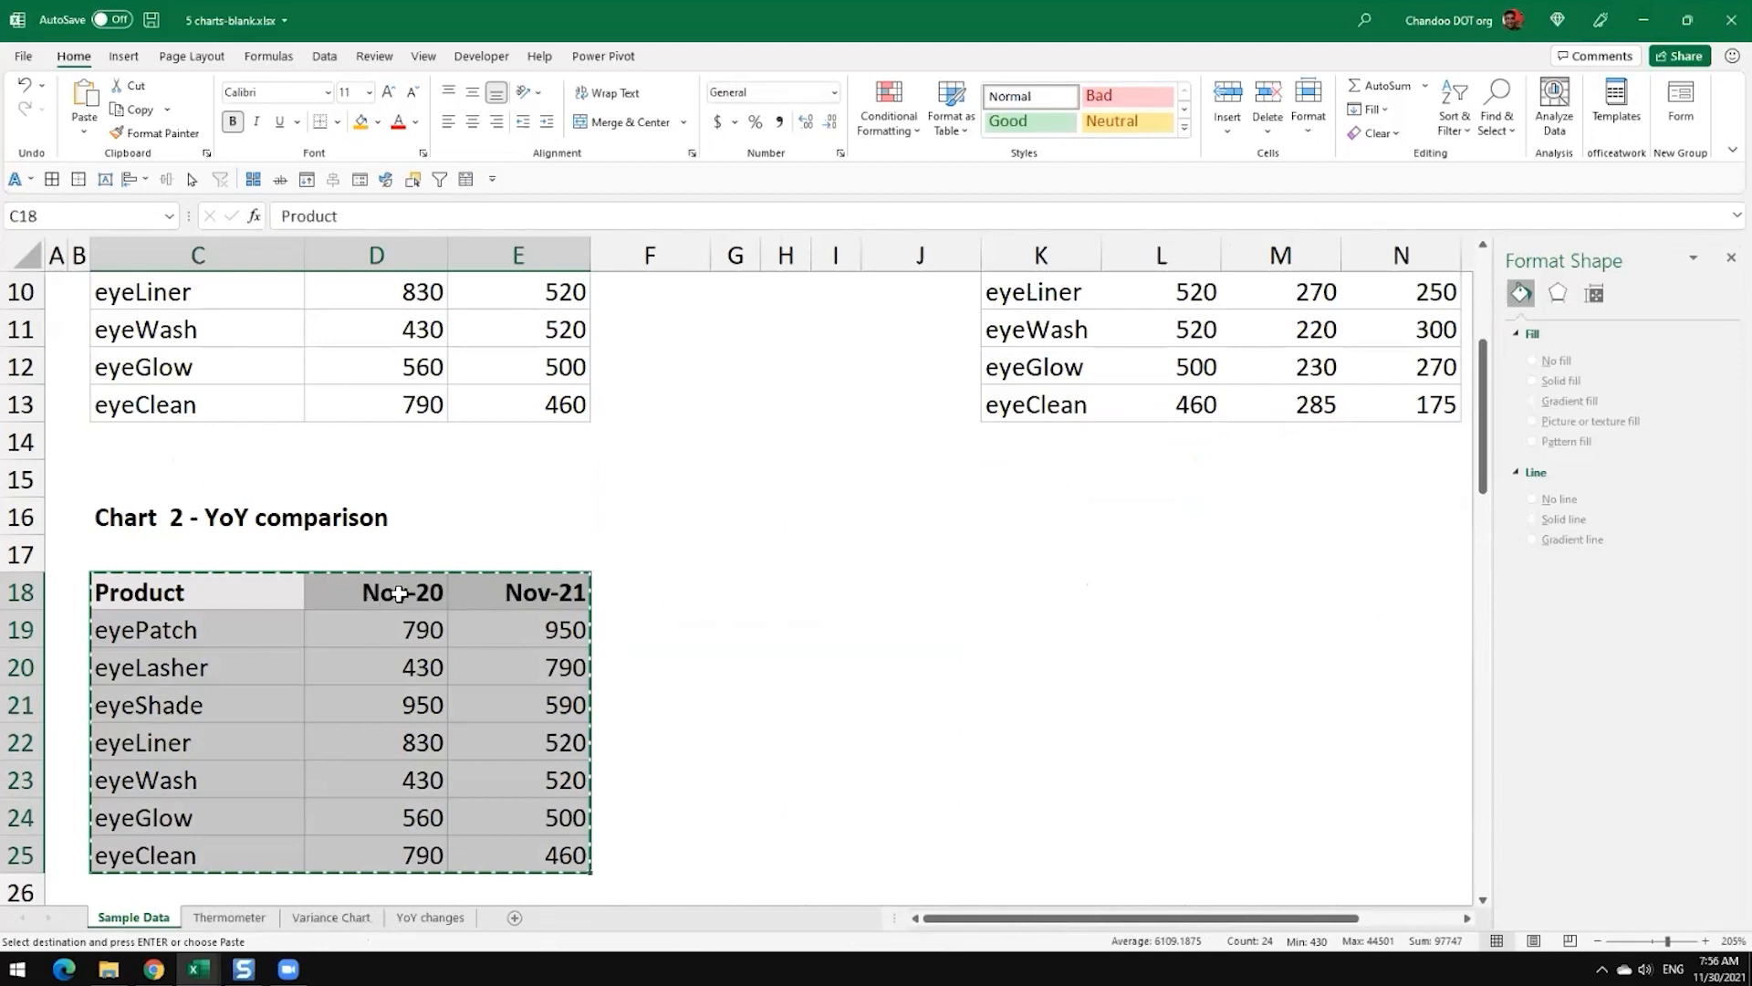
Step: Paste the copied YoY comparison table at cell B3 of the YoY changes sheet
click(422, 917)
click(114, 311)
key(ctrl+v)
click(599, 483)
scroll(620, 540, up, 4)
scroll(620, 539, up, 3)
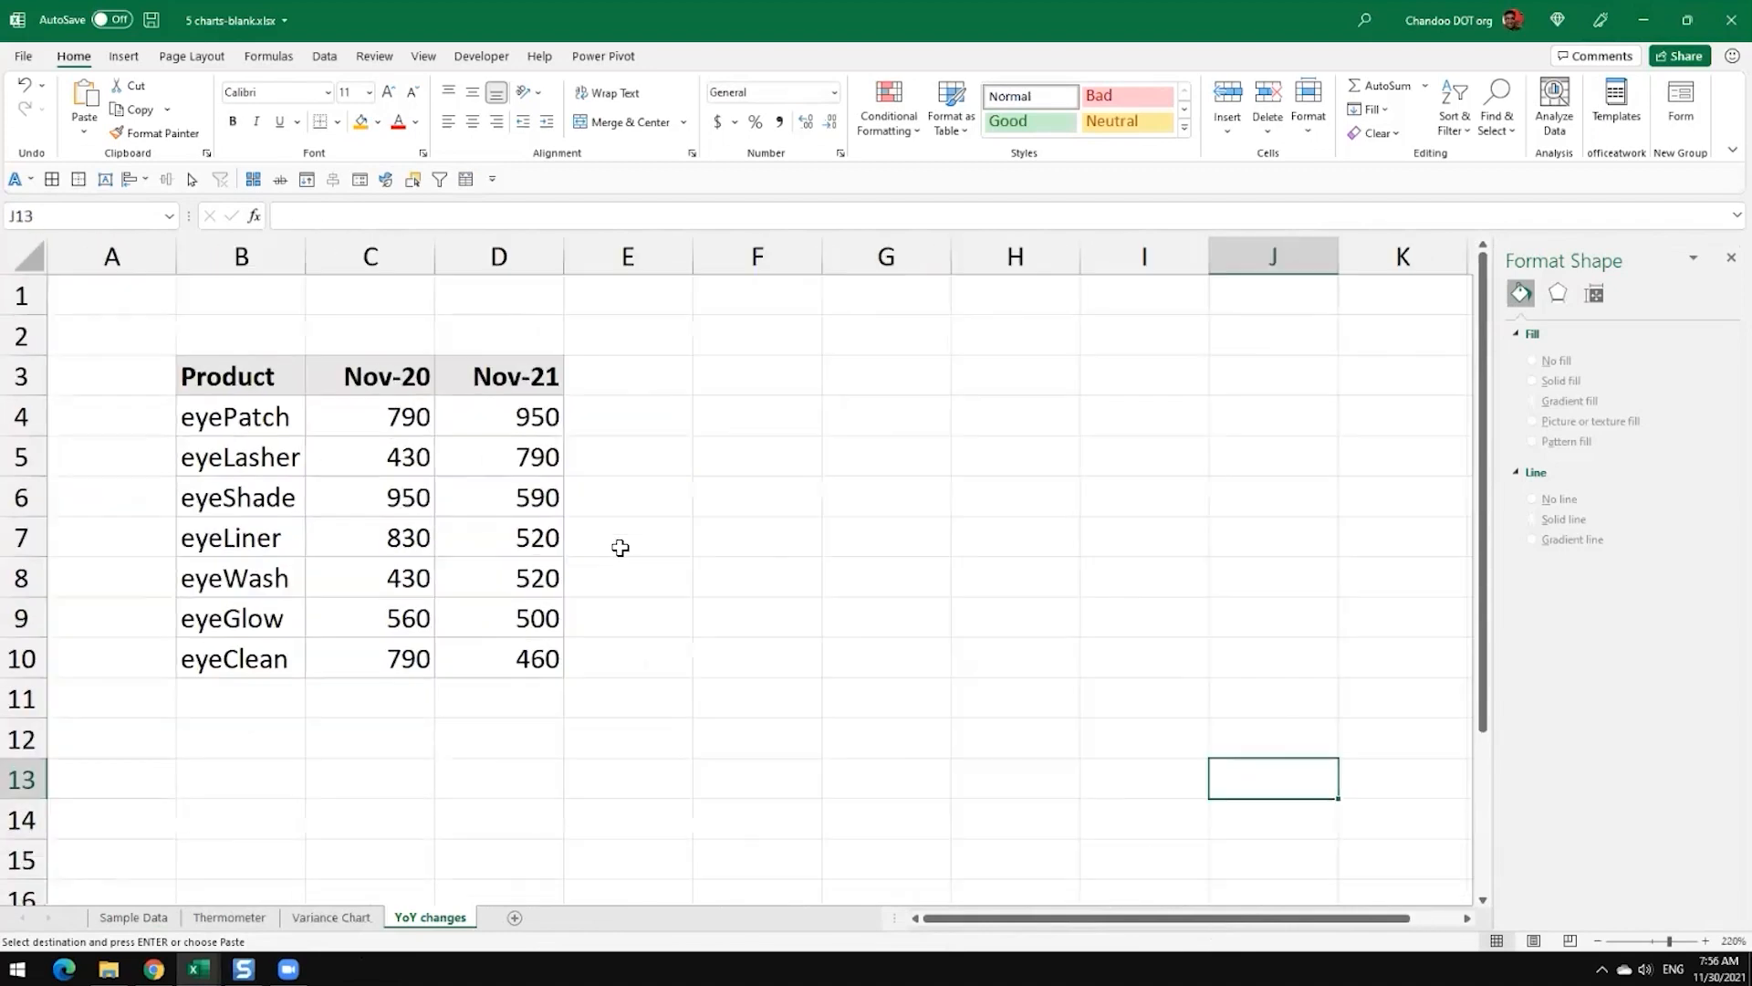
Step: Review the pasted table's Nov-20 and Nov-21 columns to compare the two years by product
click(294, 393)
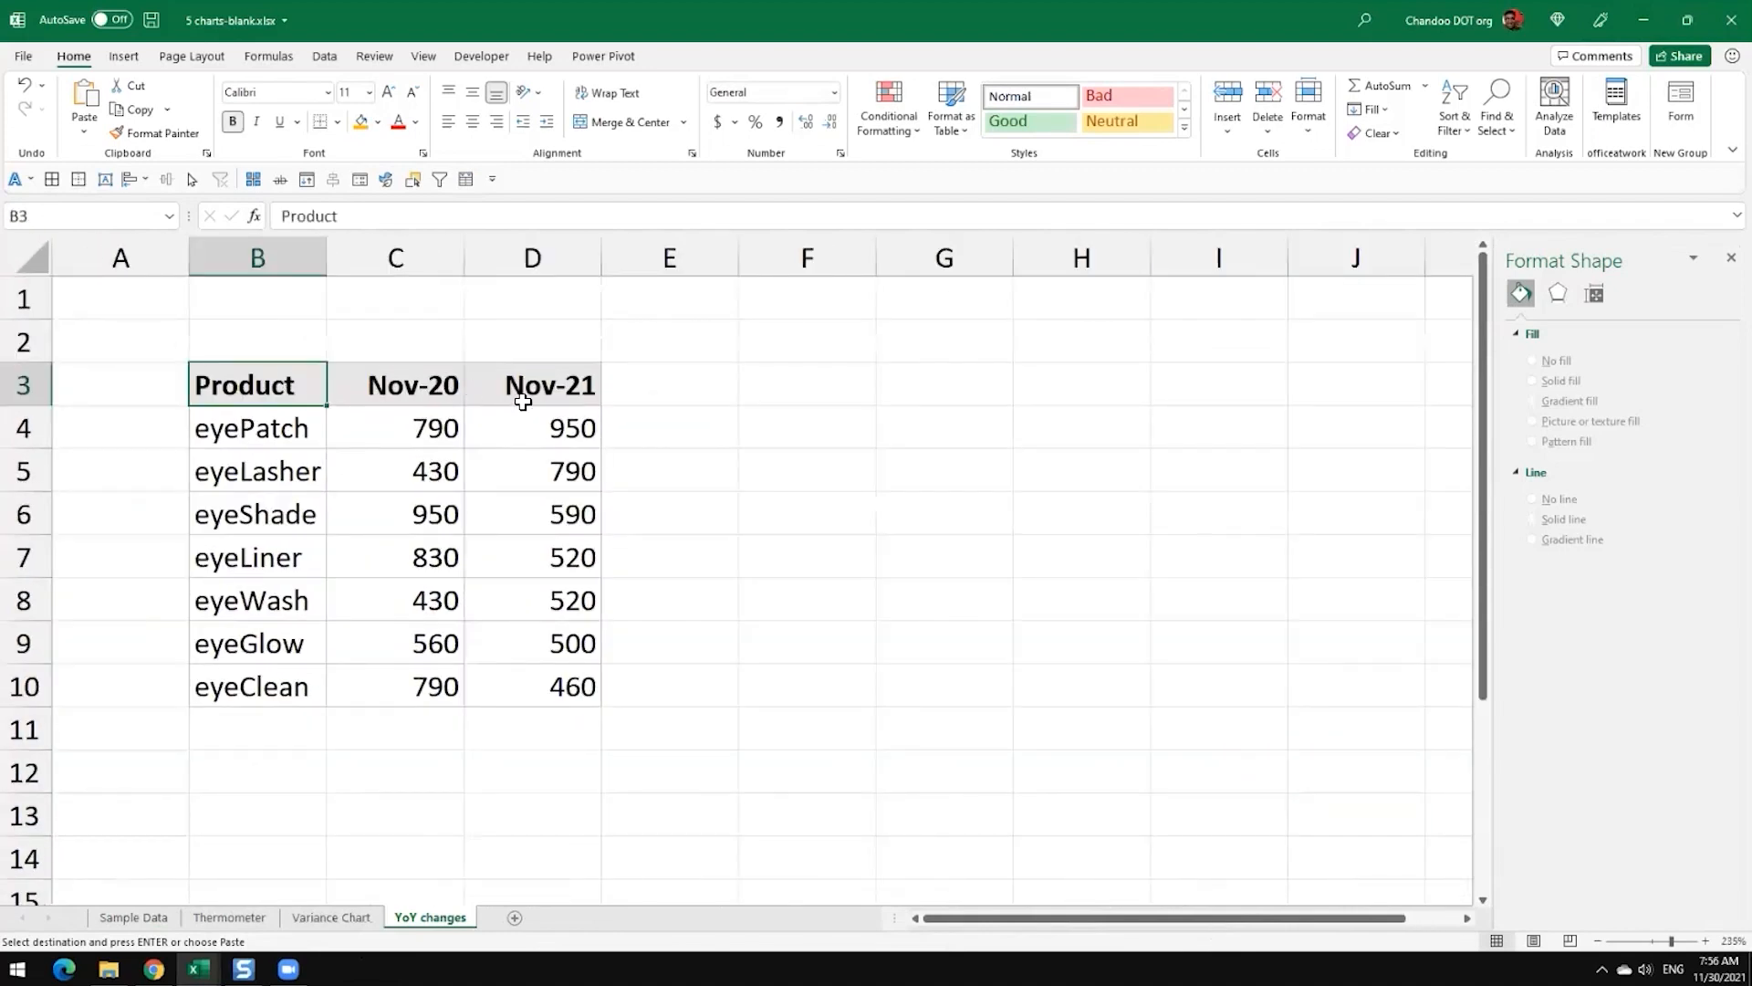
drag(424, 403, 433, 684)
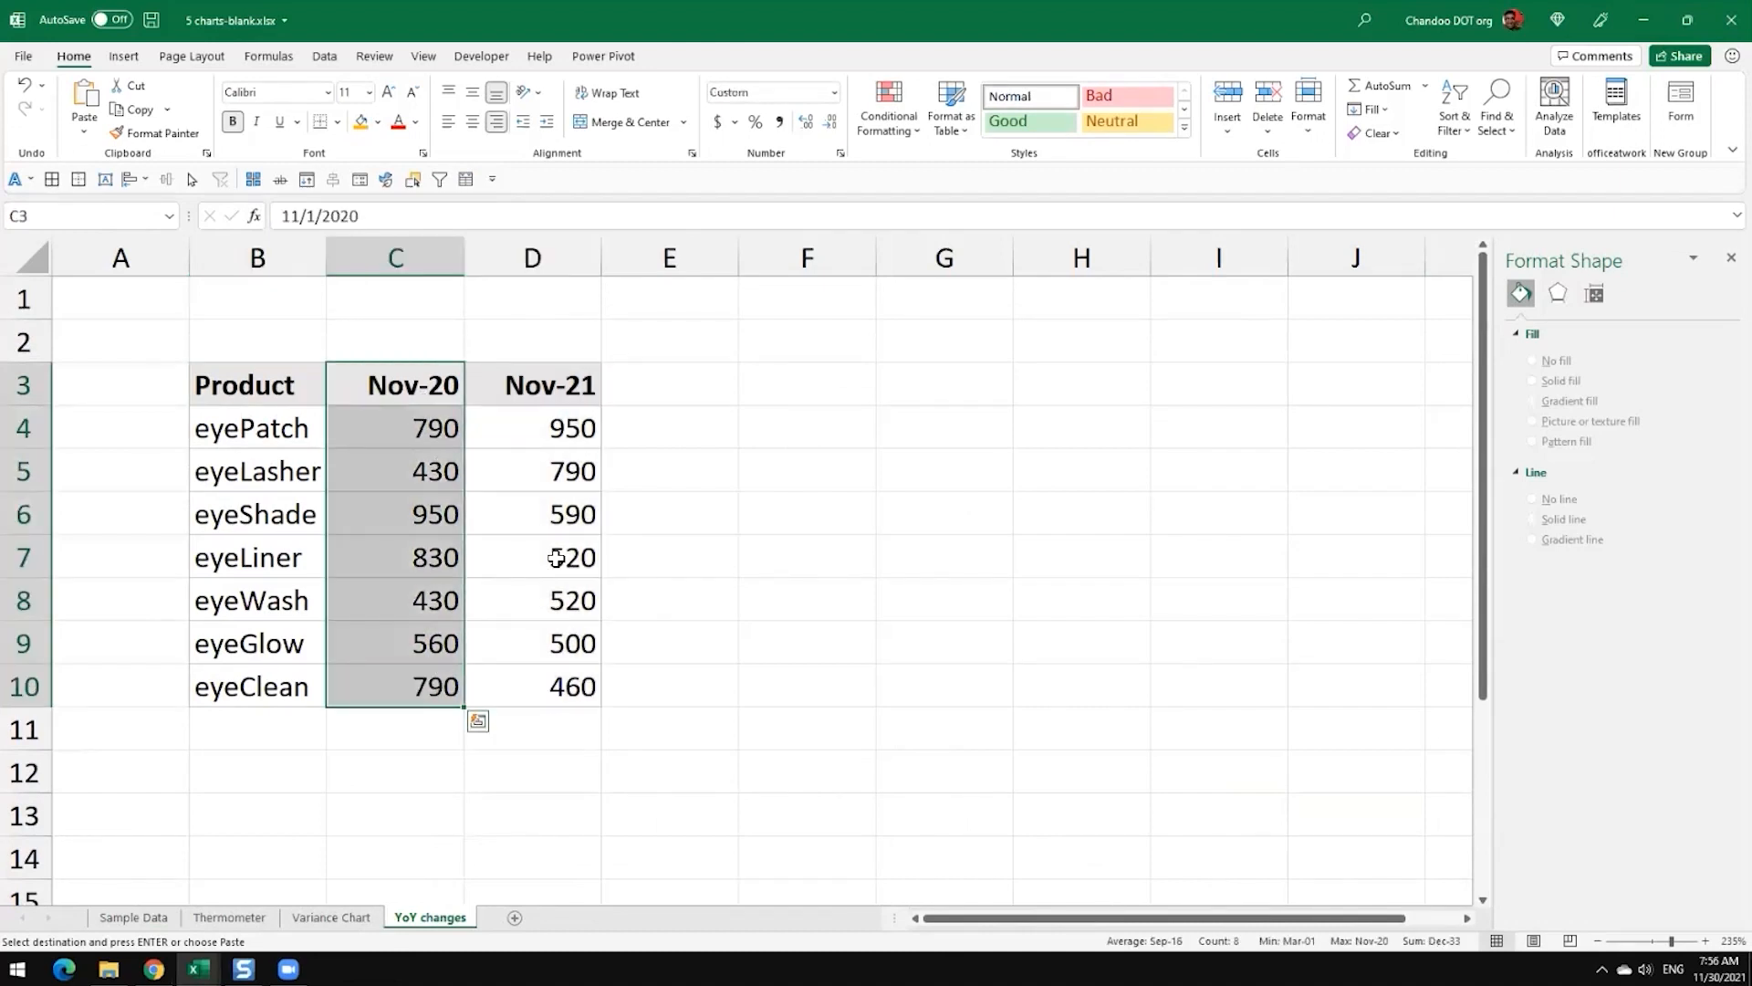
drag(540, 369, 575, 683)
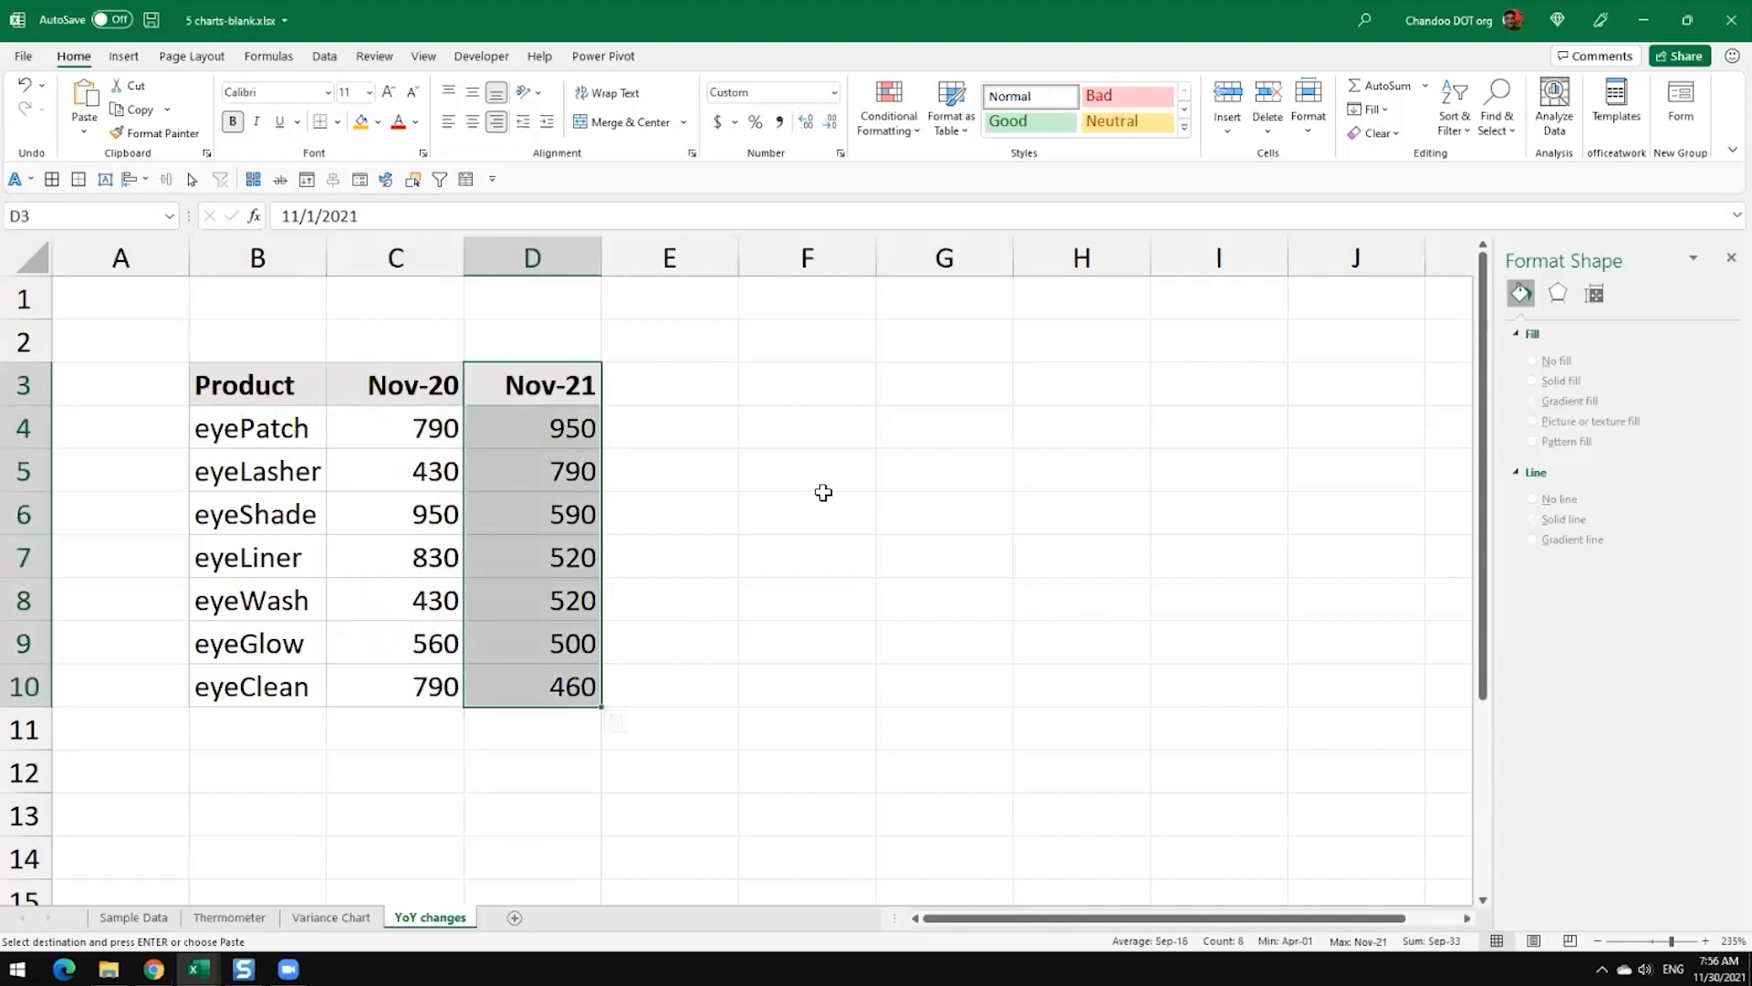
click(764, 463)
drag(268, 390, 506, 696)
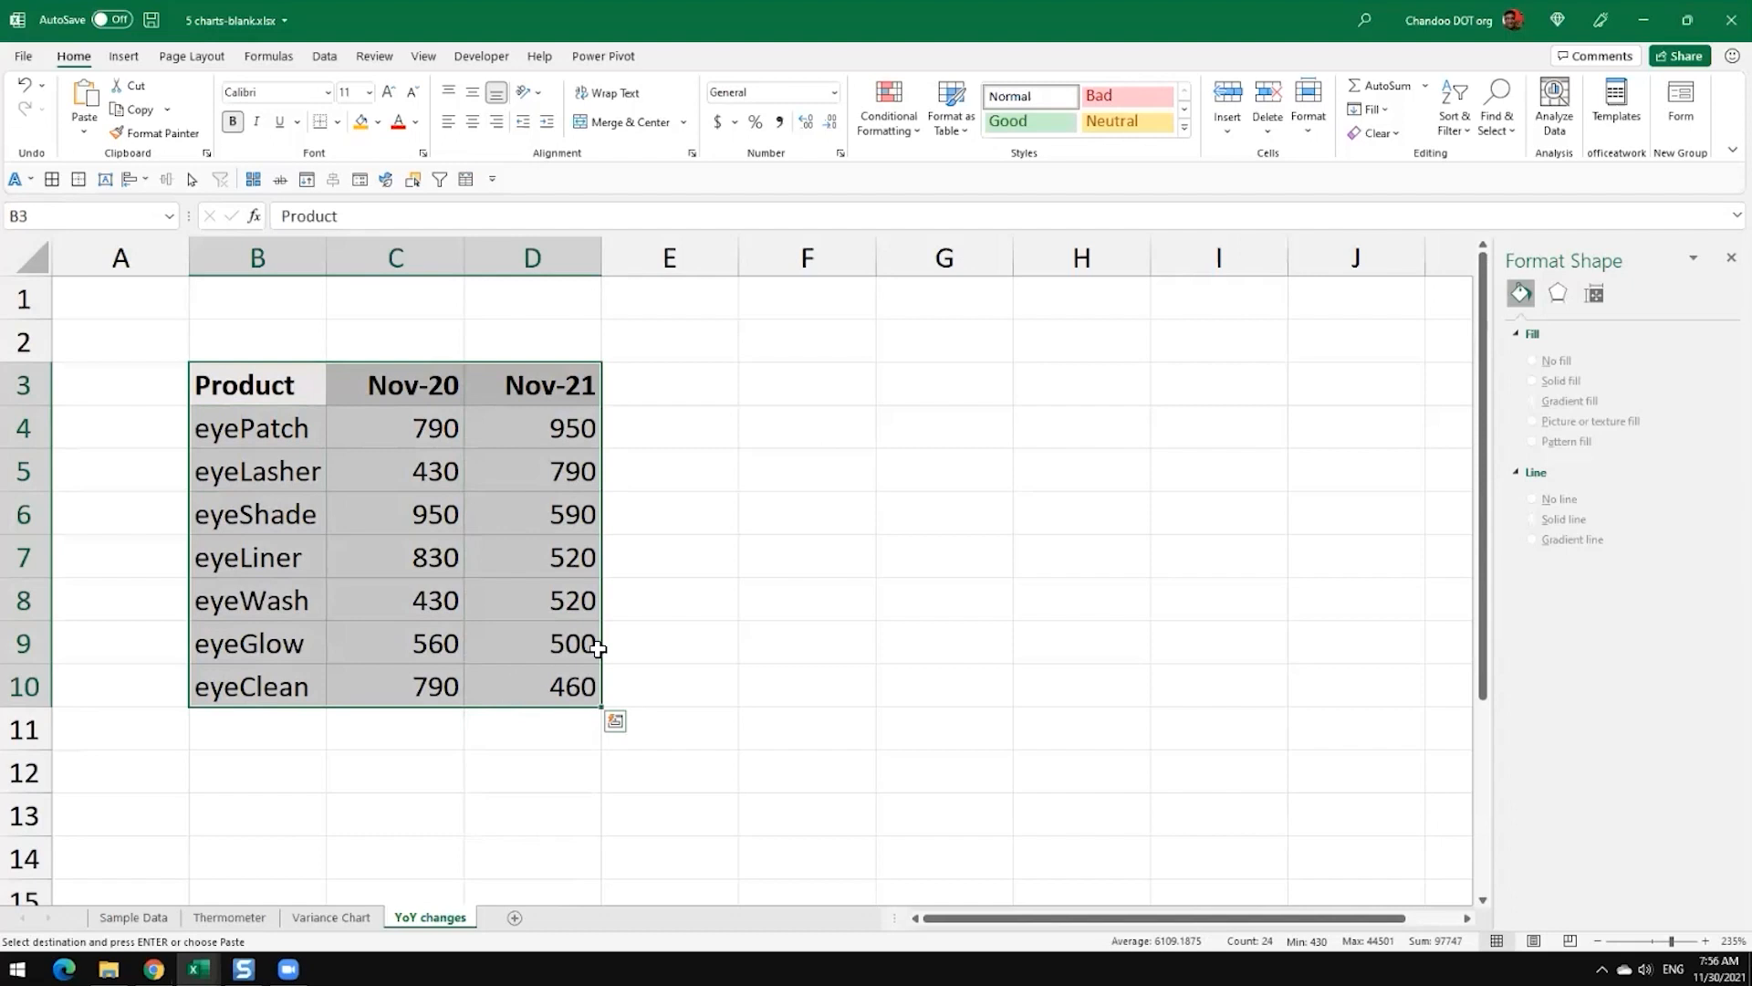
drag(554, 401, 557, 698)
key(ctrl+v)
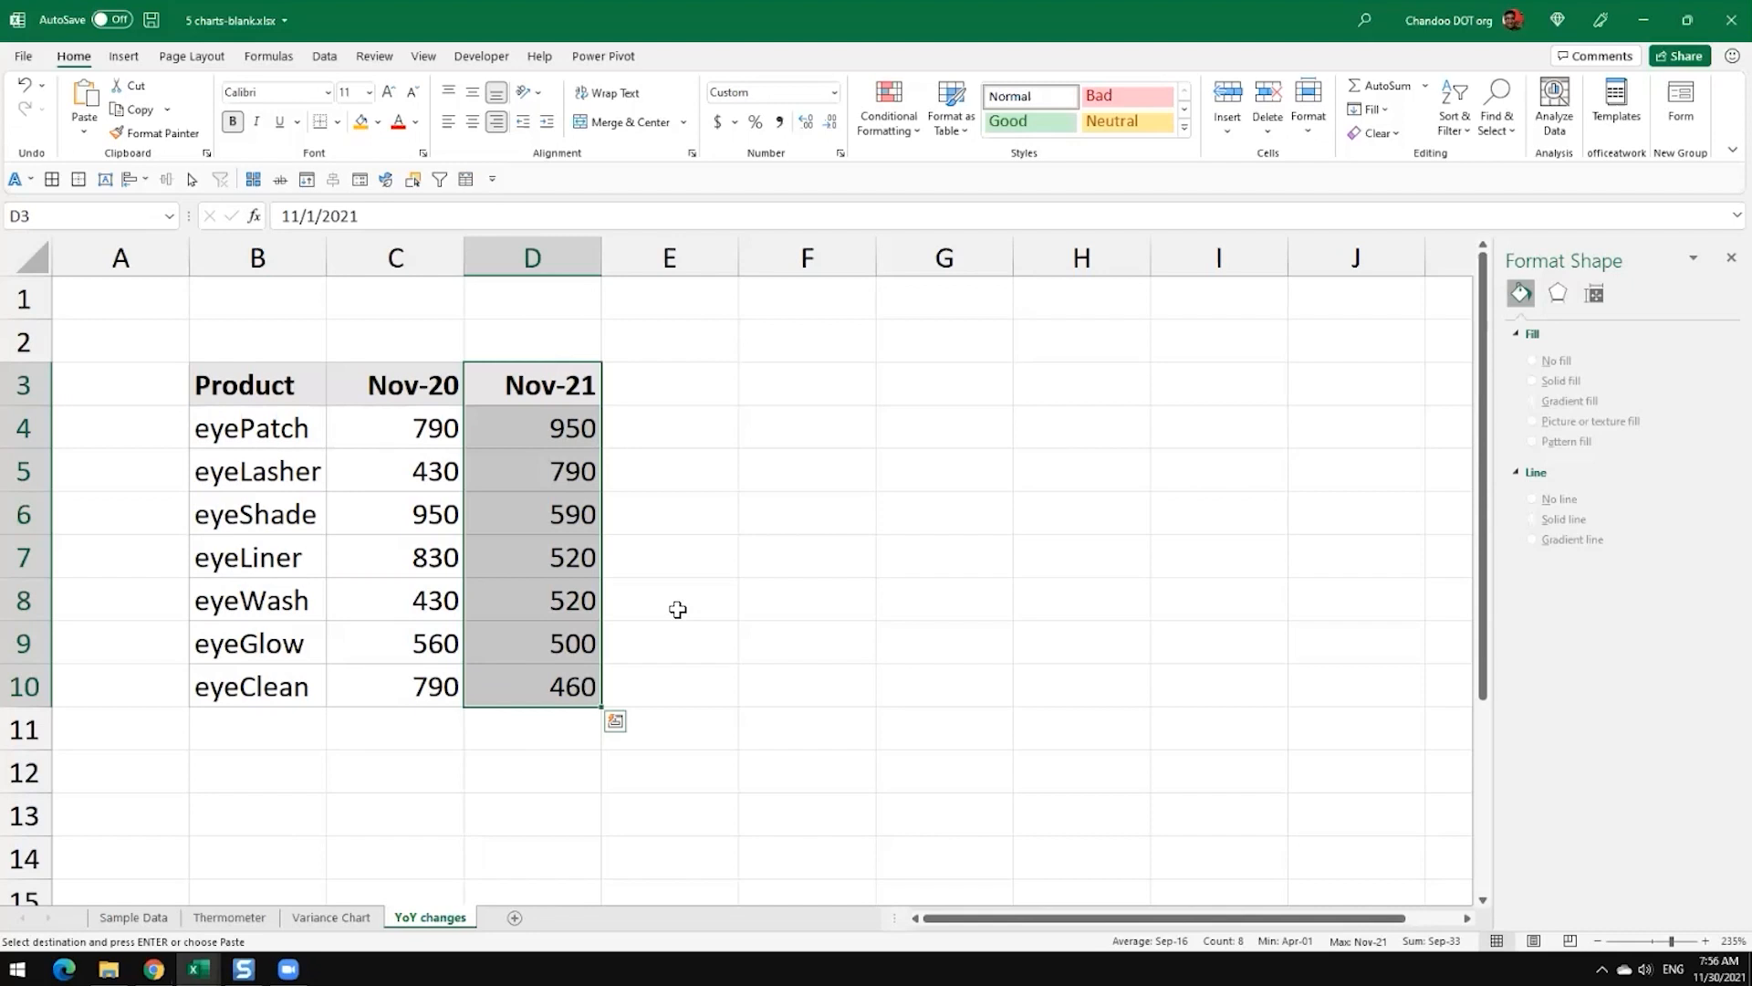
click(736, 379)
click(744, 396)
Step: Insert a 2-D clustered column chart from the Product and Nov-21 columns, B3:B10 and D3:D10
drag(255, 384, 258, 684)
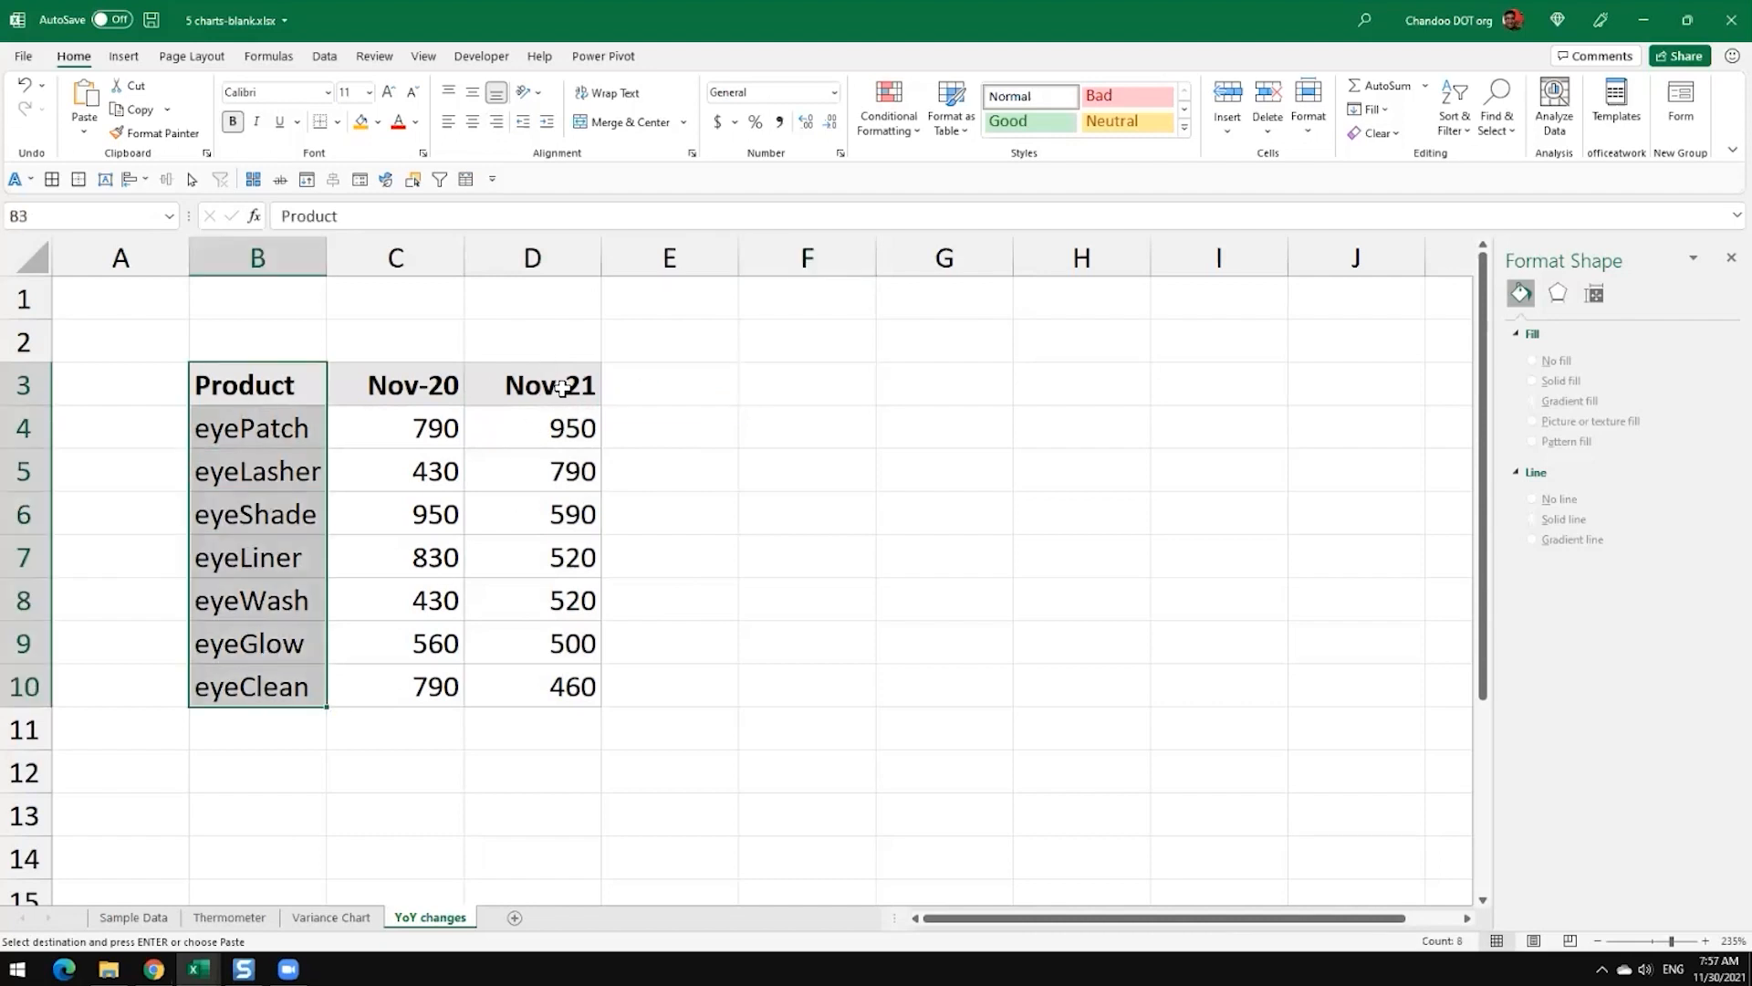
drag(559, 385, 566, 686)
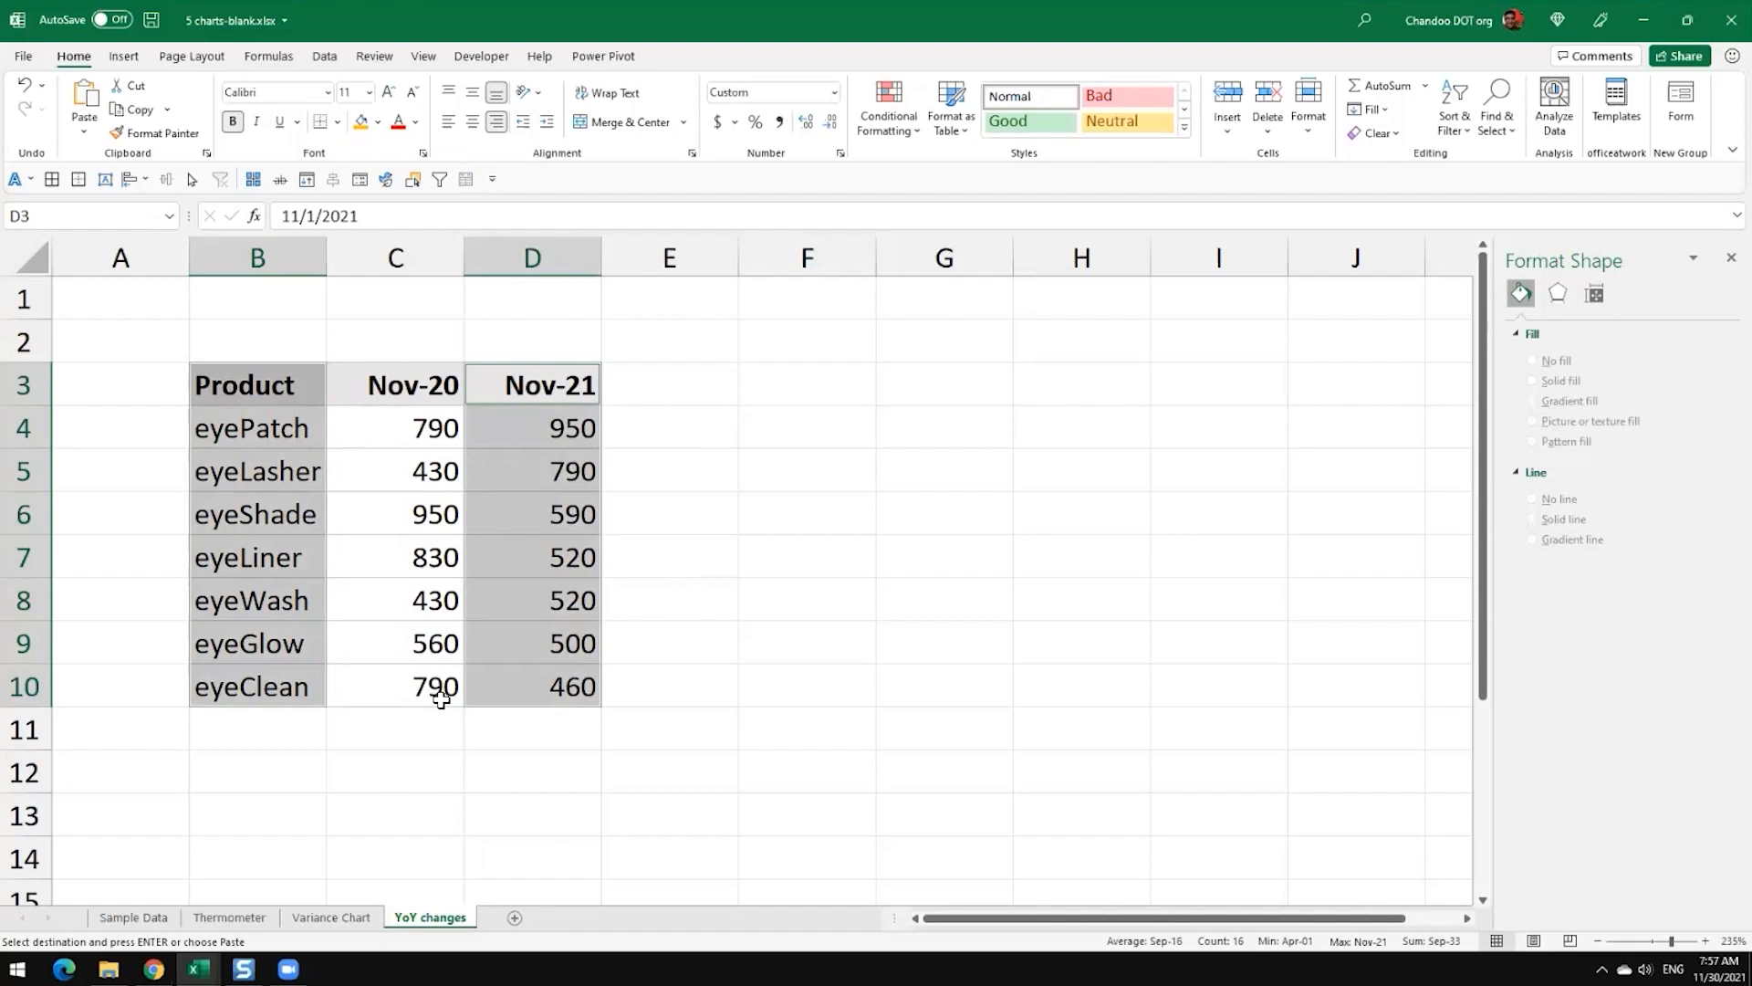
click(125, 56)
click(795, 86)
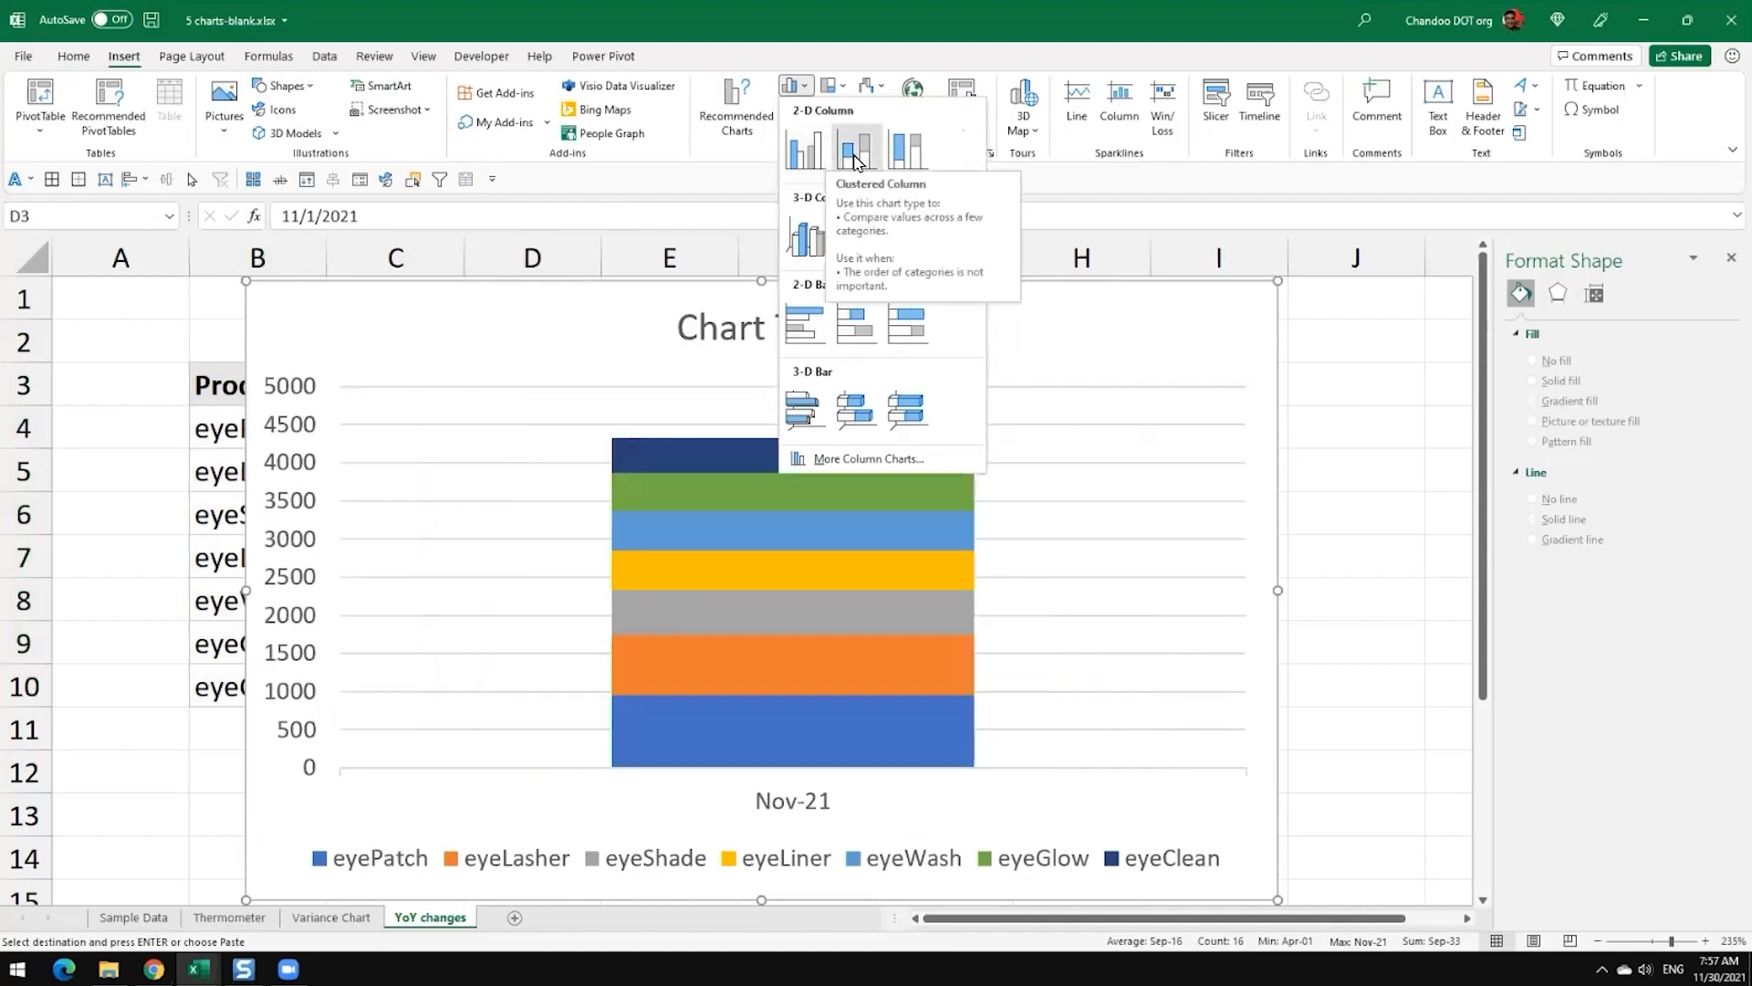
click(791, 162)
Step: Shrink the new column chart and place it beside the data table, starting around column F
drag(402, 332, 787, 341)
drag(630, 294, 878, 452)
drag(974, 476, 800, 355)
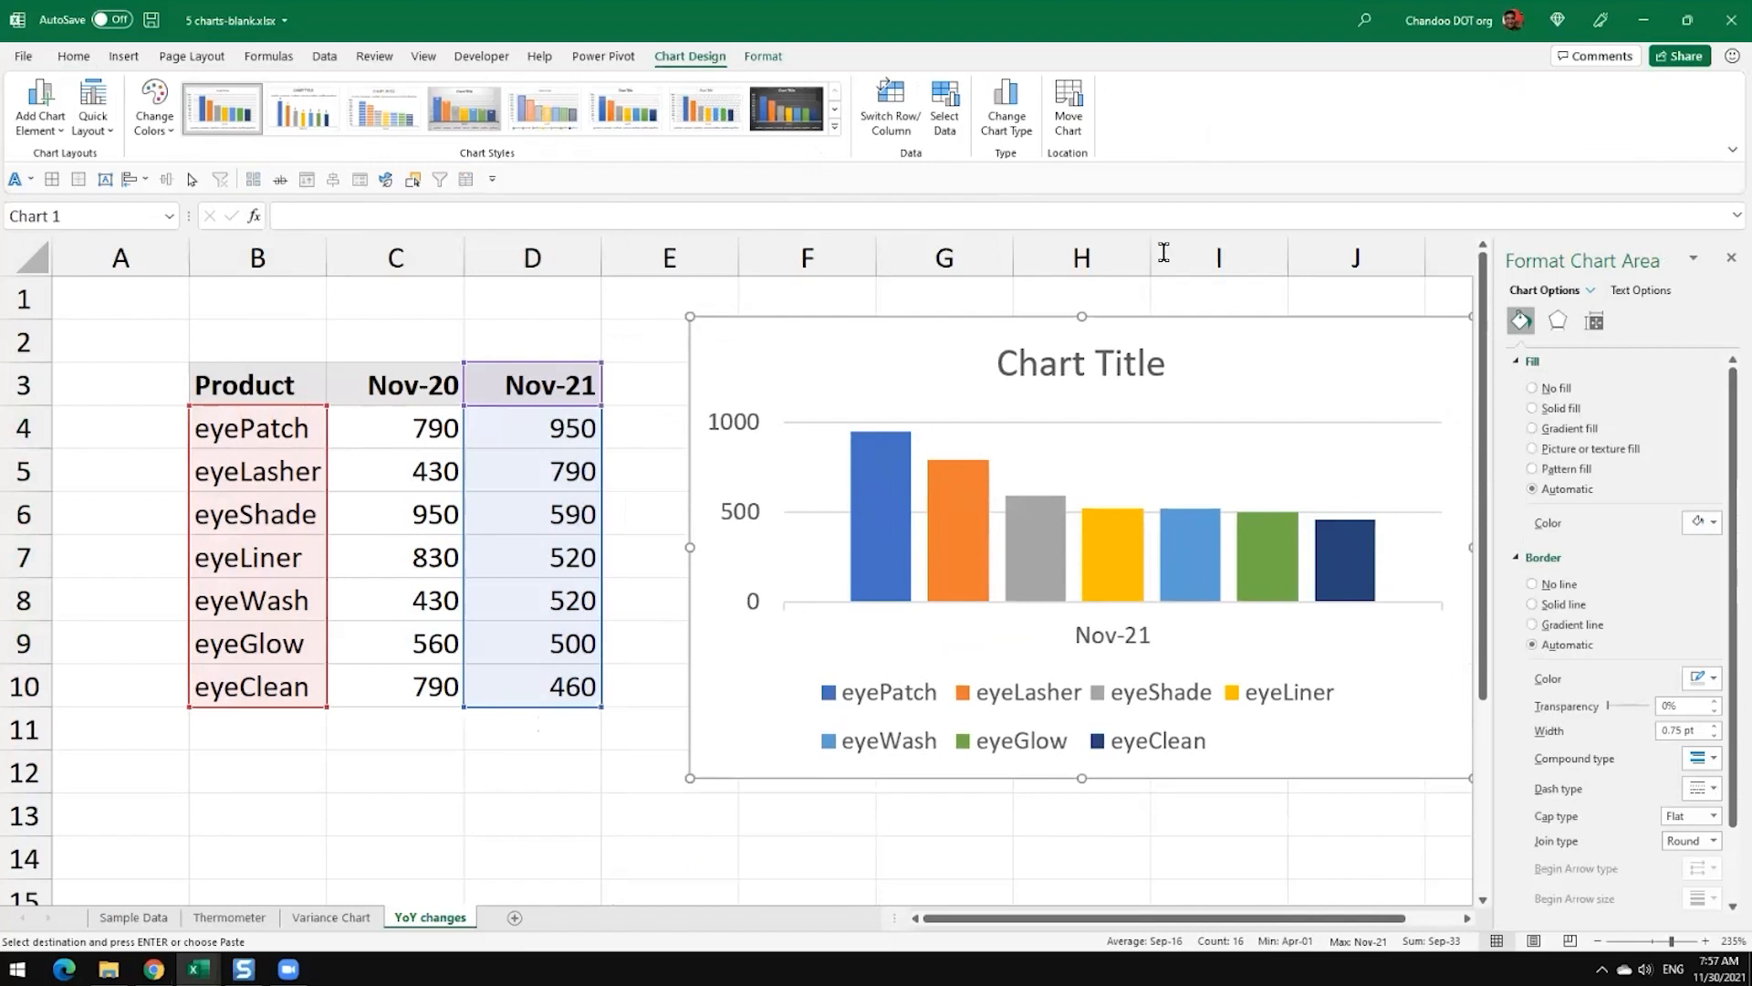
Step: Switch the chart's rows and columns to put the products on the horizontal axis, adjust its size, and close the formatting pane
click(890, 102)
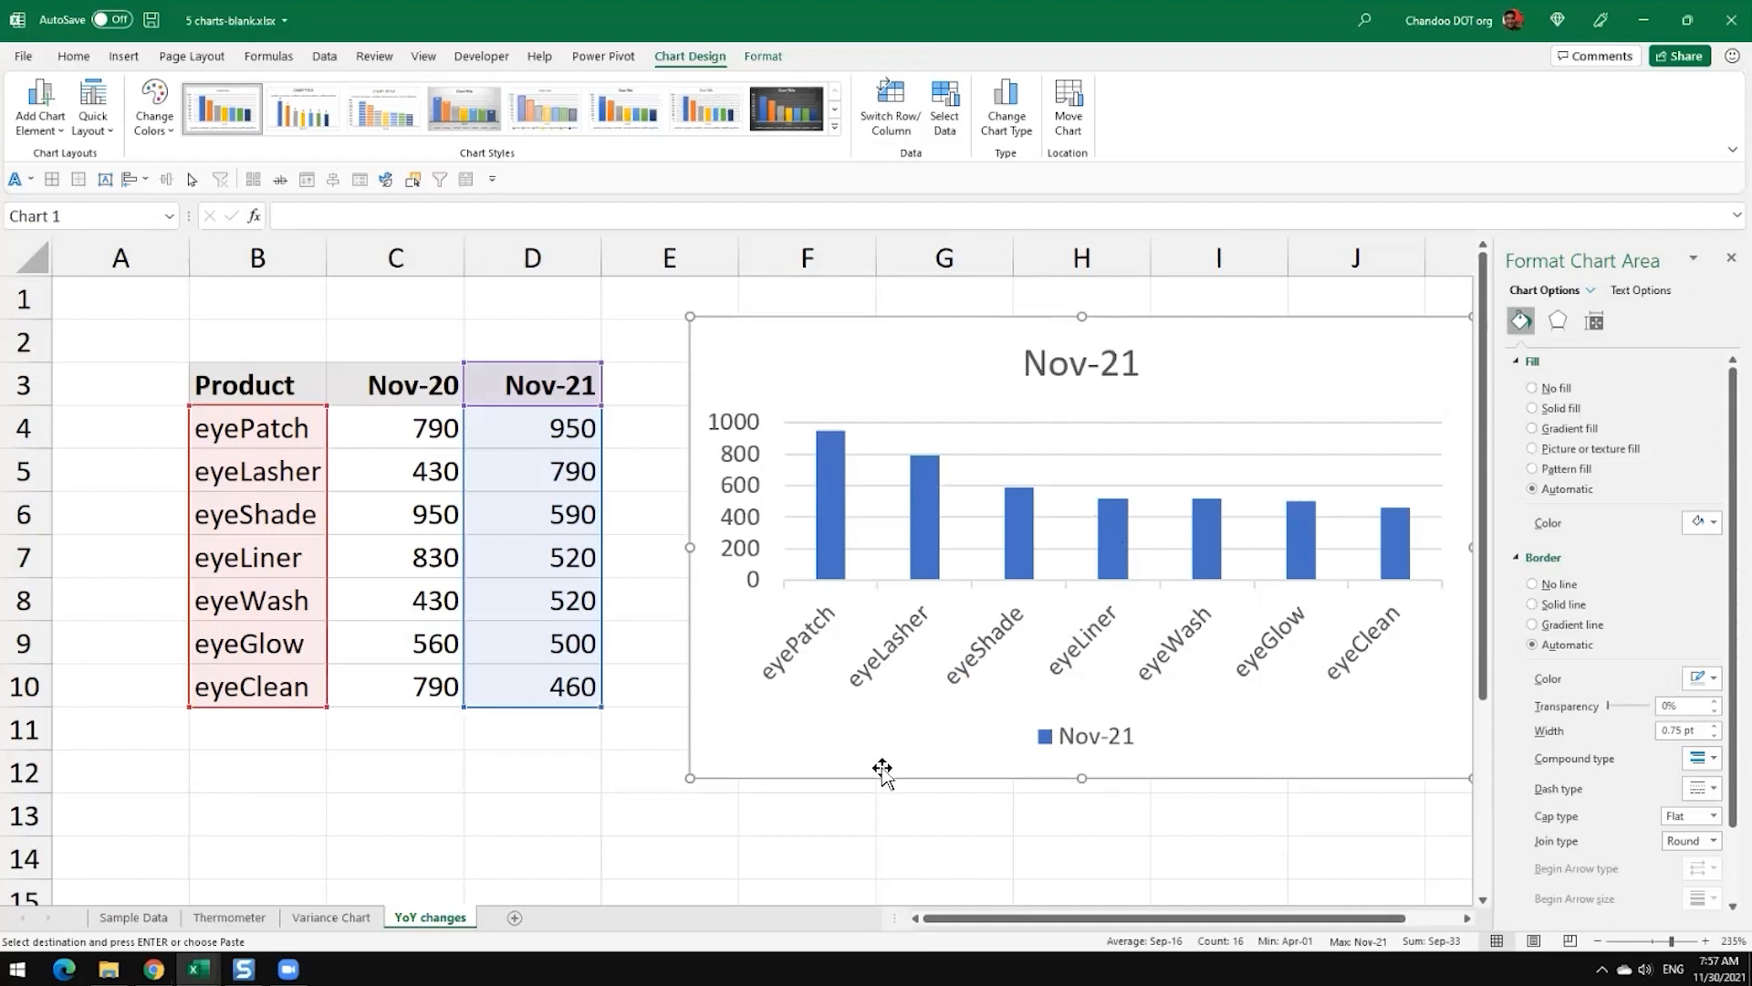
drag(690, 776, 741, 813)
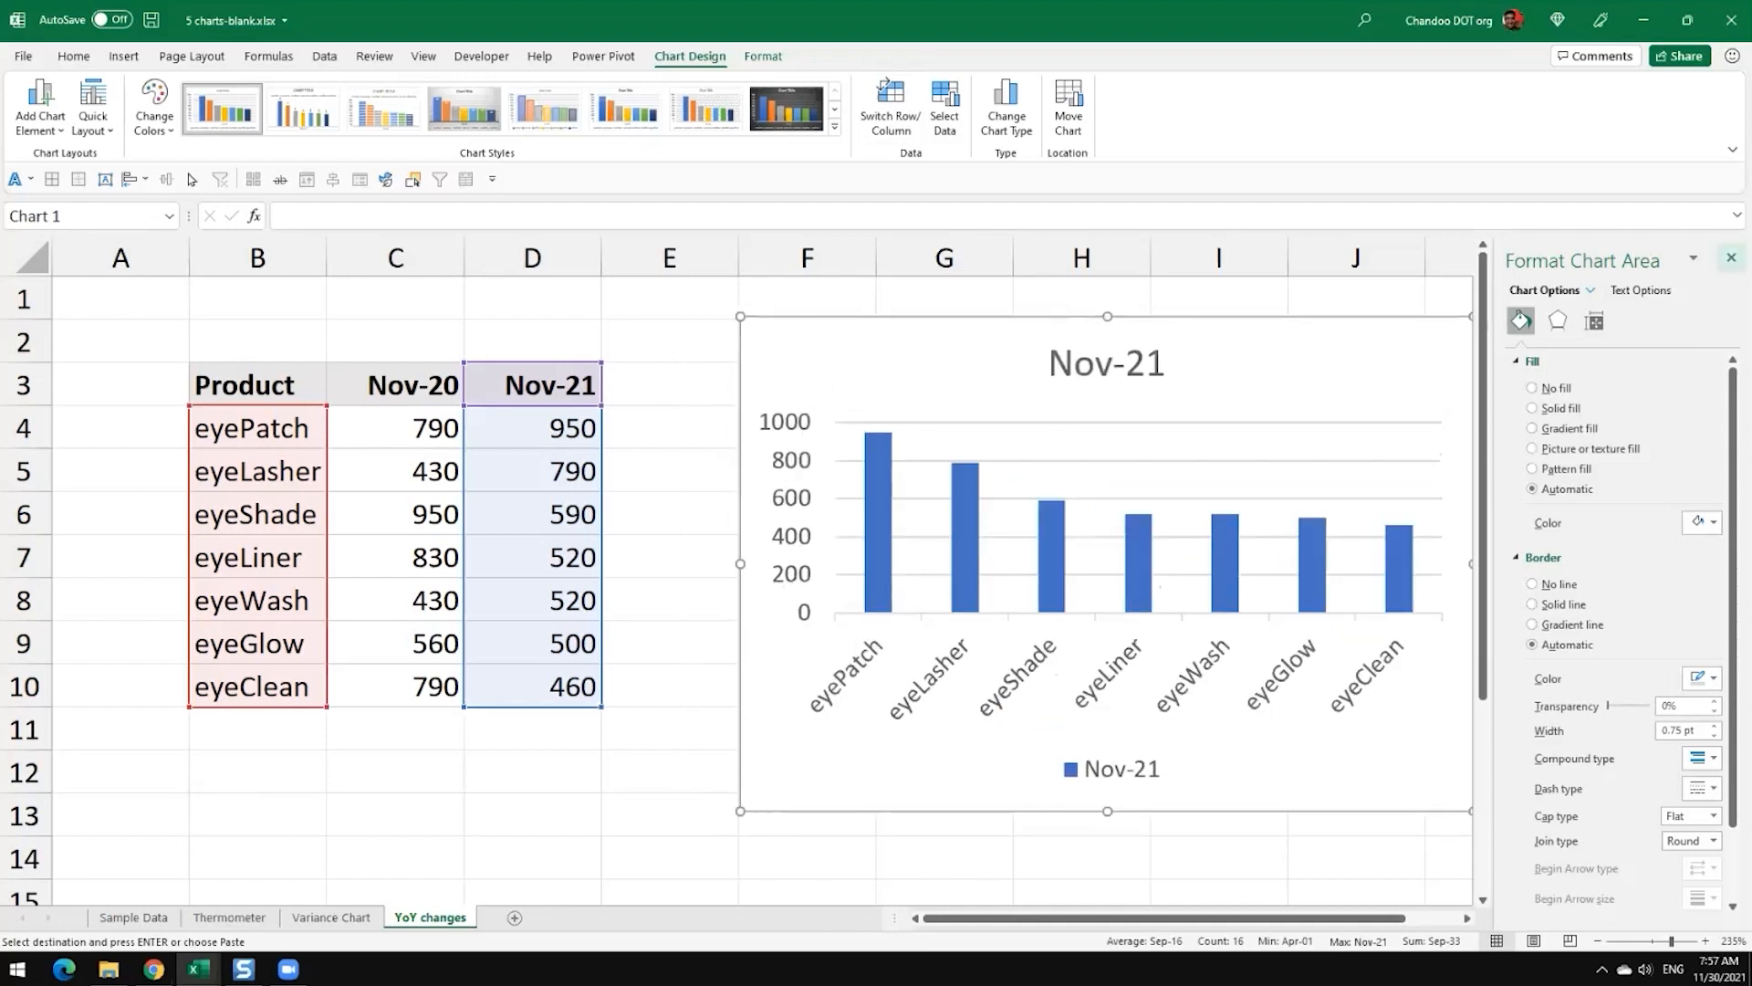
click(1732, 258)
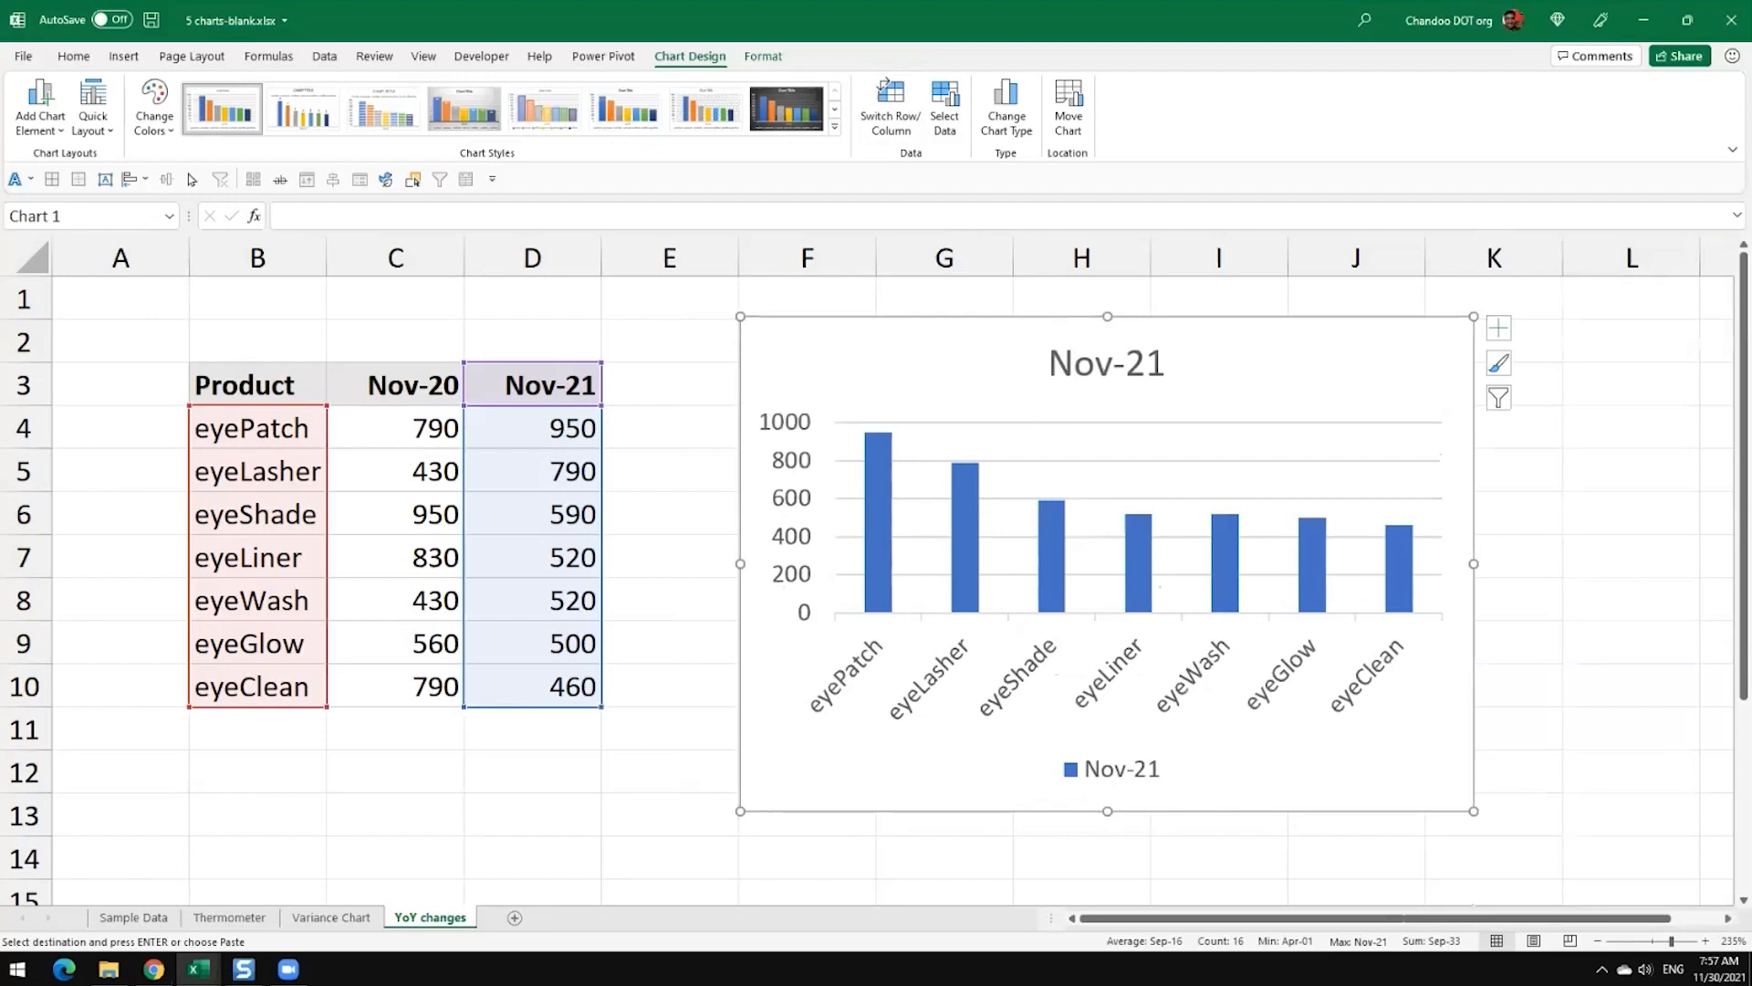
scroll(867, 566, down, 4)
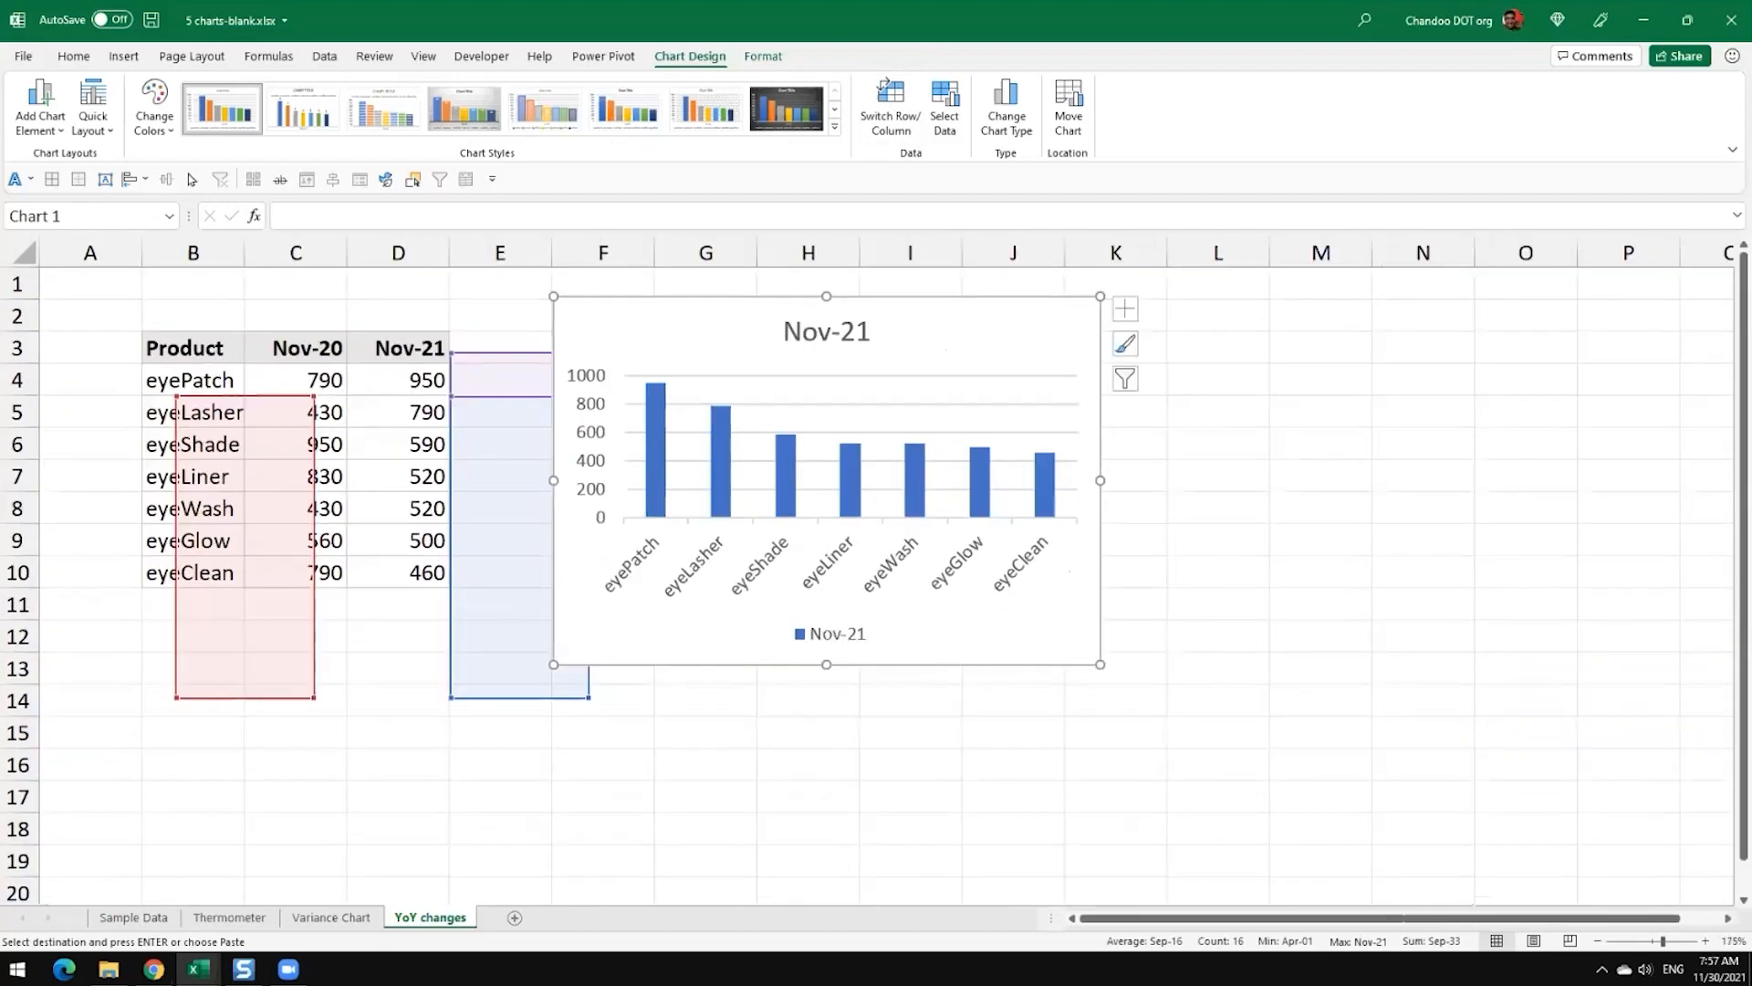
Step: Move the Nov-21 chart to start at column G and enlarge it to span about columns G to L, down to row 13
key(Escape)
drag(673, 344, 777, 341)
drag(1205, 666, 1271, 685)
click(1405, 666)
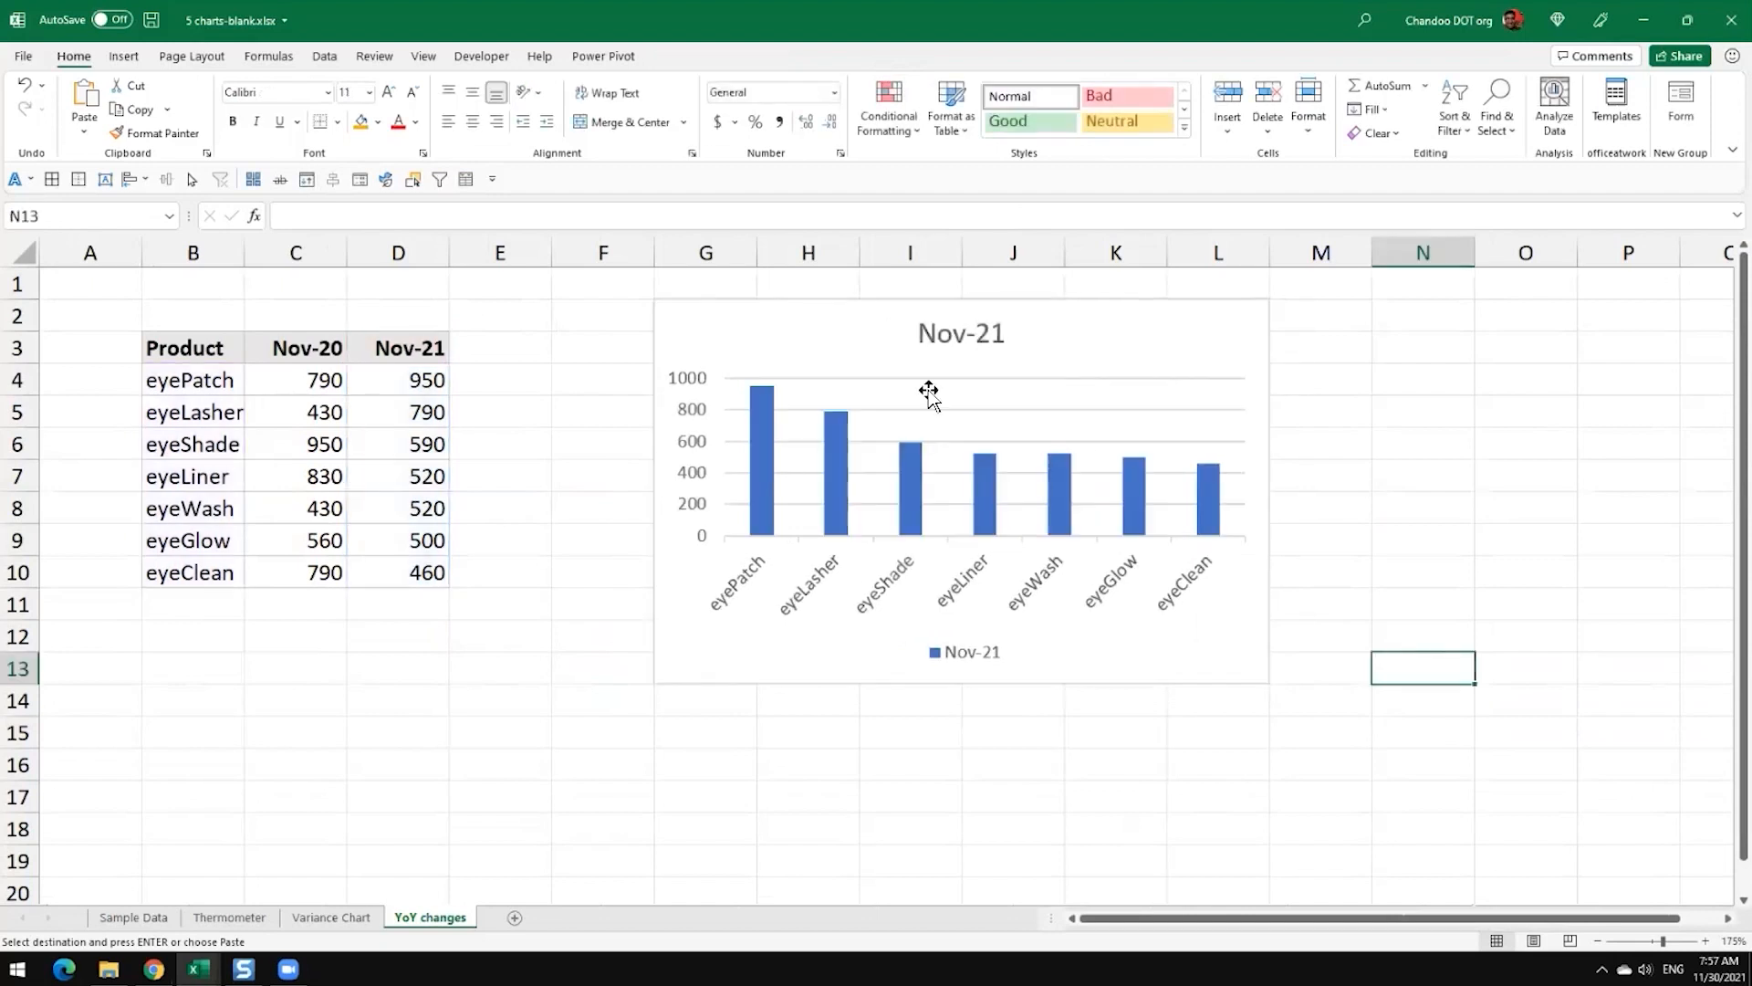
click(764, 406)
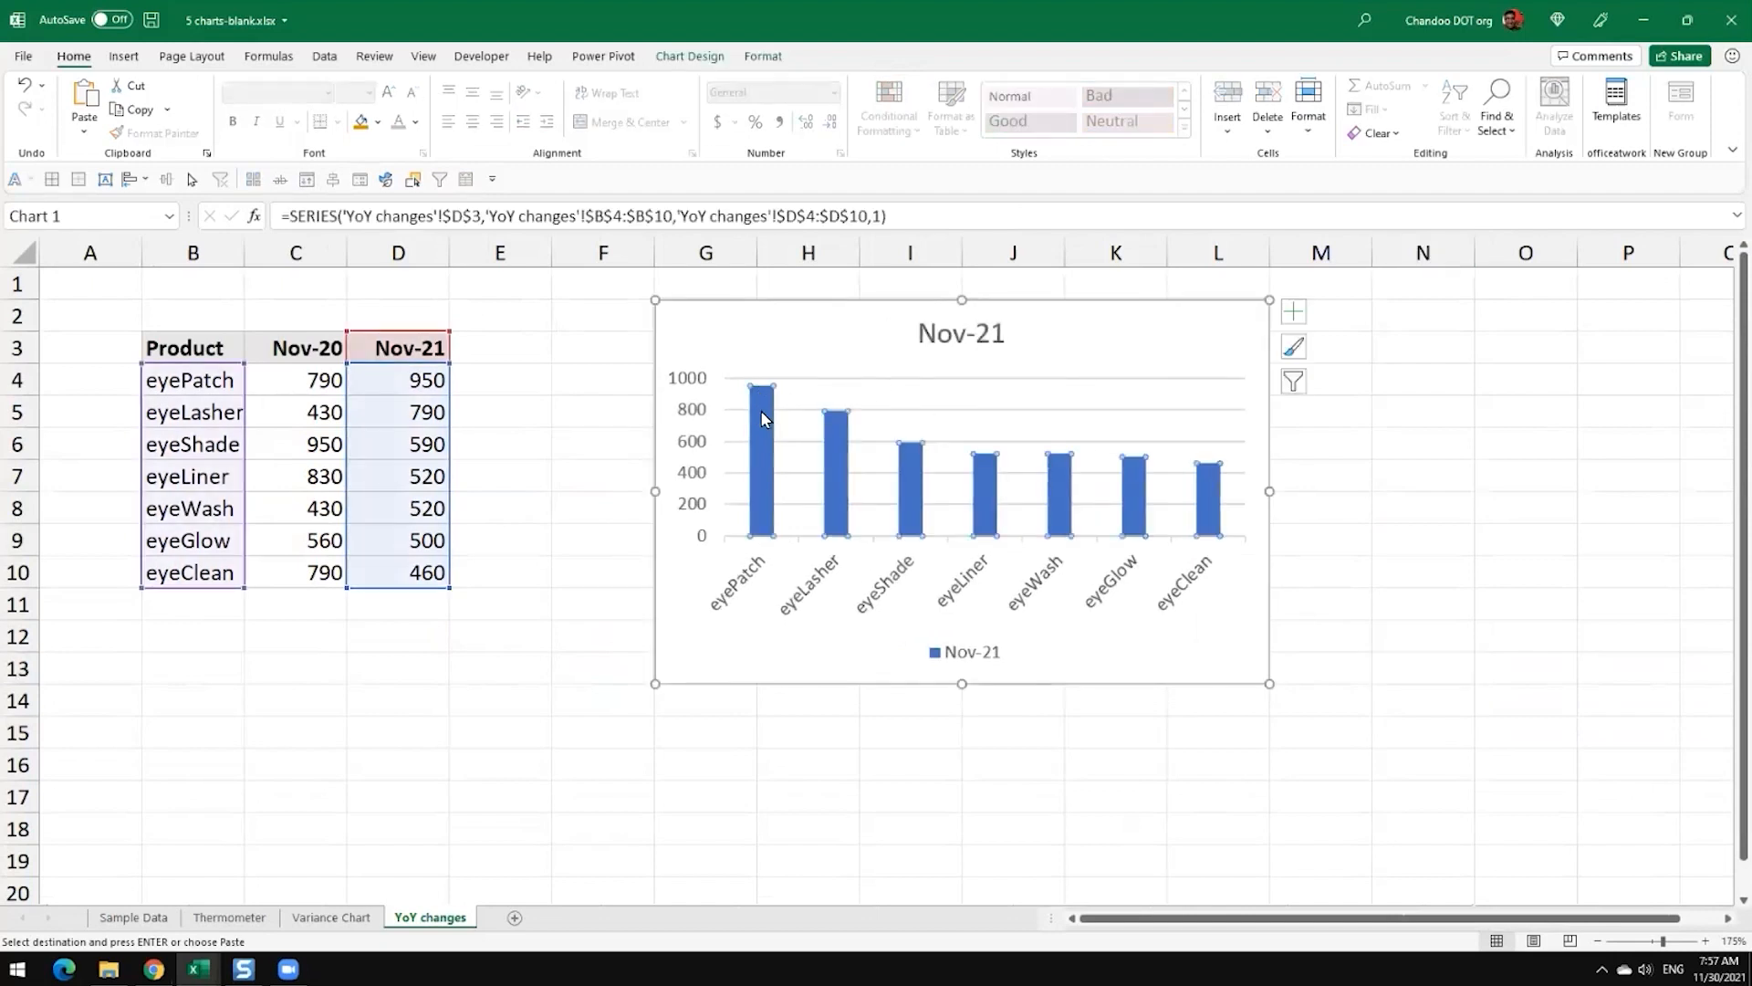
click(772, 381)
click(756, 425)
click(766, 361)
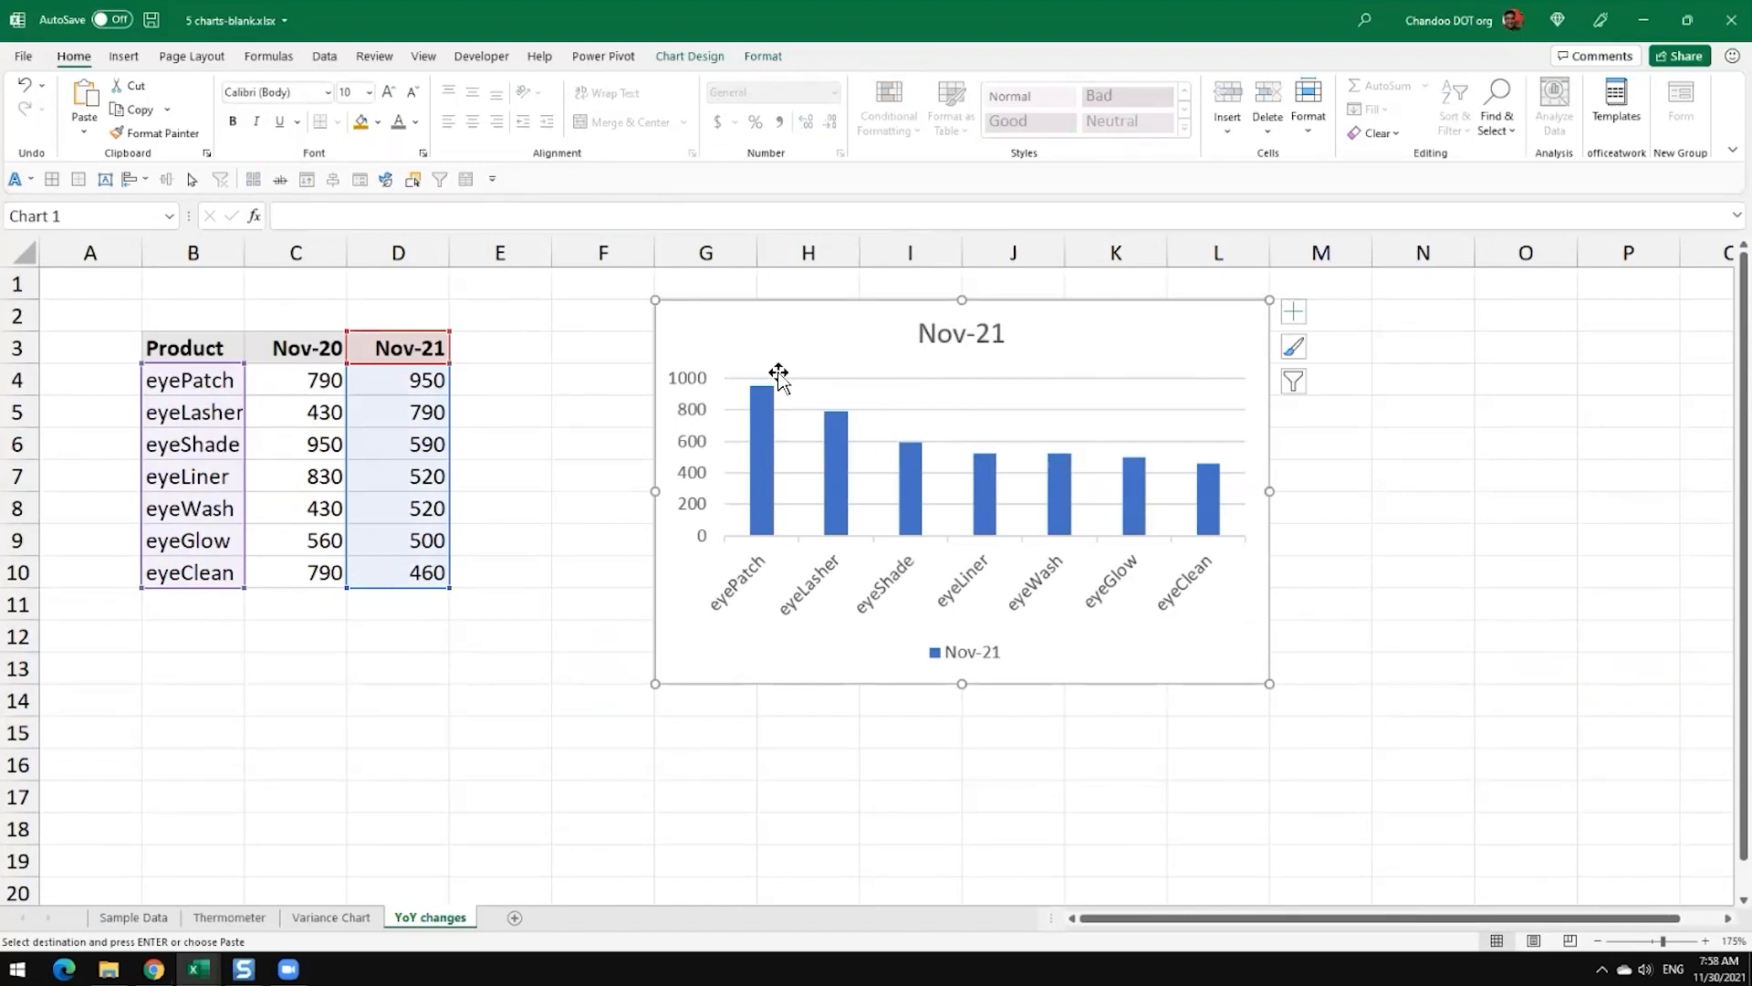
Step: Add the heading % Change in E3 and enter the formula =D4/C4-1 in E4
click(483, 356)
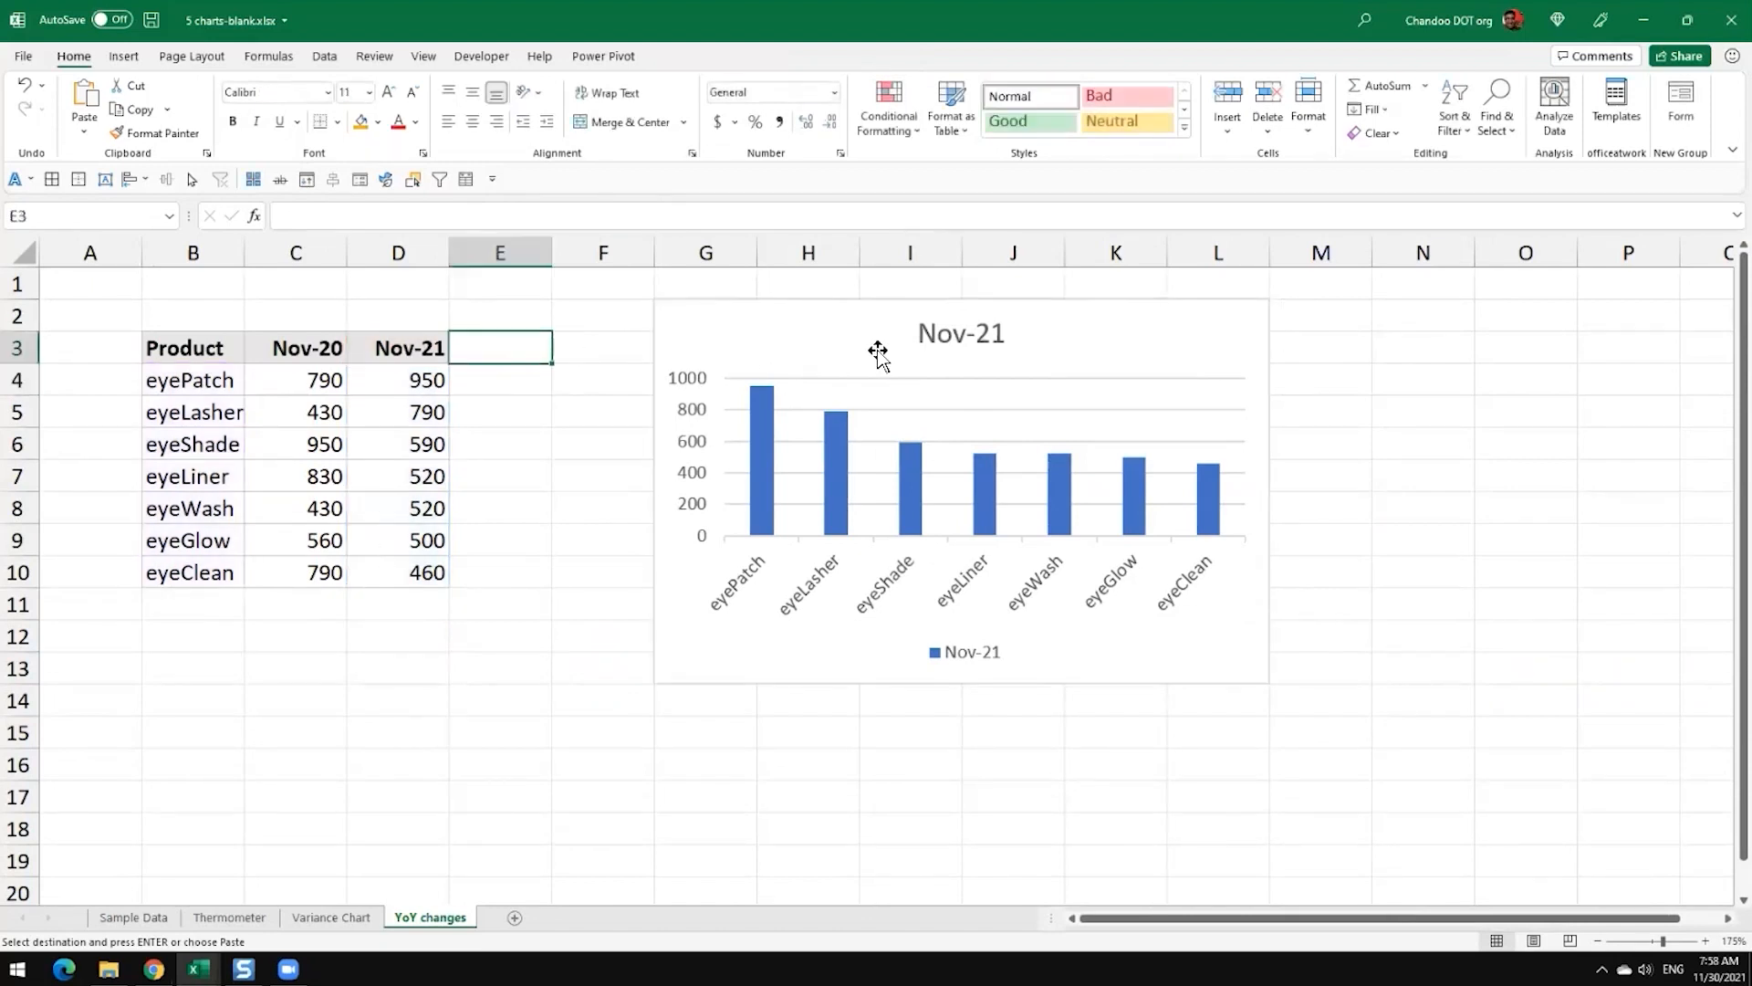
text(% Change)
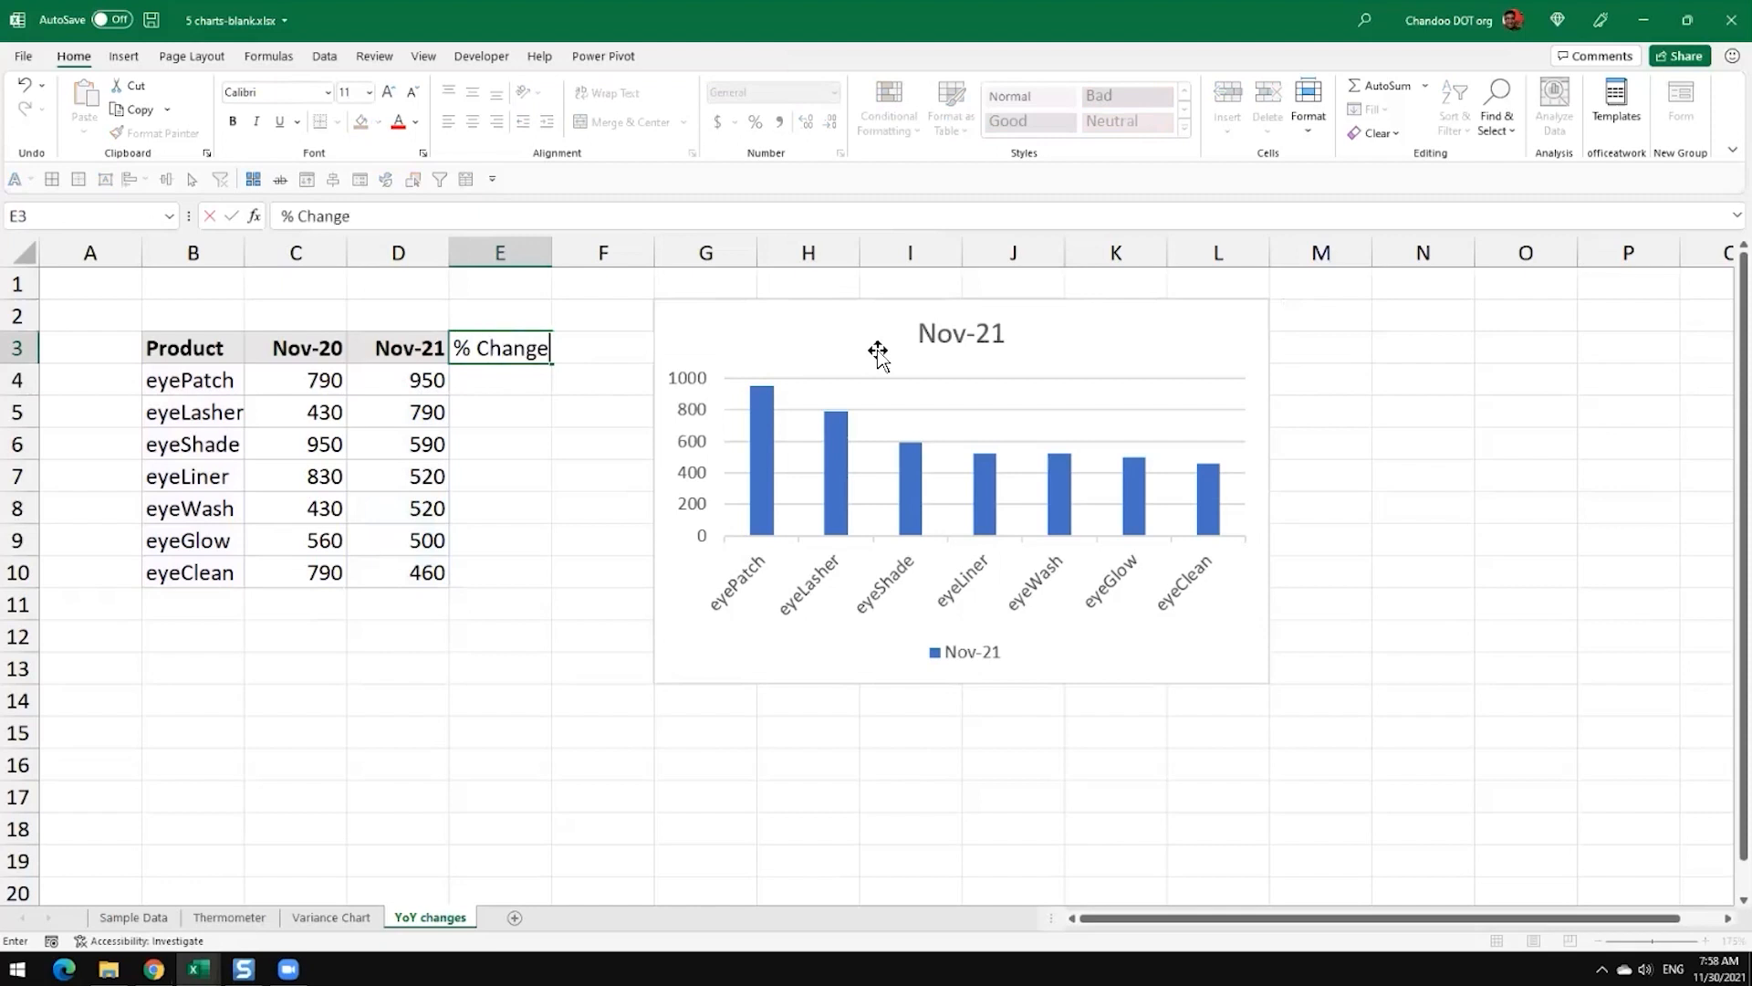
key(Return)
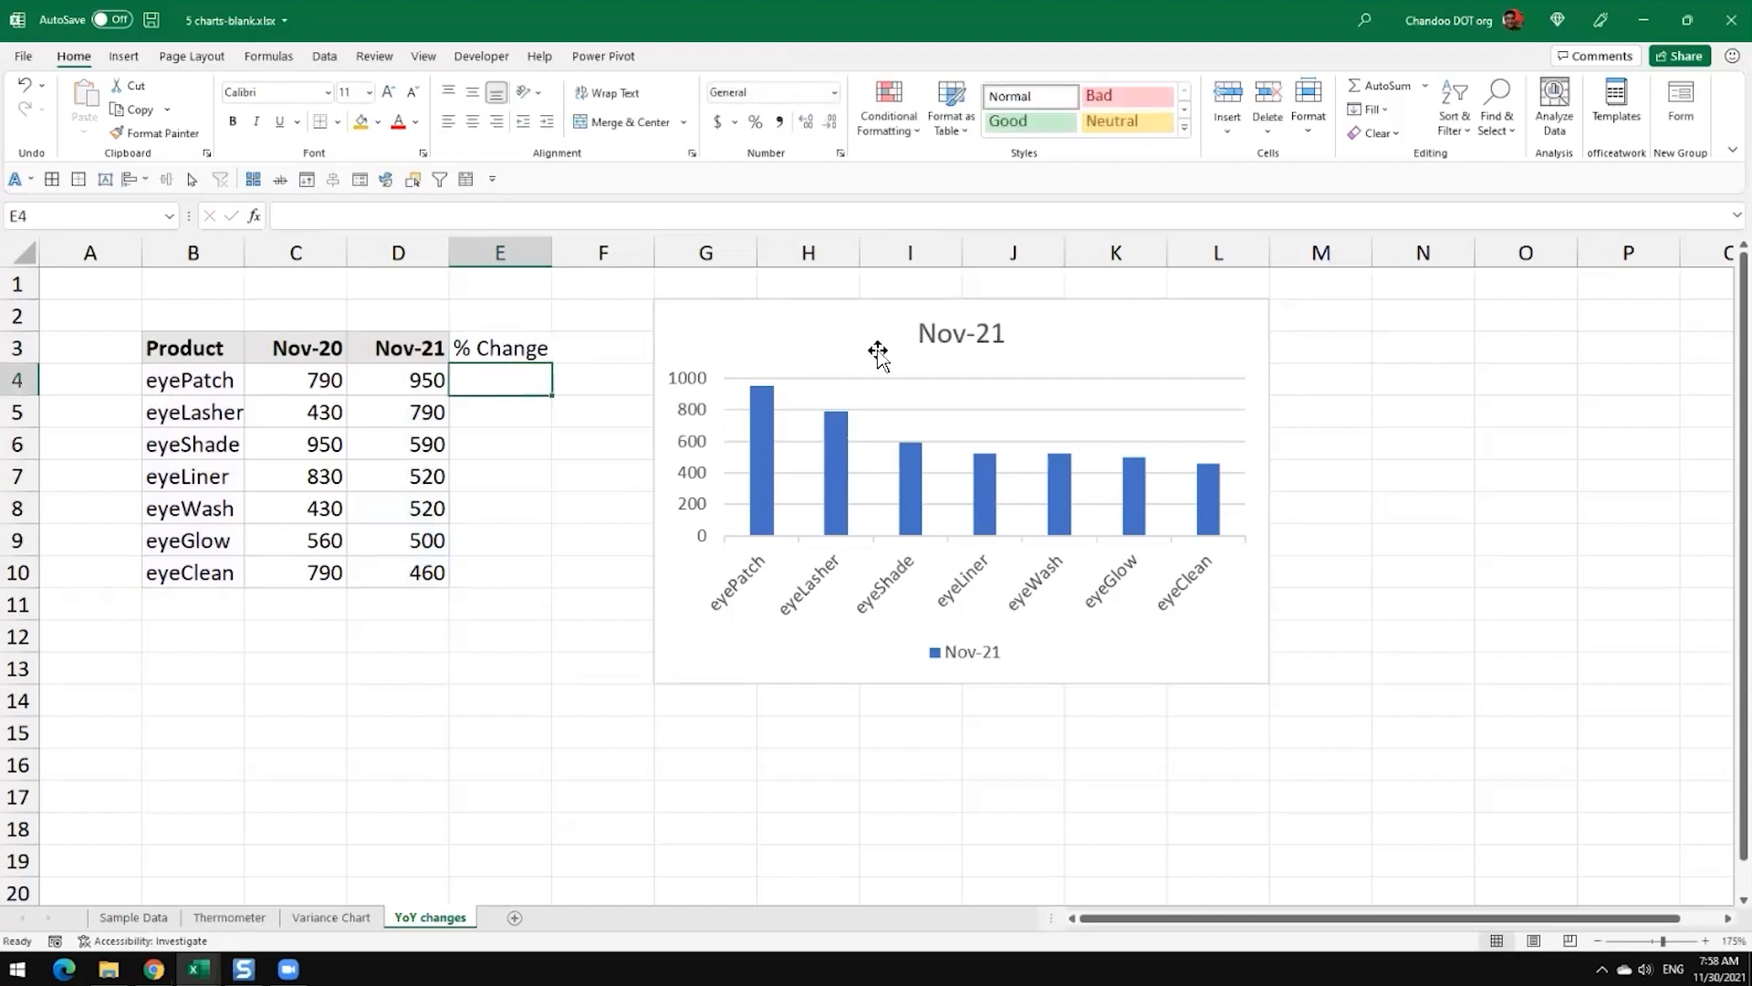
text(=)
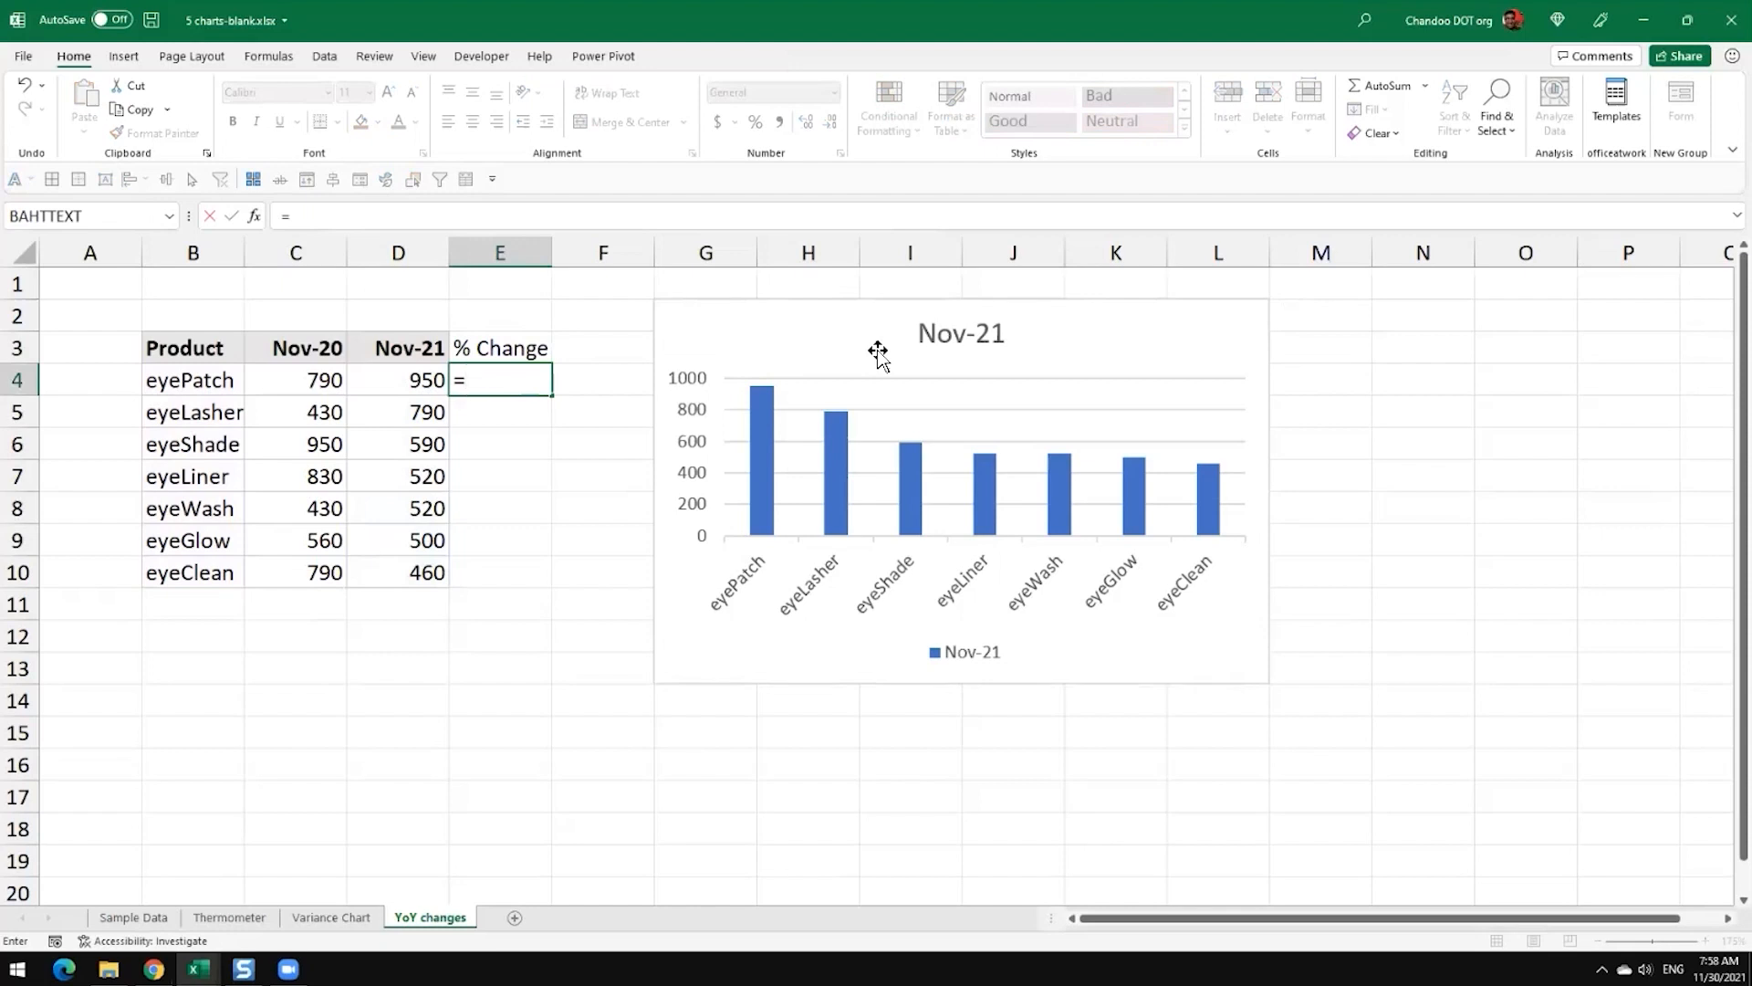
key(Left)
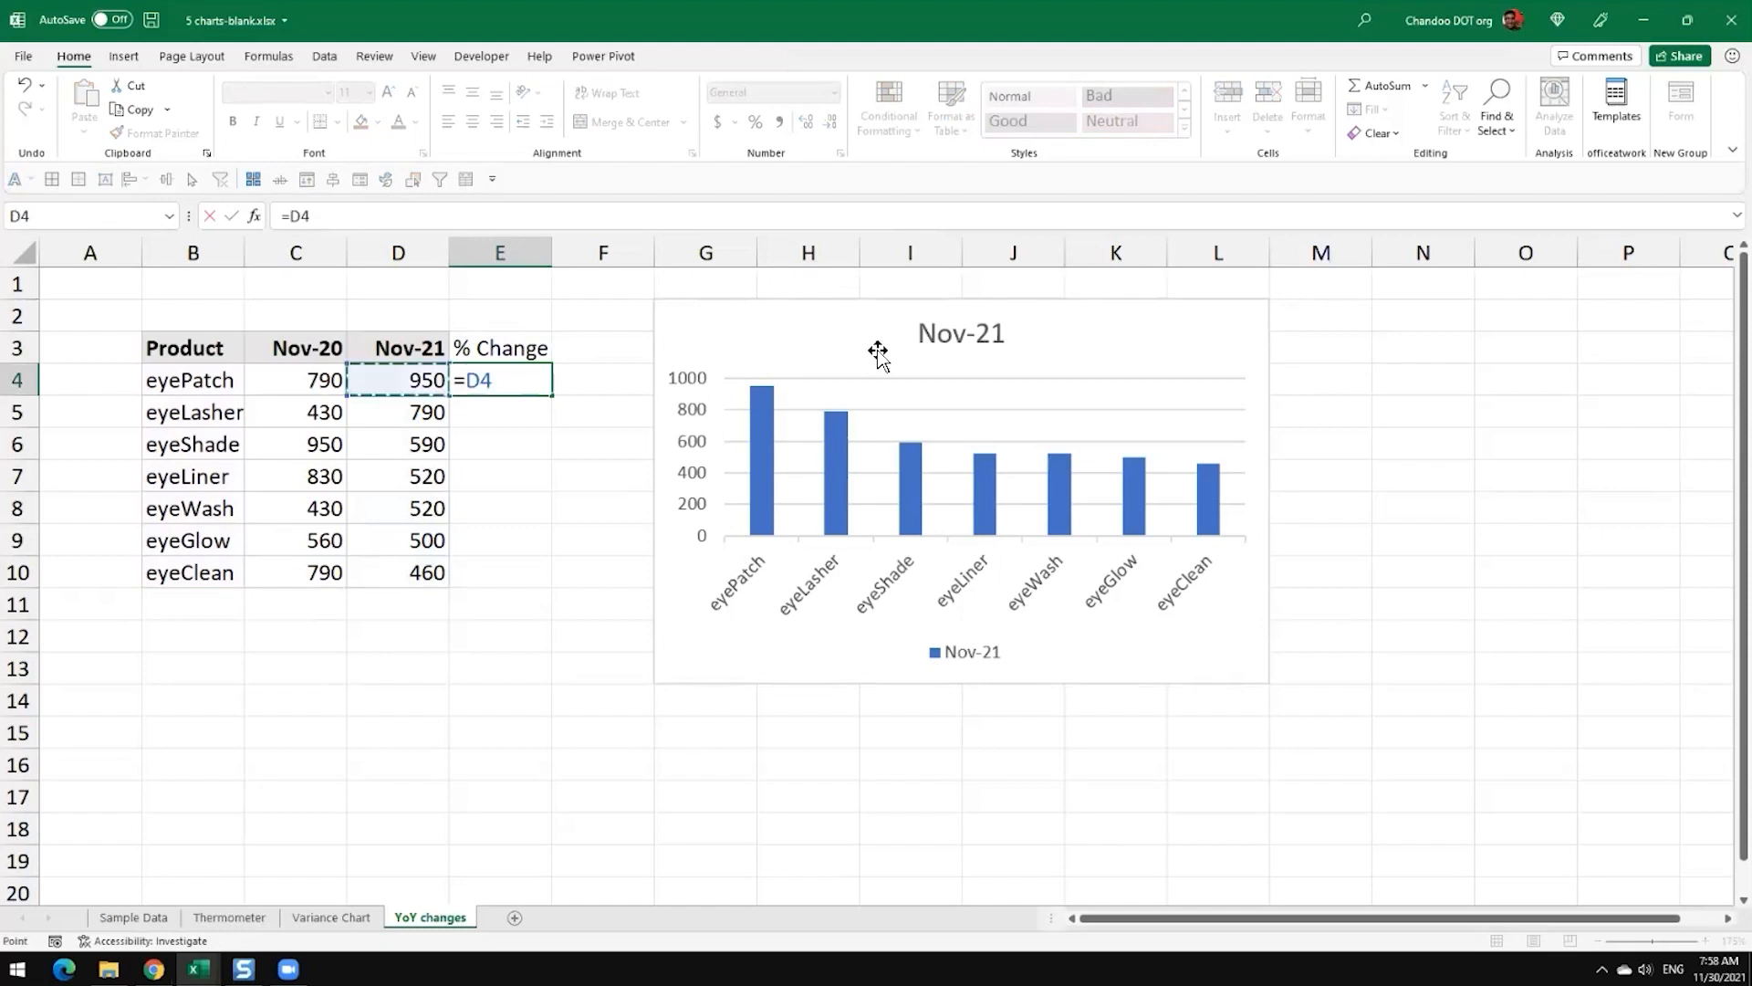
text(/)
key(Left)
key(Left)
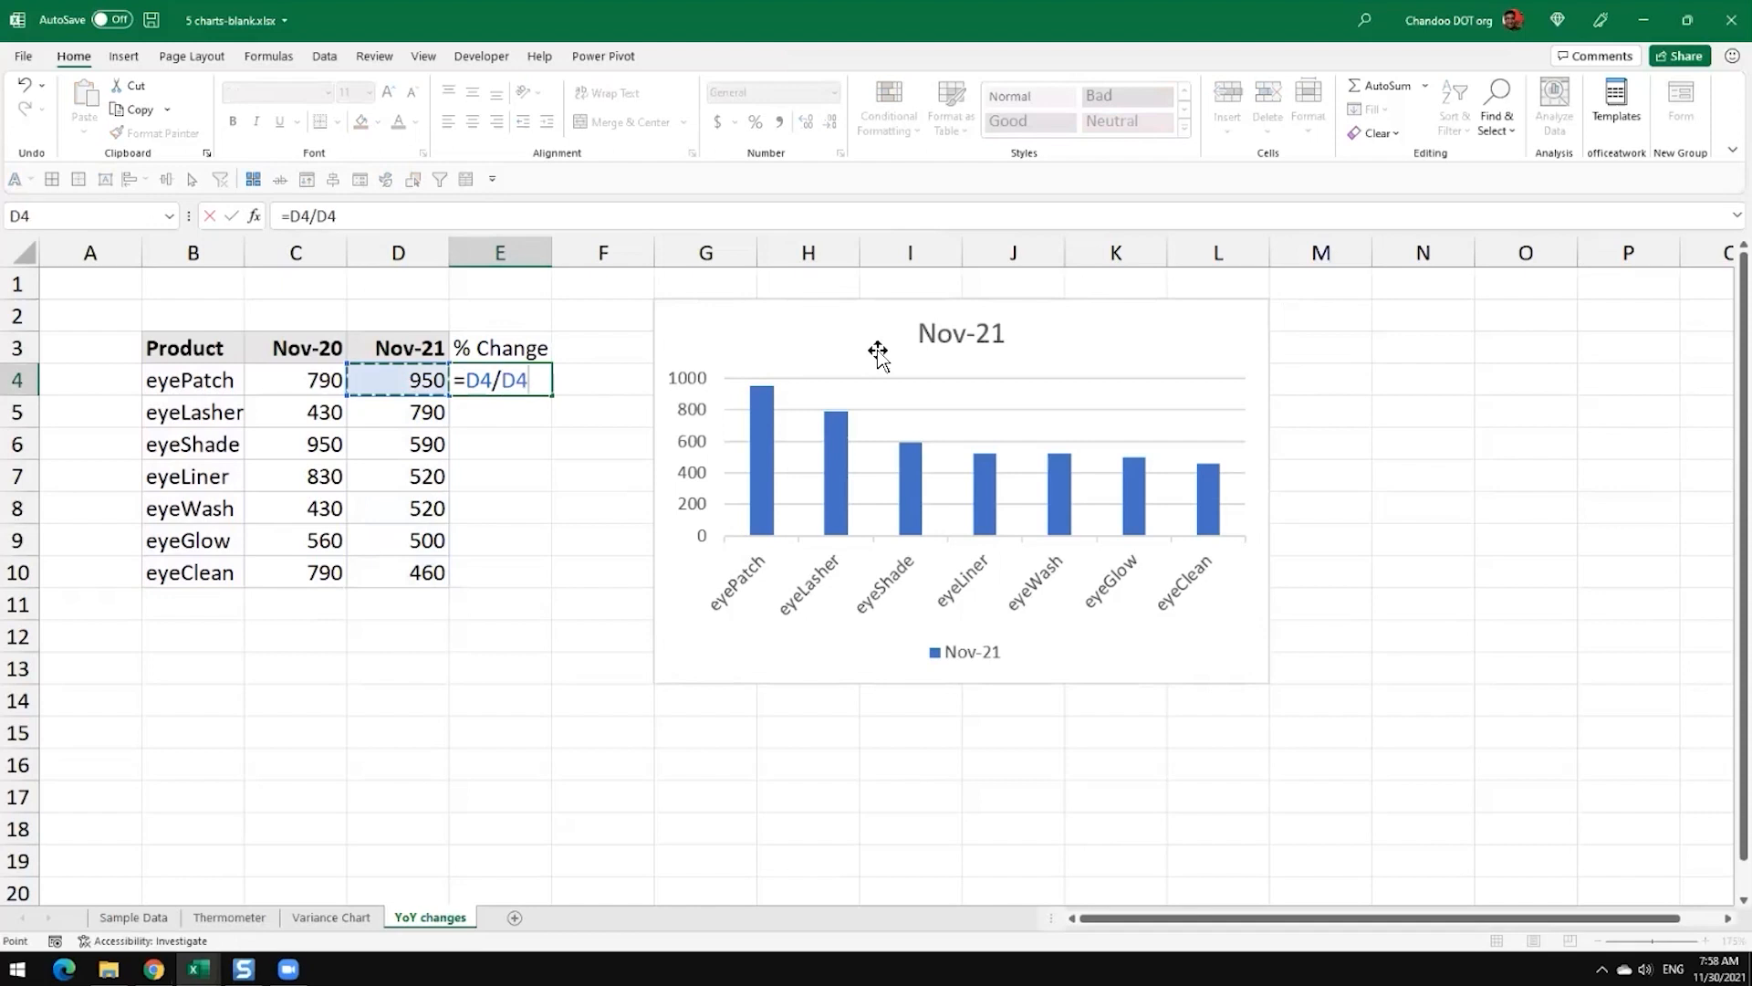
text(-1)
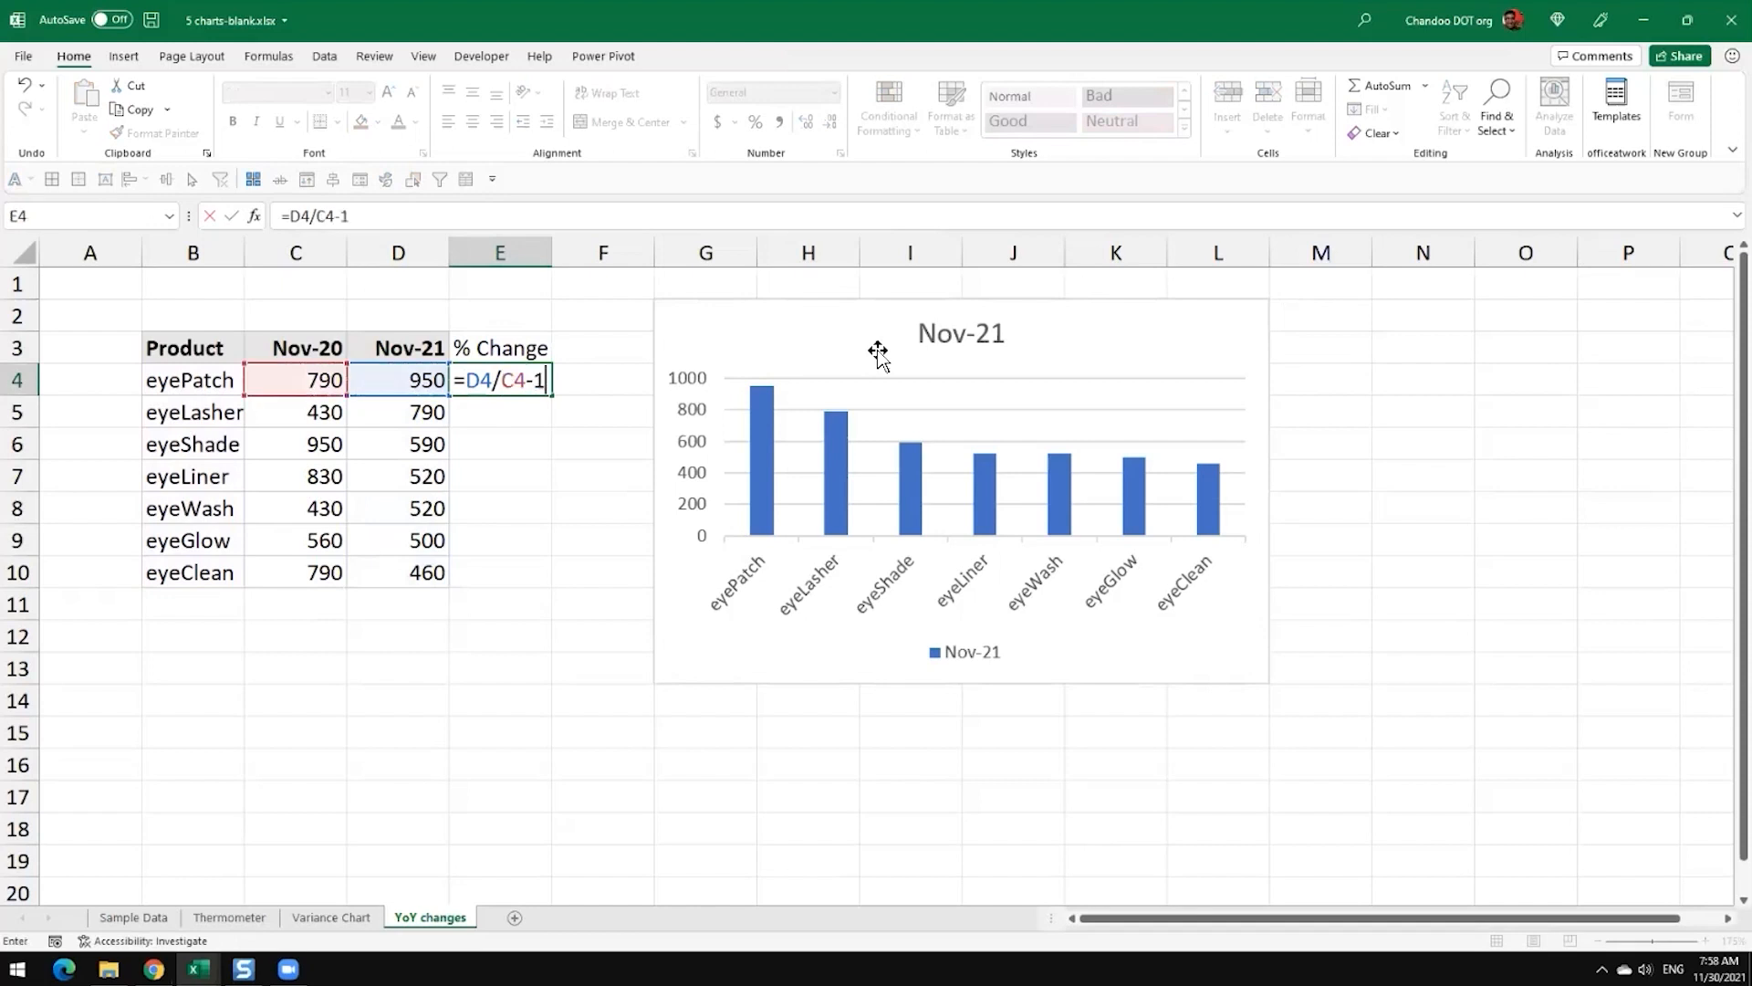
key(ctrl+Return)
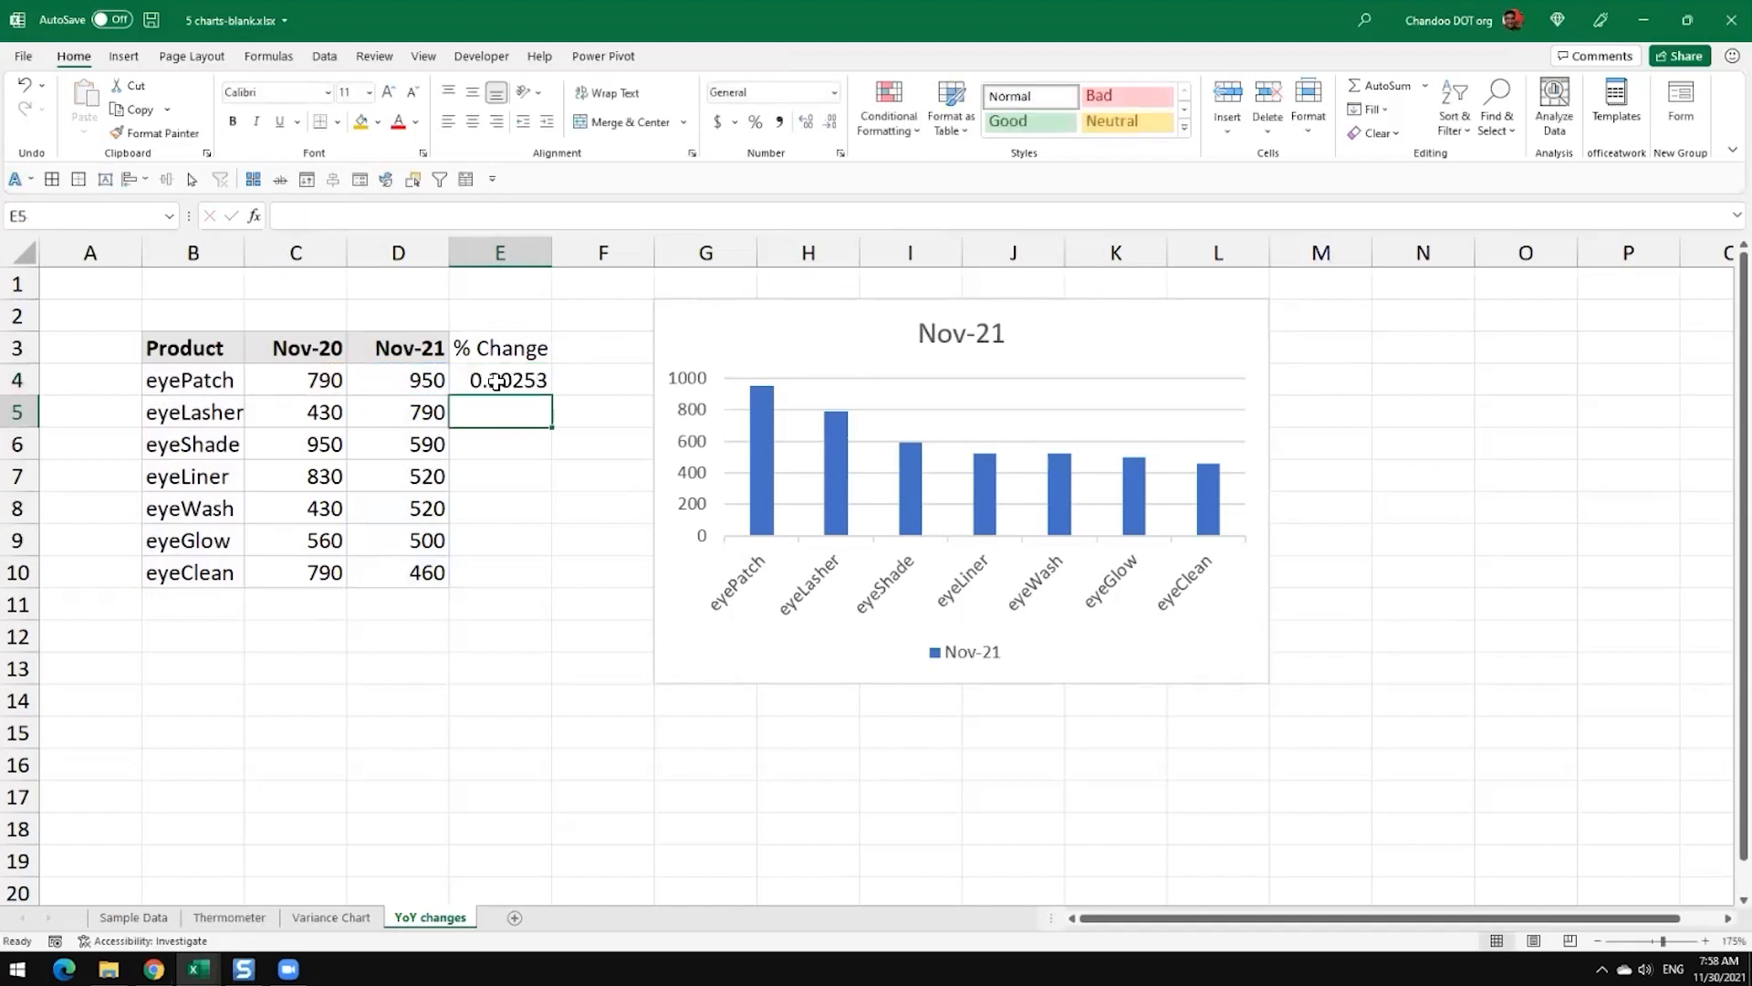
Step: Fill the % Change formula from E4 down to E10 and format the results as percentages
click(556, 387)
click(546, 388)
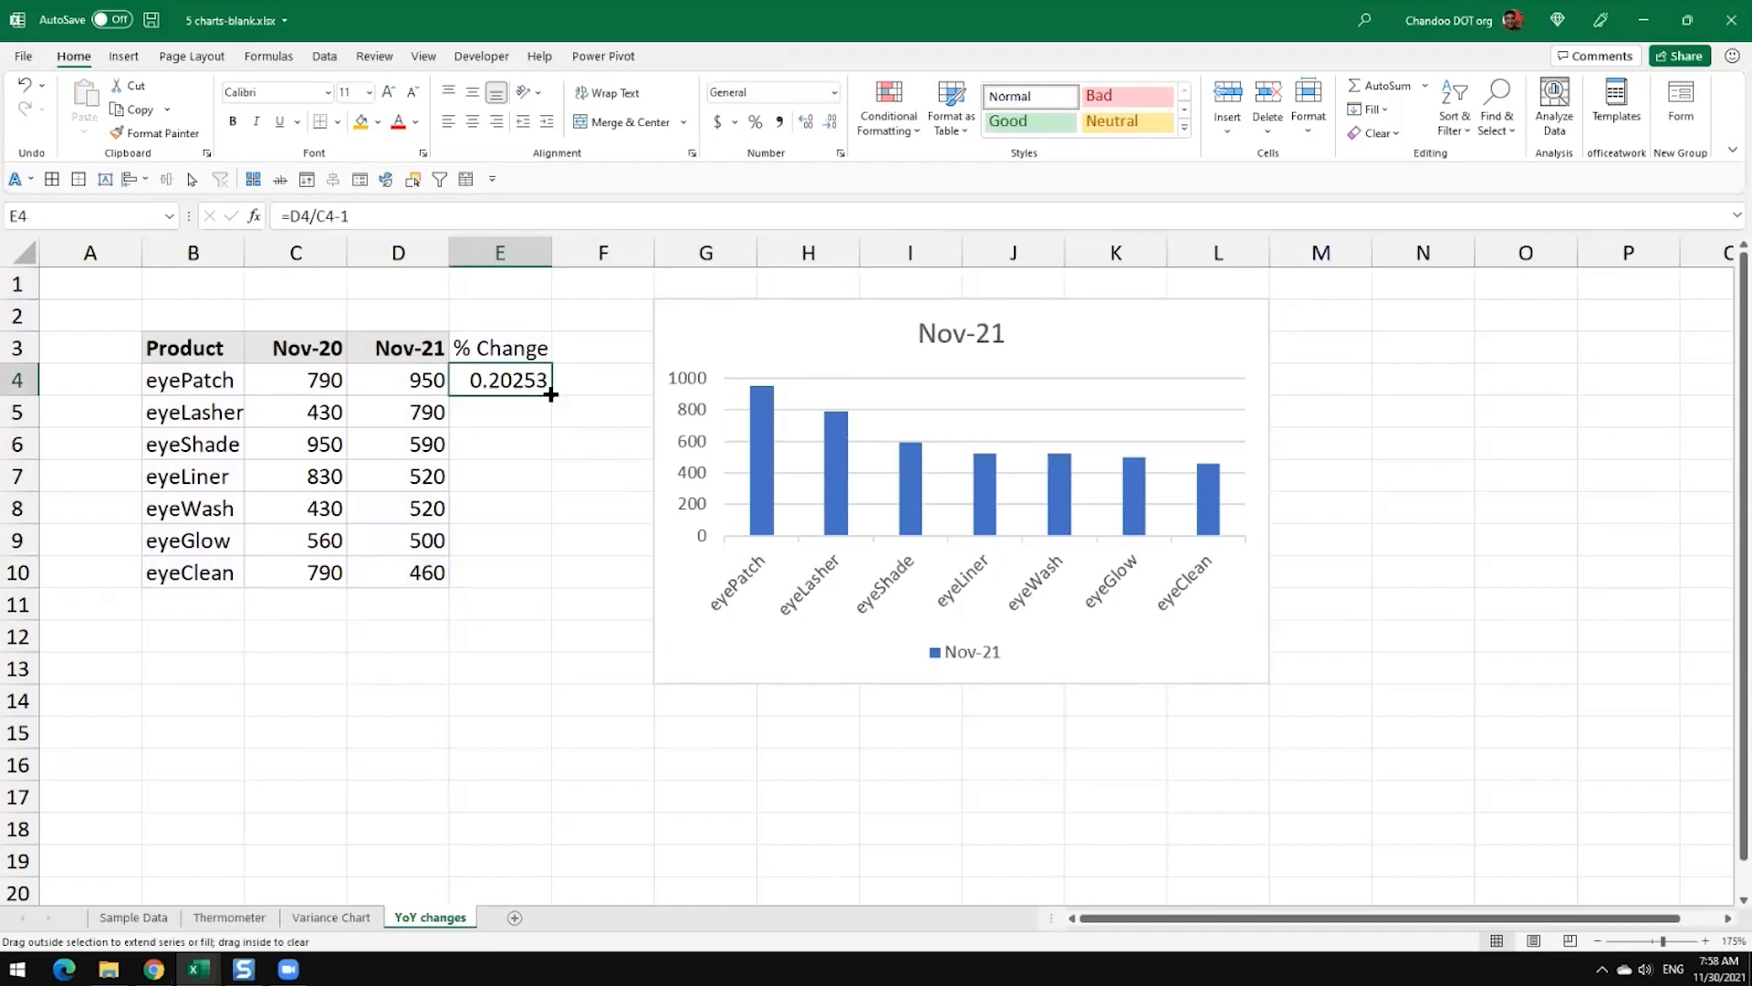
double_click(552, 394)
click(755, 122)
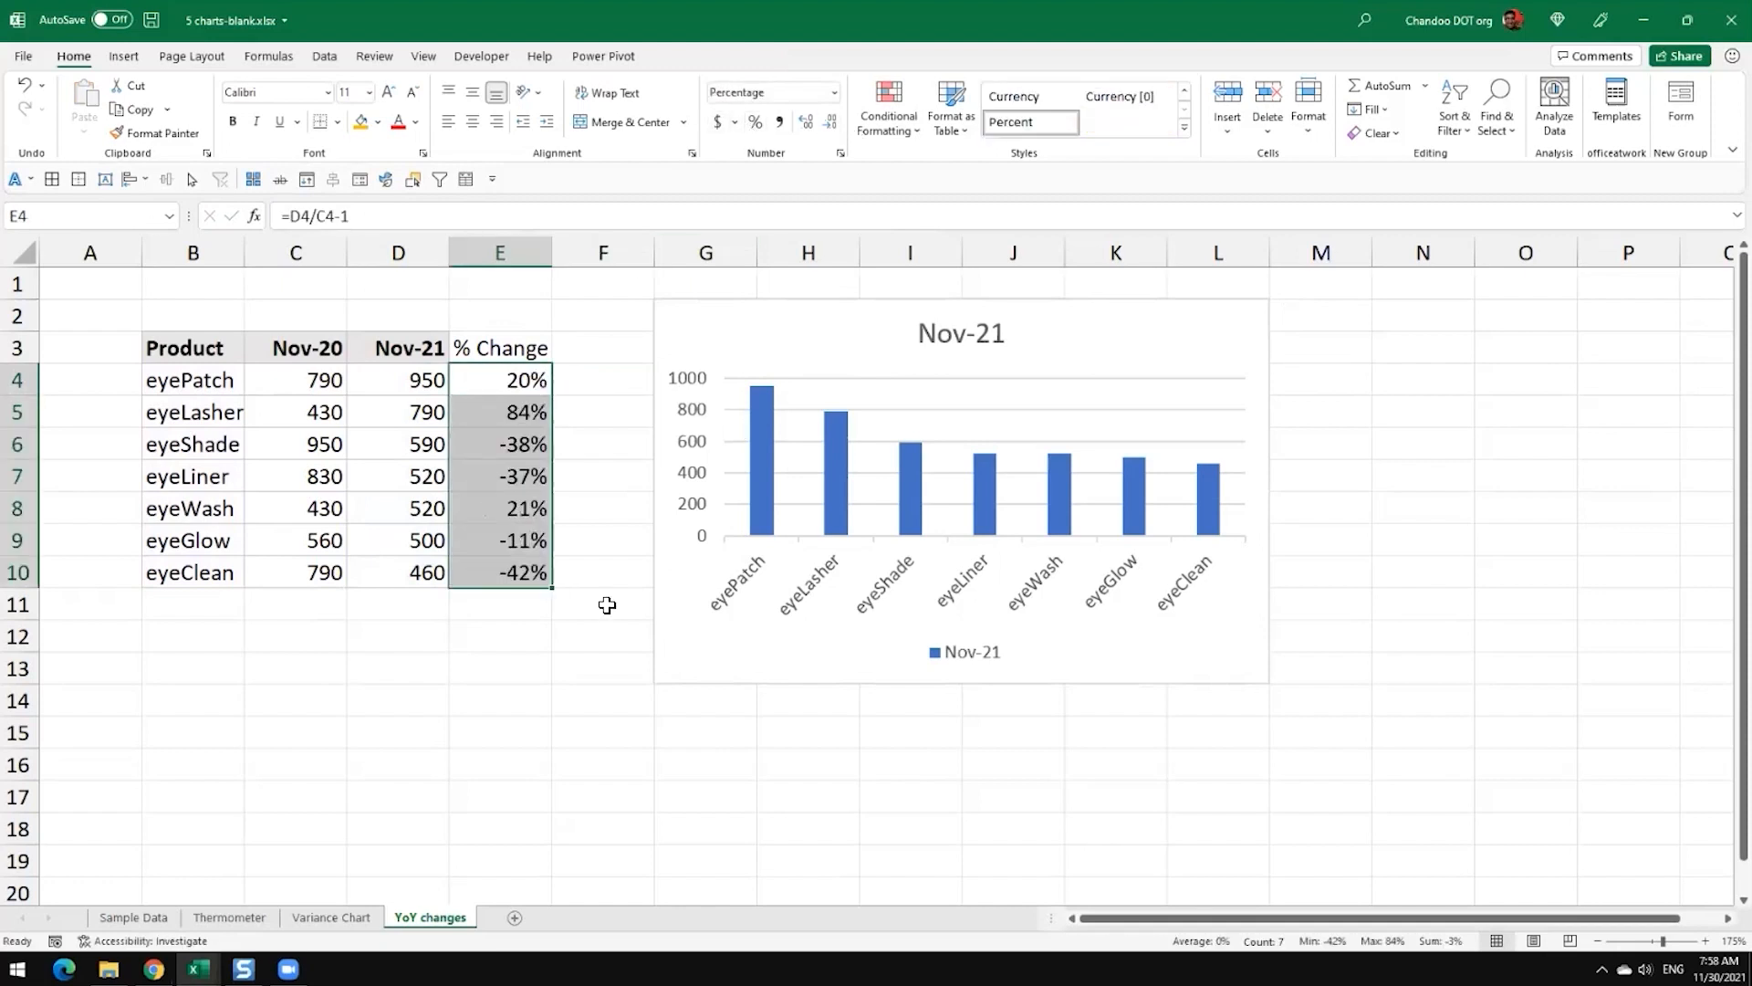
click(600, 591)
drag(513, 349, 512, 571)
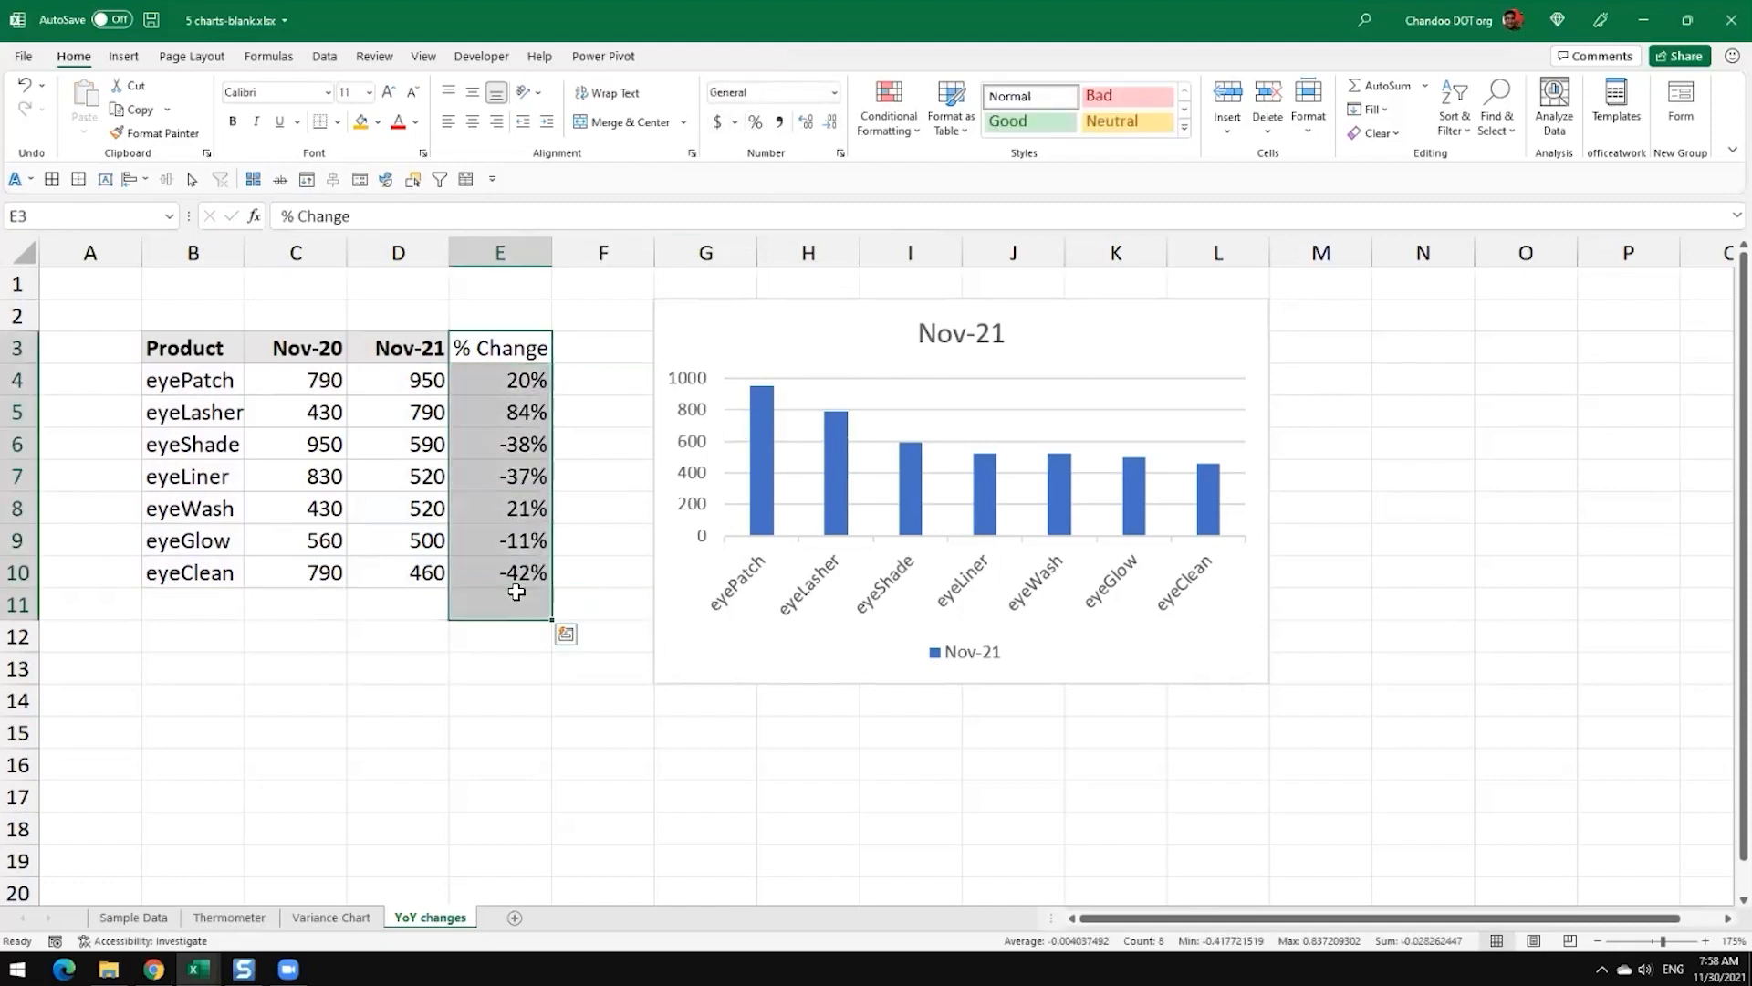
click(512, 575)
Step: Move the Nov-21 chart farther from the data table so that it starts at column H
click(764, 406)
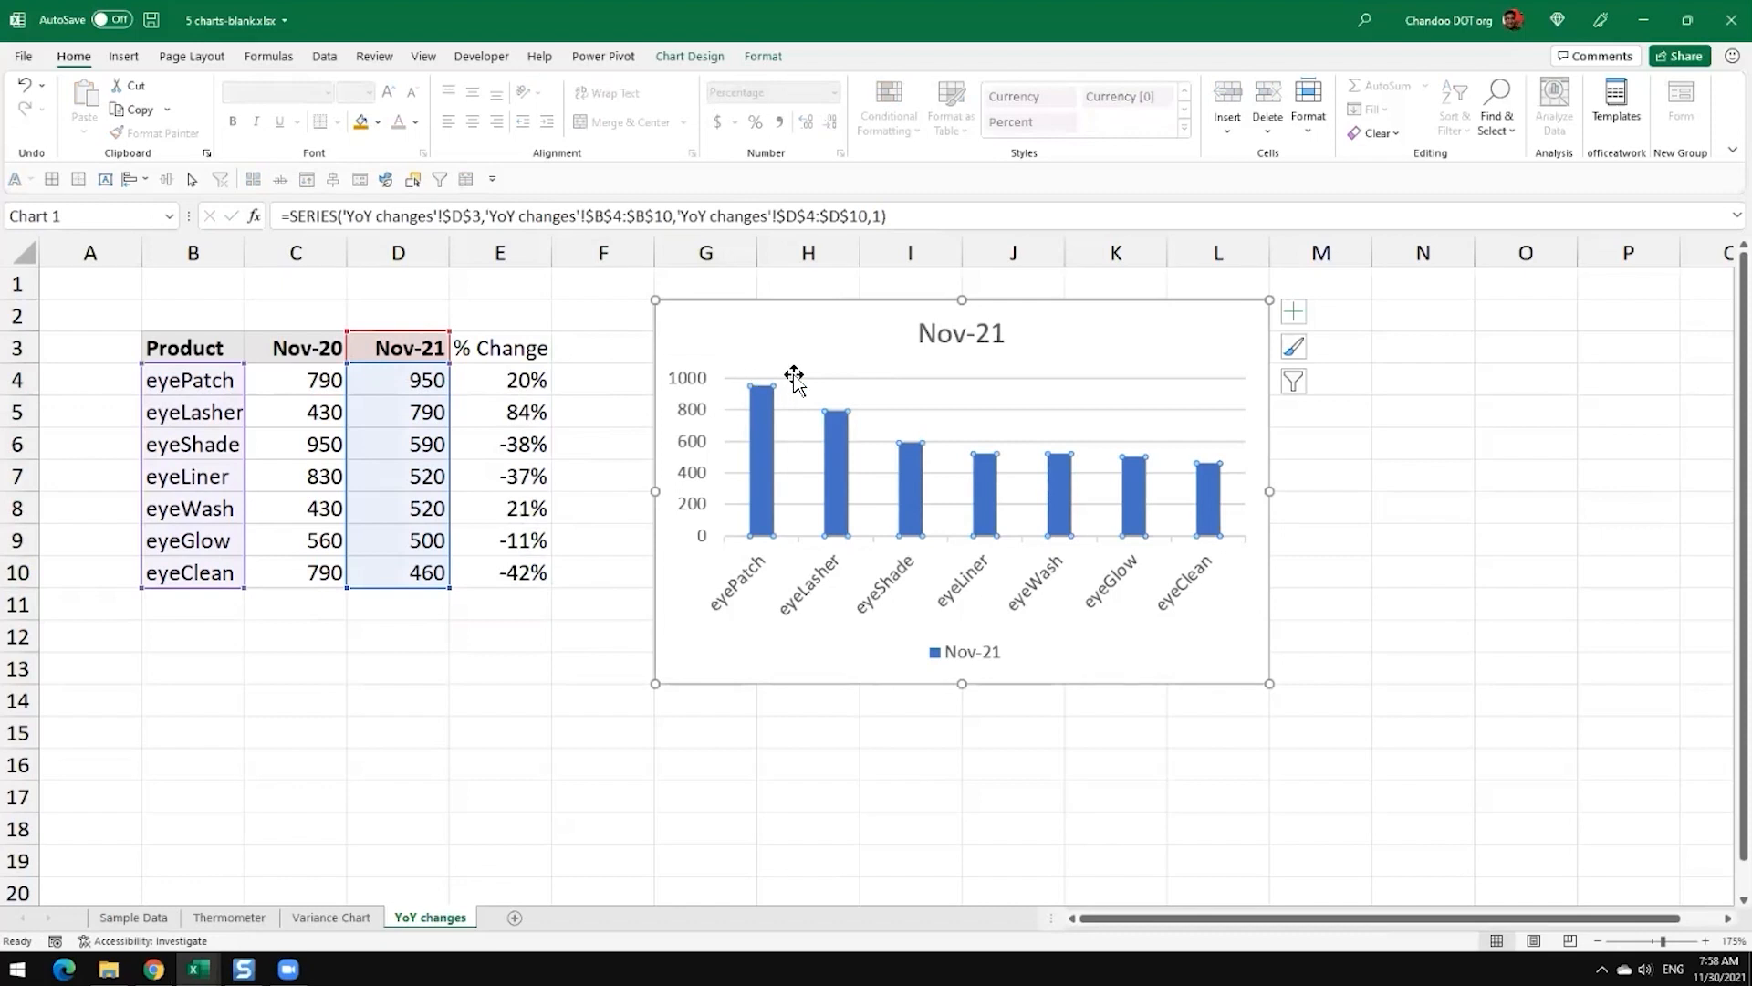
drag(759, 361, 866, 363)
click(586, 355)
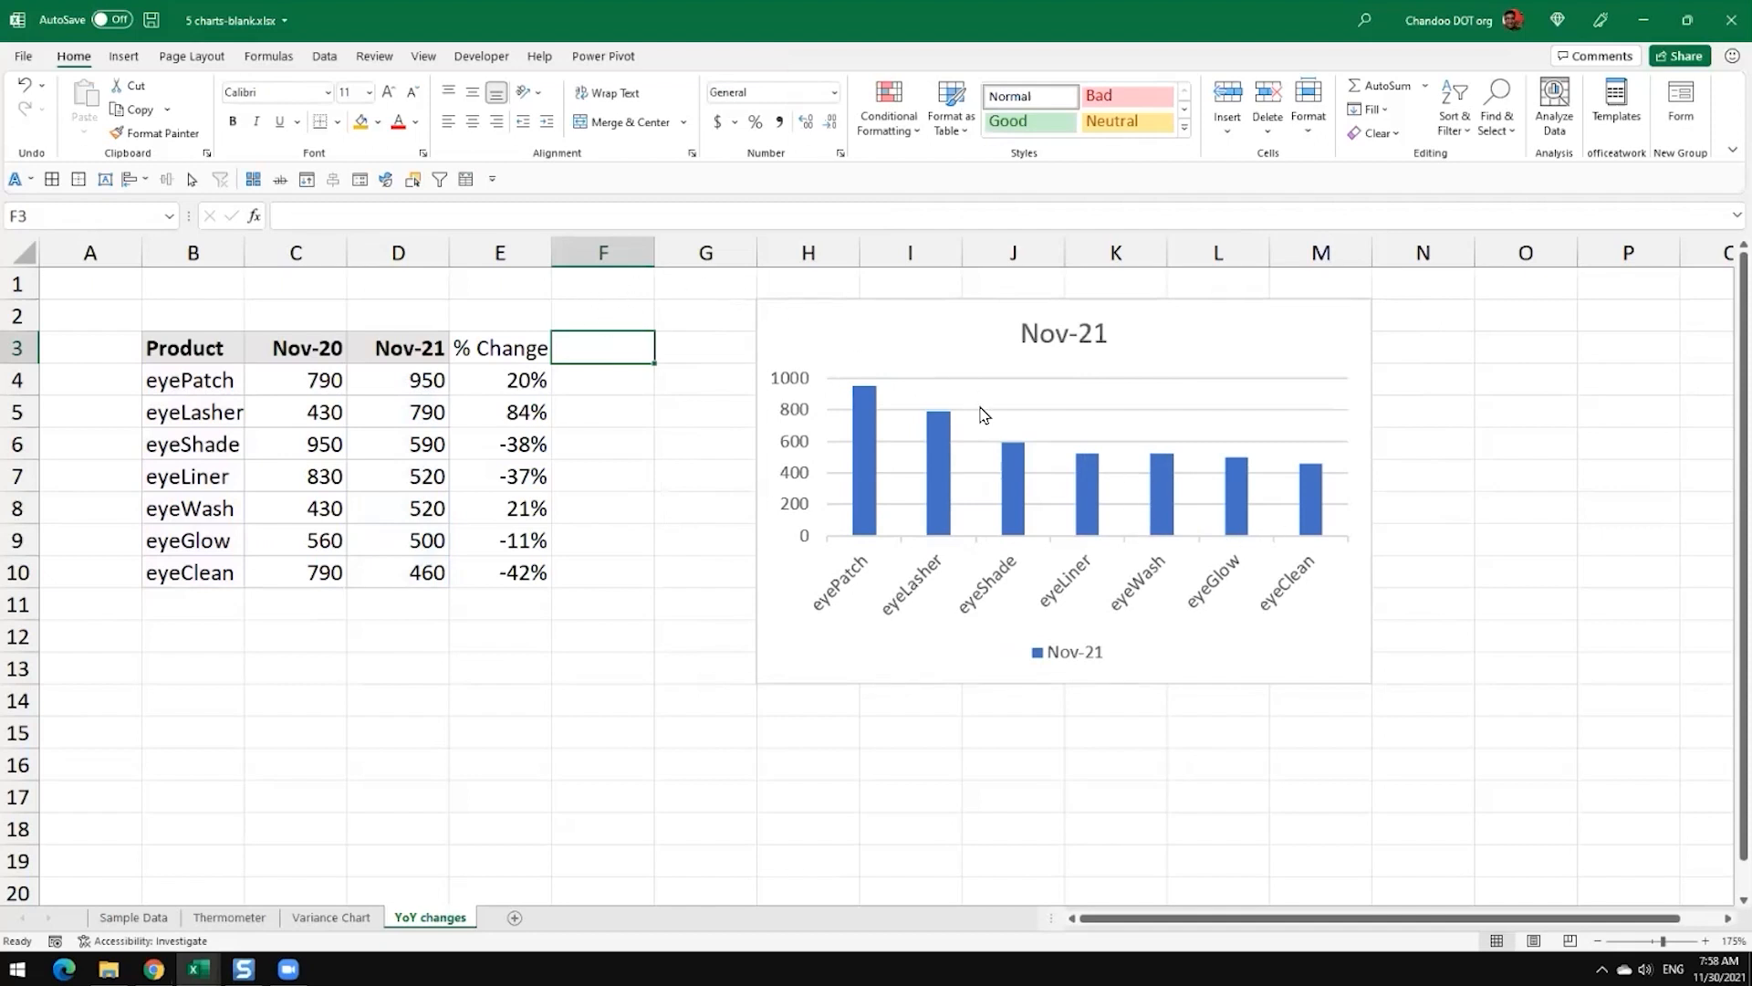
Step: Apply borders to all cells of the product table, B3:E10
drag(513, 351, 526, 573)
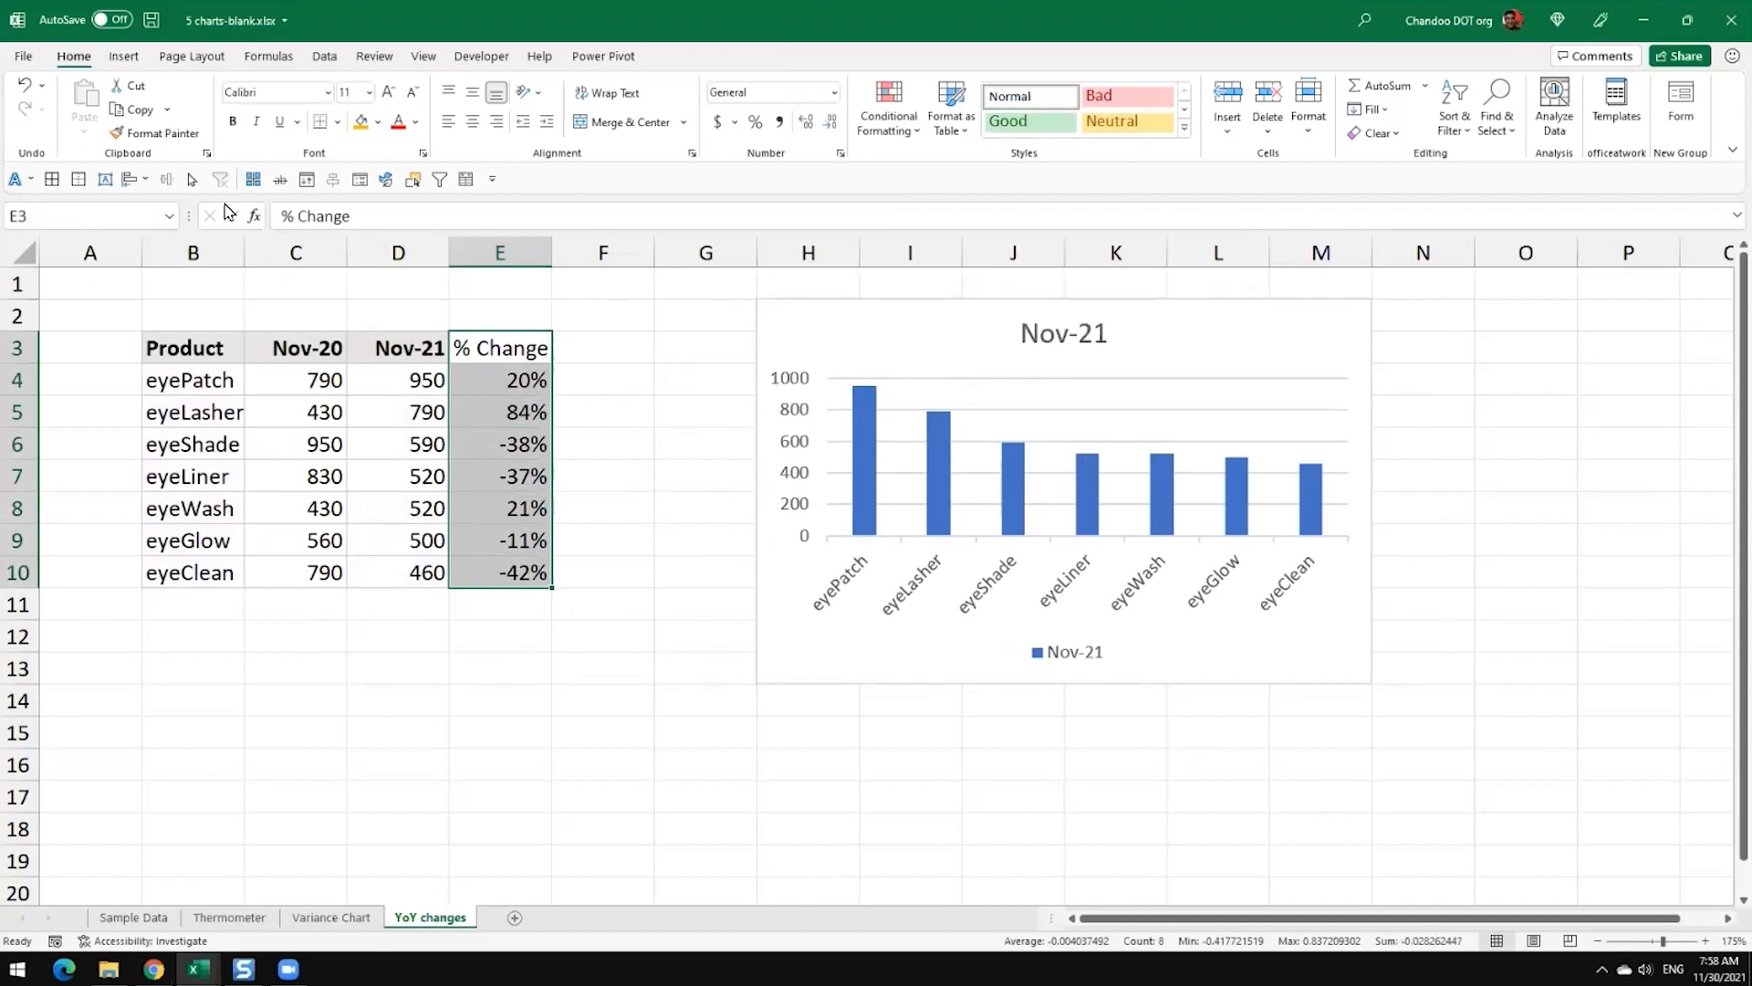
click(594, 421)
drag(173, 347, 522, 573)
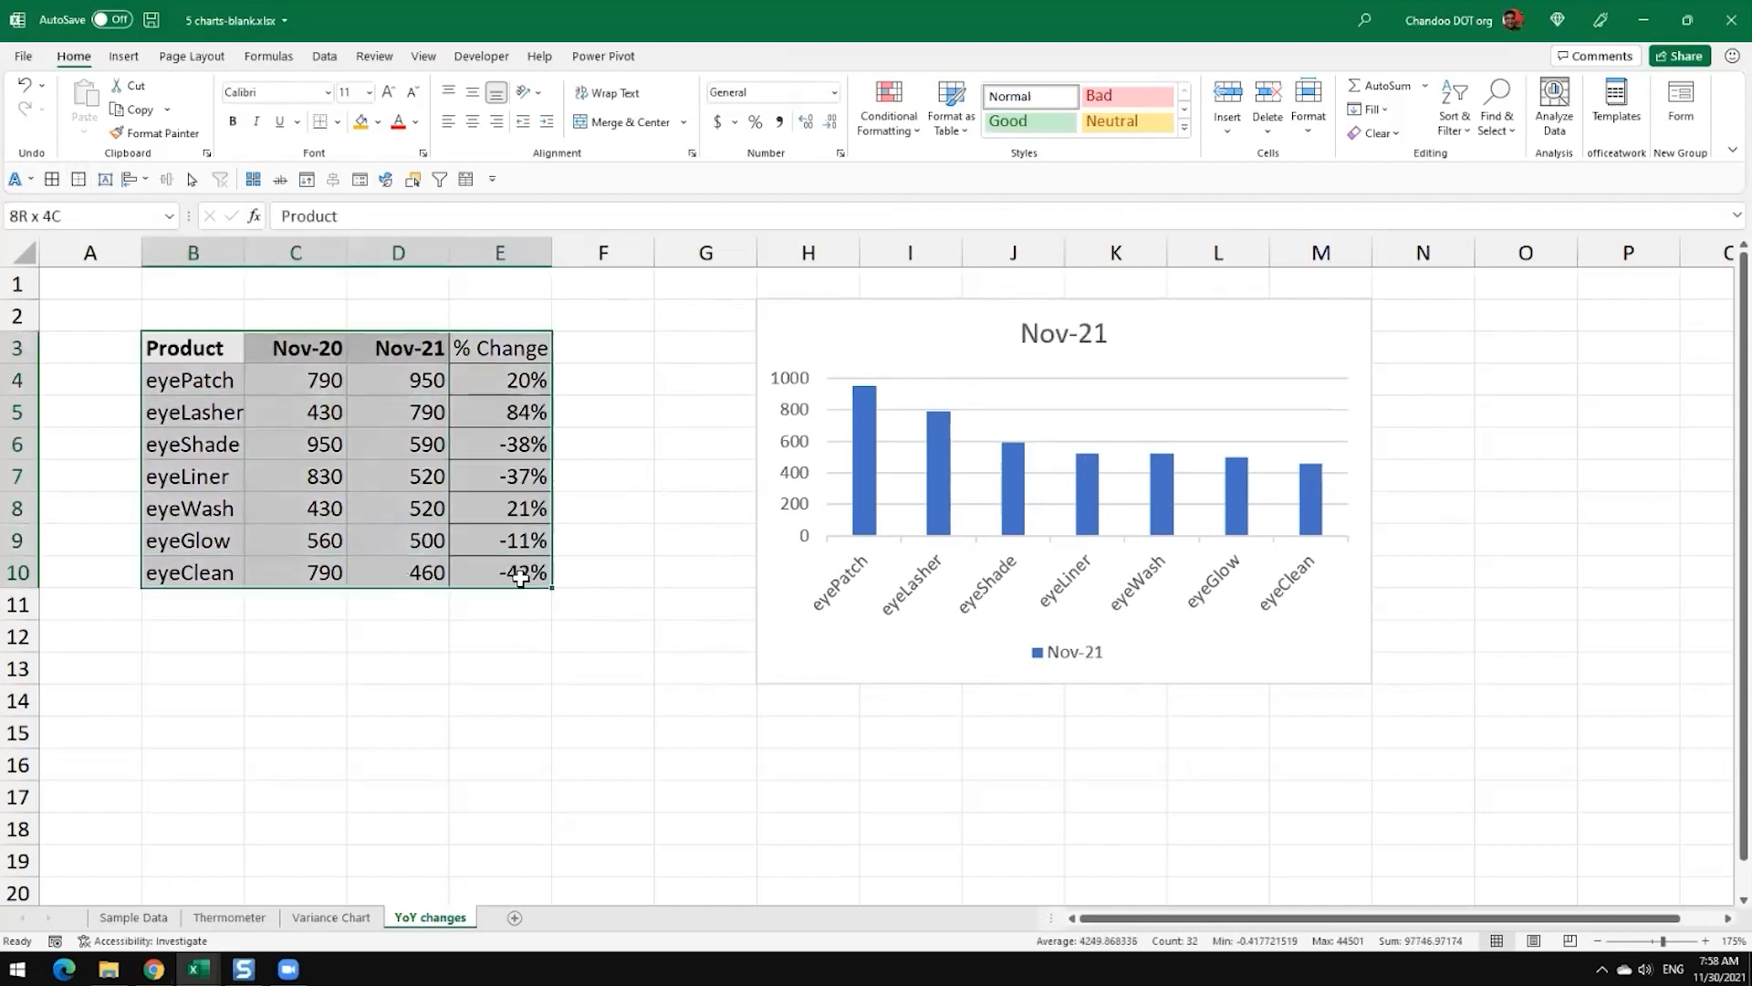
click(644, 410)
Step: Copy the Nov-21 heading's formatting onto the % Change heading and widen column E slightly
click(529, 354)
click(411, 354)
click(128, 132)
click(483, 348)
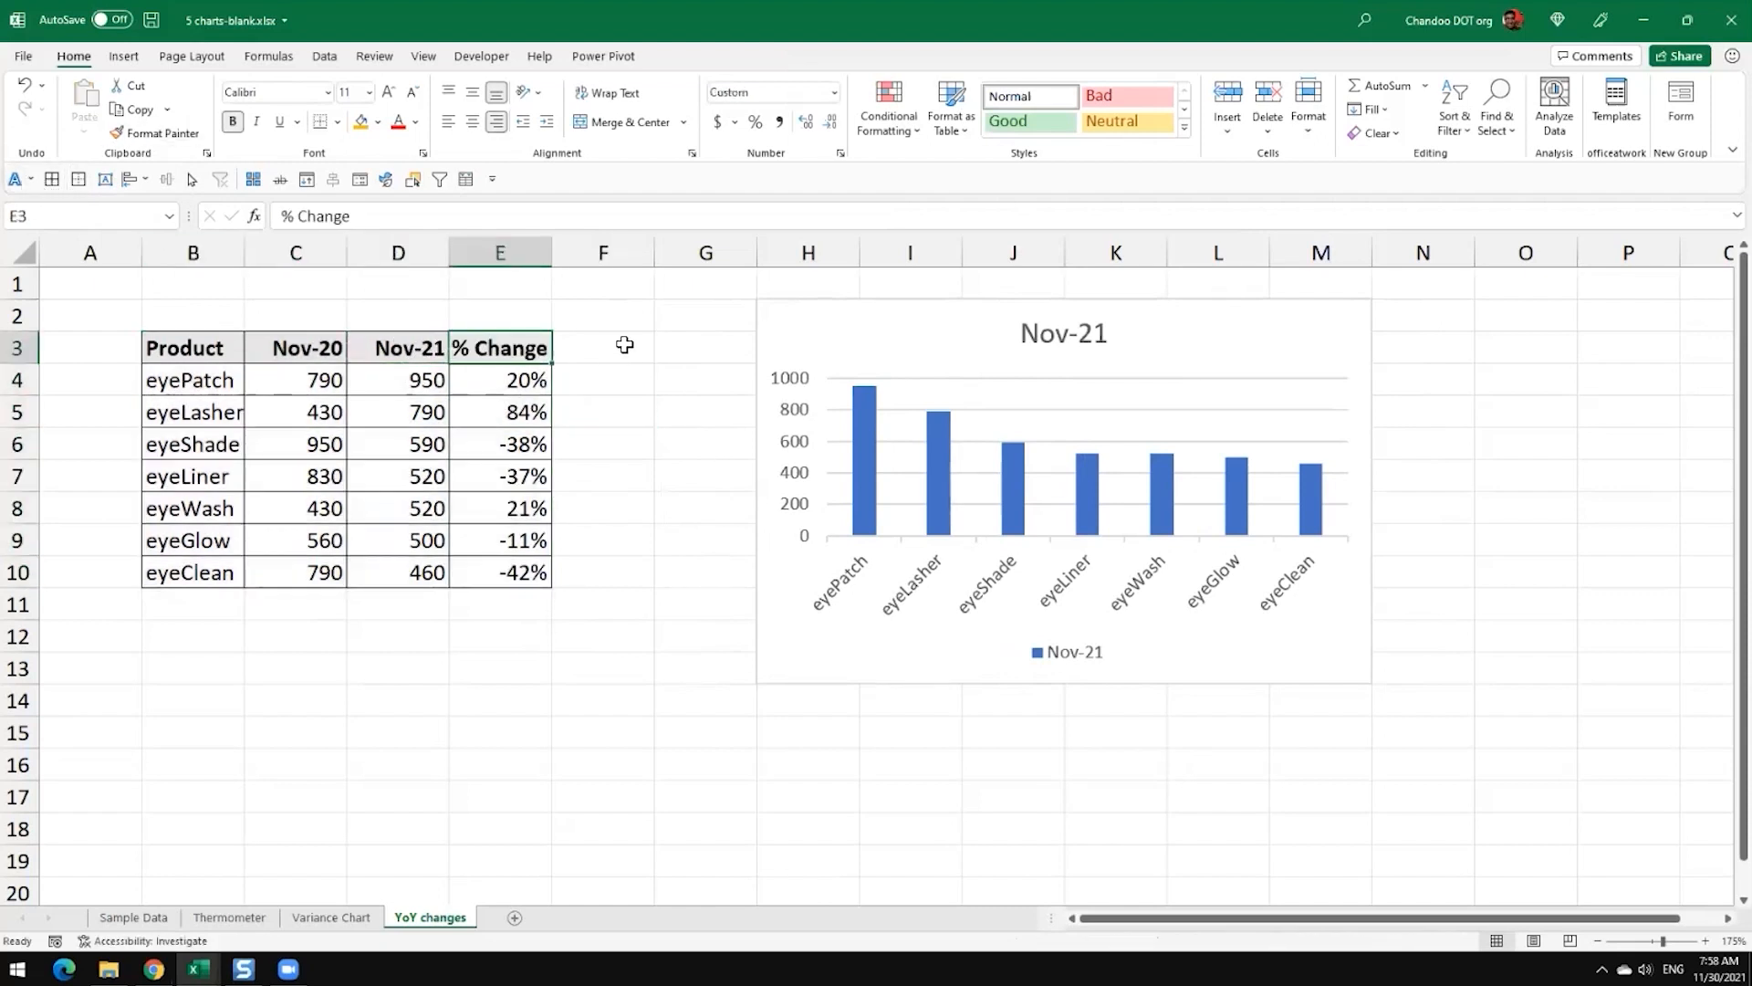
drag(553, 253, 566, 255)
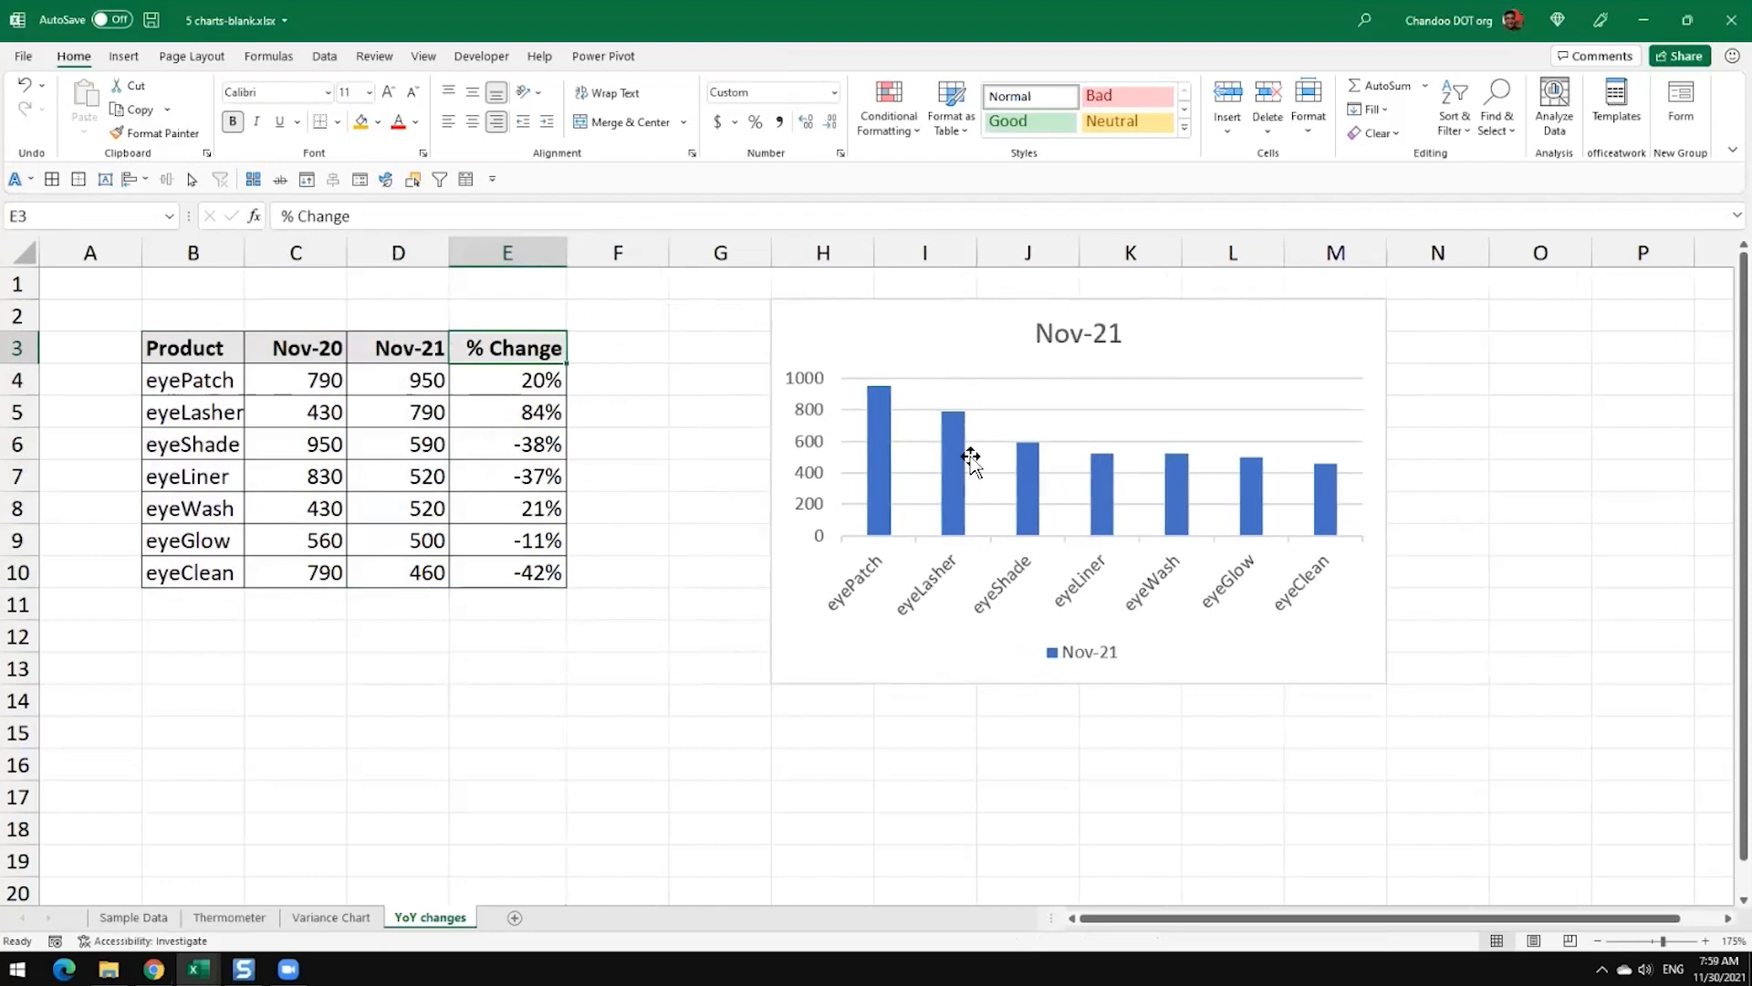
Step: Set the Nov-21 columns' gap width to 100% and delete the chart legend
click(879, 451)
key(ctrl+1)
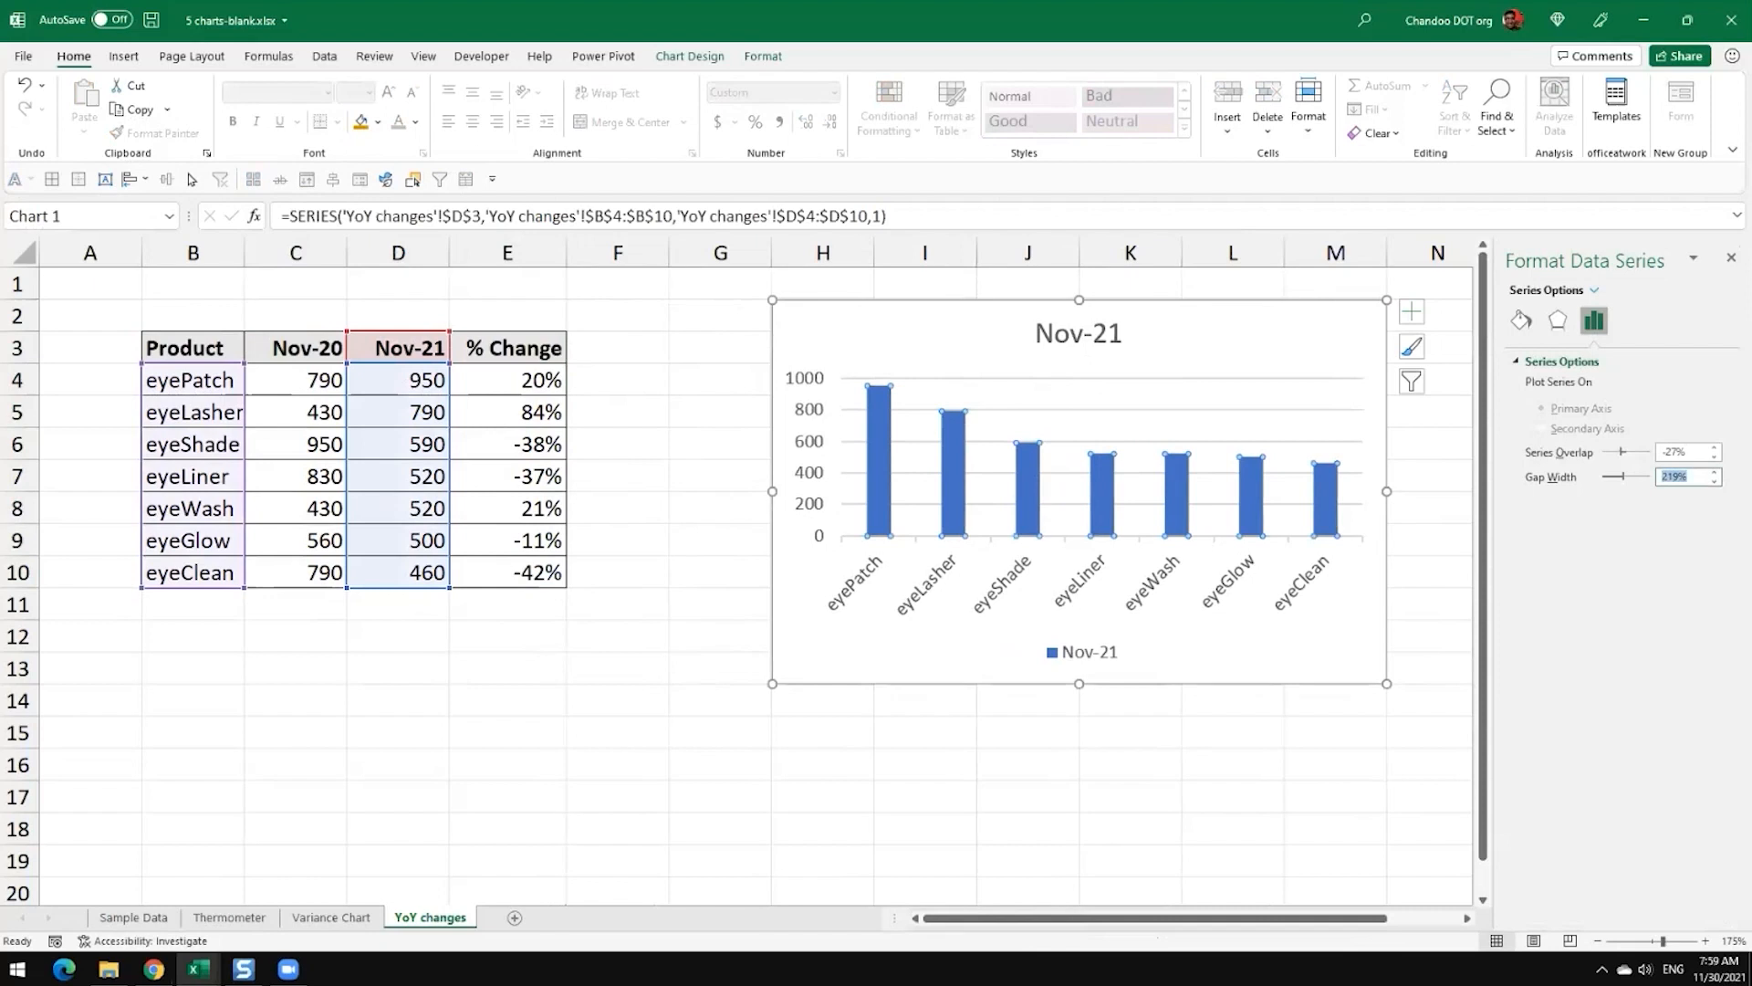
text(100)
key(Return)
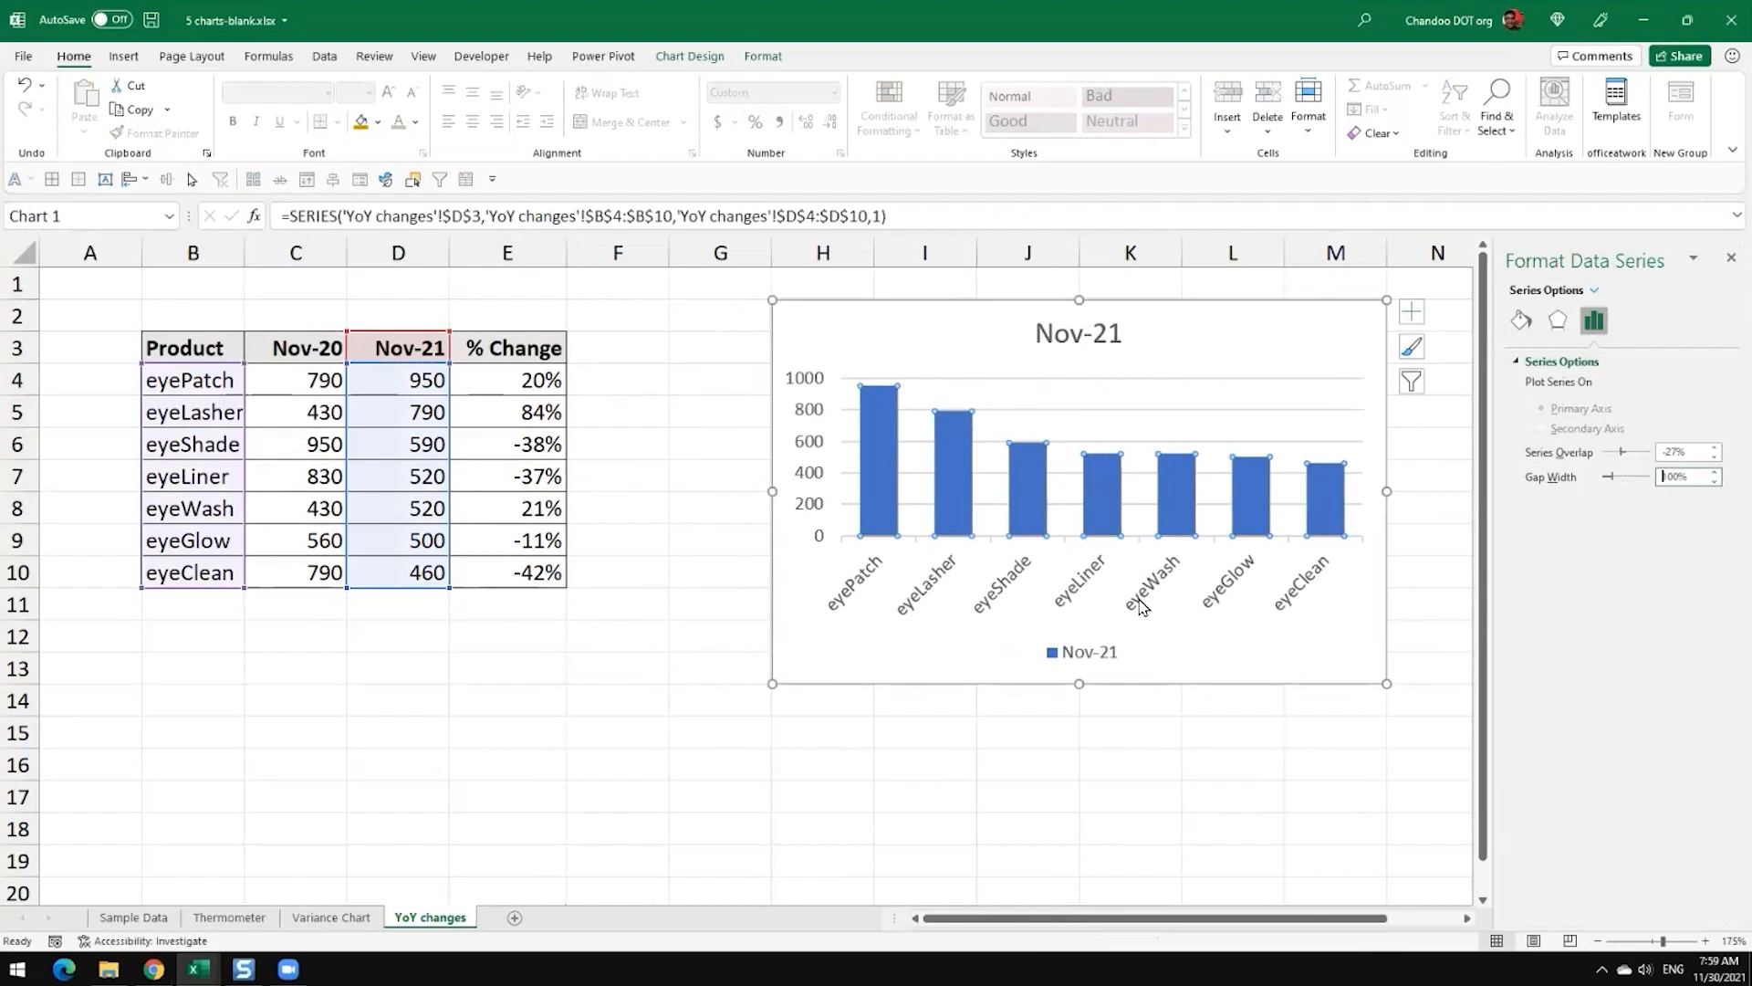
click(1077, 667)
key(Delete)
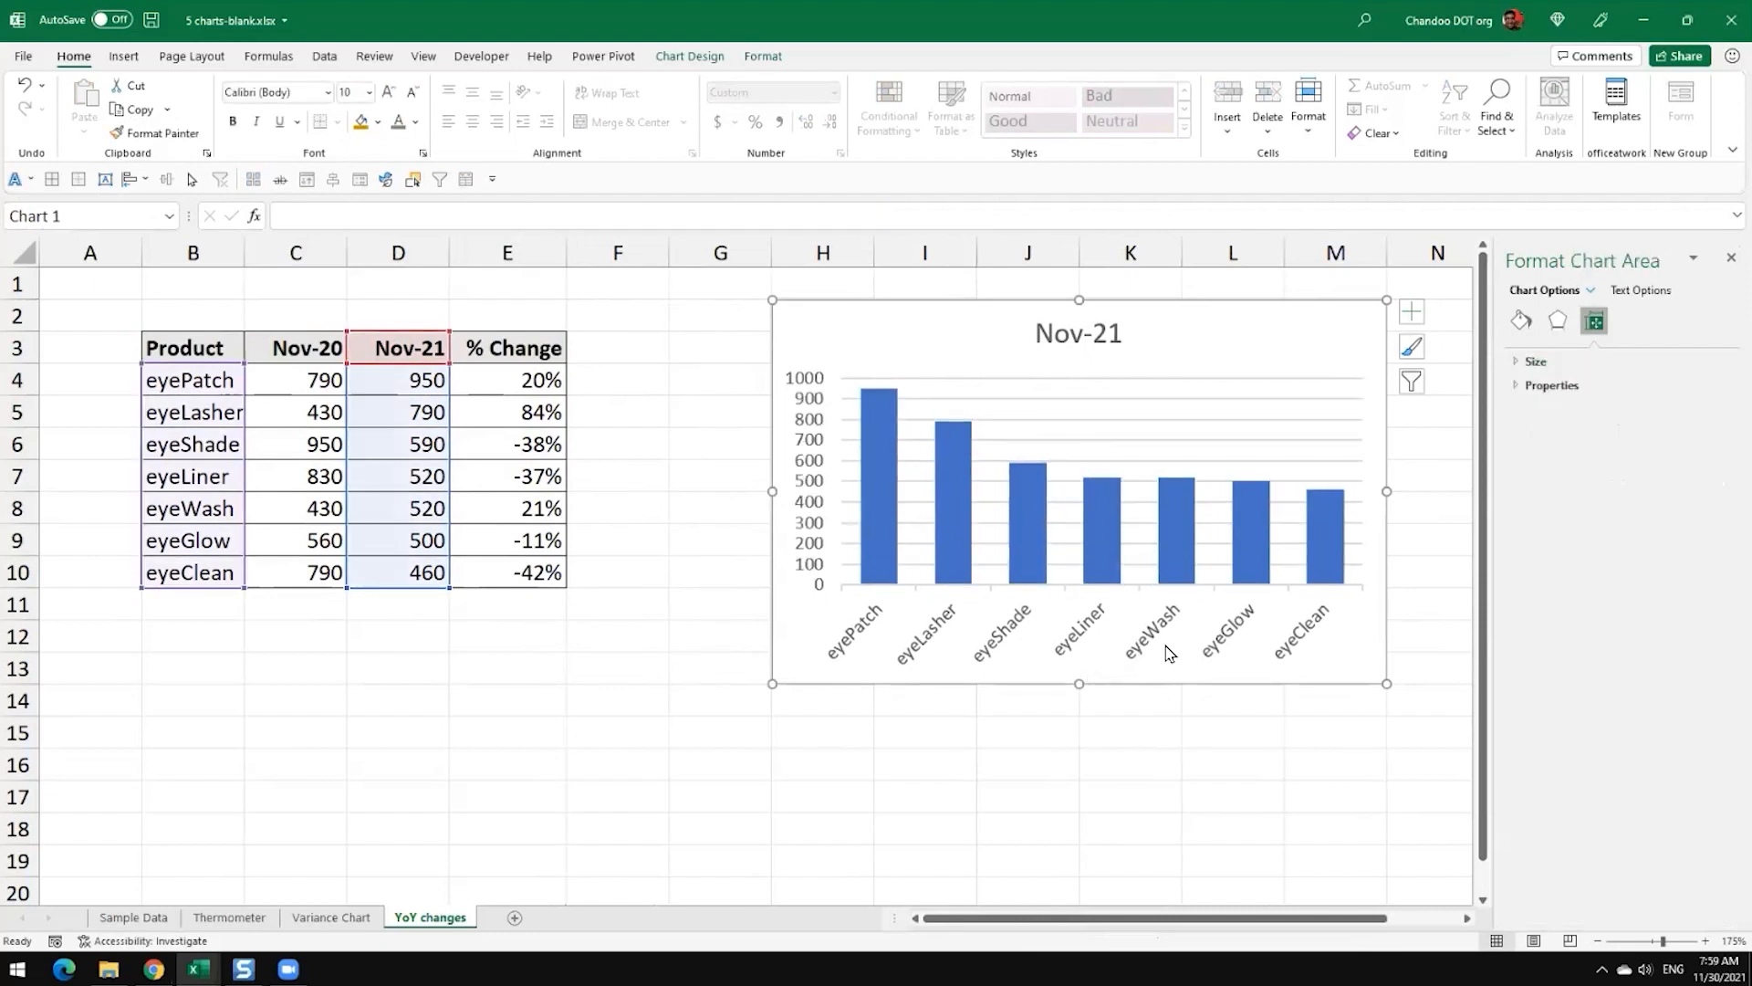
Step: Make the product axis labels horizontal at font size 8 and widen the chart to start at column G
click(1157, 636)
click(527, 92)
click(531, 118)
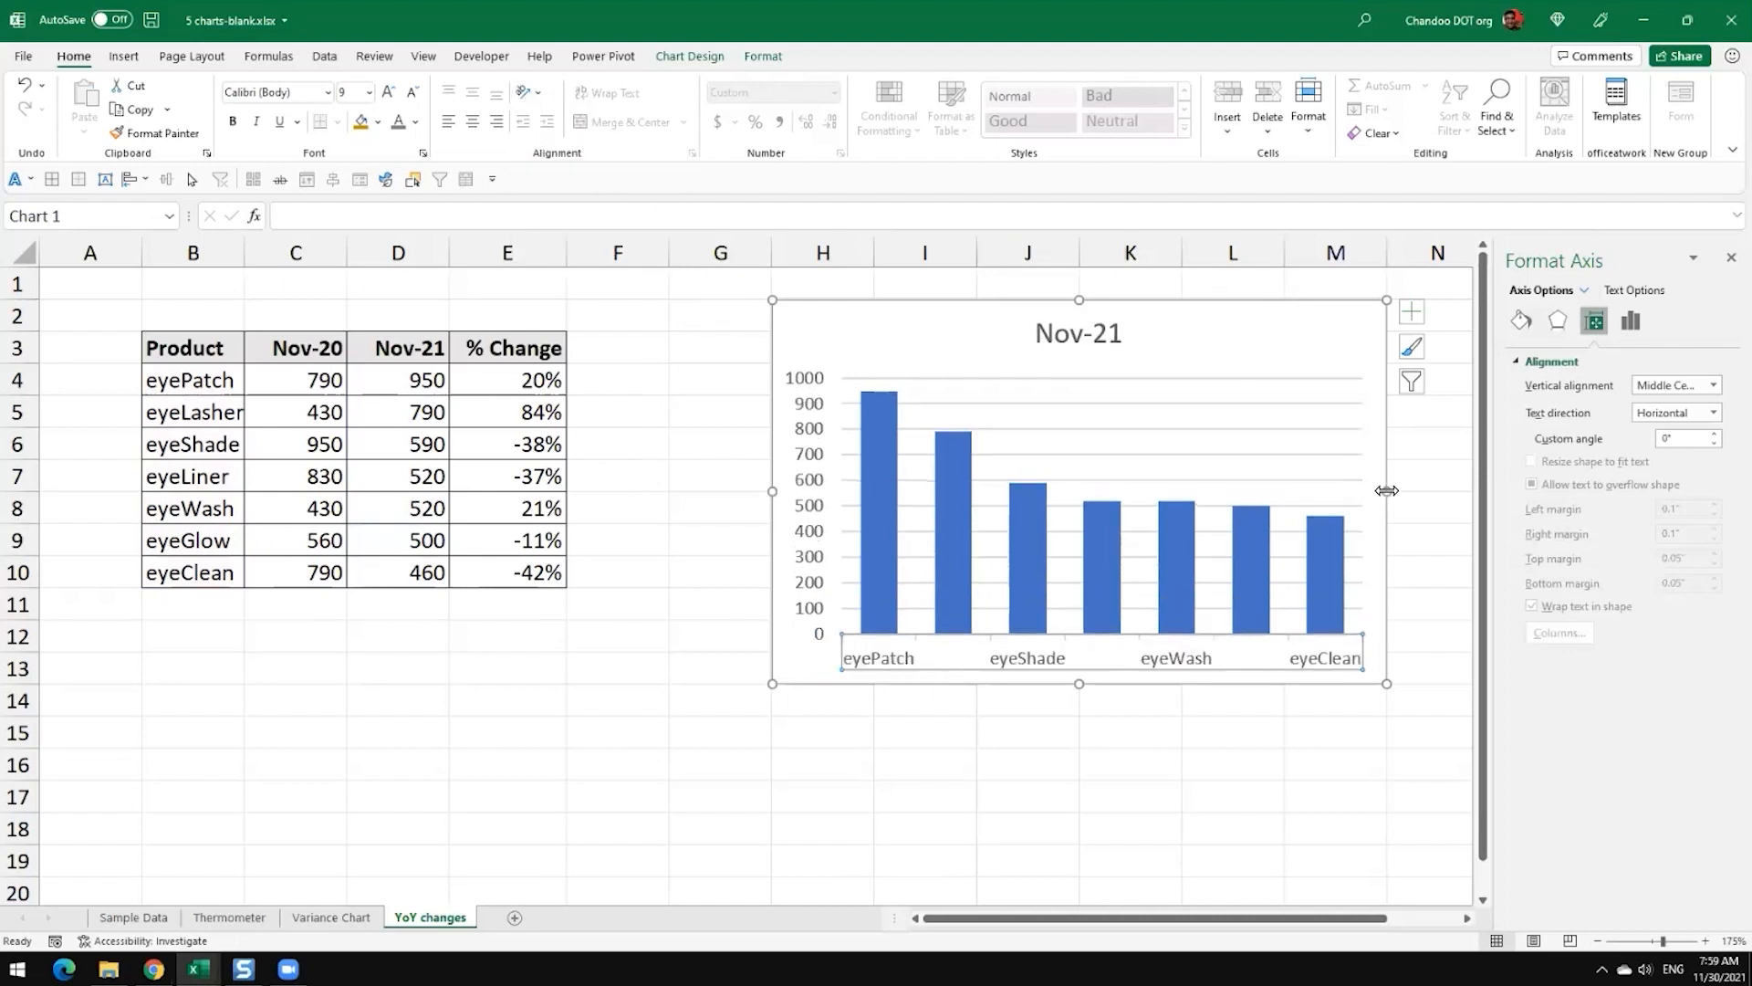
drag(657, 479, 659, 481)
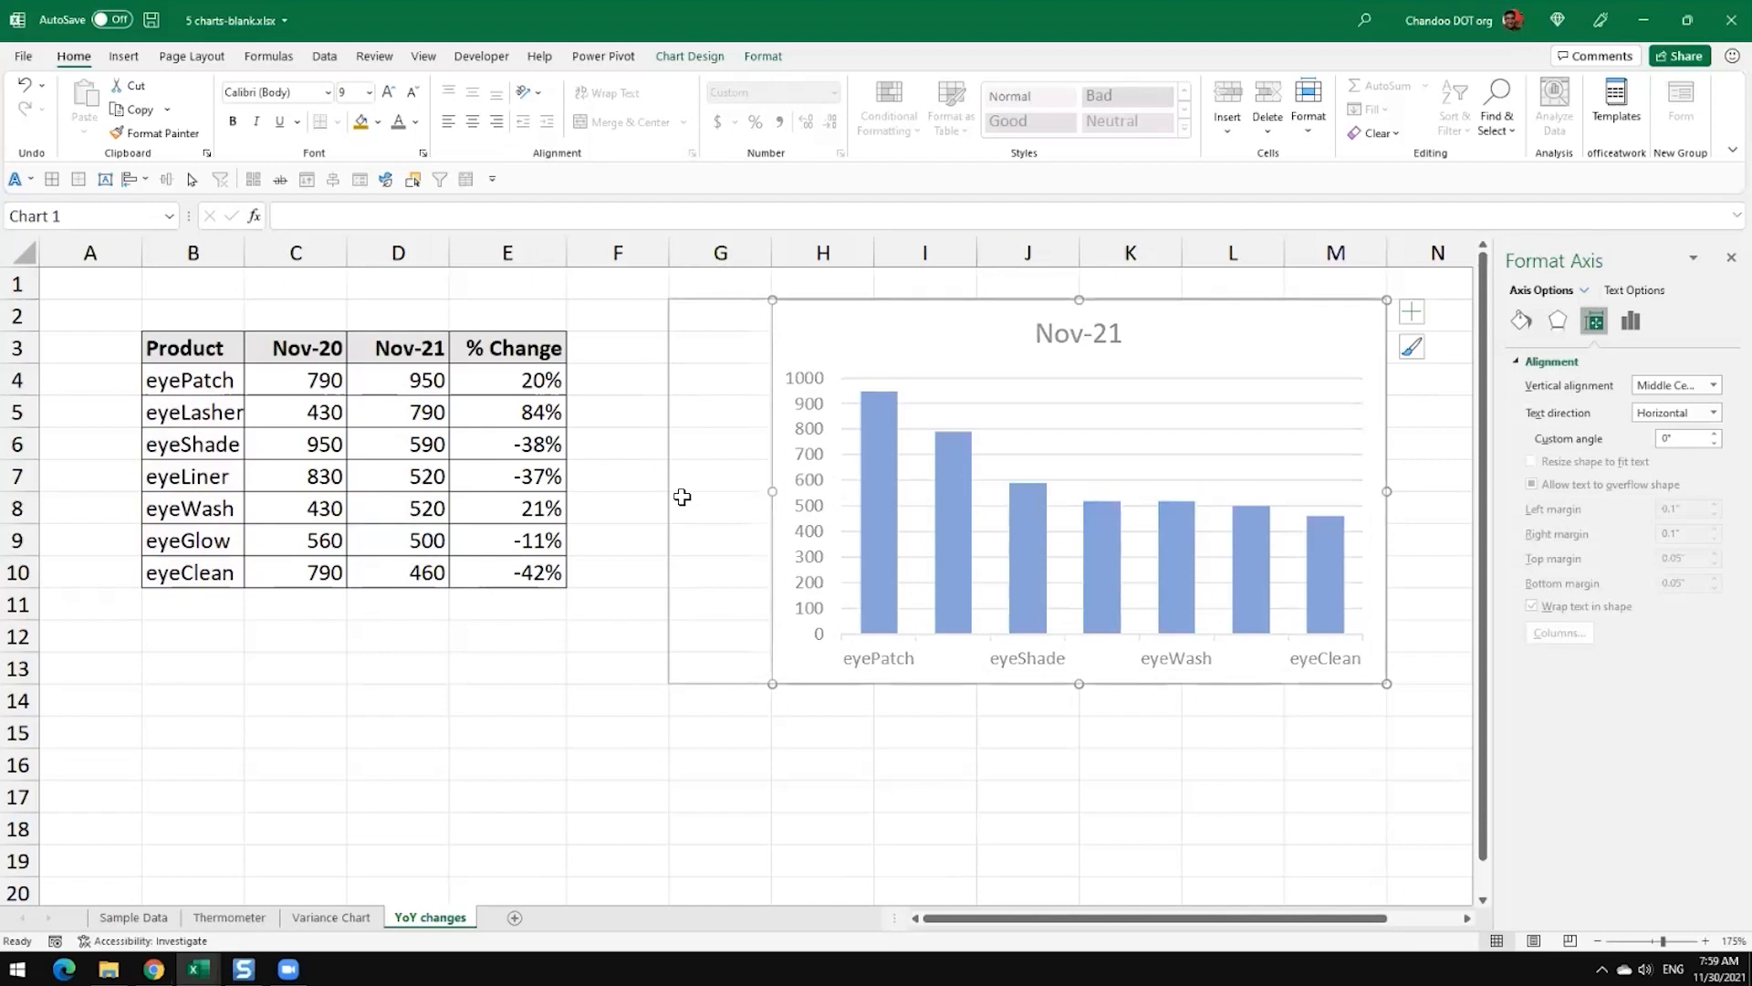
click(958, 672)
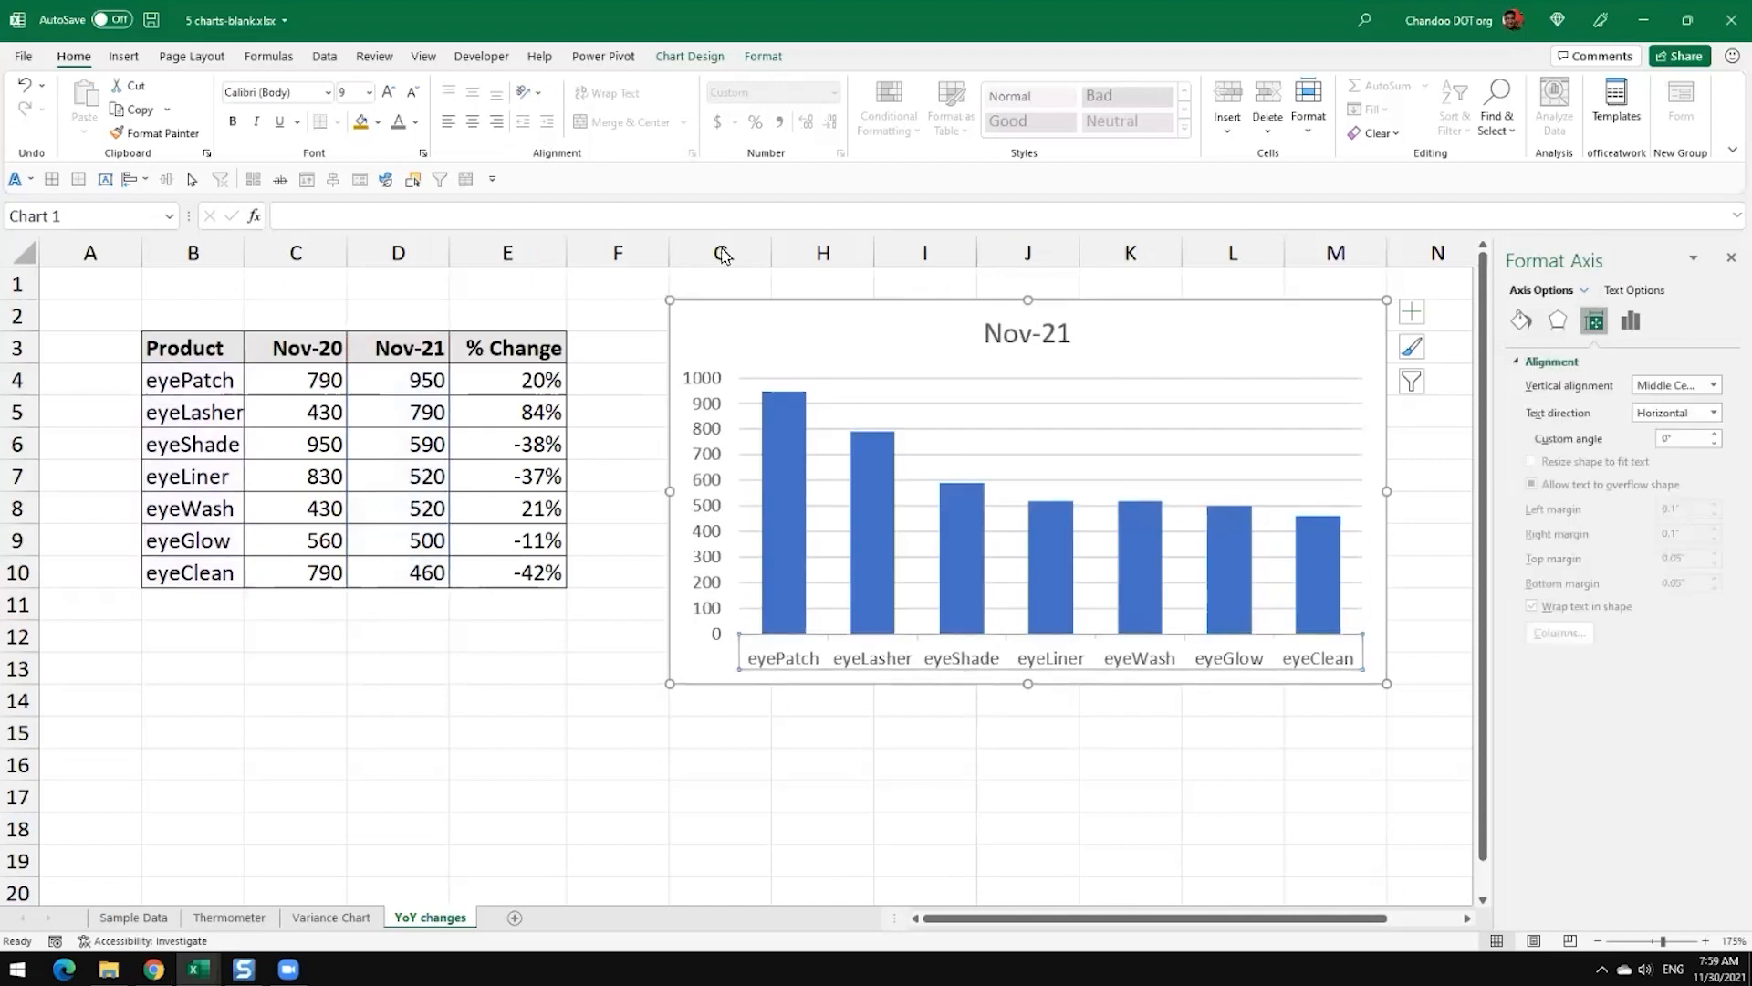
click(413, 92)
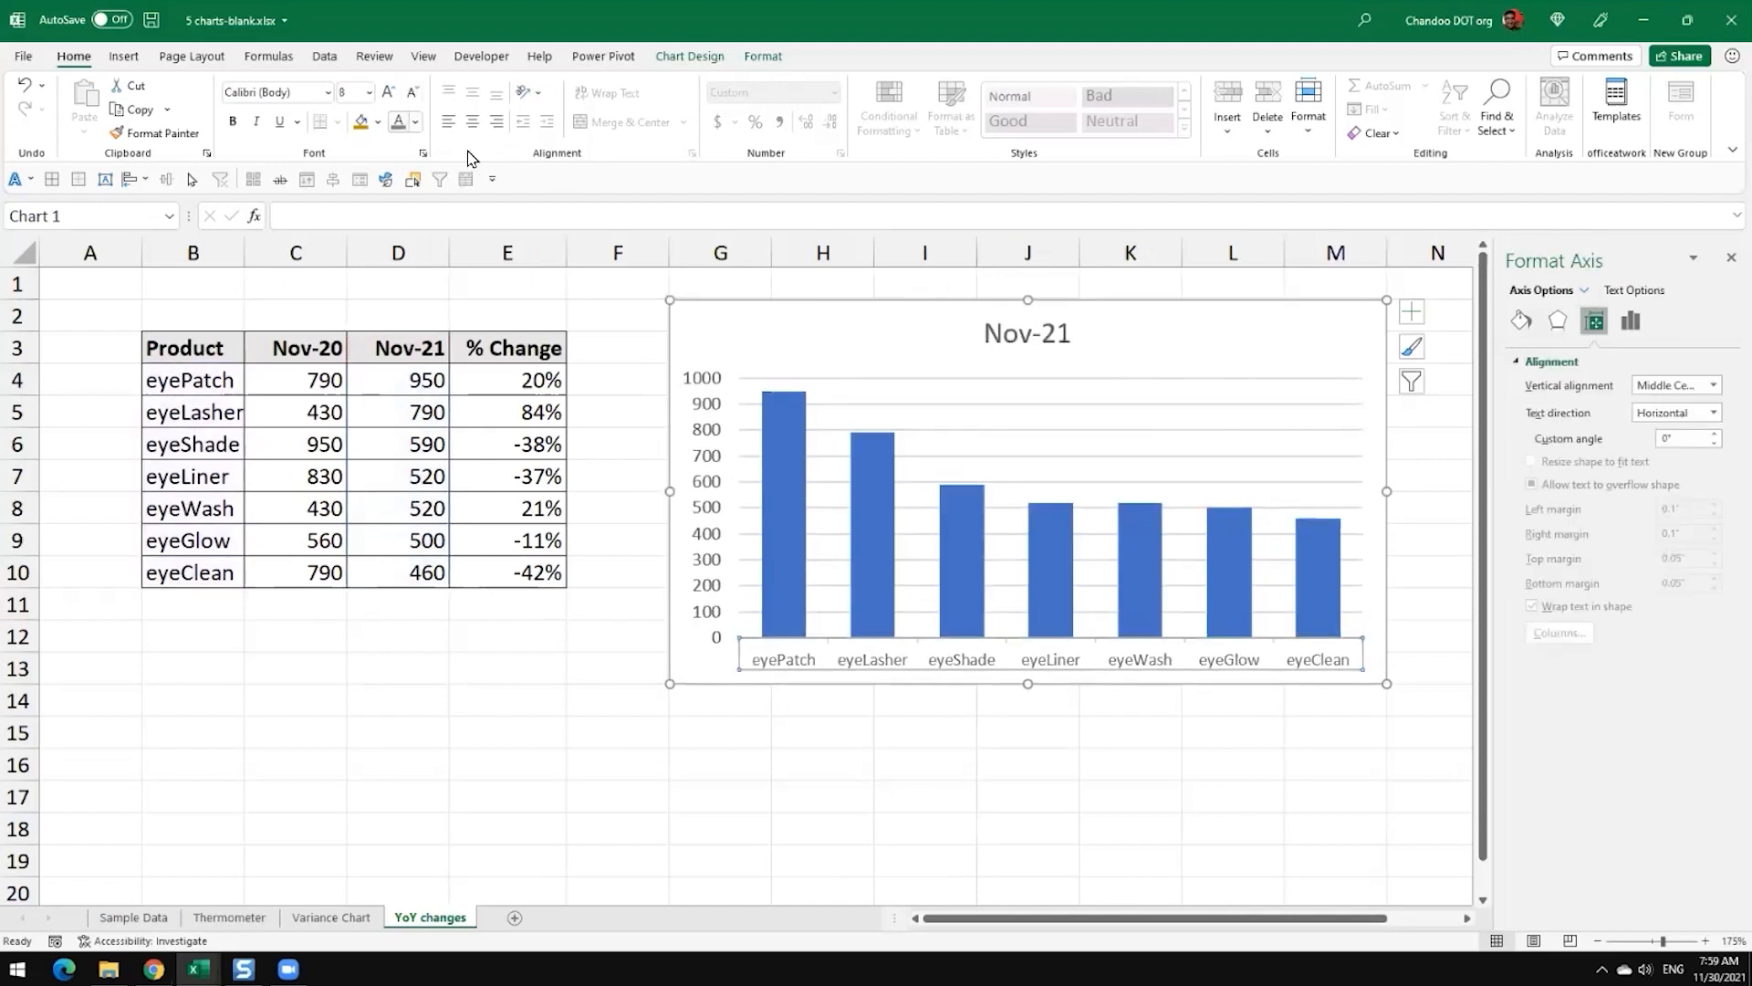
Step: Set the vertical axis major unit to 250 and reduce its labels to font size 8
click(716, 458)
click(1630, 320)
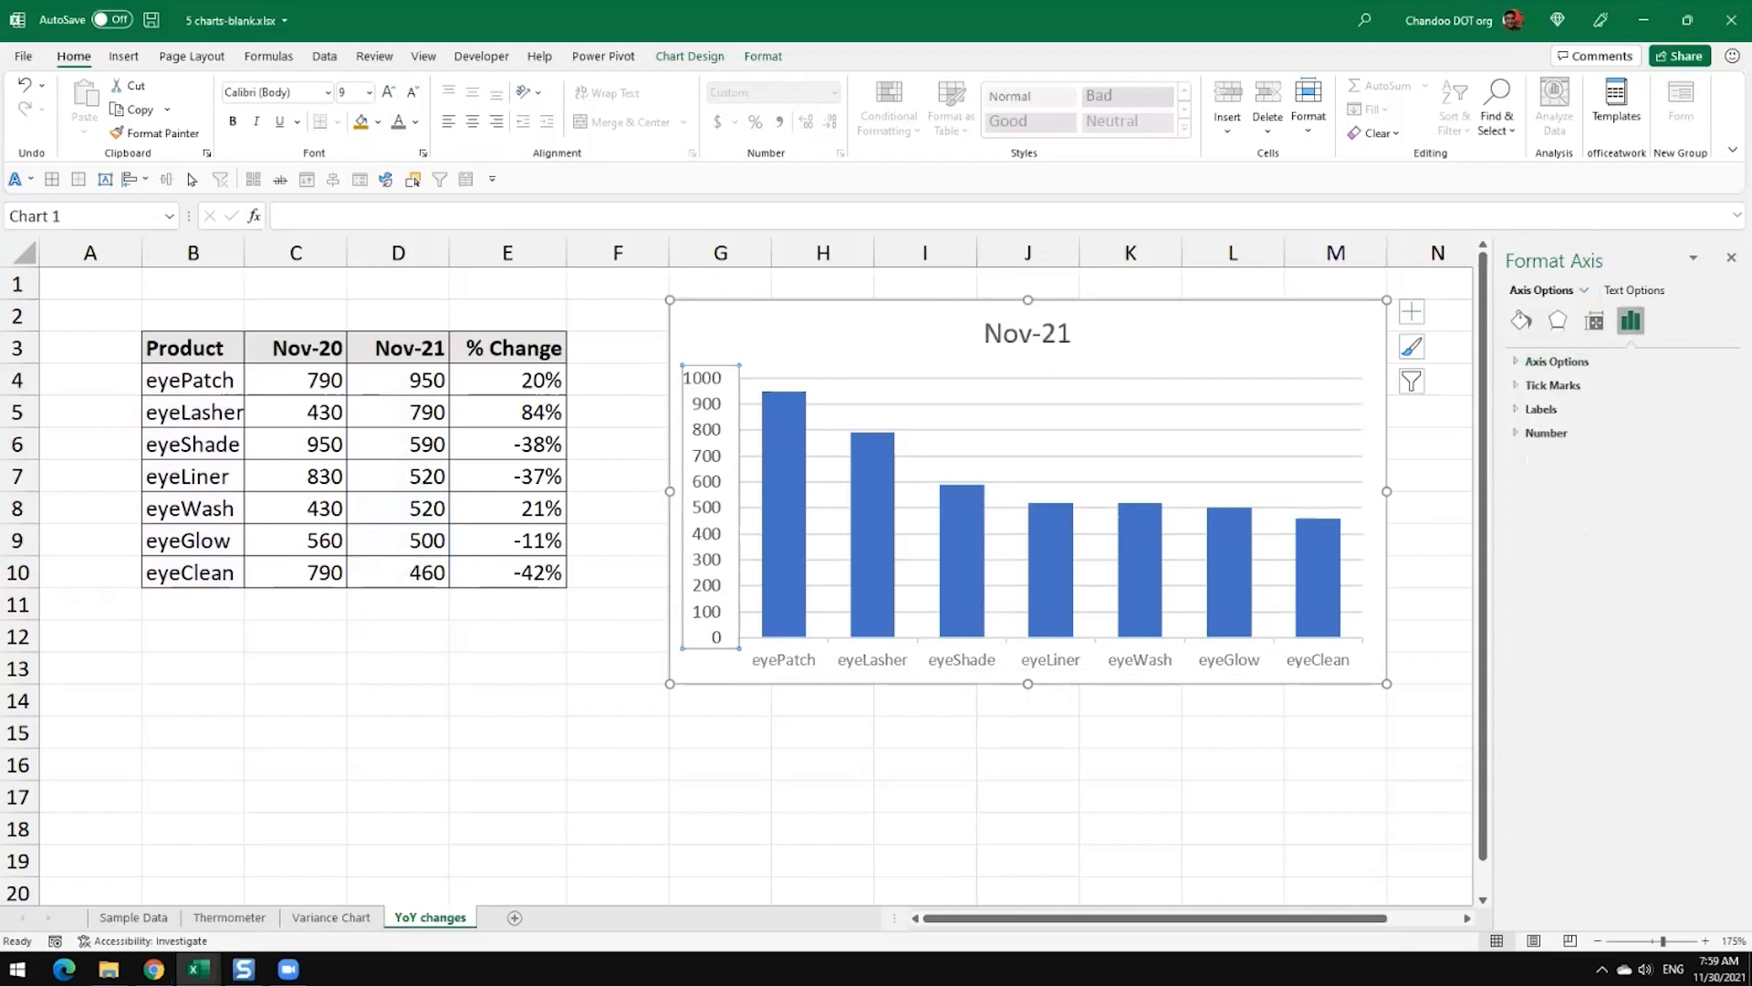
click(1556, 361)
click(1637, 481)
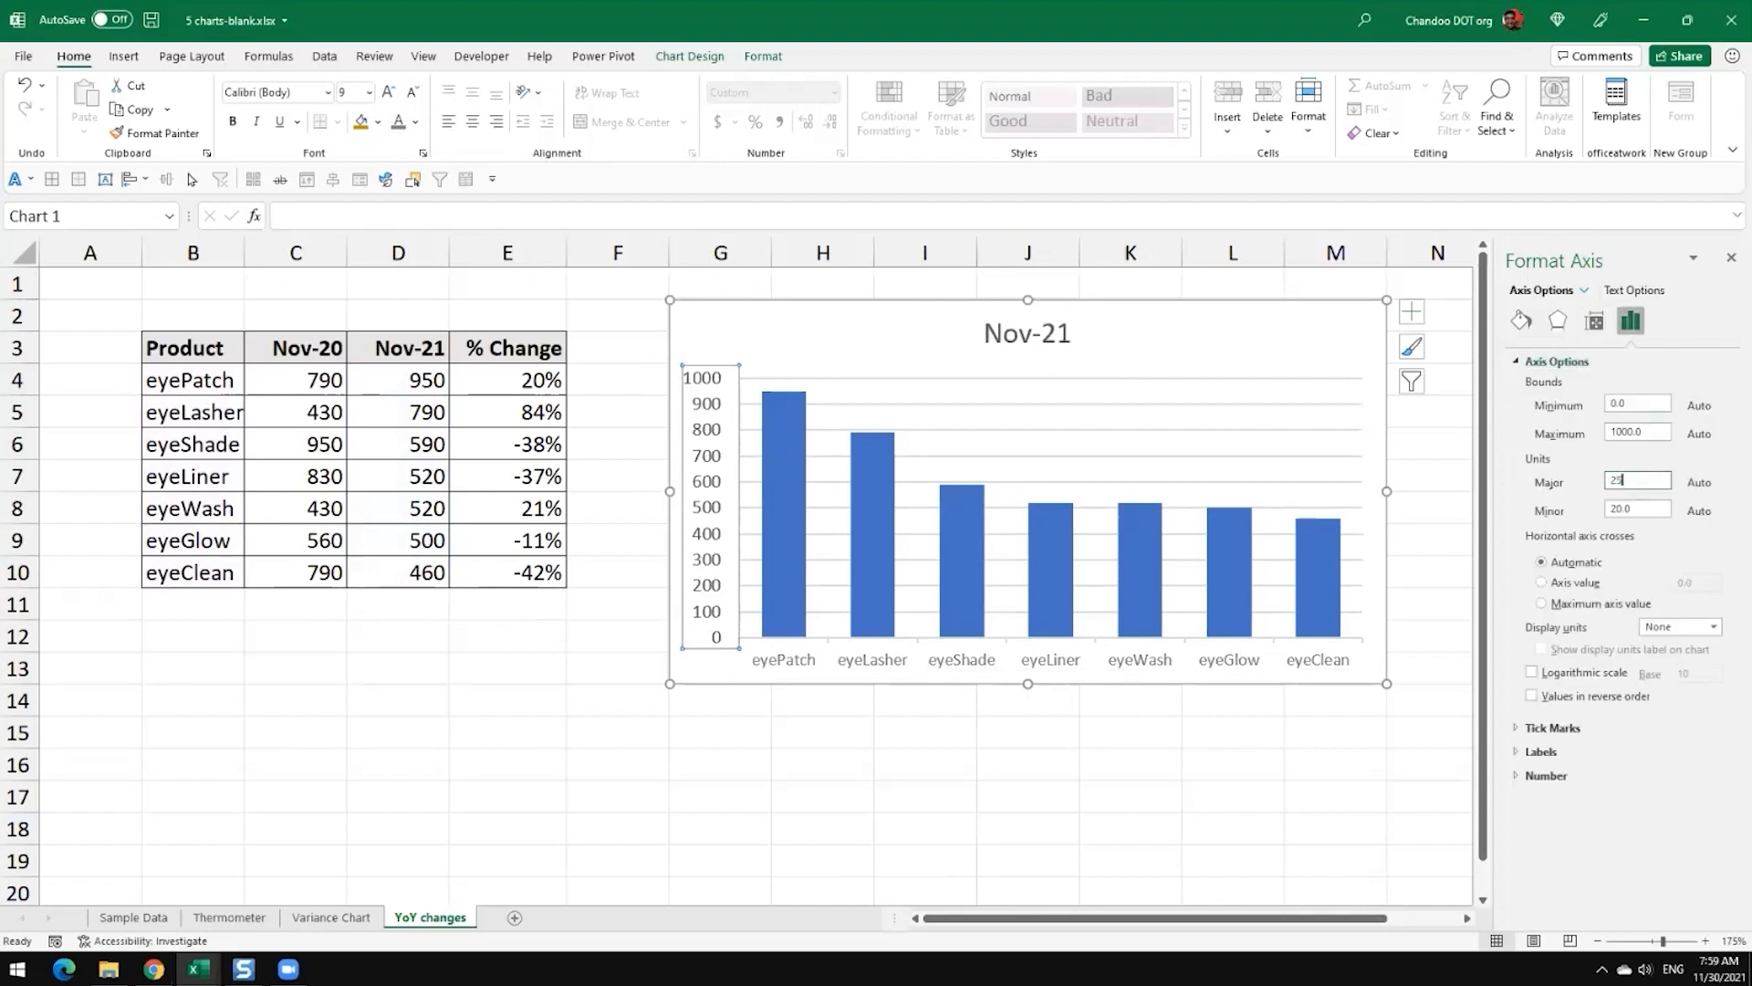
text(250)
key(Return)
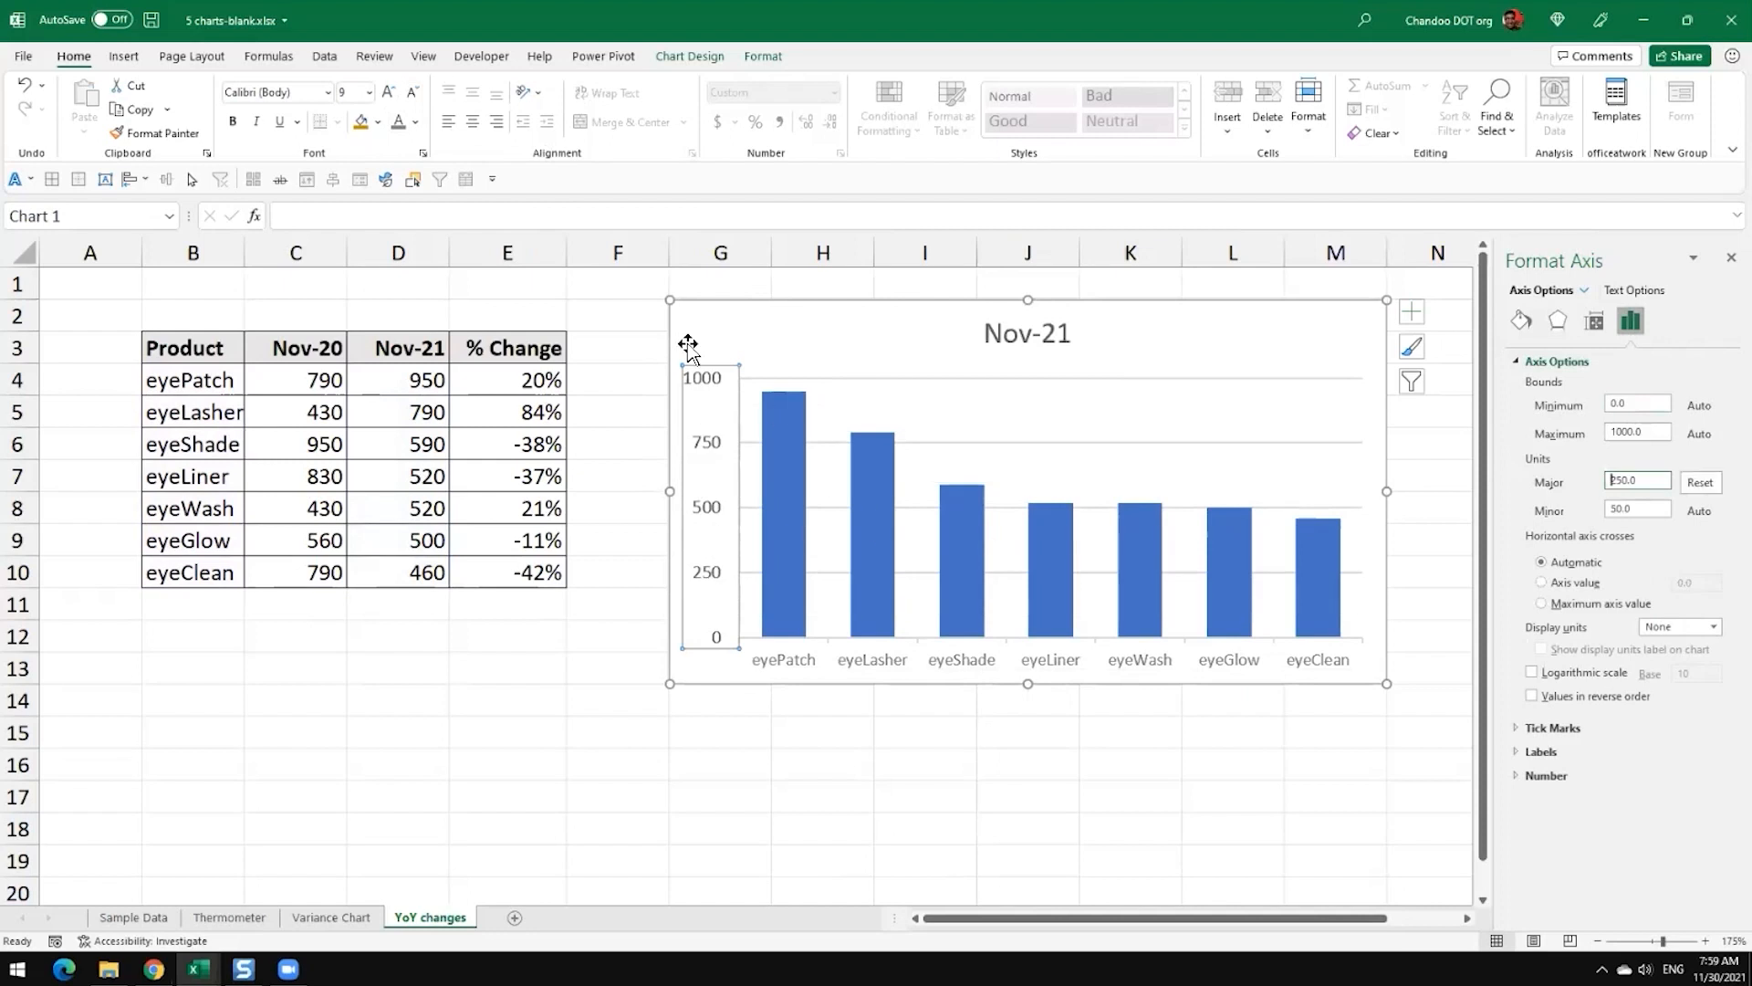
click(413, 93)
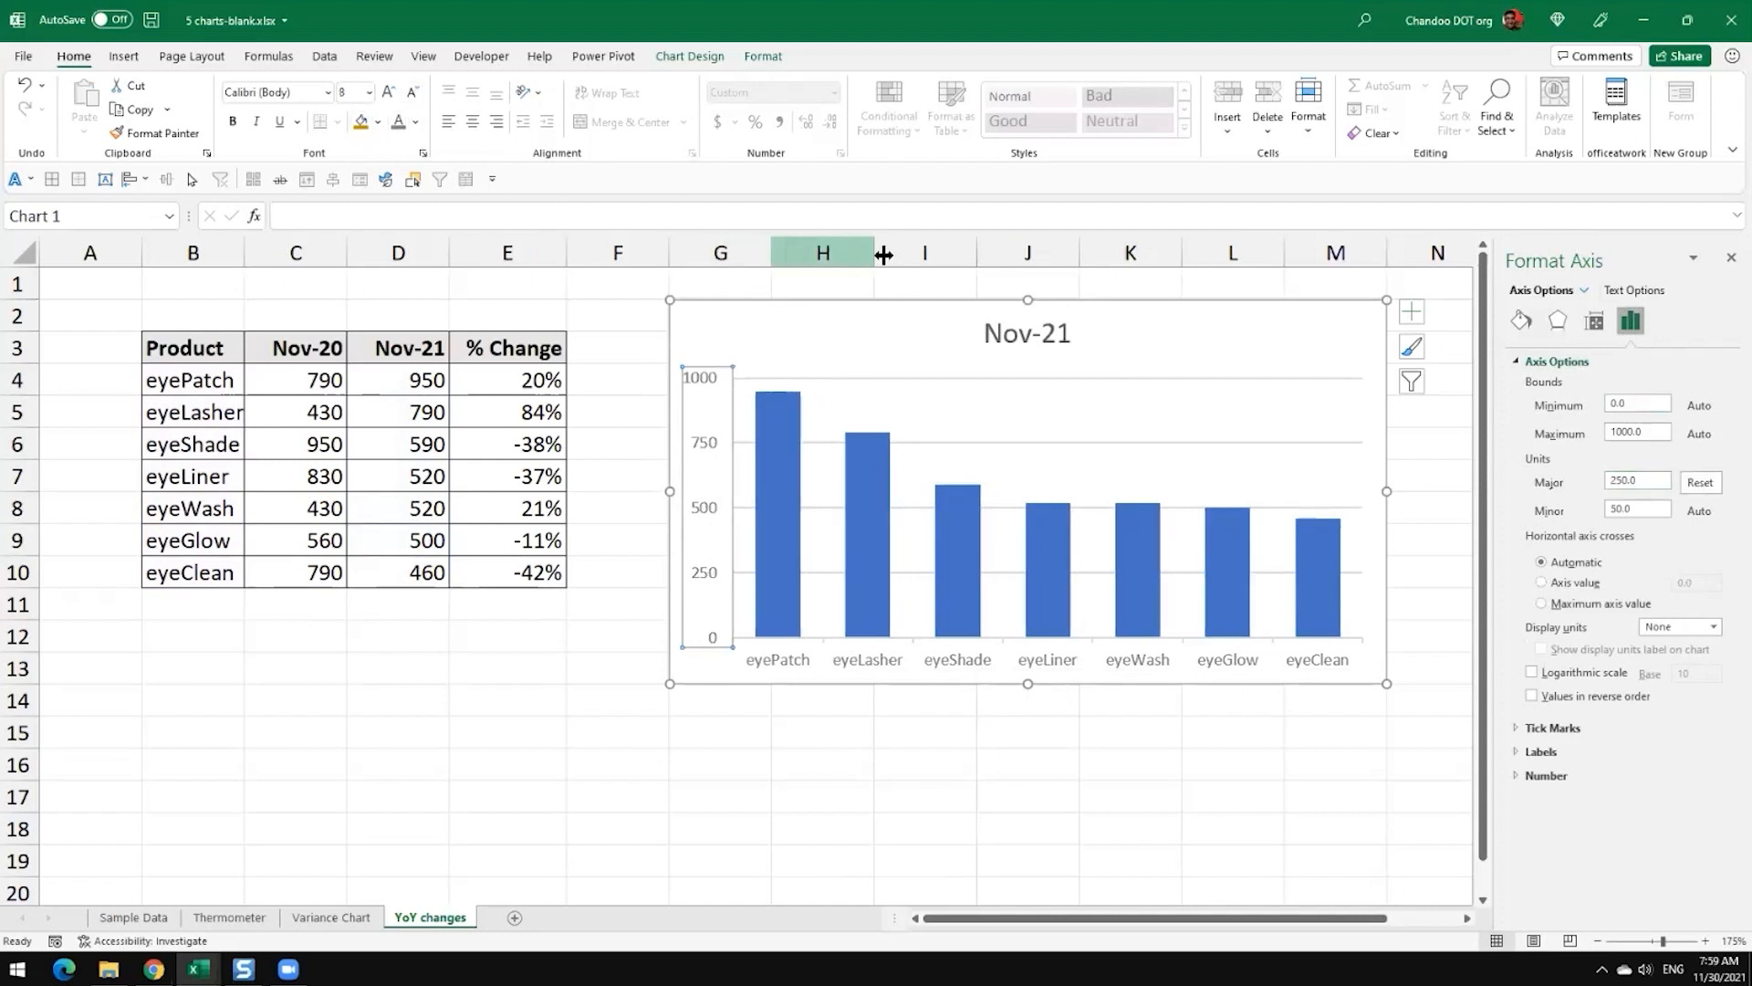
Step: Move the Nov-21 chart title from the centre to above the eyePatch column, near the chart's left edge
click(1032, 334)
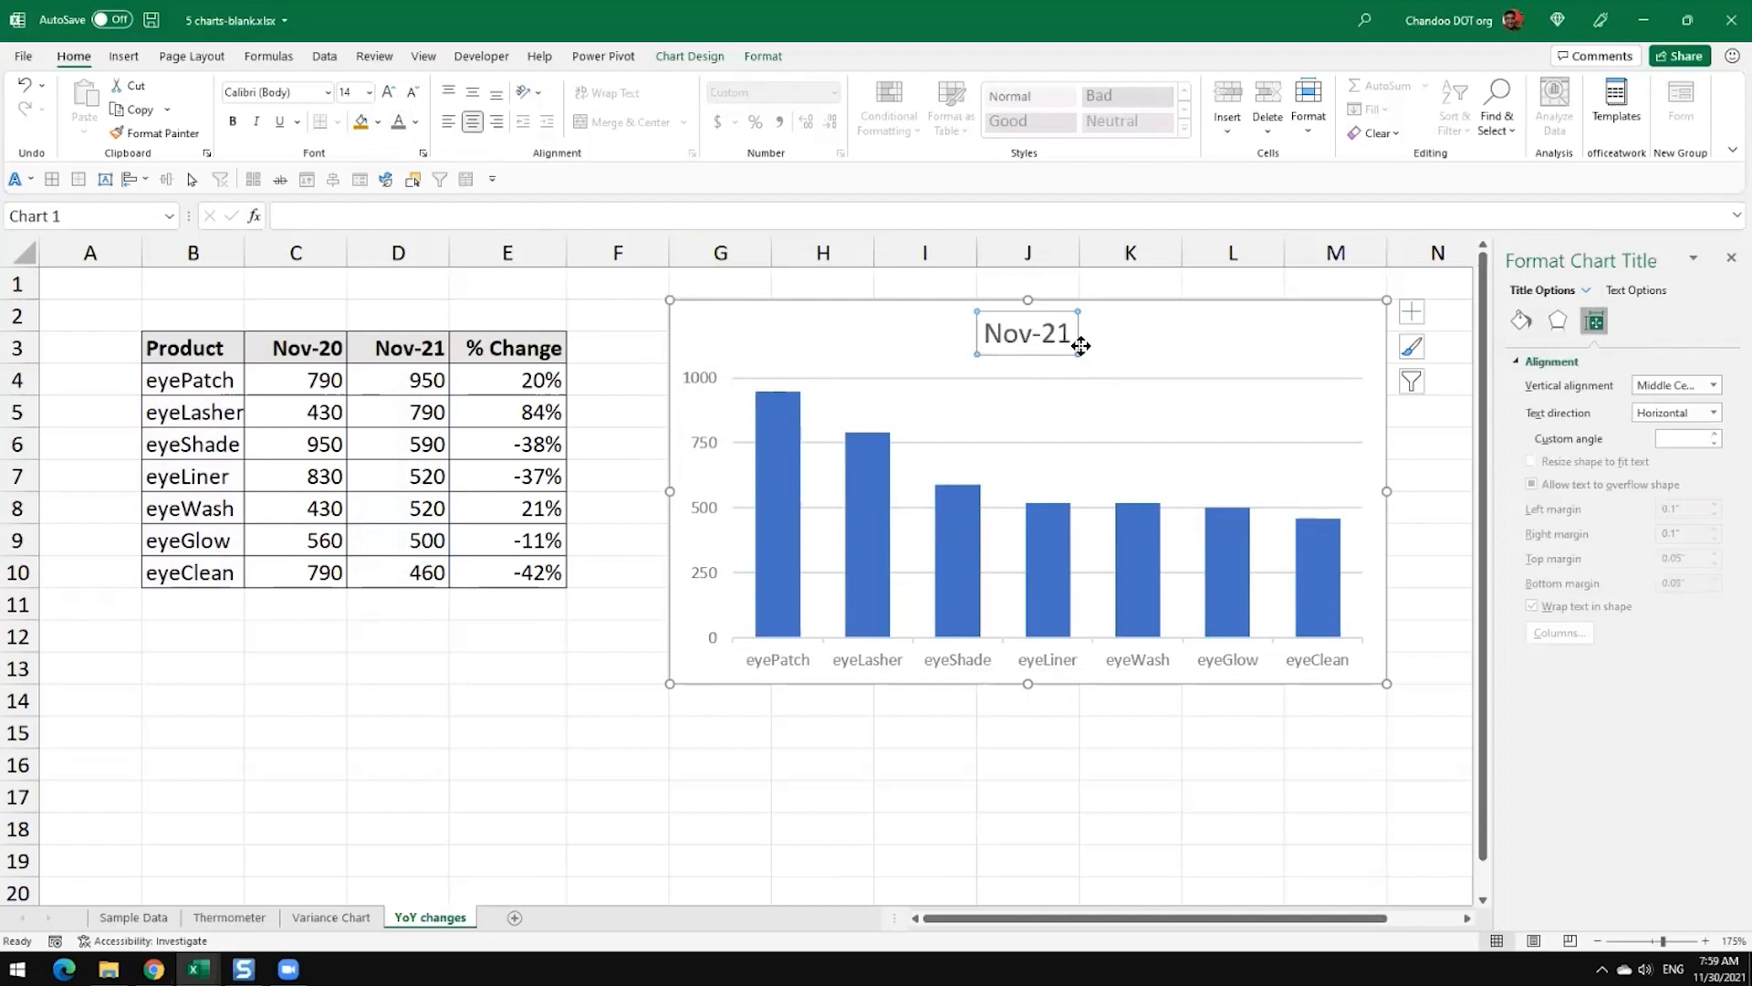
drag(1038, 347, 805, 358)
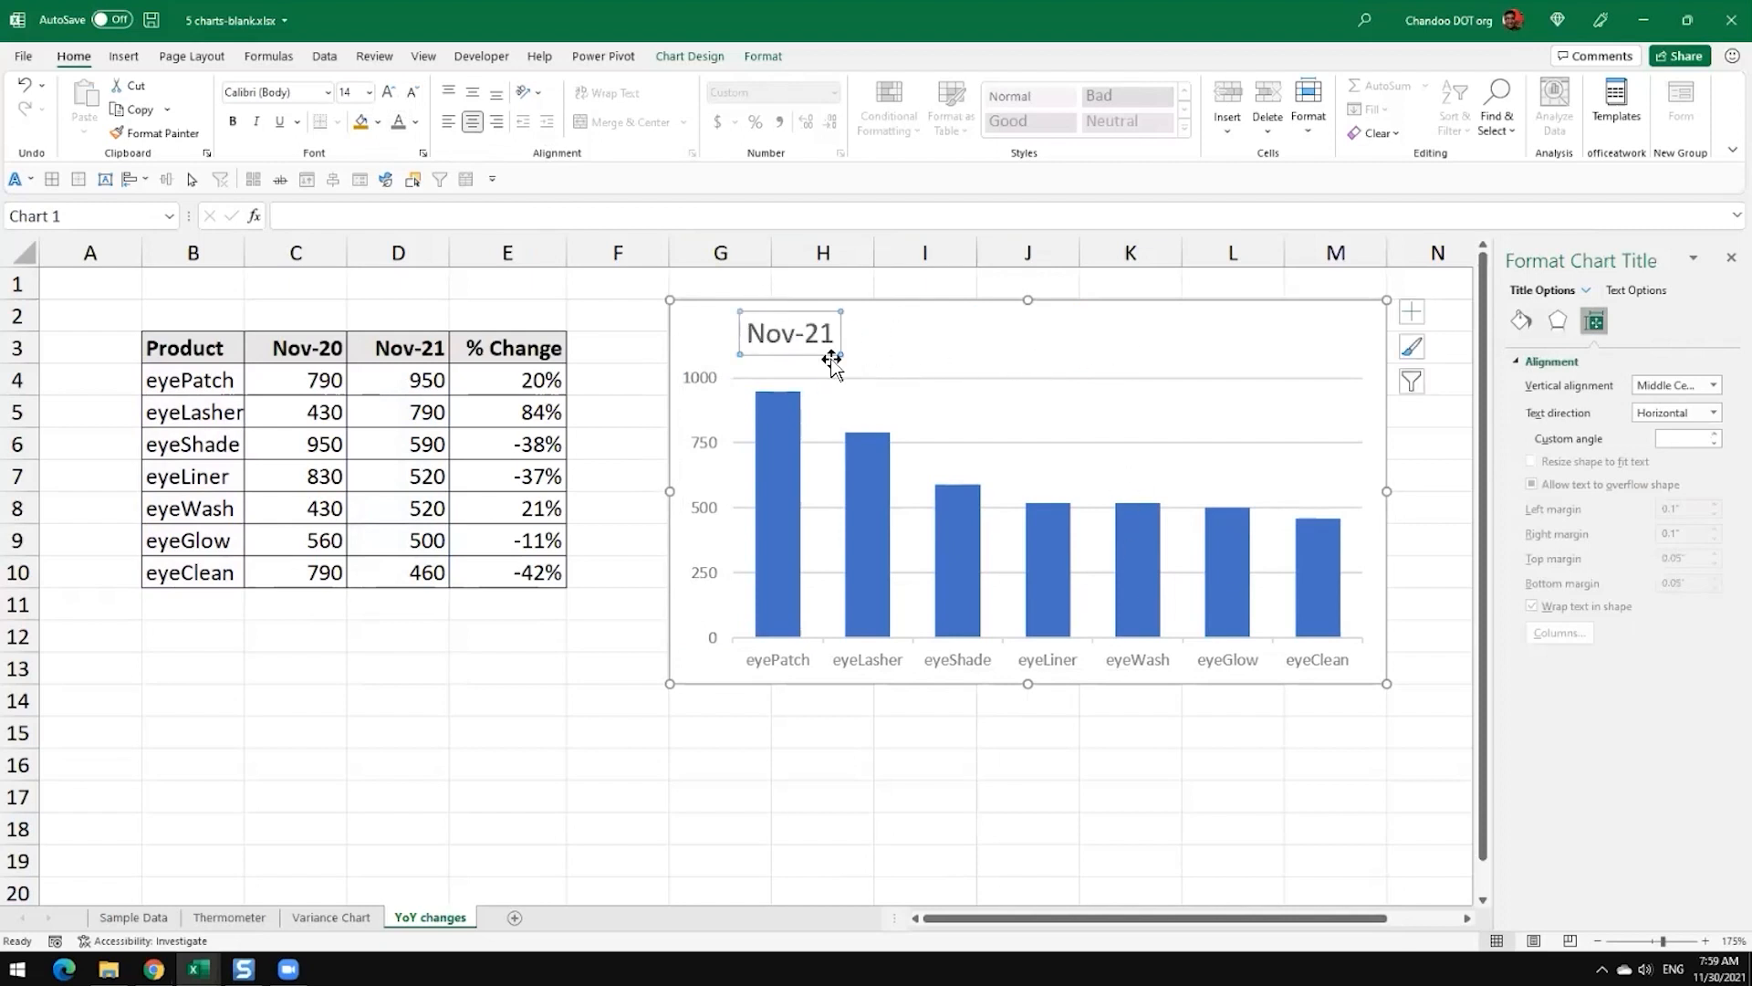
click(986, 438)
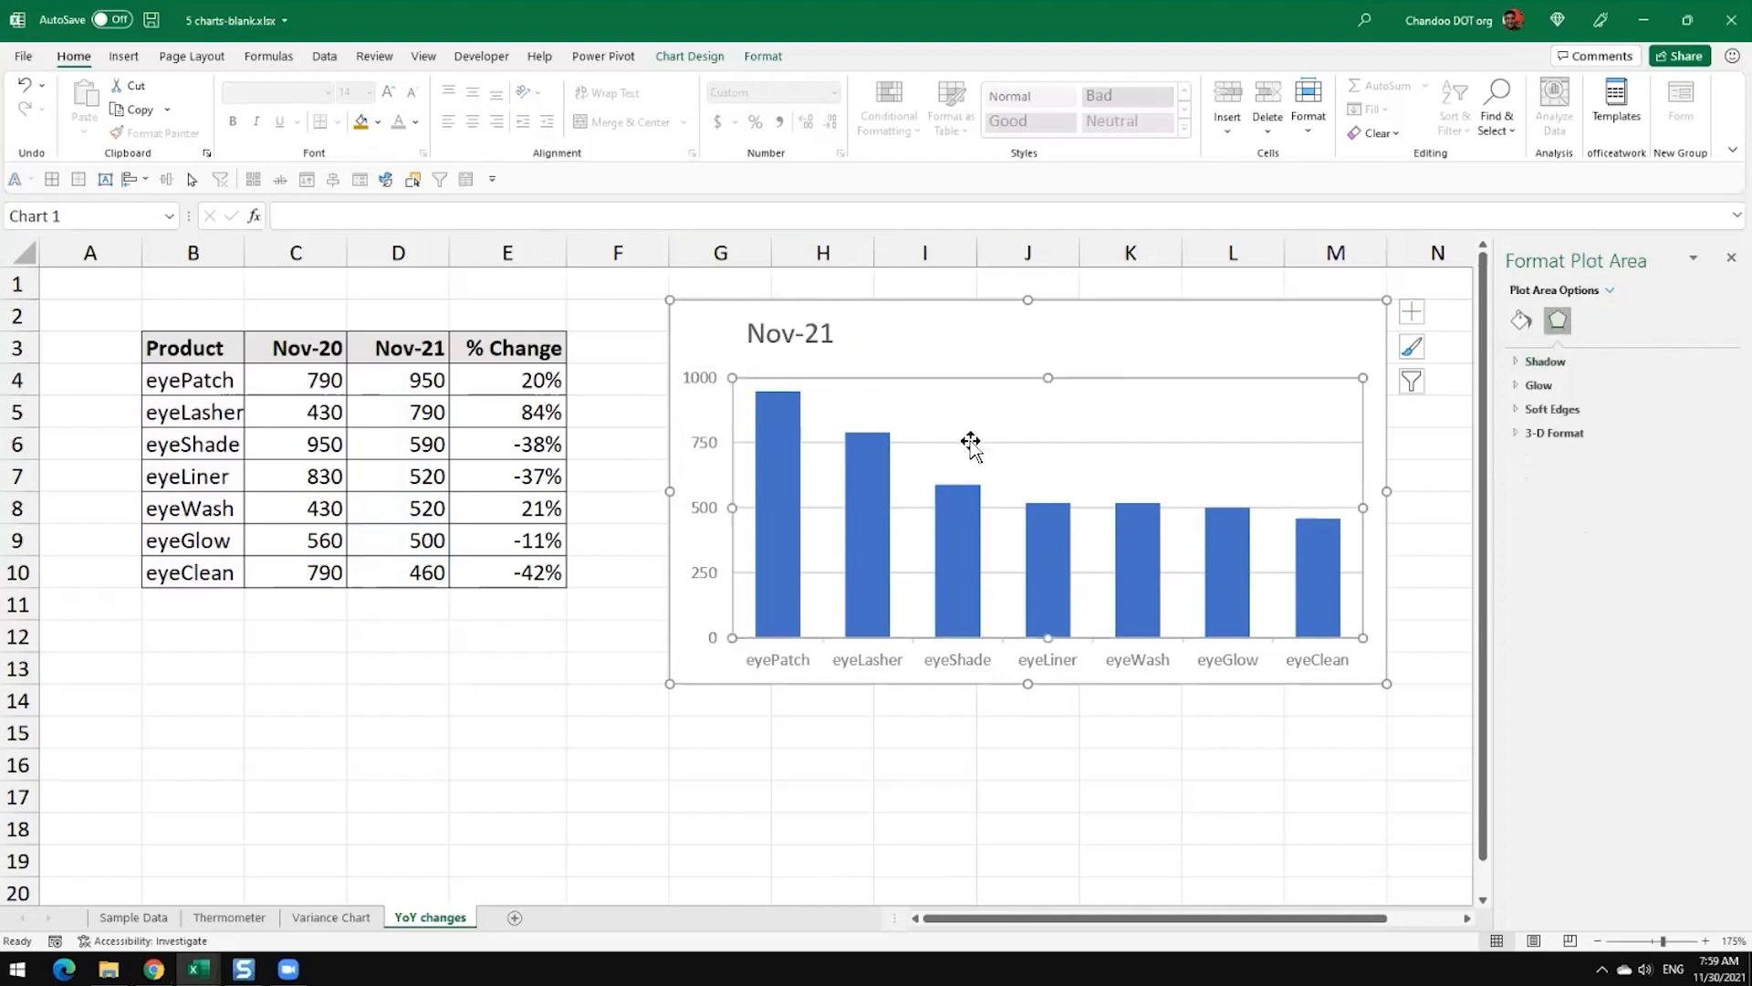
click(1207, 328)
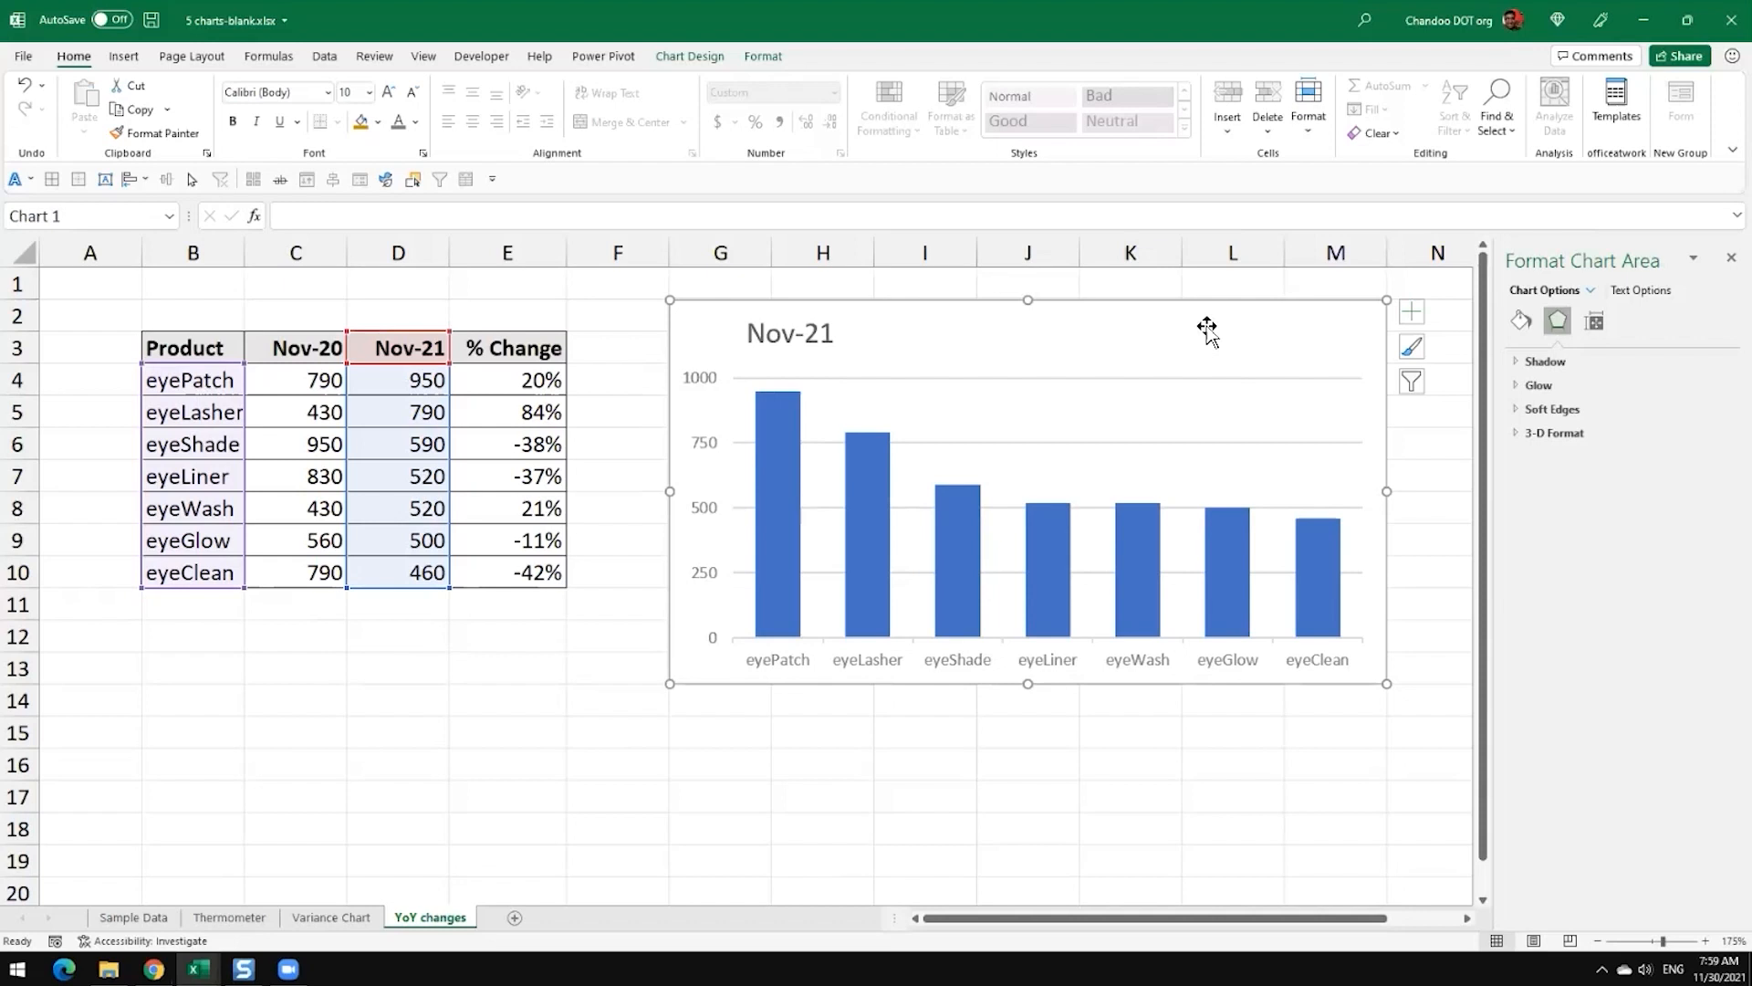
Step: Insert a second clustered column chart from the Product and Nov-21 data, with the products switched onto the horizontal axis
click(822, 730)
drag(193, 347, 195, 566)
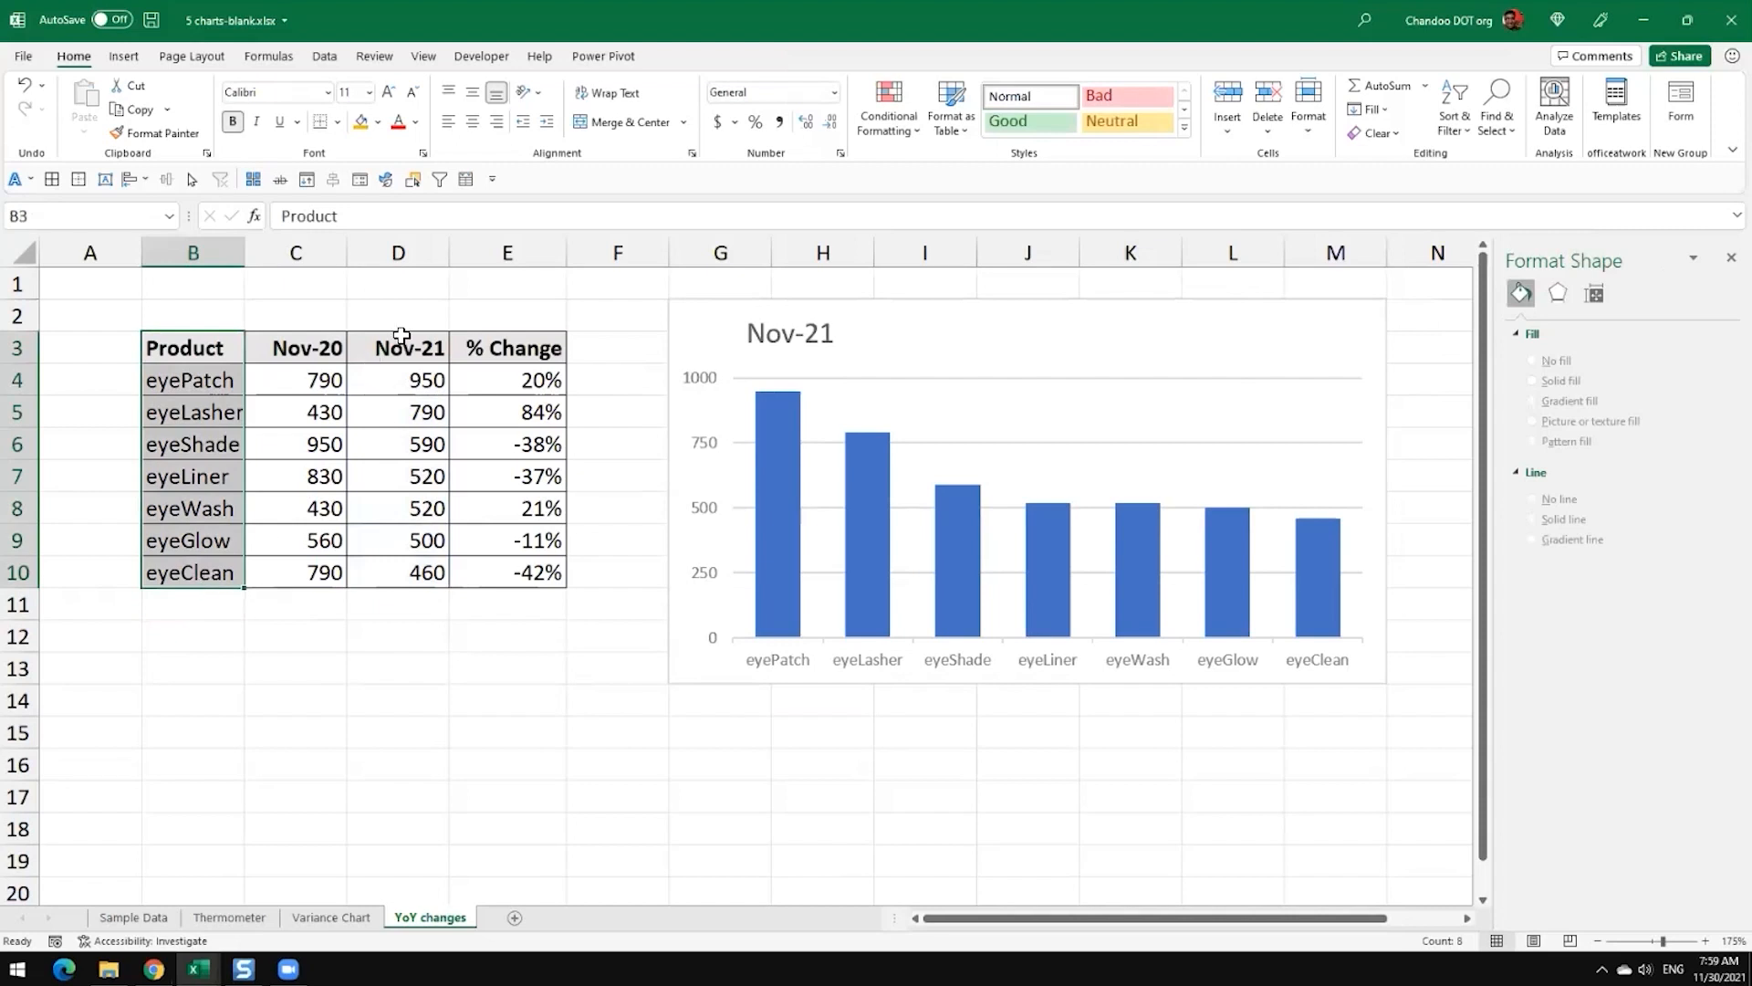
ctrl+drag(399, 348, 368, 571)
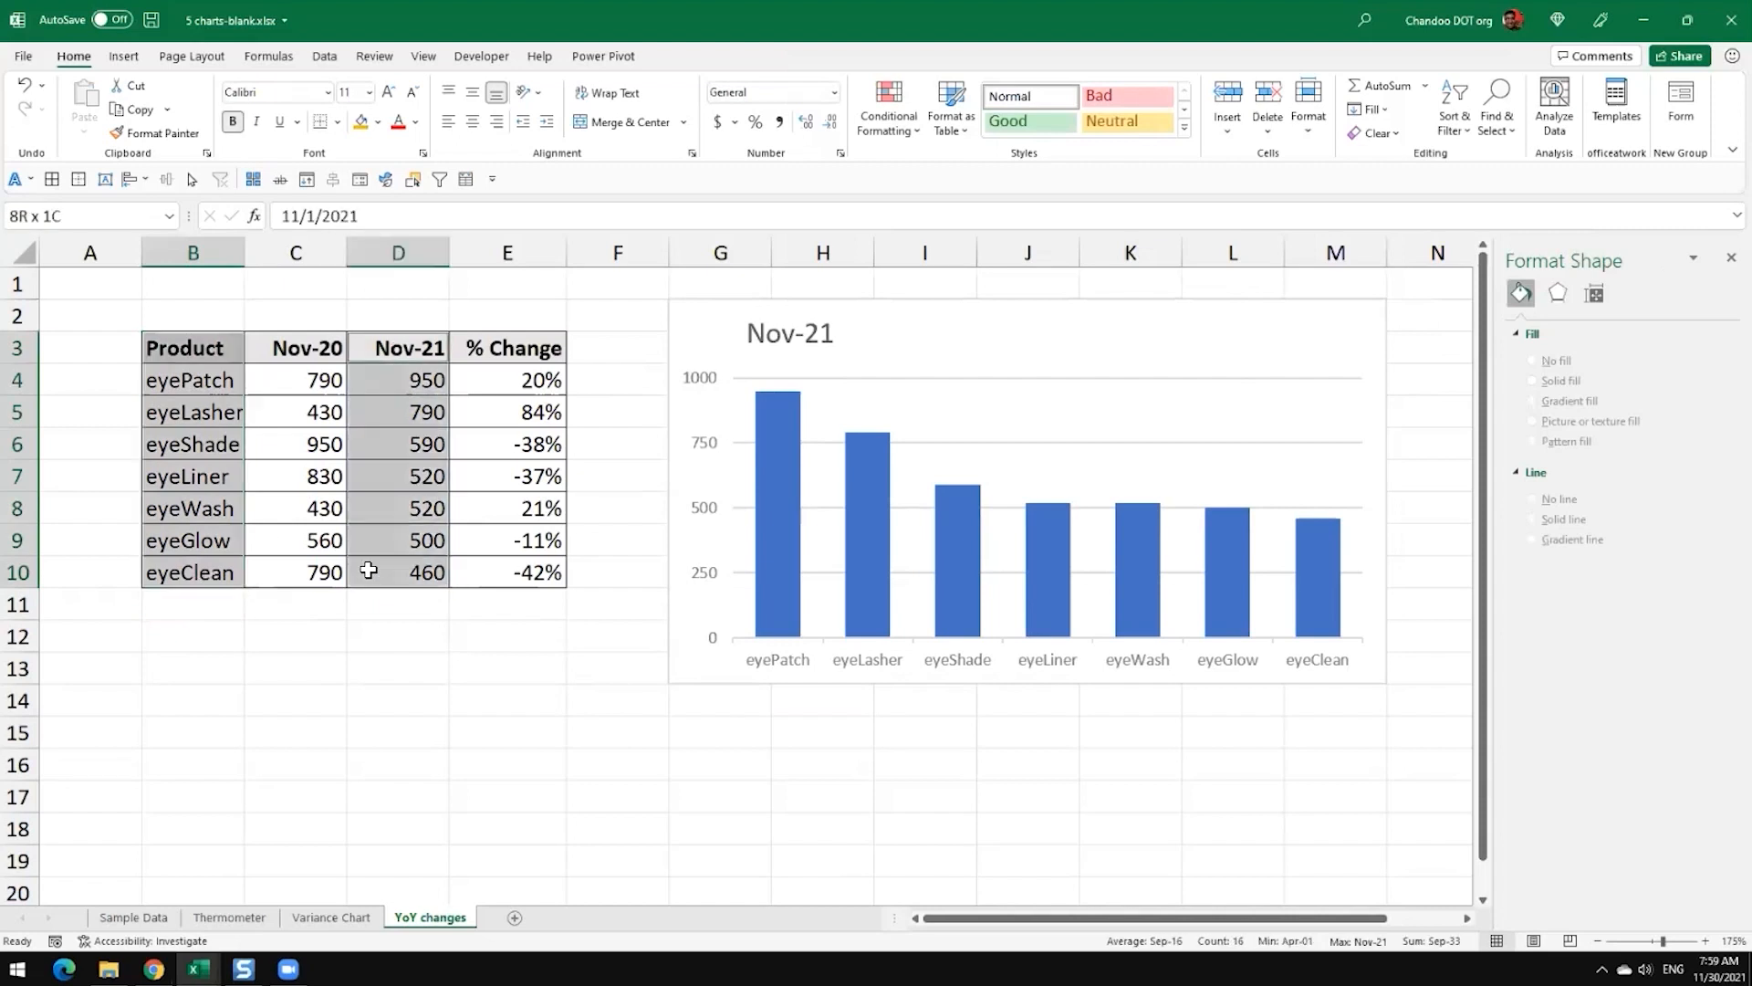
click(124, 57)
key(alt+F1)
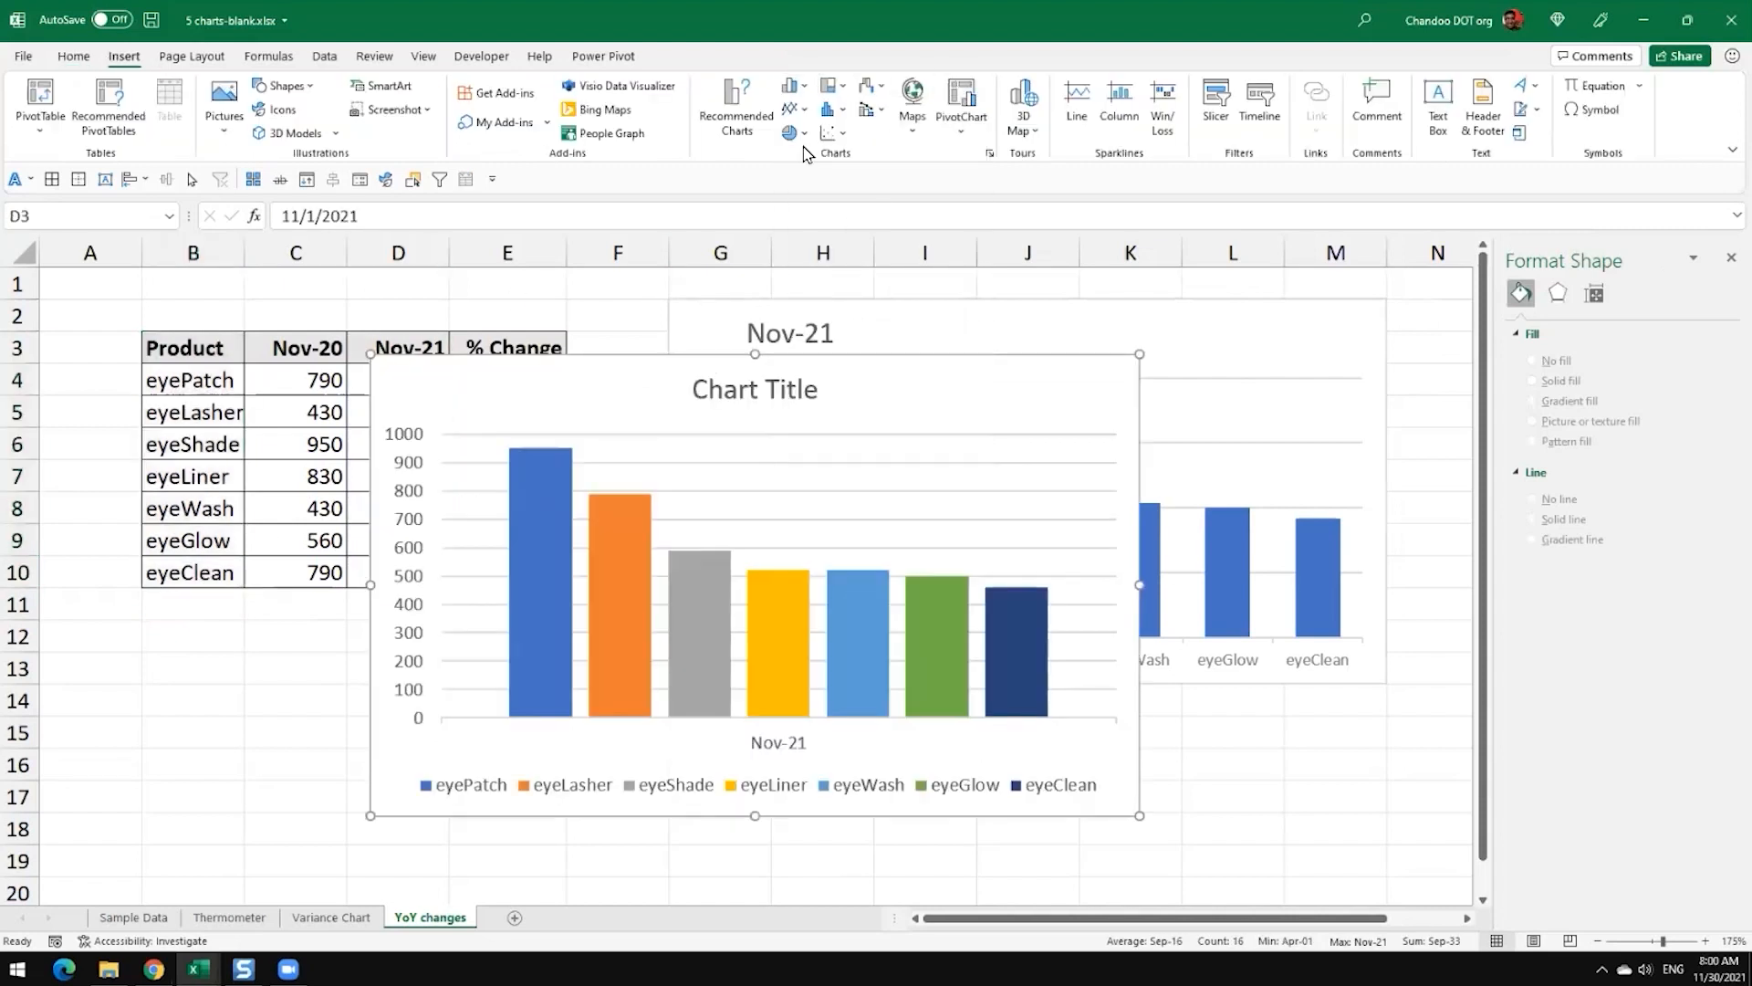
click(891, 107)
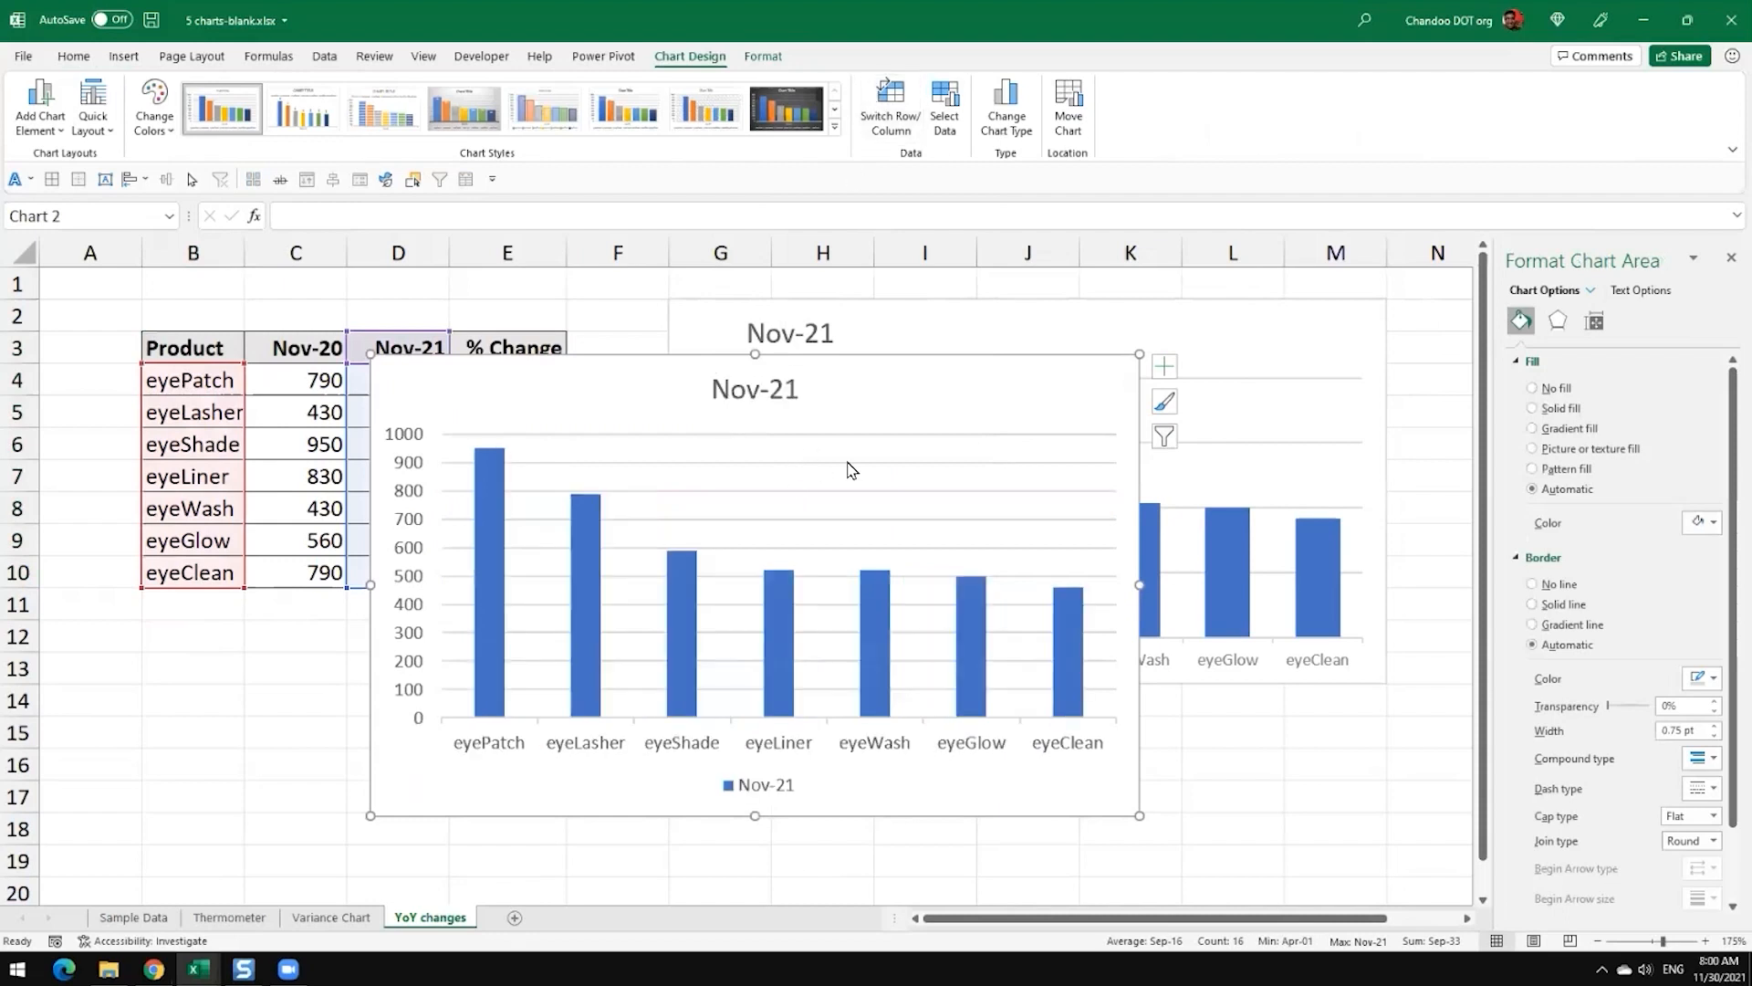
Step: Move the new Nov-21 chart directly below the first chart, with its upper left corner around cell G15
drag(1068, 367, 1001, 569)
scroll(995, 594, down, 1)
ctrl+scroll(995, 593, down, 1)
drag(802, 501, 1137, 643)
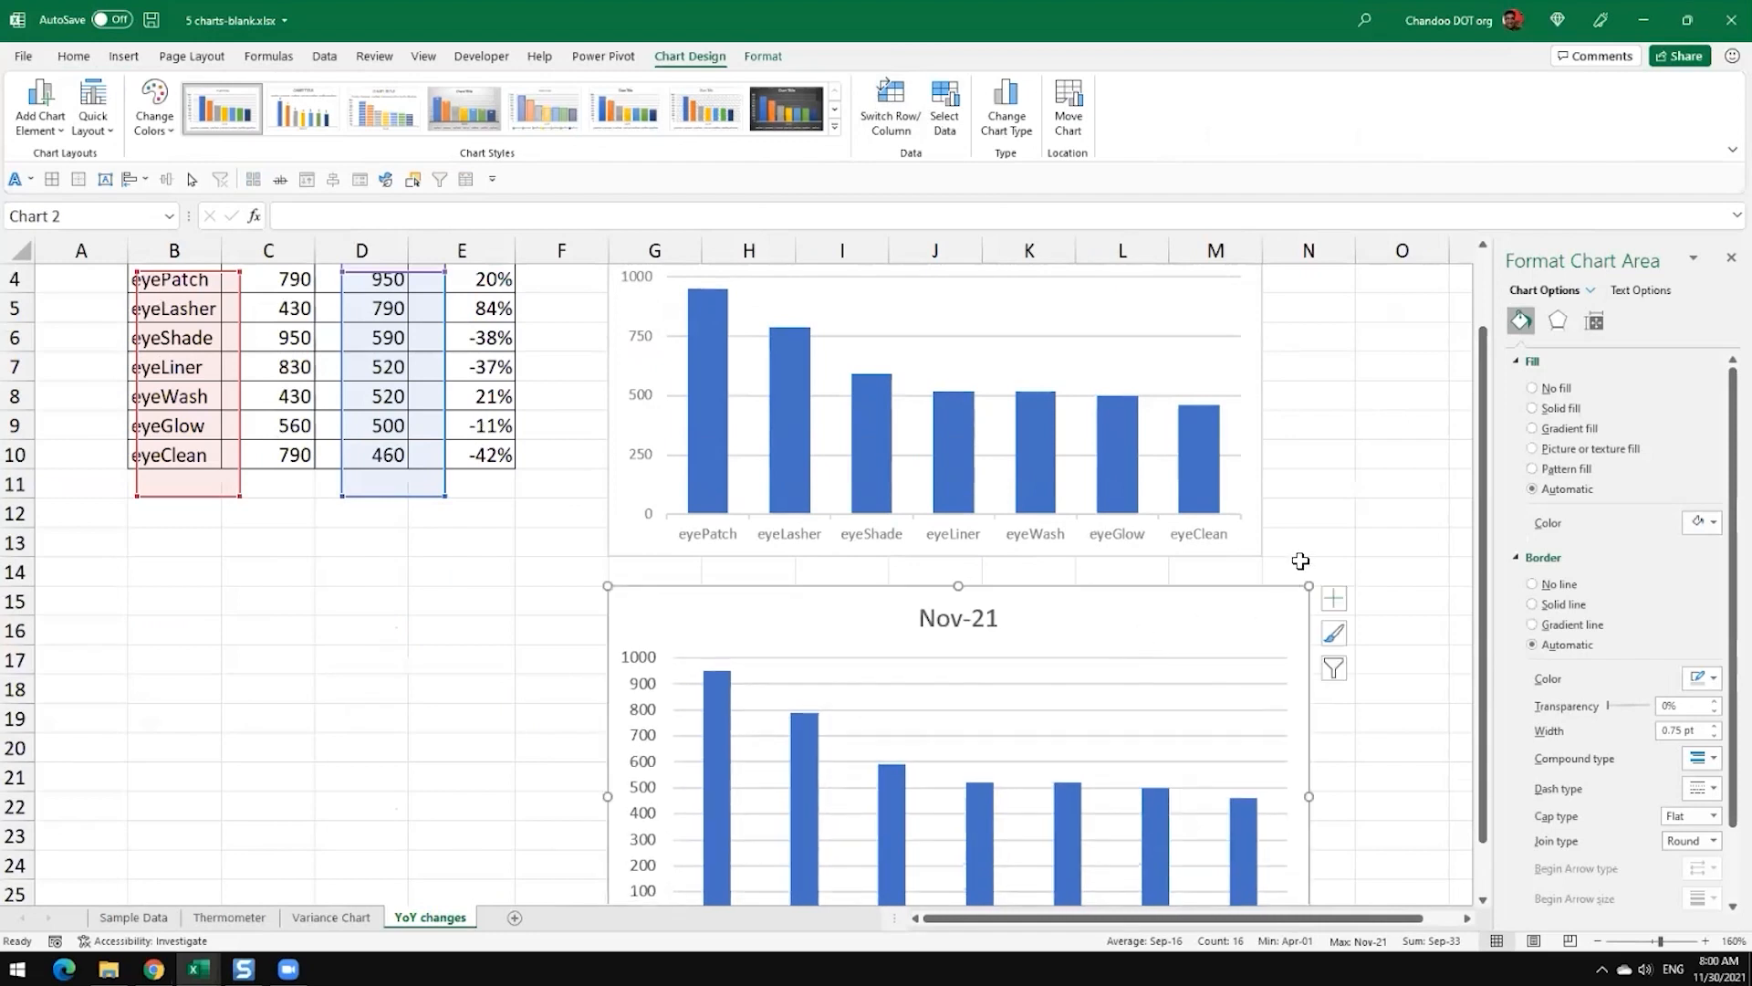
scroll(1296, 552, up, 1)
scroll(1072, 542, down, 2)
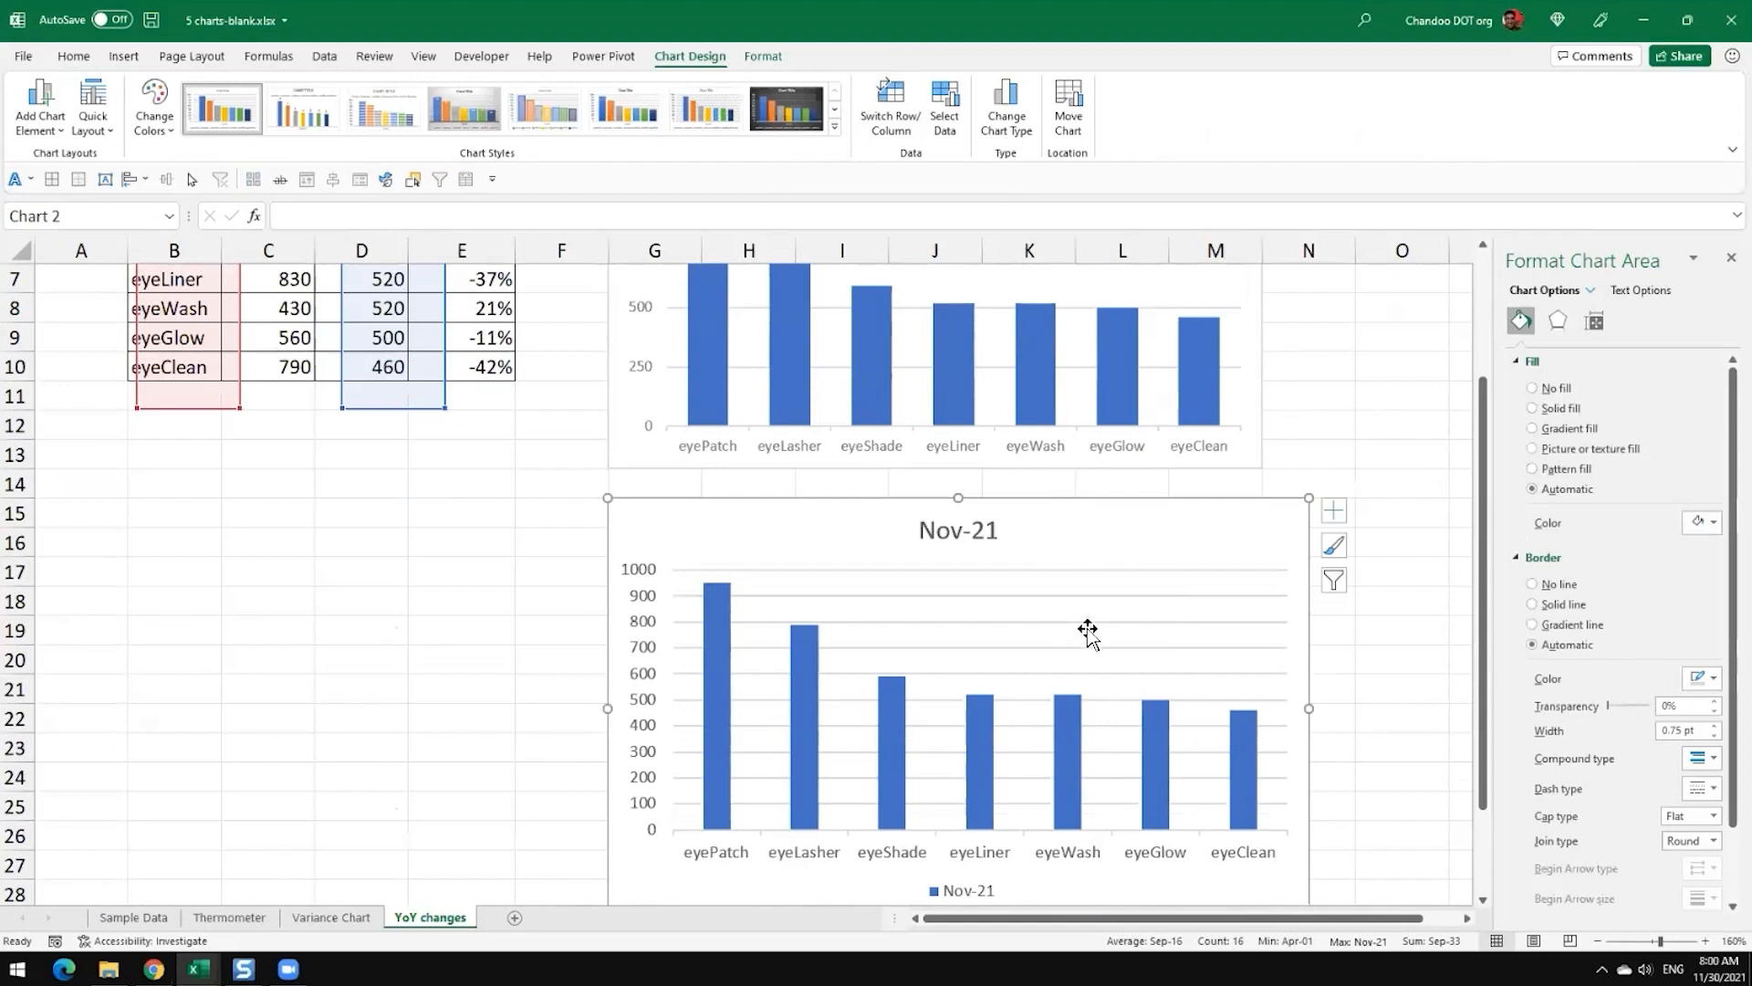
Step: Apply the dark chart Style 8 to the second Nov-21 chart
click(1392, 595)
click(1211, 540)
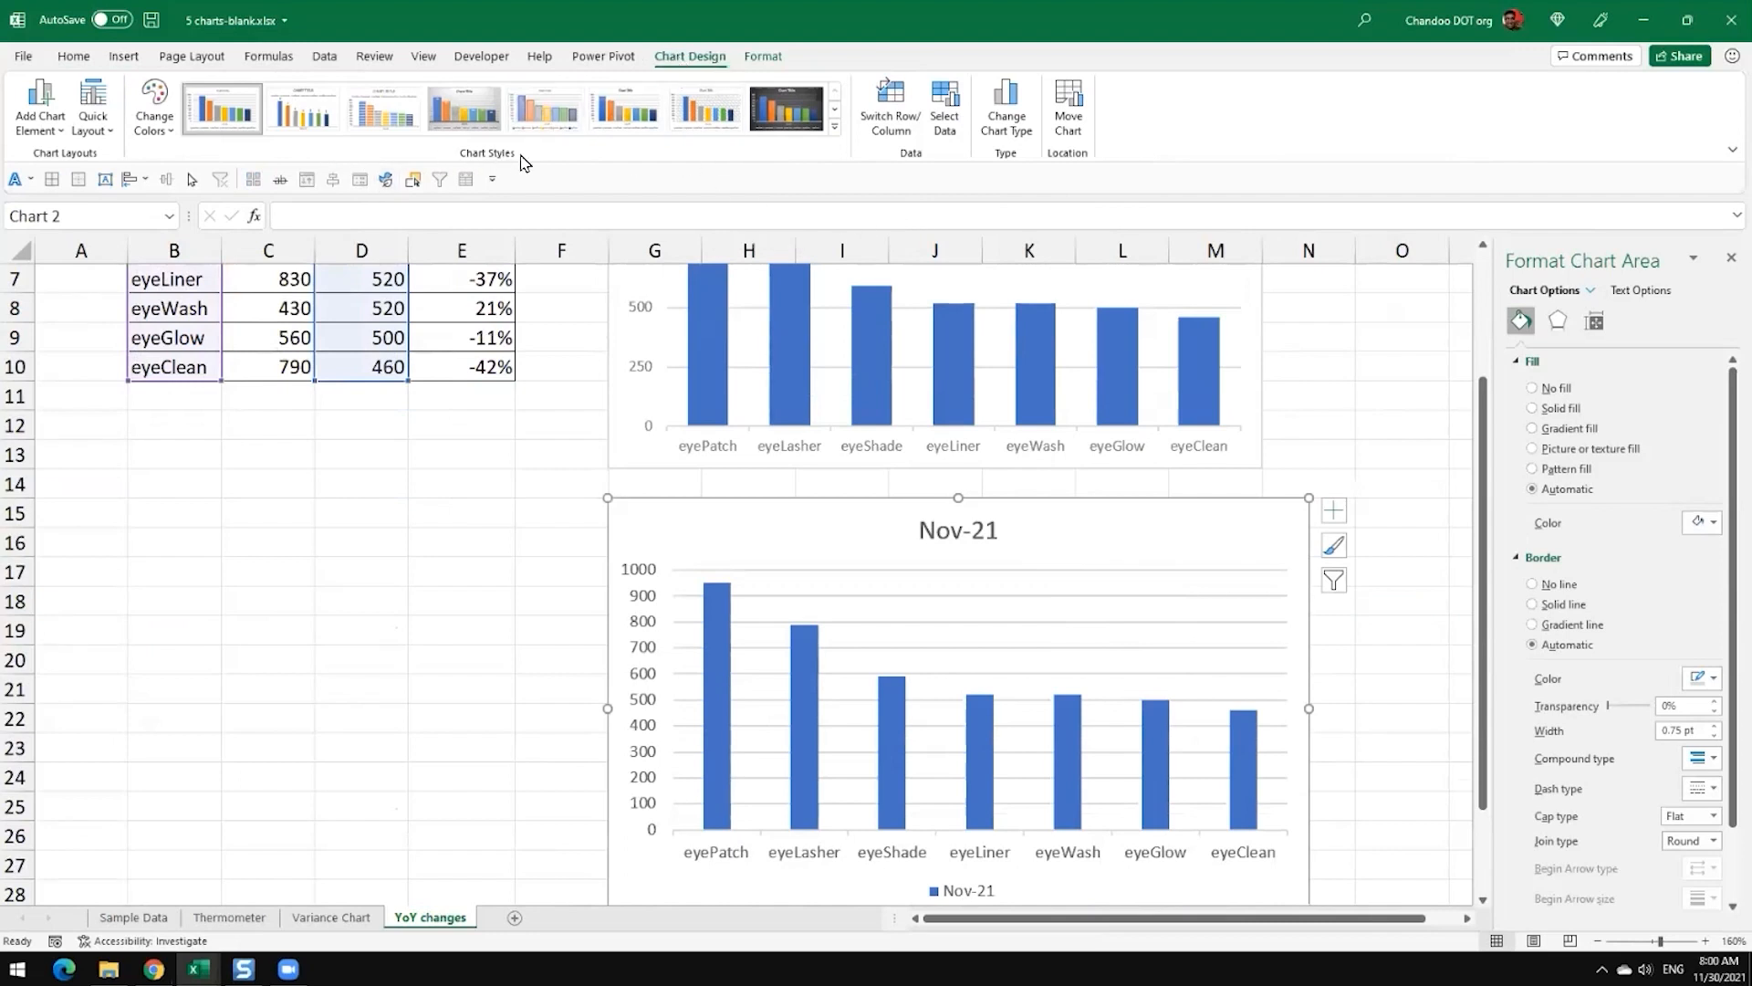
click(835, 126)
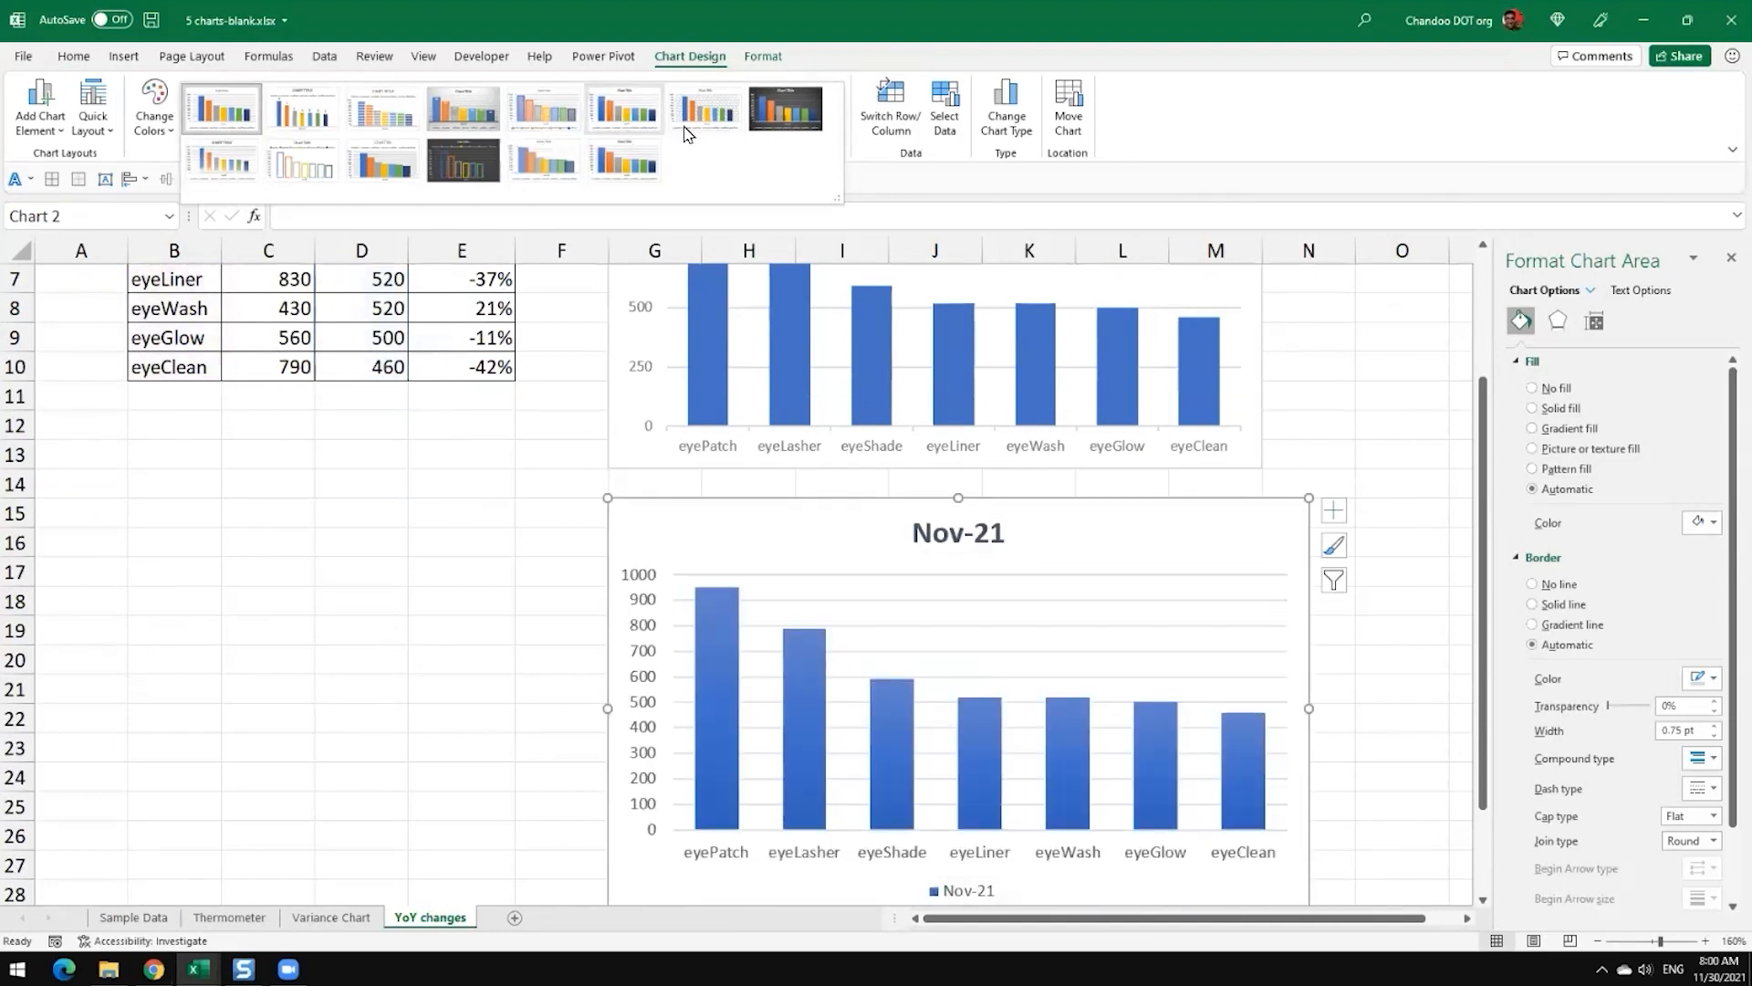
click(802, 123)
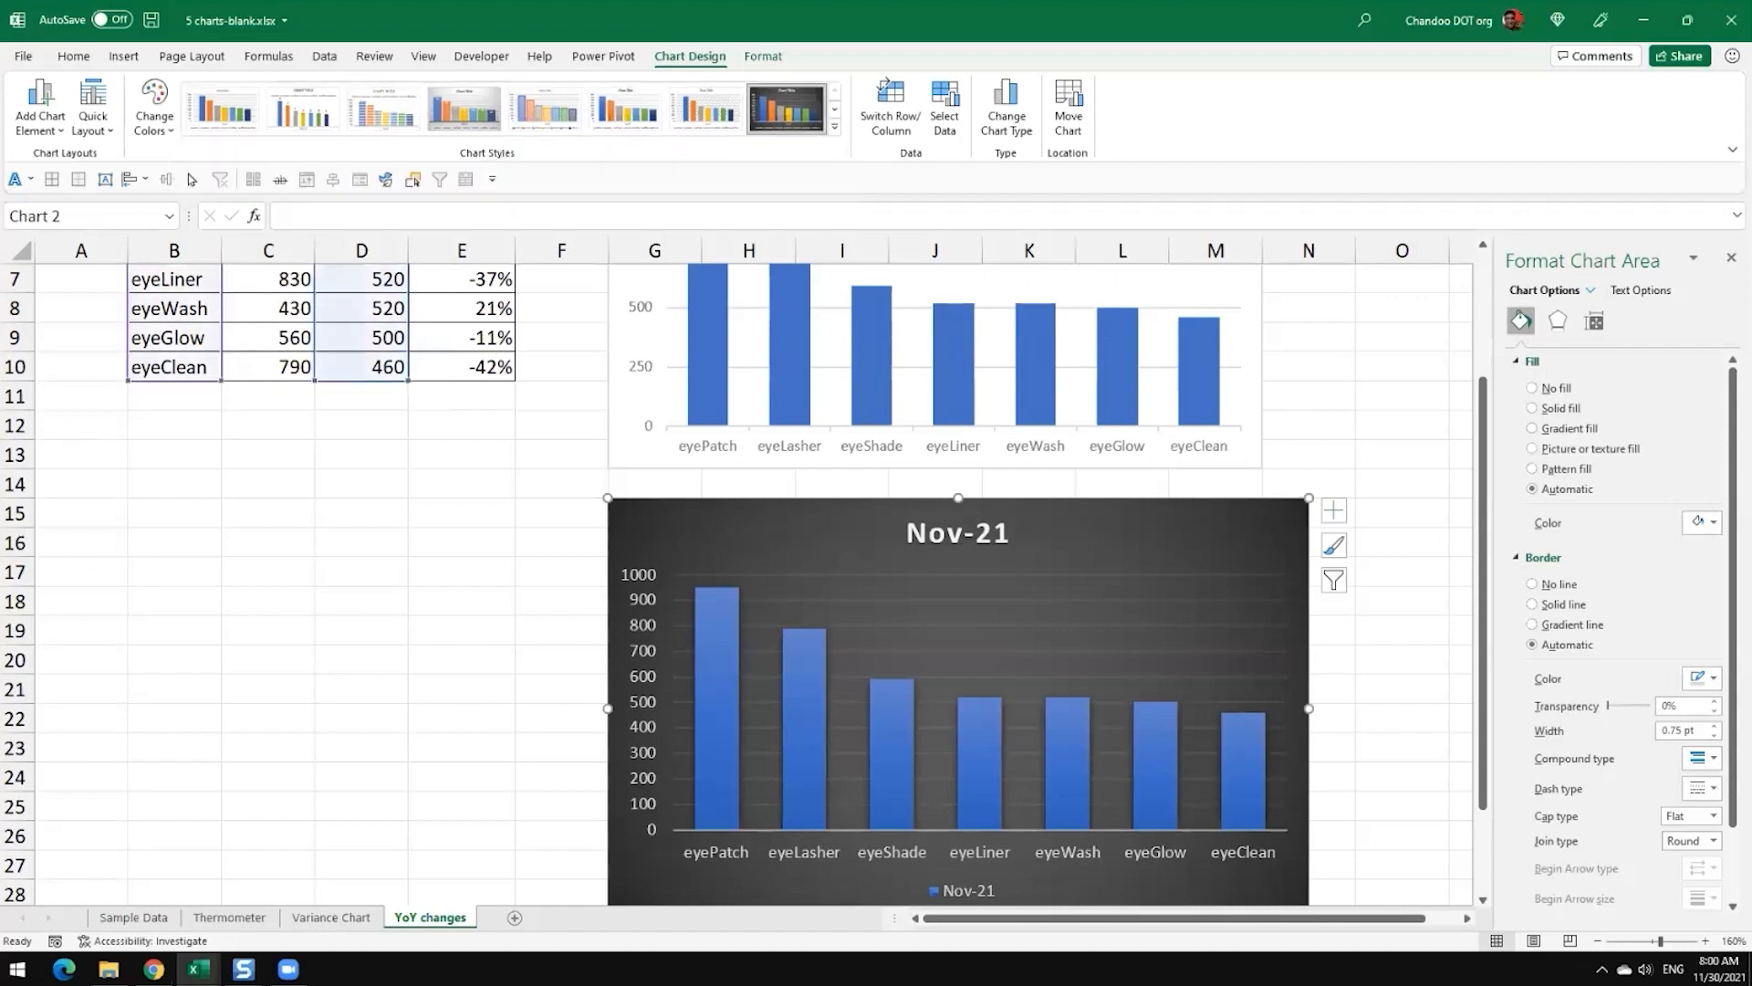
Step: Delete the dark chart's legend and set its vertical axis major unit to 250
scroll(1413, 628, down, 2)
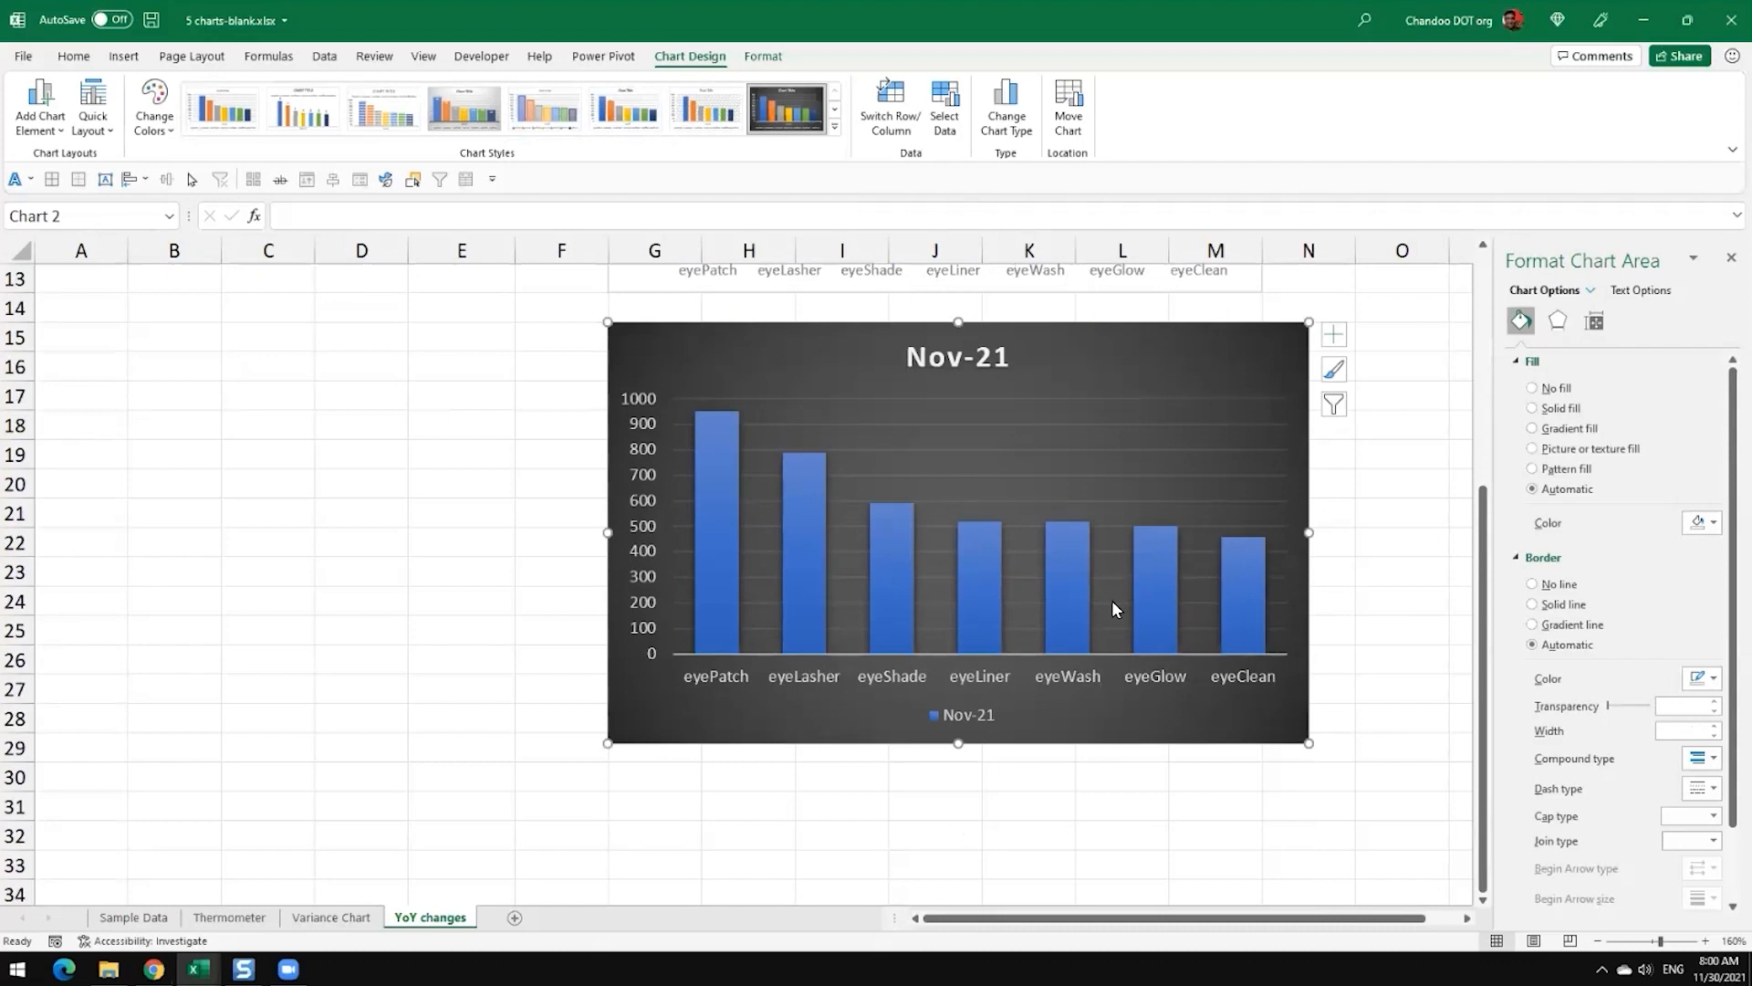
click(963, 714)
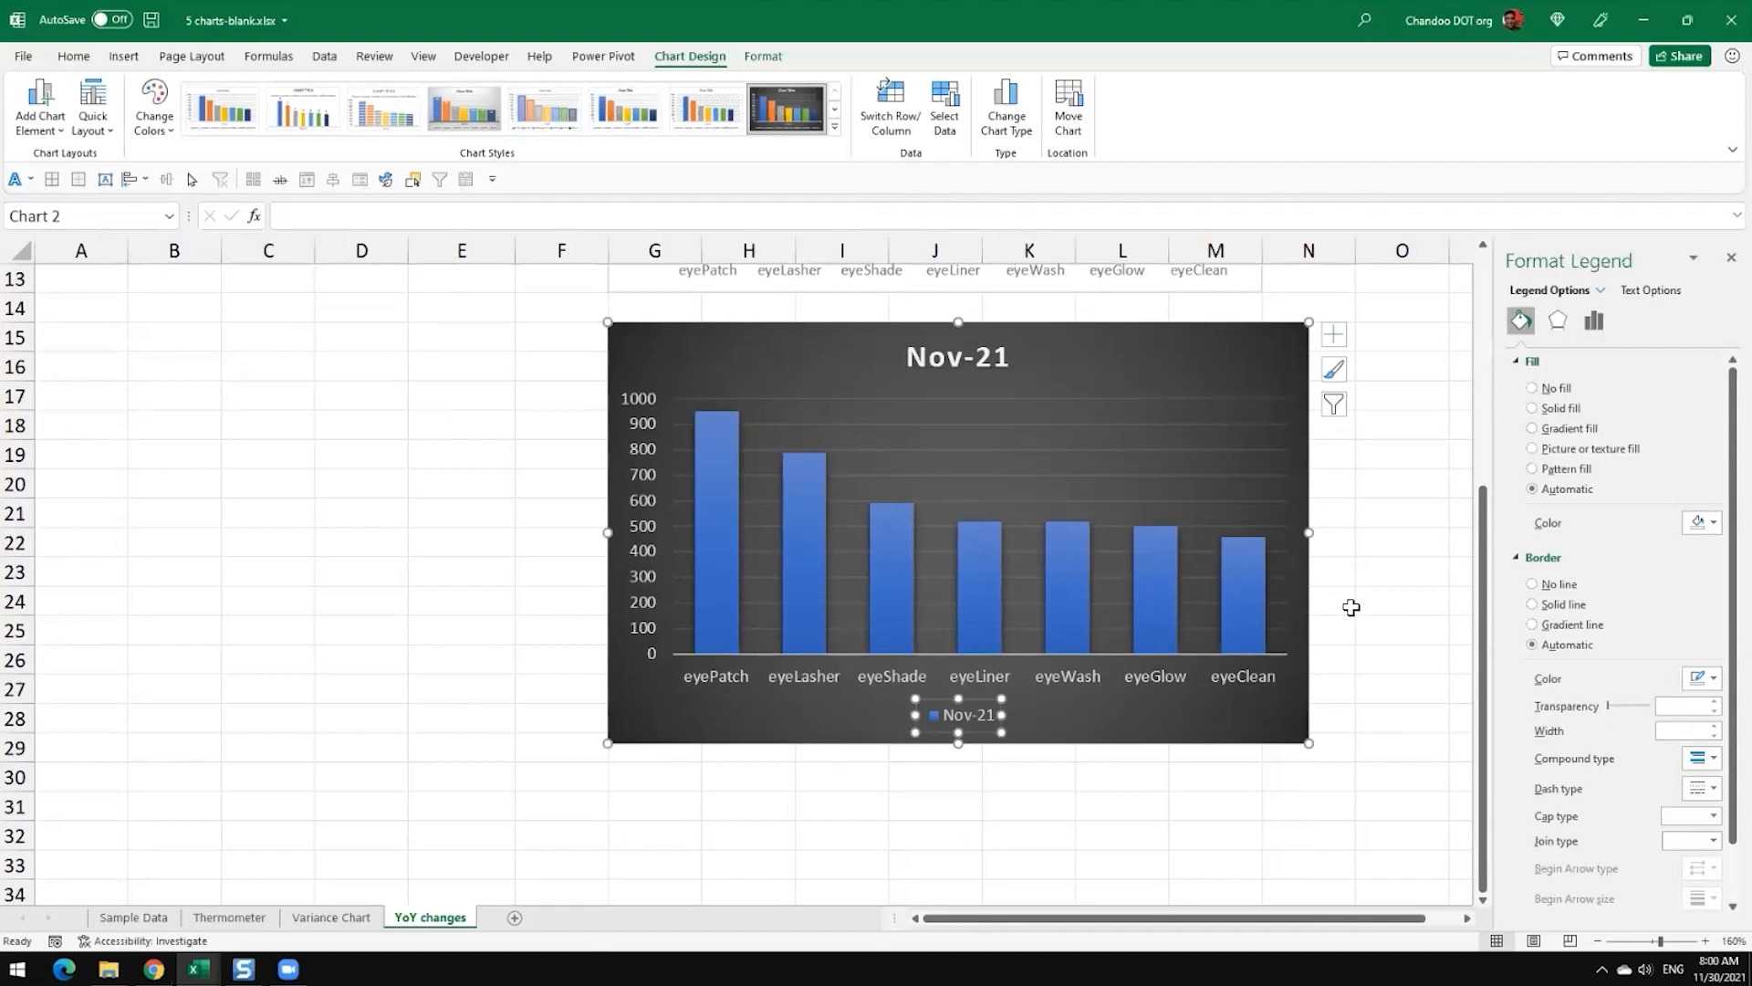
key(Delete)
click(642, 493)
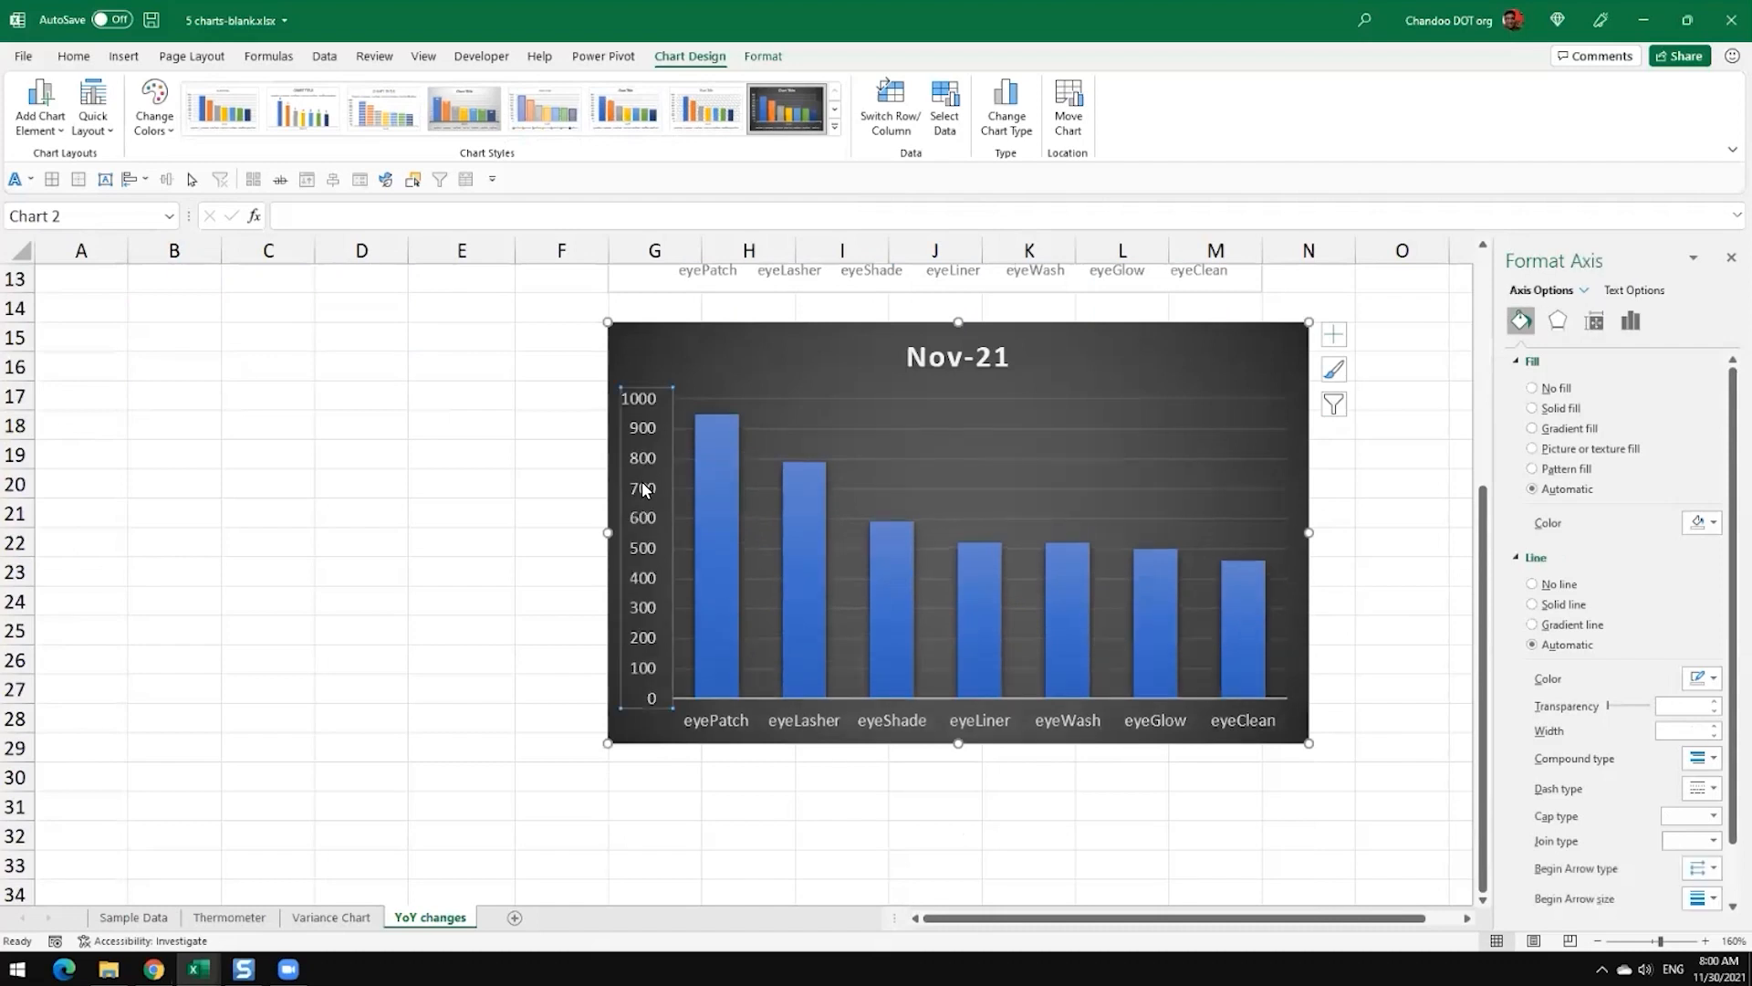
click(1631, 321)
click(1557, 361)
double_click(1634, 481)
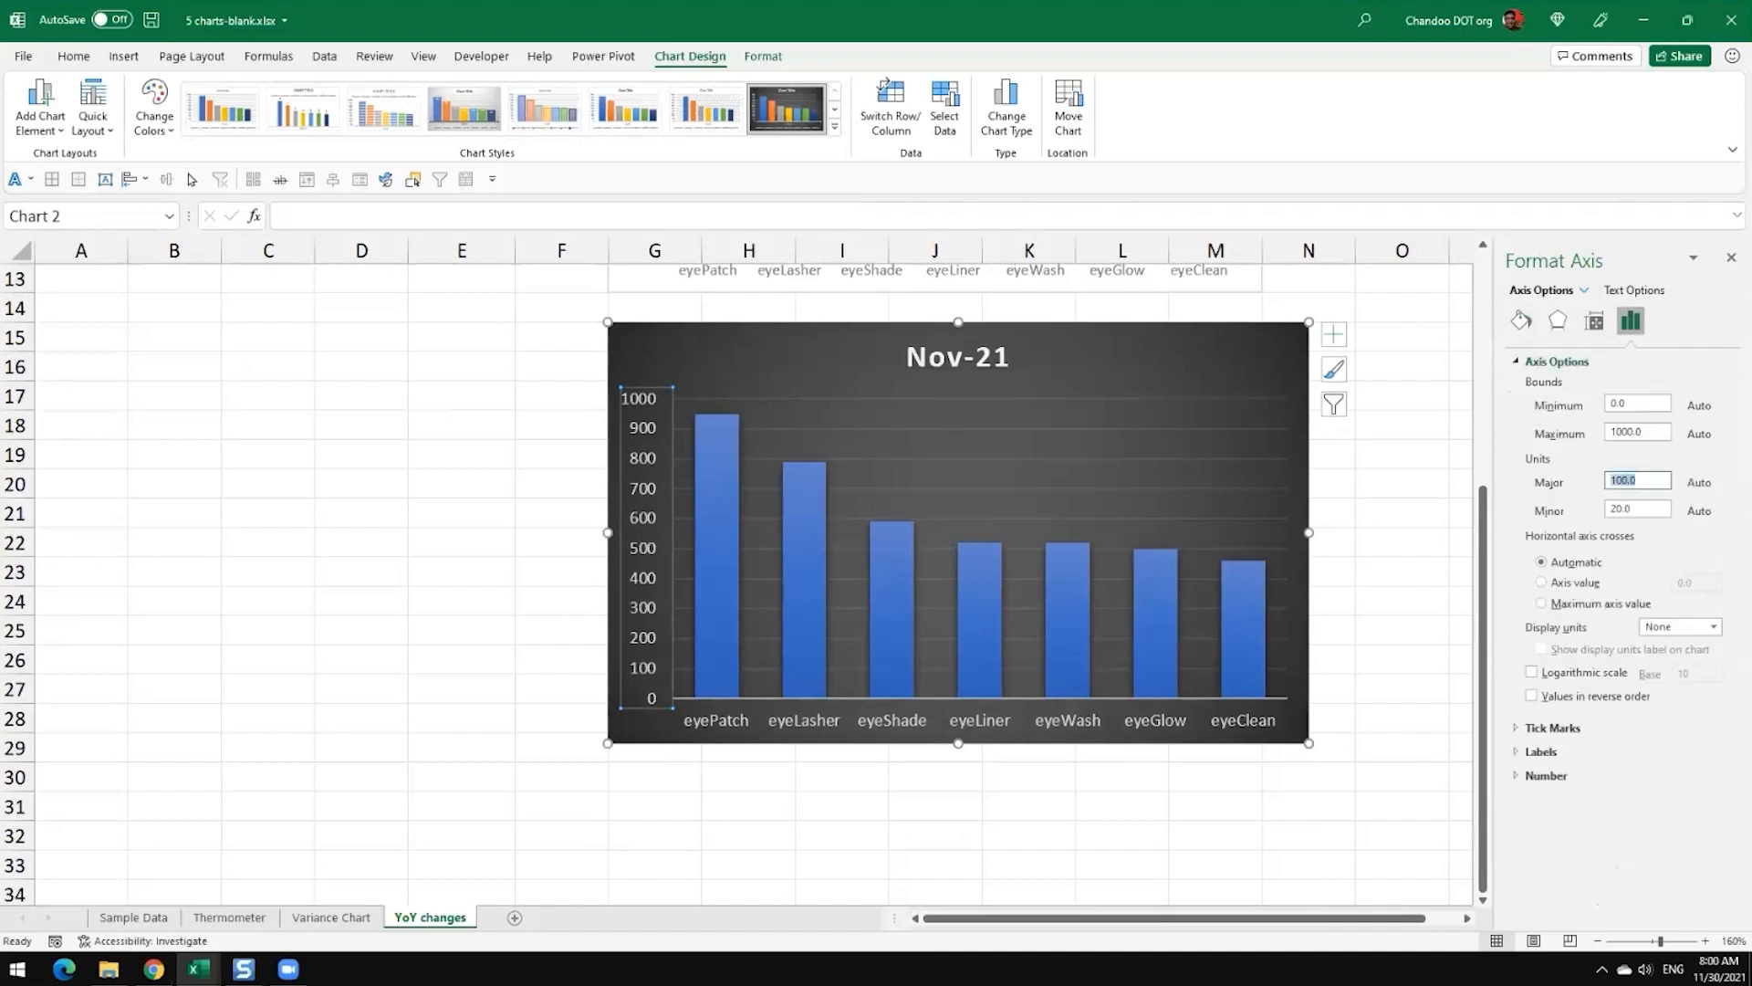
key(Return)
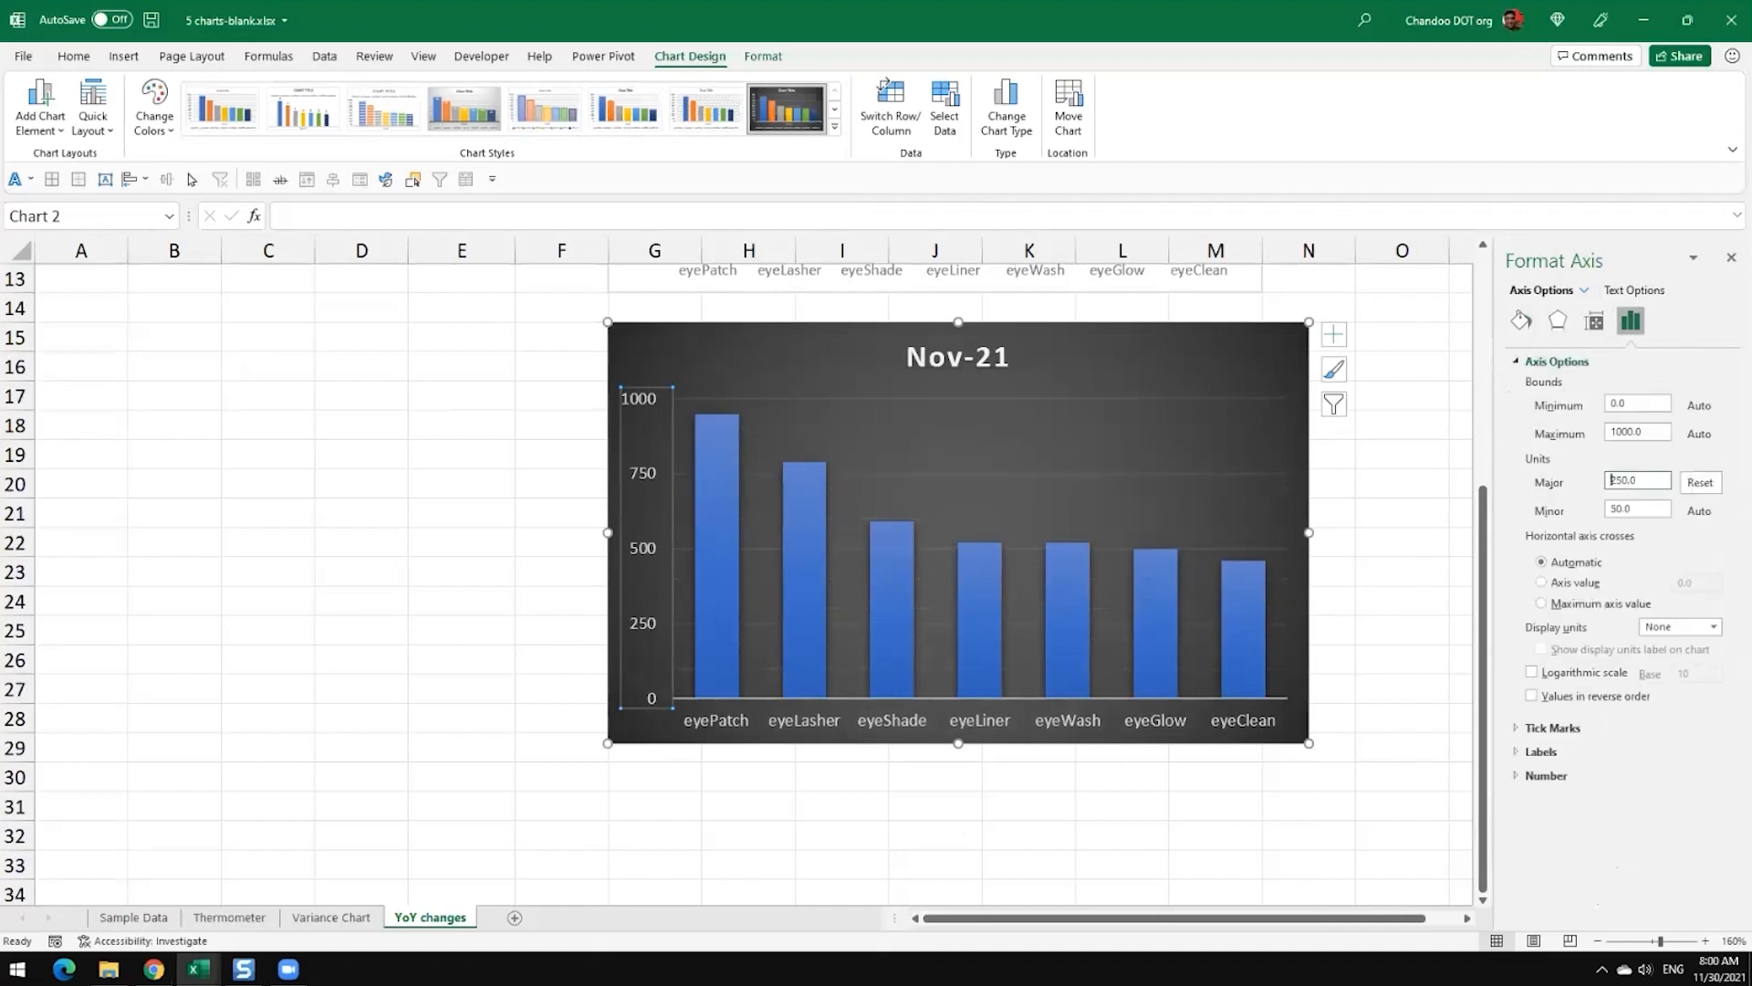
click(1369, 573)
Step: Compare the two Nov-21 charts and move the dark one far down the sheet, away from the first chart
scroll(1388, 521, up, 4)
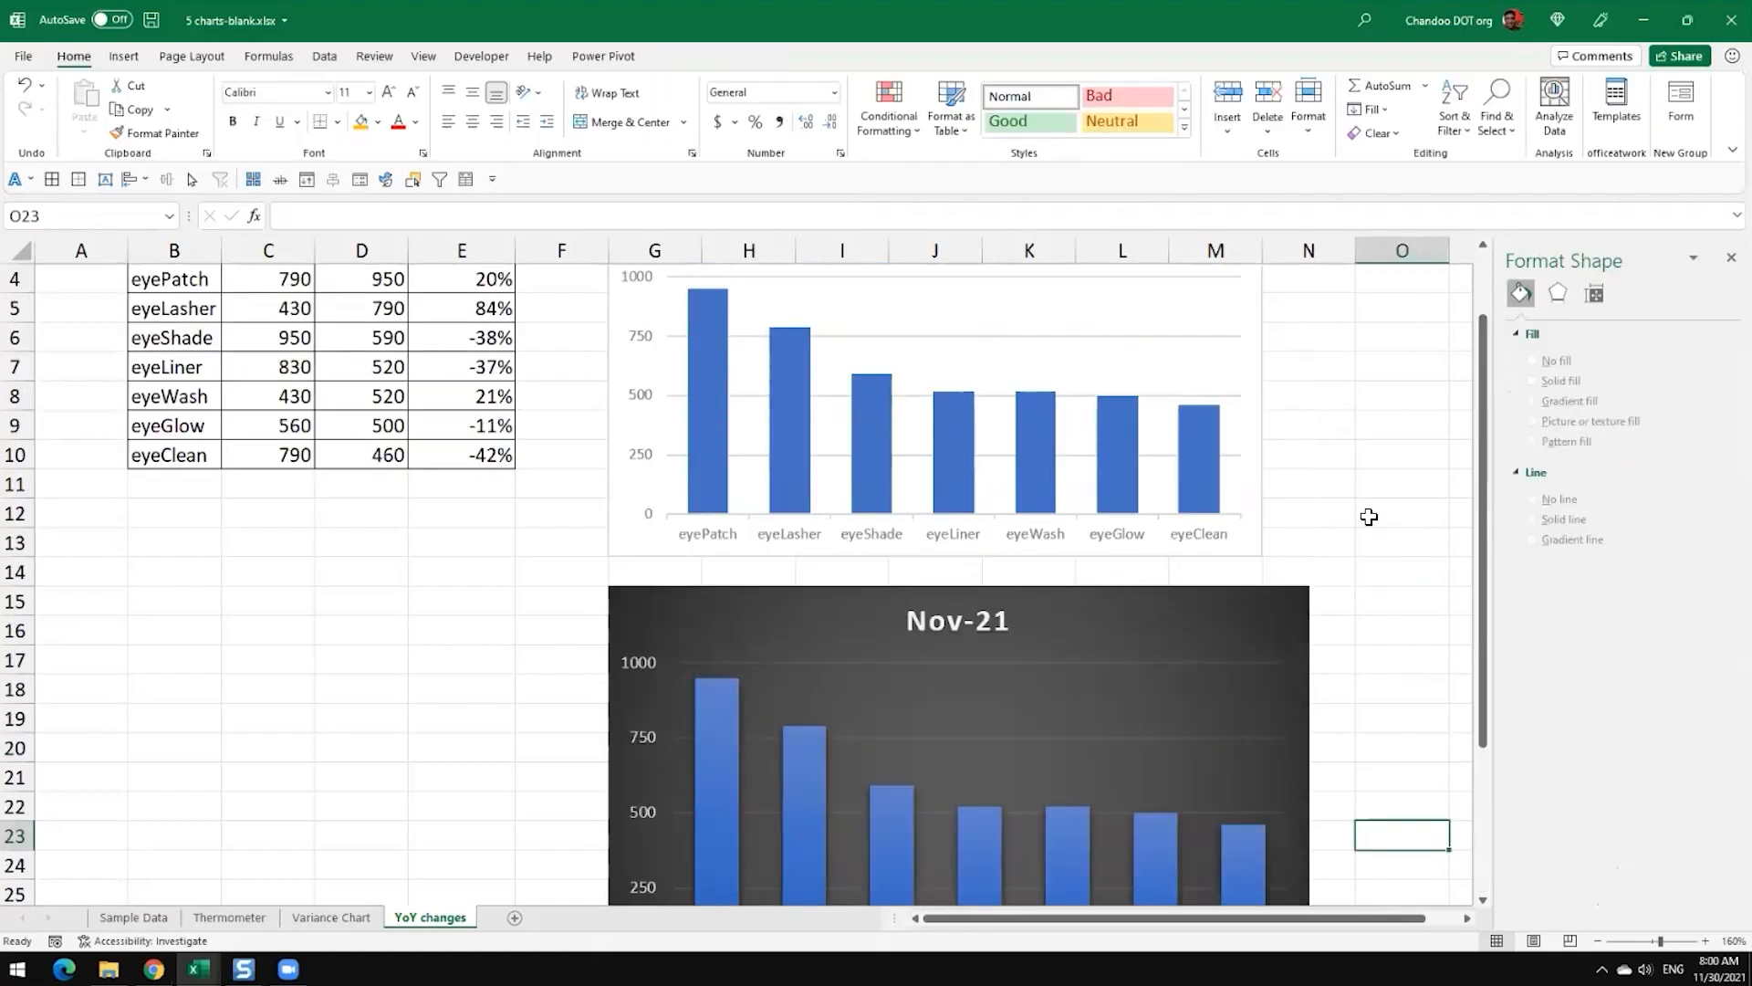
click(943, 324)
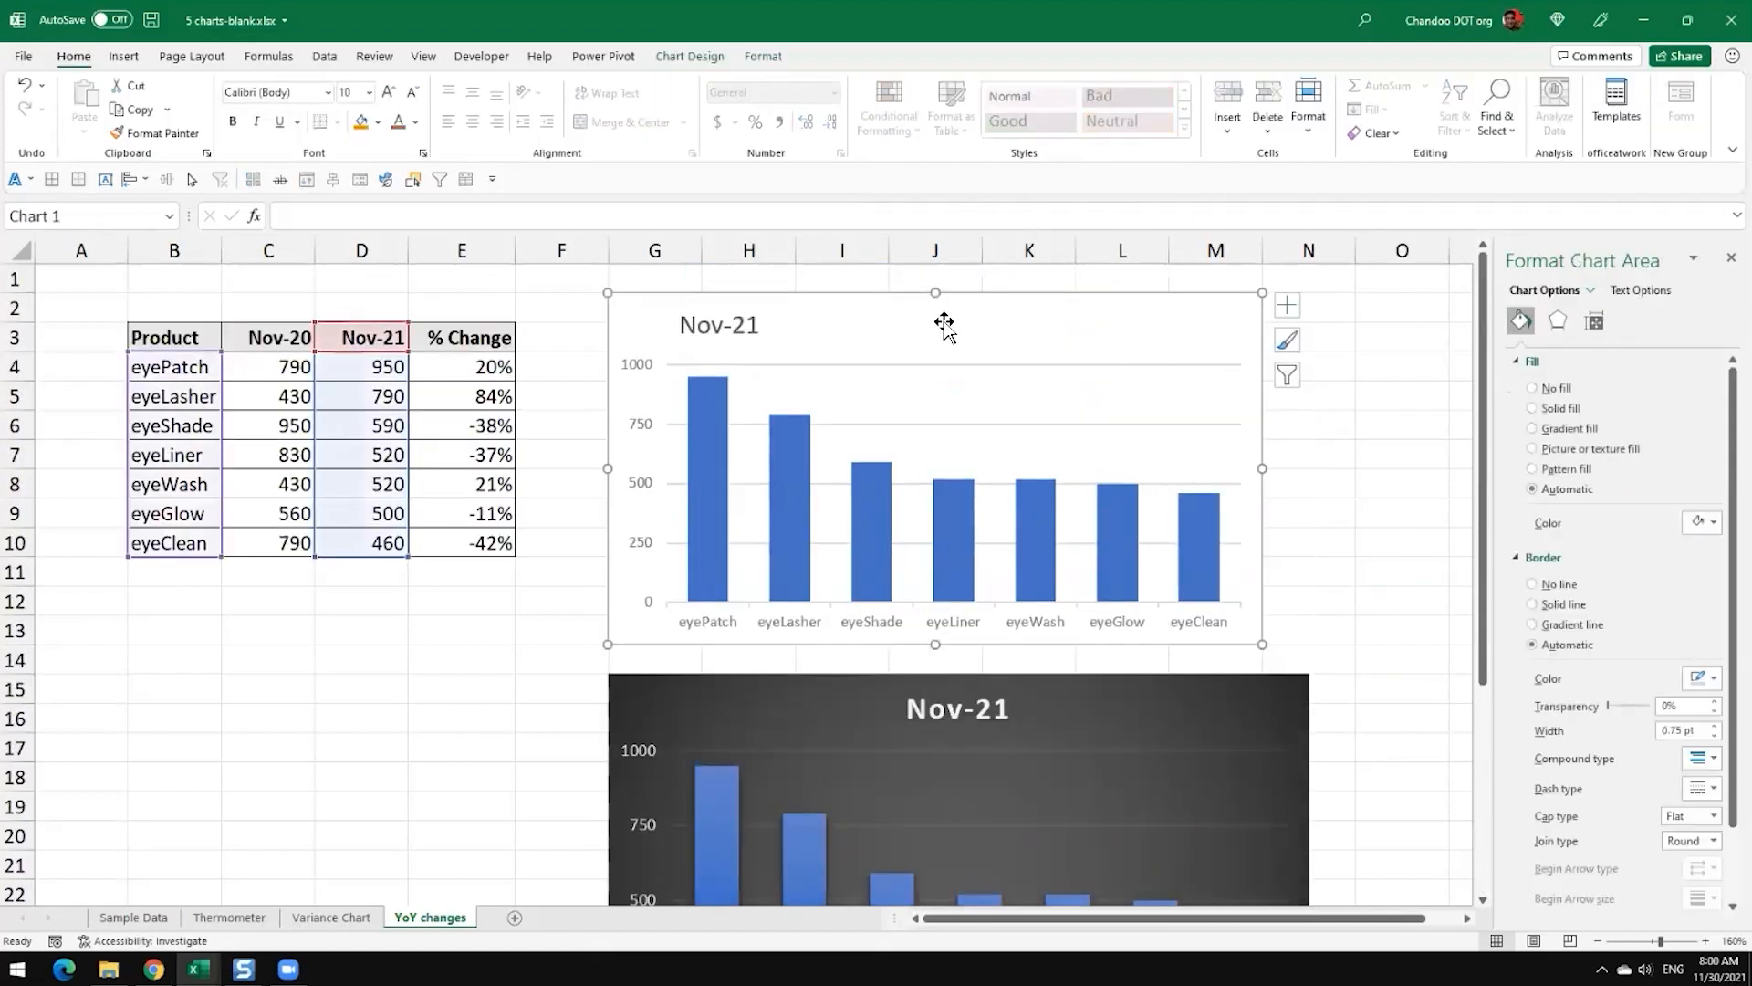
scroll(1078, 587, down, 2)
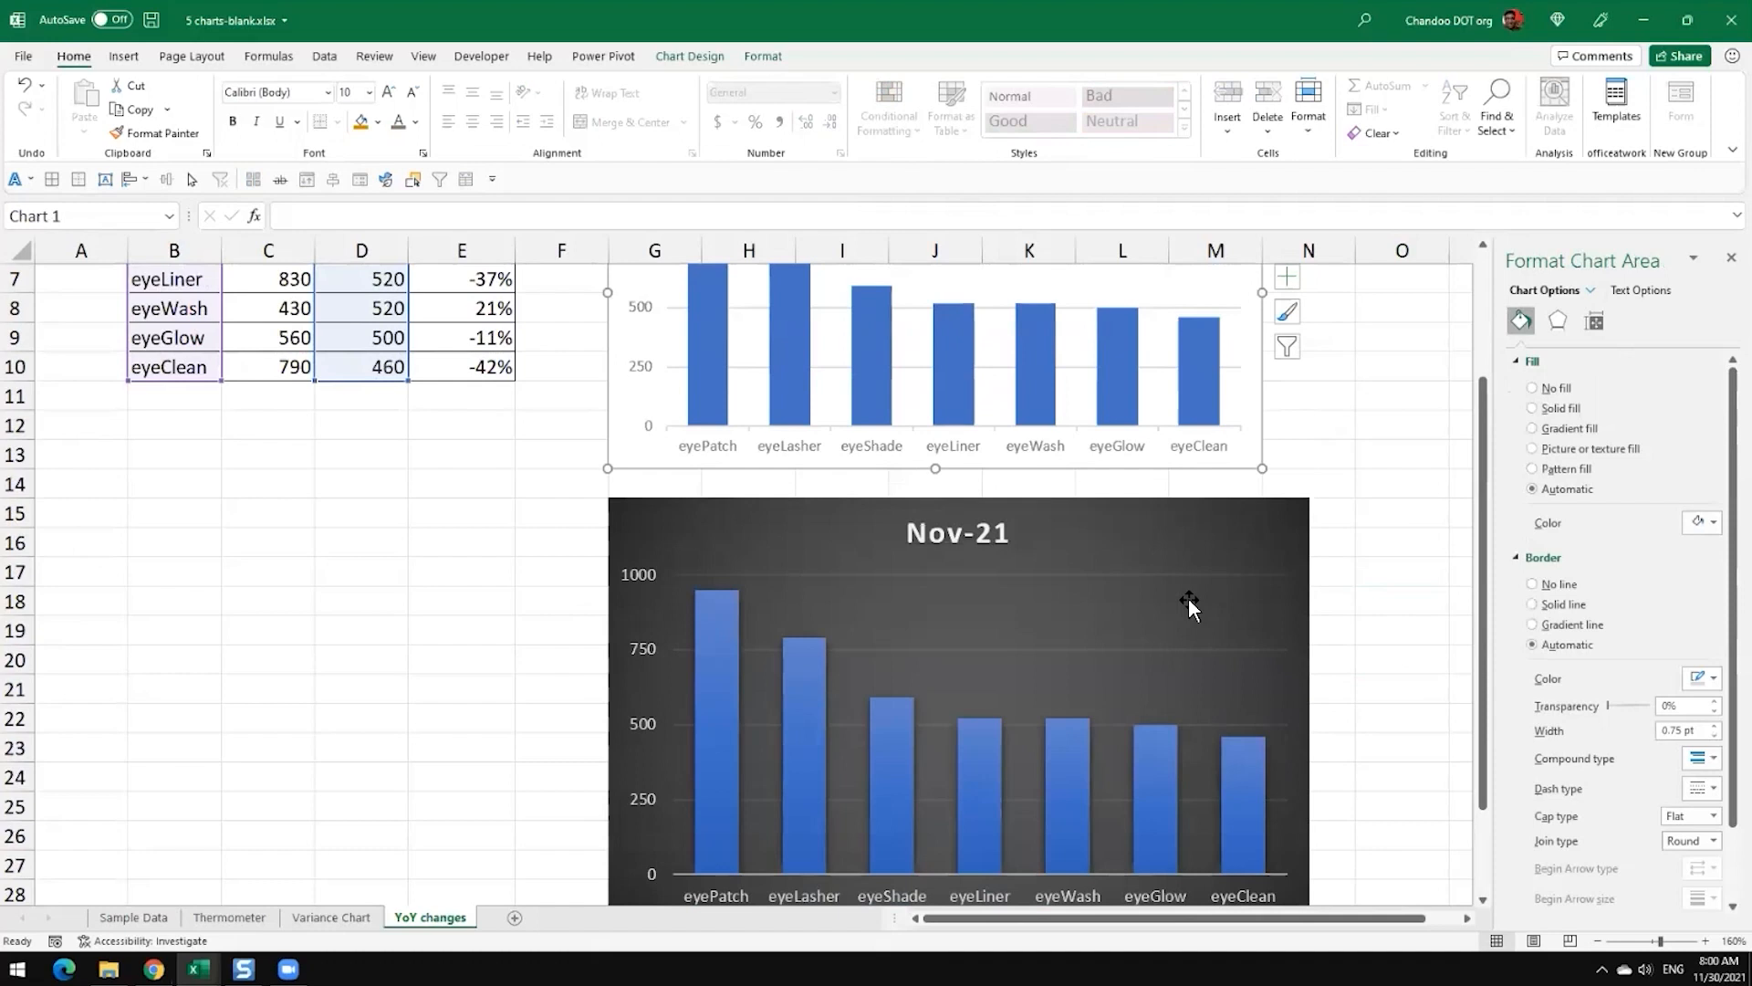
scroll(1189, 602, up, 1)
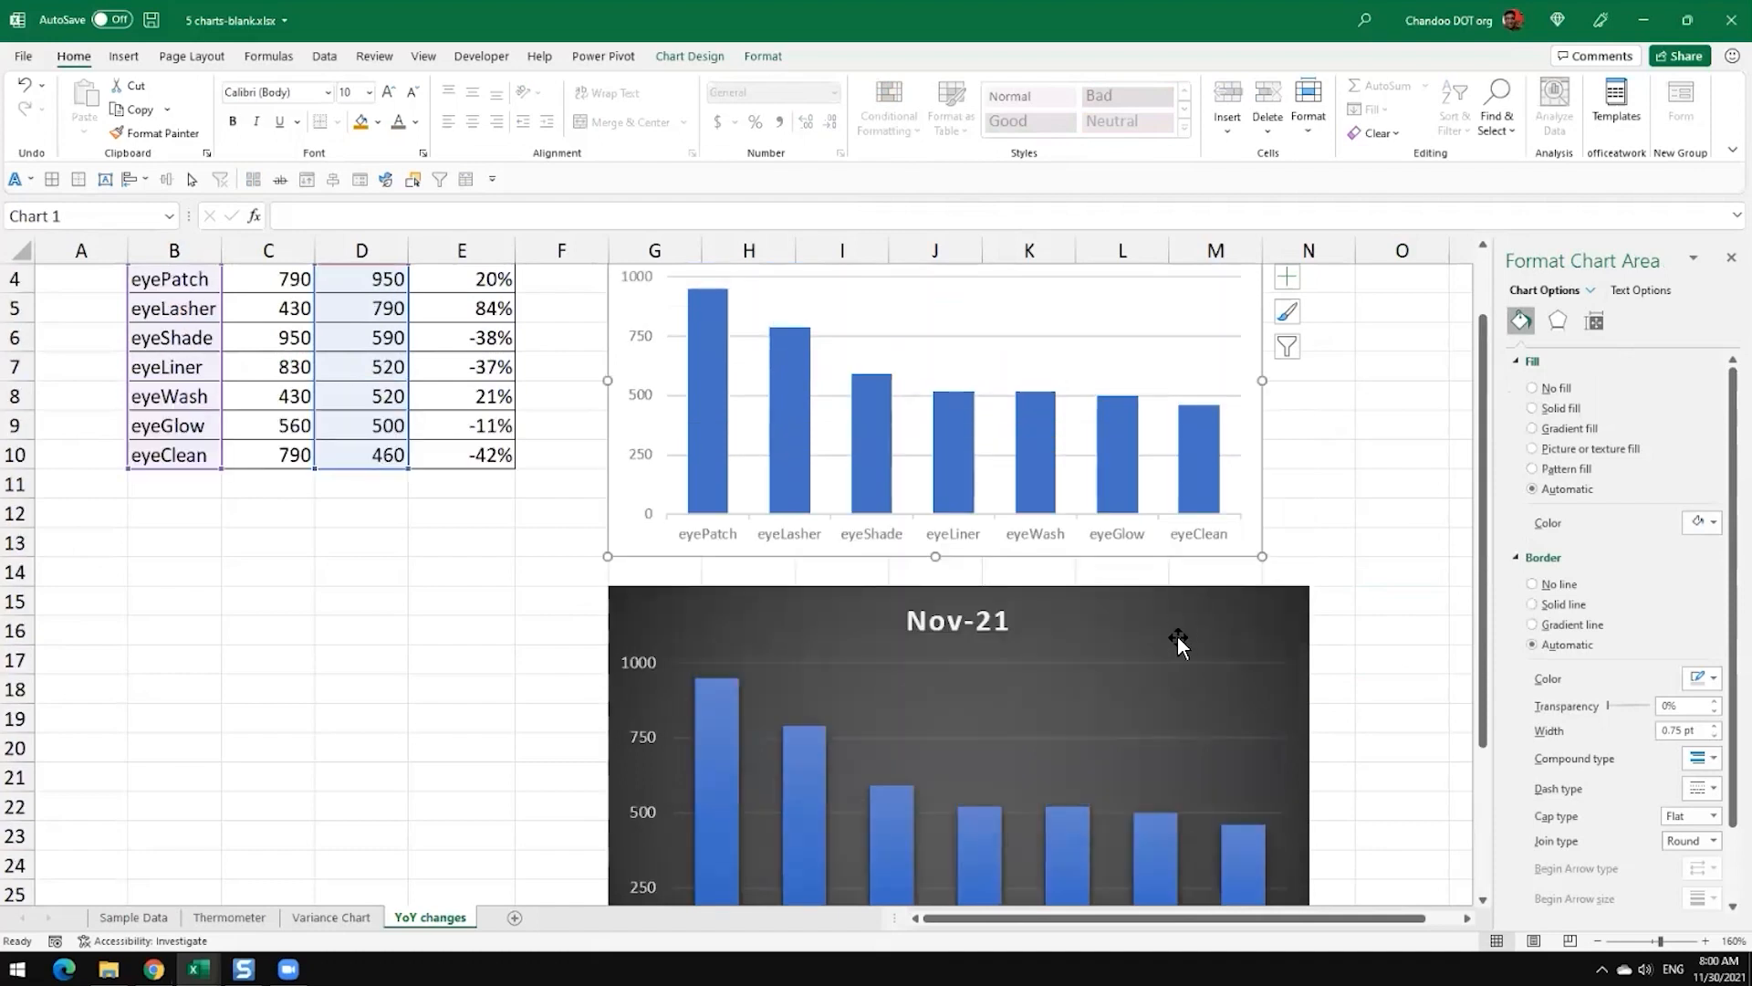
scroll(1179, 617, down, 4)
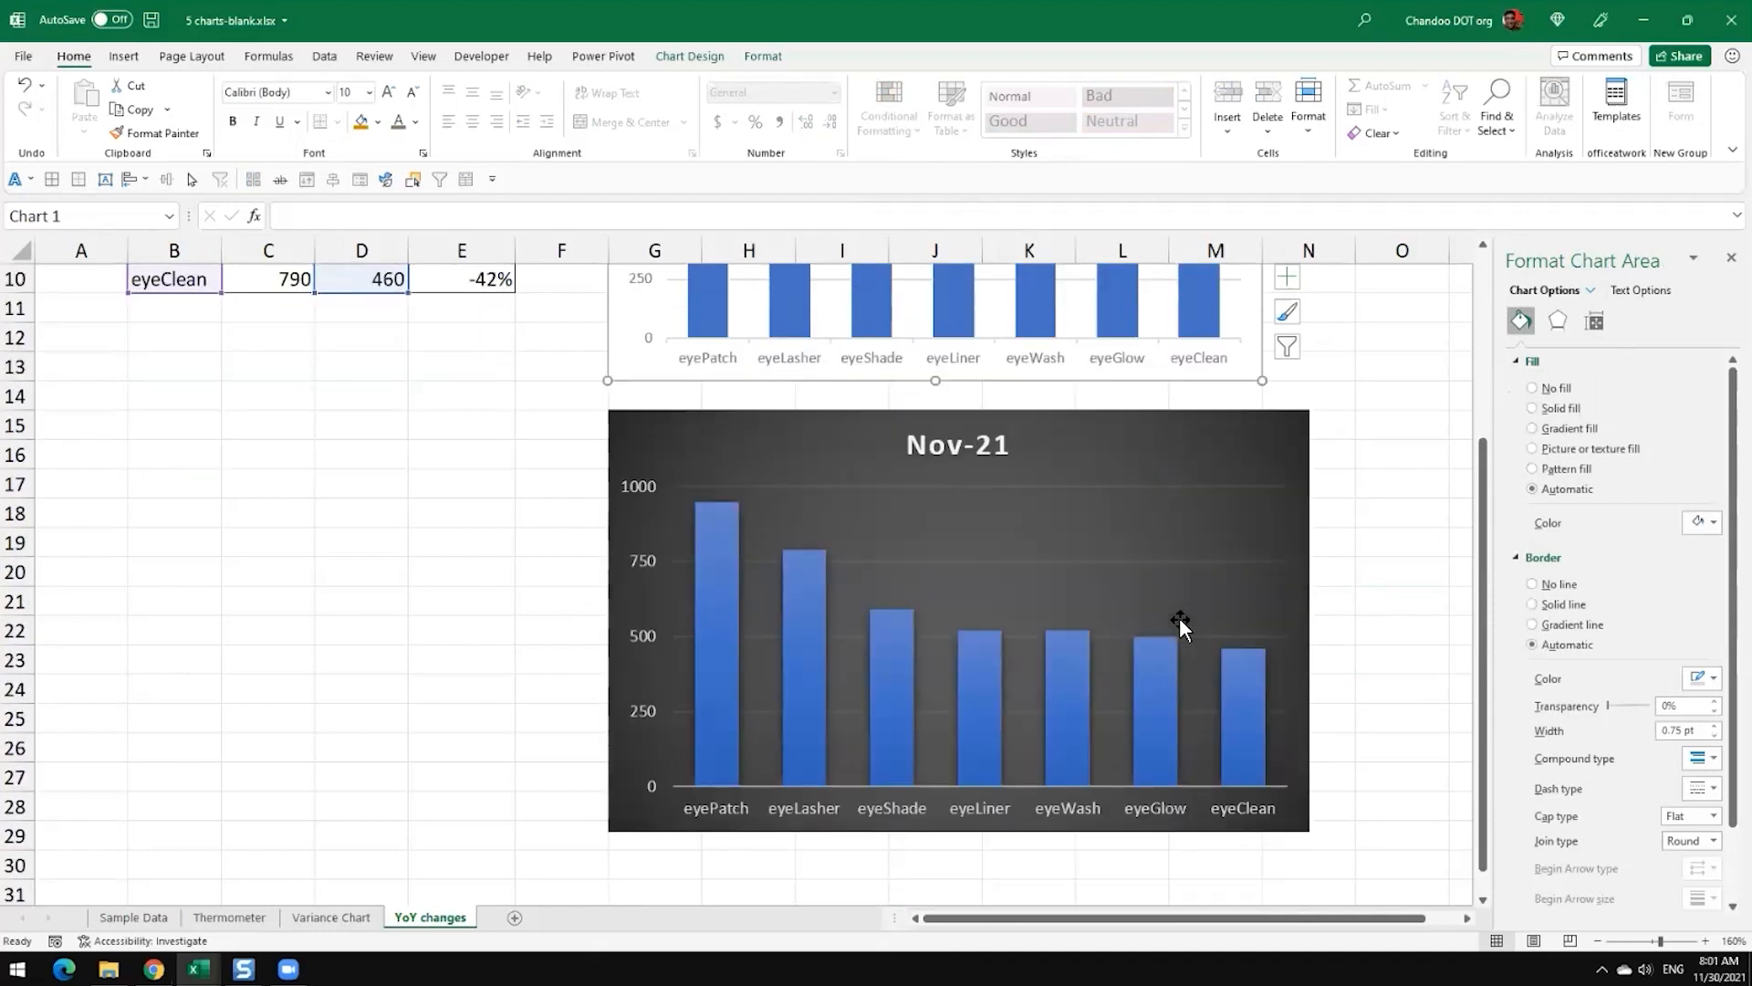
scroll(1077, 429, up, 2)
click(1086, 441)
drag(1086, 442, 669, 689)
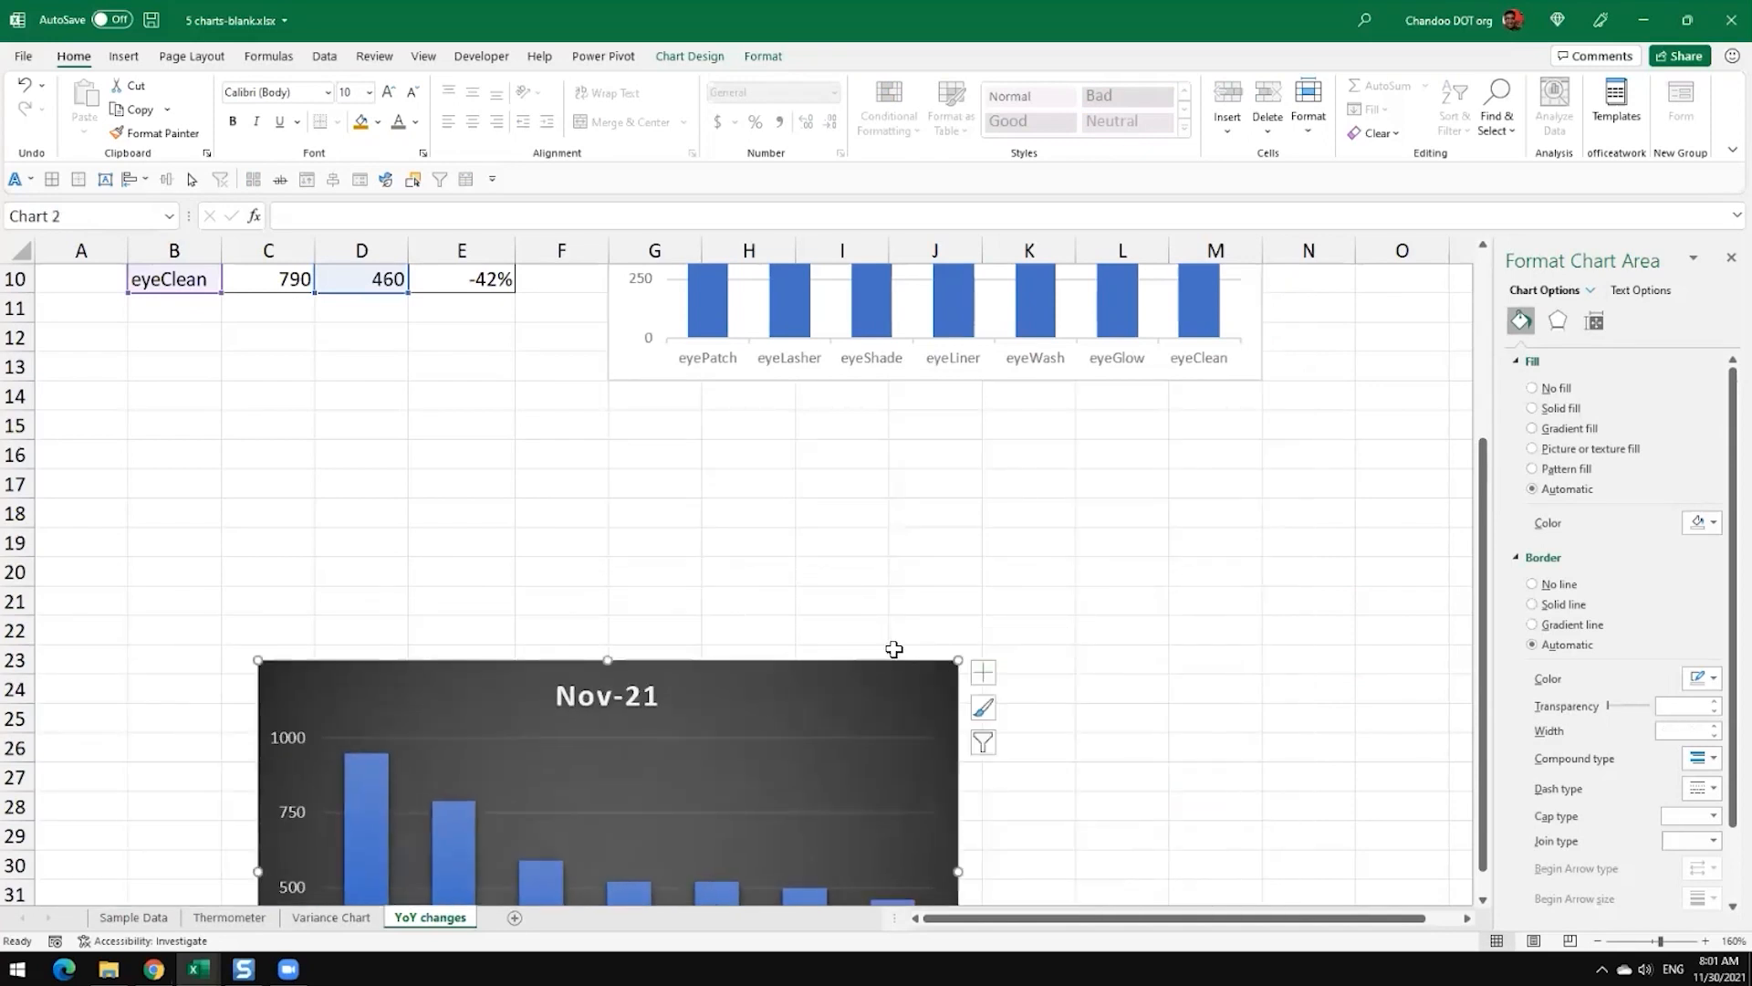
scroll(790, 446, down, 3)
drag(790, 446, 817, 745)
click(1040, 502)
scroll(1056, 520, up, 6)
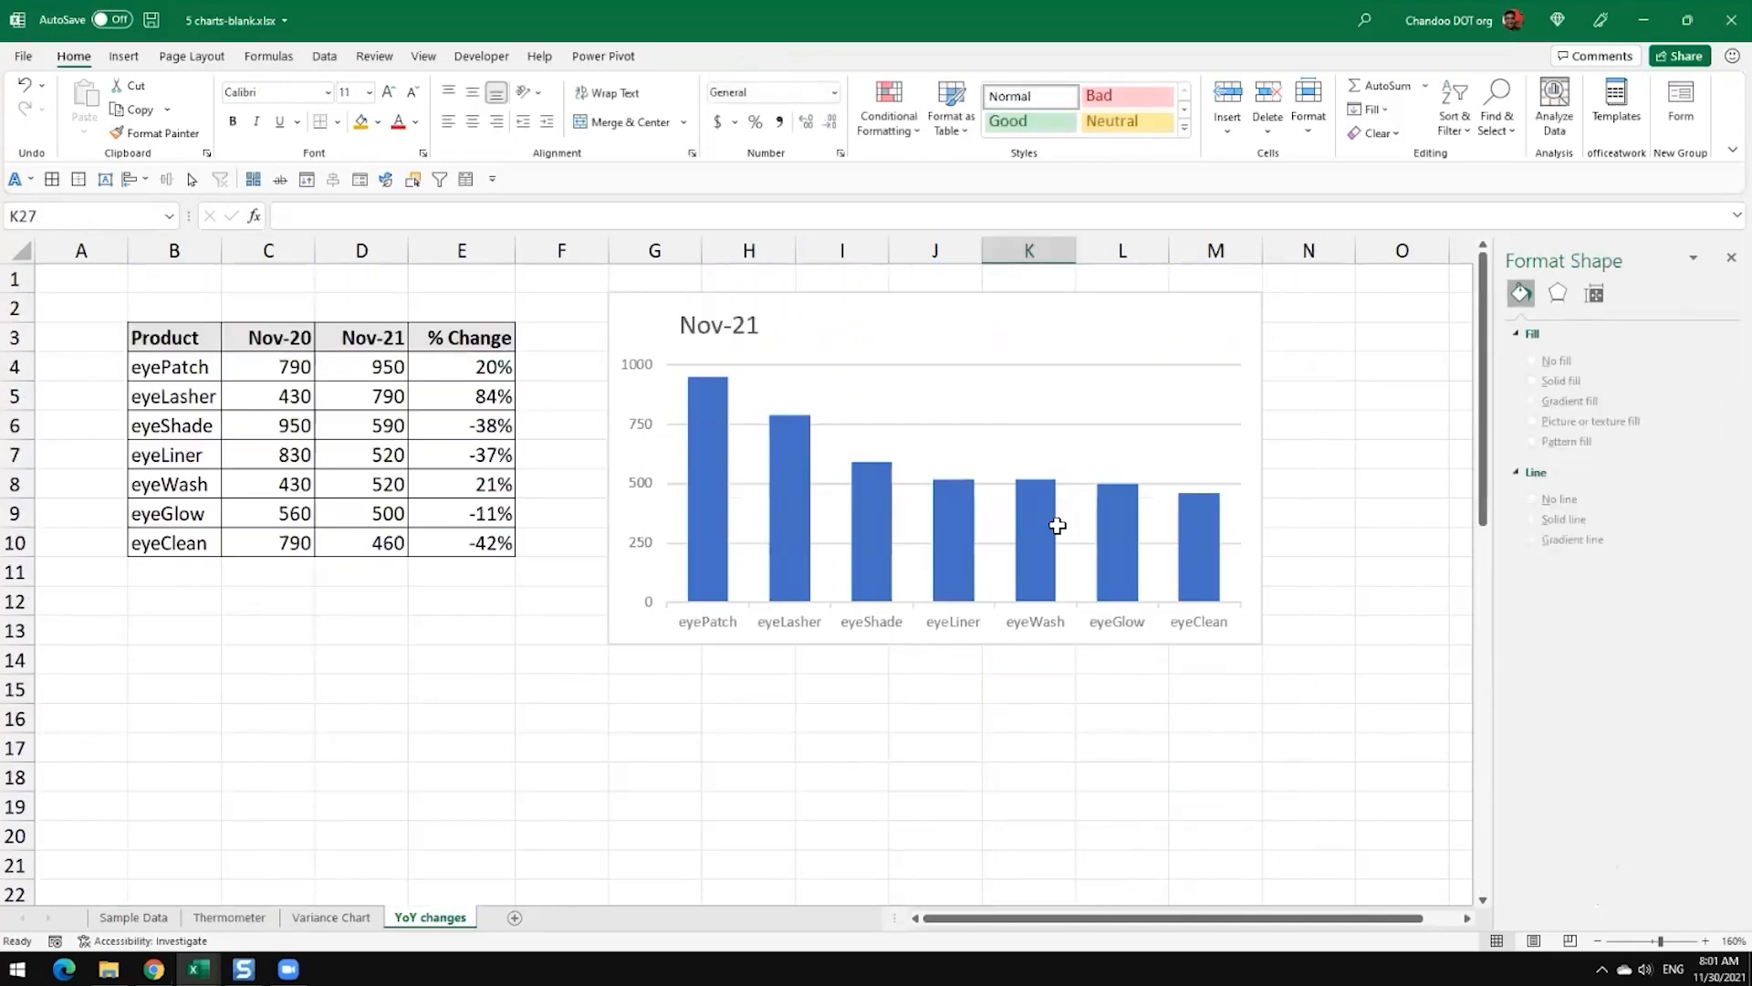
Step: Insert a clustered column chart from the Product and Nov-20 data in B3:C10
drag(165, 335, 274, 543)
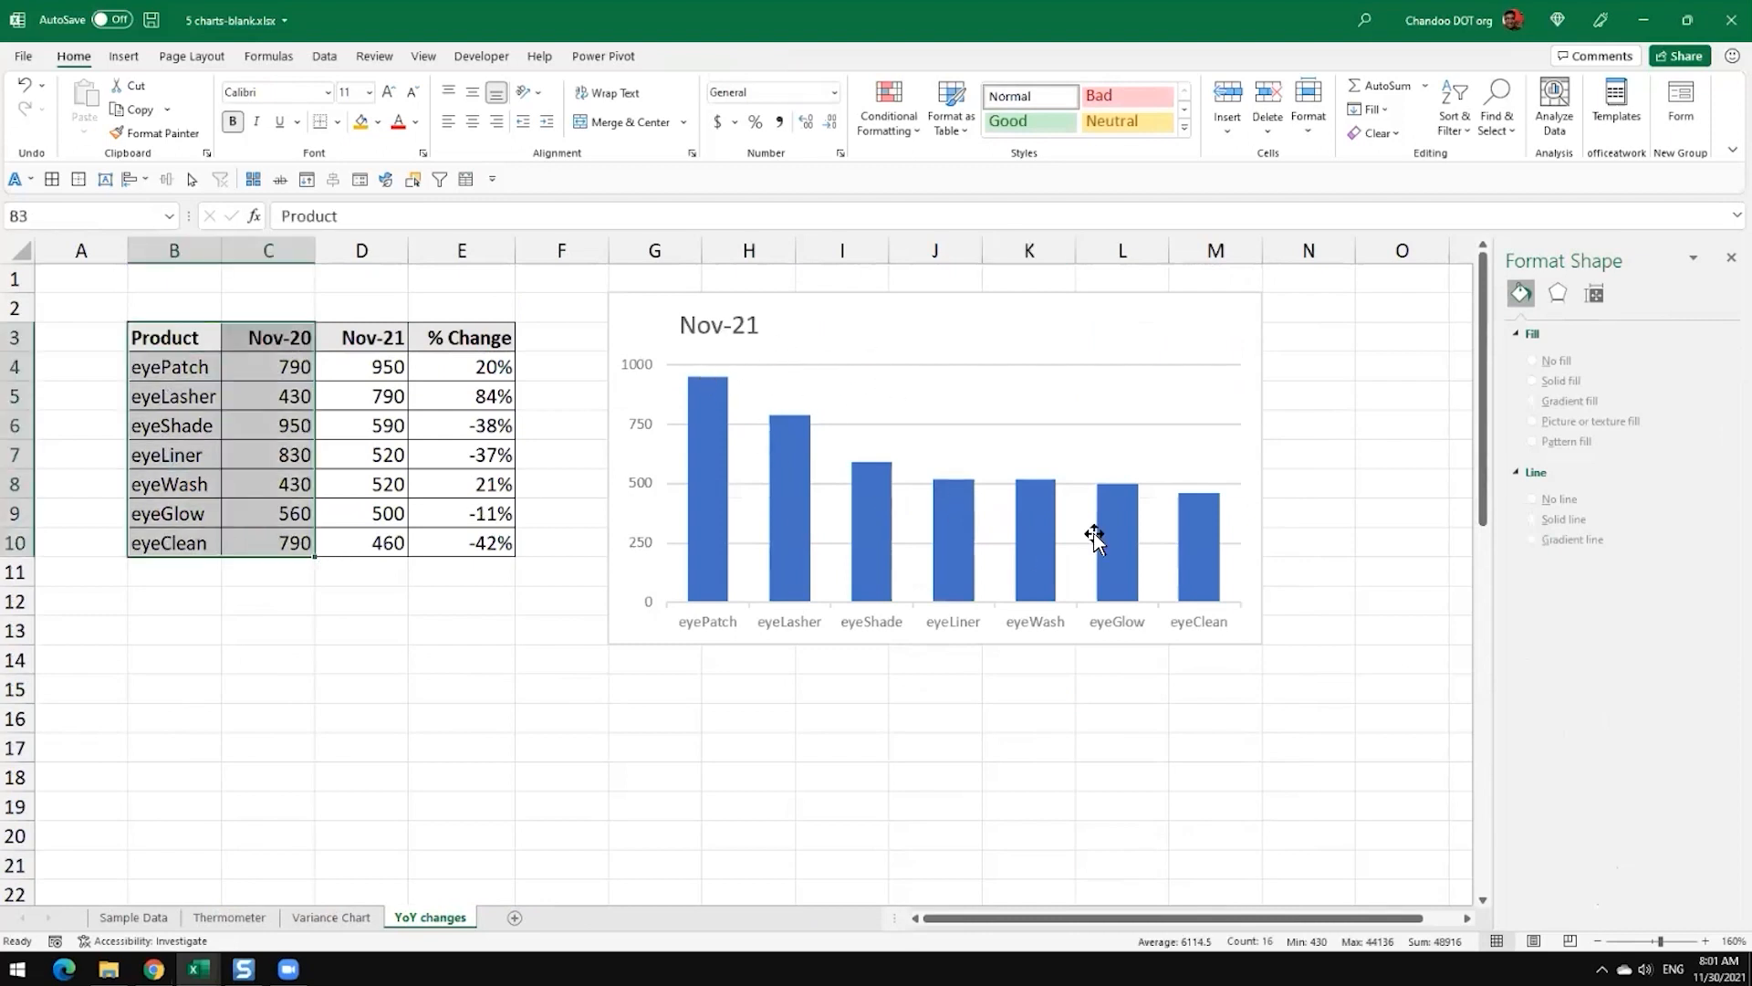
click(124, 56)
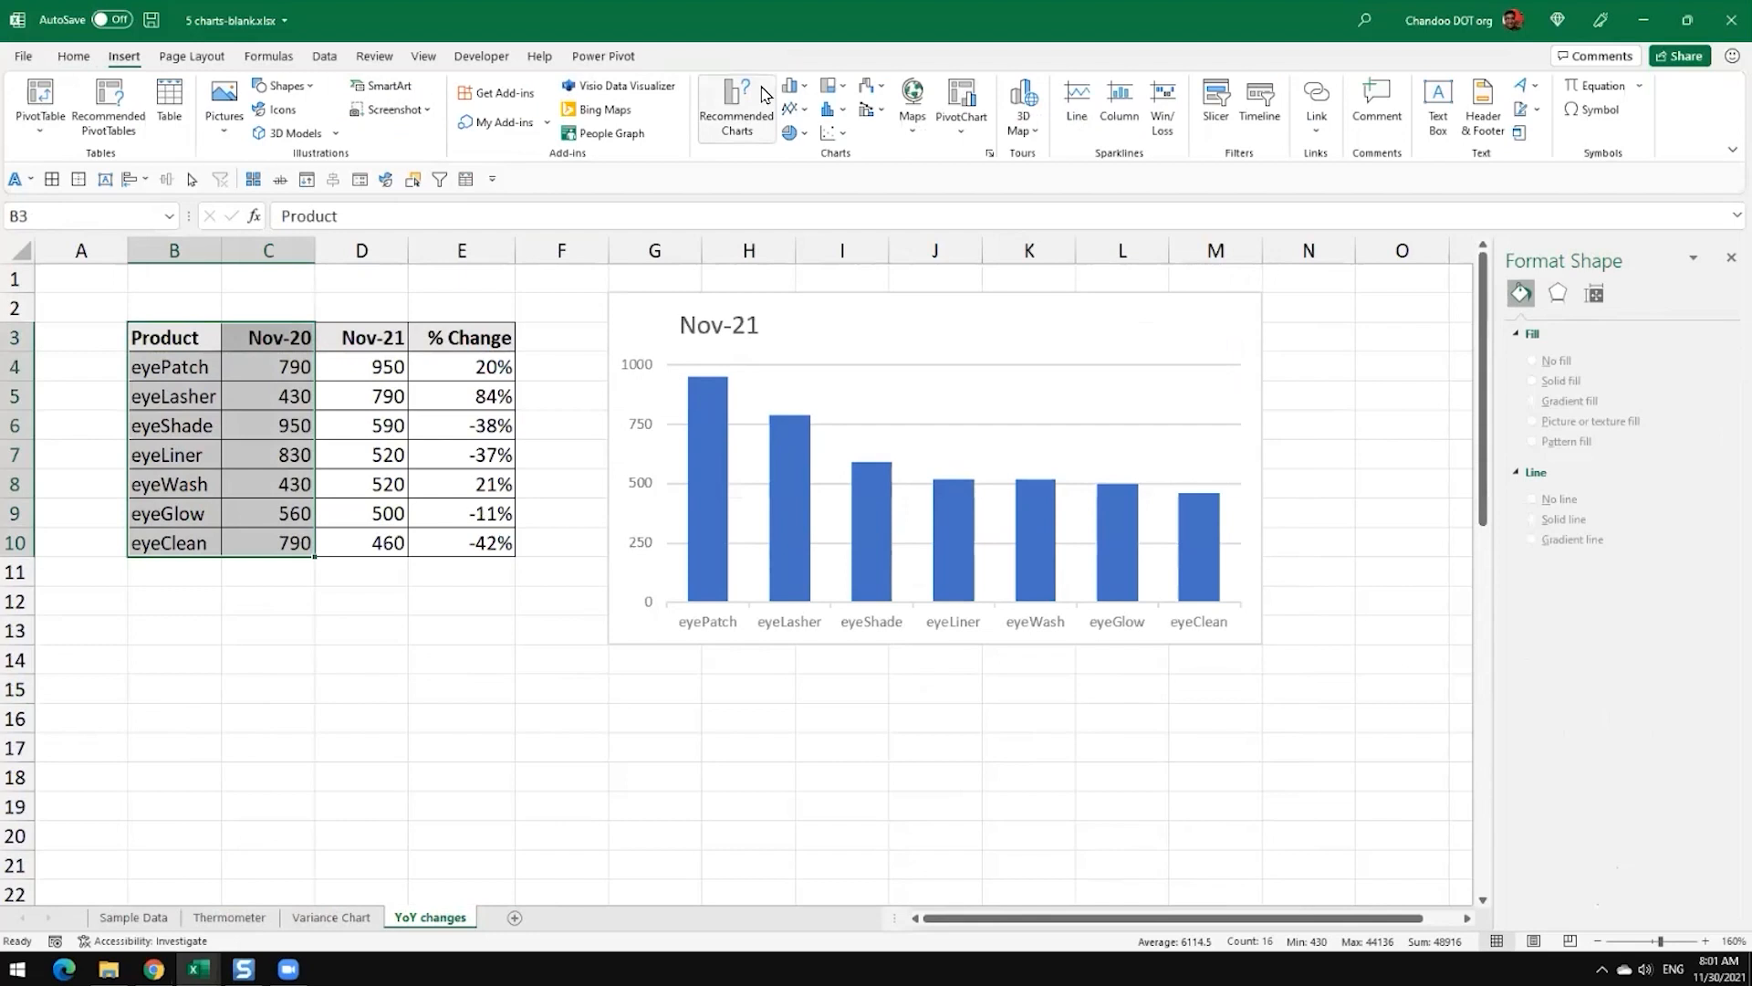
click(792, 85)
click(802, 155)
Step: Place the Nov-20 chart beside the Nov-21 chart from column O onward and switch its products onto the horizontal axis
drag(873, 415, 1074, 673)
scroll(1056, 489, down, 2)
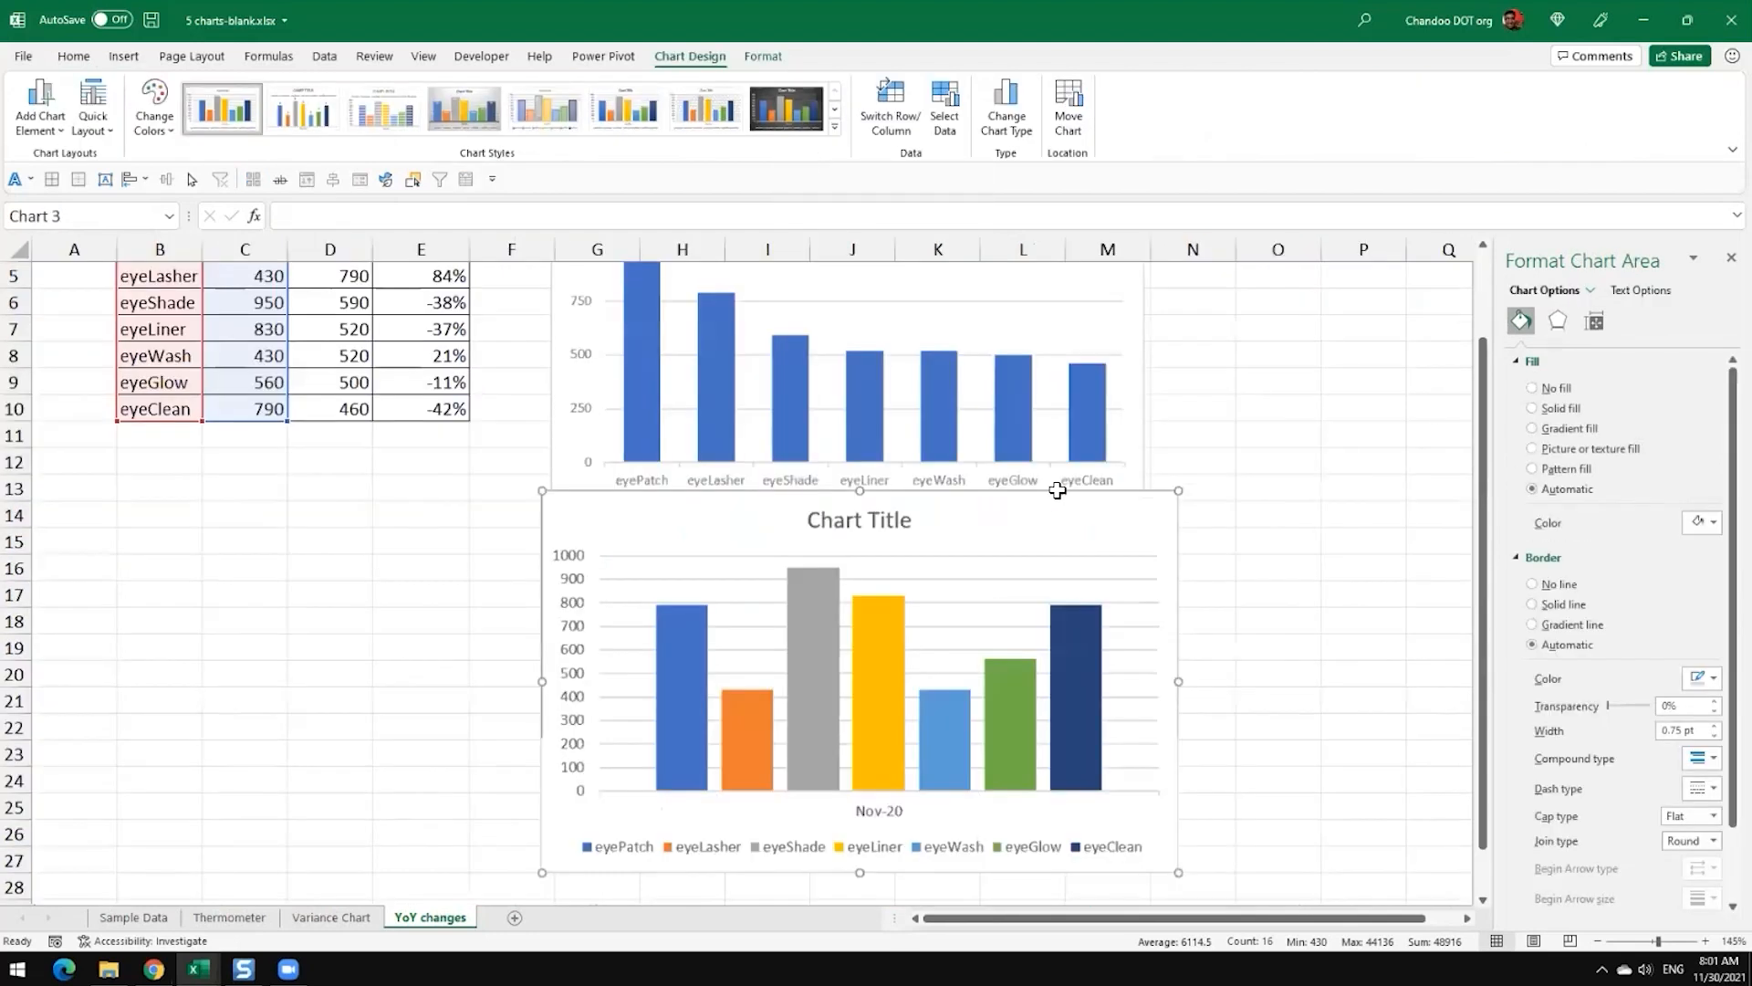
drag(955, 608, 1224, 313)
click(899, 109)
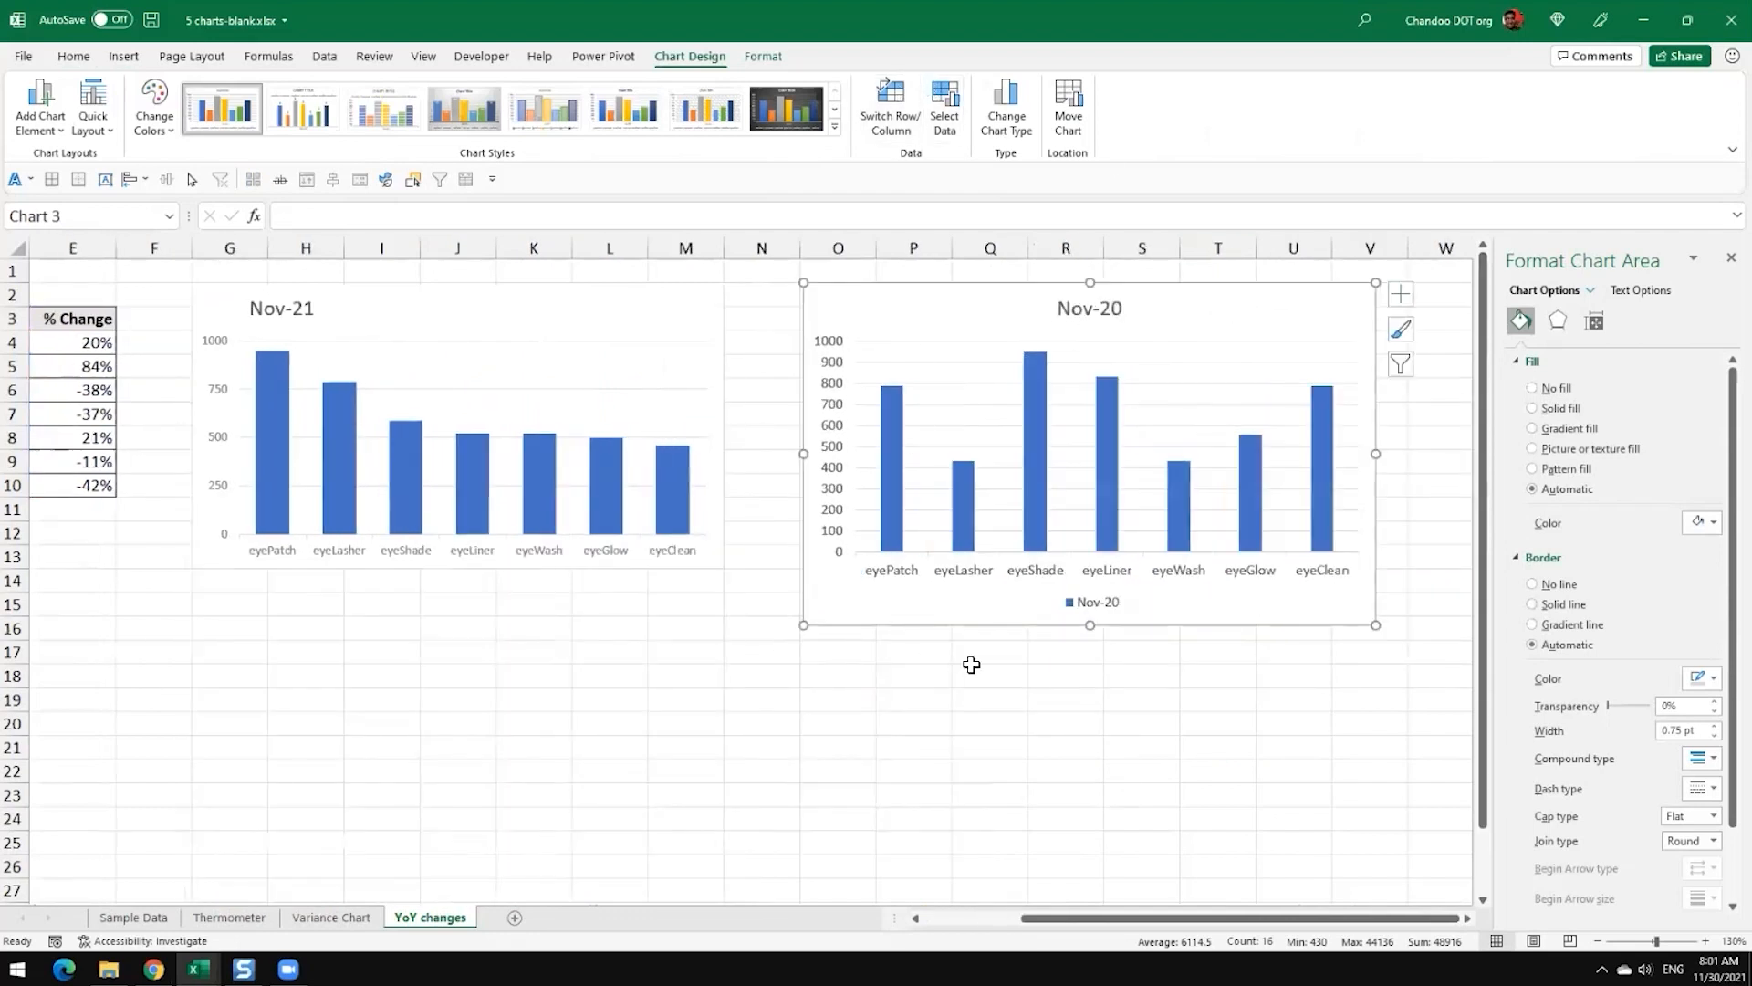
click(989, 675)
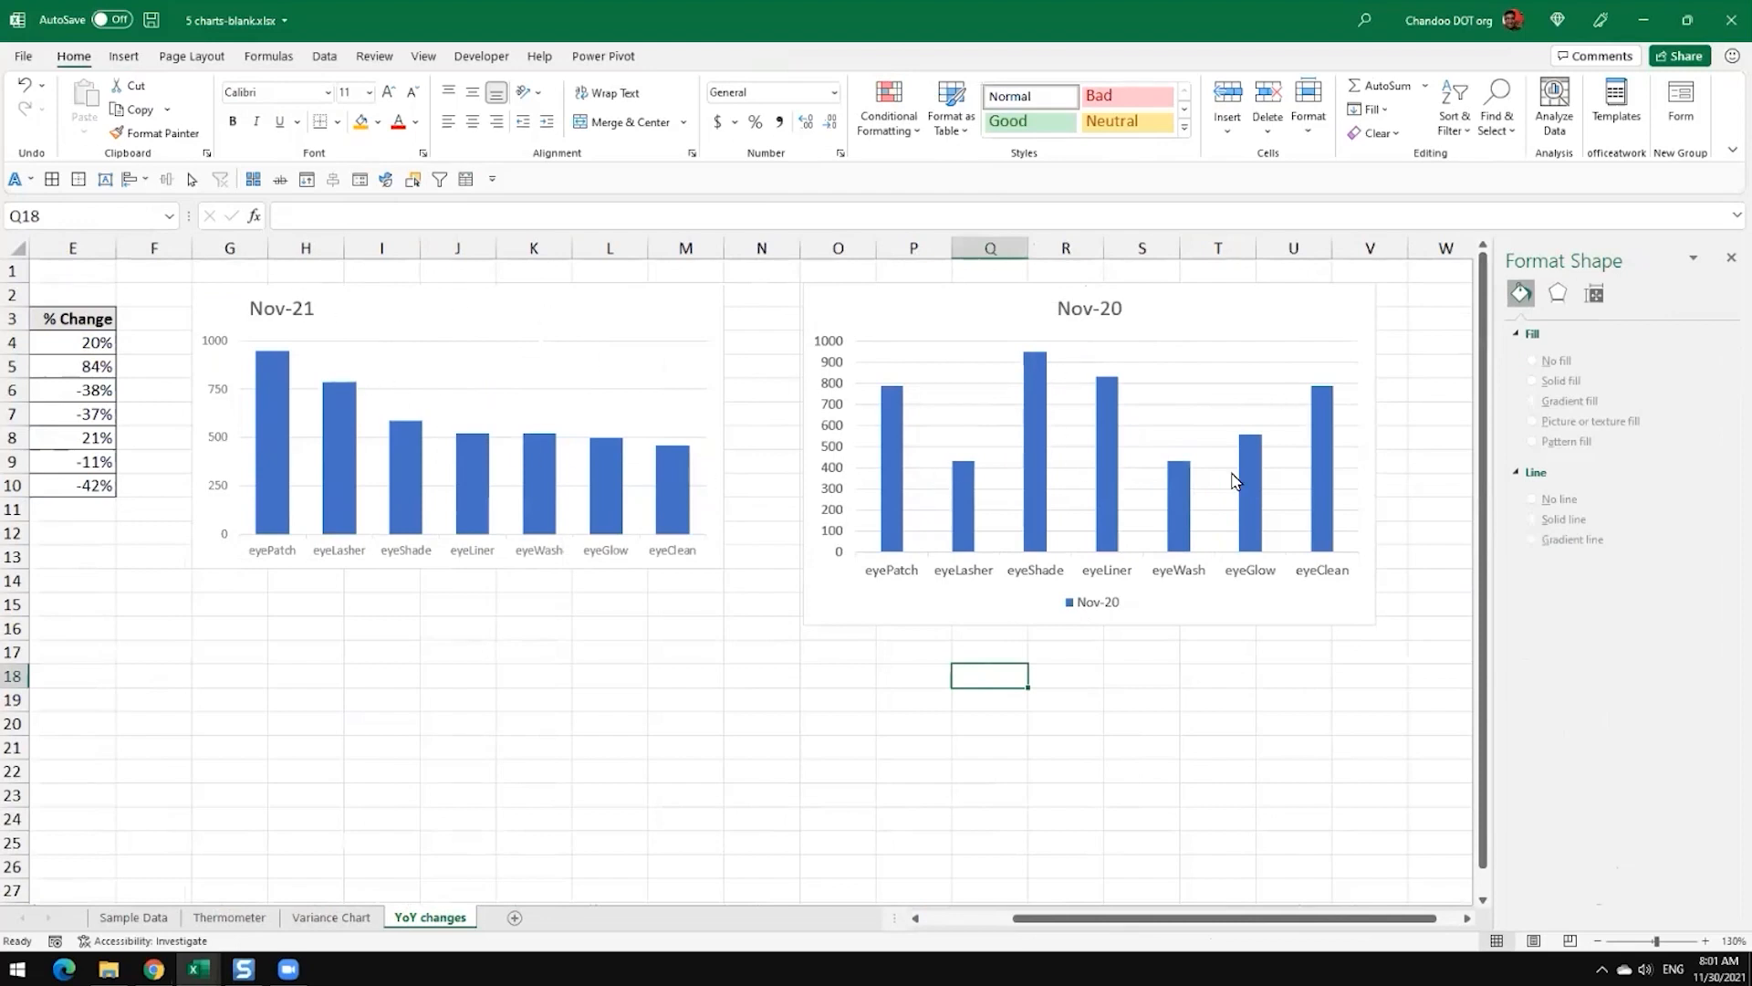
Step: Fill the columns of the Nov-21 chart with orange
click(508, 313)
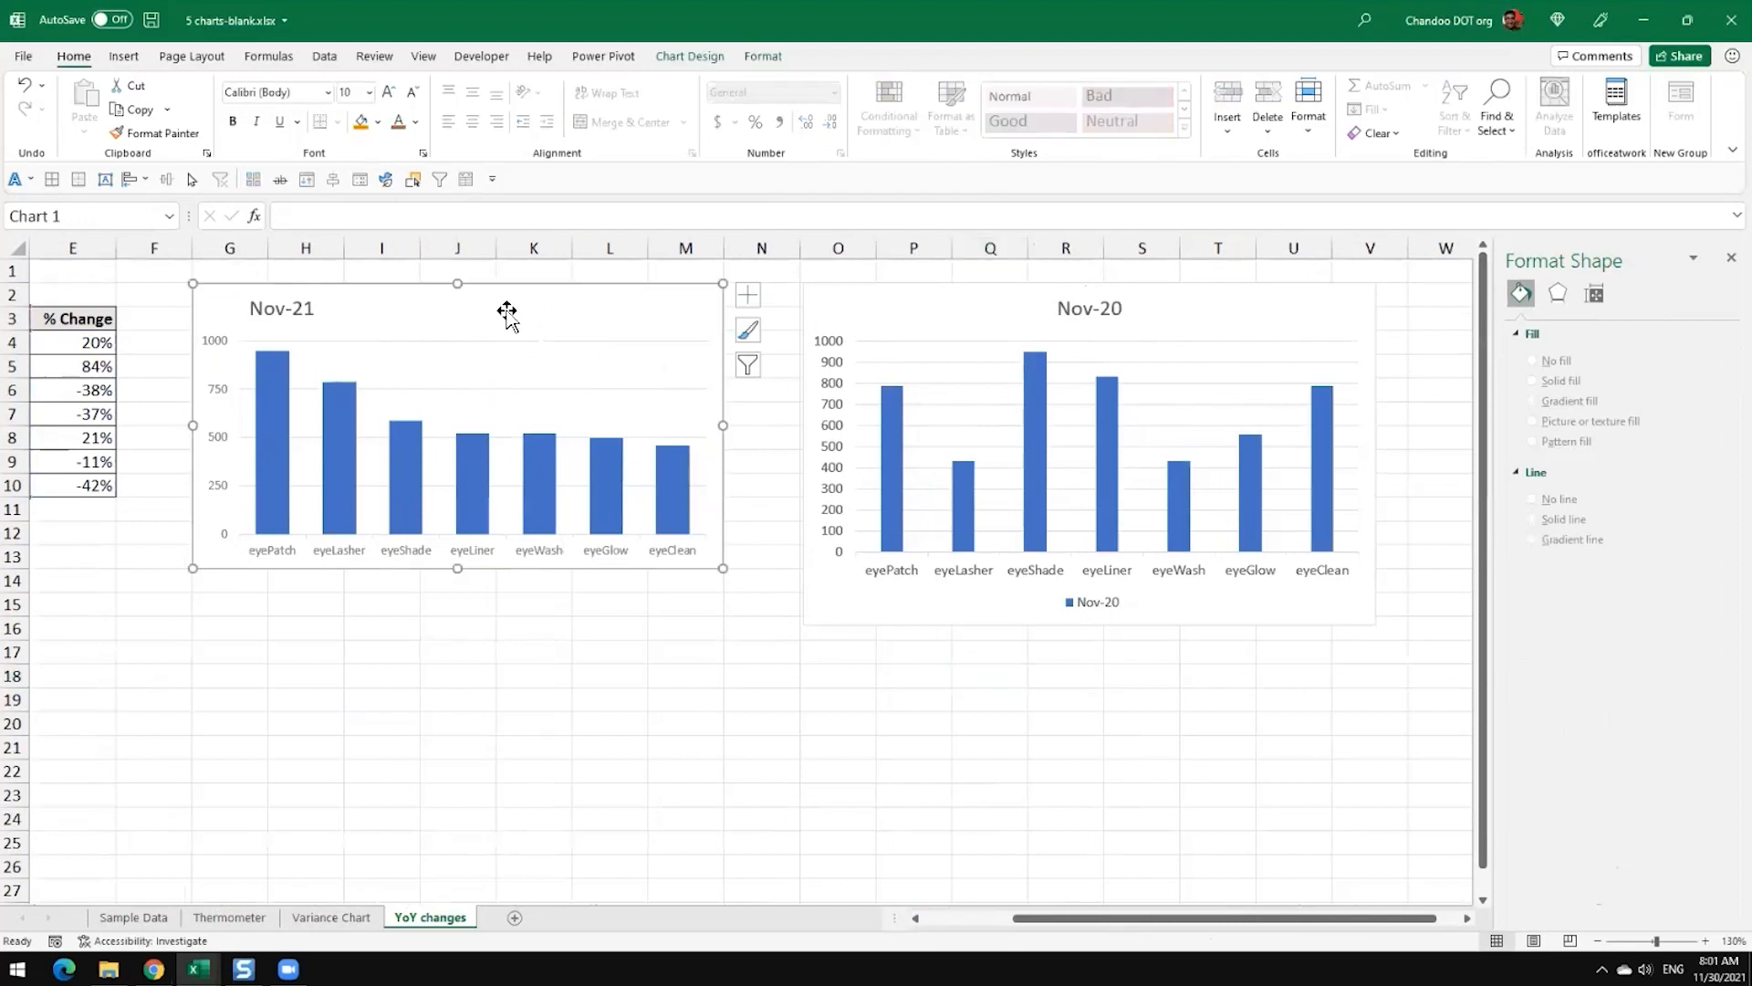
click(1006, 313)
click(464, 517)
click(547, 479)
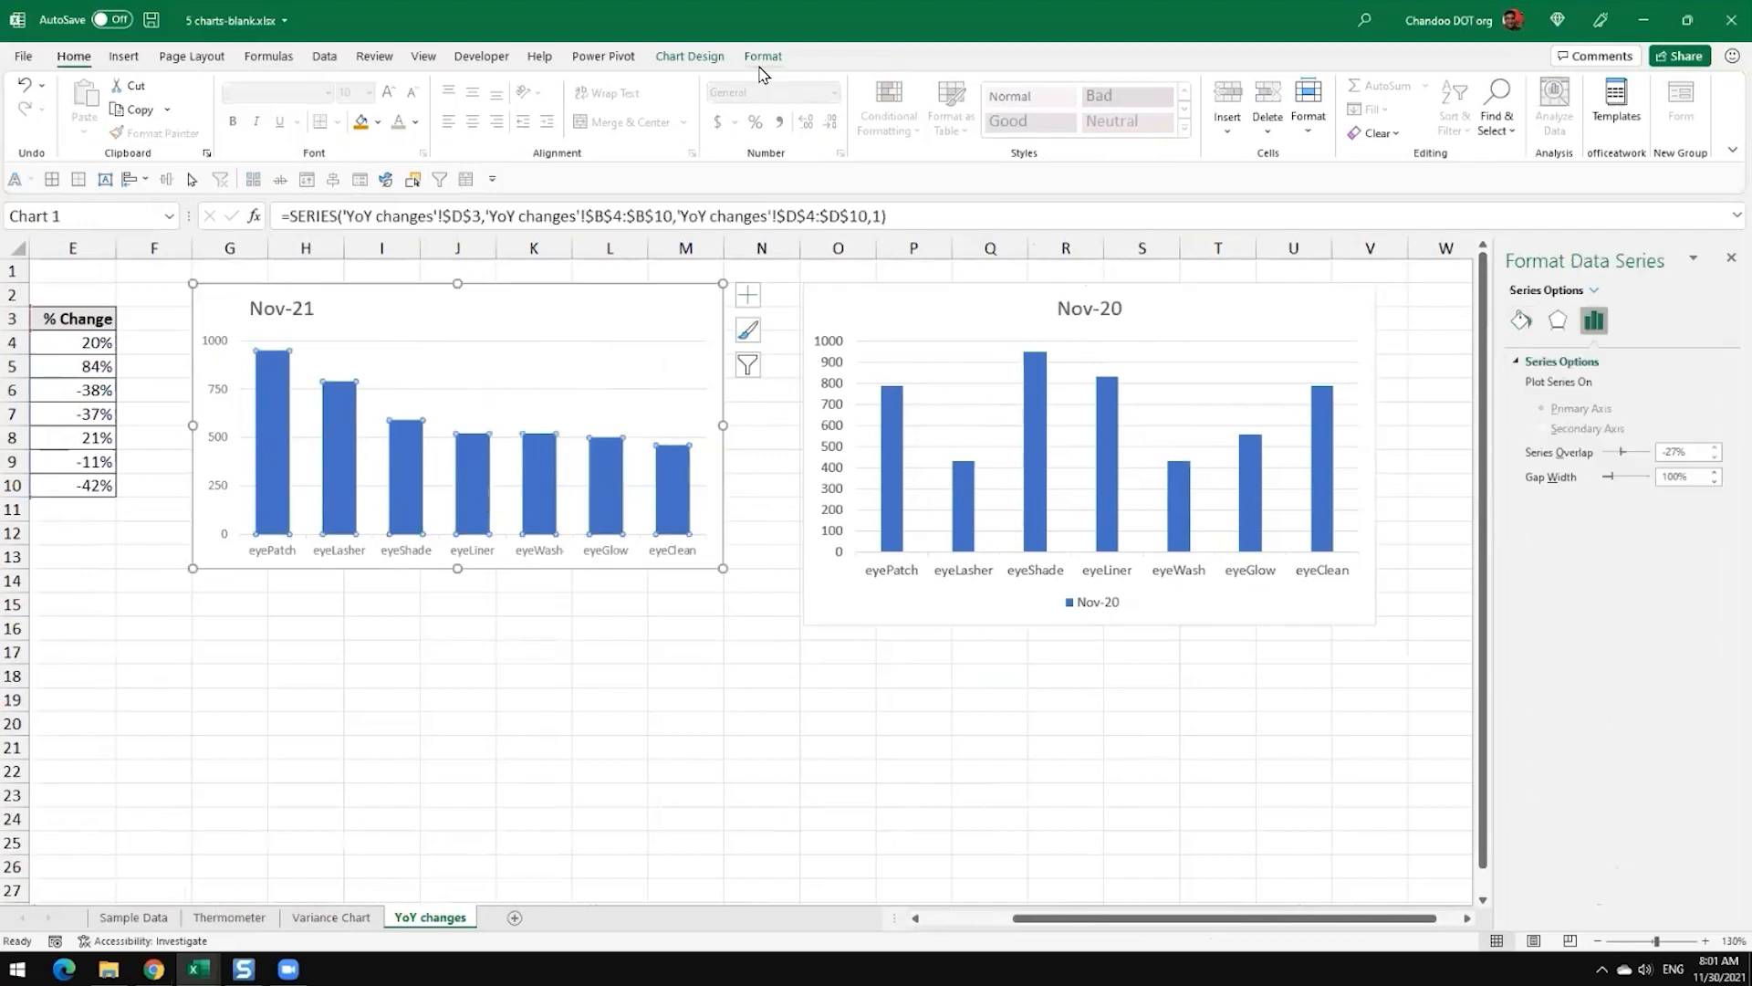
click(763, 56)
click(717, 87)
click(765, 125)
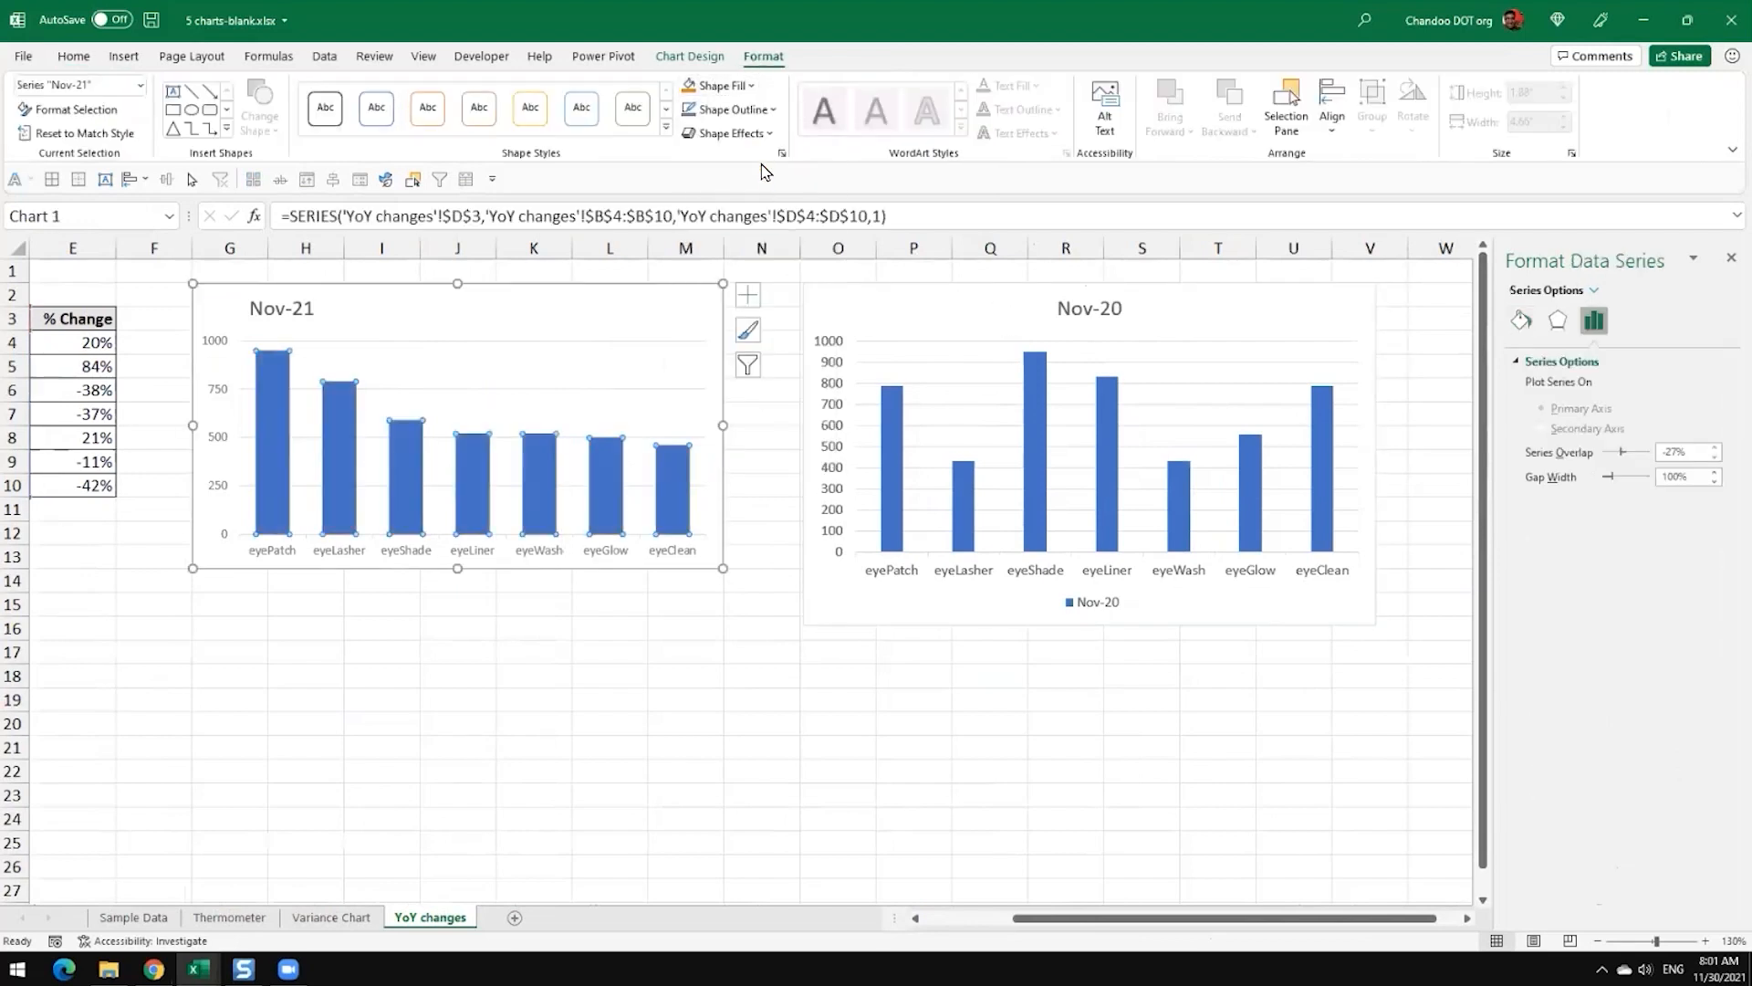
click(731, 650)
Step: Copy the orange Nov-21 chart and paste only its formats onto the Nov-20 chart with Paste Special
click(629, 307)
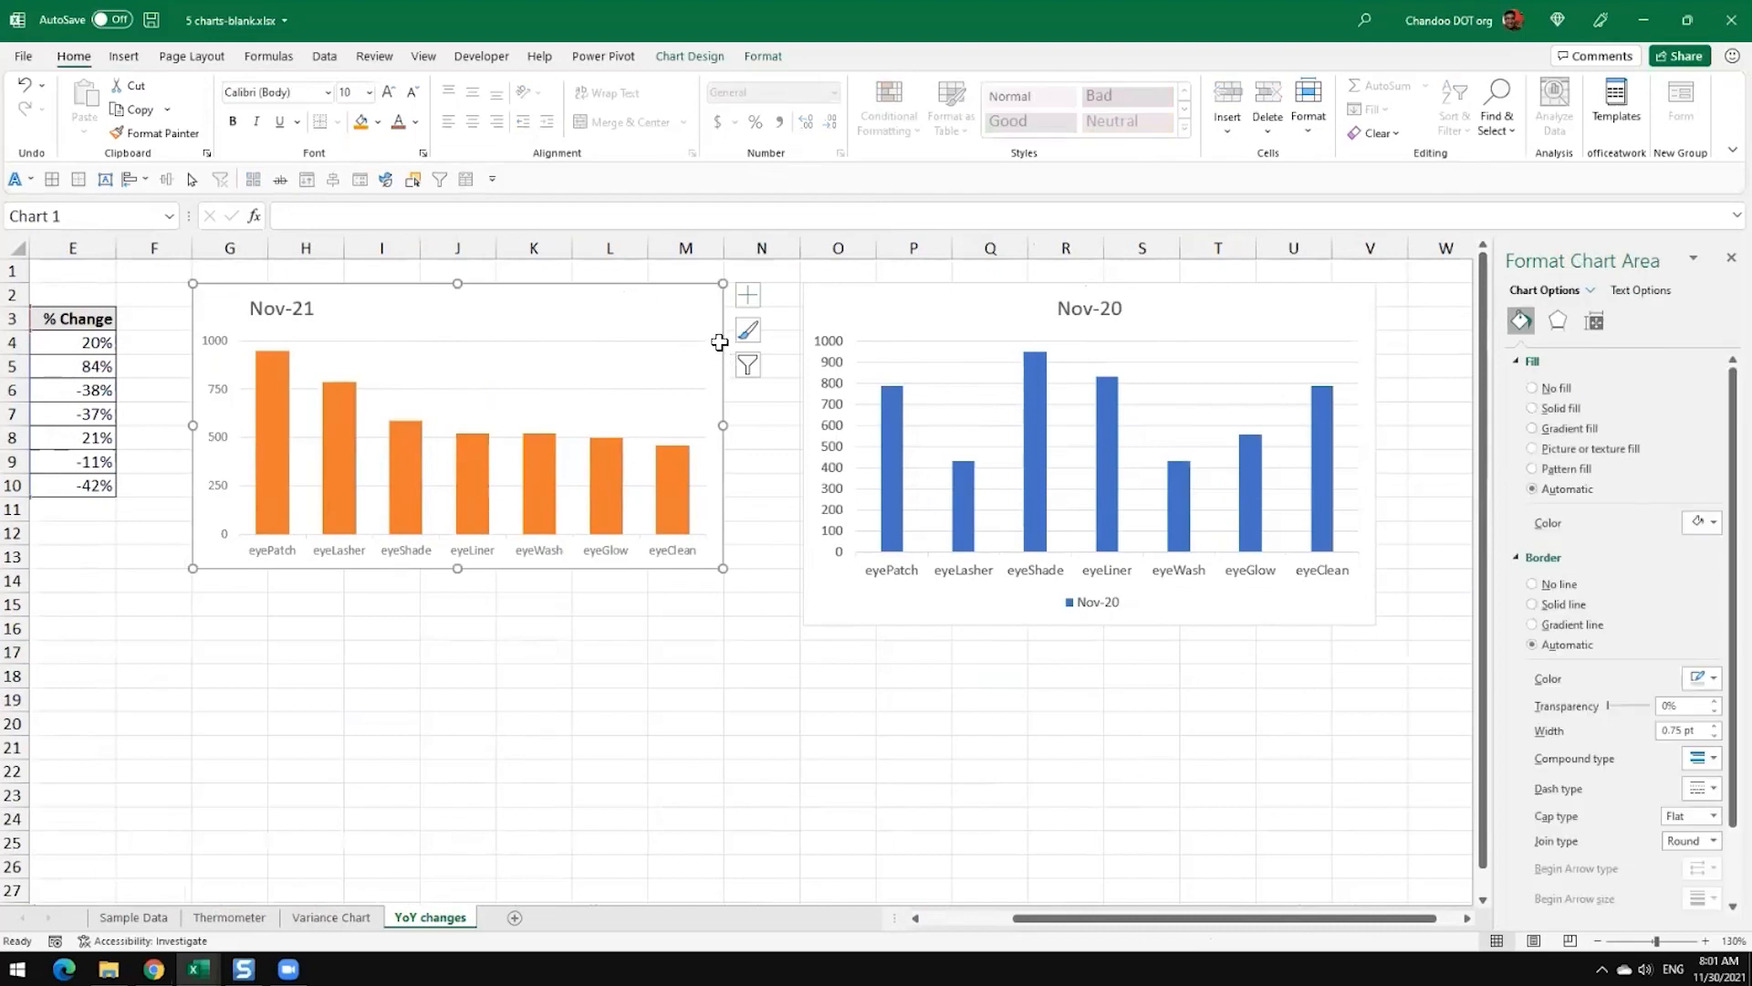
click(959, 312)
click(577, 330)
key(ctrl+c)
click(917, 321)
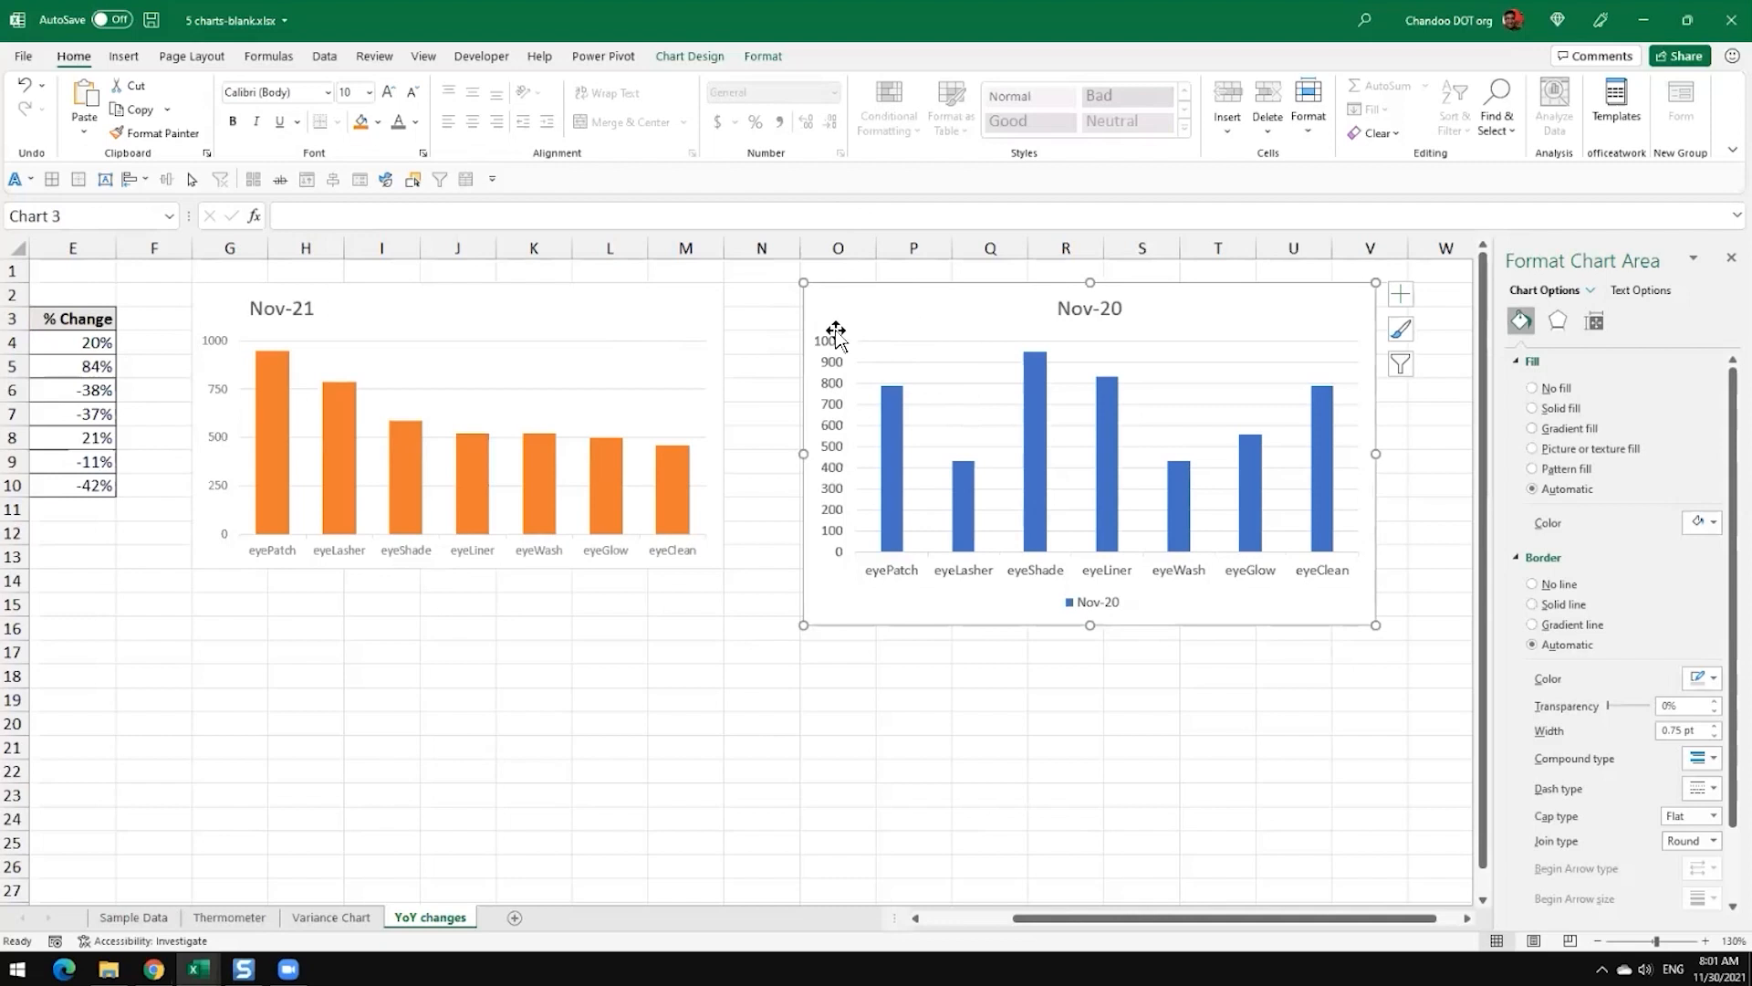
click(664, 310)
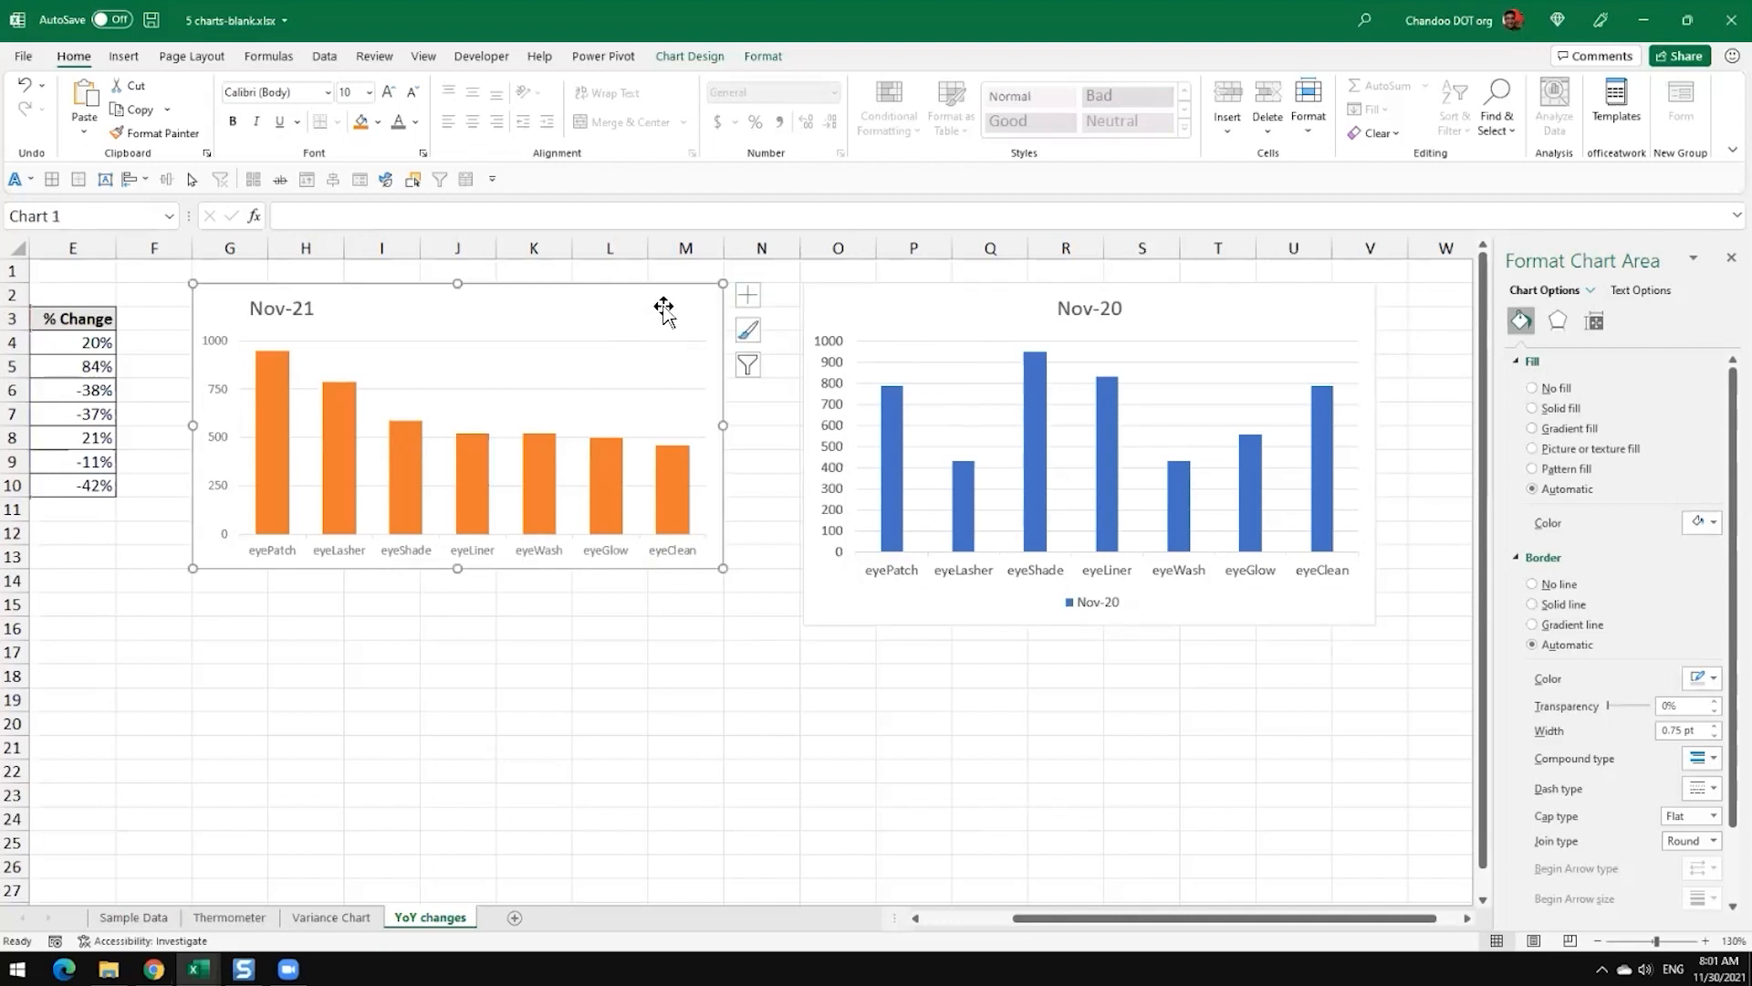
click(952, 335)
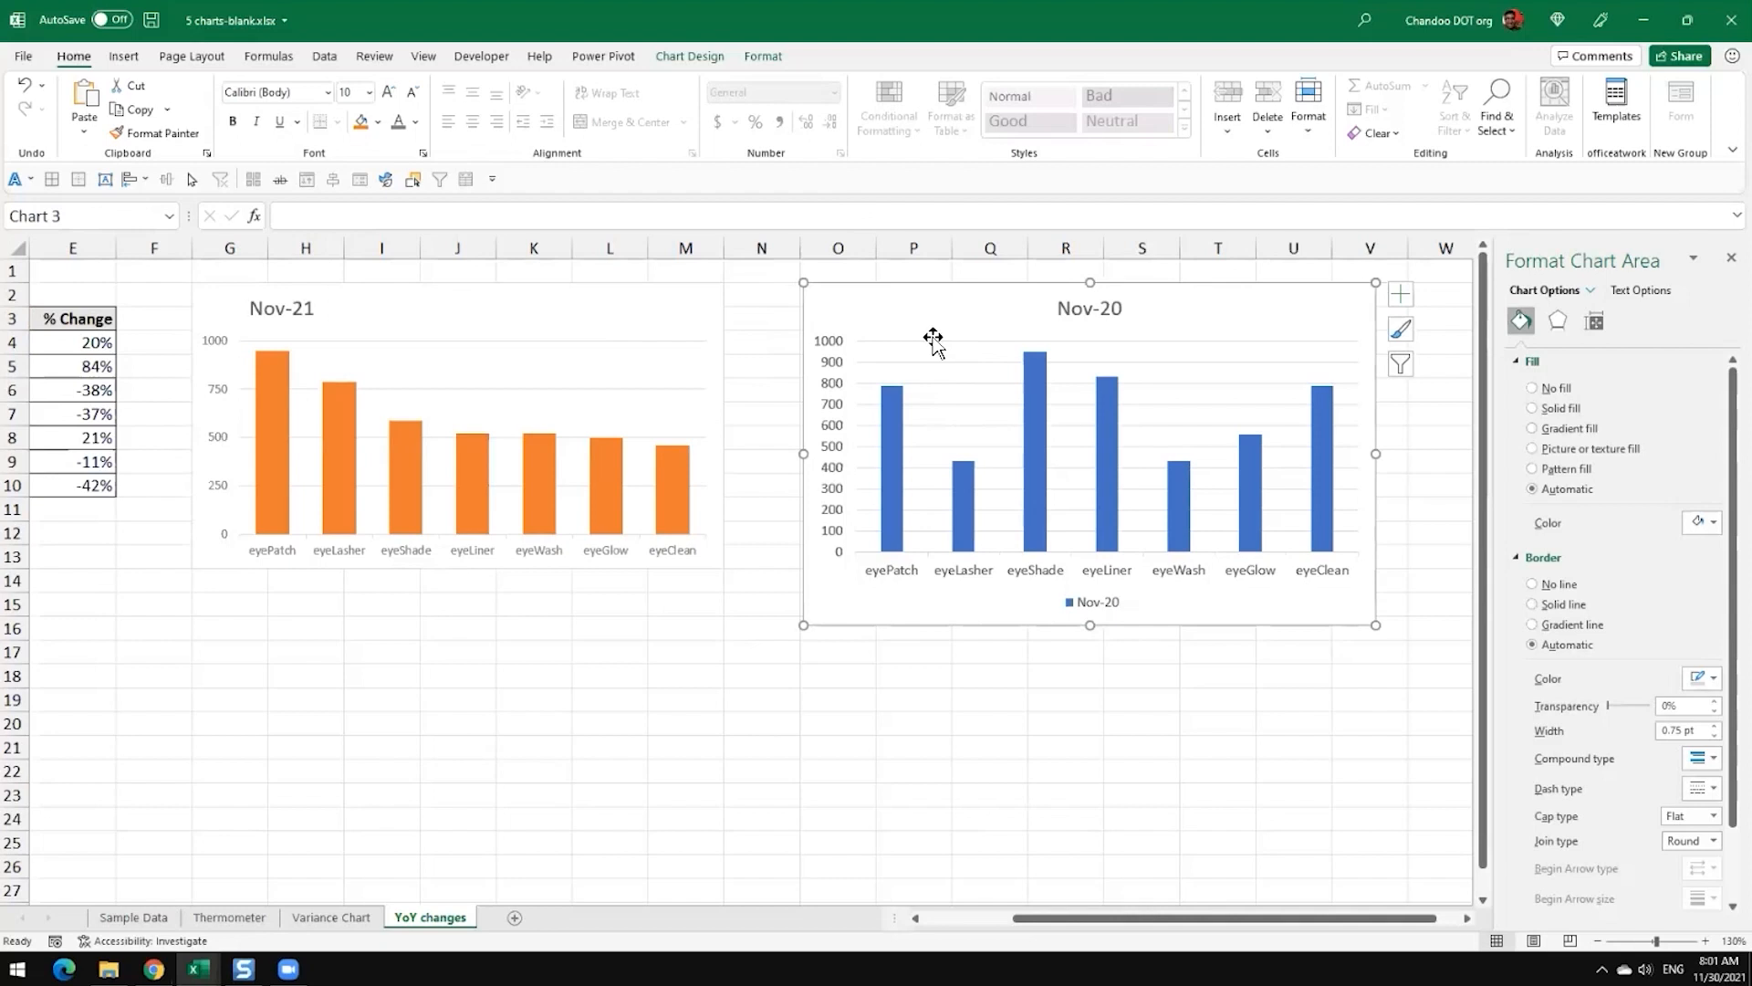
key(alt+e)
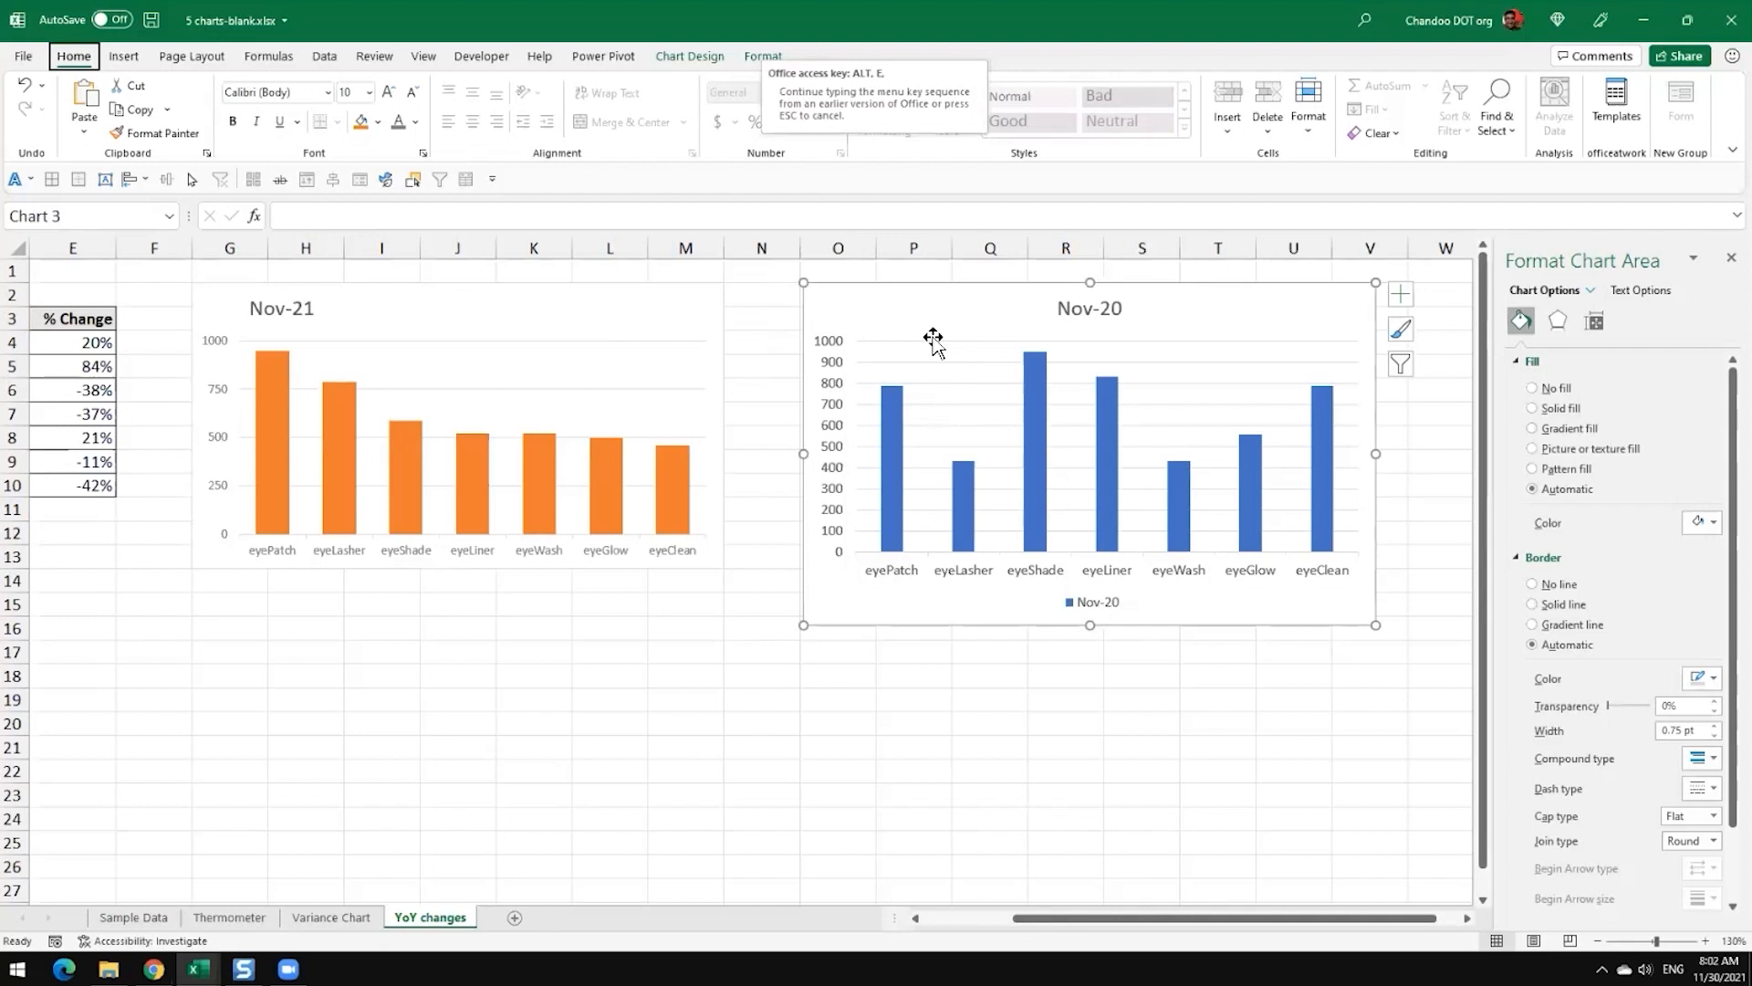
key(s)
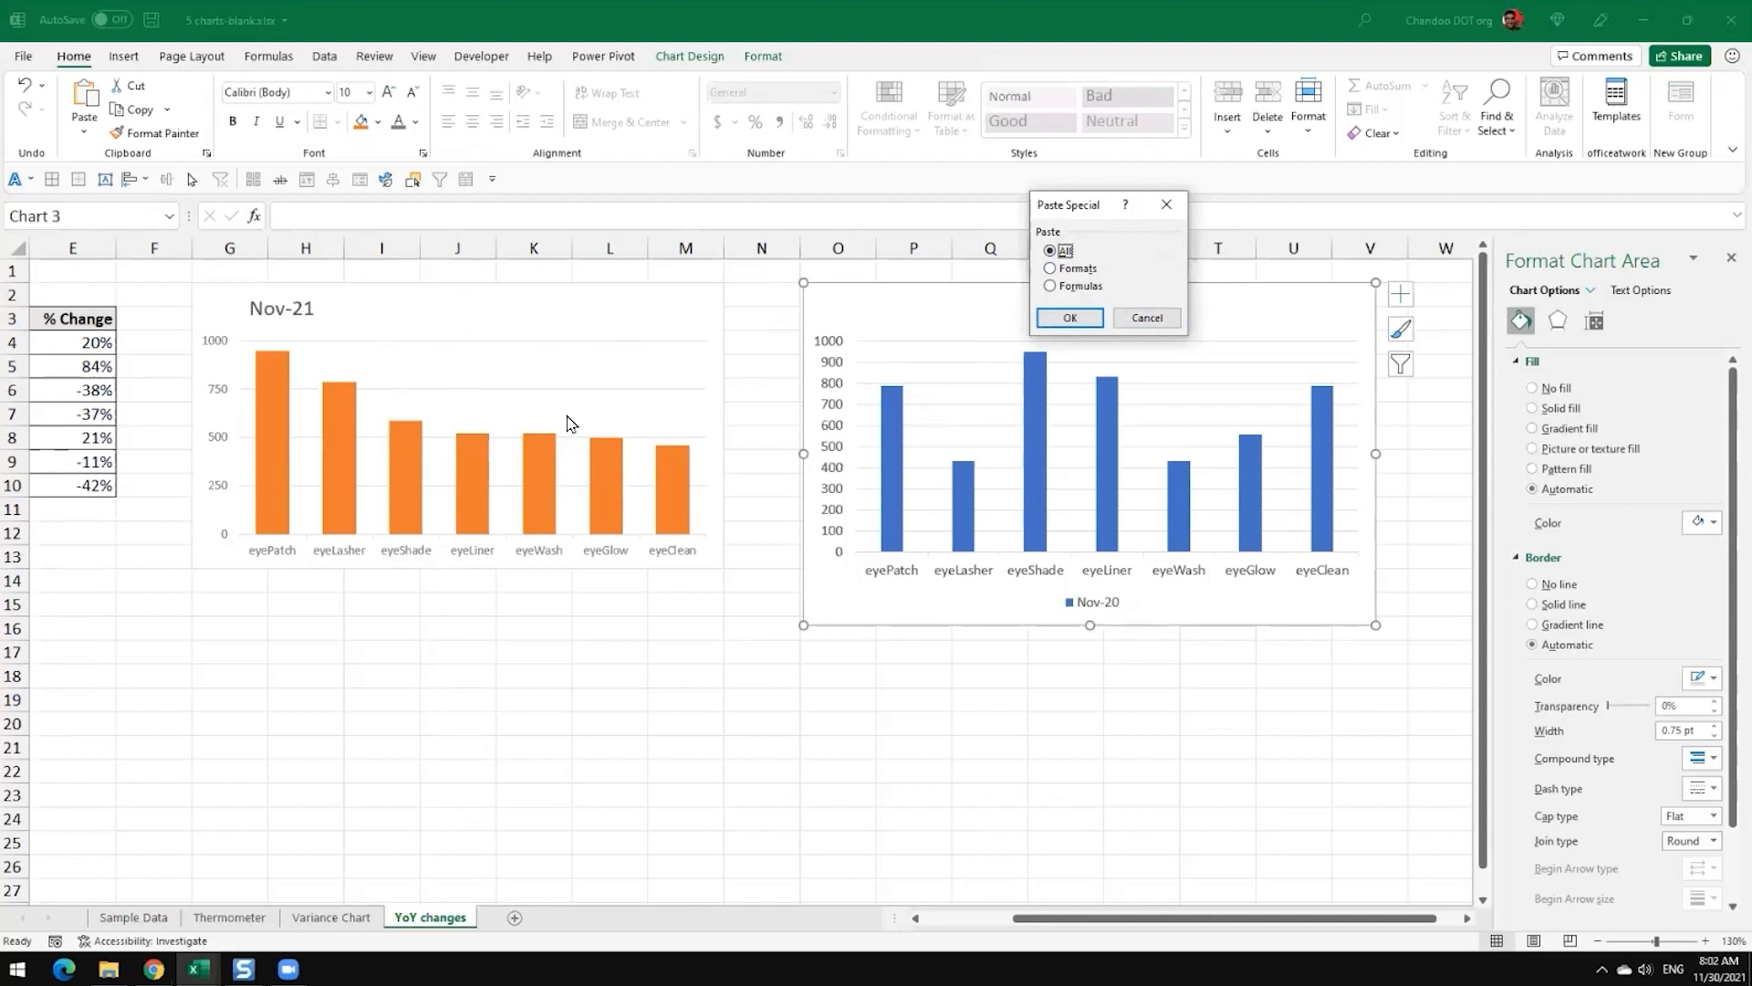
click(1071, 318)
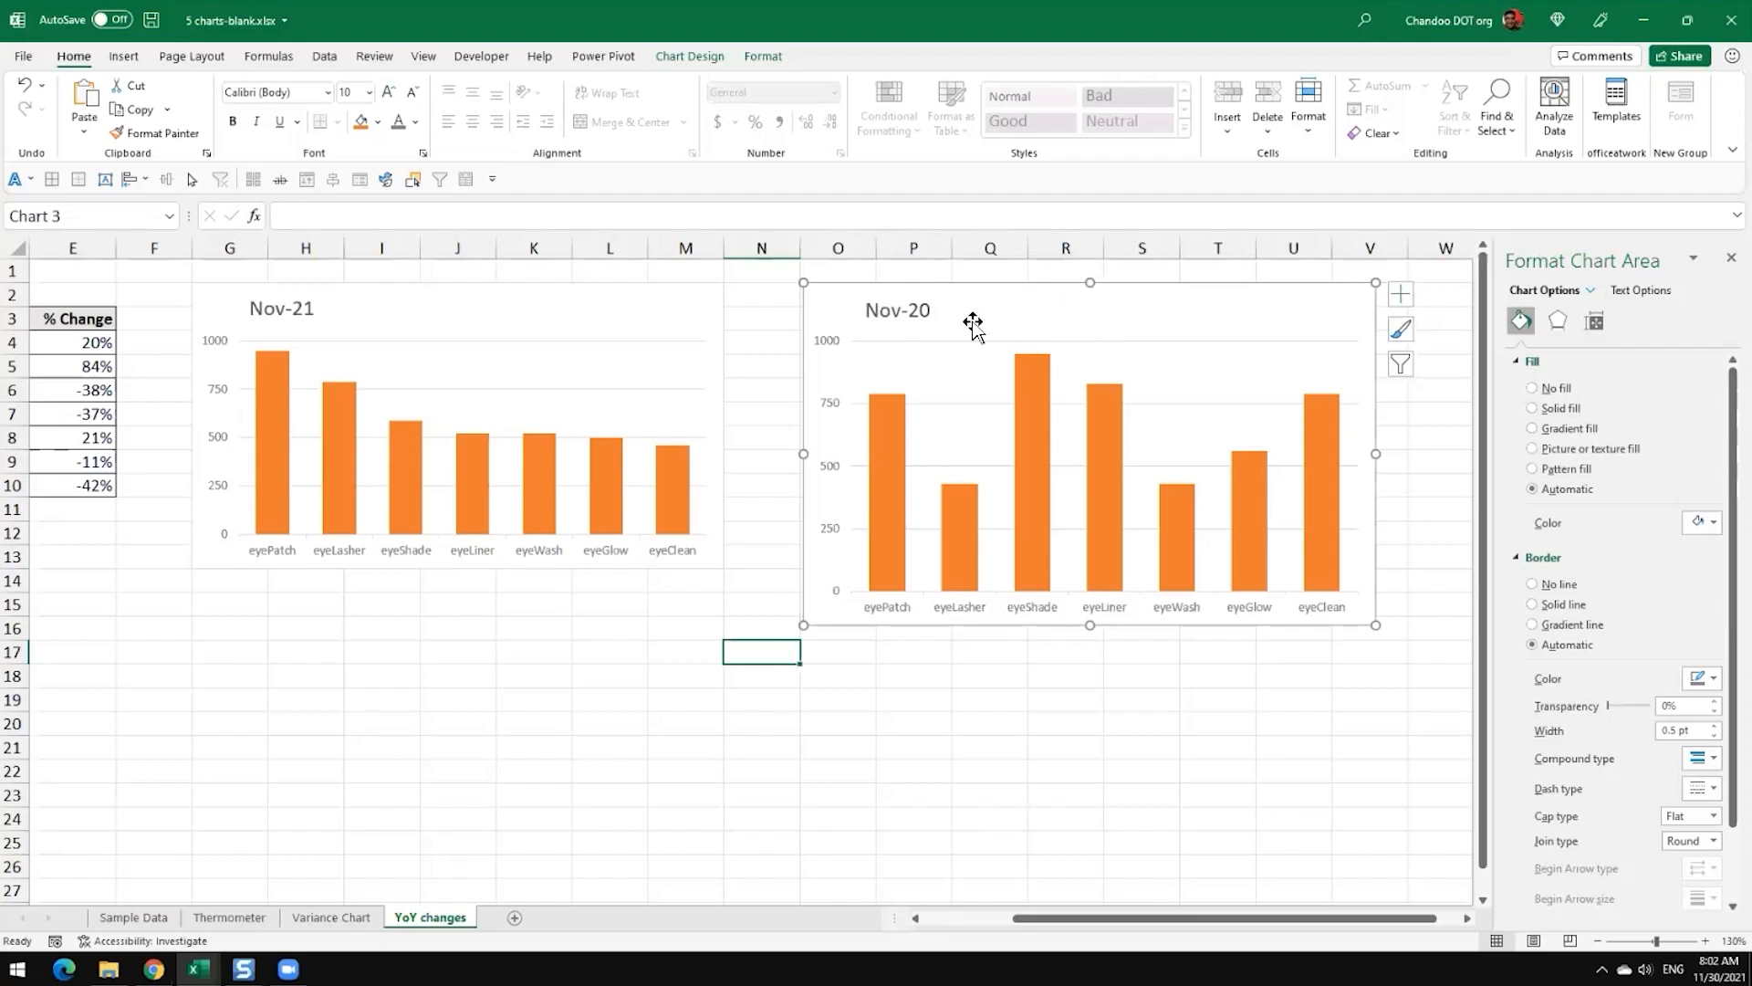
Step: Delete the Nov-20 chart and move the orange Nov-21 chart away from the table, to around column Q and row 9
key(Delete)
scroll(860, 489, down, 3)
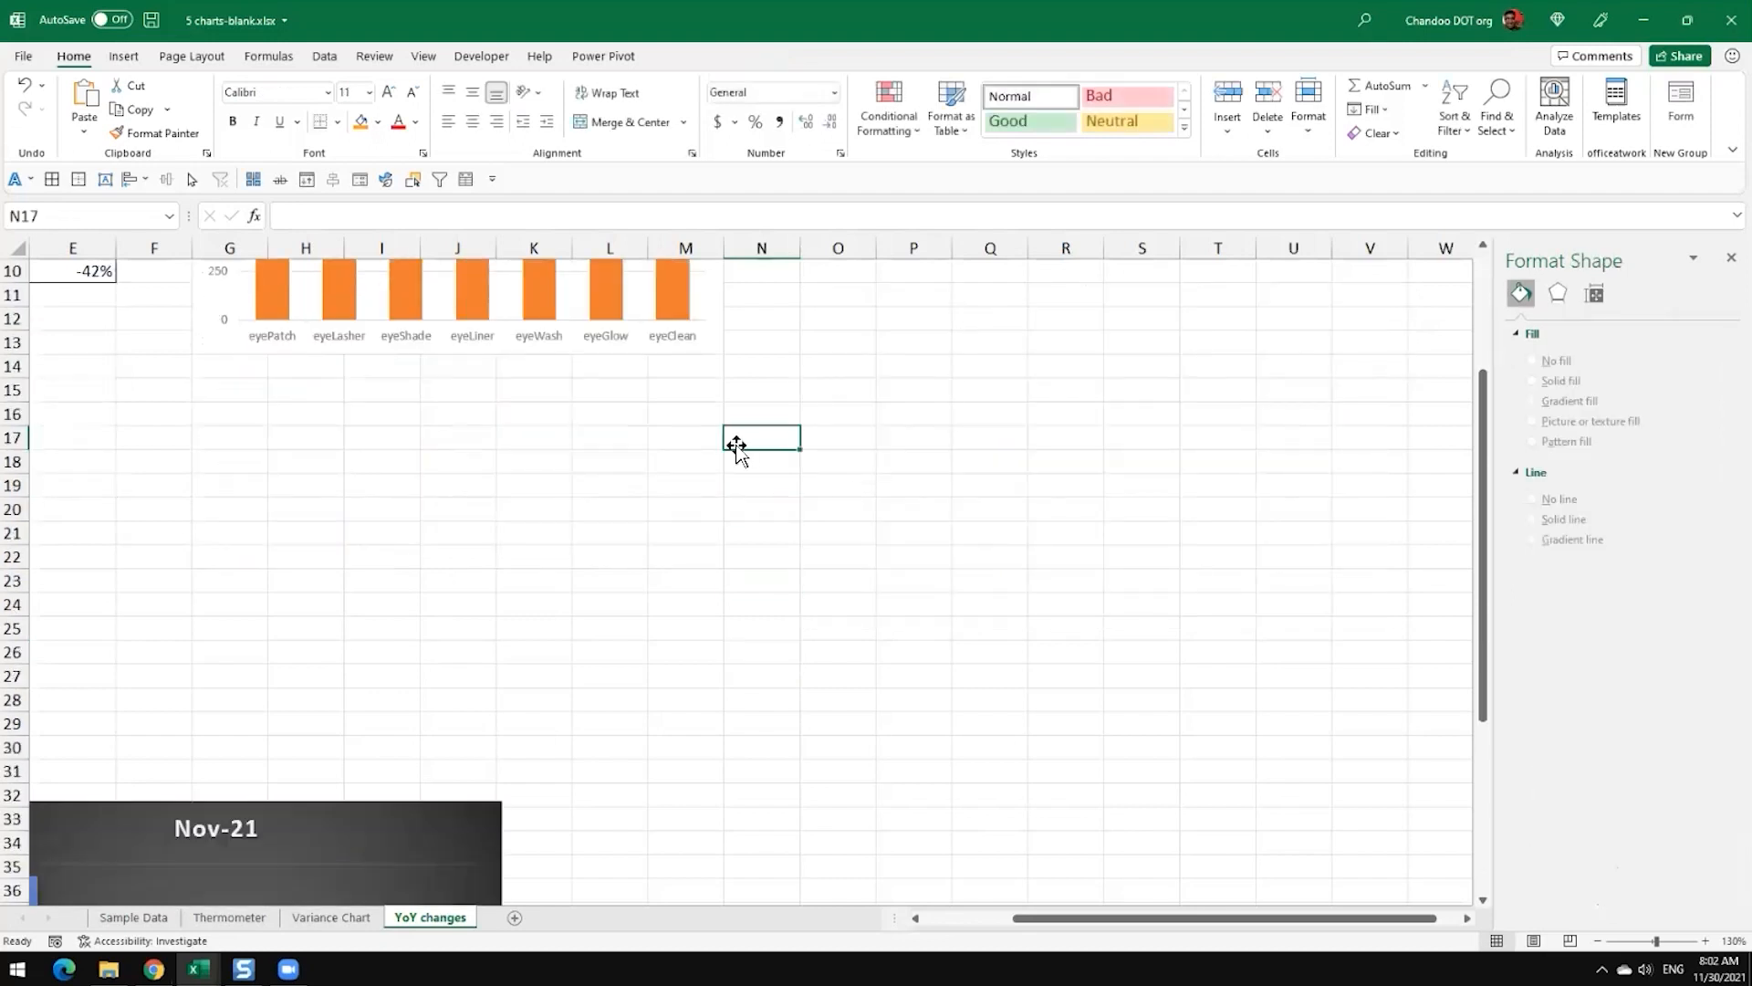
scroll(736, 448, up, 3)
drag(532, 309, 1329, 485)
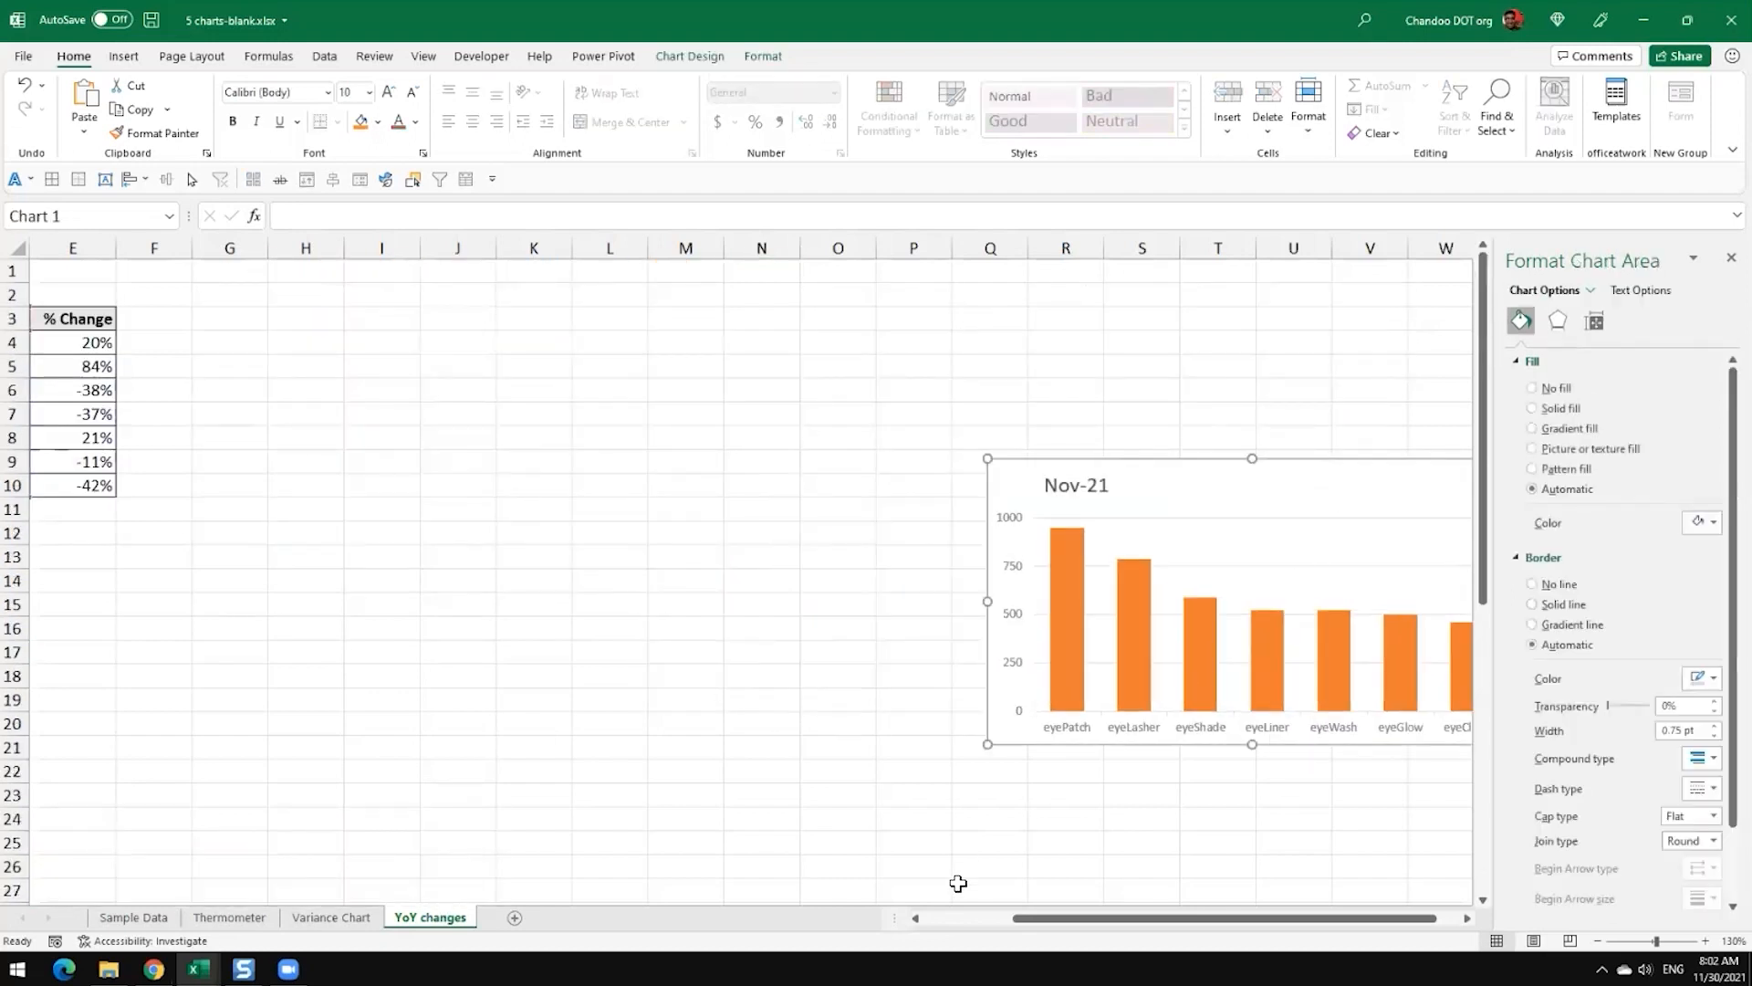
Step: Move the dark Nov-21 column chart from below row 32 up beside the data table, from about column G, row 3
click(970, 917)
scroll(566, 822, down, 3)
drag(414, 828, 602, 317)
scroll(604, 566, up, 3)
drag(604, 563, 652, 354)
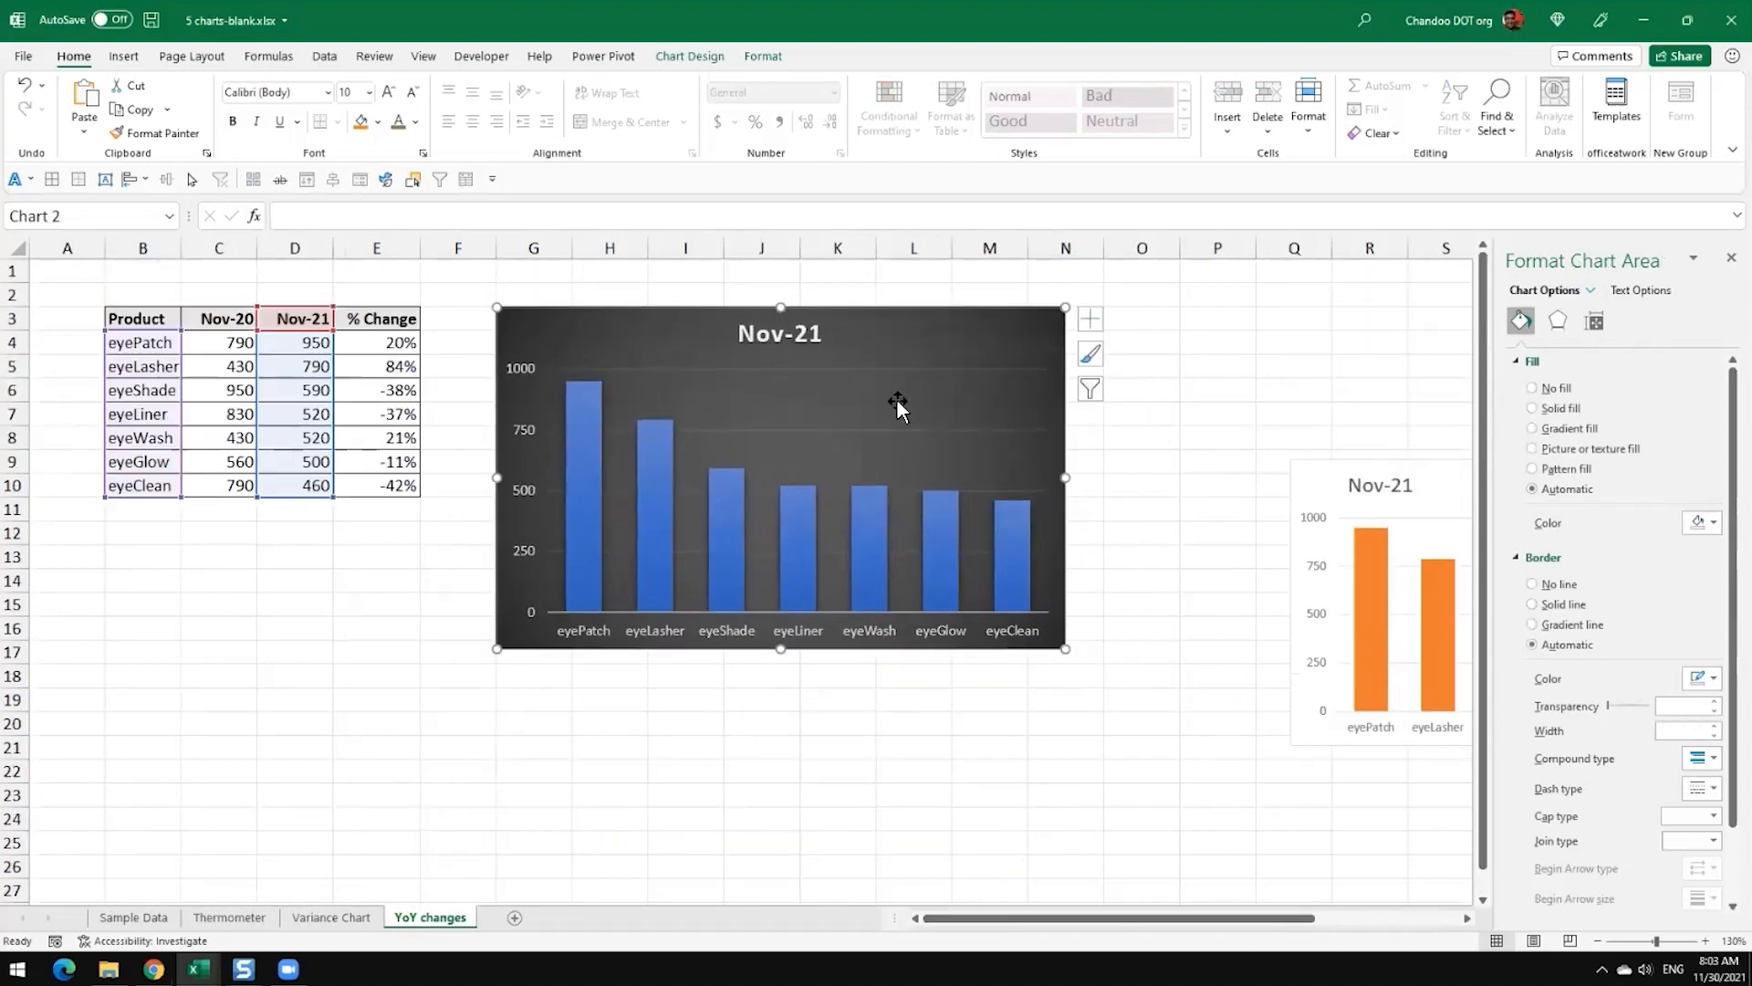
click(1132, 457)
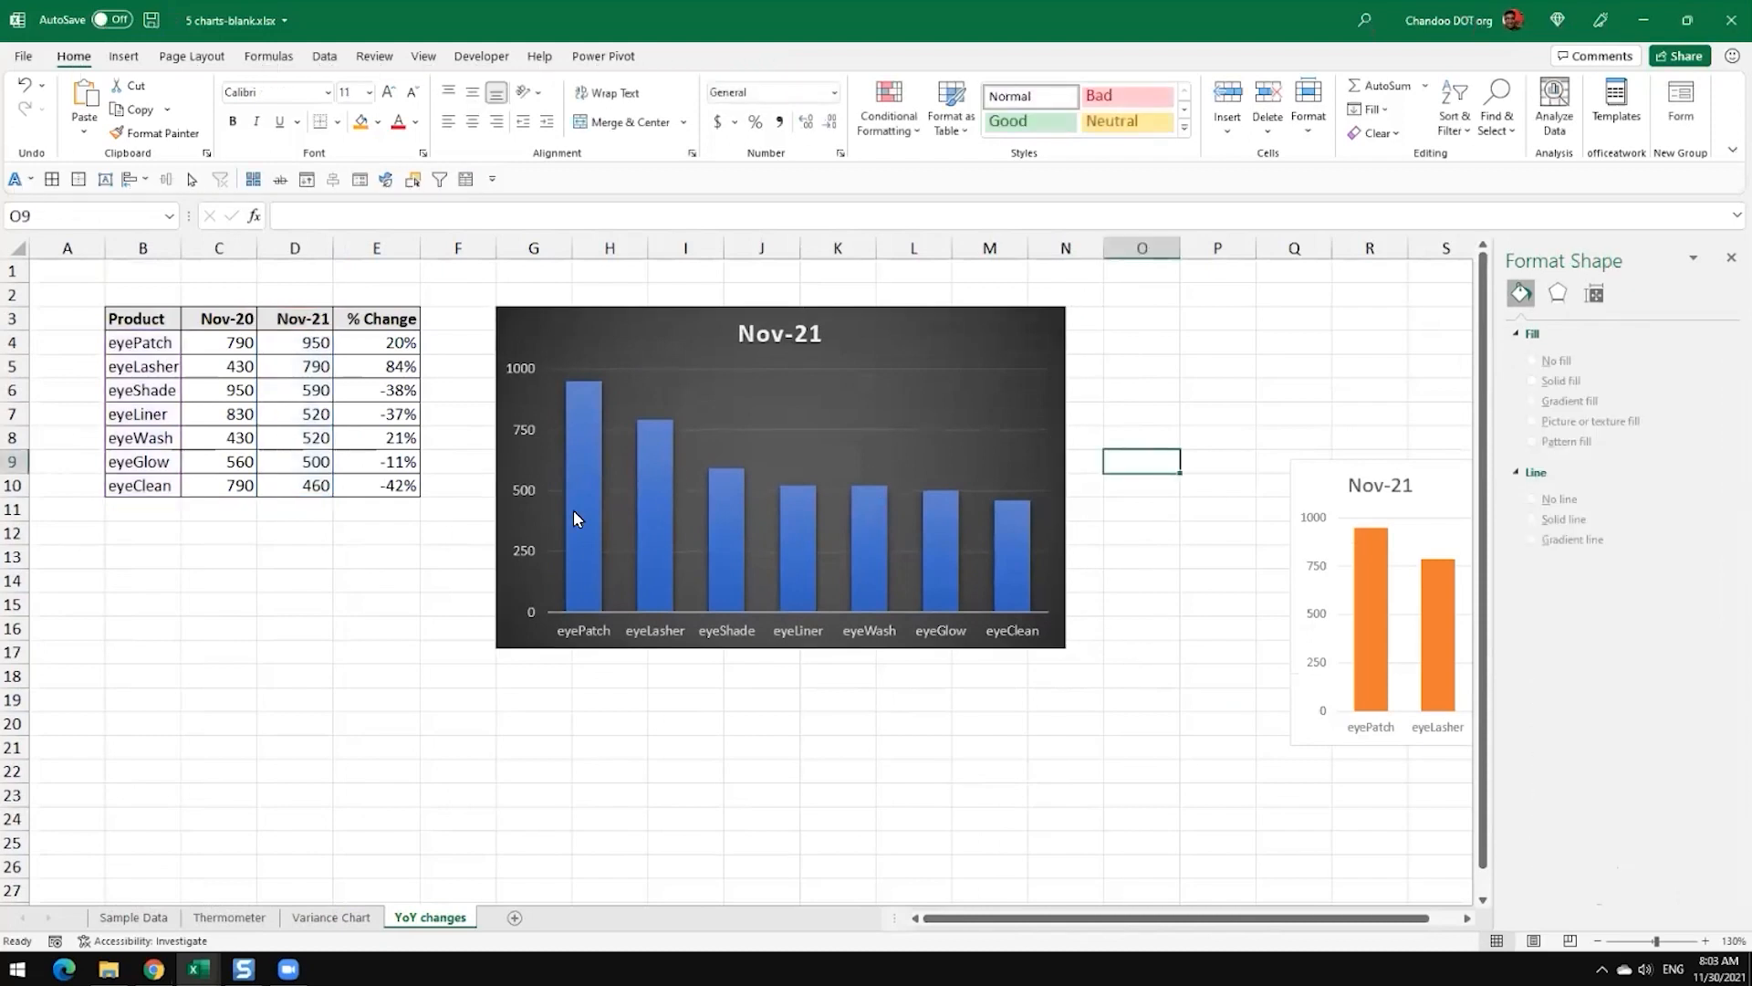
Step: Add data labels to the columns of the dark Nov-21 chart
drag(398, 344, 387, 484)
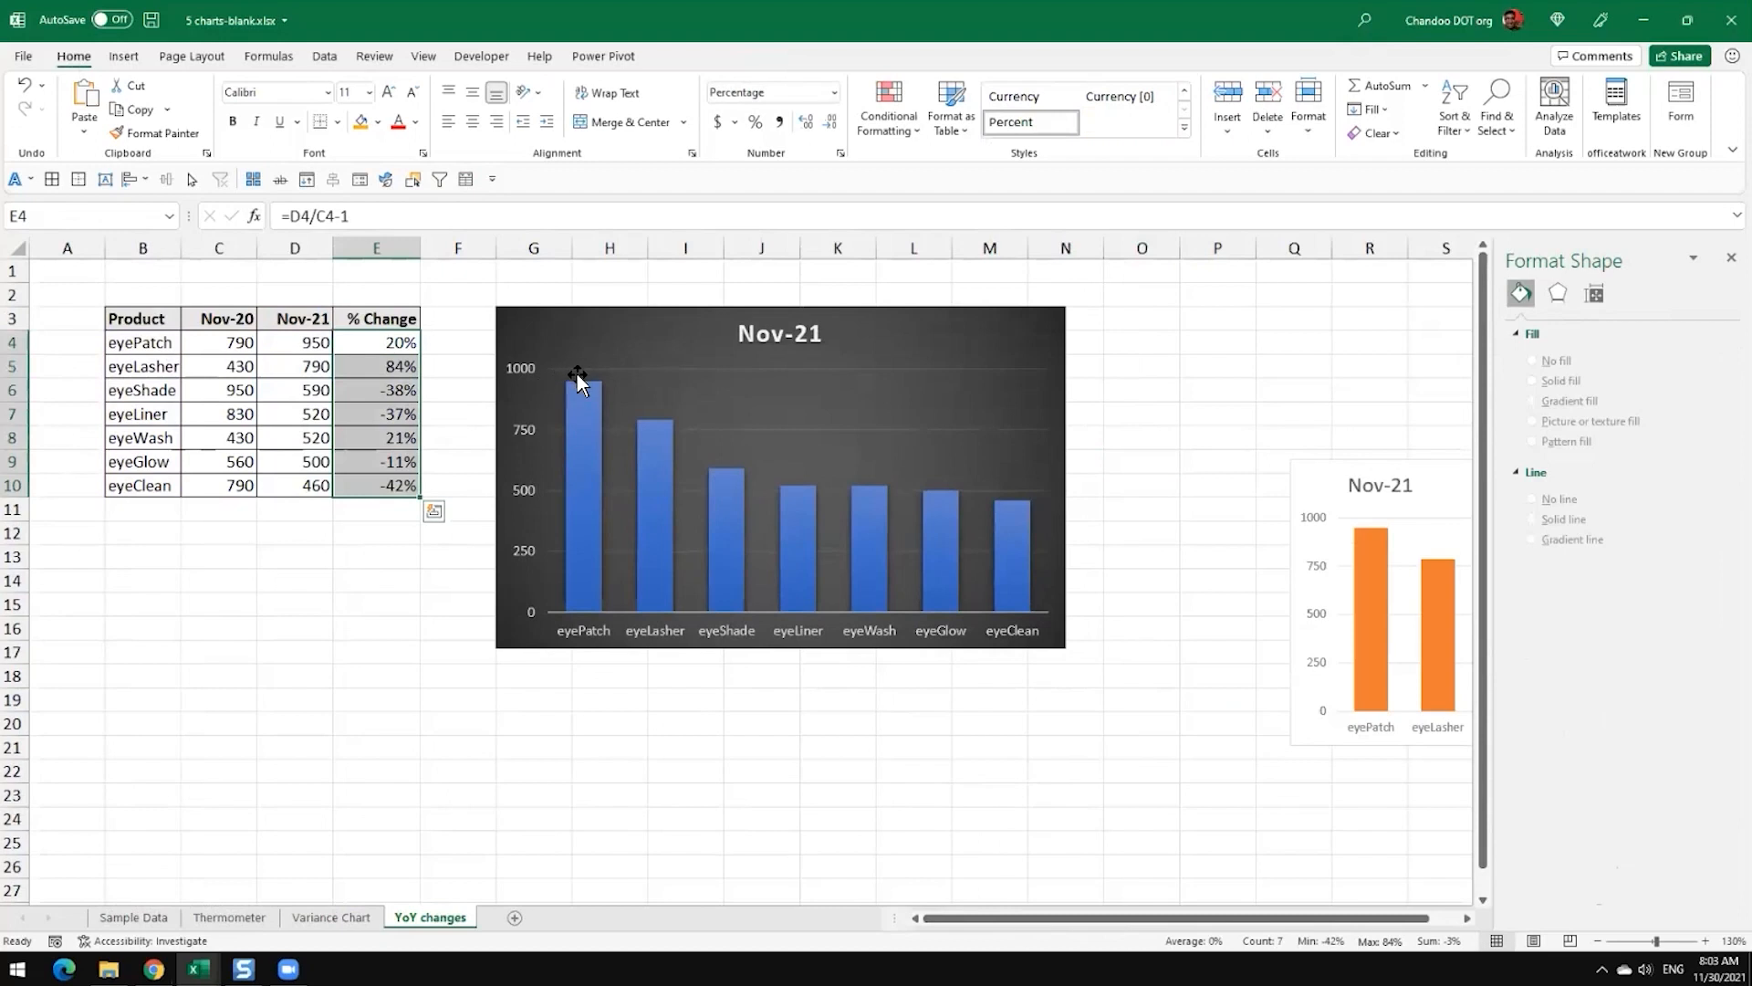
click(578, 378)
click(582, 405)
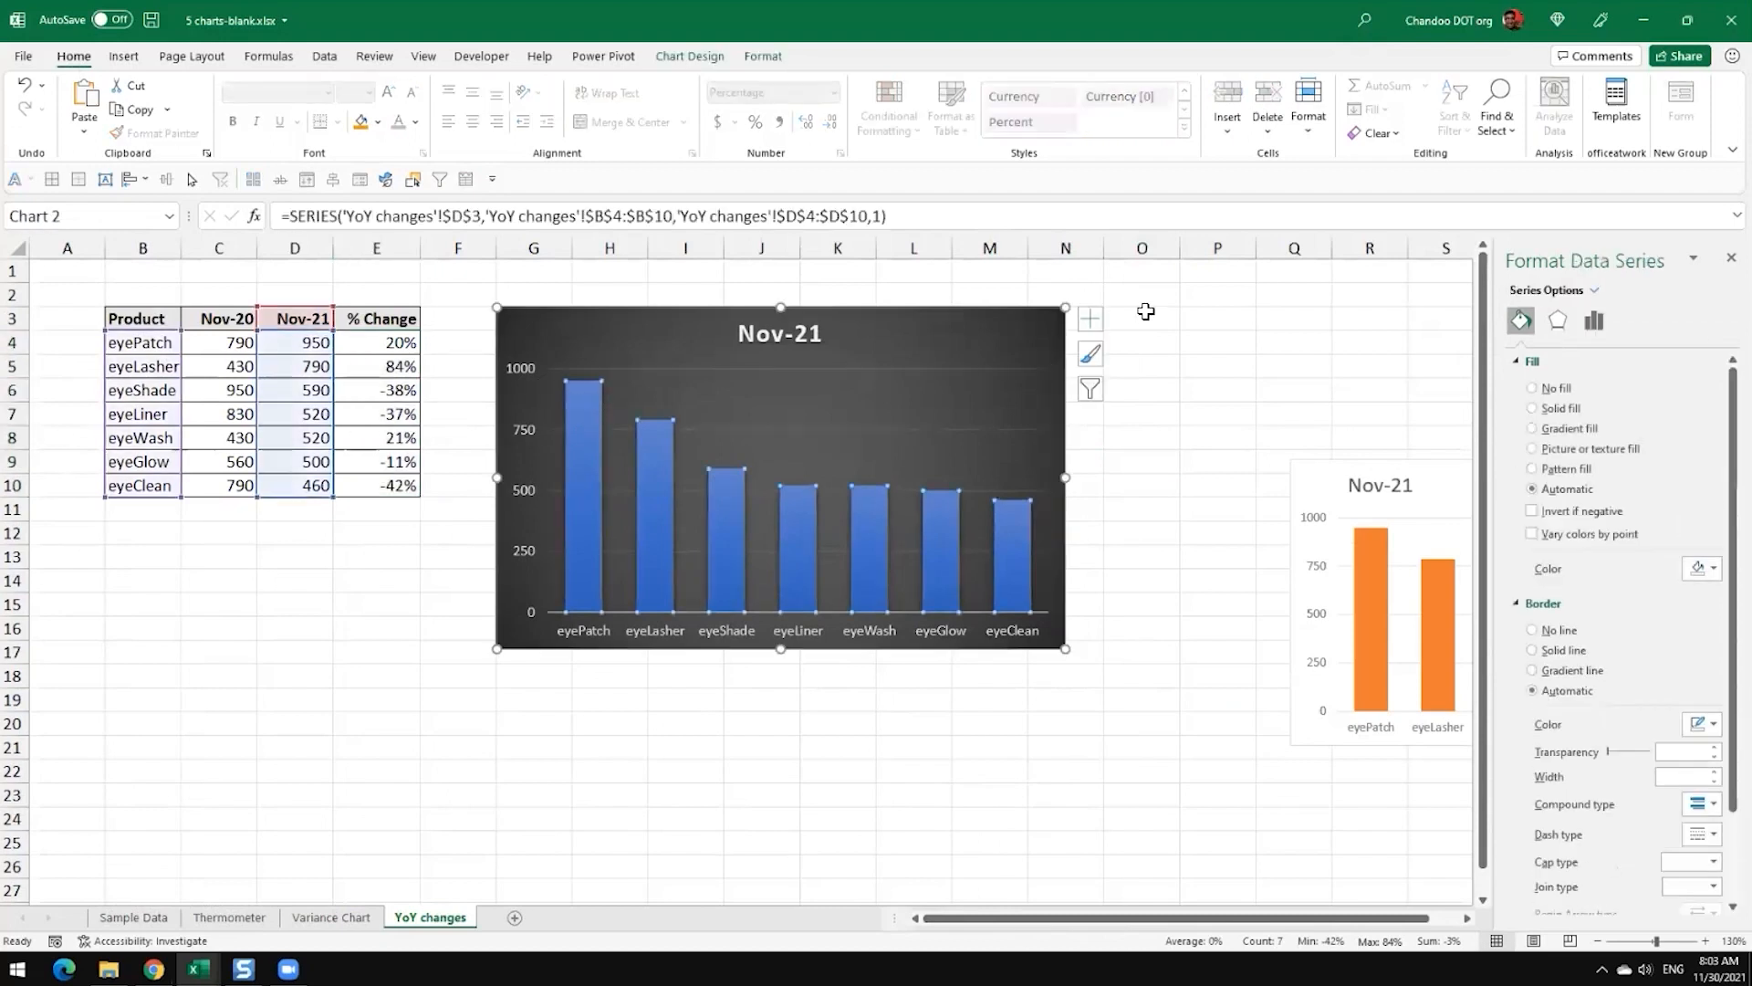
click(1088, 321)
click(1137, 398)
click(590, 367)
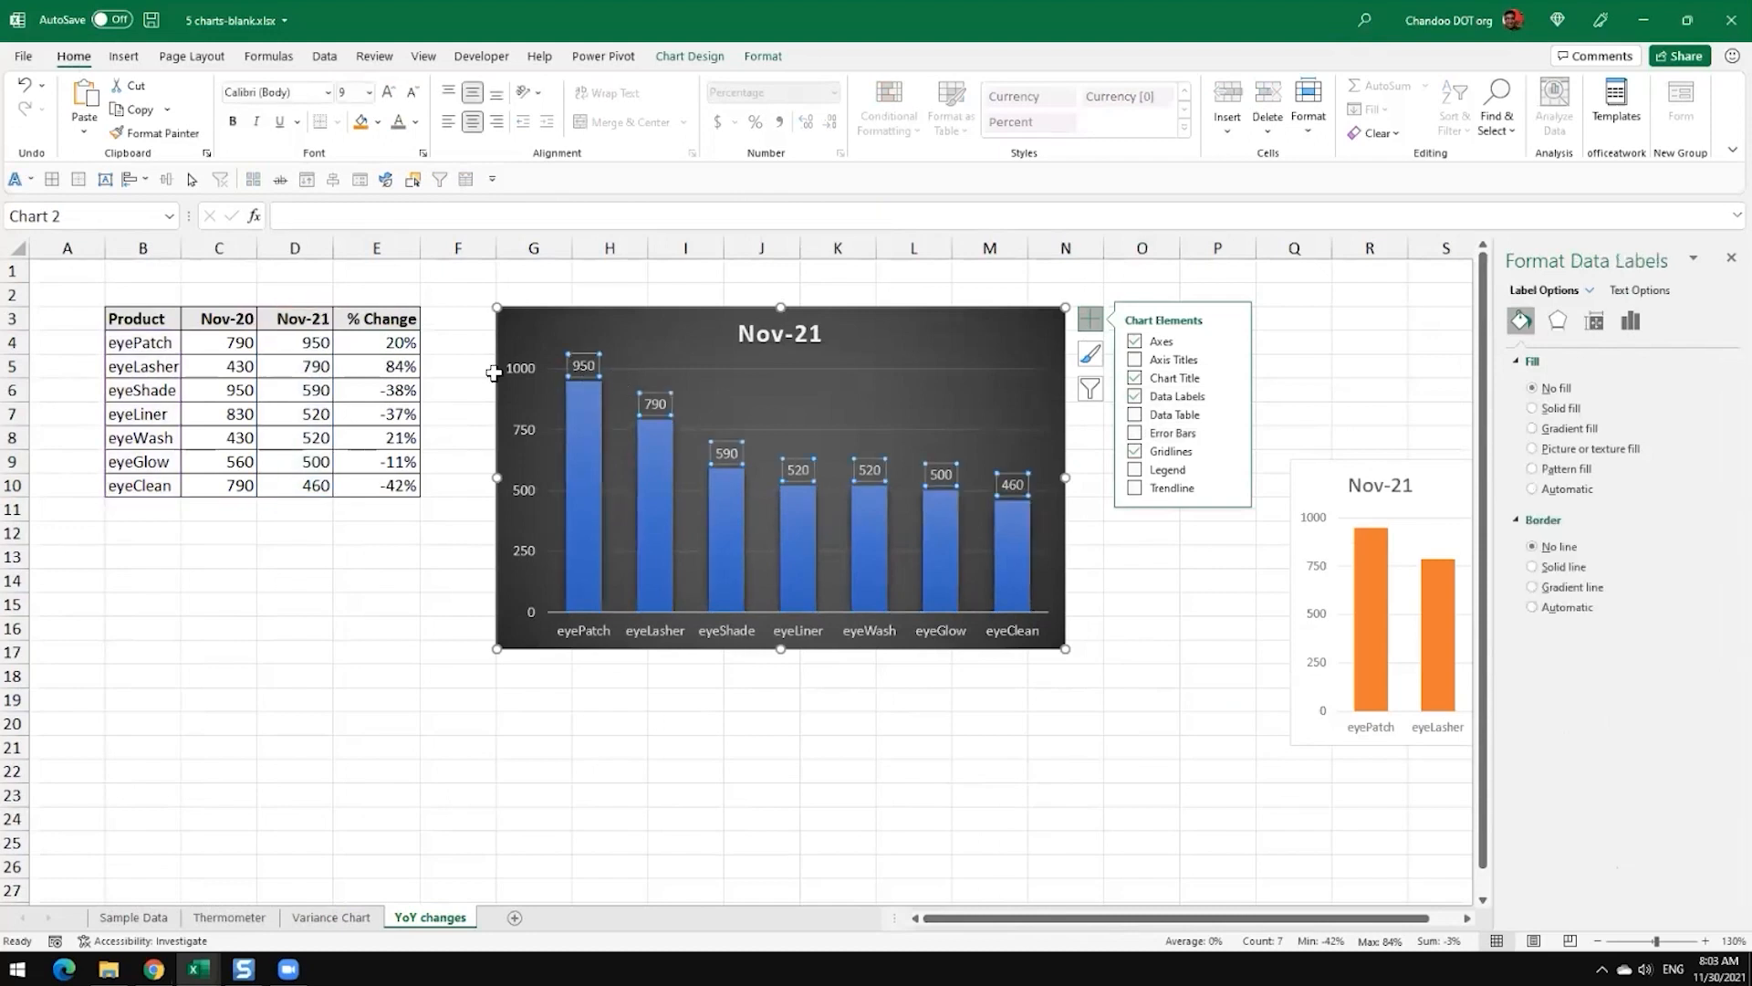
click(655, 404)
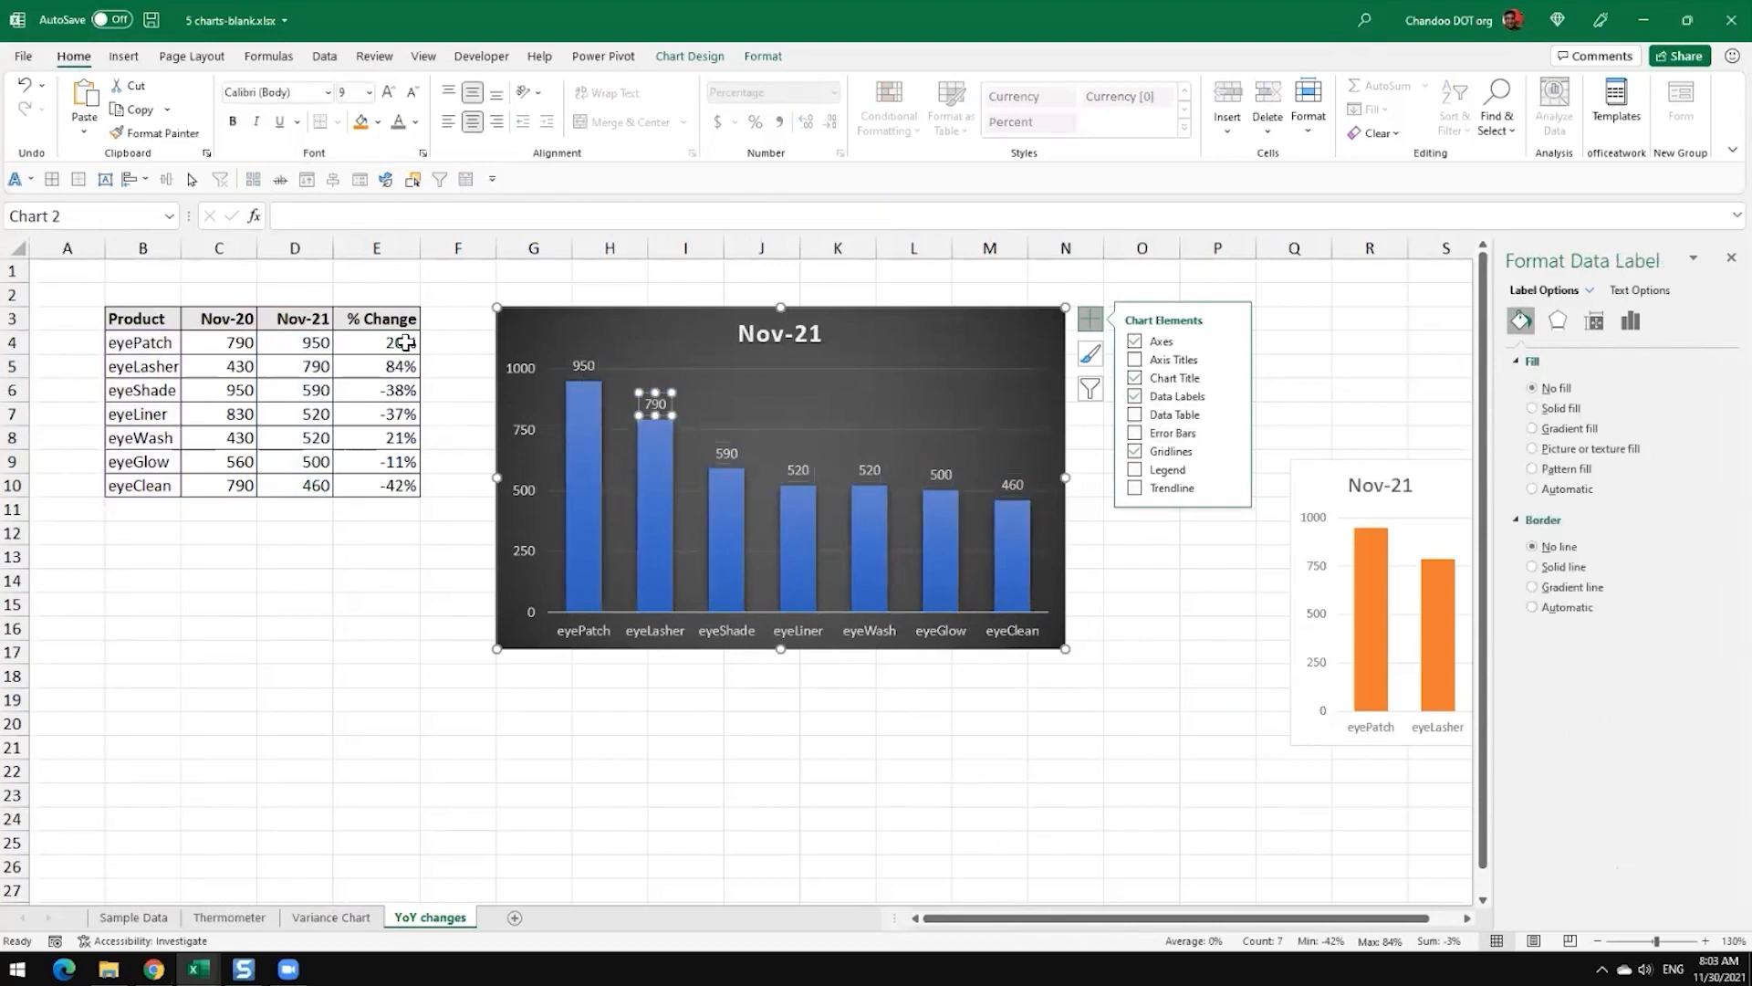
click(783, 749)
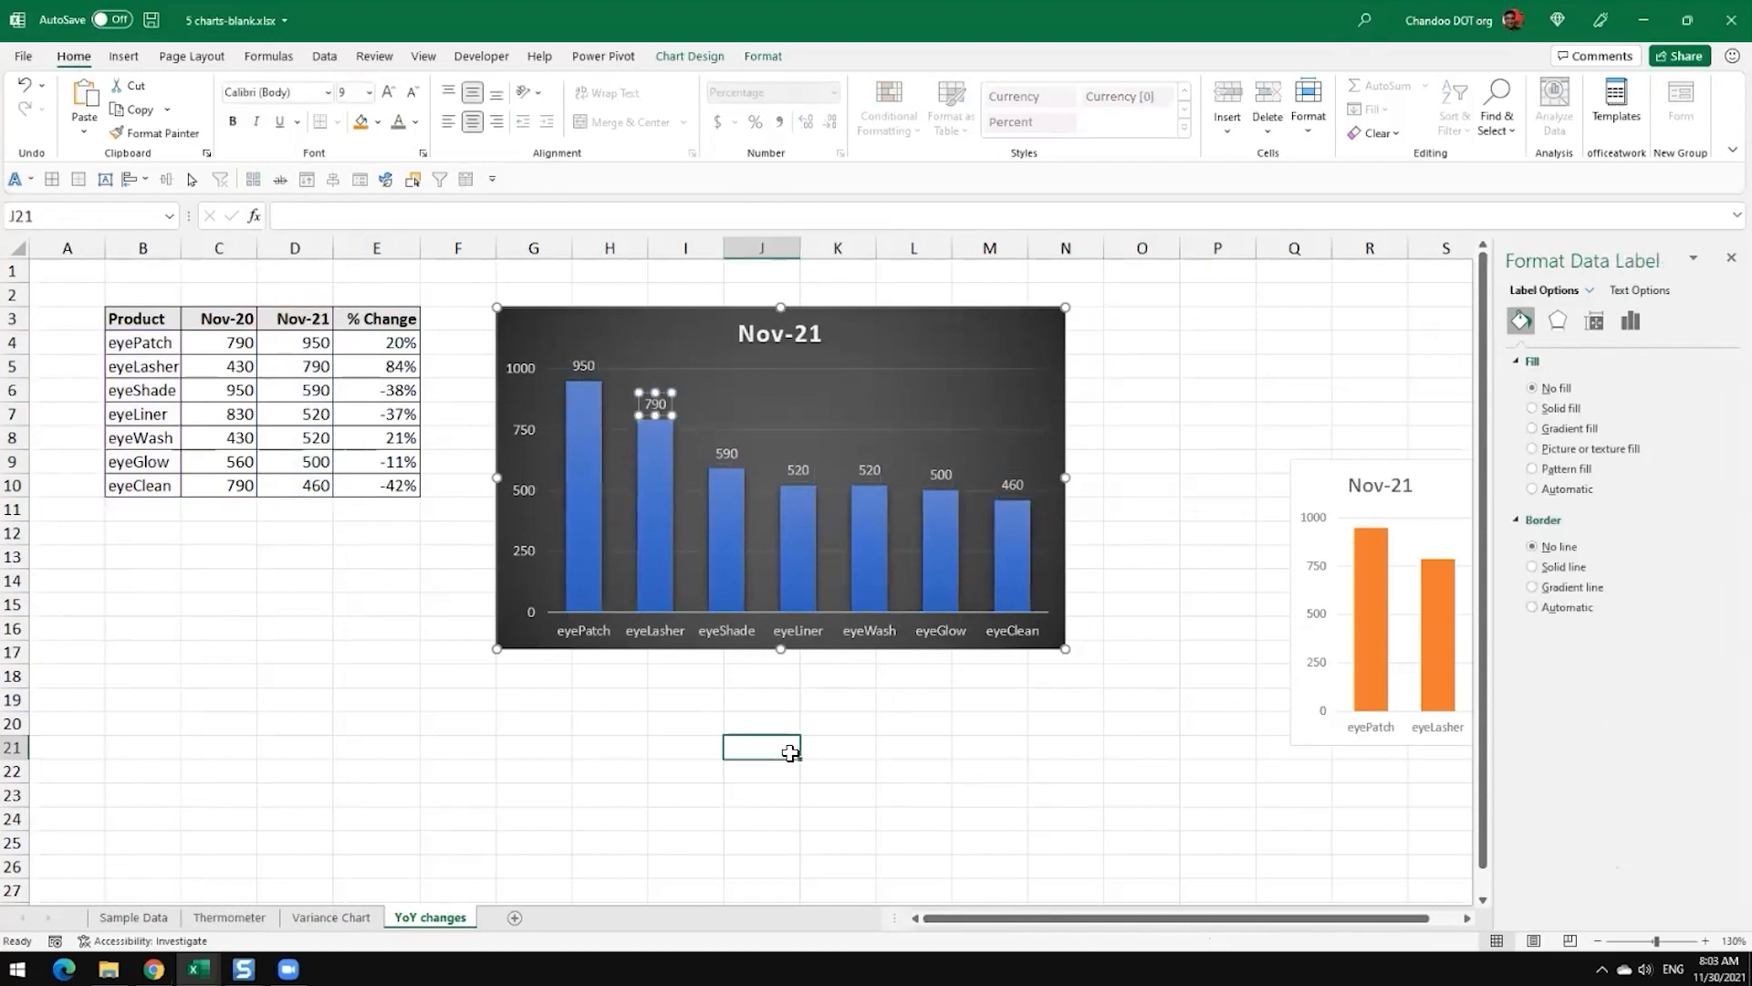
Step: Make the data labels take their values from the % Change cells E4:E10 and turn off the Value option
click(600, 366)
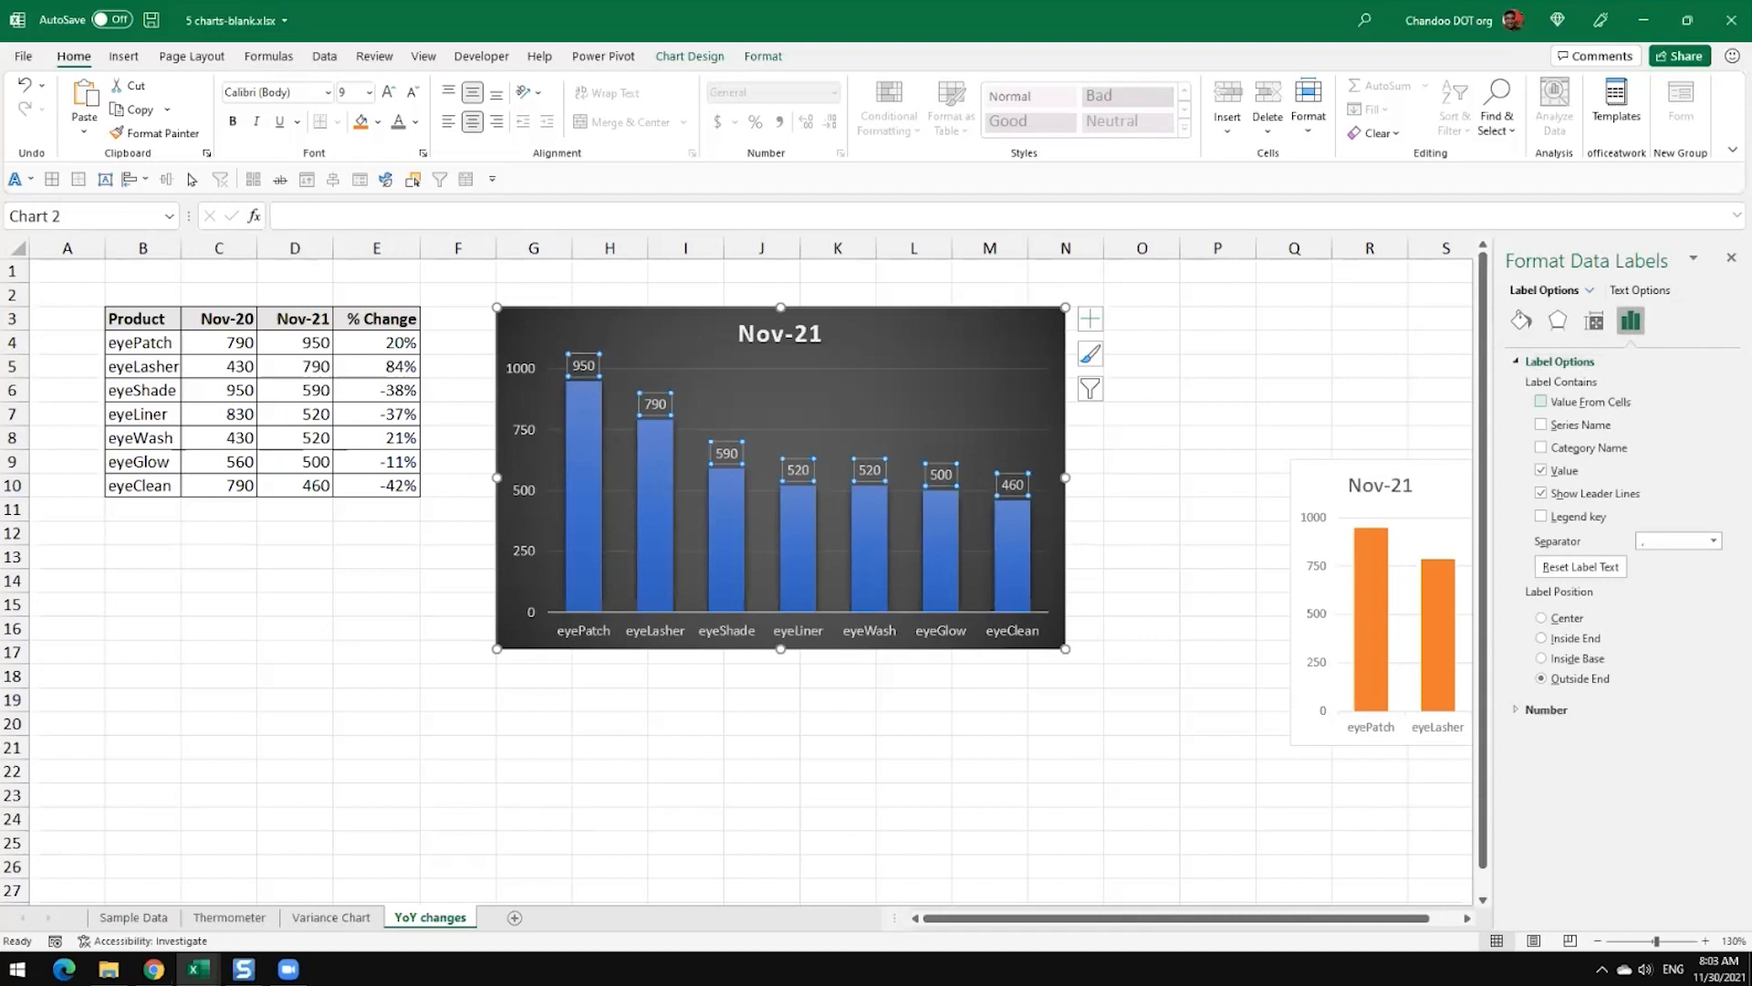
click(1542, 402)
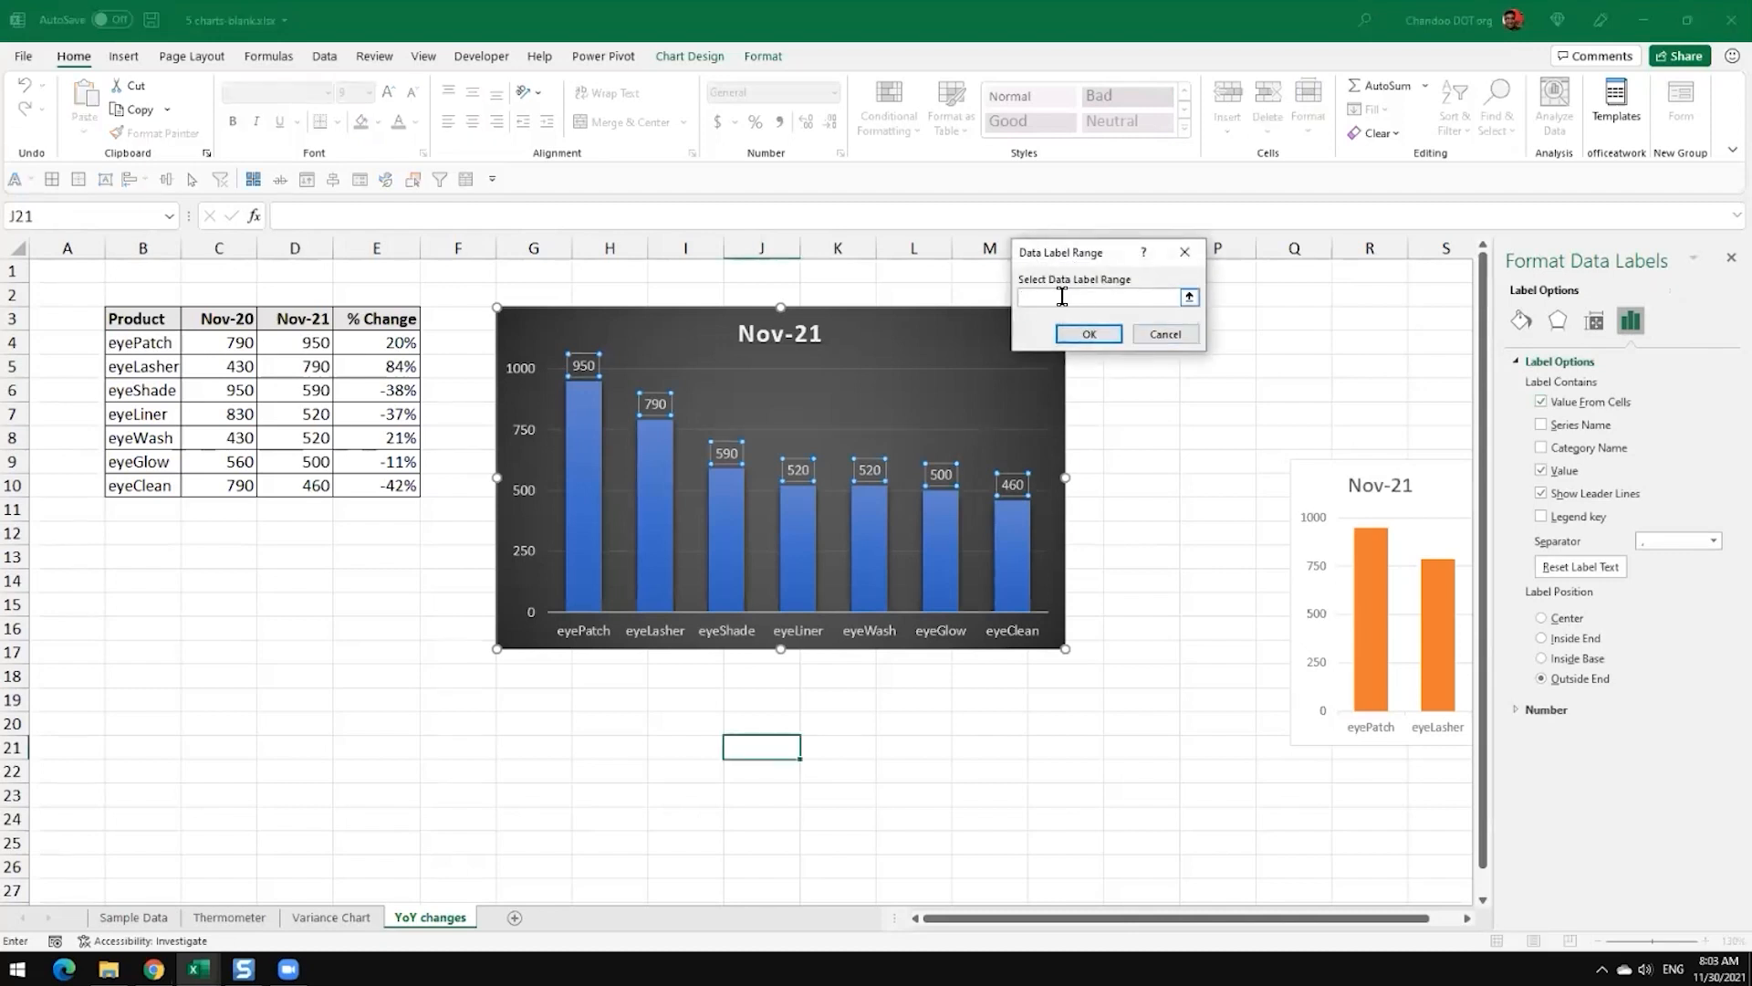
drag(399, 341, 397, 491)
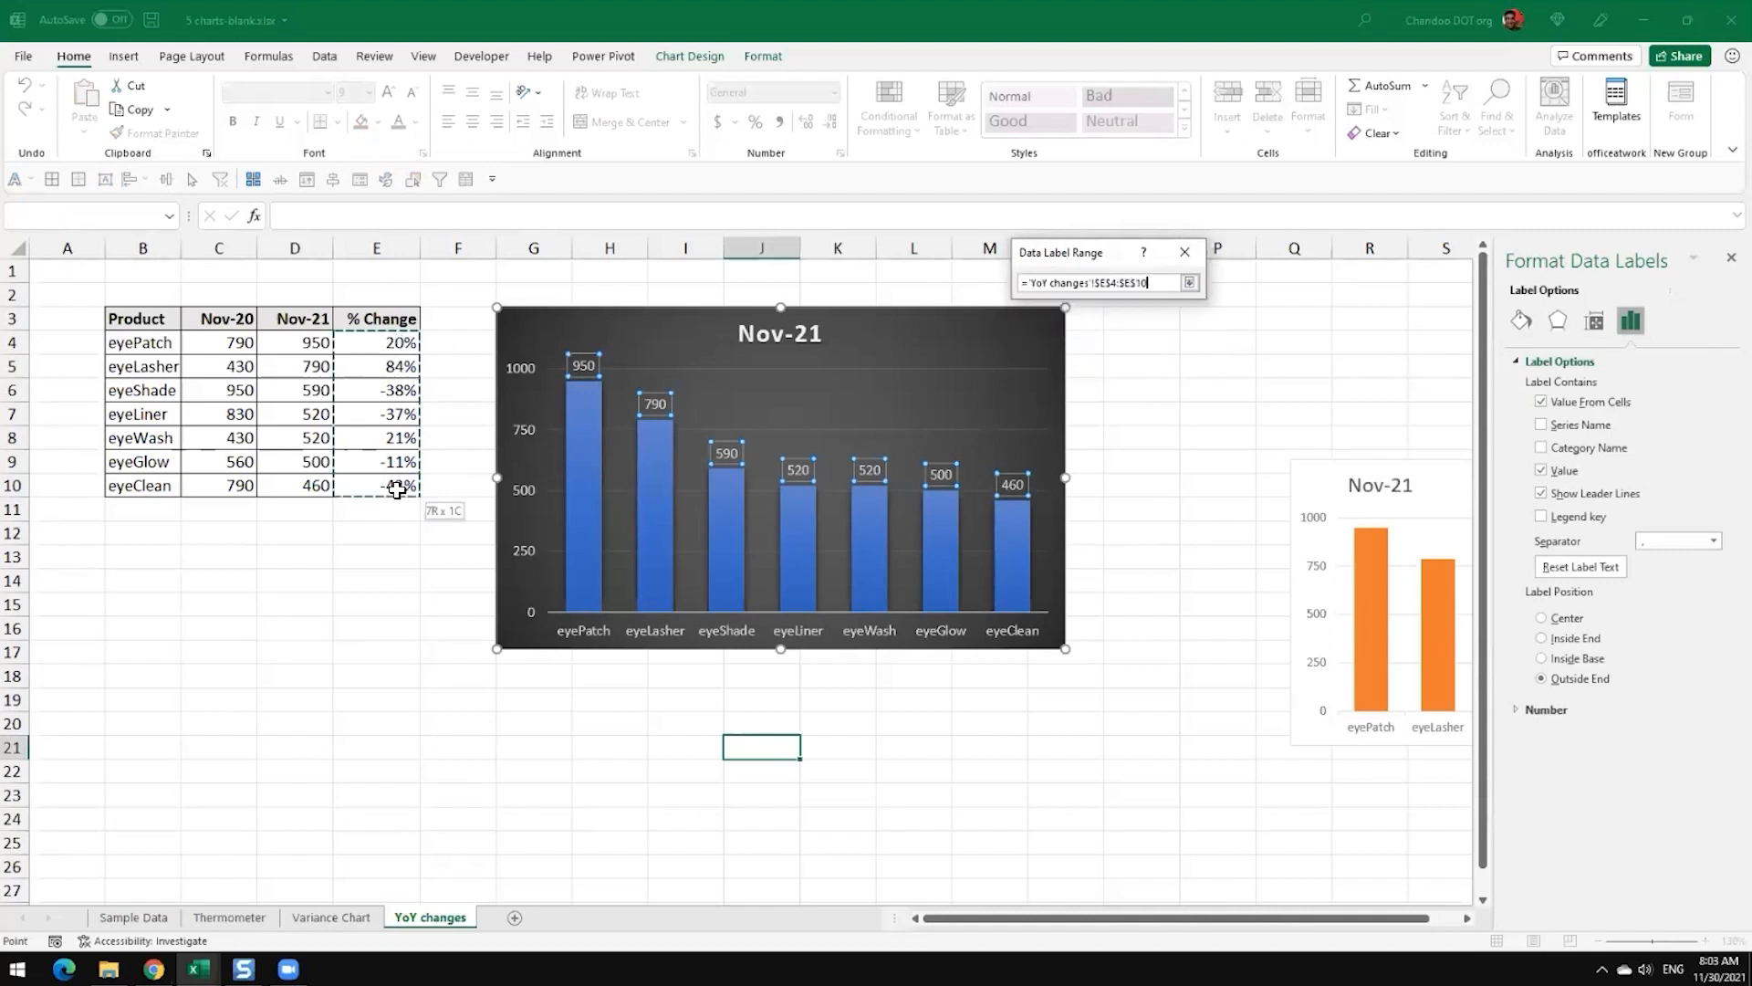
click(1078, 332)
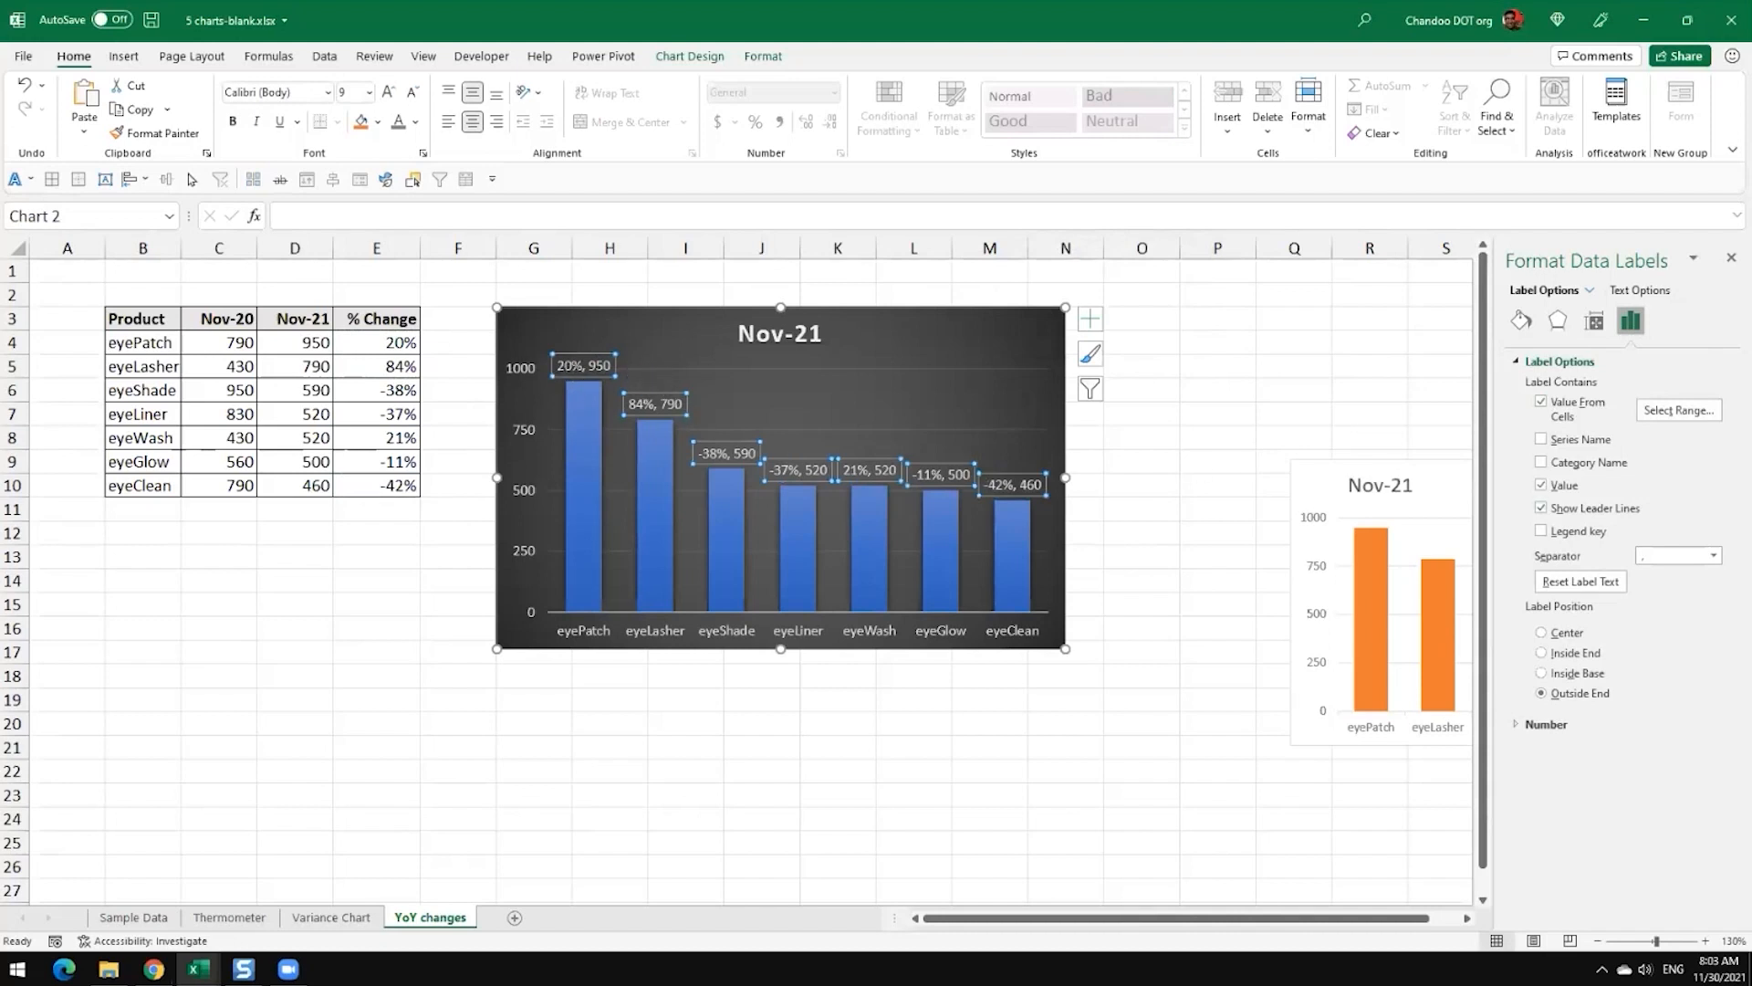
click(1542, 486)
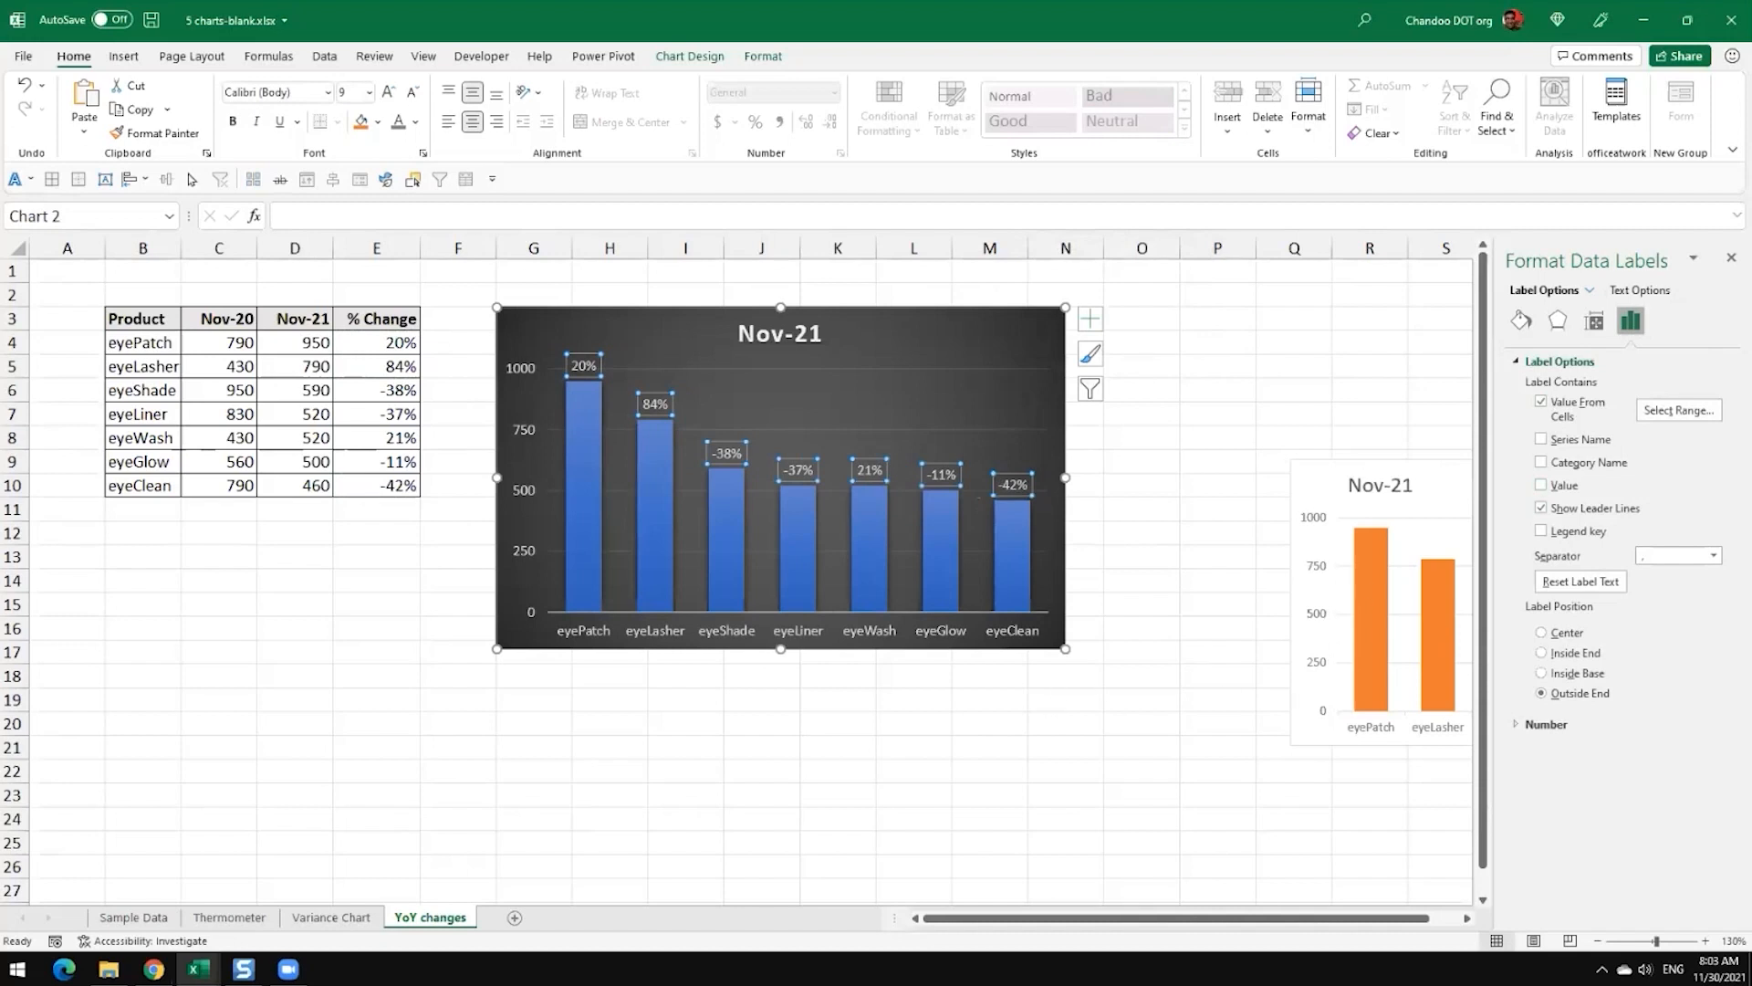
click(1064, 726)
mouse_move(578, 381)
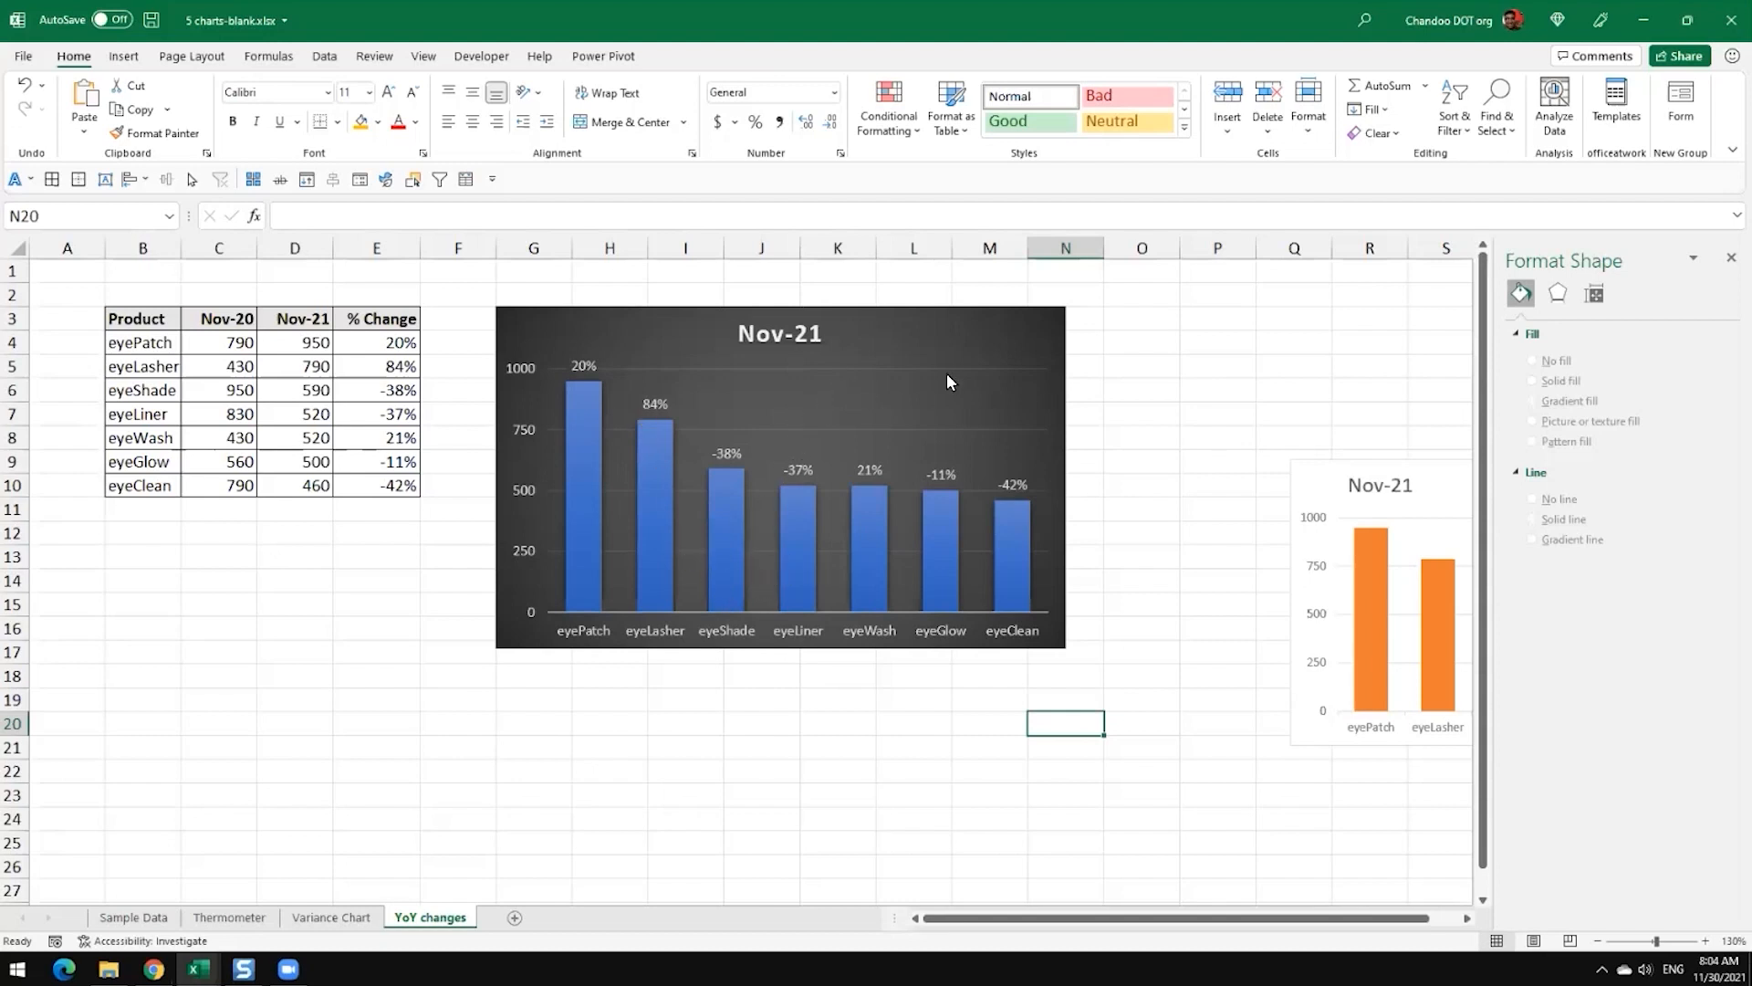
Step: Move the dark Nov-21 chart over to start at column J and enter the header Label in F3
drag(949, 338, 1171, 337)
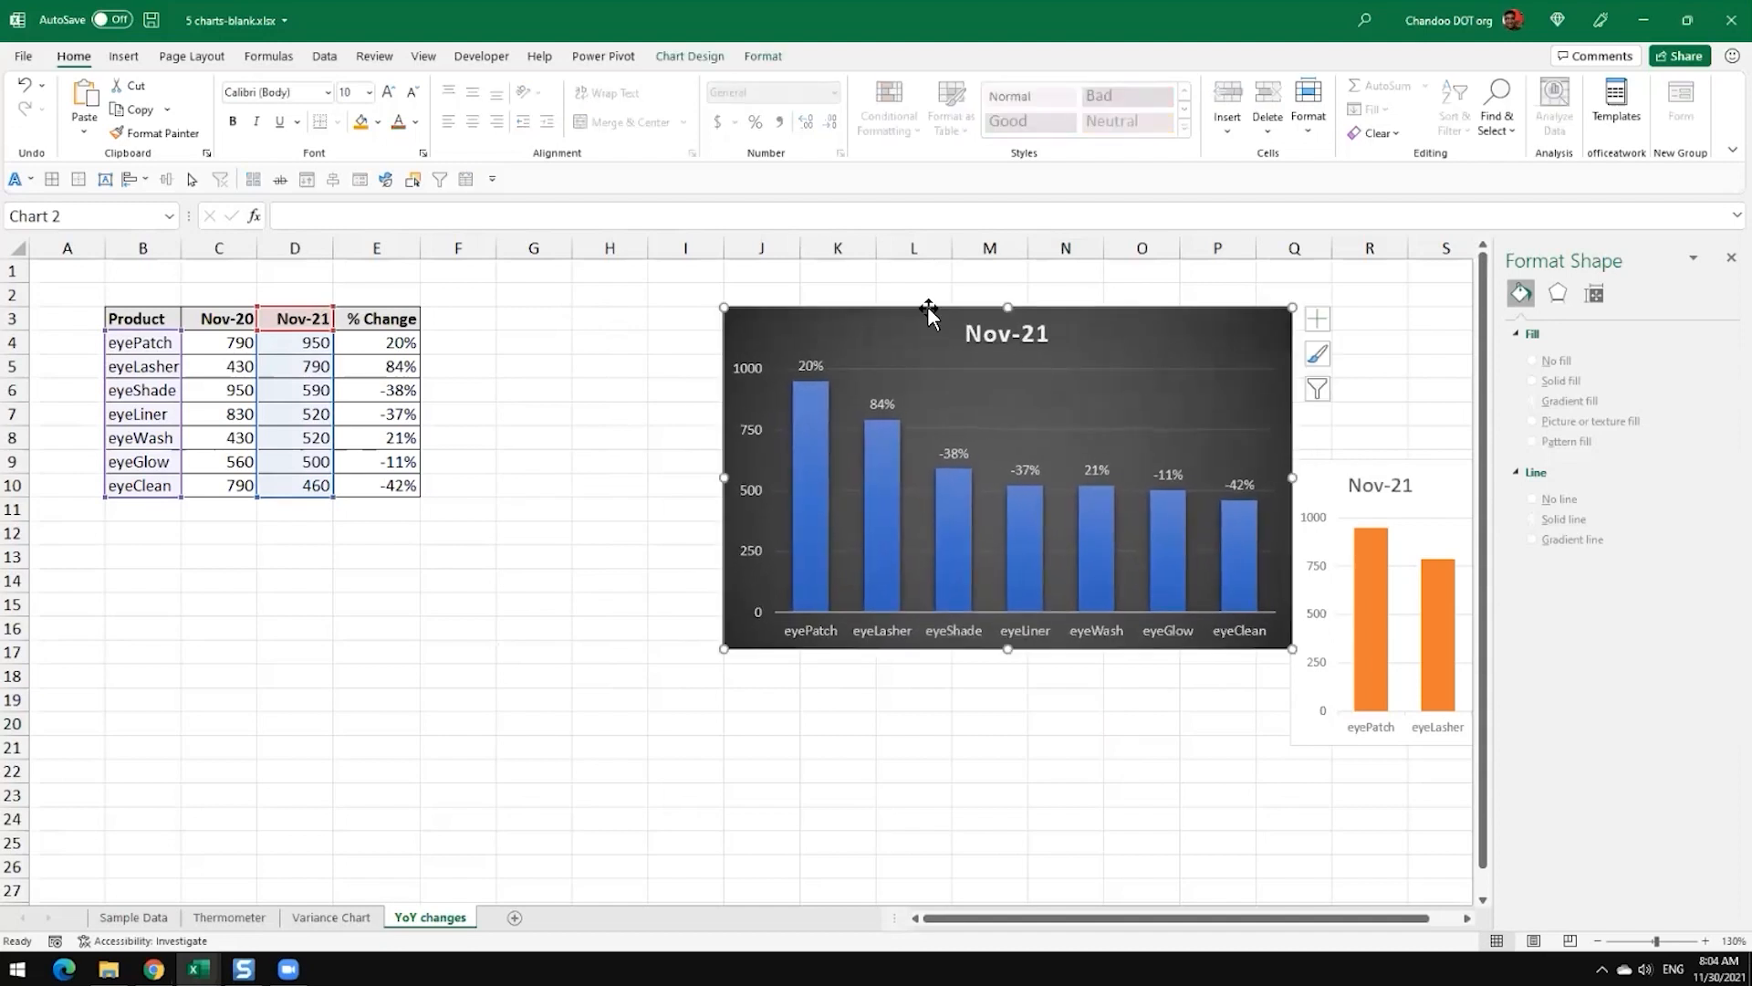
click(443, 325)
text(Label)
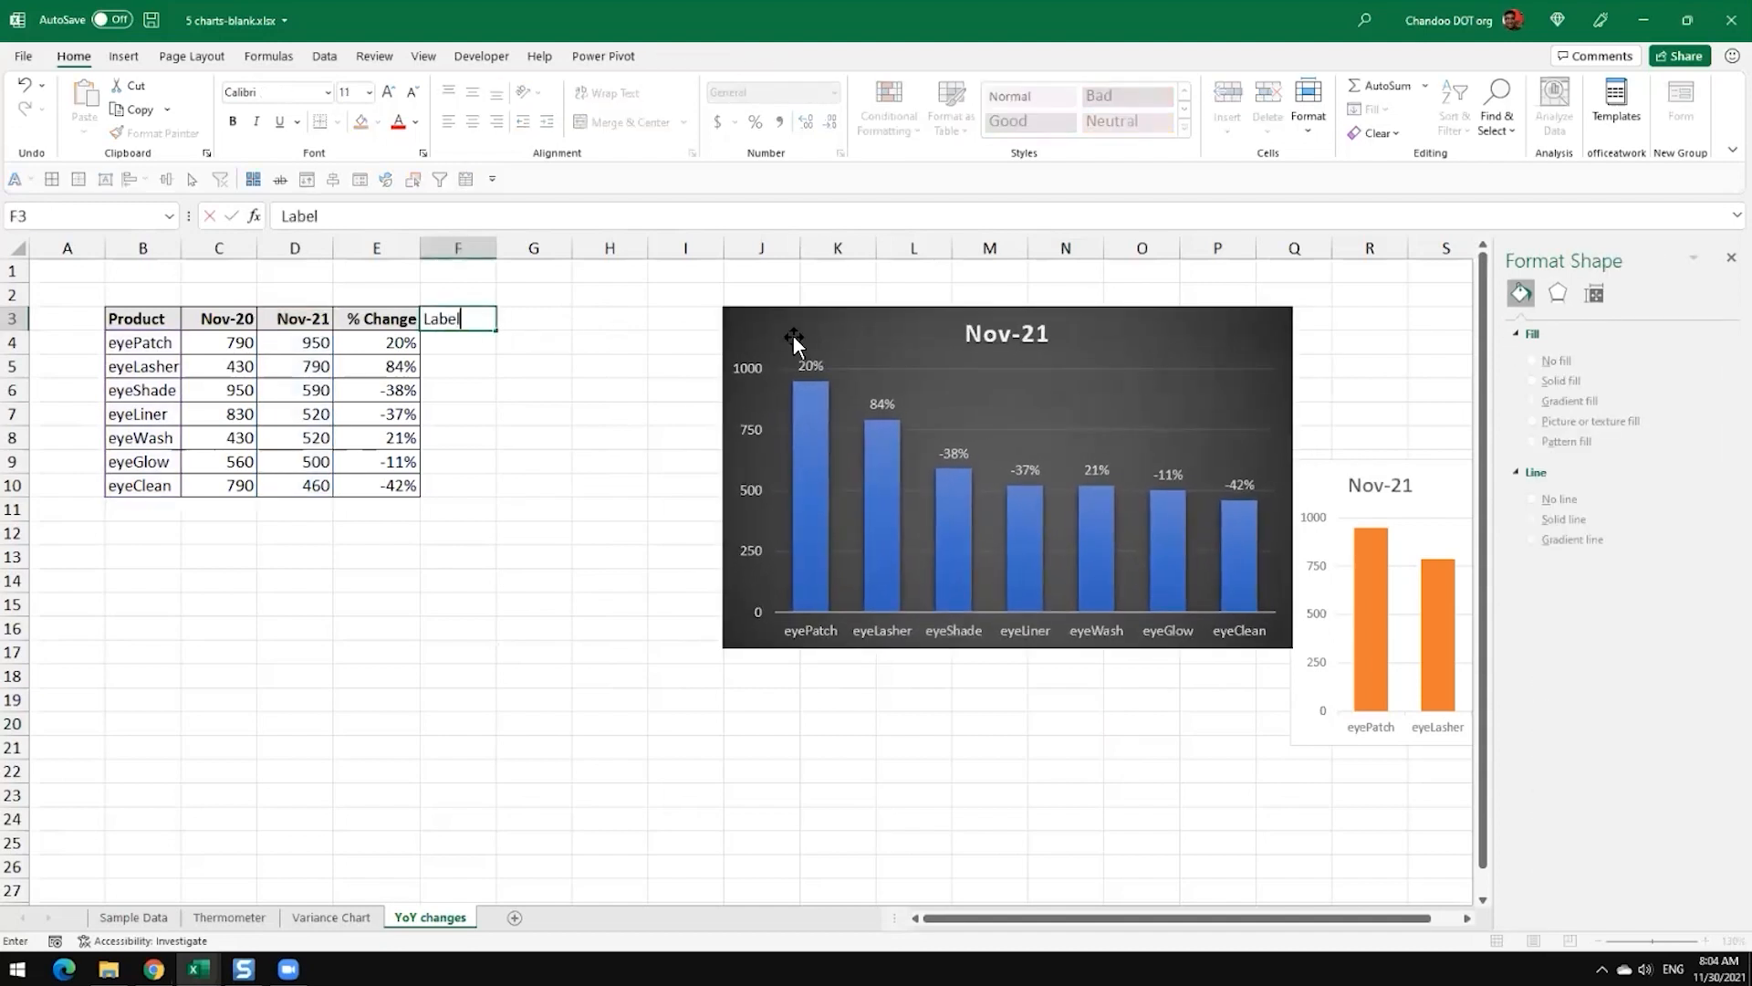
key(Return)
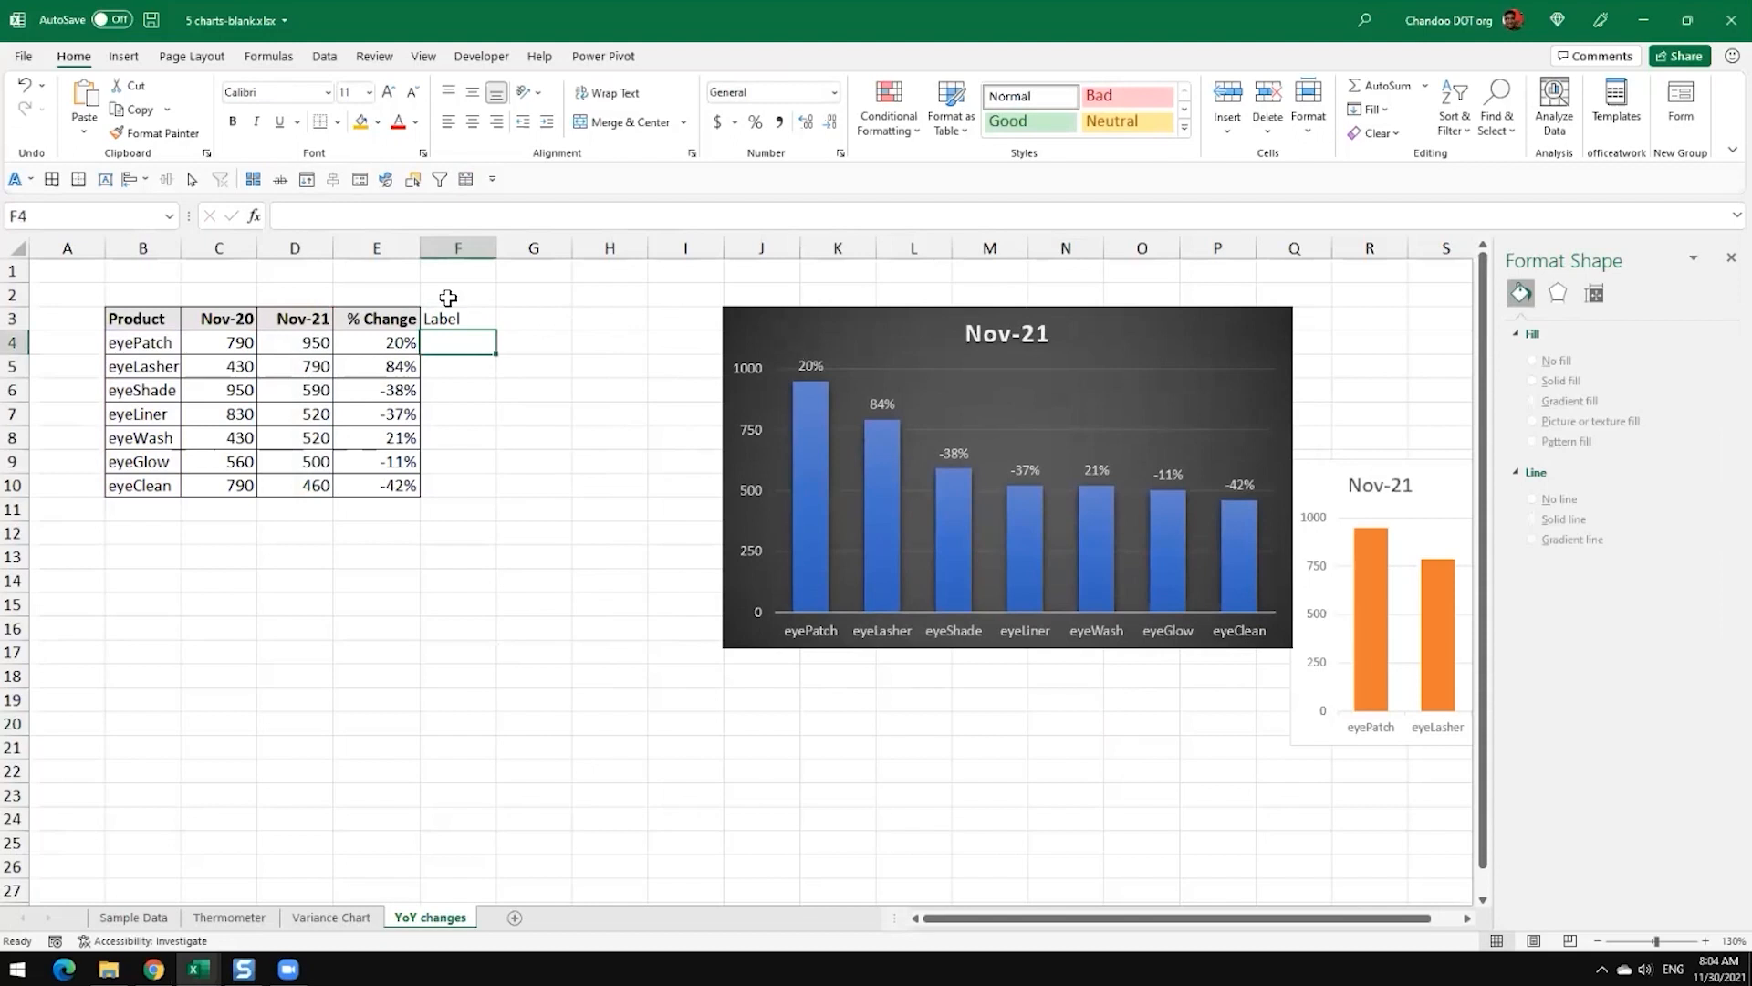
click(456, 293)
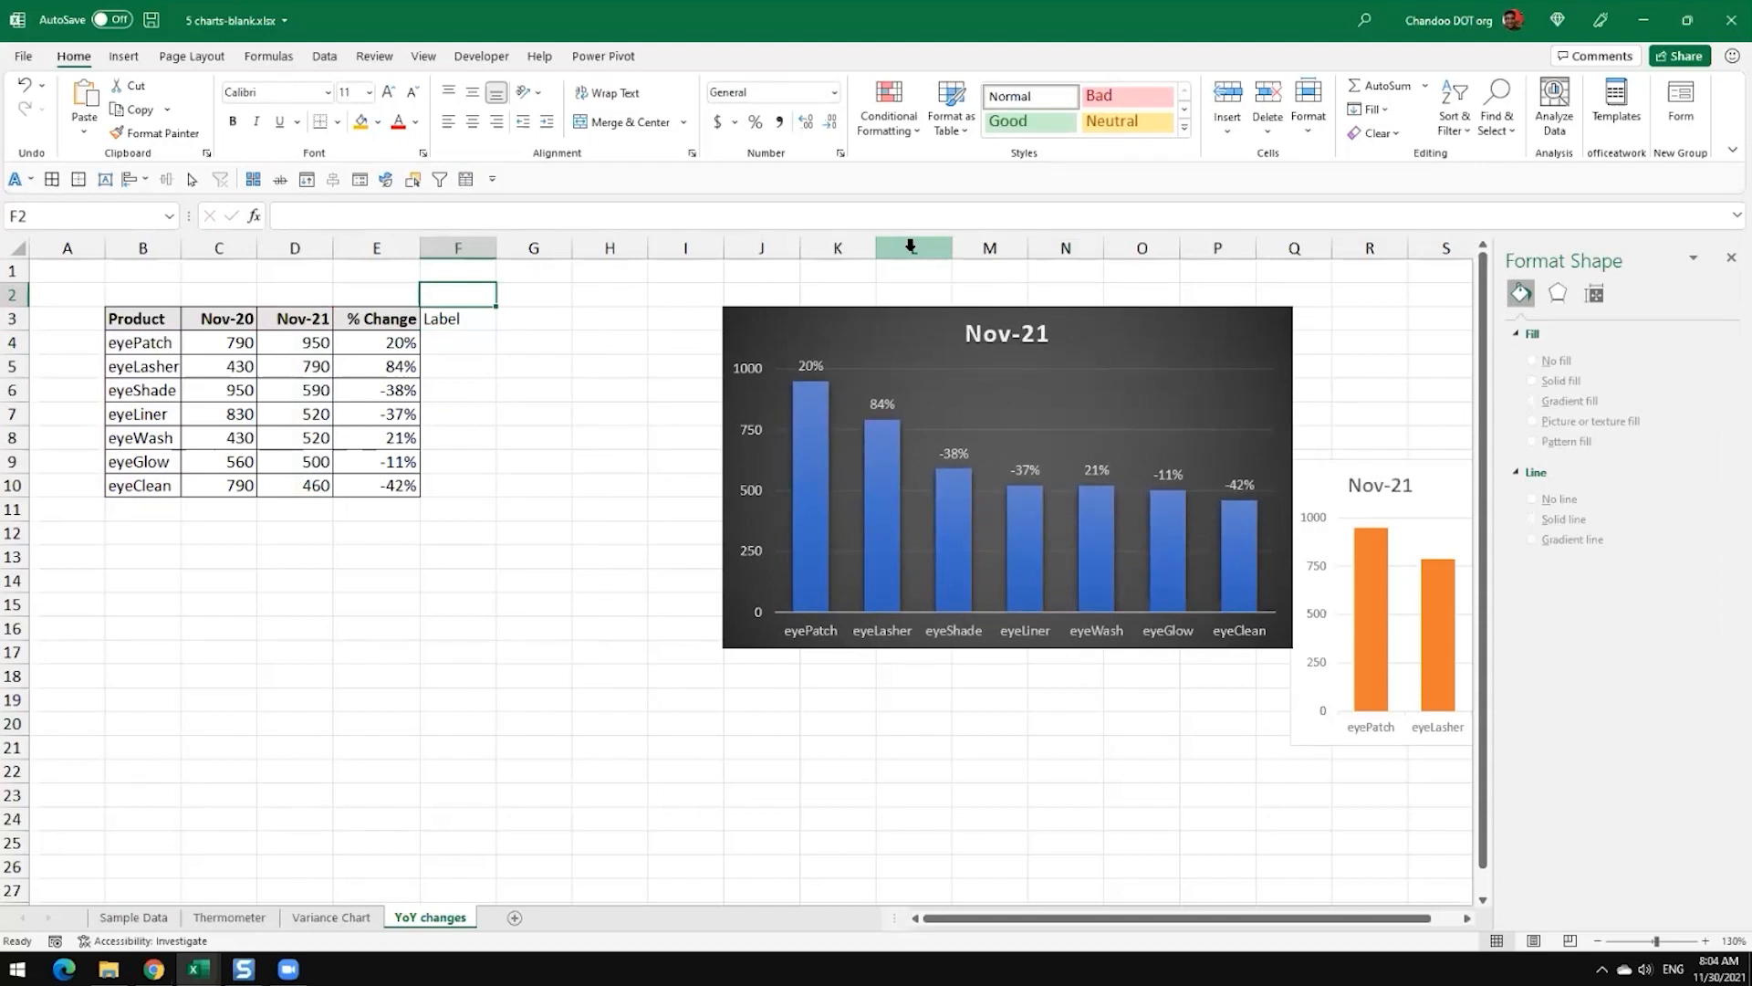
click(125, 58)
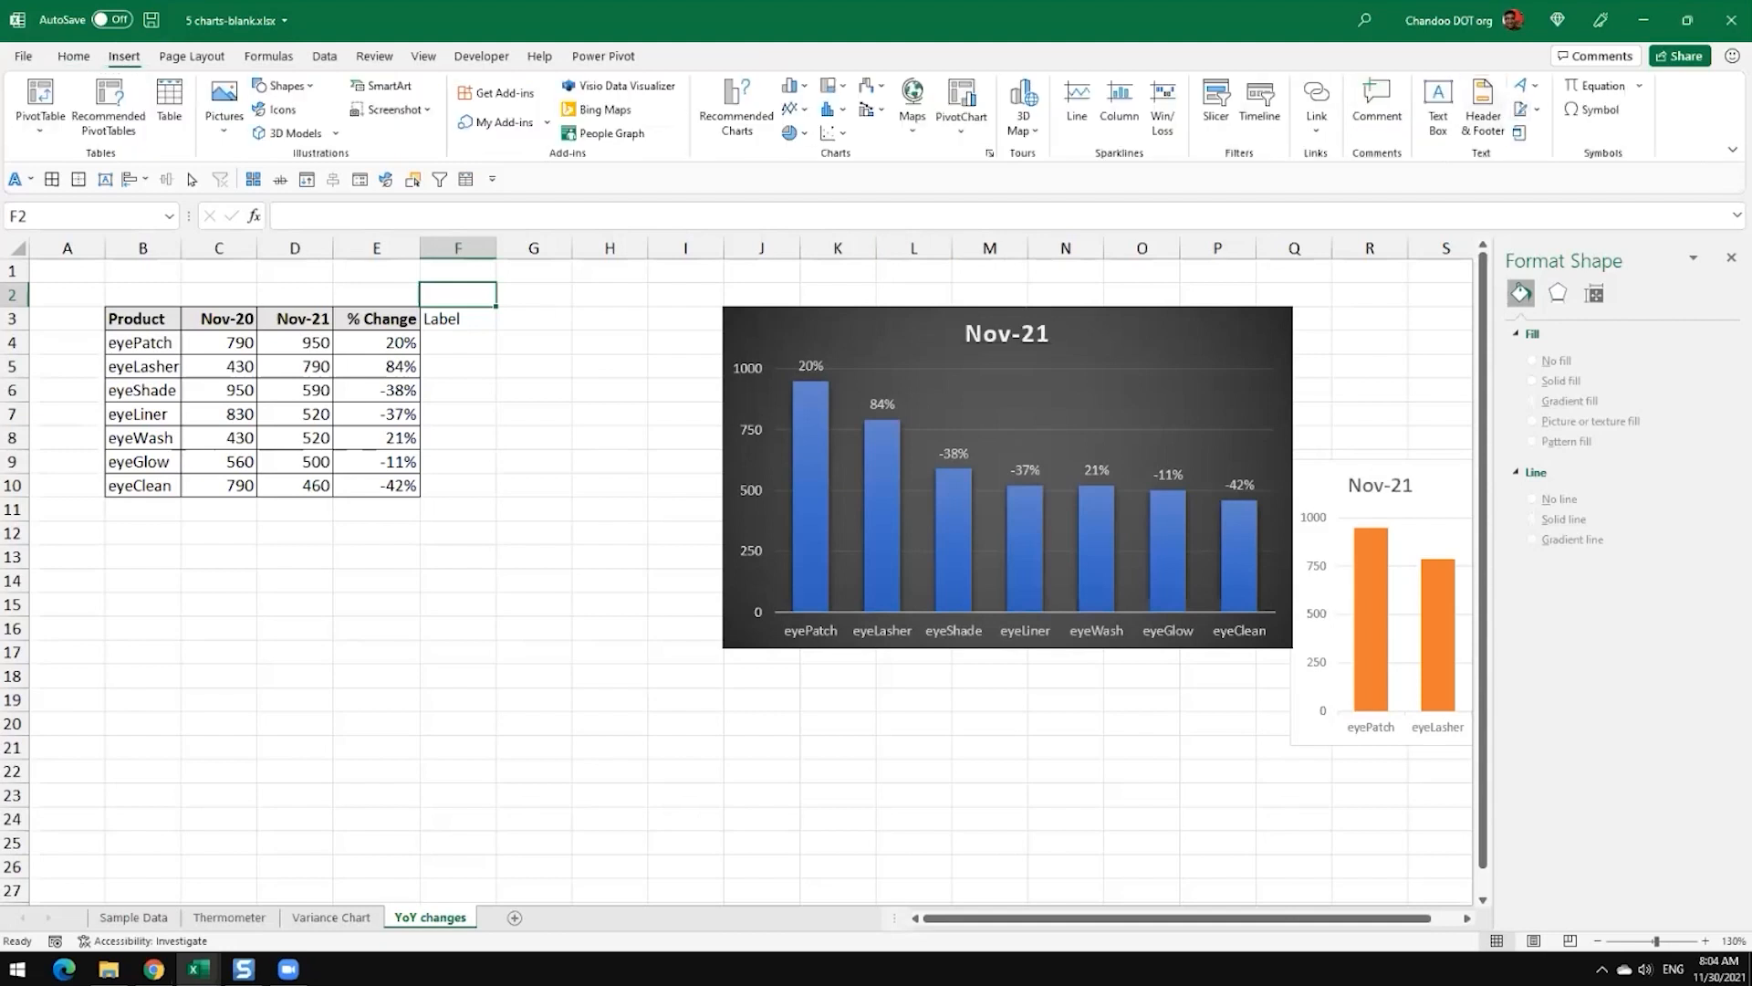
click(1593, 110)
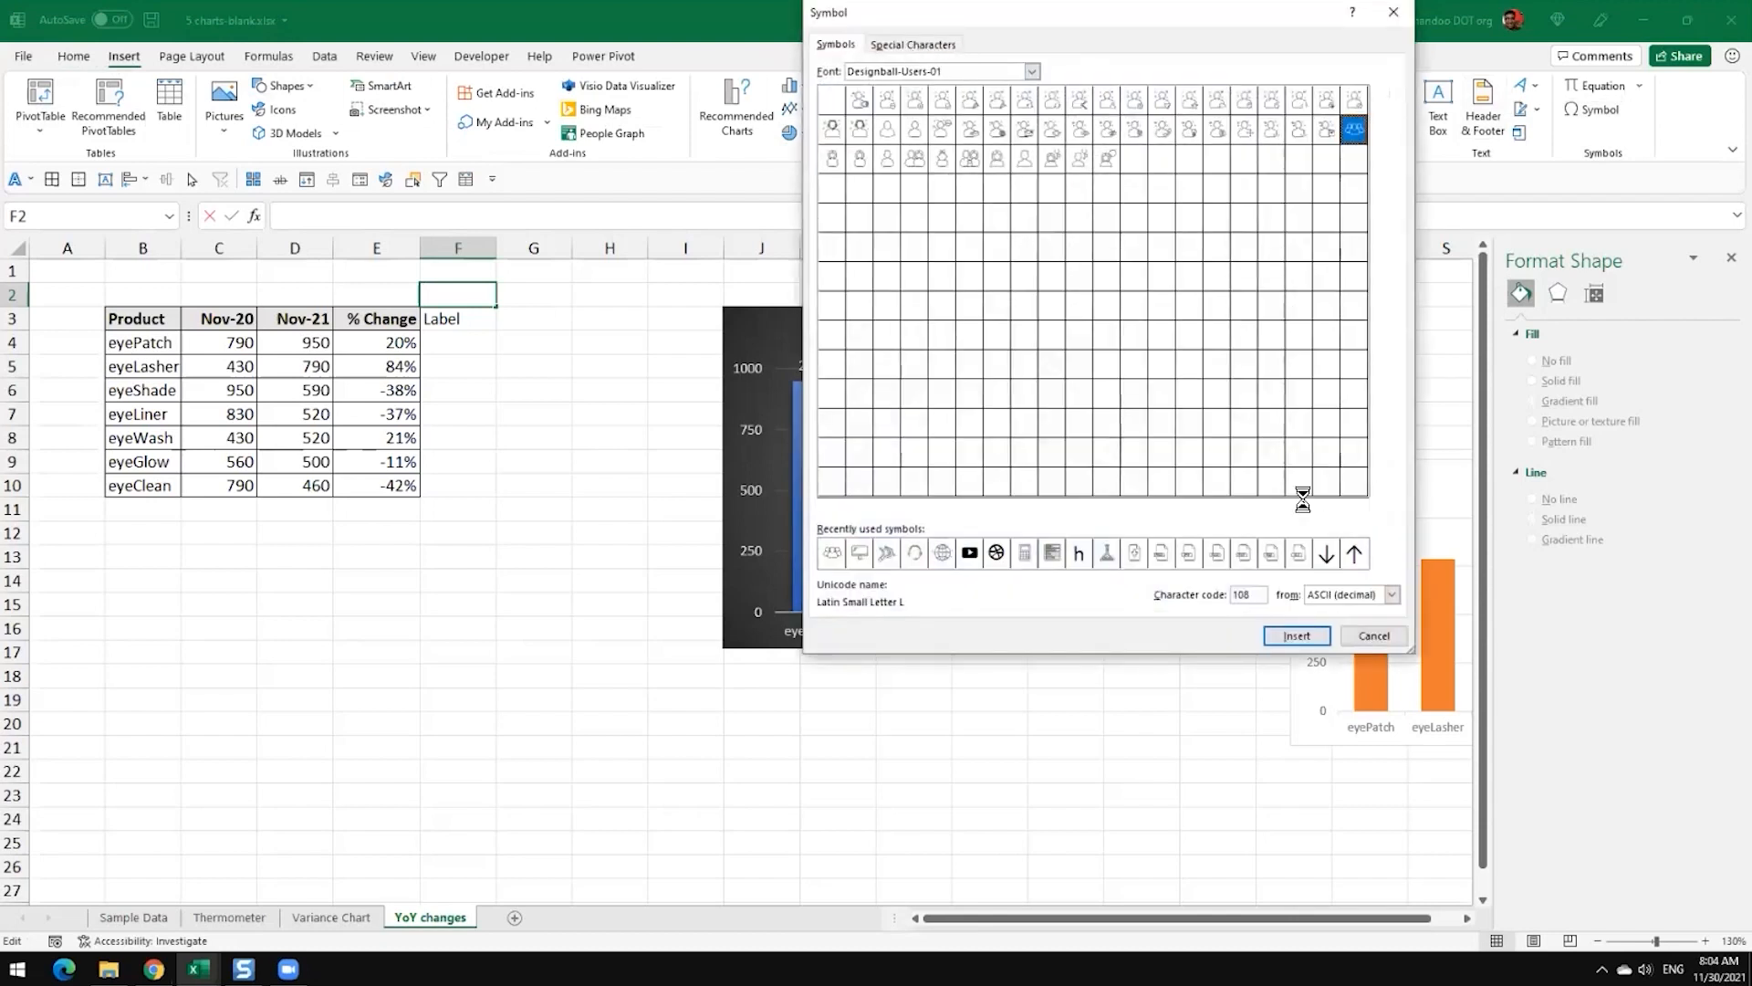
click(1374, 635)
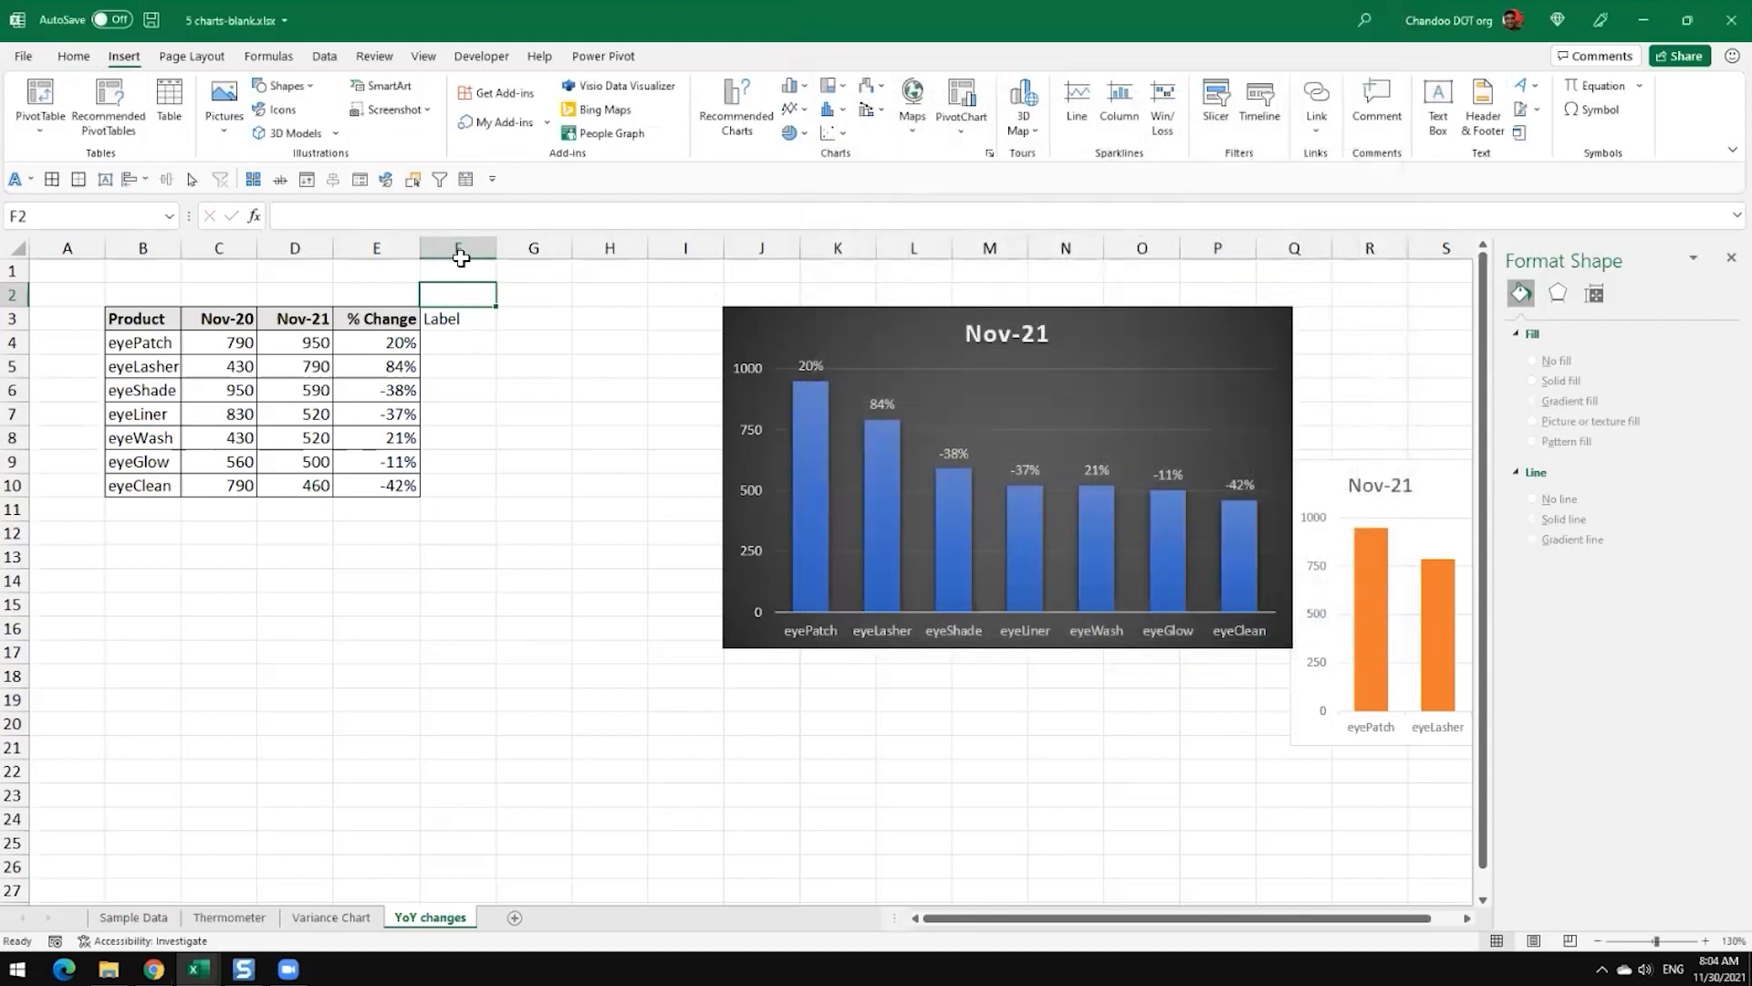
Step: Insert the solid up-pointing triangle ▲ into F2 from the Windows emoji and symbols picker
double_click(442, 298)
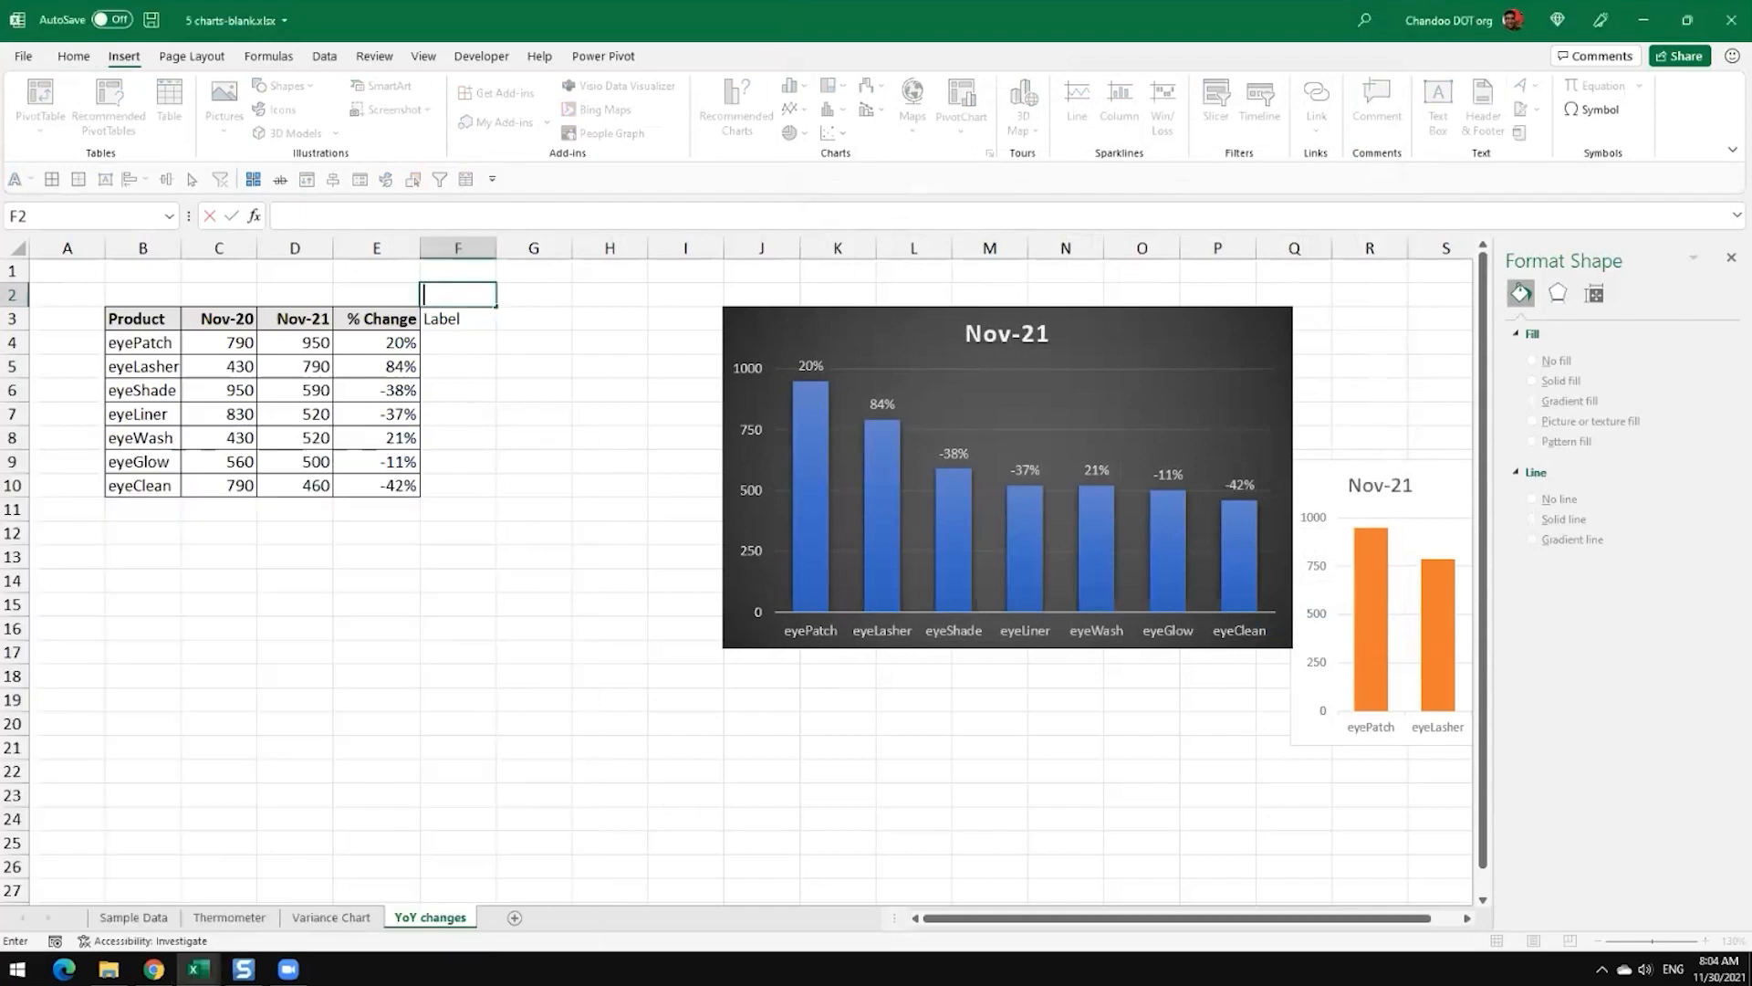
key(super+period)
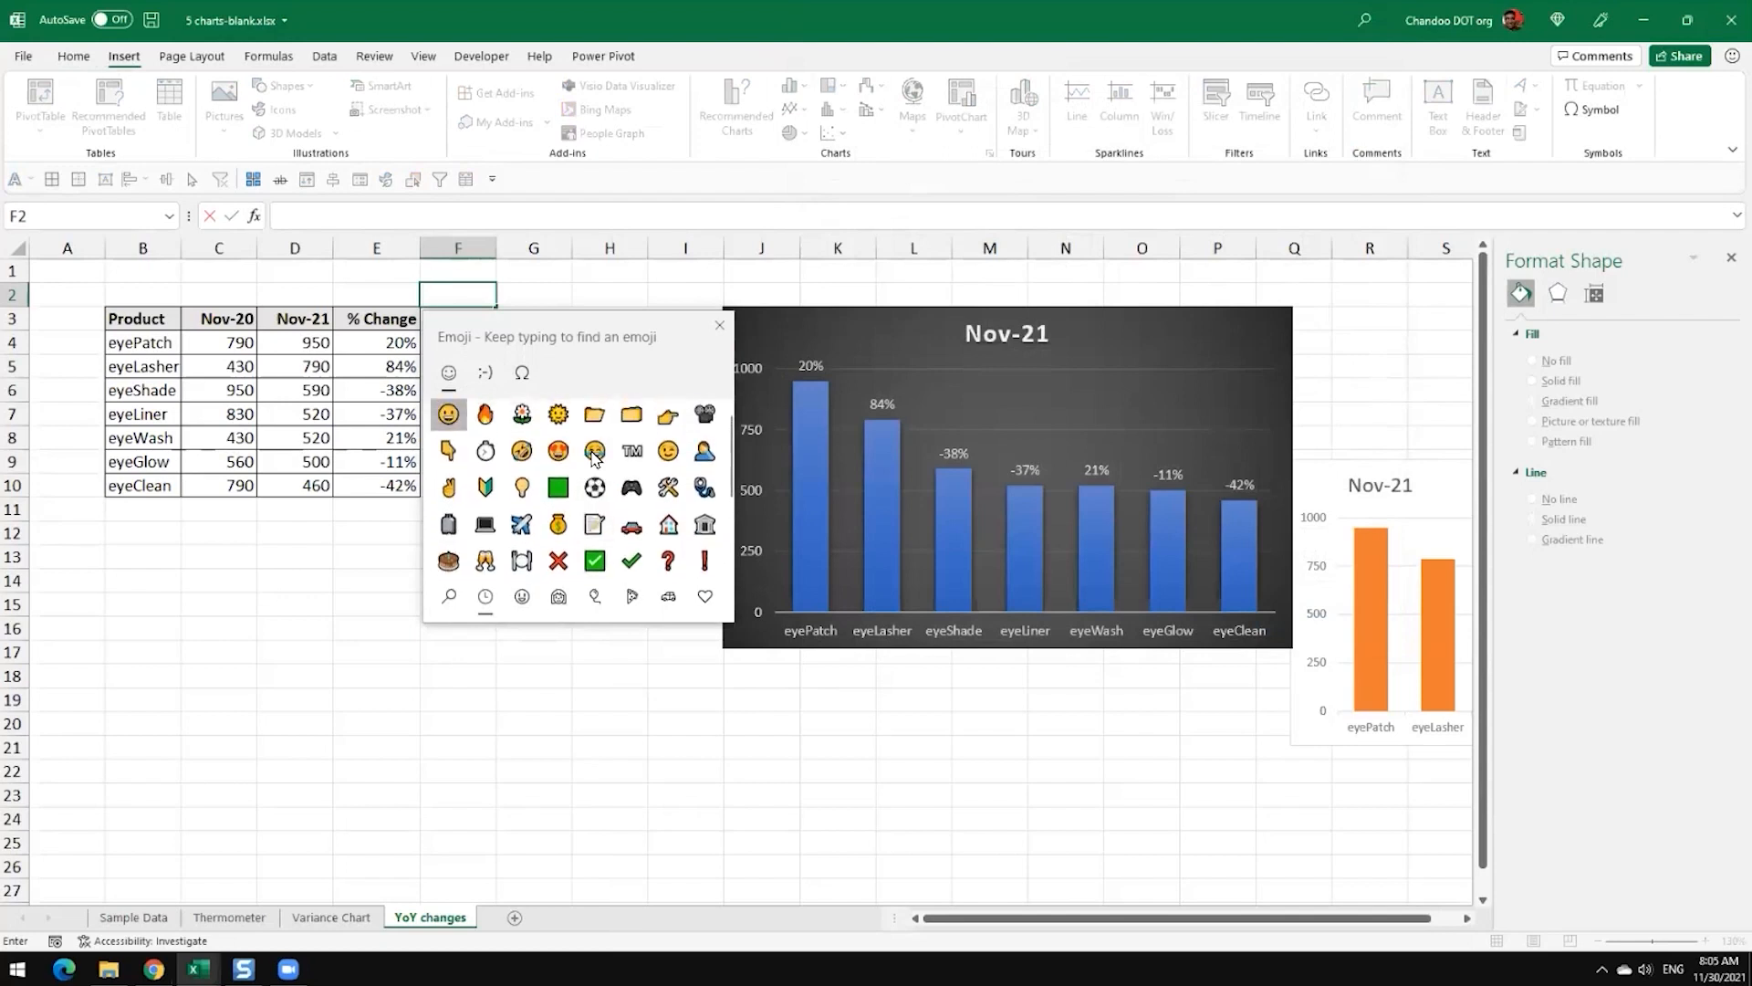
click(517, 373)
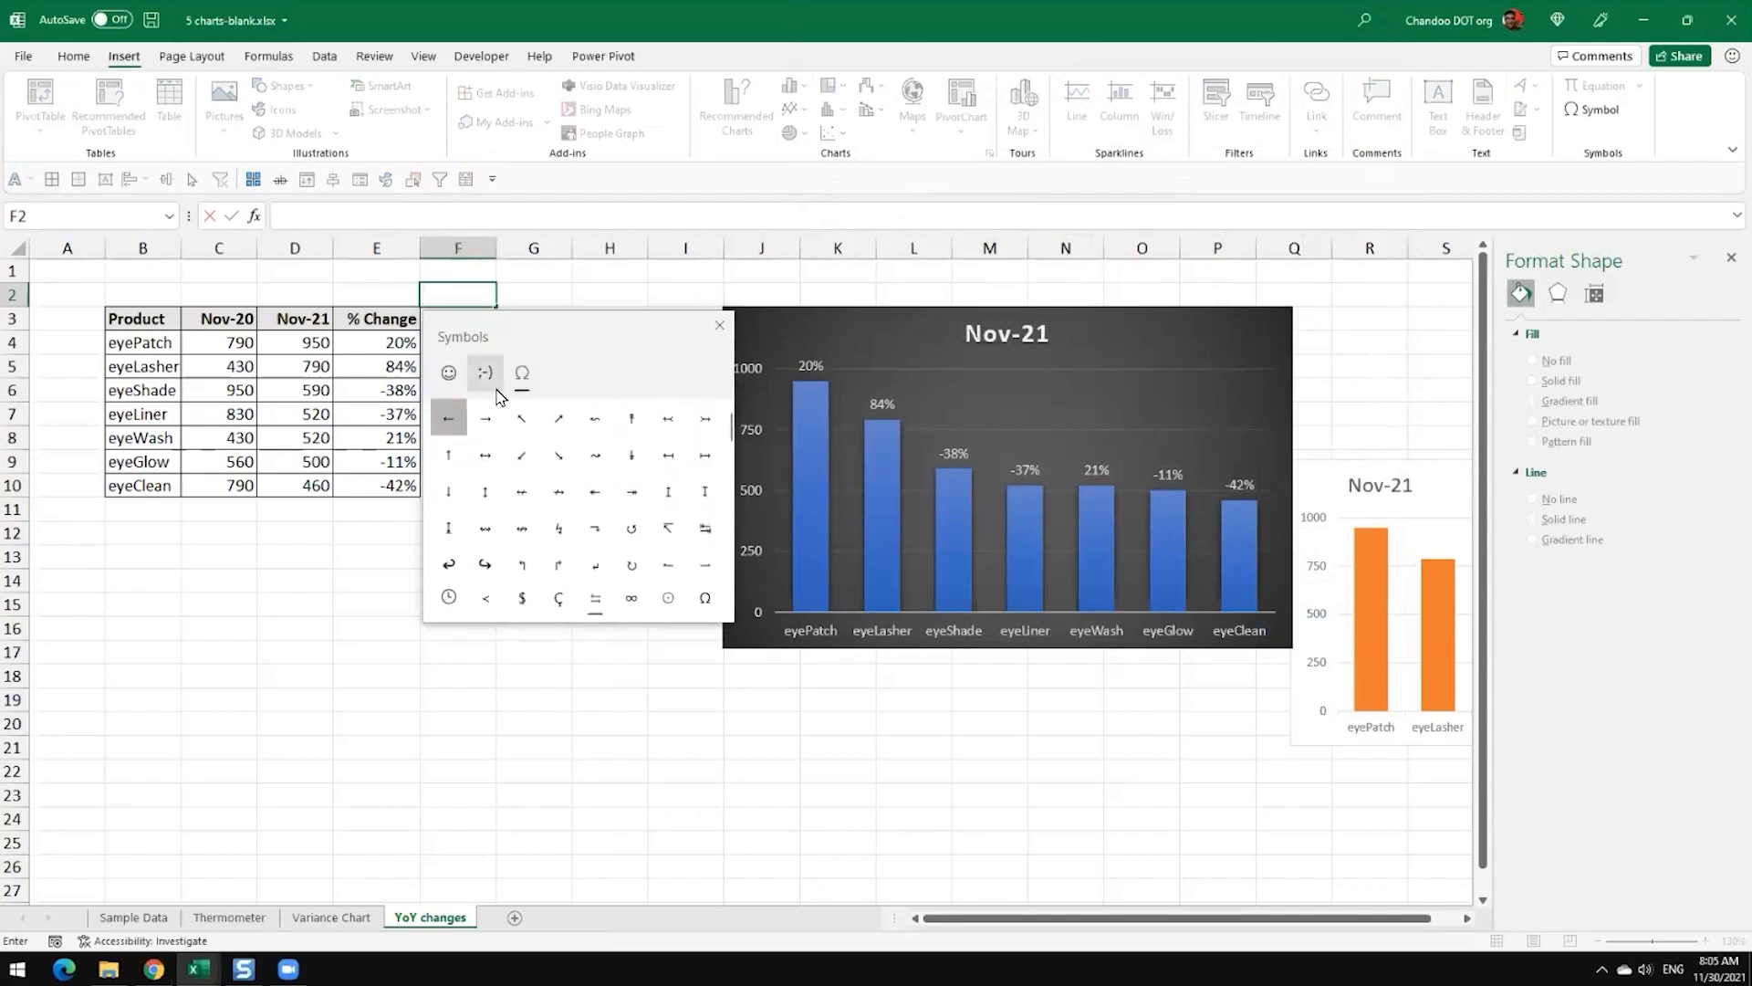
click(449, 373)
click(519, 374)
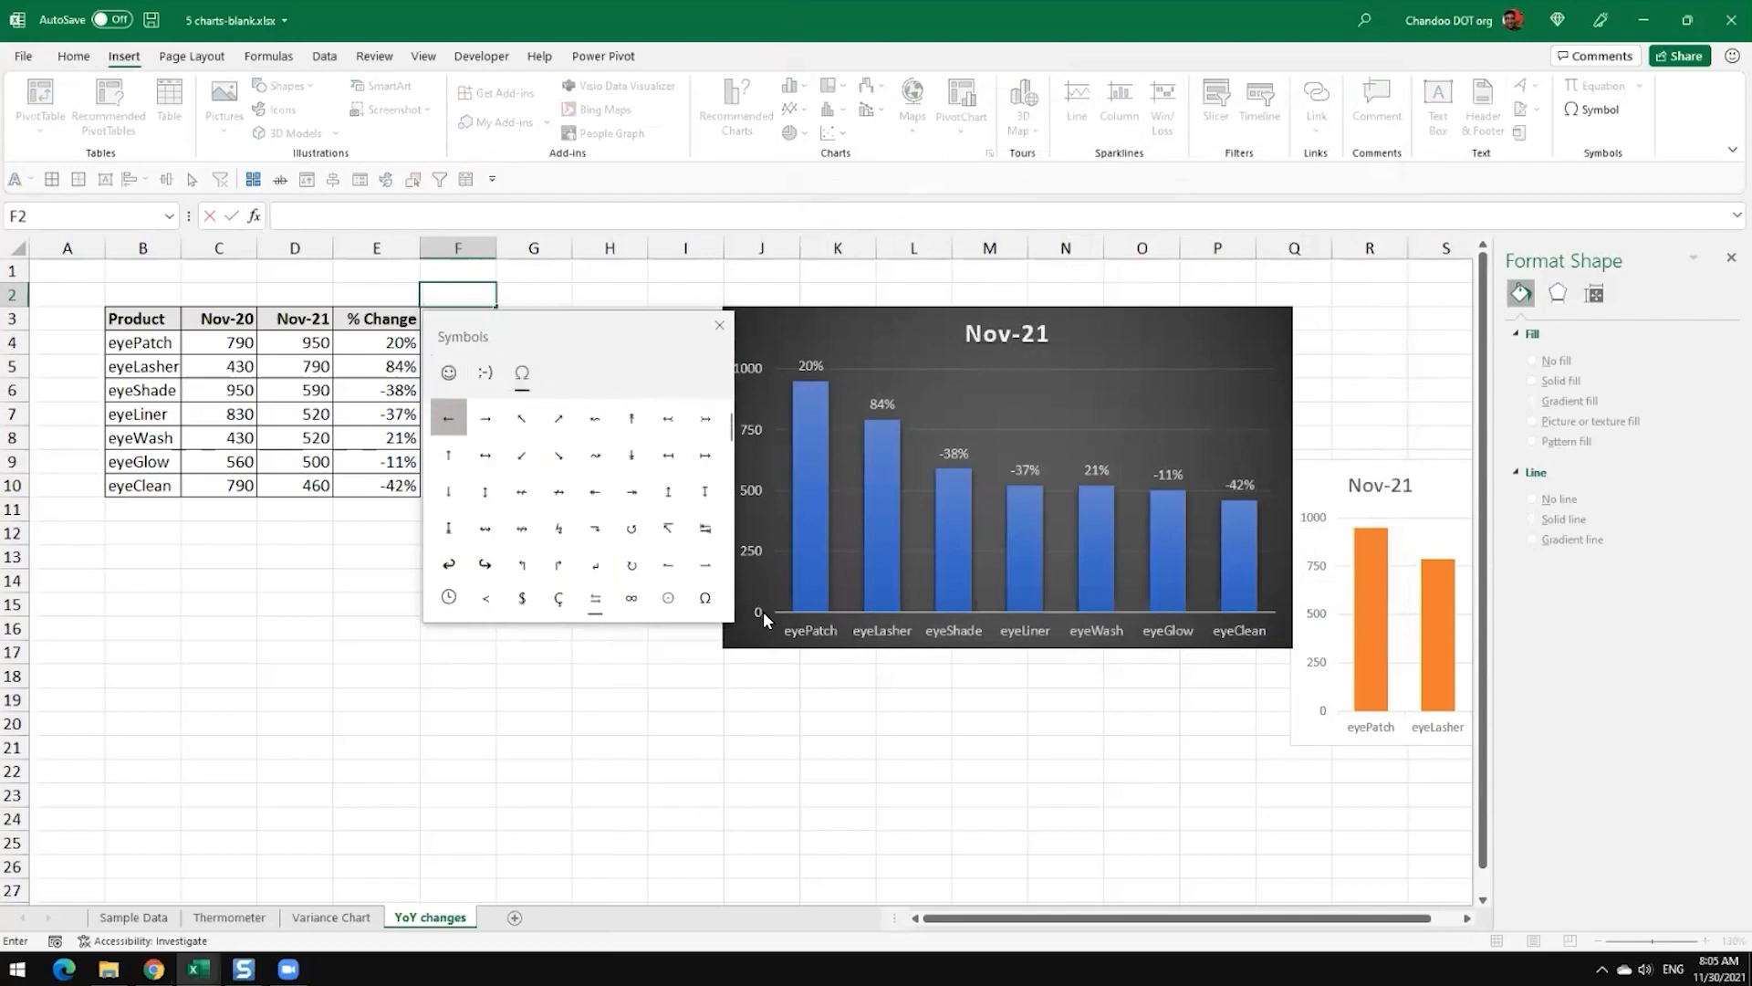
scroll(639, 554, down, 5)
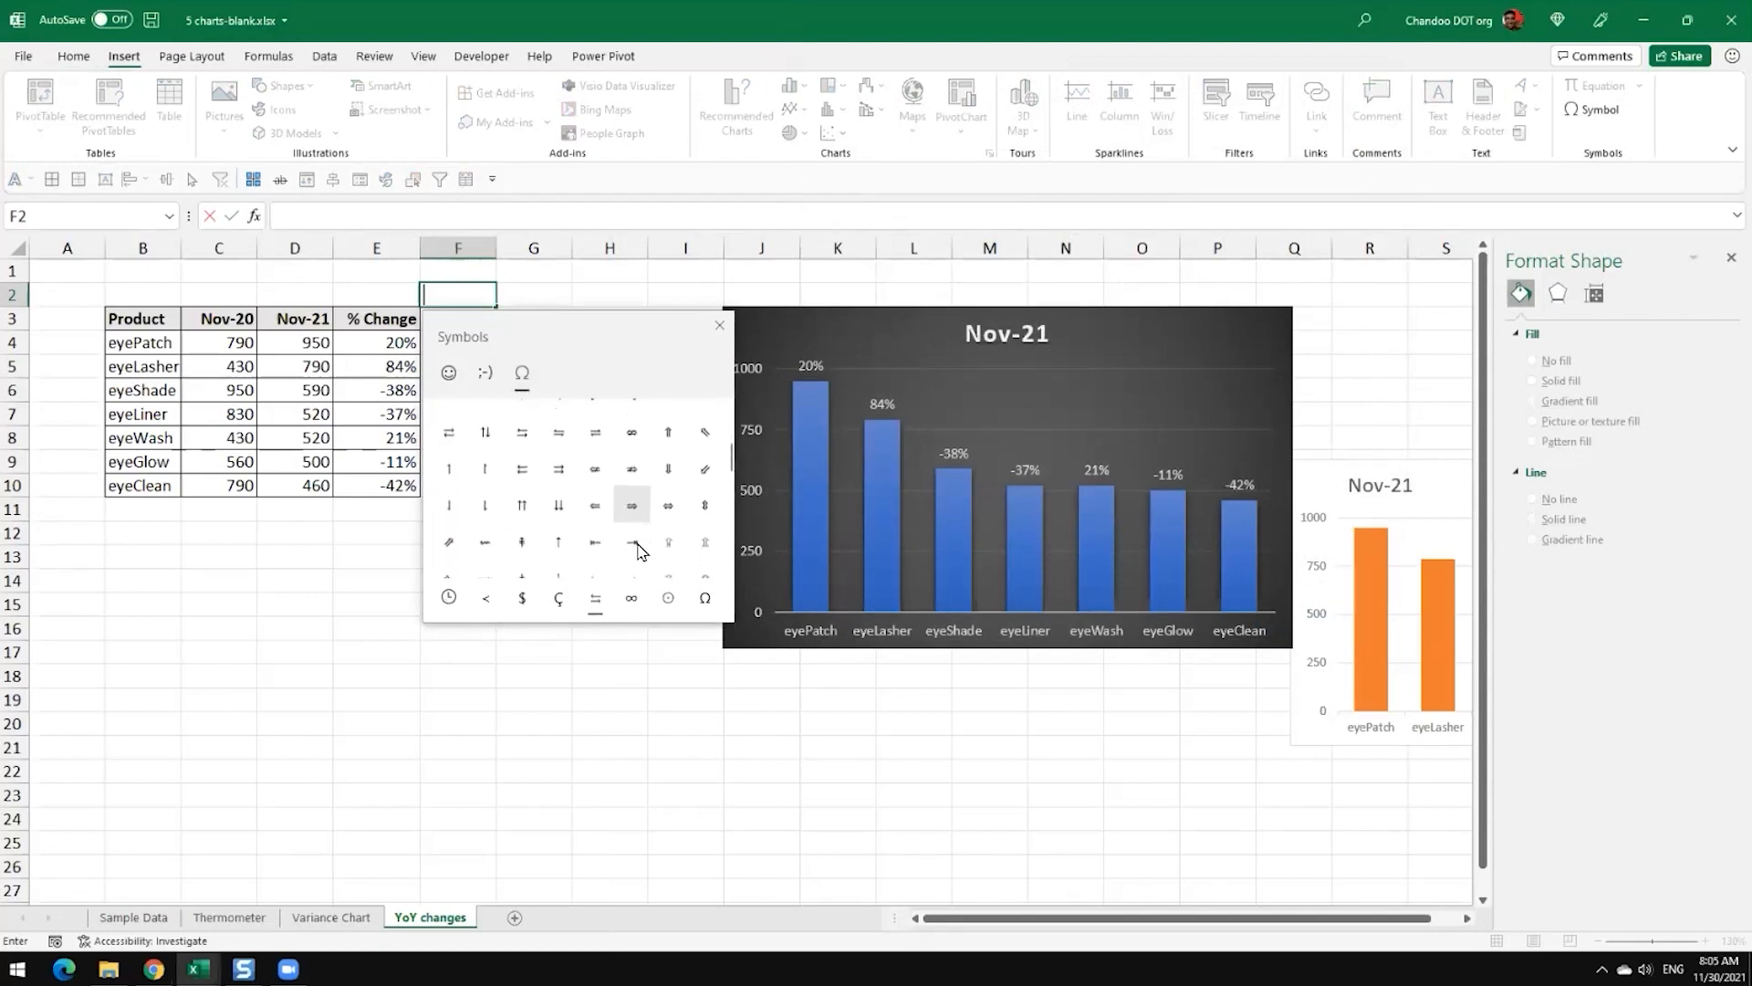
scroll(639, 552, down, 2)
scroll(639, 552, down, 2)
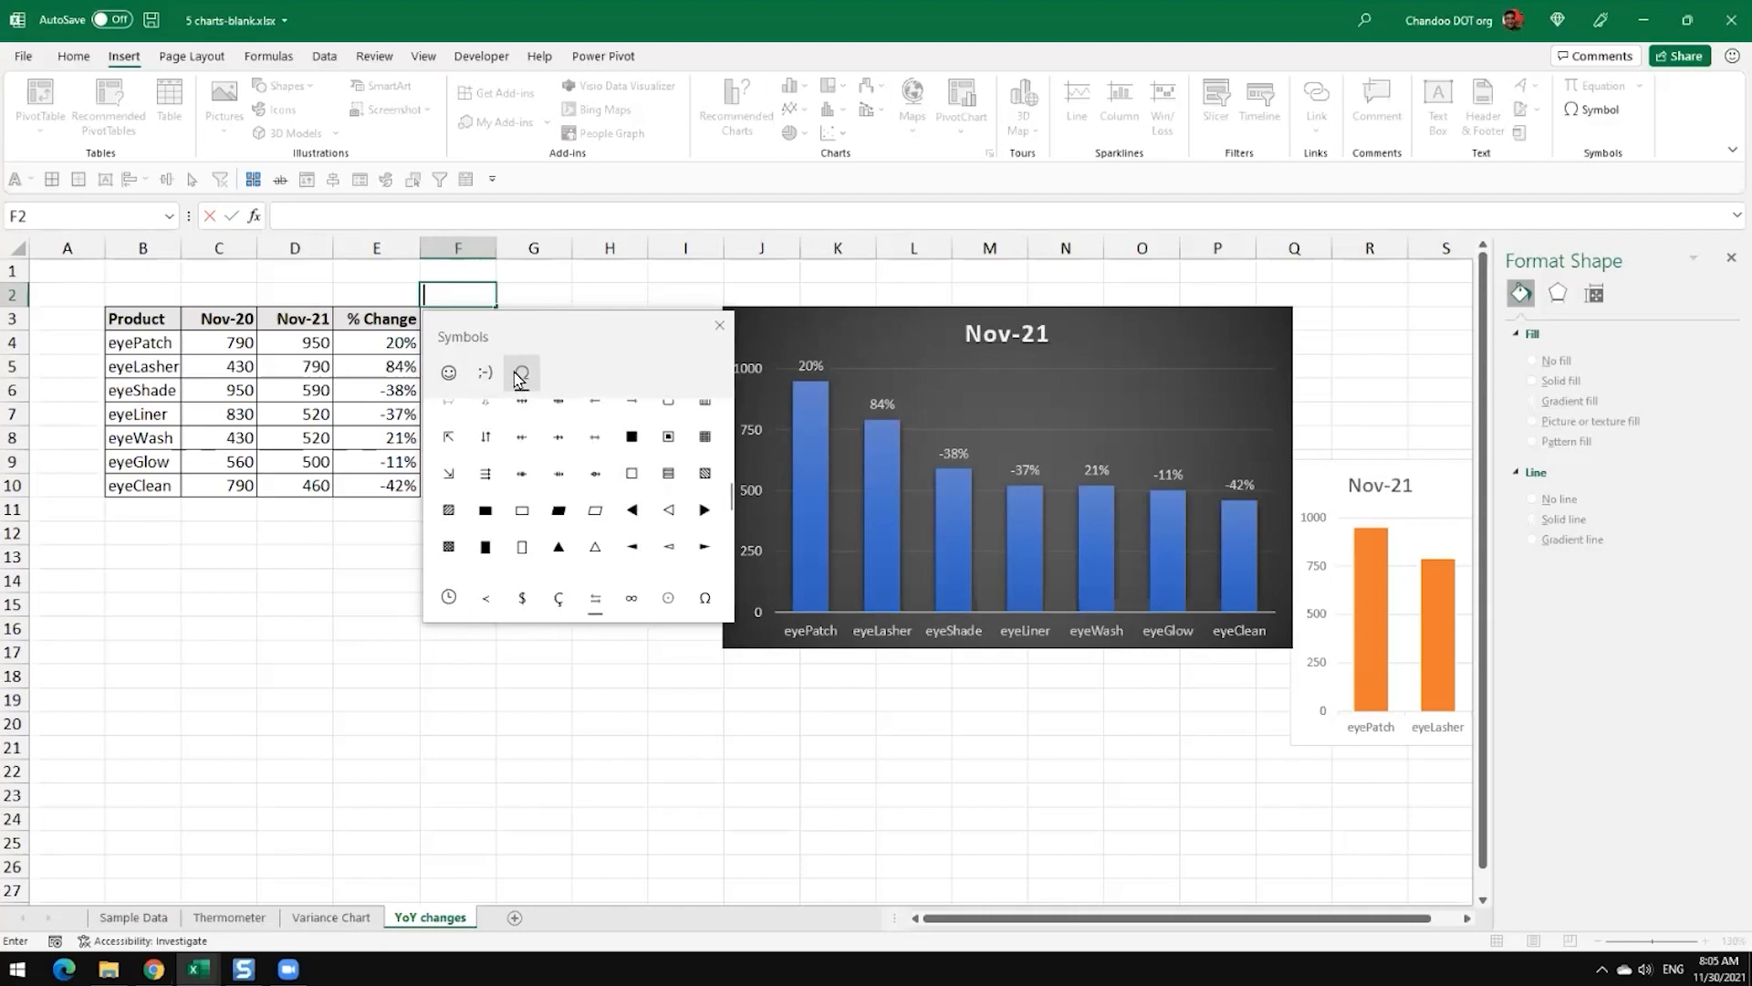
scroll(639, 520, down, 1)
click(559, 523)
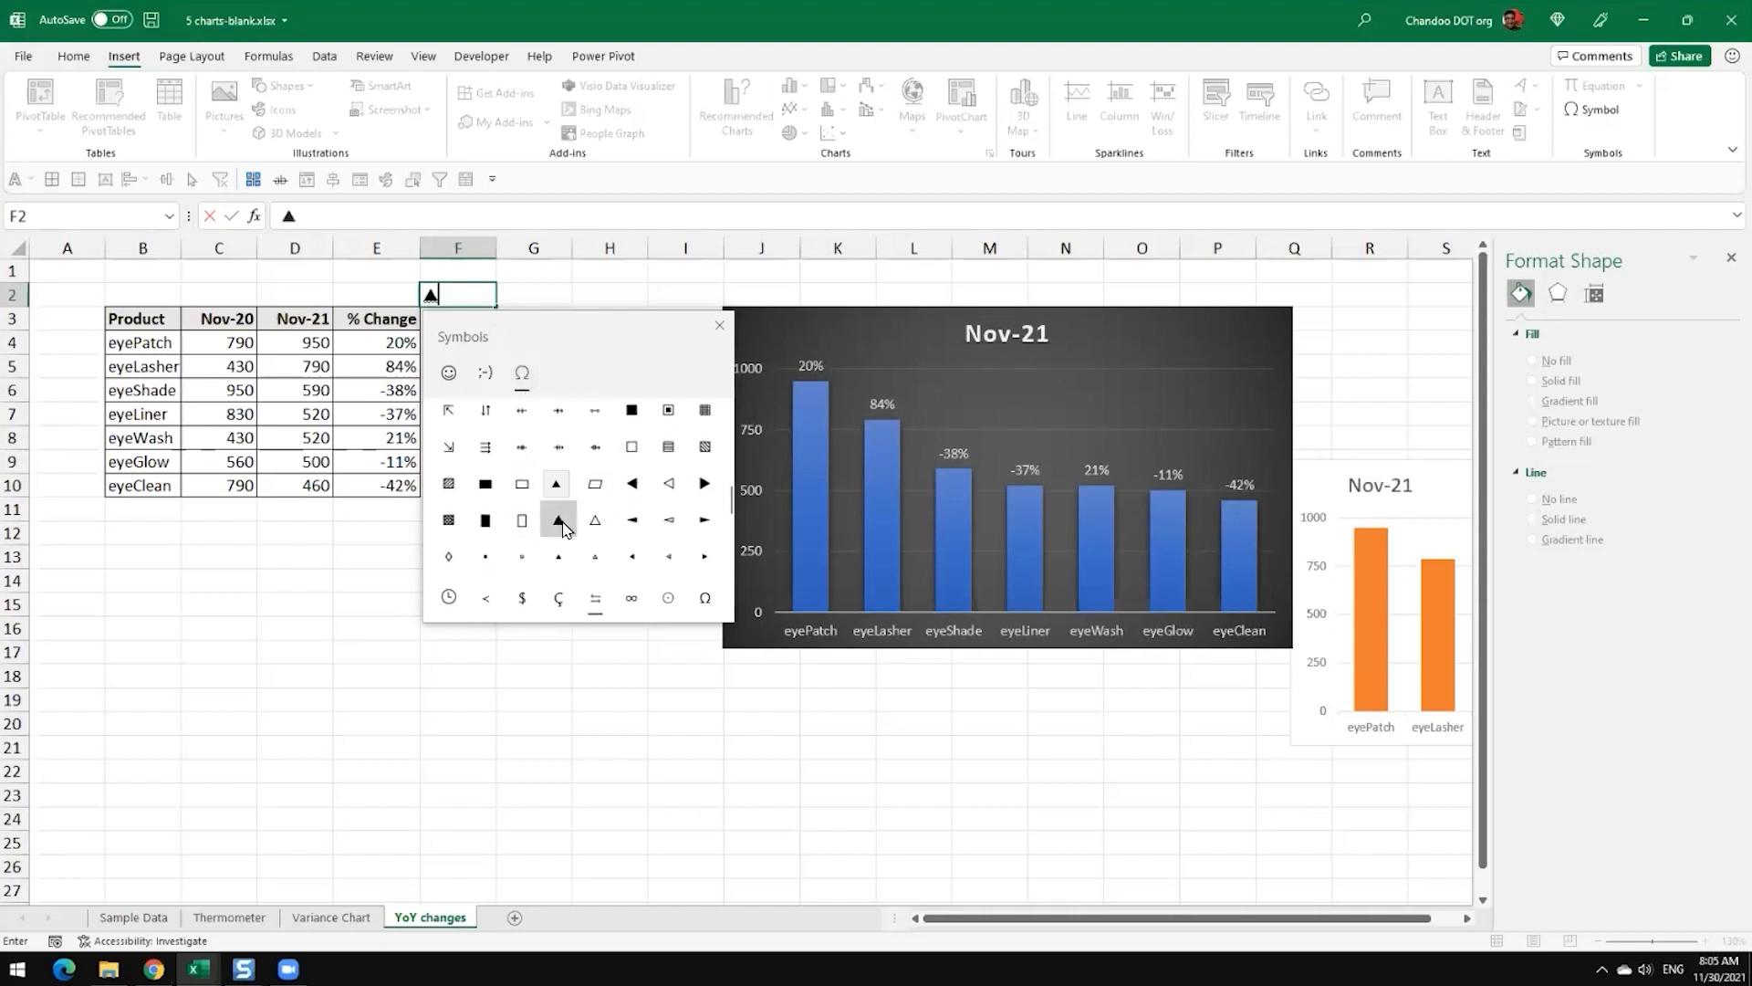
Step: Add the solid down-pointing triangle ▼ after the ▲ in F2 and commit the entry
scroll(694, 548, down, 3)
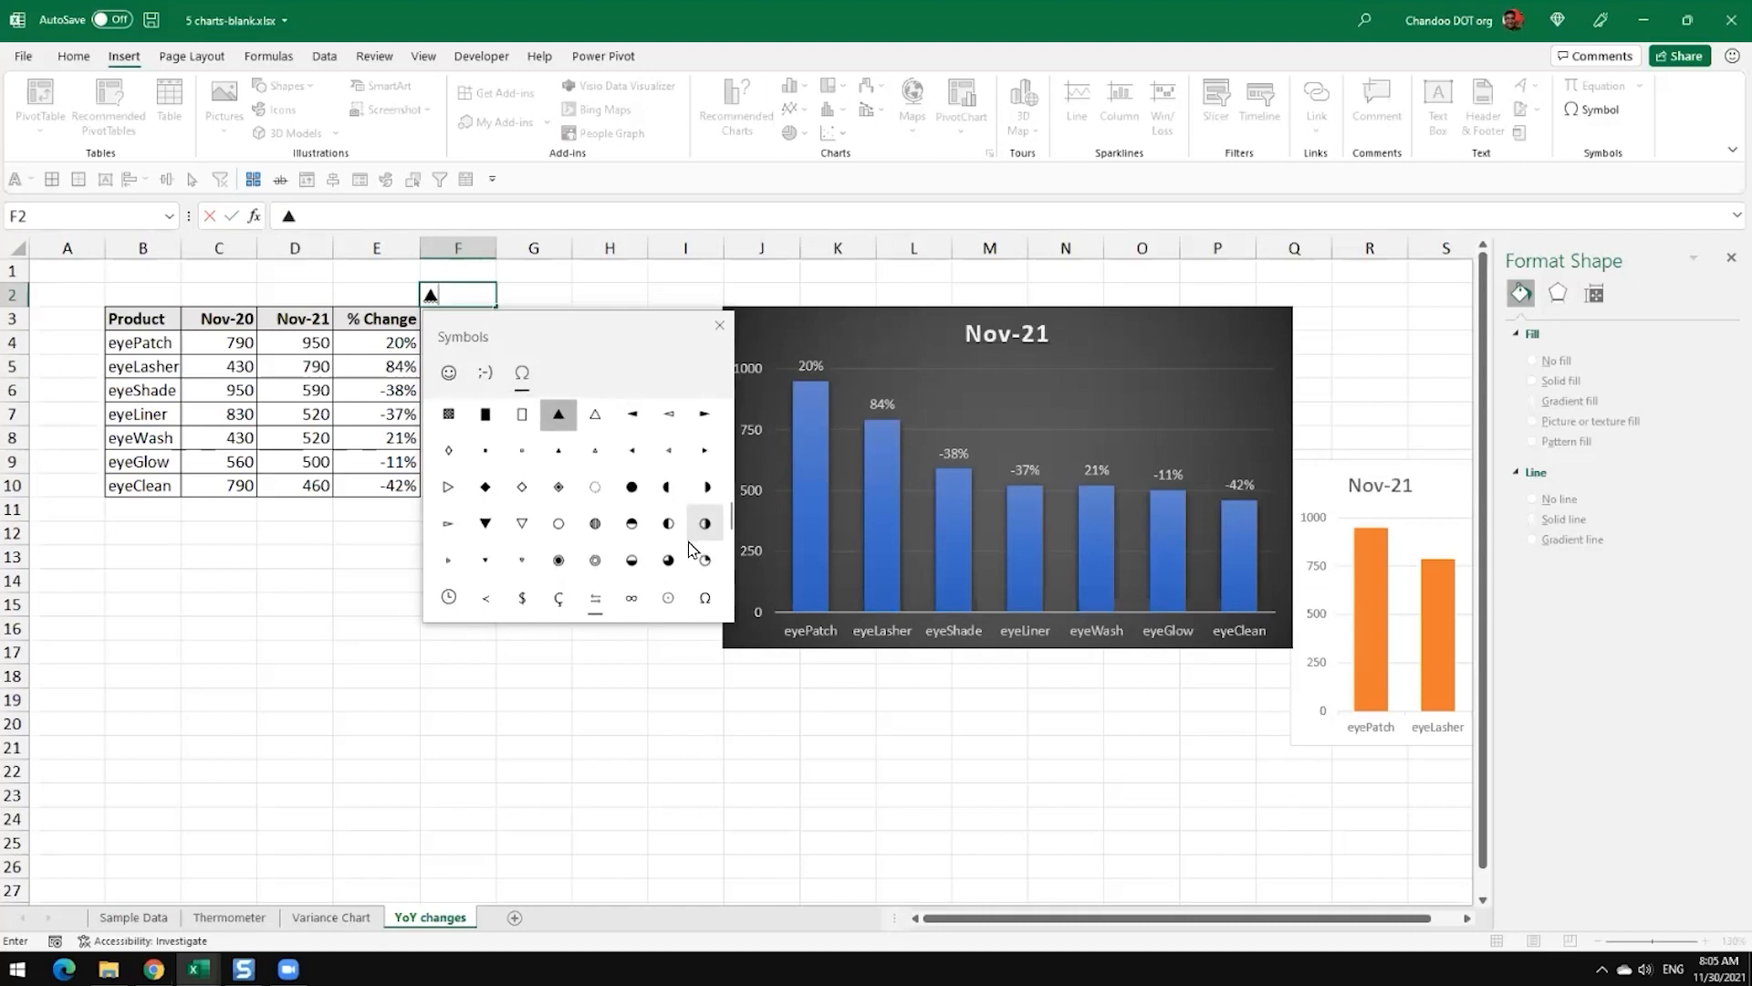
click(485, 523)
click(720, 325)
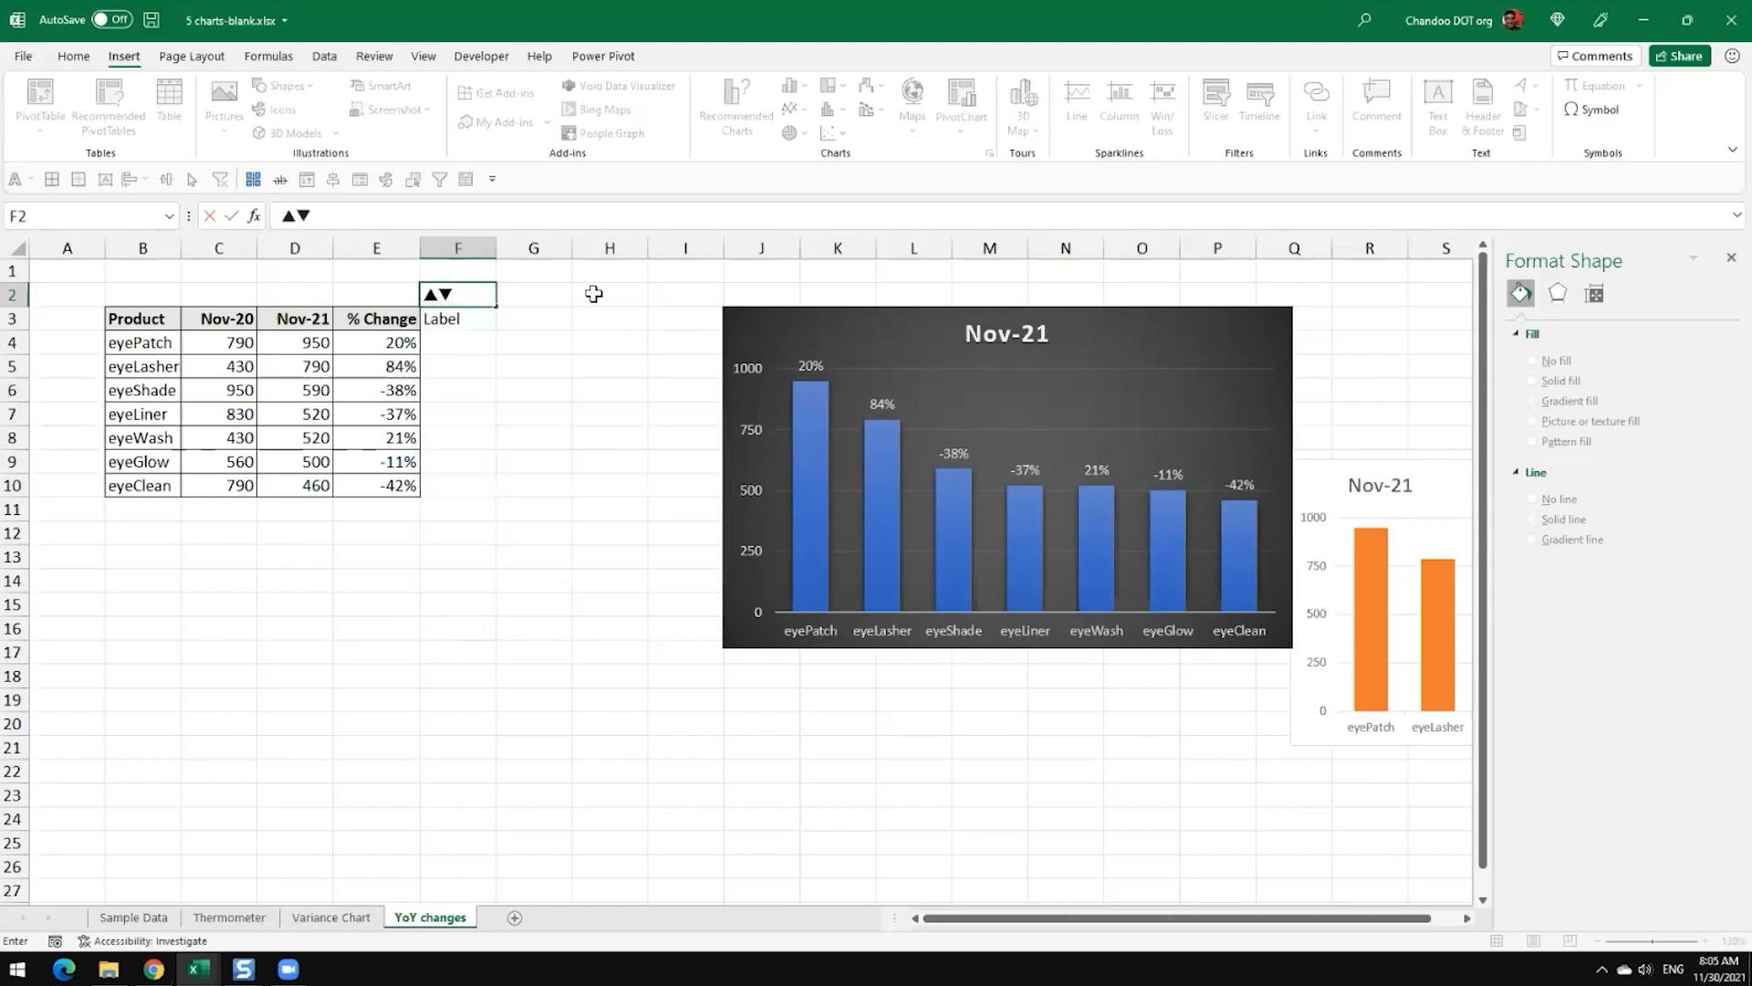
key(ctrl+Return)
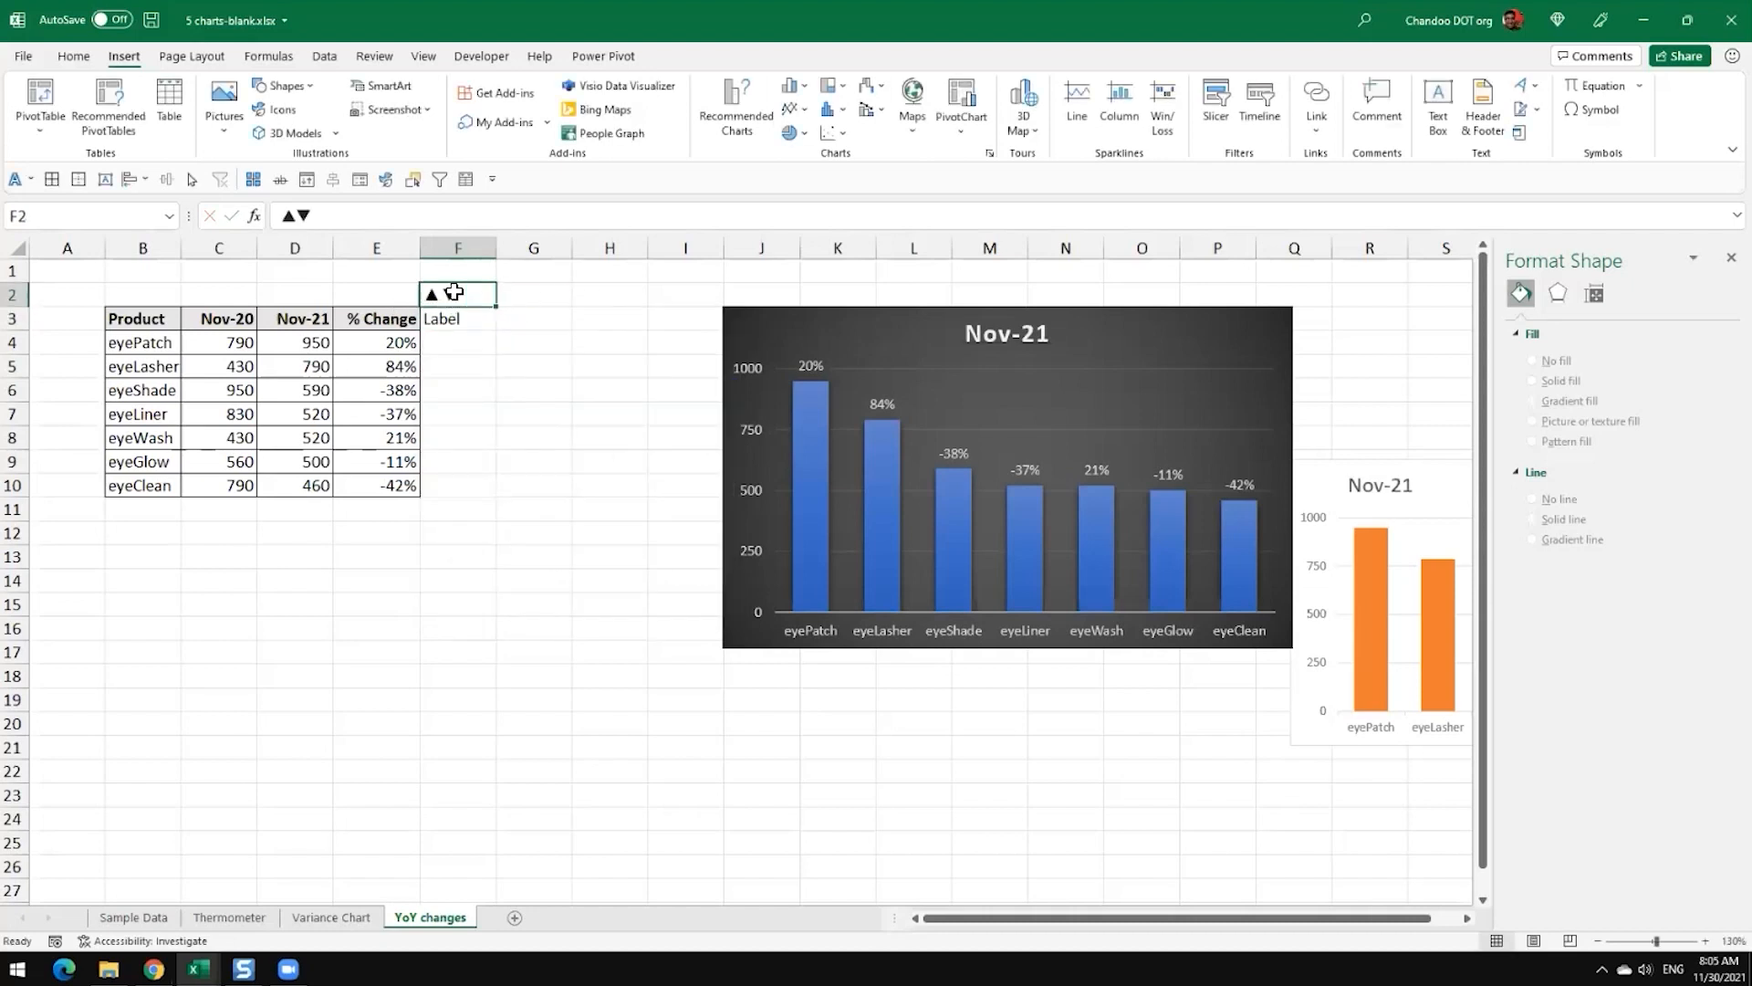
Step: Copy the ▲▼ symbols from F2 and go to the first Label cell, F4
double_click(454, 293)
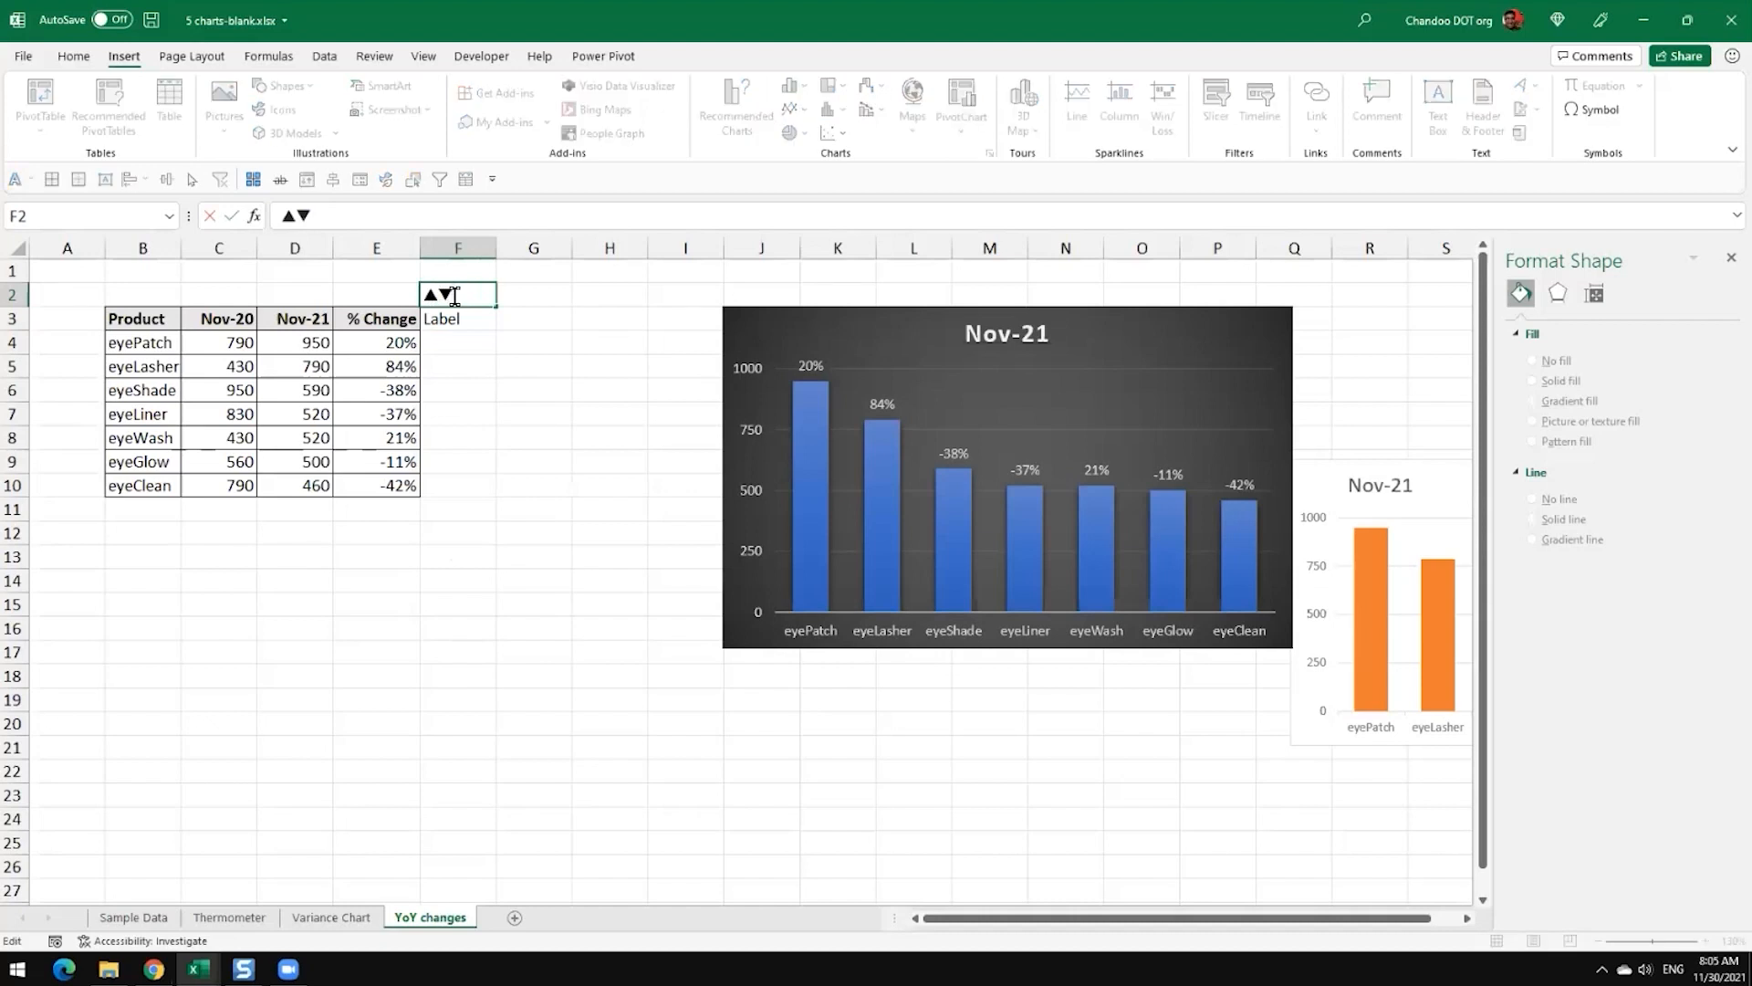
drag(454, 294, 365, 290)
key(ctrl+c)
click(458, 340)
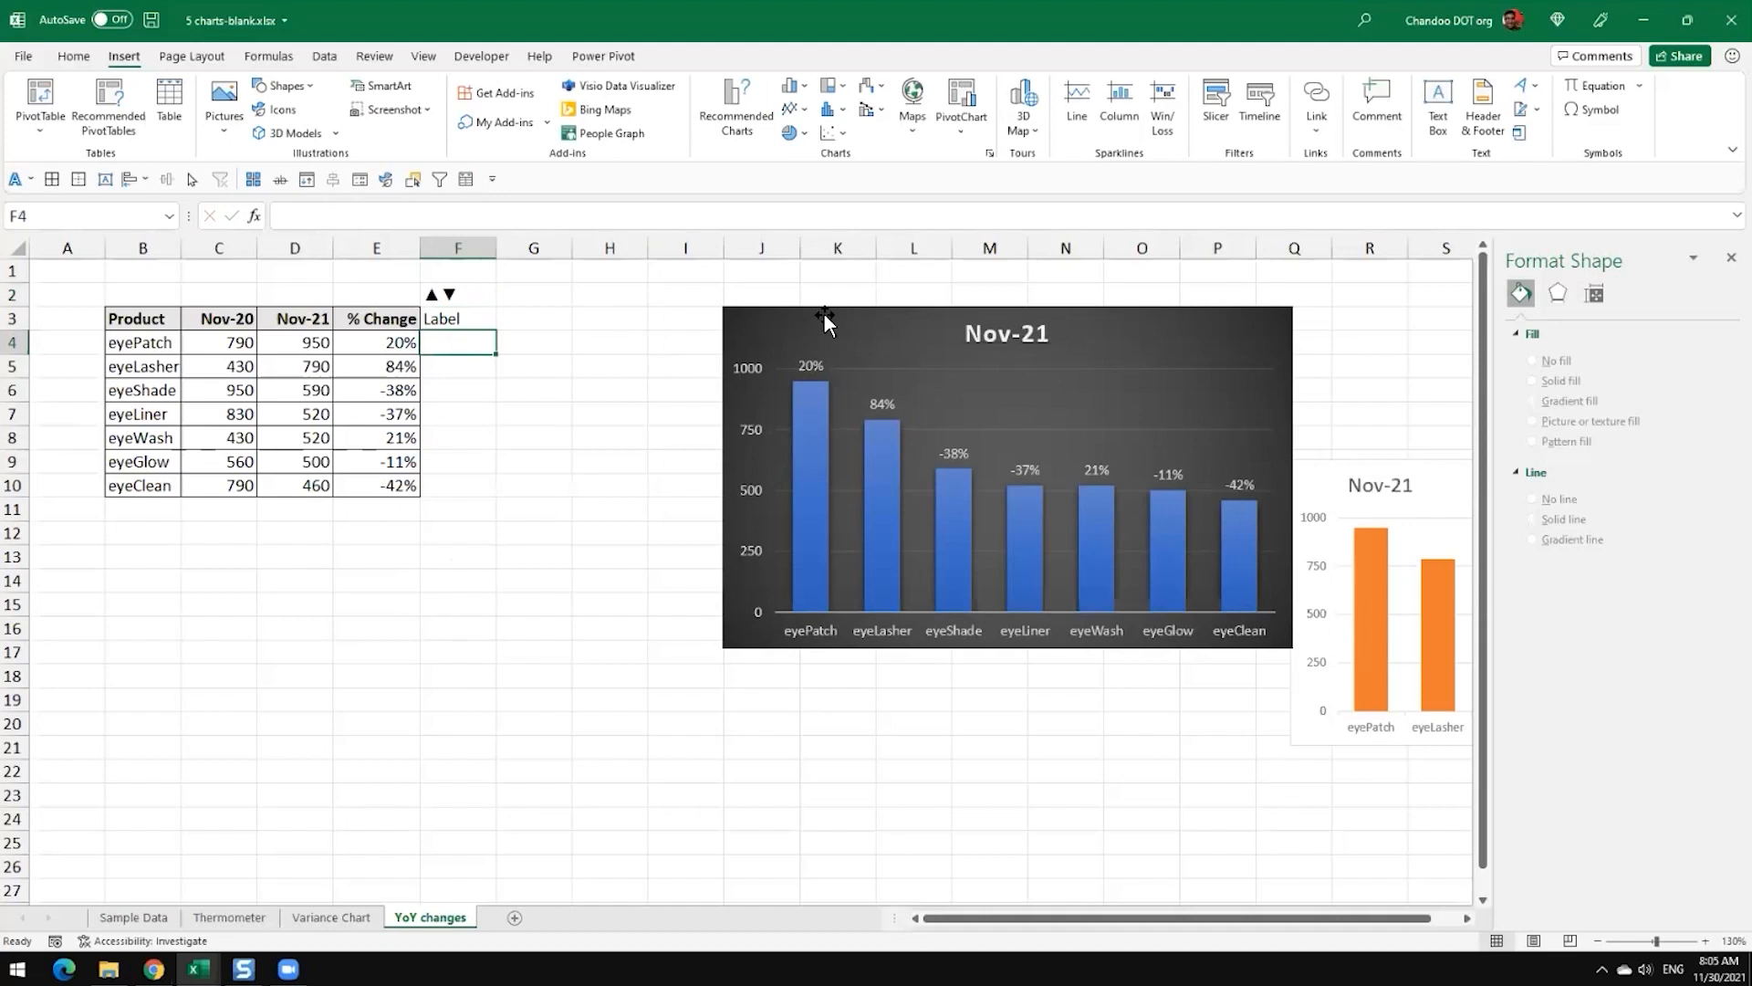
Step: Begin the F4 label formula with an IF test that returns the up triangle: =IF(E4>0,"▲",
text(=IF()
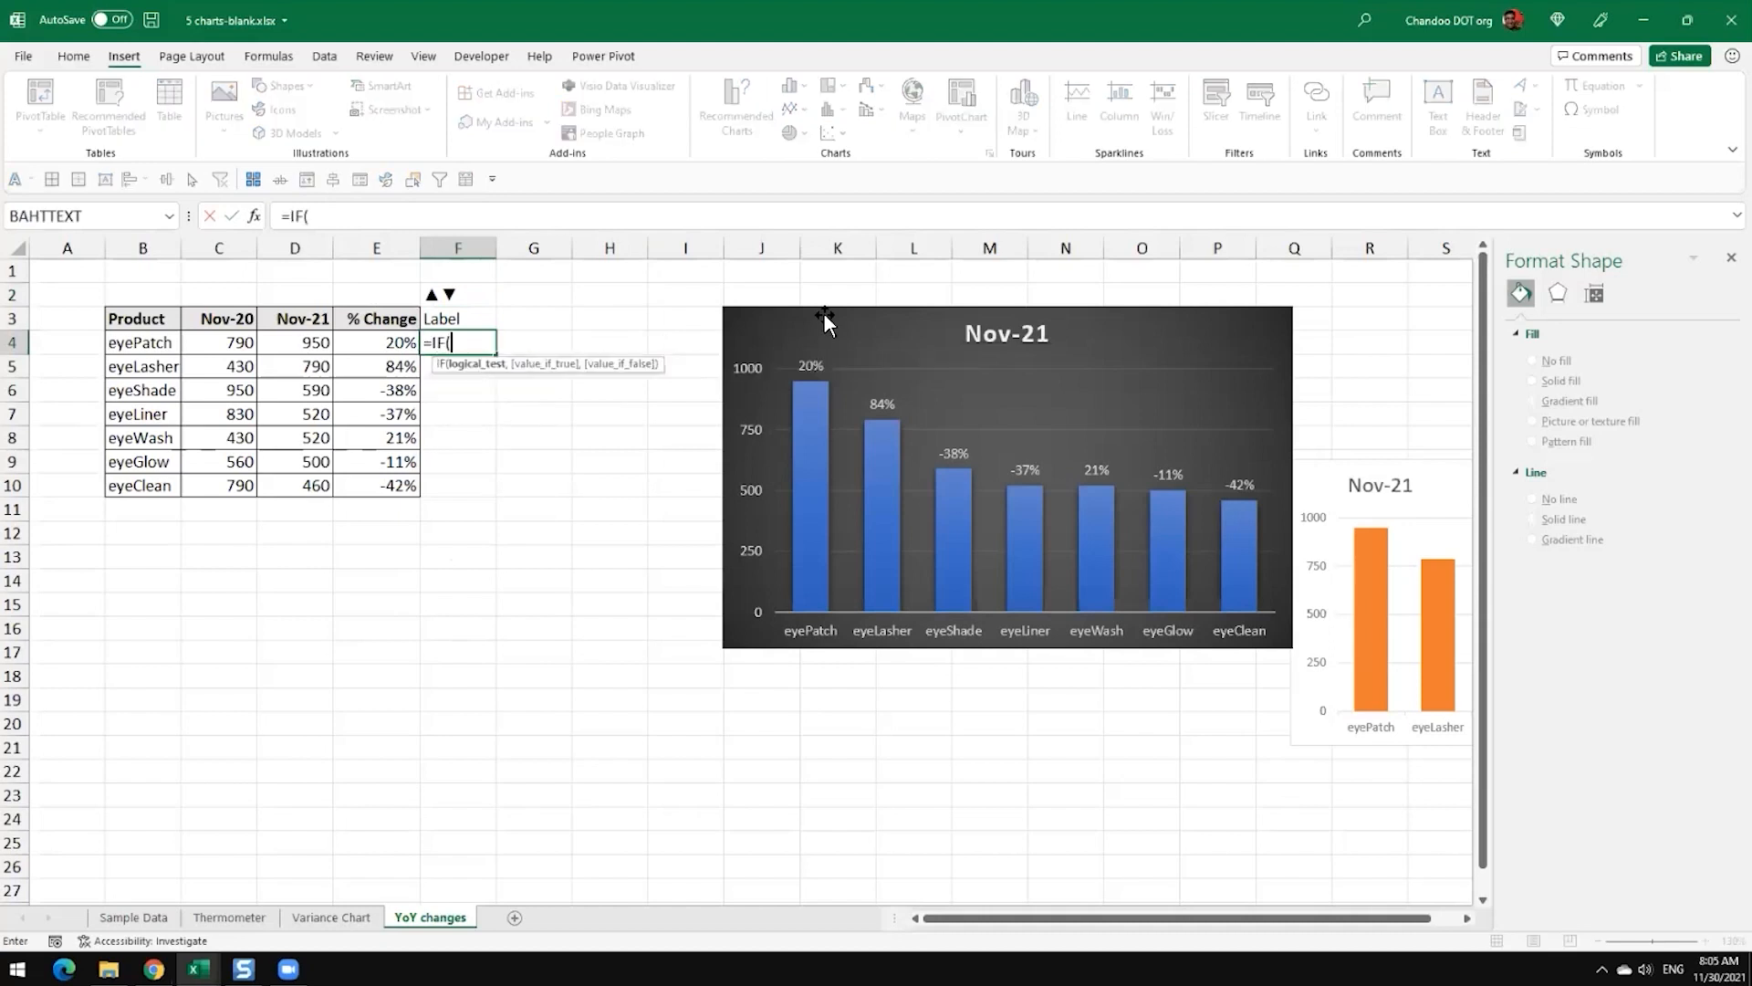
key(Left)
text(>0,")
key(ctrl+v)
key(BackSpace)
text("&)
key(Left)
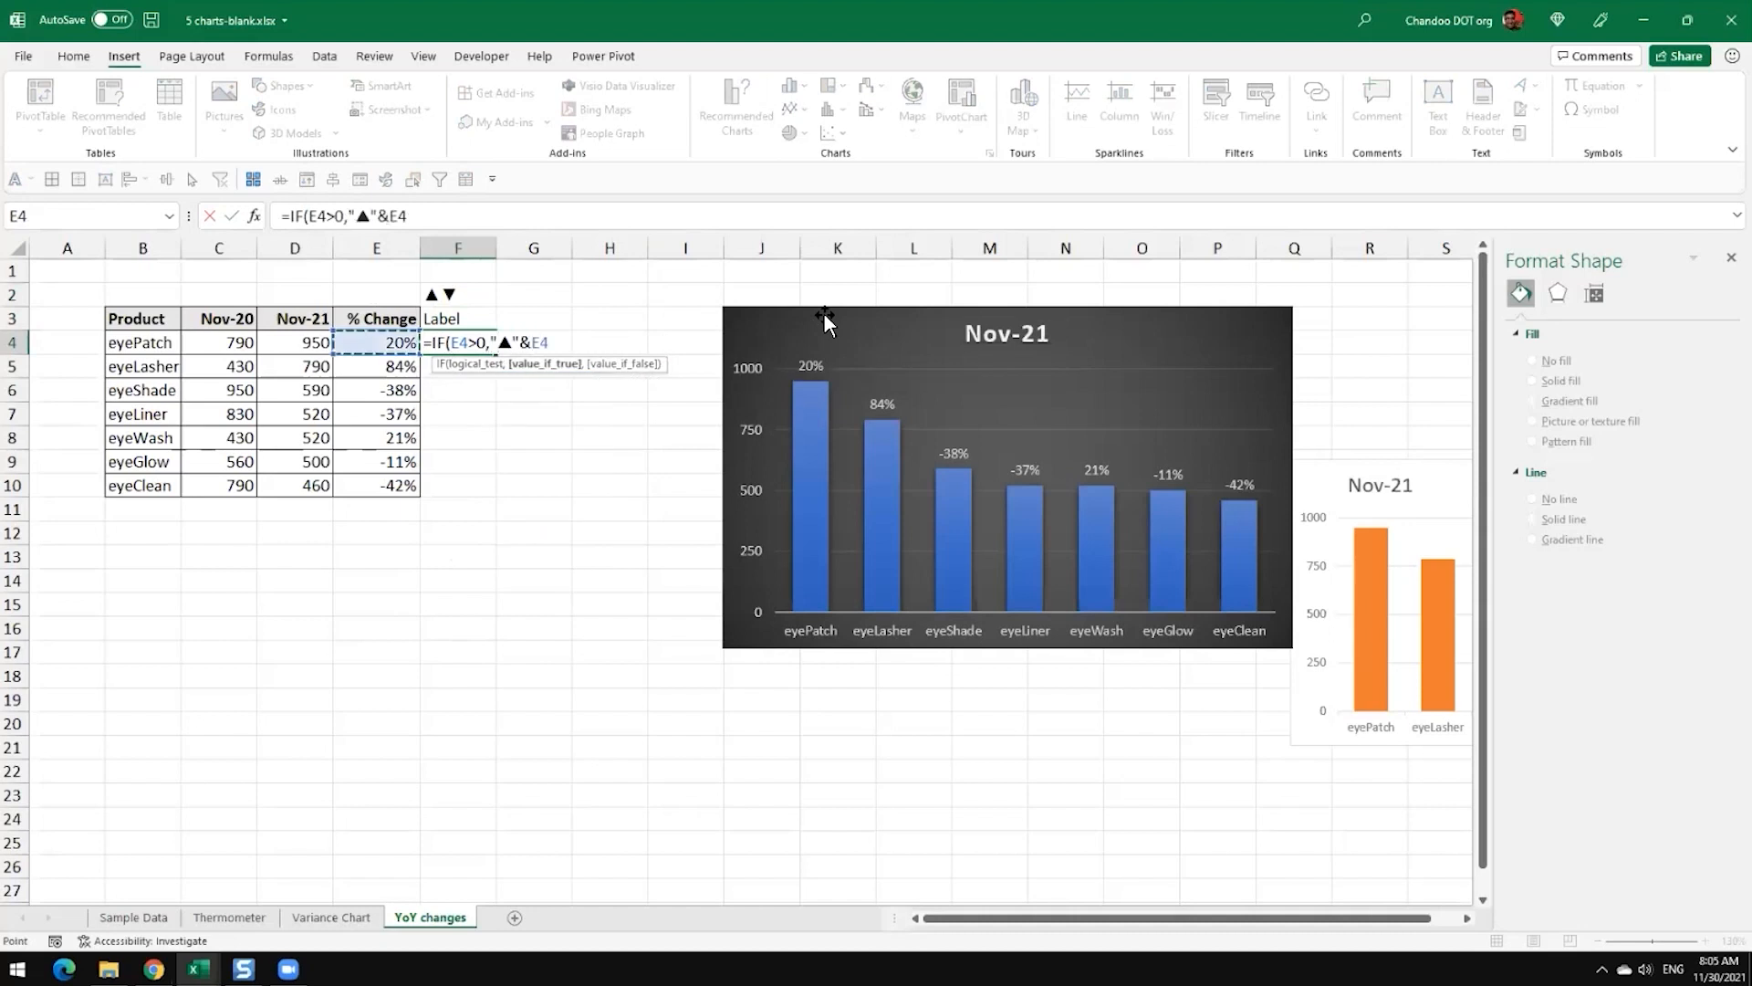
key(BackSpace)
key(BackSpace)
key(BackSpace)
text(,)
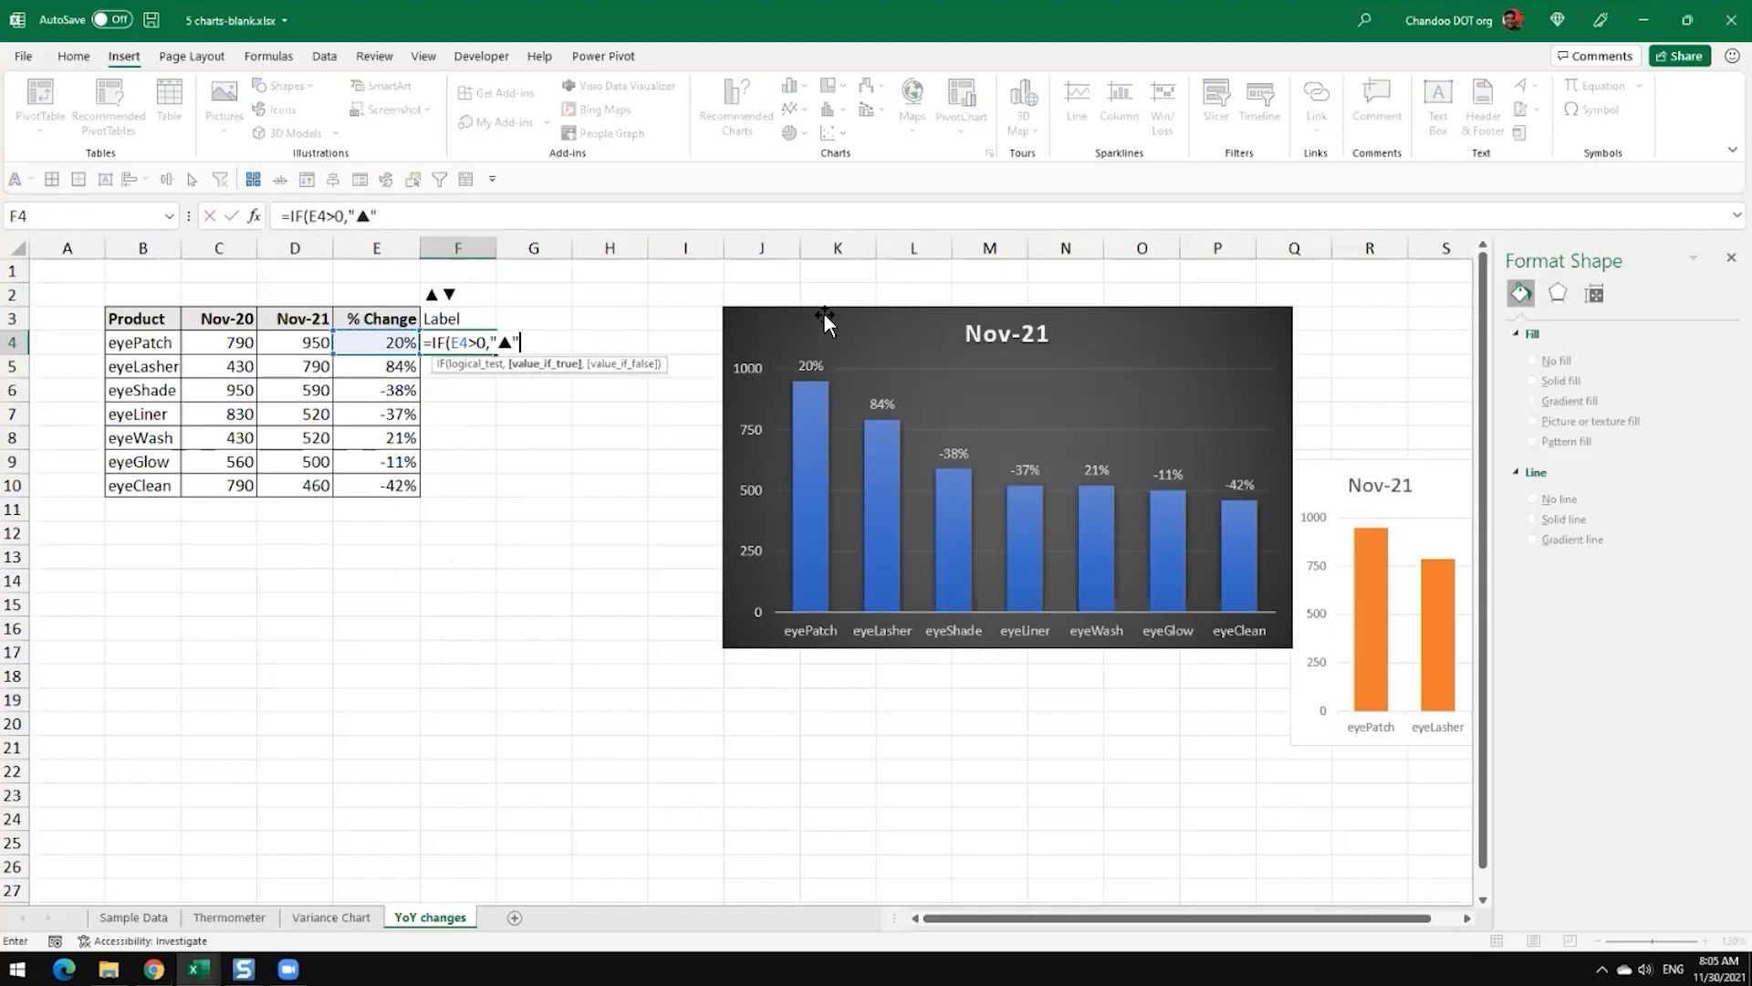
text(")
Step: Complete the F4 formula with the down triangle and the joined change value: =IF(E4>0,"▲","▼")&E4
key(ctrl+v)
key(Return)
key(Tab)
key(Return)
key(Return)
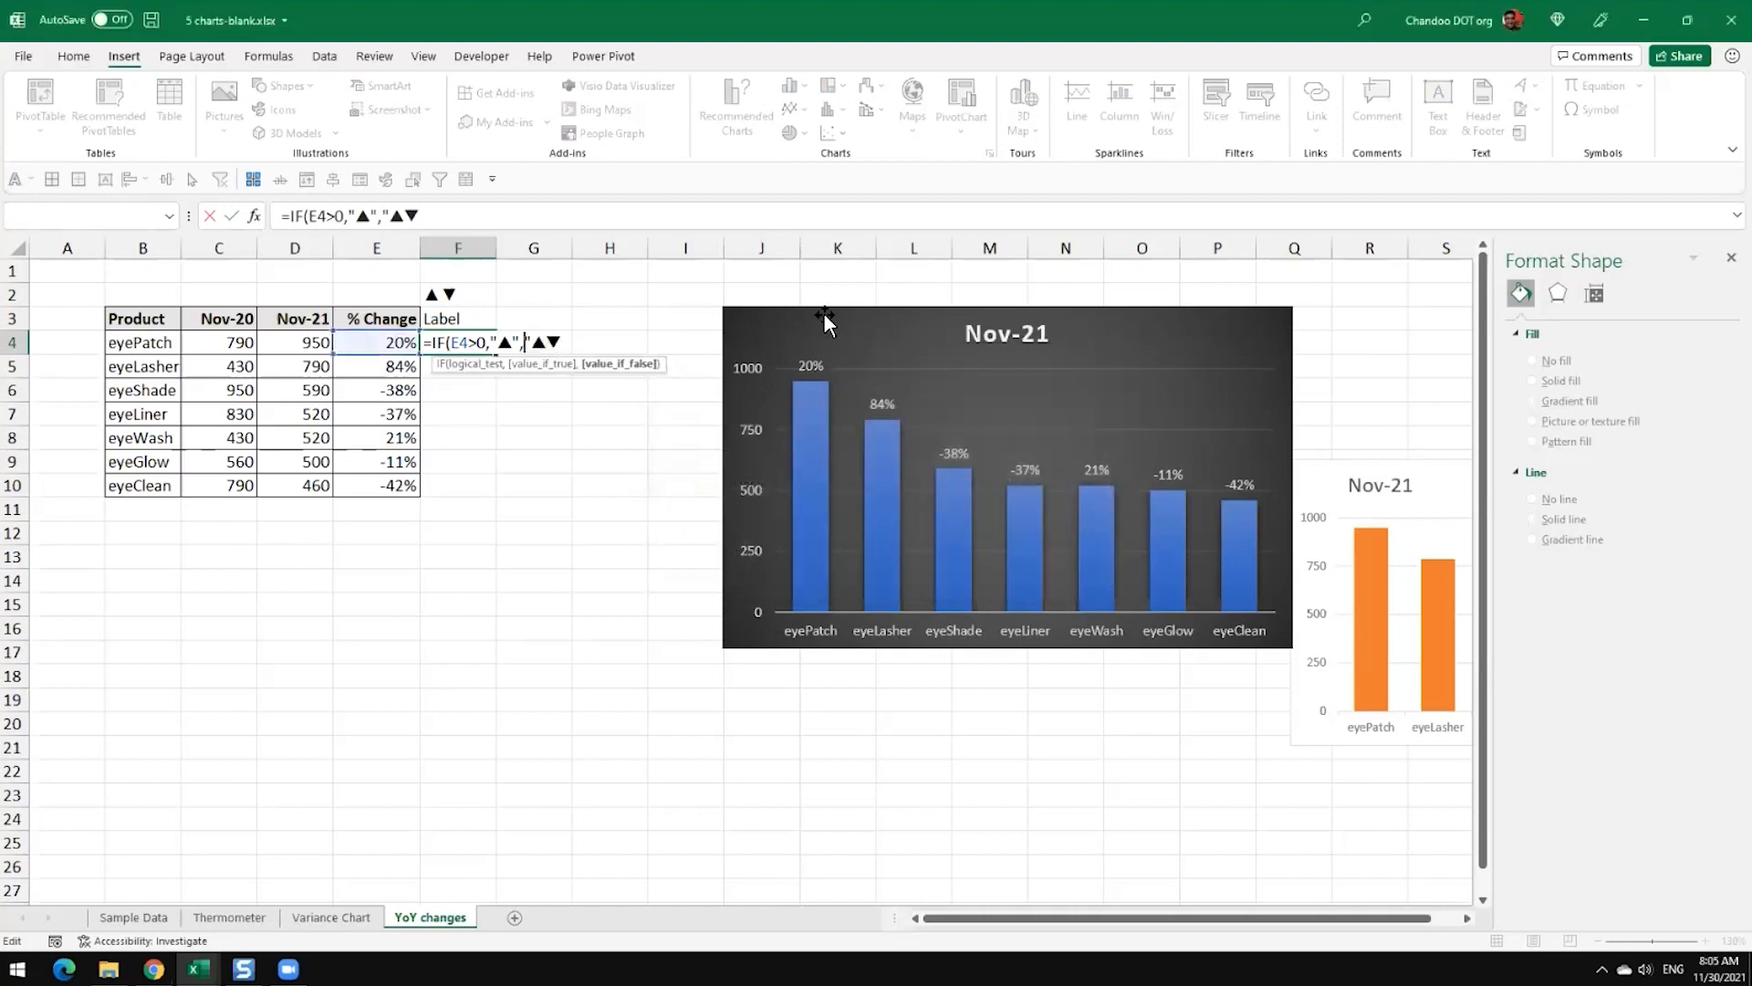
key(BackSpace)
key(End)
text(")&)
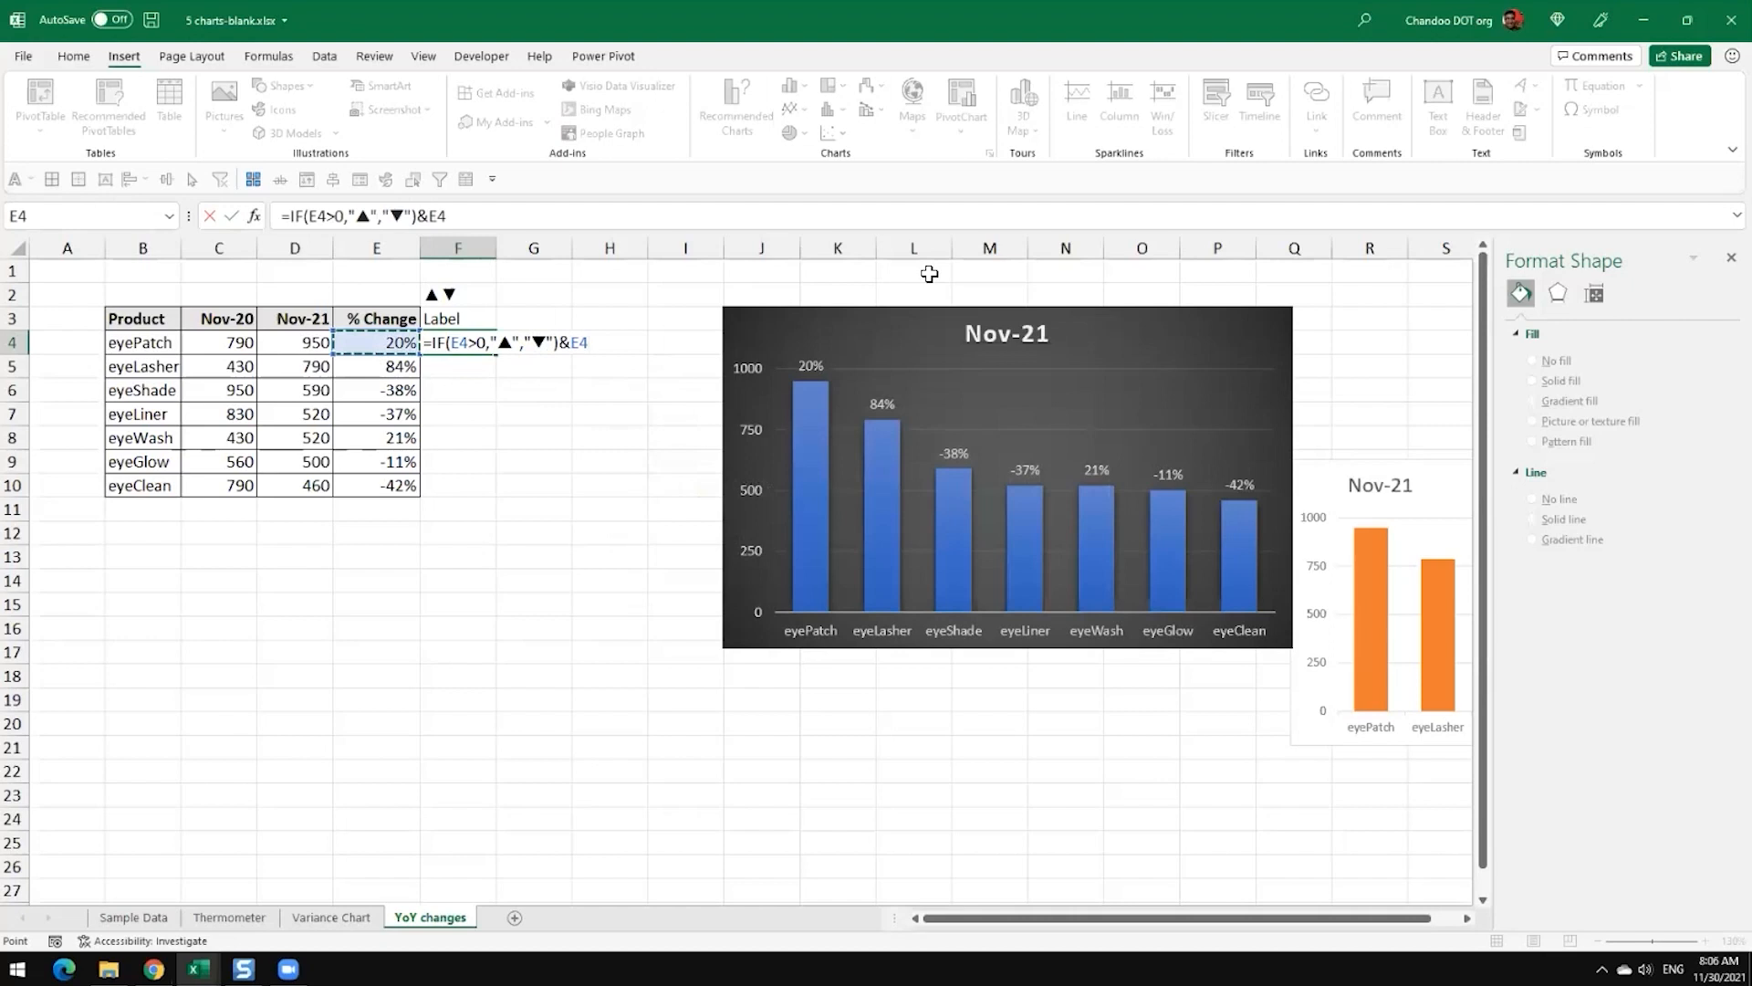
key(Return)
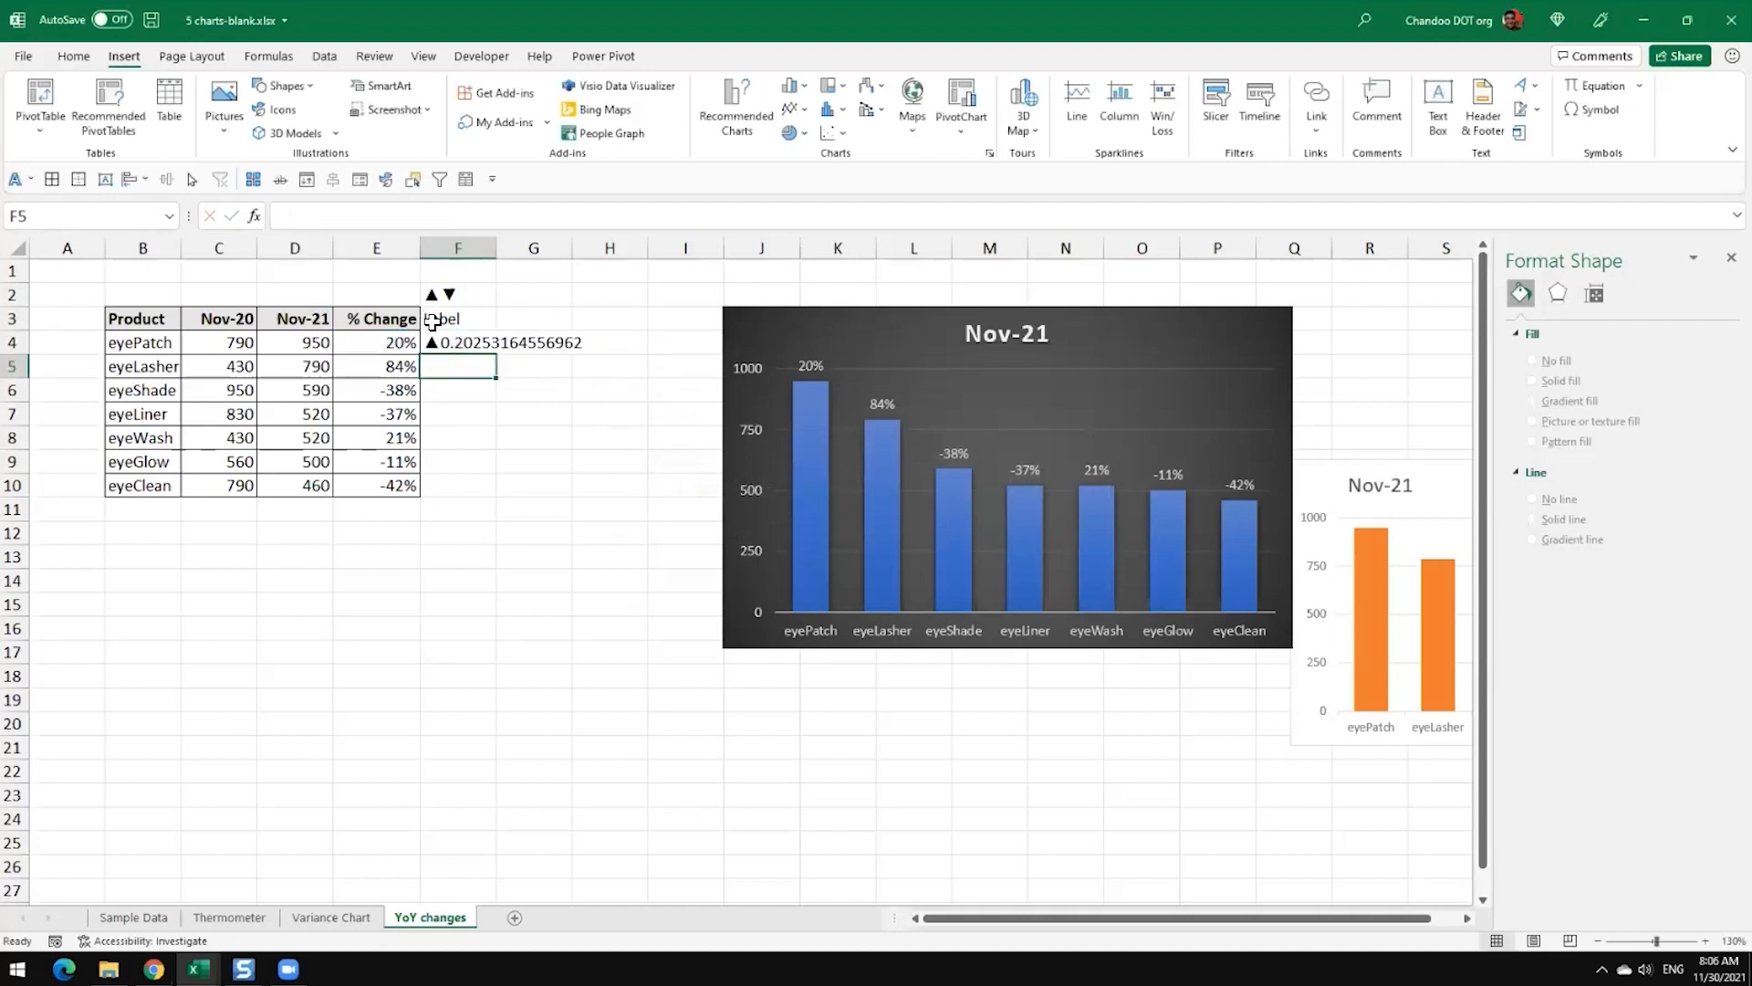
Step: Fill the F4 label formula down to F10 and compare the labels with the % Change values
click(483, 349)
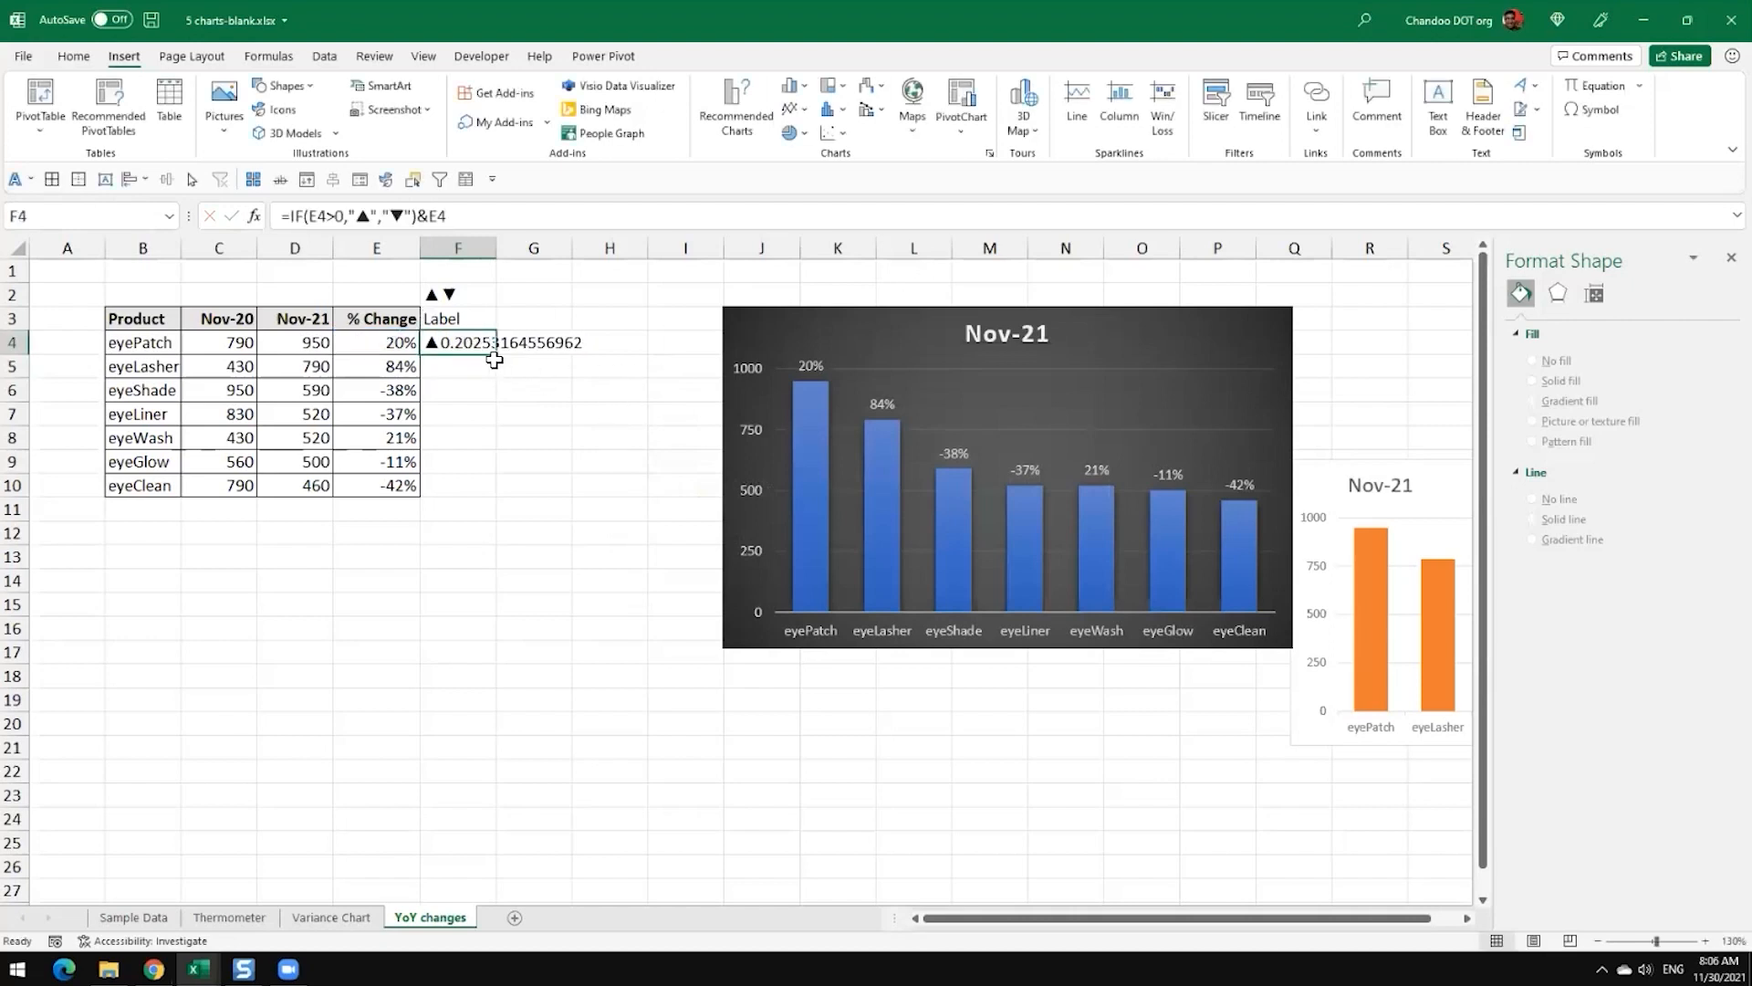
double_click(498, 357)
click(514, 554)
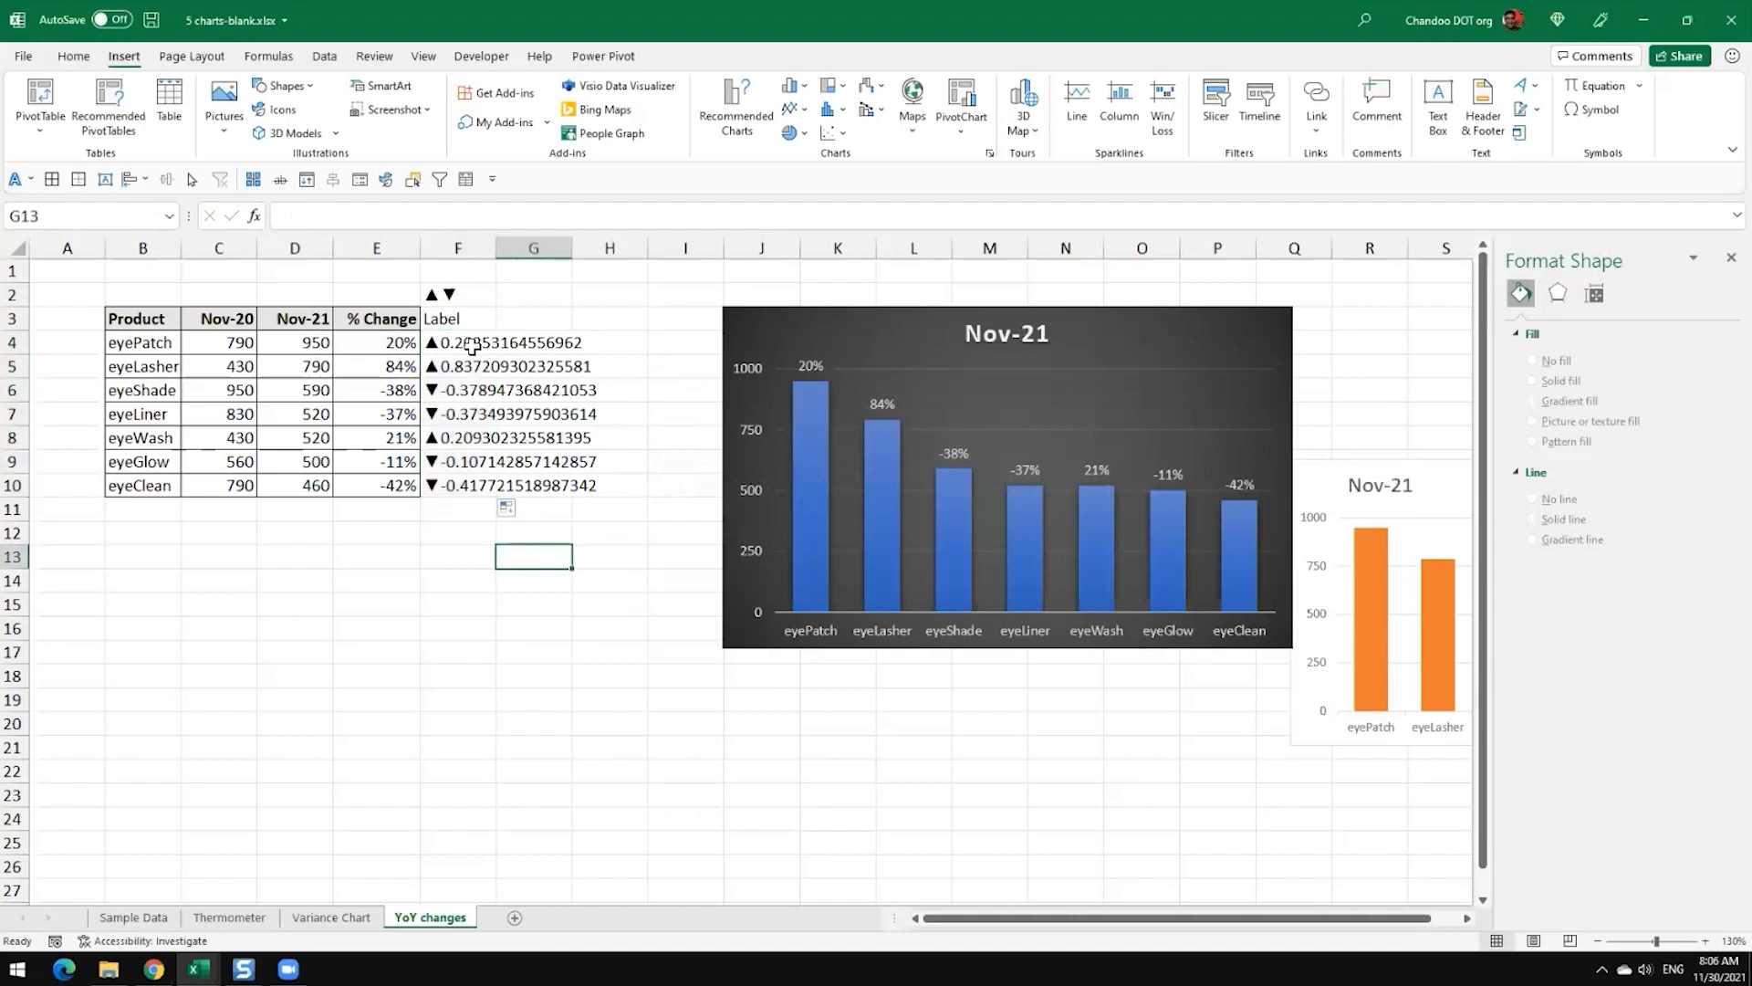
click(412, 342)
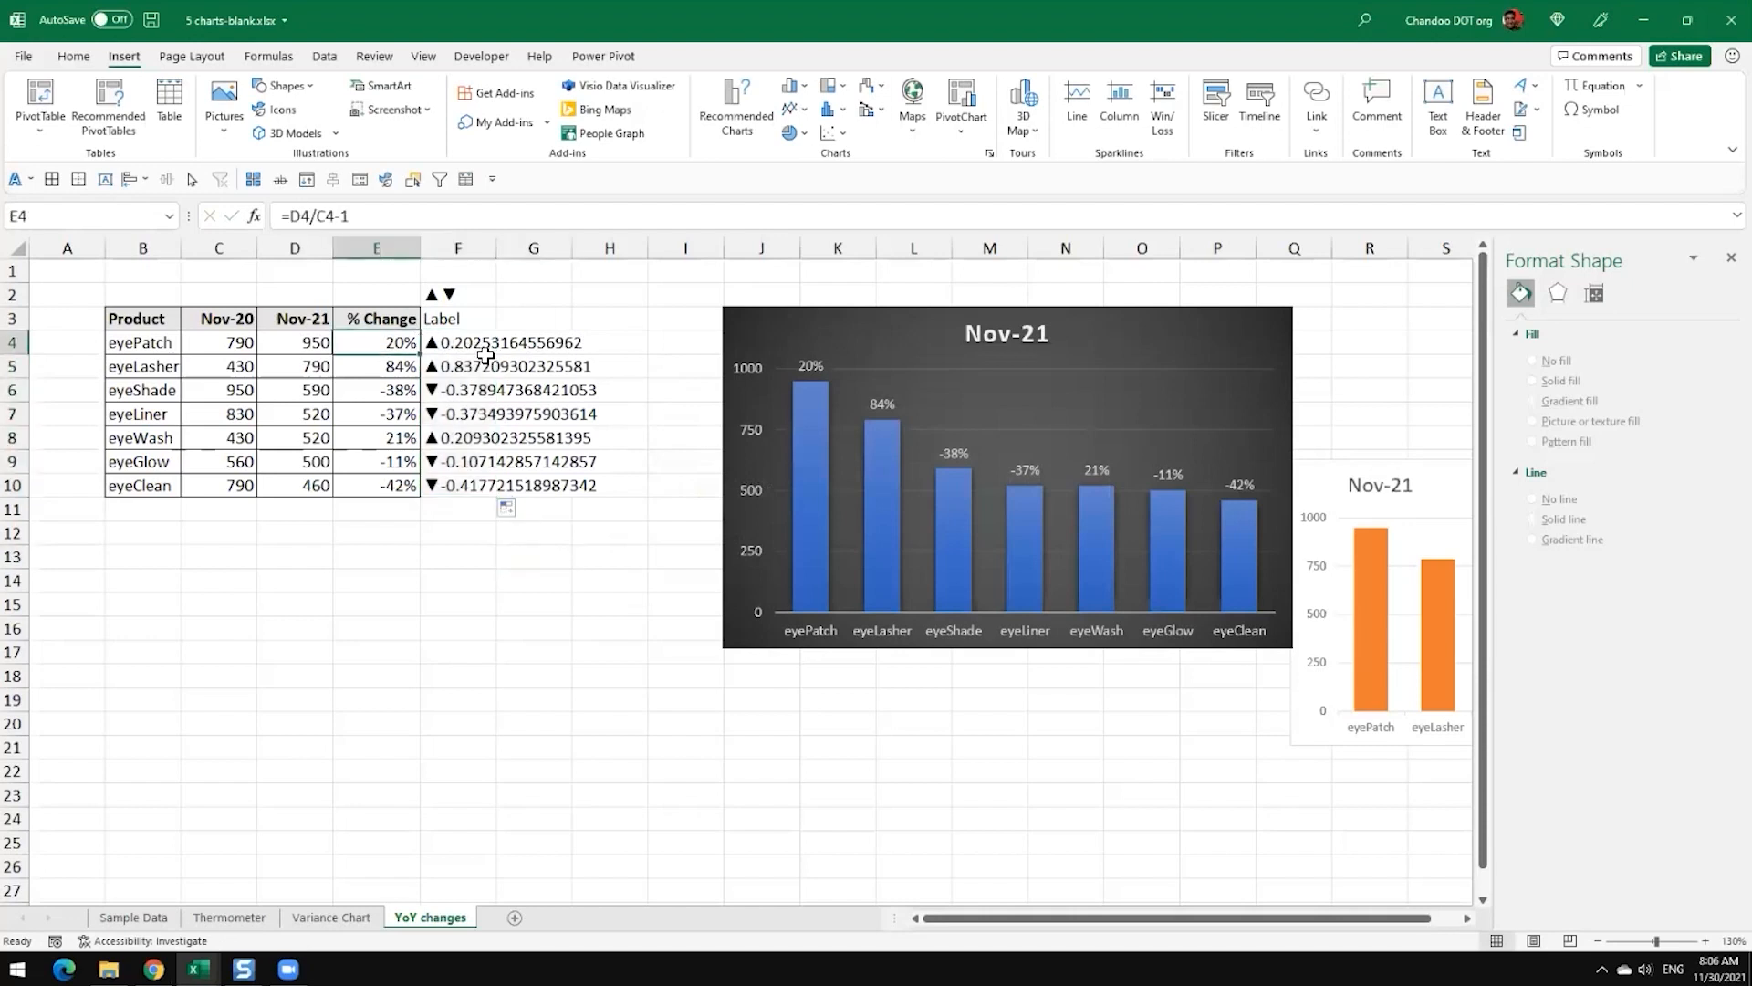
click(466, 394)
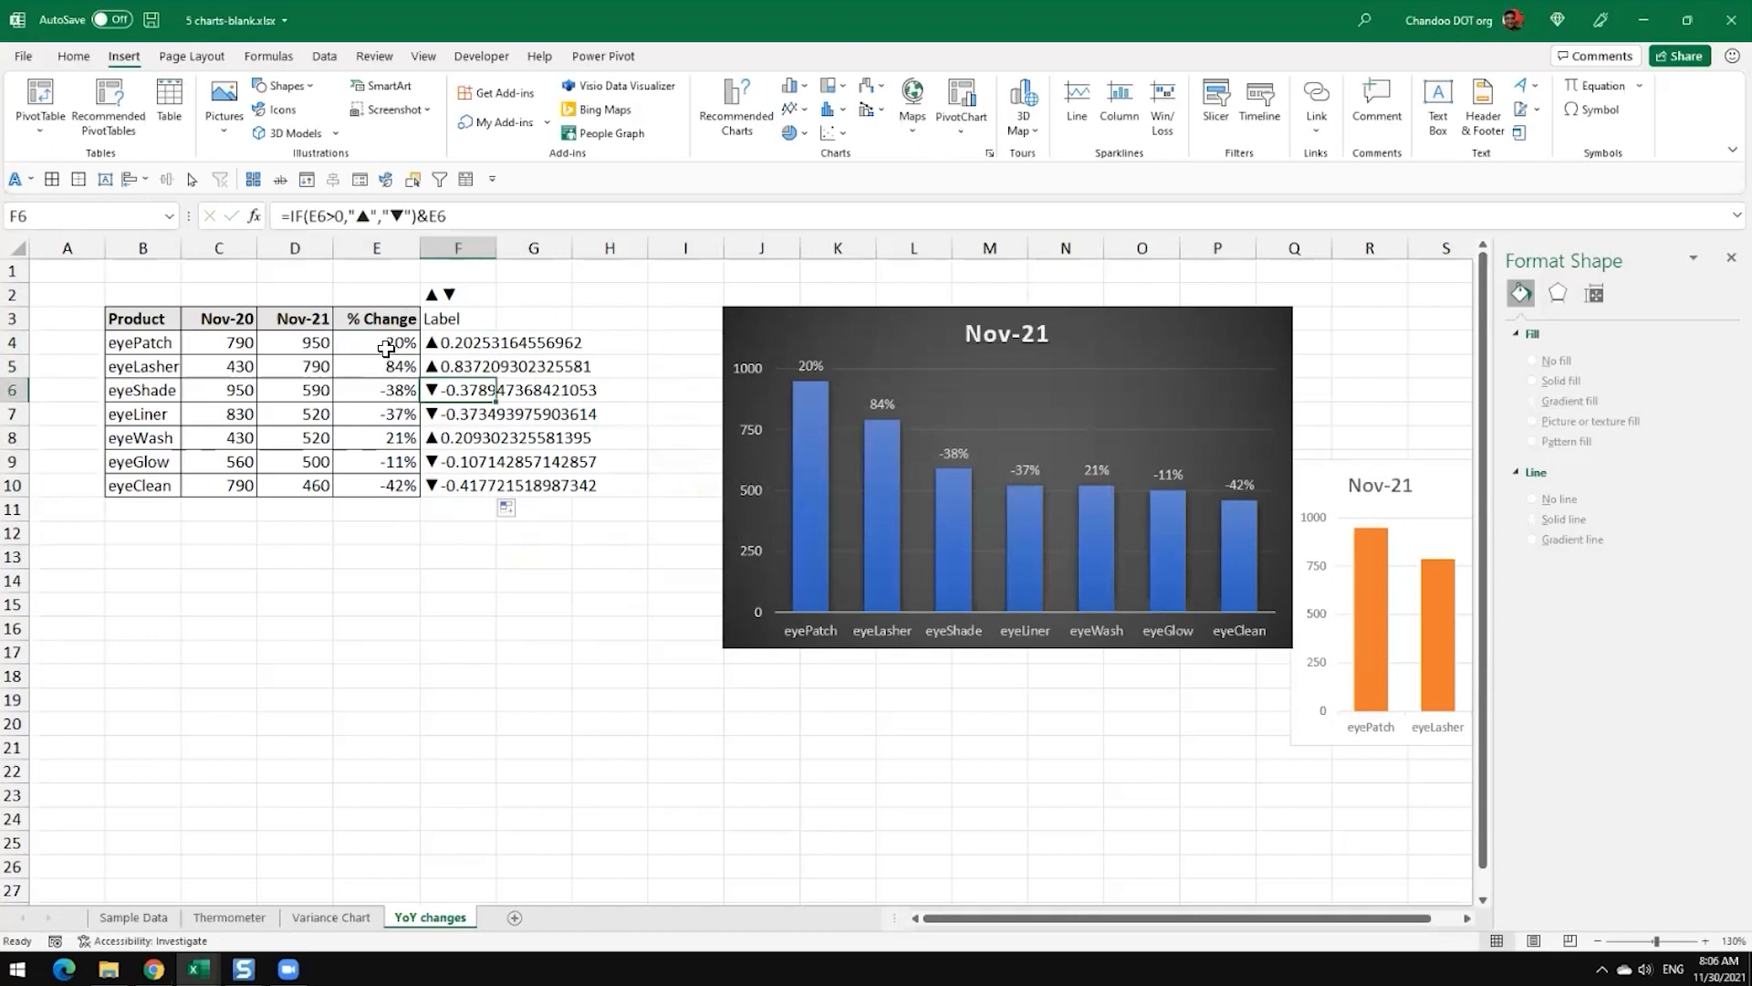
click(389, 346)
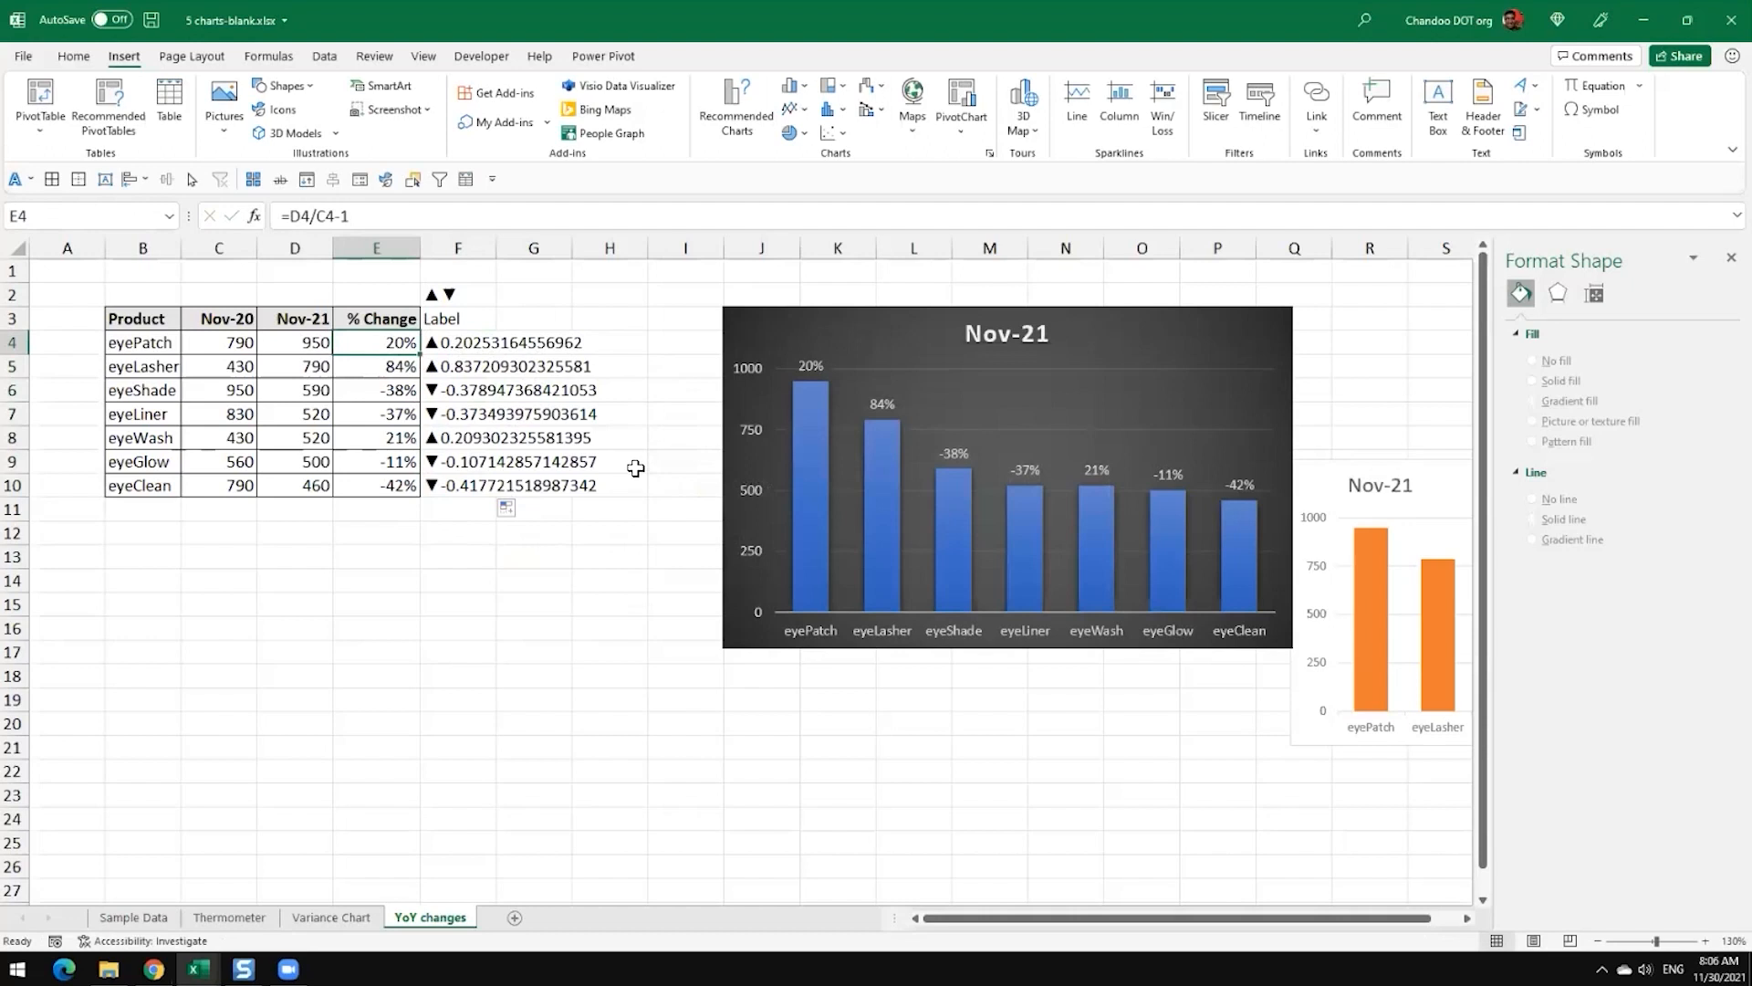
Step: Format the change value in F4's formula as a percentage by wrapping it as TEXT(E4,"0%")
key(Right)
key(F1)
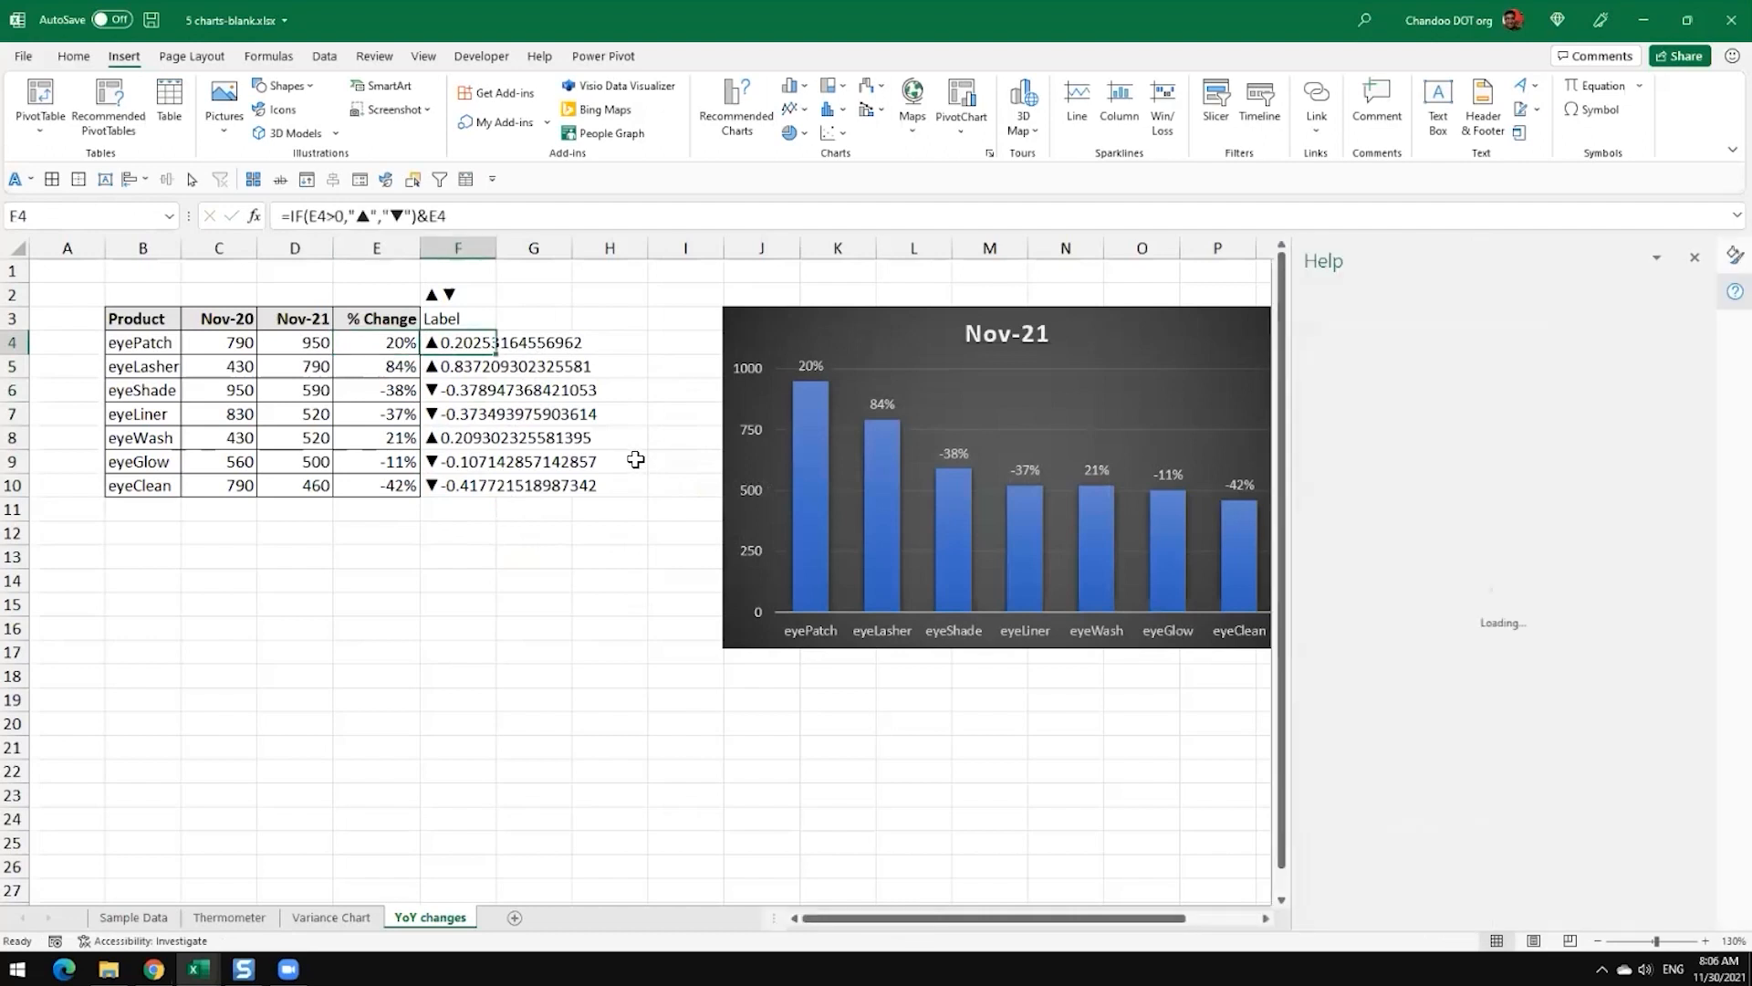
click(1695, 257)
key(F2)
key(Left)
key(Left)
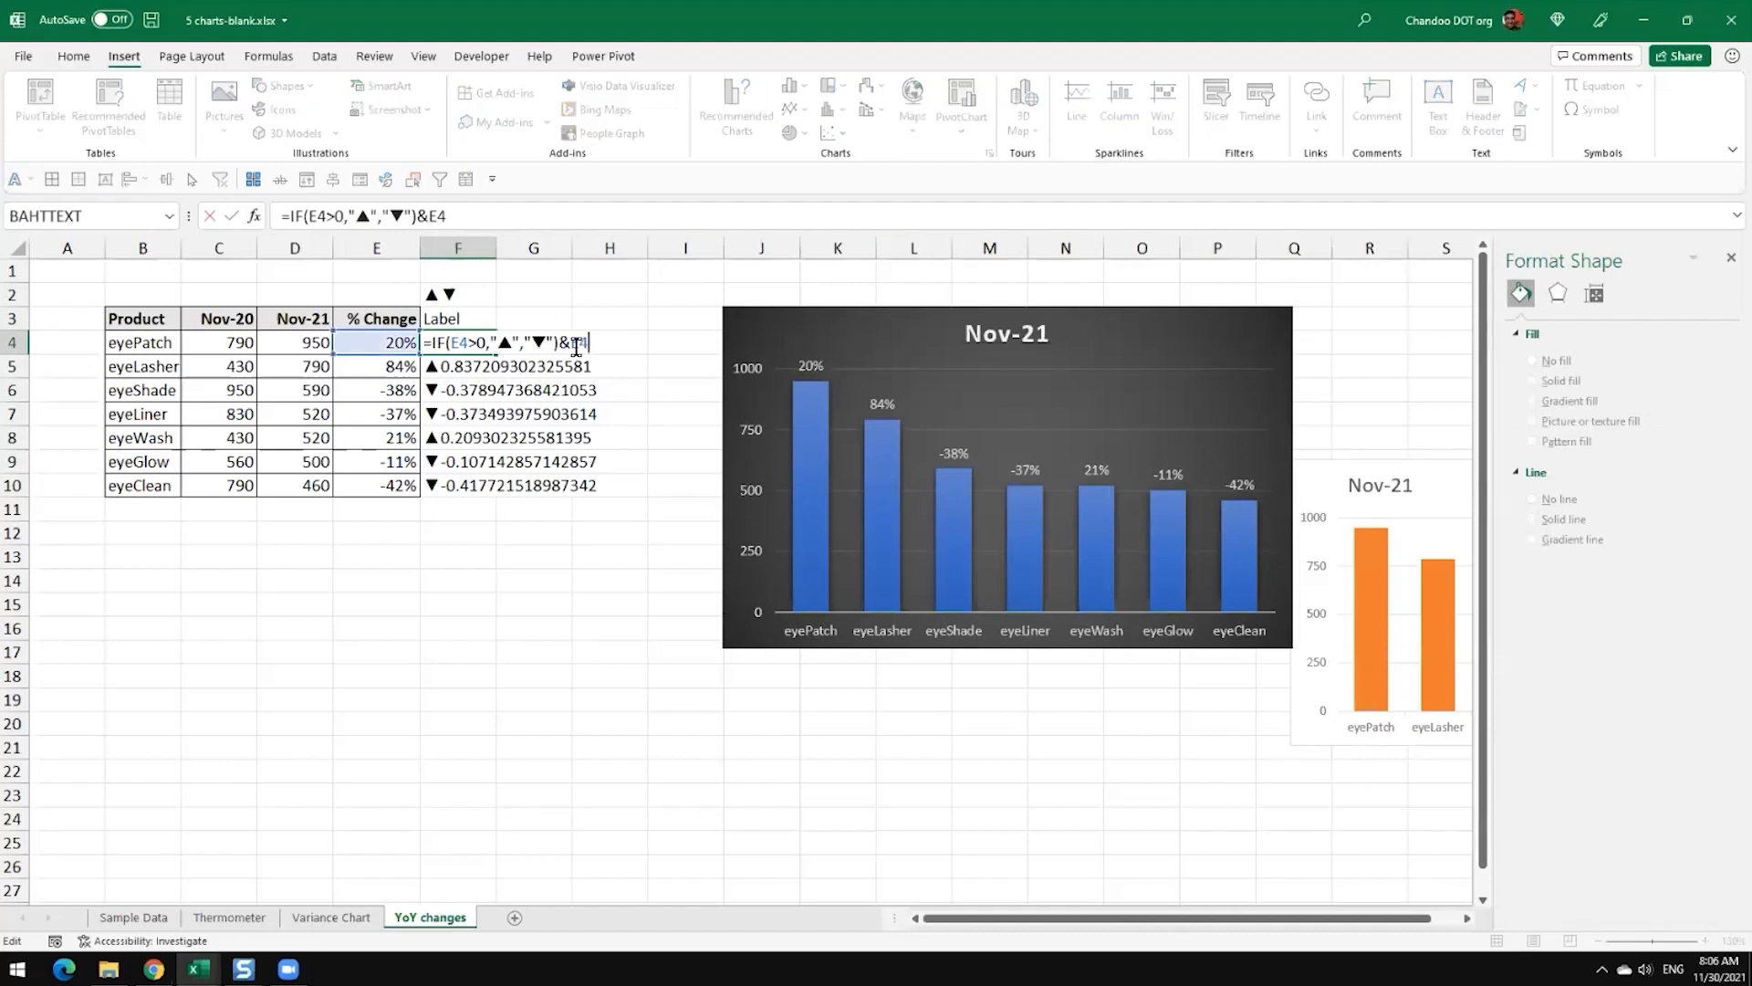
text(text)
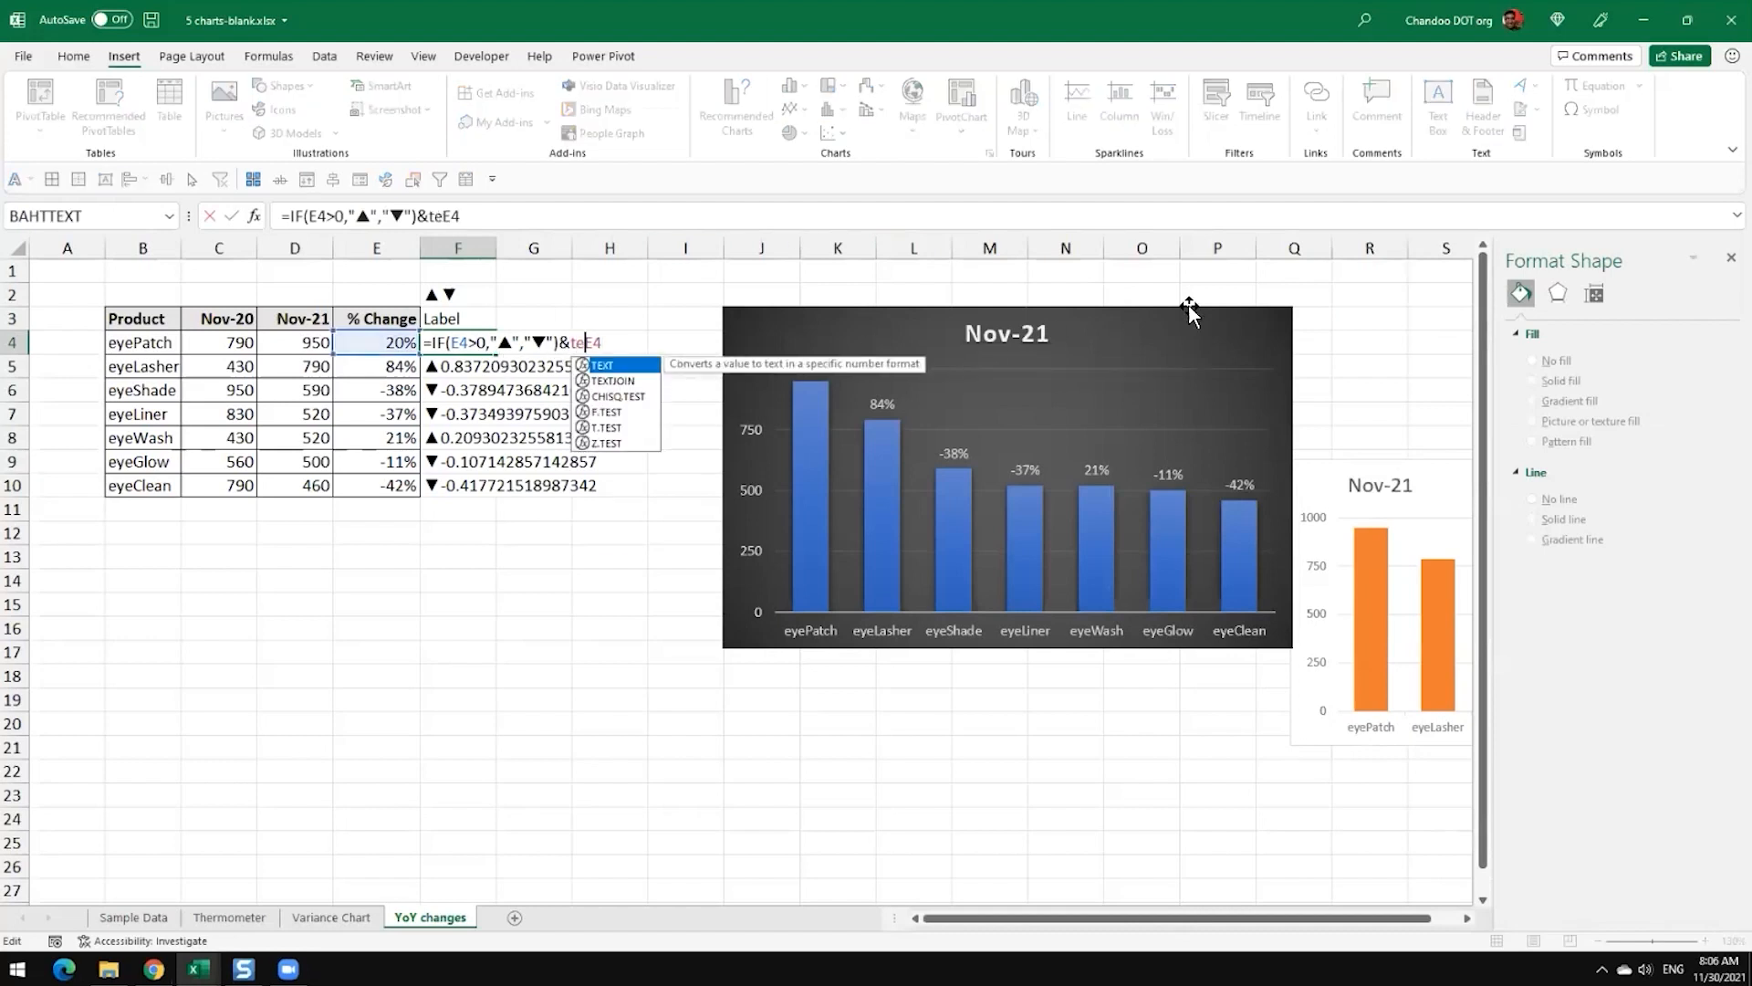
key(Tab)
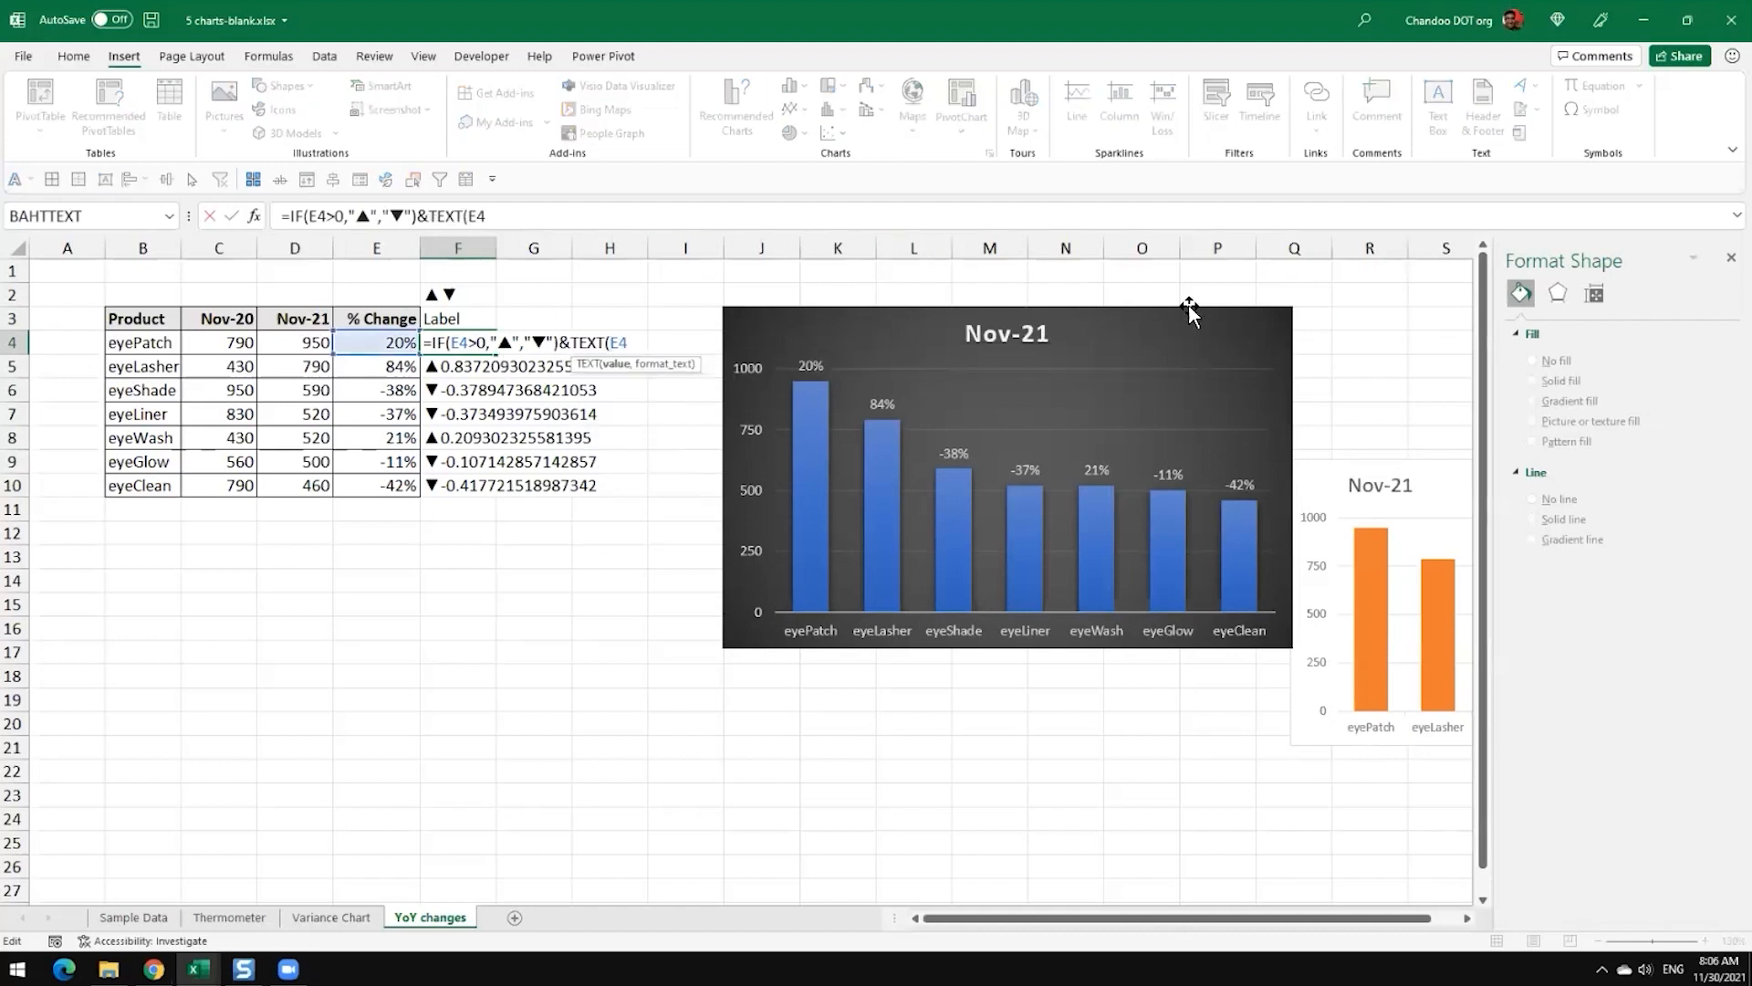
text(,"0%"))
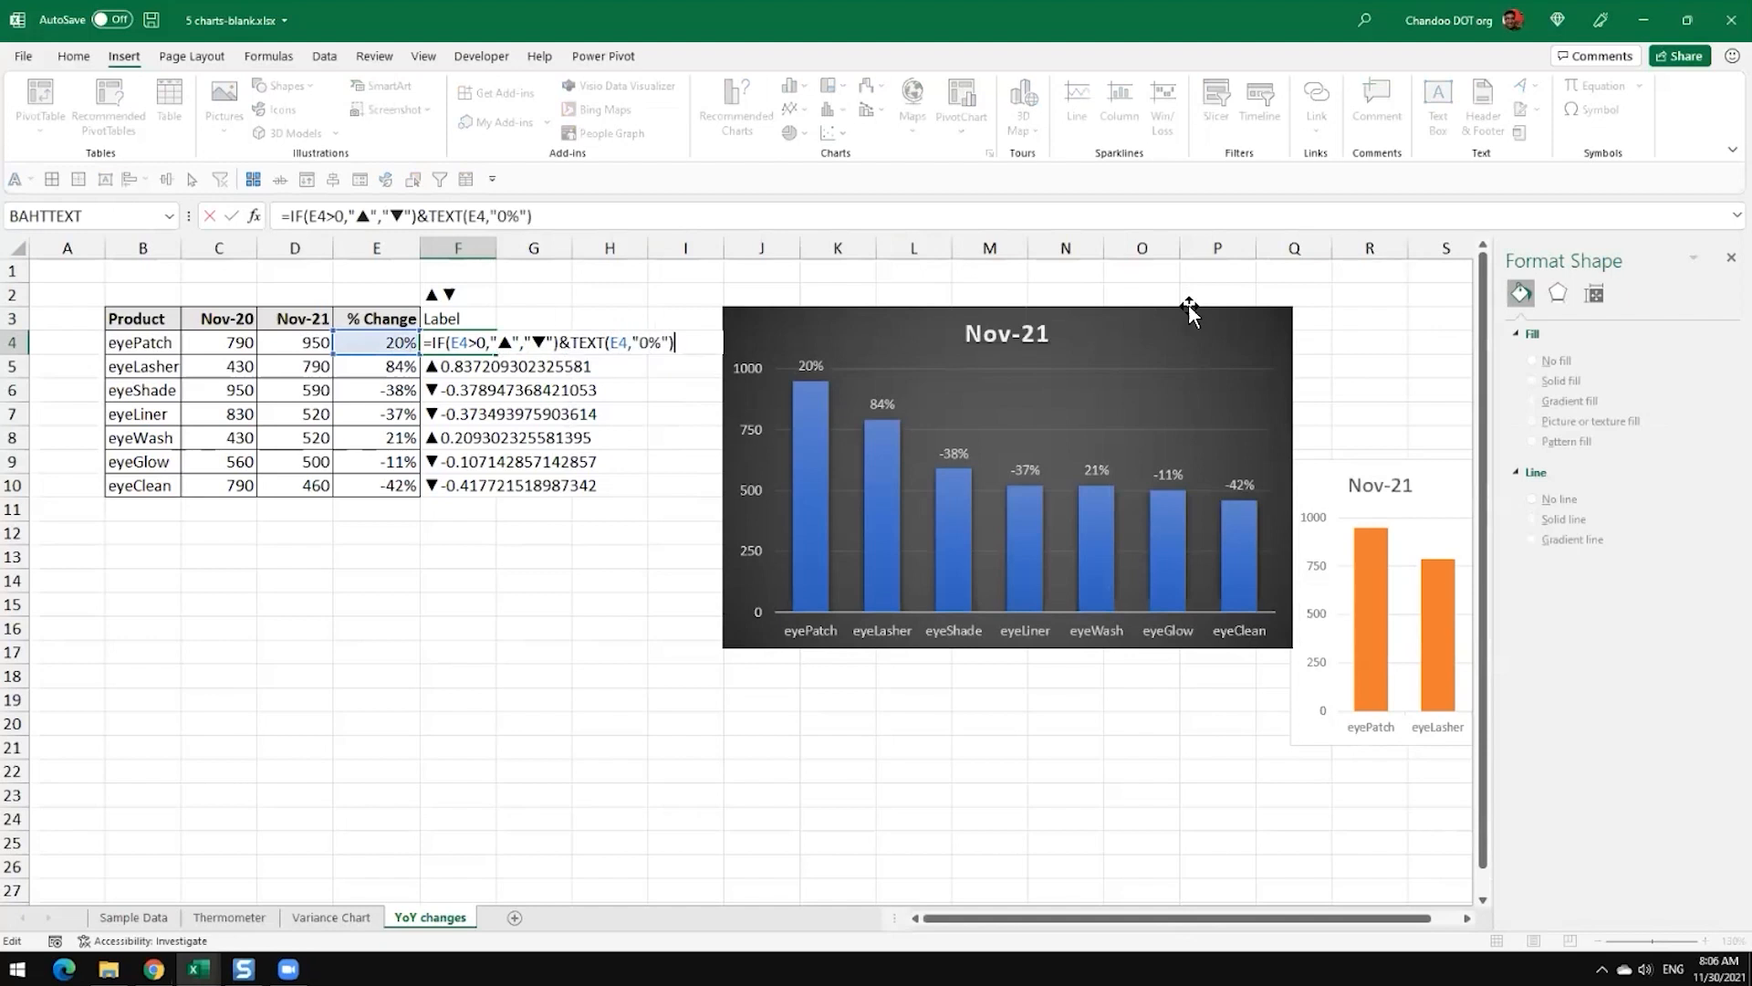
key(Return)
Step: Fill the formula with TEXT from F4 down to F10 and check the eyeShade label
click(468, 342)
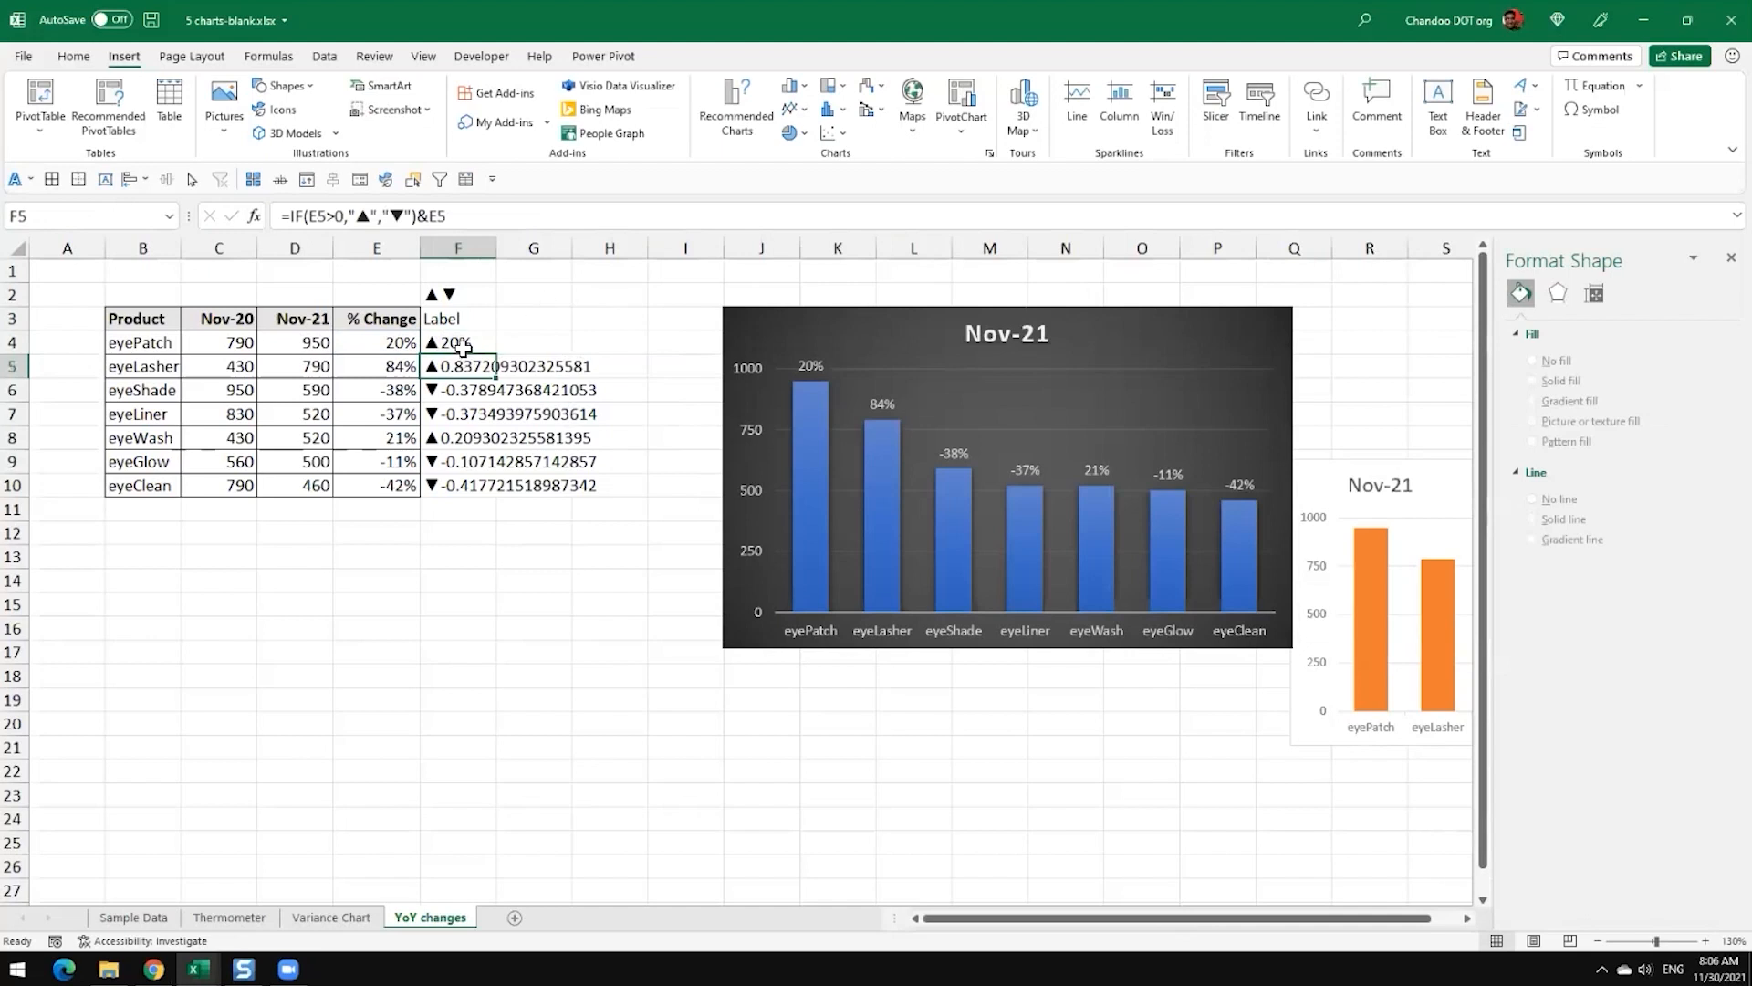
double_click(497, 354)
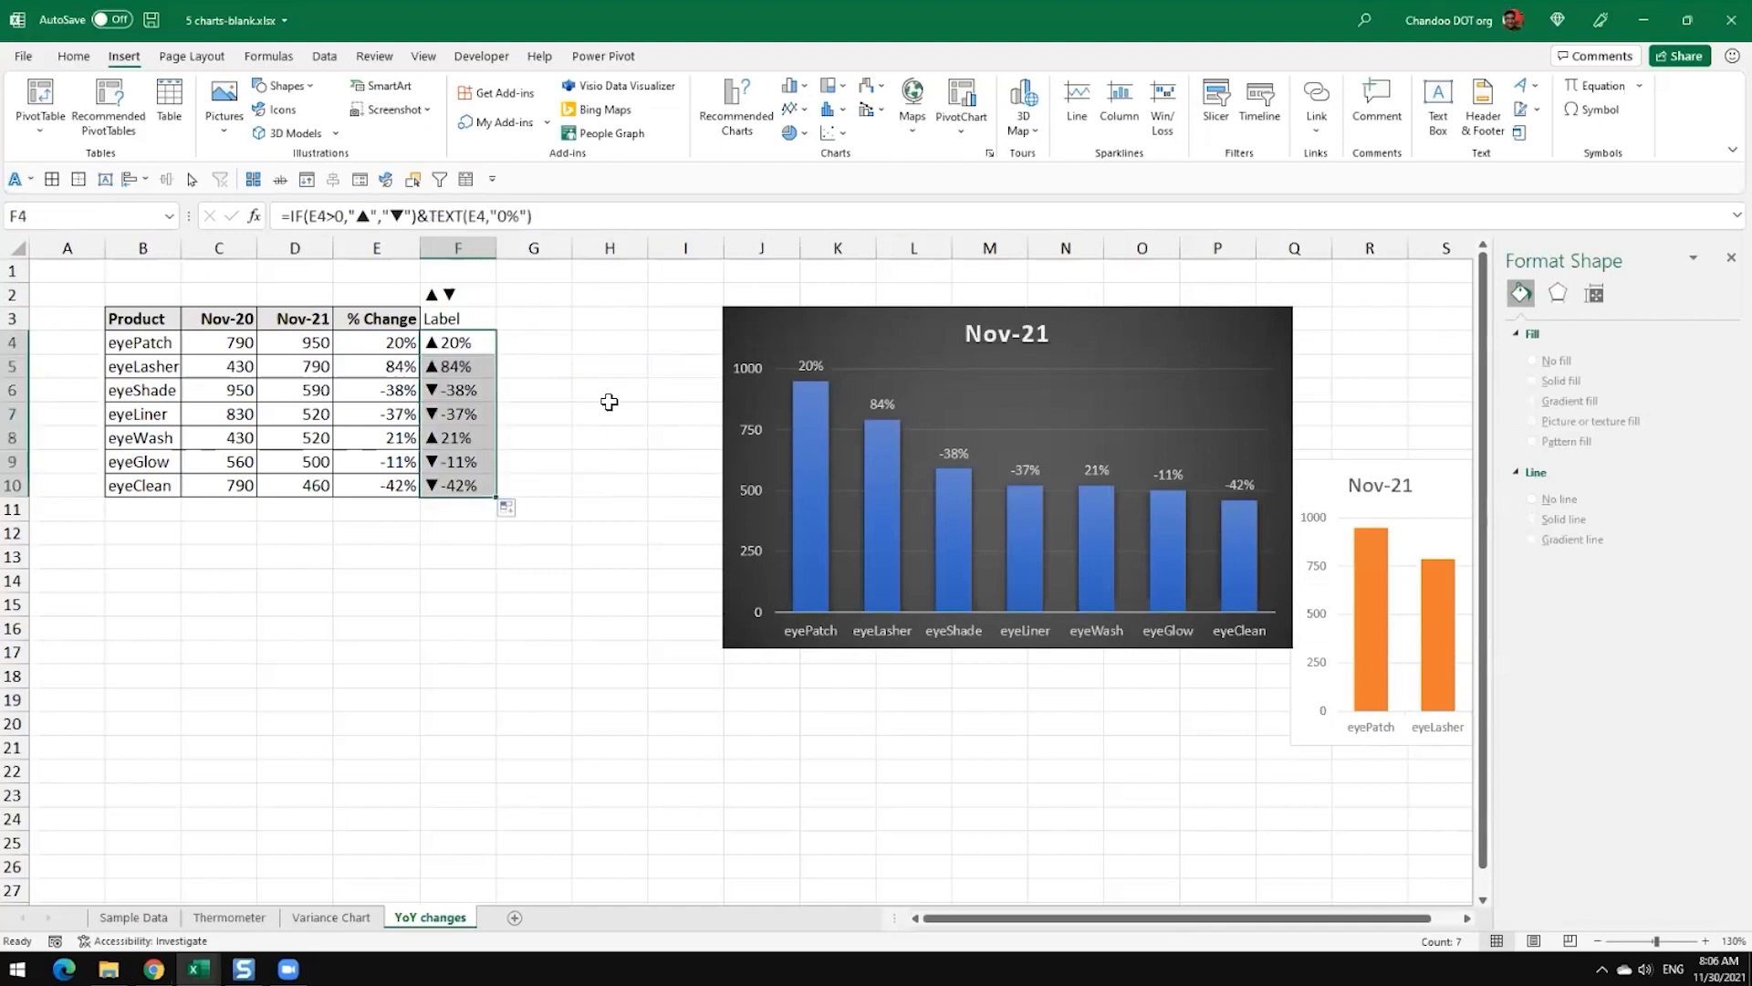
click(559, 481)
click(472, 391)
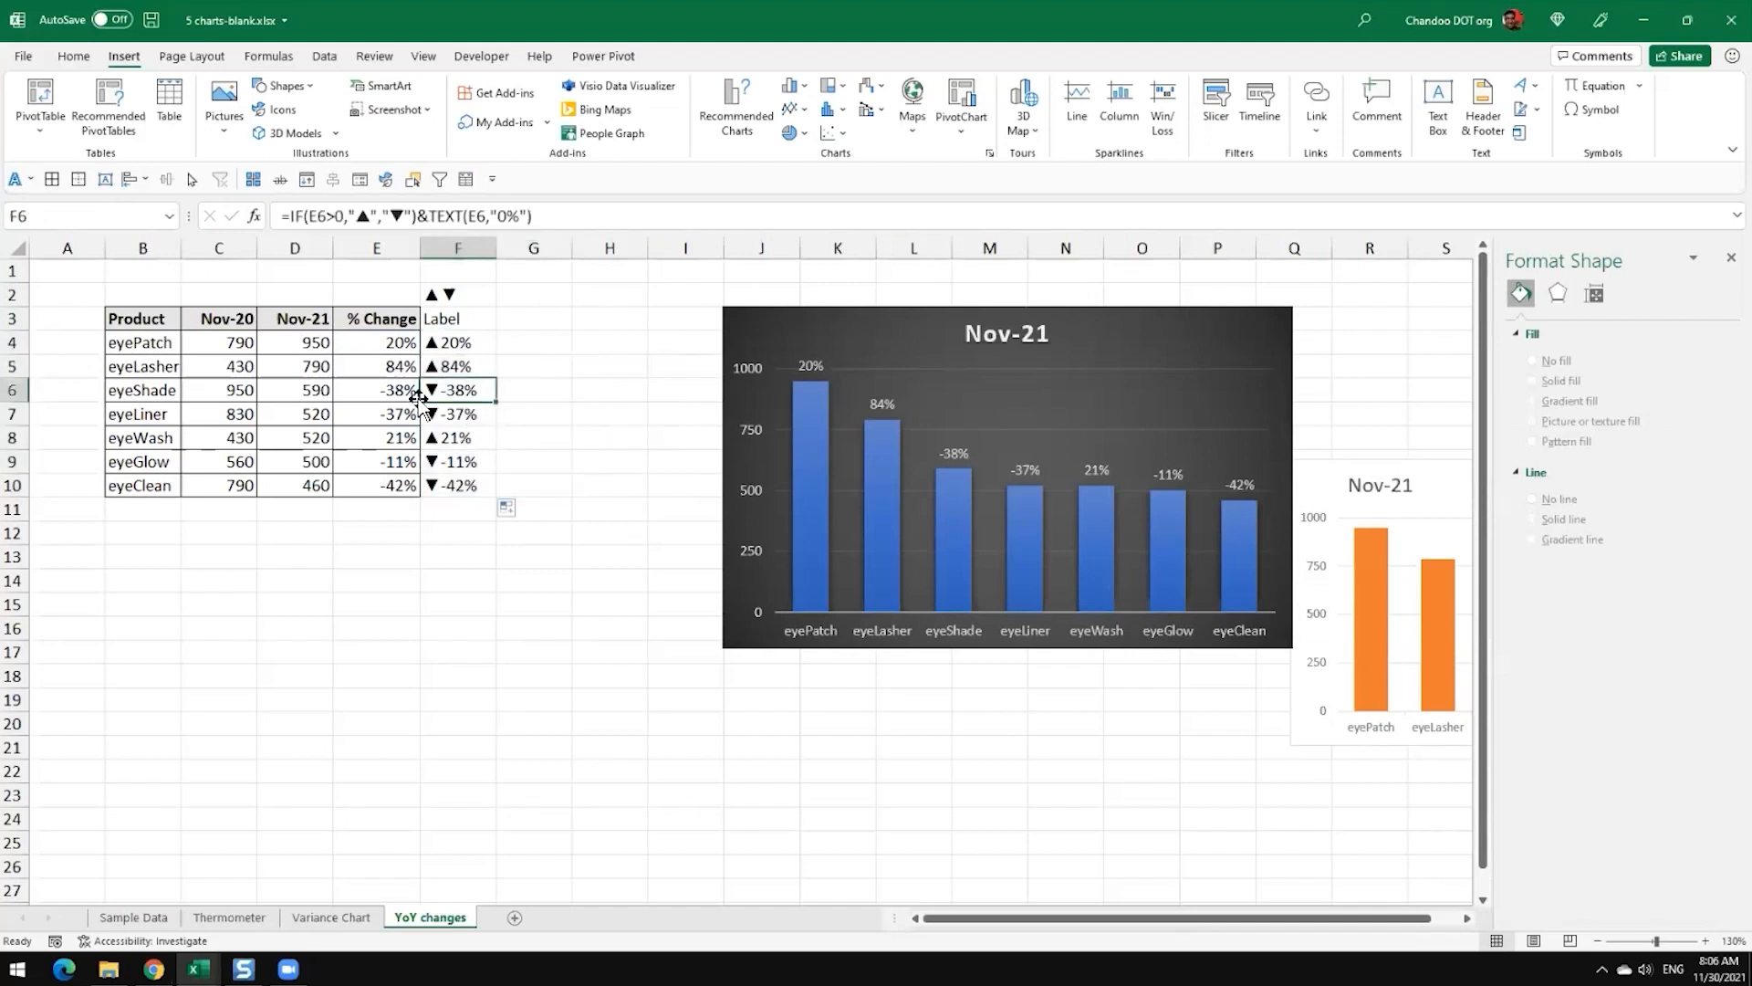
Step: Drop the minus sign in F4's label by changing the TEXT argument to ABS(E4)
click(472, 345)
double_click(472, 345)
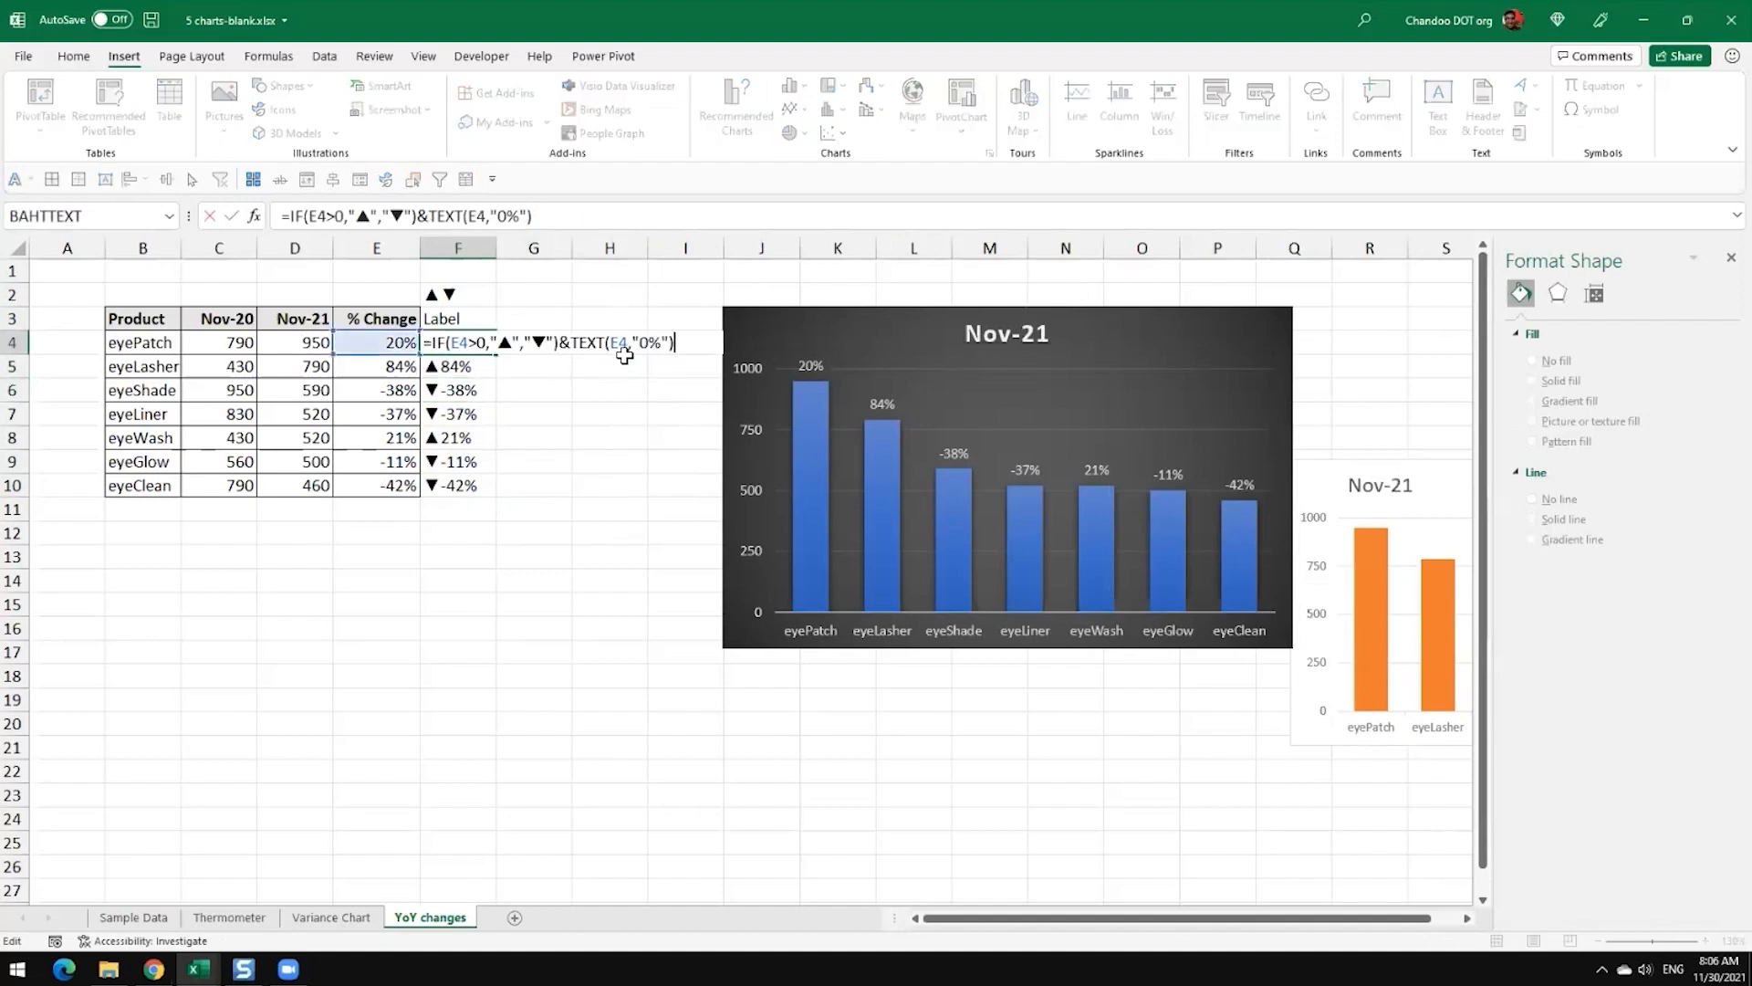
click(610, 343)
text(abs()
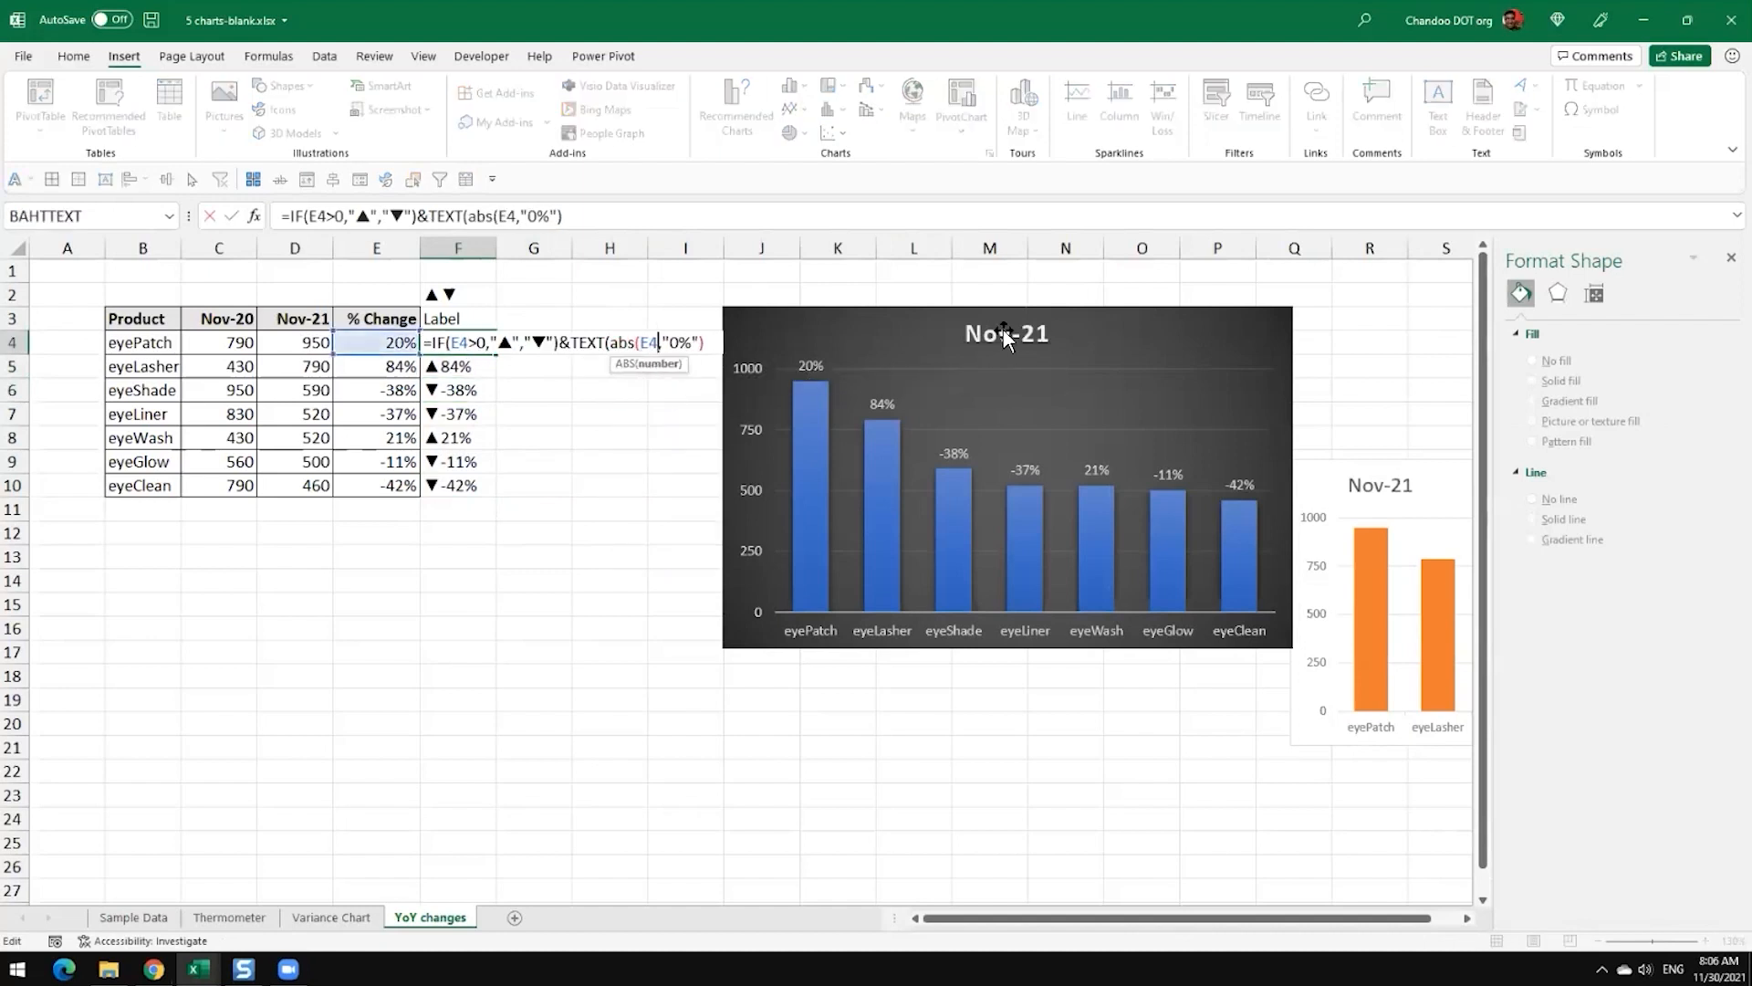
text())
key(Return)
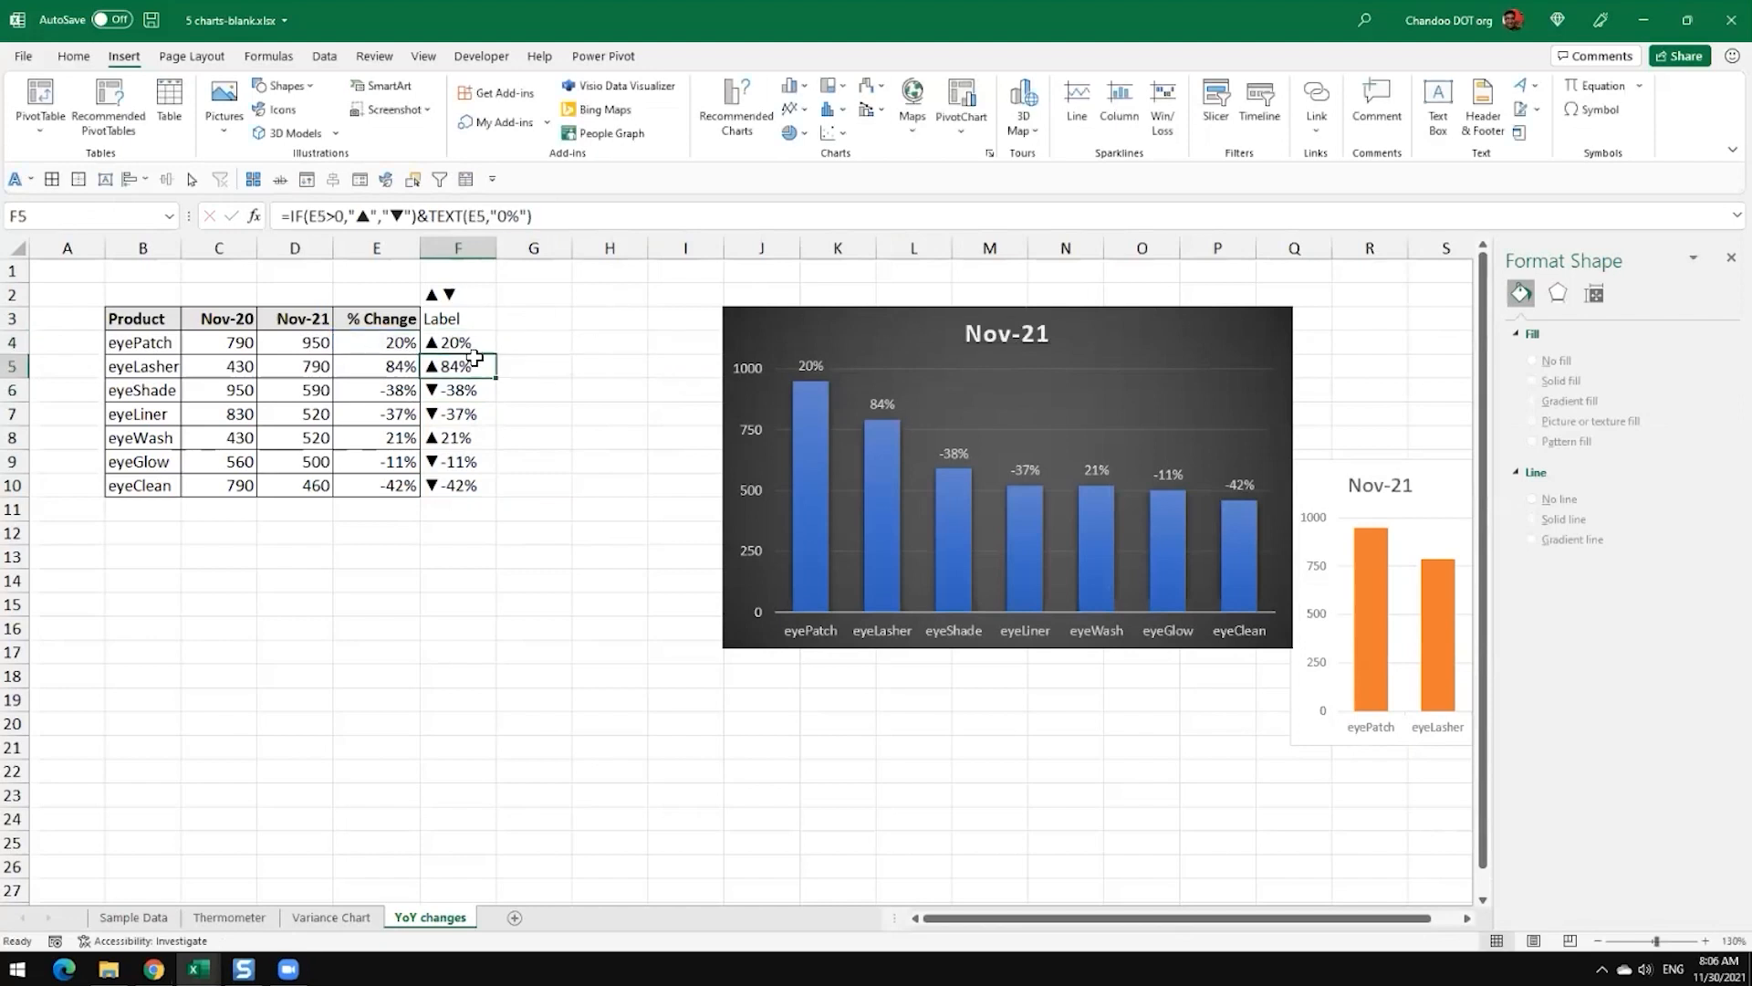
Step: Fill the formula with ABS from F4 down to F10 and check the eyeShade label
click(488, 351)
double_click(496, 354)
click(559, 363)
click(484, 395)
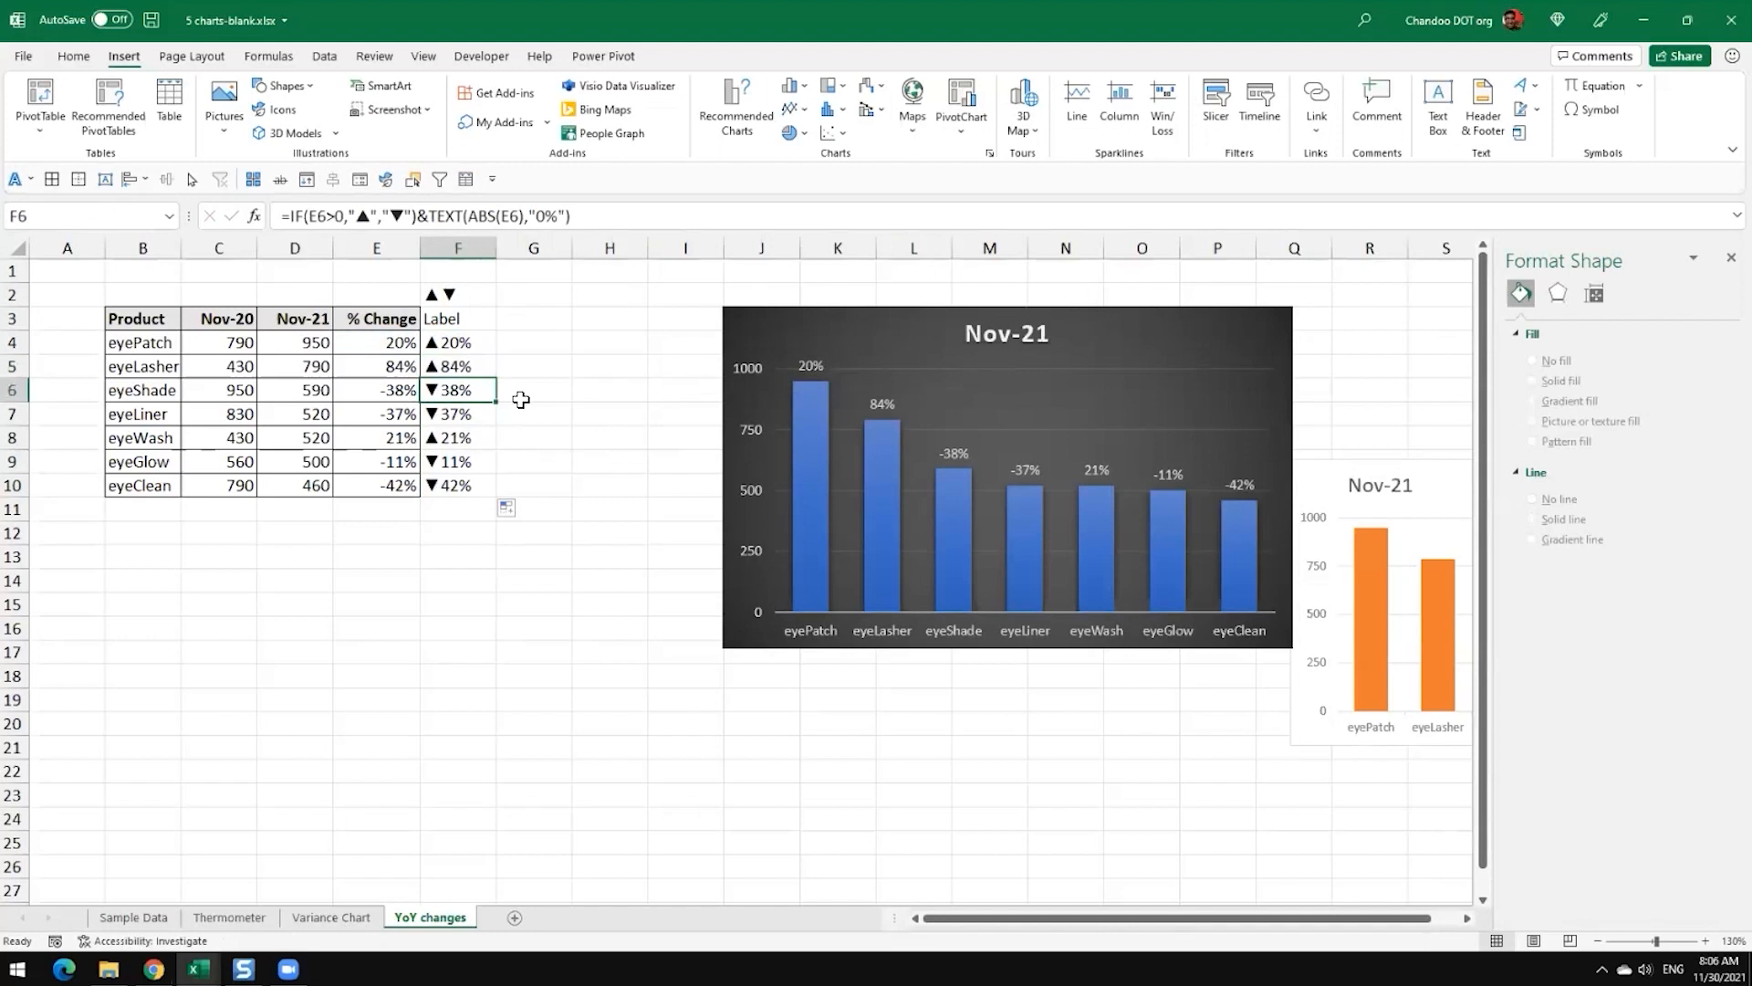
Step: Add borders to all cells of the Label column, F3:F10
click(470, 344)
key(ctrl+shift+Down)
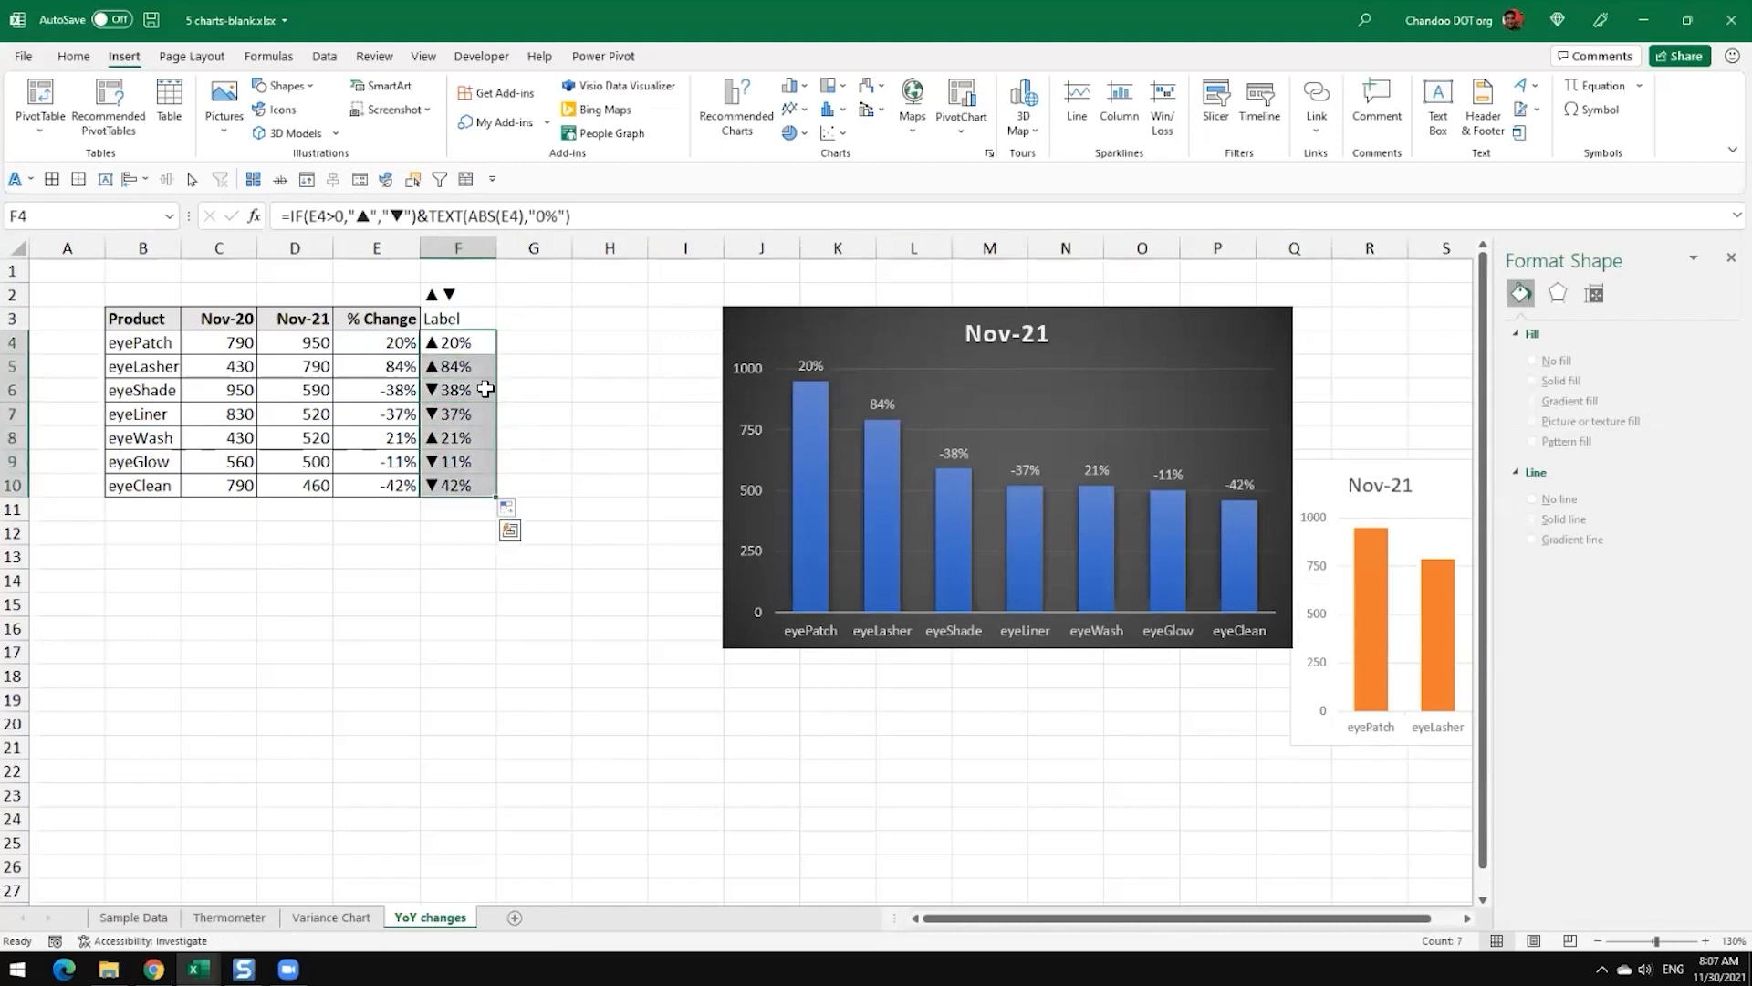
drag(470, 329, 461, 486)
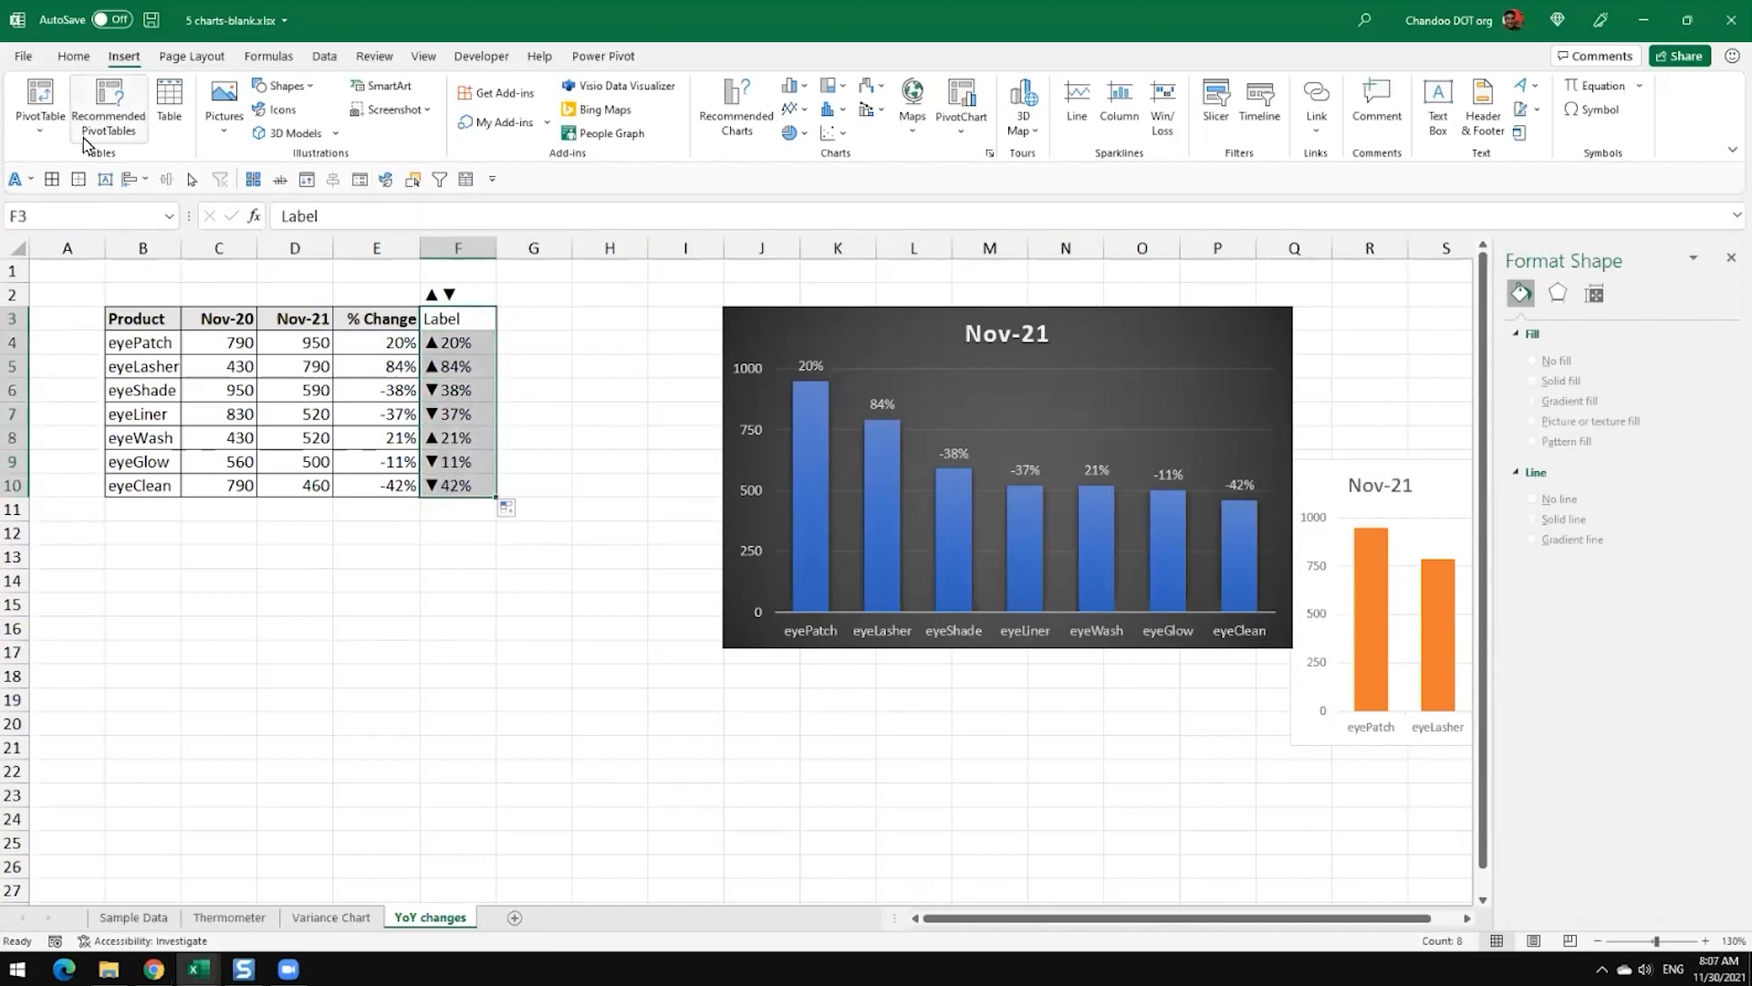
click(52, 180)
click(609, 390)
Step: Copy the formatting of the % Change header in E3 to the Label header in F3
click(443, 316)
click(391, 322)
click(73, 55)
click(142, 135)
click(484, 318)
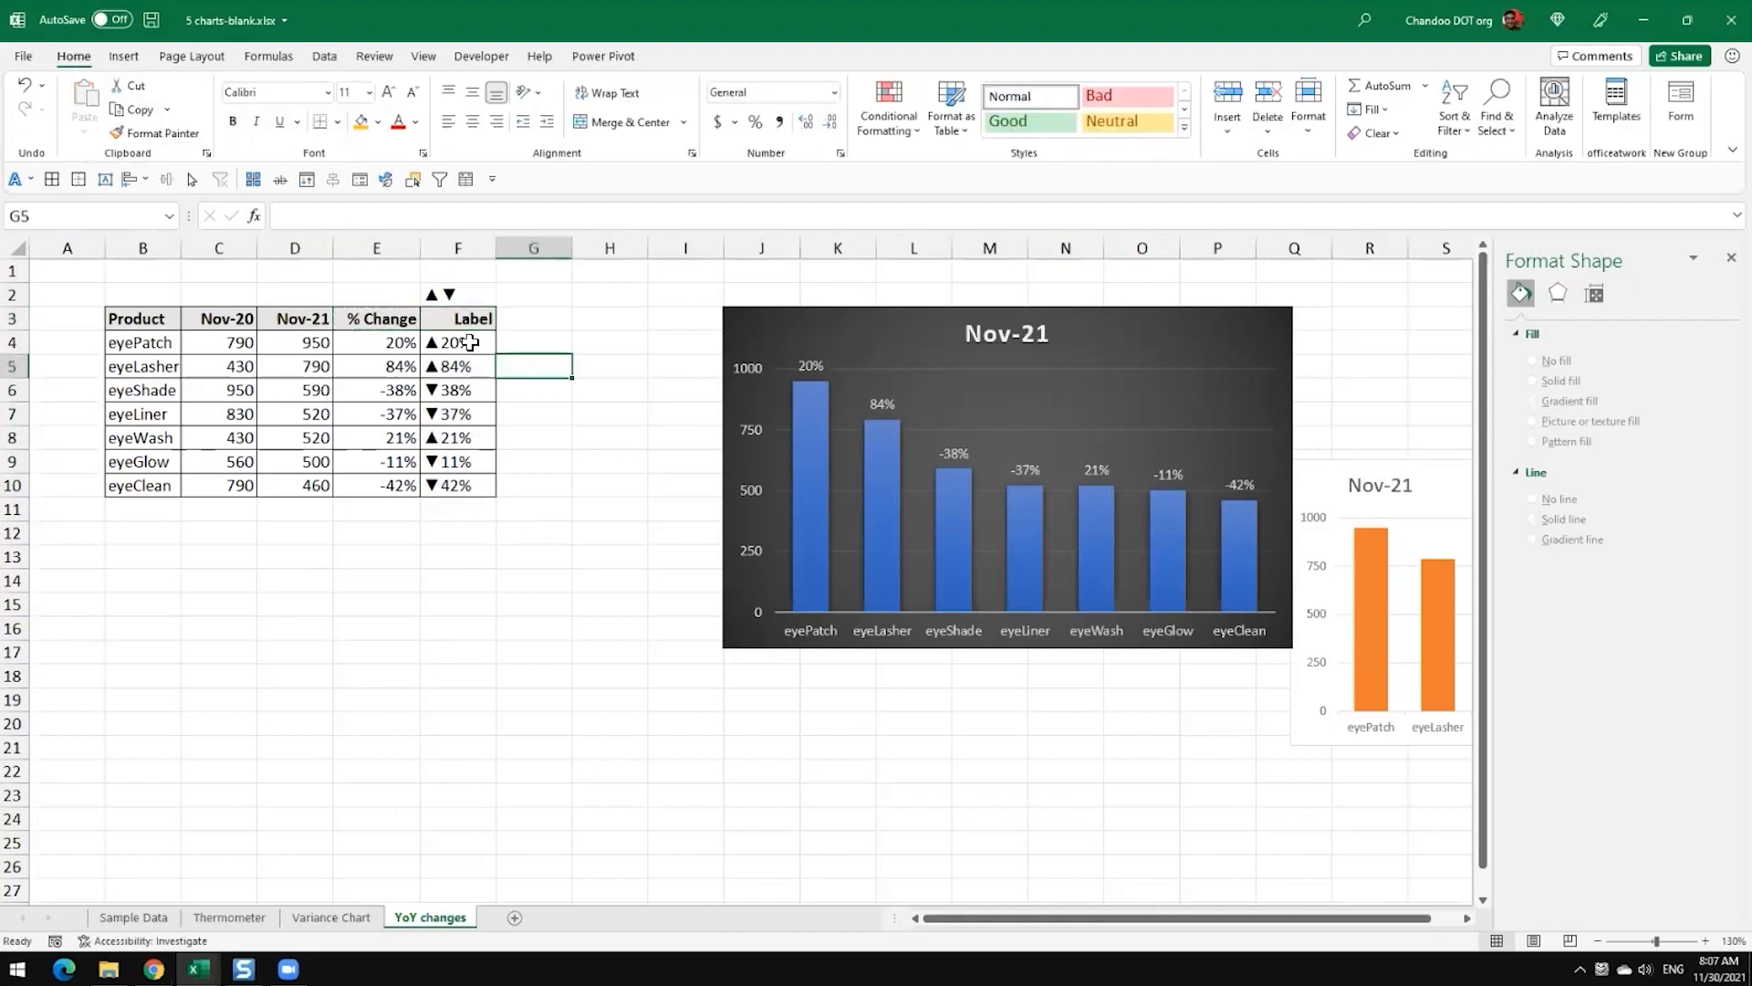
Step: Change the data label range of the dark Nov-21 chart to the Label cells F4:F10
click(481, 345)
click(821, 367)
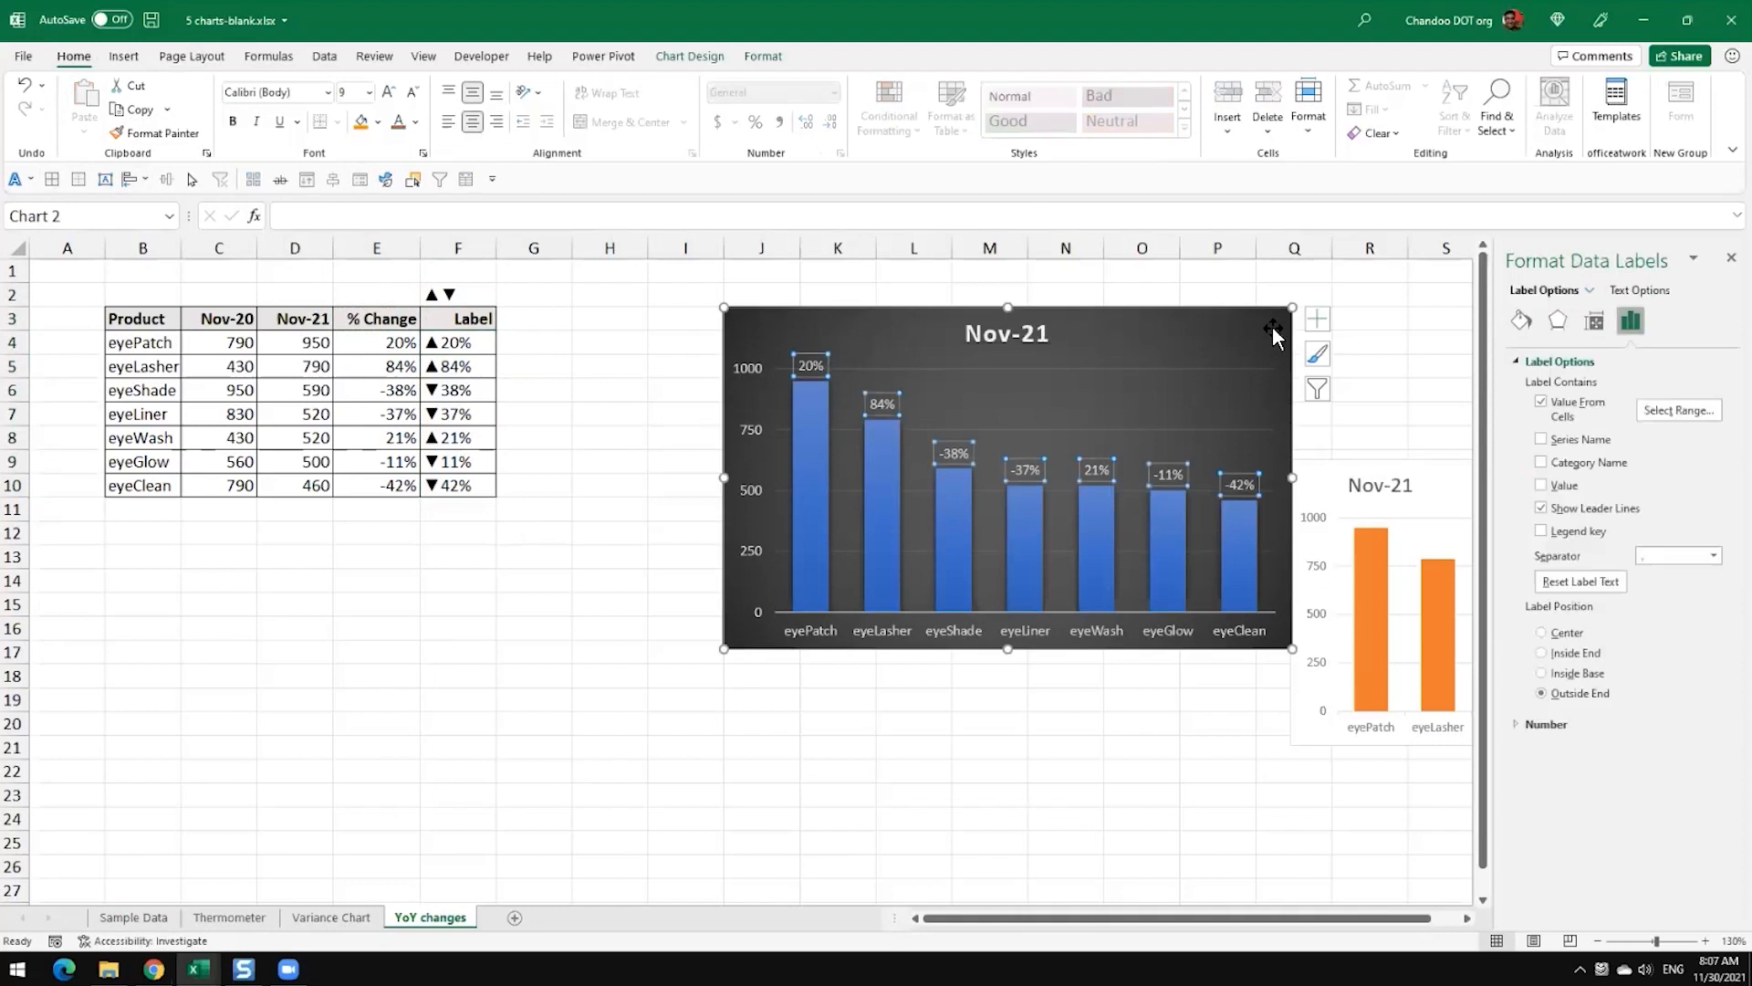
click(1678, 410)
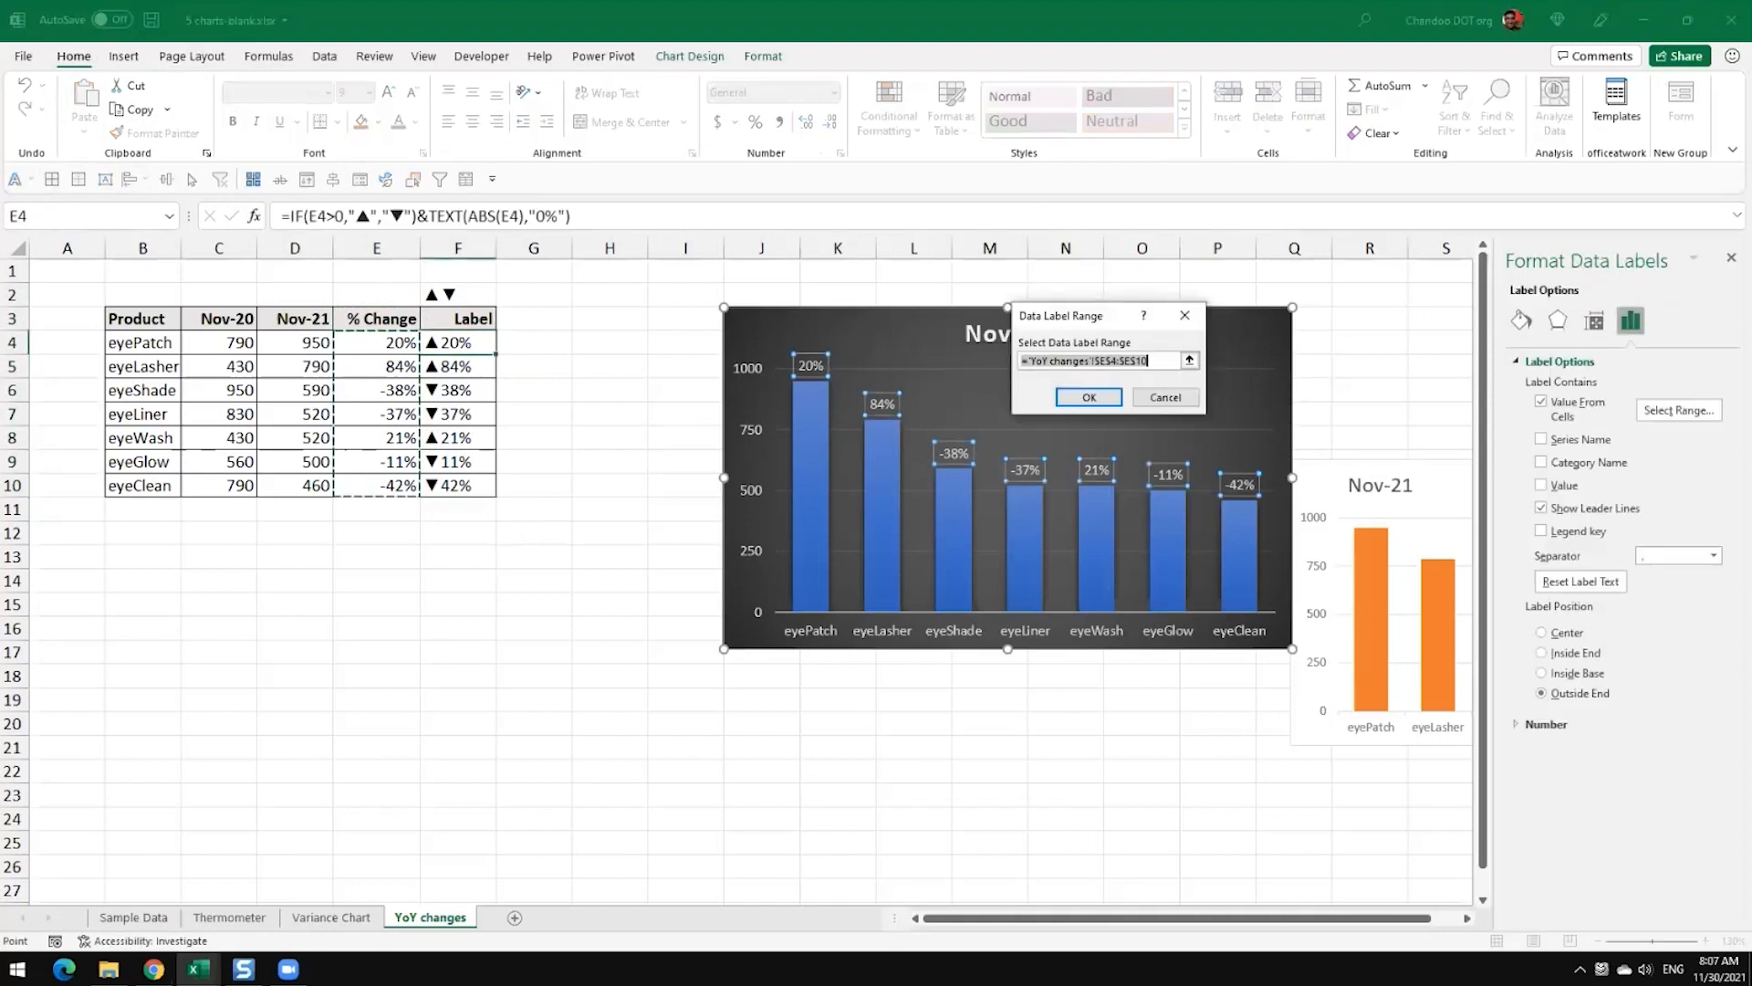
drag(450, 344, 455, 489)
click(1092, 398)
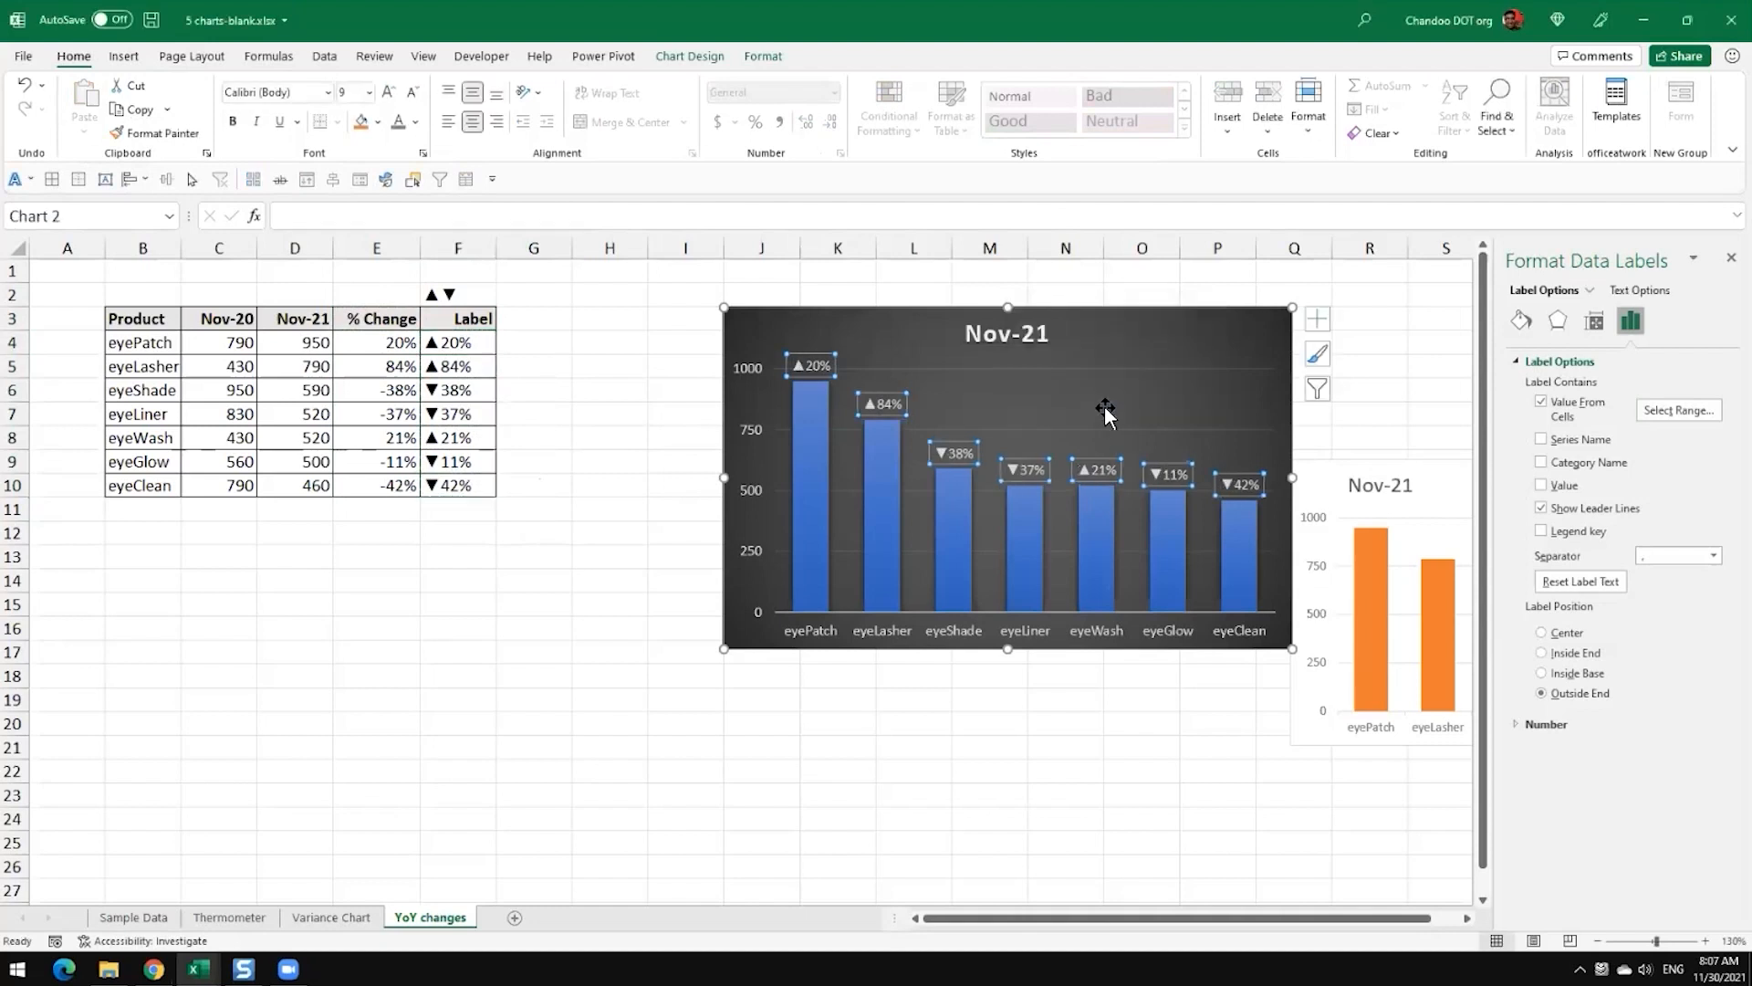
click(1161, 774)
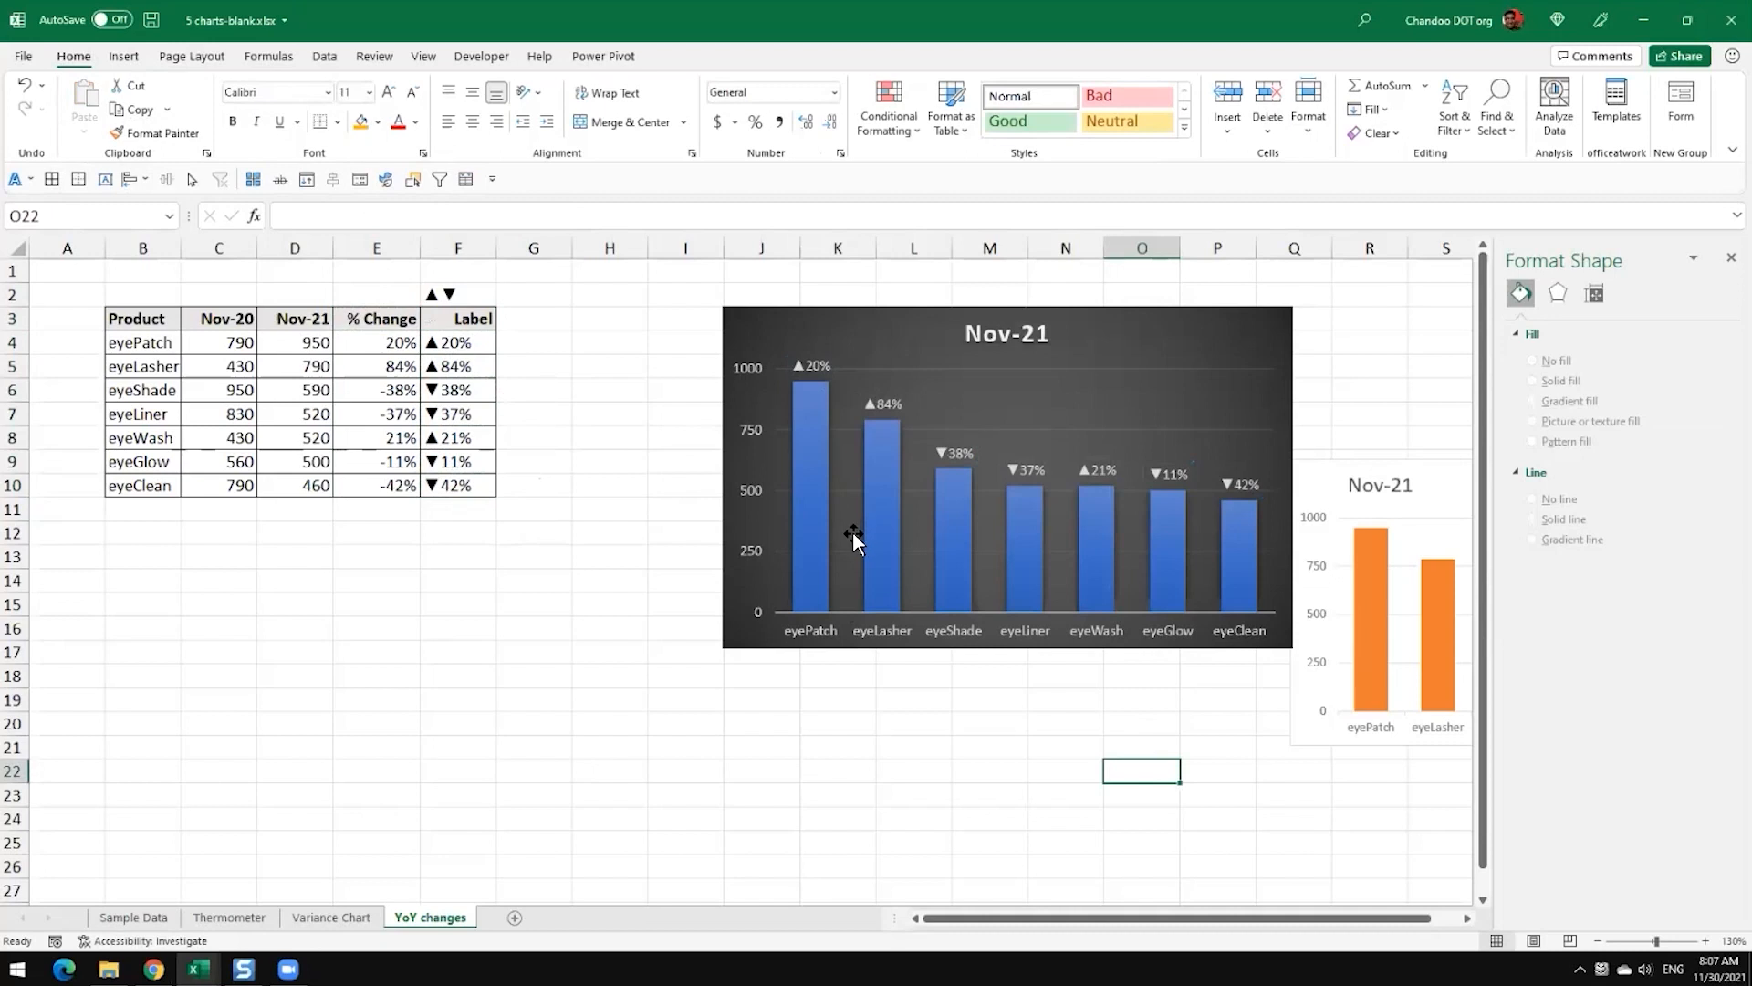
Step: Move the dark chart's title to the upper-left corner of the chart
mouse_move(801, 491)
click(1013, 350)
drag(1016, 350, 802, 345)
Step: Replace the dark chart's title with "Our sales in November 2021, compared to last year"
double_click(791, 330)
key(ctrl+a)
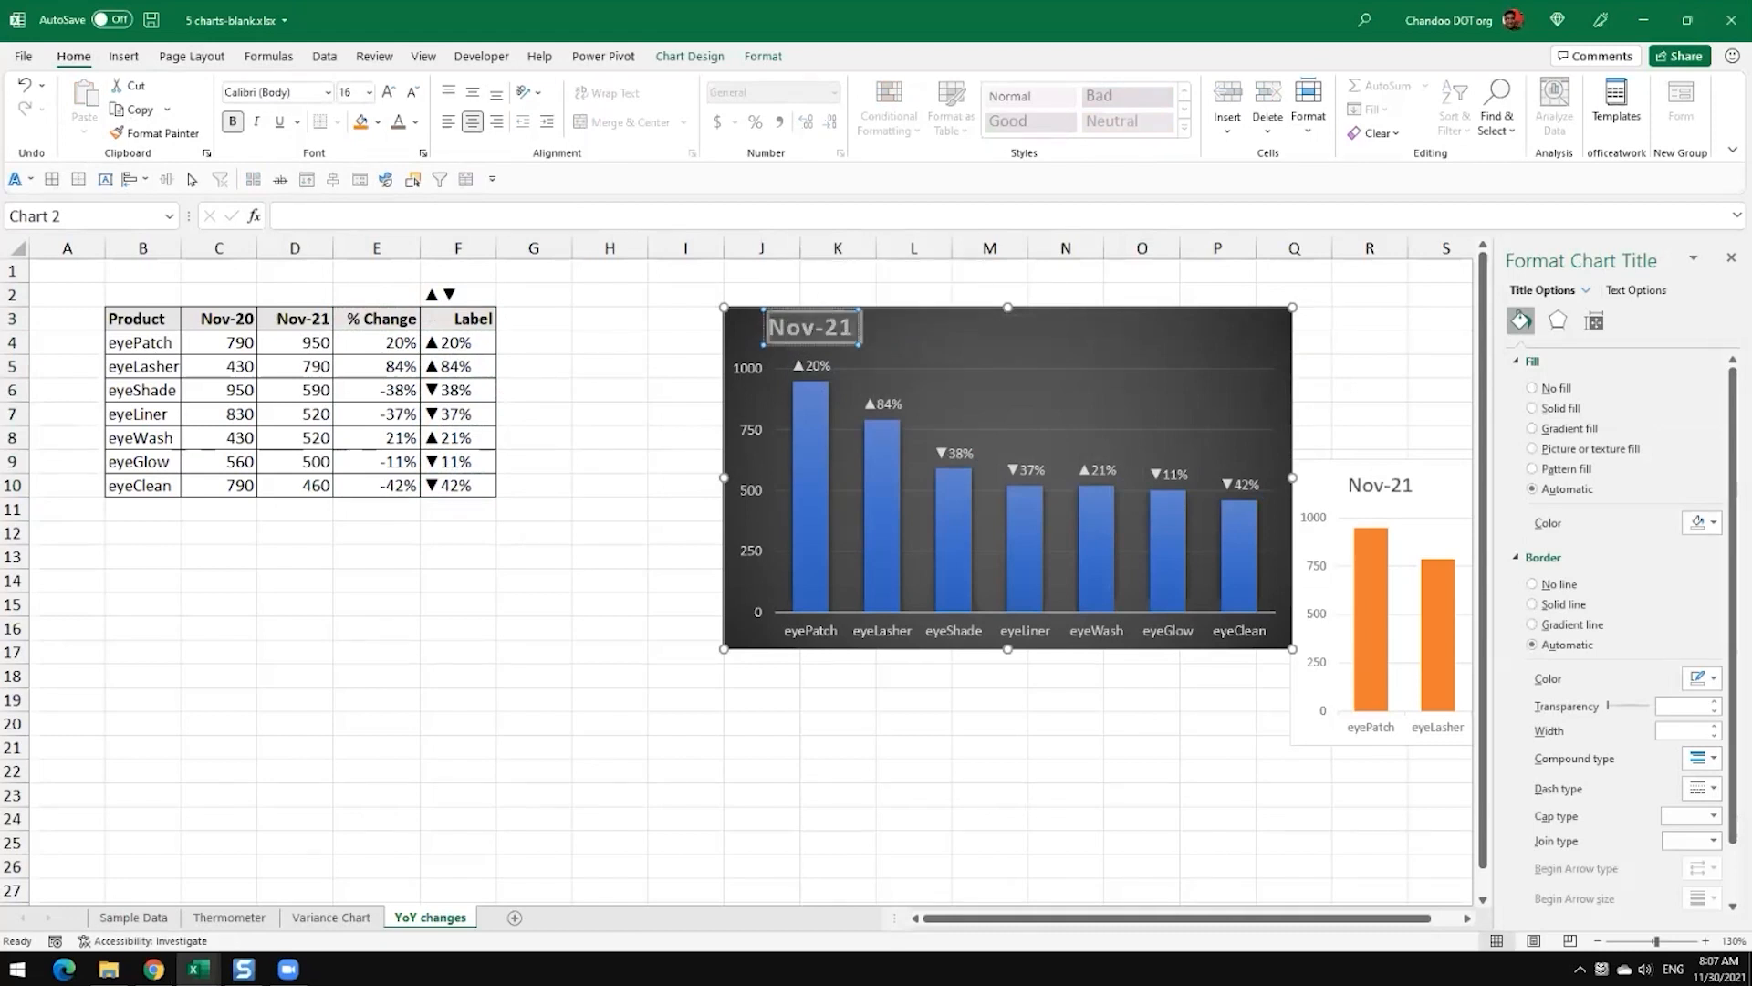
text(P)
key(BackSpace)
text(Our)
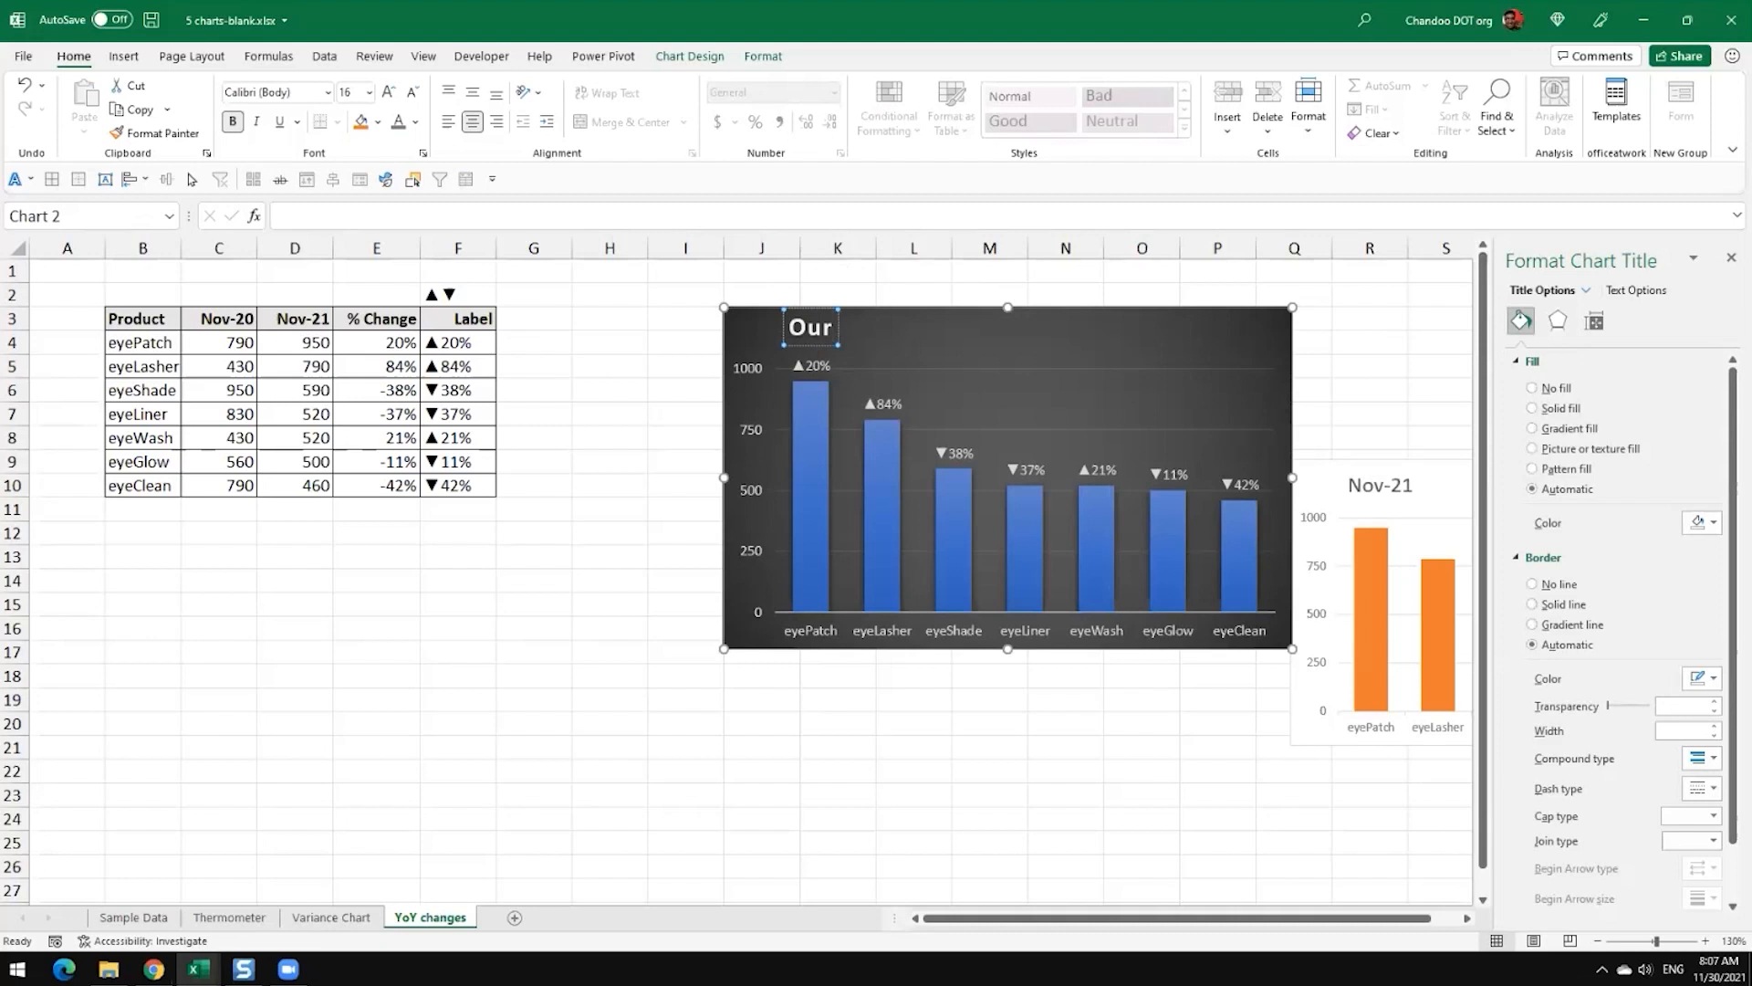
text( sales in ?)
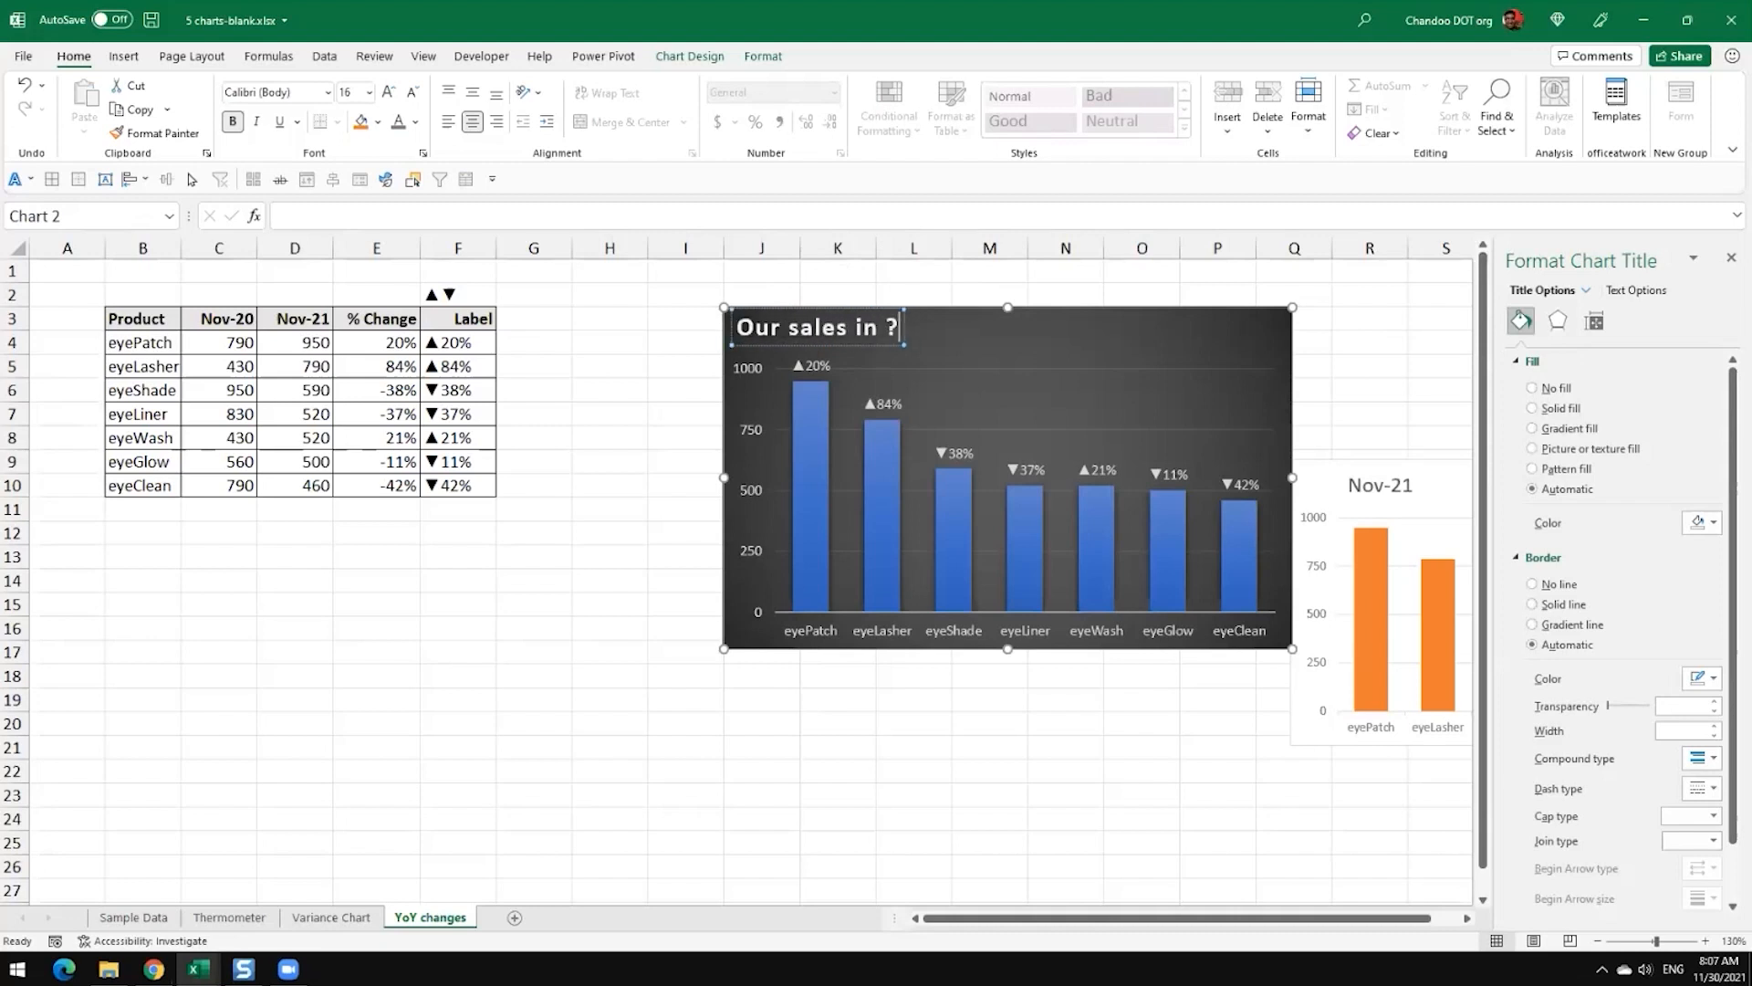
key(BackSpace)
text(Nove)
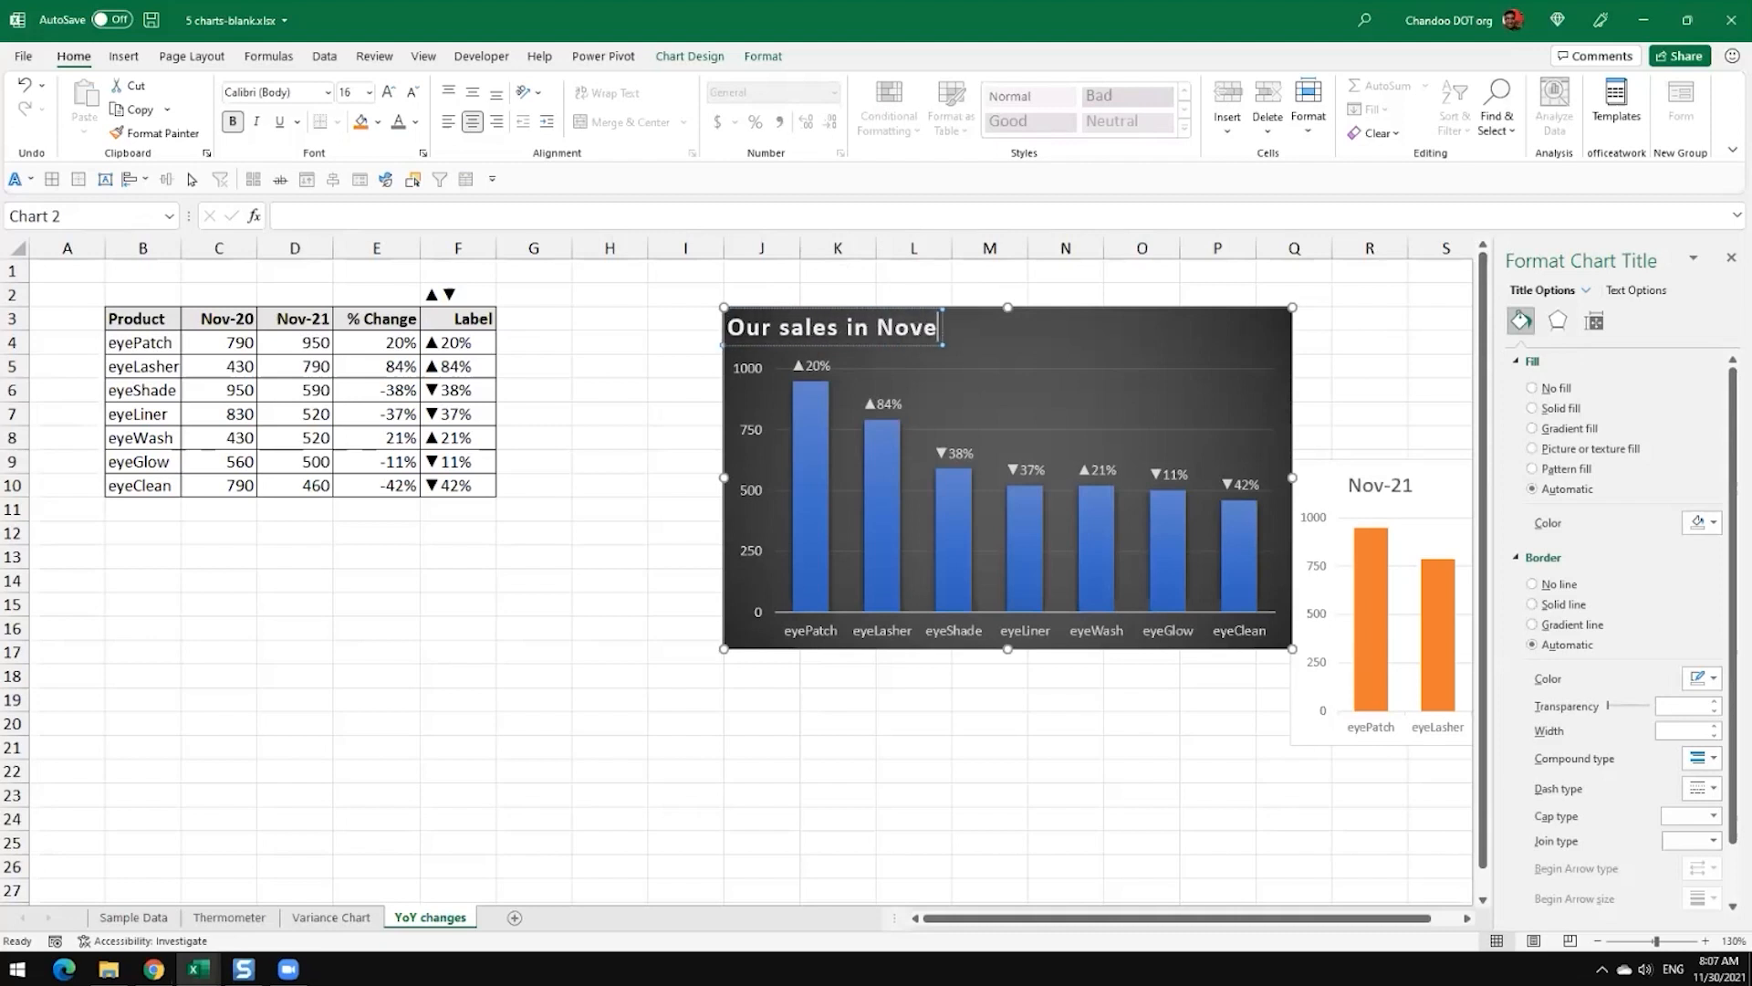
text(mber 2021, c)
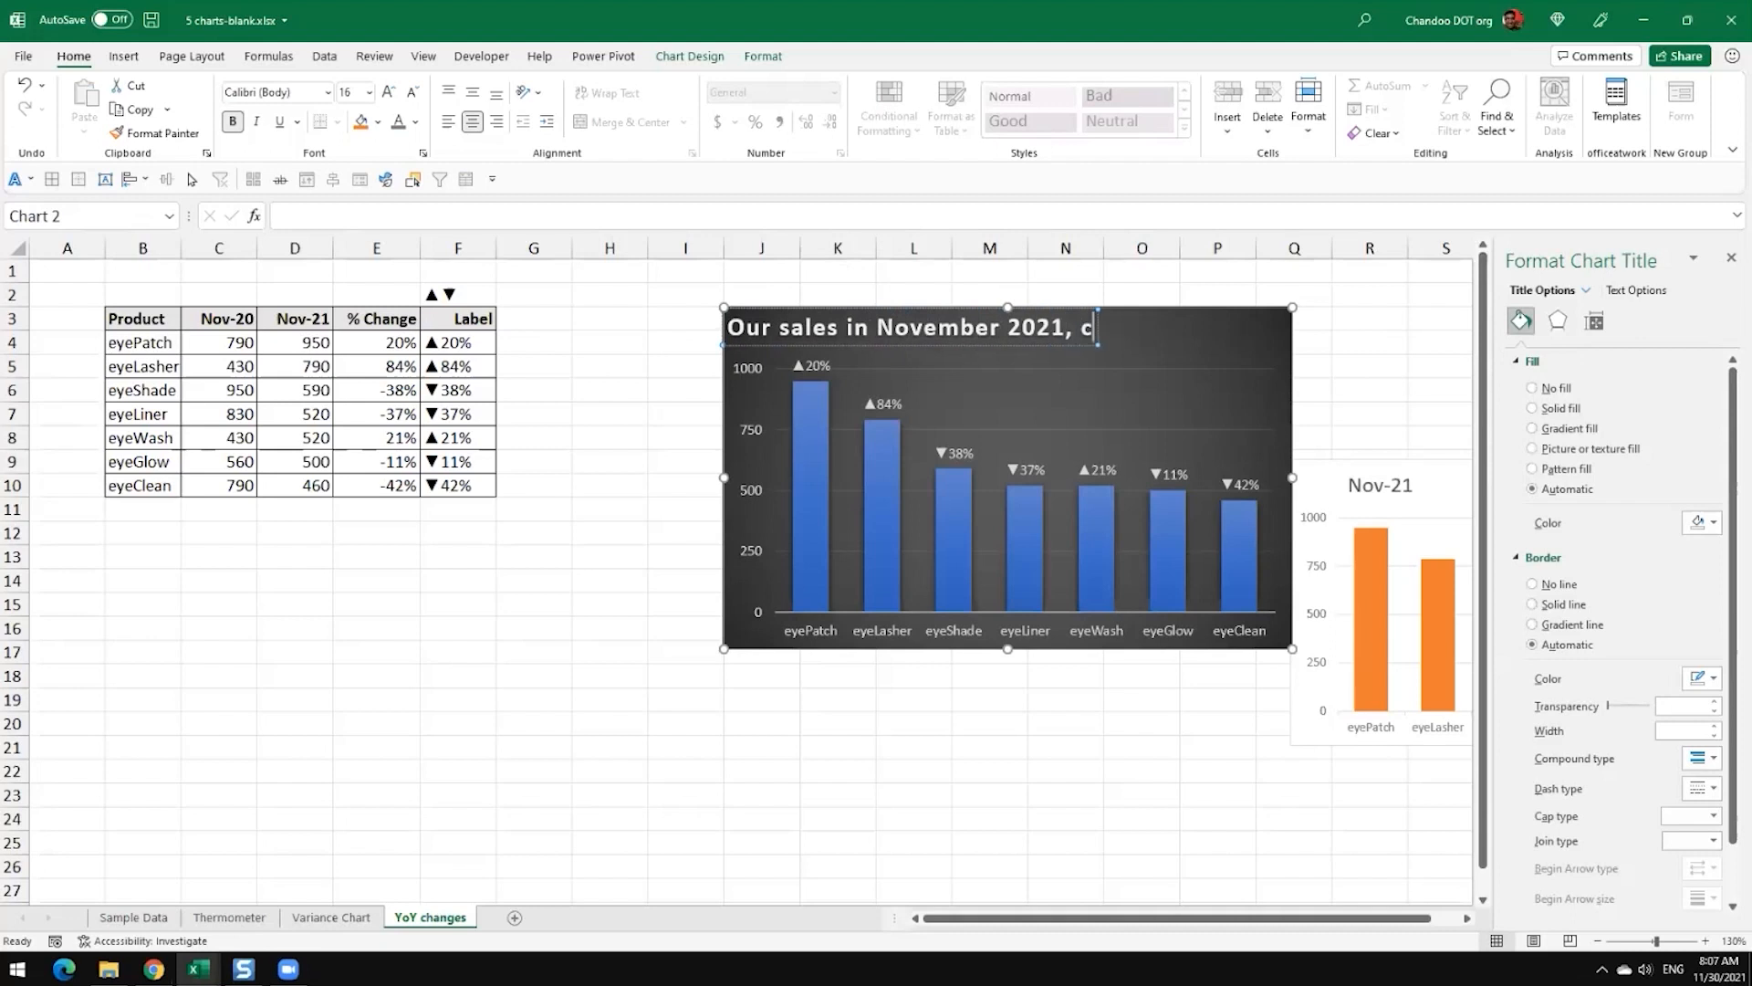
text(ompa)
key(BackSpace)
key(BackSpace)
text(mpar)
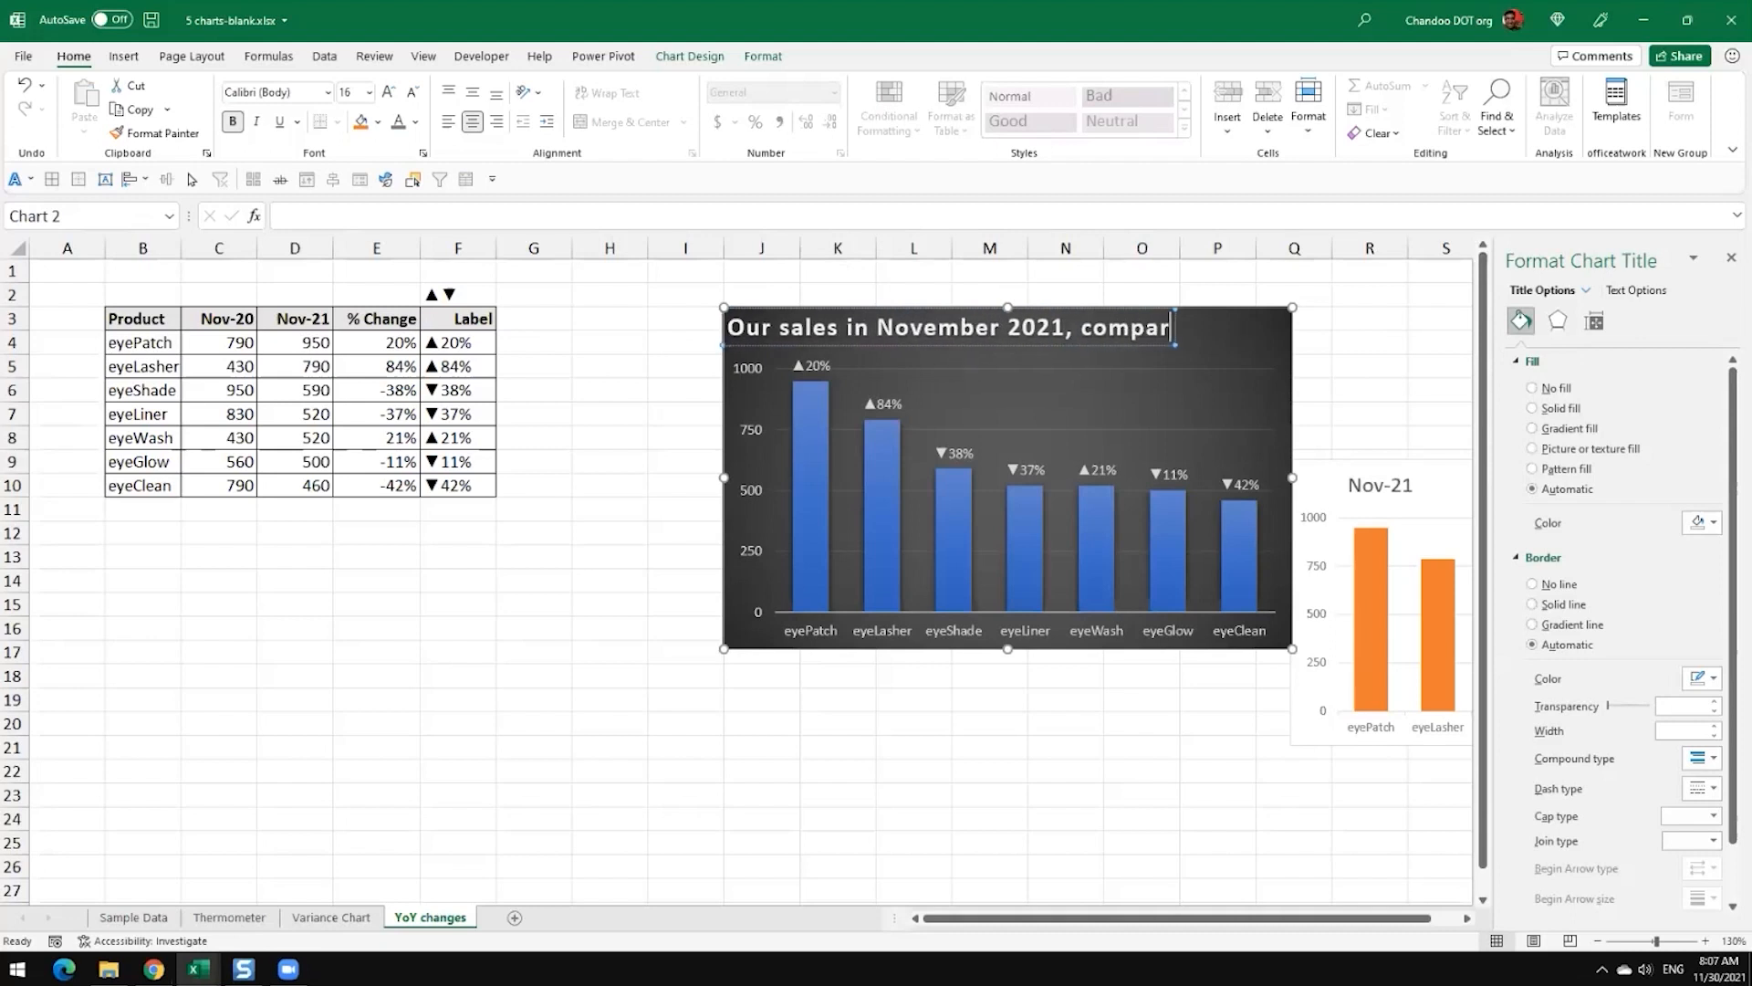
text(ed to last year)
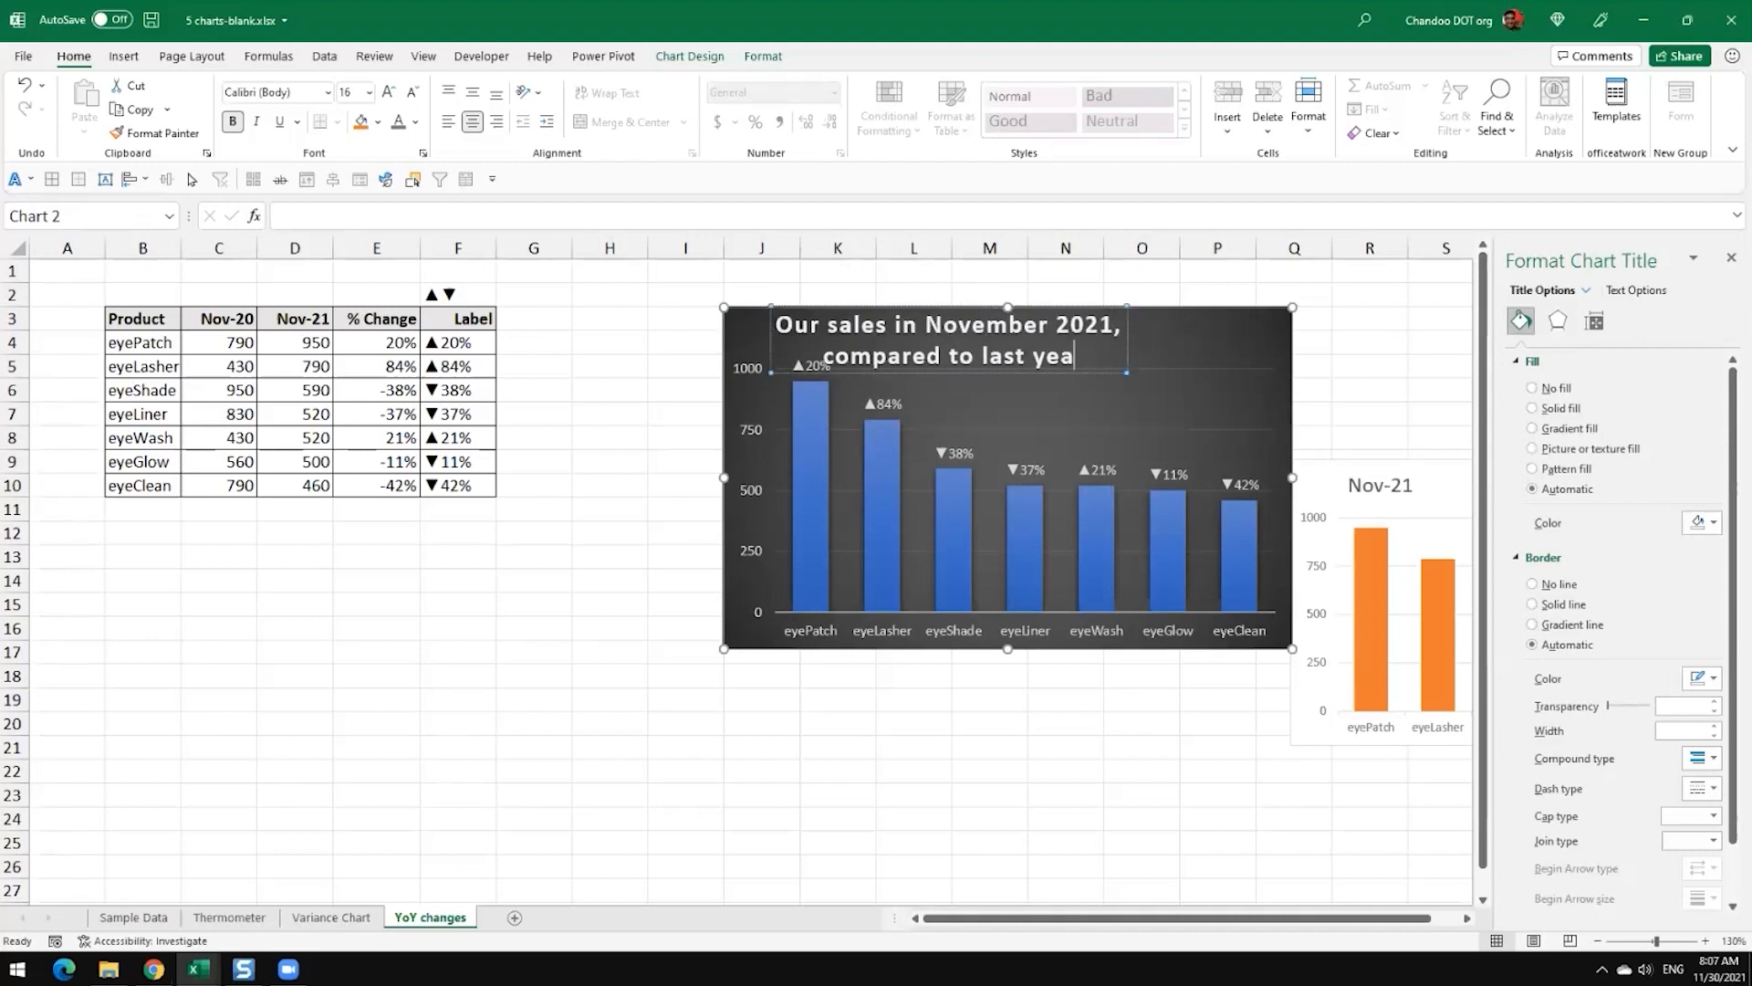
click(1140, 700)
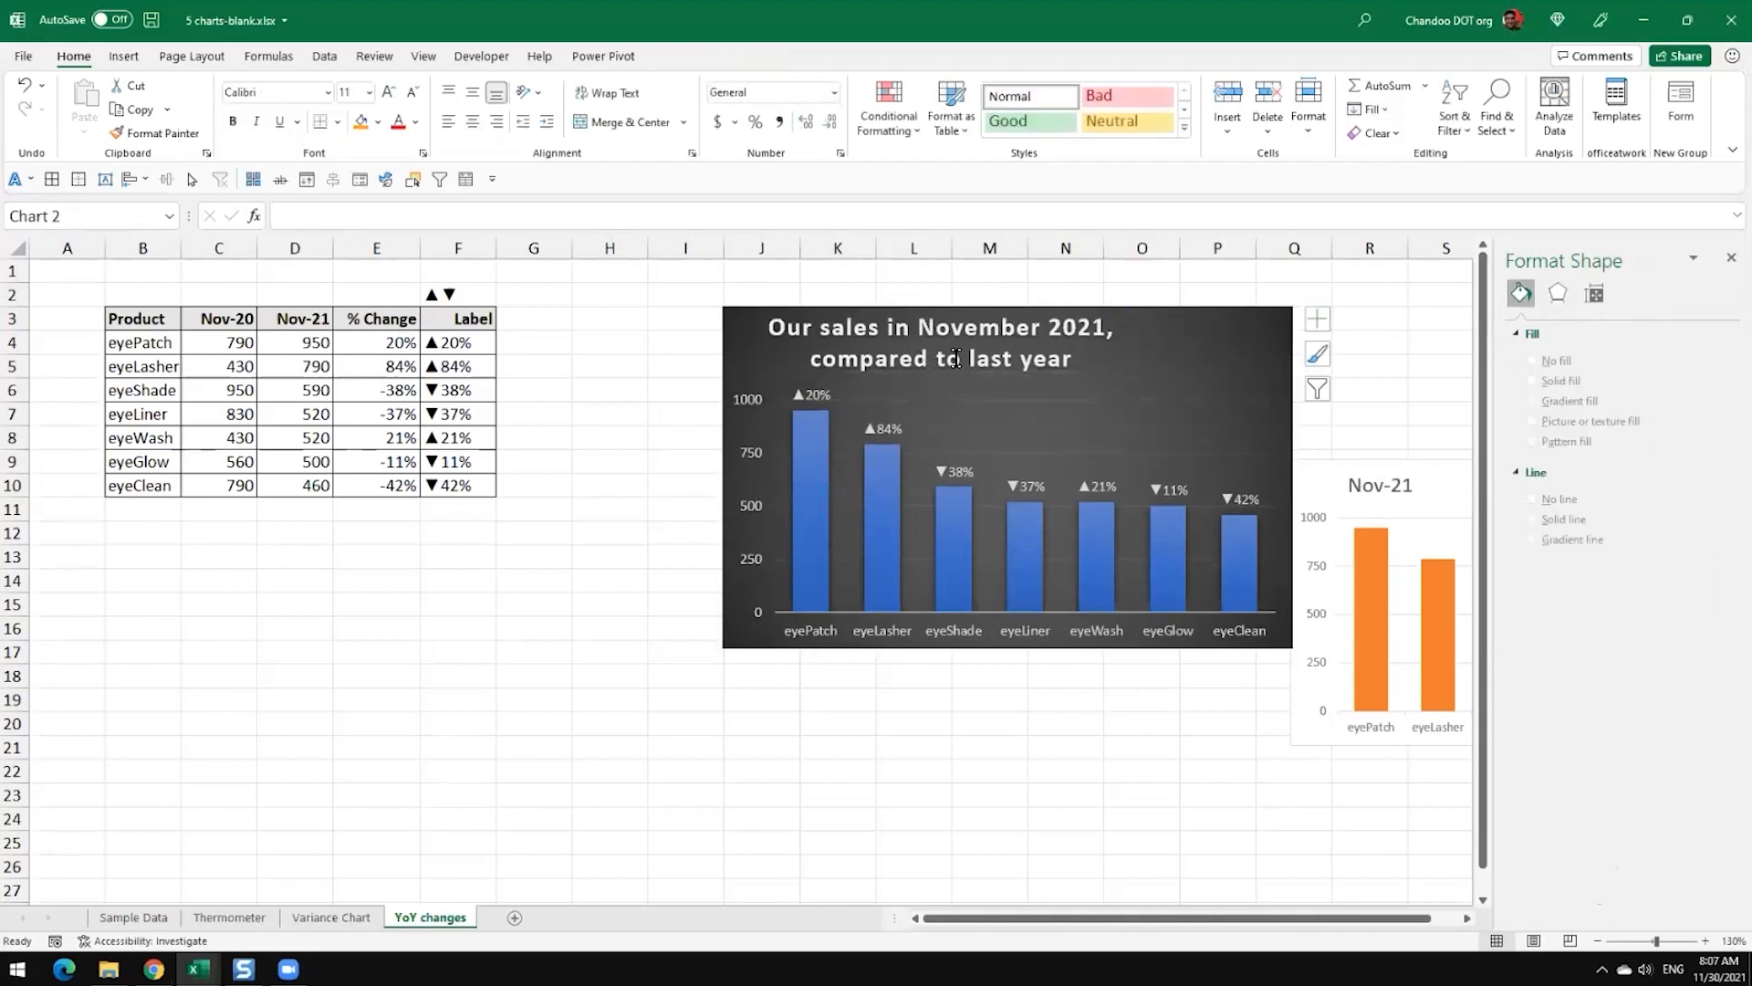
Step: Reduce the font size of the dark chart's whole title to 10.5
click(954, 367)
click(414, 92)
click(413, 92)
click(414, 93)
click(414, 92)
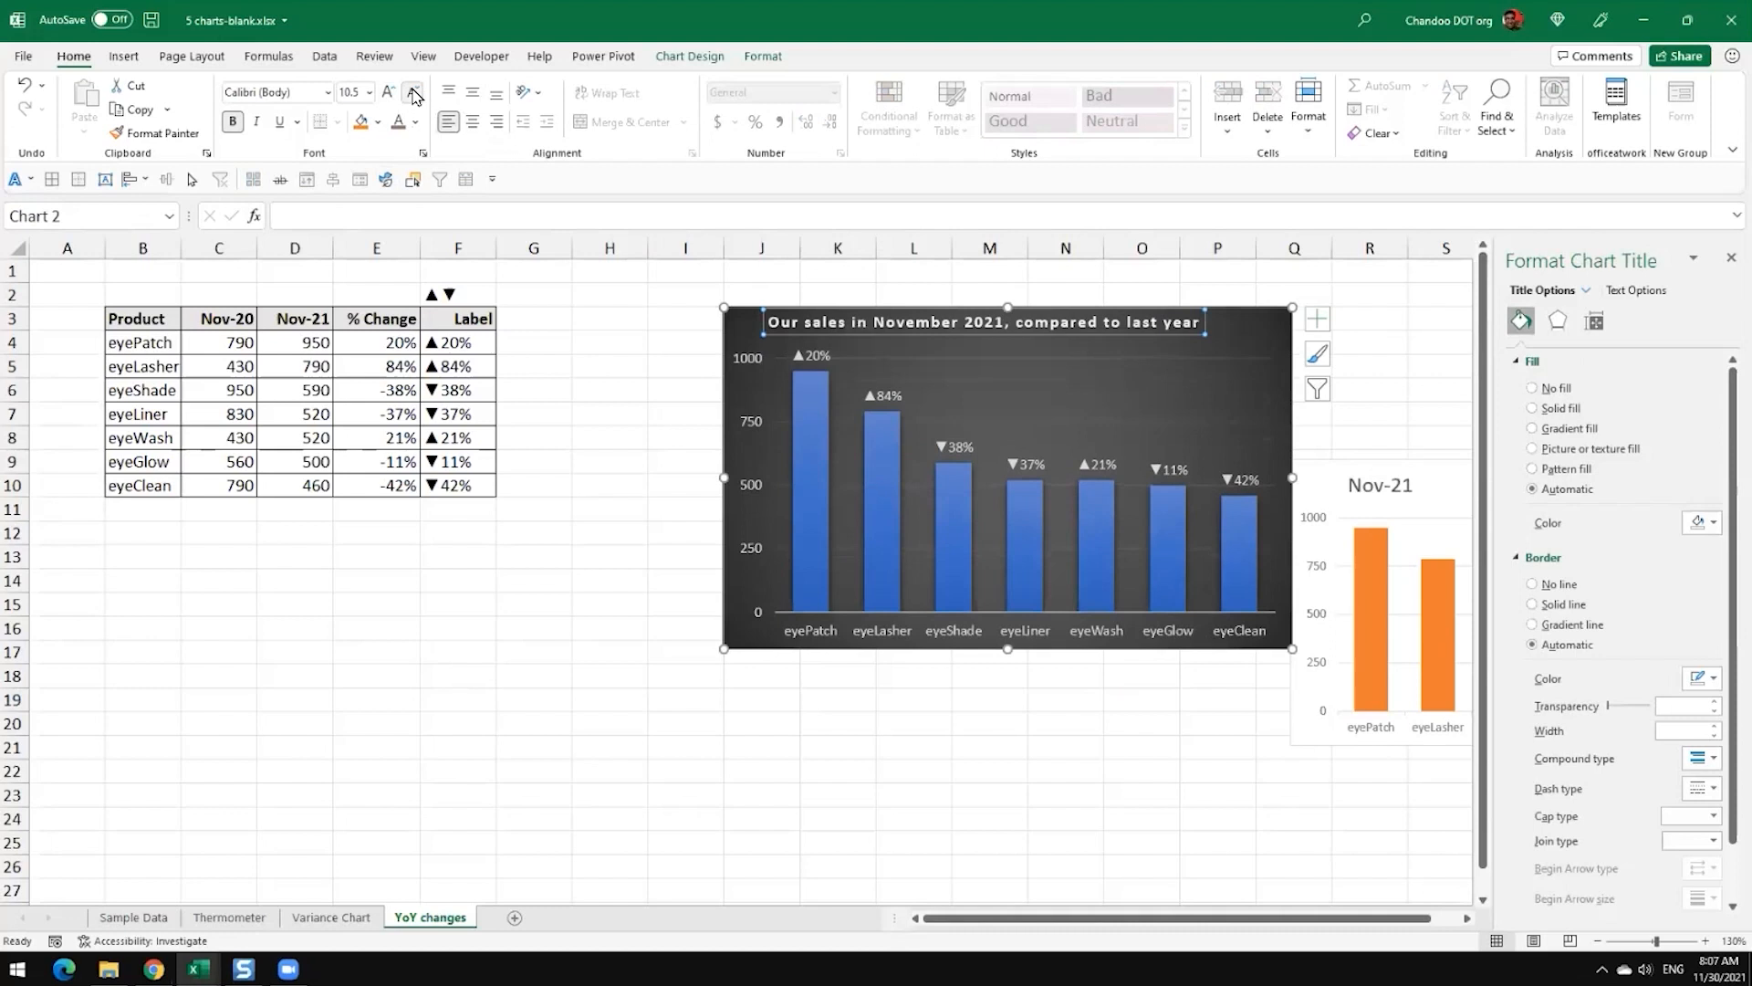
Step: Align the title with the dark chart's left edge and enlarge only "Our sales in November 2021" by three font-size increments
click(820, 336)
drag(741, 327, 972, 336)
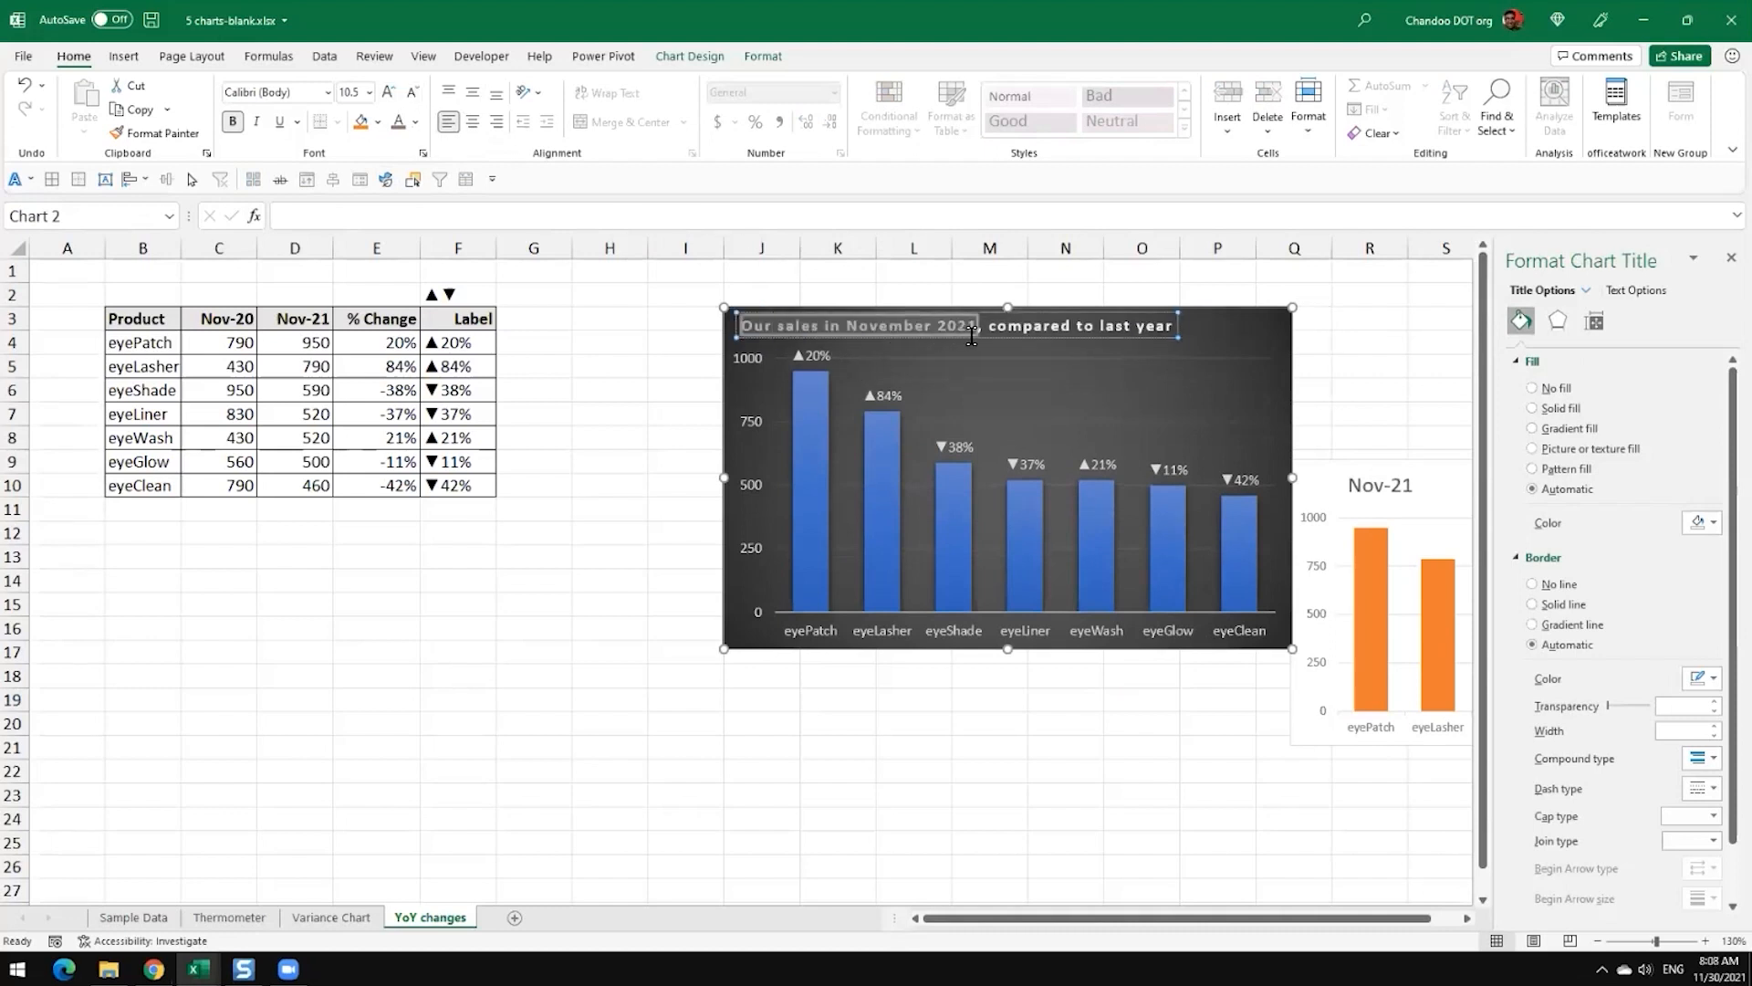
click(389, 92)
click(389, 92)
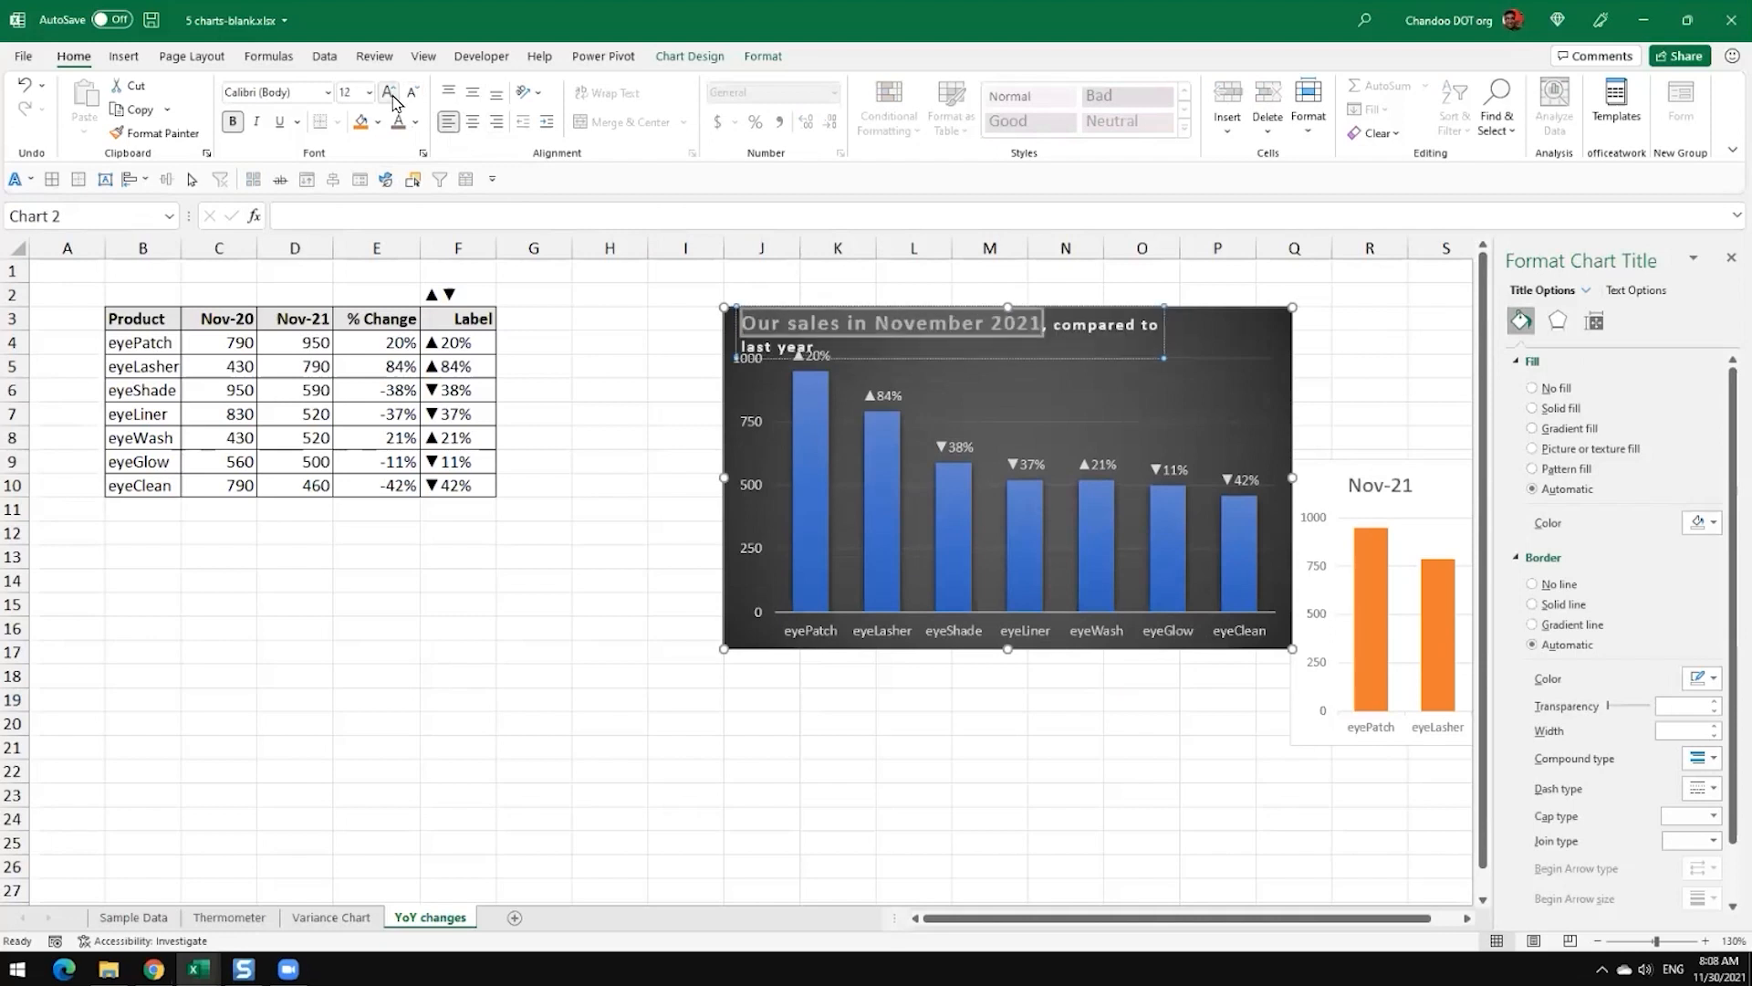
click(388, 92)
click(1228, 370)
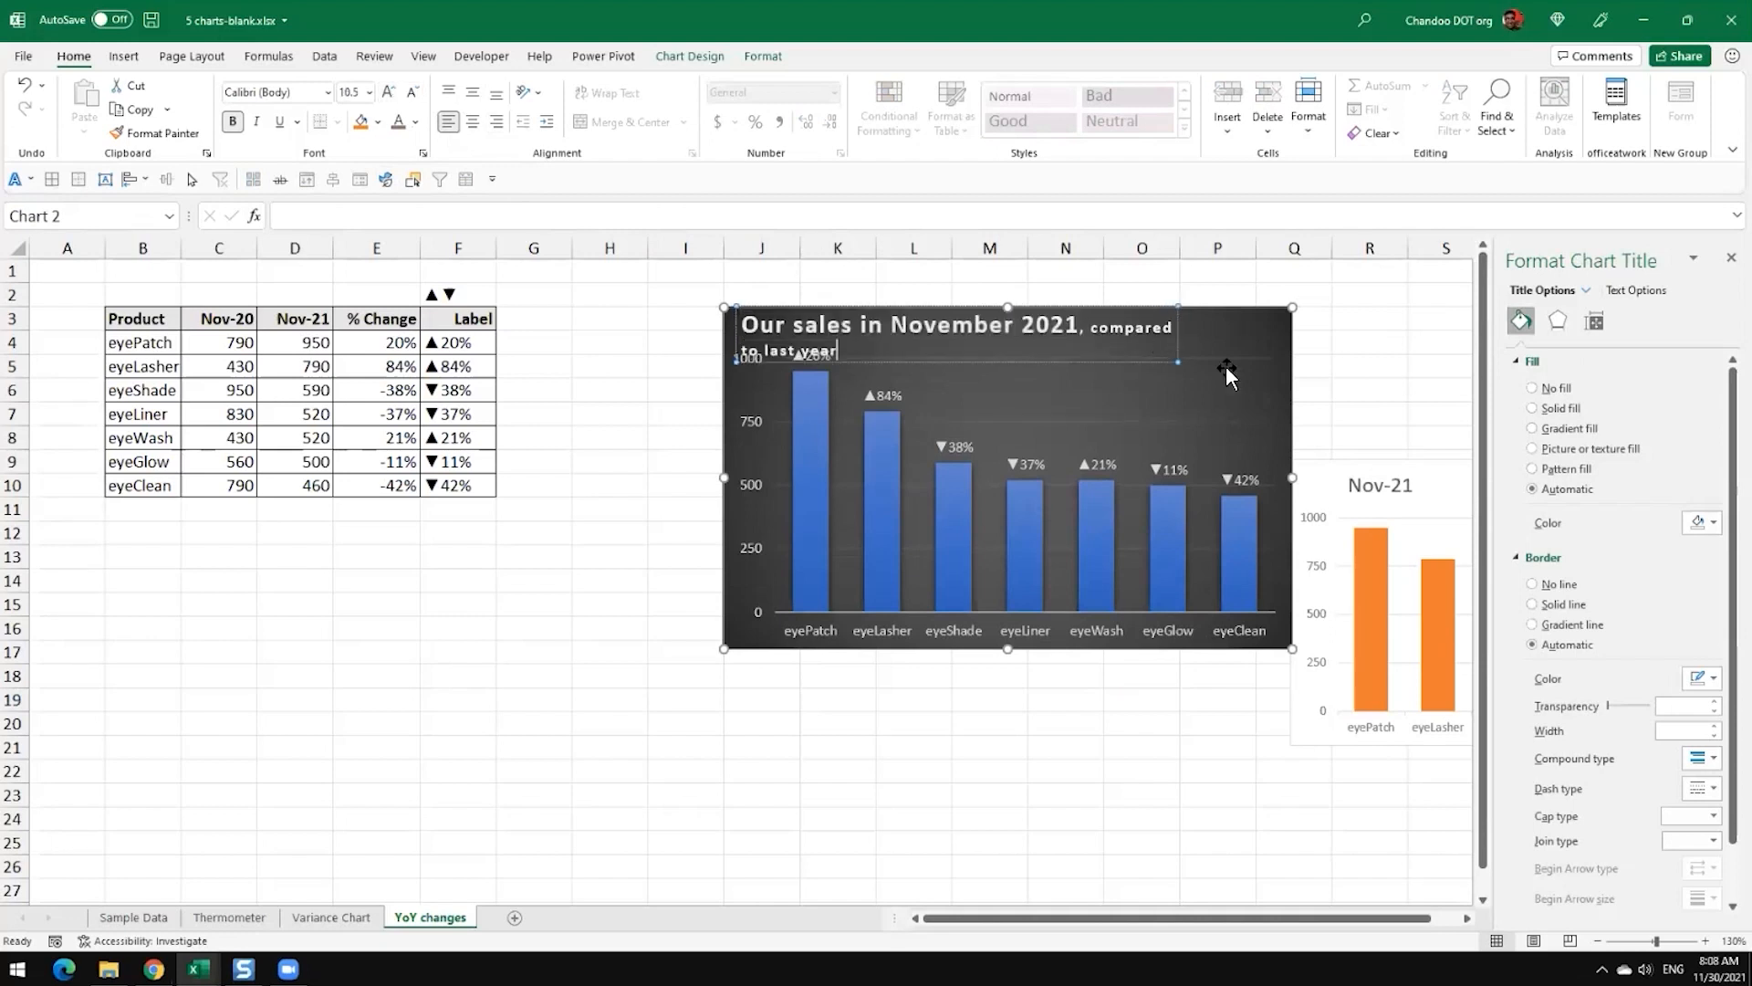
click(1341, 353)
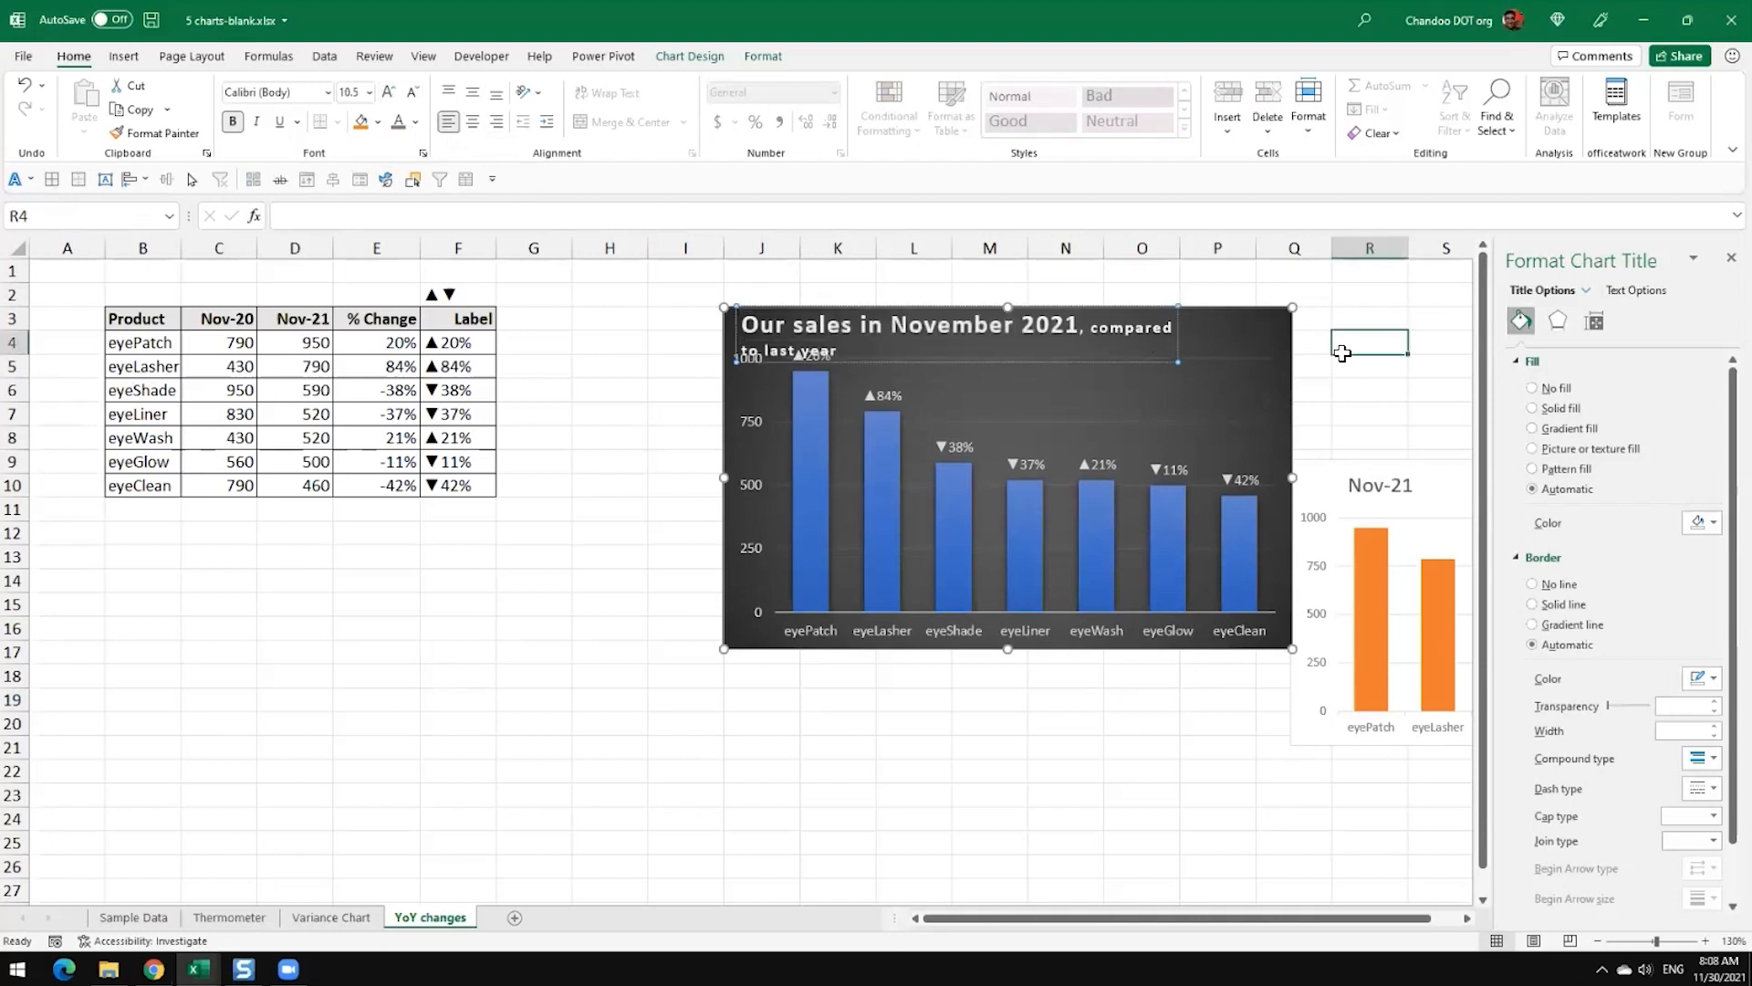
Step: Remove the comma after 2021 and put "compared to last year" on its own second line of the title
click(1088, 328)
key(Delete)
key(Return)
key(BackSpace)
key(BackSpace)
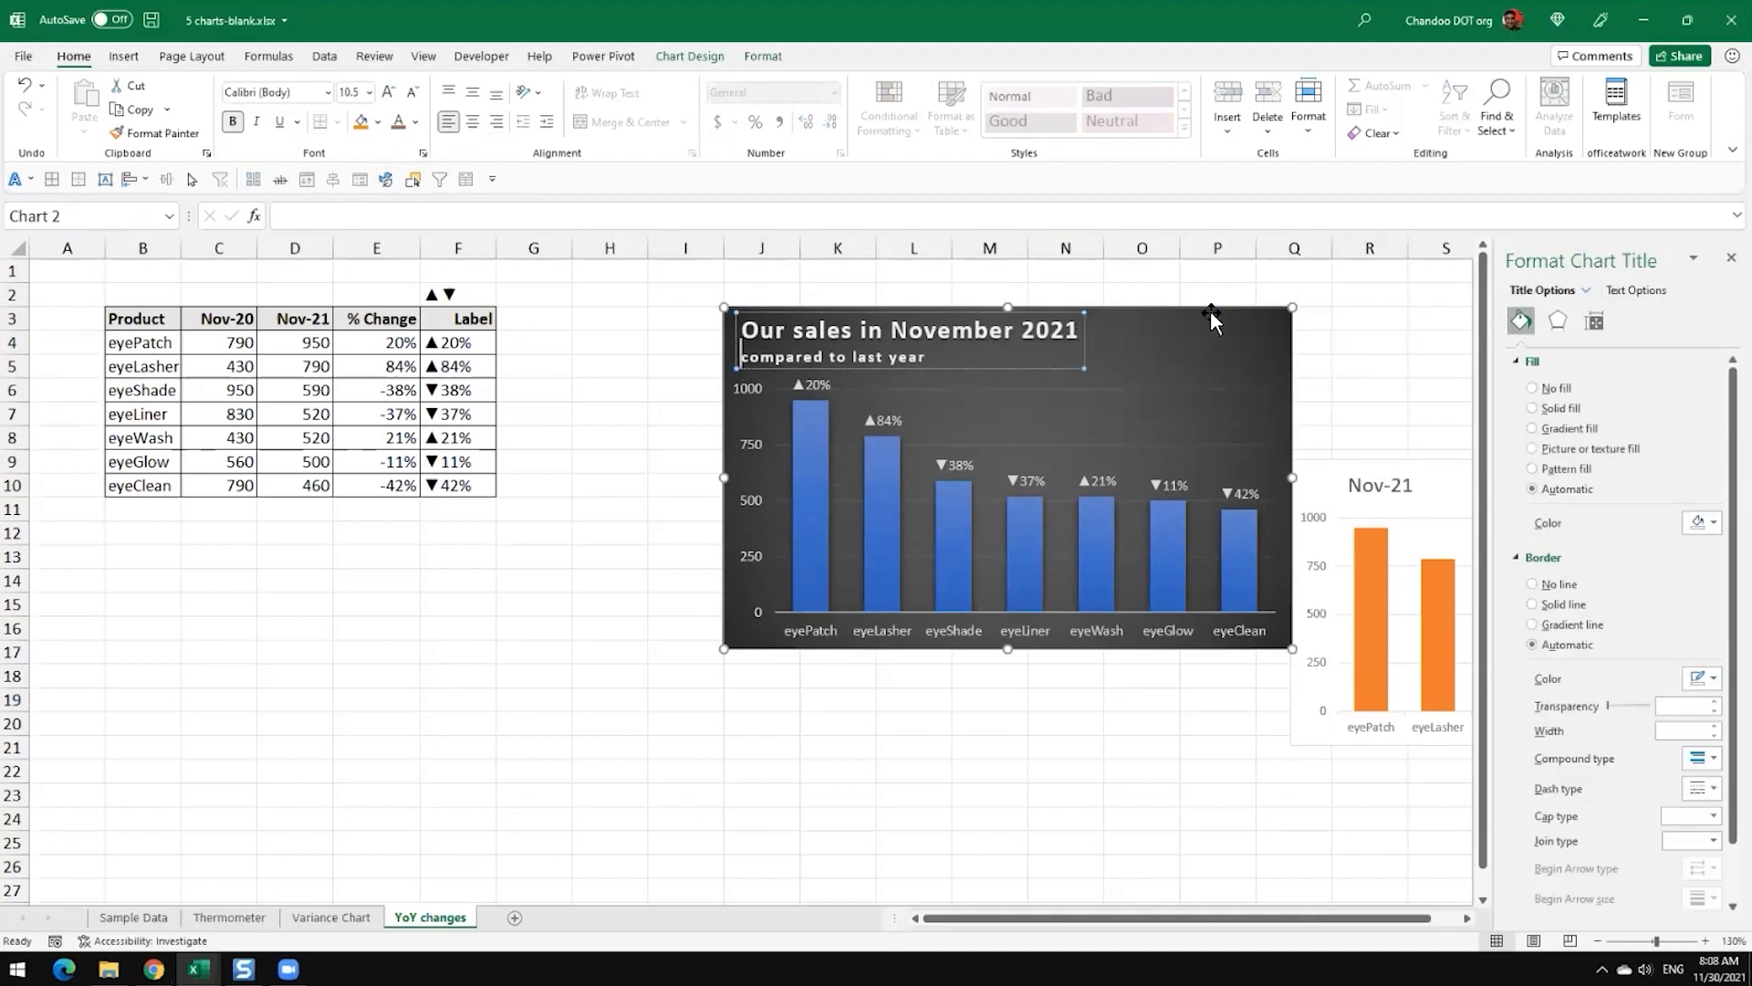
Step: Remove the bold formatting from the title's second line, "compared to last year"
key(shift+End)
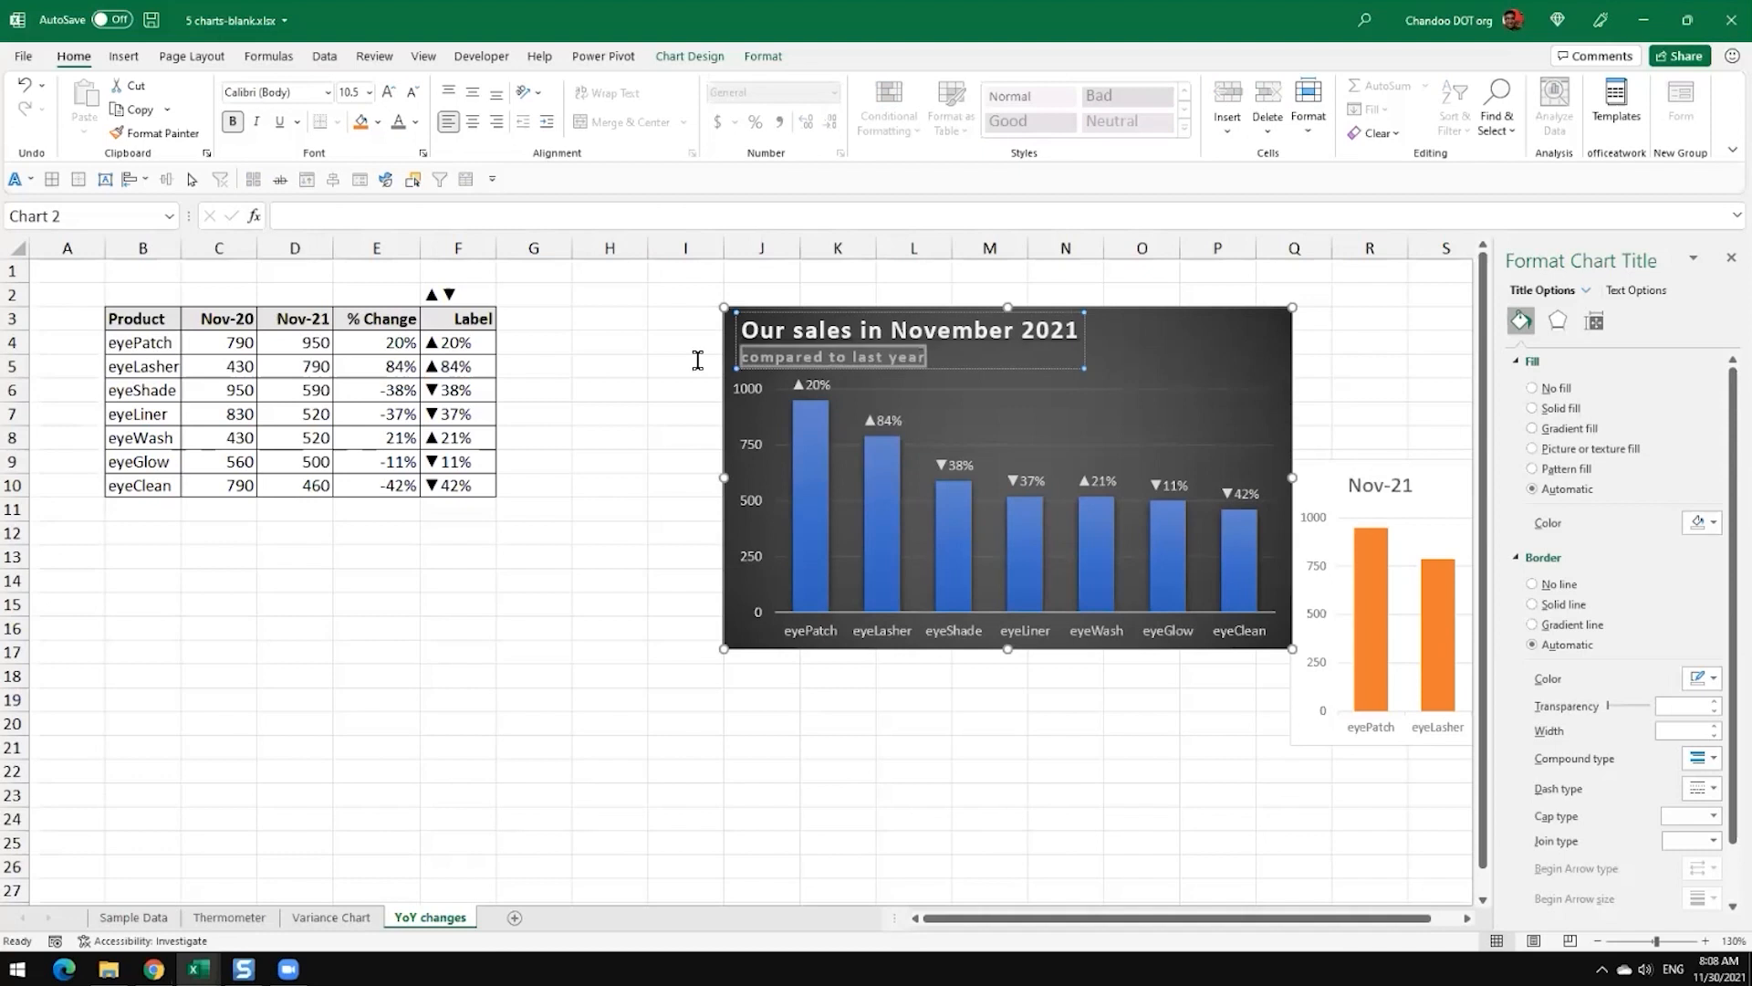
click(233, 122)
click(566, 341)
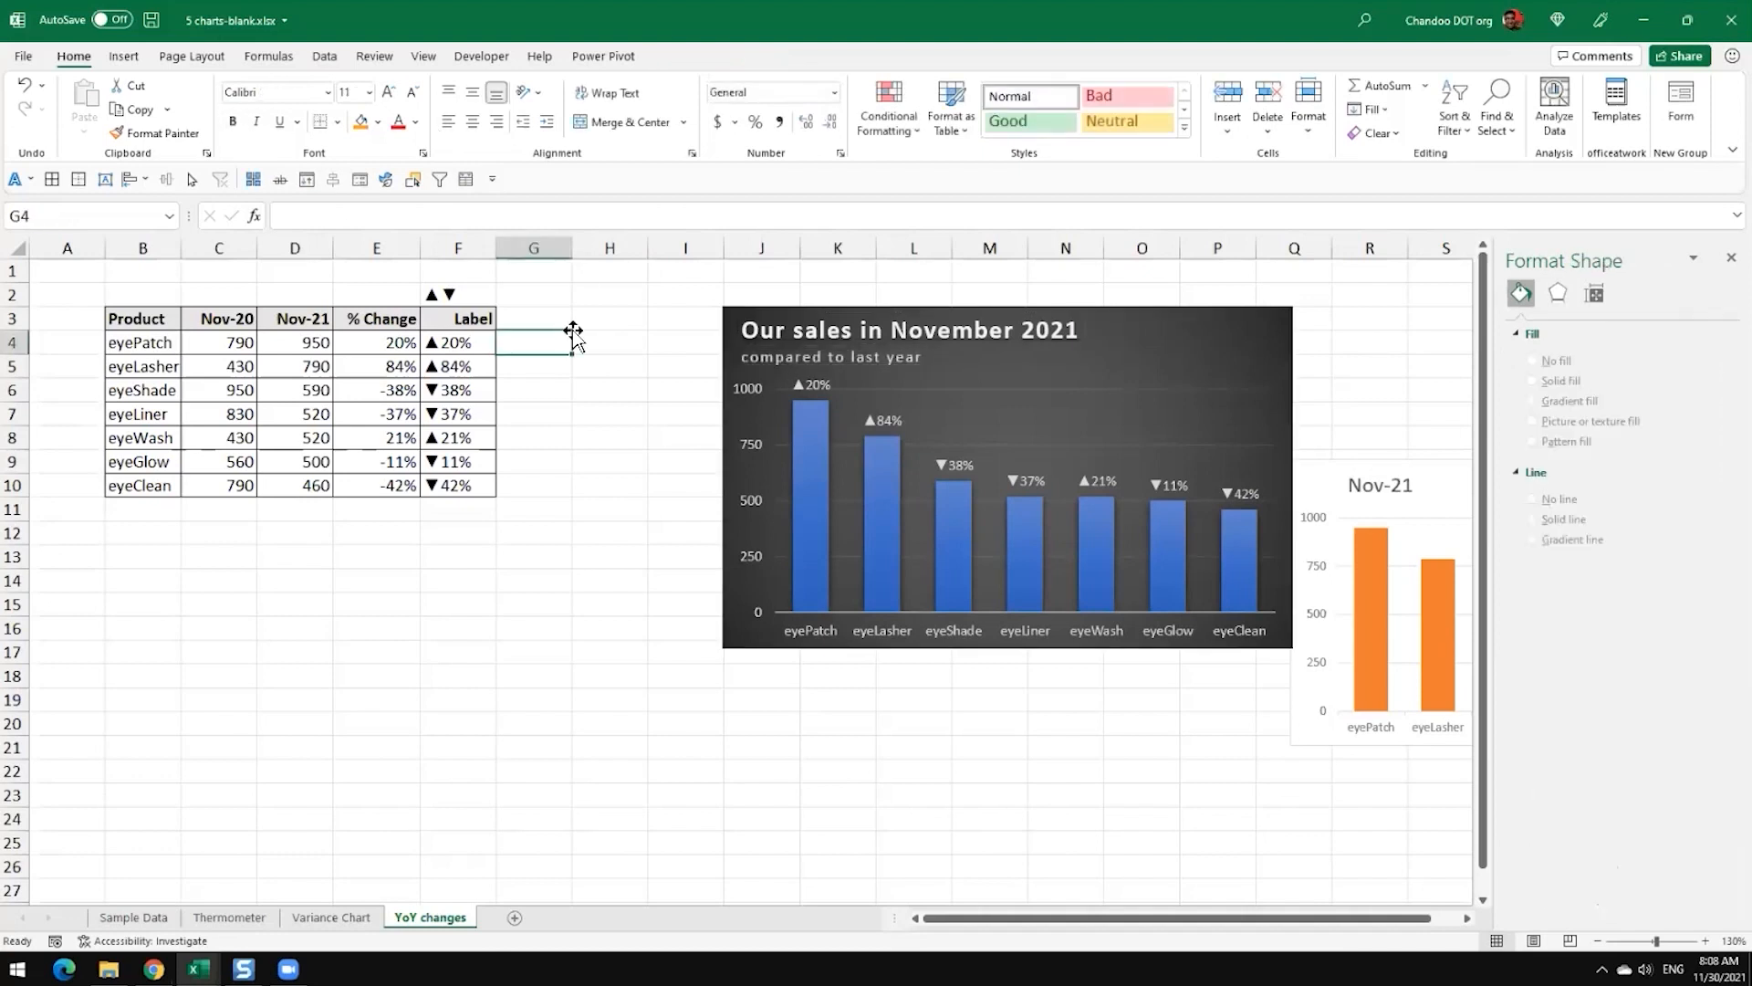
Step: Lower the plot area's upper edge slightly below the title and move the dark chart one column left, to start at column I
click(1036, 411)
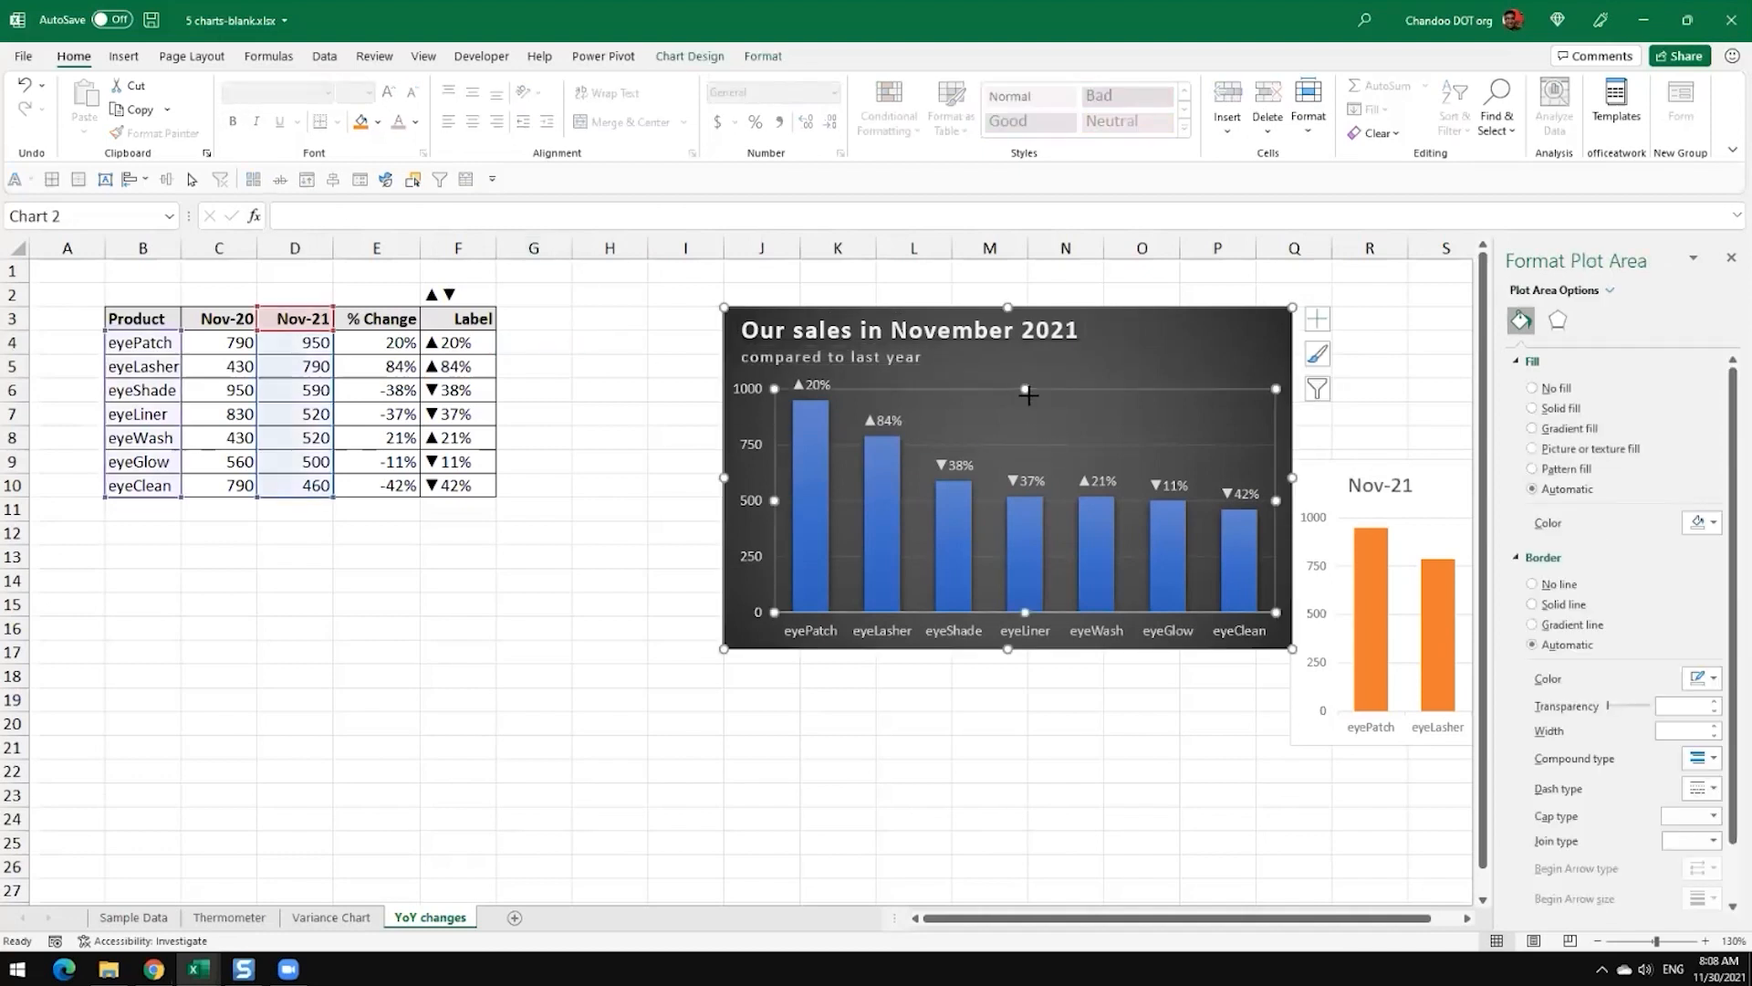
click(927, 330)
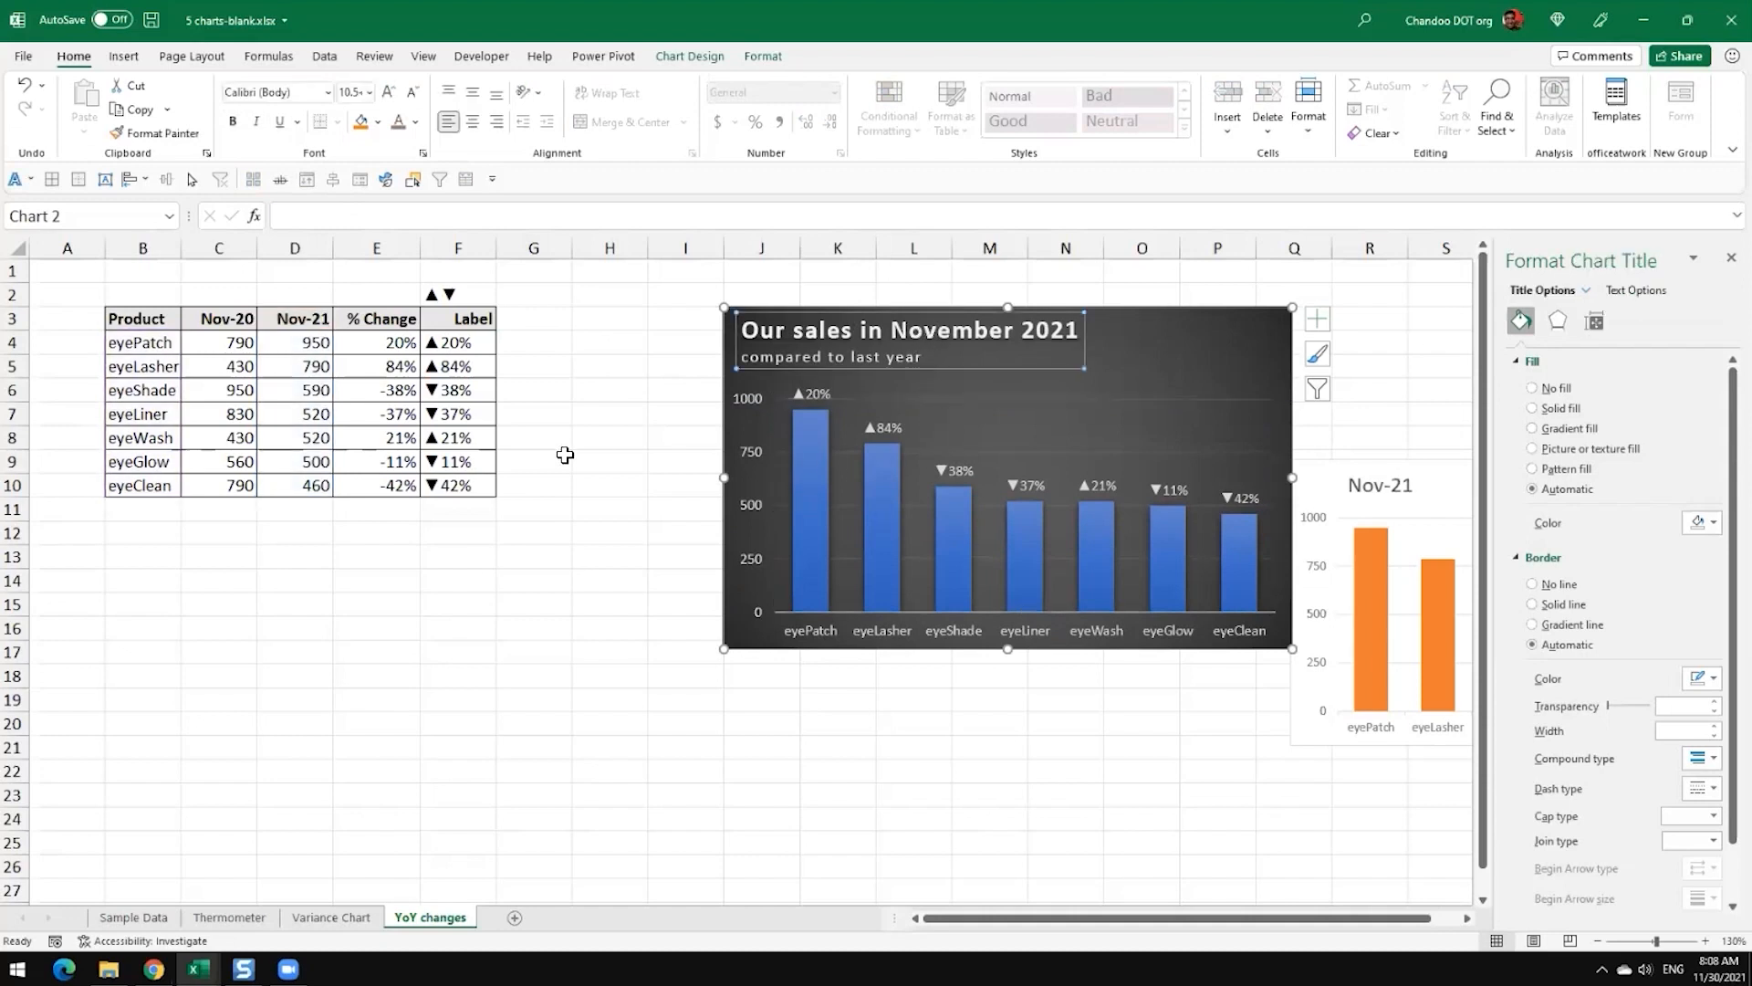
click(648, 462)
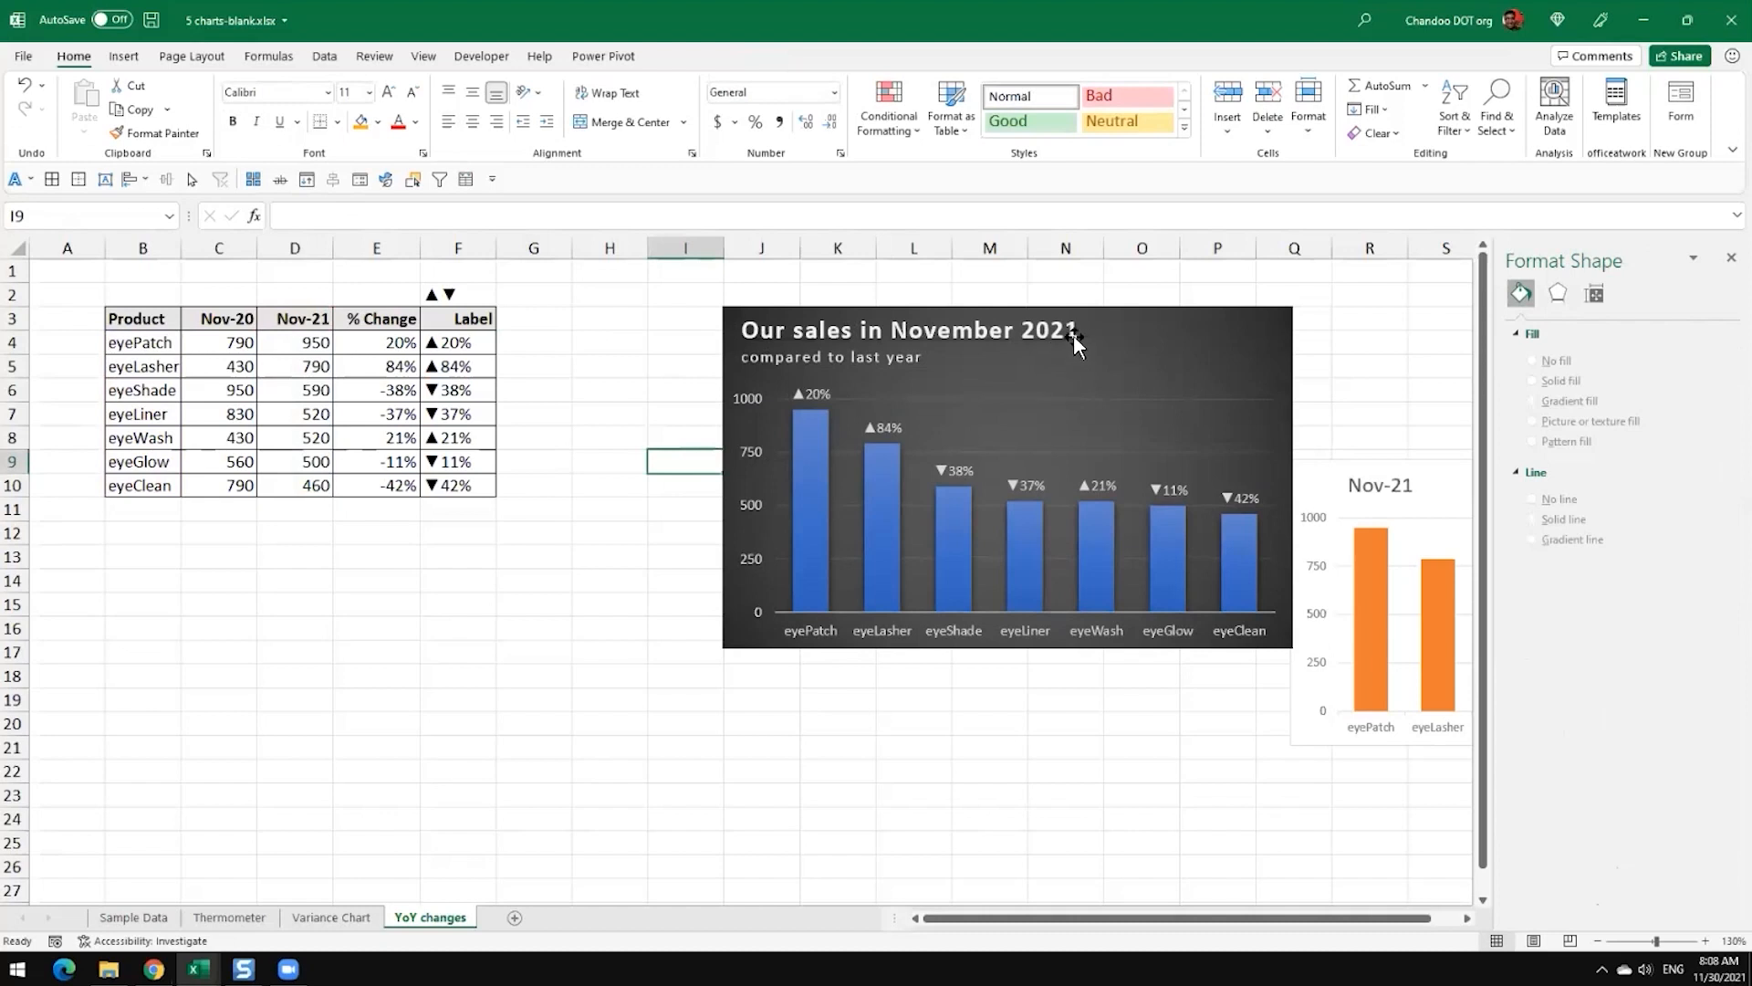
drag(1131, 332, 1056, 332)
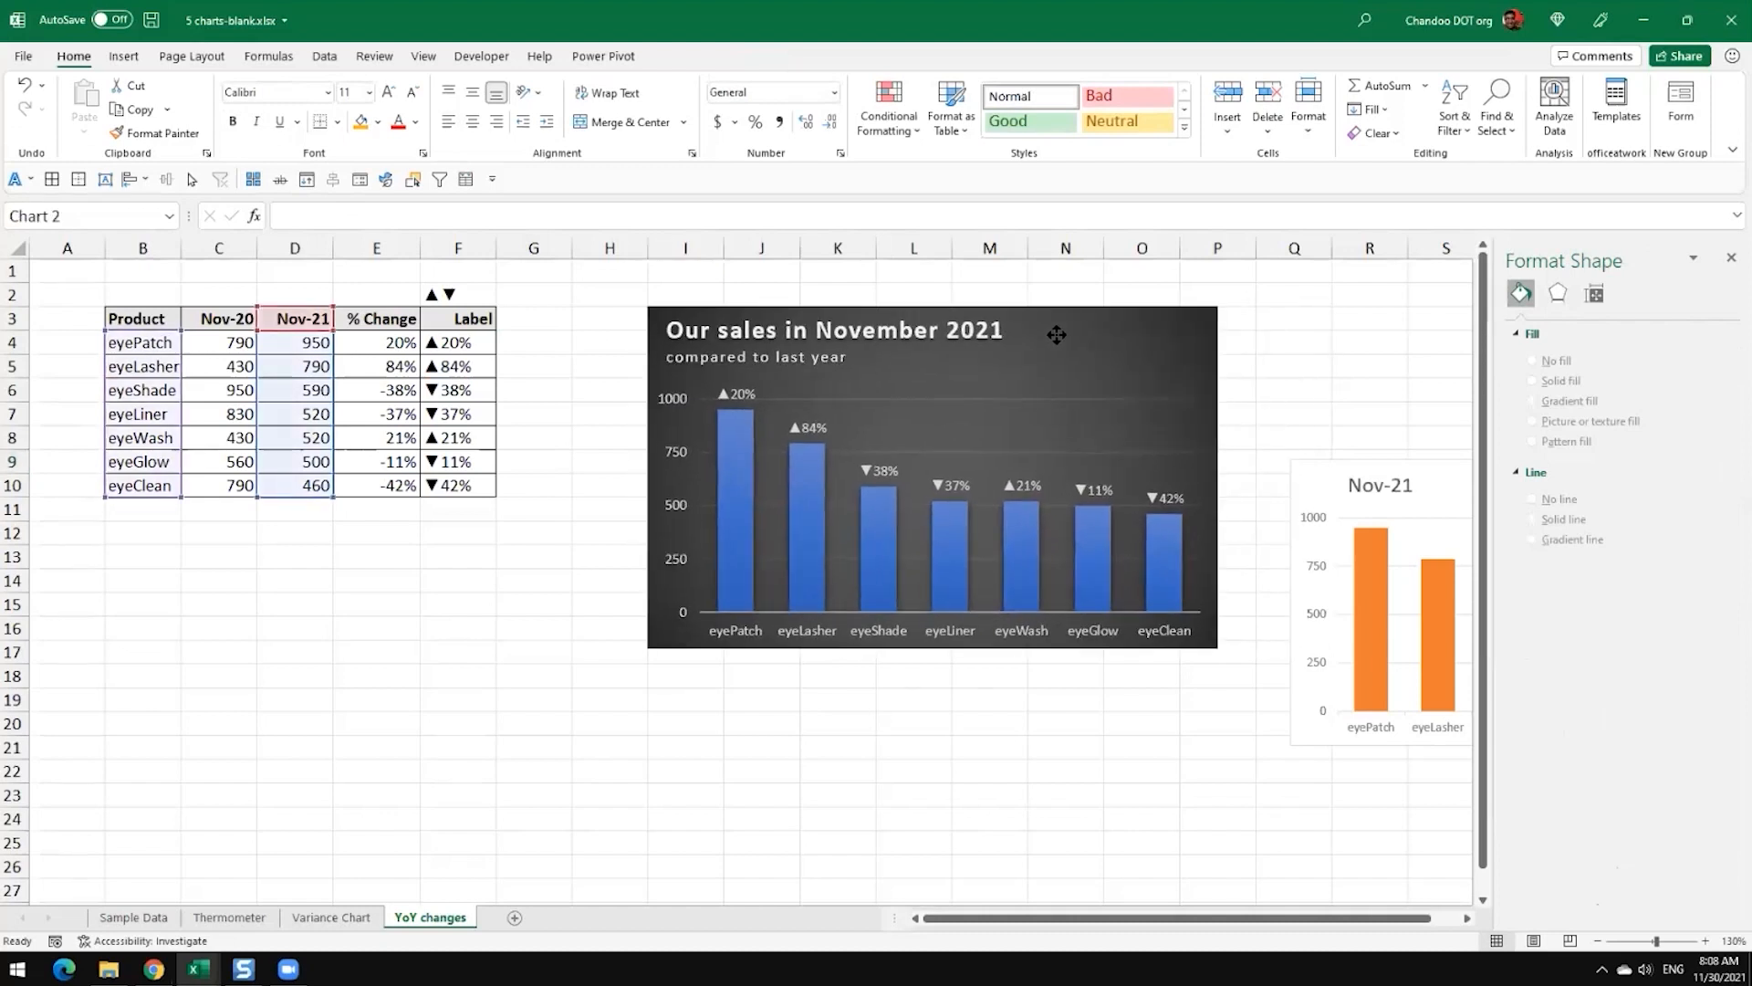
Step: Set the Nov-21 value of eyePatch in cell D4 to 1050
click(219, 368)
click(310, 348)
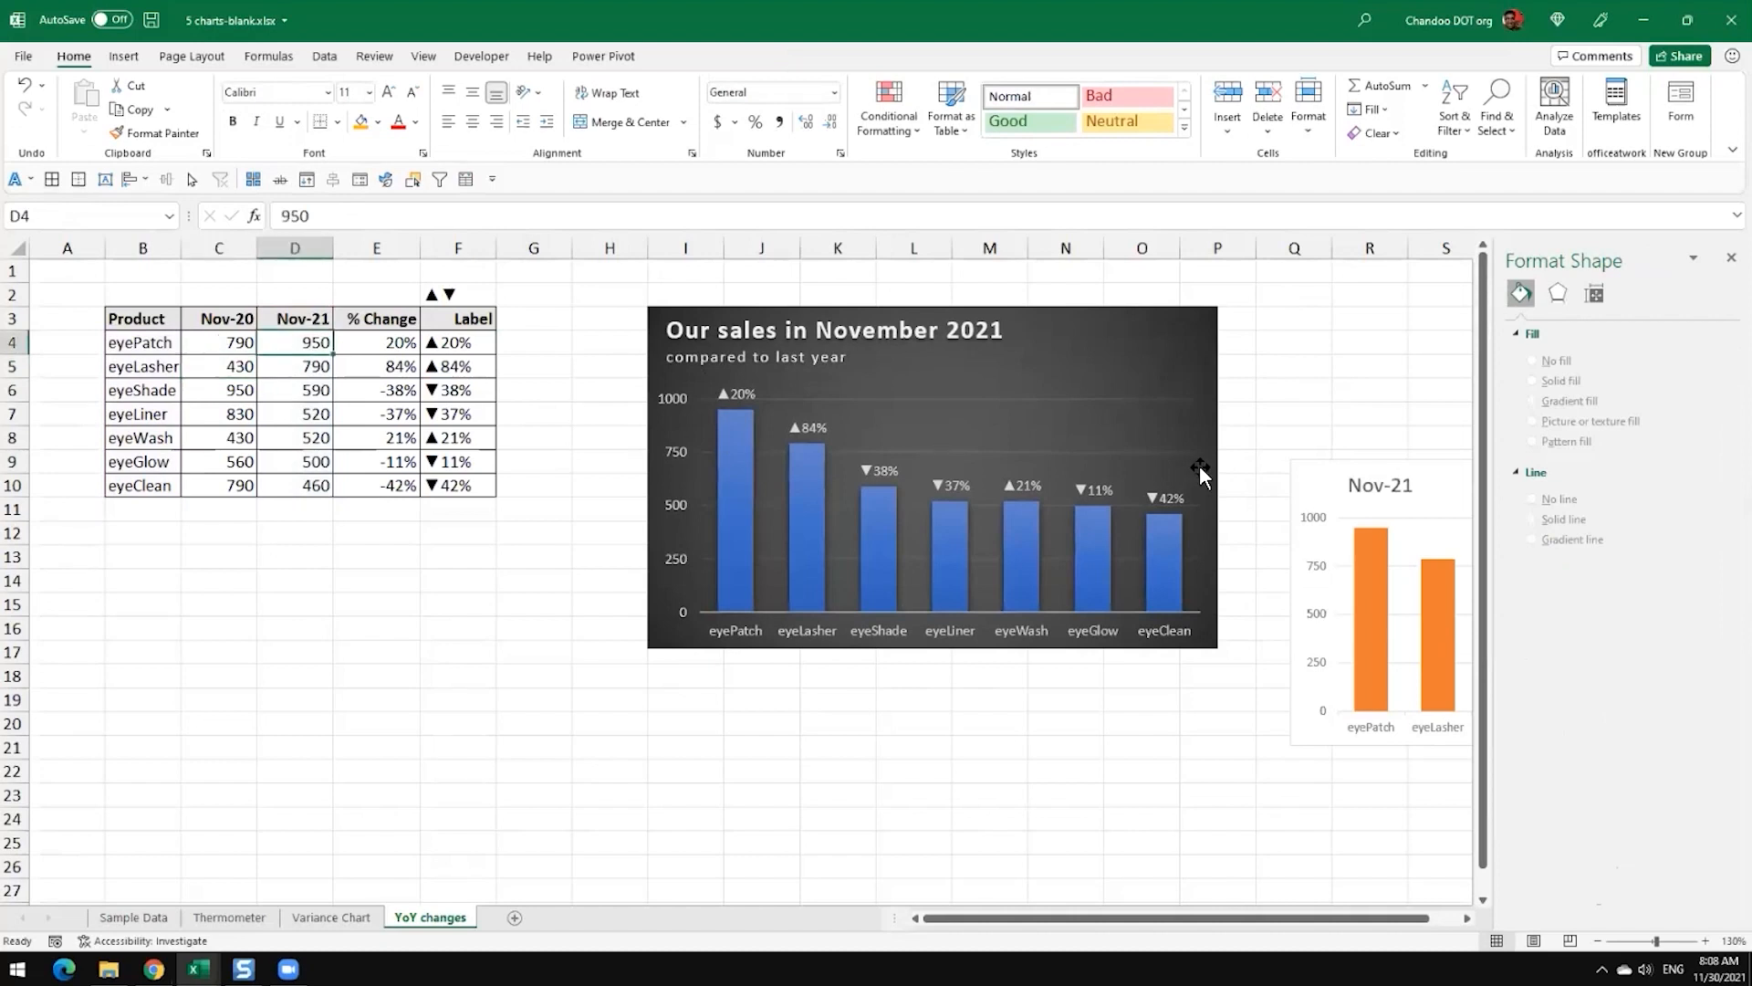
text(10)
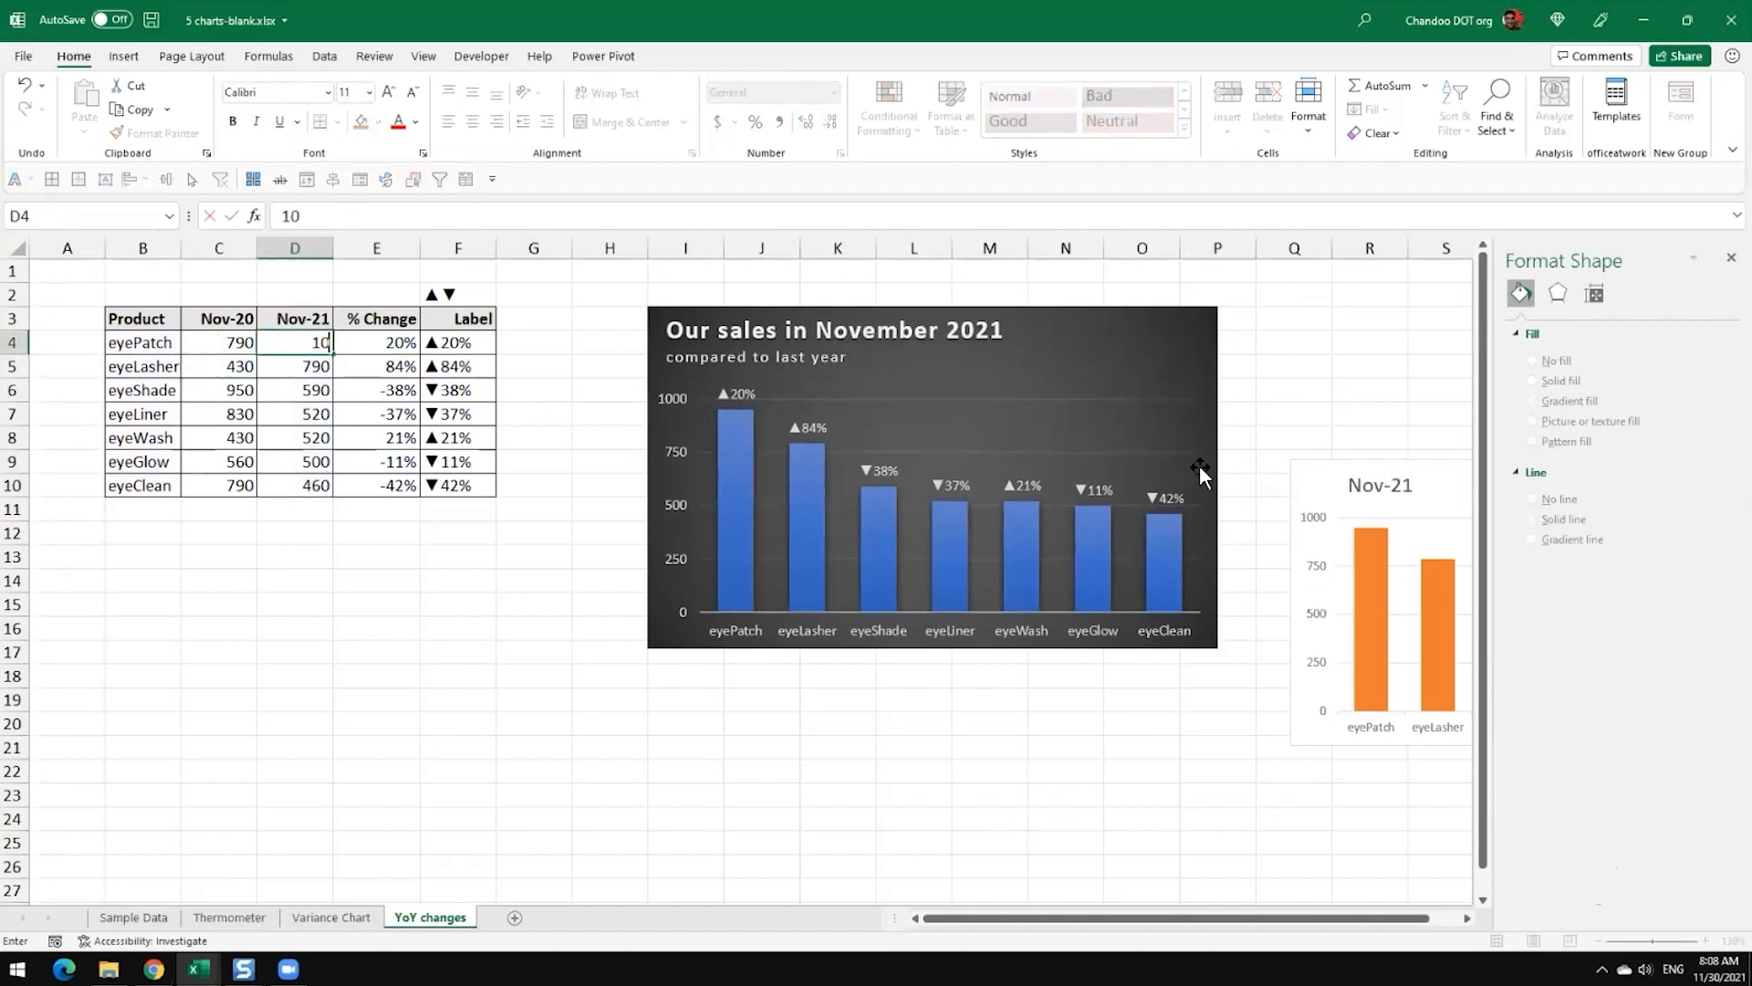
text(50)
key(Return)
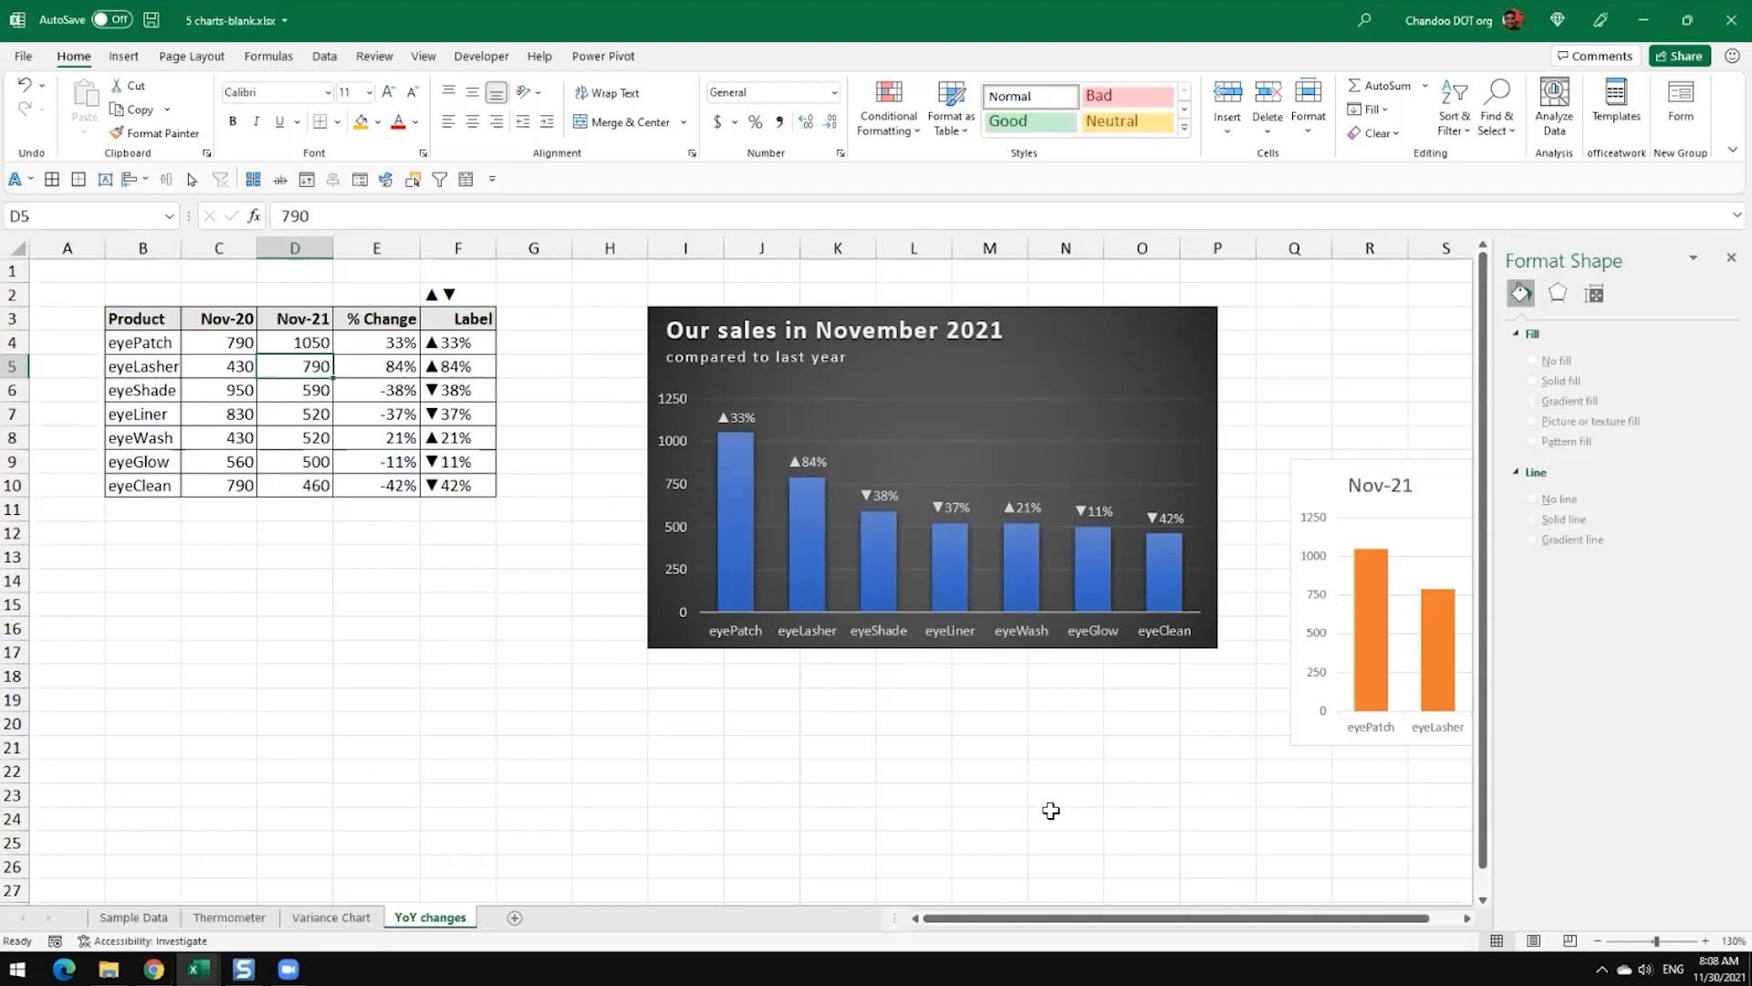
Step: Review the data range B3:D11 and the Variance Chart sheet, and return to the YoY changes sheet
drag(153, 319, 301, 508)
click(332, 918)
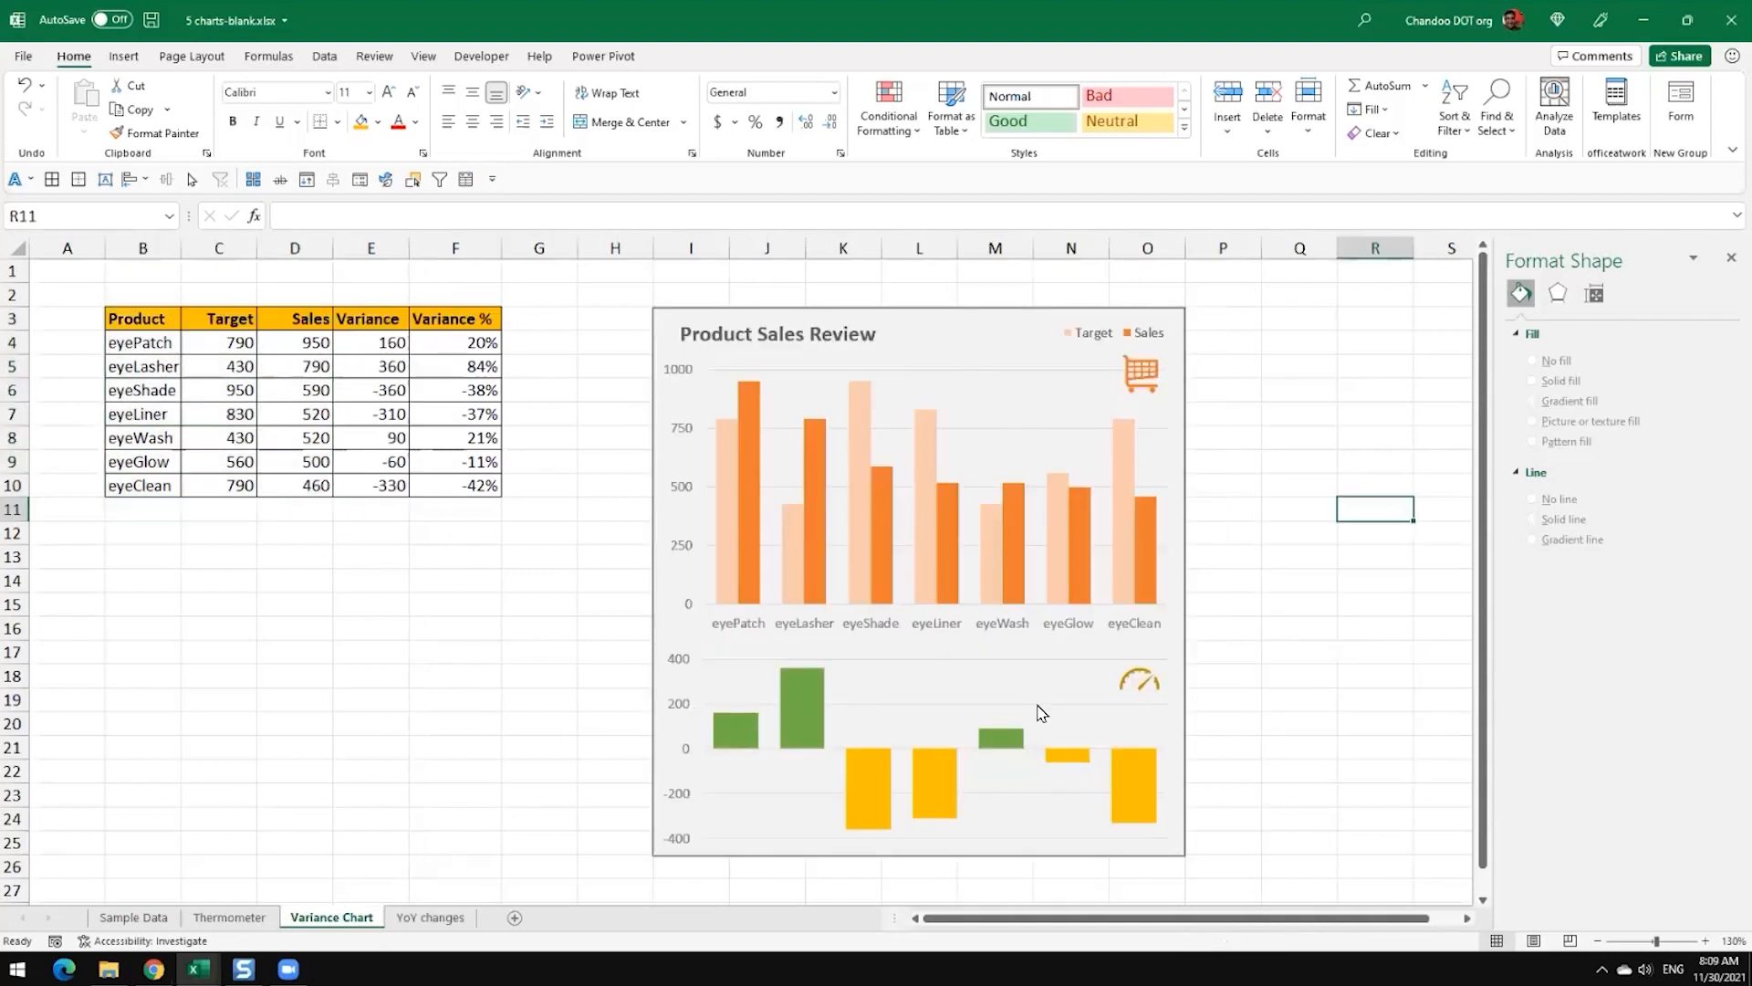
click(431, 917)
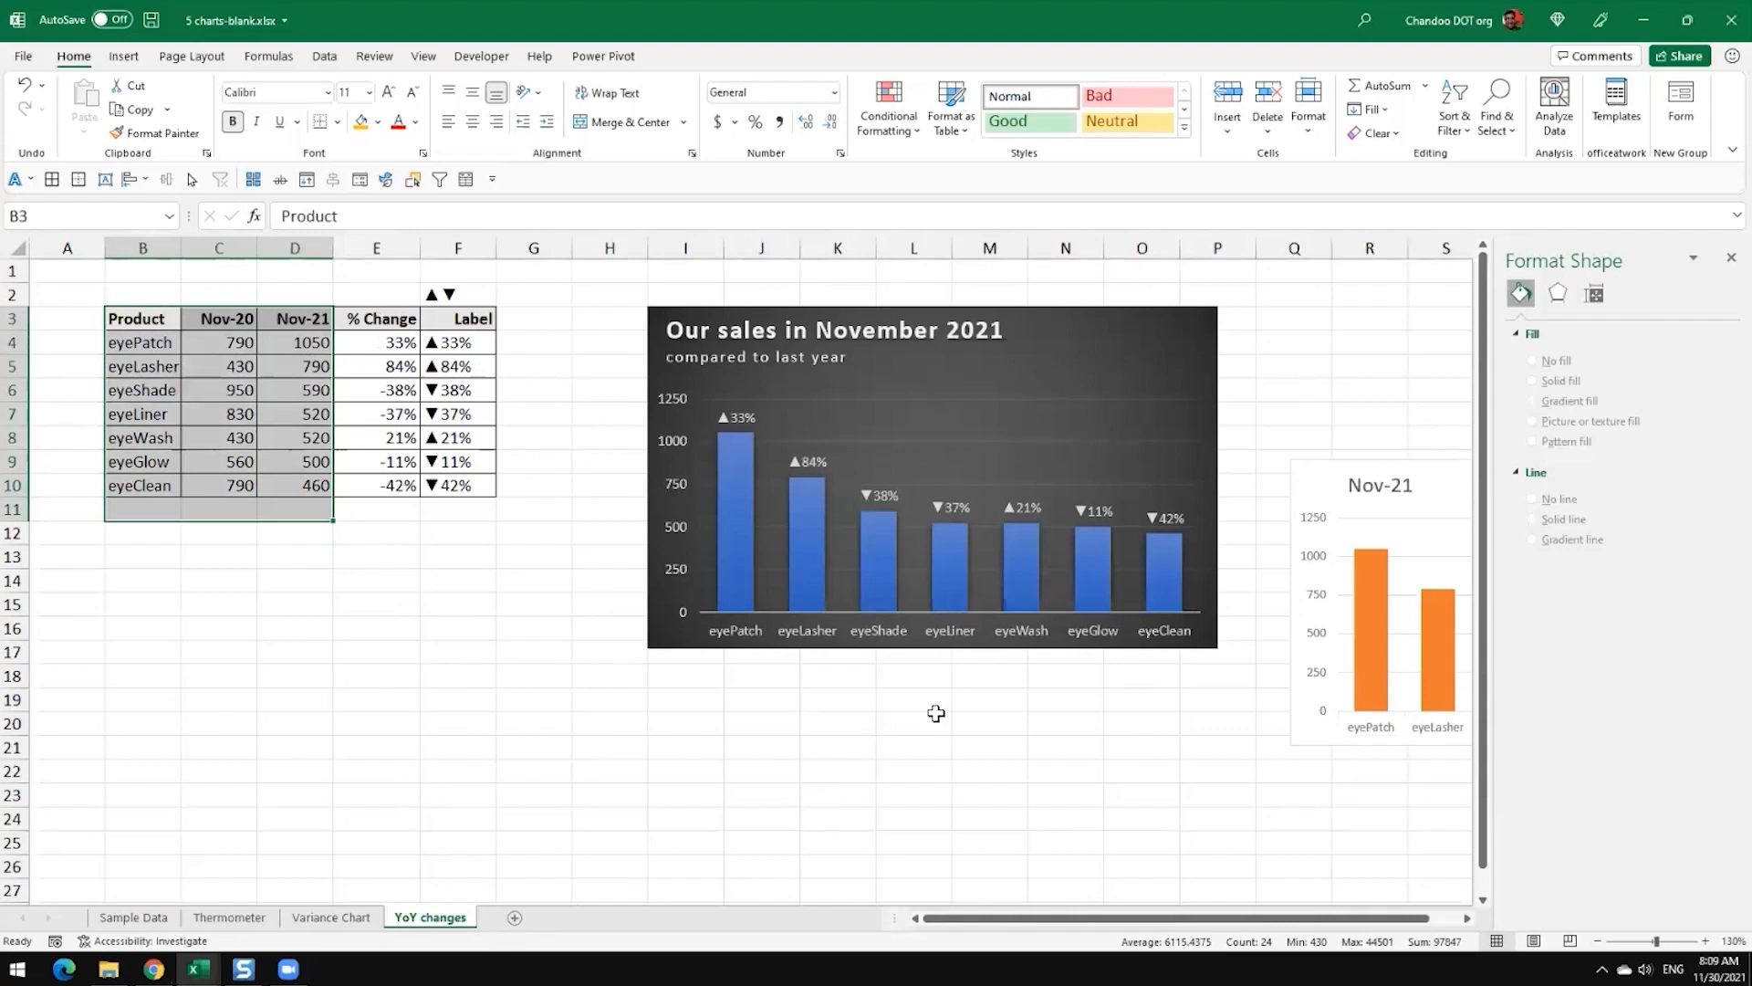
click(937, 719)
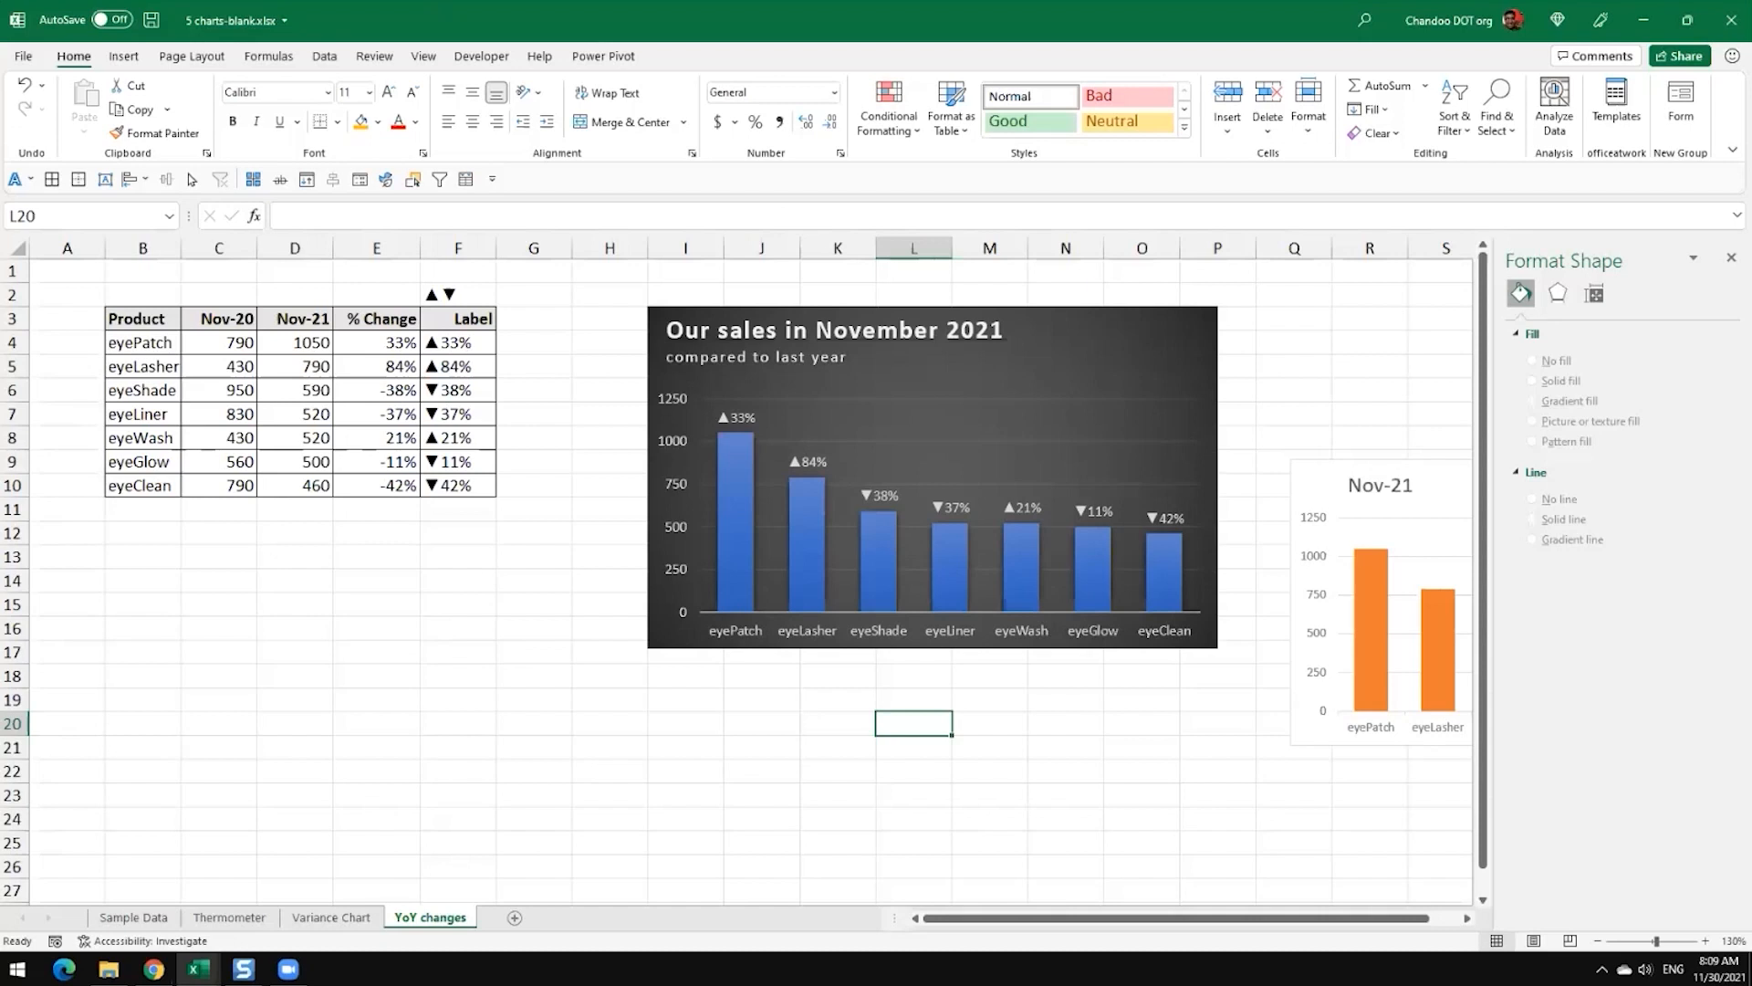
Step: Display formulas instead of values on the YoY changes sheet and widen column F to fit the full Label formulas
click(384, 343)
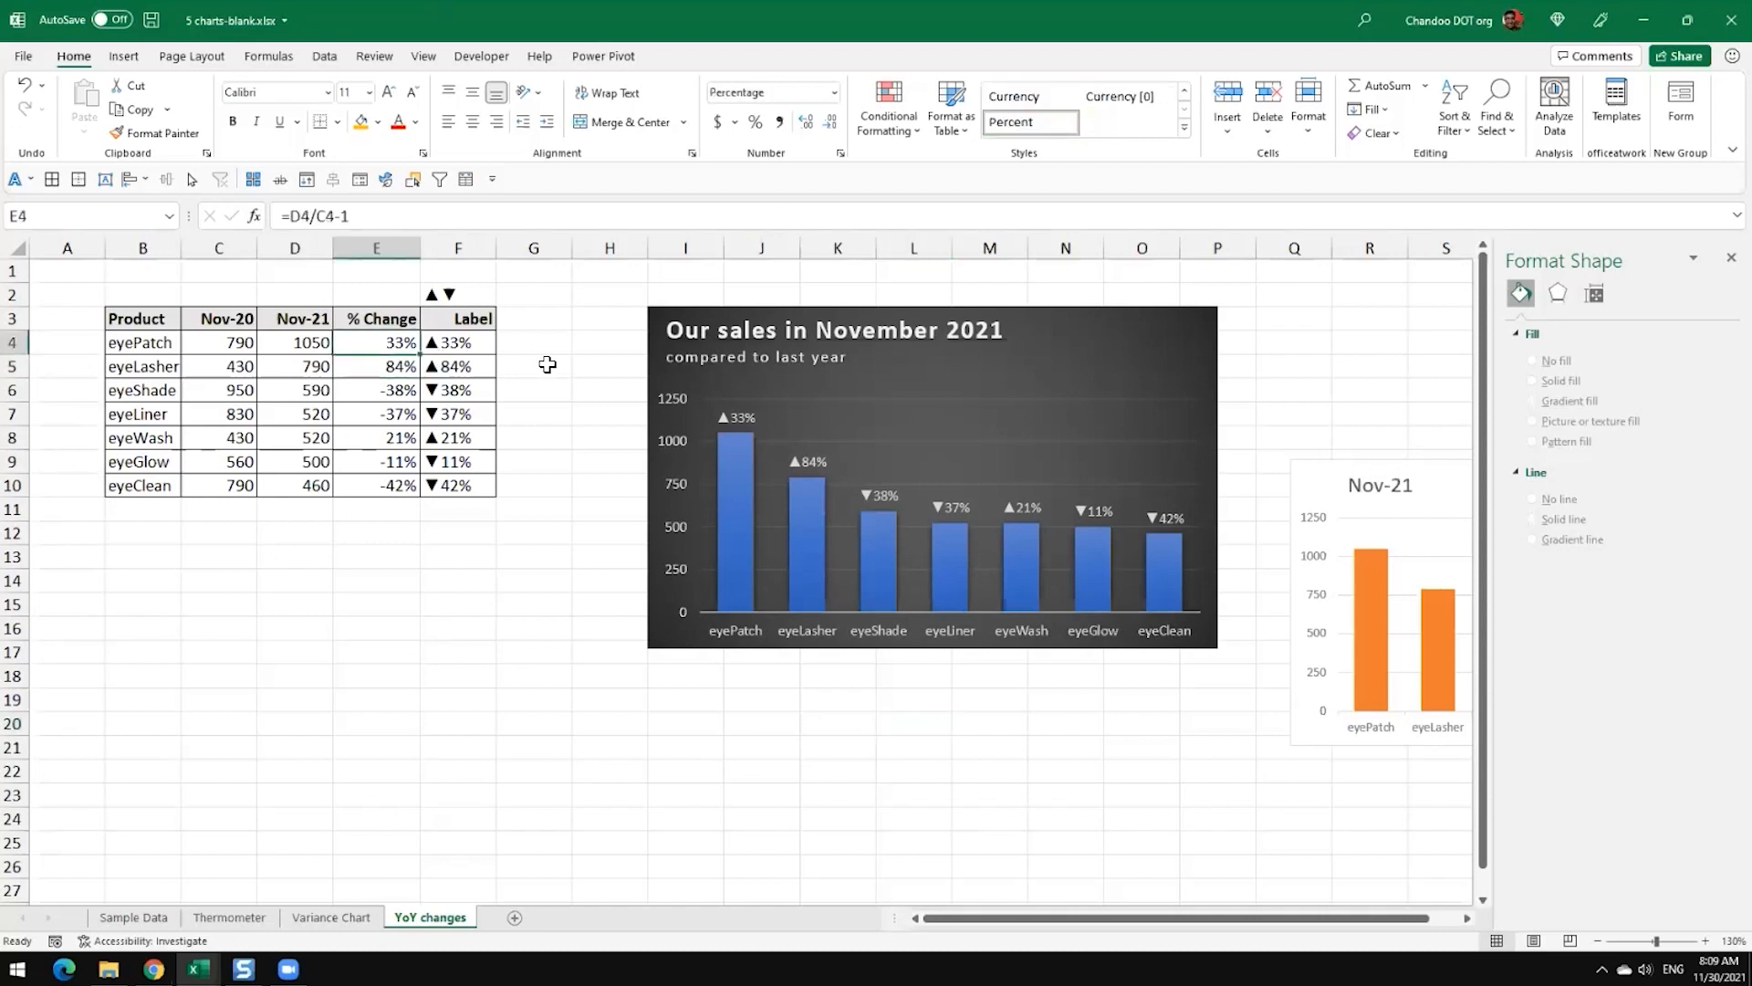
key(ctrl+grave)
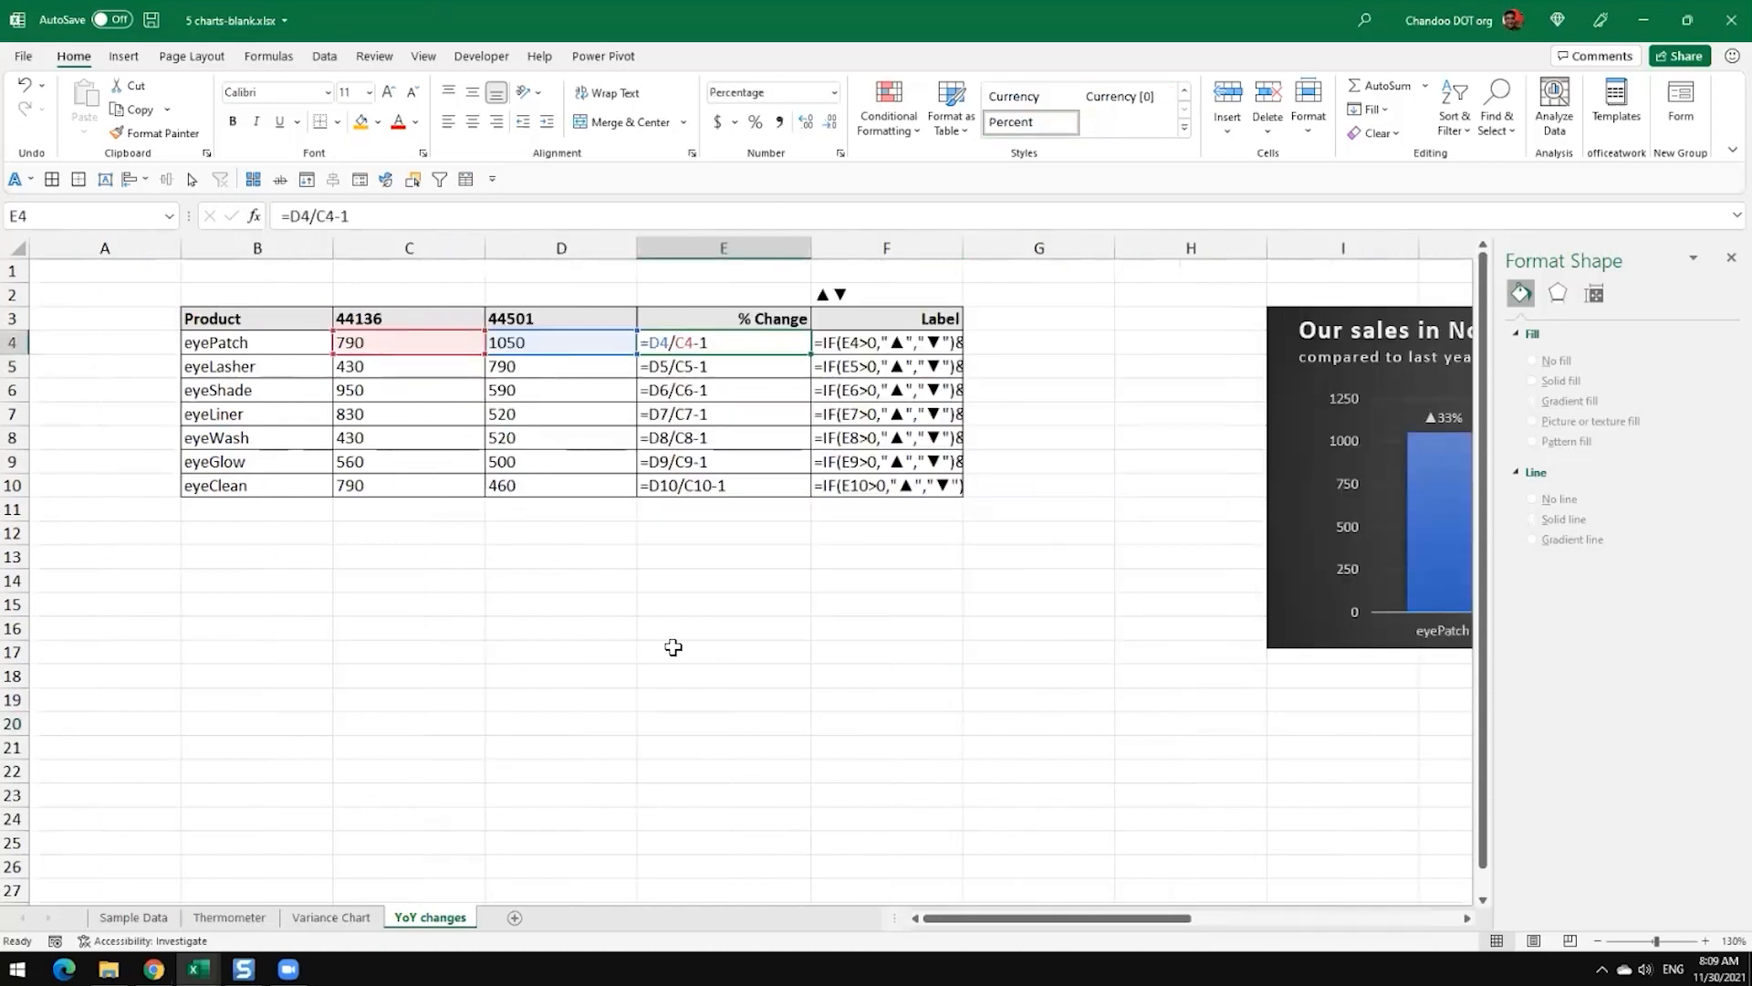
click(673, 650)
drag(970, 253, 1136, 256)
Step: Copy the text of the formula =D4/C4-1 from cell E4, switch briefly to the other window, and leave the cell's edit mode
click(748, 340)
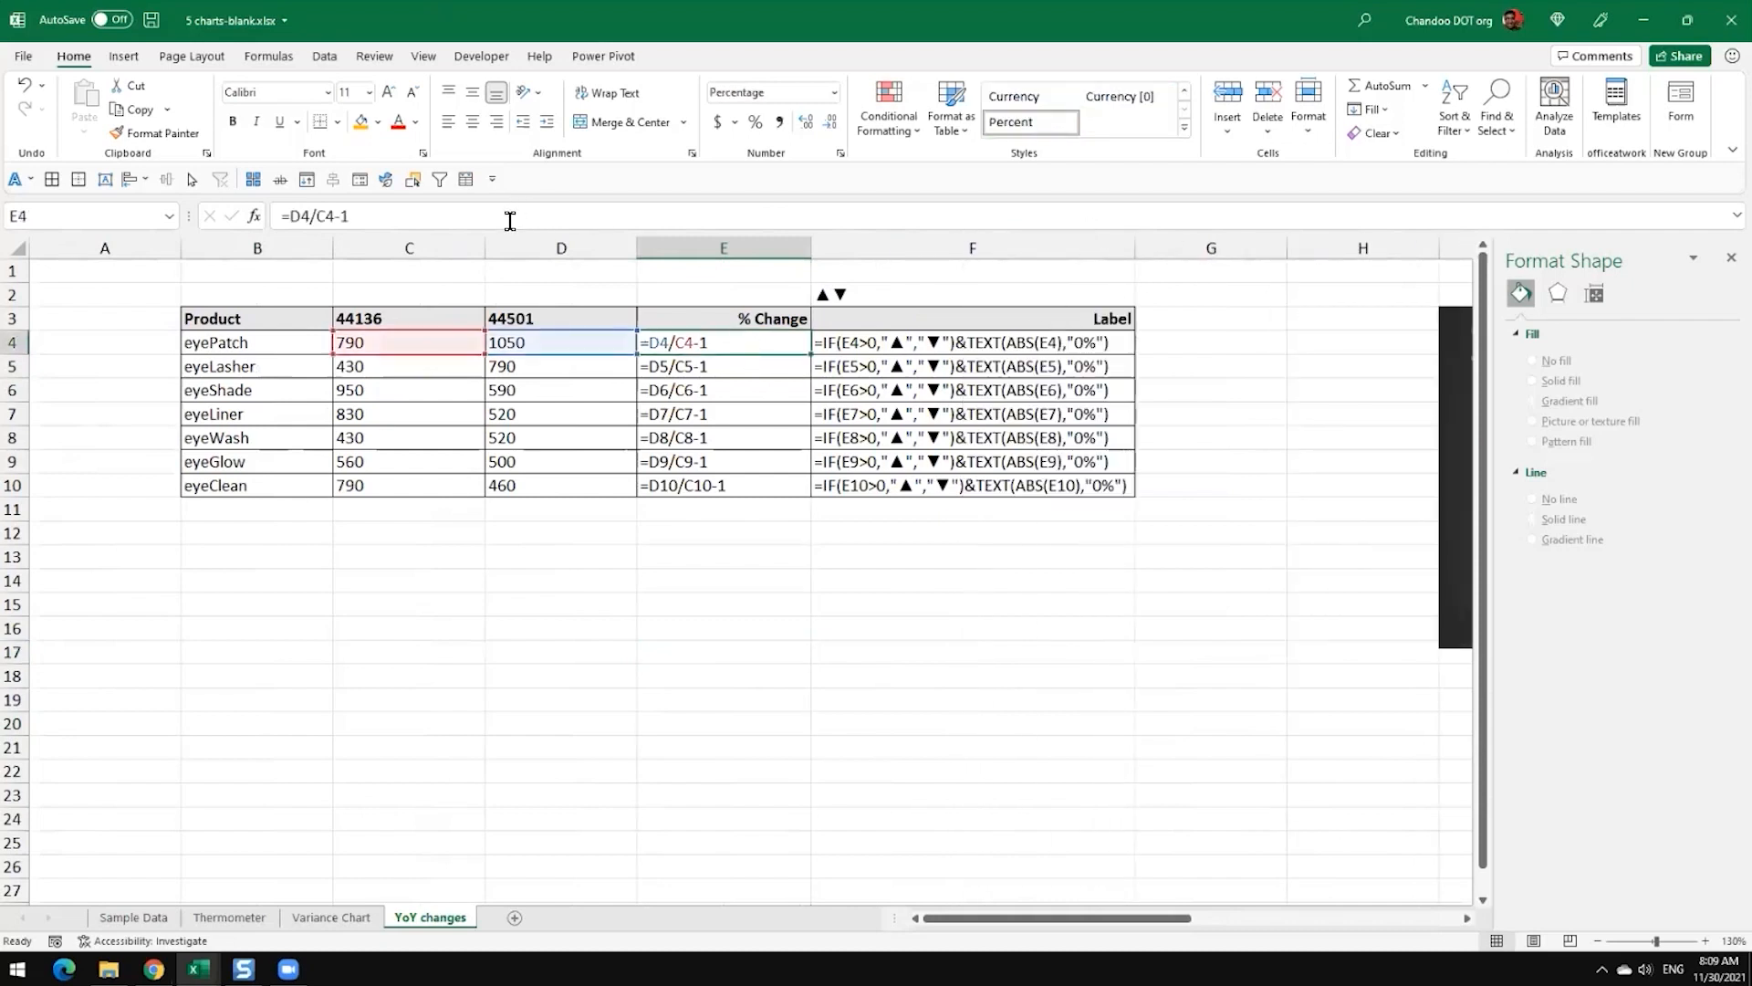
drag(507, 218, 115, 219)
key(ctrl+c)
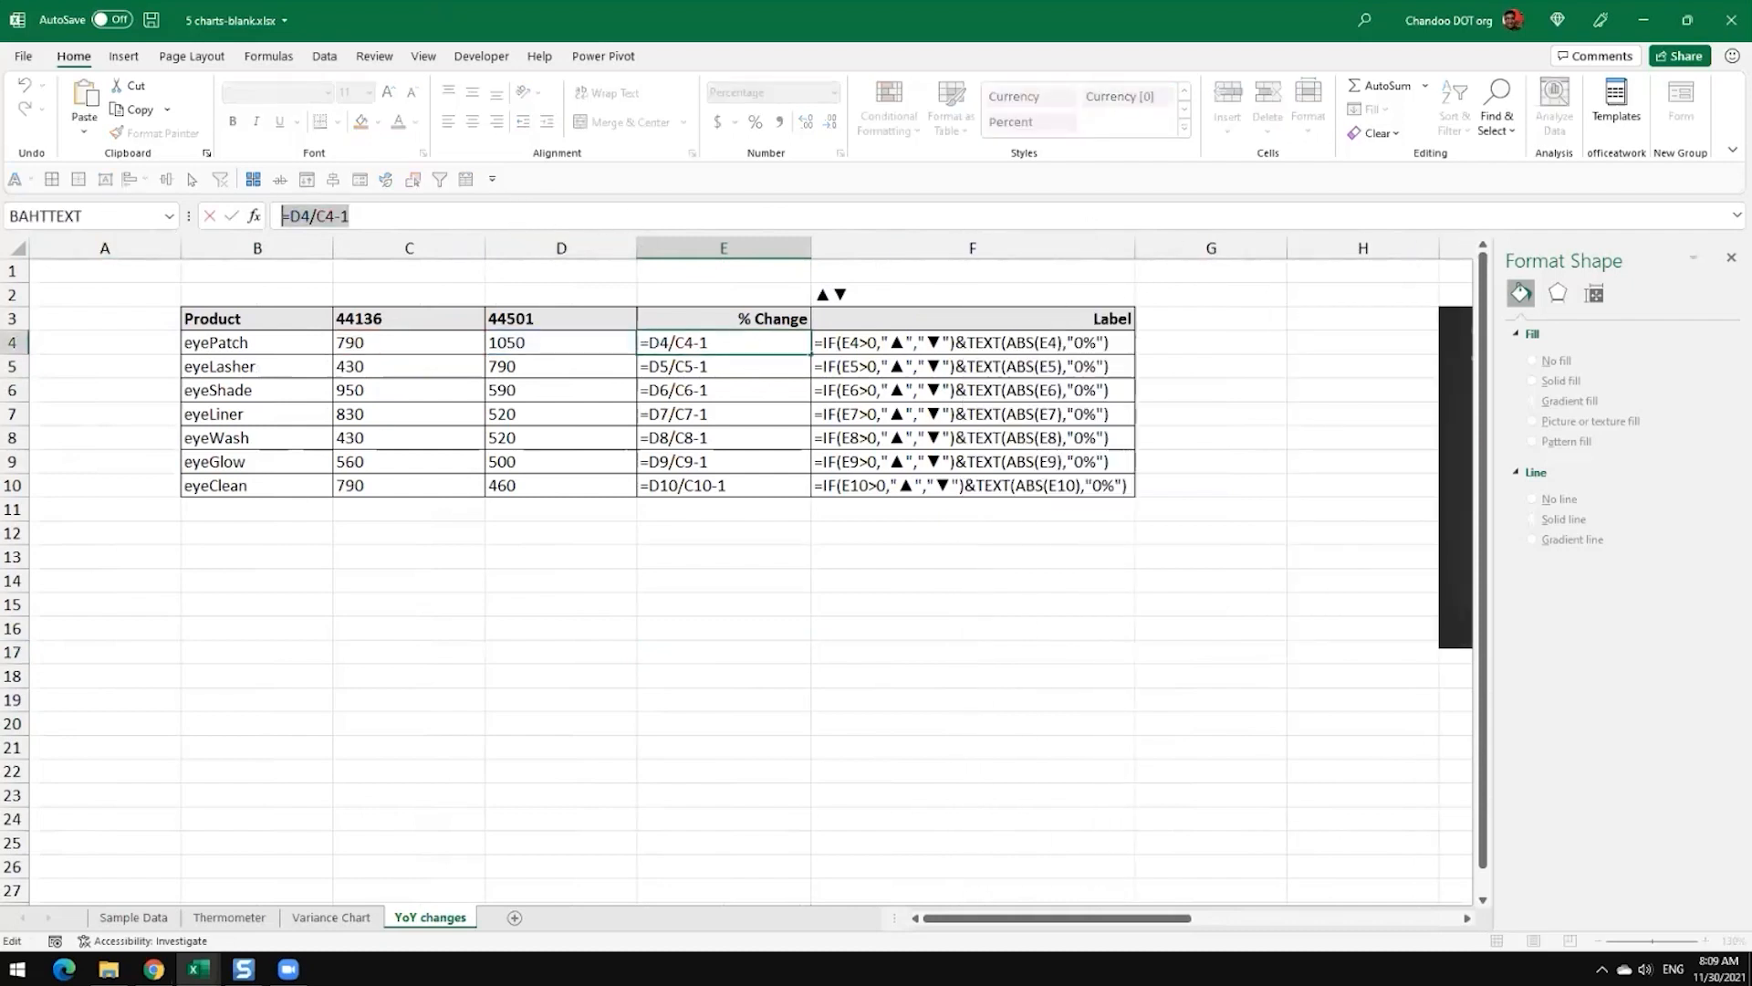
key(alt+Tab)
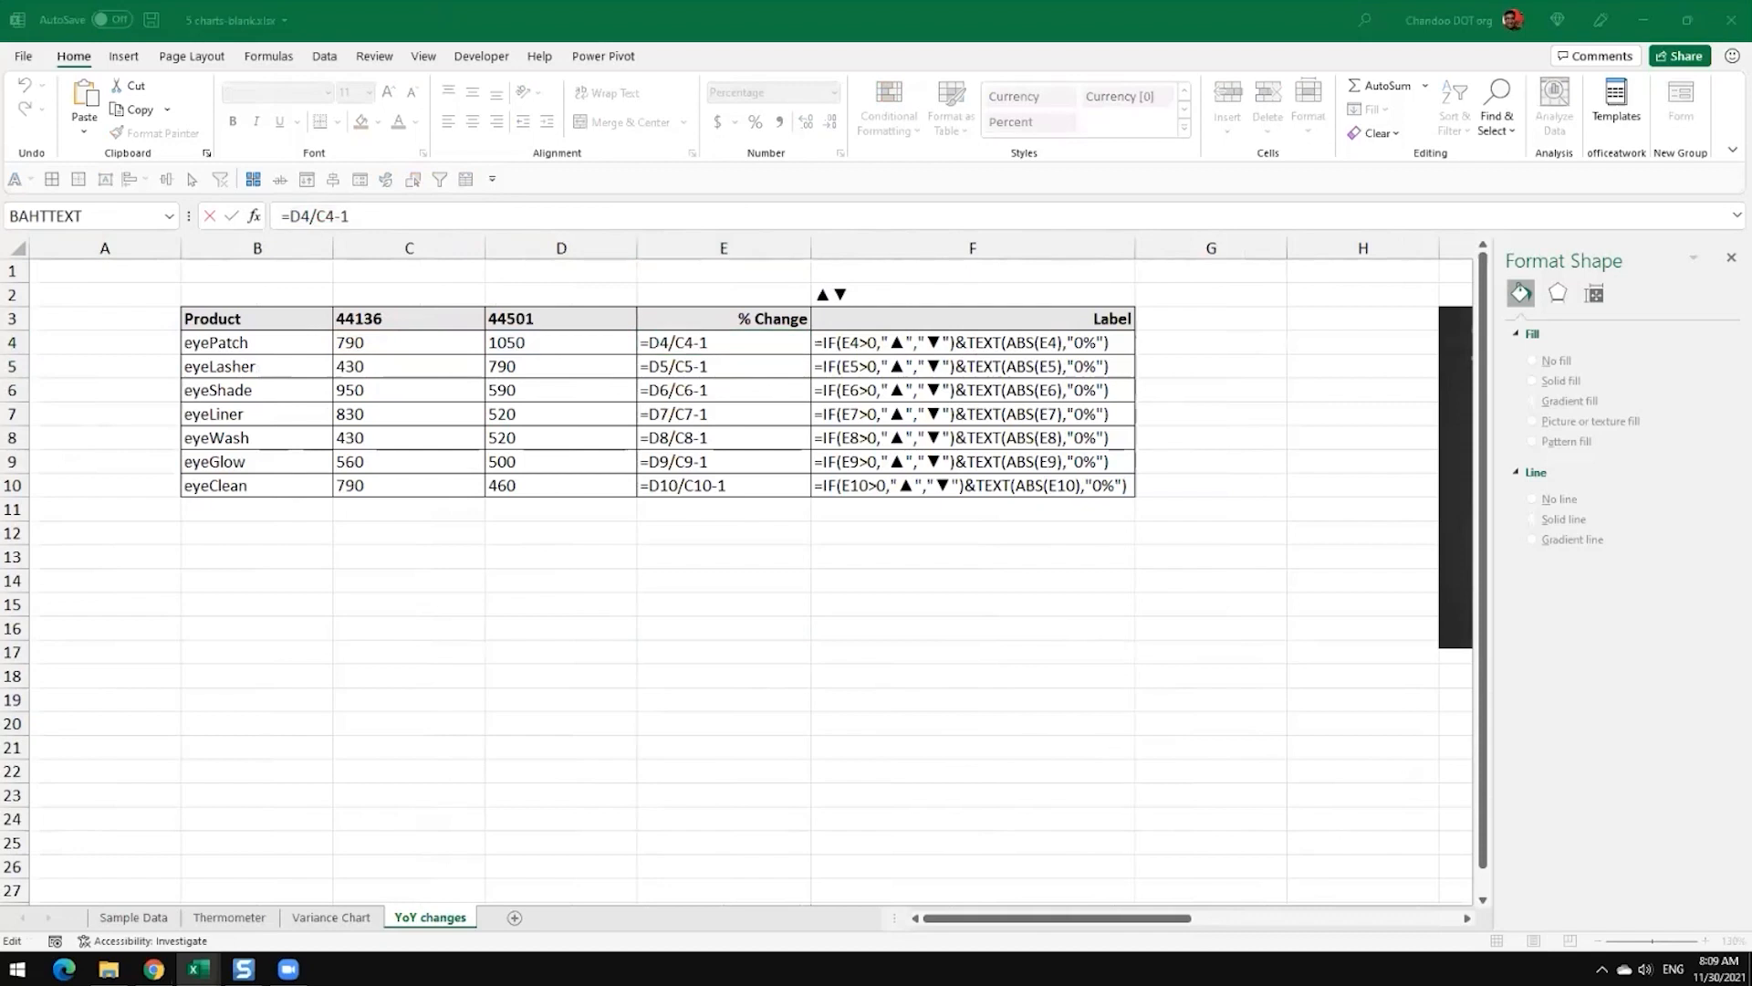
key(alt+Tab)
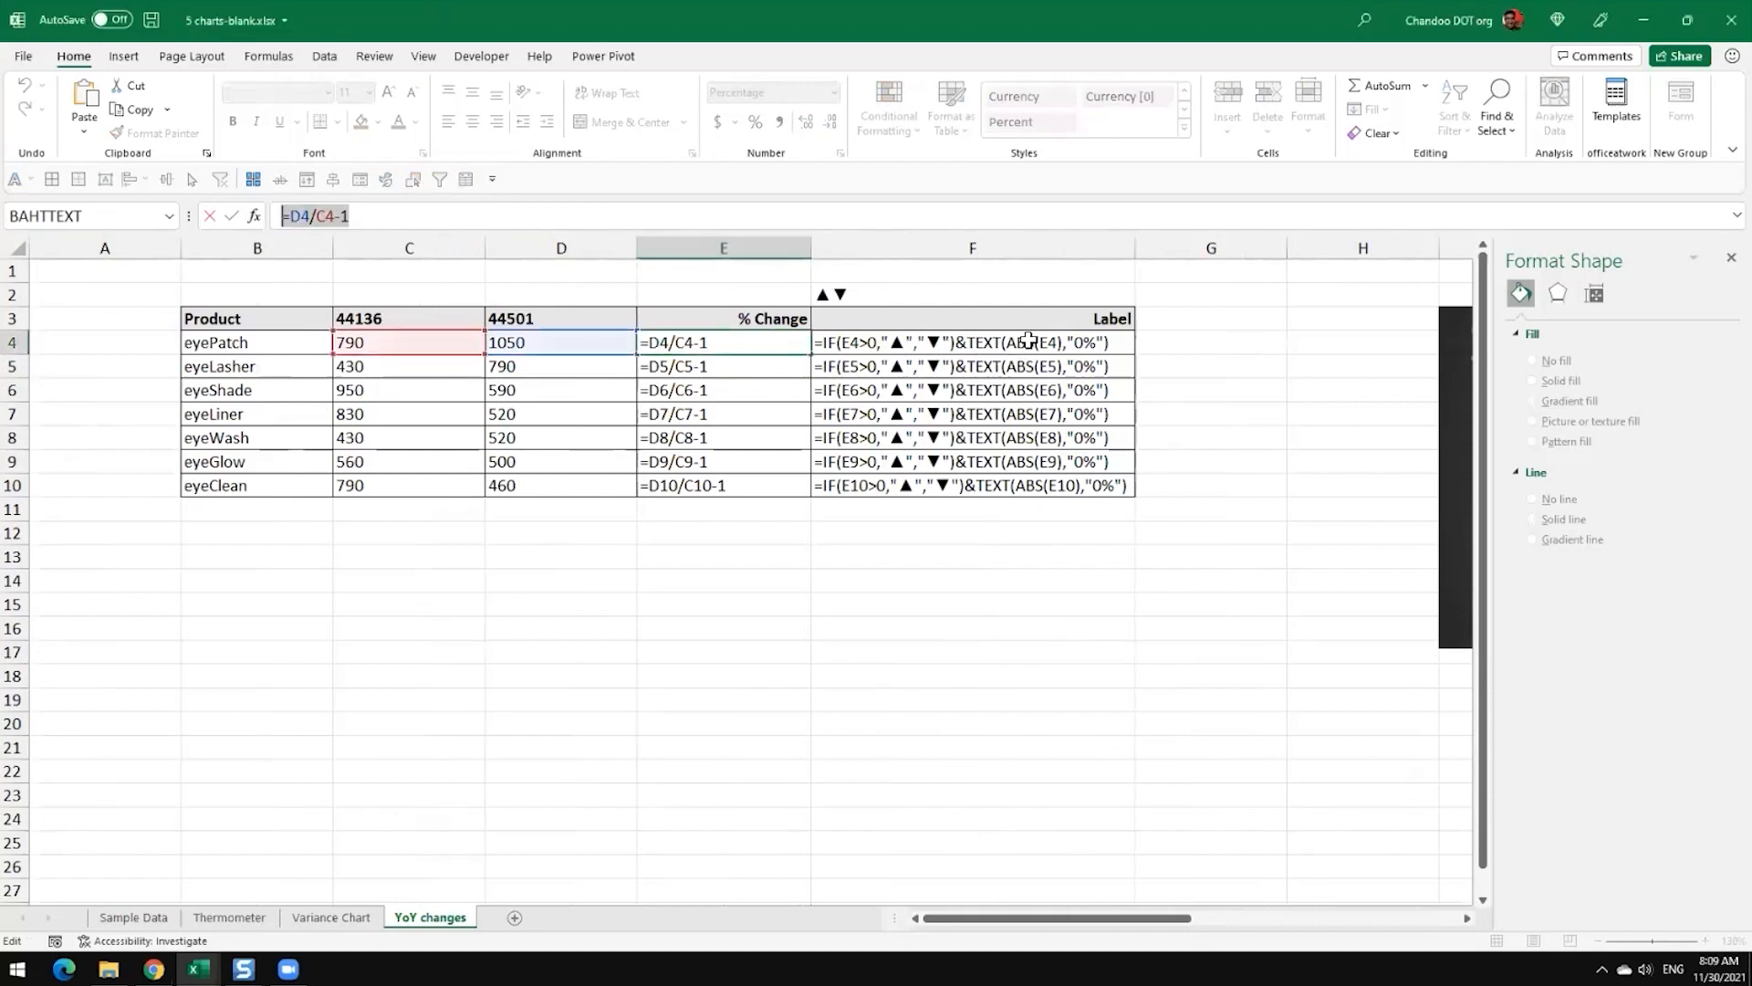
click(1019, 340)
key(Escape)
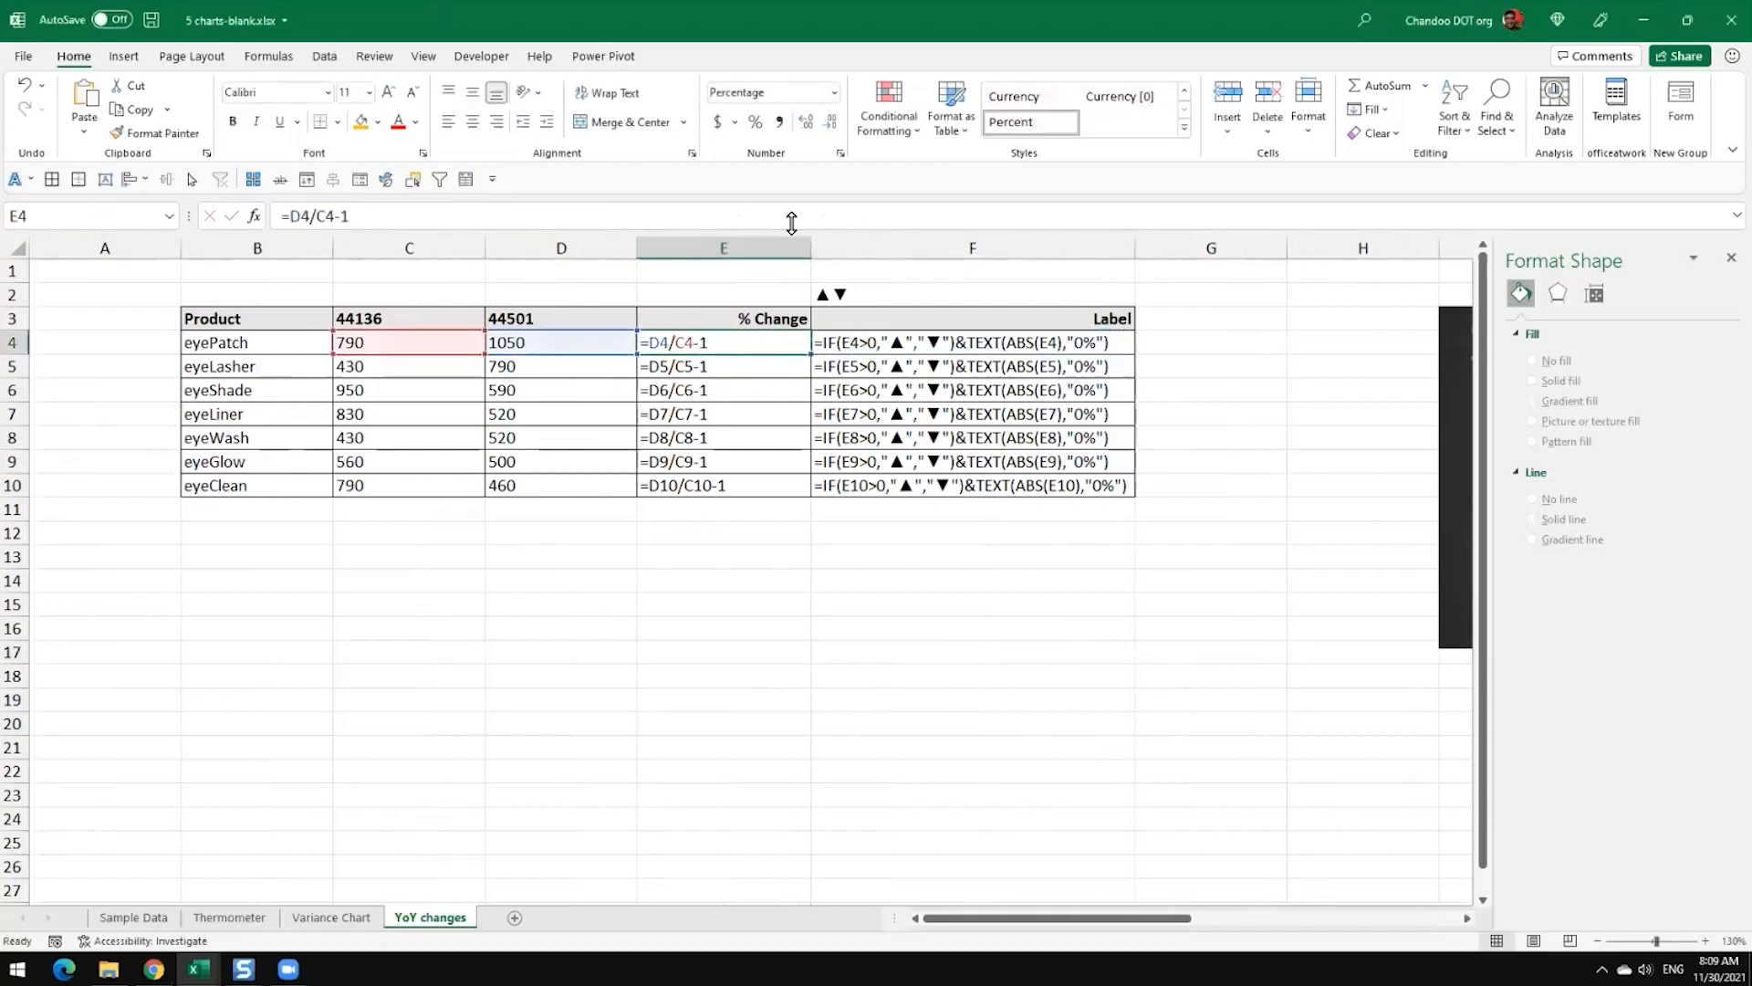
Step: Copy the full text of the Label formula in cell F4 without changing the cell
click(985, 345)
drag(626, 212, 212, 226)
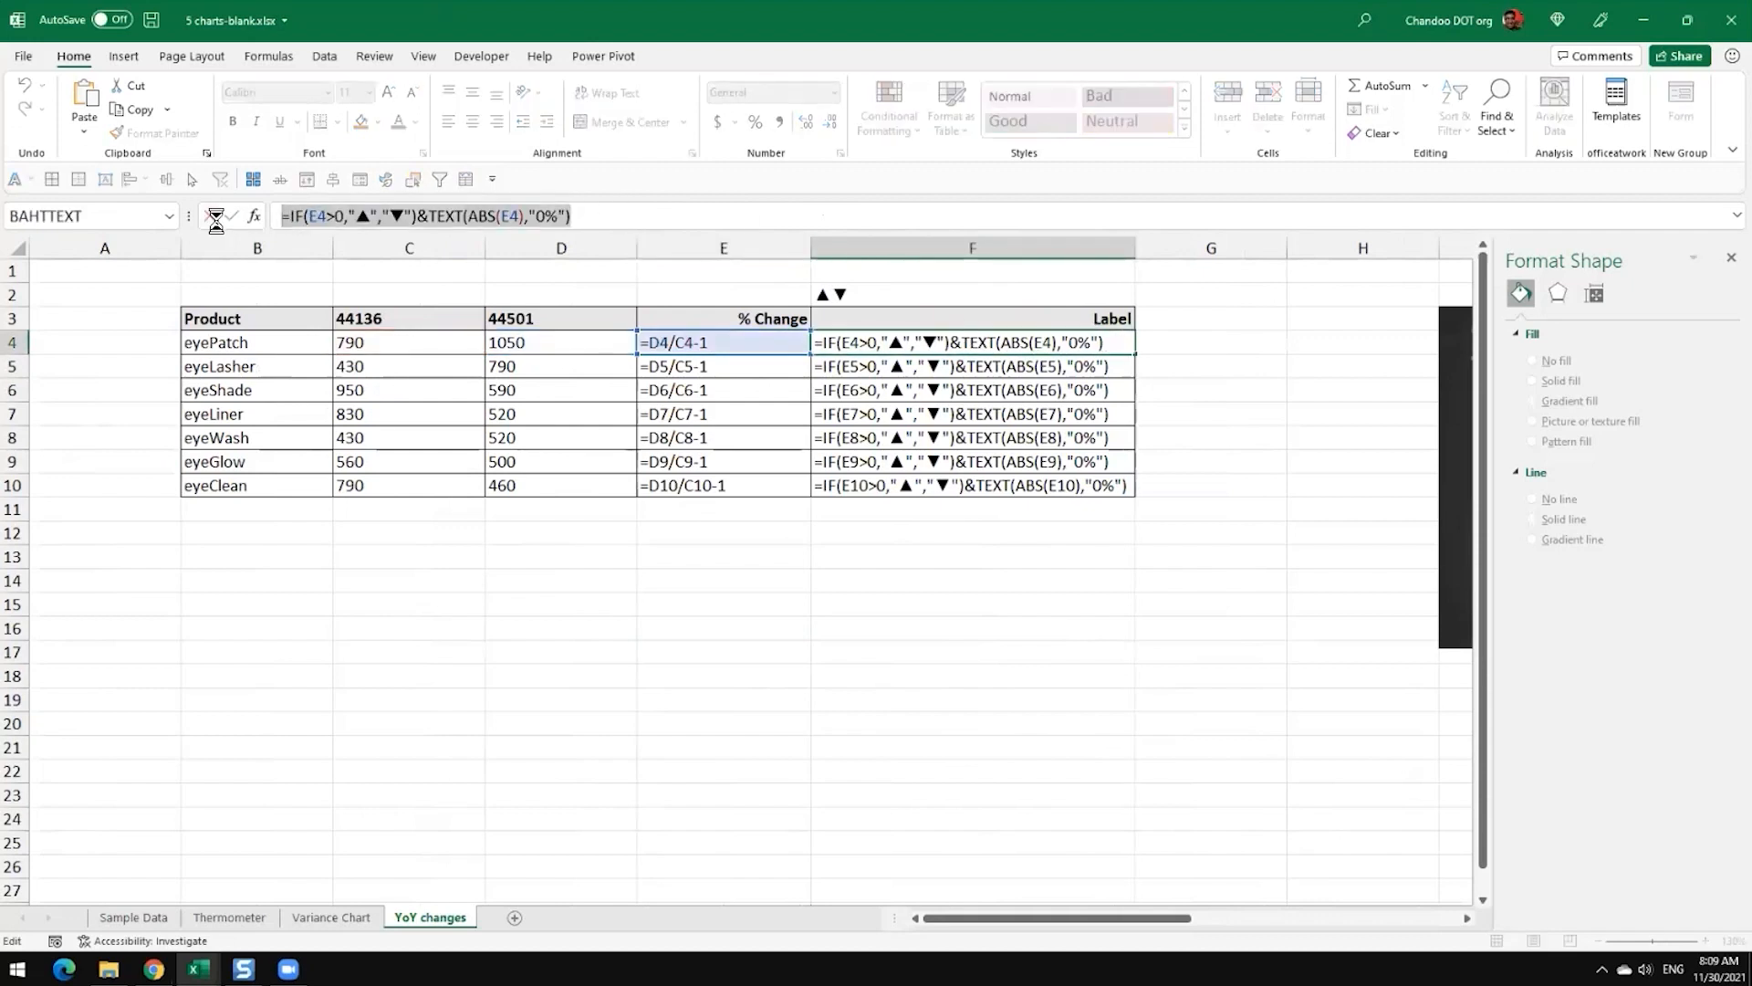
click(210, 216)
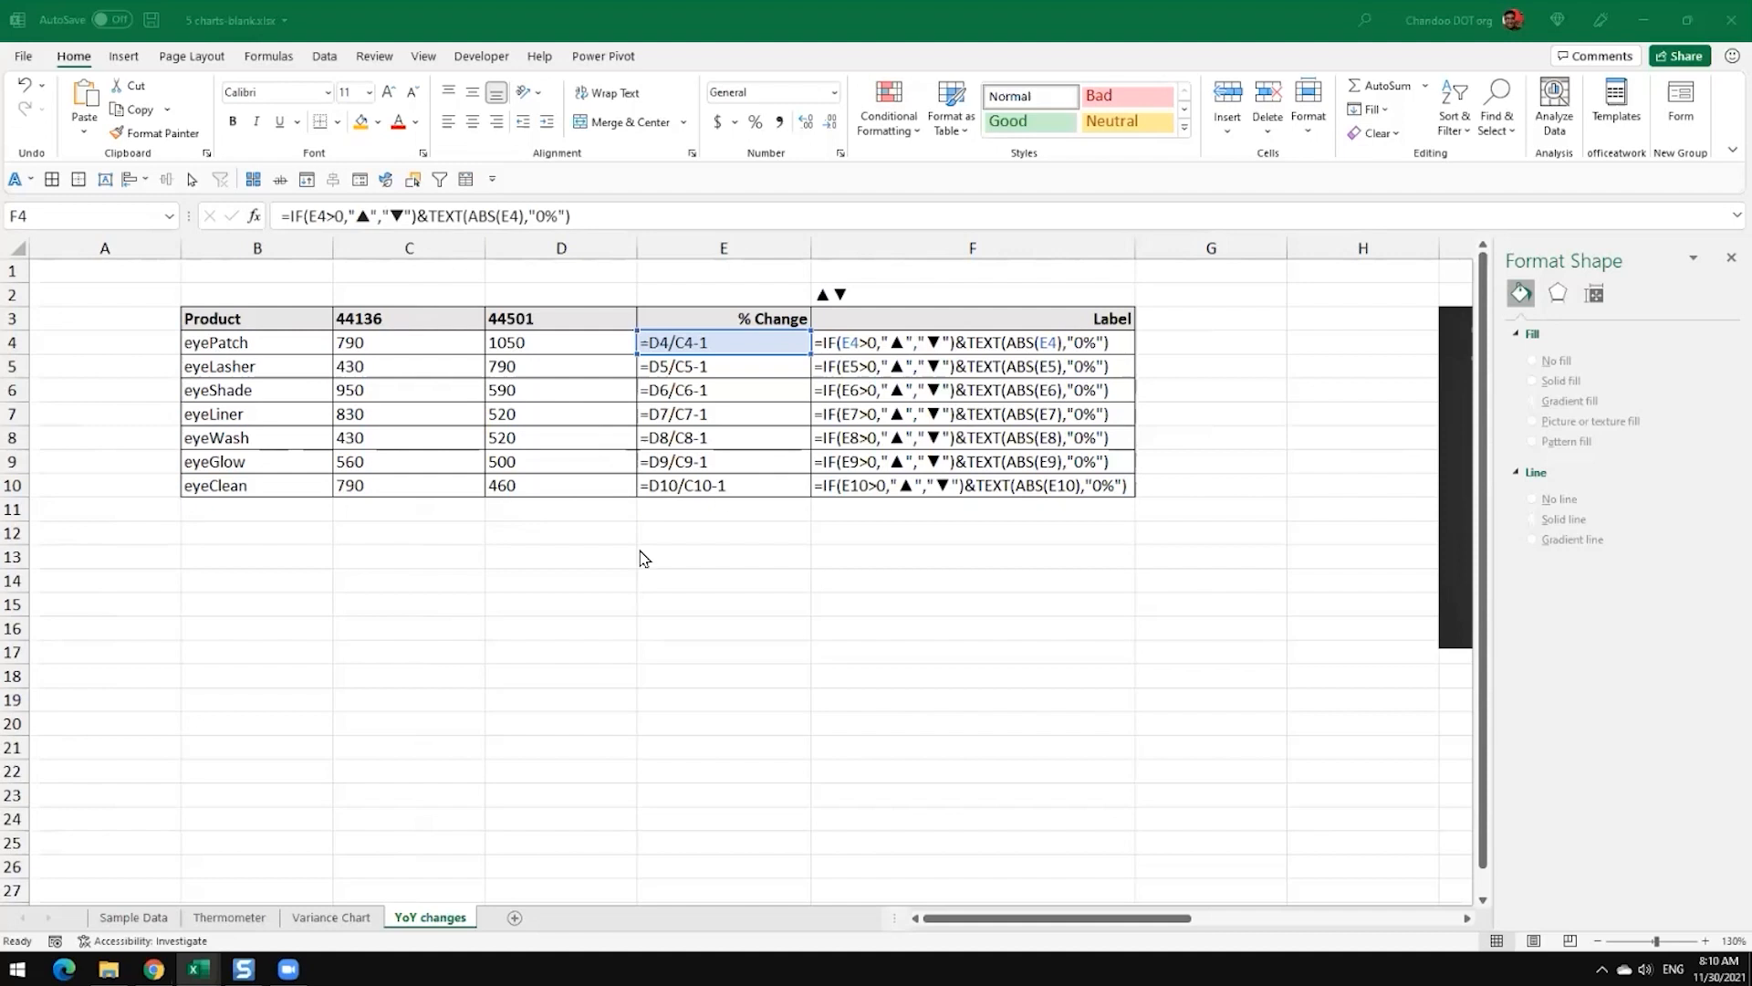
Step: Switch the YoY changes sheet back from displaying formulas to displaying values
mouse_move(198, 970)
click(967, 473)
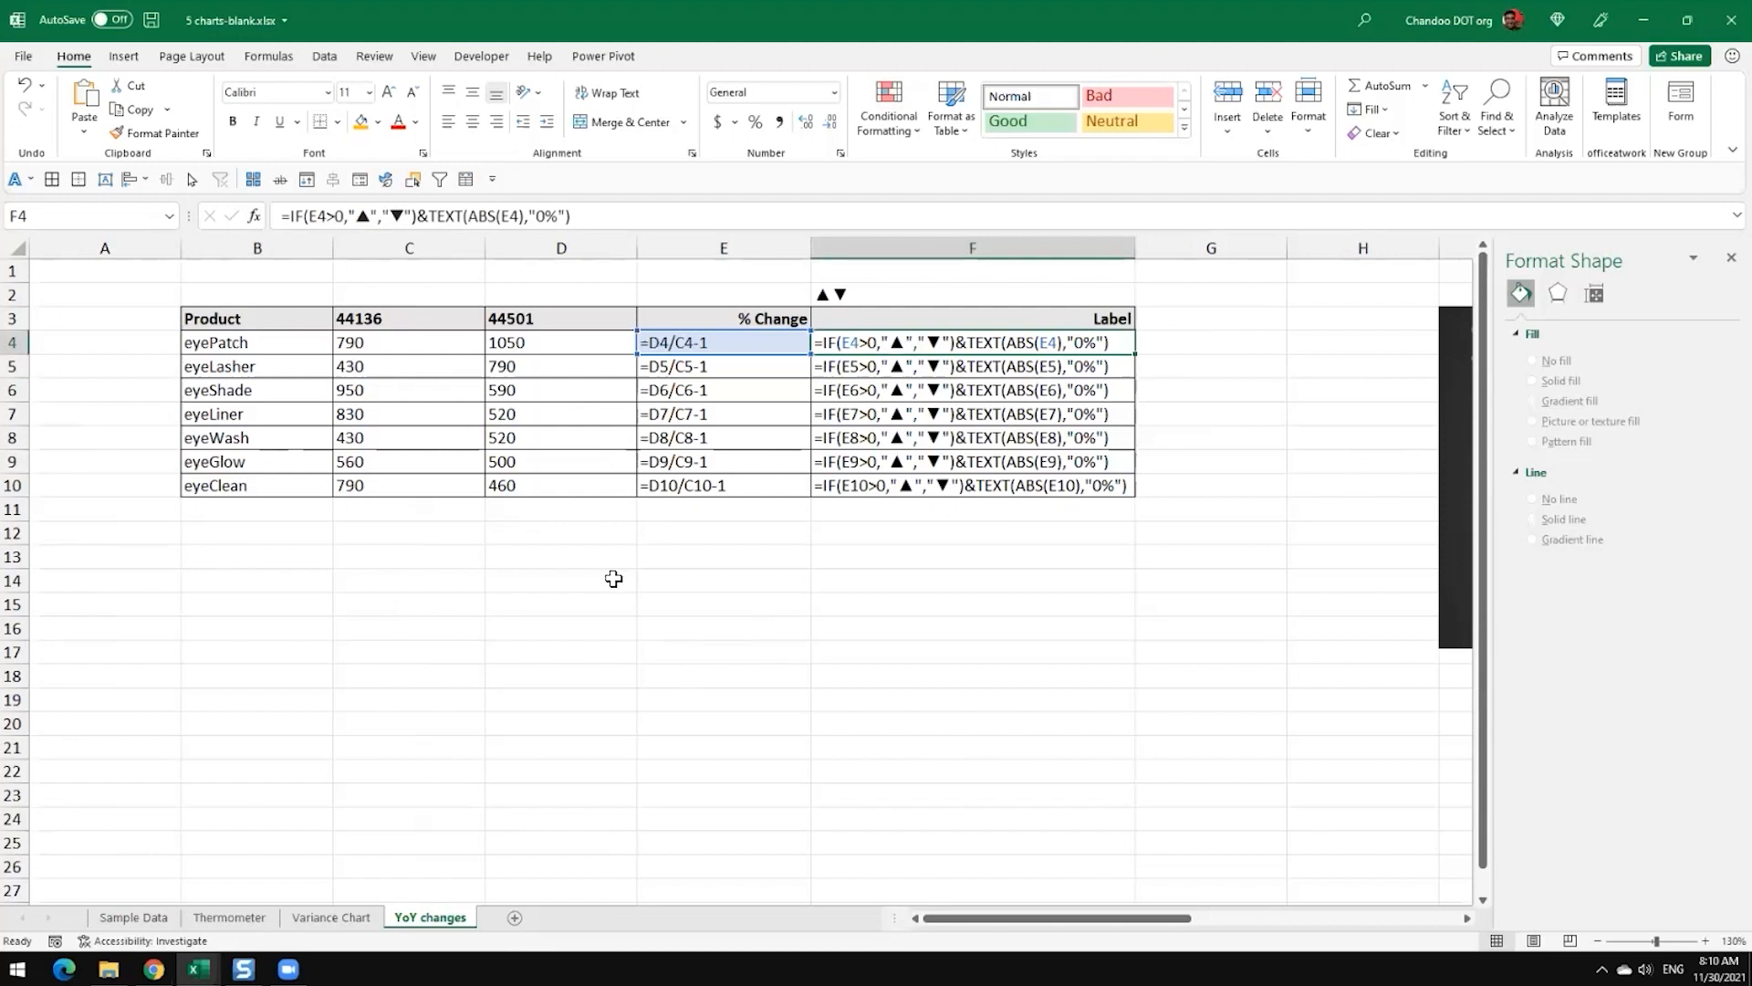
key(ctrl+grave)
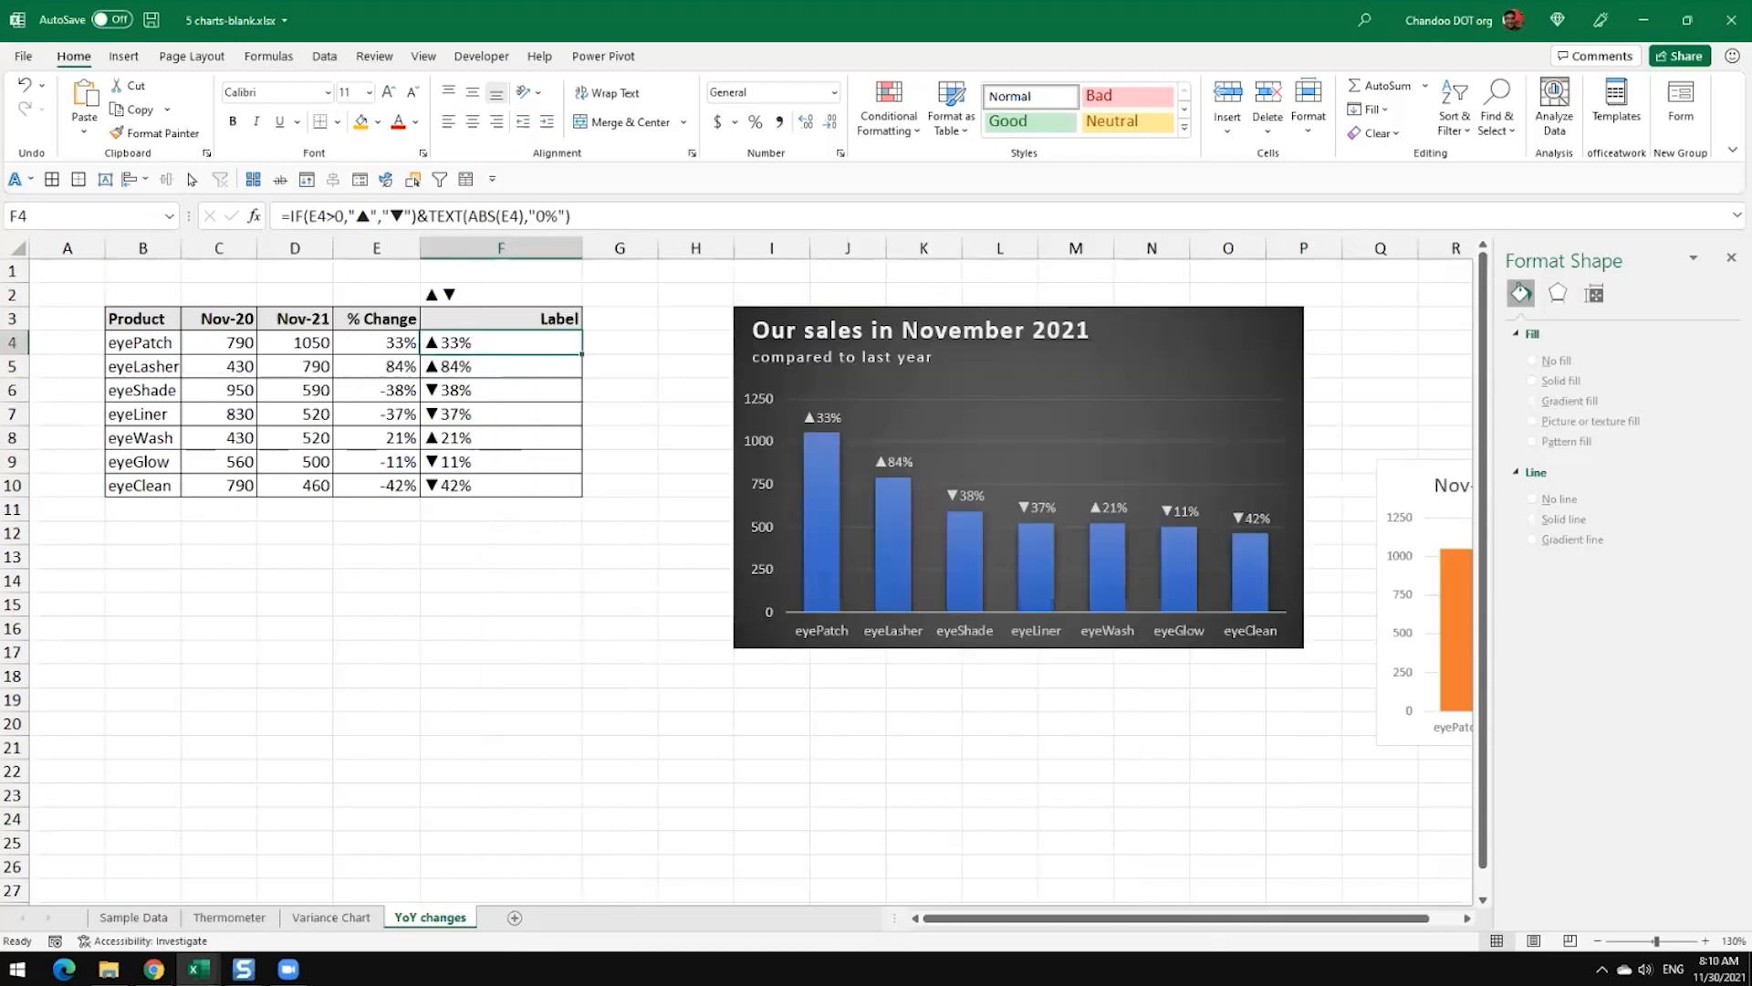
click(443, 575)
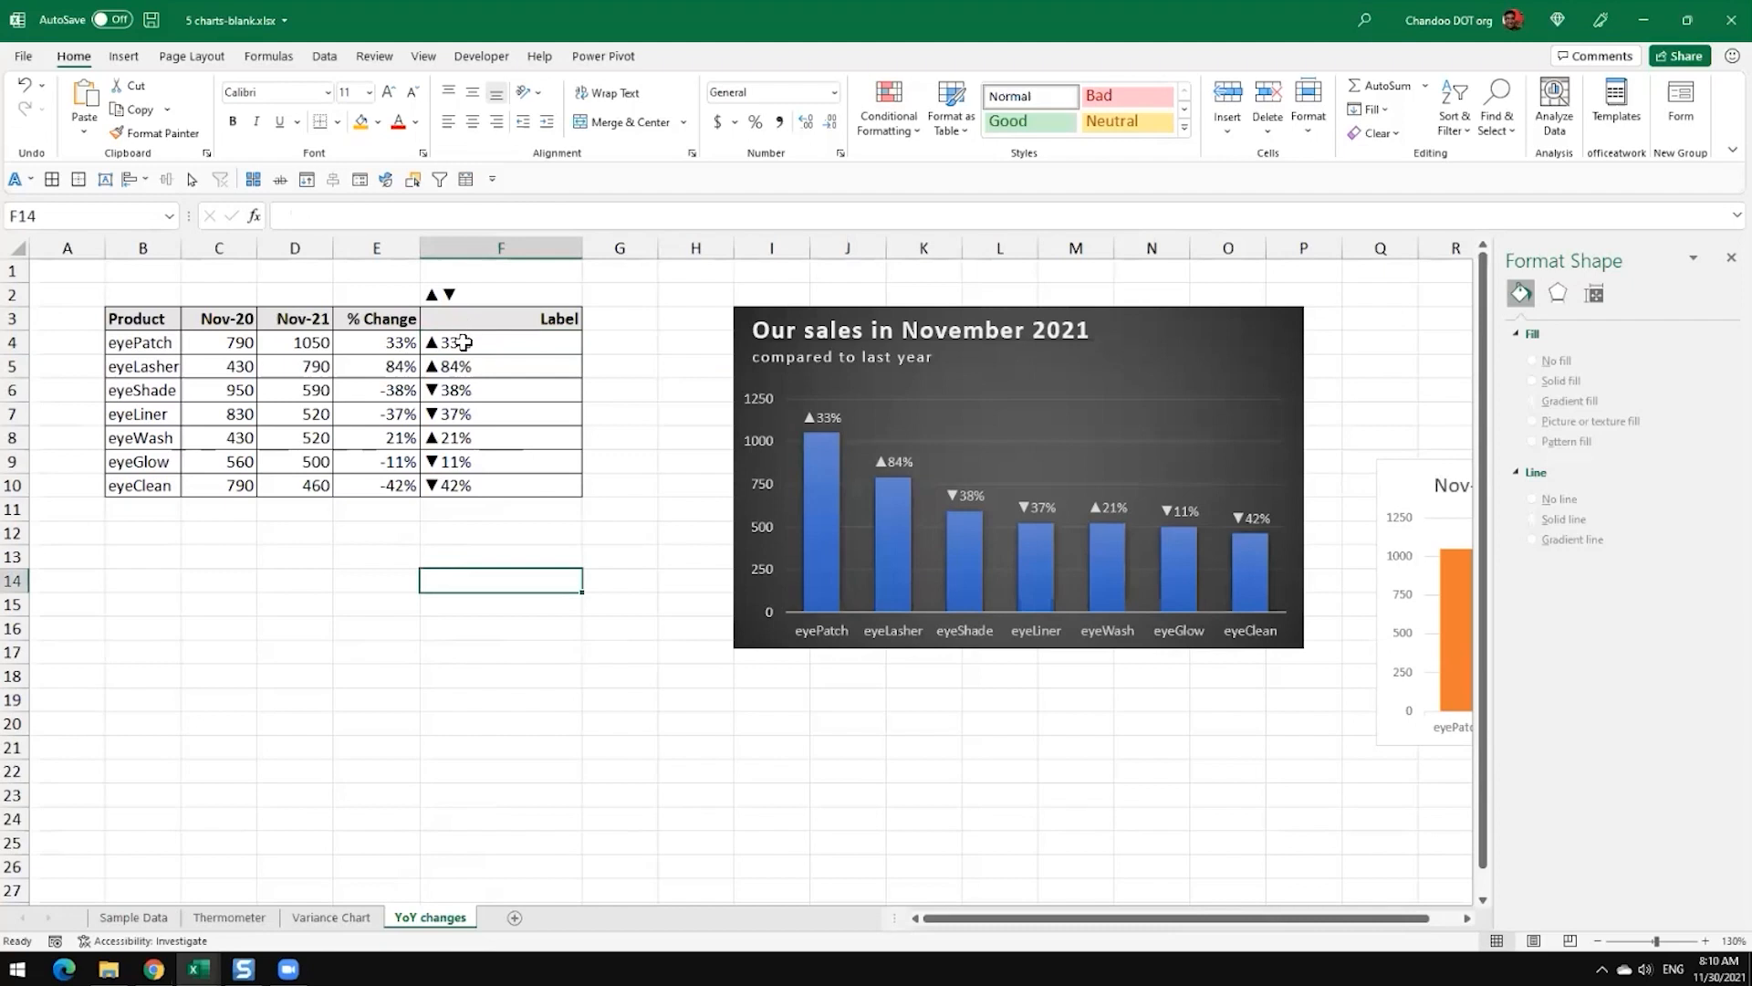
Step: Inspect the triangle symbols in F2, the % Change formula in E4 and the Label formula in F4
click(464, 302)
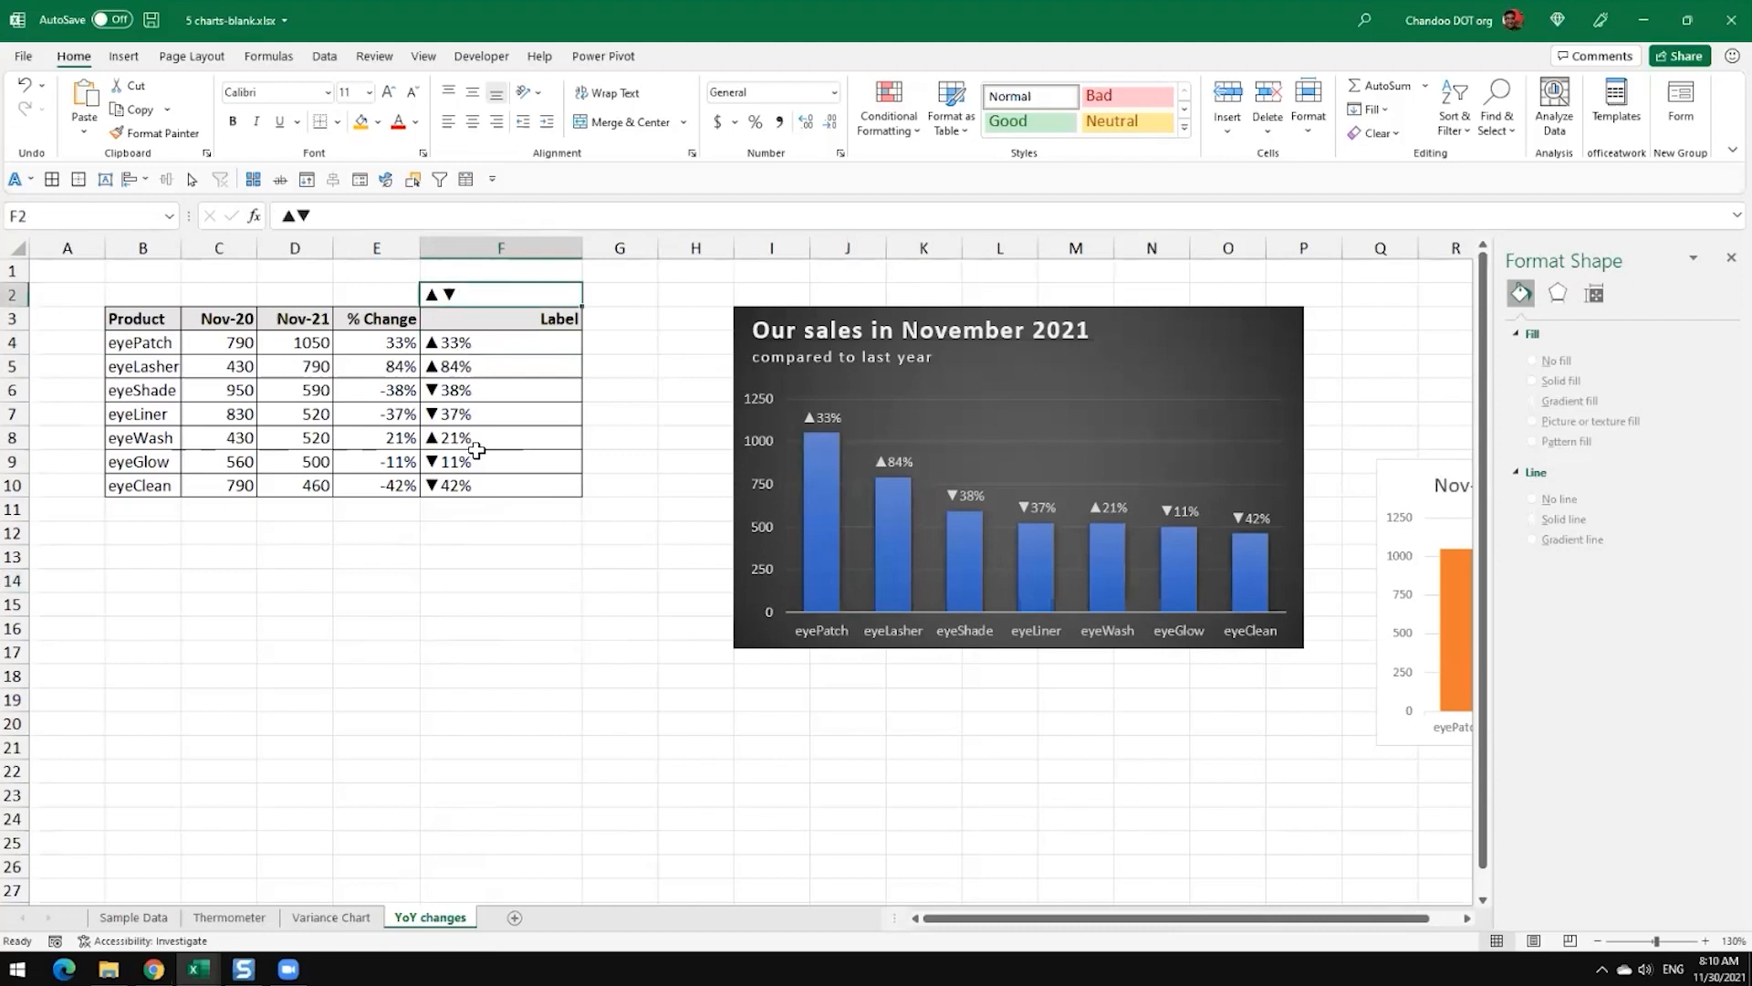
click(348, 341)
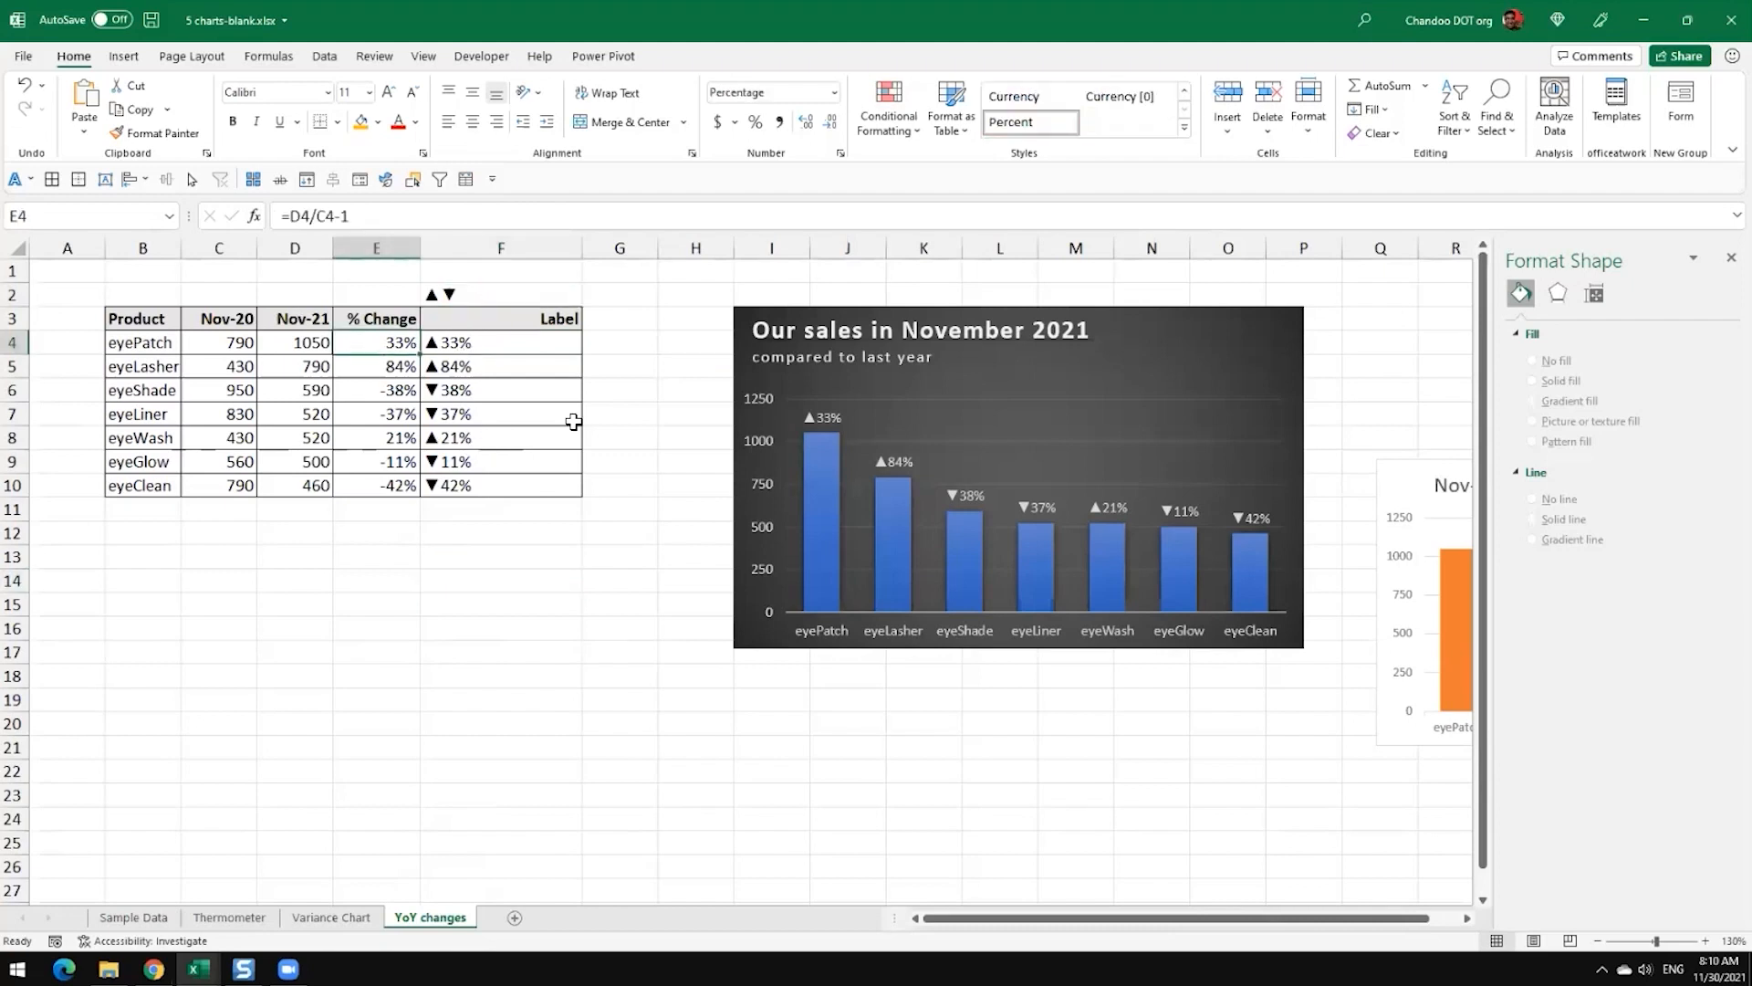
key(F2)
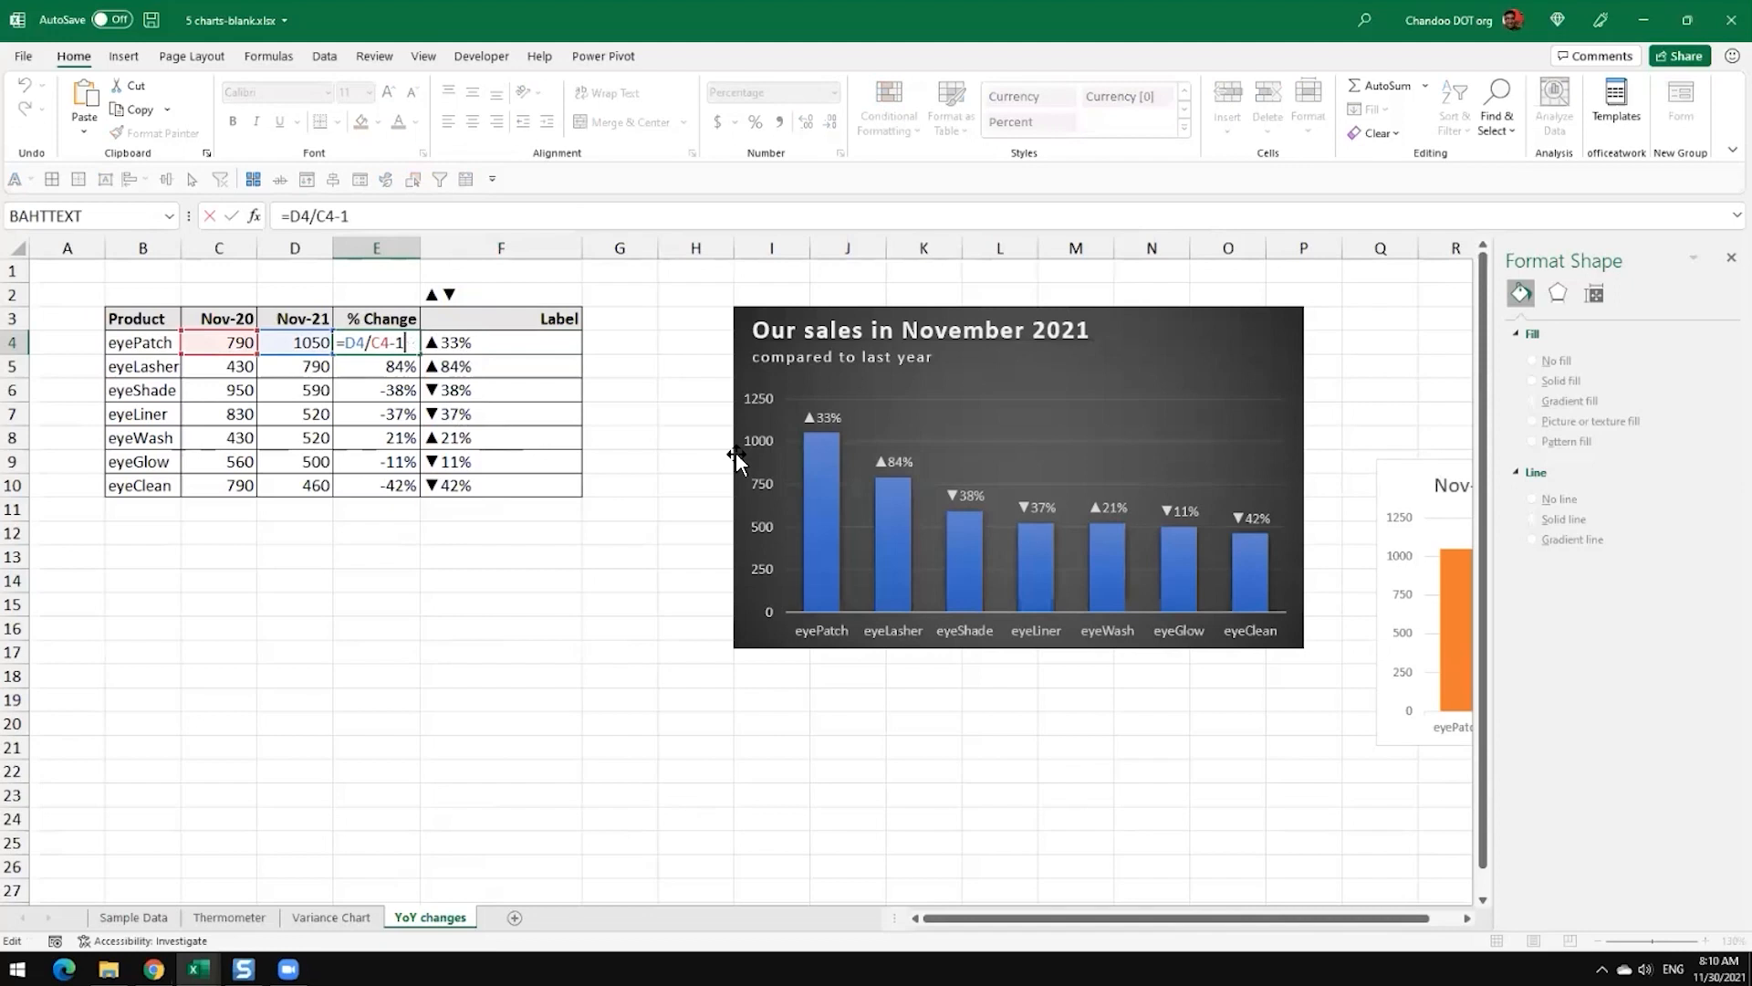
key(Escape)
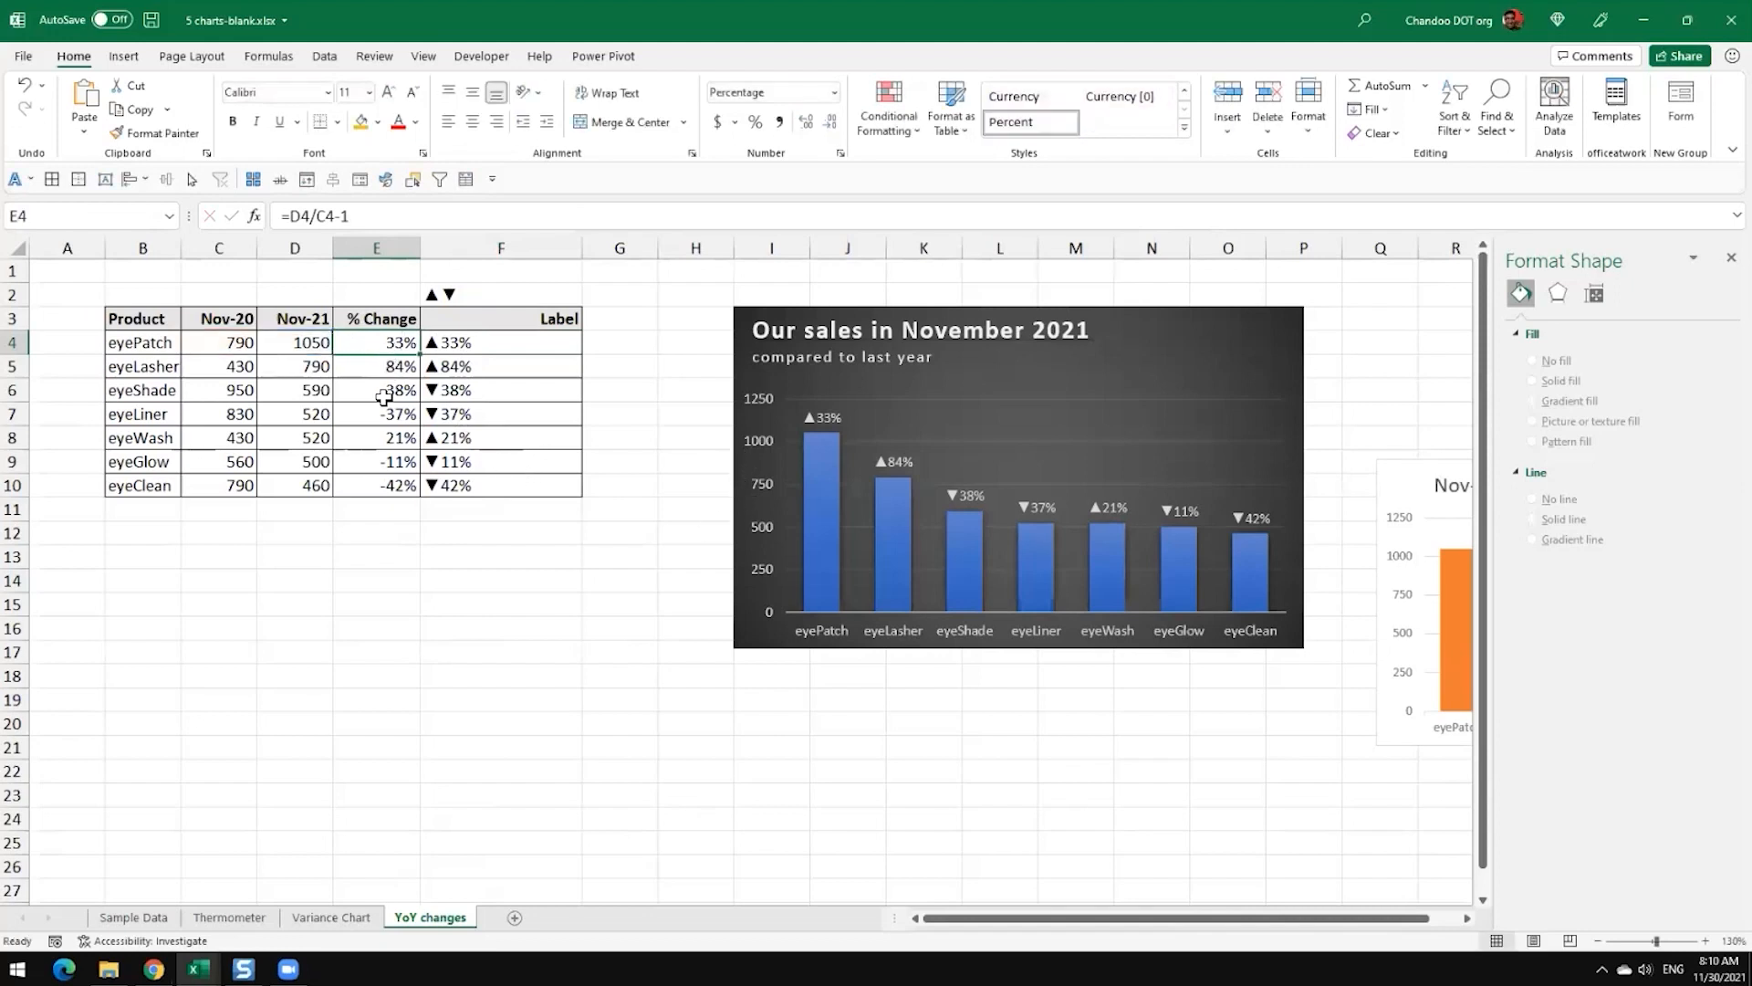
click(533, 349)
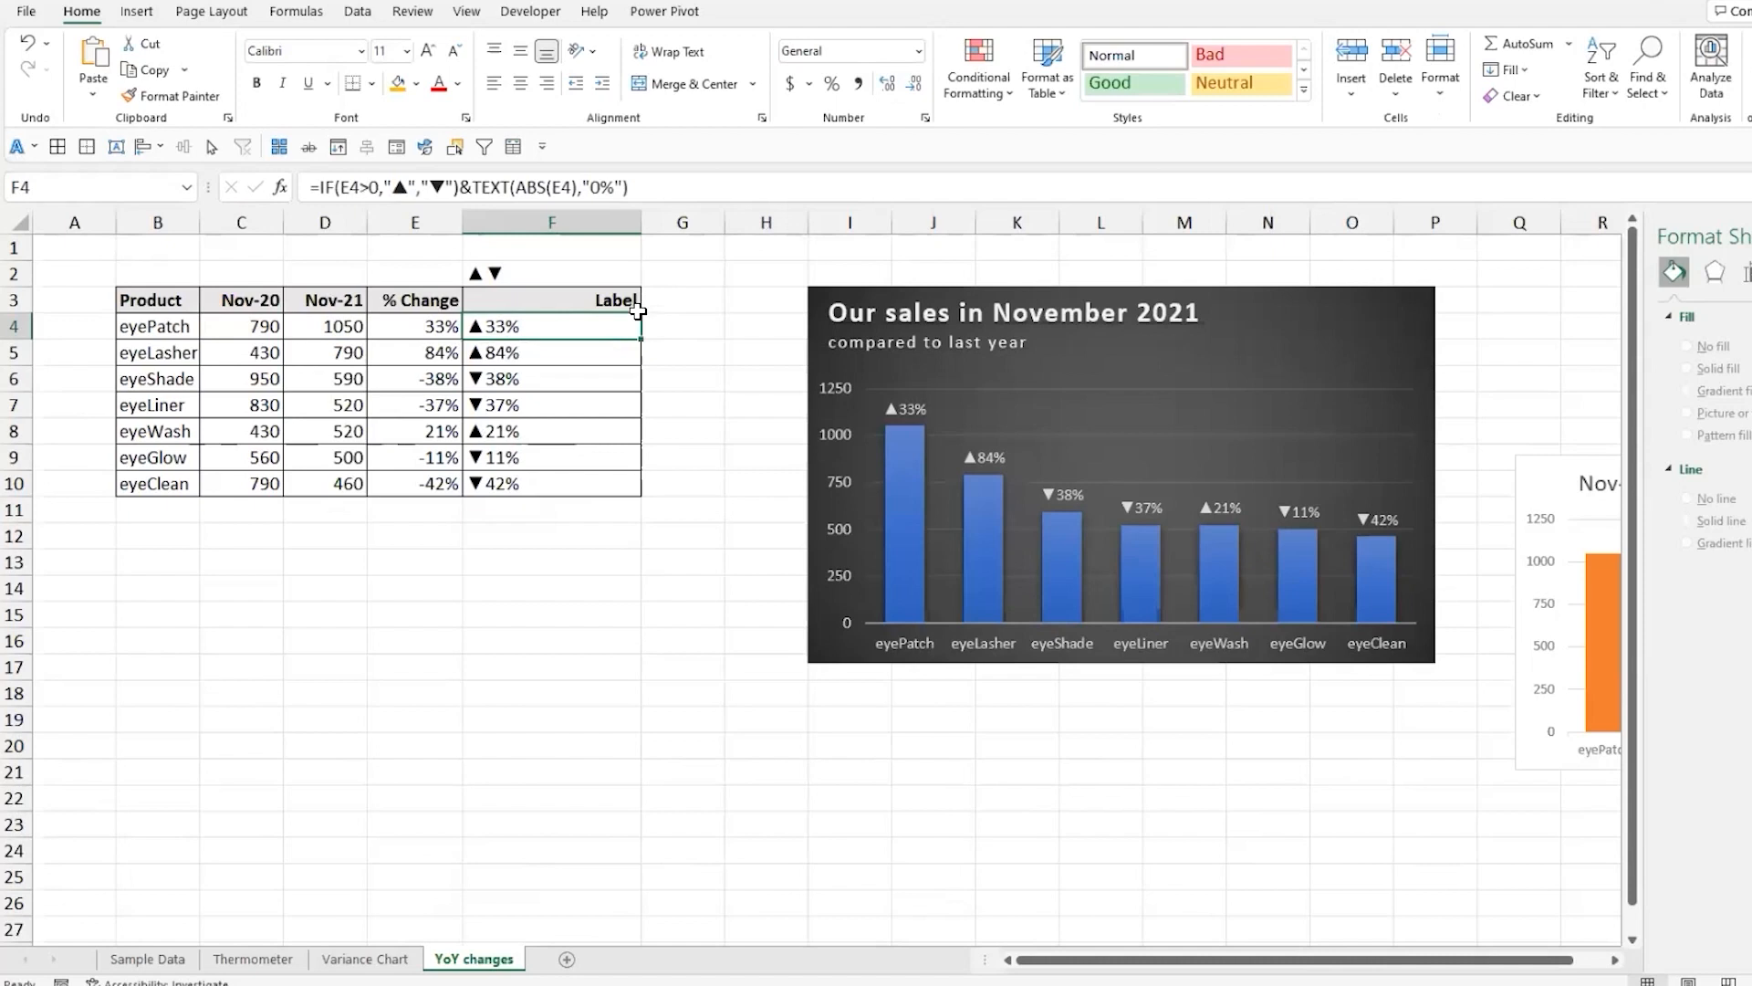
Step: Add the header Label 2 in cell G3, beside the Label column
click(681, 301)
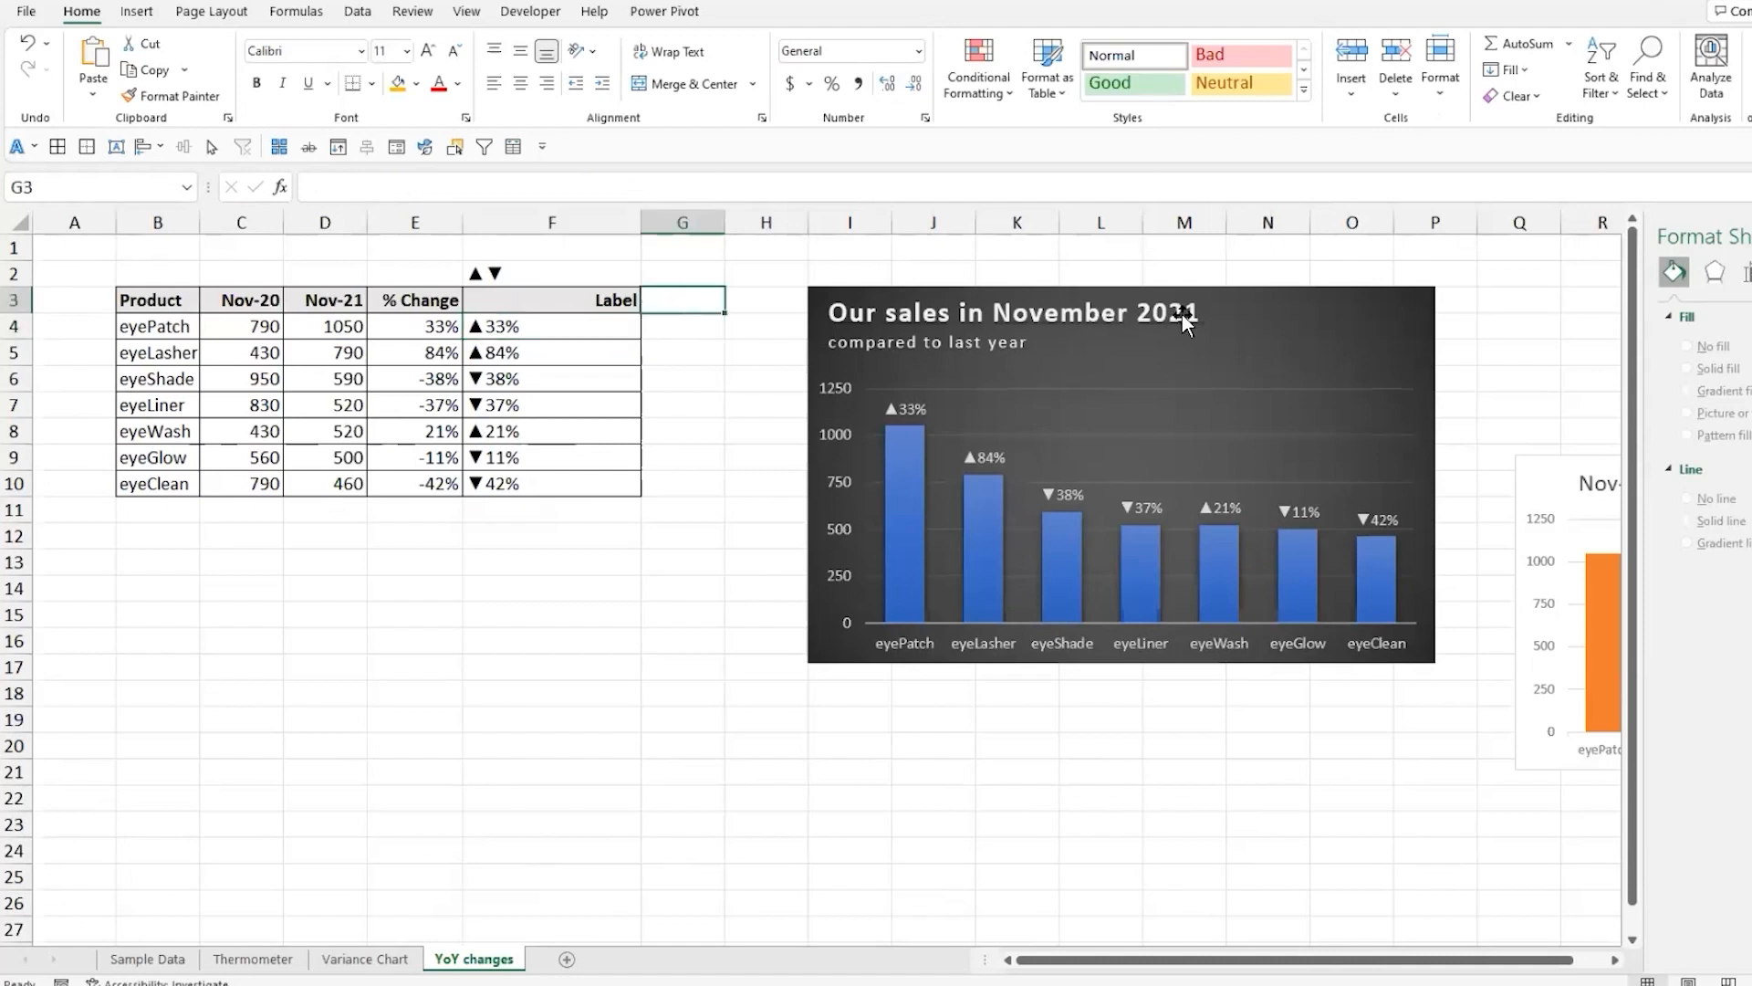
text(Label 2)
key(Return)
text(=i)
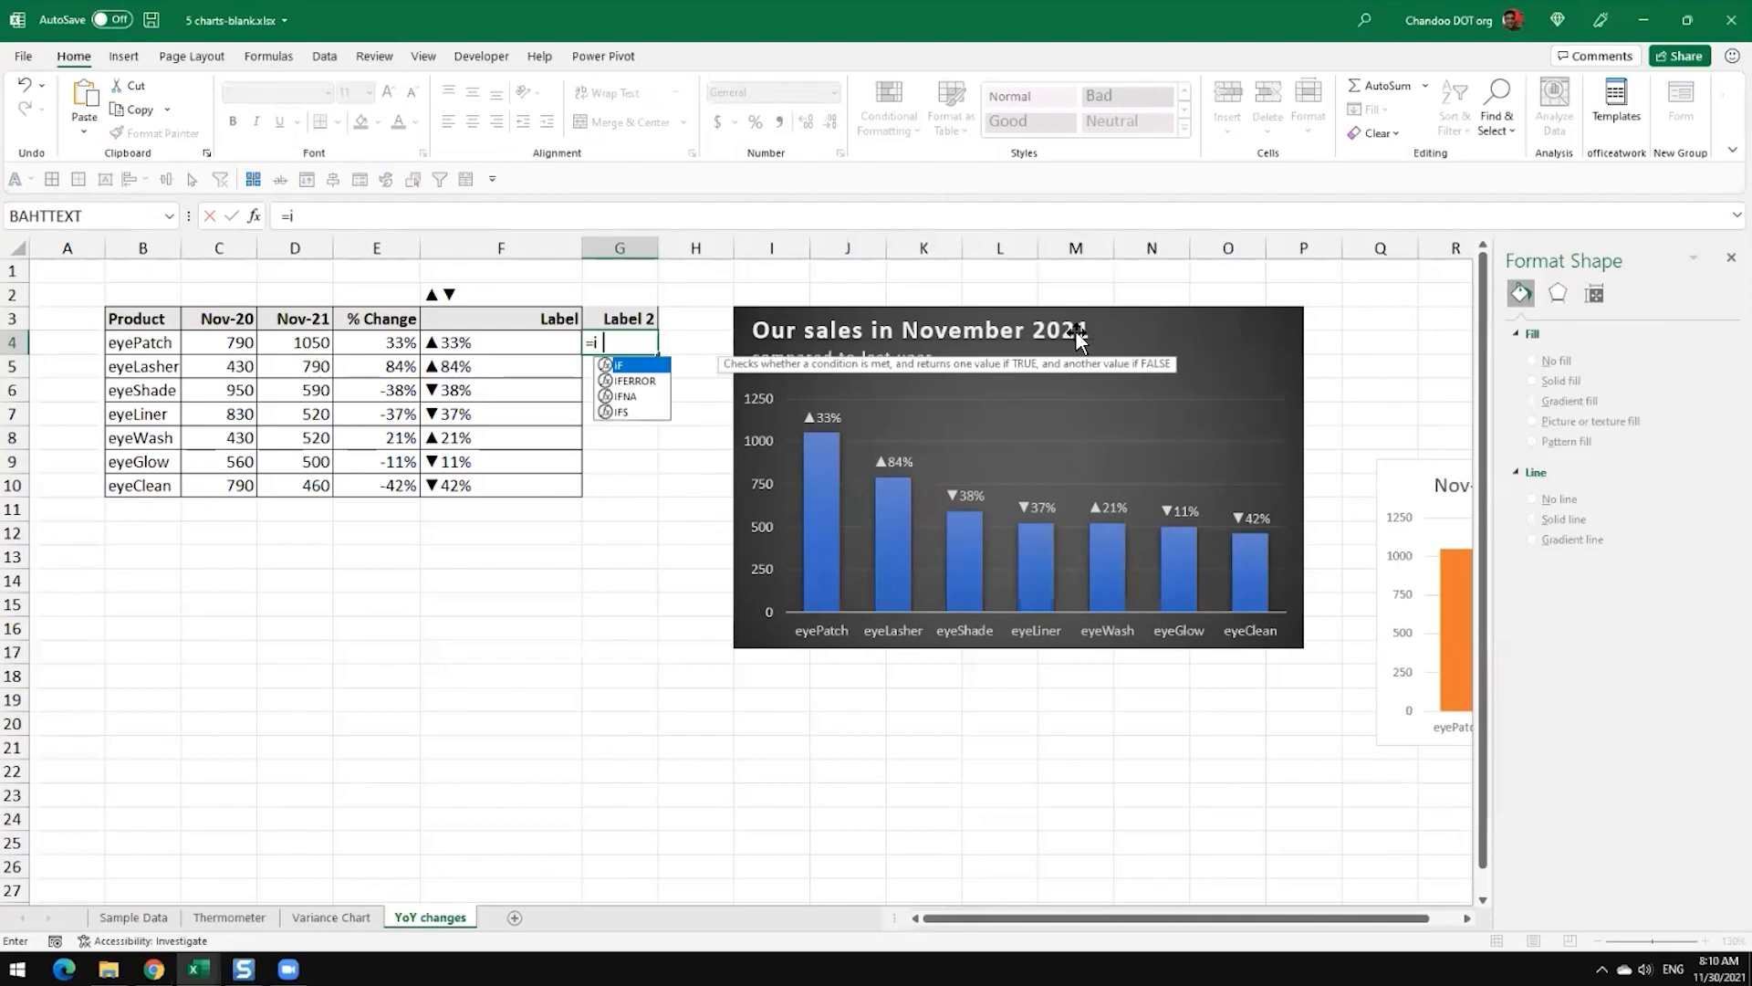
key(Tab)
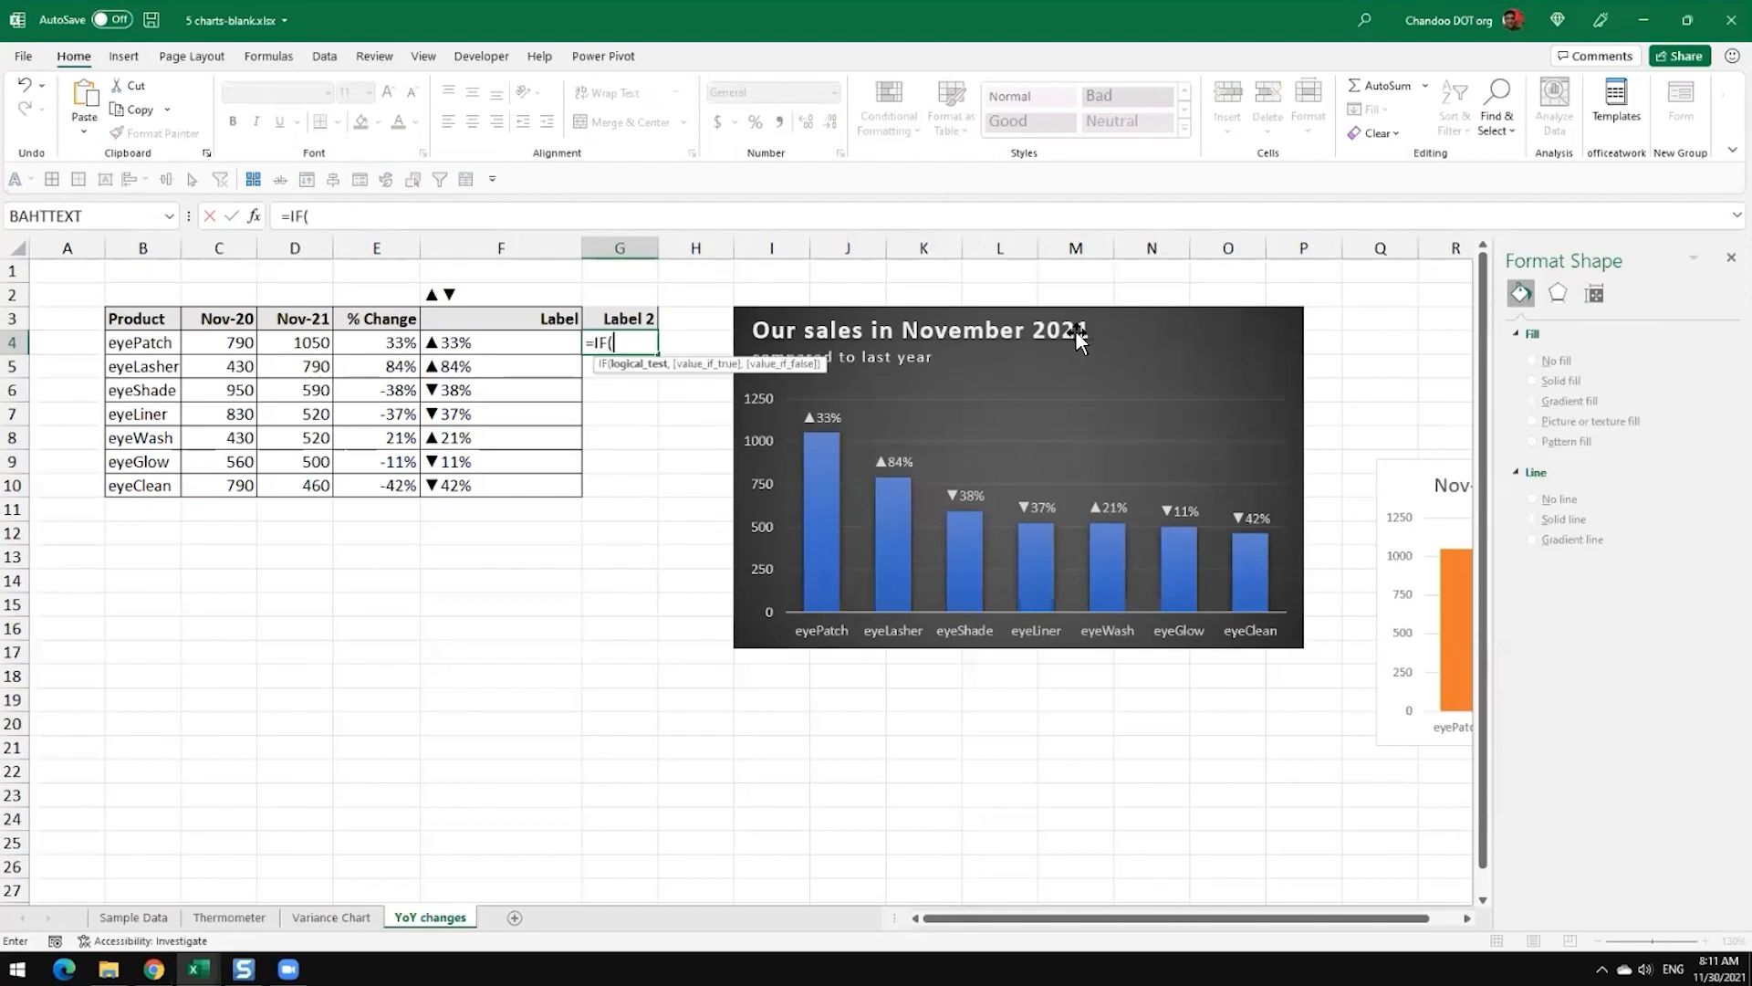
key(Left)
key(Left)
text(>0)
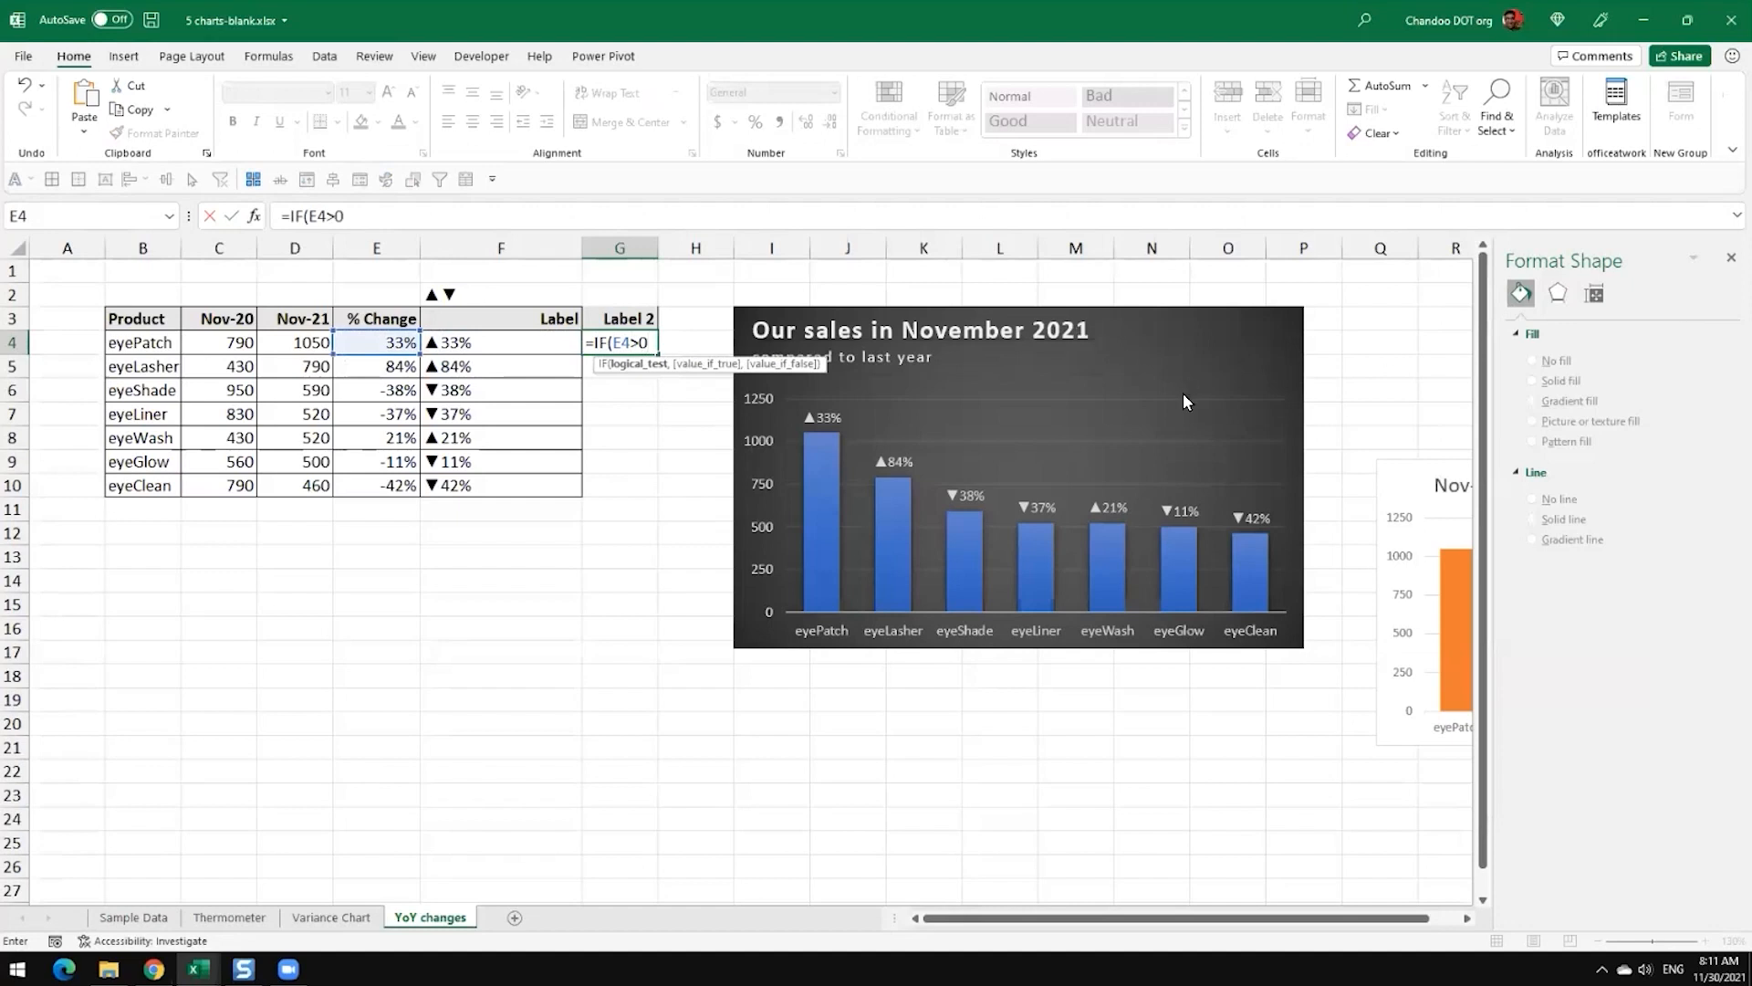
key(Escape)
Step: Move the November 2021 sales chart farther right, leaving free space beside the Label 2 column
scroll(716, 434, up, 3)
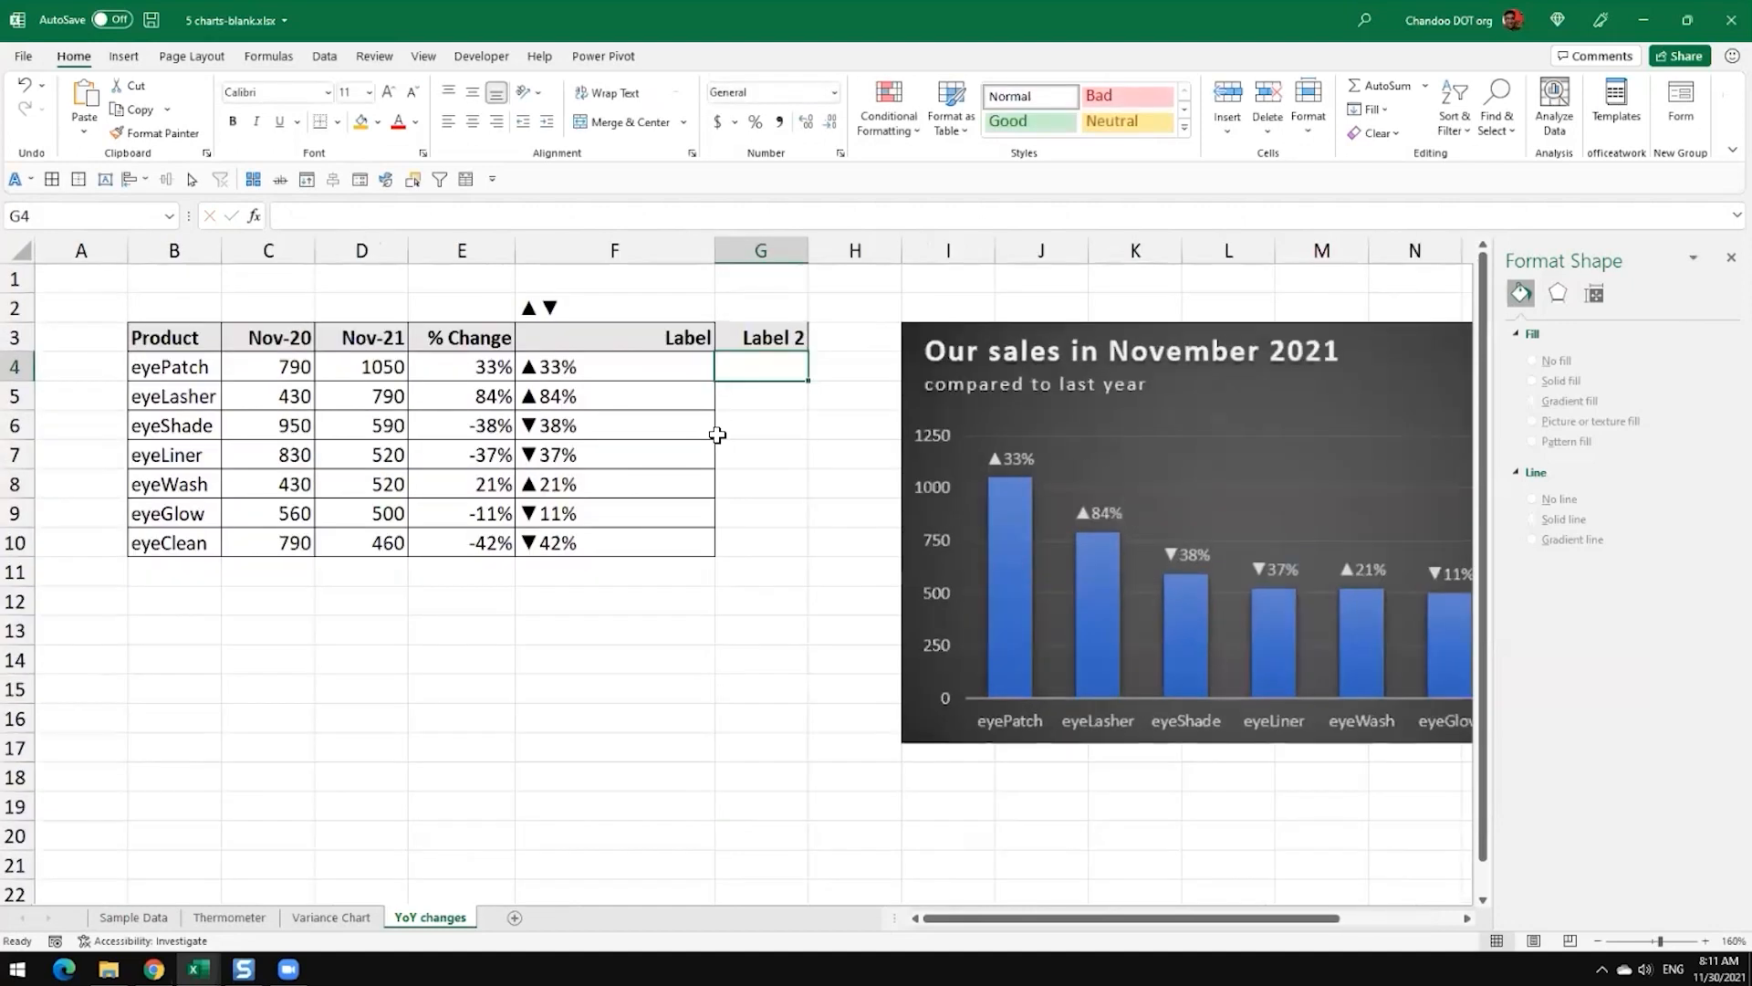
scroll(717, 435, up, 5)
drag(1139, 918, 1361, 920)
drag(754, 485, 1294, 529)
drag(1145, 920, 978, 931)
Step: Enter the formula =IF(E4>0,"up","down")&E4 in cell G4
click(947, 419)
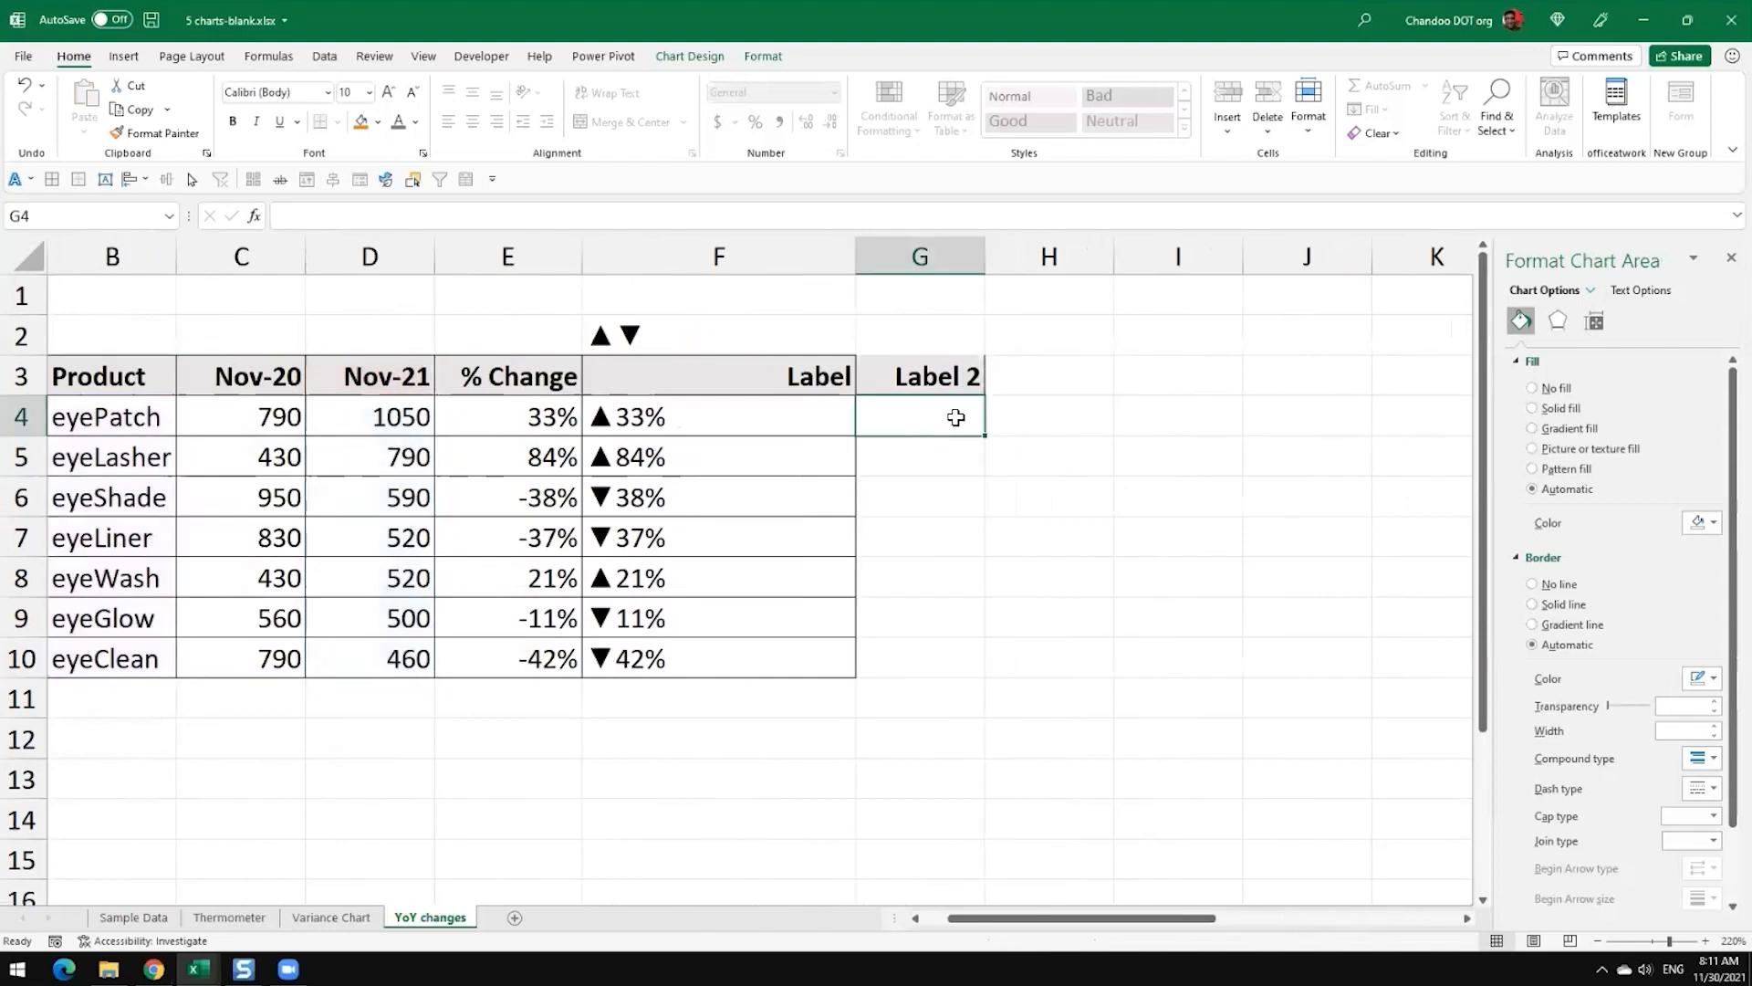
text(=IF()
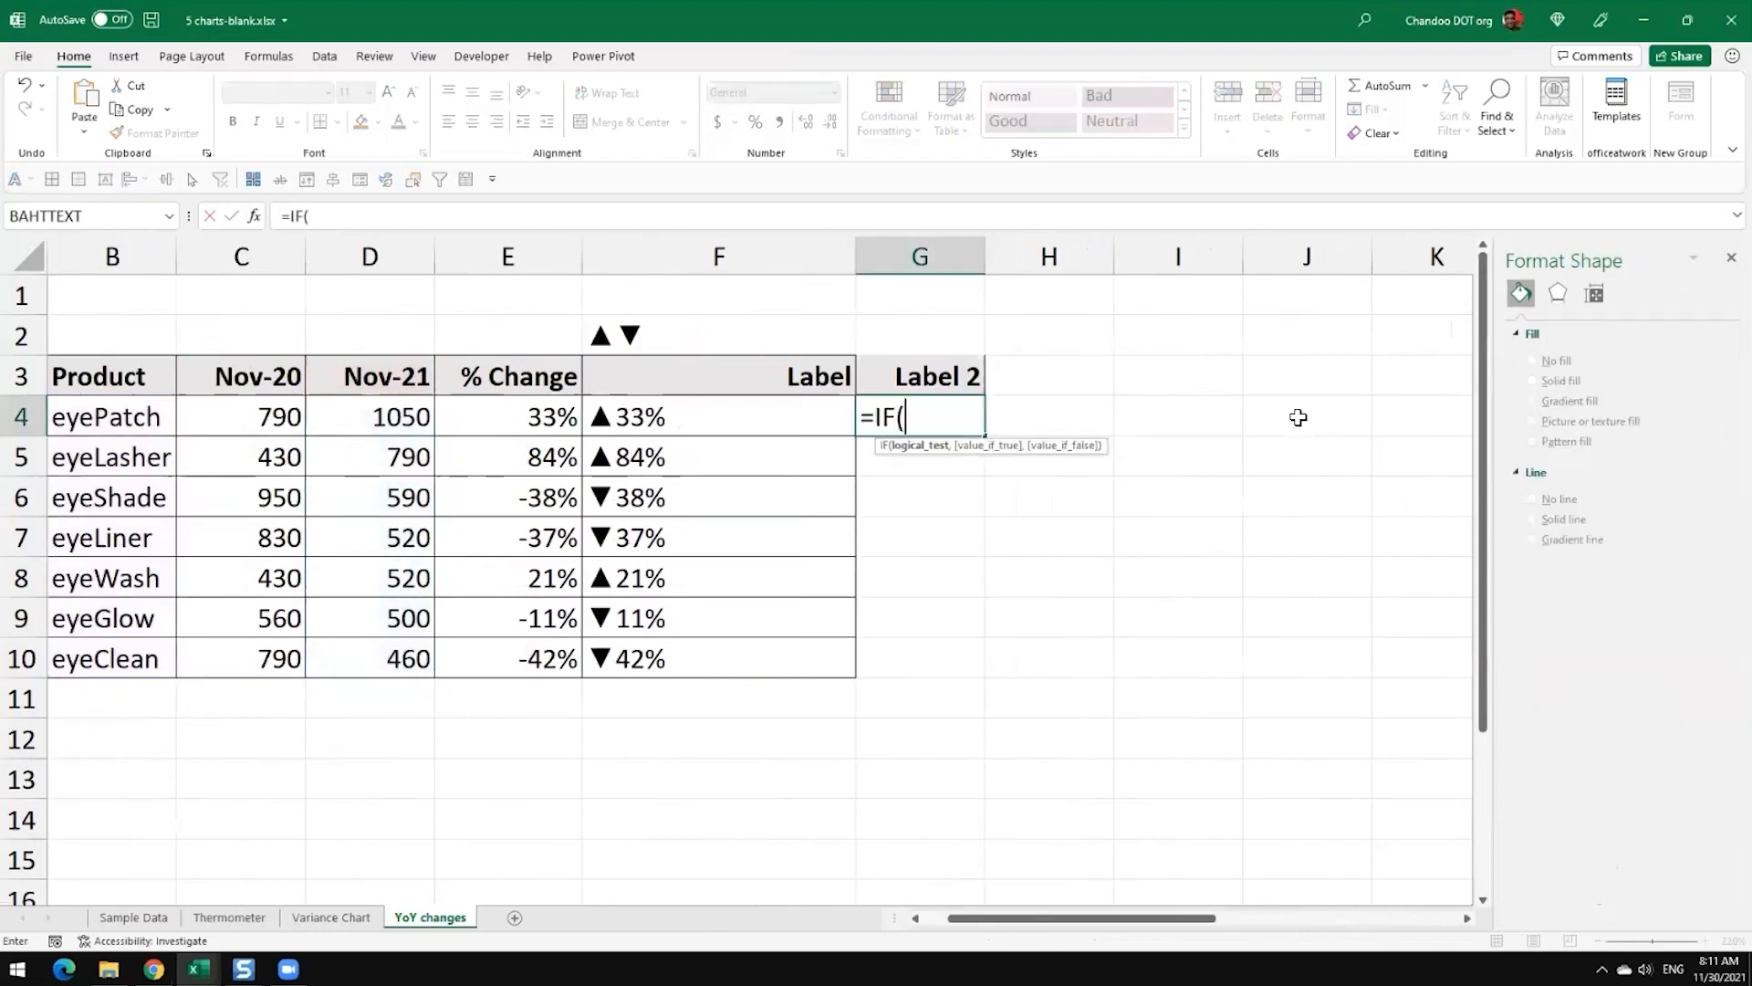
key(Left)
key(Left)
text(>0)
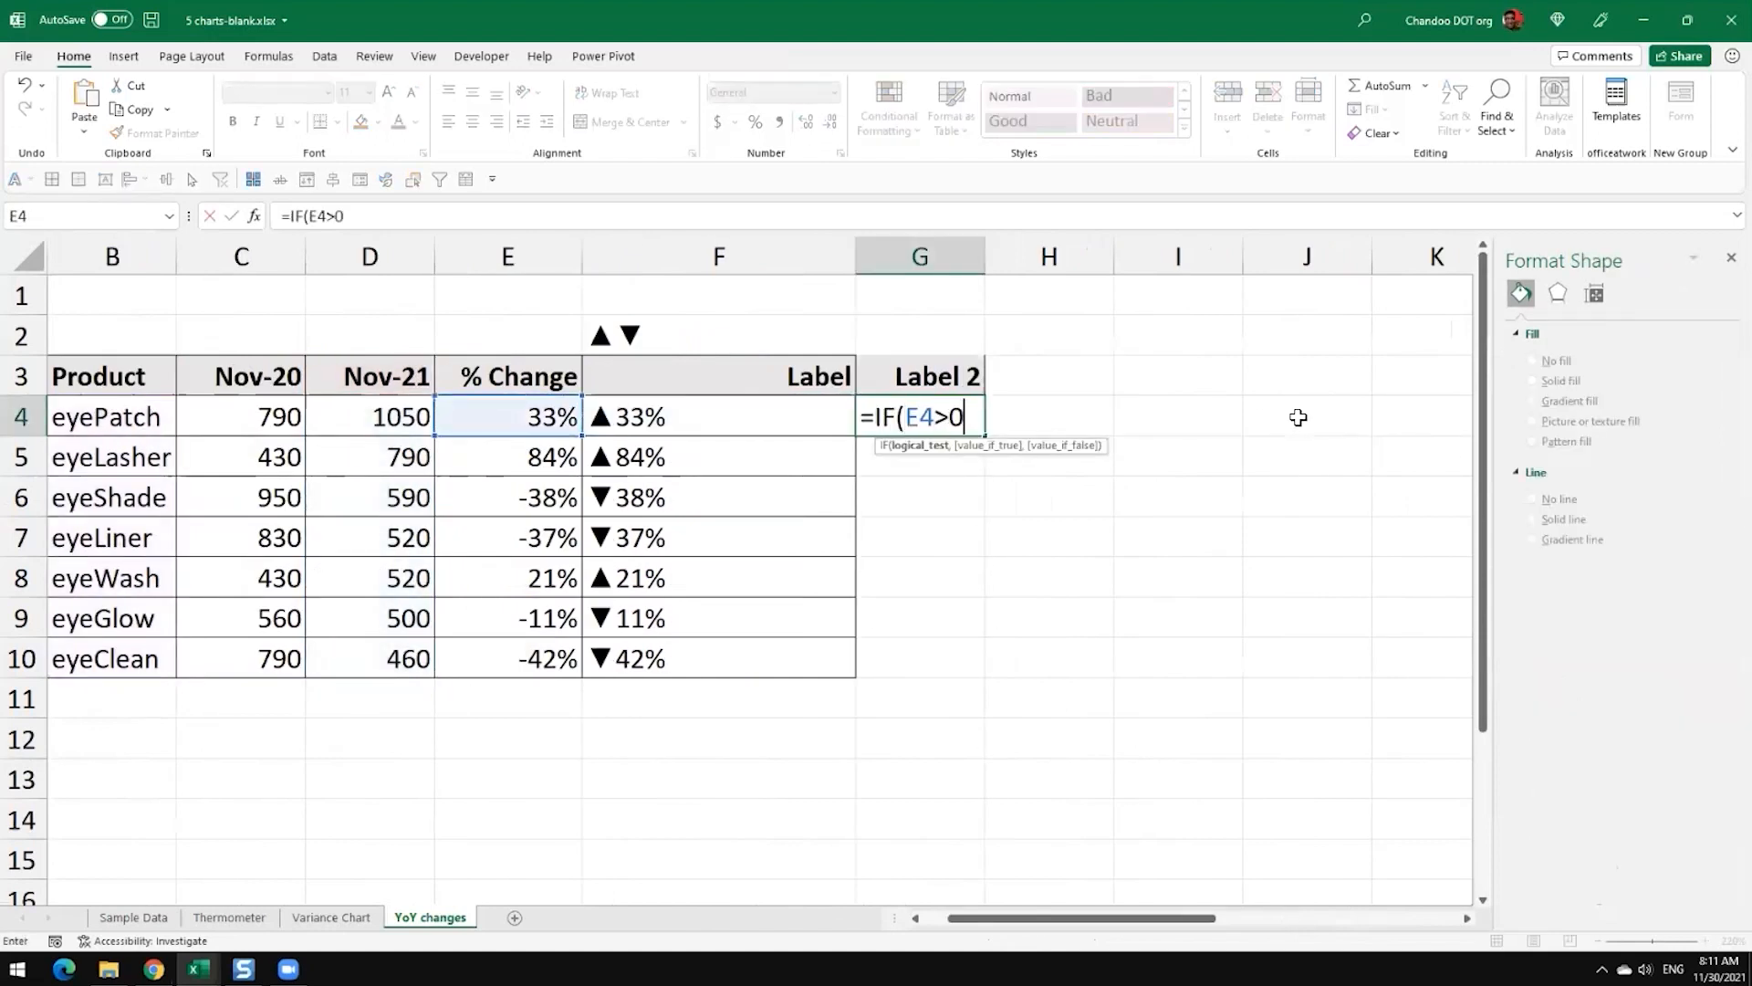
text(,"up")
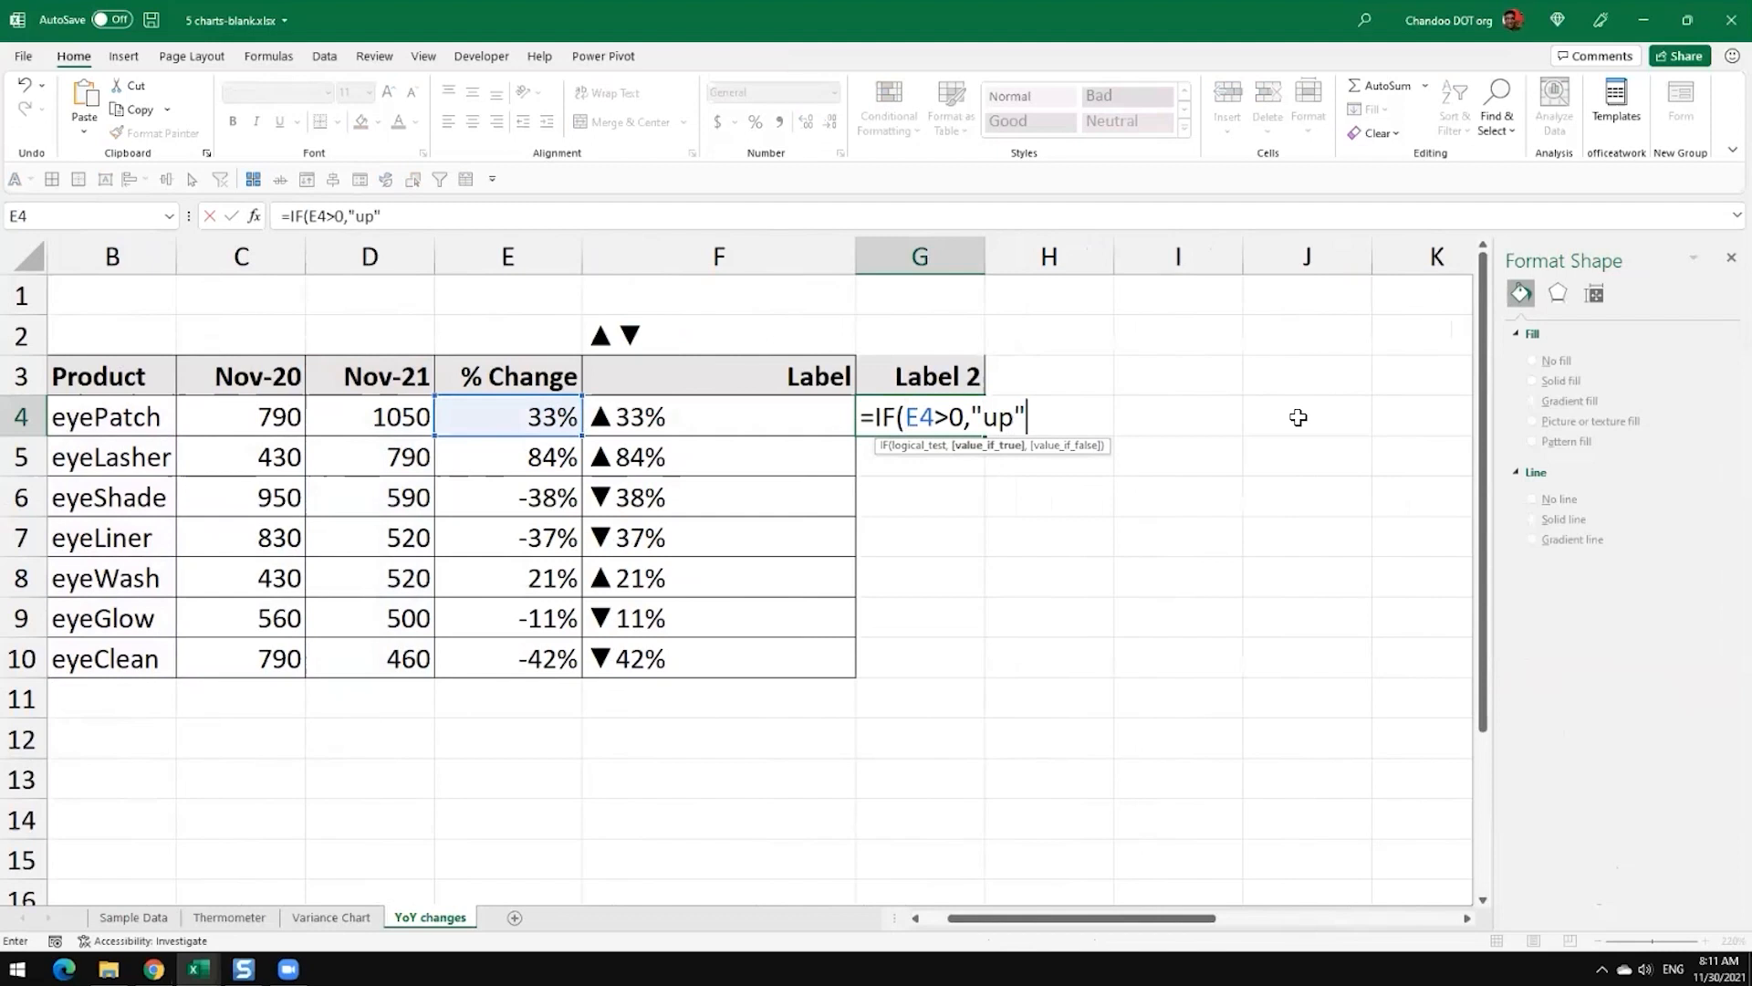
text(,"down)
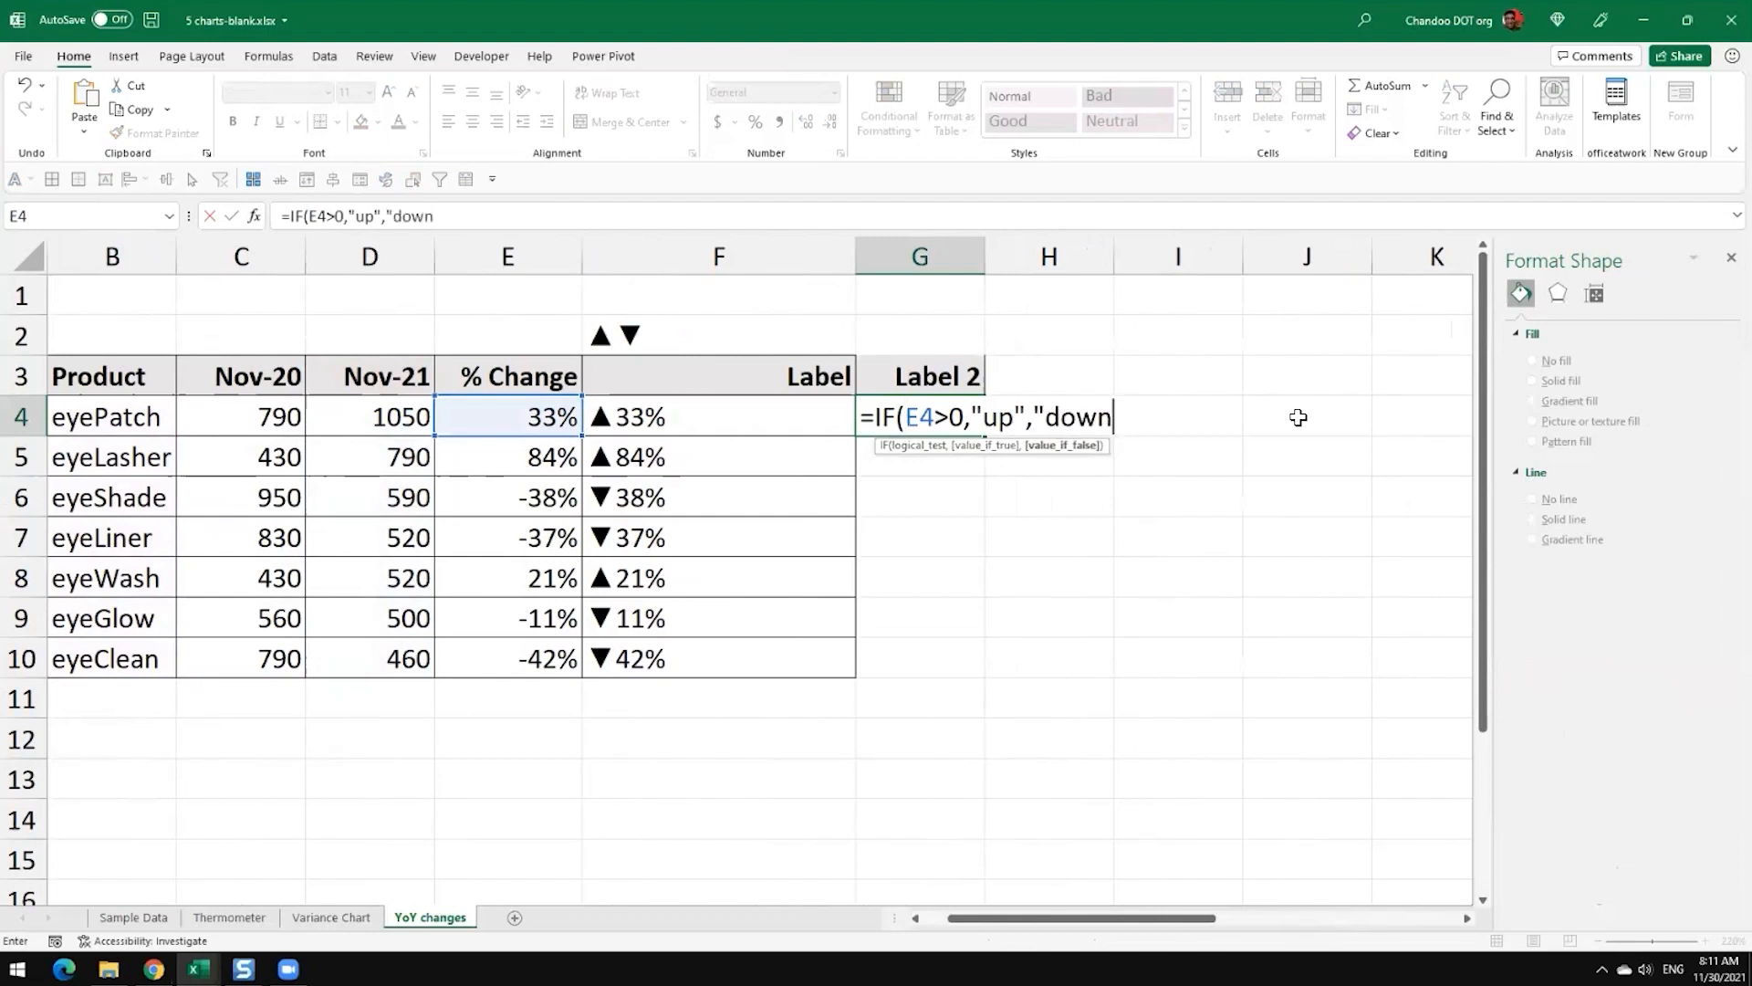
text(")&)
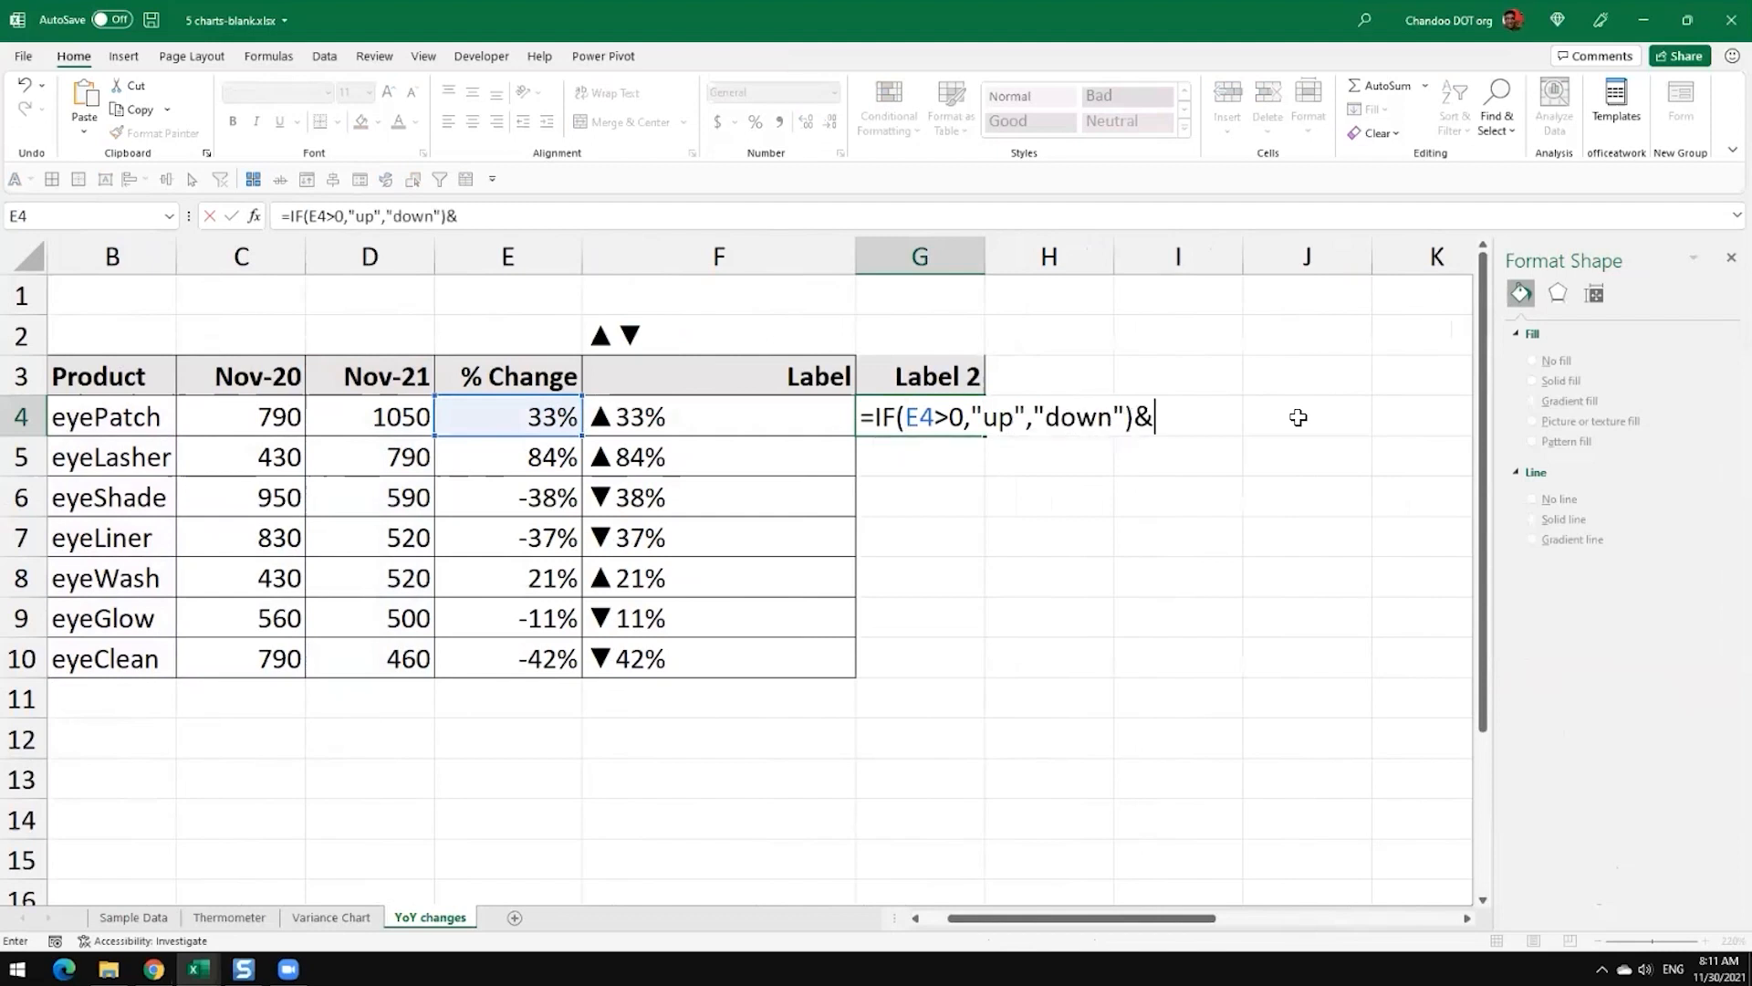
key(Left)
key(Left)
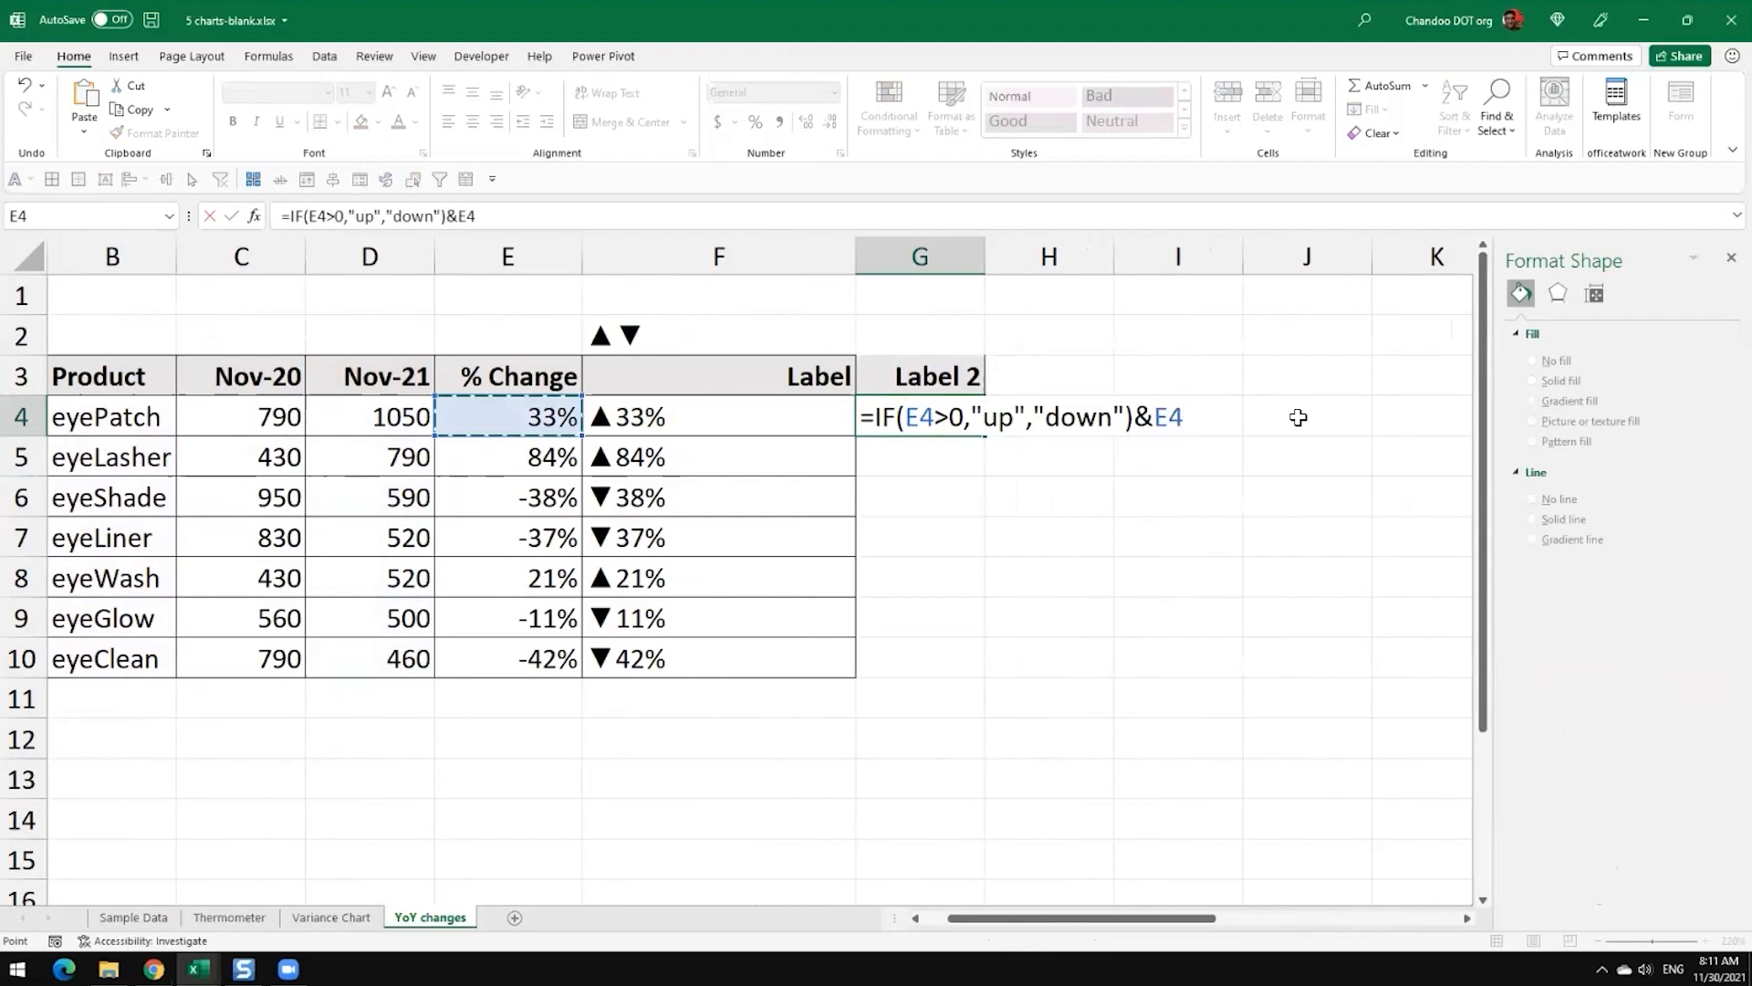
key(Return)
key(Up)
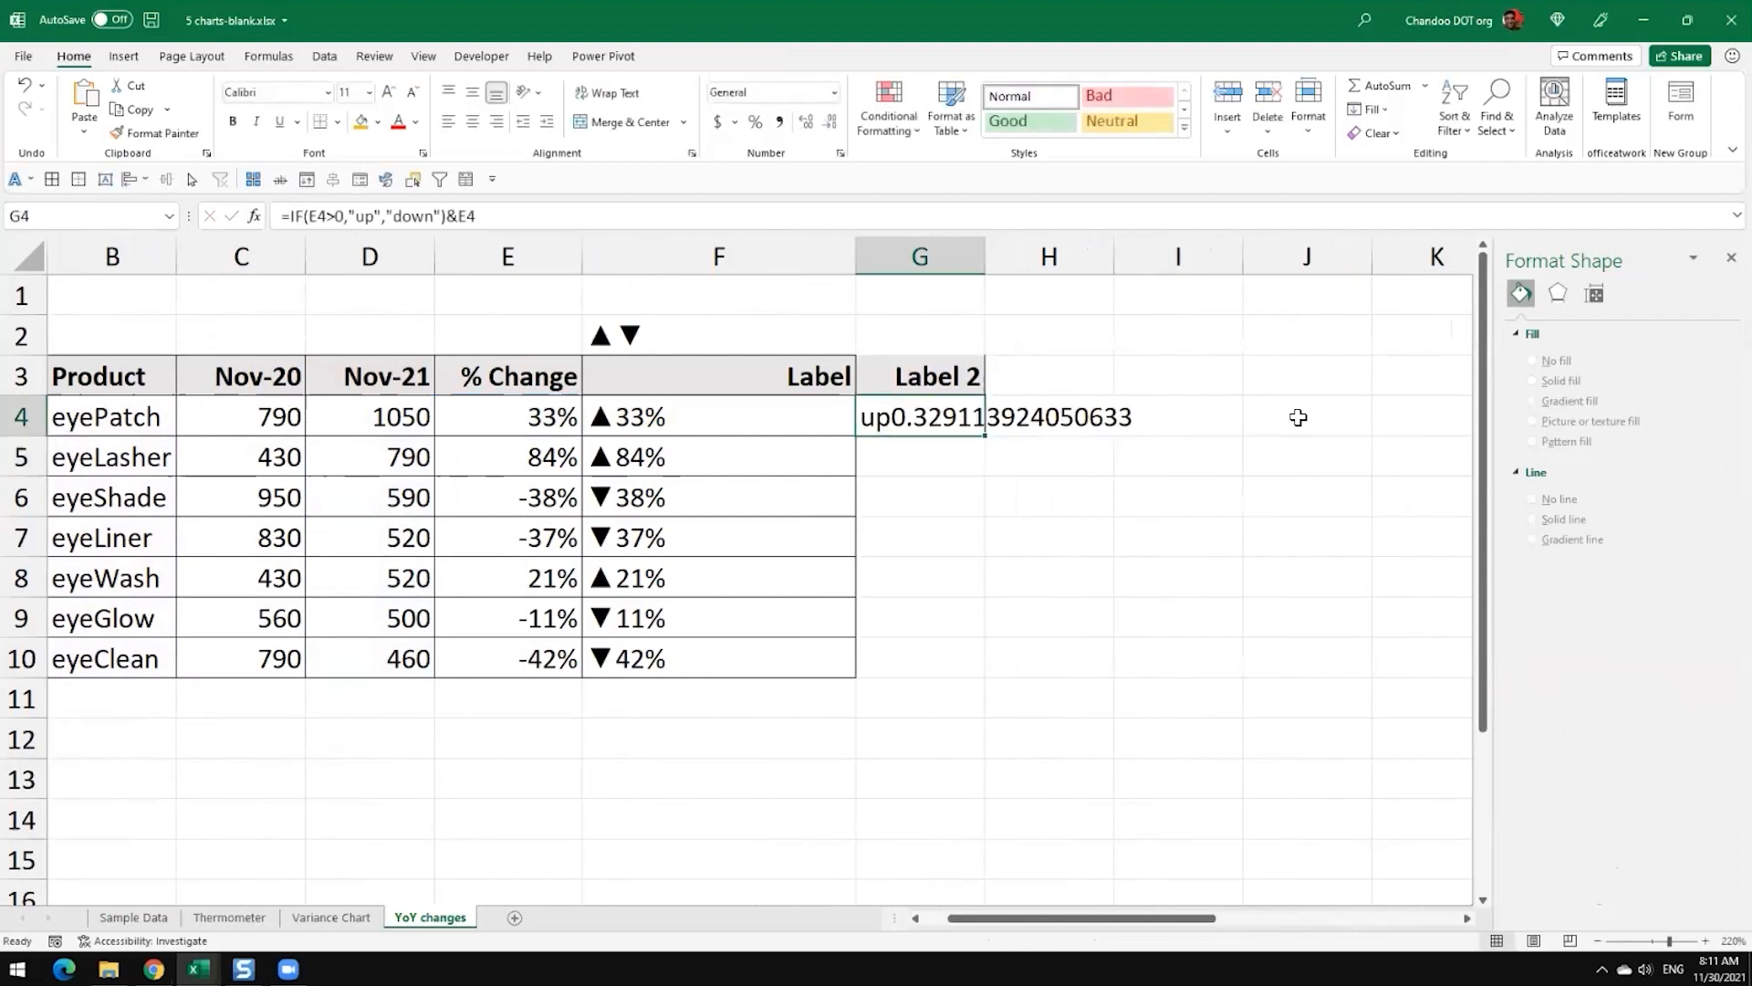
Step: Color the text of cell G4 red
key(F2)
key(Escape)
click(399, 123)
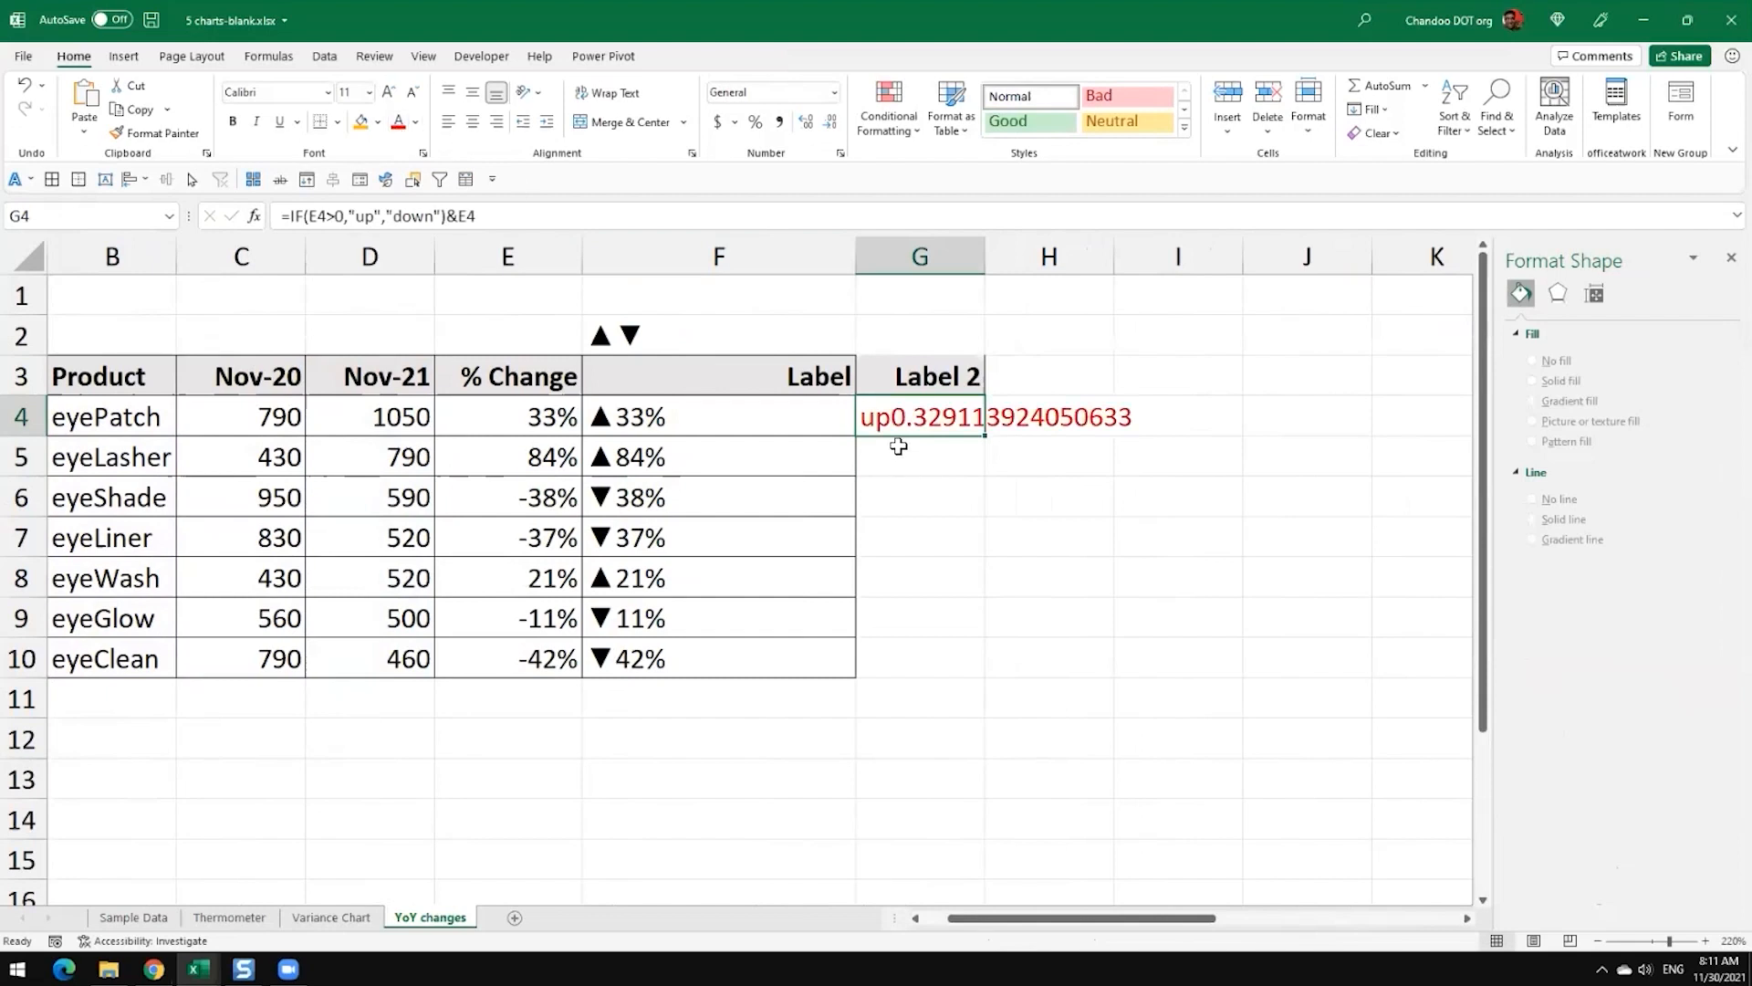
click(1014, 491)
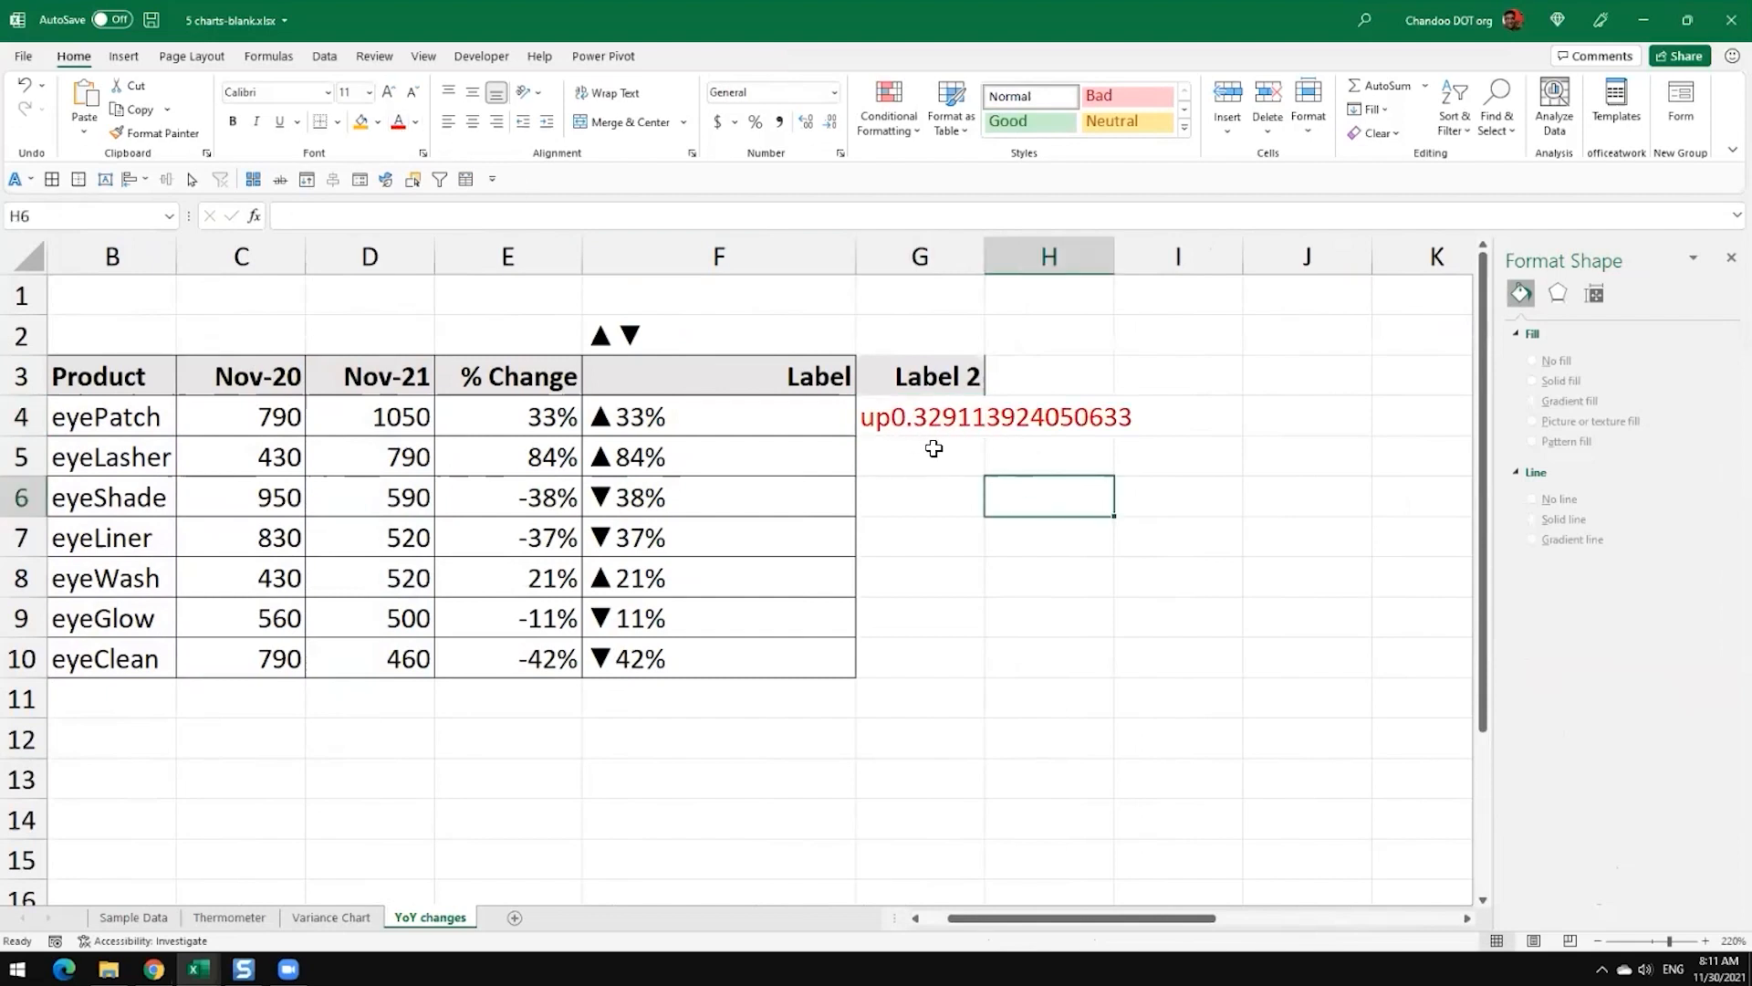
Step: Wrap the final E4 reference in G4's formula in TEXT with the format "0%"
click(926, 427)
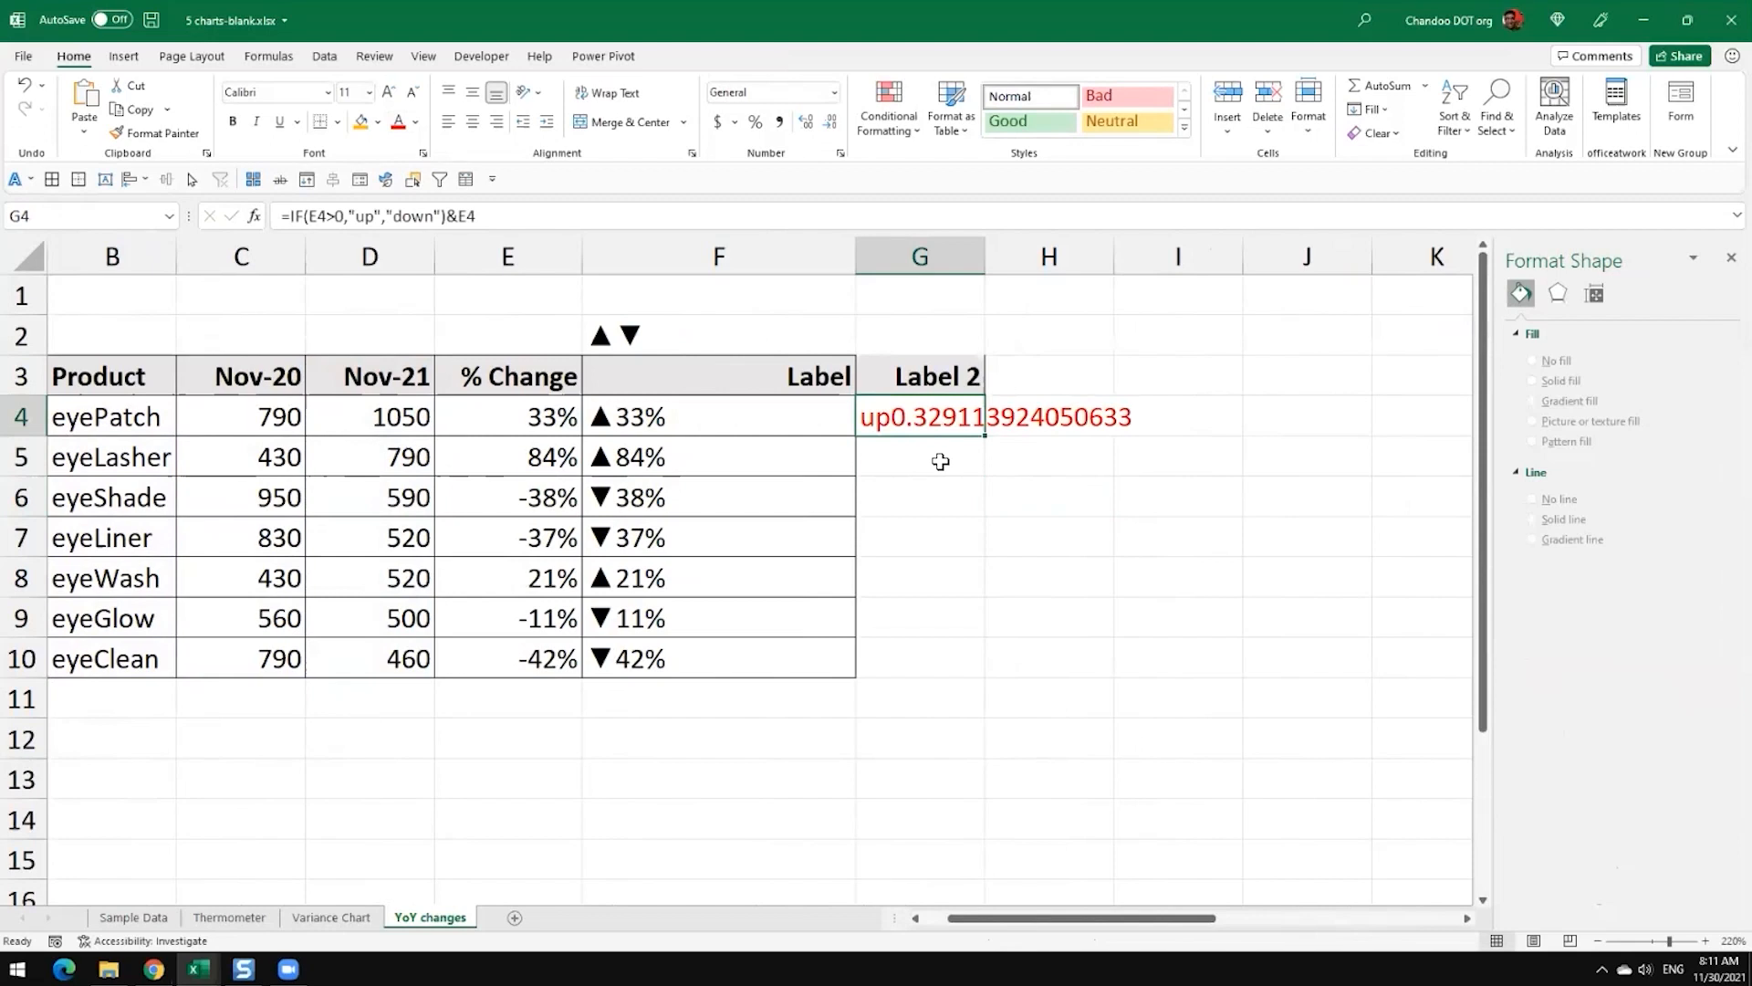
key(F2)
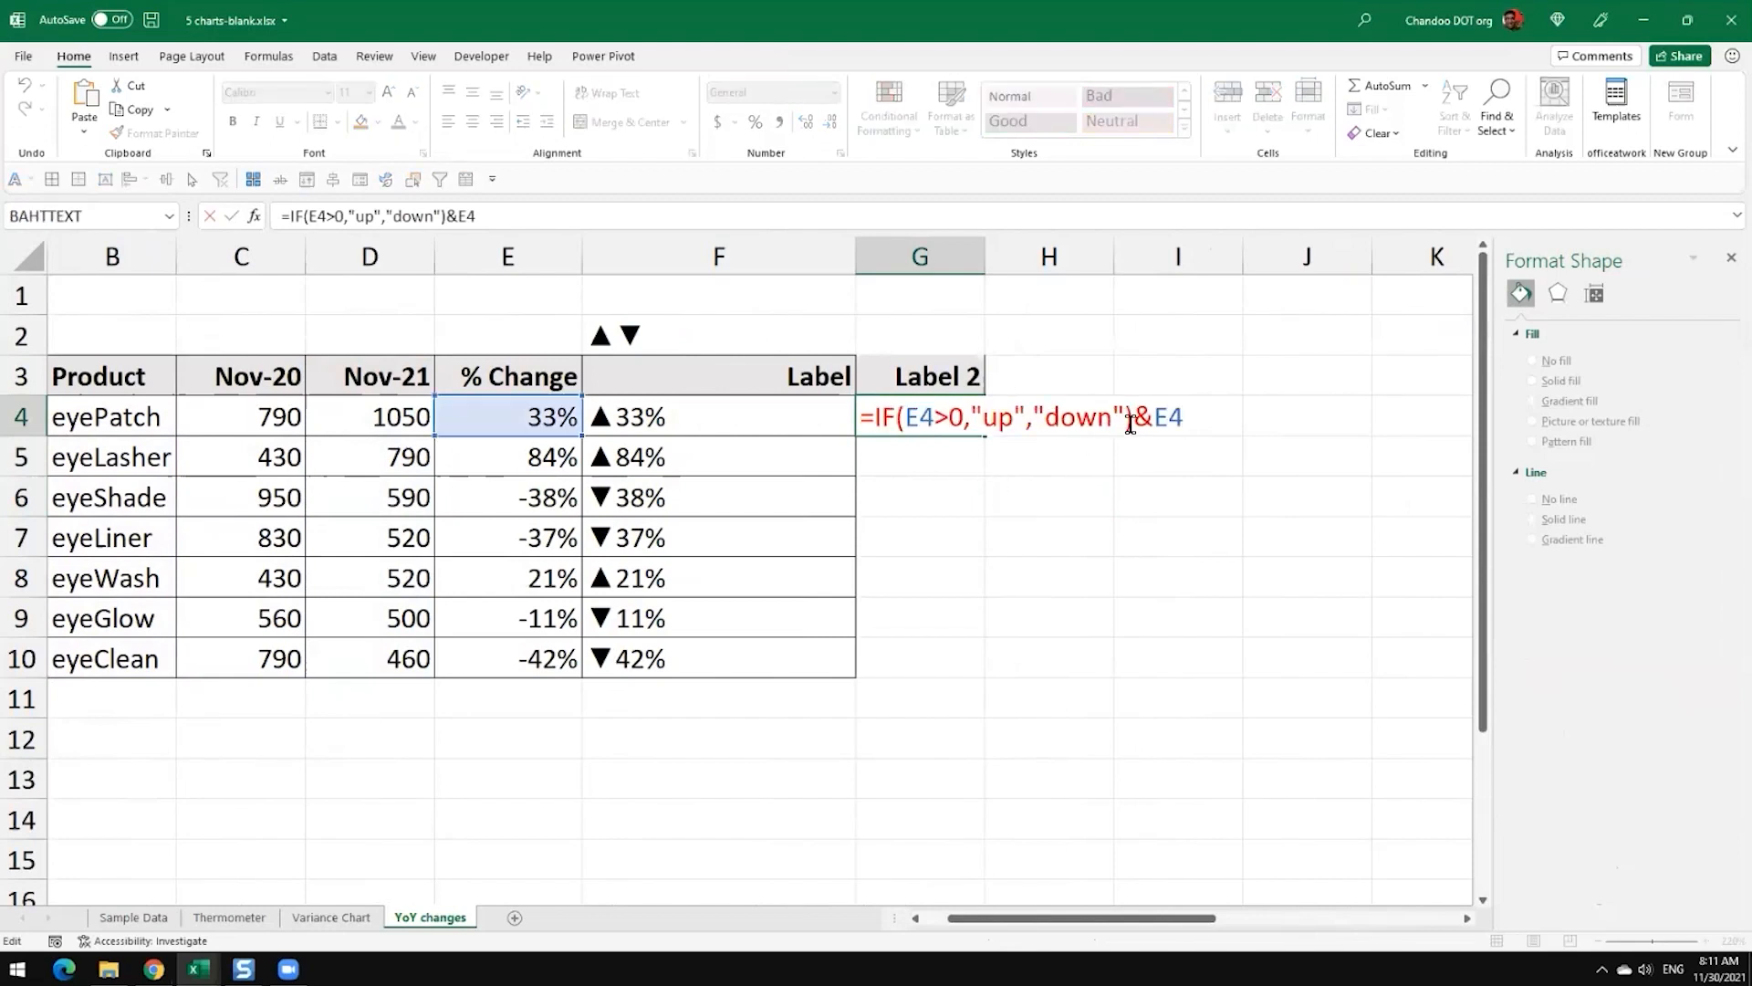
click(1157, 419)
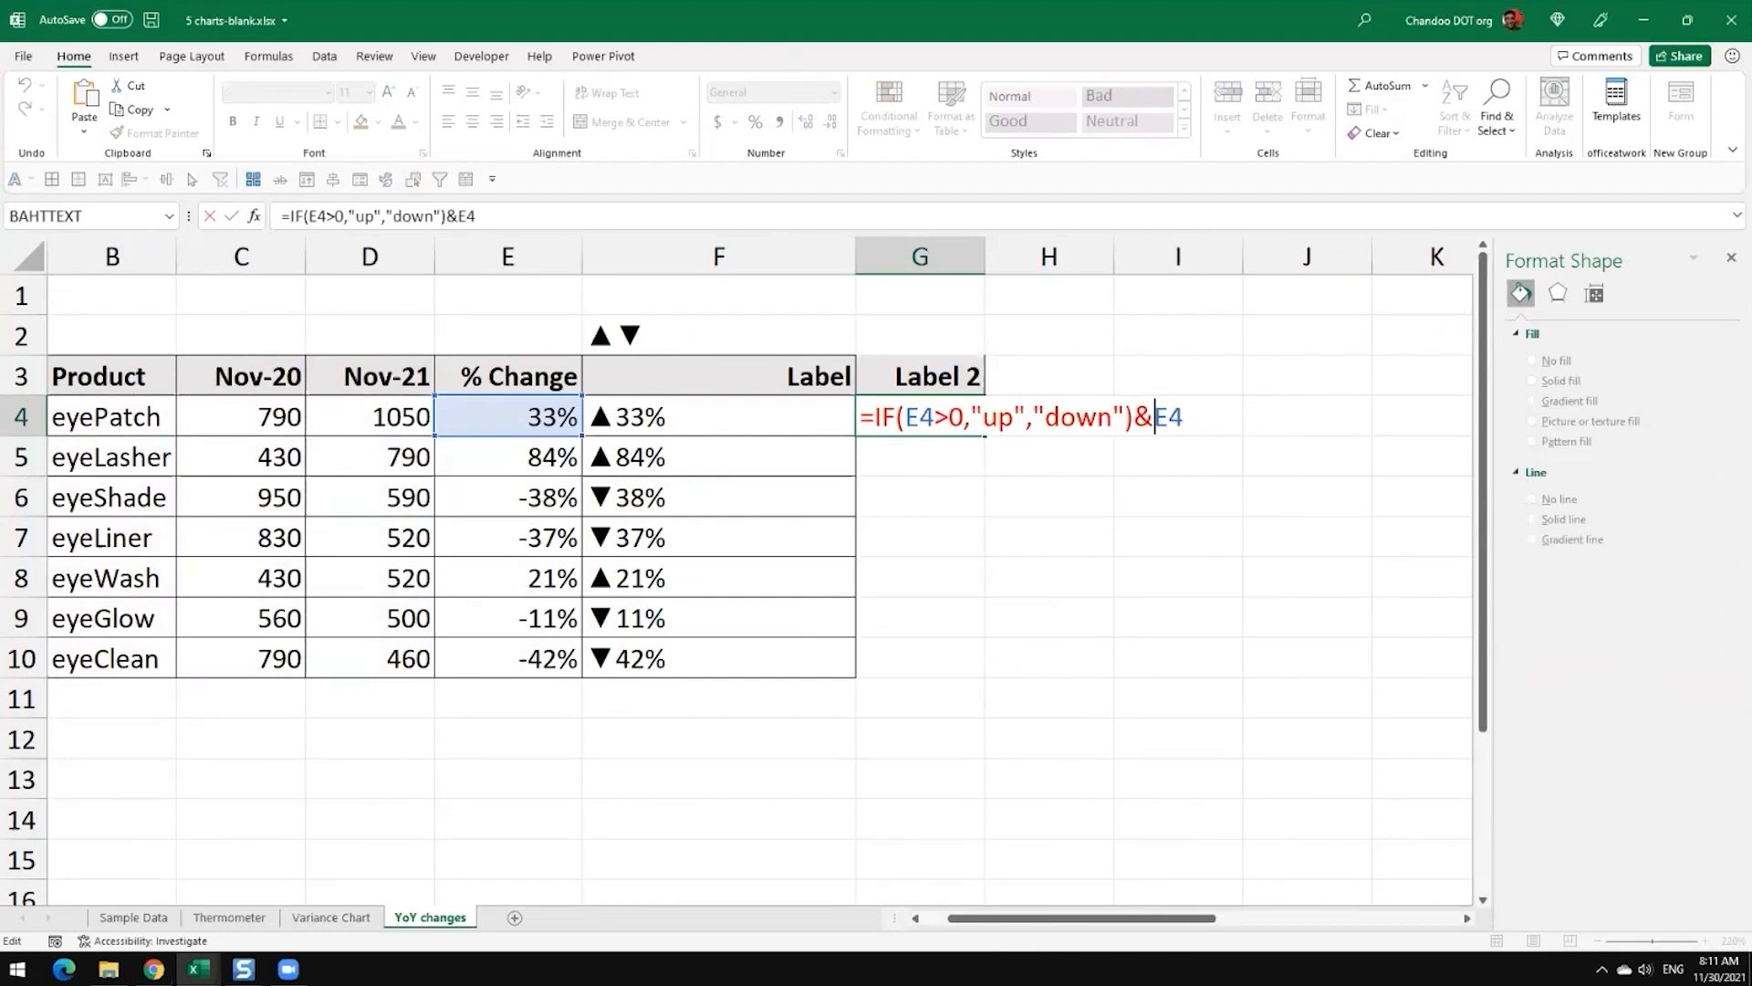
text(text)
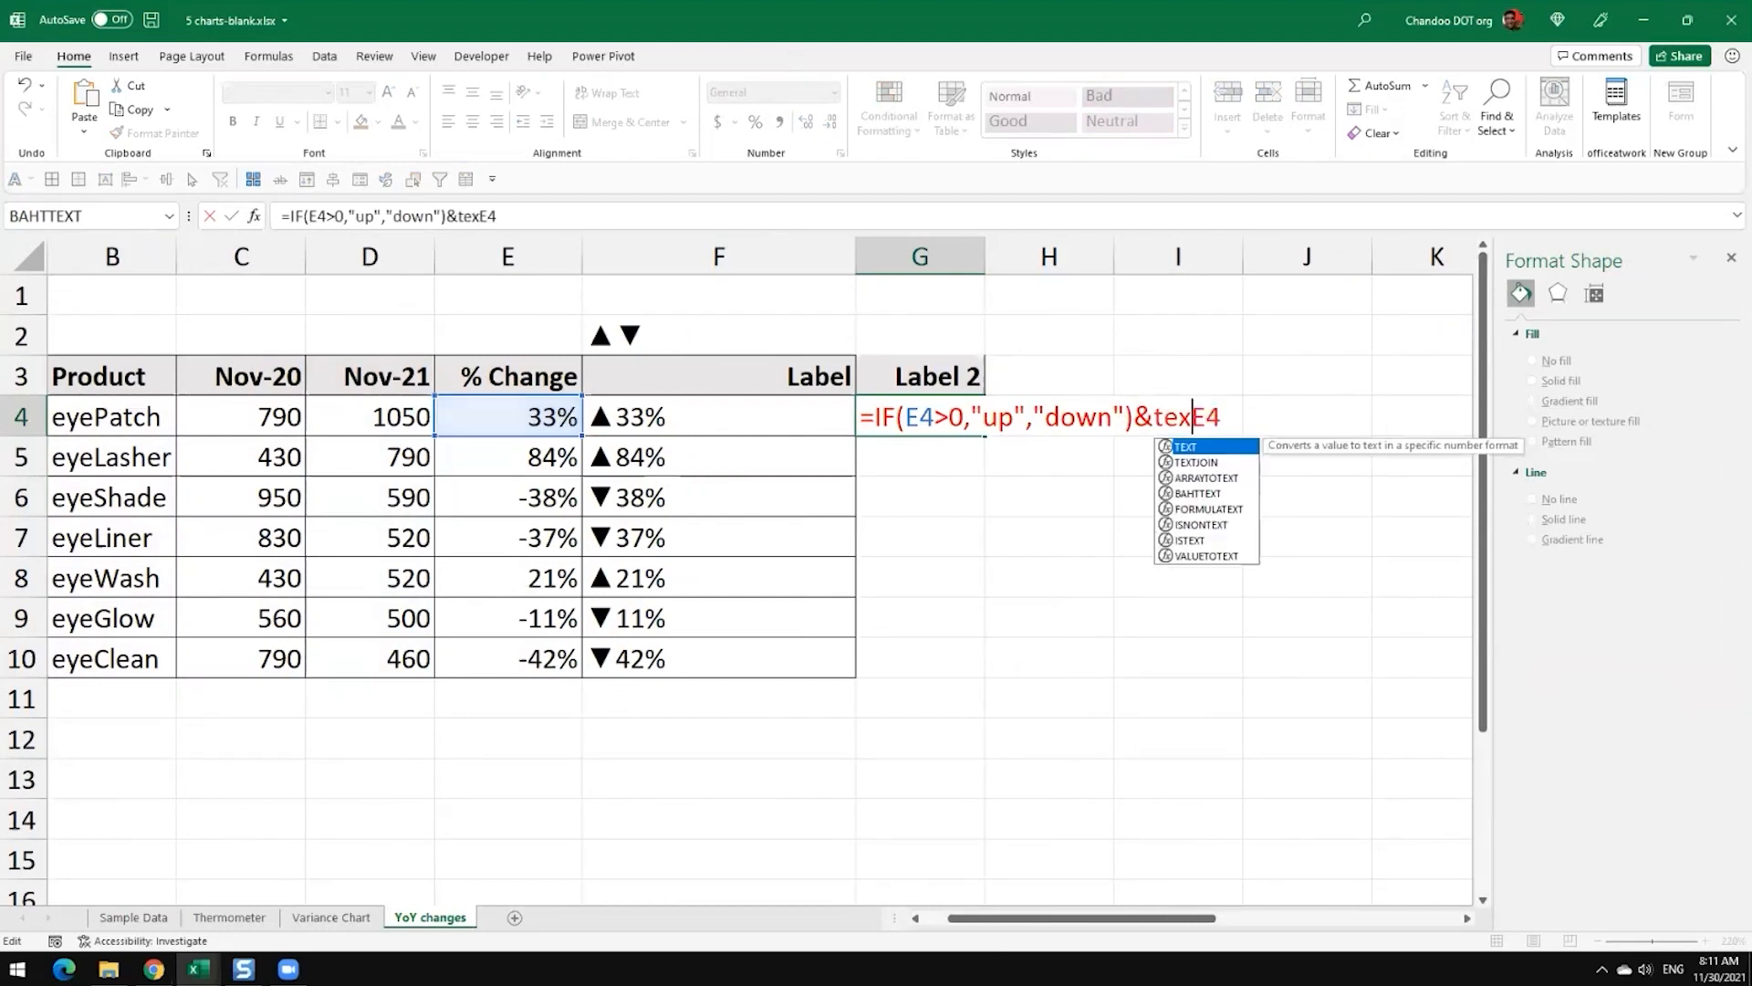
key(Tab)
key(Right)
key(Right)
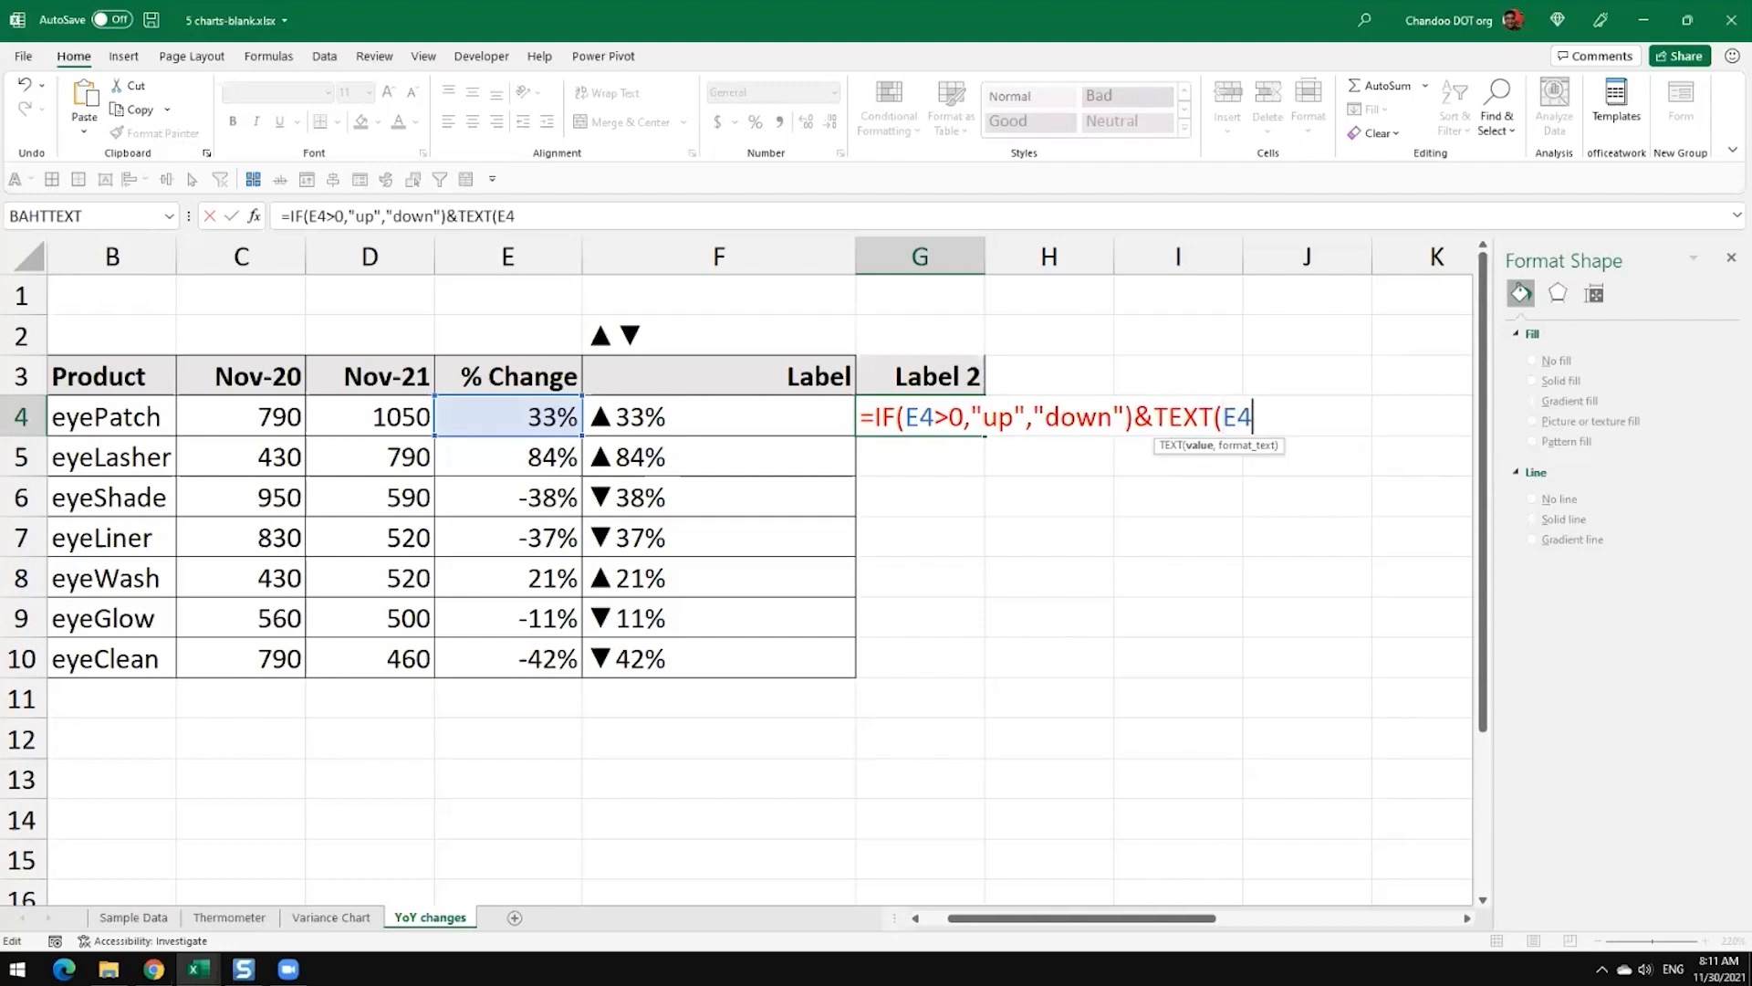
text(,"0%"))
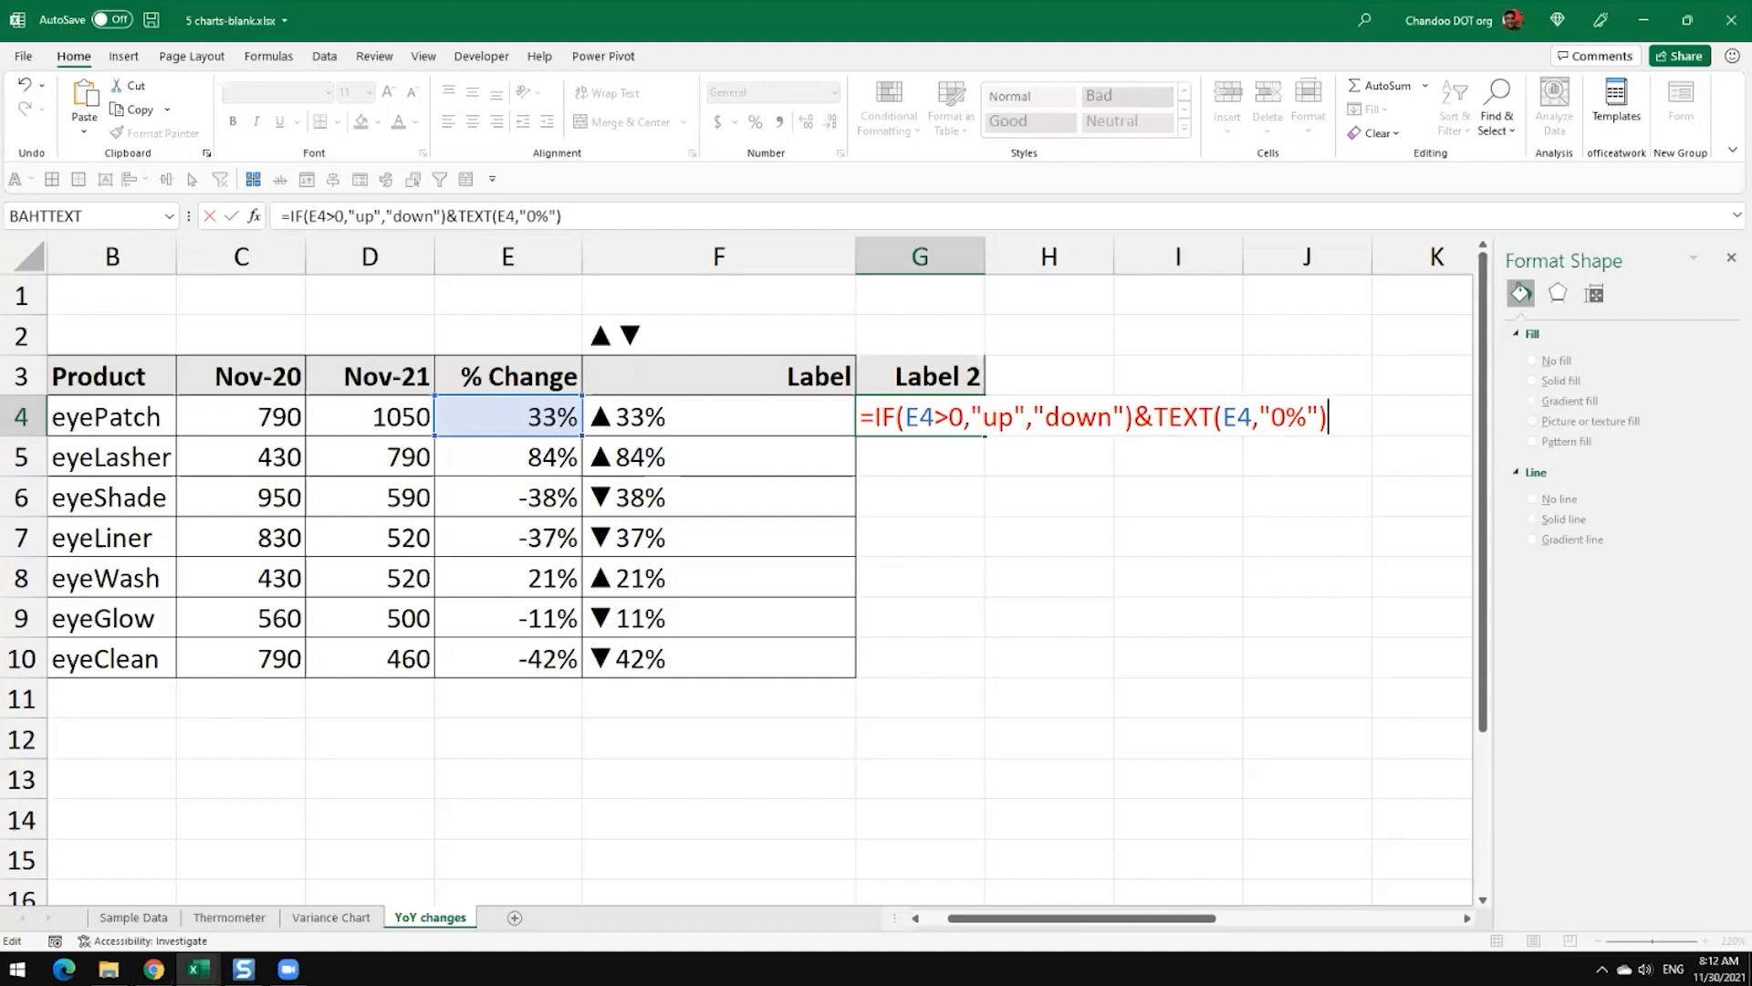
key(Return)
Step: Fill the G4 formula down through G10 and widen column G to fit the labels
click(944, 426)
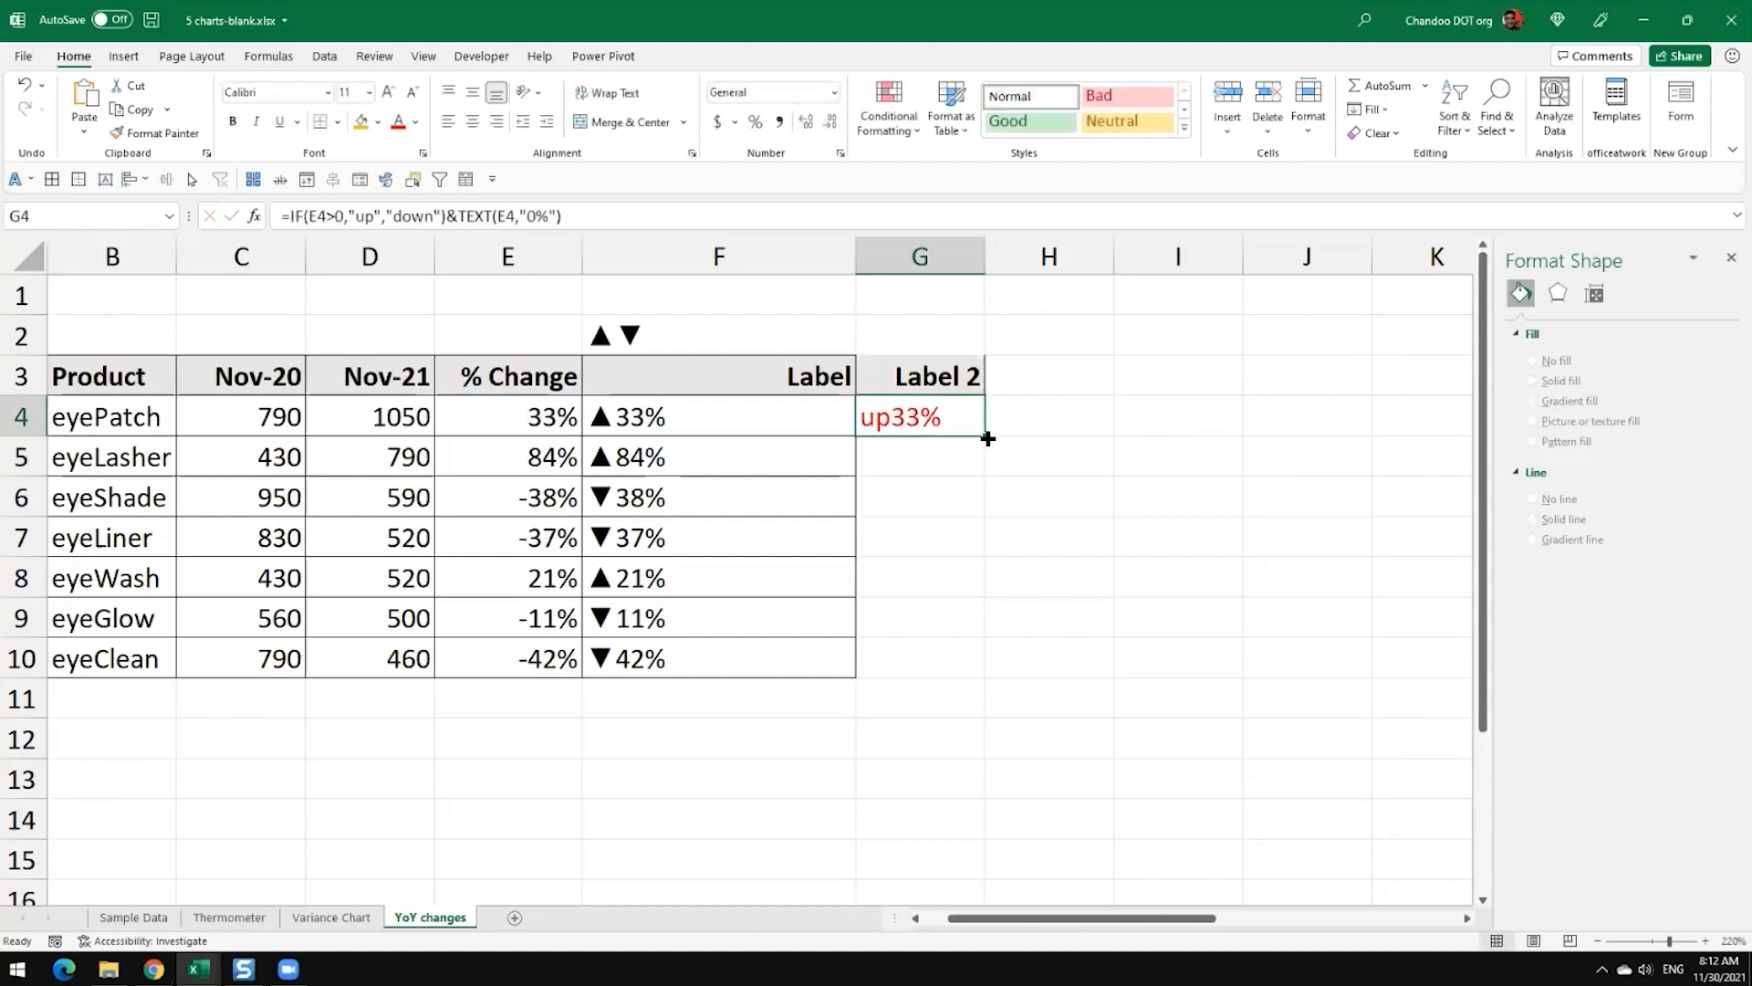
double_click(987, 437)
click(950, 501)
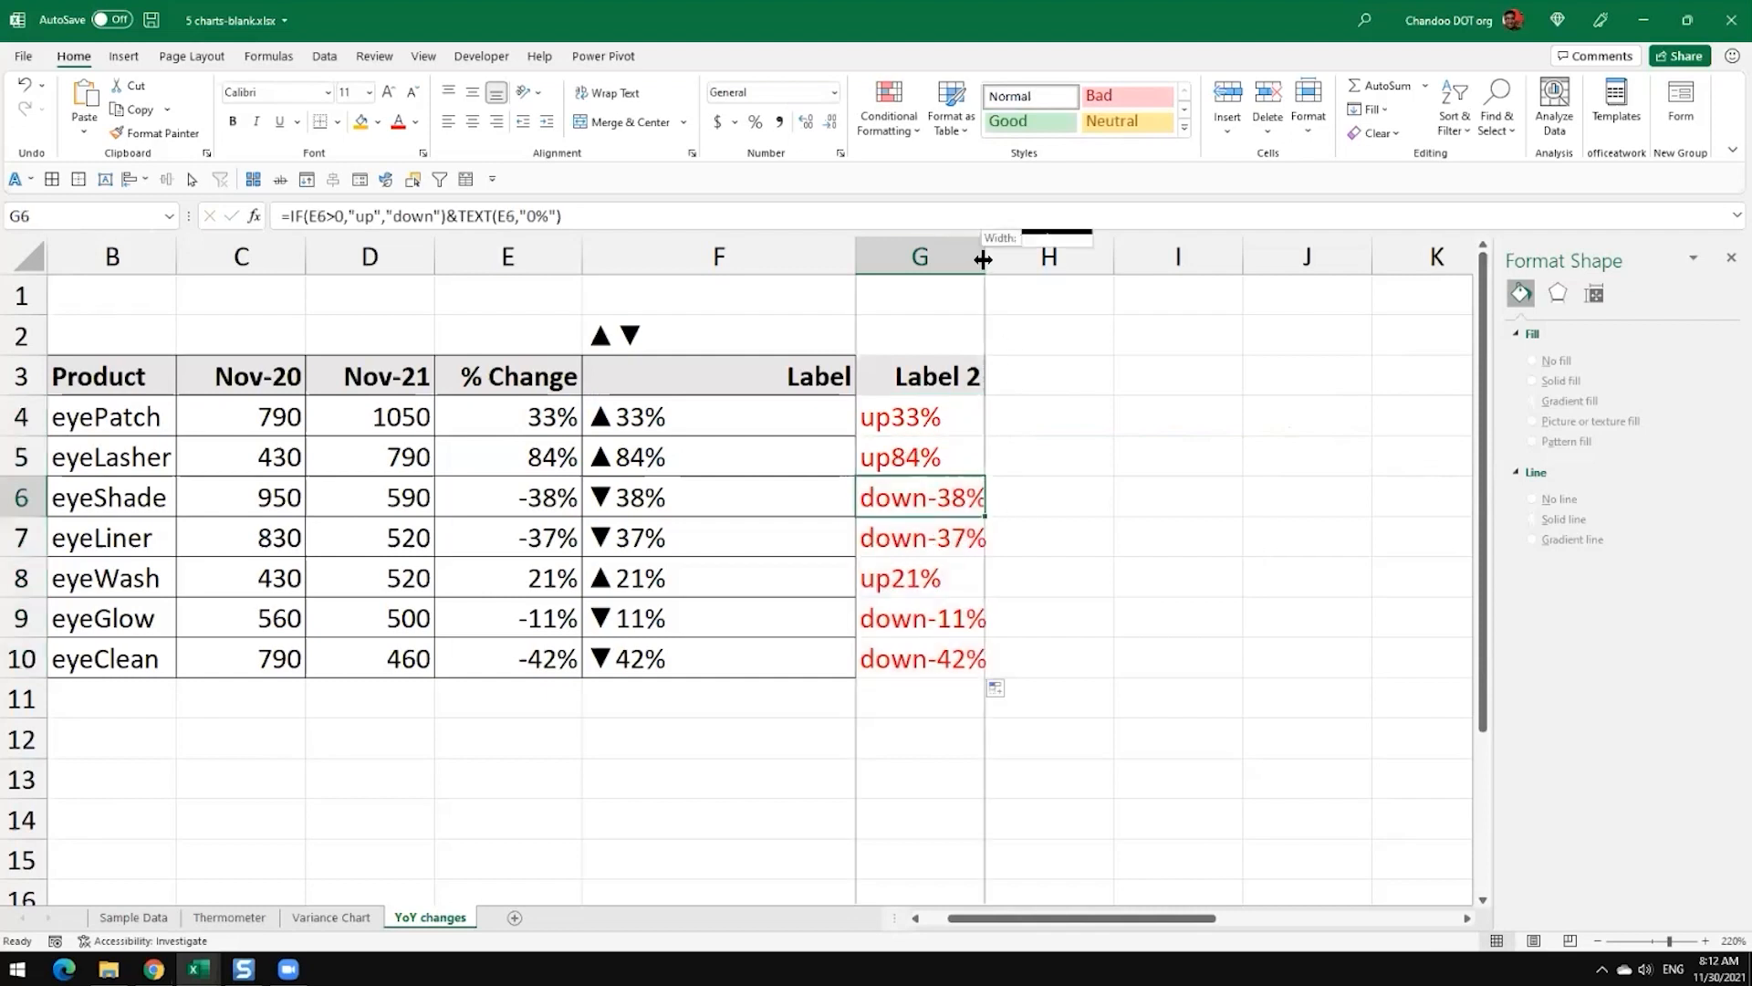
drag(985, 254, 1078, 257)
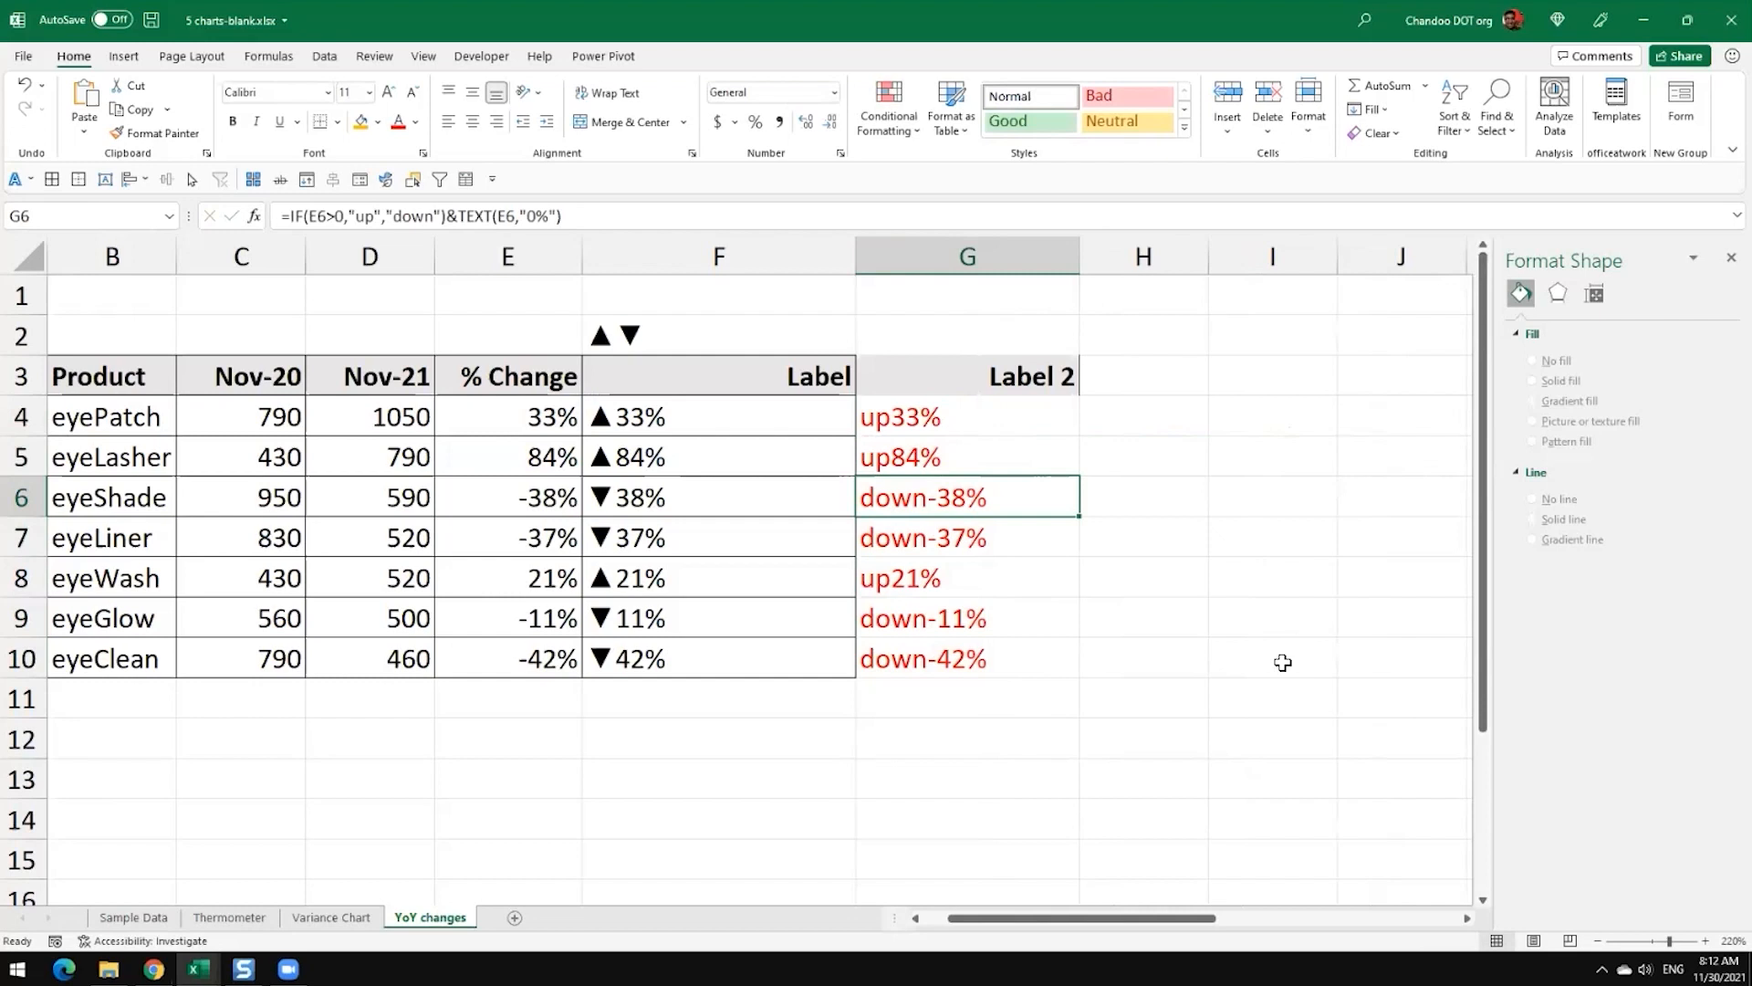
Step: Edit G4's formula to use the absolute value of E4, making the text part TEXT(ABS(E4),"0%")
key(Up)
key(Up)
key(F2)
click(1212, 432)
text(ab)
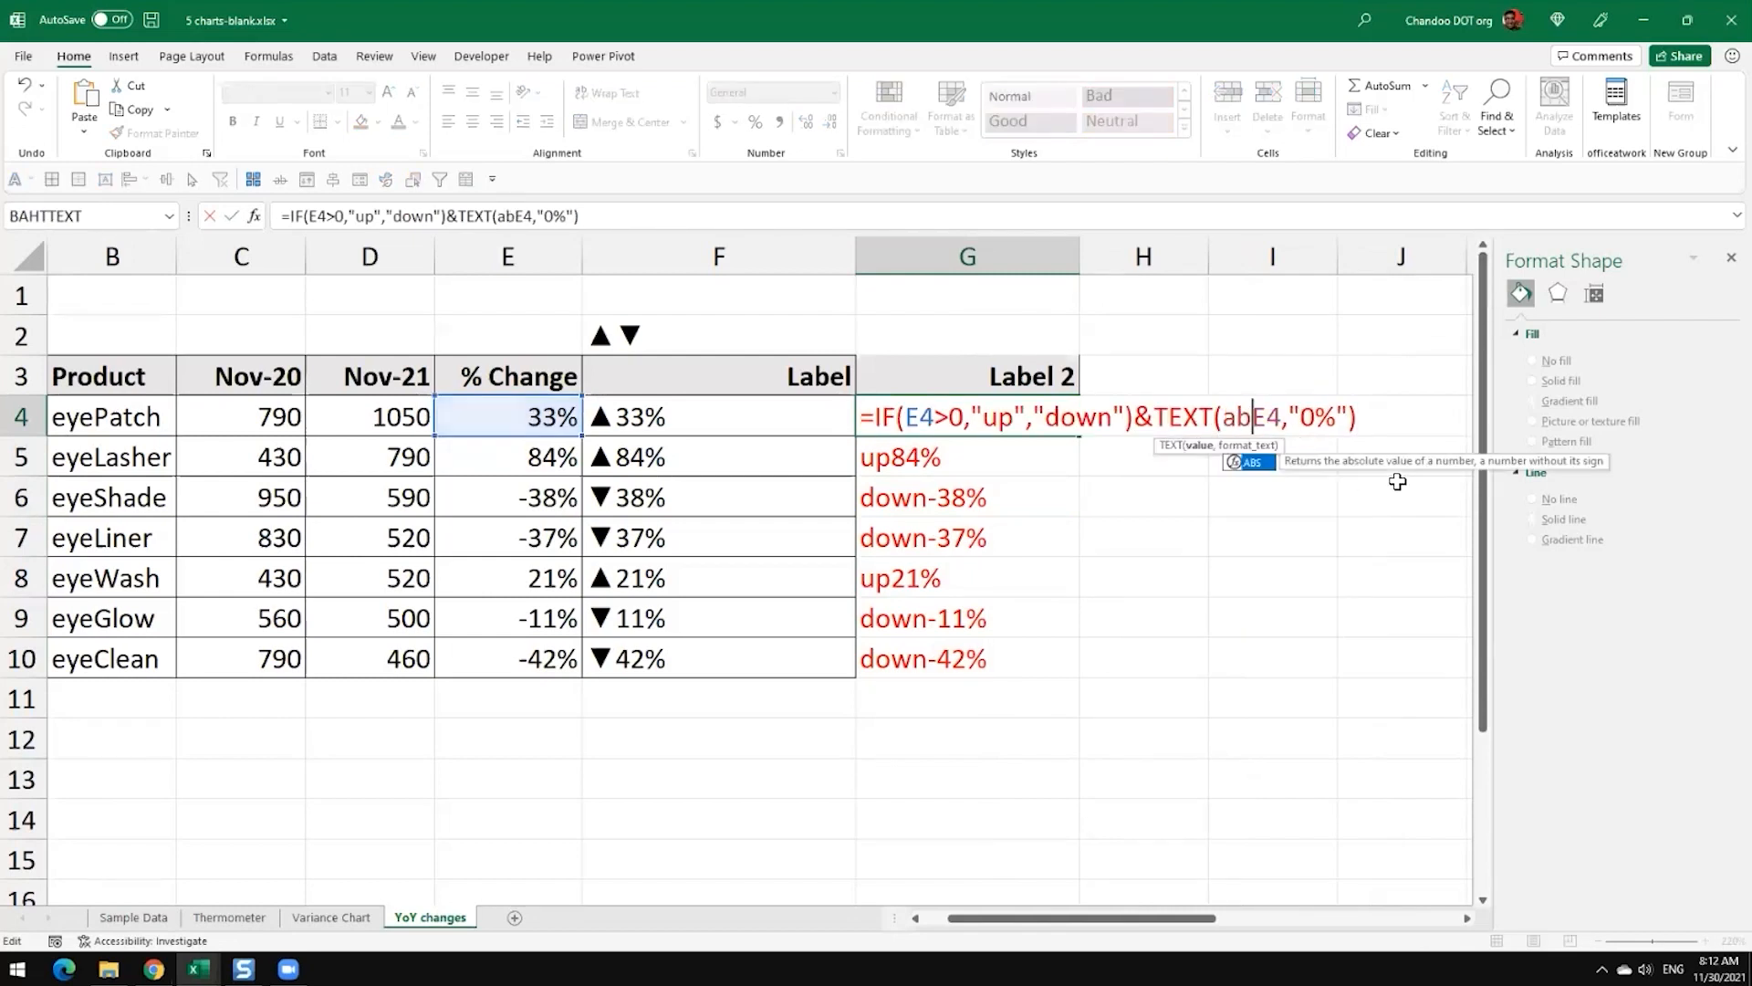
text(s)
key(Tab)
key(Right)
key(Right)
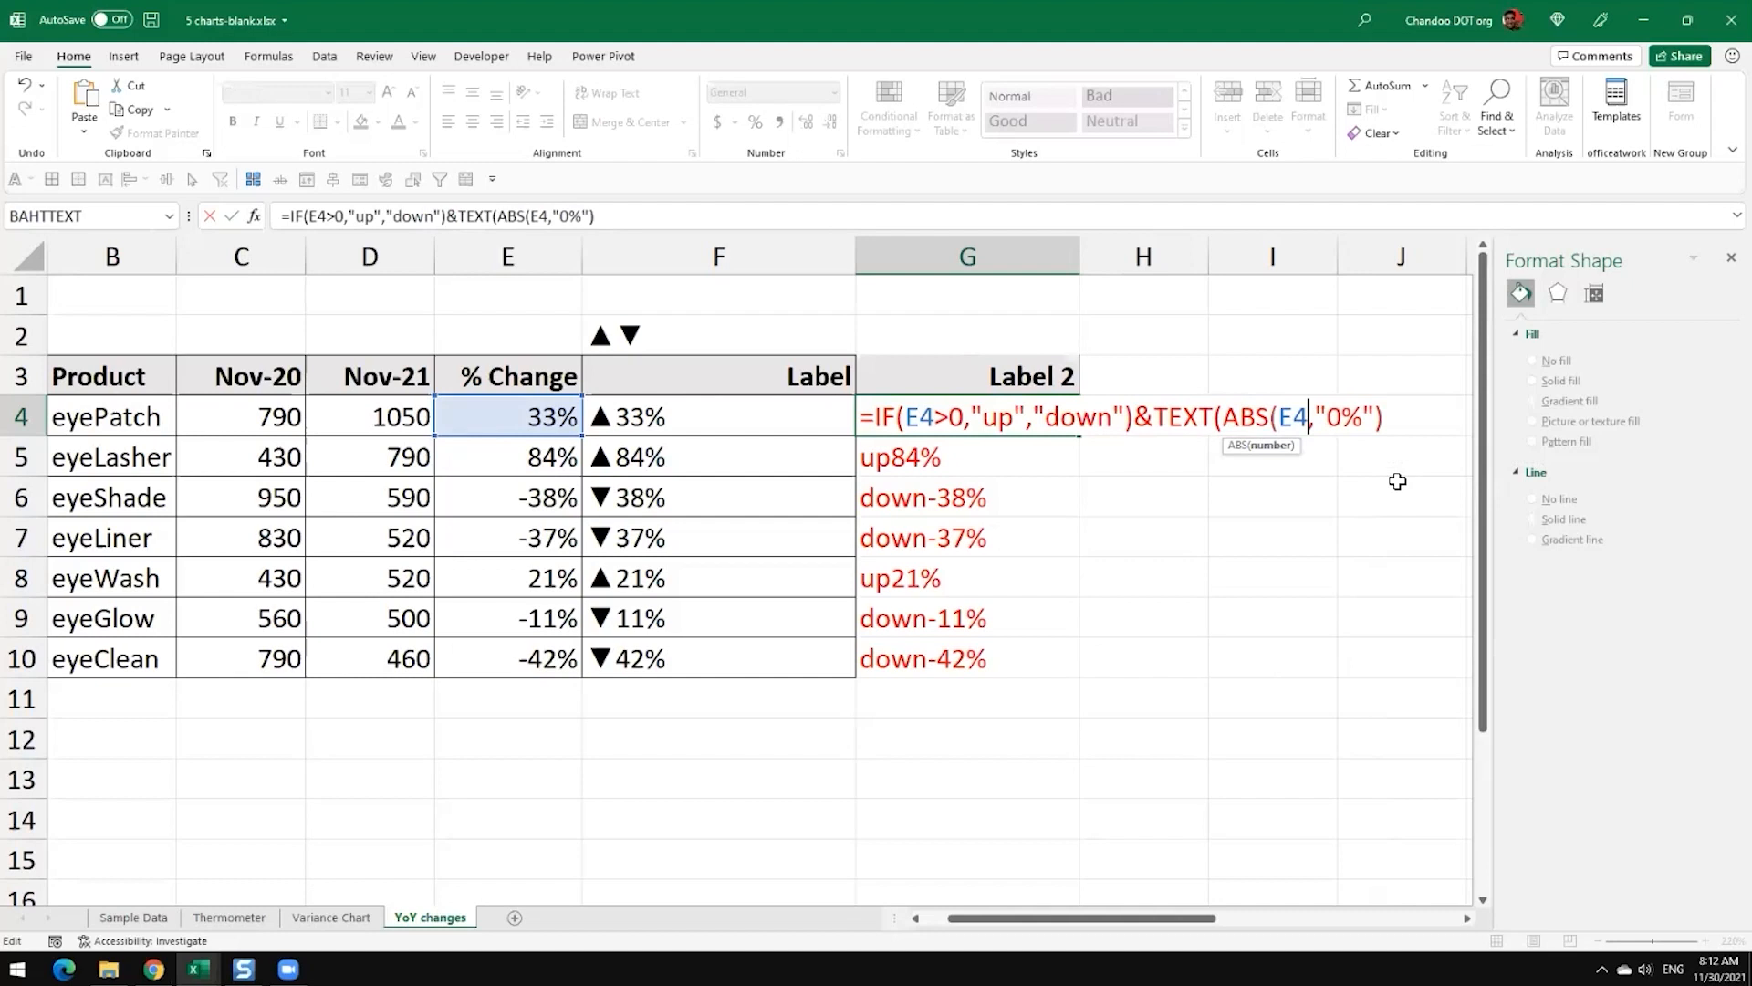
text())
key(Return)
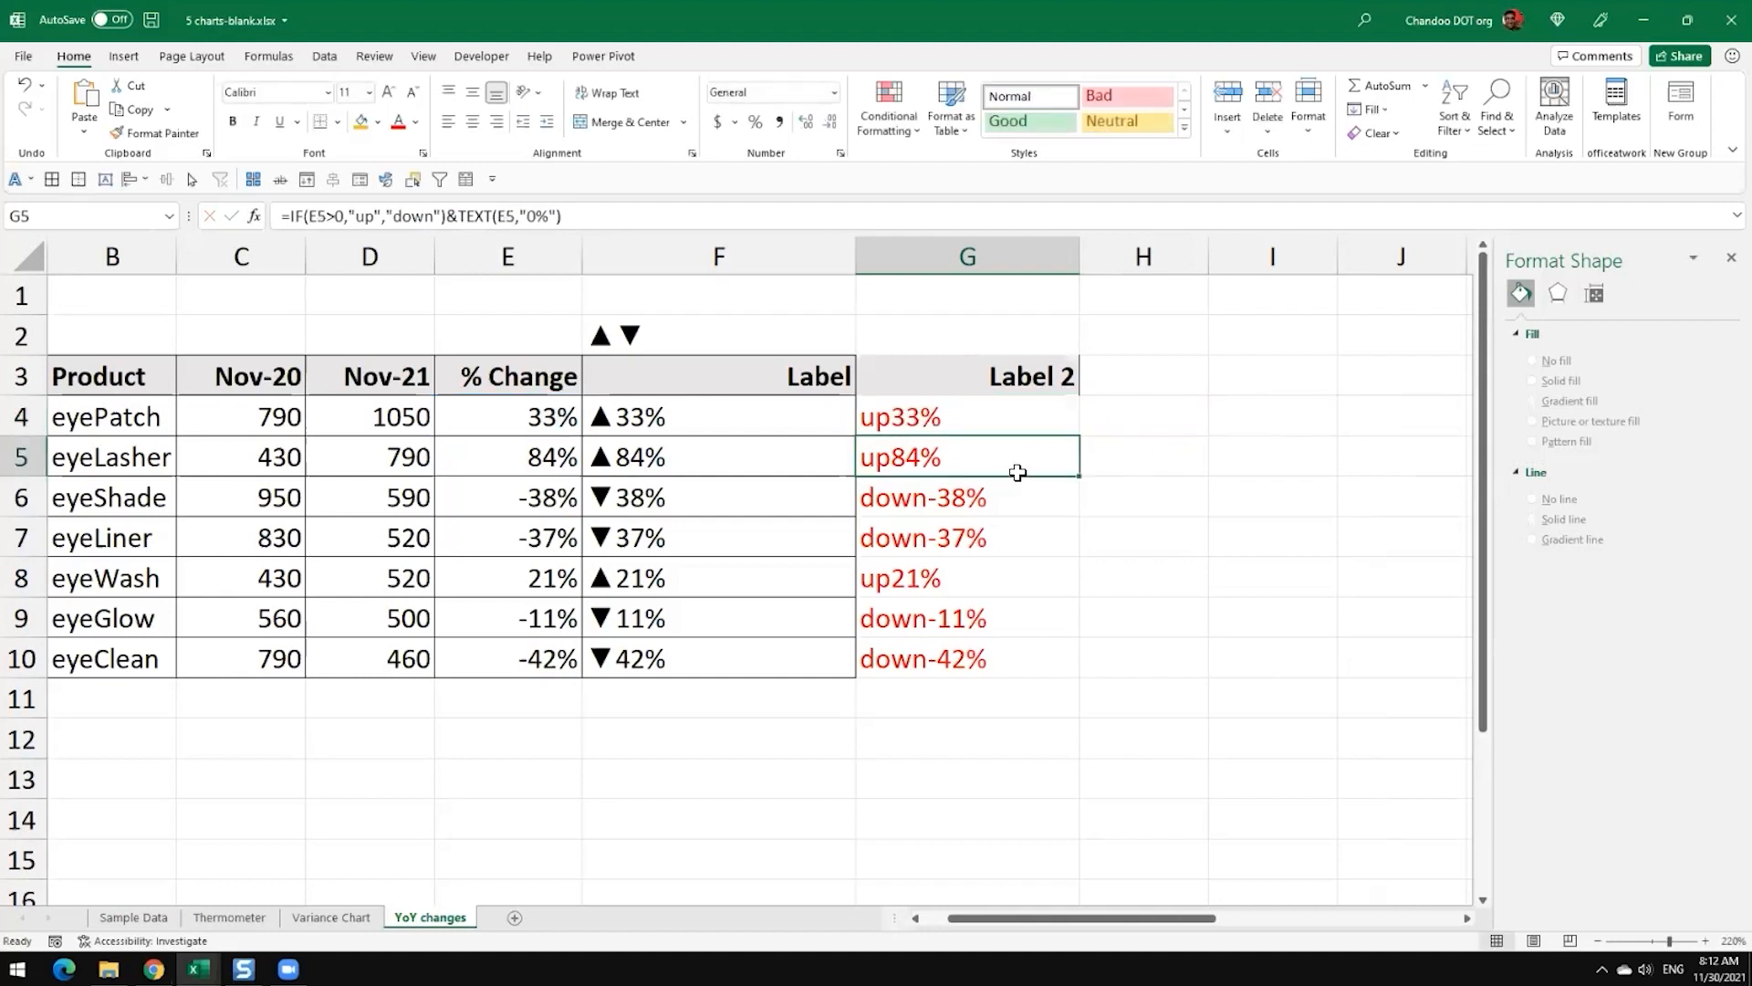
Step: Fill the updated absolute-value label formula from G4 down through G10
click(1040, 428)
double_click(1080, 436)
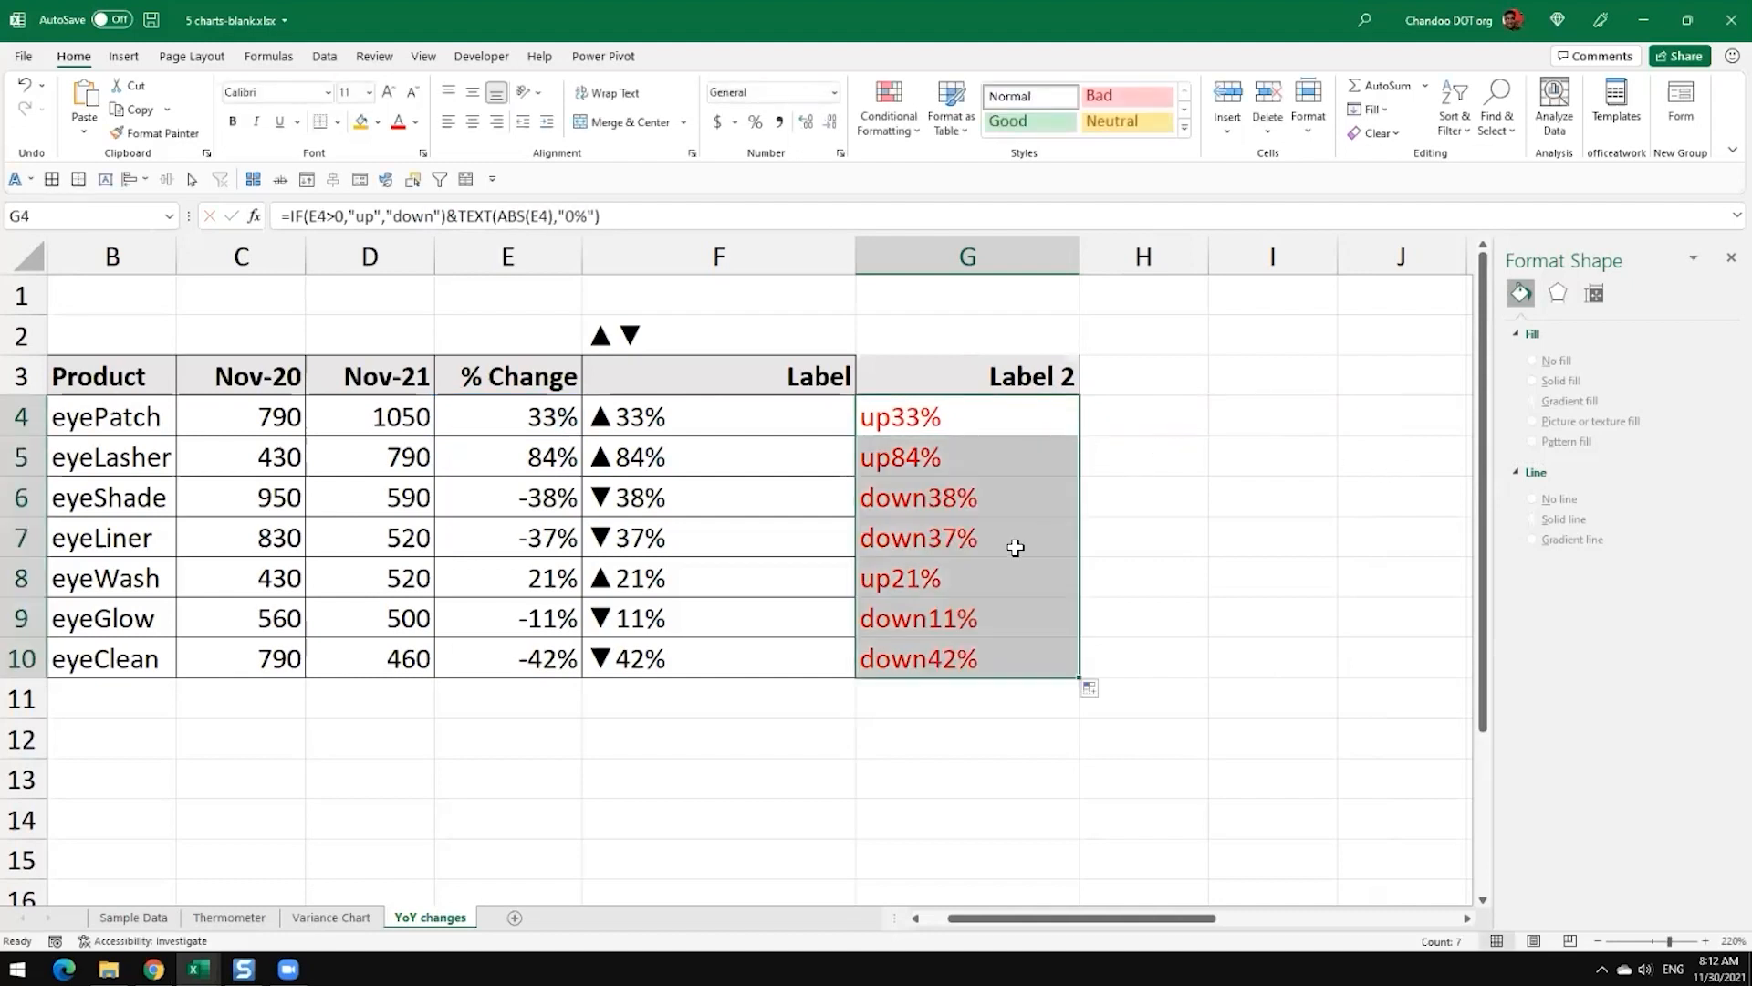
click(1016, 548)
click(942, 422)
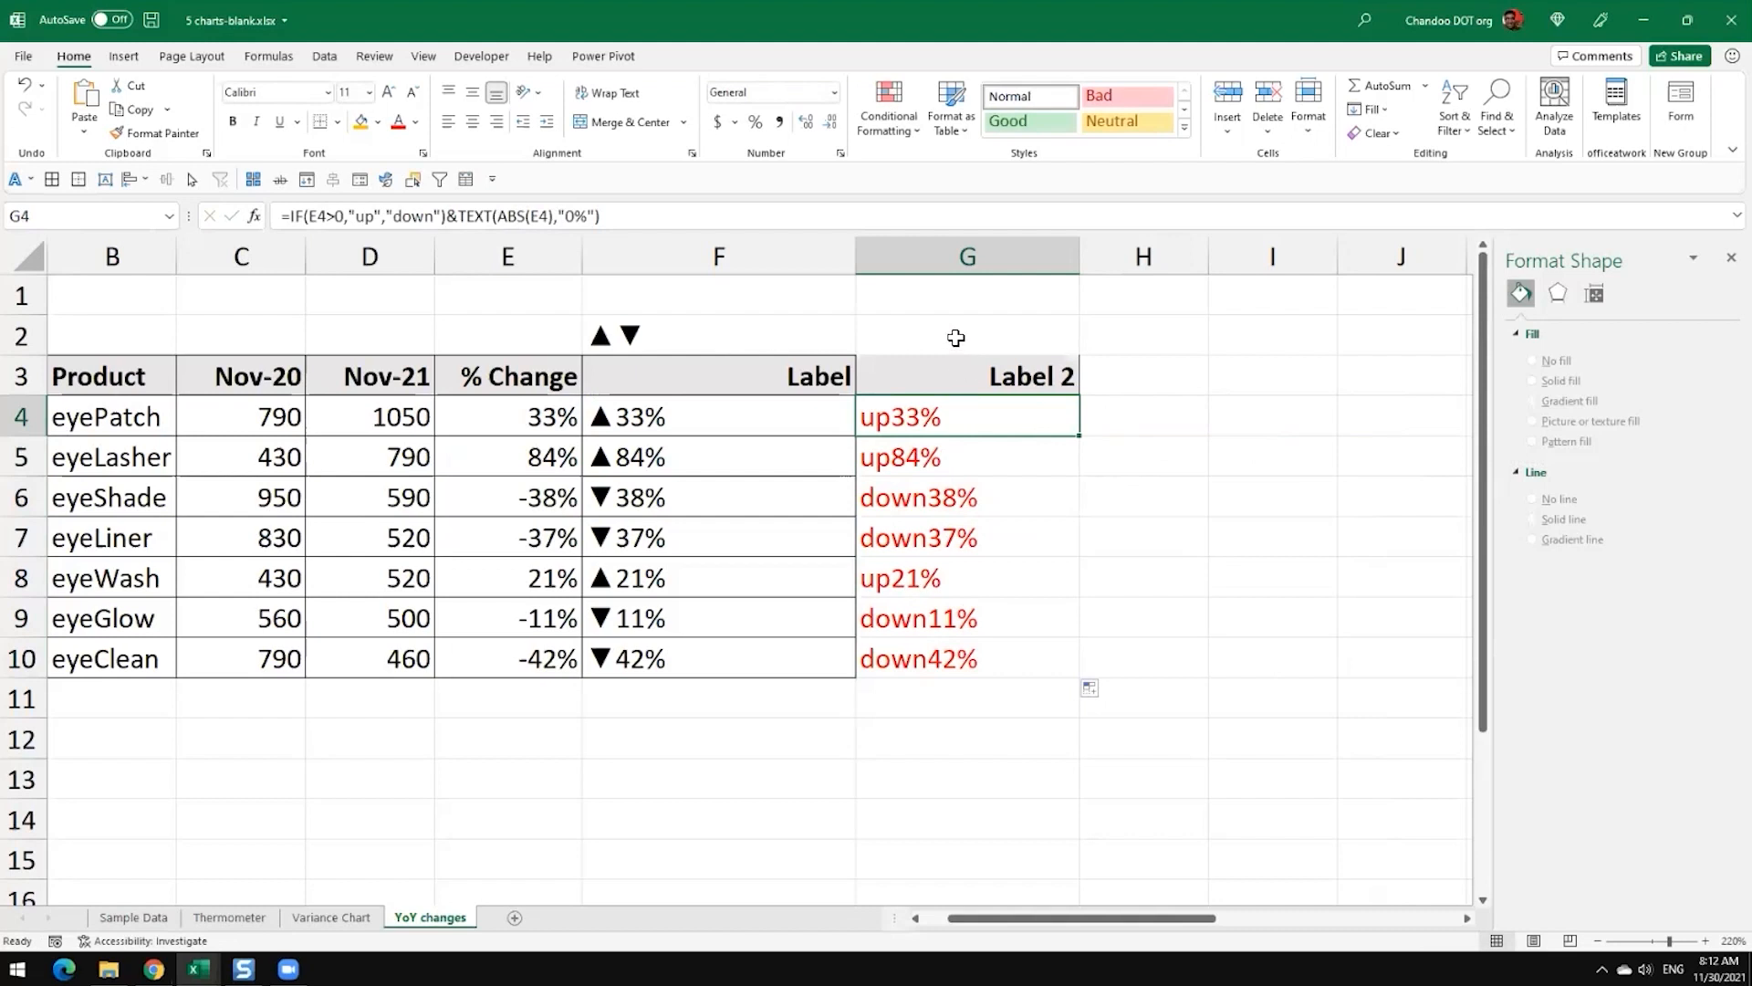
click(956, 337)
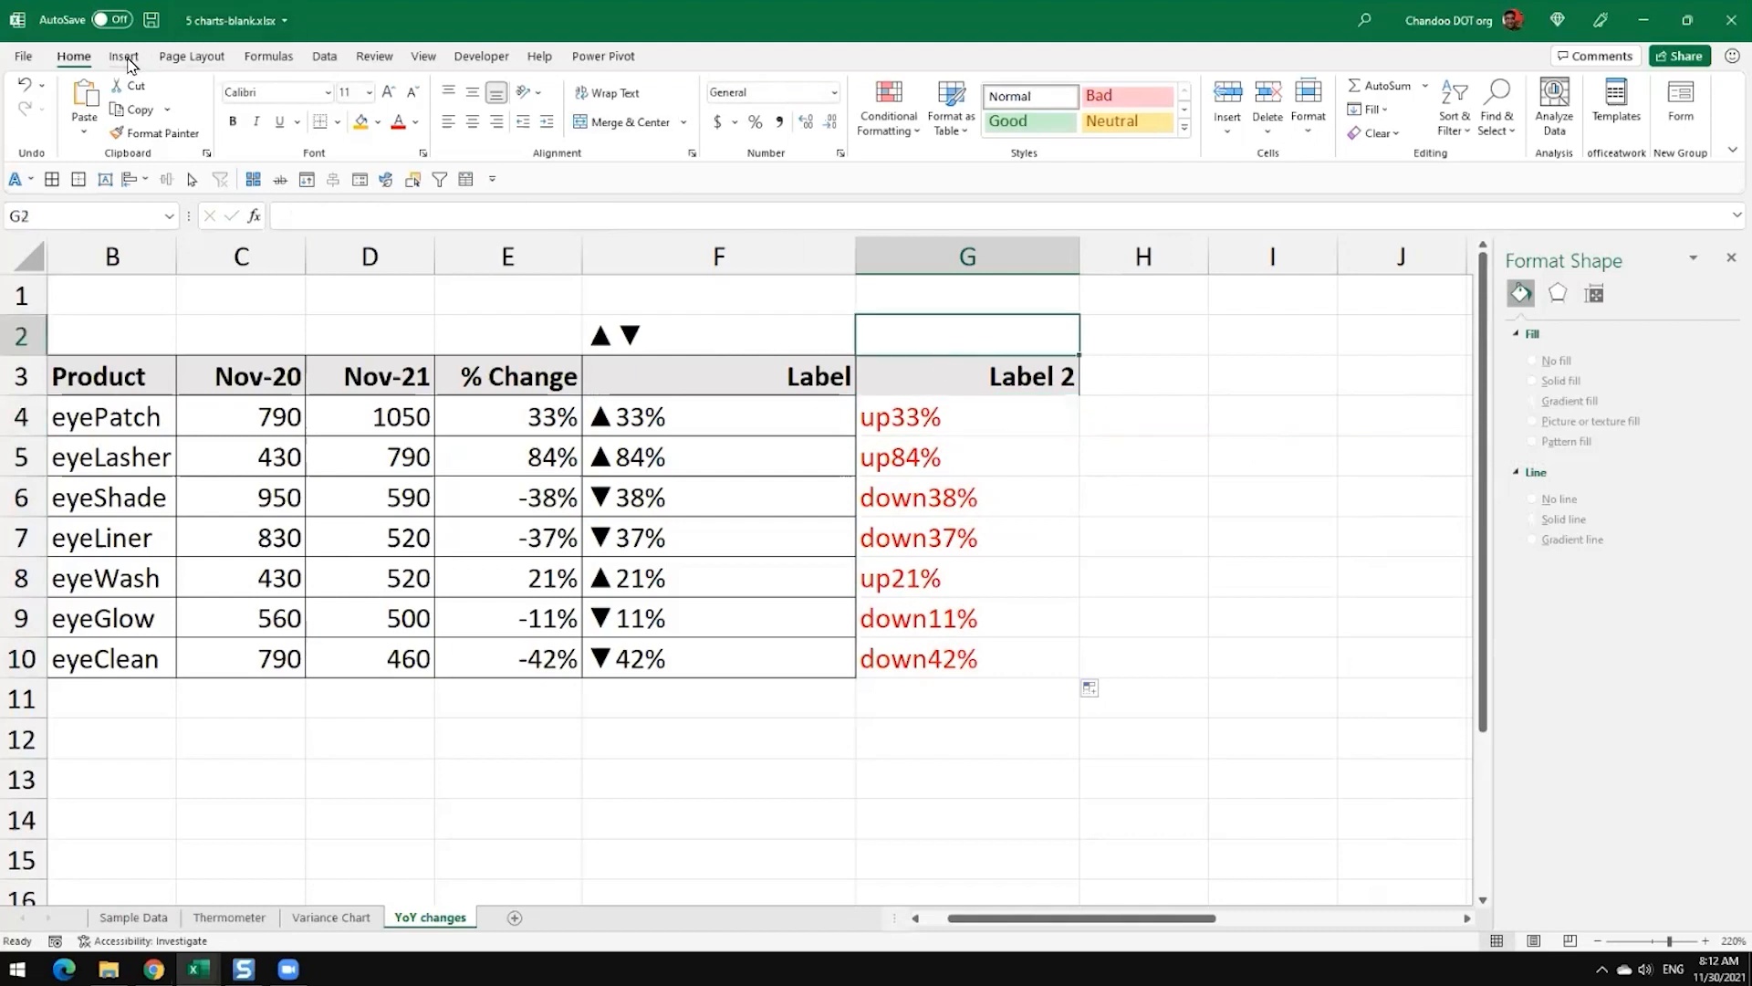
click(125, 57)
click(1594, 110)
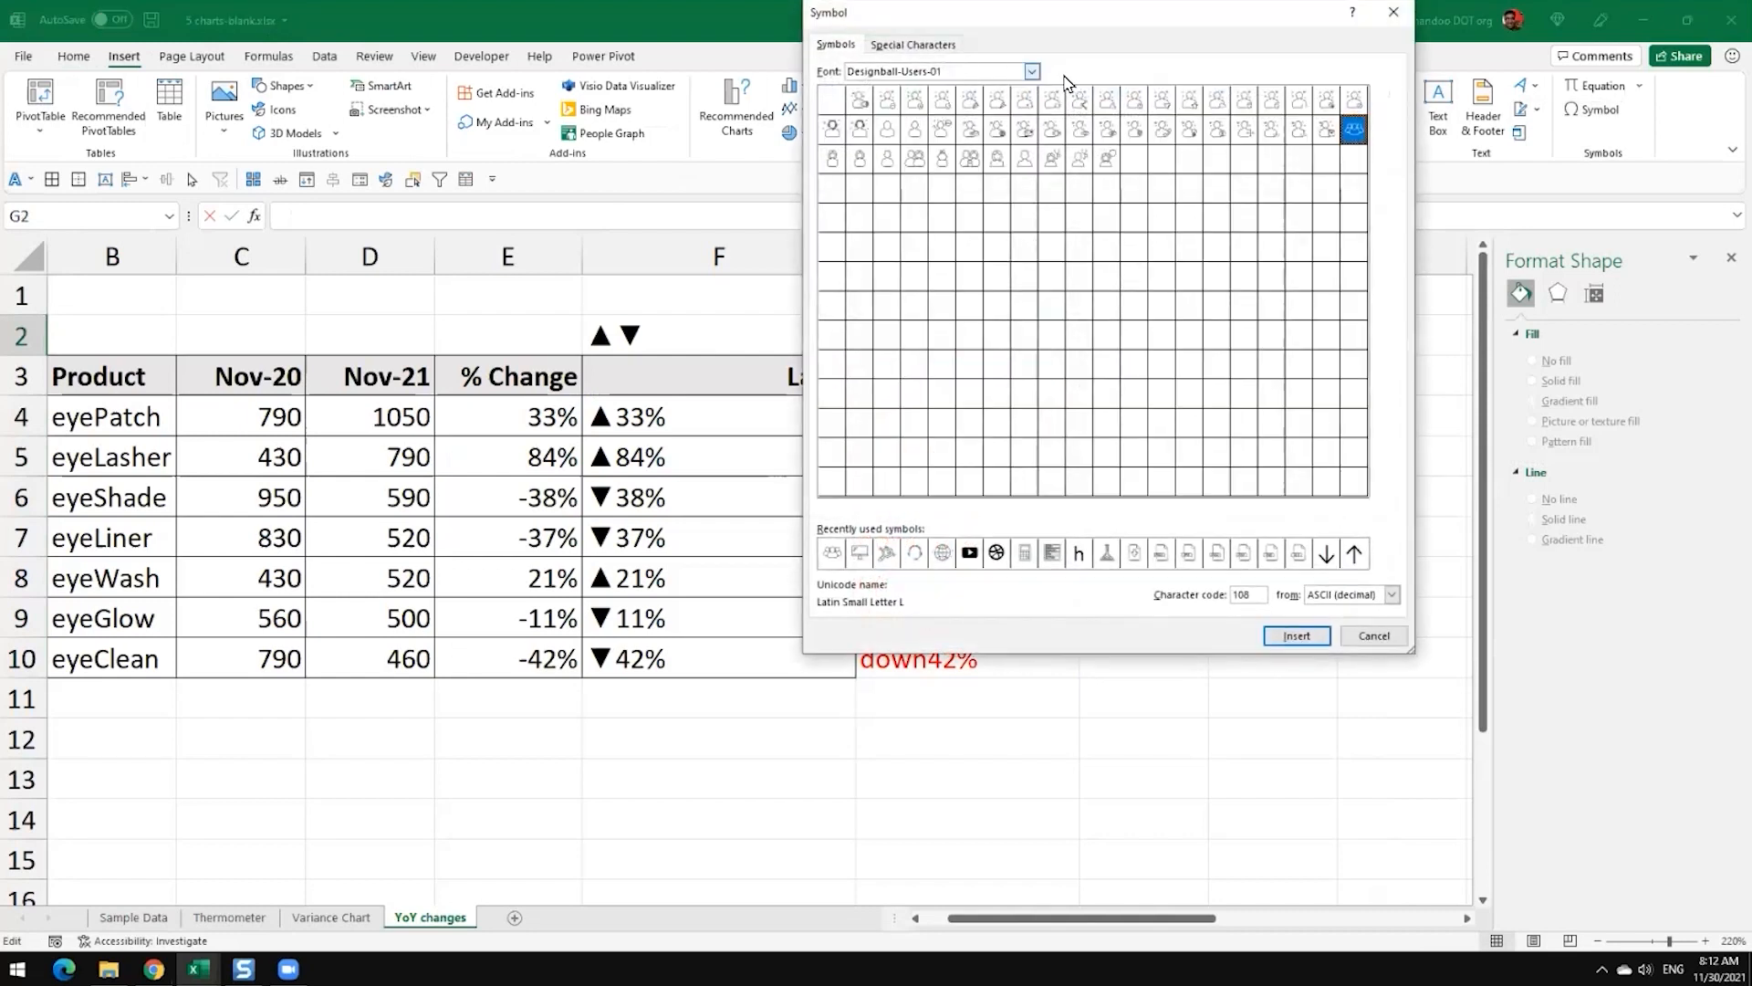
click(1032, 73)
scroll(1038, 137, up, 3)
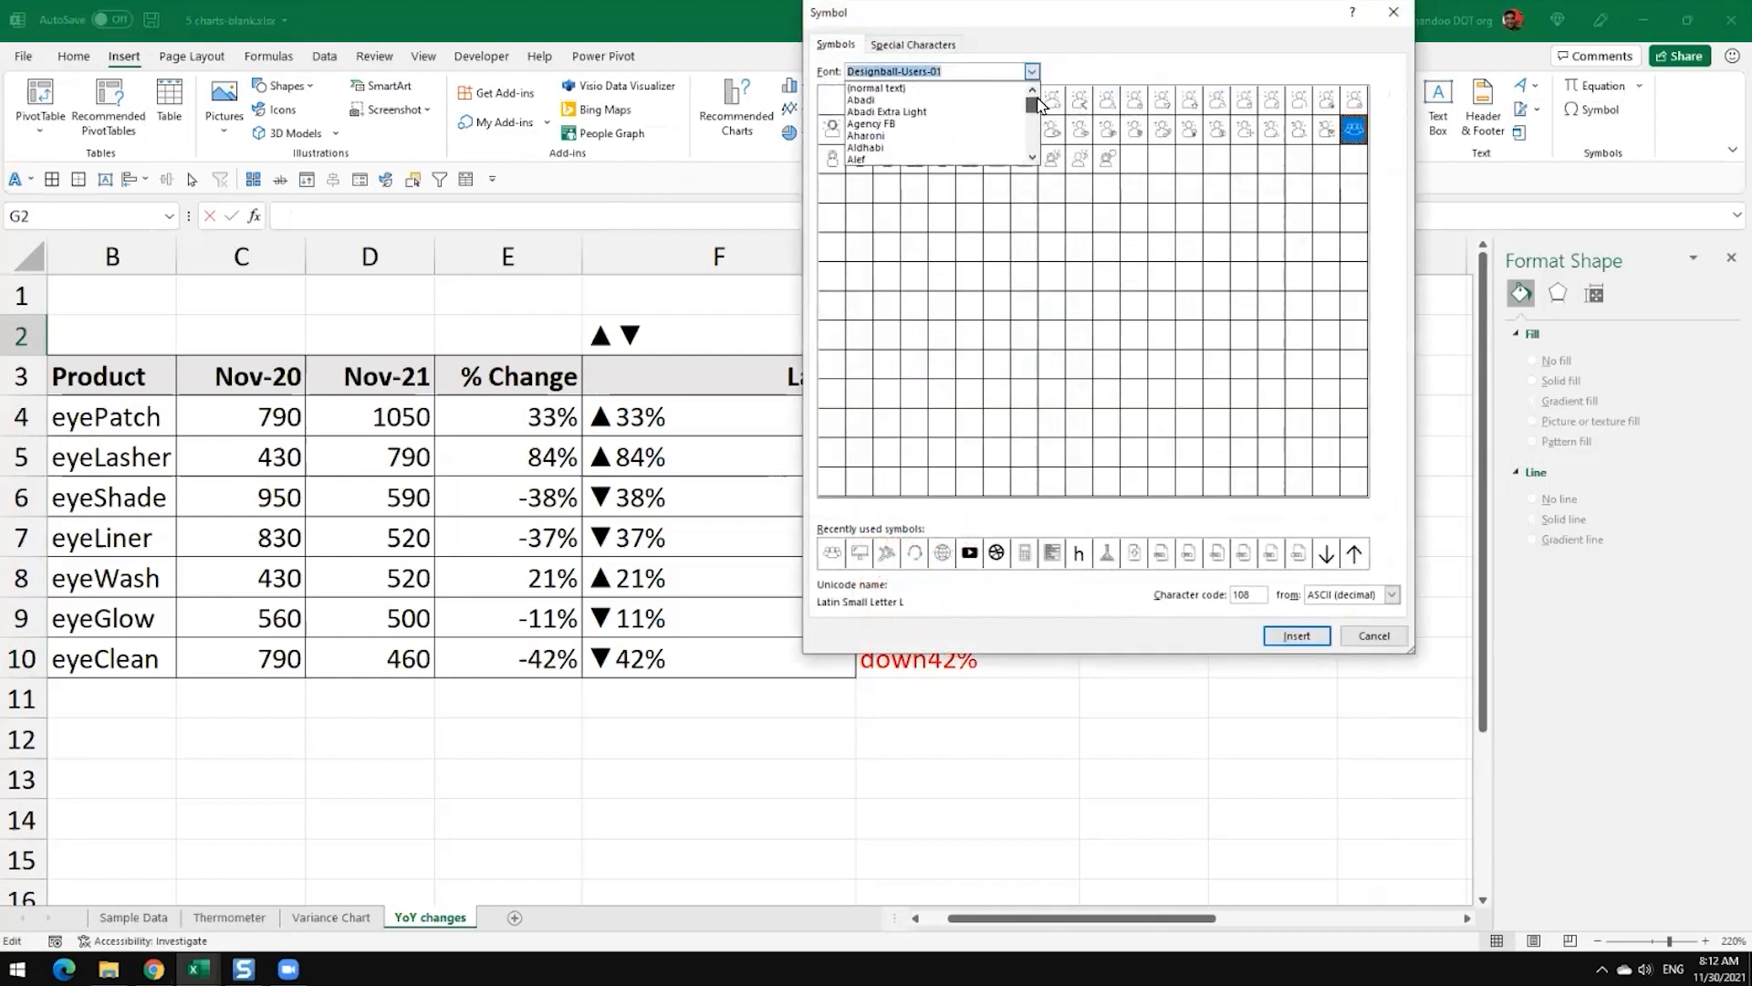
click(963, 89)
click(1392, 594)
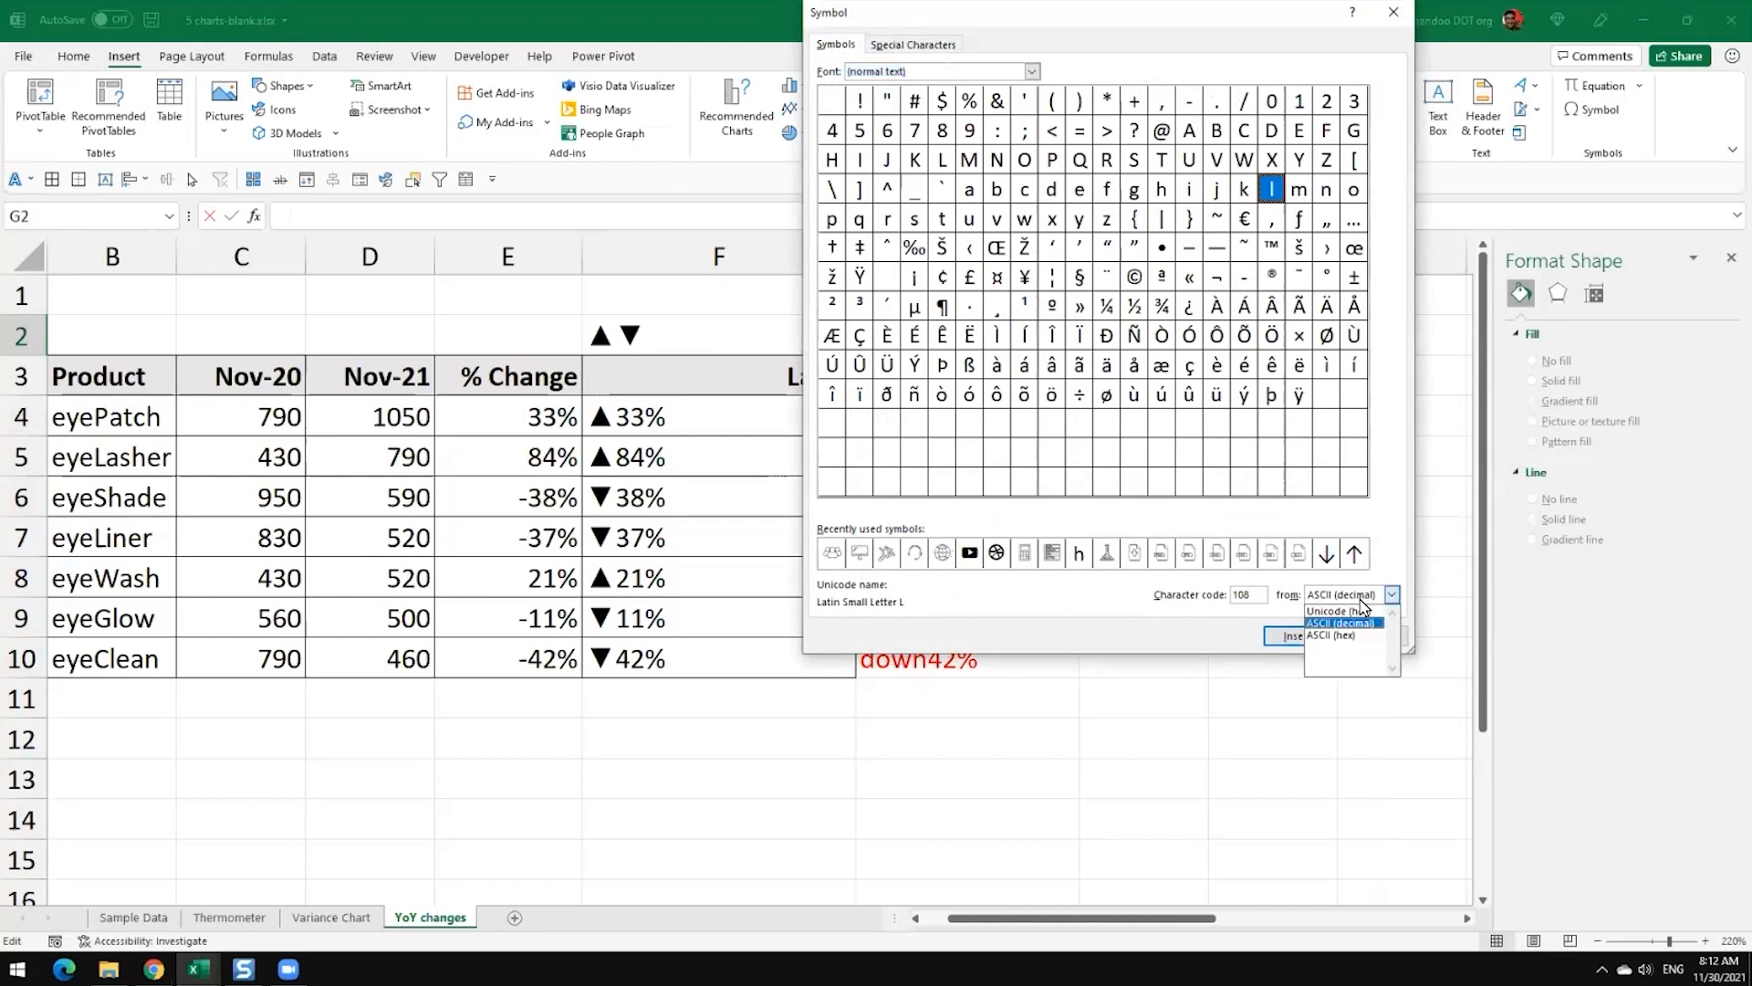
click(1364, 610)
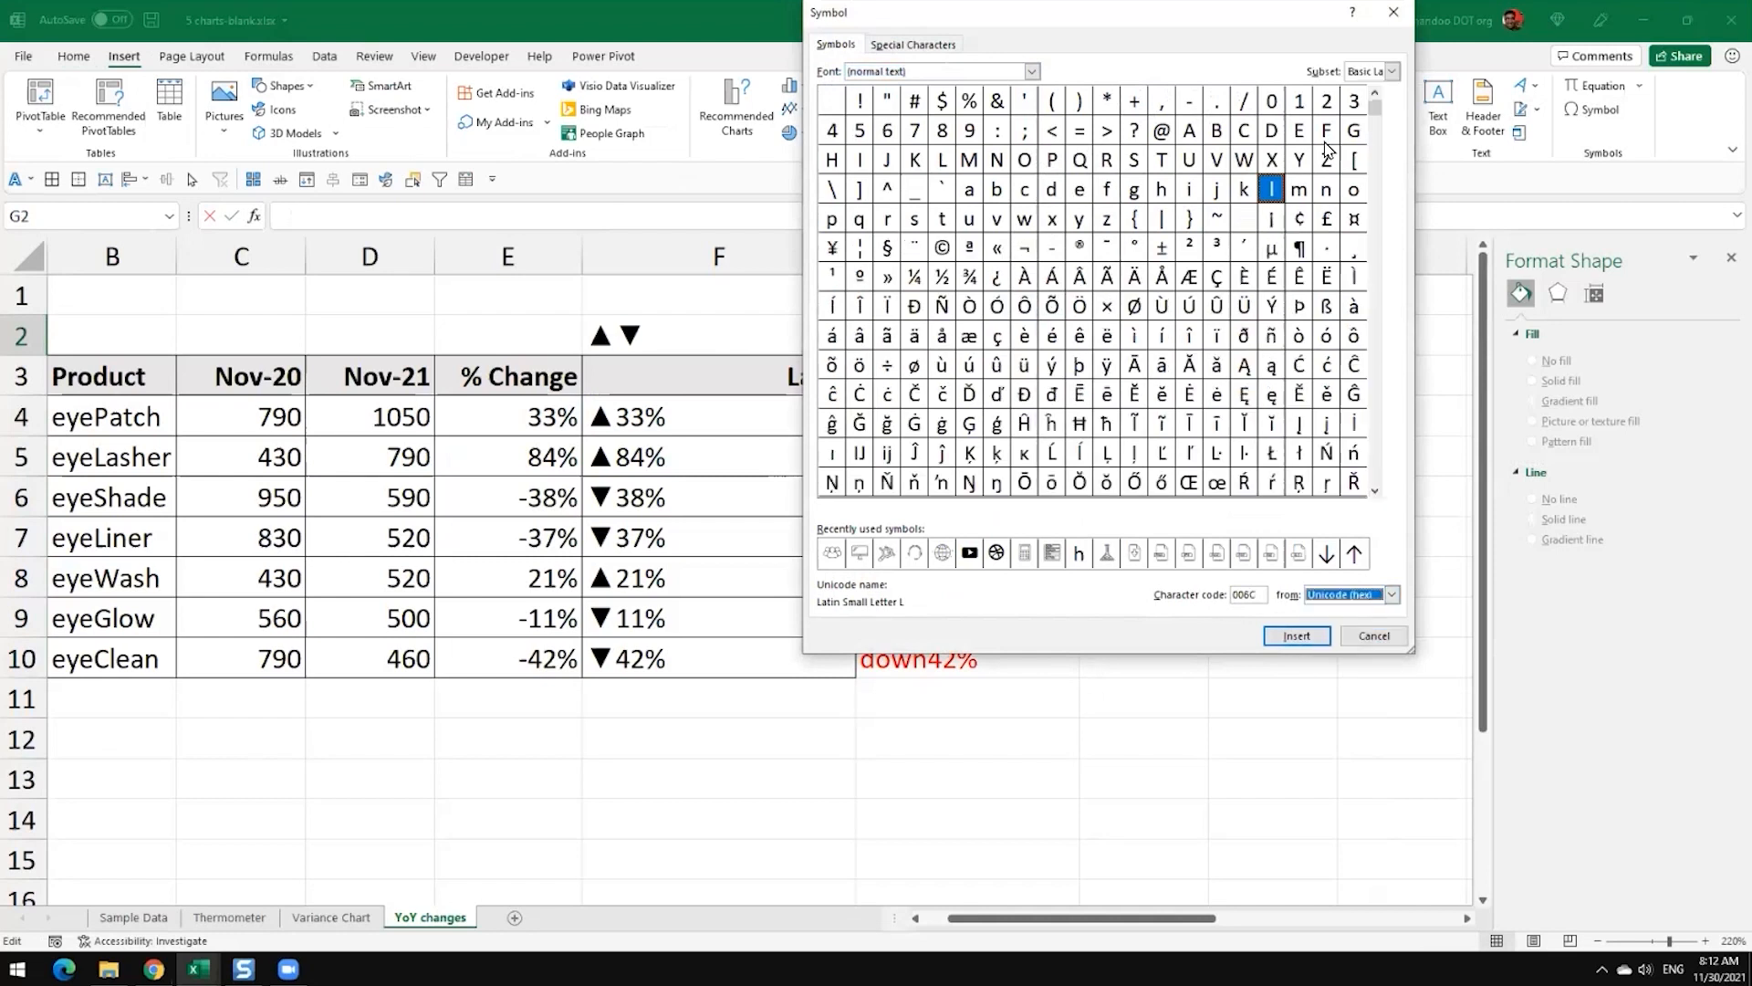
click(1283, 353)
click(1374, 490)
click(1374, 490)
click(1374, 490)
click(1373, 490)
click(1361, 640)
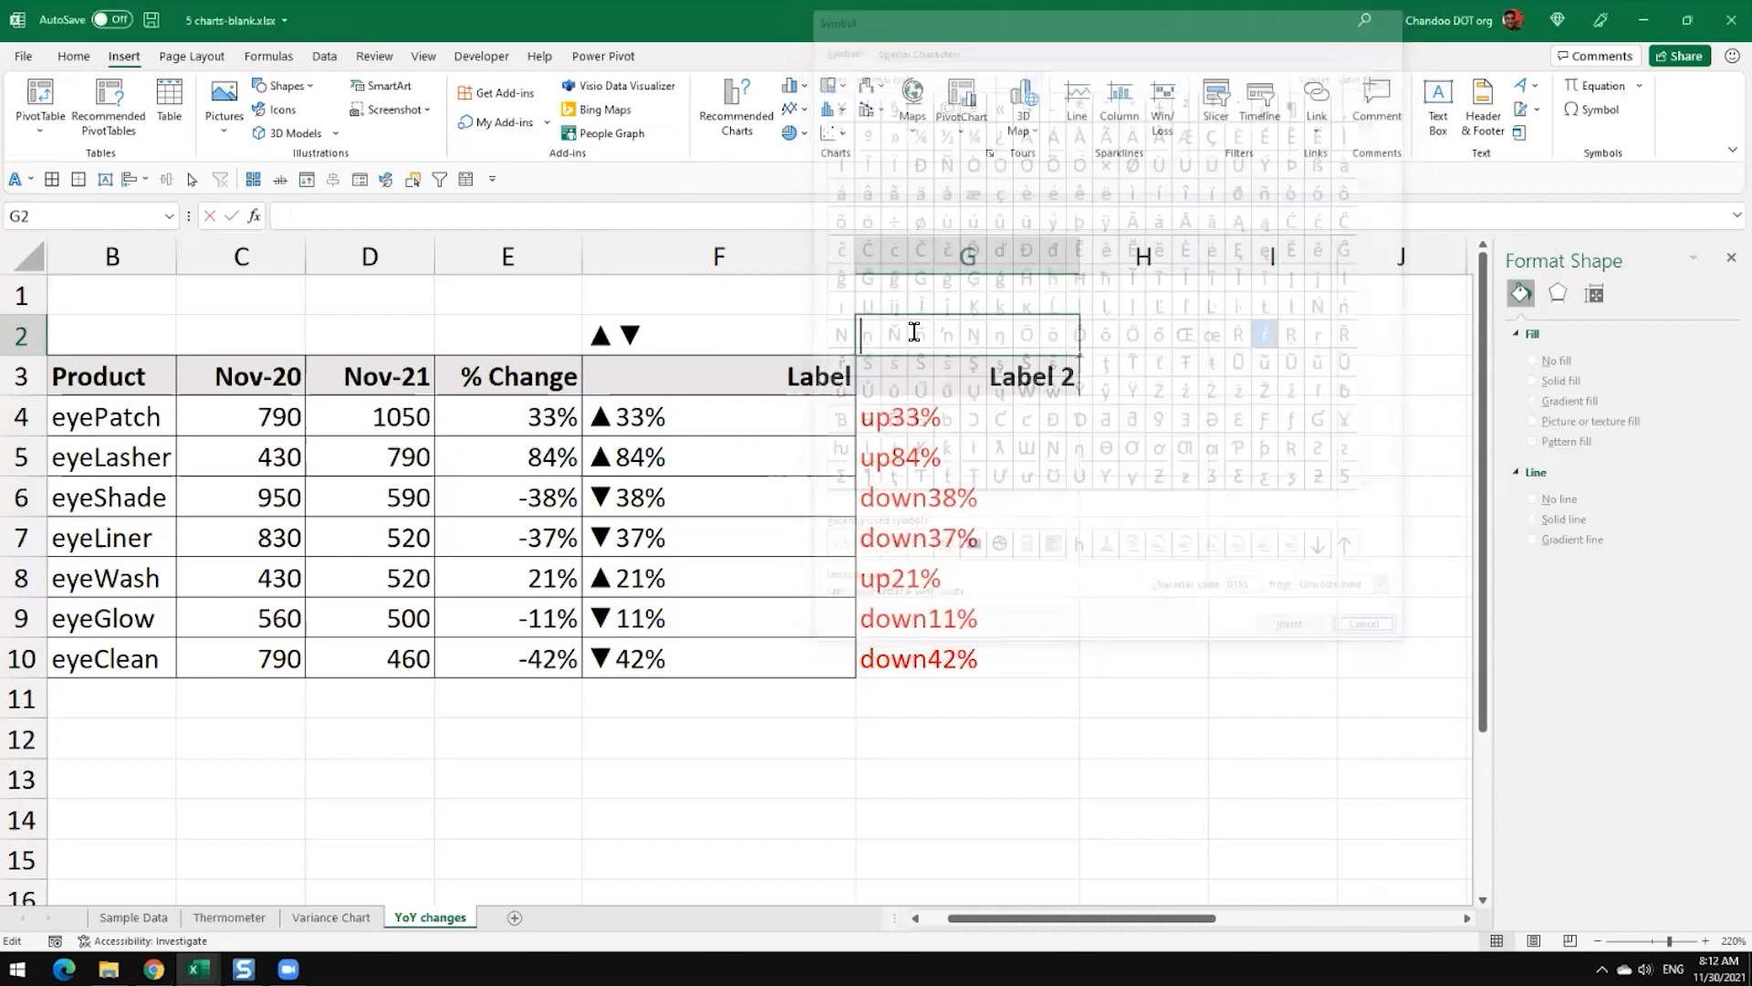
Step: Insert the solid up and down triangle symbols ▲▼ into cell G2 from the emoji and symbol picker
click(694, 329)
click(940, 330)
double_click(941, 332)
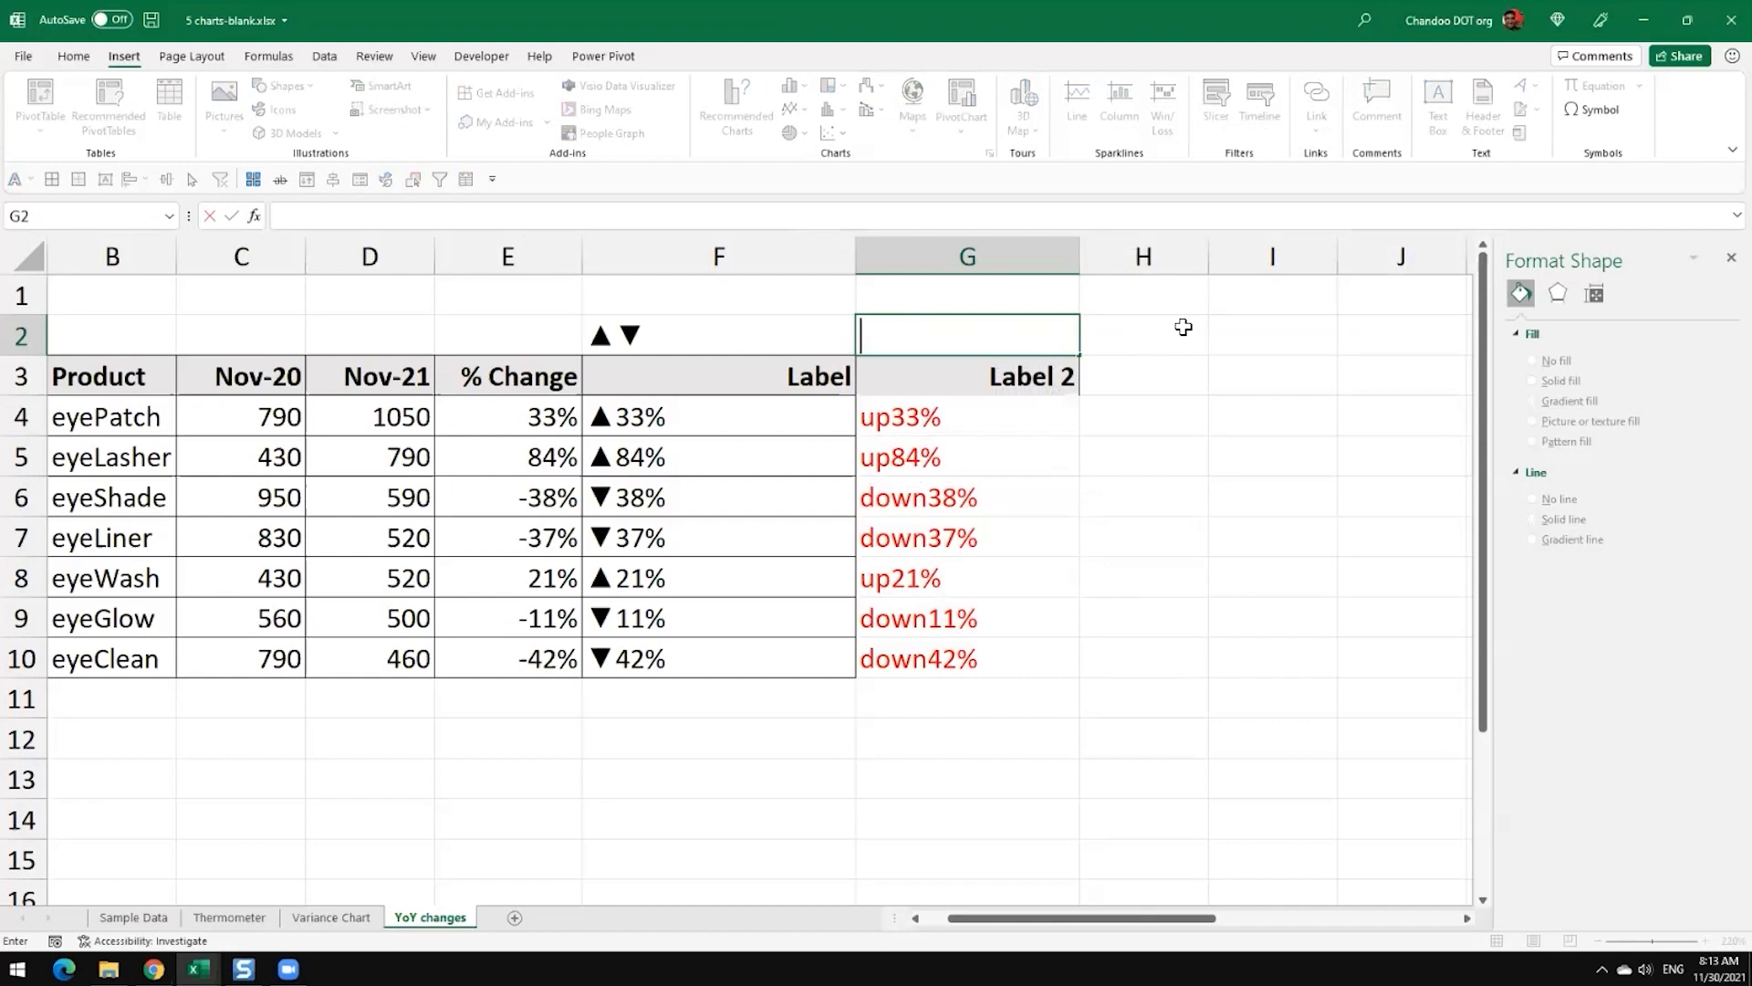
key(super+period)
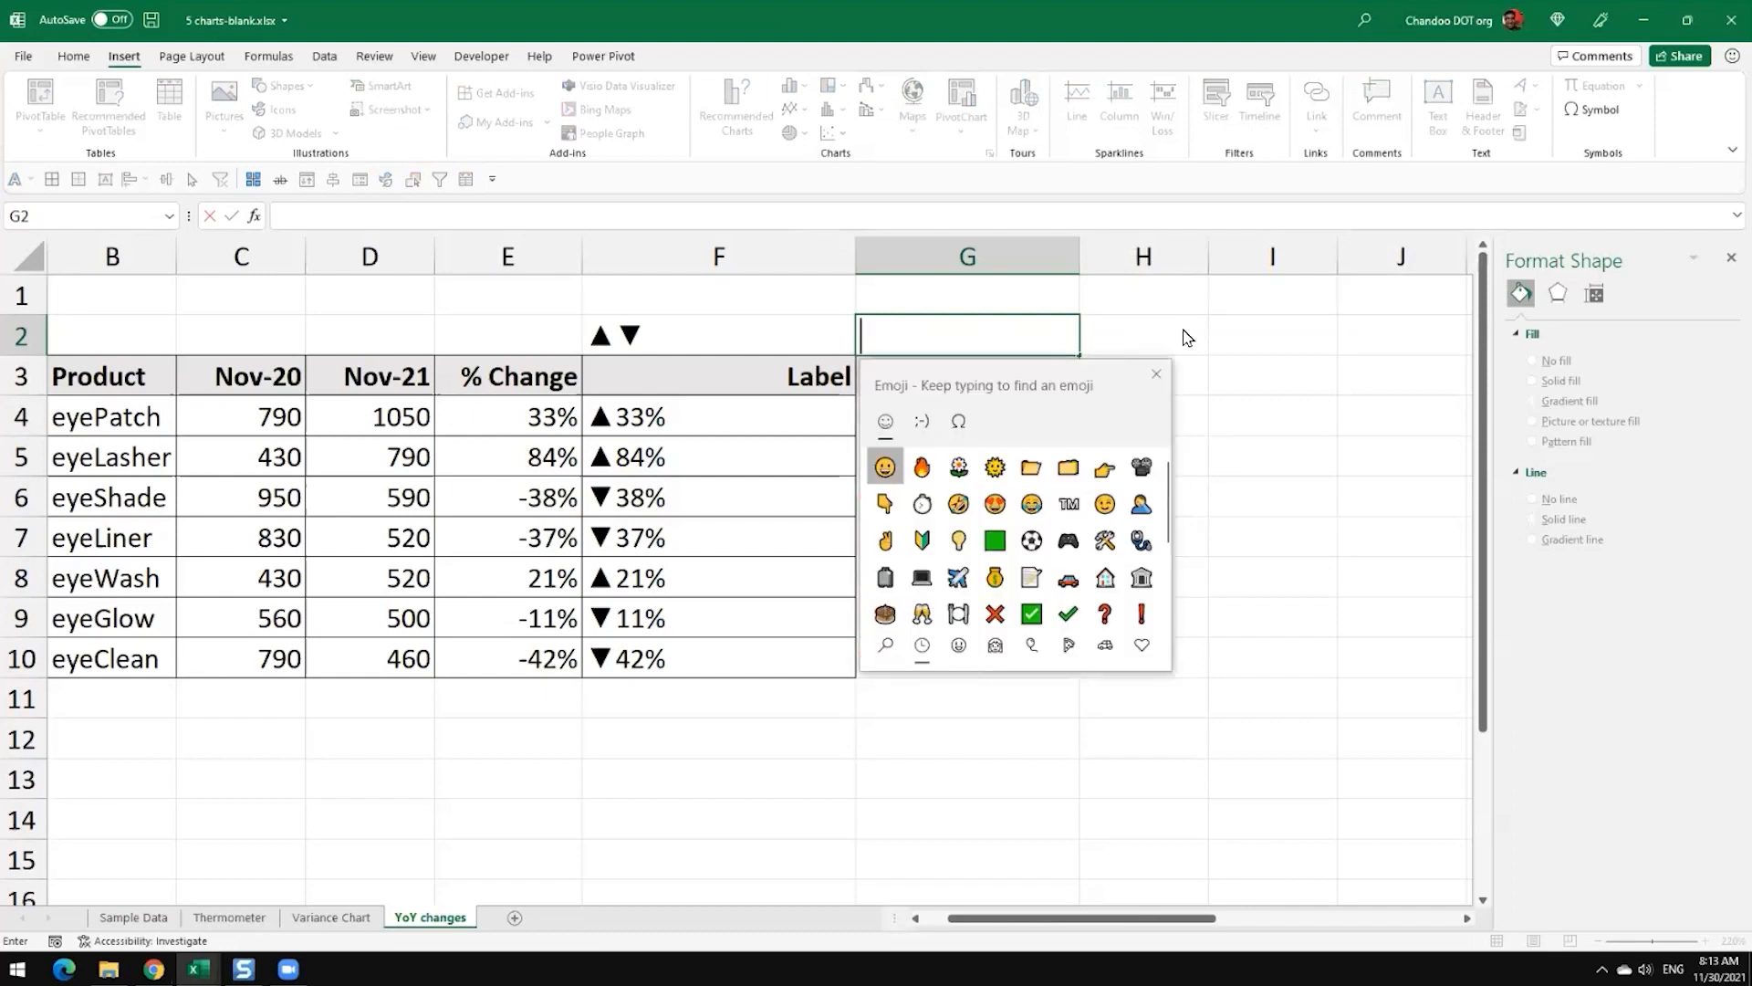
click(922, 421)
click(958, 421)
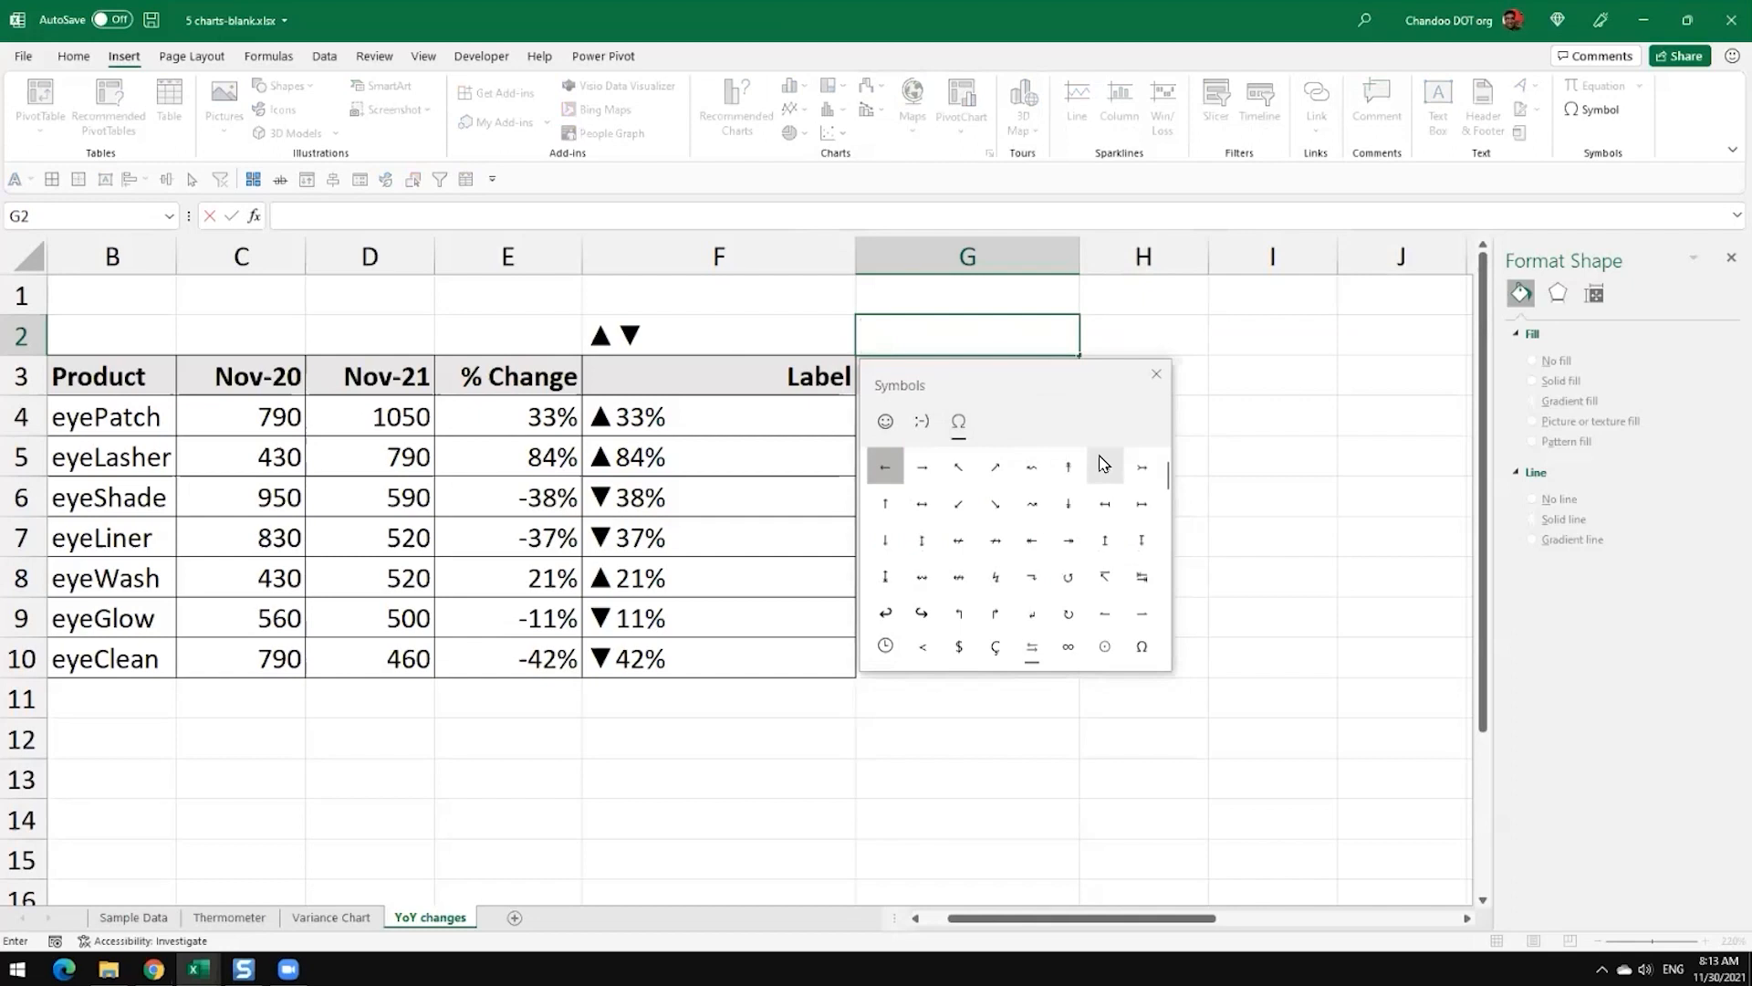
click(960, 648)
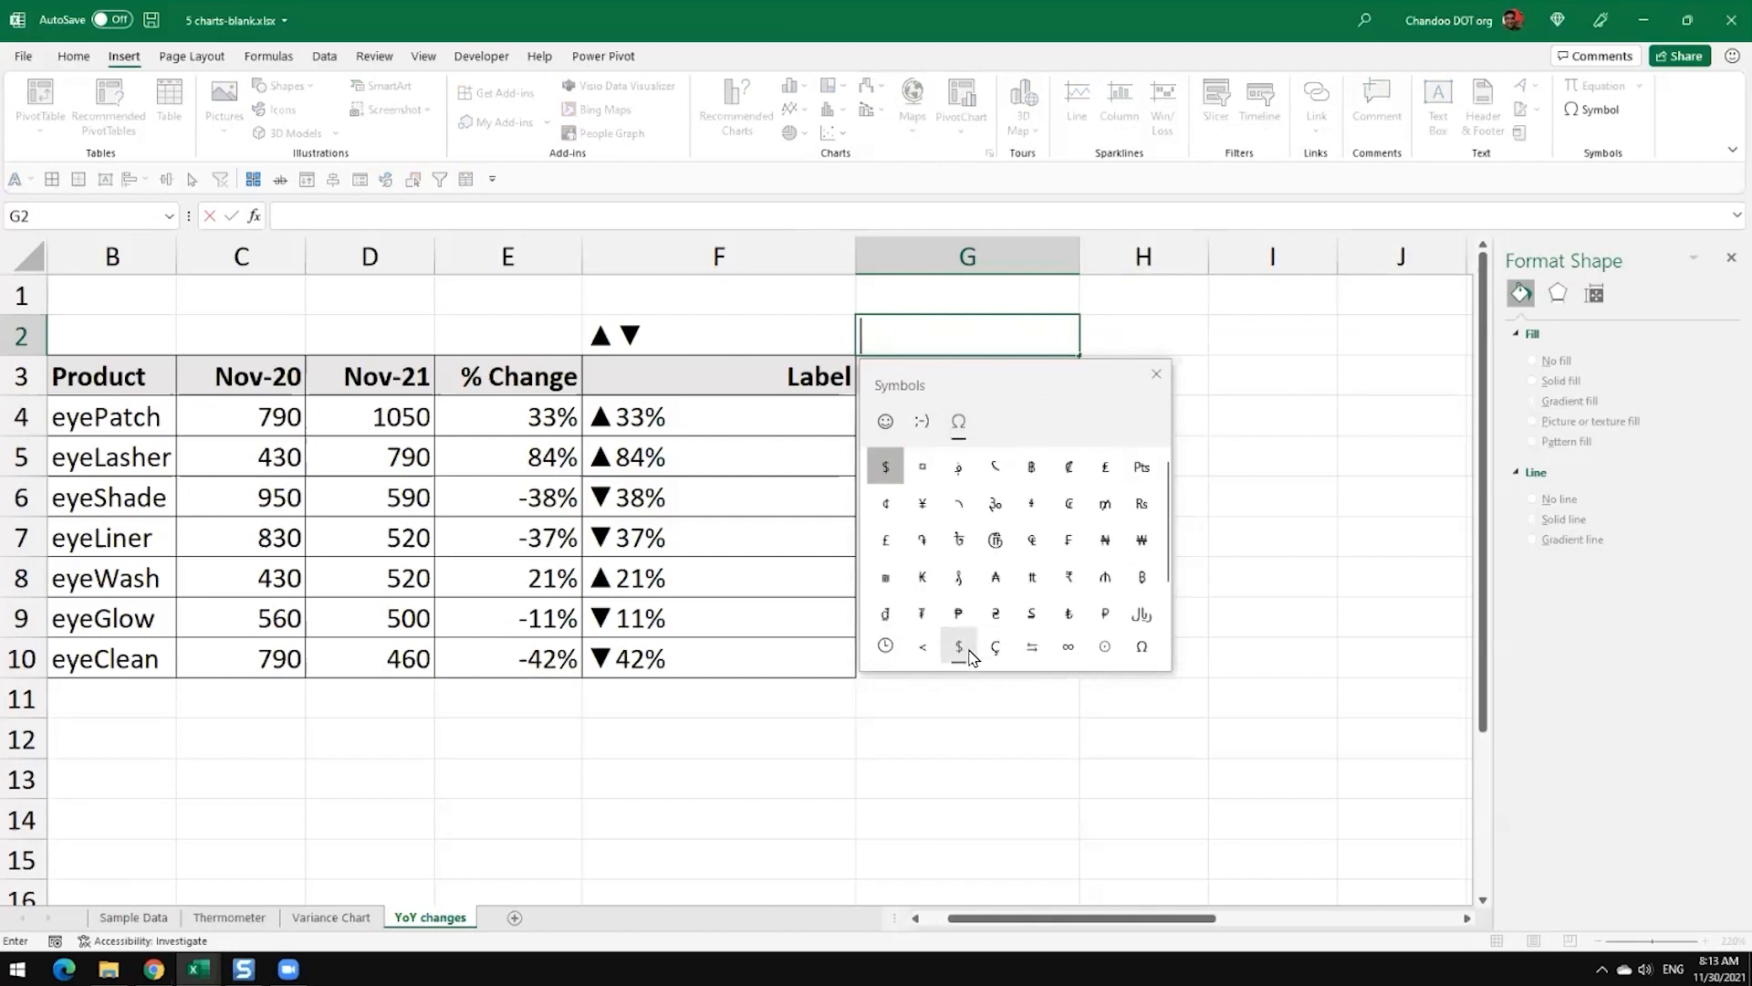
click(1033, 656)
scroll(1077, 579, down, 5)
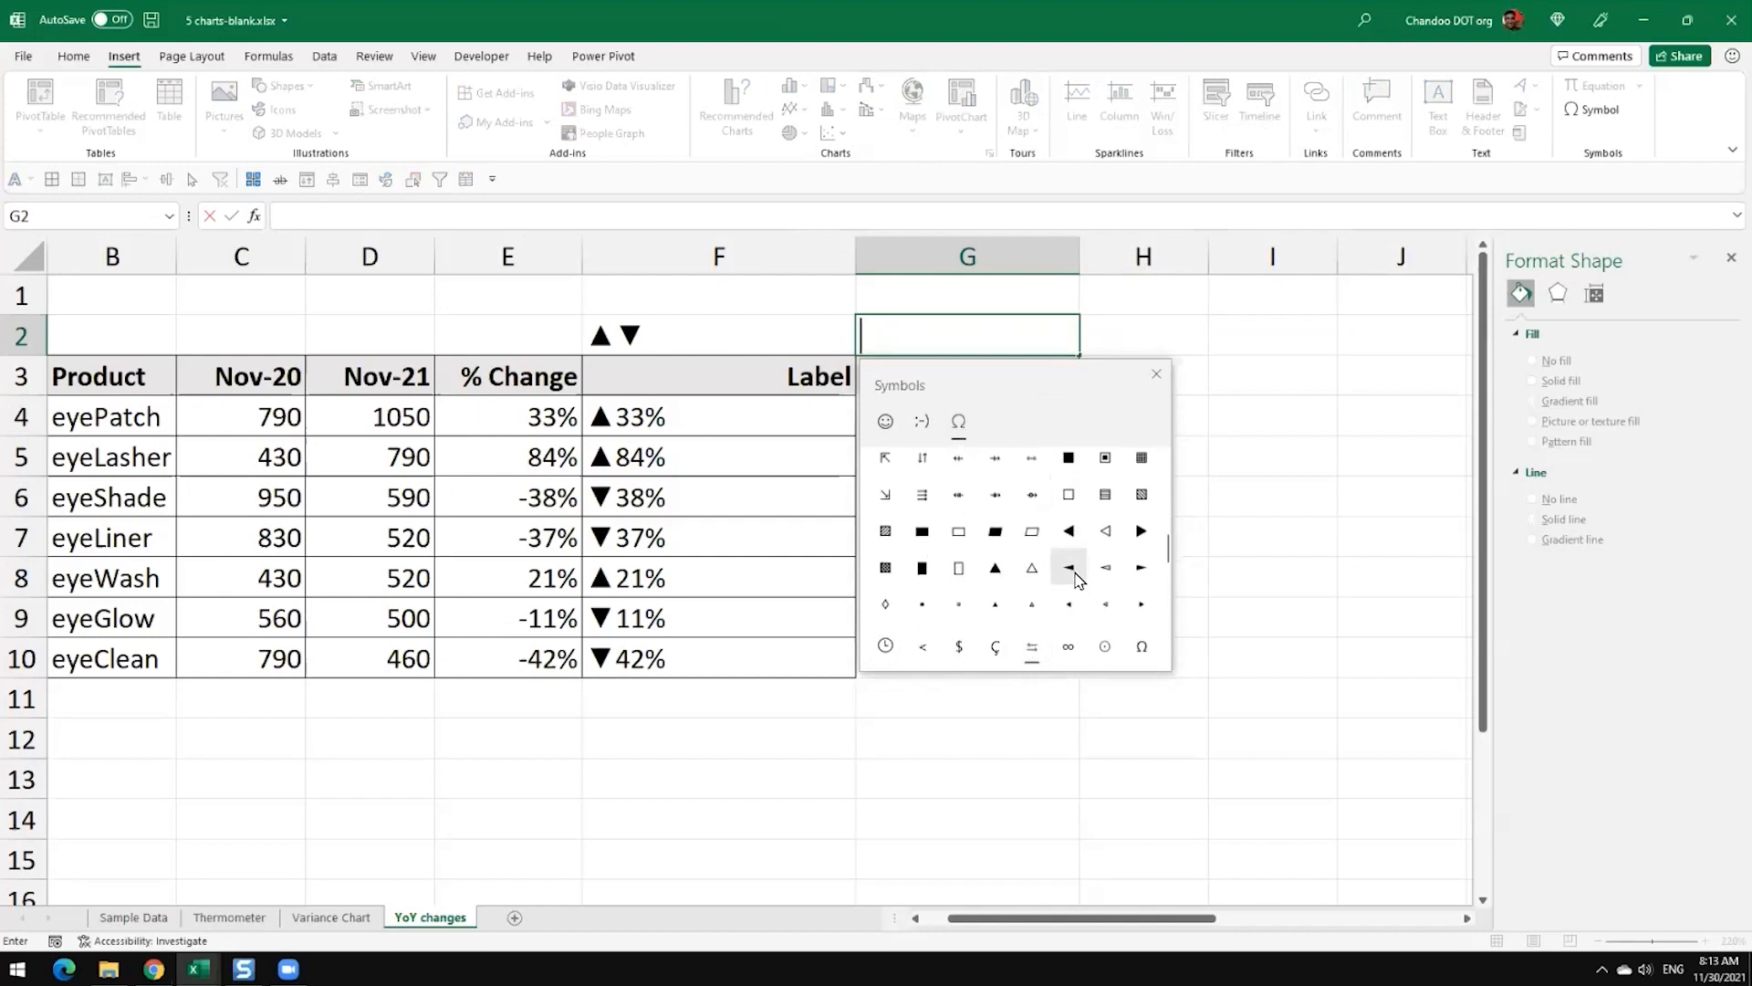
click(995, 568)
scroll(1027, 603, down, 1)
scroll(1026, 603, down, 2)
click(922, 542)
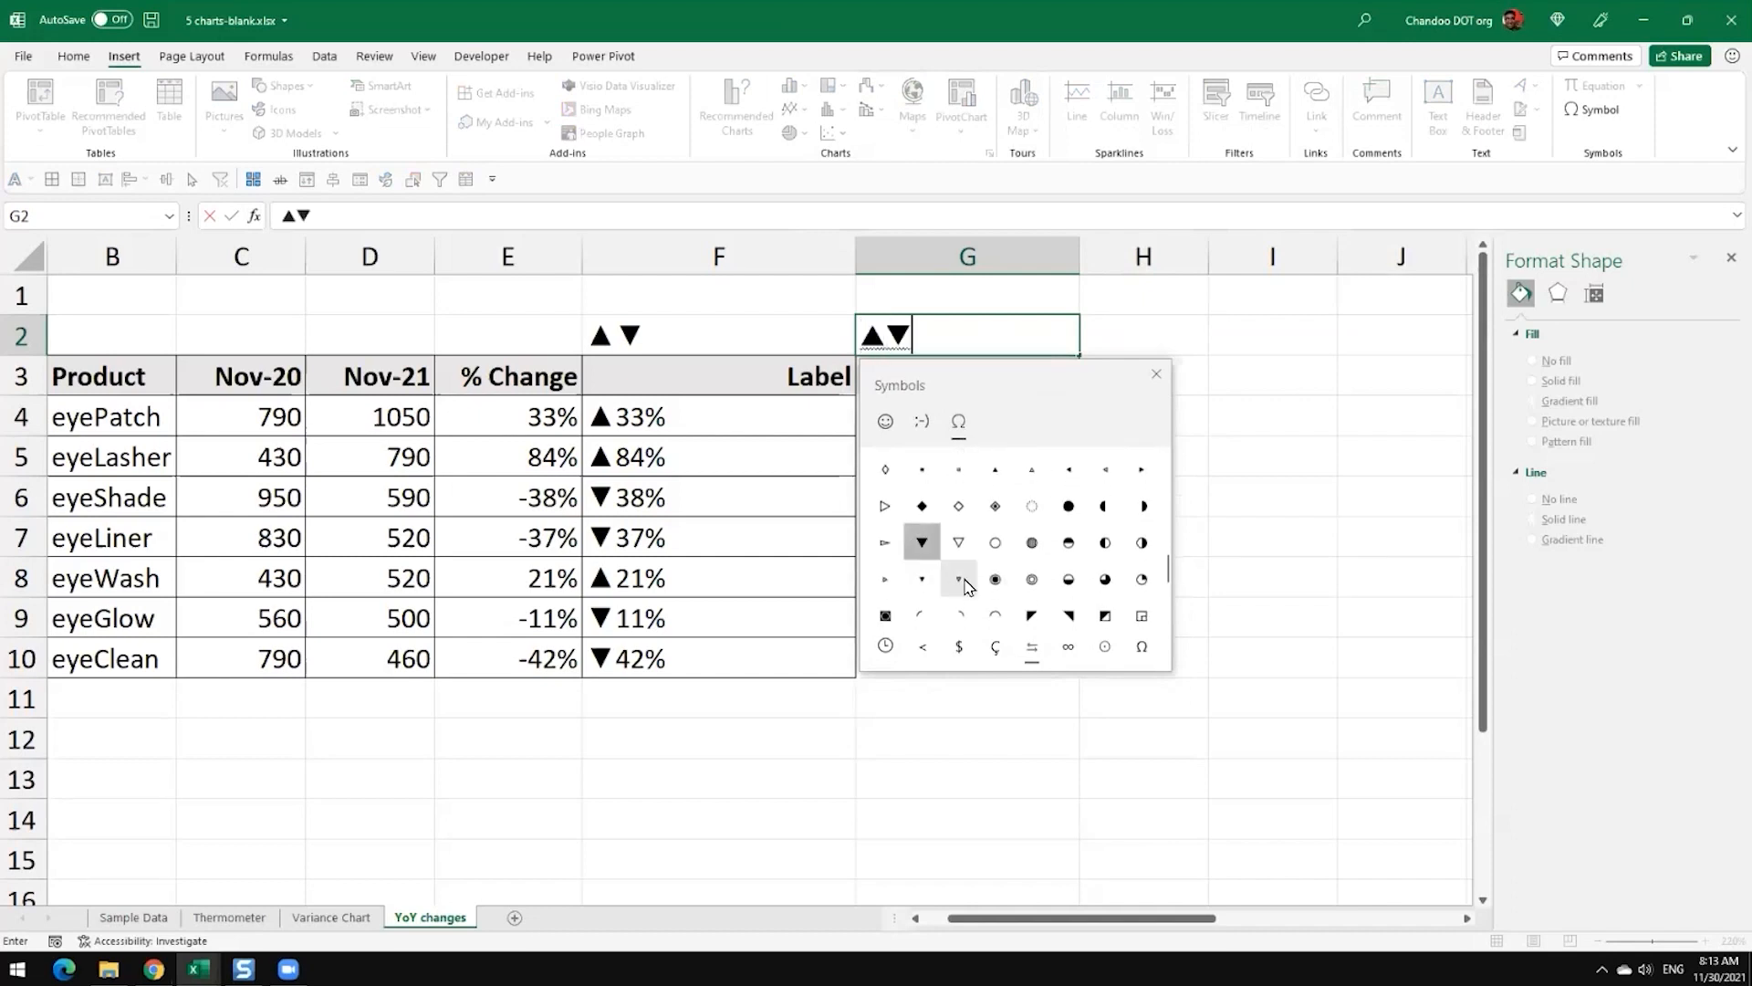
Step: Append the symbols ◀▶↑↓ after the two triangles in cell G2
scroll(1088, 600, down, 4)
scroll(1088, 601, up, 3)
scroll(1088, 601, up, 4)
click(1064, 589)
click(1152, 589)
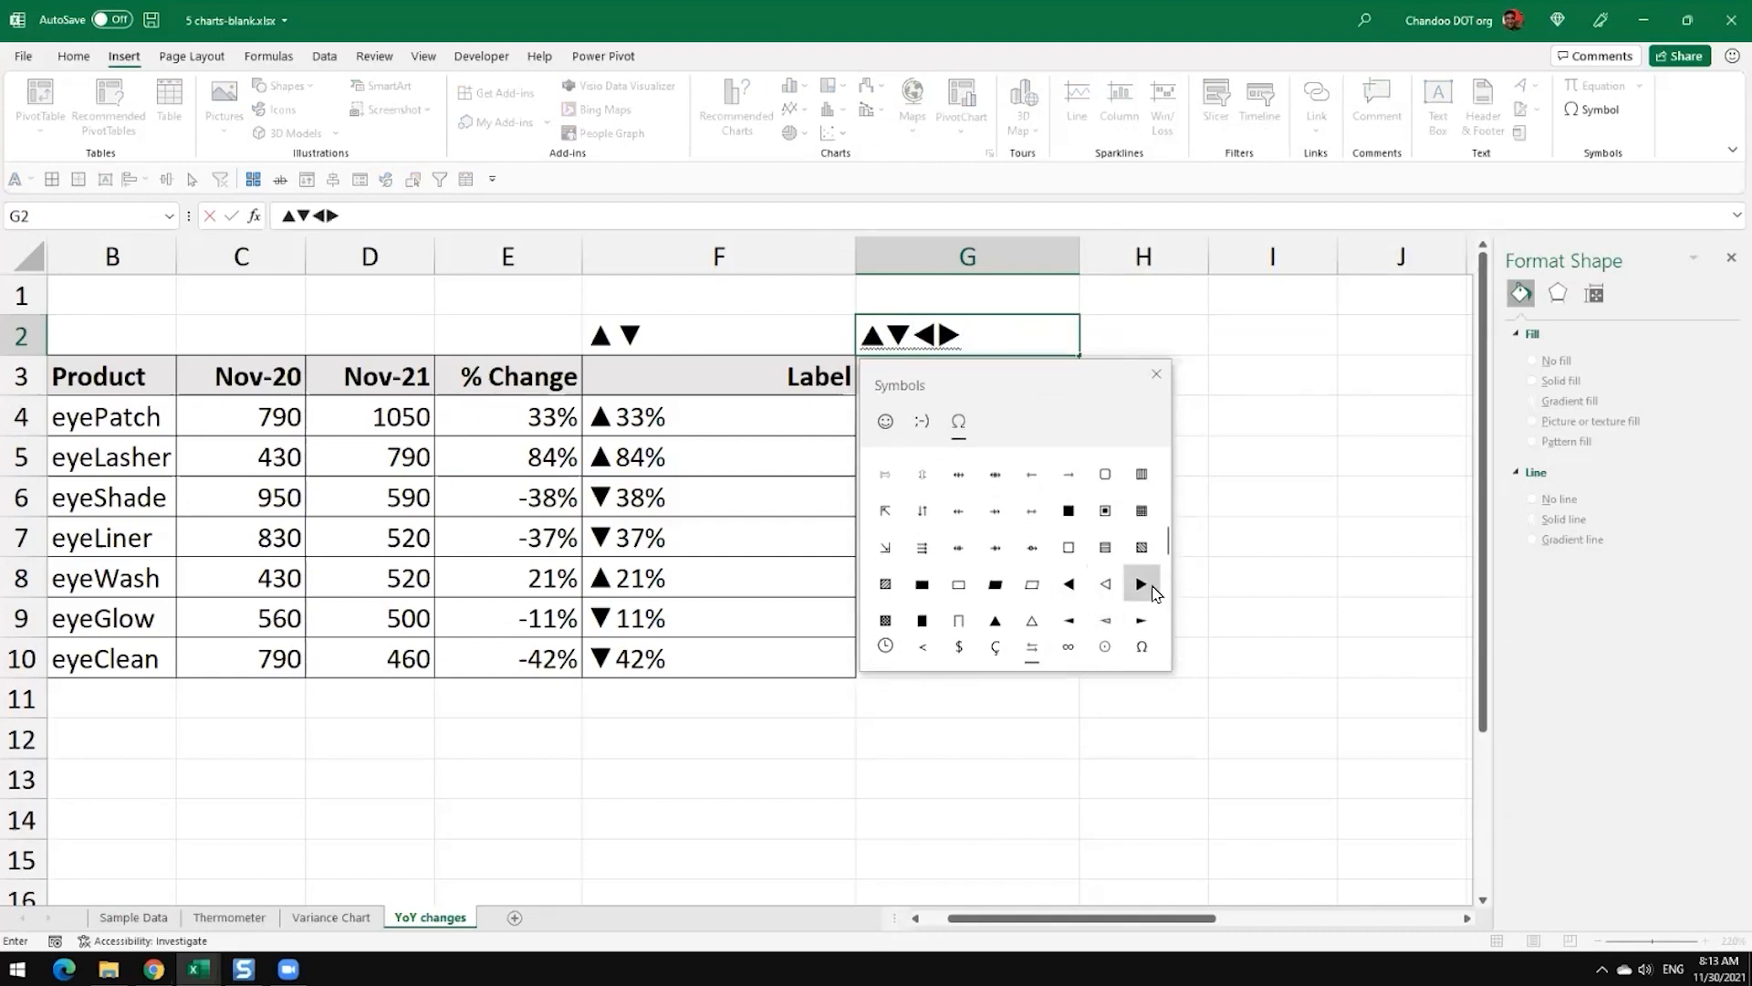
scroll(1152, 594, up, 5)
scroll(1146, 593, up, 3)
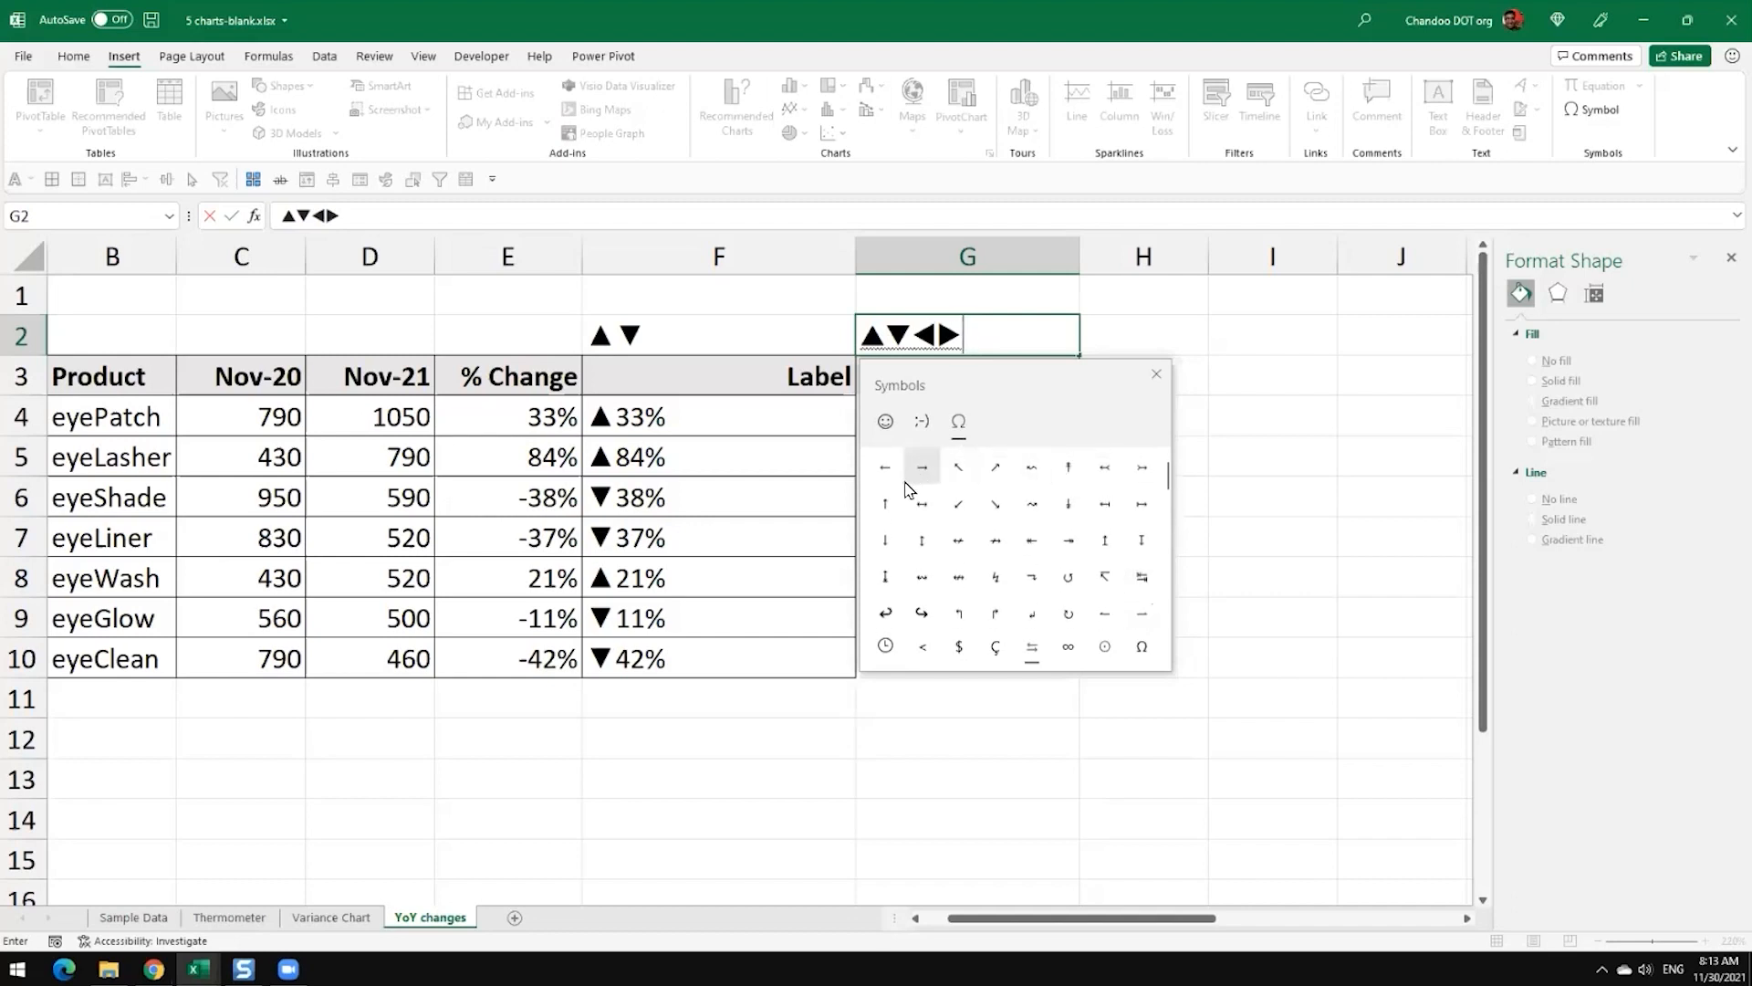
click(885, 503)
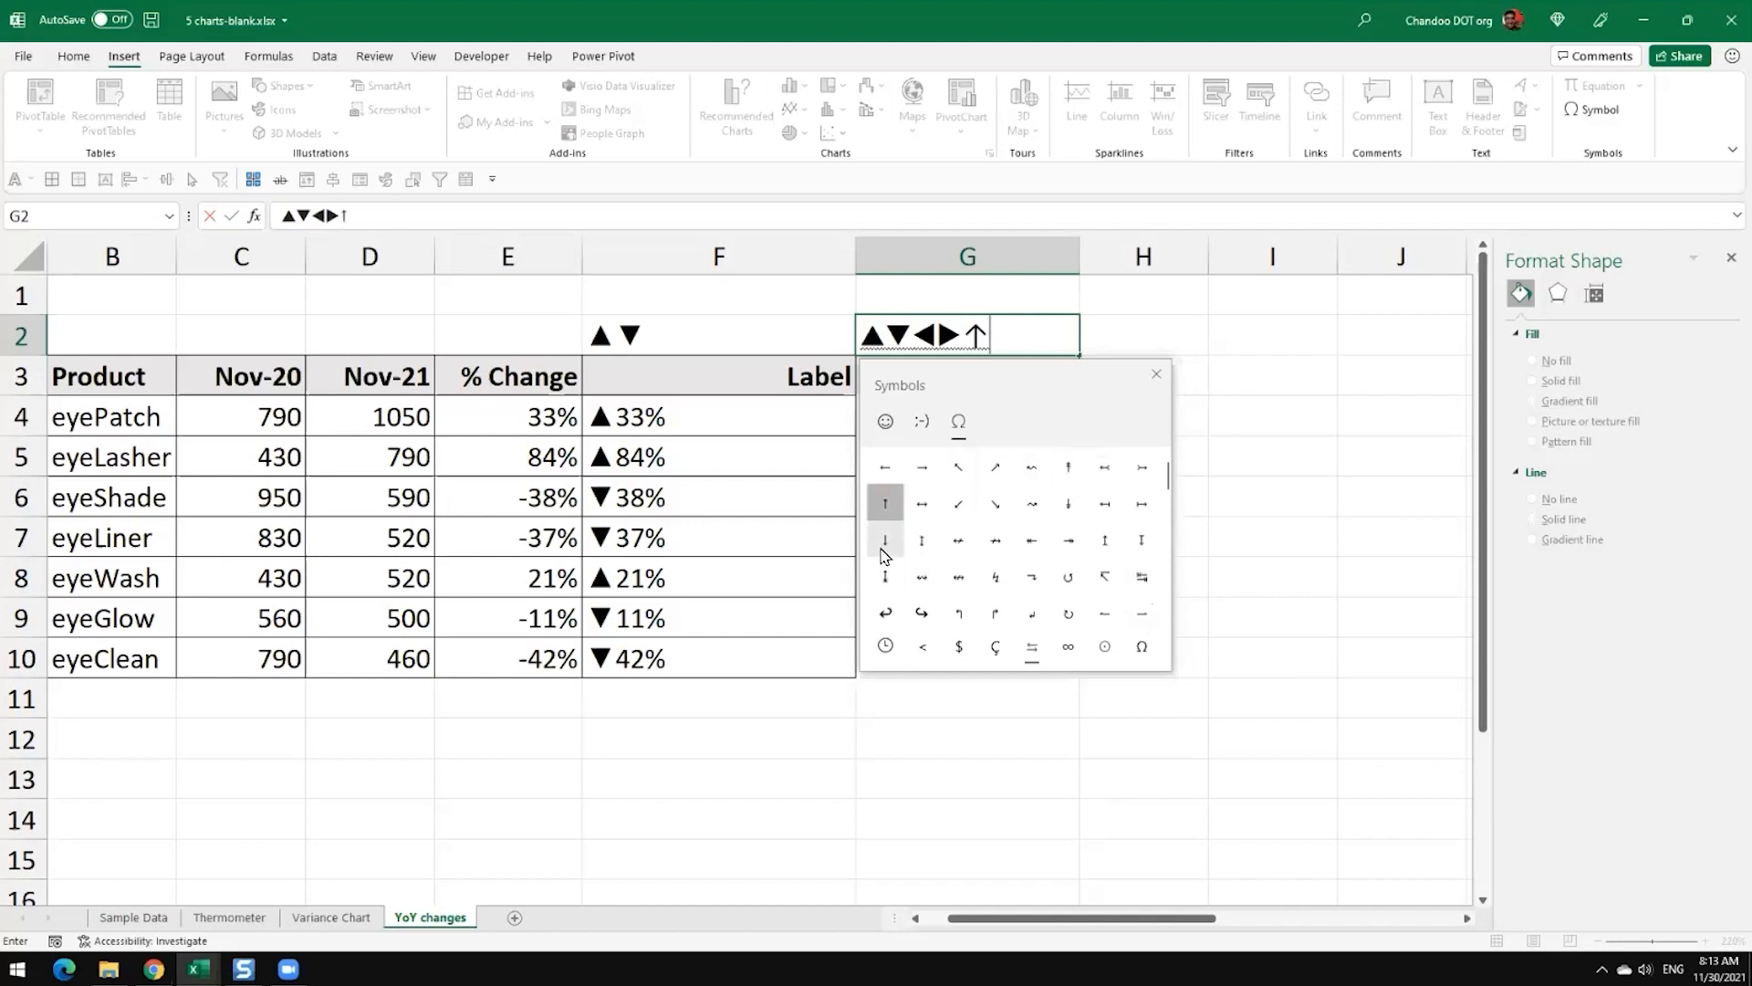
click(887, 551)
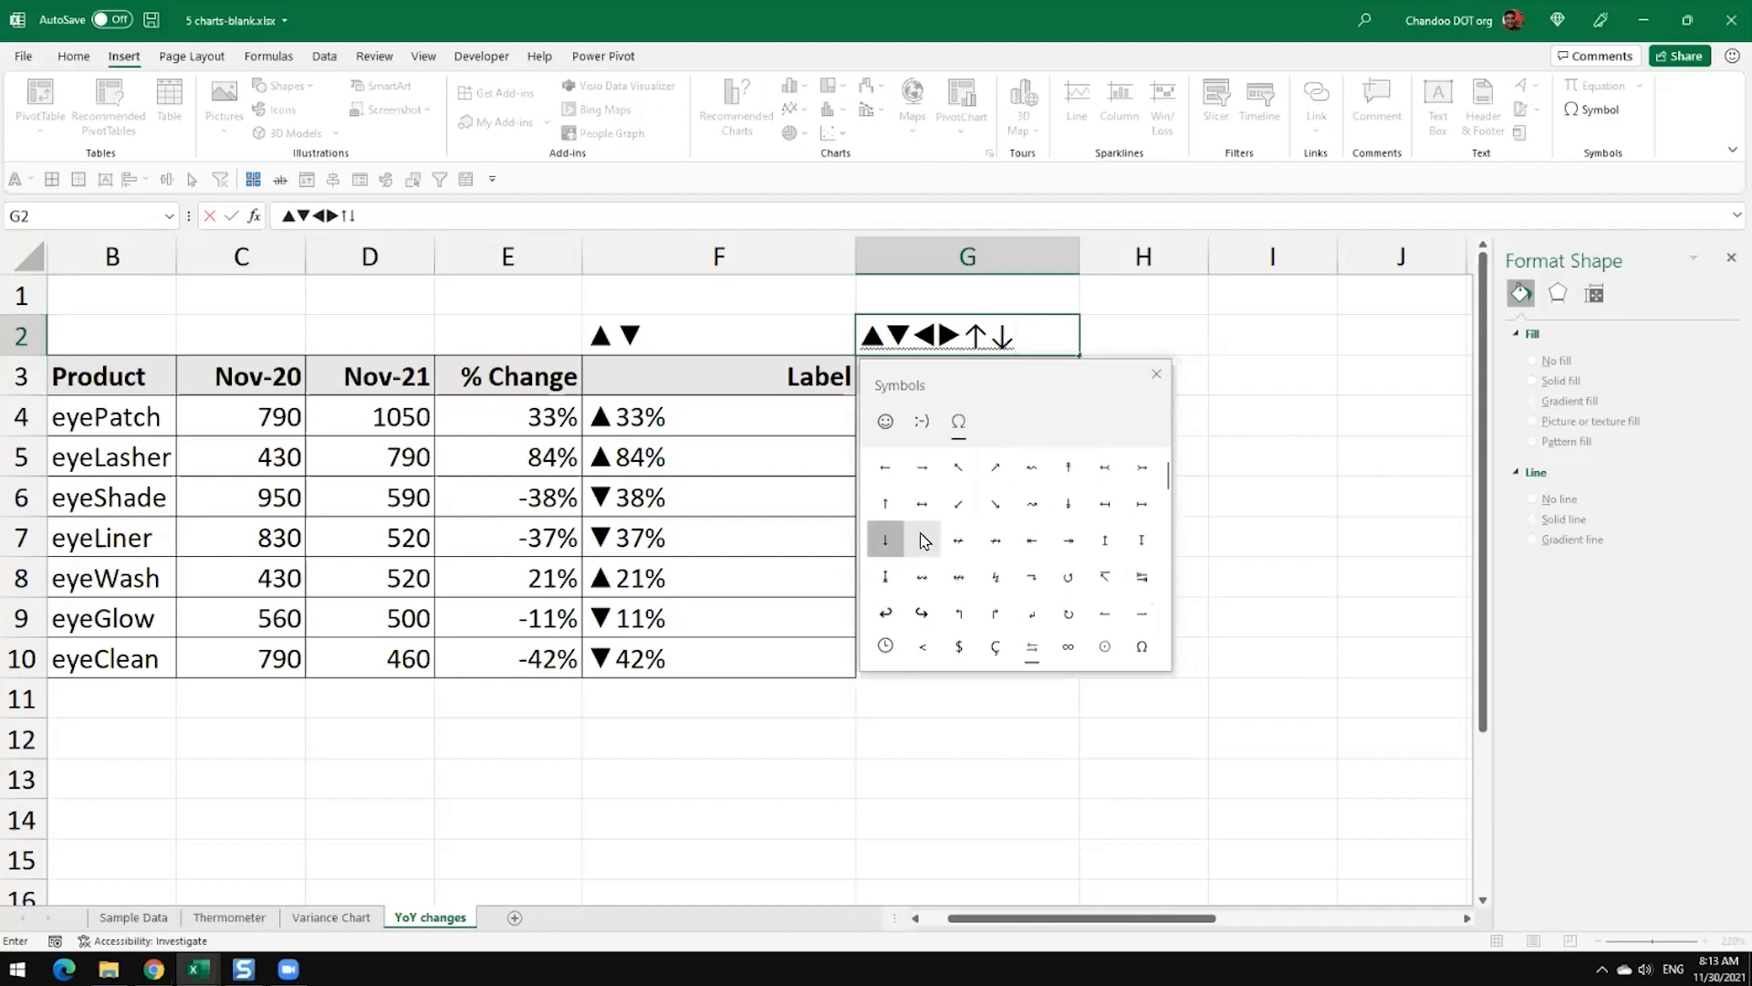
Step: Delete the ◀▶↑↓ symbols from G2, keep only ▲▼, and commit the cell
click(1156, 373)
drag(1011, 339, 911, 338)
key(BackSpace)
key(Return)
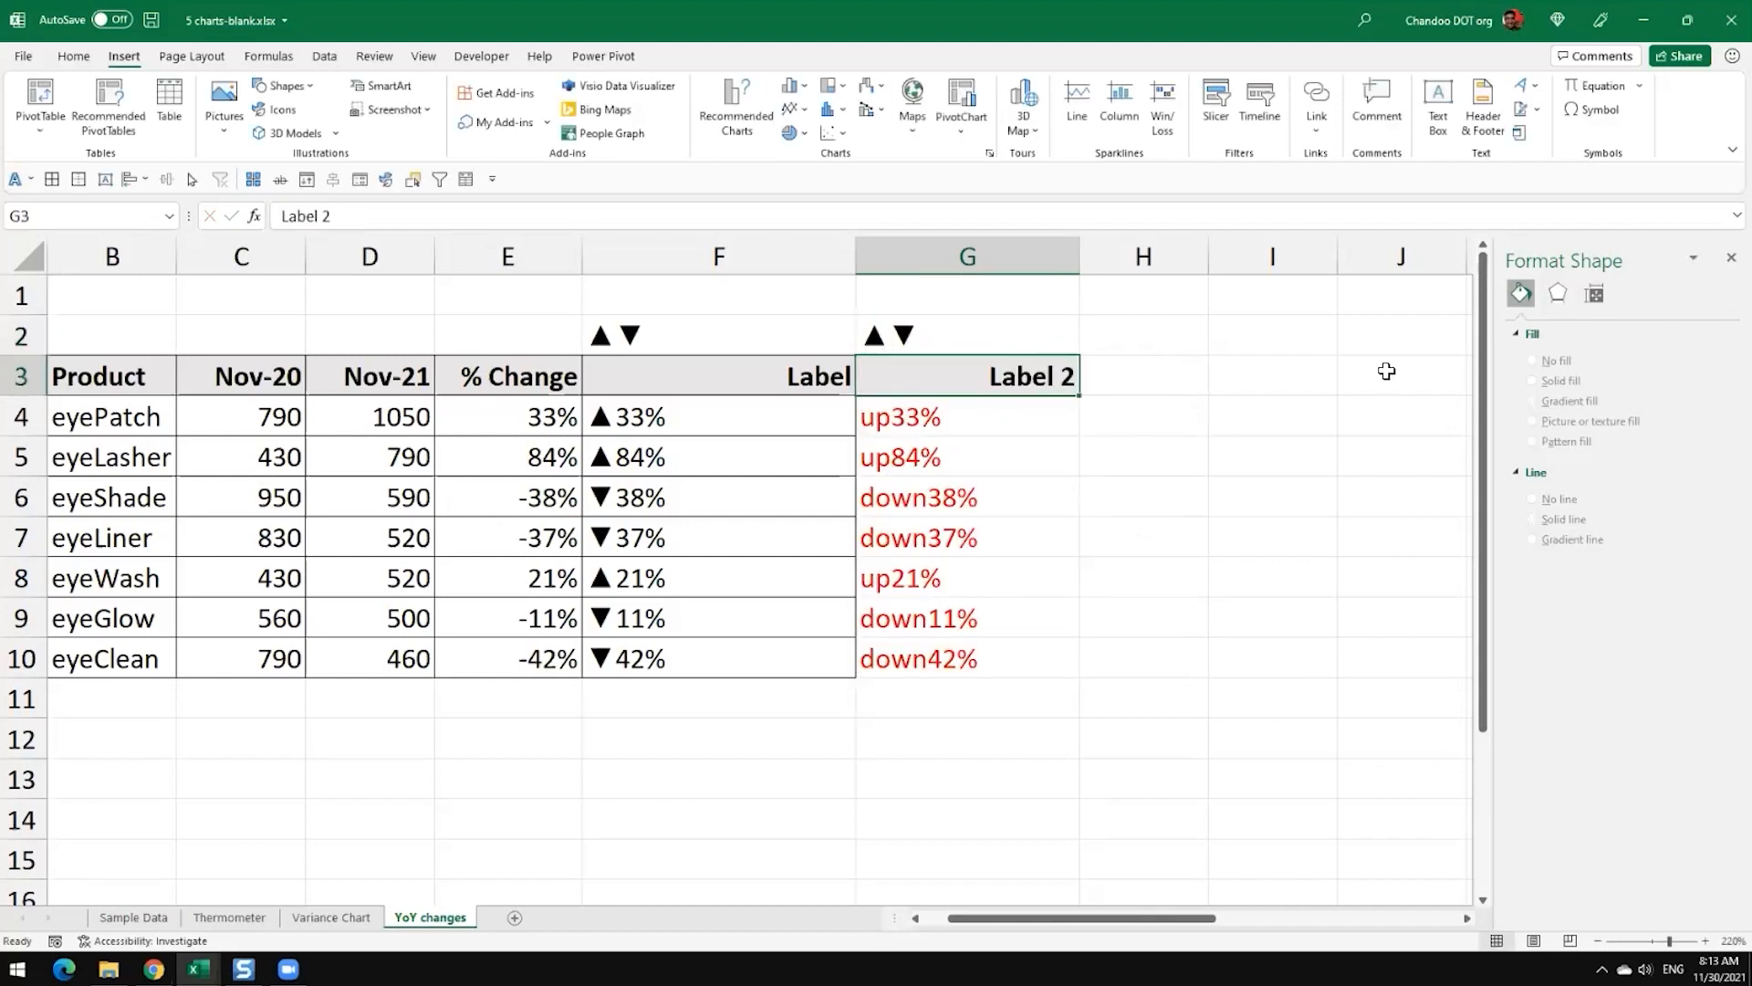
Step: Copy the triangles from G2 and replace the word "up" in G4's formula with ▲
double_click(940, 332)
drag(938, 336, 833, 332)
key(ctrl+c)
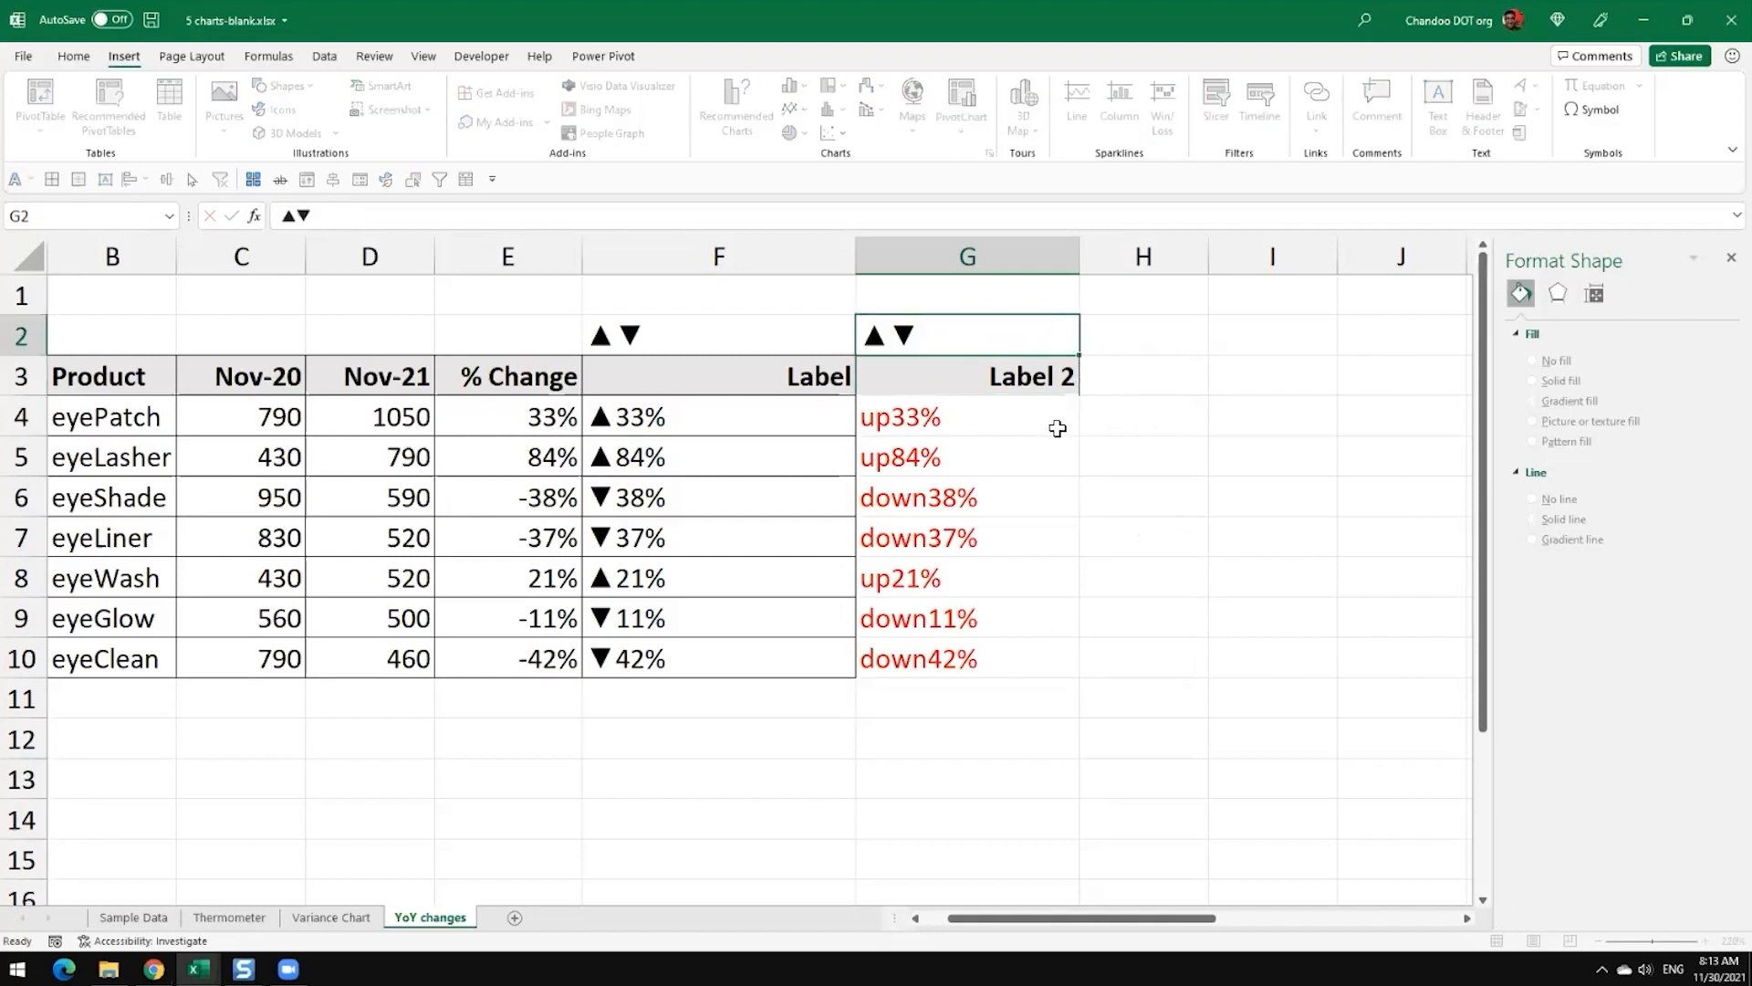
click(1049, 424)
double_click(1041, 419)
double_click(990, 420)
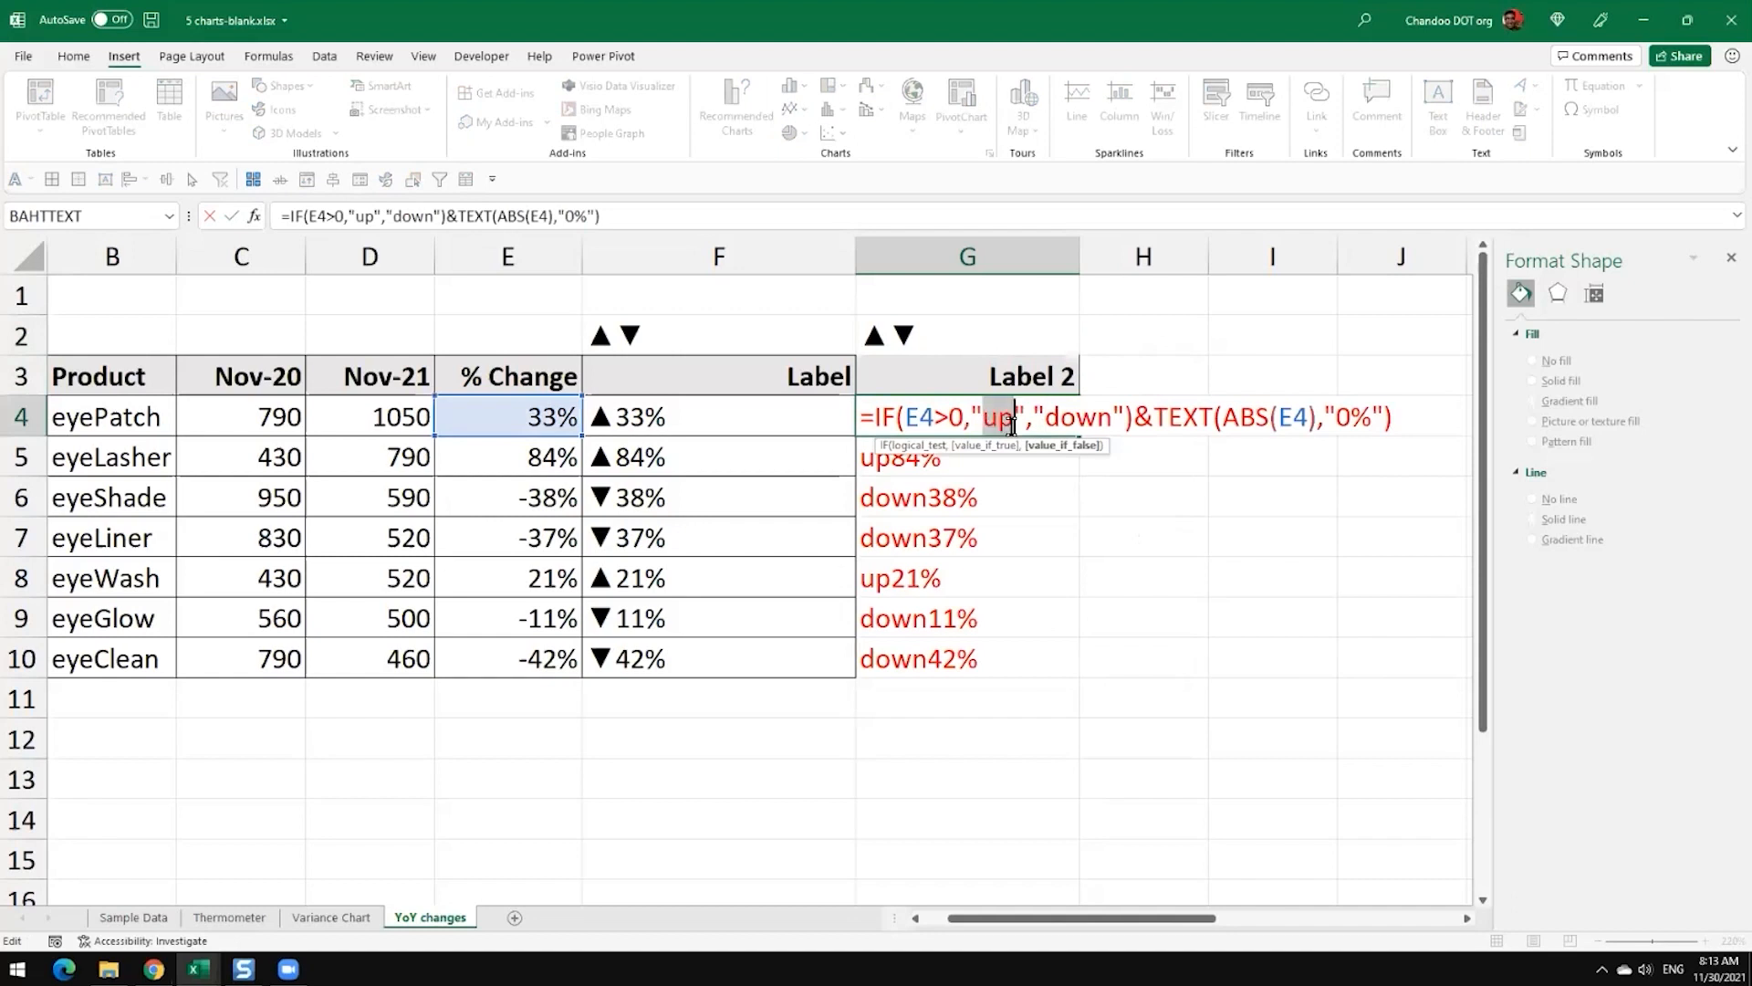
key(ctrl+v)
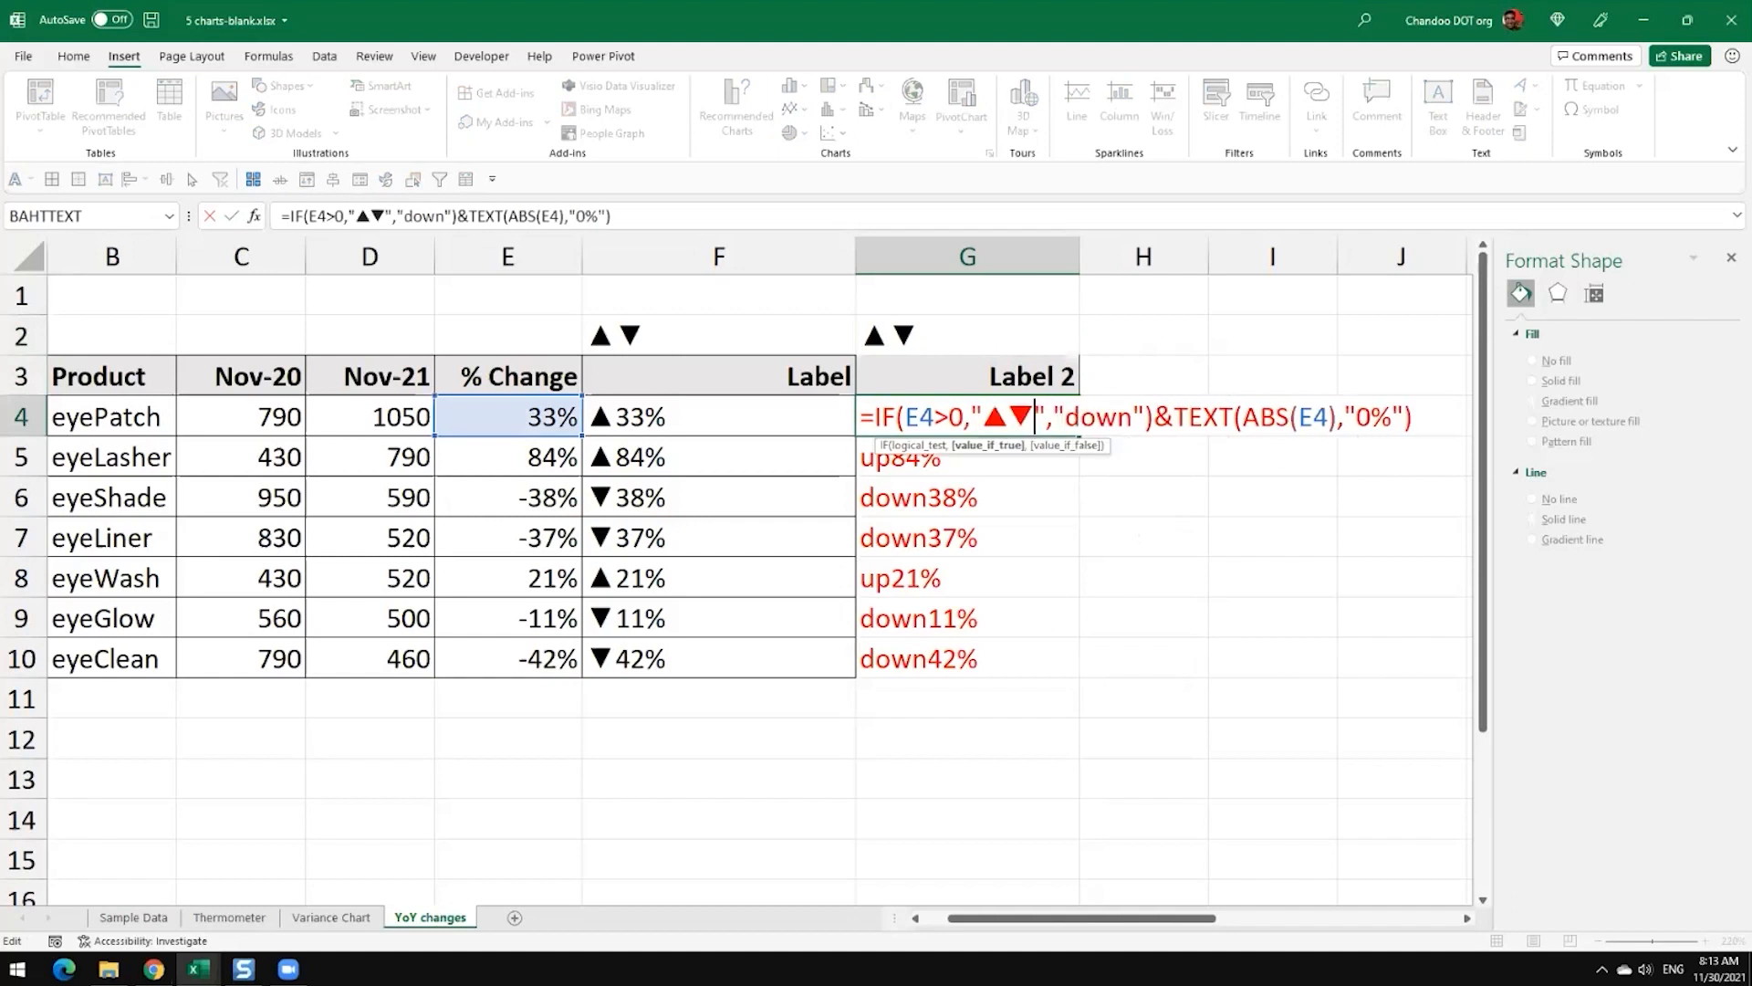
double_click(1022, 417)
key(BackSpace)
Step: Replace the word "down" in G4's formula with ▼ and commit the formula
key(Right)
key(Right)
key(shift+Right)
key(shift+Right)
key(shift+Right)
key(shift+Right)
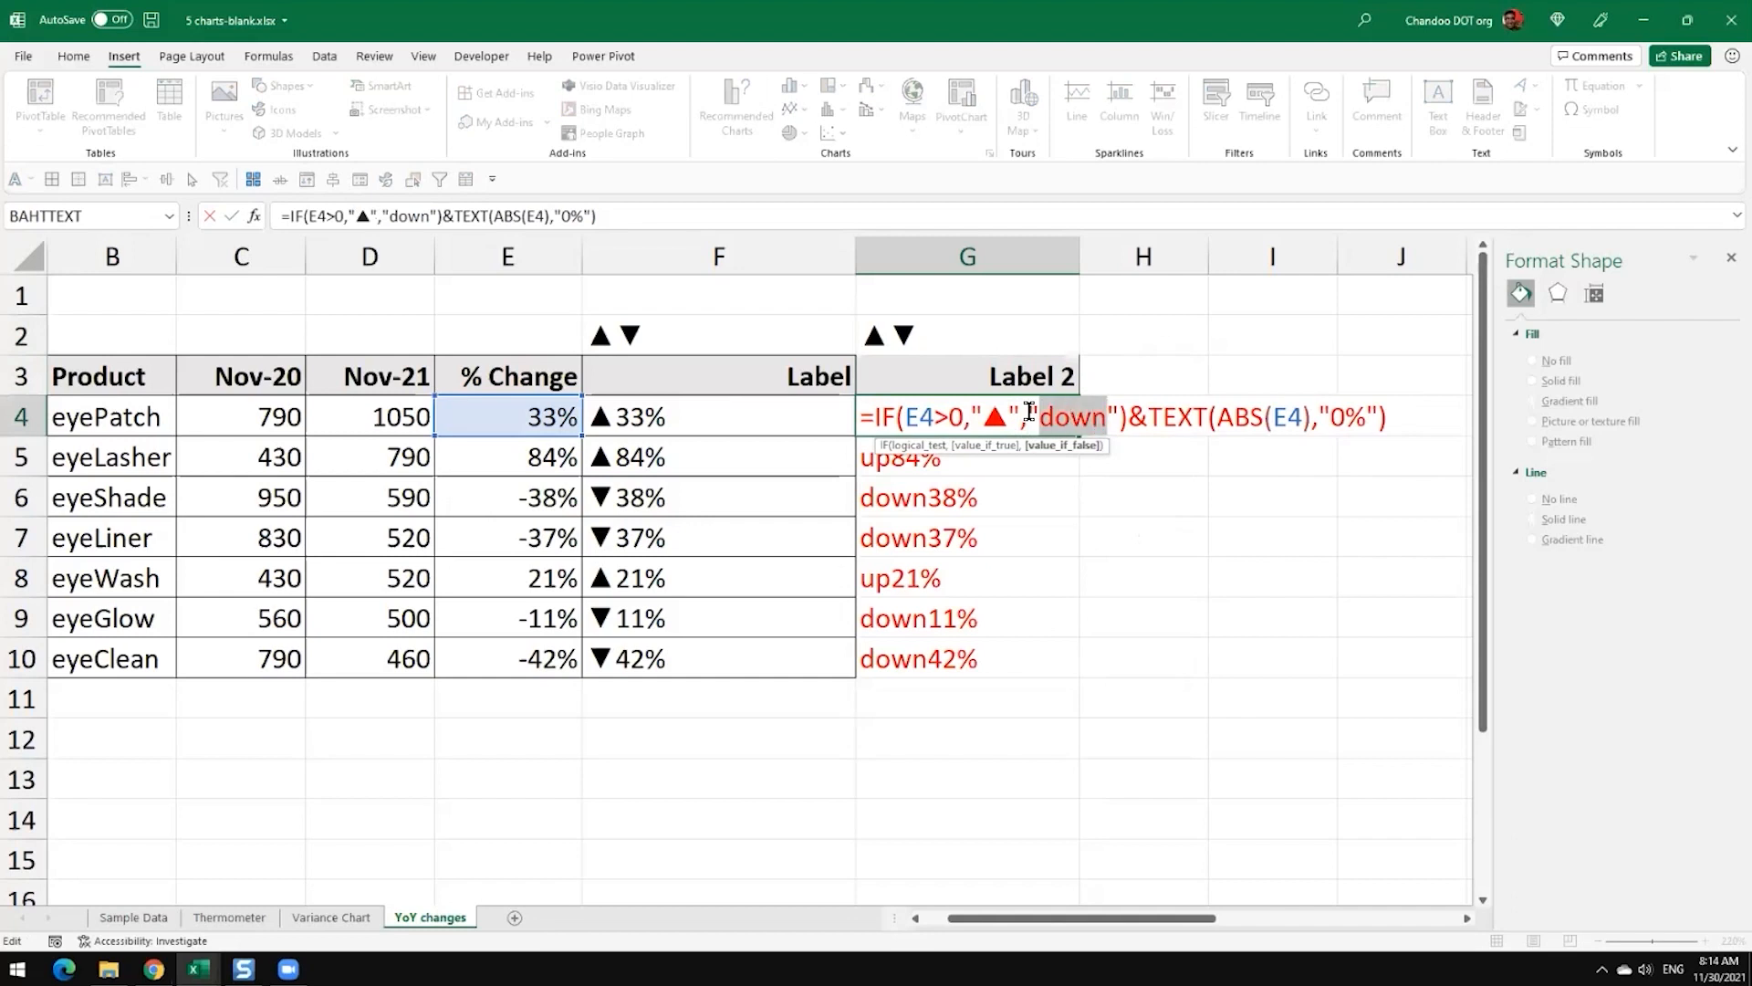
key(ctrl+v)
key(Left)
key(shift+Left)
key(BackSpace)
key(Return)
Step: Fill the triangle label formula from G4 down through G10
click(1028, 412)
double_click(1079, 436)
click(1135, 449)
drag(971, 433, 979, 653)
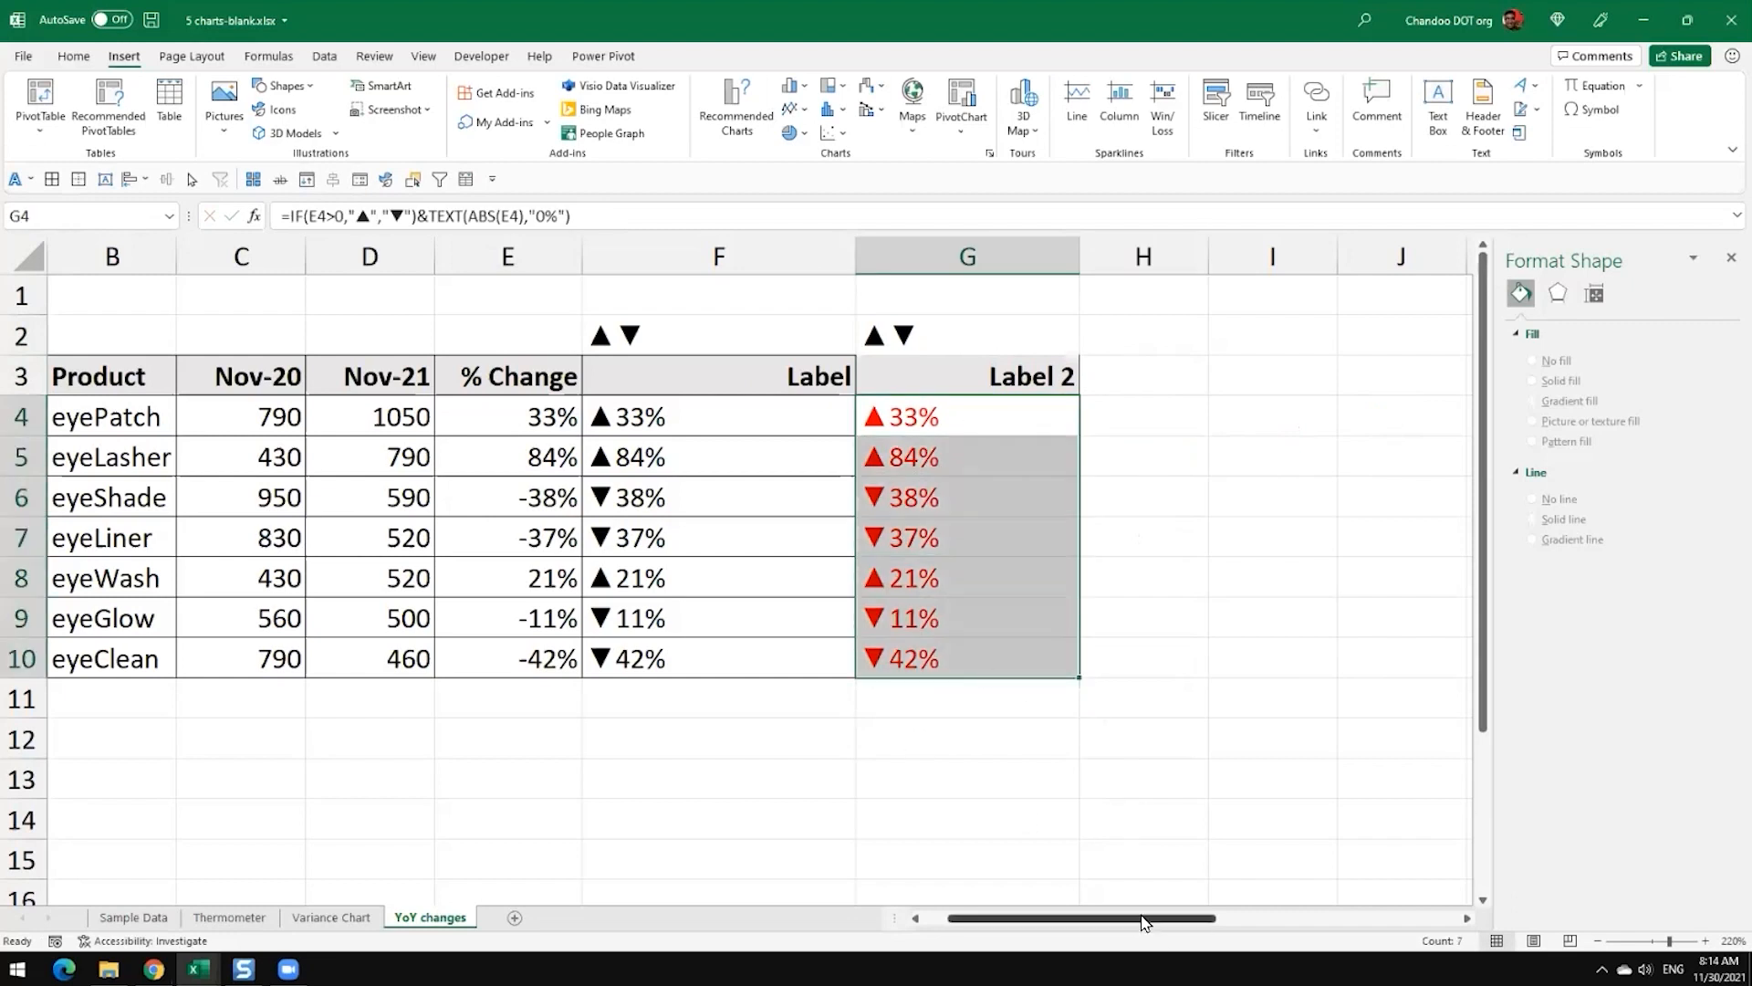
Step: Move the dark November 2021 sales chart aside and place the orange Nov-21 column chart near the table
drag(1140, 922, 1365, 924)
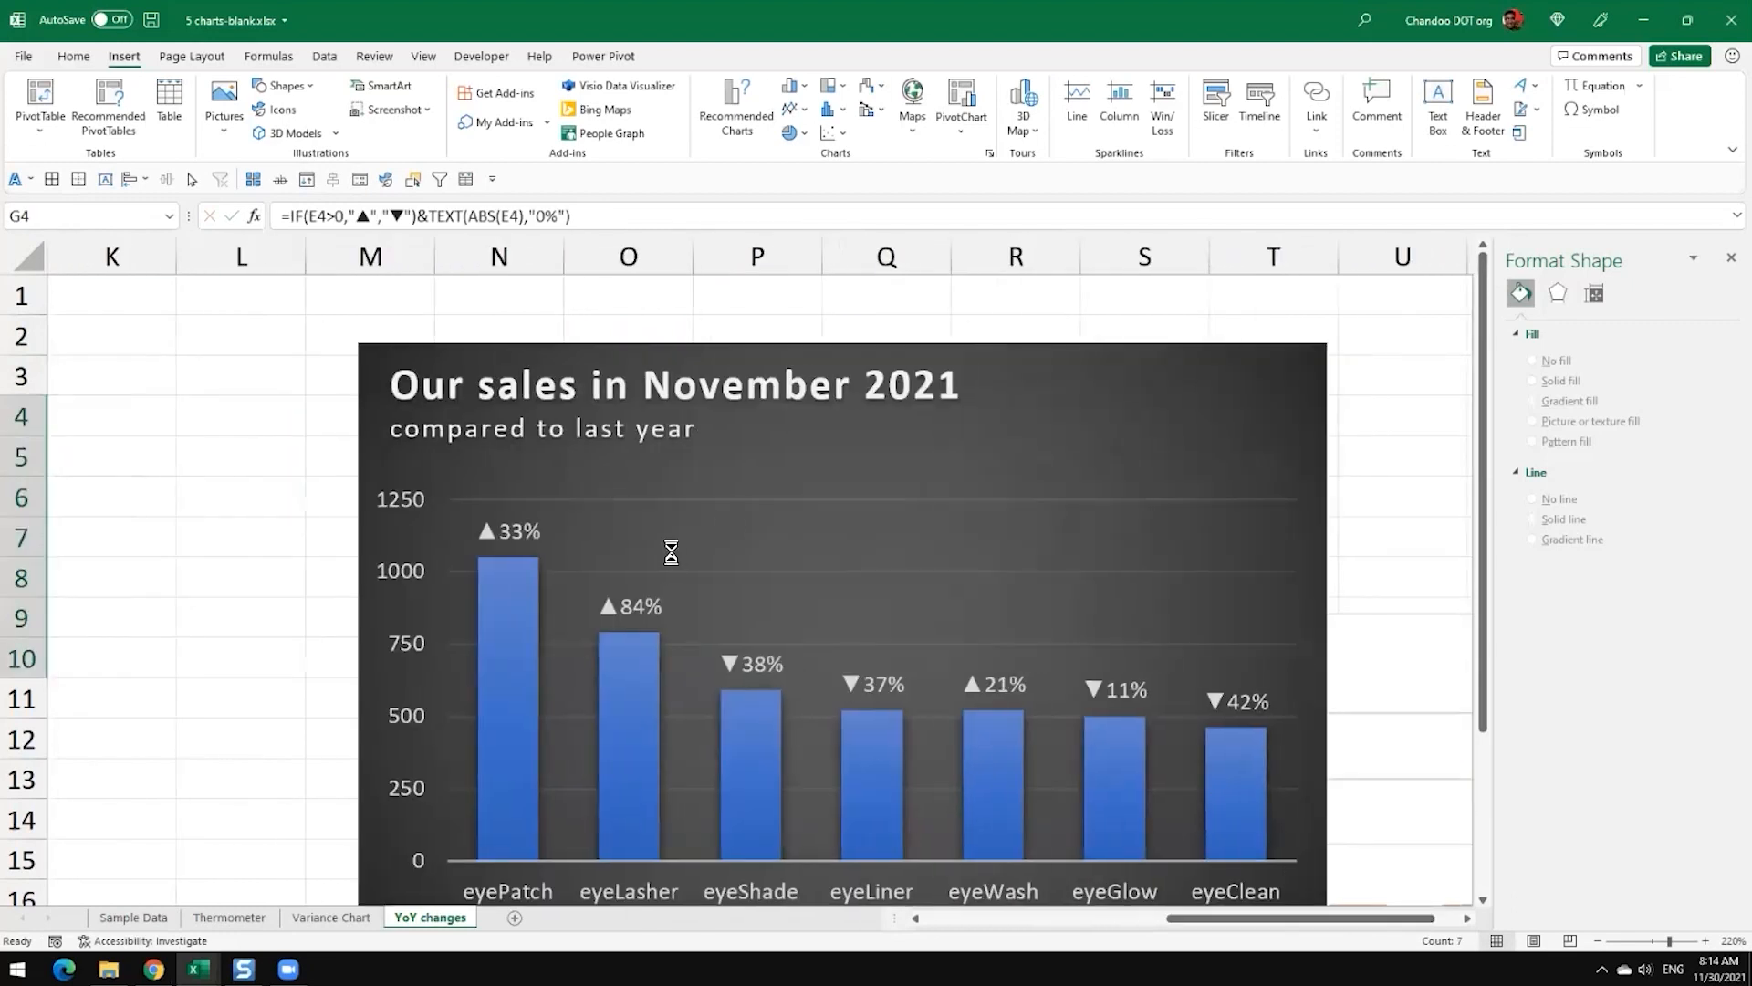
scroll(670, 550, down, 6)
drag(897, 363, 1256, 336)
drag(354, 432, 152, 328)
click(986, 920)
Step: Add data labels to the columns of the orange Nov-21 chart
click(929, 425)
click(909, 456)
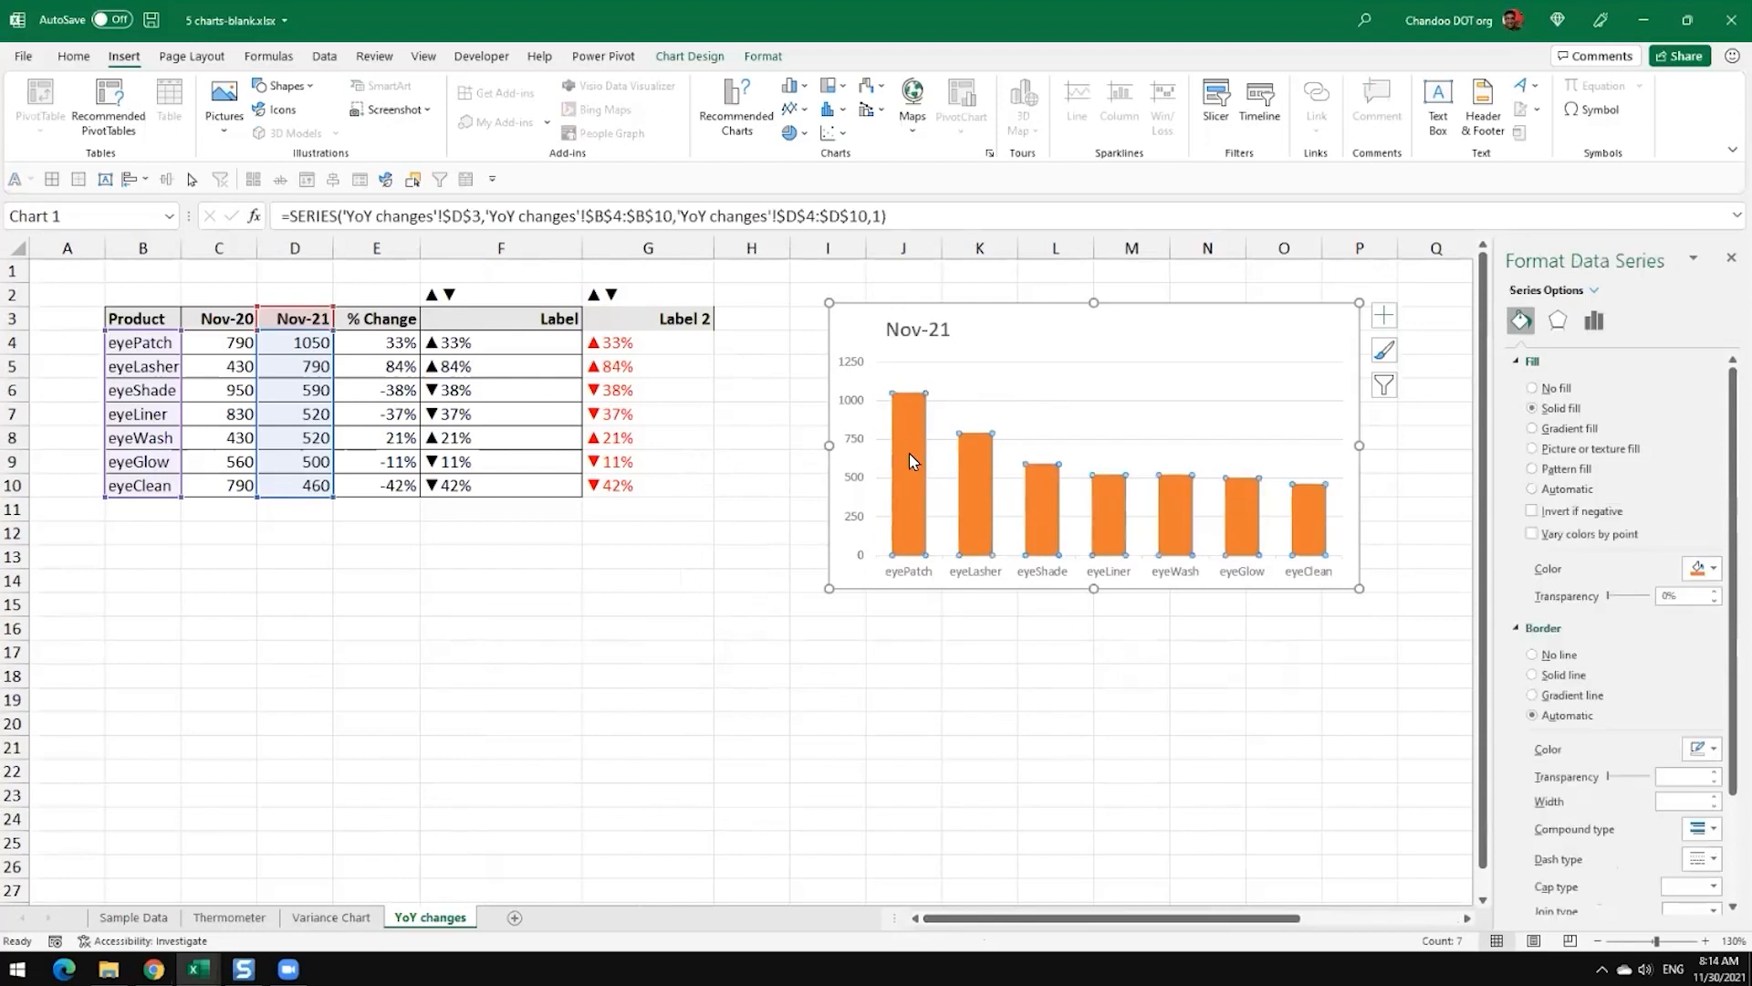
click(1383, 315)
click(1429, 392)
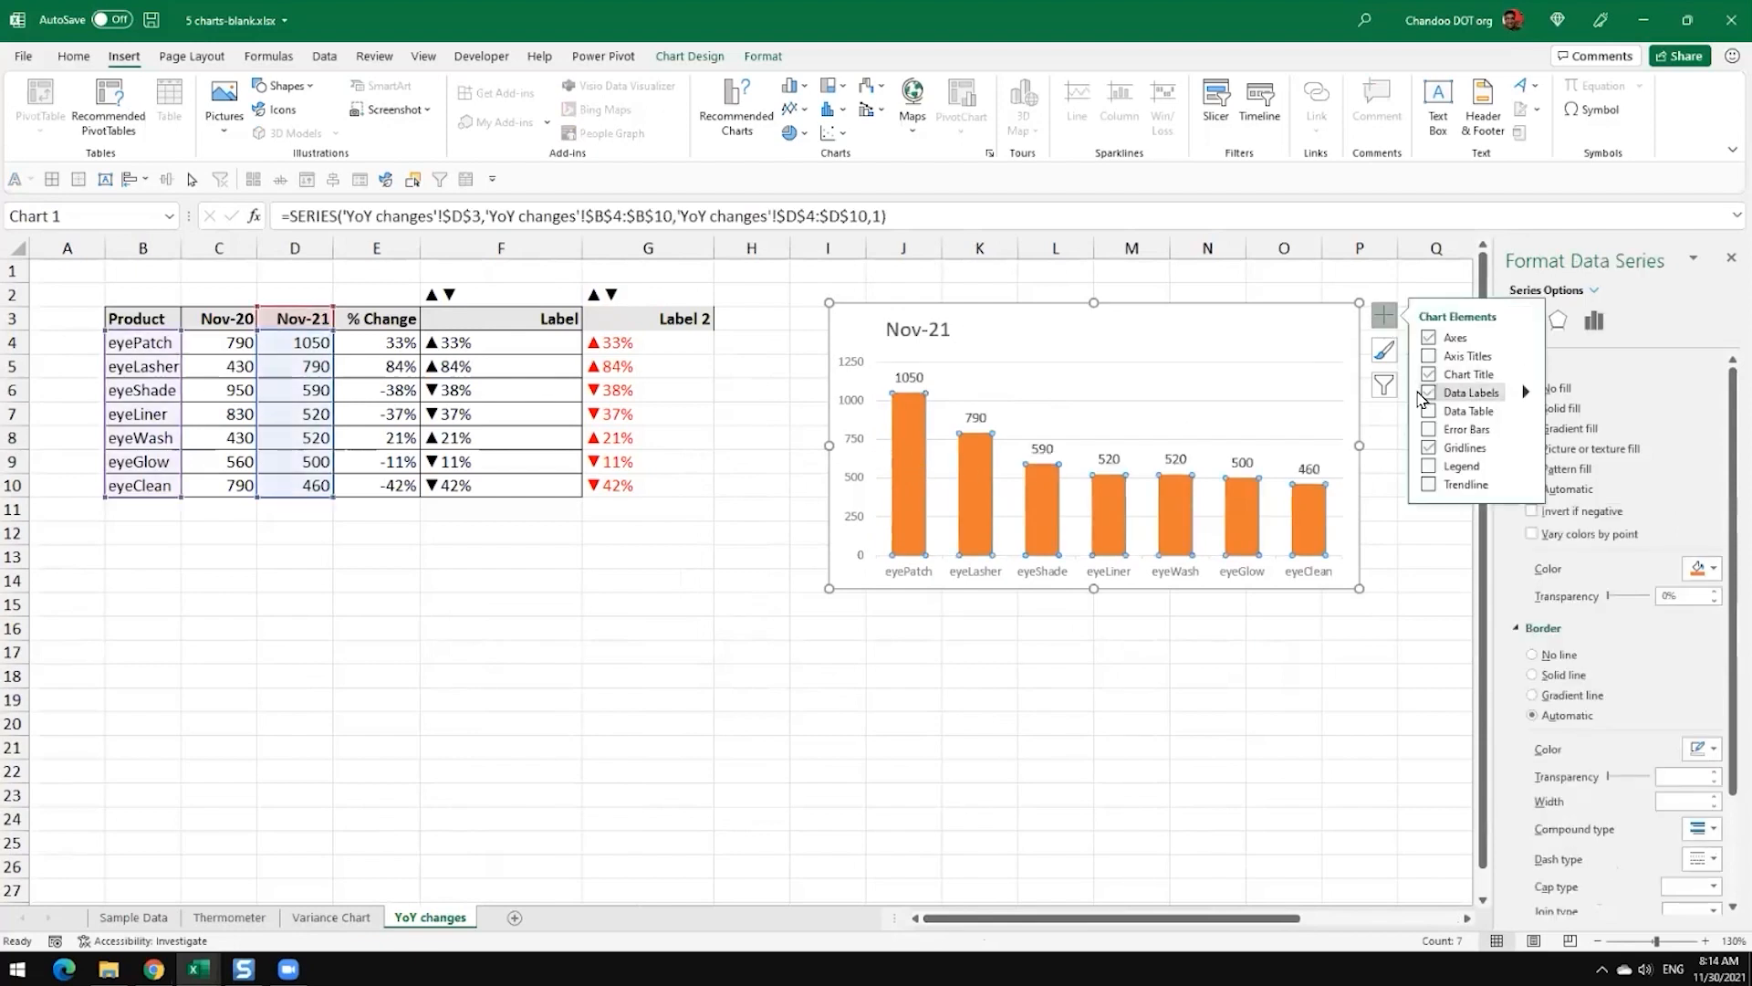
click(922, 377)
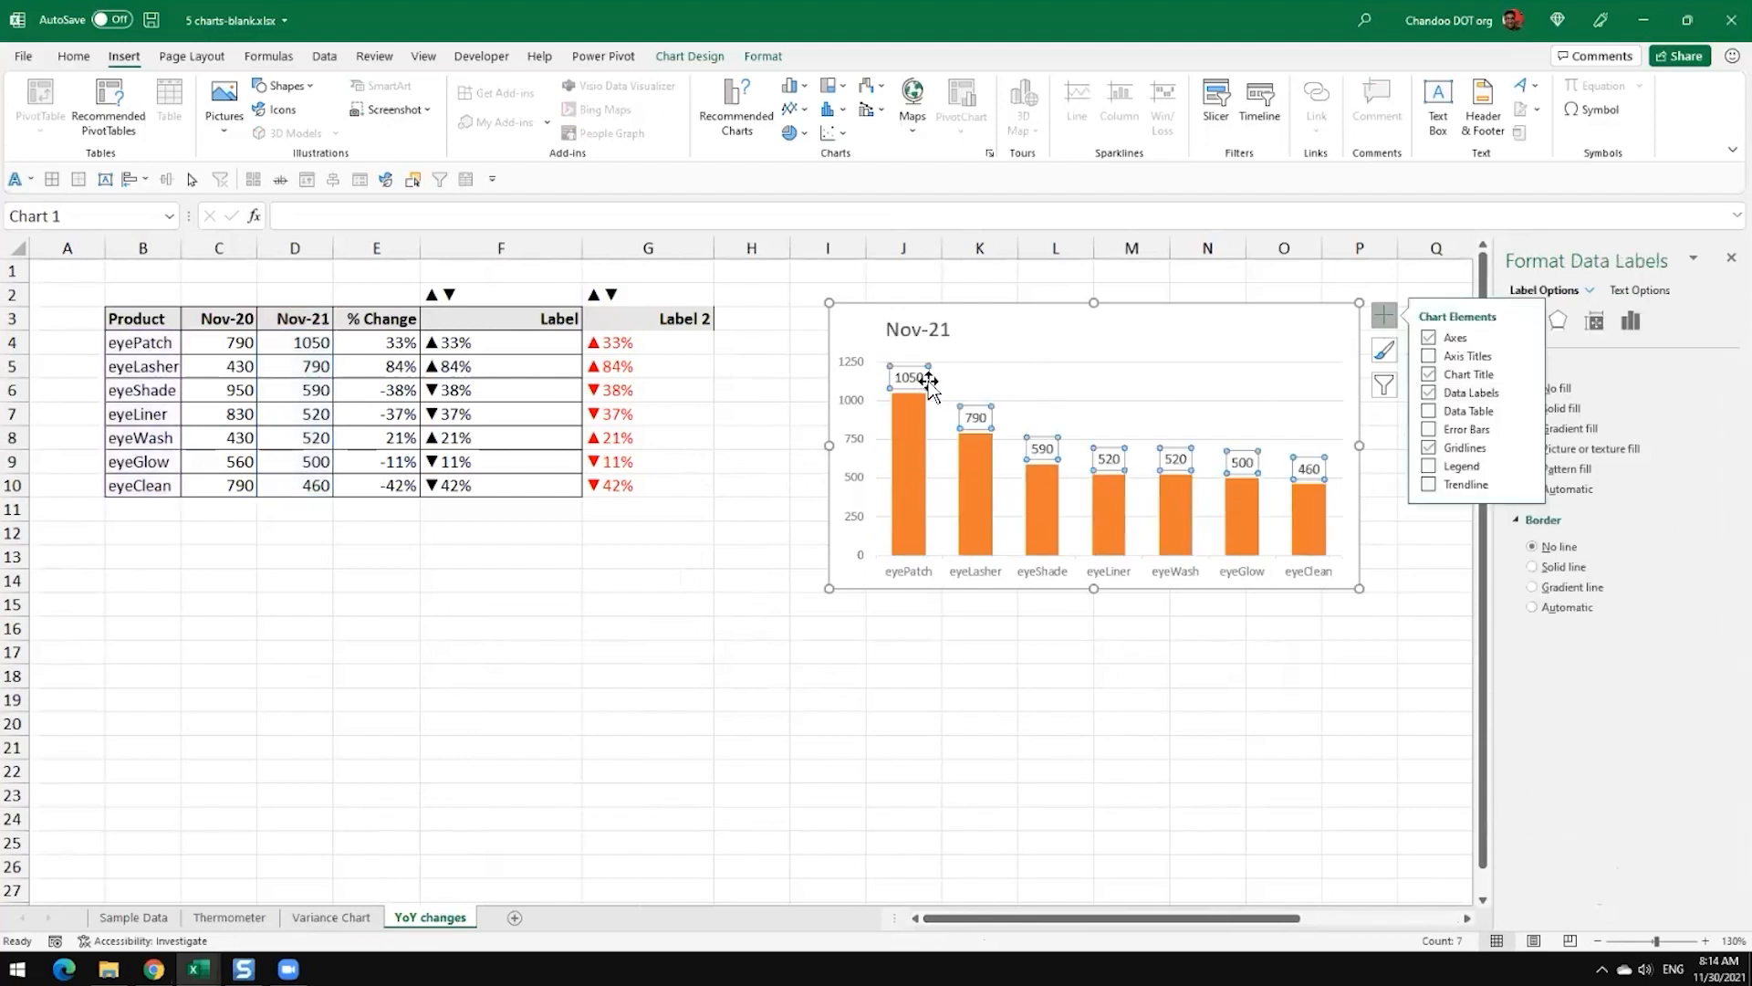
click(1186, 677)
Step: Make the data labels take their text from cells G4:G10 and turn off the numeric Value
click(907, 377)
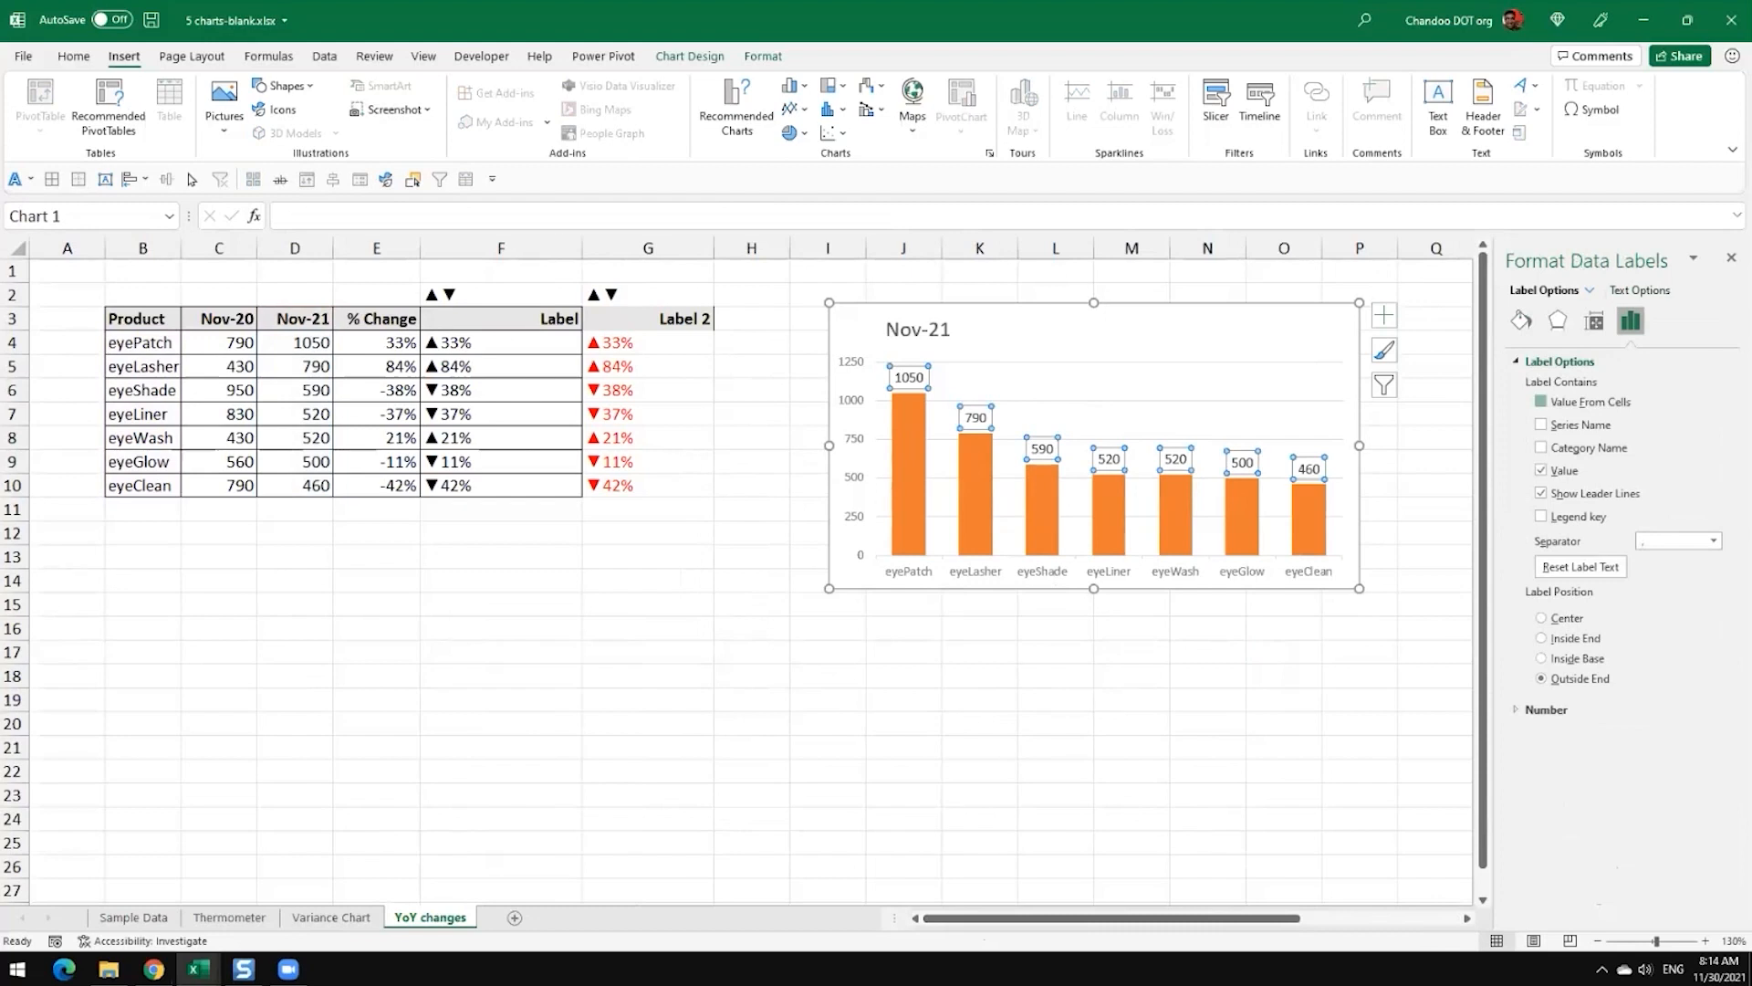
click(1541, 402)
drag(626, 343, 626, 487)
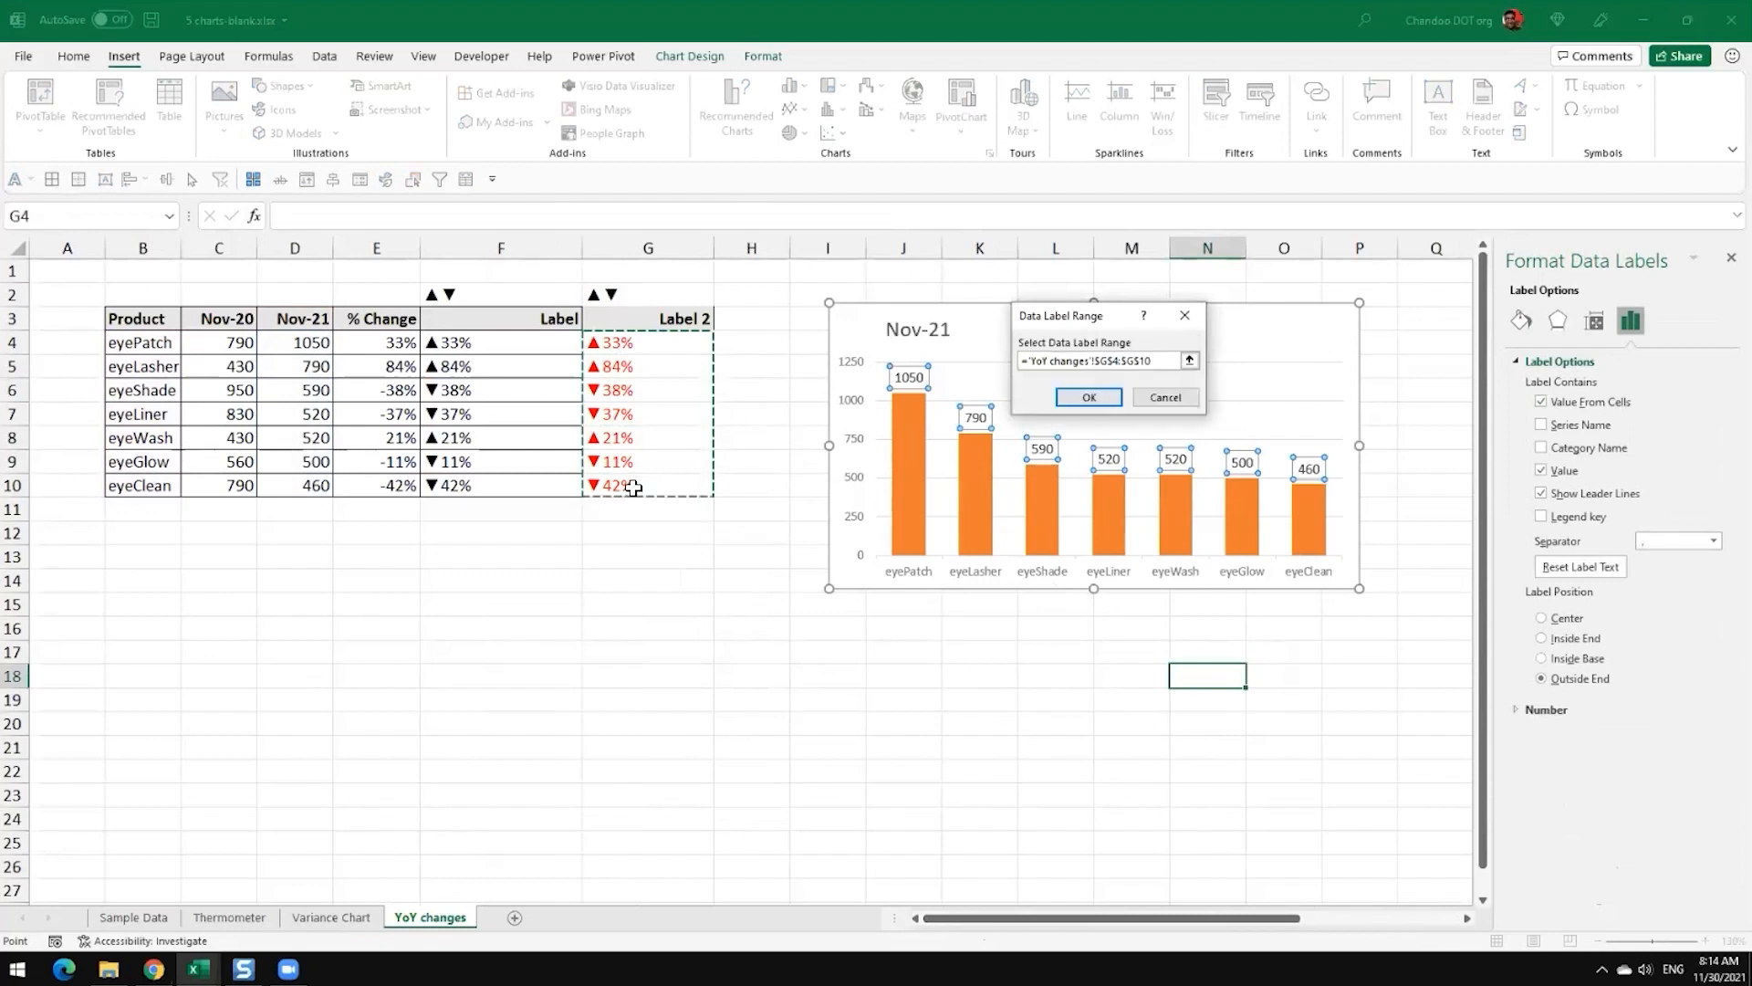
click(1089, 398)
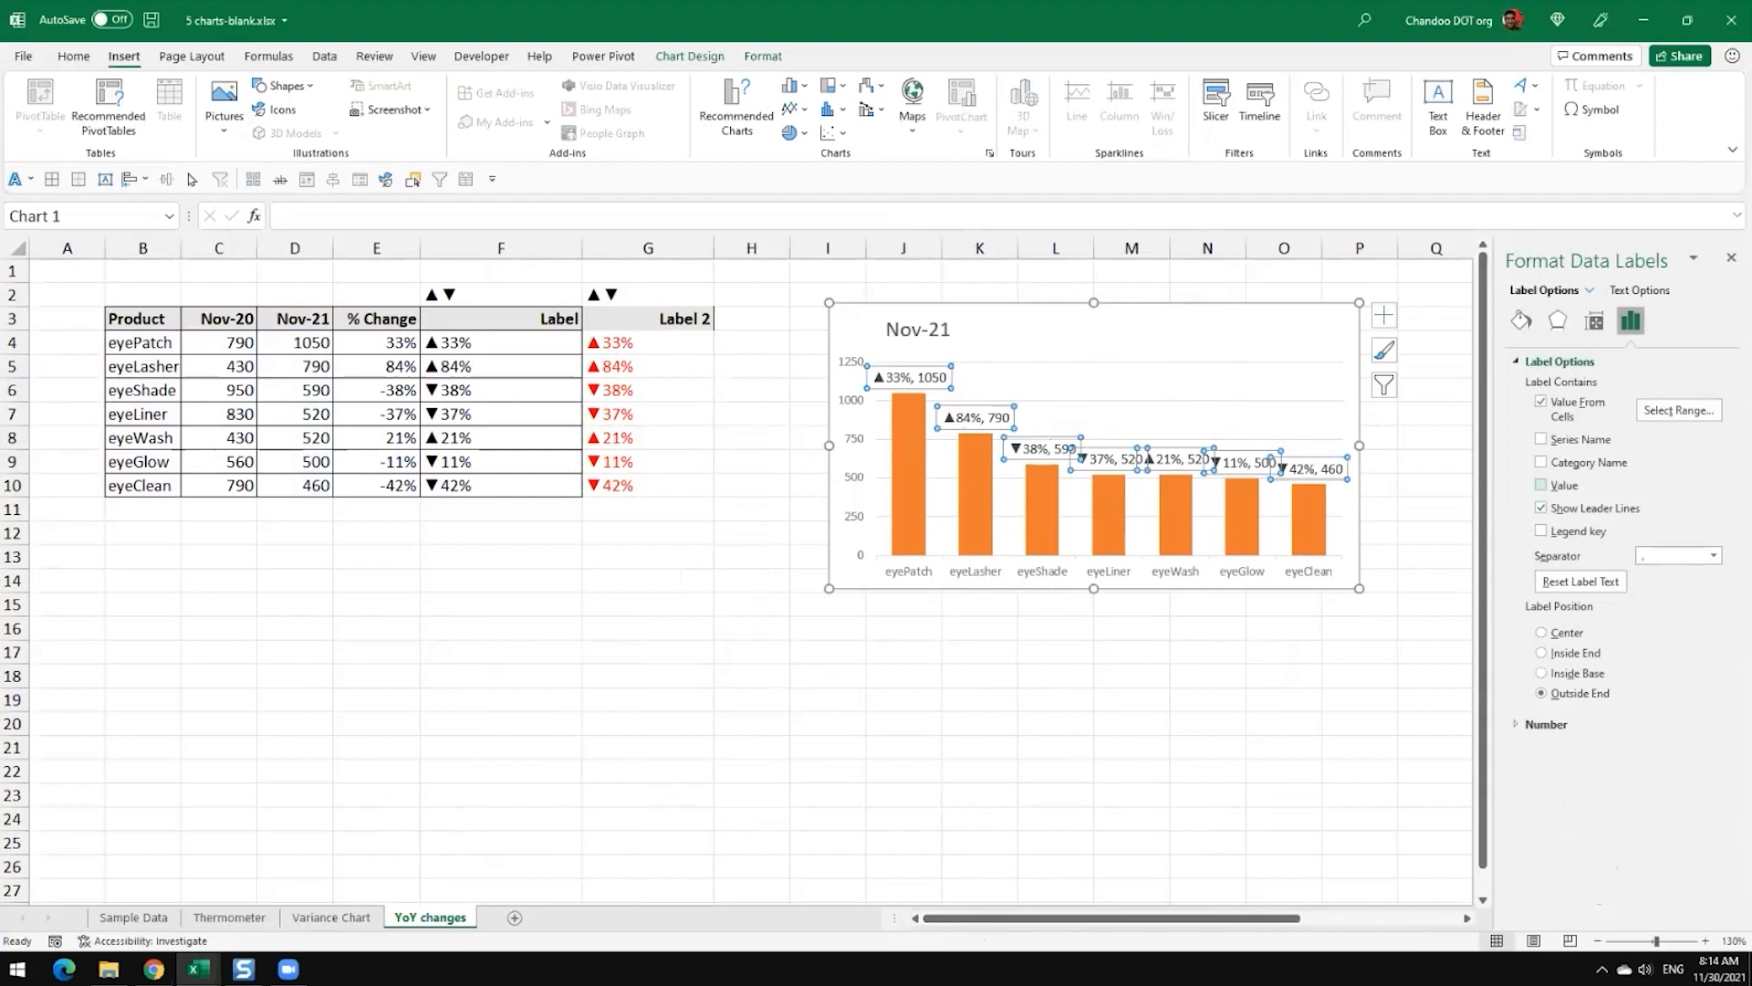
click(1542, 485)
click(1225, 674)
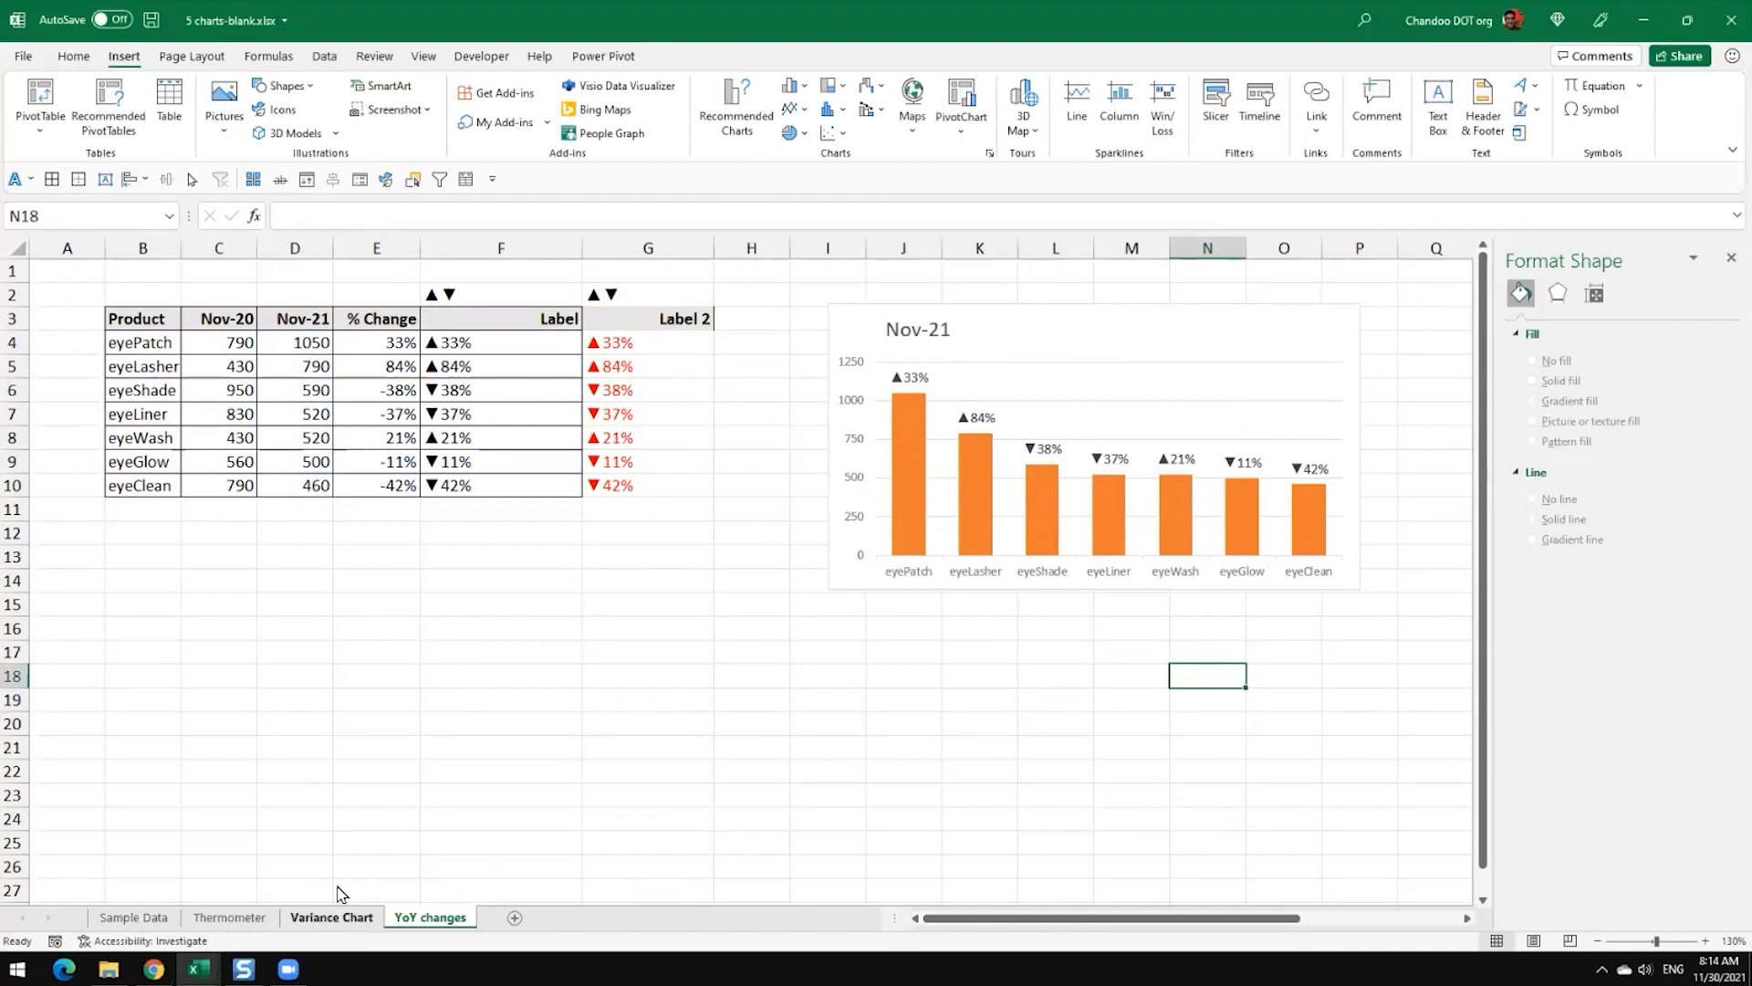
Step: Switch to the 5 charts.xlsx workbook and select the label formulas in H4:H10 of its YoY Changes table
mouse_move(198, 969)
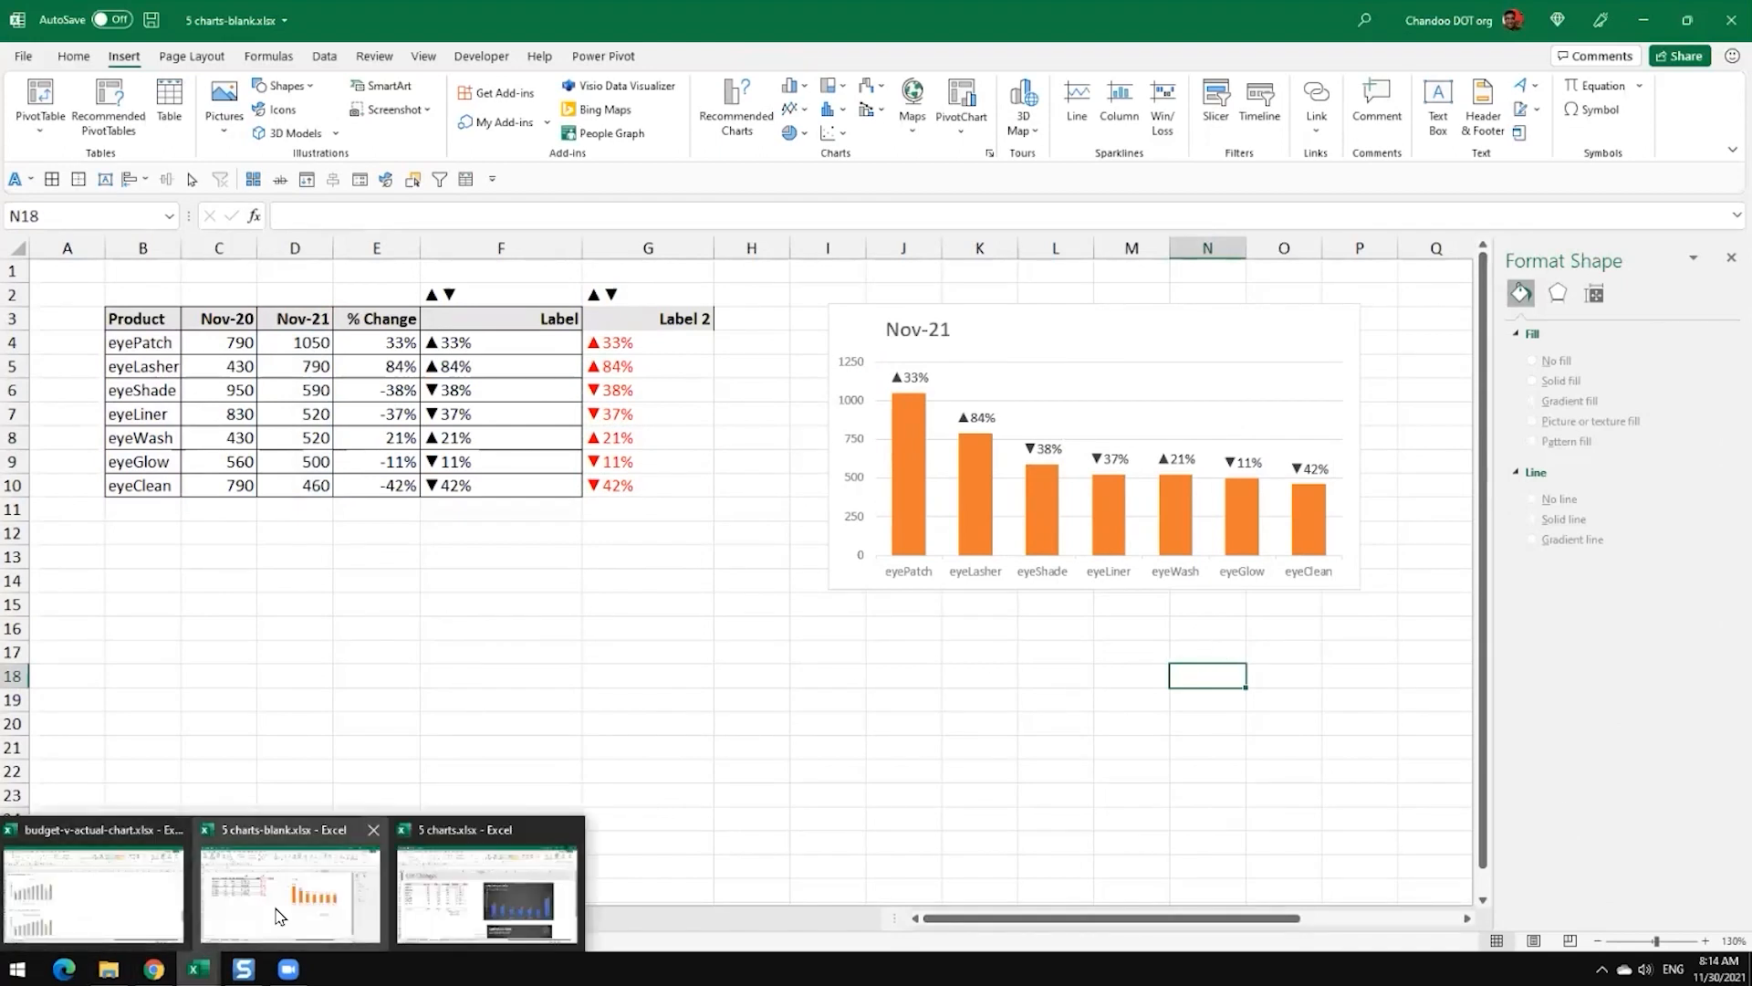
click(452, 899)
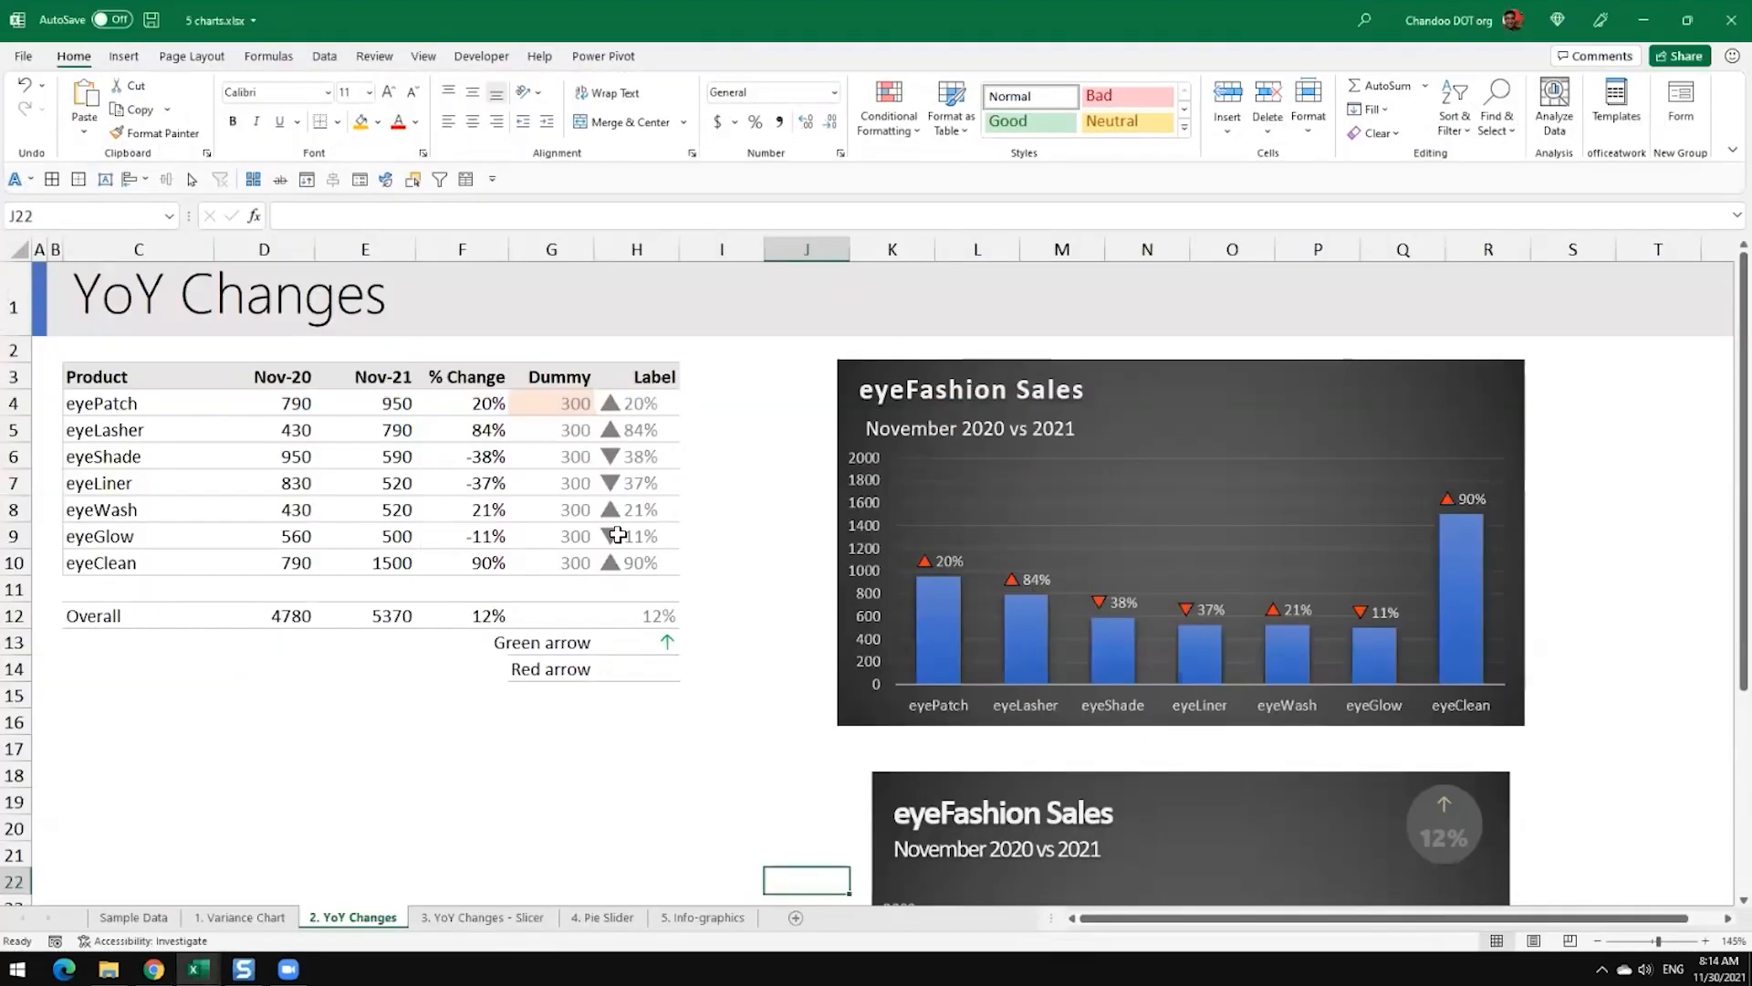
drag(618, 397, 635, 562)
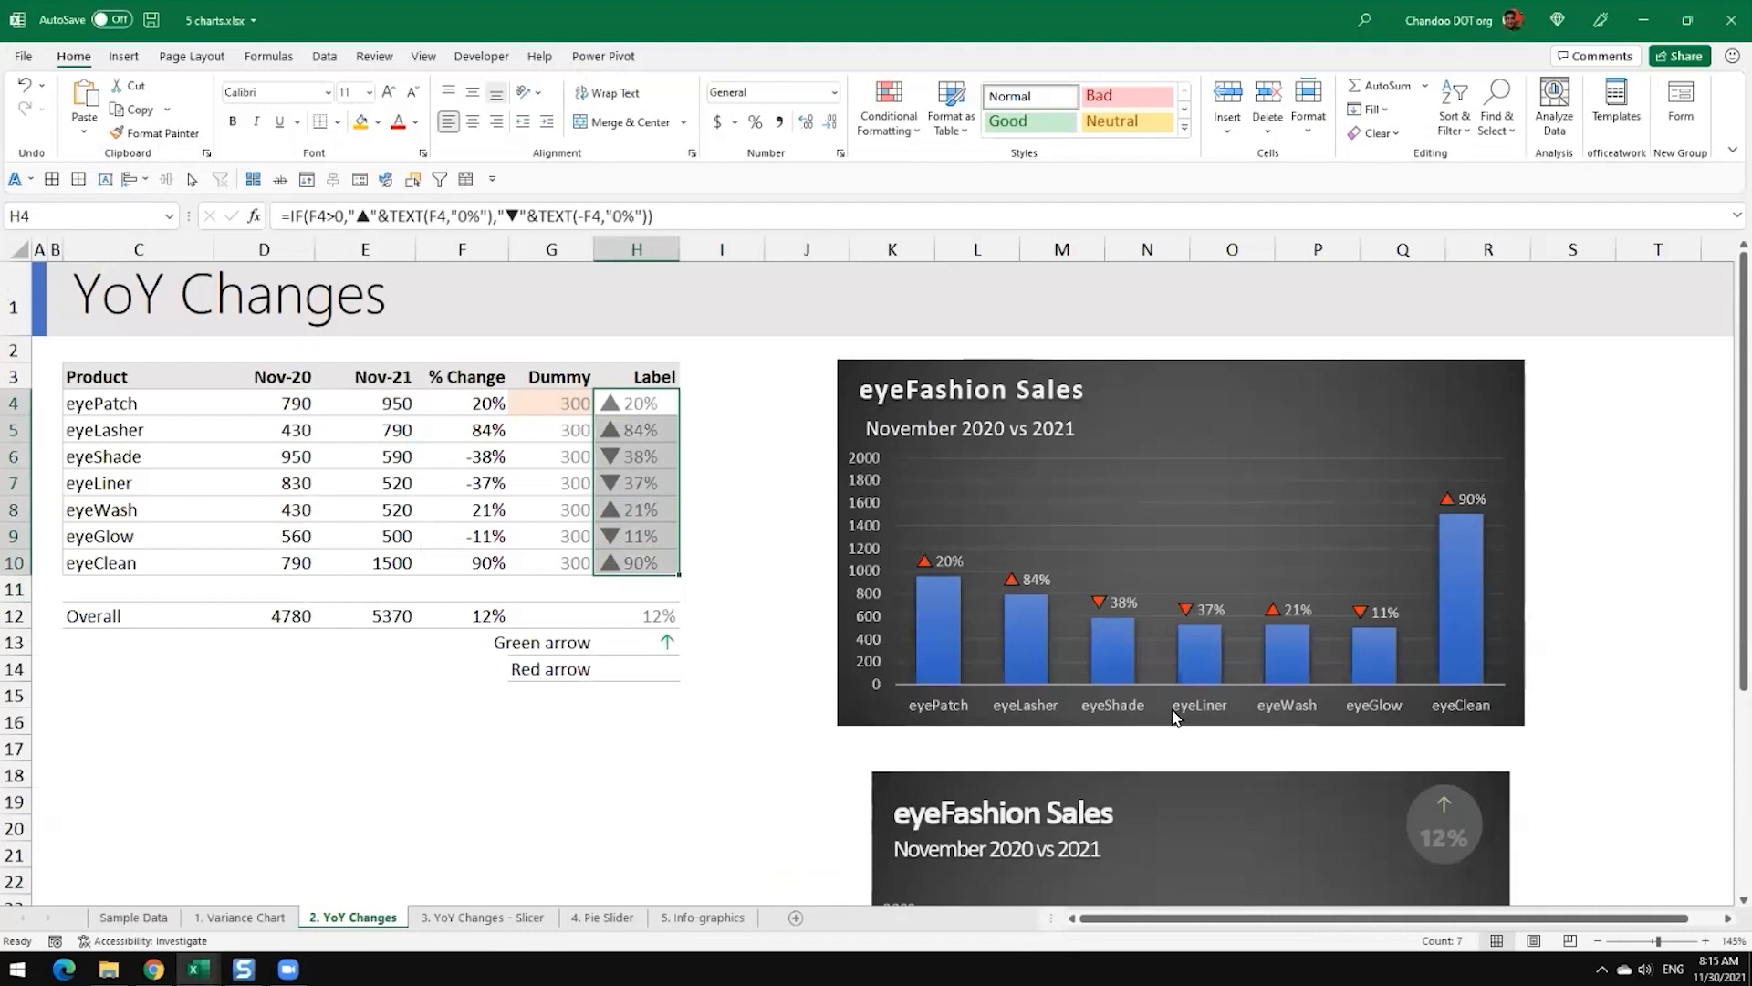
Step: Examine the finished charts on the YoY Changes sheet and return to the 5 charts-blank.xlsx workbook
scroll(1176, 717, down, 4)
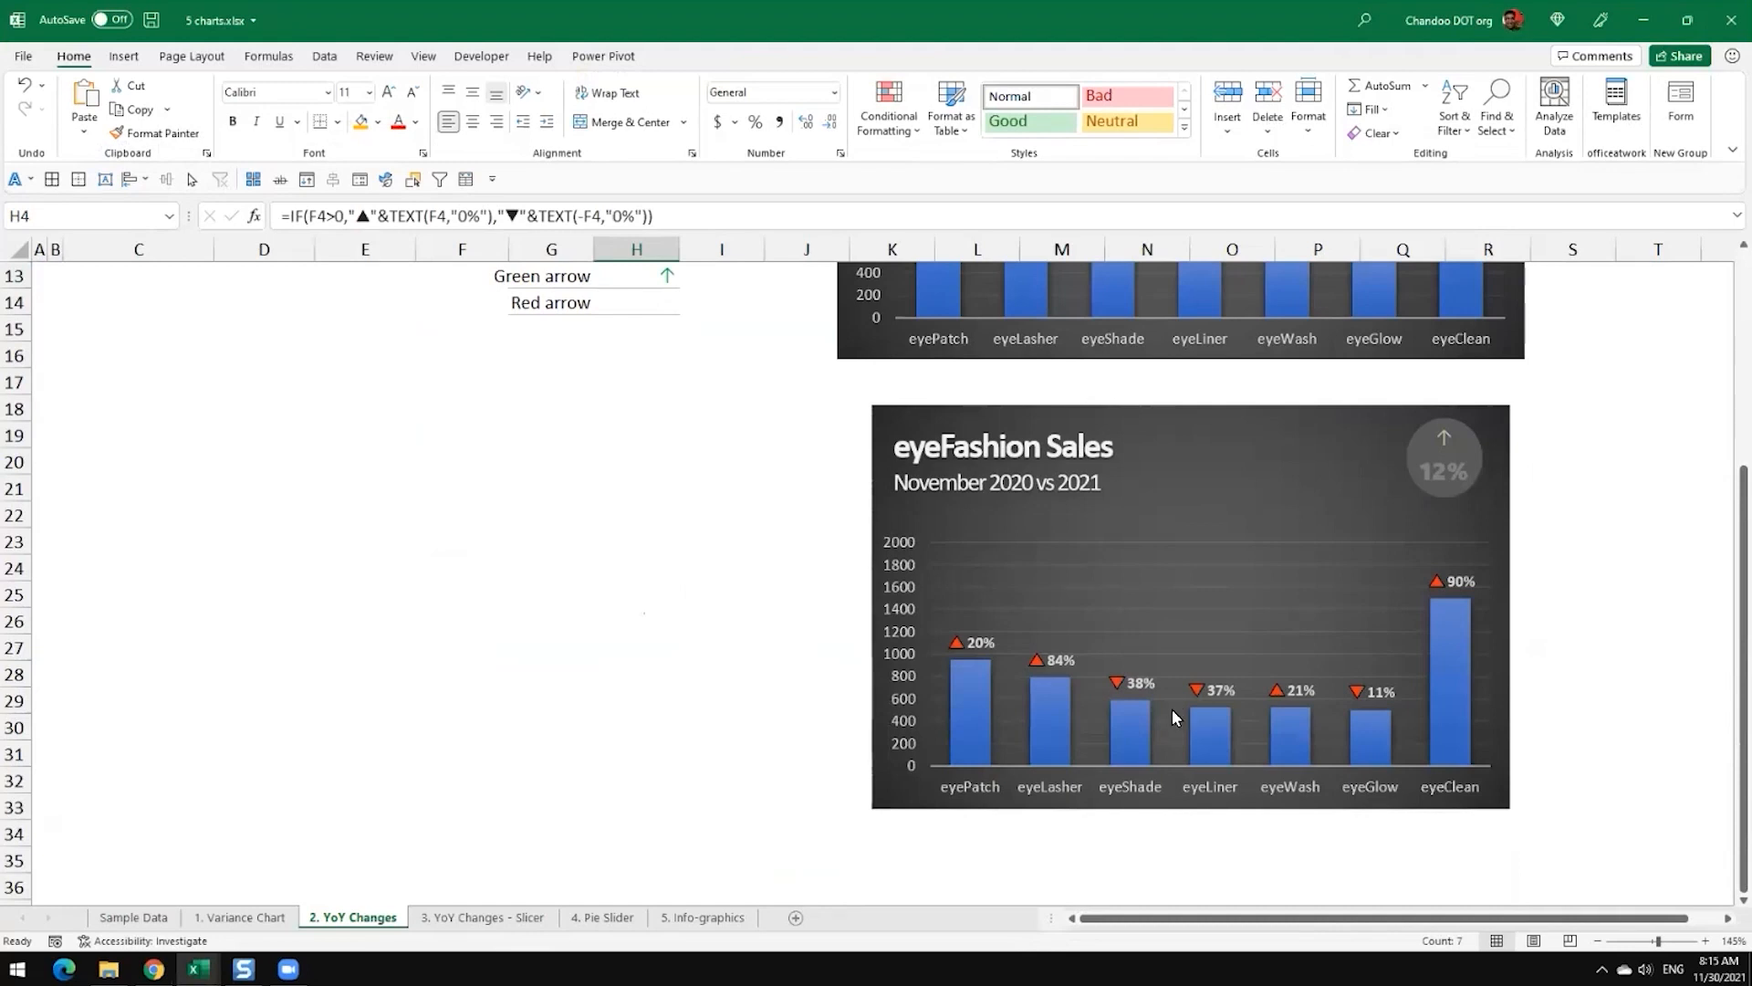
scroll(1176, 716, up, 4)
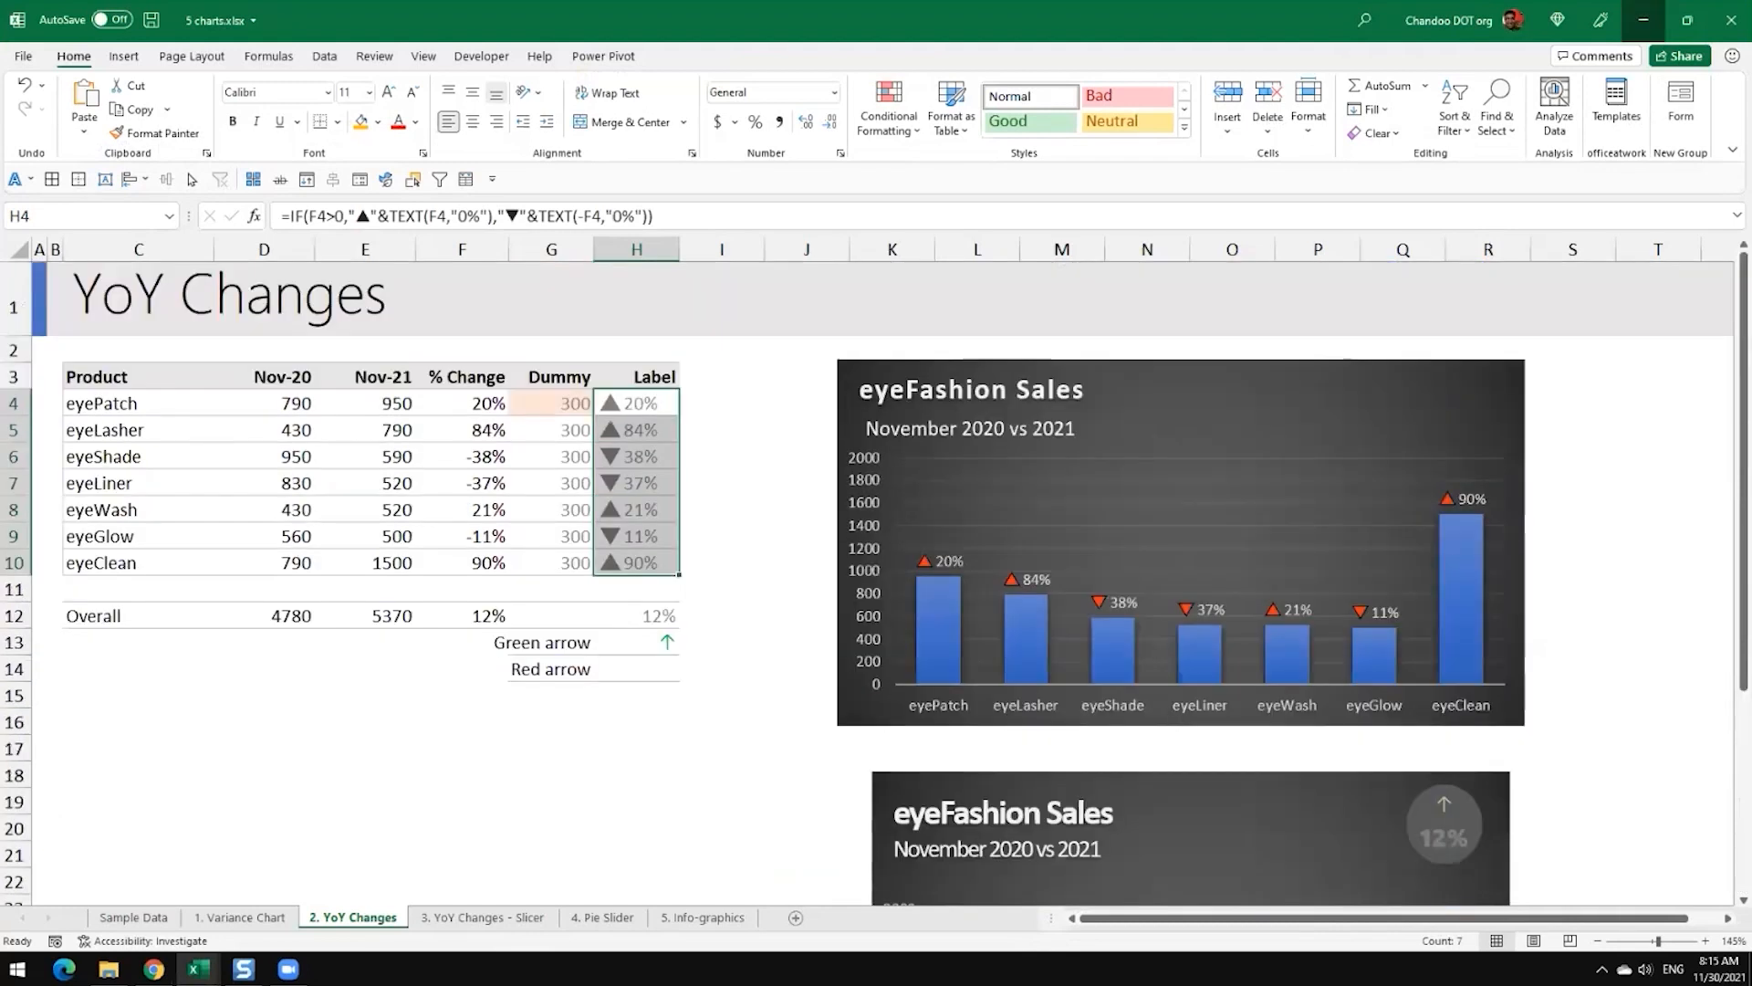
click(1643, 20)
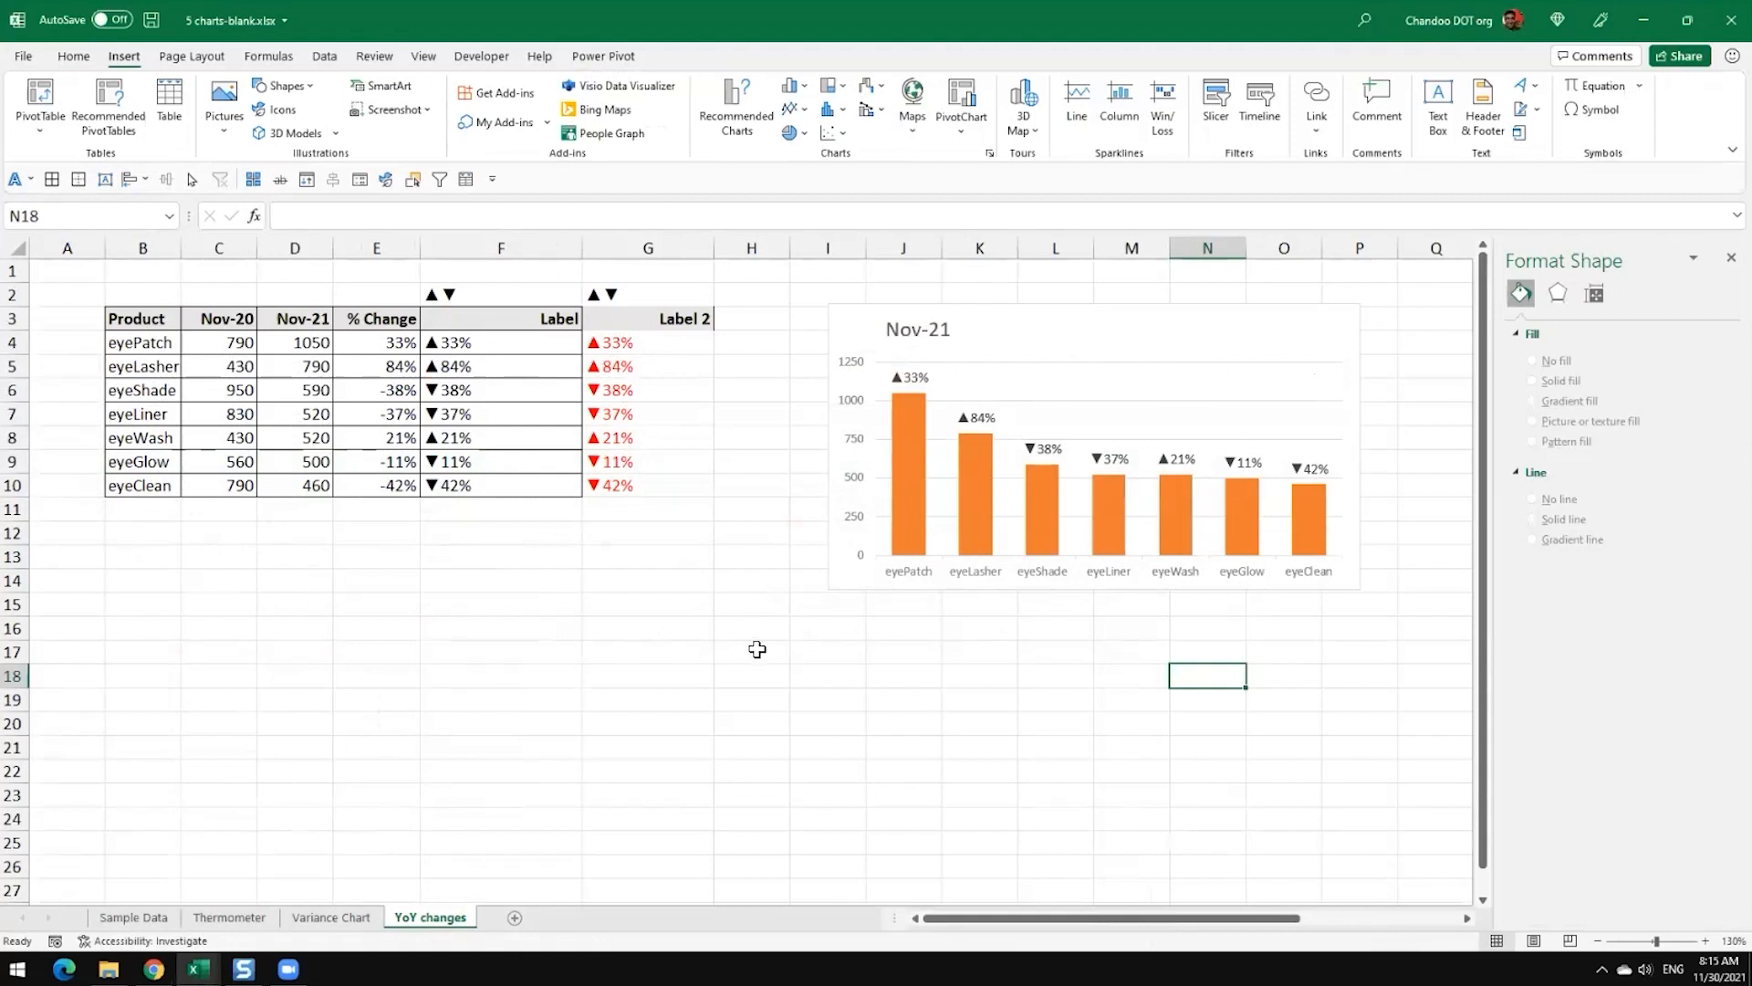
Step: Set the font colour of the Label 2 cells G4:G10 to standard red
click(660, 346)
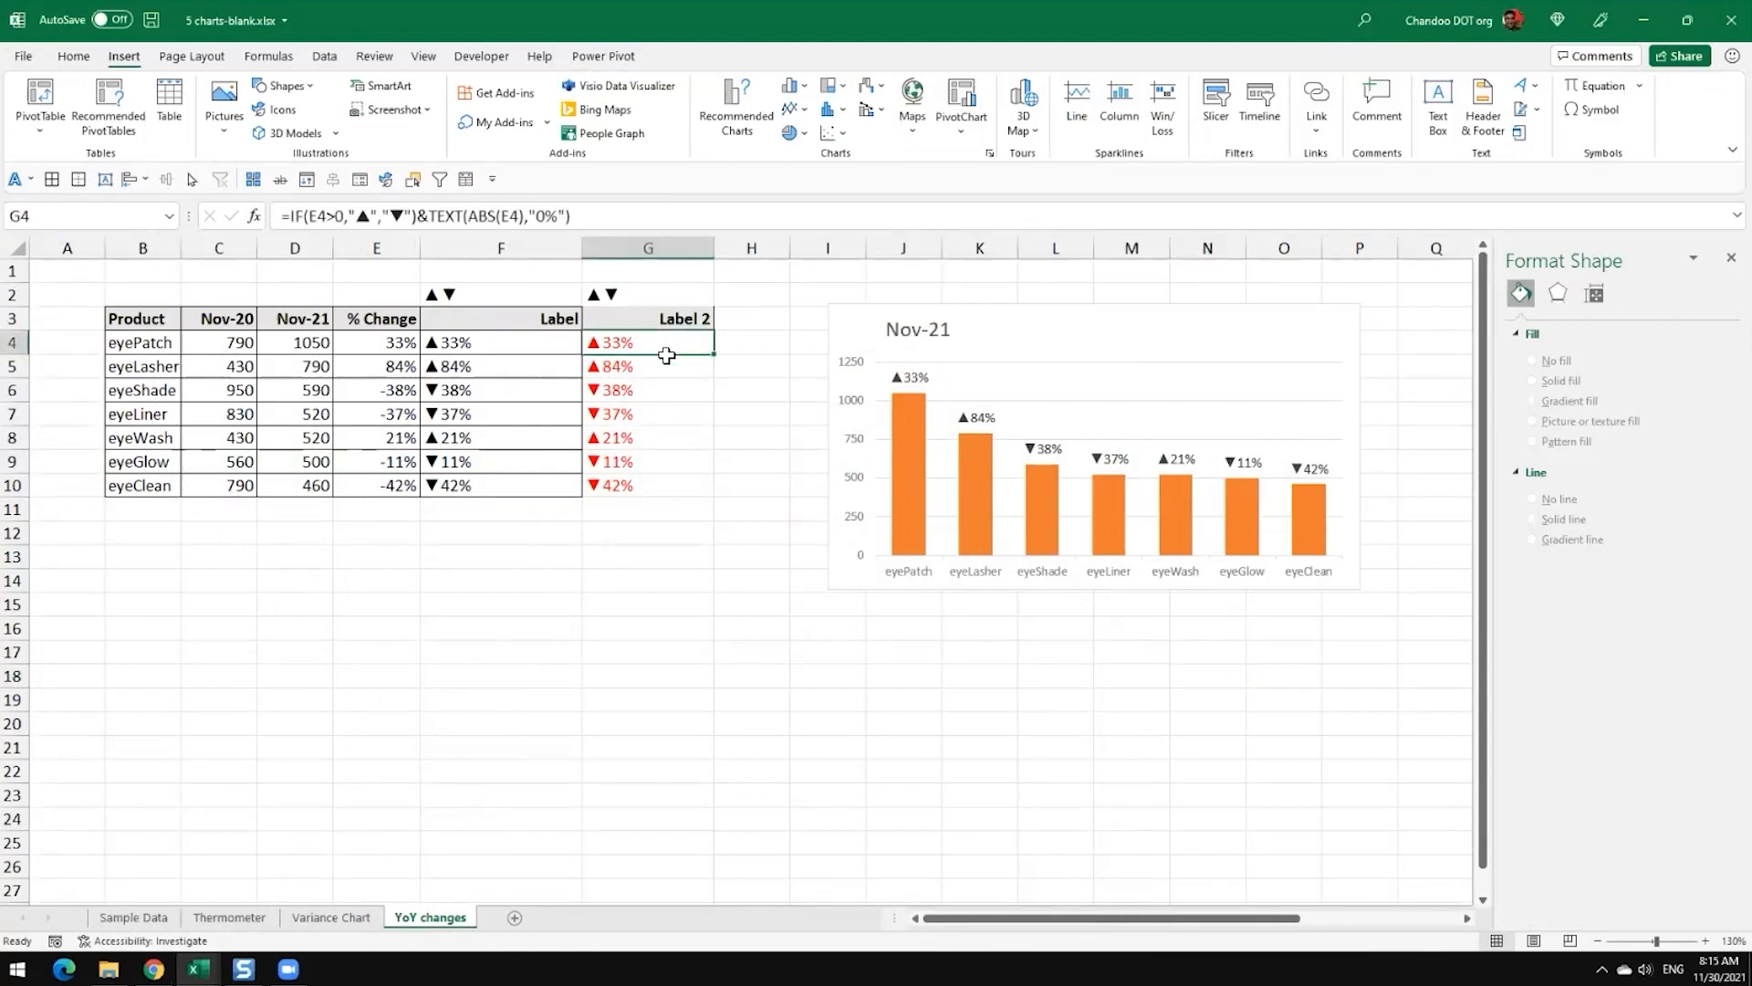
drag(662, 346, 649, 489)
click(73, 56)
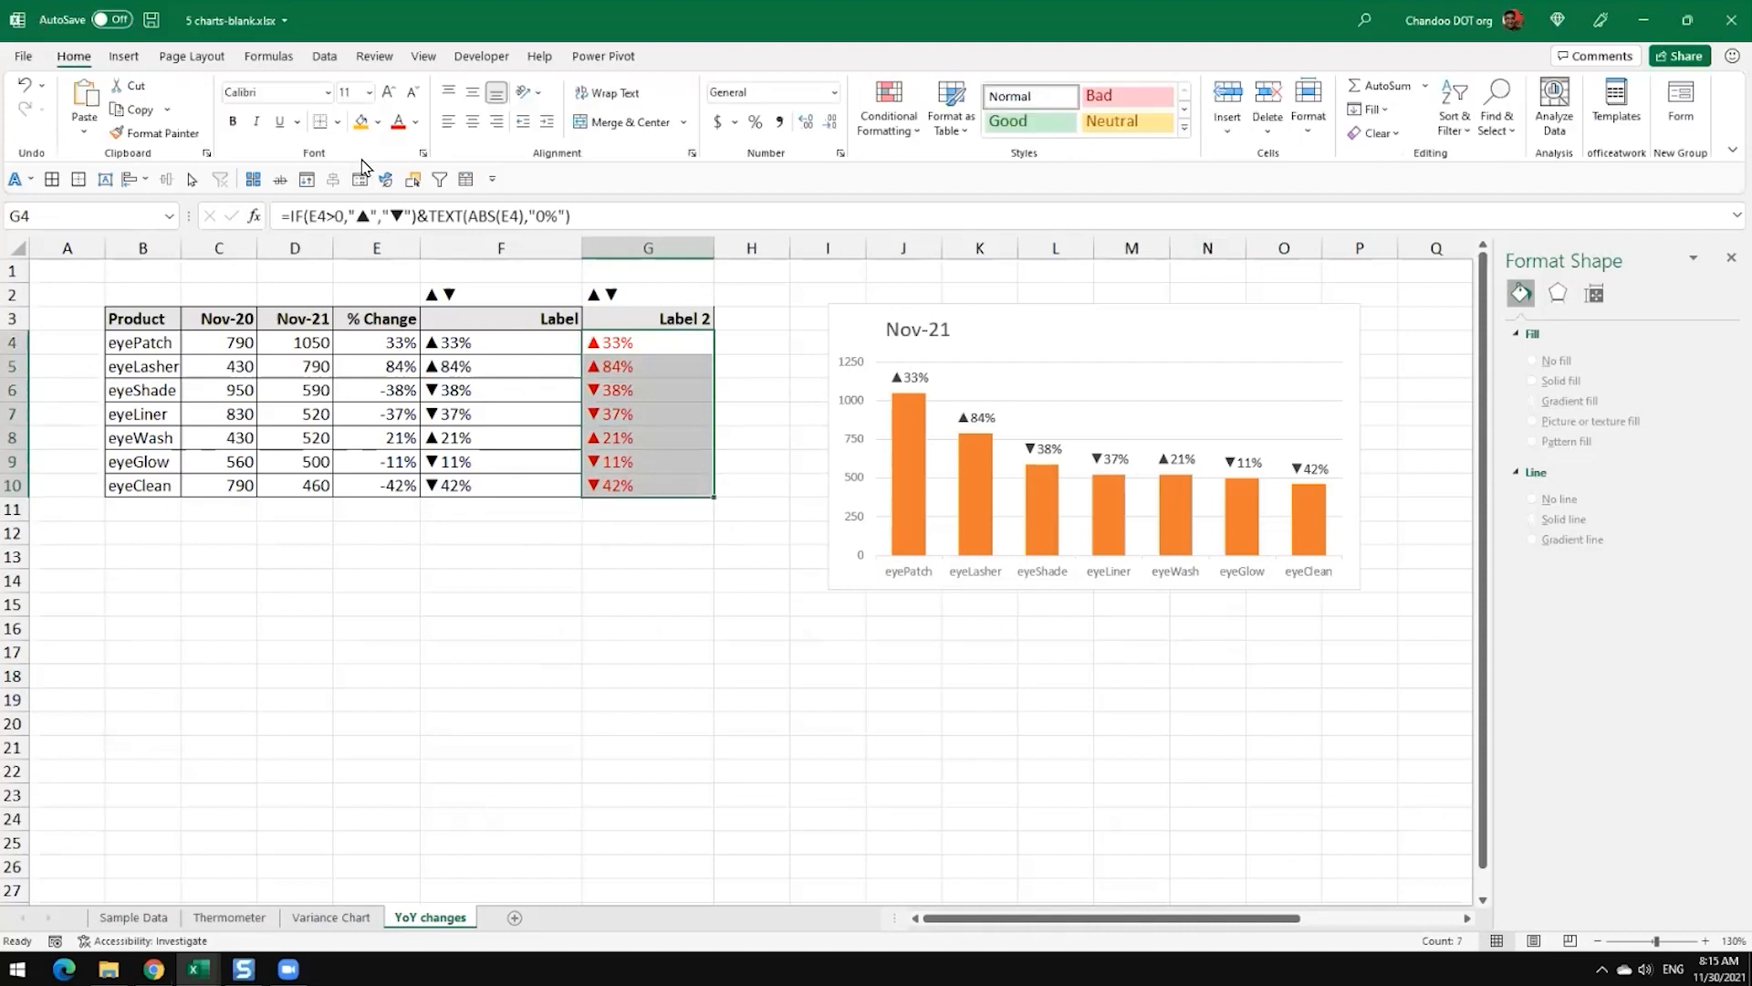
click(415, 121)
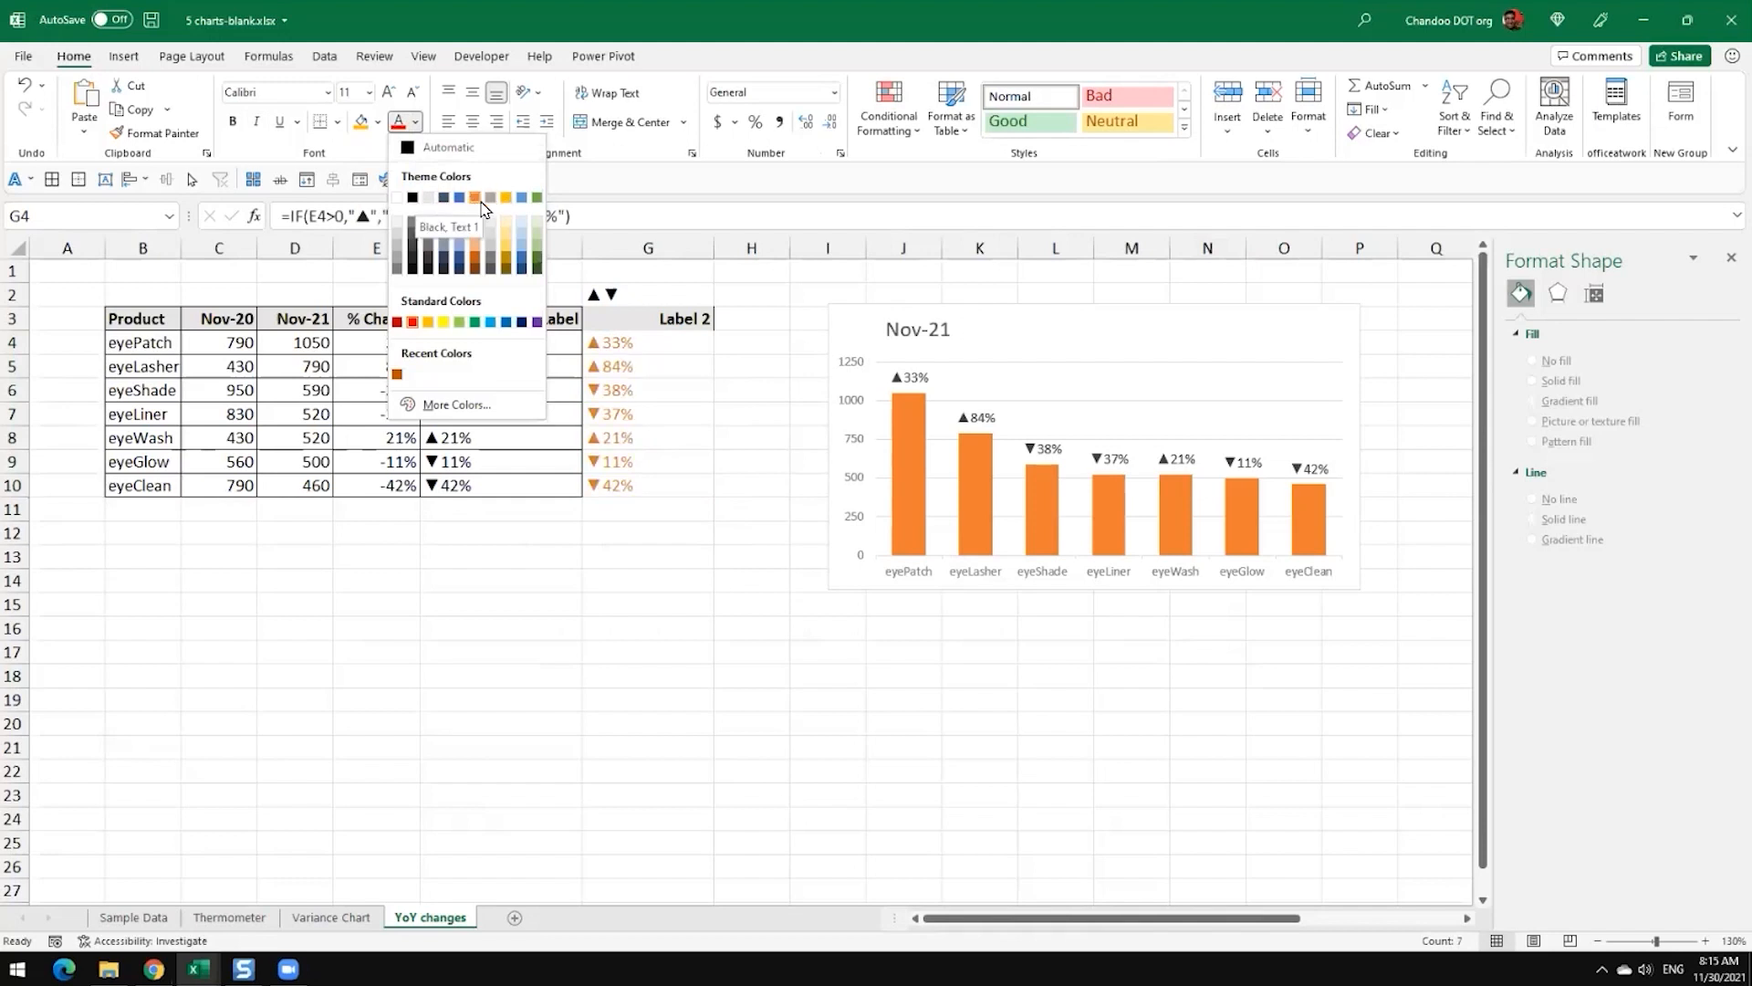
click(413, 321)
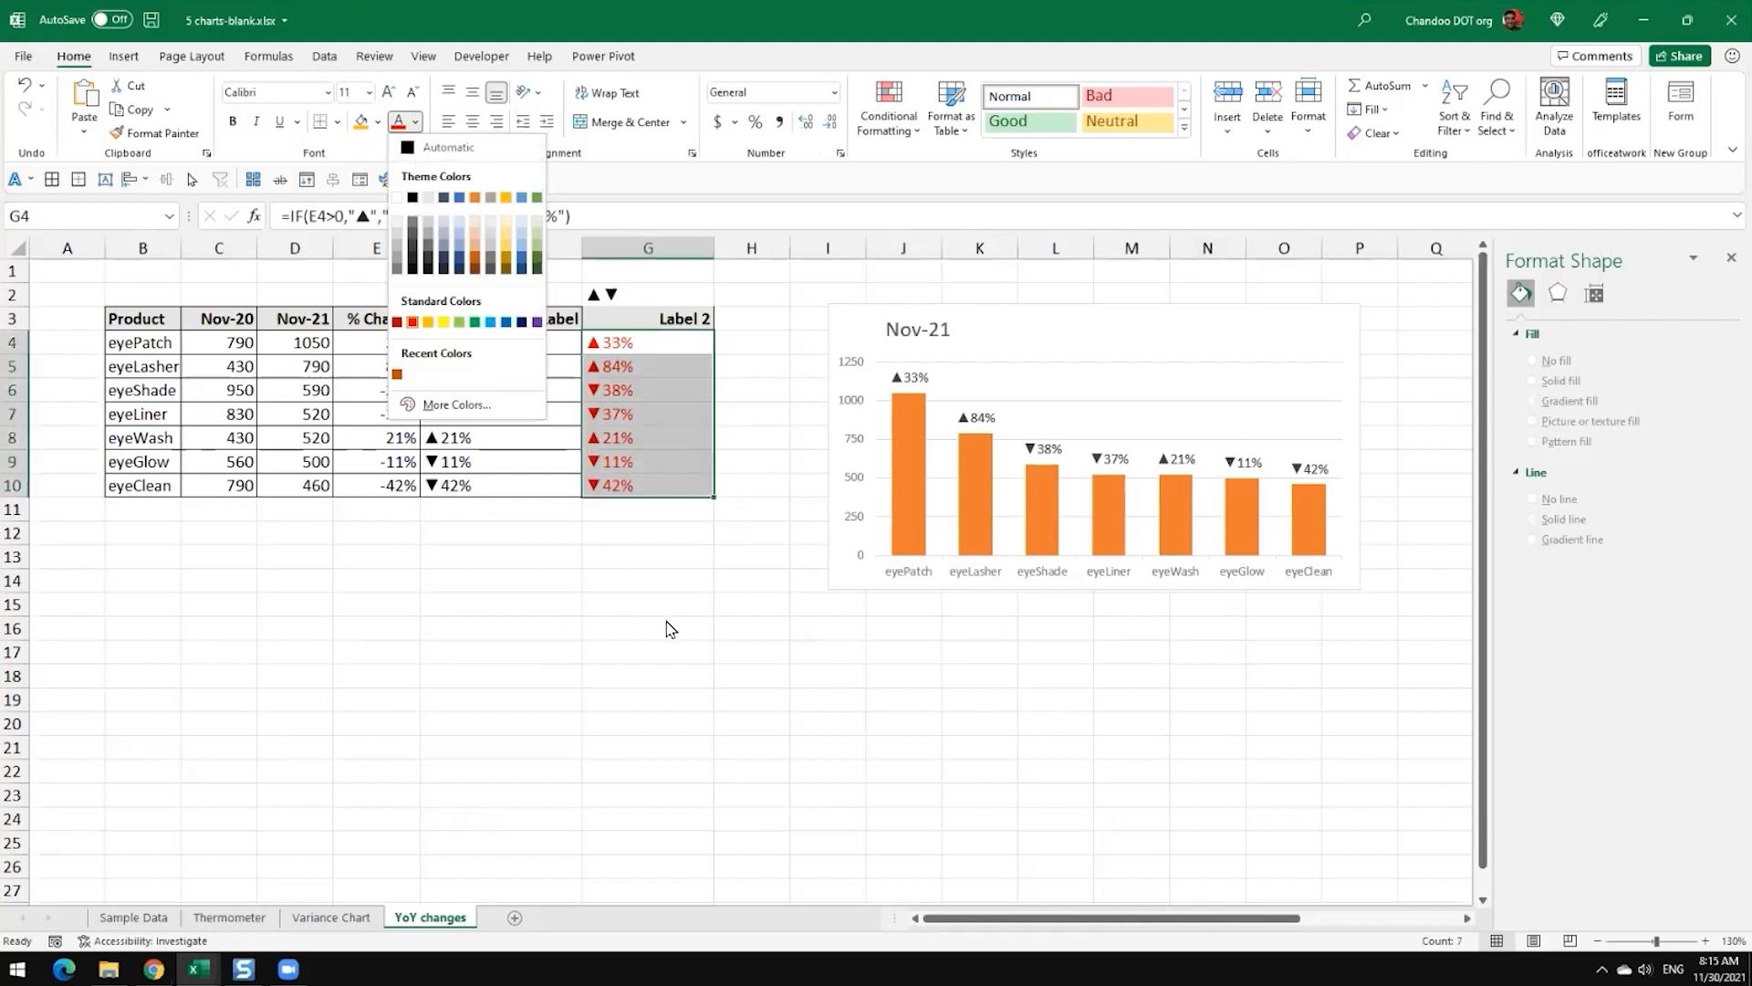
click(605, 623)
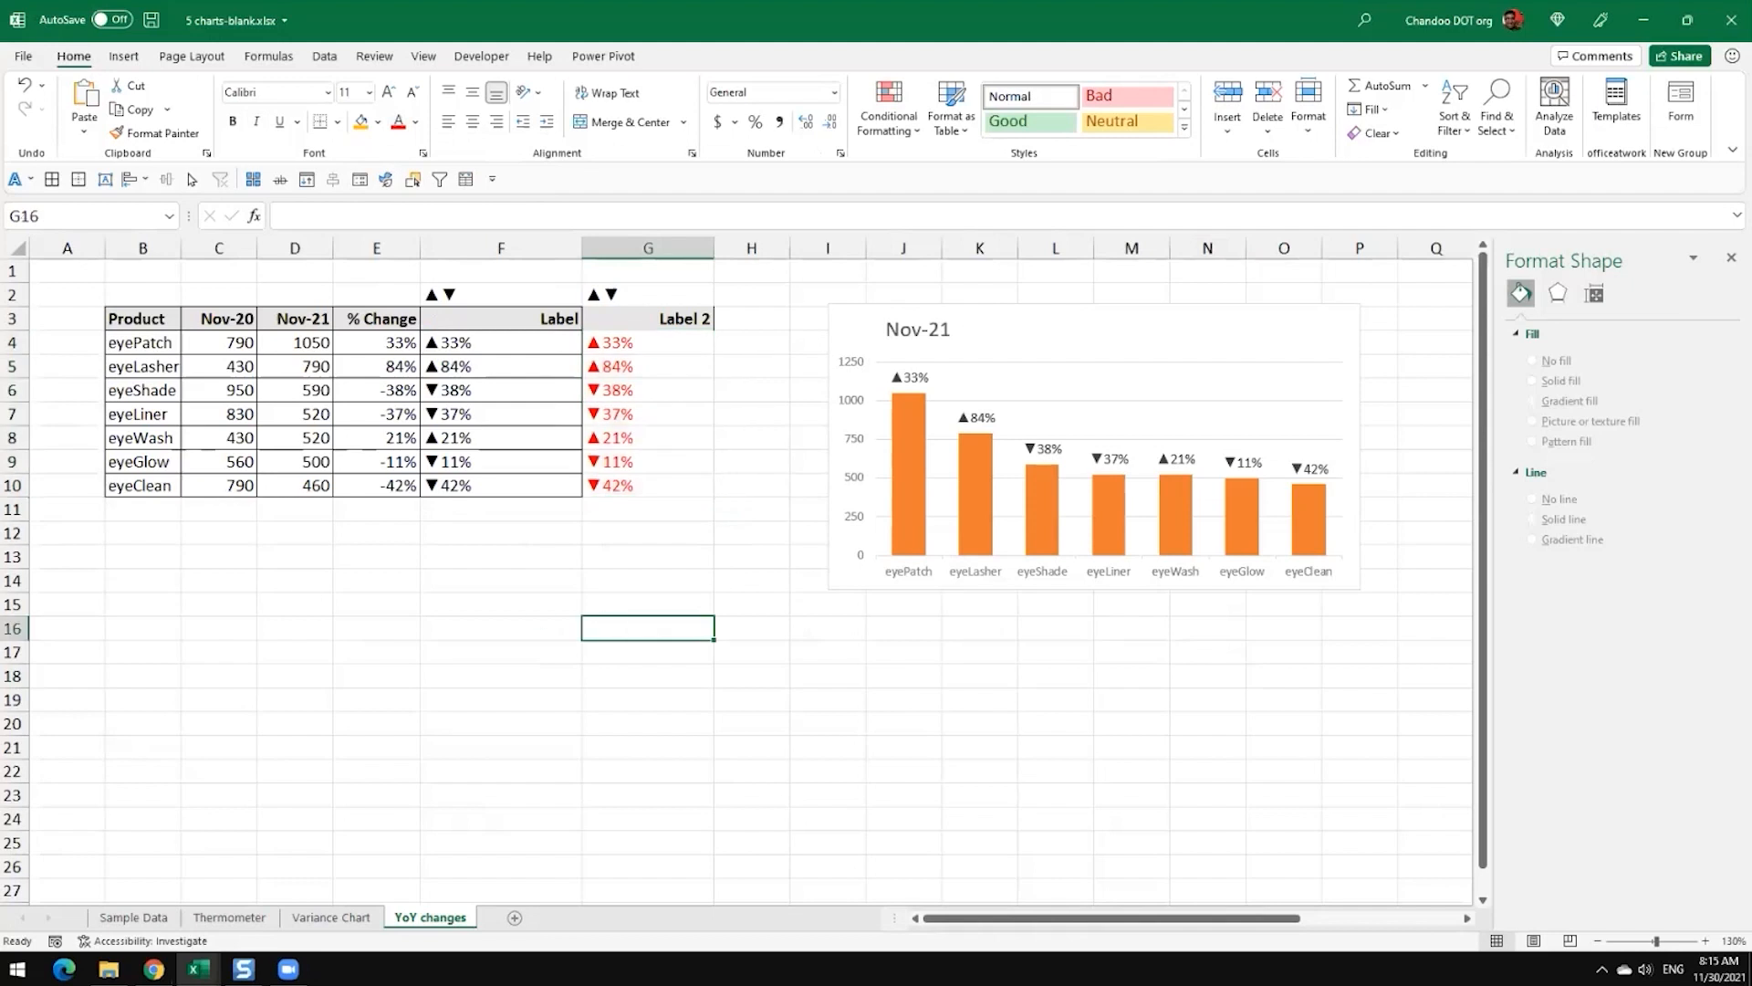
scroll(849, 753, down, 6)
scroll(849, 755, up, 6)
drag(1095, 919, 1415, 913)
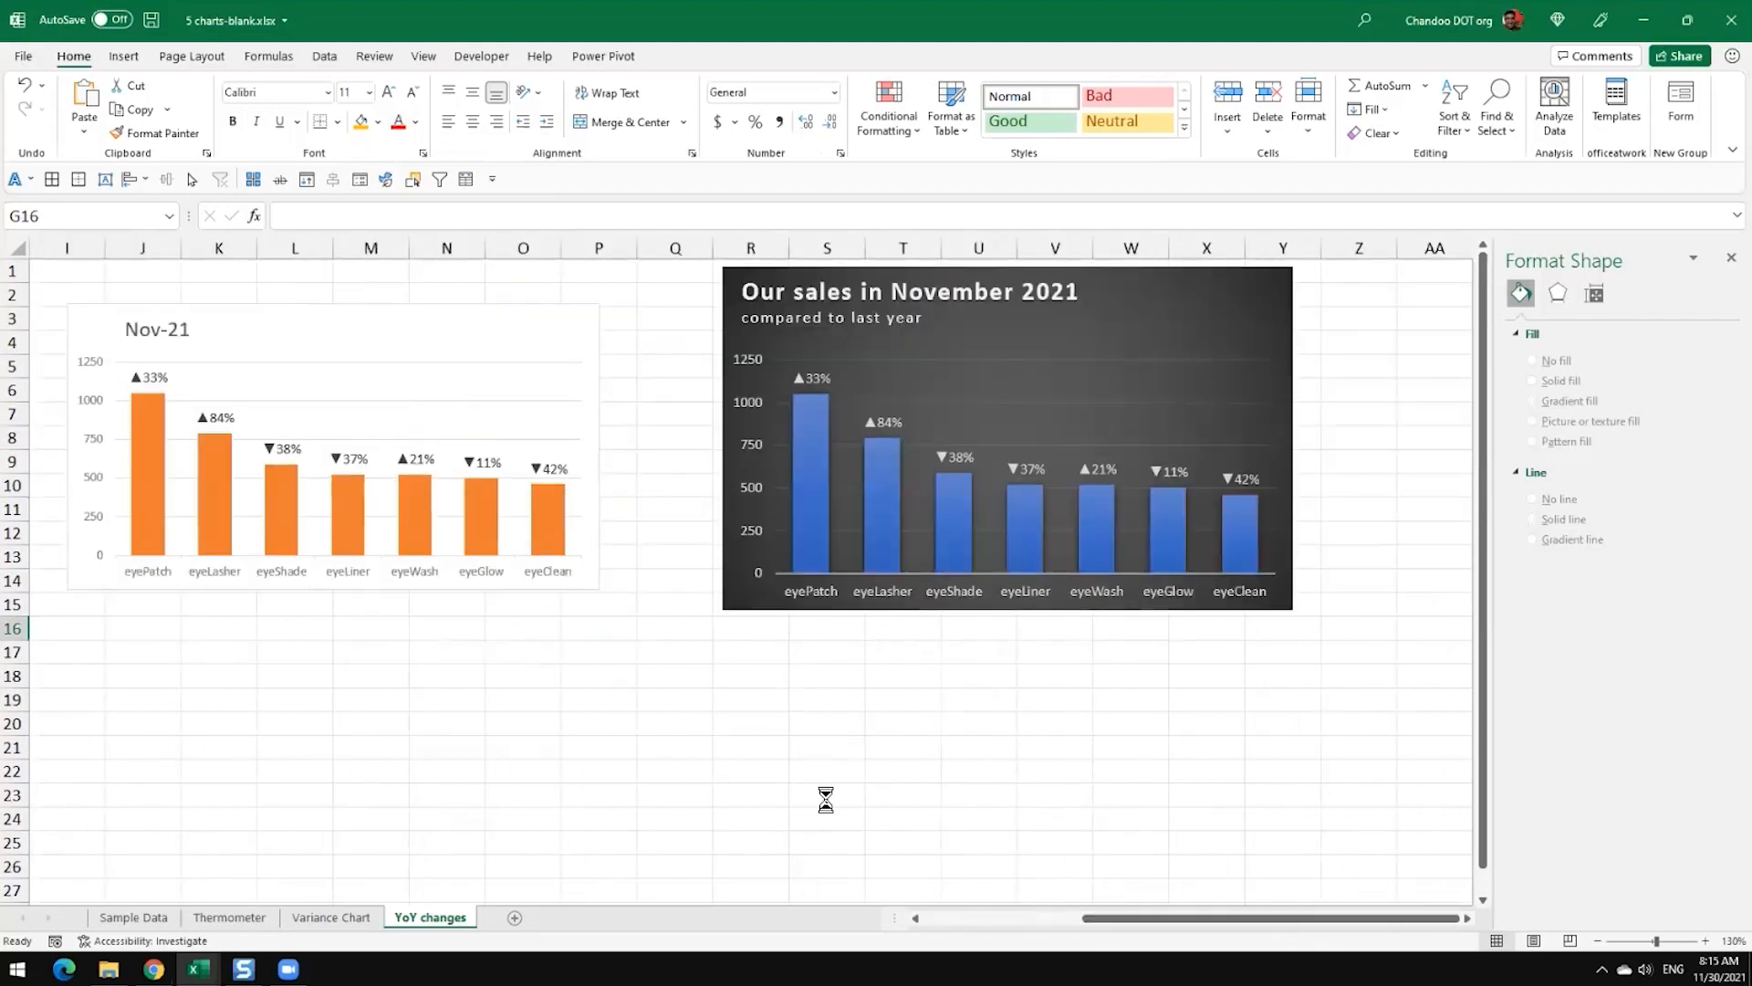
scroll(824, 797, down, 3)
scroll(823, 797, down, 1)
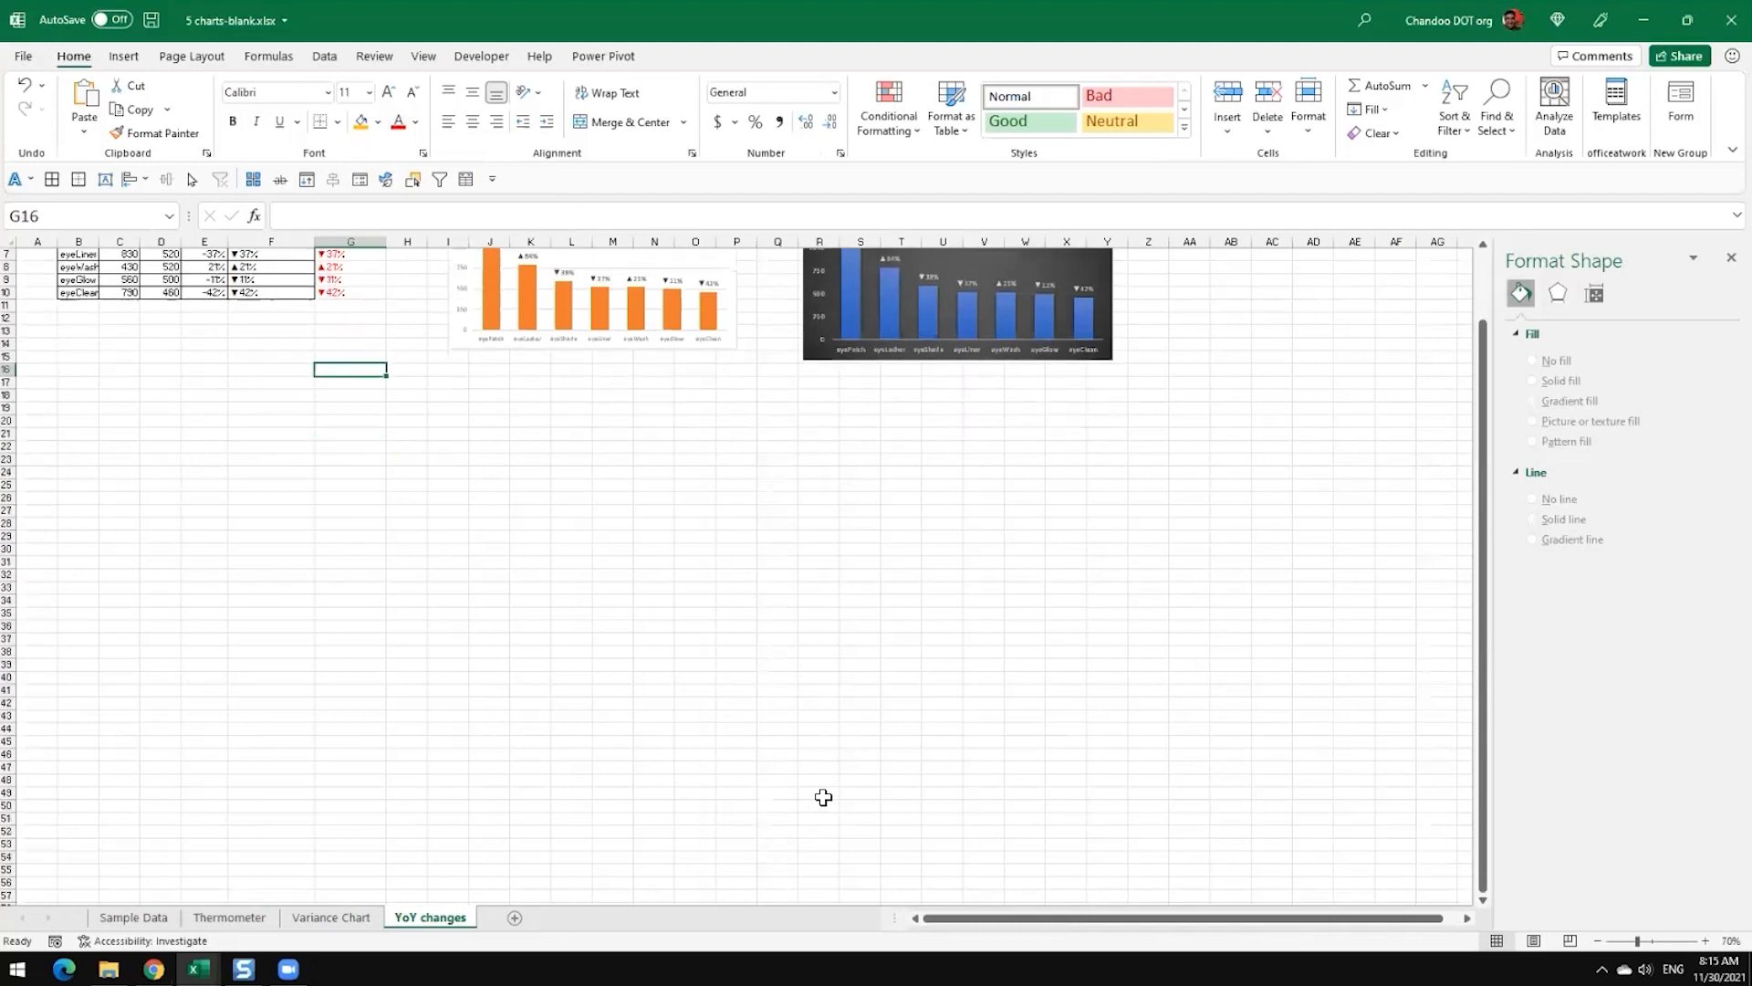
scroll(823, 797, up, 4)
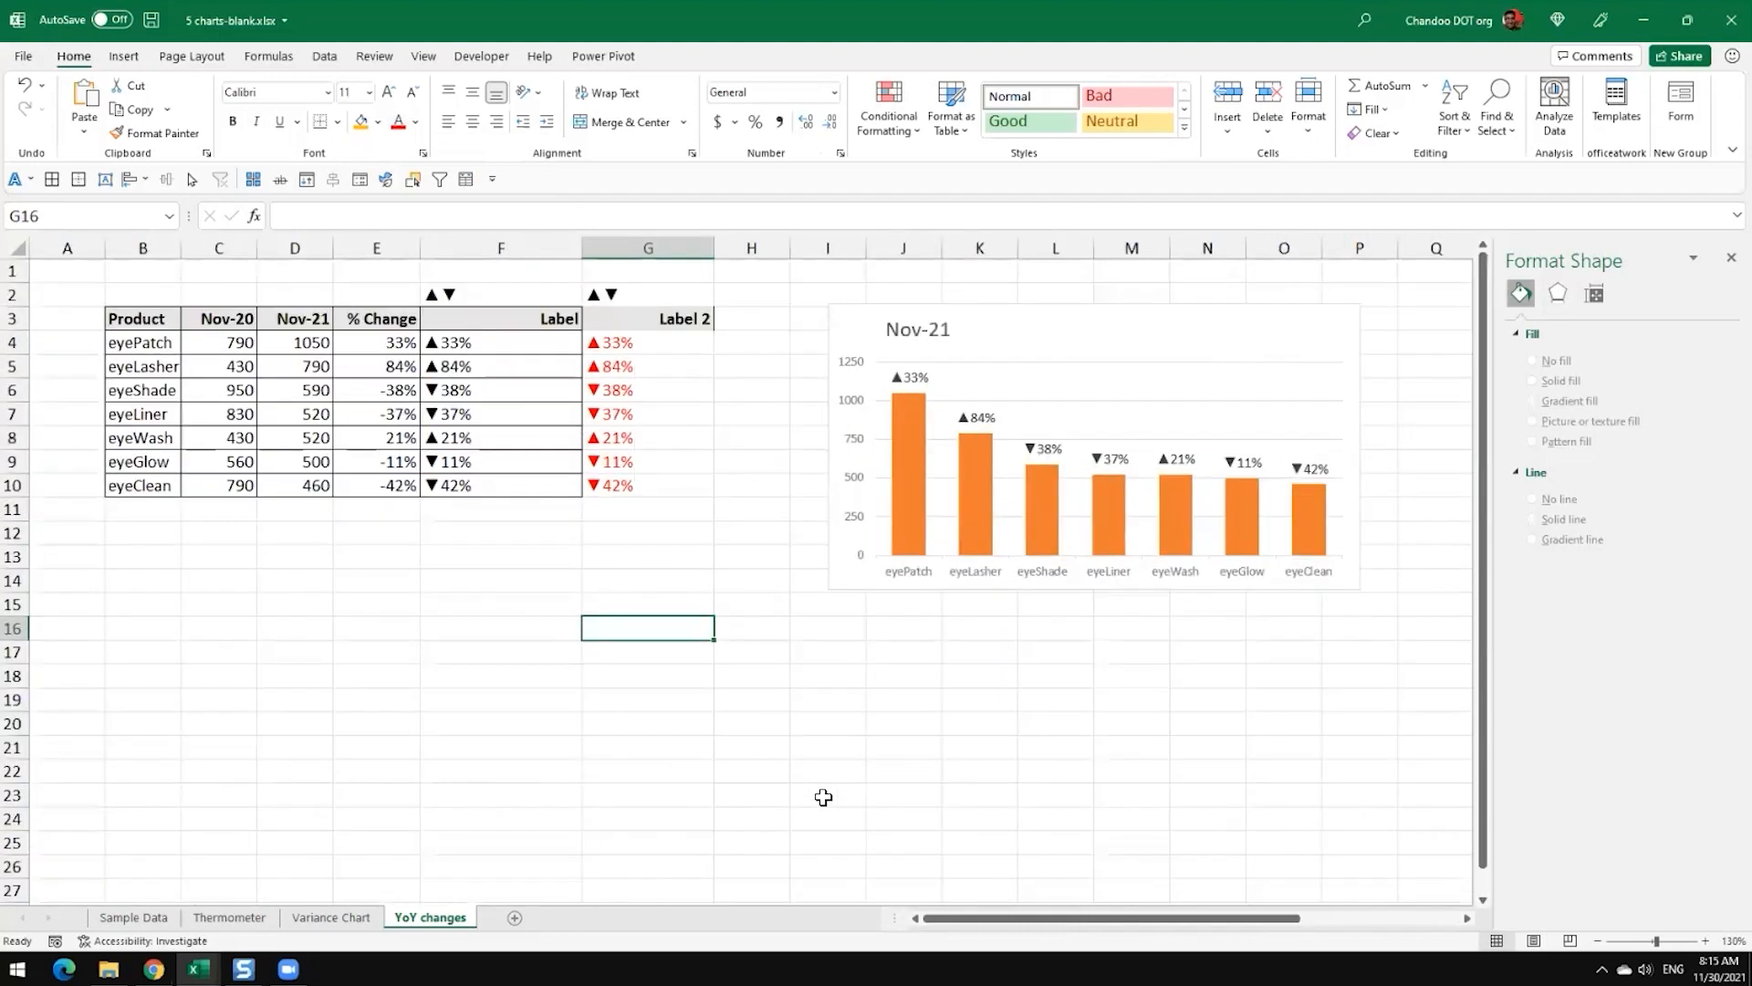
click(996, 315)
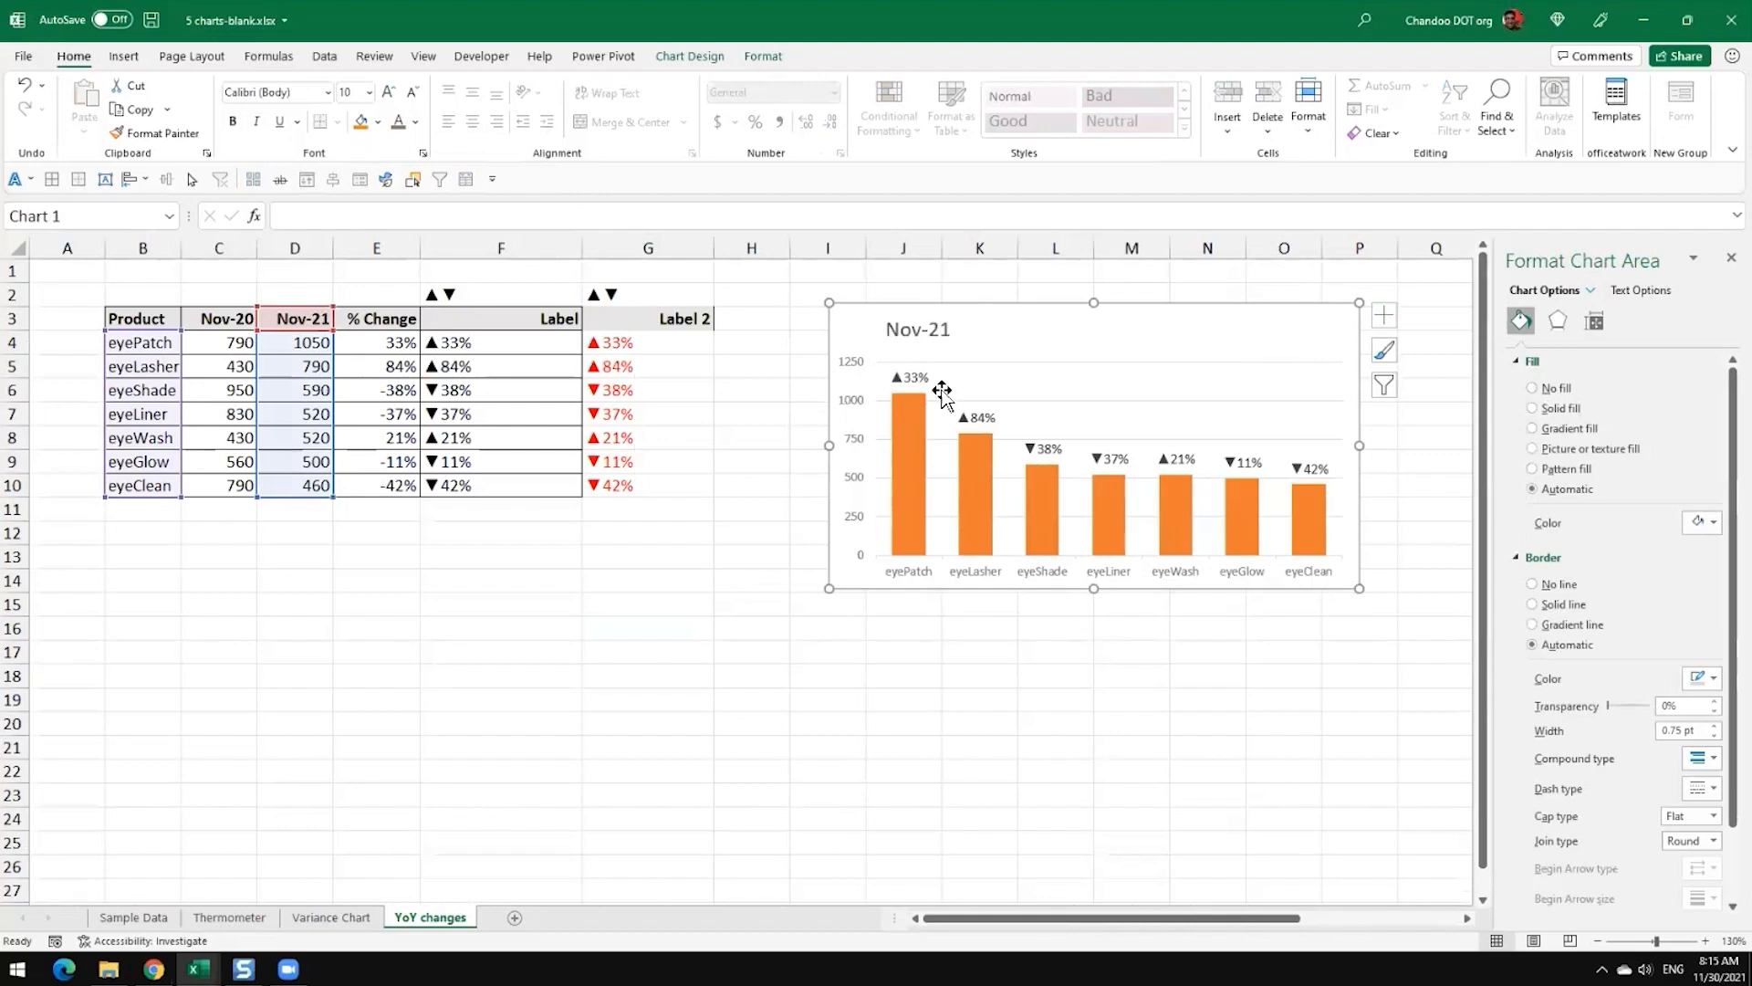
Step: Insert a 2-D clustered column chart of the Product and Nov-20 data in B3:C10 and place it below the table
mouse_move(899, 408)
drag(137, 317, 227, 488)
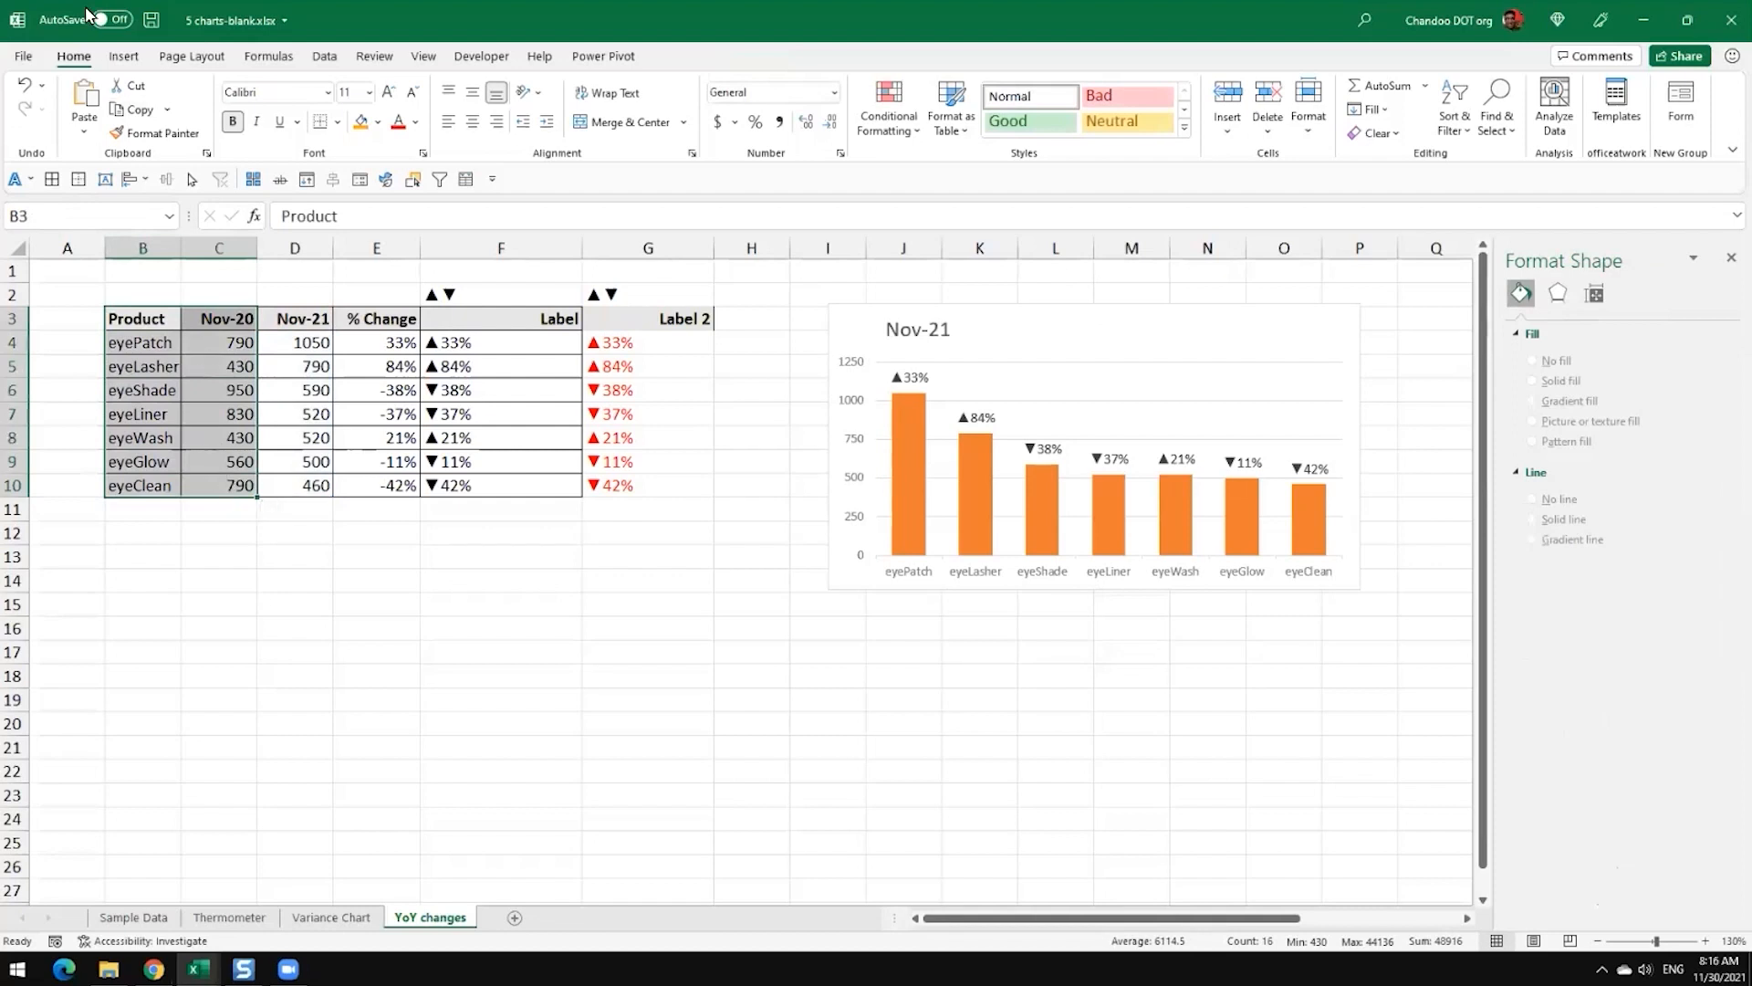
click(124, 55)
click(787, 86)
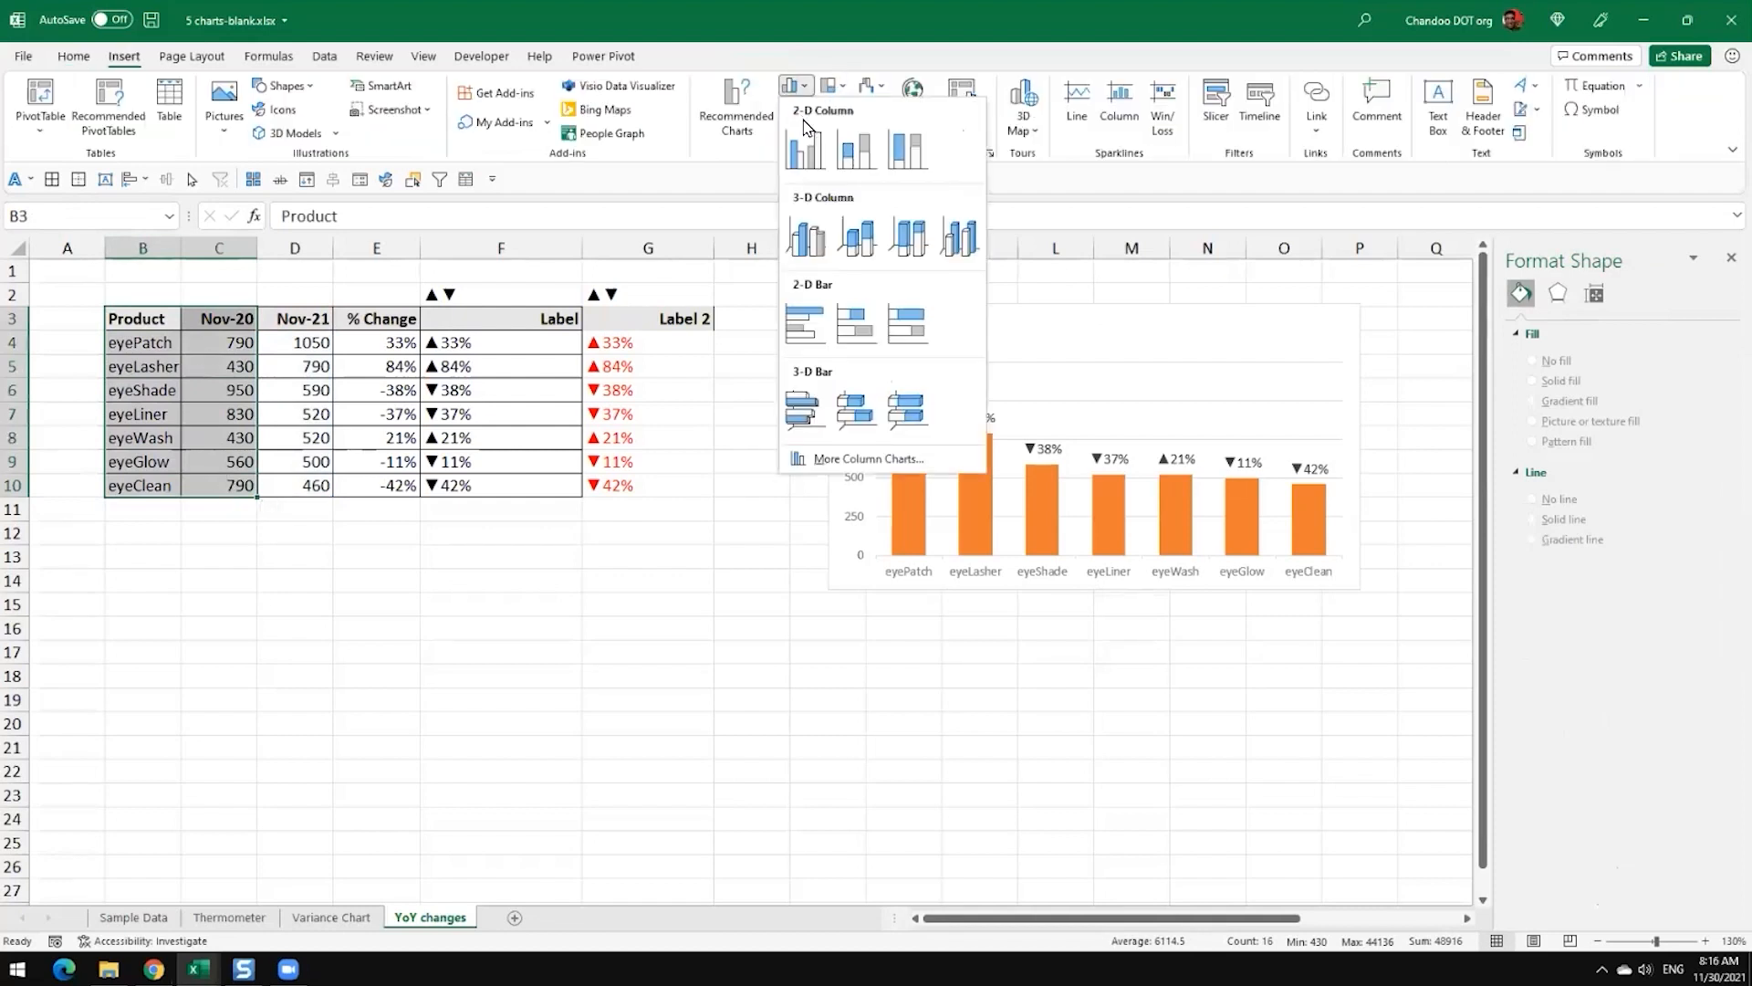
click(807, 227)
drag(722, 447, 457, 607)
click(877, 110)
click(1056, 675)
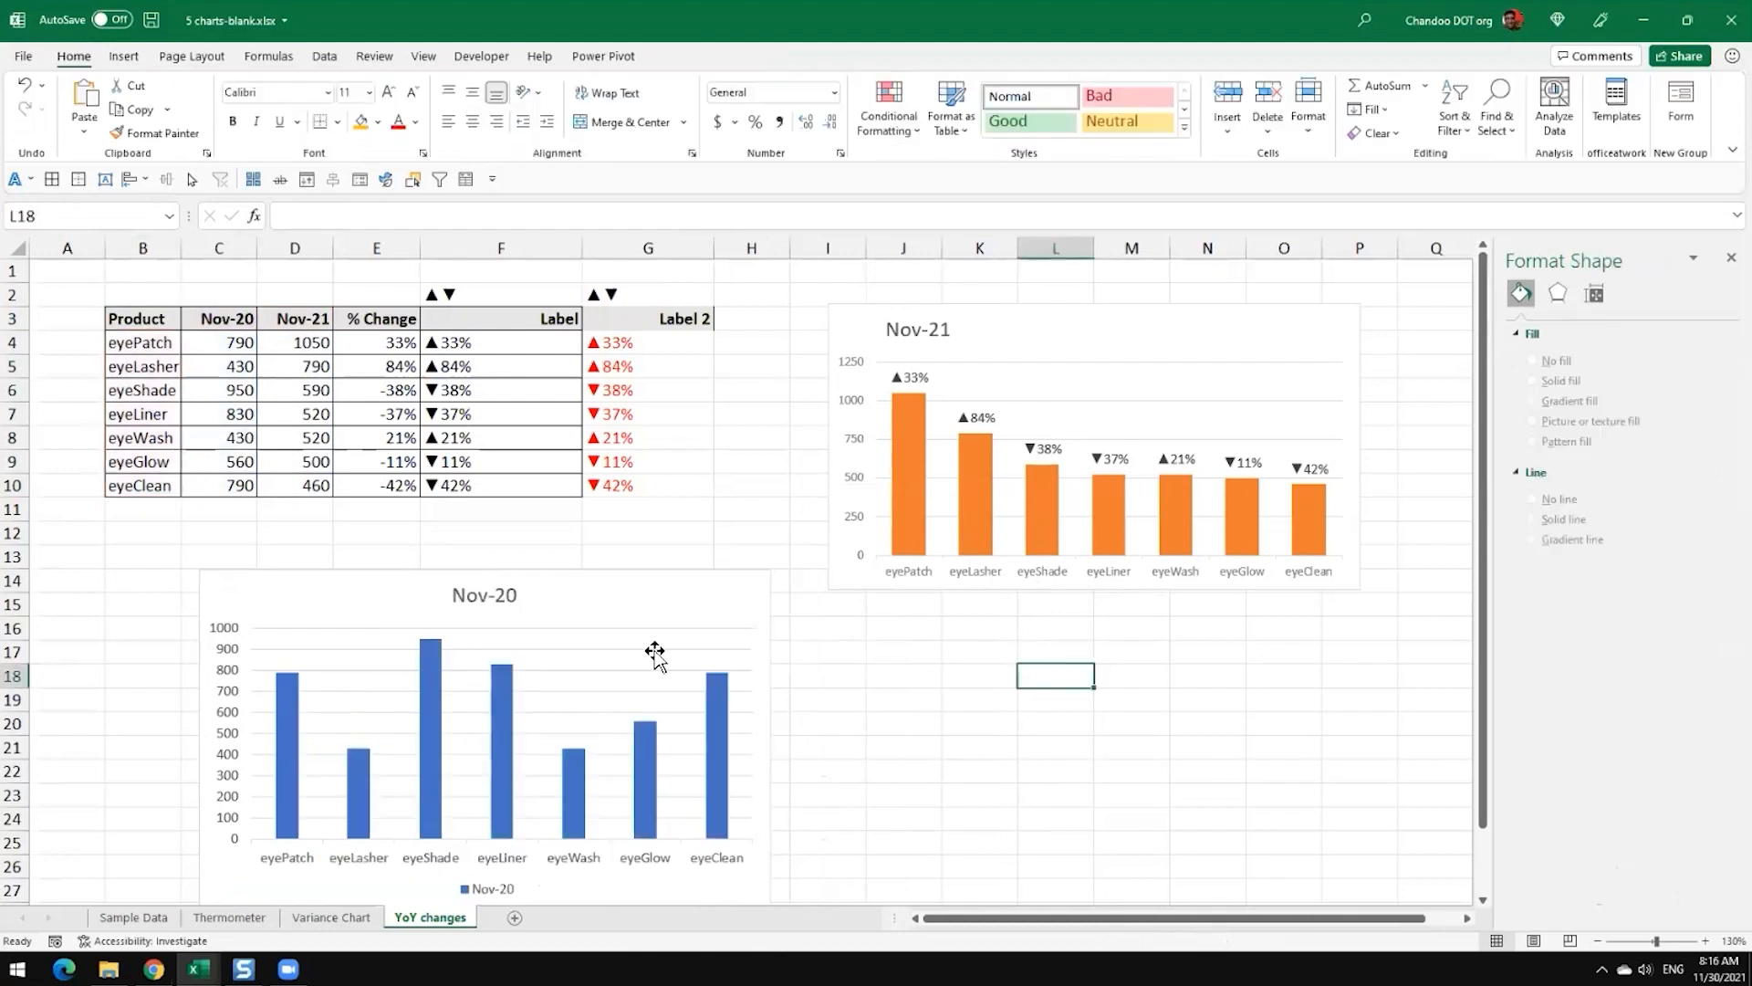
Step: Copy the Nov-21 chart and paste only its formats onto the Nov-20 column chart
click(657, 630)
click(983, 339)
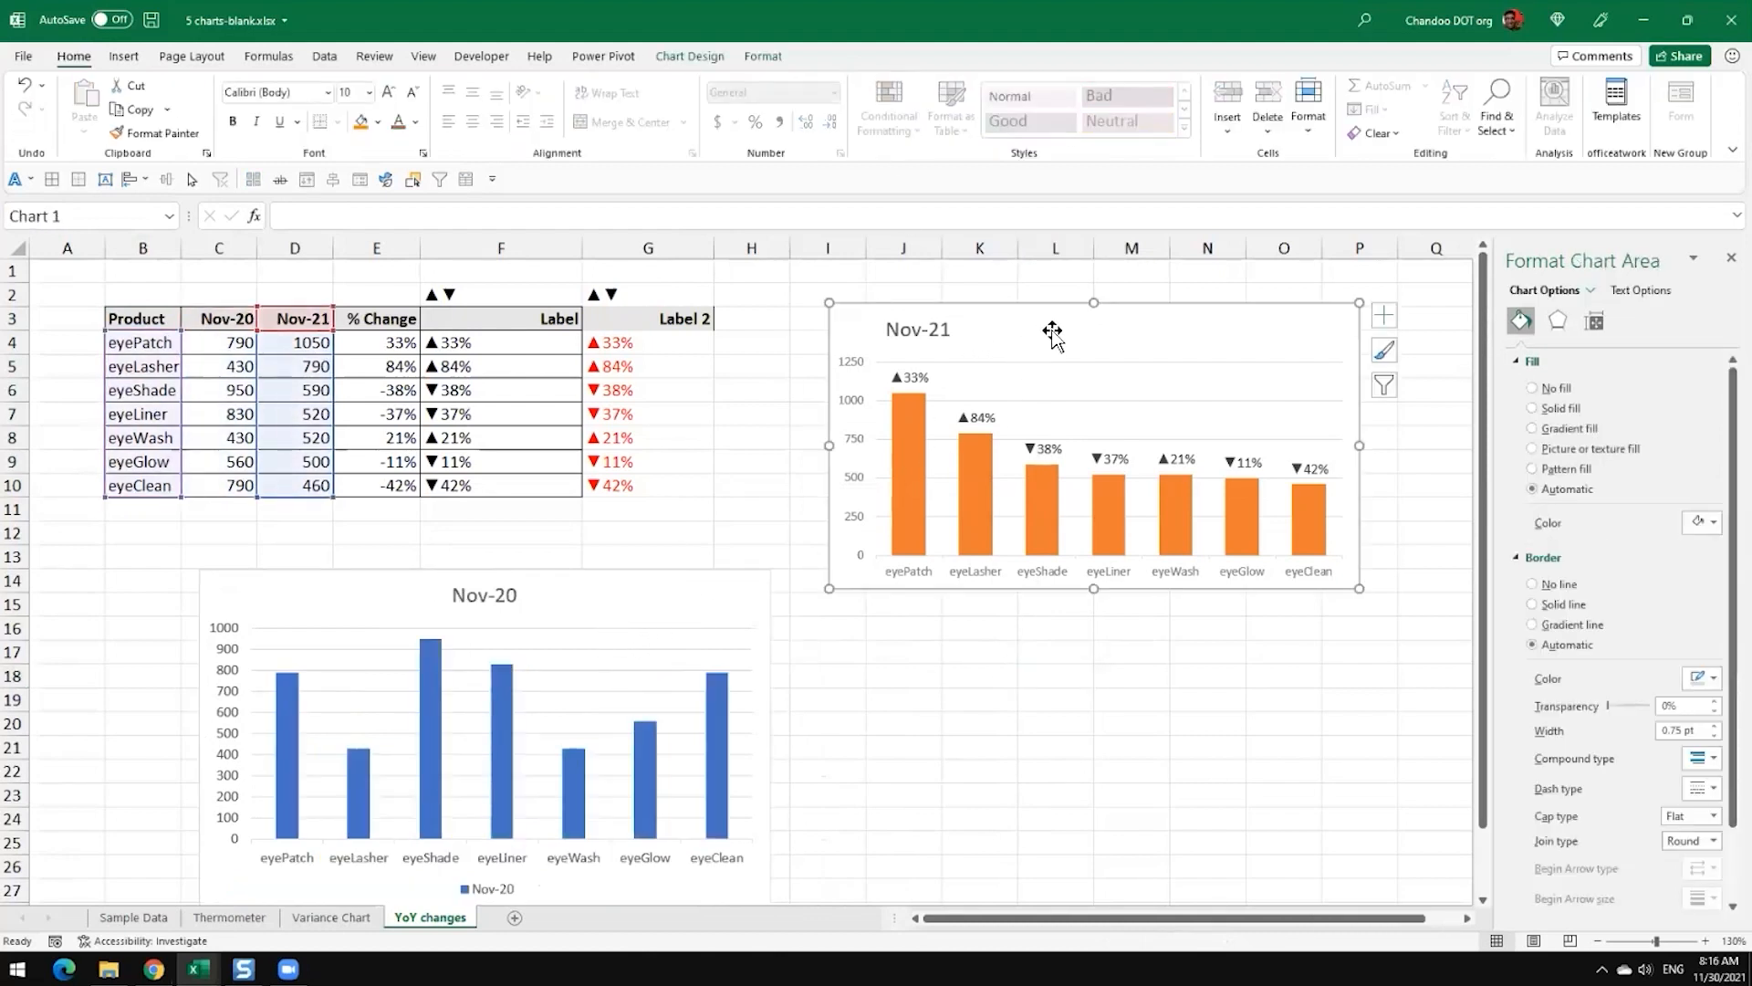
click(688, 610)
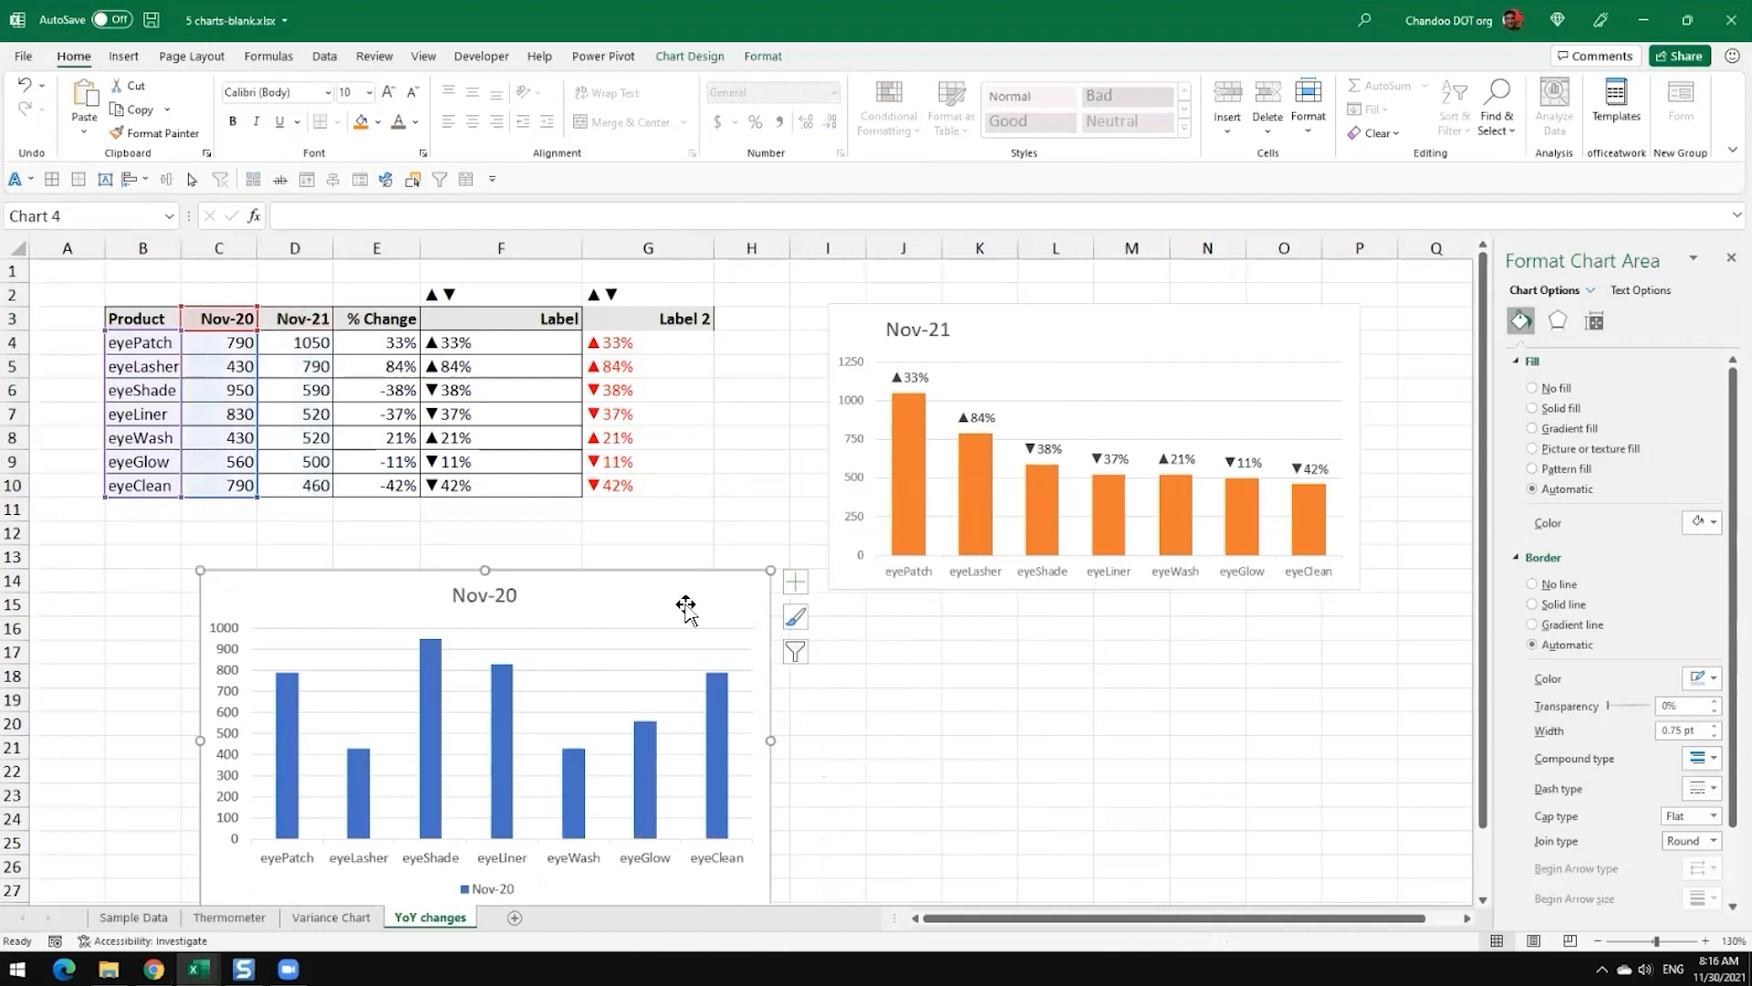
key(alt)
key(e)
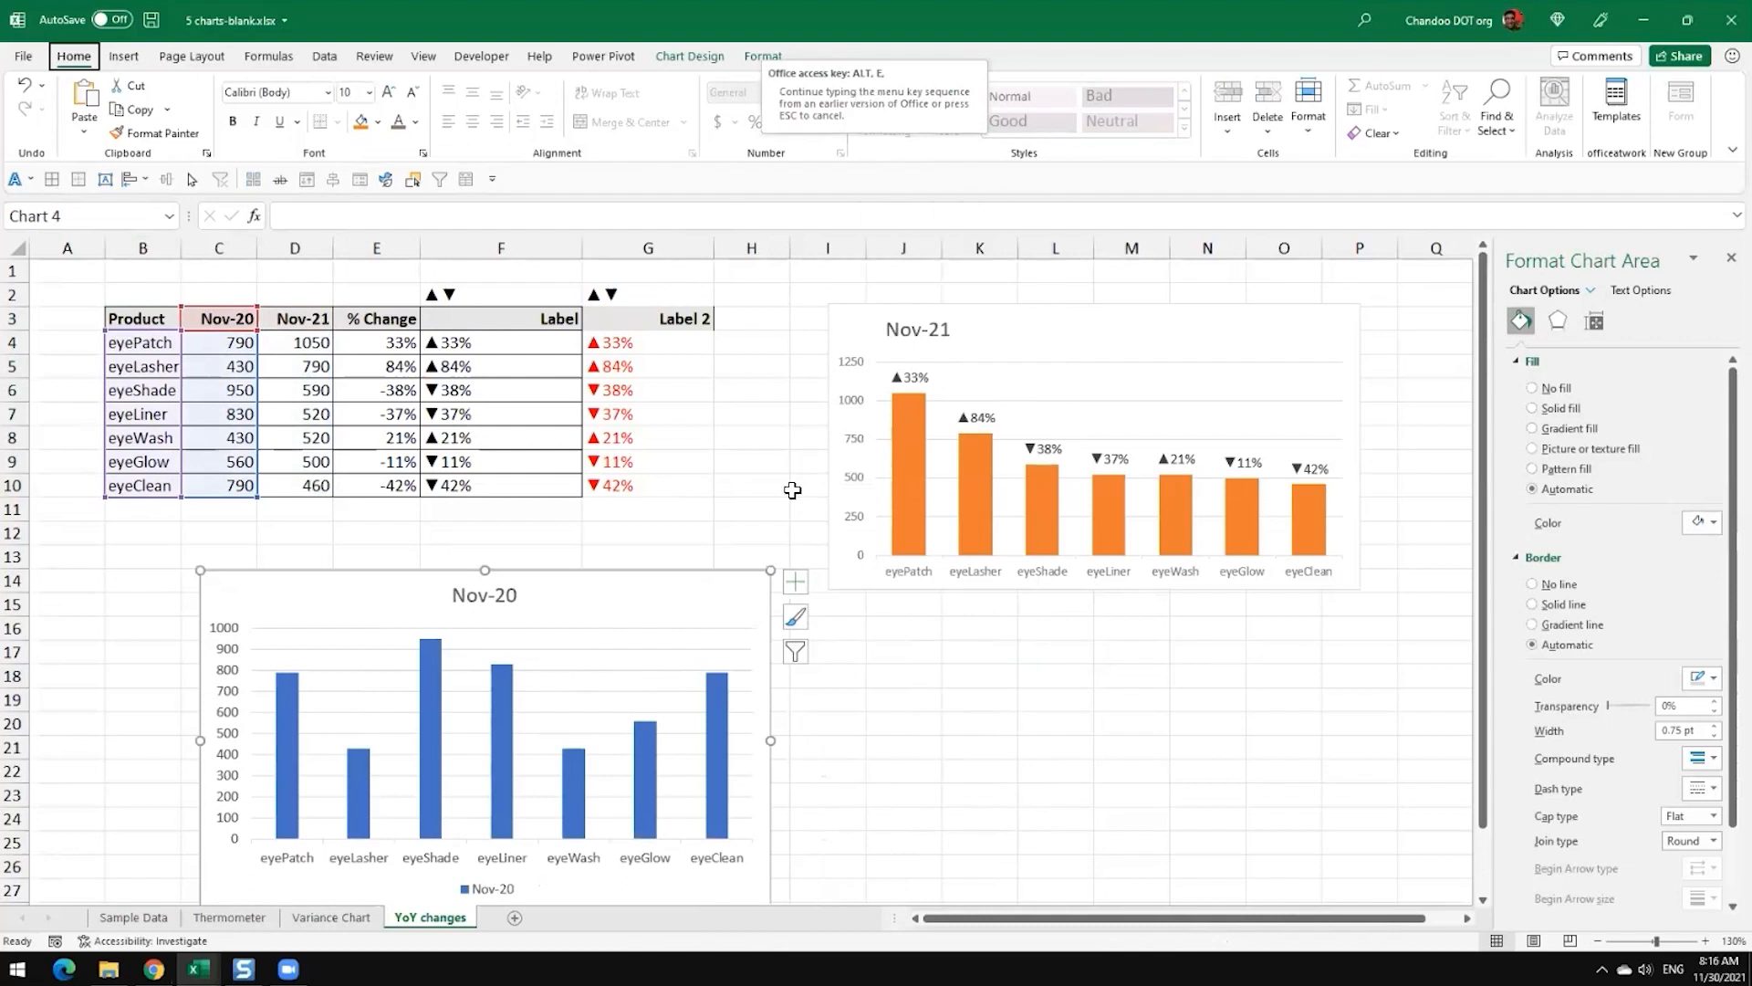
key(s)
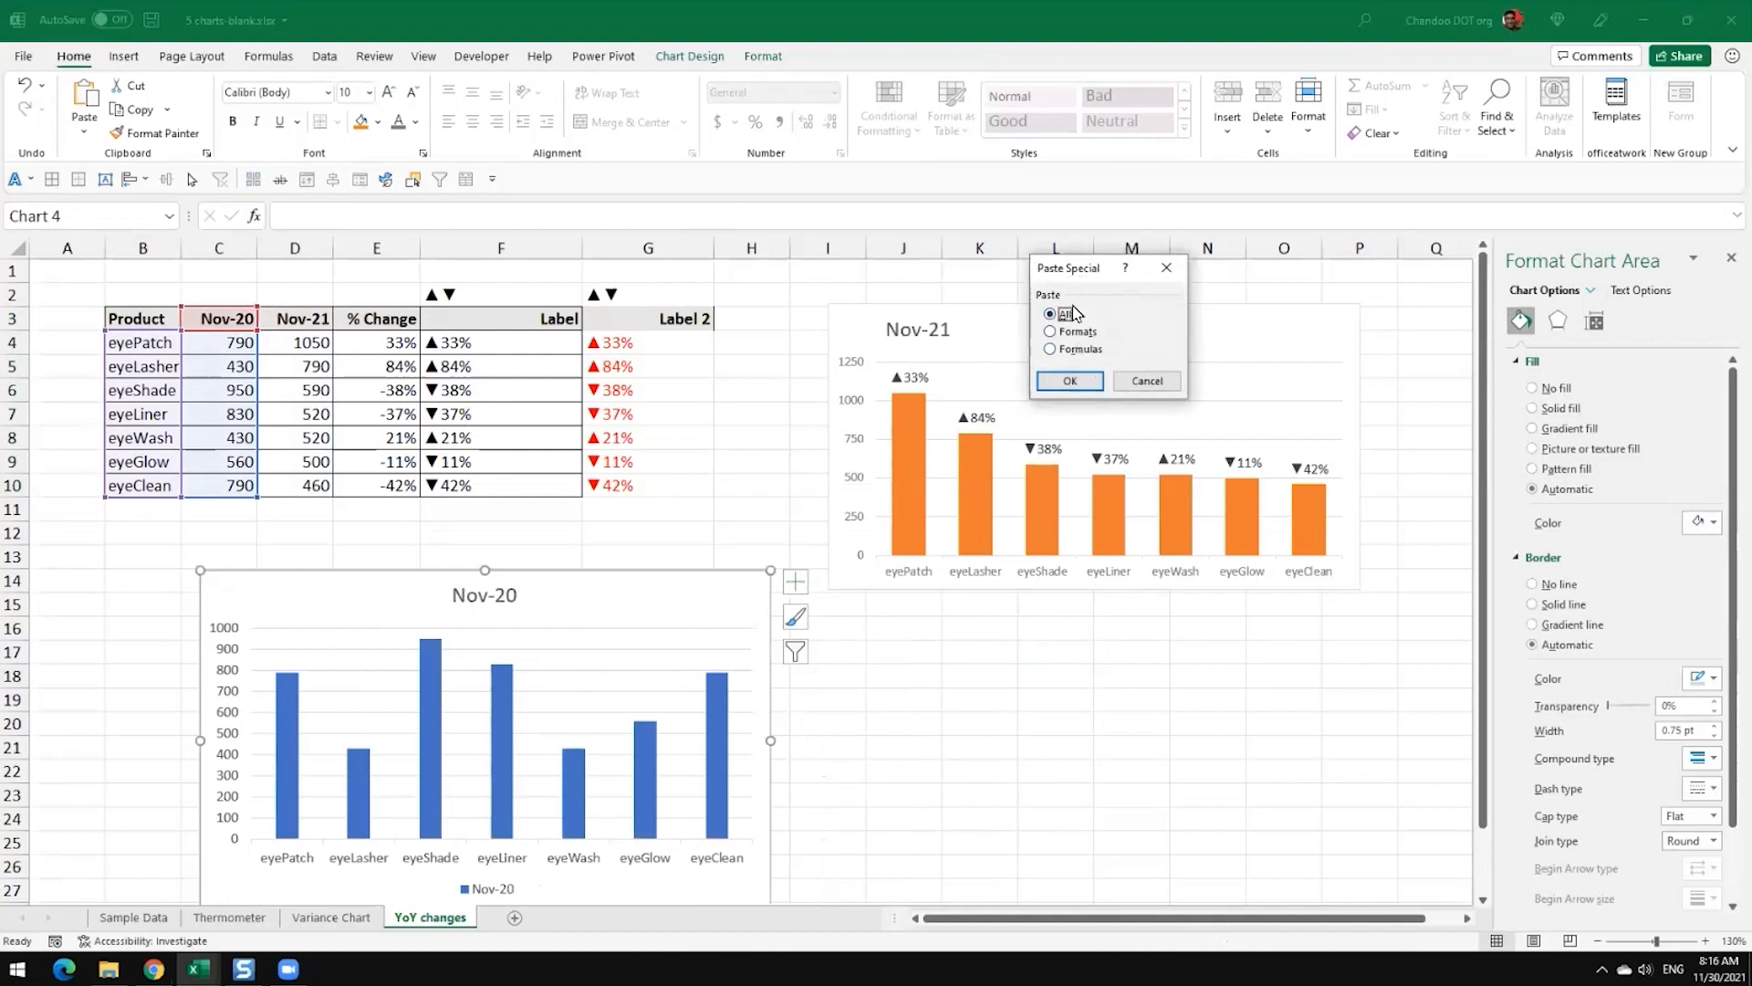
click(1065, 334)
click(1075, 383)
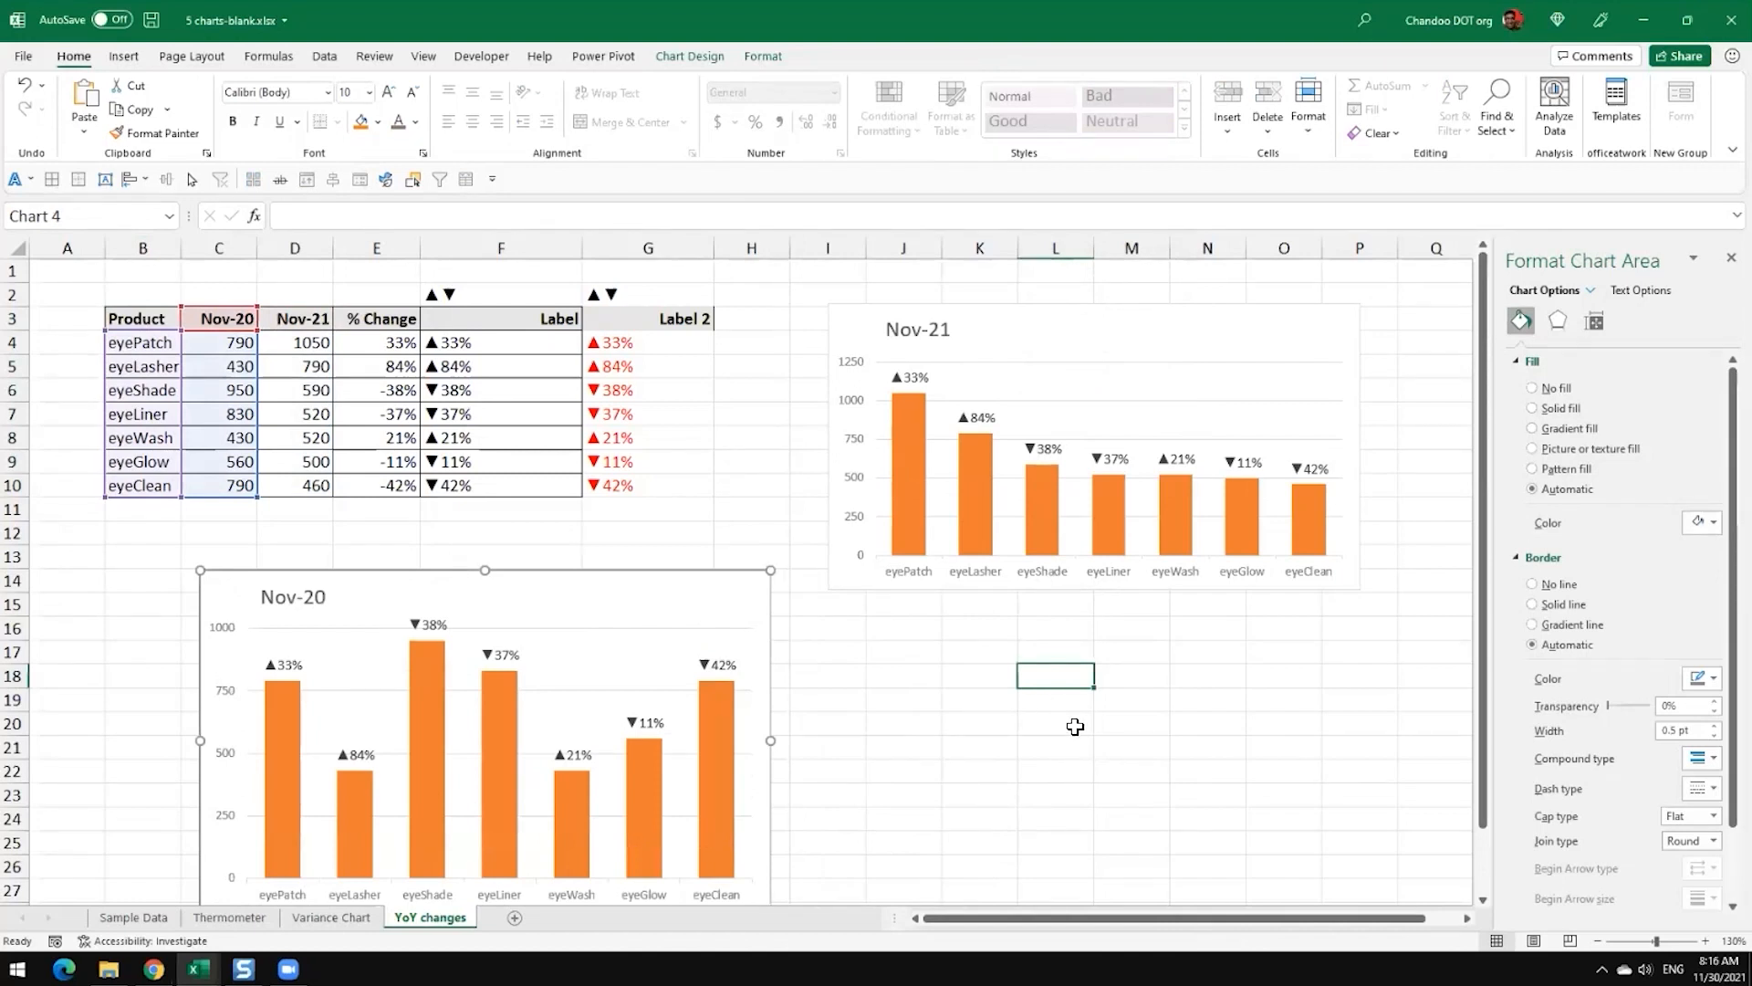
Step: Remove the data labels from the columns of the Nov-20 chart
scroll(1083, 539, down, 2)
scroll(1077, 529, up, 1)
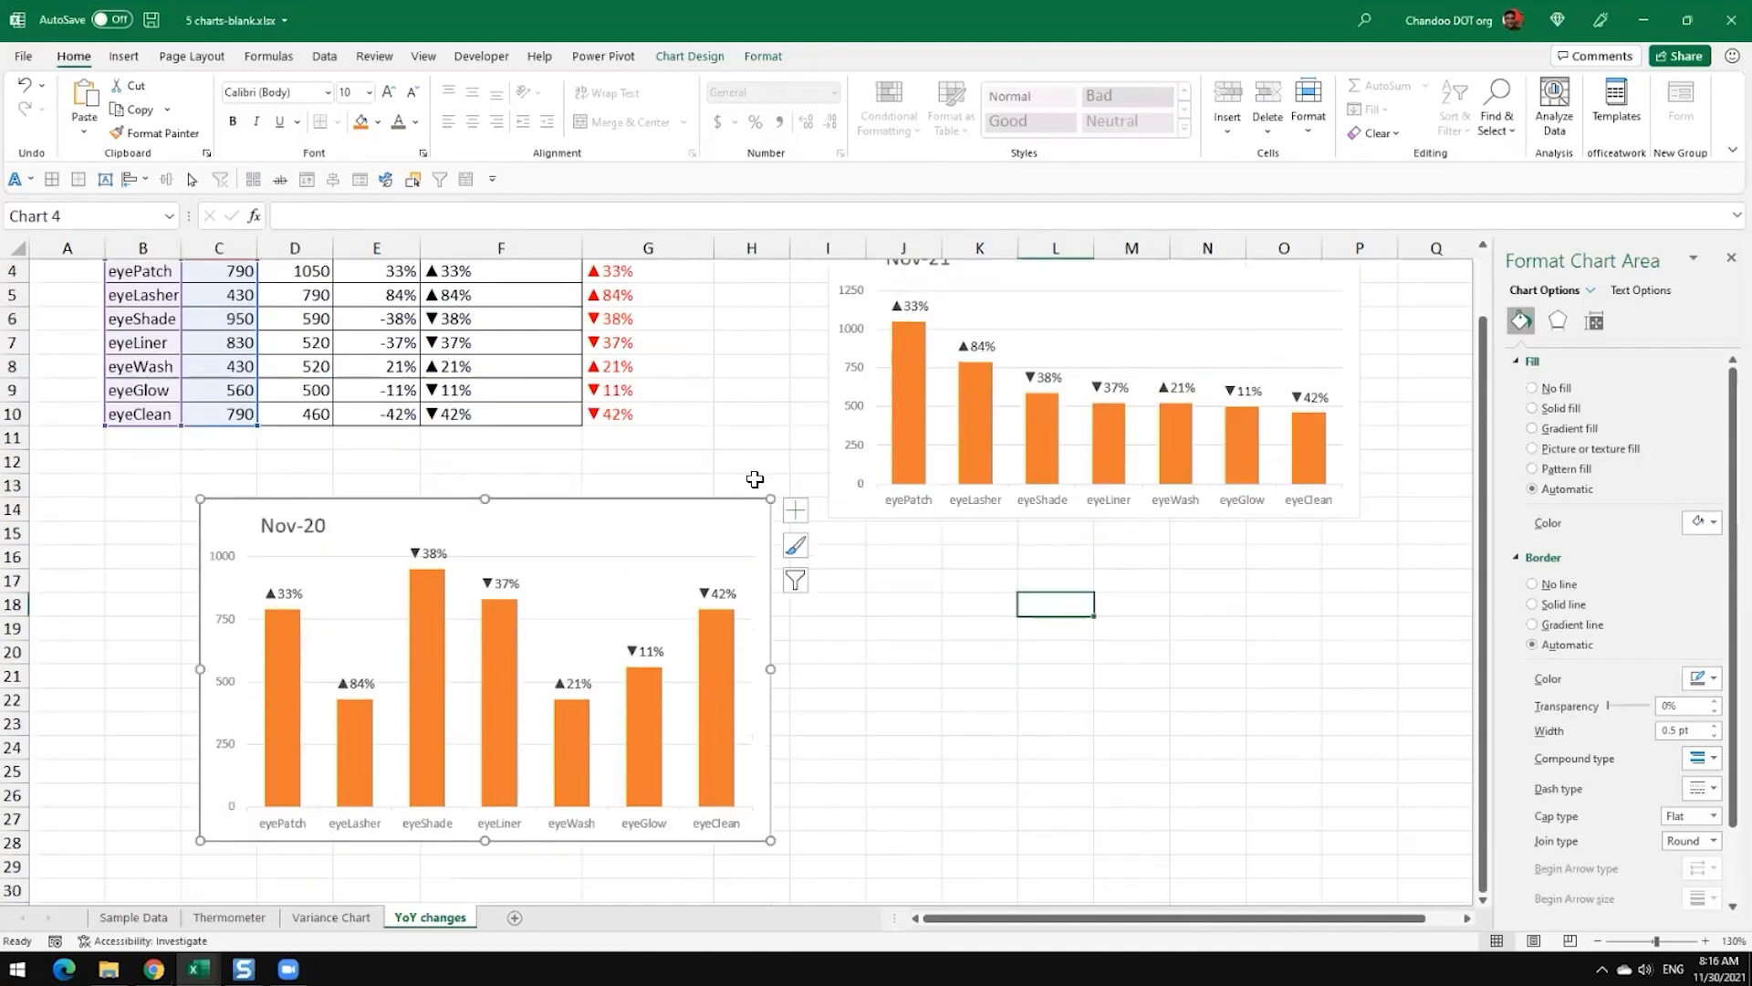
click(491, 603)
scroll(1072, 673, up, 1)
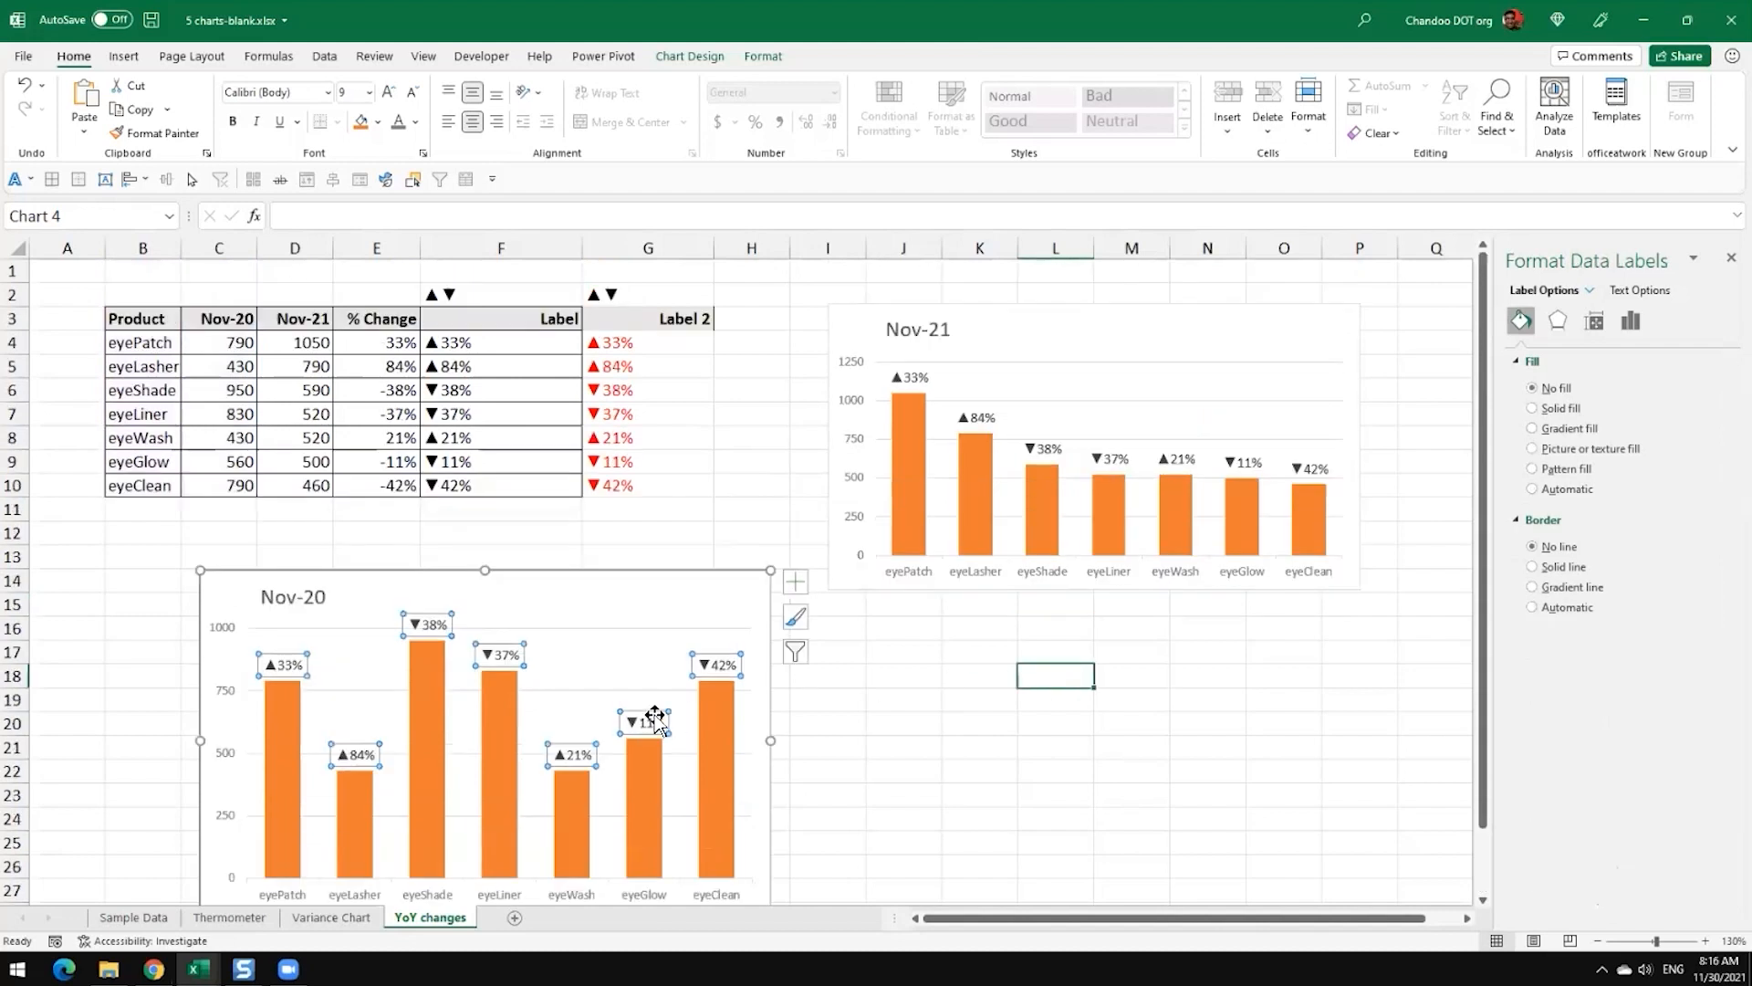
click(677, 763)
key(Delete)
key(ctrl+z)
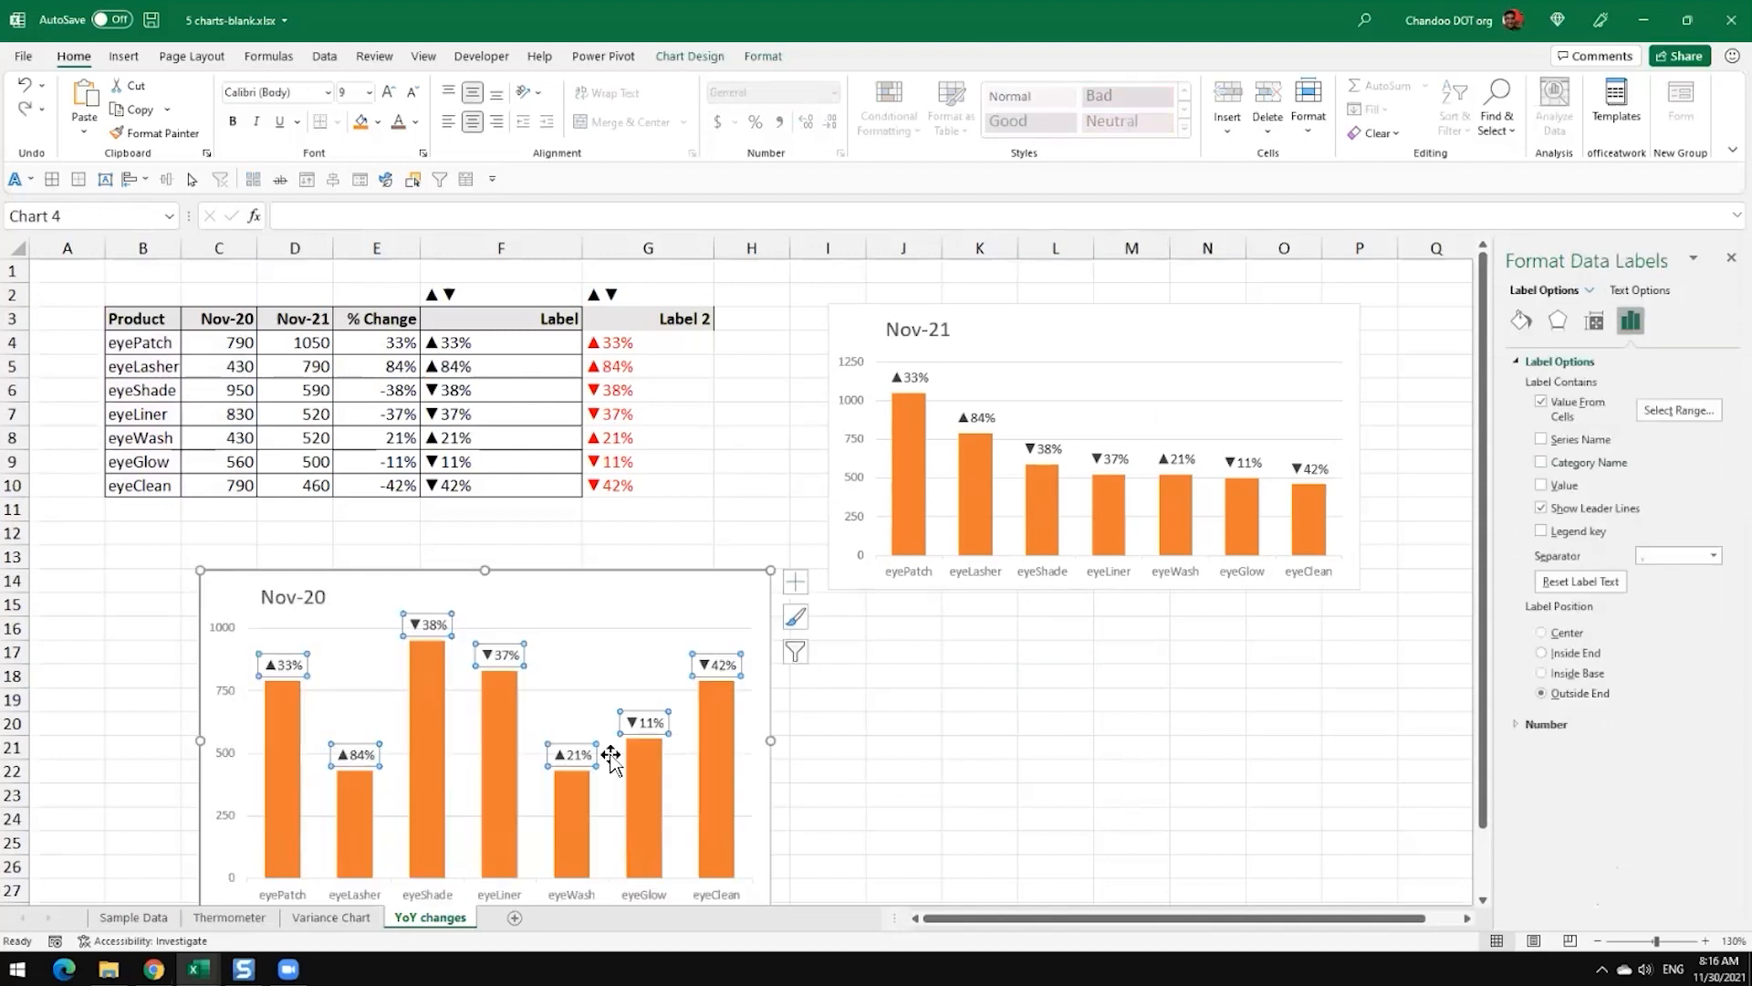
click(323, 678)
click(282, 664)
key(Escape)
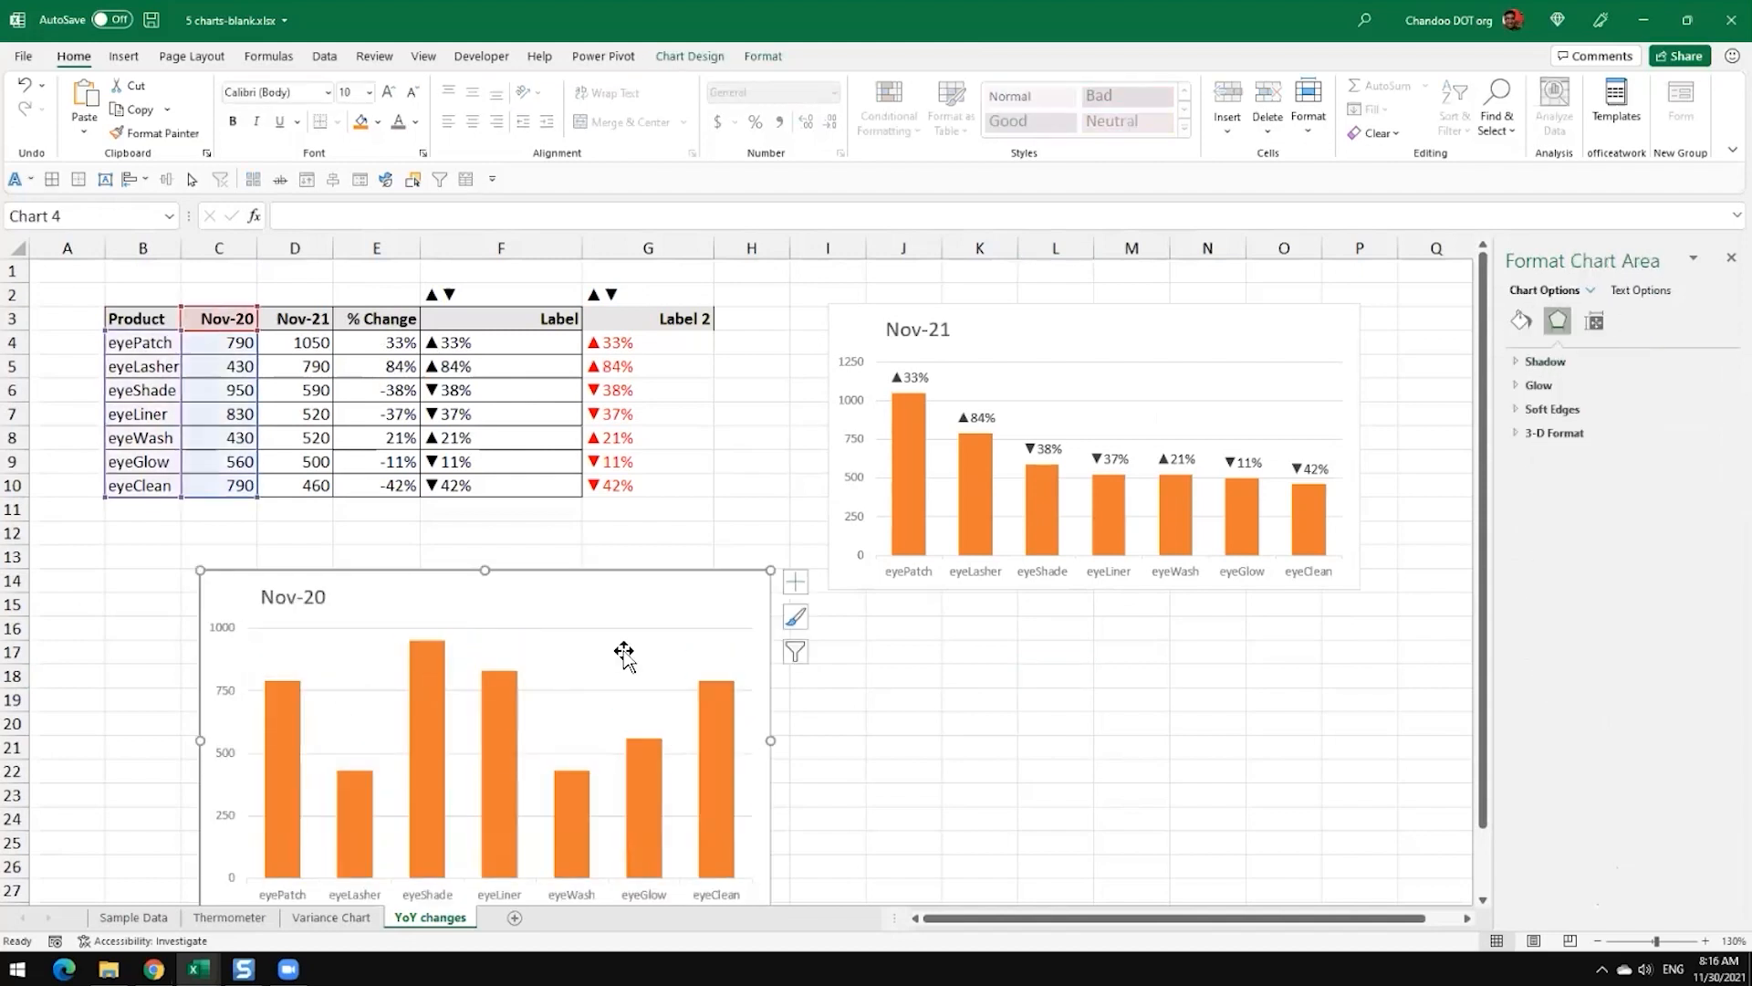
click(626, 655)
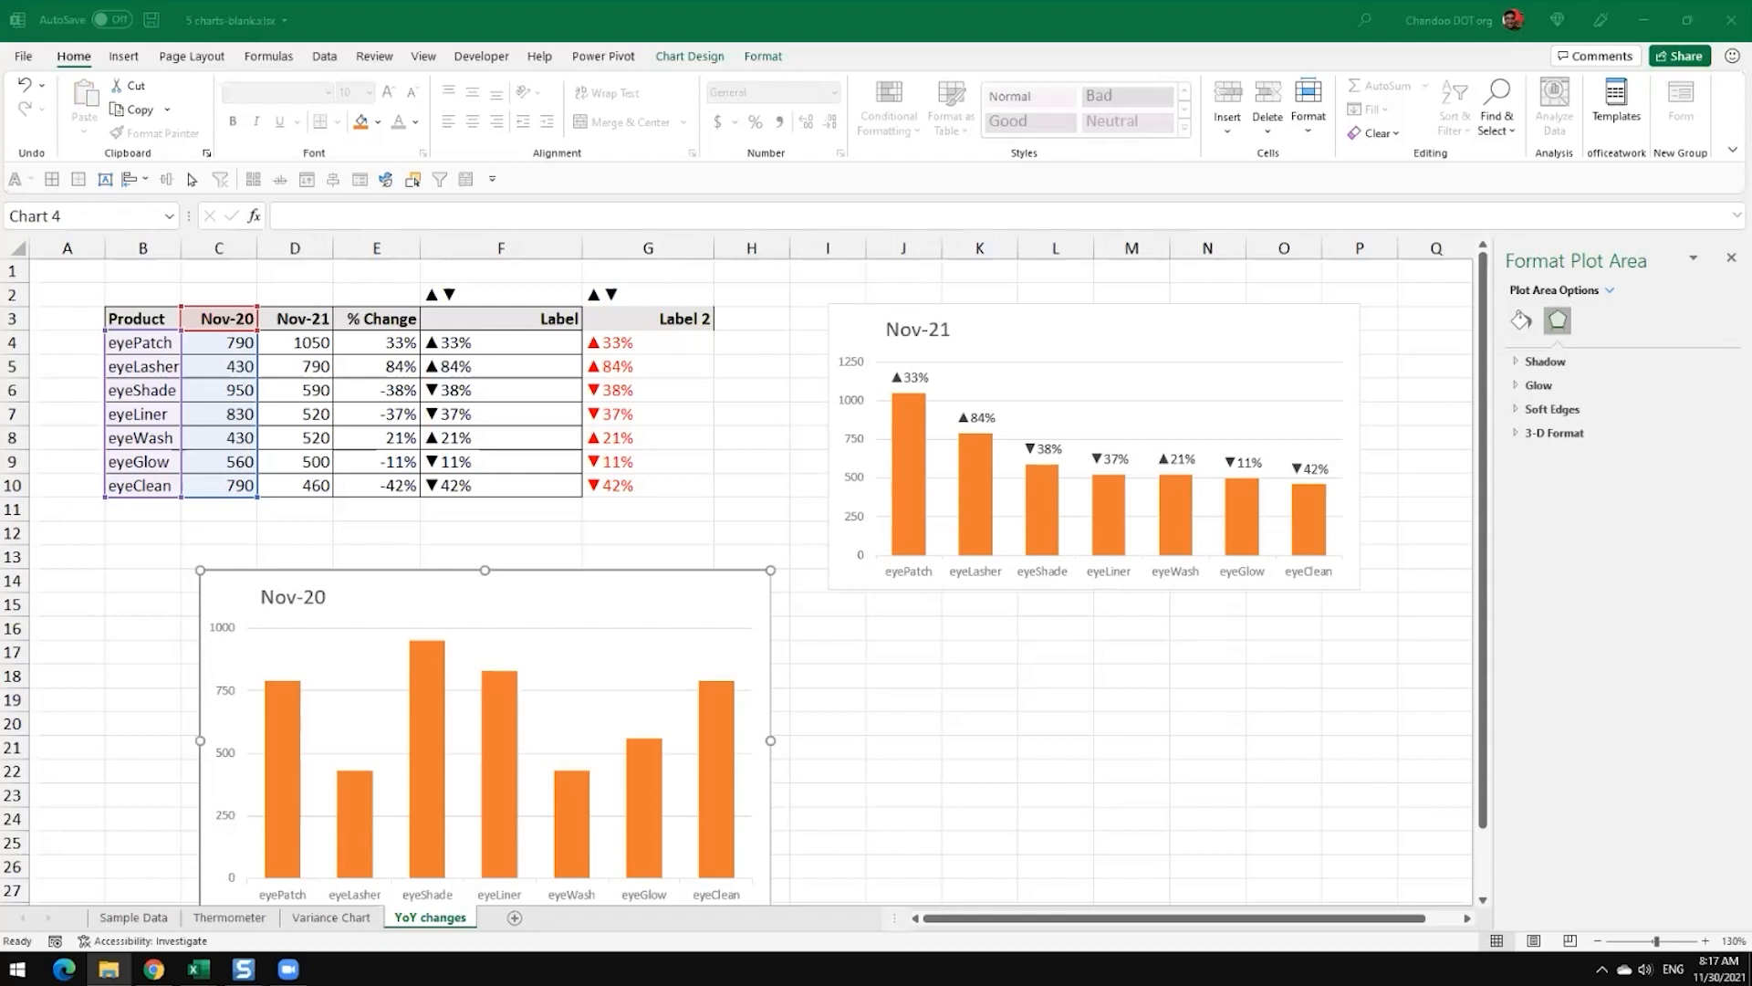
Step: Delete the Nov-20 column chart below the table
click(518, 606)
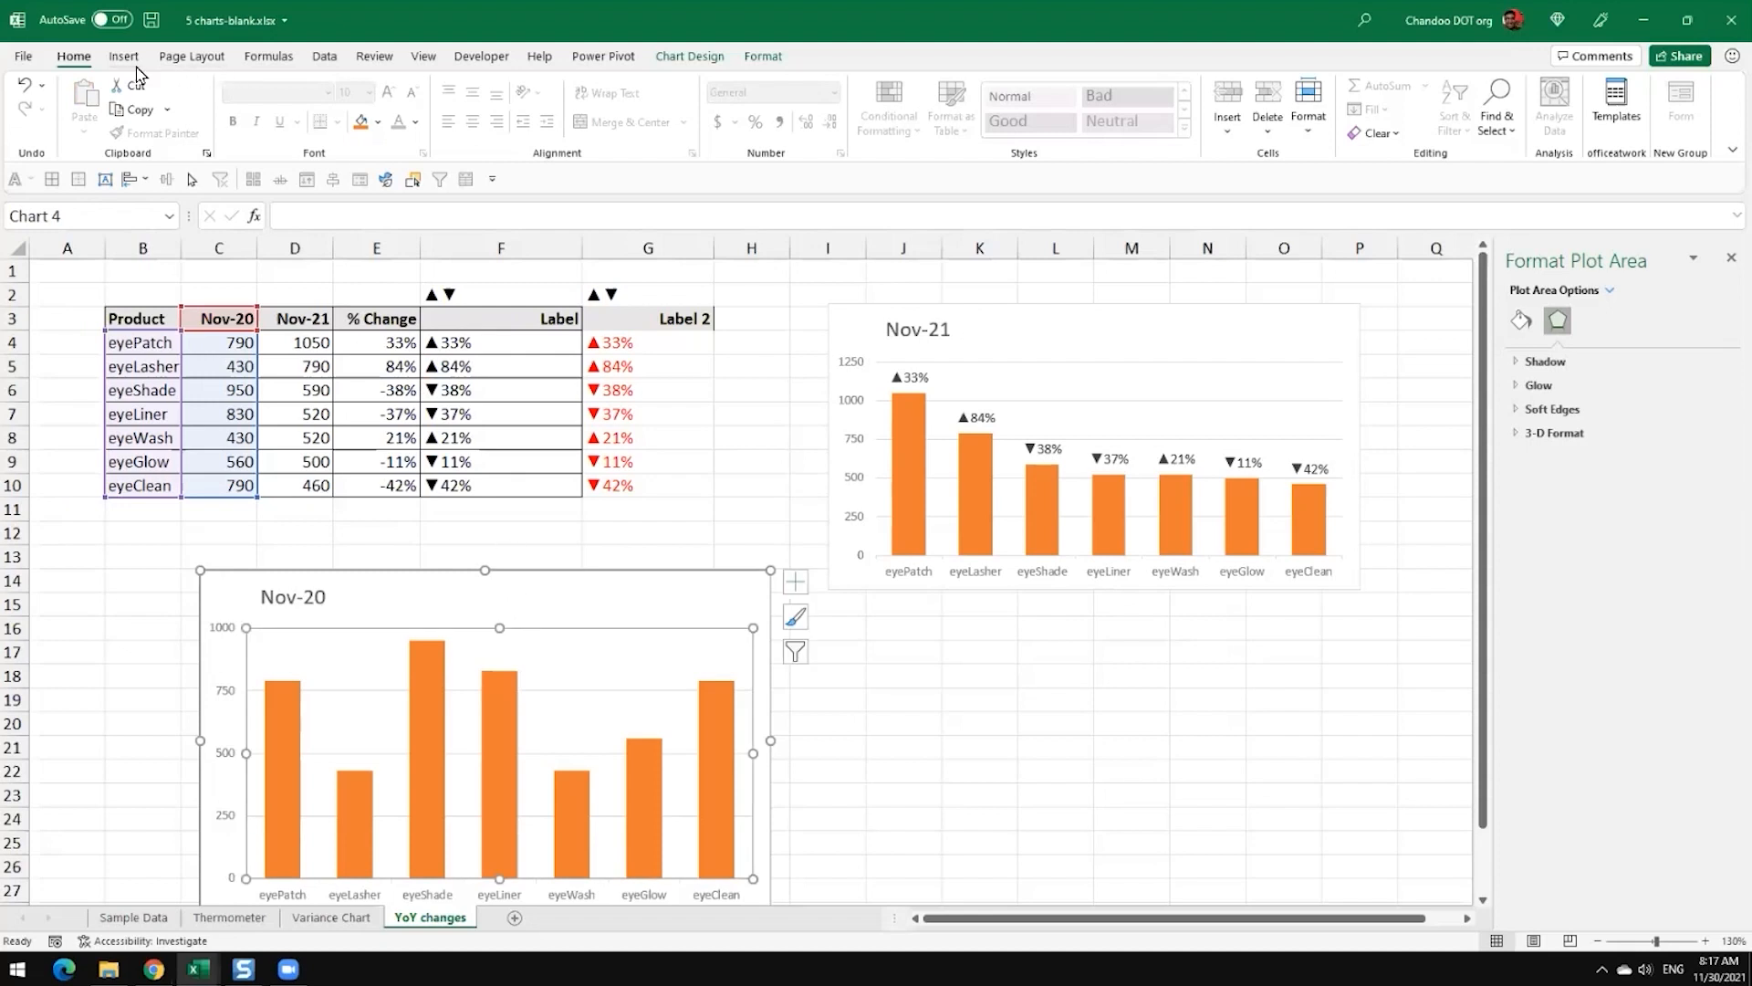
click(894, 677)
click(725, 616)
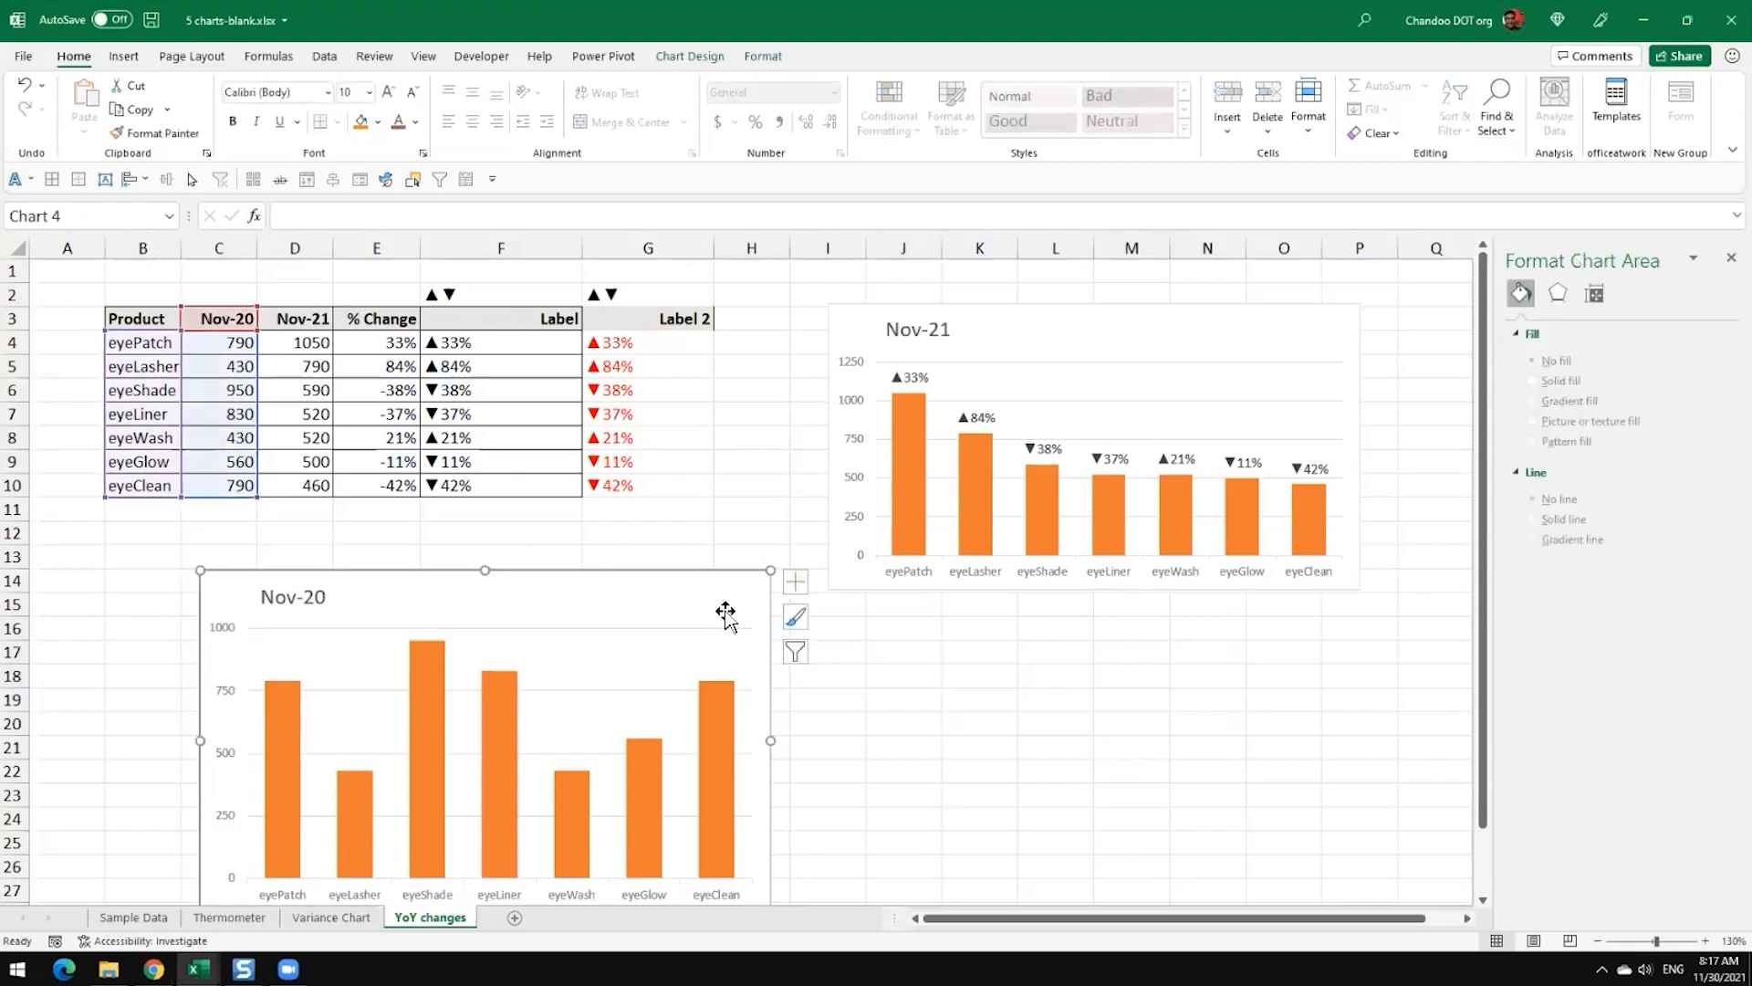
key(Delete)
Step: Insert a pie chart from B3:C10 below the table and switch its rows and columns so each product gets a slice
drag(153, 320, 243, 481)
click(124, 55)
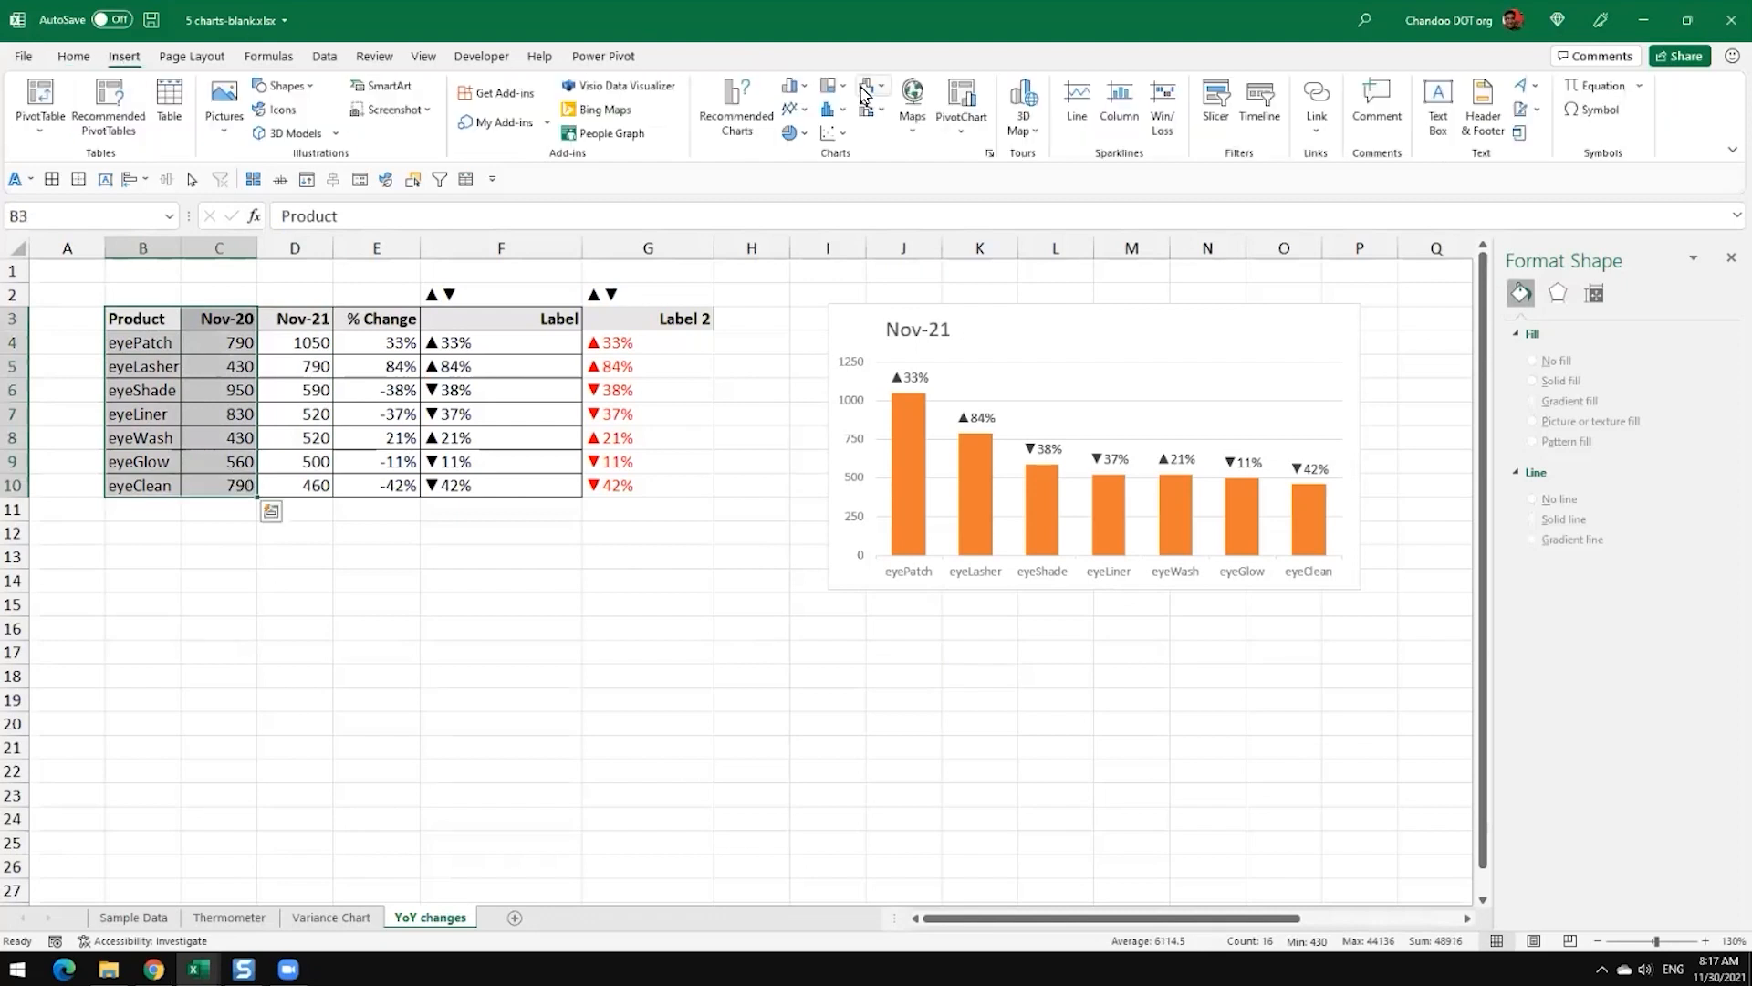
click(865, 88)
click(804, 190)
drag(853, 487, 606, 562)
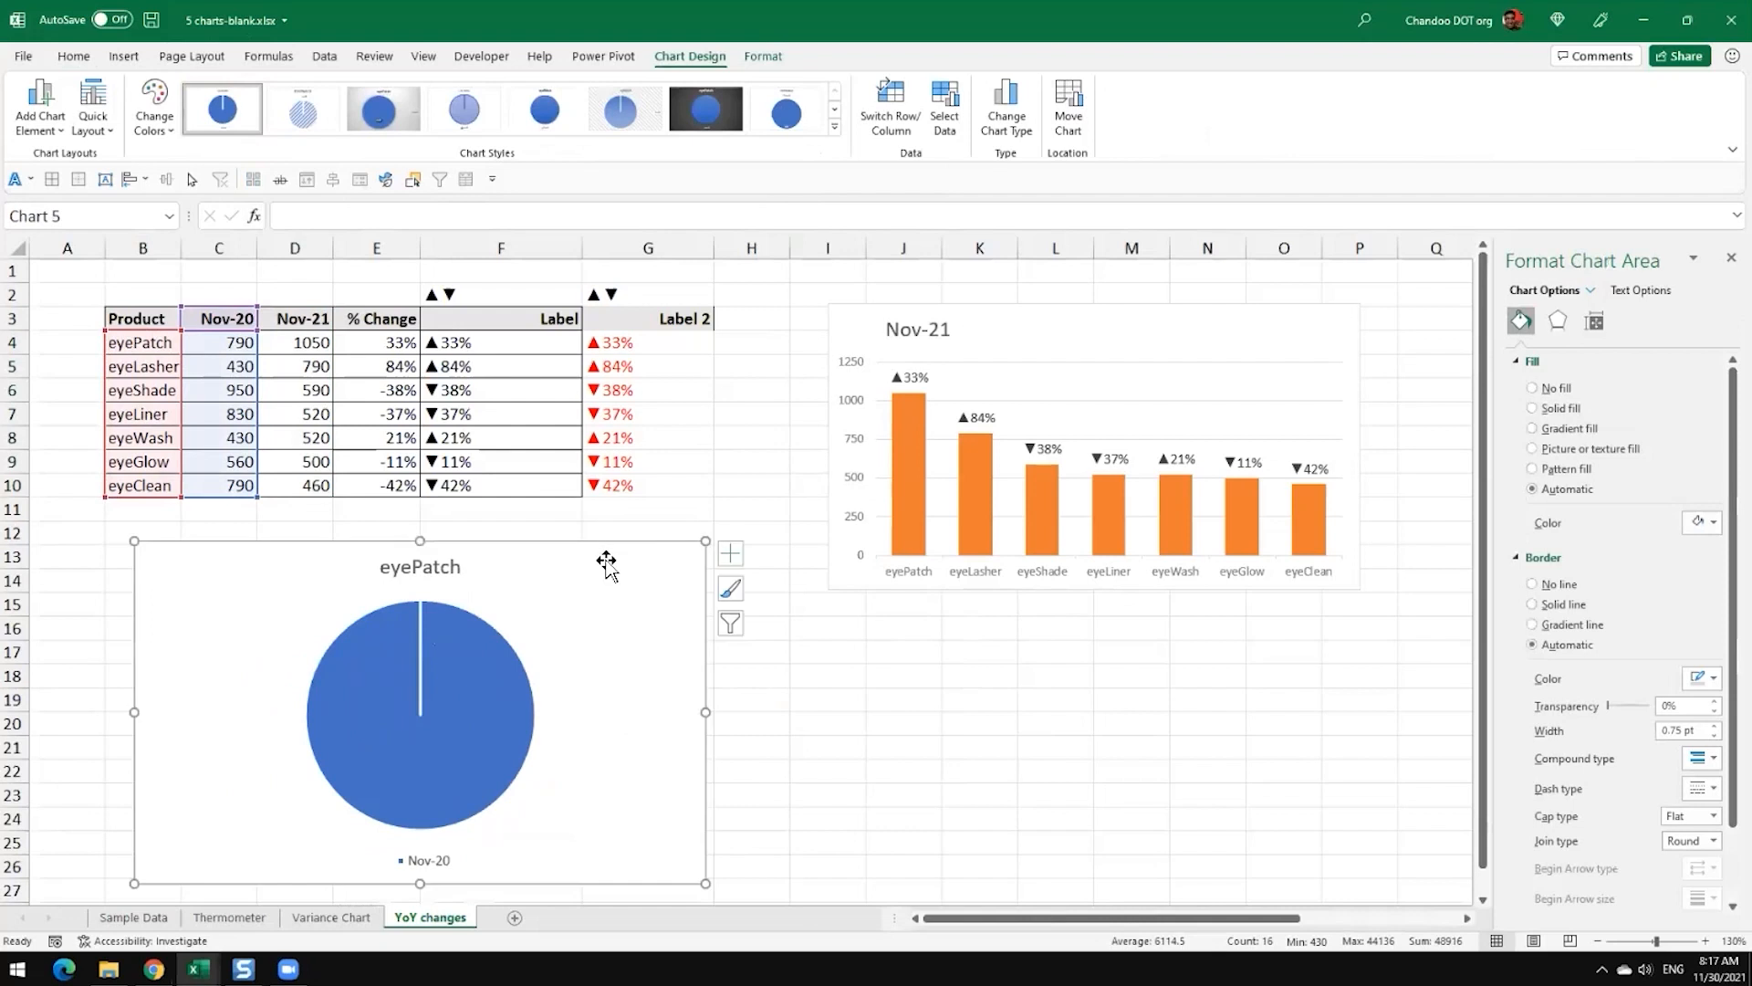
click(890, 109)
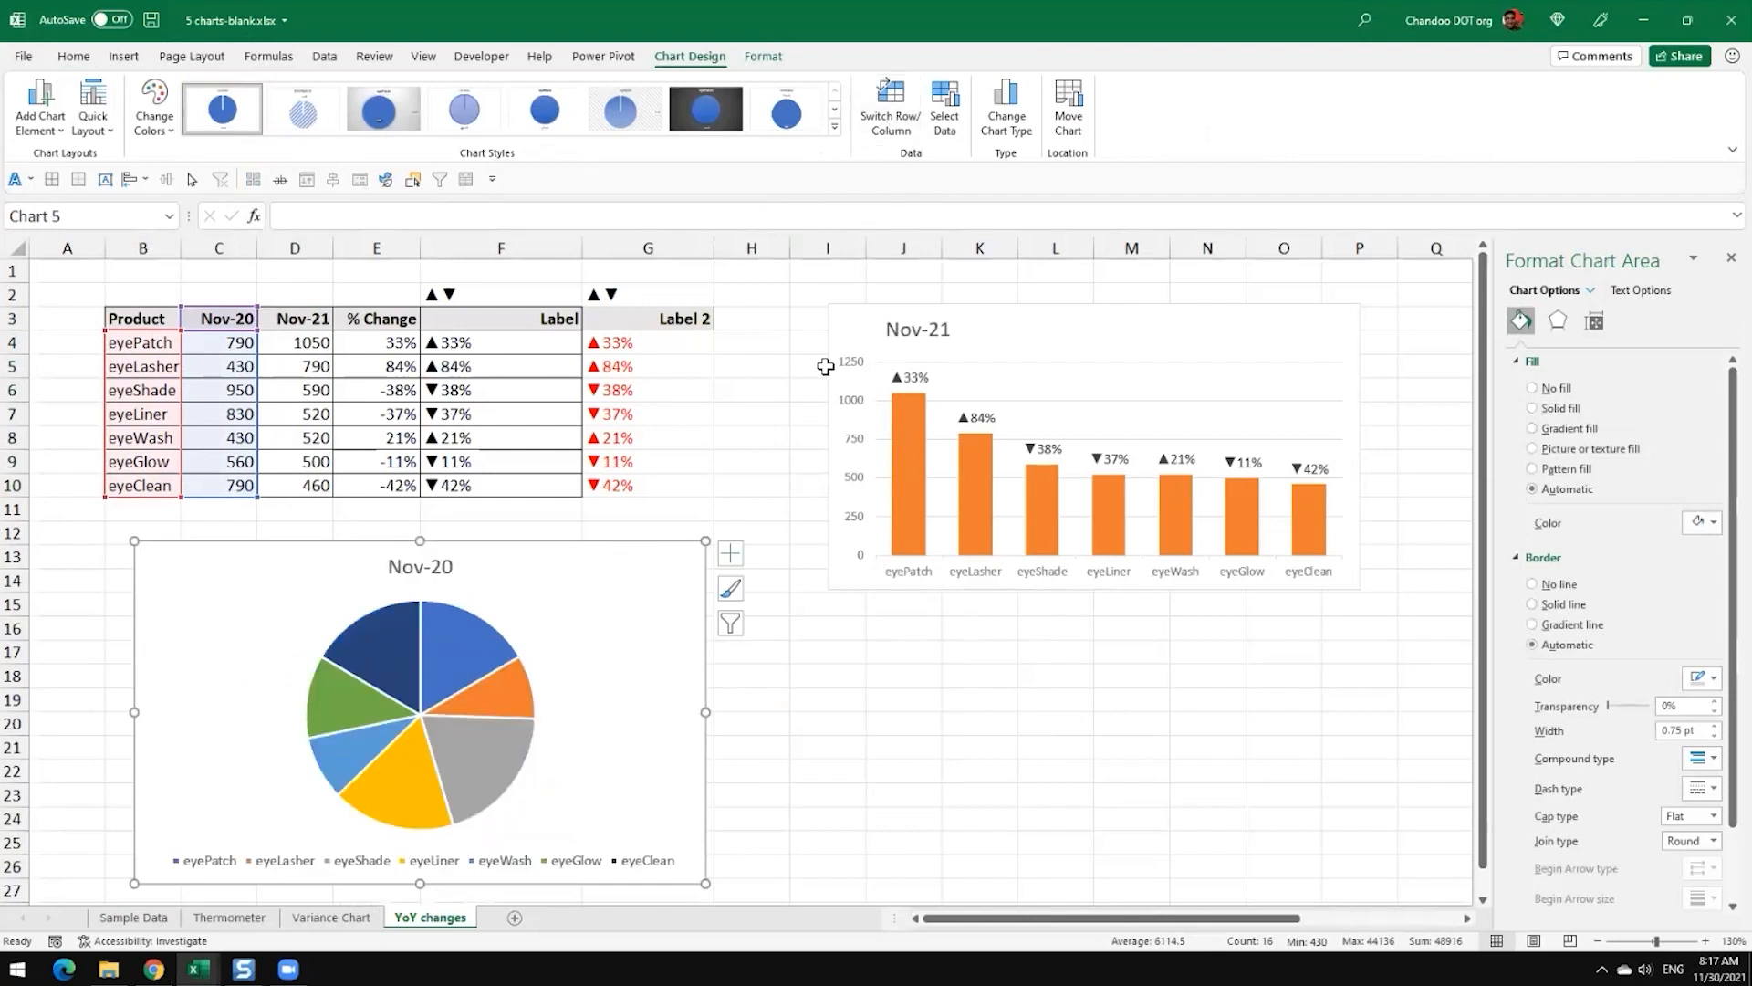
click(876, 724)
Step: Copy the Nov-21 column chart and paste only its formats onto the Nov-20 pie chart
click(677, 637)
click(1010, 358)
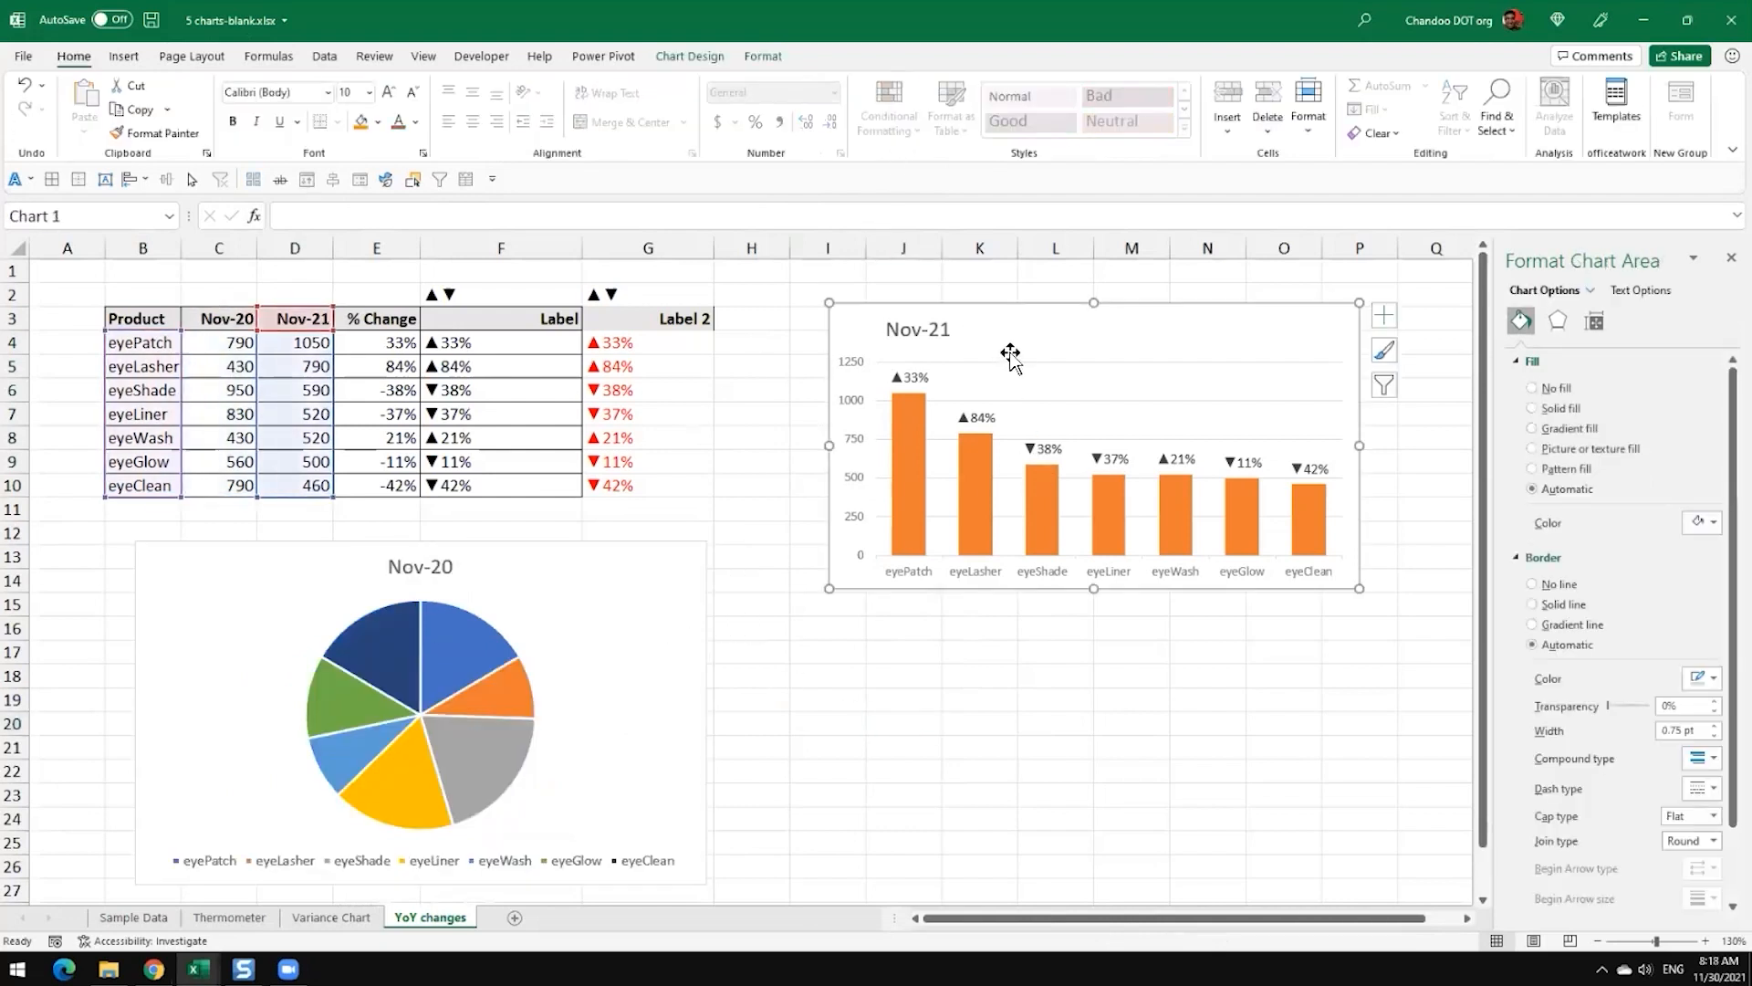
click(675, 591)
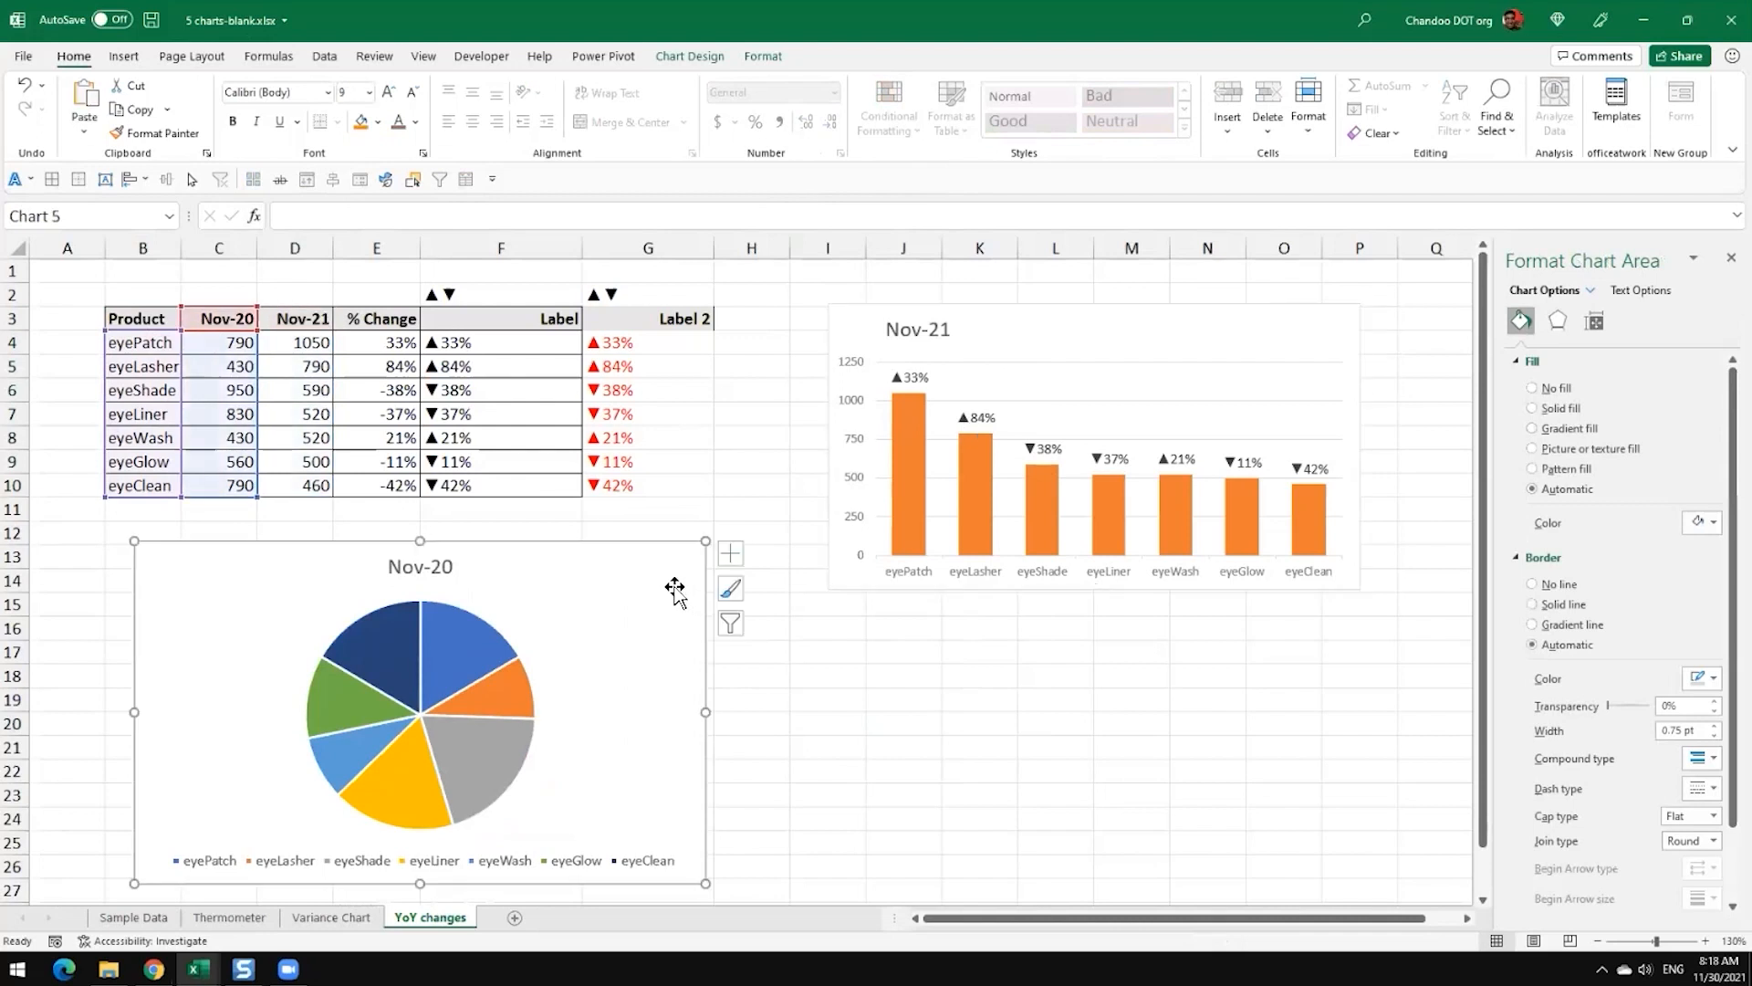
key(ctrl+alt+v)
key(t)
click(1068, 380)
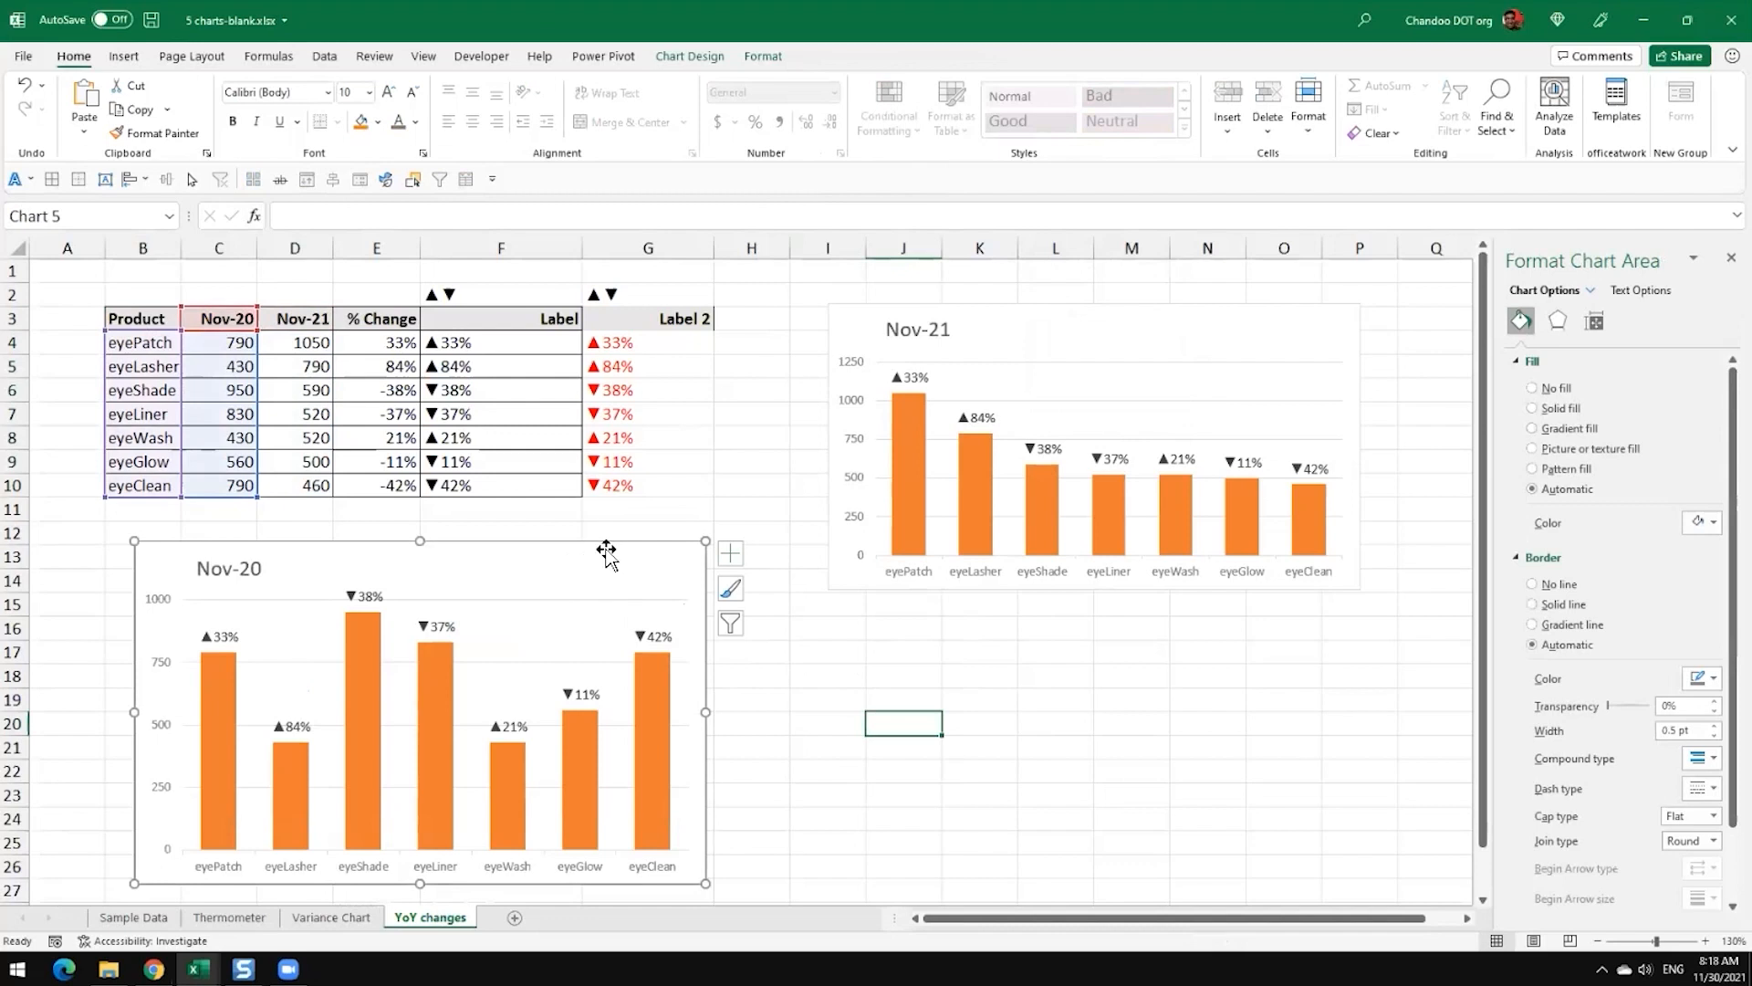
Step: Delete the reformatted Nov-20 chart below the table and select the orange Nov-21 column chart
key(Delete)
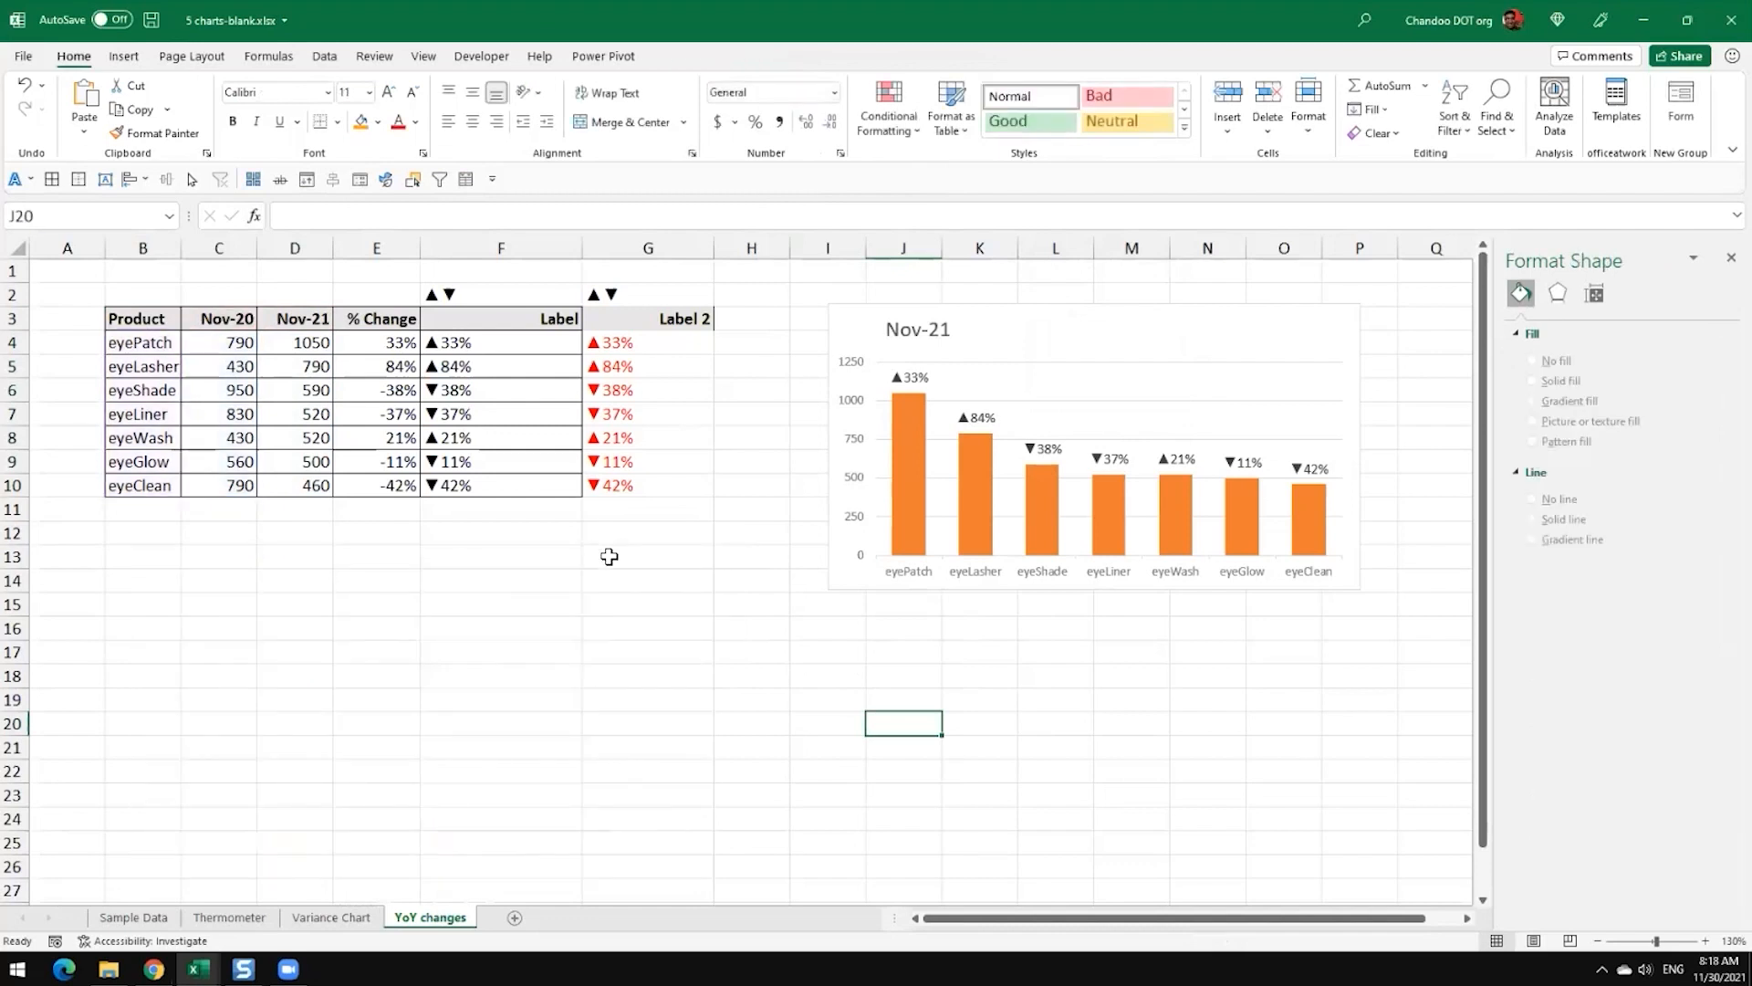
click(1088, 317)
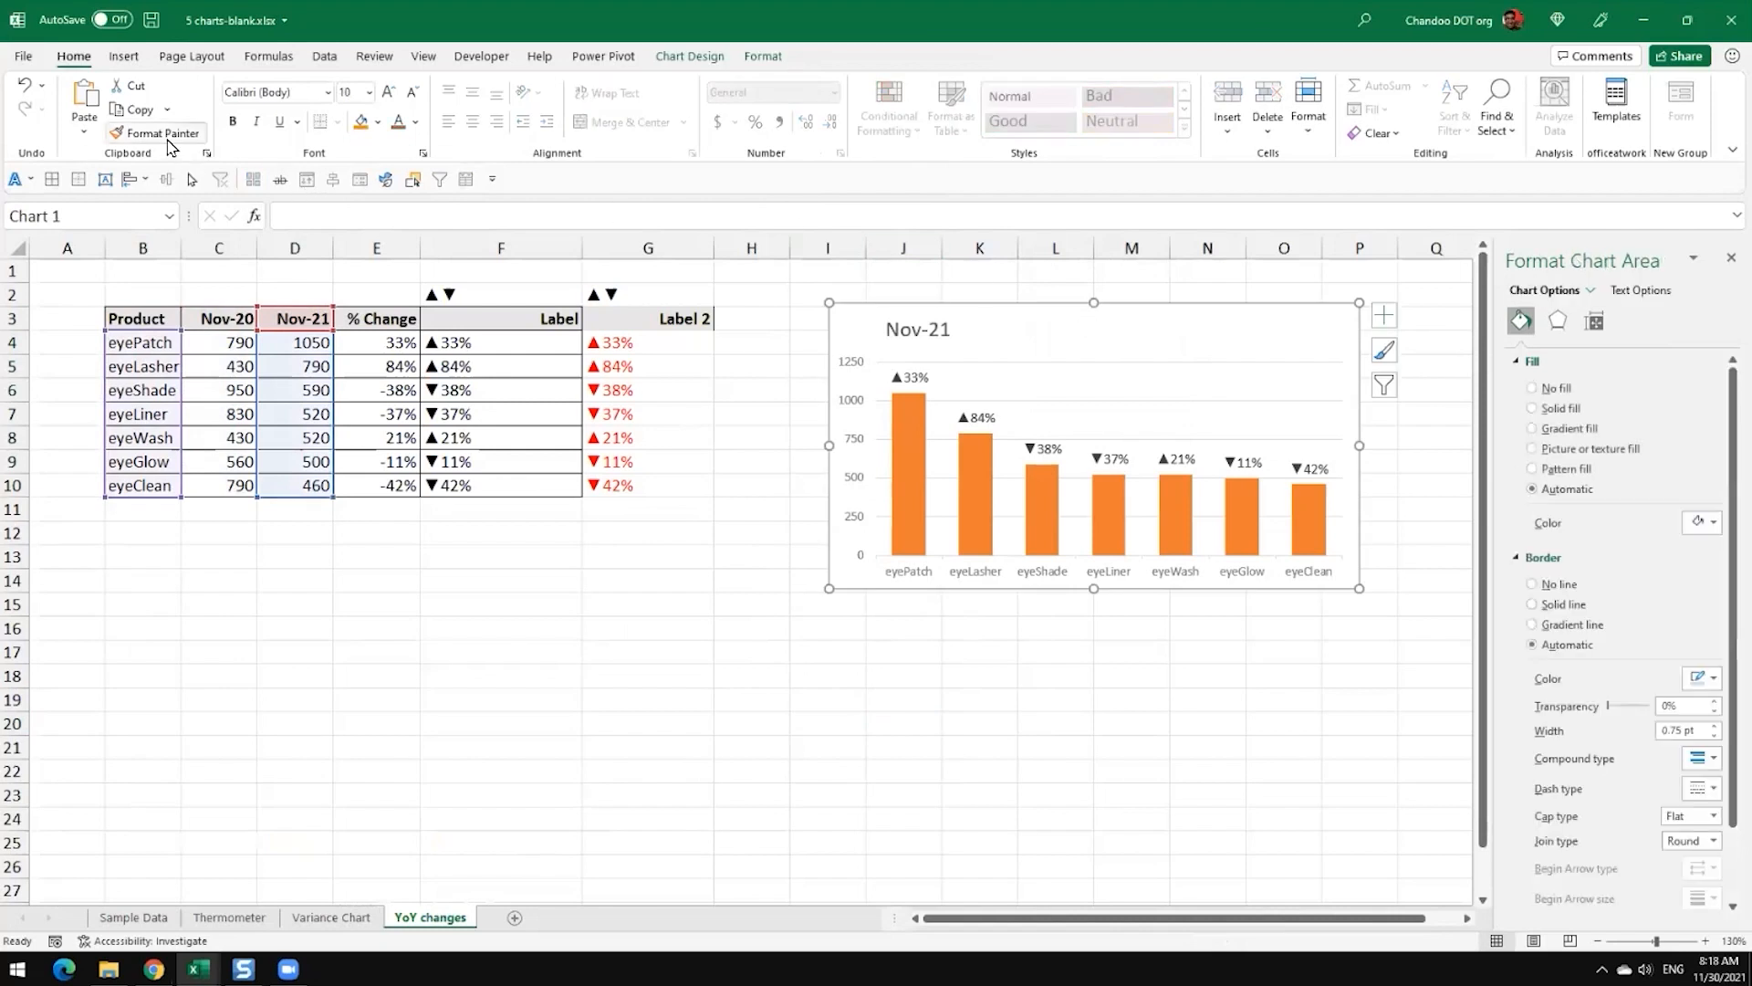
Step: Insert a clustered column chart from B3:C10 below the table and switch its rows and columns so products form the categories
click(595, 693)
drag(146, 320, 221, 489)
click(124, 55)
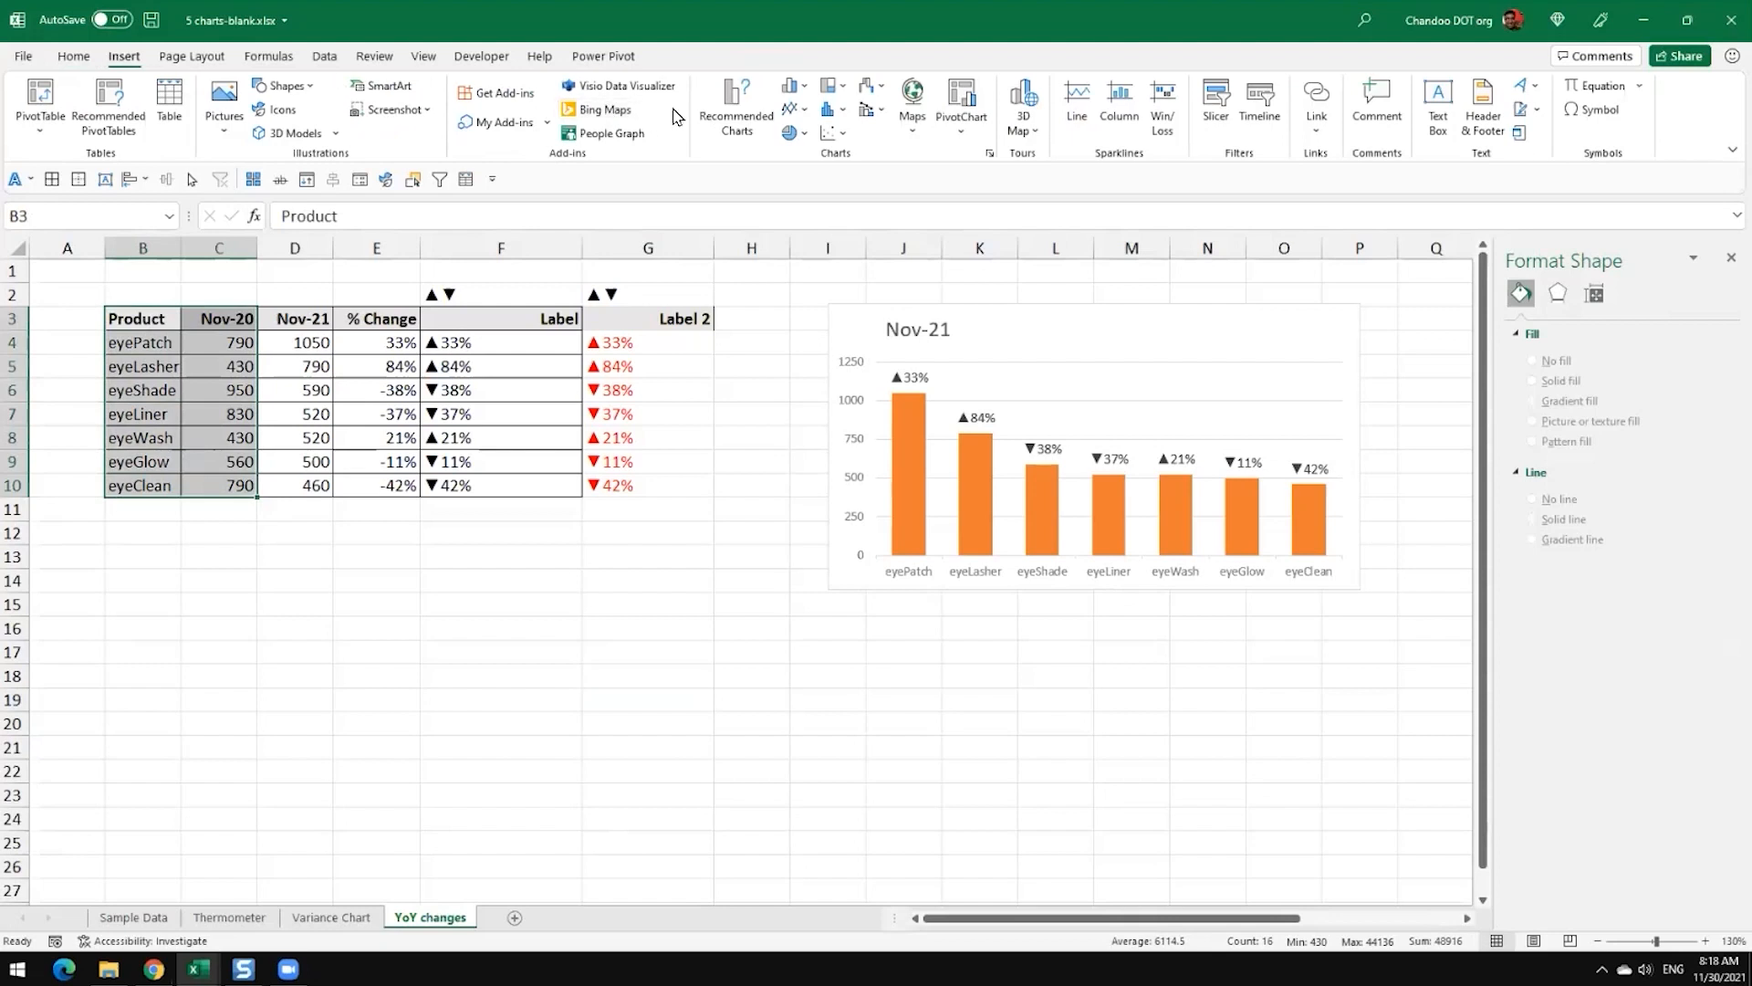
click(789, 85)
click(799, 243)
drag(494, 501, 154, 680)
click(891, 116)
Step: Apply the Nov-21 chart's formatting to the Nov-20 column chart with Format Painter
click(954, 360)
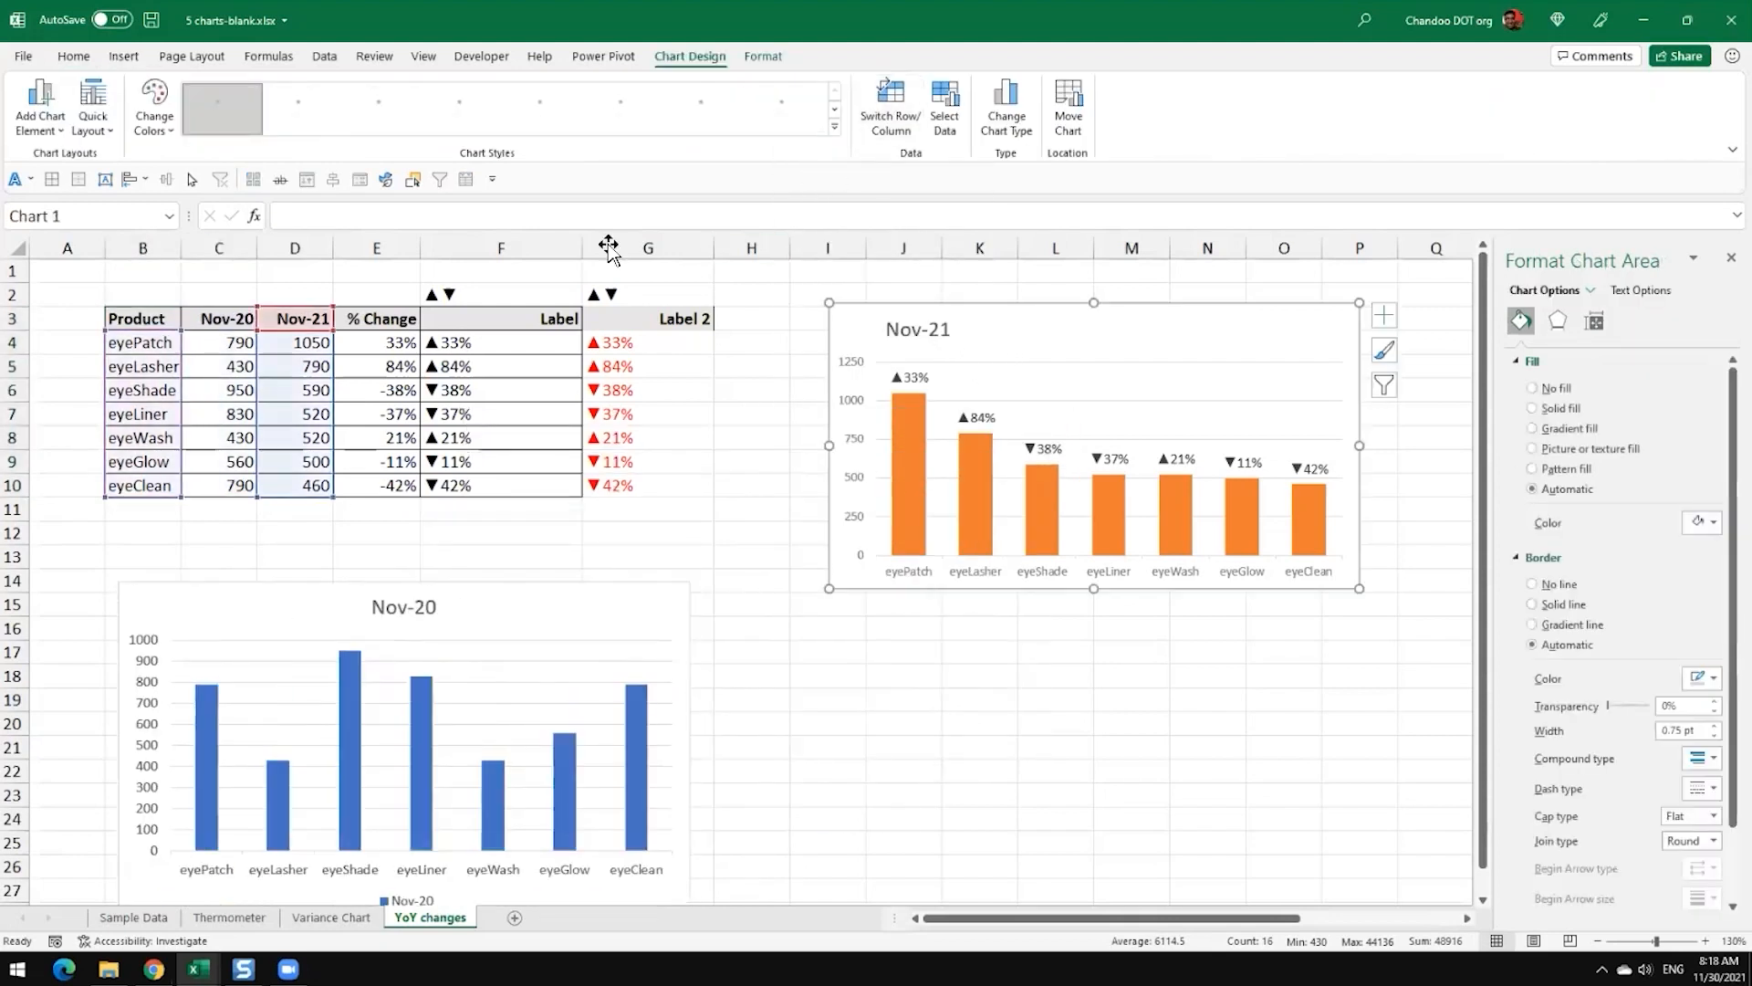
click(74, 56)
click(155, 133)
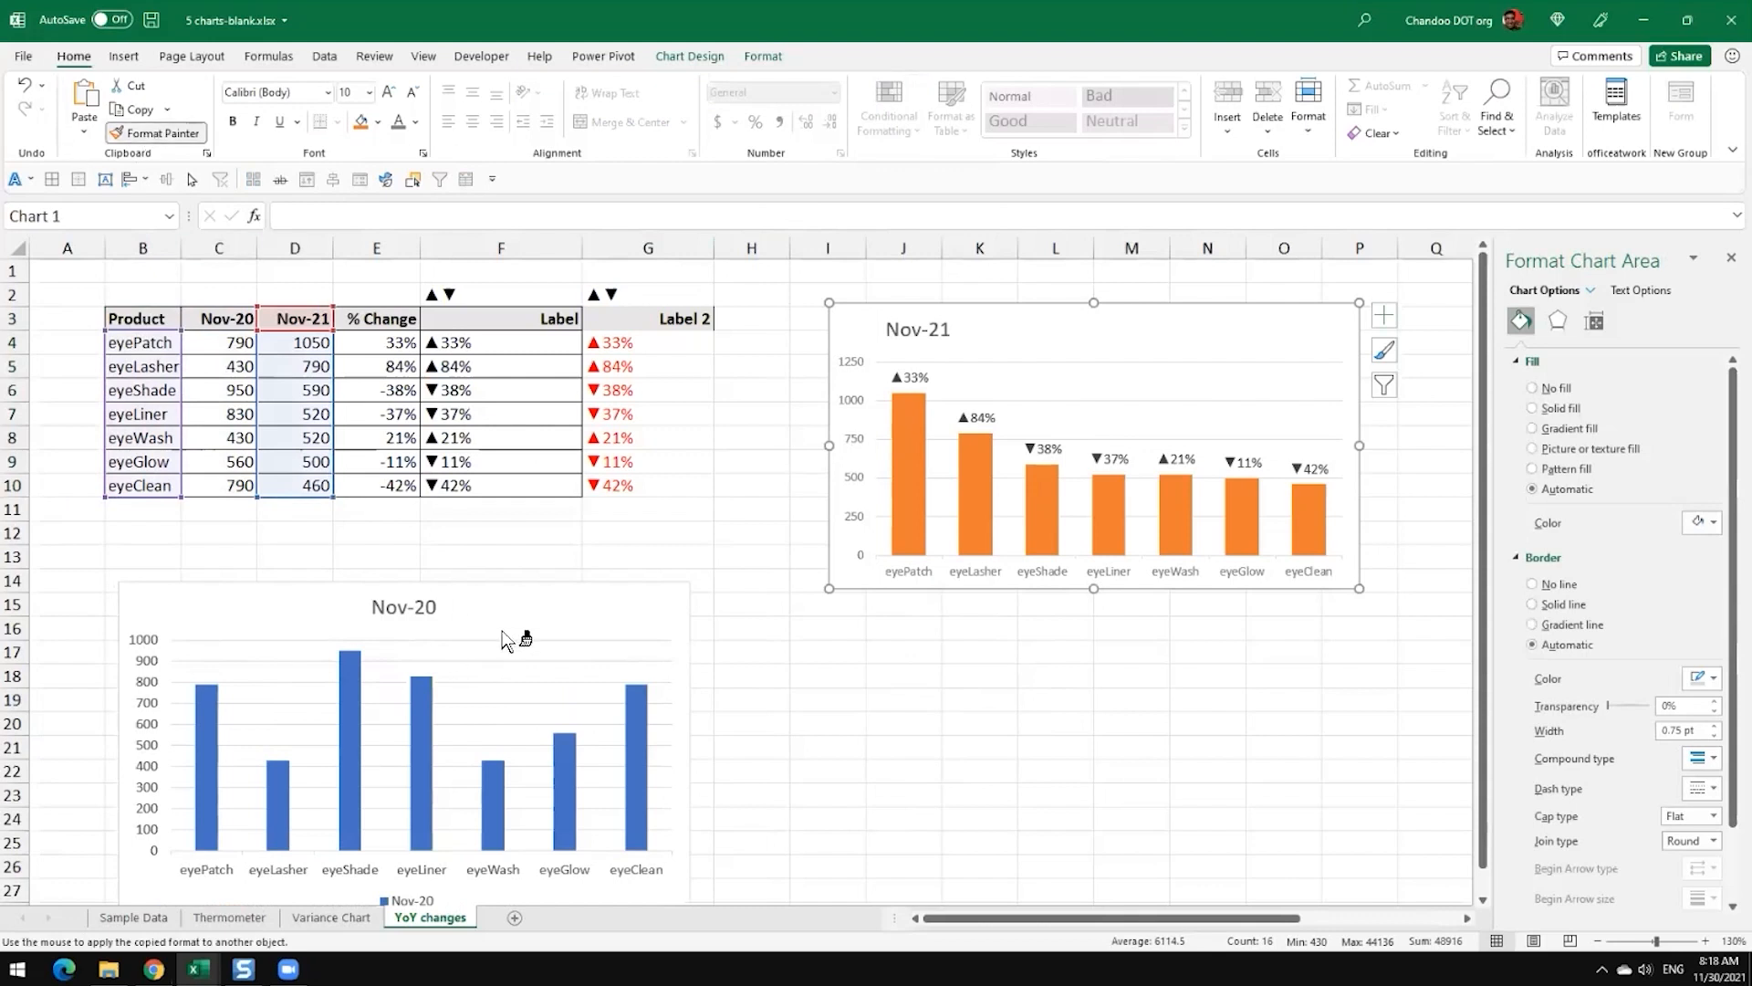
click(504, 639)
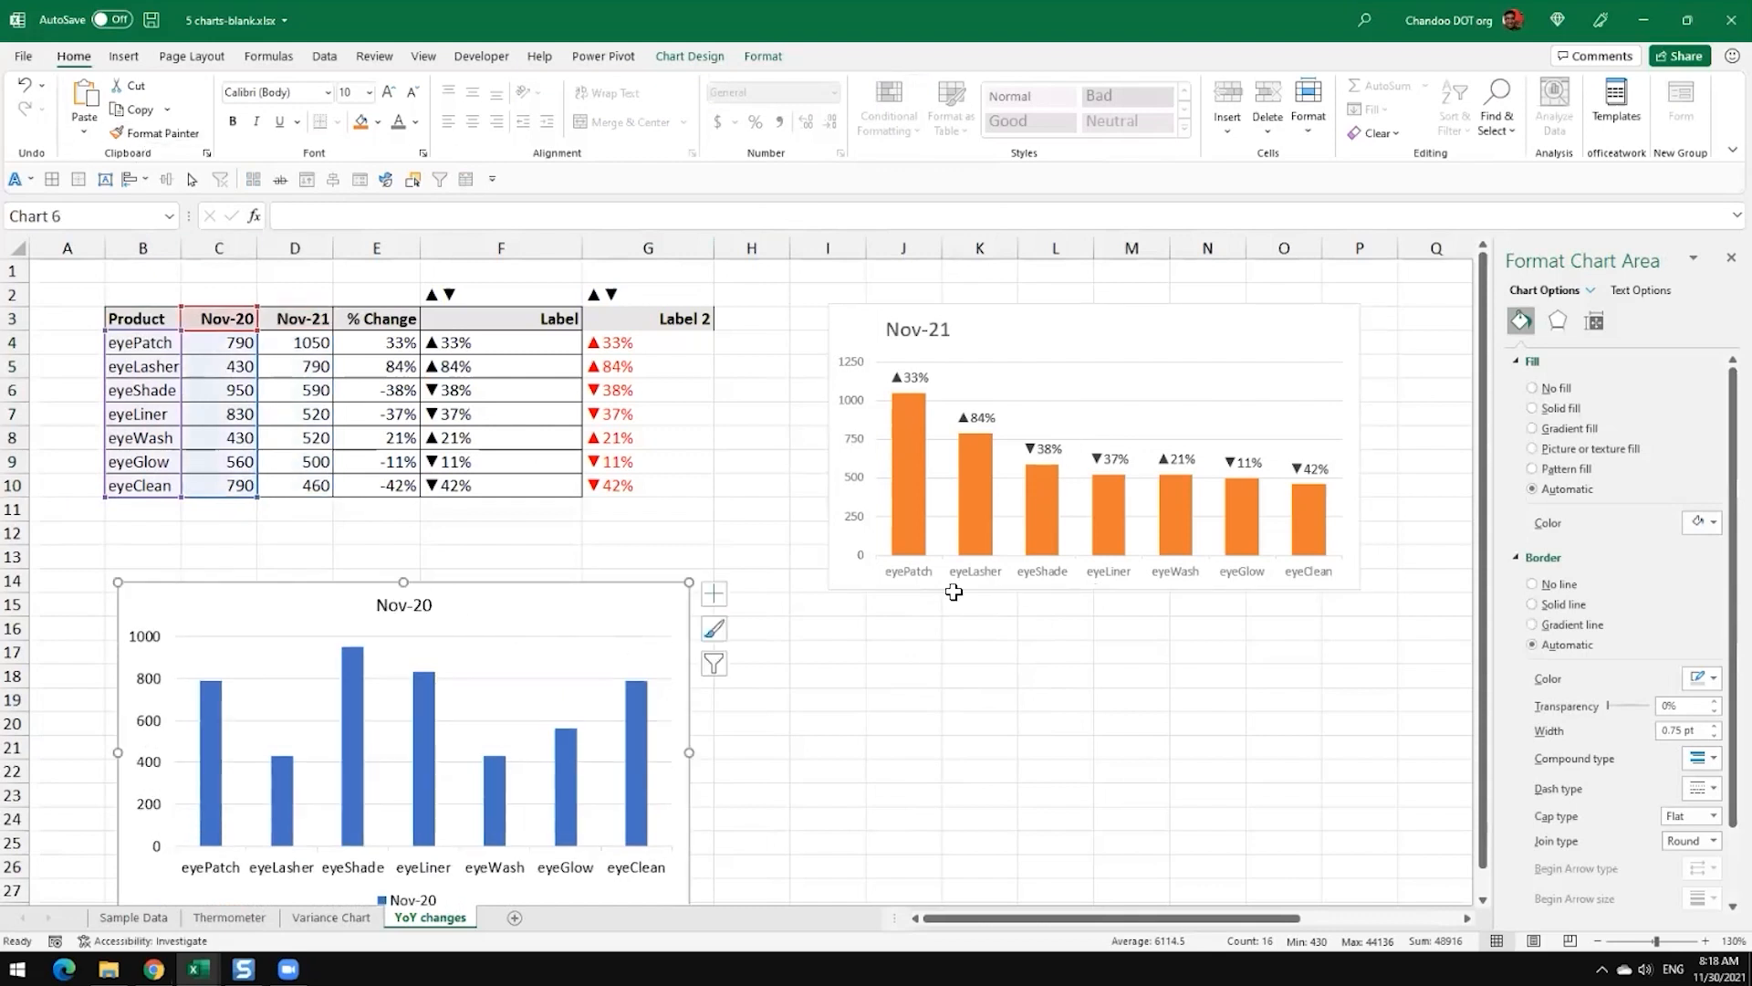
Step: Delete the Nov-20 column chart below the table
click(749, 683)
click(603, 618)
key(Delete)
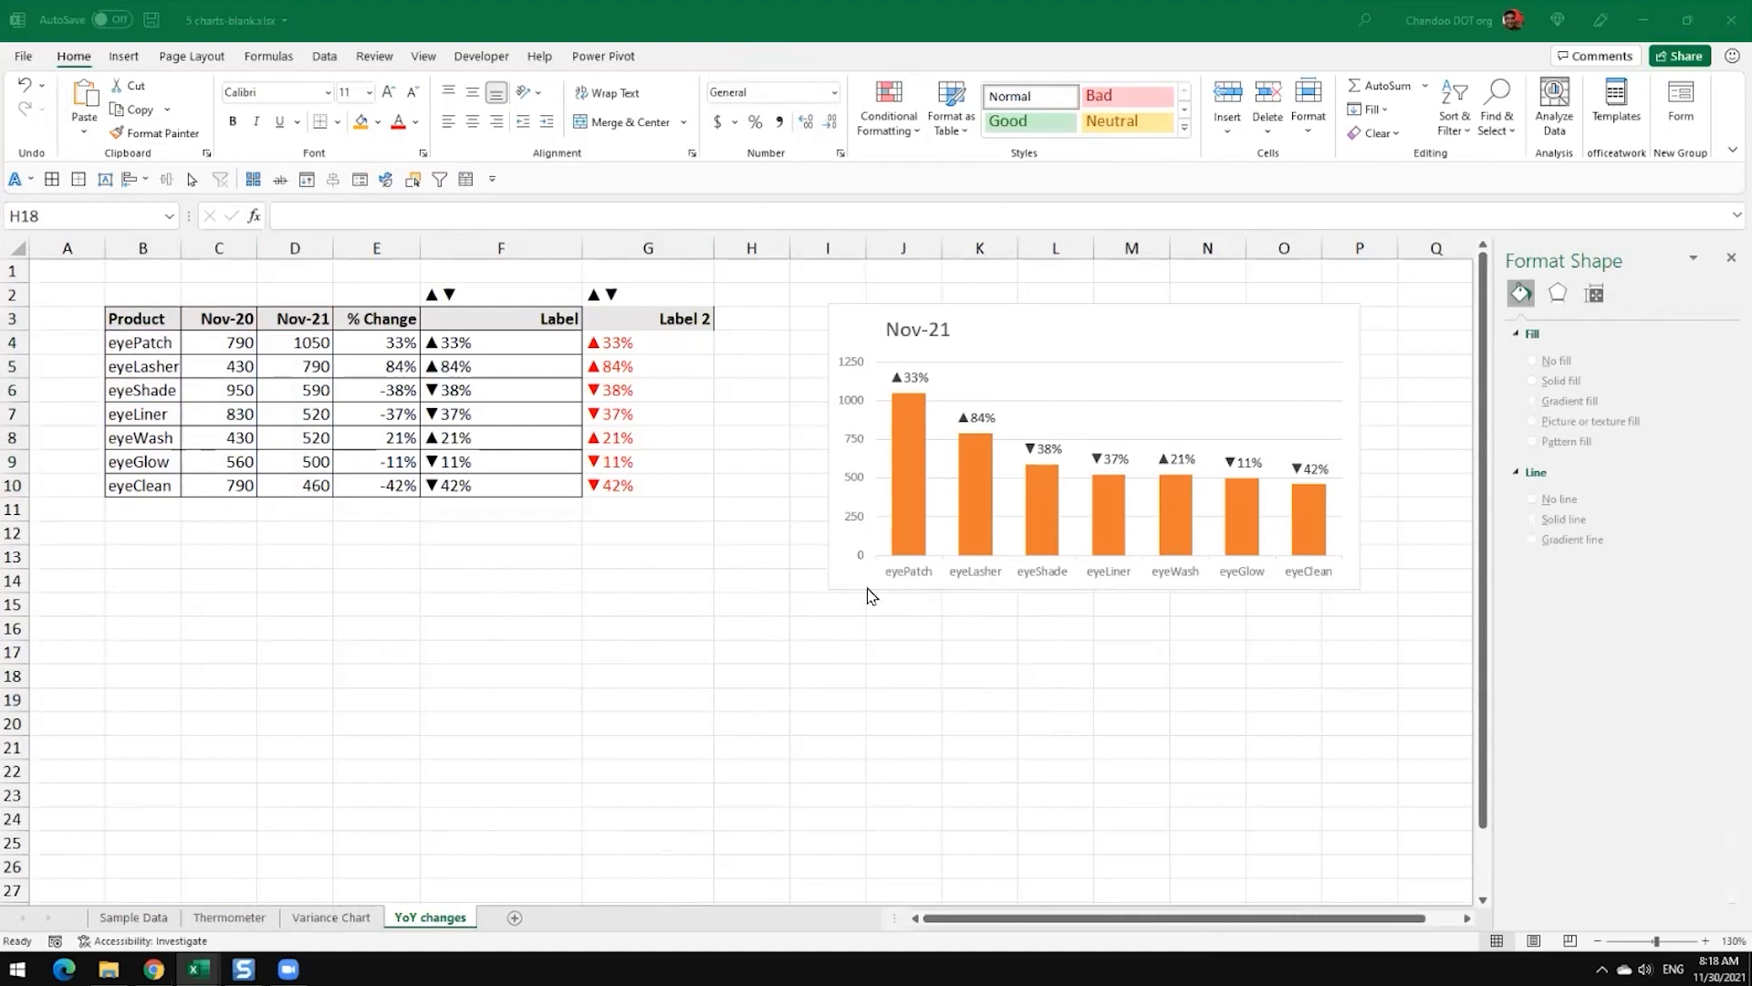
Step: Move the orange Nov-21 chart slightly left so it spans about columns I to O, then deselect it
drag(860, 328, 827, 331)
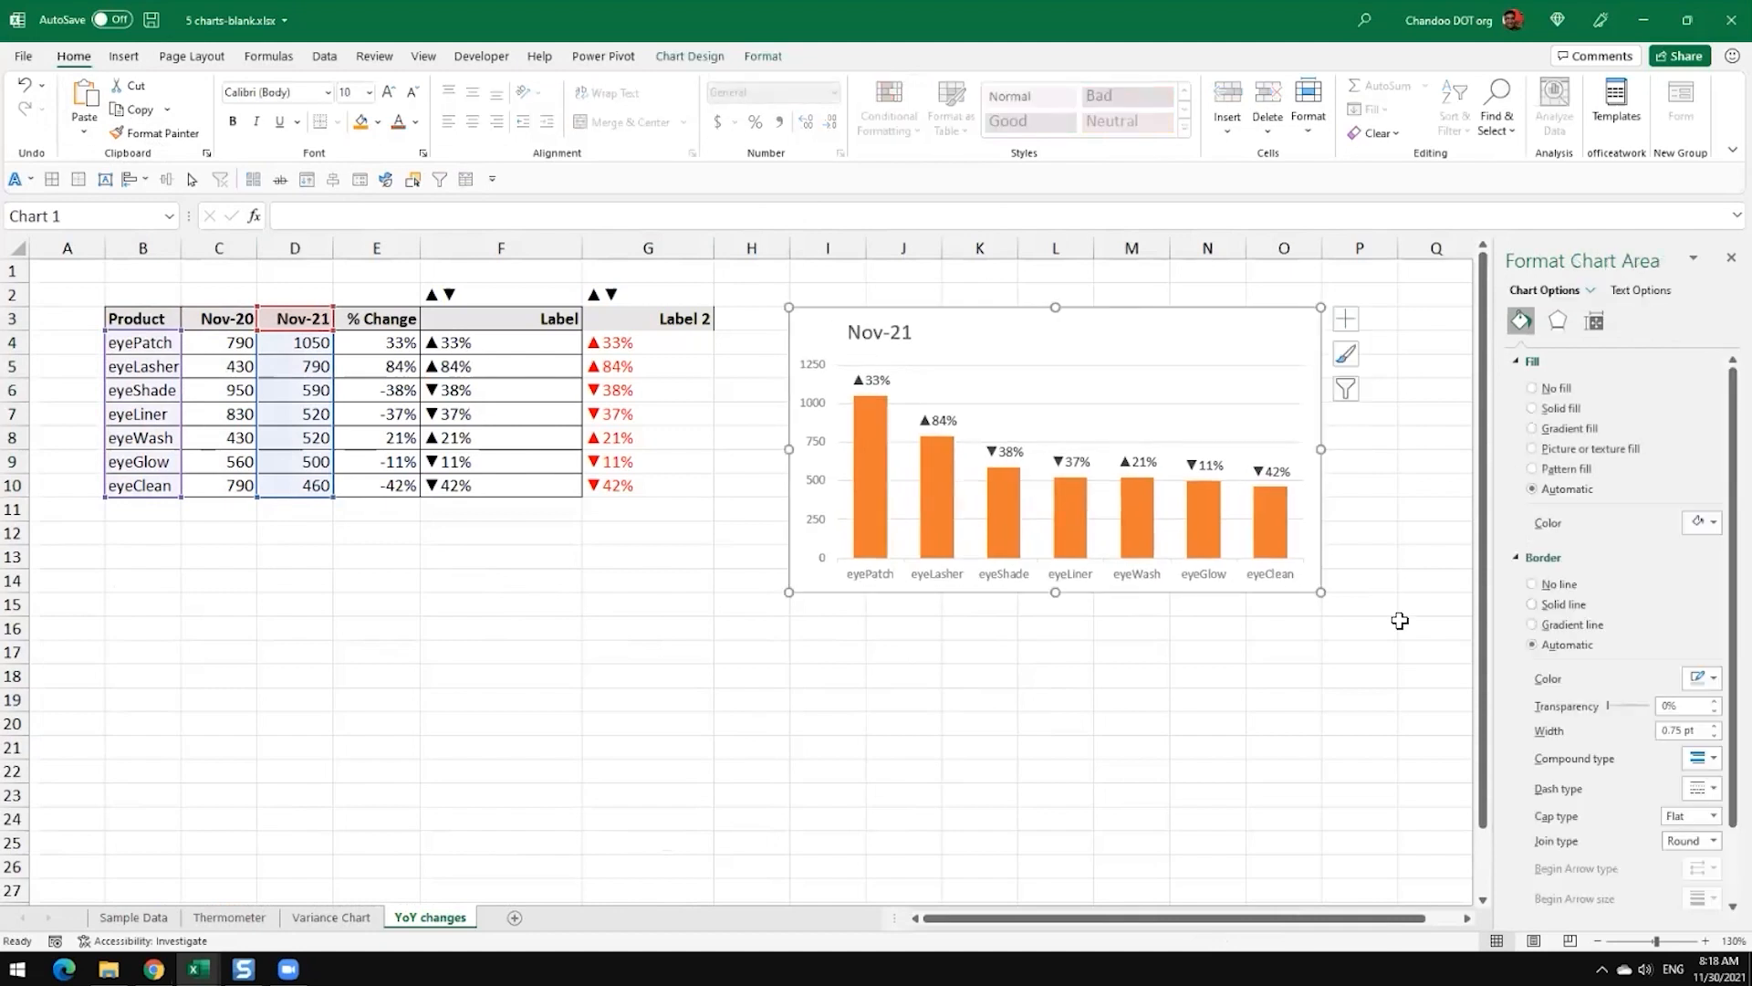
click(1416, 675)
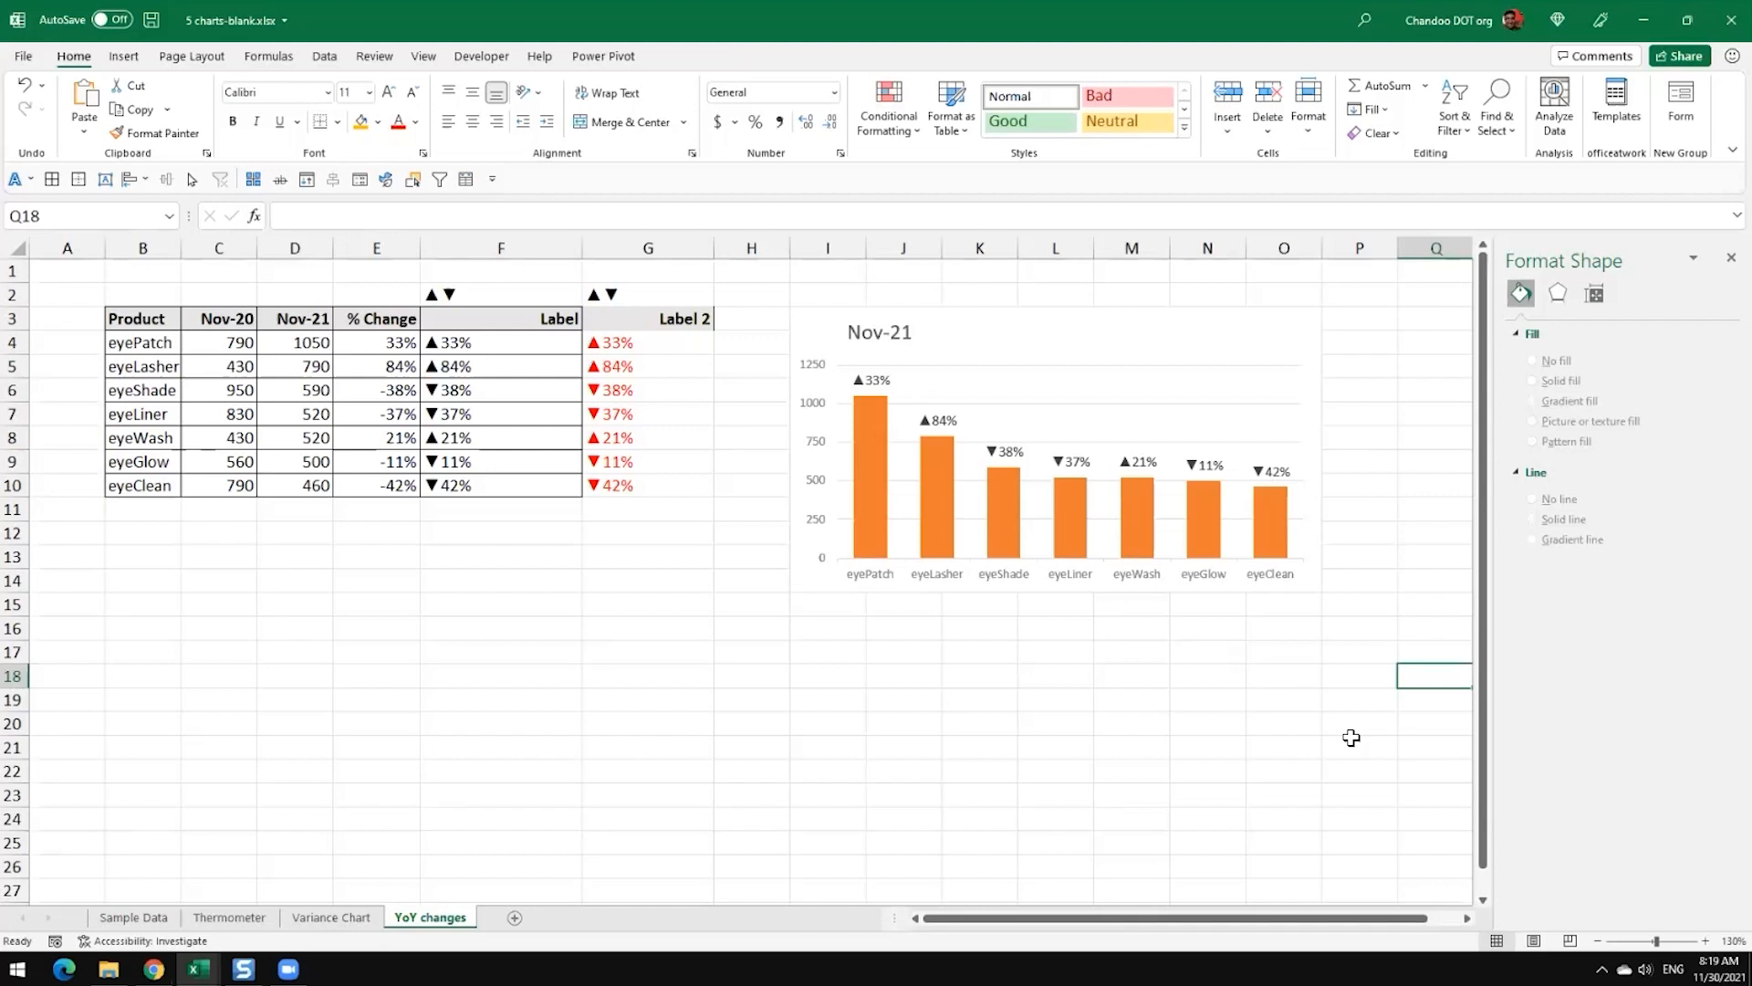
Step: Review the chart elements available for the whole Nov-21 chart and for its column series
click(963, 333)
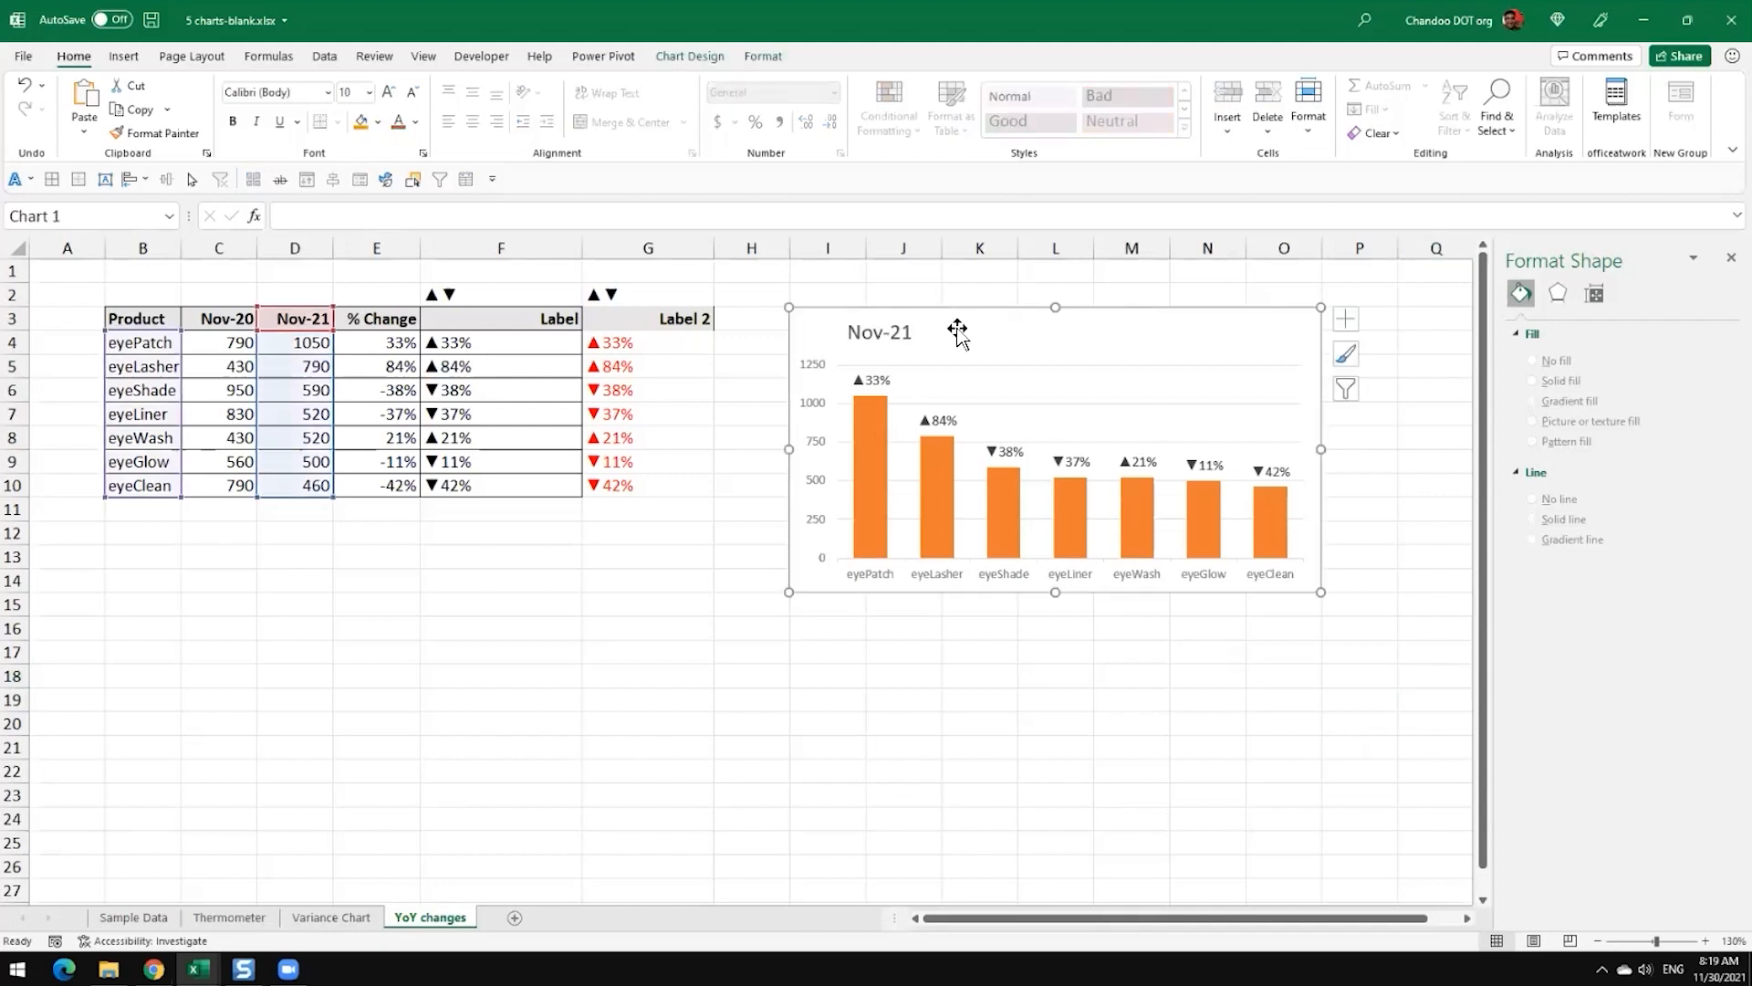
click(1356, 325)
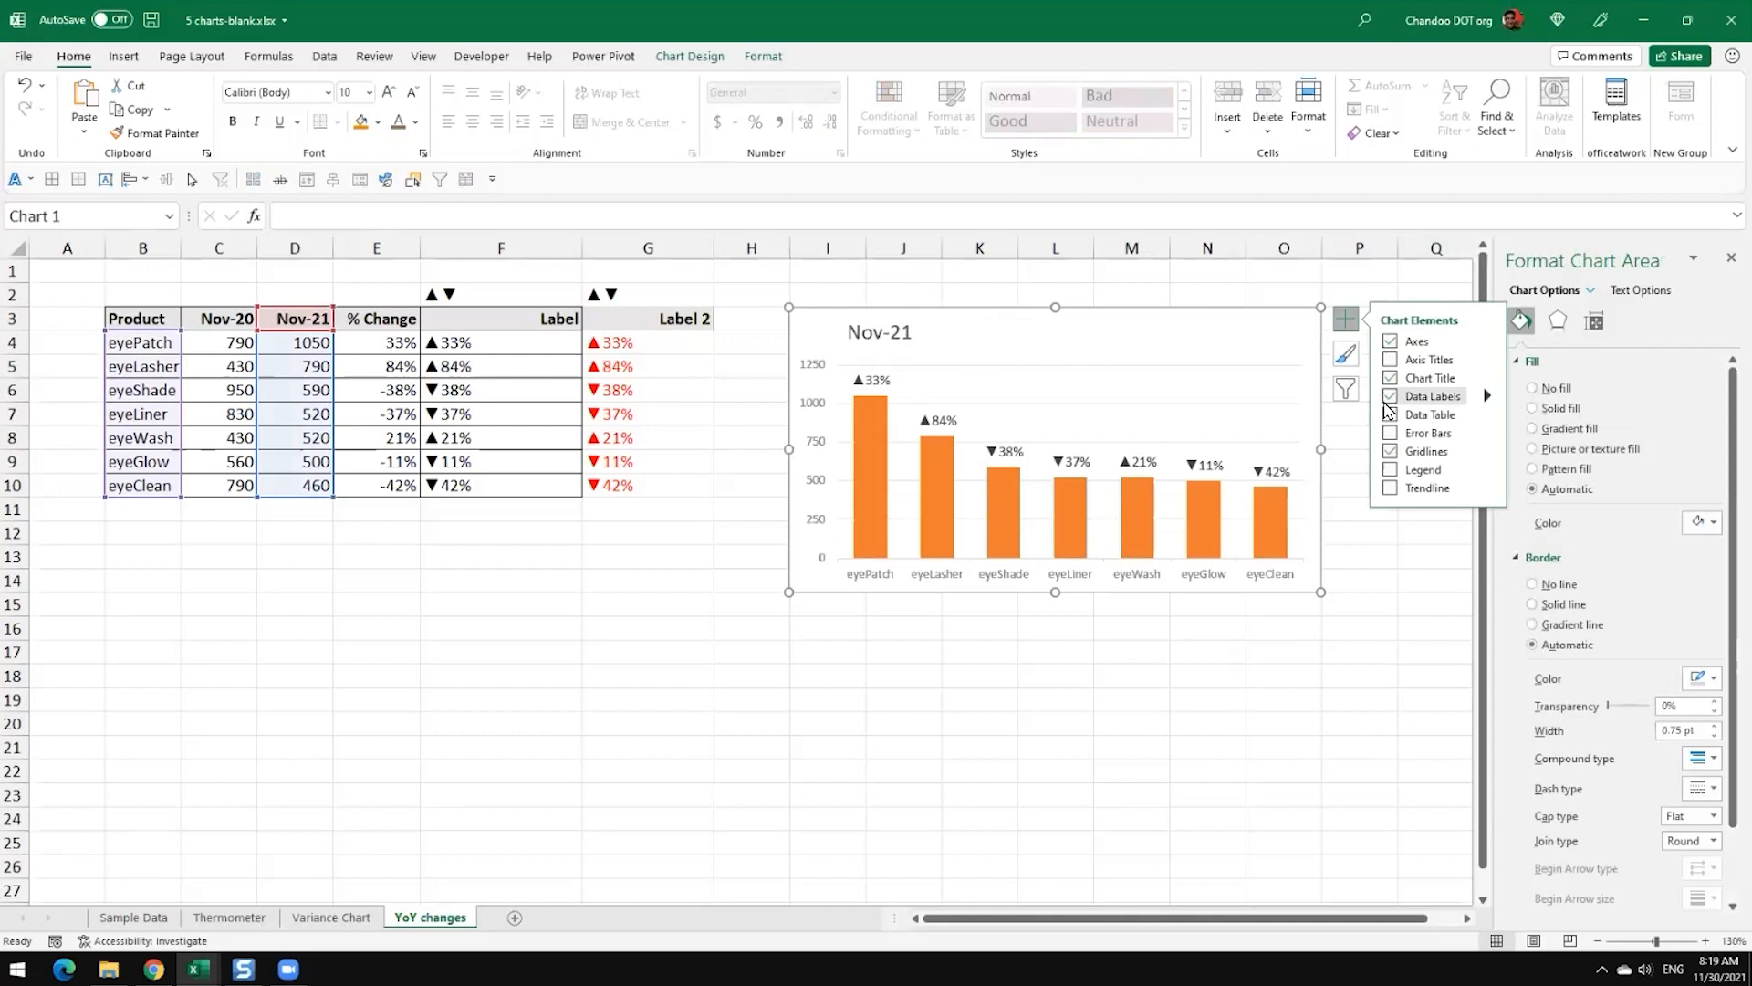
click(1356, 650)
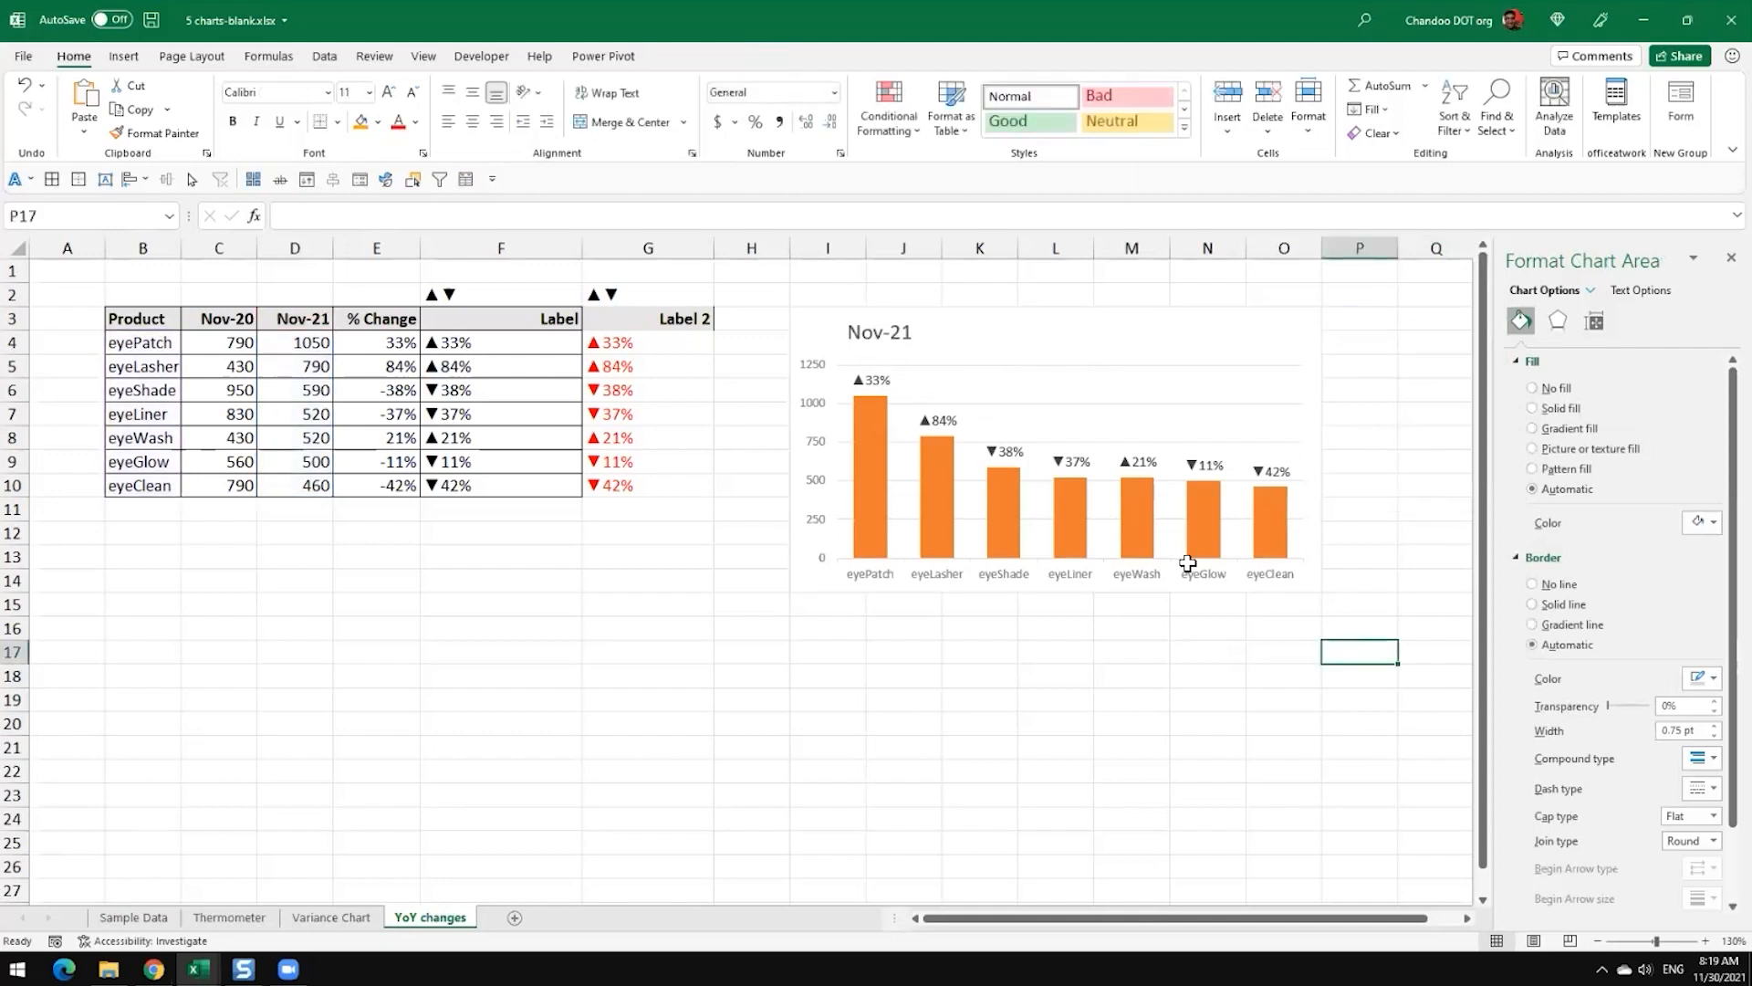
click(870, 484)
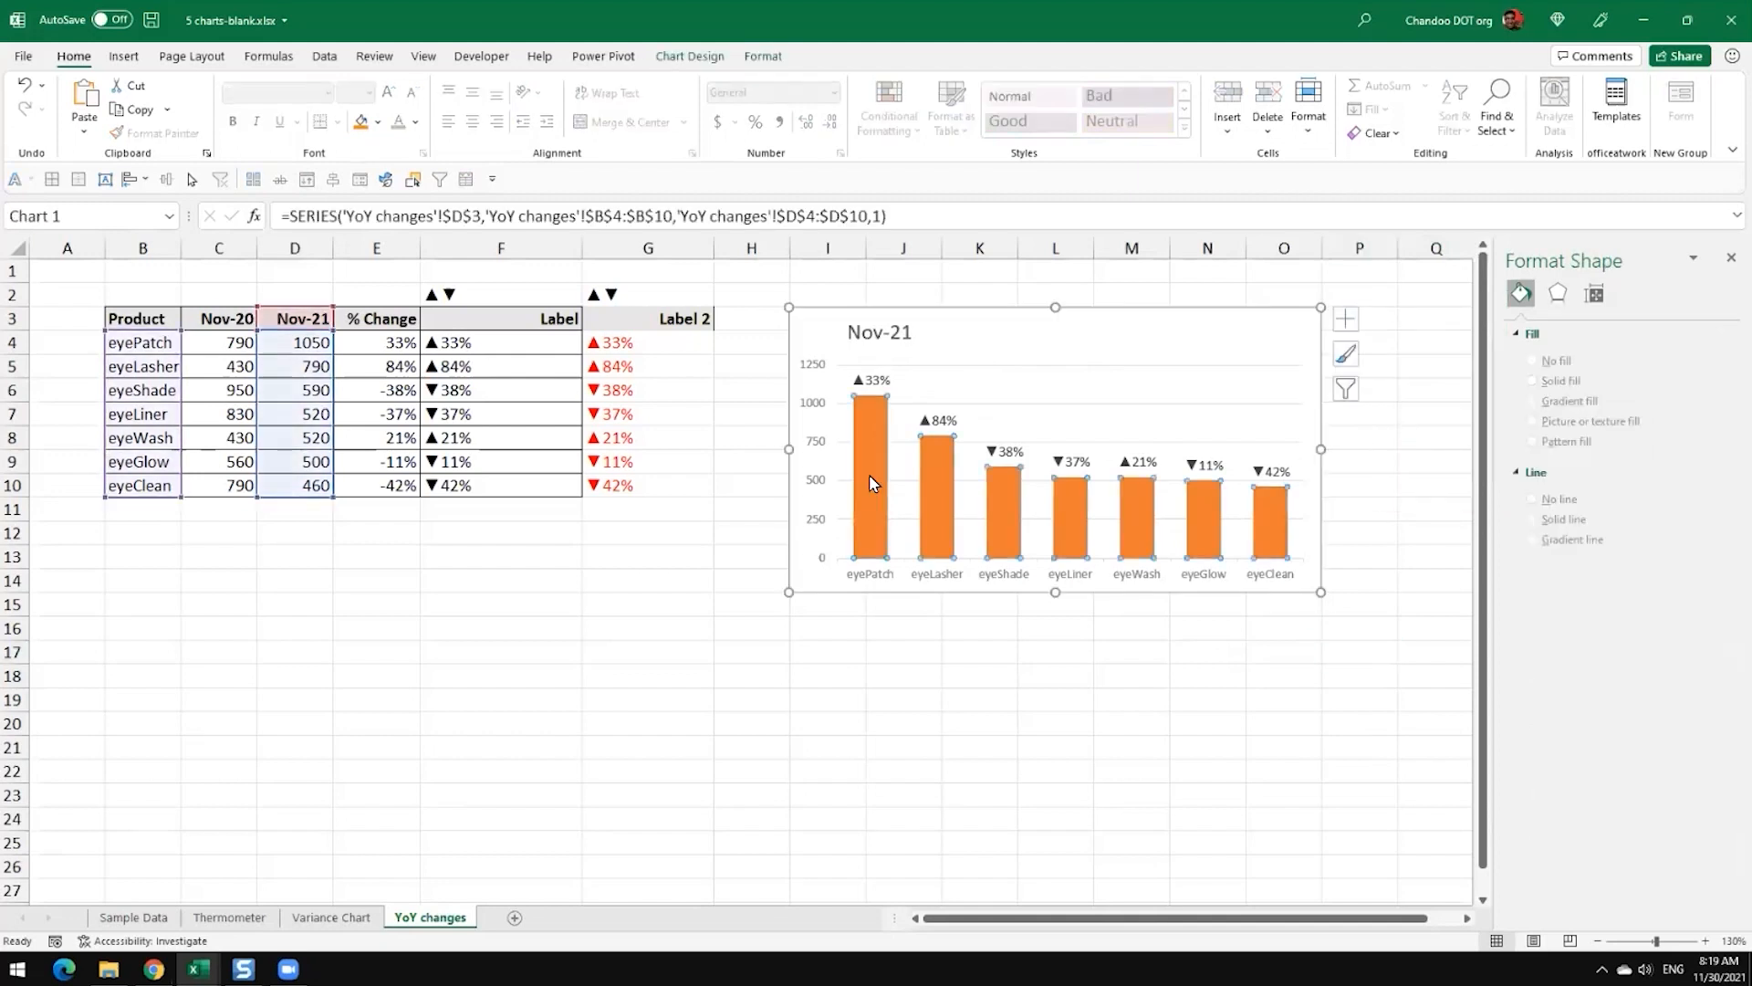
click(1345, 319)
click(1279, 667)
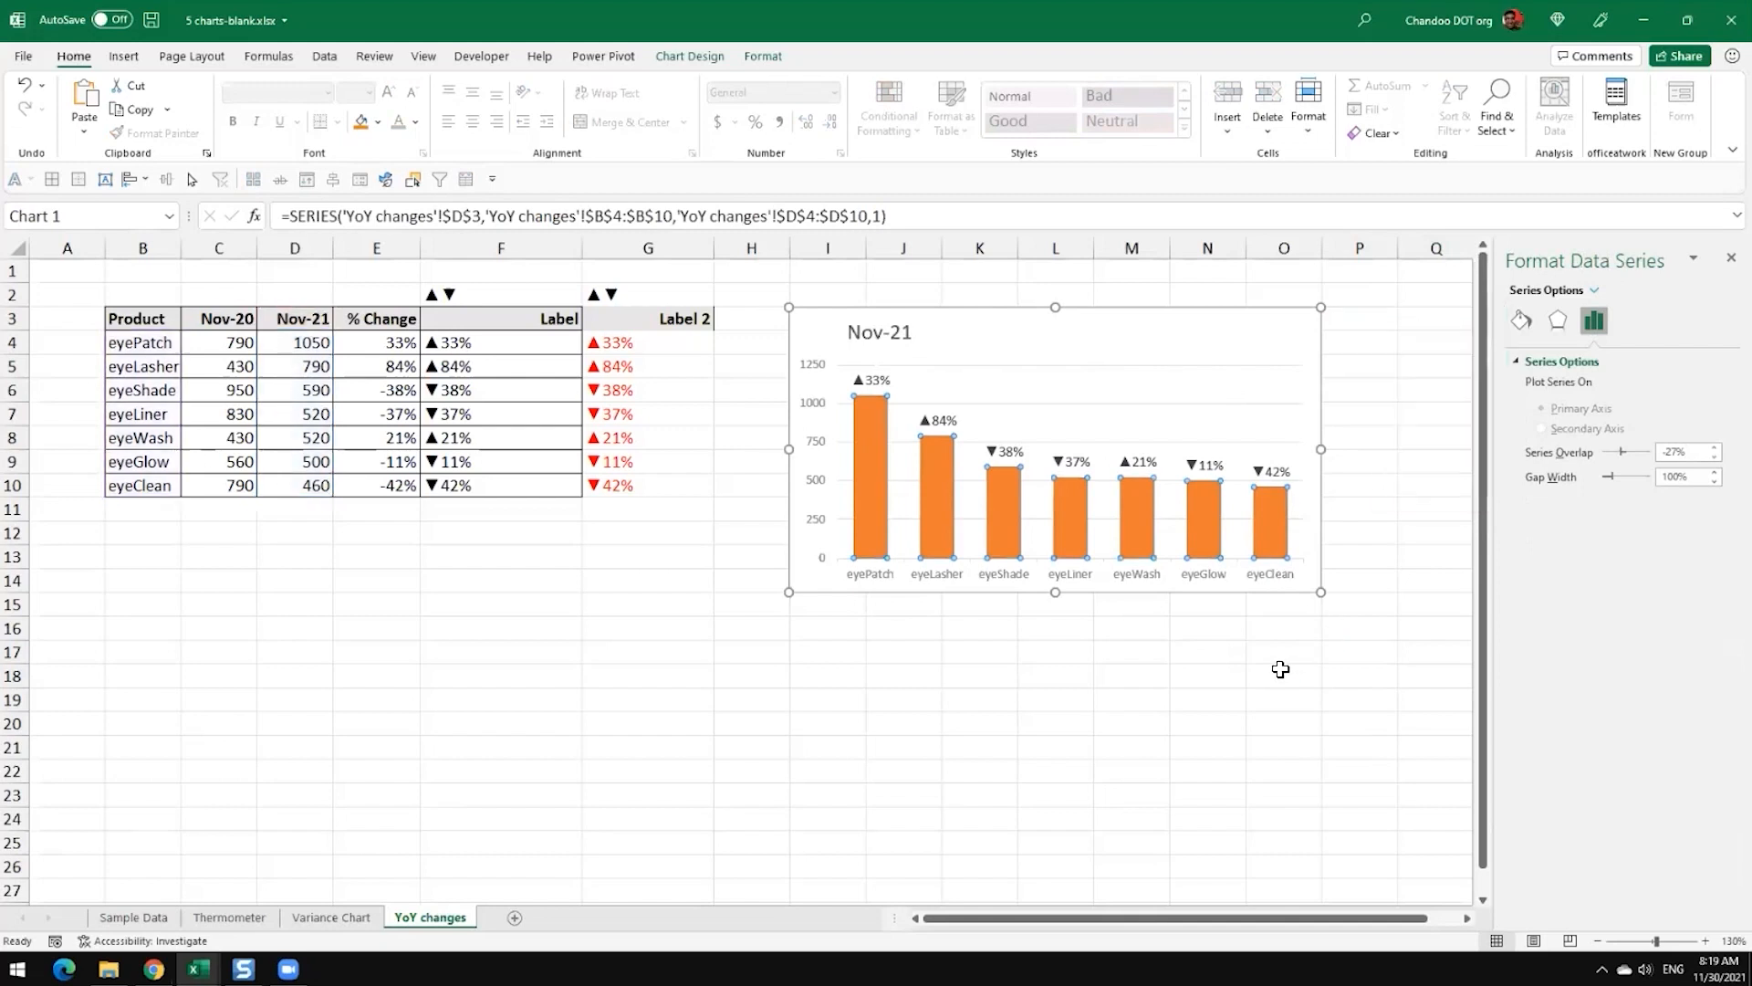
click(1278, 669)
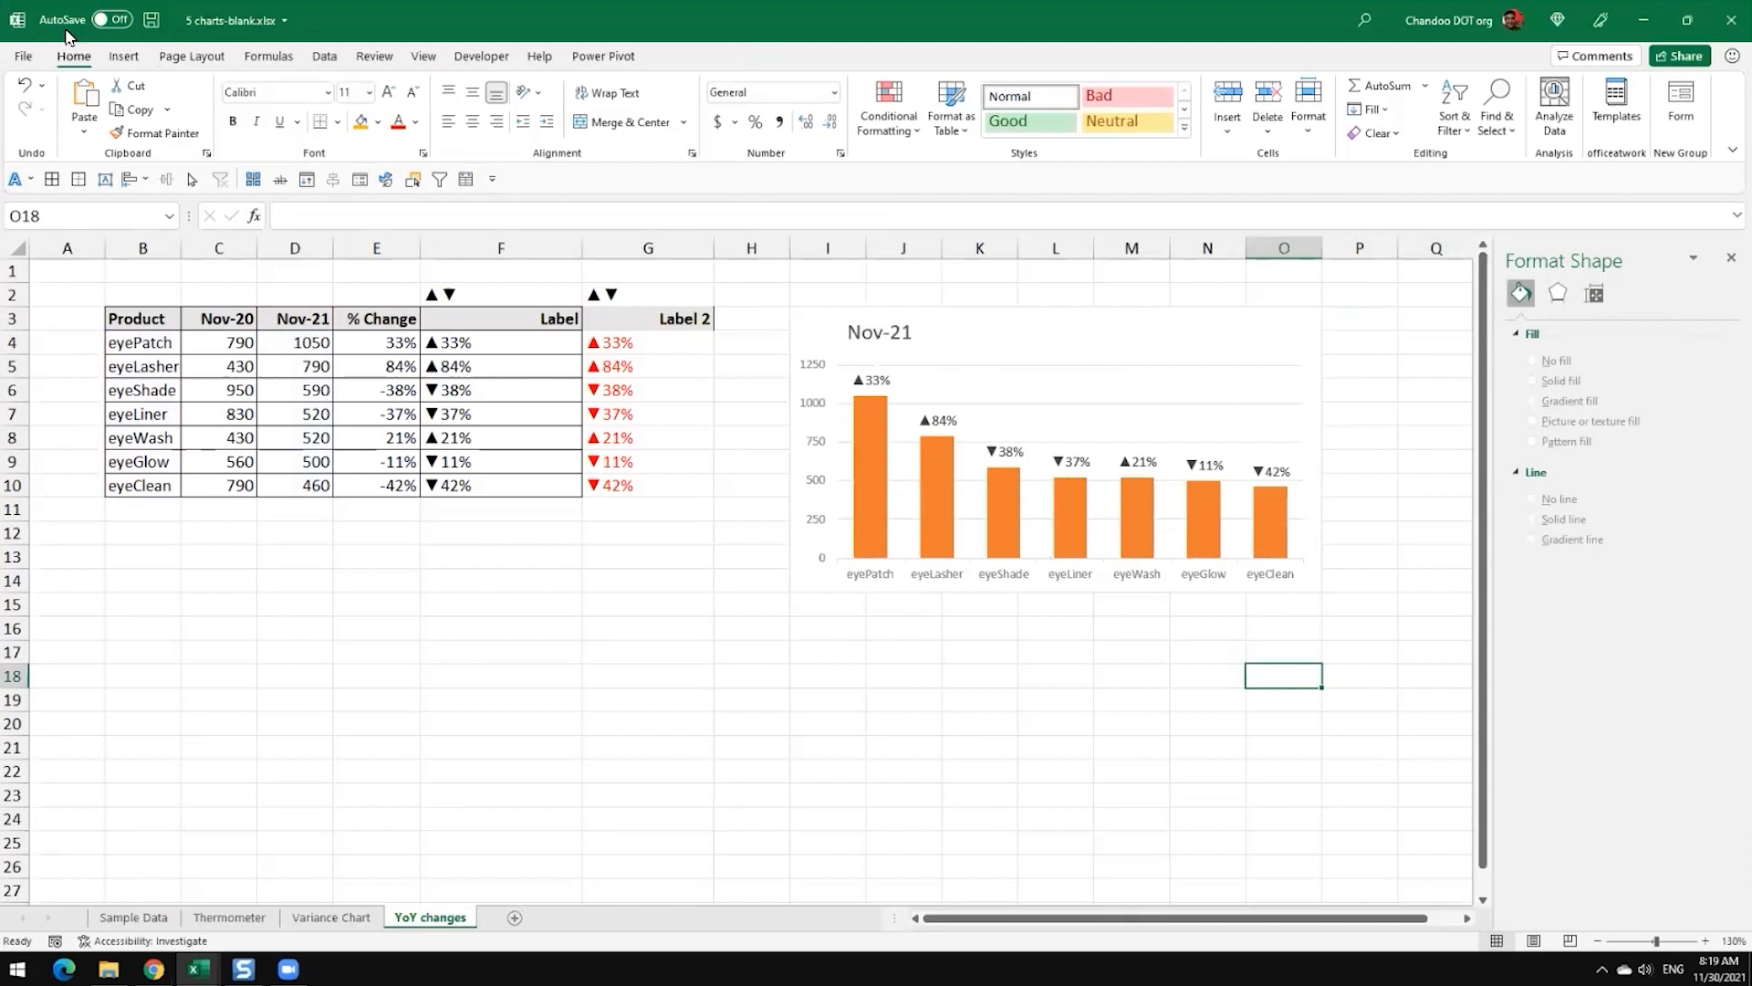
Step: Save a copy of the workbook in the same folder as 5 charts-blank-day1
click(23, 56)
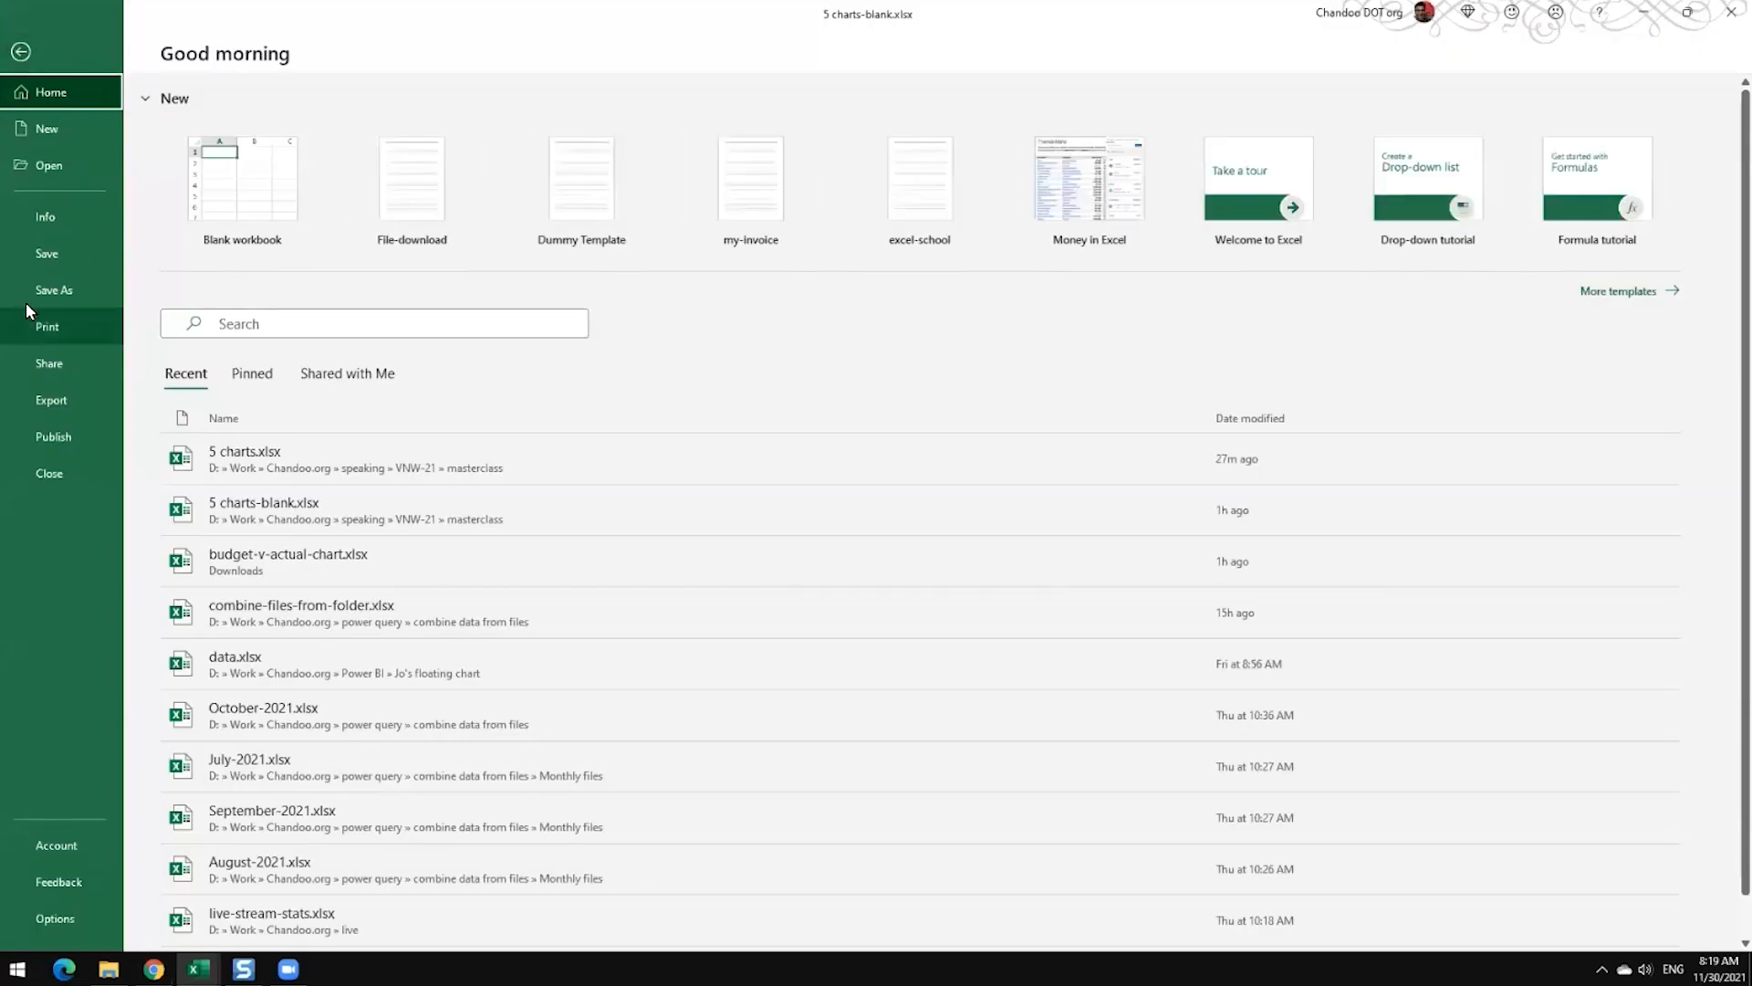
click(36, 289)
click(654, 142)
click(689, 143)
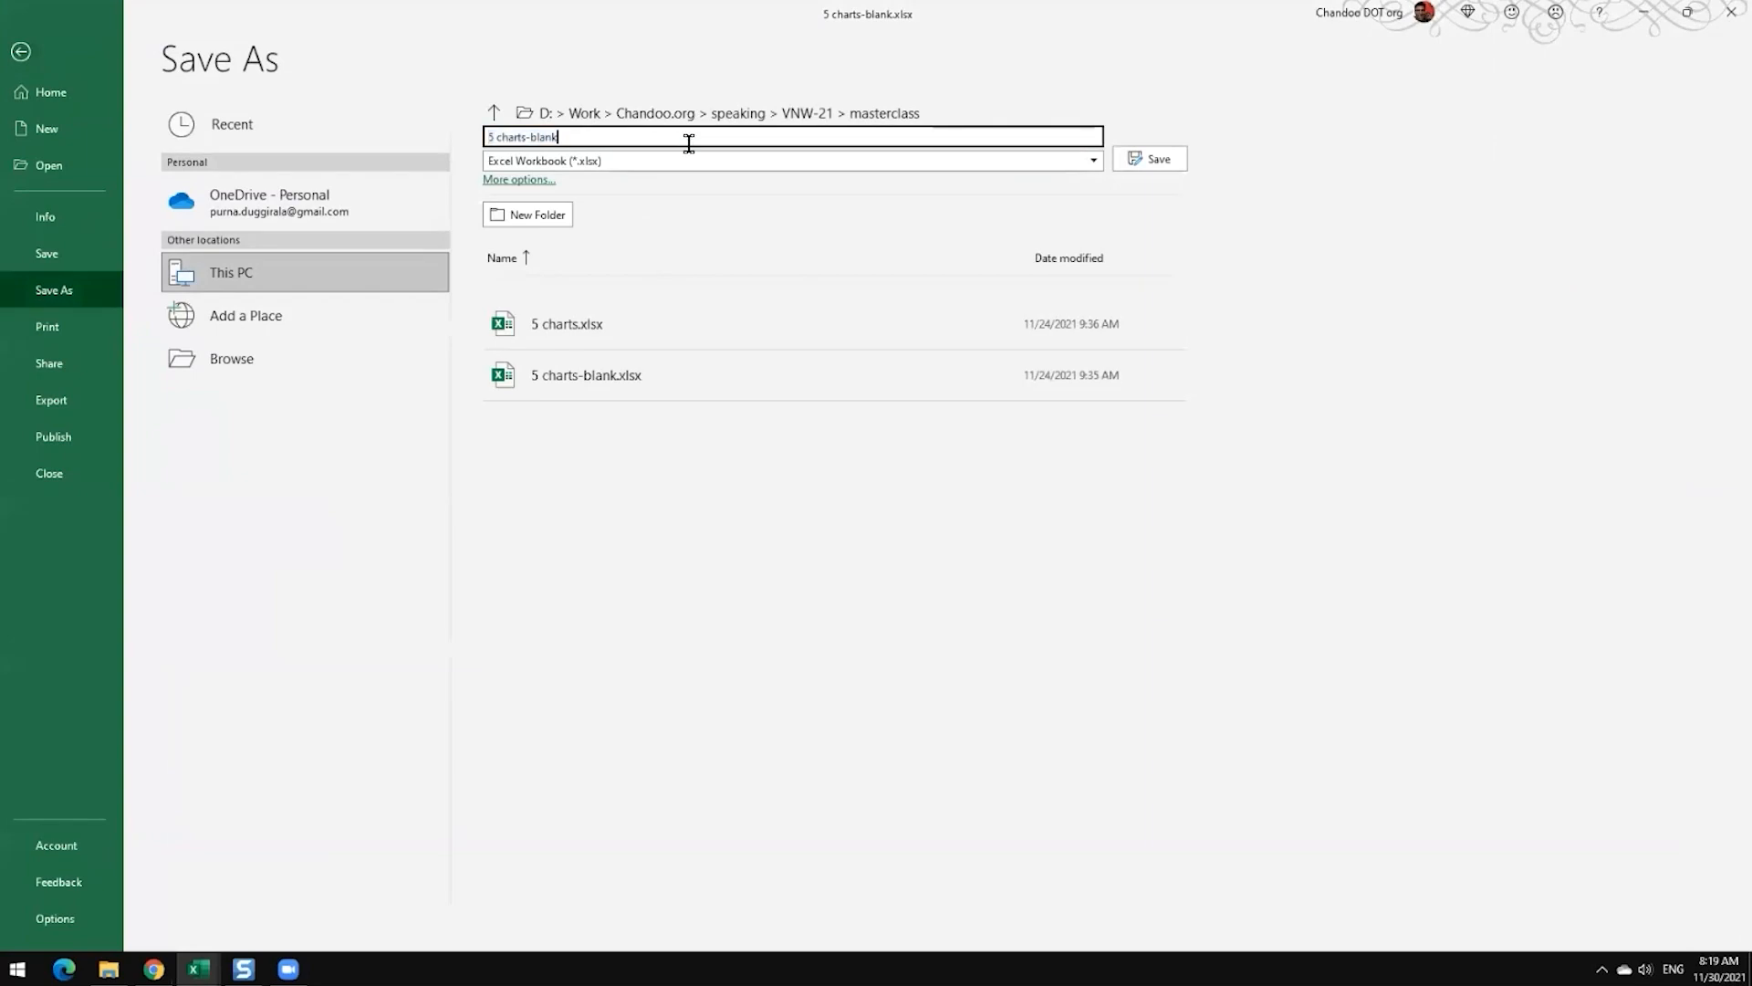
text(-day1)
key(Return)
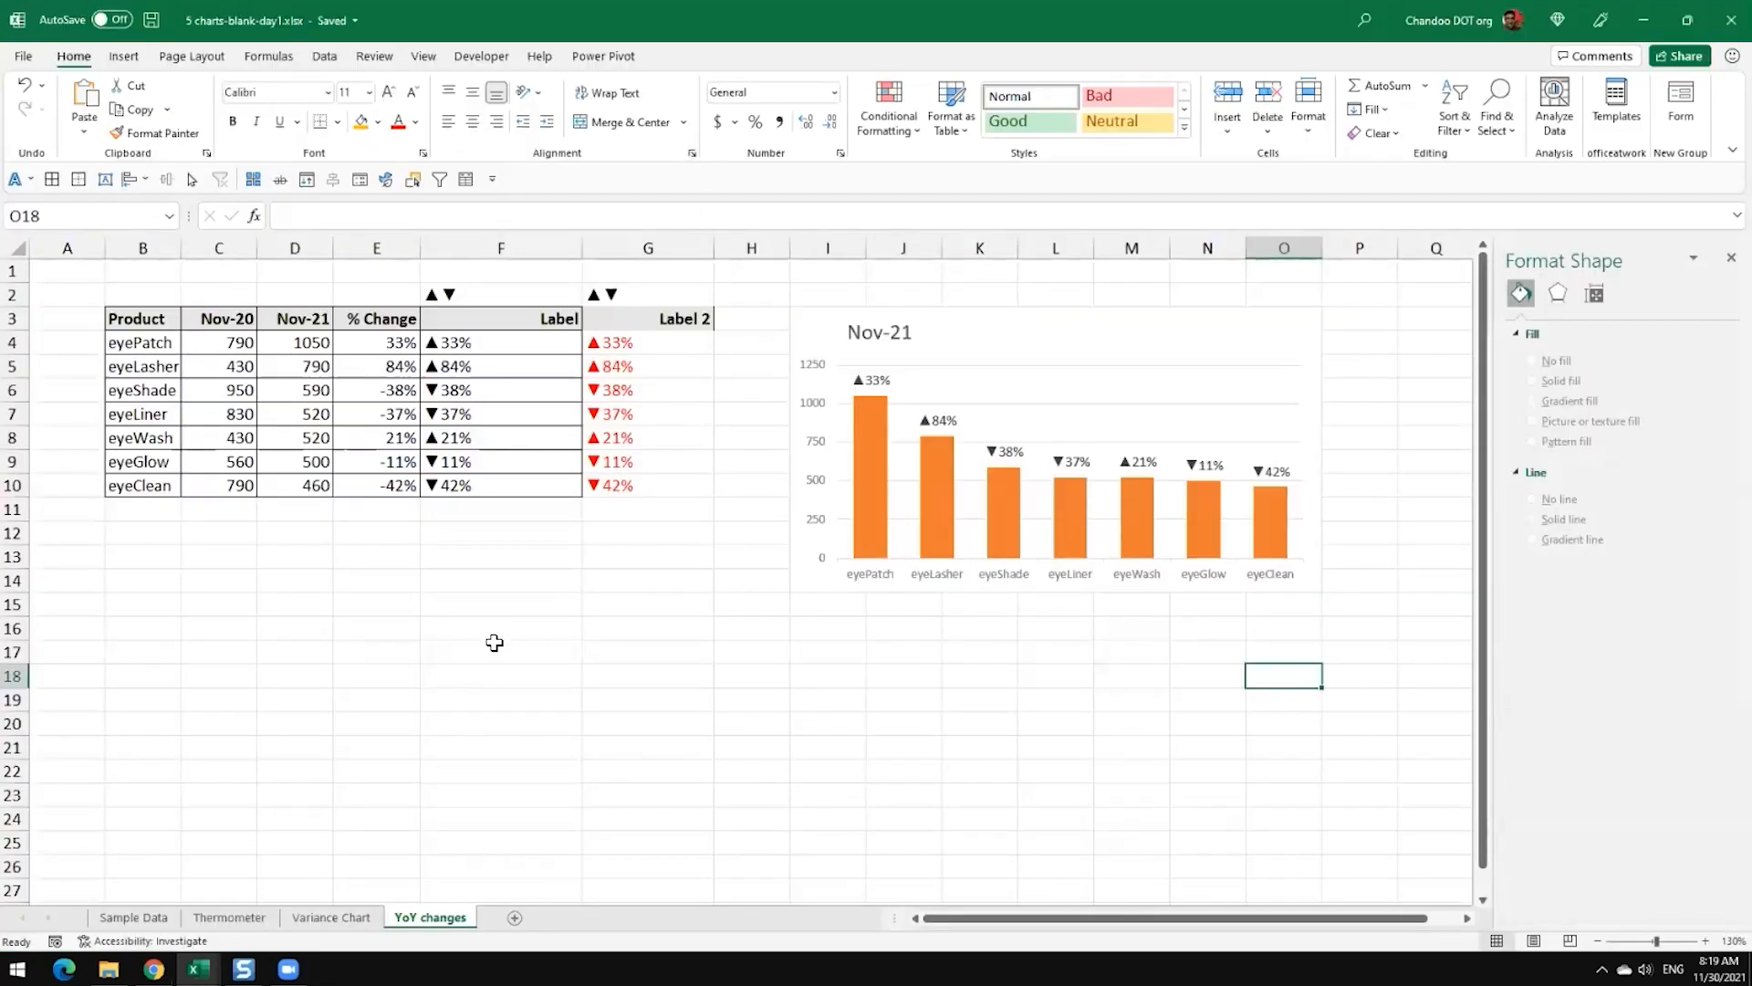
click(494, 636)
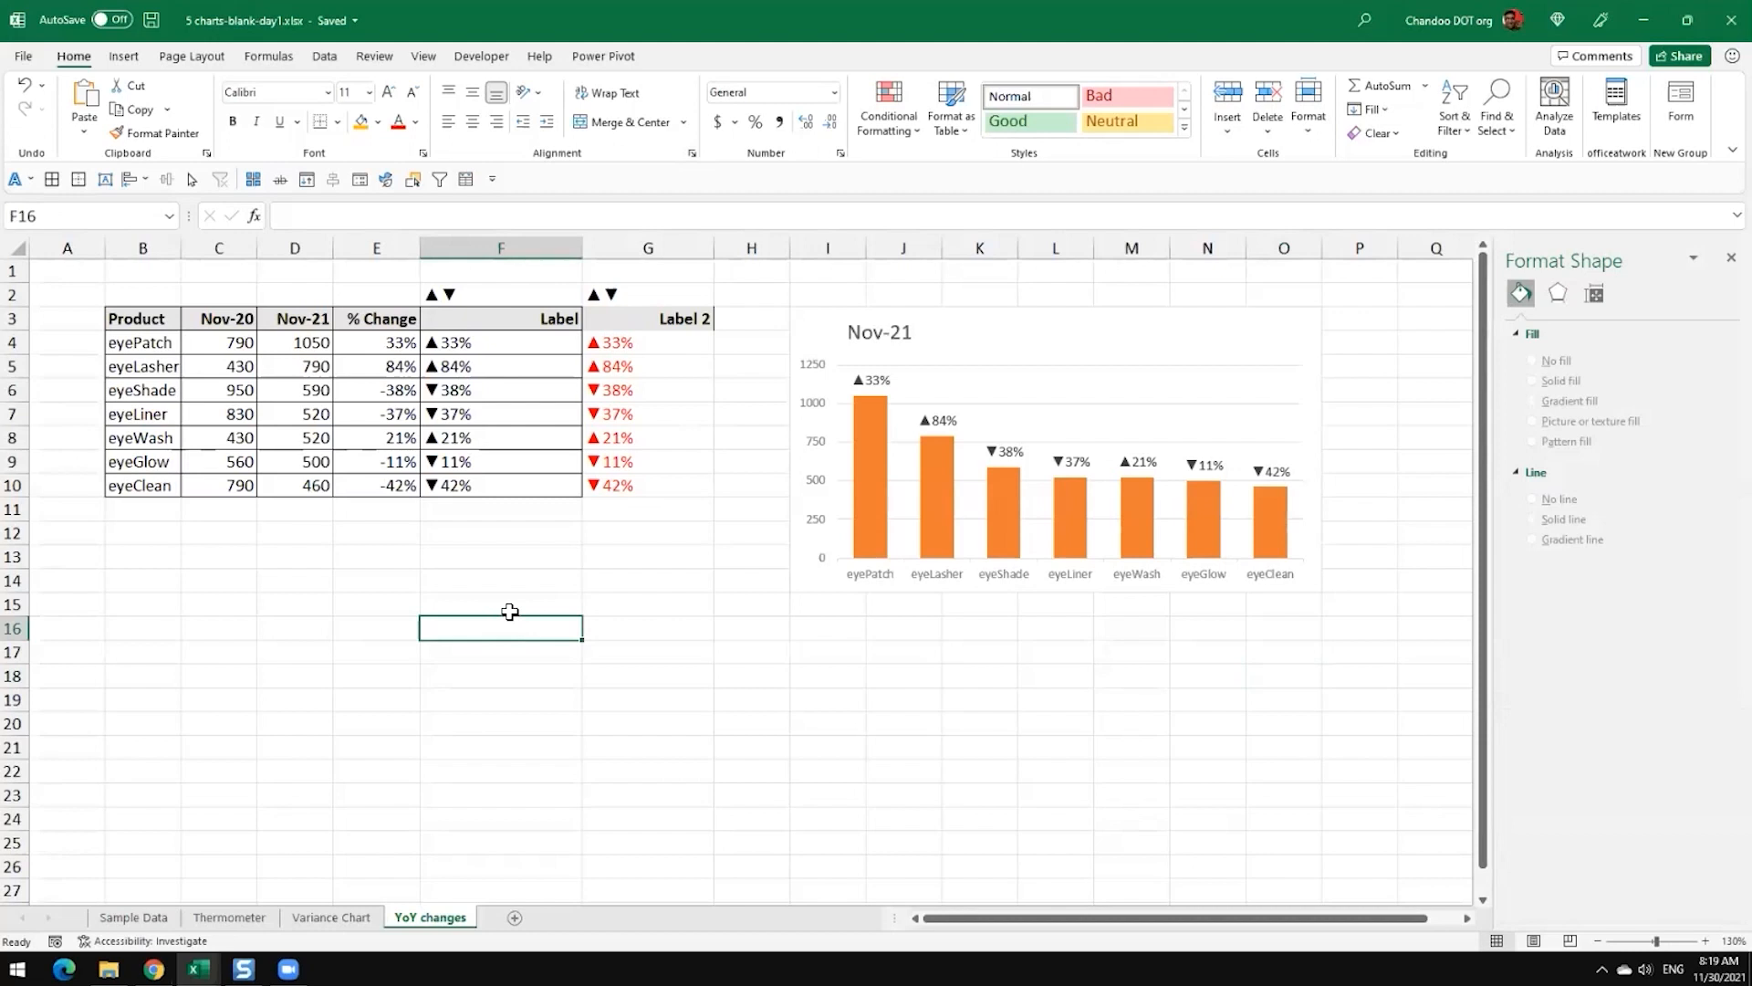
click(540, 583)
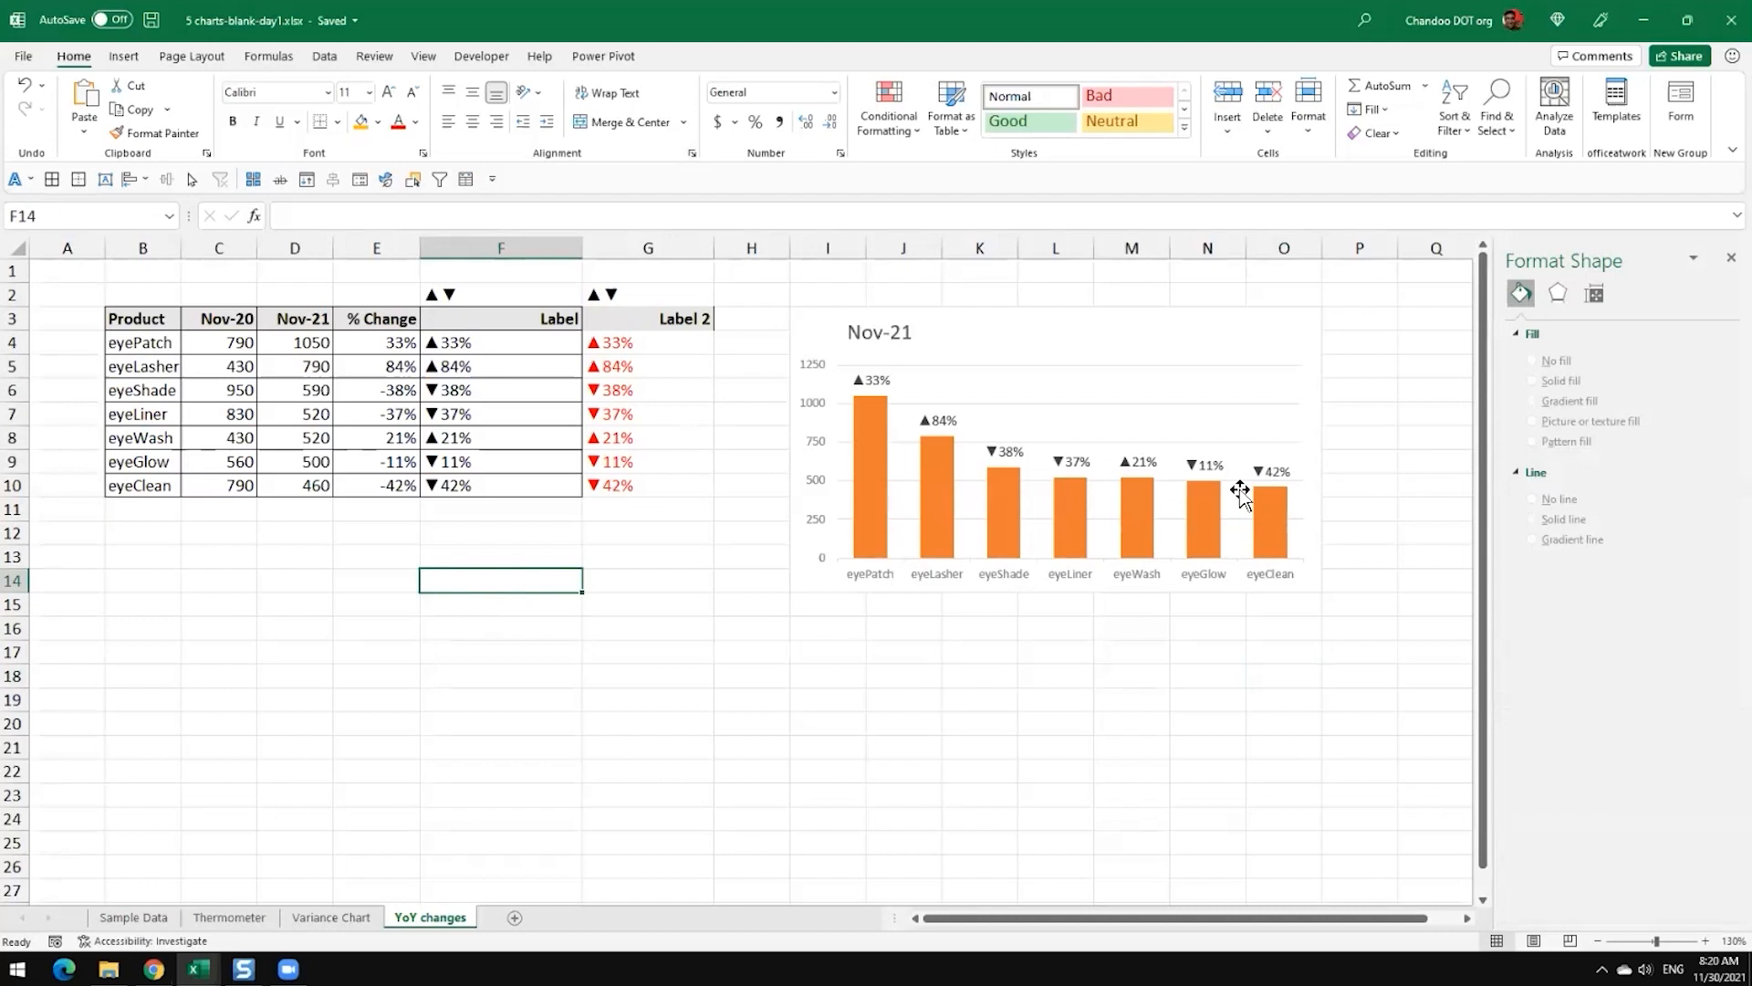
Step: Try theme blue and then theme orange as the font colour of the Nov-21 chart's data labels
click(876, 379)
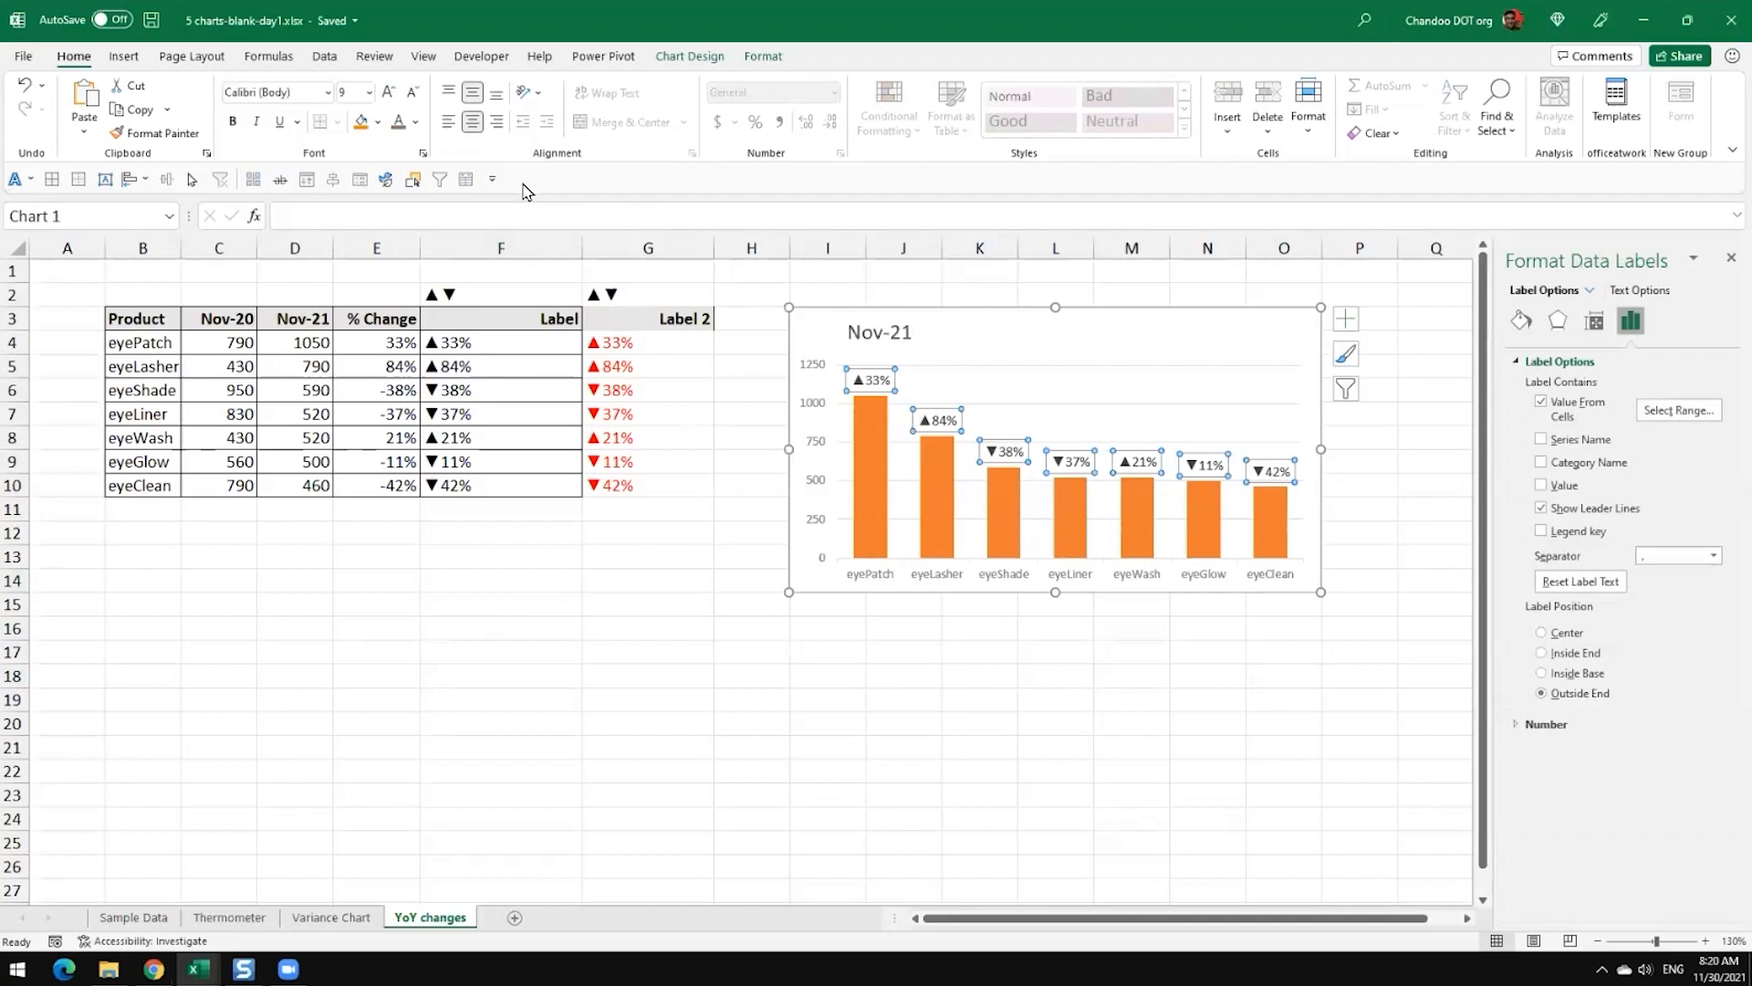
click(415, 122)
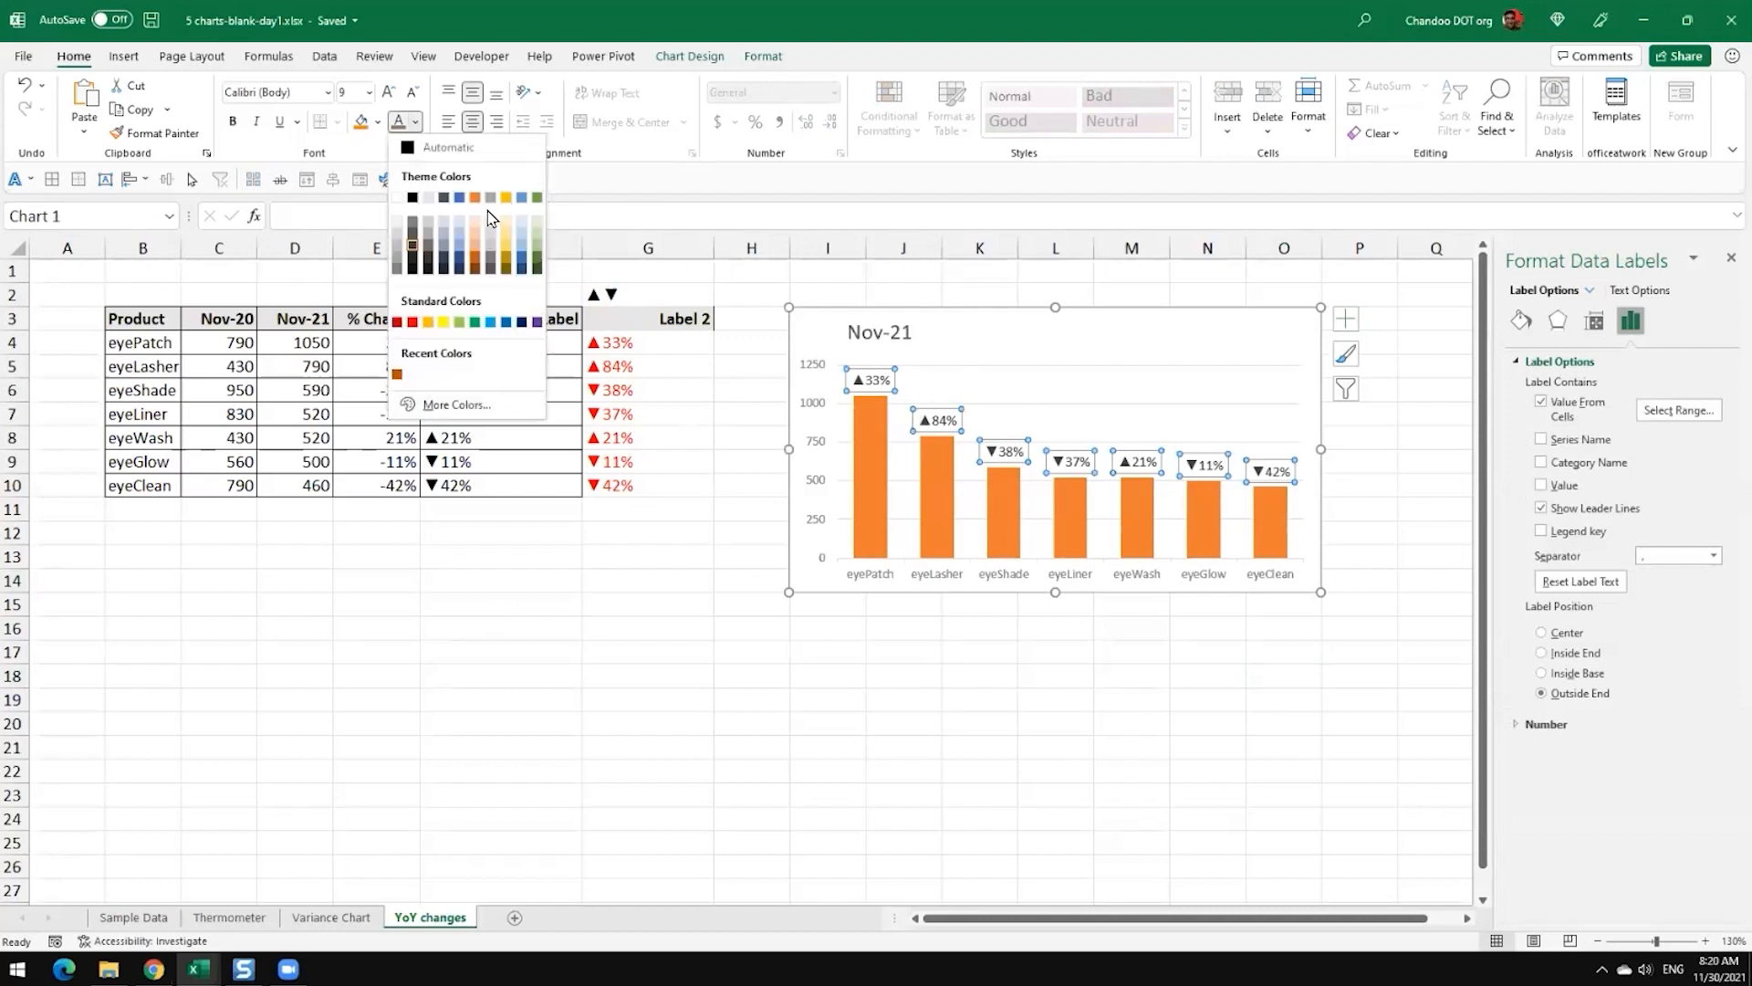
click(458, 199)
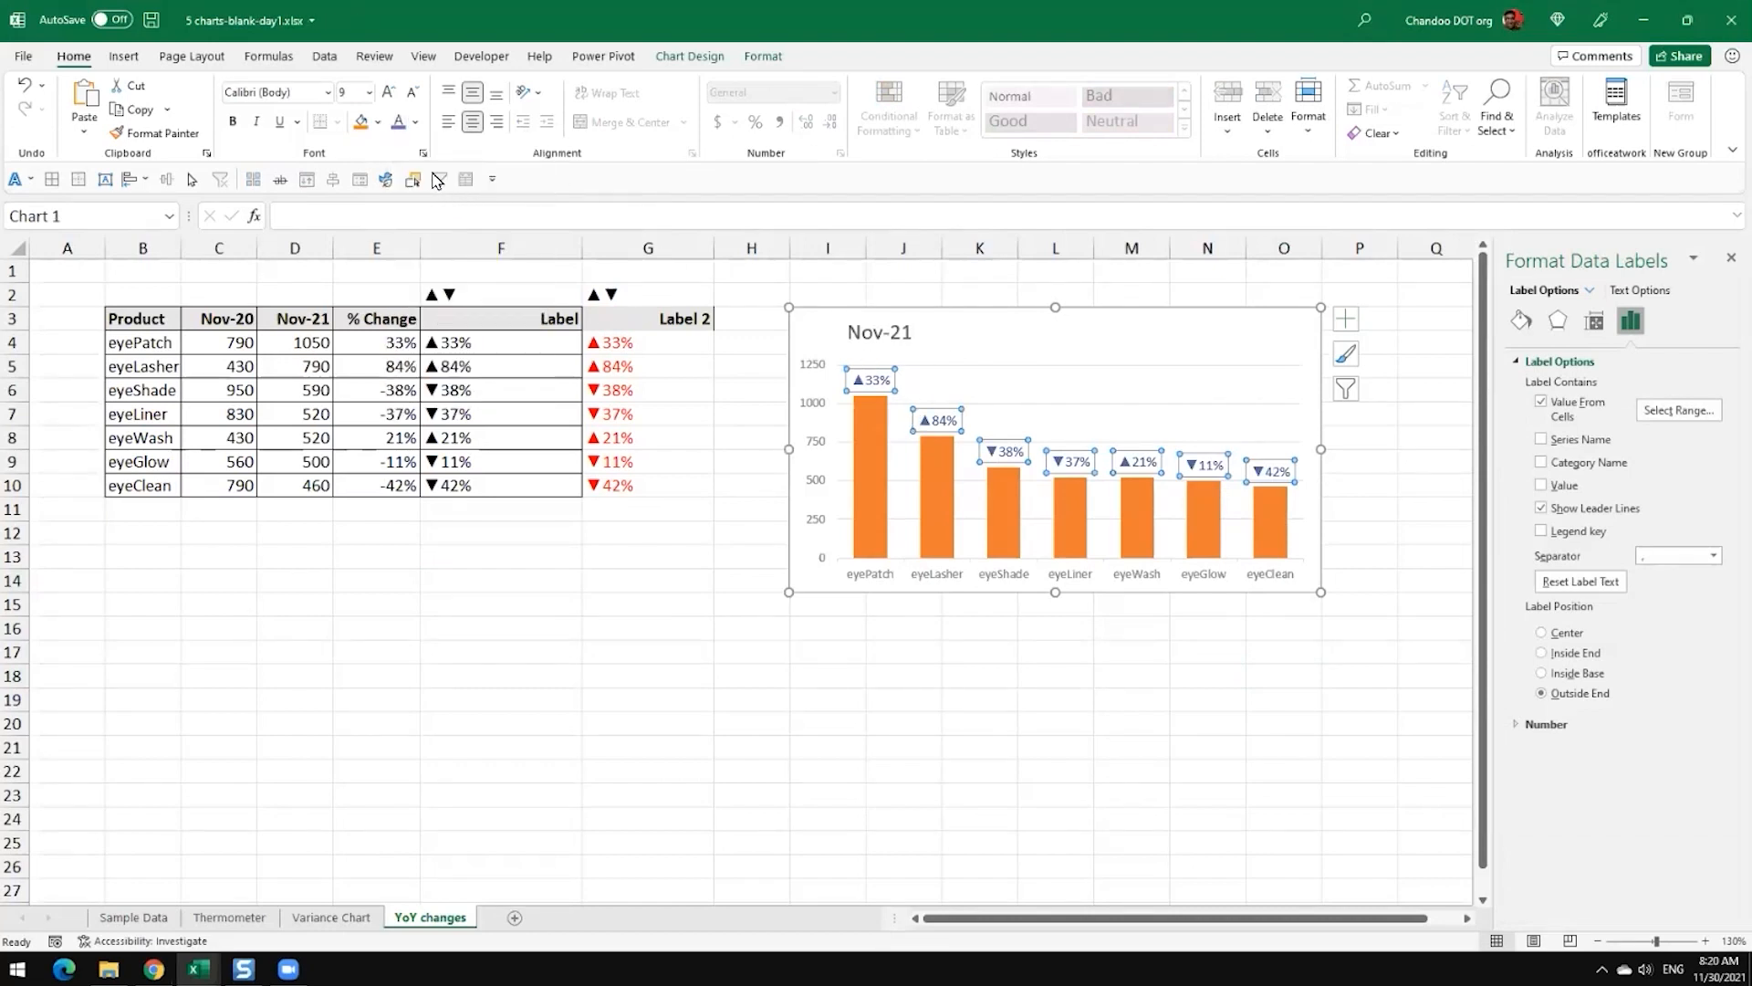
click(416, 121)
click(478, 198)
click(1008, 673)
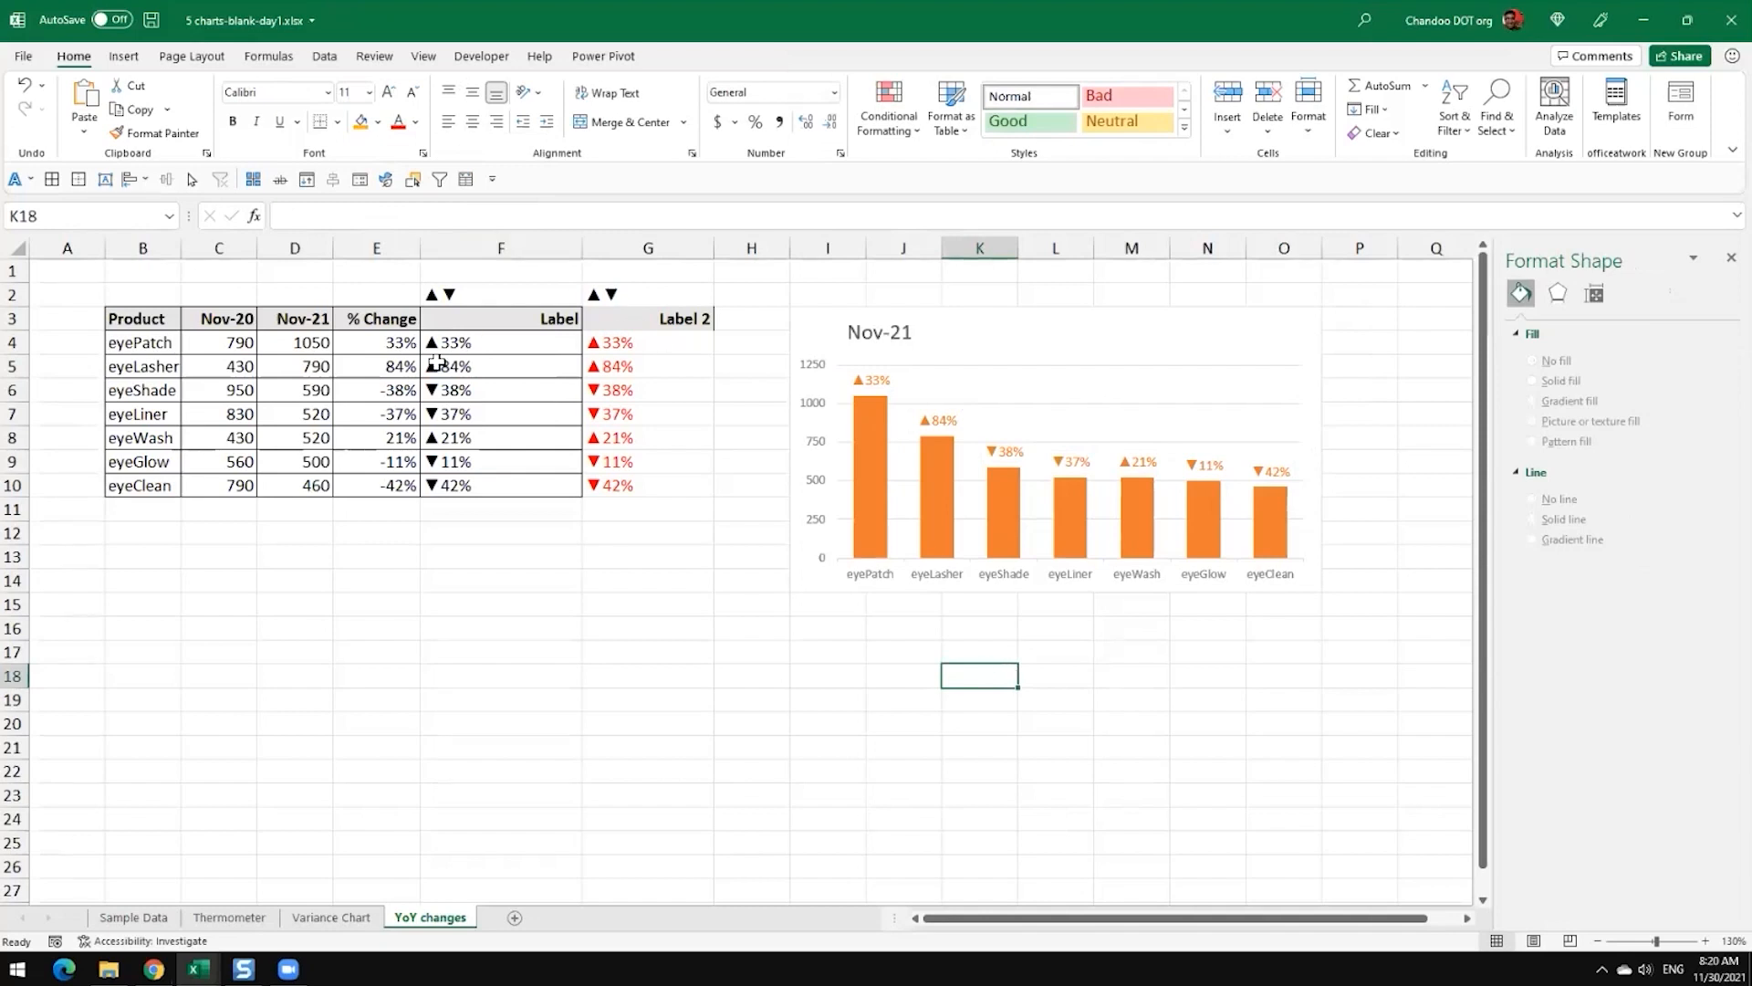
Step: Select the Label column cells F3:F10 that supply the chart's data labels
drag(548, 317, 568, 485)
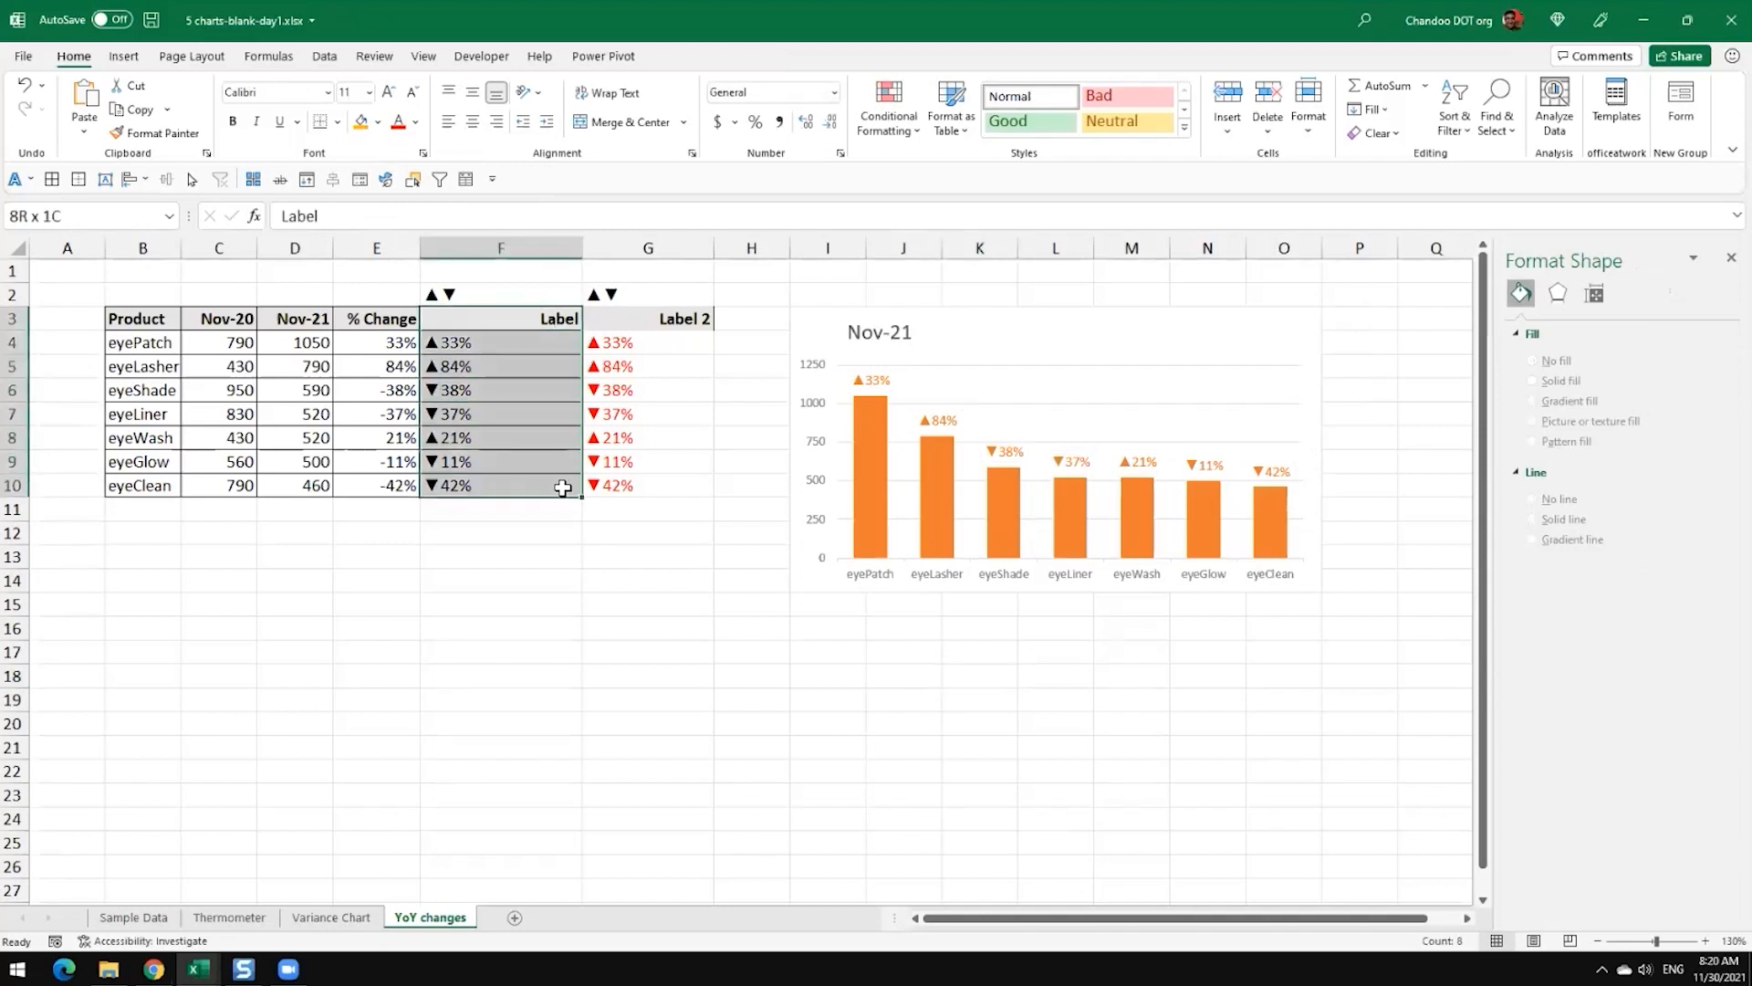
drag(539, 311, 541, 490)
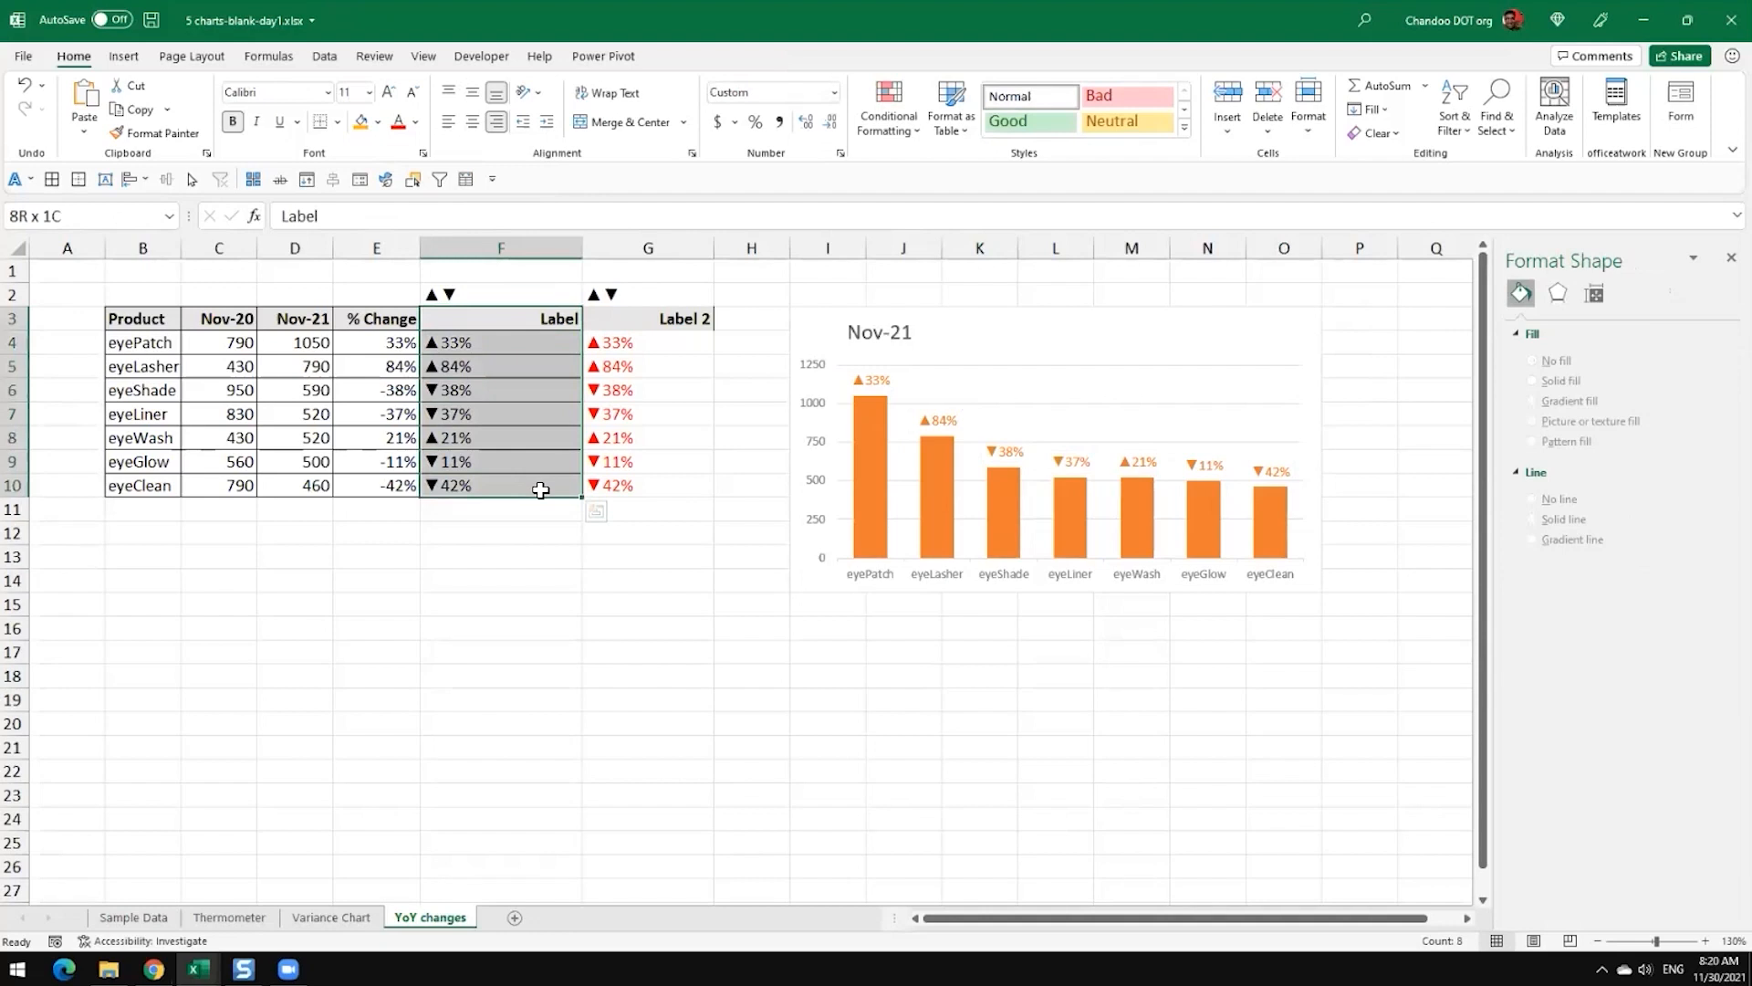
drag(541, 490, 541, 490)
Step: Set the font colour of the Nov-21 chart's triangle and percentage data labels to dark grey
mouse_move(921, 449)
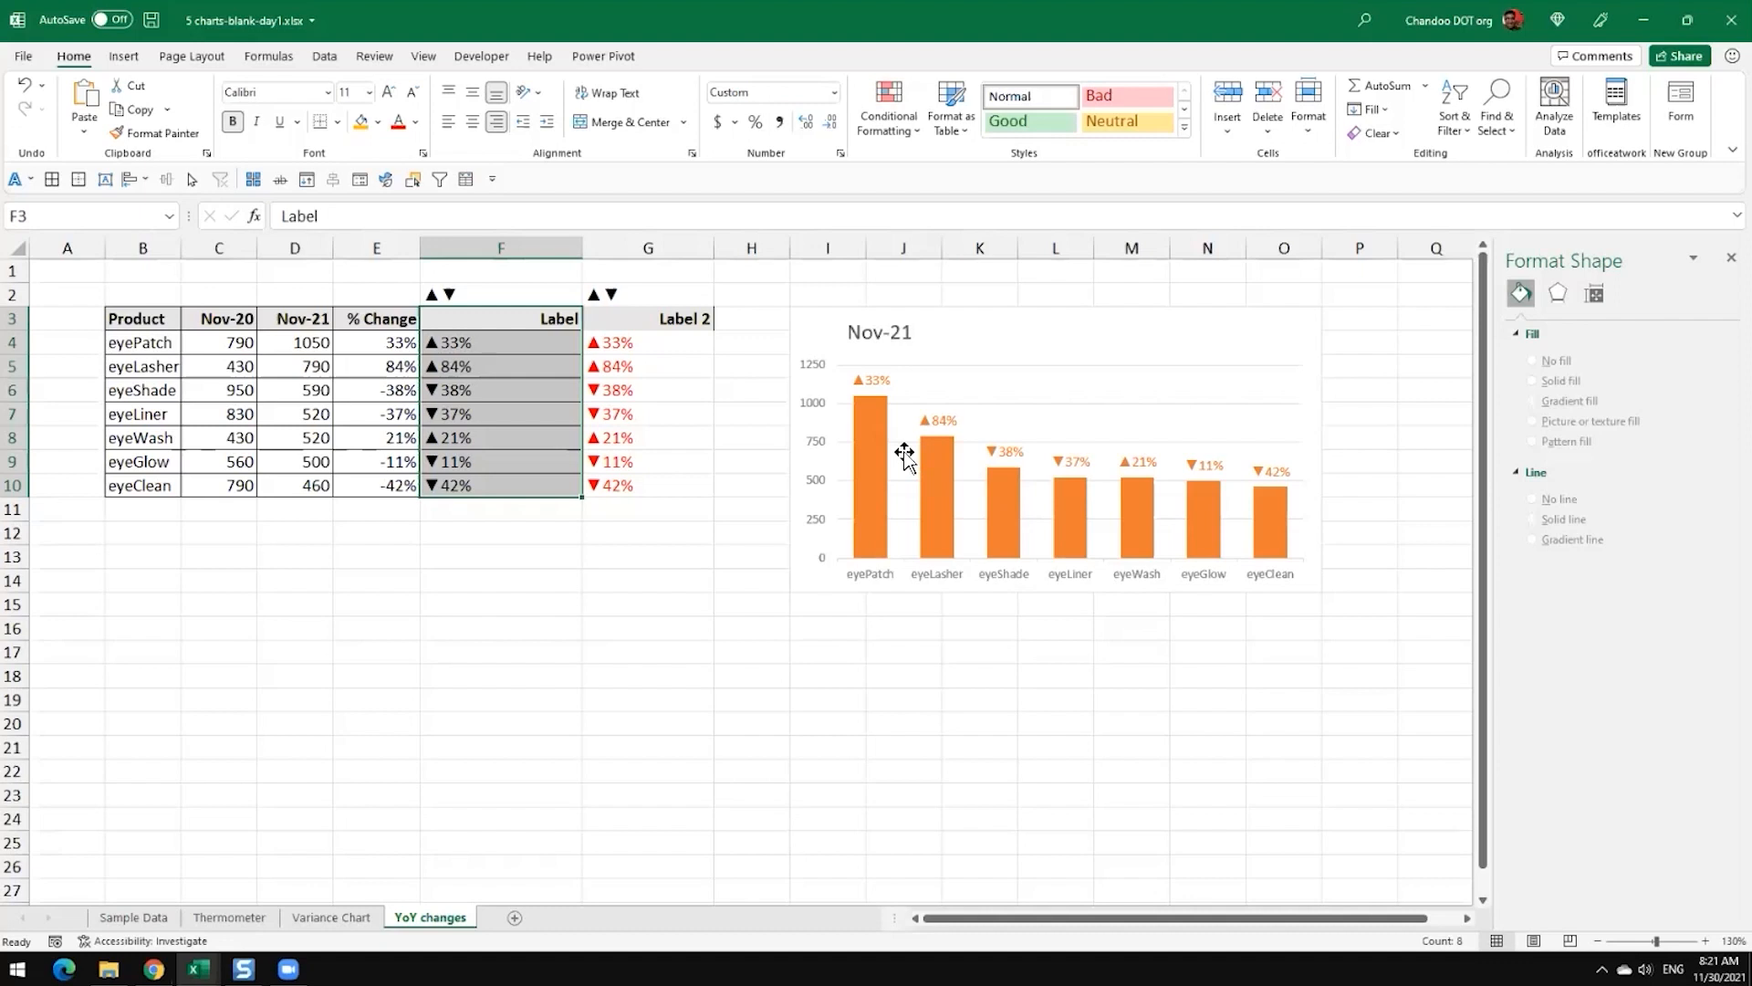
scroll(904, 453, right, 3)
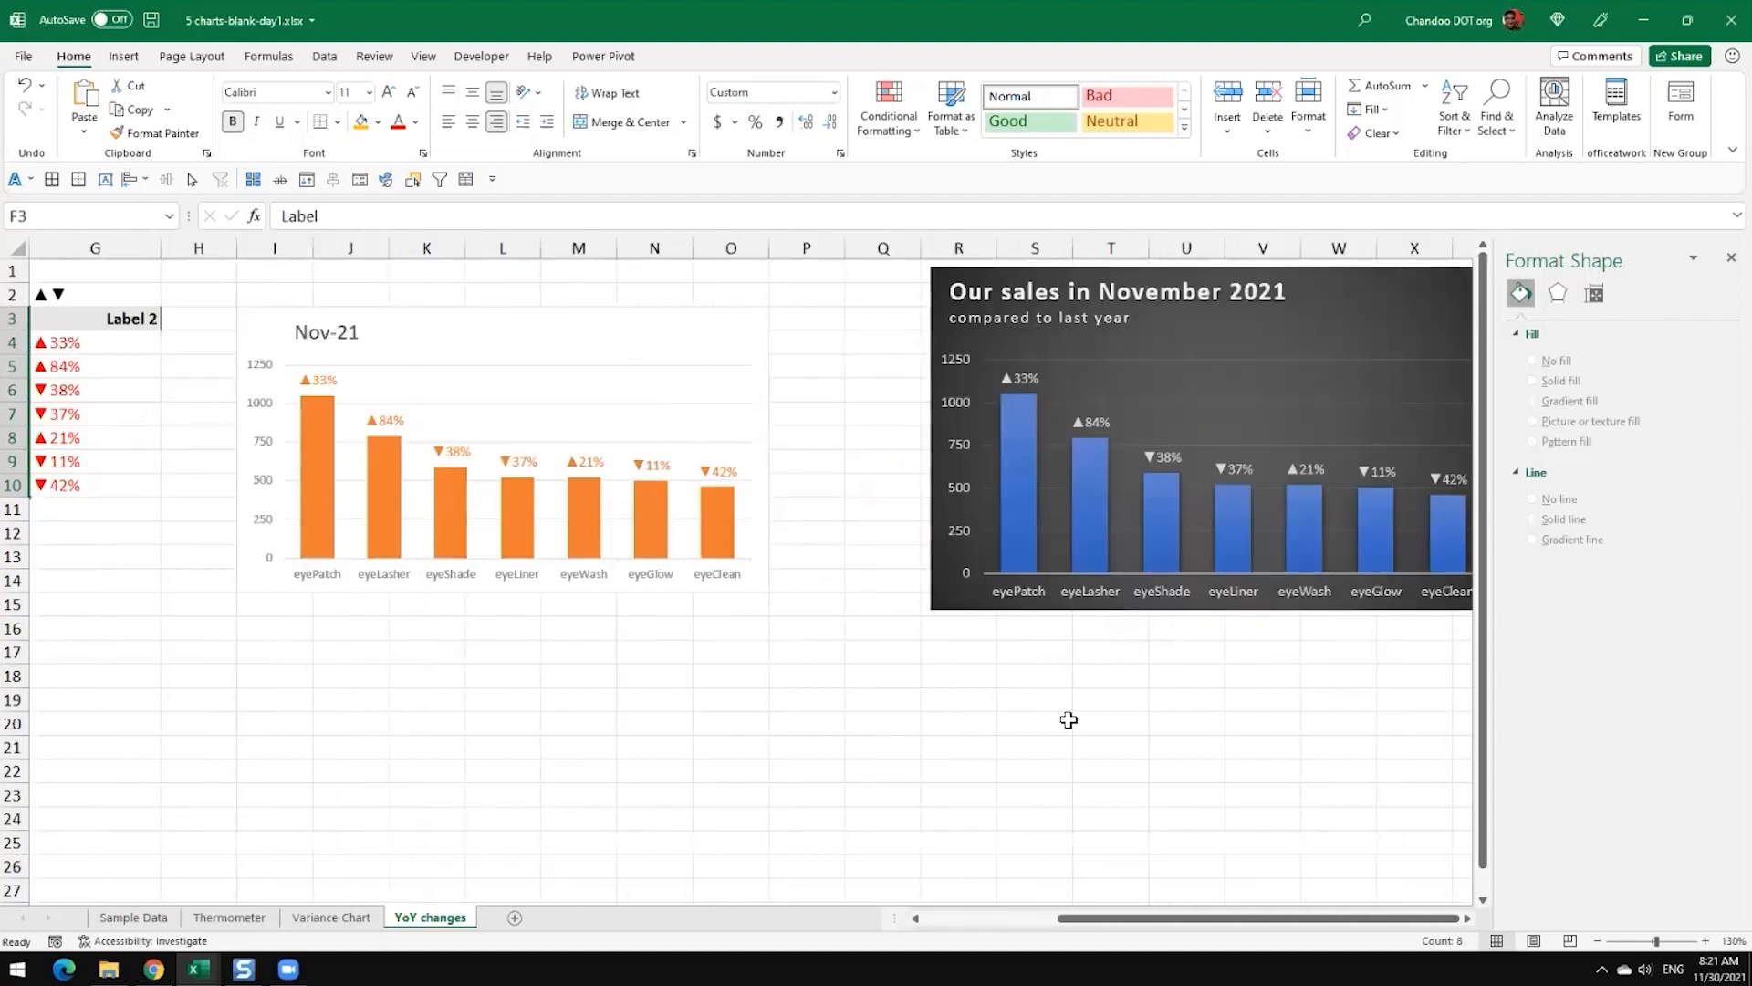
drag(1133, 929, 1087, 928)
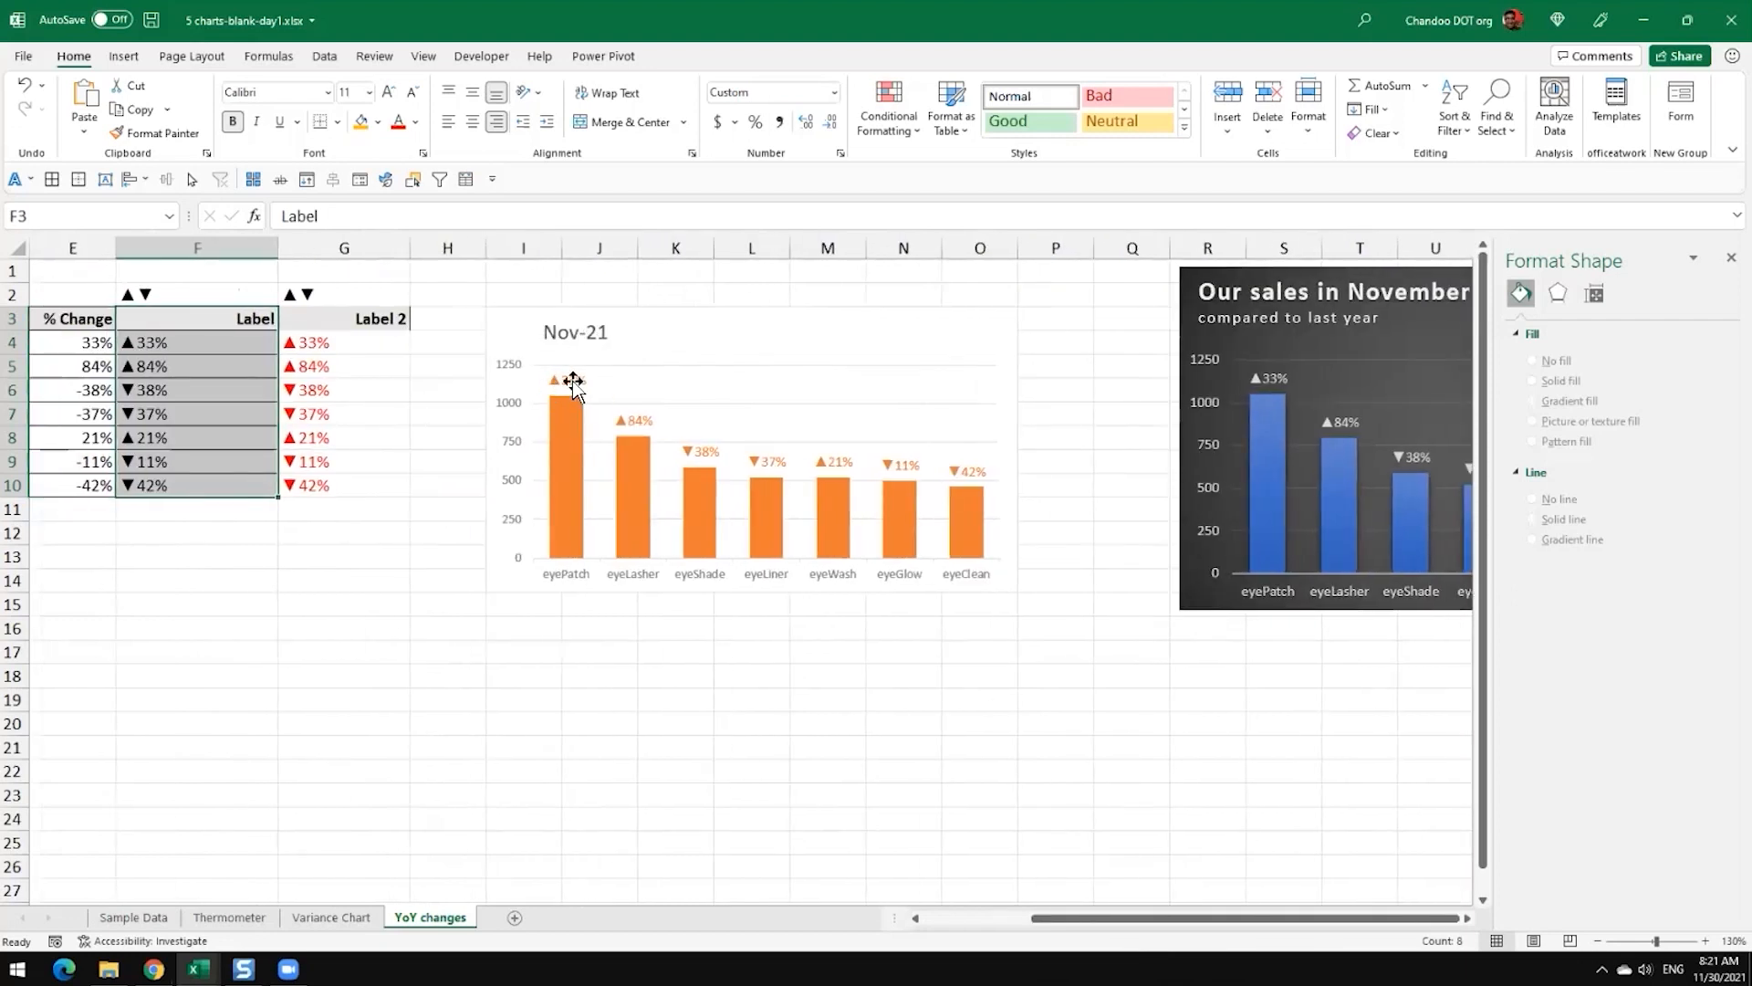
click(566, 380)
click(416, 122)
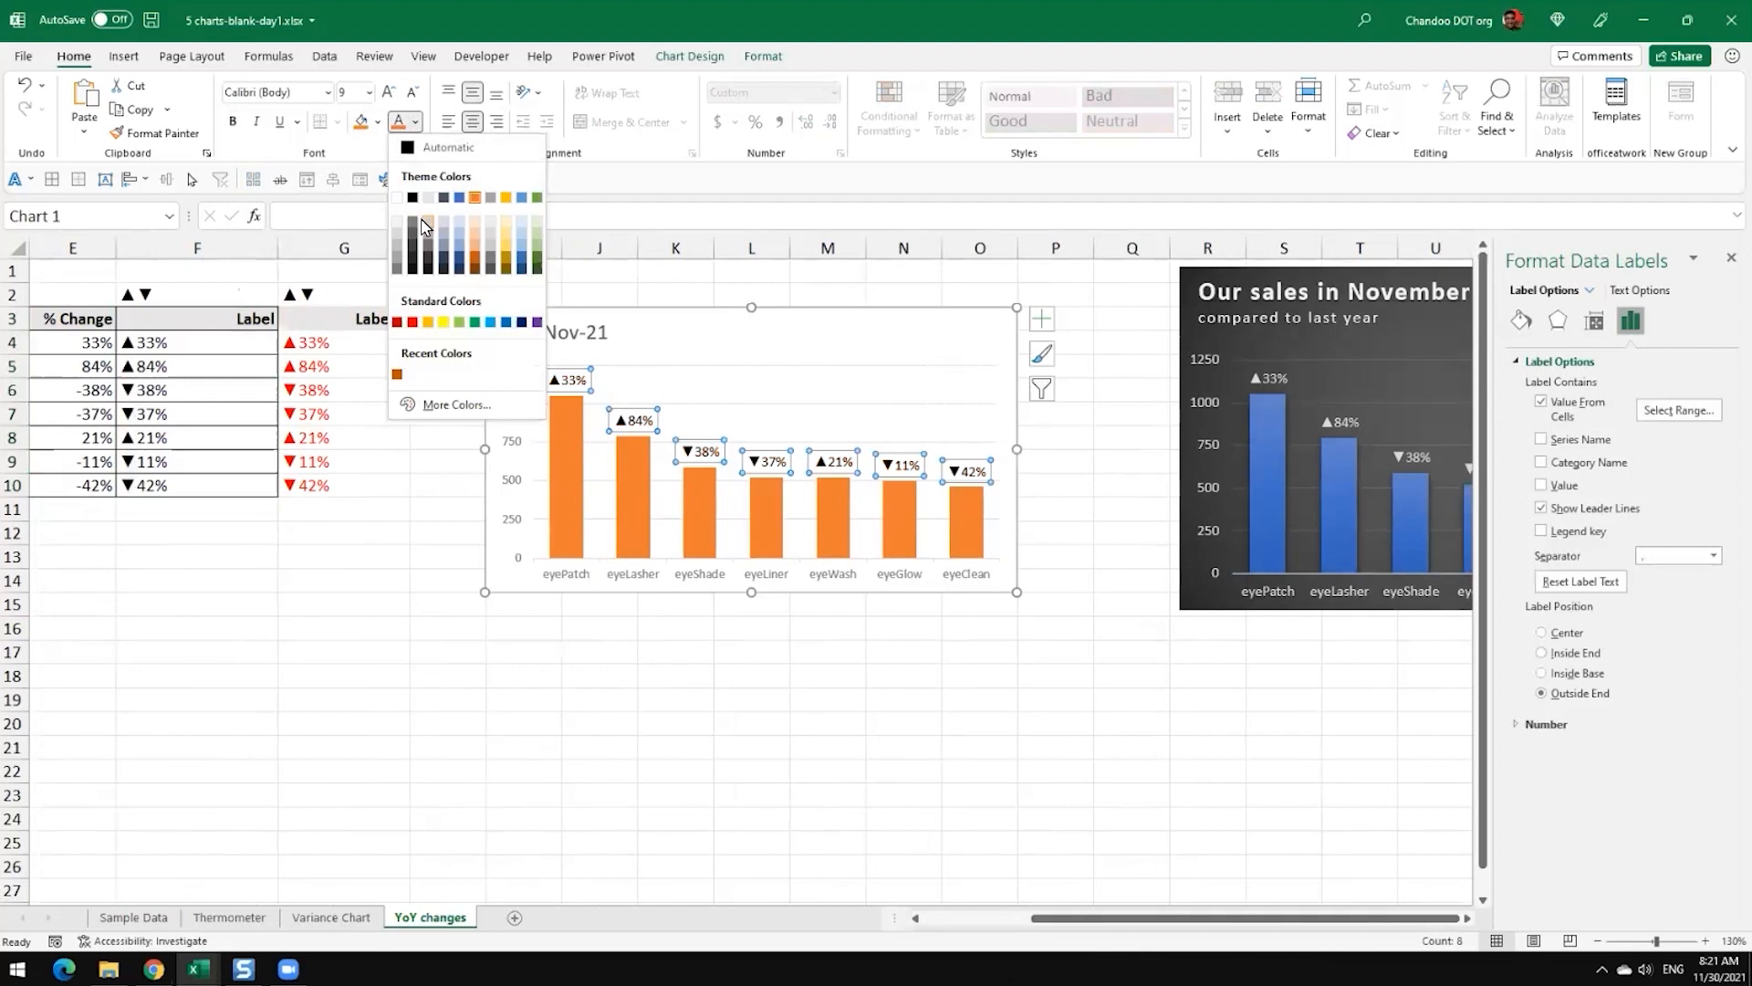
click(413, 235)
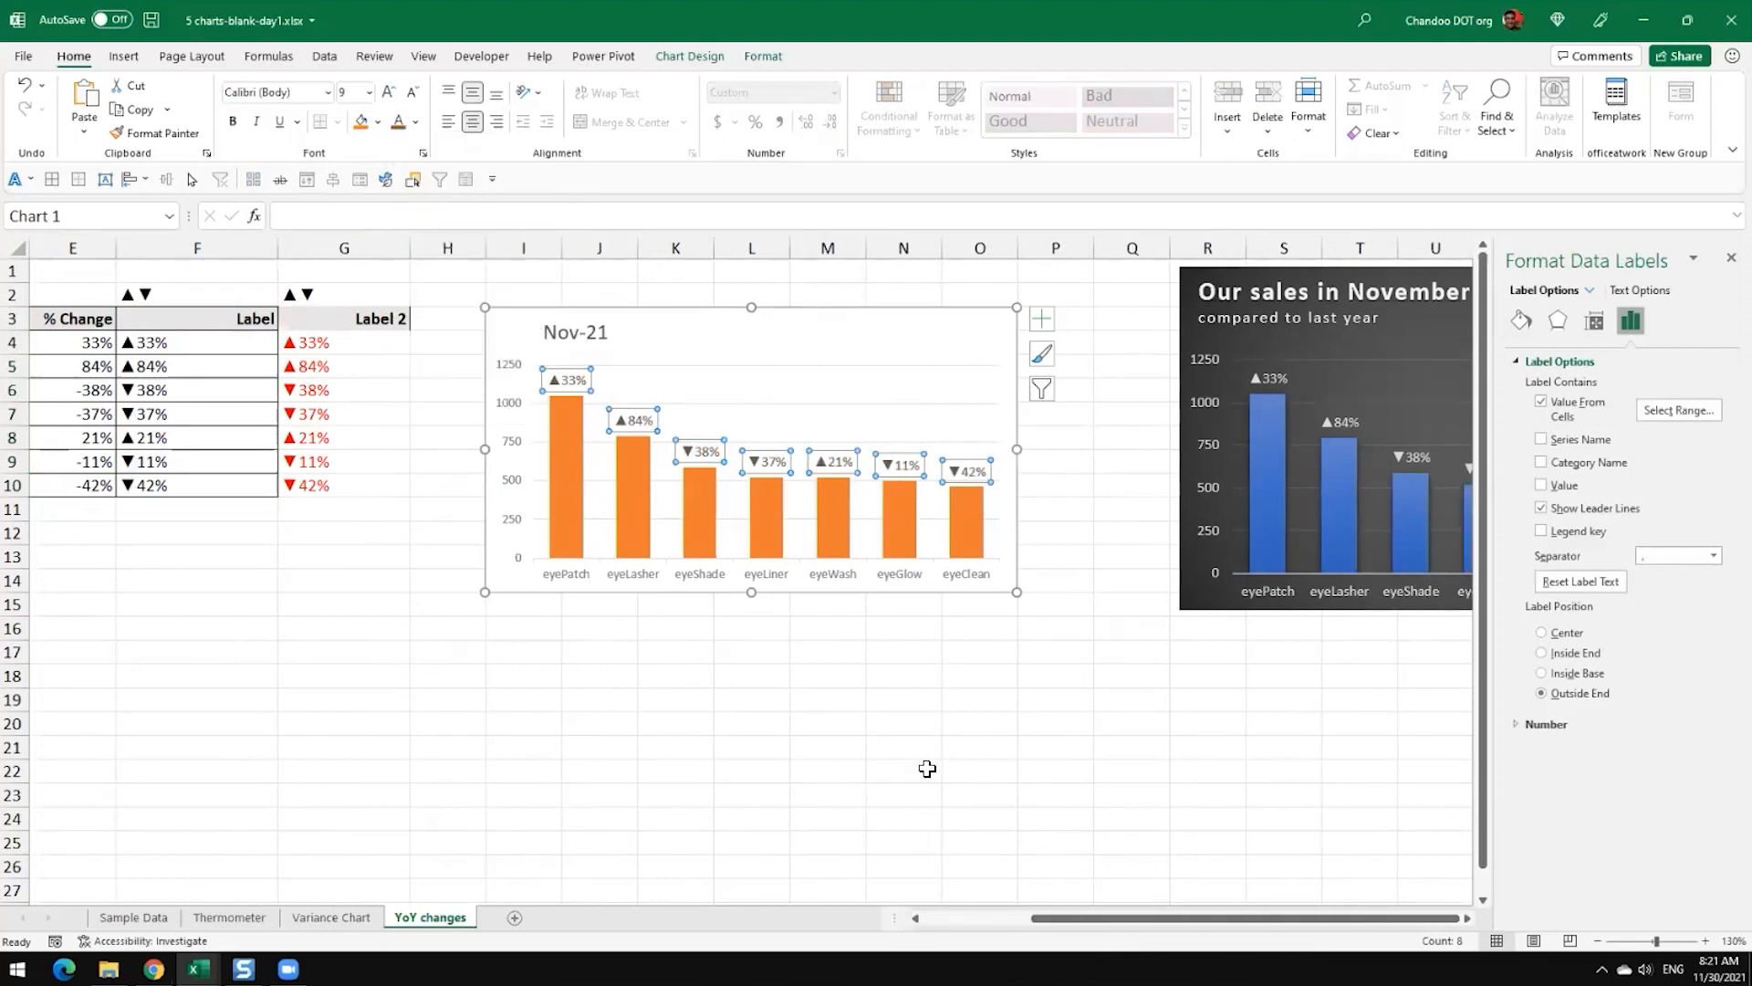
click(927, 770)
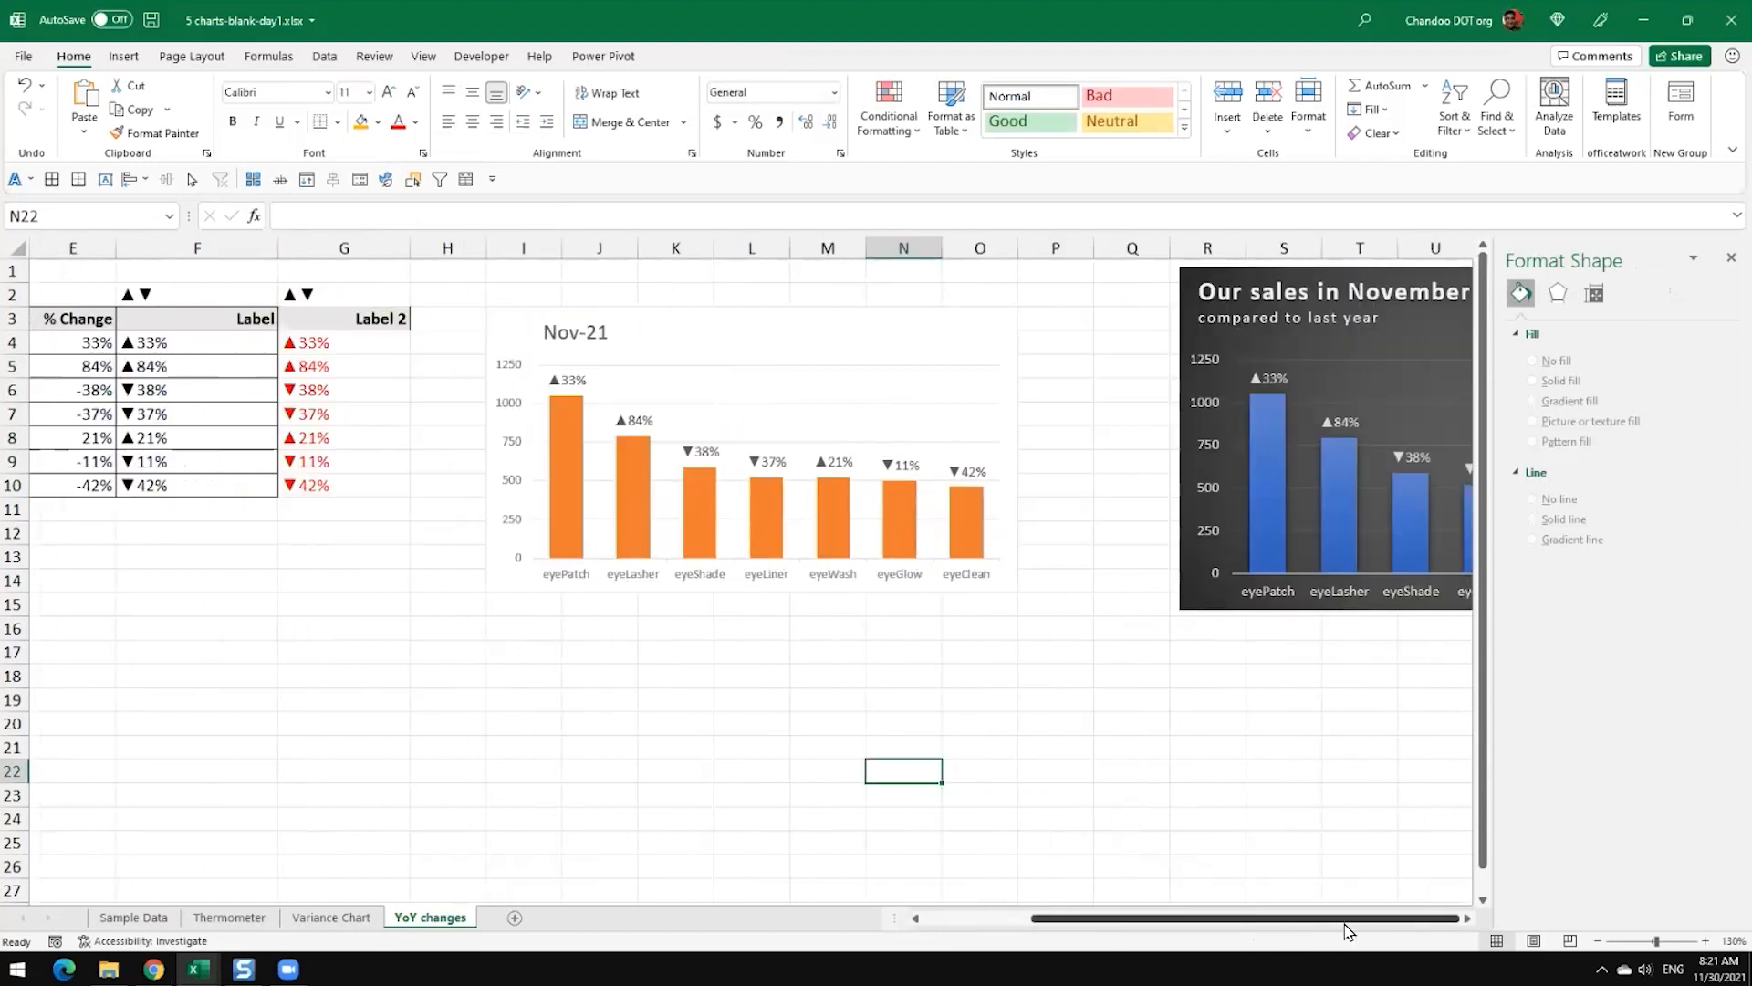
Step: Switch to the 5 charts workbook and select the overall percentage circle on the second eyeFashion Sales chart to inspect its cell link
click(243, 970)
click(198, 969)
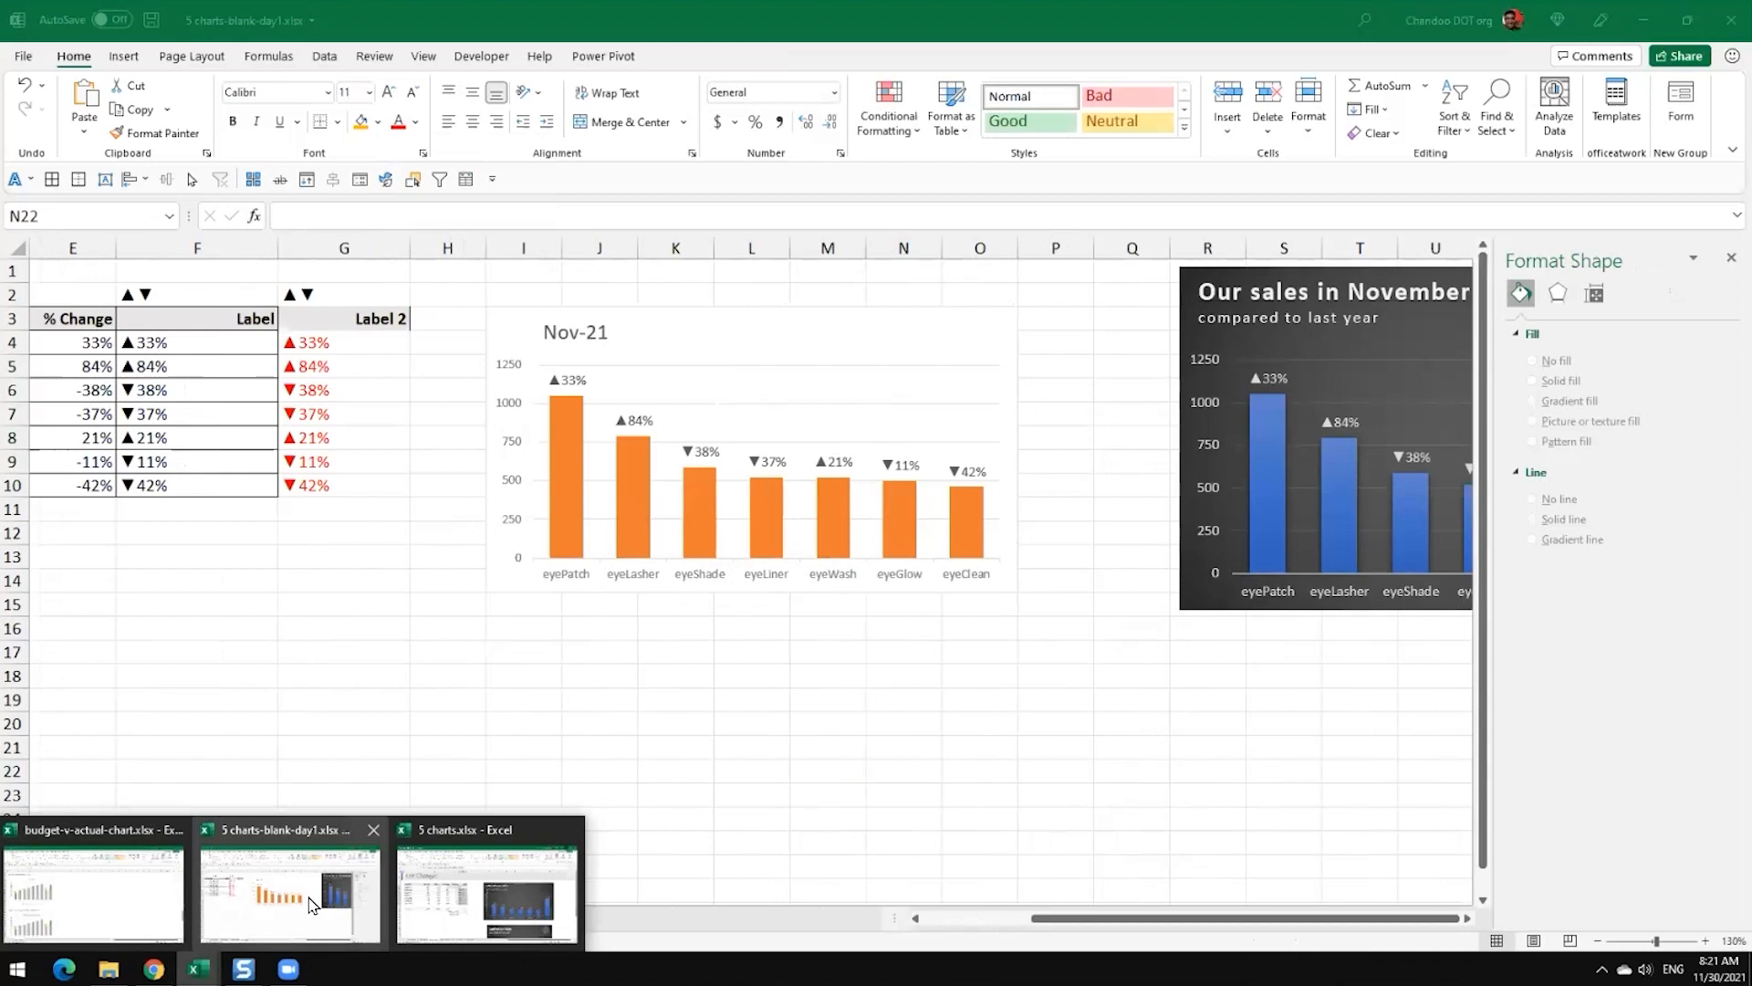
click(484, 893)
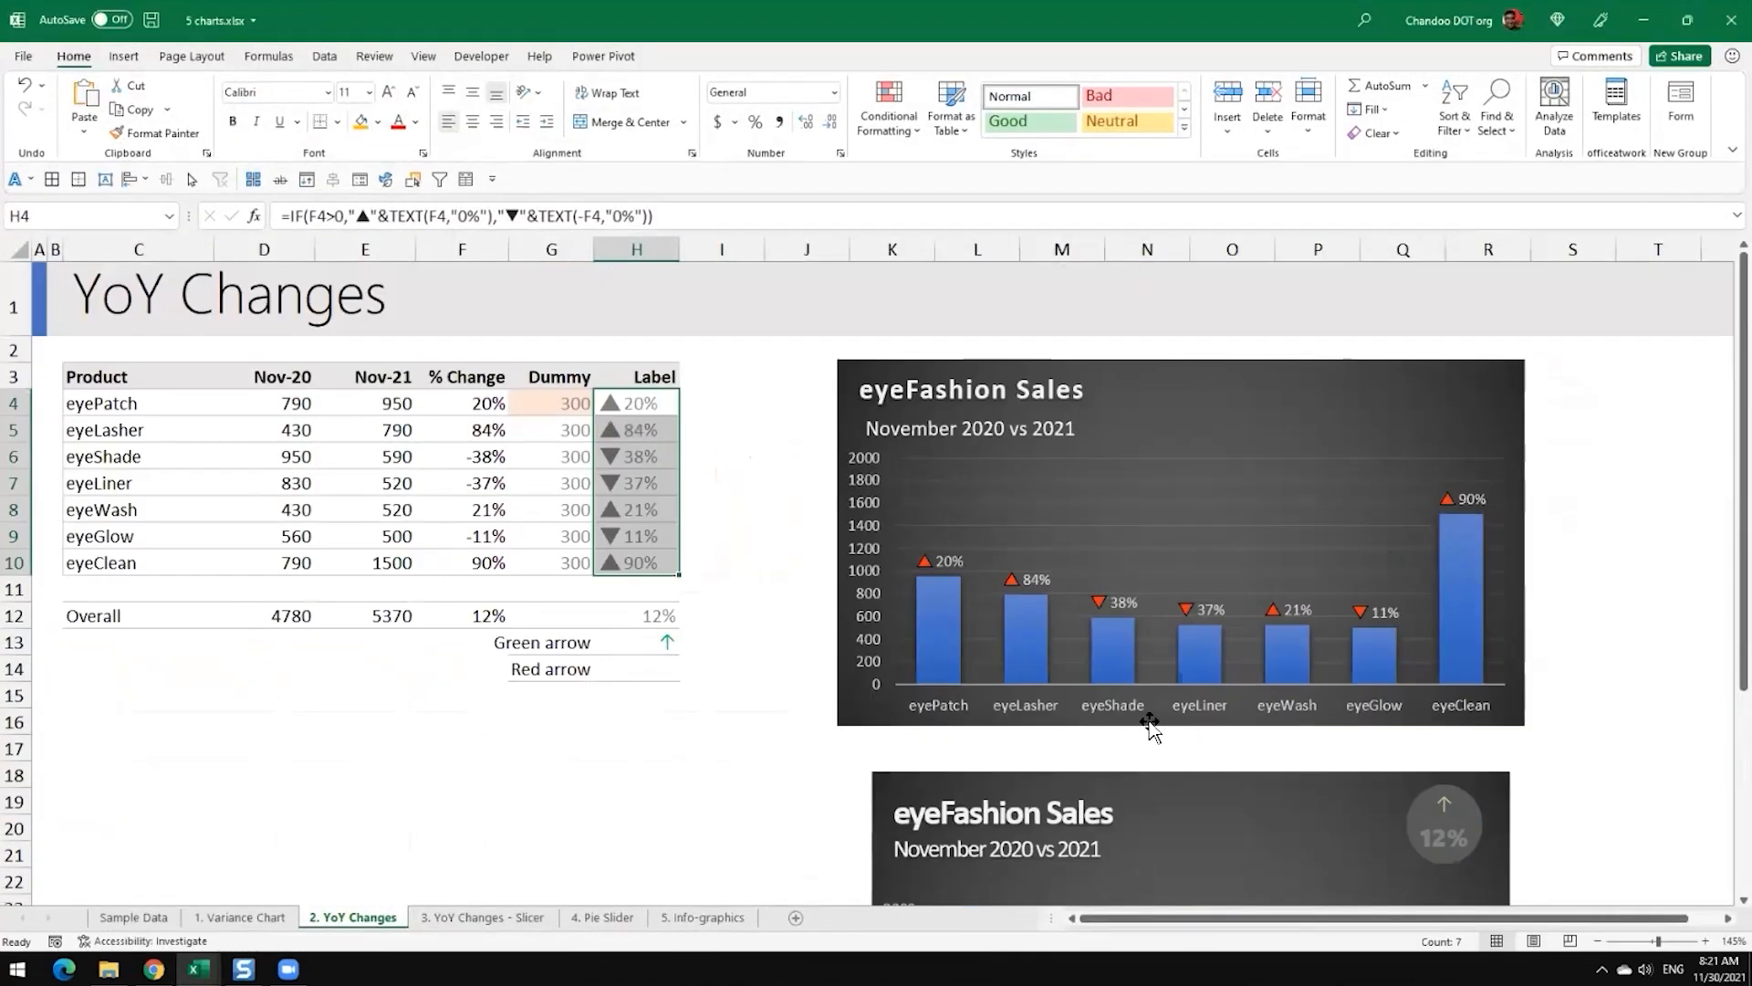
scroll(1246, 418, down, 4)
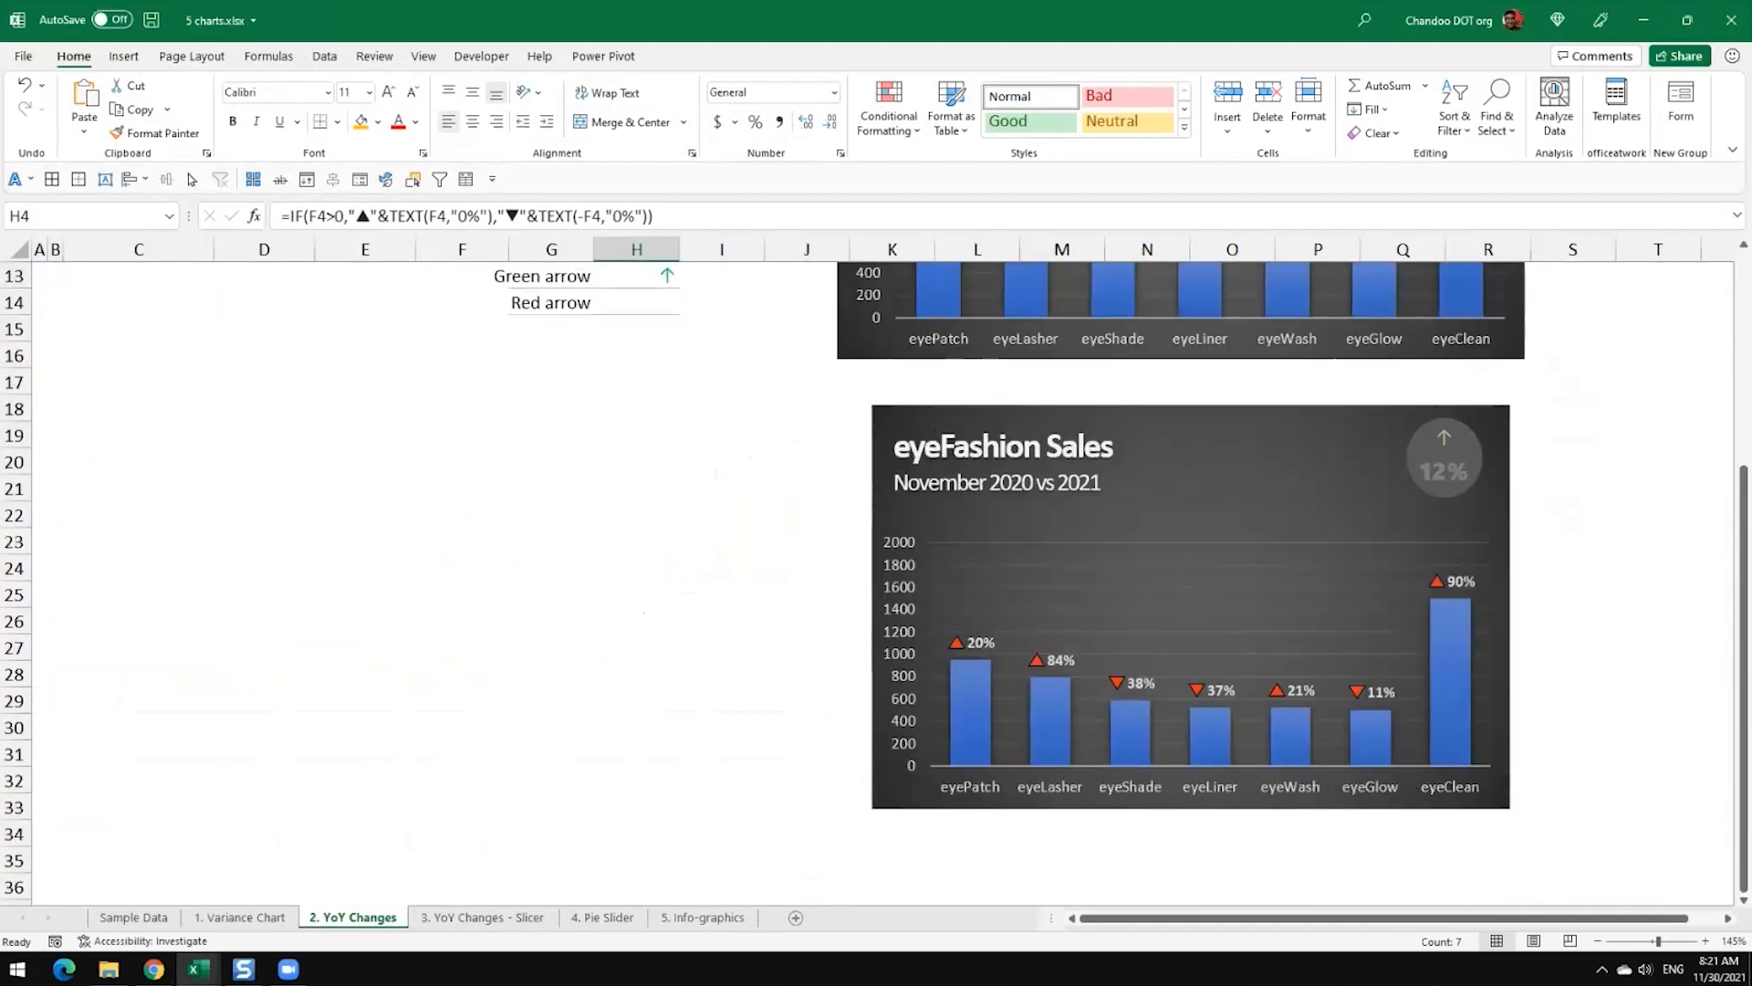
click(1458, 460)
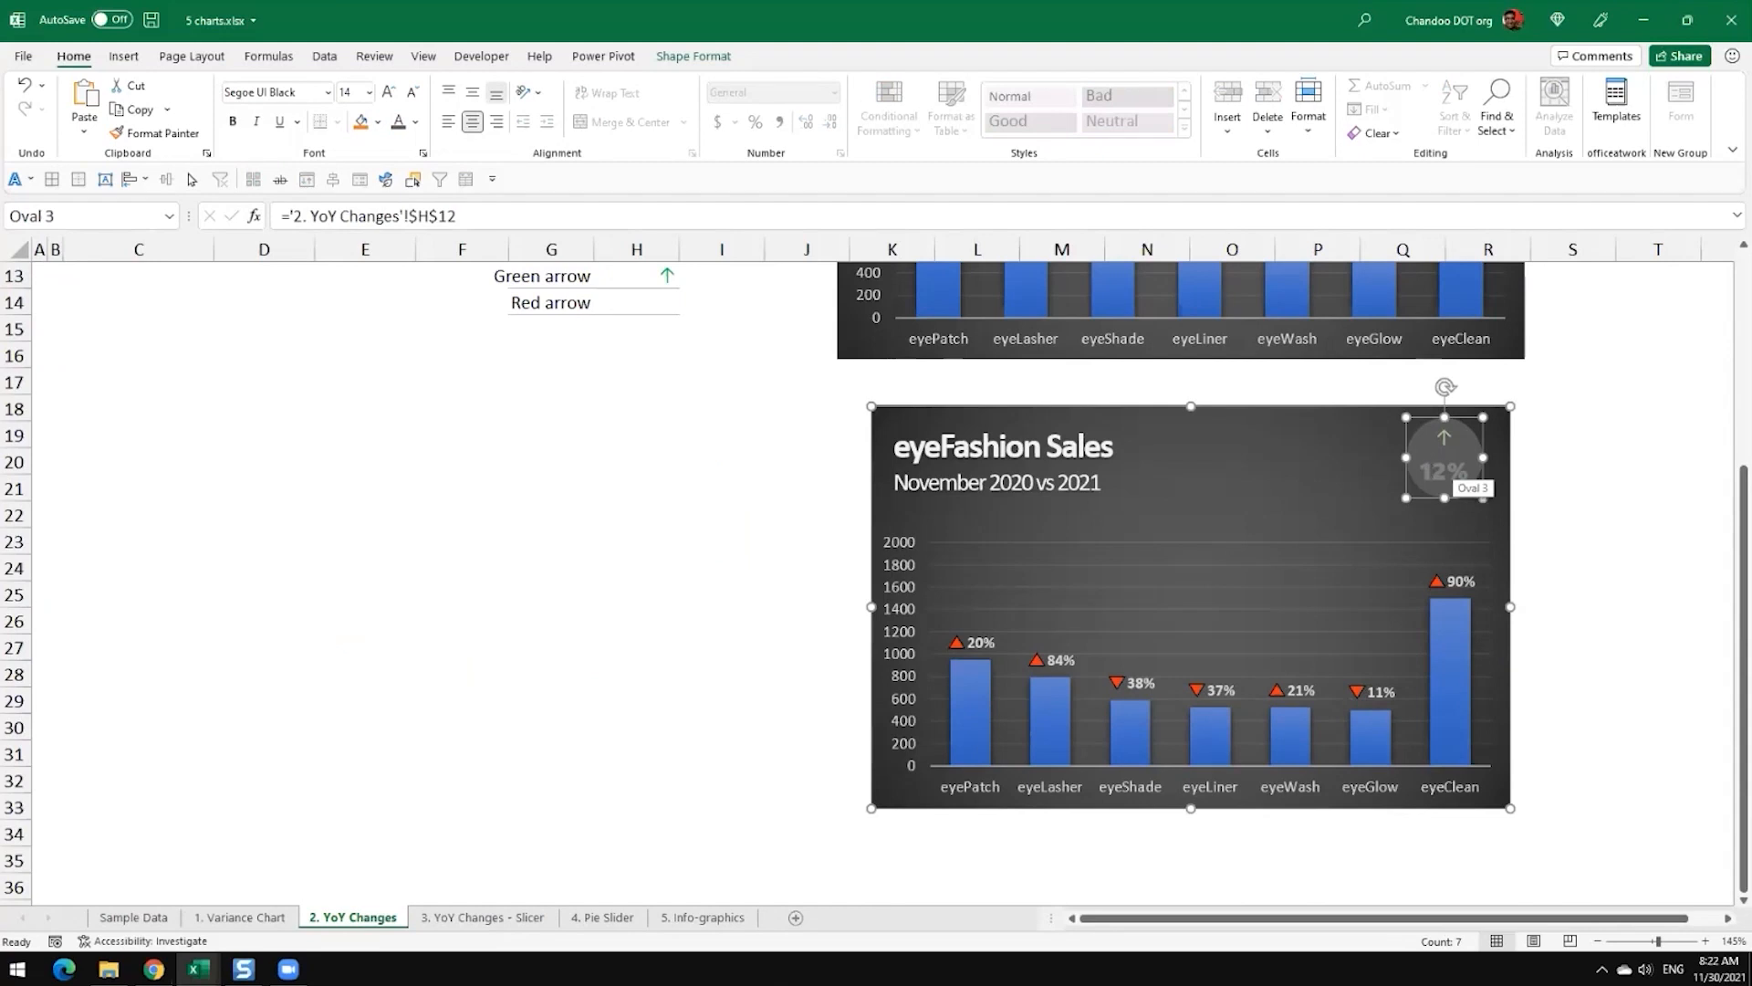
Step: Try a Nov-21 value of 300 for eyeClean in the YoY Changes table to test the chart indicators
scroll(428, 446, up, 3)
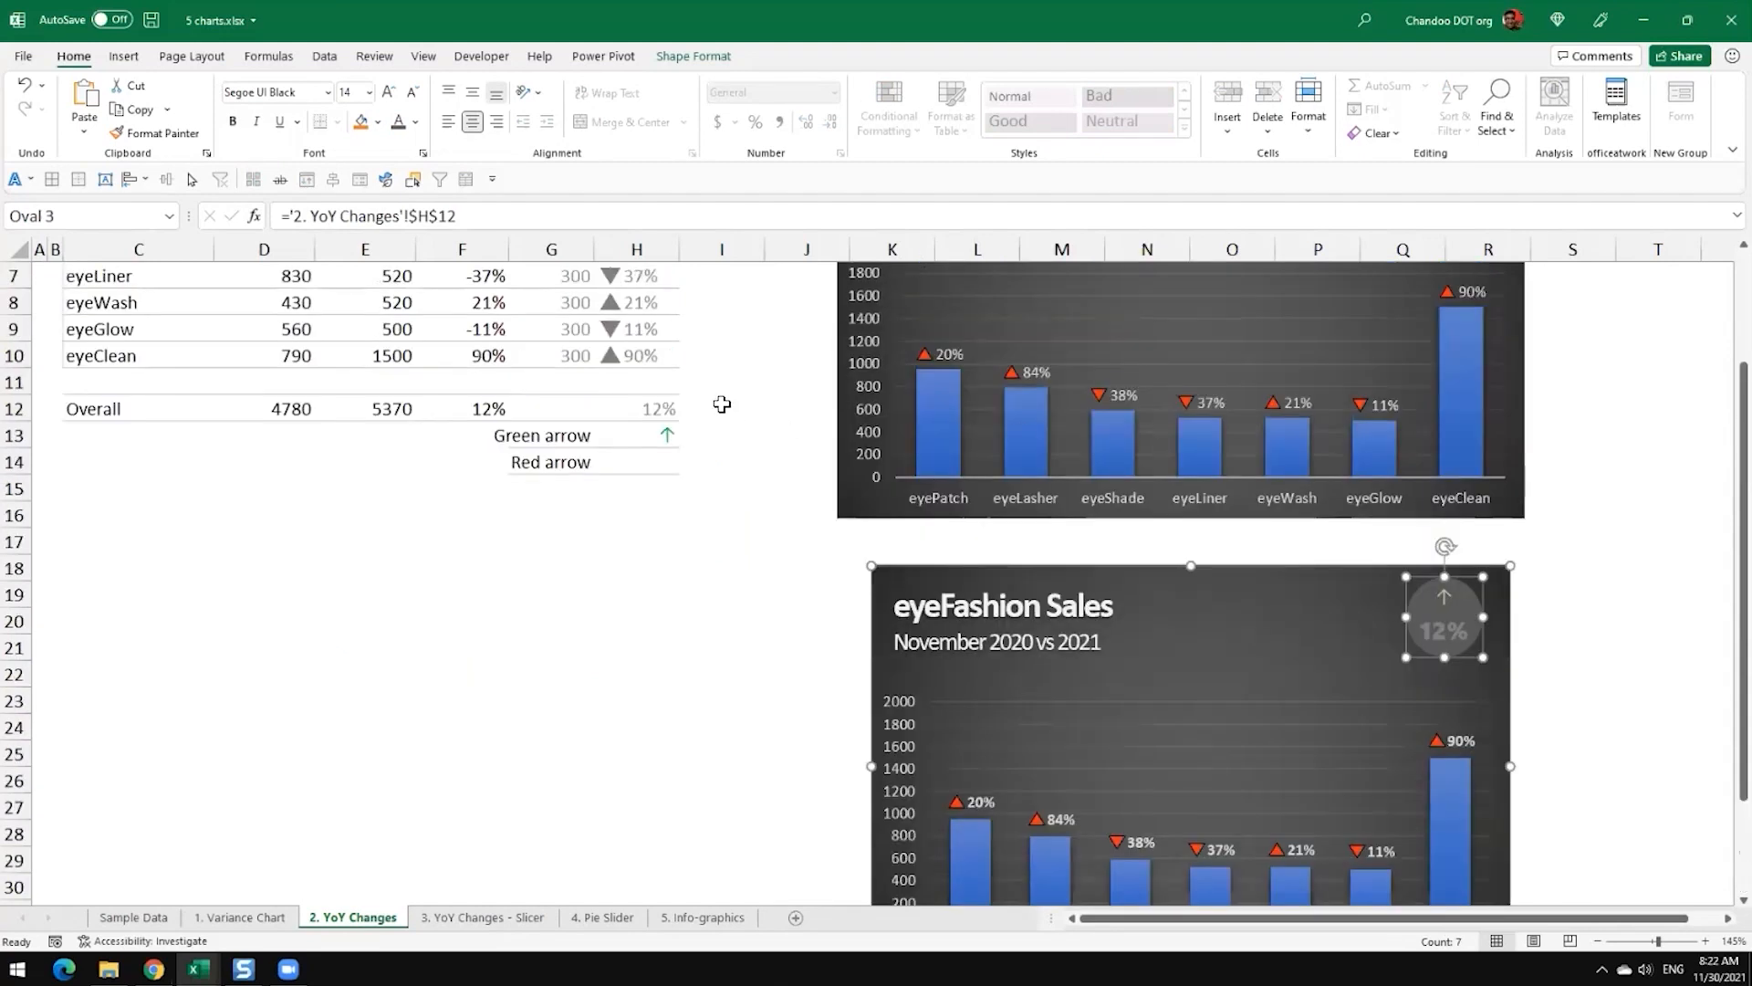
scroll(428, 446, up, 1)
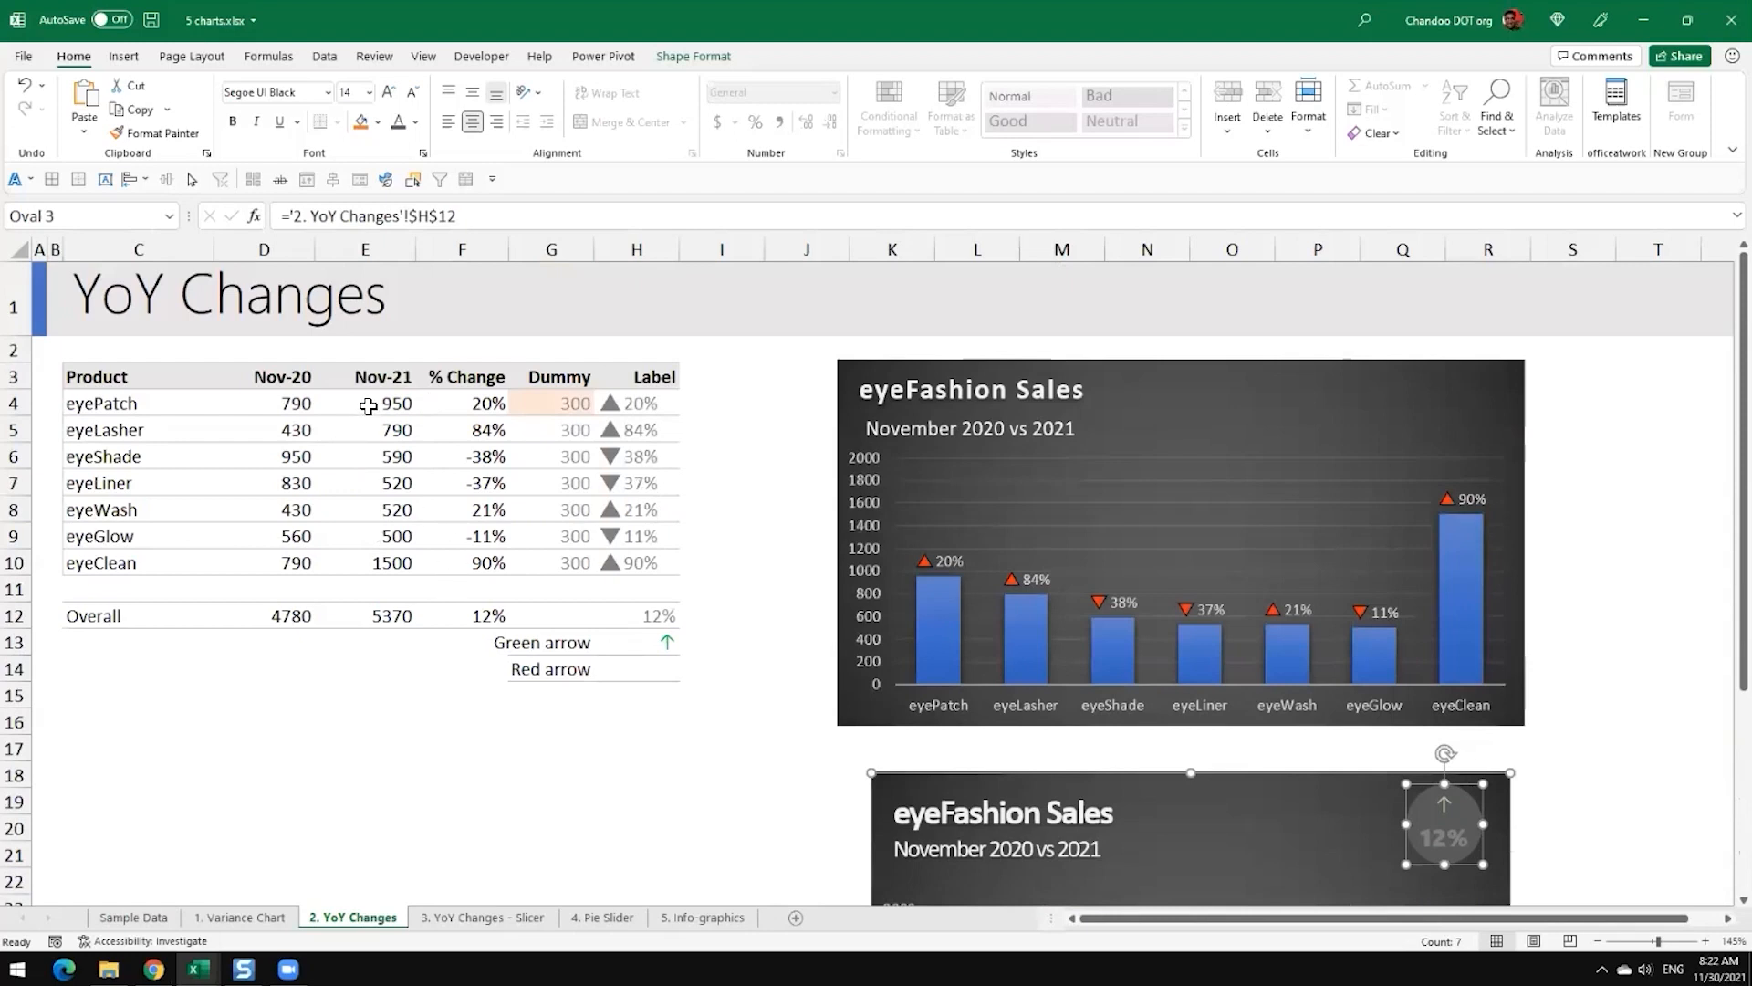
scroll(440, 506, down, 3)
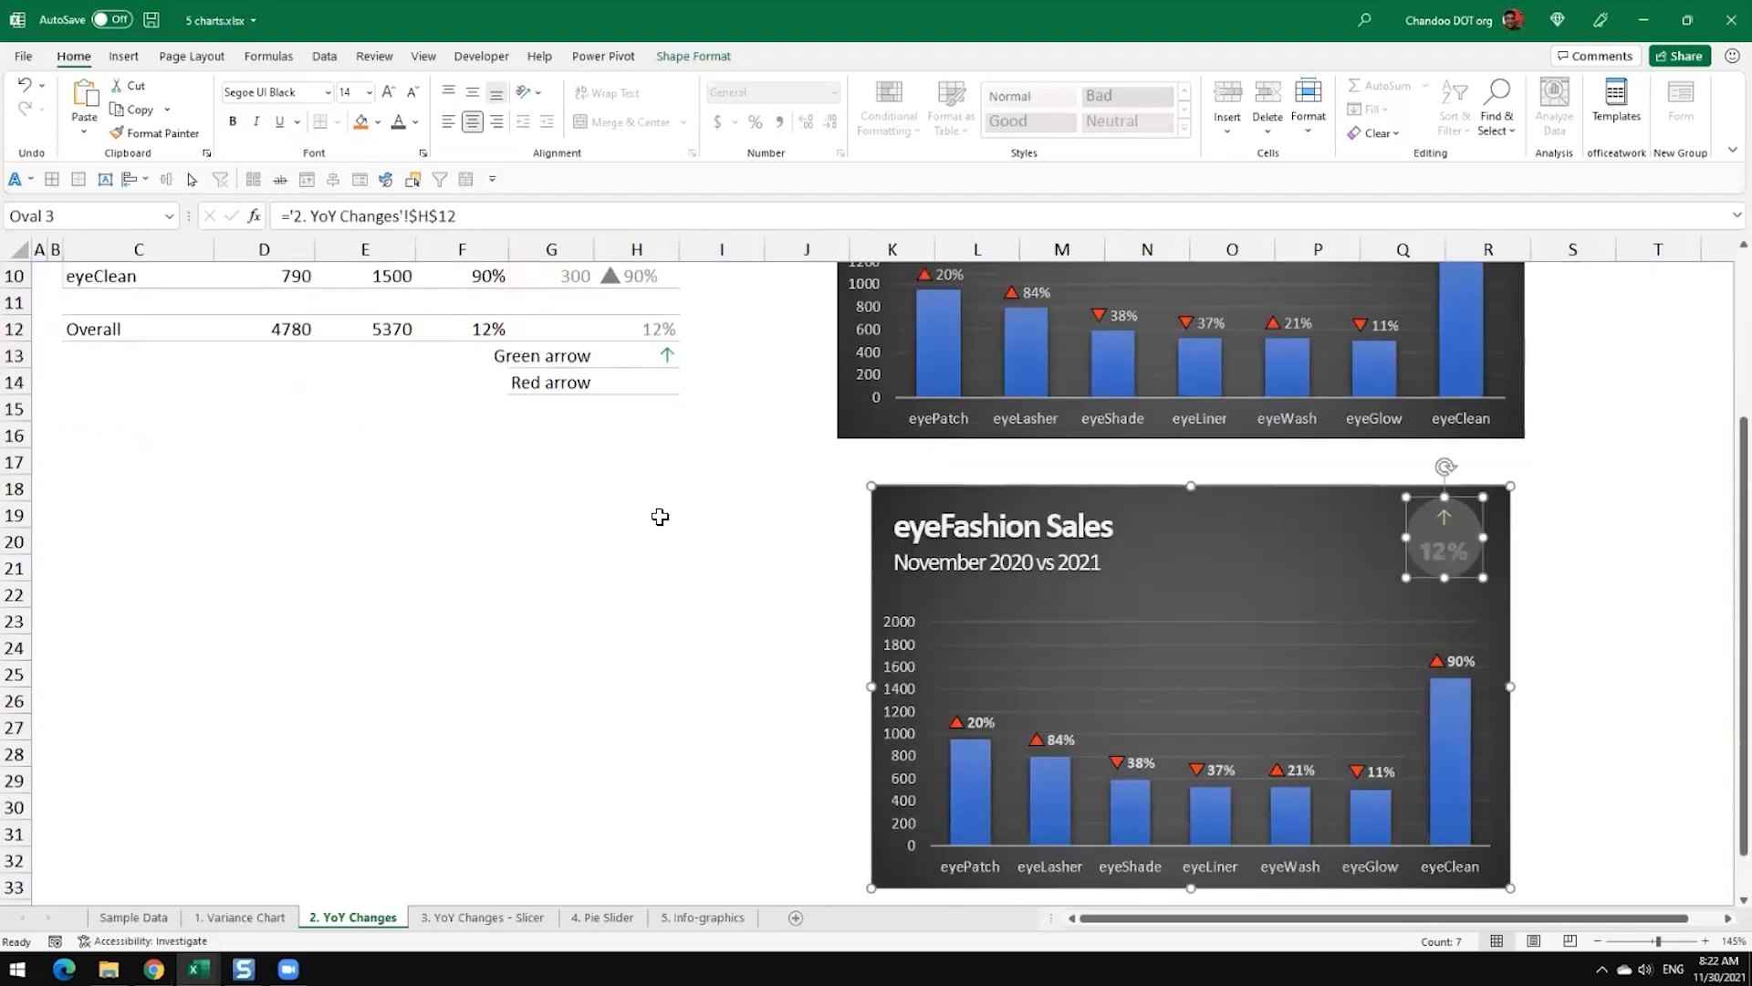
scroll(659, 513, up, 3)
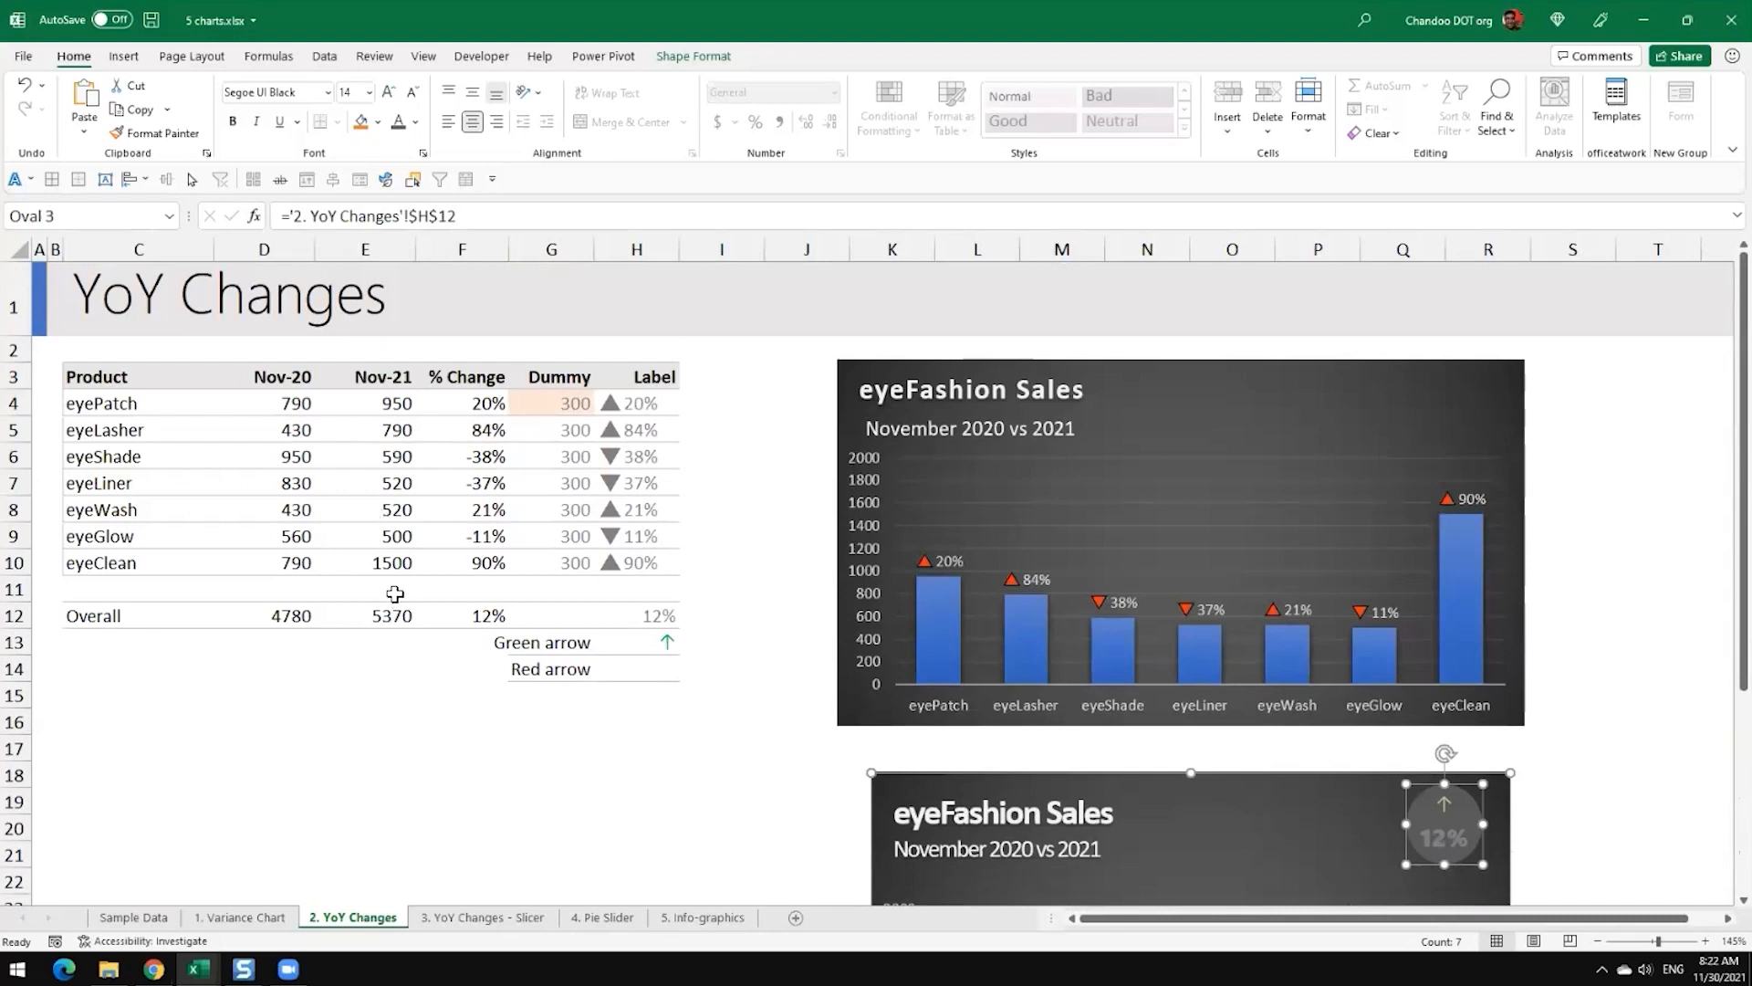
click(398, 562)
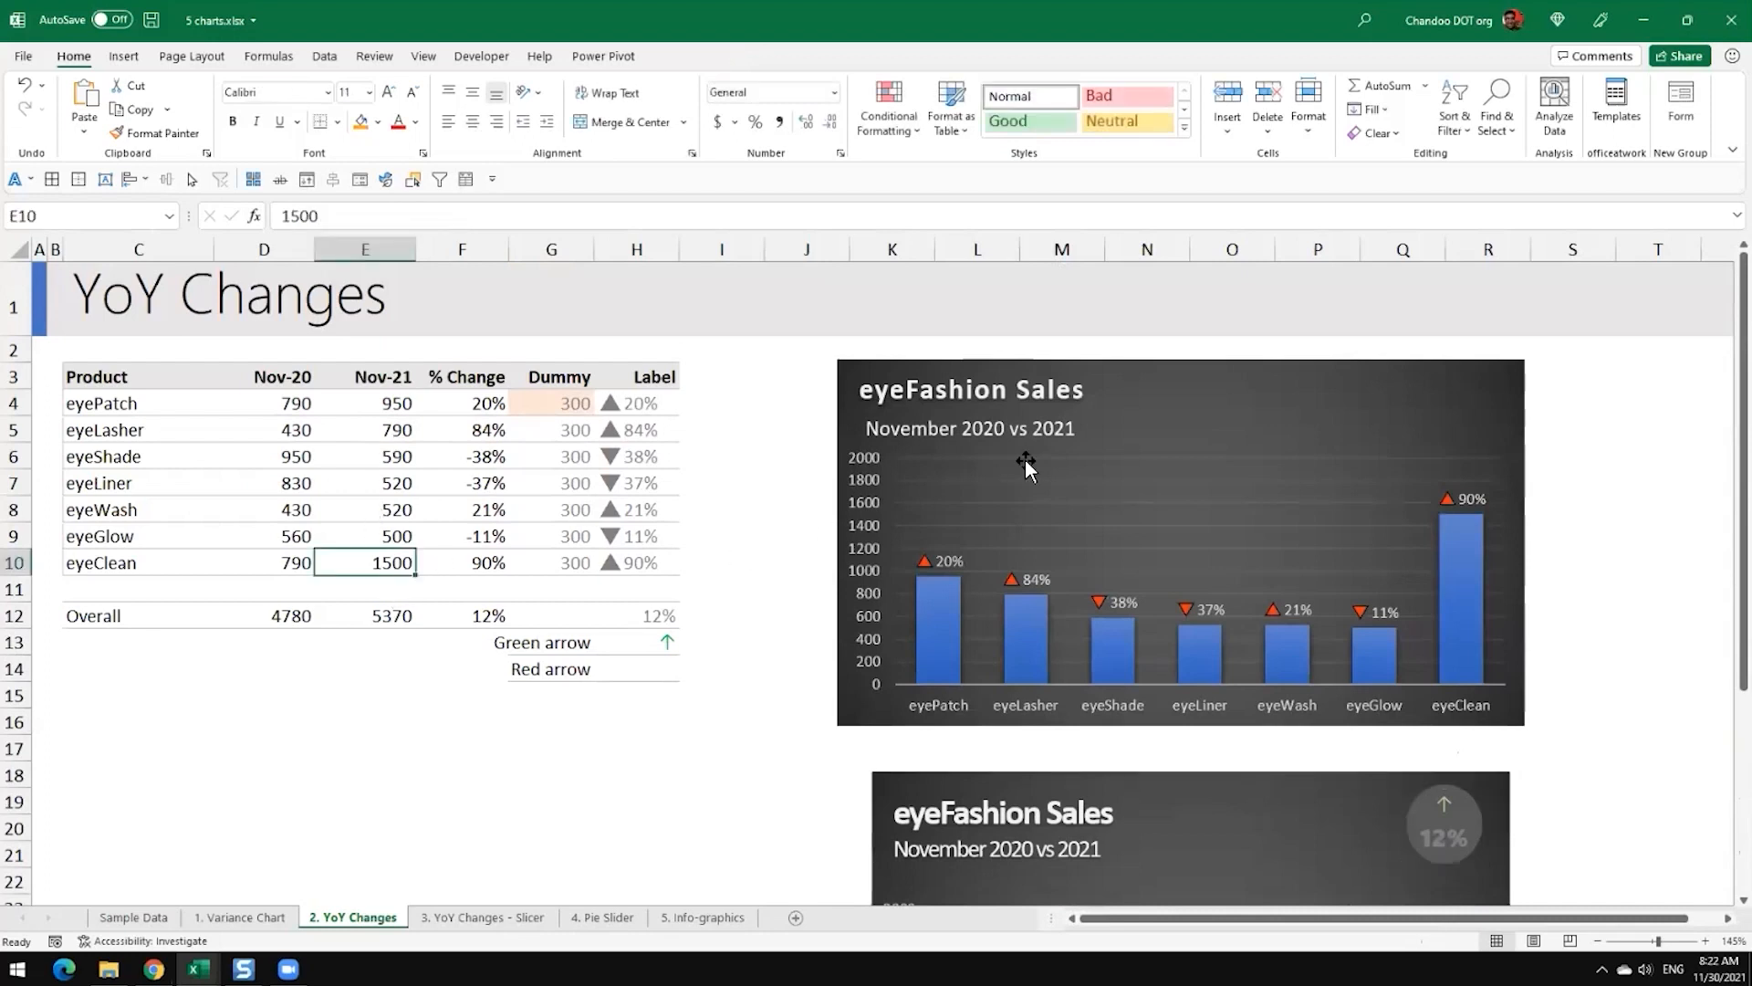
text(300)
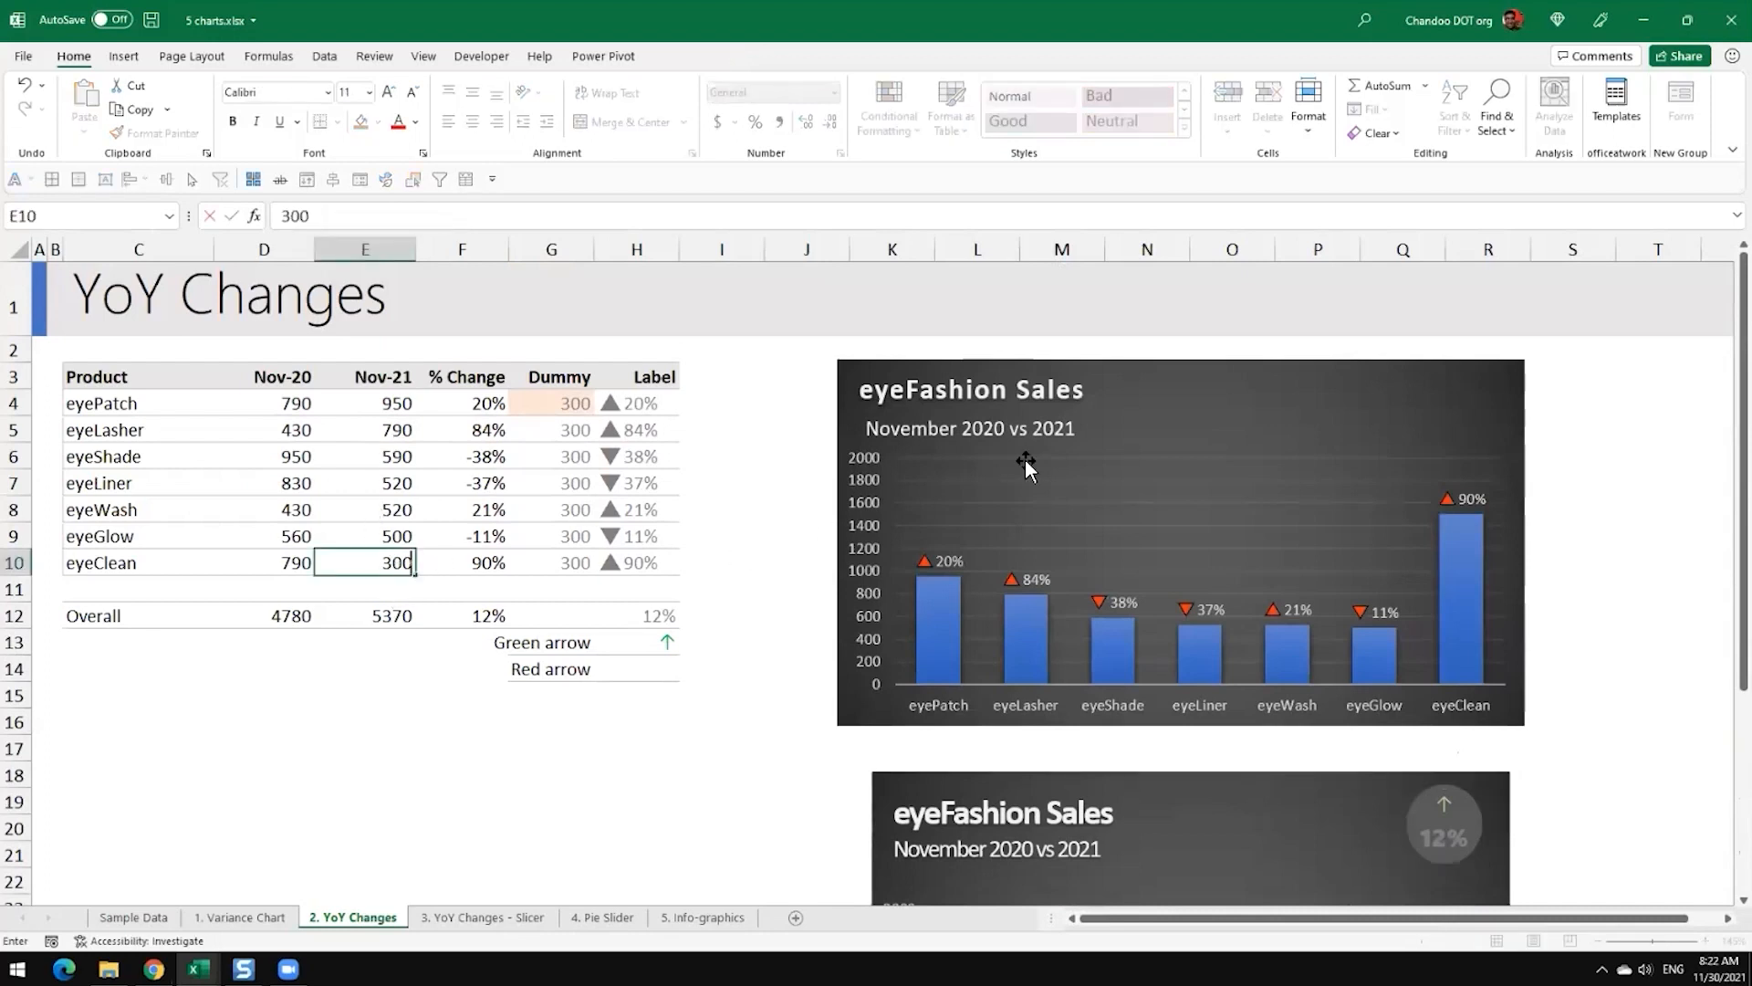
key(Return)
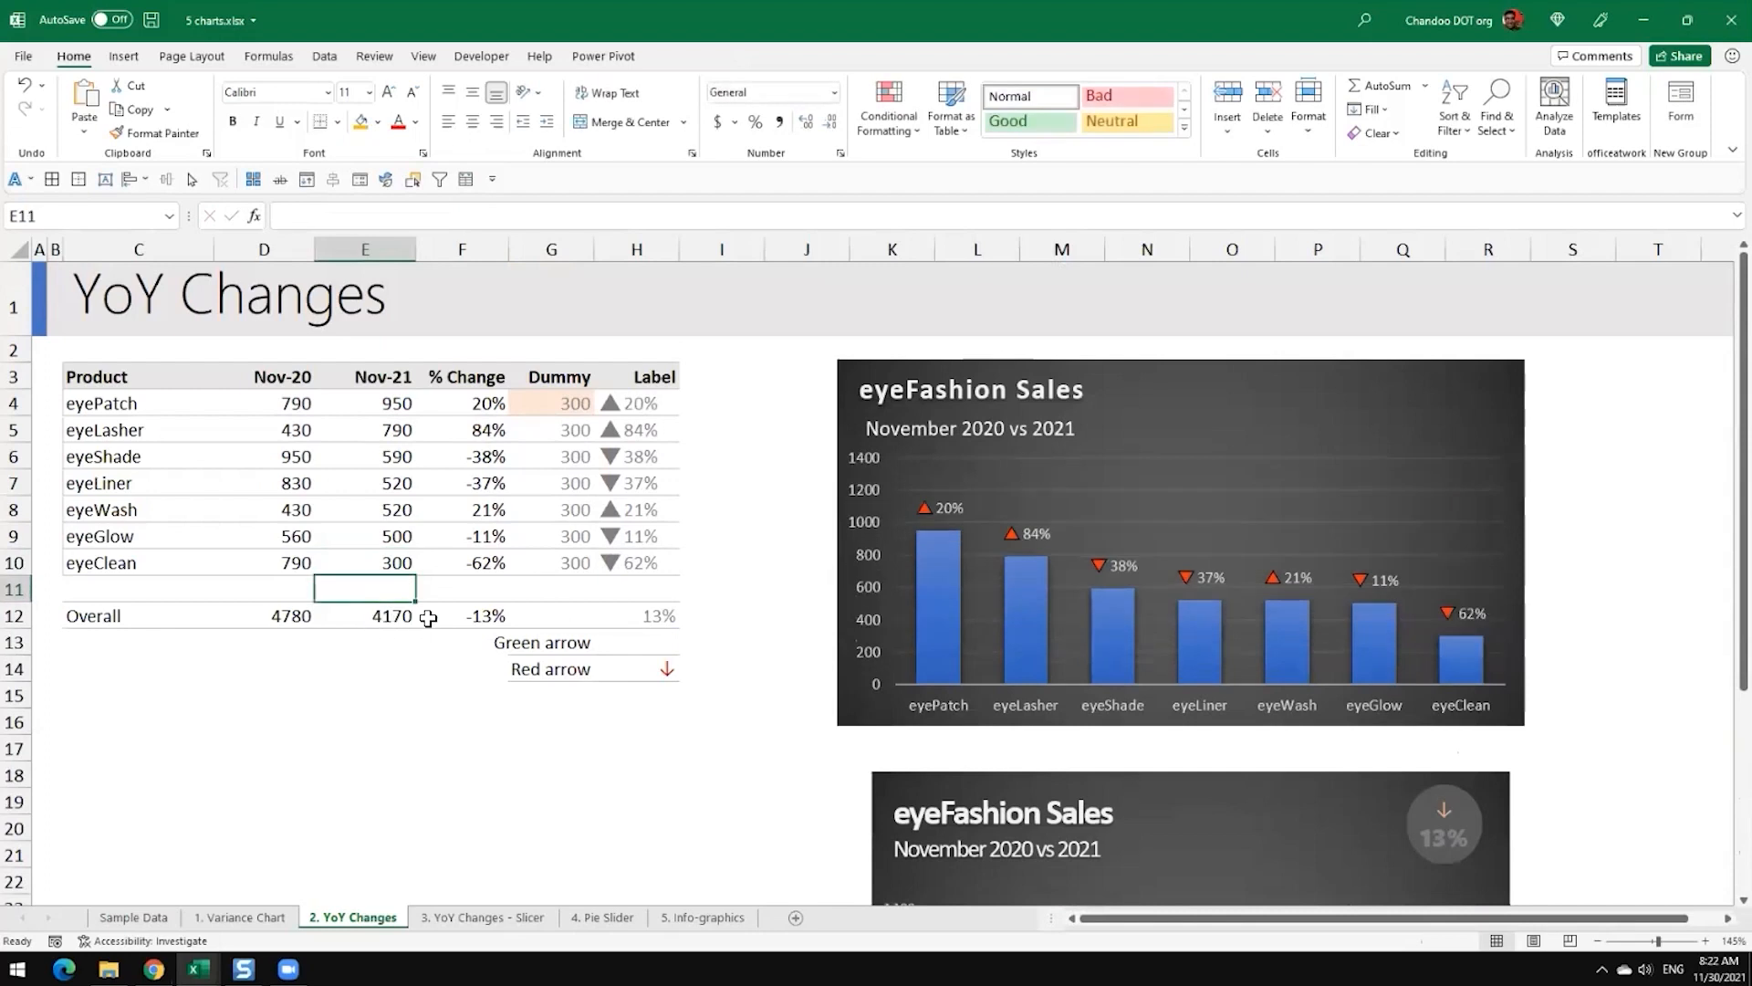
Step: Inspect the Overall row's % Change formula and the cell link of the arrow text box on the second eyeFashion Sales chart
click(468, 617)
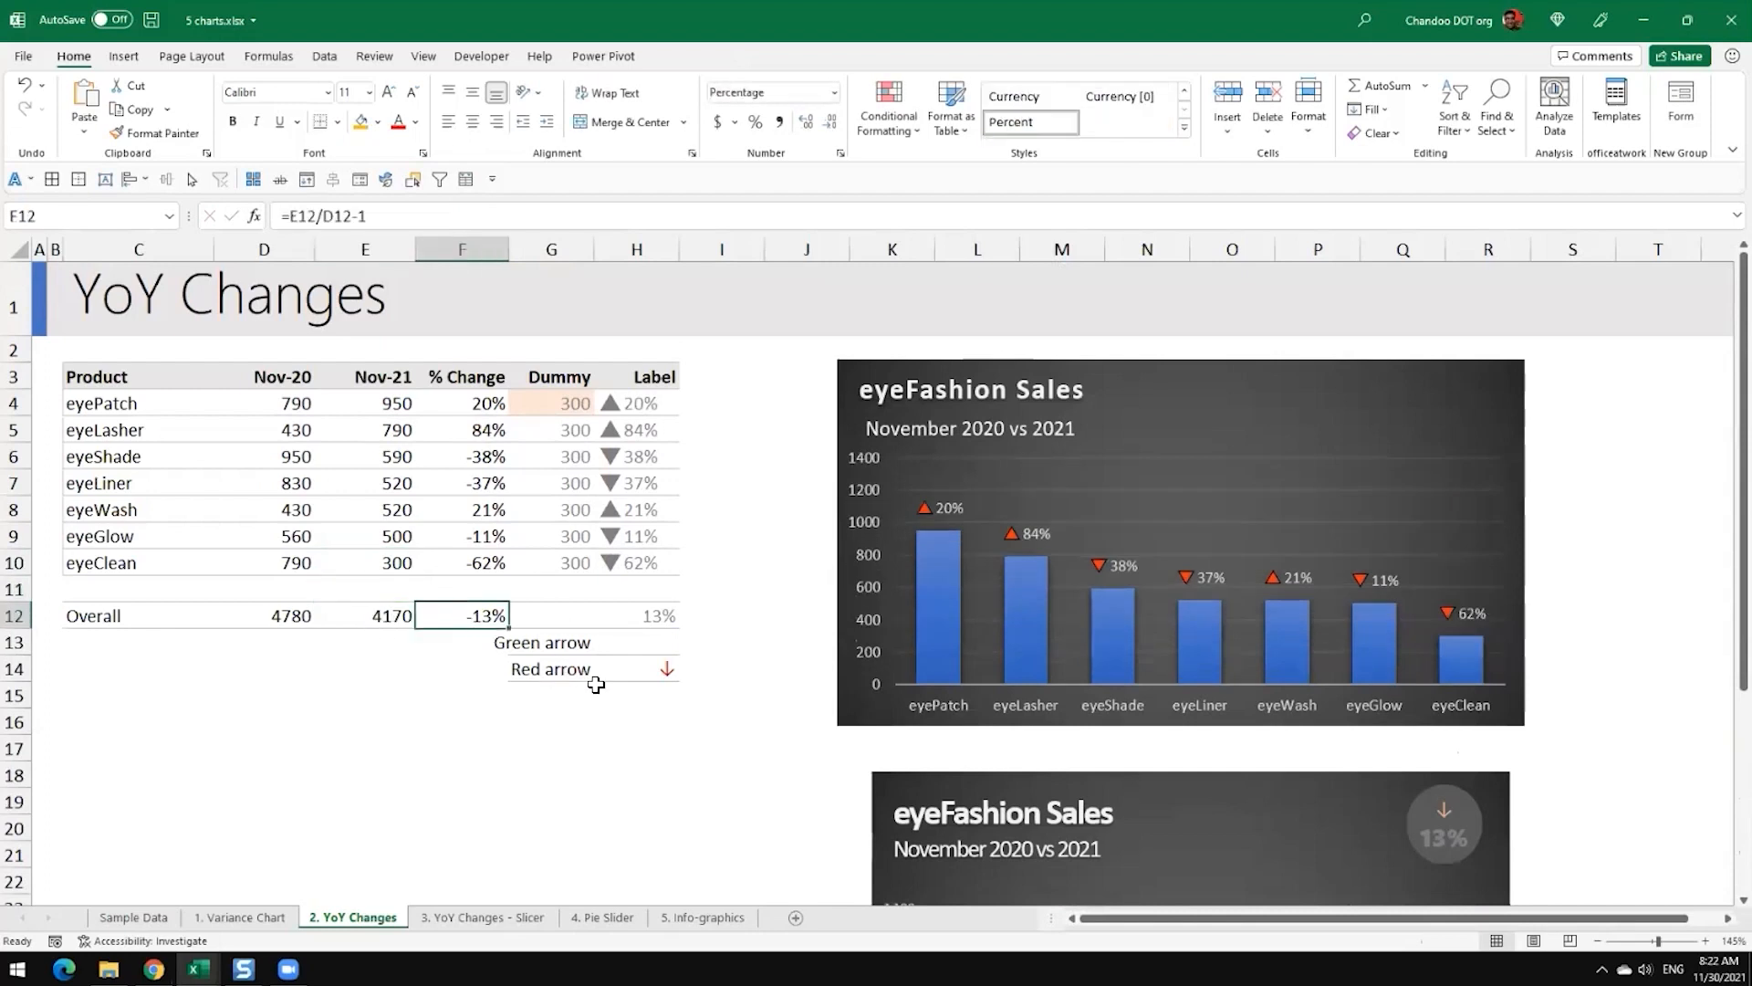
scroll(794, 696, down, 2)
click(1444, 604)
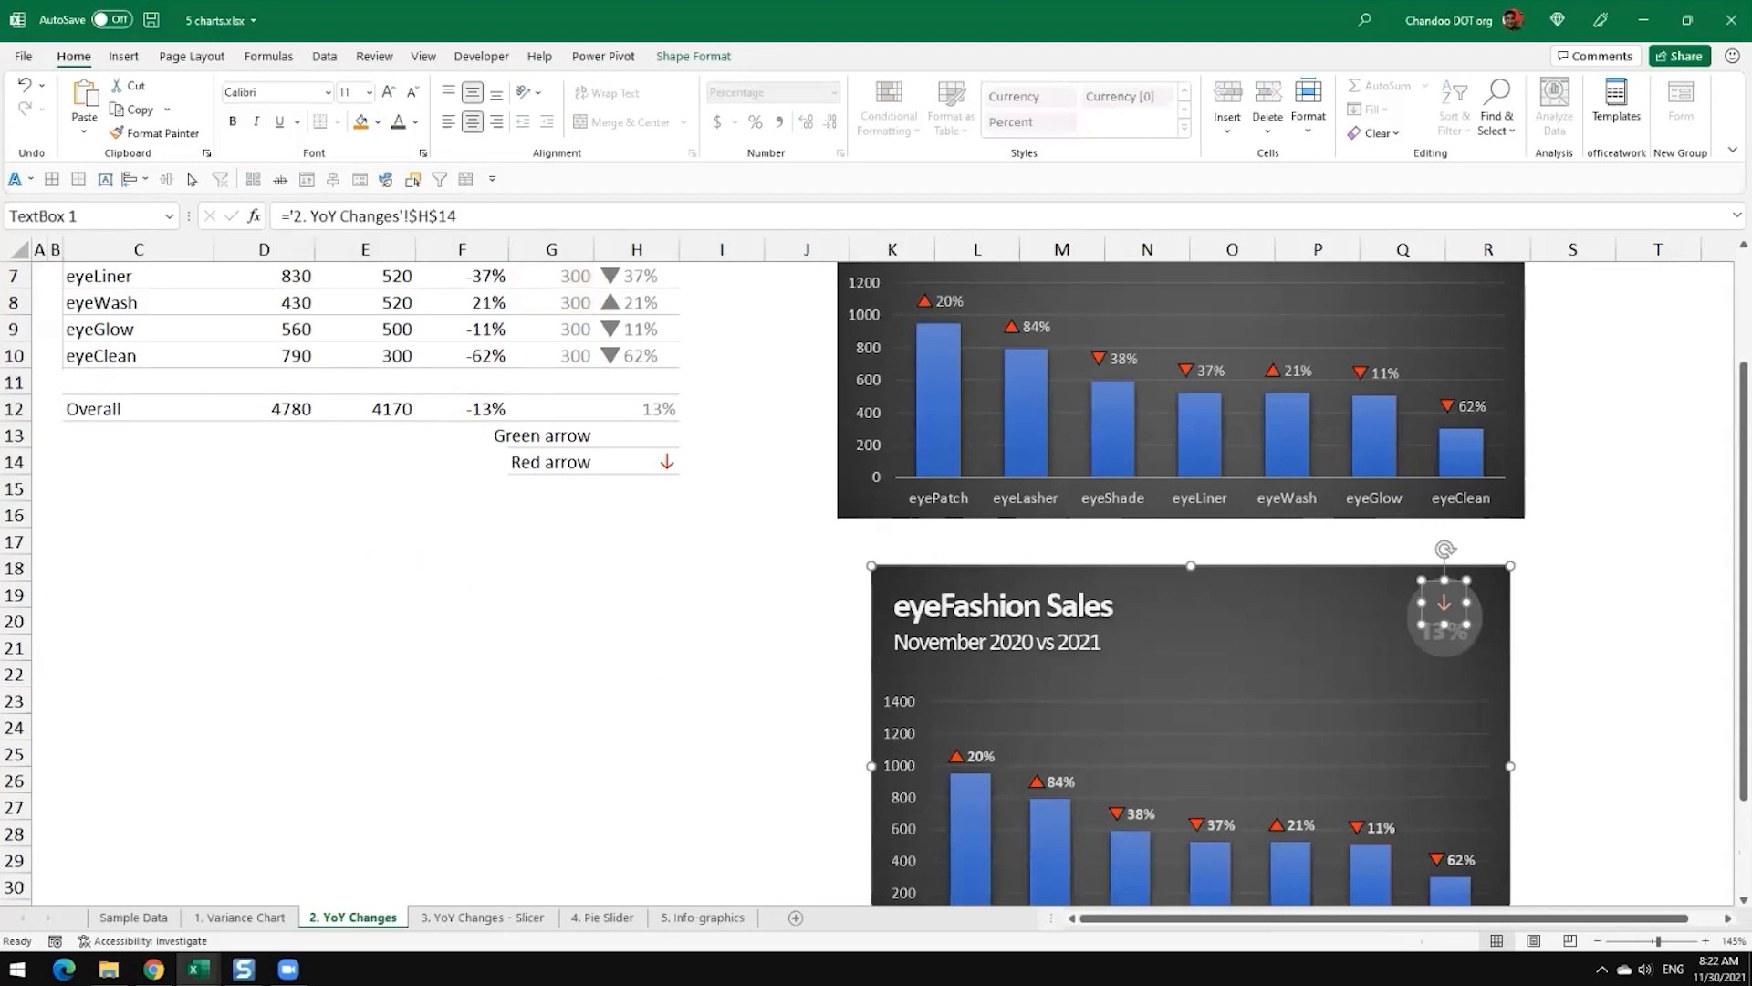
scroll(1444, 604, down, 2)
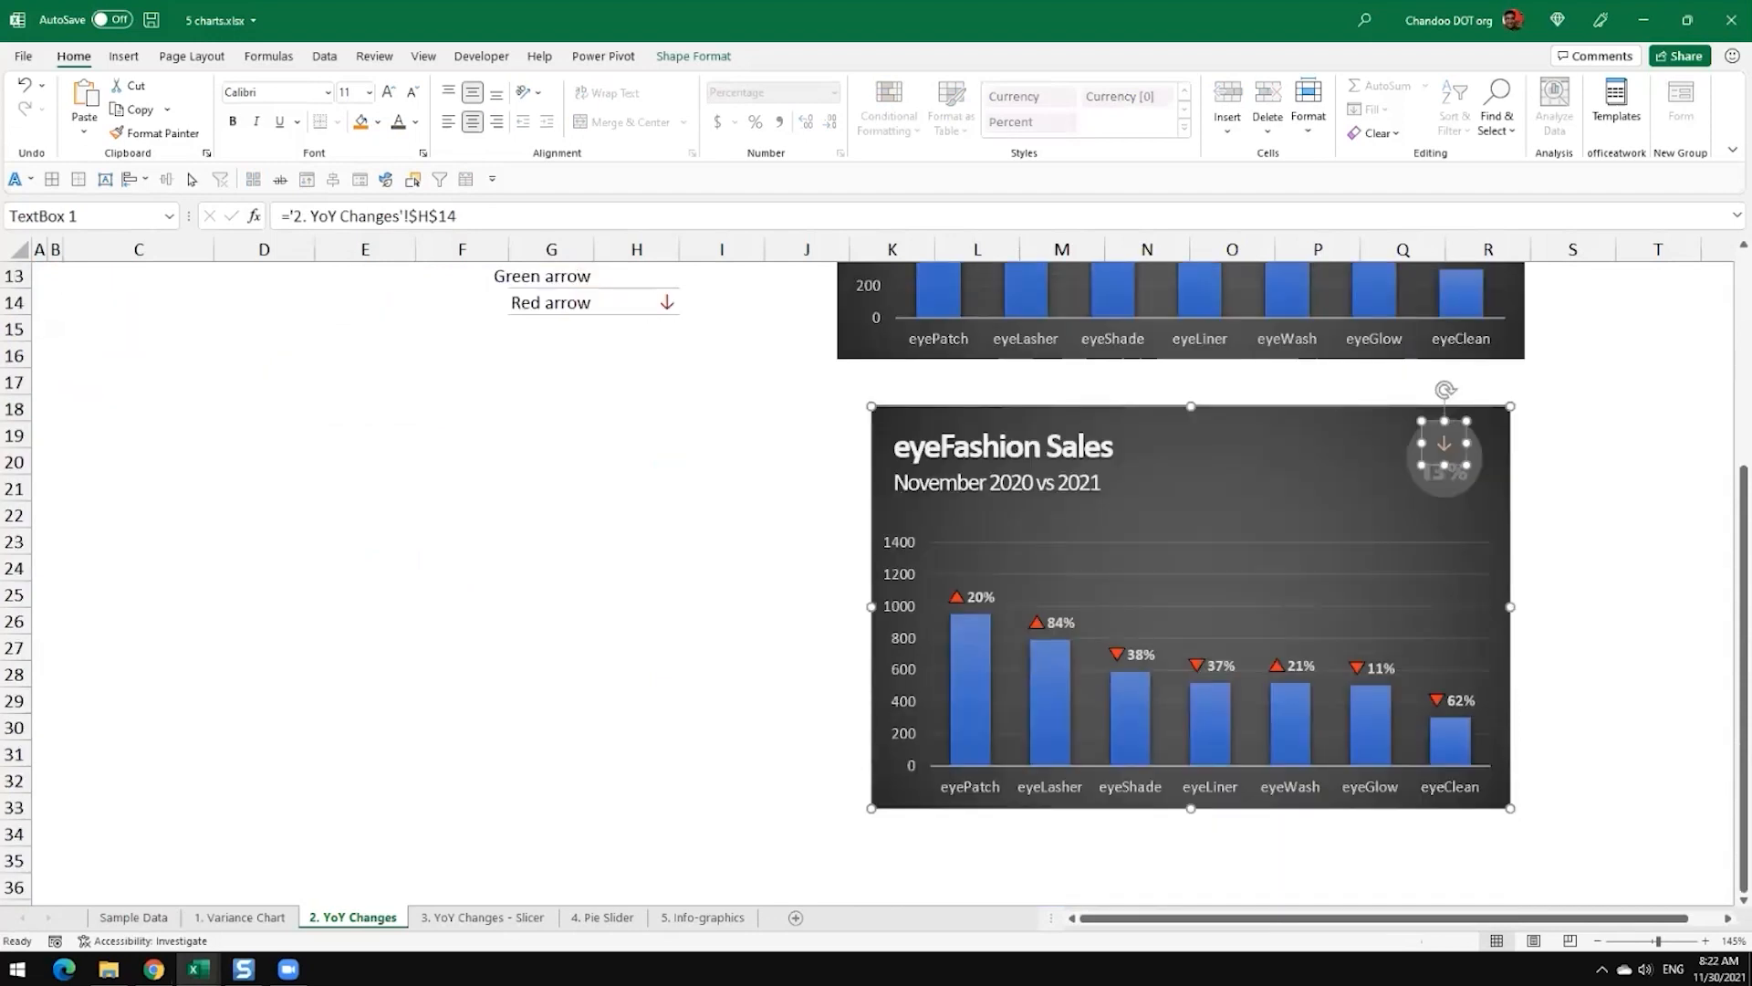
click(1572, 648)
Step: Examine the Green arrow and Red arrow helper labels and their formula cells H13 and H14
scroll(646, 402, up, 4)
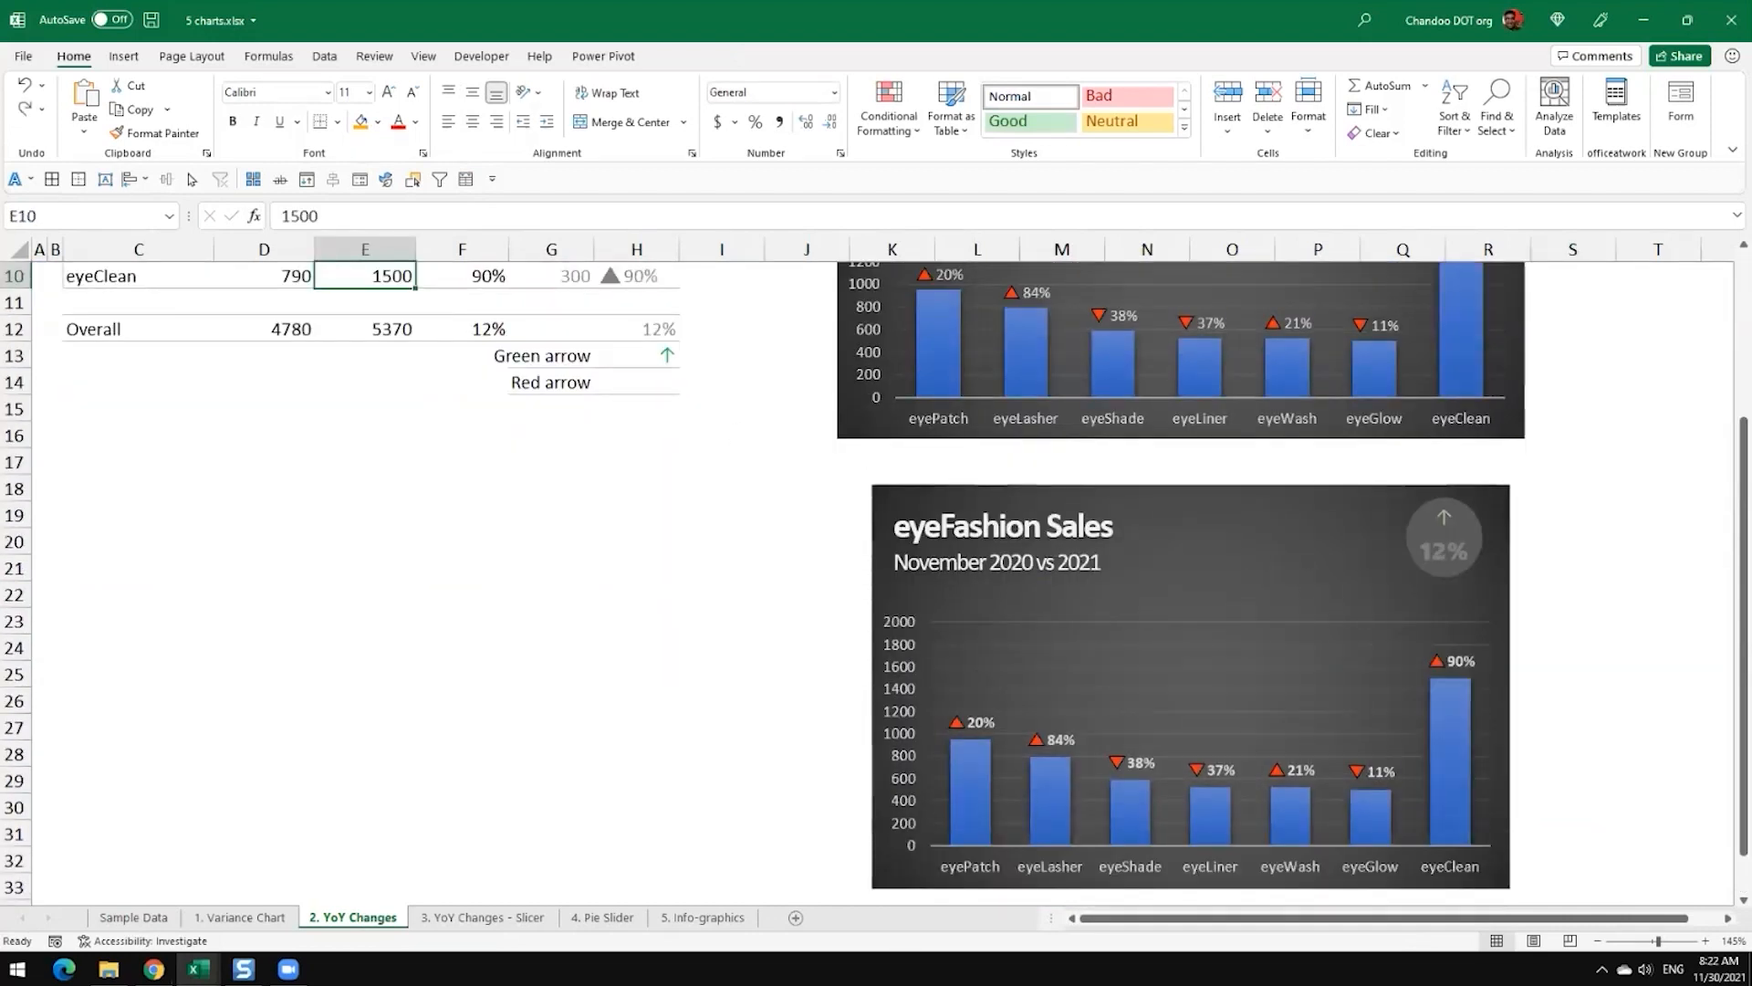
click(675, 467)
click(564, 364)
click(566, 385)
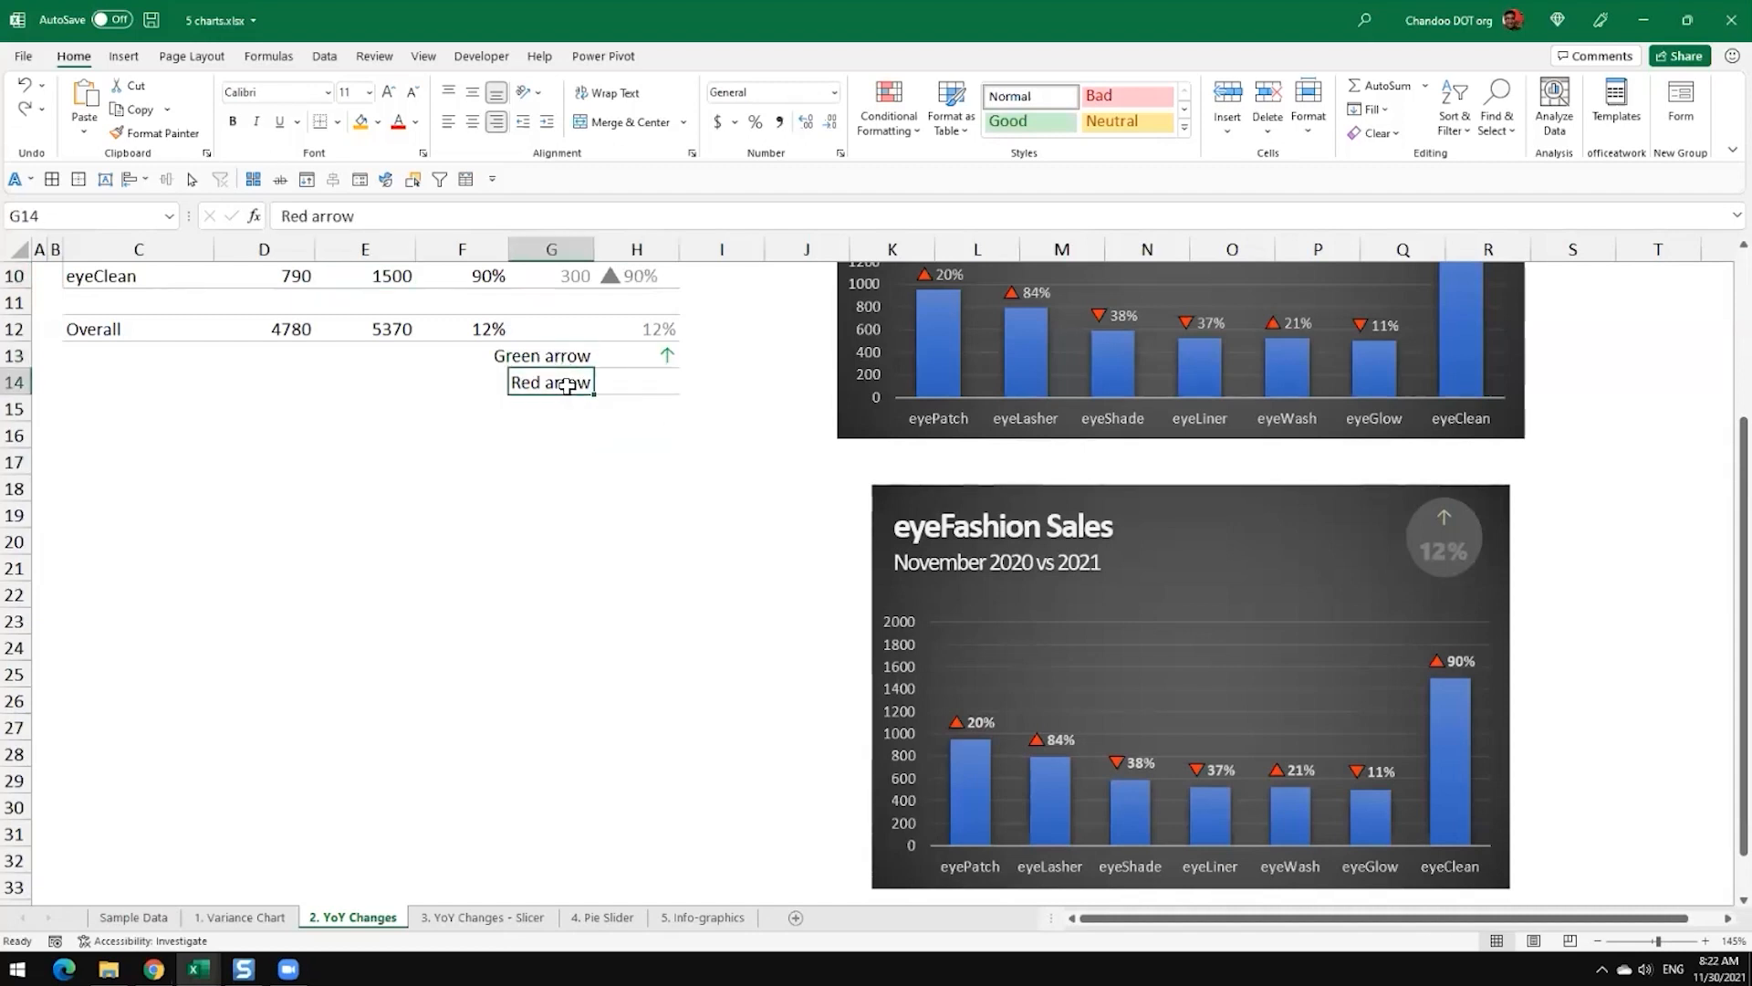
click(643, 356)
click(648, 384)
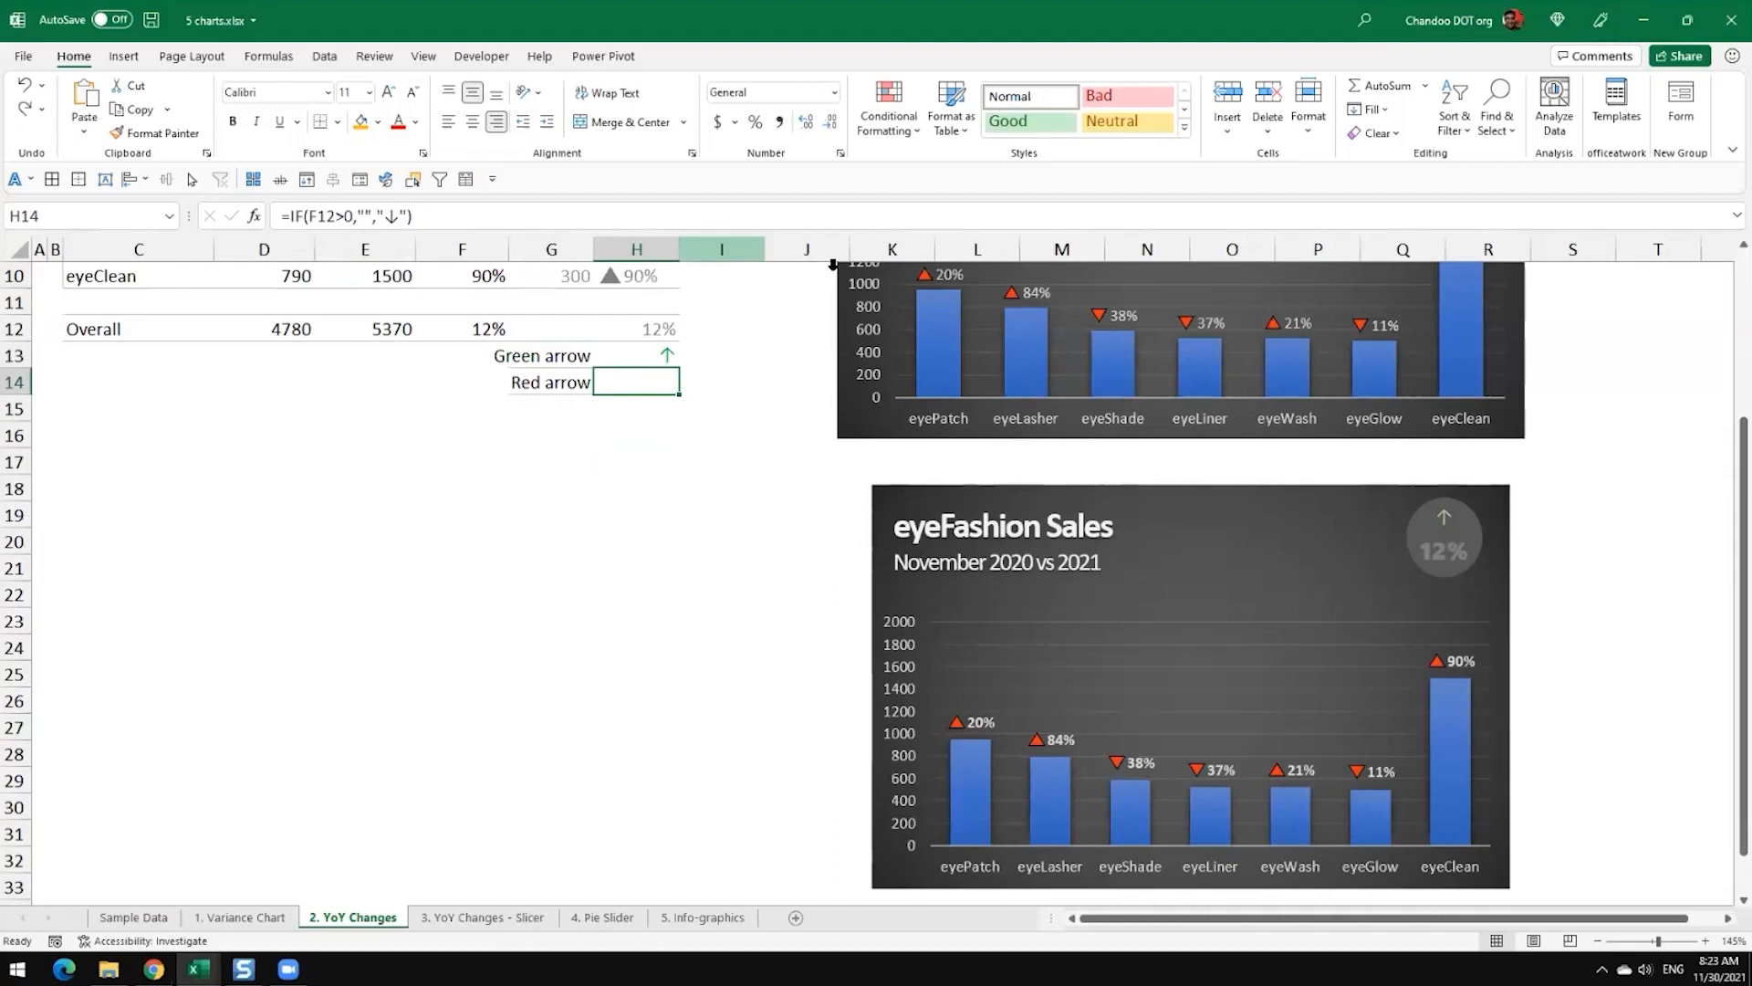
Step: Review the product table alongside both eyeFashion Sales charts, and return to the 5 charts-blank-day1 workbook
click(1658, 514)
scroll(1658, 515, down, 4)
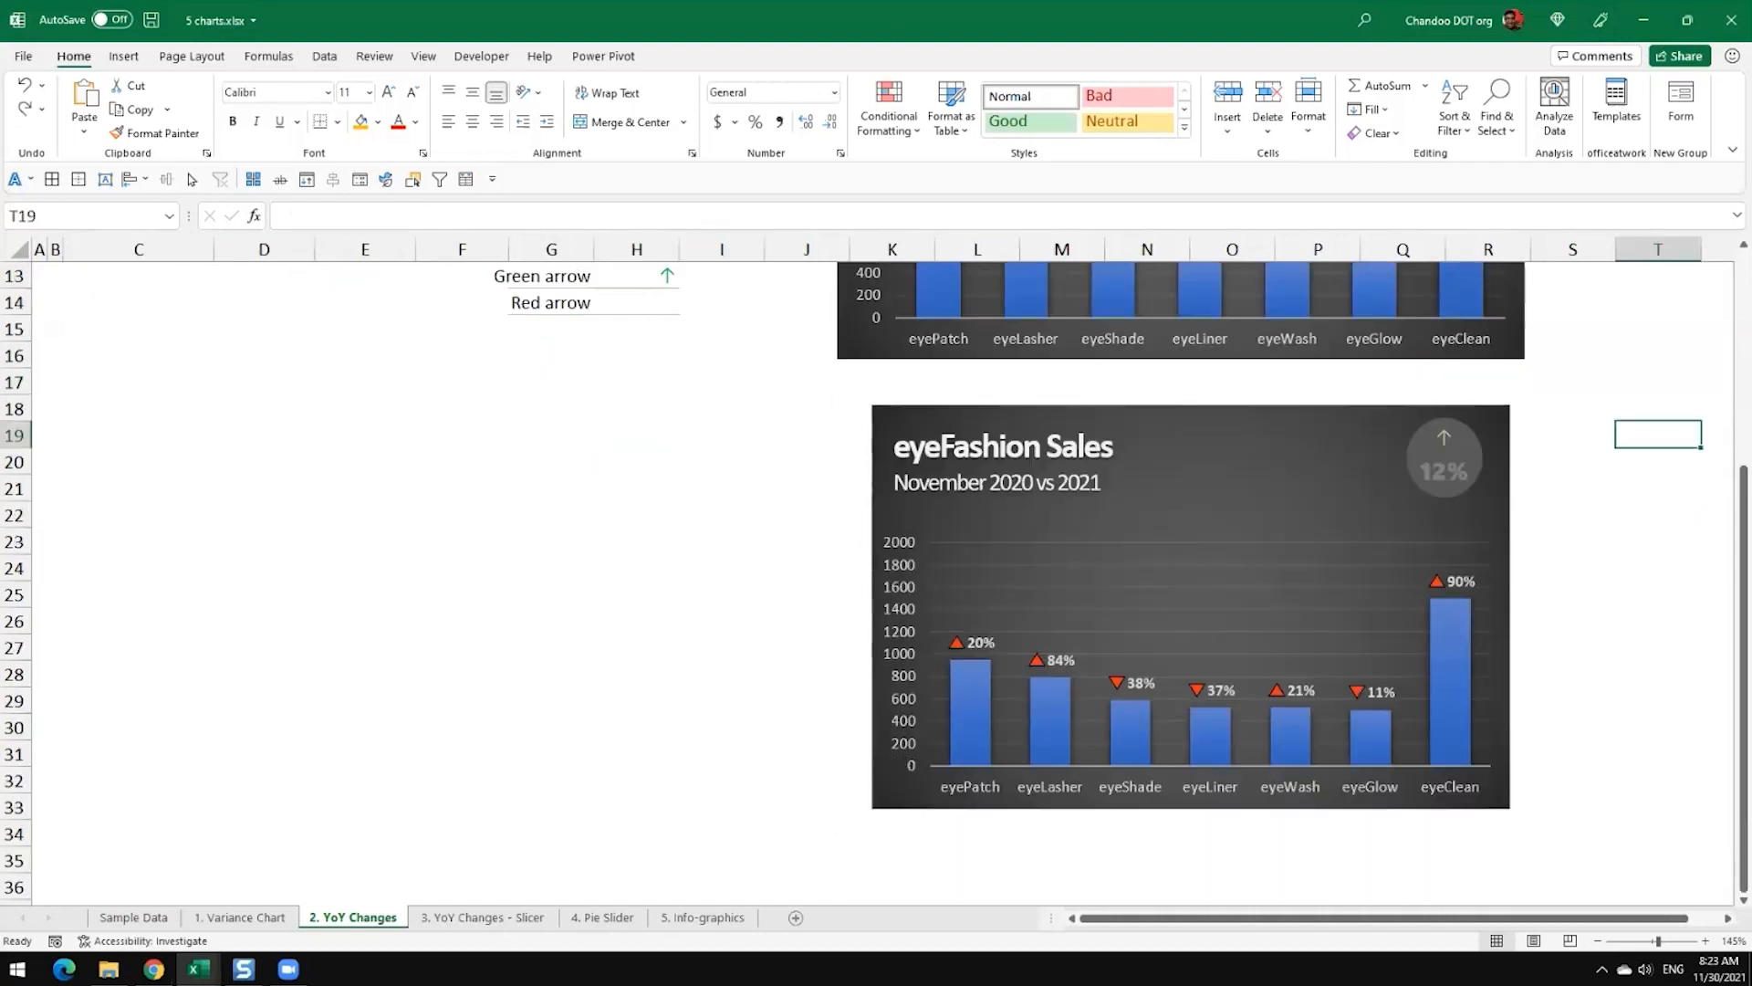
scroll(874, 584, up, 7)
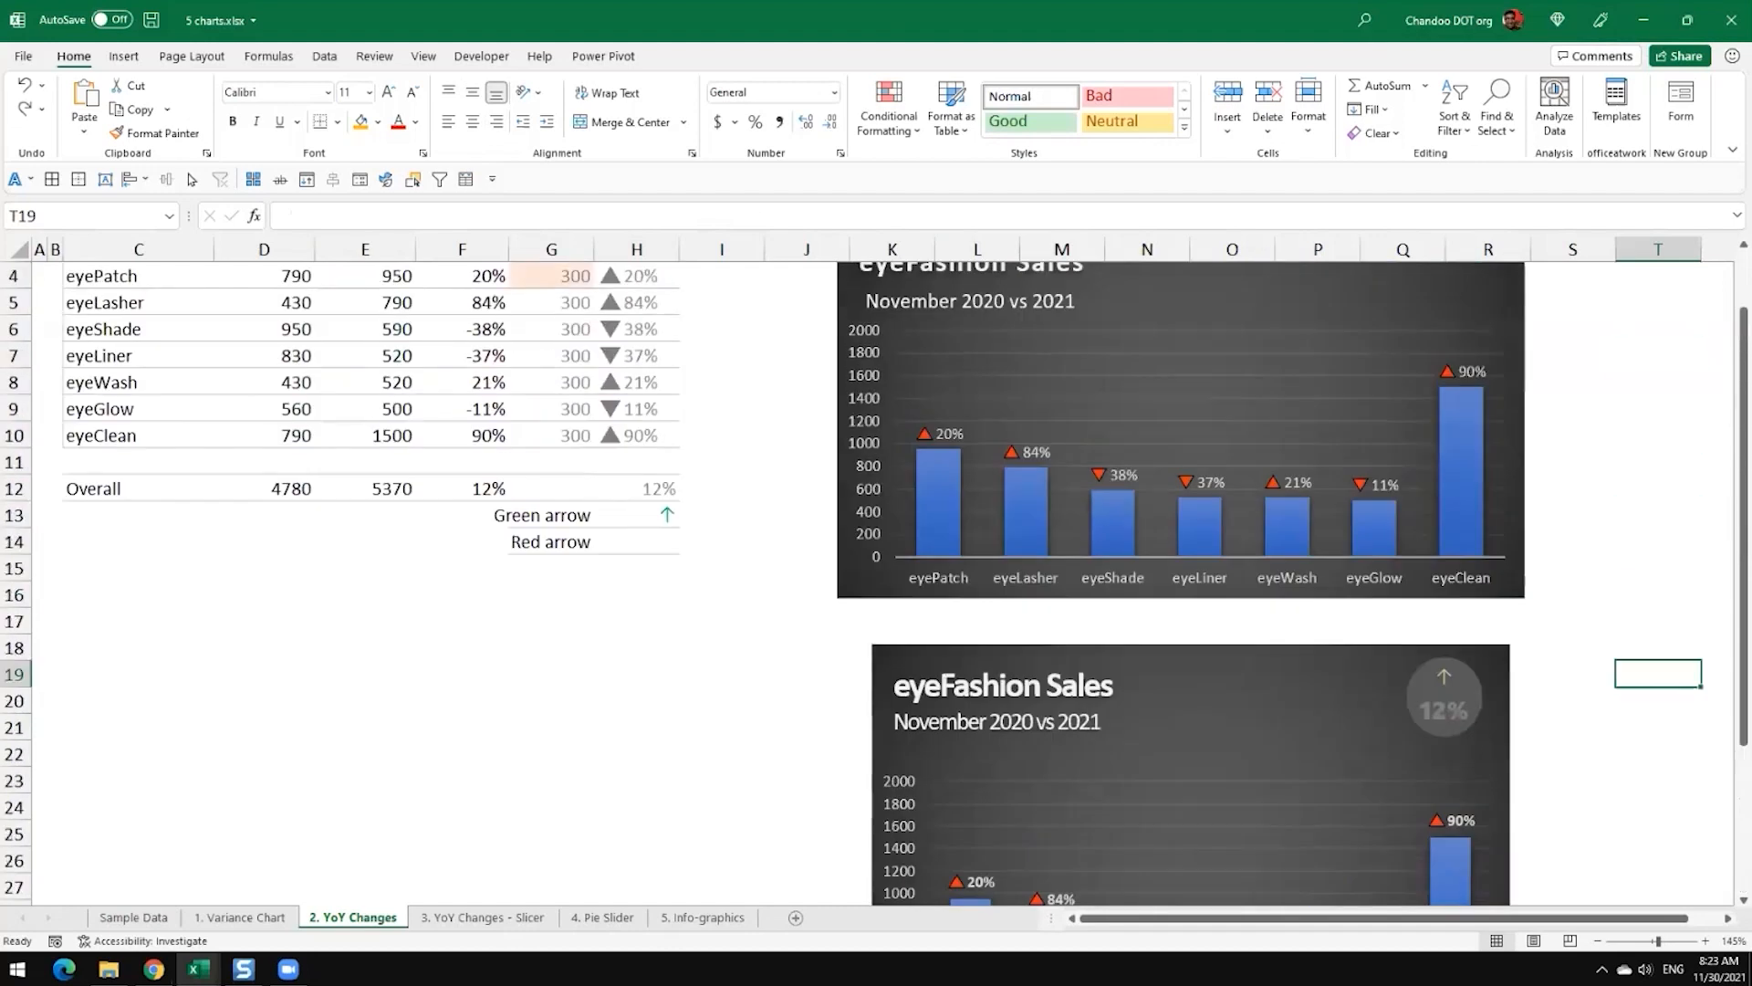
scroll(874, 584, down, 2)
scroll(874, 584, down, 2)
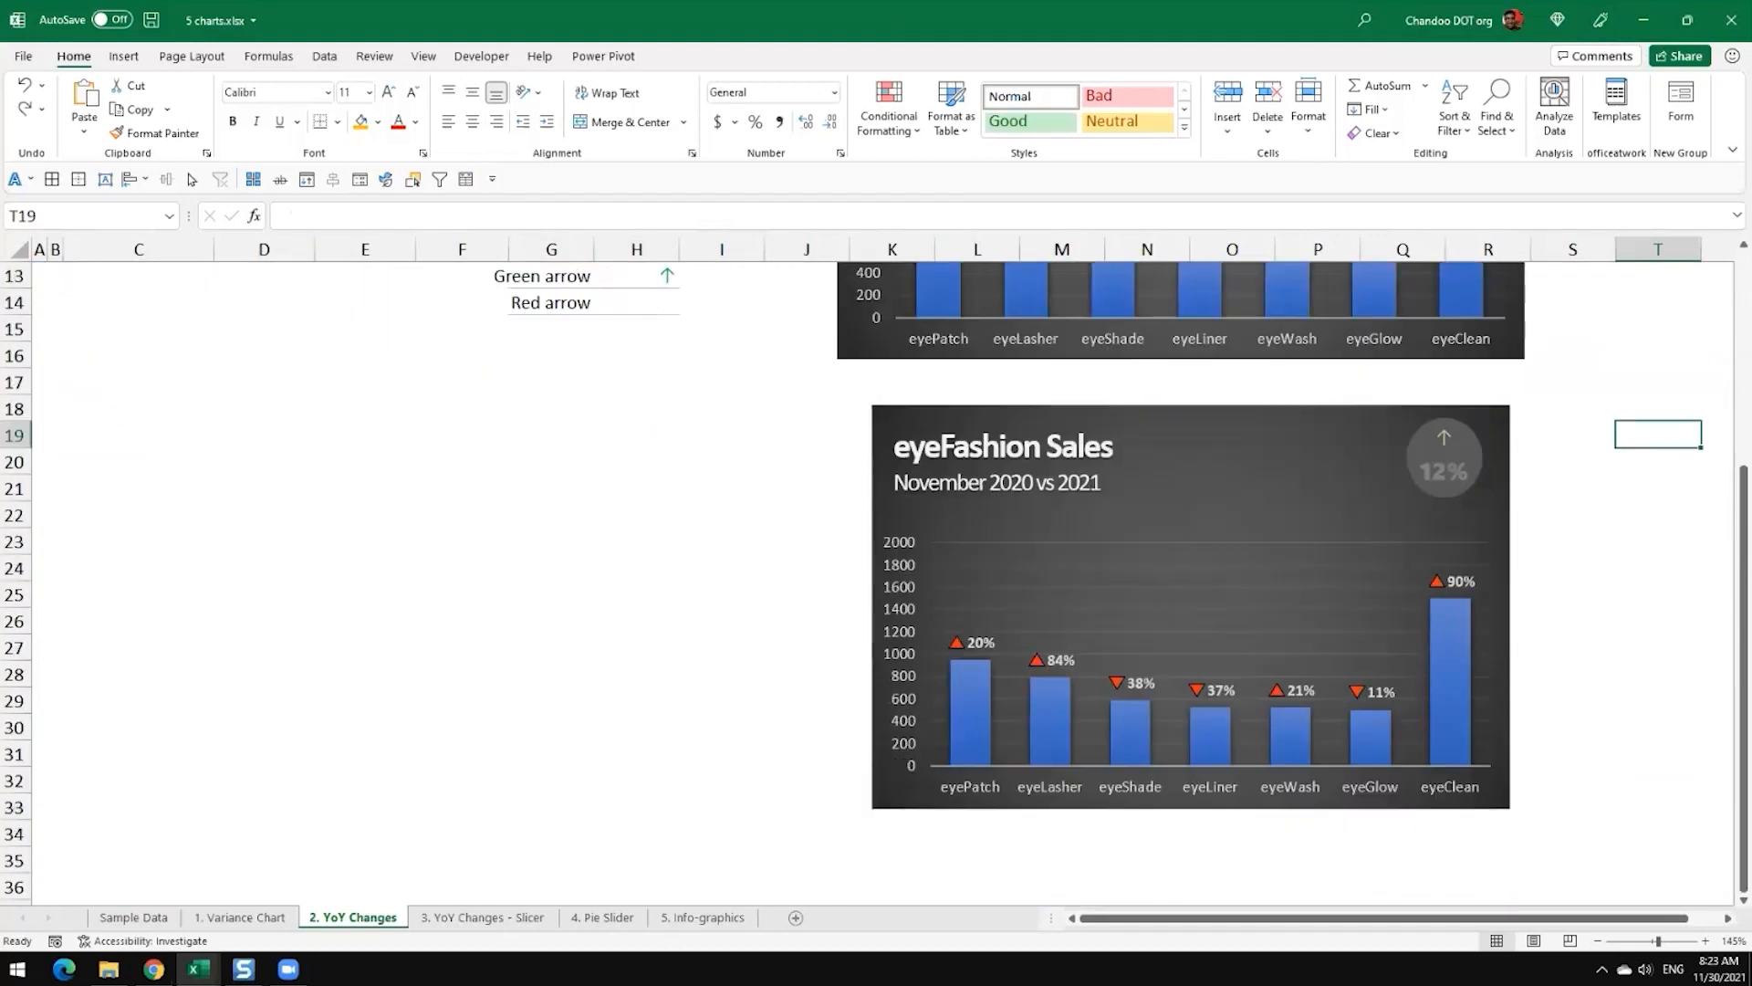
scroll(875, 584, up, 1)
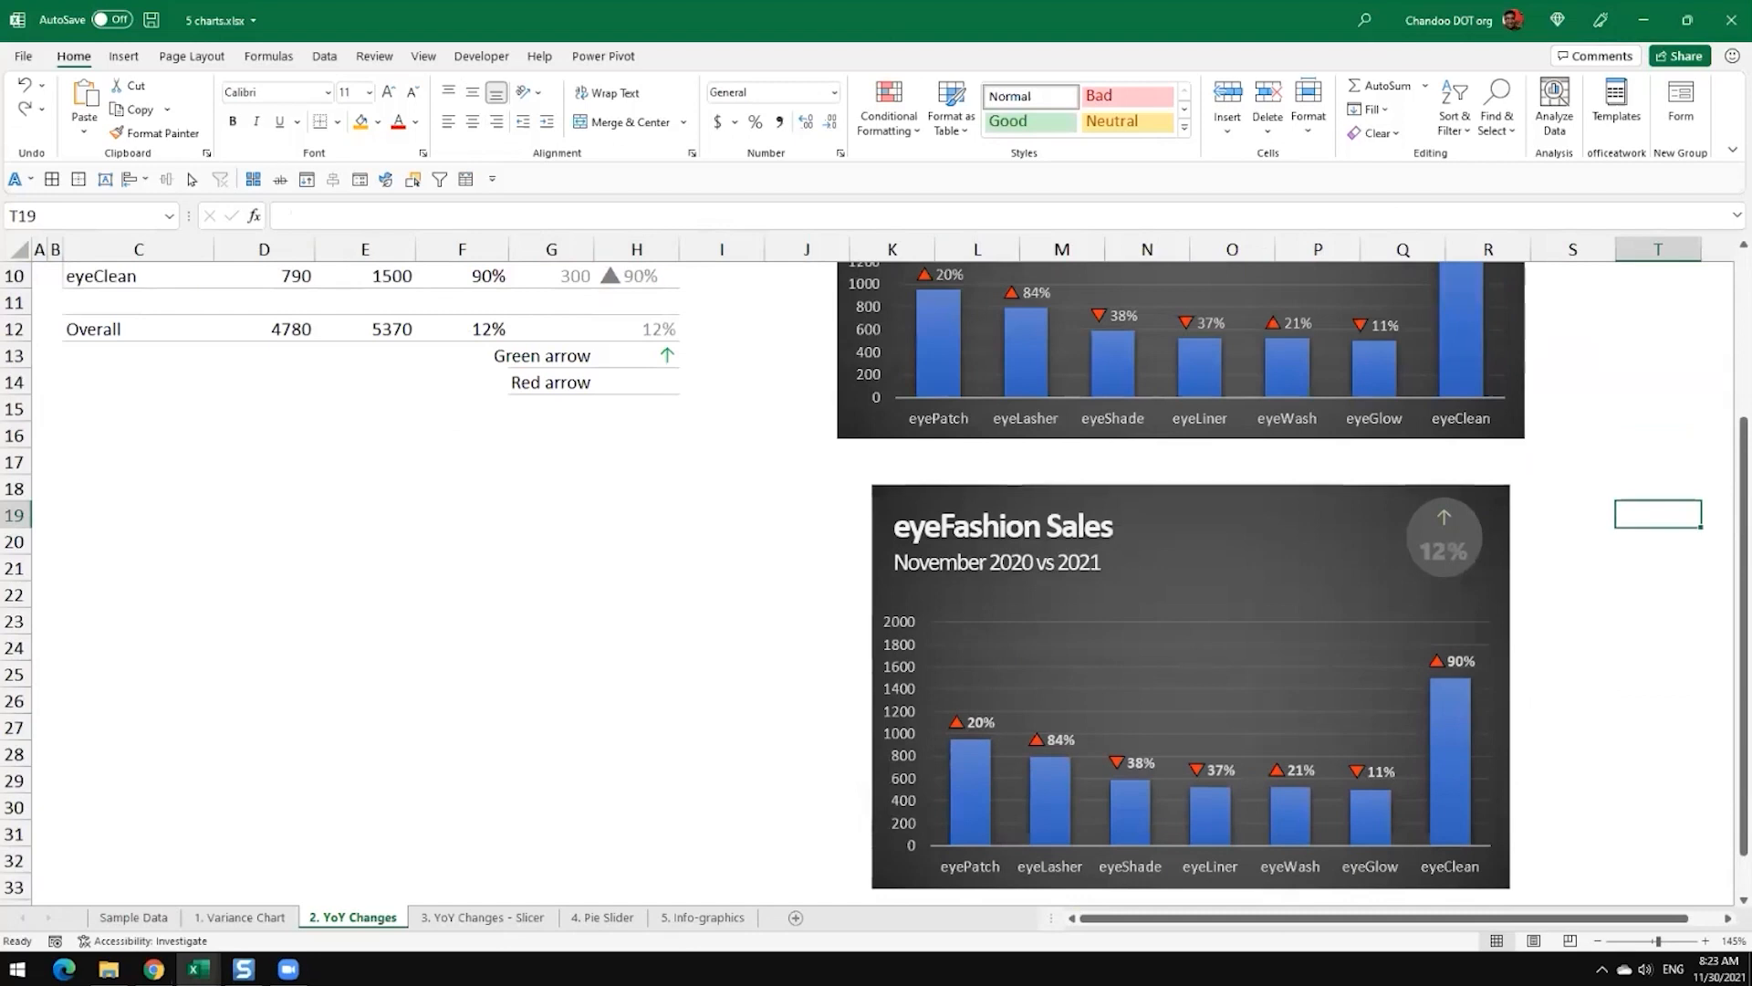
scroll(874, 584, down, 2)
scroll(874, 585, up, 4)
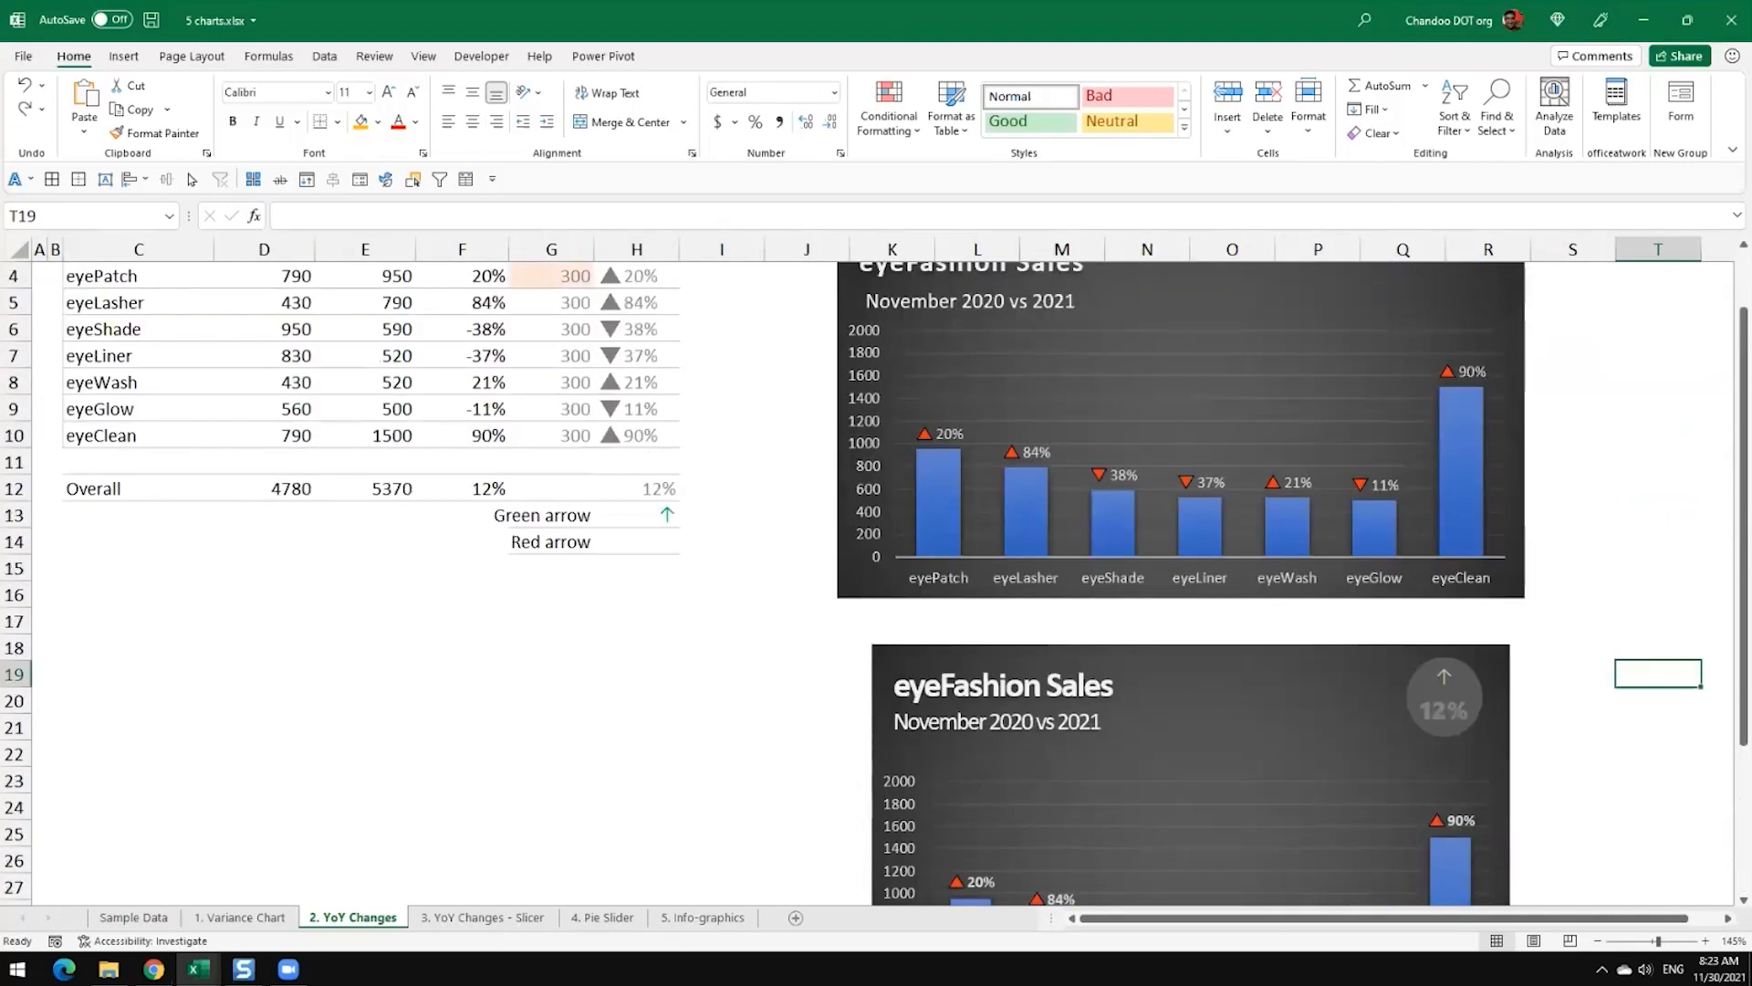
click(1644, 20)
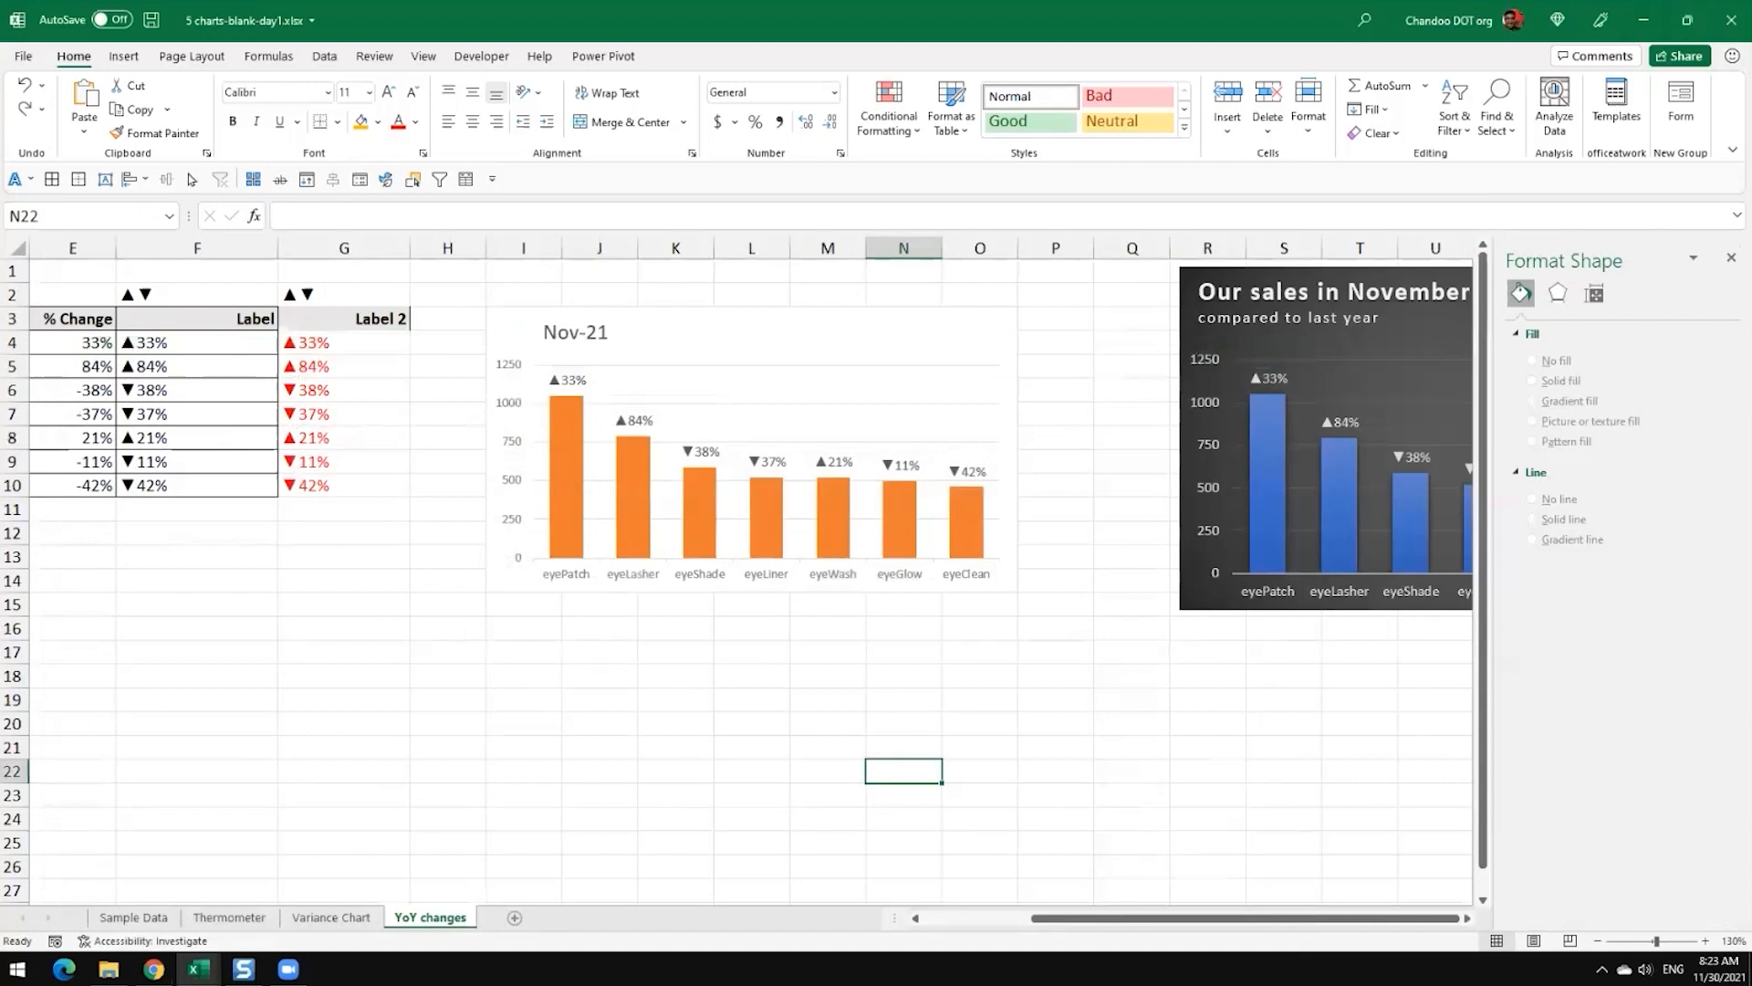